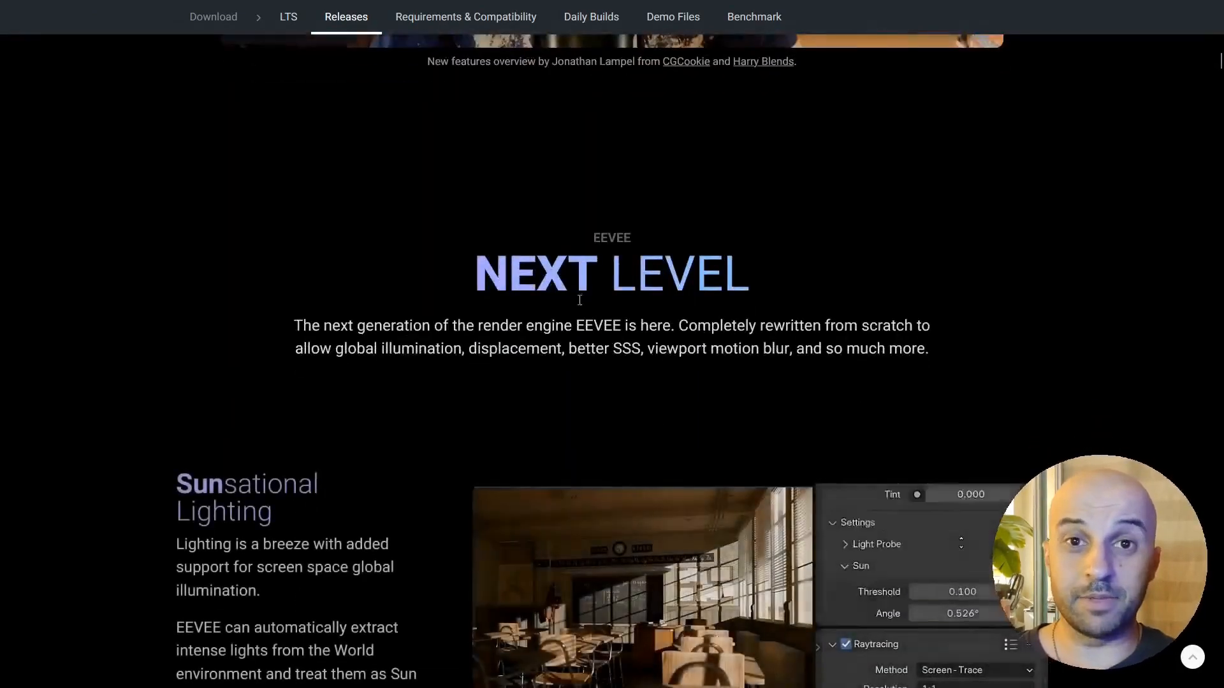
Step: Read through the EEVEE section of the Blender 4.2 release notes, from lighting and subsurface scattering down to motion blur
scroll(650, 447, "down", 5)
scroll(663, 472, "down", 7)
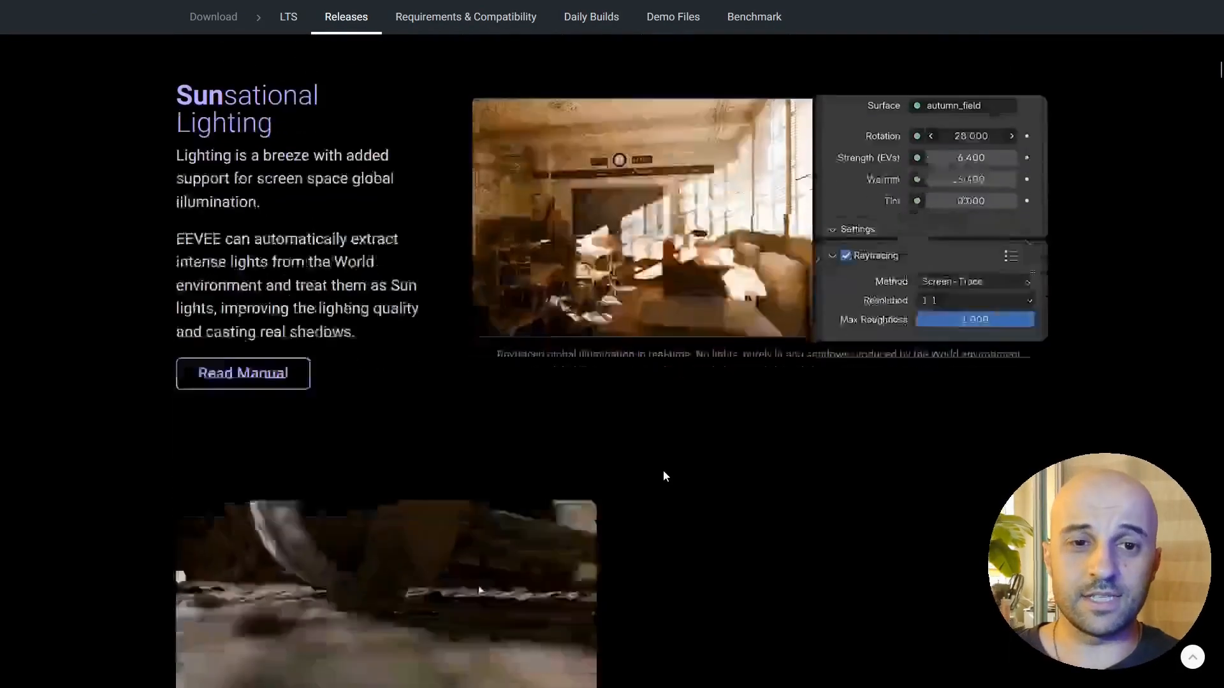
scroll(671, 477, "down", 7)
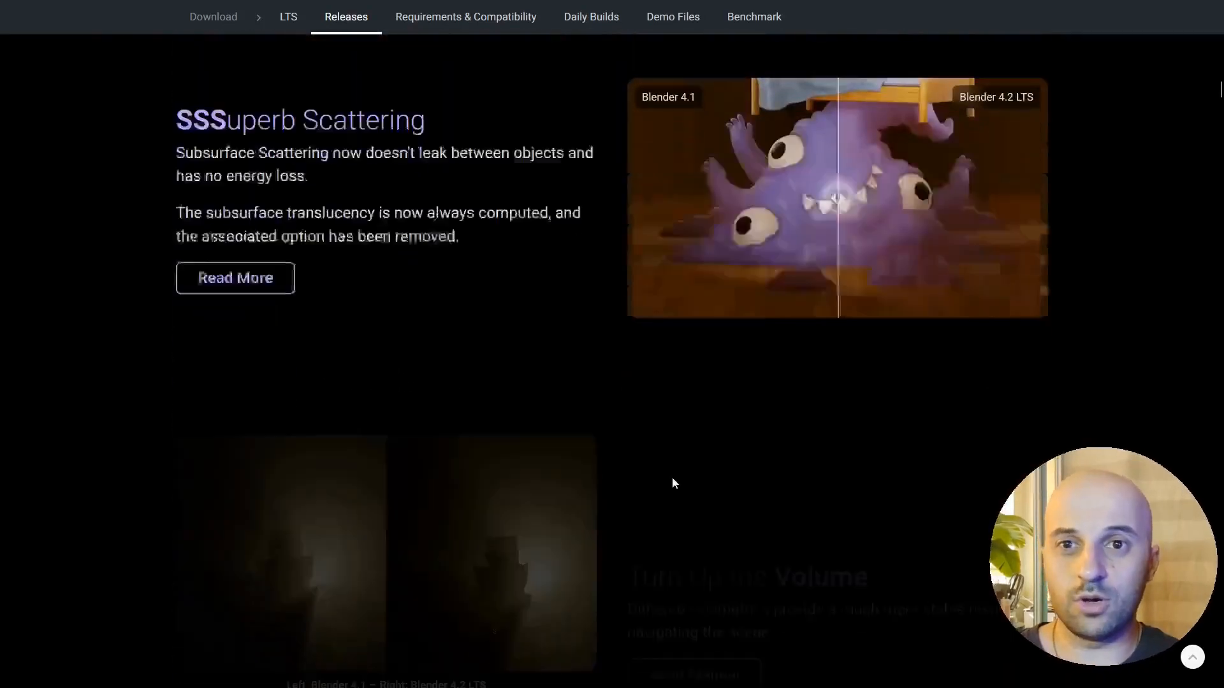
scroll(673, 480, "down", 5)
scroll(675, 485, "down", 17)
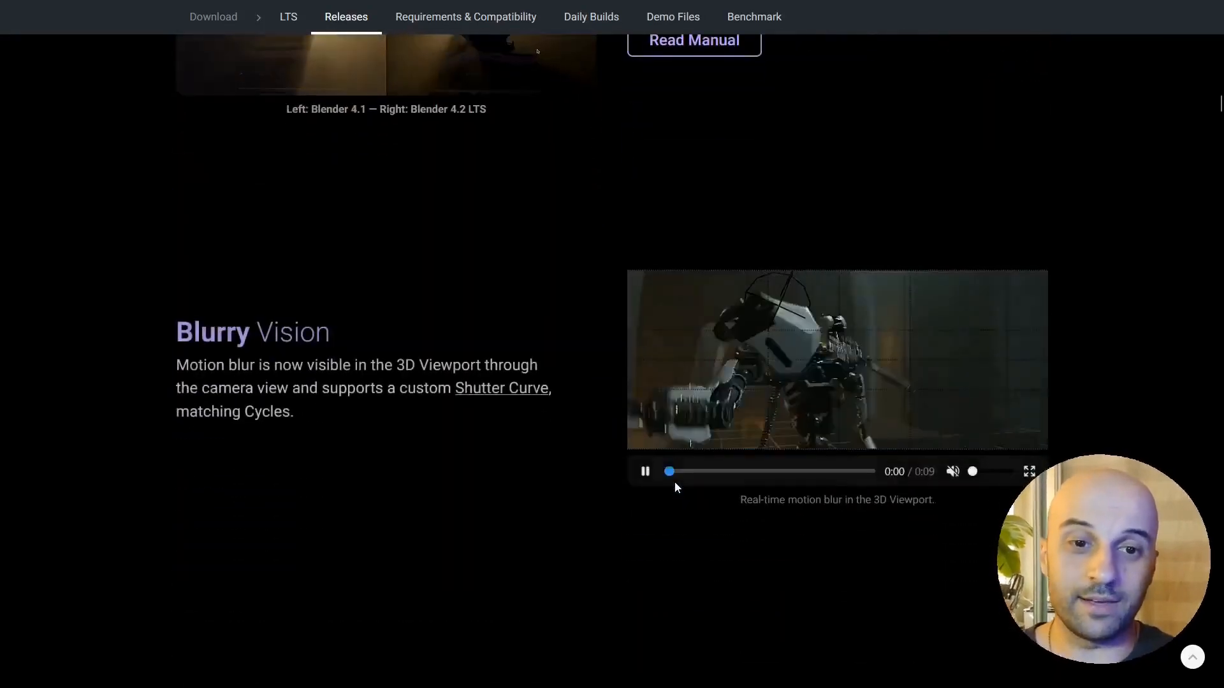
scroll(677, 485, "down", 7)
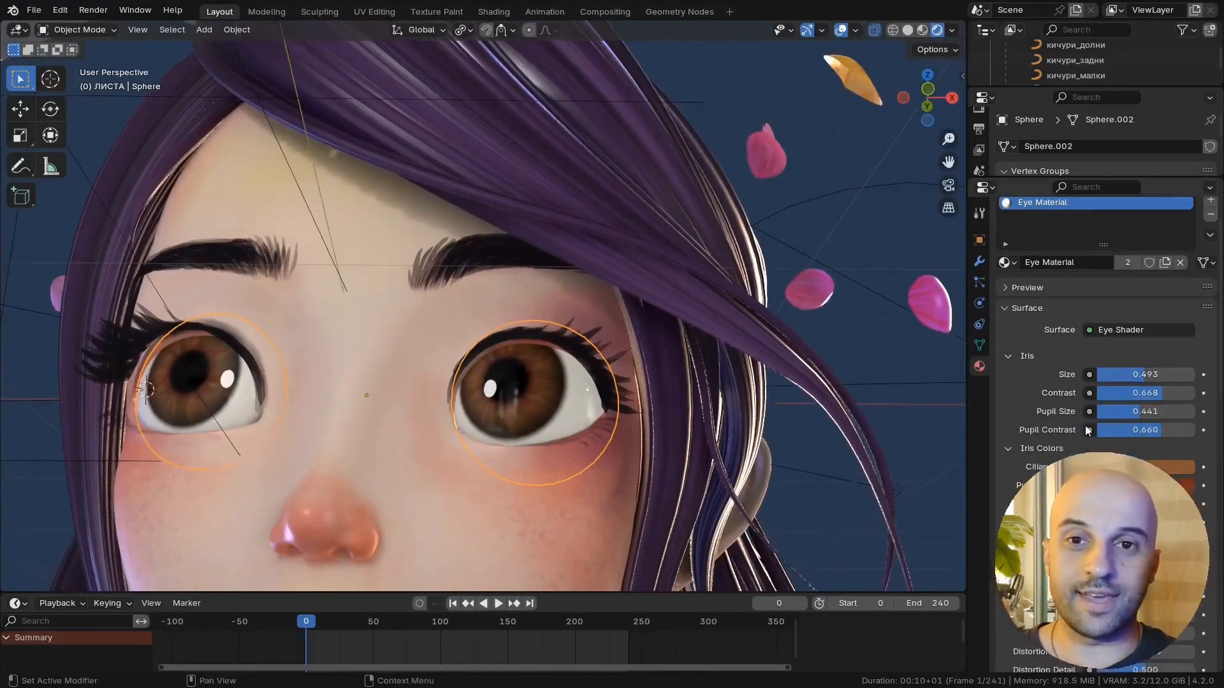
Step: Lower the eye material's Pupil Contrast to about 0.627 and set its Iris Bump to 0.171
left_click_drag(1099, 430, 1096, 430)
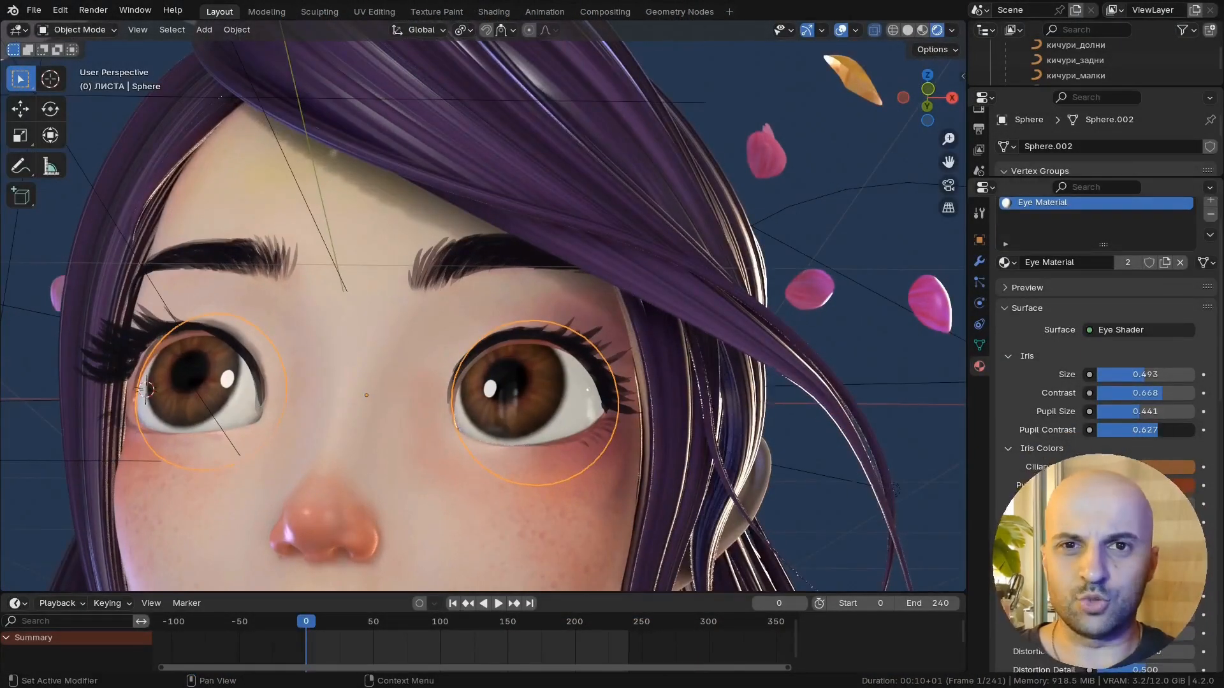
scroll(1106, 350, "down", 5)
scroll(1105, 350, "down", 1)
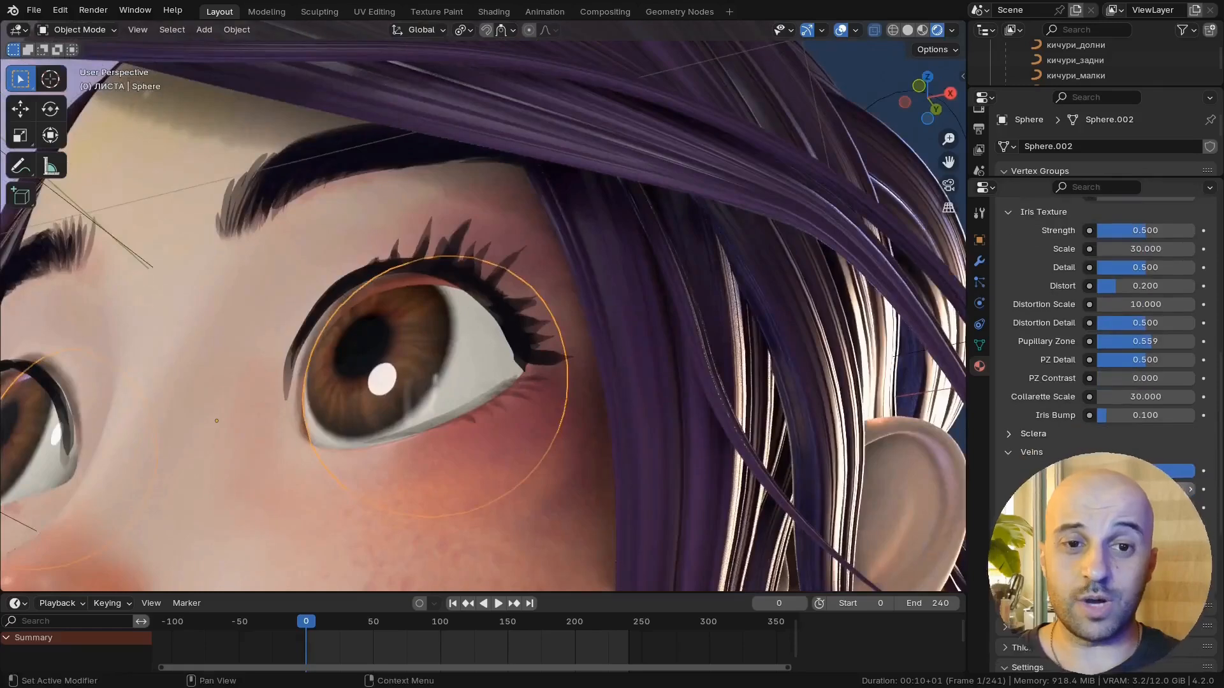
left_click(1035, 437)
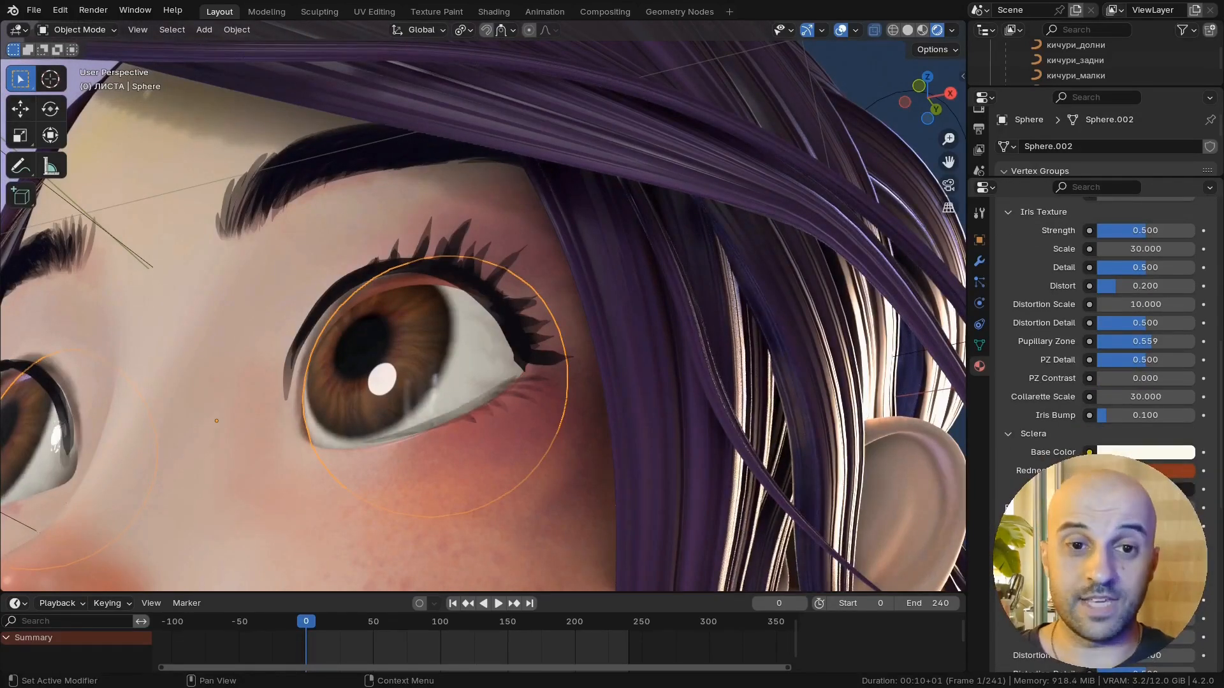
scroll(1081, 422, "down", 3)
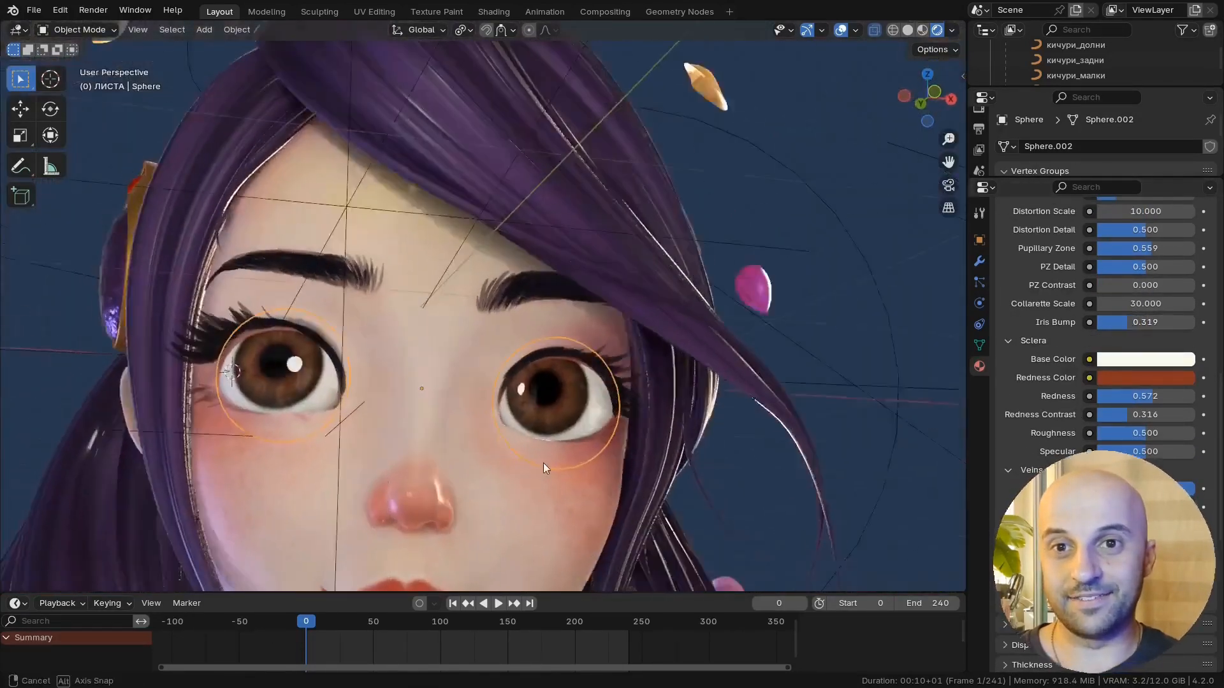
left_click_drag(1145, 323, 1153, 323)
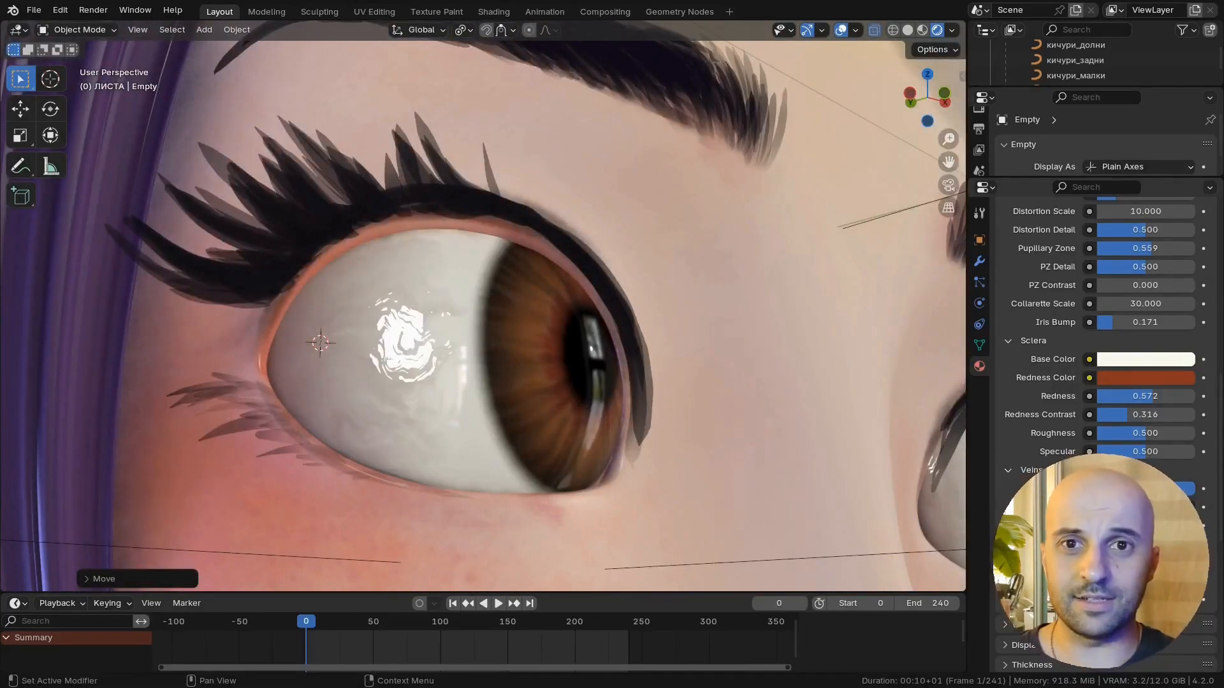
Step: Adjust the veins and sclera settings, with Redness 0.578 and Redness Contrast 0.535, and move the empty that steers the eyes
left_click_drag(1184, 488, 1109, 489)
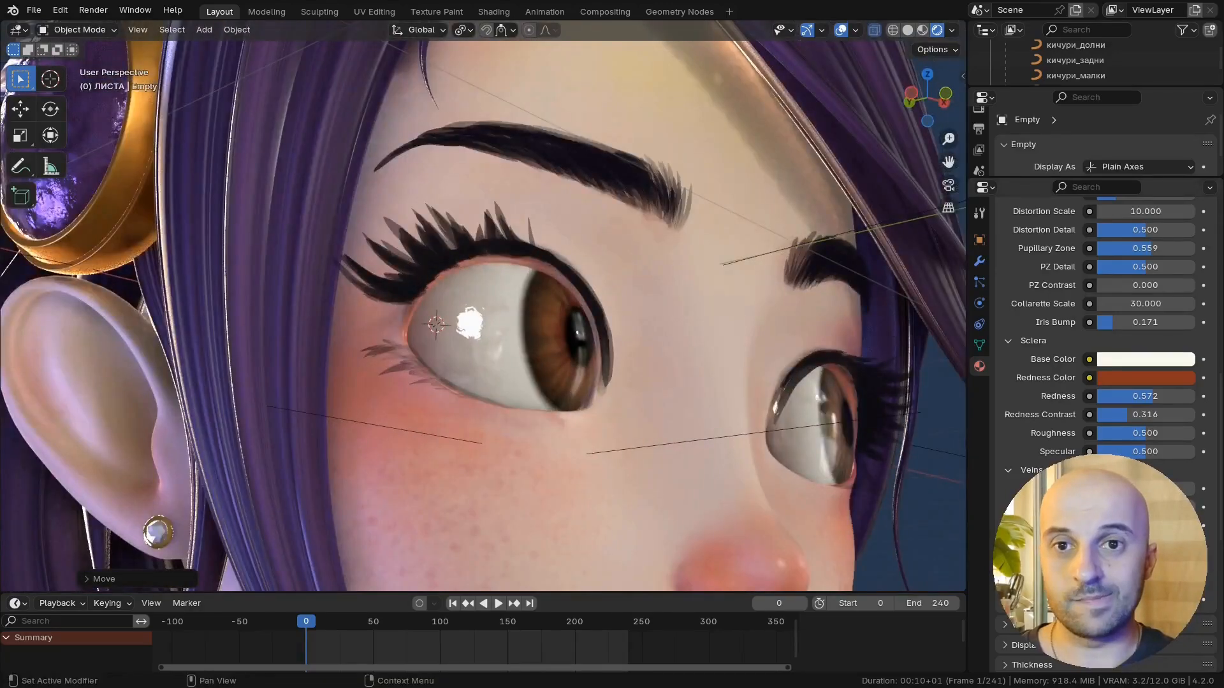
mouse_move(1139, 414)
left_mouse_down()
mouse_move(1161, 414)
mouse_move(1153, 396)
left_mouse_up()
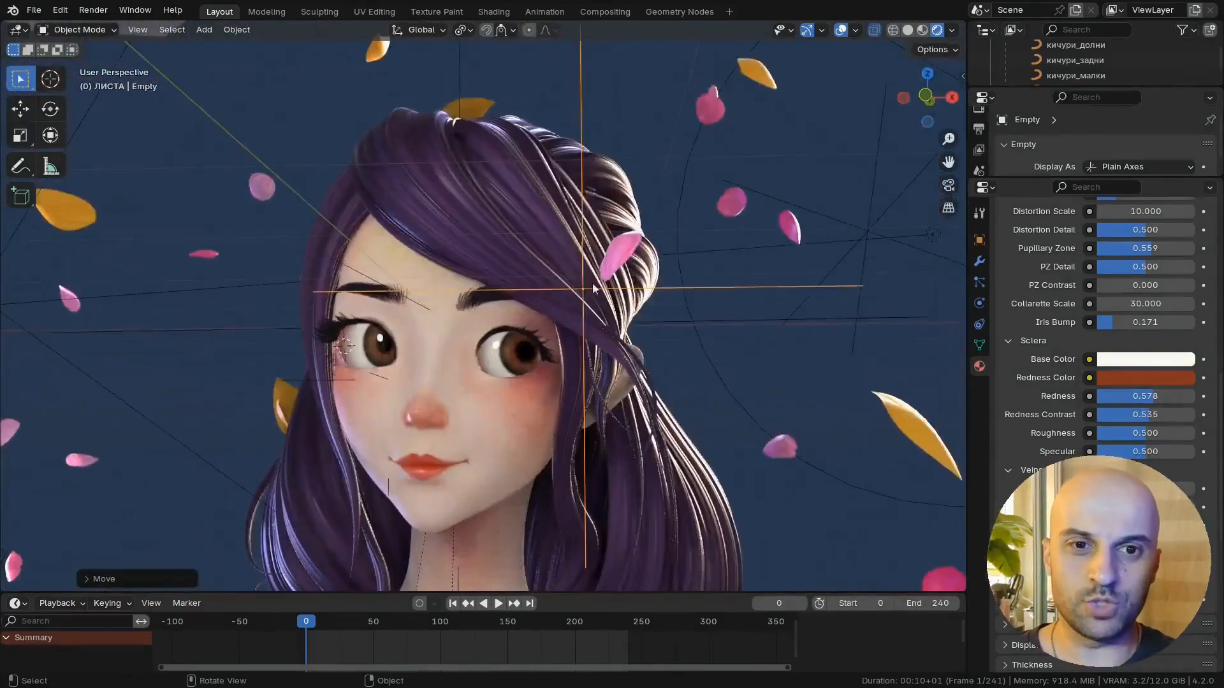
key("g")
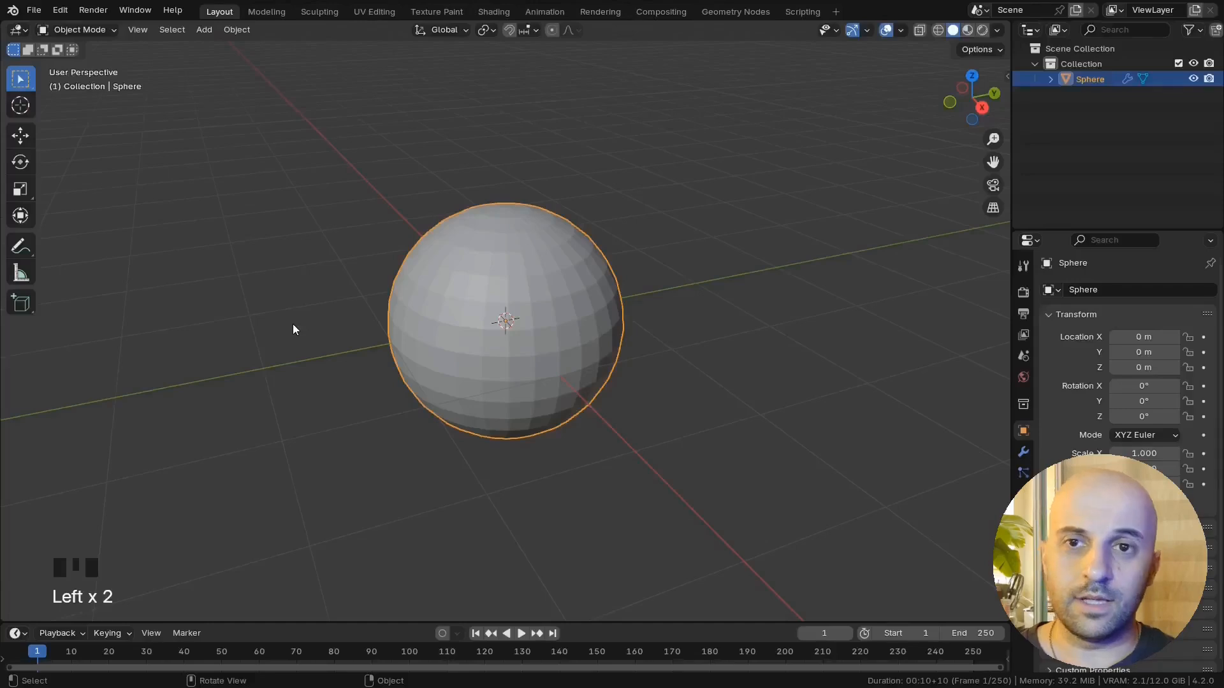
Step: Switch to the Shading workspace for the sphere's material, leaving free space before the Principled BSDF node
scroll(590, 400, "up", 1)
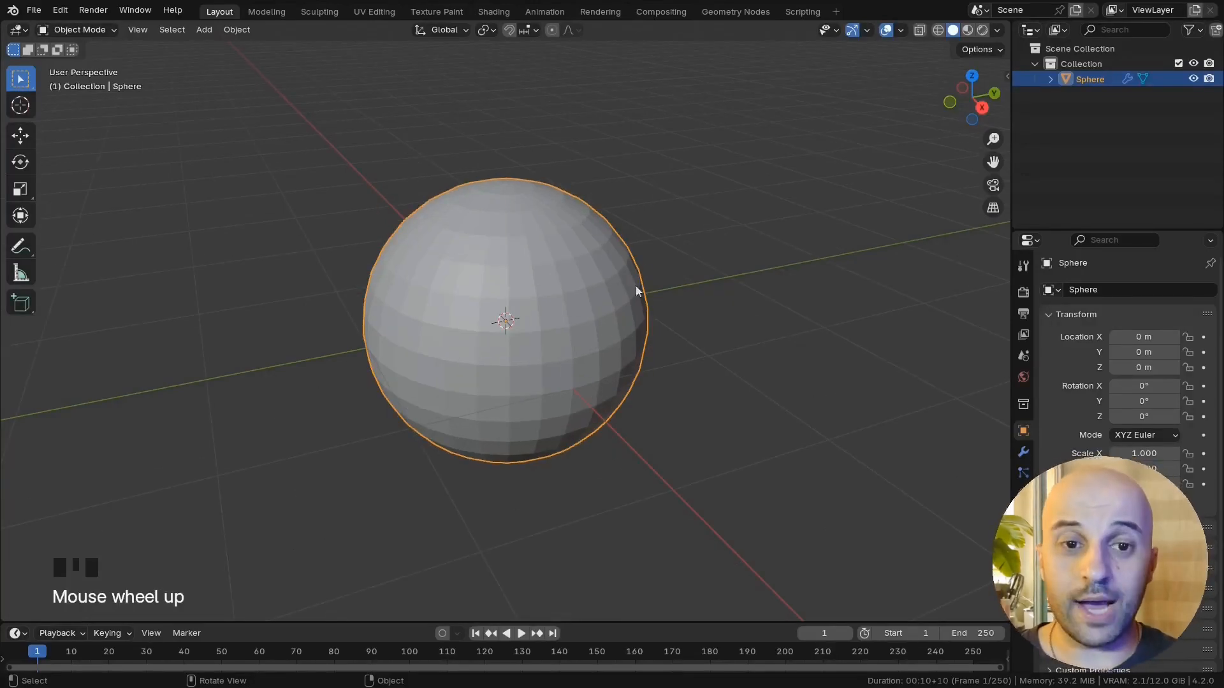
left_click(494, 11)
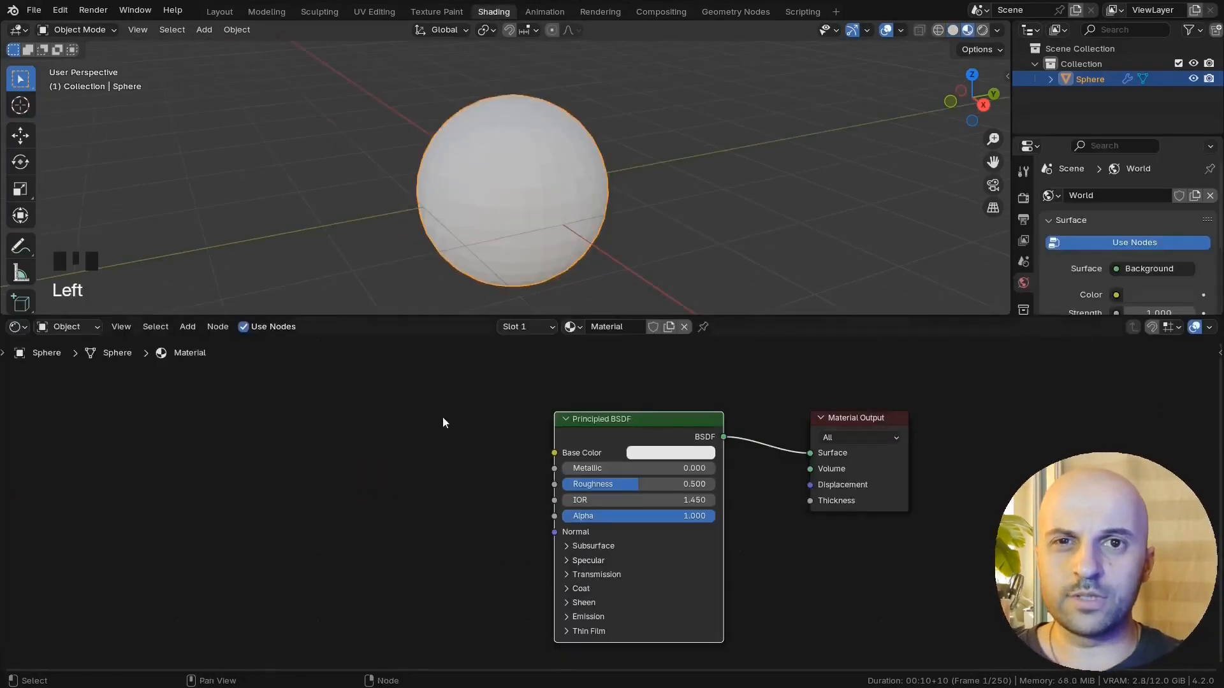
middle_click_drag(443, 422, 680, 424)
middle_click_drag(549, 221, 545, 193)
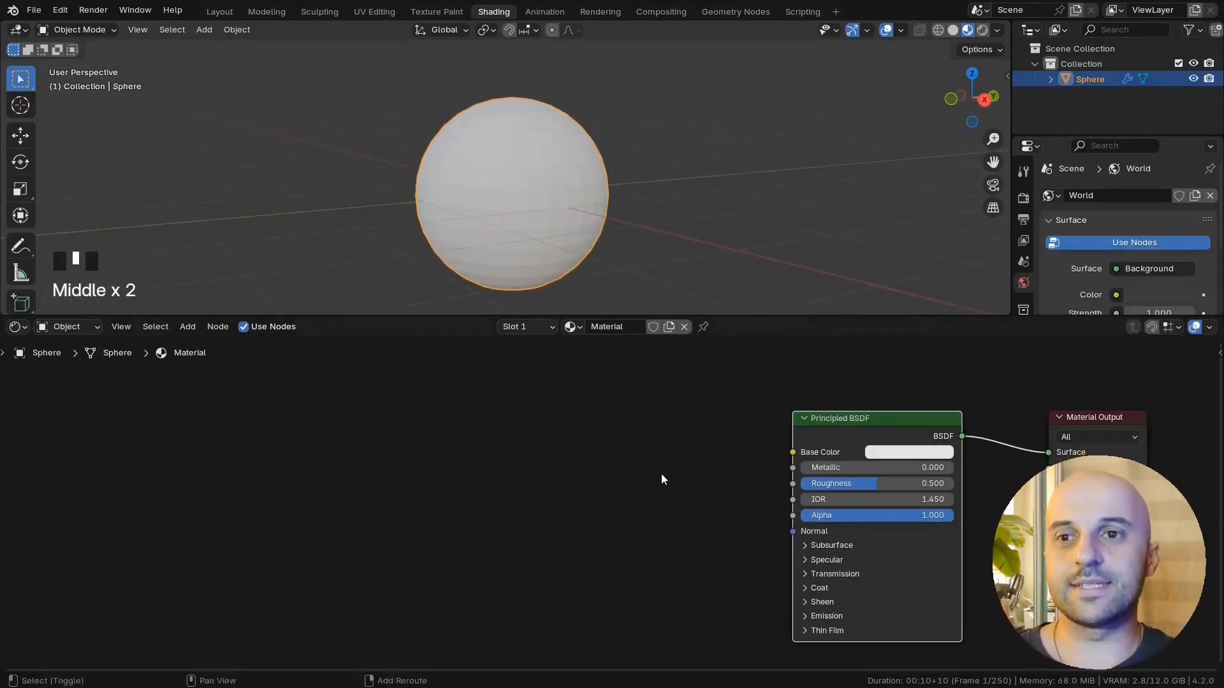
Step: Add a Noise Texture node and a Voronoi Texture node to the sphere's material
key("shift+a")
type("noise")
key("Return")
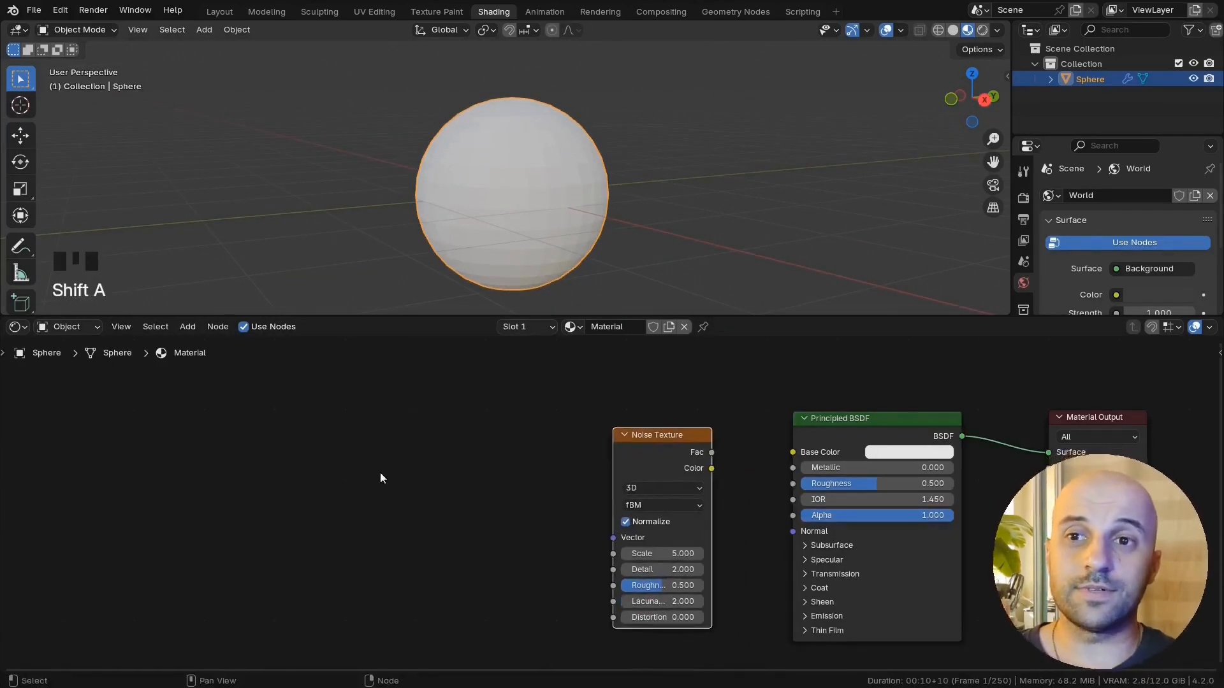
key("shift+a")
type("voronoi")
key("Return")
left_click(539, 451)
scroll(539, 451, "up", 2)
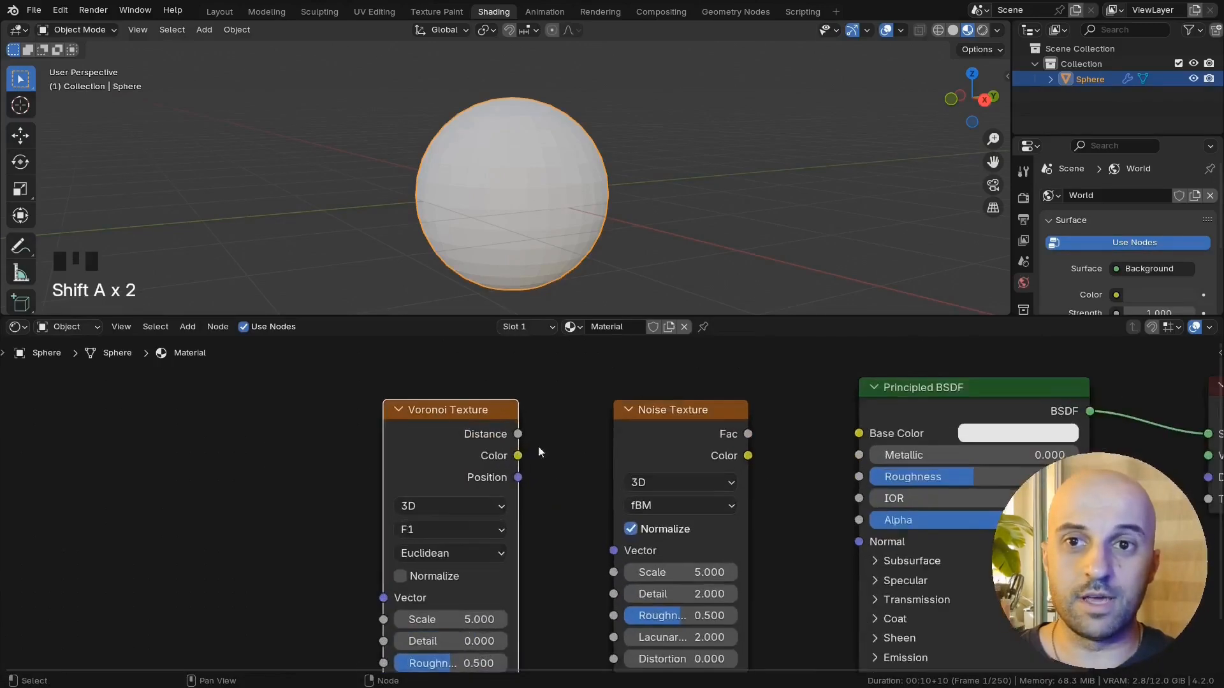
Step: Enlarge the node editor and spread the Voronoi Texture and Noise Texture nodes apart to leave a gap between them
middle_click_drag(542, 447, 548, 399)
left_click_drag(725, 314, 729, 260)
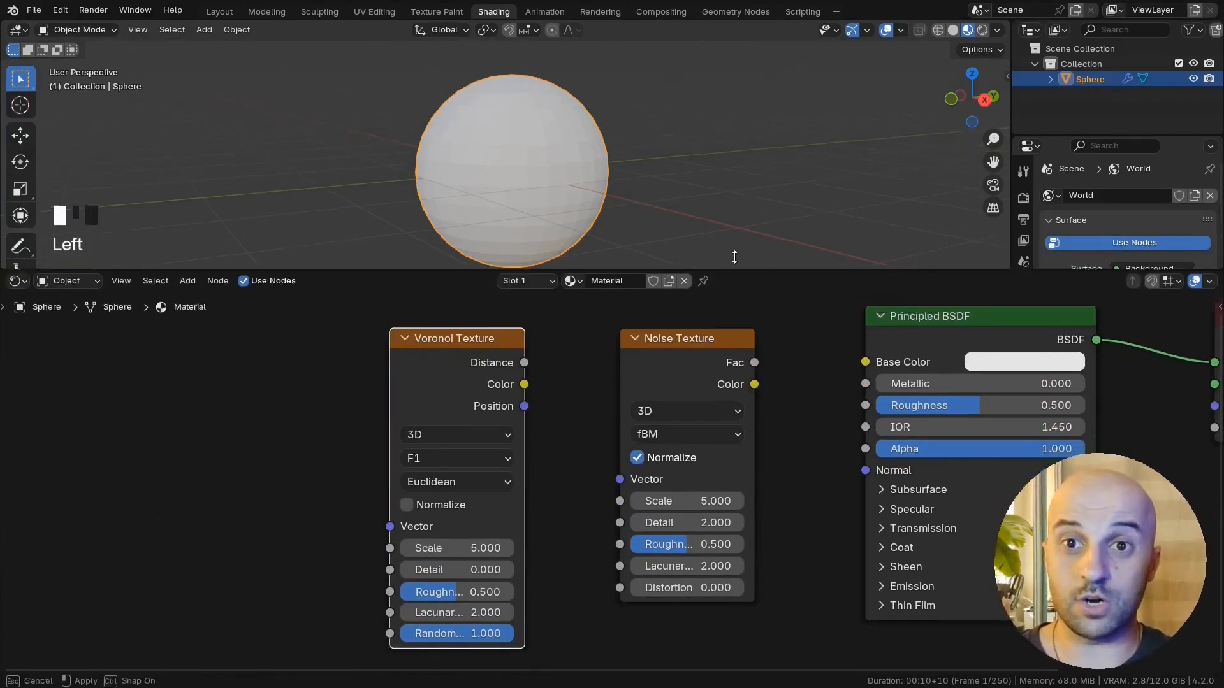
middle_click_drag(730, 260, 664, 335)
left_click_drag(330, 345, 181, 349)
left_click_drag(522, 362, 551, 350)
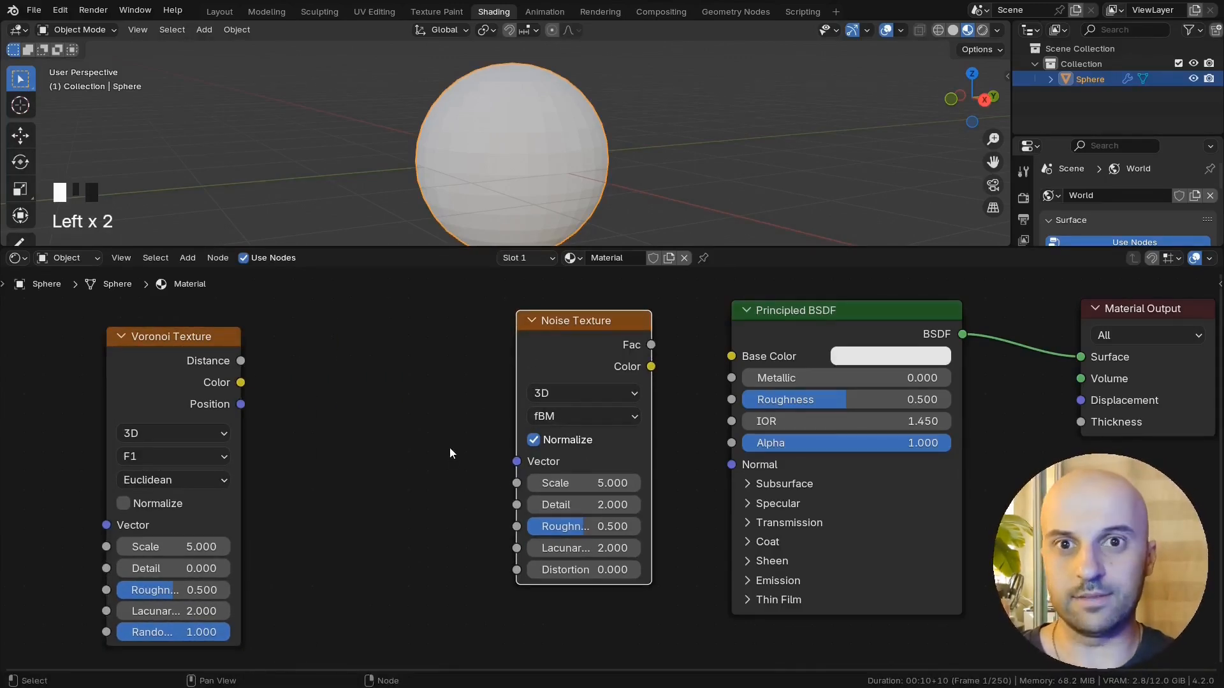
Step: Add a Texture Coordinate node, feeding its Object output into the Noise Texture's Vector, and preview the noise on the sphere
key("shift+a")
type("coo")
key("Return")
left_click(306, 308)
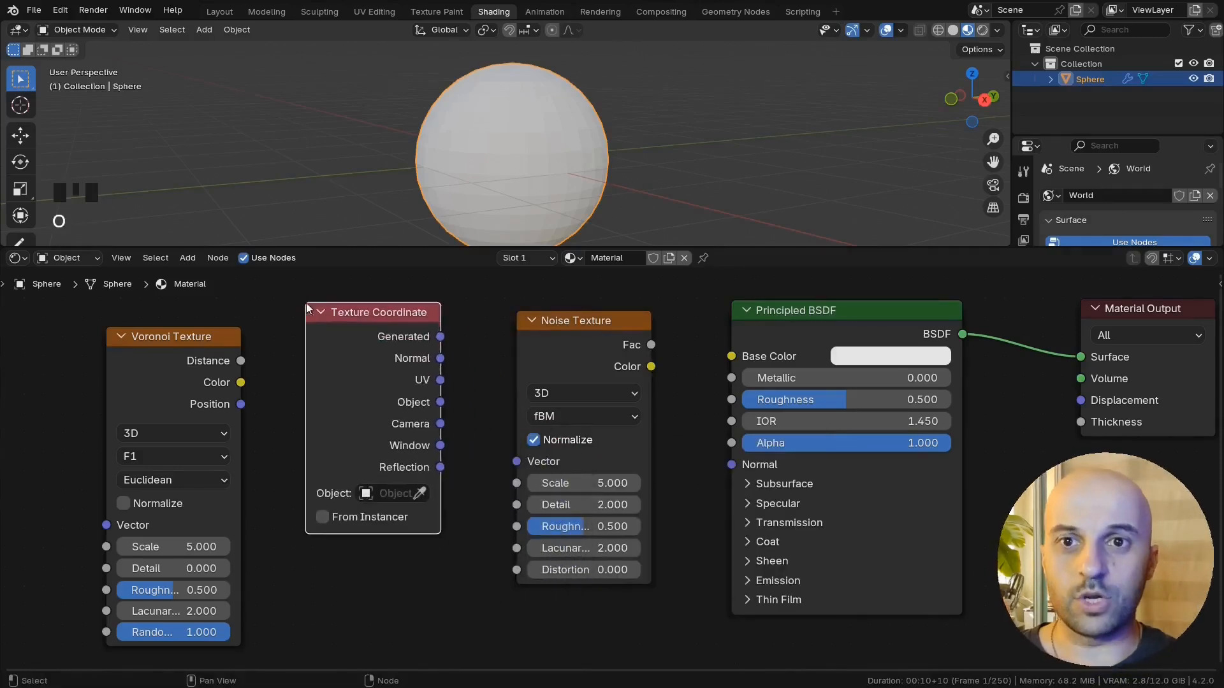
left_click(617, 346, "ctrl+shift")
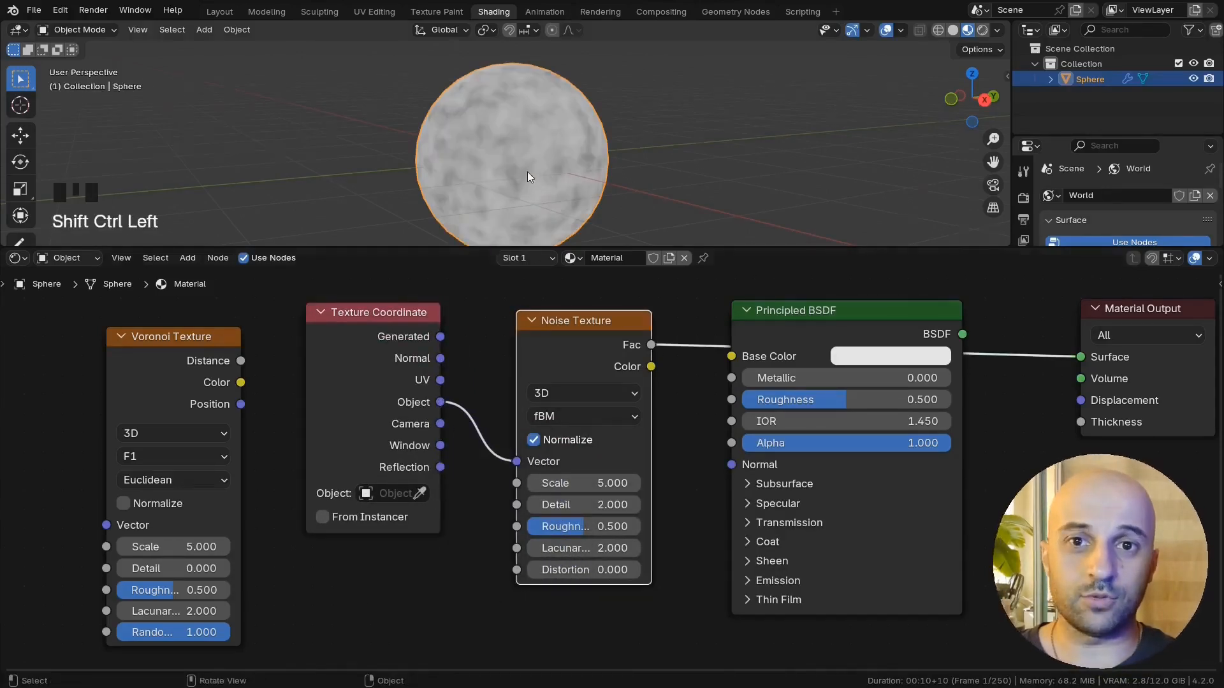
Step: Feed the UV output into the Noise Texture's Vector instead and set the noise dimensions to 2D
middle_click_drag(531, 177, 566, 164)
left_click_drag(440, 380, 517, 462)
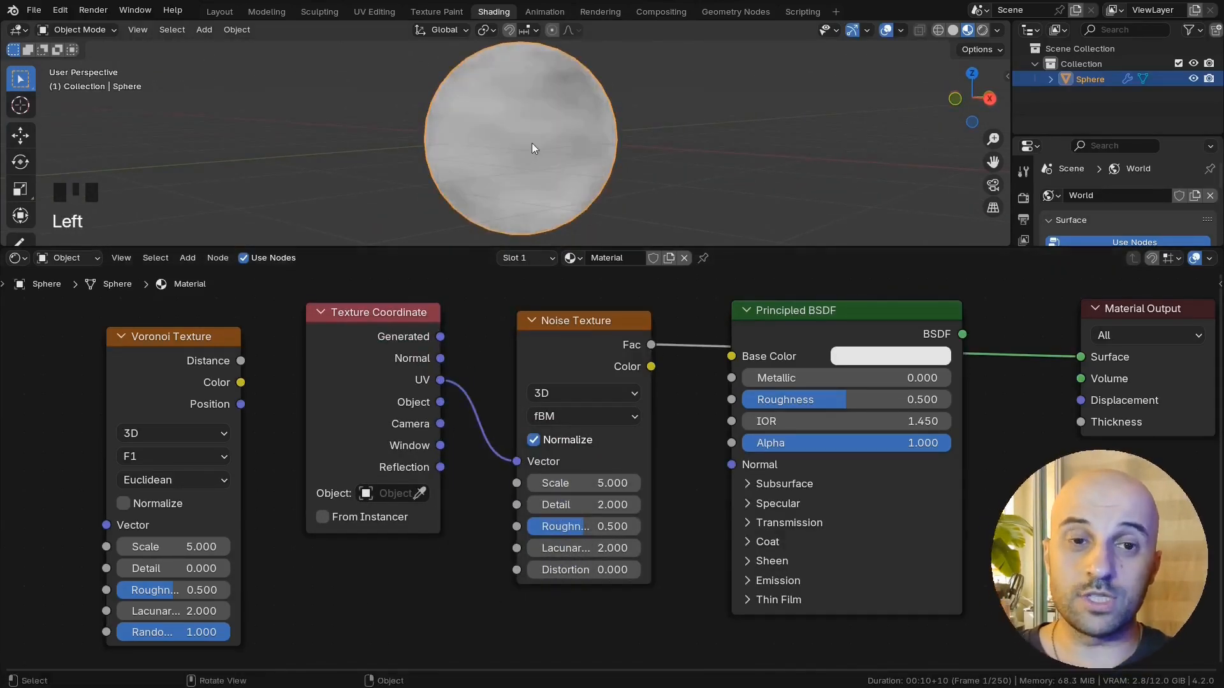
middle_click_drag(533, 142, 546, 219)
left_click(565, 395)
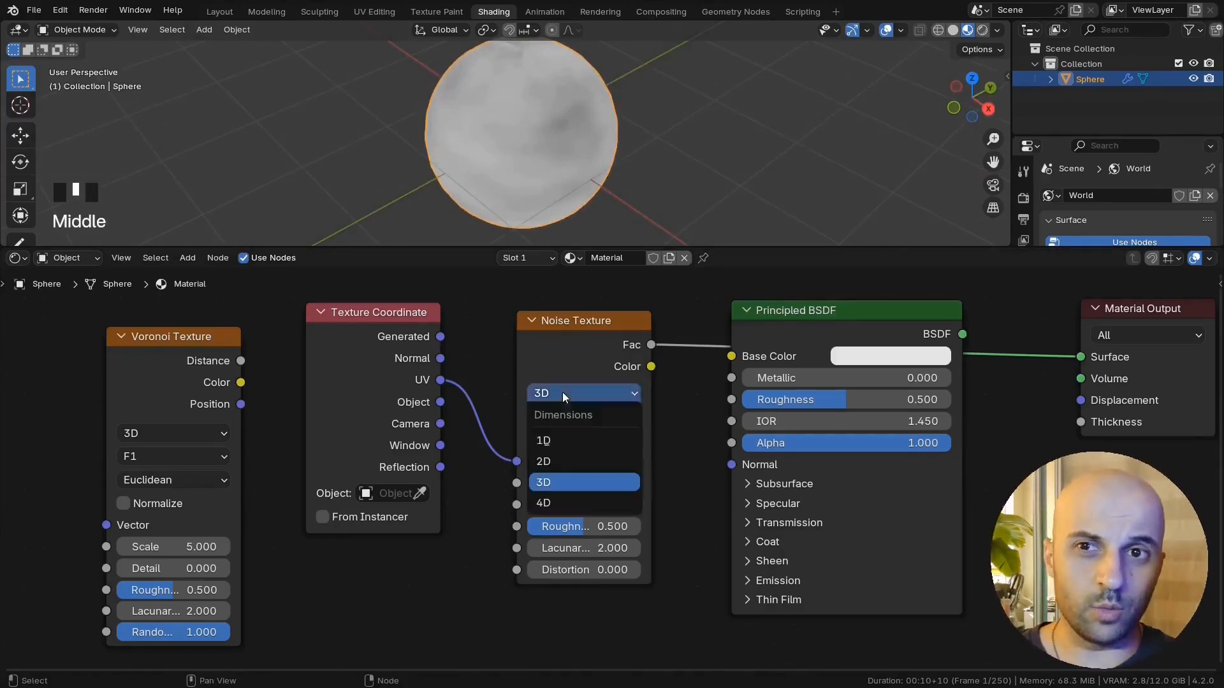
left_click(558, 462)
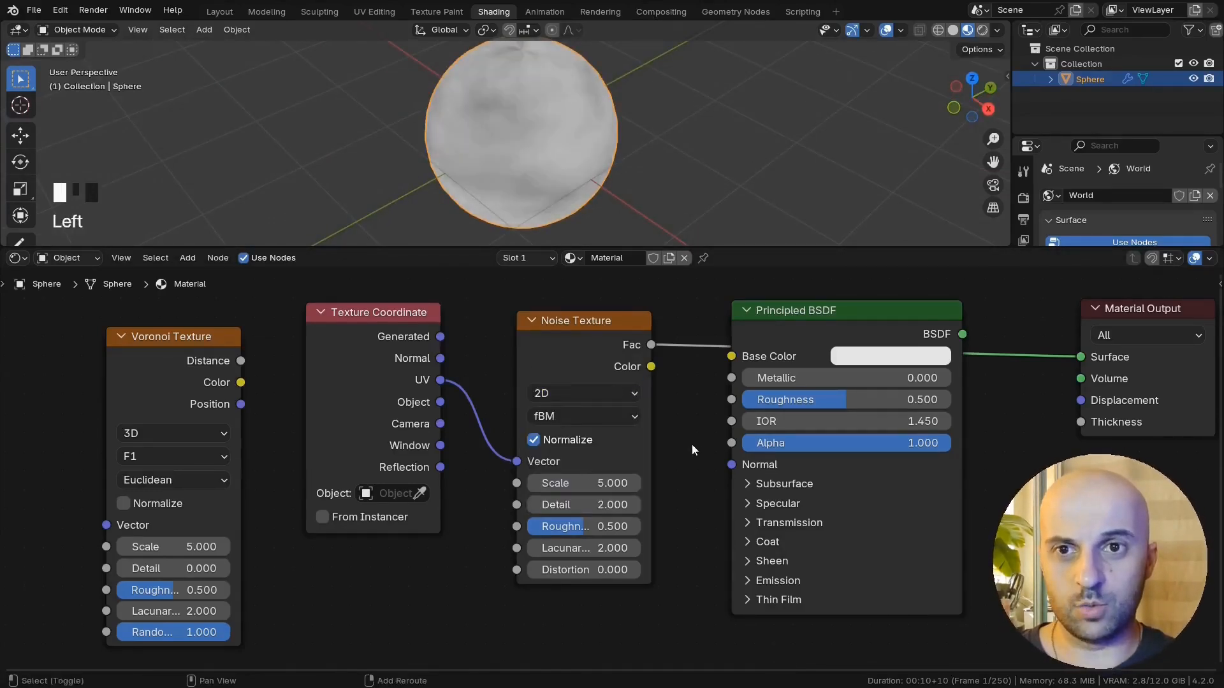
Step: Set the Noise Texture's Scale to 32.9 and inspect the UV-mapped pattern around the sphere
left_click_drag(583, 506, 666, 505)
scroll(500, 164, "down", 1)
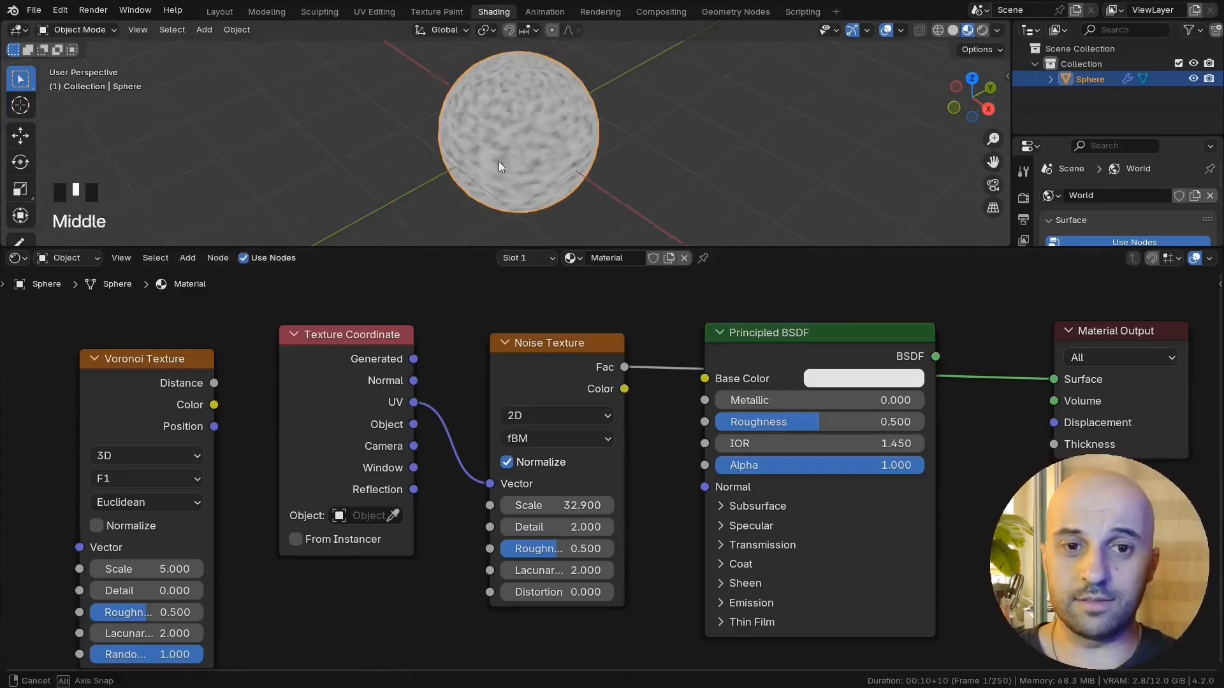
middle_click_drag(500, 164, 535, 121)
left_click(551, 415)
middle_click_drag(606, 172, 668, 204)
scroll(691, 201, "down", 1)
Step: Nudge the Texture Coordinate node and move the Principled BSDF node below the noise-to-output link
left_click_drag(355, 342, 371, 354)
left_click_drag(288, 300, 639, 561)
scroll(646, 513, "down", 4)
middle_click_drag(646, 508, 655, 530)
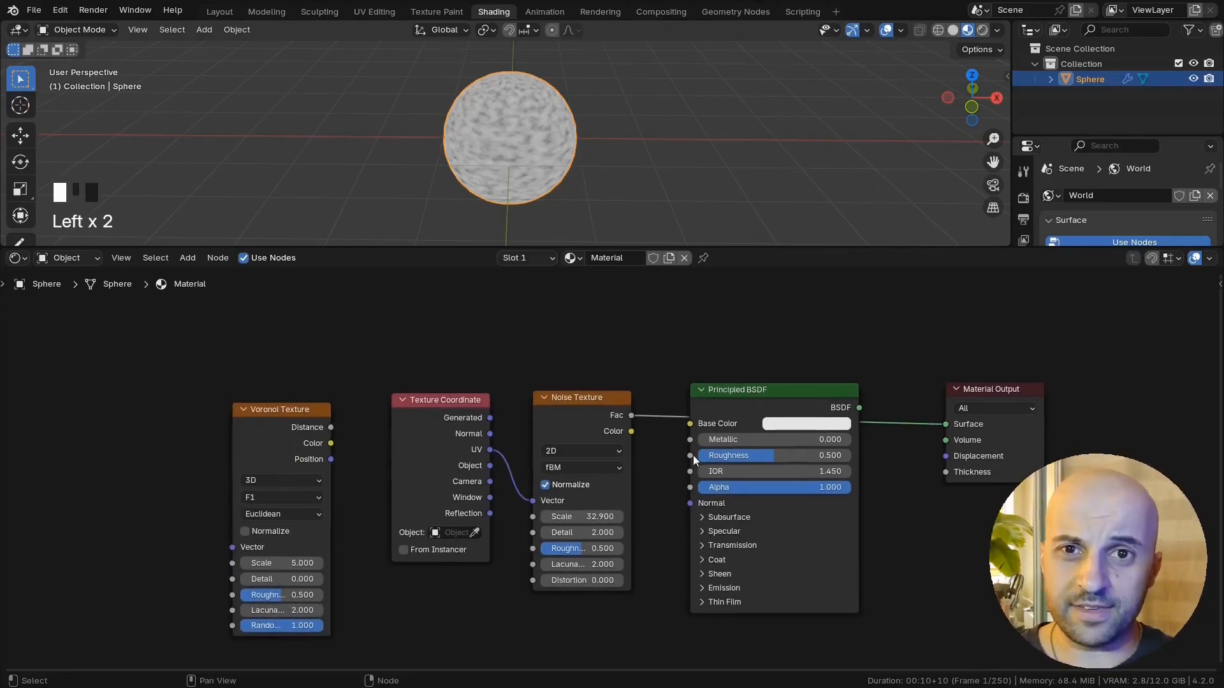
left_click_drag(744, 410, 761, 475)
scroll(500, 512, "down", 1)
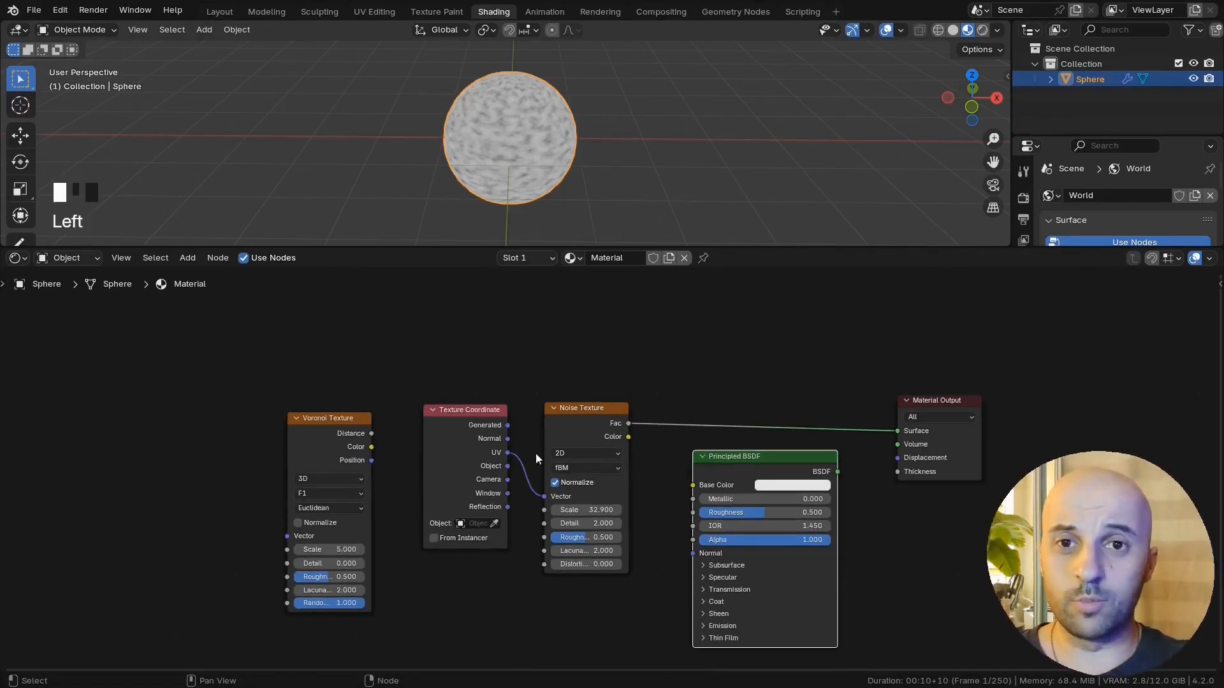
Step: Duplicate the Noise Texture node four times, stacking the copies diagonally above the original
left_click(570, 430)
scroll(566, 429, "down", 2)
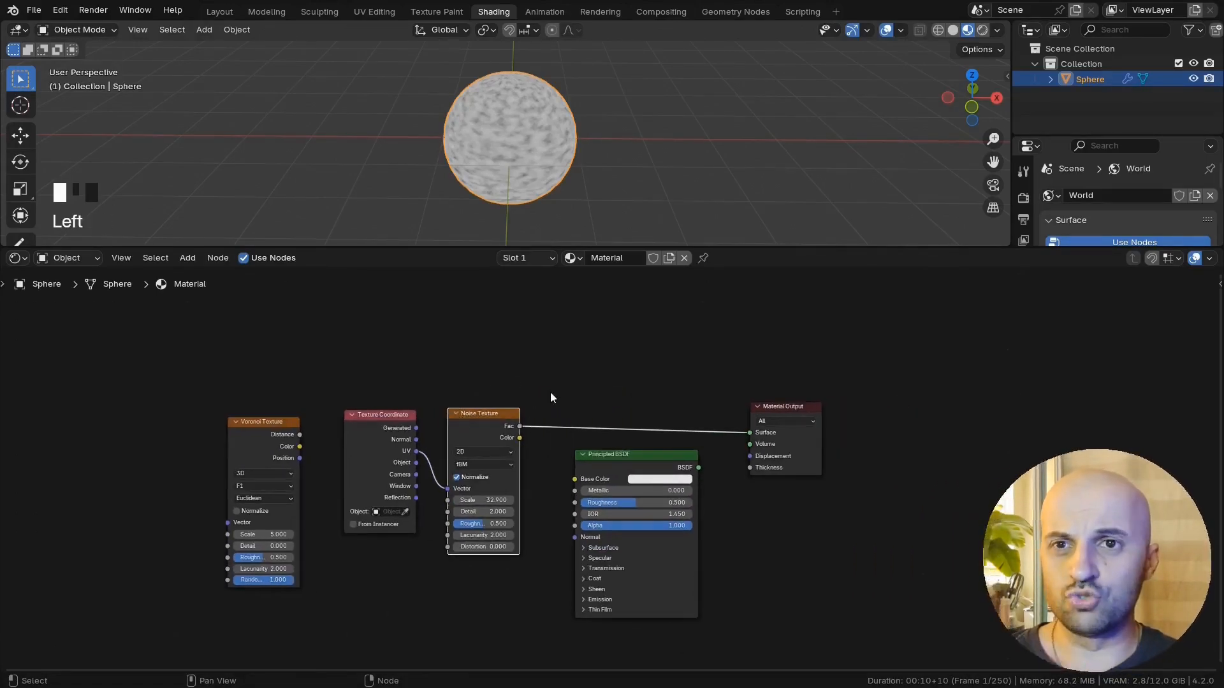
key("shift+d")
key("shift+d")
key("shift+d")
key("shift+d")
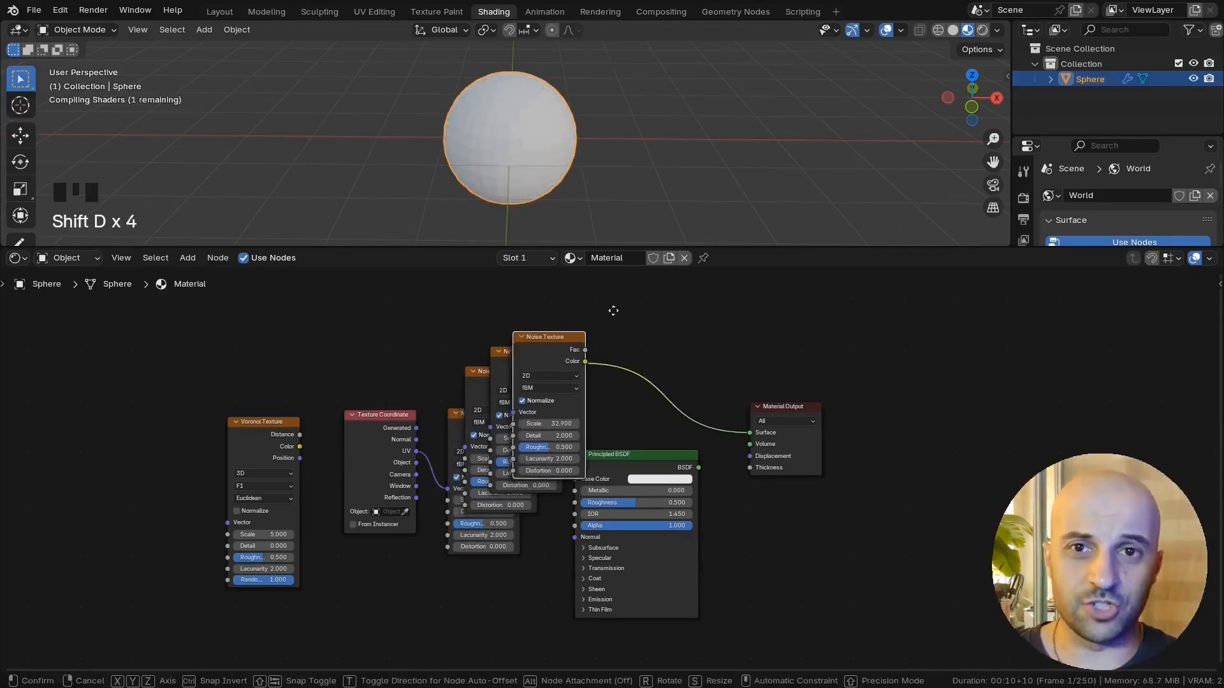
left_click(637, 299)
Step: Delete the duplicated Noise Textures along with the original Noise Texture, Voronoi Texture and Texture Coordinate nodes
left_click_drag(442, 301, 633, 377)
key("ctrl+x")
middle_click_drag(536, 393, 602, 346)
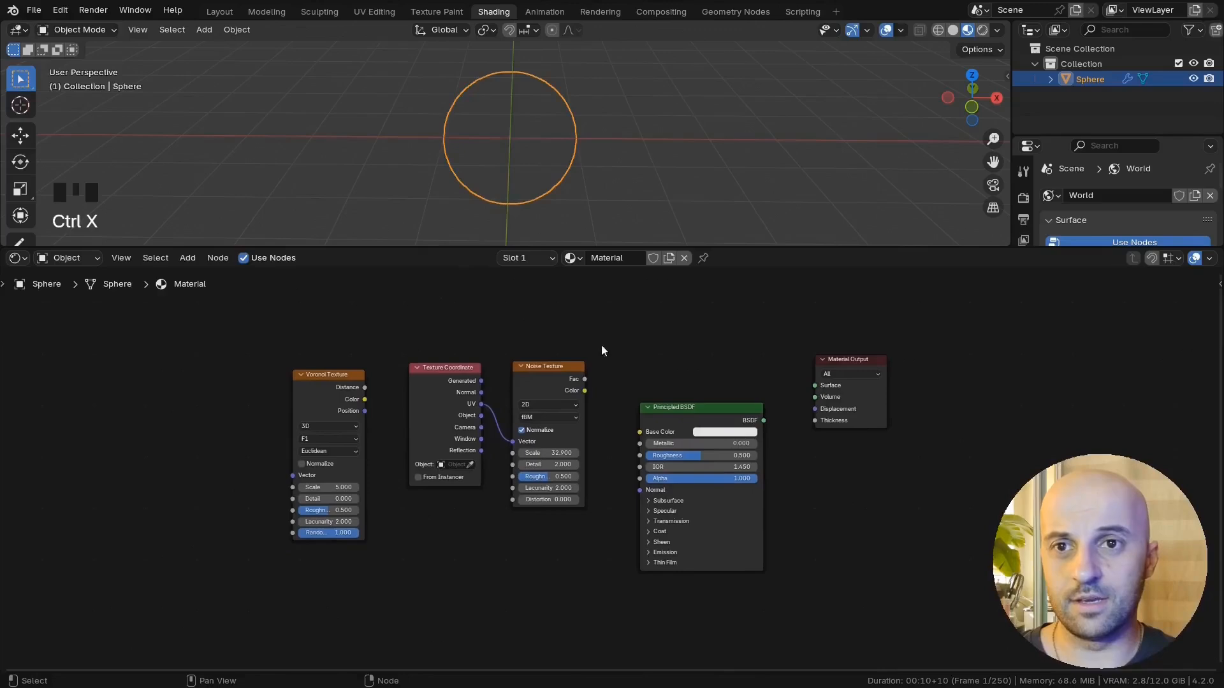
left_click_drag(276, 404, 275, 405)
key("x")
Step: Reconnect the Principled BSDF to the Material Output's Surface input and enlarge the 3D viewport
middle_click_drag(604, 389, 520, 410)
scroll(520, 409, "up", 4)
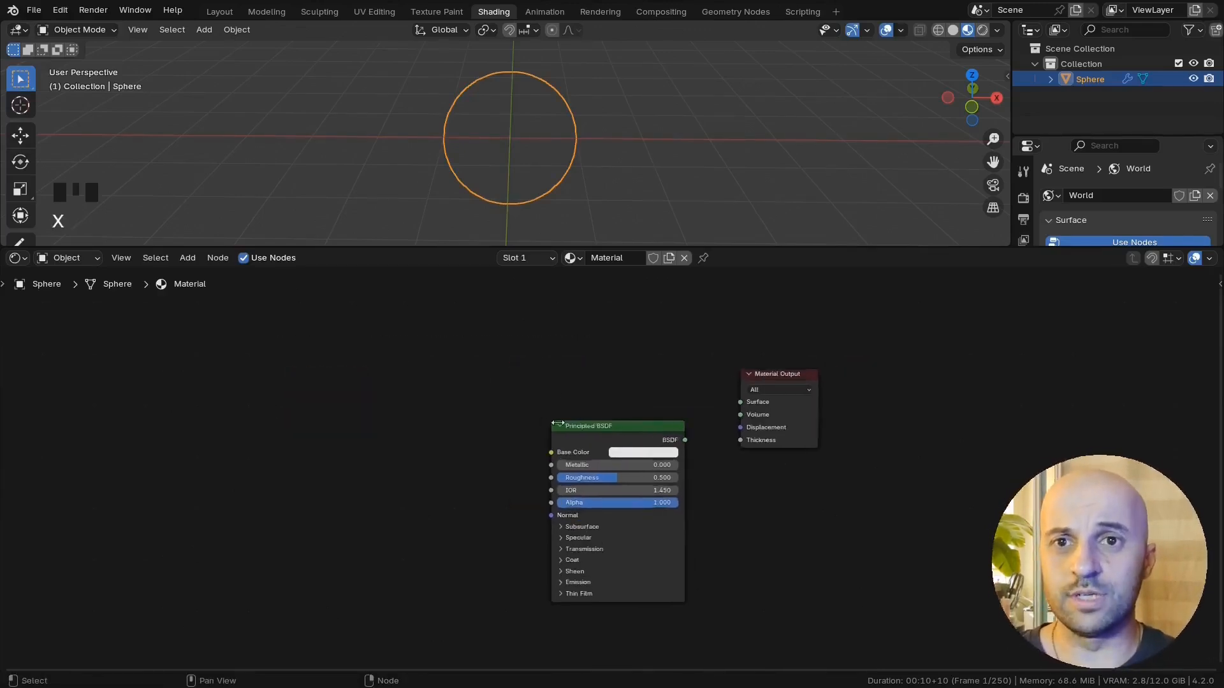
left_click_drag(633, 418, 641, 352)
left_click_drag(711, 365, 773, 384)
middle_click_drag(733, 373, 615, 418)
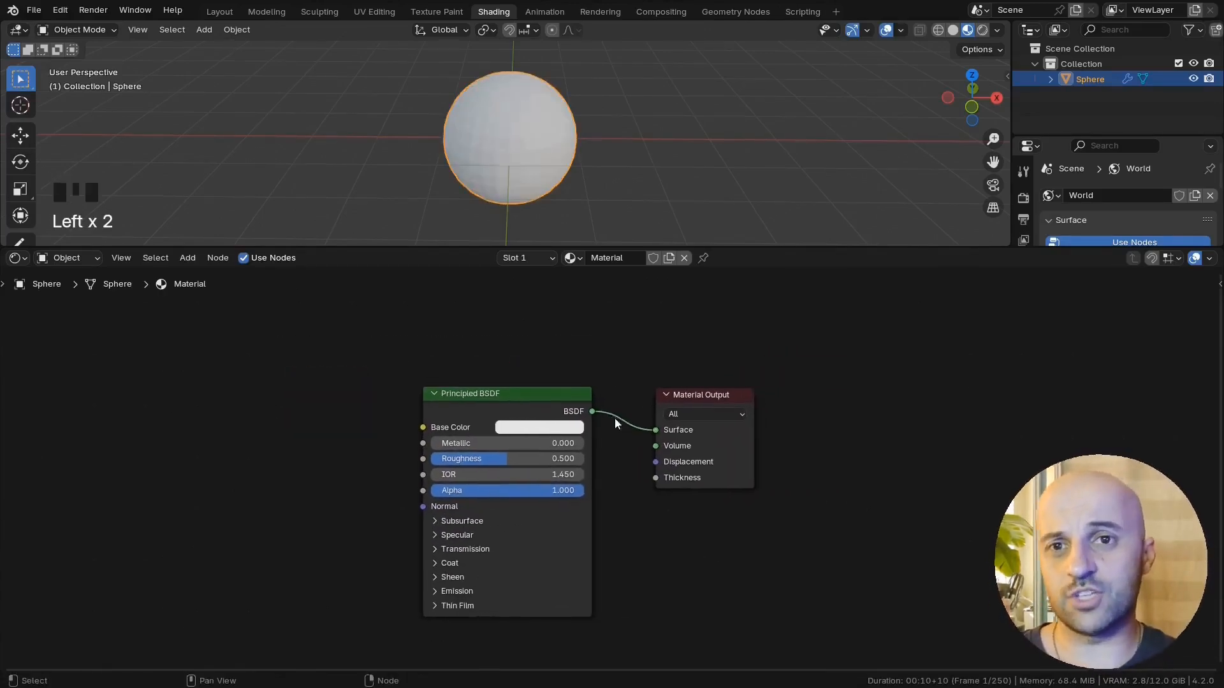
left_click_drag(492, 246, 491, 366)
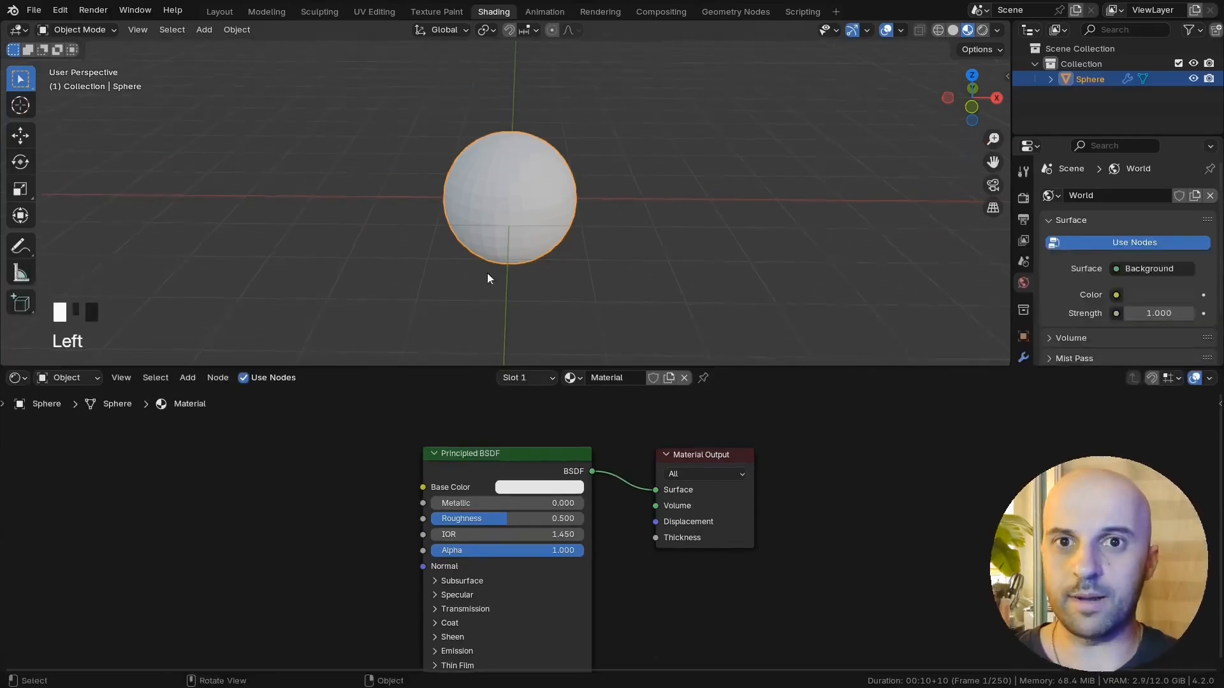
Step: Rotate the sphere's mesh by 90 degrees in Edit Mode
key("Tab")
middle_click_drag(599, 191, 628, 75)
type("r90")
key("Return")
Step: Select a spot on the sphere's mesh, grow the selection and move it along the Y axis
left_click(429, 233)
key("ctrl+KP_Add")
key("g")
key("y")
left_click(415, 246)
middle_click_drag(415, 247, 563, 269)
Step: Undo the mesh rotation and the Y-axis move, returning the sphere to its original shape in Object Mode
key("ctrl+z")
key("ctrl+z")
key("ctrl+z")
key("ctrl+z")
key("ctrl+z")
key("ctrl+z")
key("ctrl+z")
key("ctrl+z")
key("ctrl+z")
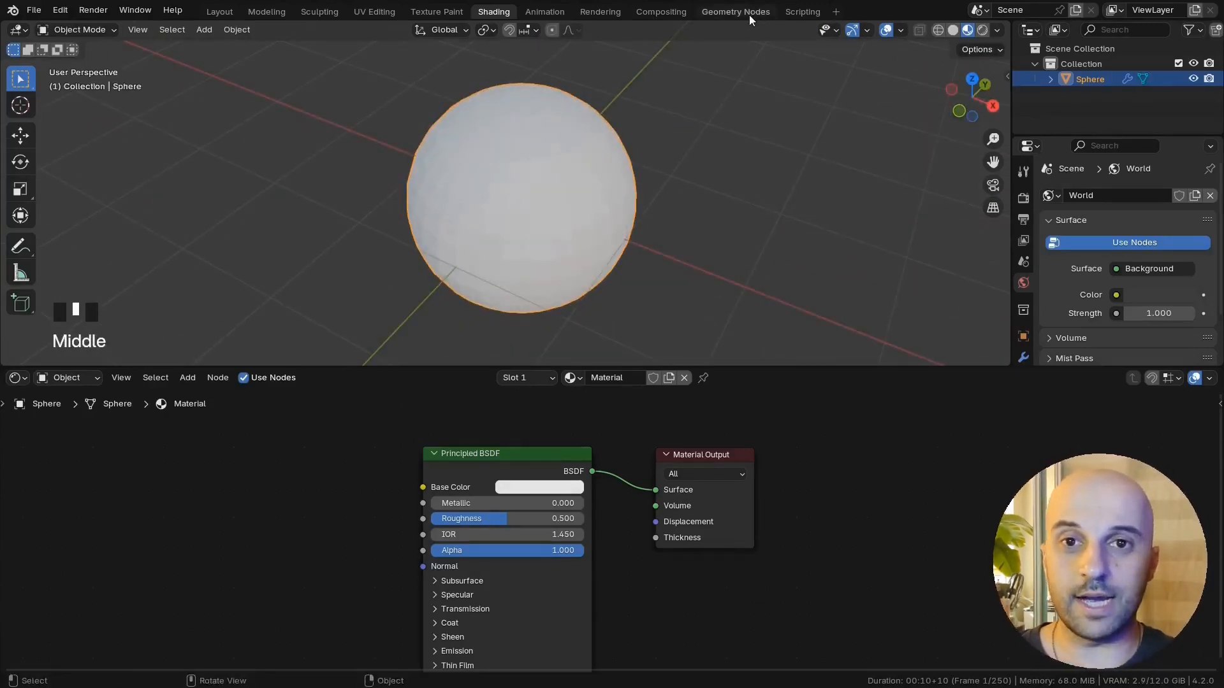
Step: Switch to the Geometry Nodes workspace and frame the sphere in its viewport
left_click(747, 13)
scroll(835, 220, "up", 2)
middle_click_drag(835, 217, 824, 277, "shift")
middle_click_drag(853, 234, 854, 266)
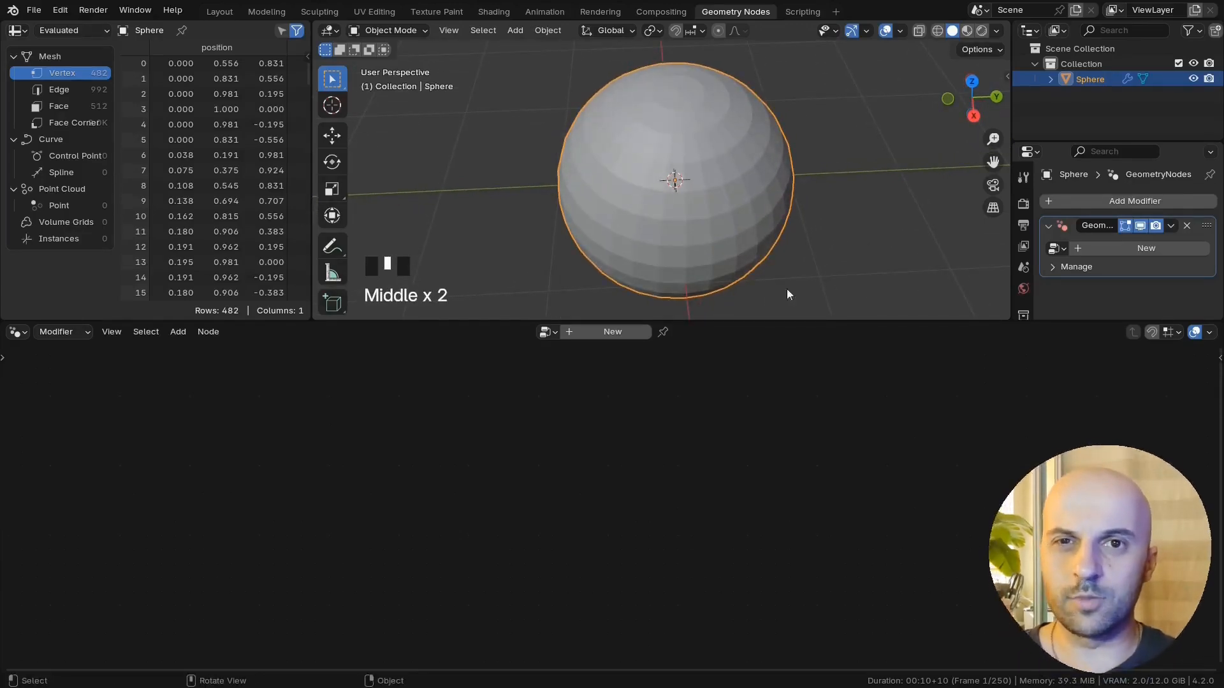
Step: Create a new node group named Eye on the sphere's Geometry Nodes modifier and delete its Group Input node
middle_click_drag(659, 281, 648, 276)
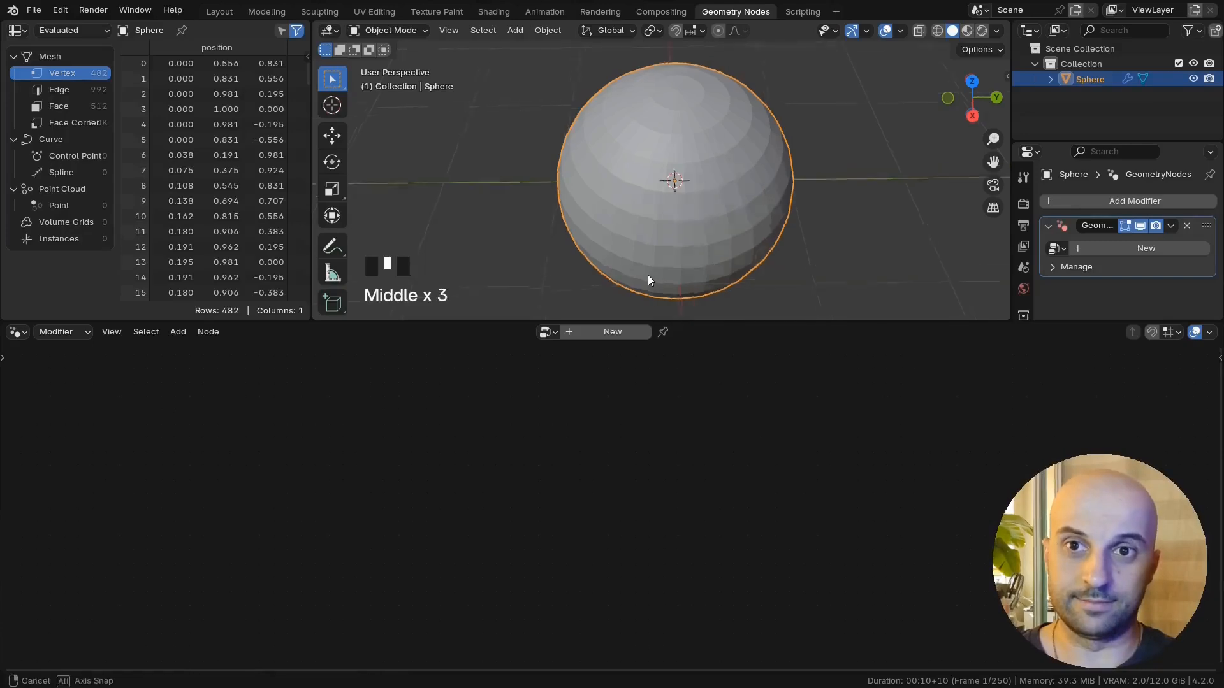
left_click(618, 330)
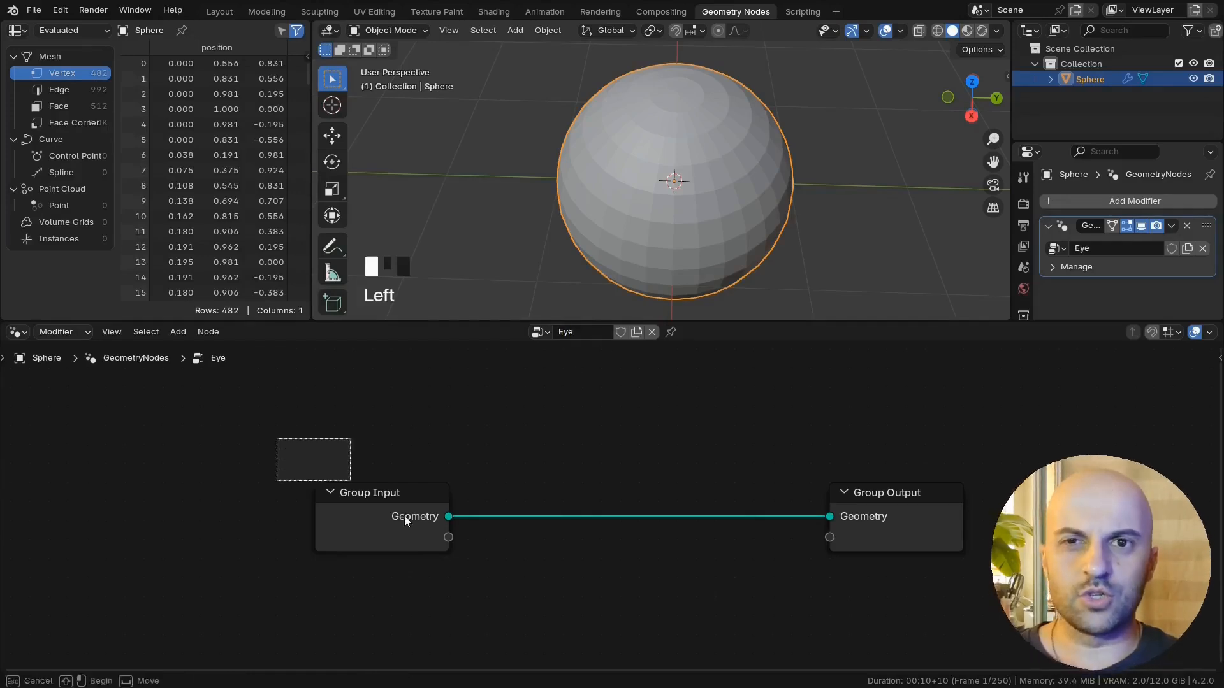
left_click_drag(405, 517, 542, 592)
middle_click_drag(541, 592, 628, 572)
left_click_drag(604, 560, 462, 468)
key("x")
middle_click_drag(511, 492, 466, 494)
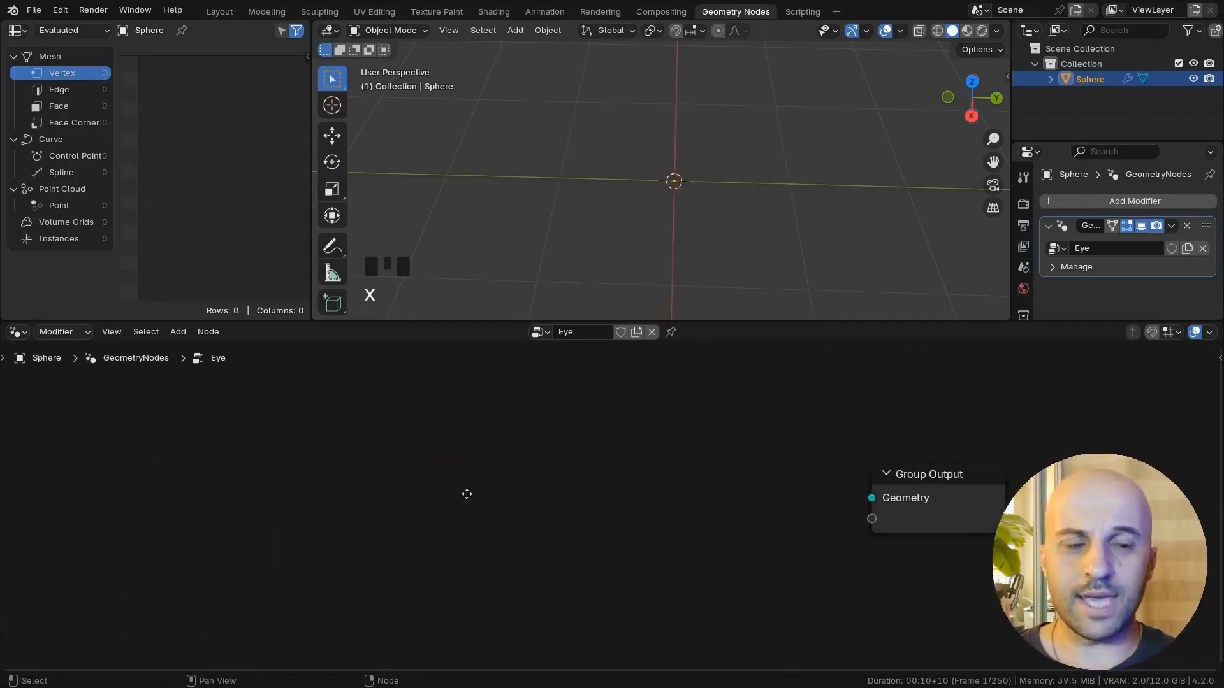
Step: Add a UV Sphere node, connect its Mesh output to the Group Output and place it well away from that node
key("shift+a")
type("uv")
key("Return")
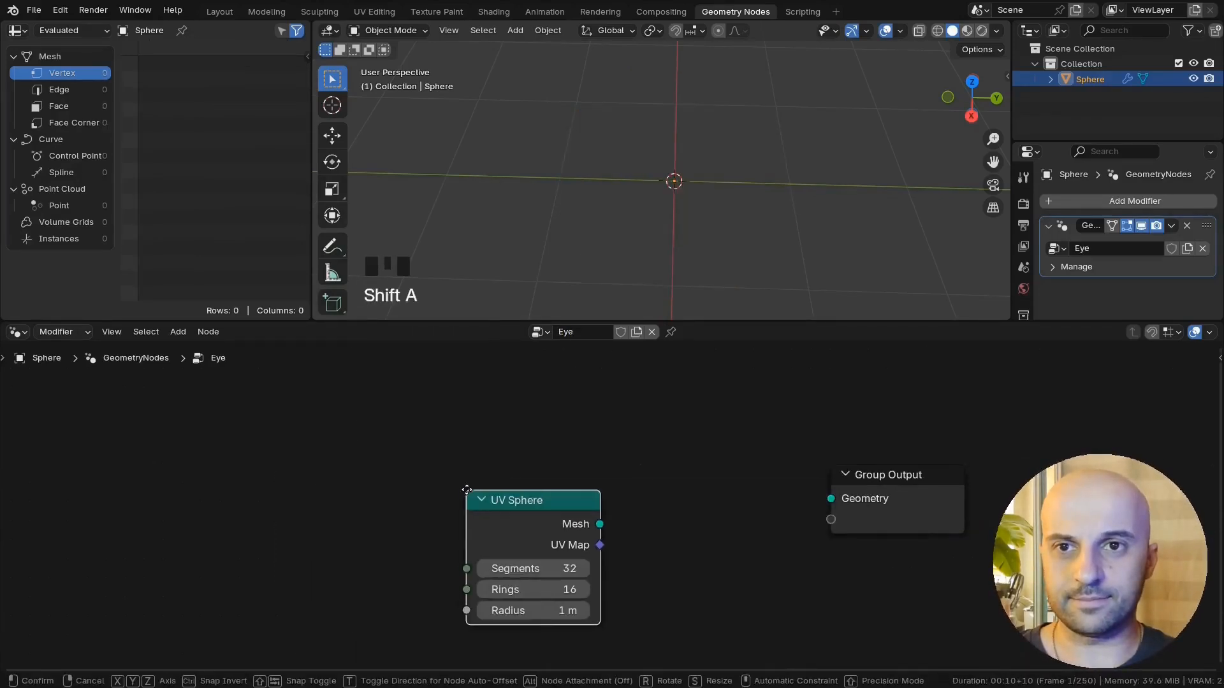
left_click(435, 469)
left_click_drag(805, 501, 830, 499)
left_click_drag(503, 484, 470, 481)
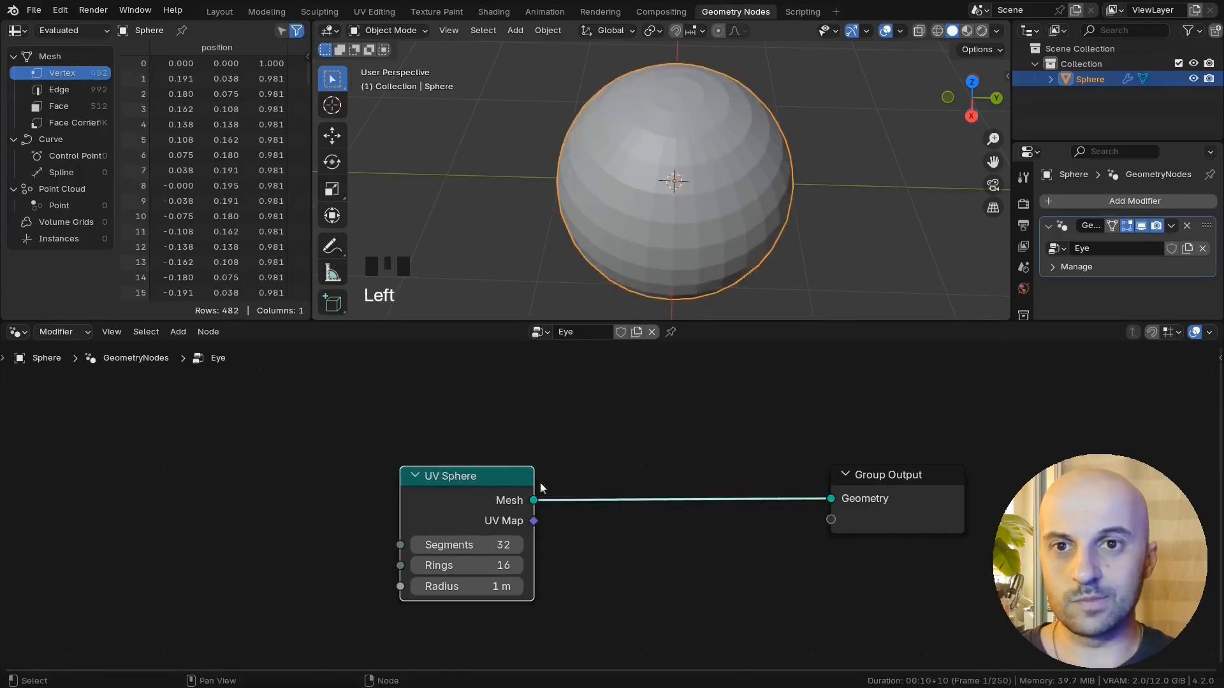
middle_click_drag(548, 477, 616, 473)
left_click_drag(615, 472, 298, 431)
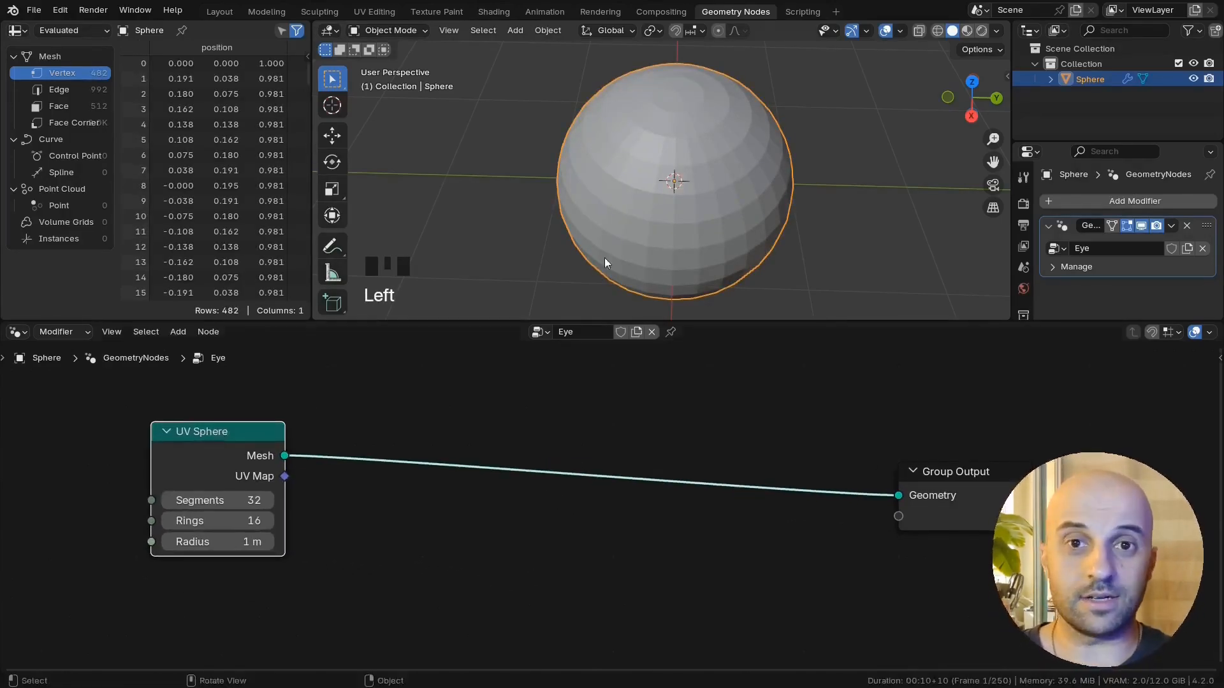
Step: Preview the UV Sphere node's UV Map on the sphere with a Viewer node and remove the Viewer again
middle_click_drag(604, 258, 702, 135)
middle_click_drag(451, 440, 541, 442)
left_click(316, 450, "ctrl+shift")
left_click(316, 450, "ctrl+shift")
left_click(317, 450, "ctrl+shift")
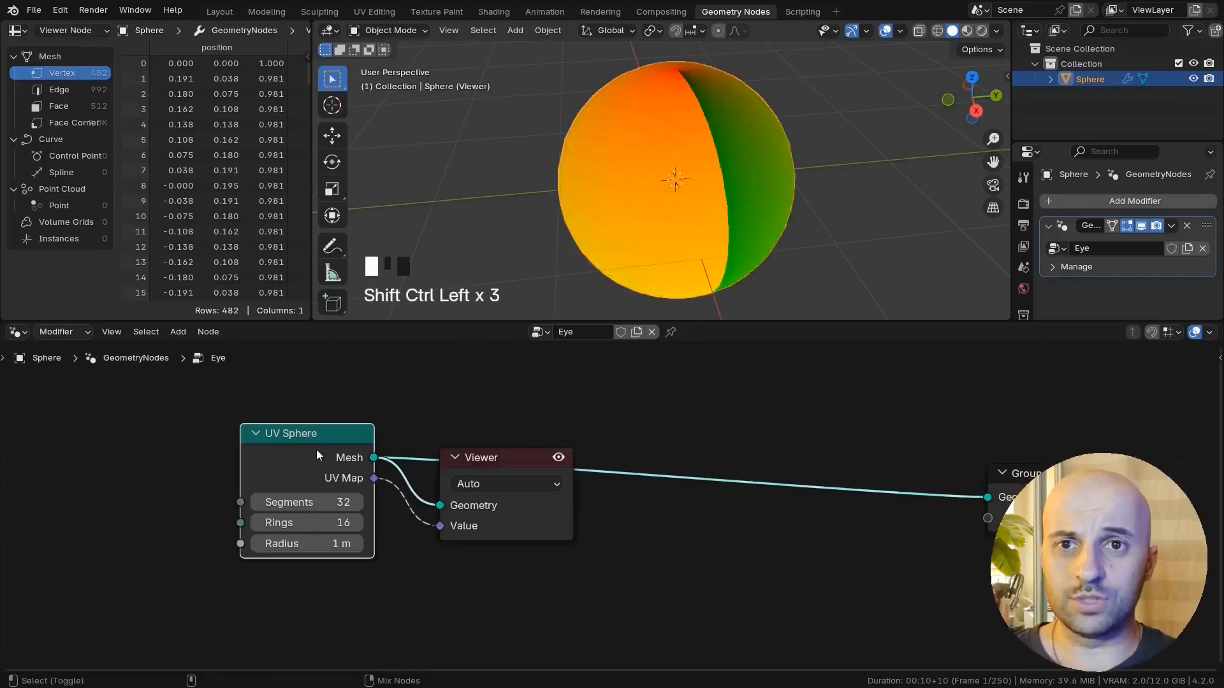
scroll(689, 217, "down", 2)
middle_click_drag(688, 216, 703, 130)
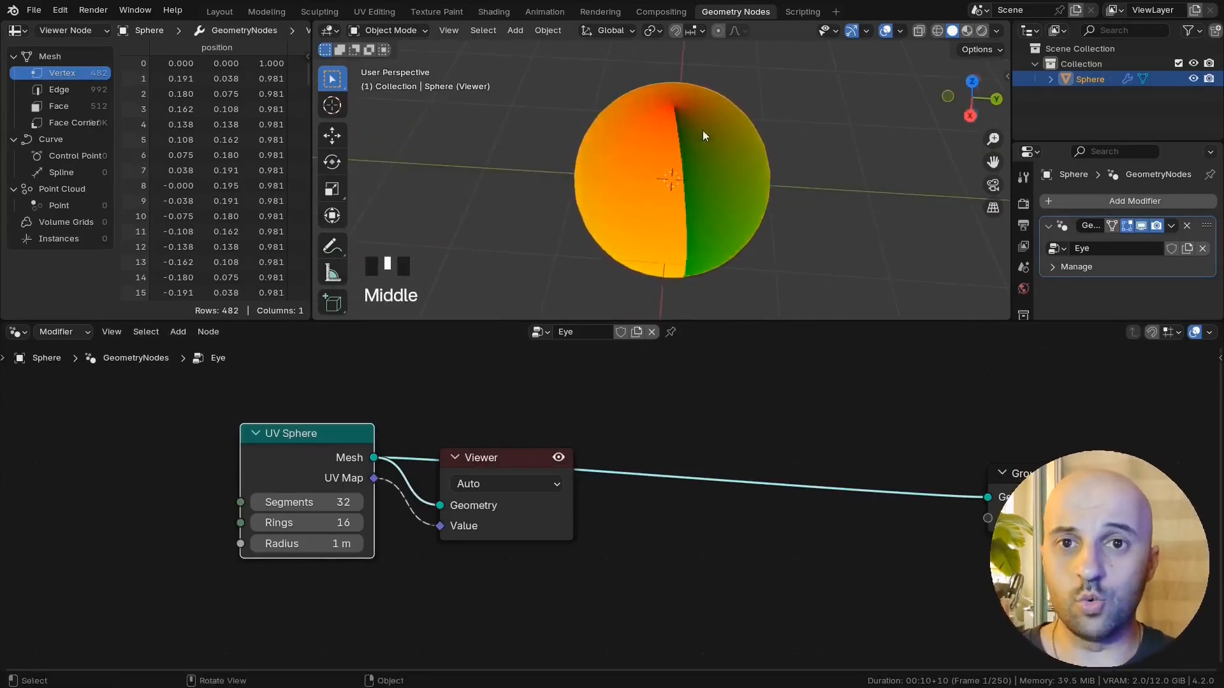
left_click_drag(768, 388, 519, 536)
key("x")
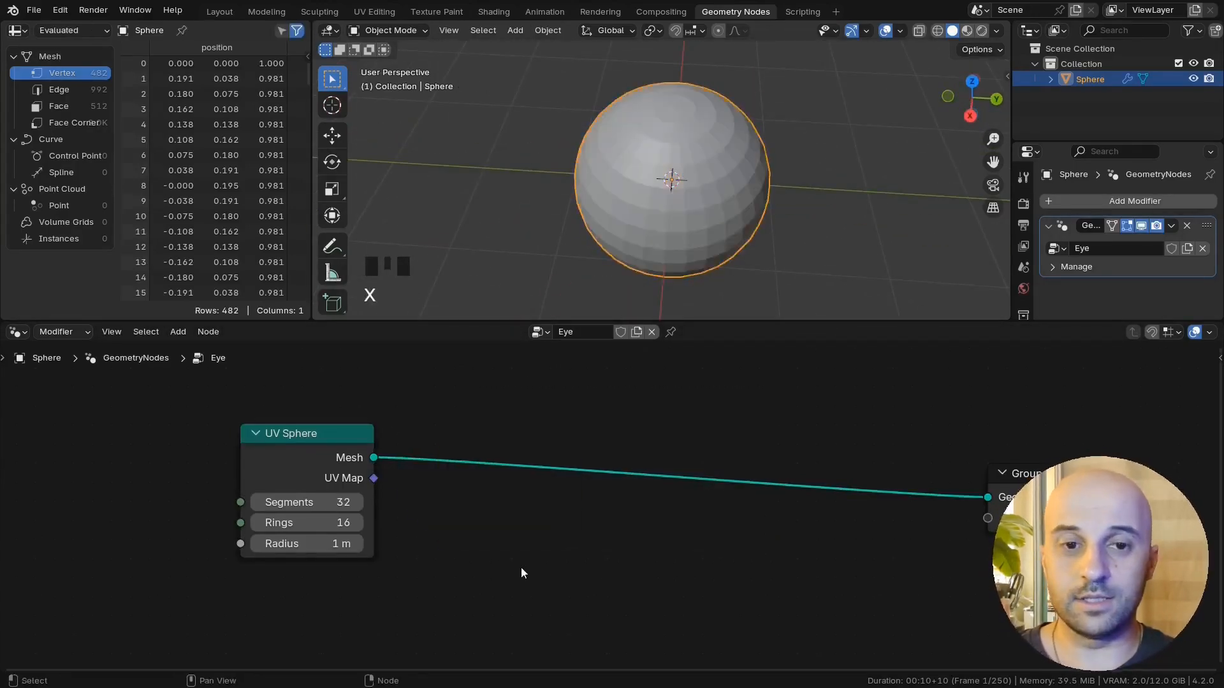
Step: Shift the UV Sphere node slightly and turn on the wireframe display of the sphere's mesh
left_click_drag(344, 440, 347, 470)
middle_click_drag(592, 543, 661, 517)
scroll(602, 526, "up", 4)
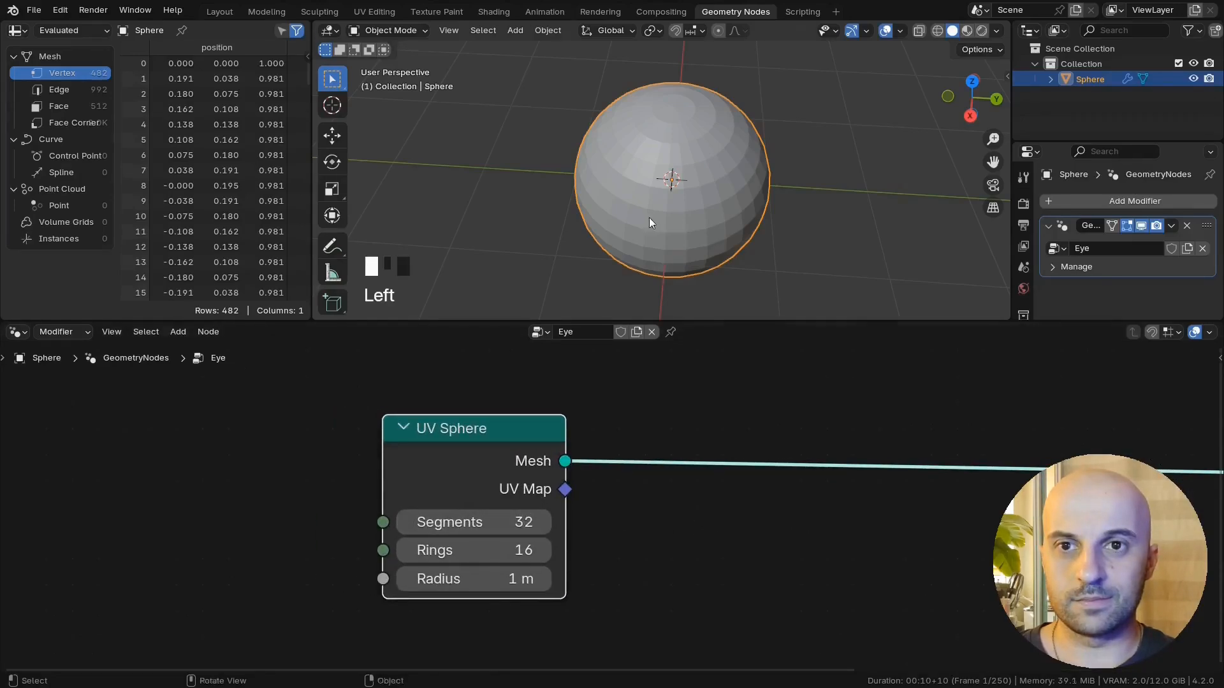
key("q")
left_click(590, 254)
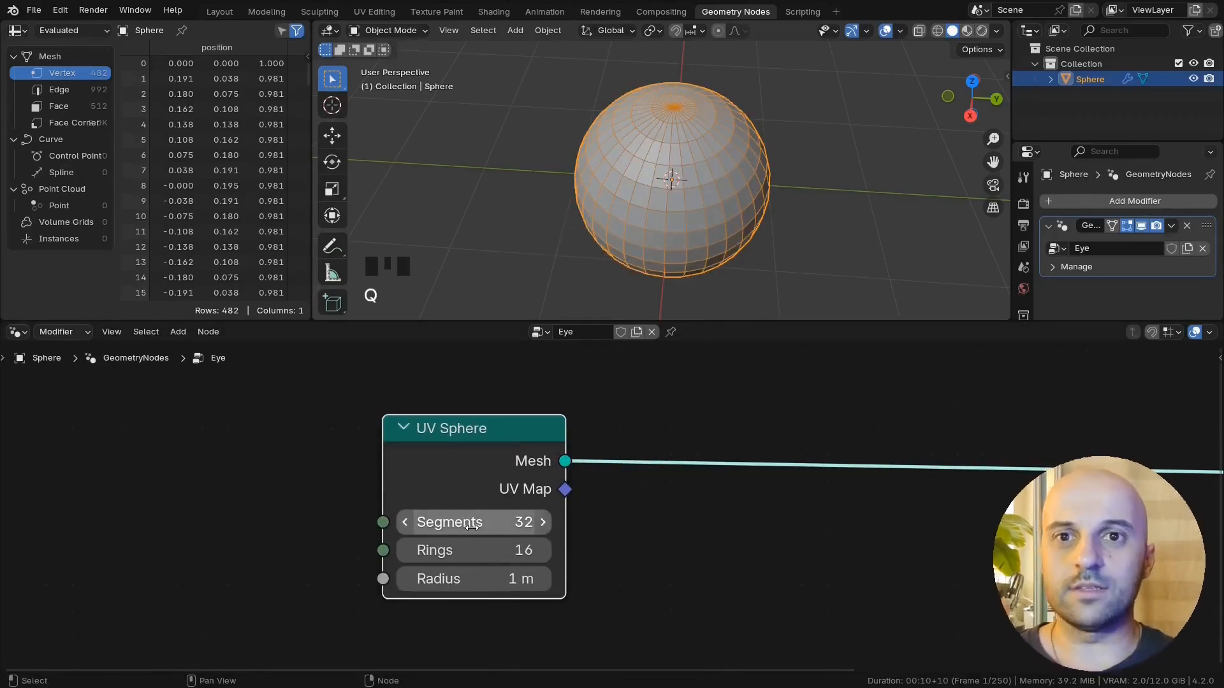
left_click_drag(472, 525, 472, 550)
middle_click_drag(663, 210, 688, 232)
scroll(689, 232, "up", 2)
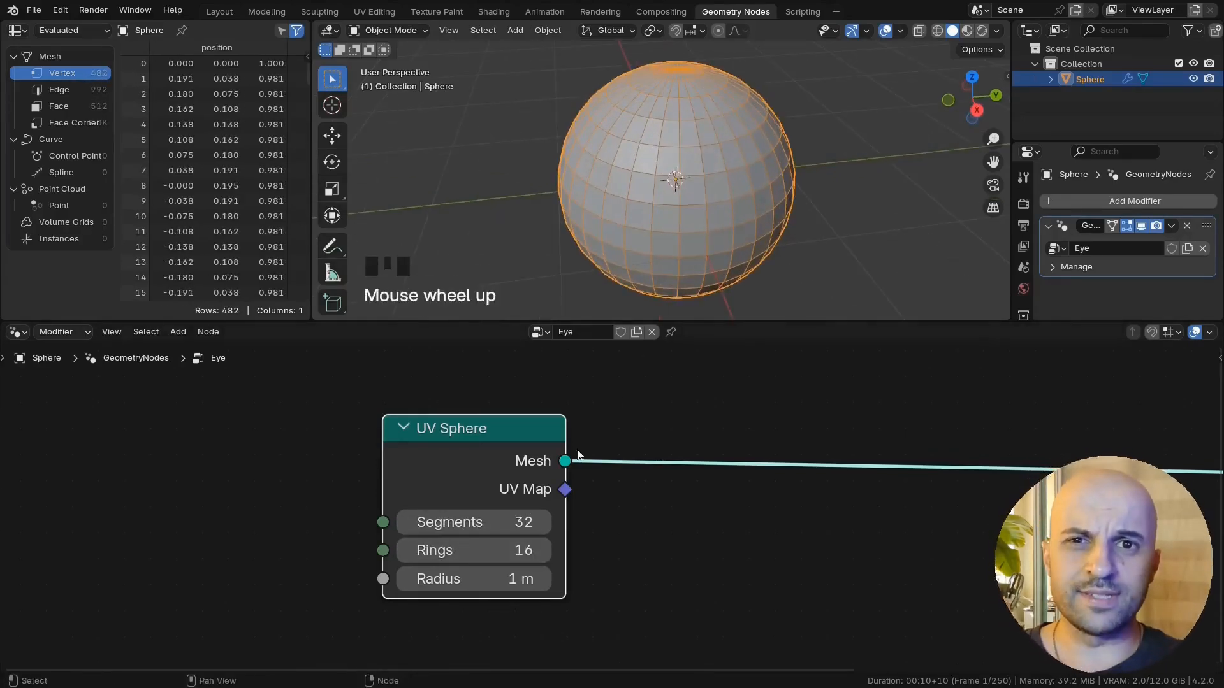
Step: Expose the UV Sphere's Rings value through a new Group Input node placed beside it
middle_click_drag(579, 455, 628, 437)
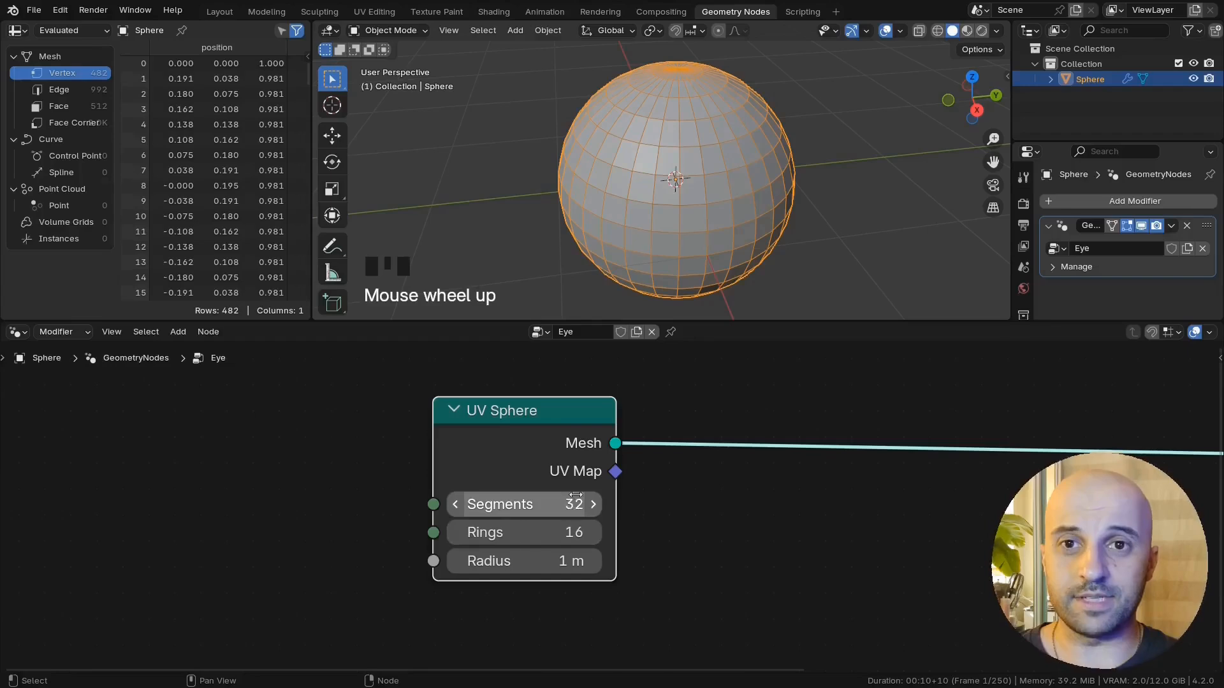
middle_click_drag(376, 514, 576, 512)
scroll(422, 513, "up", 1)
left_click_drag(605, 524, 441, 530)
left_click(441, 528)
left_click(480, 543)
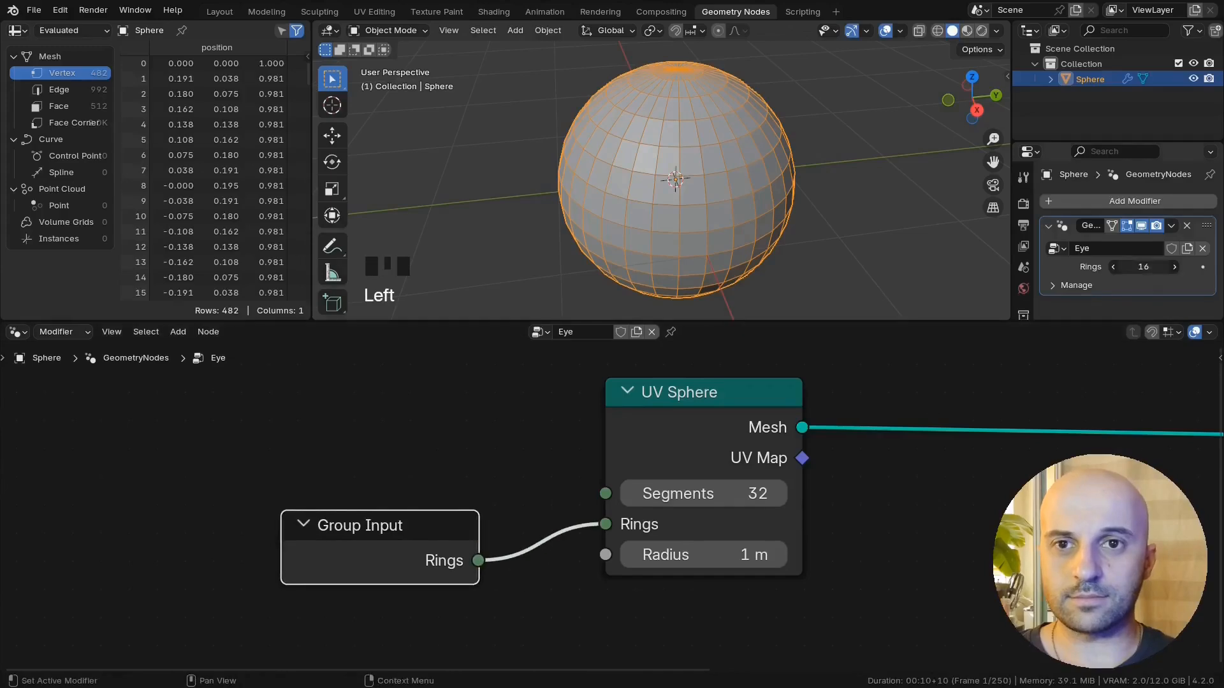
Step: Rename the Rings group socket to Mesh Resolution
key("Left")
key("n")
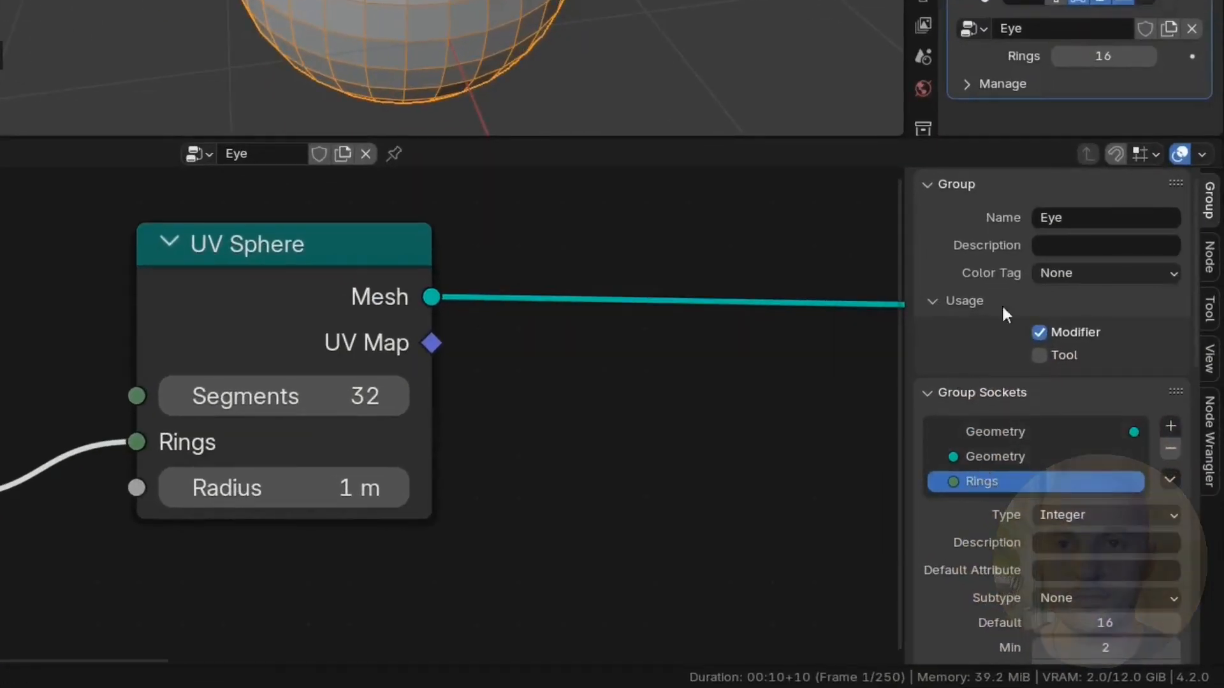
left_click(956, 184)
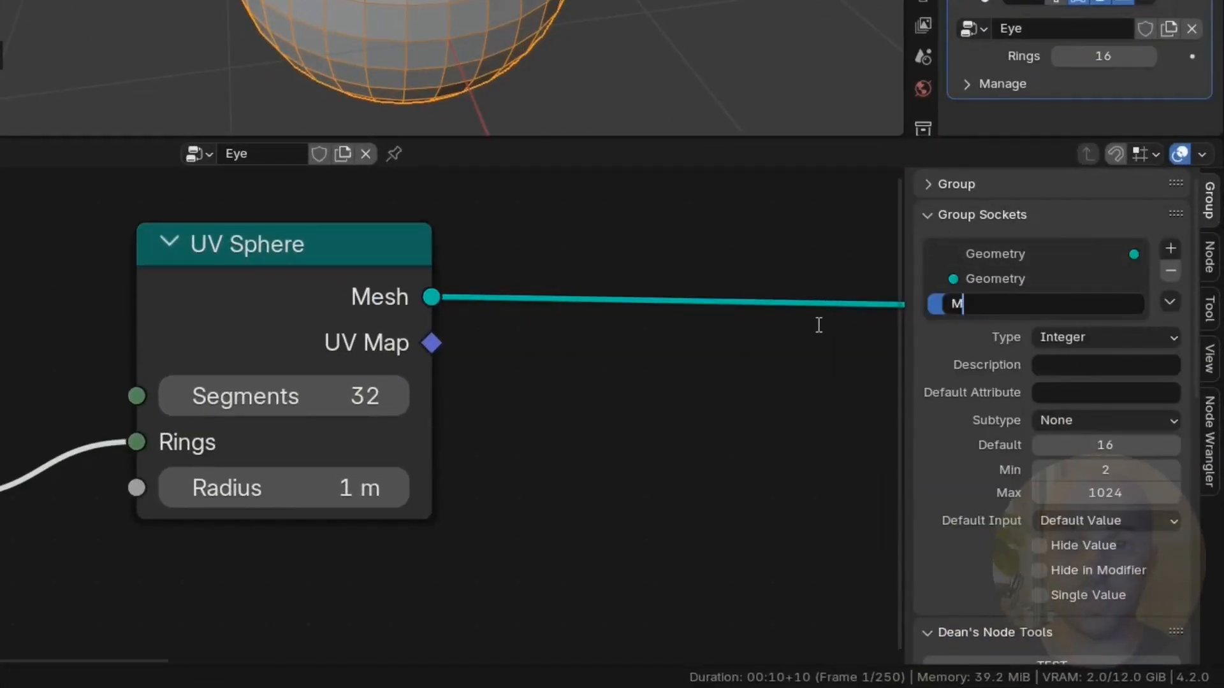
type("ion")
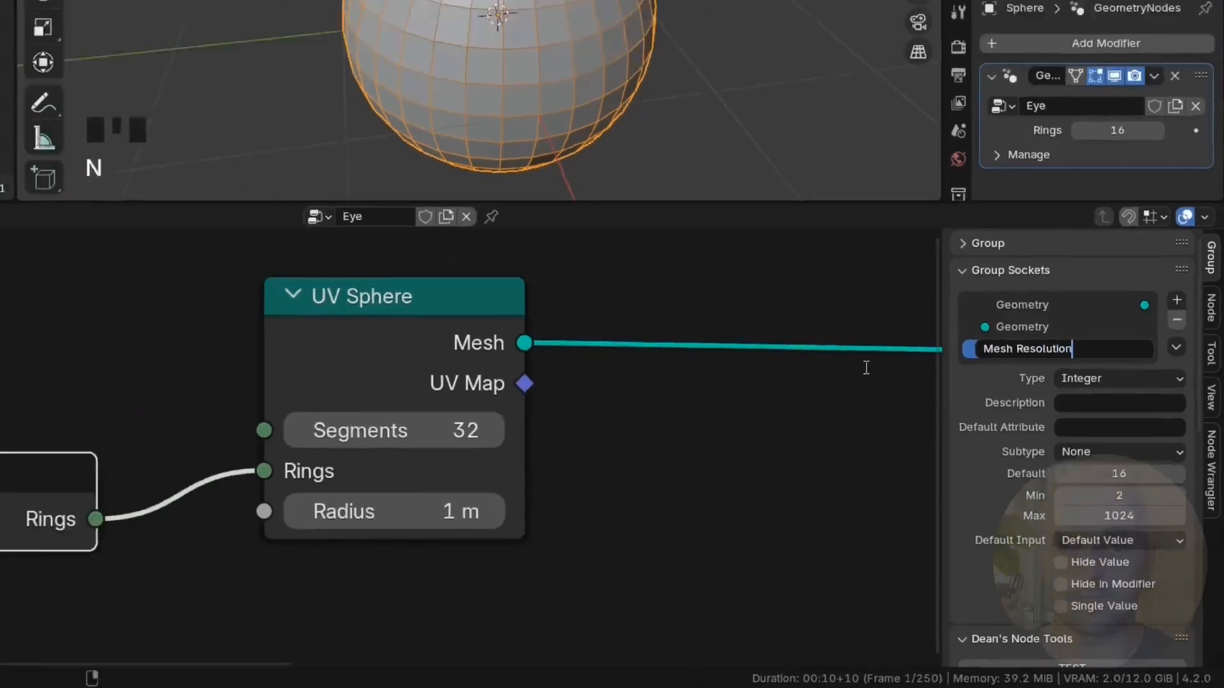
key("Return")
Step: Feed Mesh Resolution into the UV Sphere's Segments through a Multiply node set to 2, collapsed above the Group Input
middle_click_drag(411, 378, 457, 383)
middle_click_drag(2, 349, 279, 367)
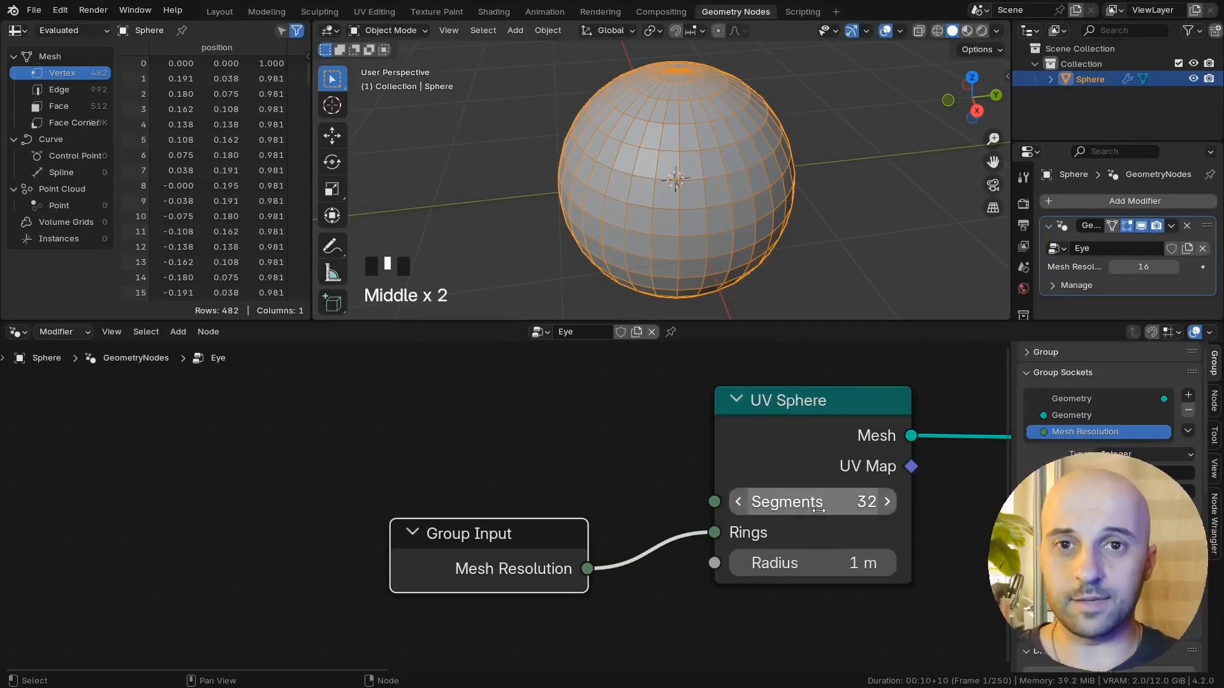
left_click_drag(587, 569, 445, 448)
type("mu")
key("Return")
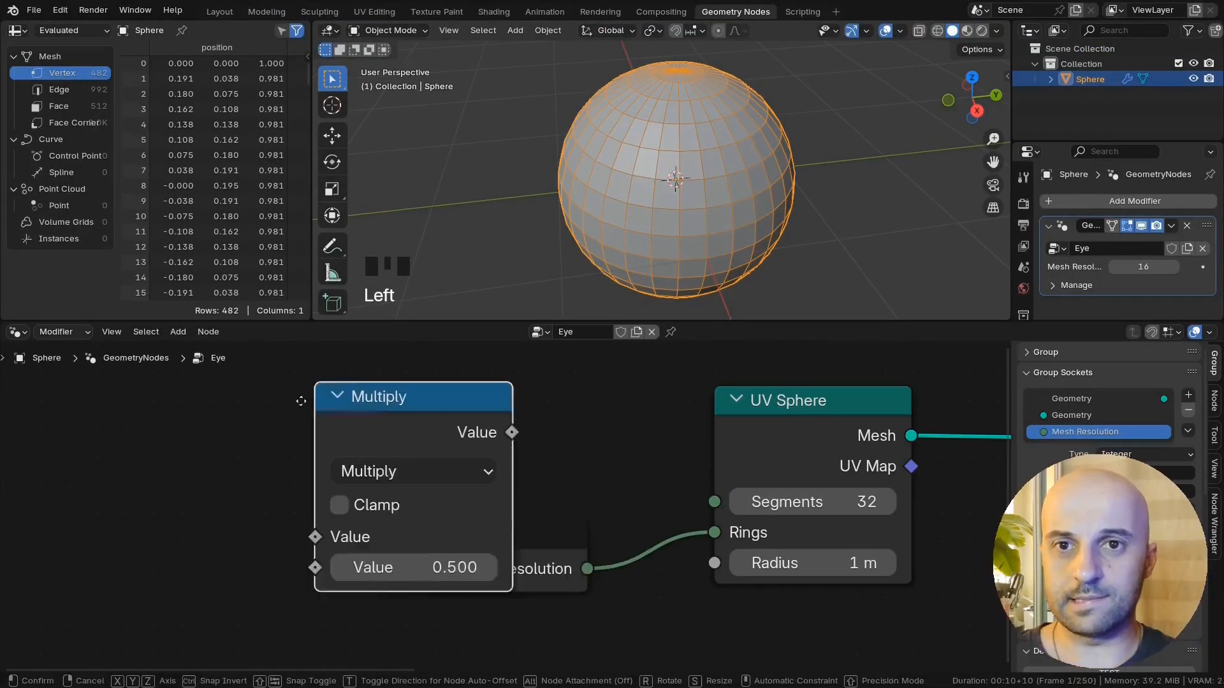
left_click(274, 383)
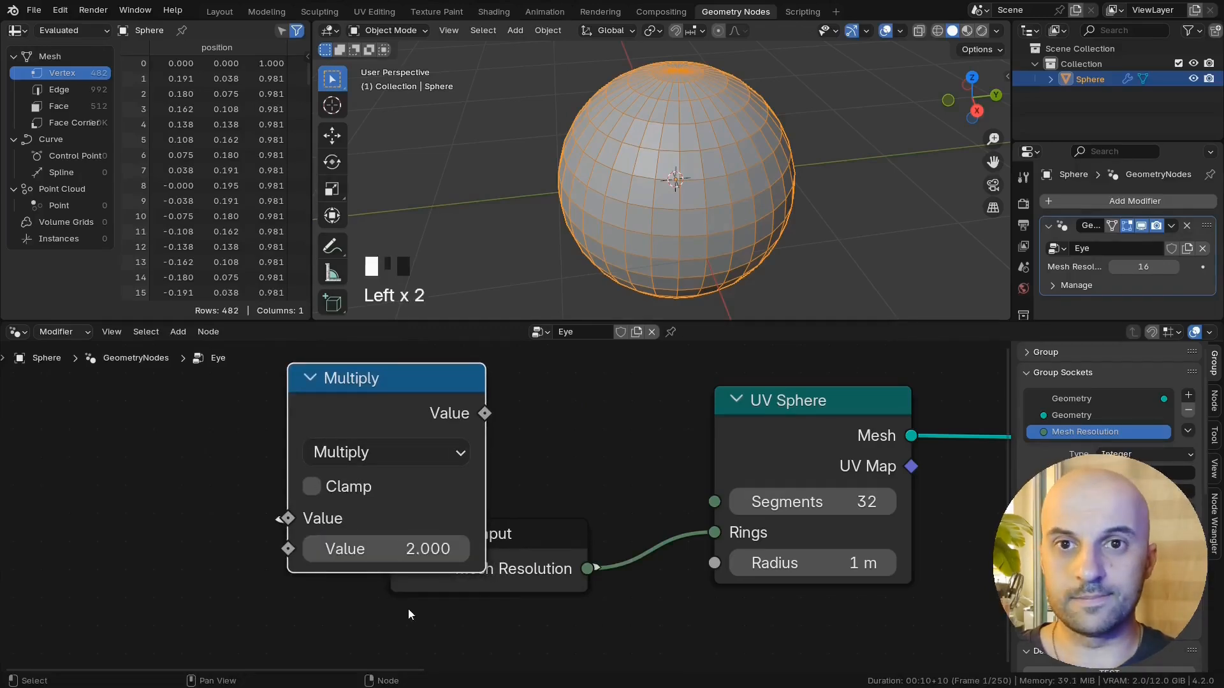
left_click_drag(662, 492, 714, 501)
left_click(310, 377)
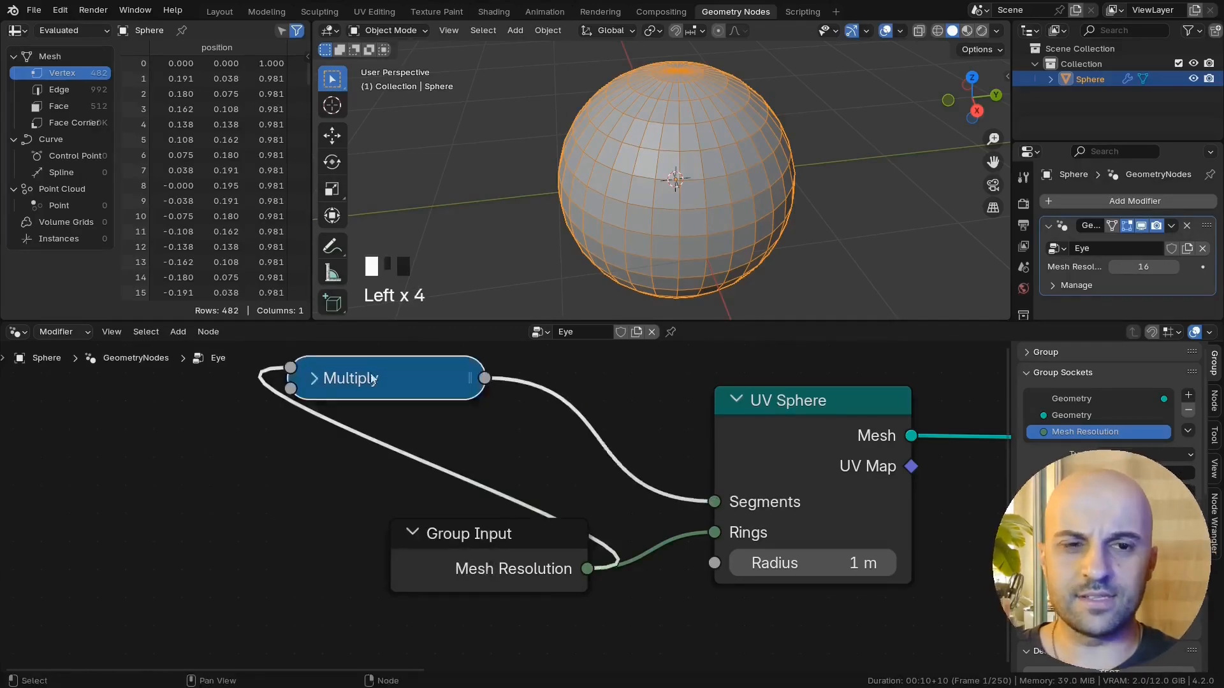
left_click_drag(382, 373, 486, 479)
Step: Set the modifier's Mesh Resolution to 14 and move the Multiply and Group Input nodes closer to the UV Sphere node
mouse_move(1143, 266)
left_mouse_down("shift")
mouse_move(1173, 266)
mouse_move(1113, 267)
mouse_move(1138, 267)
left_mouse_up("shift")
middle_click_drag(735, 241, 714, 274)
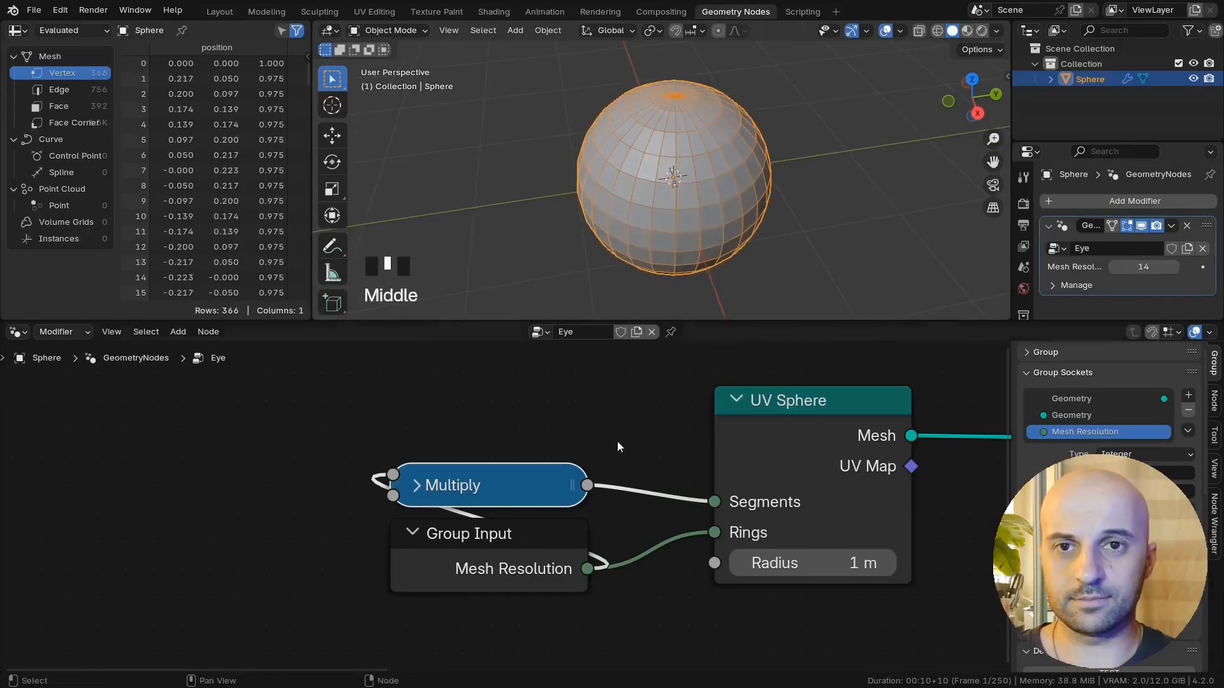
left_click_drag(637, 434, 459, 535)
left_click_drag(459, 536, 521, 536)
scroll(503, 510, "down", 3)
middle_click_drag(510, 514, 317, 522)
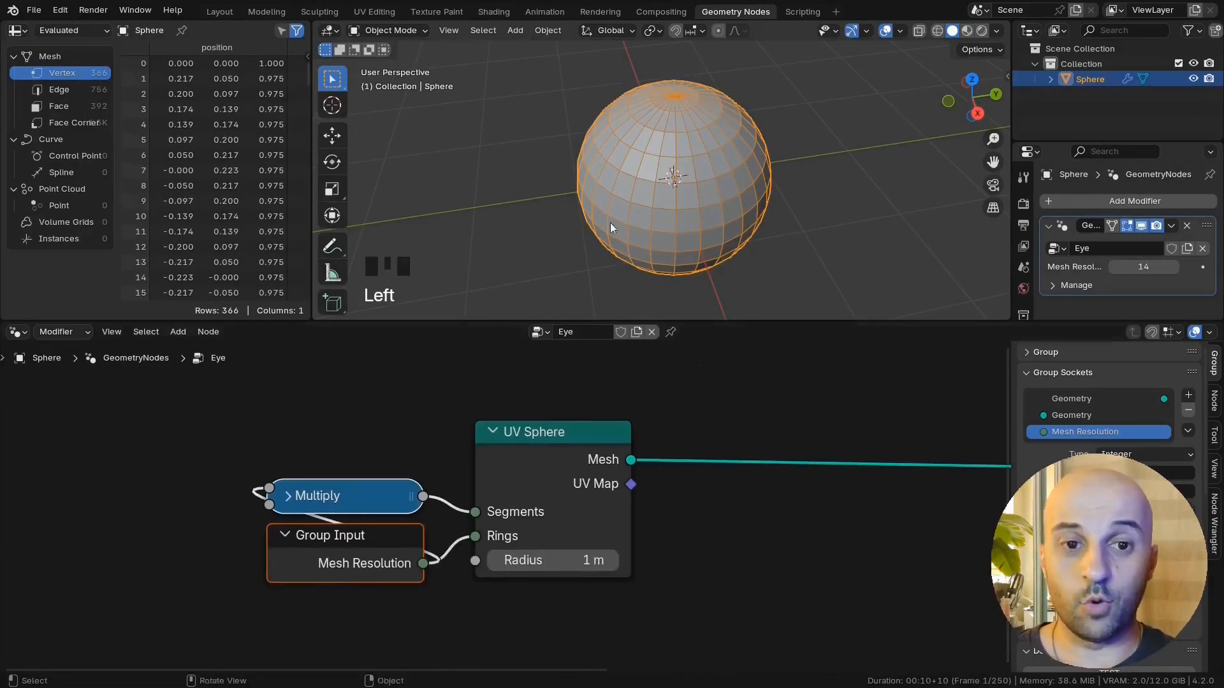
Step: Add a Set Material node on the link between the UV Sphere and the Group Output
scroll(499, 534, "down", 4)
middle_click_drag(723, 526, 523, 533)
middle_click_drag(679, 237, 653, 250)
middle_click_drag(465, 511, 491, 510)
key("shift+a")
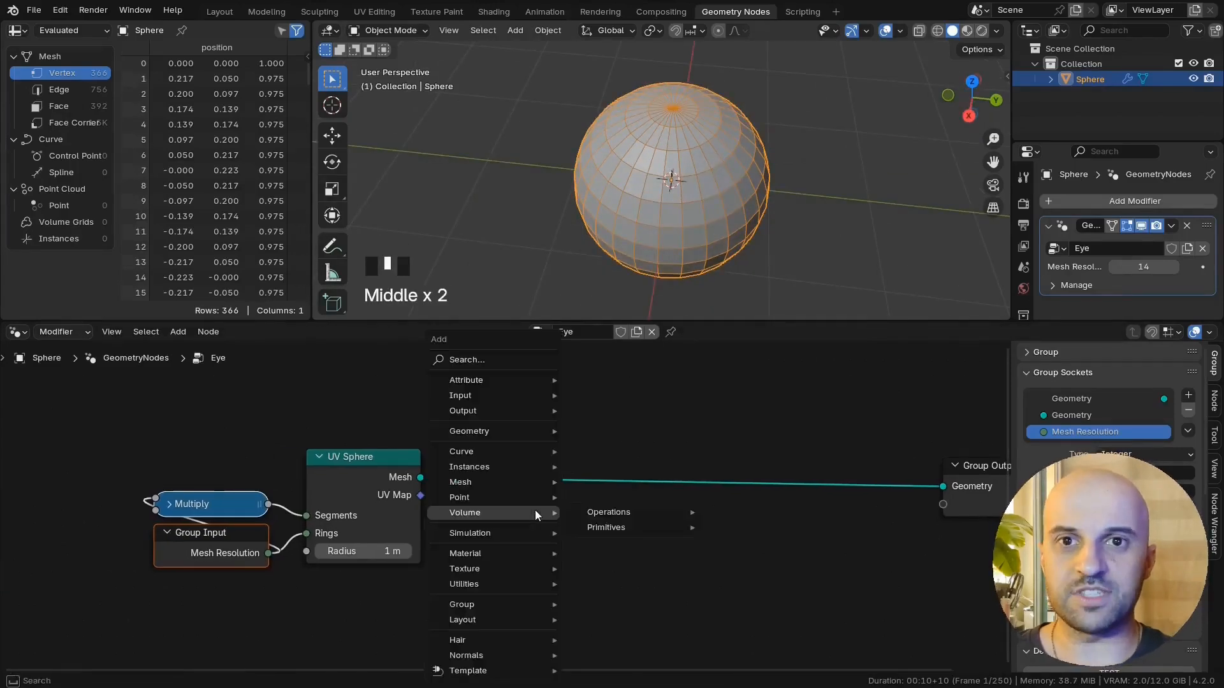
type("se")
key("Return")
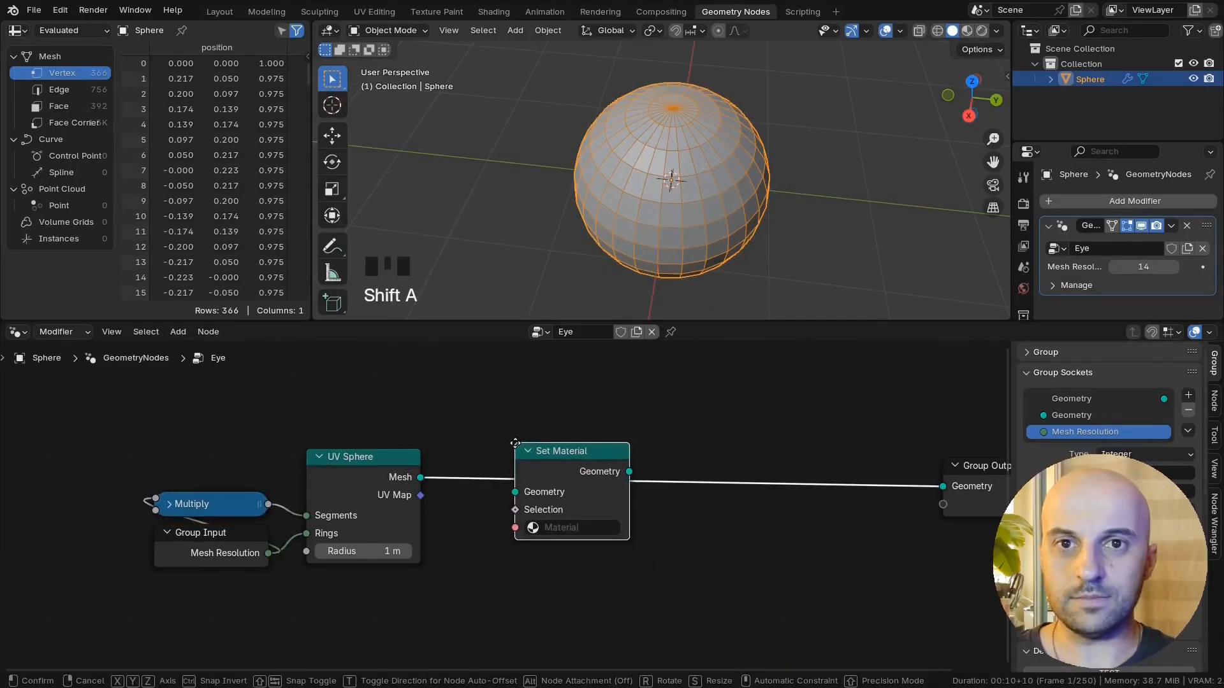
left_click(644, 473)
Step: Space out the Set Material and Group Output nodes and assign Eye Material in the Set Material node
middle_click_drag(644, 473, 523, 480)
left_click_drag(485, 467, 692, 464)
left_click_drag(860, 486, 935, 481)
left_click_drag(666, 473, 700, 470)
scroll(701, 484, "up", 2)
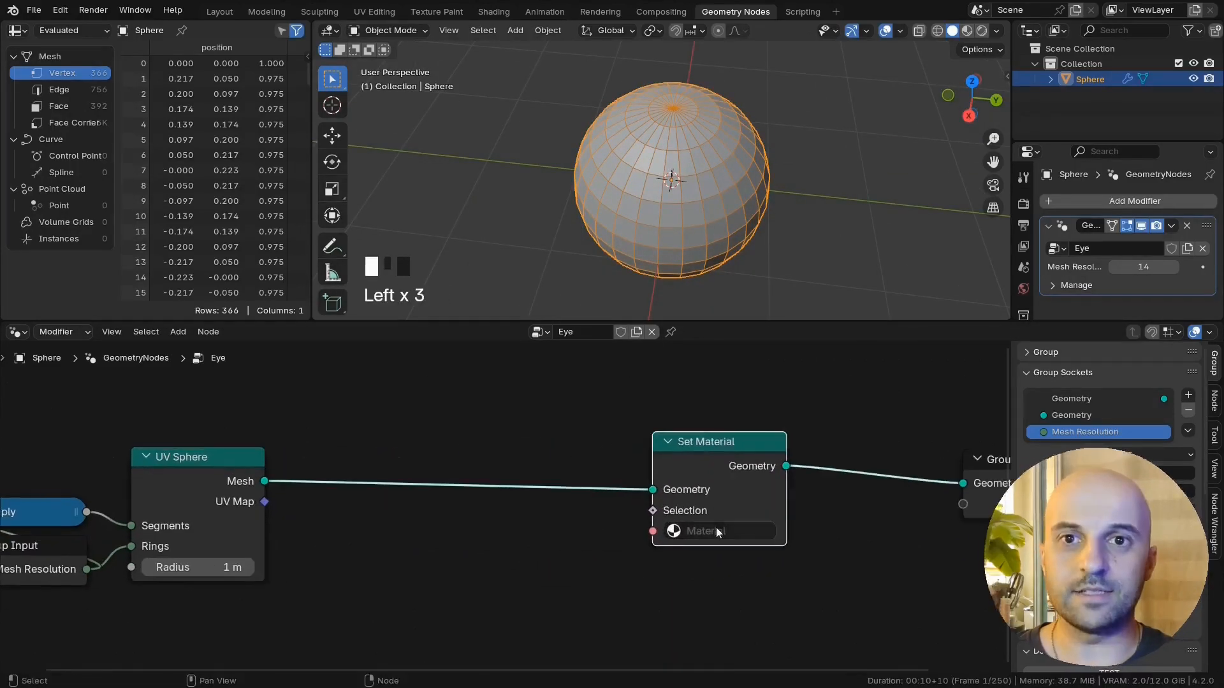
left_click(716, 531)
left_click(714, 332)
Step: Check Eye Material in the Shading workspace, and return to Geometry Nodes with its viewport in Material Preview without wireframe
left_click(493, 12)
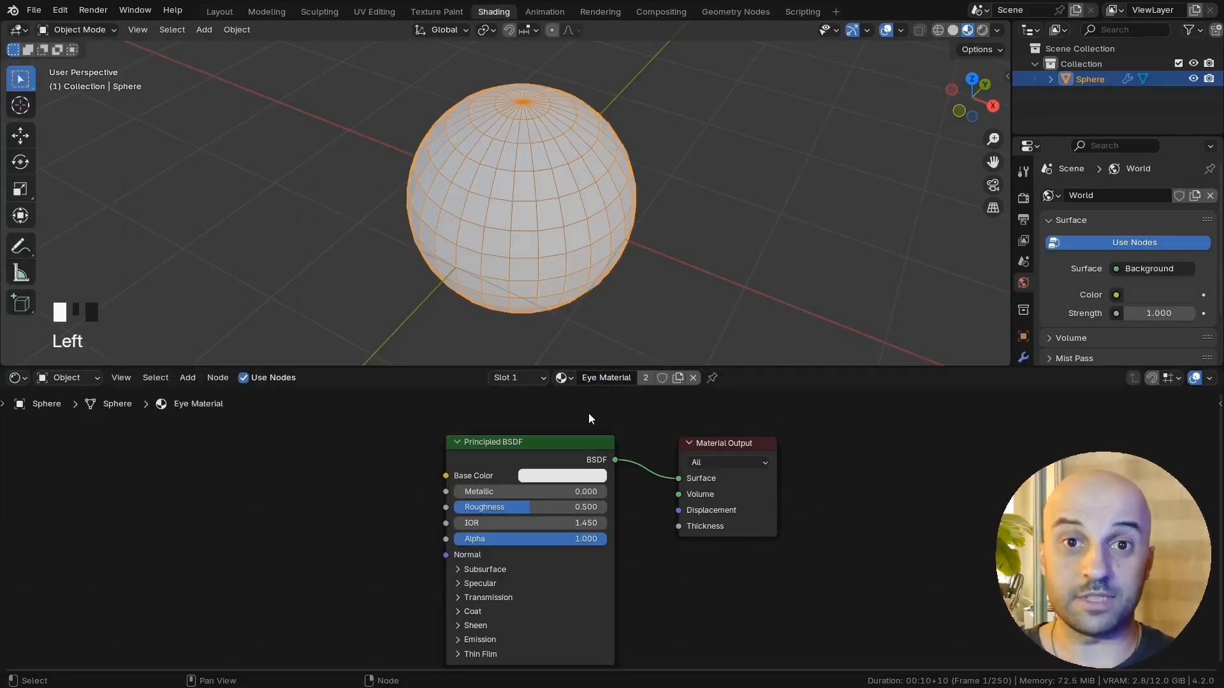
left_click(735, 12)
key("z")
middle_click_drag(805, 497, 639, 497)
left_click_drag(857, 501, 953, 491)
middle_click_drag(682, 205, 762, 231)
scroll(763, 231, "up", 2)
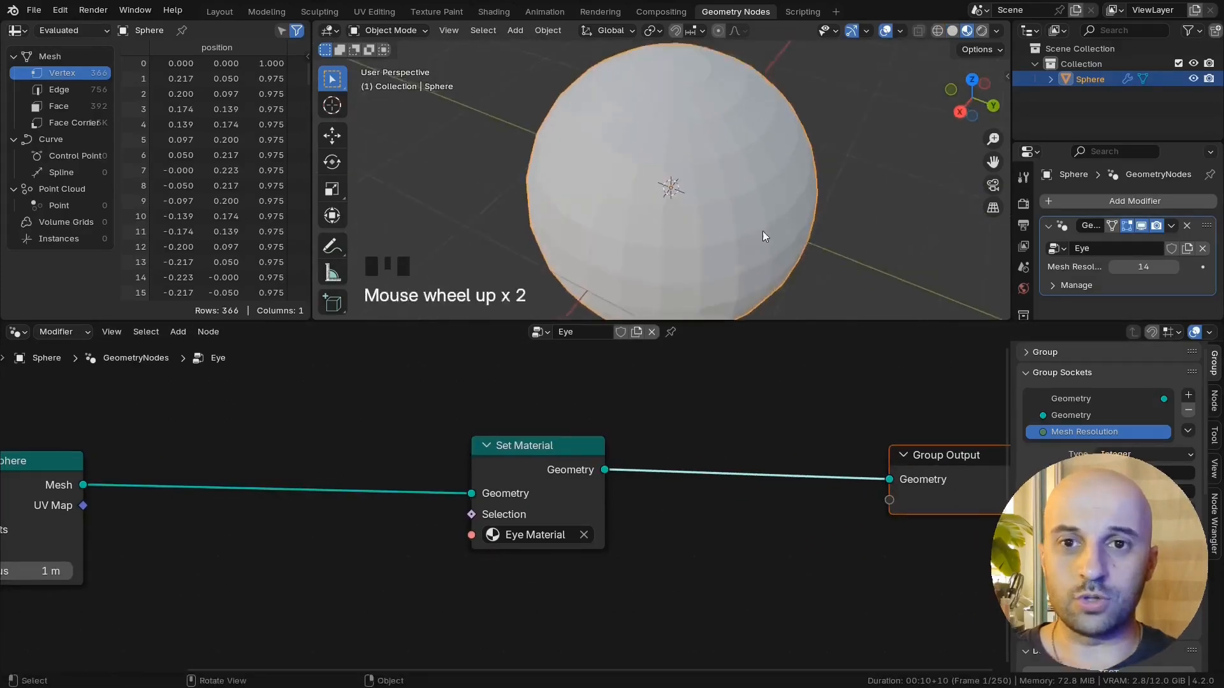
Step: Insert a Set Shade Smooth node between Set Material and the Group Output
scroll(763, 231, "up", 2)
key("shift+a")
type("set sh")
key("Return")
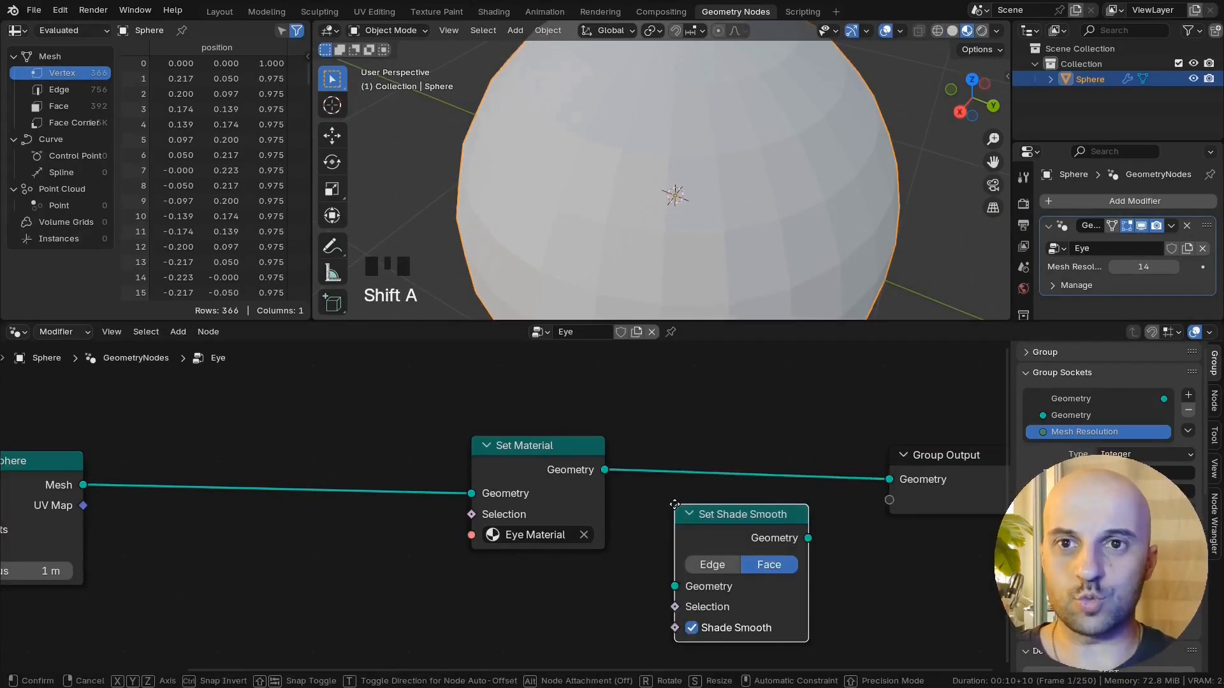
left_click(640, 435)
middle_click_drag(743, 276, 743, 268)
scroll(764, 562, "down", 1)
middle_click_drag(766, 561, 912, 560)
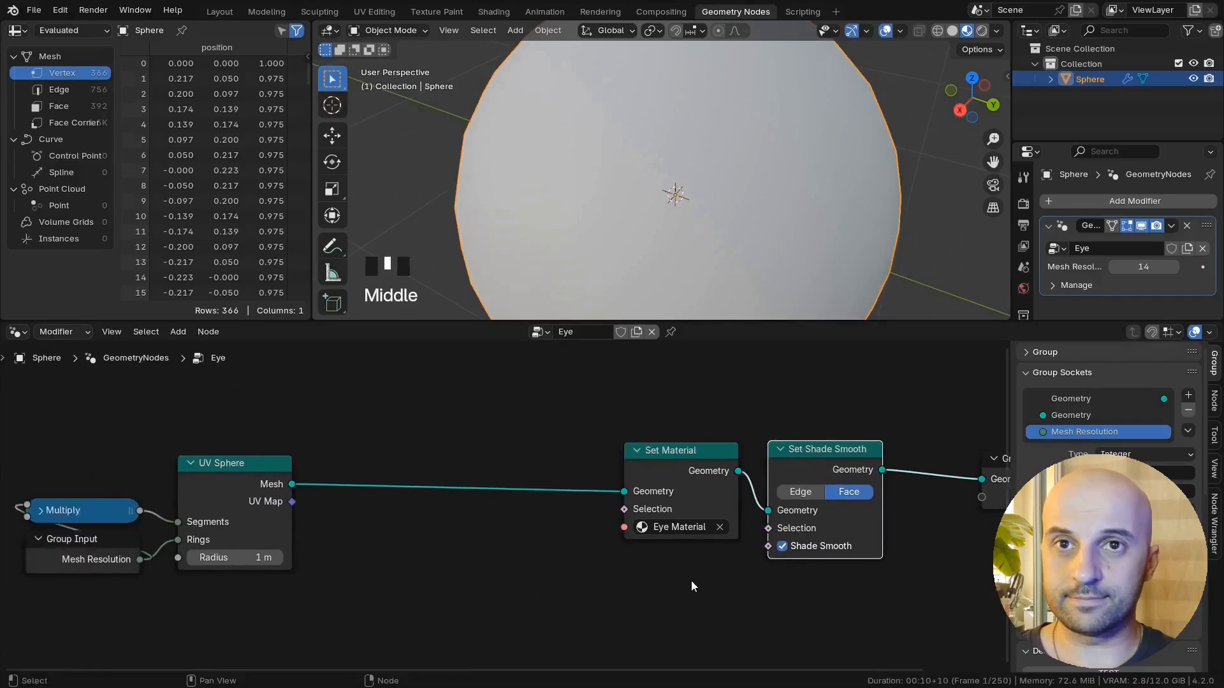
Step: Turn the wireframe display back on for the smooth-shaded sphere and inspect its upper pole
scroll(532, 510, "down", 2)
scroll(605, 313, "down", 5)
middle_click_drag(604, 408, 710, 394)
key("q")
left_click(707, 193)
middle_click_drag(709, 190, 721, 215)
middle_click_drag(673, 118, 669, 95)
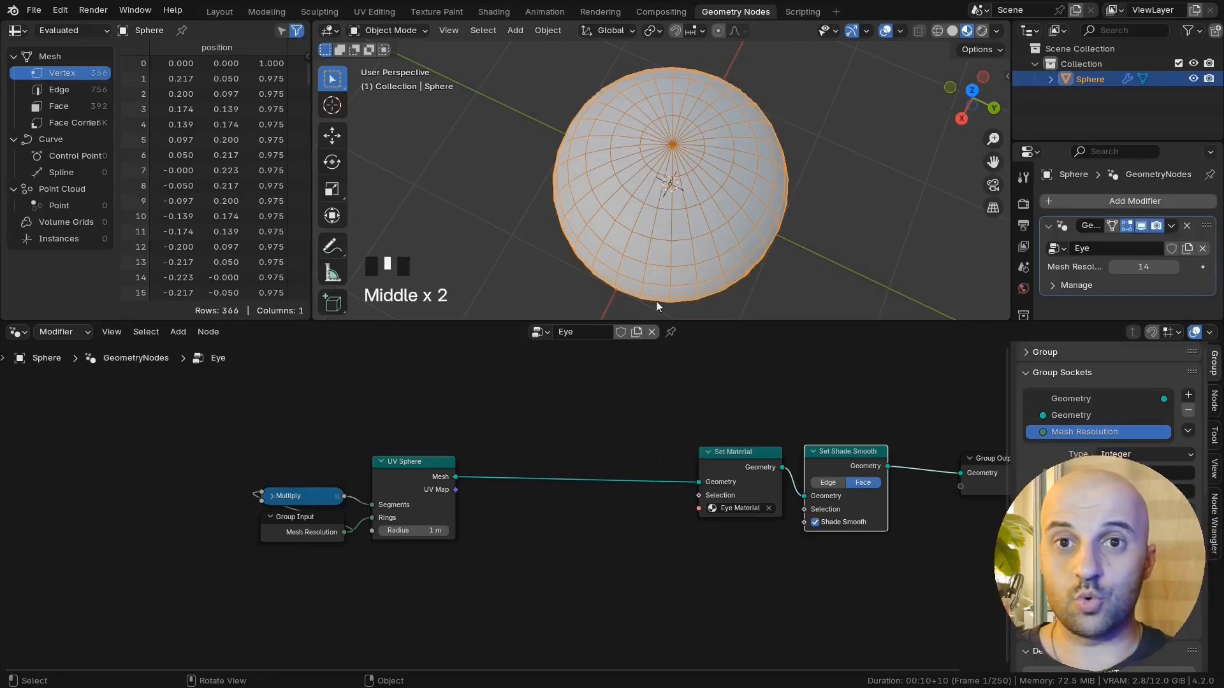
Step: Move the UV Sphere, Multiply and Group Input nodes along X to make room before the Set Material node
middle_click_drag(523, 434, 566, 424)
left_click_drag(566, 423, 354, 529)
key("g")
key("x")
left_click(317, 538)
middle_click_drag(616, 237, 607, 224)
scroll(582, 531, "up", 3)
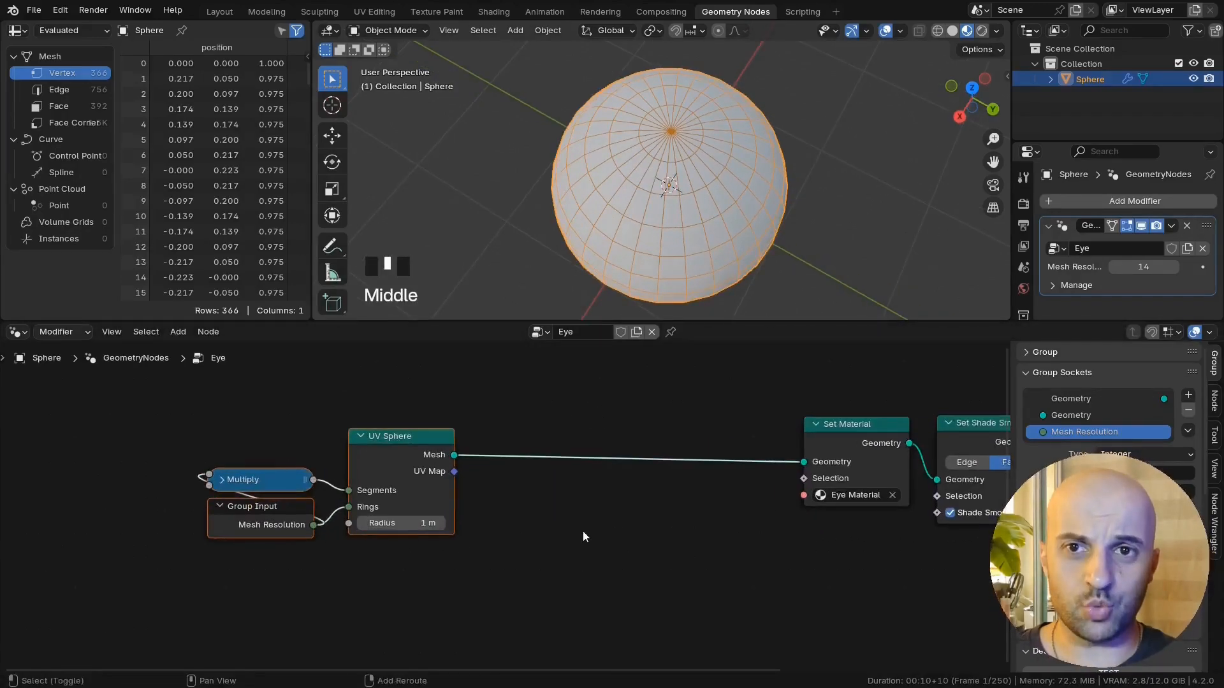
Step: Insert a Transform Geometry node between the UV Sphere and Set Material nodes
key("shift+a")
type("transf")
key("Return")
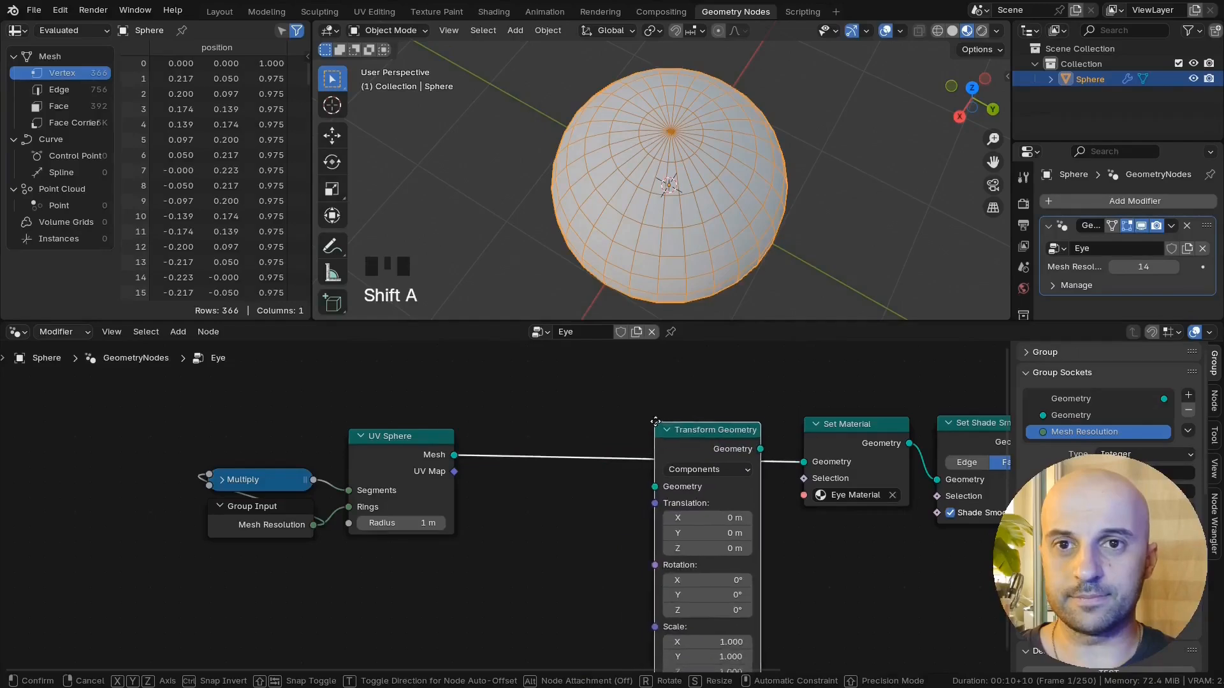
left_click(655, 422)
Step: Add a Suzanne monkey mesh to the scene and move it up along the Z axis above the sphere
middle_click_drag(663, 215, 734, 213)
key("shift+a")
mouse_move(701, 222)
left_click(771, 369)
key("g")
key("z")
left_click(733, 128)
Step: Examine which way the monkey head faces relative to the sphere and delete it
scroll(733, 134, "up", 5)
middle_click_drag(733, 147, 761, 167)
middle_click_drag(512, 105, 832, 178)
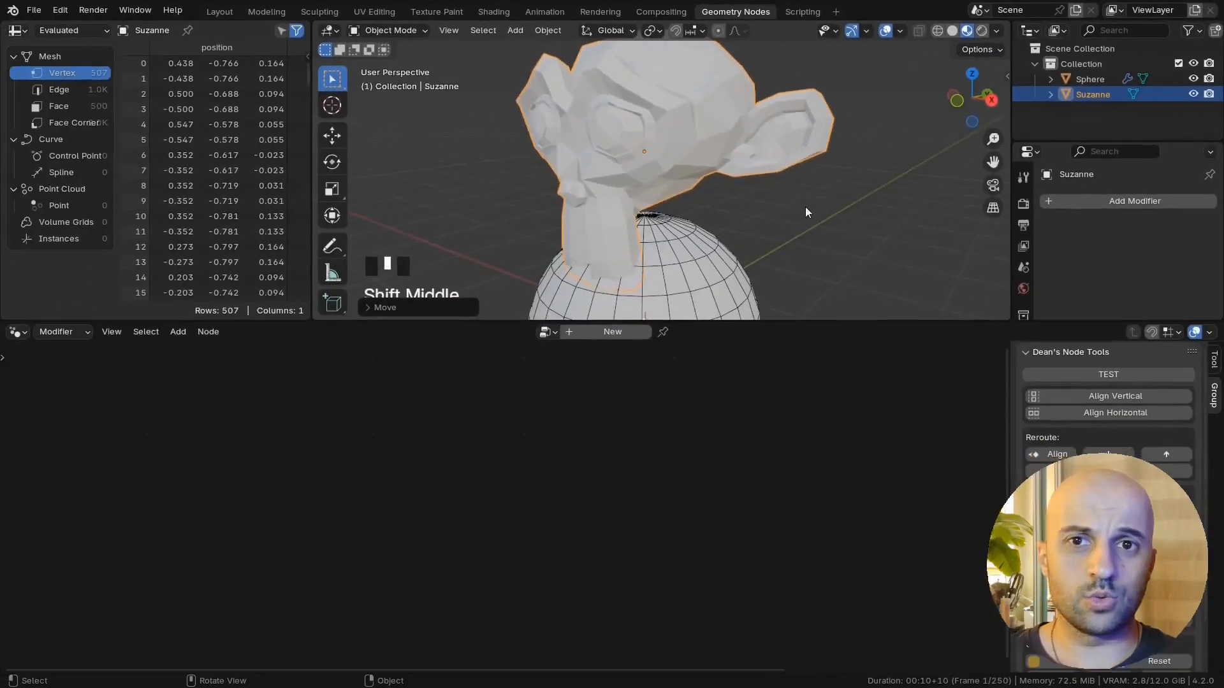
scroll(595, 314, "down", 4)
middle_click_drag(512, 308, 378, 239)
left_click(378, 239)
key("x")
key("x")
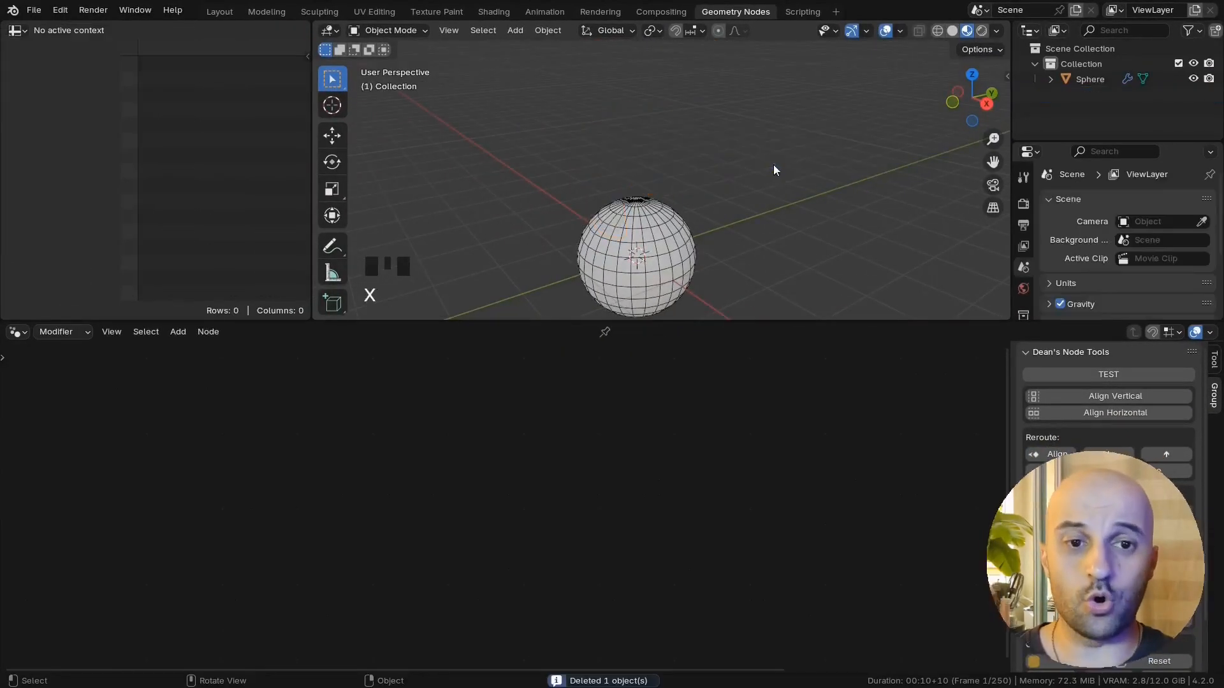
Step: Select the sphere and set the Transform Geometry node's X rotation to -90°
middle_click_drag(774, 165, 640, 158, "shift")
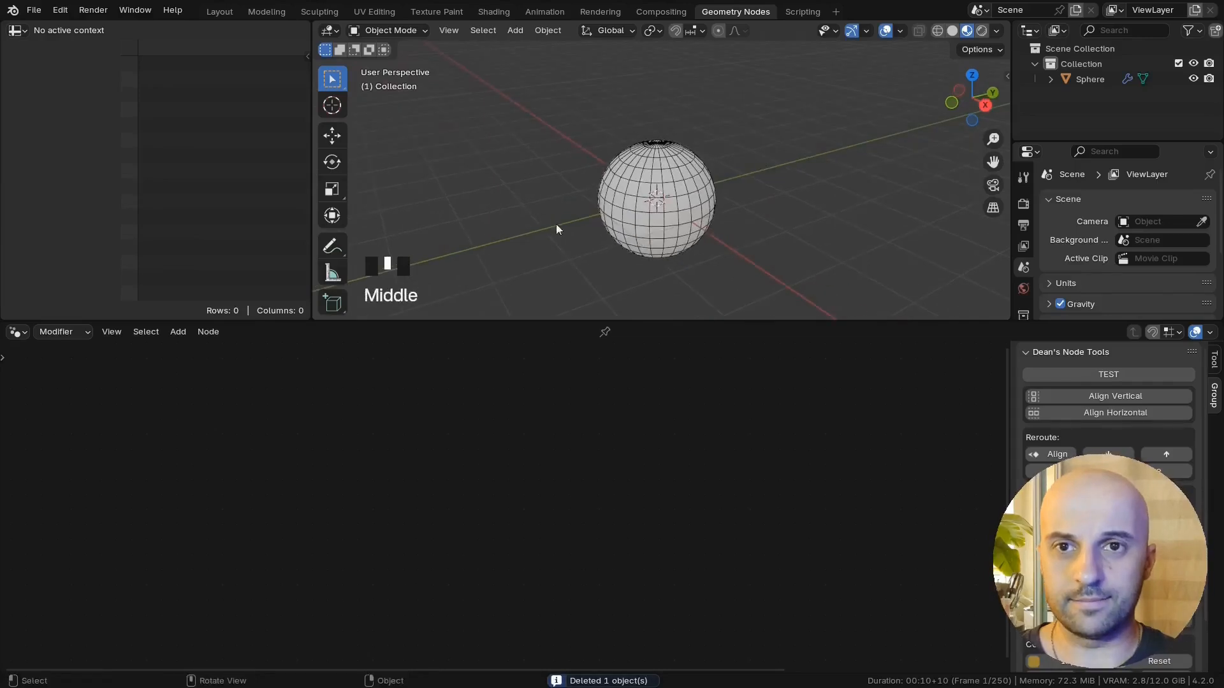
left_click(656, 163)
middle_click_drag(704, 613, 664, 581)
mouse_move(662, 541)
left_mouse_down()
mouse_move(689, 541)
mouse_move(664, 541)
left_mouse_up()
type("-90")
left_click(795, 567)
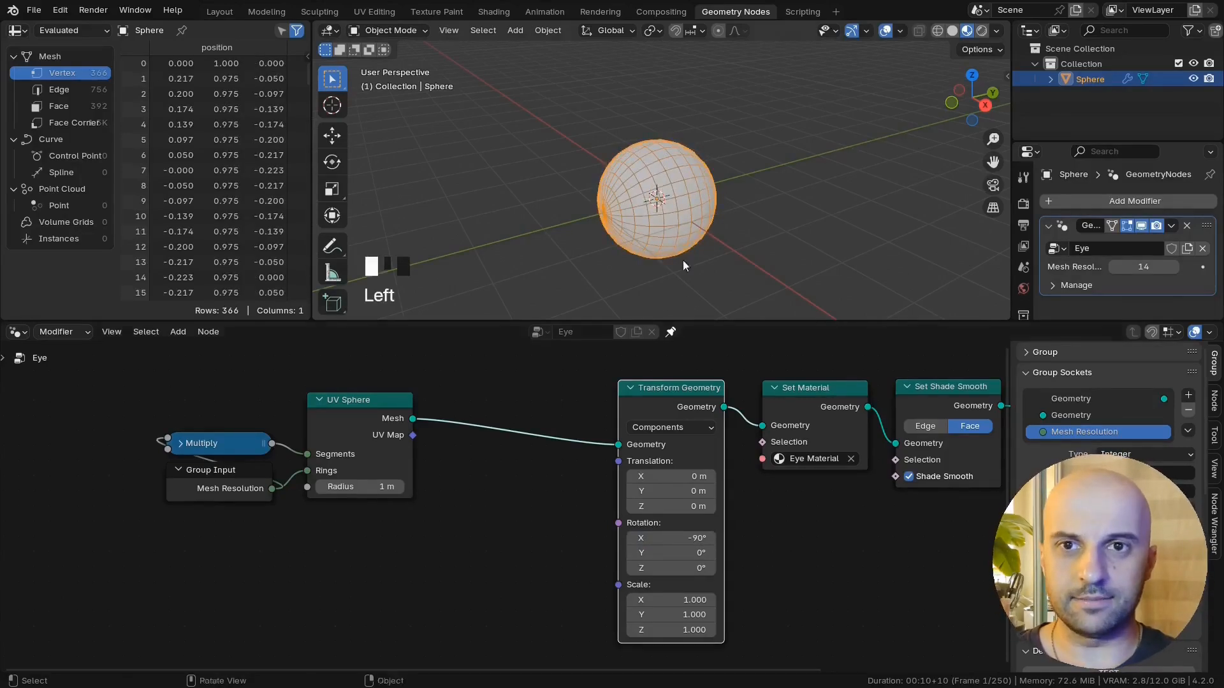
scroll(701, 219, "up", 2)
middle_click_drag(565, 546, 568, 542)
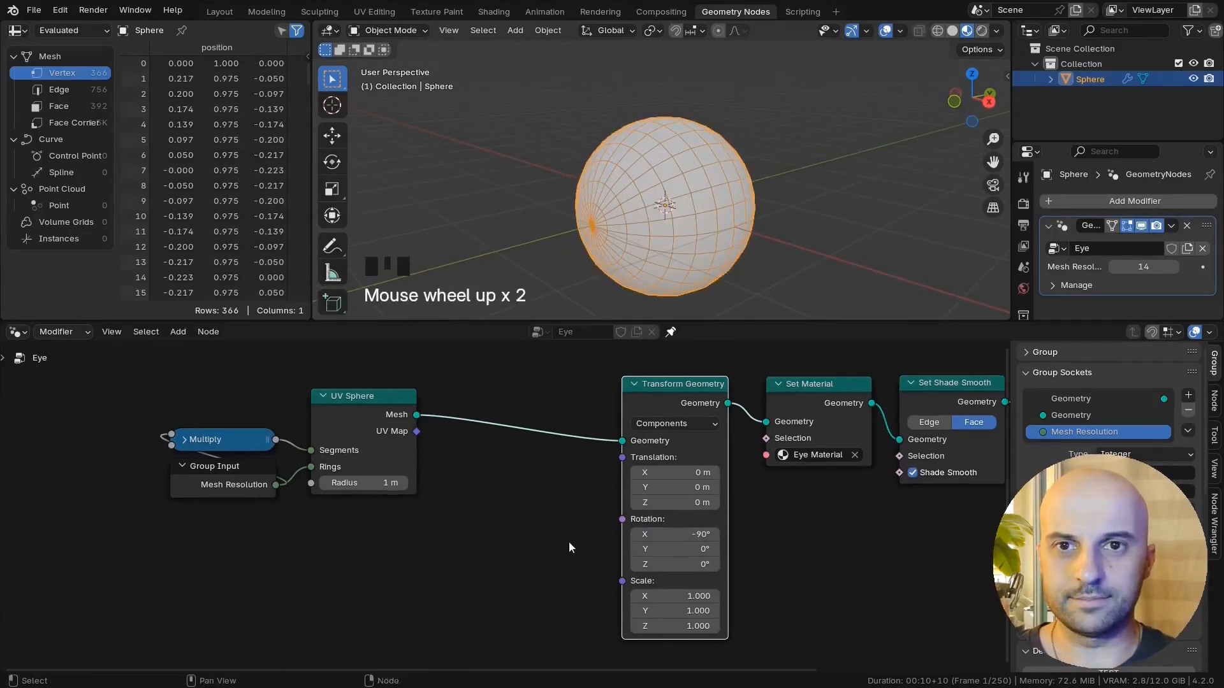
Step: Switch to the Shading workspace and add a Texture Coordinate node before the Principled BSDF in the Eye Material
left_click(500, 12)
middle_click_drag(255, 552, 563, 552)
key("shift+a")
type("co")
key("Return")
left_click(525, 432)
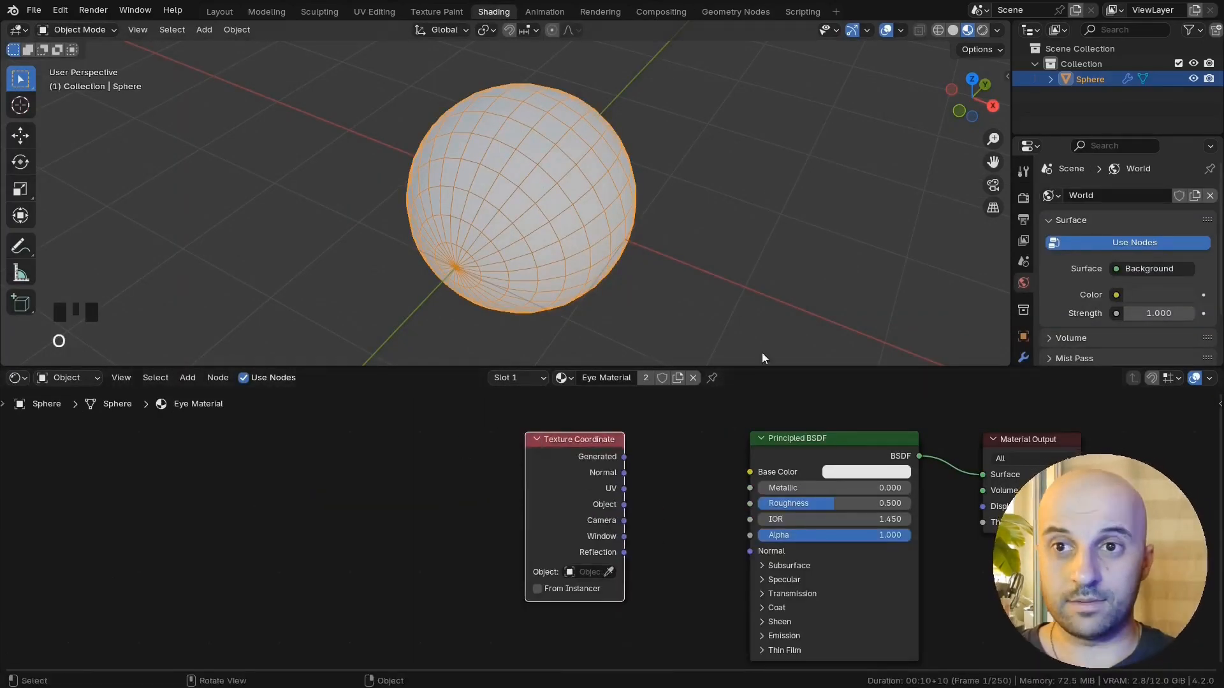
Step: Enlarge the shader node area and preview the Texture Coordinate node's UV output on the sphere
left_click_drag(764, 367, 765, 273)
left_click(553, 427, "ctrl+shift")
left_click(554, 427, "ctrl+shift")
left_click(555, 427, "ctrl+shift")
left_click(555, 426, "ctrl+shift")
left_click(557, 427, "ctrl+shift")
middle_click_drag(510, 172, 496, 163)
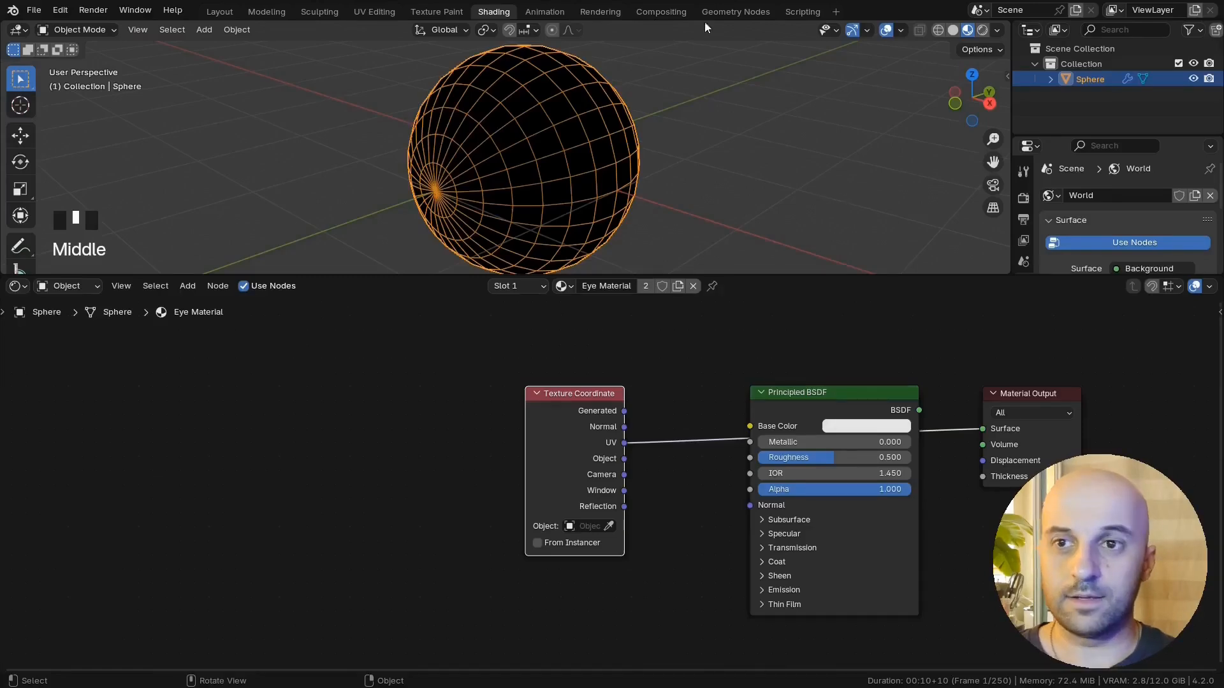
Step: Return to the Geometry Nodes workspace and space the nodes apart to make room between Transform Geometry and Set Material
left_click(728, 13)
mouse_move(490, 451)
left_mouse_down()
mouse_move(517, 468)
mouse_move(527, 454)
left_mouse_up()
left_click_drag(574, 522, 625, 512)
right_click(625, 513)
middle_click_drag(727, 426, 529, 417)
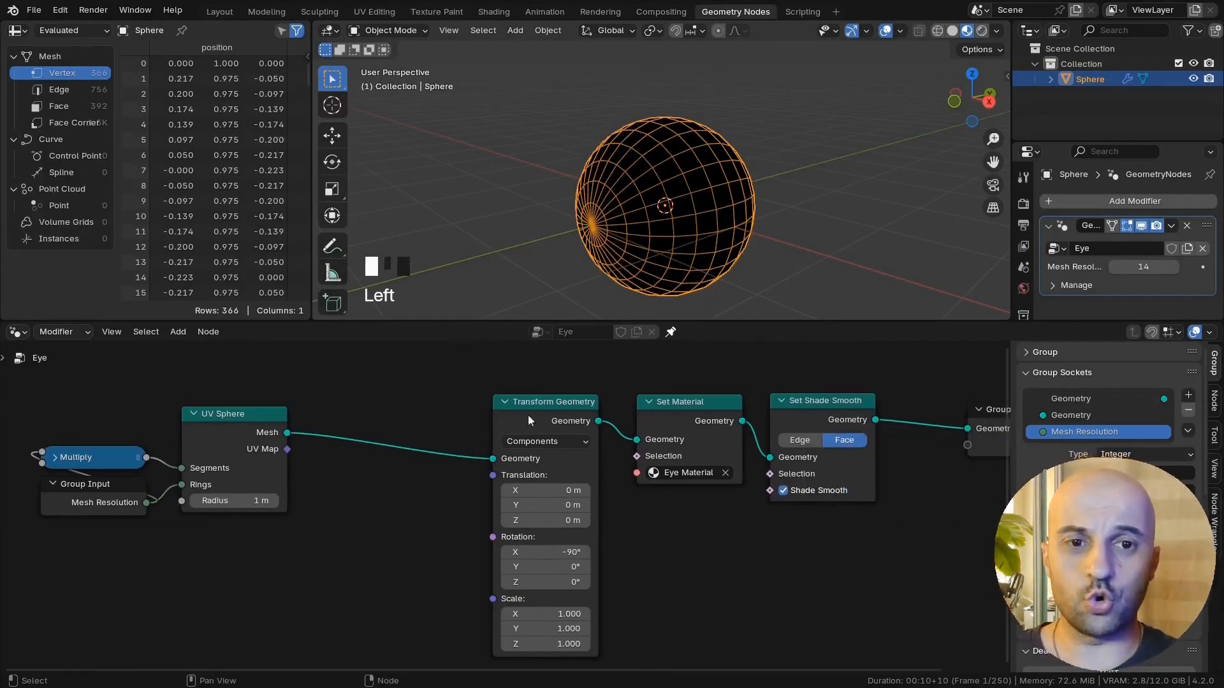
left_click_drag(528, 417, 370, 417)
middle_click_drag(581, 459, 419, 459)
left_click_drag(434, 484, 828, 408)
left_click_drag(561, 423, 683, 425)
middle_click_drag(482, 485, 628, 511)
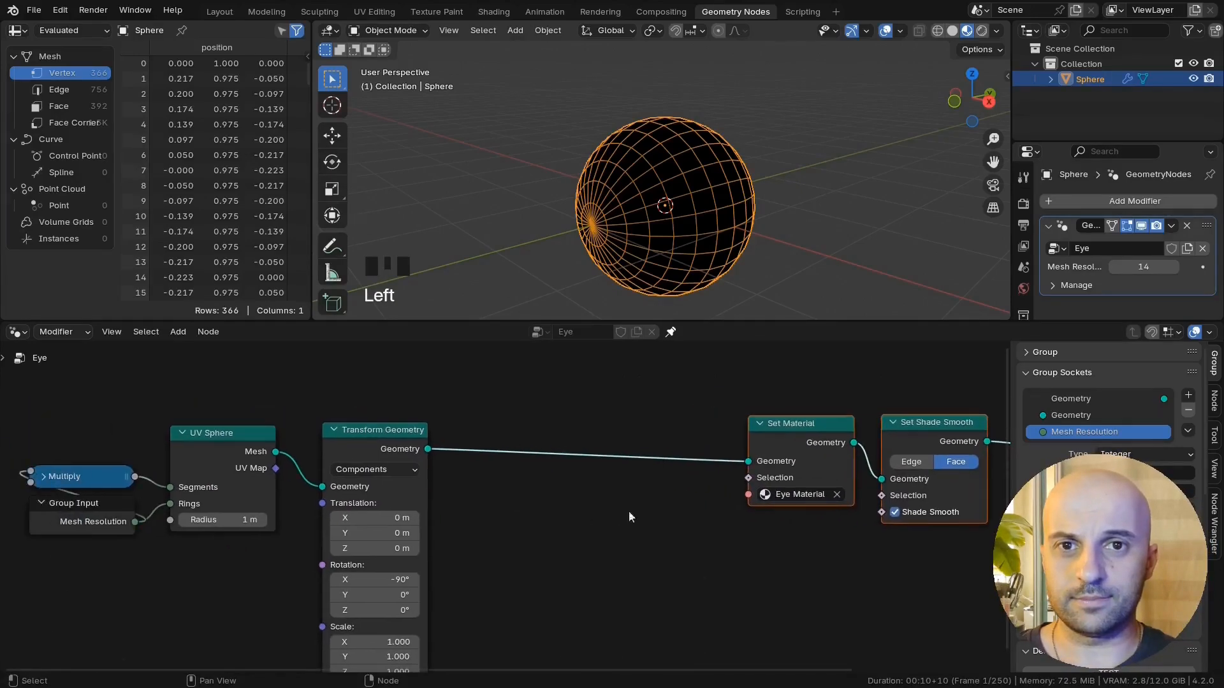
Step: Insert a Store Named Attribute node between the Transform Geometry and Set Material nodes
key("q")
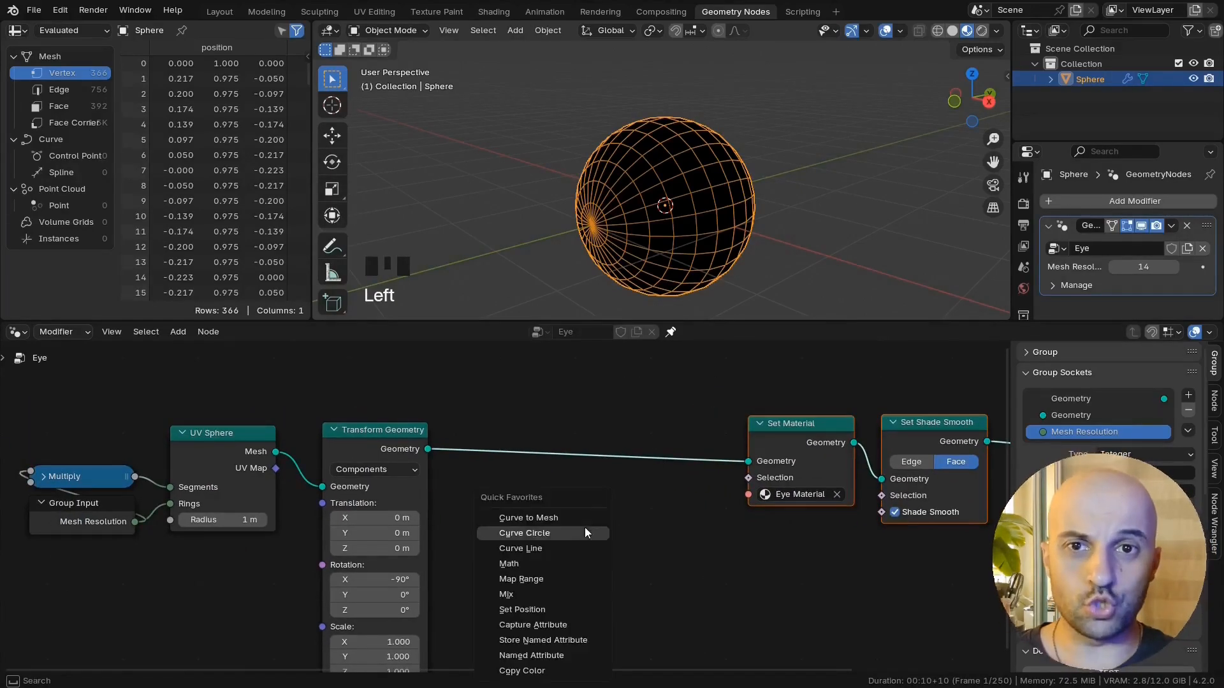
left_click(567, 637)
left_click(604, 418)
middle_click_drag(679, 428, 630, 426)
scroll(631, 425, "up", 2)
left_click_drag(630, 423, 638, 424)
Step: Configure the Store Named Attribute node with data type 2D Vector, domain Face Corner and the name UVMap
left_click(628, 453)
left_click(623, 612)
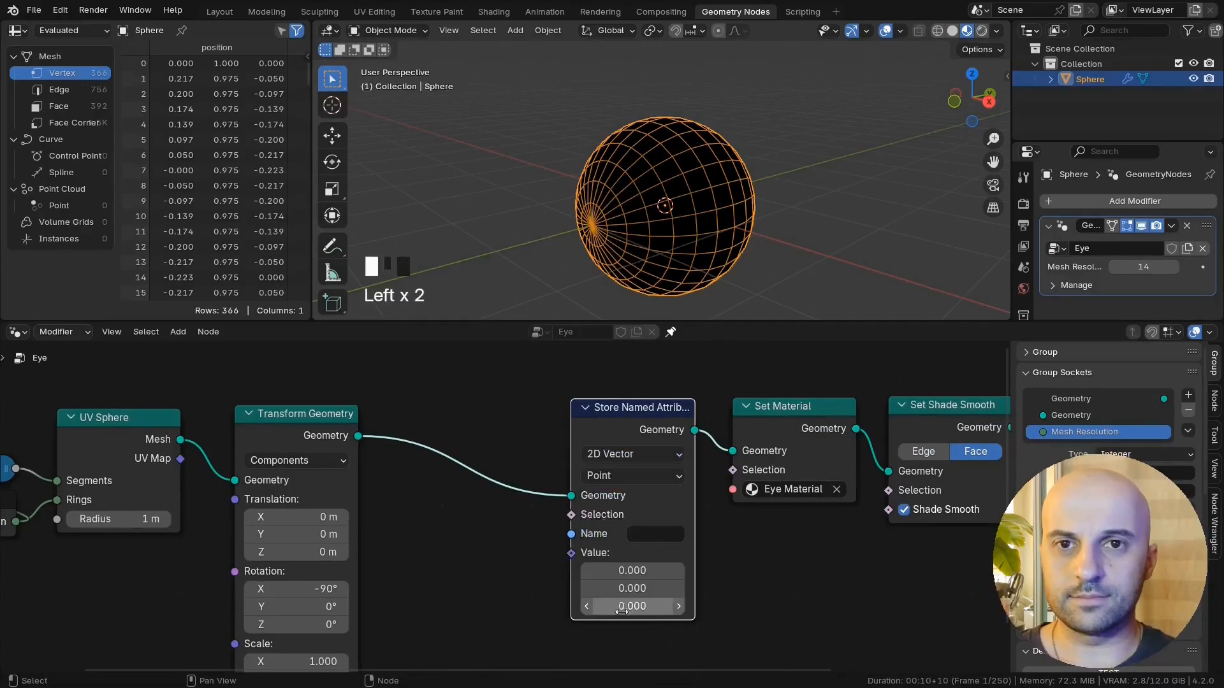
middle_click_drag(681, 516, 722, 479)
left_click(663, 440)
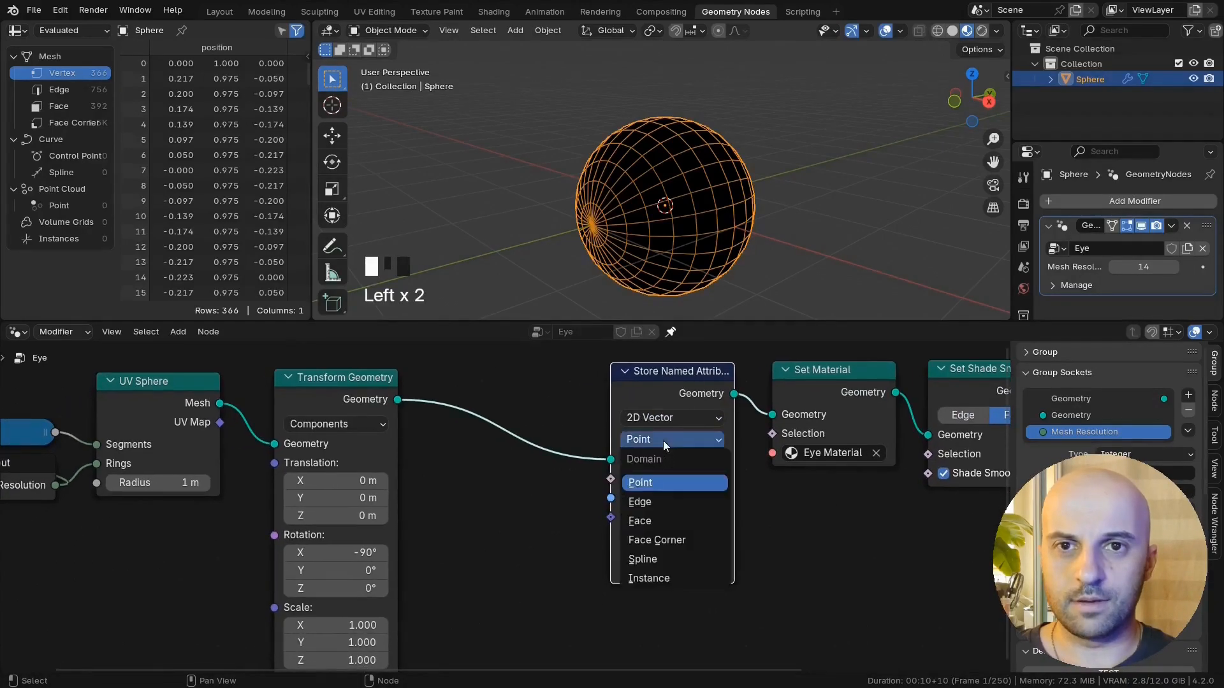
left_click(656, 541)
middle_click_drag(514, 514, 502, 520)
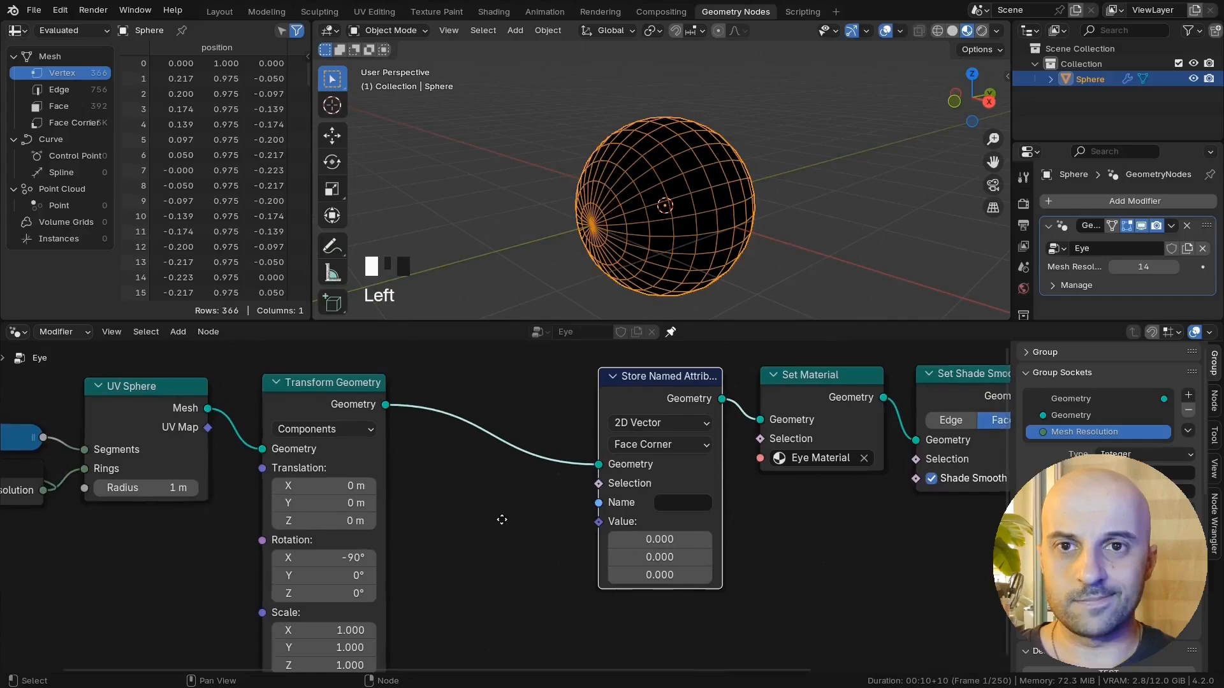
left_click(668, 504)
type("UVMap")
key("Return")
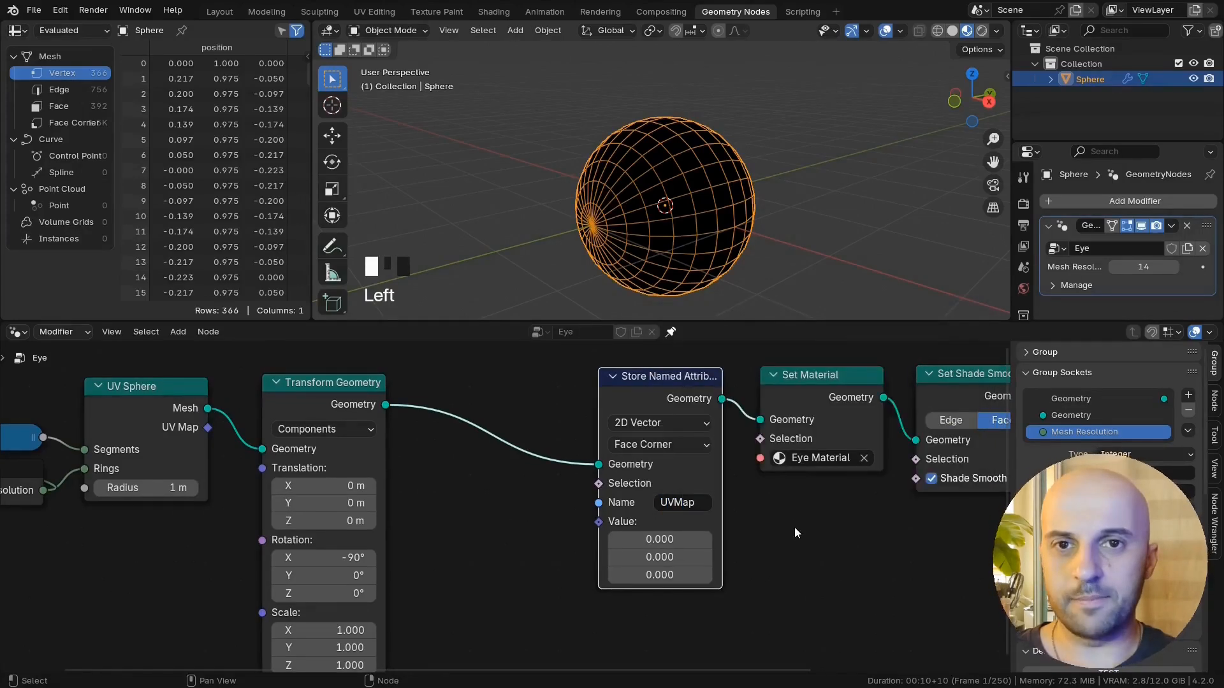
Step: Connect the UV Sphere's UV Map output to the Value input of the Store Named Attribute node
middle_click_drag(267, 447, 406, 457)
left_click_drag(346, 437, 365, 418)
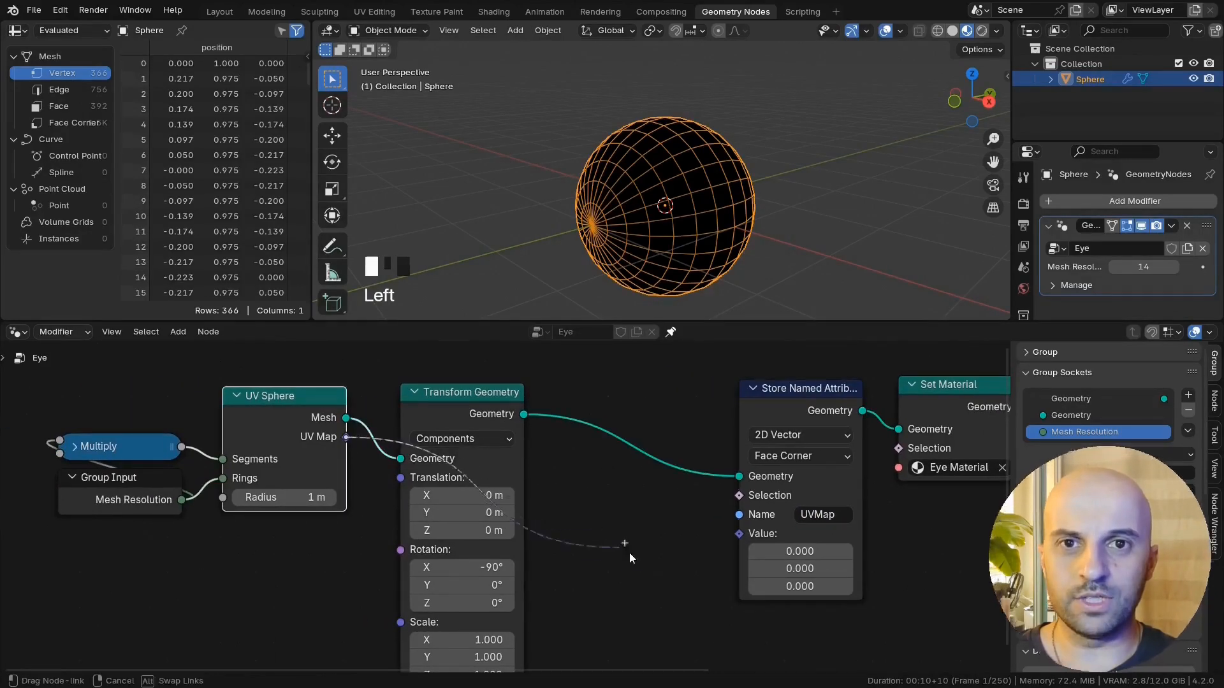
left_click_drag(629, 553, 752, 543)
scroll(694, 555, "down", 2)
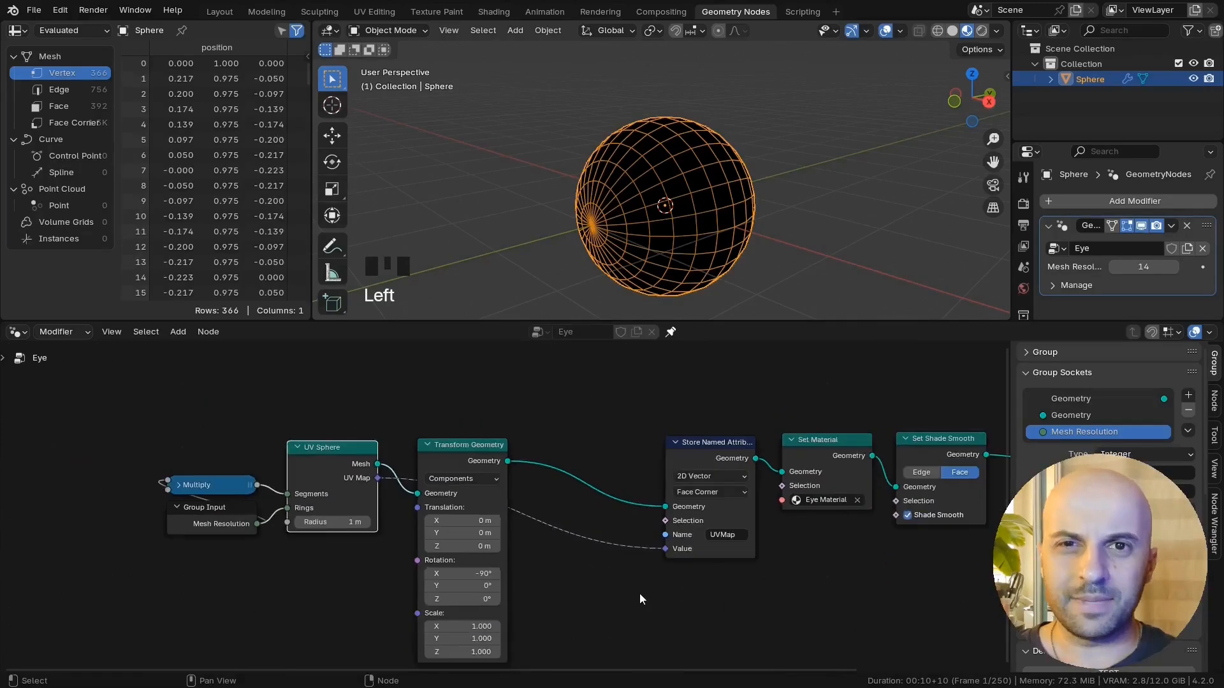
middle_click_drag(640, 593, 628, 592)
middle_click_drag(686, 162, 668, 139, "shift")
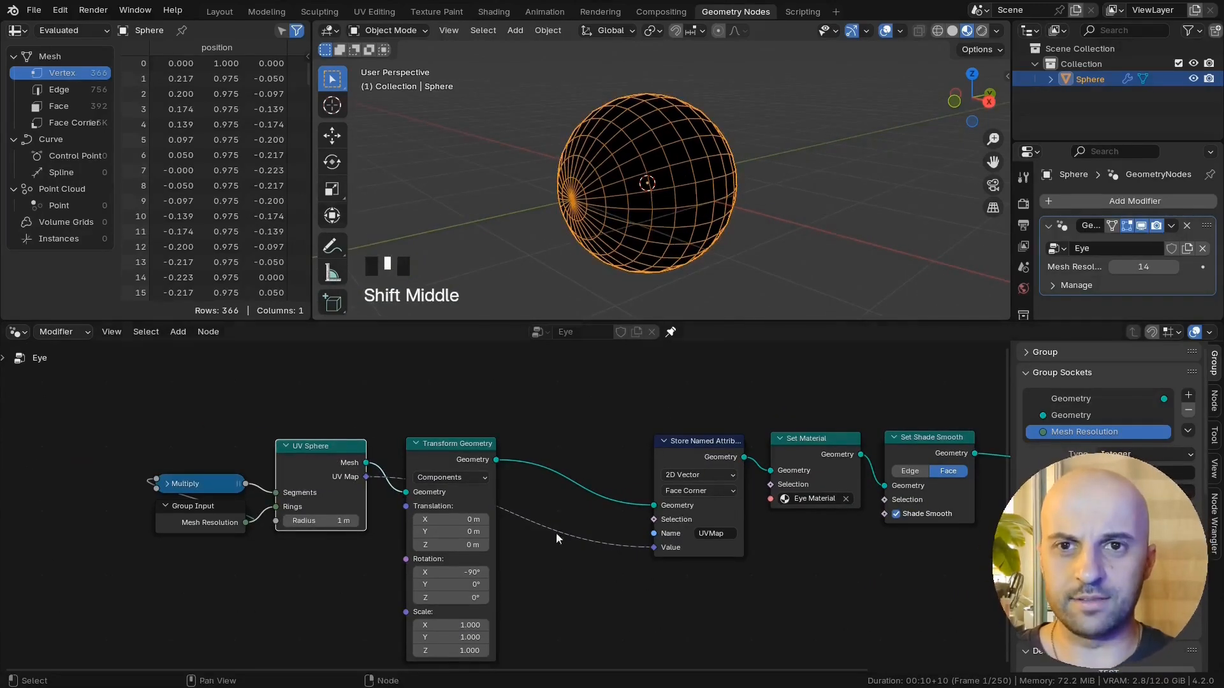
Step: Move the Transform Geometry node and the nodes before it along X to make room before Store Named Attribute
middle_click_drag(567, 590, 664, 592, "shift")
left_click_drag(654, 580, 293, 431)
key("x")
left_click_drag(387, 445, 332, 426)
scroll(535, 509, "up", 3)
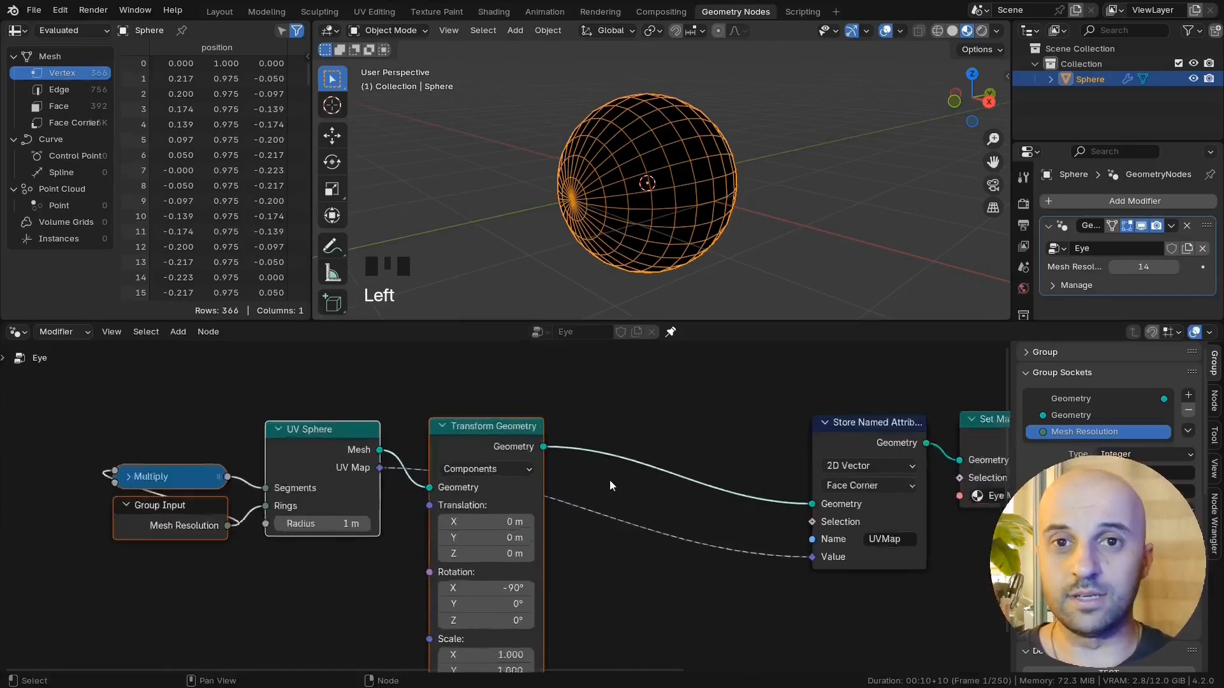
Step: Insert a Capture Attribute node between Transform Geometry and Store Named Attribute and set its domain to Face Corner
scroll(610, 479, "up", 1)
middle_click_drag(609, 479, 568, 495)
key("q")
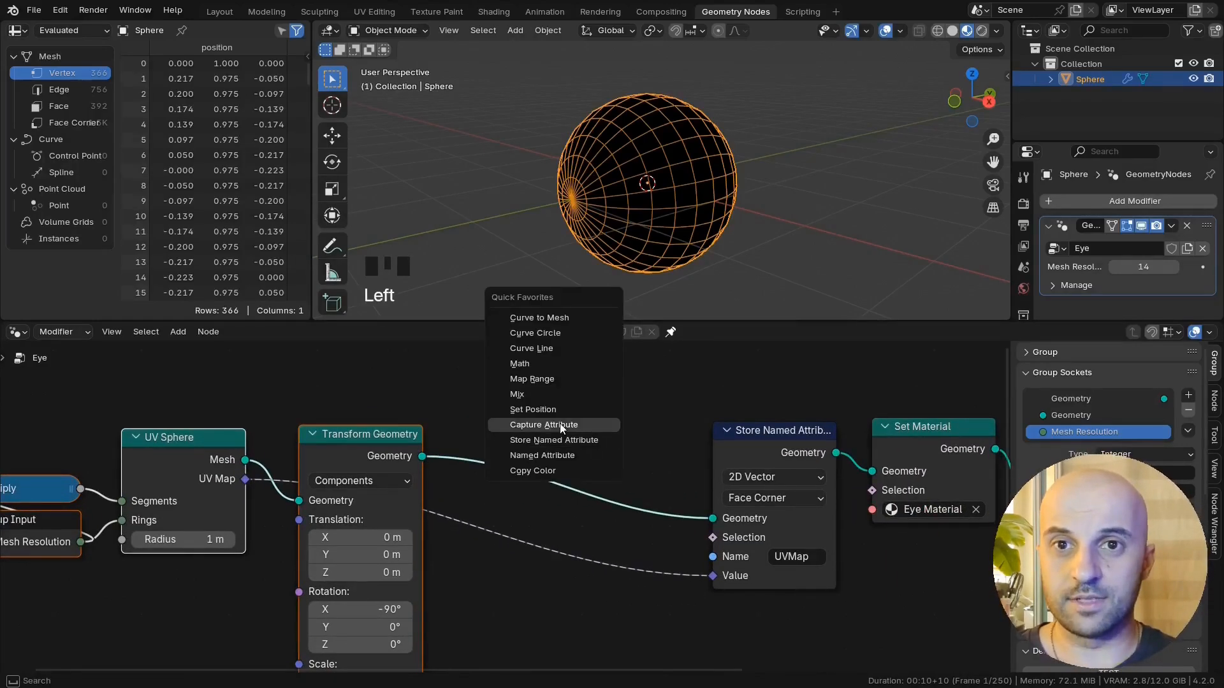
left_click(561, 429)
left_click(556, 431)
scroll(655, 467, "up", 2)
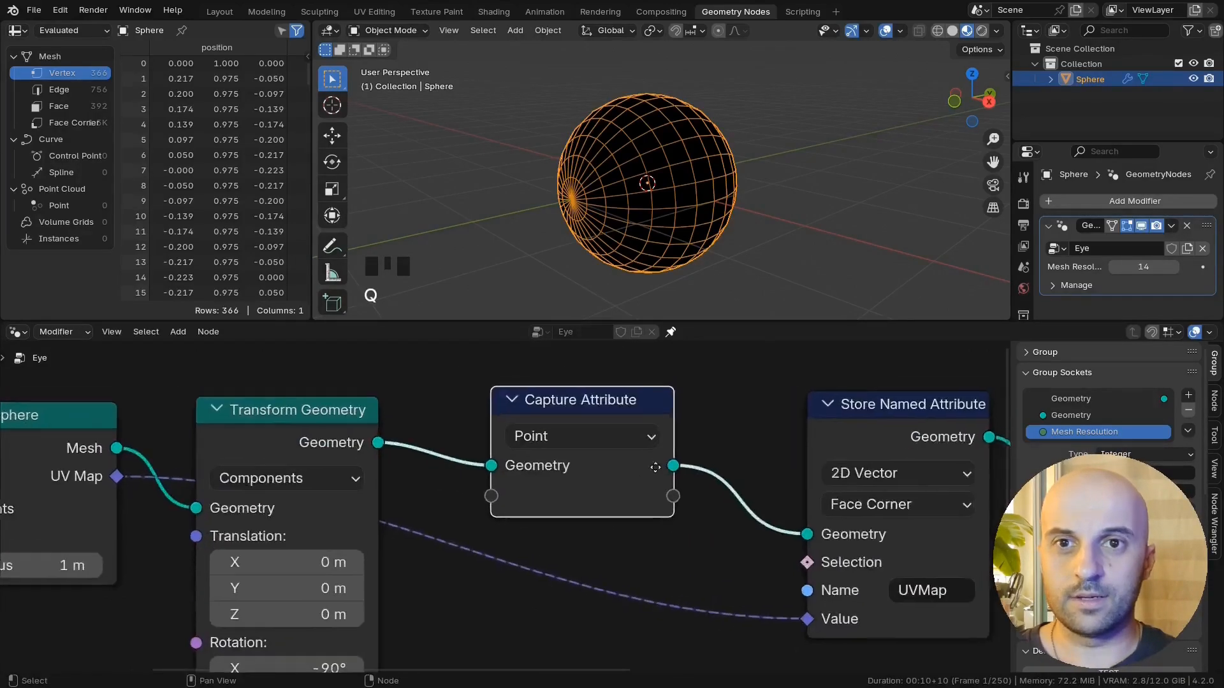
middle_click_drag(655, 467, 640, 518)
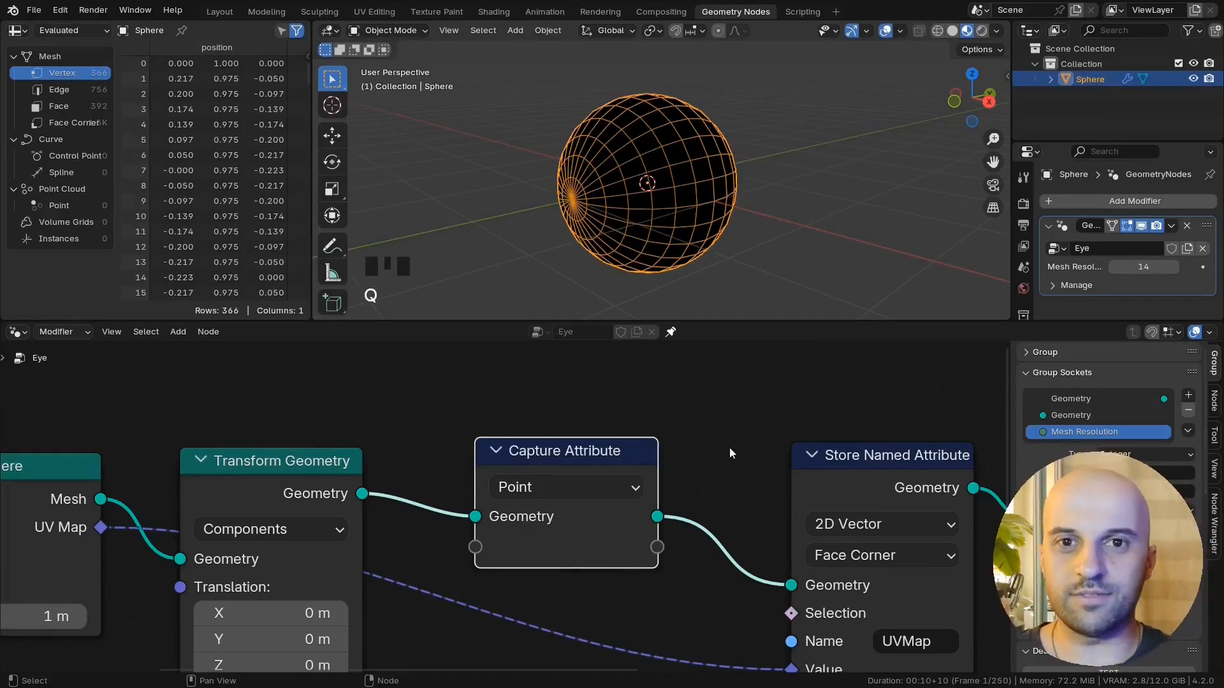
middle_click_drag(729, 448, 748, 435)
left_click(662, 471)
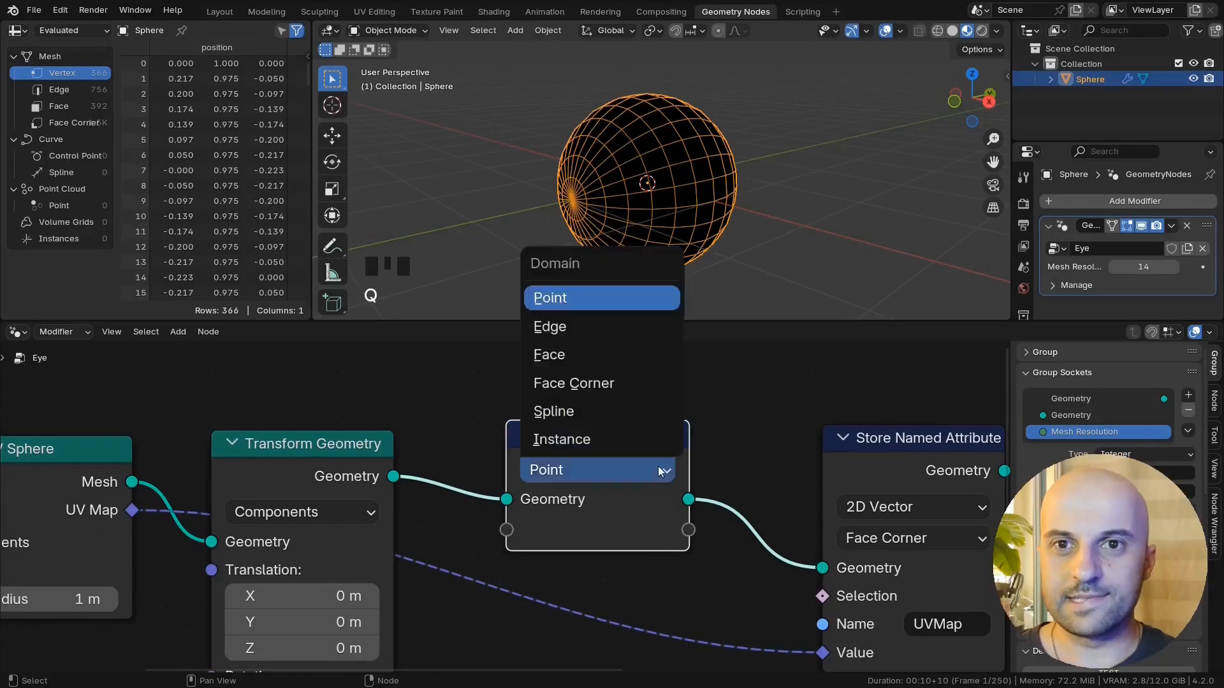
left_click(559, 384)
scroll(732, 445, "down", 2)
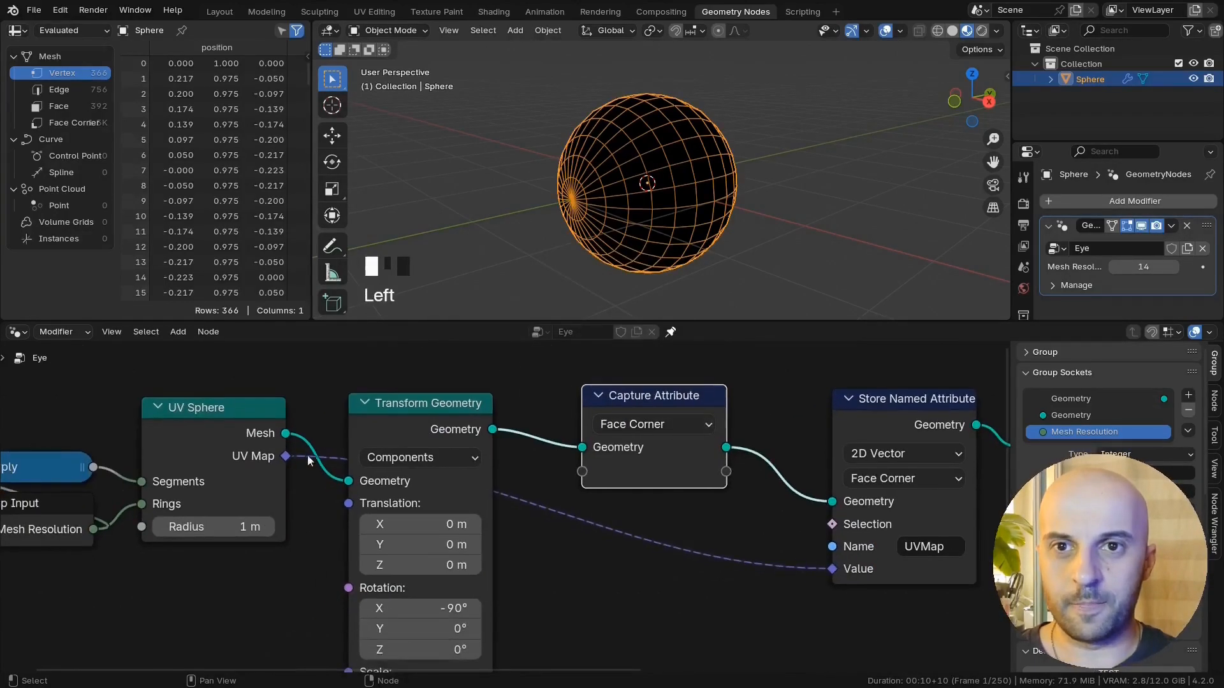
Step: Route the UV Sphere's UV Map output through the Capture Attribute node into Store Named Attribute's Value input
left_click_drag(286, 456, 582, 472)
middle_click_drag(665, 501, 559, 488)
left_click_drag(621, 459, 726, 556)
middle_click_drag(557, 419, 579, 447)
left_click_drag(578, 417, 637, 418)
middle_click_drag(638, 554, 617, 576)
middle_click_drag(642, 246, 663, 224)
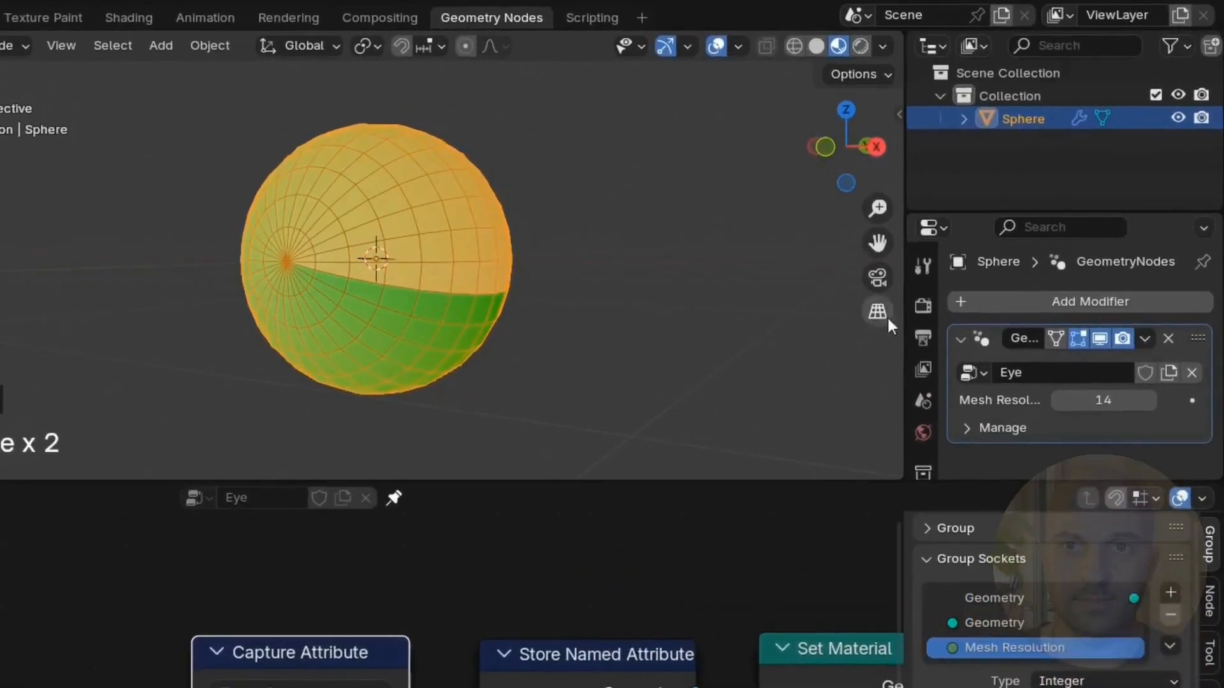
Step: Set the color management view transform to Standard and return to the sphere's modifier settings
left_click(1023, 204)
scroll(1069, 418, "down", 15)
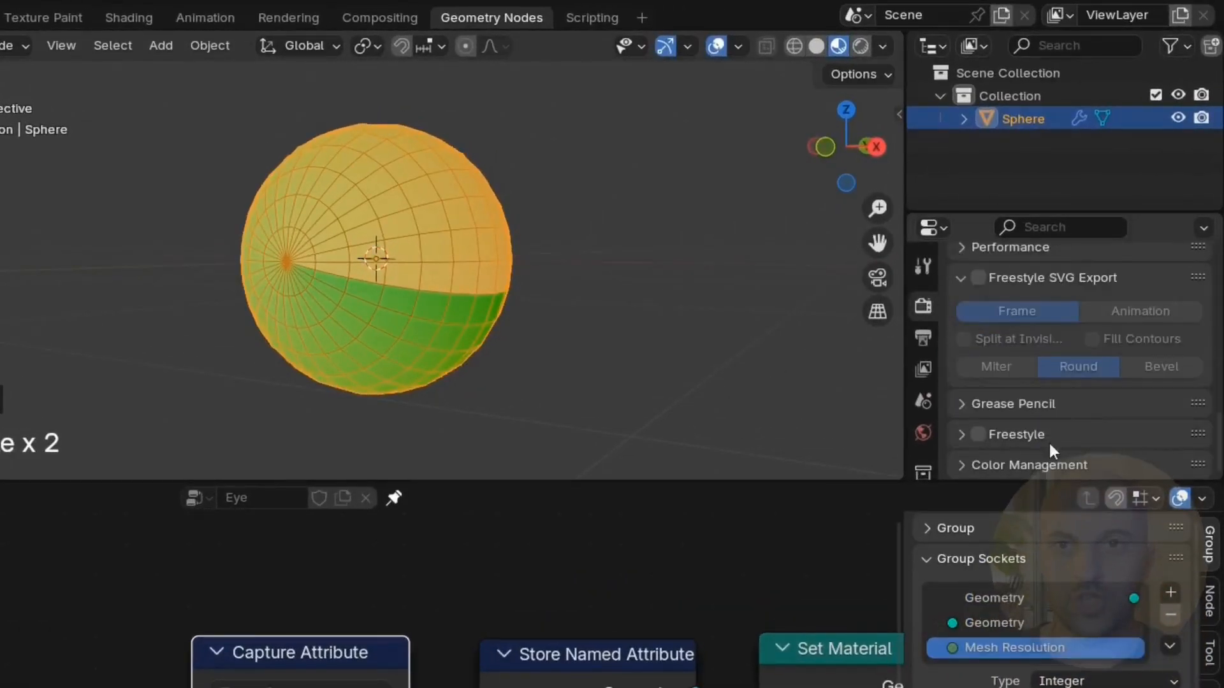
left_click(1089, 383)
left_click(1089, 407)
left_click(1113, 415)
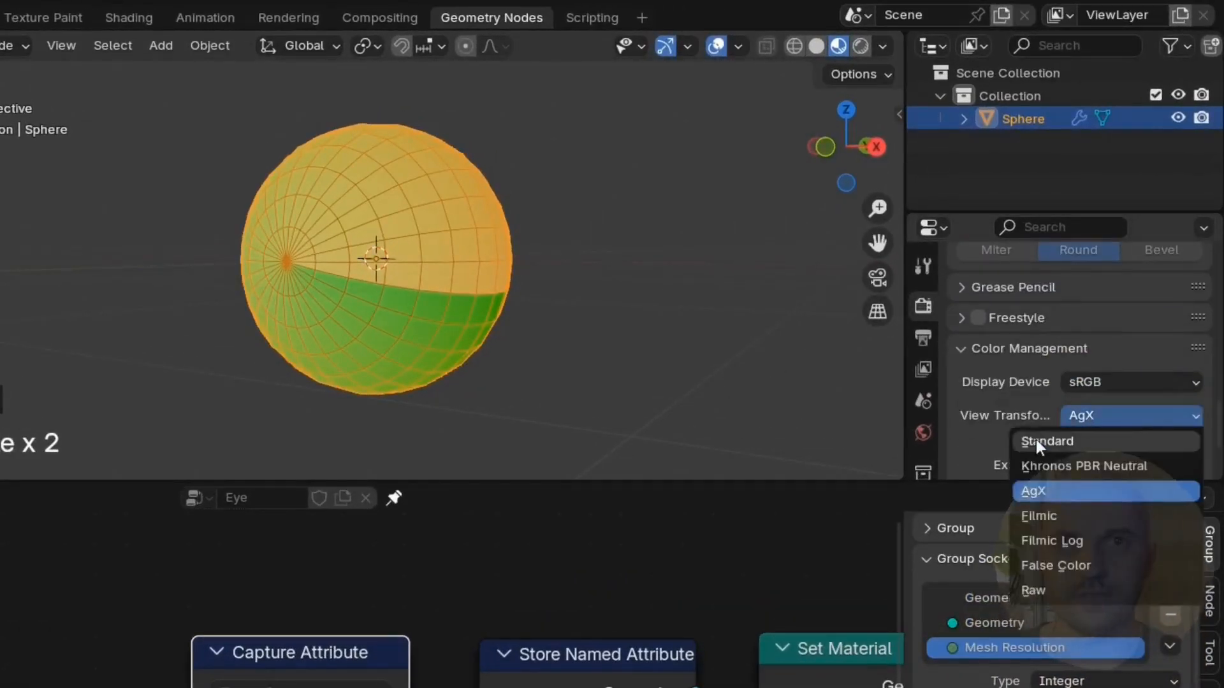
left_click(1039, 439)
scroll(1093, 337, "up", 10)
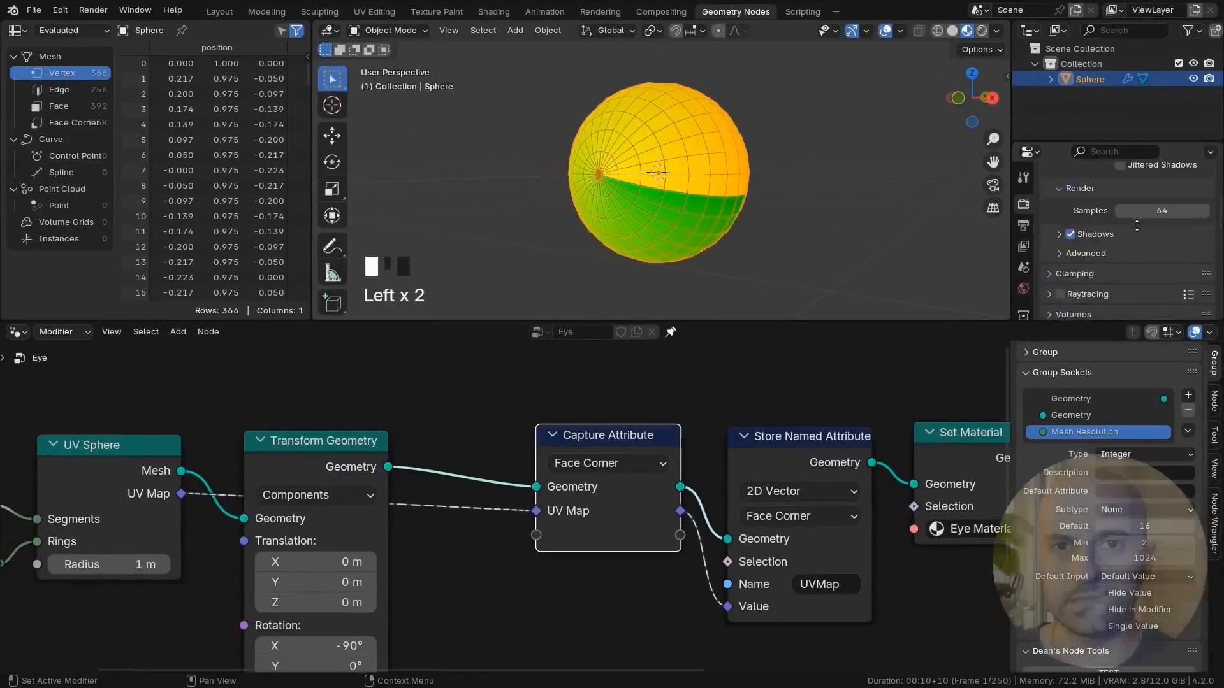
middle_click_drag(1136, 225, 1137, 241)
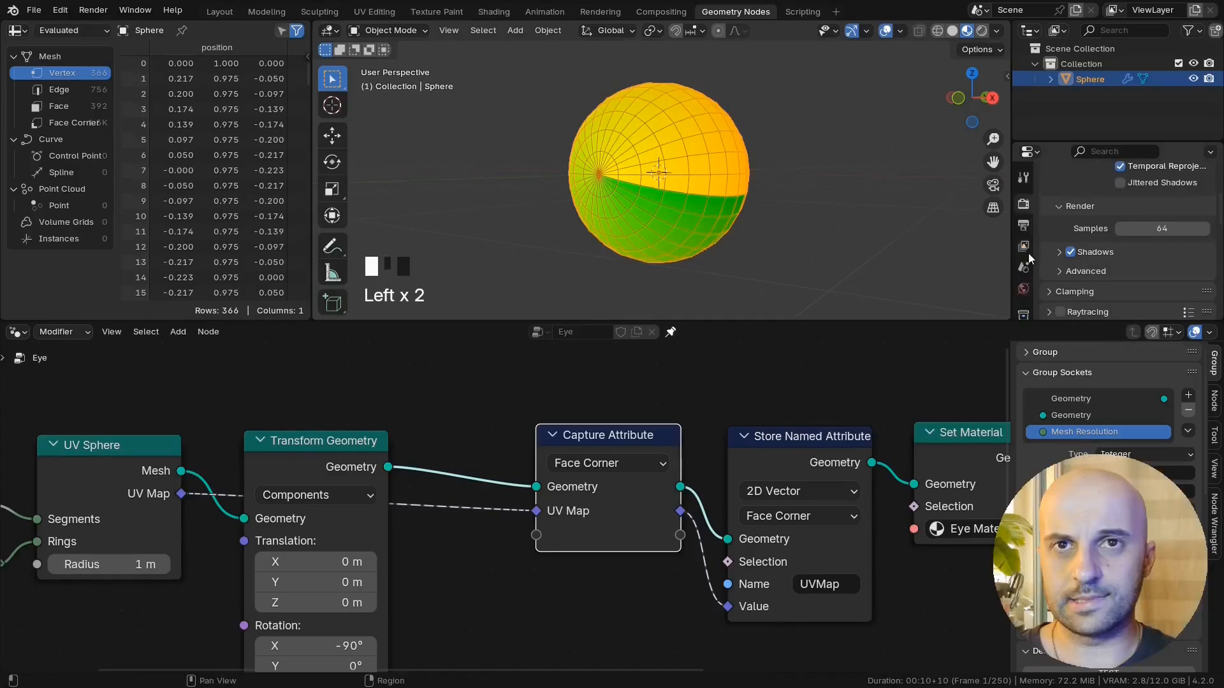
scroll(1088, 252, "up", 4)
scroll(1023, 261, "down", 3)
left_click(1023, 273)
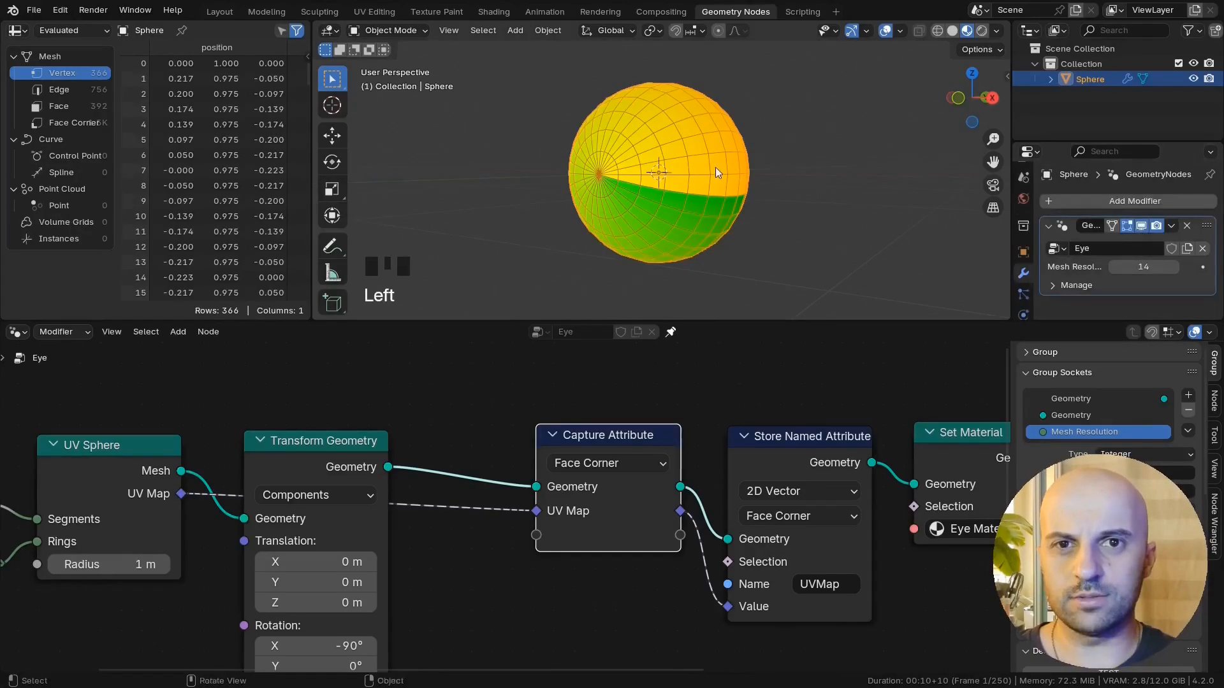
Step: Move the Transform Geometry, UV Sphere, Multiply and Group Input nodes along X closer to the Capture Attribute node
middle_click_drag(715, 167, 714, 174, "shift")
scroll(484, 427, "down", 6)
left_click_drag(473, 423, 115, 572)
key("g")
key("x")
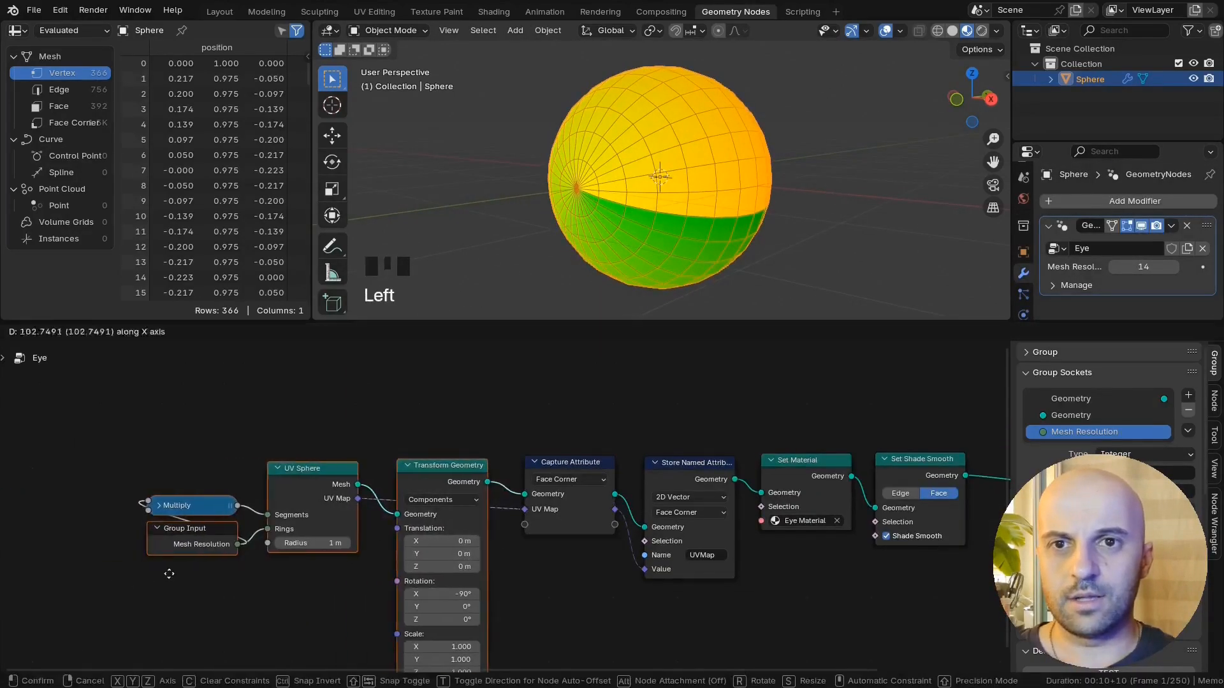
left_click(169, 574)
Step: View the sphere from the front in orthographic projection and examine where the UV seam lies
middle_click_drag(679, 255, 789, 216)
key("KP_1")
scroll(767, 237, "up", 2)
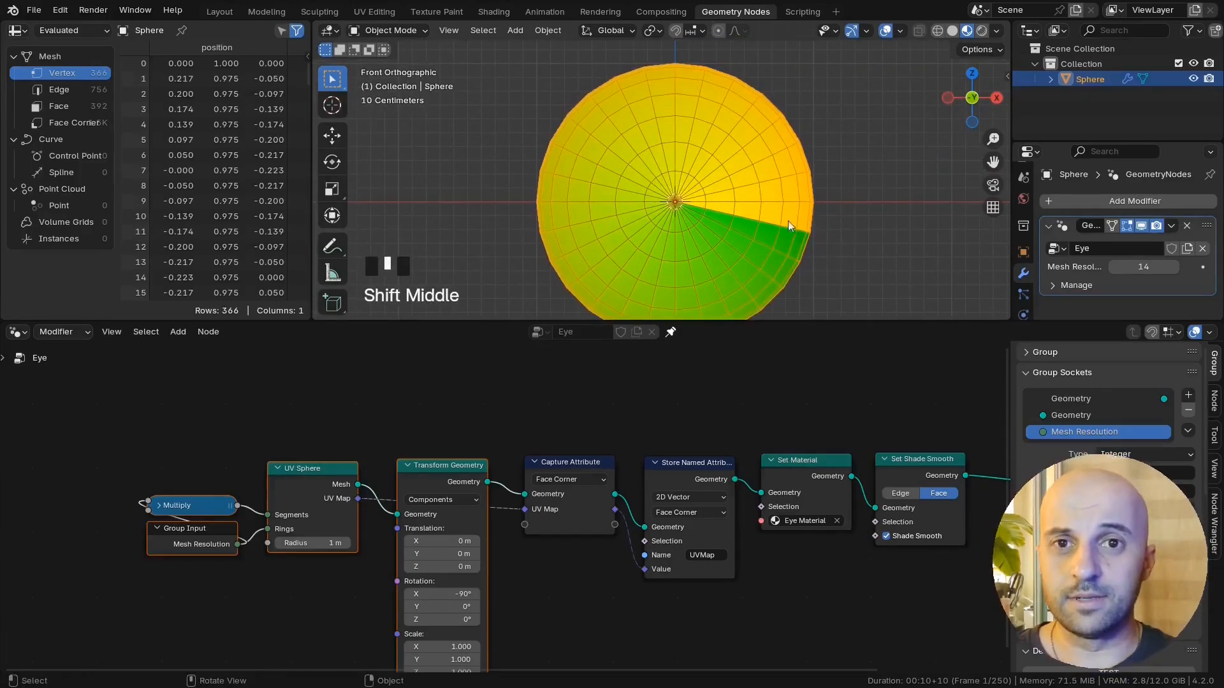
scroll(785, 268, "down", 1)
middle_click_drag(783, 269, 675, 86, "shift")
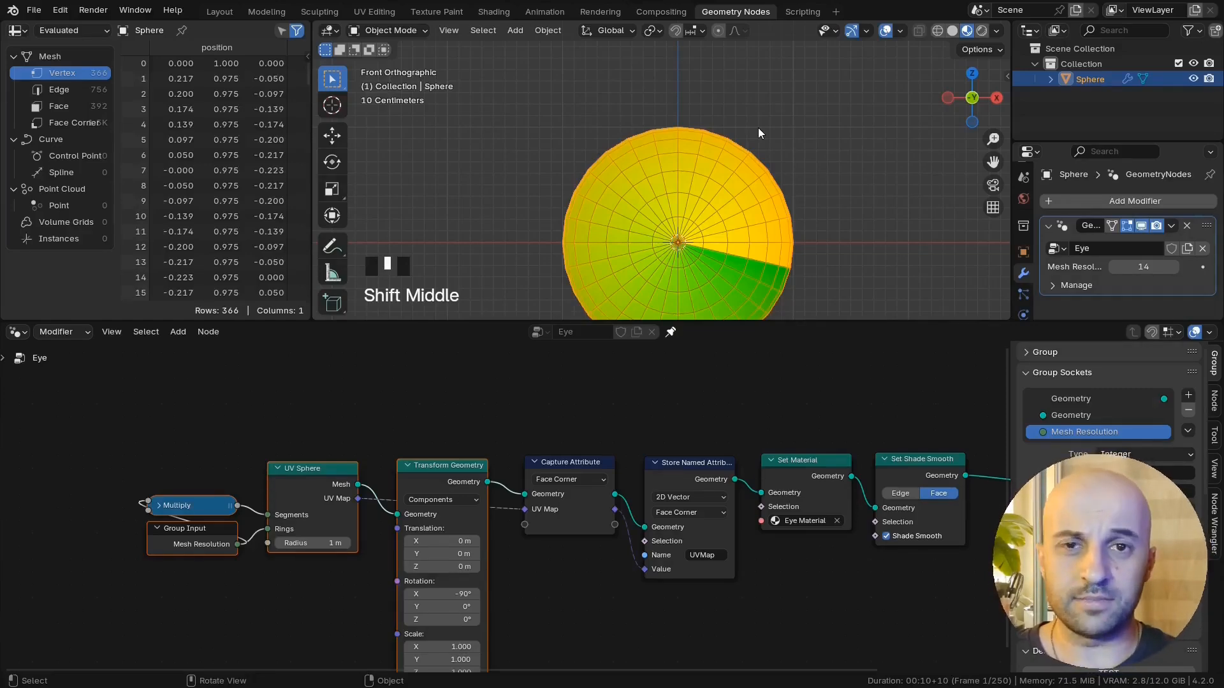
Step: Set the Transform Geometry node's Y rotation to -103° to align the UV seam with the vertical axis
scroll(561, 534, "up", 2)
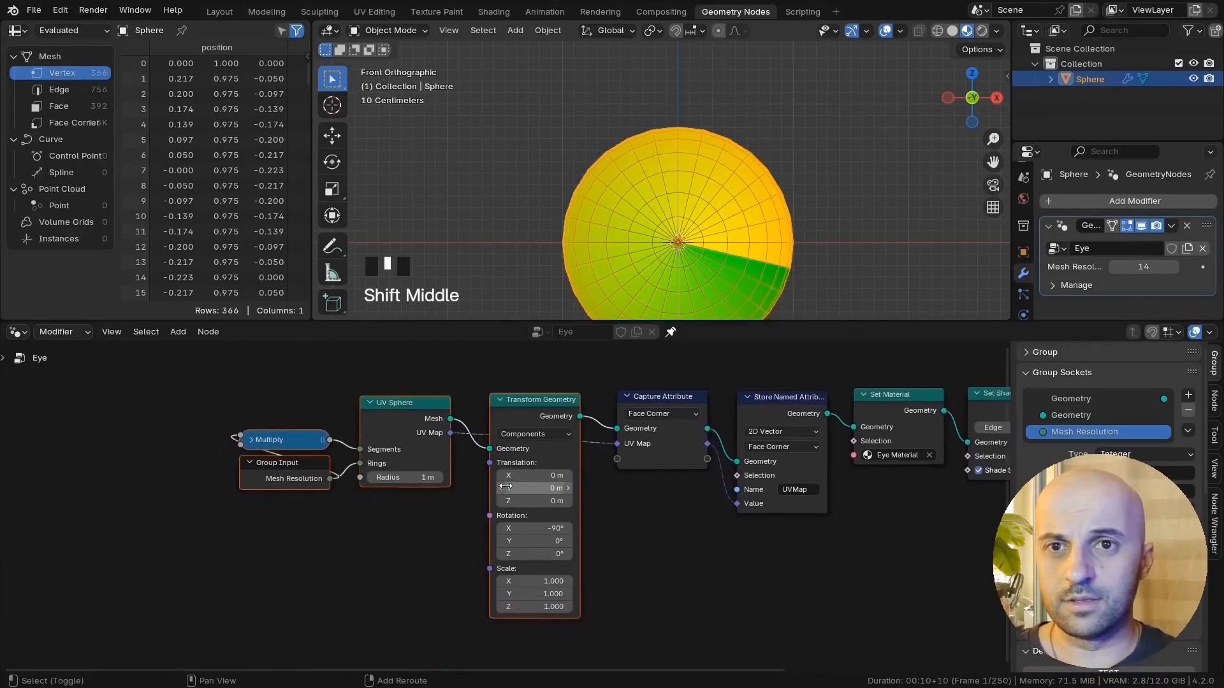
left_click_drag(561, 534, 495, 533)
scroll(572, 242, "up", 3)
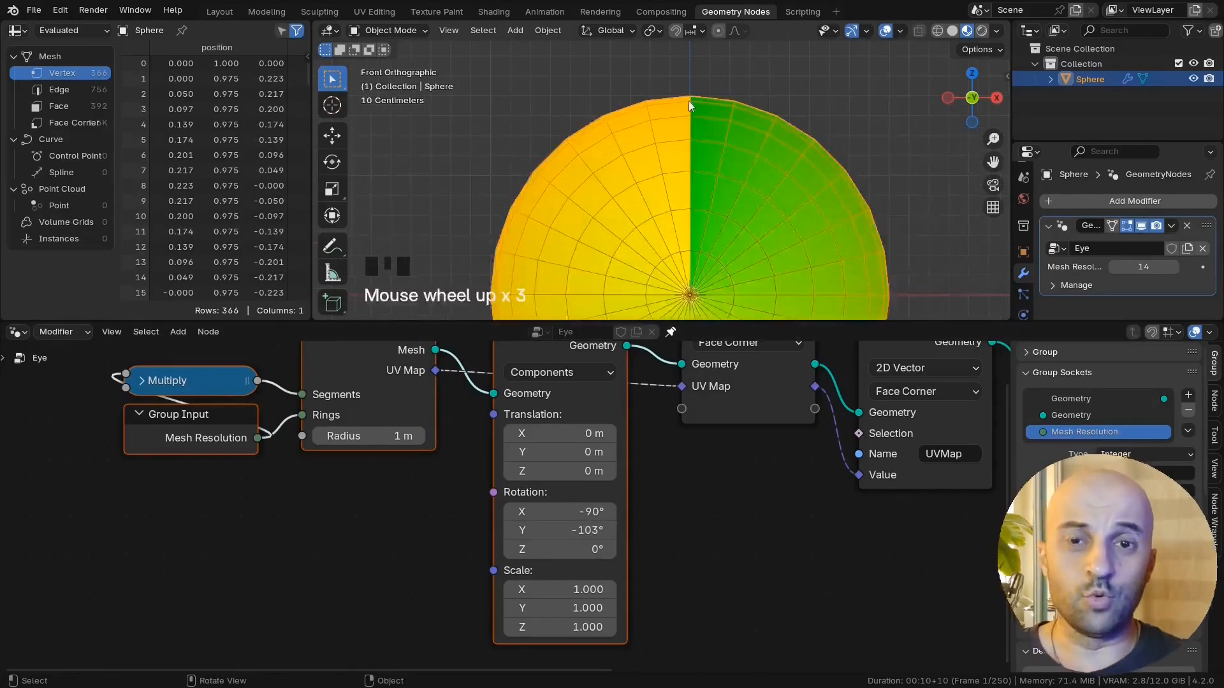
scroll(446, 556, "down", 2)
scroll(573, 242, "down", 3)
middle_click_drag(634, 220, 623, 185, "shift")
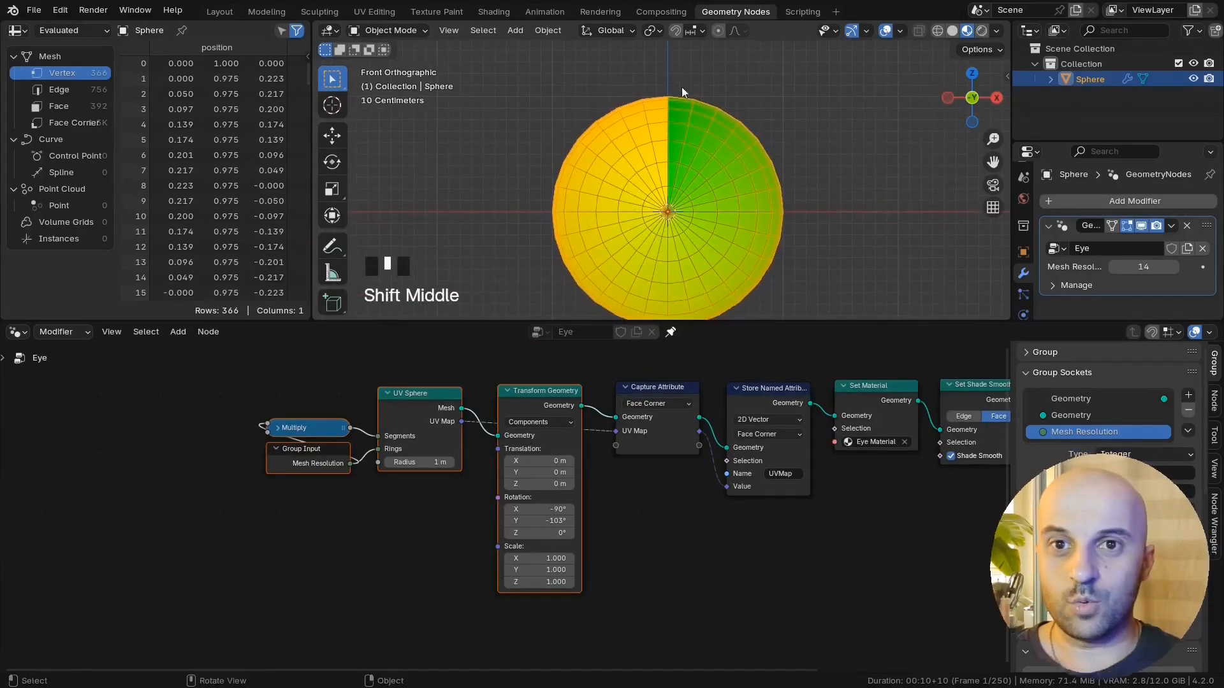
Step: Set the Transform Geometry node's Y rotation to -91.2°
left_click_drag(550, 526, 558, 527)
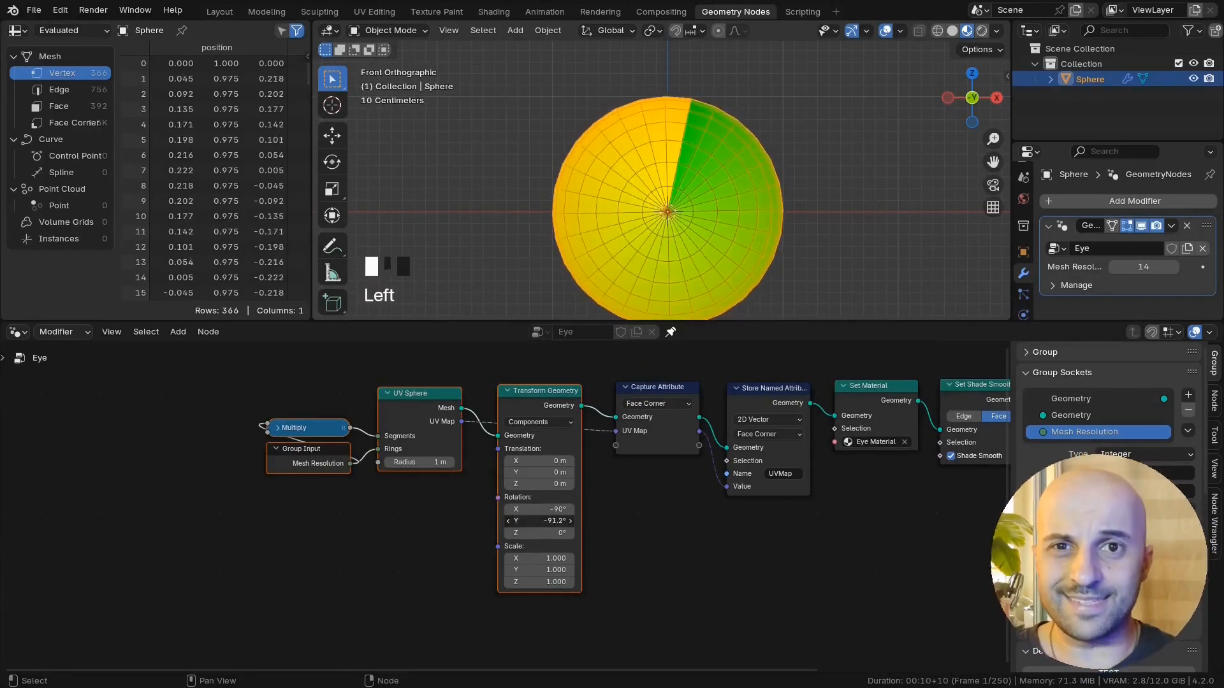
middle_click_drag(697, 231, 685, 257, "shift")
middle_click_drag(456, 505, 489, 507, "shift")
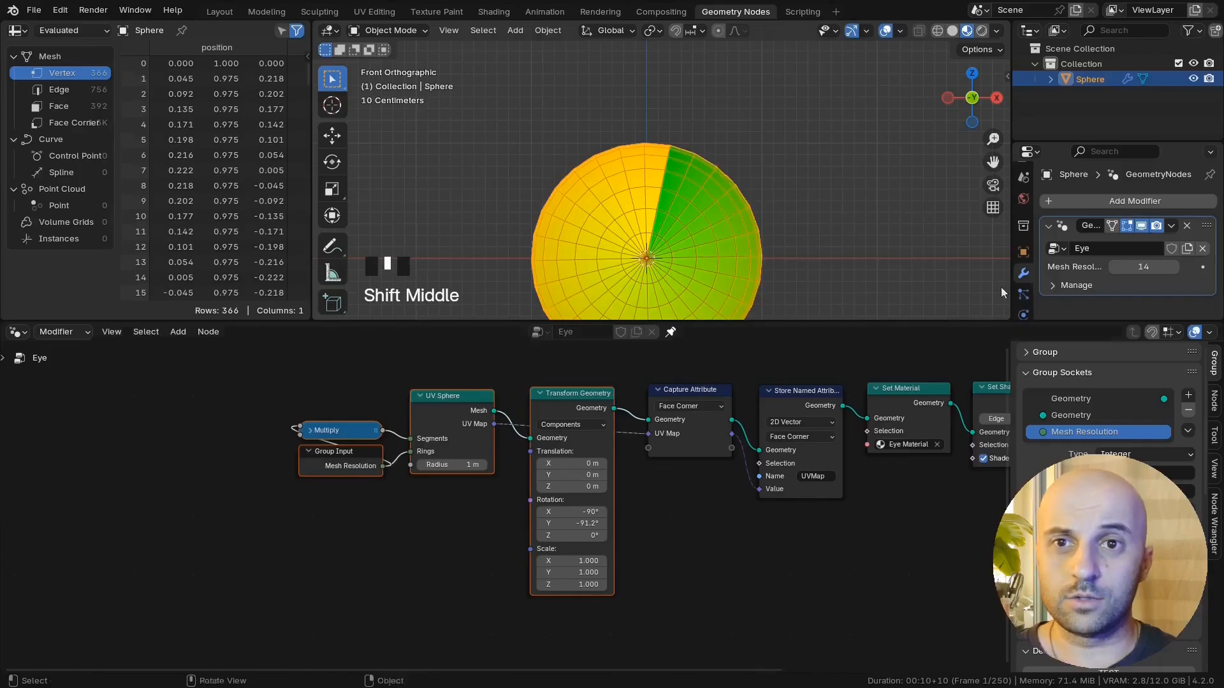
Step: Set the Eye modifier's Mesh Resolution to 16
mouse_move(1143, 266)
left_mouse_down()
mouse_move(1122, 267)
mouse_move(1141, 267)
left_mouse_up()
left_click(1155, 268)
type("1")
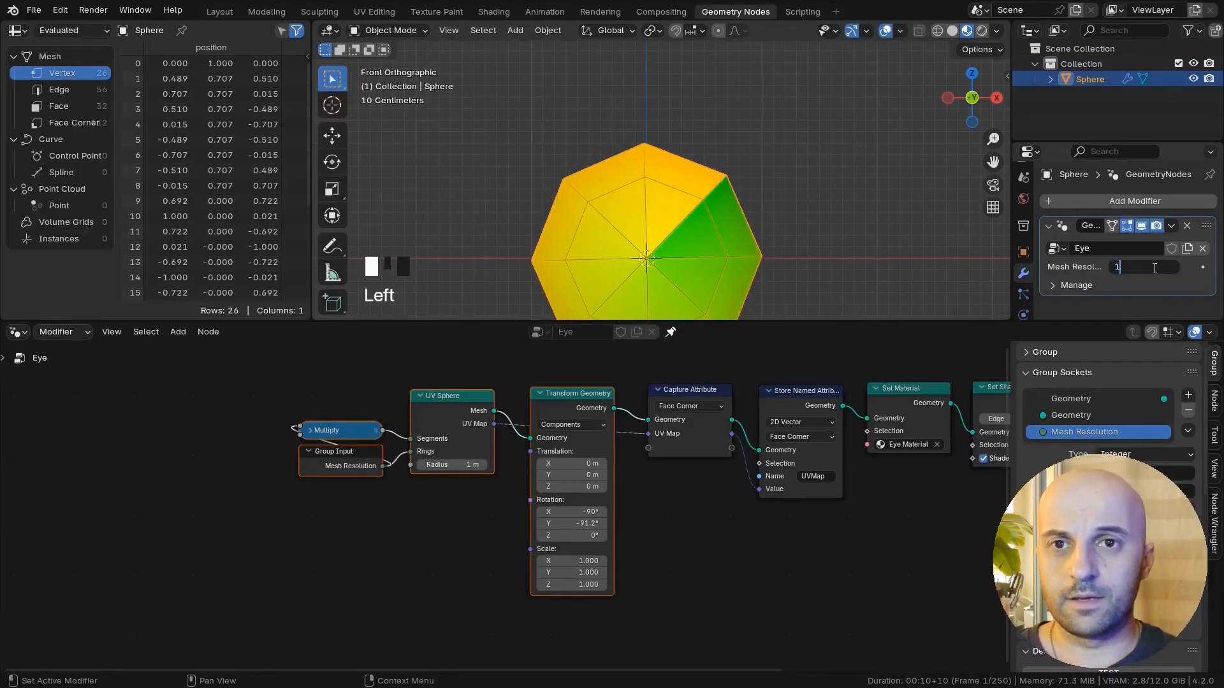
type("6")
key("Return")
Step: Annotate one wedge segment and a division of 360 in the front view, and erase the annotations
scroll(600, 212, "up", 3)
middle_click_drag(605, 150, 611, 141, "shift")
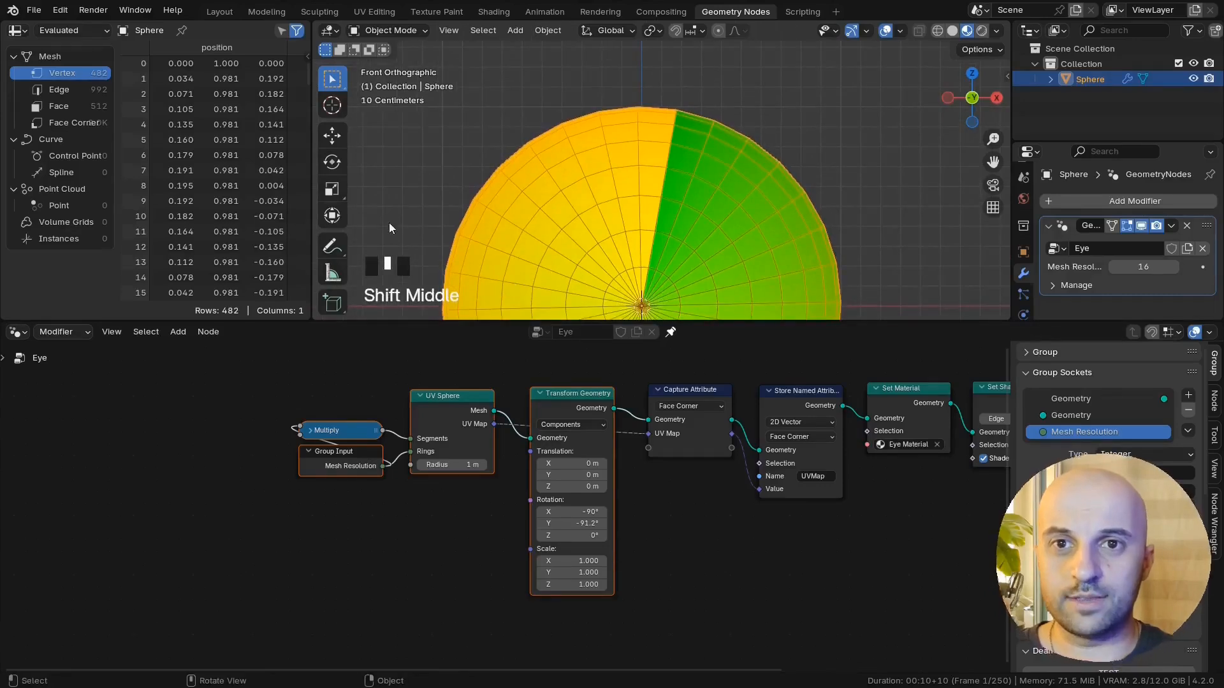
left_click(333, 245)
scroll(535, 118, "up", 1)
left_click_drag(486, 116, 564, 202)
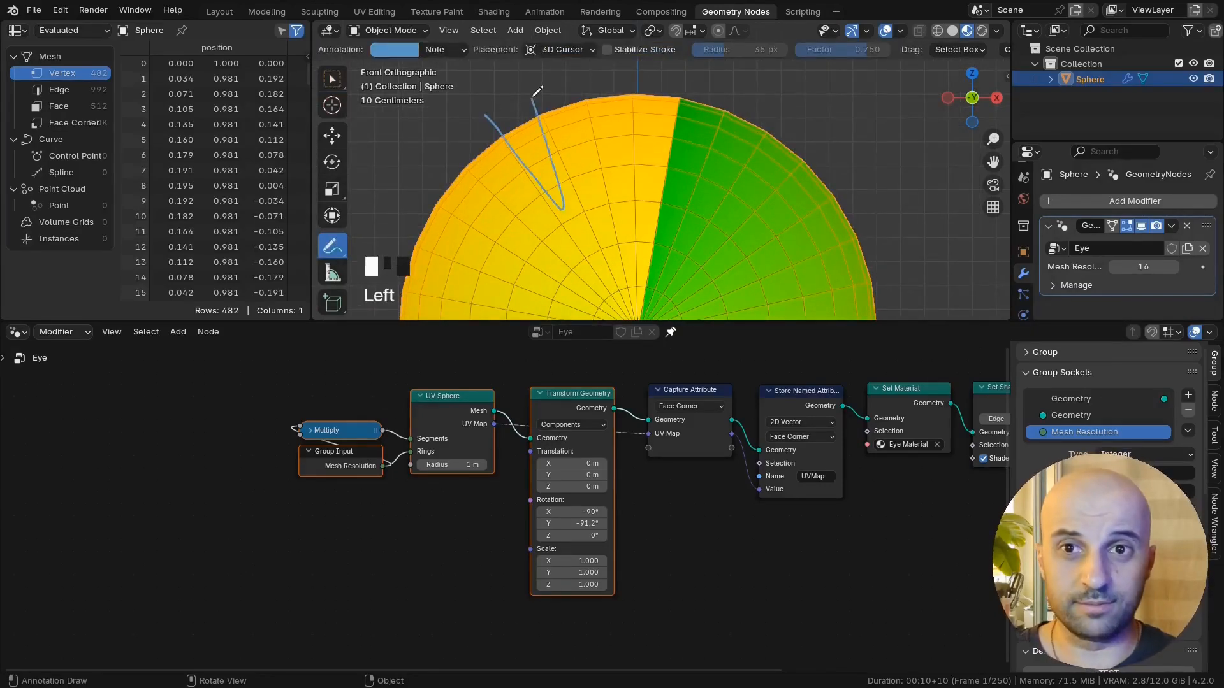
middle_click_drag(466, 188, 562, 259, "shift")
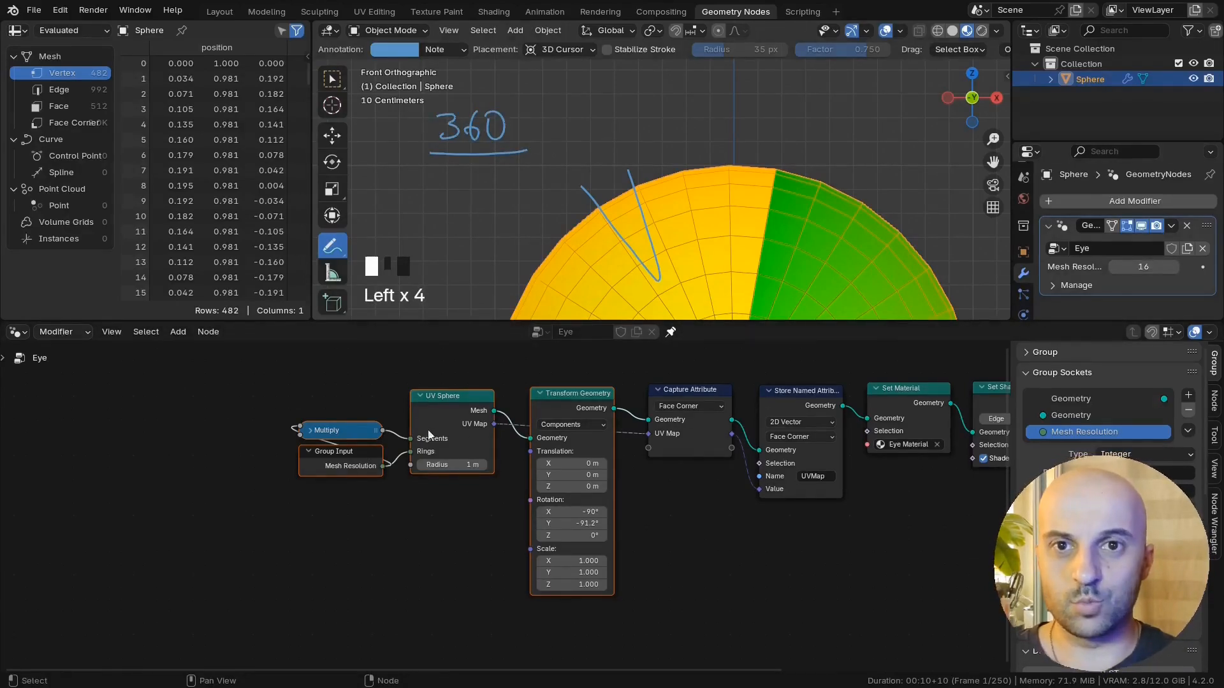
middle_click_drag(429, 432, 539, 401)
scroll(522, 426, "up", 5)
left_click(418, 375)
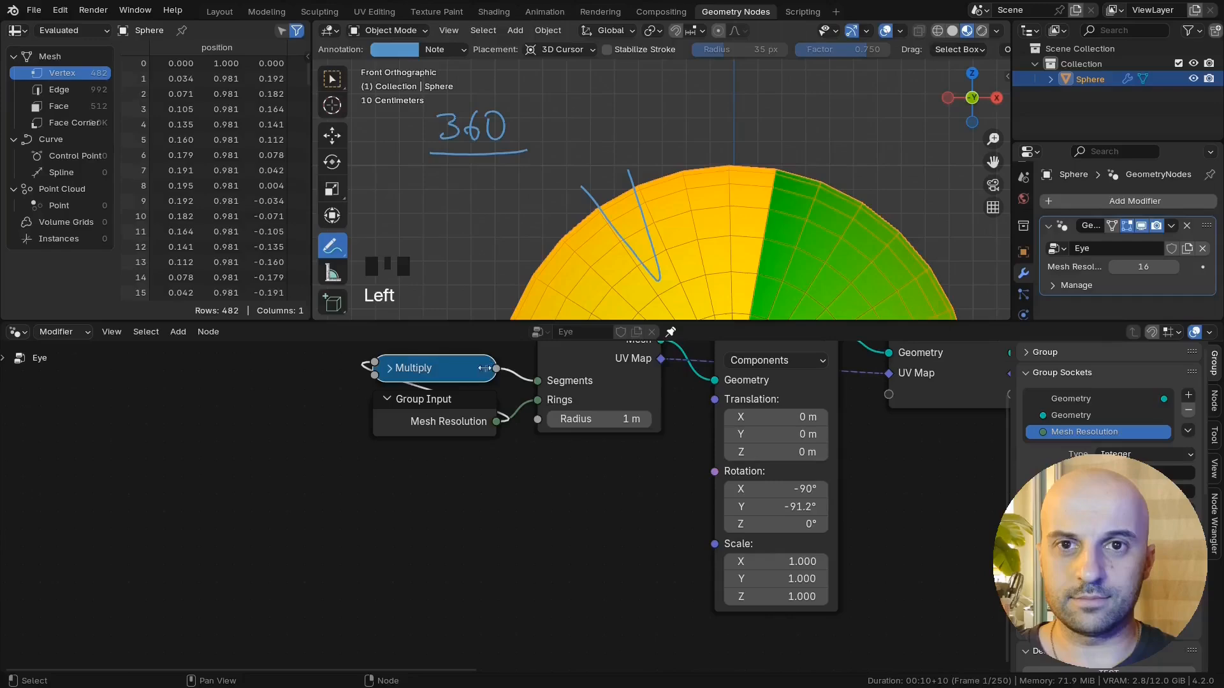
scroll(694, 211, "down", 1)
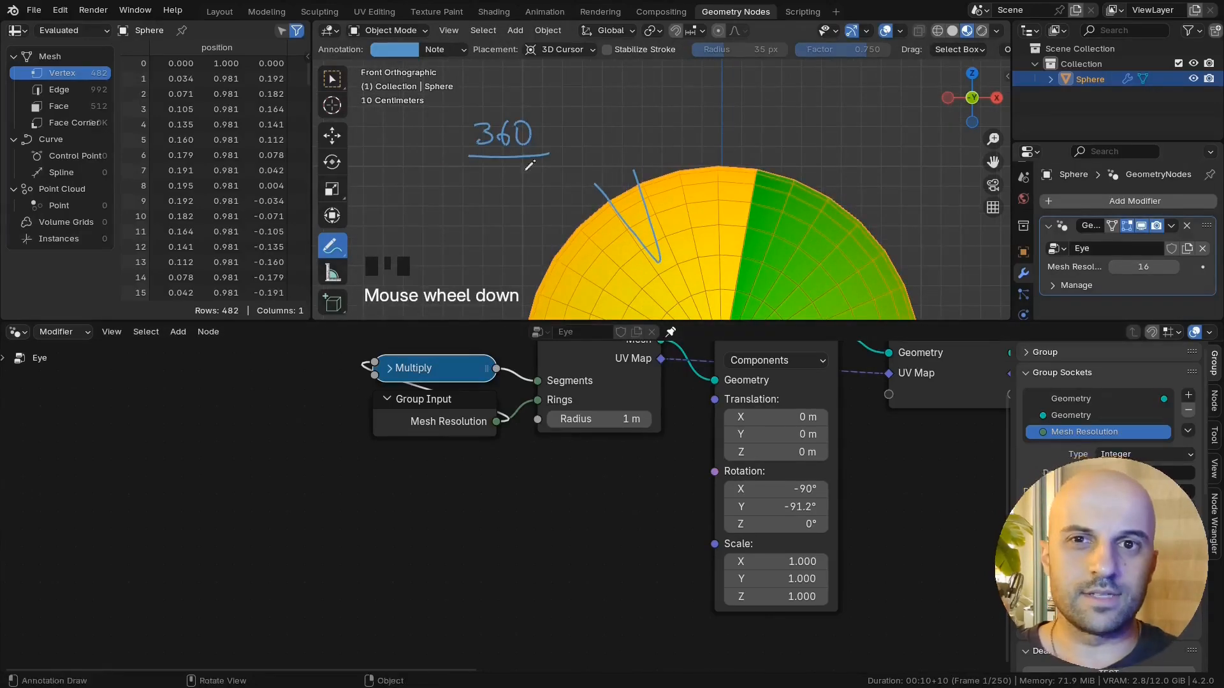
left_click_drag(488, 164, 496, 174)
left_click_drag(496, 174, 488, 187)
left_click_drag(506, 136, 638, 259, "ctrl")
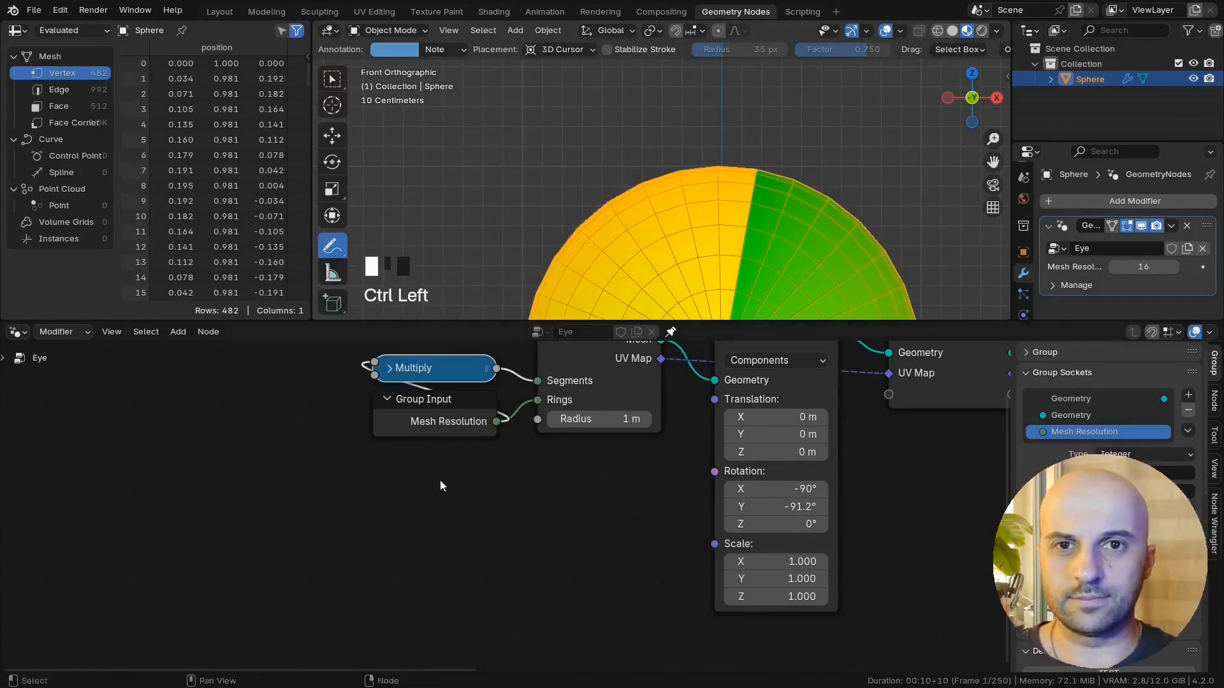
Step: Move the Multiply and Group Input nodes away from the UV Sphere node to make room
scroll(441, 481, "down", 3)
left_click_drag(464, 481, 400, 375)
left_click_drag(415, 391, 257, 390)
Step: Add a Divide math node fed by the Multiply node's output and place it below the UV Sphere links
left_click_drag(341, 397, 283, 511)
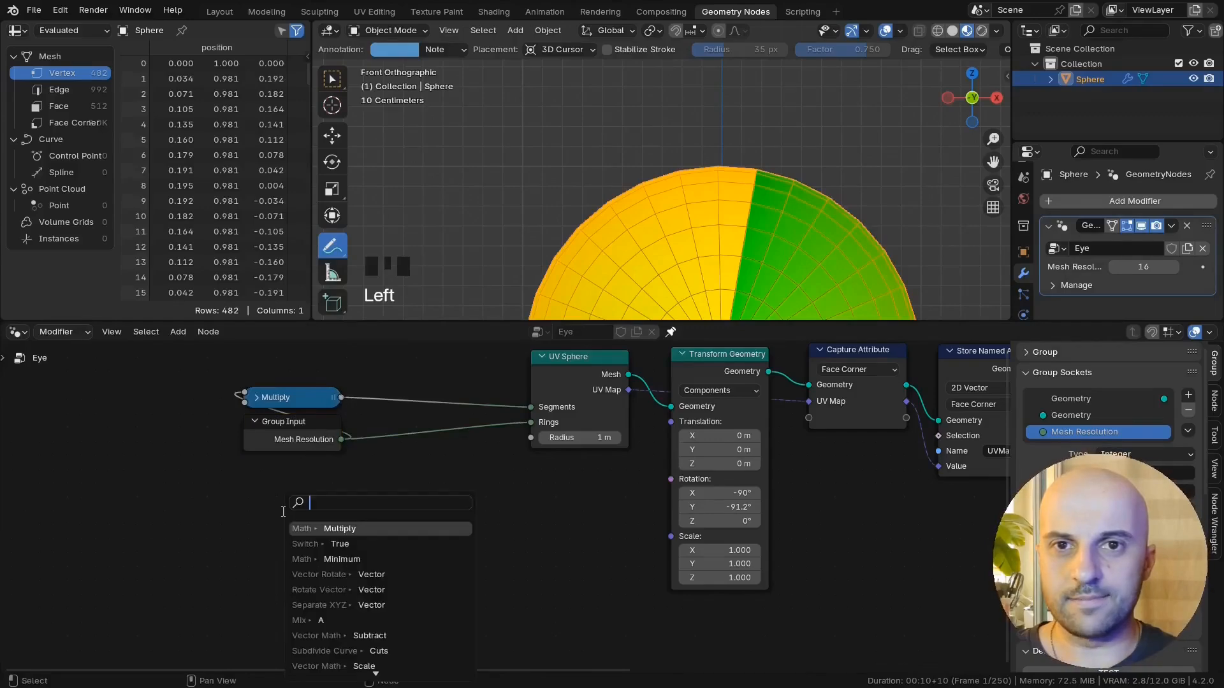
type("div")
key("Return")
left_click(397, 477)
Step: Move the Multiply link to the Divide node's second value and set the first value to 2*pi (6.283)
scroll(428, 484, "up", 5)
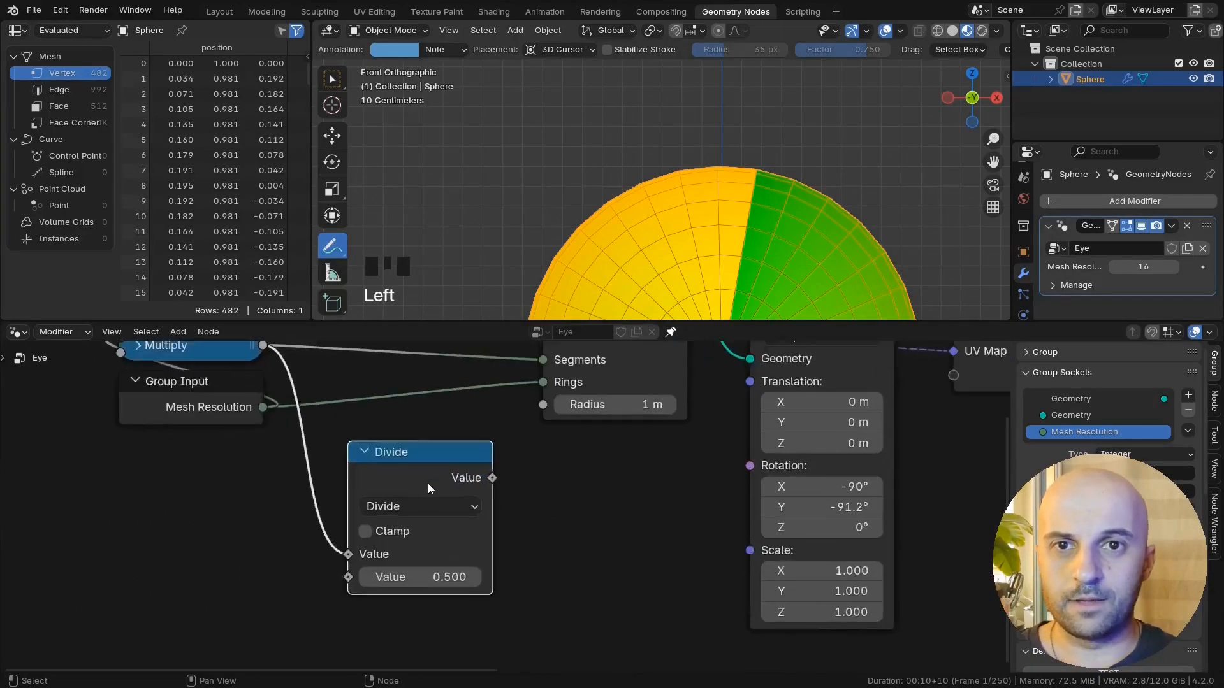
middle_click_drag(429, 484, 572, 474)
mouse_move(491, 545)
left_mouse_down()
mouse_move(439, 570)
mouse_move(491, 568)
left_mouse_up()
middle_click_drag(645, 485, 655, 527)
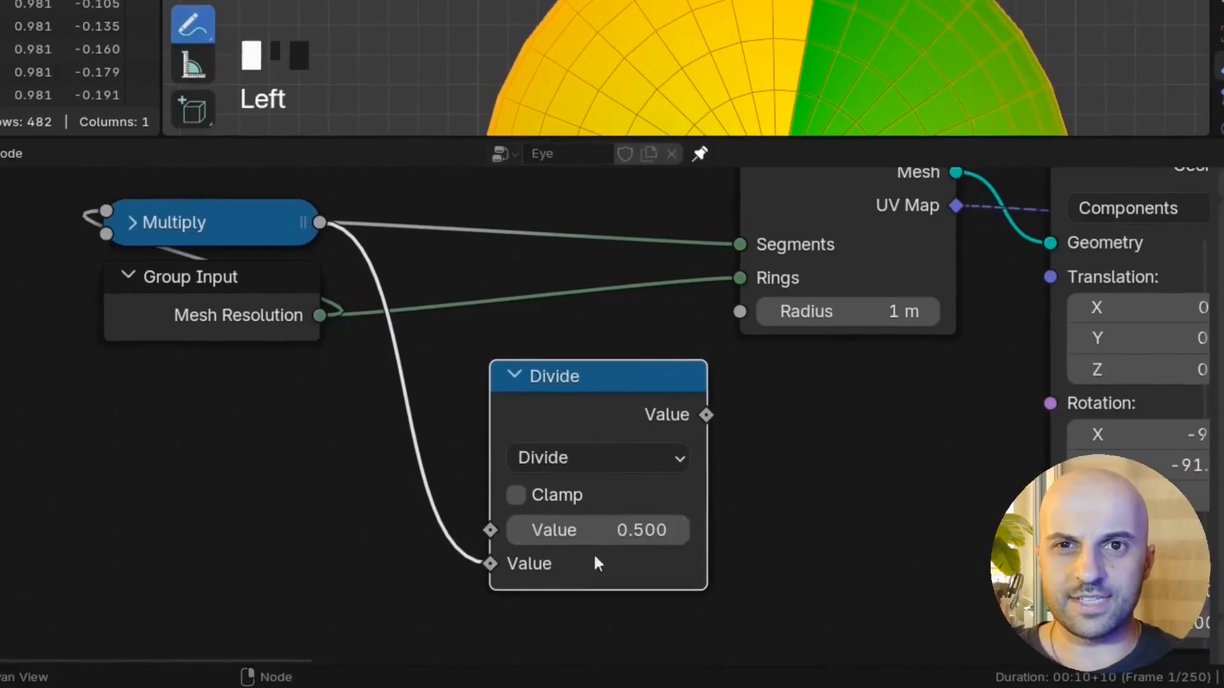
double_click(593, 587)
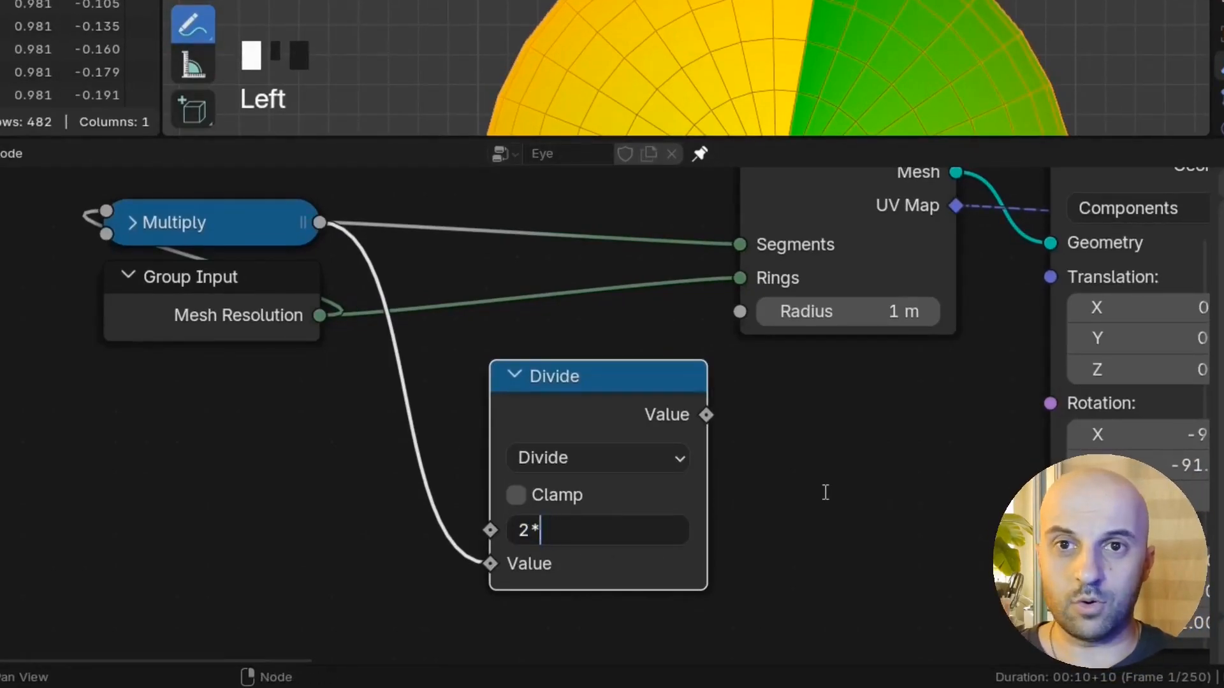
key("Return")
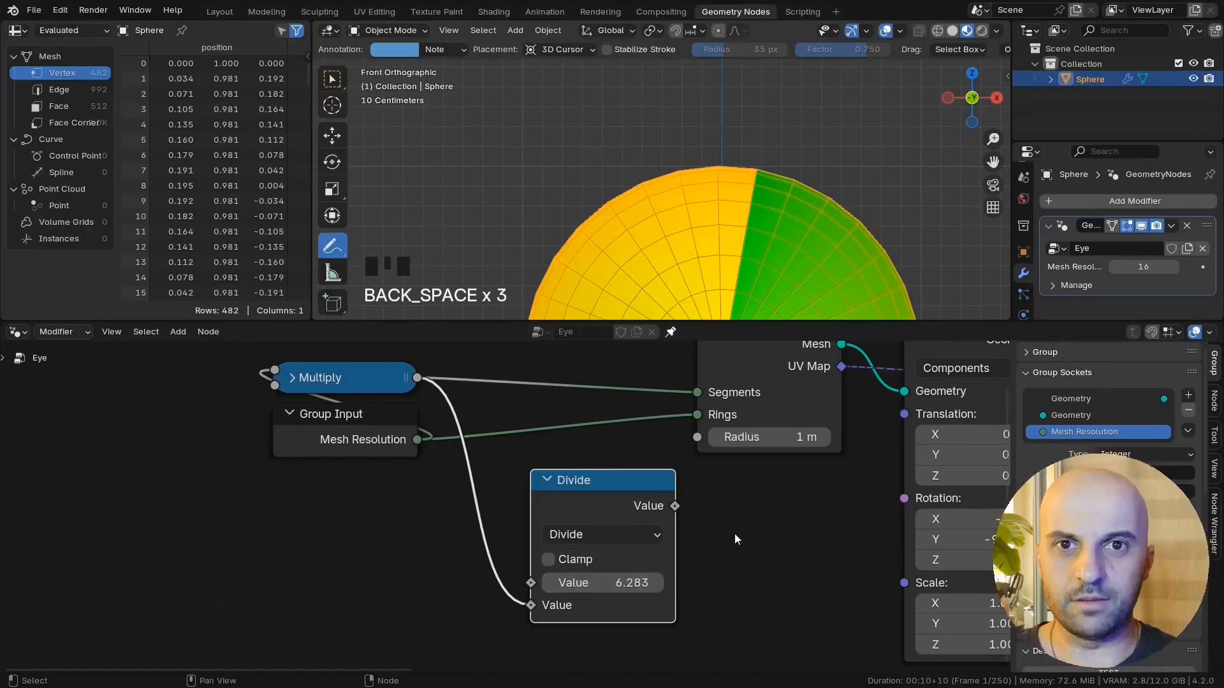
Step: Move the Multiply, Group Input, UV Sphere and Divide nodes along X away from the Transform Geometry node
scroll(739, 536, "down", 2)
middle_click_drag(690, 515, 591, 503)
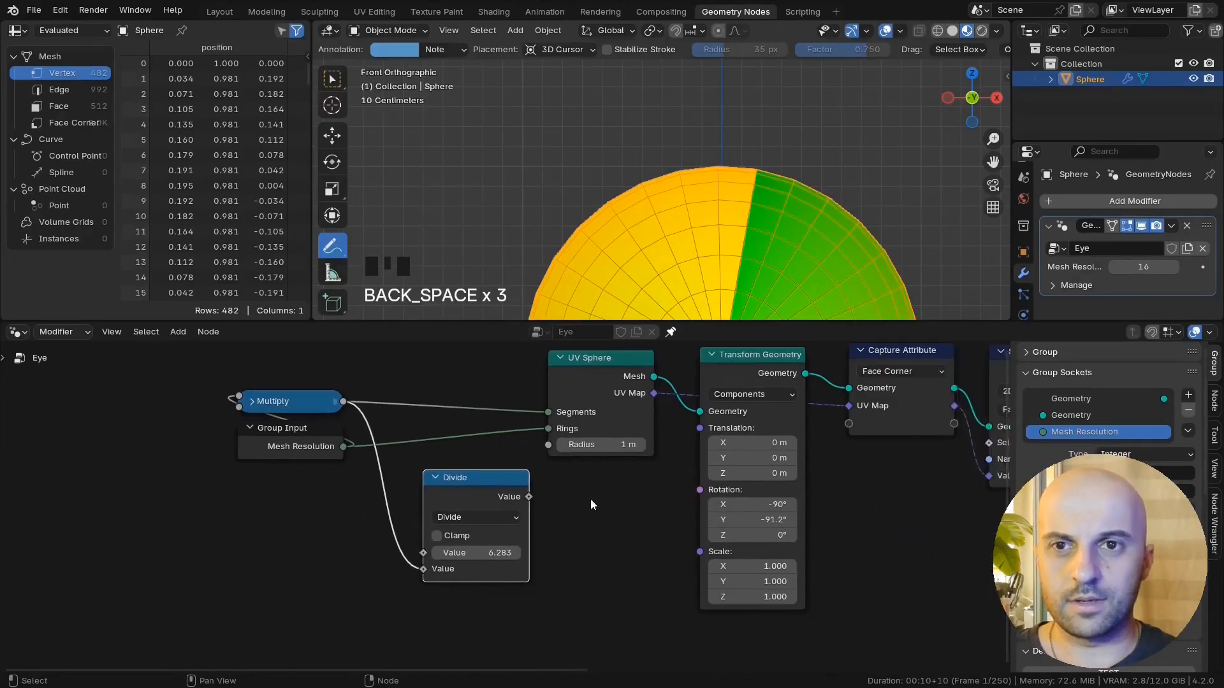
scroll(527, 513, "down", 2)
left_click_drag(632, 593, 392, 404)
key("g")
key("x")
left_click(320, 407)
scroll(510, 492, "up", 3)
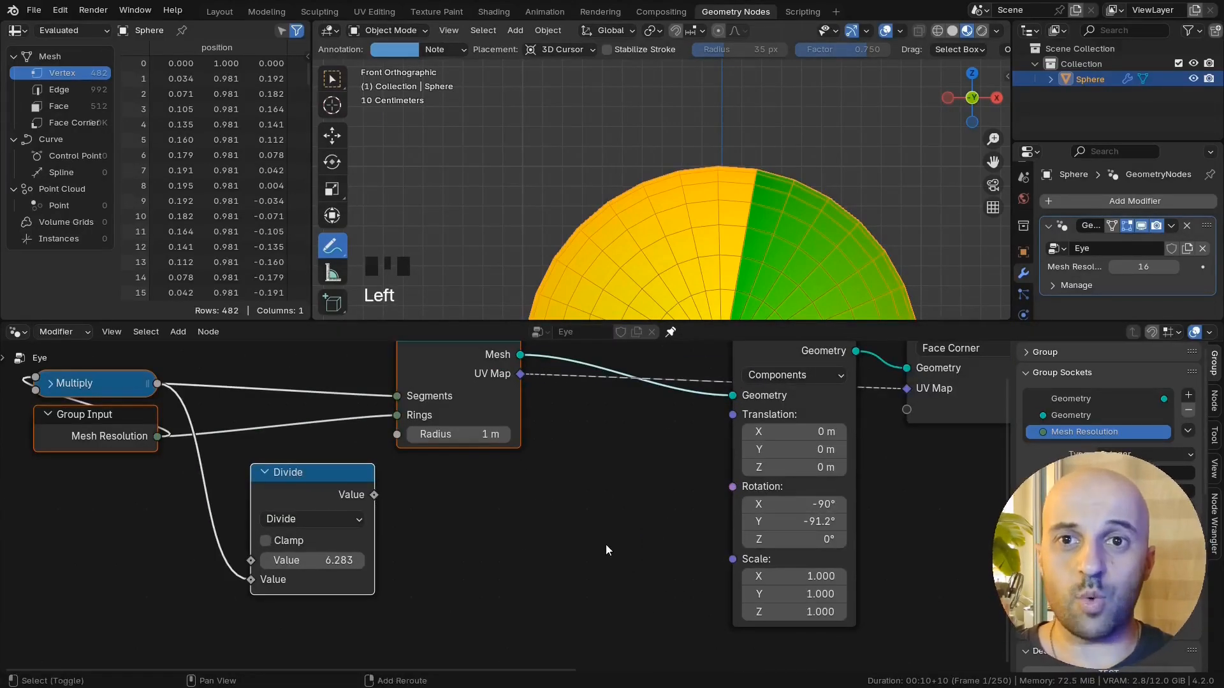
Step: Add a Combine XYZ node and connect its vector to the Transform Geometry node's Rotation
key("shift+a")
type("com")
key("Down")
key("Return")
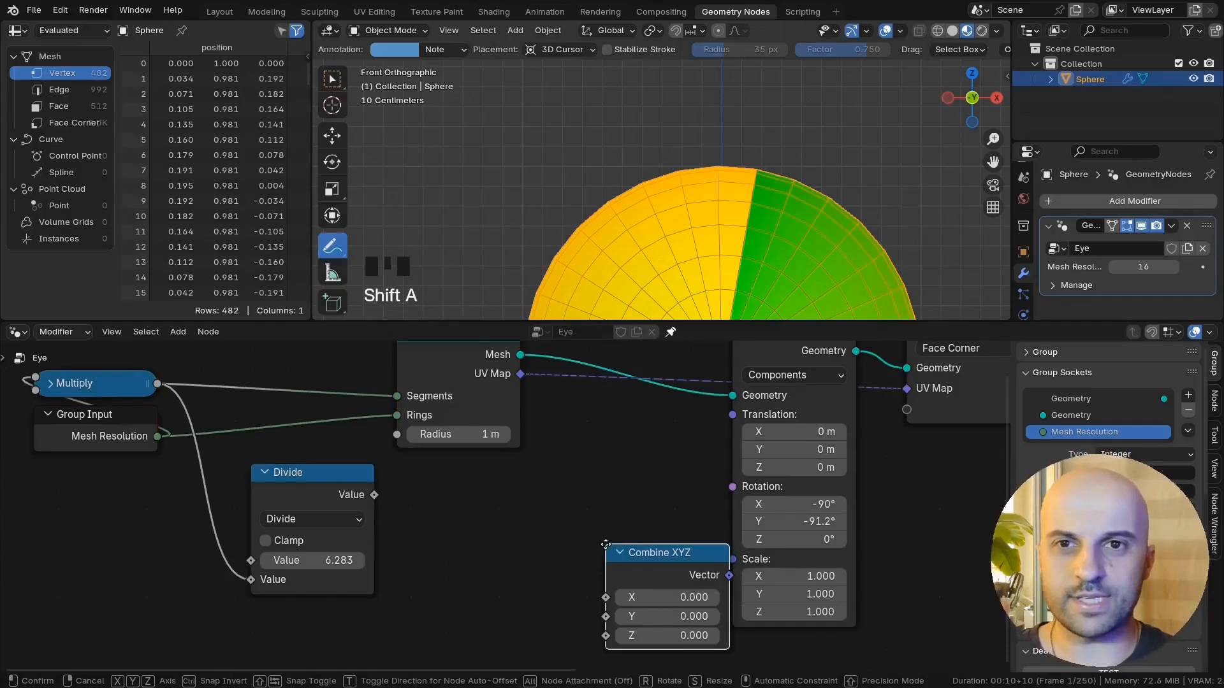
left_click(552, 501)
left_click_drag(673, 531, 733, 486)
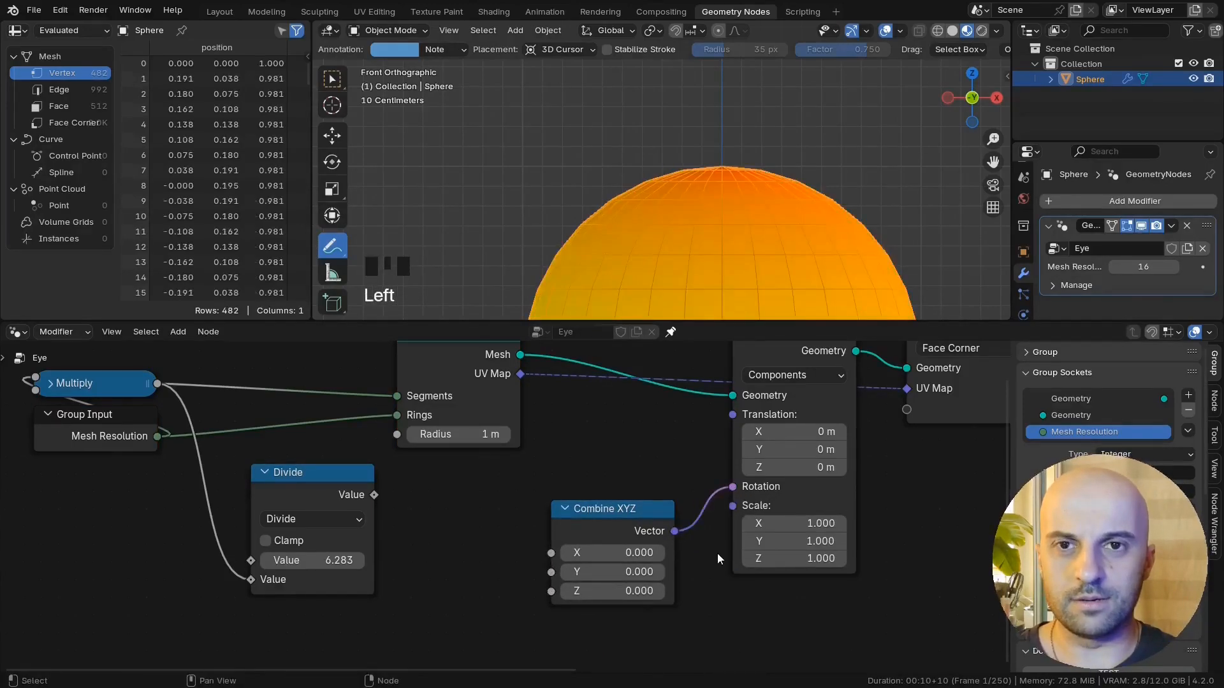
Step: Mute and unmute the Rotation link to compare orientations, and set the Combine XYZ node's X to -pi/2
right_click_drag(722, 516, 693, 498, "ctrl+alt")
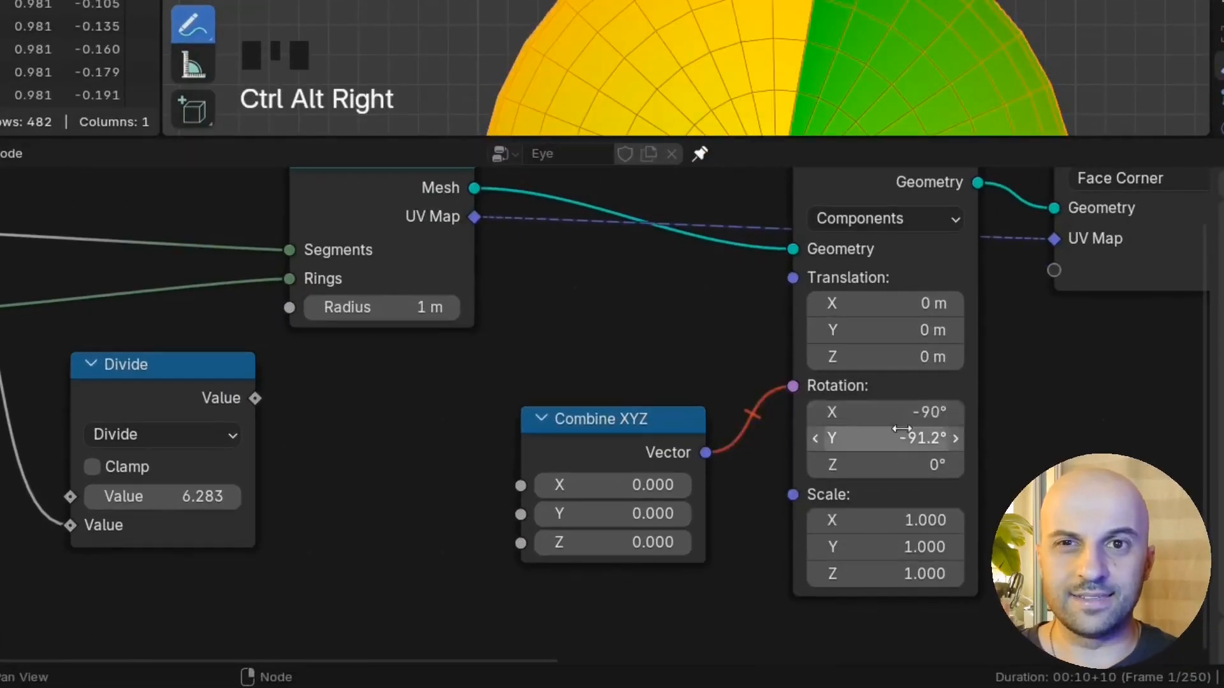
right_click_drag(901, 430, 675, 485, "ctrl+alt")
left_click(612, 485)
type("-pi")
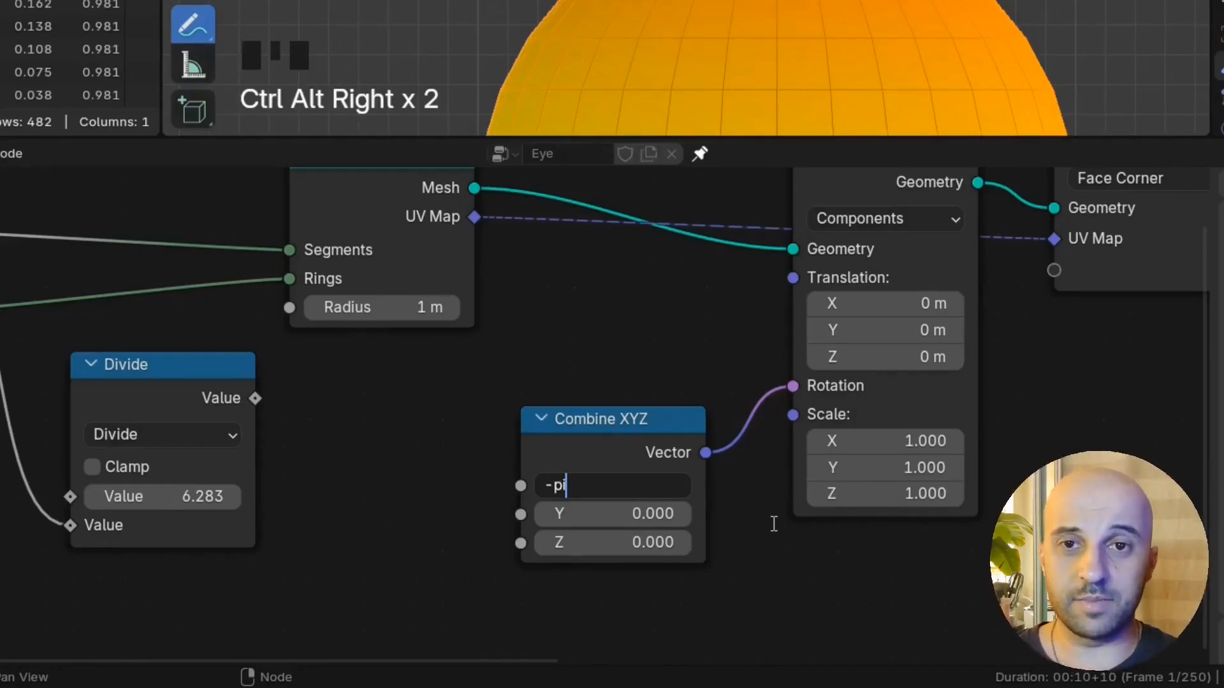
type("/2")
key("Return")
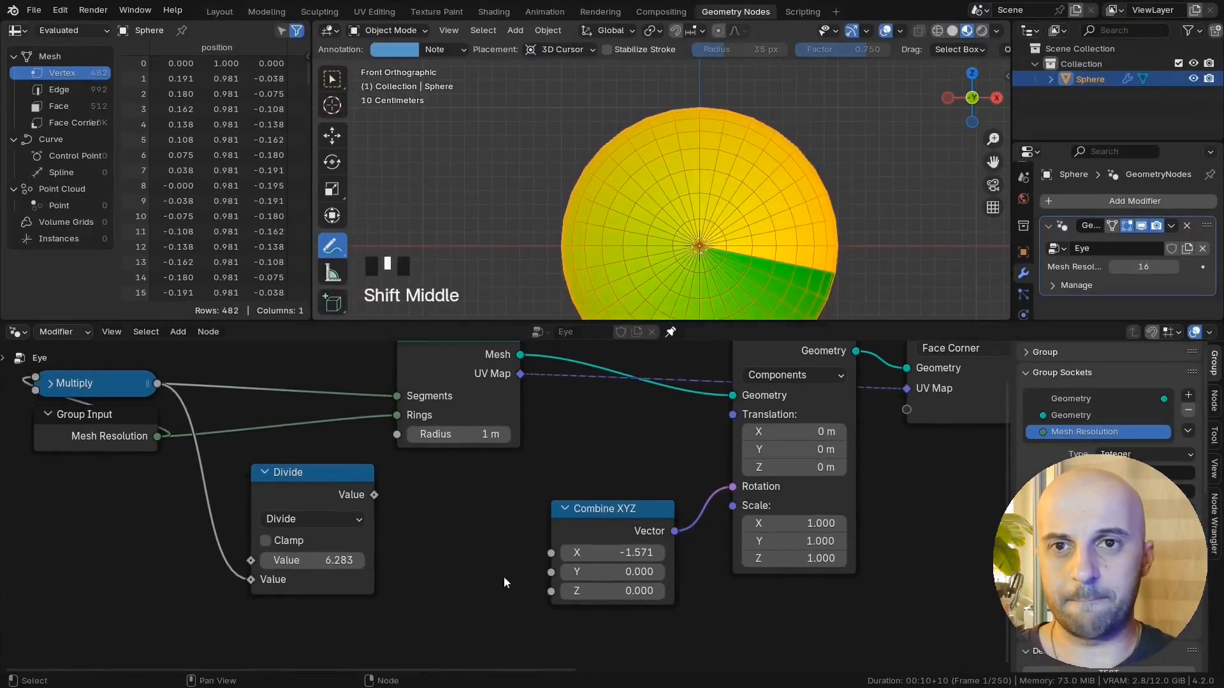
Step: Connect the Divide output to the Combine XYZ node's Y, and mute and unmute that link to compare the rotation
middle_click_drag(503, 576, 560, 553, "shift")
left_click_drag(408, 497, 409, 521)
left_click_drag(657, 545, 674, 545, "shift")
left_click_drag(427, 485, 617, 545)
middle_click_drag(525, 575, 557, 580)
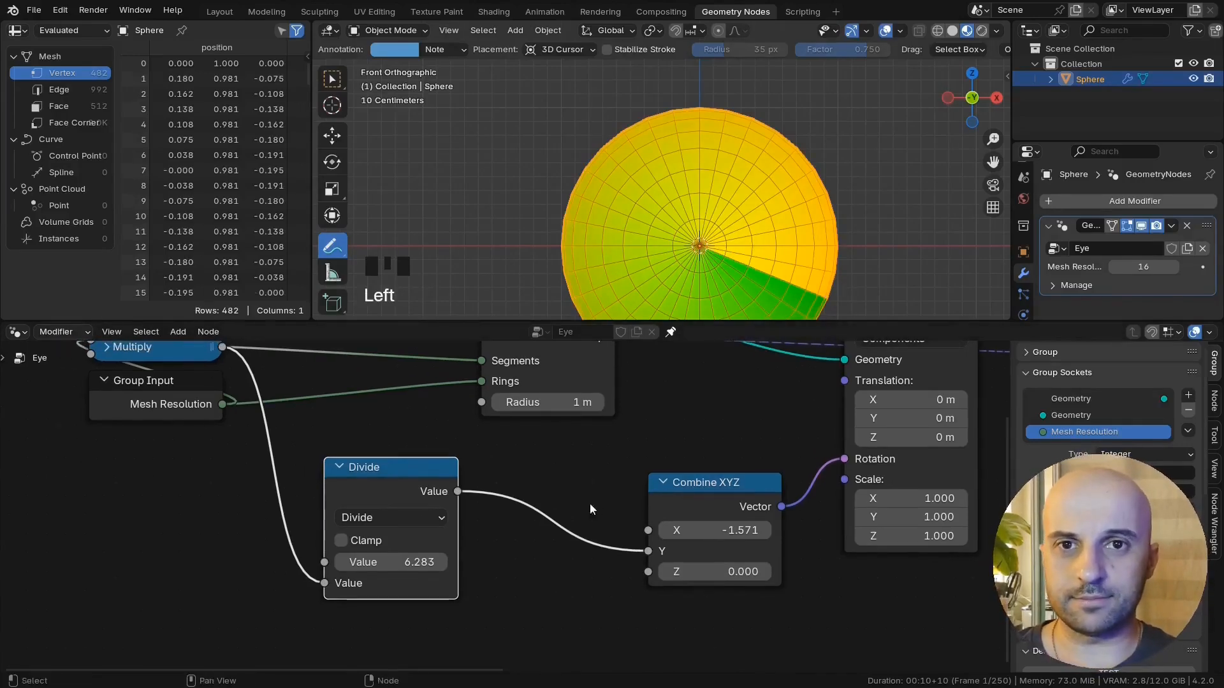
right_click_drag(590, 503, 539, 564, "ctrl+alt")
middle_click_drag(539, 565, 602, 560)
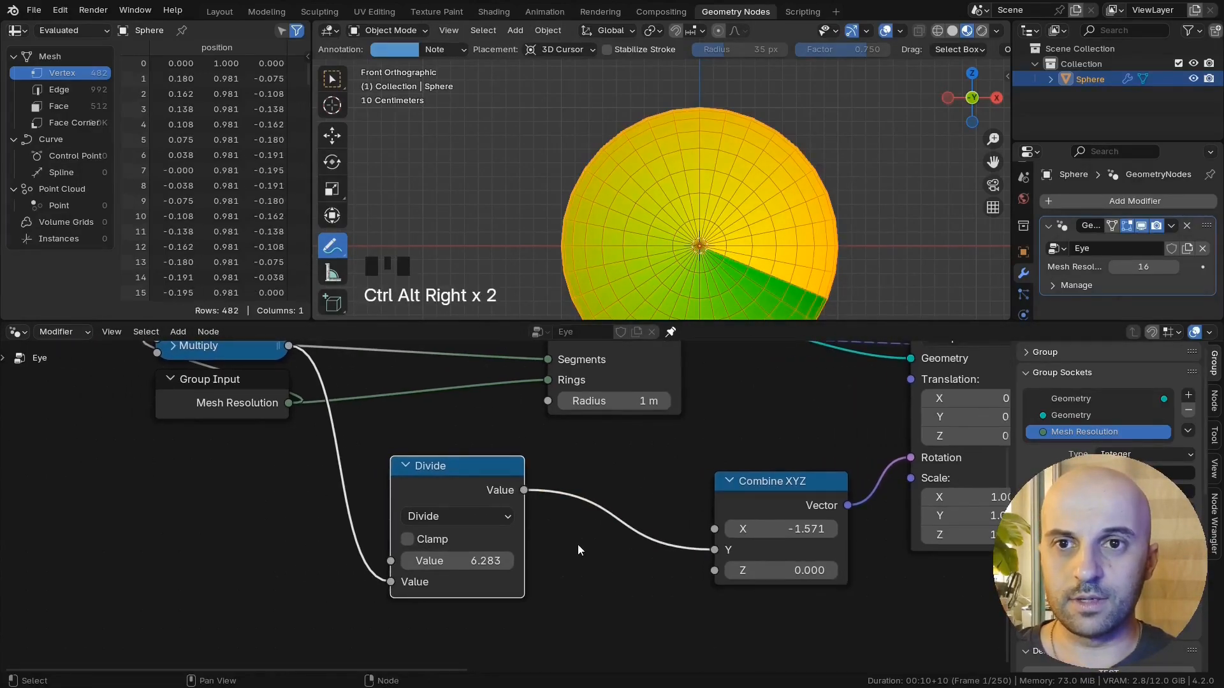
Step: Insert a Multiply math node between the Divide node and the Combine XYZ node's Y, shifting Combine XYZ to make room
left_click_drag(524, 490, 612, 479)
type("mu")
key("Return")
left_click(574, 553)
left_click_drag(790, 484, 801, 466)
Step: Set the second value of the Multiply node after Divide to -9
middle_click_drag(745, 575, 755, 540, "shift")
left_click_drag(649, 547, 532, 547, "shift")
left_click(649, 548)
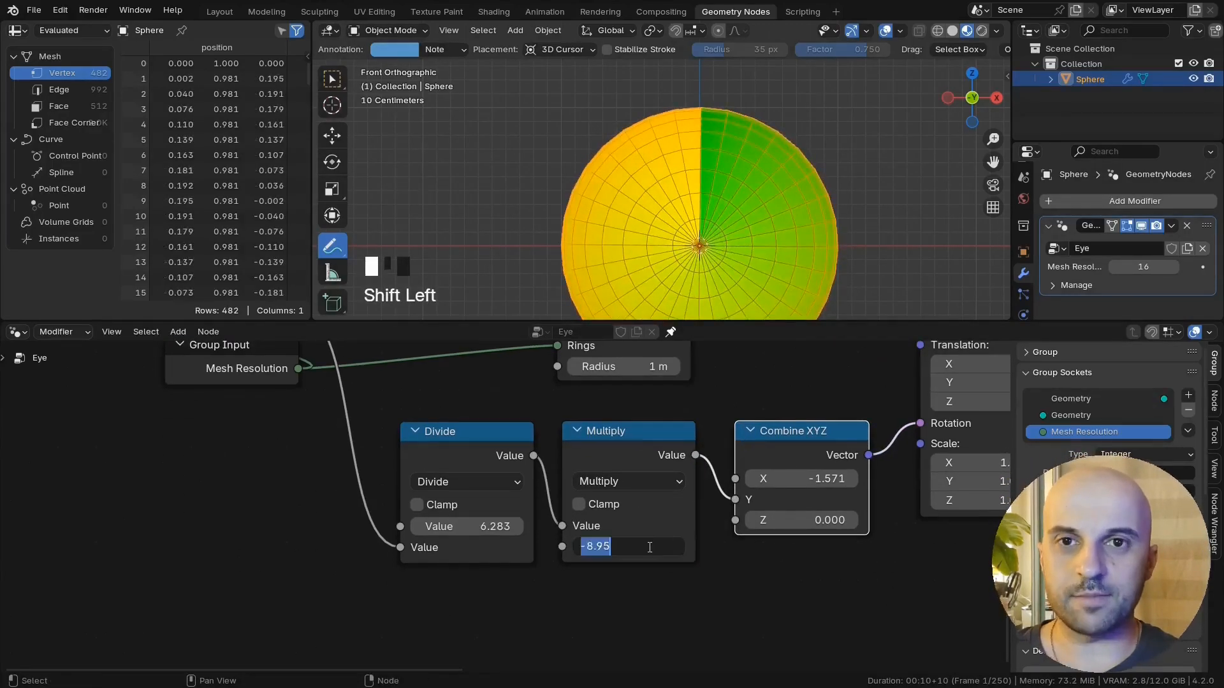
type("-9")
key("Return")
Step: Inspect the output value of the Multiply node driving Segments, and mark and erase a quarter of the sphere with annotations
scroll(731, 557, "down", 2)
middle_click_drag(566, 587, 791, 672)
scroll(529, 484, "up", 4)
mouse_move(569, 430)
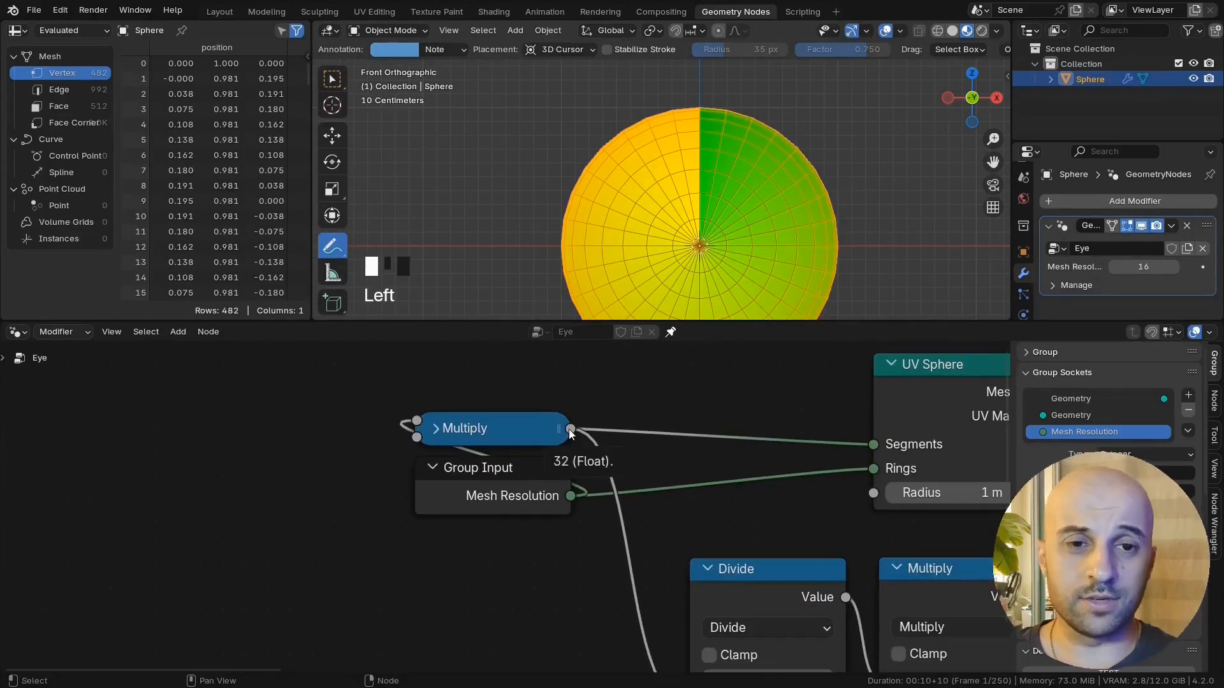
middle_click_drag(611, 433, 613, 426, "shift")
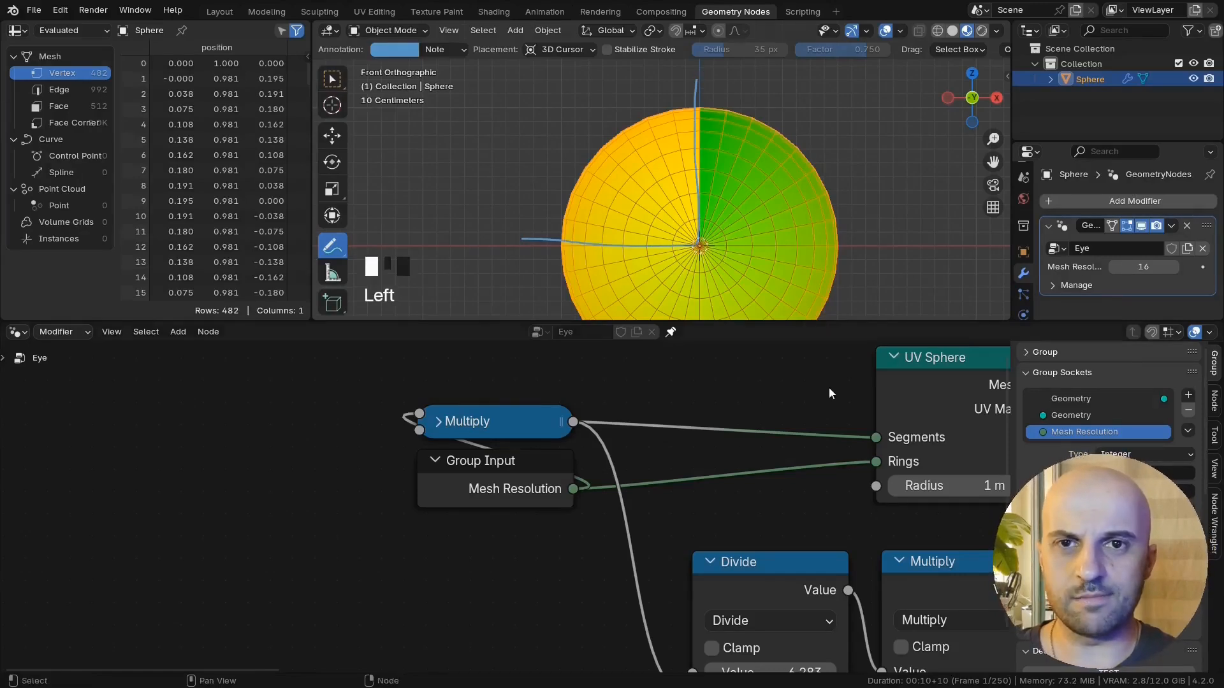
left_click_drag(561, 242, 679, 133, "ctrl")
Step: Add another Multiply math node fed by the segments Multiply output and set its second value to 0.25
middle_click_drag(469, 591, 519, 542)
left_click_drag(622, 374, 433, 510)
type("mul")
key("Return")
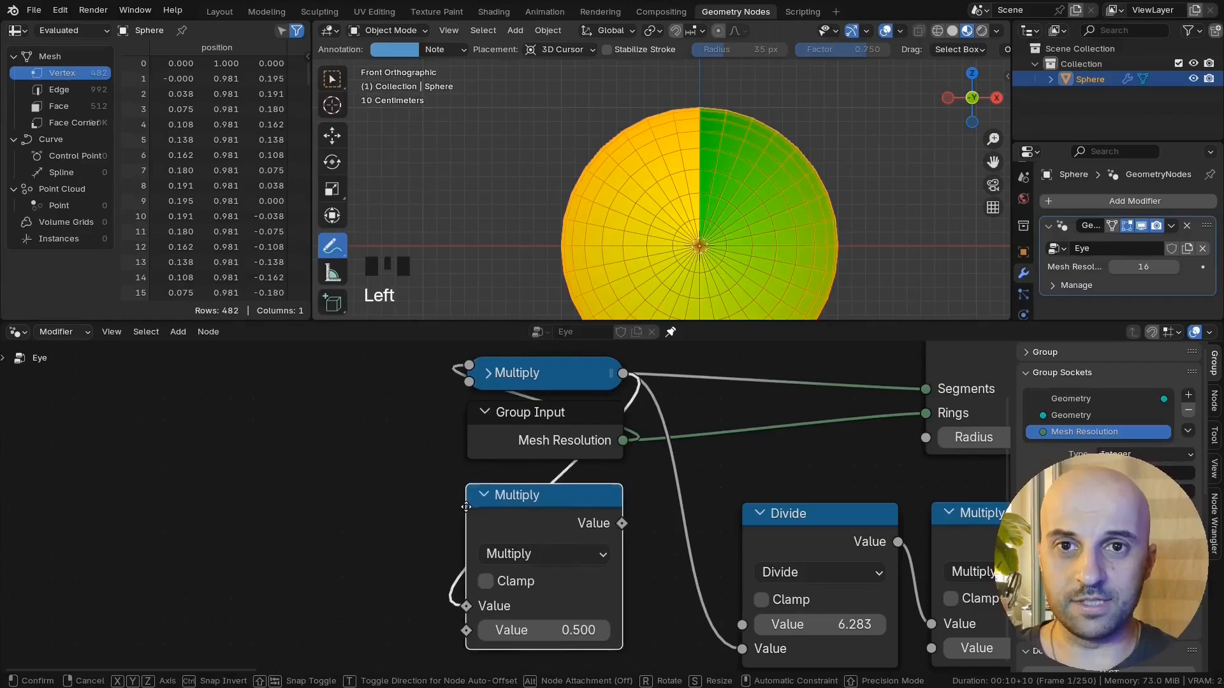
middle_click_drag(555, 616, 544, 541)
left_click(544, 545)
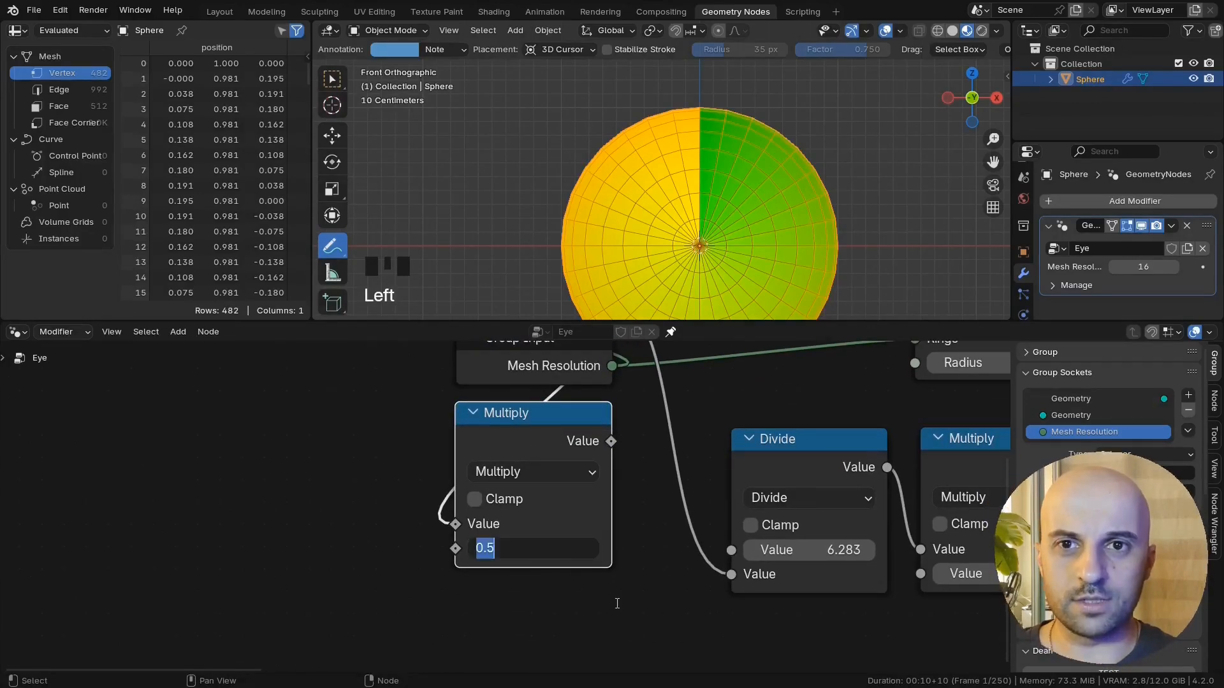
type(".25")
key("Return")
Step: Connect the 0.25 Multiply node to the second value of the Multiply after Divide and place it below Divide
scroll(616, 603, "down", 2)
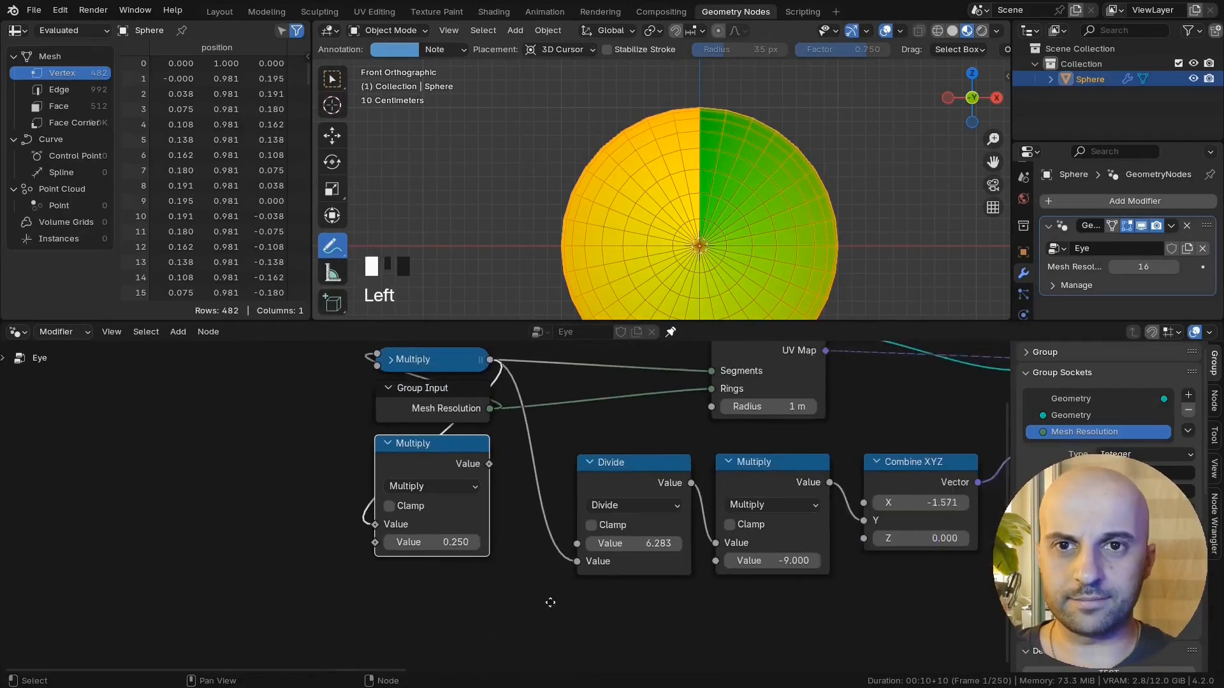
left_click_drag(480, 467, 507, 571)
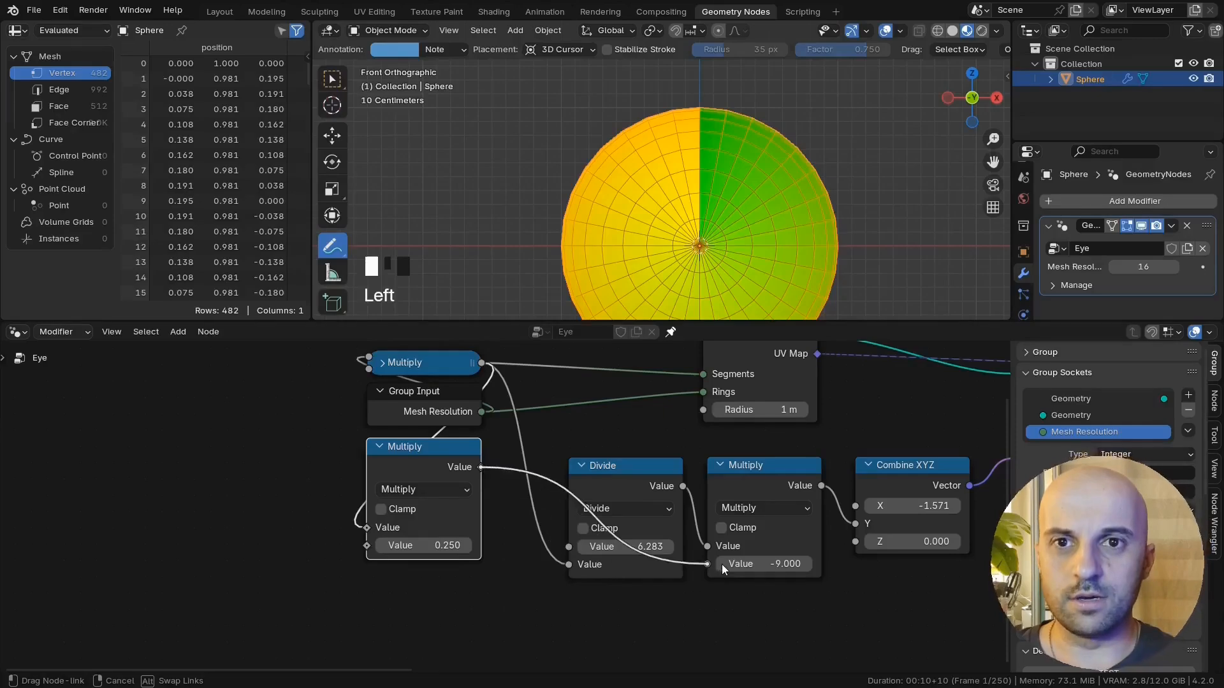
left_click_drag(722, 564, 722, 564)
left_click_drag(426, 448, 628, 595)
Step: Change the lower Multiply node's second value to -0.25
middle_click_drag(707, 620, 702, 502)
scroll(688, 243, "down", 2)
scroll(702, 502, "up", 2)
left_click(634, 603)
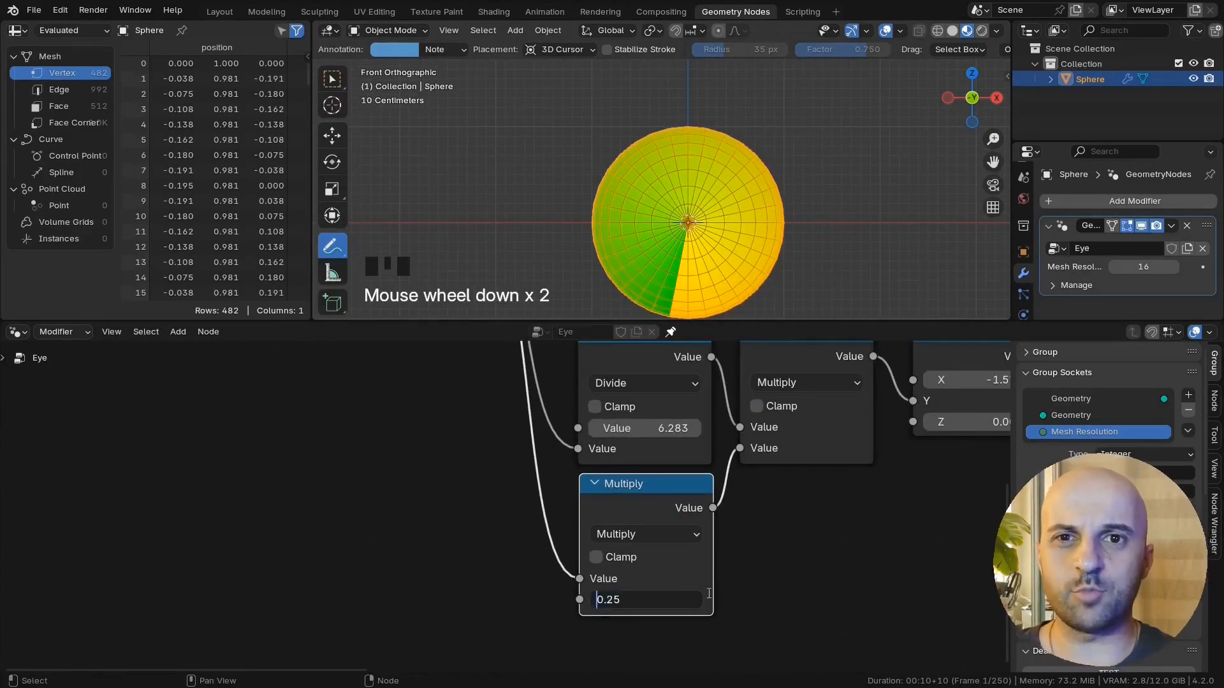
type("-")
key("Return")
Step: Mark and erase the seam's remaining offset with an annotation, and change the lower Multiply node's operation to Multiply Add
scroll(714, 168, "up", 3)
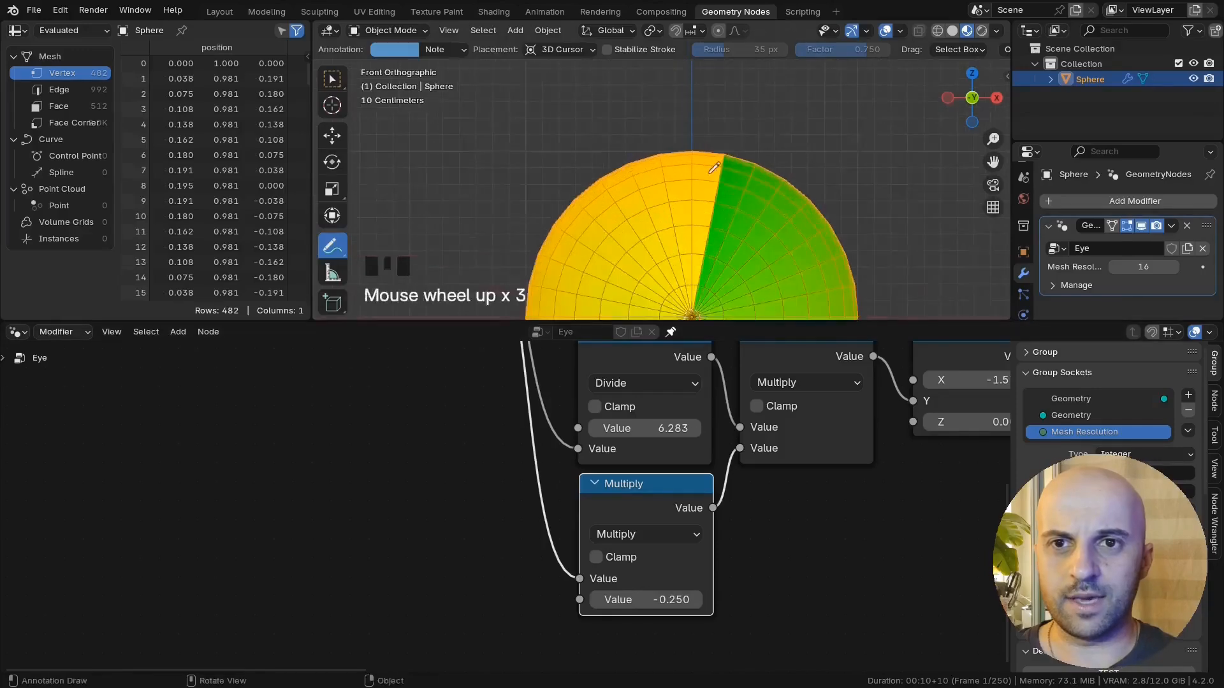
left_click_drag(712, 131, 727, 132)
left_click(615, 535)
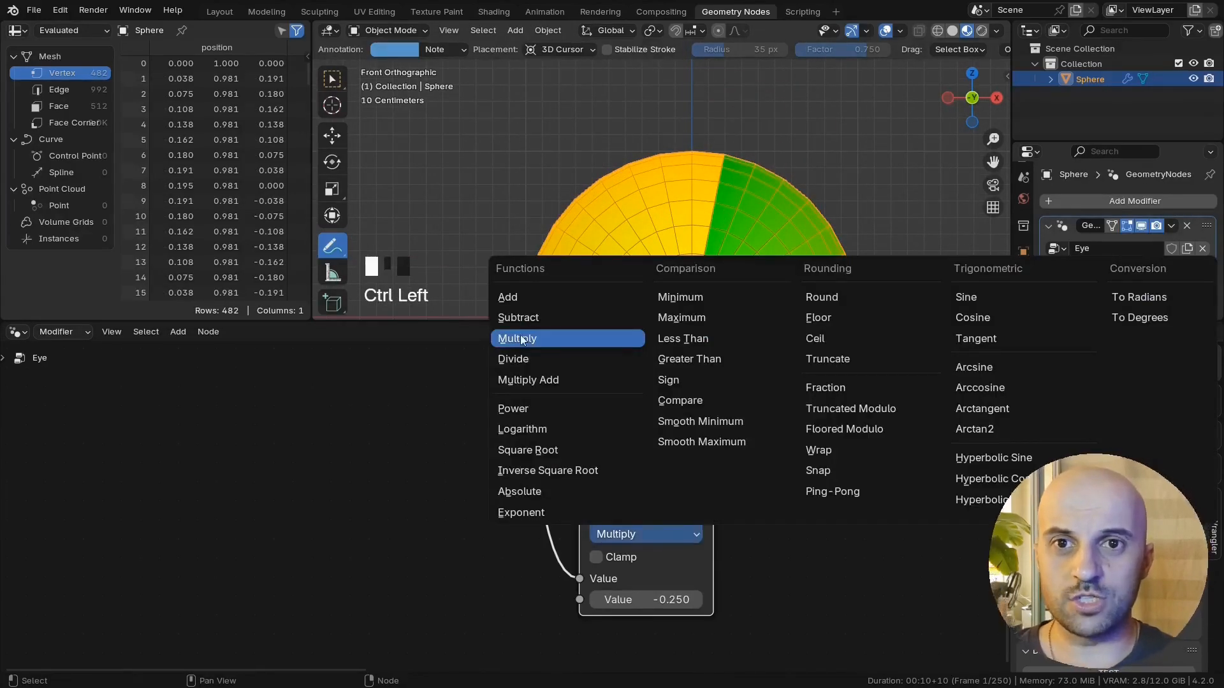
left_click(529, 381)
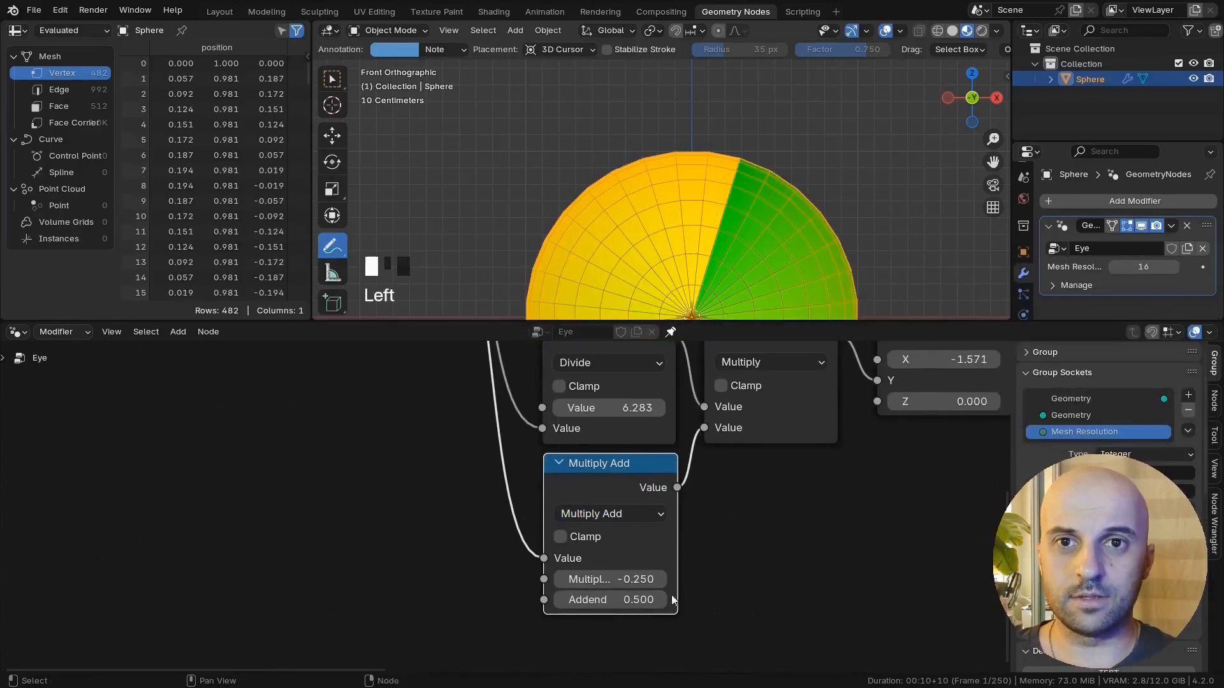
Step: Try an Addend of 1 on the Multiply Add node, and set it to -1
left_click(665, 599)
key("Return")
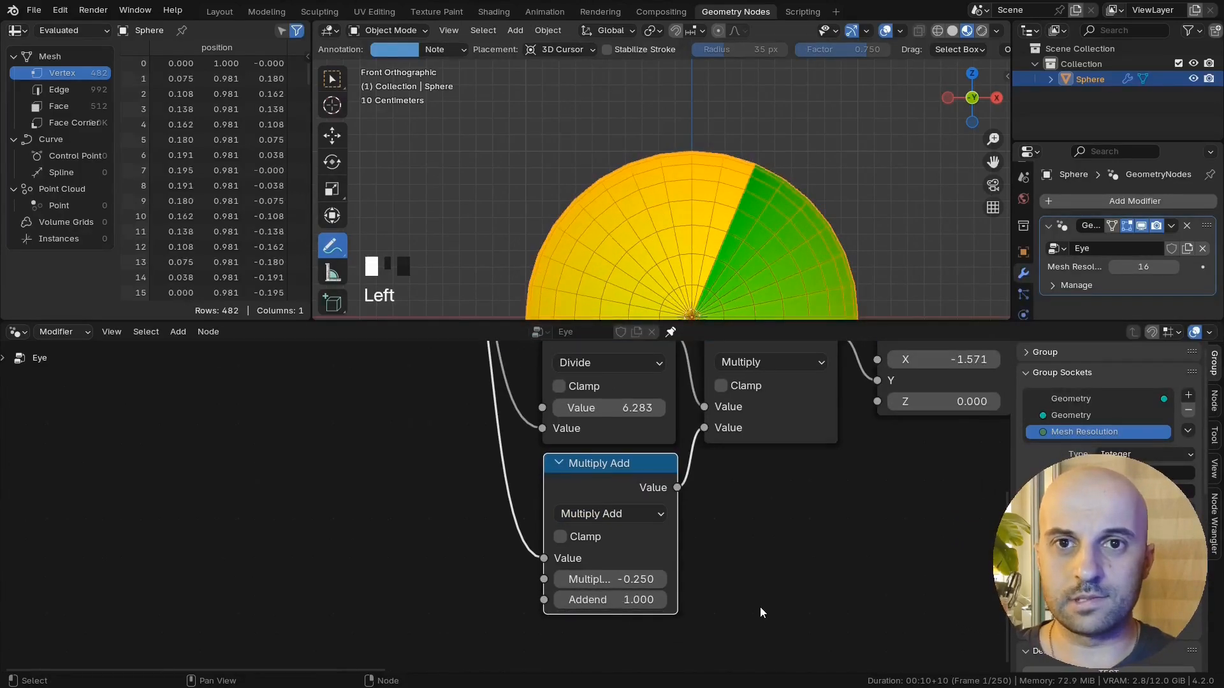
left_click(642, 599)
type("-1")
left_click(705, 601)
scroll(707, 135, "up", 1)
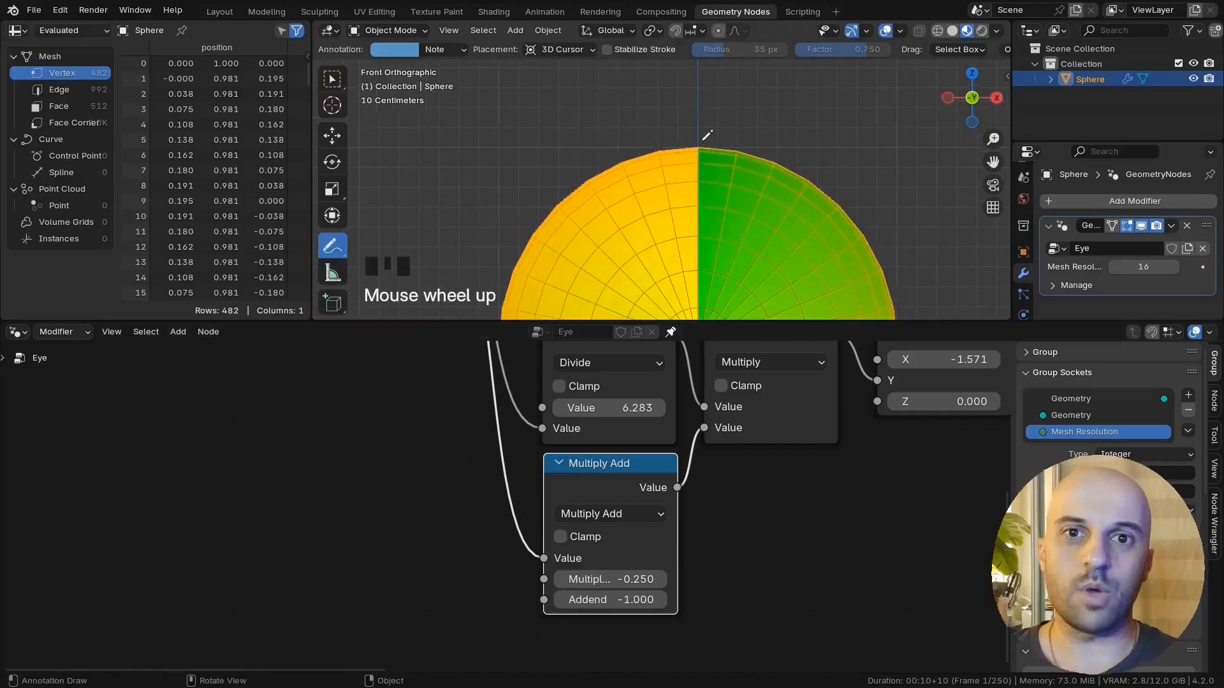
Step: Hide the options of the Divide, Multiply and Multiply Add nodes and move Multiply Add up beneath Divide
scroll(767, 567, "down", 2)
left_click_drag(767, 568, 581, 439)
key("shift+h")
middle_click_drag(763, 513, 763, 569)
left_click(763, 568)
left_click_drag(599, 541, 599, 514)
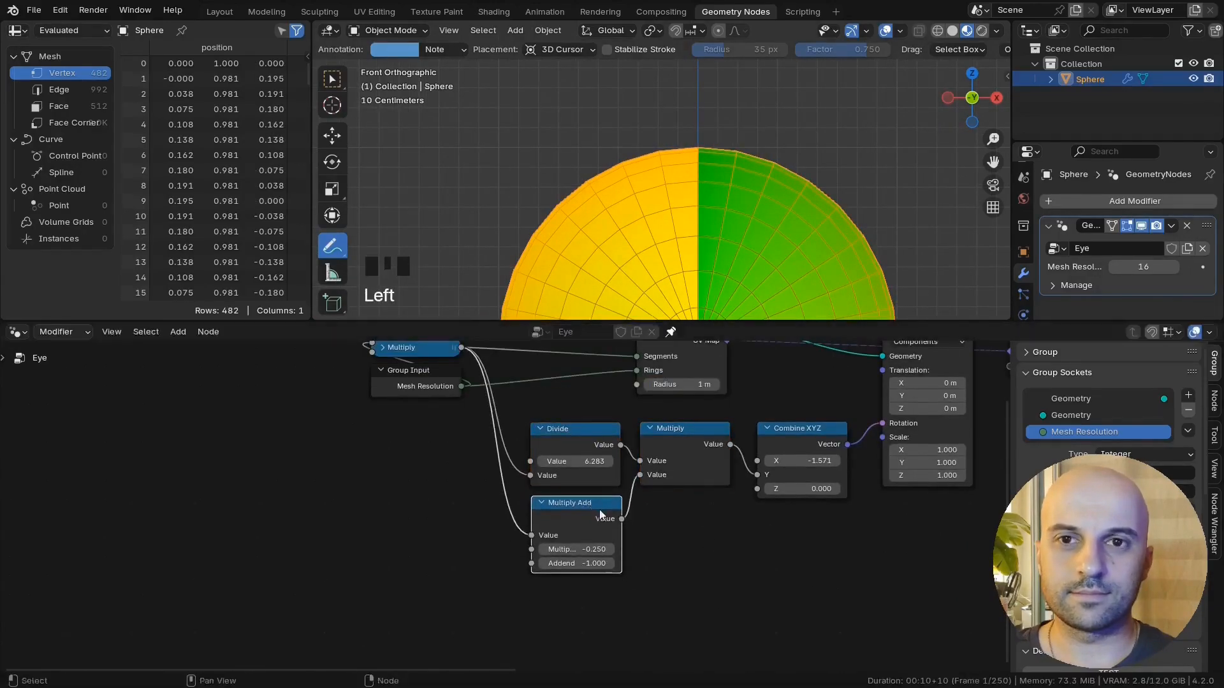
Step: Vary the modifier's Mesh Resolution up and down to check the seam's alignment, and restore it to 16
middle_click_drag(599, 517, 555, 554)
scroll(738, 136, "down", 3)
middle_click_drag(710, 250, 691, 146, "shift")
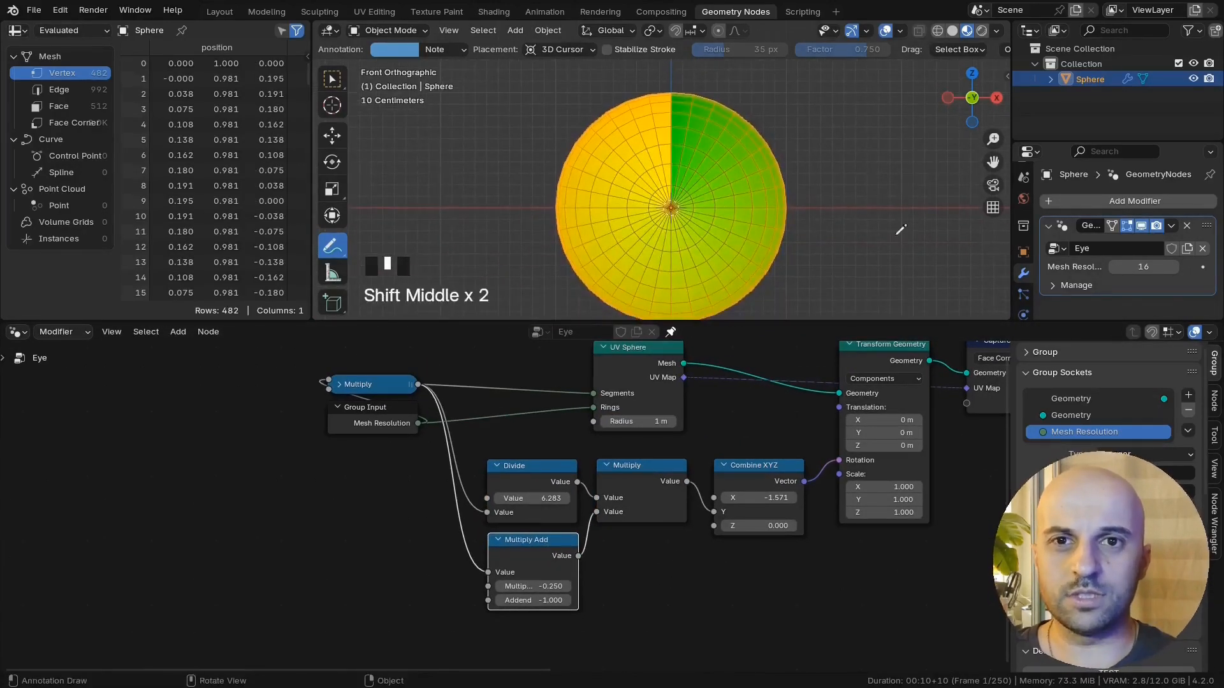
left_click(1143, 266)
left_click(1174, 267)
left_click(1175, 267)
left_click(1175, 267)
left_click(1175, 267)
left_click(1175, 267)
left_click(1115, 272)
left_click(1115, 272)
left_click(1115, 271)
left_click(1115, 271)
left_click(1115, 272)
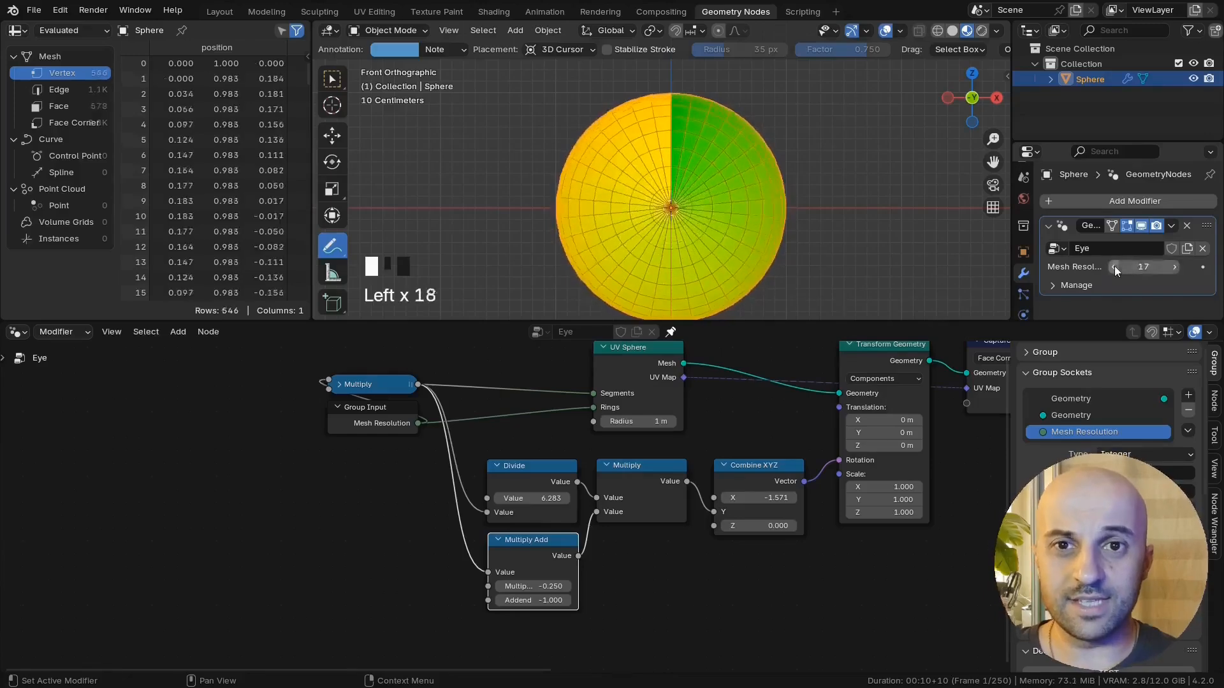
mouse_move(1115, 272)
left_mouse_down("shift")
mouse_move(1058, 272)
mouse_move(1105, 271)
left_mouse_up("shift")
left_click(1152, 291)
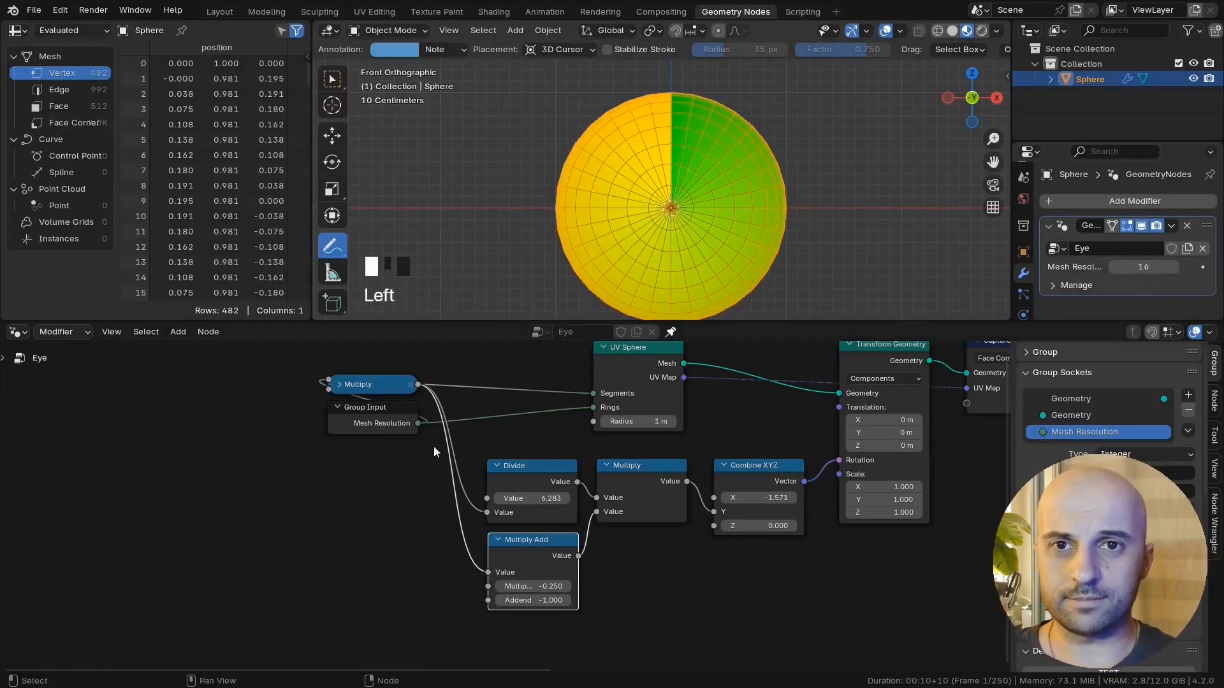
Step: Join all nodes except Group Output into a frame labelled "Eye Geometry"
left_click(435, 450)
left_click_drag(805, 640, 541, 485)
scroll(620, 478, "down", 4)
middle_click_drag(948, 493, 705, 510)
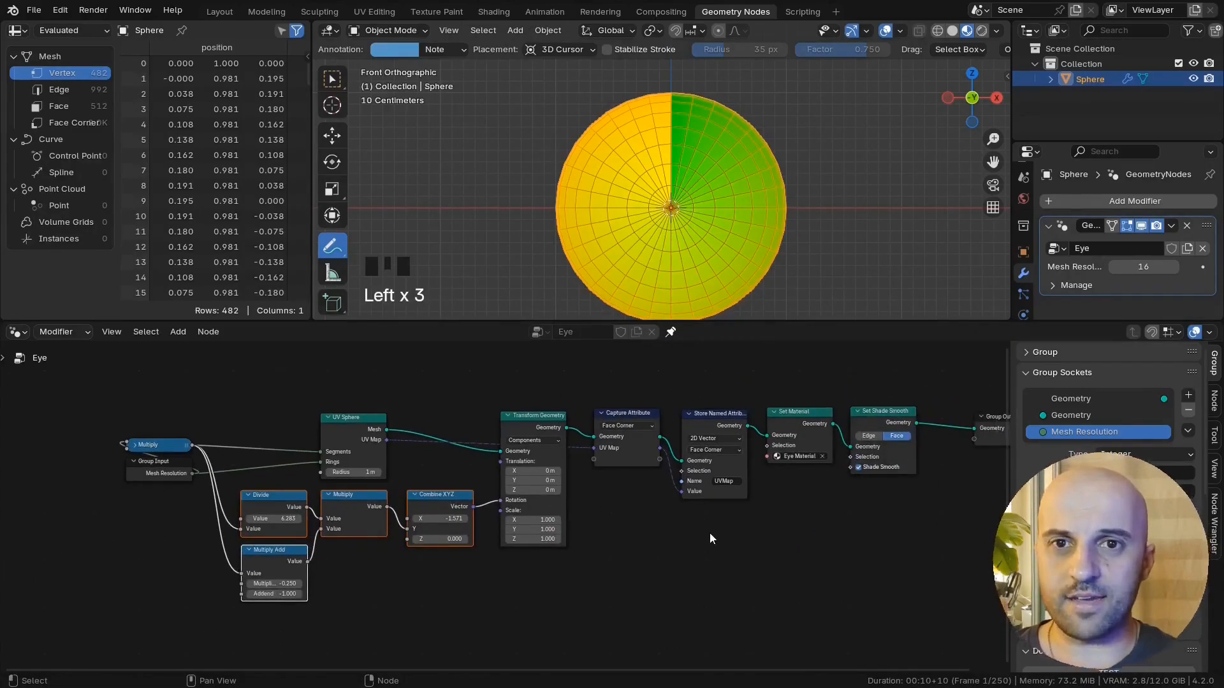
left_click_drag(163, 385, 858, 594)
key("ctrl+j")
left_click(606, 396)
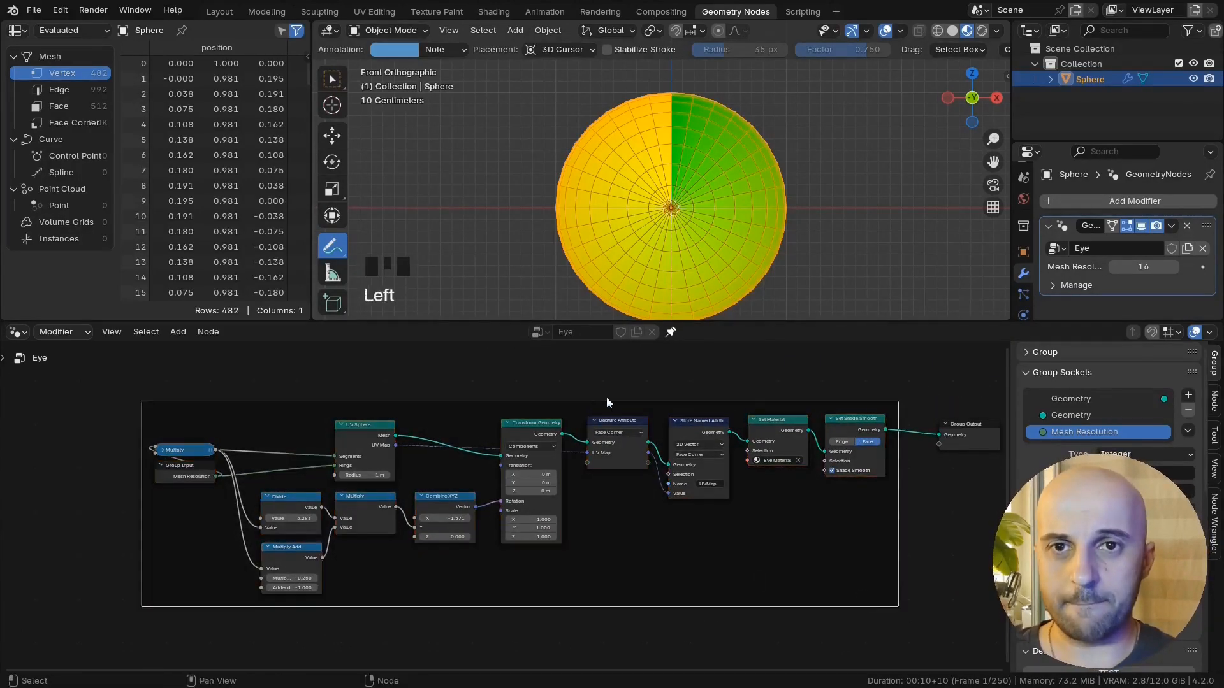
key("F2")
type("Eye Geometry")
key("Return")
left_click_drag(609, 398, 622, 393)
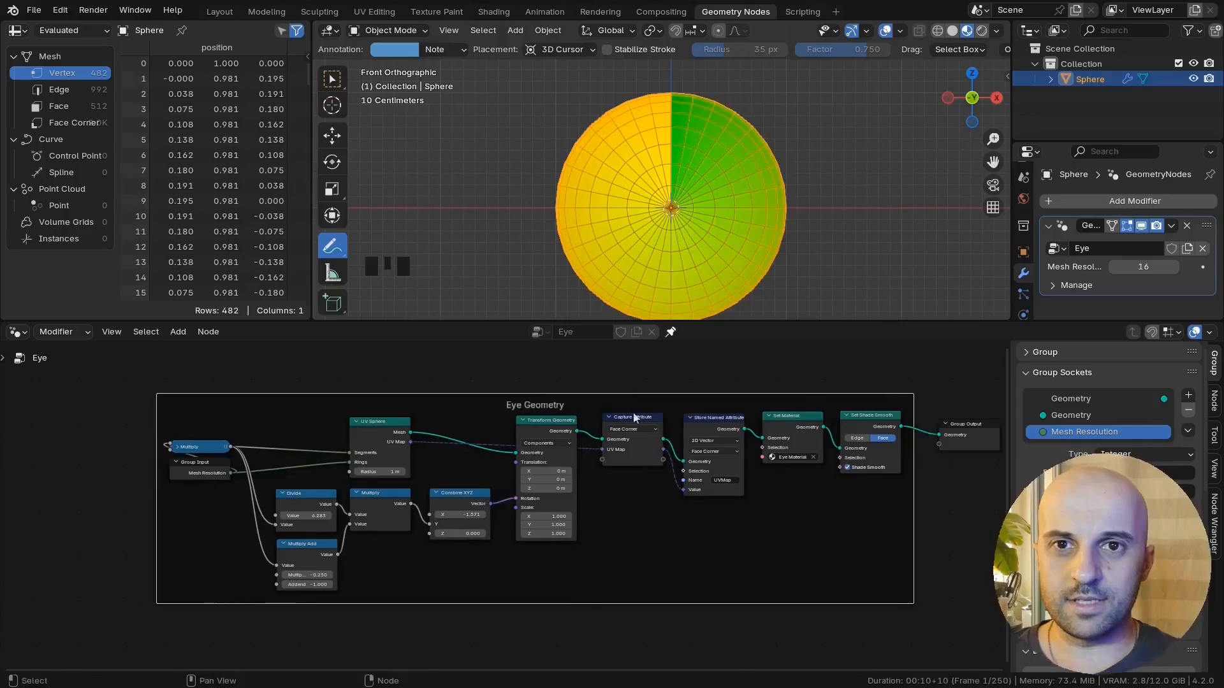
middle_click_drag(634, 418, 585, 422, "shift")
Step: Switch to the Shading workspace, move Texture Coordinate away from the other Eye Material nodes and place Principled BSDF below the UV link
middle_click_drag(699, 228, 676, 211, "shift")
middle_click_drag(697, 166, 675, 173)
scroll(679, 168, "up", 2)
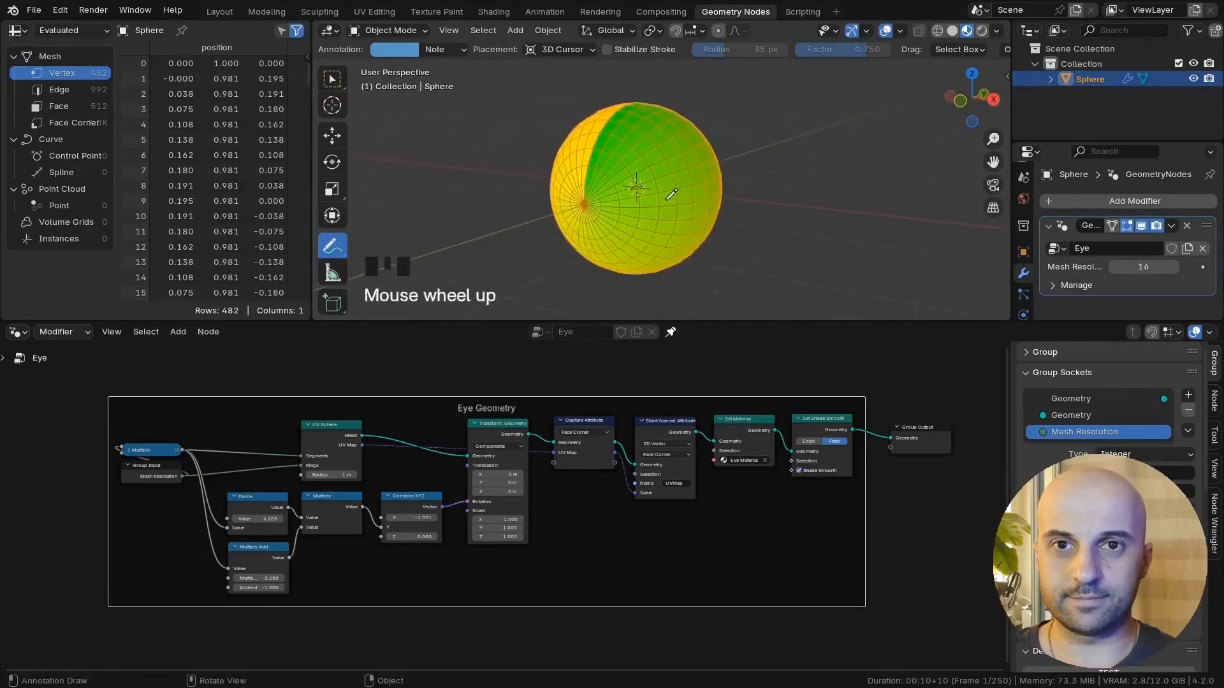
middle_click_drag(791, 248, 803, 271, "shift")
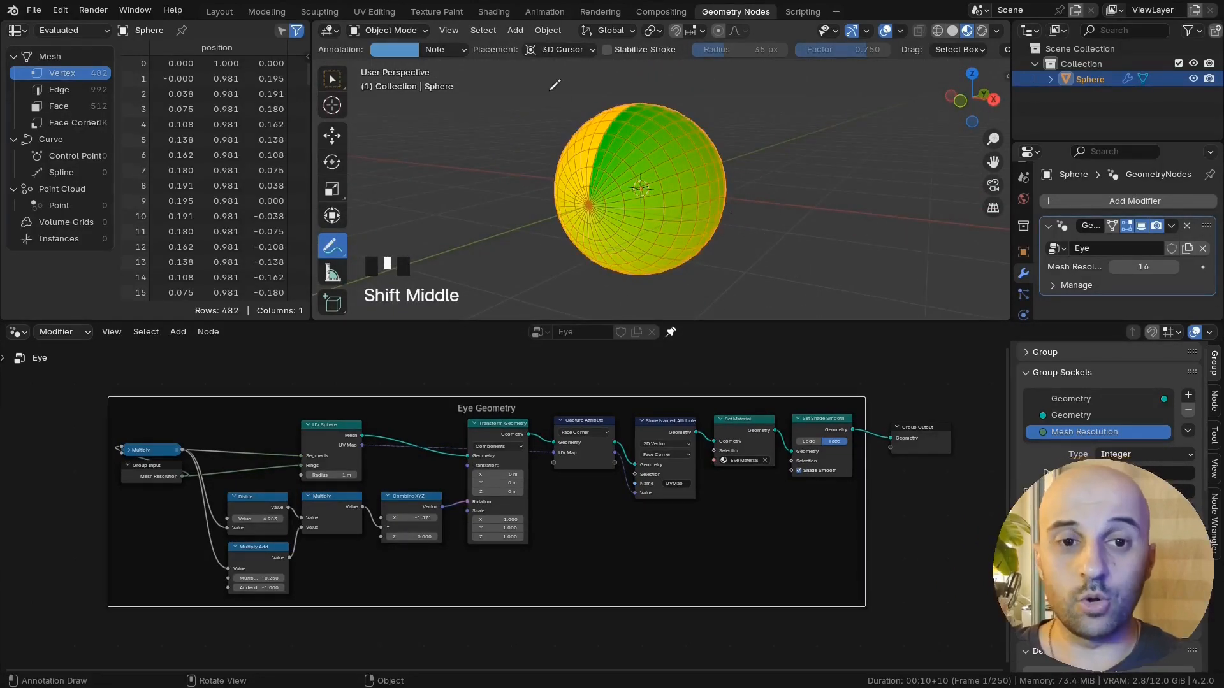
left_click(494, 13)
scroll(544, 228, "down", 1)
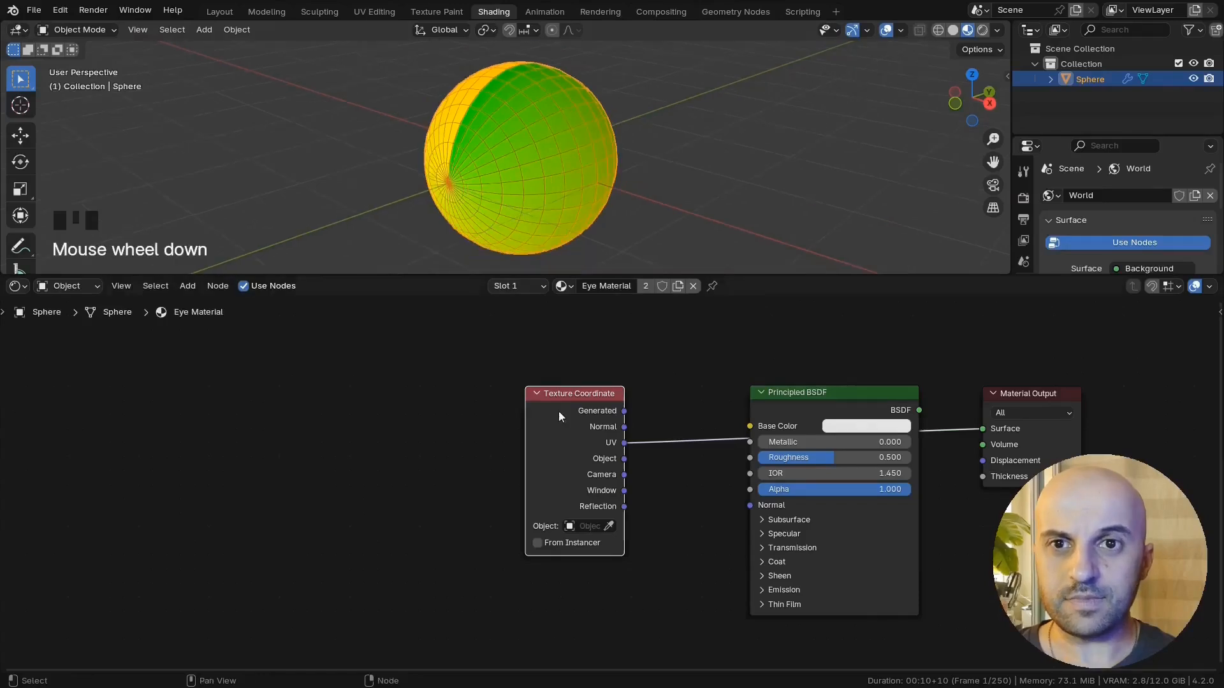
scroll(559, 421, "down", 1)
left_click_drag(558, 429, 294, 428)
left_click_drag(804, 407, 814, 482, "alt")
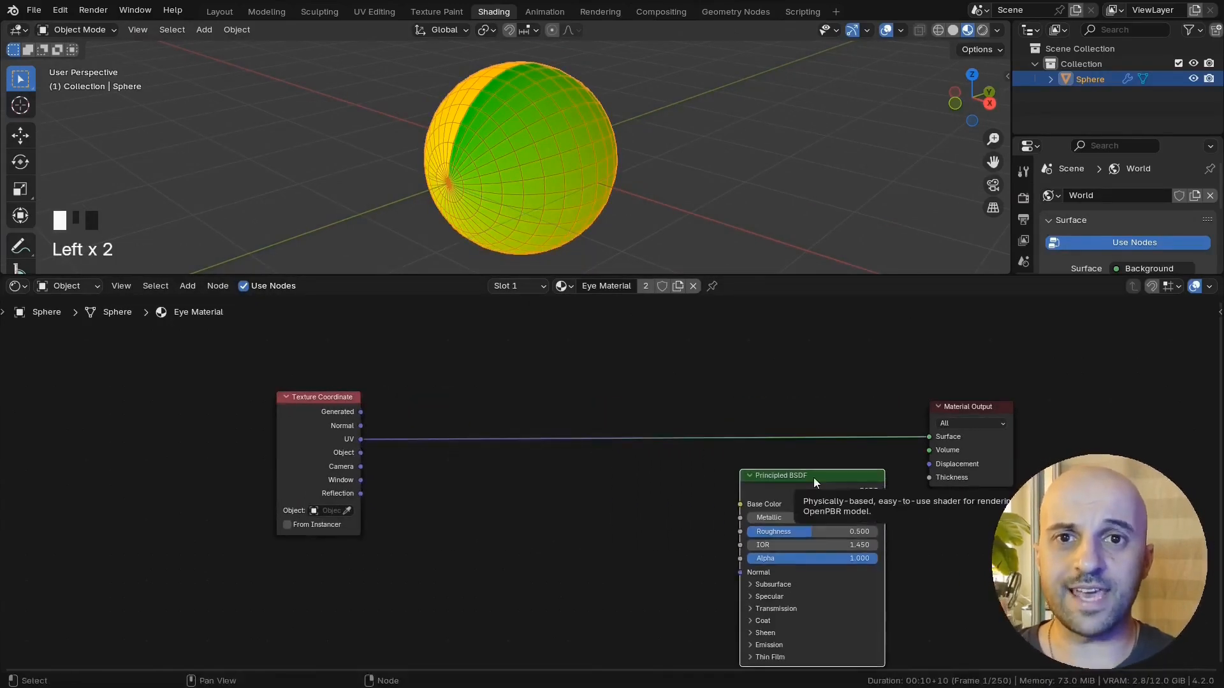
Step: Add a Separate XYZ node fed by the Texture Coordinate node's UV output
middle_click_drag(658, 132, 568, 129)
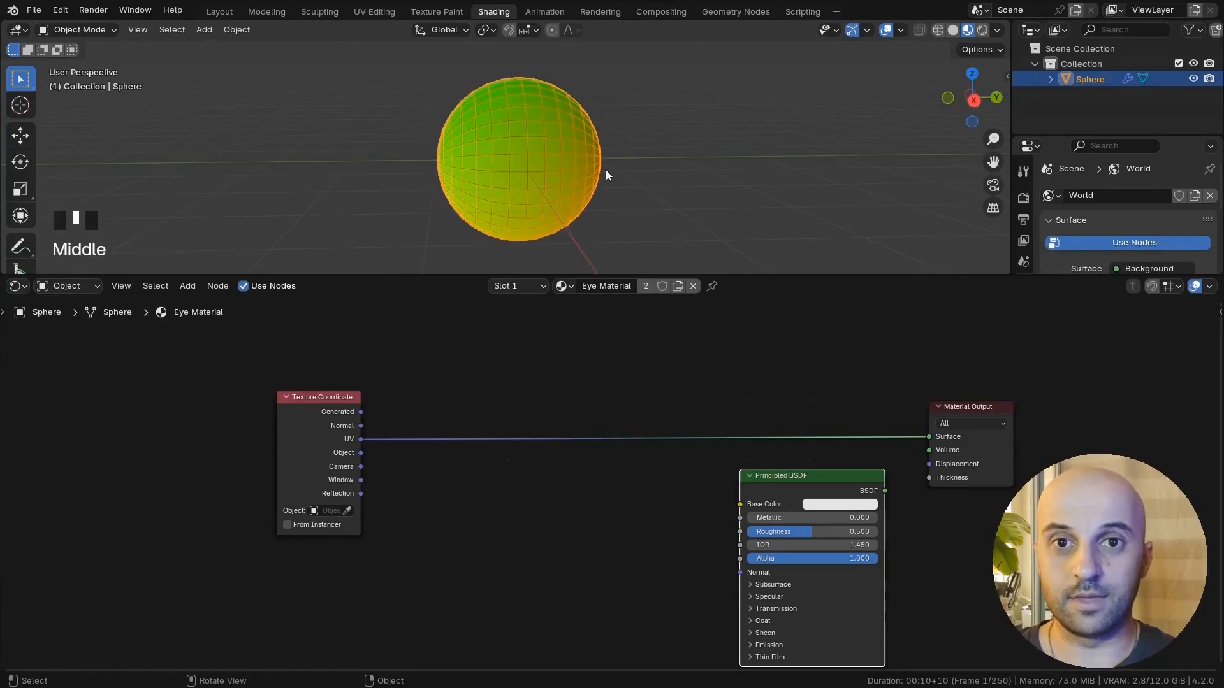
middle_click_drag(606, 170, 637, 206)
scroll(434, 416, "up", 2)
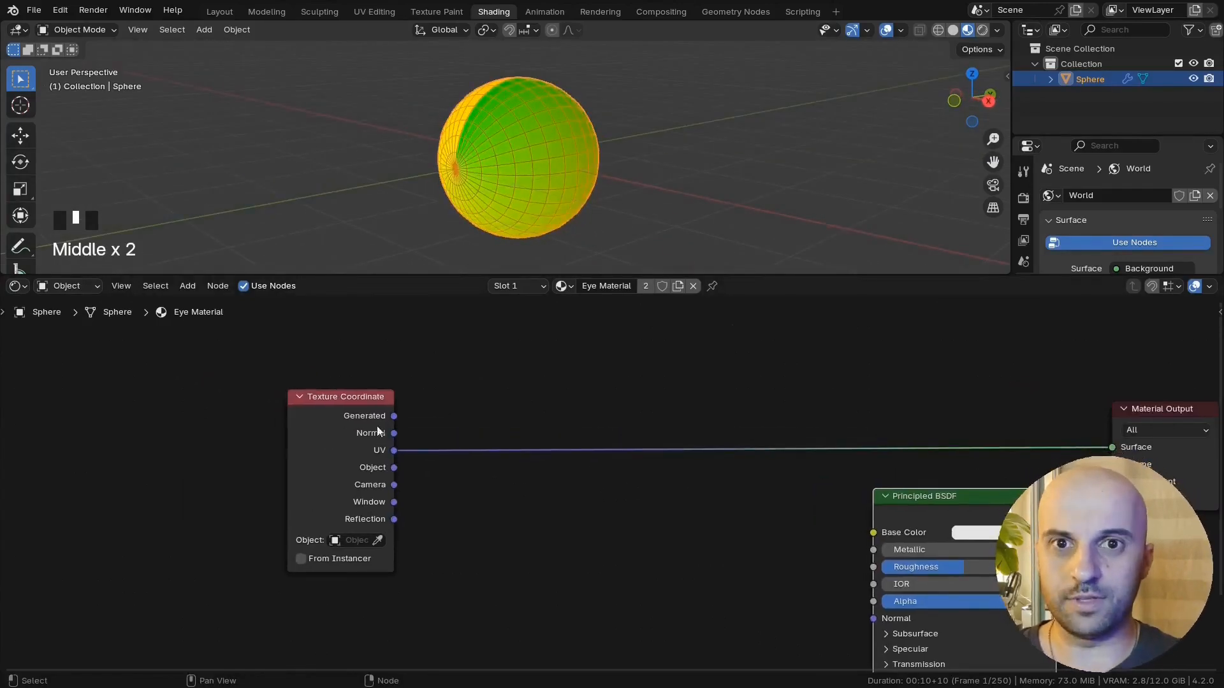
left_click_drag(397, 450, 478, 499)
type("sep")
key("Return")
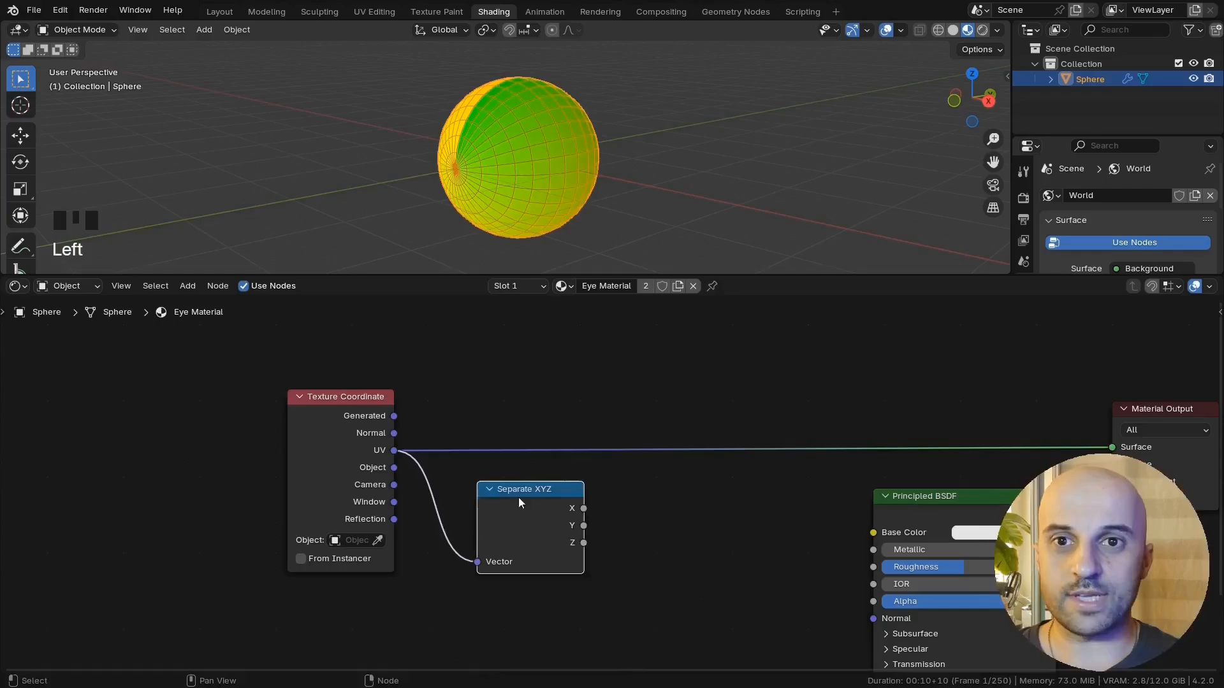
Step: Preview the Separate XYZ node's Y output on the sphere and turn off the wireframe overlay
left_click(499, 481)
left_click(499, 481, "ctrl+shift")
middle_click_drag(593, 191, 526, 154)
left_click(525, 480, "ctrl+shift")
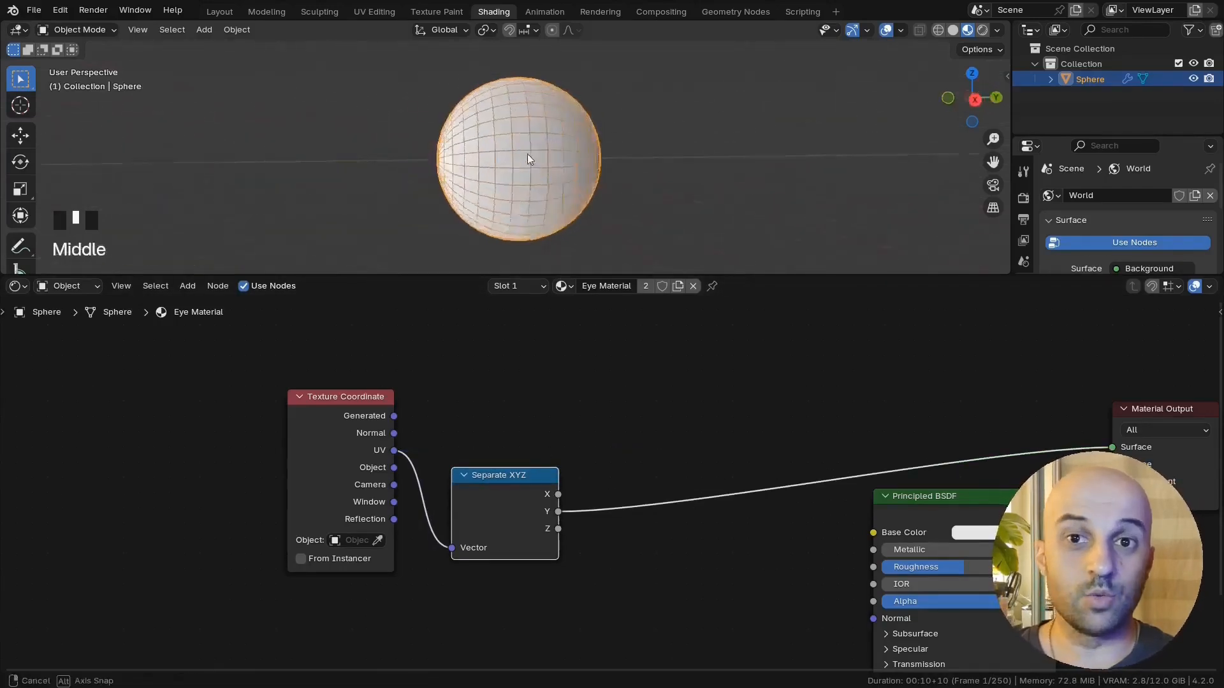
key("q")
left_click(440, 185)
middle_click_drag(632, 172, 692, 193)
Step: Hide the unused outputs of Texture Coordinate, stack it directly above Separate XYZ and move both away from Material Output
left_click_drag(509, 478, 488, 410)
left_click(348, 442)
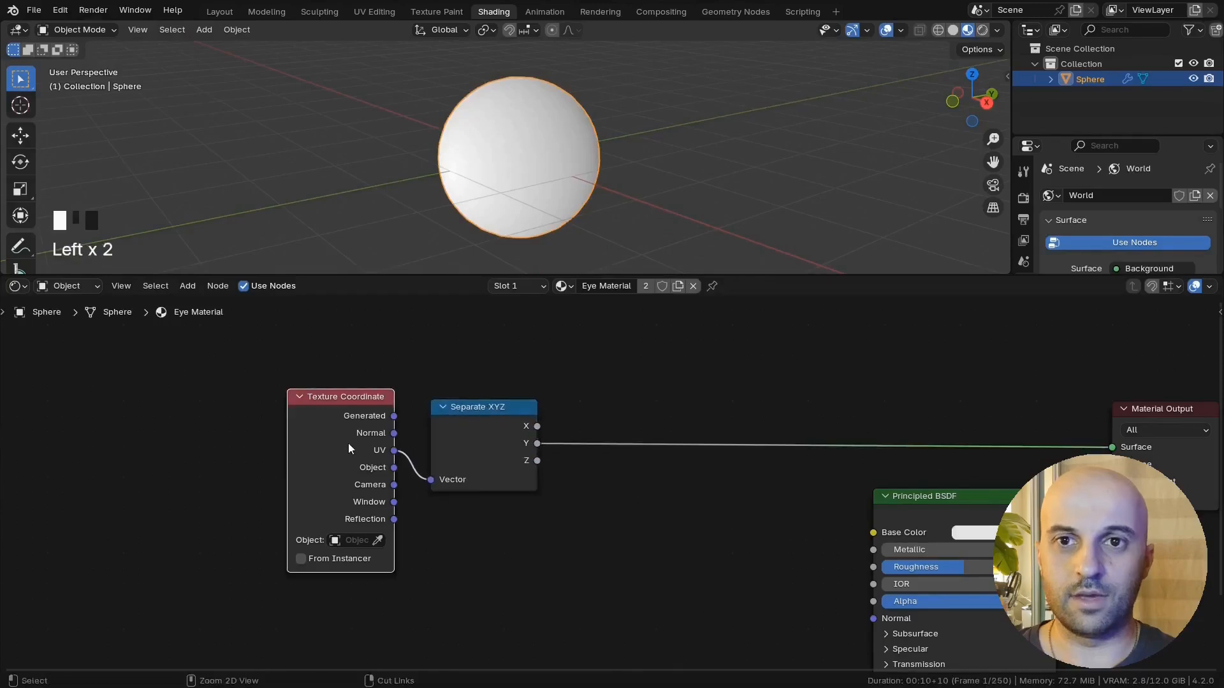
key("shift+h")
left_click_drag(356, 412, 499, 375)
left_click_drag(556, 377, 484, 434)
left_click_drag(446, 451, 334, 446)
middle_click_drag(533, 191, 473, 174)
scroll(545, 123, "up", 1)
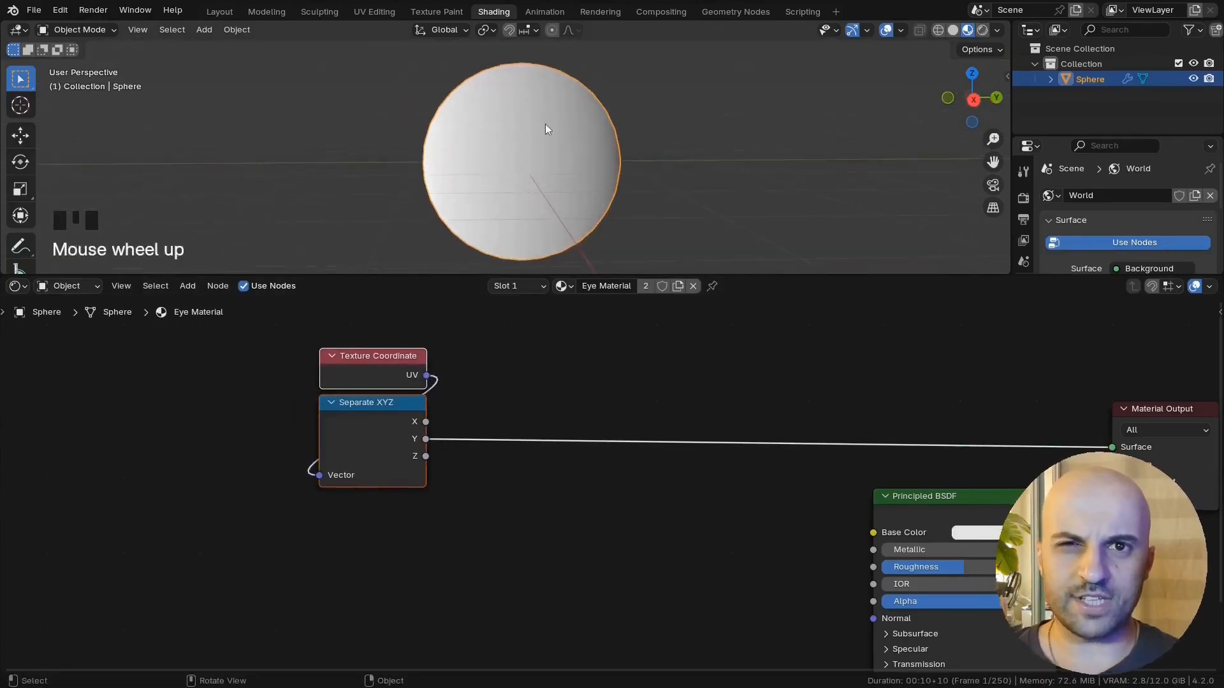
middle_click_drag(530, 380, 511, 384)
left_click_drag(339, 420, 284, 428)
middle_click_drag(549, 516, 480, 511)
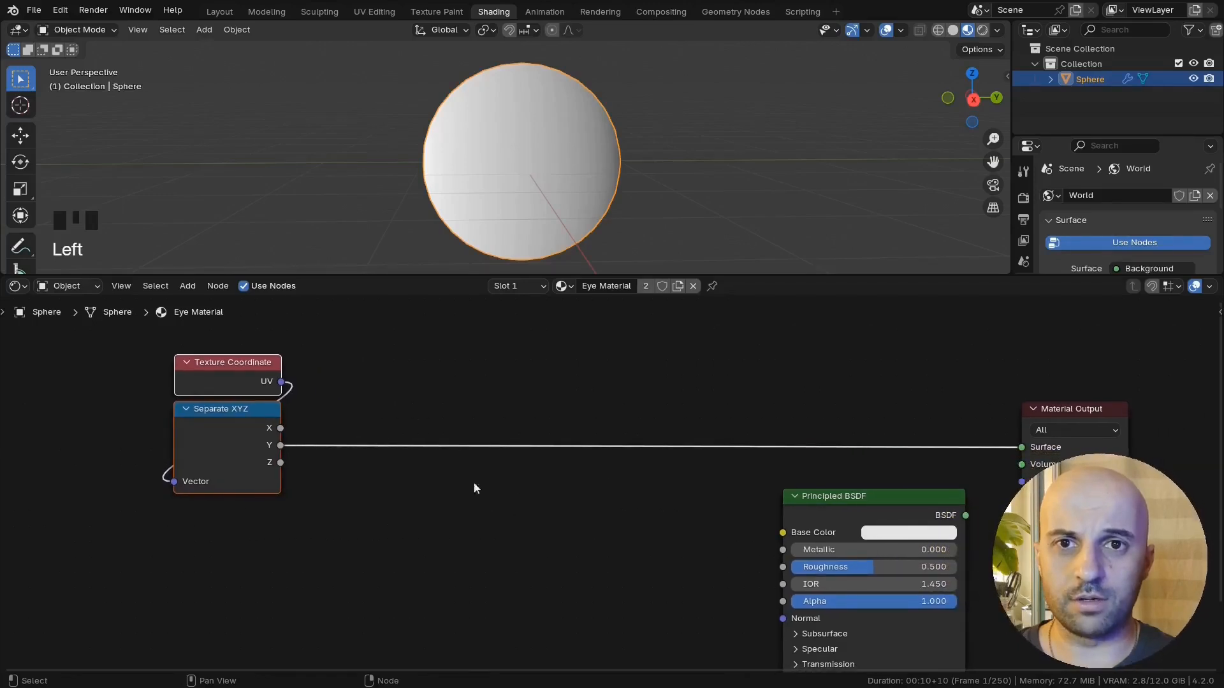
Step: Insert a Map Range node between Separate XYZ's Y output and the Material Output's Surface input
left_click(499, 509)
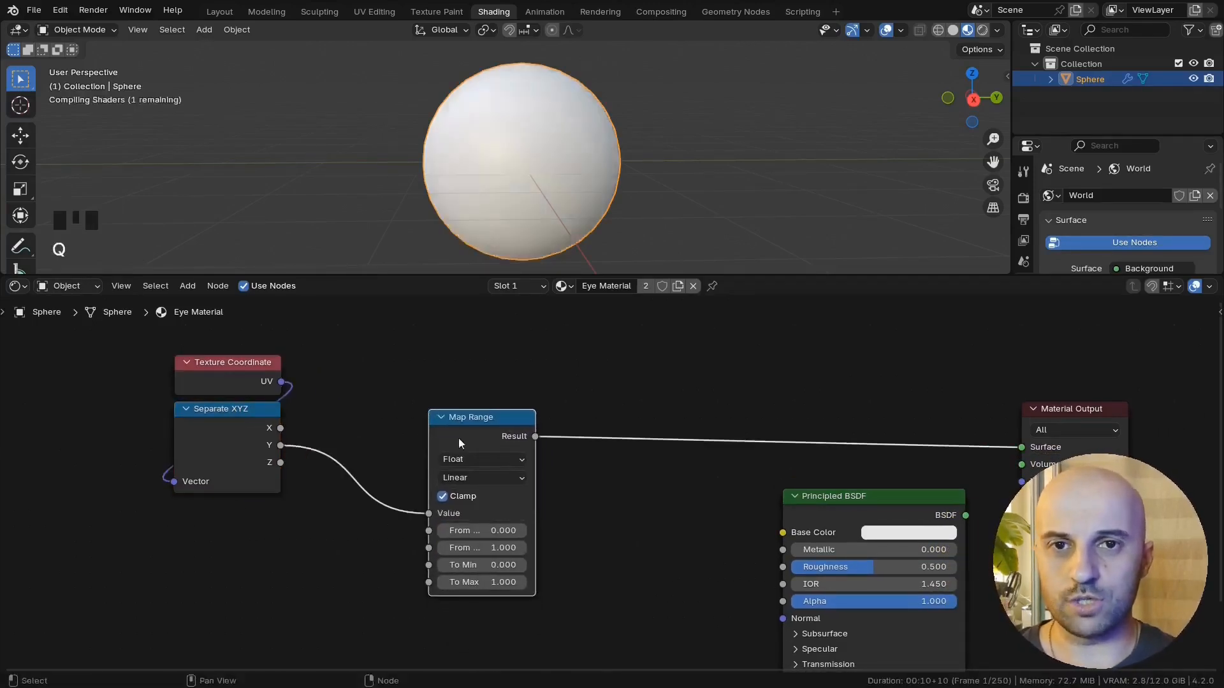
left_click(471, 389)
middle_click_drag(637, 463, 631, 453)
middle_click_drag(584, 188, 601, 195)
scroll(549, 412, "up", 3)
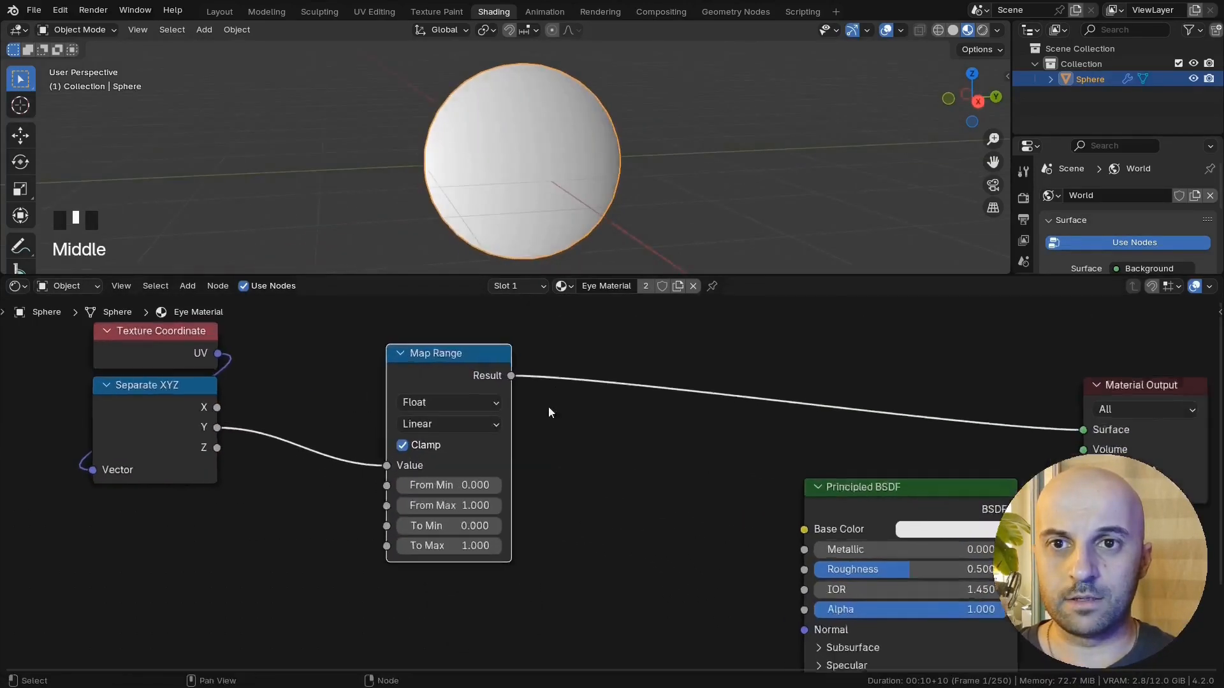
Step: Set the Map Range node's From Min to 0.4 and From Max to 0.6
middle_click_drag(492, 461, 591, 435)
left_click(594, 462)
left_click(595, 462)
left_click(594, 462)
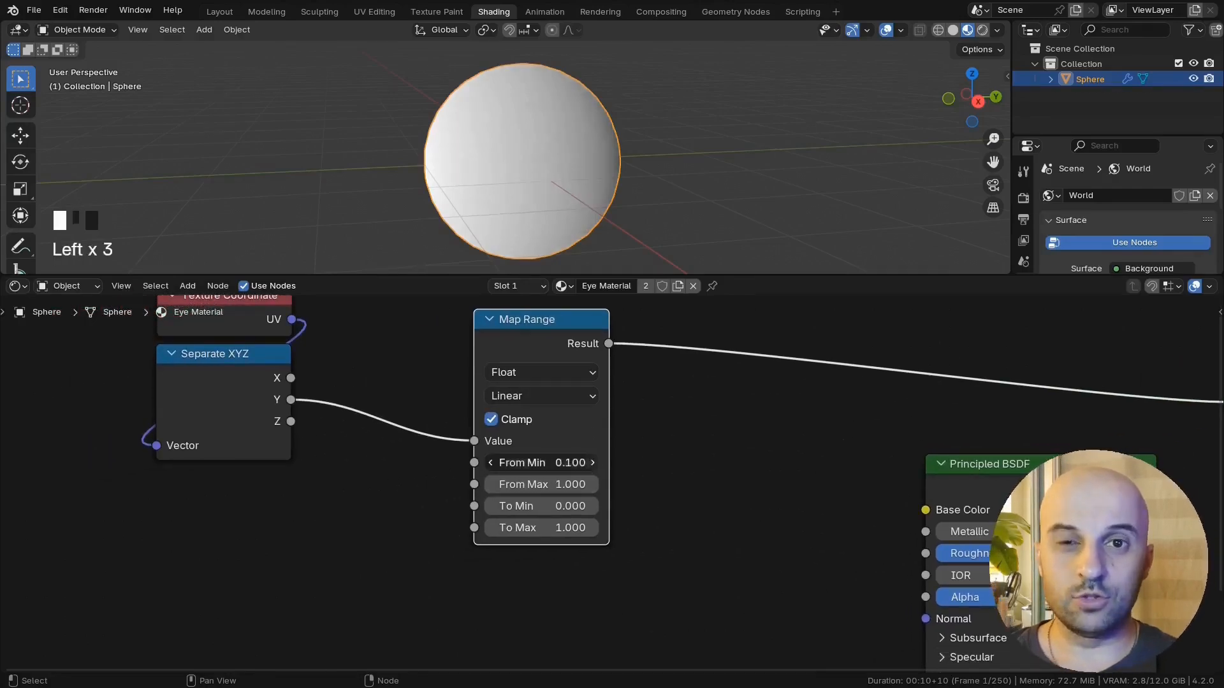
left_click(594, 462)
left_click(594, 462)
left_click(490, 485)
left_click(490, 484)
left_click(490, 485)
left_click(490, 485)
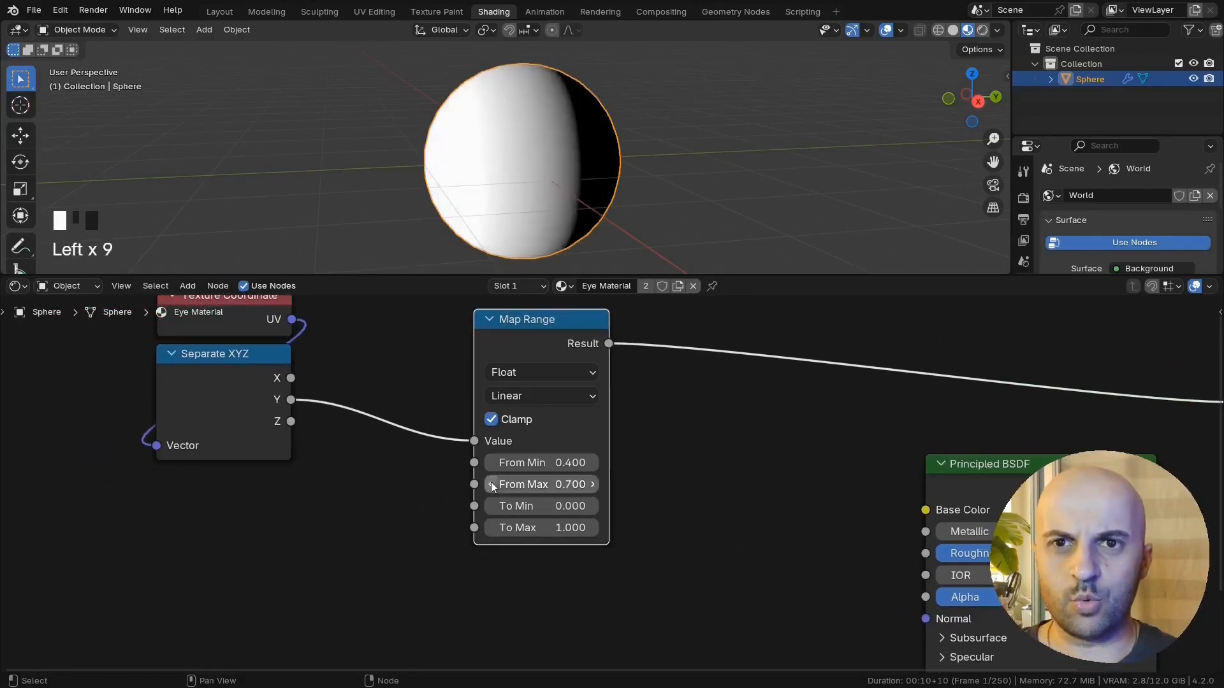
left_click(490, 485)
middle_click_drag(574, 191, 595, 211)
middle_click_drag(665, 509, 787, 548)
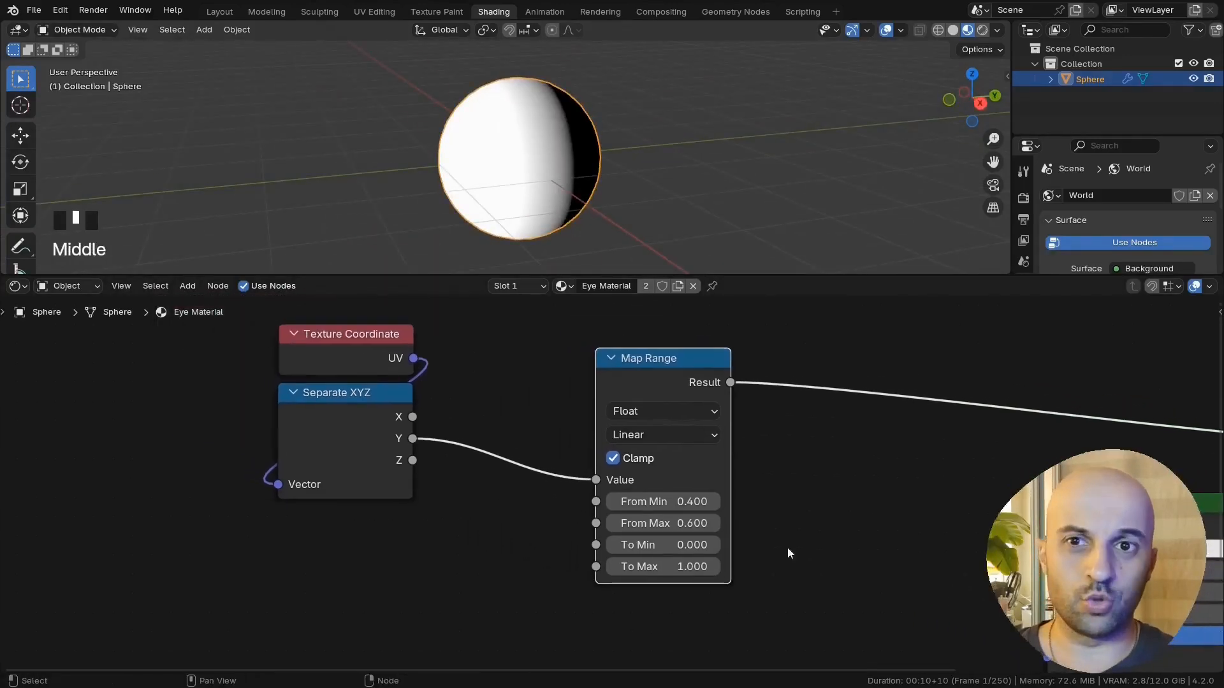
Step: Add a float Mix node below Separate XYZ and hide its options
key("q")
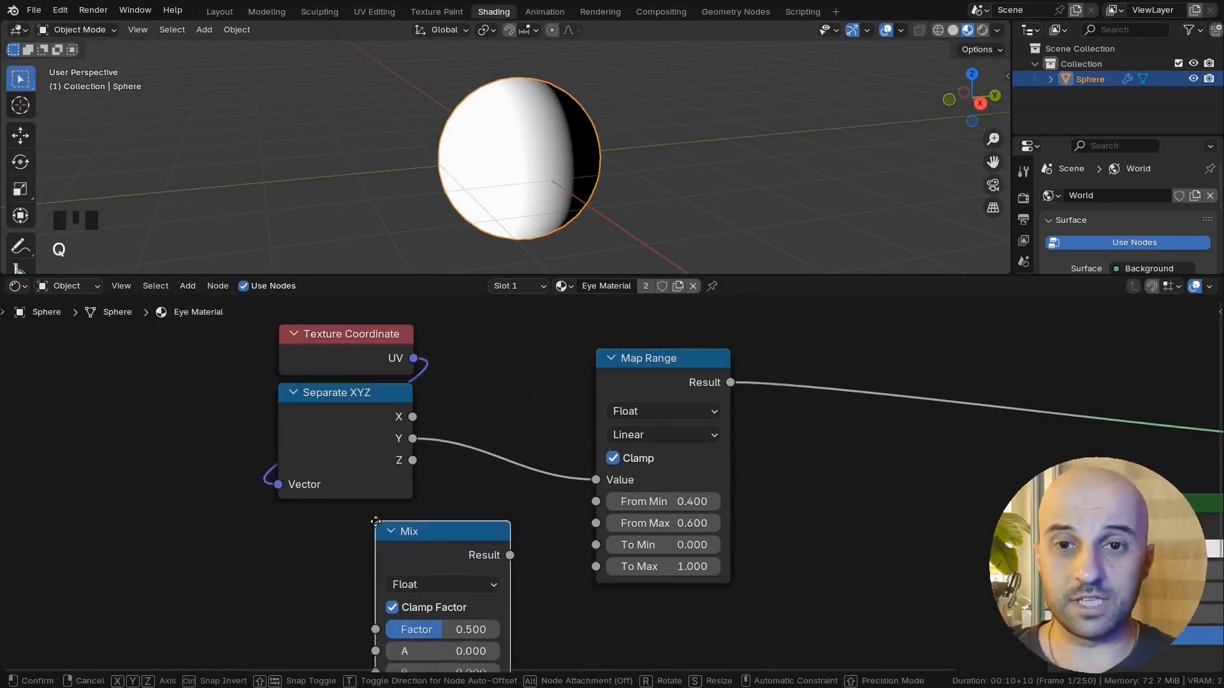
key("shift+h")
middle_click_drag(644, 525, 677, 510)
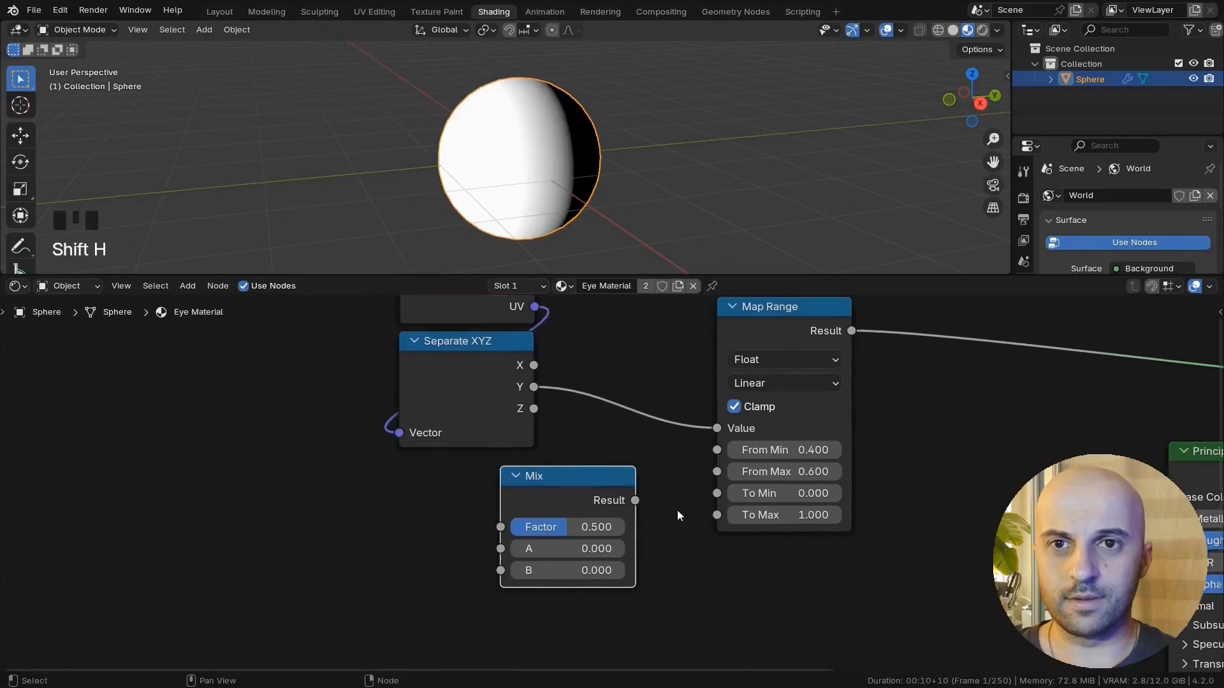
Step: Set both From Min and From Max of the Map Range node to 0.5
left_click(836, 450)
left_click(734, 472)
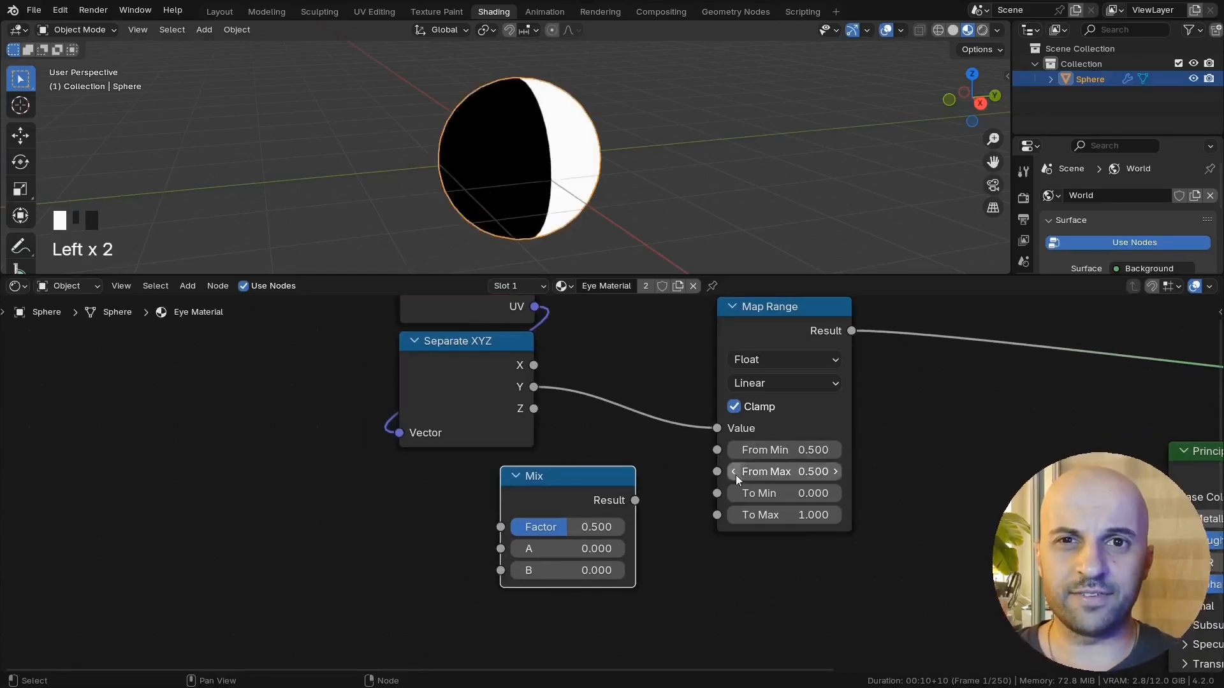
mouse_move(510, 211)
middle_mouse_down()
mouse_move(535, 215)
mouse_move(575, 156)
middle_mouse_up()
middle_click_drag(939, 552, 890, 555)
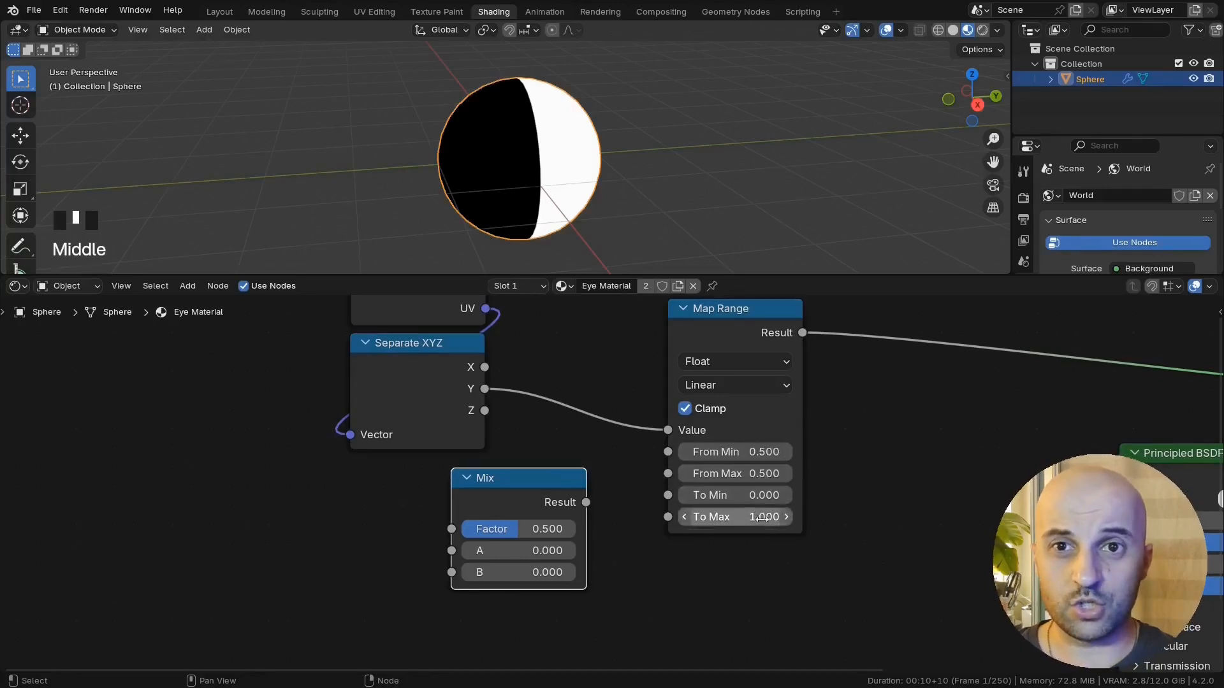
Step: Set the Mix node's B to 0.499, connect its Result to Map Range's From Min and raise its Factor to 1
middle_click_drag(614, 529, 681, 511)
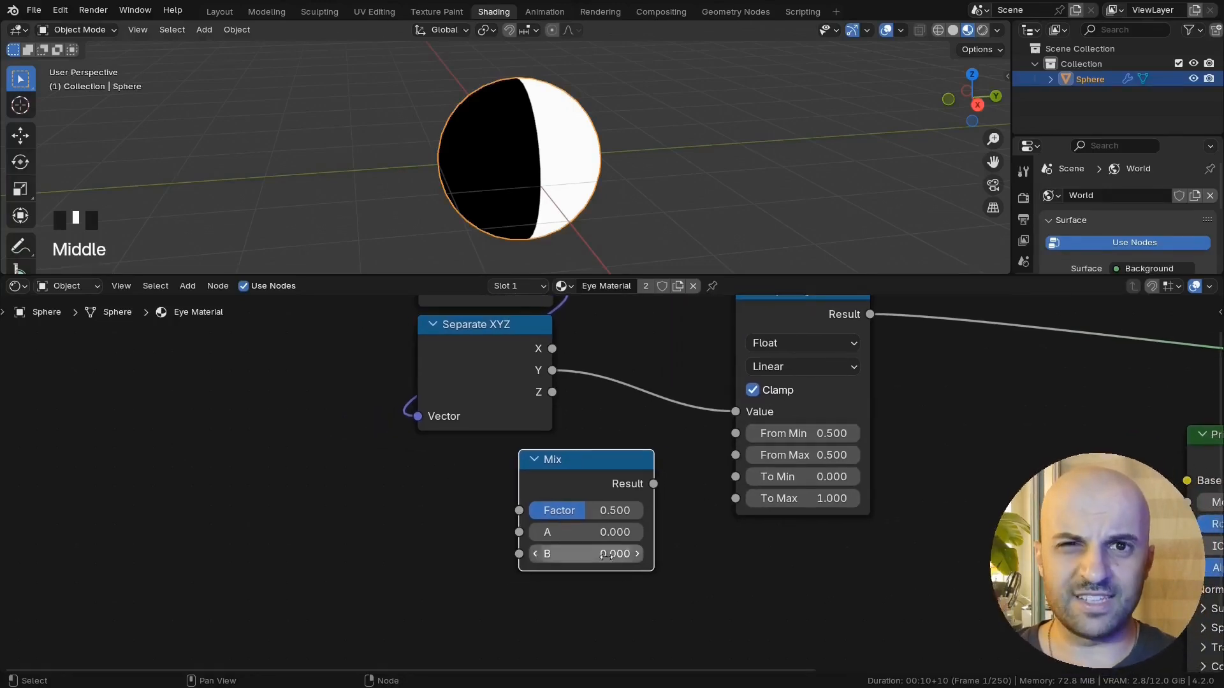
key("Return")
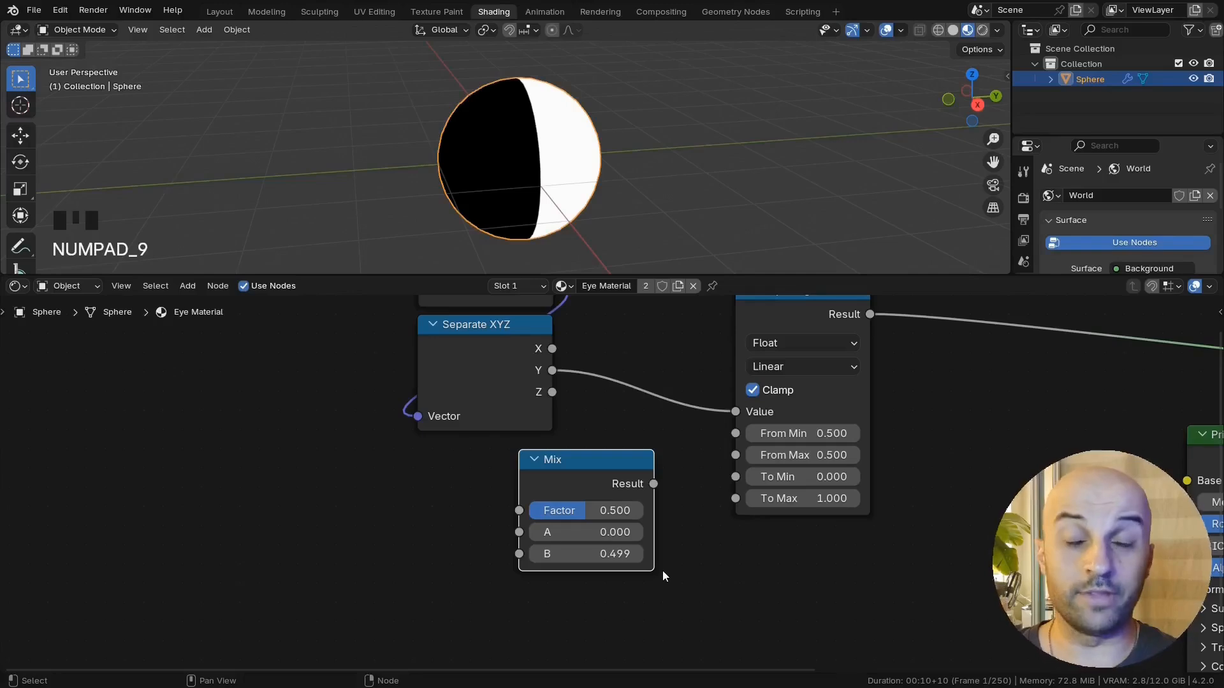
mouse_move(645, 489)
left_mouse_down()
mouse_move(628, 488)
mouse_move(736, 434)
left_mouse_up()
mouse_move(578, 511)
left_mouse_down()
mouse_move(594, 511)
mouse_move(524, 512)
mouse_move(636, 511)
left_mouse_up()
middle_click_drag(709, 530, 689, 530)
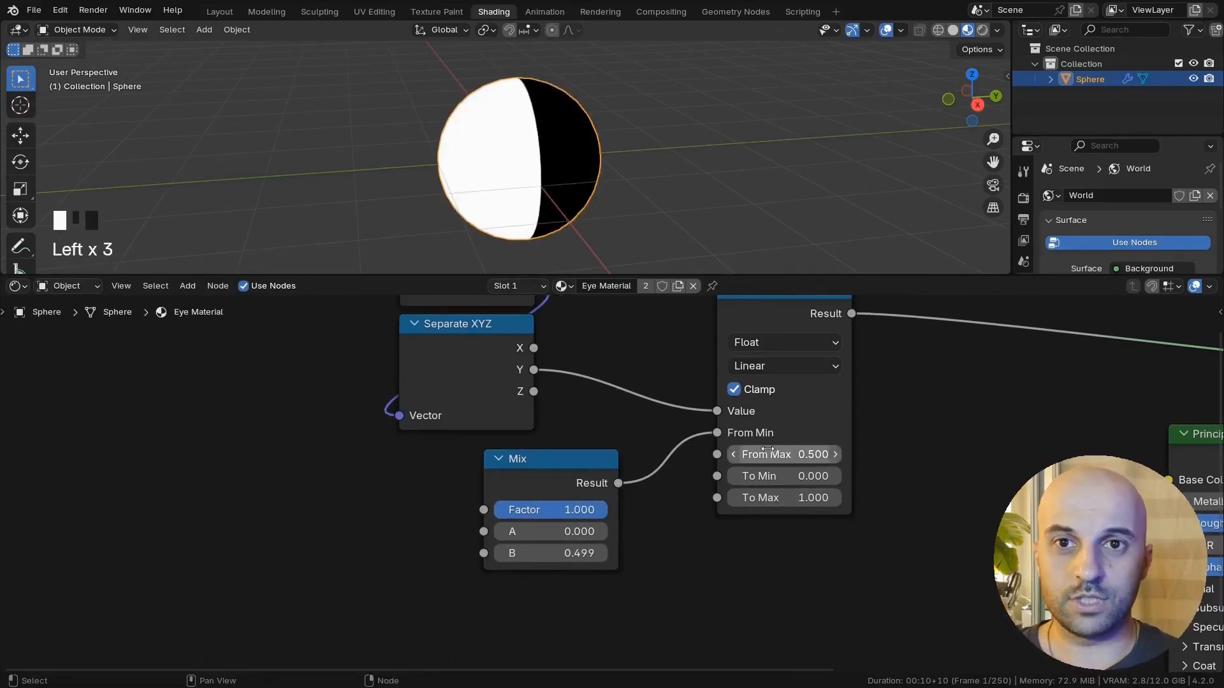
Step: Add a Subtract node below Mix that subtracts the Mix result from a first value of 1
left_click_drag(621, 483, 490, 590)
left_click(548, 581)
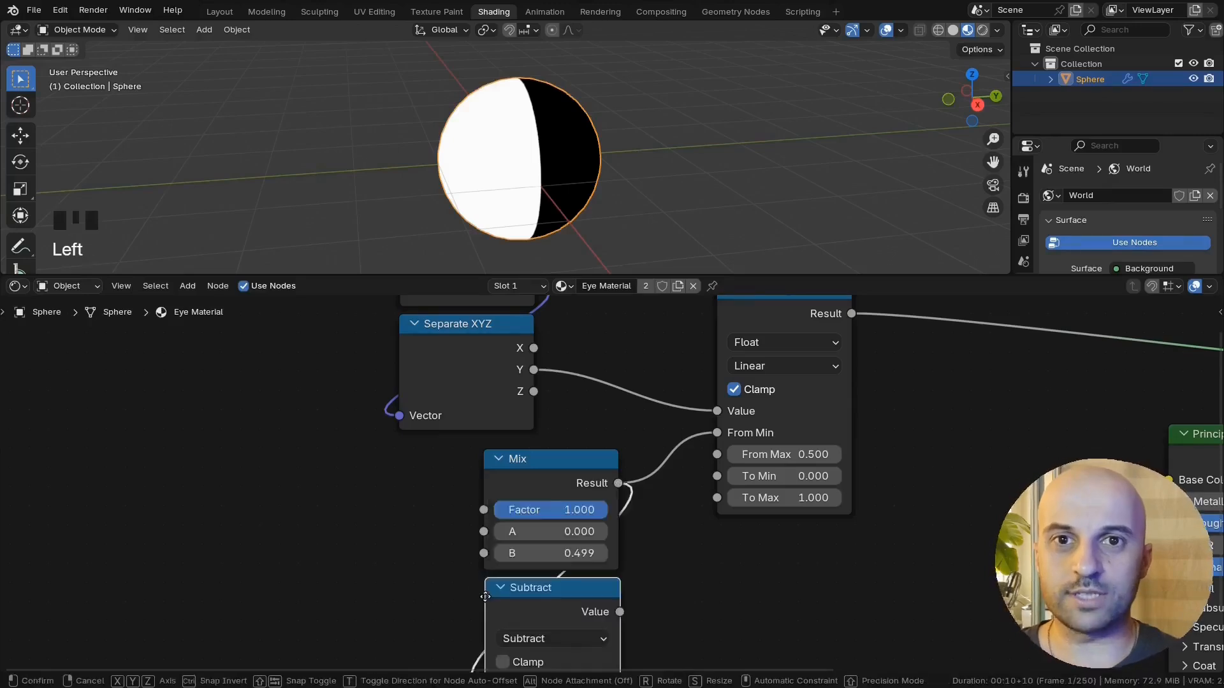
left_click(548, 590)
middle_click_drag(526, 617, 486, 503)
left_click_drag(444, 570, 445, 590)
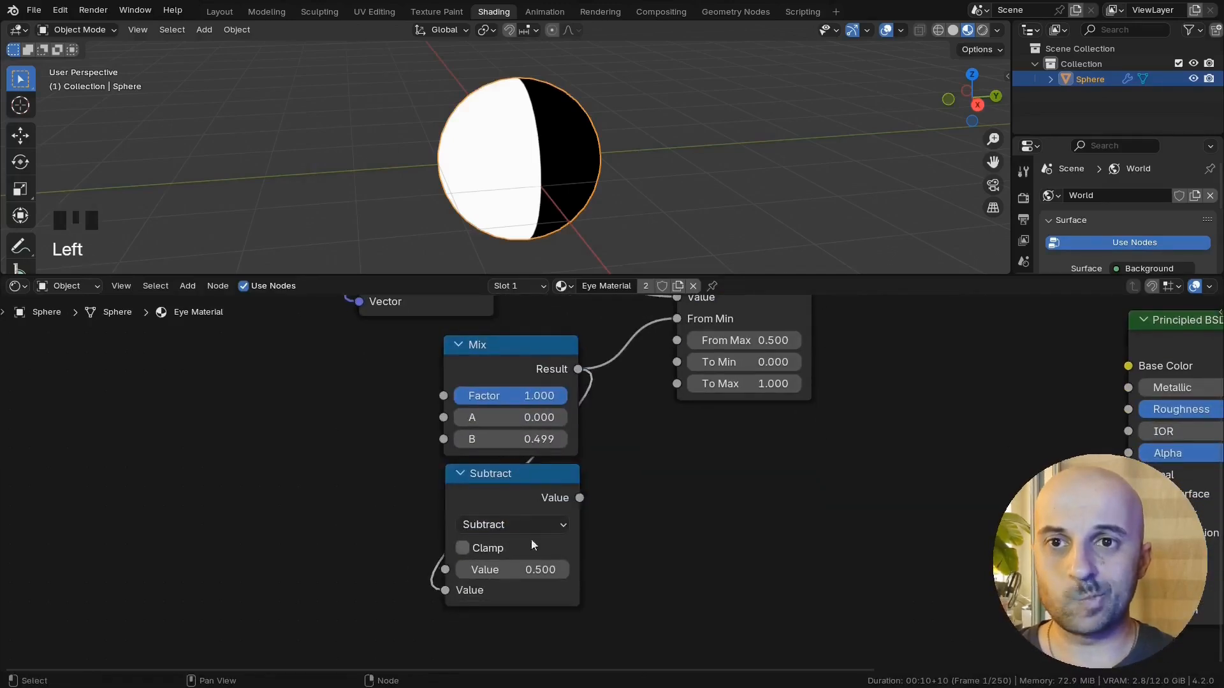
left_click(670, 589)
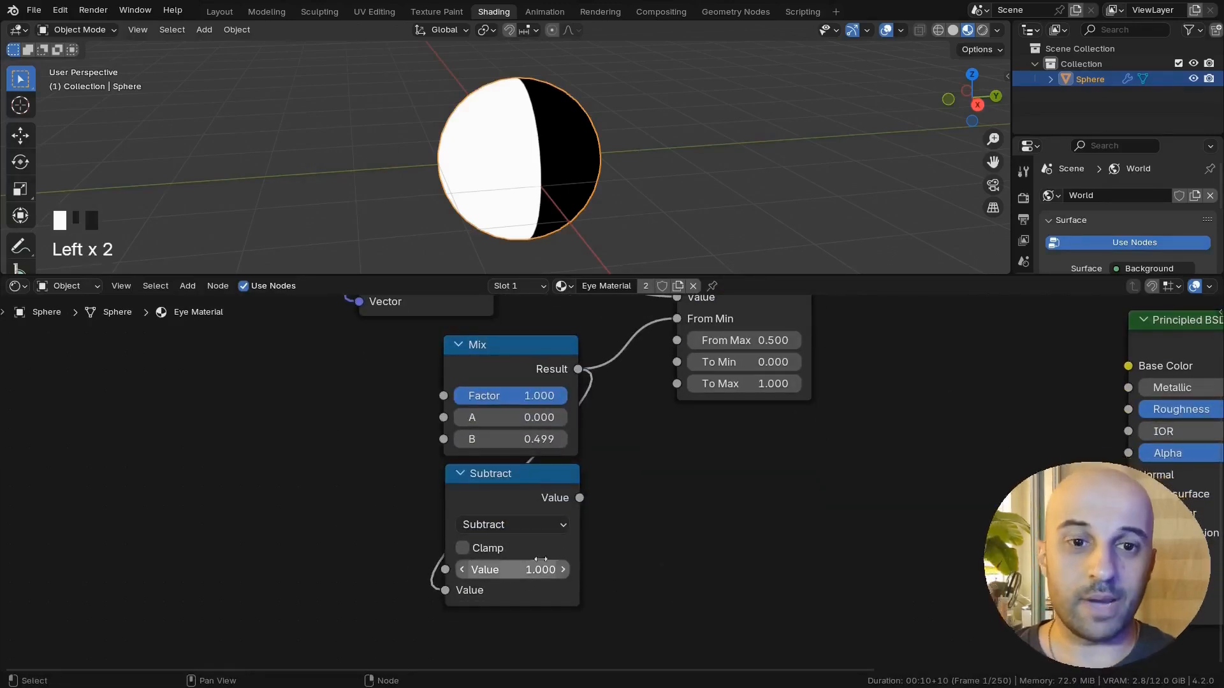
Step: Connect the Subtract node's output to Map Range's From Max and hide the Subtract node's options
middle_click_drag(509, 494, 504, 542)
left_click(456, 523)
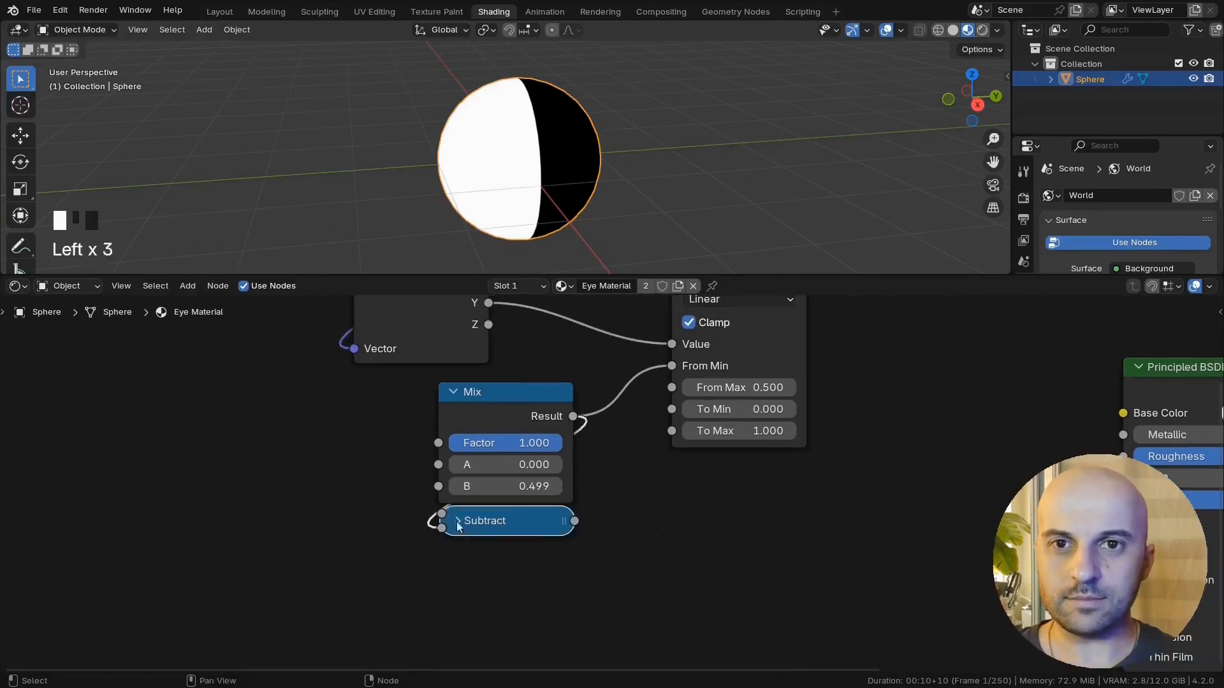
middle_click_drag(579, 522, 568, 561)
left_click_drag(646, 432, 646, 434)
left_click(446, 561)
middle_click_drag(549, 564, 570, 465)
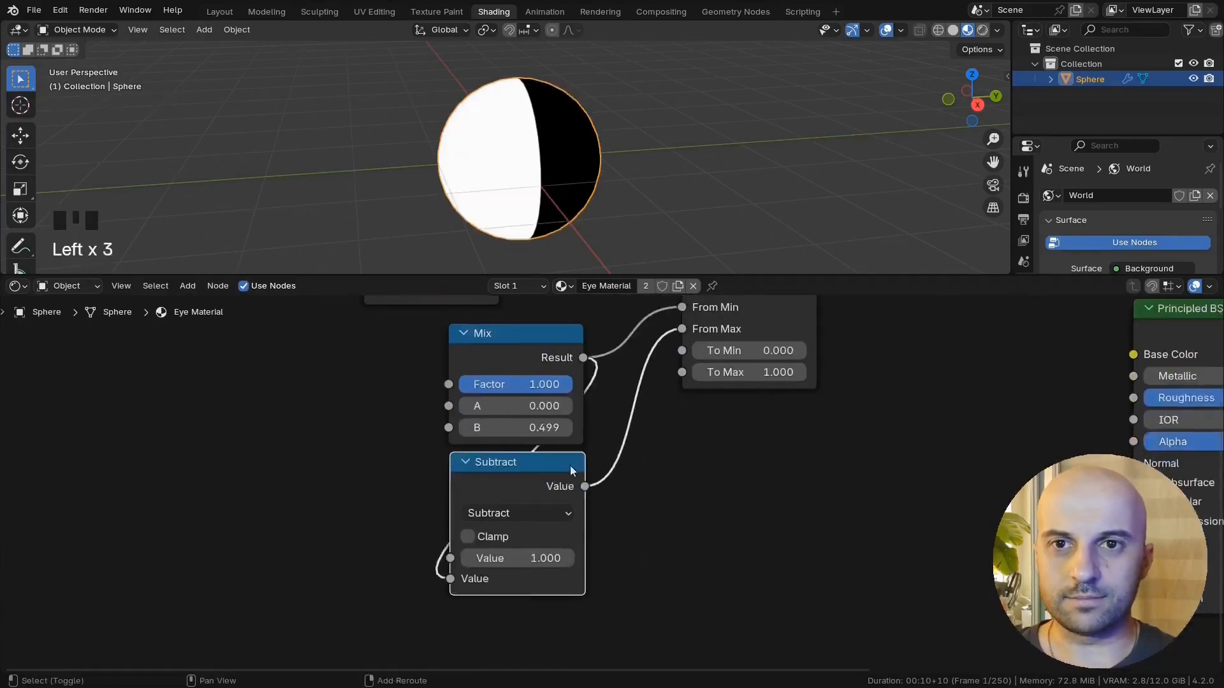
key("shift+h")
Step: Move the Texture Coordinate and Separate XYZ nodes together farther away from Map Range
middle_click_drag(696, 436, 685, 502)
scroll(682, 478, "down", 2)
left_click_drag(686, 503, 700, 516)
left_click_drag(571, 430, 485, 348)
left_click_drag(484, 347, 346, 338)
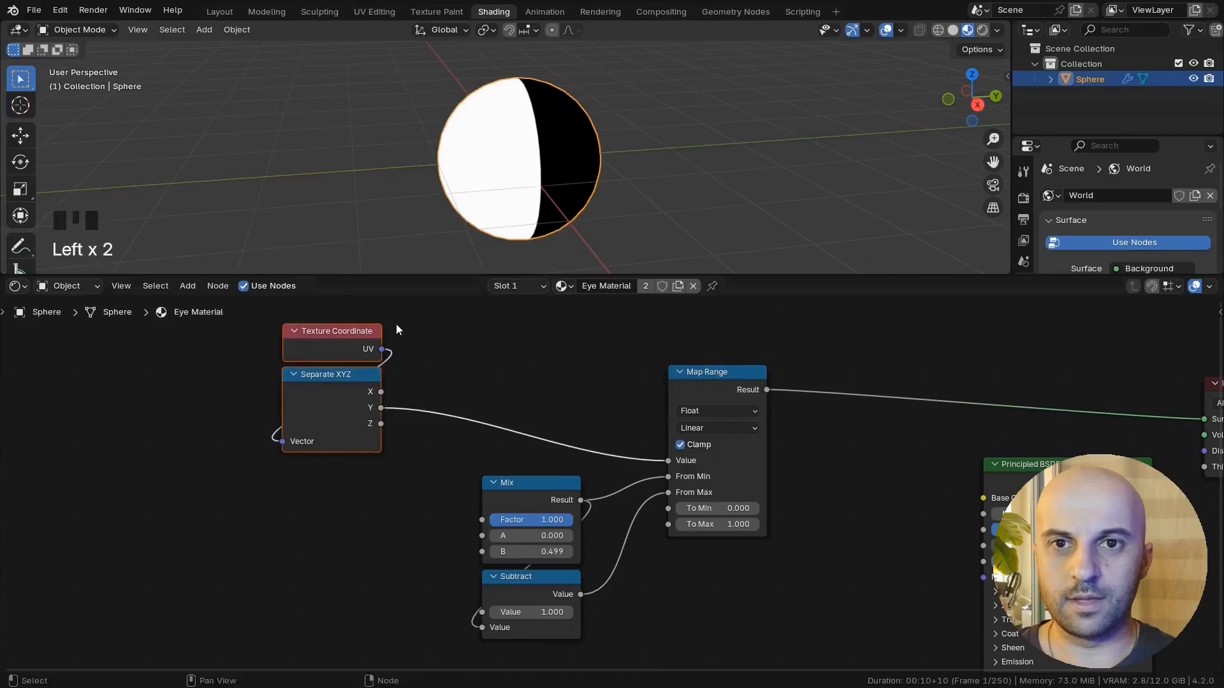
Step: Lower the Mix node's Factor to 0 and group the Map Range, Mix and Subtract nodes
middle_click_drag(510, 151, 505, 132)
mouse_move(536, 523)
left_mouse_down()
mouse_move(491, 522)
mouse_move(570, 522)
mouse_move(491, 523)
left_mouse_up()
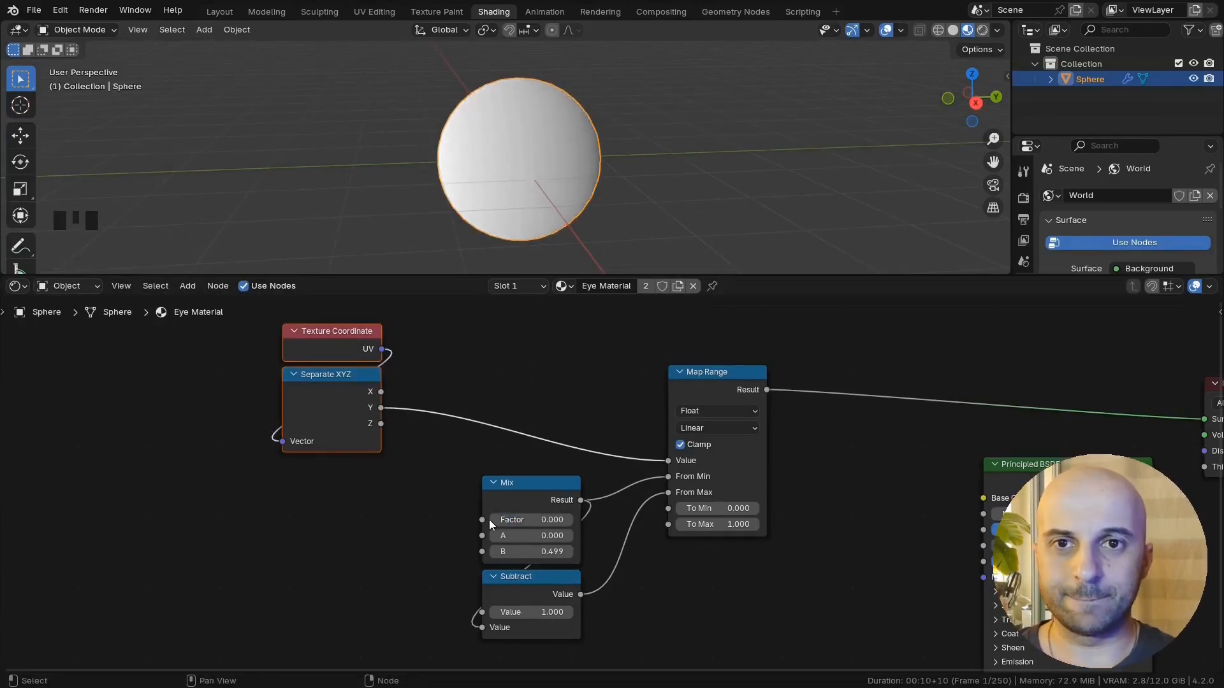
left_click_drag(779, 637, 495, 354)
key("ctrl+g")
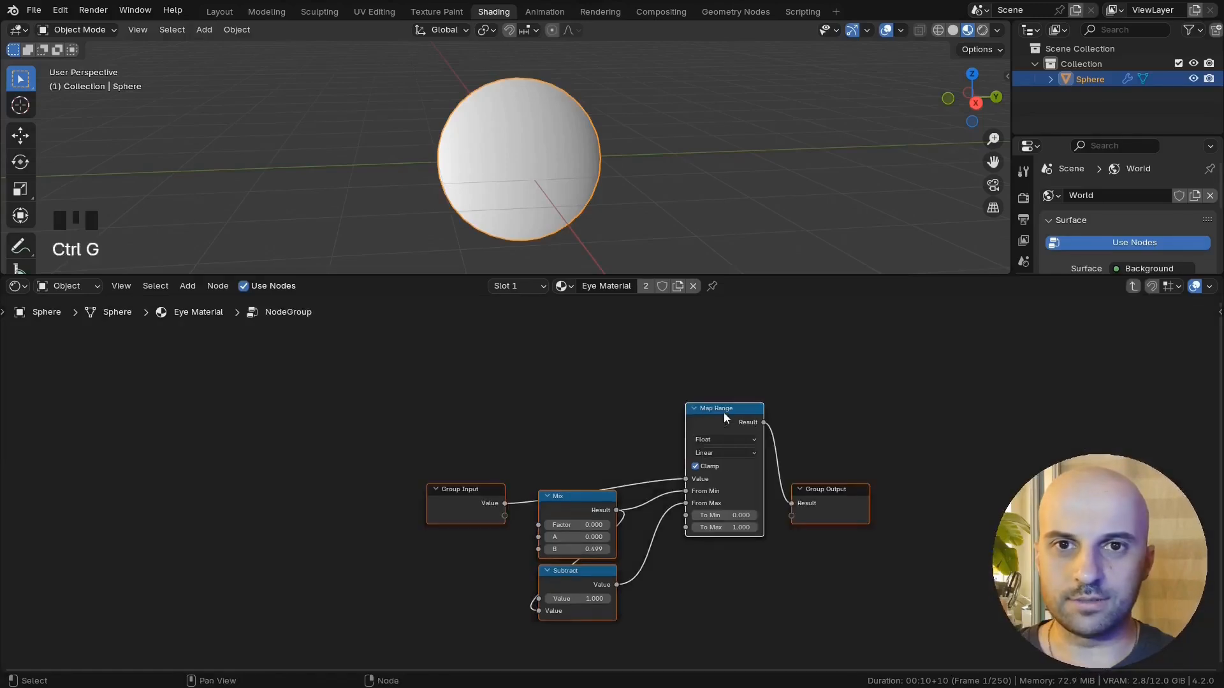
Step: Move the Group Input node away from Mix and expose Mix's Factor as a group input
scroll(498, 524, "up", 4)
left_click(499, 524)
left_click_drag(409, 508, 399, 476)
middle_click_drag(571, 500, 538, 444)
middle_click_drag(688, 561, 727, 555)
left_click_drag(707, 561, 577, 470)
left_click_drag(577, 470, 545, 475)
Step: Rename the group's Factor input socket as Contrast and return to the material's main node tree
middle_click_drag(744, 533, 646, 544)
key("n")
left_click(1064, 450)
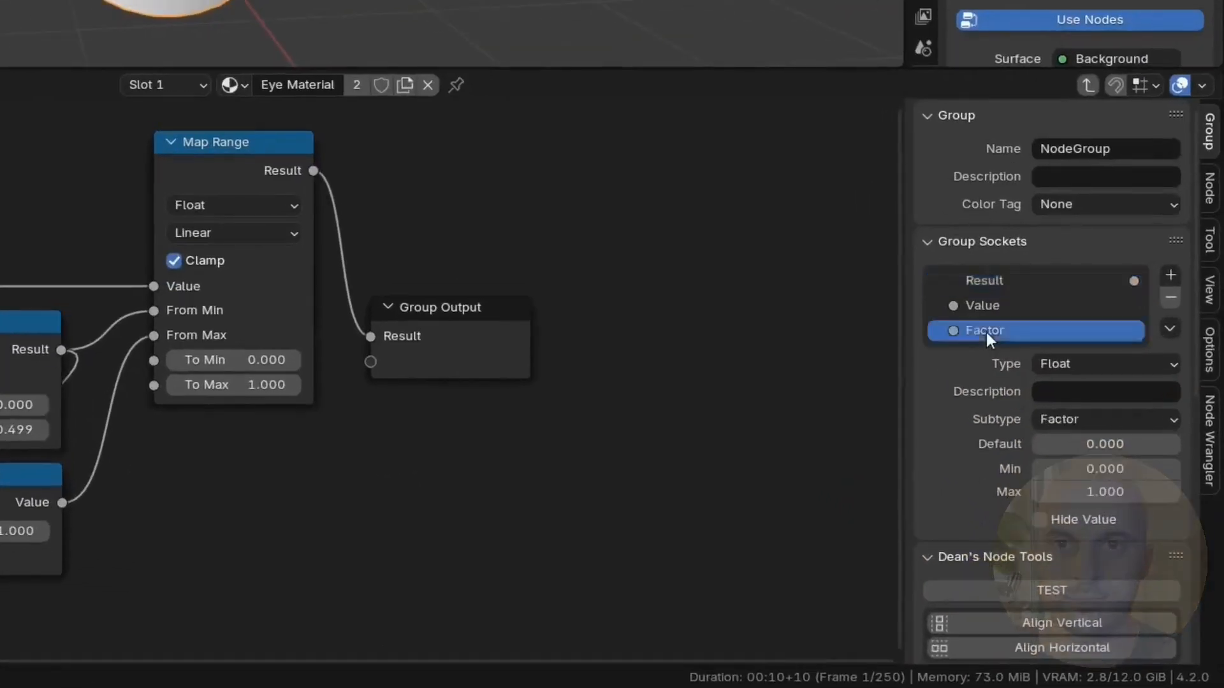
type("rast")
key("Return")
key("Tab")
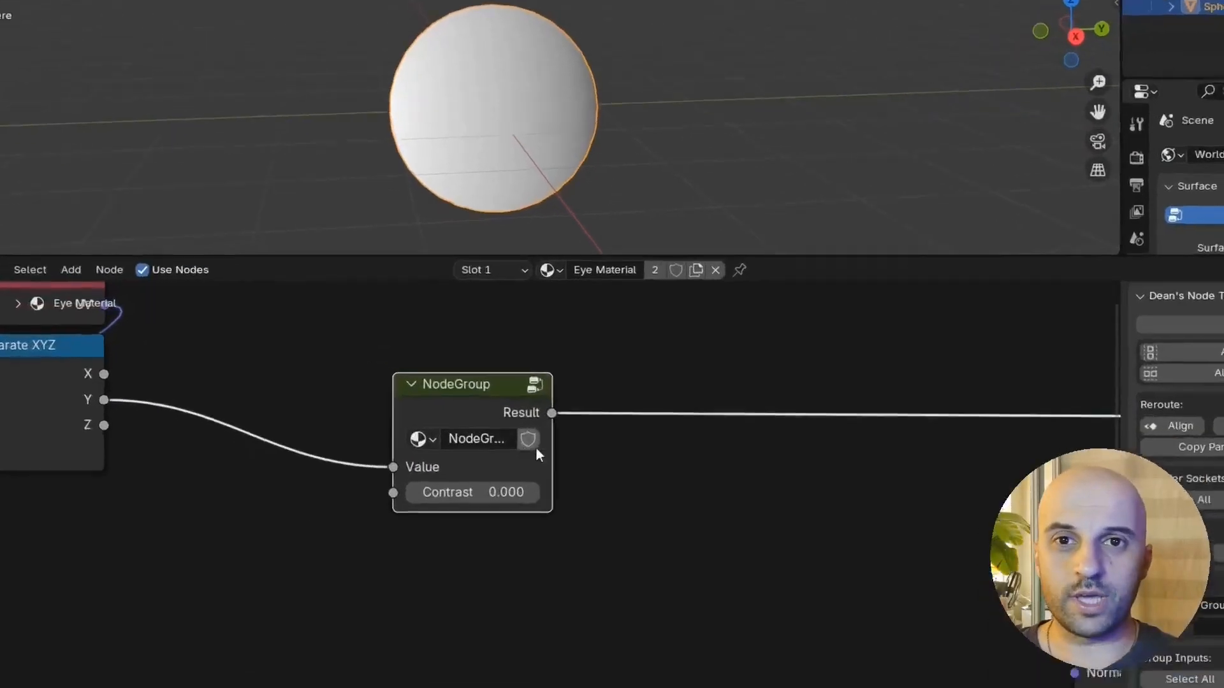
Step: Rename the node group as Contrast Value, hide its options and move it farther from Separate XYZ
double_click(479, 440)
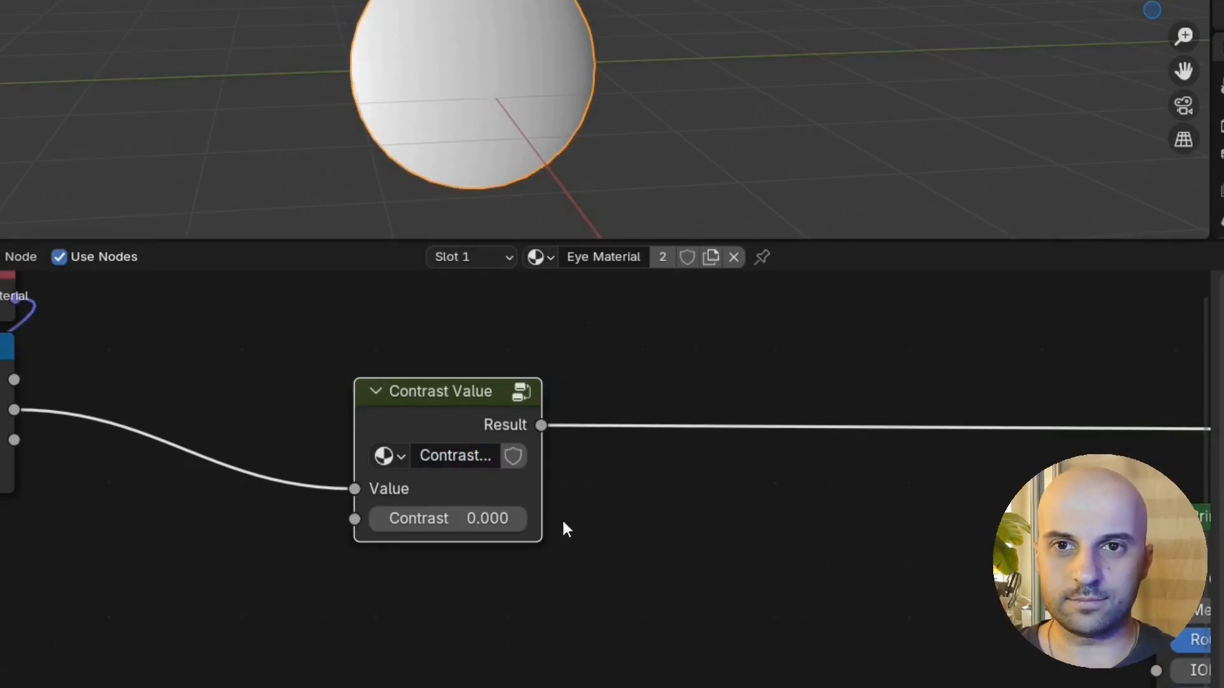
key("Left")
key("Left")
left_click_drag(479, 400, 608, 393)
Step: Raise the group's Contrast to 1 and move Texture Coordinate and Separate XYZ together farther away from it
left_click_drag(609, 432, 685, 431)
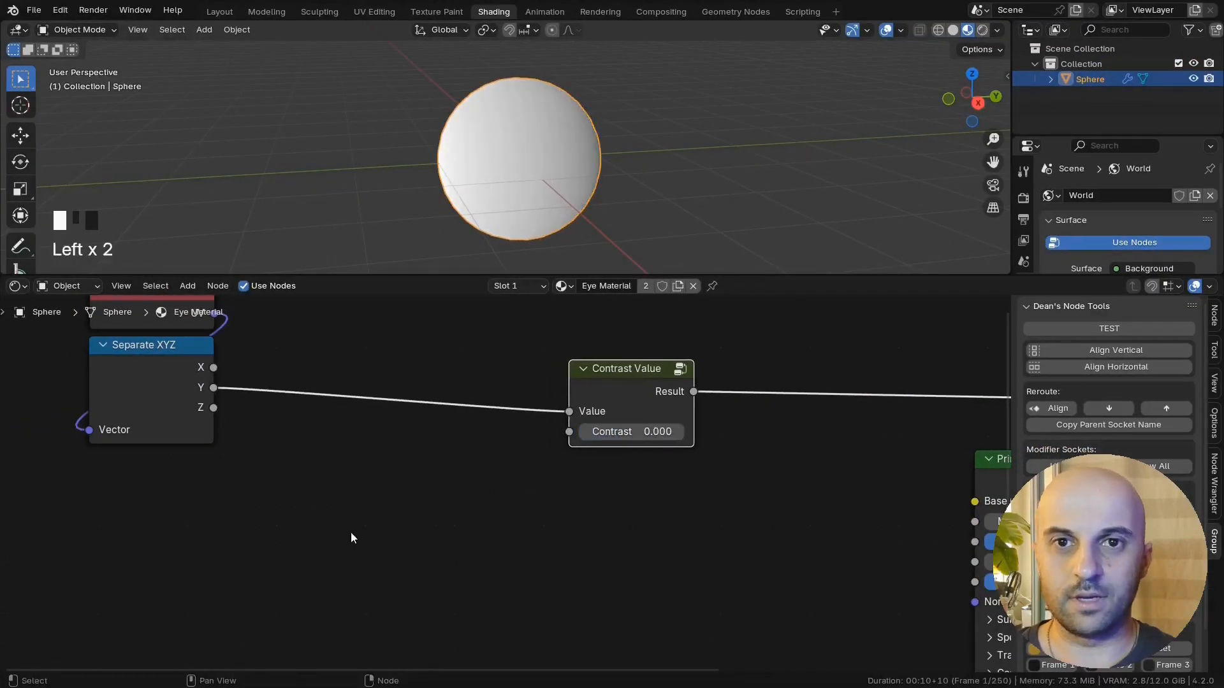
middle_click_drag(517, 179, 523, 205)
scroll(546, 122, "up", 2)
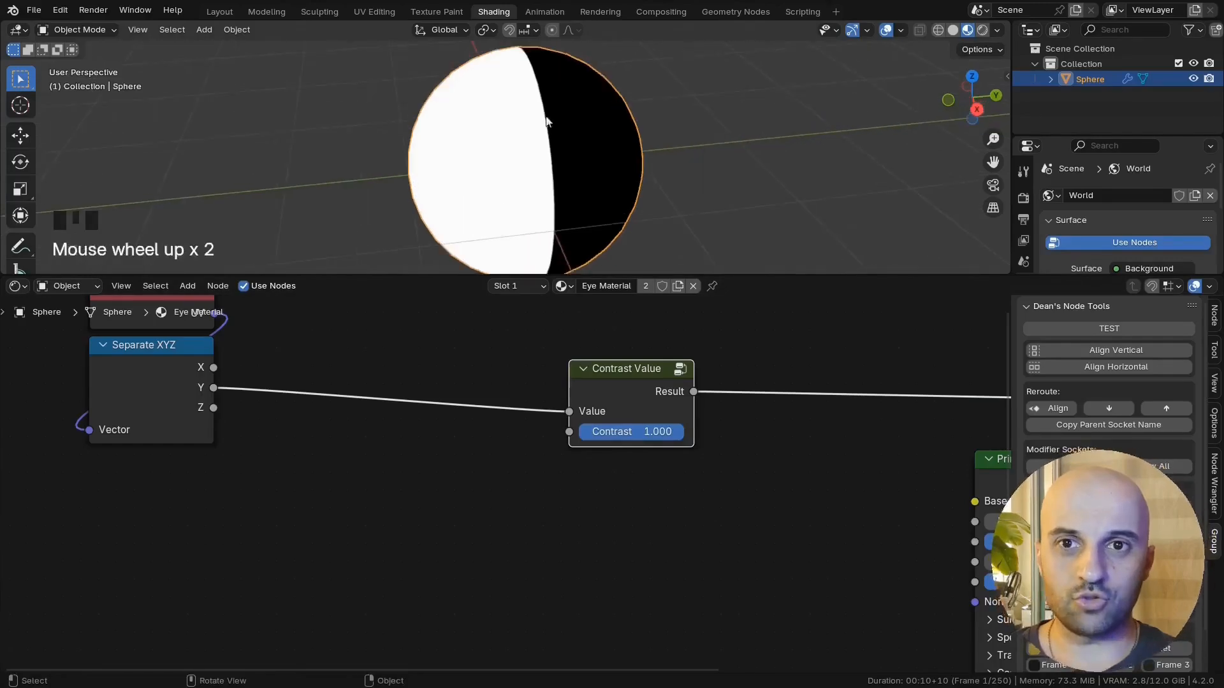
middle_click_drag(352, 396, 457, 459)
left_click_drag(457, 459, 201, 389)
middle_click_drag(434, 512, 397, 537)
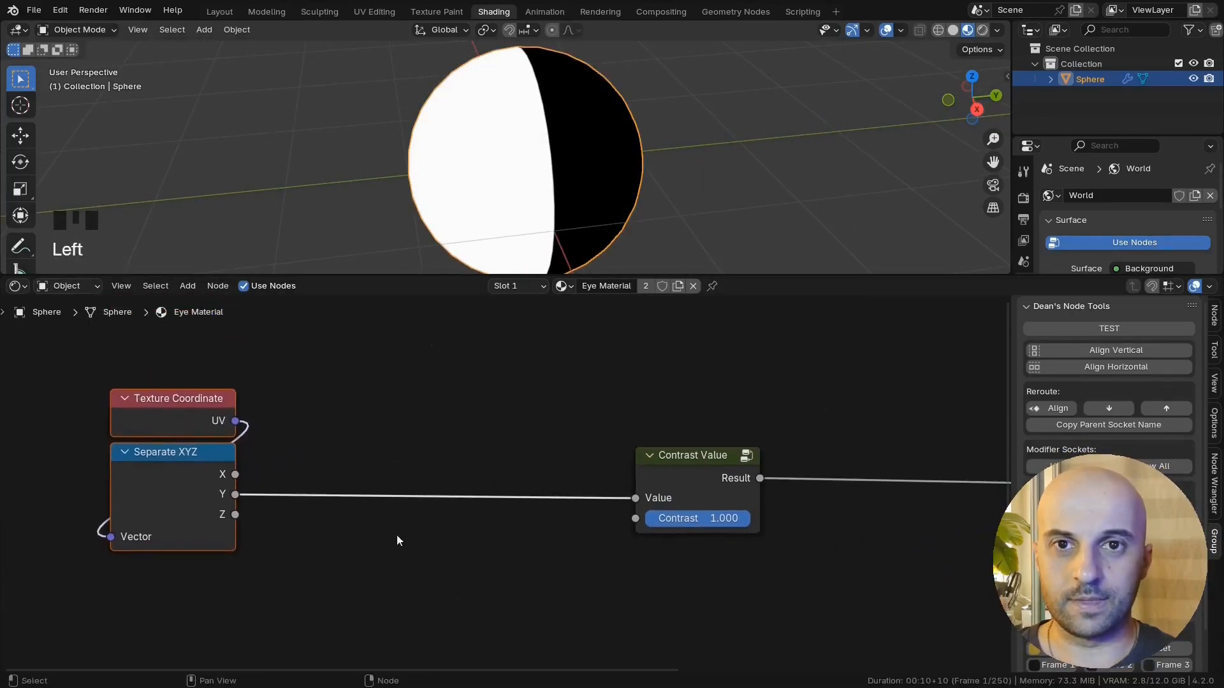
Step: Insert an Add math node between Separate XYZ's Y and Contrast Value, with its second value 0 and Clamp enabled
left_click_drag(258, 496, 447, 428)
type("add")
key("Return")
left_click(365, 426)
middle_click_drag(548, 565, 582, 573)
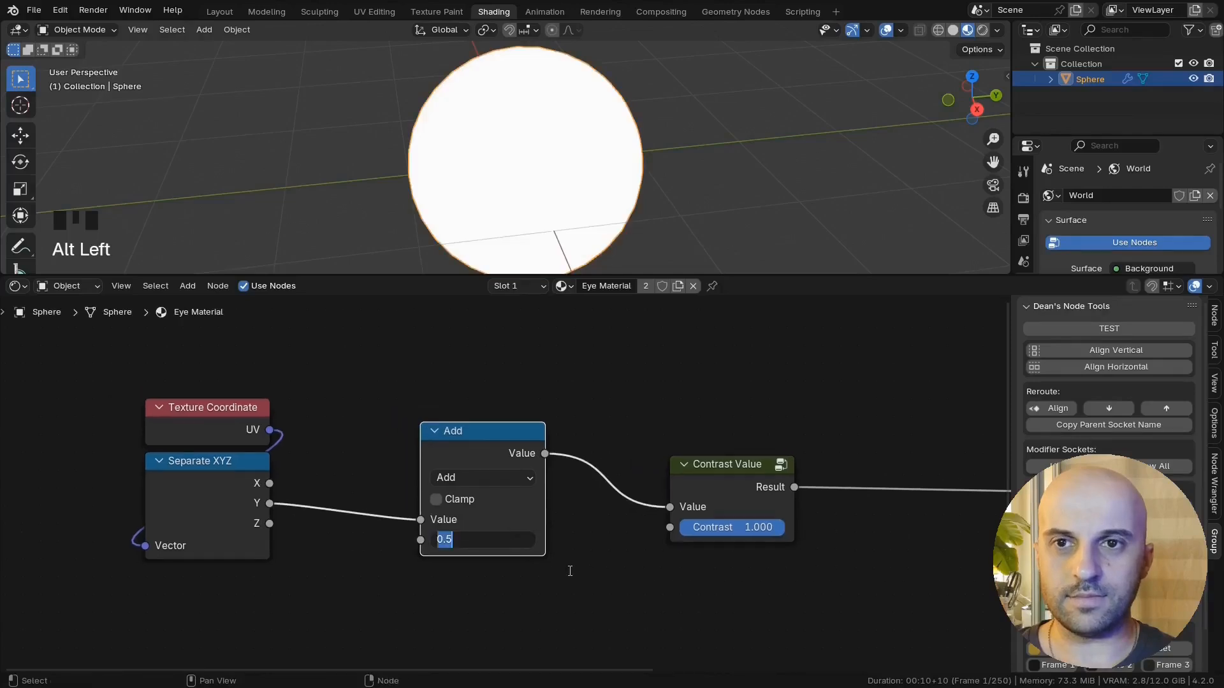
type("0")
key("Return")
mouse_move(497, 540)
left_mouse_down("shift")
mouse_move(557, 540)
mouse_move(459, 540)
mouse_move(515, 541)
left_mouse_up("shift")
left_click(437, 501)
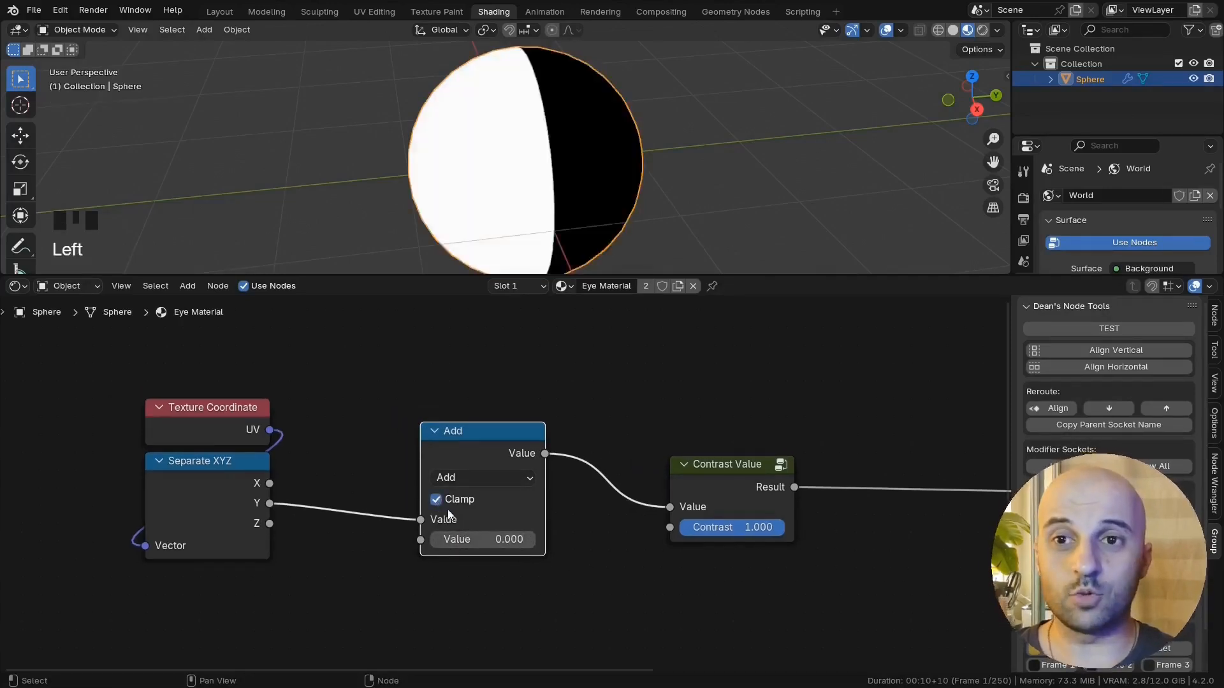
Step: Test shrinking the white mask by lowering the Add node's second value to -0.4
left_click_drag(485, 539, 524, 539, "shift")
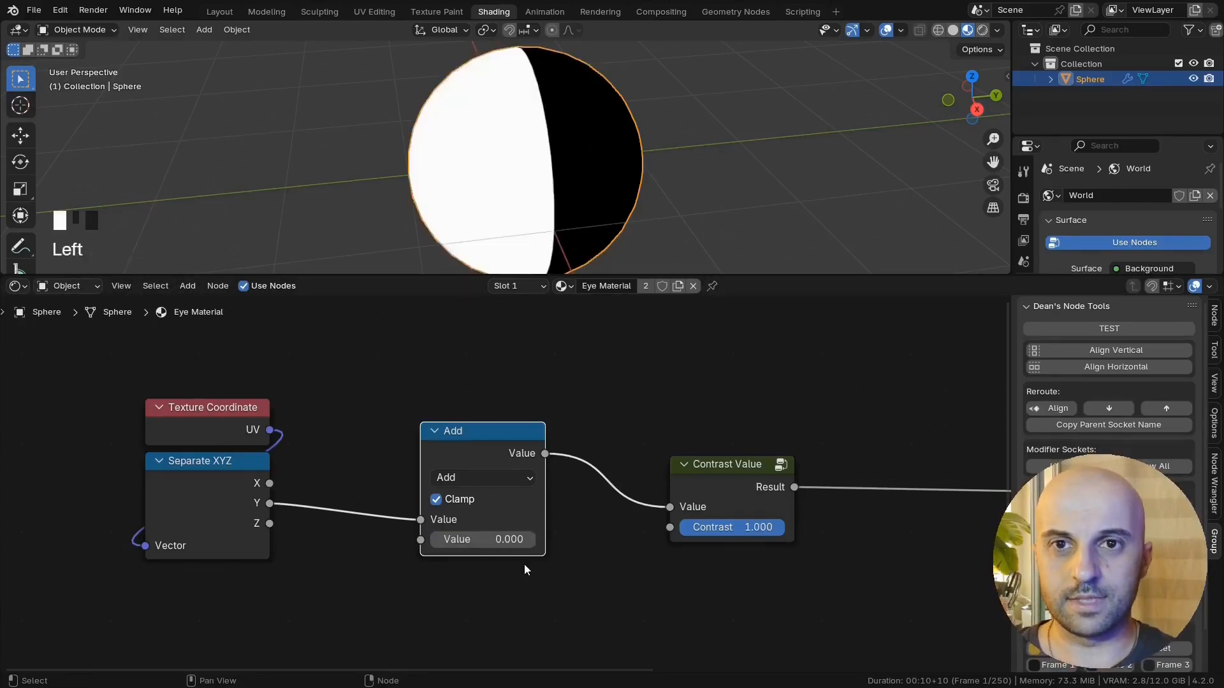
left_click(450, 542)
left_click(449, 542)
left_click(450, 541)
left_click(449, 541)
middle_click_drag(461, 601, 465, 601)
middle_click_drag(498, 197, 577, 178)
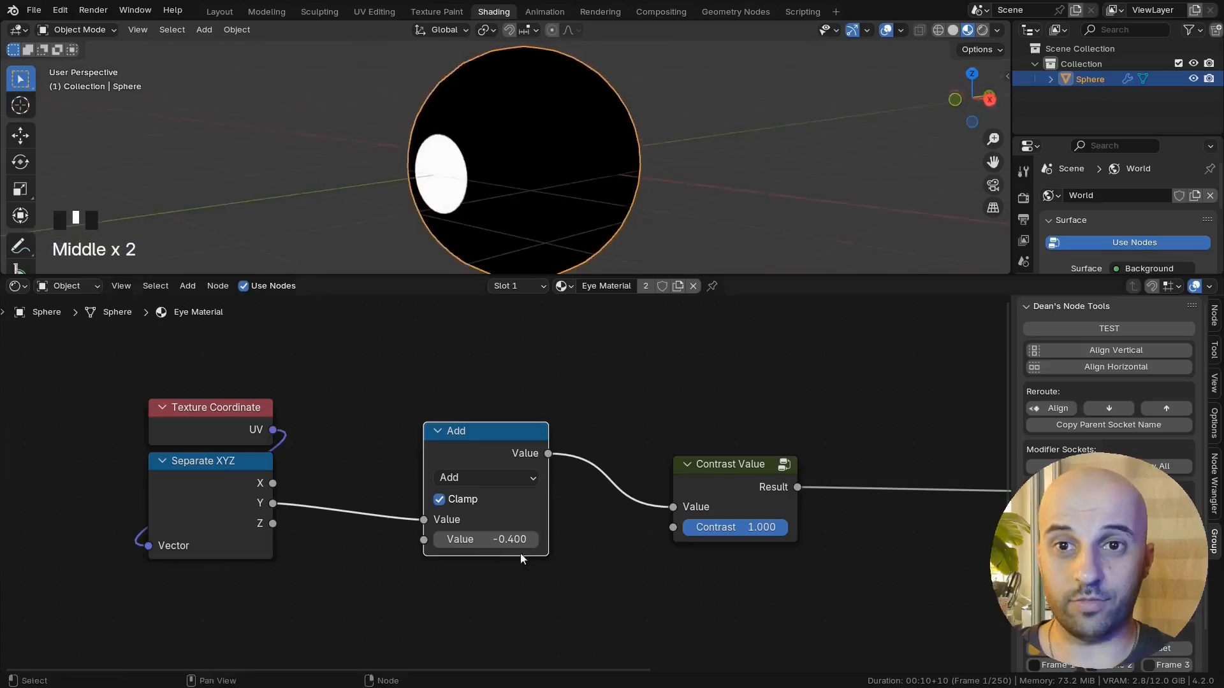
Step: Test growing the white mask by raising the Add node's second value to 0.3
double_click(533, 542)
left_click(533, 542)
left_click(534, 541)
left_click(534, 541)
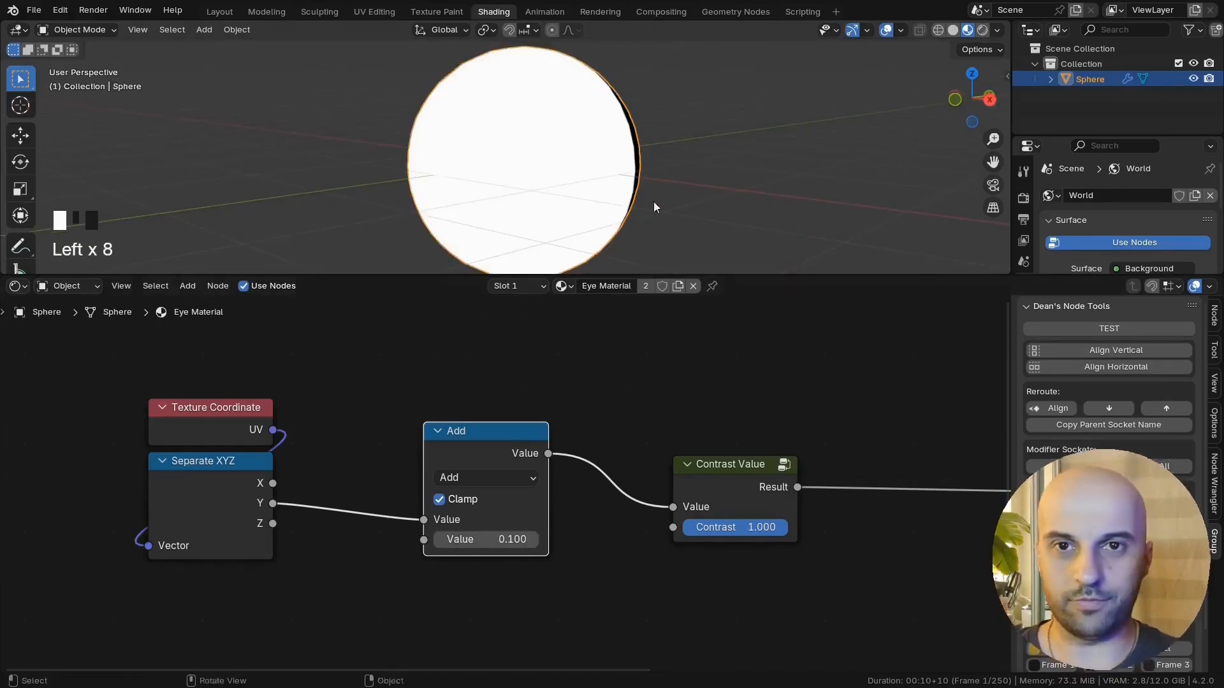
middle_click_drag(654, 205, 478, 208)
left_click(535, 543)
left_click(535, 543)
left_click(535, 543)
left_click(439, 541)
left_click(438, 541)
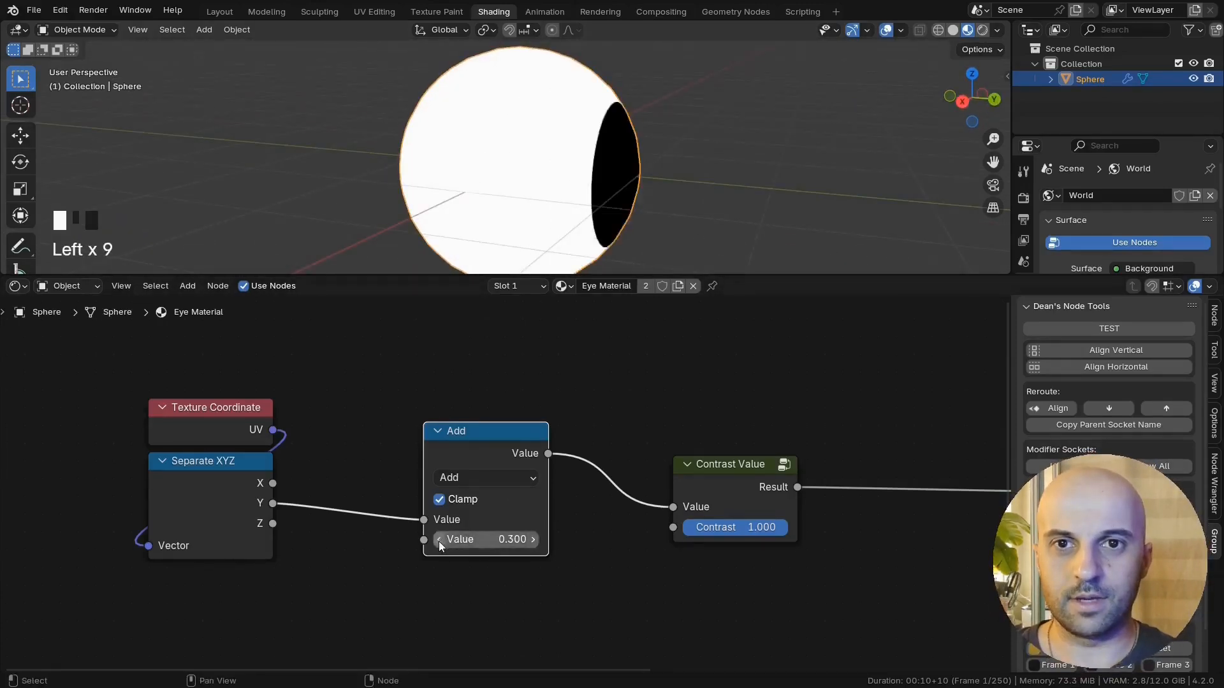
Step: Add a Mix node below Separate XYZ and hide its options
scroll(439, 541, "down", 2)
middle_click_drag(431, 565, 564, 495)
key("shift+a")
left_click(555, 459)
left_click(436, 497)
scroll(505, 484, "up", 2)
key("shift+h")
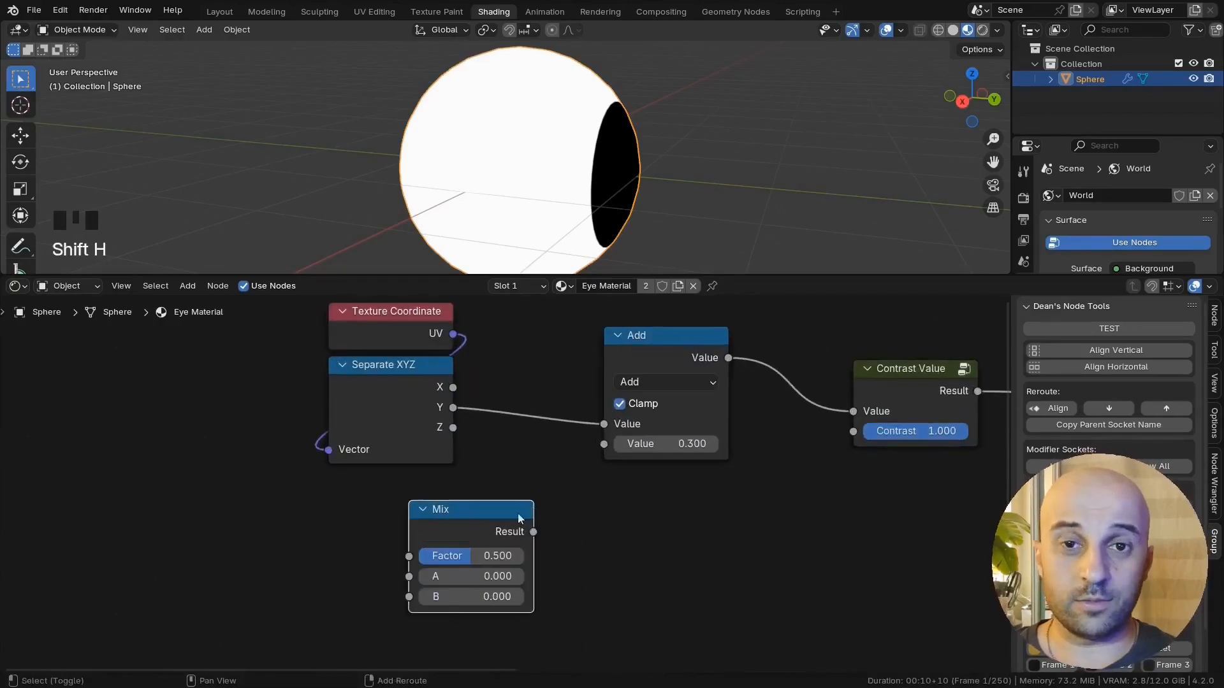
Step: Stack the Texture Coordinate and Separate XYZ nodes directly above the Mix node
left_click_drag(518, 513, 528, 490)
left_click_drag(542, 446, 433, 338)
key("h")
key("ctrl+z")
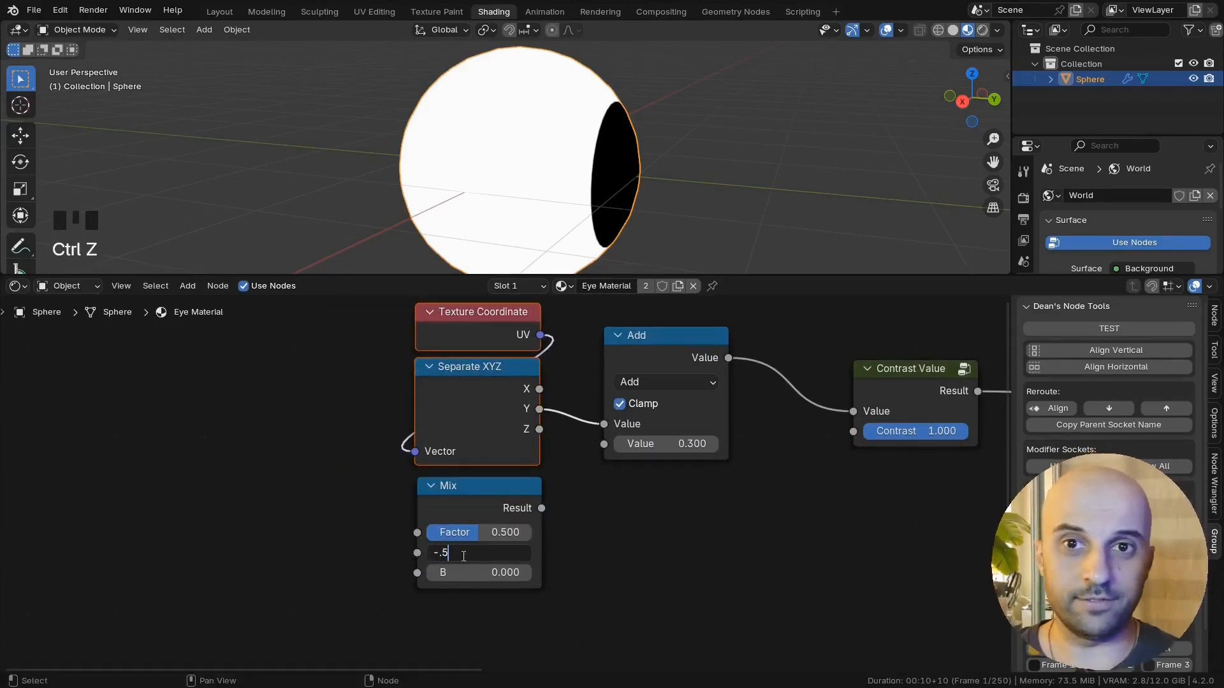
Step: Set the Mix node's A to -0.5 and B to 0.5, and connect its Result to Add's second value
key("Tab")
type(".5")
key("Return")
left_click_drag(541, 508, 604, 444)
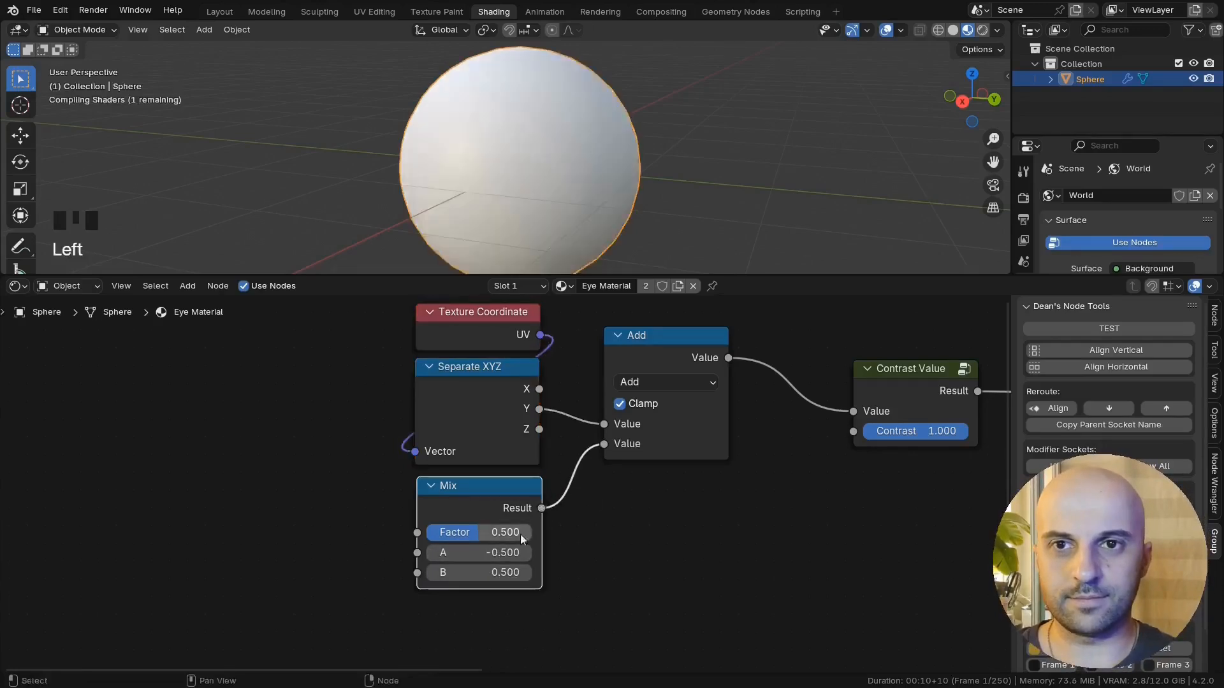
Step: Test the mask controls with the Mix Factor at about 0.192 and Contrast at about 0.965
left_click_drag(519, 536, 491, 536)
middle_click_drag(512, 127, 491, 153)
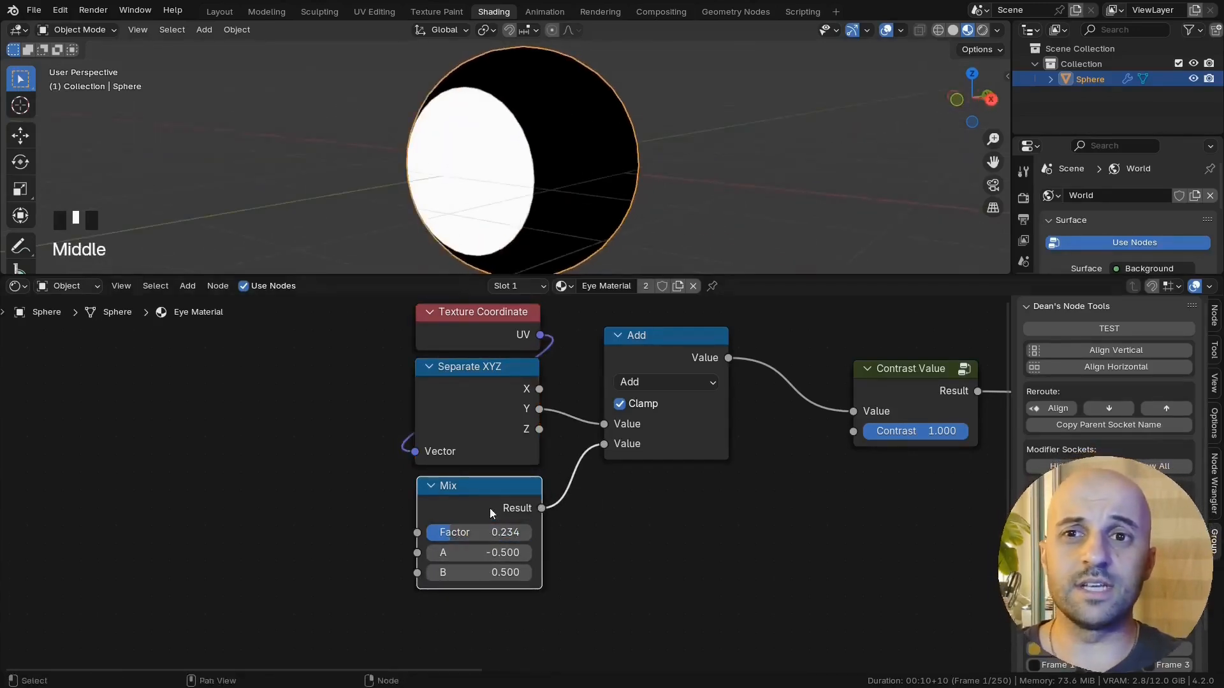
left_click_drag(967, 432, 964, 432)
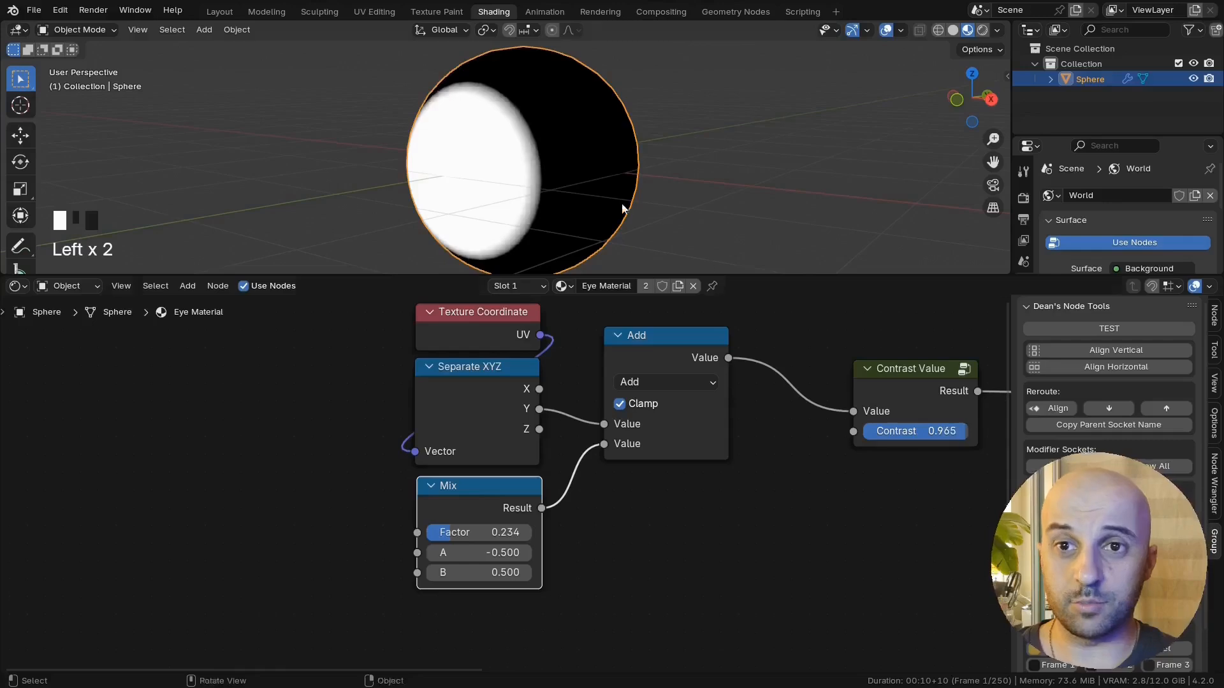
scroll(623, 208, "down", 2)
middle_click_drag(552, 151, 592, 179)
left_click_drag(484, 533, 440, 533, "shift")
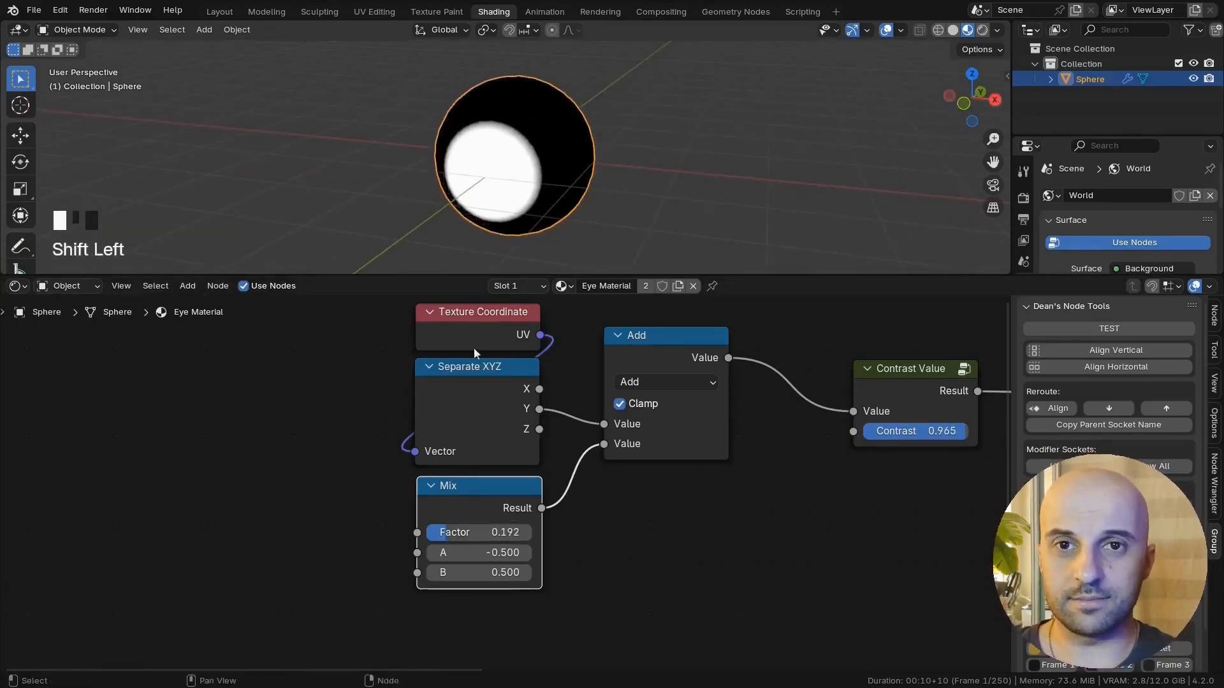
middle_click_drag(512, 123, 494, 121)
middle_click_drag(776, 577, 688, 597)
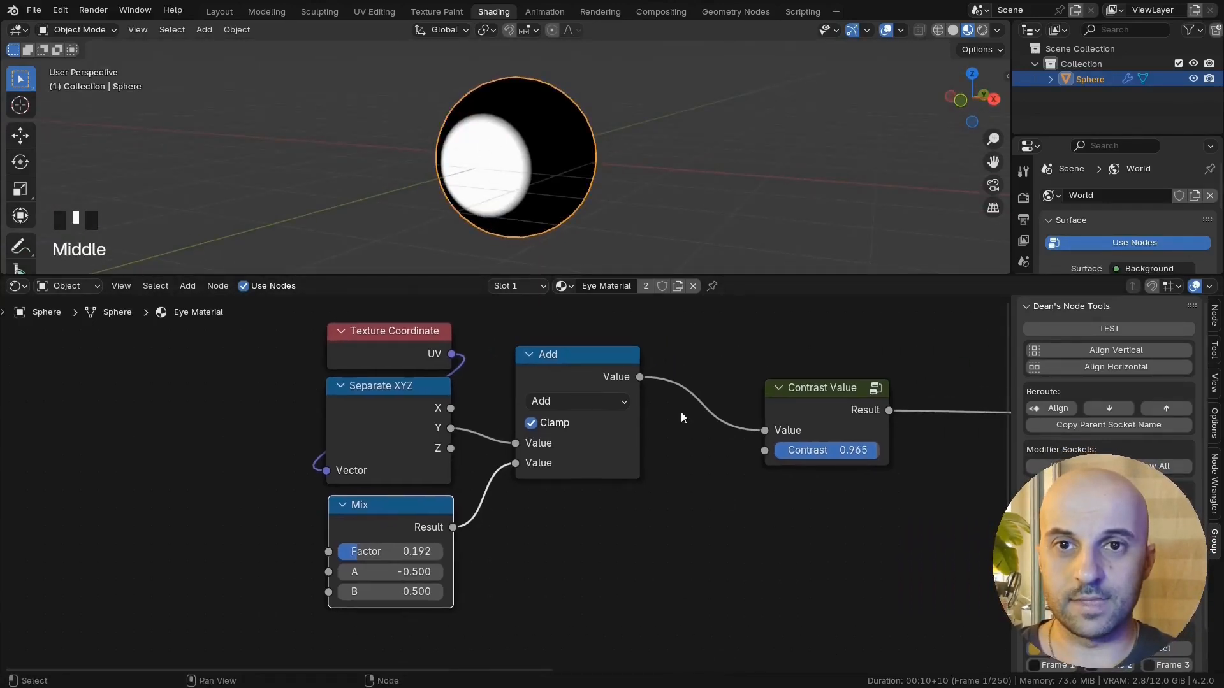
Step: Lower the Contrast Value node's Contrast and the Mix node's Factor to 0
left_click_drag(832, 453, 775, 453)
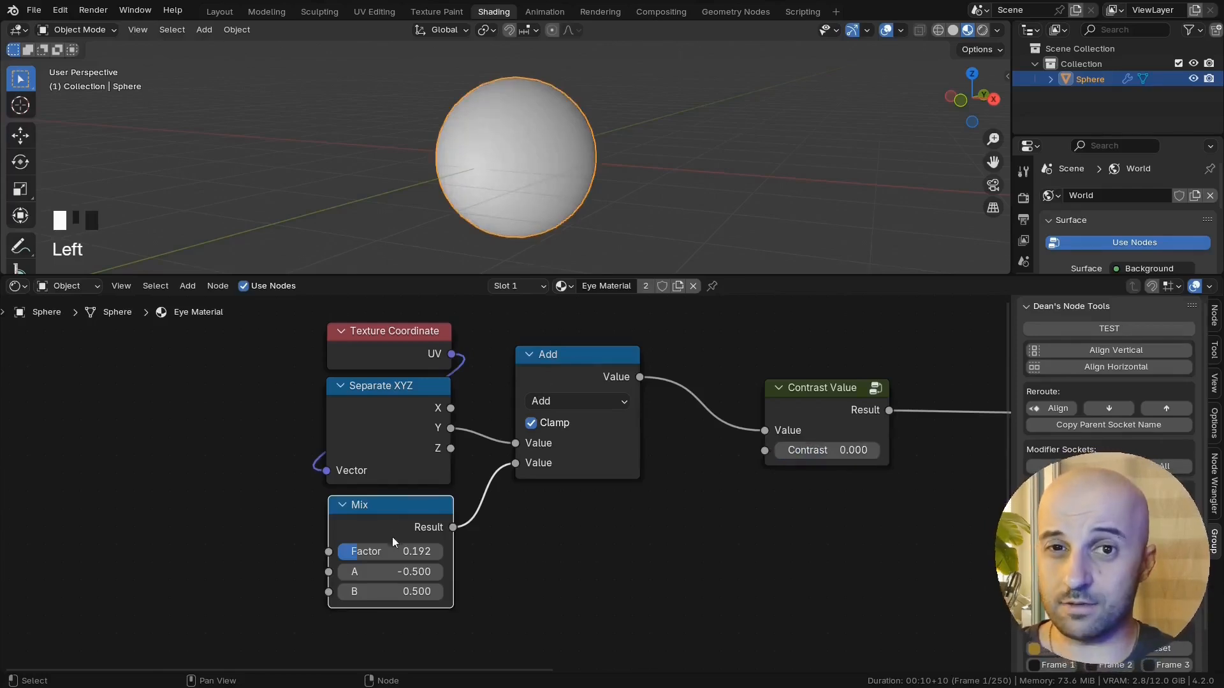
left_click_drag(393, 551, 357, 551)
middle_click_drag(547, 169, 422, 123)
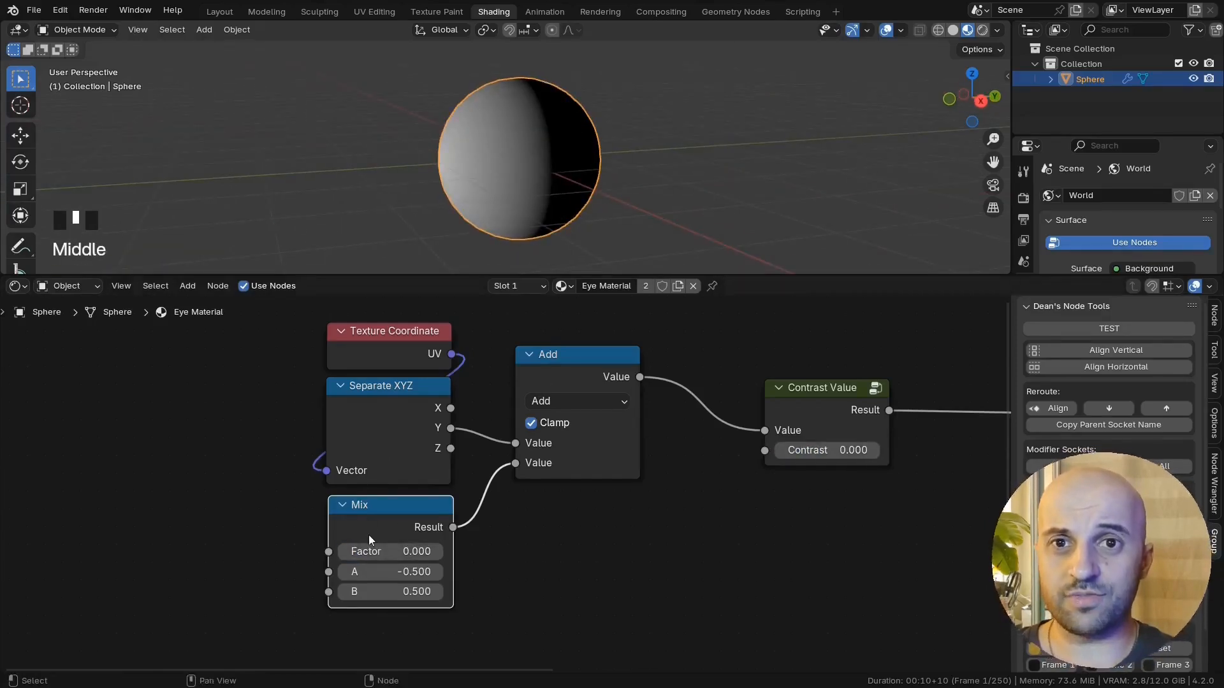
mouse_move(370, 552)
left_mouse_down()
mouse_move(446, 552)
mouse_move(370, 551)
left_mouse_up()
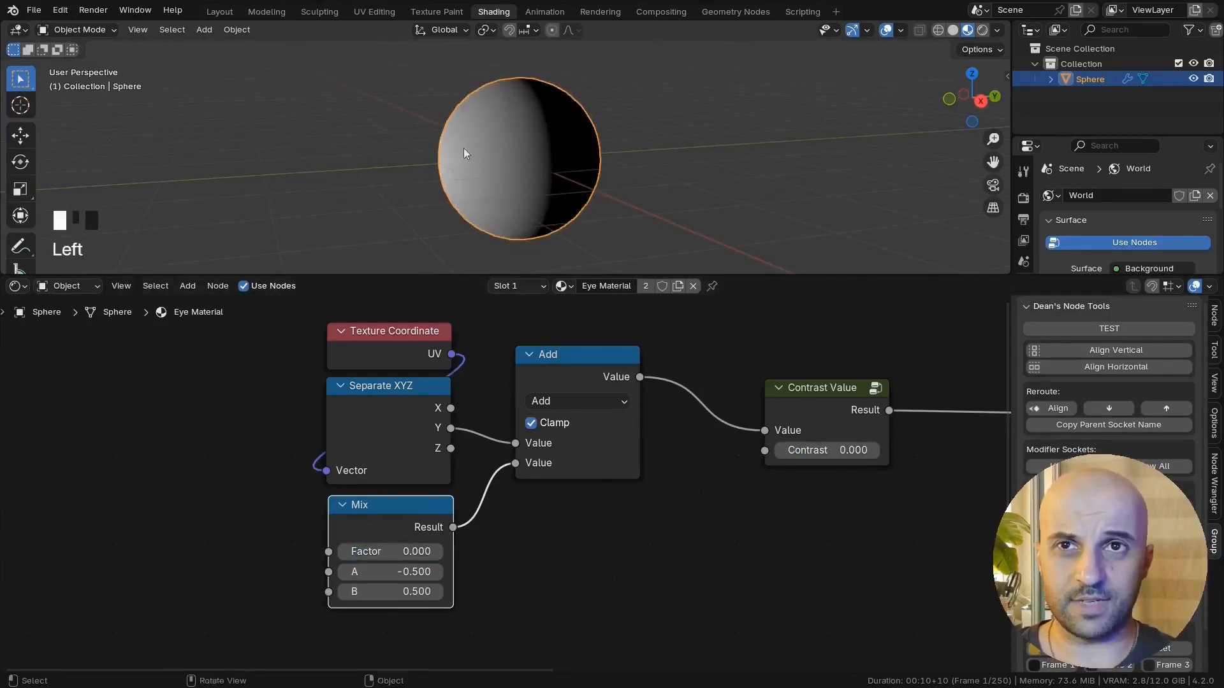
Step: Set the Mix node's A to -1 and B to 1, and raise its Factor to about 0.329
middle_click_drag(525, 585, 480, 522)
scroll(583, 532, "up", 3)
middle_click_drag(555, 514, 766, 517)
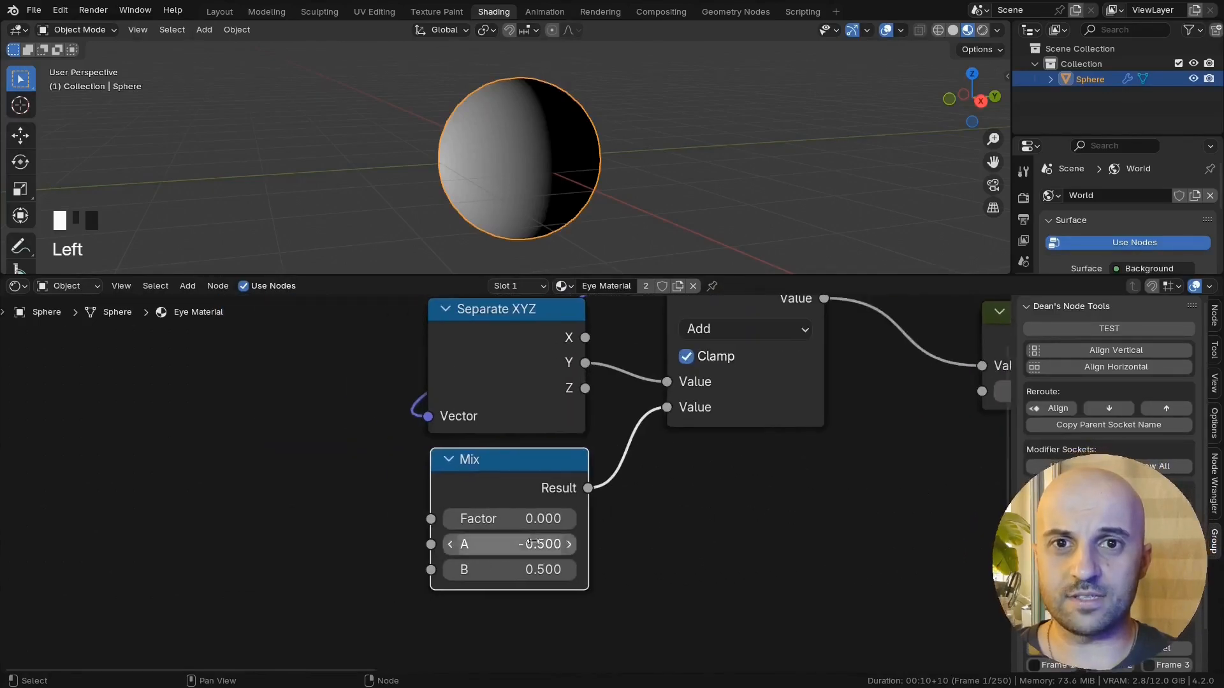
type("-1")
key("Tab")
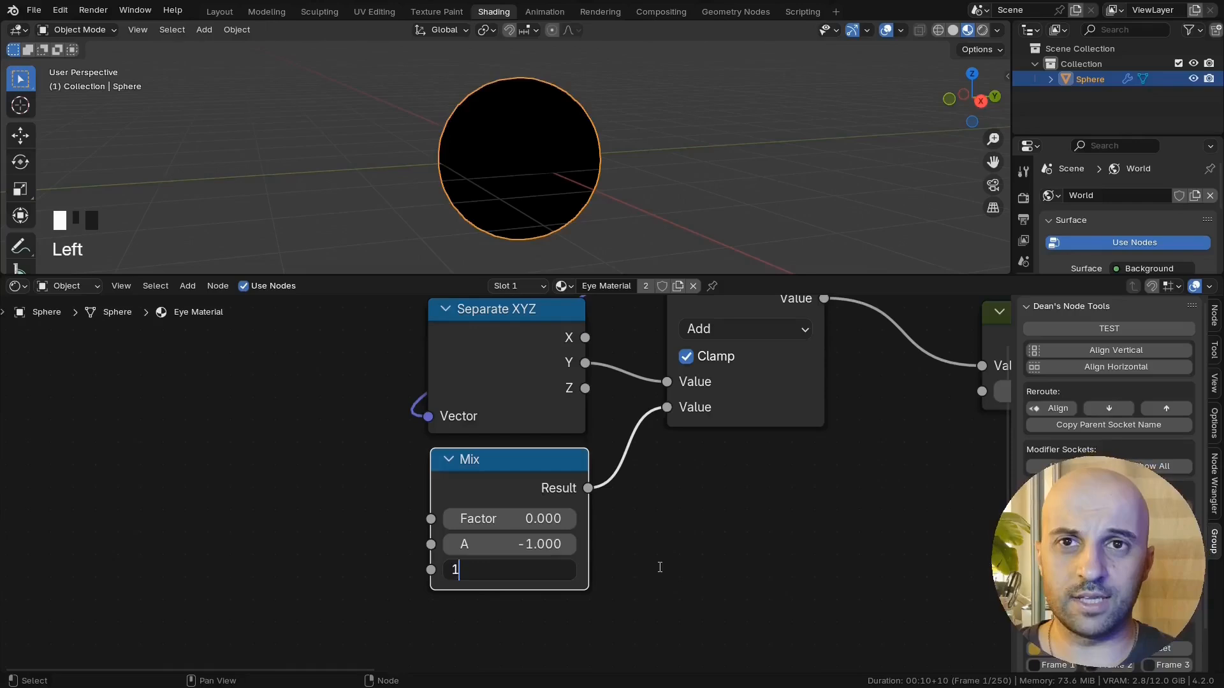
type("1")
key("Return")
scroll(529, 519, "down", 1)
mouse_move(529, 517)
left_mouse_down()
mouse_move(638, 516)
mouse_move(526, 513)
left_mouse_up()
Step: Move the Texture Coordinate, Separate XYZ, Mix and Add nodes together closer to Contrast Value
mouse_move(759, 473)
middle_mouse_down()
mouse_move(716, 480)
mouse_move(689, 511)
middle_mouse_up()
scroll(717, 482, "down", 4)
left_click_drag(691, 571, 465, 355)
left_click_drag(467, 359, 529, 369)
middle_click_drag(685, 513, 686, 475)
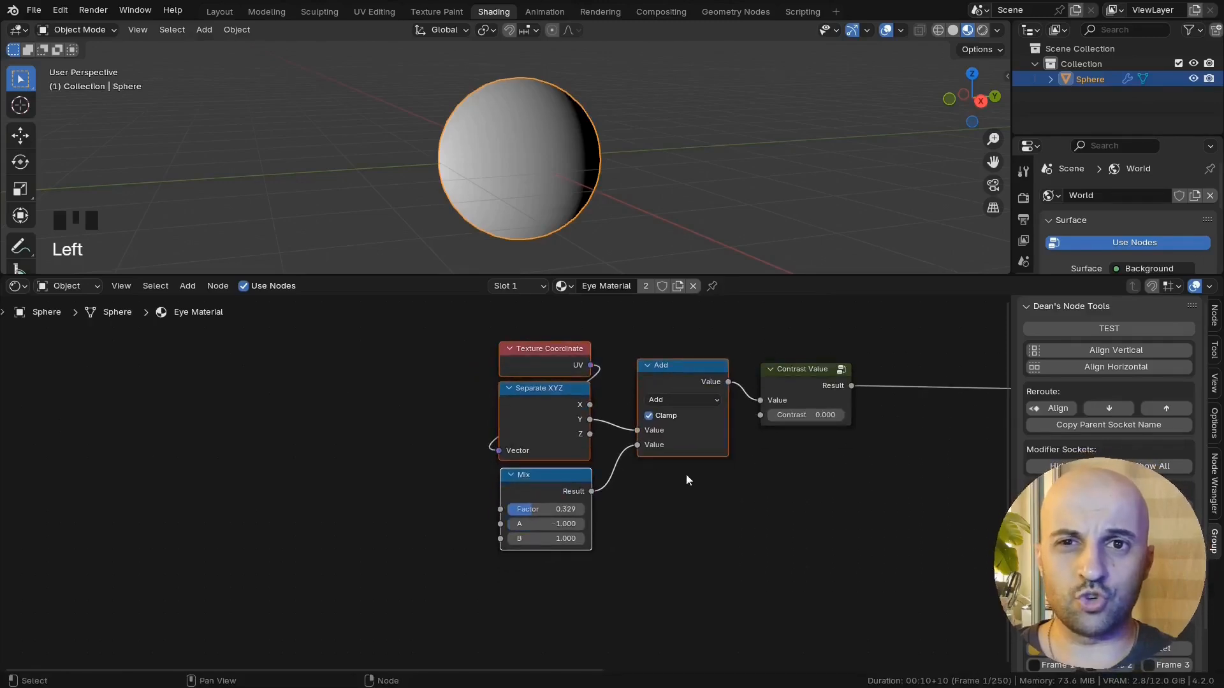
scroll(574, 555, "up", 2)
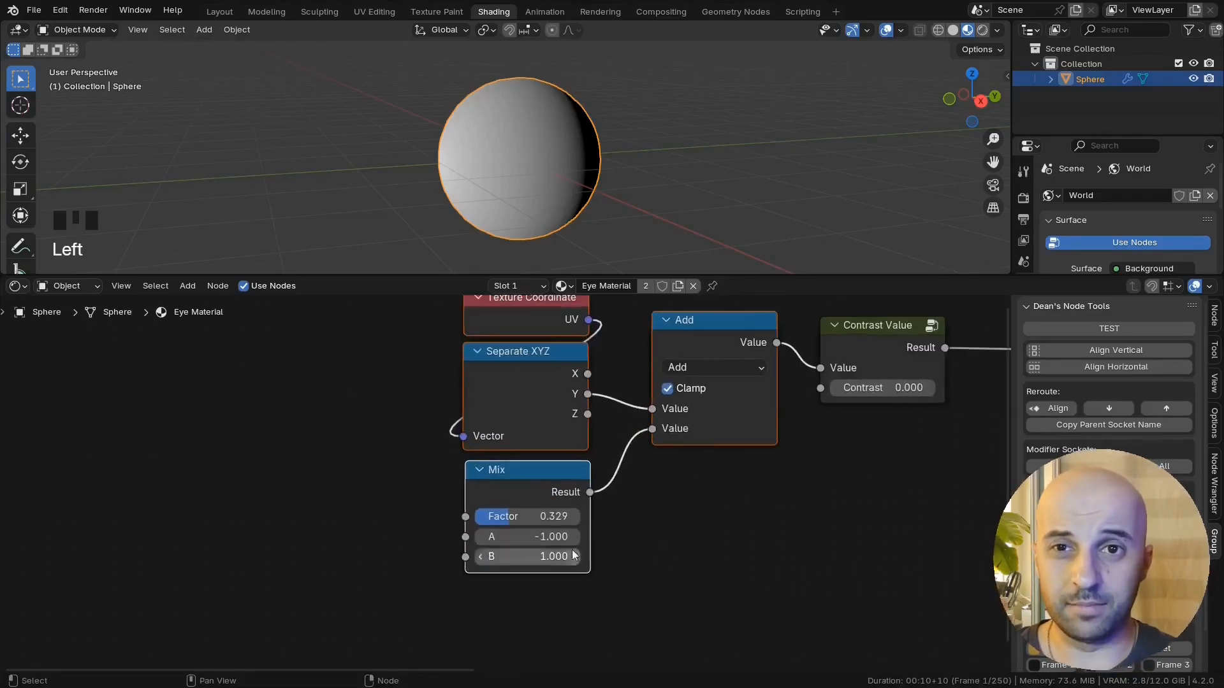
scroll(718, 576, "down", 2)
middle_click_drag(505, 348, 408, 392)
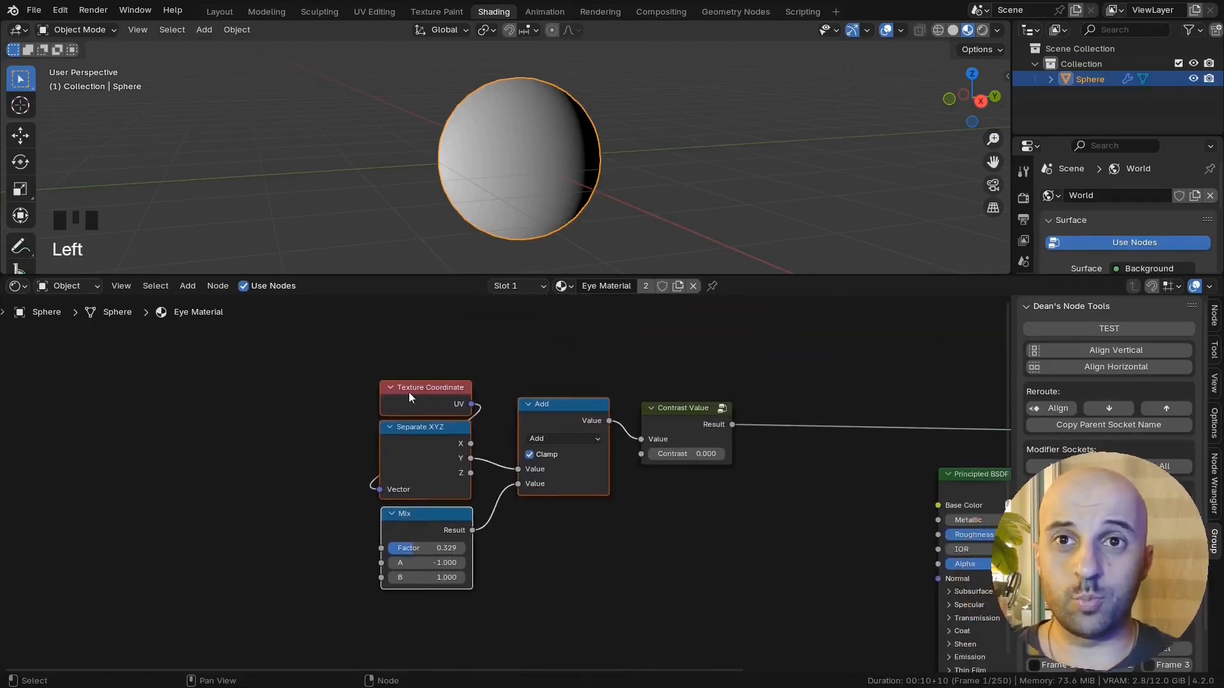
Step: Group the Texture Coordinate, Separate XYZ, Mix, Add and Contrast Value nodes and name the group Gradient
left_click_drag(341, 342, 769, 613)
key("ctrl+g")
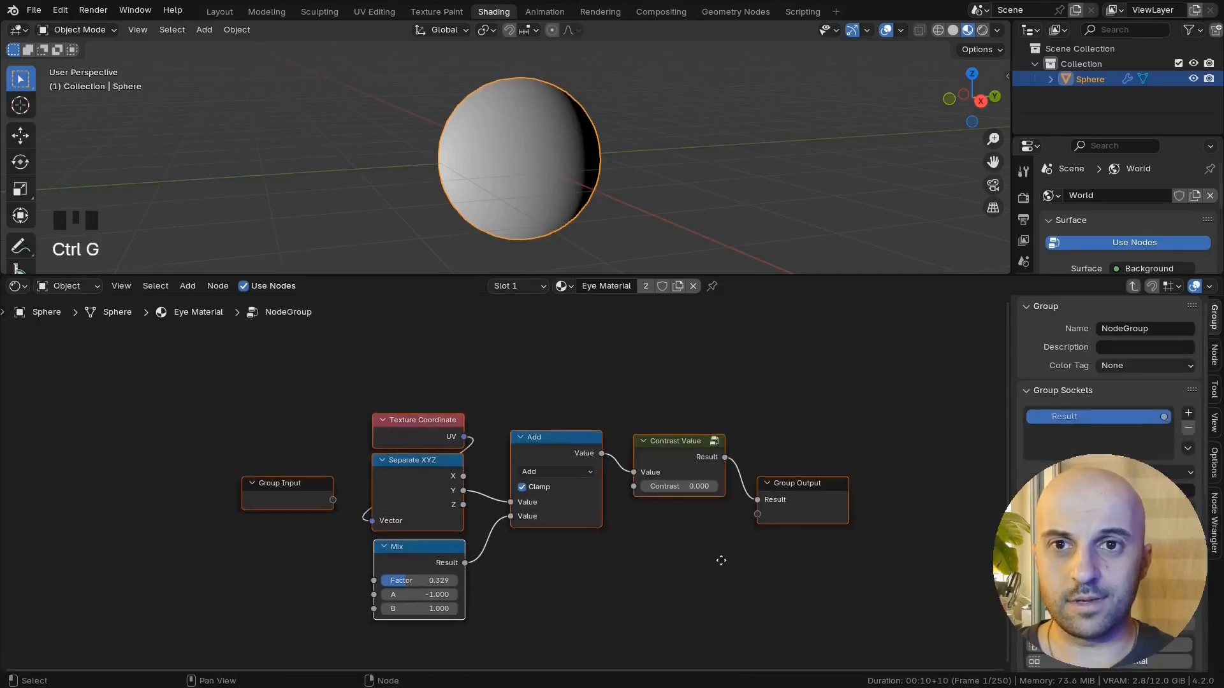
key("Tab")
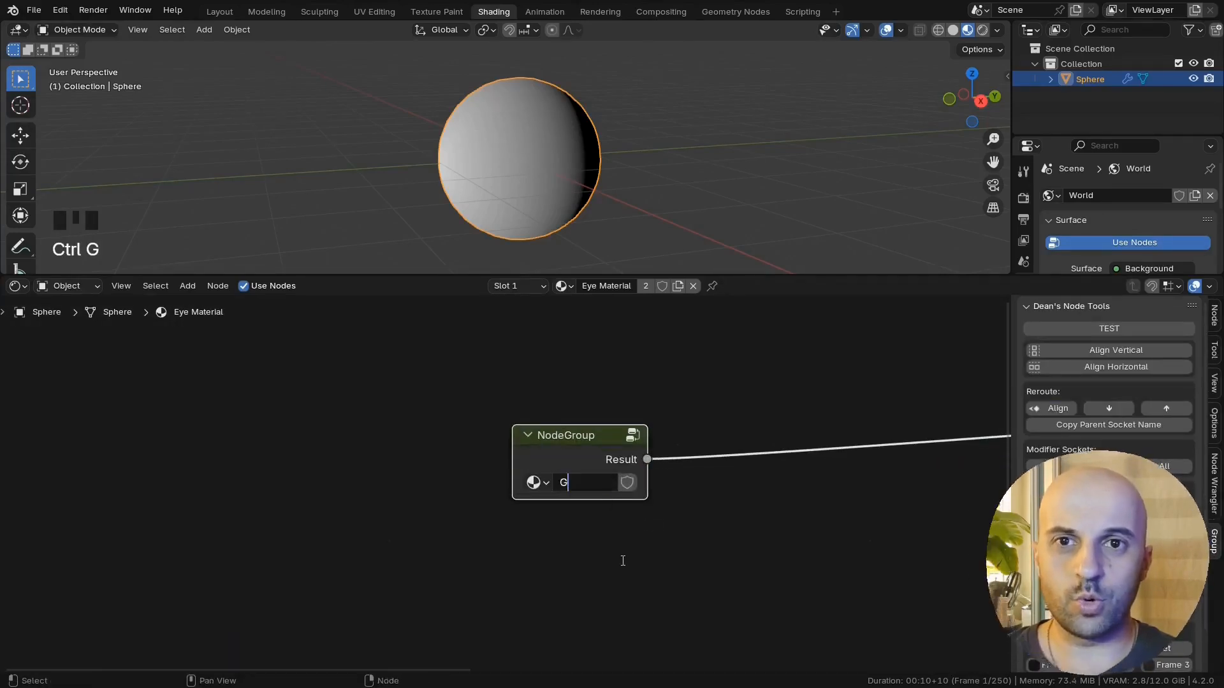
double_click(561, 445)
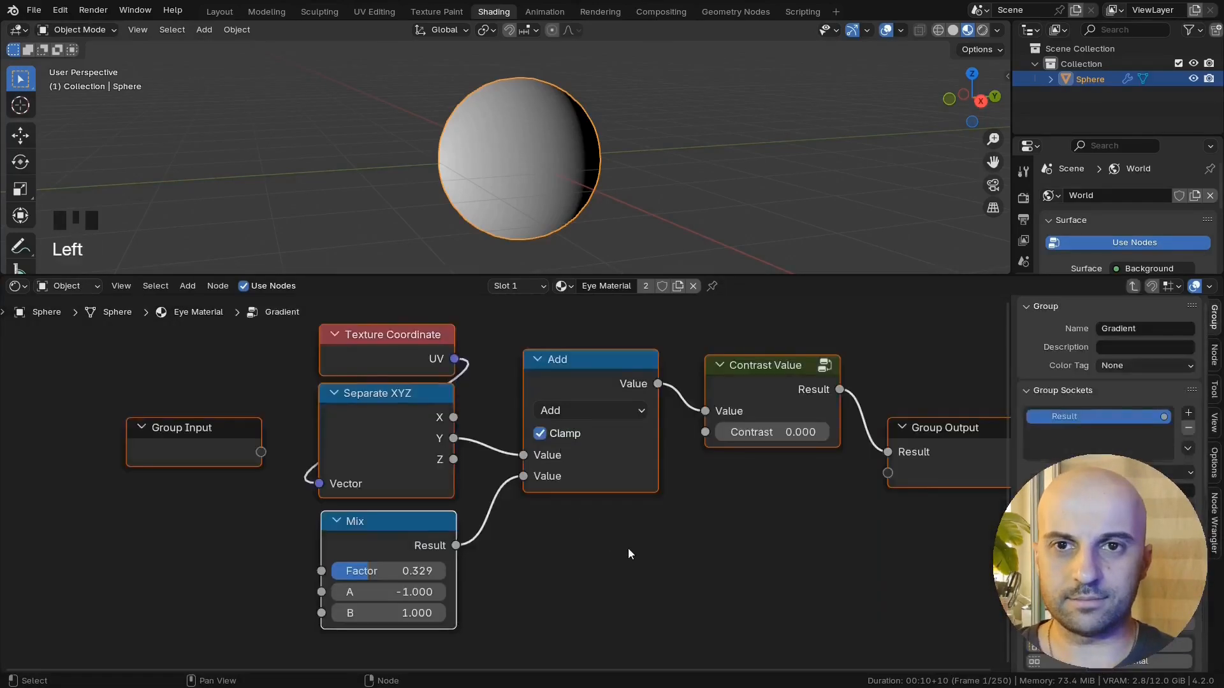
Step: Split the node editor so that the Gradient node shows beside the inside of its group
key("Tab")
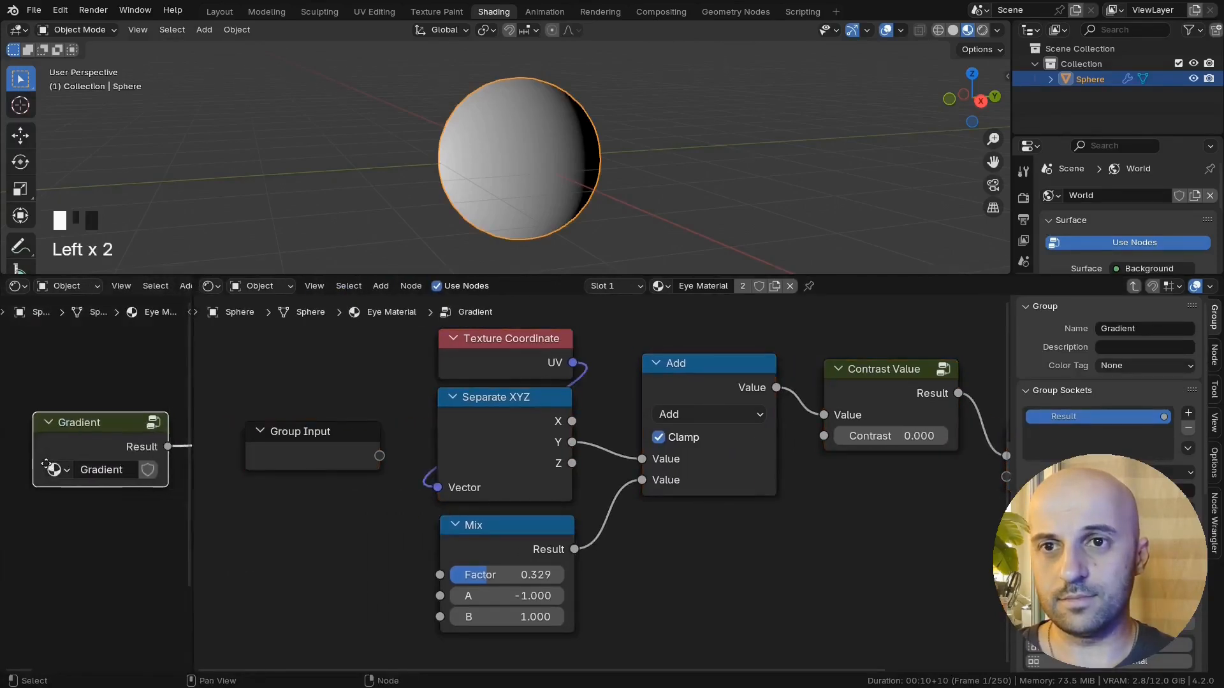
middle_click_drag(750, 520, 793, 498)
scroll(699, 529, "down", 1)
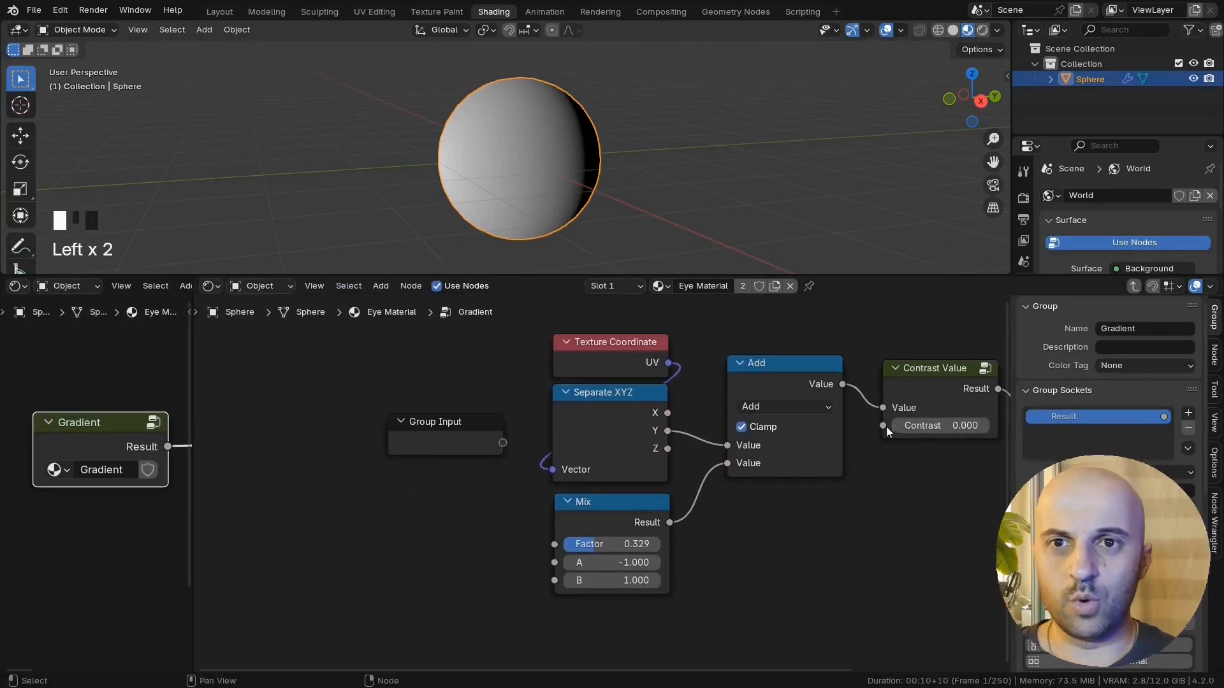
Step: Expose the Contrast Value node's Contrast as a group input and place a duplicate Group Input beside the Mix node
left_click_drag(885, 427, 939, 471)
middle_click_drag(939, 471, 834, 470)
key("shift+d")
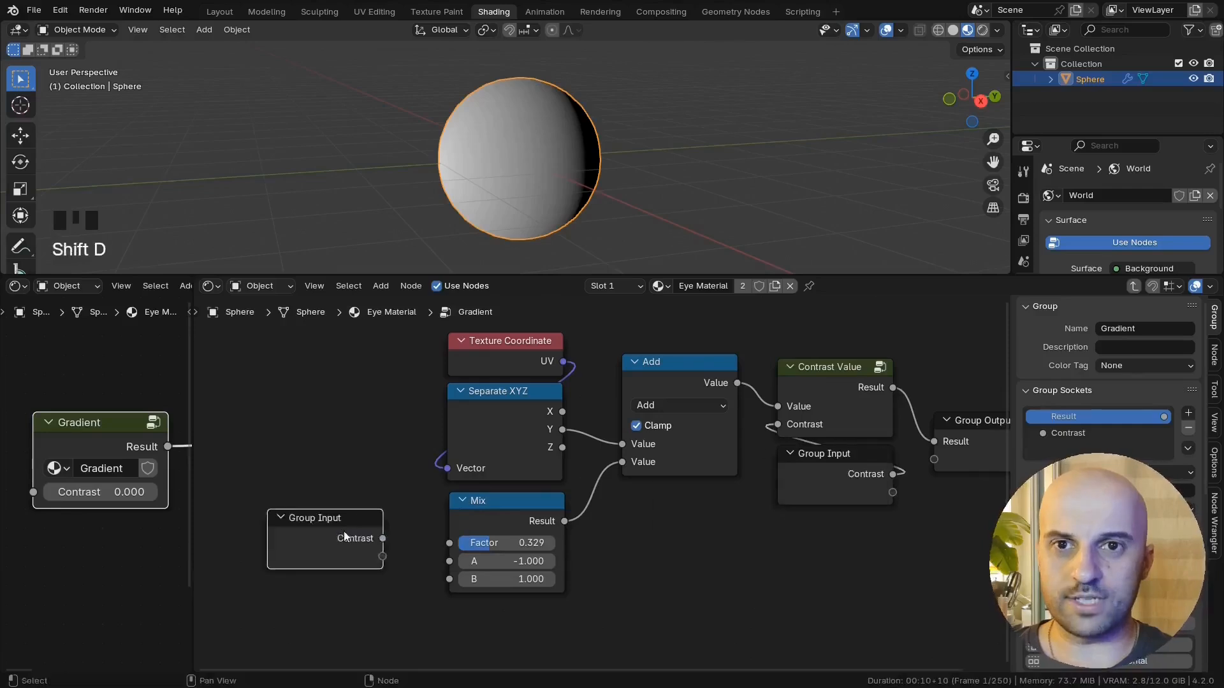
middle_click_drag(344, 536, 599, 485)
left_click(517, 493)
scroll(602, 510, "up", 3)
middle_click_drag(645, 524, 529, 518)
left_click_drag(83, 494, 43, 493)
middle_click_drag(642, 511, 590, 493)
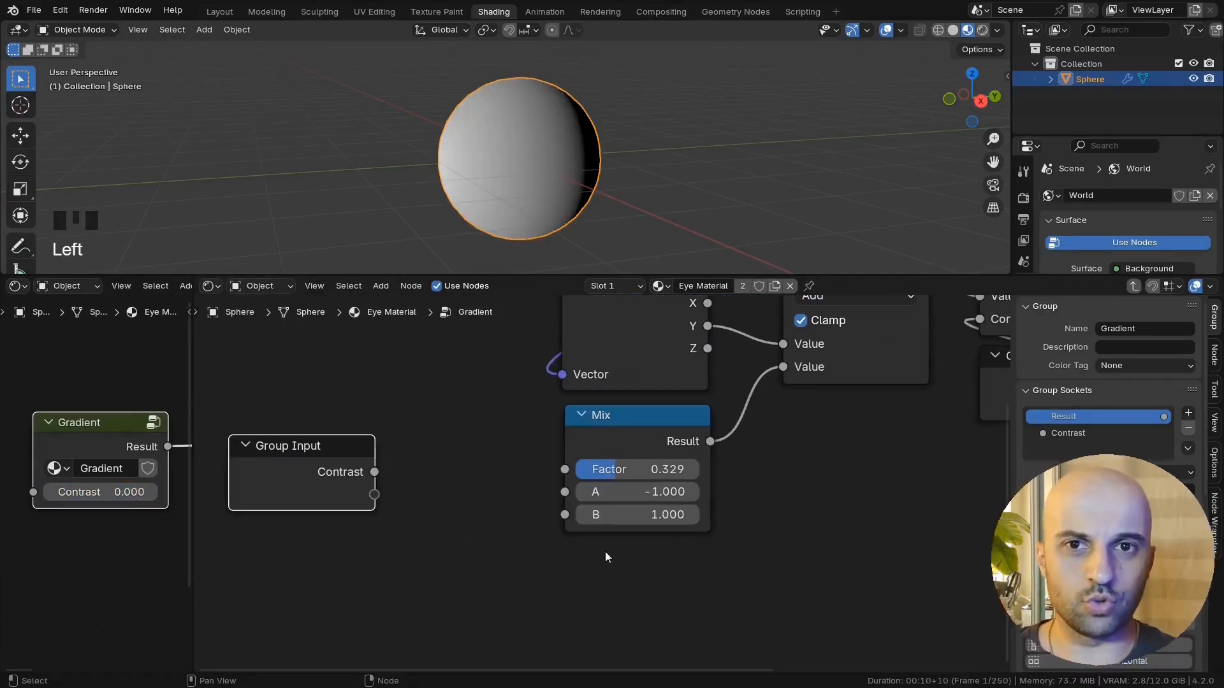
middle_click_drag(606, 552, 773, 541)
left_click_drag(484, 465, 415, 468)
middle_click_drag(599, 481, 562, 462)
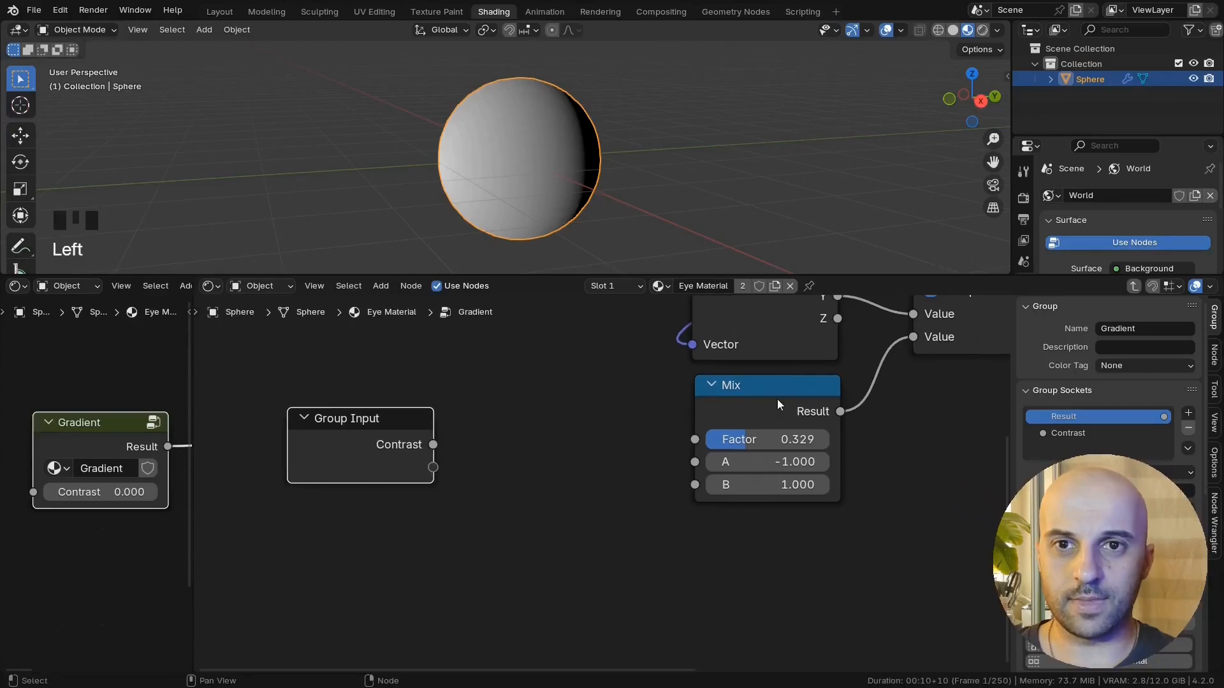
Step: Duplicate the Mix node before the original, set its A to 1, and connect the Group Input's Contrast to its Factor
left_click(777, 399)
key("shift+d")
left_click(582, 480)
left_click_drag(347, 441, 295, 459)
left_click_drag(556, 468, 513, 465)
left_click_drag(380, 464, 456, 515)
middle_click_drag(294, 551, 337, 527)
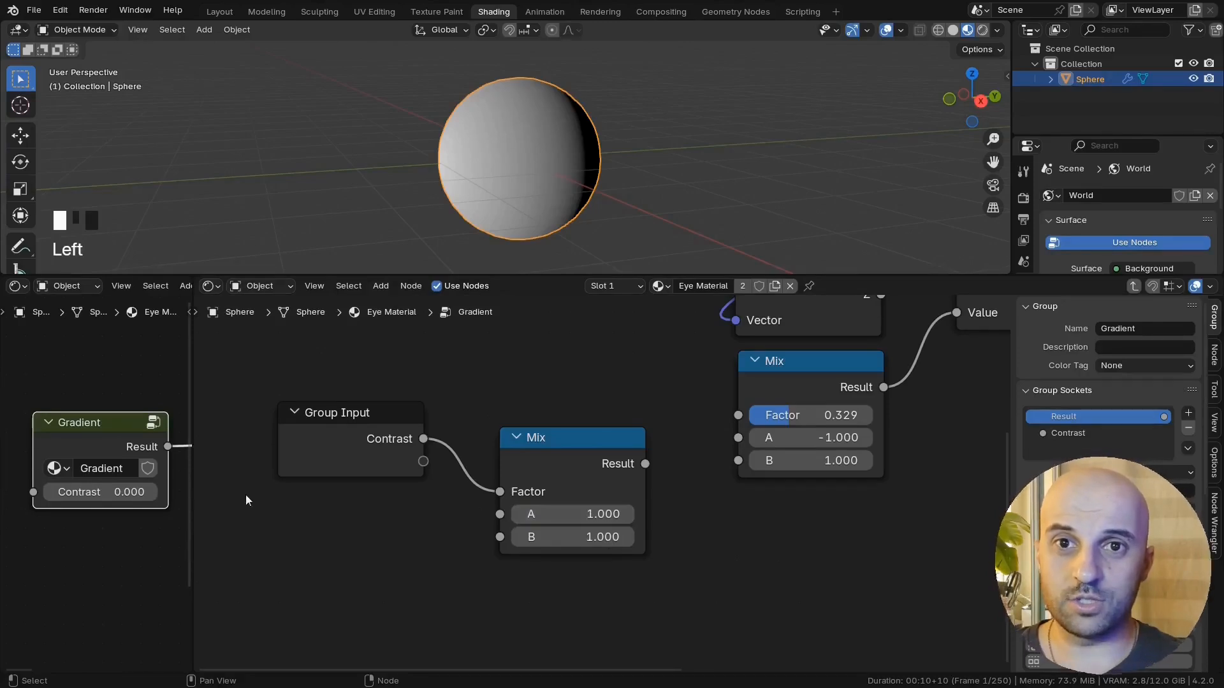
Step: Raise the Gradient node's Contrast to 1, set the duplicate Mix's B to 0.5, and connect its Result to the original Mix's B
left_click_drag(51, 492, 158, 492)
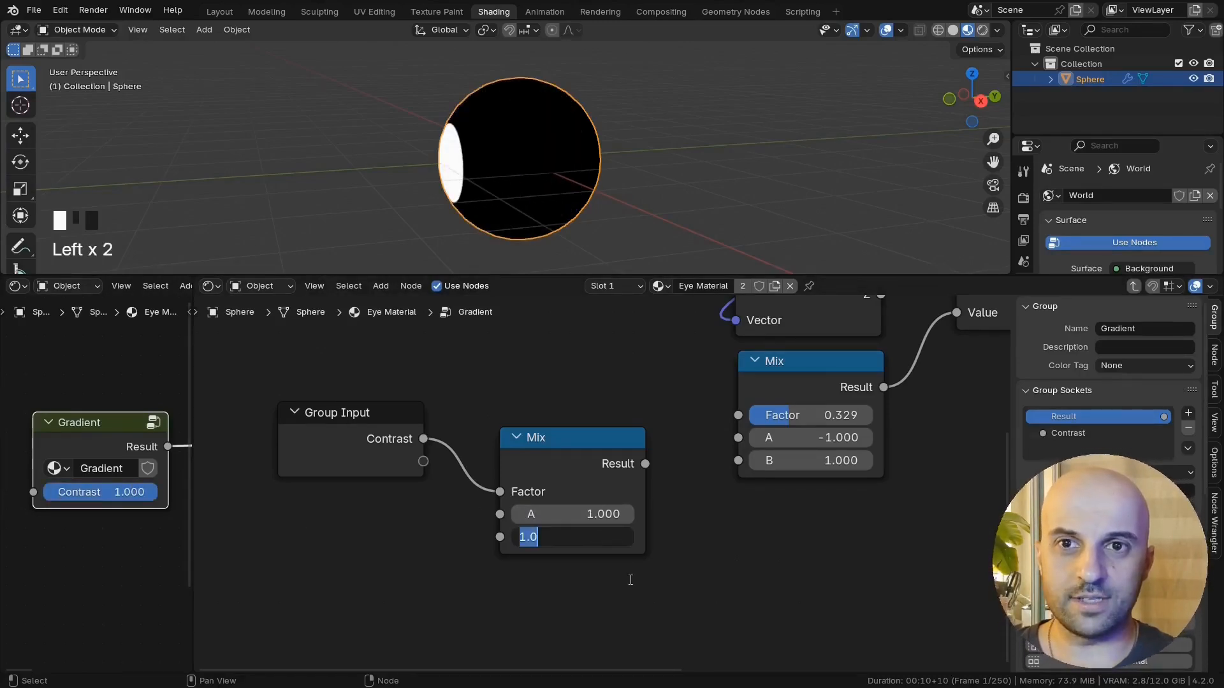
middle_click_drag(672, 574, 653, 570)
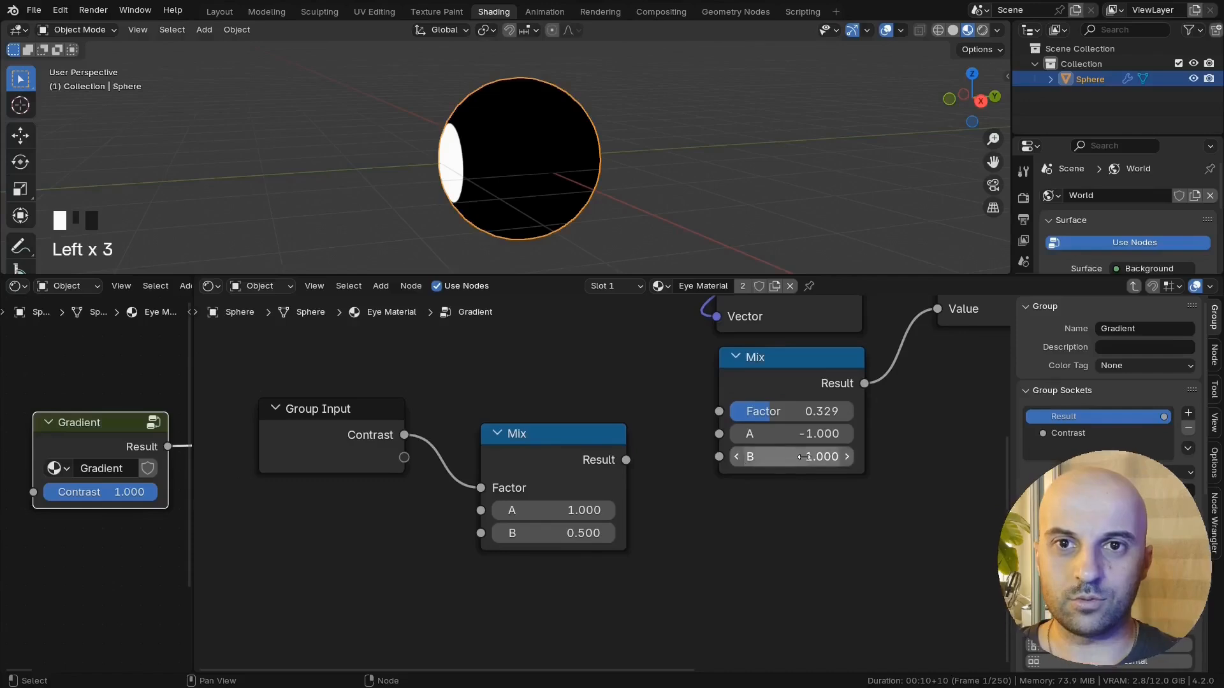
left_click_drag(626, 460, 719, 456)
left_click_drag(332, 411, 288, 460)
left_click_drag(549, 446, 522, 475)
Step: Add a Multiply node fed by the duplicate Mix's Result, with its second value set to -1
left_click_drag(601, 489, 456, 406)
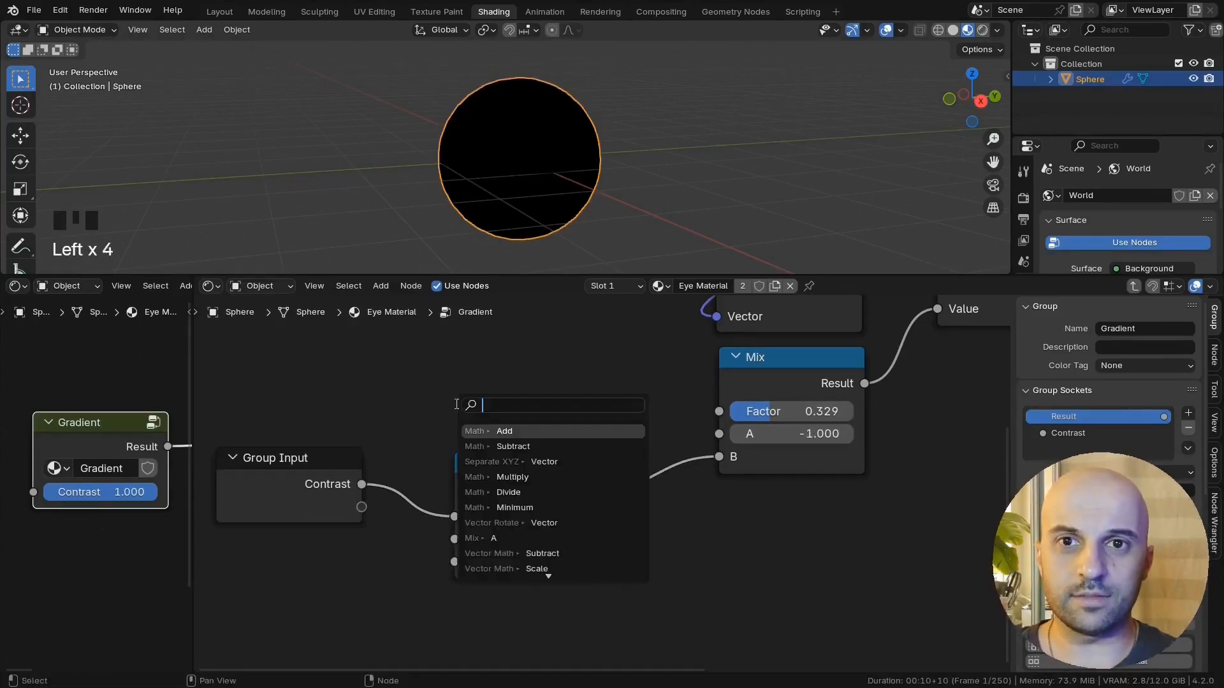
left_click(519, 476)
left_click(468, 402)
middle_click_drag(468, 396, 475, 434)
left_click(491, 503)
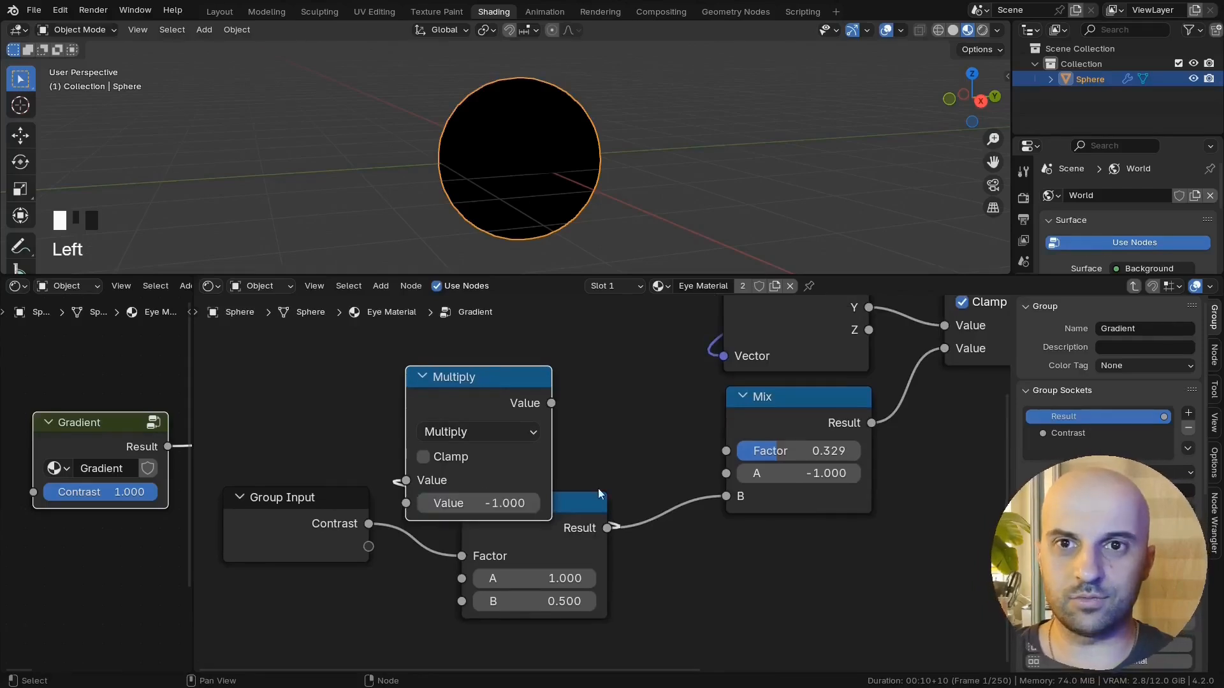
Step: Collapse the Multiply node's options, place it above the duplicate Mix, and connect its Value to the original Mix's A
left_click(425, 376)
left_click(425, 376)
left_click(467, 389)
key("shift+h")
left_click_drag(468, 390, 531, 398)
left_click_drag(607, 415, 740, 470)
middle_click_drag(657, 555, 675, 554)
left_click_drag(370, 510, 416, 526)
middle_click_drag(702, 485, 645, 499)
Step: Test the gradient mask by varying the original Mix node's Factor and the Gradient node's Contrast
left_click_drag(756, 470, 746, 469)
left_click_drag(118, 493, 23, 493)
left_click_drag(706, 465, 743, 465)
left_click_drag(104, 491, 157, 491)
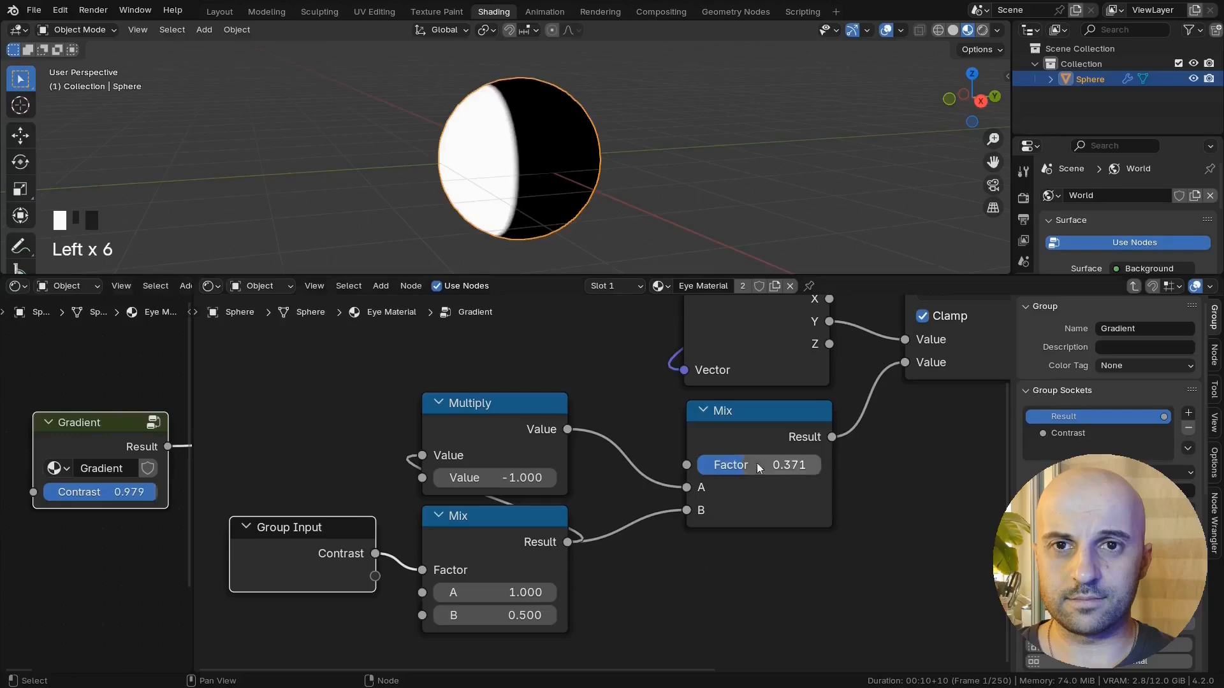
left_click_drag(759, 469, 747, 469)
scroll(510, 539, "down", 1)
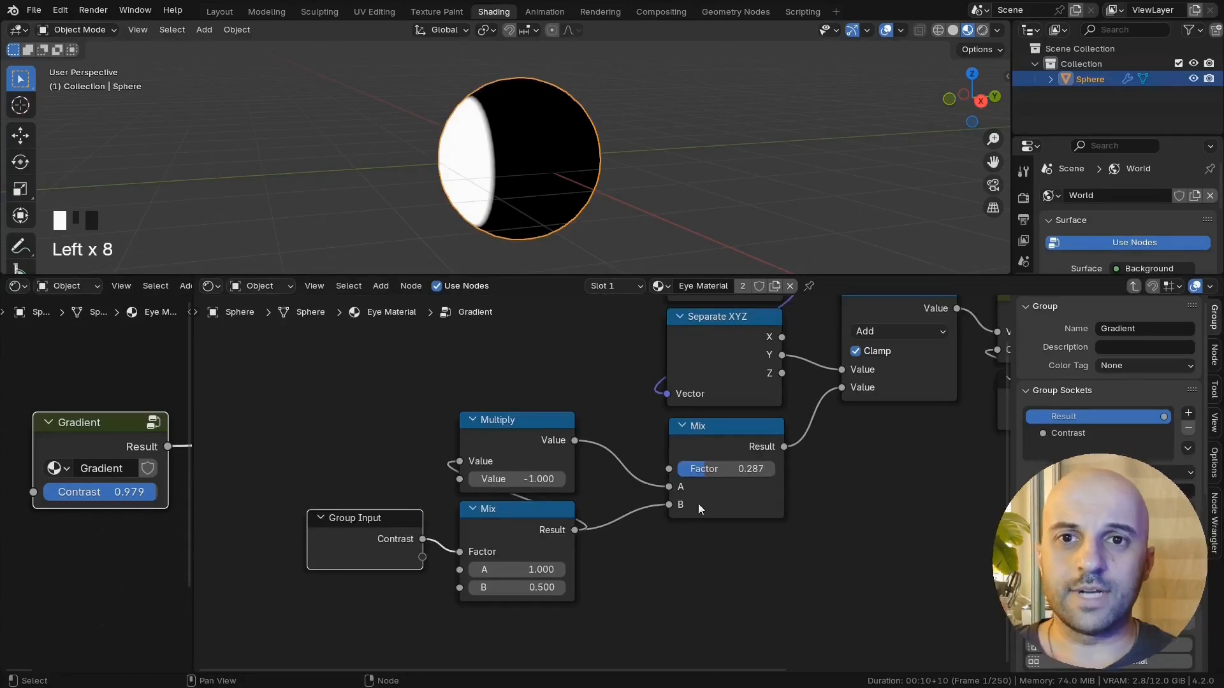
Step: Set the original Mix's Factor to 0.5 and expose it through its own Group Input above the Multiply node
left_click(720, 469)
type(".5")
left_click(785, 525)
middle_click_drag(644, 511, 638, 569)
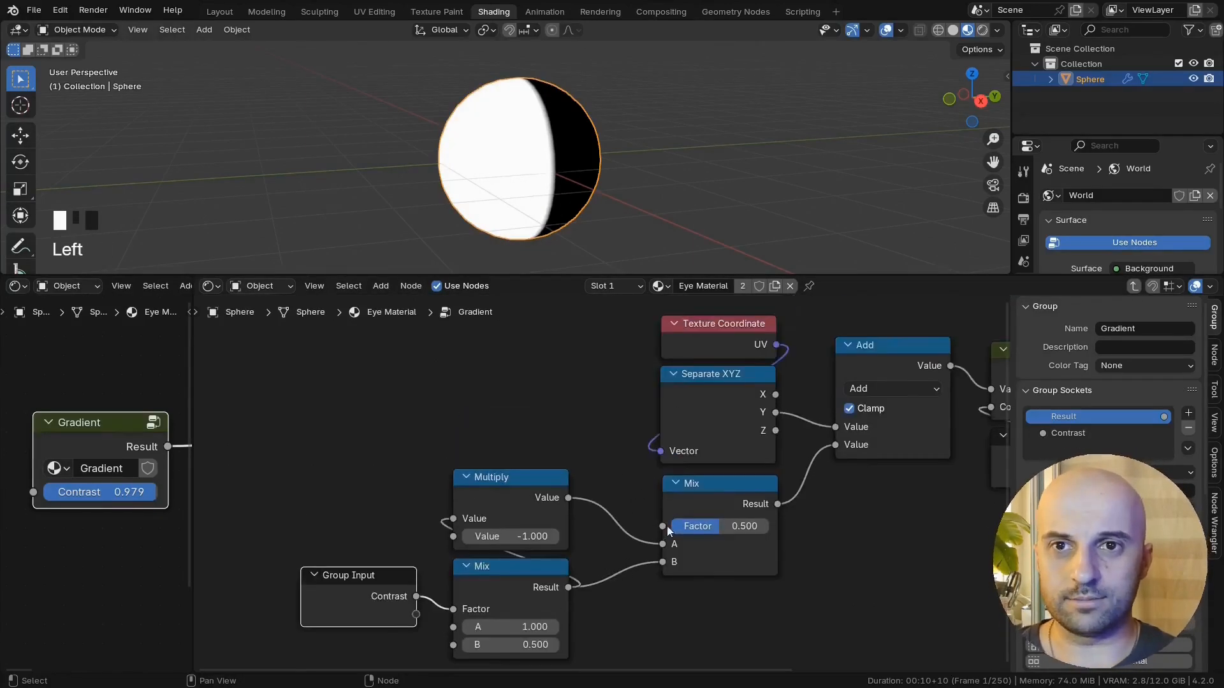
left_click_drag(663, 527, 418, 440)
left_click(446, 527)
left_click(565, 426)
Step: Rename the group's Factor input socket to Position
double_click(1060, 449)
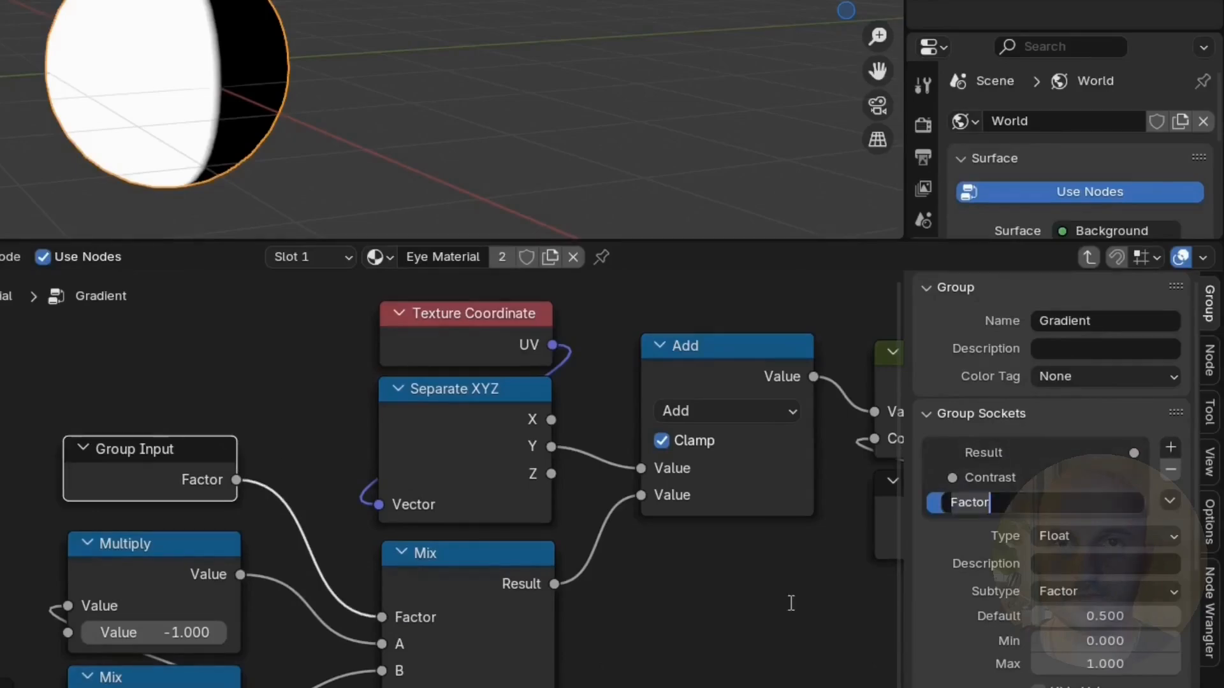
type("Position")
key("Return")
scroll(548, 553, "down", 4)
Step: Select all the Group Input nodes and hide their unused sockets
left_click(200, 495)
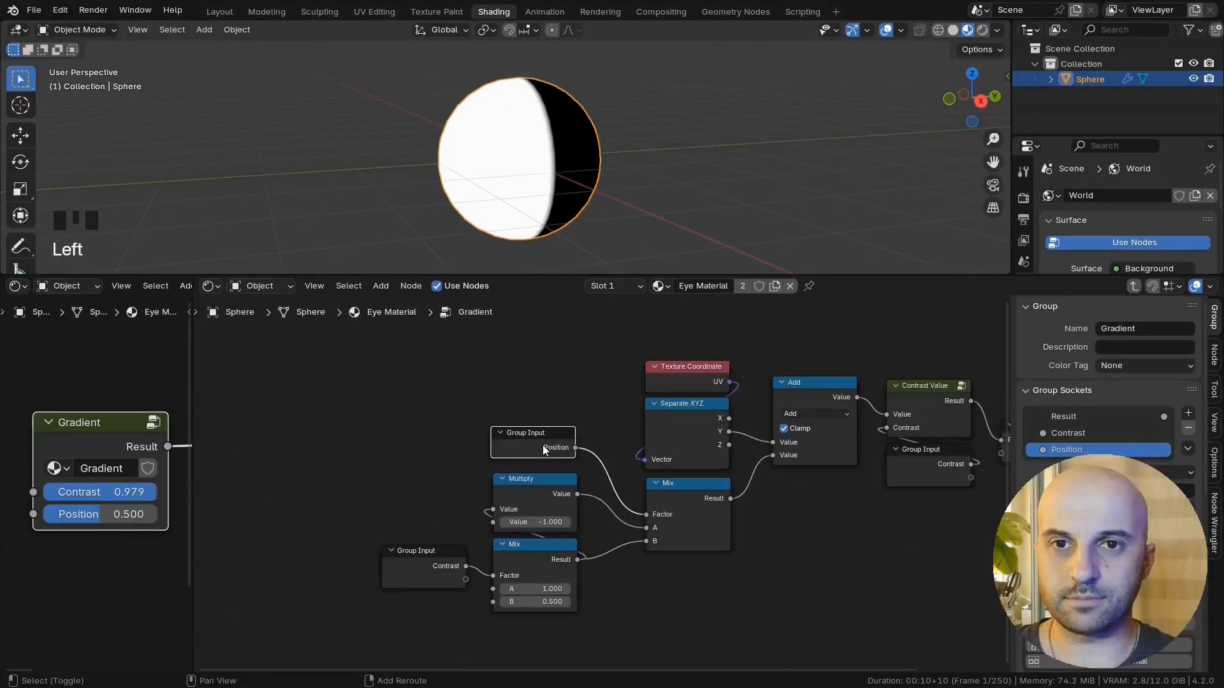
key("shift+g")
left_click(201, 496)
key("ctrl+h")
key("ctrl+h")
Step: Move the Multiply node, the duplicate Mix and their two Group Inputs closer to the original Mix node
left_click(759, 545)
left_click_drag(606, 622, 412, 422)
key("g")
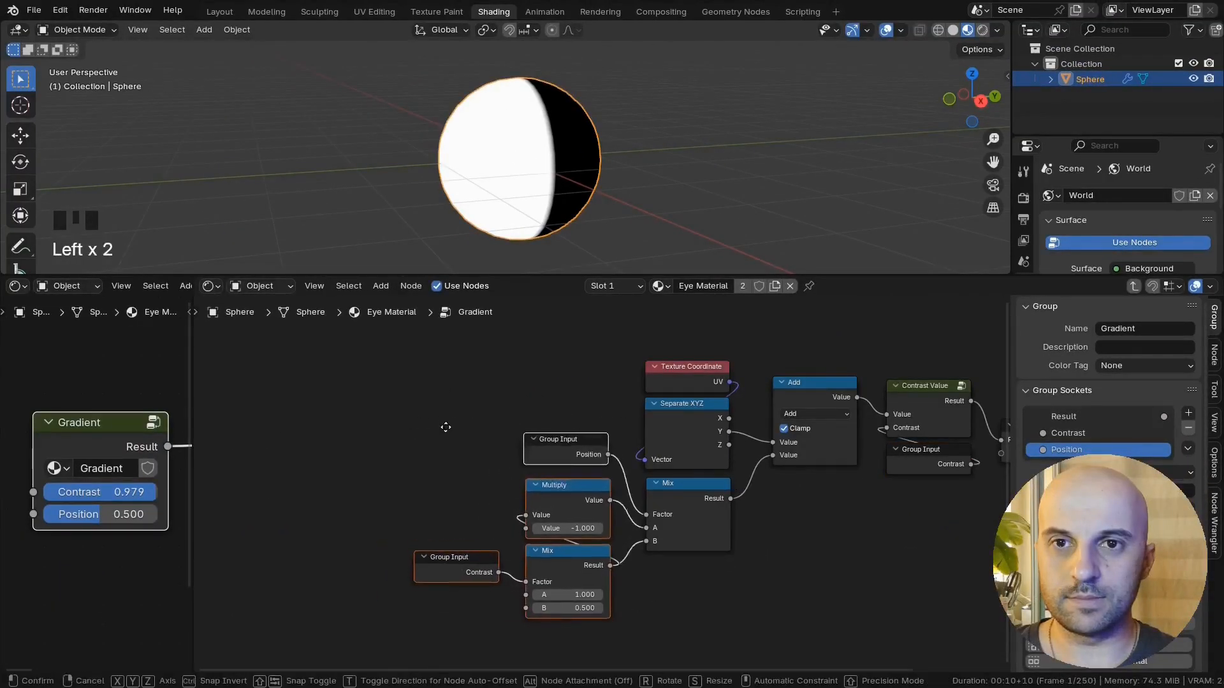
left_click(446, 431)
middle_click_drag(902, 566, 759, 564)
left_click(762, 550)
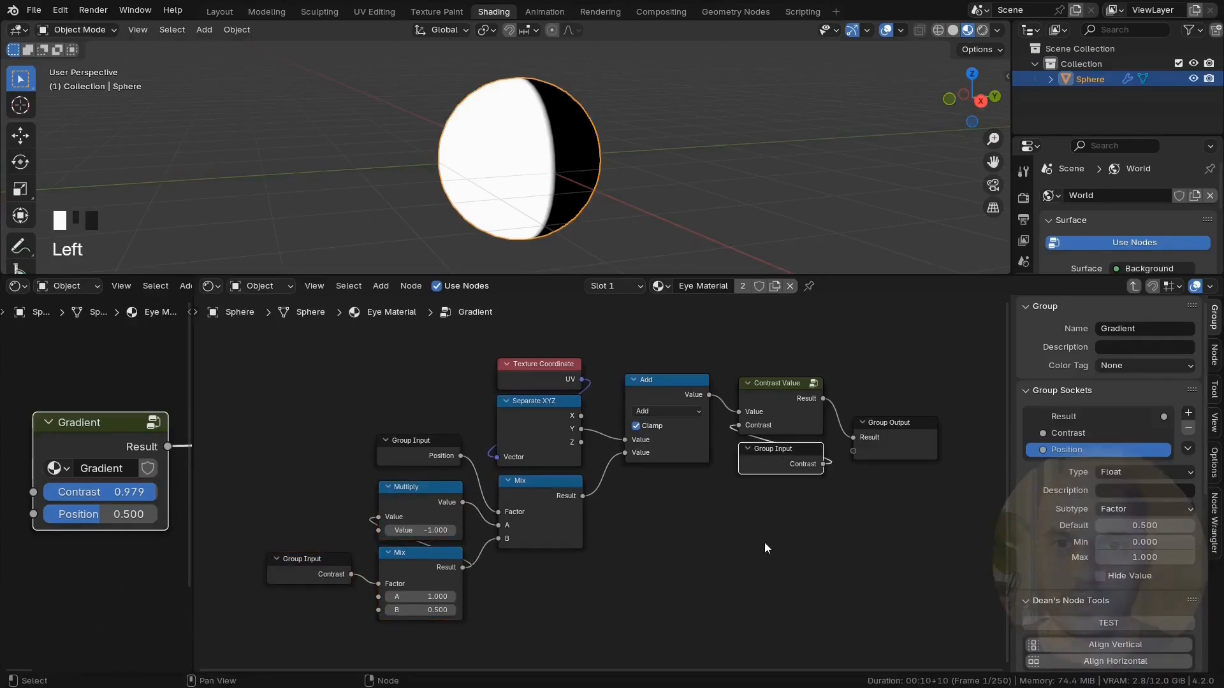
Step: Review the complete Gradient and Contrast Value node networks in a maximized node editor
key("ctrl+space")
key("n")
key("Home")
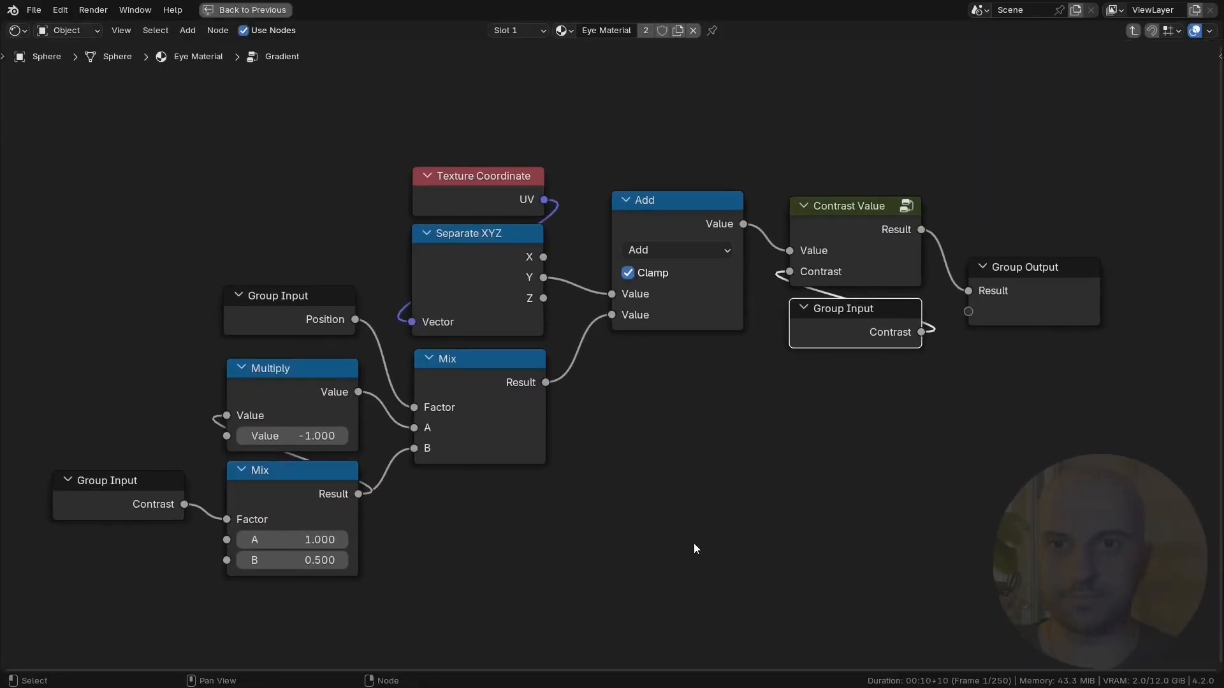
key("Tab")
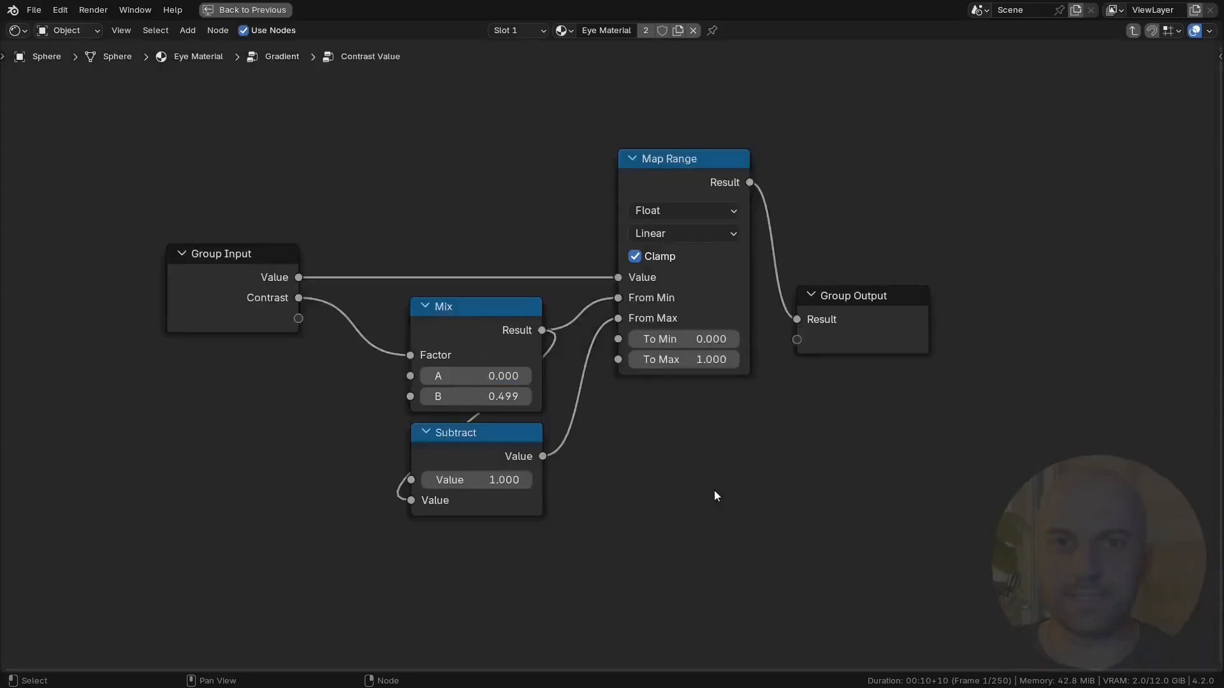
key("Home")
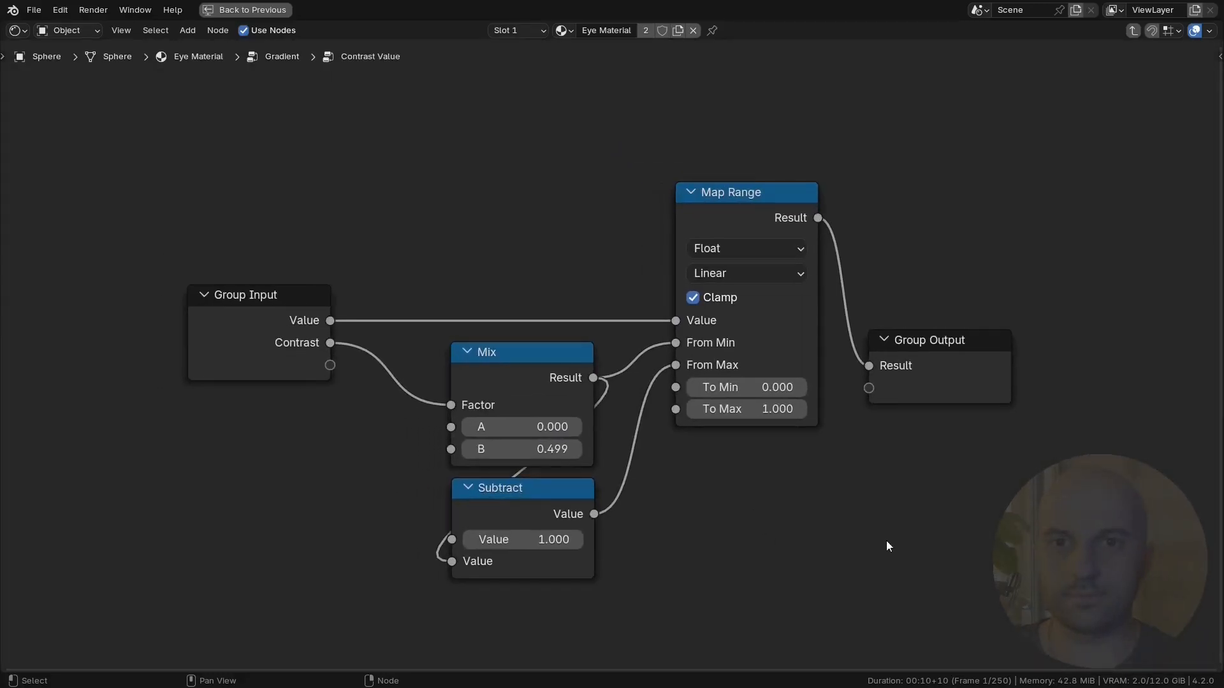
key("Tab")
key("ctrl+space")
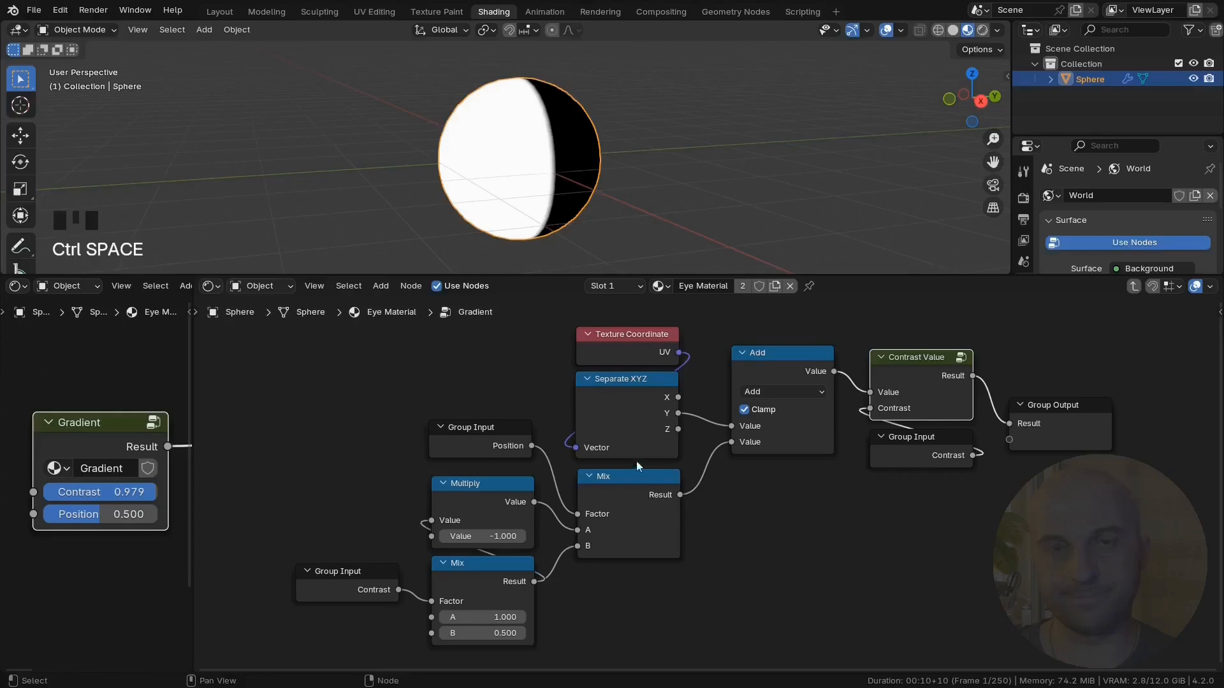
Step: Leave the group, move the Gradient node closer to the Principled BSDF, and lower its Position value
key("Tab")
key("g")
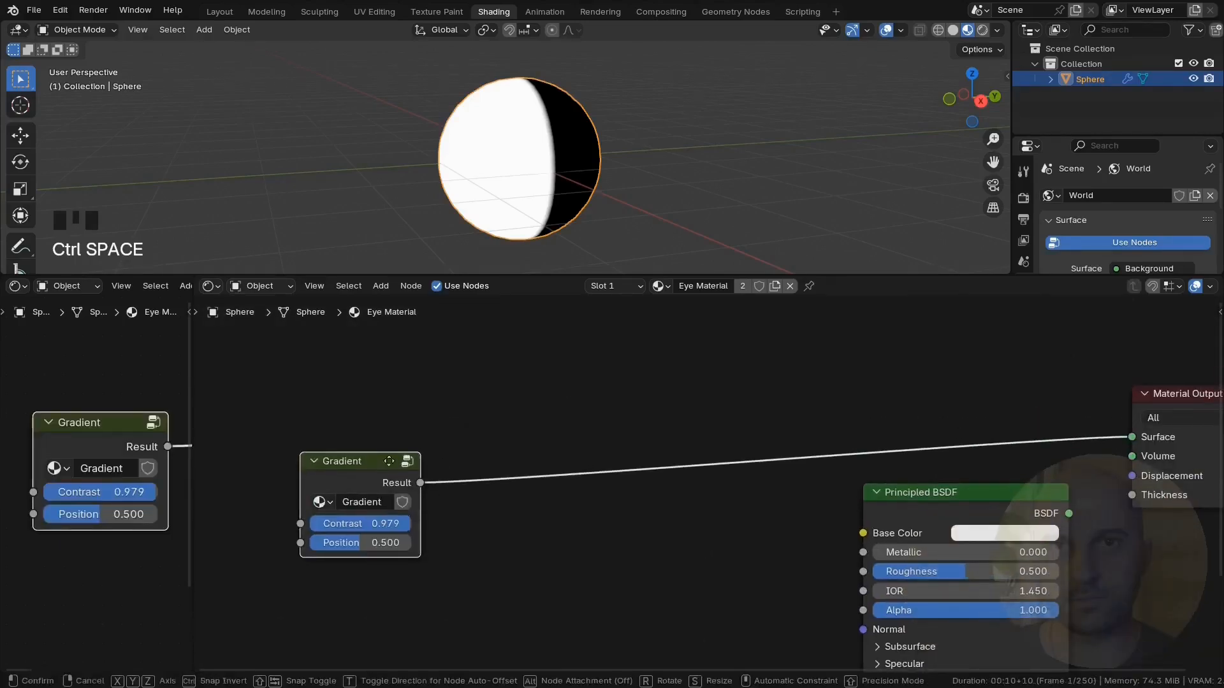
left_click_drag(389, 461, 576, 422)
left_click_drag(576, 483, 530, 506)
Step: Reopen the Gradient group, reorder its inputs so Position comes above Contrast, and return to the Eye Material level
left_click(596, 420)
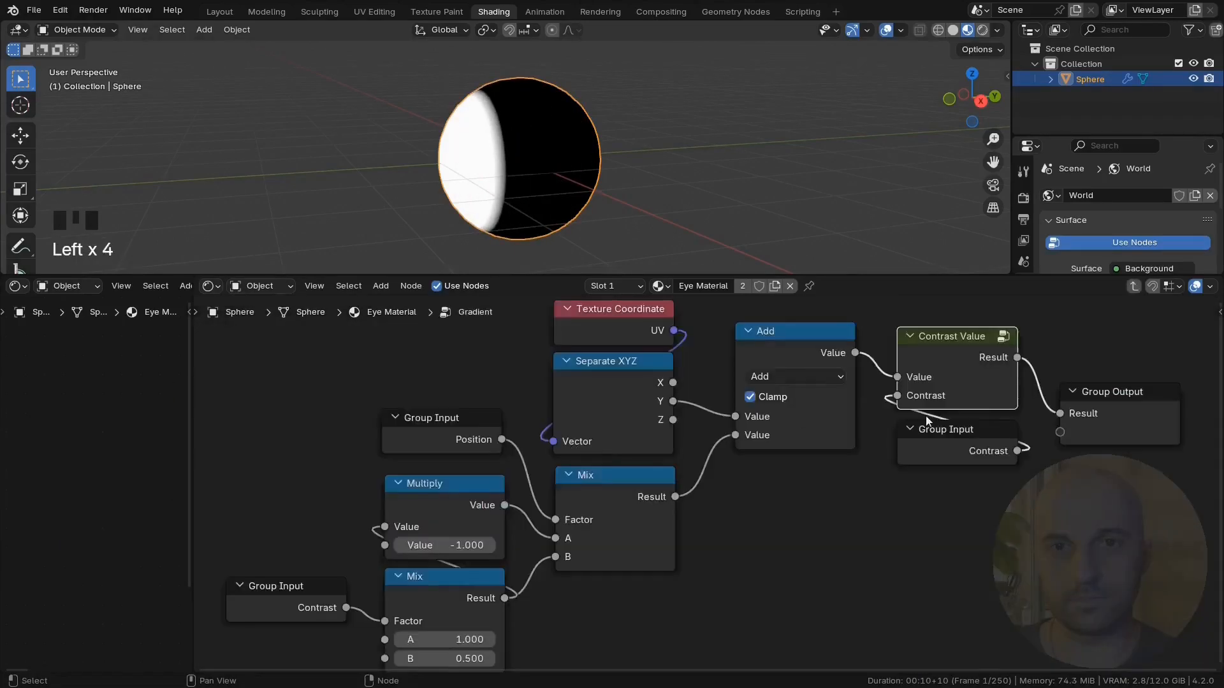
key("n")
key("Tab")
scroll(656, 514, "down", 2)
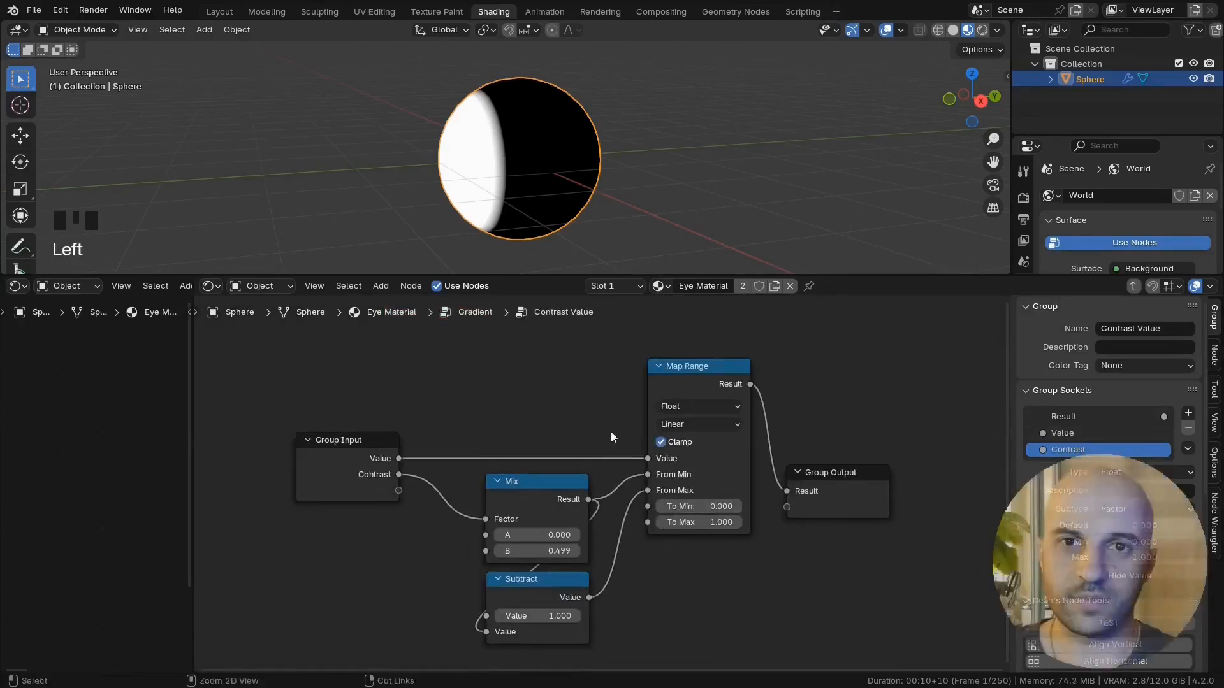
left_click(391, 312)
Step: Set the Gradient node's Position to about 0.395 and Contrast to about 0.951, and hide its data-block options
scroll(510, 461, "up", 2)
mouse_move(504, 462)
left_mouse_down()
mouse_move(523, 462)
mouse_move(503, 461)
left_mouse_up()
left_click_drag(536, 481, 534, 481)
middle_click_drag(736, 467, 712, 473)
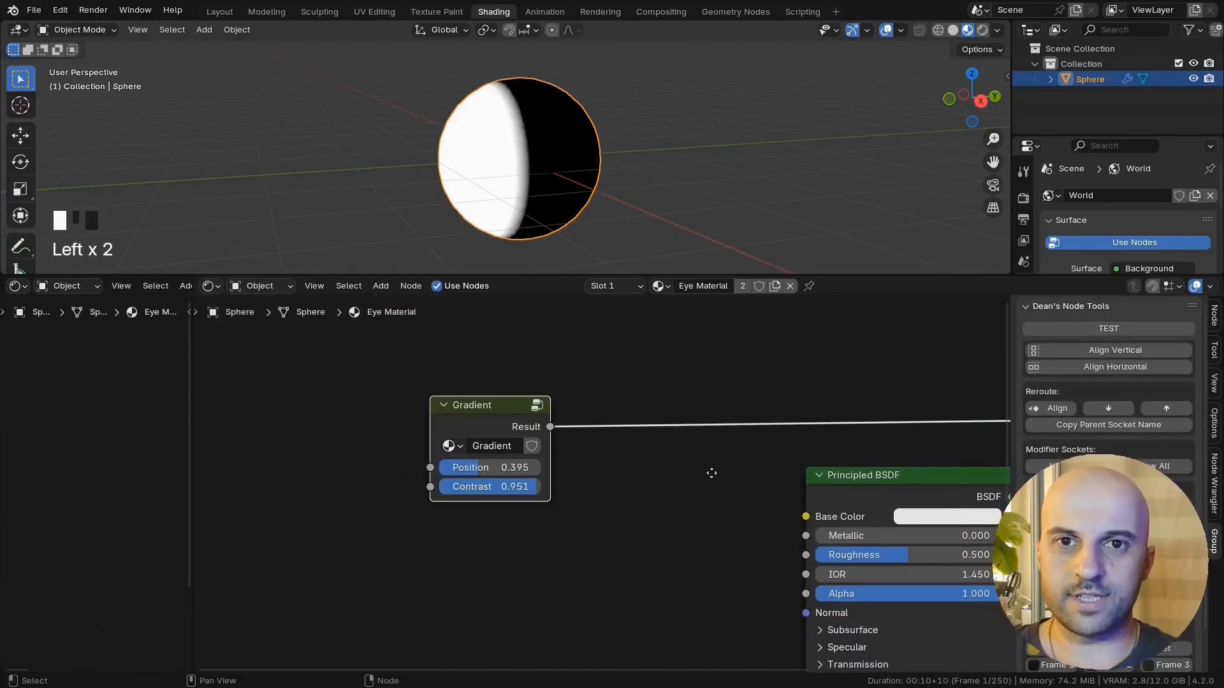
key("shift+h")
scroll(573, 159, "down", 3)
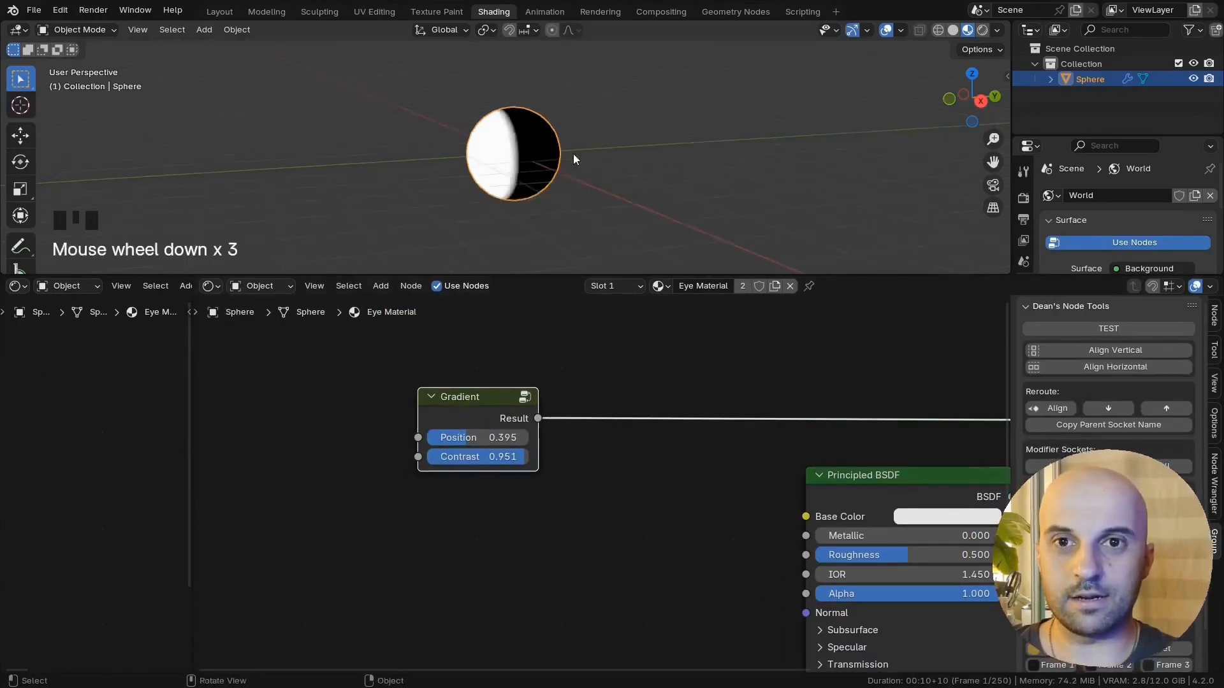
scroll(586, 173, "up", 2)
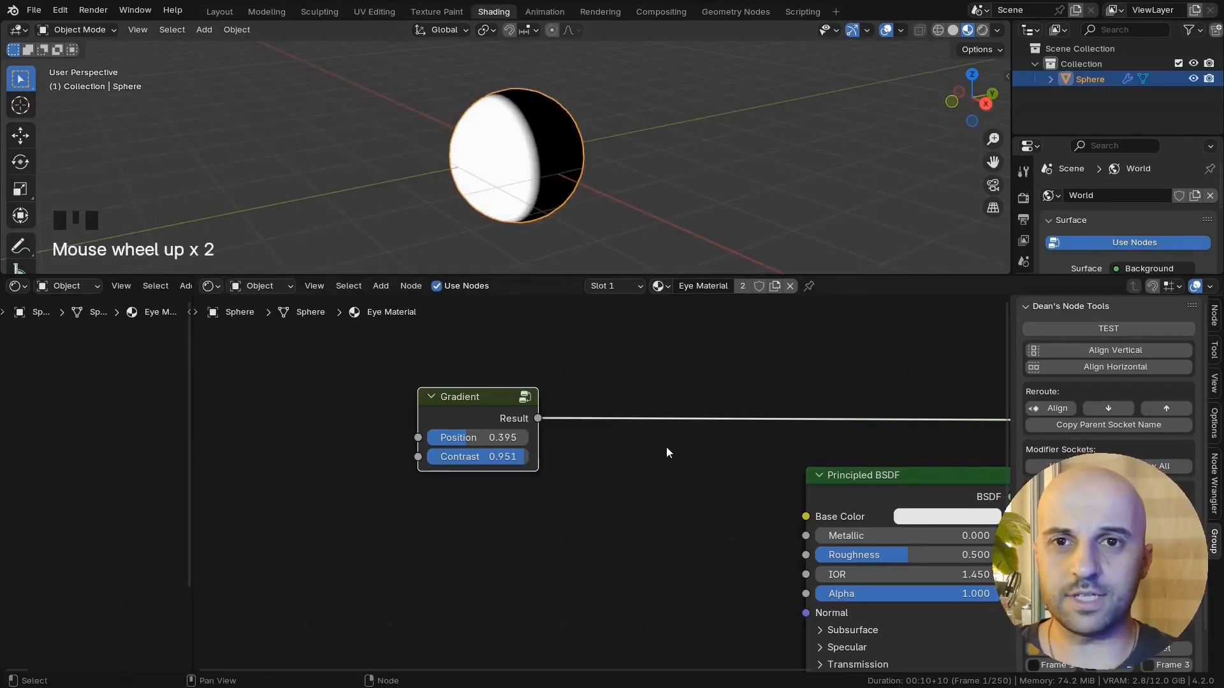
scroll(469, 477, "down", 2)
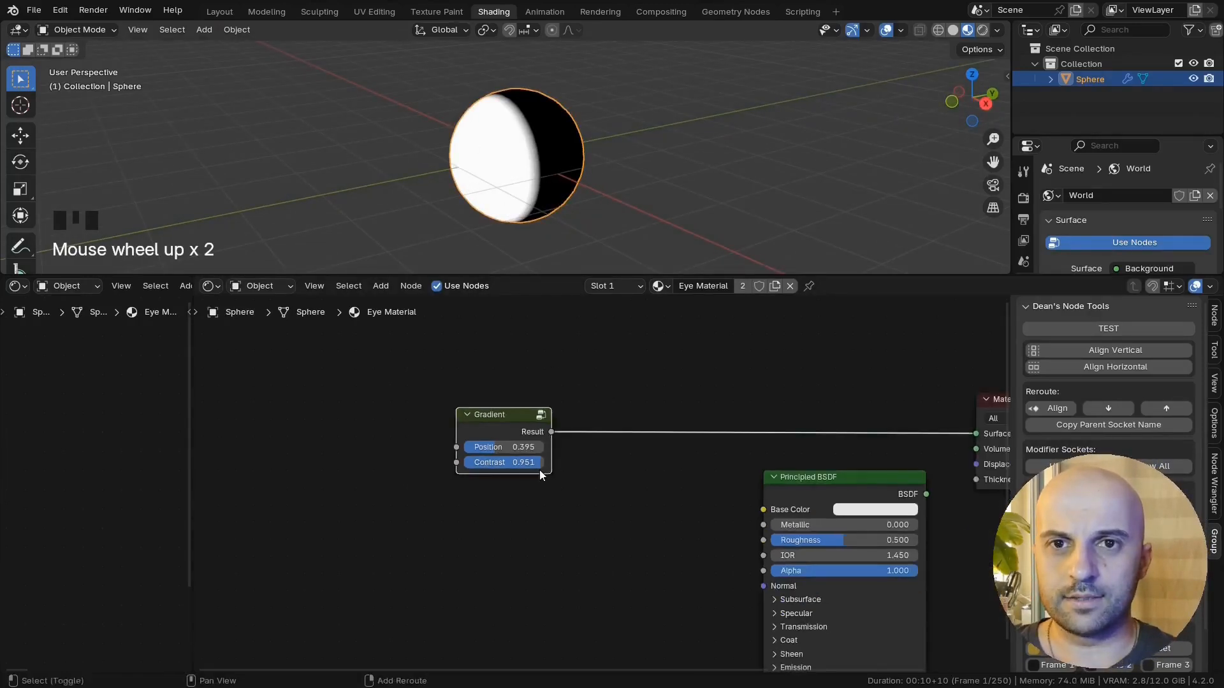
Step: Move the Gradient node away from the Principled BSDF and add a Mix Color node between them
middle_click_drag(489, 503, 440, 495)
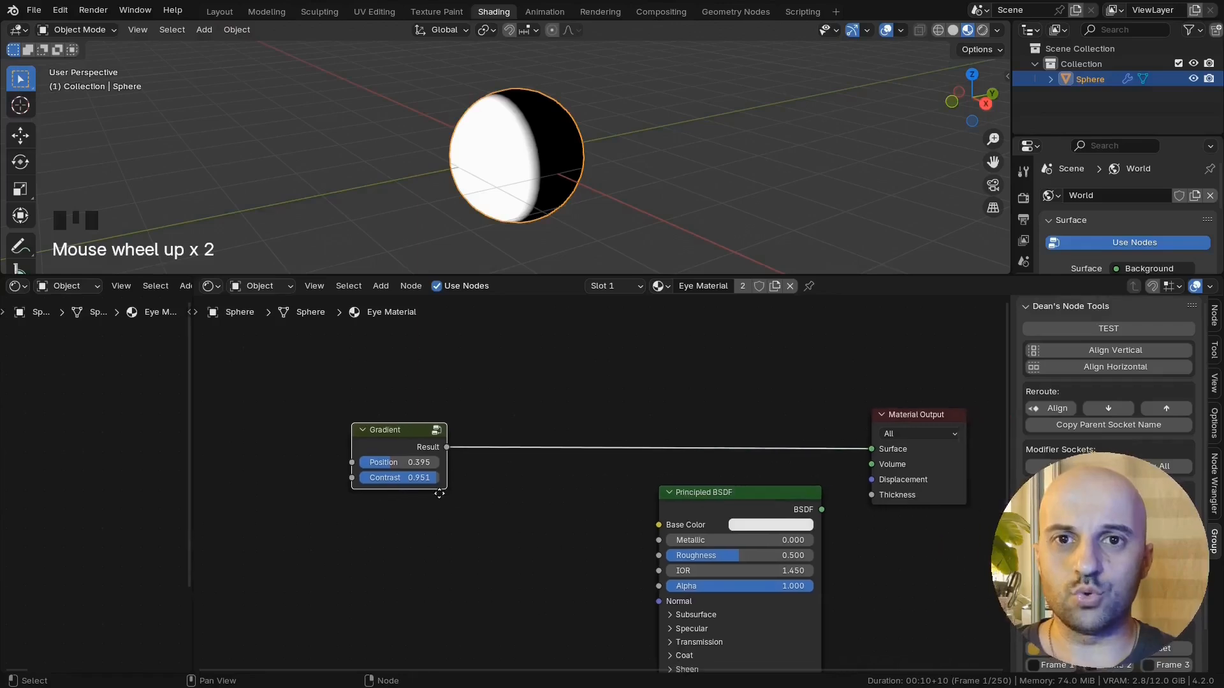
scroll(440, 495, "up", 3)
left_click_drag(350, 432, 311, 403)
middle_click_drag(453, 486, 598, 443)
key("shift+a")
type("mix")
left_click(544, 545)
left_click(540, 461)
left_click_drag(421, 383, 378, 385)
Step: Connect the Gradient's Result to the Mix Color node's Factor and preview the Mix output on the sphere
left_click_drag(644, 463, 618, 461)
left_click_drag(439, 403, 572, 565)
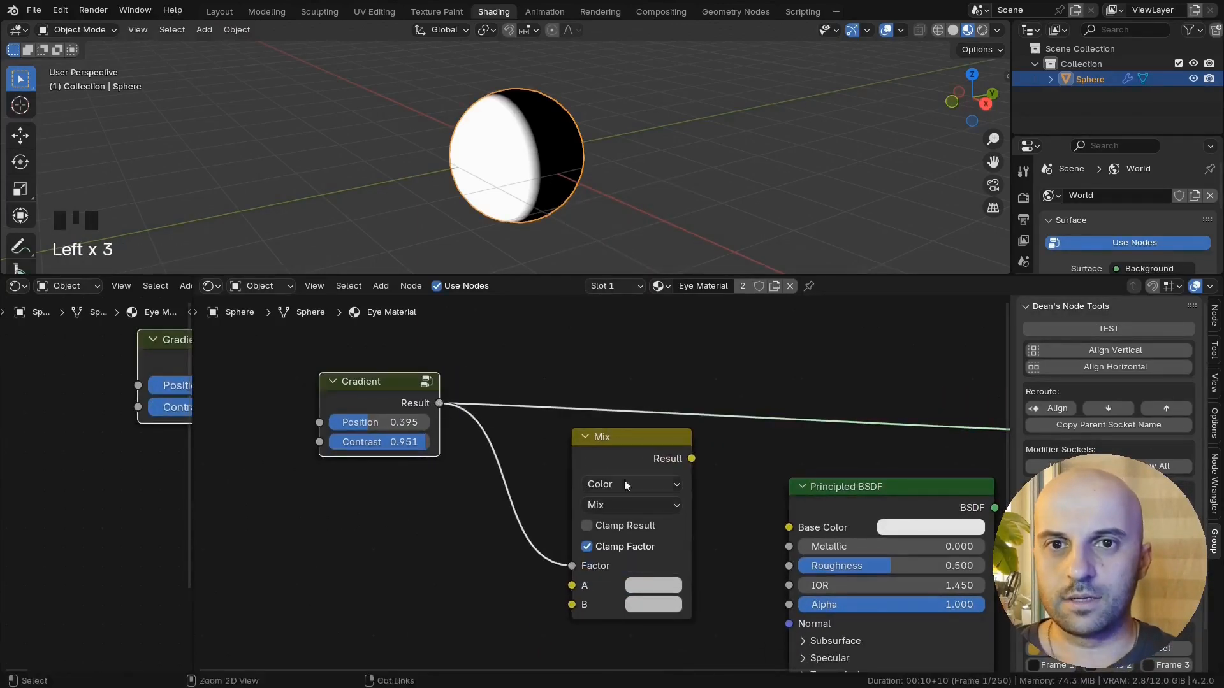
left_click(618, 436, "ctrl+shift")
middle_click_drag(617, 435, 602, 485)
left_click_drag(601, 485, 554, 385)
scroll(574, 440, "up", 2)
middle_click_drag(574, 437, 610, 410)
Step: Set the Mix Color node's A color to a dark orange-red
left_click(630, 518)
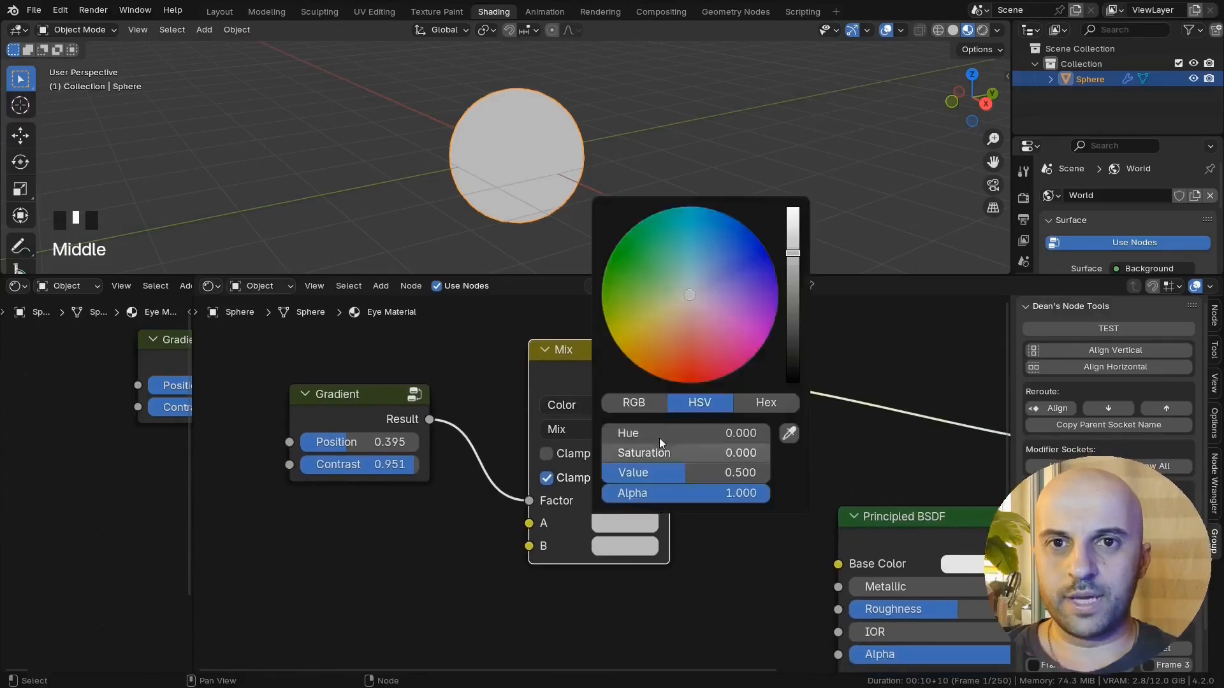
left_click_drag(702, 322, 690, 295)
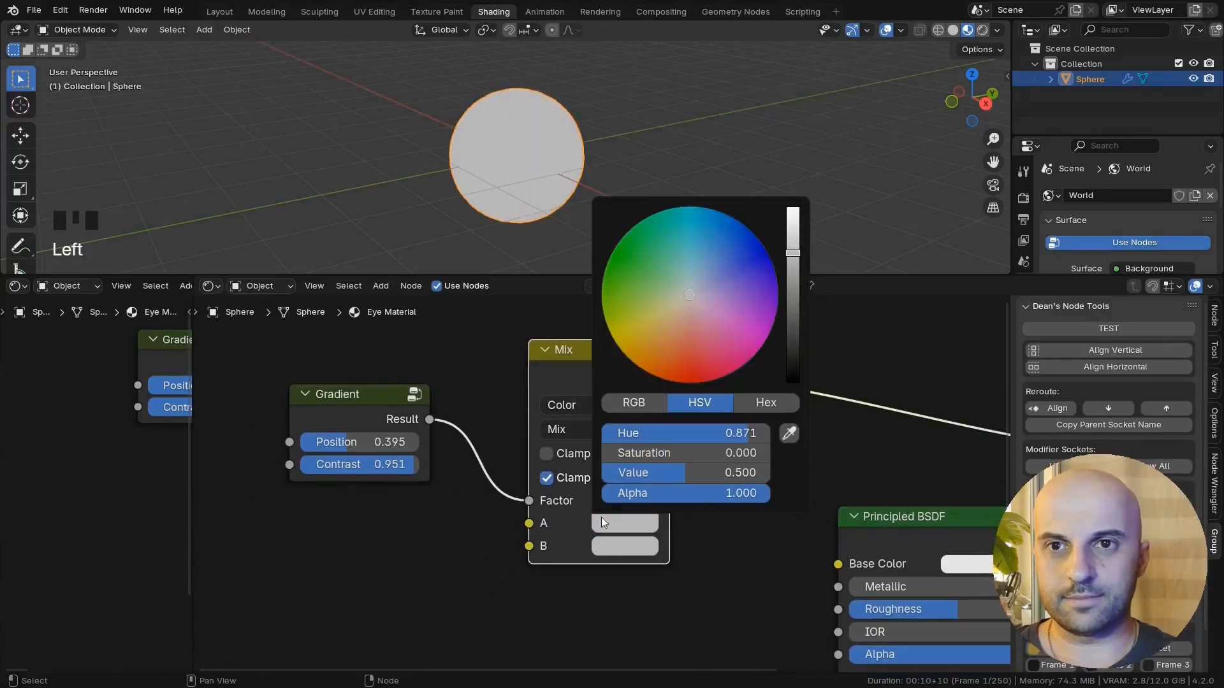
scroll(603, 529, "up", 1)
left_click(624, 542)
left_click(689, 341)
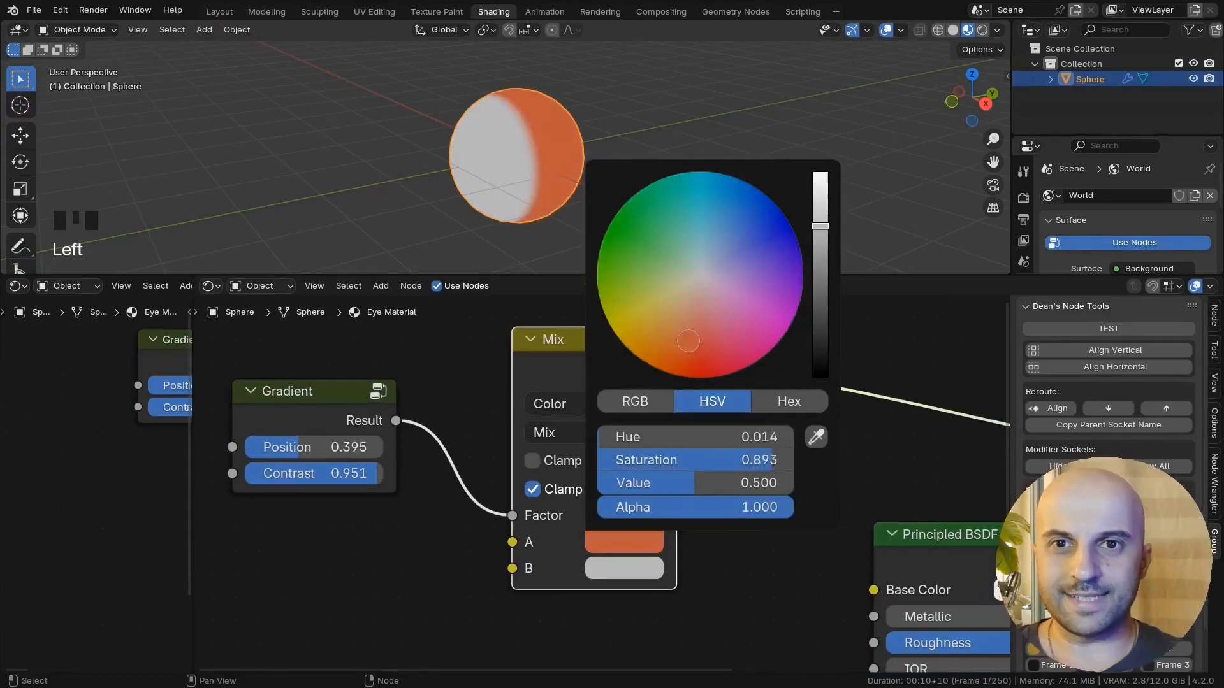
left_click_drag(689, 341, 688, 355)
left_click_drag(820, 226, 822, 271)
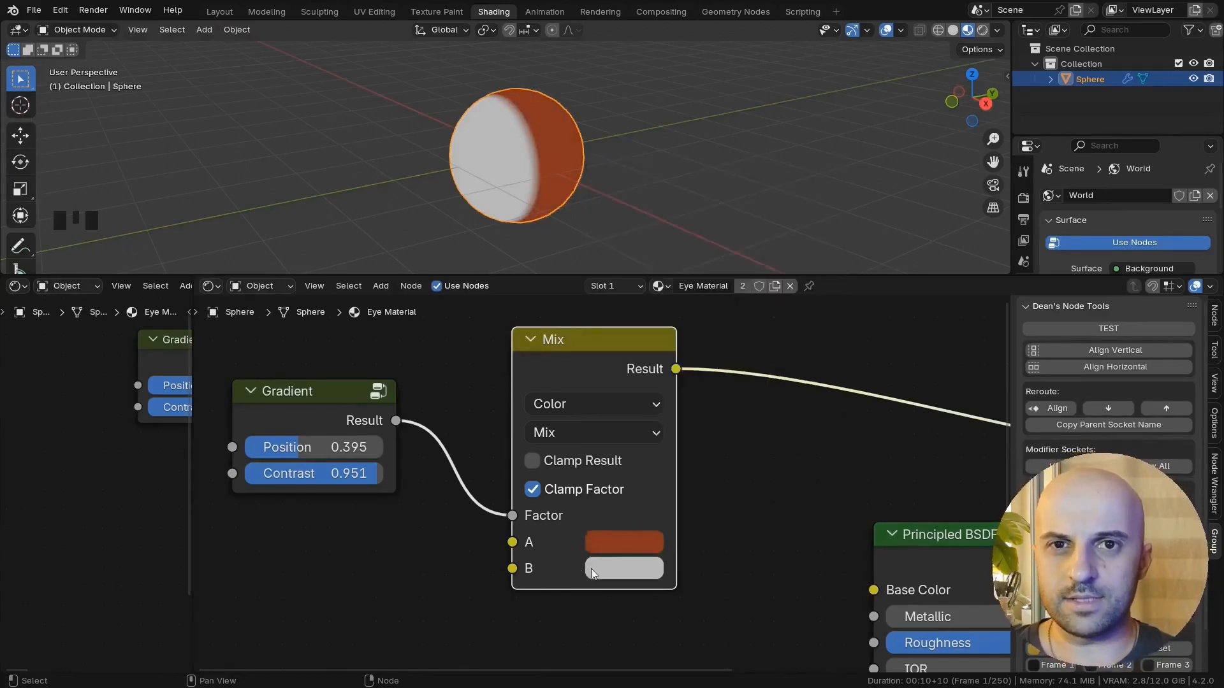
Step: Set the Mix Color node's B color to a very light cream with Value 1
middle_click_drag(593, 569, 601, 556)
left_click(628, 549)
left_click_drag(828, 240, 829, 186)
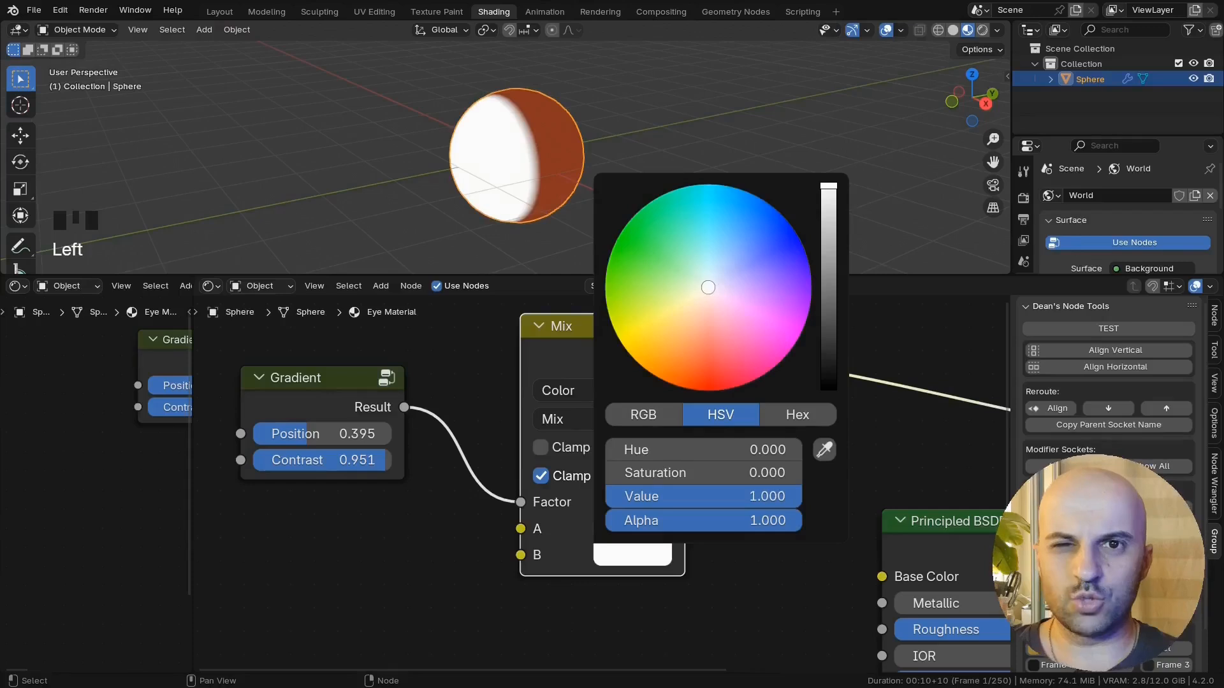
Step: Set the Gradient node's Contrast to about 0.538 and preview its Result directly on the sphere
mouse_move(543, 164)
middle_mouse_down()
mouse_move(591, 162)
mouse_move(509, 164)
mouse_move(529, 163)
middle_mouse_up()
left_click_drag(343, 460, 285, 461)
mouse_move(552, 153)
middle_mouse_down()
mouse_move(672, 153)
mouse_move(520, 149)
mouse_move(527, 173)
mouse_move(555, 142)
middle_mouse_up()
scroll(509, 194, "up", 2)
scroll(552, 151, "up", 1)
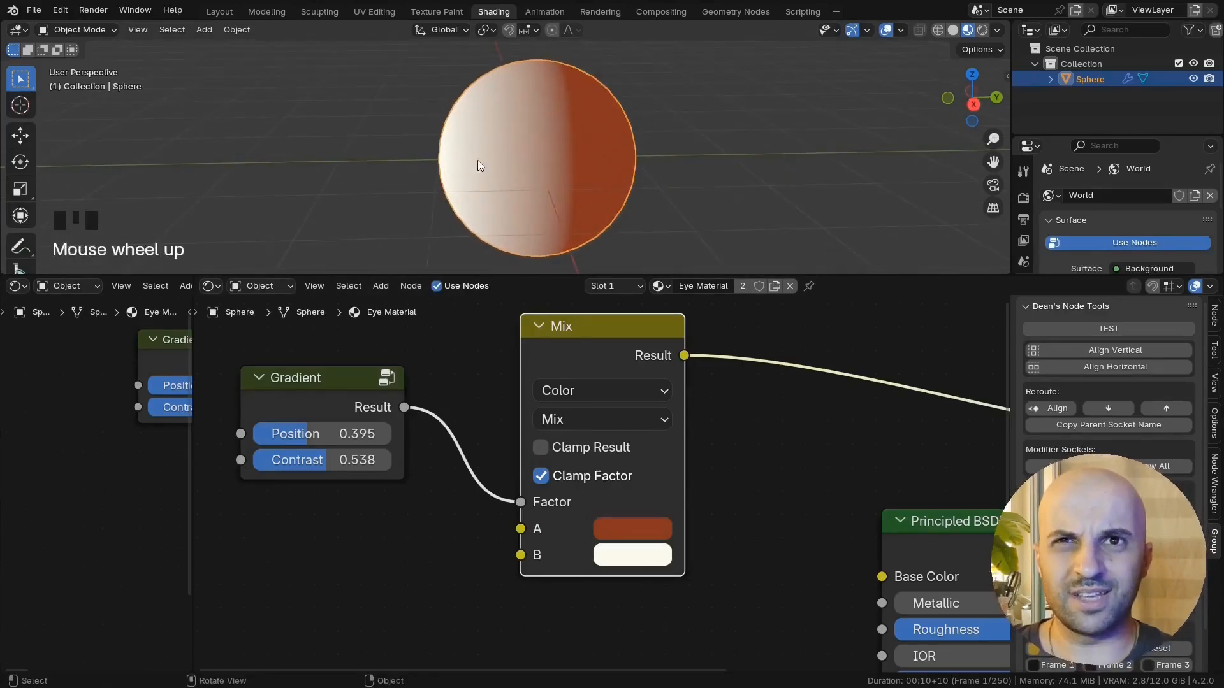
middle_click_drag(480, 166, 526, 148)
left_click(381, 386, "ctrl+shift")
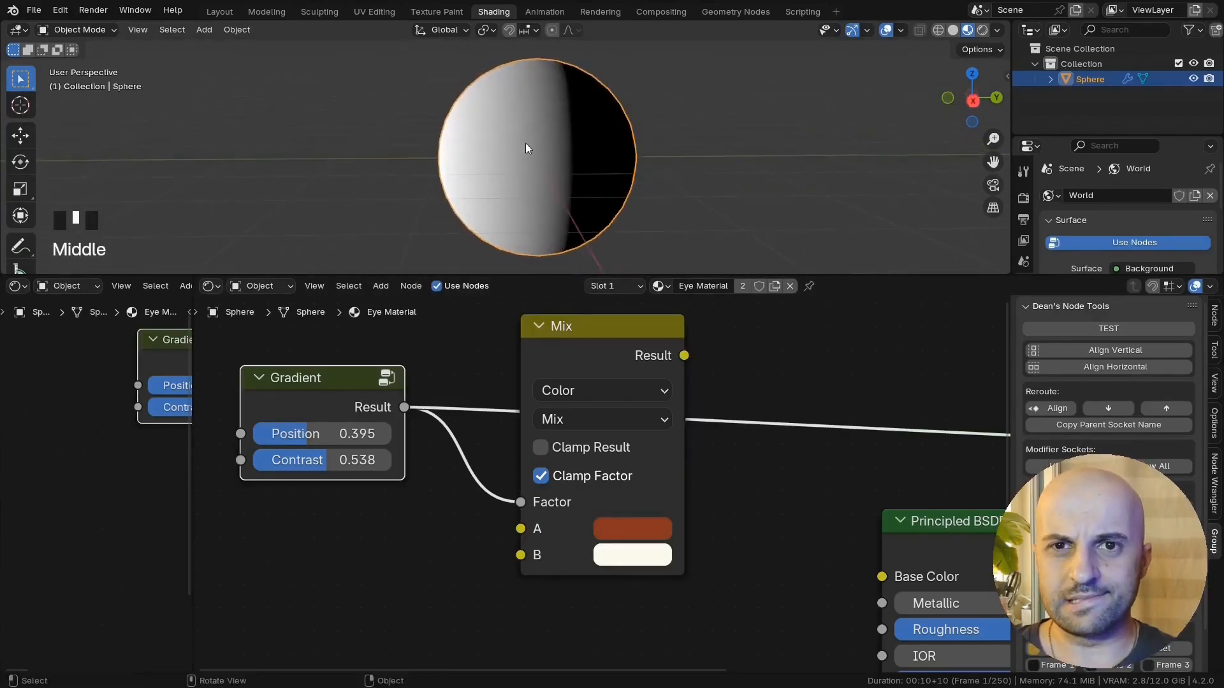
Step: Inside the Gradient group, insert a Map Range node between Contrast Value and the Group Output
scroll(501, 512, "down", 1)
middle_click_drag(390, 423, 445, 451)
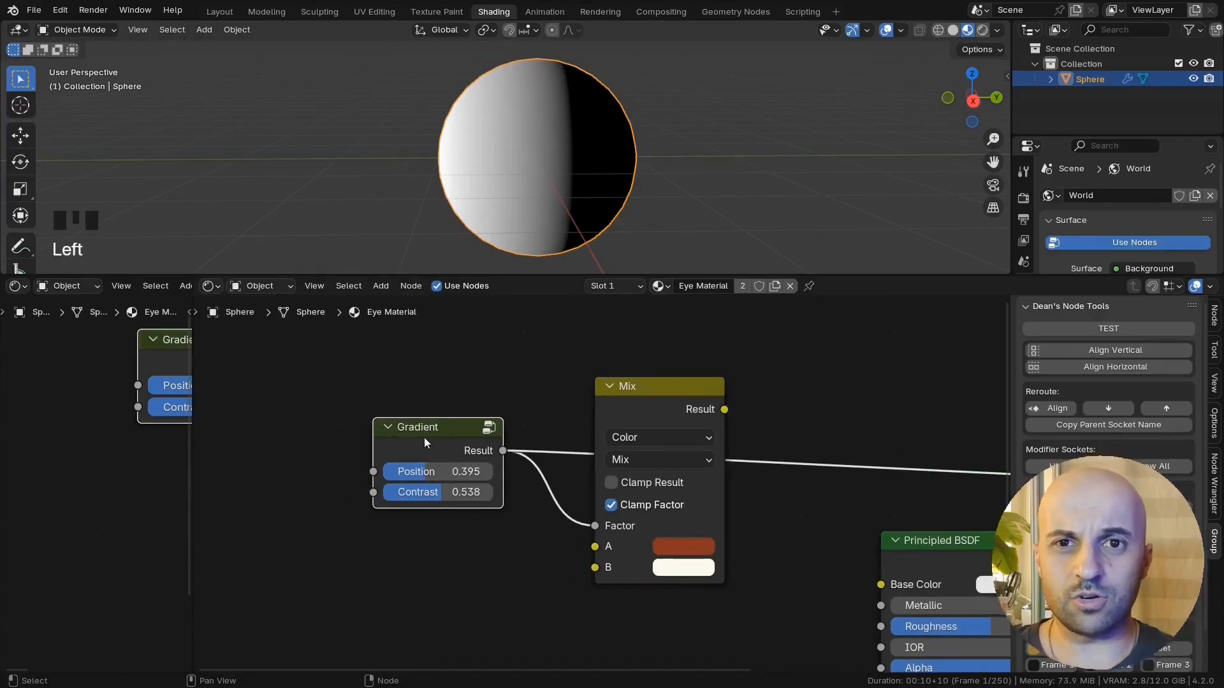
key("Tab")
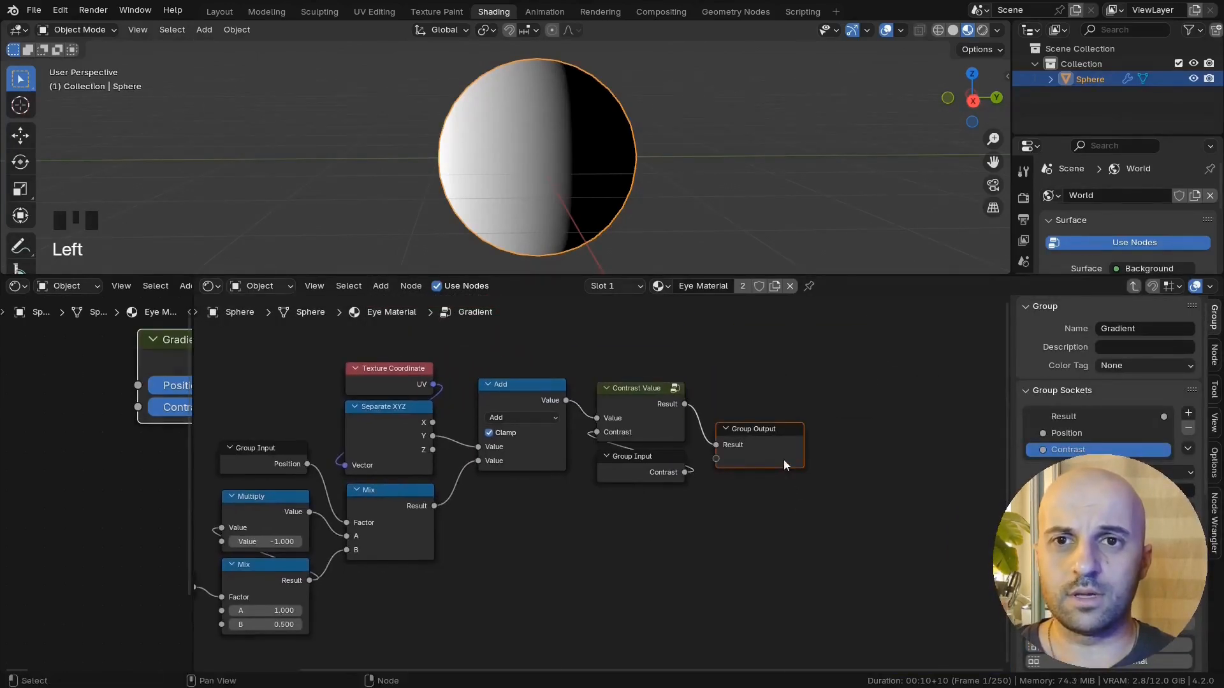
key("g")
key("x")
left_click(970, 457)
middle_click_drag(779, 457, 553, 507)
scroll(645, 491, "up", 2)
scroll(539, 523, "up", 2)
key("q")
left_click(491, 496)
left_click(478, 415)
middle_click_drag(619, 425, 663, 409)
Step: Set the Map Range interpolation to Smooth Step and compare the falloff with the node muted and unmuted
left_click(559, 463)
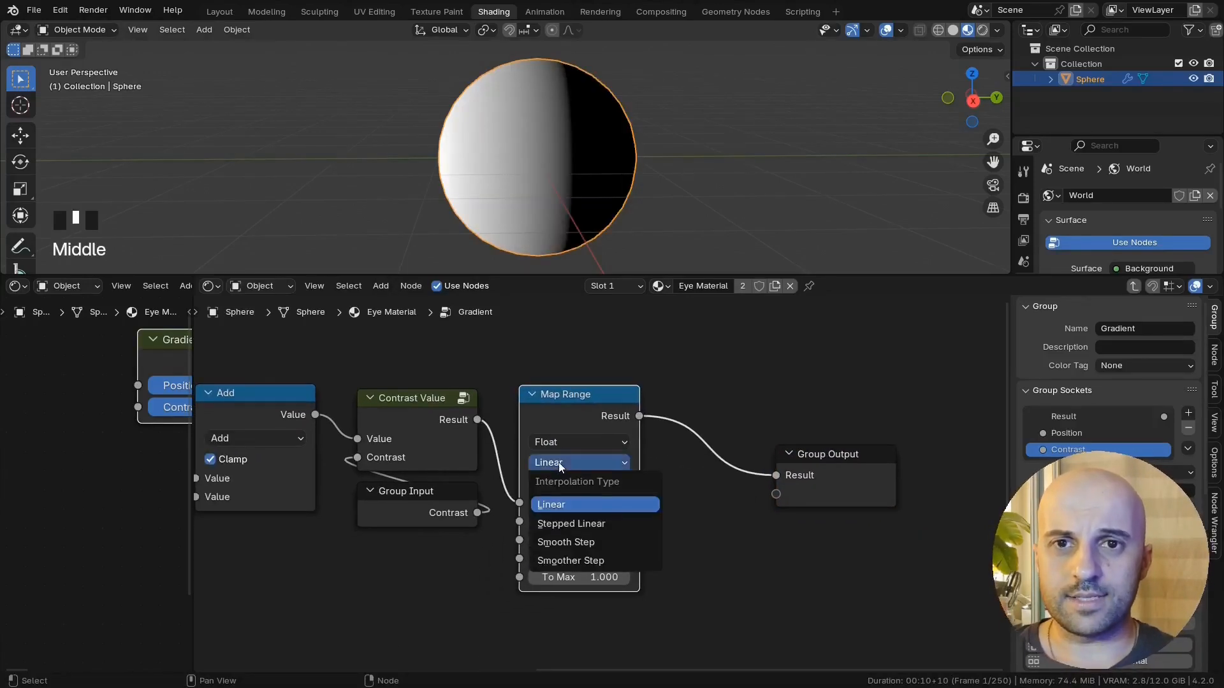
left_click(565, 542)
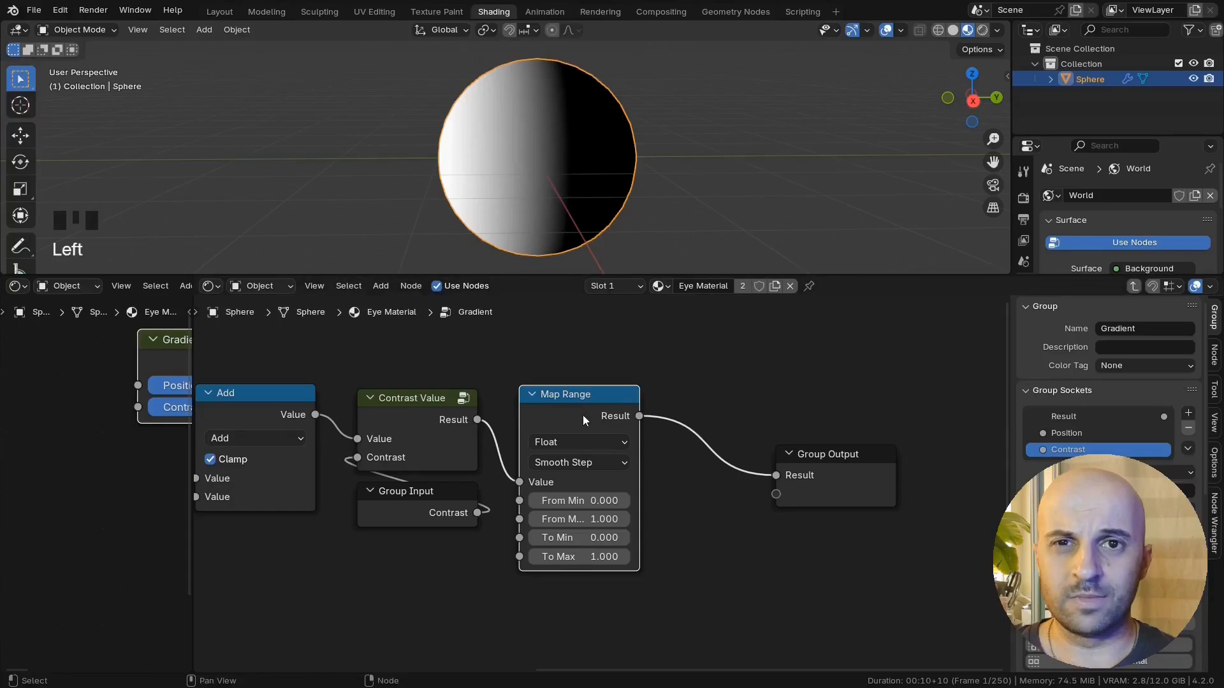
key("m")
key("m")
key("m")
key("m")
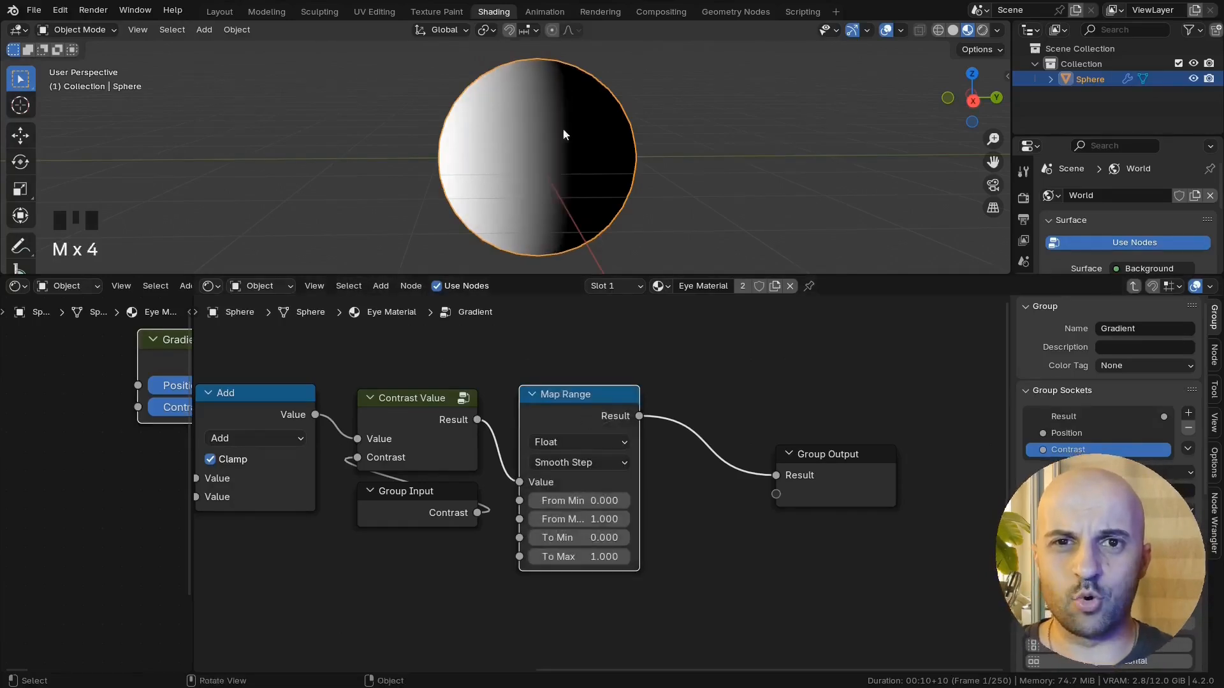
Step: Place the Group Output beside Map Range, then exit the Gradient group and preview the Mix color output on the sphere
left_click_drag(811, 460, 727, 401)
middle_click_drag(748, 537, 793, 534)
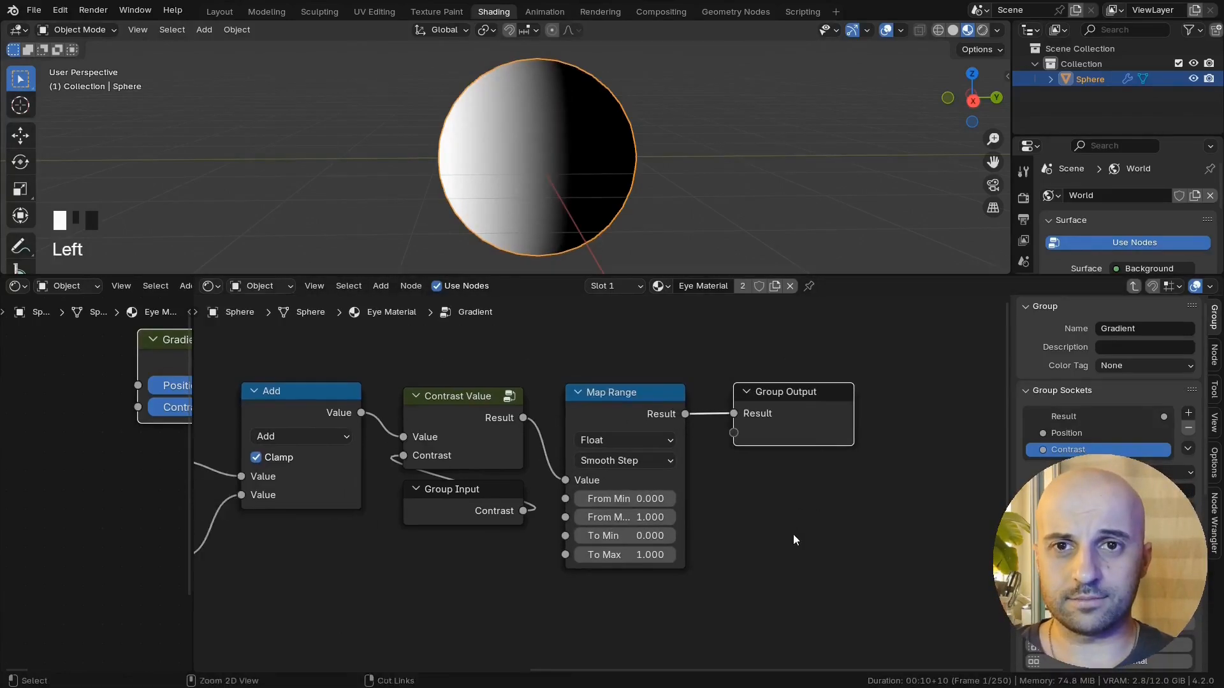
key("Tab")
left_click(656, 438, "ctrl+shift")
middle_click_drag(561, 203, 615, 223)
middle_click_drag(792, 438, 760, 466)
scroll(619, 210, "down", 2)
Step: Set the Gradient node's Position to about 0.451 and Contrast to about 0.385 while viewing the sphere
left_click_drag(434, 501, 405, 520)
middle_click_drag(584, 164, 605, 192)
scroll(637, 176, "up", 2)
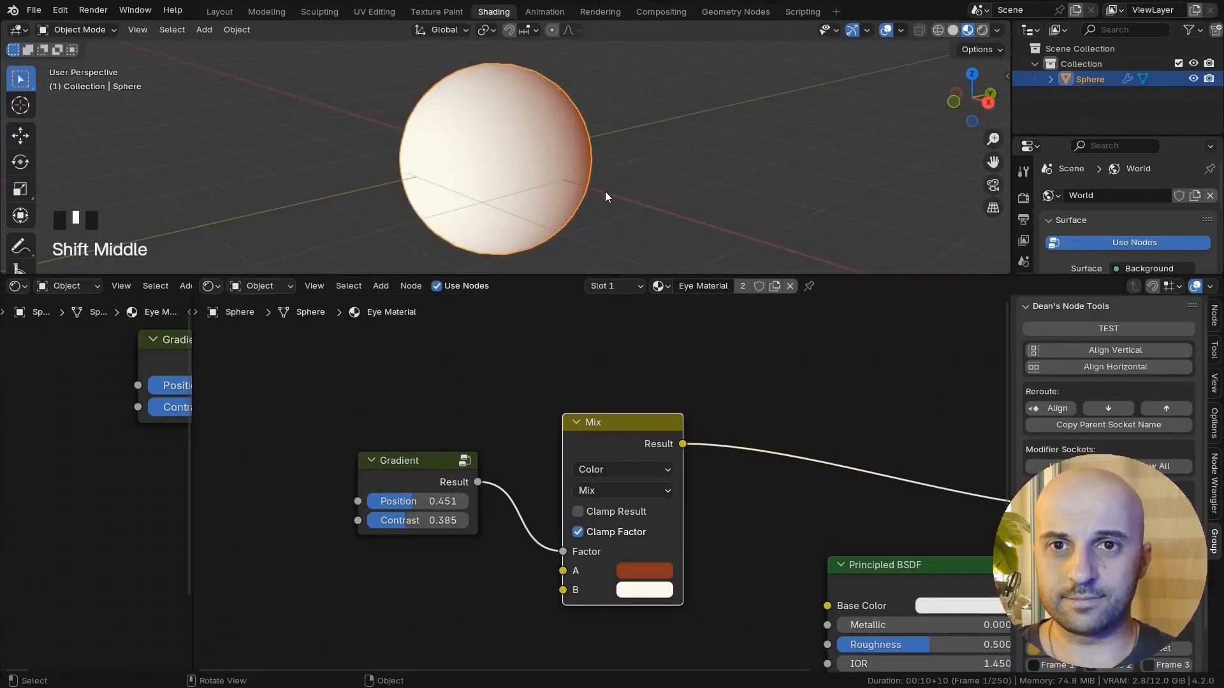
Step: Connect the Mix Result to the Principled BSDF's Base Color and the BSDF to the Material Output's Surface
middle_click_drag(429, 565, 501, 556)
scroll(459, 532, "down", 10)
middle_click_drag(478, 410, 421, 368)
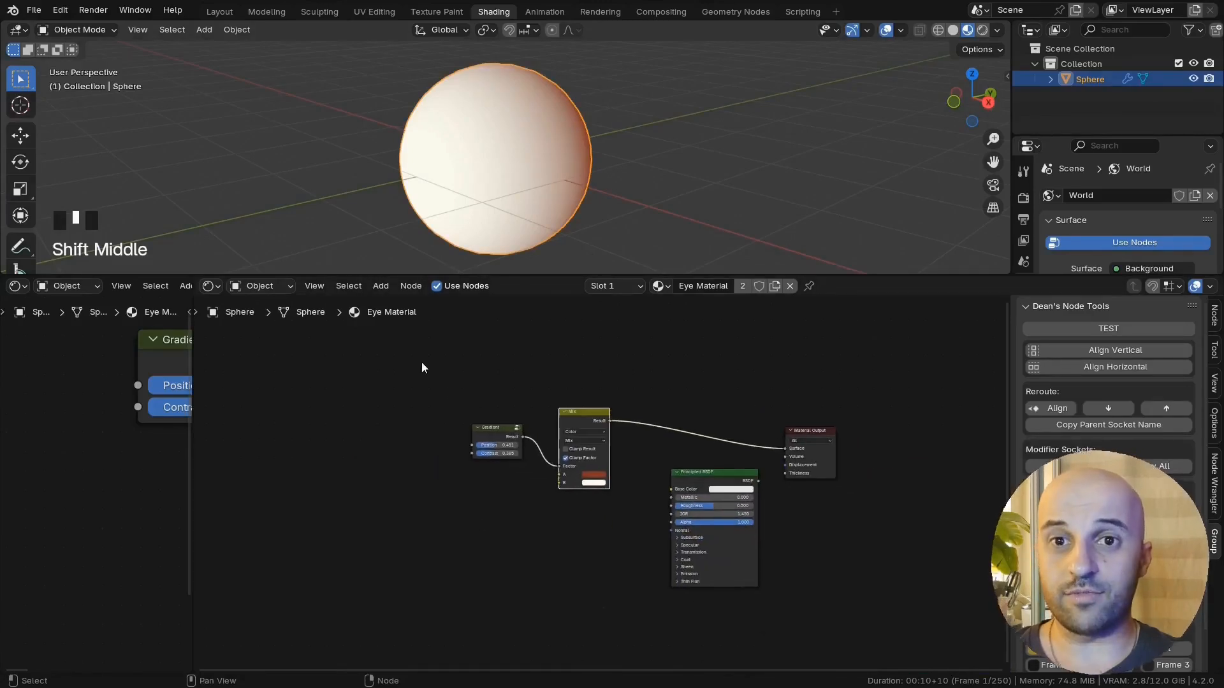
left_click_drag(421, 362, 665, 575)
left_click_drag(610, 421, 671, 489)
left_click_drag(758, 481, 785, 448)
left_click_drag(708, 472, 691, 429)
Step: Group the Gradient, Mix and Principled BSDF nodes and name the group Eye Shader
left_click_drag(454, 388, 686, 535)
scroll(635, 504, "up", 7)
middle_click_drag(555, 556, 529, 499)
key("ctrl+g")
middle_click_drag(671, 538, 778, 506)
scroll(593, 459, "up", 2)
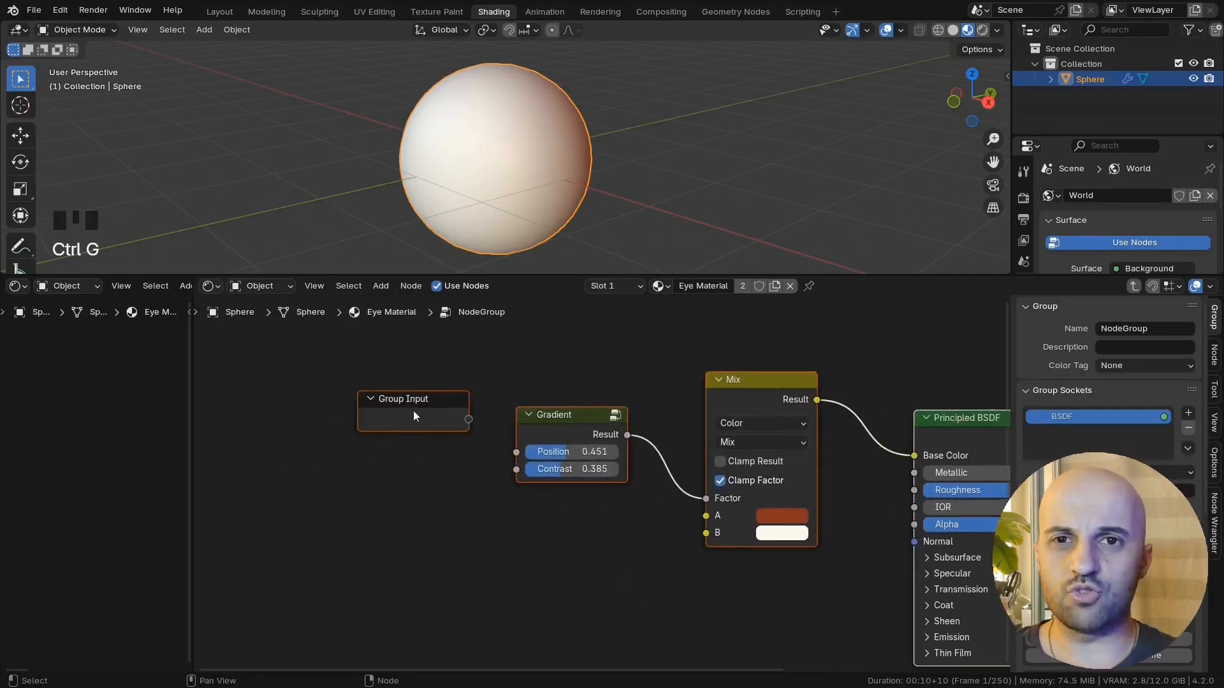
left_click(413, 411)
key("ctrl+Tab")
middle_click_drag(508, 471, 582, 514)
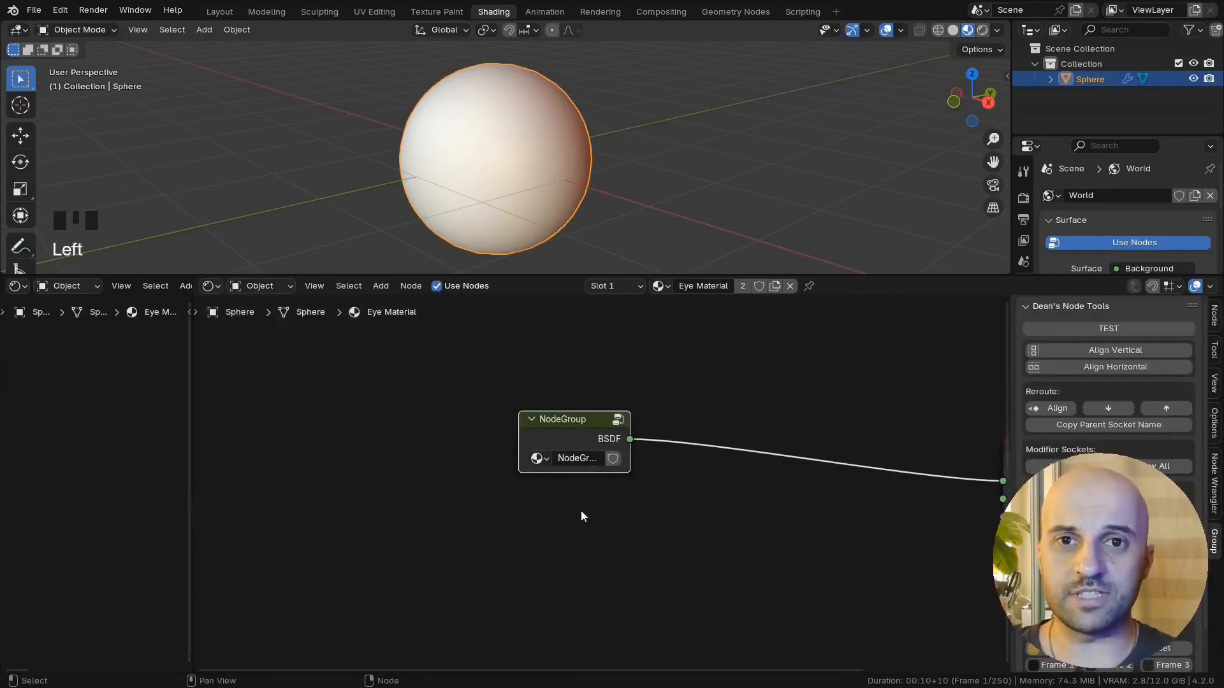
scroll(582, 514, "up", 5)
left_click_drag(479, 418, 436, 417)
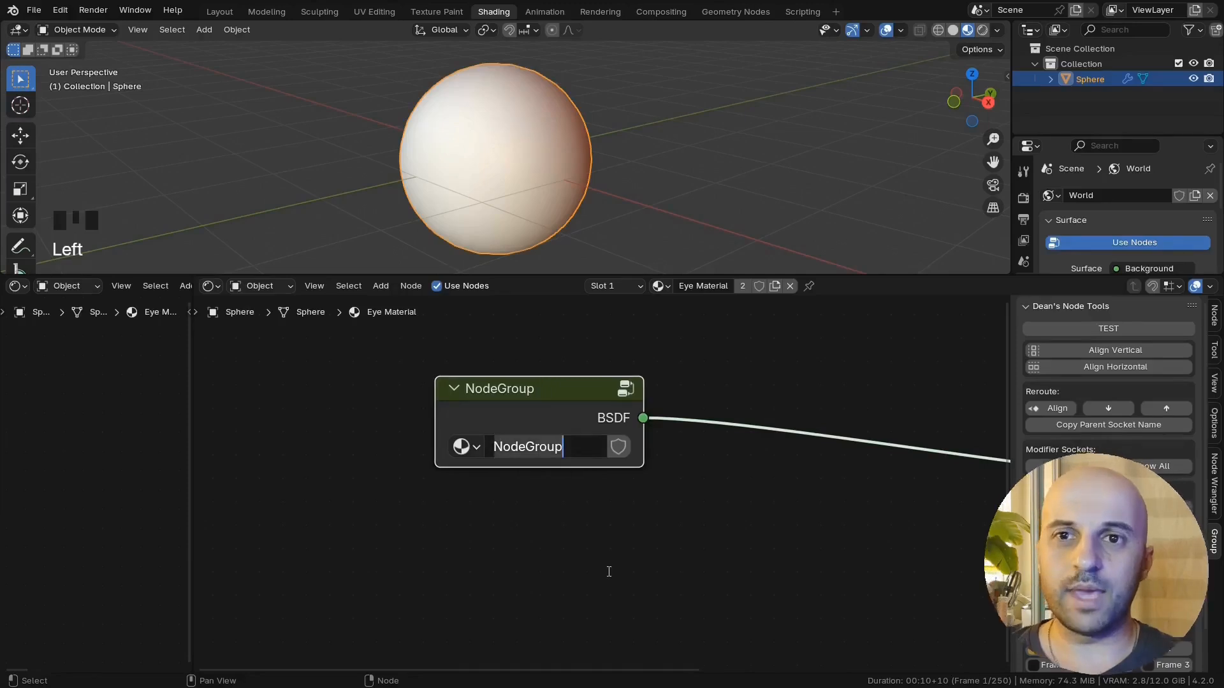
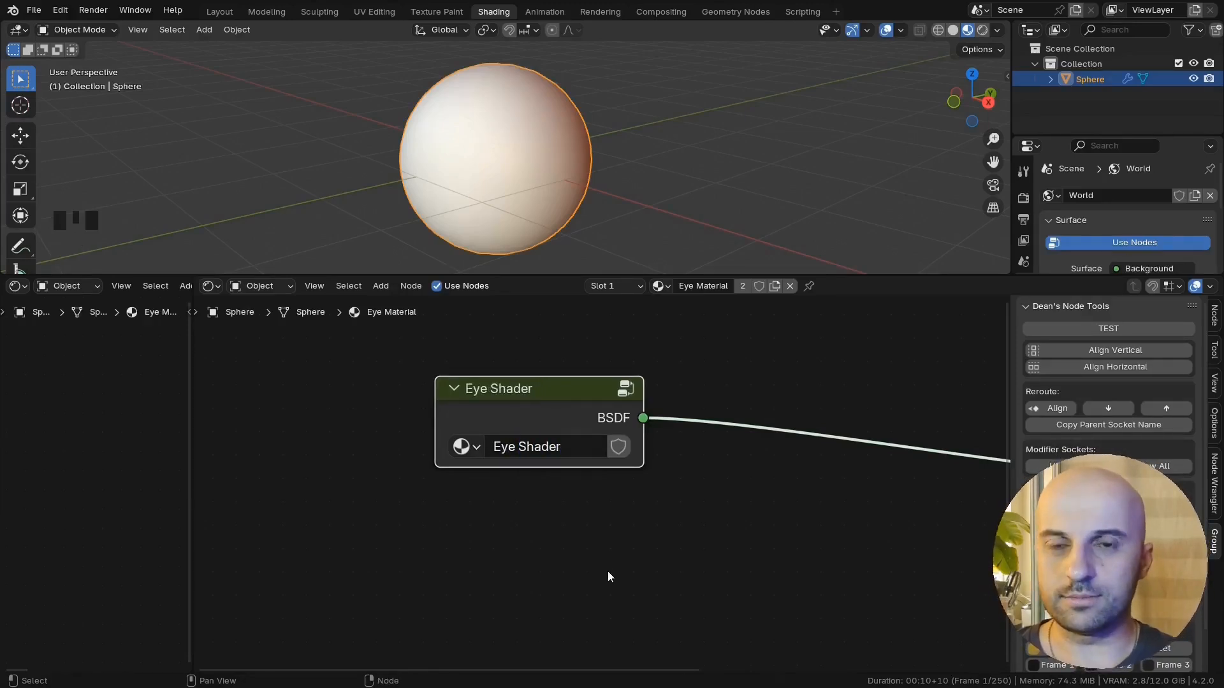
Step: Frame the Eye Shader node in the narrow second node editor and enter its group in the main node editor
left_click_drag(36, 478, 115, 486)
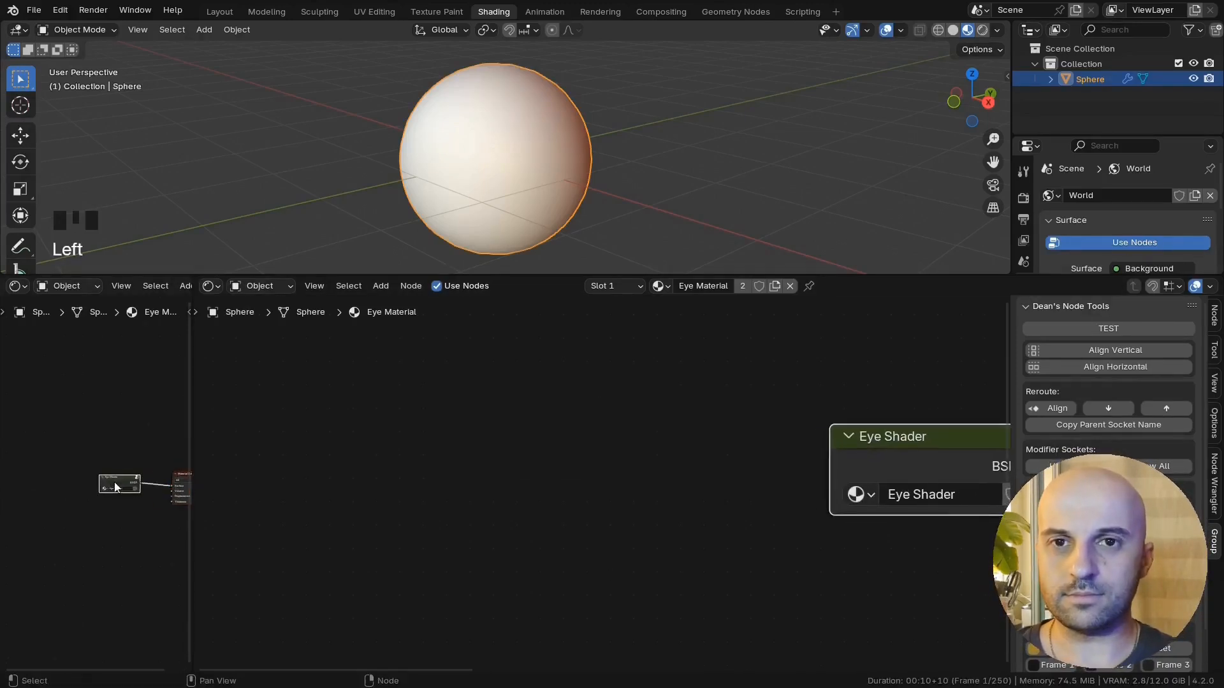
scroll(114, 486, "up", 10)
middle_click_drag(108, 486, 69, 426)
scroll(71, 404, "up", 4)
scroll(682, 478, "down", 5)
key("Tab")
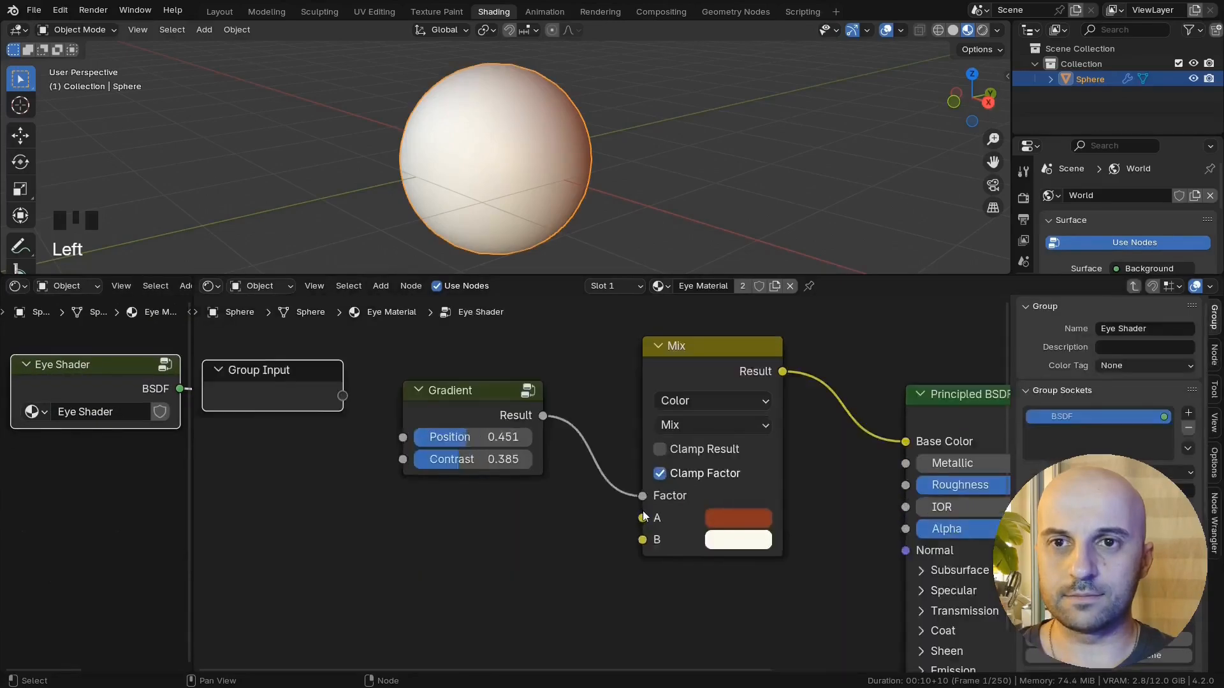
Step: Add a panel named Sclera to the Eye Shader's group sockets
scroll(525, 515, "down", 3)
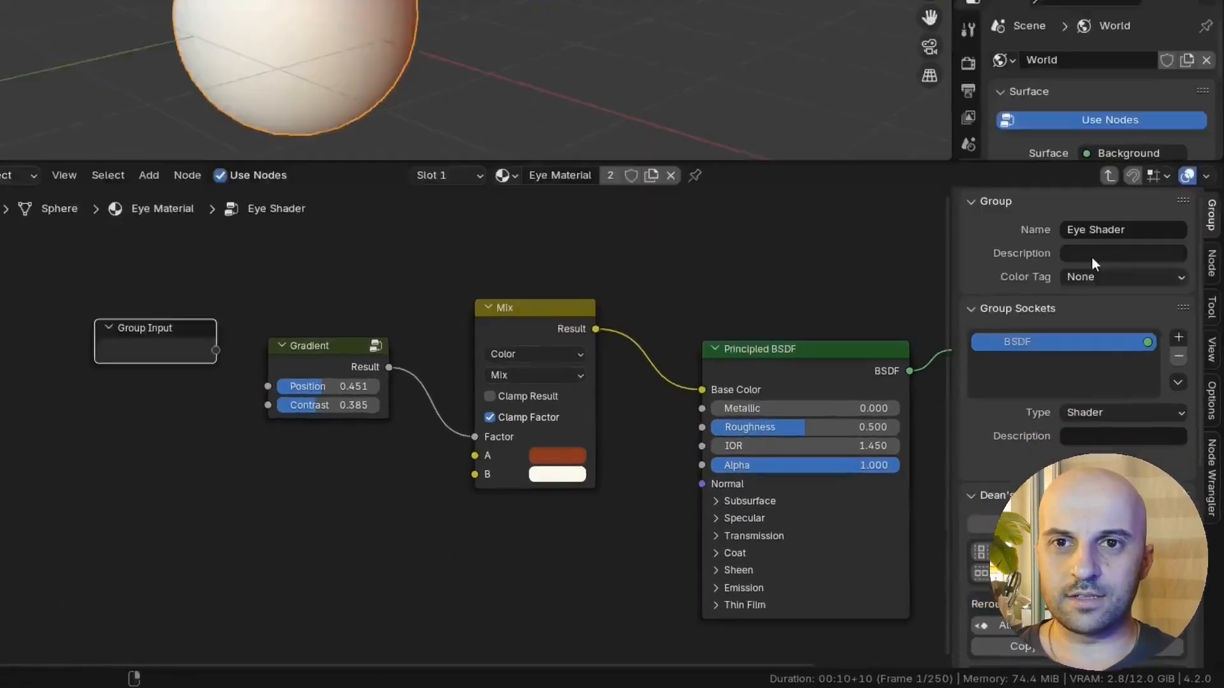
left_click(1045, 307)
left_click(1170, 181)
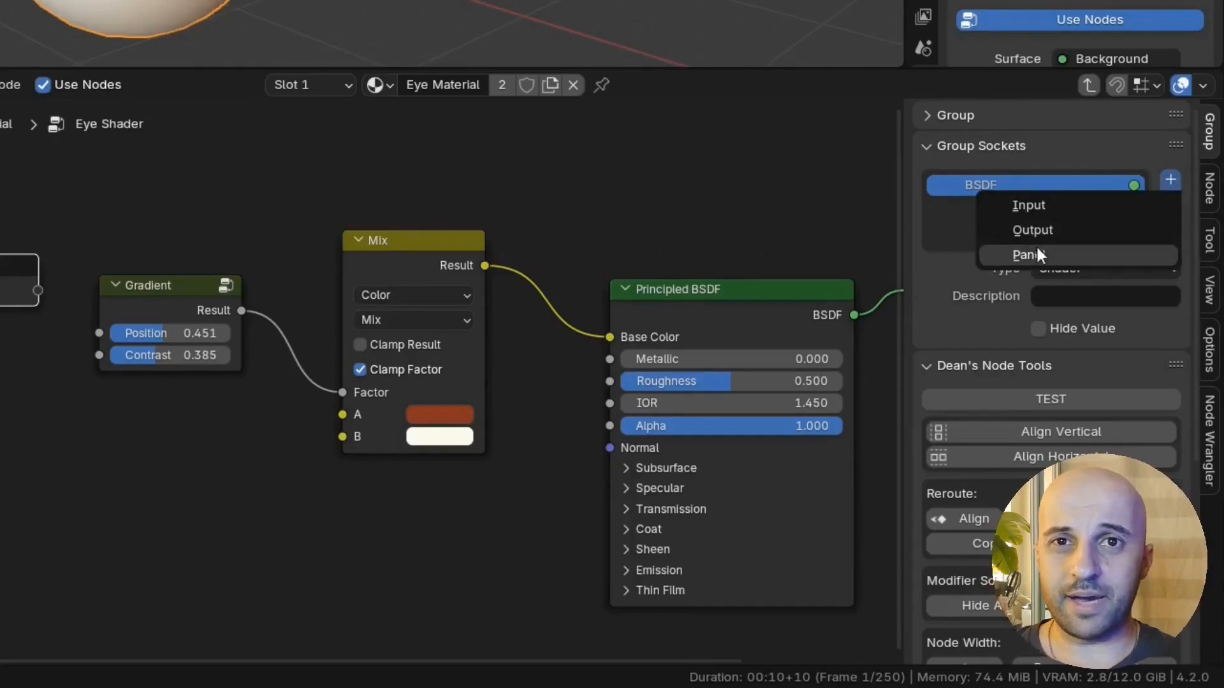
left_click(1034, 252)
double_click(956, 211)
type("Sc")
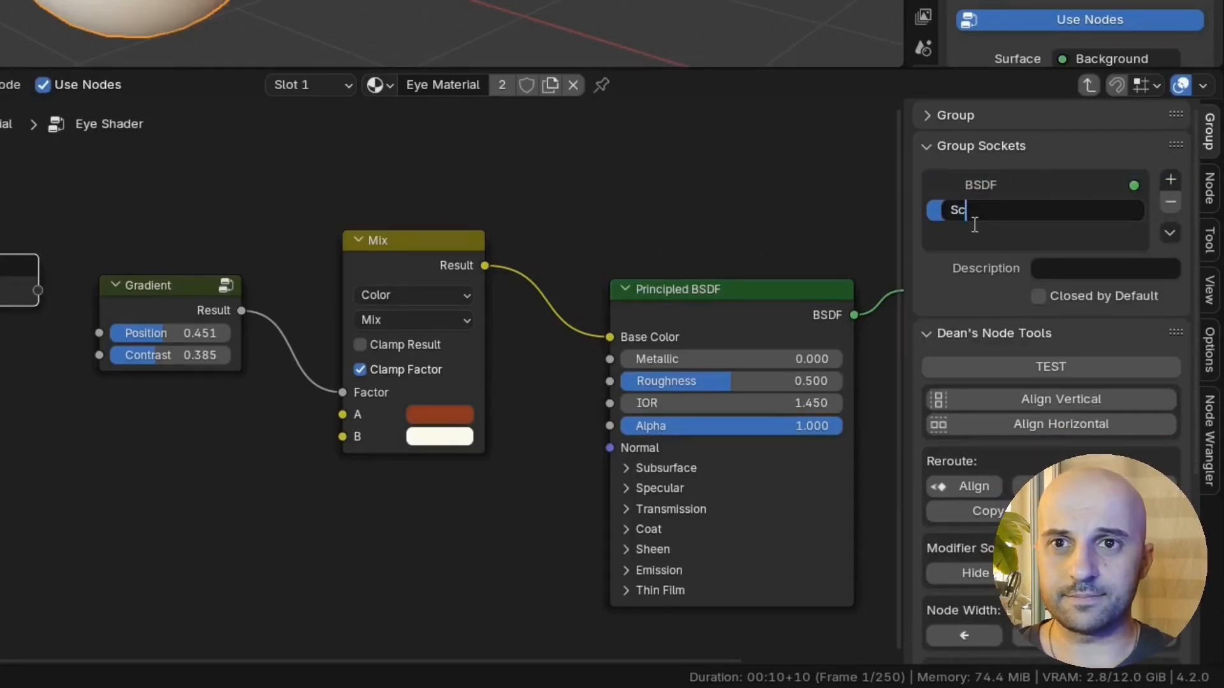
type("lera")
key("Return")
Step: Rename the group's BSDF output socket to Shader
double_click(982, 185)
type("Shader")
key("Return")
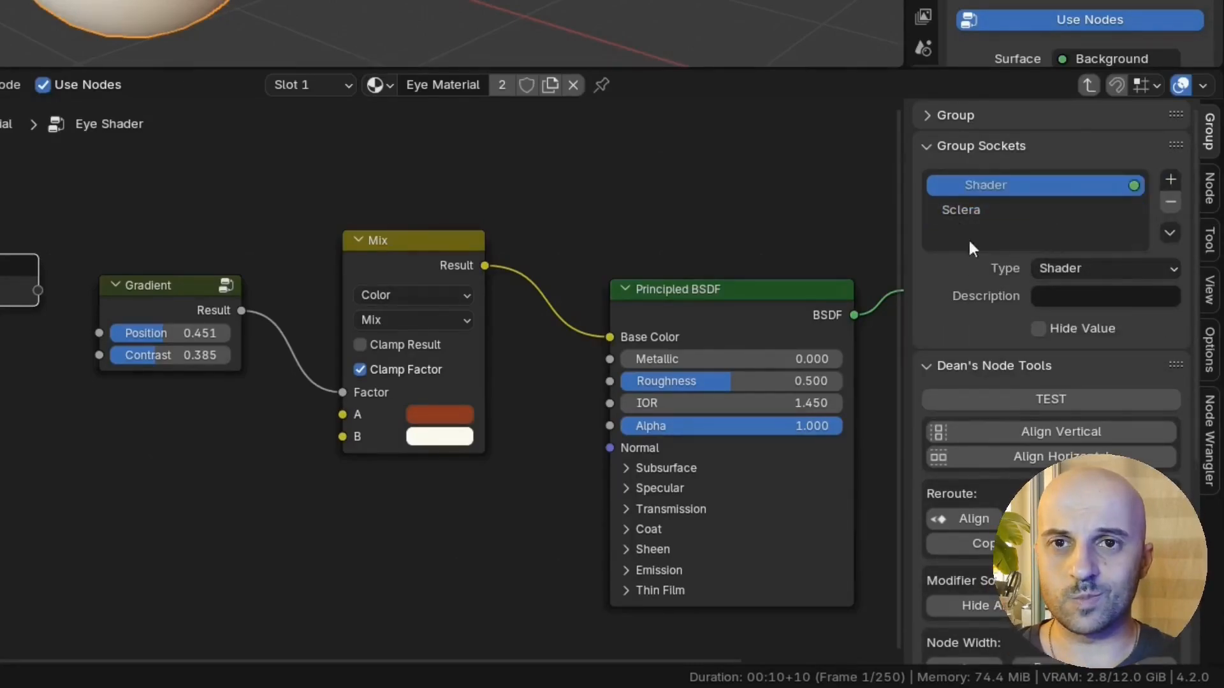
Step: Select the Sclera panel and set the Gradient node's Position and Contrast to 0.5
left_click(962, 212)
middle_click_drag(175, 504, 351, 505)
scroll(351, 505, "up", 4)
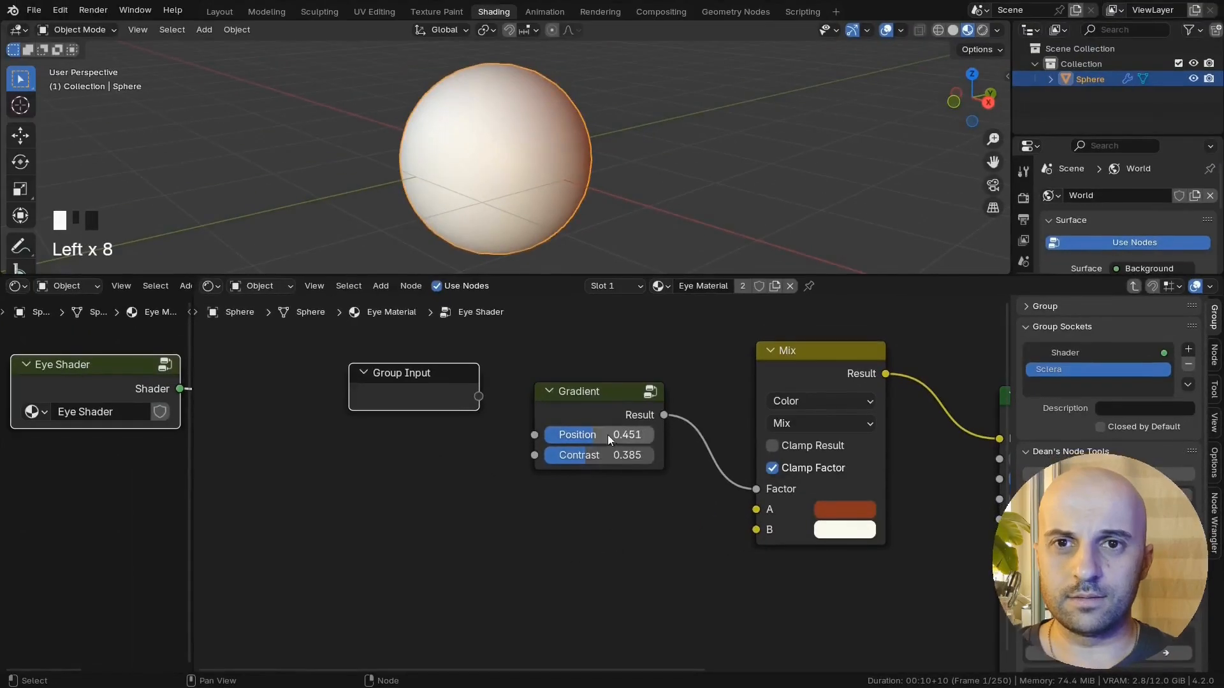
left_click(607, 432)
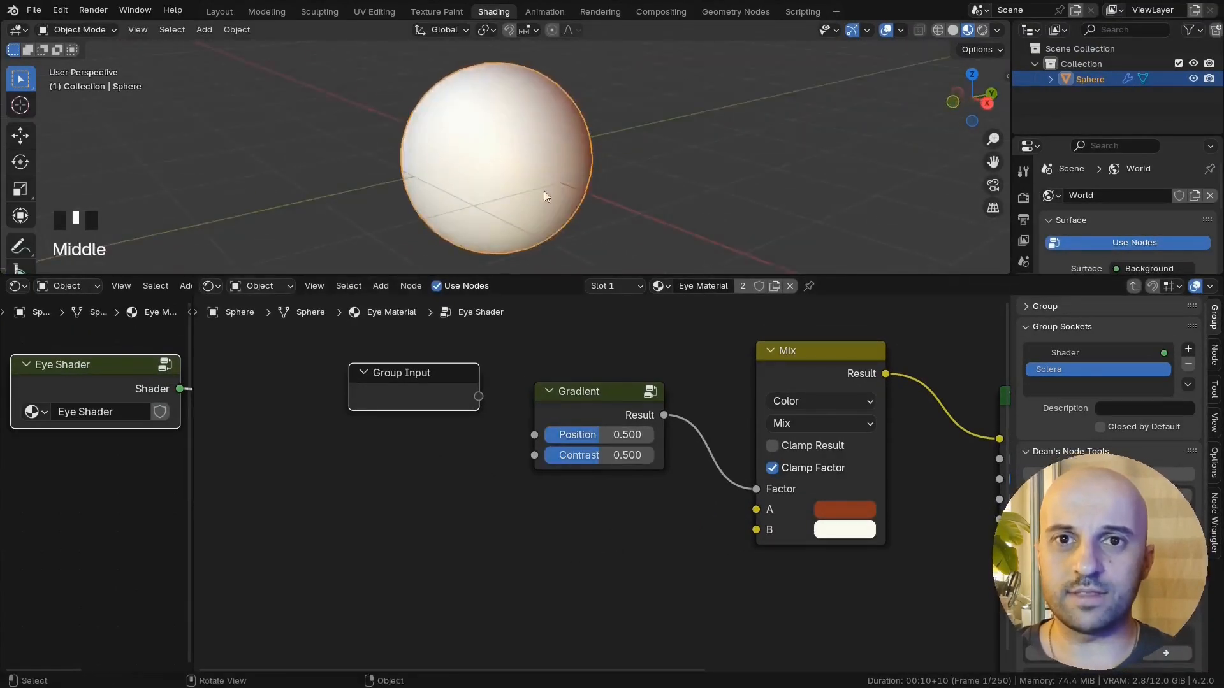
middle_click_drag(529, 437, 533, 463)
scroll(533, 463, "up", 3)
Step: Expose the Gradient's Position as a group input and name it Redness
left_click(505, 455)
left_click_drag(522, 455, 452, 406)
double_click(1065, 370)
type("Red")
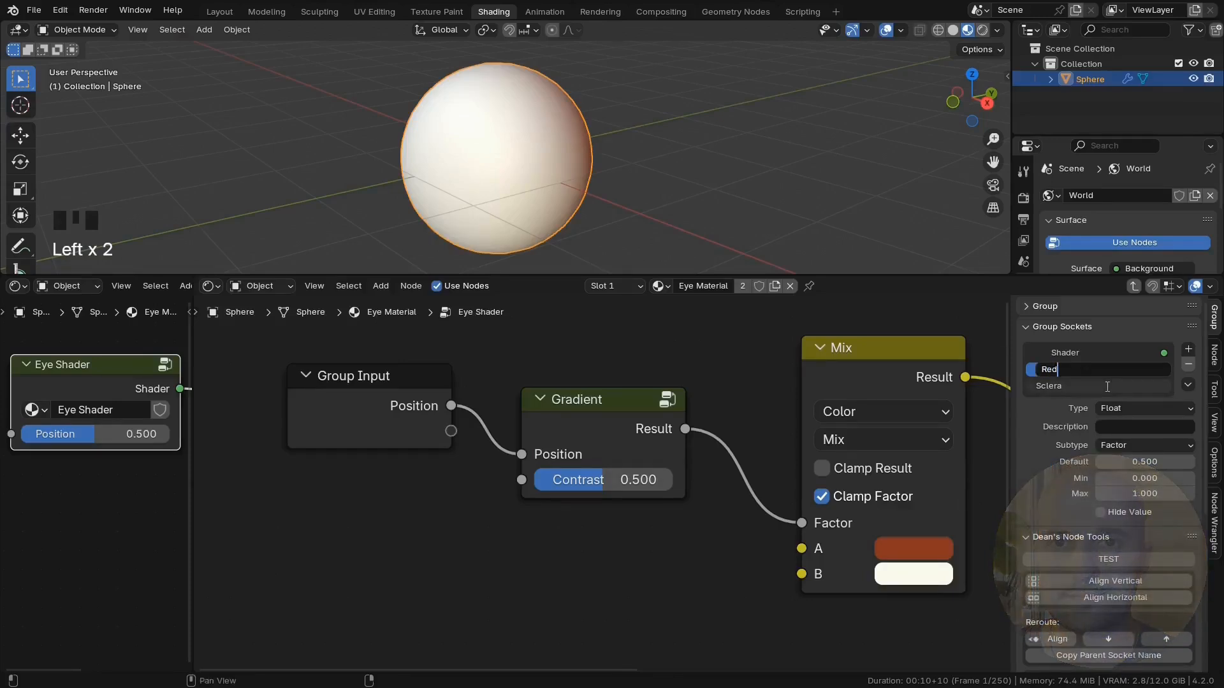
type("ness")
key("Return")
Step: Expose the Gradient's Contrast as a group input and name it Redness Contrast
left_click_drag(522, 480, 451, 431)
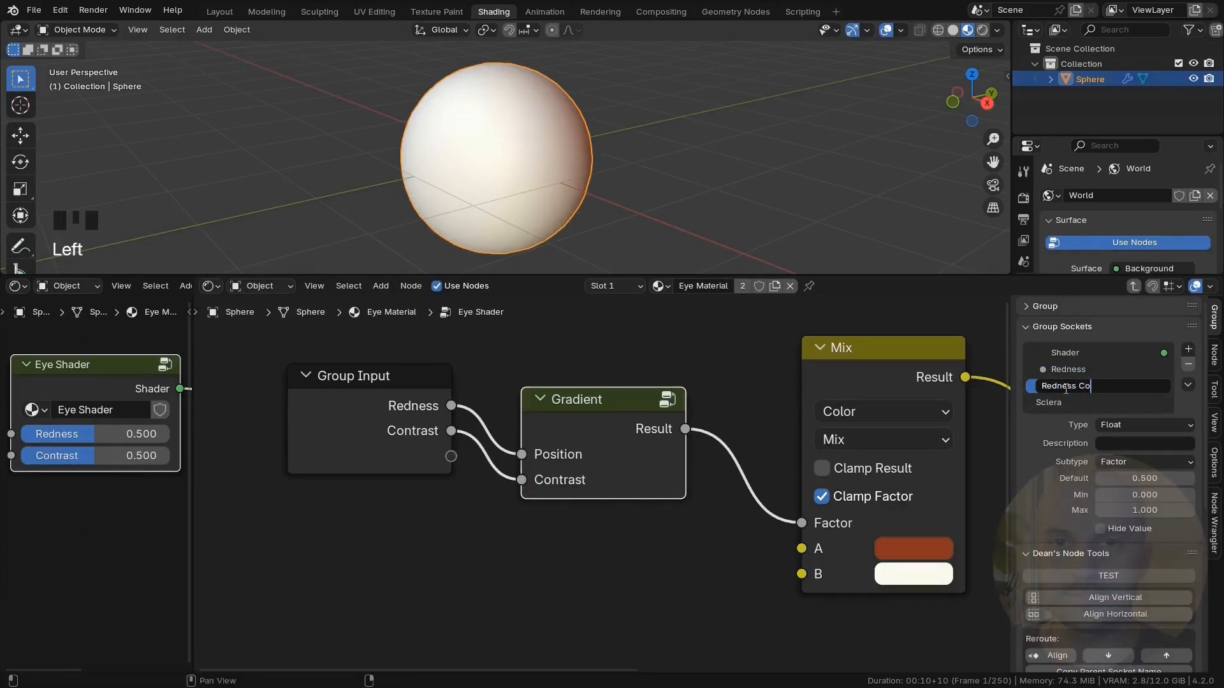
type("st")
key("Return")
Step: Test the Eye Shader's Redness at about 0.324 while viewing the sphere
mouse_move(117, 435)
left_mouse_down()
mouse_move(128, 434)
mouse_move(103, 435)
mouse_move(117, 435)
left_mouse_up()
middle_click_drag(569, 154, 550, 165)
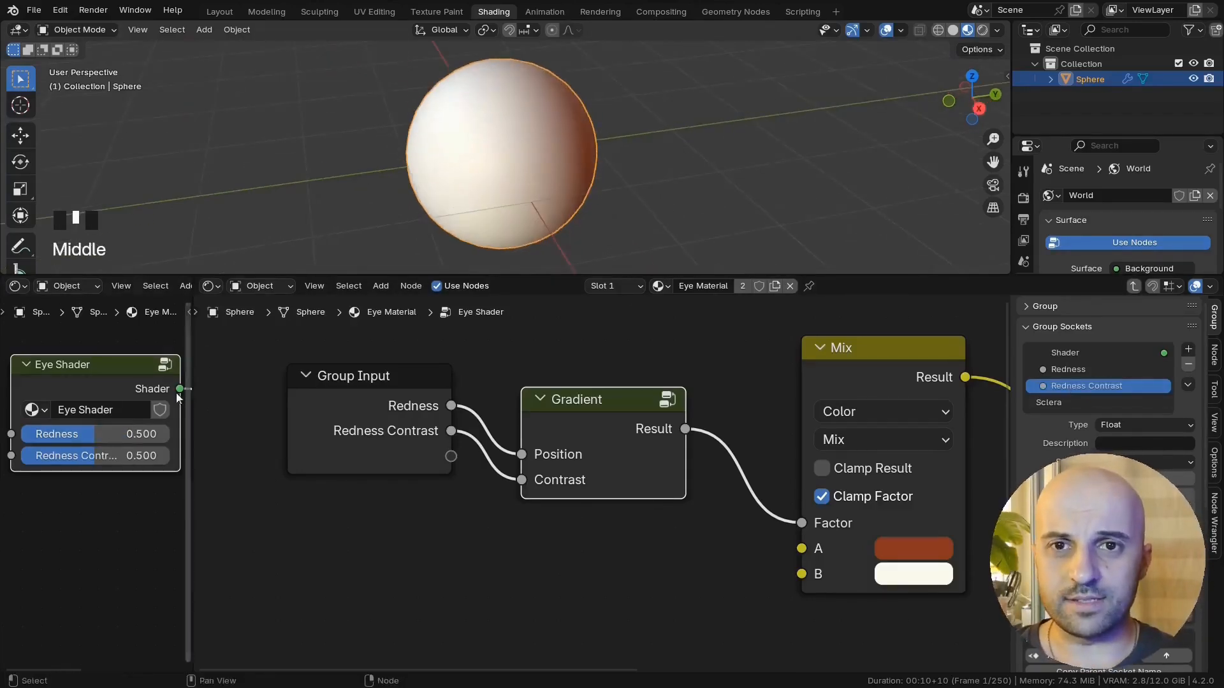
mouse_move(72, 435)
left_mouse_down()
mouse_move(103, 434)
mouse_move(63, 435)
left_mouse_up()
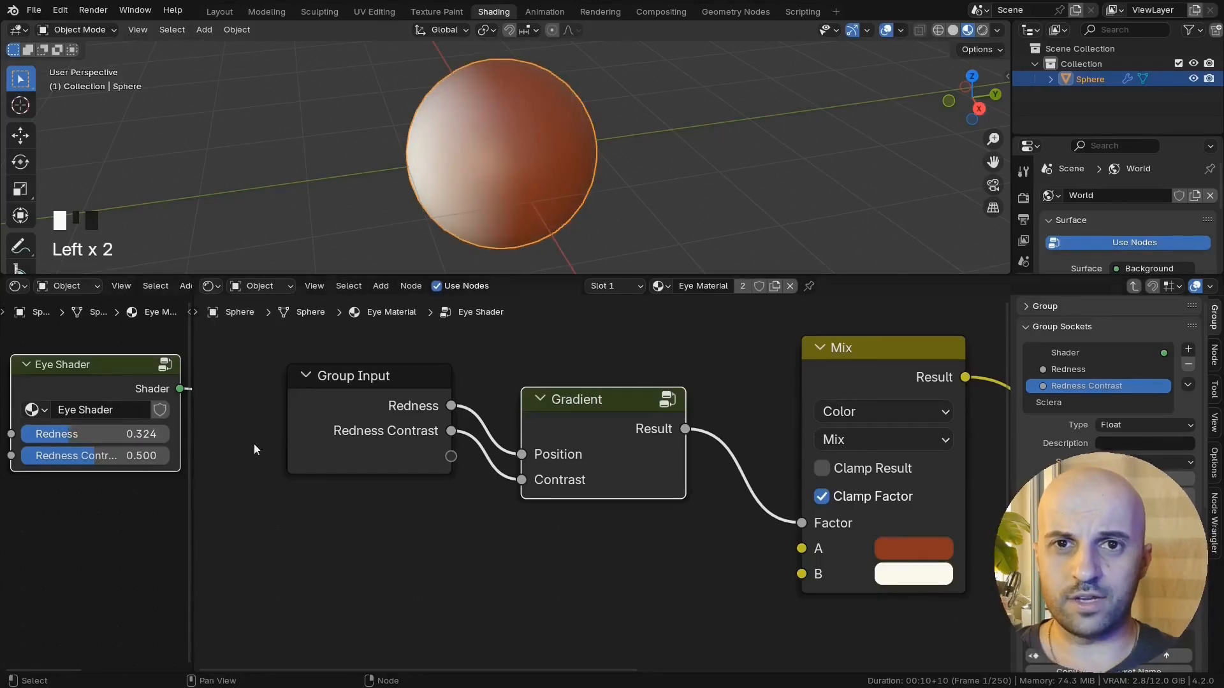
Step: Move the Group Input away from the Gradient and add a Float Mix node linked from the Redness output
middle_click_drag(348, 442, 575, 441)
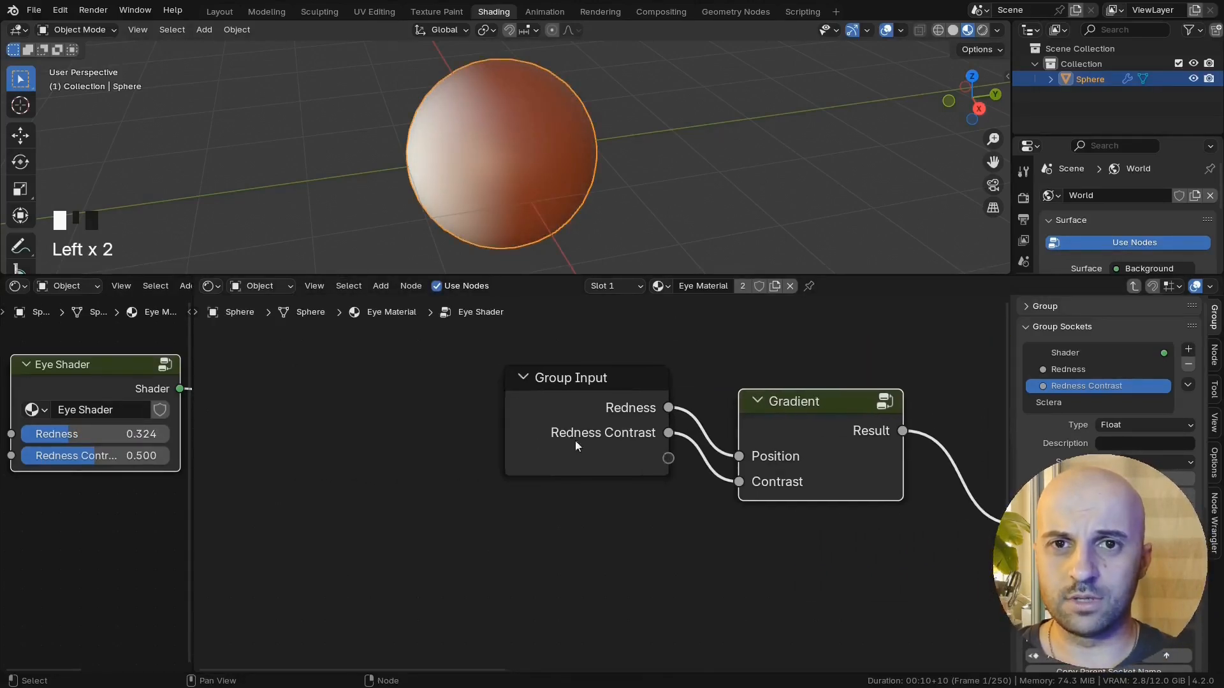
left_click_drag(575, 441, 390, 462)
middle_click_drag(473, 427, 470, 490)
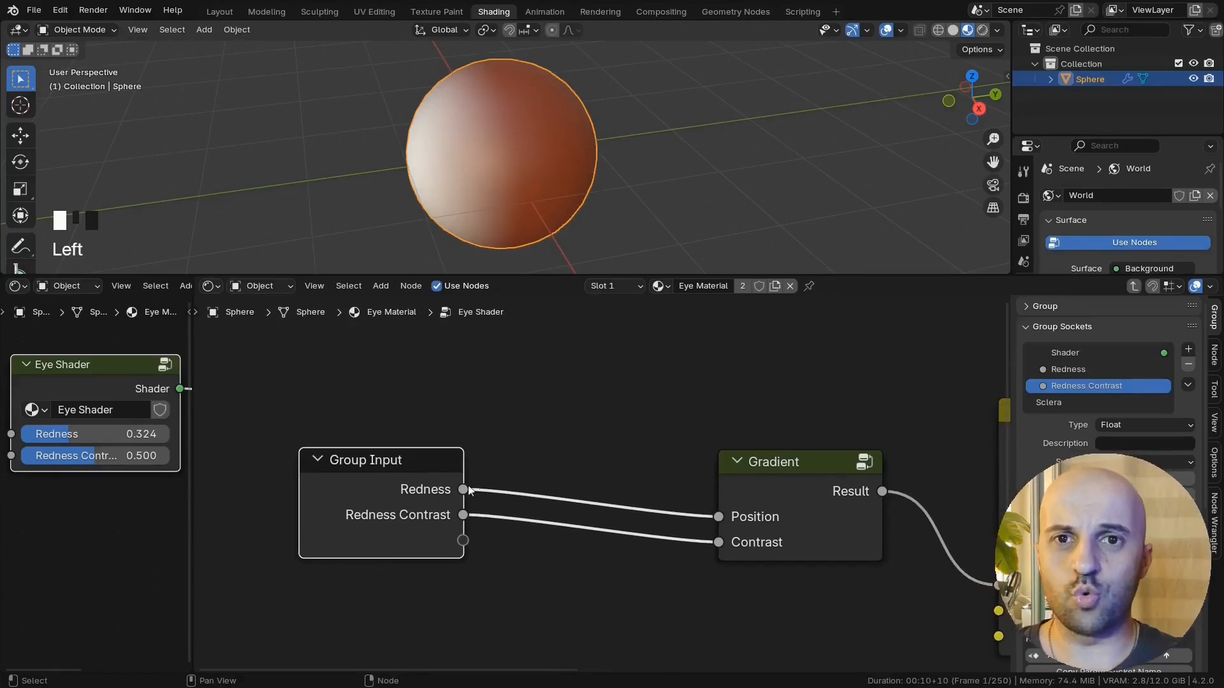
left_click_drag(469, 490, 536, 376)
type("mix")
key("Return")
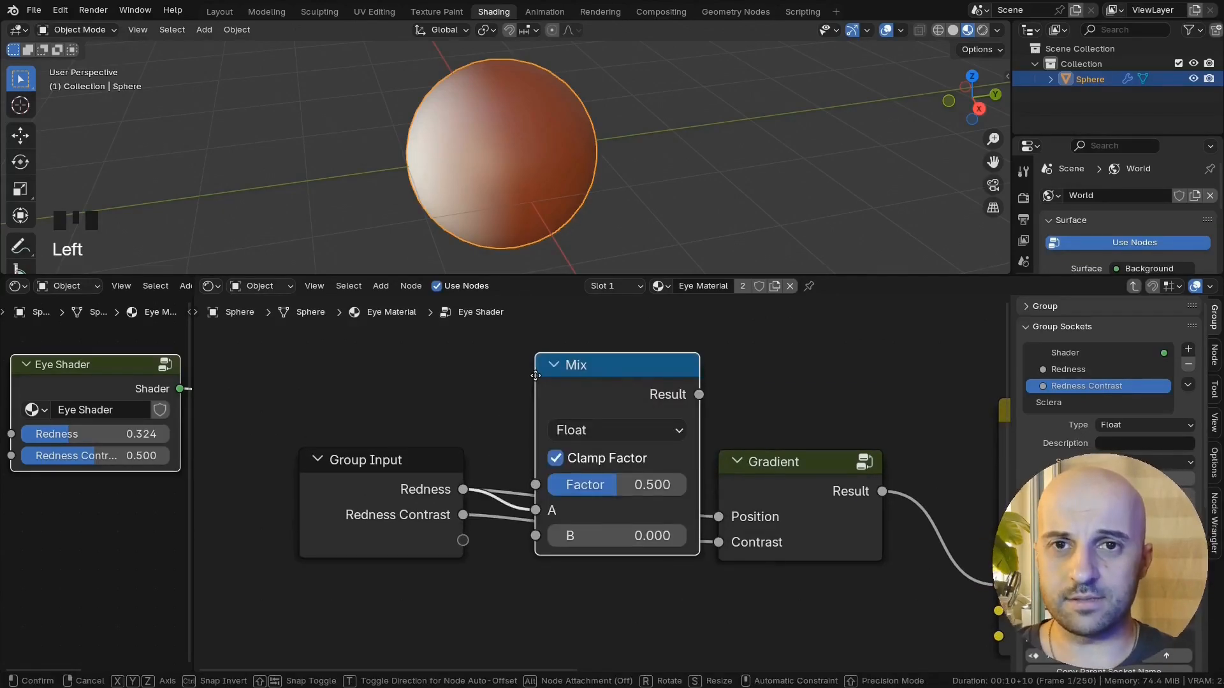
left_click(536, 375)
Step: Hide the Mix node's type and clamp options and move the Redness link from A to Factor
key("shift+h")
left_click_drag(519, 433, 519, 406)
middle_click_drag(630, 433, 577, 431)
Step: Set the Float Mix node's A to 1 and connect its Result to the Gradient's Position
left_click(584, 432)
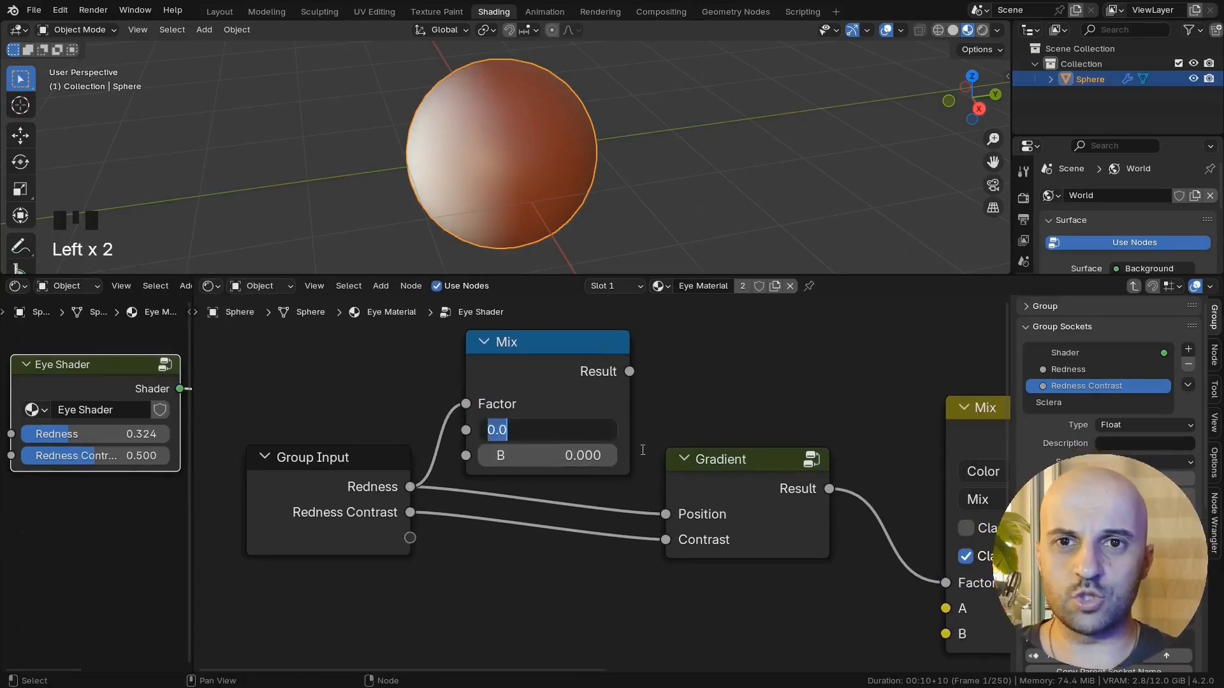
type("1")
key("Return")
left_click_drag(629, 372, 667, 513)
middle_click_drag(560, 385, 732, 404)
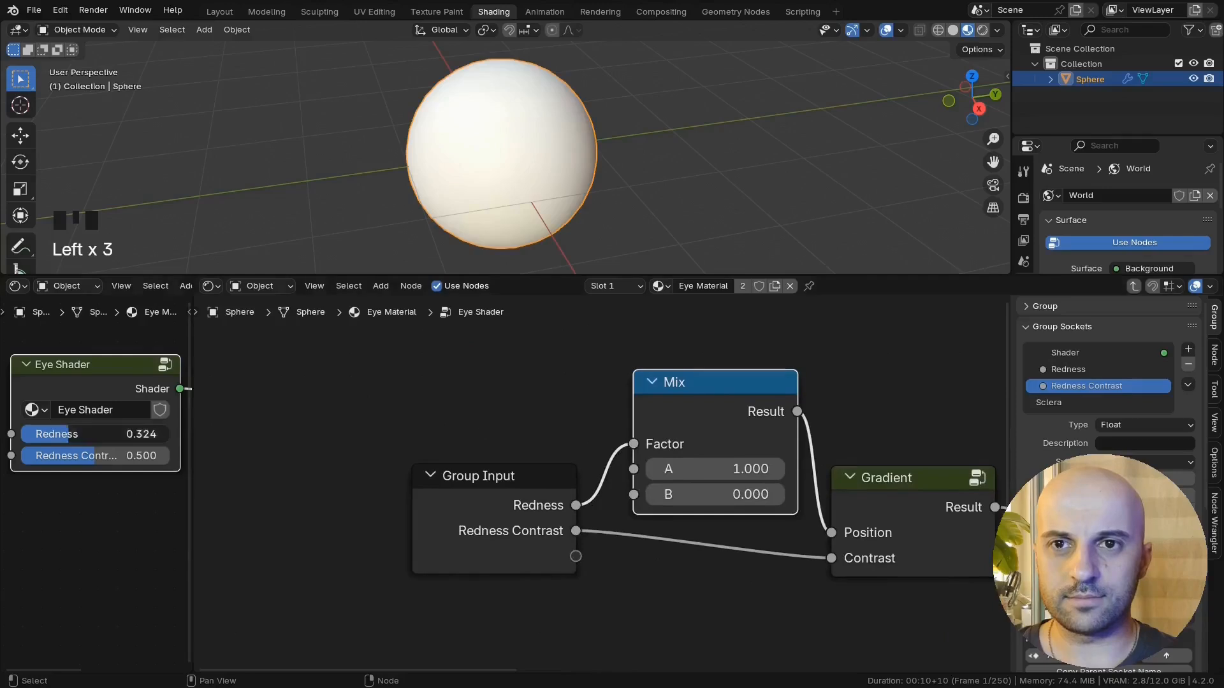
Step: Set the Eye Shader's Redness to 0.5
left_click(132, 434)
type(".5")
left_click(190, 429)
Step: Test the Eye Shader's Redness at about 0.761 on the sphere, then set it back to 0.5
left_click_drag(133, 434, 170, 434)
middle_click_drag(520, 185, 533, 186)
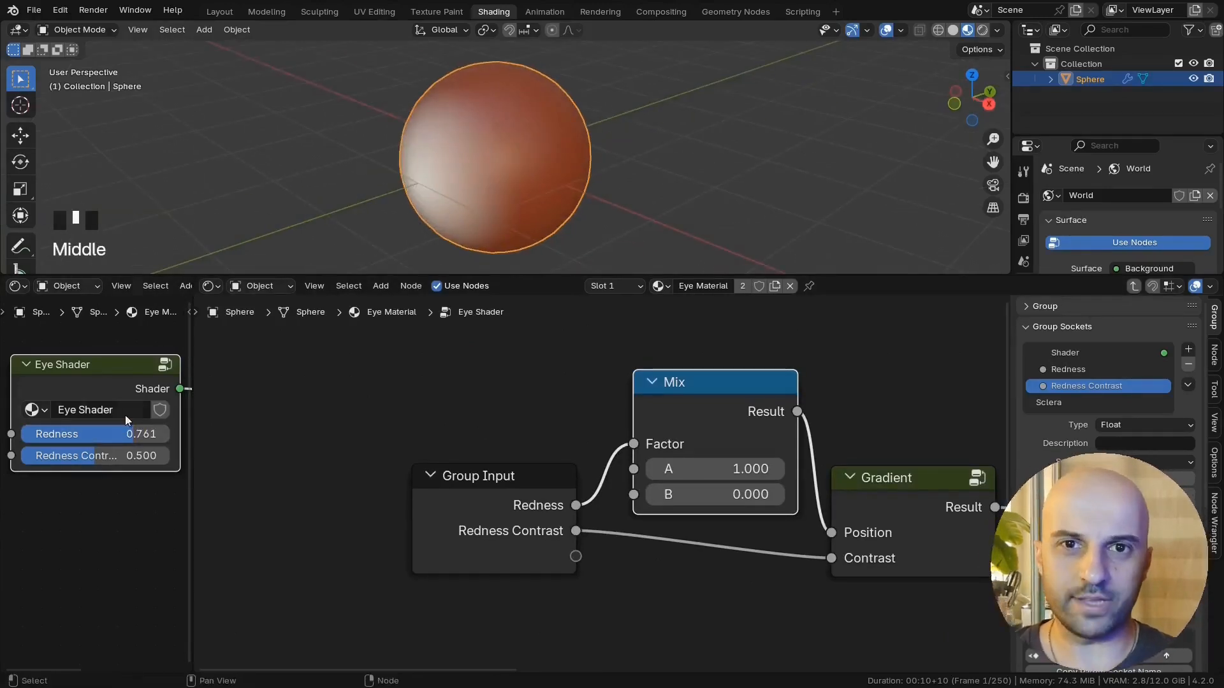
left_click_drag(145, 456, 127, 434)
left_click(127, 433)
type(".5")
left_click(127, 432)
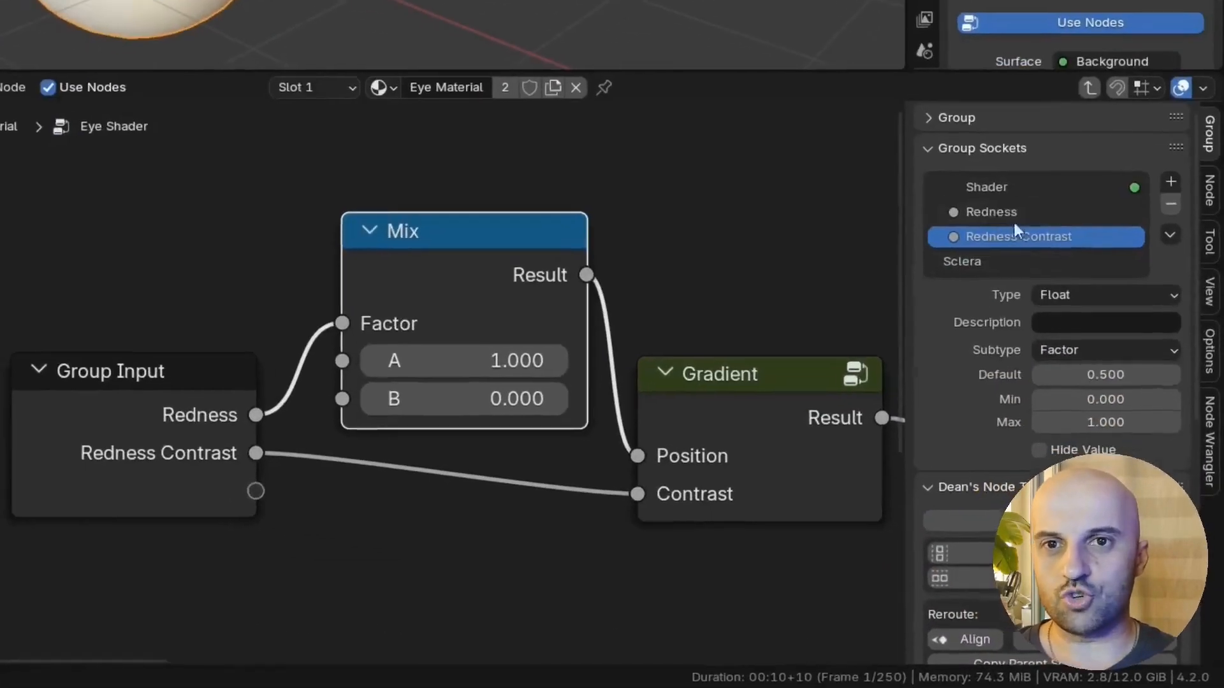
Step: Place the Redness and Redness Contrast sockets inside the Sclera panel, with Redness first
left_click_drag(1086, 385, 1052, 398)
left_click_drag(967, 254, 965, 259)
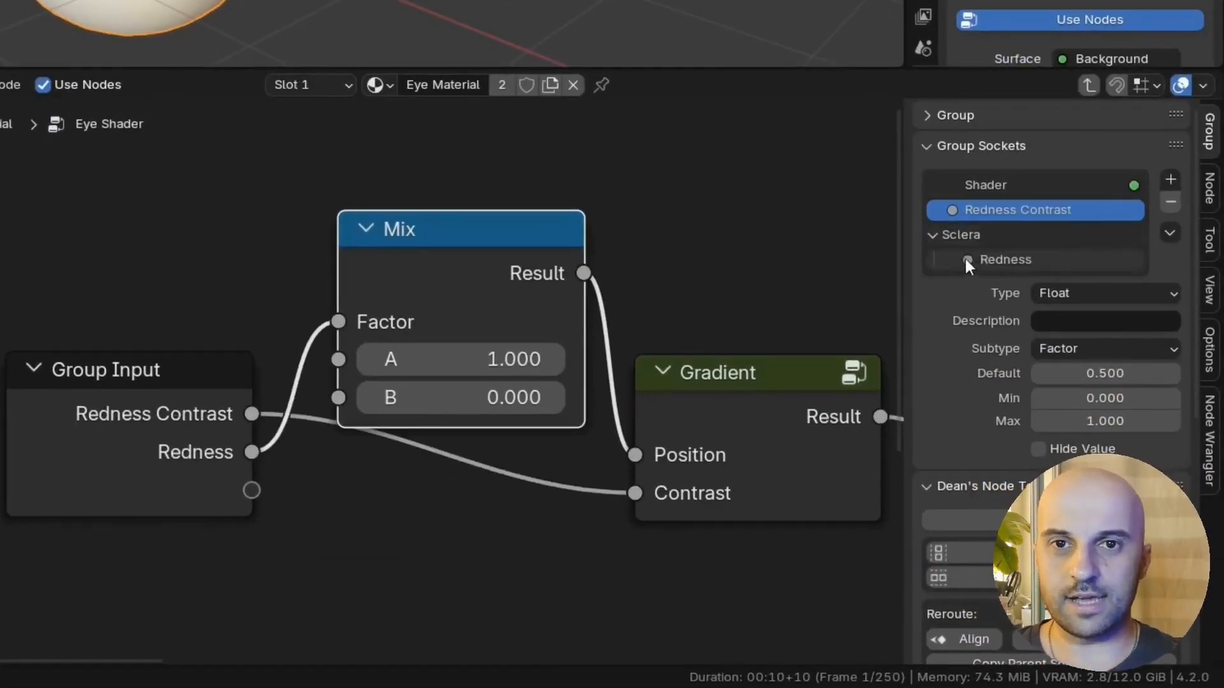
left_click_drag(996, 210, 995, 266)
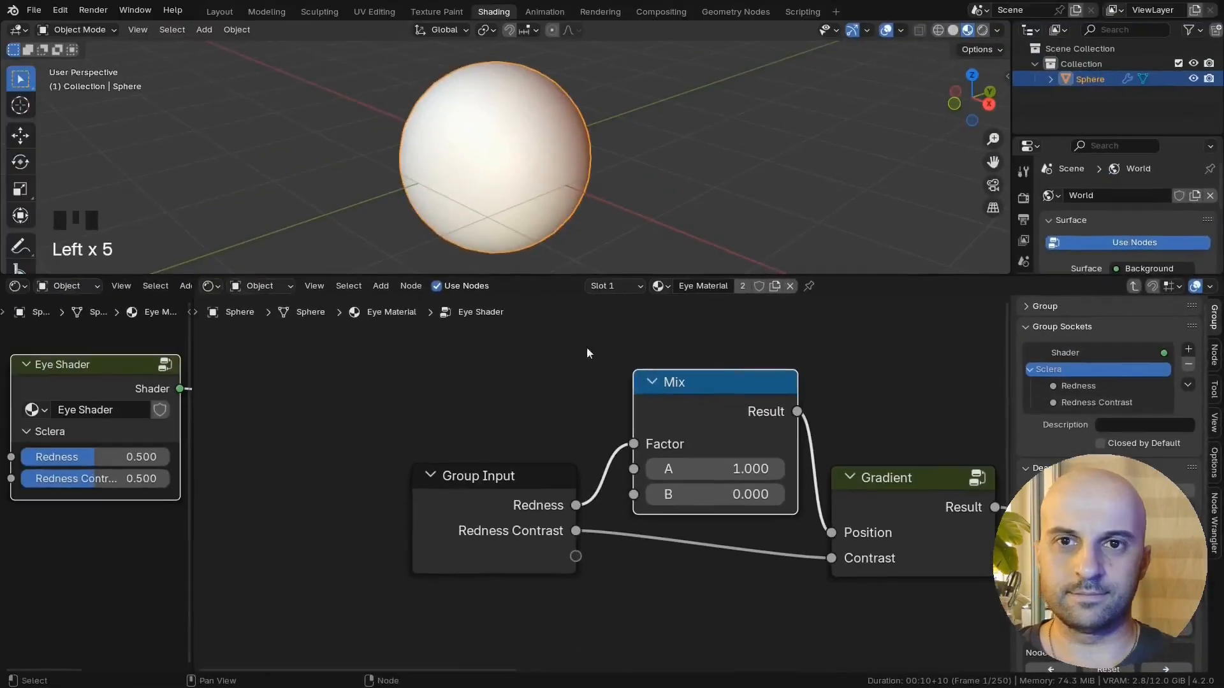
Step: Make the Sclera panel closed by default and collapse it on the Eye Shader node
left_click(27, 433)
left_click(25, 434)
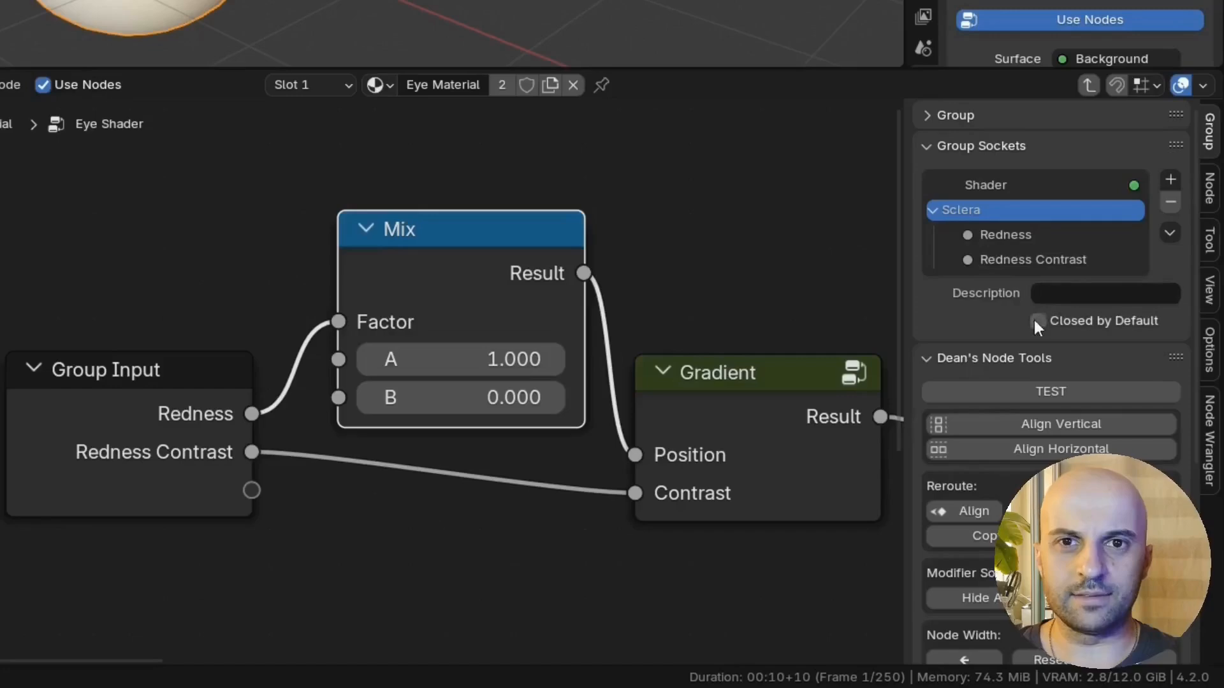
left_click(1037, 320)
left_click(31, 433)
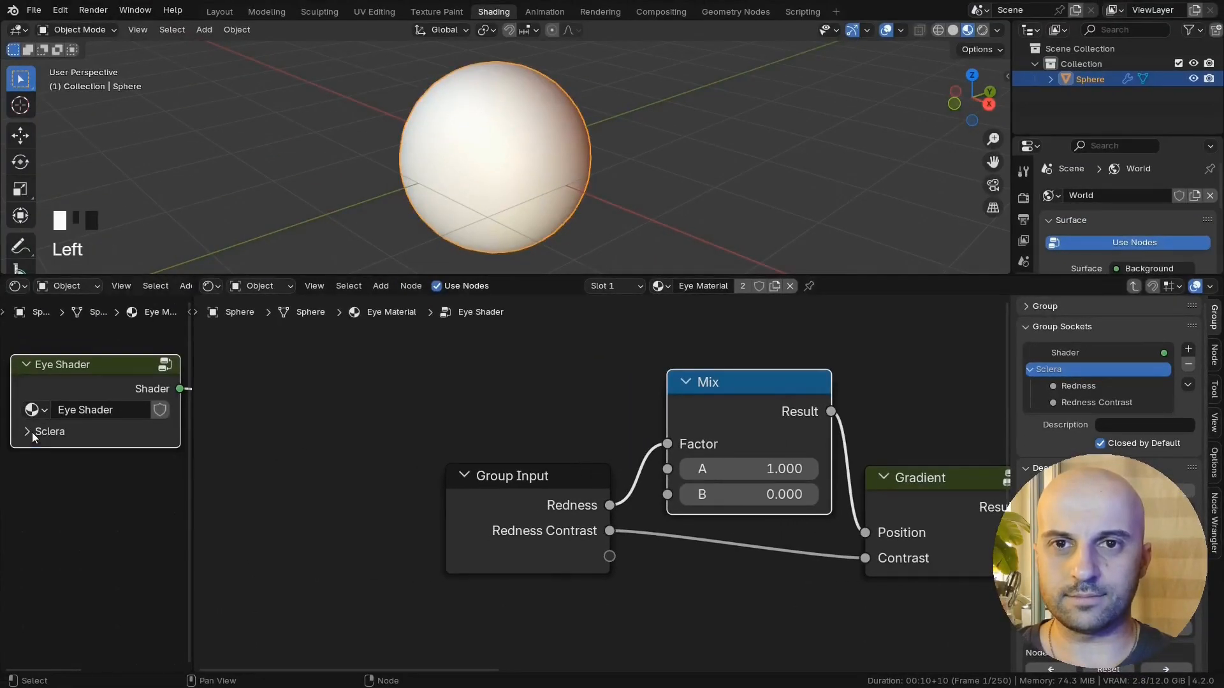
Step: Expand the Sclera panel on the Eye Shader node and set Redness to about 0.569
left_click(31, 433)
mouse_move(79, 459)
left_mouse_down()
mouse_move(90, 459)
mouse_move(73, 460)
left_mouse_up()
scroll(605, 486, "down", 2)
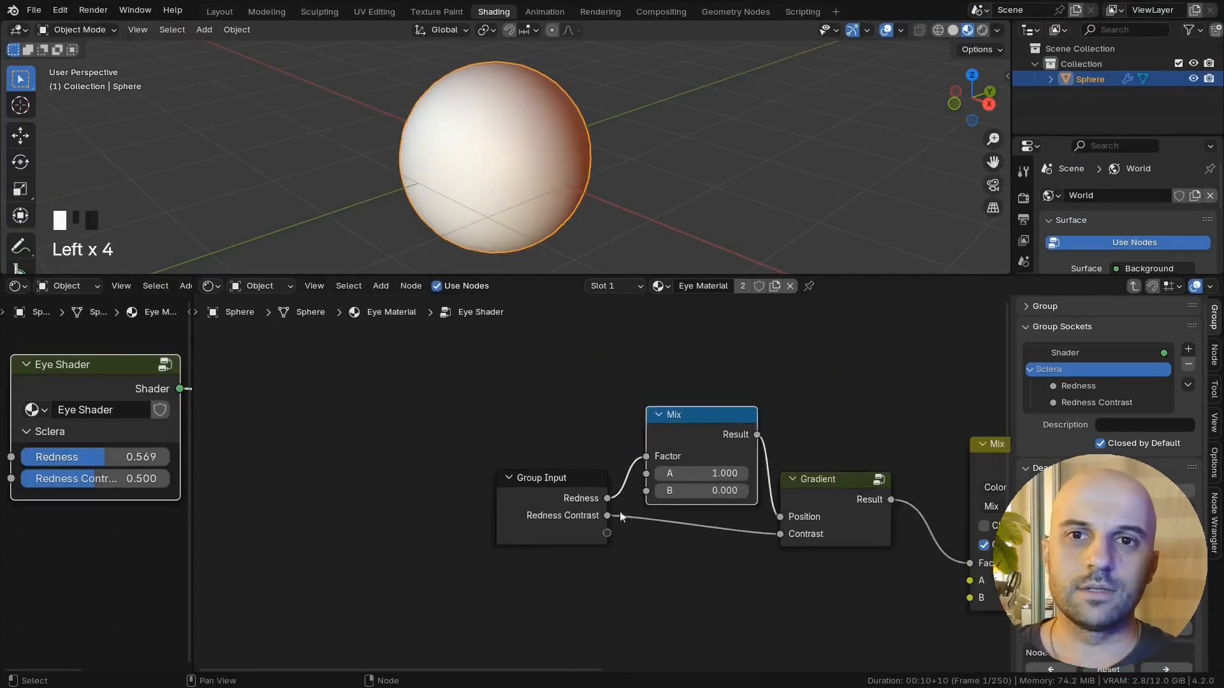
Step: Move the Group Input, Factor Mix and Gradient nodes away from the color Mix node to make room between them
left_click_drag(541, 503, 553, 519)
scroll(552, 519, "down", 2)
middle_click_drag(788, 571, 605, 542)
left_click_drag(604, 542, 381, 431)
key("g")
left_click(407, 435)
middle_click_drag(617, 493, 572, 464)
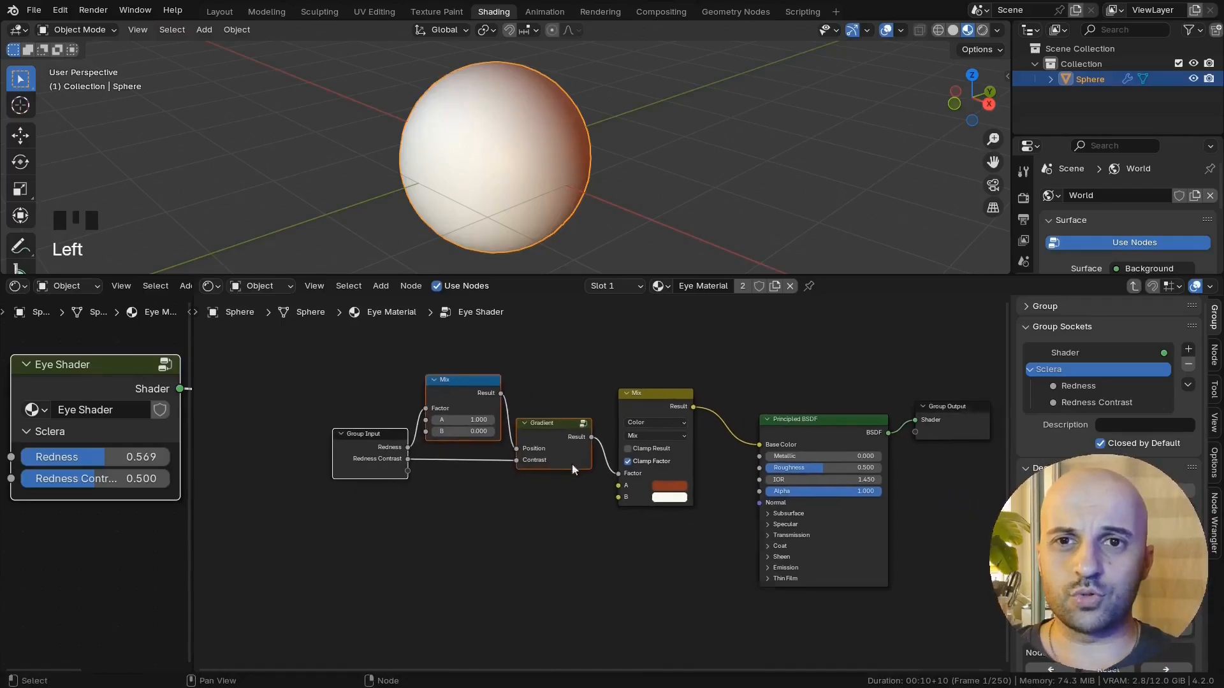
scroll(604, 482, "up", 2)
middle_click_drag(610, 532, 648, 520)
Step: Duplicate the Group Input below the Gradient node and expose the color Mix node's A and B colors through it
left_click(306, 434)
key("shift+d")
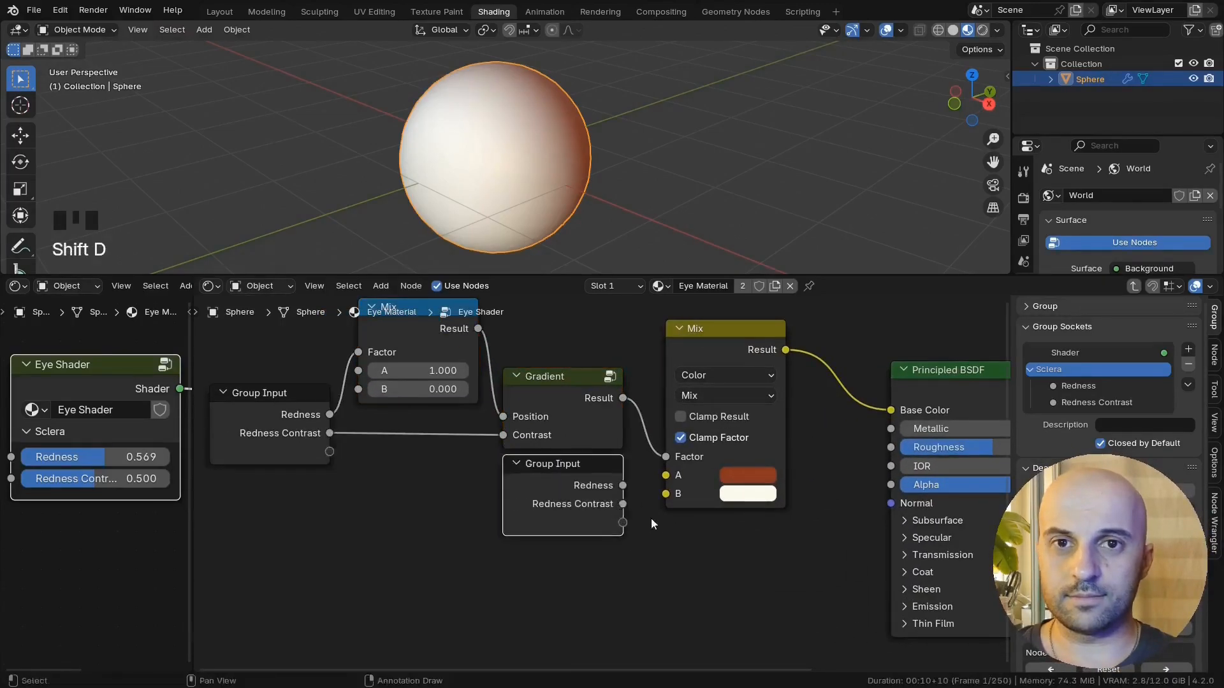
left_click(651, 518)
scroll(605, 522, "up", 2)
left_click_drag(588, 520, 645, 451)
left_click_drag(587, 555, 645, 481)
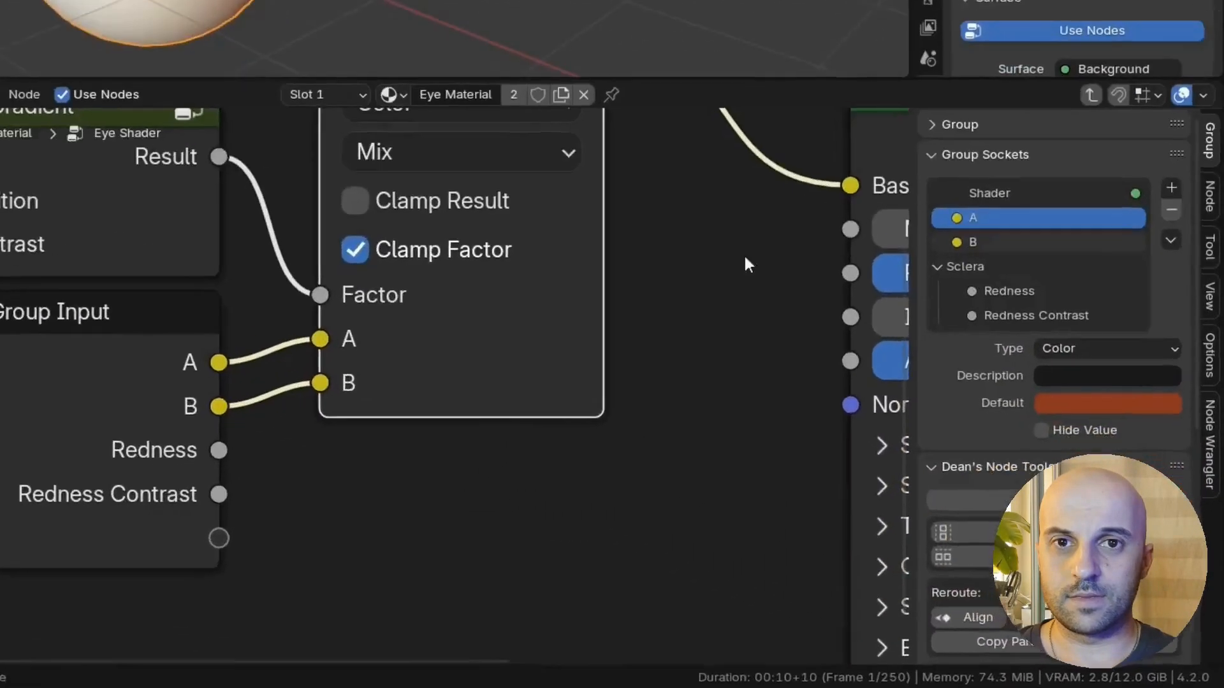
Step: Rename the group socket B to Base Color
double_click(1006, 241)
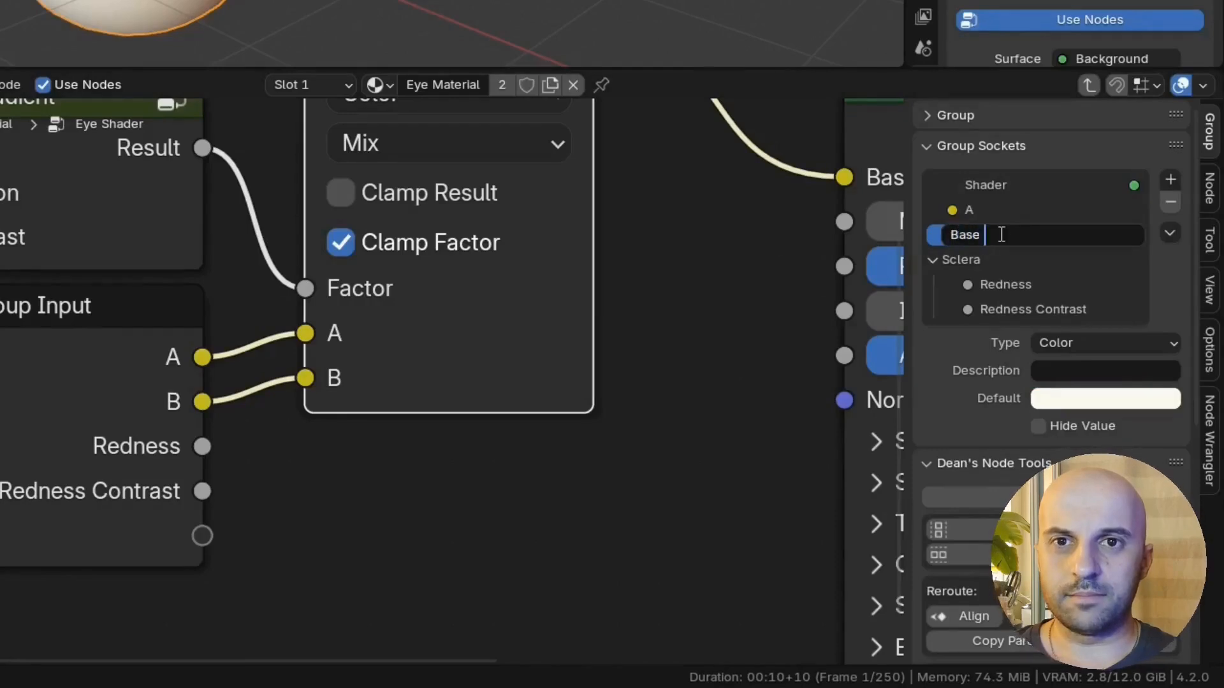
type("Base Colo")
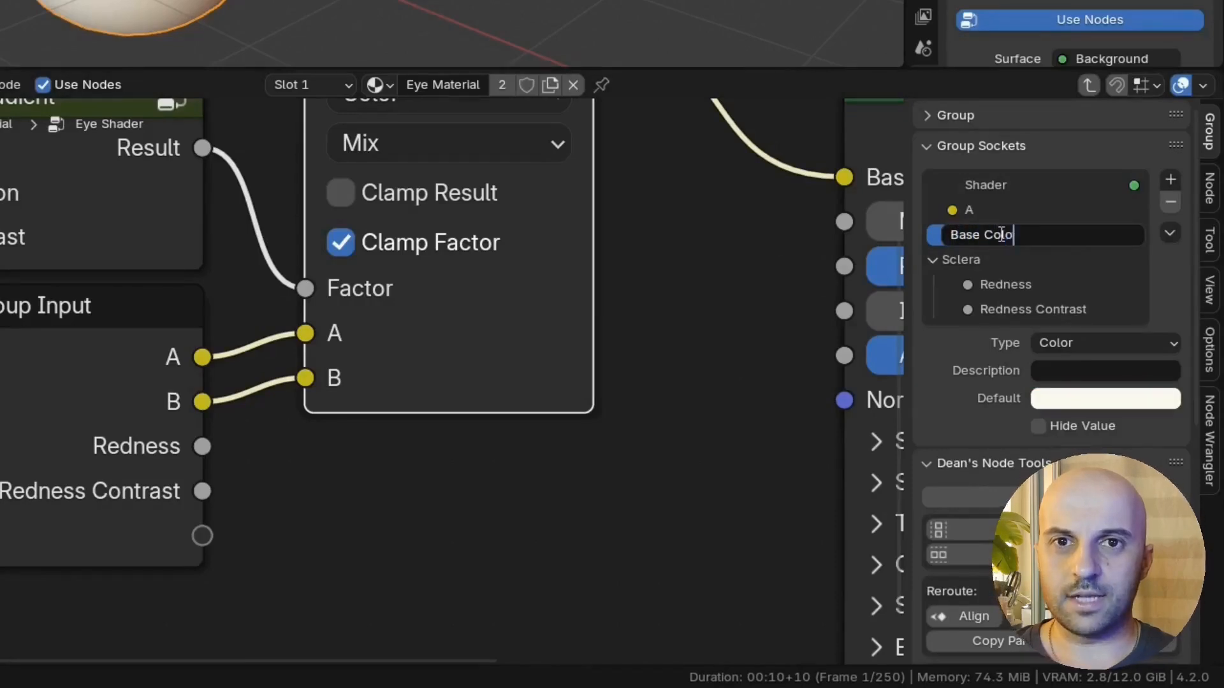
type("r")
key("Return")
Step: Rename the group socket A to Redness Color
left_click(992, 211)
double_click(992, 211)
type("r")
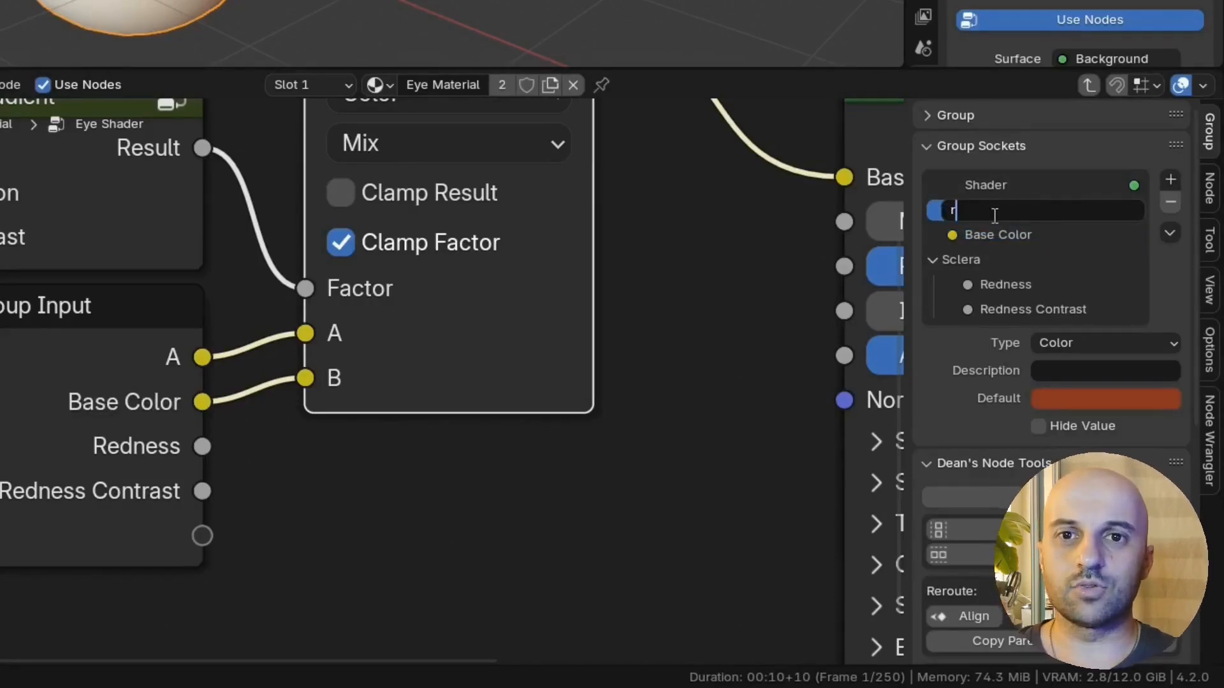
type("edness Col")
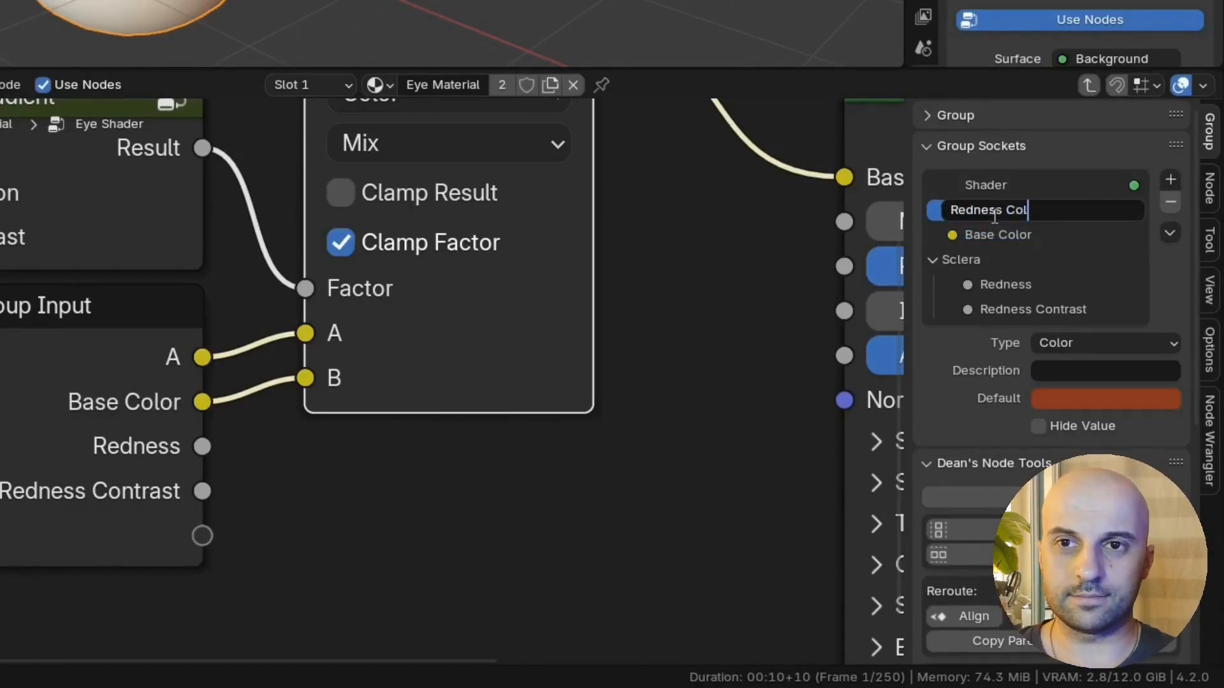
type("or")
key("Return")
Step: Place the Base Color and Redness Color sockets inside the Sclera panel above Redness, with Base Color first
left_click_drag(1005, 234, 1004, 269)
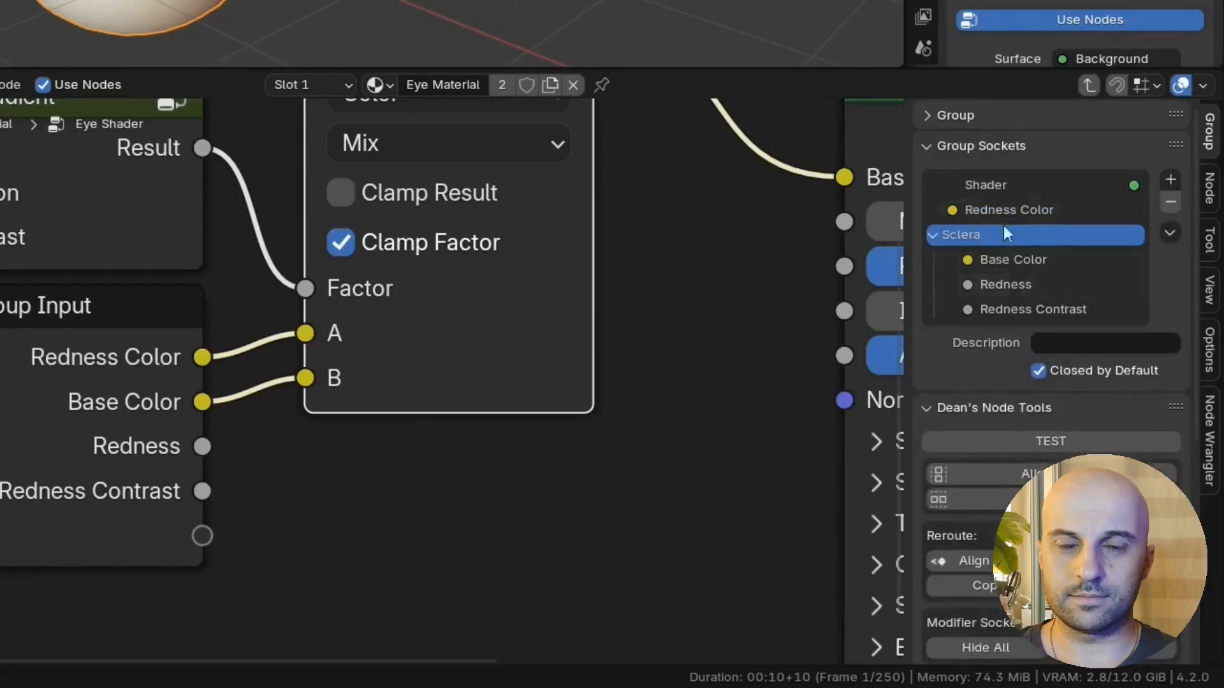
left_click_drag(1005, 211, 1012, 267)
left_click(102, 478)
left_click_drag(174, 306, 164, 319)
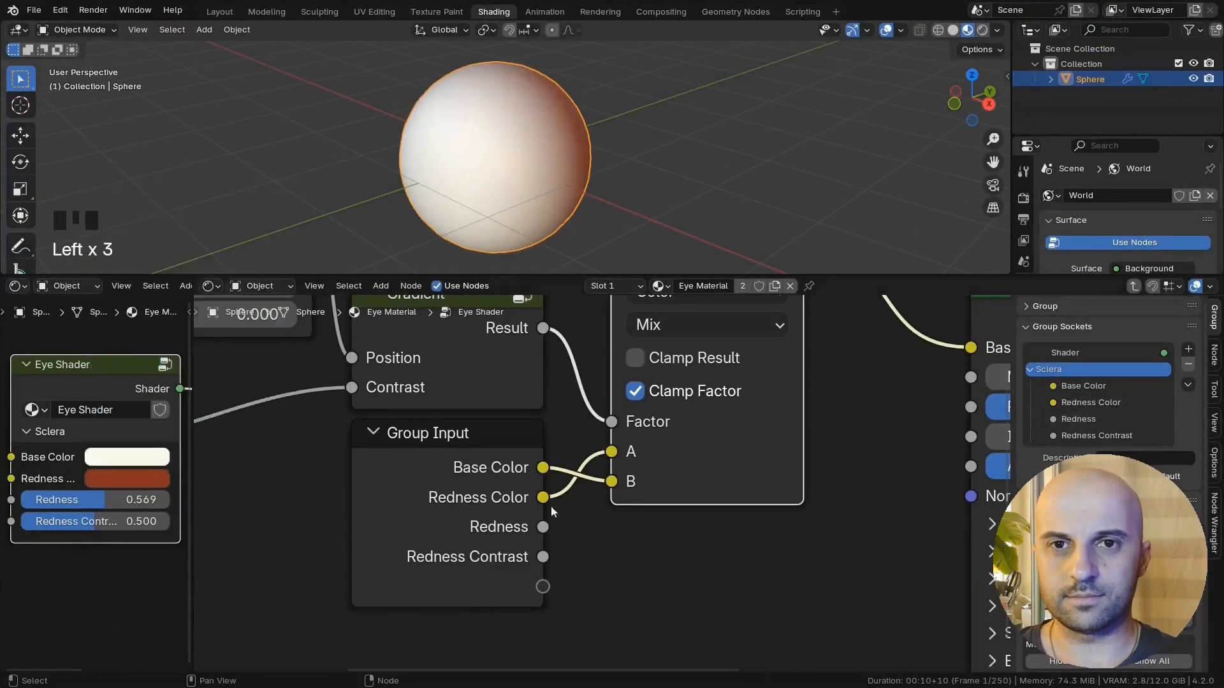
Step: Hide the unused sockets on both Group Input nodes
left_click(468, 503)
key("ctrl+h")
left_click(449, 484)
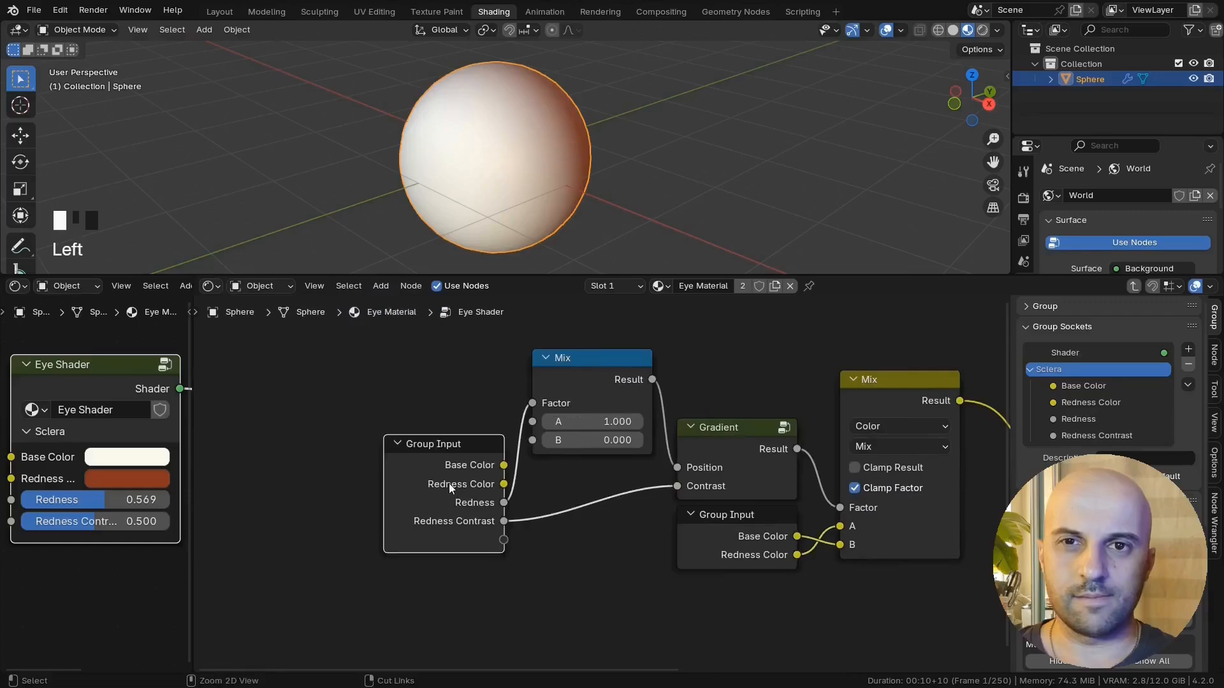
key("ctrl+h")
key("g")
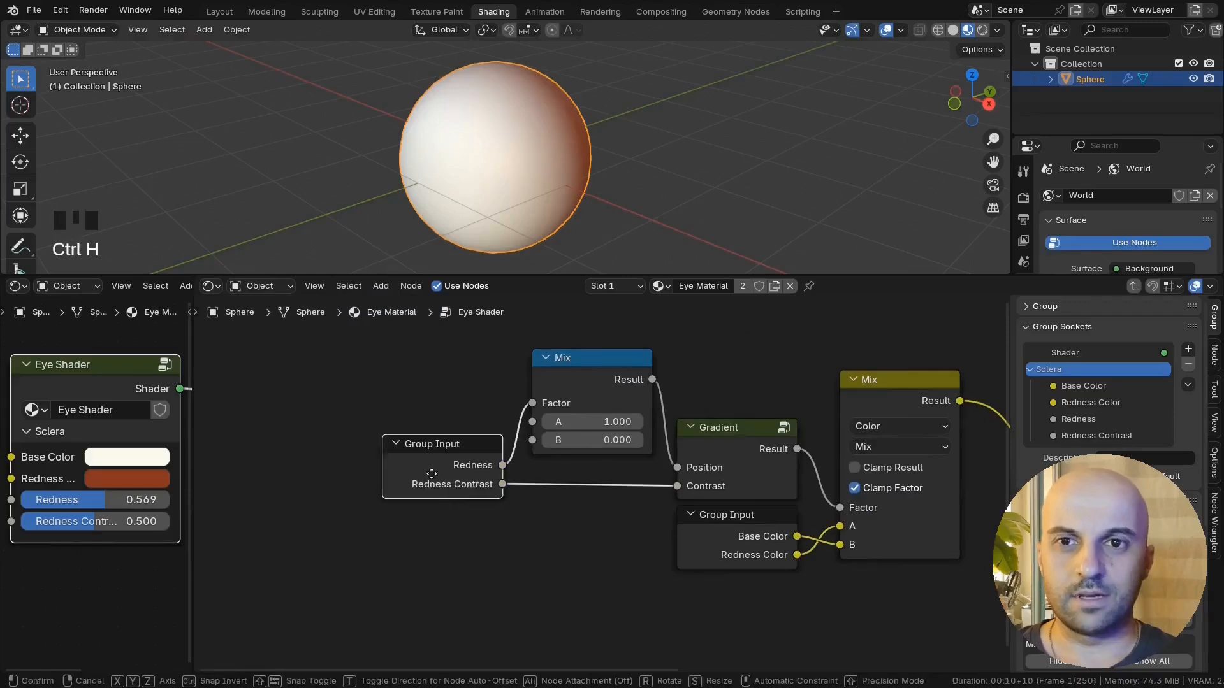
left_click(431, 474)
Step: Test the Principled BSDF's Roughness at about 0.263 on the sphere, then restore its previous value
middle_click_drag(591, 524, 468, 530)
scroll(542, 538, "down", 3)
middle_click_drag(514, 134, 502, 142)
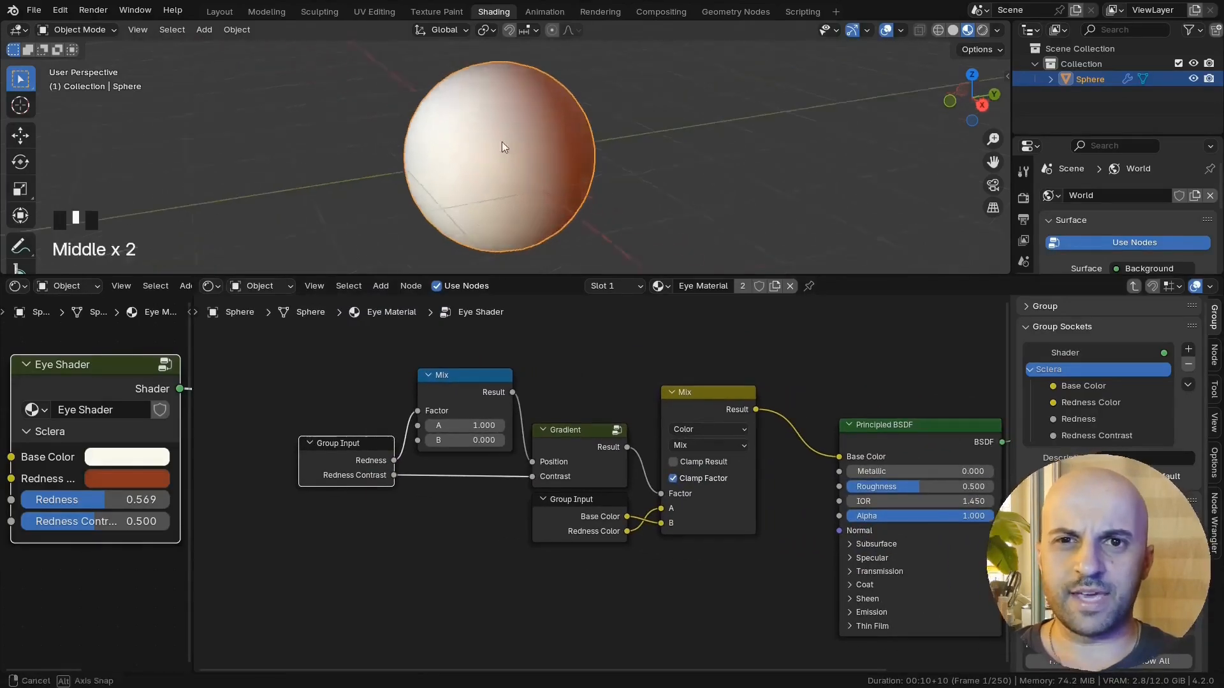
scroll(503, 148, "up", 2)
middle_click_drag(813, 514, 578, 506)
scroll(578, 506, "up", 2)
left_click_drag(721, 476, 674, 476)
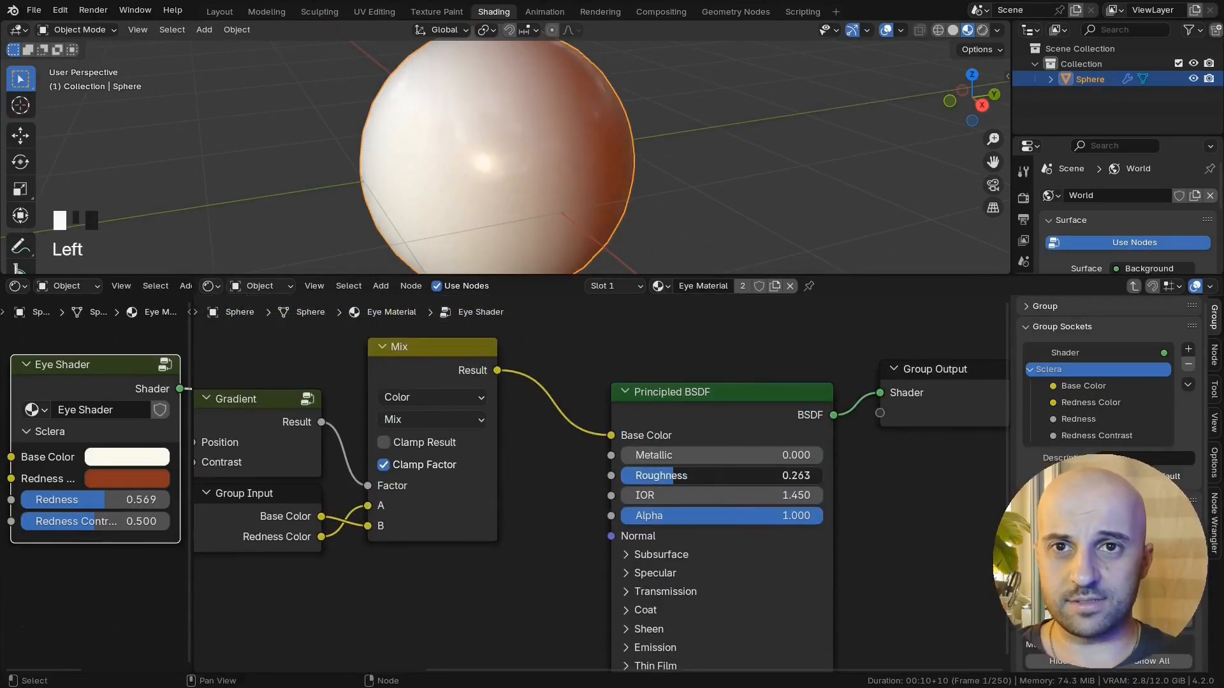
right_click(673, 475)
Step: Expand the Principled BSDF's Specular settings and try an IOR Level of about 0.748
middle_click_drag(682, 565, 727, 510)
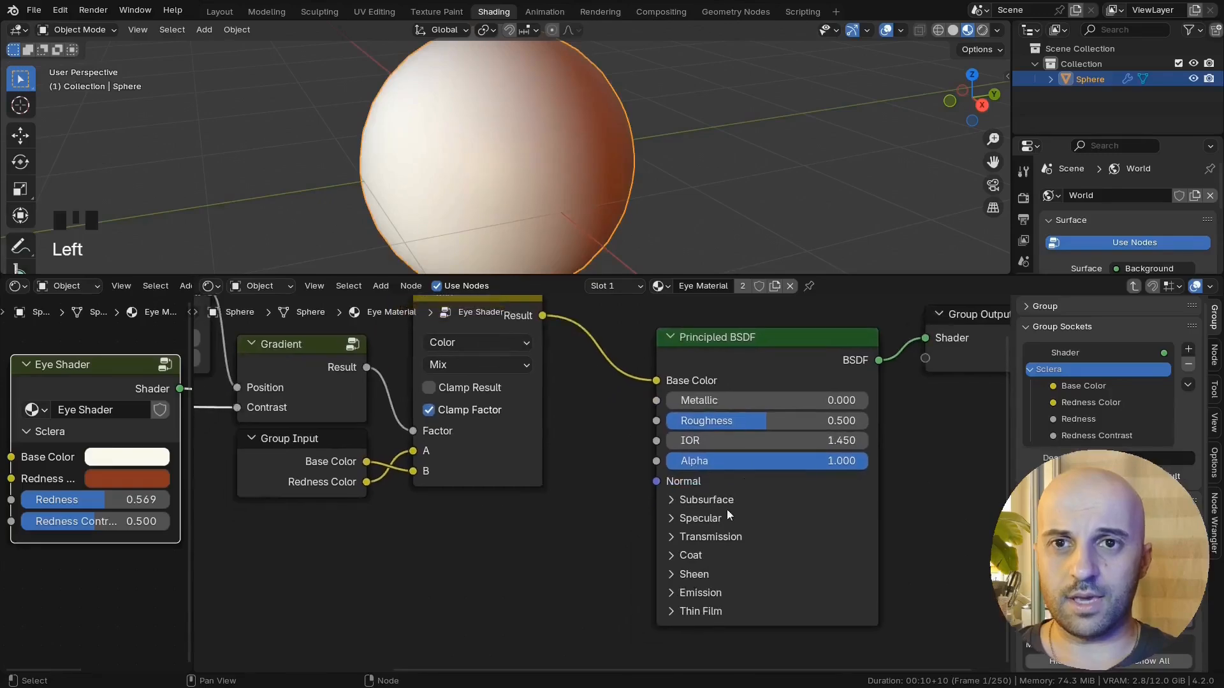
left_click(672, 518)
left_click_drag(709, 564, 790, 564)
left_click_drag(684, 564, 818, 565)
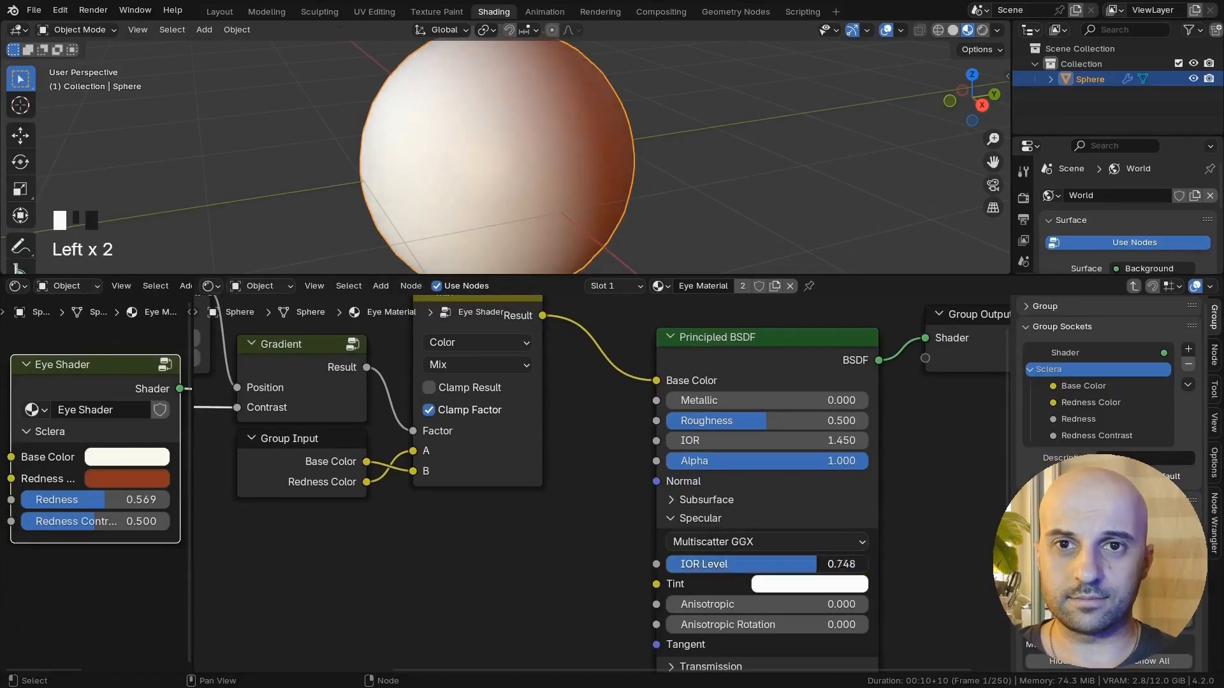
Step: Move the redness mask and color Mix nodes farther away from the Principled BSDF
scroll(834, 574, "down", 4)
left_click_drag(720, 533, 376, 402)
left_click_drag(500, 430, 432, 432)
Step: Expose the Principled BSDF's Roughness and Specular IOR Level as group inputs through a separate Group Input node
scroll(765, 542, "up", 4)
middle_click_drag(765, 542, 624, 475)
left_click_drag(701, 368, 617, 425)
key("Return")
scroll(751, 438, "down", 3)
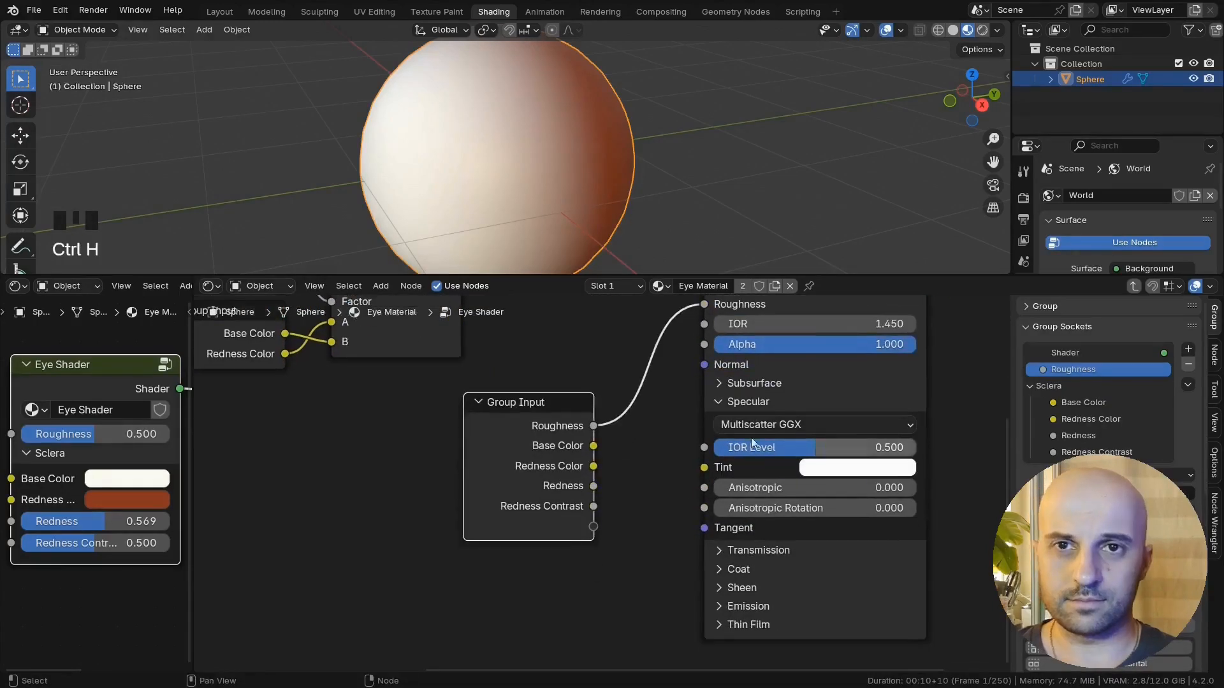
left_click_drag(704, 448, 593, 526)
Step: Rename the Specular IOR Level socket to Specular and place Roughness and Specular at the end of the Sclera panel
double_click(1073, 386)
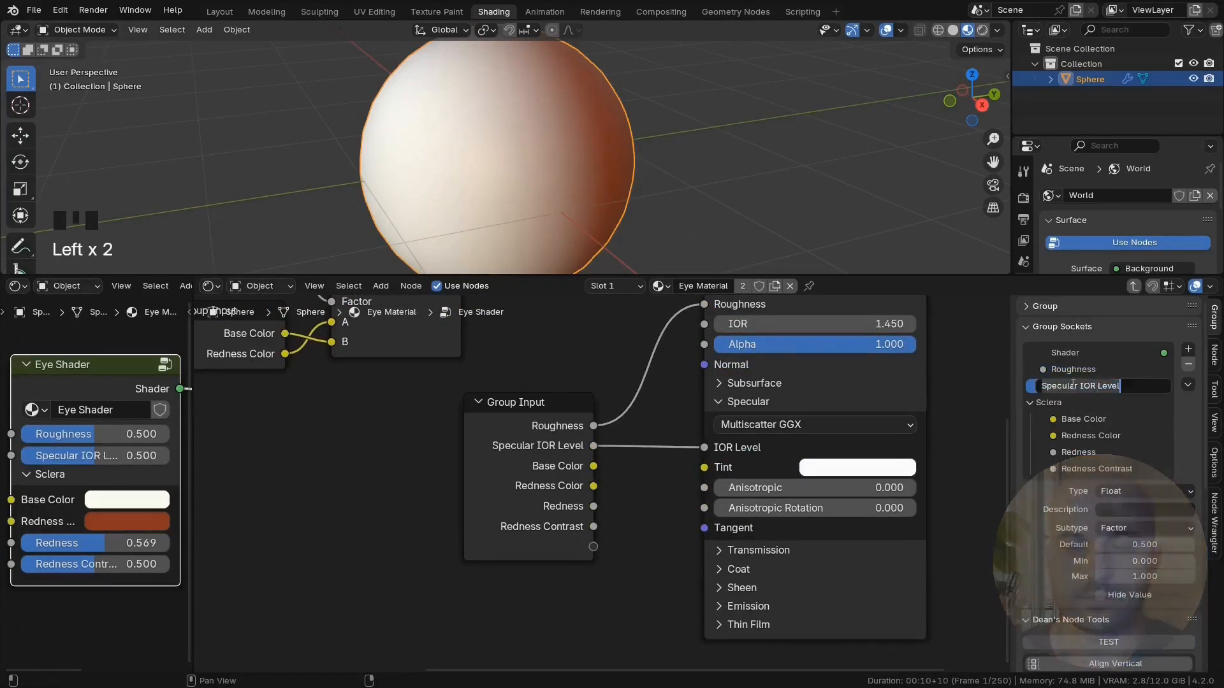
left_click_drag(1063, 398, 1063, 401)
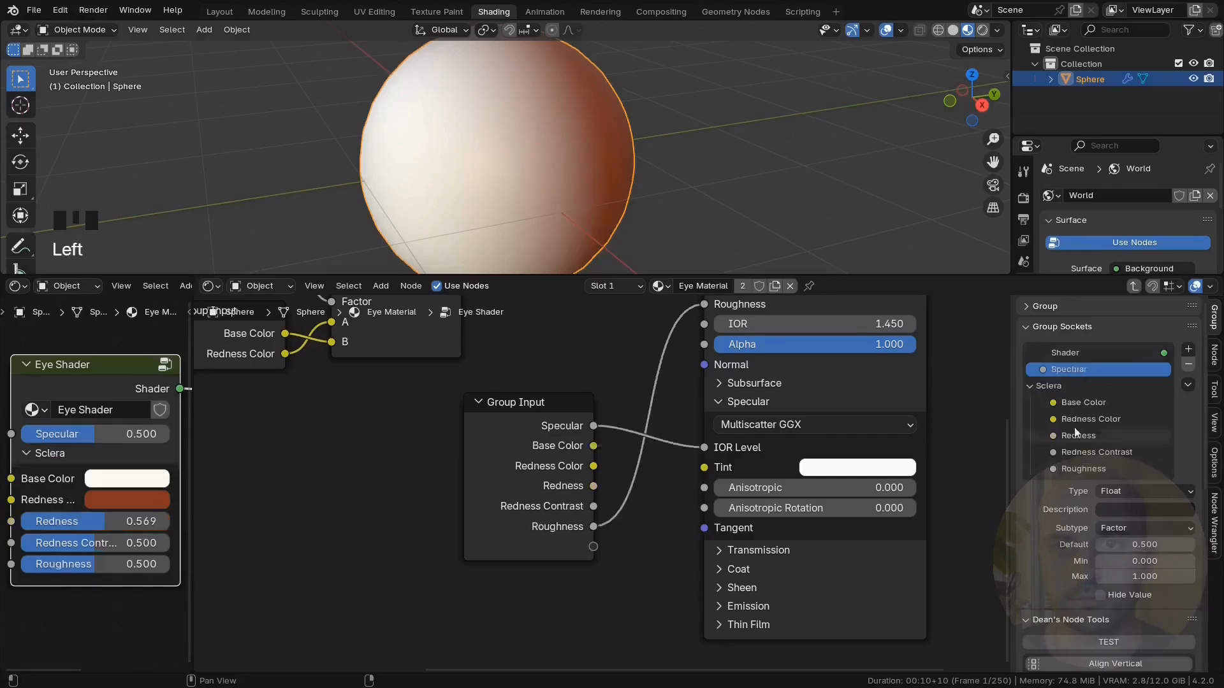
left_click_drag(1080, 473, 1080, 473)
Step: Hide the unused sockets on the Roughness and Specular Group Input and place it close to the Principled BSDF
scroll(543, 465, "down", 5)
left_click(546, 444)
middle_click_drag(546, 444, 691, 478)
key("ctrl+h")
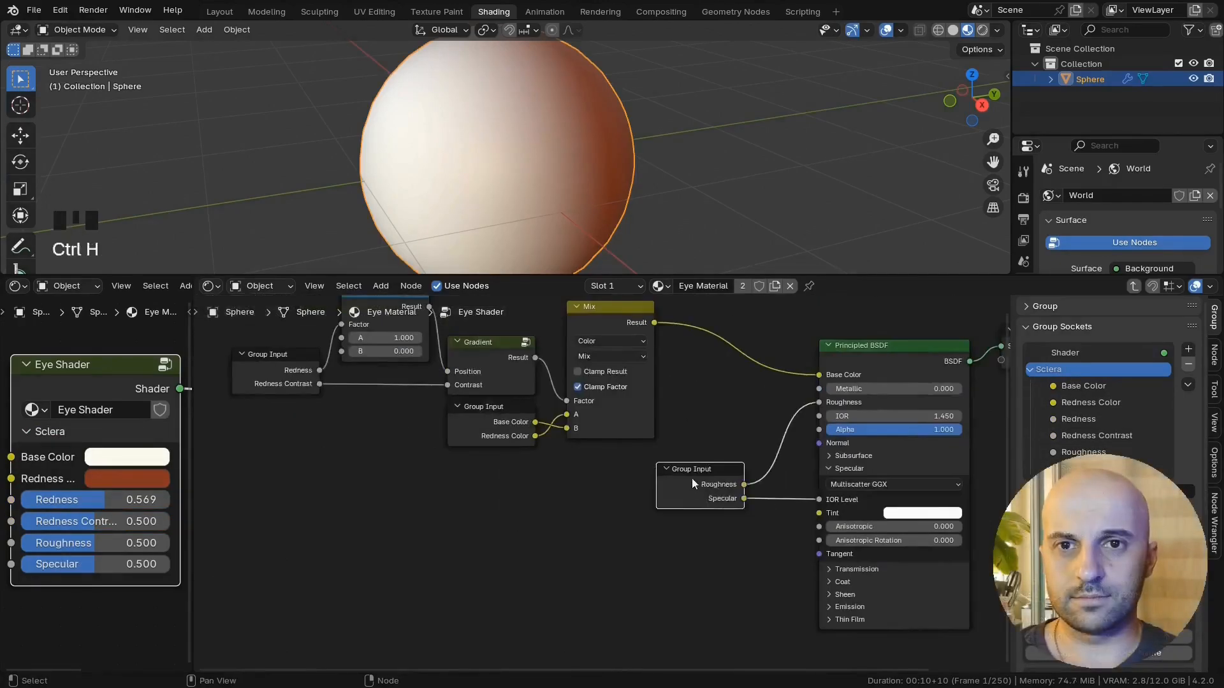
left_click_drag(691, 478, 740, 440)
scroll(604, 481, "down", 2)
mouse_move(96, 543)
left_mouse_down()
mouse_move(21, 543)
mouse_move(96, 543)
left_mouse_up()
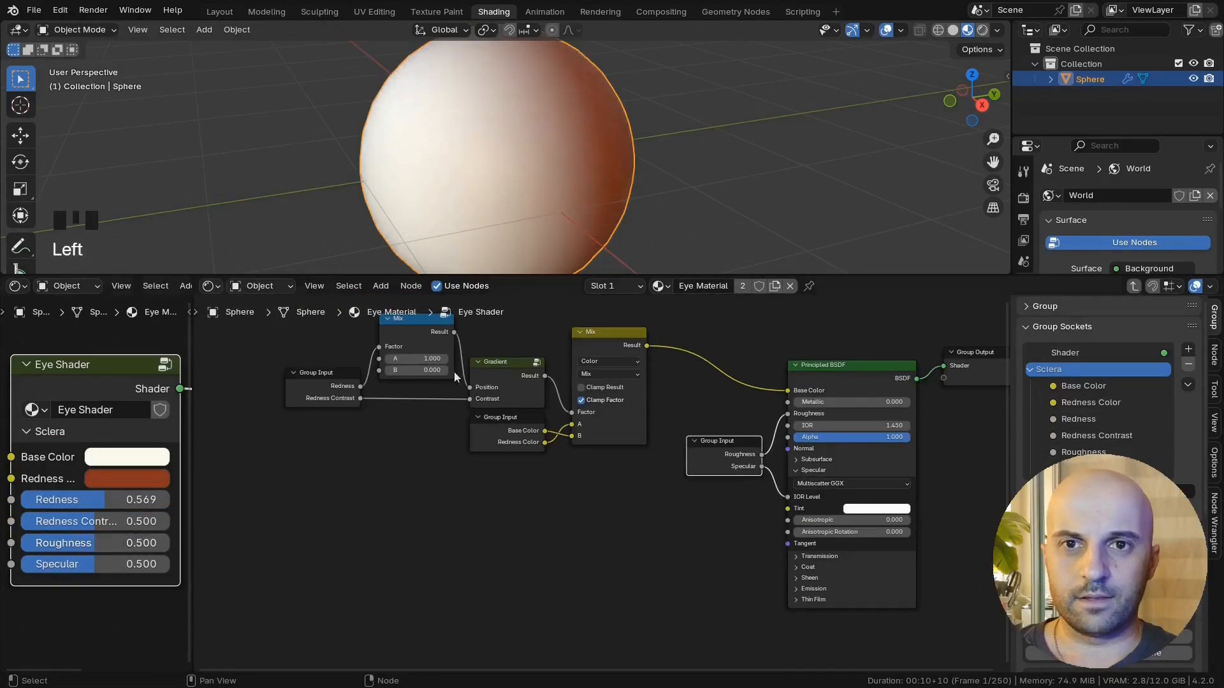
Step: Enclose the redness mask nodes, color Mix node and their two Group Inputs in a frame
scroll(542, 203, "down", 2)
middle_click_drag(545, 201, 564, 194)
middle_click_drag(446, 415, 492, 498)
left_click_drag(357, 560, 663, 384)
key("ctrl+j")
Step: Label the frame Sclera and move it farther away from the Principled BSDF
left_click(566, 382)
key("F2")
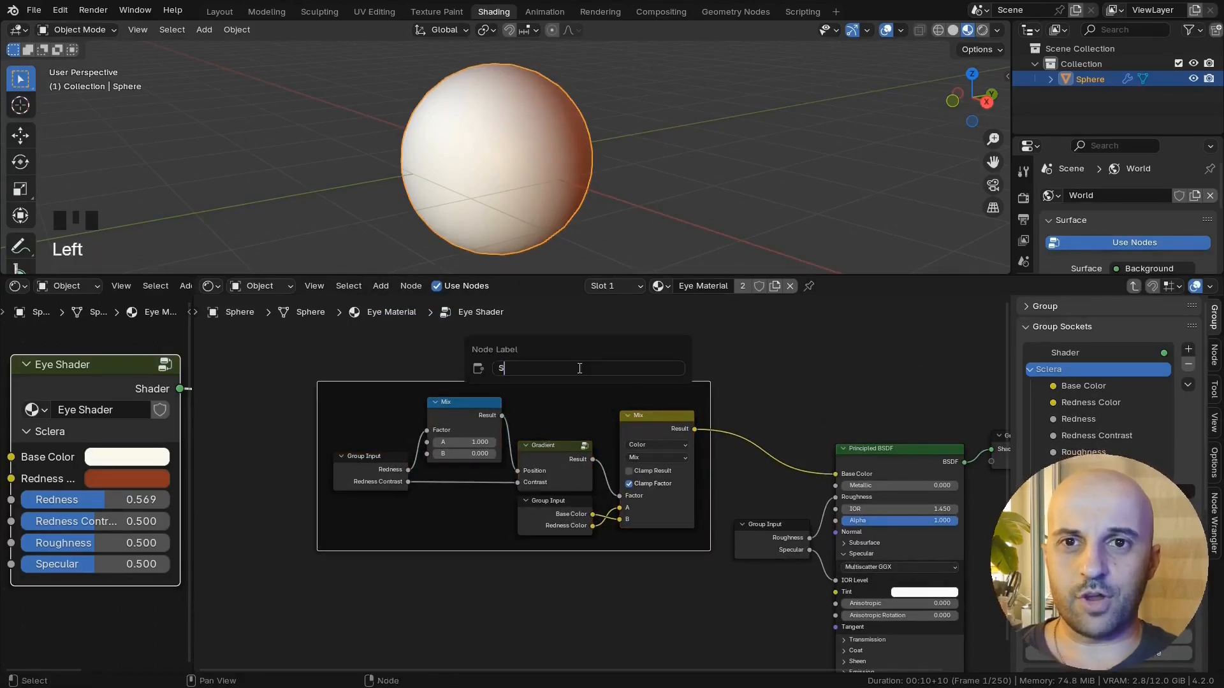
type("Sclera")
key("Return")
middle_click_drag(579, 370, 483, 337)
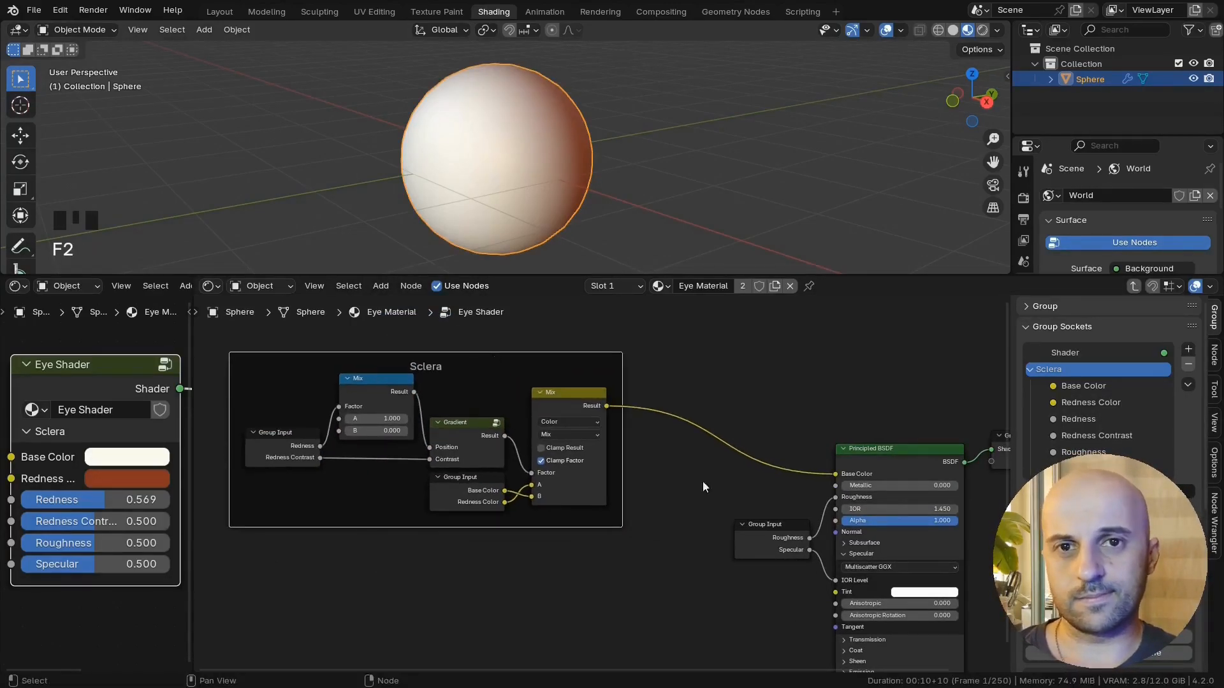
Step: Try a wavy vein-like annotation stroke across the sphere, then remove it
scroll(703, 481, "up", 2)
scroll(660, 470, "up", 1)
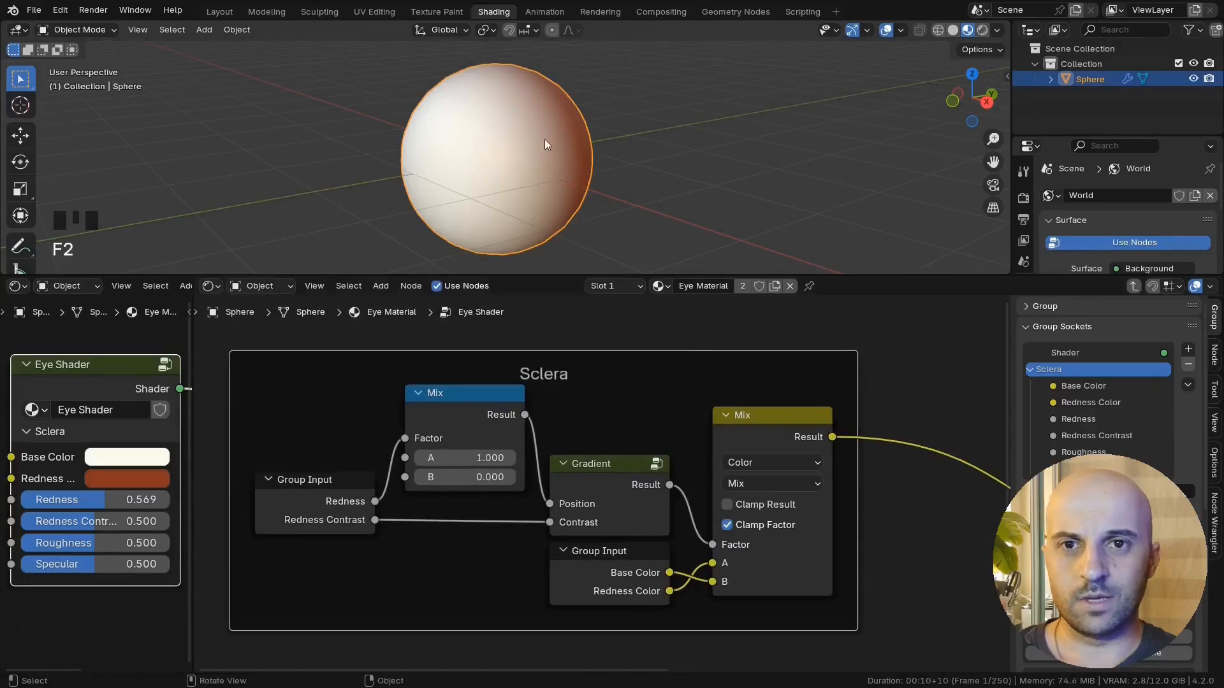
scroll(563, 178, "up", 1)
left_click(21, 245)
middle_click_drag(549, 144, 573, 137)
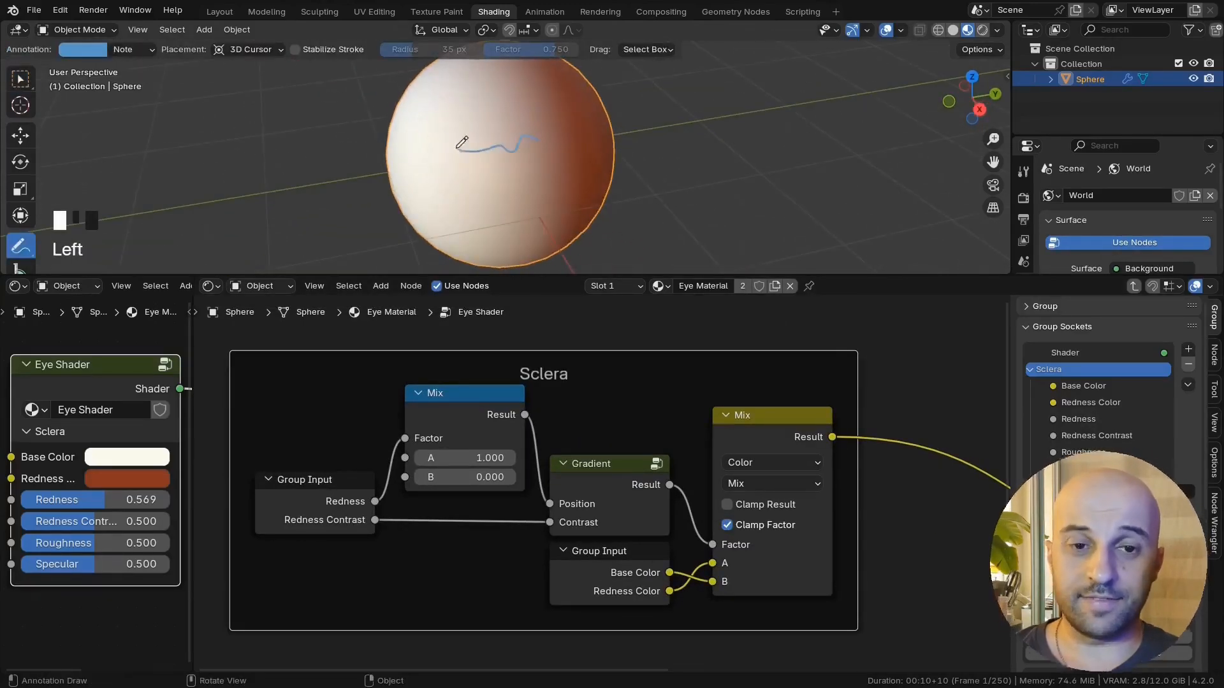
middle_click_drag(498, 188, 510, 185)
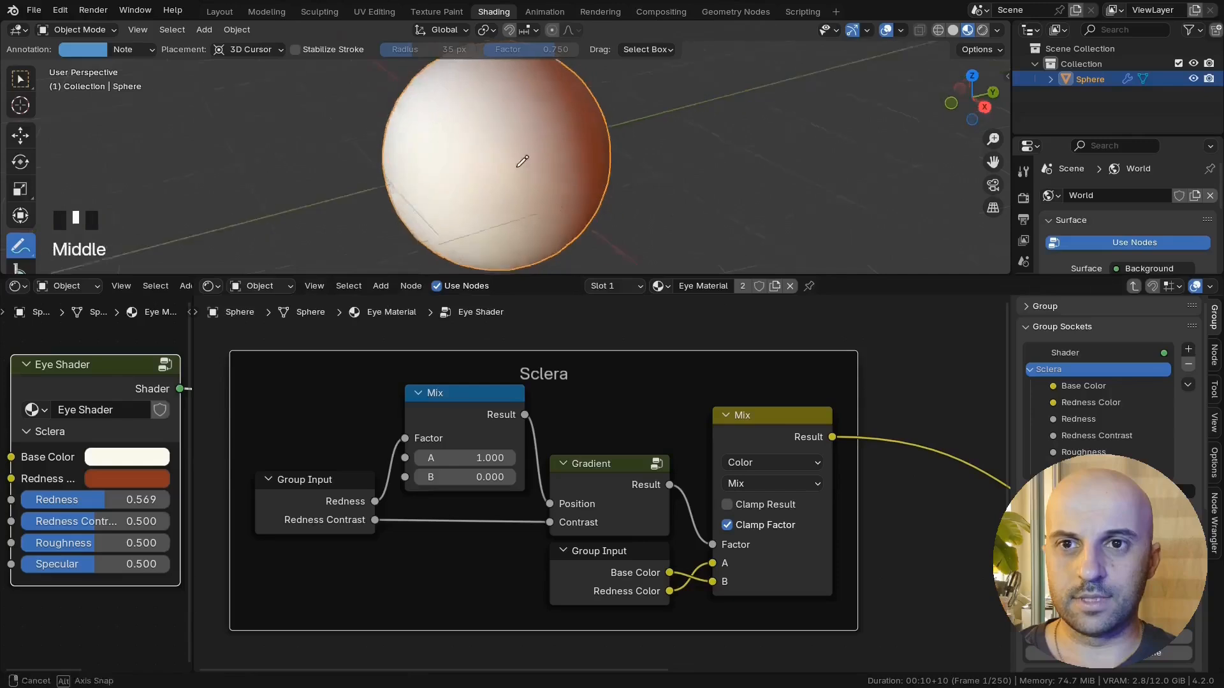
Step: Move the Sclera frame upward to free space beneath it for more nodes
scroll(510, 185, "down", 1)
scroll(695, 491, "down", 2)
scroll(733, 408, "down", 1)
left_click_drag(753, 367, 737, 319)
middle_click_drag(752, 431, 680, 409)
middle_click_drag(683, 507, 621, 451)
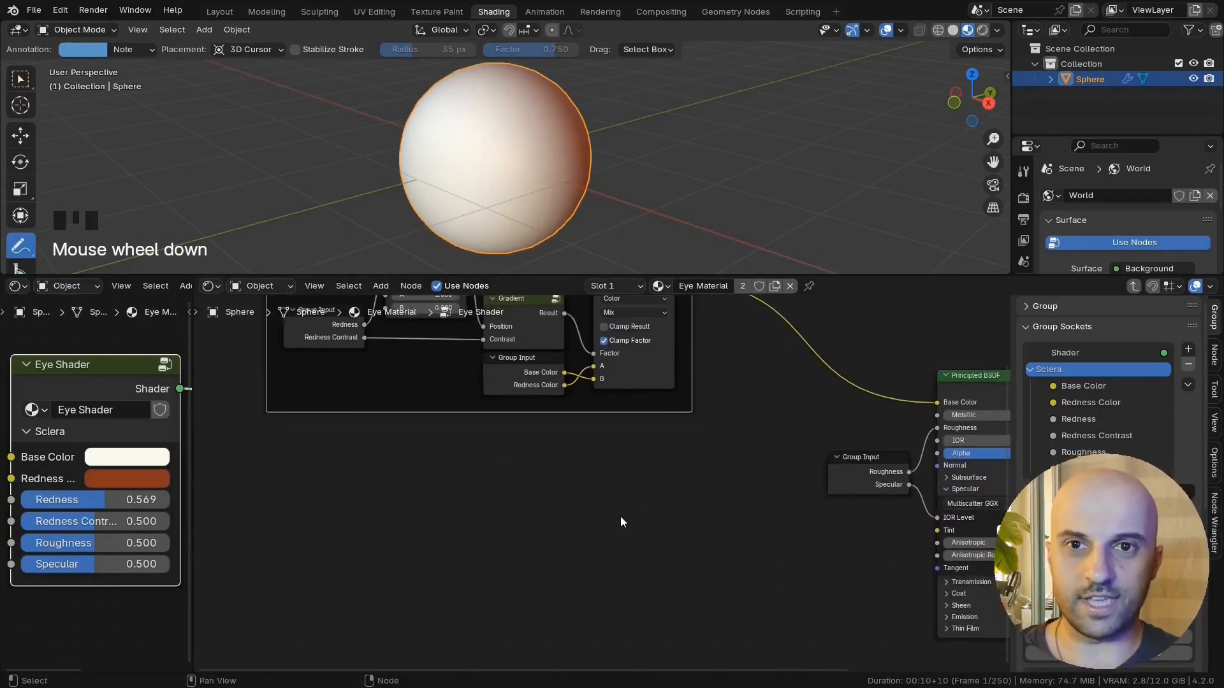
Step: Add a Noise Texture node below the Sclera frame and preview its Fac output on the sphere
key("shift+a")
type("nt")
key("Return")
left_click(601, 450)
scroll(645, 453, "up", 3)
middle_click_drag(710, 478, 724, 498)
left_click(605, 465, "ctrl+shift")
mouse_move(702, 211)
middle_mouse_down()
mouse_move(708, 198)
mouse_move(709, 217)
middle_mouse_up()
middle_click_drag(719, 616, 761, 594)
scroll(761, 594, "up", 3)
Step: Set the Noise Texture to 2D and reposition the node
left_click(631, 488)
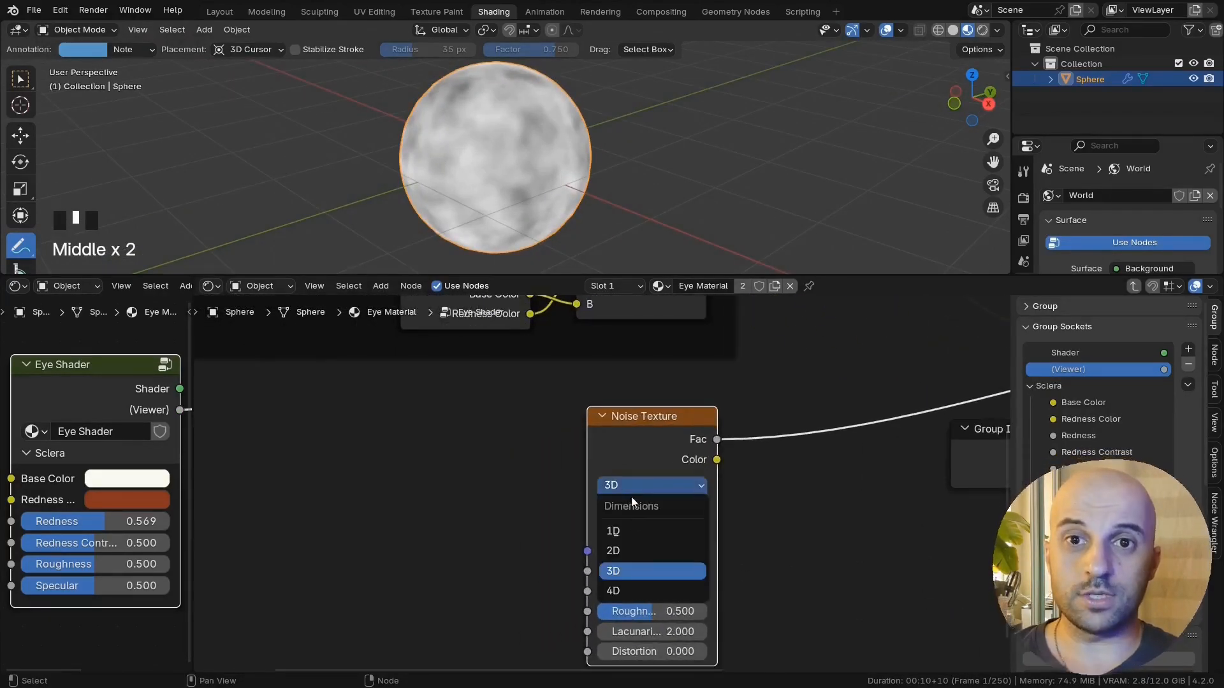
left_click(617, 551)
scroll(745, 541, "down", 2)
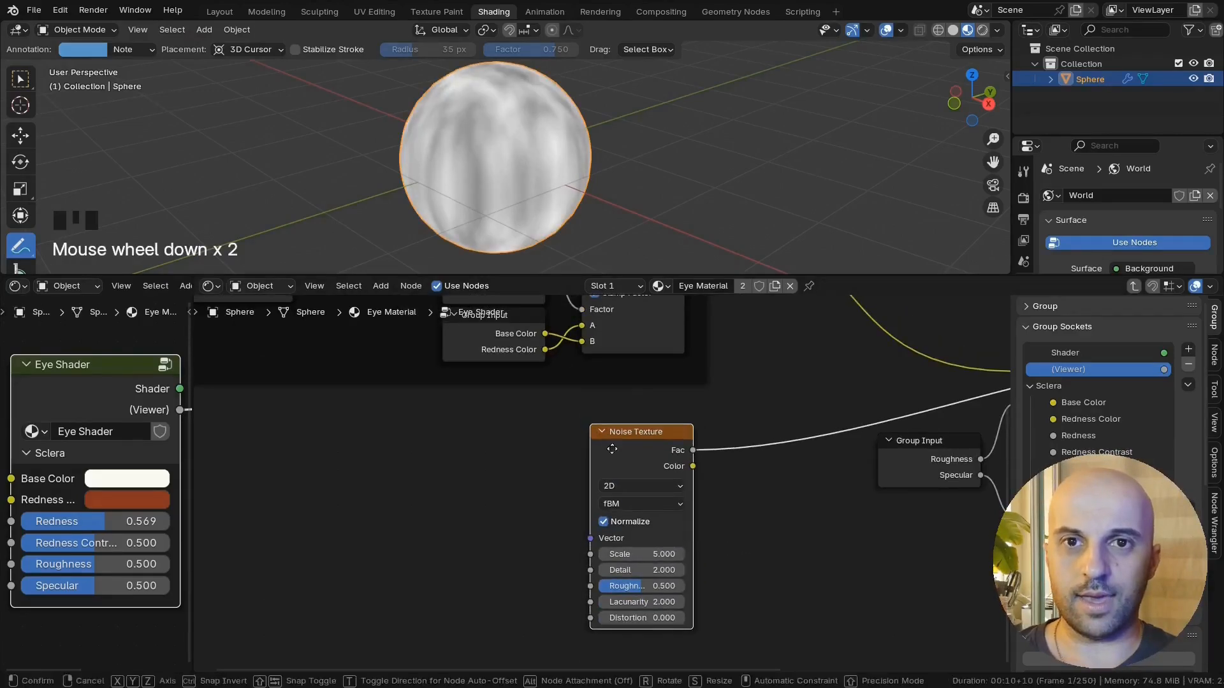
left_click_drag(587, 536, 580, 593)
Step: Add Texture Coordinate and Mapping nodes to the Noise Texture and drive the mapping with the UV coordinates
key("ctrl+t")
middle_click_drag(419, 539, 535, 464)
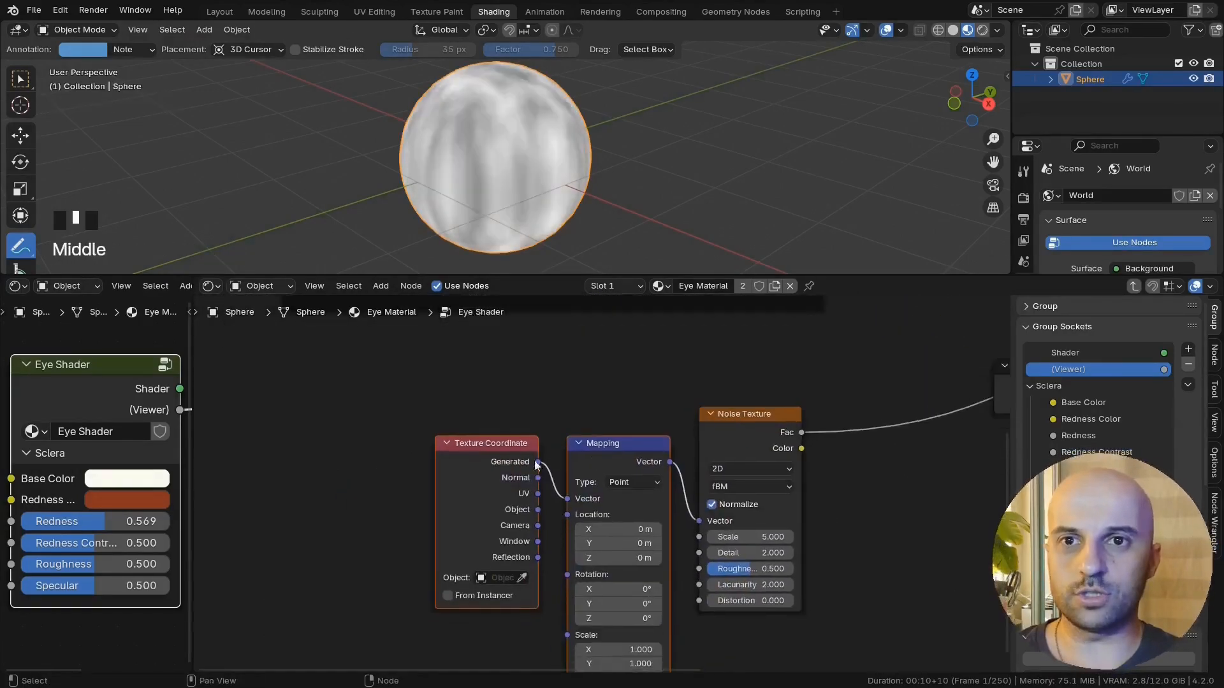
scroll(536, 464, "up", 2)
left_click_drag(521, 496, 558, 503)
middle_click_drag(528, 196, 571, 168)
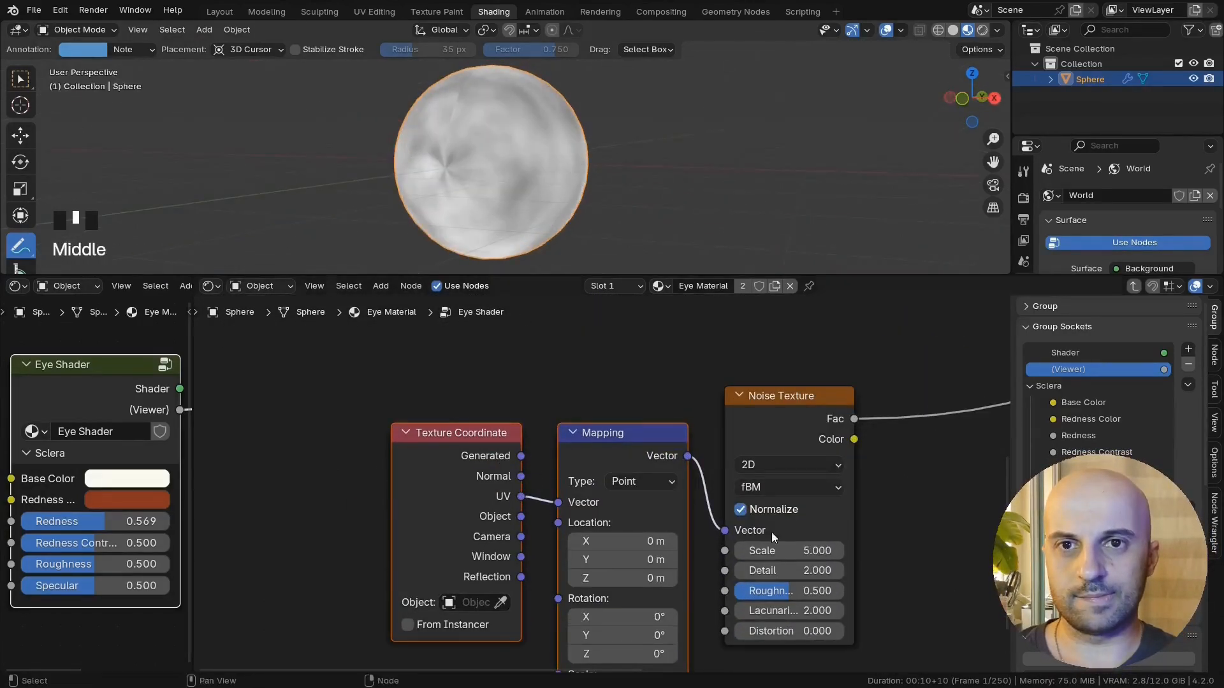
Step: Set the Noise Texture's Scale to 20
left_click_drag(790, 551, 828, 550)
type("20")
key("Return")
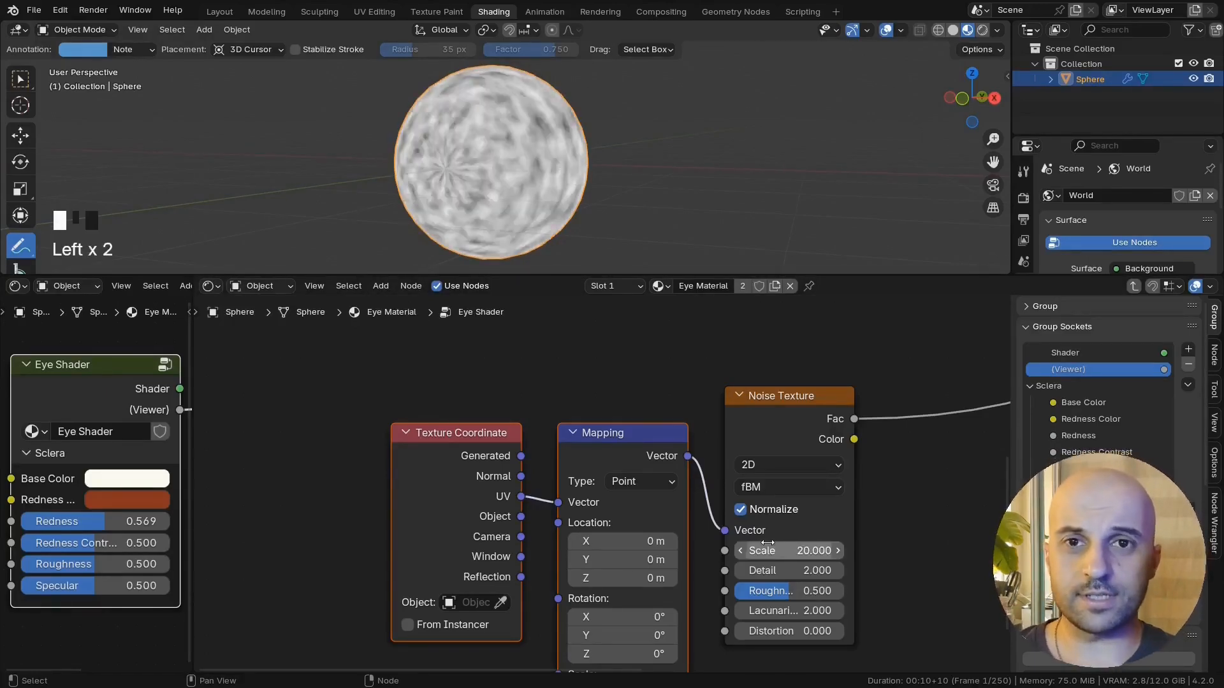
middle_click_drag(590, 187, 583, 202)
Step: Set the Mapping node's Y scale to 0 to stretch the noise into radial streaks
middle_click_drag(631, 596, 600, 410)
scroll(626, 547, "up", 2)
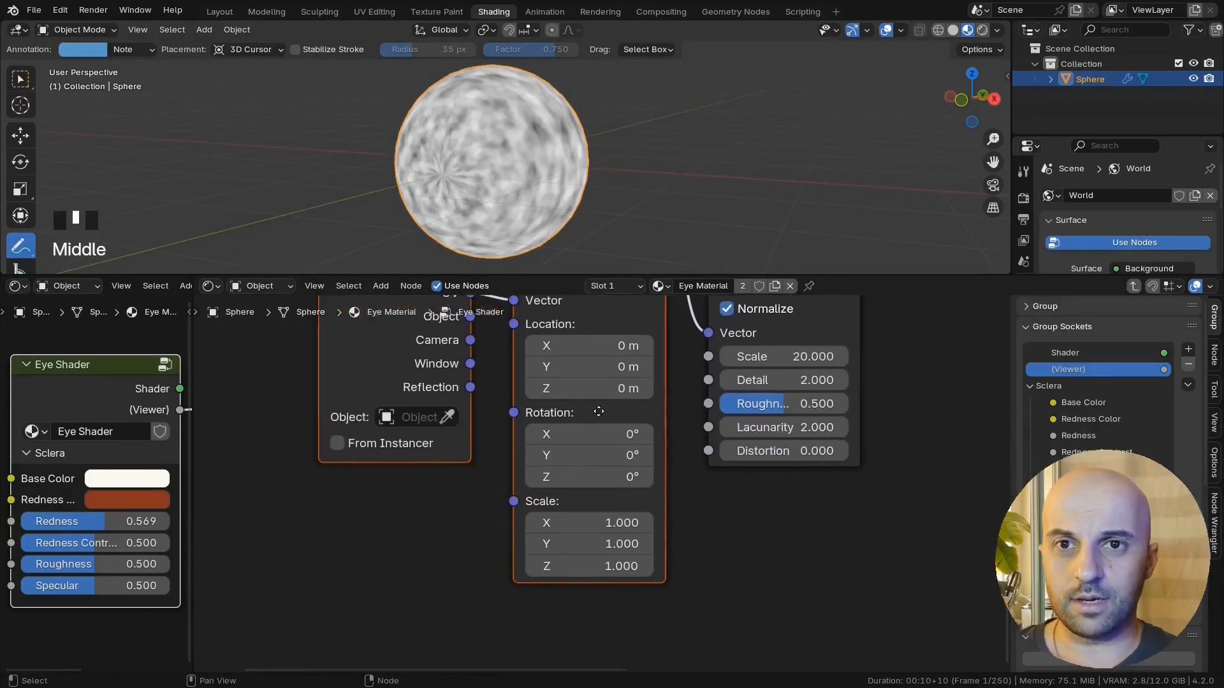
scroll(602, 482, "up", 1)
left_click_drag(586, 560, 551, 560, "shift")
type("0")
key("Return")
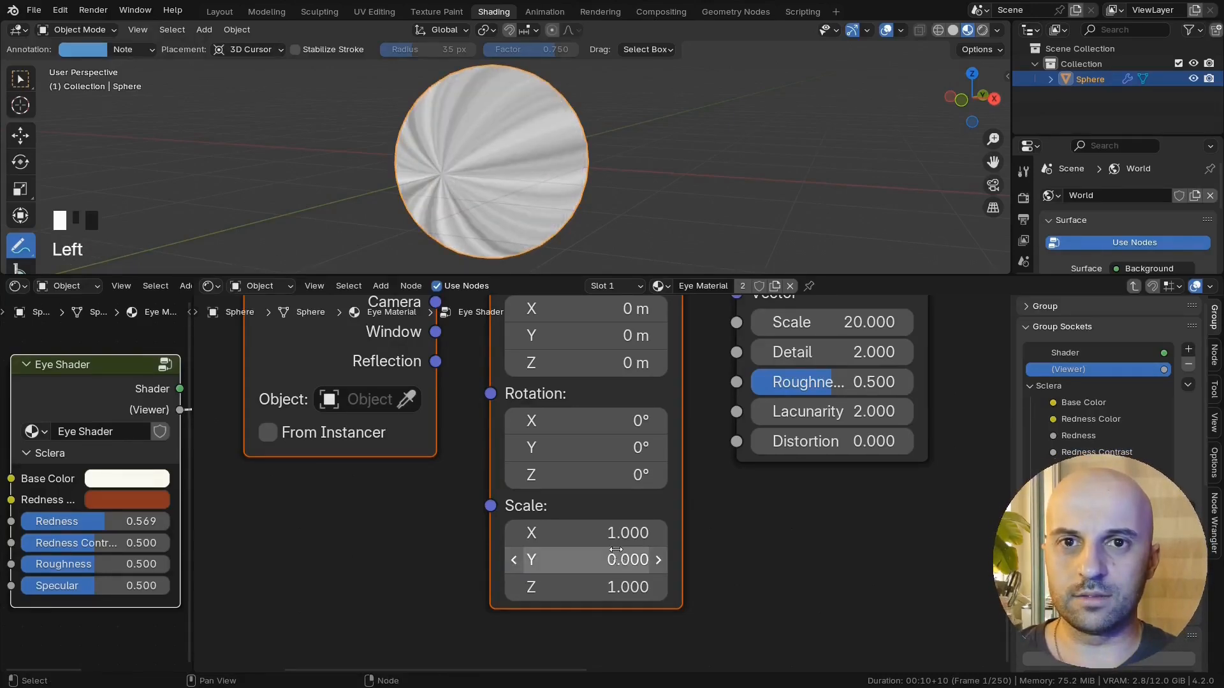
mouse_move(570, 213)
middle_mouse_down()
mouse_move(579, 222)
mouse_move(557, 214)
middle_mouse_up()
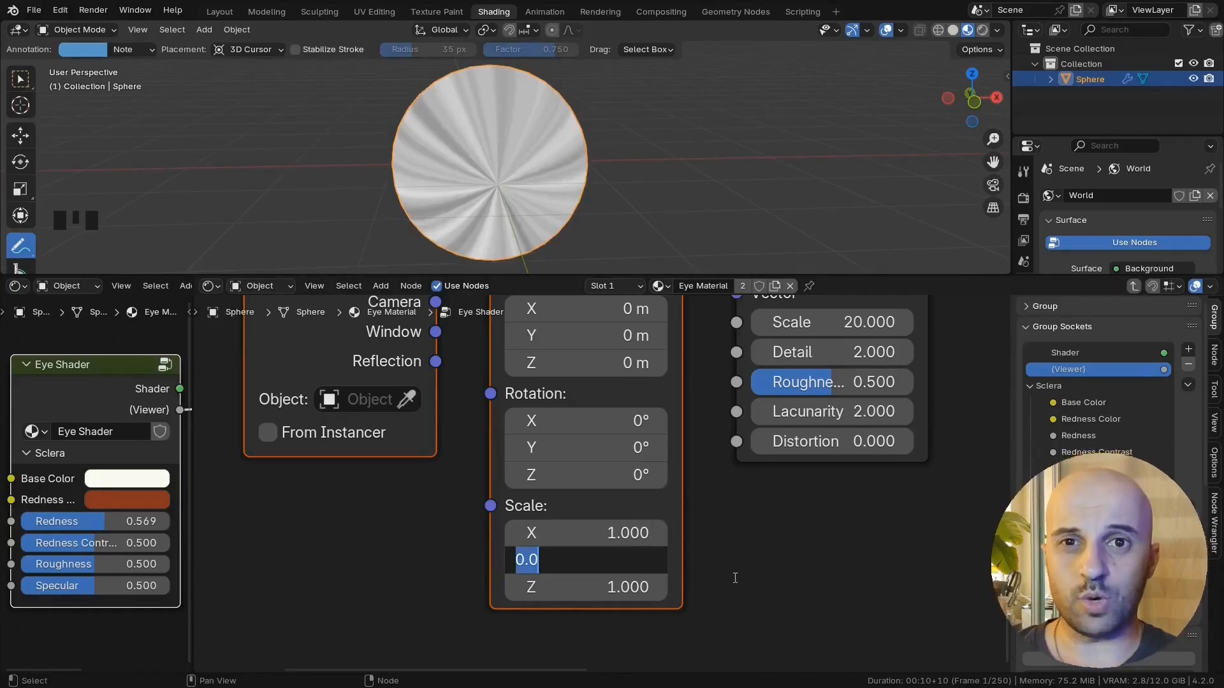
Step: Set the Mapping node's Y scale to 0.1 and inspect the streaks on the sphere
type(".1")
key("Return")
middle_click_drag(505, 234, 465, 245)
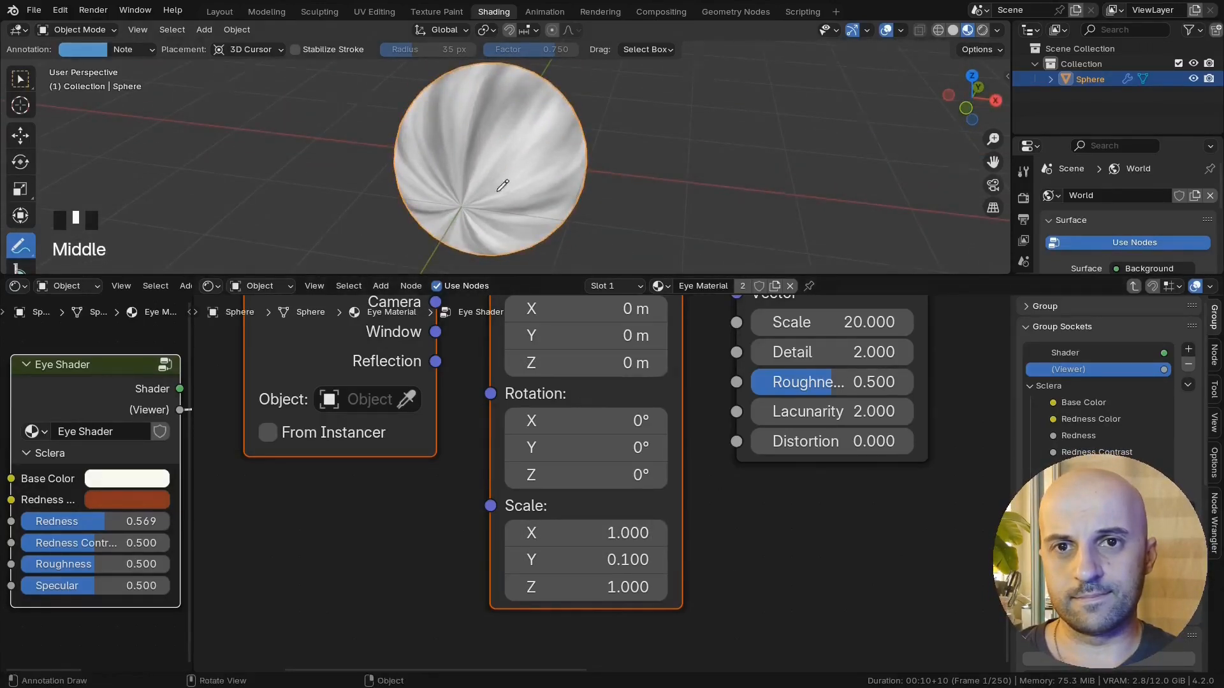
scroll(503, 186, "up", 3)
middle_click_drag(475, 103, 568, 114, "shift")
Step: Set the Noise Texture's Scale to 30
middle_click_drag(620, 409, 606, 581)
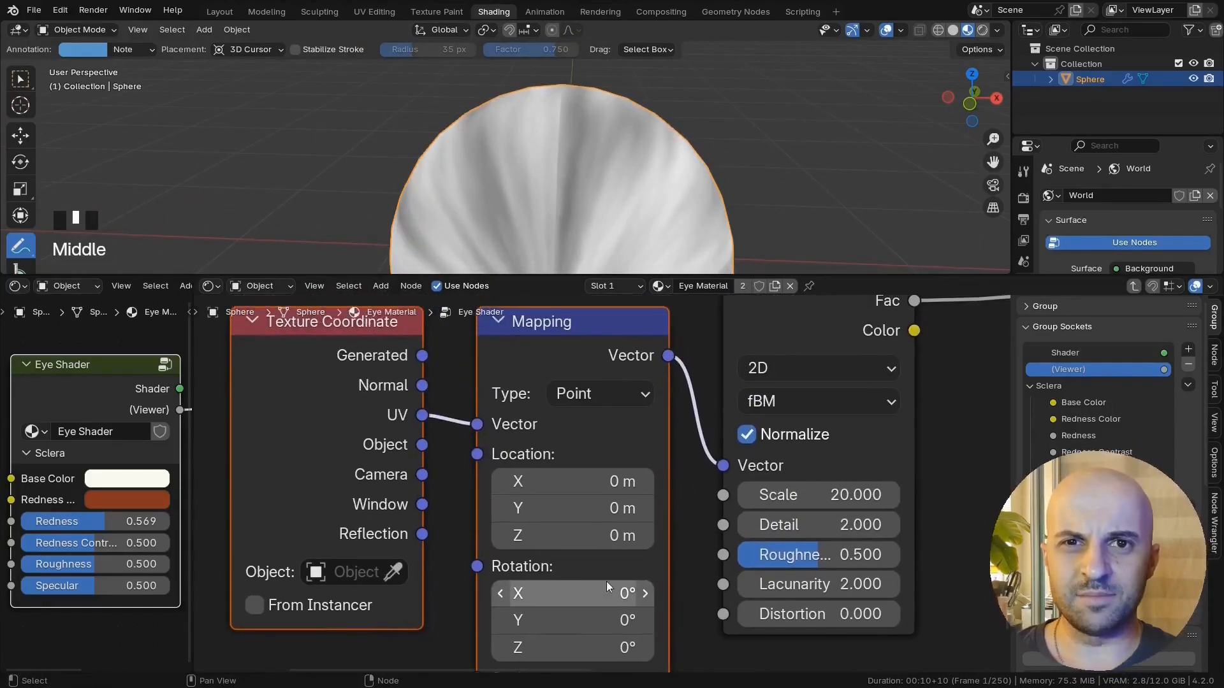
left_click_drag(822, 495, 900, 495, "shift")
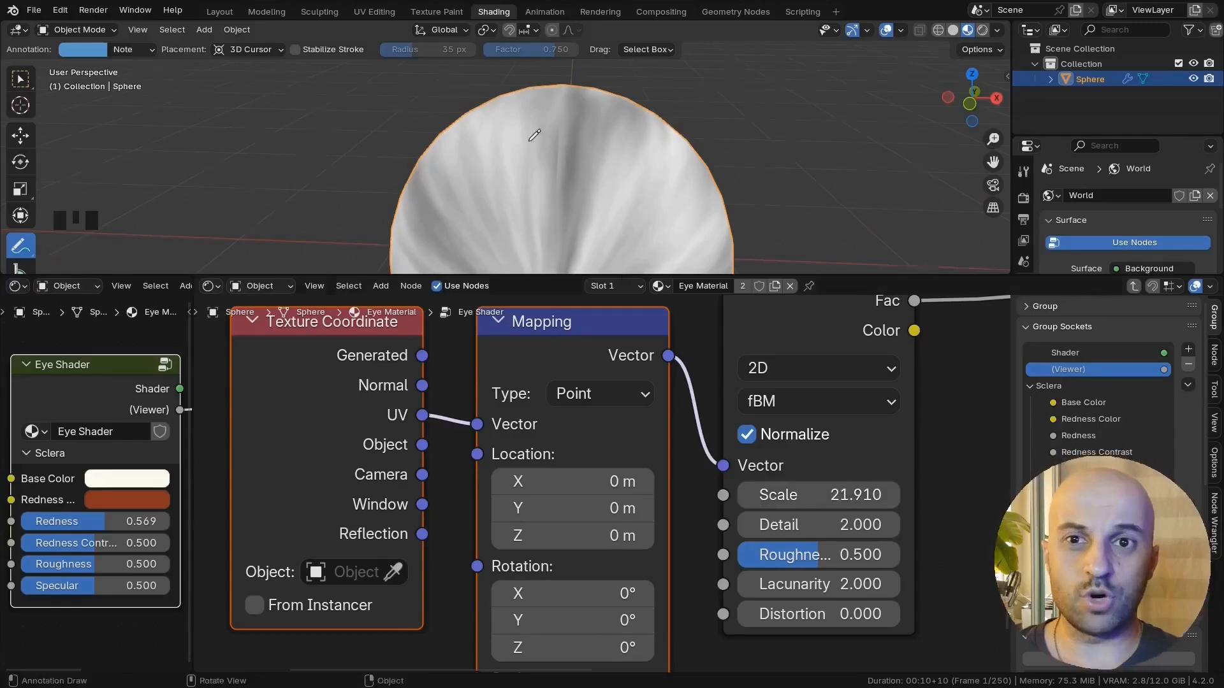
middle_click_drag(534, 135, 631, 252)
scroll(644, 159, "down", 3)
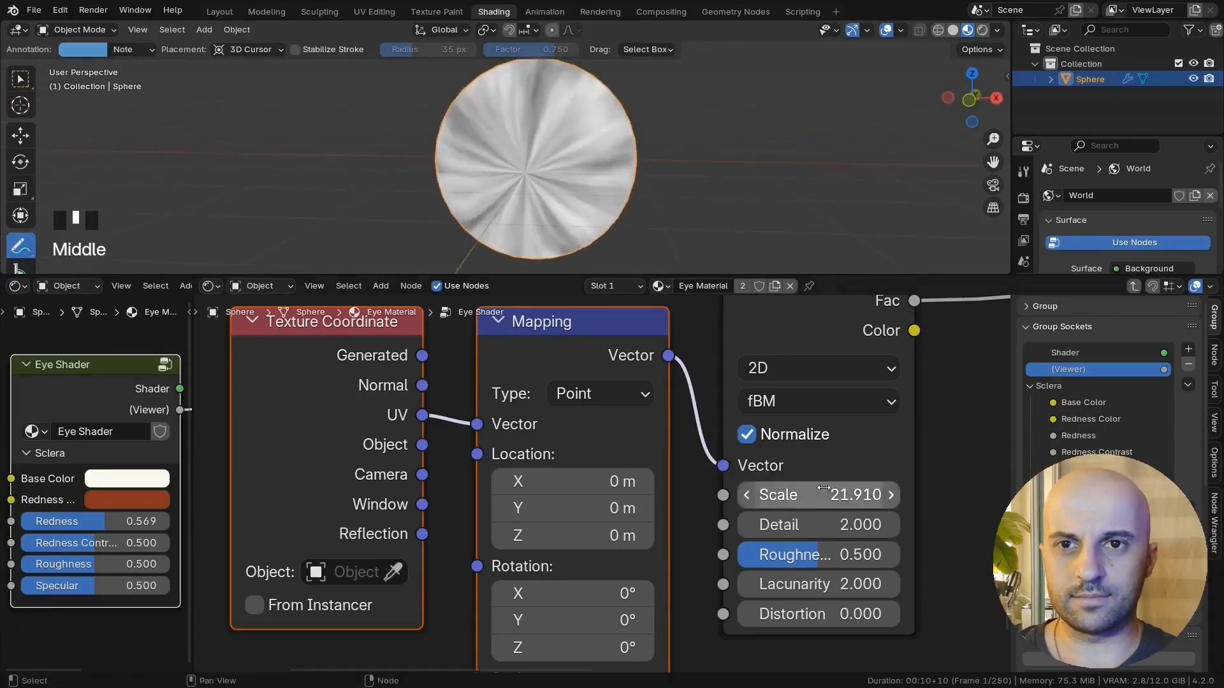
key("Return")
scroll(623, 559, "down", 2)
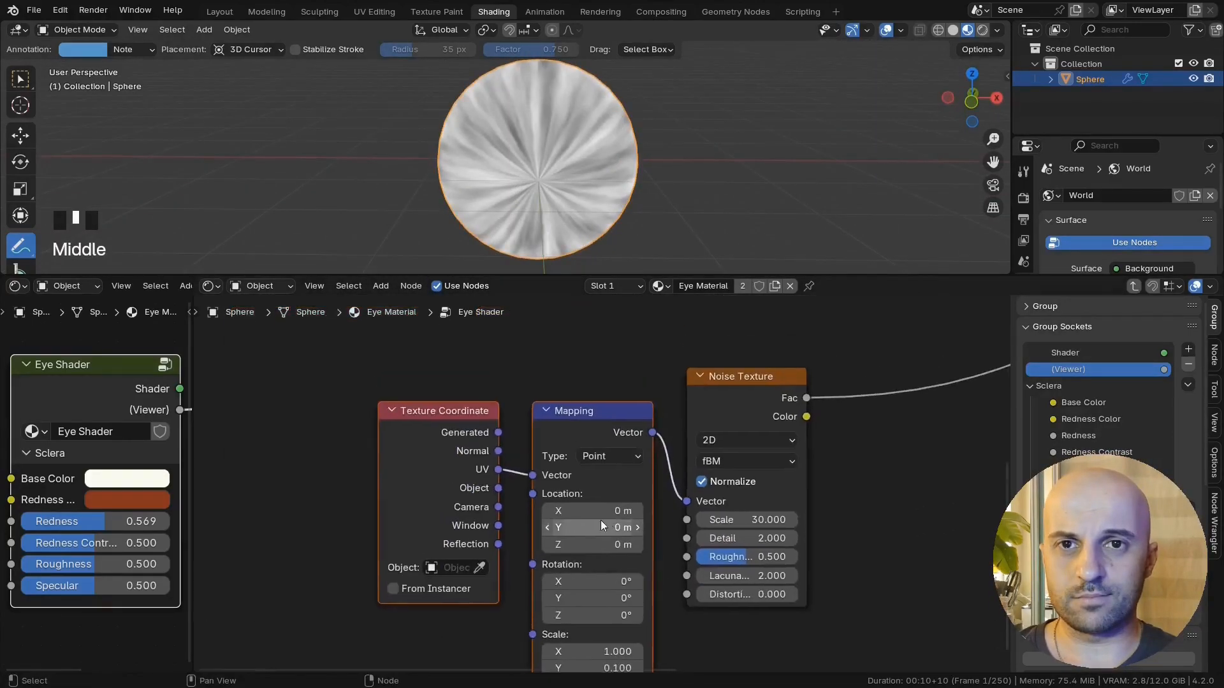
Step: Hide the unused sockets of the Texture Coordinate and Mapping nodes and line both up beside the Noise Texture
left_click(440, 445)
key("shift+h")
key("g")
left_click(383, 356)
left_click_drag(588, 412, 582, 348)
left_click_drag(446, 365, 526, 570)
left_click(581, 358)
key("ctrl+h")
left_click_drag(581, 359, 593, 387)
left_click_drag(538, 459, 491, 459)
left_click_drag(400, 360, 388, 388)
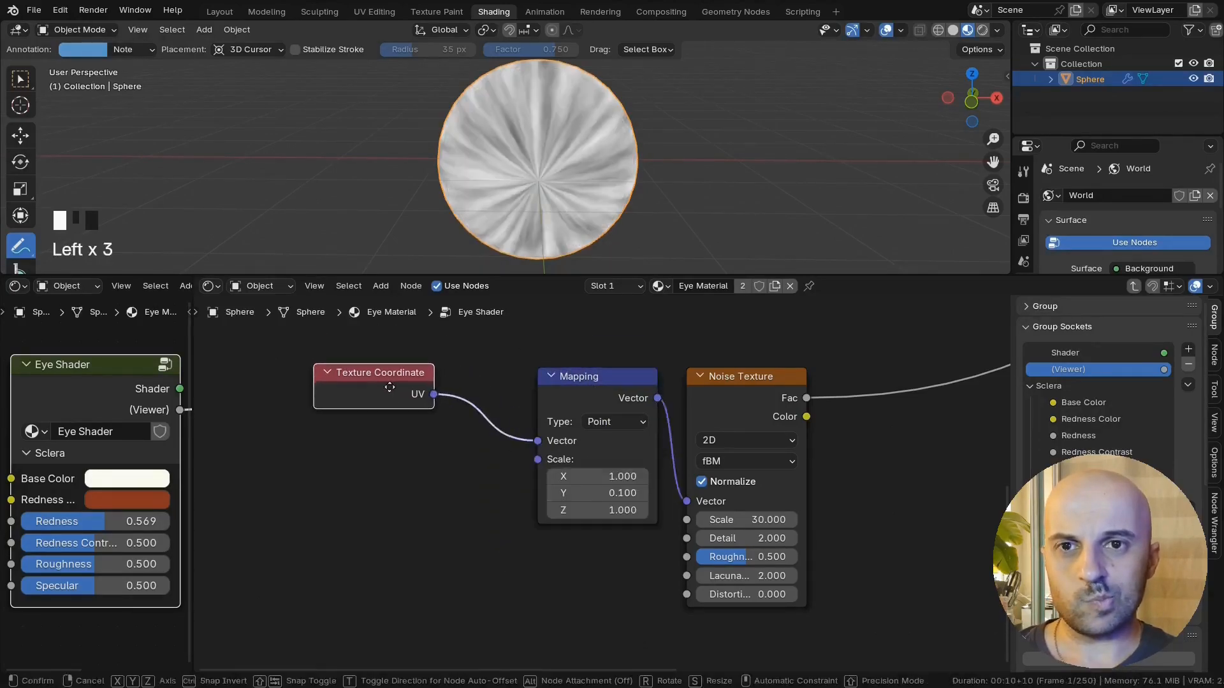
Step: Duplicate the Noise Texture and place the copy below the Texture Coordinate node
middle_click_drag(490, 506, 484, 519)
middle_click_drag(532, 210, 524, 183)
scroll(524, 184, "up", 1)
middle_click_drag(524, 184, 511, 204, "shift")
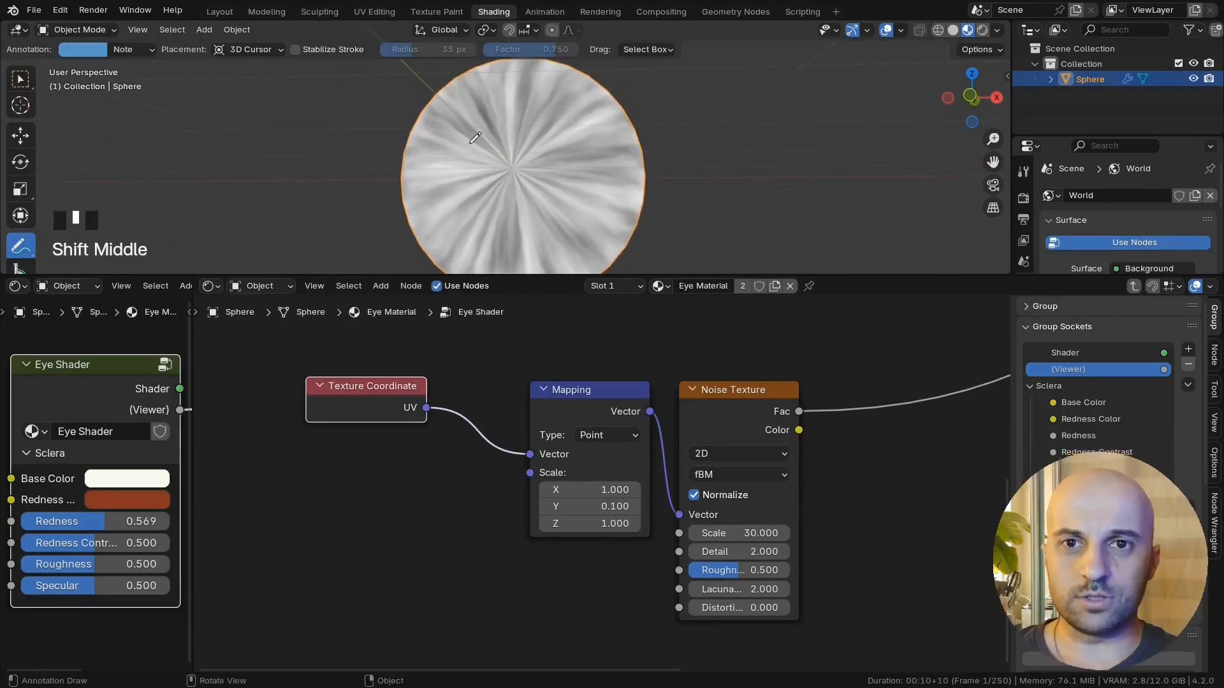
scroll(646, 437, "down", 2)
middle_click_drag(645, 438, 733, 433)
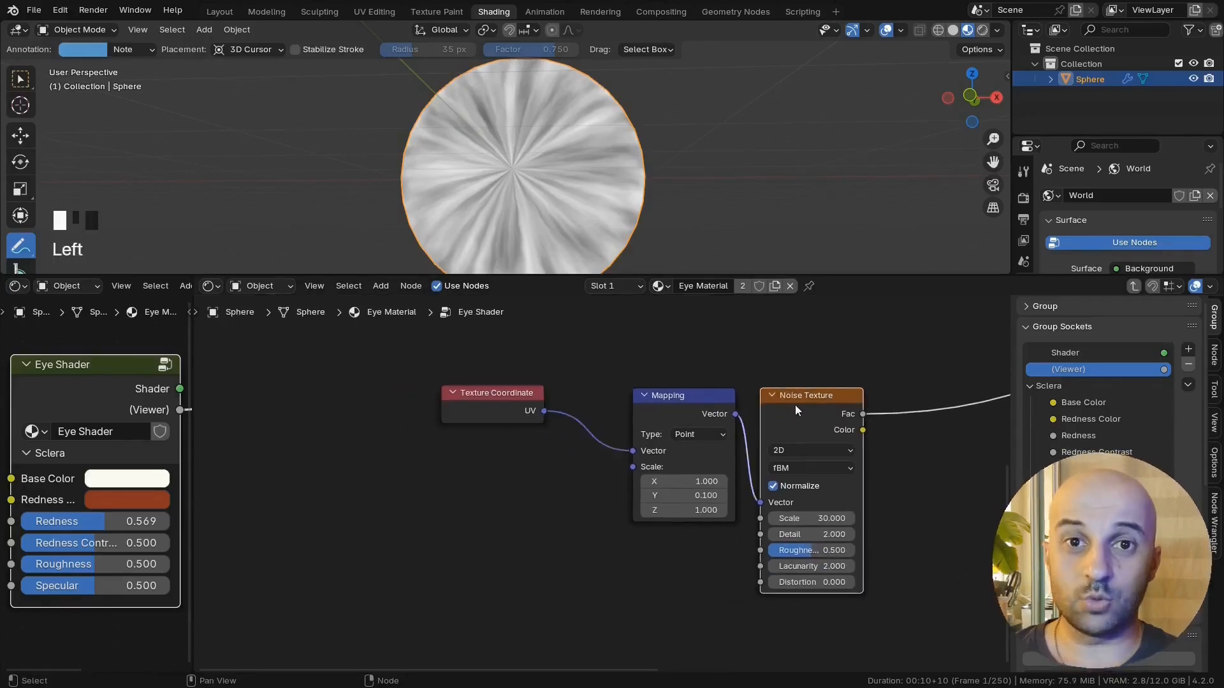
key("shift+d")
left_click(486, 459)
scroll(595, 433, "up", 3)
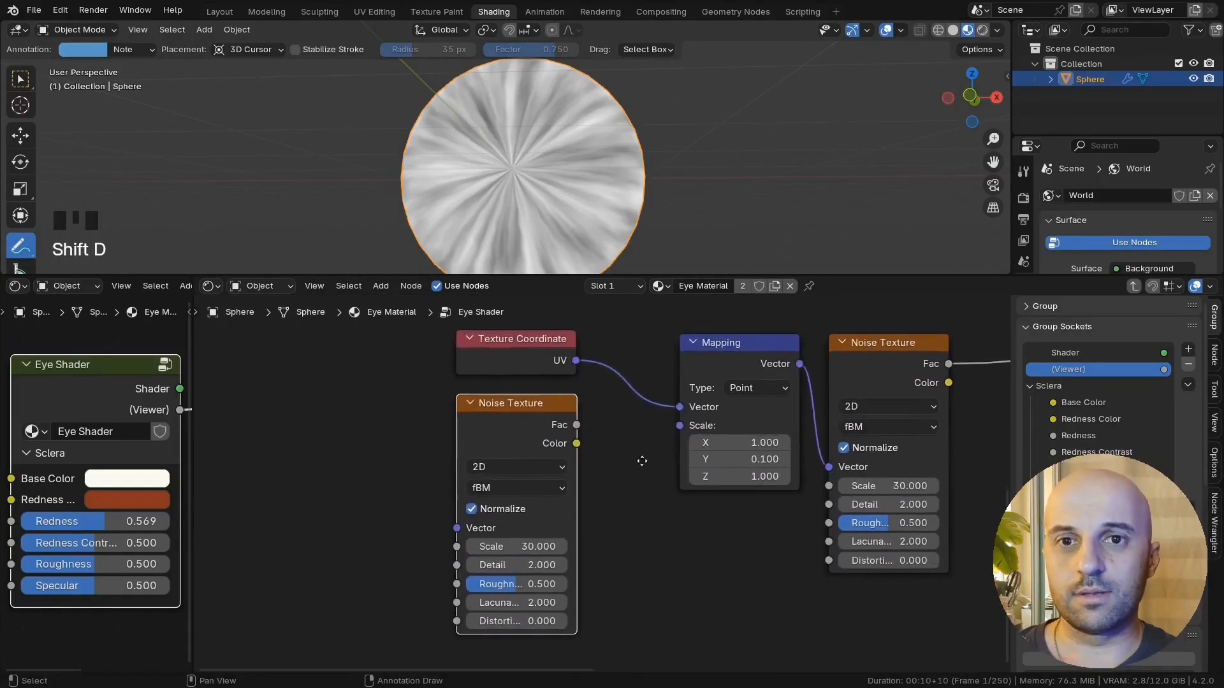
Step: Preview the copied Noise Texture, feed its Vector from the UV coordinates and set its Scale to 10
left_click(530, 450, "ctrl+shift")
mouse_move(501, 547)
left_mouse_down()
mouse_move(516, 547)
mouse_move(482, 547)
mouse_move(517, 547)
left_mouse_up()
left_click_drag(576, 360, 461, 547)
left_click(514, 547)
type("10")
key("Return")
Step: Make room before the Mapping node and add a Mix Color node there
scroll(607, 491, "down", 1)
left_click_drag(555, 418, 553, 420)
left_click_drag(521, 434, 393, 444)
scroll(372, 406, "up", 4)
left_click_drag(481, 376, 572, 439)
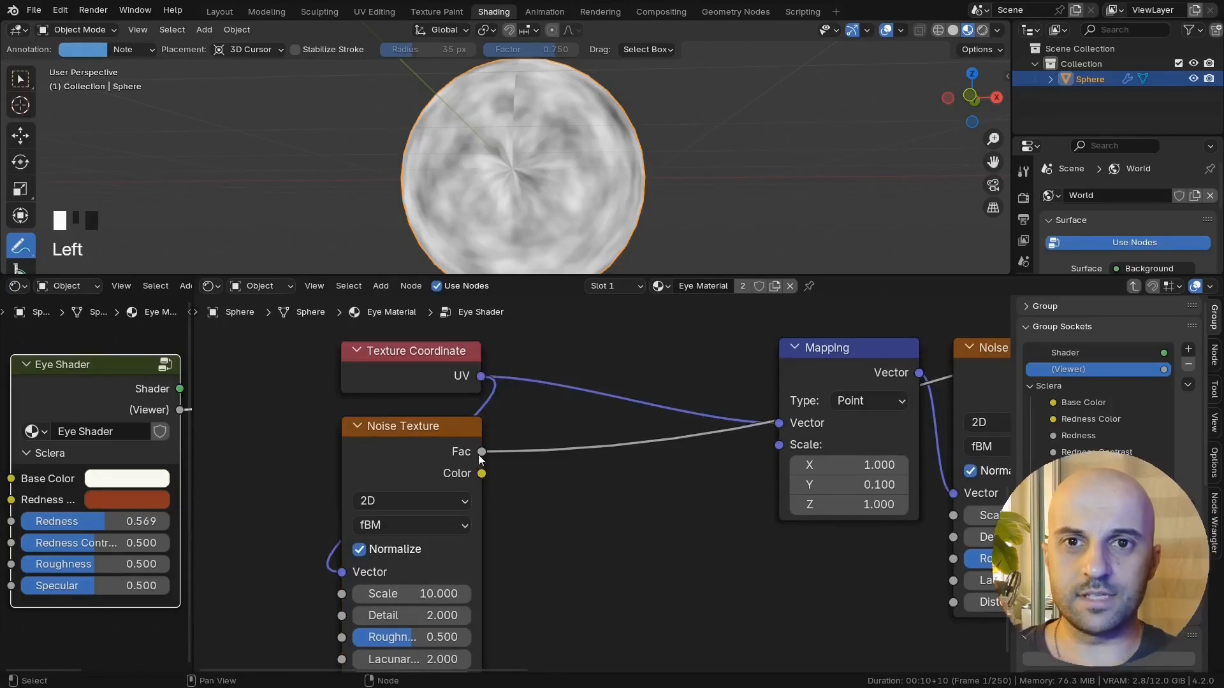
scroll(627, 566, "down", 2)
middle_click_drag(614, 545, 641, 511)
key("shift+a")
type("mix c")
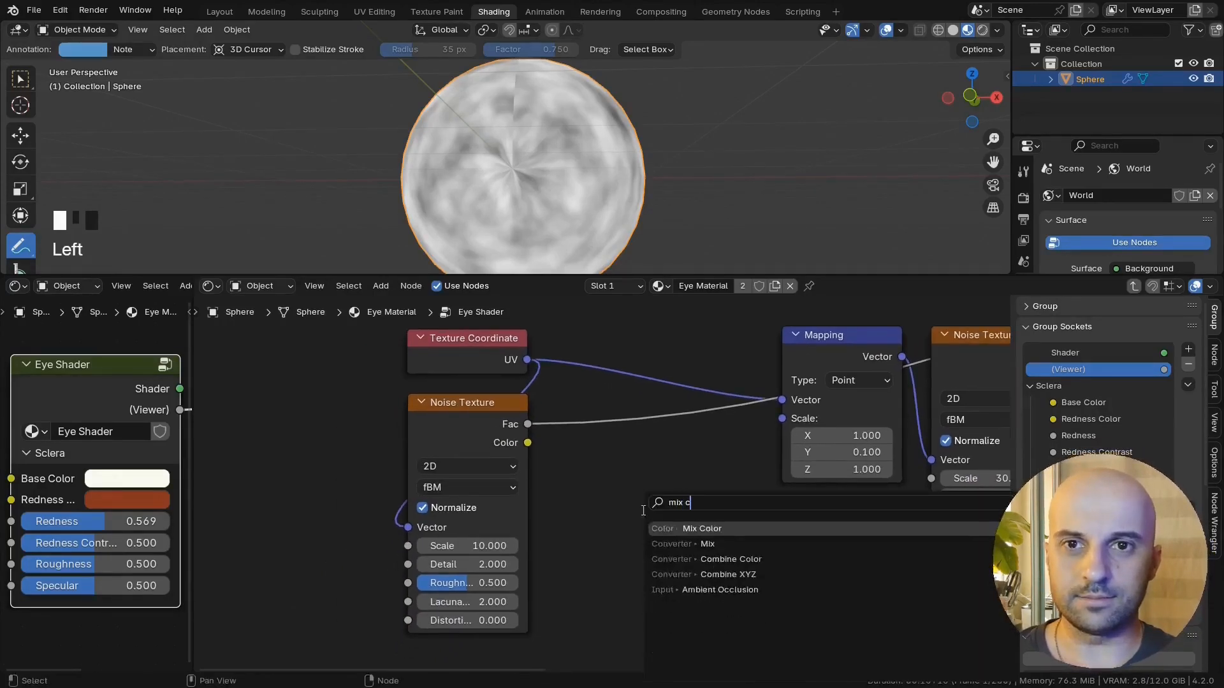
key("Return")
left_click(631, 438)
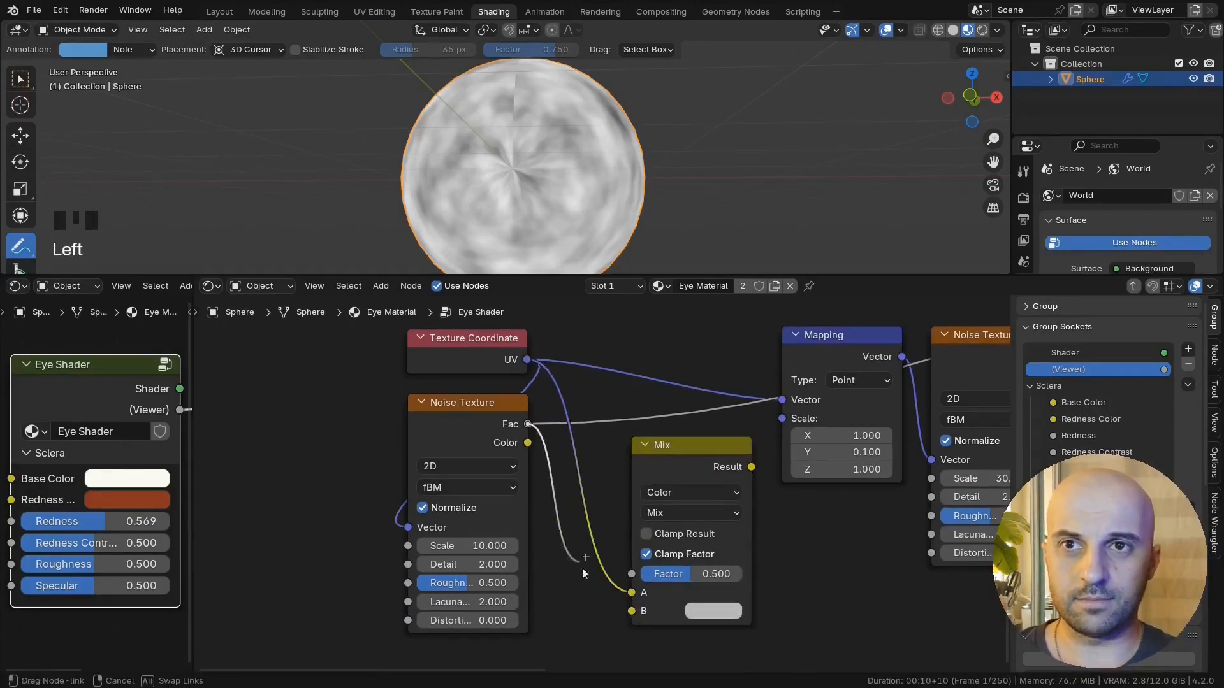
Step: Mix UV (A) with the copied noise's Fac (B), feed the Result into the Mapping's Vector, and preview the final Noise Texture
left_click_drag(582, 568, 631, 611)
left_click_drag(692, 445, 672, 431)
left_click_drag(732, 453, 782, 400)
left_click_drag(672, 431, 656, 378)
left_click(956, 338, "ctrl+shift")
middle_click_drag(723, 482, 687, 531)
left_click_drag(608, 426, 645, 381)
middle_click_drag(540, 192, 545, 206)
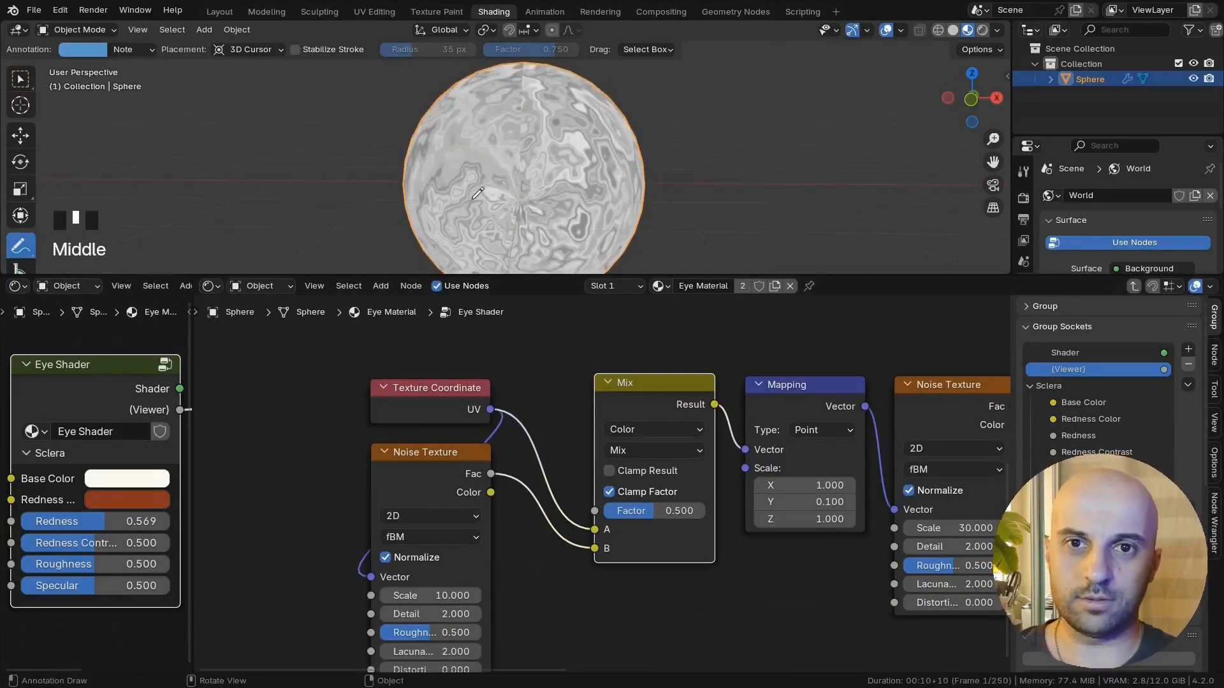
Step: Set the color Mix node's blending mode to Linear Light and nudge the node into place
middle_click_drag(652, 456, 670, 414)
left_click(633, 408)
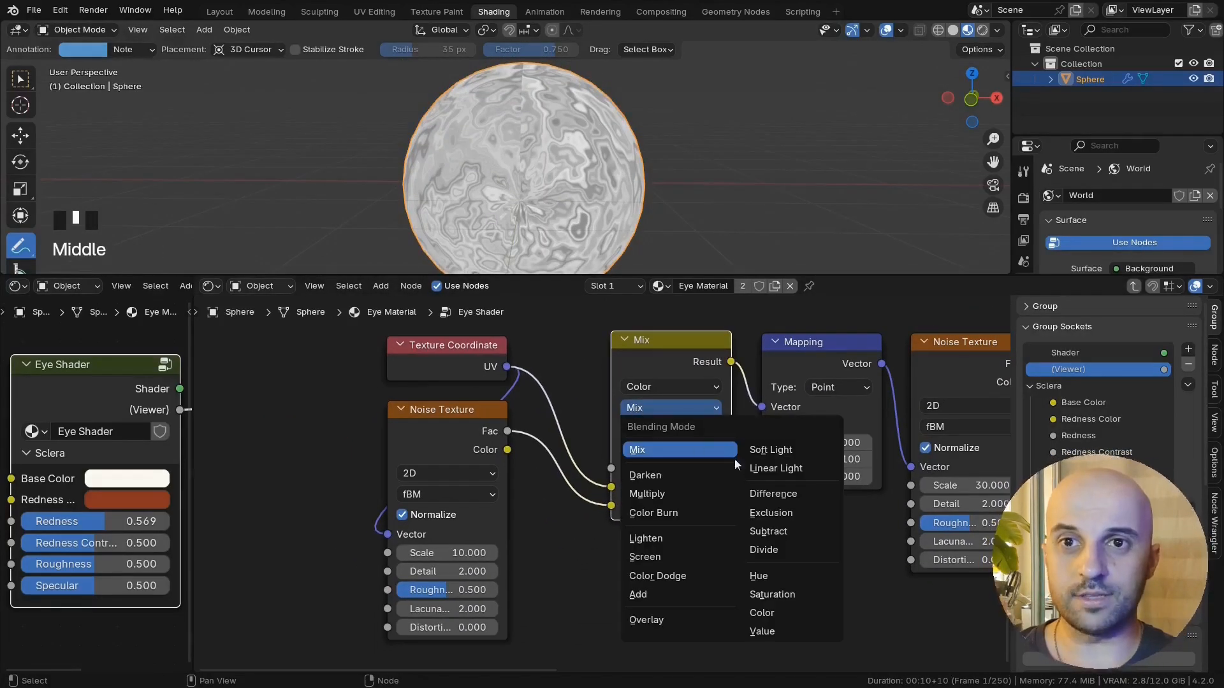
left_click(766, 472)
left_click_drag(652, 348, 643, 350)
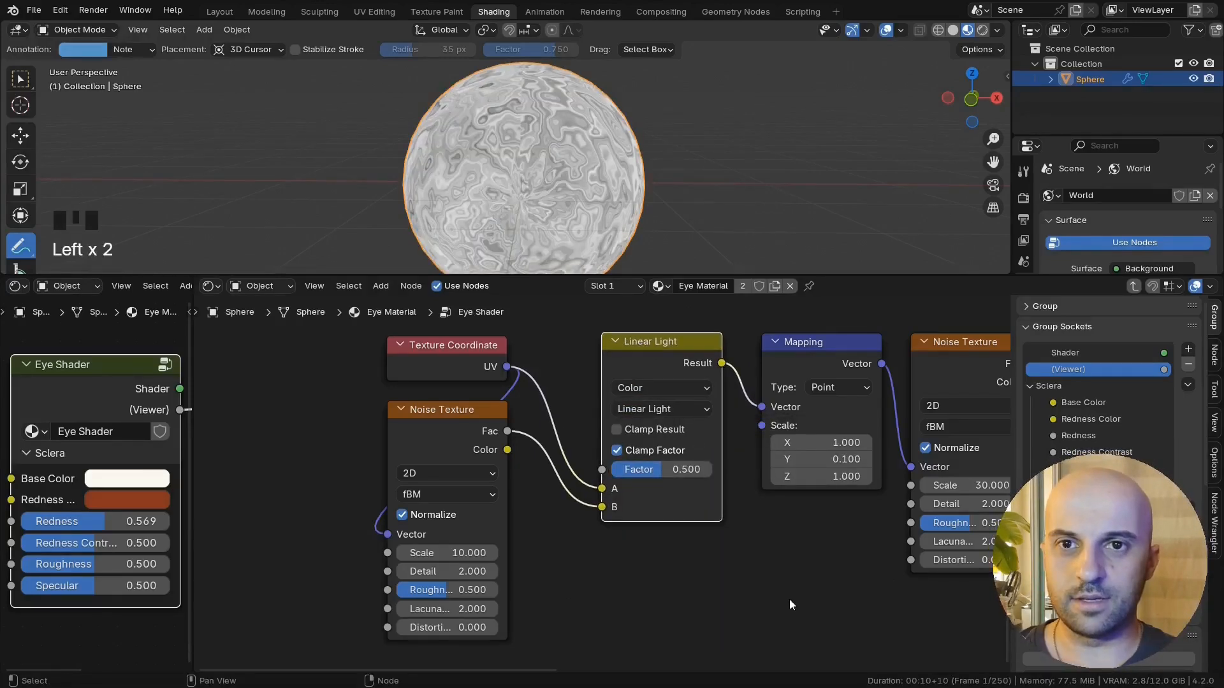
Step: Tune the Linear Light distortion while checking the sphere, and set its Factor to 0.1
middle_click_drag(790, 600, 812, 596)
left_click_drag(686, 466, 634, 466)
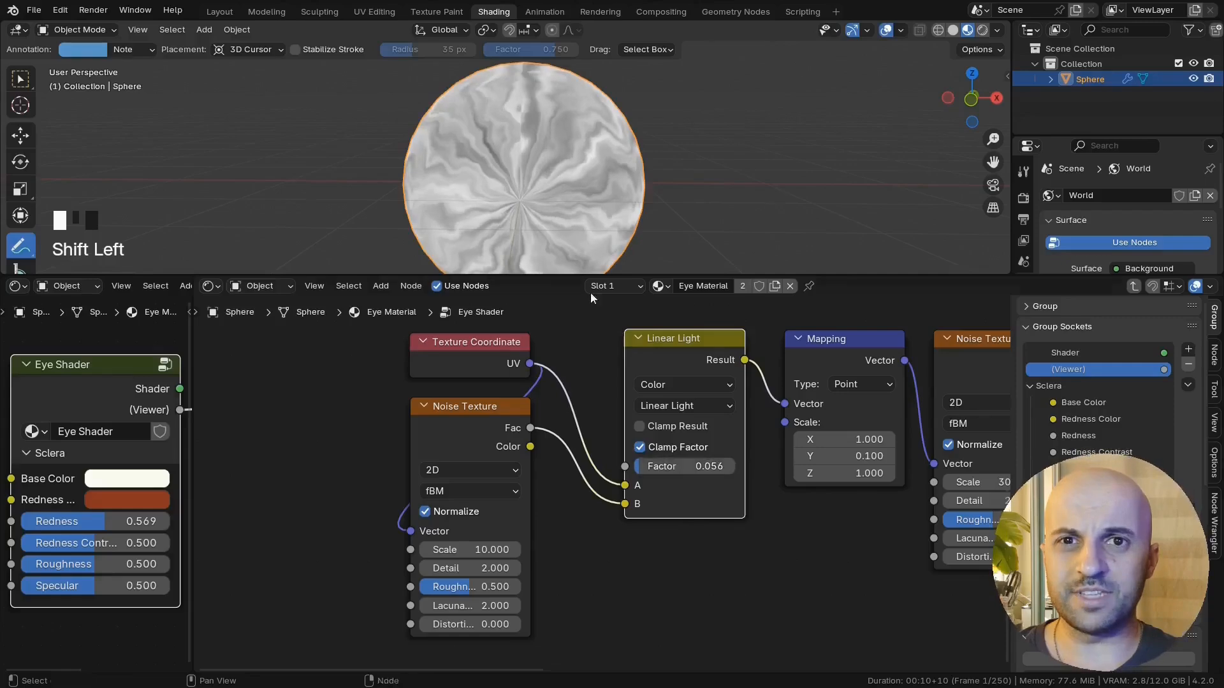
middle_click_drag(596, 264, 561, 204)
scroll(587, 216, "down", 2)
middle_click_drag(703, 564, 682, 574)
mouse_move(621, 476)
left_mouse_down()
mouse_move(659, 476)
mouse_move(627, 478)
left_mouse_up()
scroll(638, 249, "up", 3)
middle_click_drag(510, 137, 478, 121)
left_click(691, 474)
type("0.1")
key("Return")
Step: Add a float Mix node below the Linear Light node and hide its options
scroll(636, 499, "down", 3)
middle_click_drag(657, 565, 623, 536)
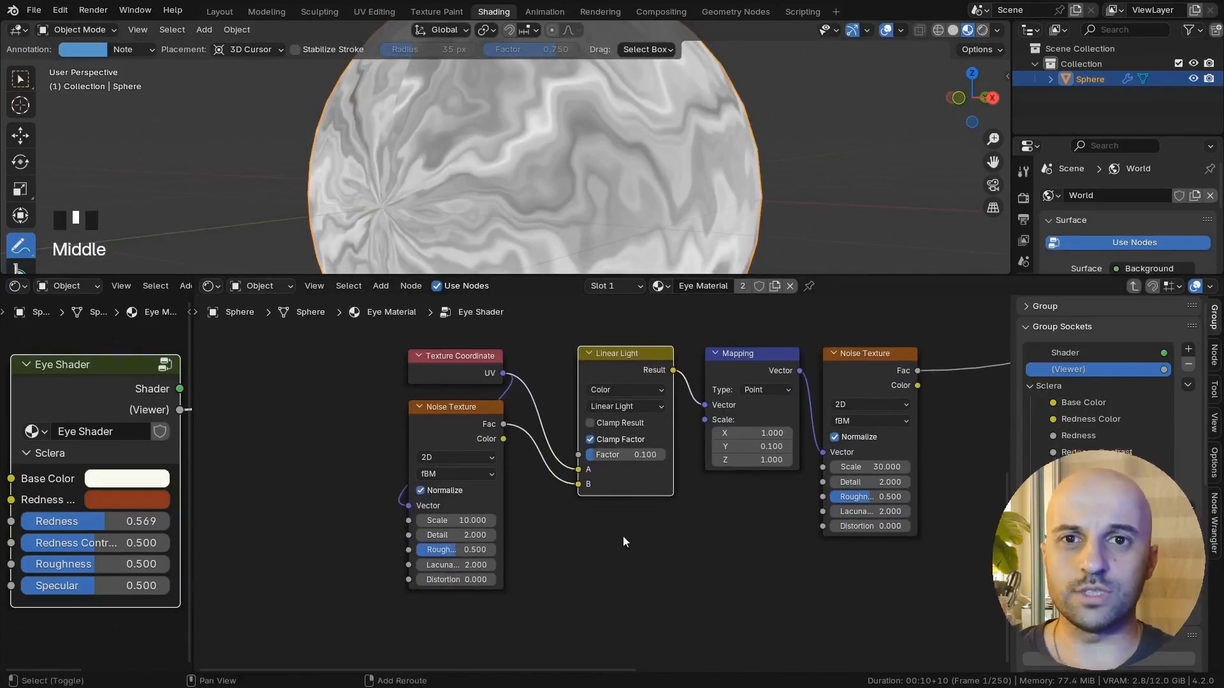
key("shift+a")
type("mix")
key("Return")
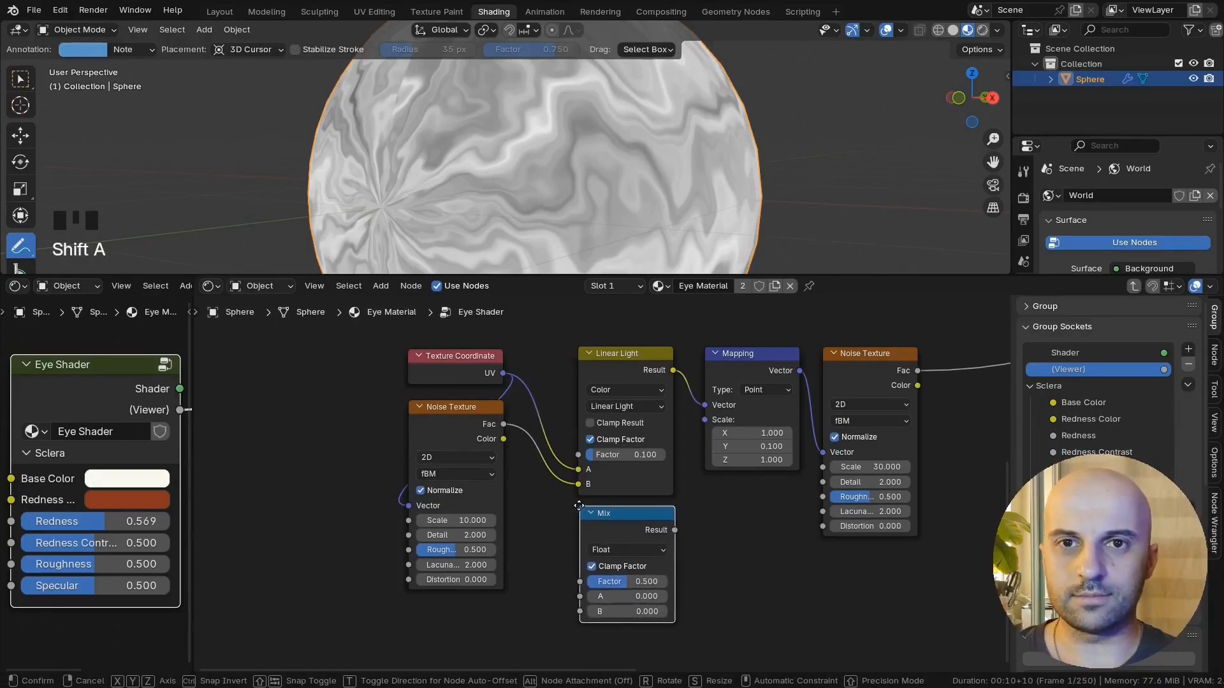
left_click(579, 505)
key("shift+h")
scroll(602, 525, "up", 2)
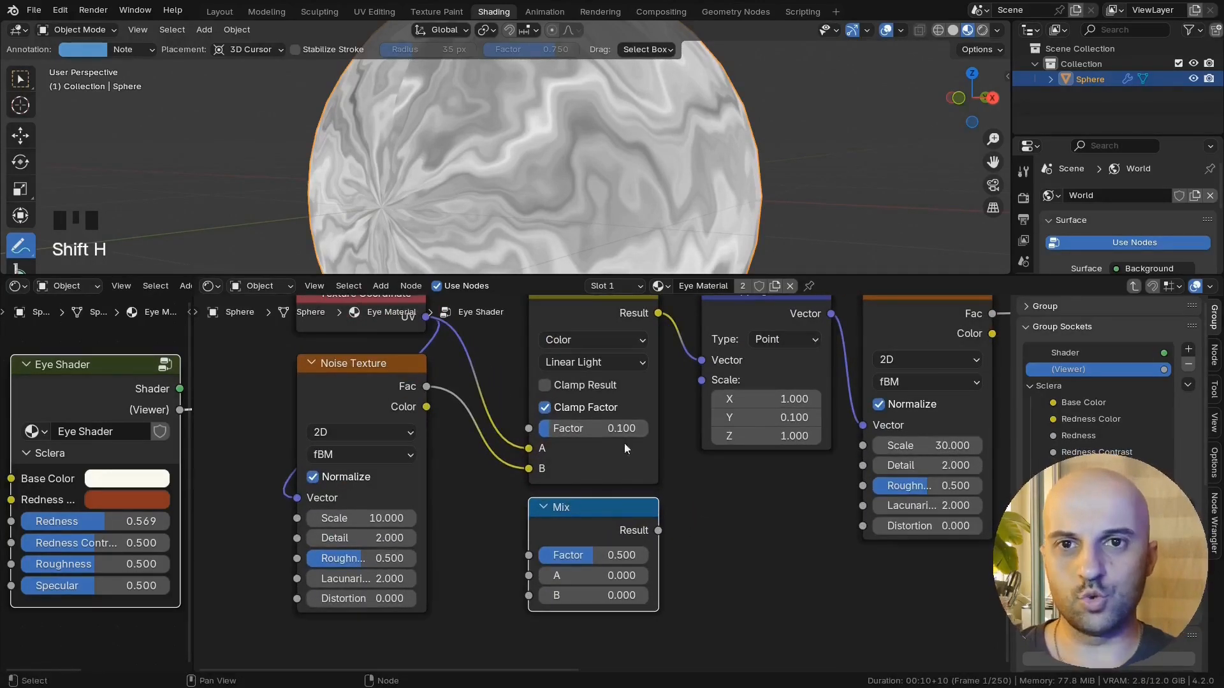
Step: Set the float Mix node's B to 0.1 and connect its Result to the Linear Light Factor
double_click(631, 594)
type(".1")
left_click(769, 614)
left_click_drag(658, 531, 528, 430)
key("ctrl+z")
Step: Test the float Mix Factor at 1 and 0, and set it to 0.5
left_click_drag(594, 555, 648, 555)
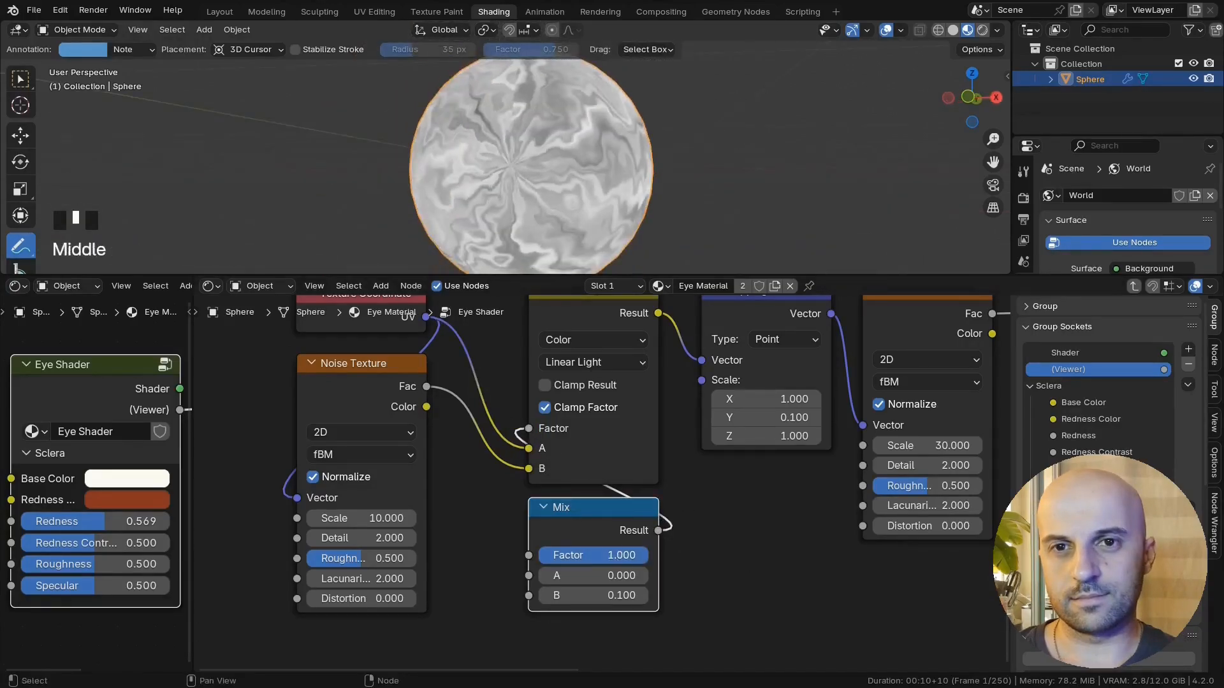
mouse_move(621, 556)
left_mouse_down()
mouse_move(648, 555)
mouse_move(539, 555)
left_mouse_up()
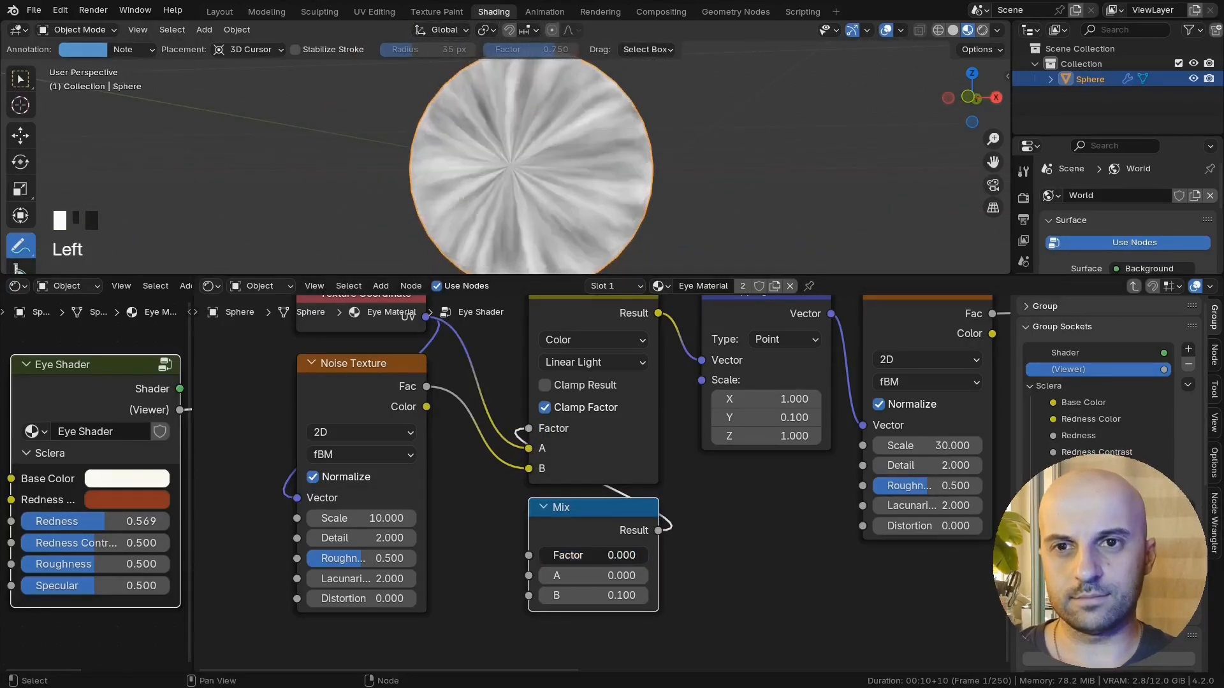
left_click(573, 555)
type(".5")
key("Return")
middle_click_drag(561, 179, 612, 188)
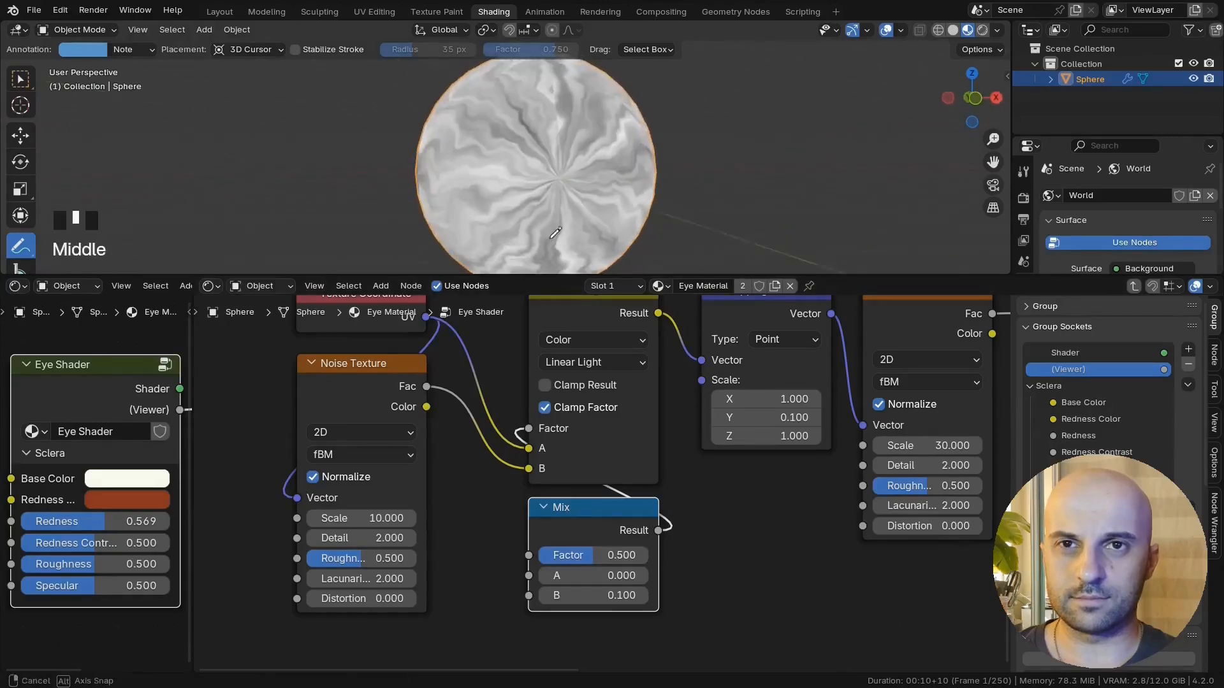
Step: Move the Texture Coordinate and distortion Noise Texture nodes closer to the Linear Light node
scroll(512, 528, "down", 4)
left_click_drag(479, 341, 408, 423)
key("g")
left_click(441, 421)
middle_click_drag(706, 486, 664, 502)
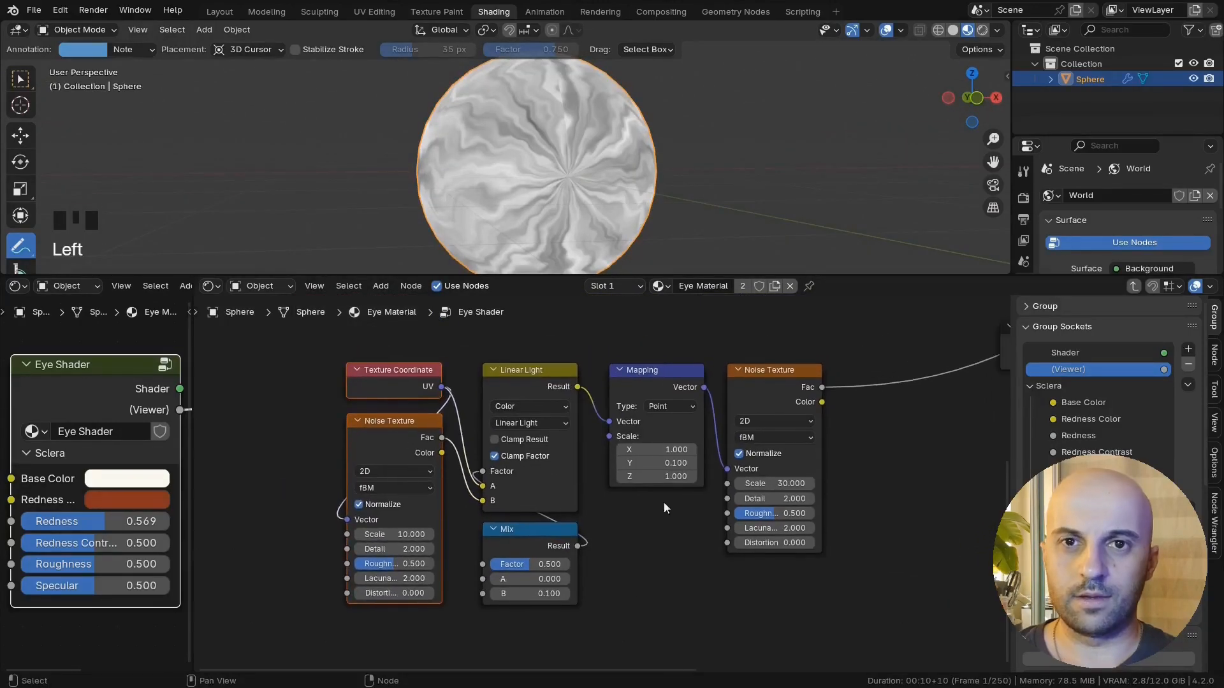
Step: Group all the noise and mapping nodes into a node group named Radial Noise
left_click_drag(869, 645, 307, 347)
key("ctrl+g")
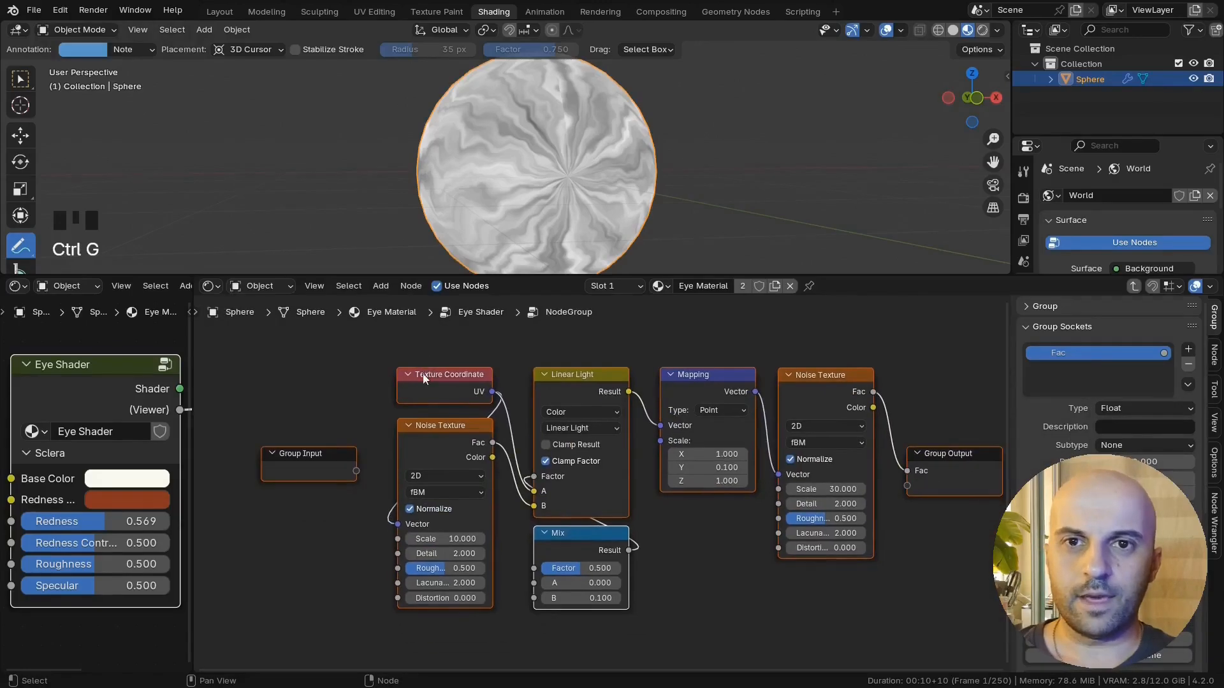
key("Tab")
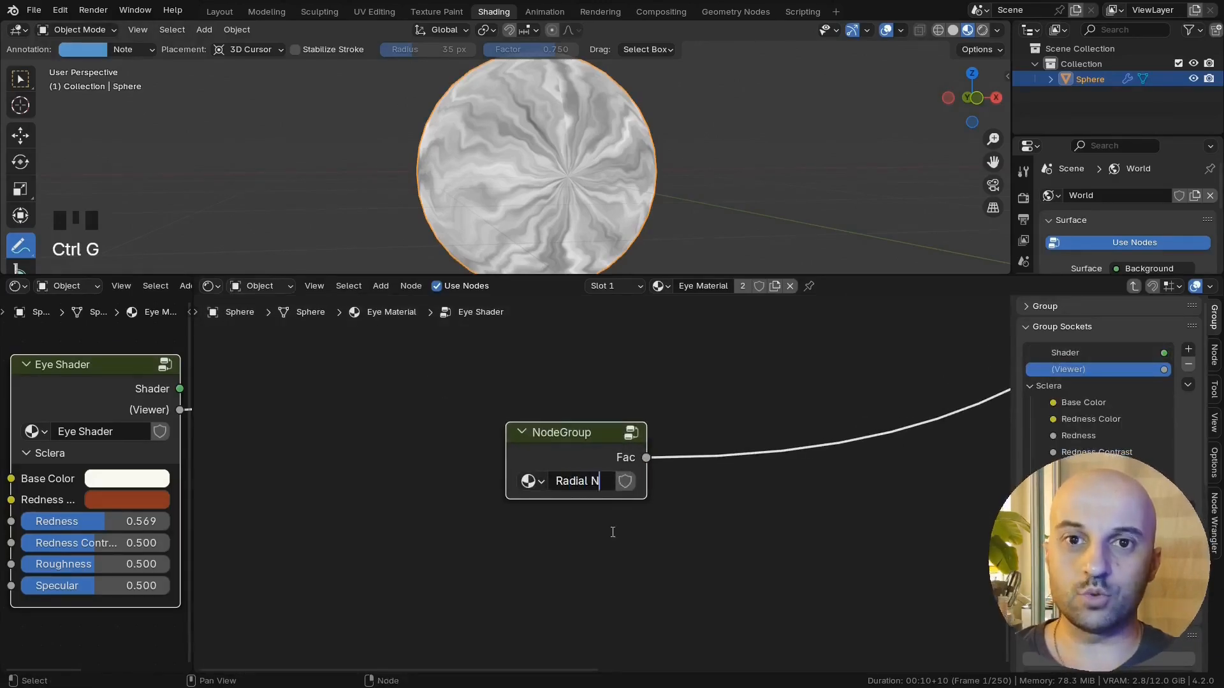
left_click(564, 449)
Step: Inside the Radial Noise group, expose the float Mix Factor through the Group Input and name the input Distort
key("Tab")
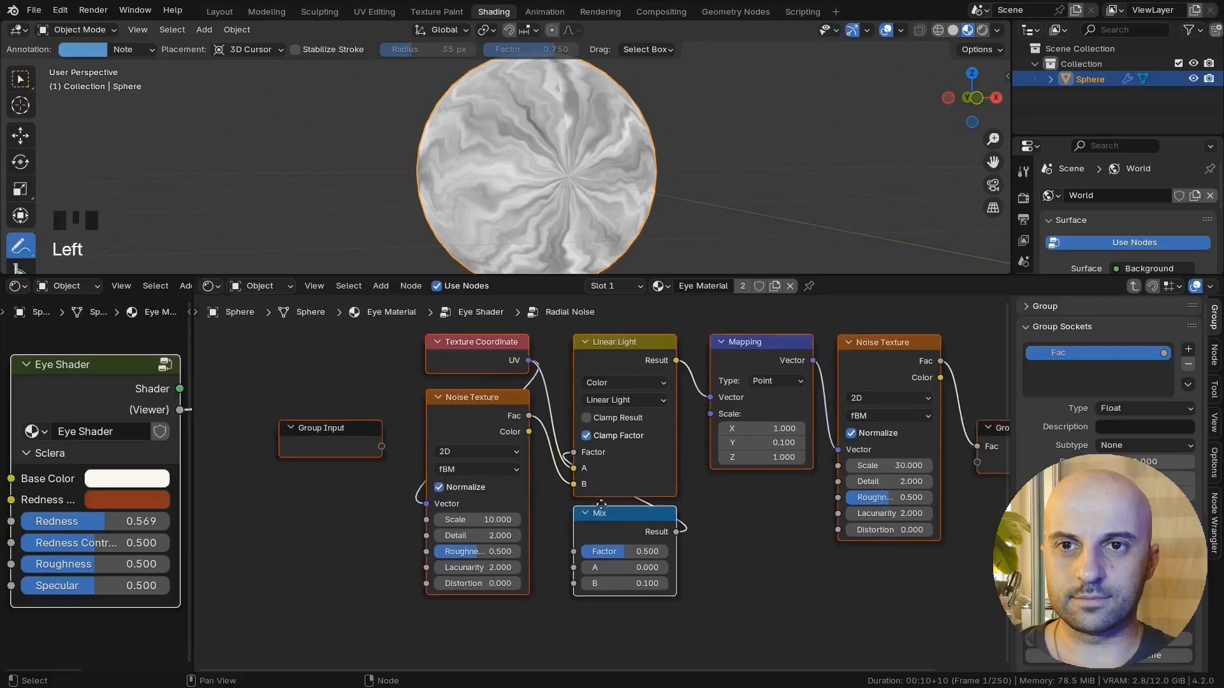
middle_click_drag(341, 453, 355, 395)
left_click(362, 388)
left_click_drag(363, 388, 578, 499)
double_click(1062, 369)
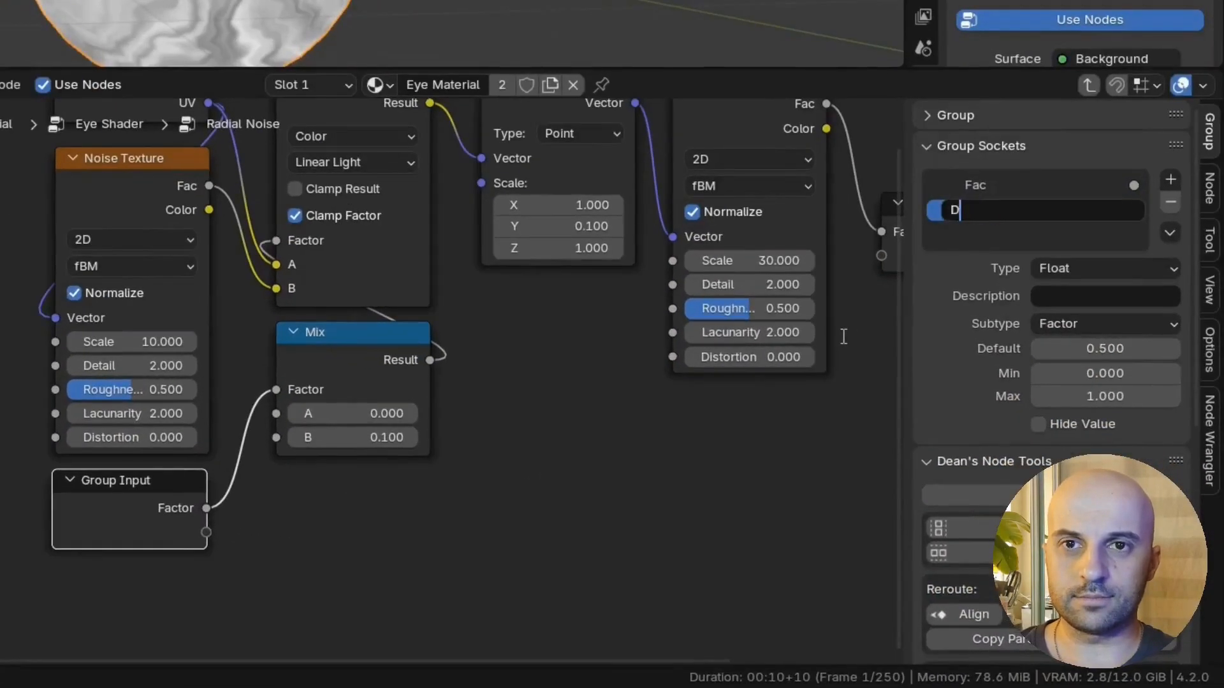
Step: Rename the group's Fac output to Radial Noise and leave the group
double_click(975, 186)
type("Radial ")
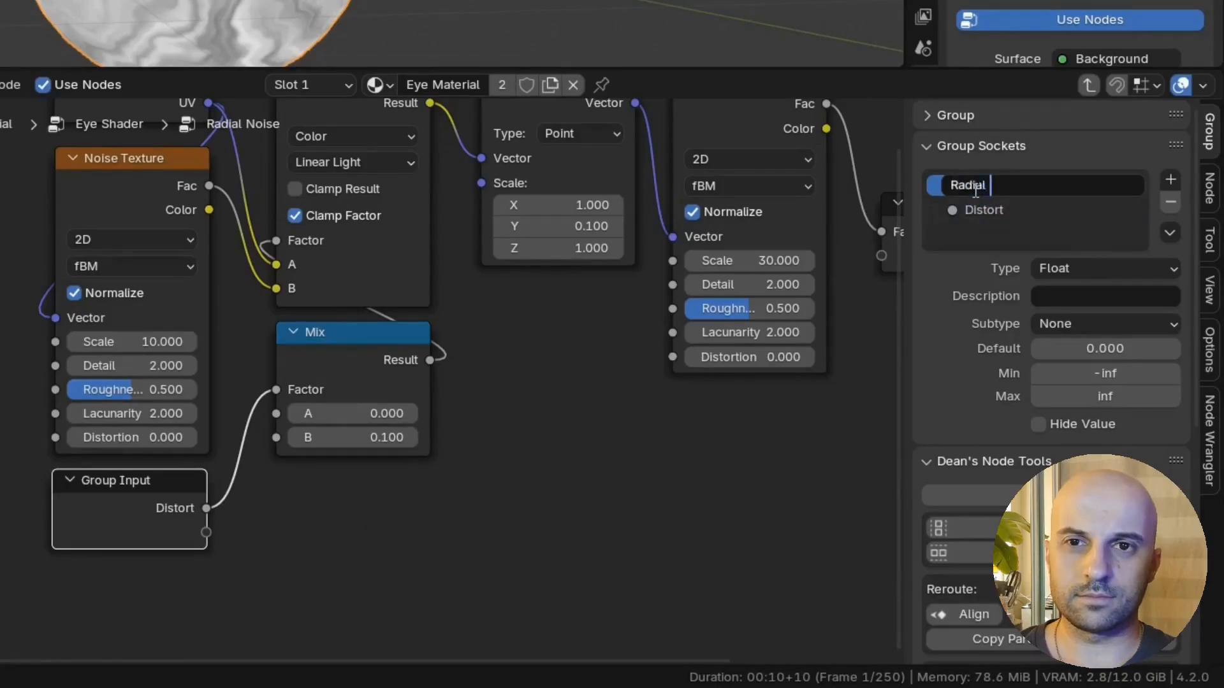
type("Noise")
key("Return")
key("Tab")
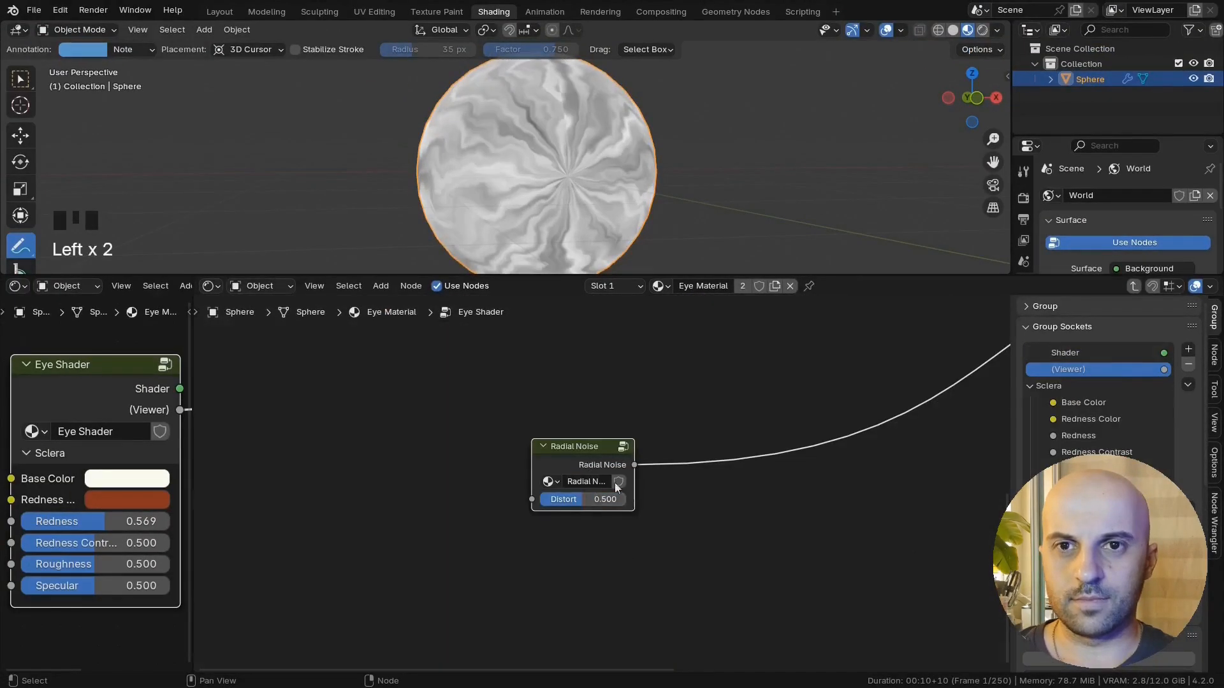
Step: Reopen the Radial Noise group and shift the mapping and distortion nodes away from the final Noise Texture
key("Tab")
left_click_drag(699, 576, 332, 351)
left_click_drag(415, 418, 366, 422)
middle_click_drag(784, 477, 647, 458)
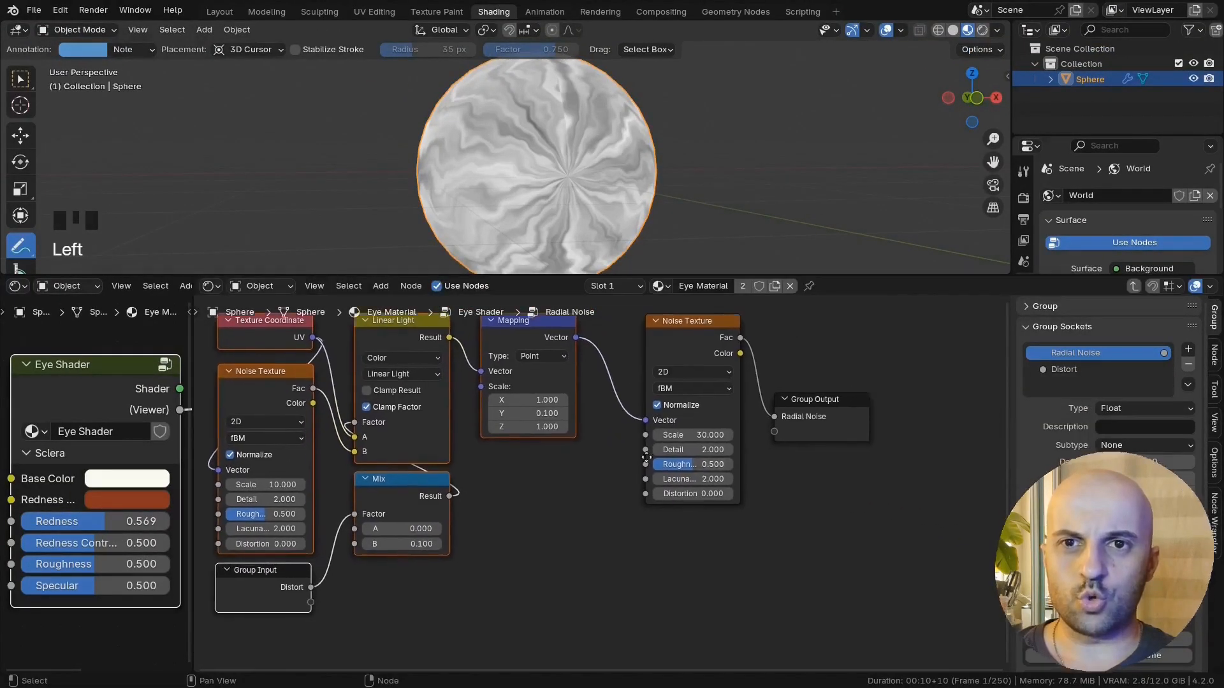
Step: Duplicate the Group Input node and place the copy below the Mapping node
scroll(646, 458, "up", 3)
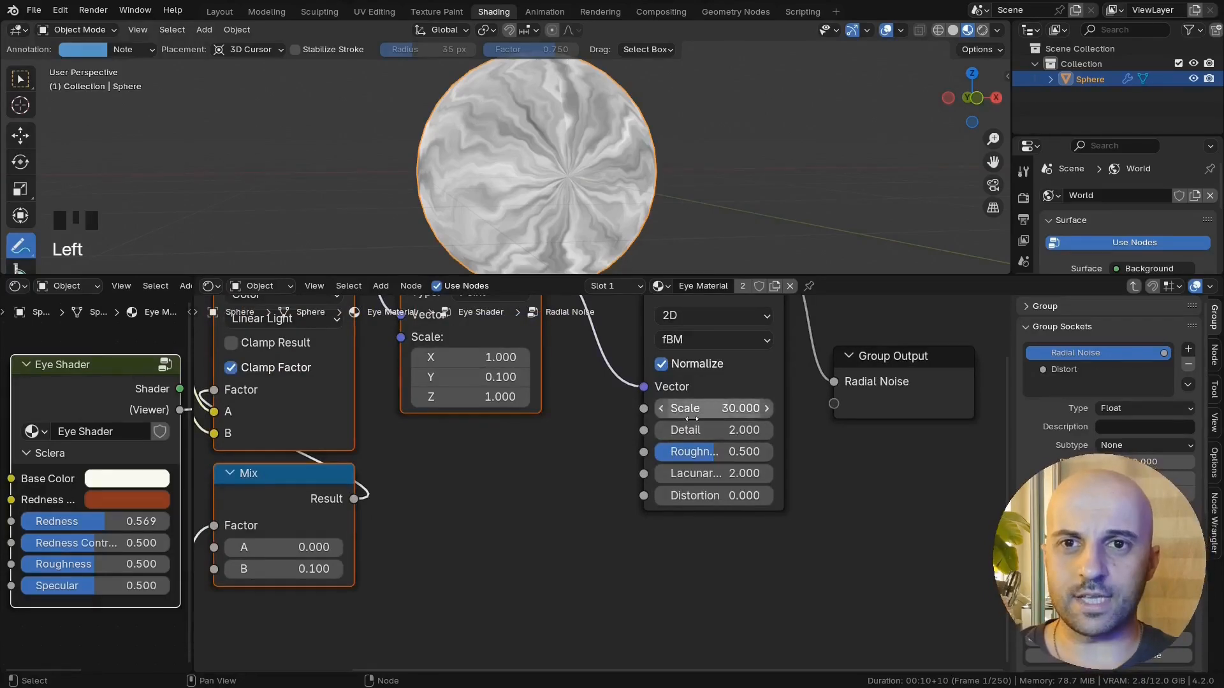
middle_click_drag(529, 536, 441, 557)
scroll(549, 558, "down", 4)
middle_click_drag(548, 558, 747, 477)
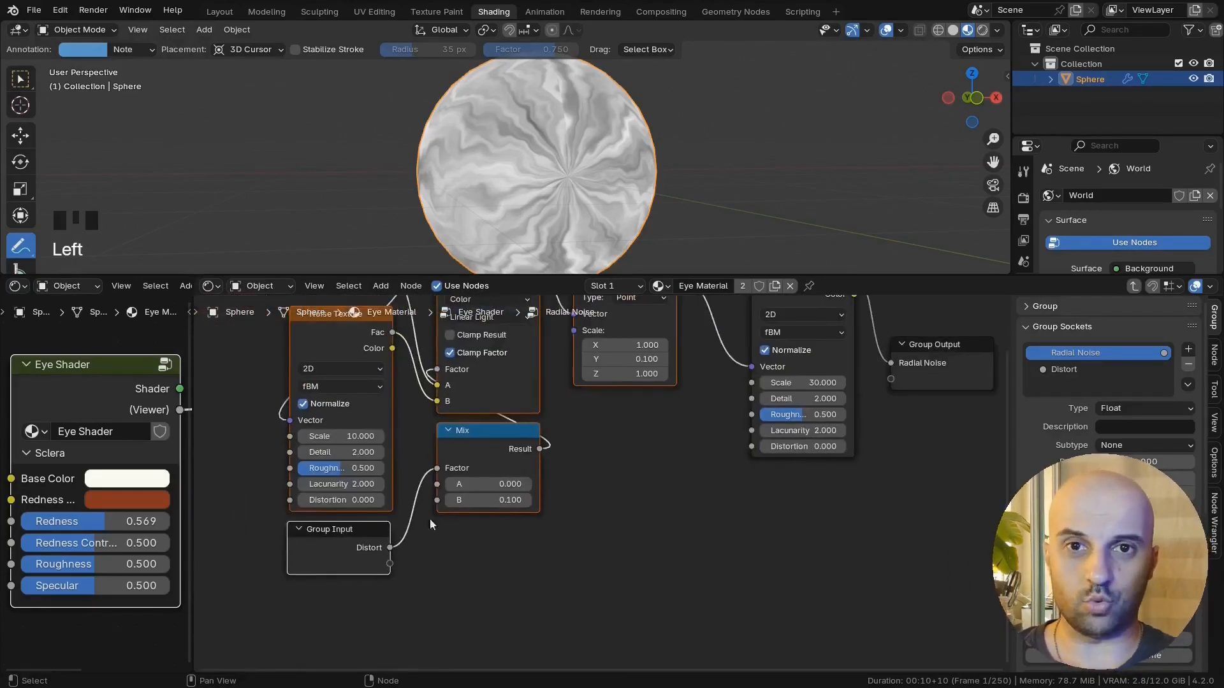
left_click(364, 536)
key("shift+d")
left_click(652, 422)
middle_click_drag(697, 438, 581, 526)
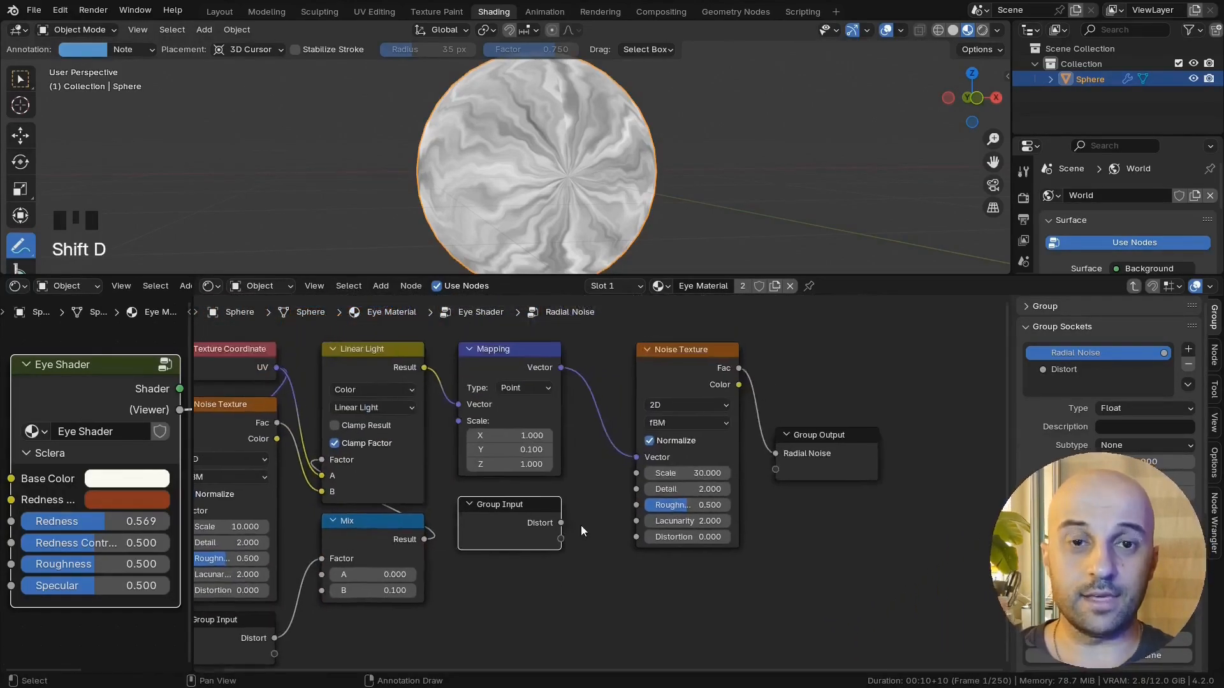
Step: Add two panels named Noise and Distortion to the group sockets
scroll(581, 525, "up", 4)
scroll(678, 541, "down", 2)
scroll(678, 540, "down", 1)
middle_click_drag(303, 547, 759, 496)
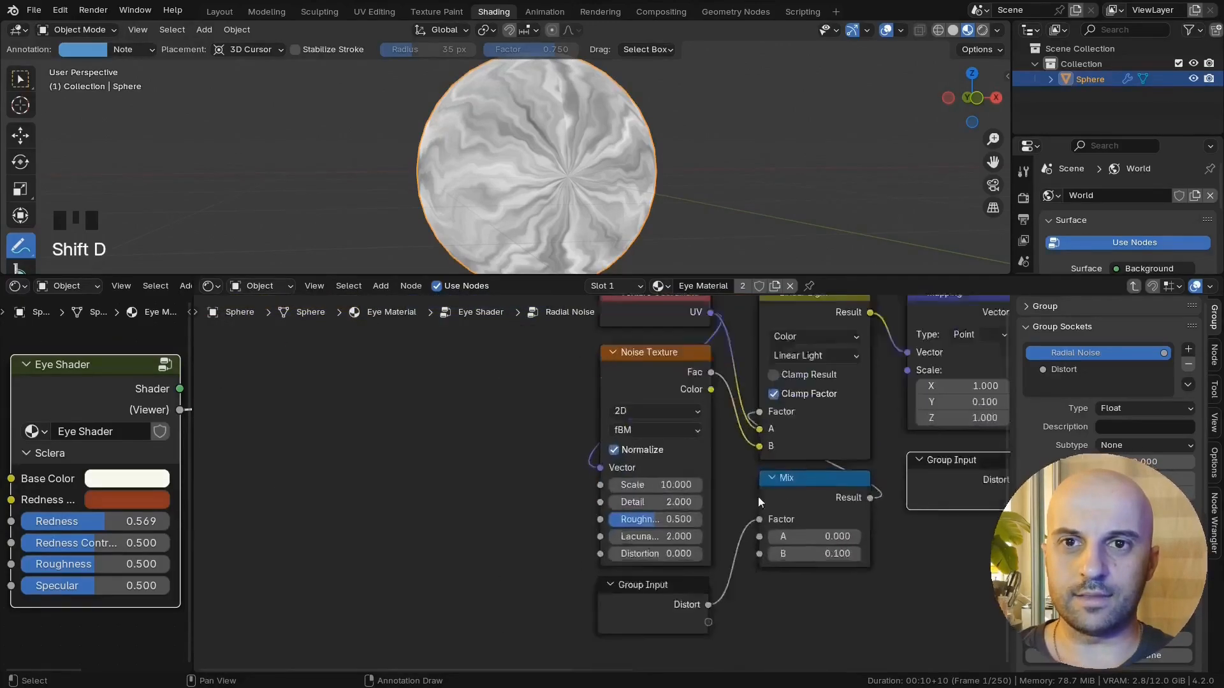
scroll(651, 495, "up", 2)
middle_click_drag(839, 499, 604, 571)
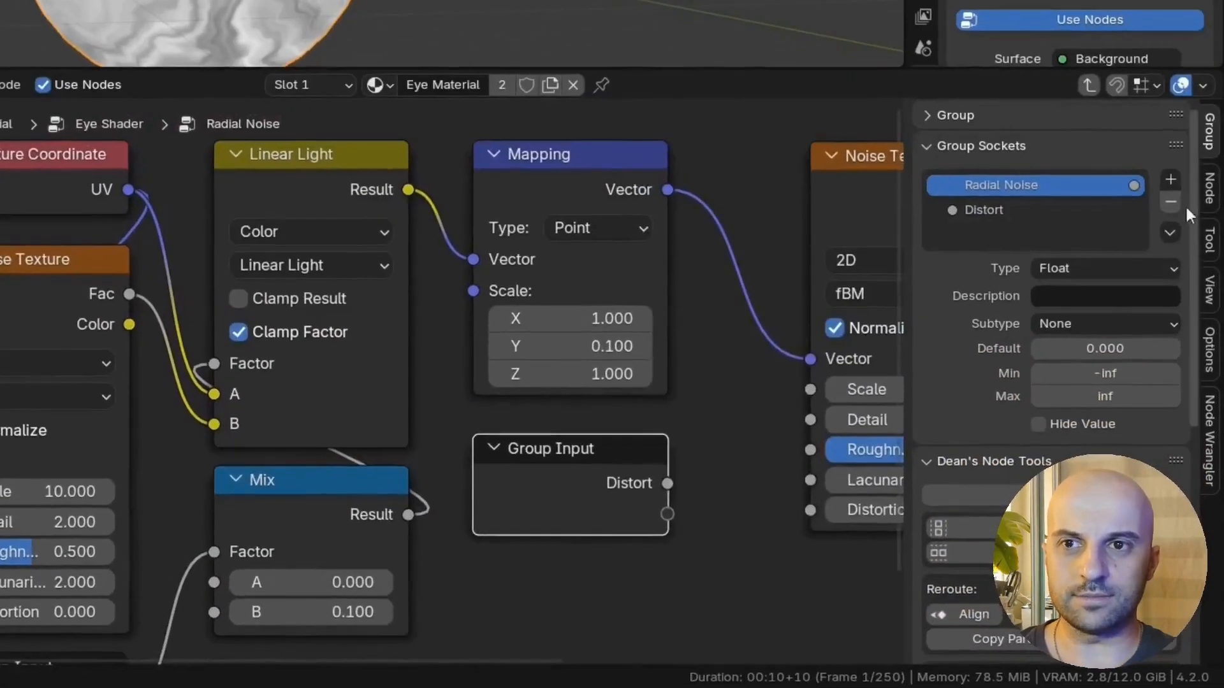
left_click(1170, 179)
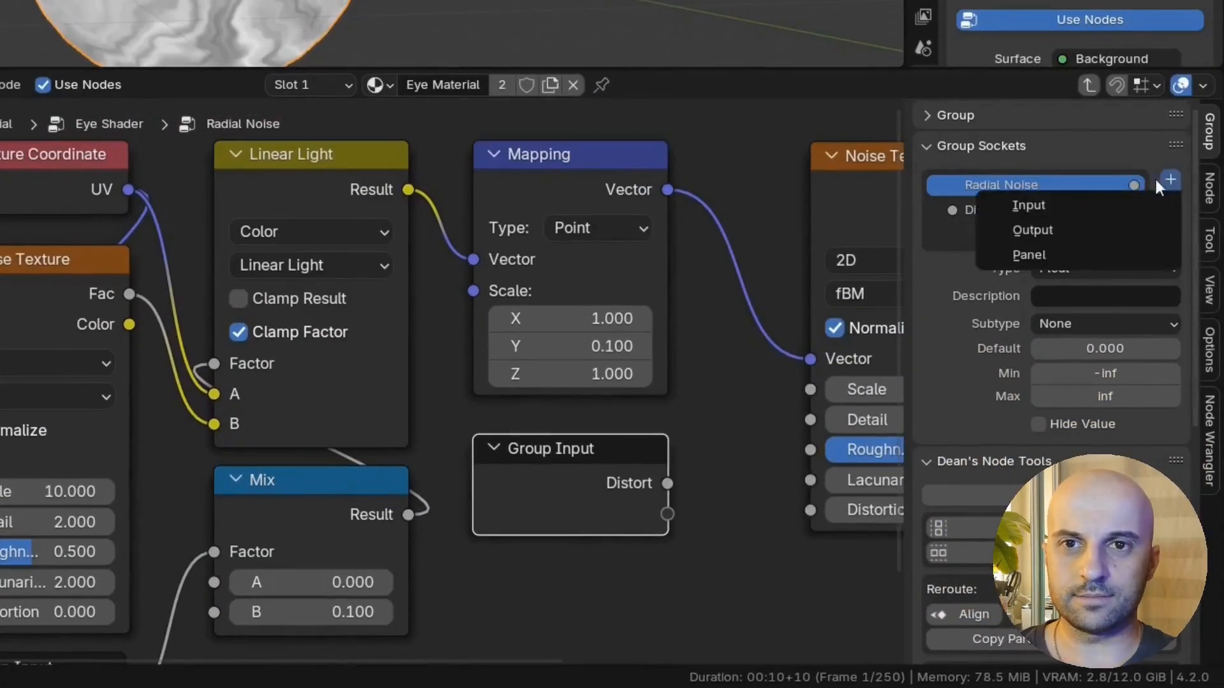
left_click(1015, 254)
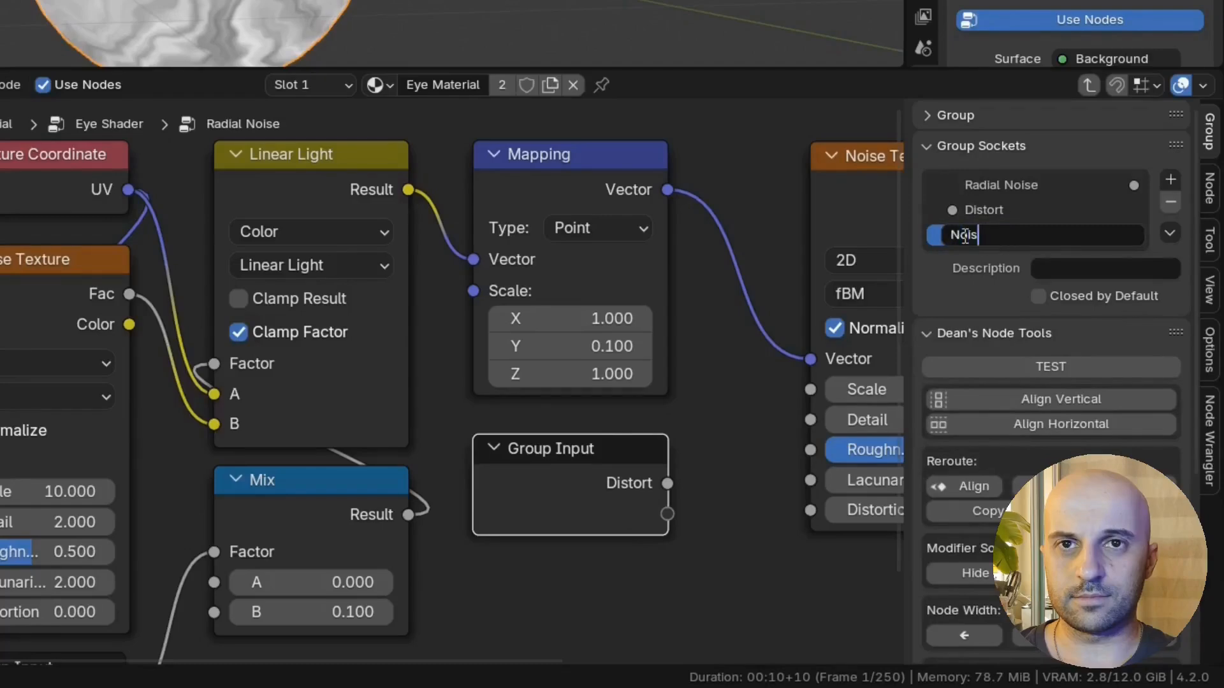
left_click(1170, 180)
left_click(1046, 252)
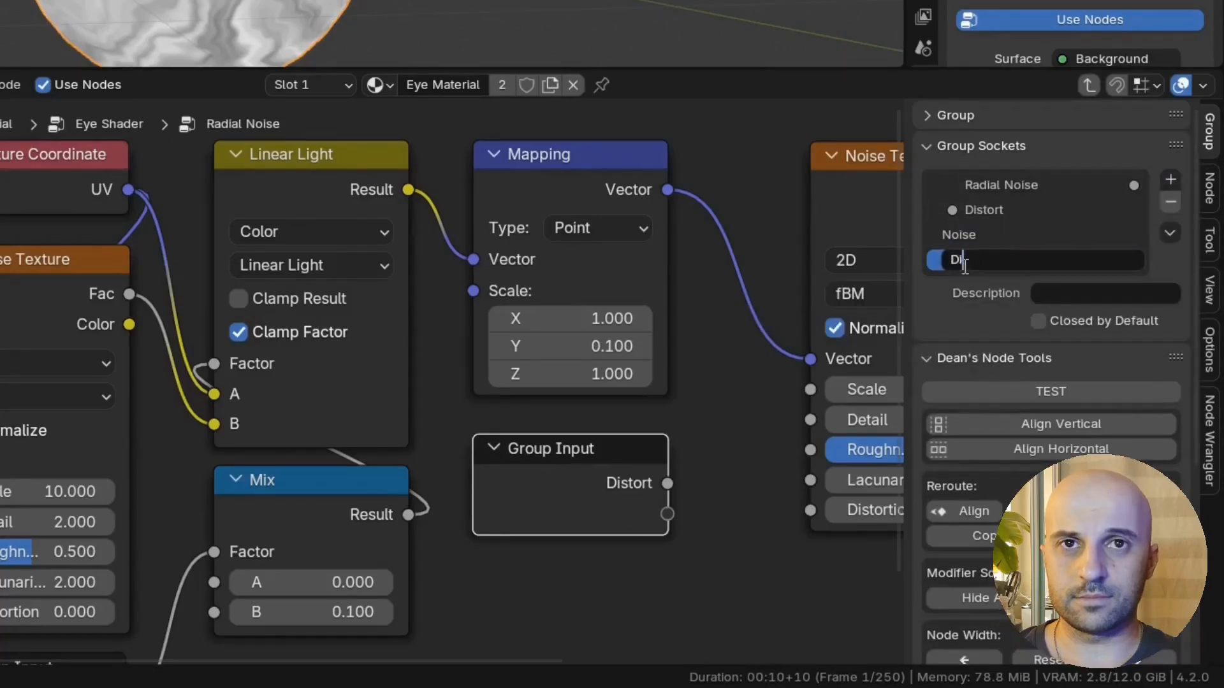
key("Return")
Step: Expose the final Noise Texture's Scale, Detail and Roughness as group inputs through the copied Group Input
middle_click_drag(779, 408, 414, 349)
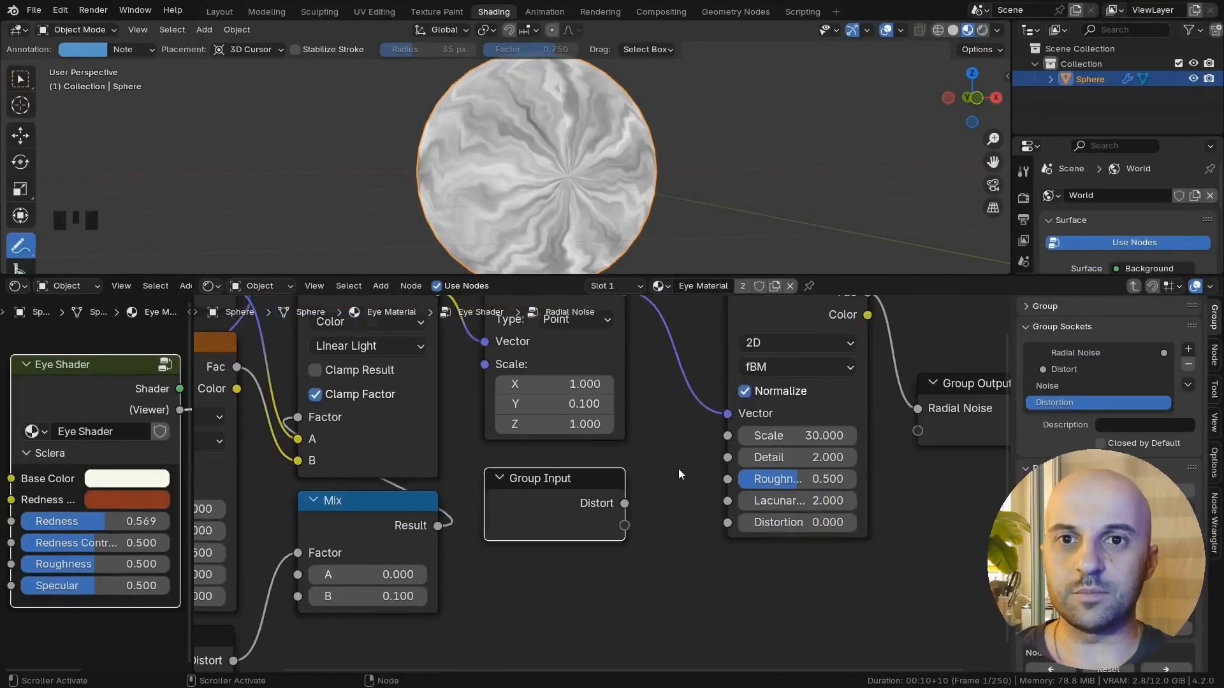
left_click_drag(479, 310, 325, 447)
left_click_drag(478, 342, 348, 467)
left_click_drag(640, 541, 624, 546)
left_click_drag(728, 479, 624, 568)
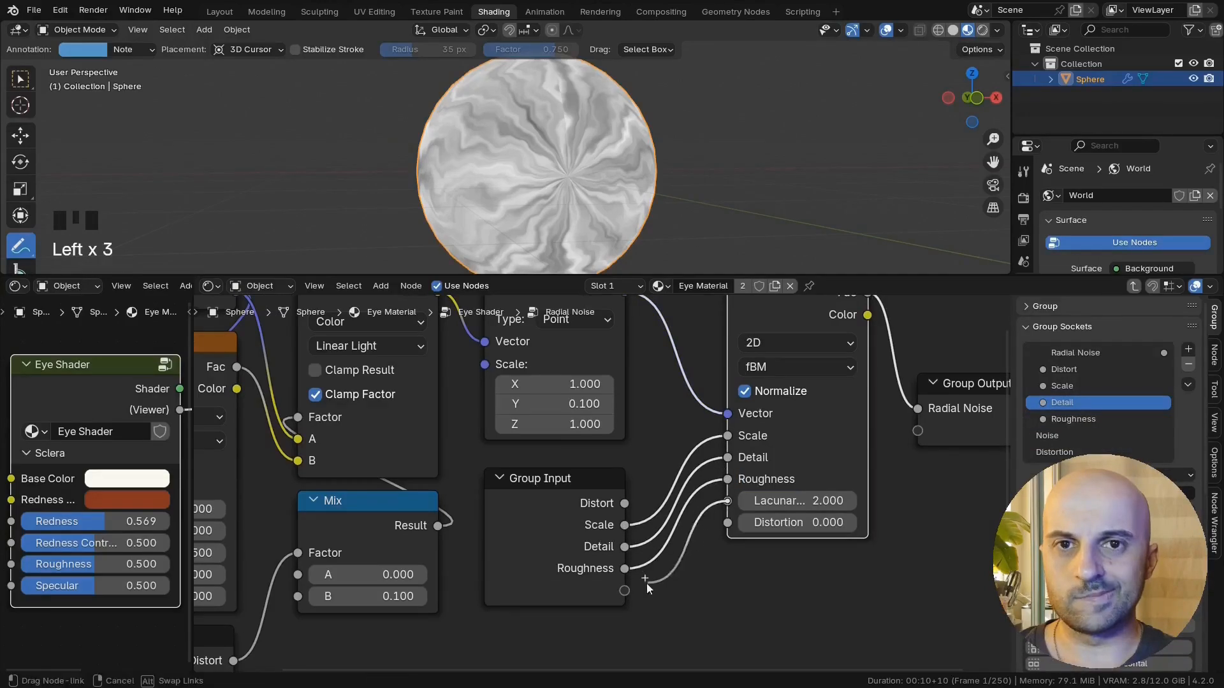
Step: Expose the final Noise Texture's Lacunarity as a group input and file Scale, Detail, Roughness and Lacunarity under the Noise panel
left_click_drag(727, 500, 625, 590)
middle_click_drag(744, 549, 687, 552)
left_click_drag(1065, 386, 1060, 454)
left_click_drag(1063, 386, 1062, 440)
left_click_drag(1068, 387, 1069, 399)
left_click_drag(1072, 455, 1072, 455)
left_click_drag(1071, 387, 1081, 458)
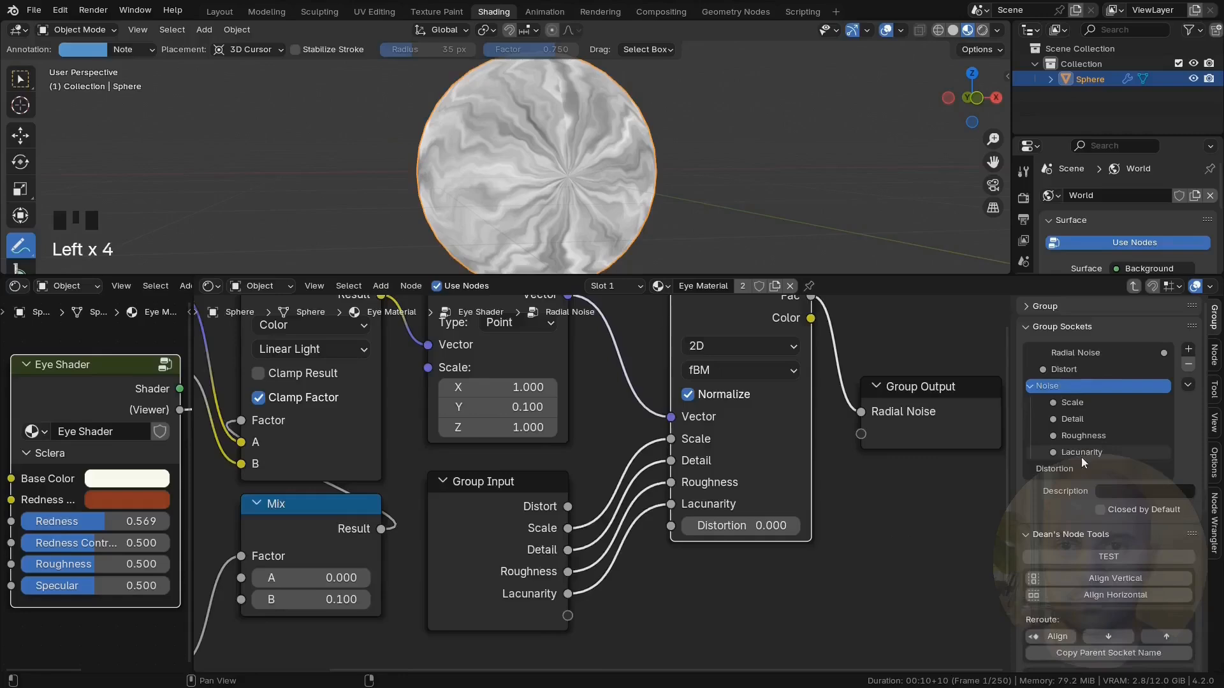
Step: Duplicate the Group Input beside the distorting Noise Texture and expose that texture's Scale, Detail, Roughness and Lacunarity as new group inputs
scroll(542, 528, "down", 3)
middle_click_drag(542, 528, 908, 487)
left_click(909, 509)
key("shift+d")
left_click(433, 459)
scroll(433, 462, "up", 2)
left_click_drag(635, 452, 543, 497)
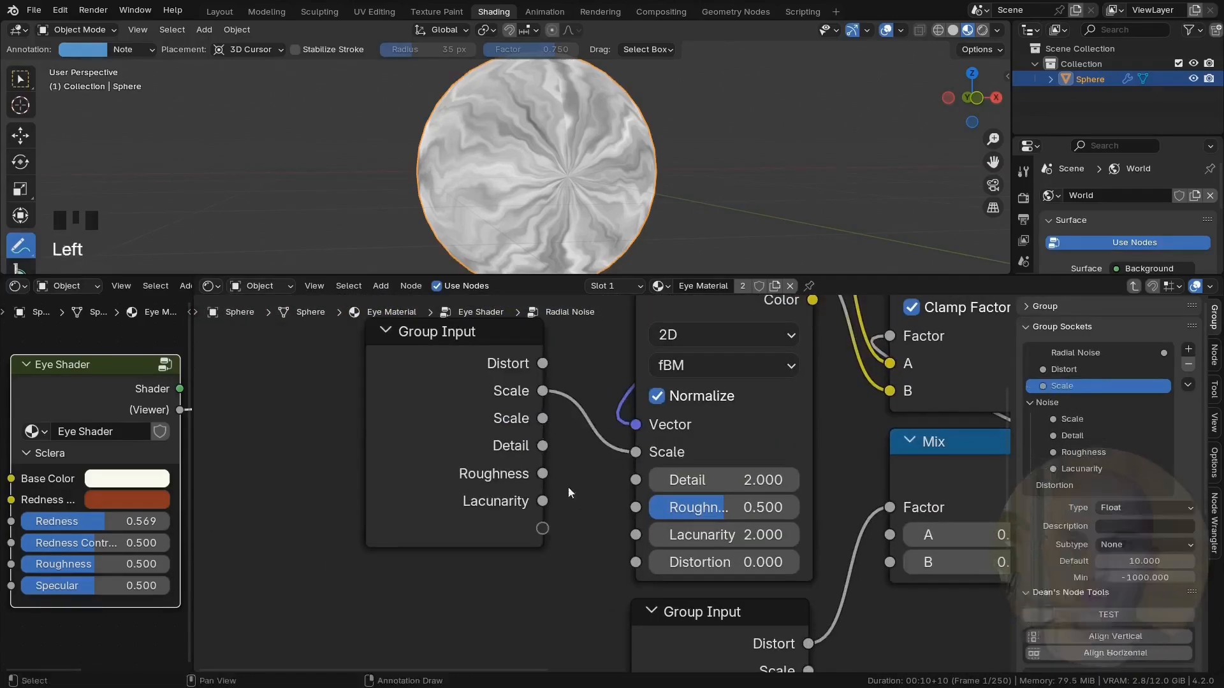
left_click_drag(636, 480, 543, 525)
left_click_drag(636, 507, 542, 552)
left_click_drag(635, 535, 551, 587)
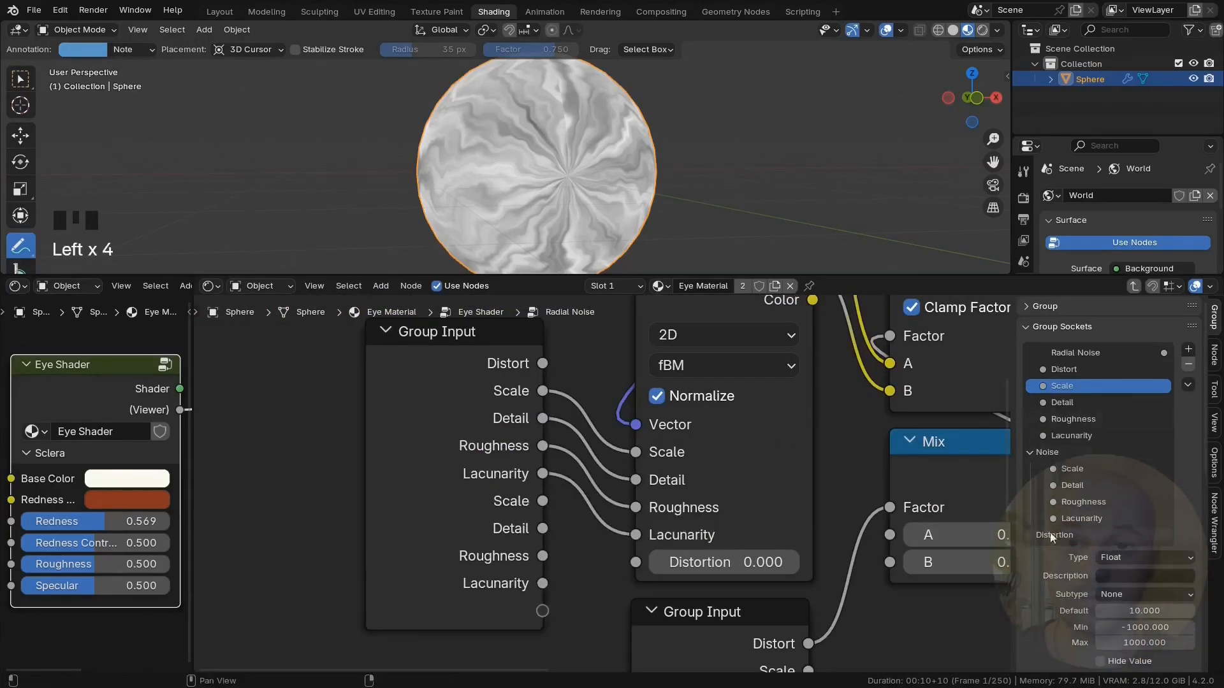
Step: Move the new Scale, Detail, Roughness and Lacunarity sockets into the Distortion panel and set that panel to Closed by Default
left_click_drag(1061, 526, 1063, 536)
left_click_drag(1073, 386, 1071, 538)
left_click_drag(1070, 386, 1070, 401)
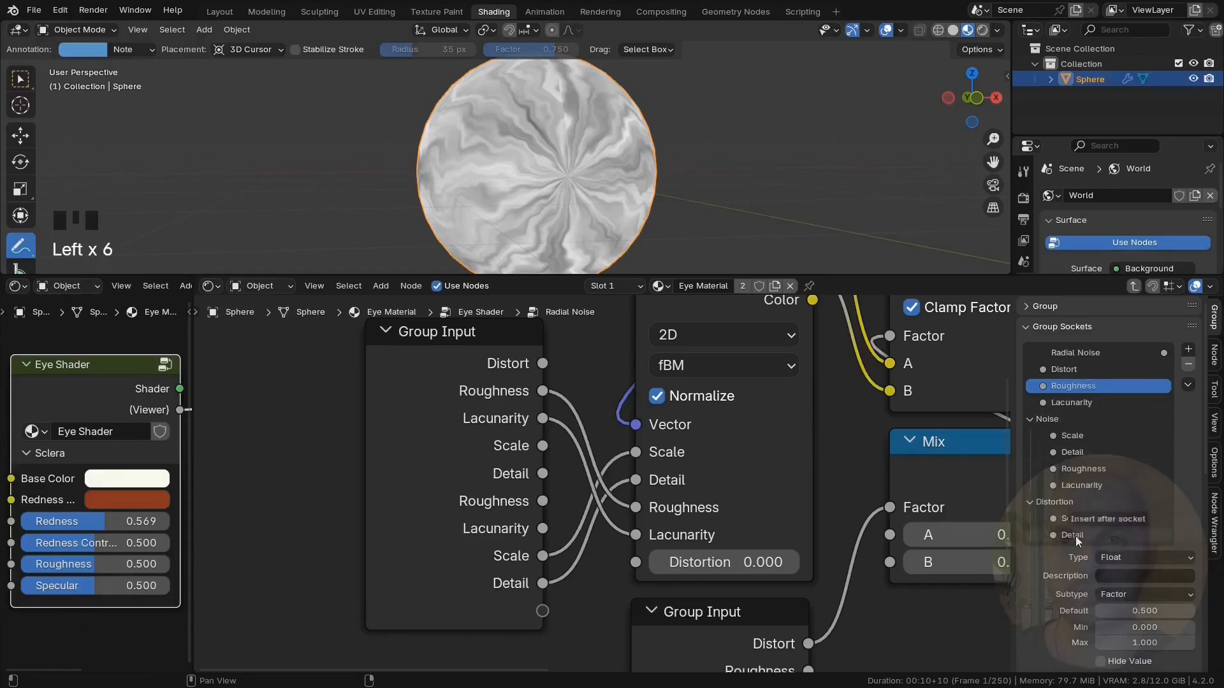
left_click_drag(1076, 537, 1076, 538)
left_click_drag(1071, 386, 1083, 542)
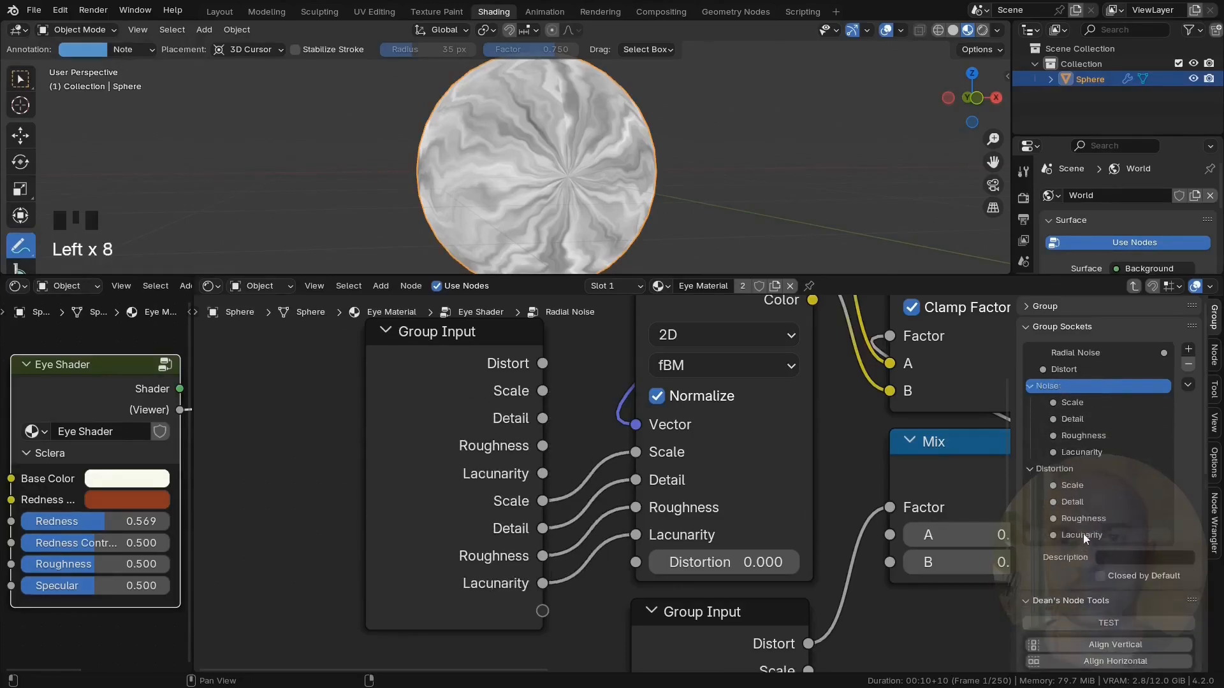
left_click(1068, 471)
Step: Hide the unused sockets on all Group Input nodes and arrange each node next to the nodes it feeds
scroll(461, 517, "down", 3)
left_click(500, 463)
key("shift+g")
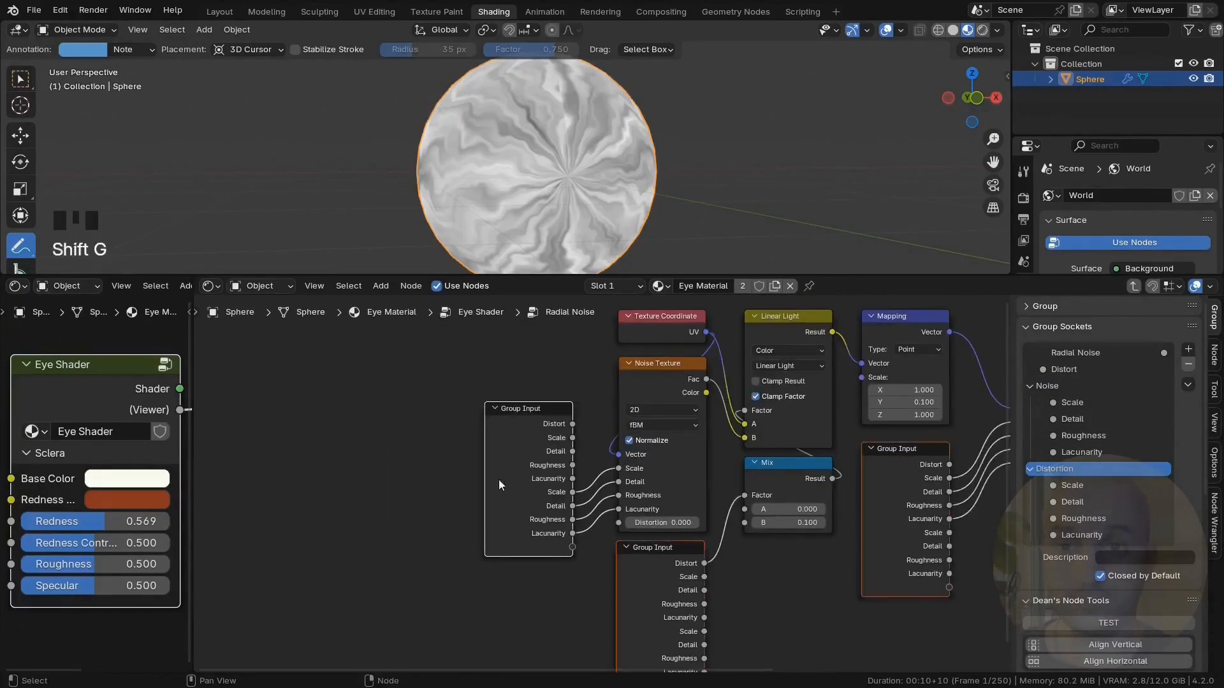
key("ctrl+h")
middle_click_drag(784, 523, 610, 536)
left_click(718, 485)
left_click_drag(369, 446, 372, 491)
left_click_drag(496, 577, 622, 576)
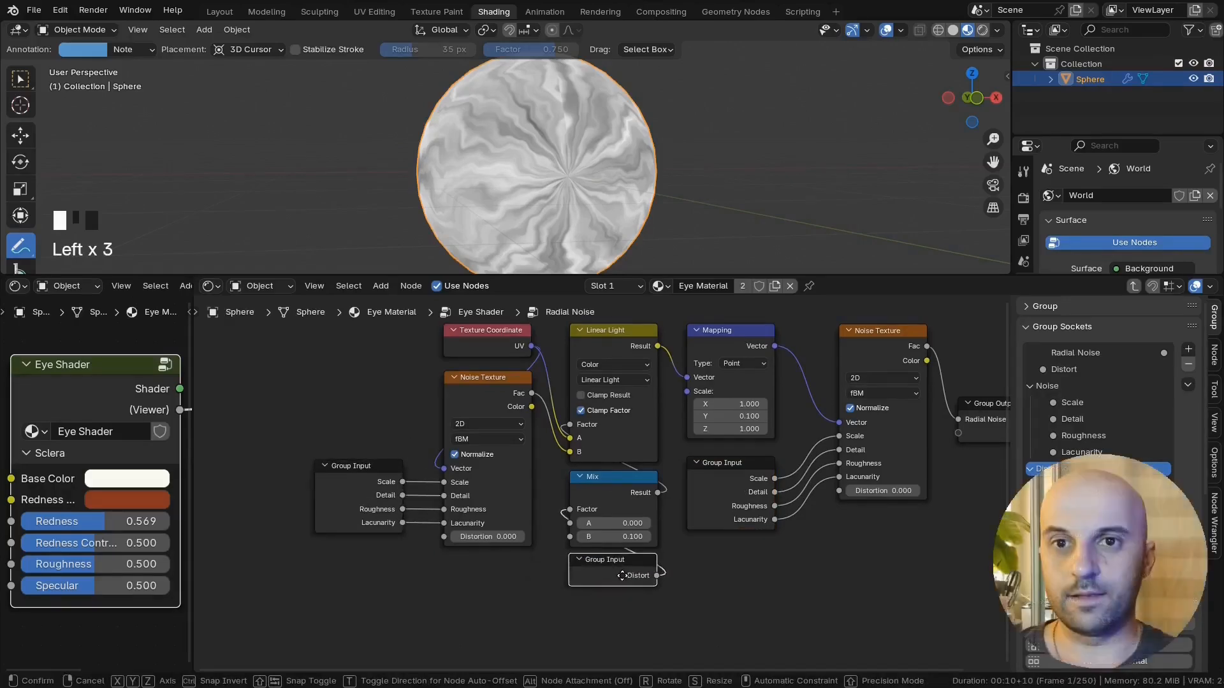
Step: Leave the Radial Noise group and hide the Radial Noise node's options so only its sockets and values show
middle_click_drag(765, 528, 702, 554)
key("Tab")
scroll(700, 553, "up", 4)
middle_click_drag(650, 513, 623, 454)
left_click_drag(567, 393, 552, 373)
key("shift+h")
scroll(535, 374, "up", 1)
left_click_drag(549, 434, 535, 479)
right_click(513, 434)
right_click(573, 454)
right_click(534, 479)
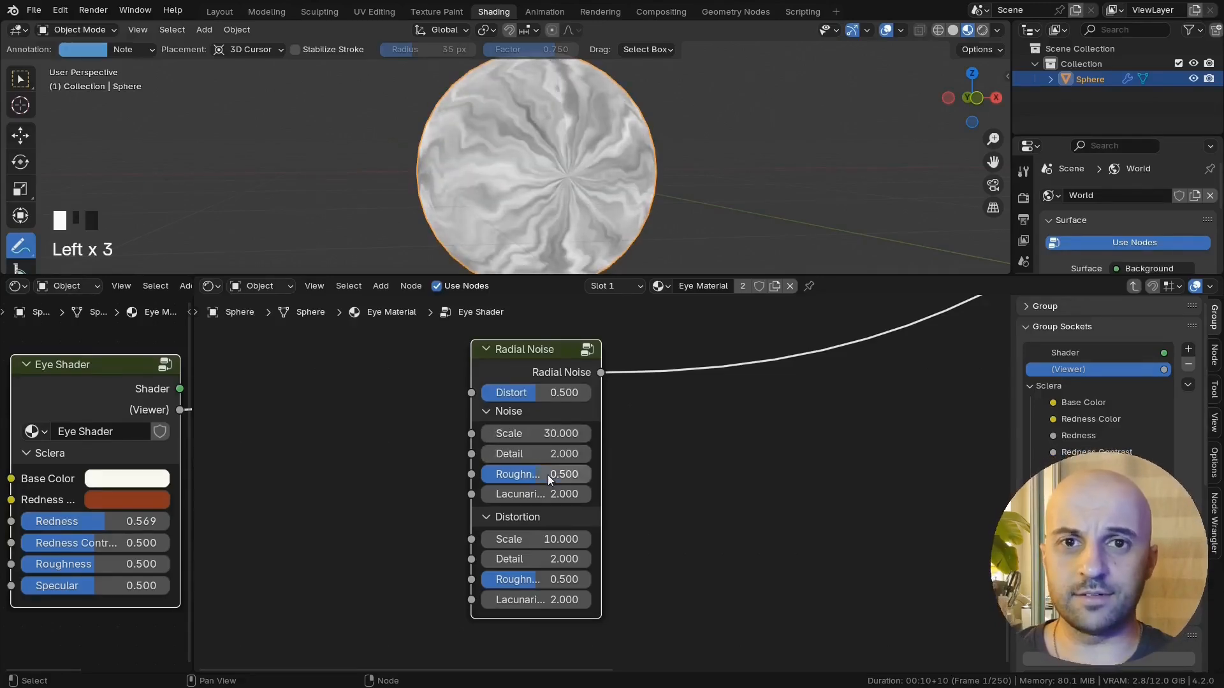
left_click_drag(542, 539, 569, 540)
right_click(569, 539)
Step: Review the complete Radial Noise node tree in a maximized editor without the sidebar, and return to the Eye Shader group
middle_click_drag(522, 422, 496, 442)
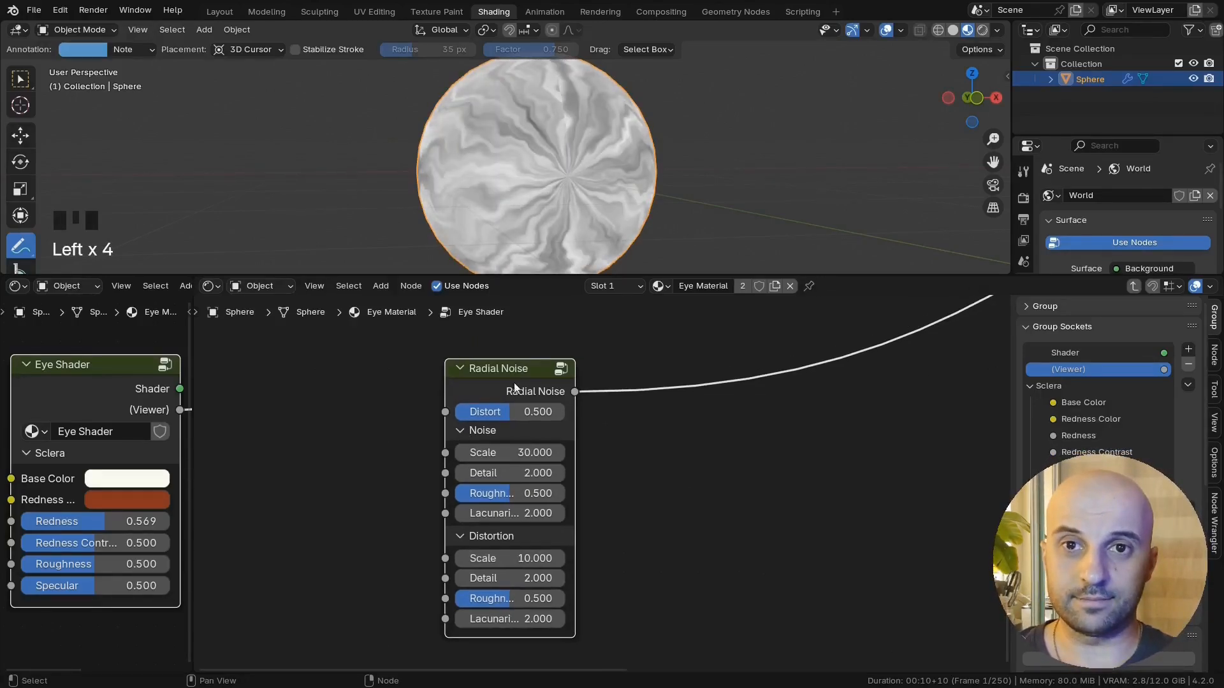
key("Tab")
key("ctrl+space")
key("Home")
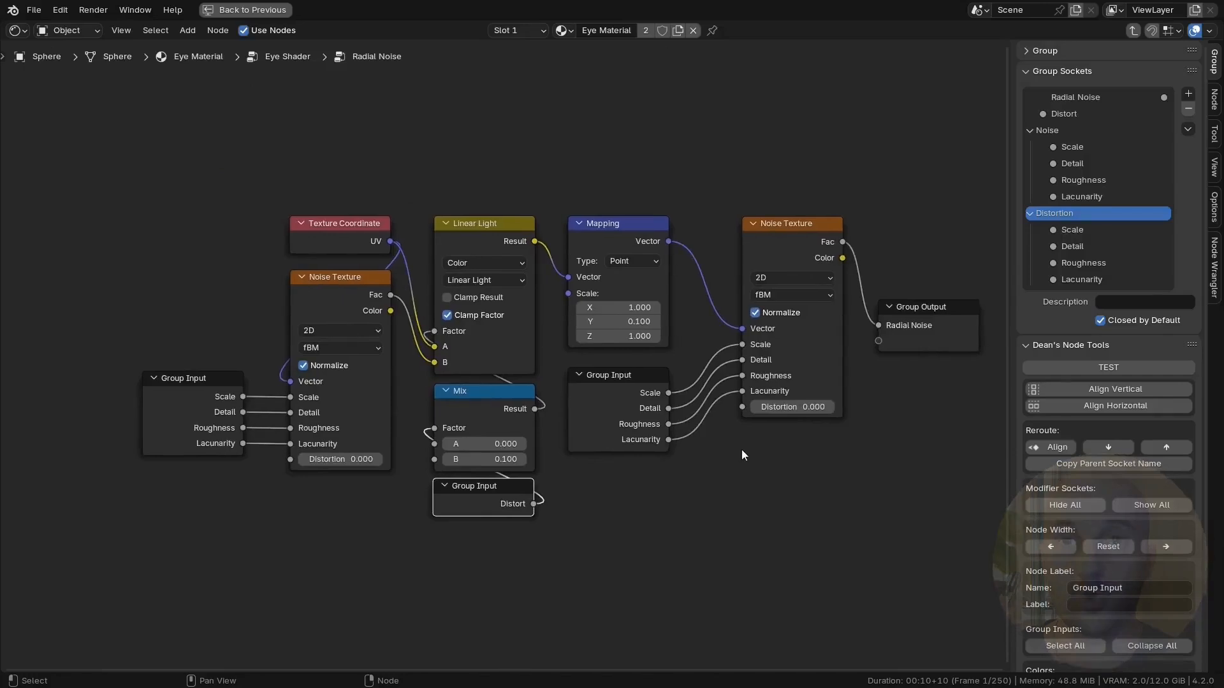
key("n")
scroll(740, 472, "up", 3)
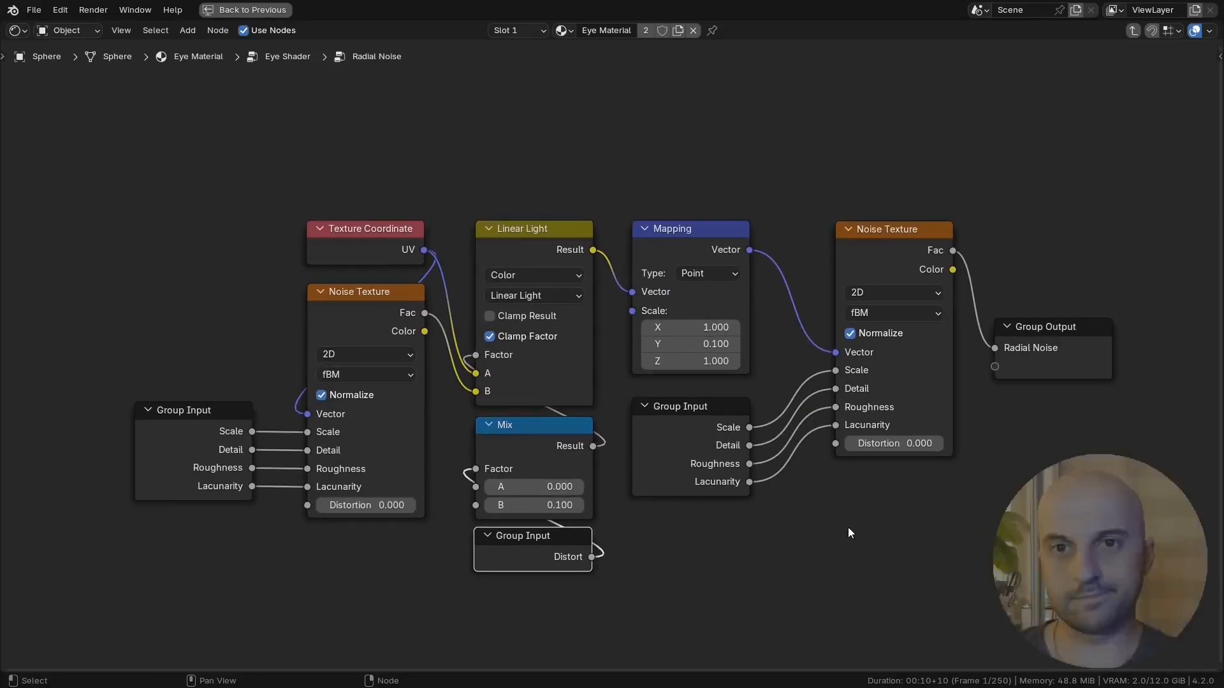
key("Tab")
key("ctrl+space")
Step: Move the Radial Noise node into the Sclera frame above the existing sclera nodes
left_click_drag(640, 390, 533, 350)
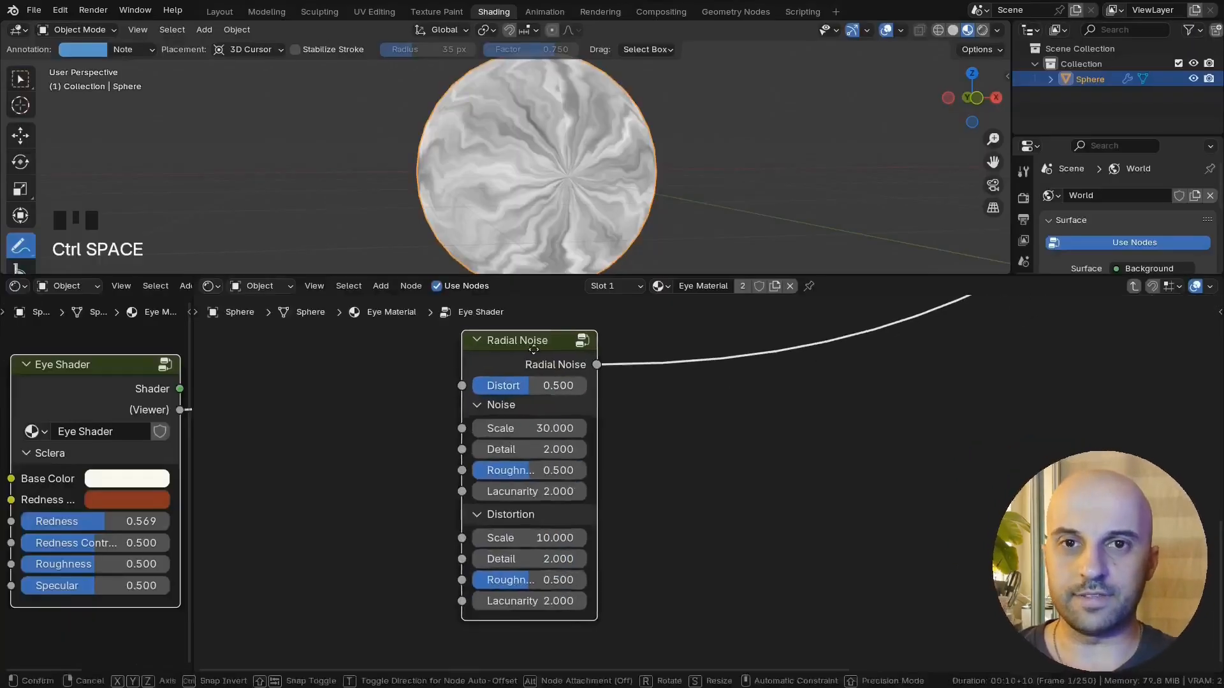
scroll(725, 413, "down", 7)
middle_click_drag(725, 414, 618, 492)
scroll(618, 492, "down", 3)
left_click_drag(546, 482, 580, 438)
middle_click_drag(679, 439, 662, 462)
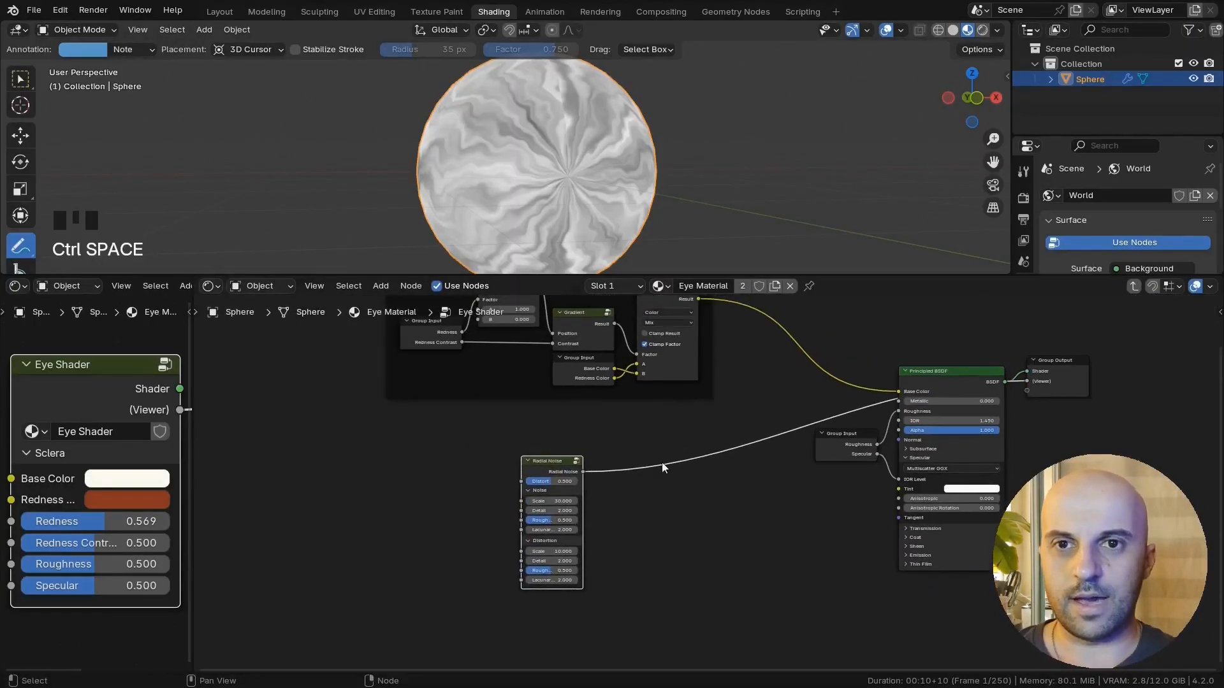
scroll(617, 182, "down", 1)
middle_click_drag(701, 318, 689, 376)
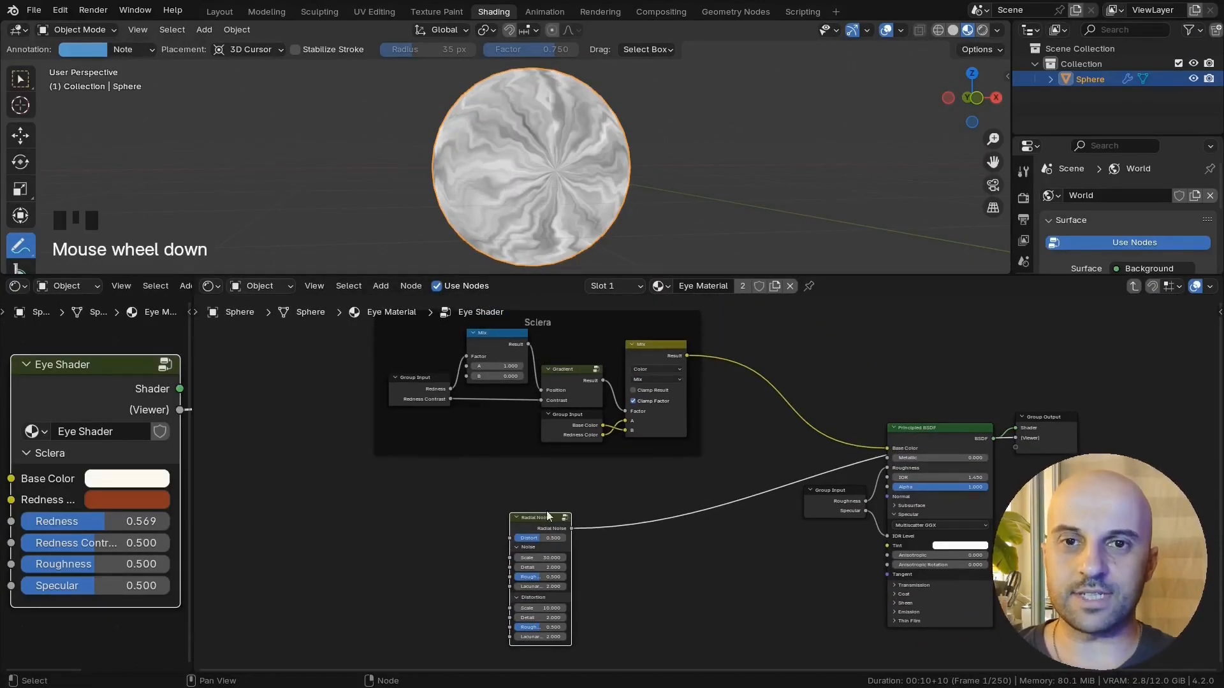
left_click_drag(547, 516, 648, 482)
middle_click_drag(699, 465, 683, 486)
scroll(692, 503, "up", 6)
middle_click_drag(700, 529, 739, 456)
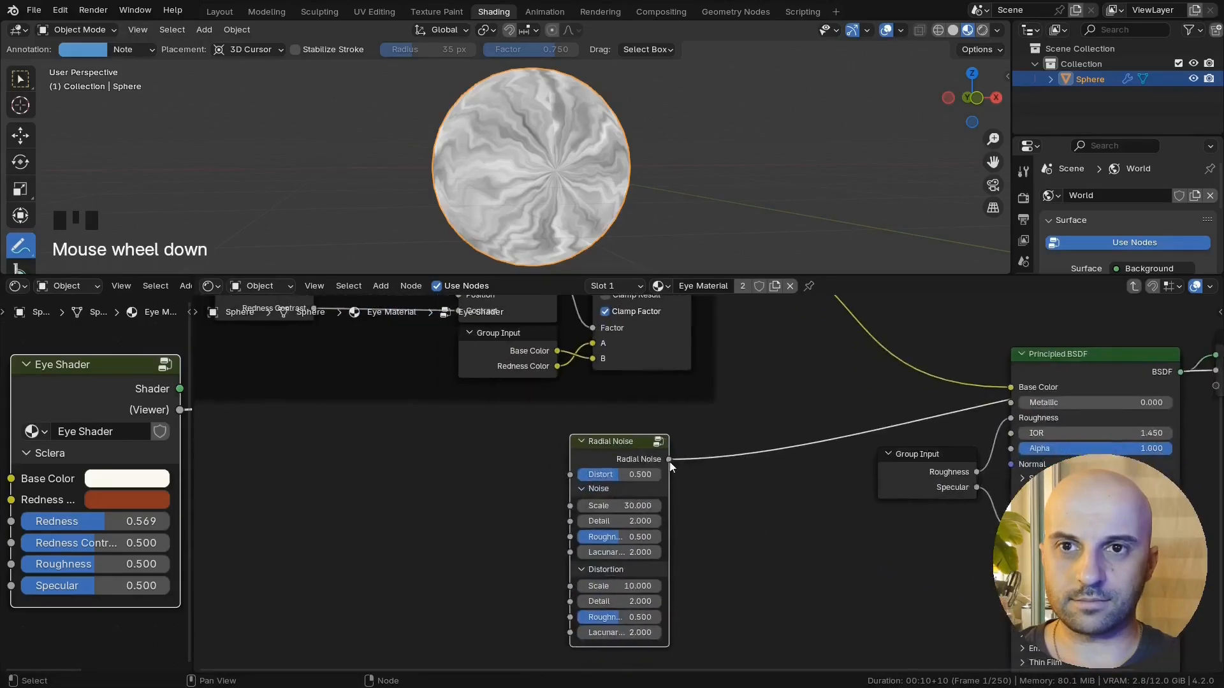
scroll(669, 466, "down", 3)
left_click_drag(646, 558, 581, 344)
Step: Stack the redness Mix under its Group Input, place the color inputs below the color Mix, and shift the Gradient chain away from it
scroll(576, 446, "up", 5)
middle_click_drag(609, 525, 614, 461)
left_click_drag(522, 452, 525, 572)
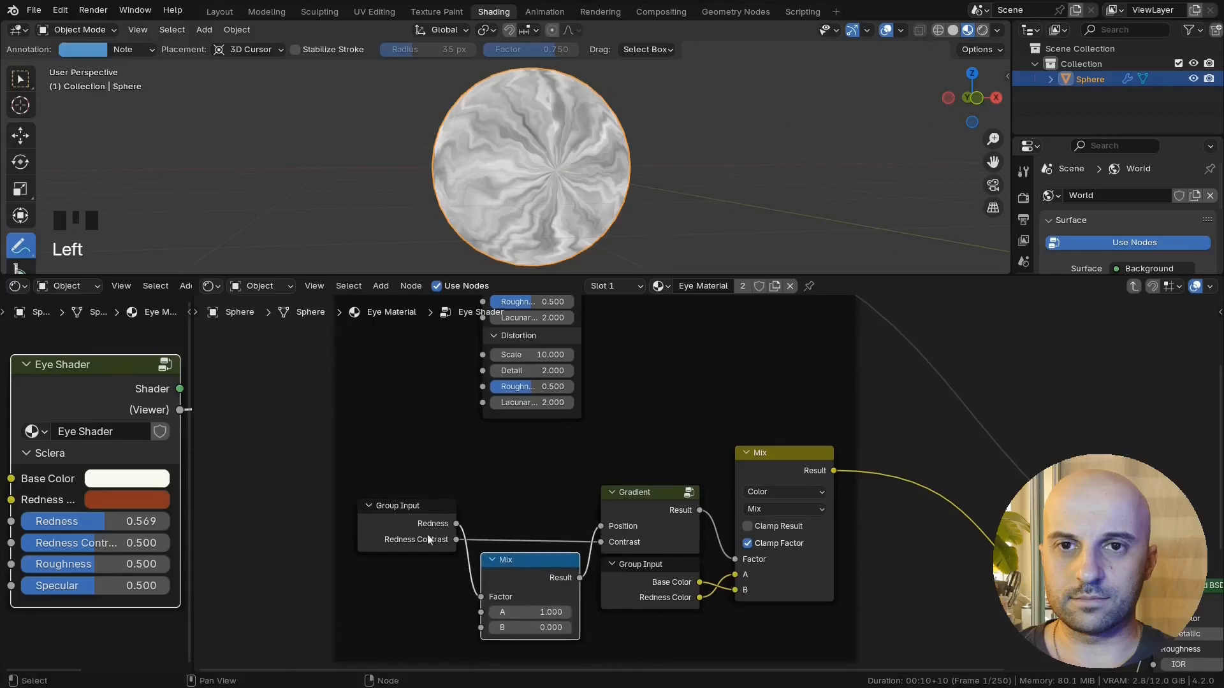
left_click_drag(428, 539, 504, 554)
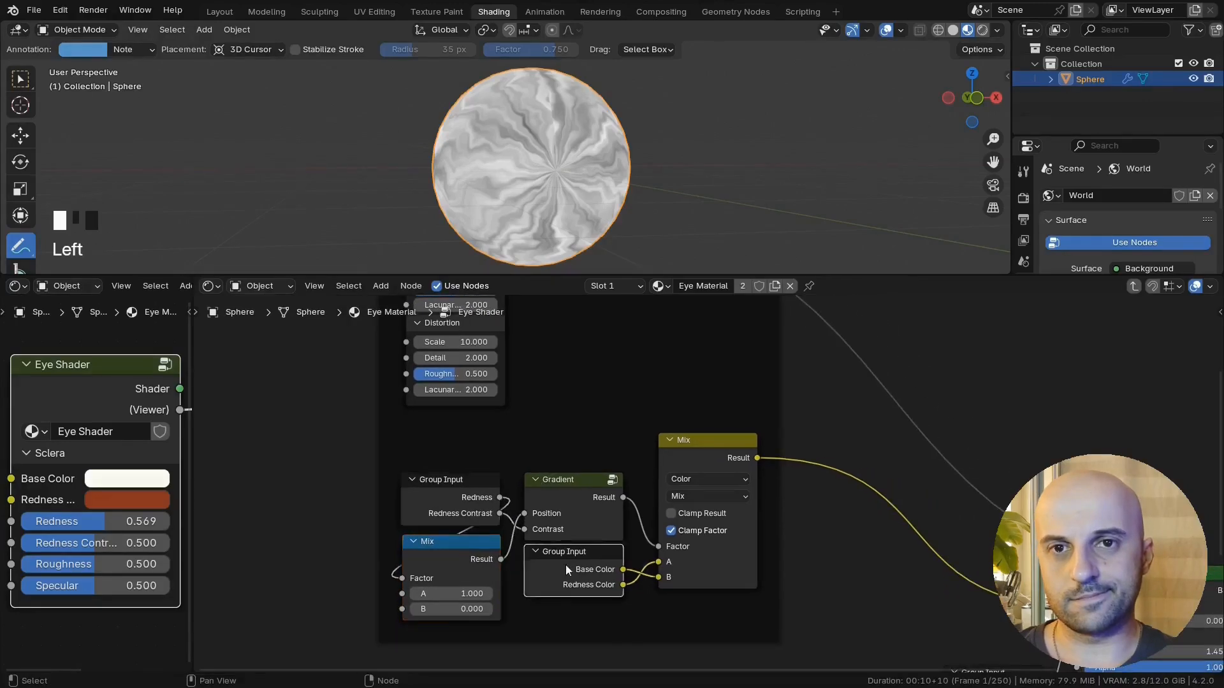
left_click_drag(566, 568, 700, 619)
left_click_drag(573, 602, 486, 521)
key("g")
key("x")
left_click(350, 555)
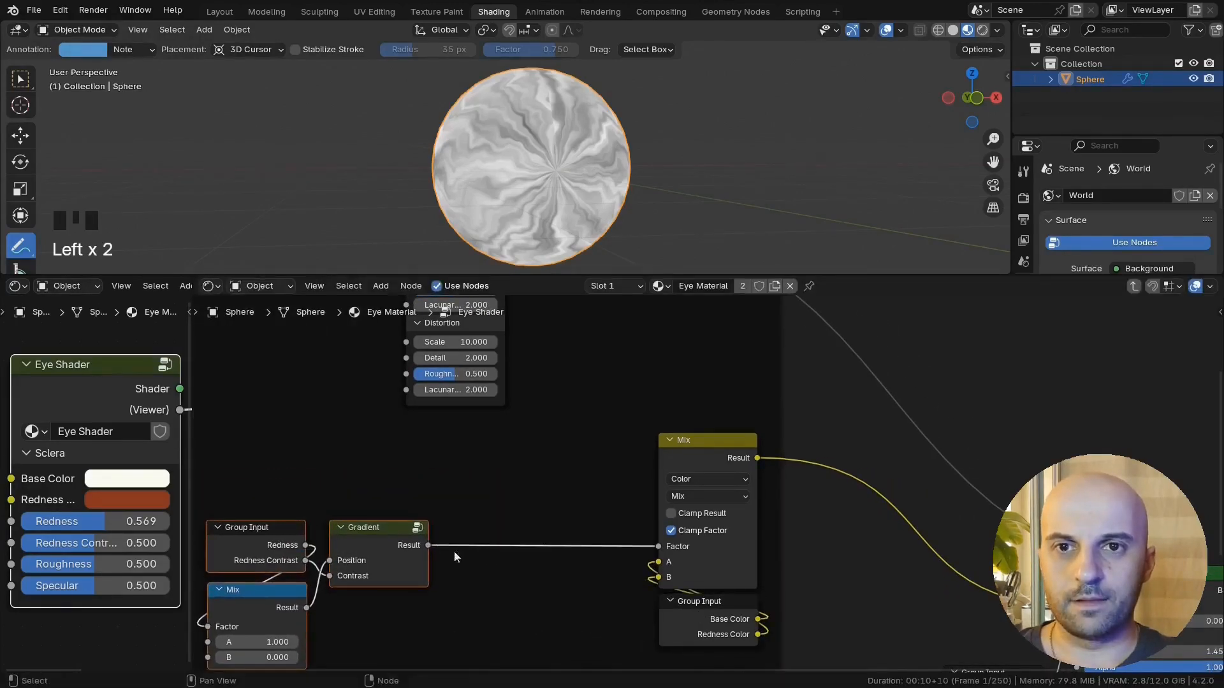
Step: Place Radial Noise directly above the Gradient node and preview its output on the sphere
scroll(454, 557, "down", 1)
left_click_drag(545, 347, 487, 426)
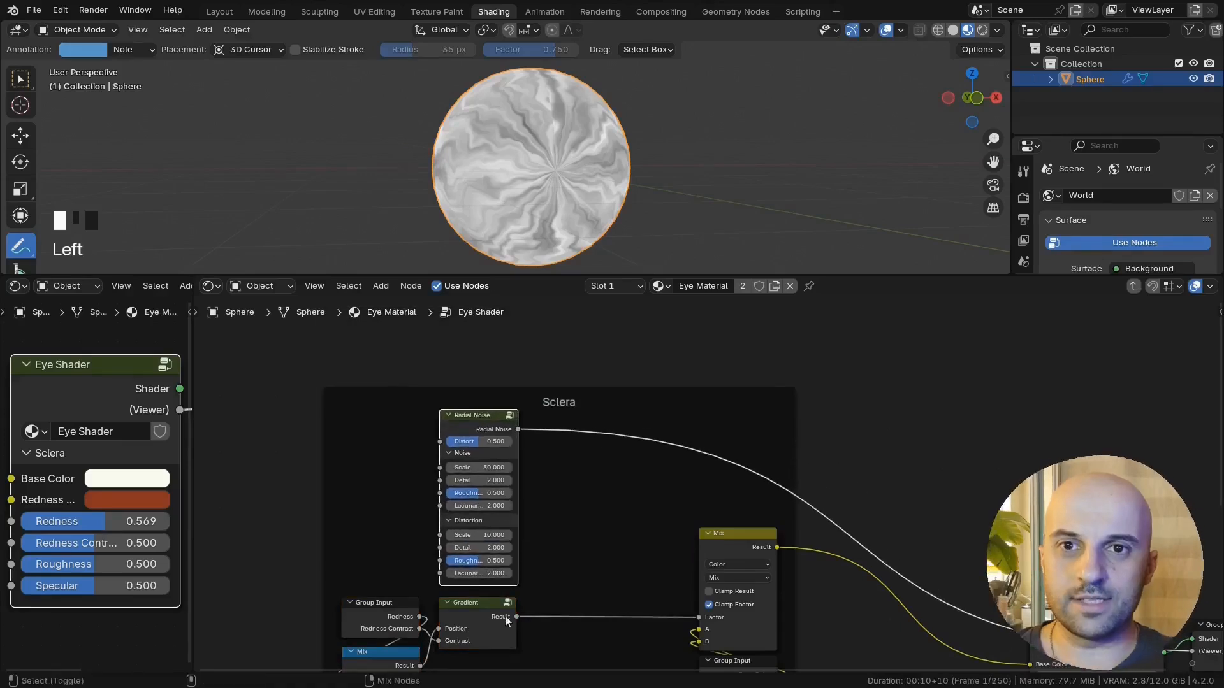
left_click(487, 425, "ctrl+shift")
left_click(487, 426, "ctrl+shift")
middle_click_drag(529, 255, 541, 267)
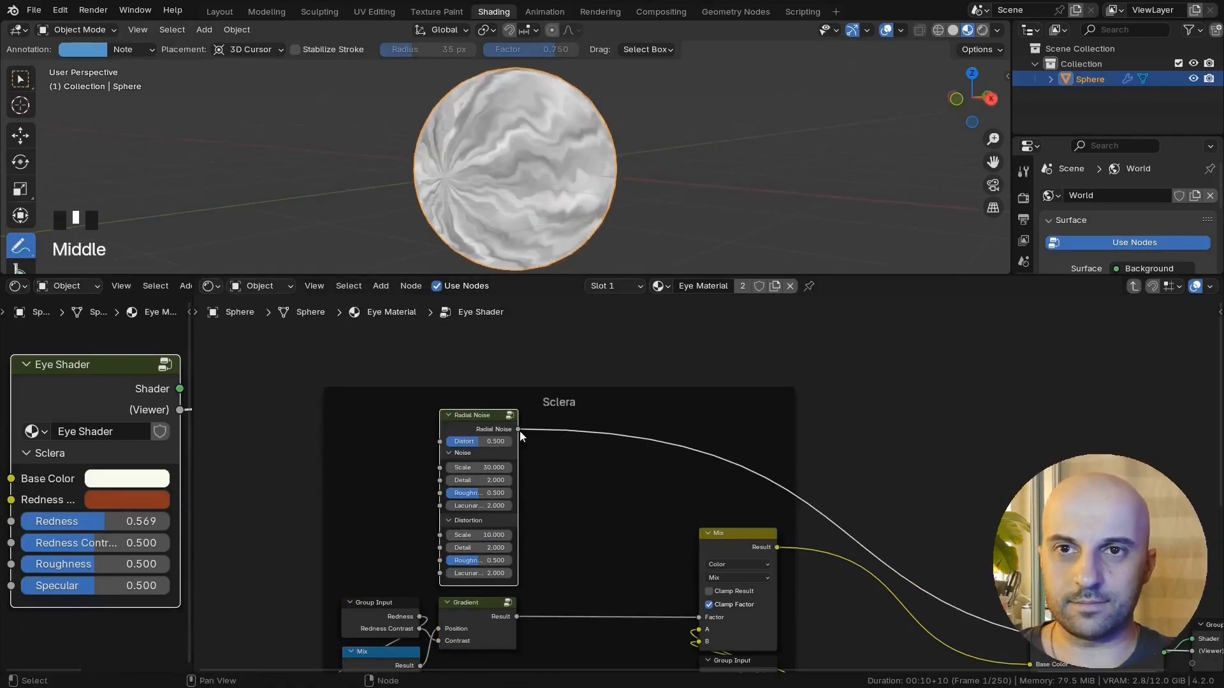
Step: Multiply the Radial Noise by the Gradient result with a new Multiply math node, preview it and hide the node's options
left_click_drag(519, 430, 577, 501)
type("mu")
key("Return")
left_click(577, 500)
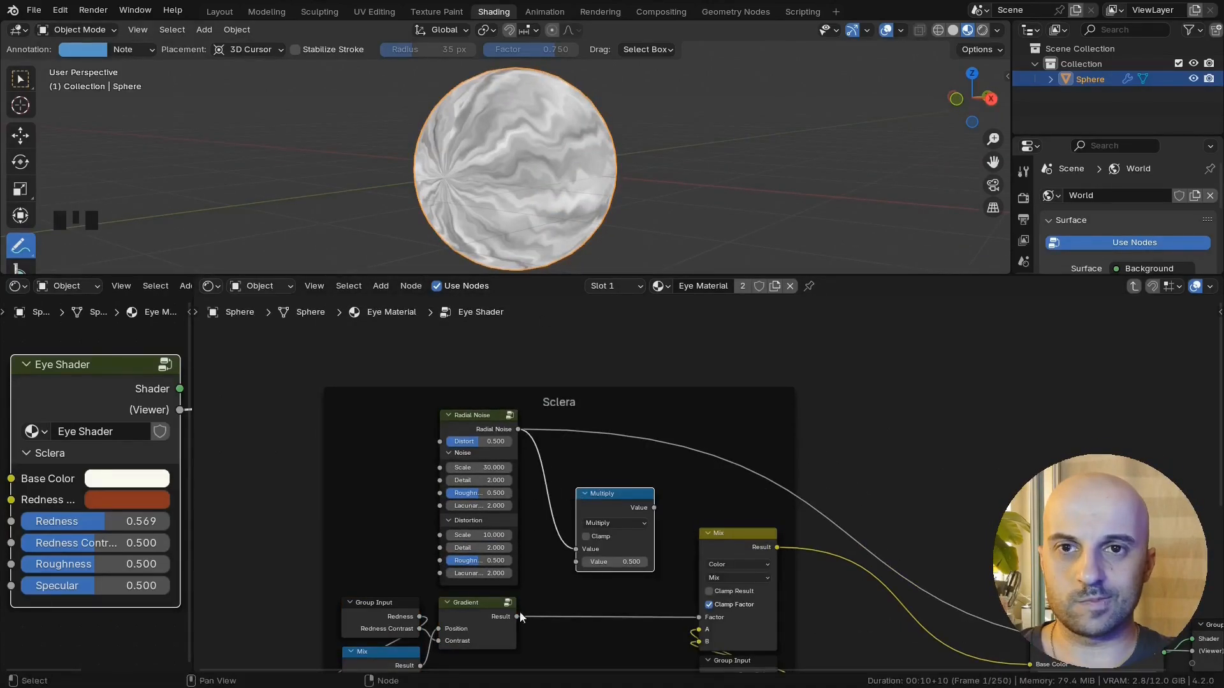
scroll(602, 580, "up", 3)
middle_click_drag(655, 555, 571, 559)
left_click(525, 492, "ctrl+shift")
left_click_drag(525, 492, 512, 468)
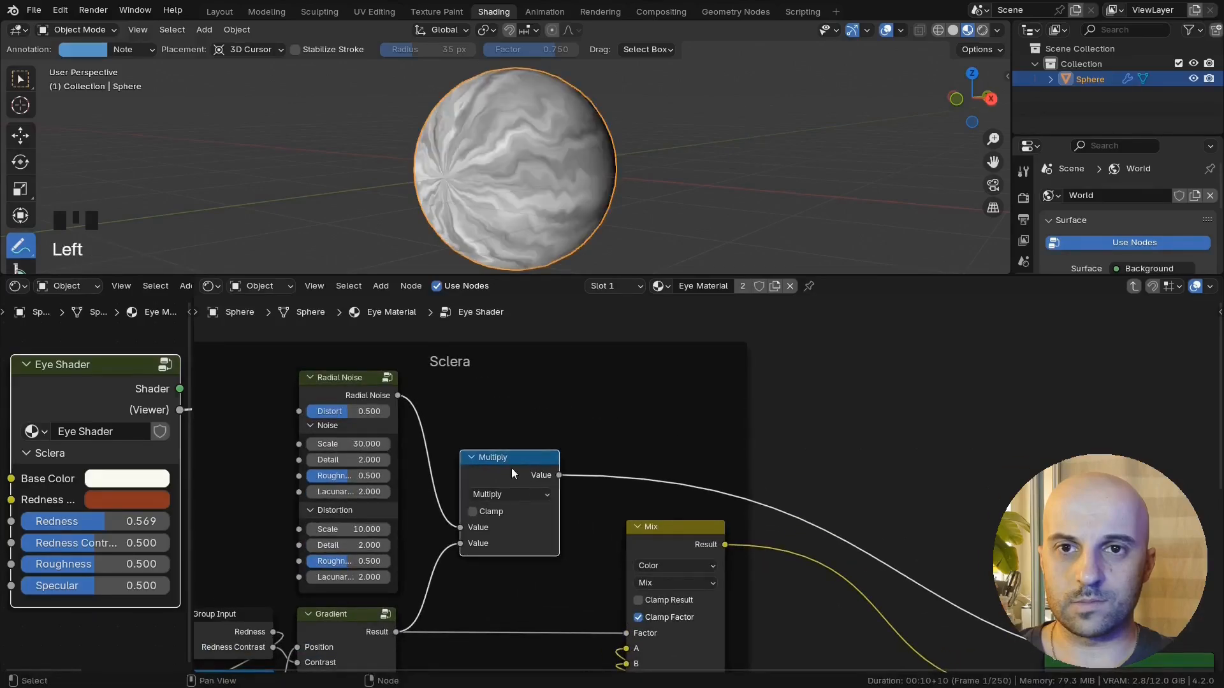
middle_click_drag(594, 195, 564, 197)
key("shift+h")
Step: Connect the Multiply value to the color Mix node's Factor and preview the Mix result on the sphere
middle_click_drag(624, 514, 593, 454)
left_click_drag(617, 571, 620, 572)
scroll(632, 388, "down", 1)
left_click(672, 462, "ctrl+shift")
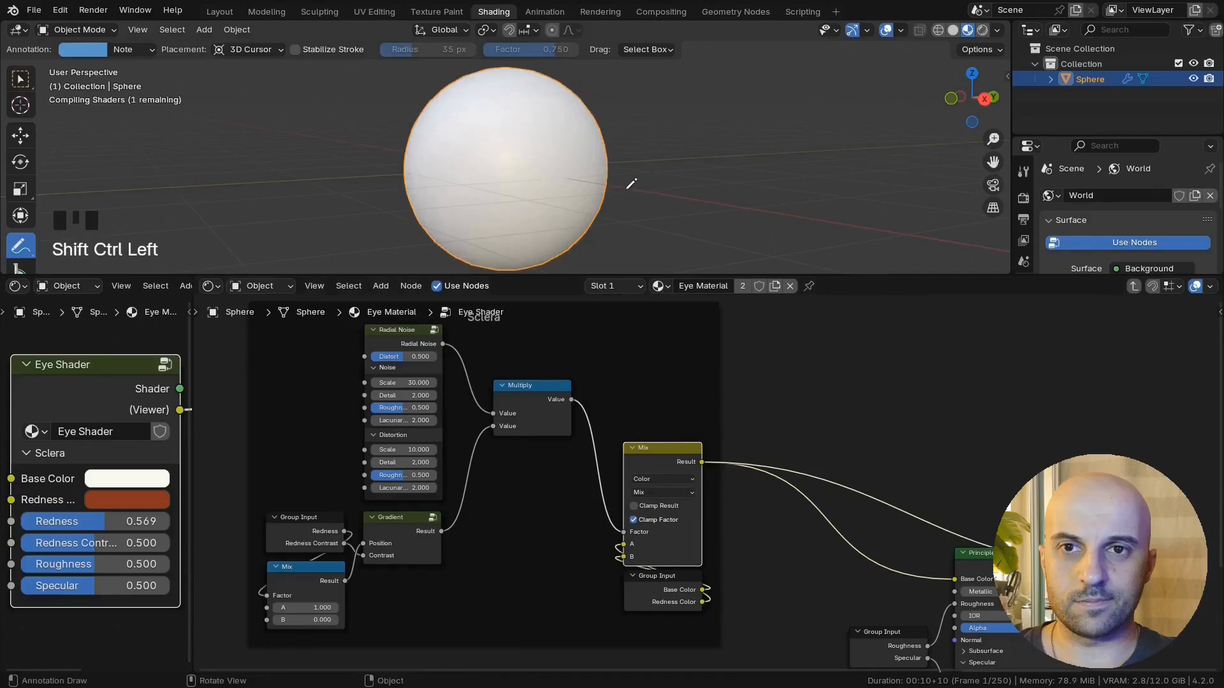
middle_click_drag(626, 186, 655, 178)
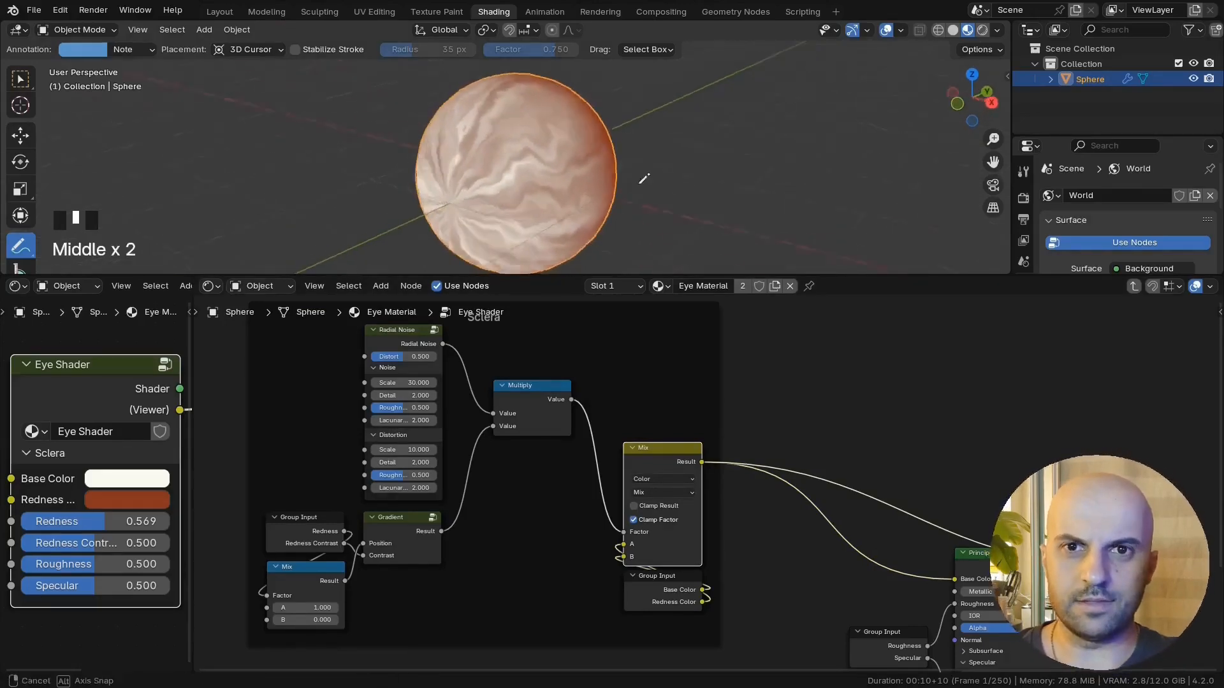
Step: Compare the Multiply output with the Gradient output on the sphere
scroll(655, 177, "up", 2)
middle_click_drag(549, 469, 619, 475)
scroll(513, 194, "down", 1)
middle_click_drag(514, 194, 529, 146)
left_click(602, 401, "ctrl+shift")
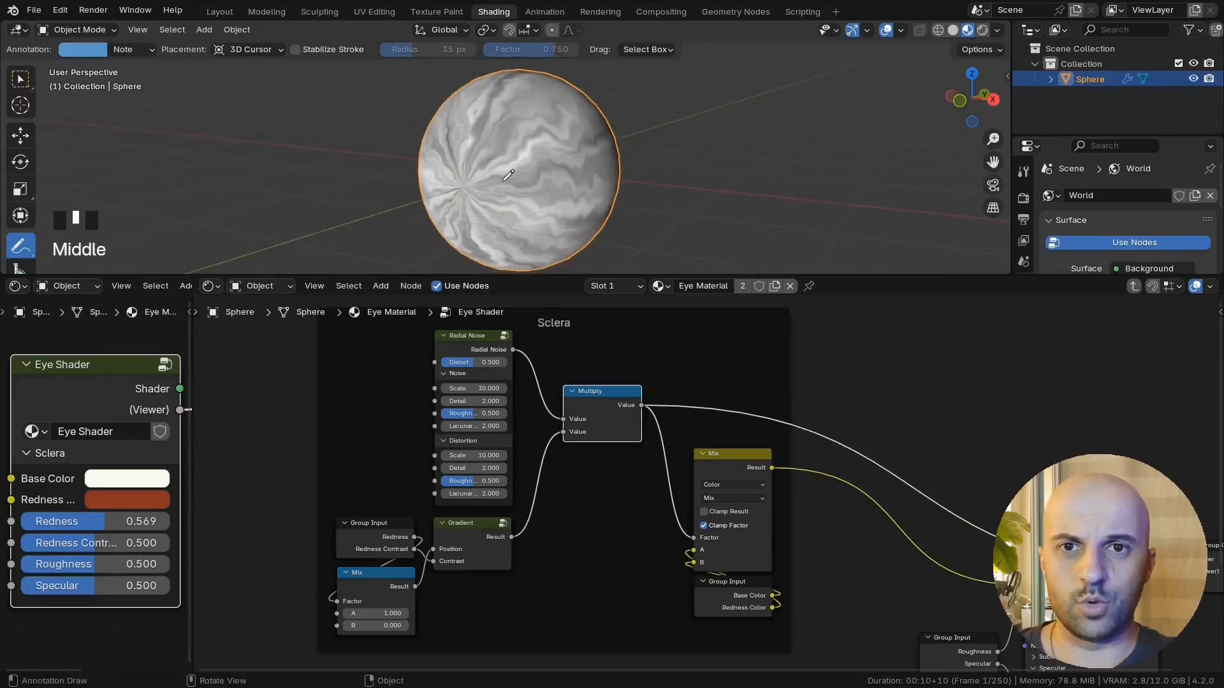
left_click(493, 526, "ctrl+shift")
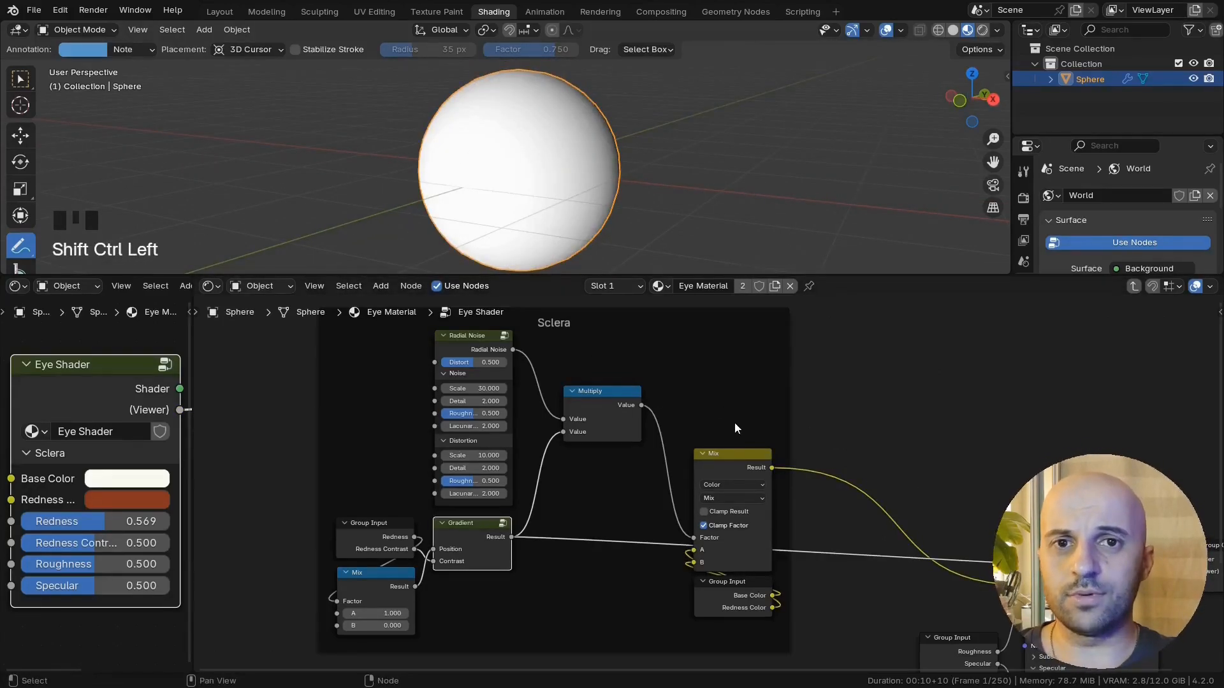
Step: Insert an Add math node below Multiply that sums the Multiply value and the Gradient result, and preview it on the sphere
scroll(708, 434, "up", 1)
left_click(564, 476)
key("shift+a")
type("add")
key("Return")
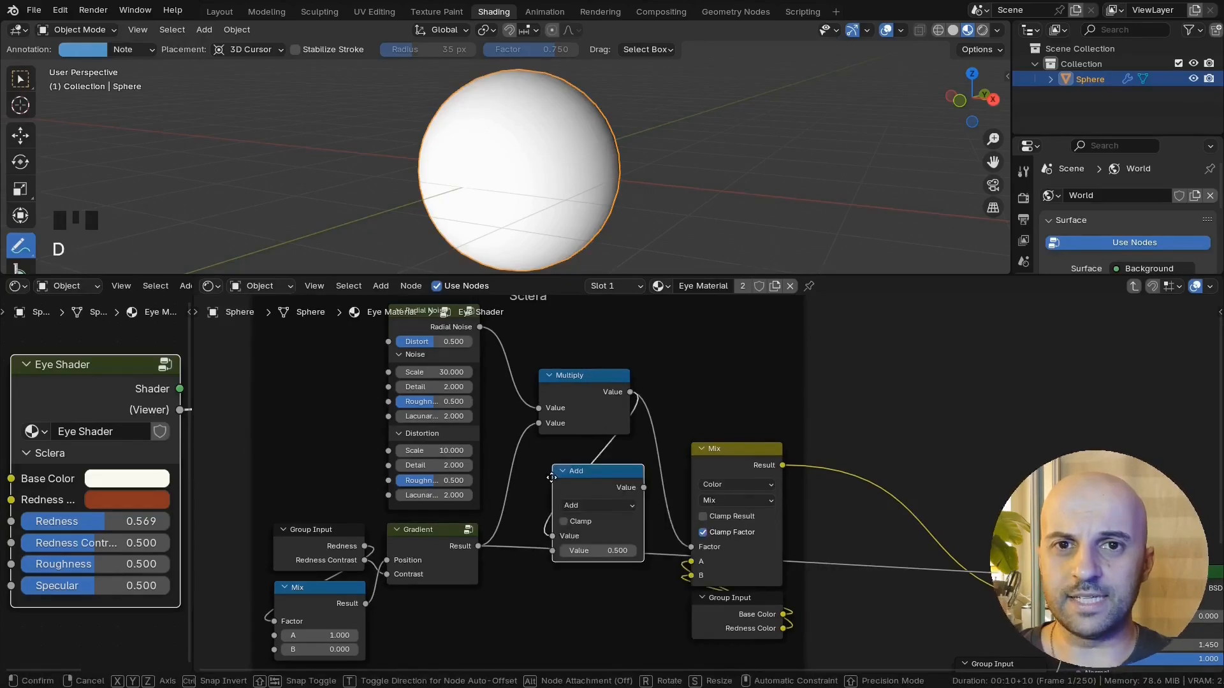
left_click(539, 459)
left_click_drag(479, 546, 539, 533)
left_click(595, 465, "ctrl+shift")
middle_click_drag(523, 236, 441, 191)
scroll(537, 255, "up", 1)
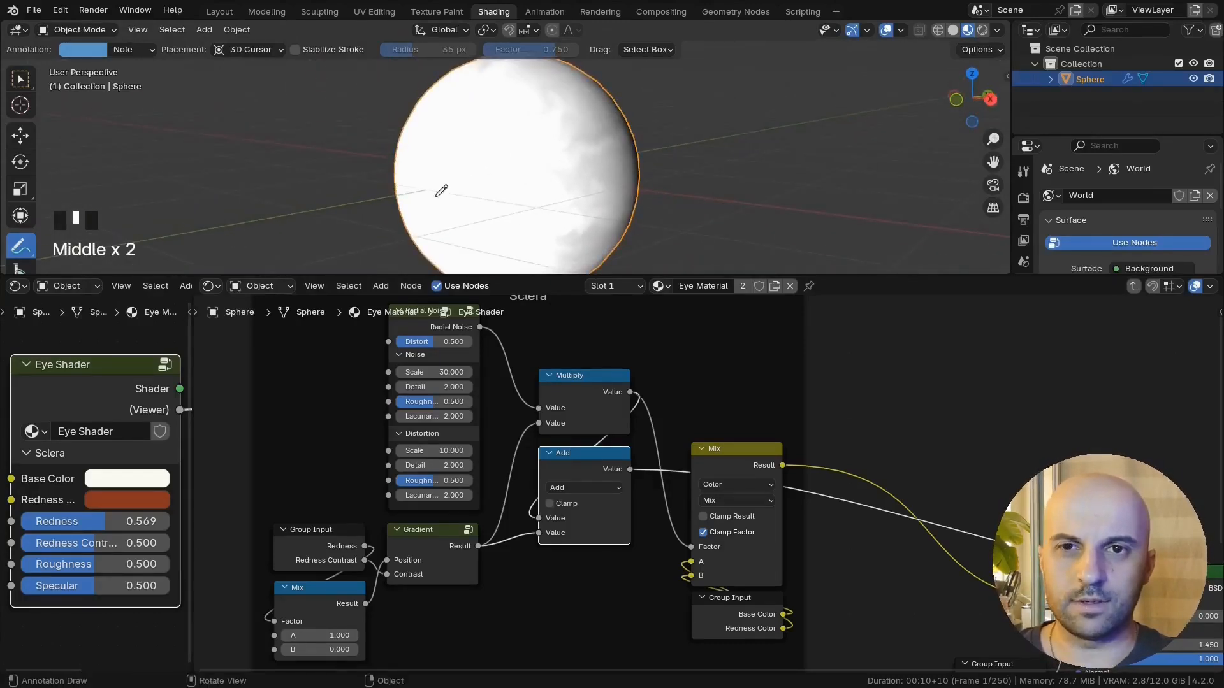
Step: Enable Clamp on the Add node and connect its value to the color Mix node's Factor
left_click(550, 503)
middle_click_drag(535, 162, 514, 159)
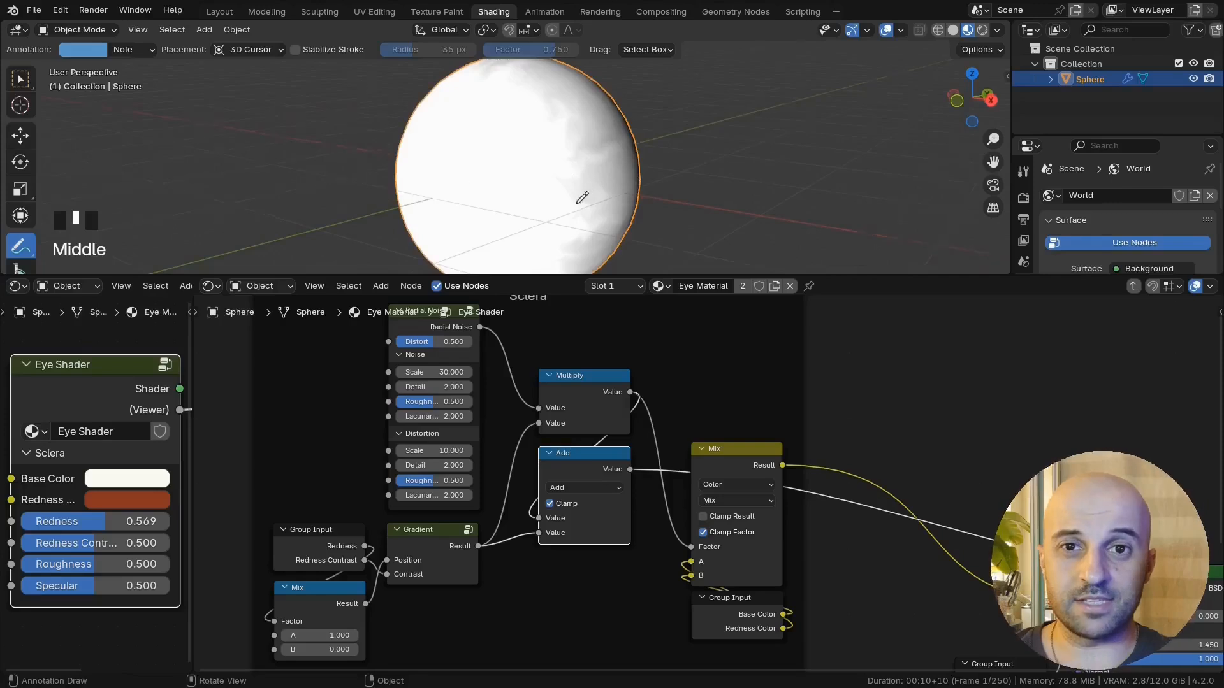
middle_click_drag(582, 198, 500, 199)
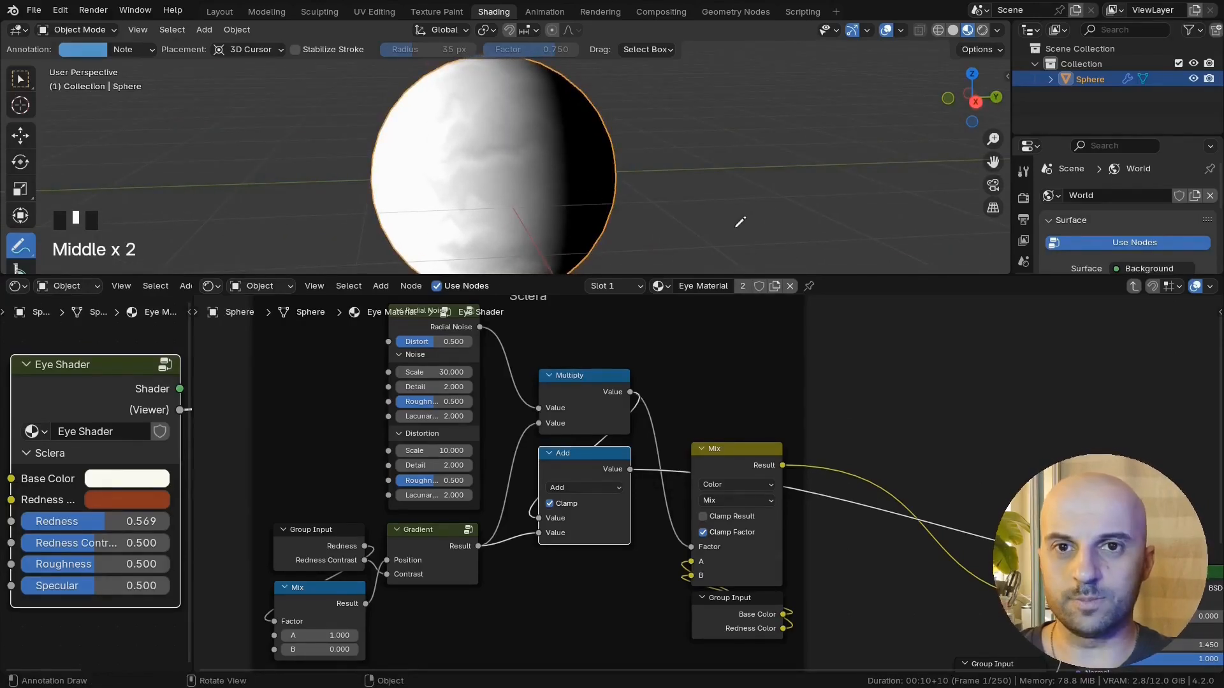
left_click_drag(631, 469, 691, 547)
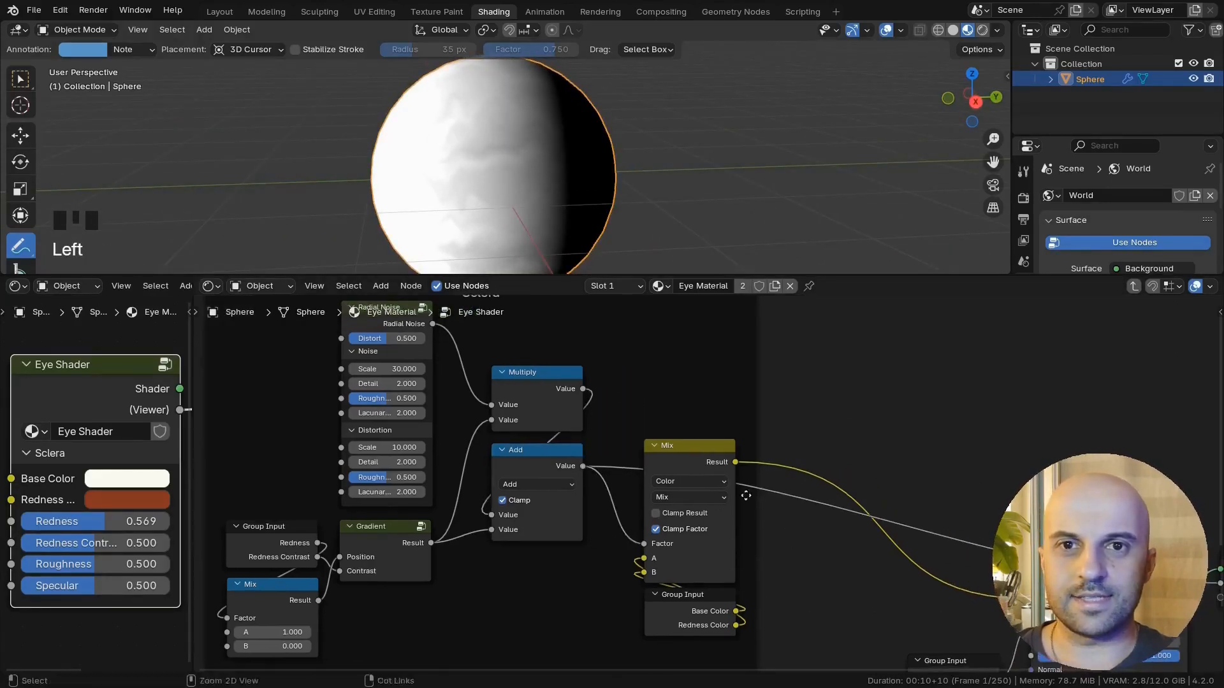
Step: Preview the color Mix result on the sphere and set the Eye Shader's Redness Contrast to 0.367
left_click(737, 448, "ctrl+shift")
middle_click_drag(510, 159, 476, 173)
left_click_drag(107, 549, 88, 549)
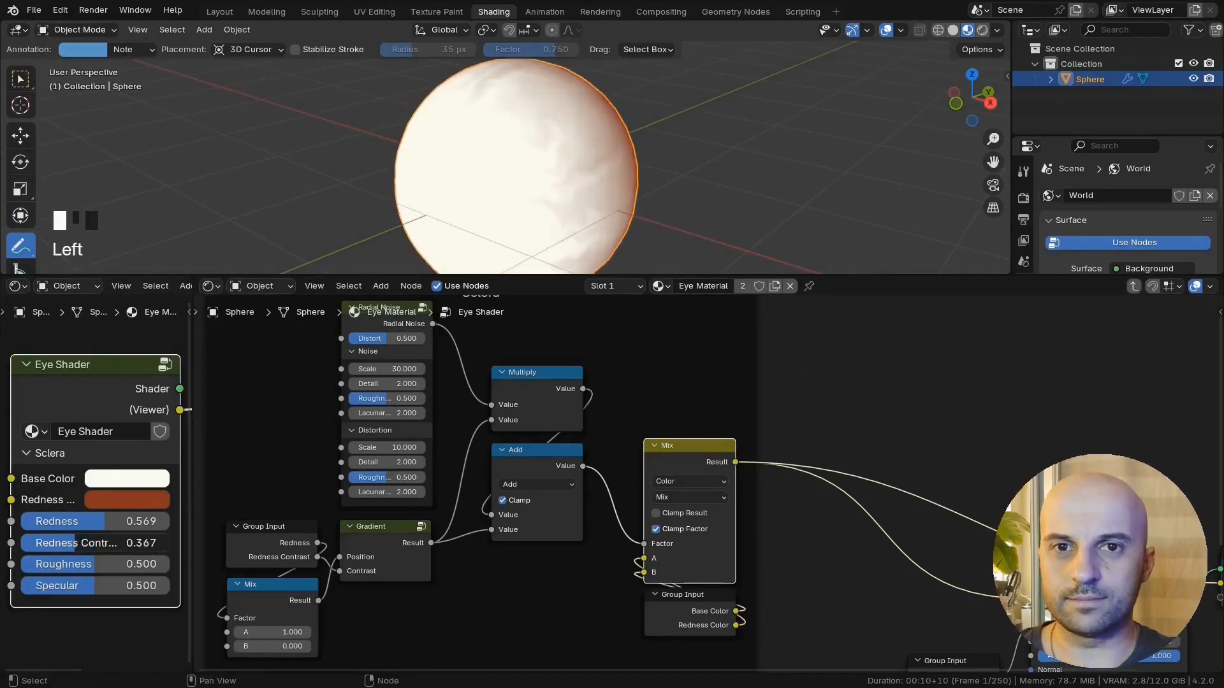
middle_click_drag(574, 192, 449, 318)
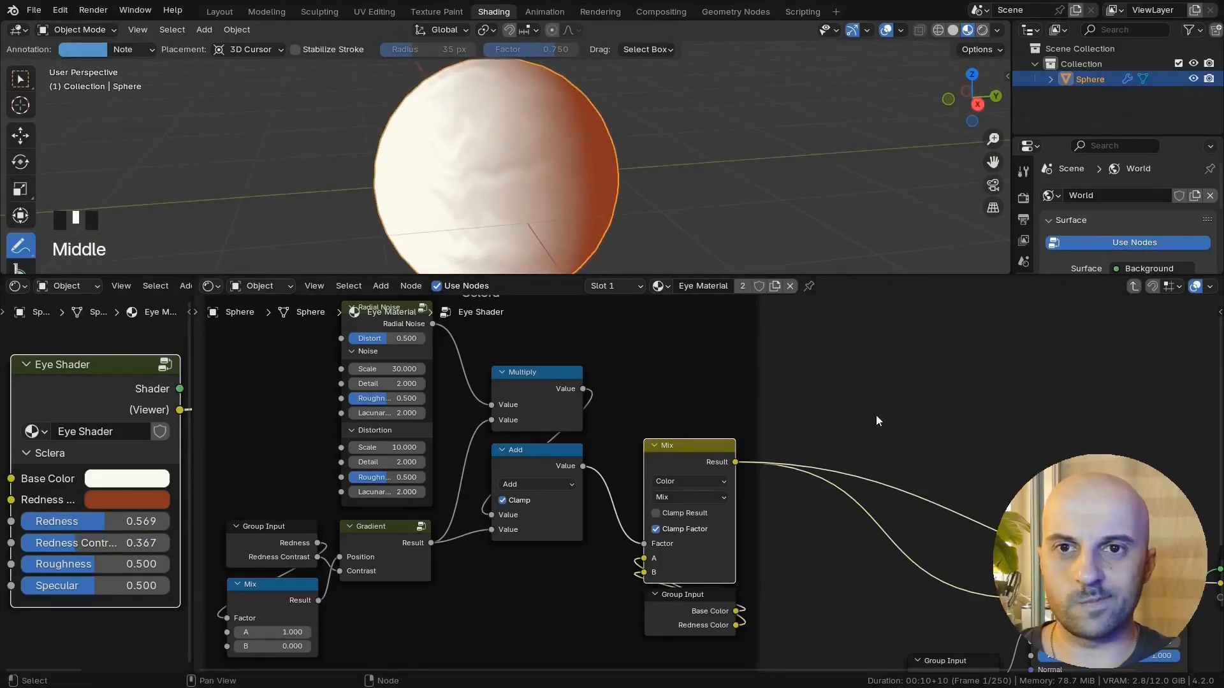
Step: Shift the Radial Noise, Gradient, Multiply and Add nodes with their inputs away from the color Mix to widen the gap
scroll(660, 475, "down", 5)
left_click_drag(595, 583, 424, 392)
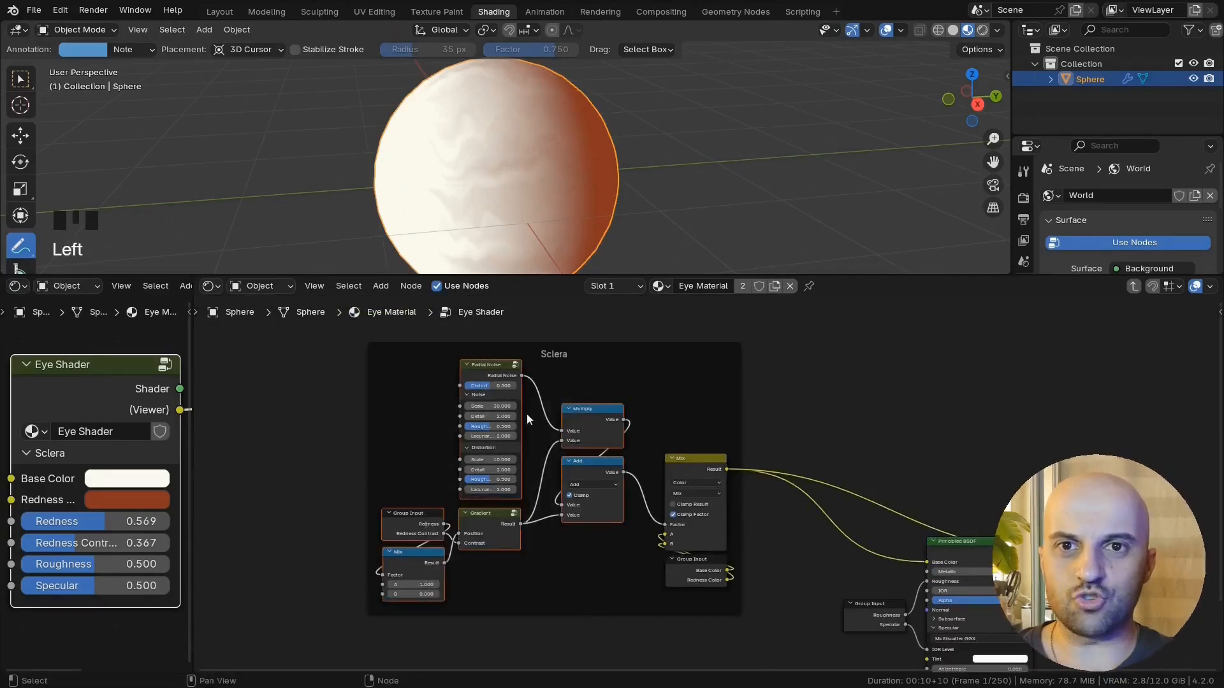
key("g")
key("y")
key("x")
left_click(591, 399)
scroll(609, 450, "up", 7)
middle_click_drag(608, 450, 696, 431)
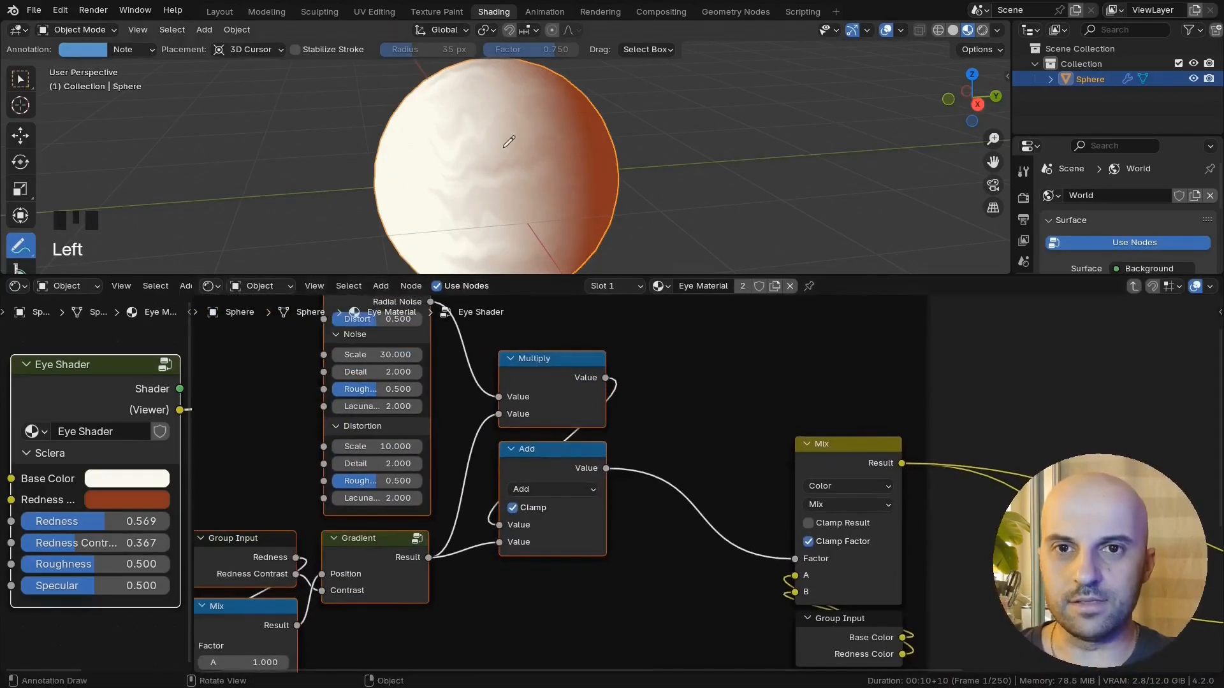
Step: Preview the Add node's output and the Gradient result on the sphere to compare them
middle_click_drag(481, 128, 508, 140)
left_click(569, 461, "ctrl+shift")
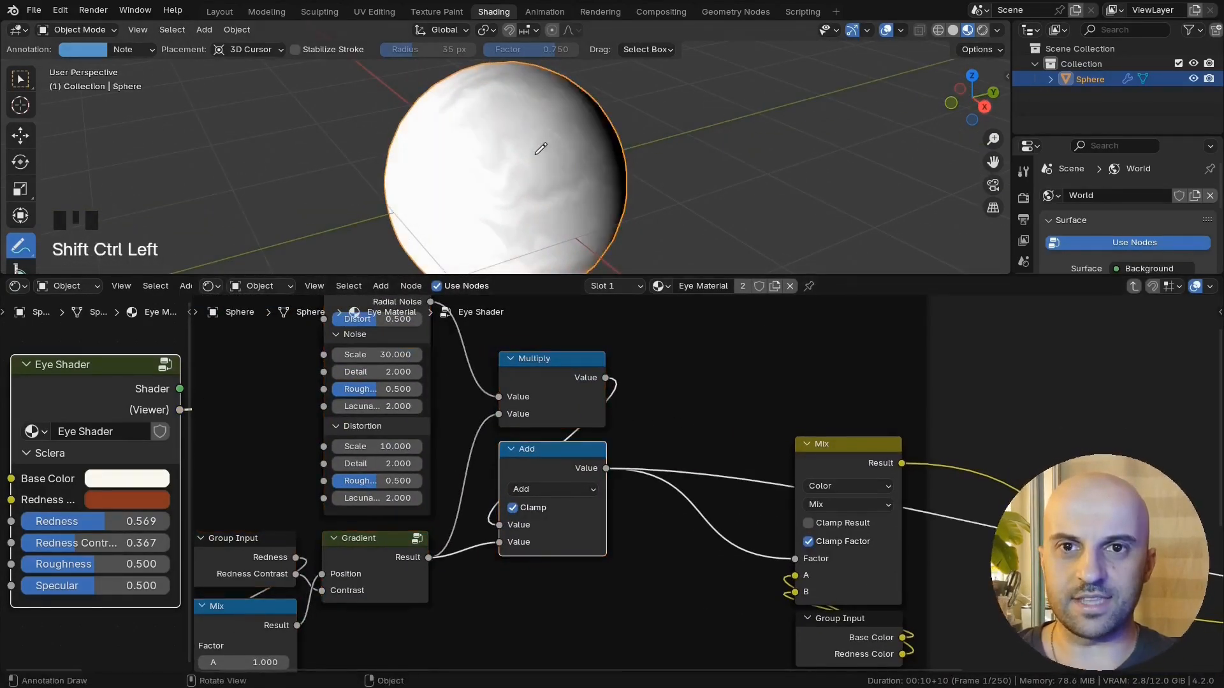
left_click(395, 543, "ctrl+shift")
Step: Add a float Mix node after the Add node, with the Gradient result in A and the Add value in B
middle_click_drag(618, 452, 556, 415)
left_click_drag(552, 414, 614, 567)
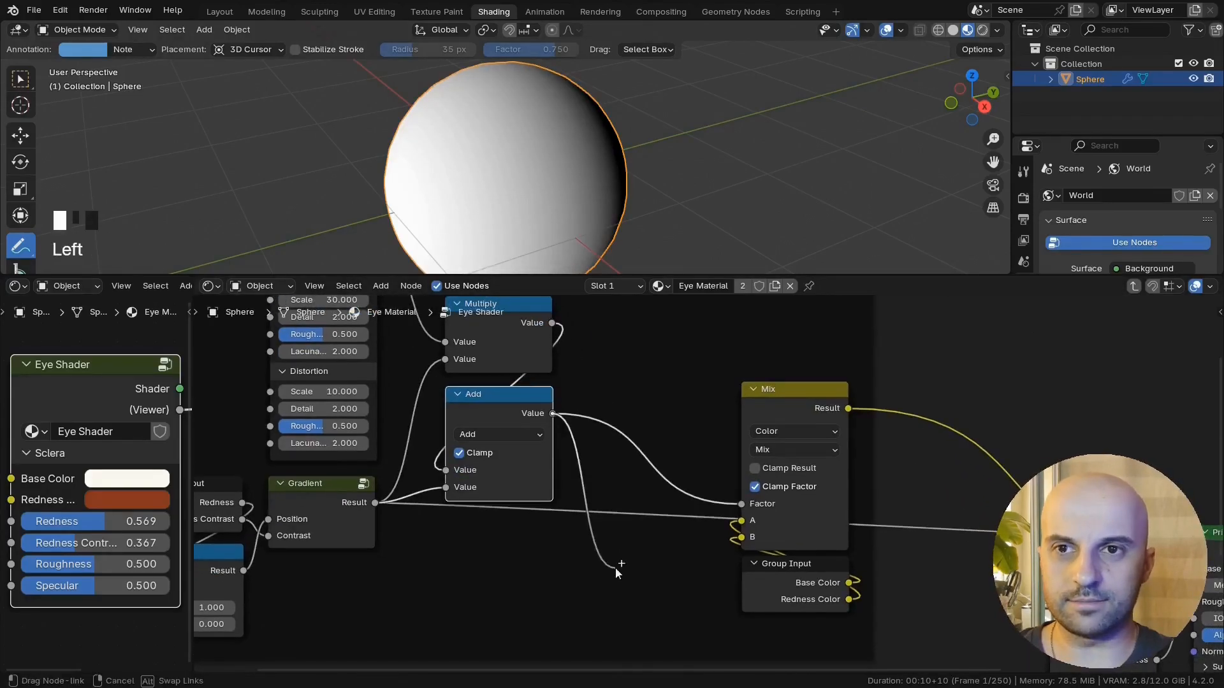
type("mix")
key("Return")
left_click(604, 400)
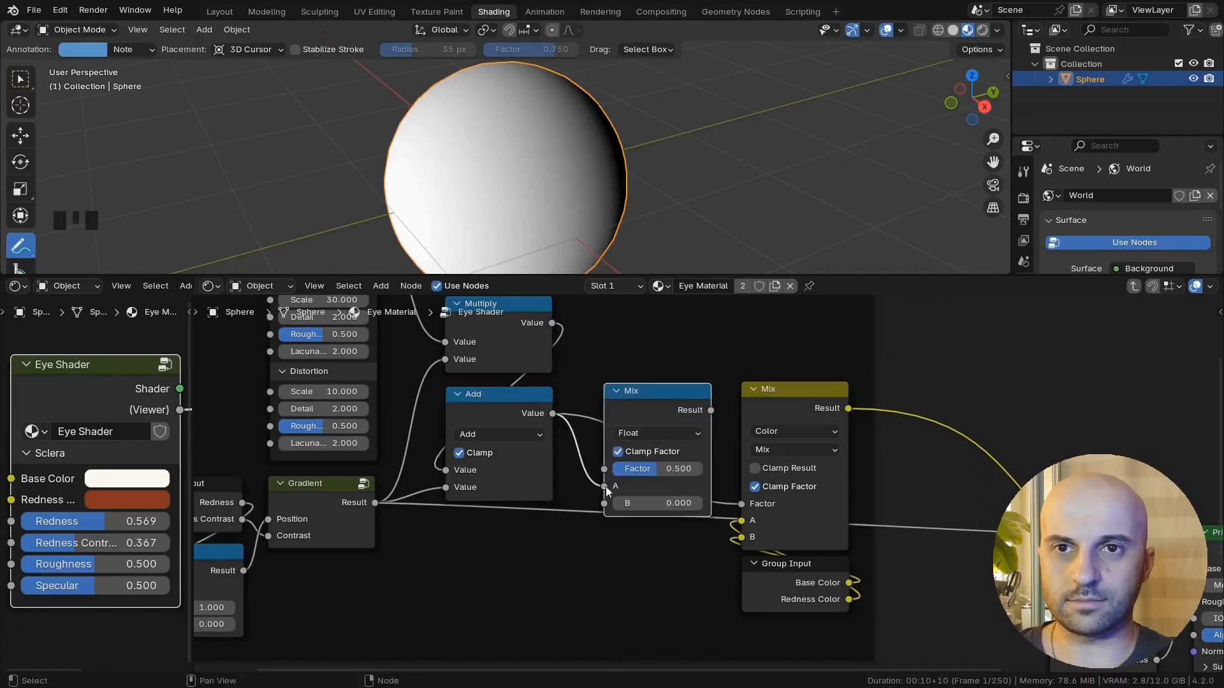
left_click_drag(375, 503, 604, 486)
left_click_drag(647, 399, 643, 510)
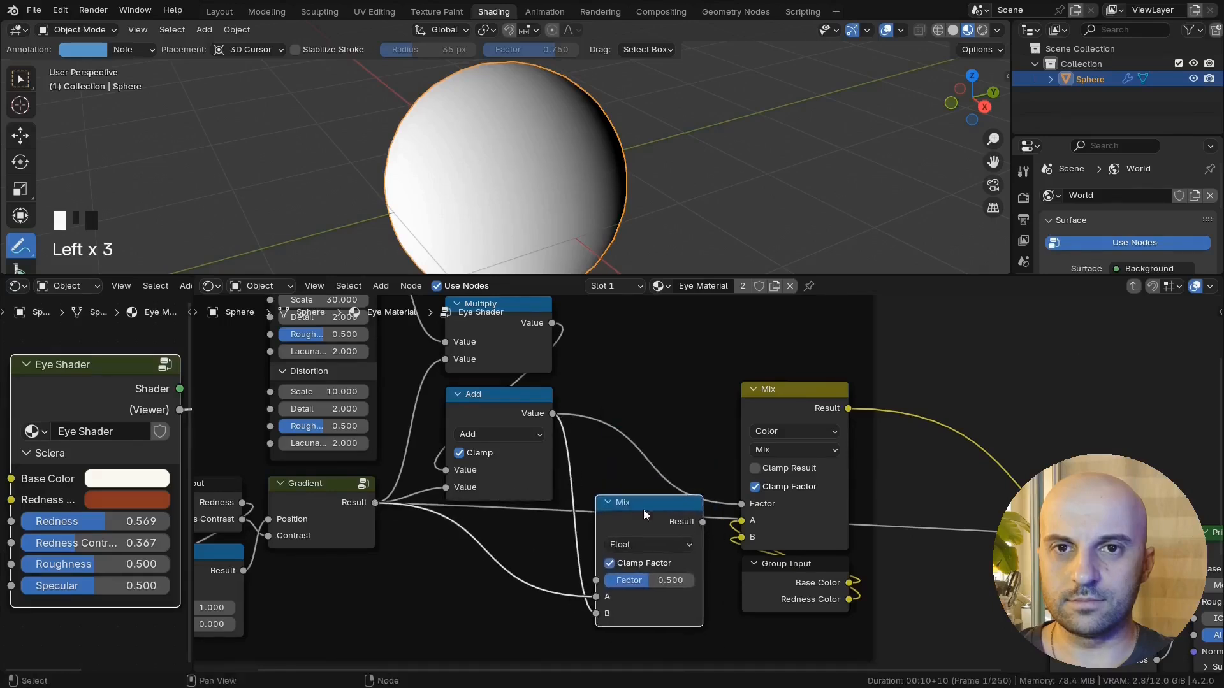
Step: Connect the float Mix result to the color Mix's Factor, preview the color Mix on the sphere and reposition the float Mix
middle_click_drag(643, 510, 589, 491)
left_click_drag(648, 503, 687, 485)
left_click(726, 388, "ctrl+shift")
left_click_drag(606, 487, 610, 440)
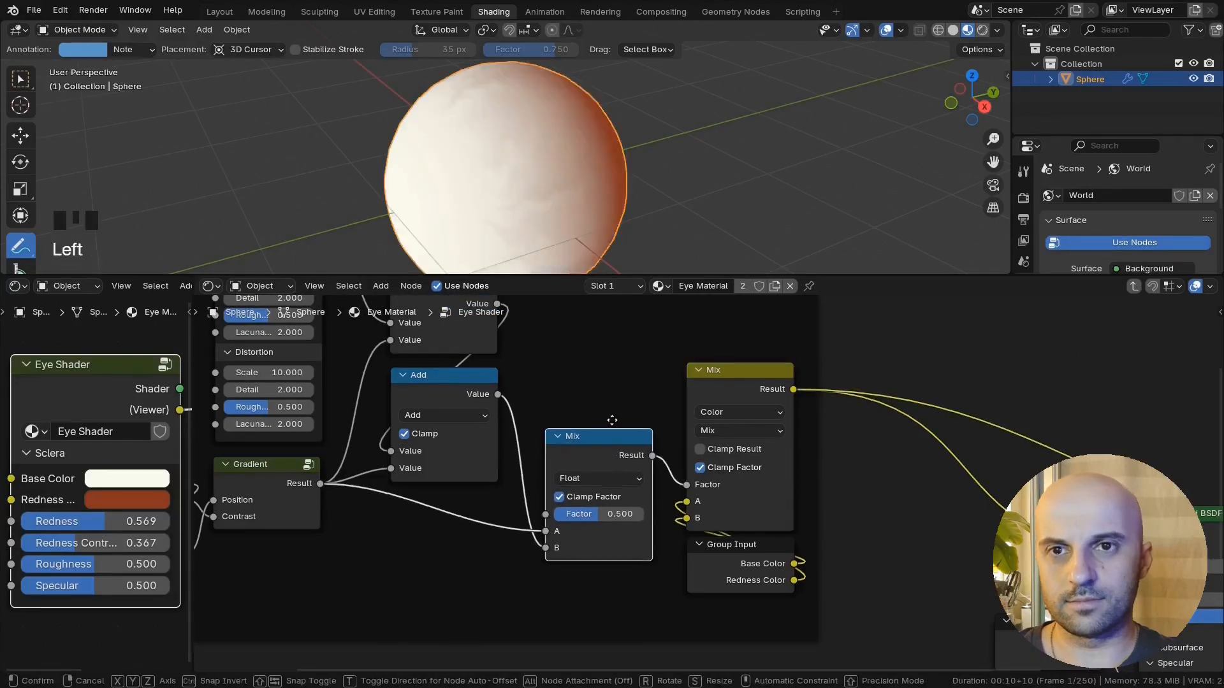
Step: Set the float Mix's Factor to 1.000 and inspect the veined redness on the sphere
mouse_move(611, 515)
left_mouse_down()
mouse_move(564, 515)
mouse_move(663, 510)
mouse_move(583, 513)
mouse_move(615, 514)
left_mouse_up()
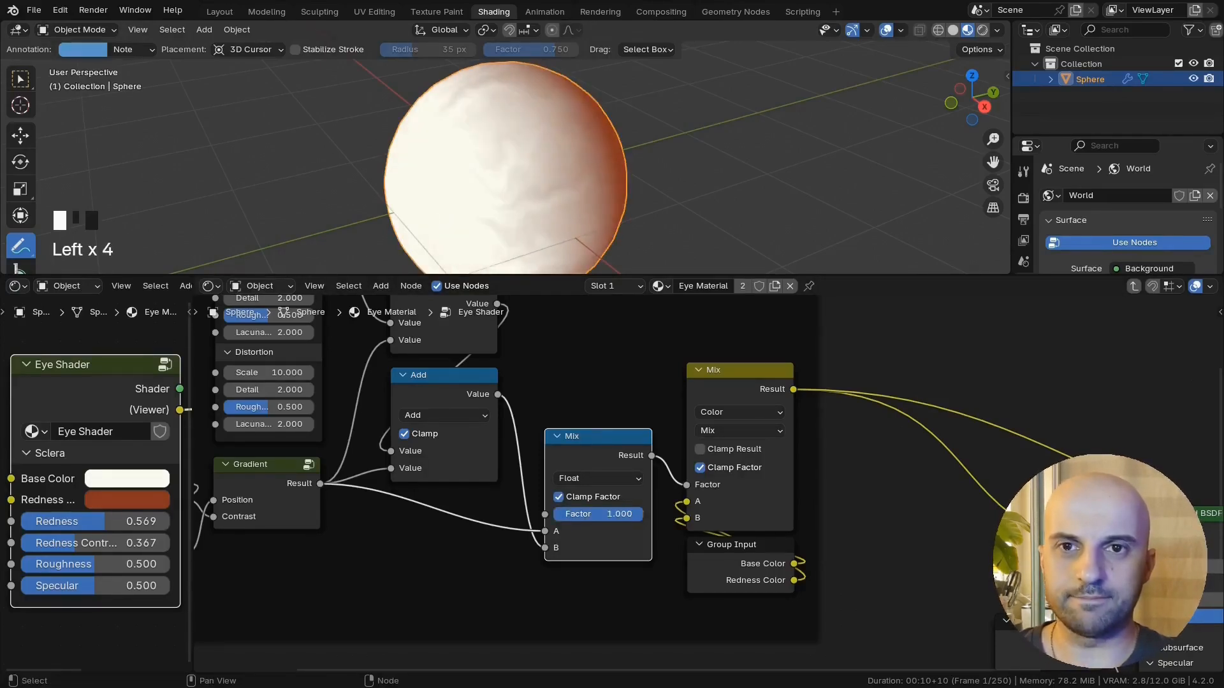
scroll(516, 191, "down", 1)
middle_click_drag(516, 191, 575, 200)
middle_click_drag(574, 201, 559, 187, "shift")
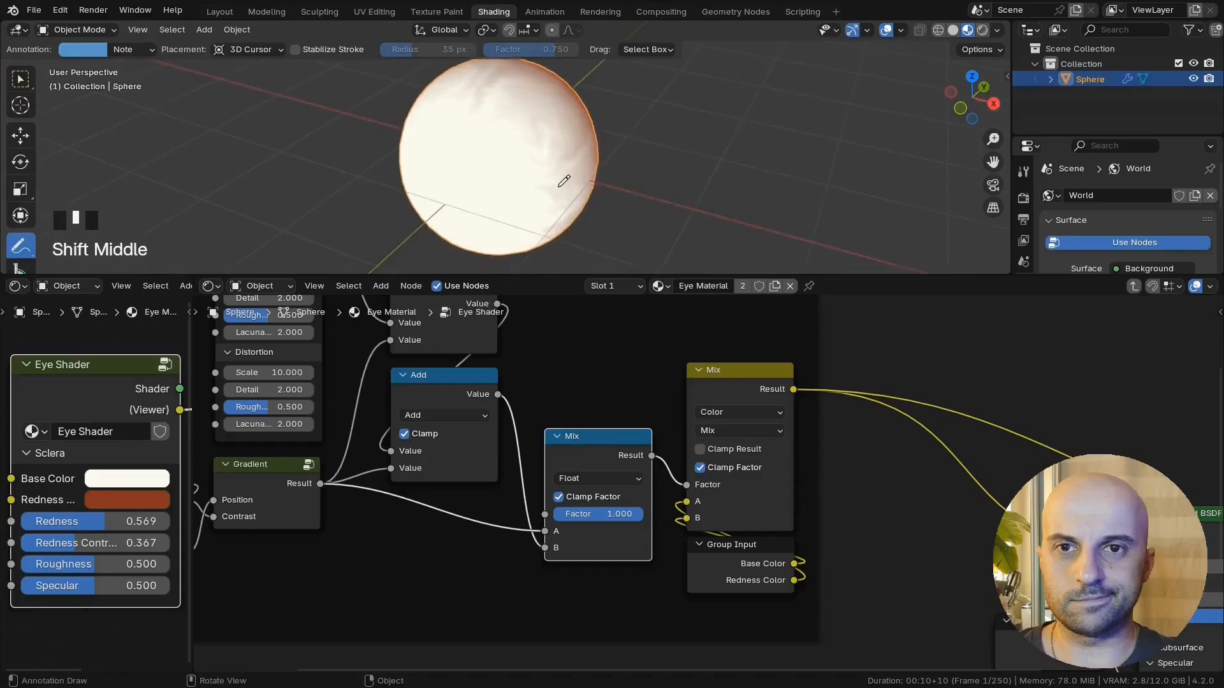
Step: Hide the float Mix node's options and shift the Gradient node and its input nodes vertically within the Sclera frame
key("shift+h")
scroll(600, 446, "down", 3)
middle_click_drag(377, 491, 433, 492)
left_click_drag(485, 574, 287, 462)
key("g")
key("y")
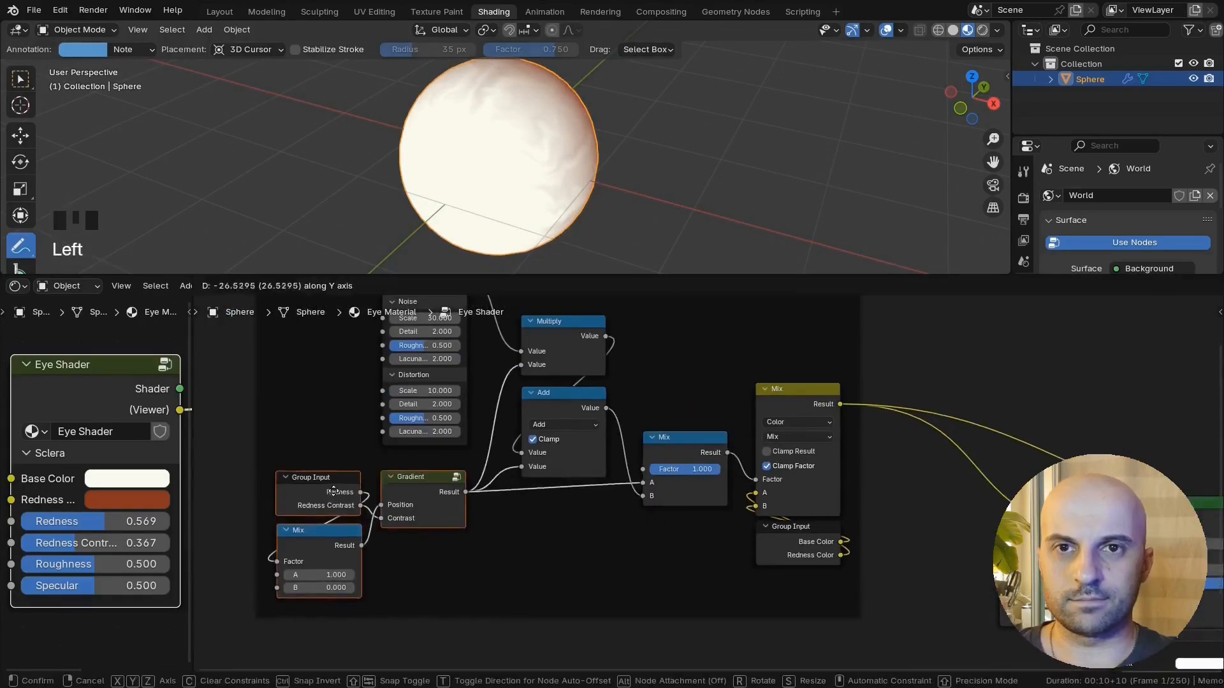
left_click(319, 485)
left_click_drag(685, 445, 687, 449)
Step: Add a new panel named Veins to the Eye Shader's group sockets
middle_click_drag(665, 545, 609, 553)
scroll(609, 545, "down", 4)
scroll(609, 546, "up", 1)
key("n")
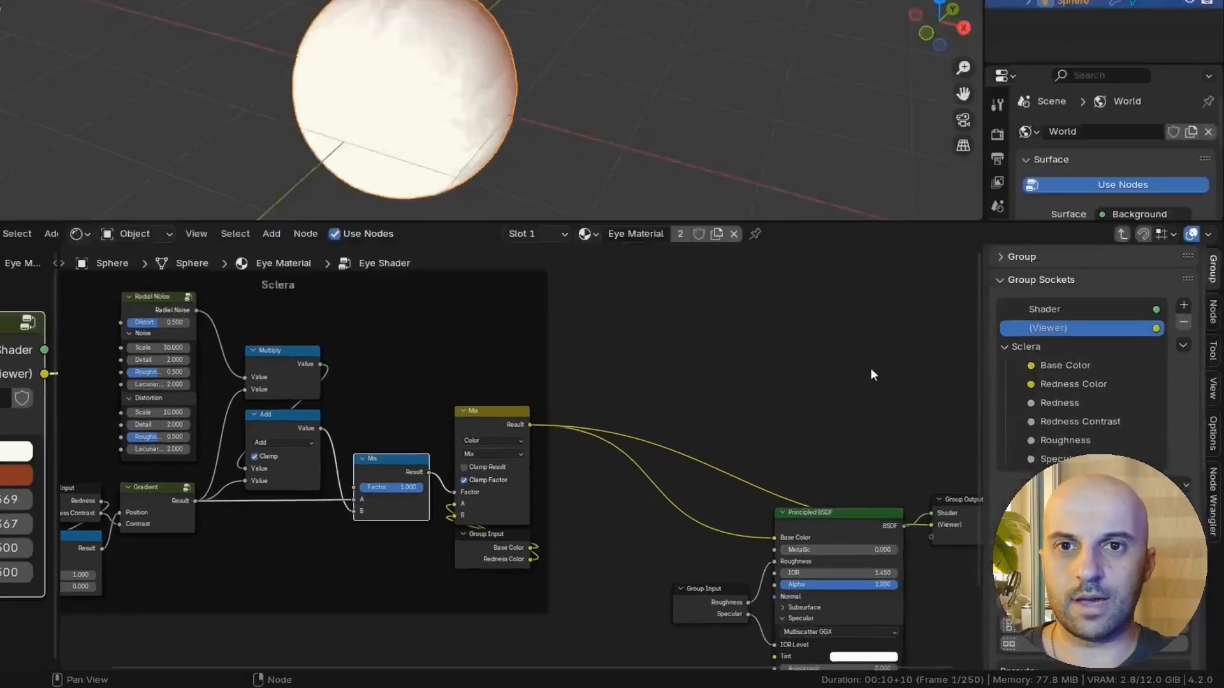
left_click(1085, 377)
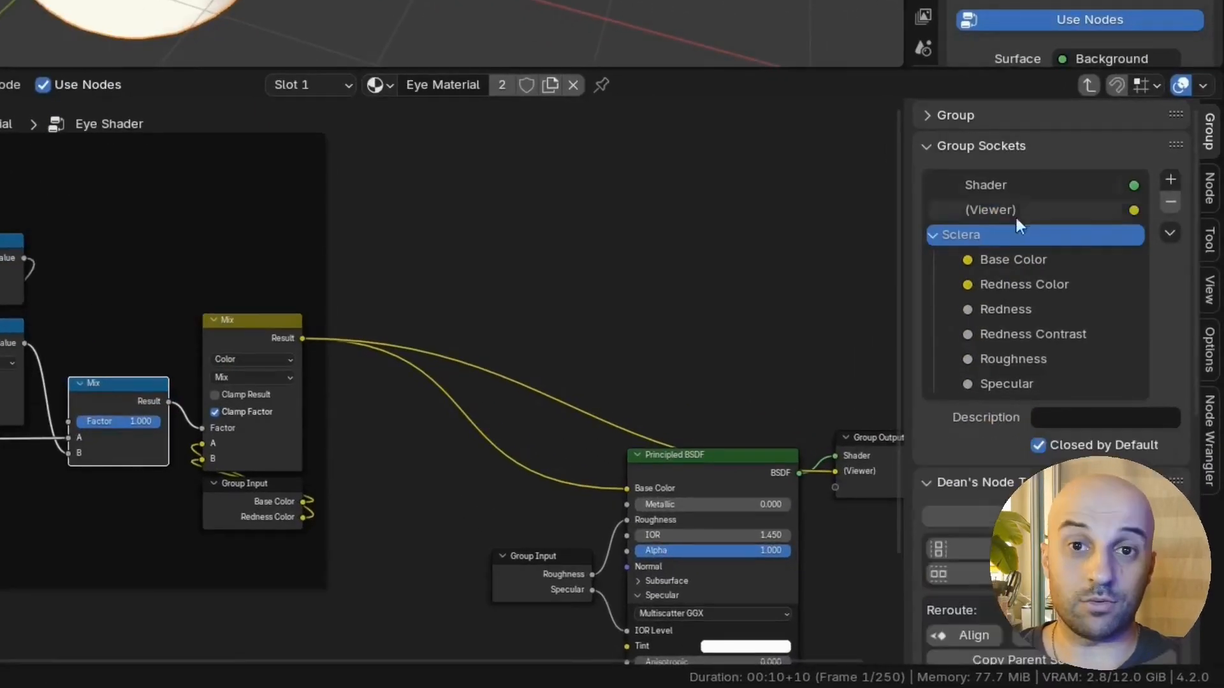
left_click(1171, 179)
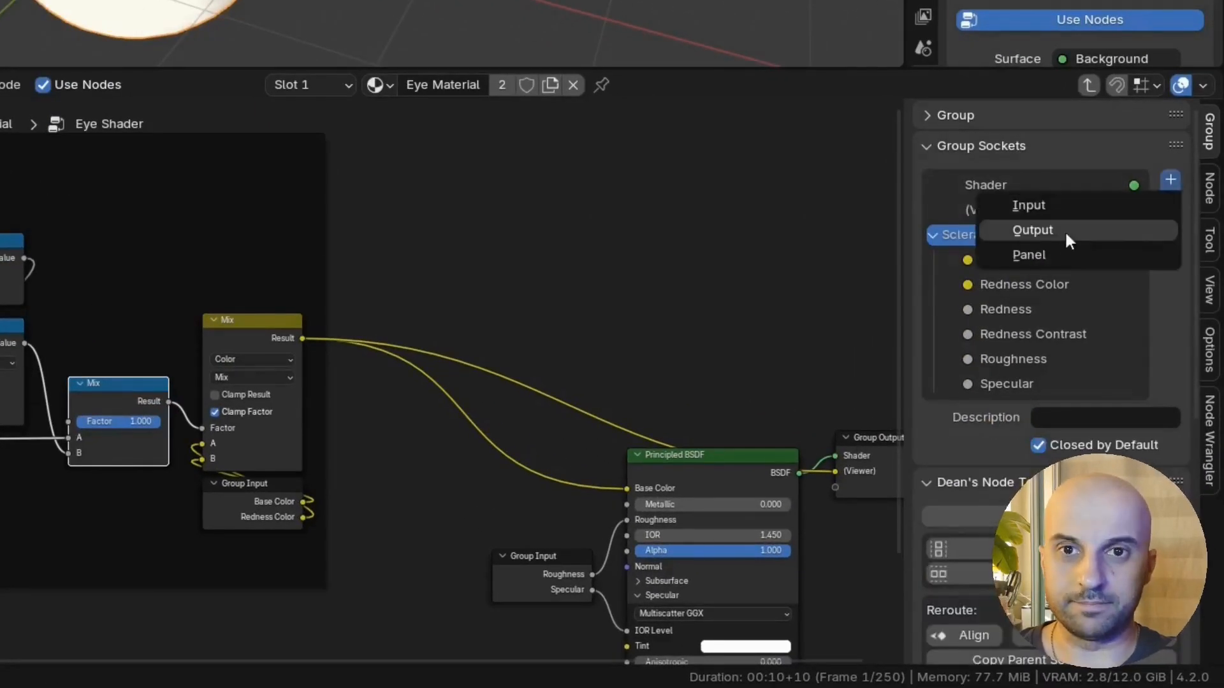
left_click(1058, 254)
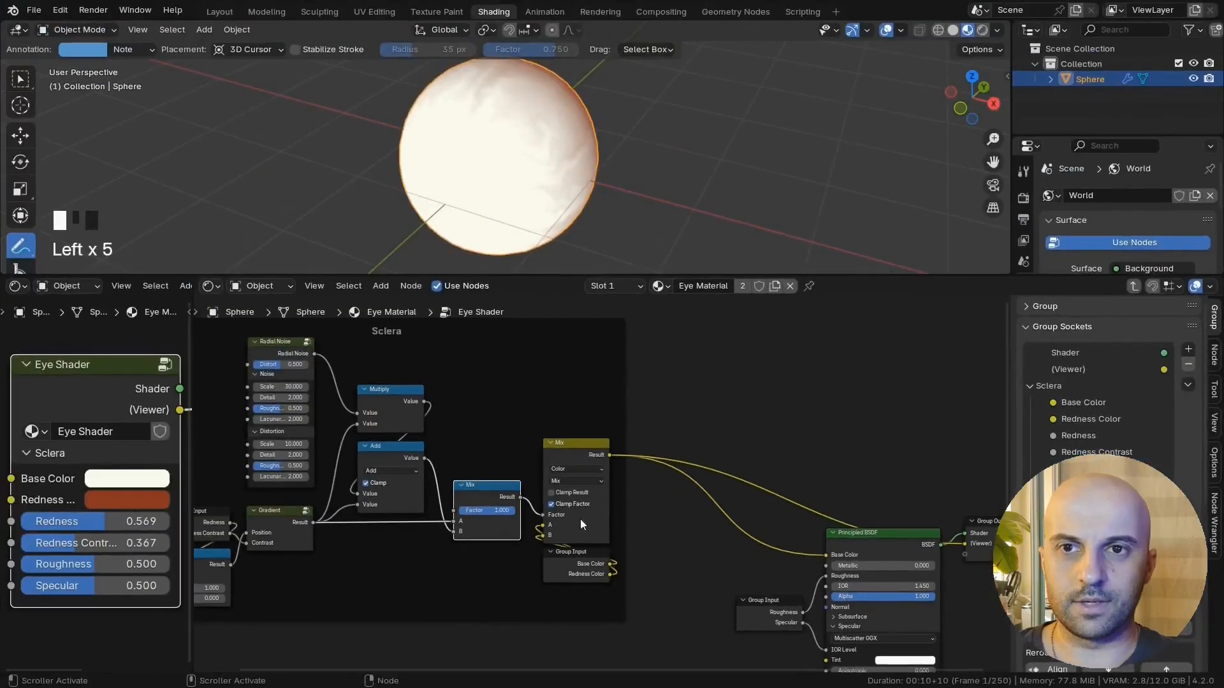
Step: Expose the float Mix's Factor through its own Group Input node, name the socket Veins and place it in the Veins panel
middle_click_drag(580, 519, 887, 551)
left_click_drag(578, 517, 456, 445)
left_click(464, 470)
left_click(668, 464)
double_click(1069, 386)
type("Vei")
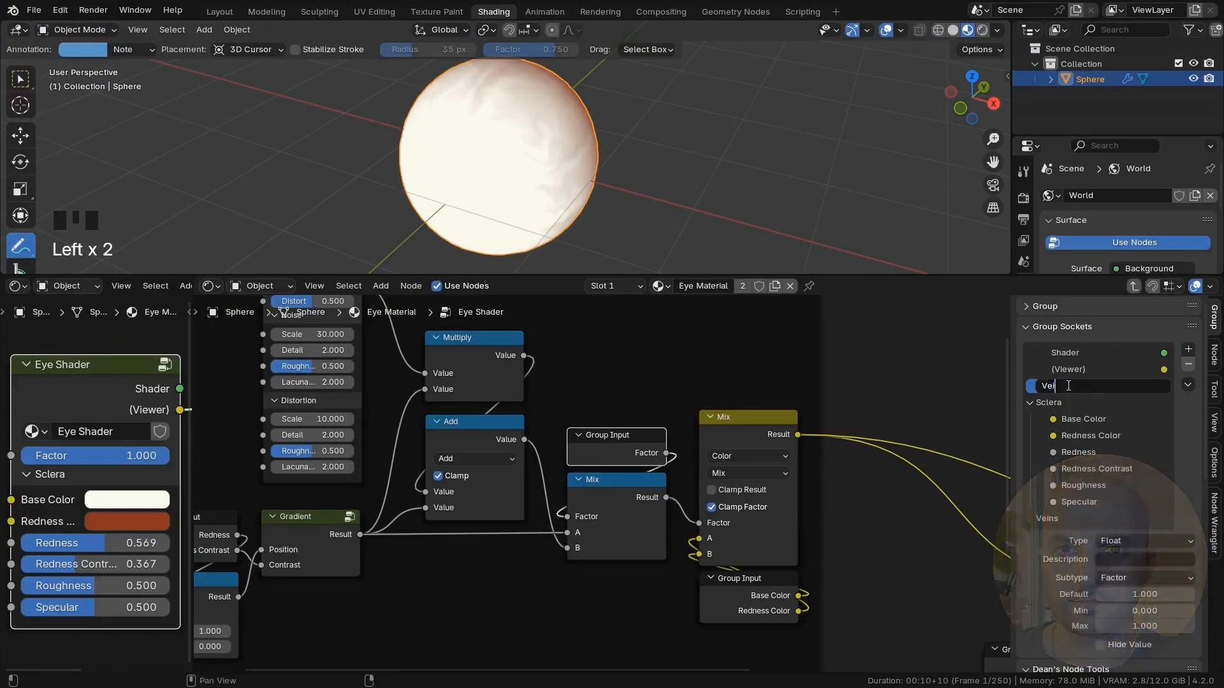
left_click_drag(1046, 519, 1046, 519)
Step: Try other Noise Scale and Distort values on the Radial Noise node while watching the sphere
middle_click_drag(405, 568, 708, 656)
middle_click_drag(655, 560, 655, 497, "ctrl")
middle_click_drag(621, 251, 579, 251)
scroll(579, 251, "up", 1)
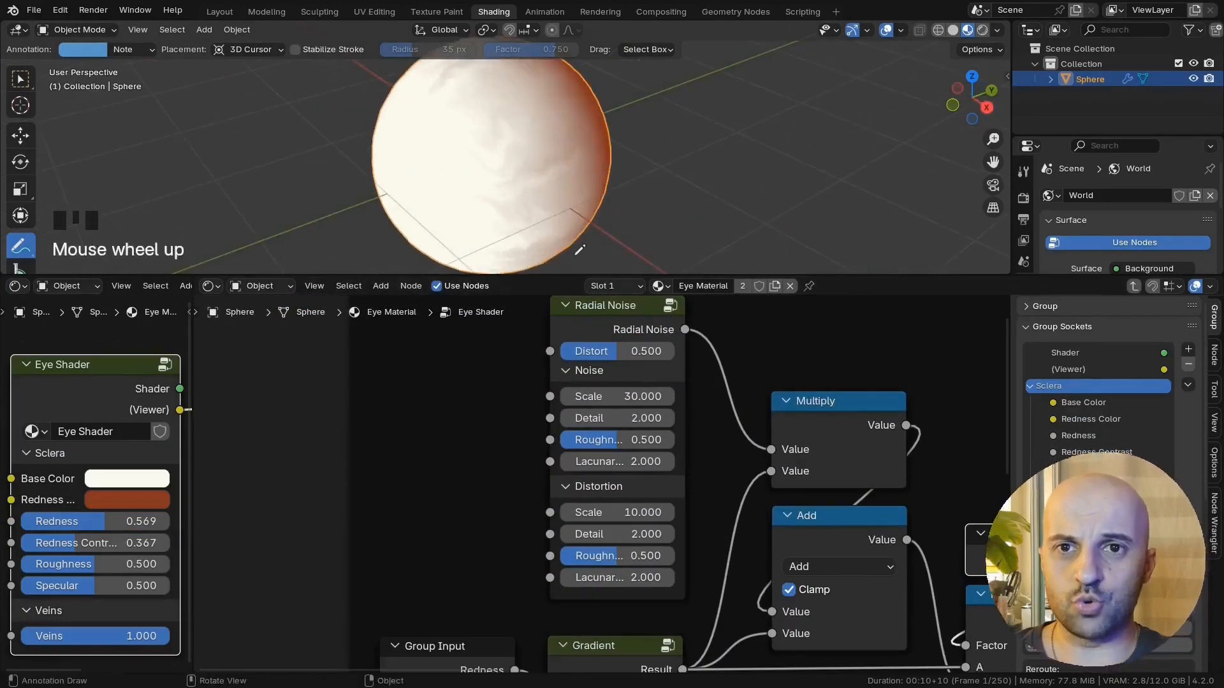
mouse_move(617, 397)
left_mouse_down()
mouse_move(657, 396)
mouse_move(617, 396)
left_mouse_up()
mouse_move(606, 351)
left_mouse_down()
mouse_move(621, 351)
mouse_move(606, 351)
left_mouse_up()
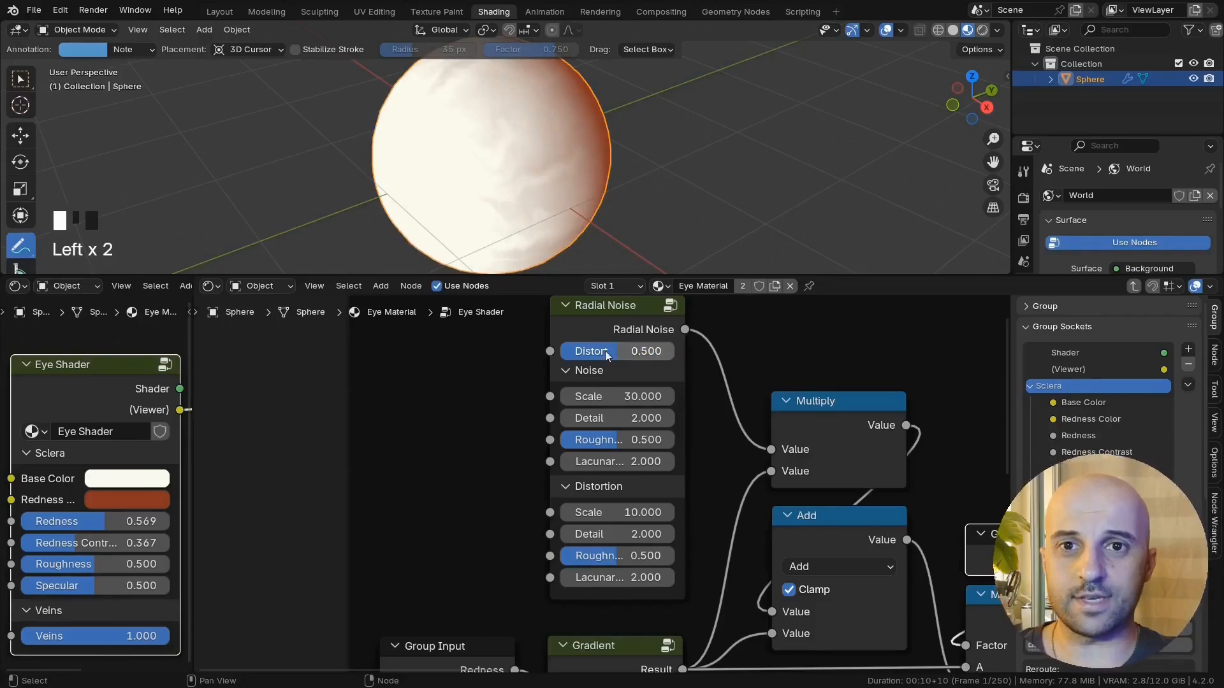
Step: Expose the Radial Noise's Noise Scale as a group input named Veins Scale and show all sockets of its Group Input node
middle_click_drag(558, 414, 535, 447)
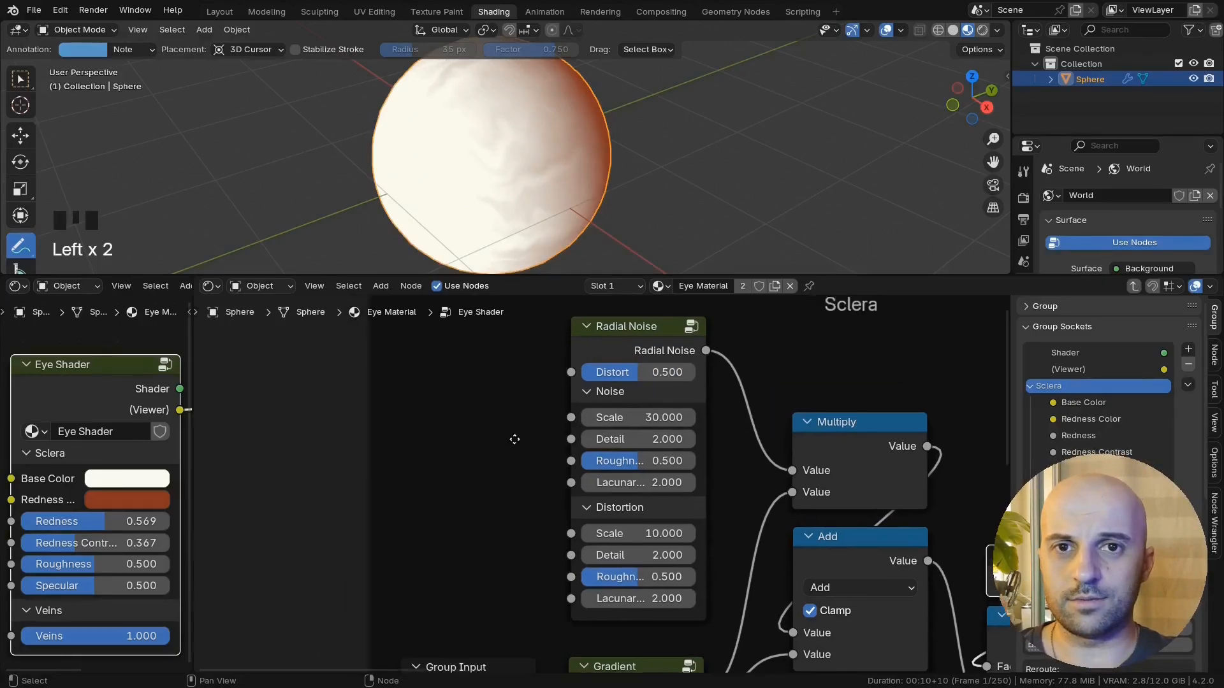
left_click_drag(576, 418, 496, 453)
key("Return")
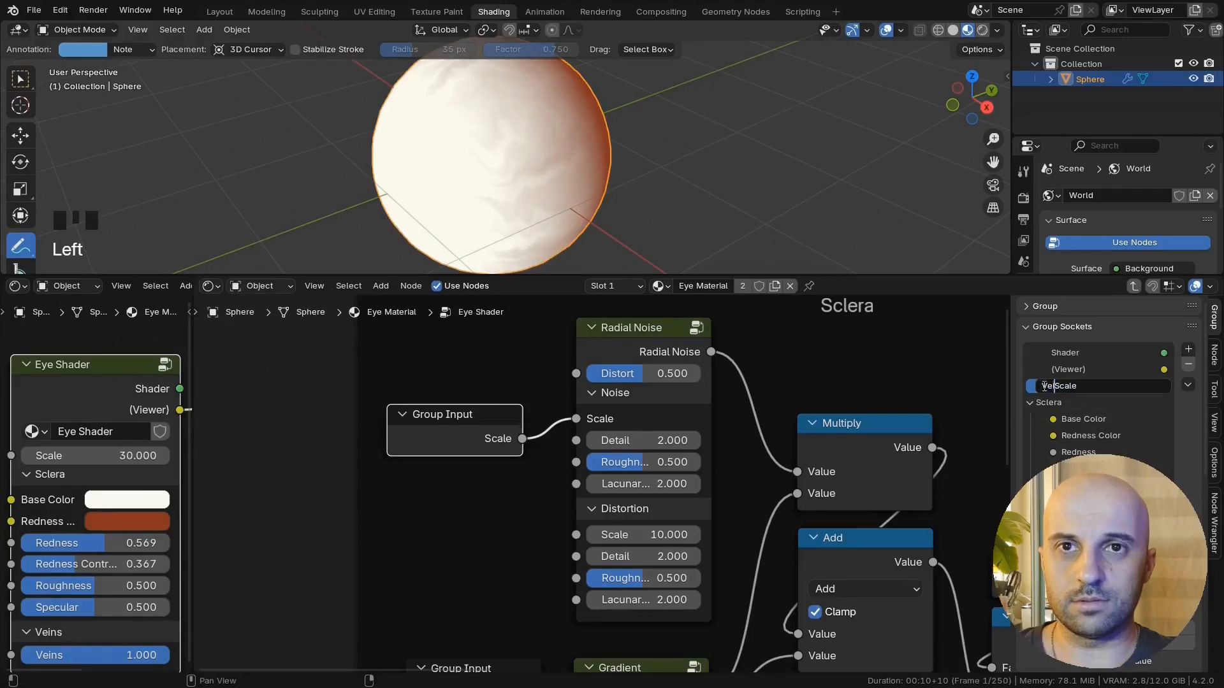
type("ins")
key("Return")
key("ctrl+h")
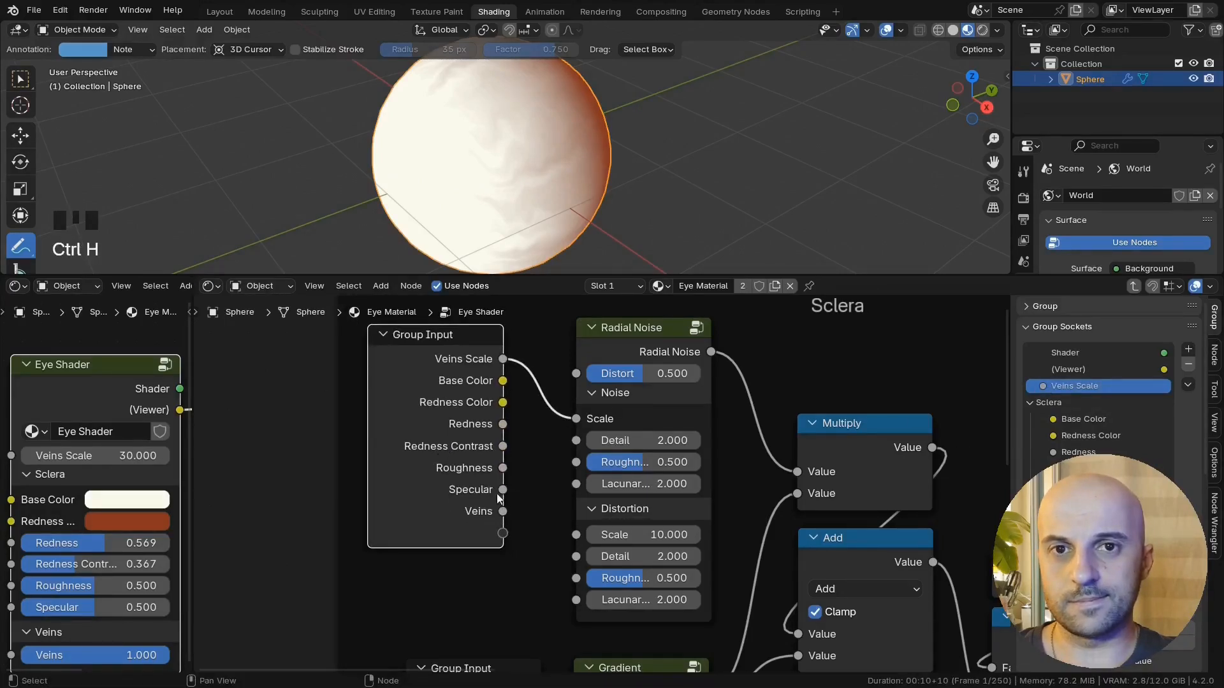
Step: Set the Radial Noise's Noise Detail to 3.000 and test its Noise Roughness on the sphere
middle_click_drag(520, 458, 486, 466)
middle_click_drag(560, 156, 552, 156)
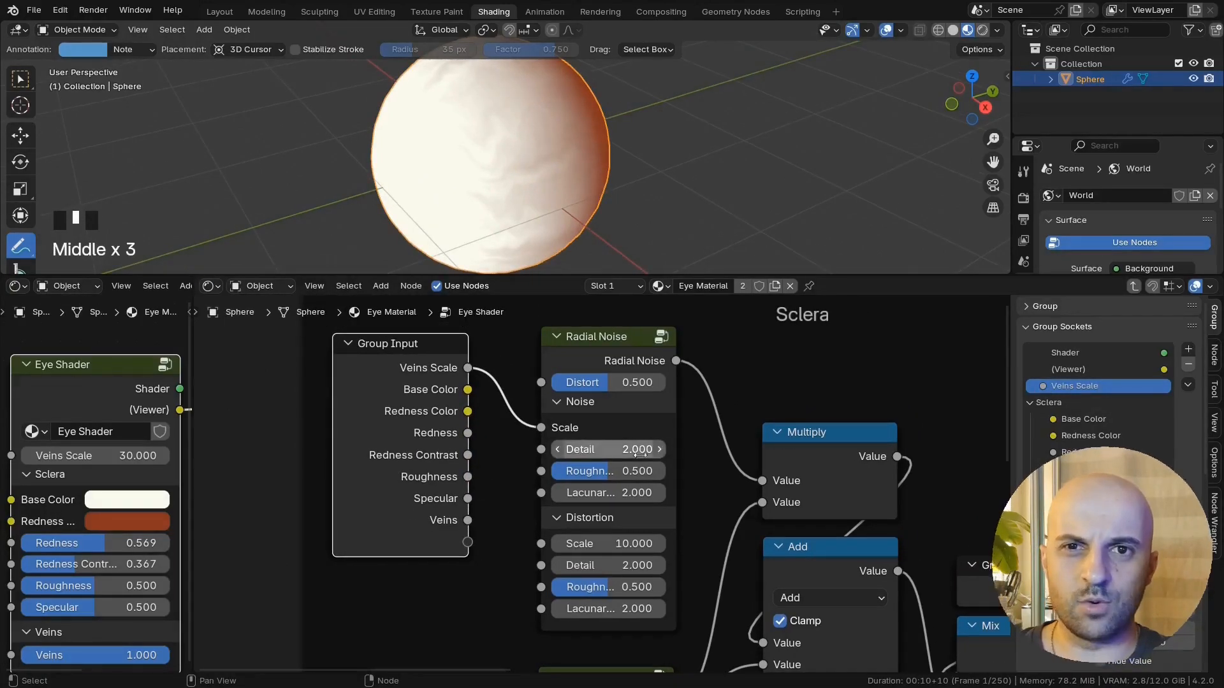
left_click_drag(635, 472, 587, 471)
type("3")
left_click(658, 467)
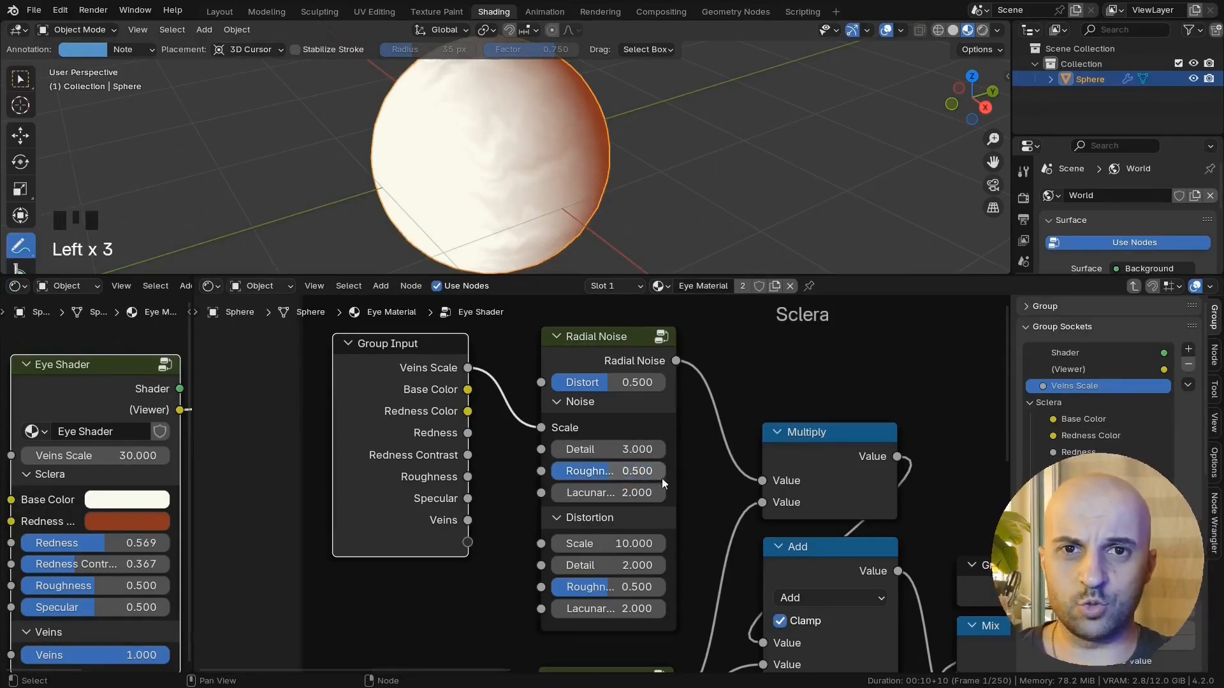
Step: Expose the Noise Roughness as a group input and rename that socket Veins Detail
left_click_drag(543, 474, 467, 543)
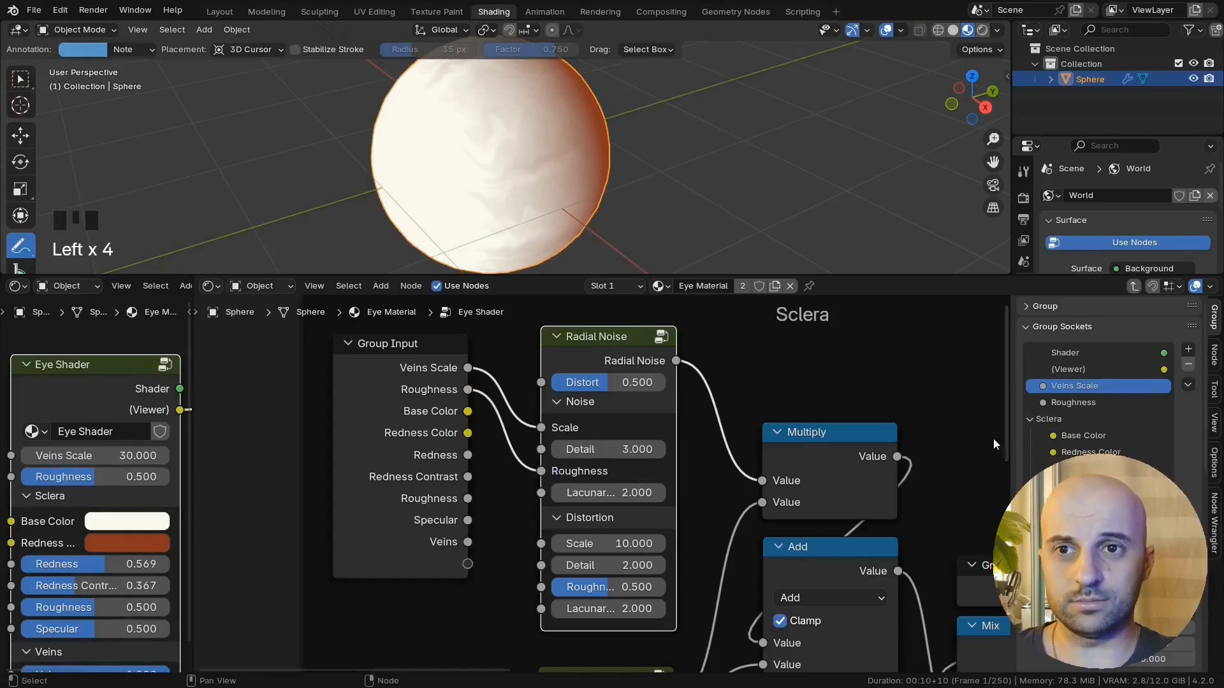
double_click(1065, 402)
type("Veins Detail")
key("Return")
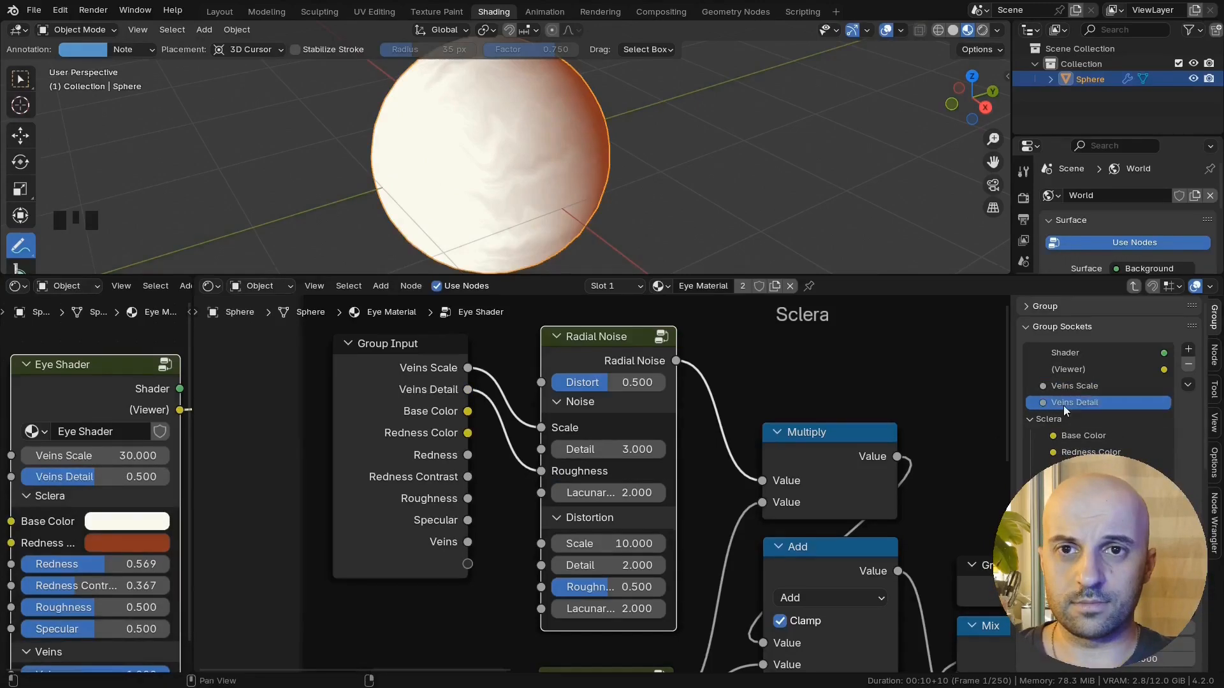
Step: Expose the Radial Noise's Distort as a group input and set its Distortion Detail to 3.000
middle_click_drag(518, 474, 514, 483)
left_click(635, 391)
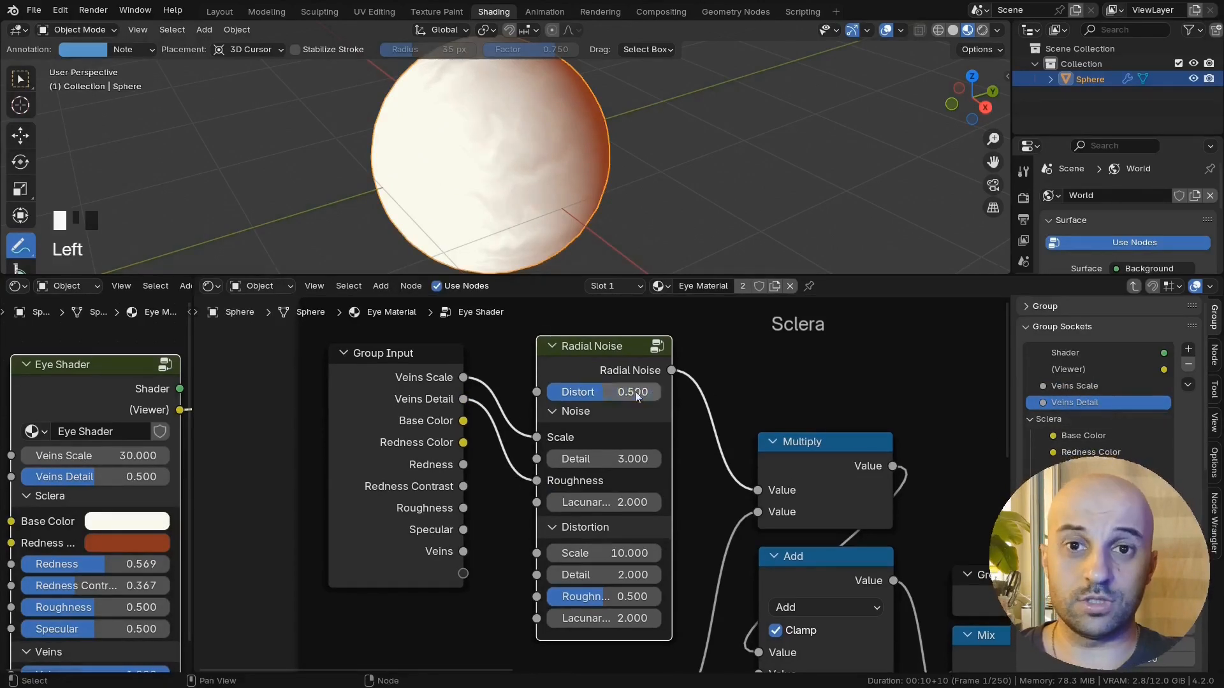
left_click_drag(537, 392, 464, 573)
middle_click_drag(530, 554, 524, 484)
mouse_move(599, 481)
left_mouse_down()
mouse_move(561, 480)
mouse_move(598, 481)
left_mouse_up()
left_click_drag(598, 524, 595, 524)
left_click(599, 503)
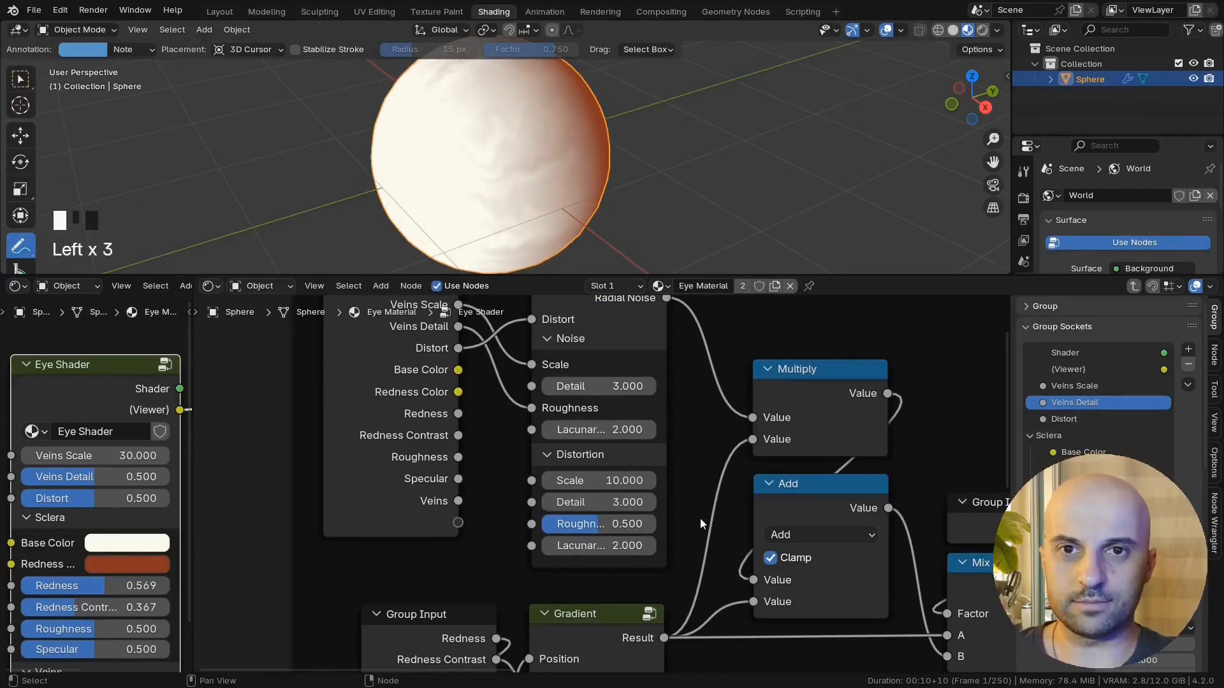
Step: Expose the Distortion section's Scale and Roughness as group inputs named Distortion Scale and Distortion Detail
left_click_drag(458, 523, 532, 480)
left_click_drag(458, 545, 531, 524)
left_click(1055, 436)
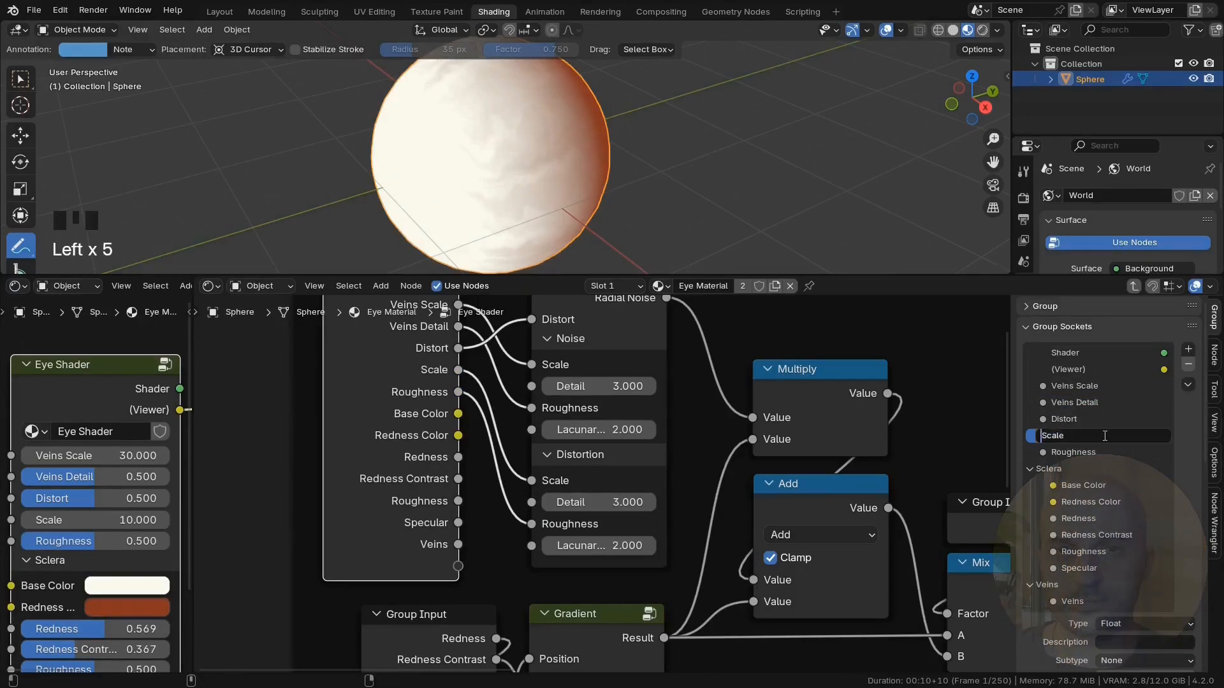
double_click(1085, 457)
type("Distortion")
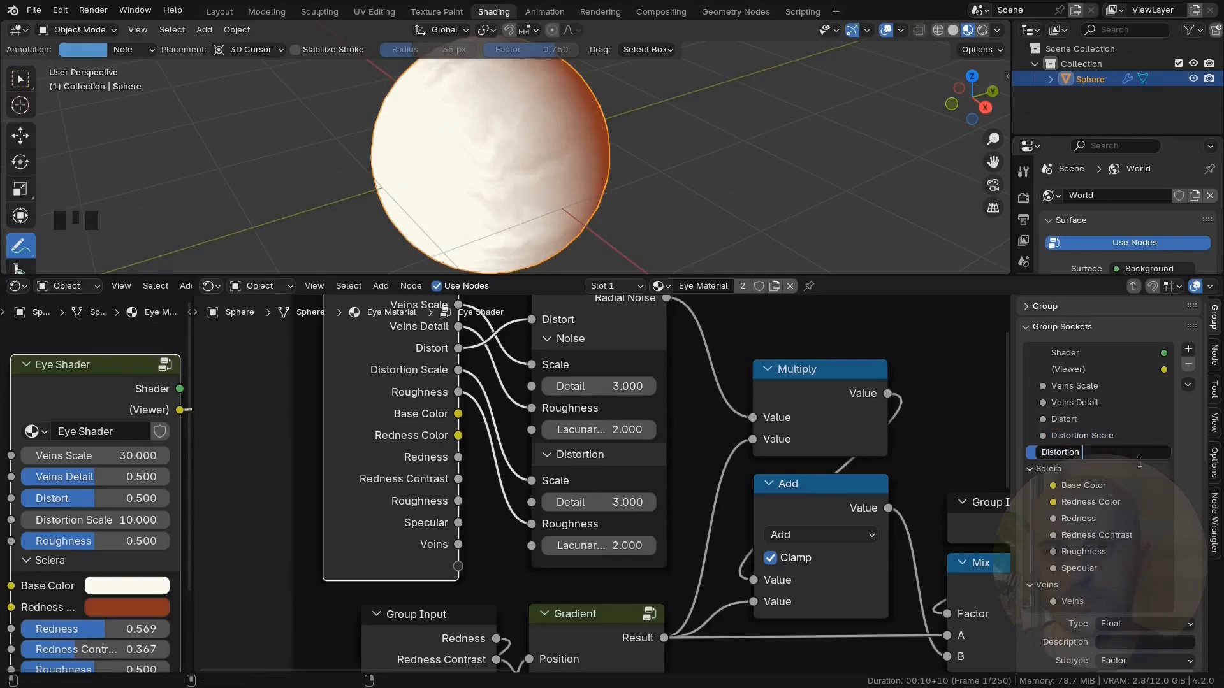
Step: Move Veins Scale, Veins Detail, Distort, Distortion Scale and Distortion Detail into the Veins panel below the Veins socket
left_click(1071, 387)
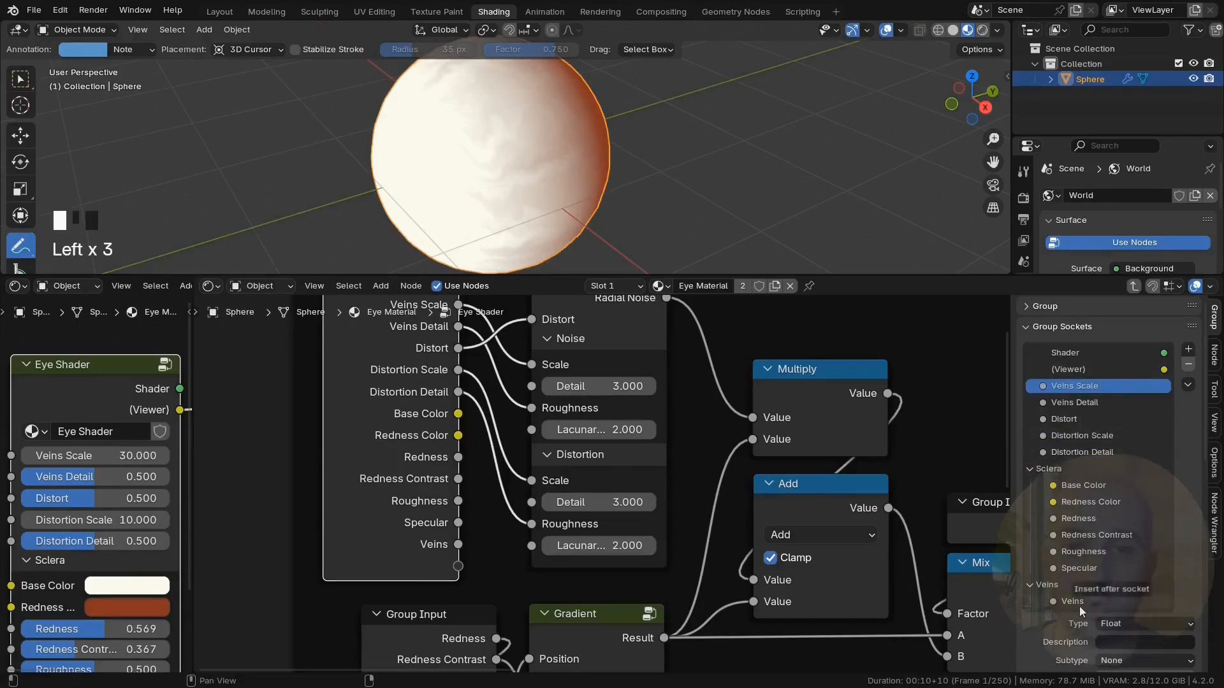
left_click_drag(1080, 606, 1080, 606)
left_click_drag(1085, 389, 1088, 606)
left_click_drag(1084, 387, 1086, 603)
left_click_drag(1085, 387, 1086, 604)
left_click(1044, 503)
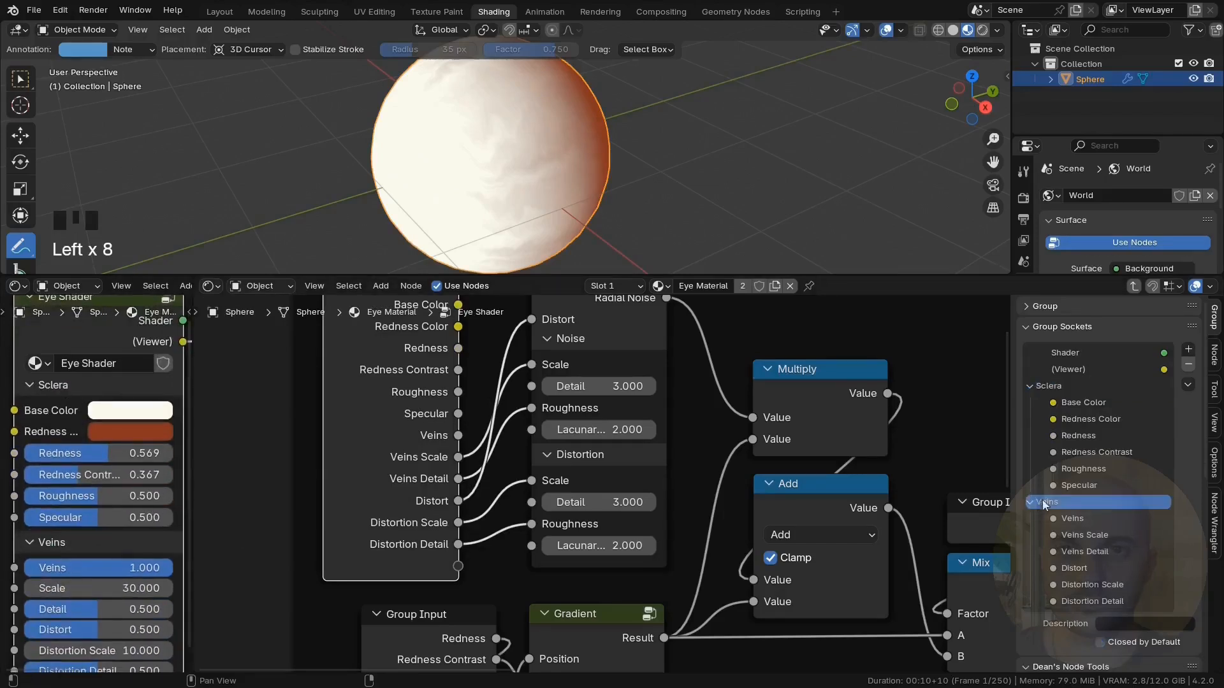
Step: Try out the Eye Shader's Veins, Scale, Detail, Distort and Distortion sliders on the sphere and undo the last change
middle_click_drag(75, 663, 80, 588)
mouse_move(75, 492)
left_mouse_down()
mouse_move(52, 492)
mouse_move(75, 493)
left_mouse_up()
left_click_drag(75, 514, 75, 513)
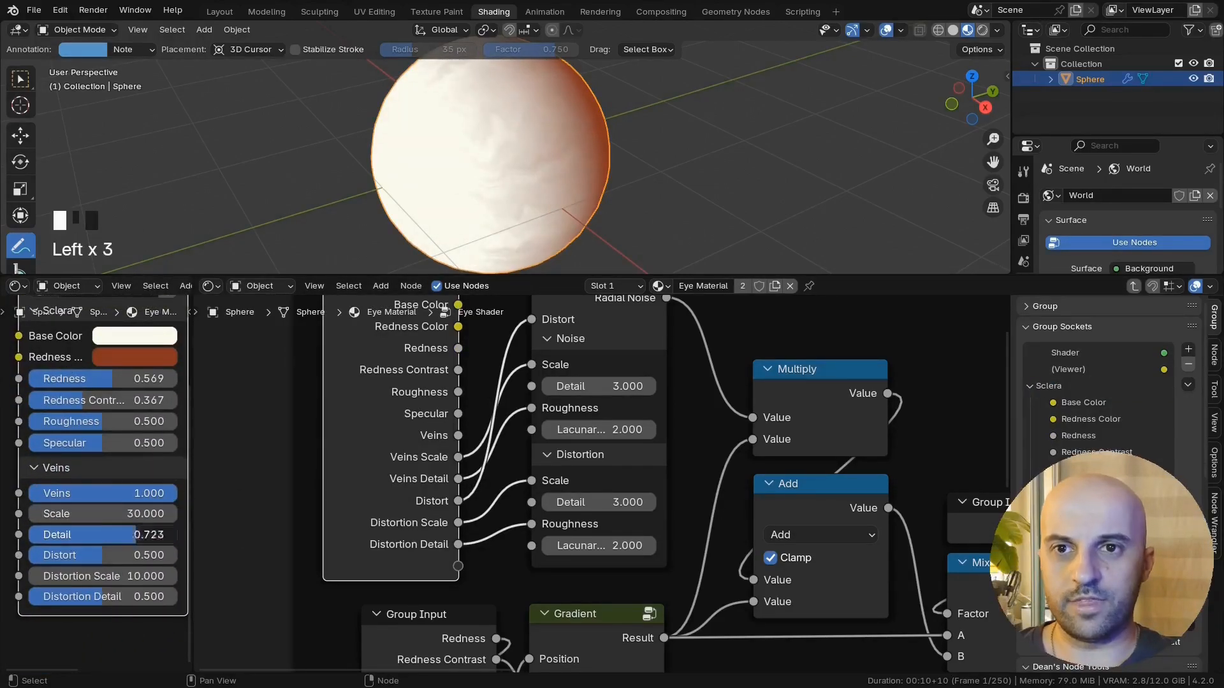
left_click_drag(75, 555, 150, 556)
left_click(102, 577)
left_click(102, 597)
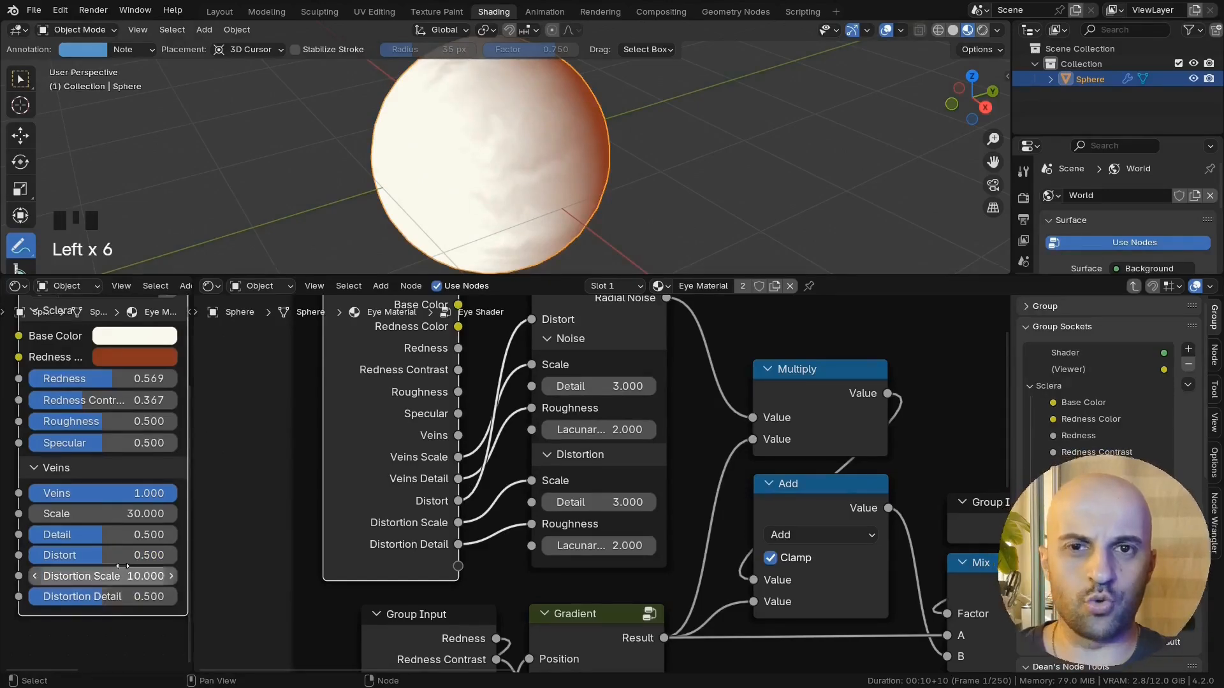
key("ctrl+z")
Step: Preview the Eye Shader group's Shader output on the sphere
scroll(85, 577, "down", 6)
scroll(141, 403, "up", 2)
left_click(109, 363, "ctrl+shift")
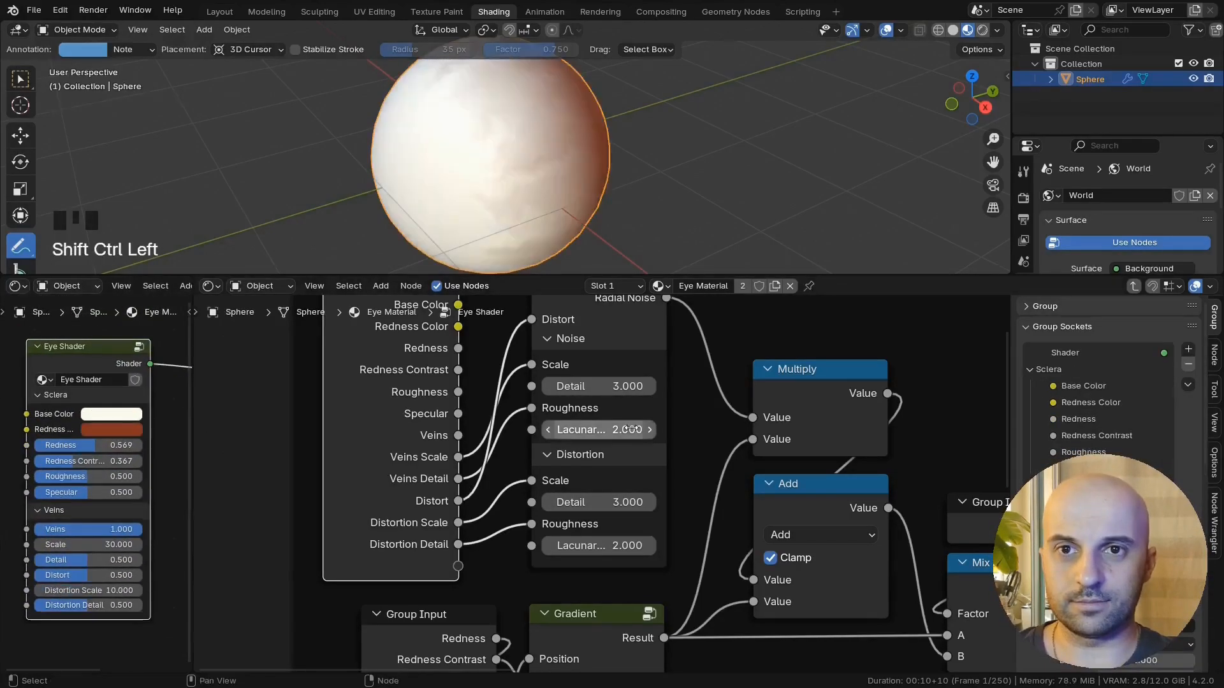
Step: Hide the unused sockets of the Radial Noise's Group Input node and place it beside the Radial Noise node
scroll(599, 483, "down", 10)
key("ctrl+h")
scroll(495, 434, "up", 2)
left_click_drag(461, 398, 486, 449)
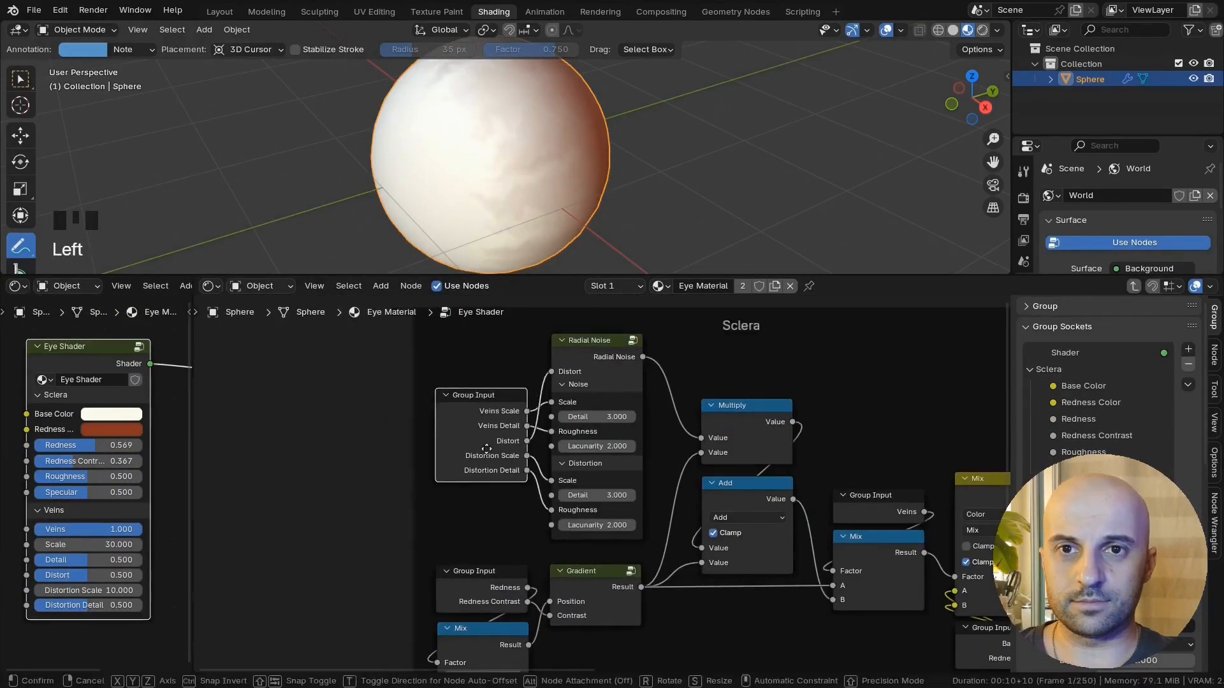
Step: Review the finished Sclera node setup and its connection to the Principled BSDF in a maximized node editor
scroll(485, 449, "down", 1)
middle_click_drag(637, 503, 625, 479)
key("ctrl+space")
scroll(624, 480, "up", 1)
scroll(627, 473, "up", 1)
scroll(588, 419, "down", 5)
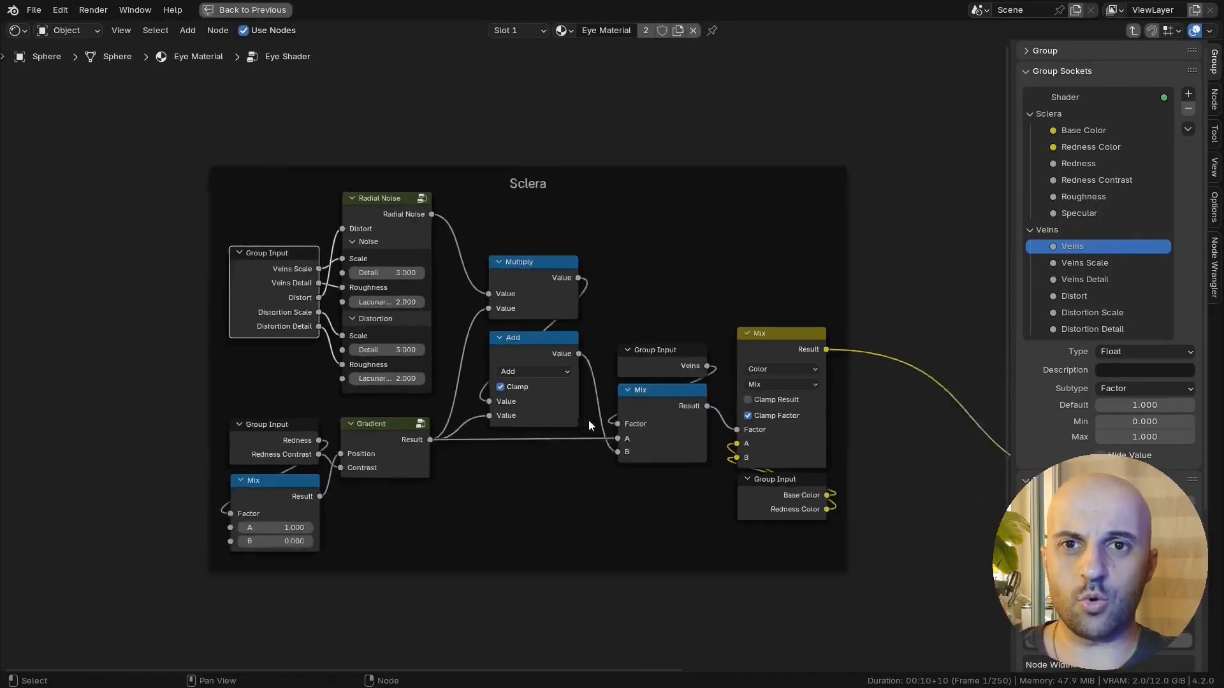
middle_click_drag(838, 379, 493, 322)
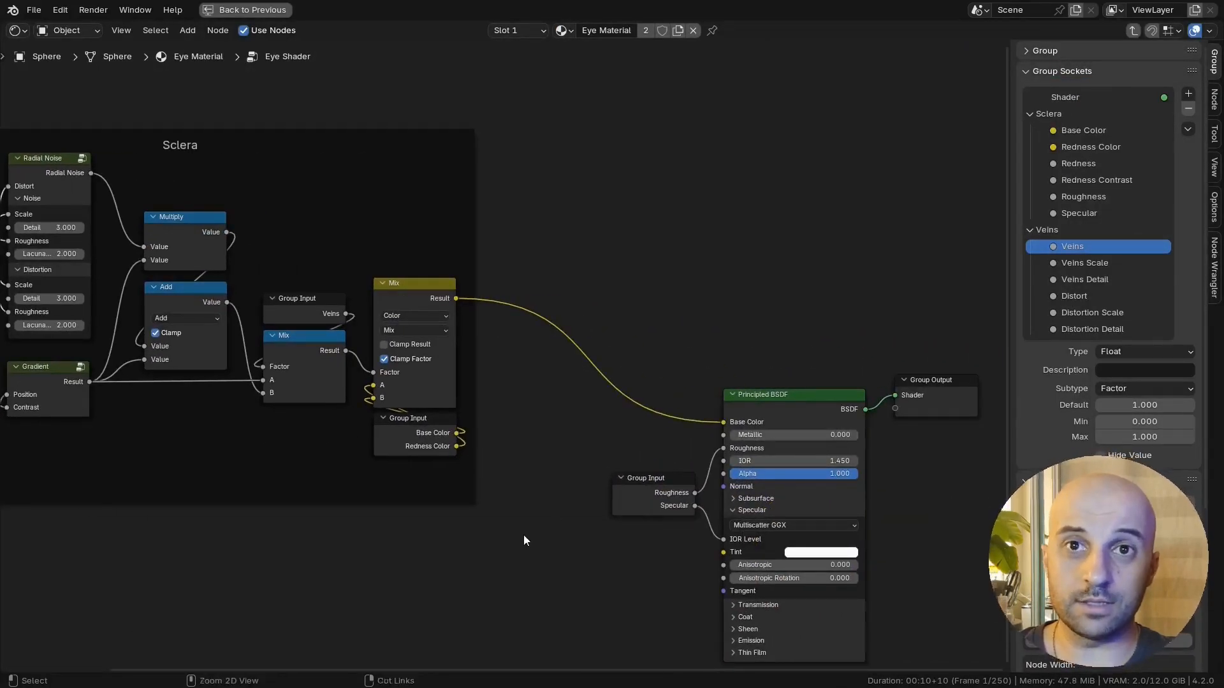
key("ctrl+space")
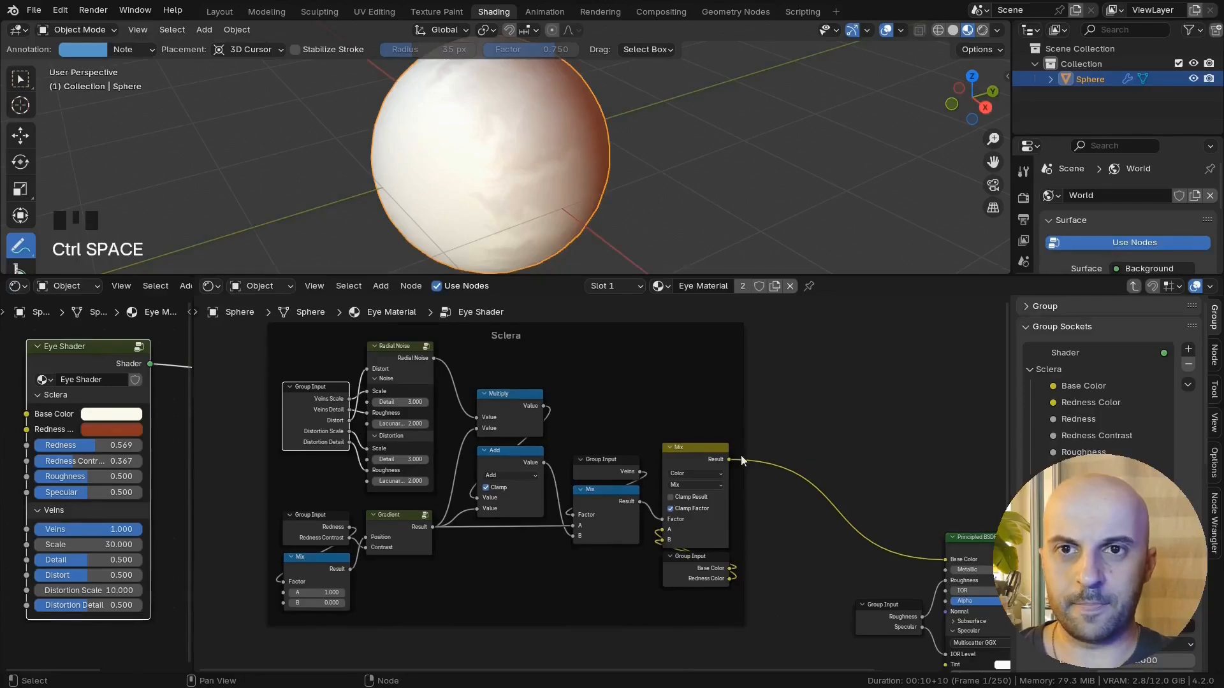
Step: Move the Sclera frame upward to free space beneath it in the node editor
scroll(587, 432, "down", 1)
middle_click_drag(587, 432, 568, 405)
scroll(812, 433, "down", 1)
middle_click_drag(812, 434, 840, 428)
scroll(548, 179, "down", 1)
middle_click_drag(546, 178, 549, 142)
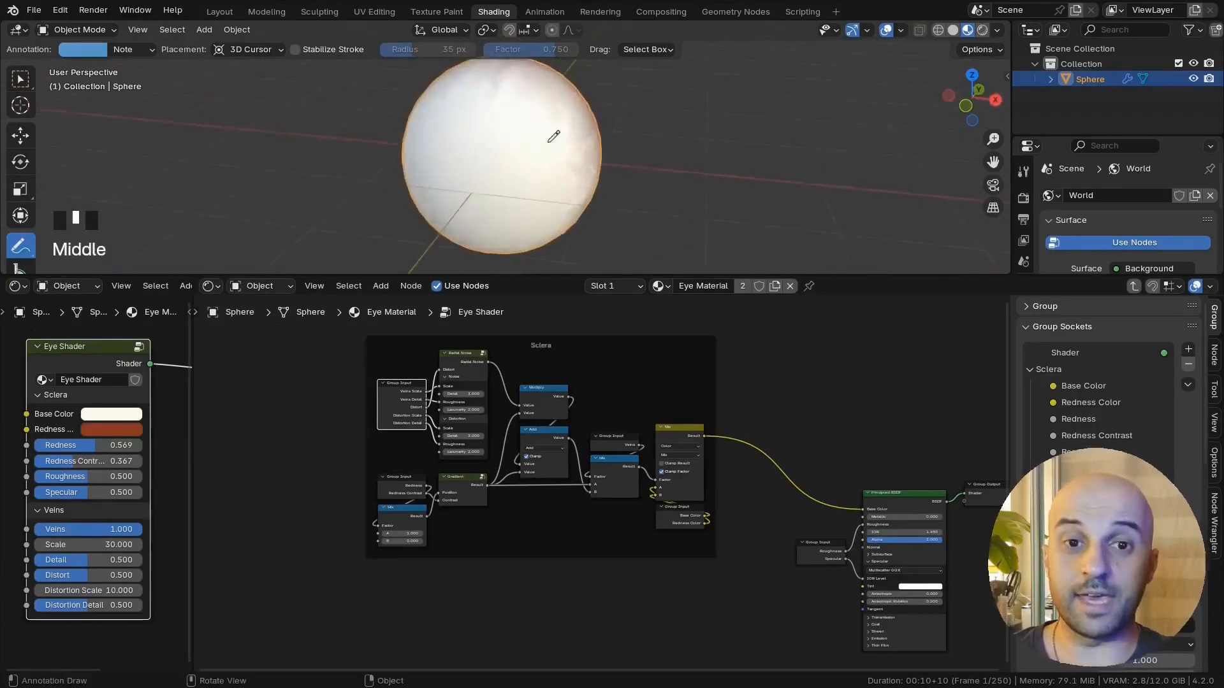
middle_click_drag(623, 515, 602, 451)
scroll(602, 454, "up", 1)
left_click_drag(697, 486, 683, 414)
scroll(631, 494, "up", 3)
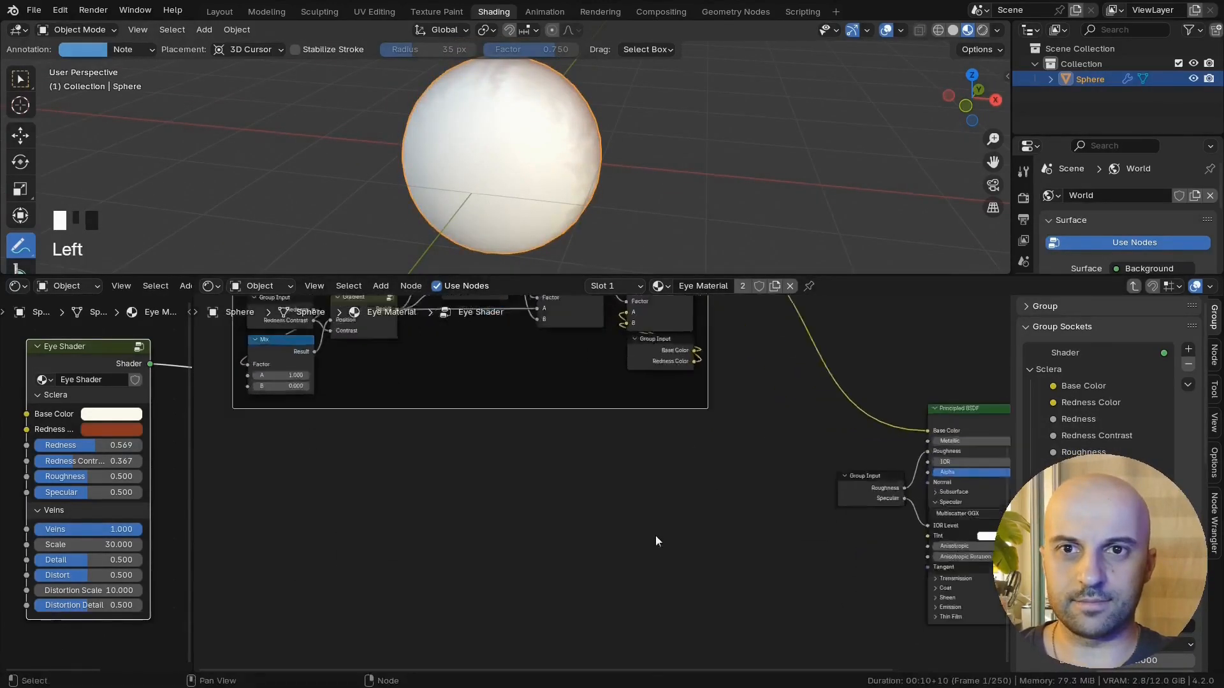
Step: Add a Gradient group node below the Sclera frame and preview its Result on the sphere
middle_click_drag(547, 540, 594, 503)
key("shift+a")
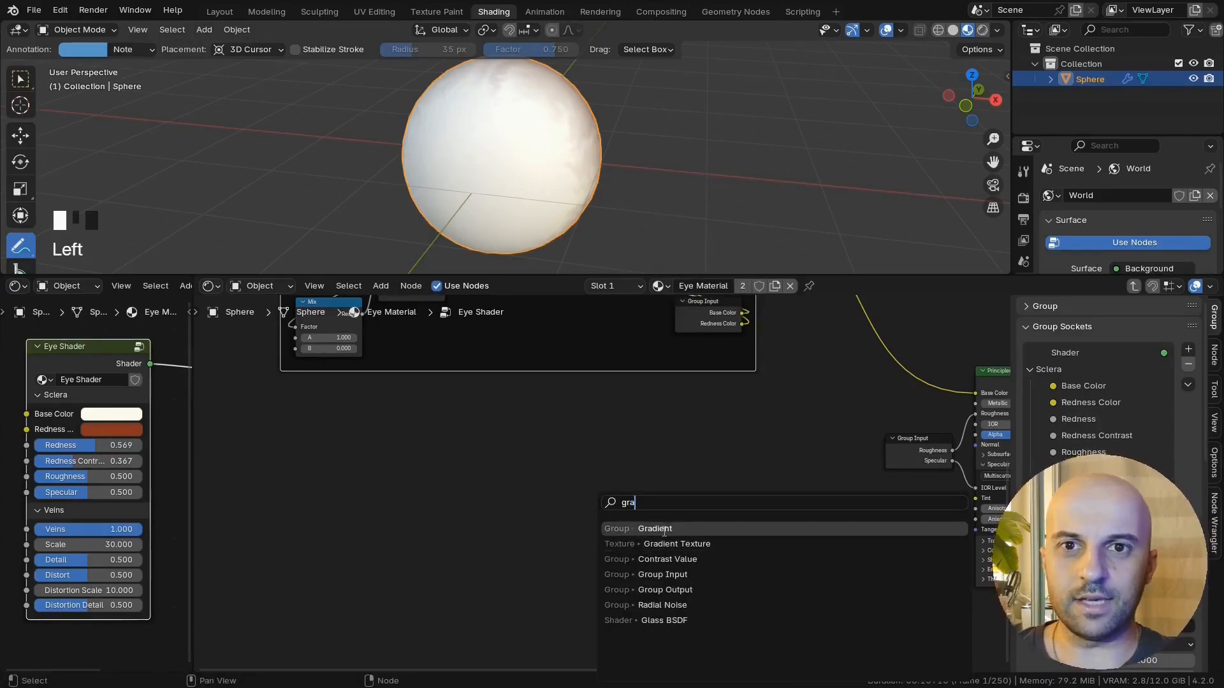
left_click(644, 530)
left_click(581, 459)
key("shift+h")
scroll(625, 461, "up", 2)
left_click(542, 504, "ctrl+shift")
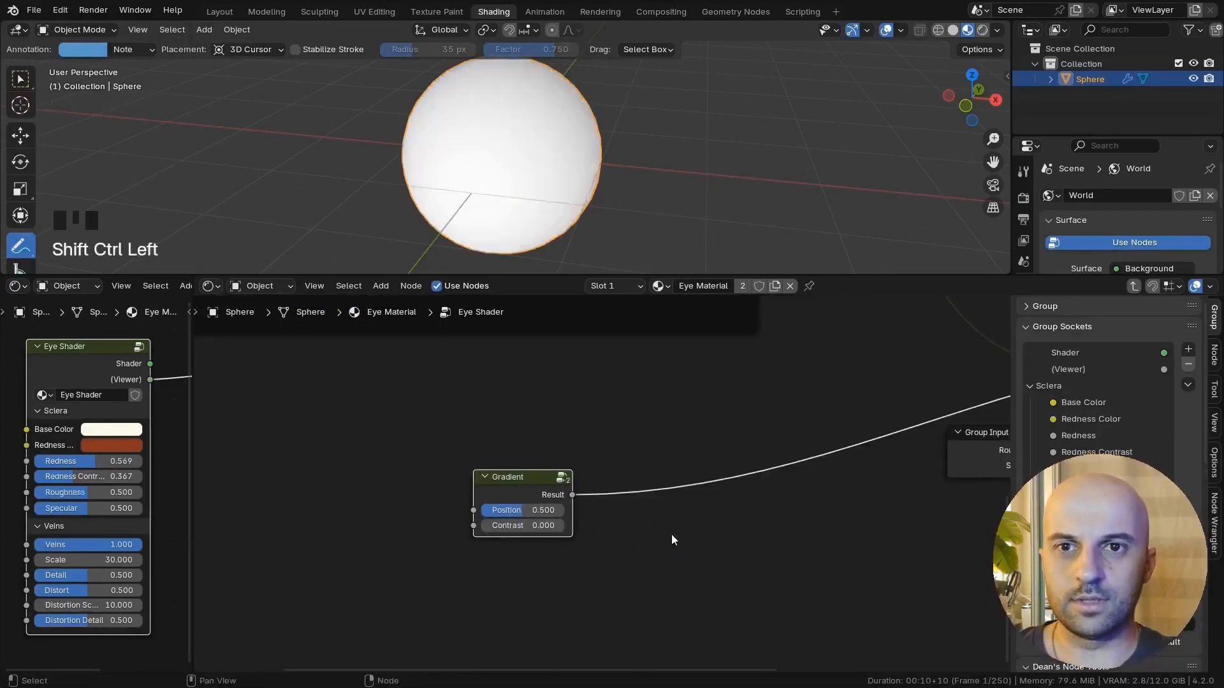
Step: Raise the Gradient node's Contrast to 0.993 and try Position values of 0.262 and 0.507 on the sphere
middle_click_drag(497, 166, 476, 153)
left_click_drag(510, 529, 540, 529)
mouse_move(544, 529)
left_mouse_down()
mouse_move(569, 529)
mouse_move(513, 514)
mouse_move(528, 530)
mouse_move(526, 515)
left_mouse_up()
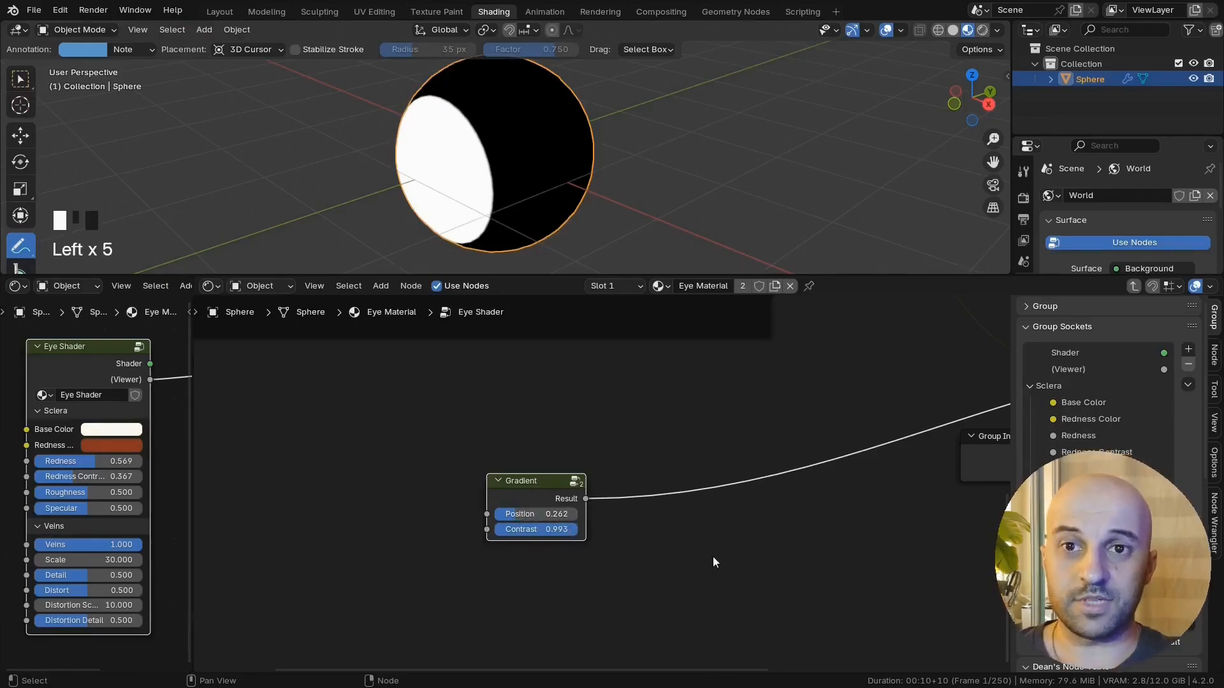
scroll(713, 557, "up", 2)
scroll(574, 556, "up", 1)
middle_click_drag(535, 544, 616, 496)
scroll(625, 529, "up", 2)
mouse_move(586, 482)
left_mouse_down()
mouse_move(622, 482)
mouse_move(574, 480)
left_mouse_up()
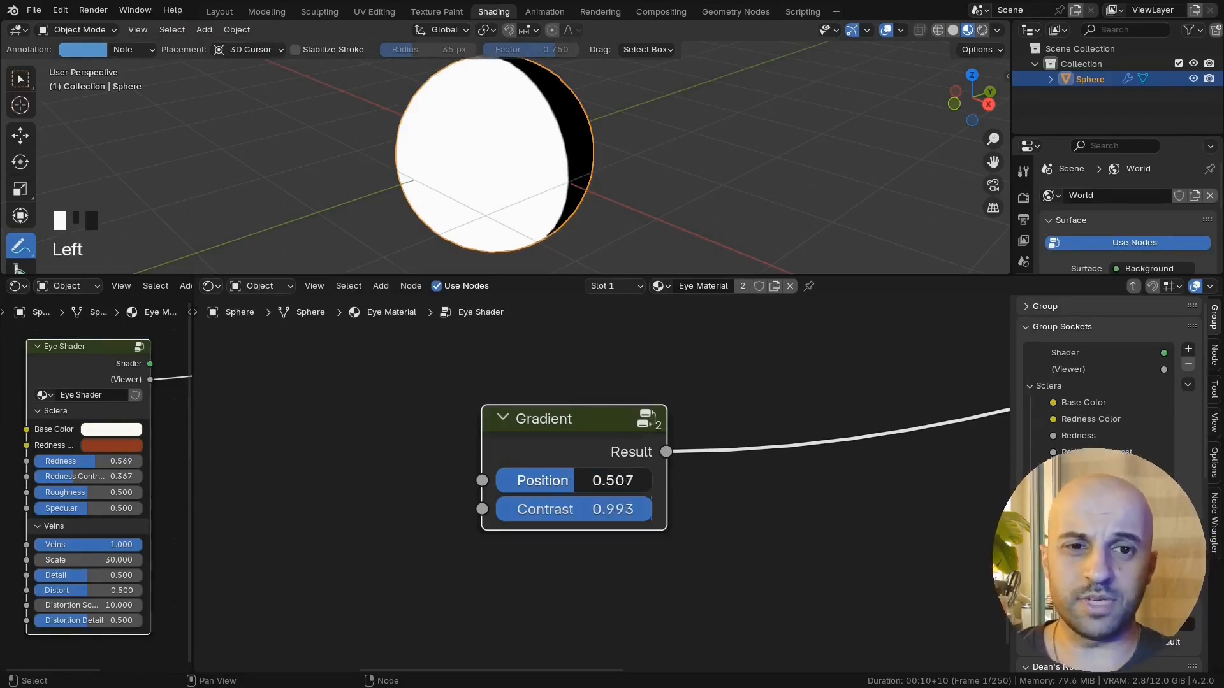
Step: Try the Gradient node with Position 0.360 and Contrast 0.888 and look at the softened mask edge on the sphere
middle_click_drag(471, 148, 452, 162)
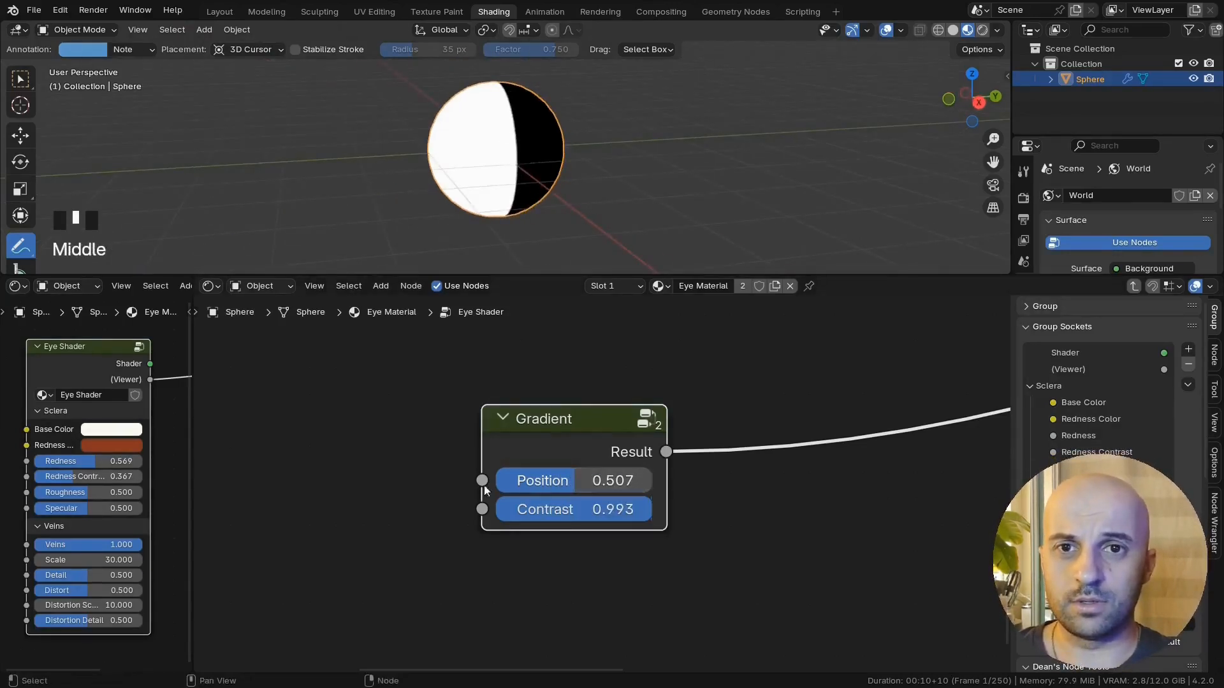
middle_click_drag(485, 489, 621, 487)
left_click_drag(709, 478, 686, 478)
scroll(496, 153, "up", 3)
middle_click_drag(484, 153, 518, 156)
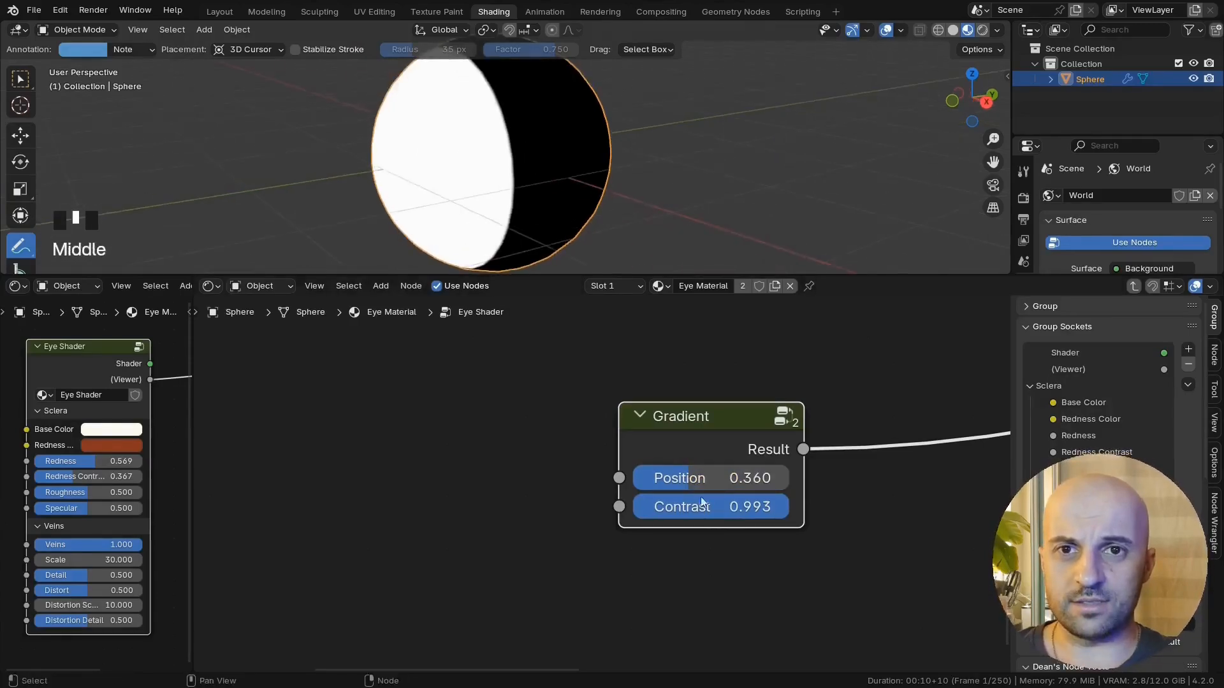
left_click_drag(703, 504, 756, 507)
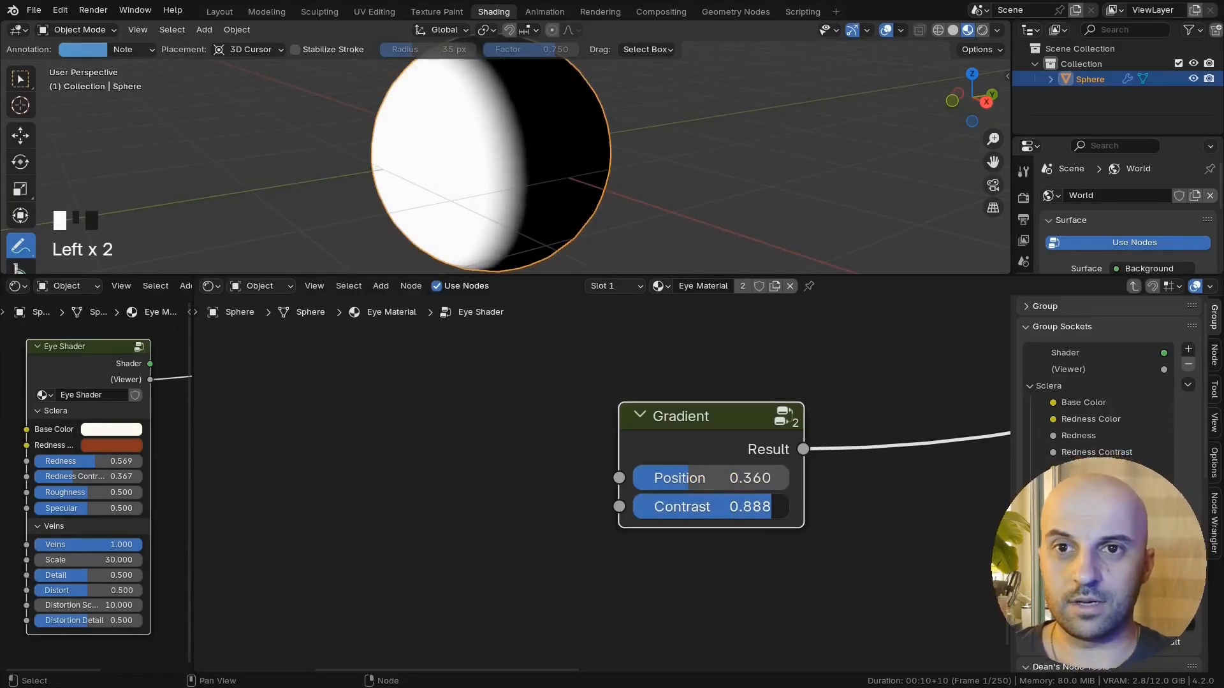
middle_click_drag(478, 102, 491, 166)
Step: Add a Float Mix node beside the Gradient node, hide its options and place a duplicate below it
middle_click_drag(515, 549, 555, 545)
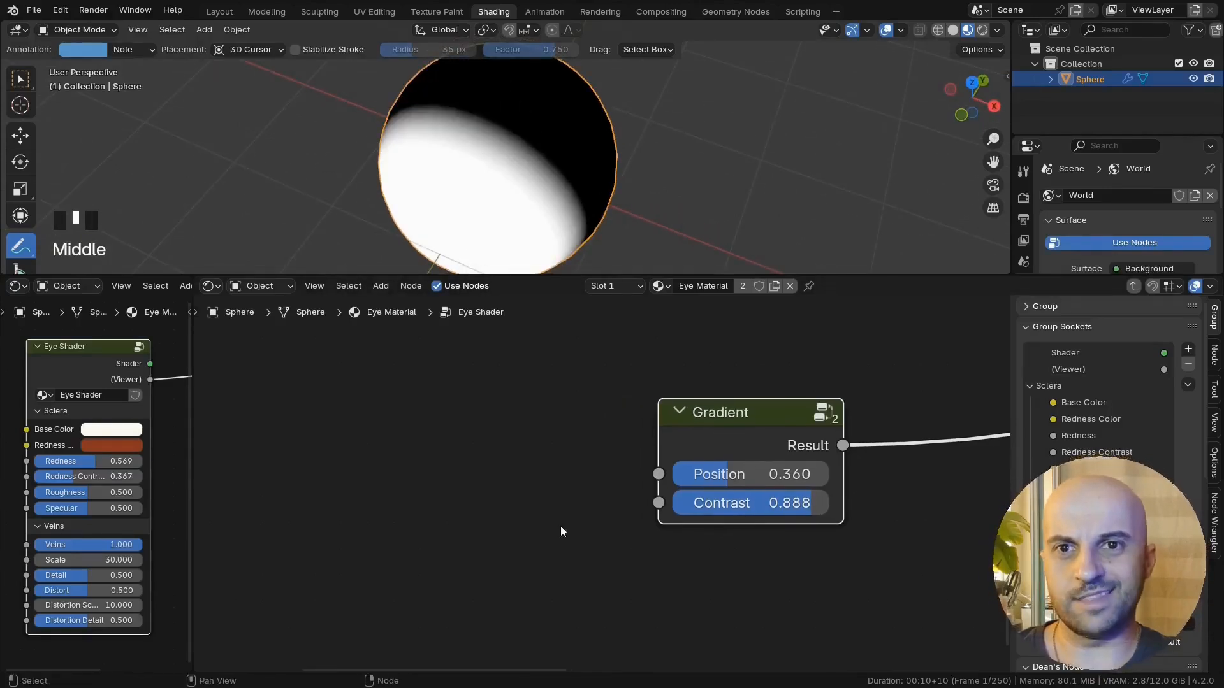
key("q")
left_click(481, 543)
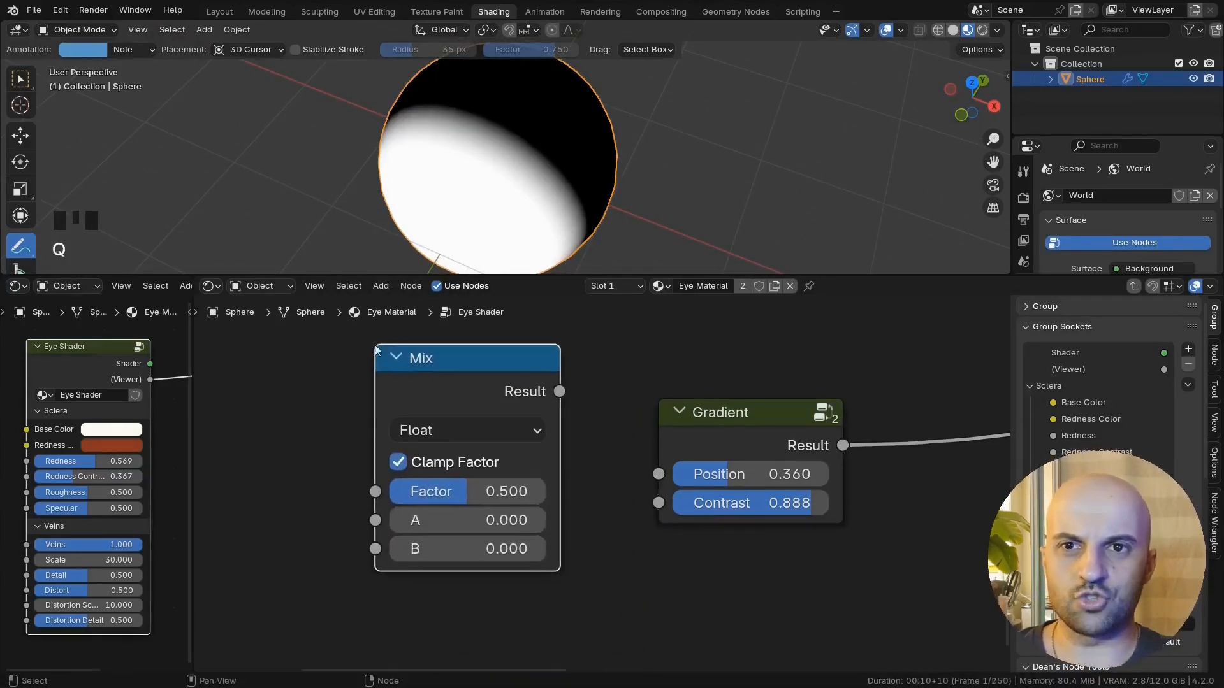
left_click(477, 421)
scroll(477, 421, "down", 1)
key("shift+h")
key("shift+d")
left_click(485, 535)
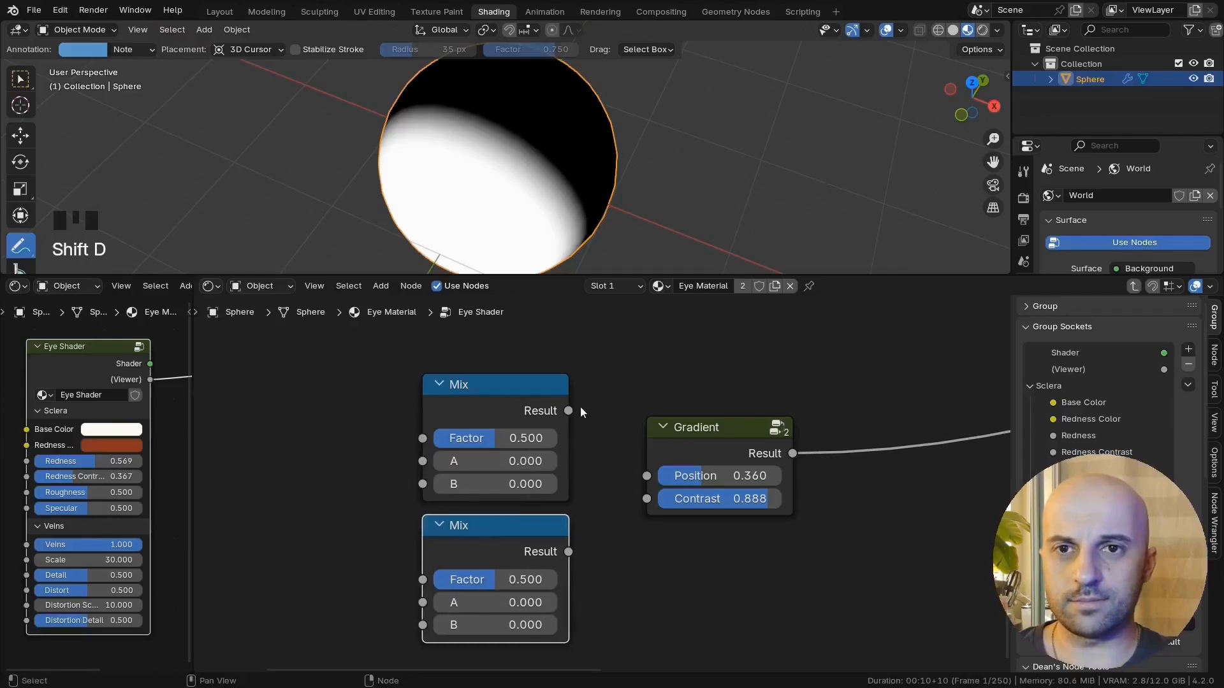
Step: Connect the upper Mix's Result to the Gradient's Position and the lower Mix's Result to its Contrast
left_click_drag(568, 411, 647, 475)
left_click_drag(569, 552, 646, 499)
middle_click_drag(639, 519, 671, 509)
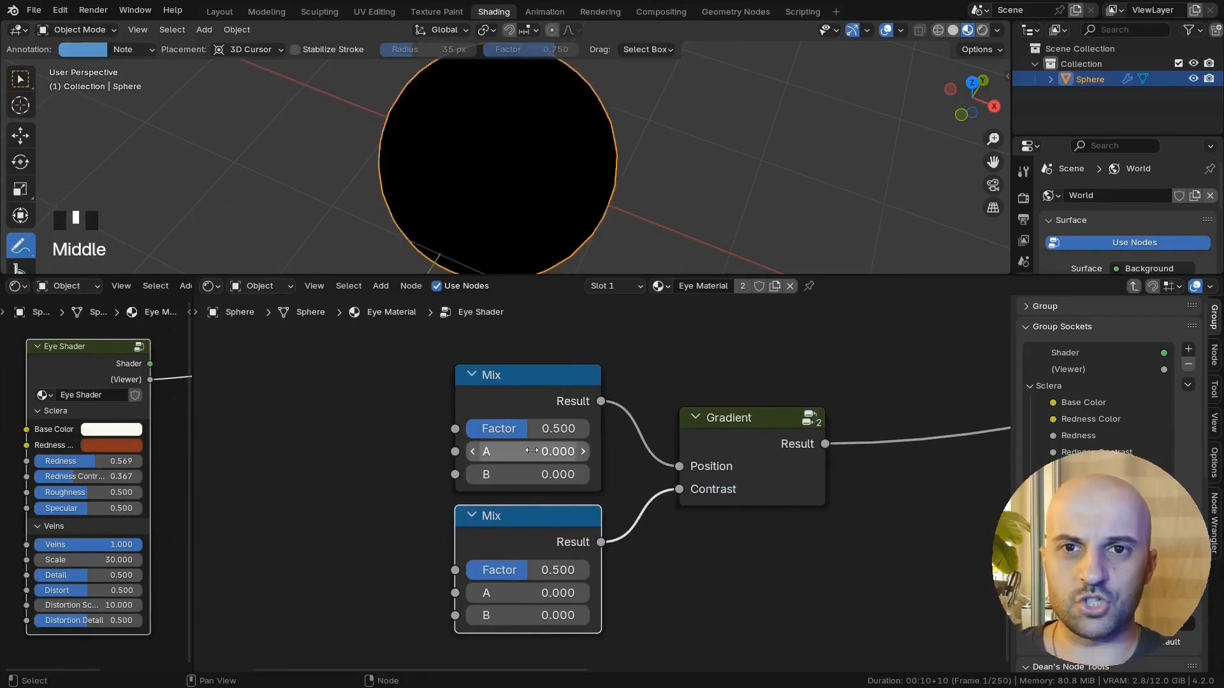
Step: Set the B value of the Mix node feeding Position to 0.5 and check its Factor
left_click(535, 474)
type(".5")
key("Return")
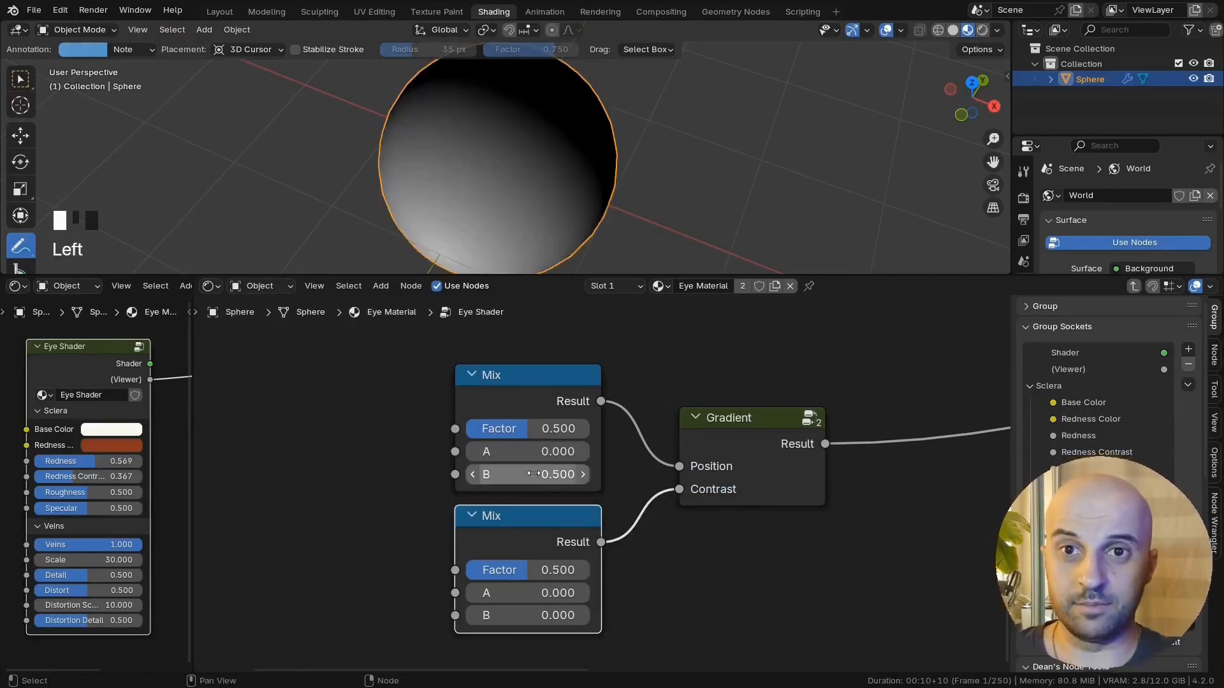
mouse_move(533, 429)
left_mouse_down()
mouse_move(561, 429)
mouse_move(533, 429)
left_mouse_up()
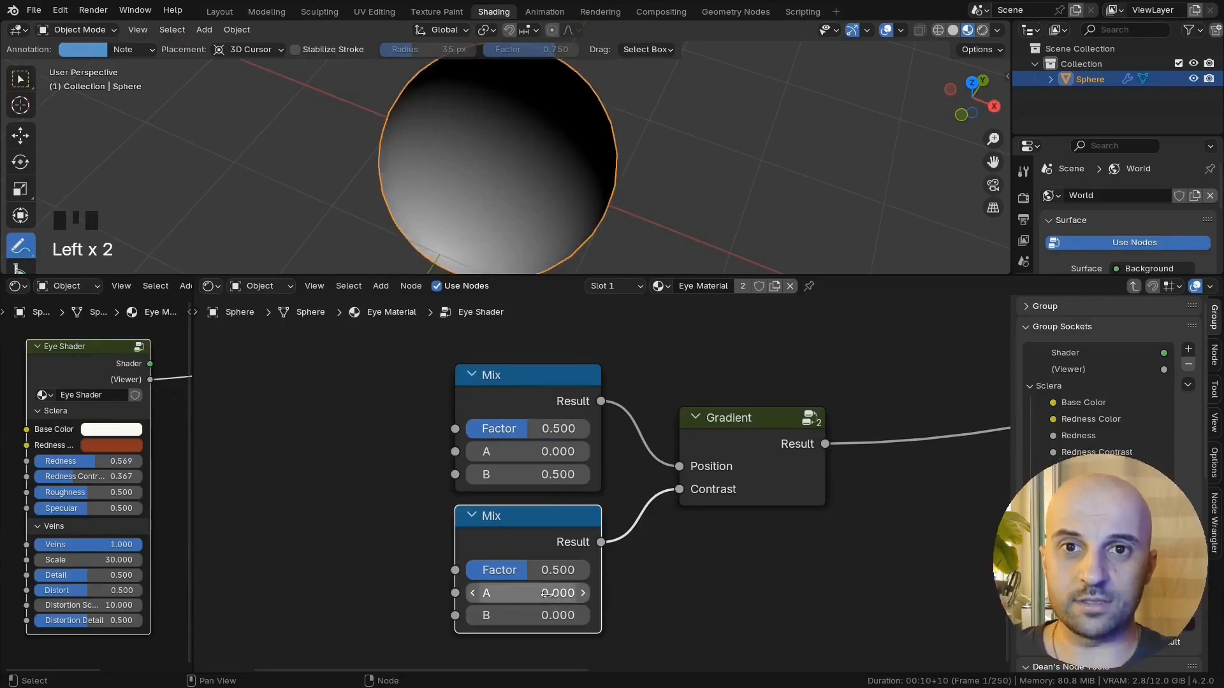
Step: Set the Mix node feeding Contrast to A 0.9 and B 1, try out its Factor range and set the Factor to 0.5
left_click(535, 614)
type("1")
key("Return")
left_click_drag(529, 570, 591, 570)
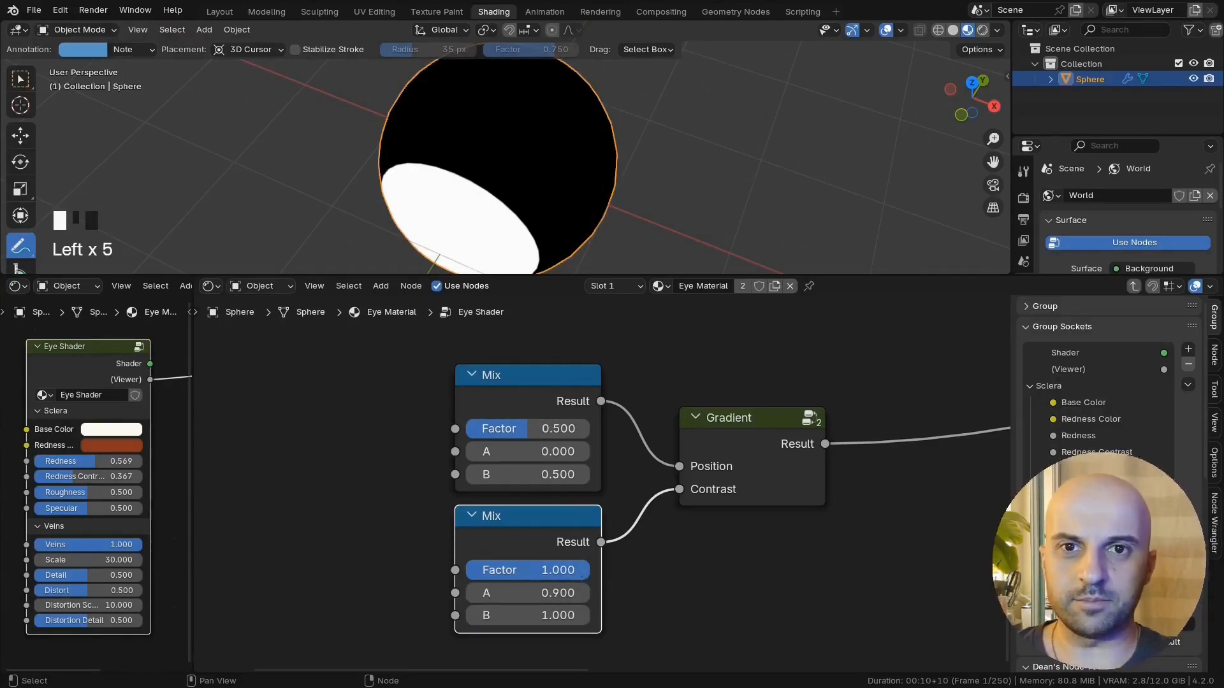
left_click_drag(583, 572, 458, 573)
middle_click_drag(514, 211, 489, 153)
left_click_drag(568, 570, 608, 570)
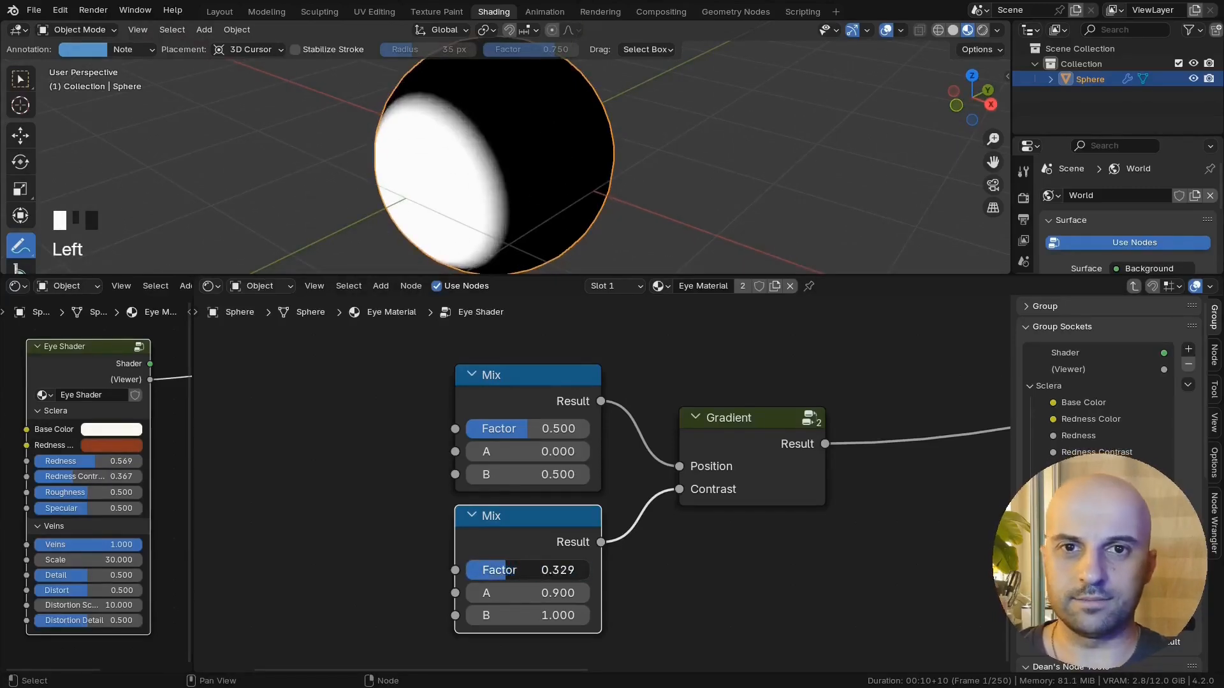
type(".5")
key("Return")
Step: Check the Position Mix's Factor on the sphere and move both Mix nodes closer to the Gradient node
middle_click_drag(484, 182, 466, 151)
mouse_move(507, 429)
left_mouse_down()
mouse_move(561, 429)
mouse_move(528, 429)
left_mouse_up()
middle_click_drag(623, 538, 633, 551)
left_click_drag(633, 552, 576, 487)
key("g")
left_click(611, 481)
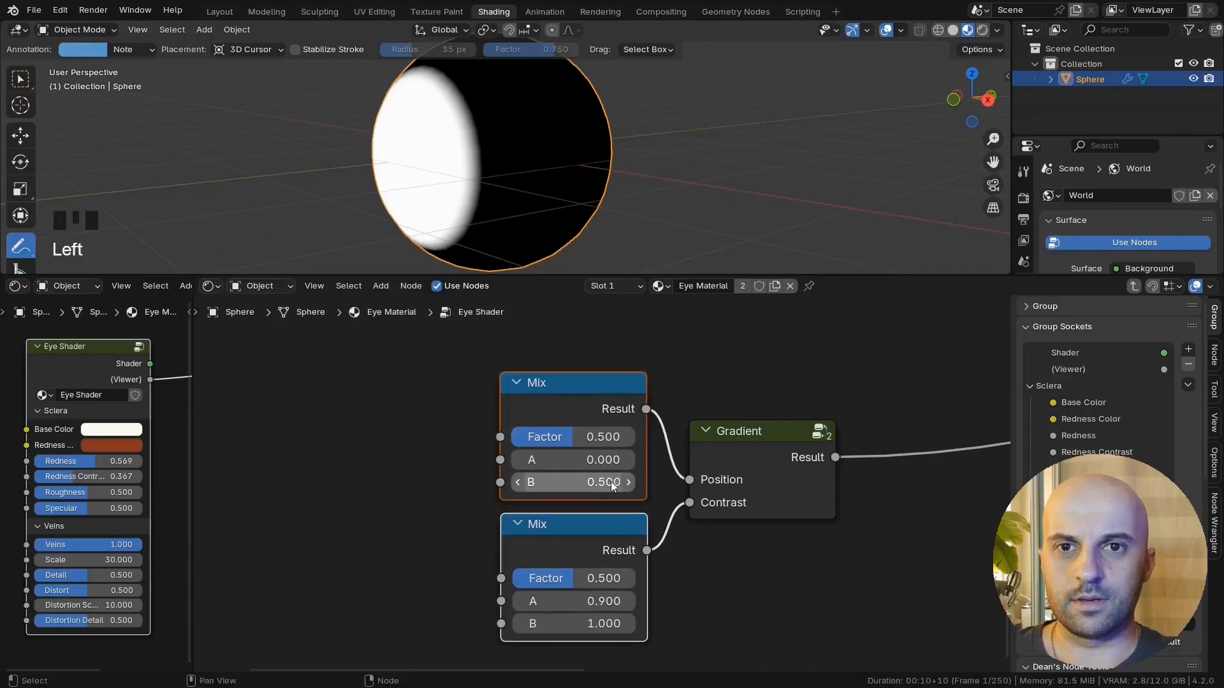
Step: Add a new panel above Sclera in the group sockets and name it Iris
scroll(637, 210, "down", 1)
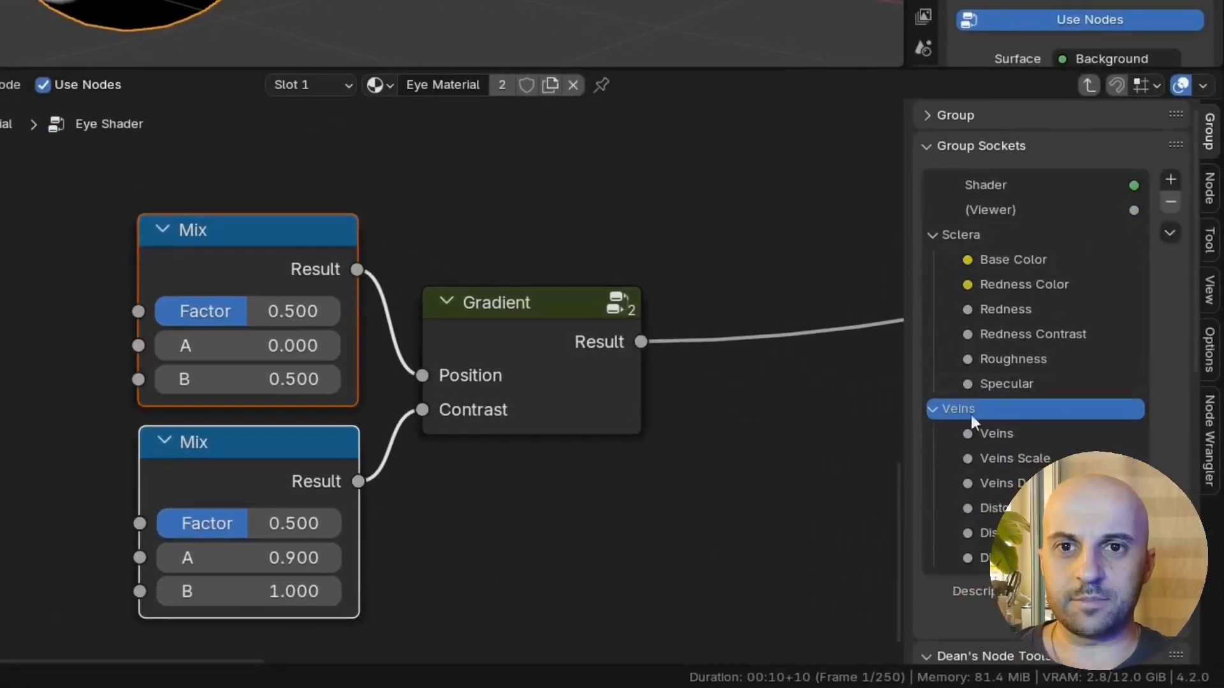
left_click(991, 211)
left_click(1170, 180)
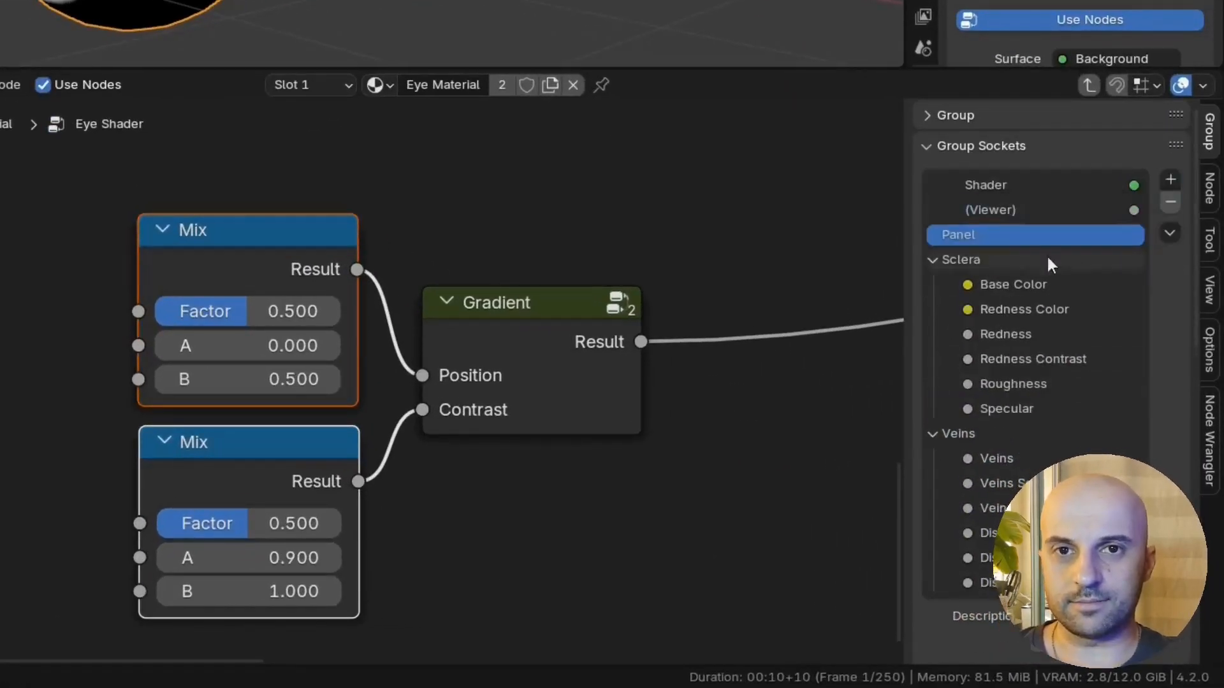
double_click(953, 236)
type("Iris")
key("Return")
Step: Expose the Position Mix's Factor as a group input and rename the socket Iris Size
middle_click_drag(449, 525, 562, 516)
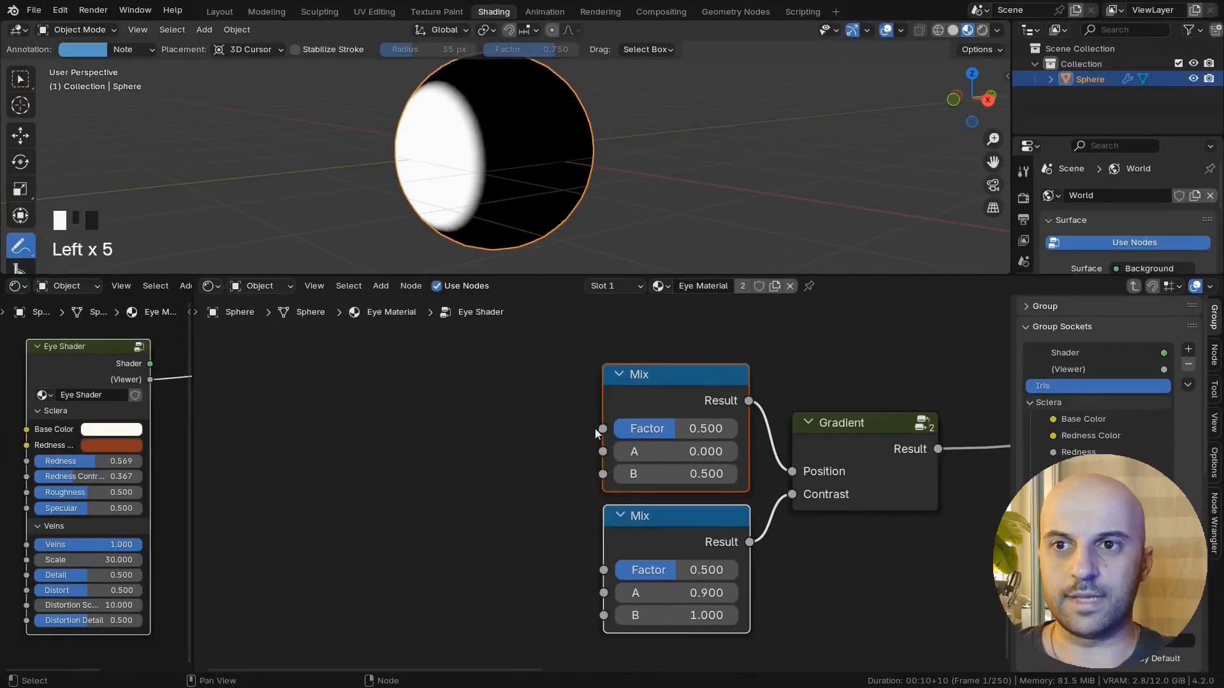
left_click_drag(545, 406, 195, 395)
key("Return")
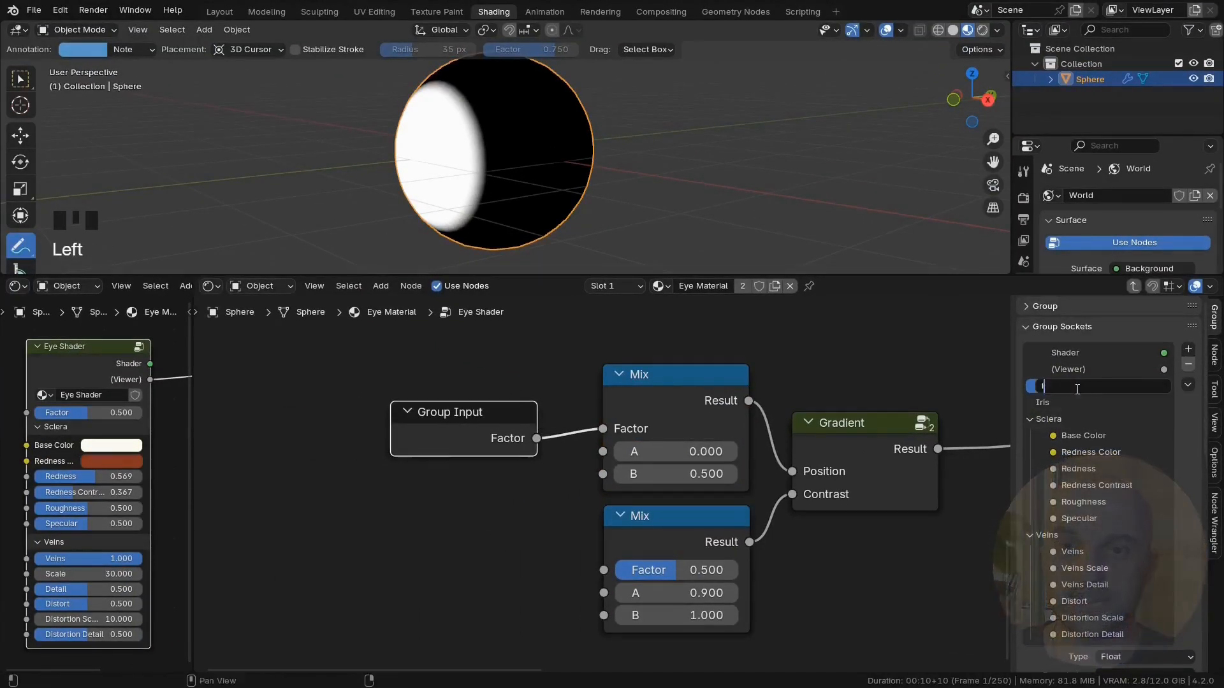
type("Iris Size")
key("Return")
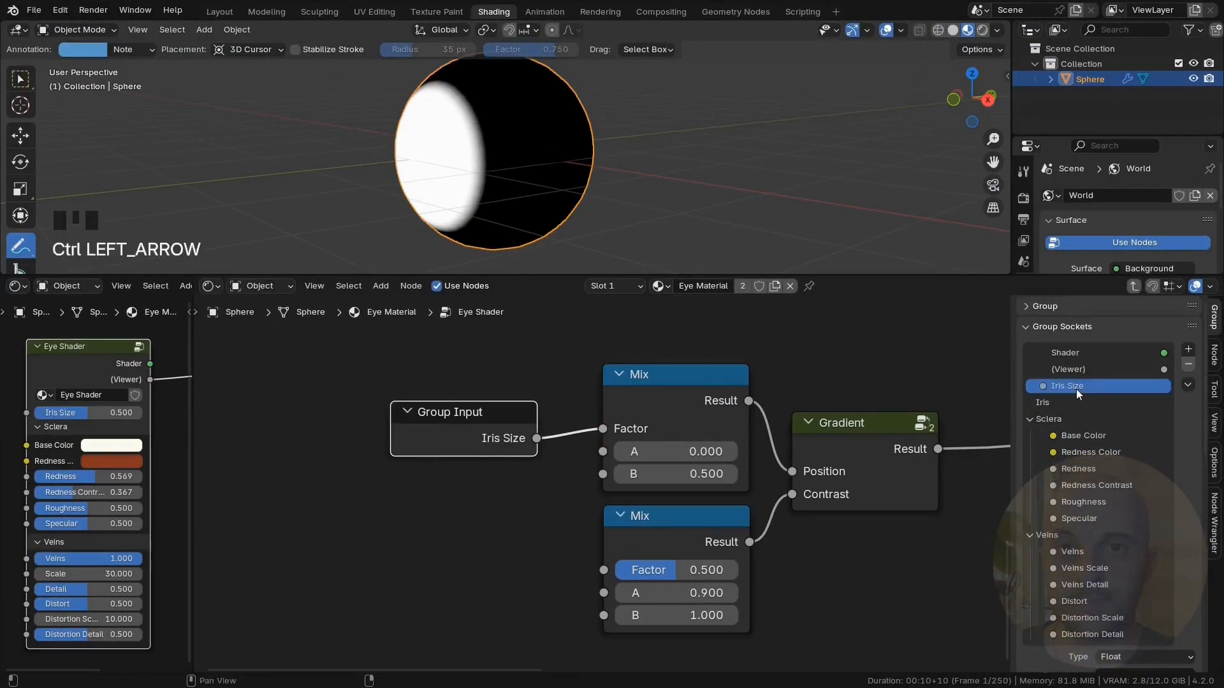
Step: Expose the Contrast Mix's Factor as a group input named Iris Contrast and put both iris sockets inside the Iris panel
middle_click_drag(529, 539, 548, 507)
left_click_drag(623, 537, 376, 504)
key("Return")
left_click(554, 493)
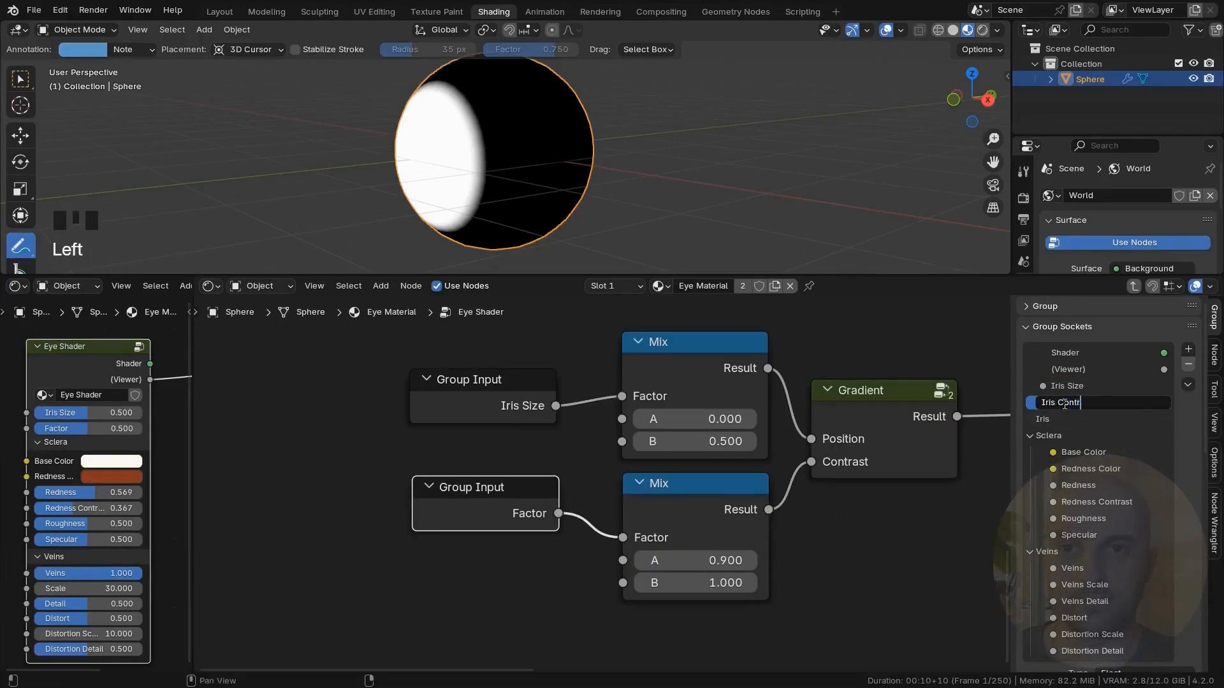
left_click_drag(1072, 387, 1073, 425)
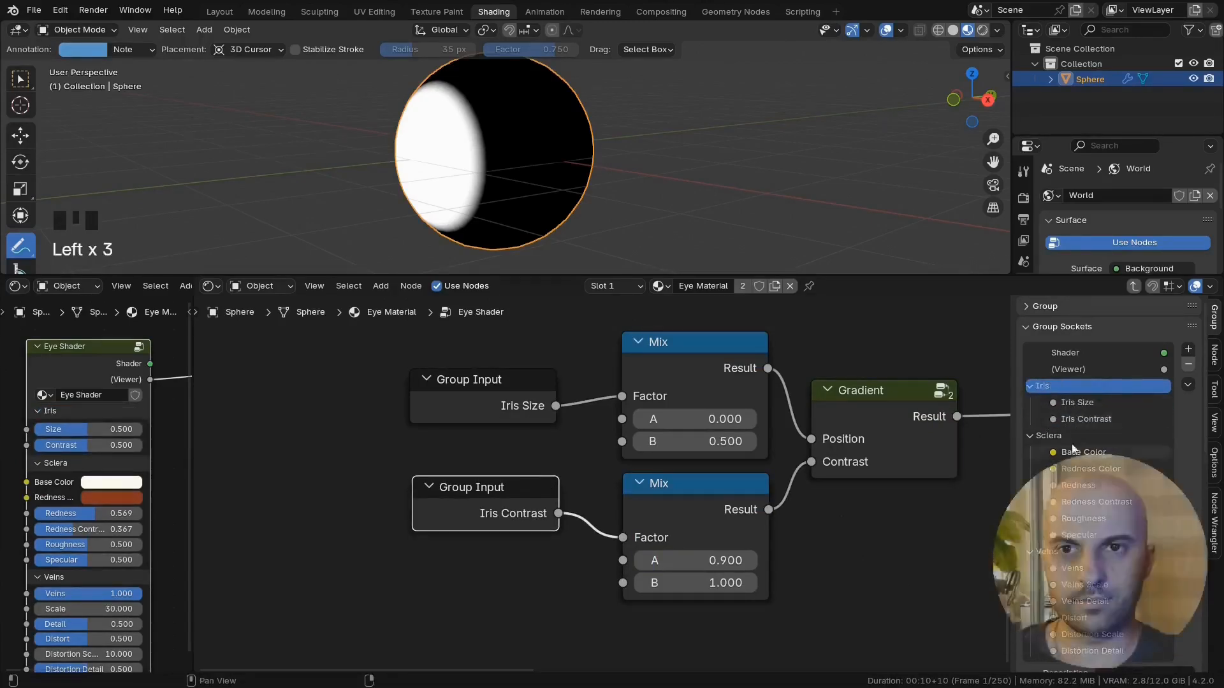
Step: Try out the Iris Size and Contrast sliders on the Eye Shader node and cancel the changes
left_click_drag(88, 429, 142, 446)
right_click(132, 429)
right_click(142, 446)
Step: Move the Iris Size and Iris Contrast Group Input nodes closer to their Mix nodes
scroll(550, 343, "down", 3)
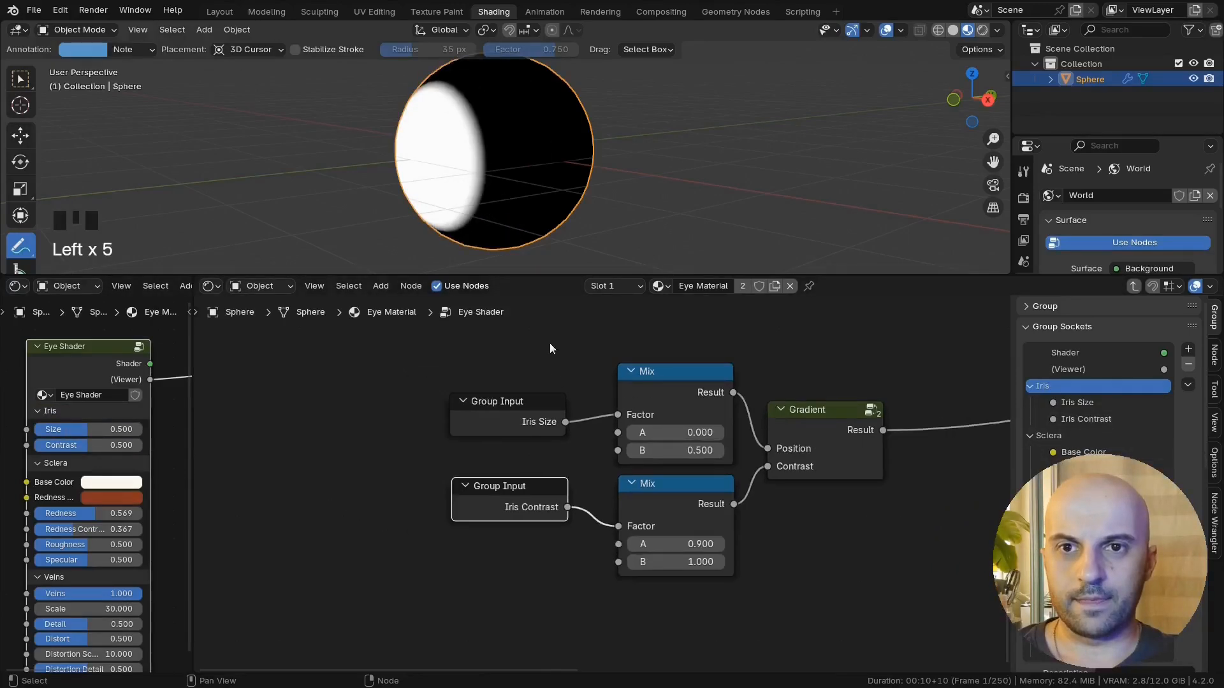
left_click_drag(550, 343, 451, 529)
key("g")
left_click(471, 529)
left_click_drag(814, 609, 497, 364)
key("ctrl+g")
key("ctrl+z")
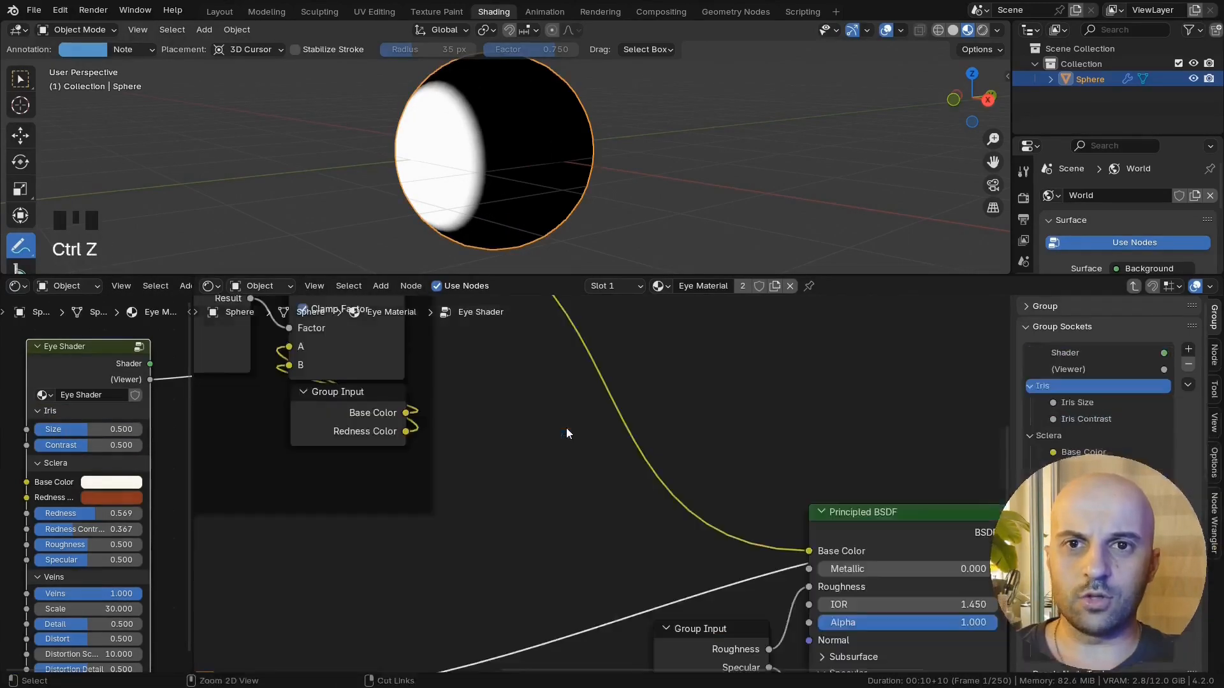
Step: Enclose the iris Group Input, Mix and Gradient nodes in a frame labelled Iris Mask
left_click_drag(788, 604, 484, 389)
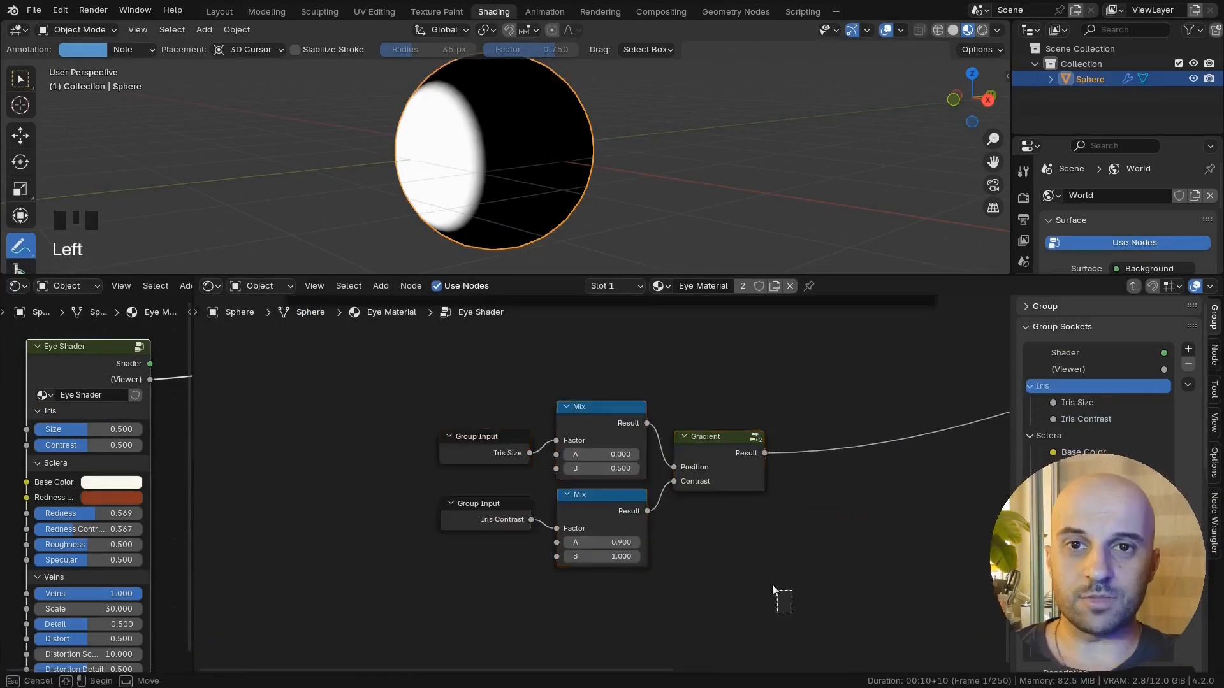
key("ctrl+j")
key("F2")
left_click(651, 374)
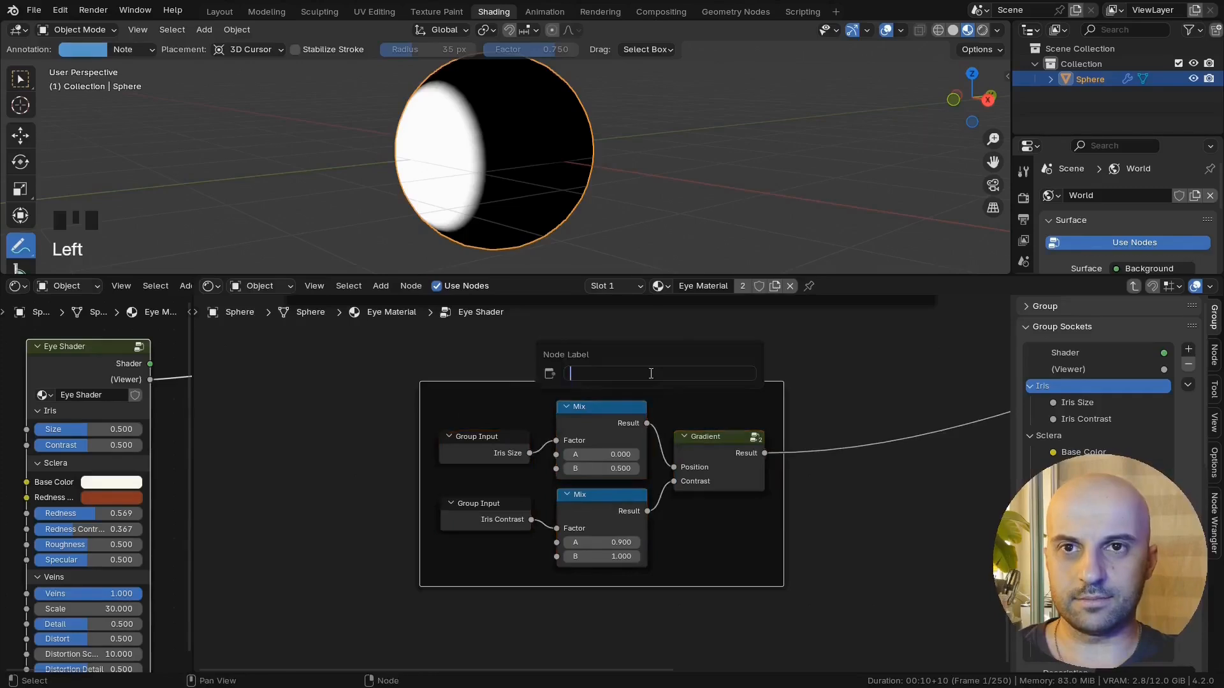
type("Iris")
key("Return")
key("F2")
type("Mask")
key("Return")
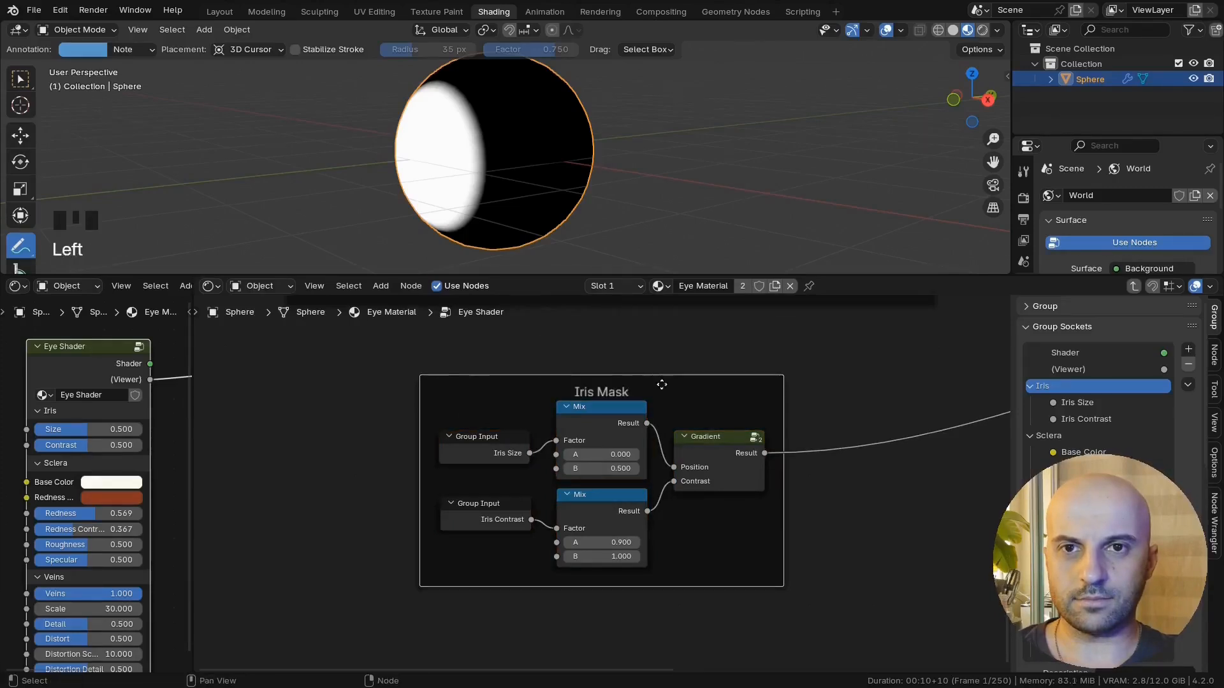
Step: Move the Iris Mask frame to the left, below the Sclera frame
scroll(661, 385, "down", 4)
middle_click_drag(661, 385, 499, 492)
left_click_drag(555, 491, 290, 493)
scroll(599, 480, "down", 4)
middle_click_drag(306, 488, 540, 493)
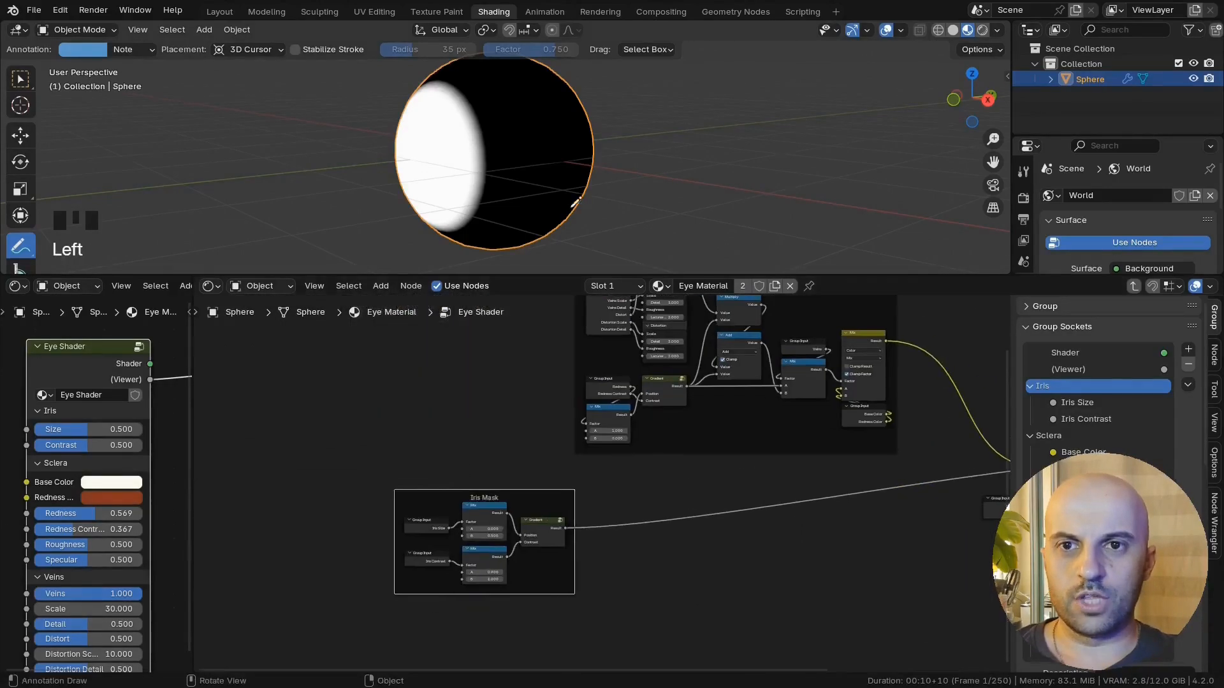
Step: Move the Principled BSDF, its Group Input and the Group Output further right to make room before them
middle_click_drag(574, 201, 615, 203)
middle_click_drag(637, 480, 385, 496)
left_click_drag(925, 573, 742, 442)
key("g")
left_click(778, 453)
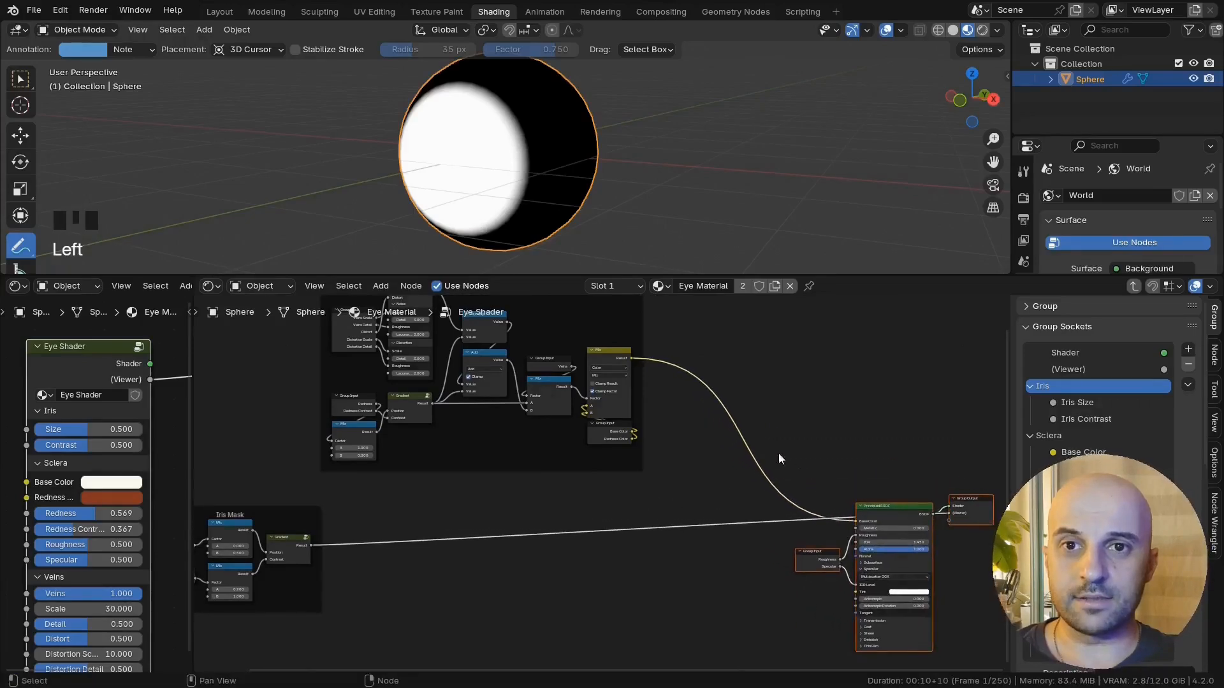
Step: Insert a Color Mix node on the link between the Sclera result and the Principled BSDF's Base Color
scroll(758, 455, "up", 3)
middle_click_drag(758, 456, 640, 507)
middle_click_drag(542, 399, 523, 379)
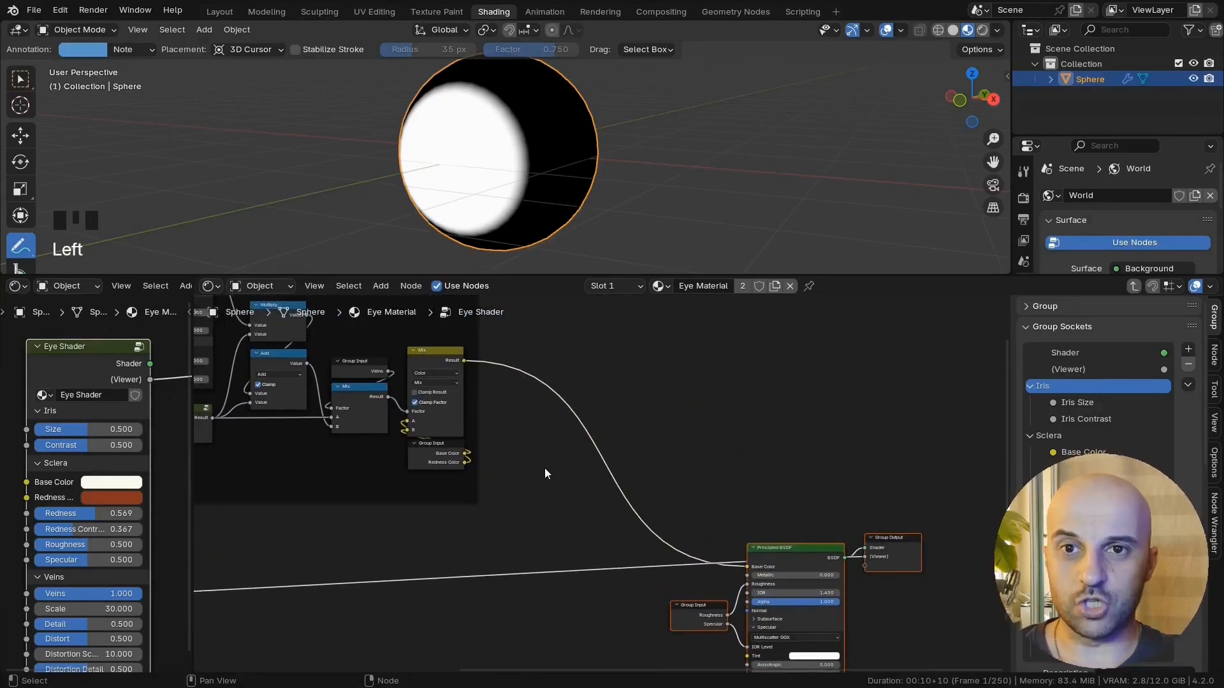
key("q")
left_click(551, 458)
left_click(533, 478)
scroll(536, 481, "up", 6)
left_click(523, 514)
left_click(518, 572)
left_click_drag(535, 490, 606, 467)
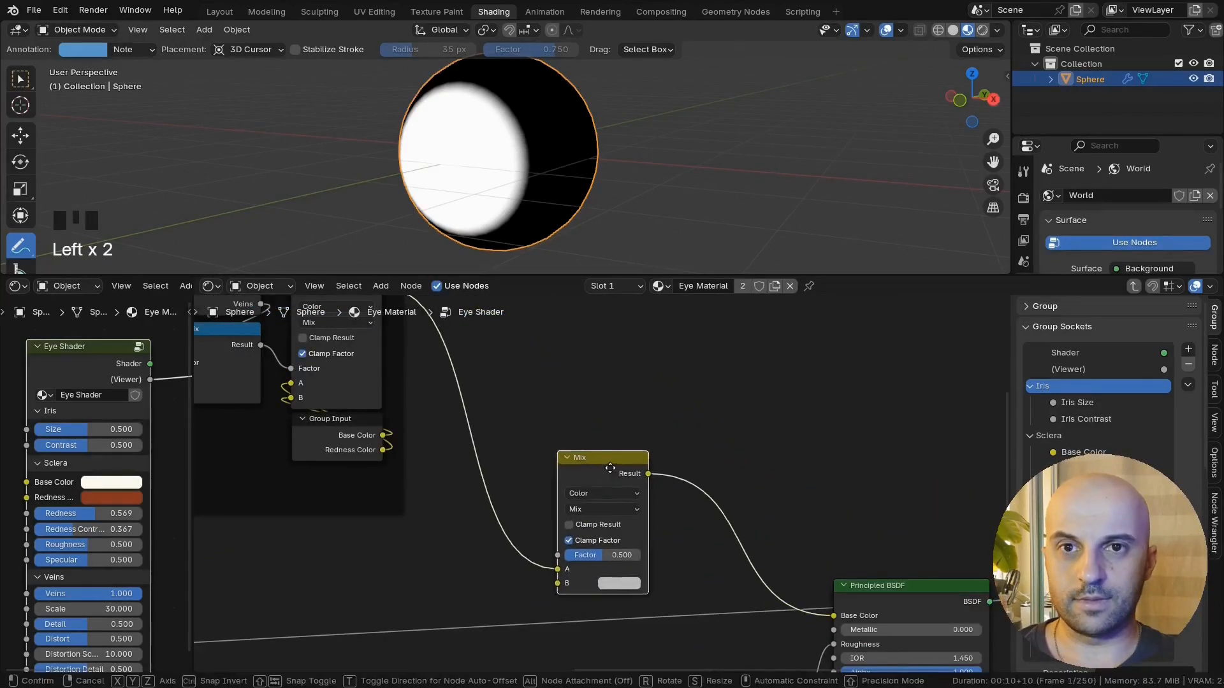
Step: Connect the Iris Mask's Gradient Result to the new color Mix's Factor and preview the Mix on the sphere
scroll(599, 474, "down", 4)
middle_click_drag(592, 476, 939, 416)
left_click_drag(315, 556, 923, 479)
middle_click_drag(923, 480, 546, 496)
left_click(580, 434, "ctrl+shift")
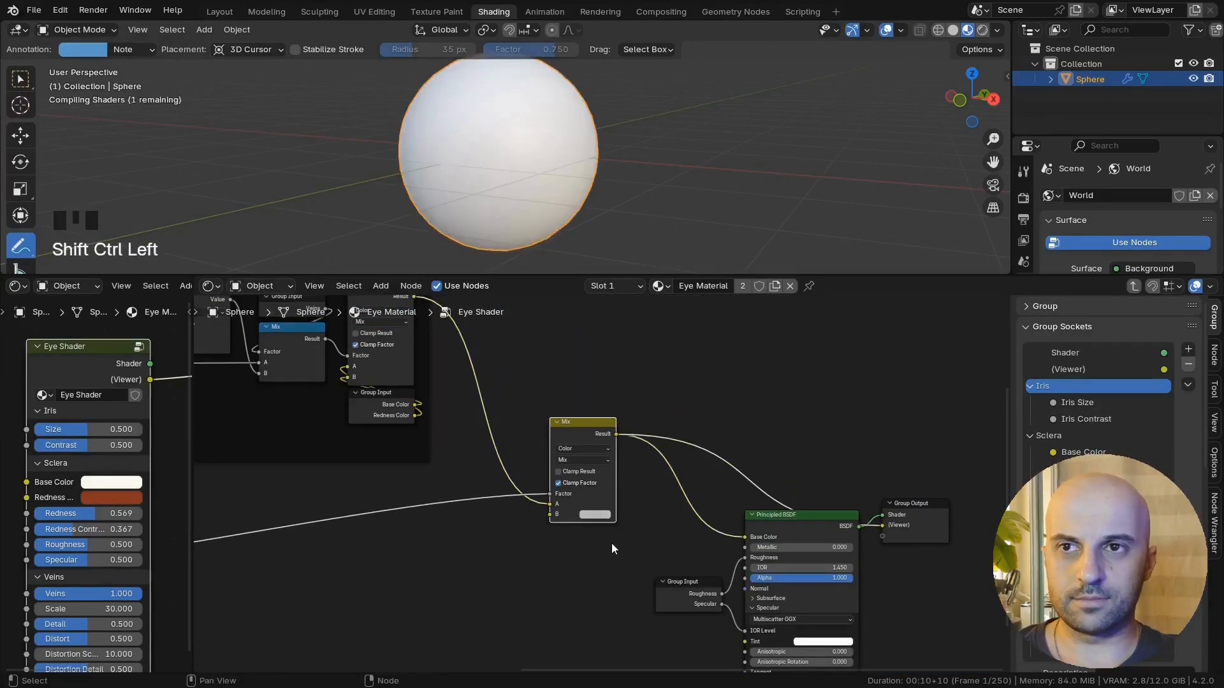
Step: Set the color Mix node's B color to a medium blue for the iris
scroll(610, 543, "up", 4)
mouse_move(590, 207)
middle_mouse_down()
mouse_move(530, 200)
mouse_move(577, 198)
middle_mouse_up()
middle_click_drag(577, 199, 593, 209, "shift")
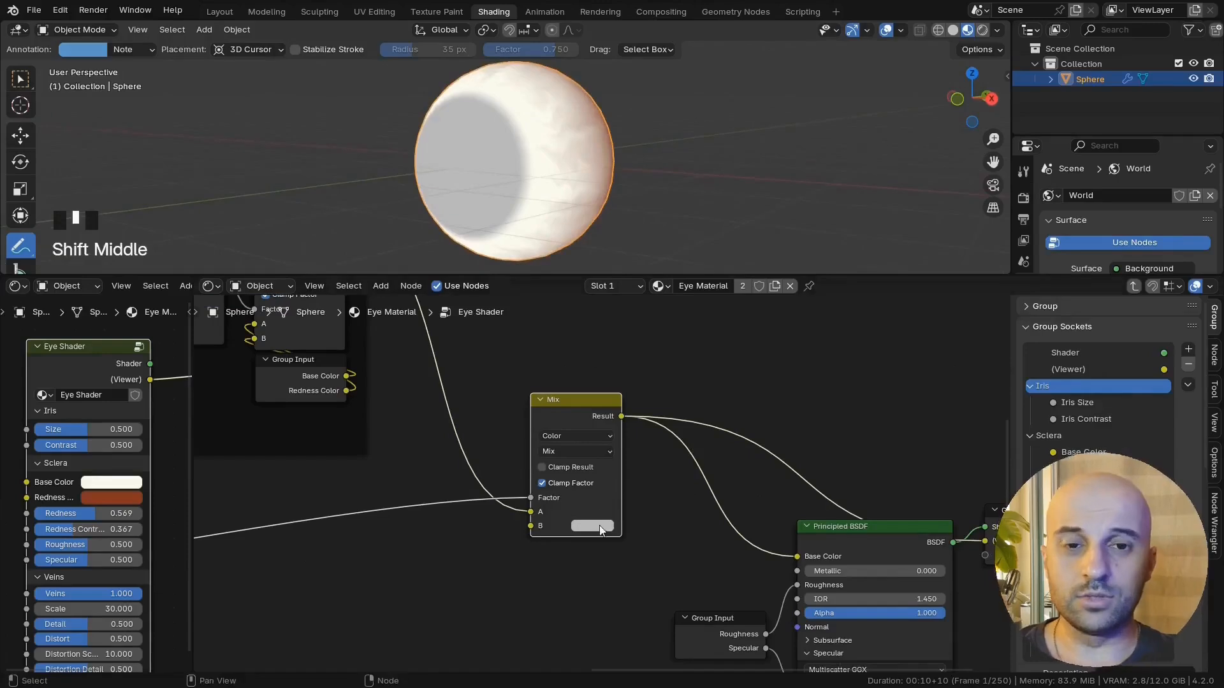
left_click(599, 526)
mouse_move(644, 349)
left_mouse_down()
mouse_move(615, 357)
mouse_move(602, 401)
mouse_move(653, 357)
left_mouse_up()
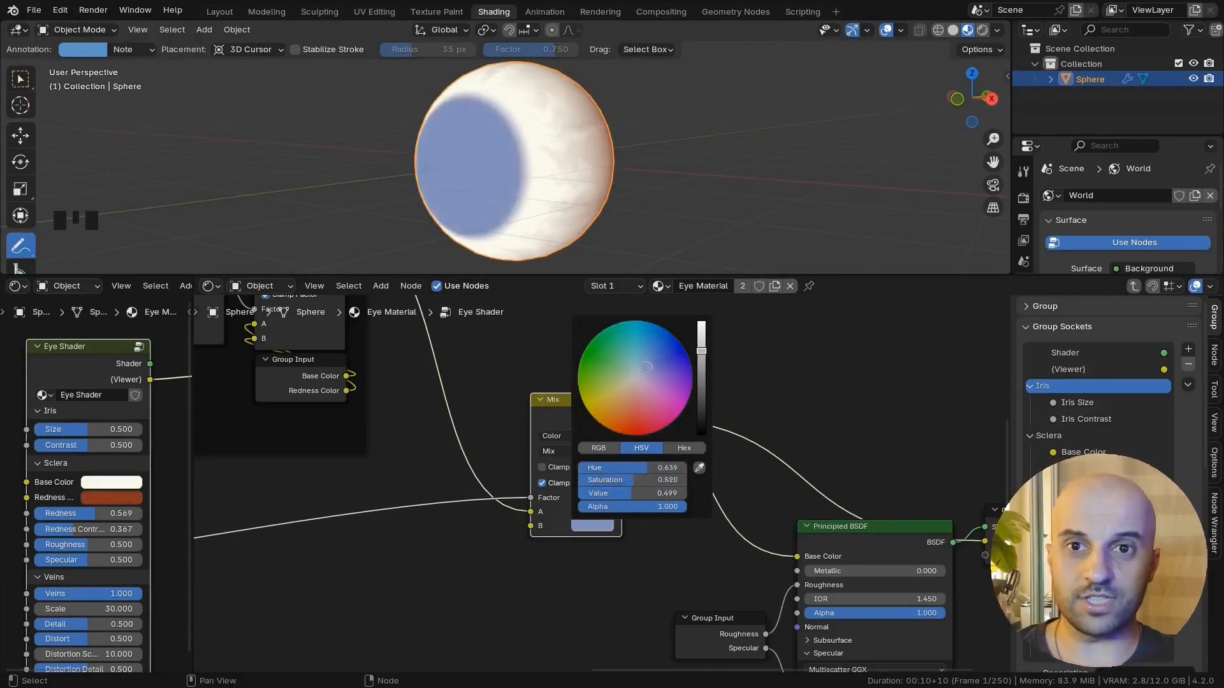
middle_click_drag(581, 235, 634, 217)
Step: Move the Iris Mask frame slightly up and left, beneath the Sclera frame
scroll(480, 542, "down", 6)
middle_click_drag(480, 542, 889, 535)
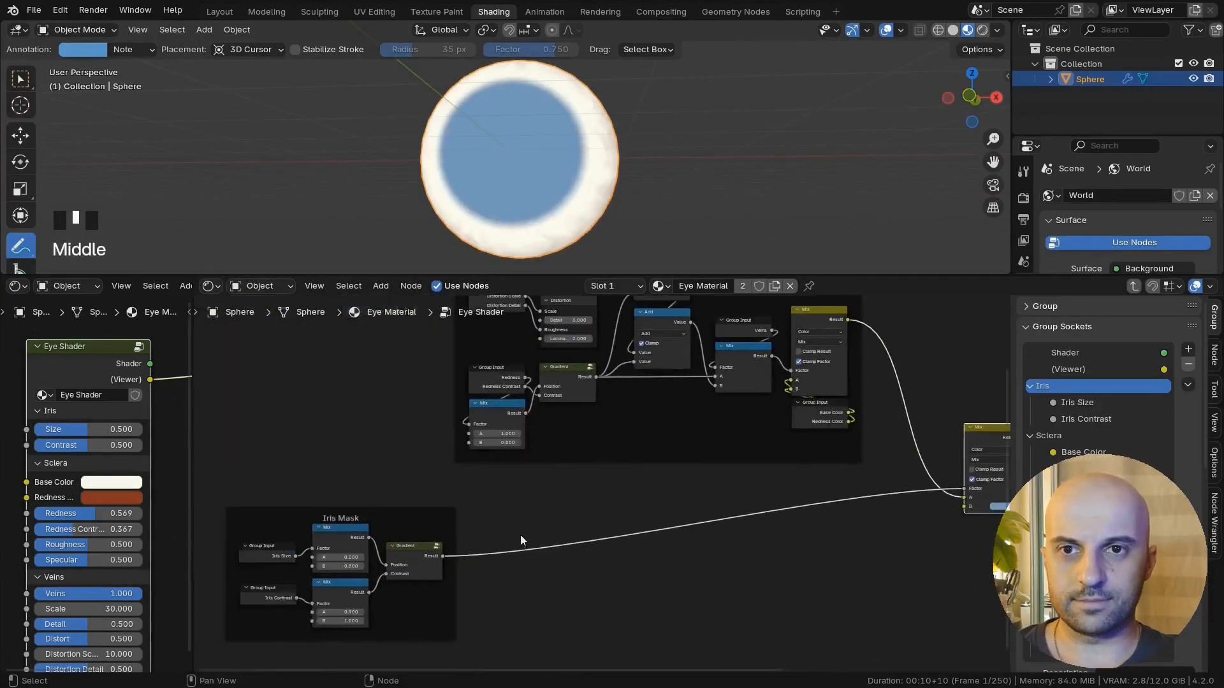
left_click_drag(452, 508, 416, 447)
middle_click_drag(709, 582, 538, 576)
middle_click_drag(631, 182, 587, 174)
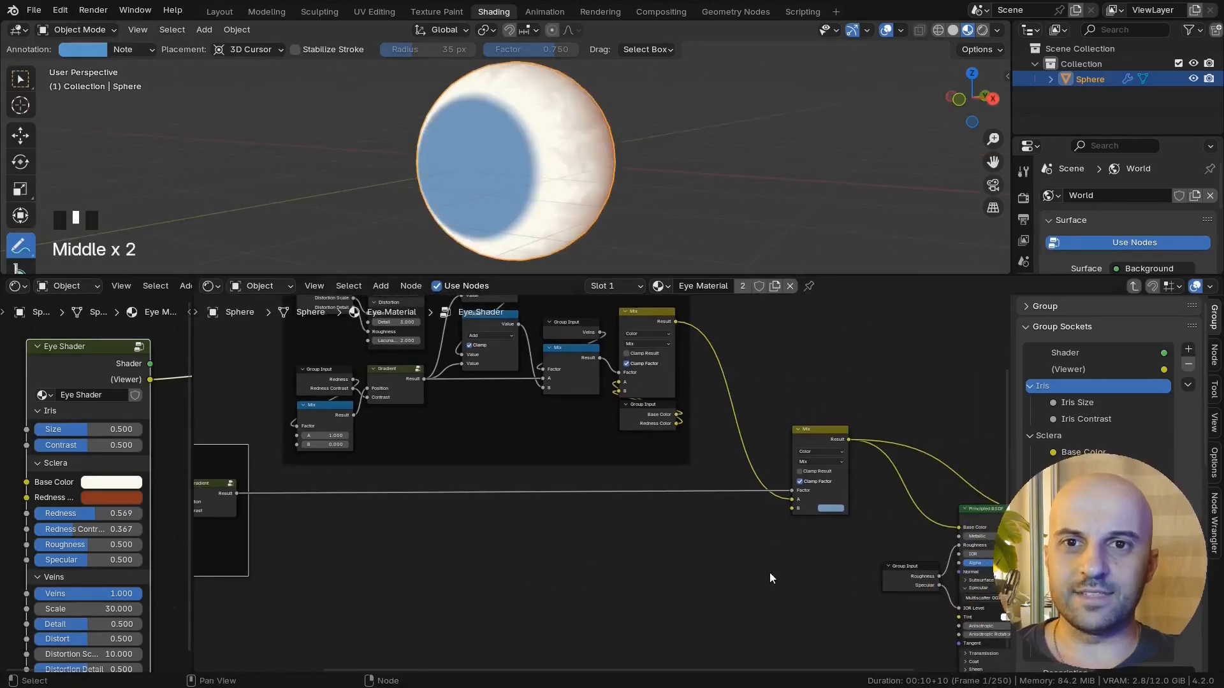
scroll(770, 573, "up", 1)
middle_click_drag(770, 572, 576, 553)
scroll(576, 553, "up", 2)
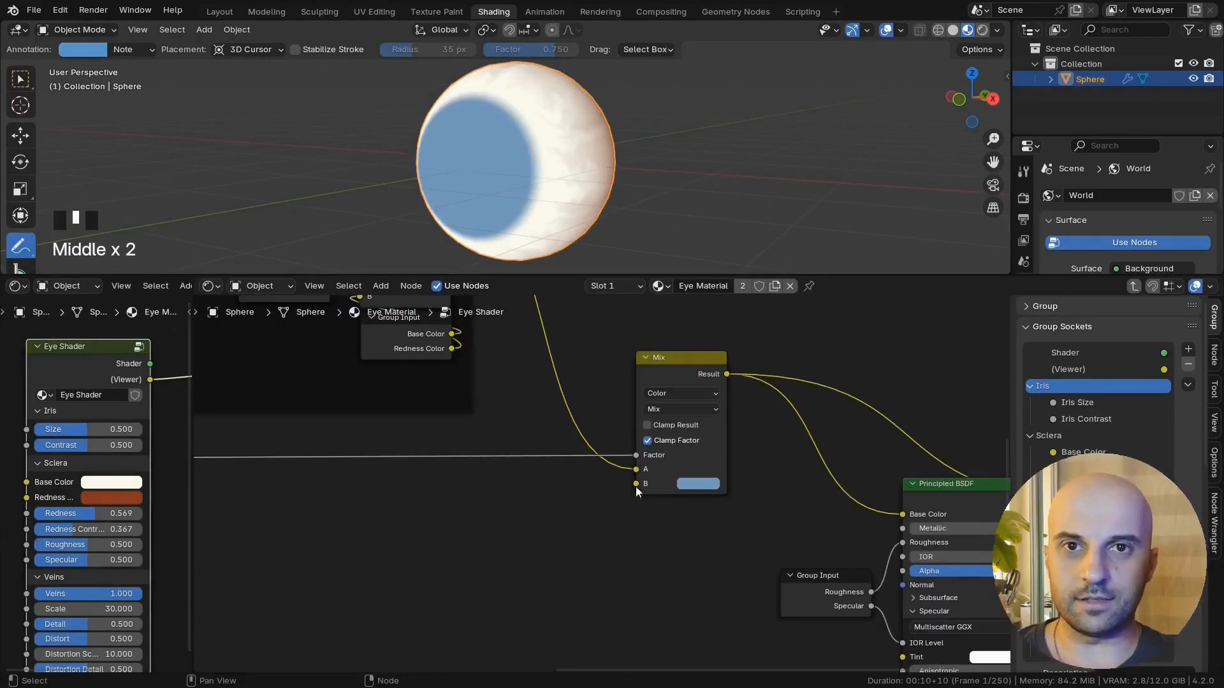
left_click_drag(636, 484, 561, 519)
middle_click_drag(512, 528, 754, 526)
scroll(753, 526, "down", 3)
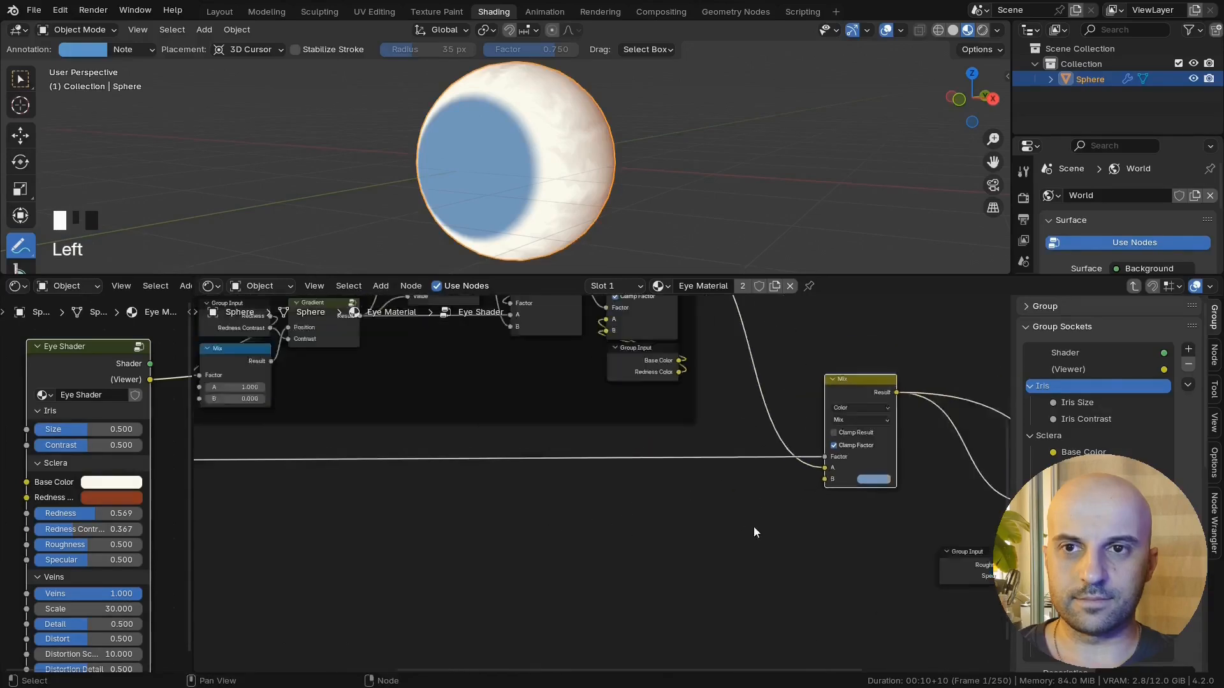
scroll(656, 552, "down", 2)
middle_click_drag(312, 573, 763, 524)
scroll(739, 542, "down", 1)
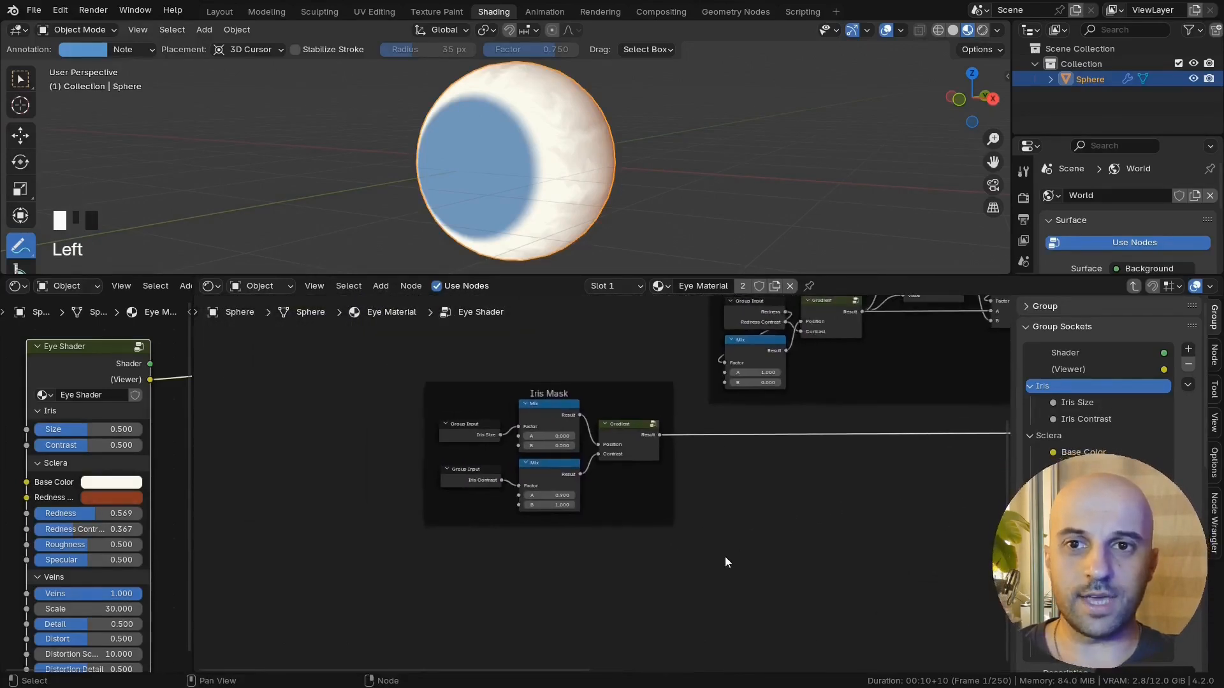
scroll(651, 393, "up", 3)
scroll(545, 185, "up", 2)
scroll(512, 161, "down", 2)
middle_click_drag(512, 160, 513, 173)
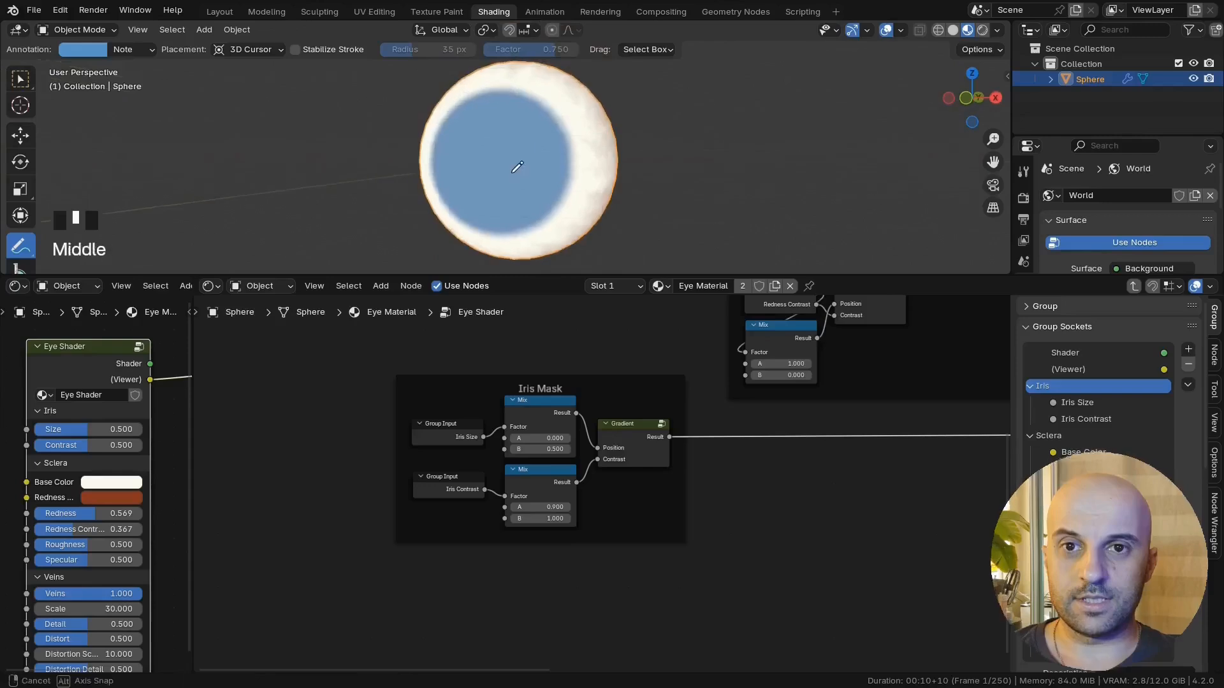
Step: Duplicate the Iris Mask frame with its two Mix nodes and Gradient, without the Group Inputs, and place the copy directly below
left_click_drag(360, 337, 547, 356)
middle_click_drag(583, 431, 589, 376)
key("shift+s")
key("shift+d")
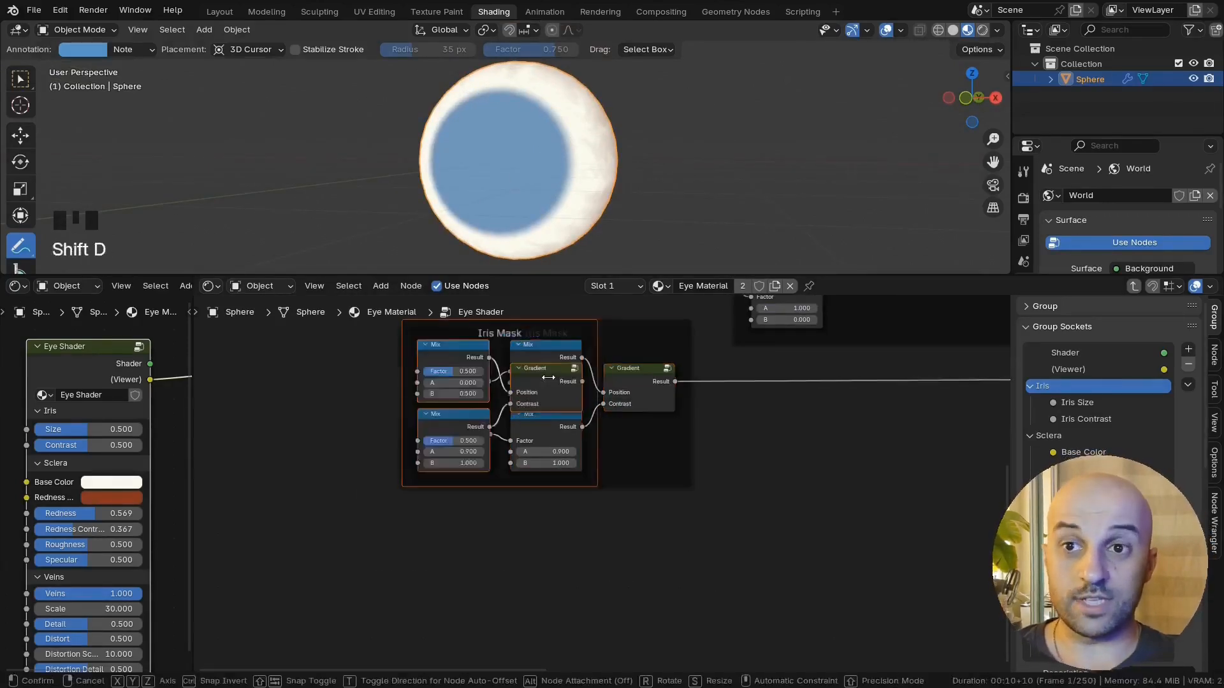
left_click(612, 556)
Step: Relabel the duplicated frame as Pupil Mask and preview its Gradient on the sphere
left_click_drag(564, 538, 657, 526)
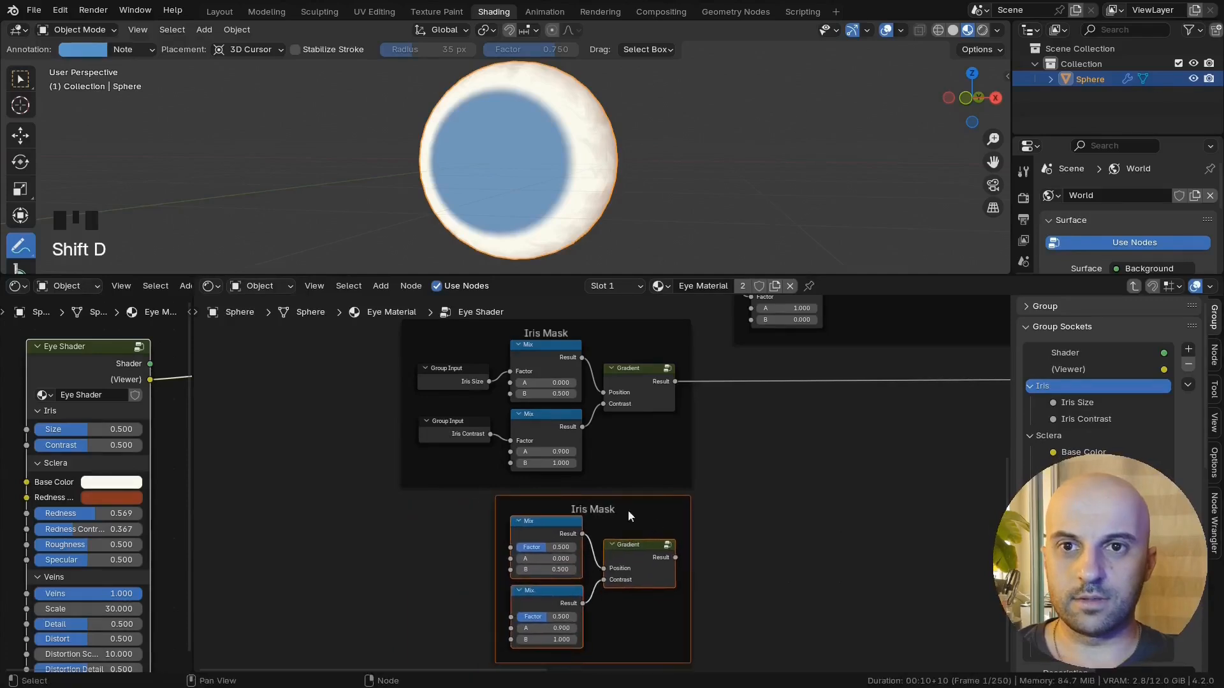
key("F2")
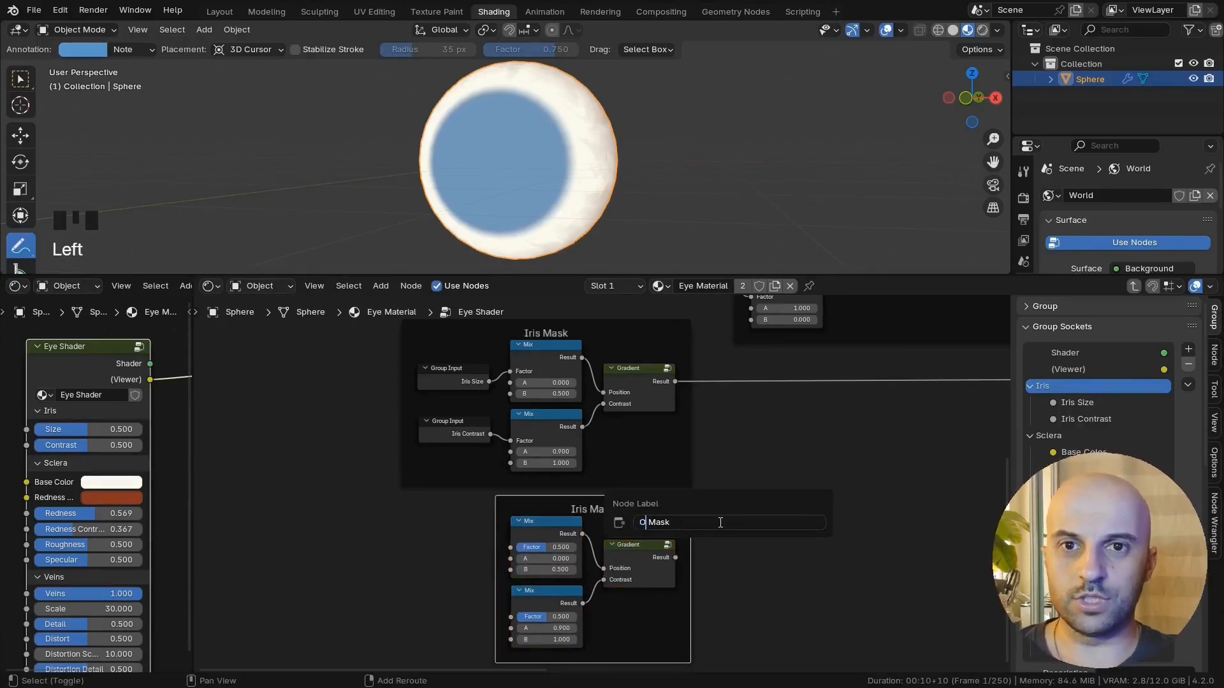
type("Pupil")
key("Return")
middle_click_drag(697, 500, 677, 492)
left_click(628, 543, "ctrl+shift")
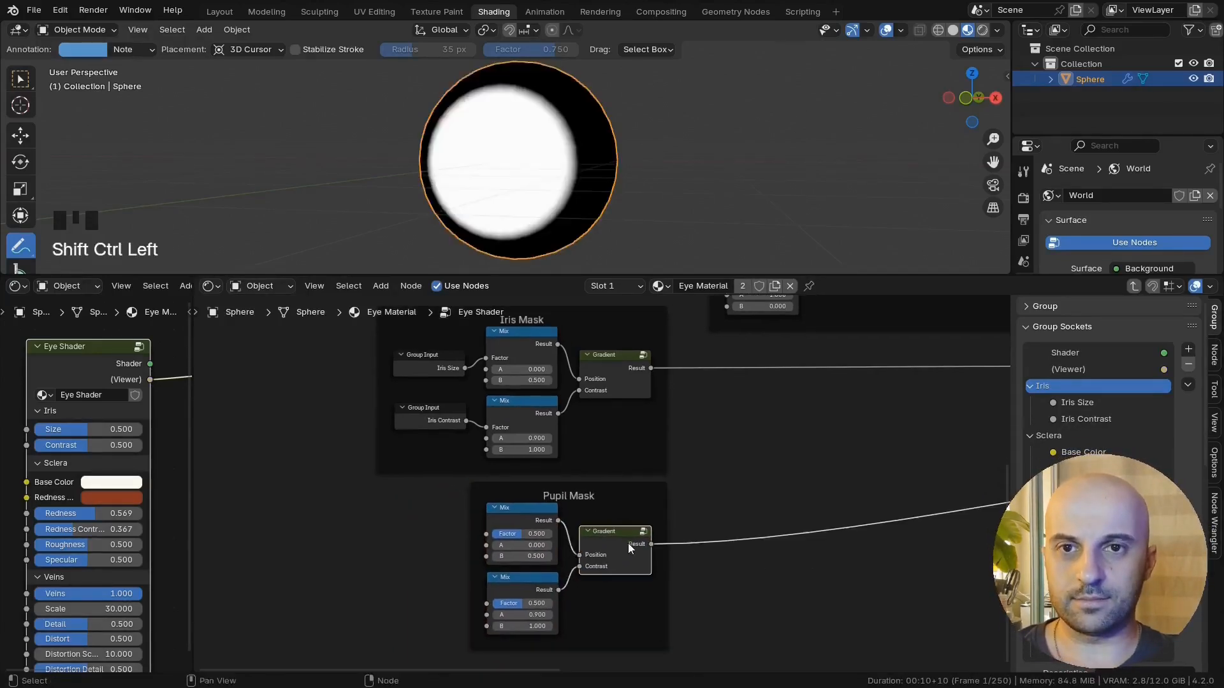
Step: Set the Factor of the Pupil Mask's upper Mix to 1.000 and check the mask on the sphere
middle_click_drag(629, 543, 624, 526)
middle_click_drag(548, 181, 527, 184)
scroll(526, 184, "up", 2)
left_click_drag(522, 518, 547, 518)
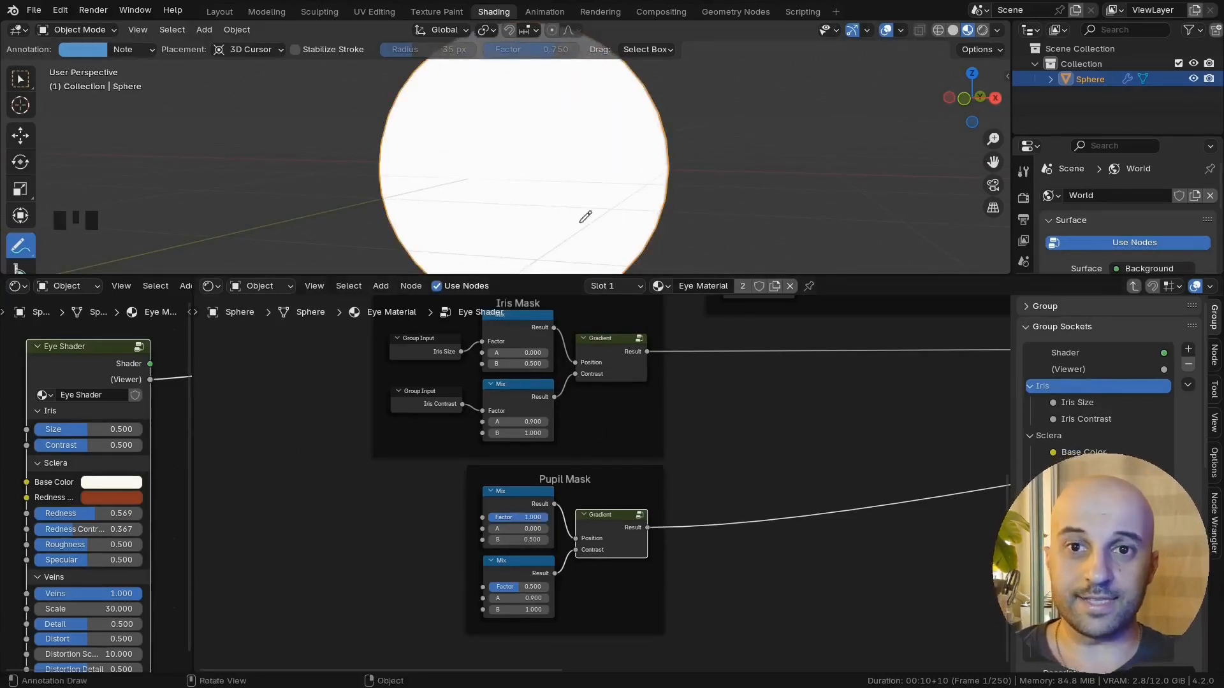
middle_click_drag(585, 216, 520, 210)
middle_click_drag(527, 411, 527, 492)
Step: Preview the Iris Mask's Gradient and the Pupil Mask's Gradient in turn to compare their sizes
left_click(603, 447, "ctrl+shift")
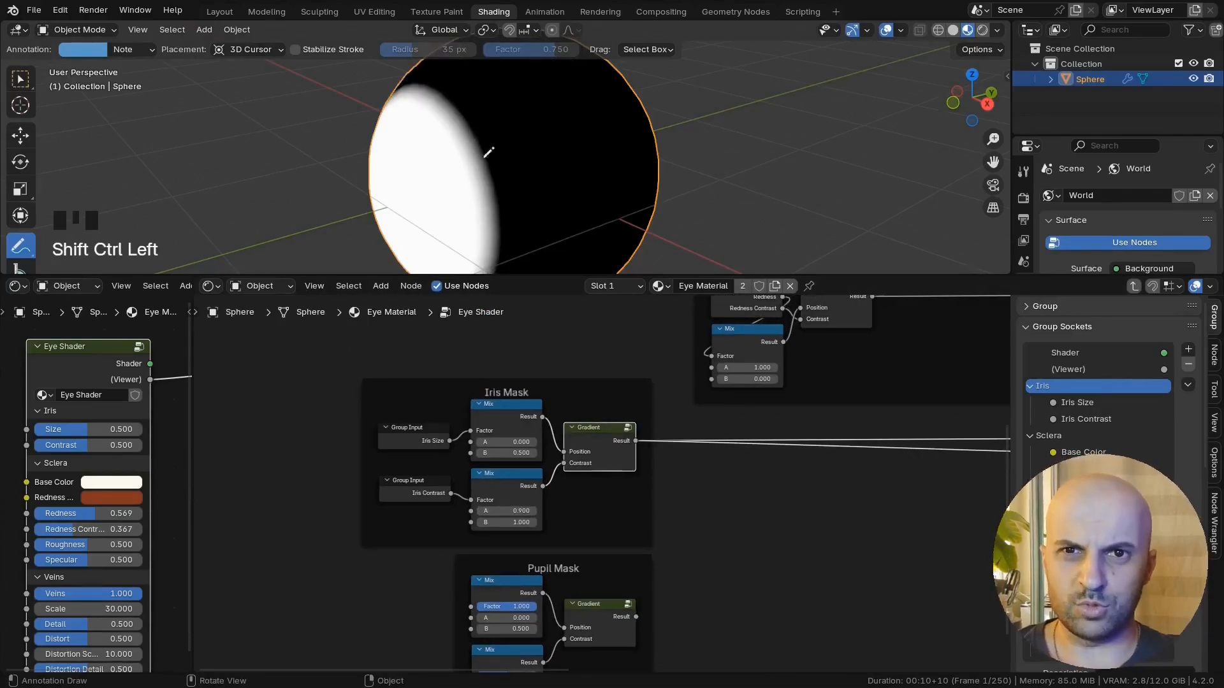
middle_click_drag(560, 583, 603, 552)
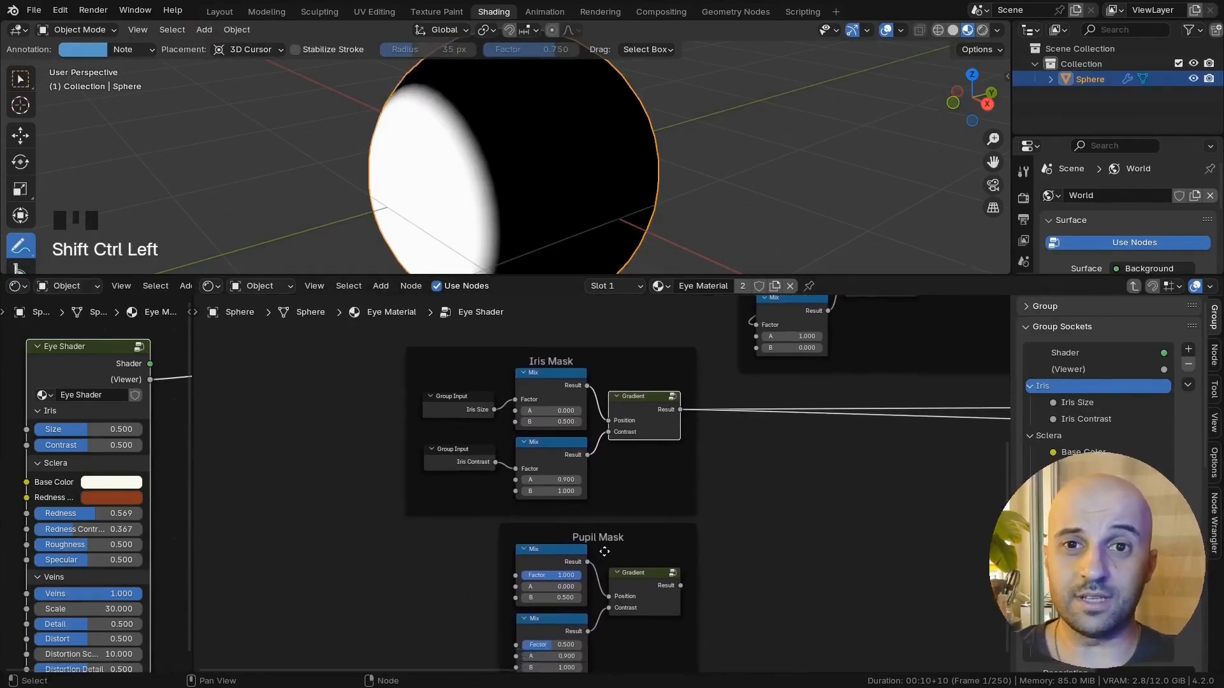
scroll(575, 596, "up", 2)
left_click(646, 602, "ctrl+shift")
mouse_move(545, 618)
left_mouse_down()
mouse_move(510, 618)
mouse_move(547, 618)
left_mouse_up()
mouse_move(545, 618)
left_mouse_down("shift")
mouse_move(533, 618)
mouse_move(545, 617)
left_mouse_up("shift")
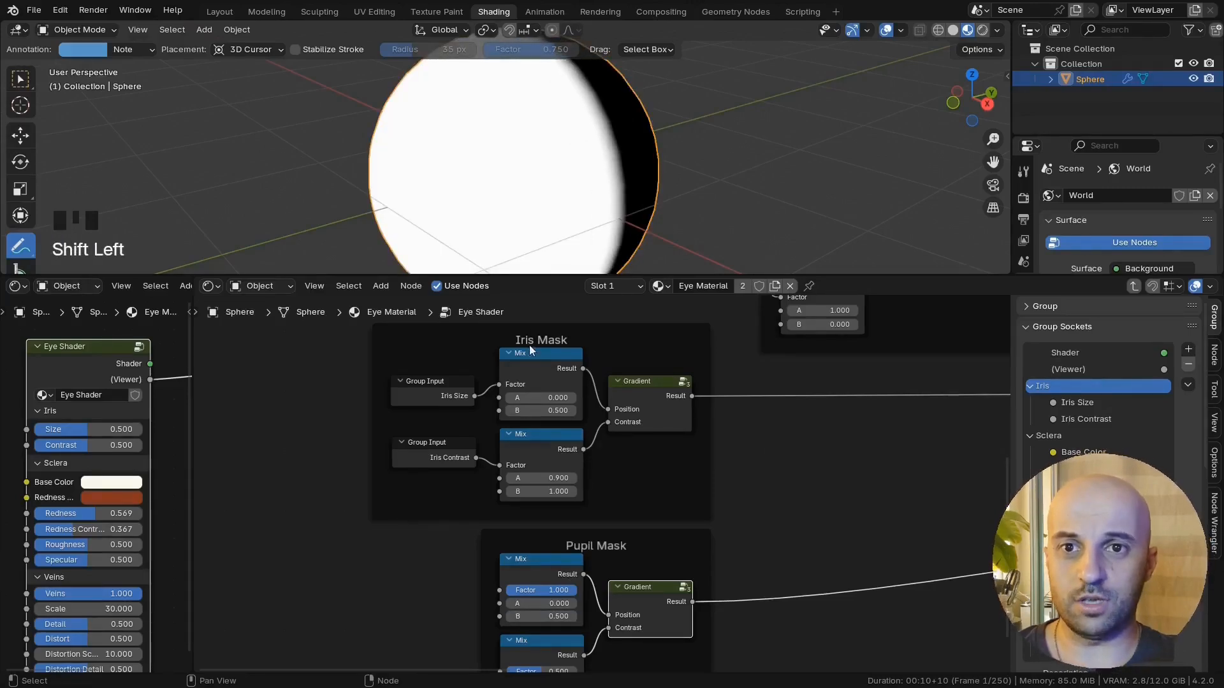
Step: Connect the Iris Size Mix's Result to B of the Pupil Mask's upper Mix and compare both Gradients' previews
left_click_drag(582, 368, 640, 380)
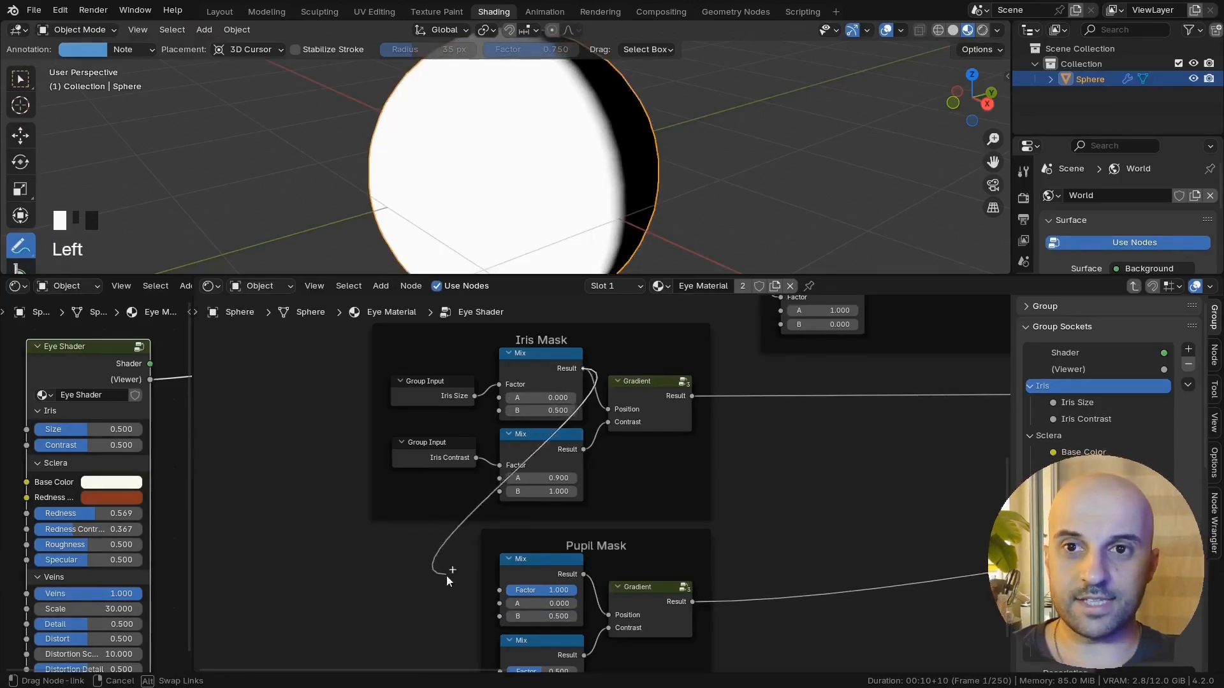
left_click_drag(492, 623, 577, 590)
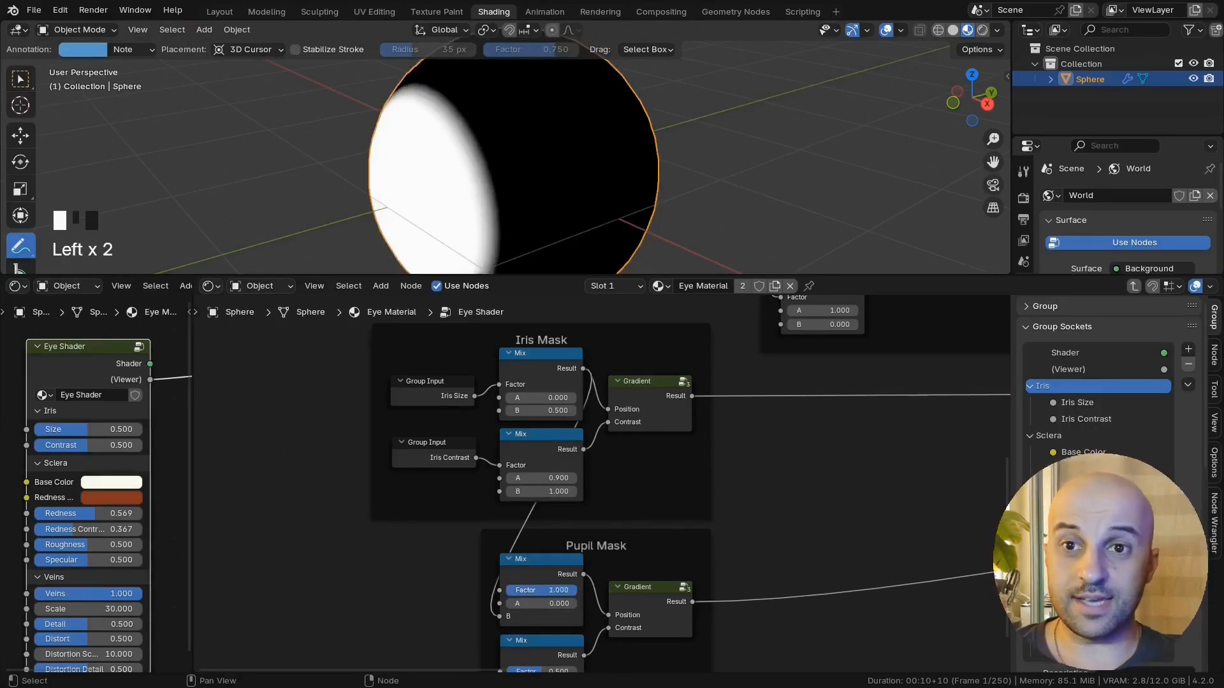
left_click(656, 402, "ctrl+shift")
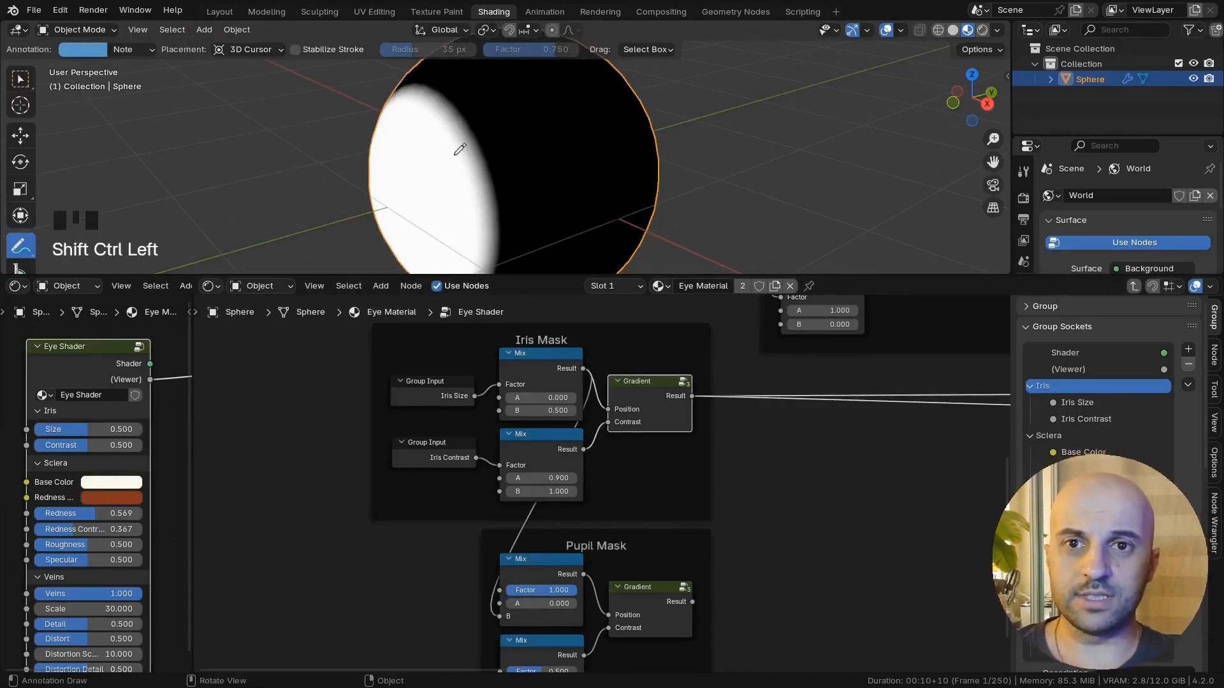
left_click(643, 610, "ctrl+shift")
Step: Set the Factor of the Pupil Mask's upper Mix to 0.5
middle_click_drag(547, 584, 542, 523)
left_click_drag(544, 524, 557, 528)
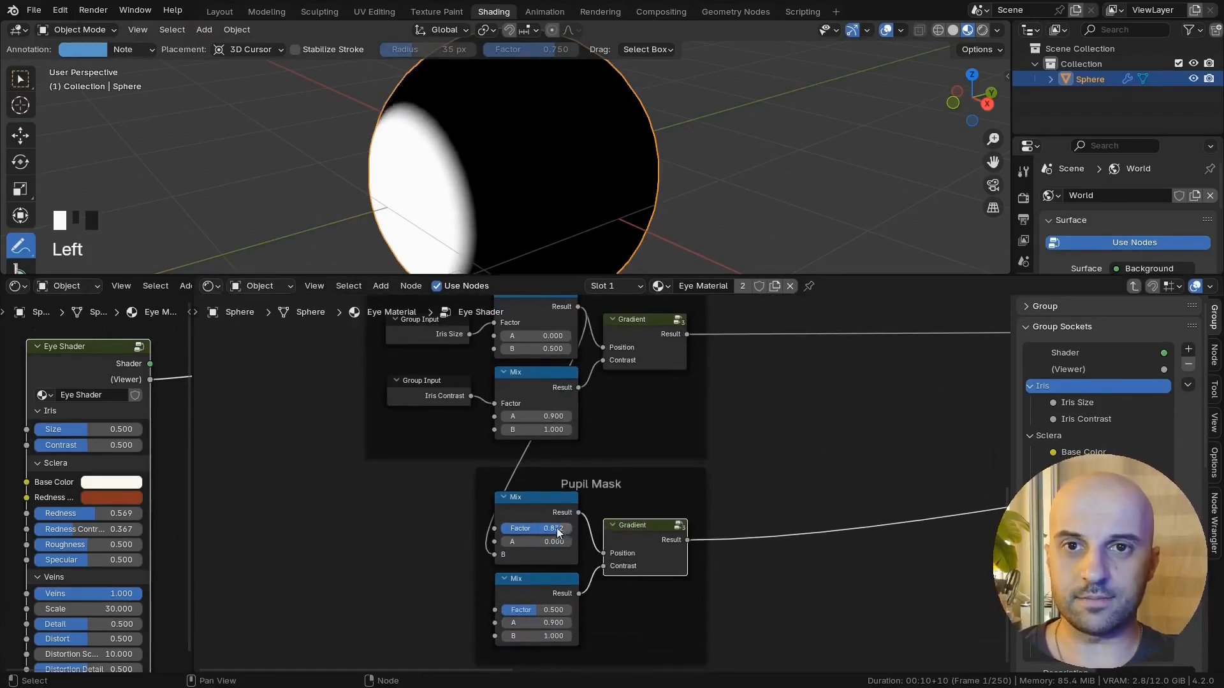
type(".5")
key("Return")
middle_click_drag(553, 530, 584, 477)
mouse_move(566, 559)
left_mouse_down()
mouse_move(532, 559)
mouse_move(566, 559)
left_mouse_up()
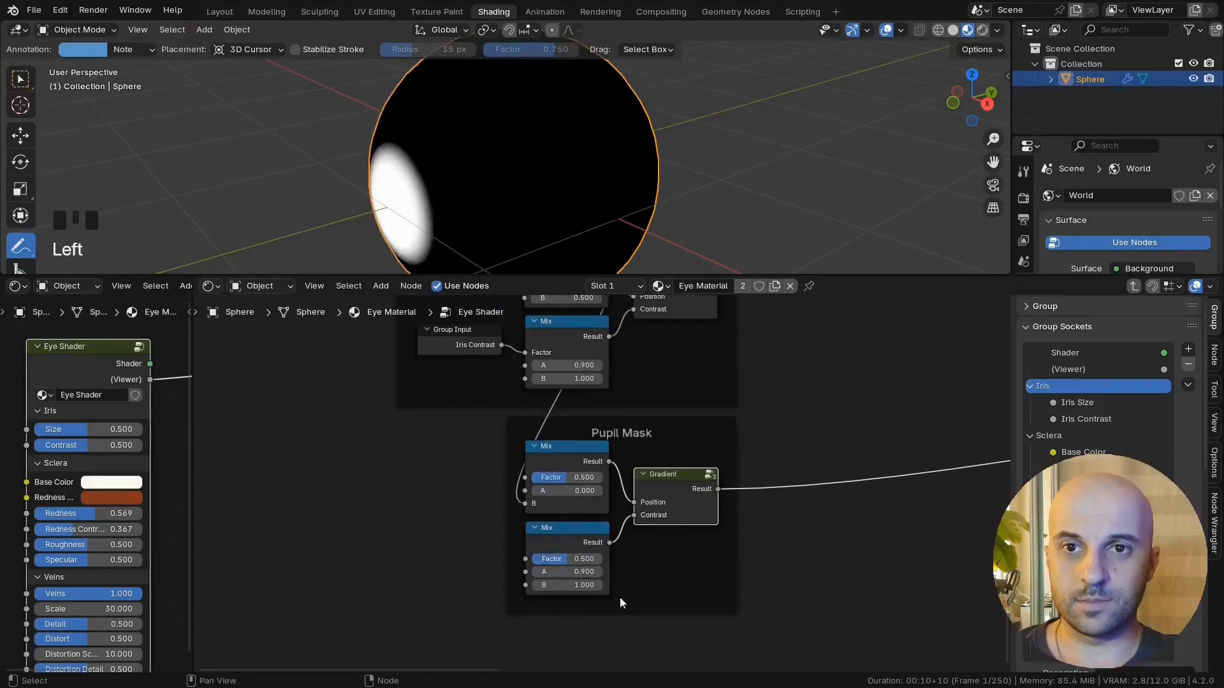
Step: Feed the Pupil Mask upper Mix's Factor from a new Group Input inside the frame and name the socket Pupil Size
middle_click_drag(430, 582, 481, 573)
scroll(383, 564, "up", 2)
middle_click_drag(382, 566, 430, 580)
left_click_drag(584, 477, 500, 493)
left_click(447, 502)
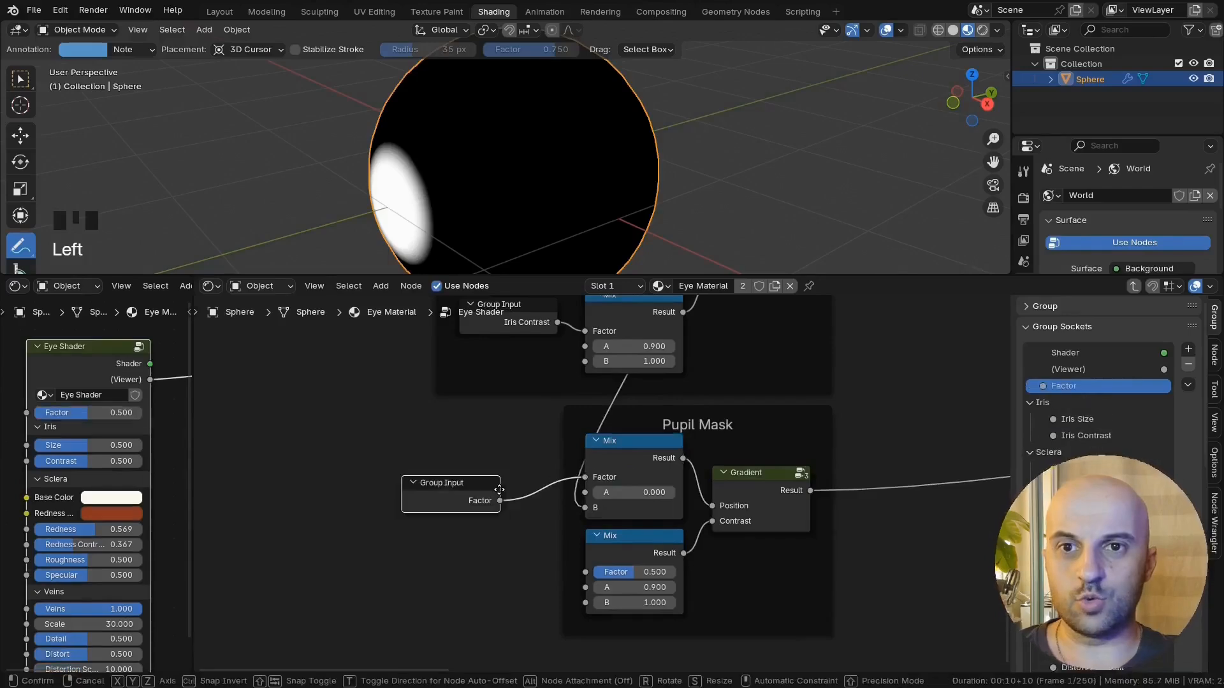
left_click(501, 456)
double_click(1075, 386)
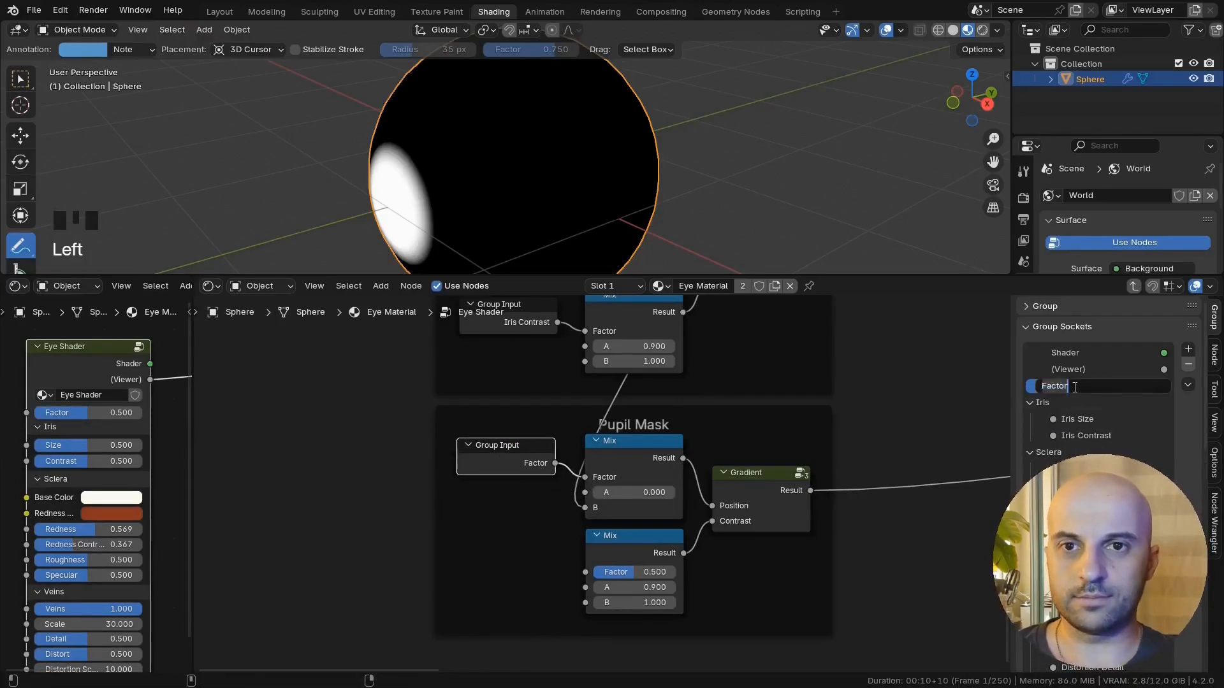
type("Pupil Size")
key("Return")
Step: Expose the Pupil Mask lower Mix's Factor as a group input named Pupil Contrast and move both pupil sockets into the Iris panel
left_click_drag(586, 573, 534, 541)
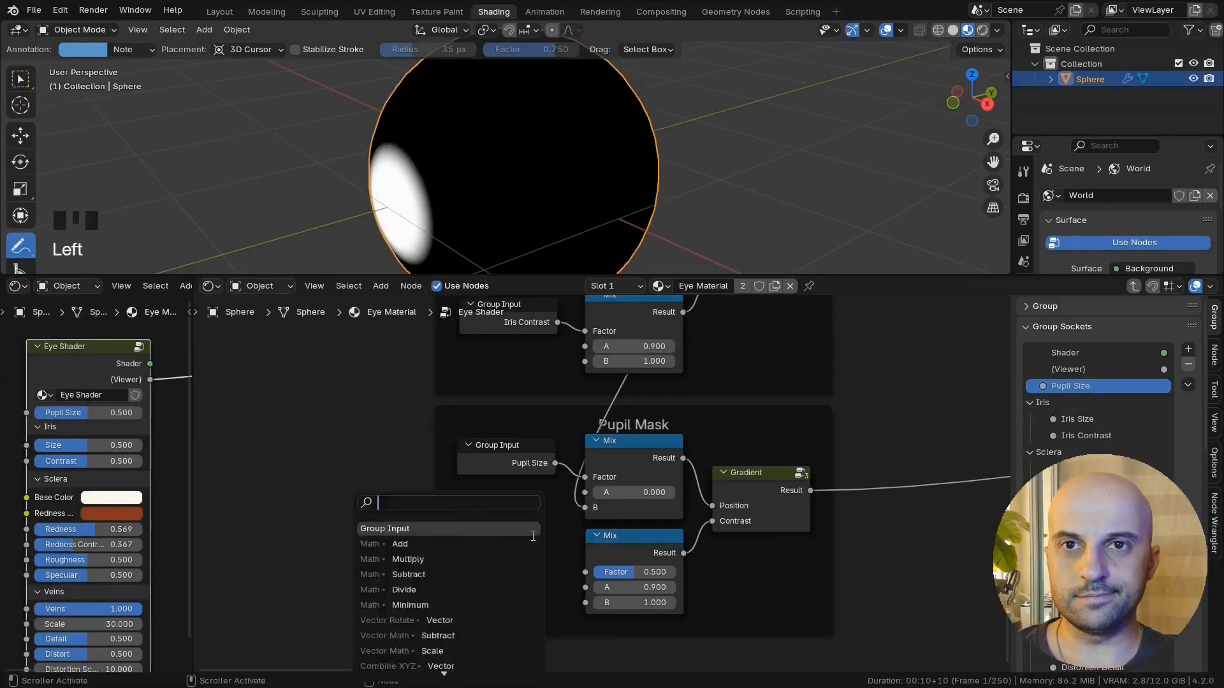
left_click(451, 525)
left_click(510, 547)
double_click(1056, 403)
type("Pupil Contr")
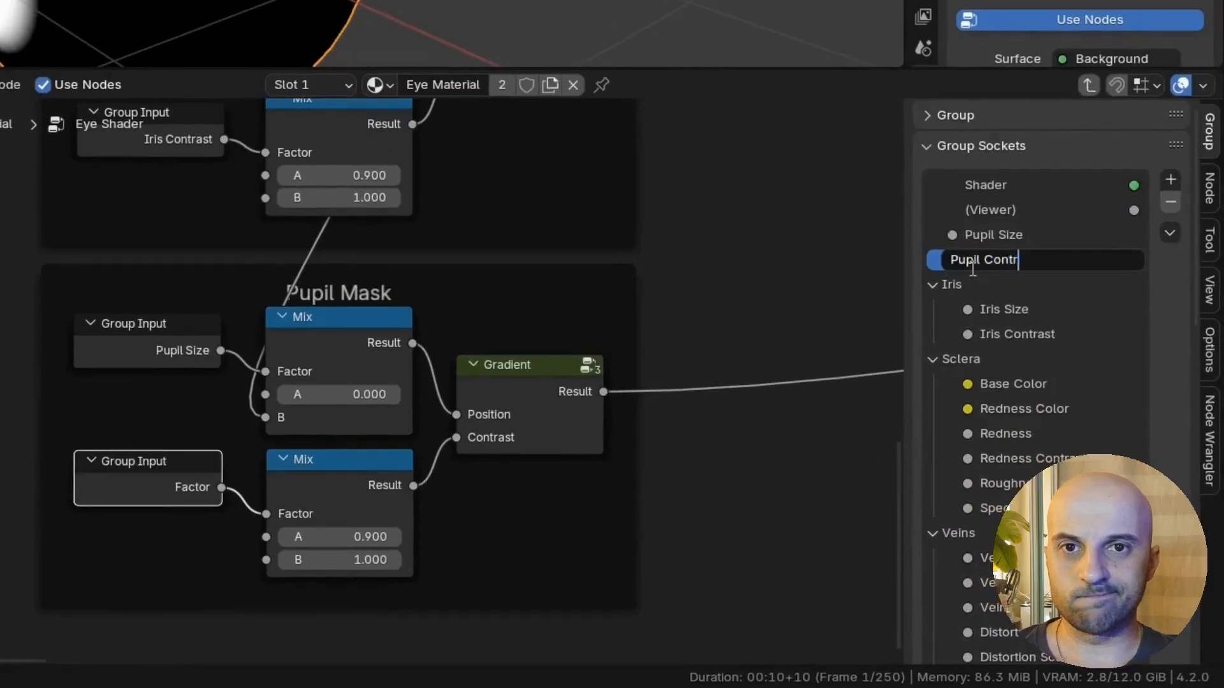
type("ast")
key("Return")
left_click_drag(995, 236, 1006, 342)
Step: Duplicate the color Mix that feeds the Principled BSDF and place the copy below and left of it
scroll(440, 411, "down", 10)
middle_click_drag(491, 404, 134, 459)
scroll(462, 404, "down", 2)
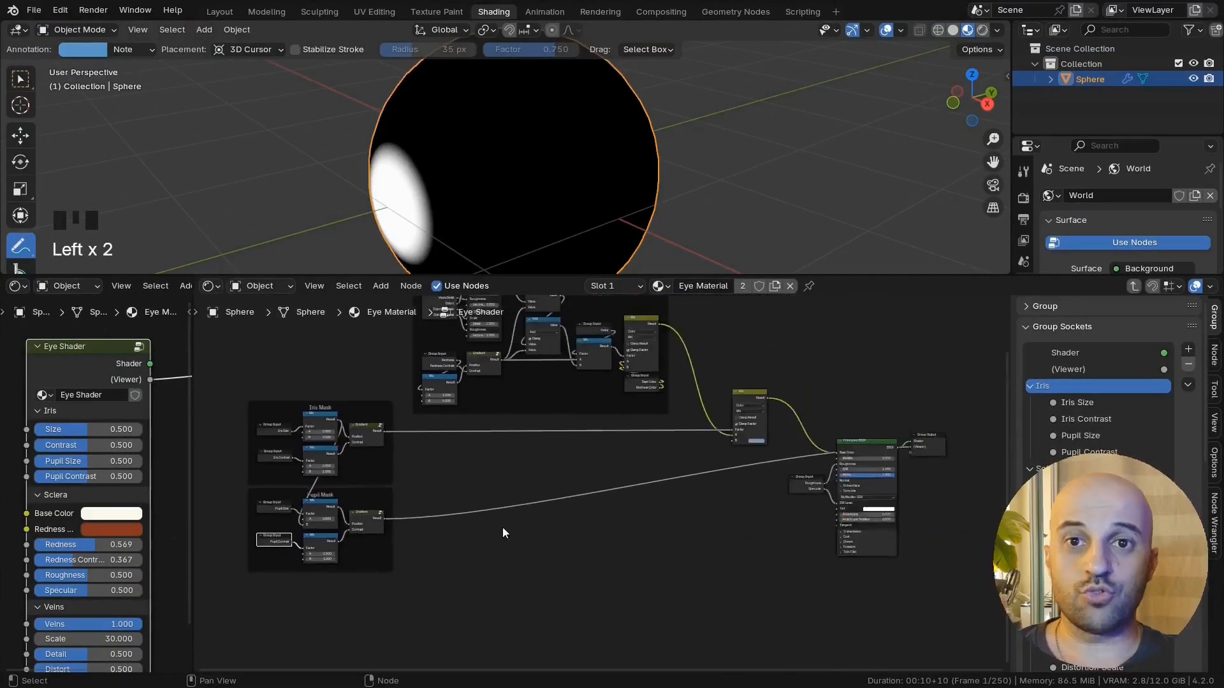
middle_click_drag(478, 227, 550, 211)
middle_click_drag(740, 402, 653, 410)
scroll(653, 427, "up", 8)
middle_click_drag(714, 364, 735, 383)
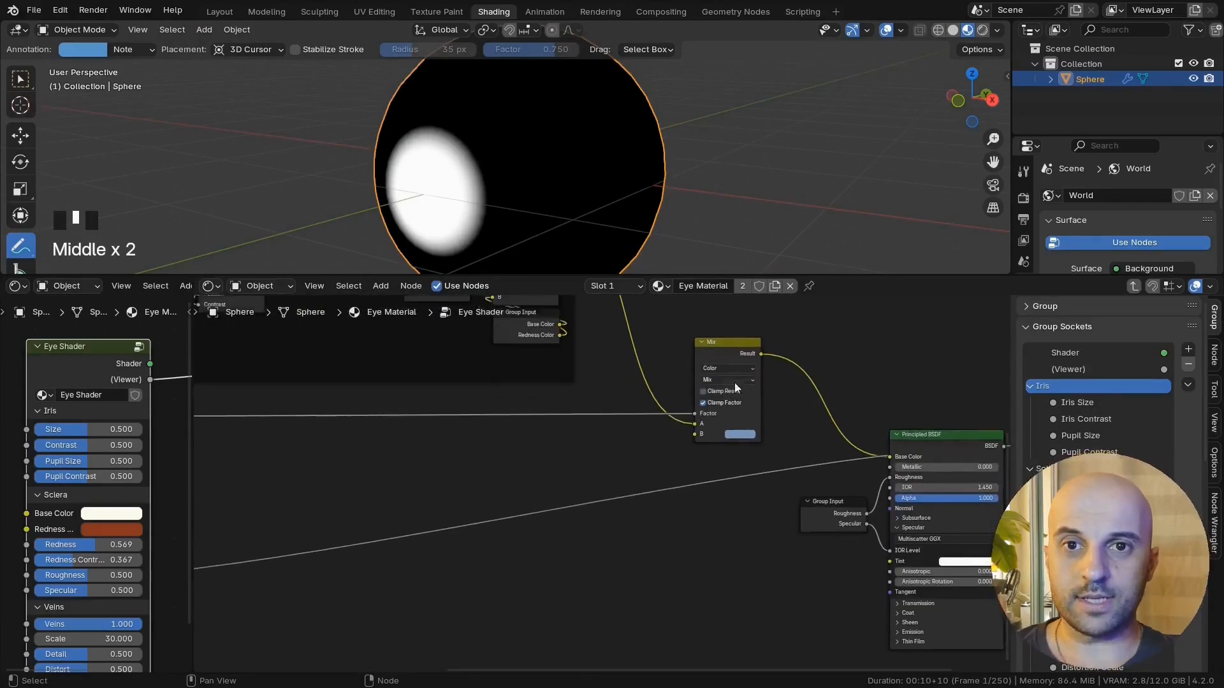
key("shift+d")
left_click(600, 569)
Step: Connect the Pupil Mask's Gradient Result to the duplicated Mix's Factor, reposition that Mix and preview it on the sphere
middle_click_drag(364, 535, 590, 480)
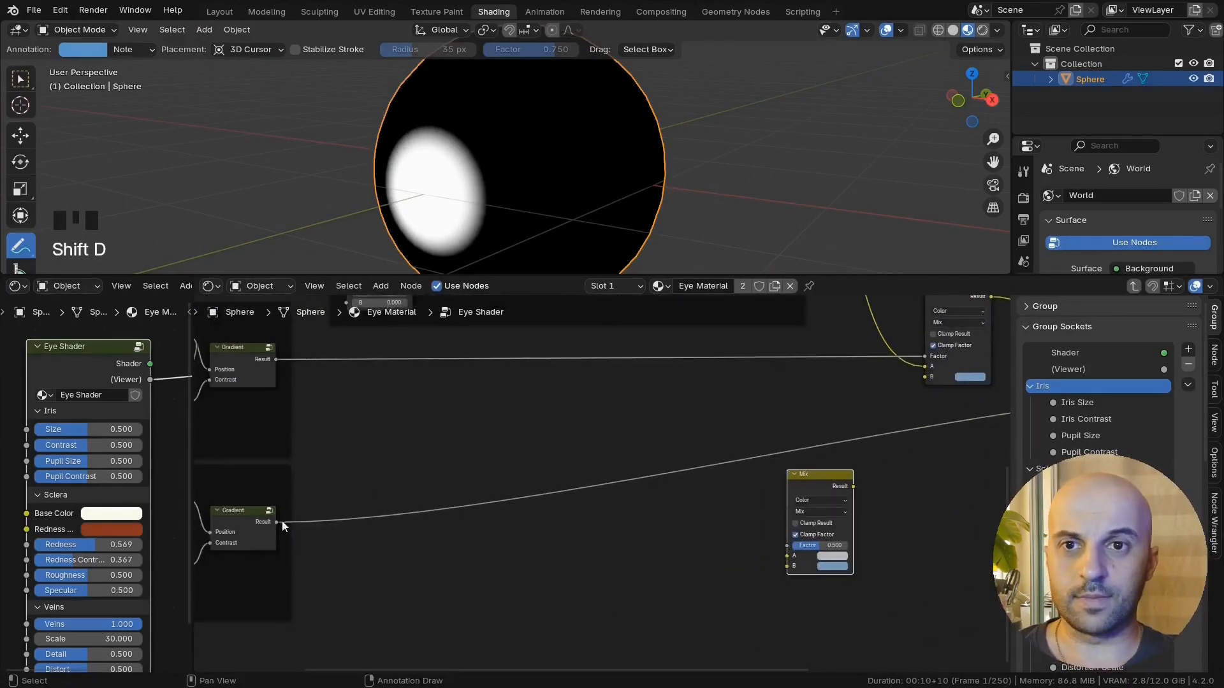
left_click_drag(282, 522, 786, 546)
left_click_drag(812, 488, 783, 417)
middle_click_drag(783, 418, 670, 453)
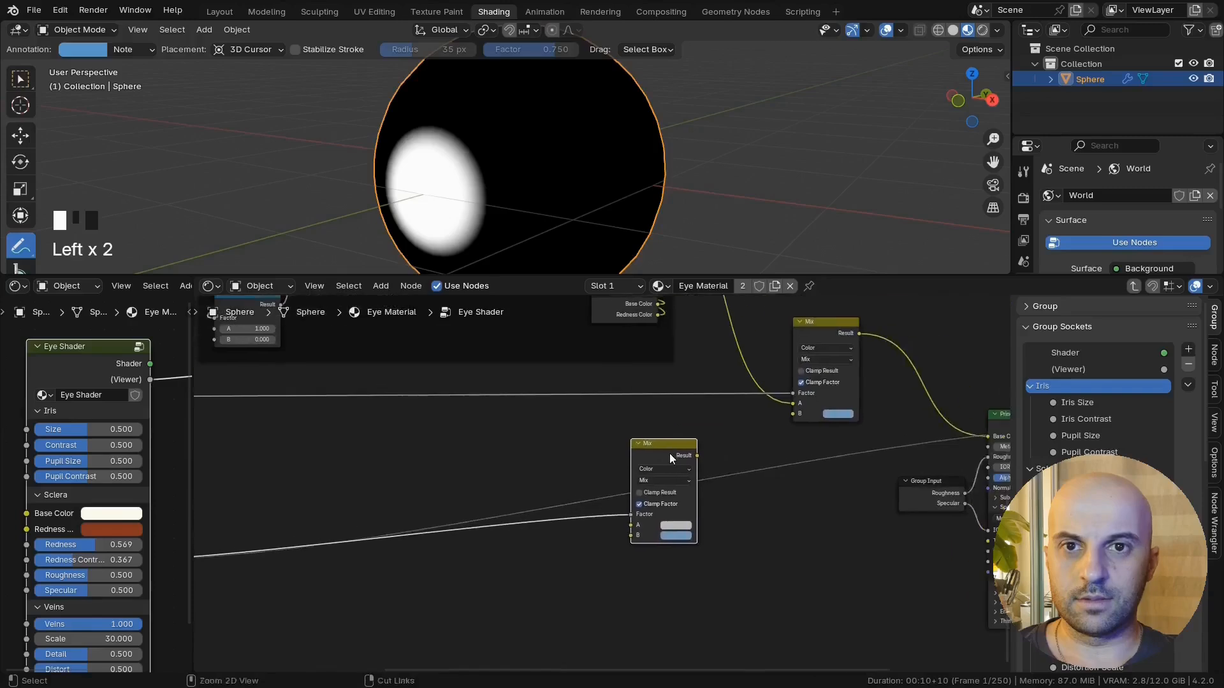
left_click(669, 453, "ctrl+shift")
Step: Copy the blue B color onto the A color of the duplicated Mix
middle_click_drag(784, 483, 661, 530)
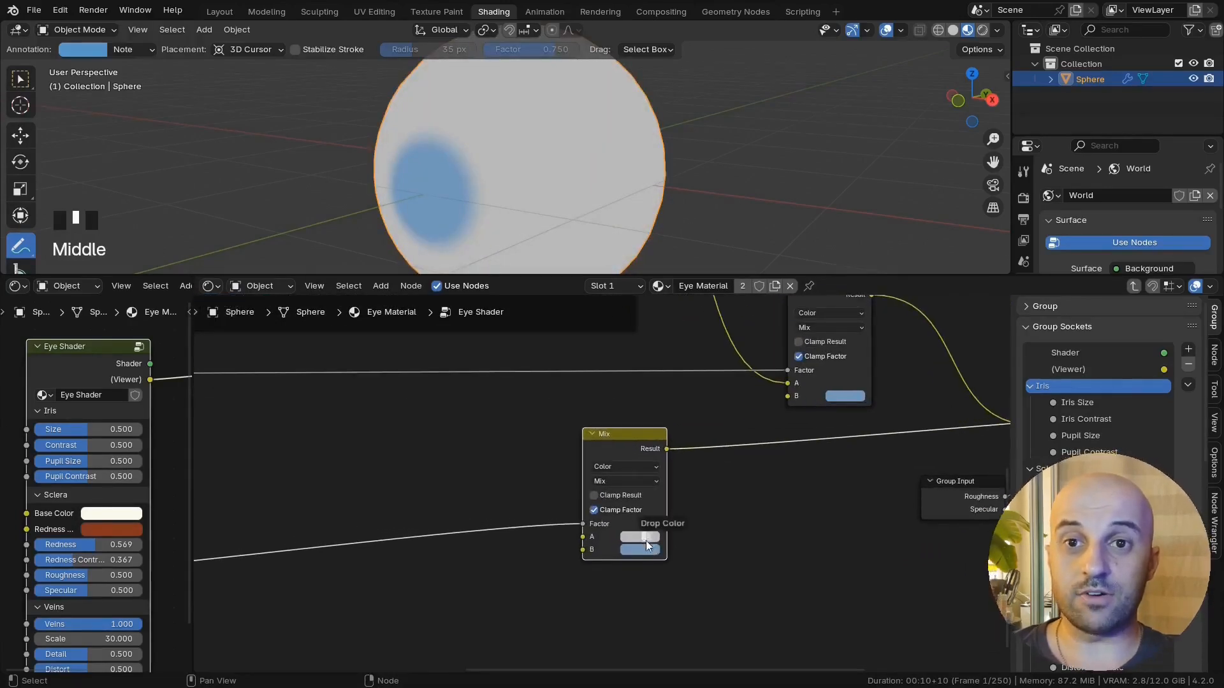
left_click_drag(645, 537, 648, 538)
scroll(647, 538, "up", 2)
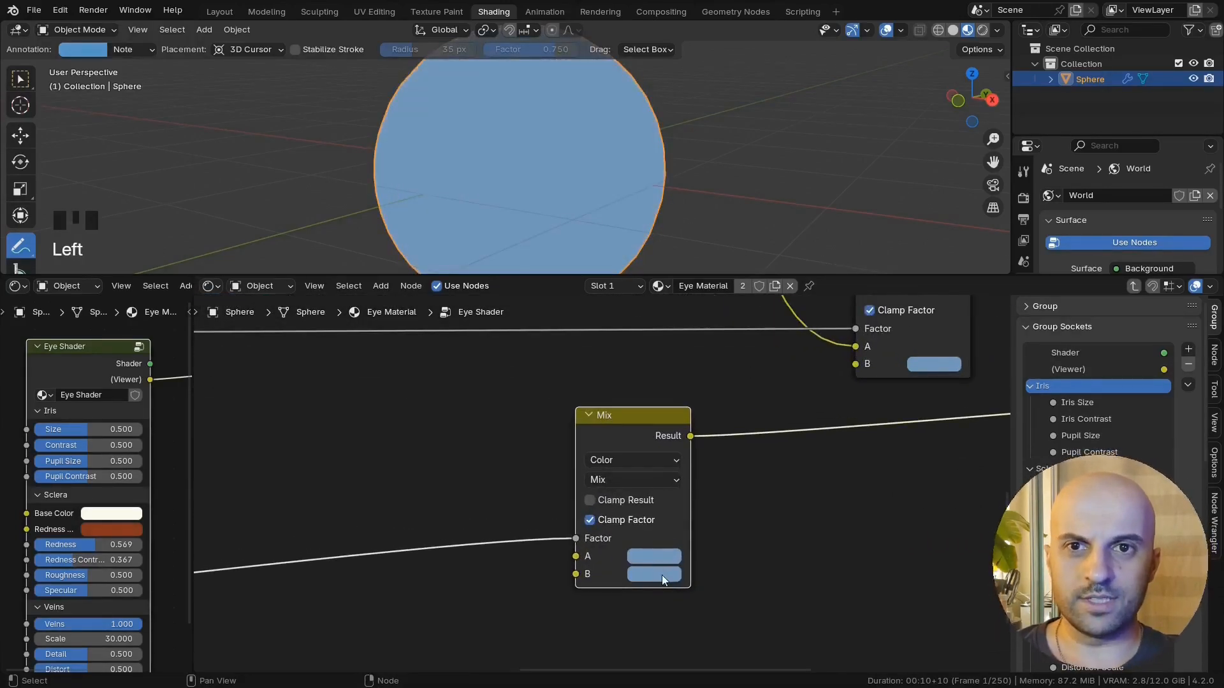
Step: Set the duplicated Mix's B color to black for the pupil
left_click(662, 575)
mouse_move(707, 410)
left_mouse_down()
mouse_move(696, 394)
mouse_move(720, 413)
left_mouse_up()
right_click(707, 411)
left_click(653, 571)
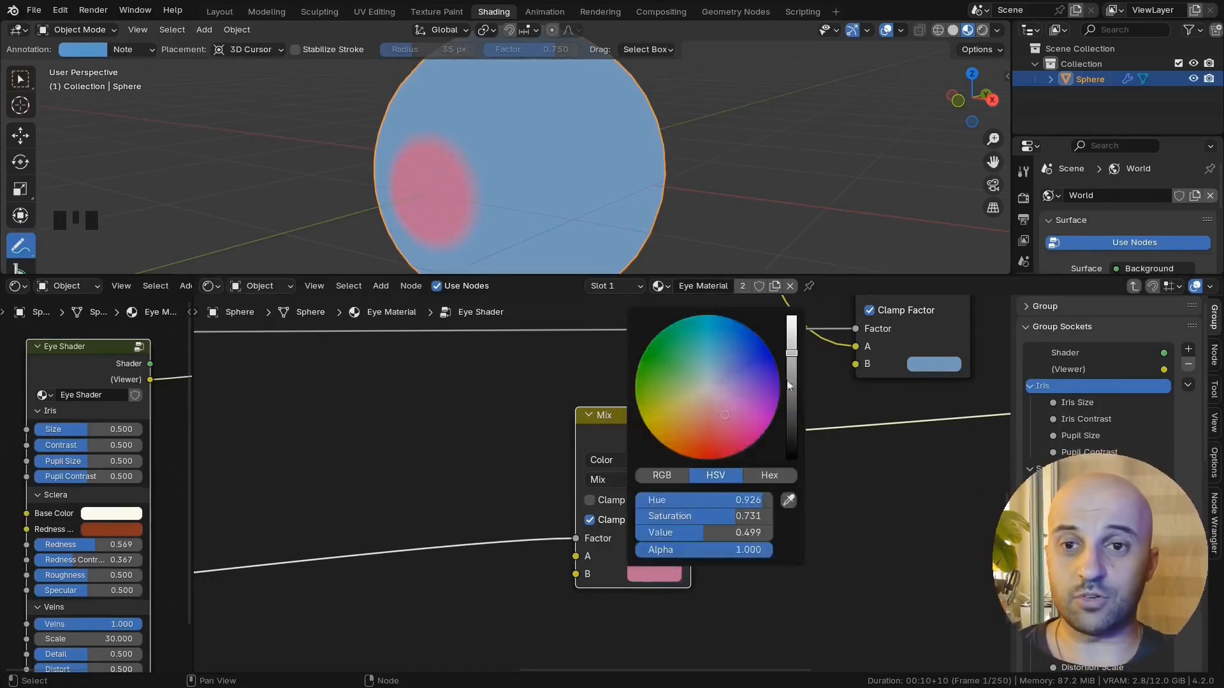
left_click_drag(790, 382, 790, 464)
middle_click_drag(740, 484, 709, 532)
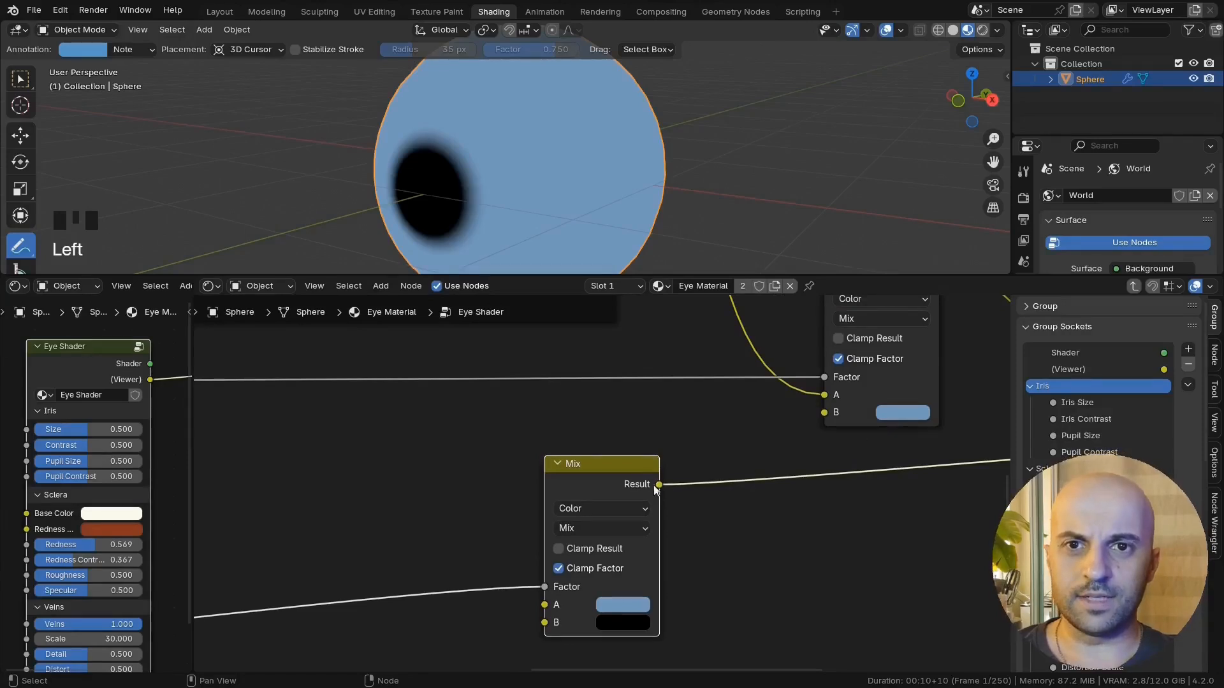
Step: Connect the pupil Mix's Result to B of the iris Mix and preview the Principled BSDF on the sphere
scroll(610, 531, "down", 2)
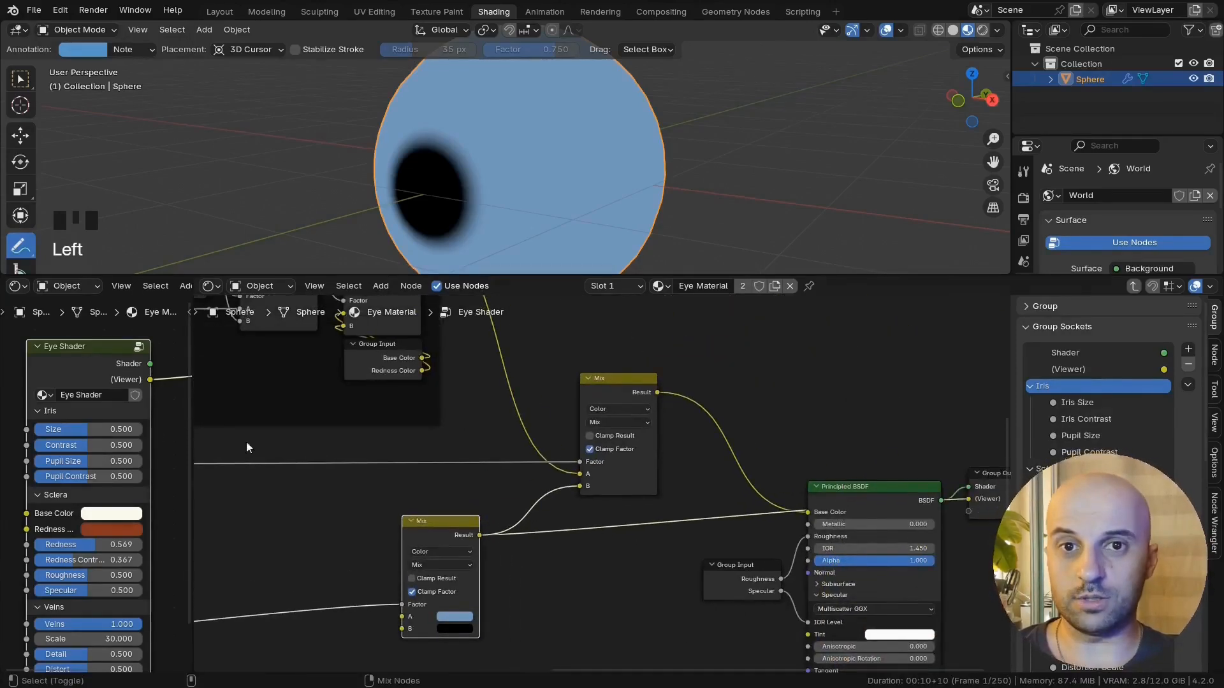
left_click(274, 391, "ctrl+shift")
mouse_move(612, 192)
middle_mouse_down()
mouse_move(636, 191)
mouse_move(601, 190)
middle_mouse_up()
scroll(635, 191, "down", 3)
middle_click_drag(268, 584, 831, 490)
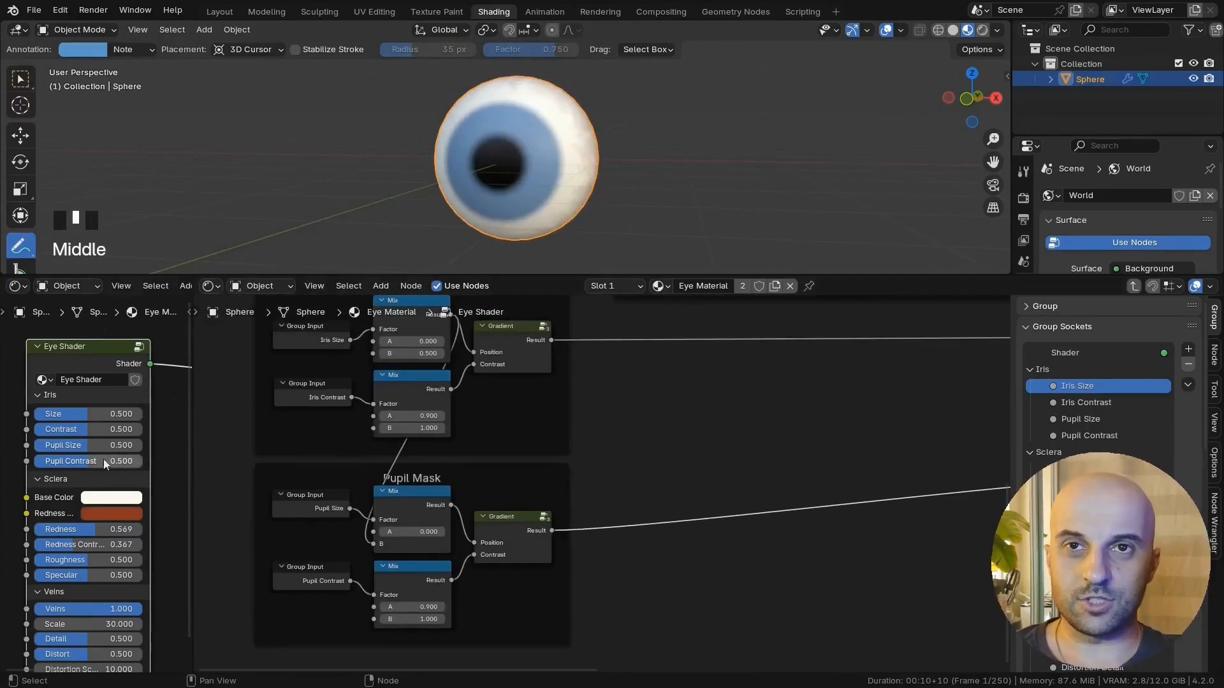
Step: Set the Eye Shader's Pupil Size to 0.441 and Pupil Contrast to 0.660, and inspect the pupil up close
left_click_drag(102, 445, 102, 445)
mouse_move(95, 461)
left_mouse_down()
mouse_move(111, 460)
mouse_move(96, 445)
left_mouse_up()
middle_click_drag(534, 176, 561, 189)
scroll(561, 189, "up", 3)
middle_click_drag(599, 245, 612, 213)
scroll(694, 192, "up", 2)
middle_click_drag(612, 214, 609, 266)
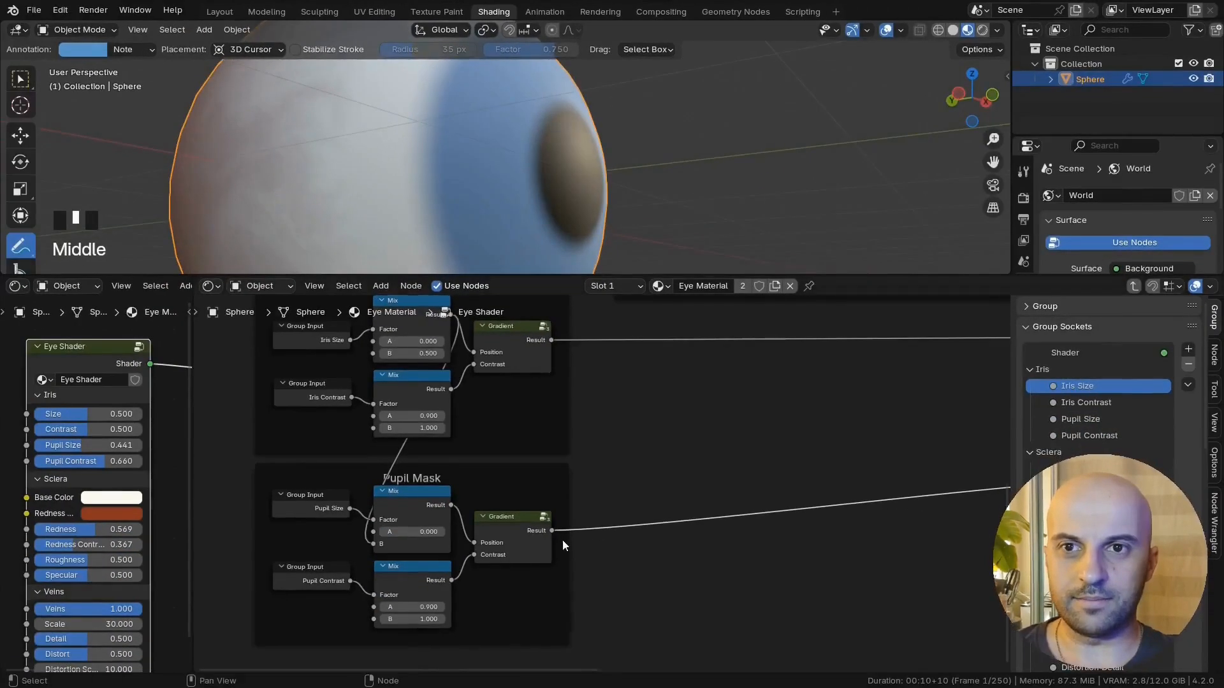
Step: Preview the Pupil Mask's Gradient Result on the sphere
scroll(562, 539, "down", 3)
middle_click_drag(759, 528, 589, 534)
left_click_drag(709, 459, 716, 454)
middle_click_drag(670, 476, 688, 444)
scroll(461, 494, "up", 5)
scroll(461, 495, "up", 2)
middle_click_drag(461, 495, 629, 487)
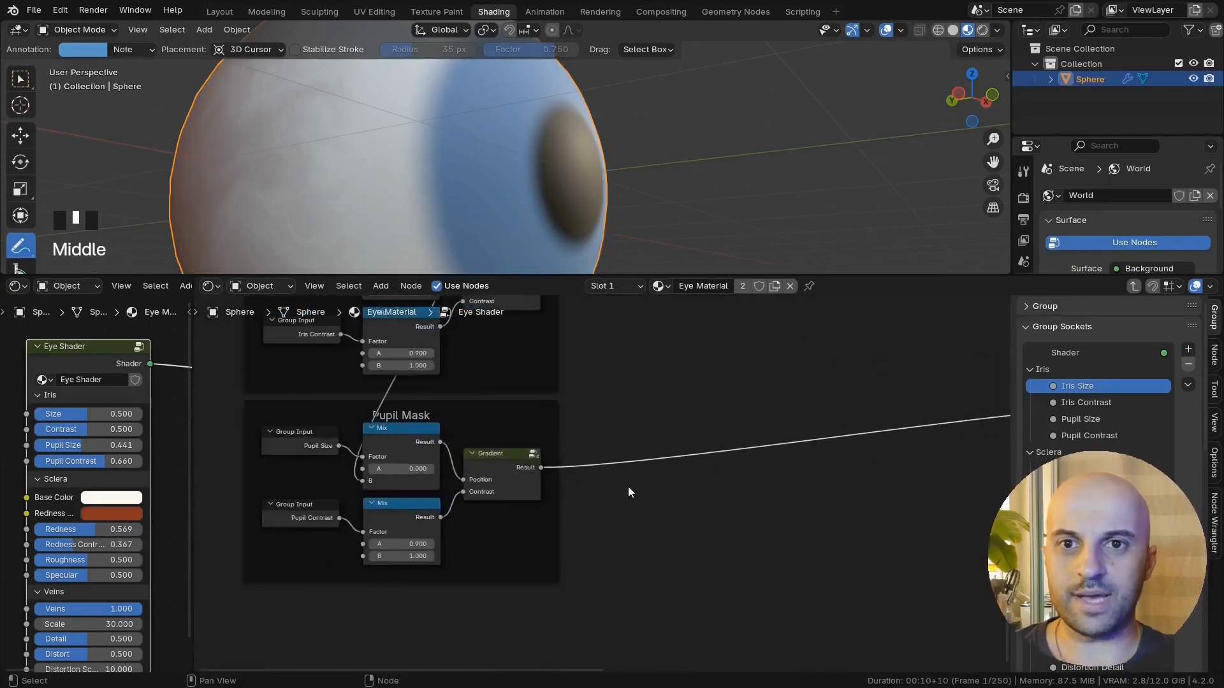
left_click(511, 472, "ctrl+shift")
scroll(561, 475, "down", 4)
middle_click_drag(798, 521, 606, 531)
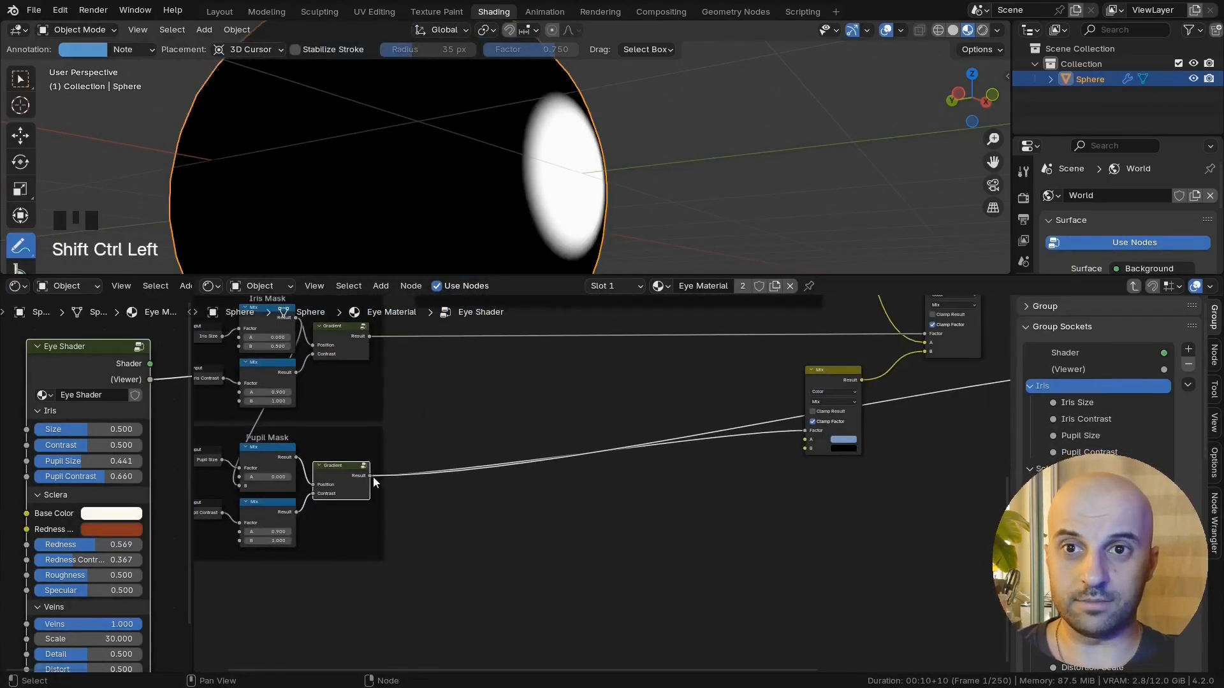
Step: Add a reroute to the Pupil Mask's Gradient link and place it just before the pupil Mix
left_click_drag(373, 477, 668, 513)
right_click_drag(553, 435, 556, 485, "shift")
key("g")
left_click(782, 501)
Step: Add a float Mix node fed from the reroute and place it below the Roughness and Specular Group Input
middle_click_drag(820, 493, 435, 535)
scroll(427, 529, "up", 4)
scroll(758, 453, "up", 2)
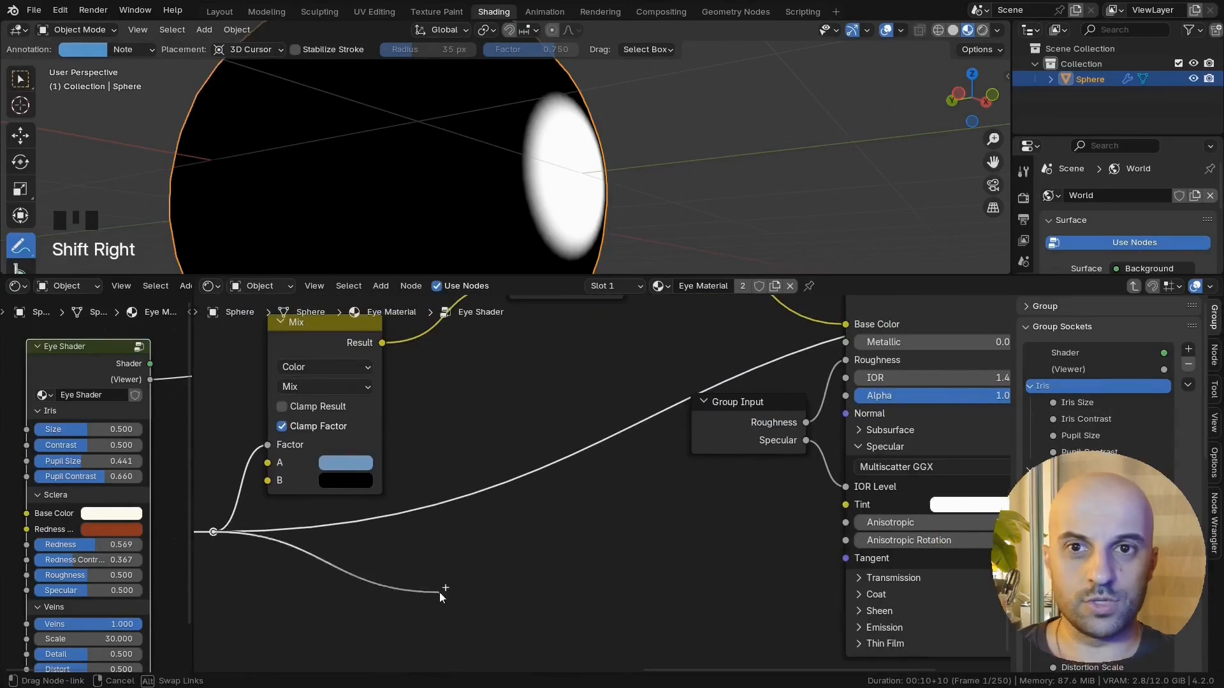
left_click_drag(438, 592, 440, 593)
type("mix")
key("Return")
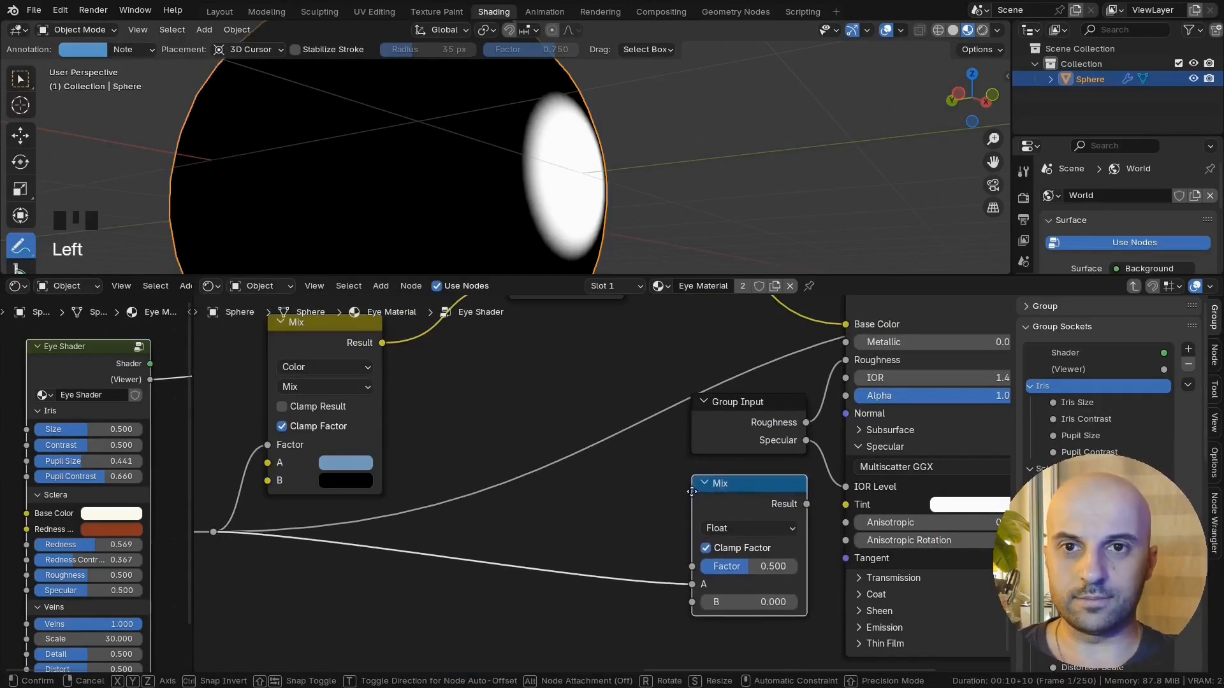
left_click(692, 490)
Step: Connect the float Mix's Result to IOR Level and the pupil mask to its Factor, and preview the Principled BSDF
middle_click_drag(806, 501, 700, 503)
left_click_drag(734, 491, 740, 490)
middle_click_drag(700, 556, 702, 535)
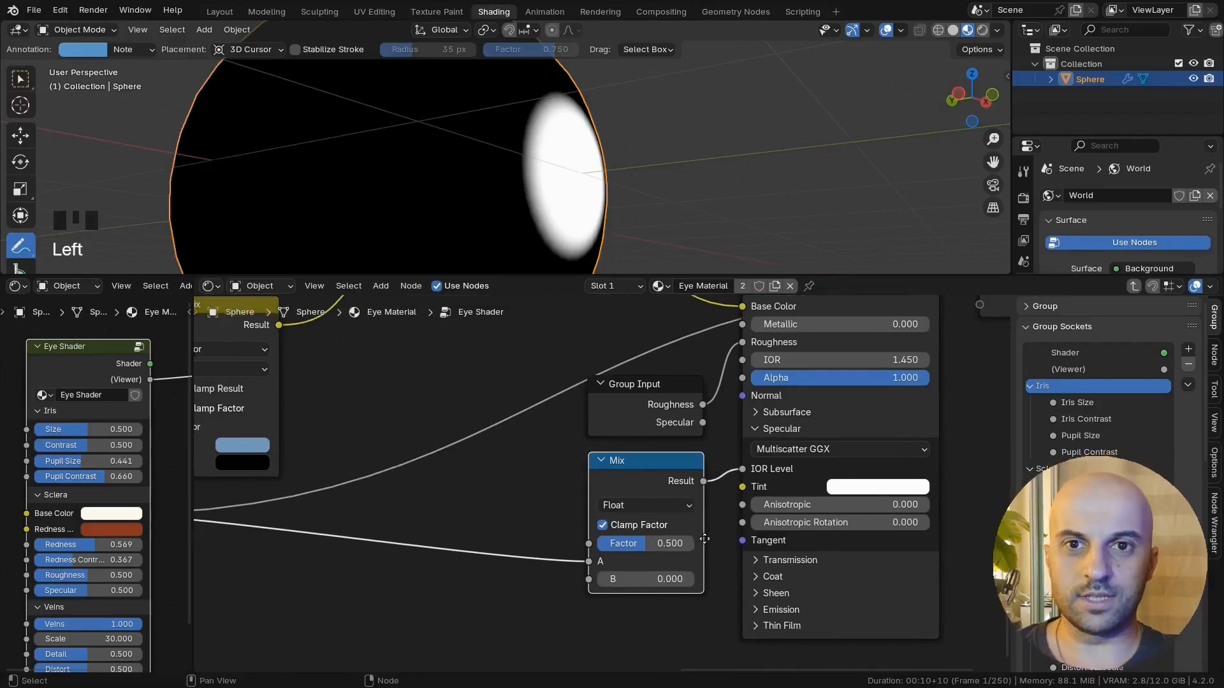
scroll(701, 534, "up", 1)
mouse_move(588, 568)
left_mouse_down()
mouse_move(534, 541)
mouse_move(588, 549)
left_mouse_up()
mouse_move(554, 546)
middle_mouse_down()
mouse_move(509, 577)
mouse_move(591, 522)
middle_mouse_up()
scroll(509, 578, "down", 4)
left_click(765, 385, "ctrl+shift")
scroll(591, 516, "up", 5)
mouse_move(602, 587)
left_mouse_down()
mouse_move(733, 587)
mouse_move(606, 585)
left_mouse_up()
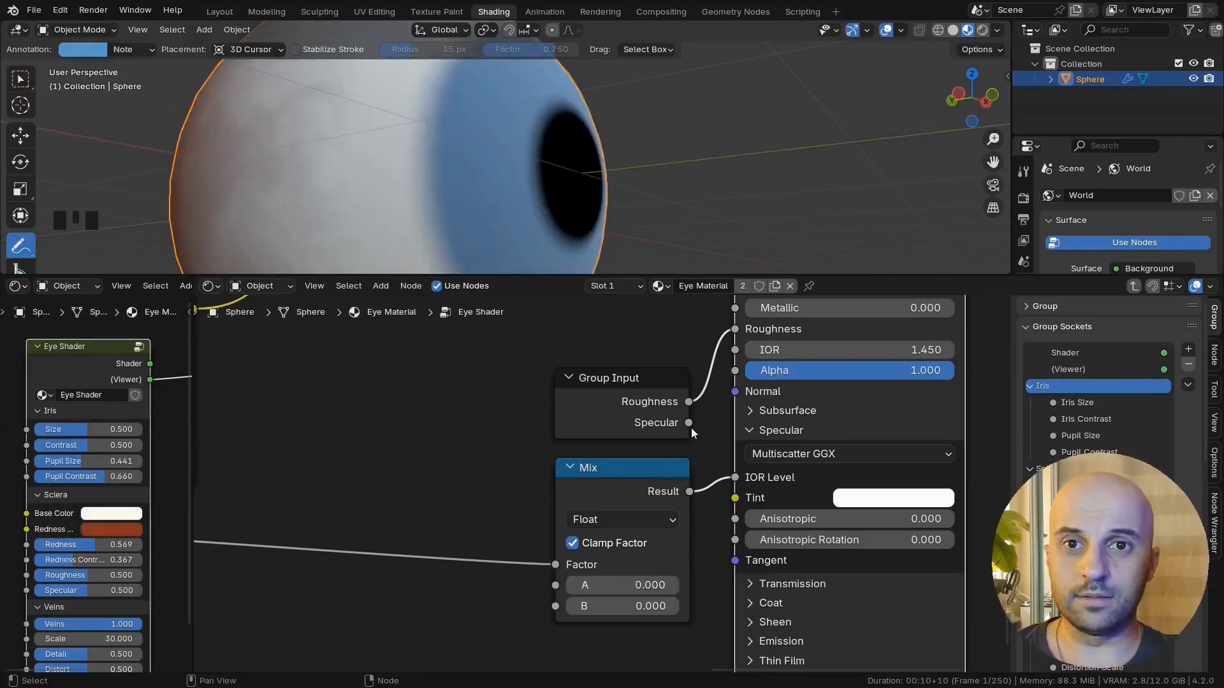
Step: Connect the Group Input's Specular to A of the float Mix, hide the Mix's options and keep B at 0.000
left_click_drag(688, 423, 495, 487)
left_click_drag(549, 588, 555, 586)
left_click(610, 482)
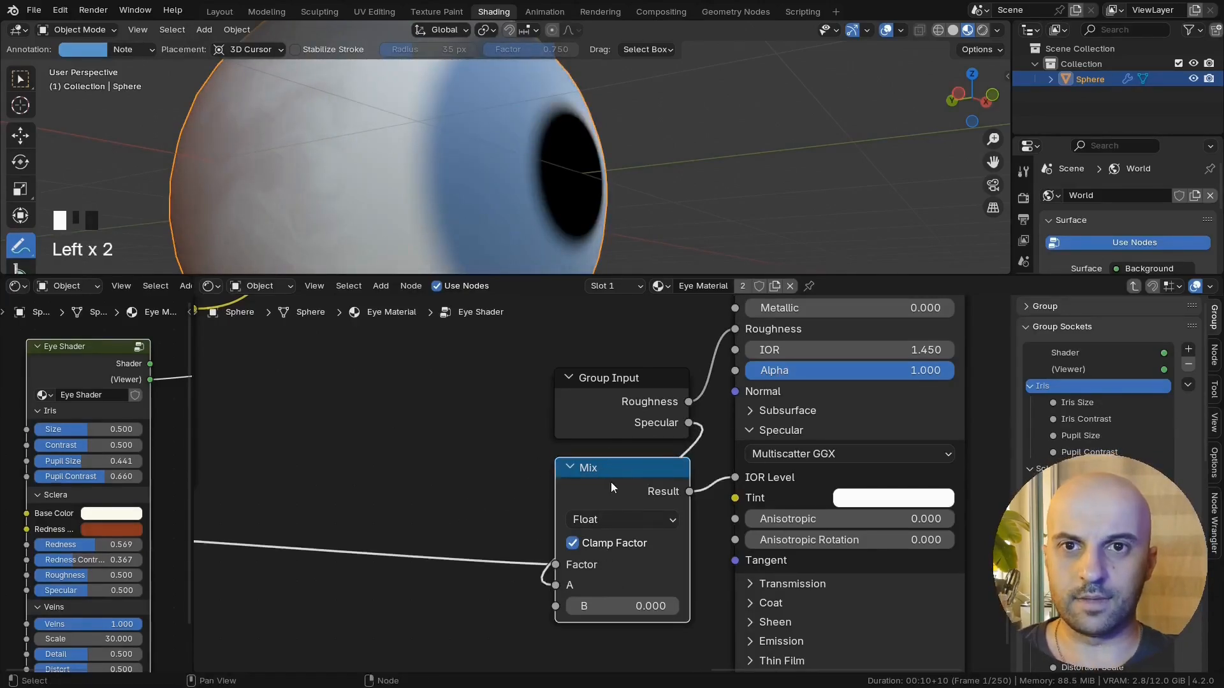
key("shift+h")
left_click_drag(611, 482, 622, 473)
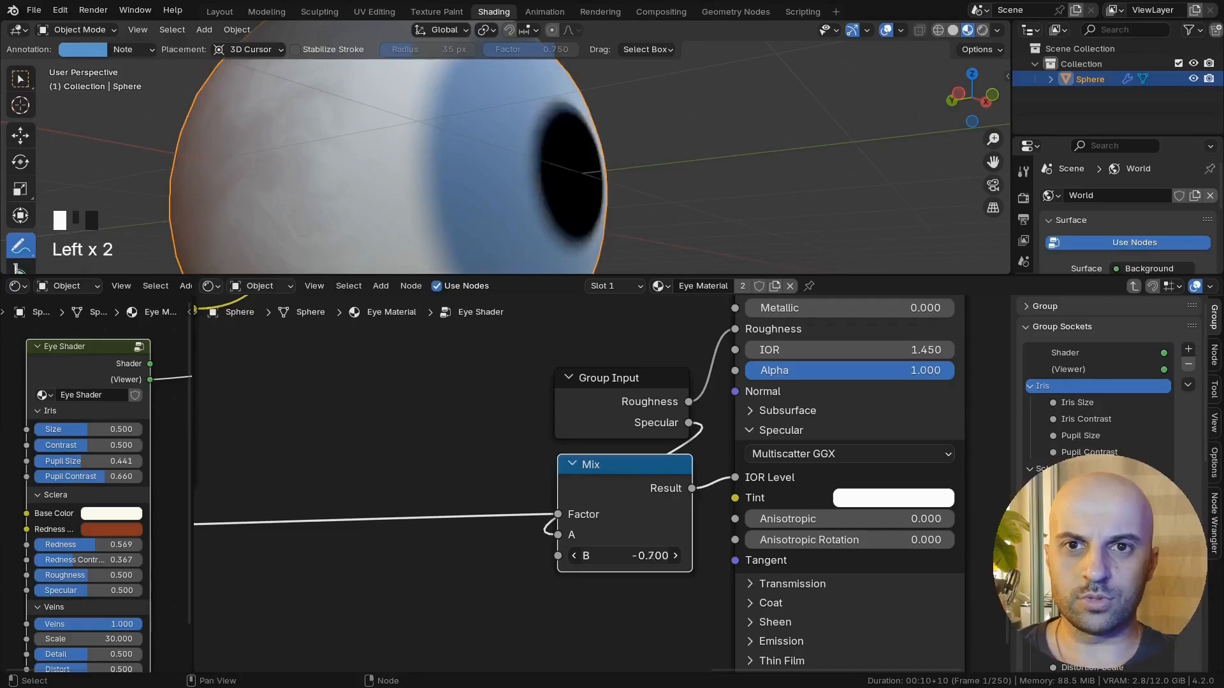
key("BackSpace")
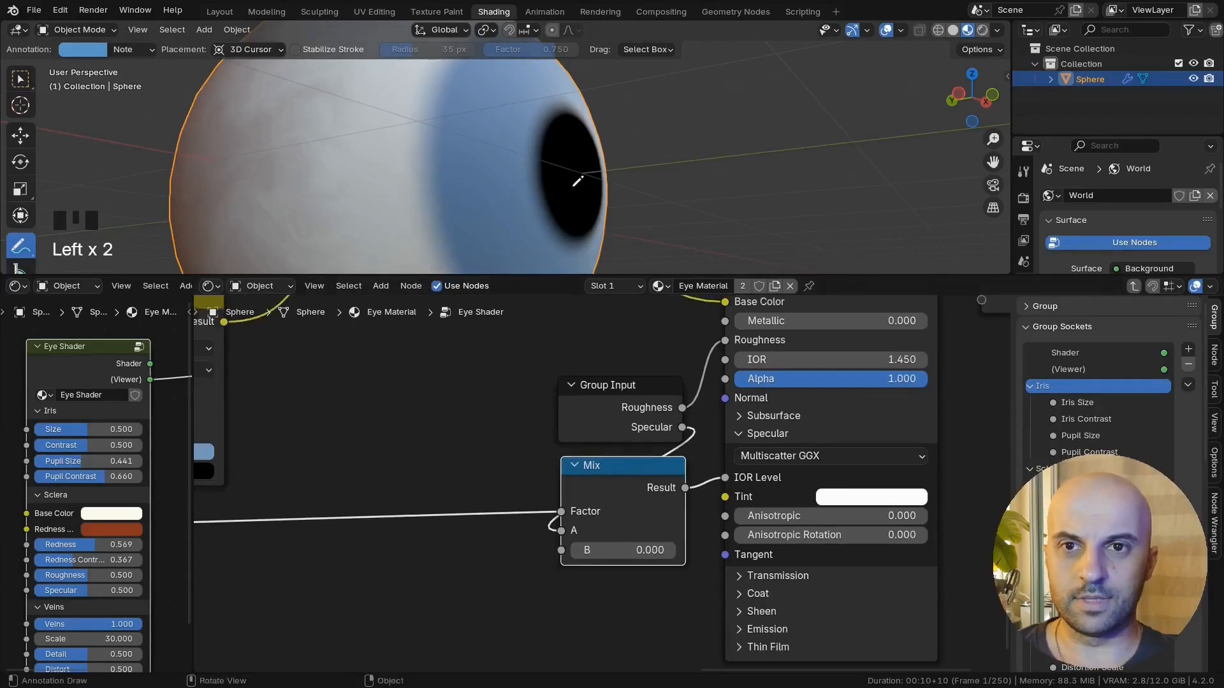
Step: Raise Specular to 1.000, compare the pupil with Specular linked directly to IOR Level, and restore the Mix's link
middle_click_drag(539, 258, 587, 190)
middle_click_drag(76, 627, 71, 498)
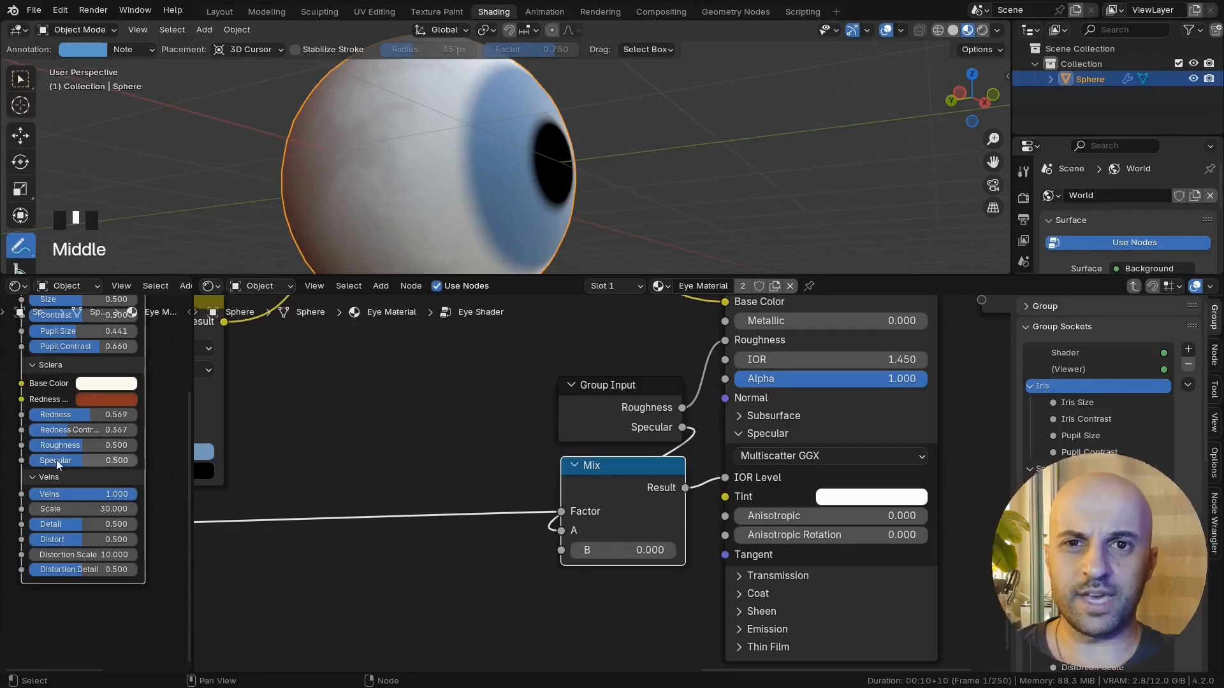
scroll(506, 210, "up", 2)
middle_click_drag(506, 211, 563, 385)
left_click_drag(680, 428, 725, 477)
middle_click_drag(572, 268, 571, 163)
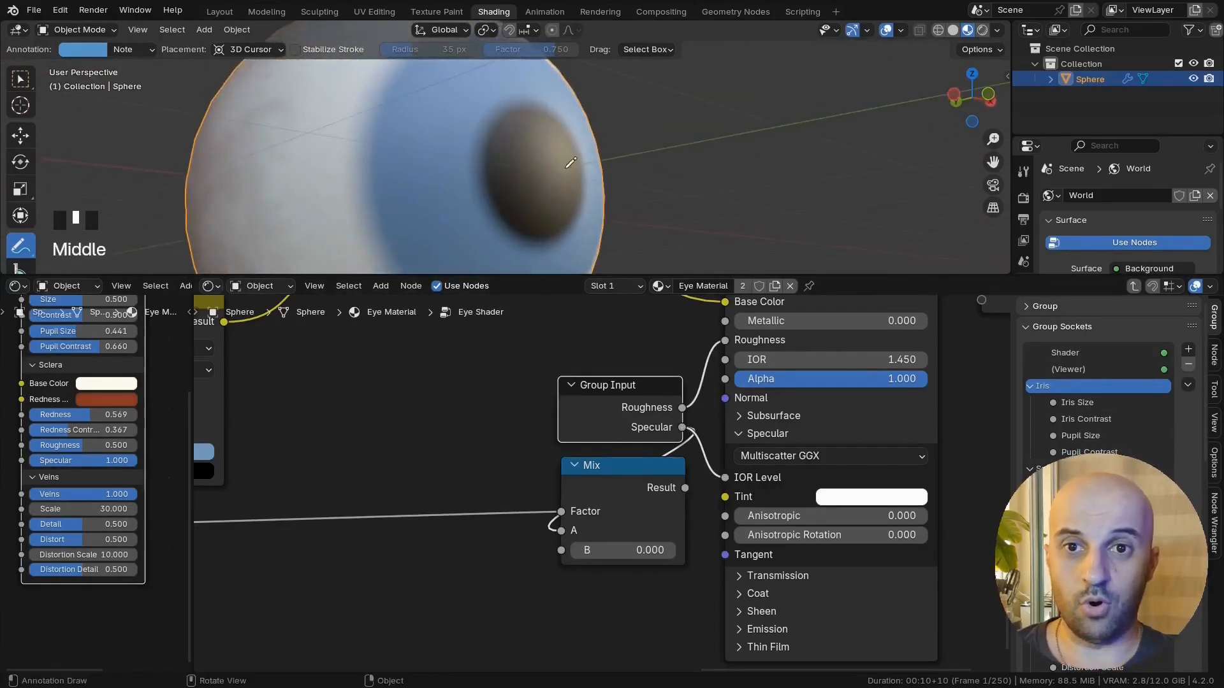
left_click_drag(719, 482, 725, 477)
Step: Reposition the Specular Group Input with its float Mix, and the pupil color Mix, to tidy the node layout
scroll(537, 606, "down", 3)
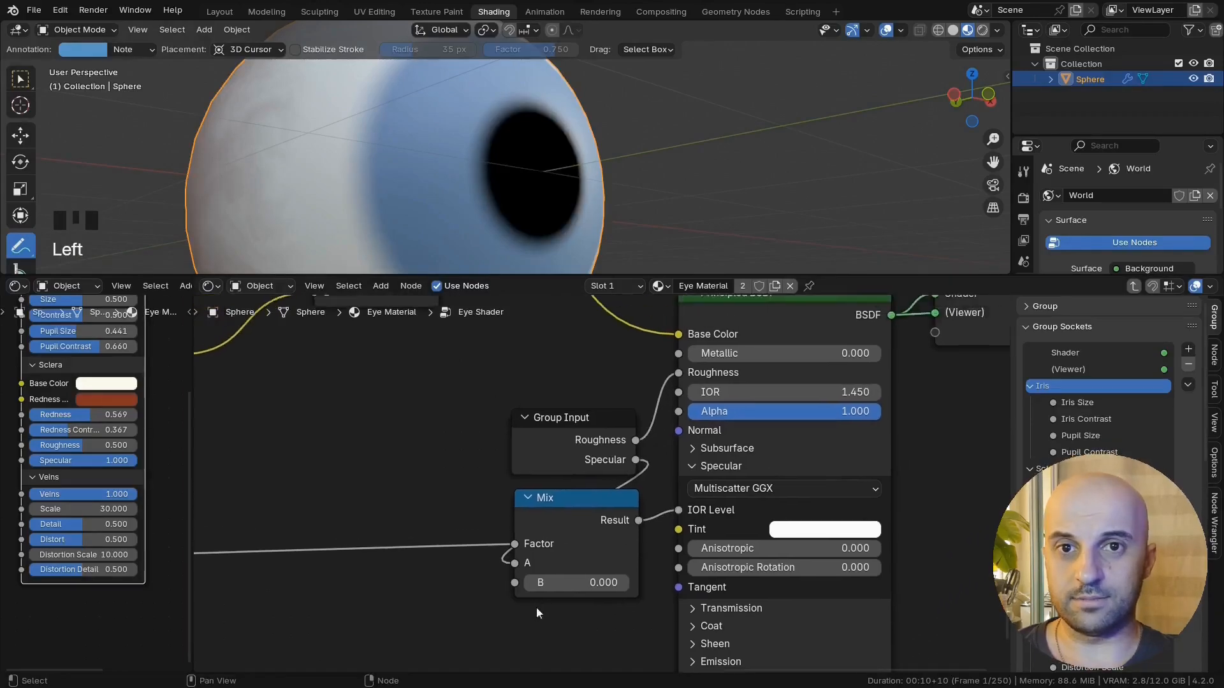
scroll(692, 582, "down", 2)
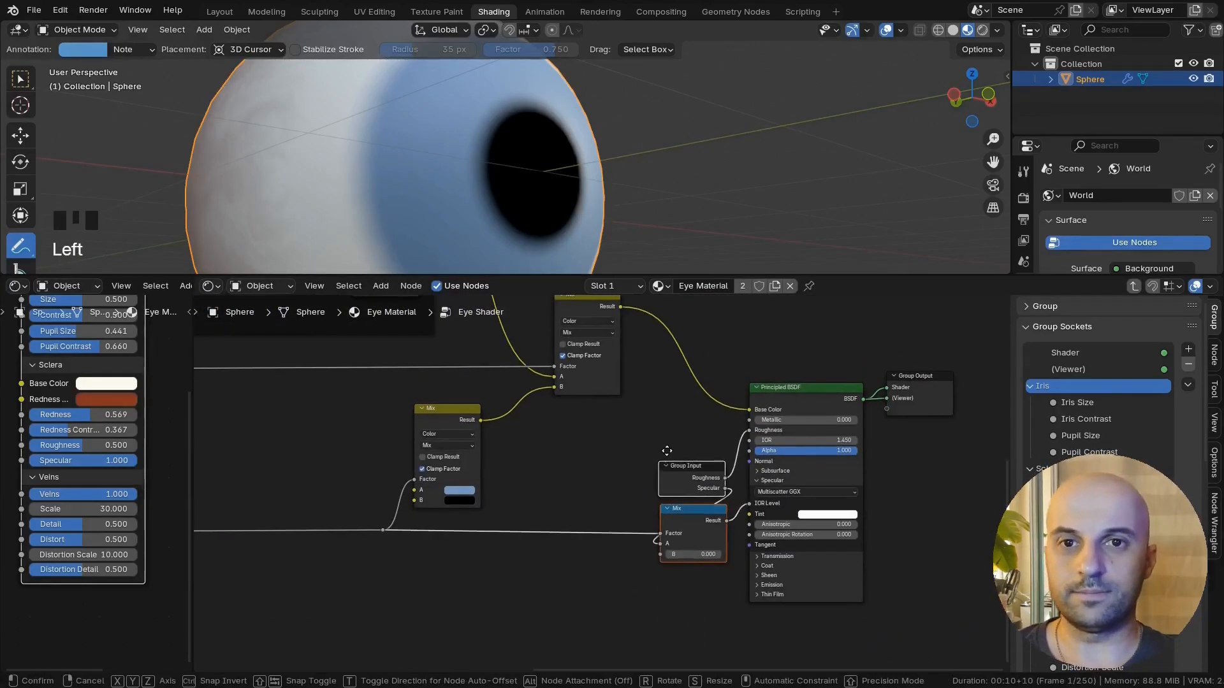
scroll(558, 559, "down", 2)
scroll(651, 547, "up", 9)
middle_click_drag(905, 489, 759, 549)
left_click(704, 464)
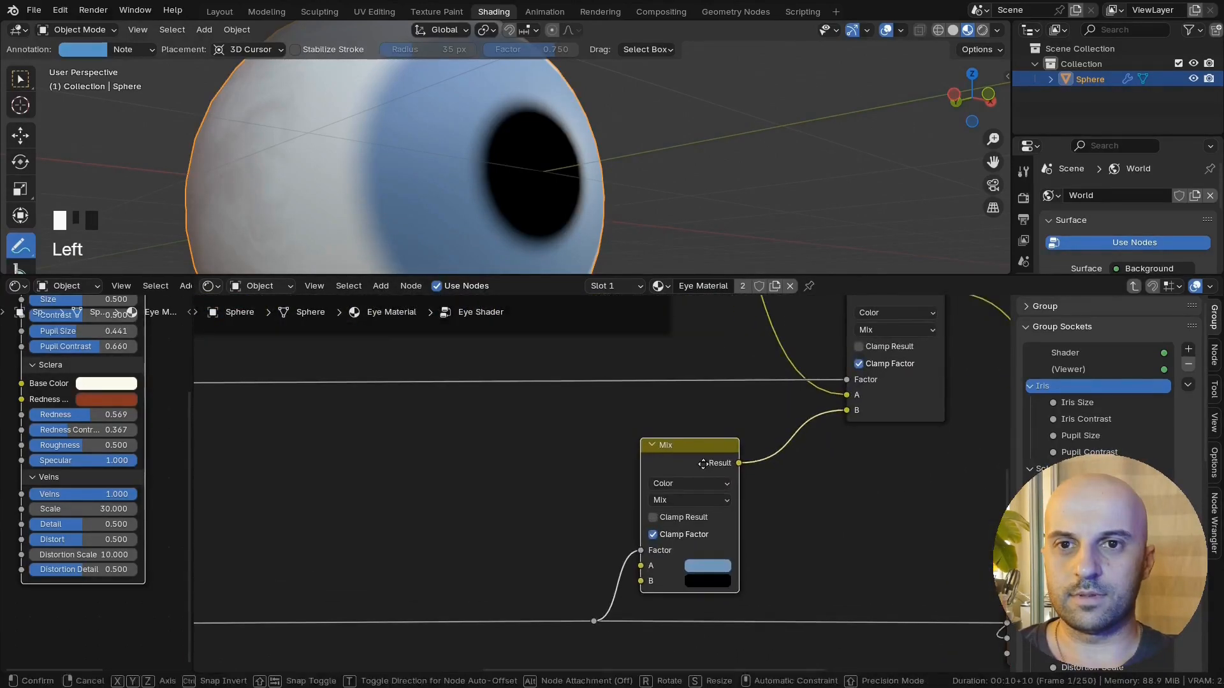
scroll(541, 457, "down", 3)
scroll(454, 167, "down", 2)
Step: Set the Sclera's Specular on the Eye Shader to 0.5
left_click(108, 460)
type(".5")
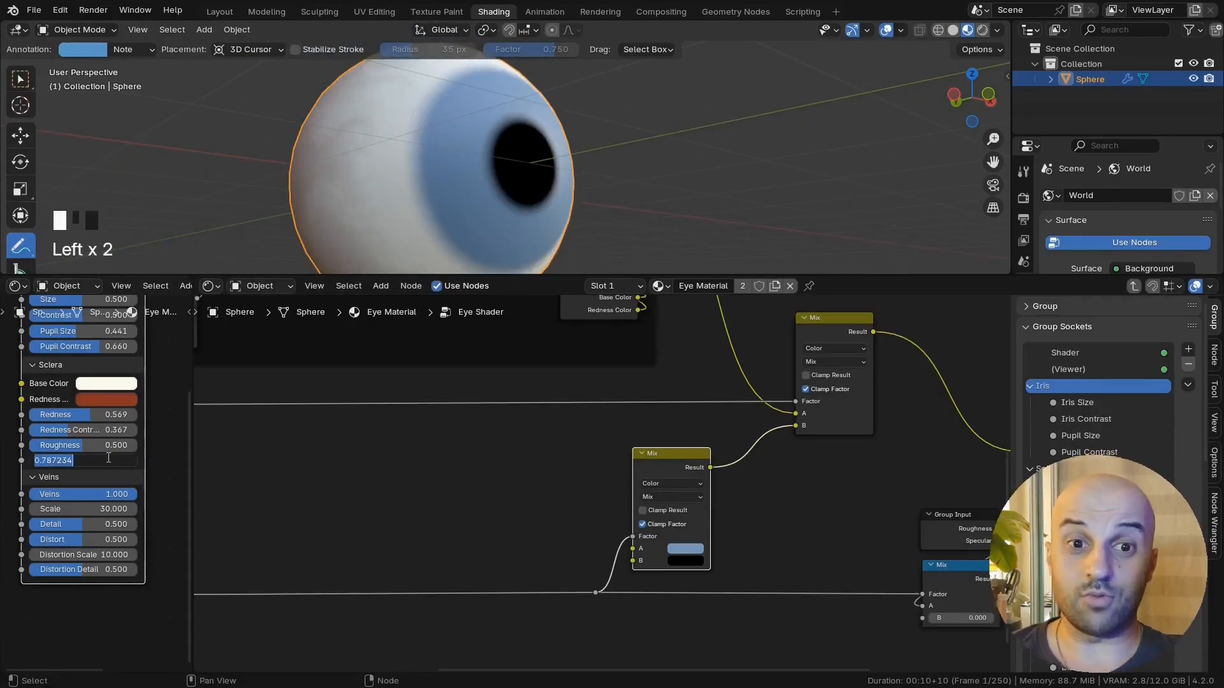
key("Return")
Step: Sketch a wavy annotation ring around the pupil in a maximized front view and change the annotation color to orange
scroll(515, 79, "down", 2)
middle_click_drag(515, 79, 510, 109)
scroll(536, 217, "up", 1)
mouse_move(577, 214)
middle_mouse_down()
mouse_move(536, 217)
mouse_move(650, 323)
mouse_move(572, 208)
middle_mouse_up()
key("ctrl+space")
scroll(538, 210, "up", 4)
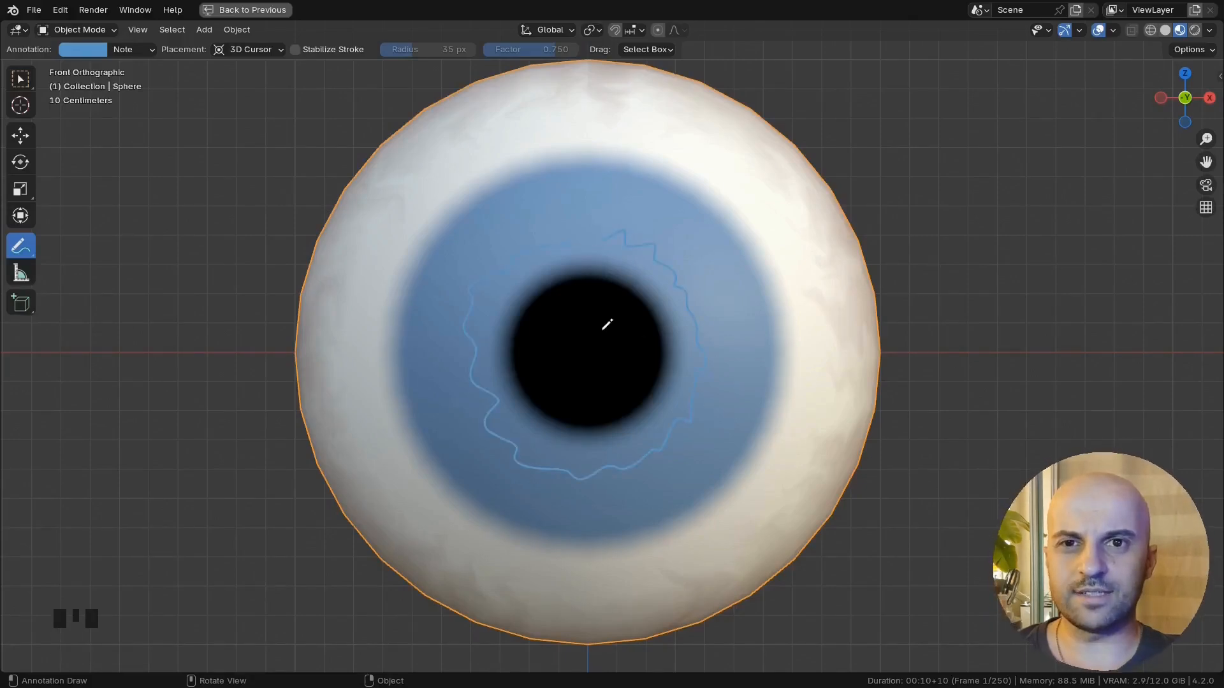
scroll(607, 325, "down", 1)
left_click(82, 49)
left_click(153, 95)
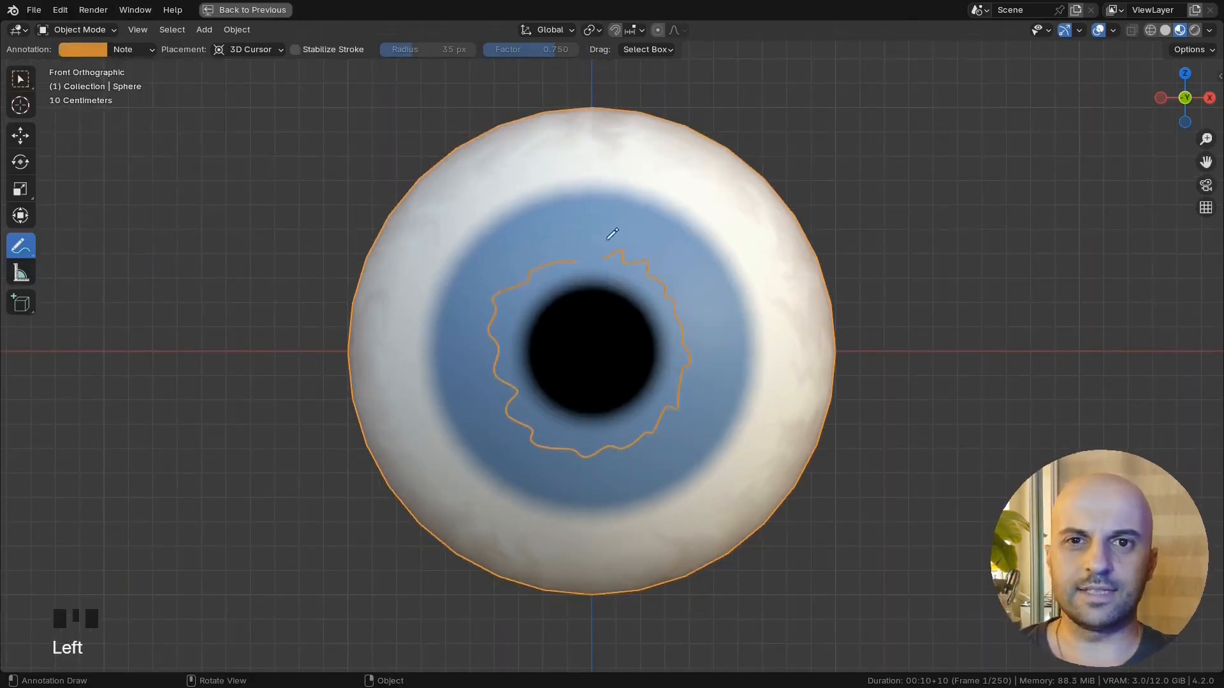
Step: Draw extra annotation strokes over the iris, erase all the annotations and restore the split layout
scroll(614, 234, "up", 2)
middle_click_drag(667, 330, 555, 296, "shift")
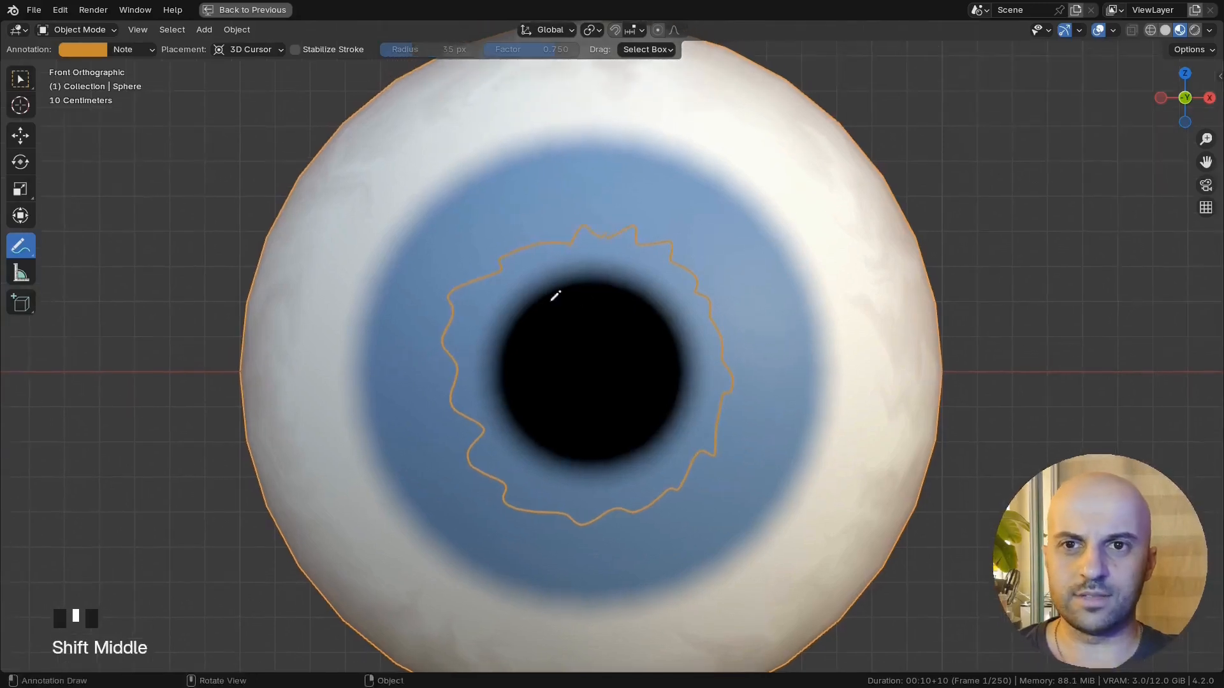
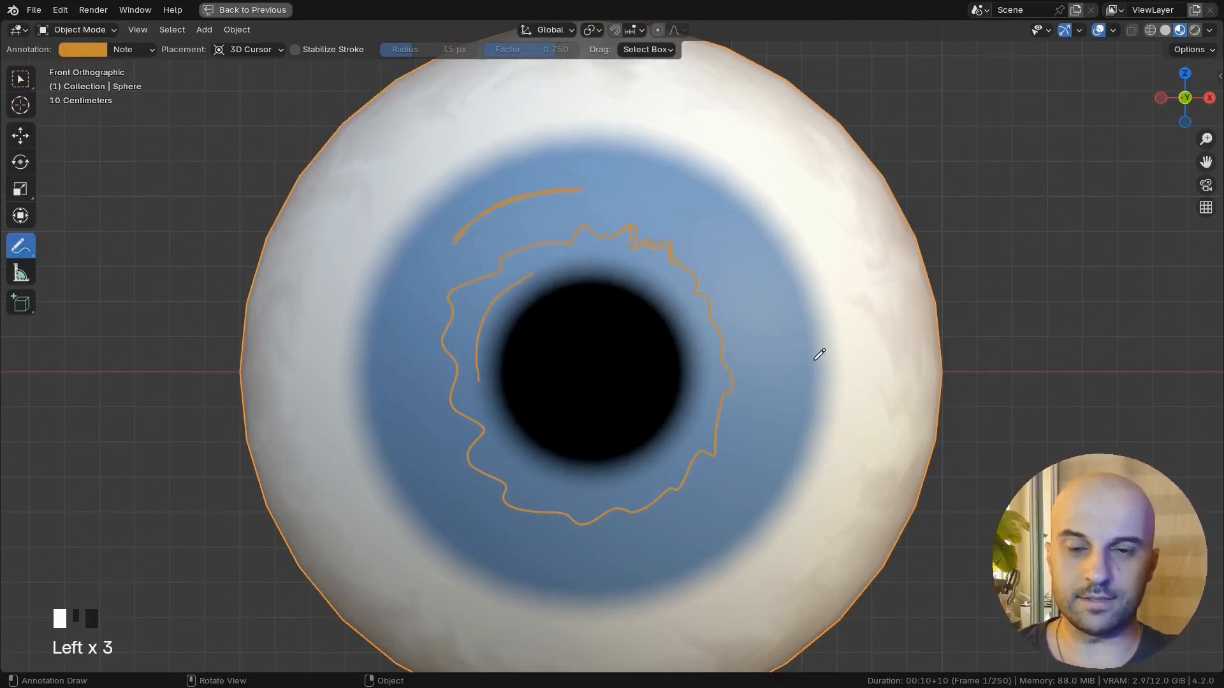
left_click_drag(496, 275, 707, 382, "ctrl")
key("ctrl+space")
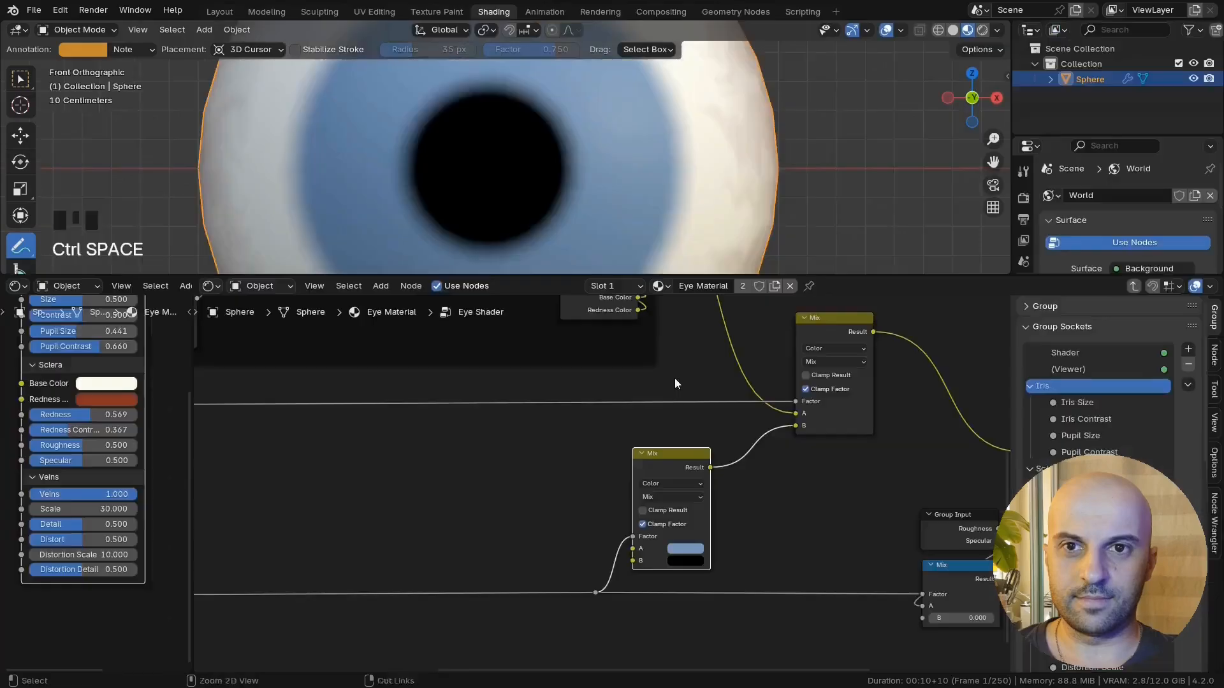
Step: Add a Voronoi Texture below the Pupil Mask's link and preview it on the sphere
scroll(563, 225, "down", 4)
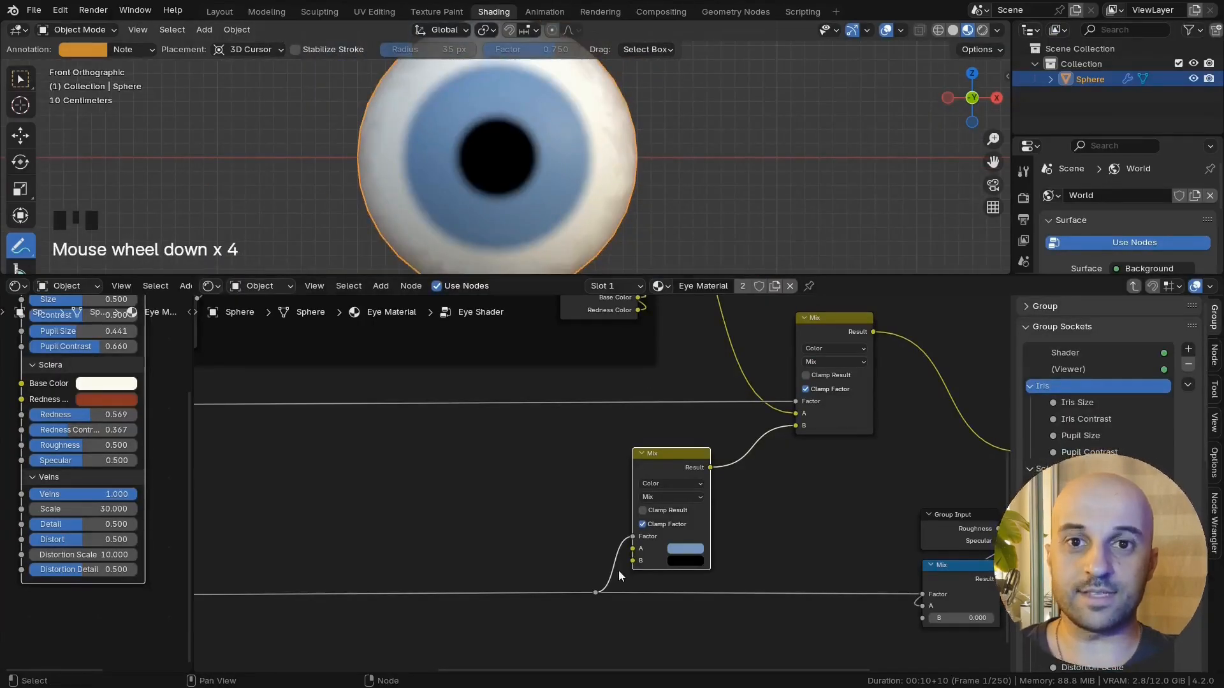
scroll(616, 570, "down", 4)
middle_click_drag(609, 570, 672, 500)
middle_click_drag(553, 567, 637, 528)
key("shift+a")
mouse_move(636, 553)
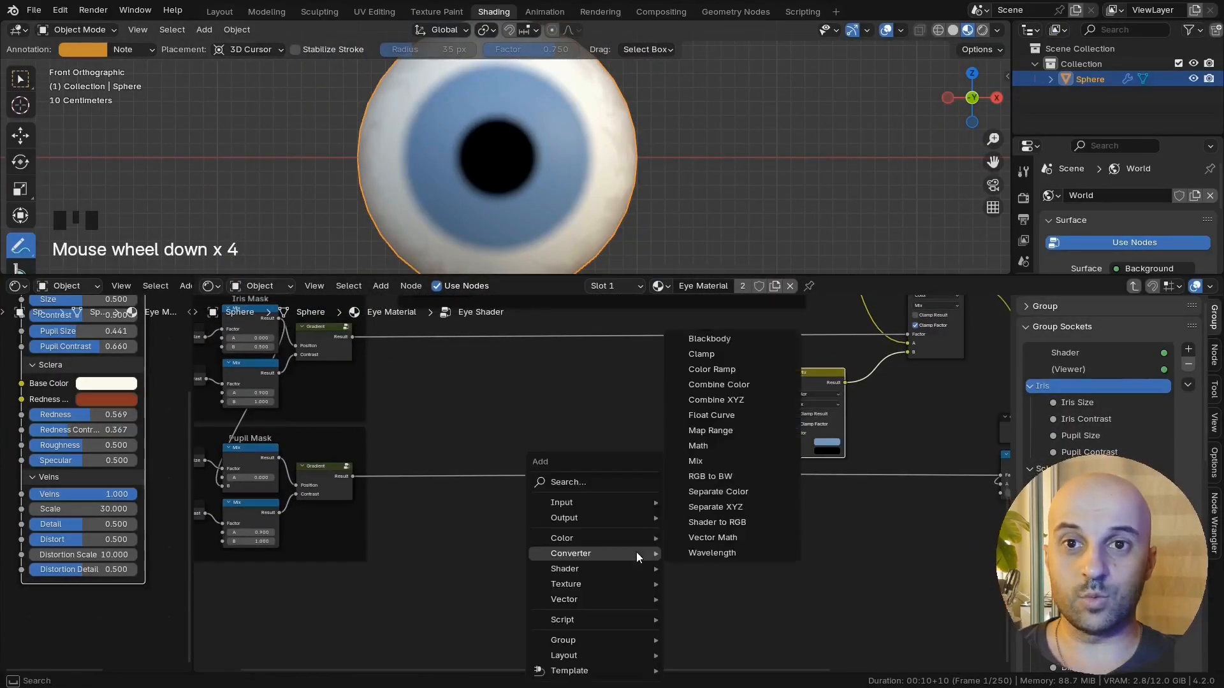
type("voro")
key("Return")
left_click(591, 499)
scroll(621, 521, "up", 3)
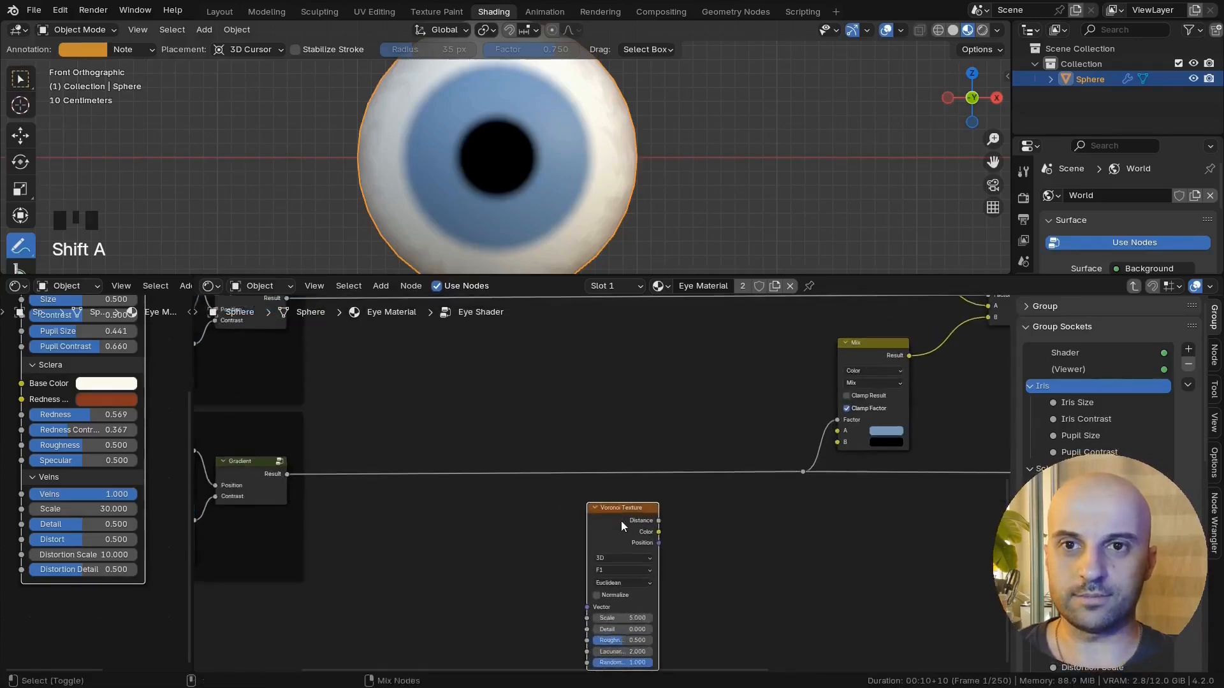
left_click(621, 521, "ctrl+shift")
Step: Set the Voronoi Texture's Scale to 14.2 and its dimensions to 2D
scroll(499, 157, "down", 2)
left_click_drag(594, 534, 663, 534)
left_click_drag(619, 431, 590, 522)
left_click(594, 493)
left_click(579, 546)
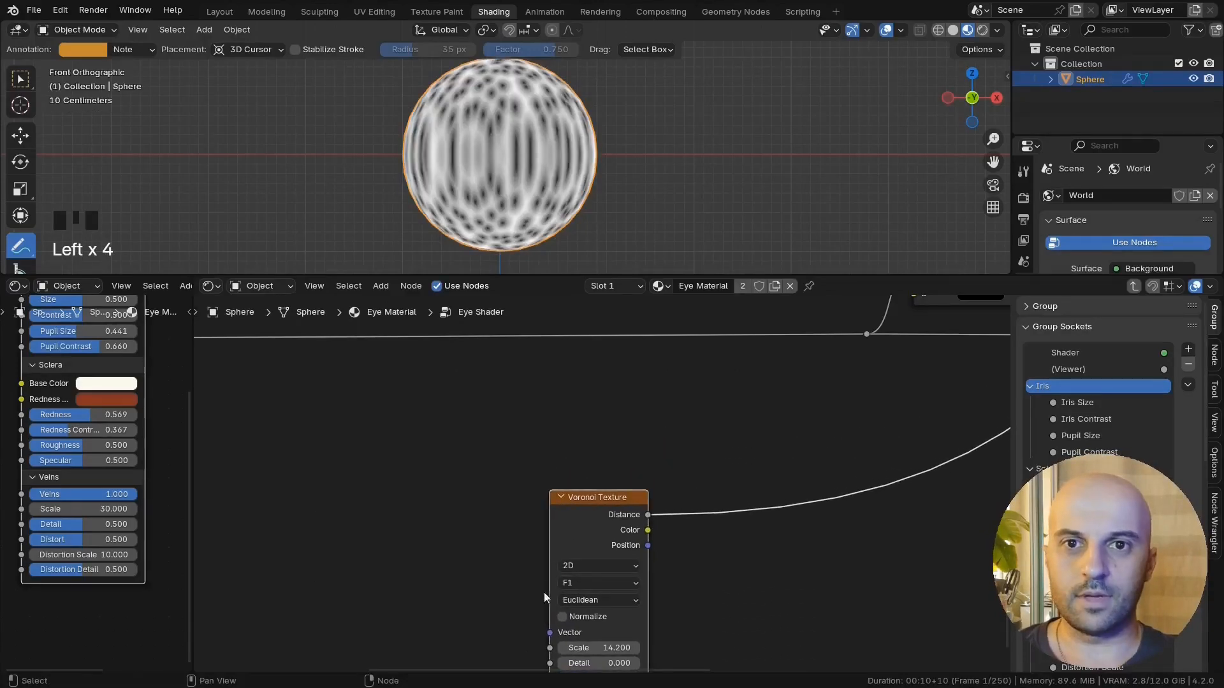
Step: Add Texture Coordinate and Mapping nodes to the Voronoi Texture and connect UV to the Mapping's Vector
left_click(575, 525)
key("ctrl+t")
middle_click_drag(575, 525, 688, 428)
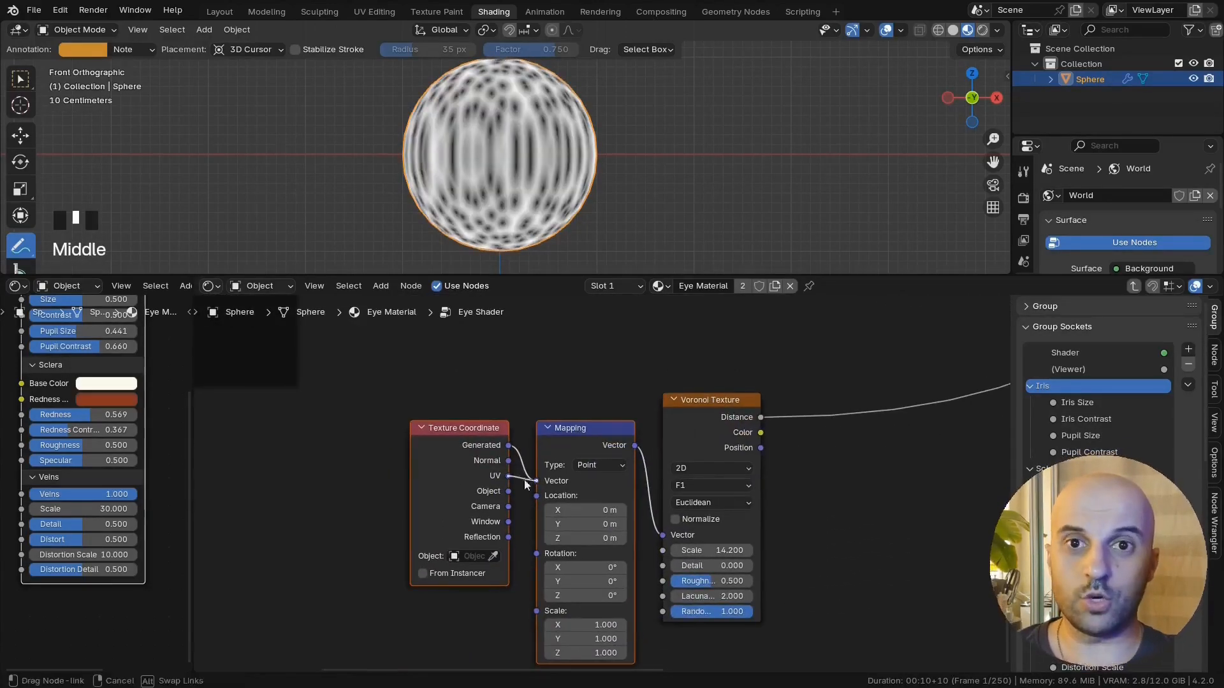
left_click_drag(525, 481, 536, 481)
Step: Set the Voronoi Texture's Scale to 30
left_click_drag(711, 550, 762, 550)
left_click(712, 550)
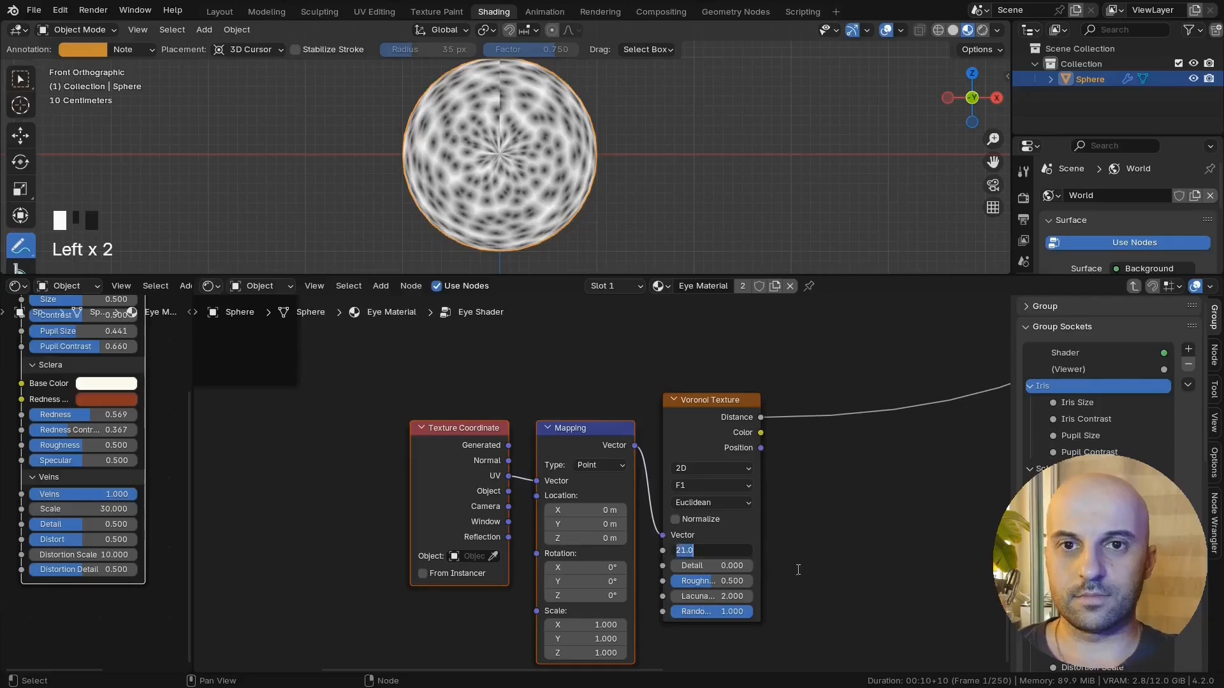
type("30")
left_click(811, 576)
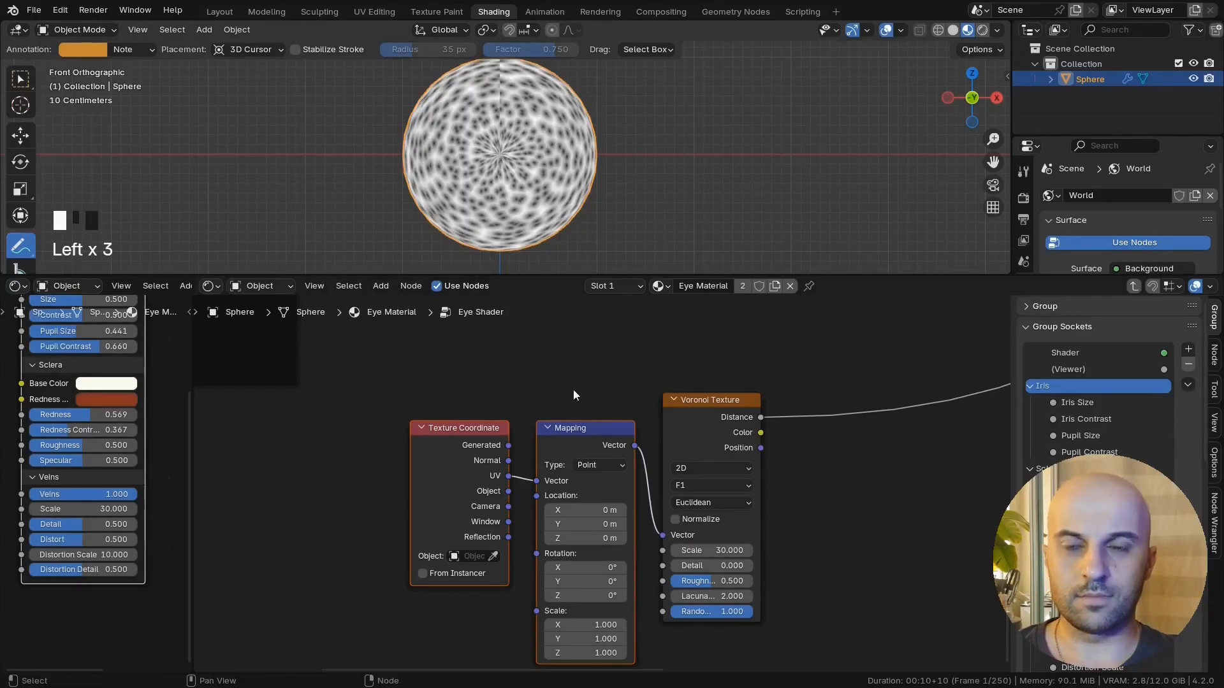
Step: Hide the Texture Coordinate's unused sockets and options, and stack it above the Mapping node
left_click_drag(572, 426, 567, 403)
left_click(481, 440)
key("ctrl+h")
key("shift+h")
left_click_drag(477, 420, 600, 377)
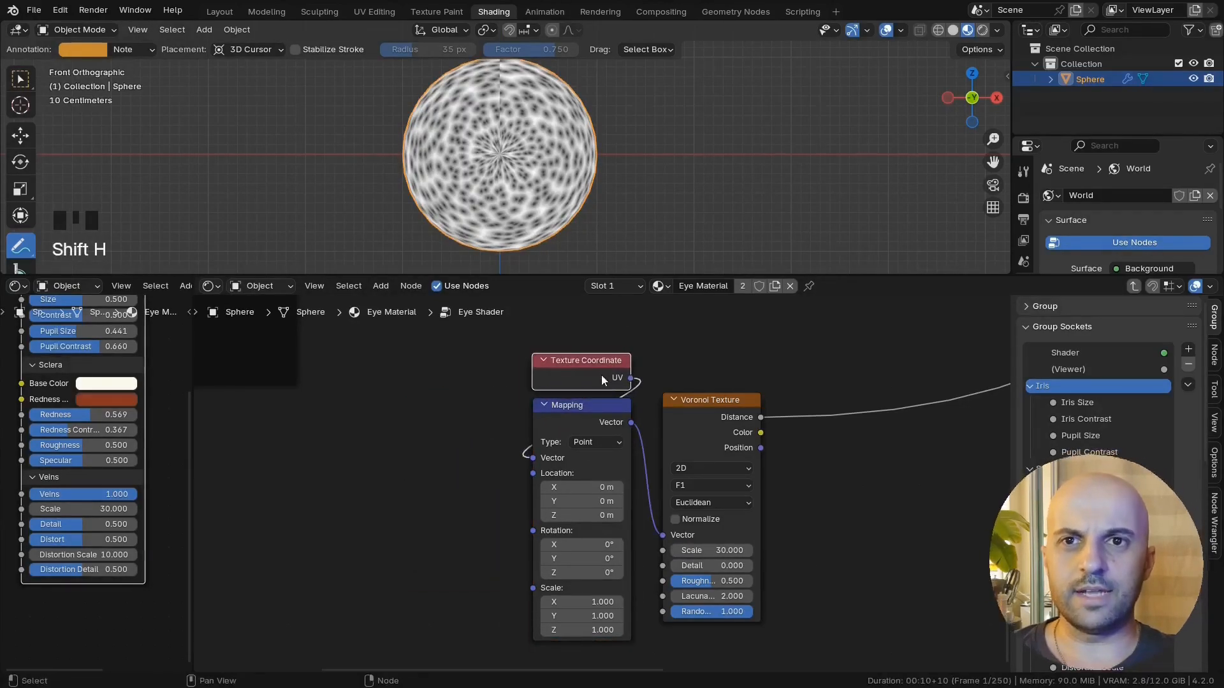
Step: Set the Mapping node's Y Scale to 0.5 and inspect the stretched pattern on the sphere
middle_click_drag(596, 558, 596, 489)
scroll(596, 489, "up", 5)
mouse_move(591, 573)
left_mouse_down()
mouse_move(526, 573)
mouse_move(590, 573)
left_mouse_up()
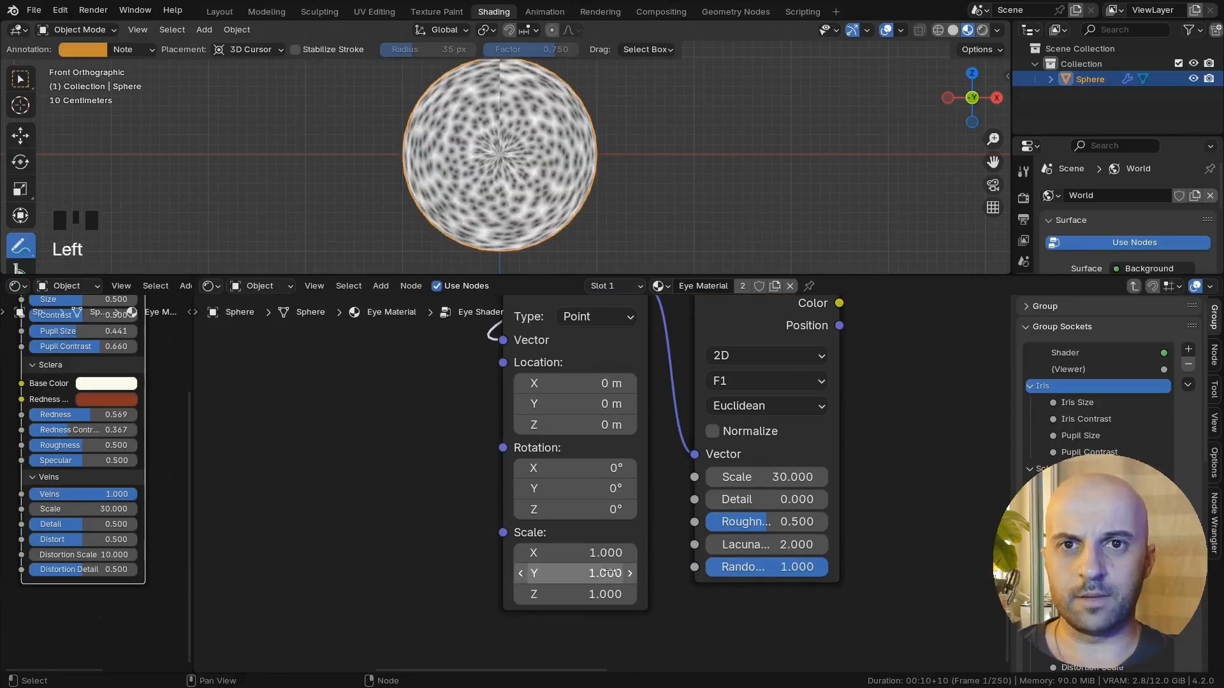
type(".5")
left_click(676, 589)
middle_click_drag(510, 205, 552, 208)
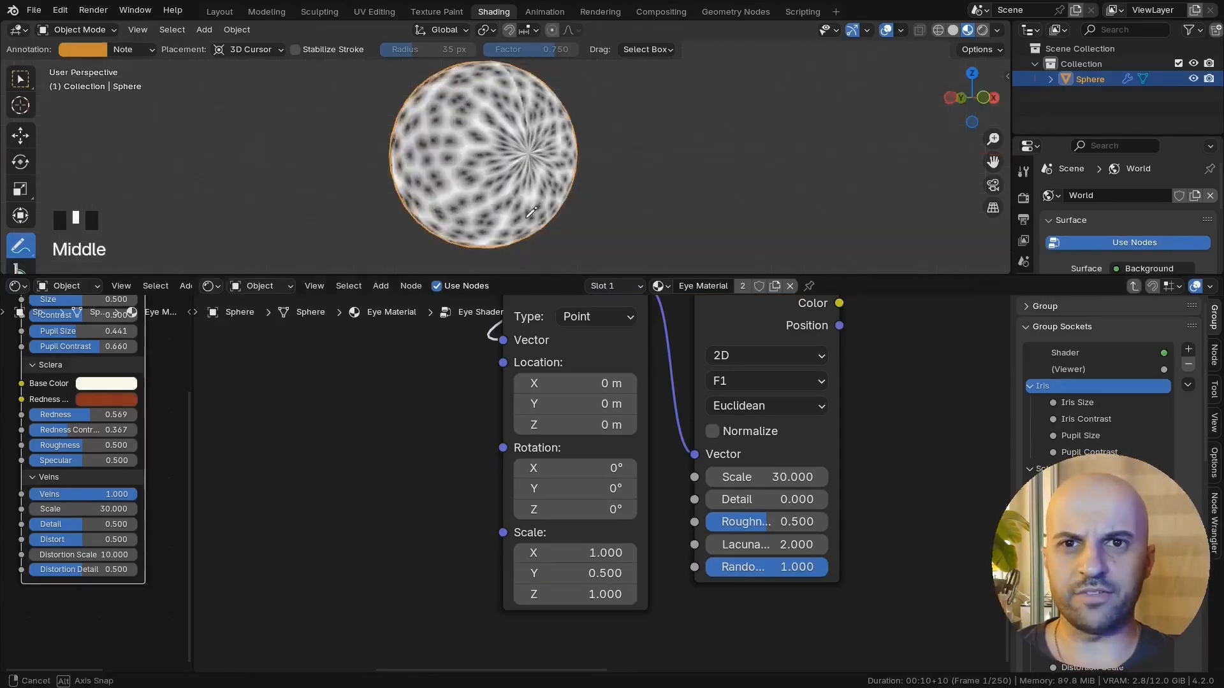
scroll(552, 207, "up", 1)
middle_click_drag(607, 165, 590, 178)
Step: Reduce the Mapping node to its Vector and Scale inputs and stack it under the Texture Coordinate beside the Voronoi Texture
middle_click_drag(662, 450, 656, 519)
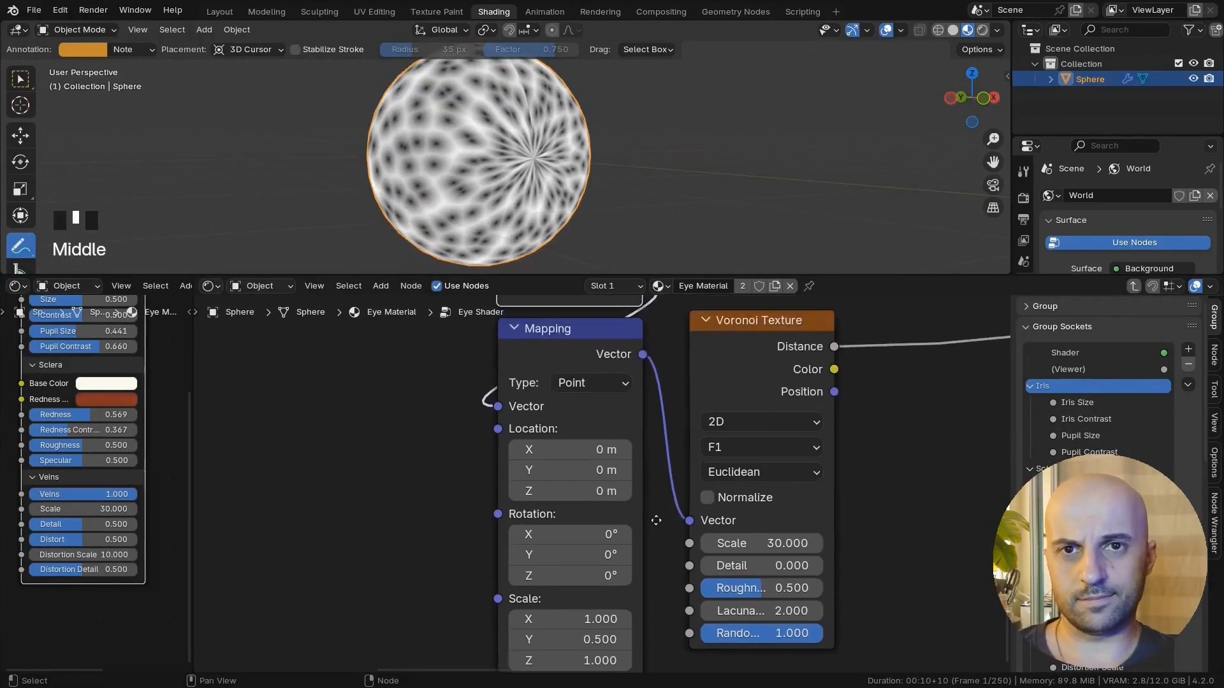
scroll(601, 477, "down", 3)
left_click_drag(633, 330, 519, 575)
left_click(550, 508)
key("ctrl+h")
left_click_drag(519, 440, 494, 445)
left_click_drag(509, 306, 602, 395)
left_click_drag(595, 391, 575, 500)
Step: Reposition the Voronoi Texture with its Texture Coordinate and Mapping nodes farther below the Pupil Mask's link
scroll(575, 503, "down", 2)
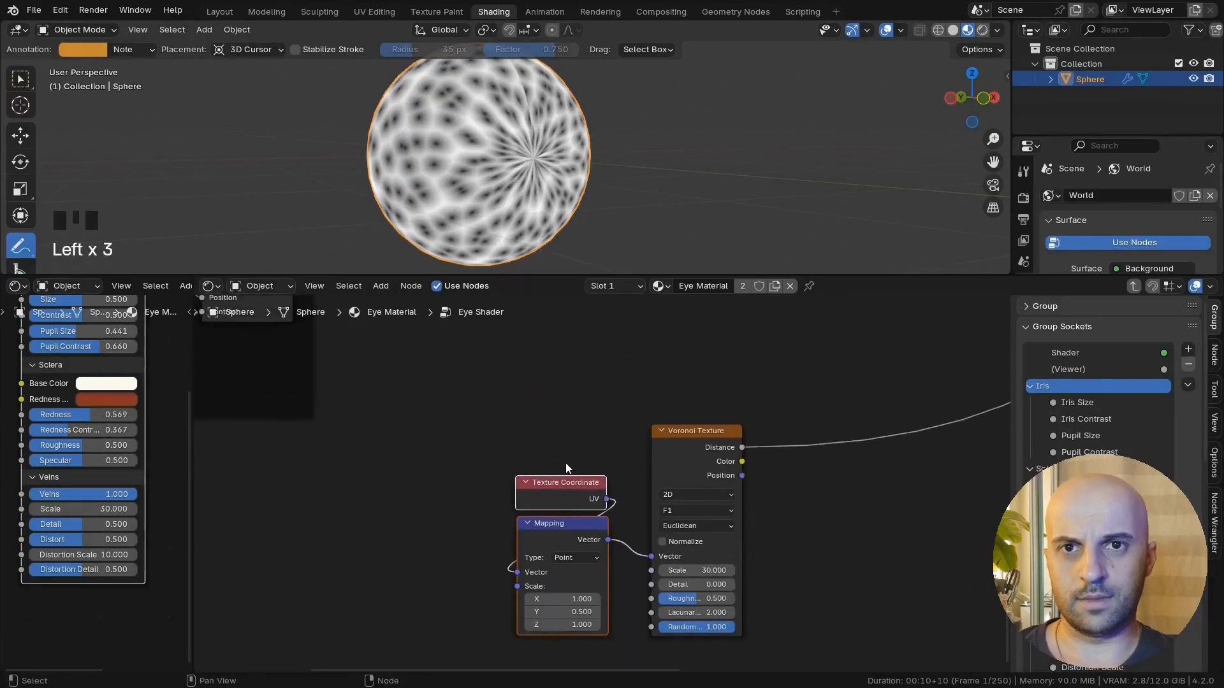
middle_click_drag(566, 205, 582, 163, "shift")
left_click_drag(700, 438, 702, 452)
middle_click_drag(672, 414, 652, 430)
scroll(652, 431, "down", 2)
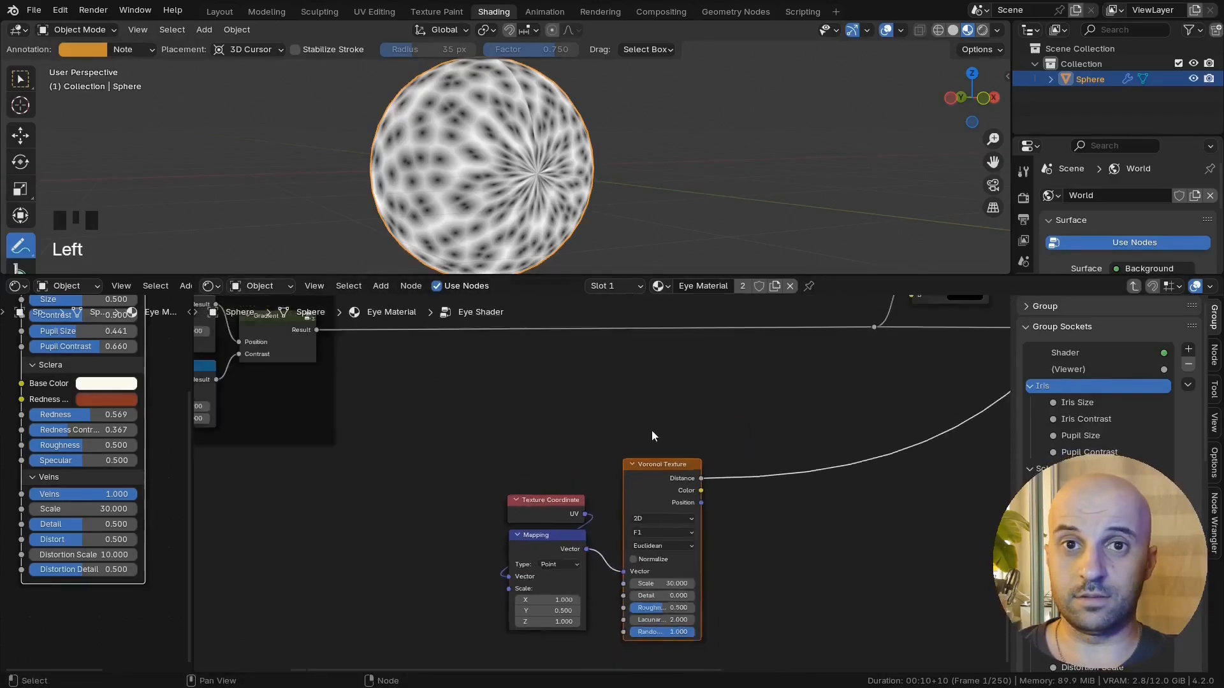
left_click_drag(652, 431, 567, 593)
left_click_drag(564, 507, 558, 552)
Step: Add a Gradient group node above the Voronoi Texture and hide its group selector
middle_click_drag(634, 458, 571, 453)
scroll(572, 453, "up", 3)
key("shift+a")
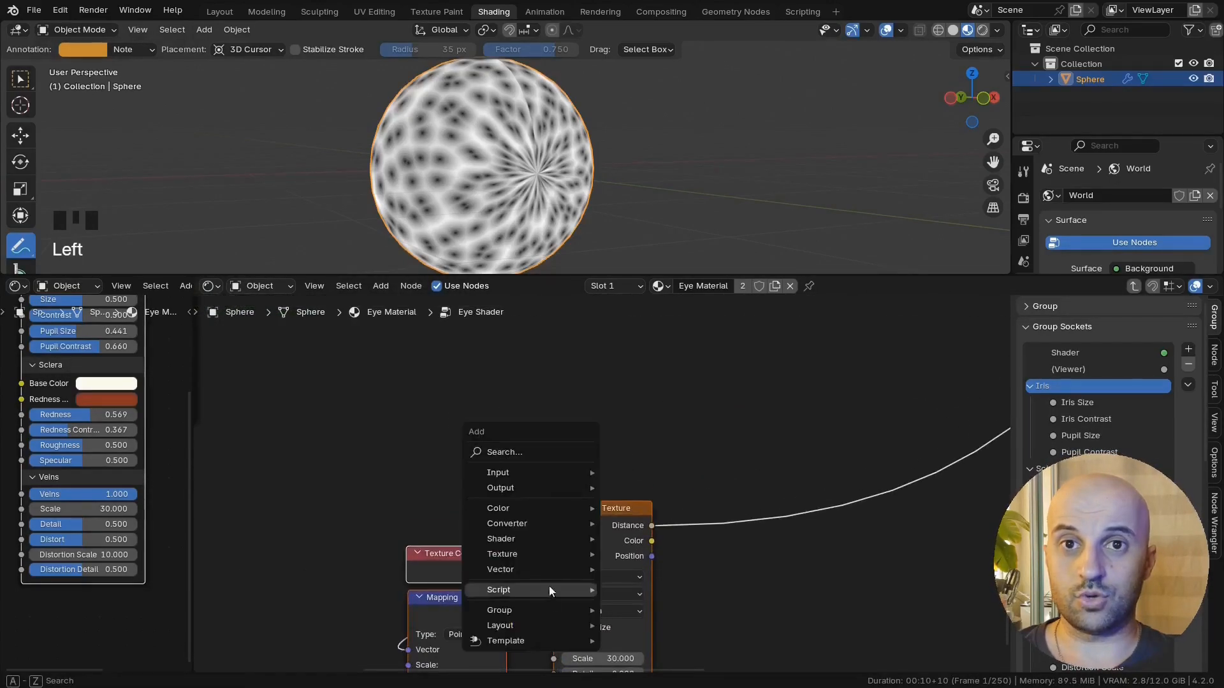
mouse_move(558, 587)
left_click(642, 594)
left_click(556, 406)
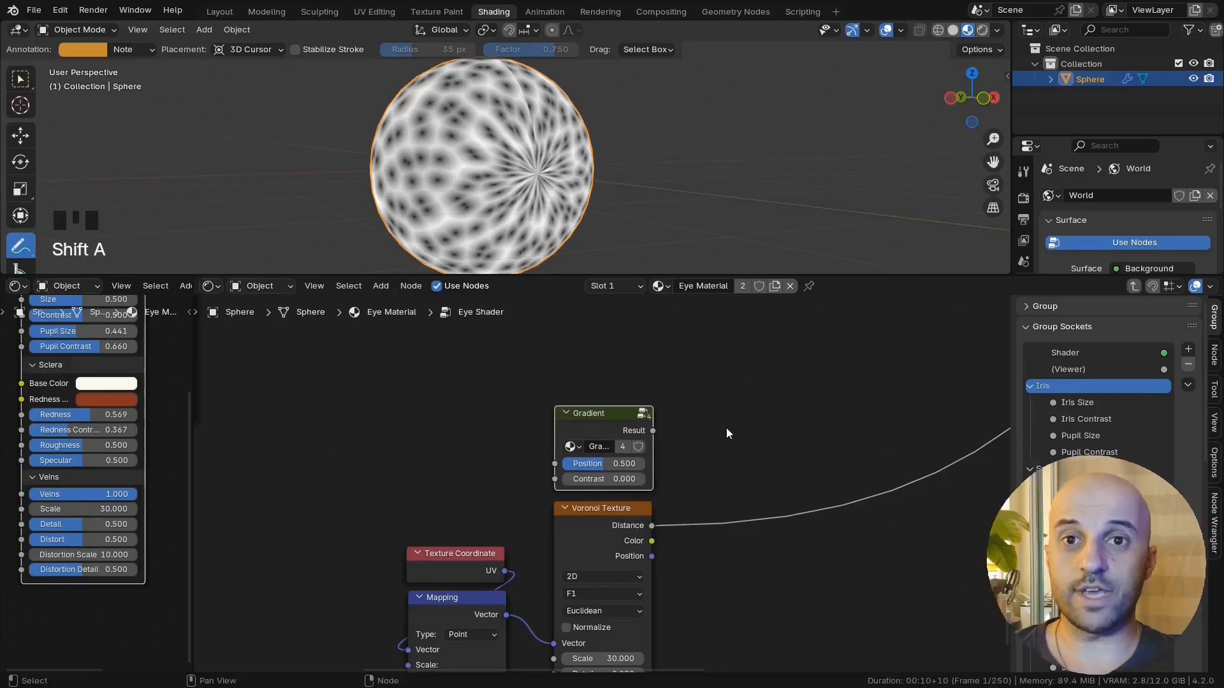
key("shift+h")
scroll(718, 433, "up", 2)
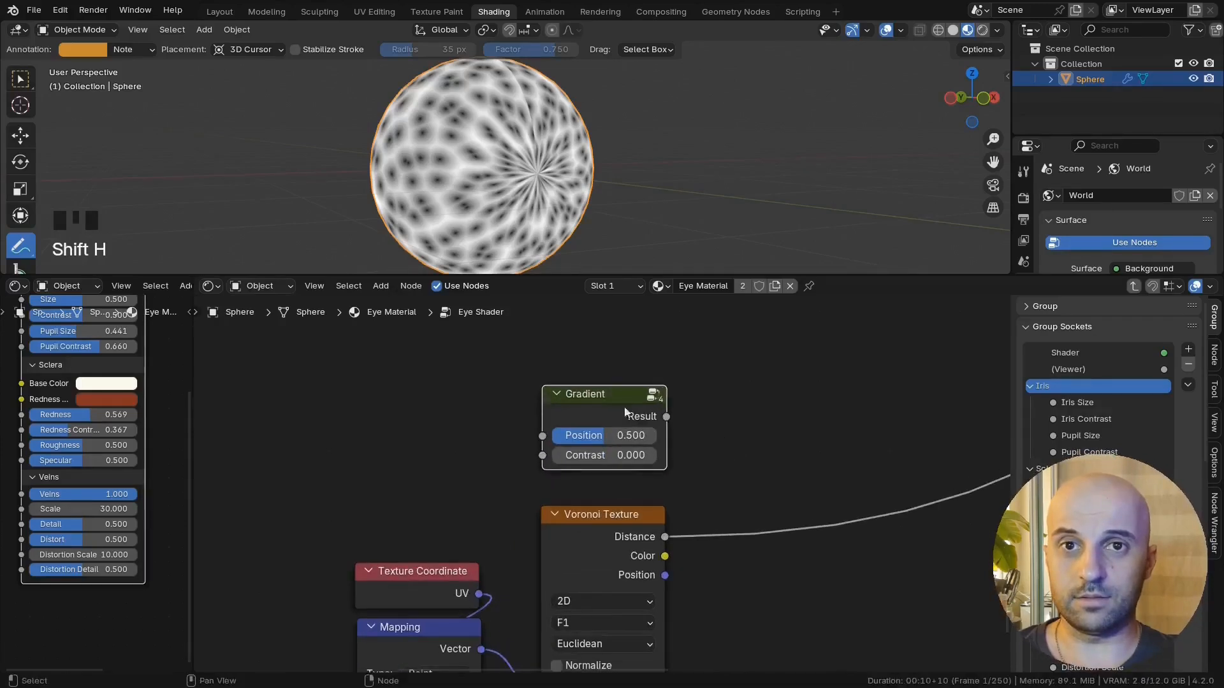
Step: Preview the new Gradient on the sphere with Position at 0.150 and Contrast at 0.958
left_click(579, 389, "ctrl+shift")
middle_click_drag(665, 428, 644, 444)
mouse_move(496, 453)
left_mouse_down()
mouse_move(575, 454)
mouse_move(509, 433)
left_mouse_up()
left_click_drag(577, 453, 591, 454)
left_click_drag(509, 433, 507, 434)
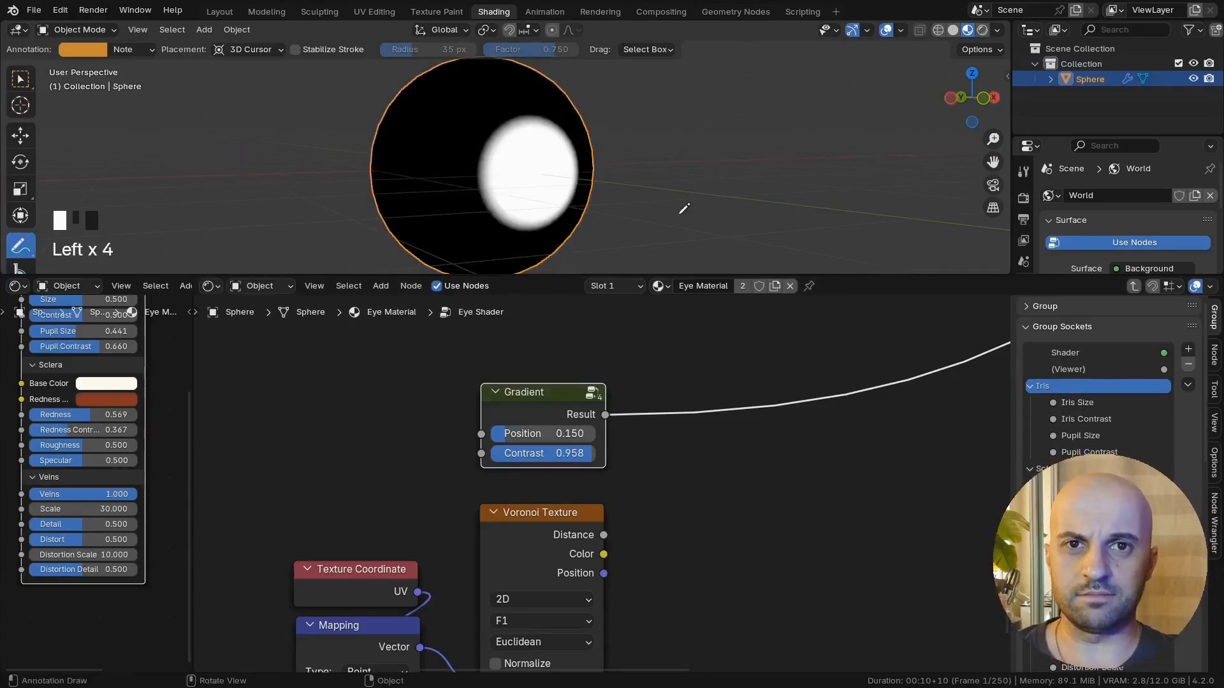
Step: Add two float Mix nodes with hidden options and link their Results to the new Gradient's Position and Contrast
middle_click_drag(321, 463, 540, 489)
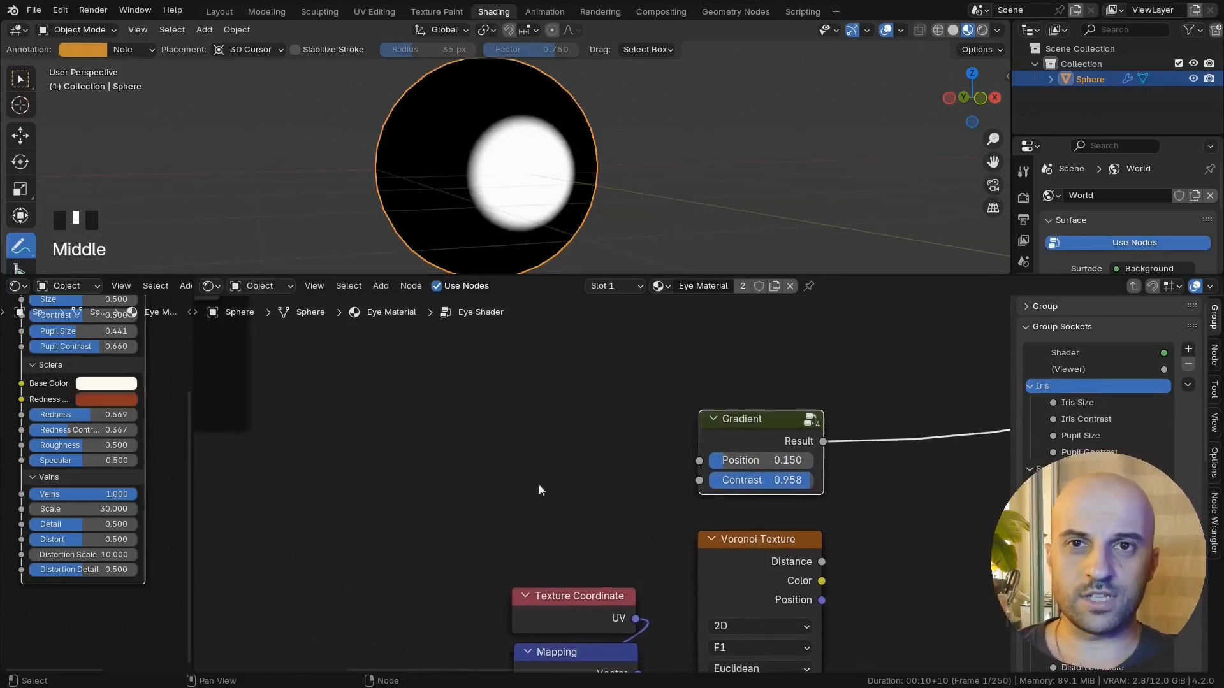
key("q")
left_click(468, 486)
key("shift+h")
left_click(571, 351)
key("shift+h")
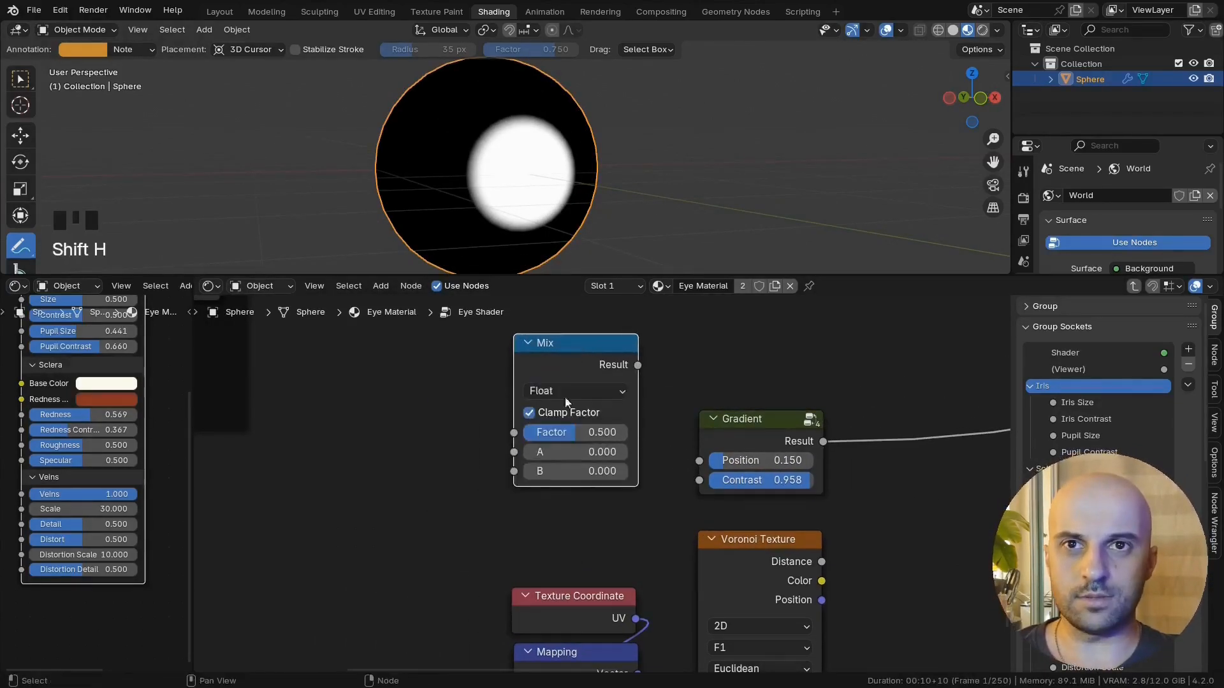
key("shift+h")
key("shift+d")
left_click(549, 463)
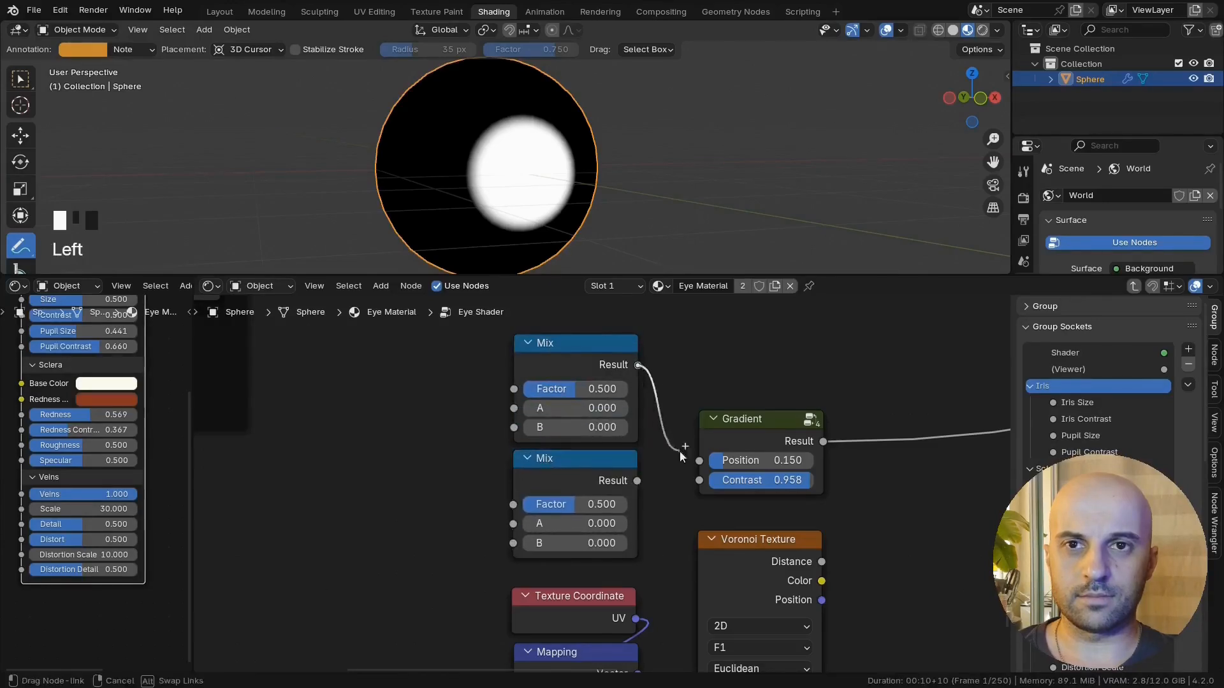
left_click_drag(679, 450, 699, 460)
left_click_drag(637, 481, 699, 480)
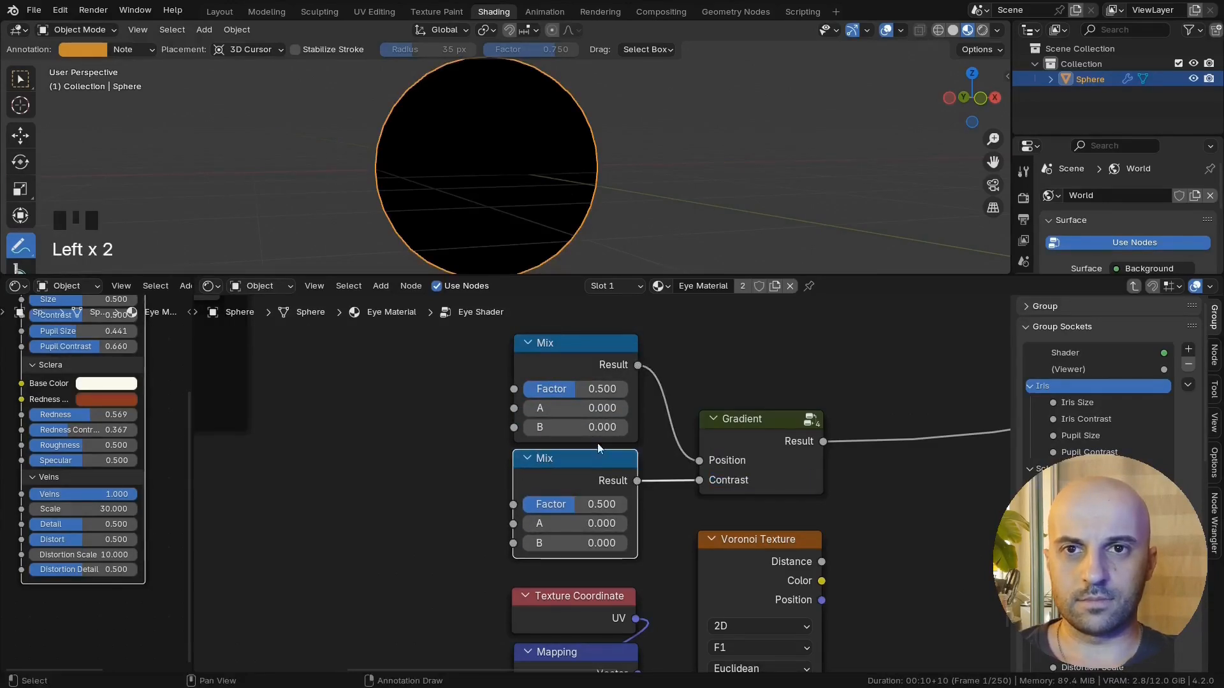
Step: Set B to 1 in both new Mix nodes, and A to 0.5 and Factor to 0.5 in the one driving Contrast
left_click_drag(574, 427, 577, 389)
type("1")
key("Return")
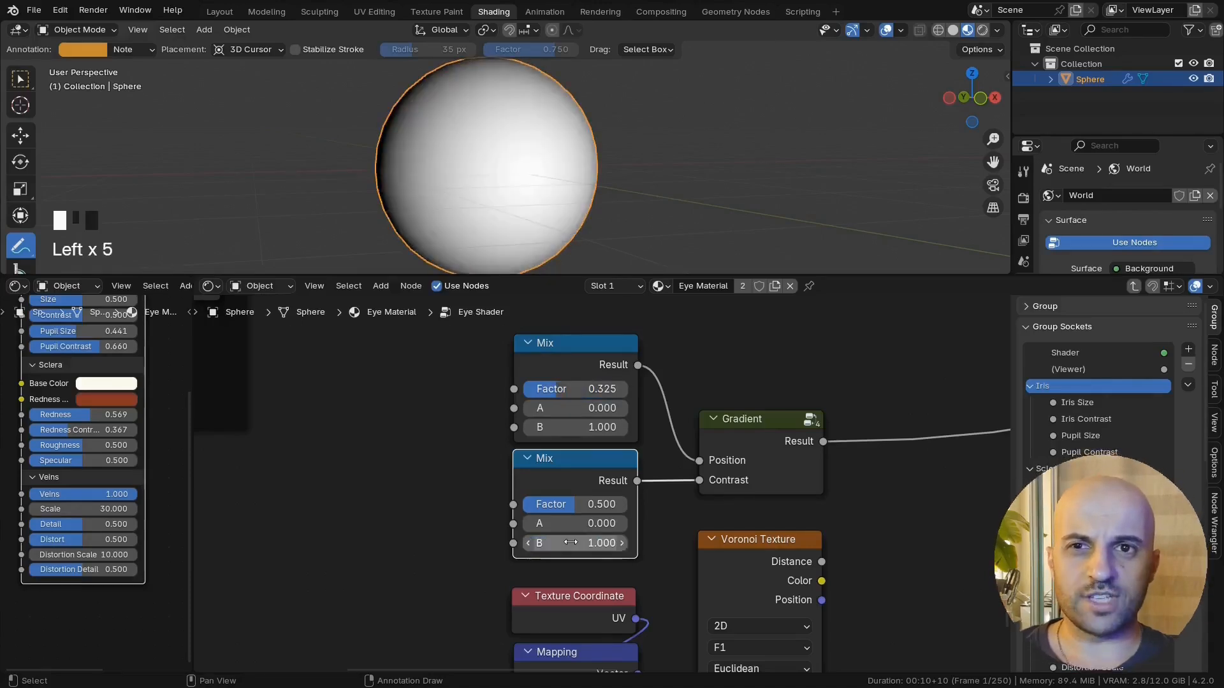
left_click_drag(573, 504, 503, 498)
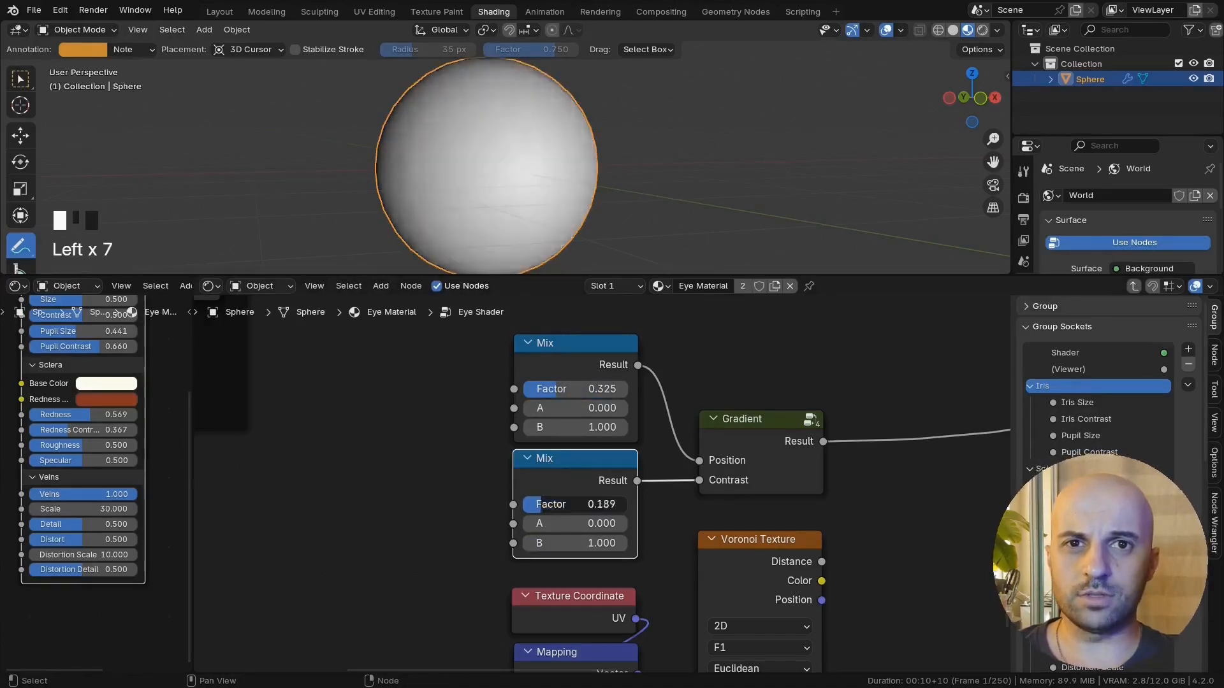
type(".5")
left_click(640, 531)
left_click_drag(574, 504, 559, 510)
key("Return")
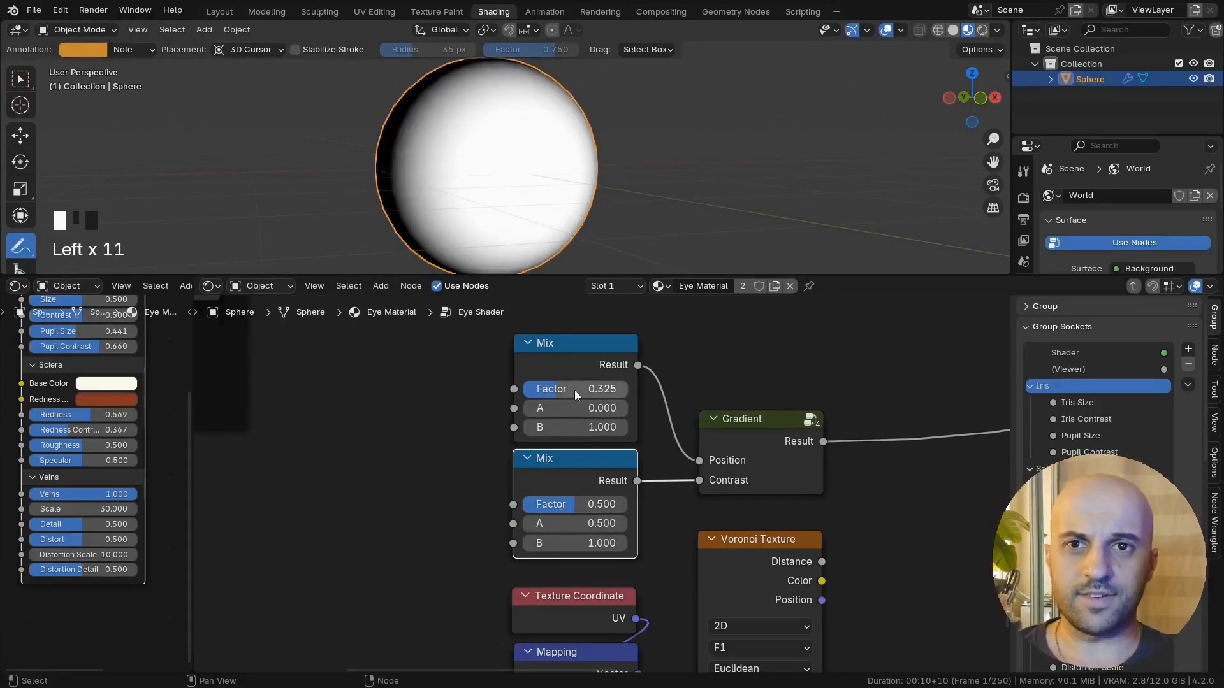
Step: Vary the Factor of the Mix driving the Gradient's Position, trying 0.213 and 0.304
left_click_drag(575, 391, 546, 390)
middle_click_drag(611, 433, 658, 449)
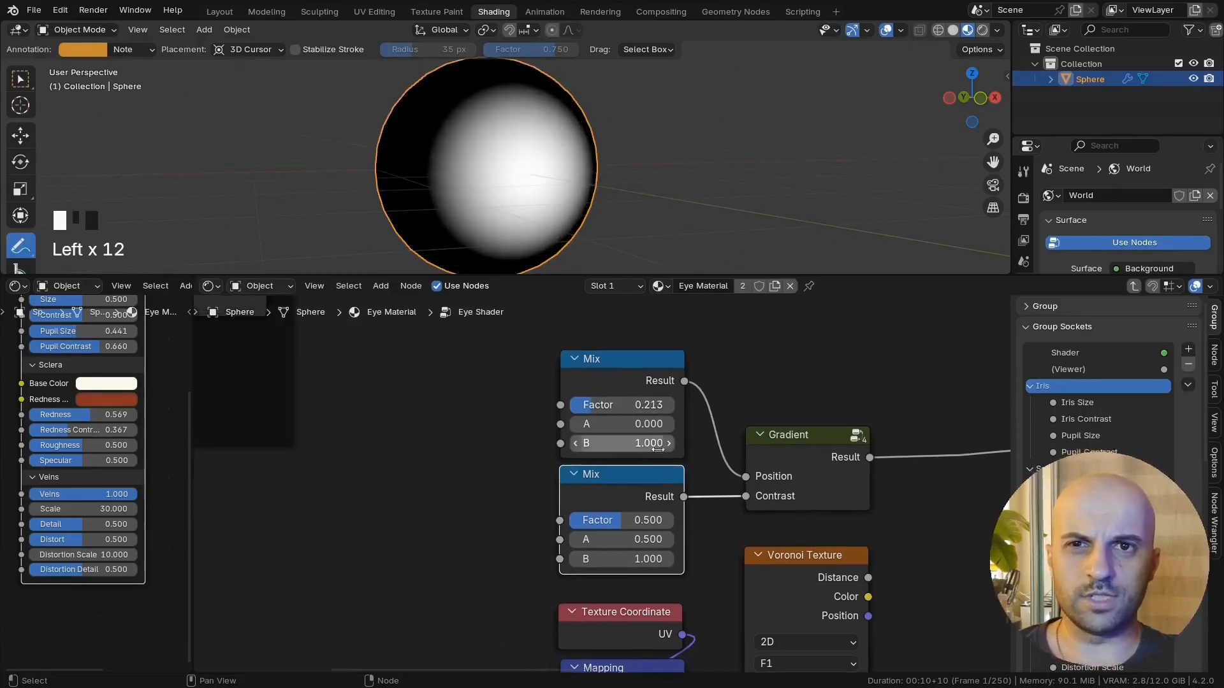
mouse_move(622, 407)
left_mouse_down()
mouse_move(605, 406)
mouse_move(616, 404)
left_mouse_up()
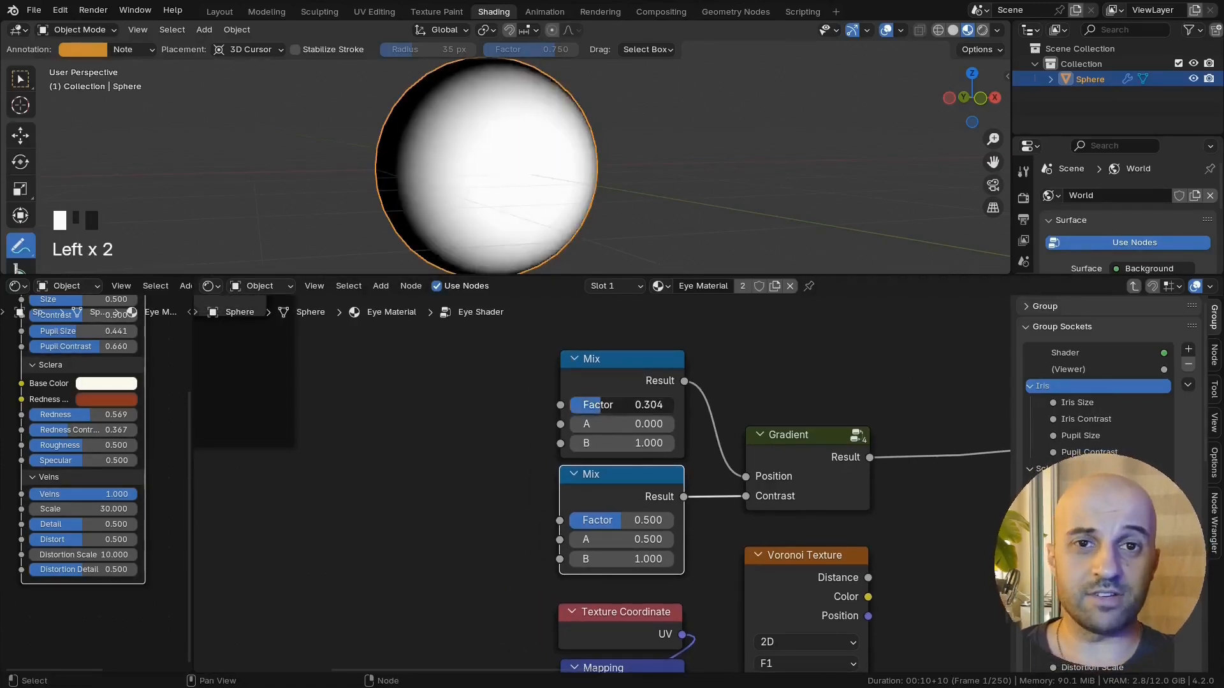
Step: Link the Iris Mask's size Mix Result into B of the new position Mix, and set that Mix's Factor to 0.668
scroll(592, 462, "down", 11)
middle_click_drag(405, 436, 513, 512)
middle_click_drag(476, 396, 466, 454)
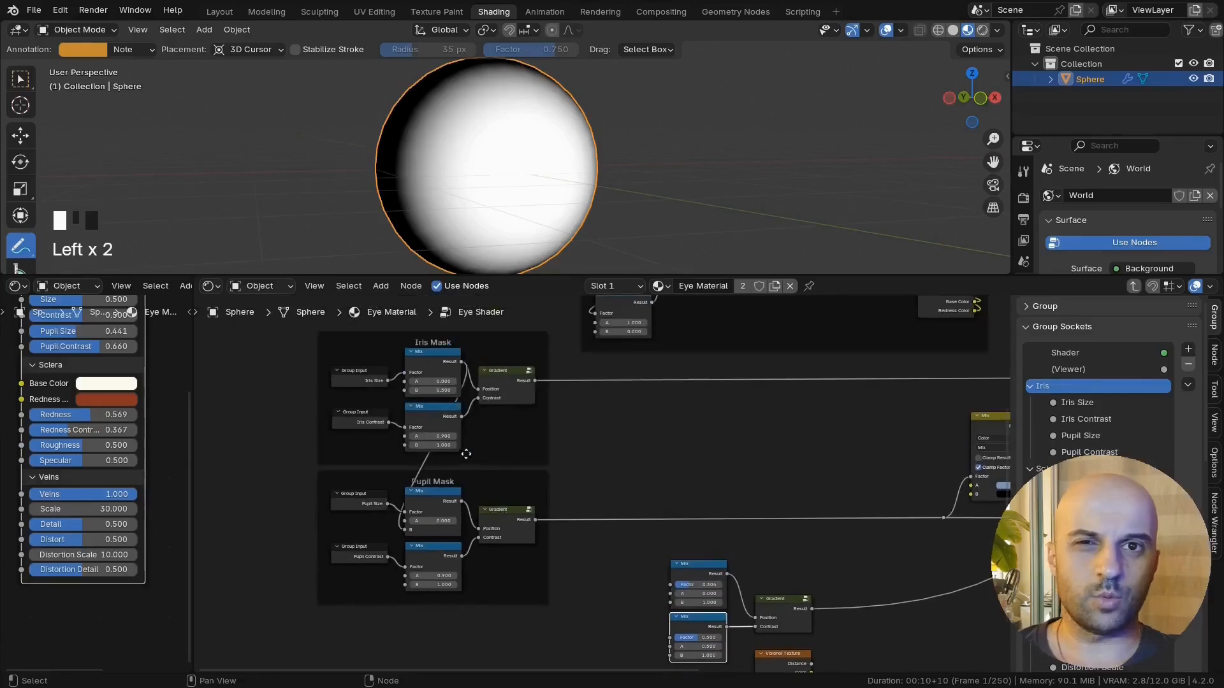
middle_click_drag(500, 411, 467, 398)
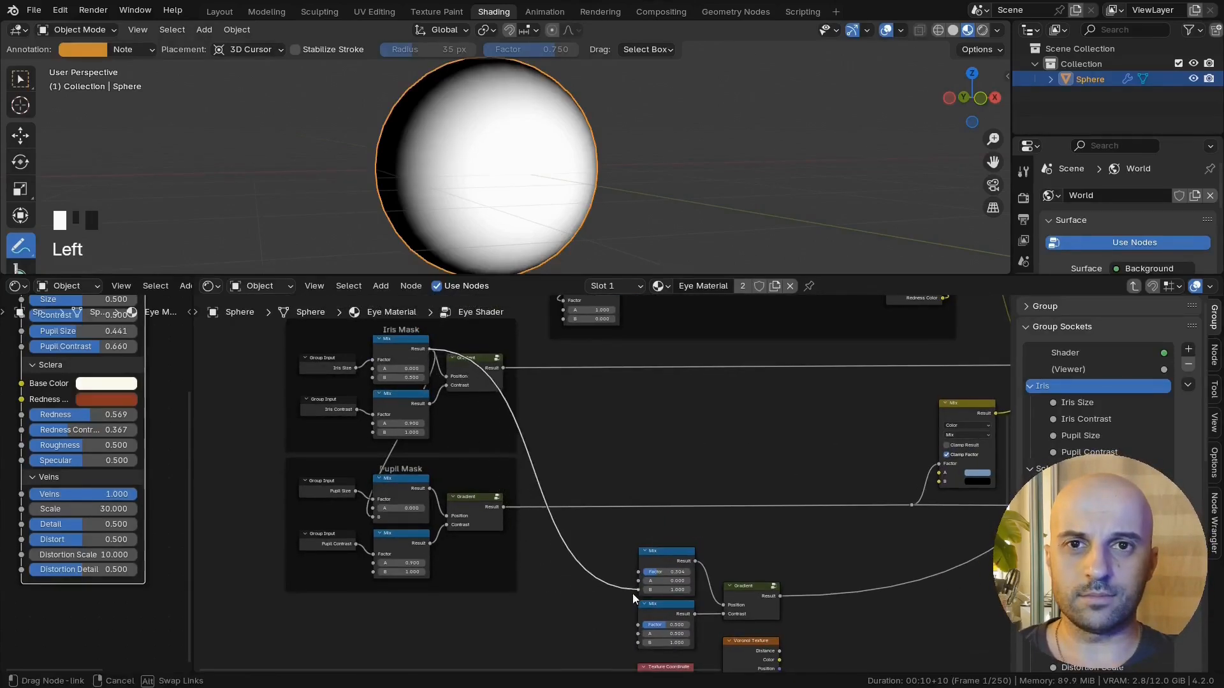
left_click_drag(632, 594, 637, 590)
middle_click_drag(644, 599, 538, 574)
scroll(538, 574, "up", 6)
mouse_move(506, 577)
left_mouse_down()
mouse_move(552, 577)
mouse_move(527, 577)
left_mouse_up()
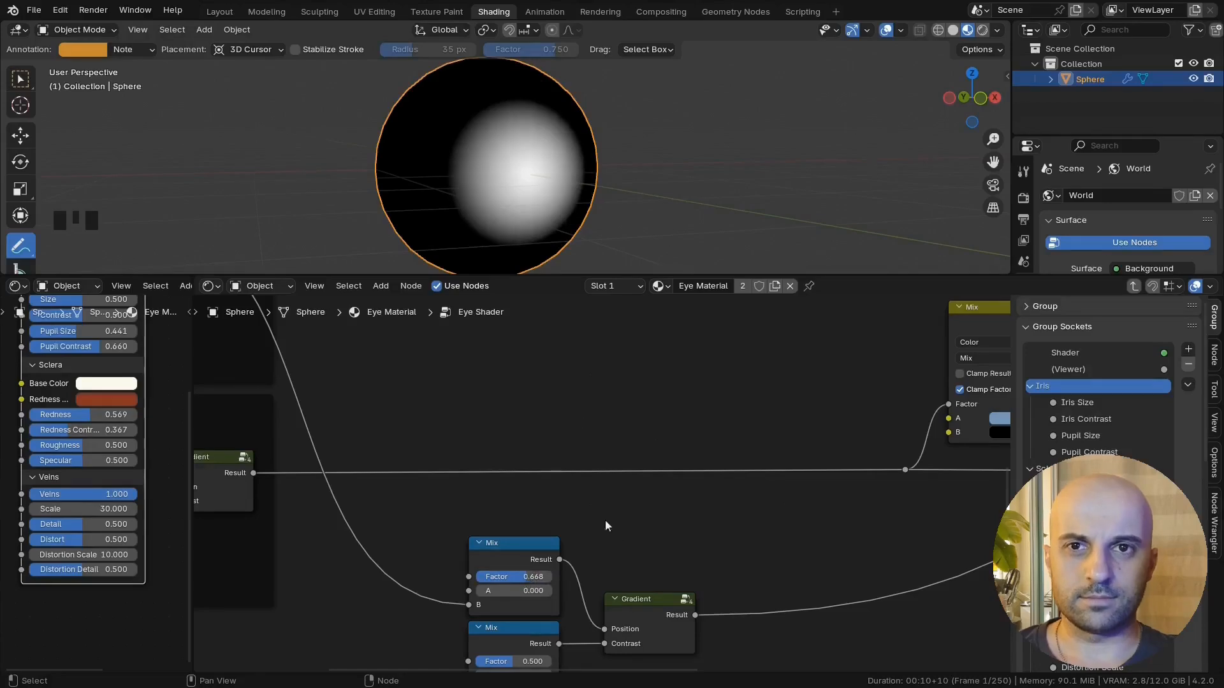
Step: Move the Gradient up beside its two Mix nodes, and preview the Voronoi Texture and the Gradient in turn
scroll(617, 538, "down", 2)
middle_click_drag(617, 538, 586, 425)
left_click_drag(608, 488, 605, 465)
left_click_drag(569, 436, 510, 562)
middle_click_drag(657, 531, 564, 428)
scroll(563, 428, "up", 1)
left_click(533, 447, "ctrl+shift")
left_click(527, 362, "ctrl+shift")
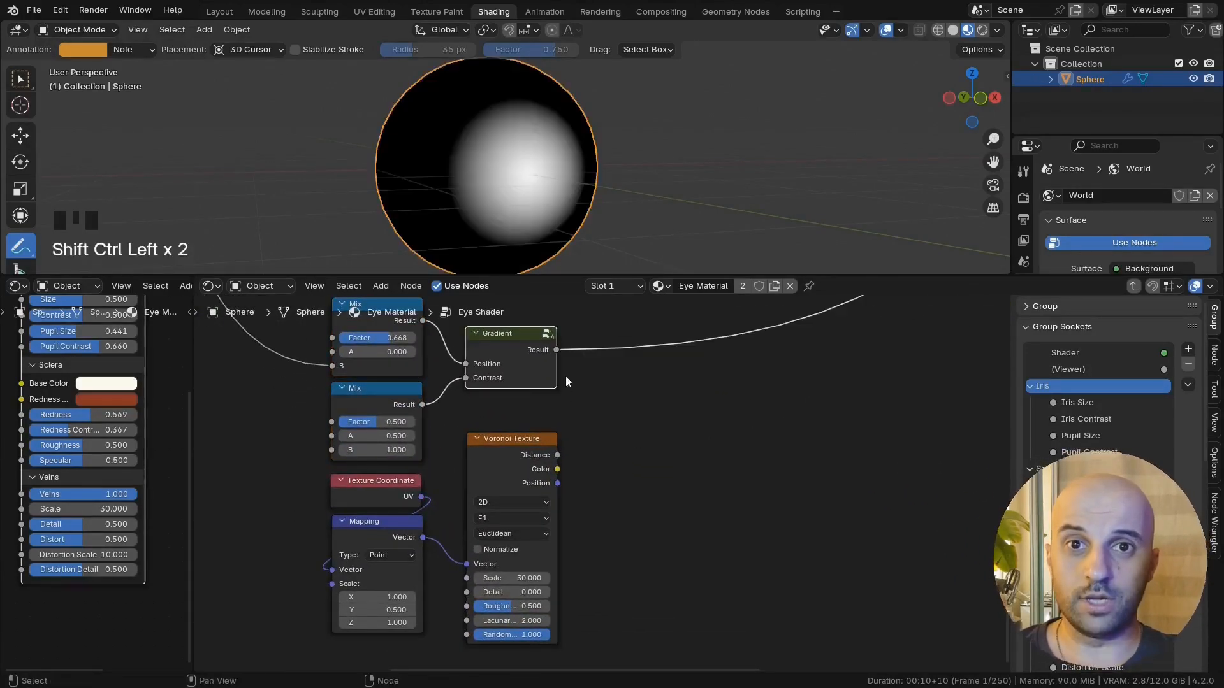
Step: Combine the Gradient's Result and the Voronoi Distance in an Add math node, and preview it on the sphere
left_click_drag(557, 350, 653, 408)
type("add")
key("Return")
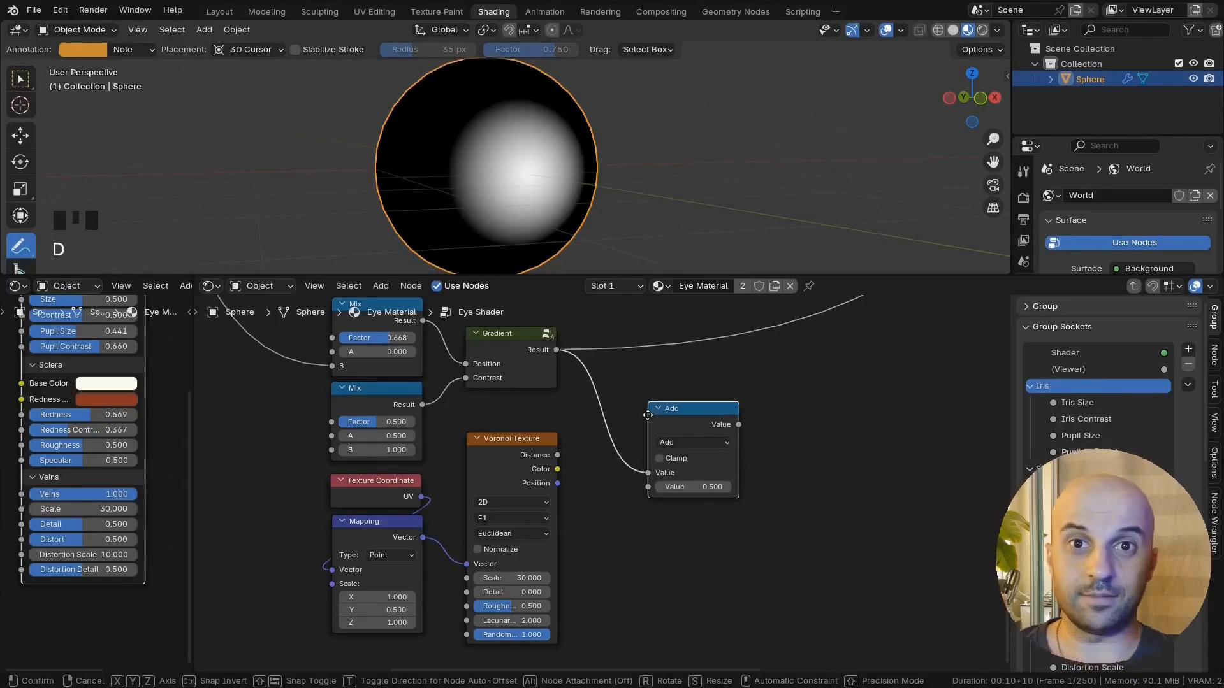
left_click(646, 397)
left_click_drag(557, 455, 609, 475)
left_click(691, 426, "ctrl+shift")
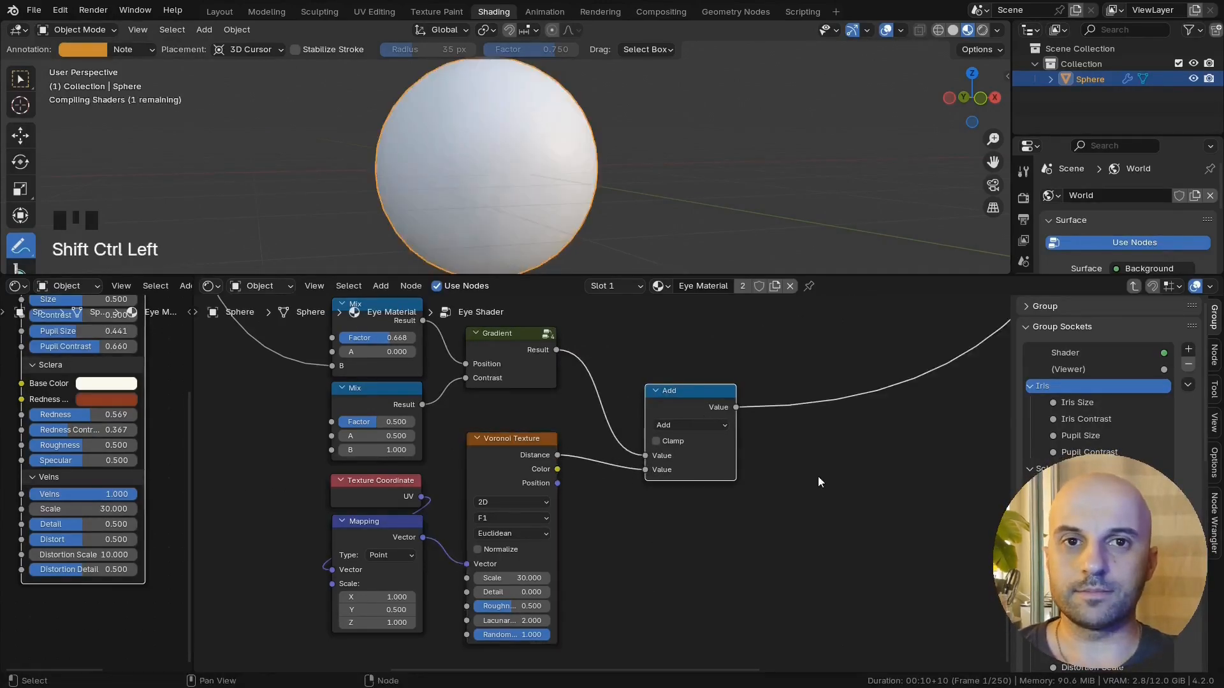
Step: Move the Add node slightly higher and enable its Clamp option
middle_click_drag(817, 476, 735, 515)
scroll(752, 504, "up", 1)
scroll(735, 515, "up", 3)
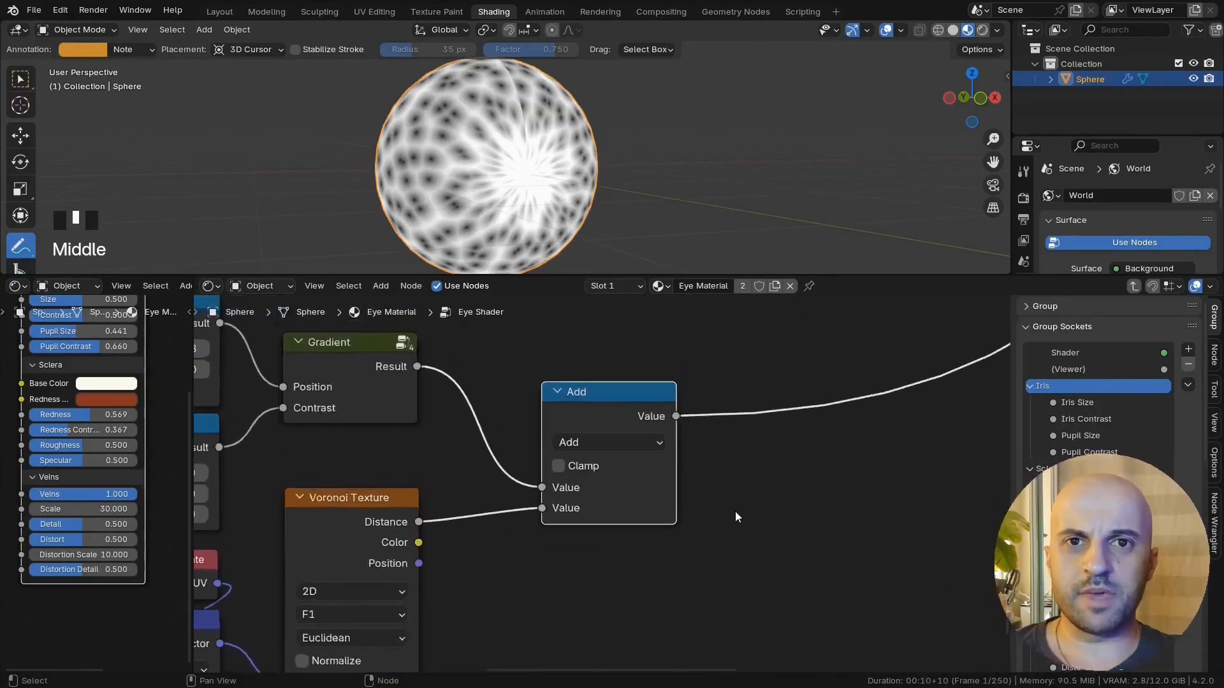
left_click_drag(624, 389, 637, 353)
middle_click_drag(721, 433, 729, 464)
left_click(575, 456)
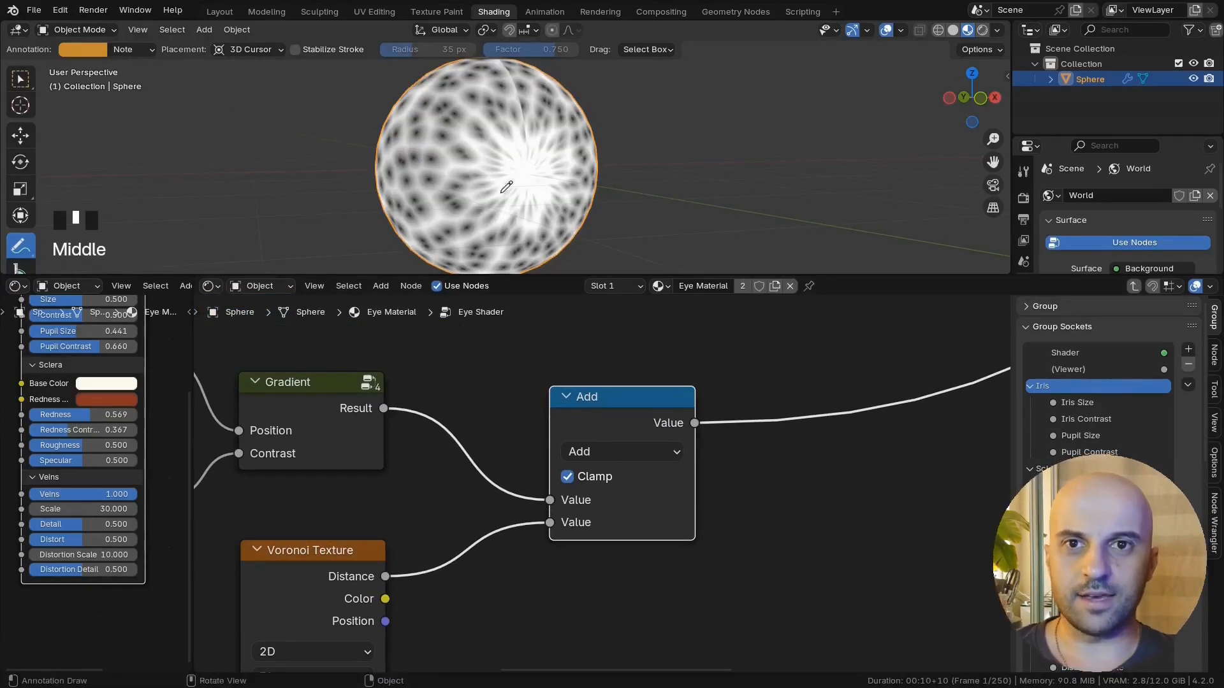
Step: Insert a float Mix node with hidden options before the Add node, with the Gradient's Result driving its Factor
scroll(680, 540, "down", 3)
left_click_drag(616, 431, 749, 437)
left_click_drag(429, 424, 486, 383)
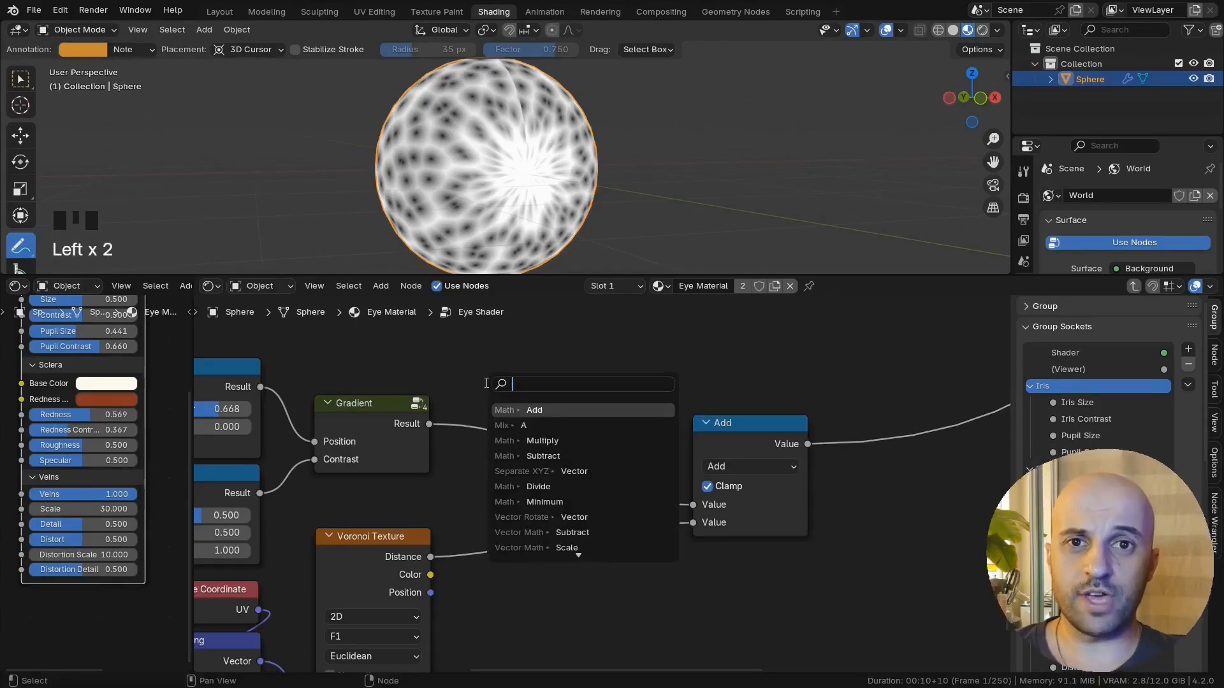
key("Return")
left_click(485, 383)
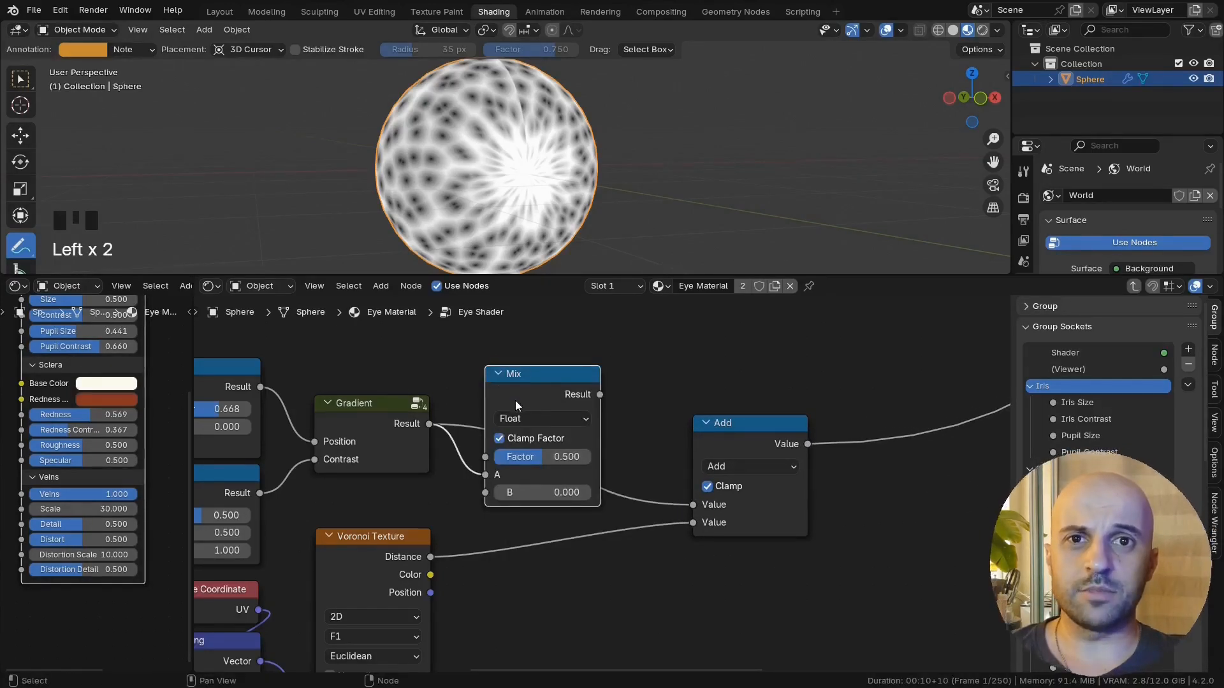
left_click_drag(486, 475, 454, 450)
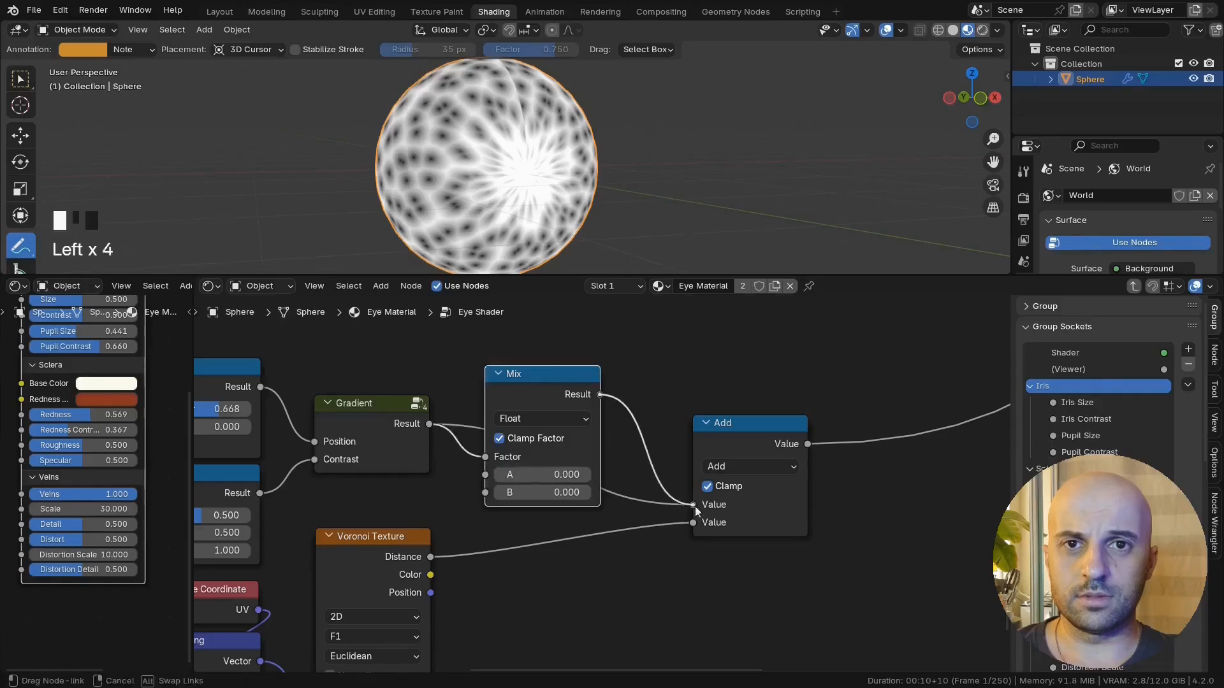
left_click_drag(695, 506, 695, 506)
left_click(551, 395)
key("shift+h")
Step: Set A to 1 and B to 0 in the Mix node feeding the Add node
scroll(615, 481, "up", 4)
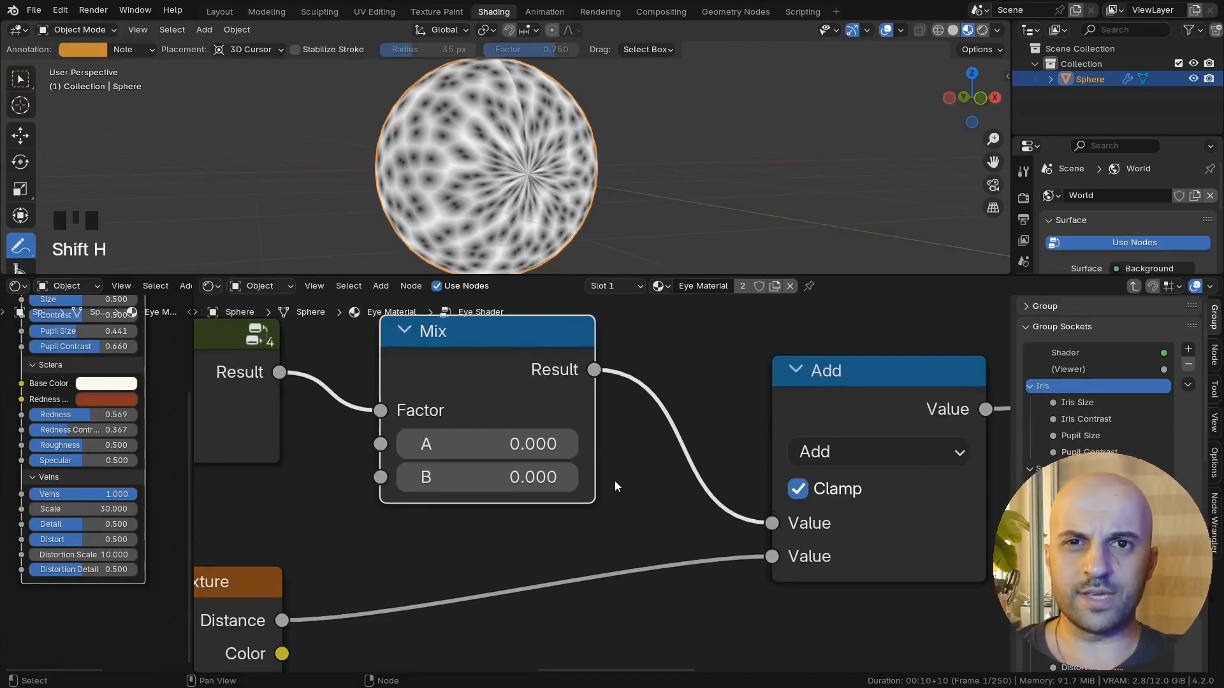
middle_click_drag(615, 481, 631, 483)
left_click(539, 444)
type("1")
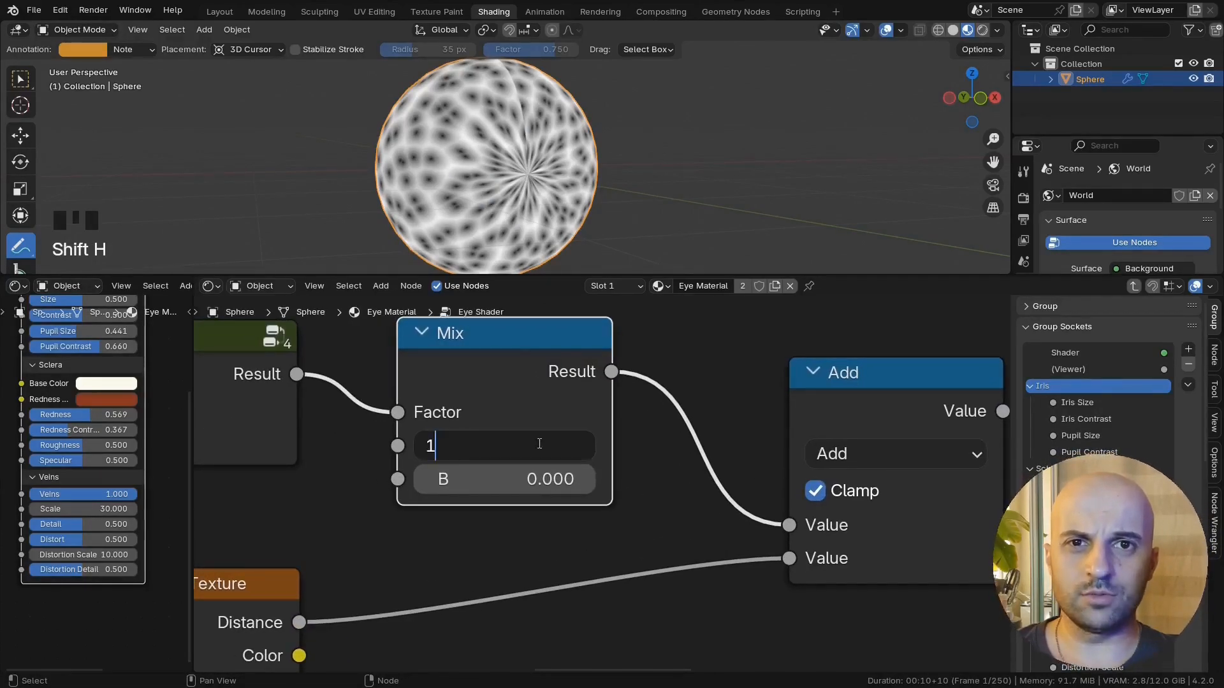
key("Tab")
type("0")
key("Return")
Step: Examine the radial pattern on the sphere, previewing the Mix result and the Add result for comparison
middle_click_drag(558, 213, 568, 208)
scroll(592, 207, "up", 3)
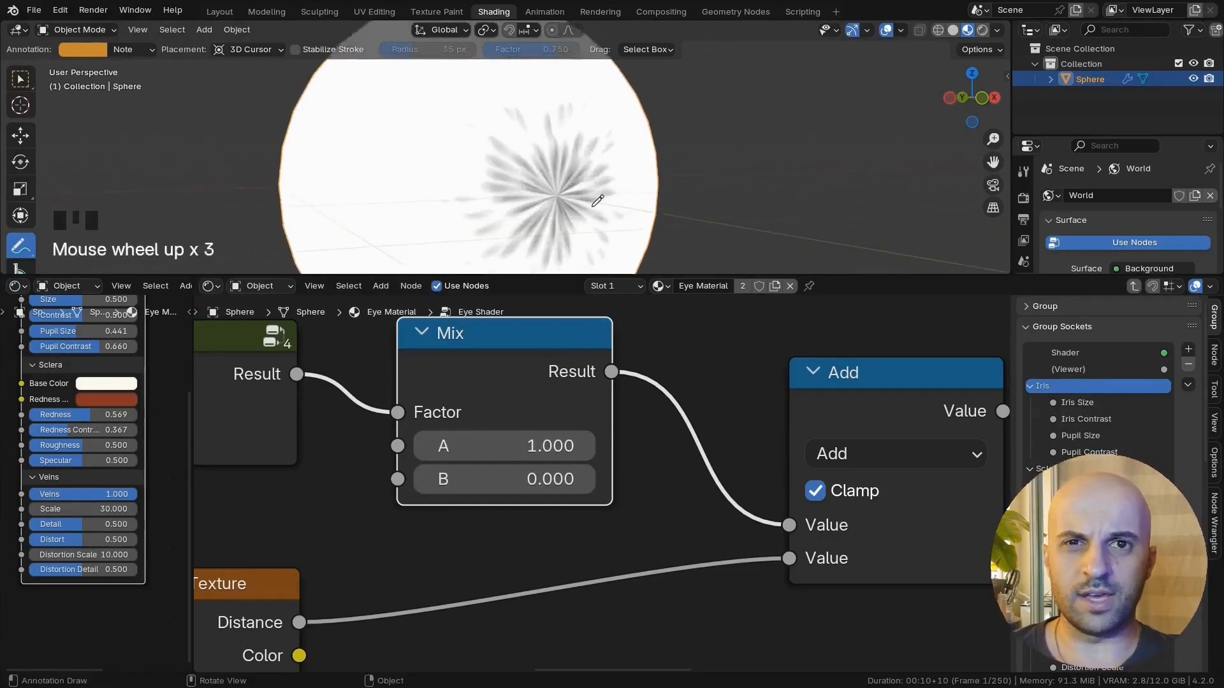
scroll(593, 201, "up", 2)
scroll(559, 194, "down", 2)
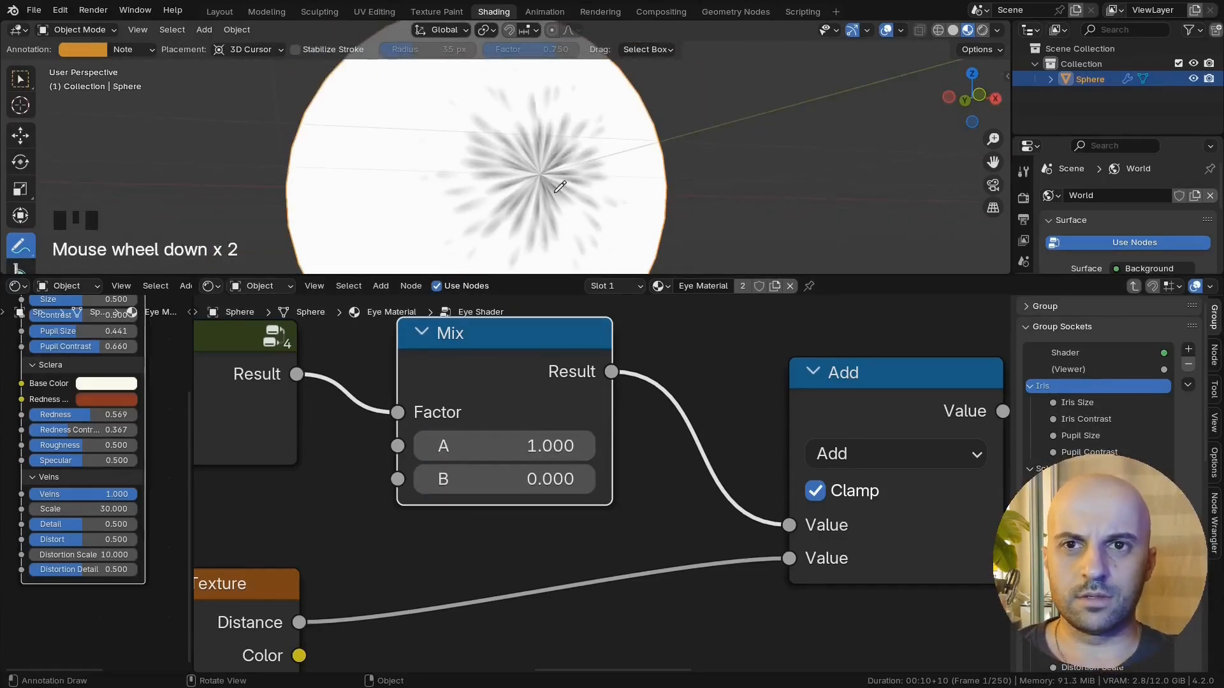
scroll(392, 378, "down", 1)
left_click(283, 387, "ctrl+shift")
left_click(556, 366, "ctrl+shift")
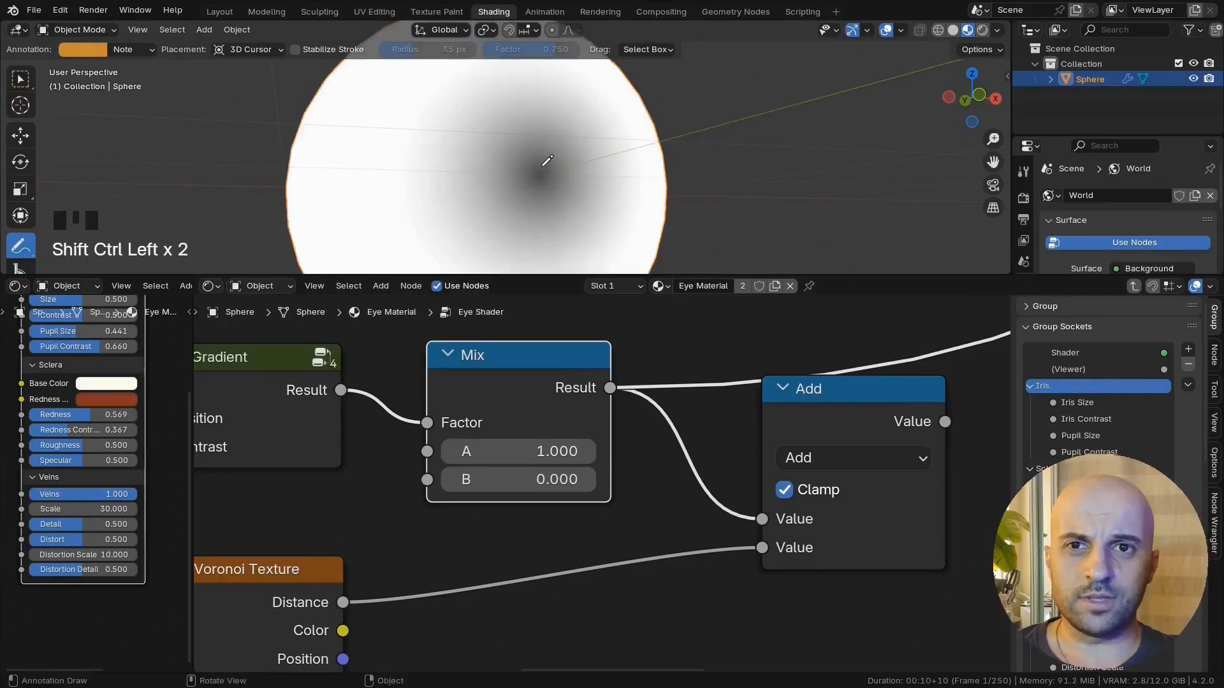
middle_click_drag(856, 401, 749, 418)
left_click(749, 418, "ctrl+shift")
Step: Lower B in the Mix node feeding the Add node, settling on -8
middle_click_drag(520, 132, 527, 129)
scroll(516, 141, "down", 2)
left_click_drag(450, 497, 377, 497, "shift")
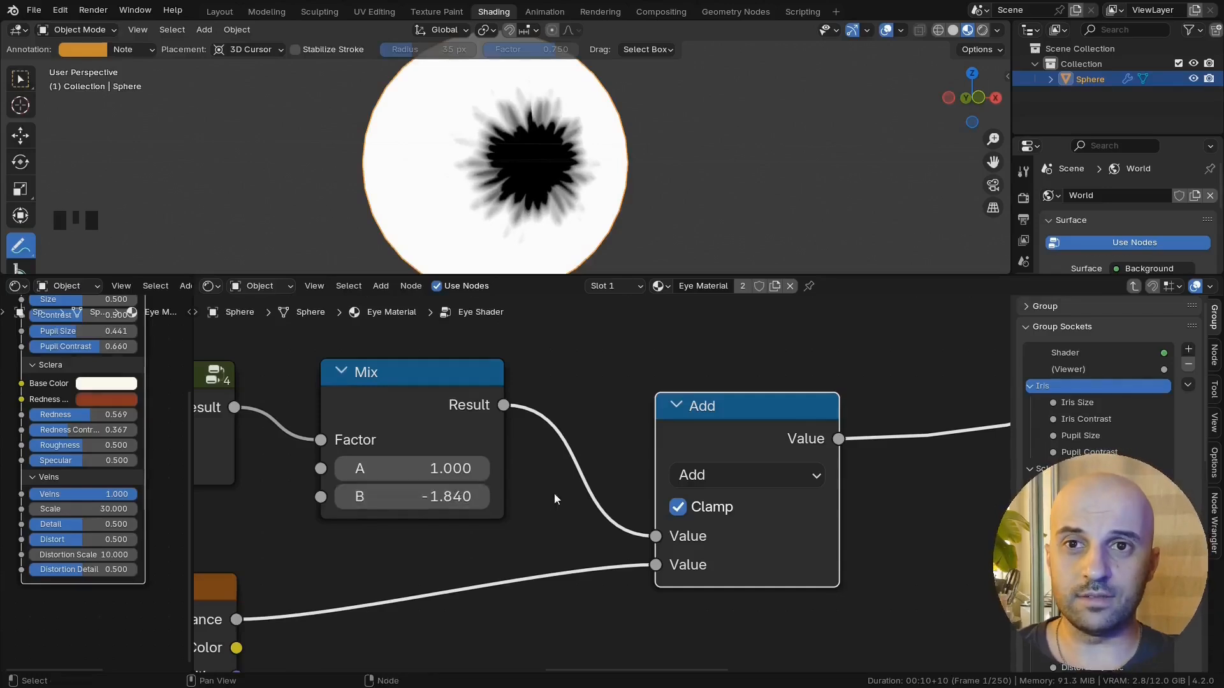
middle_click_drag(556, 500, 645, 510)
left_click_drag(555, 508, 444, 514, "shift")
scroll(547, 516, "up", 2)
scroll(541, 178, "down", 1)
middle_click_drag(542, 178, 545, 186)
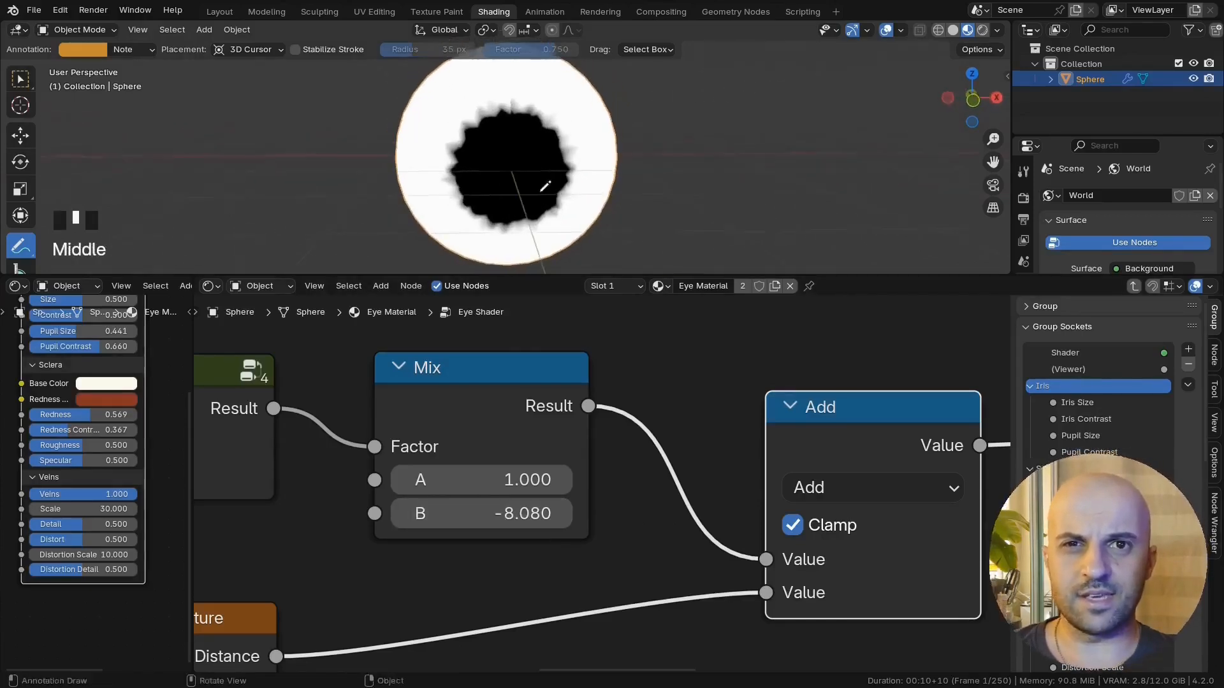
middle_click_drag(560, 565, 582, 541)
left_click(518, 506)
key("Return")
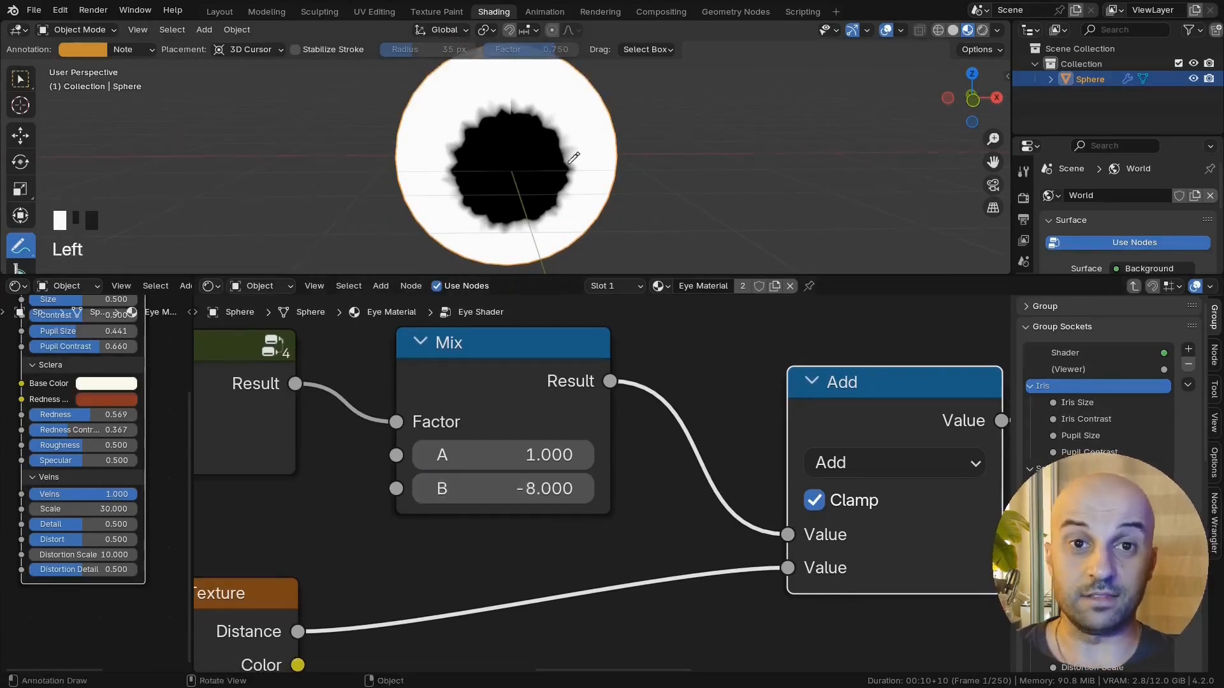
Step: Set the Factor of the Mix node driving the Gradient's Contrast to 0.5
scroll(539, 210, "down", 3)
middle_click_drag(539, 211, 565, 191)
scroll(522, 609, "down", 2)
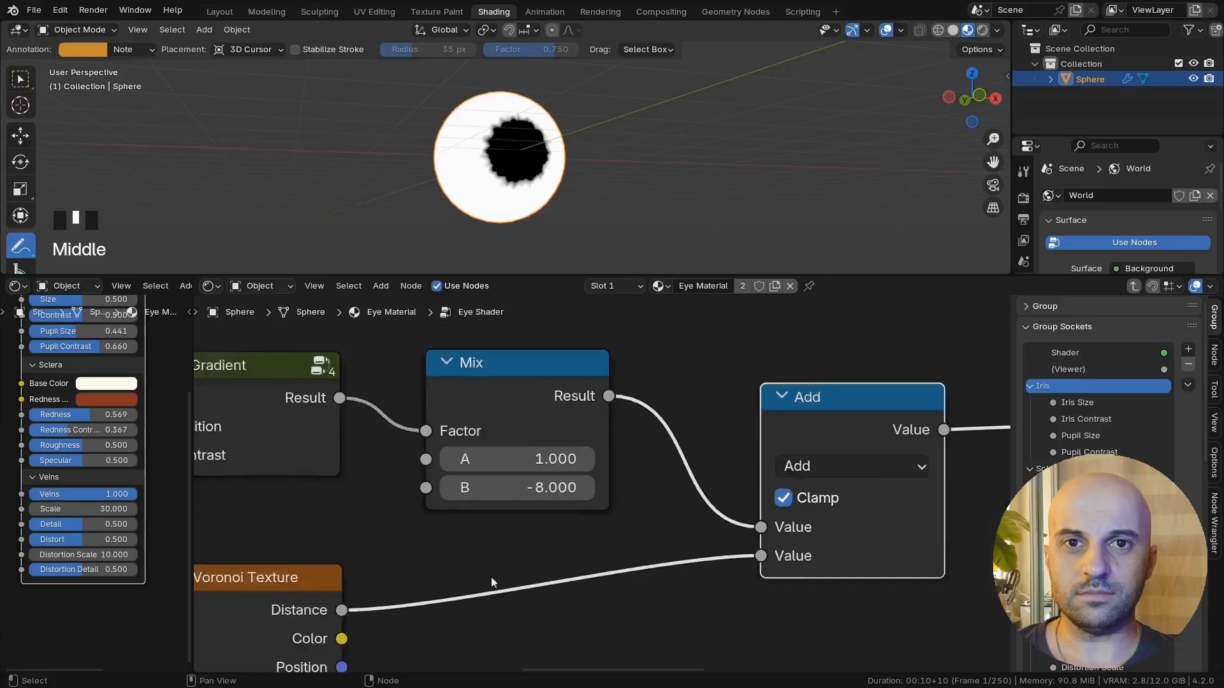
middle_click_drag(236, 511, 684, 481)
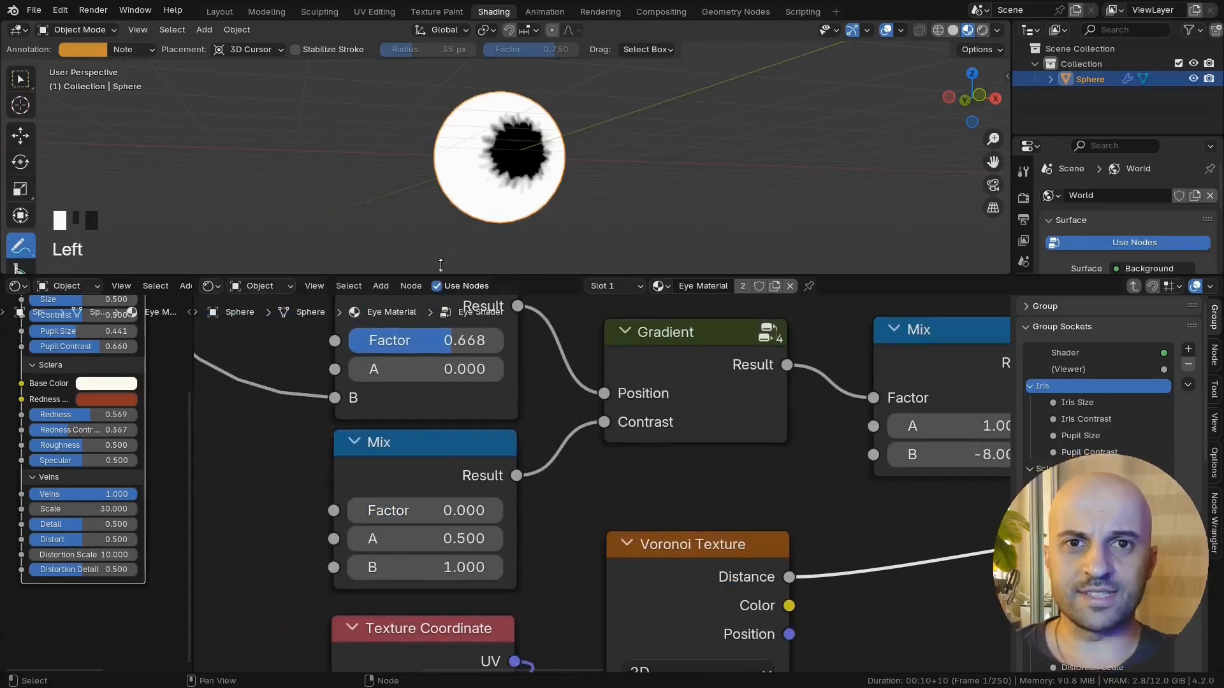
scroll(441, 255, "up", 3)
middle_click_drag(440, 249, 412, 259)
mouse_move(425, 510)
left_mouse_down()
mouse_move(562, 510)
mouse_move(408, 510)
mouse_move(498, 511)
mouse_move(424, 510)
left_mouse_up()
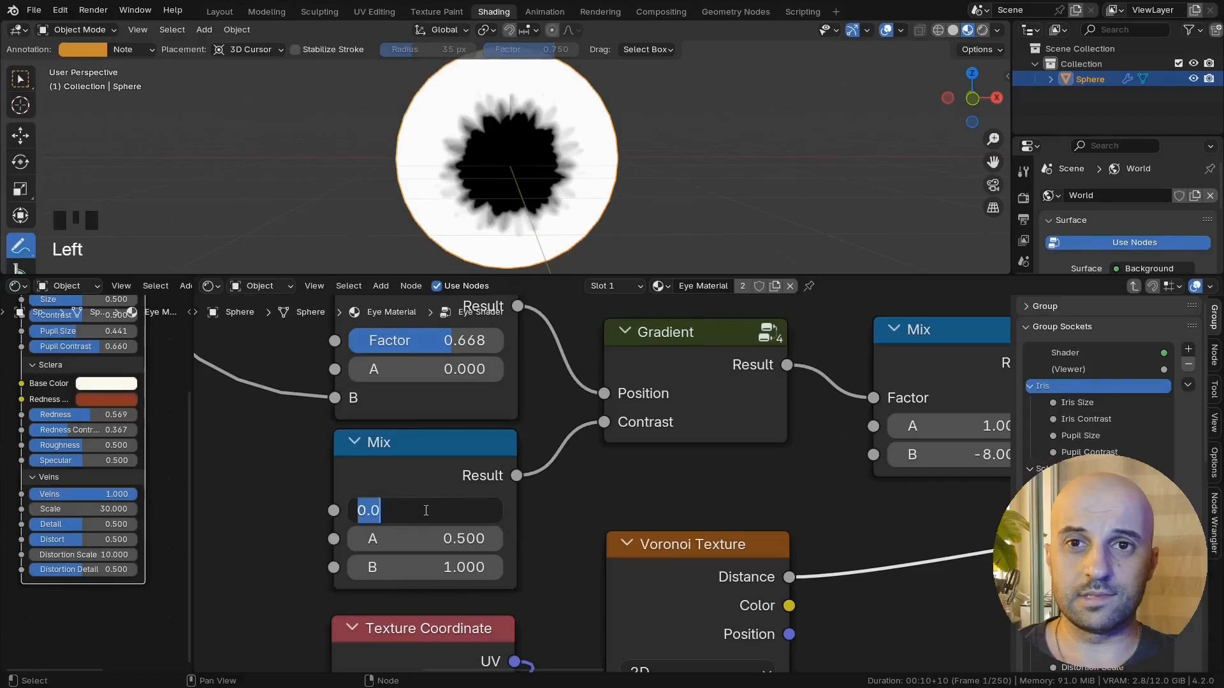
type(".5")
key("Return")
Step: Lower the Factor of the Mix node driving the Gradient's Position to 0.465
middle_click_drag(874, 473, 660, 492)
scroll(656, 445, "down", 5)
scroll(484, 249, "down", 2)
middle_click_drag(481, 249, 501, 246)
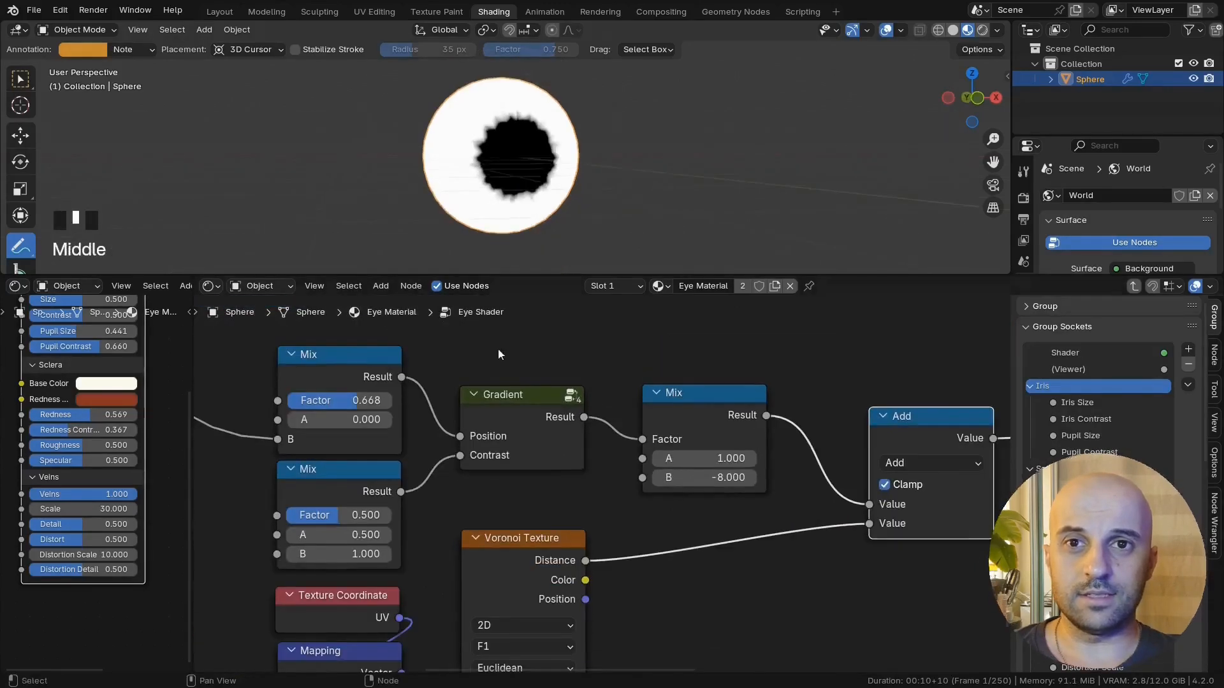
left_click_drag(360, 400, 335, 401)
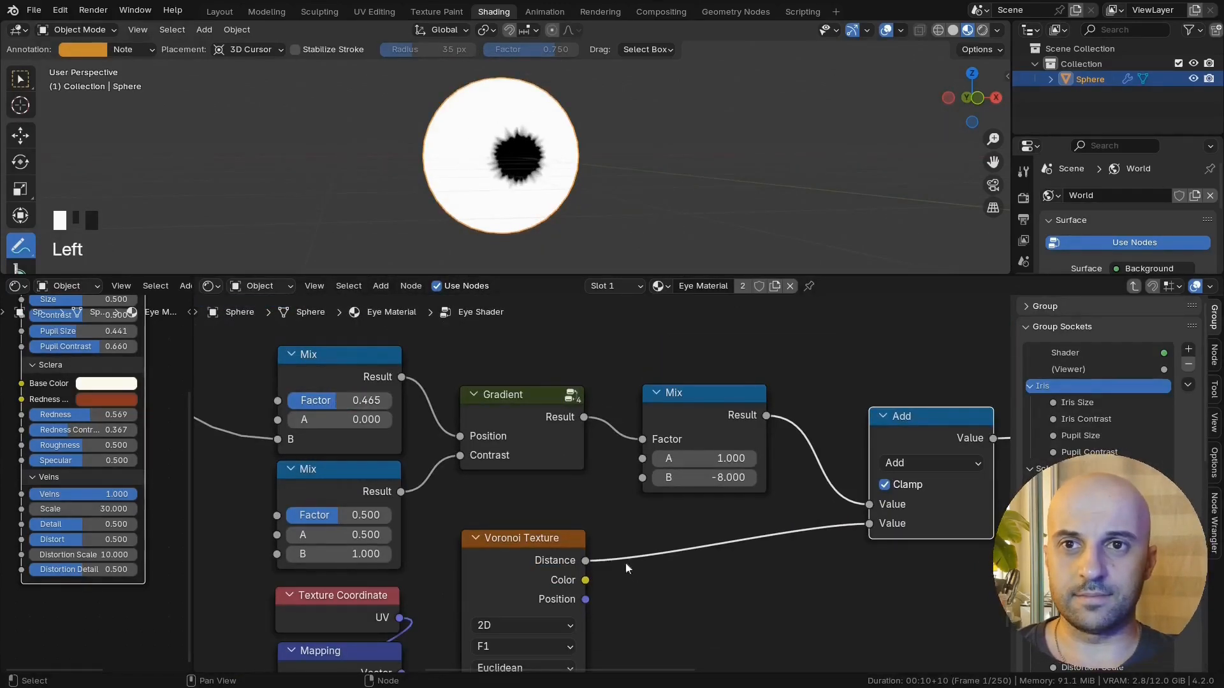
Step: Insert a Contrast Value group with Contrast 0.5 between the Voronoi Texture's Distance and the Add node
middle_click_drag(626, 564, 540, 488)
key("shift+a")
mouse_move(648, 514)
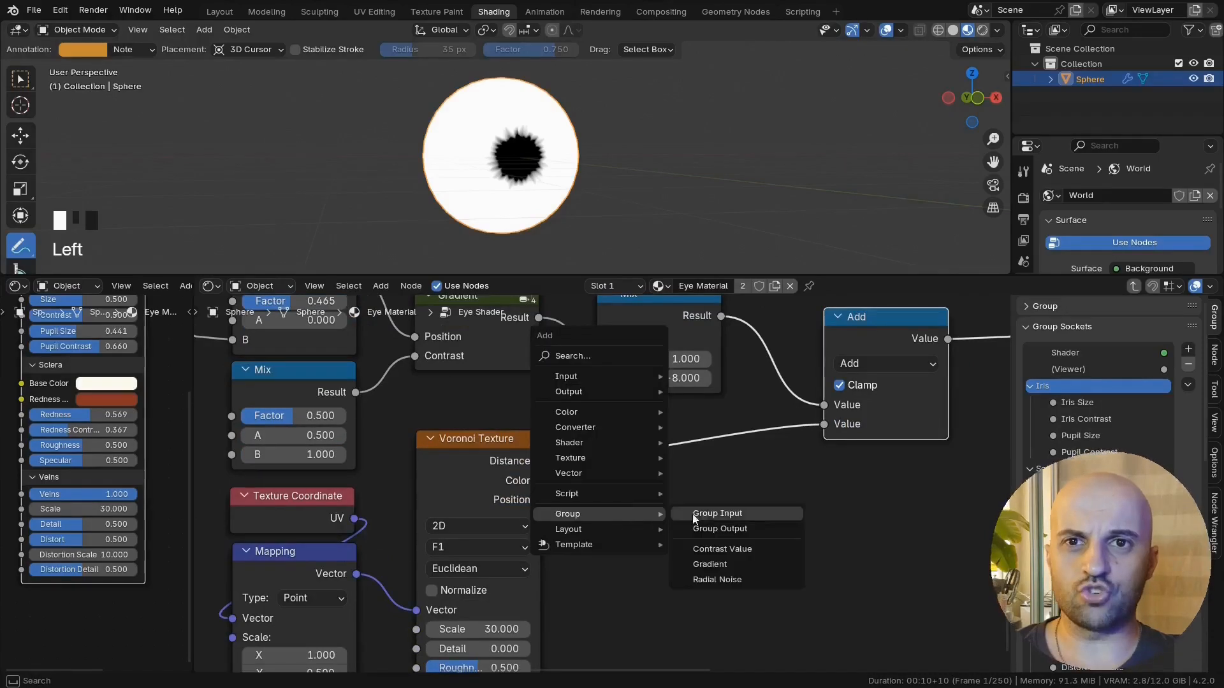
left_click(716, 550)
left_click(653, 475)
key("shift+h")
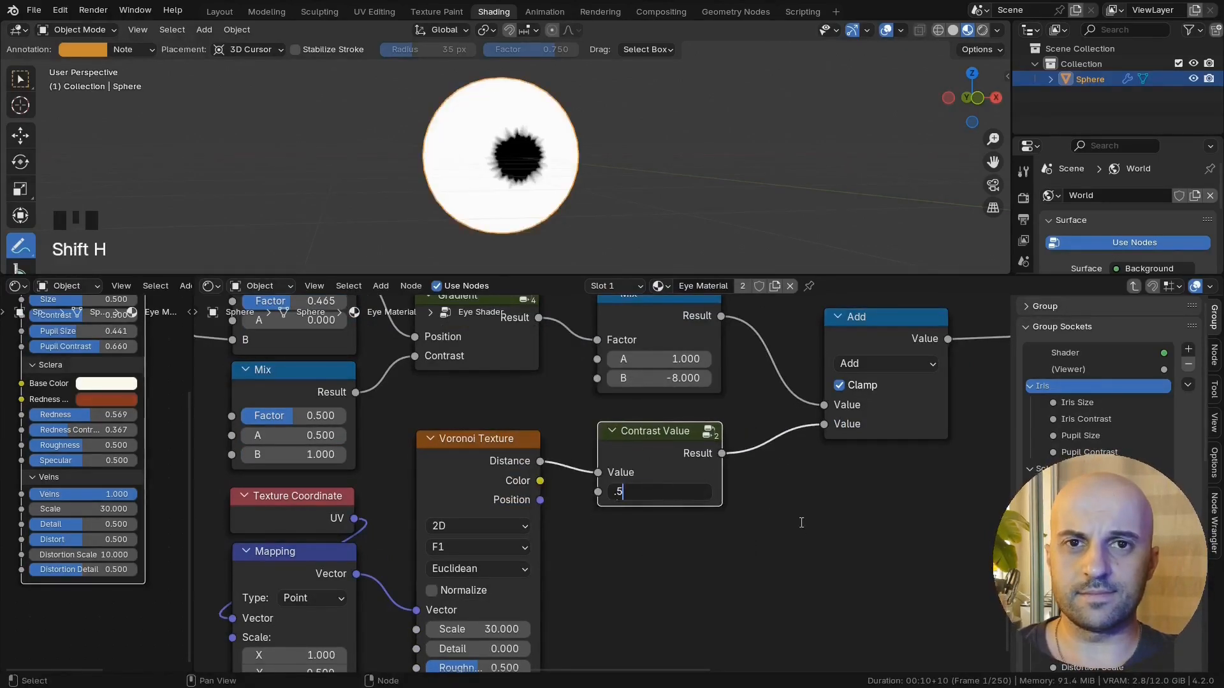
key("Return")
Step: Try raising the Contrast of the Contrast Value group after the Voronoi Texture to about 0.95
scroll(505, 156, "up", 5)
middle_click_drag(505, 156, 491, 156)
middle_click_drag(730, 501, 696, 518)
left_click_drag(625, 508, 671, 508)
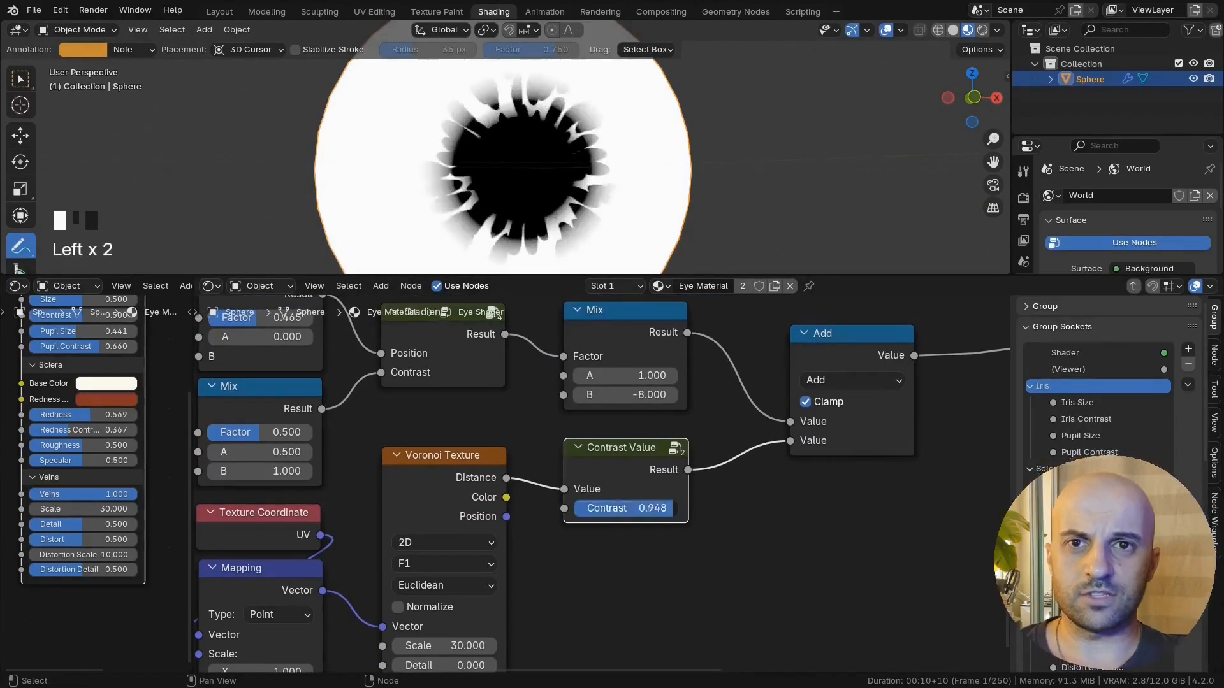
right_click(657, 508)
middle_click_drag(636, 210, 648, 207)
scroll(794, 545, "down", 2)
middle_click_drag(794, 545, 766, 537)
Step: Insert a duplicate of the Contrast Value group after the Add node and set its Contrast to 0
left_click_drag(790, 354, 749, 335)
scroll(612, 167, "down", 2)
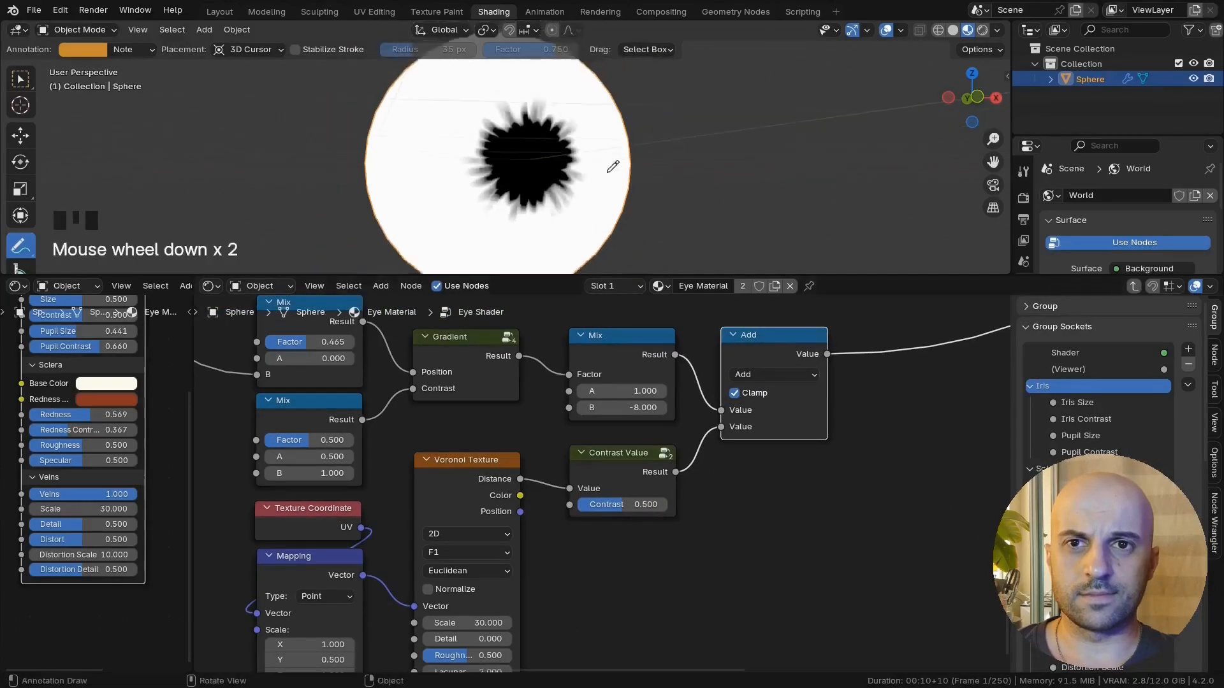
scroll(641, 500, "down", 2)
left_click(549, 496)
key("shift+d")
left_click(770, 401)
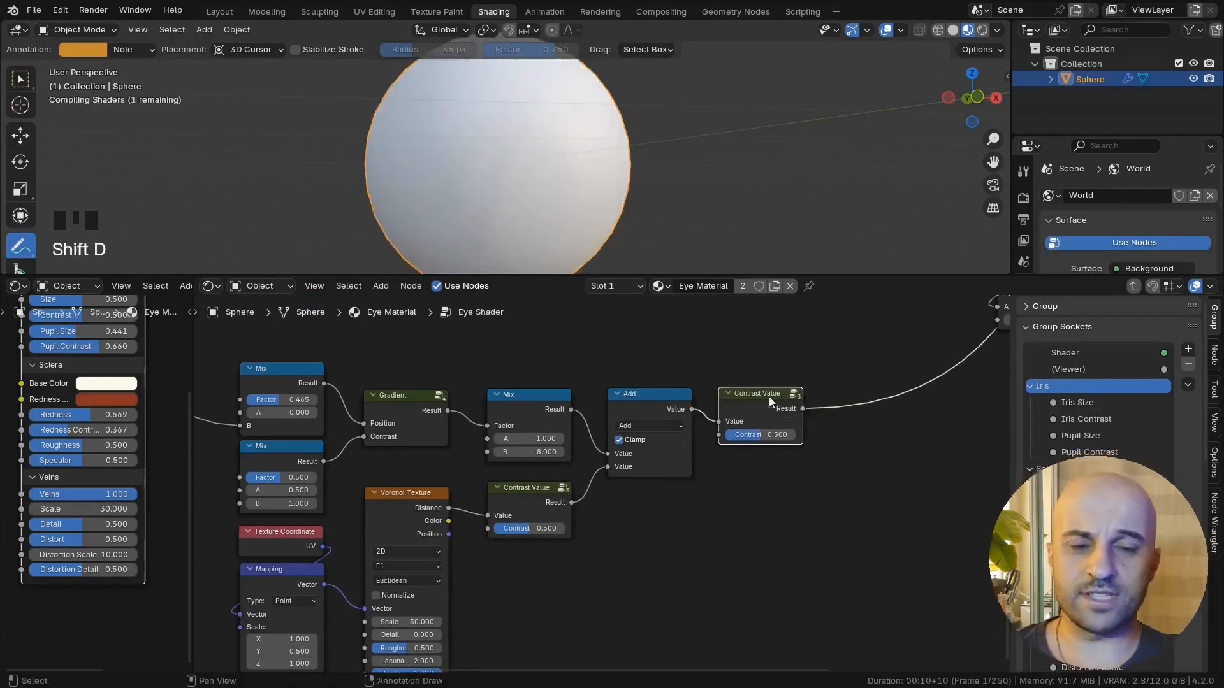
scroll(561, 176, "up", 1)
left_click_drag(763, 435, 725, 436)
Step: Select the iris pattern nodes together with both mask frames and move them left along the X axis
scroll(792, 544, "down", 4)
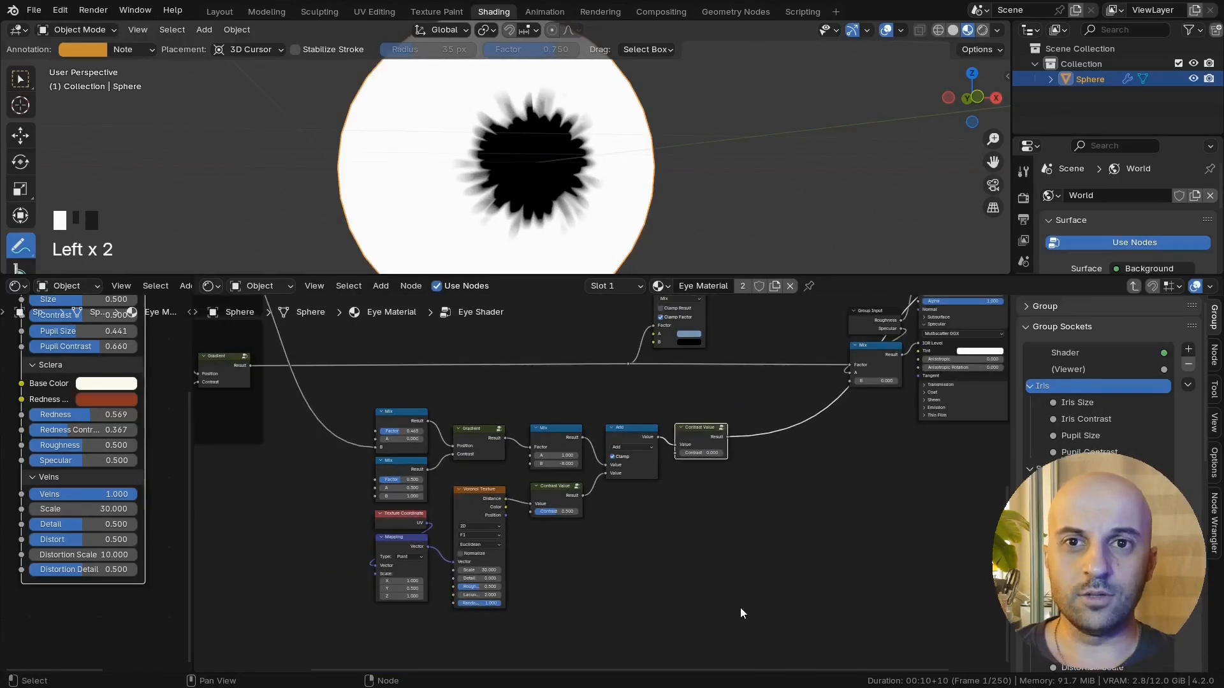
left_click_drag(740, 607, 399, 411)
middle_click_drag(792, 538, 630, 617)
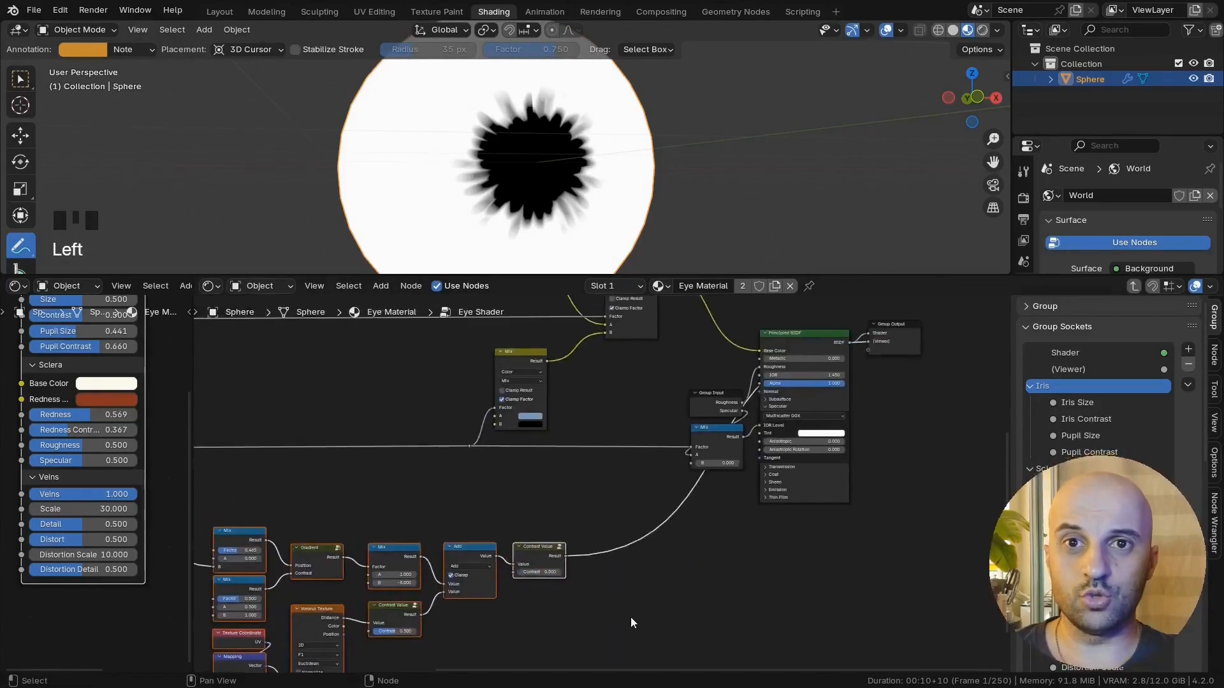
middle_click_drag(544, 460, 656, 519)
scroll(656, 518, "up", 5)
scroll(749, 554, "down", 11)
middle_click_drag(706, 562, 823, 544)
scroll(823, 544, "down", 4)
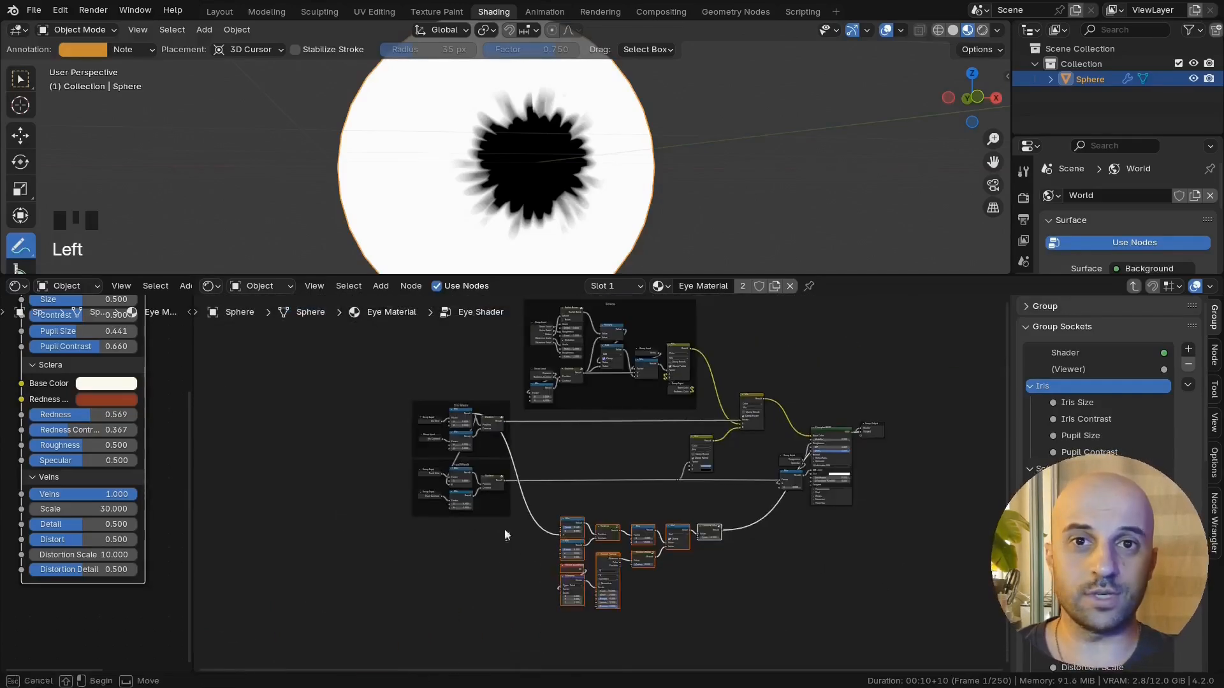
left_click_drag(513, 539, 398, 391, "shift")
key("g")
key("x")
left_click(256, 453)
Step: Select only the iris pattern nodes and shift them upward, closer to the pupil mask's link
scroll(628, 637, "up", 7)
middle_click_drag(627, 663, 649, 545)
left_click_drag(683, 598, 374, 402)
left_click_drag(645, 450, 645, 414)
Step: Duplicate the blue and black color Mix node, drive its Factor with the last Contrast Value's Result, and preview it
scroll(760, 444, "up", 5)
middle_click_drag(759, 444, 684, 538)
key("shift+d")
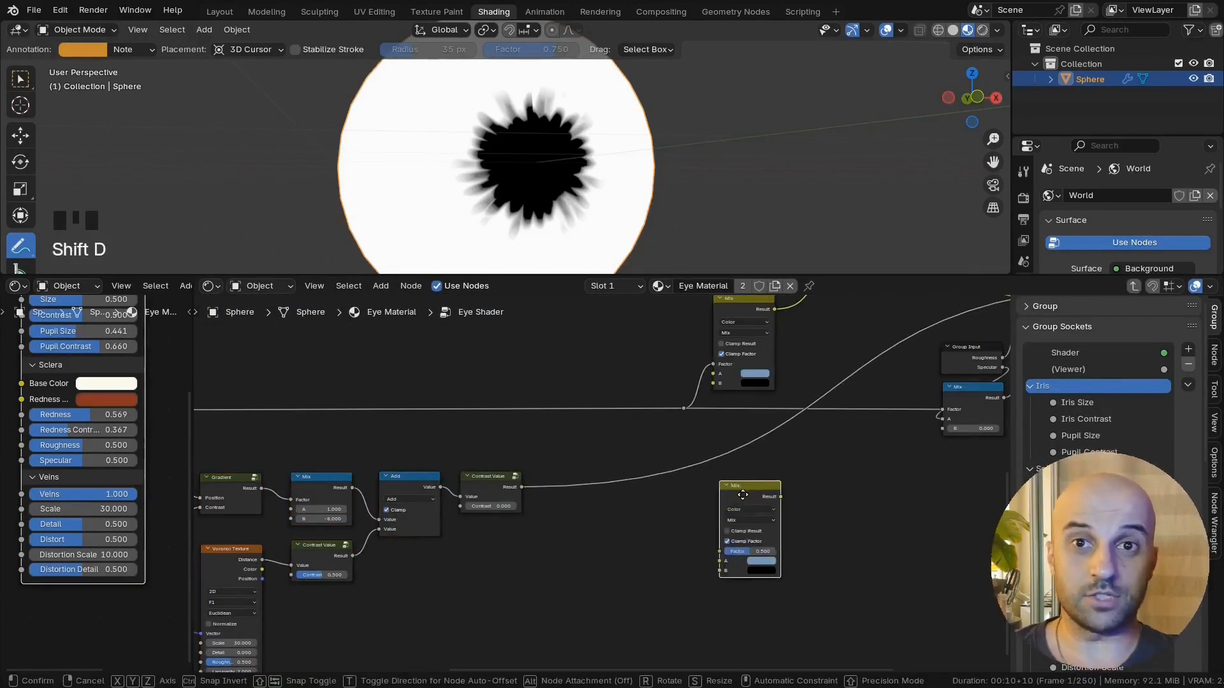
left_click(671, 537)
left_click(707, 536, "ctrl+shift")
middle_click_drag(809, 552, 722, 536)
scroll(737, 553, "up", 8)
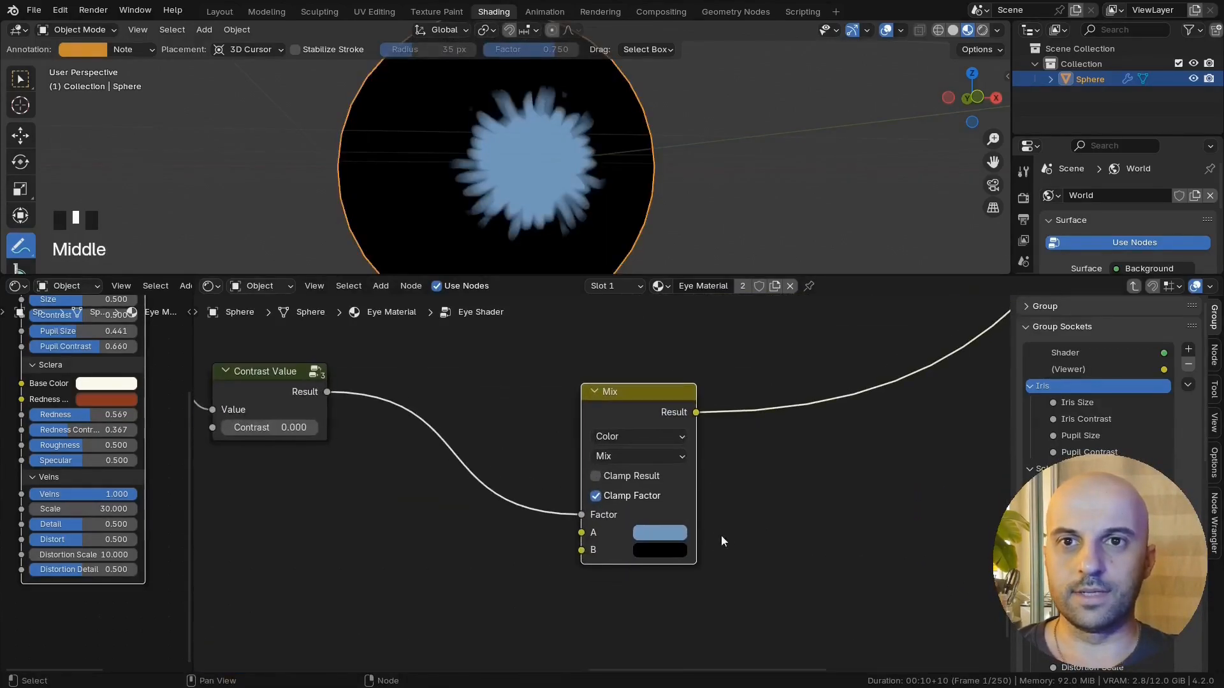
Step: Set color B of the duplicated Mix node to a dark olive green with hue 0.235 and value 0.149
left_click(664, 548)
left_click_drag(688, 509, 707, 508)
left_click_drag(715, 361, 684, 369)
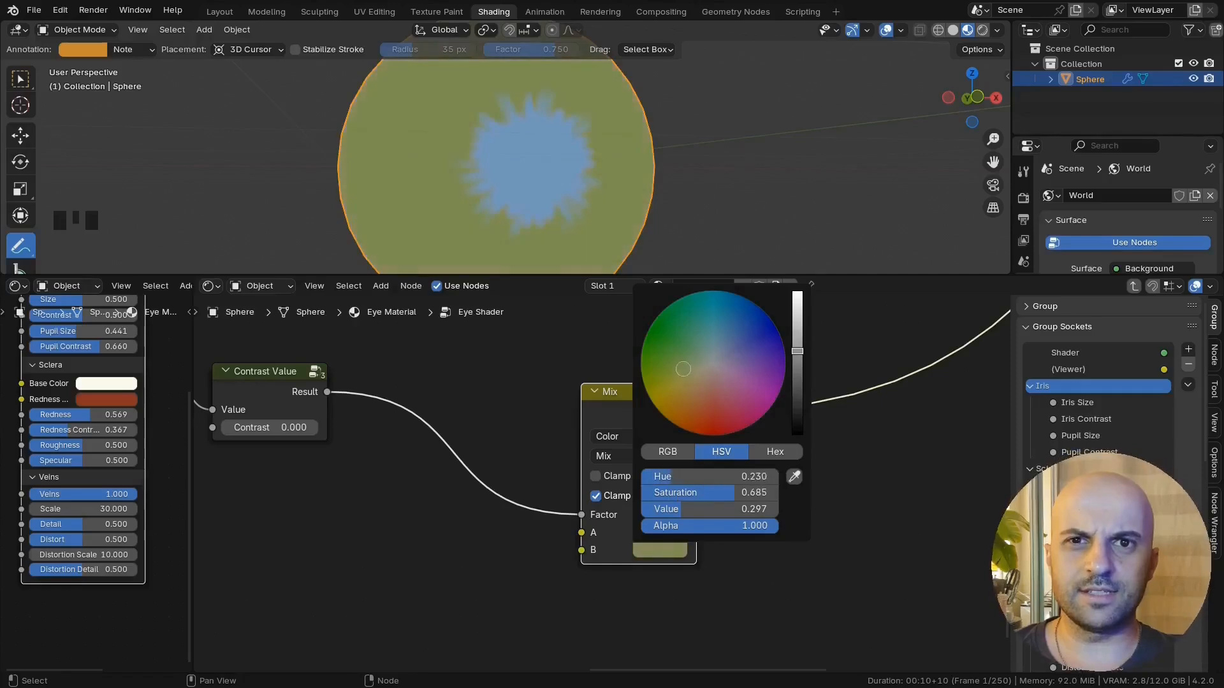
left_click_drag(797, 351, 796, 374)
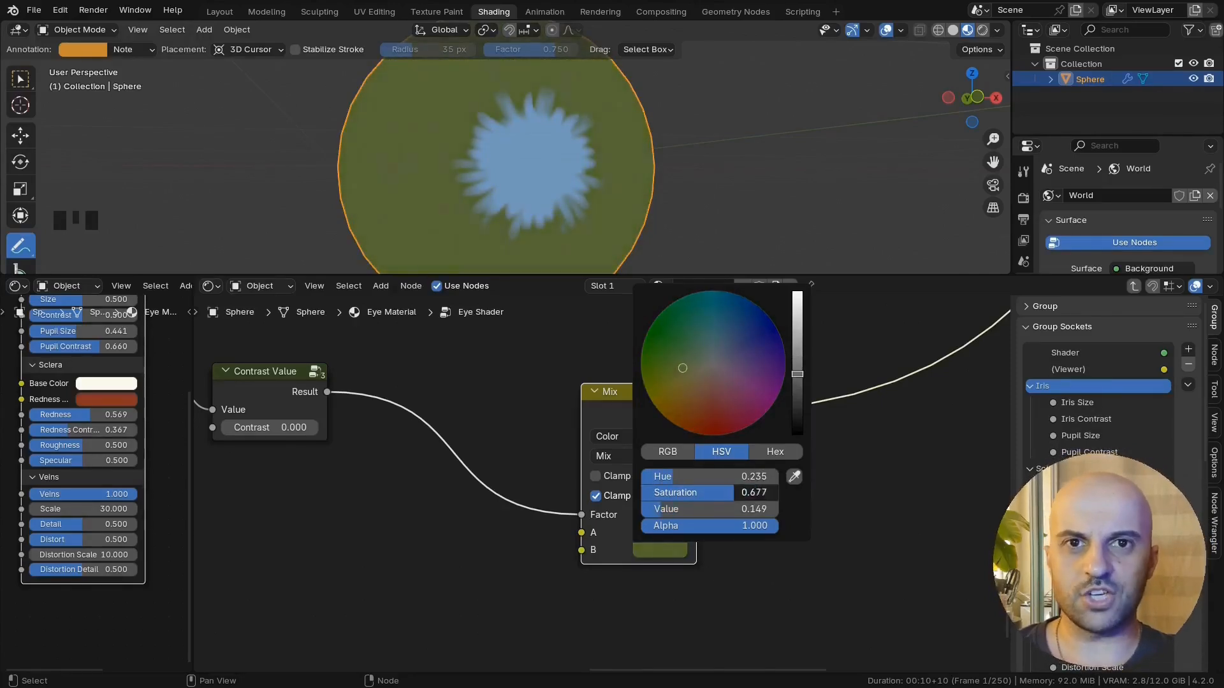
Step: Set color A of the duplicated Mix node to a dark brown with hue 0.079 and value 0.089
left_click(657, 533)
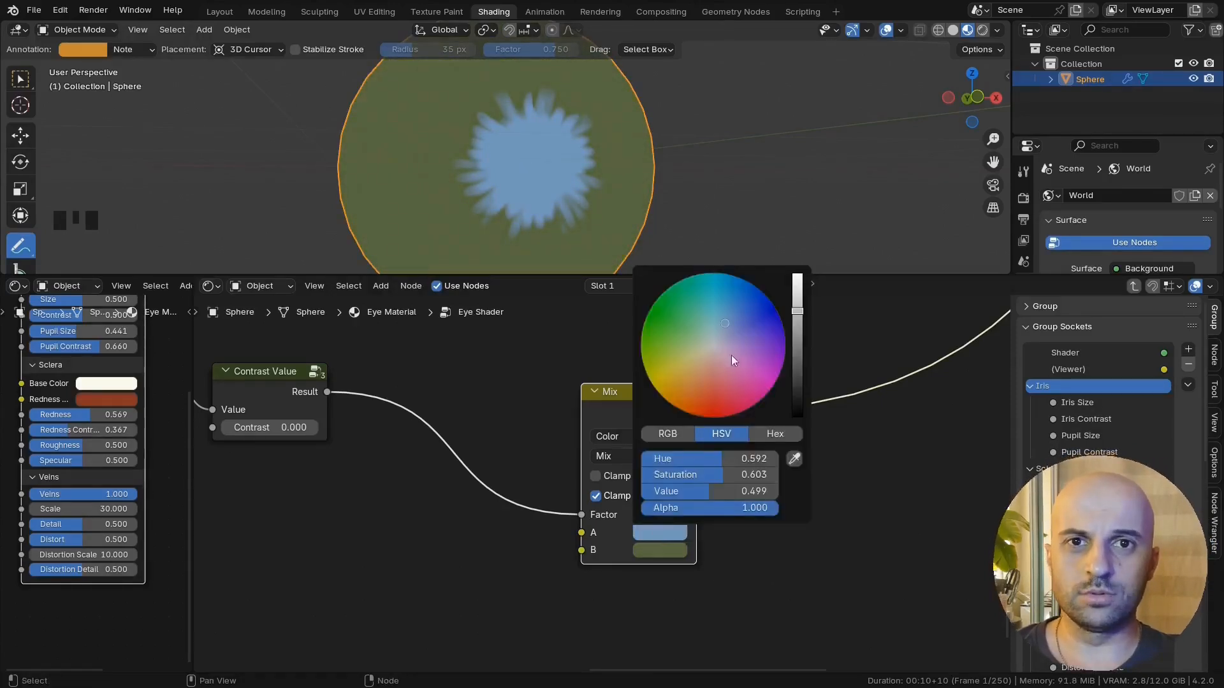
left_click_drag(732, 357, 698, 372)
left_click_drag(796, 313, 797, 371)
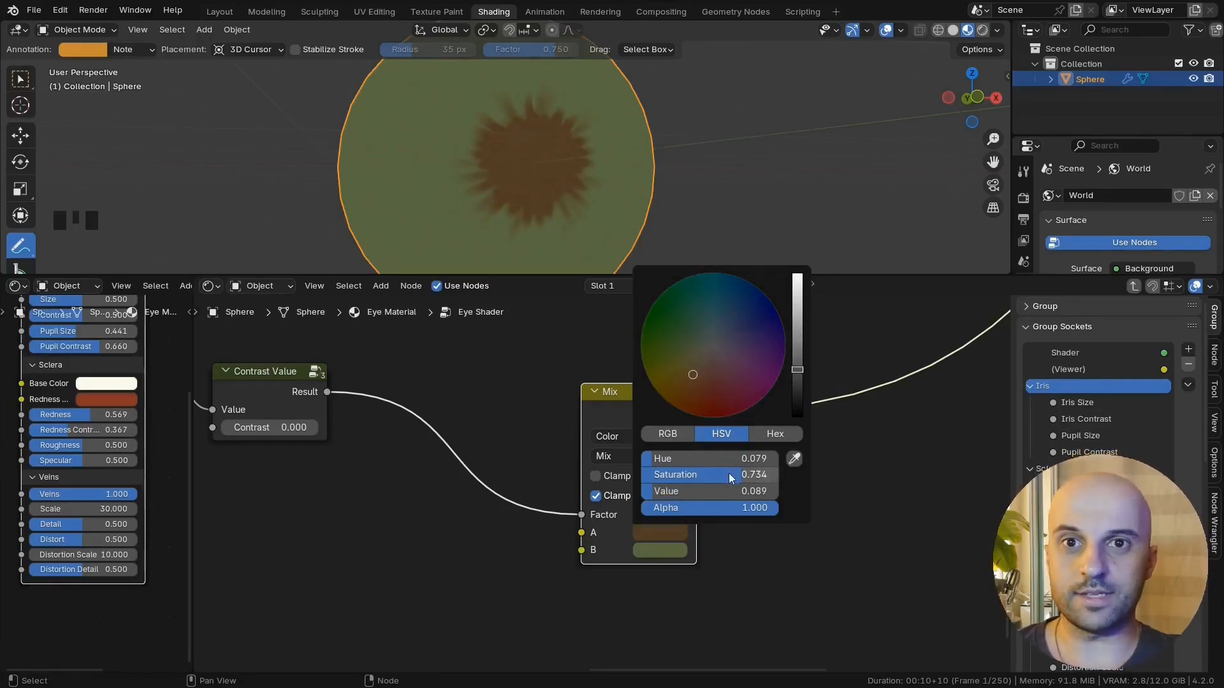
Step: Link the brown-green Mix Result to A of the pupil color Mix node and preview the complete Eye Shader
middle_click_drag(565, 219, 510, 131)
middle_click_drag(745, 489, 756, 563)
middle_click_drag(642, 477, 440, 426)
scroll(518, 389, "down", 6)
middle_click_drag(518, 389, 563, 473)
left_click_drag(557, 499, 624, 453)
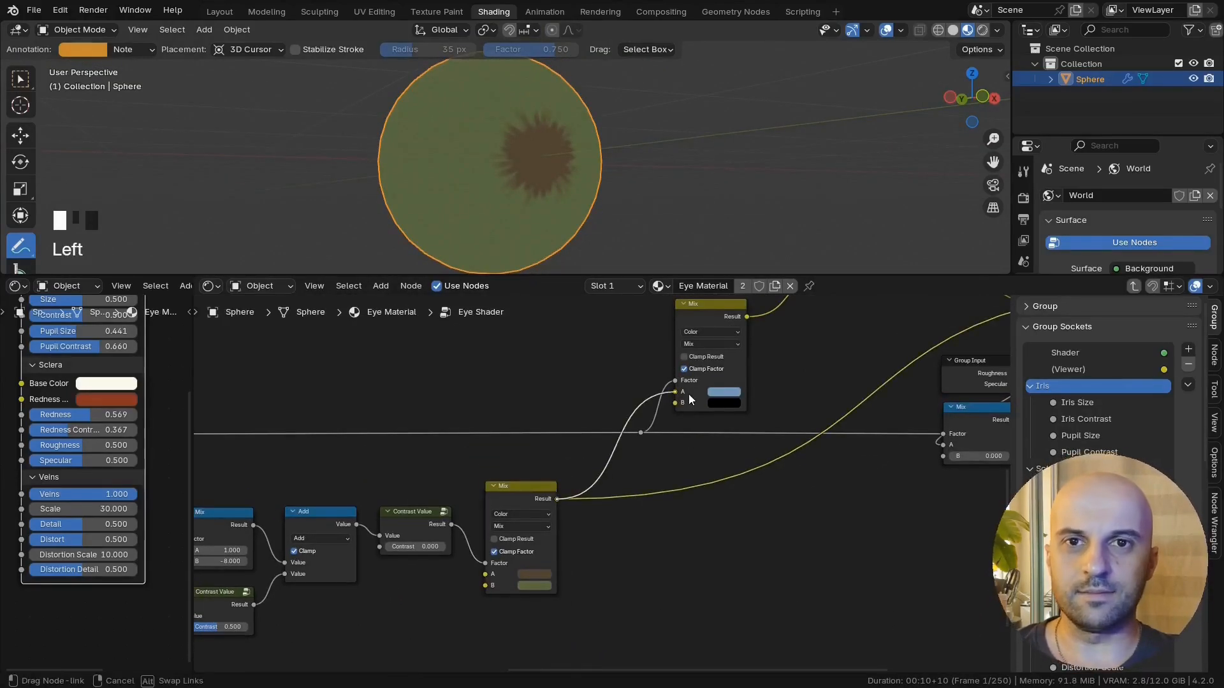
left_click_drag(690, 400, 689, 400)
middle_click_drag(783, 443, 616, 594)
middle_click_drag(130, 314, 127, 453)
left_click(121, 406, "ctrl+shift")
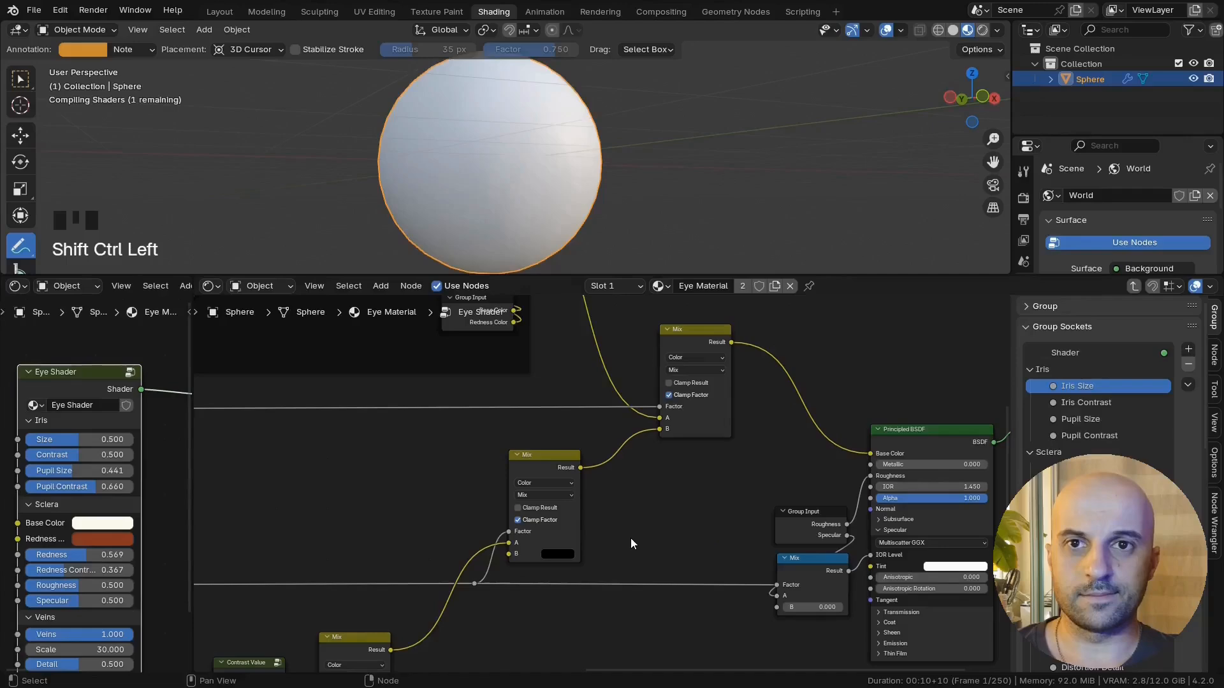
Step: Brighten the iris Mix node's green color B to hue 0.240, saturation 0.769 and value 0.243
middle_click_drag(529, 160, 497, 176)
scroll(484, 167, "up", 2)
middle_click_drag(397, 583, 582, 361)
scroll(583, 360, "up", 5)
middle_click_drag(583, 496, 582, 400)
scroll(582, 401, "up", 4)
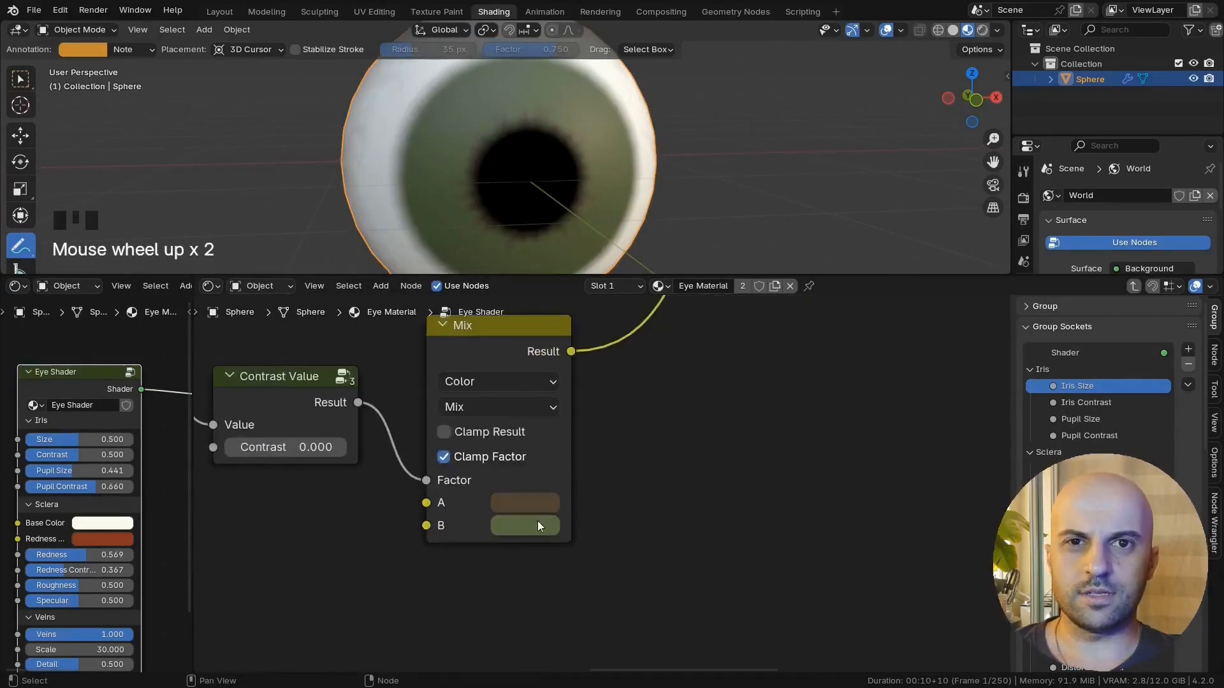
left_click(537, 521)
left_click_drag(695, 307, 697, 287)
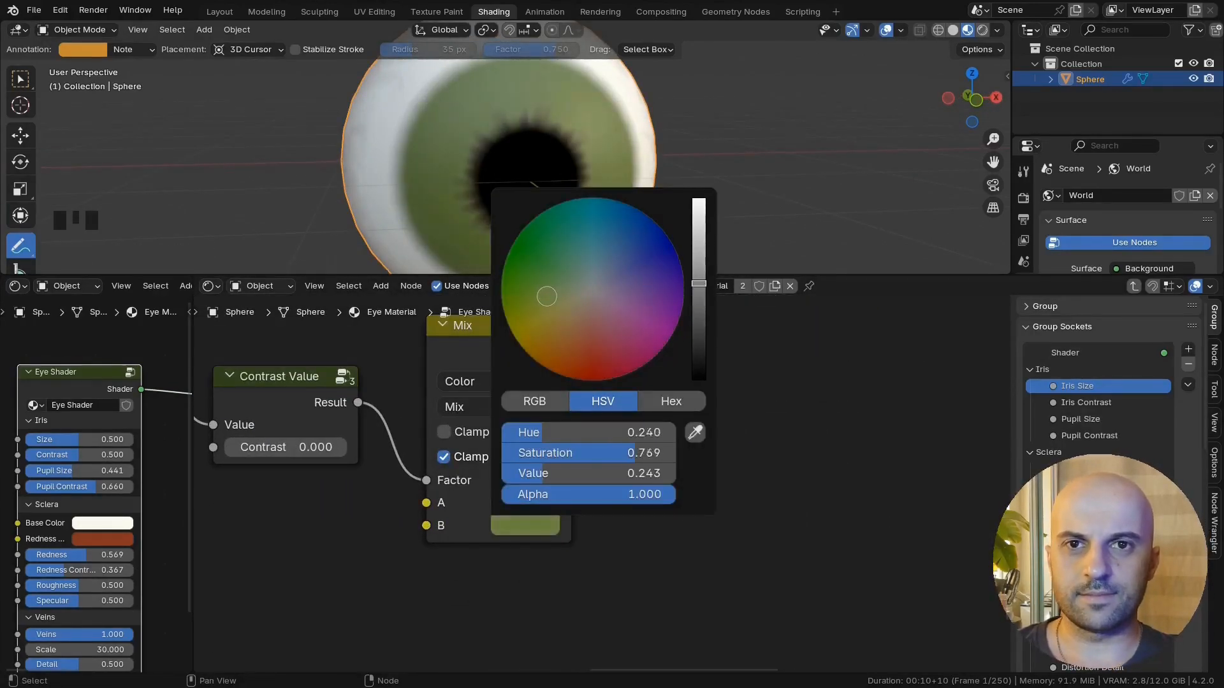
Step: Raise the Factor of the Mix node driving the Gradient's Position to 0.584
middle_click_drag(281, 488, 636, 503)
scroll(636, 502, "down", 5)
middle_click_drag(201, 454, 530, 456)
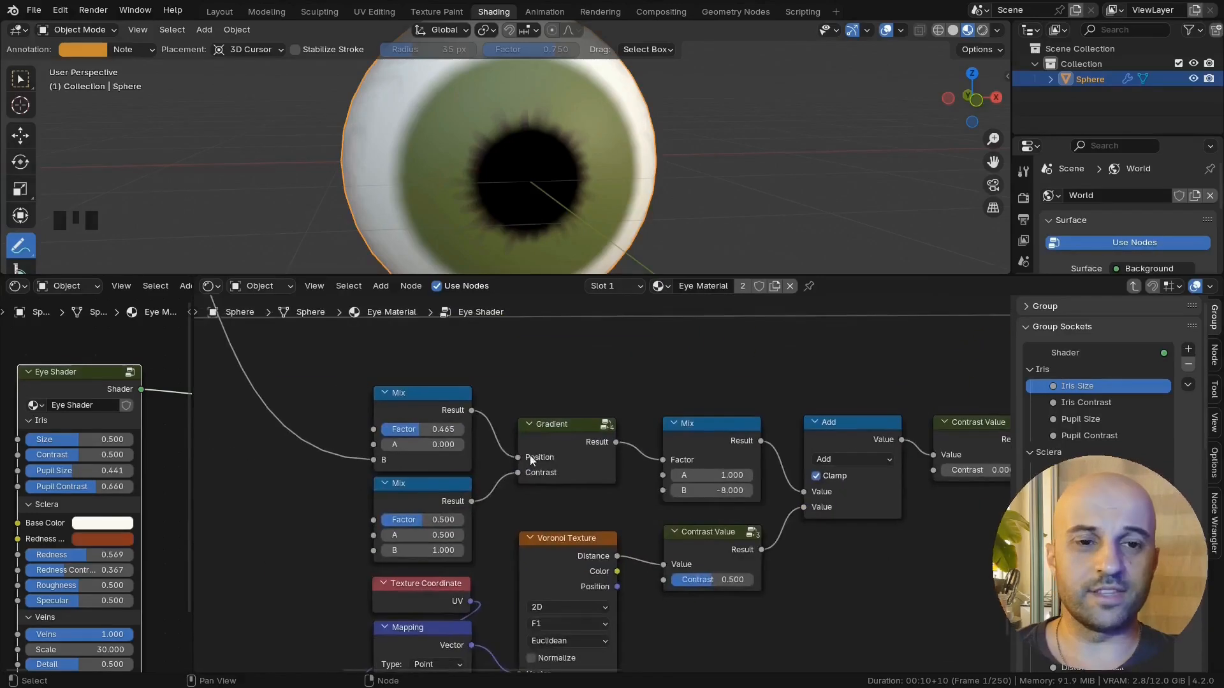
left_click_drag(421, 429, 446, 429)
Step: Fine-tune the iris Mix node's brown color A and reduce green color B's saturation to about 0.64
middle_click_drag(676, 451, 510, 460)
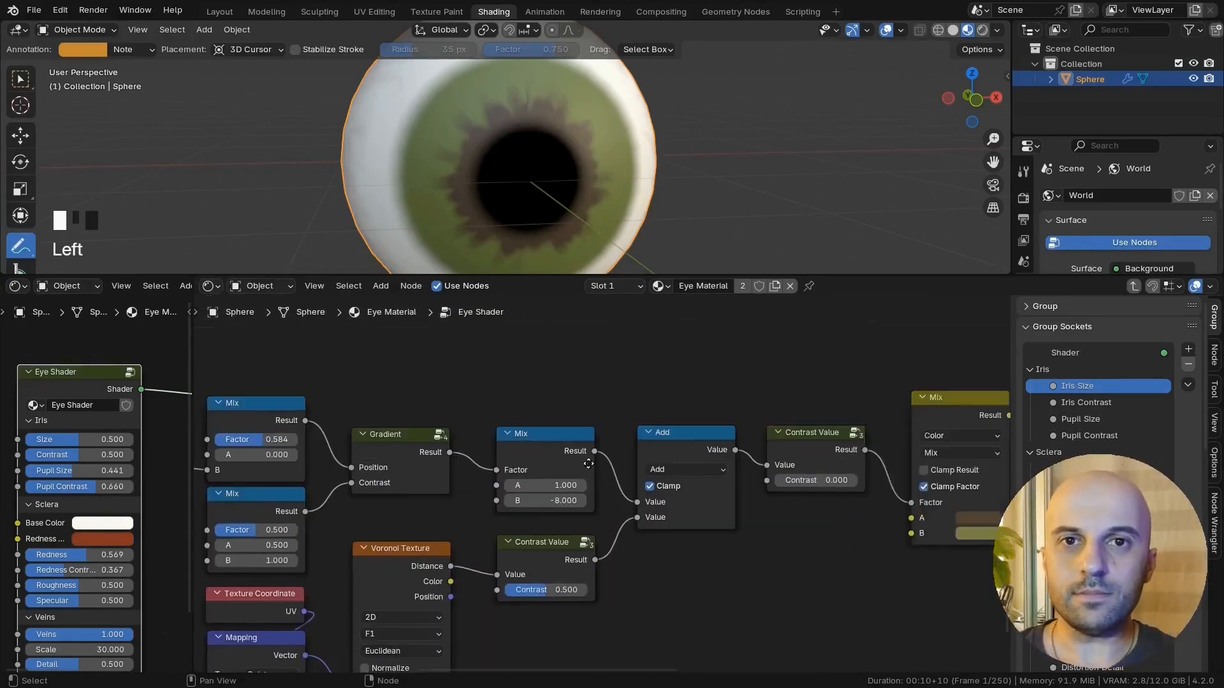
middle_click_drag(869, 473, 555, 467)
scroll(561, 470, "up", 5)
left_click(699, 521)
left_click_drag(765, 471, 771, 471)
left_click(696, 545)
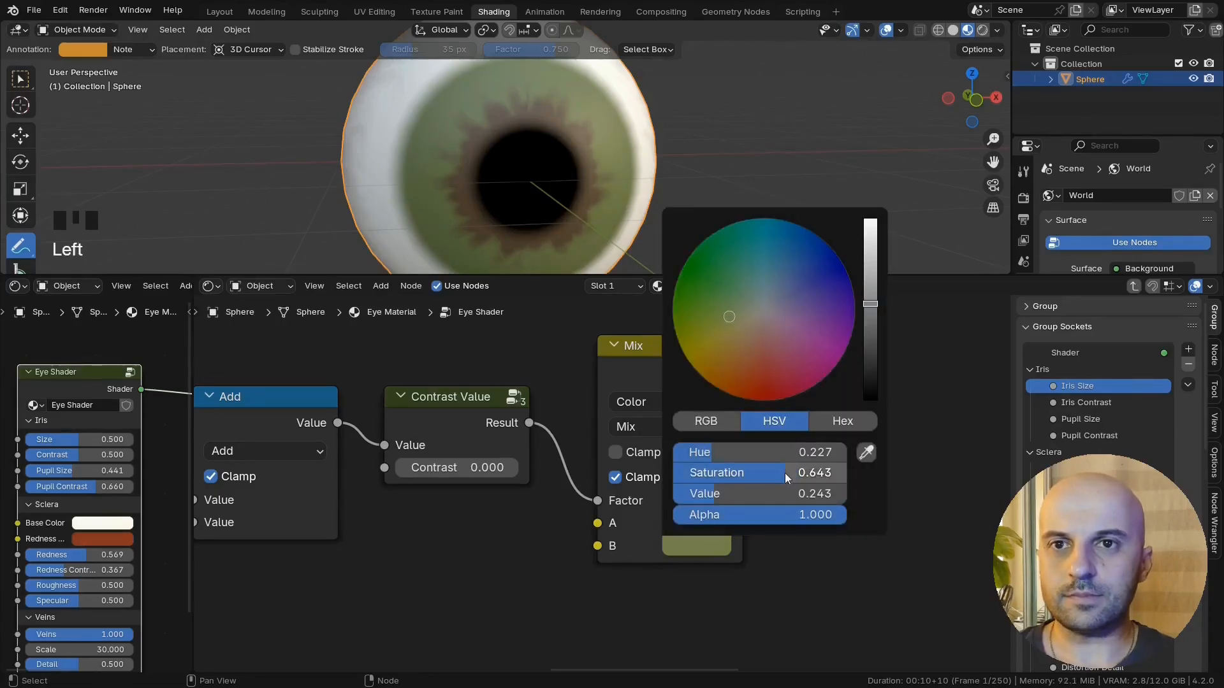
Step: Add a group socket panel named Iris Colors below the Iris panel
scroll(577, 450, "down", 1)
scroll(618, 214, "down", 2)
mouse_move(618, 217)
middle_mouse_down()
mouse_move(634, 189)
mouse_move(618, 200)
middle_mouse_up()
scroll(848, 507, "down", 2)
middle_click_drag(848, 507, 726, 528)
middle_click_drag(641, 89, 630, 100)
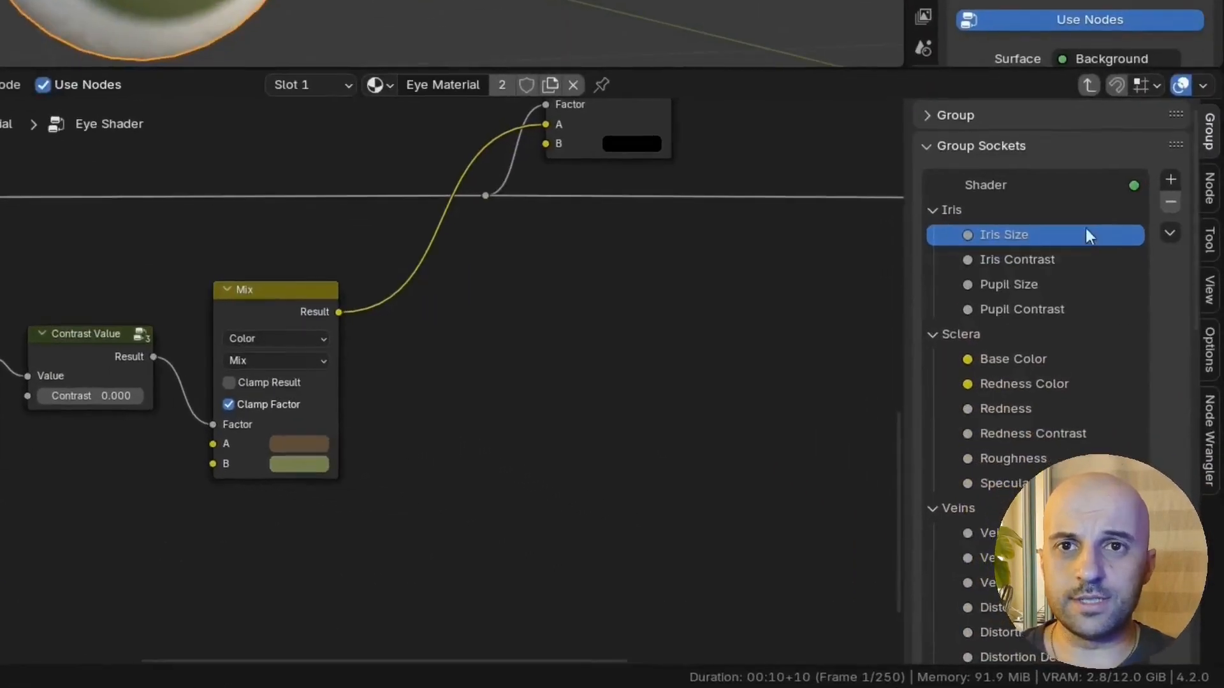
left_click(963, 334)
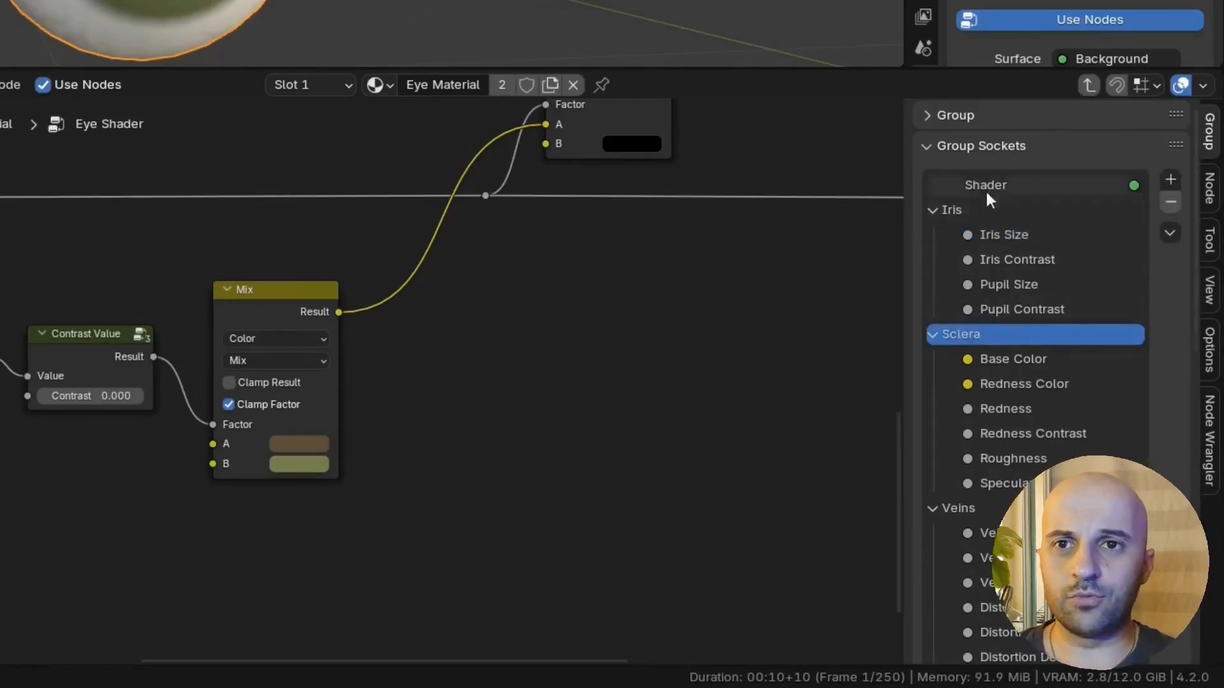
left_click(1007, 209)
left_click(1179, 182)
left_click(1108, 252)
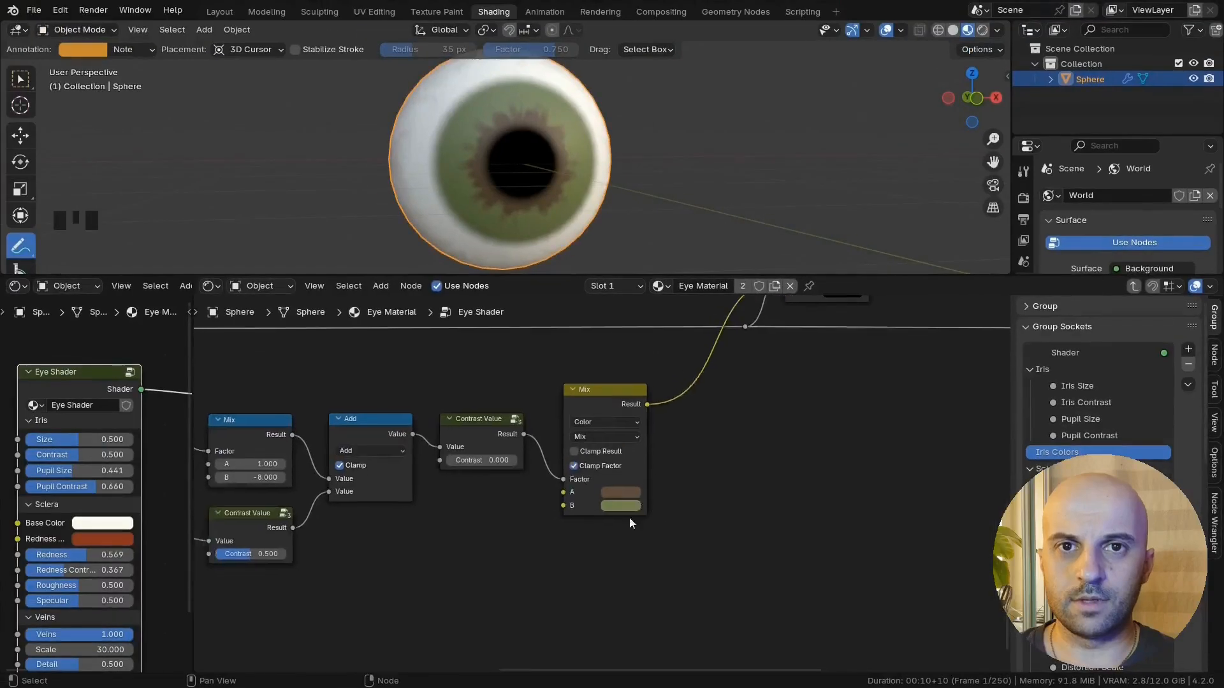
Step: Expose the iris Mix node's B and A colors through a new Group Input node and hide its unused sockets
left_click_drag(446, 638, 477, 531)
key("ctrl+h")
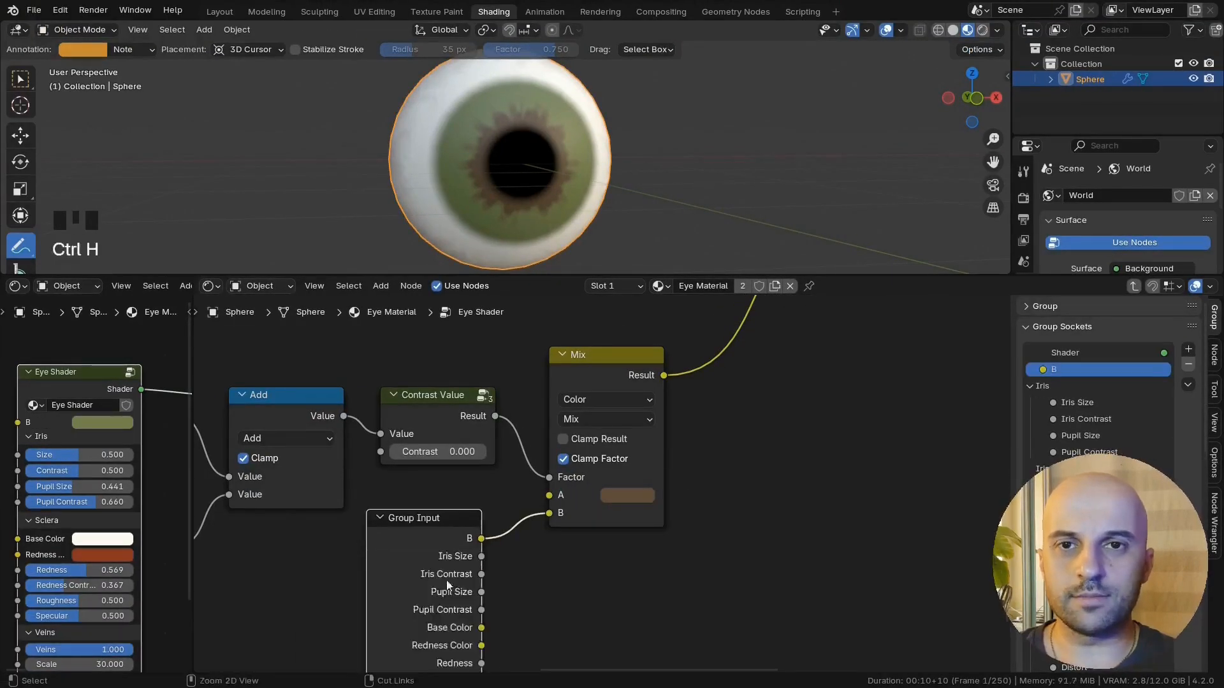
left_click_drag(446, 580, 458, 340)
left_click_drag(549, 495, 490, 580)
key("ctrl+h")
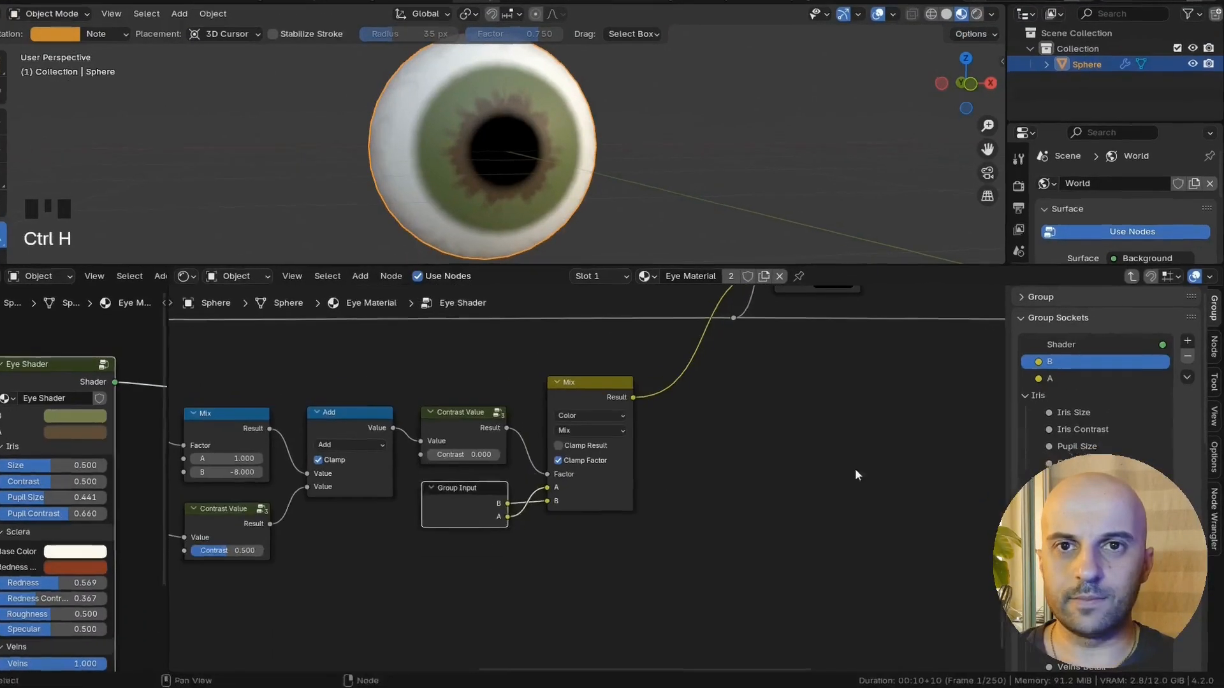
Step: Rename group socket B to Ciliary Color and socket A to Pupillary Color
double_click(1059, 370)
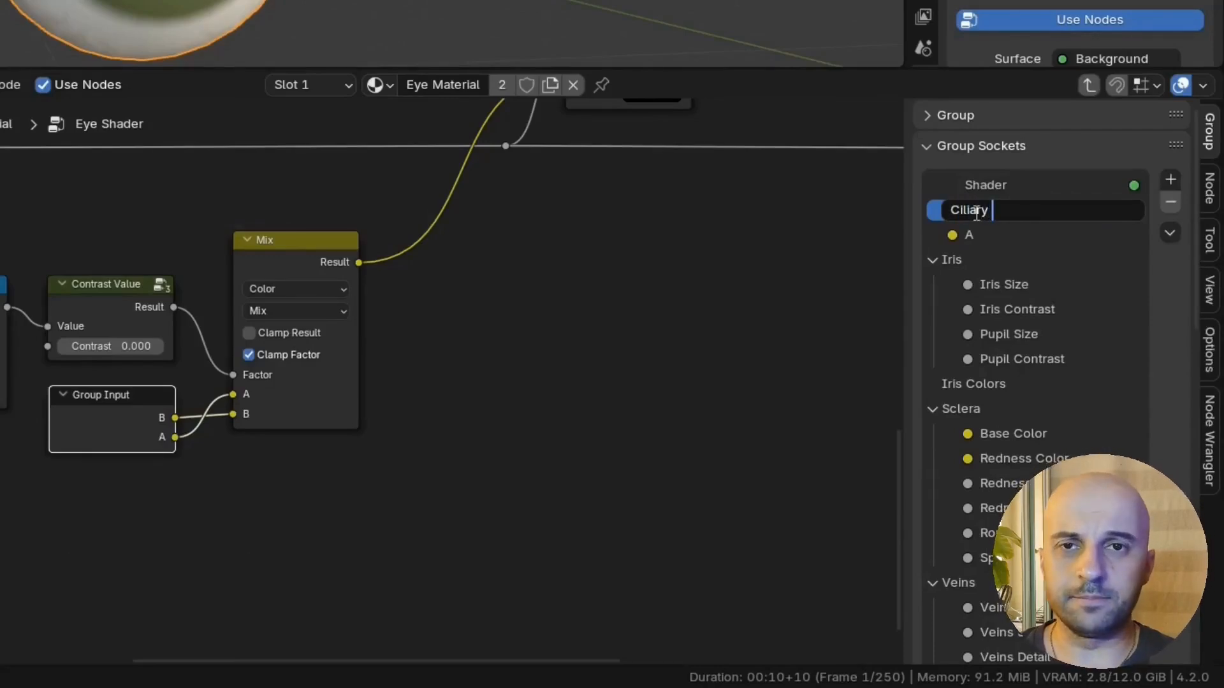
type("Ciliary Color")
double_click(968, 235)
type("Pupillary")
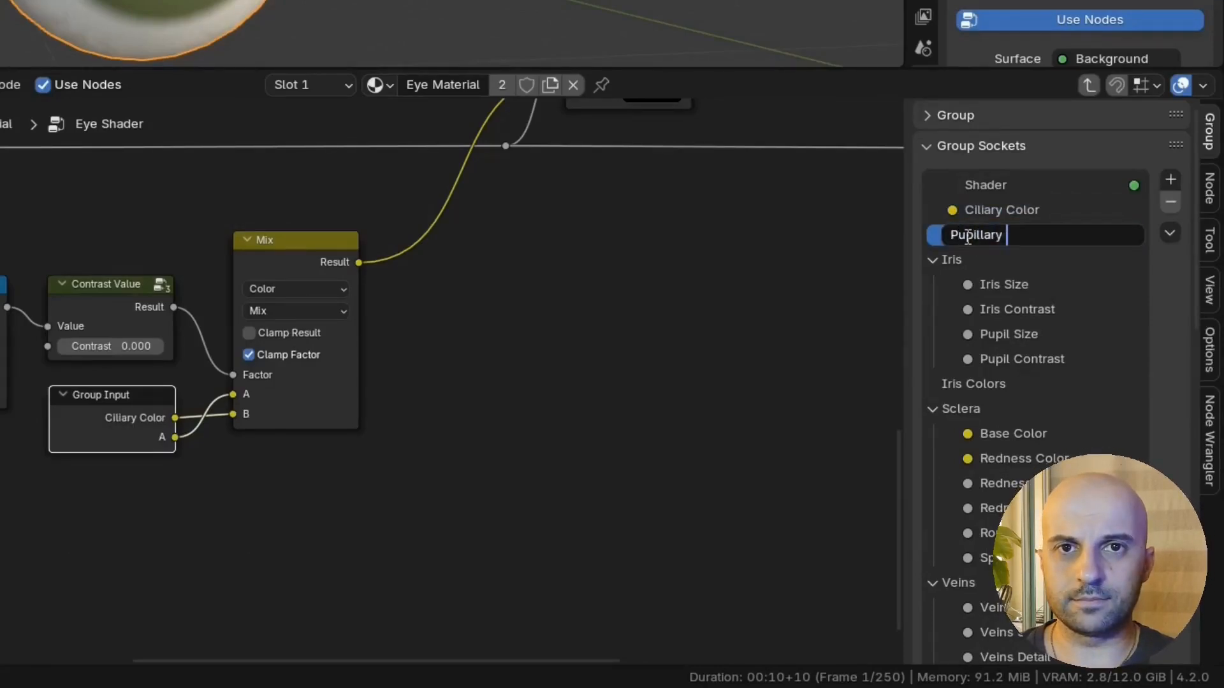
type("Color")
key("Return")
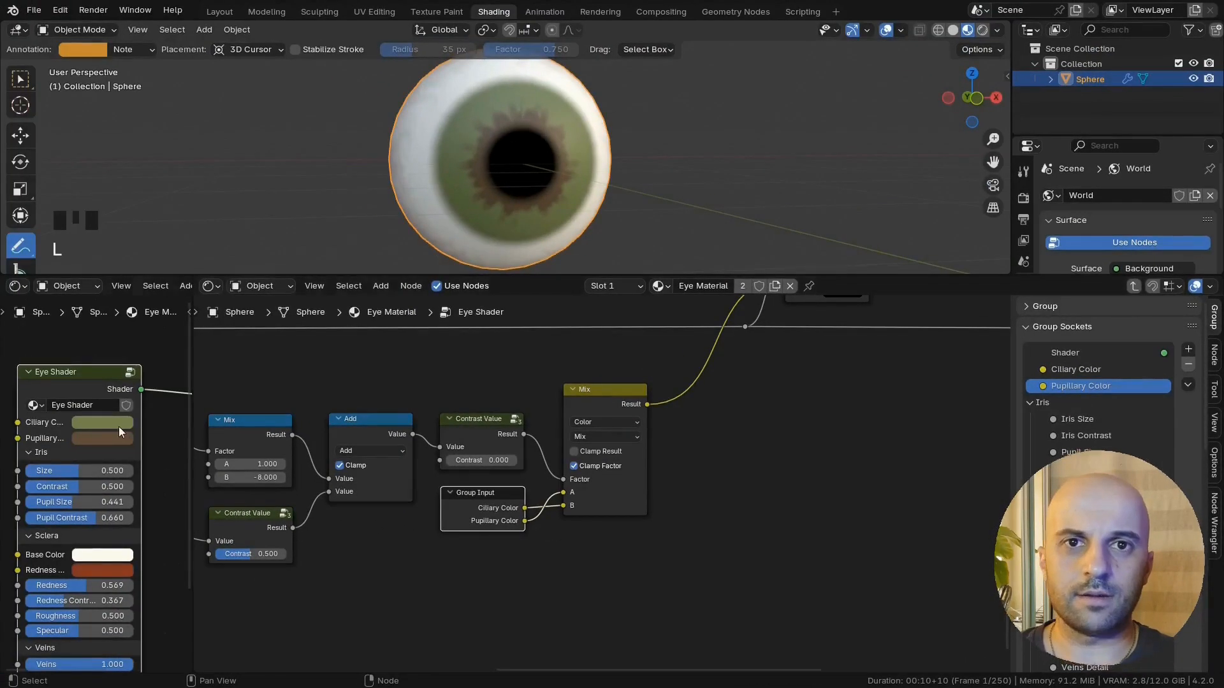
Step: Try a different Ciliary Color on the Eye Shader group node
left_click(119, 427)
left_click_drag(135, 274, 172, 249)
right_click(173, 249)
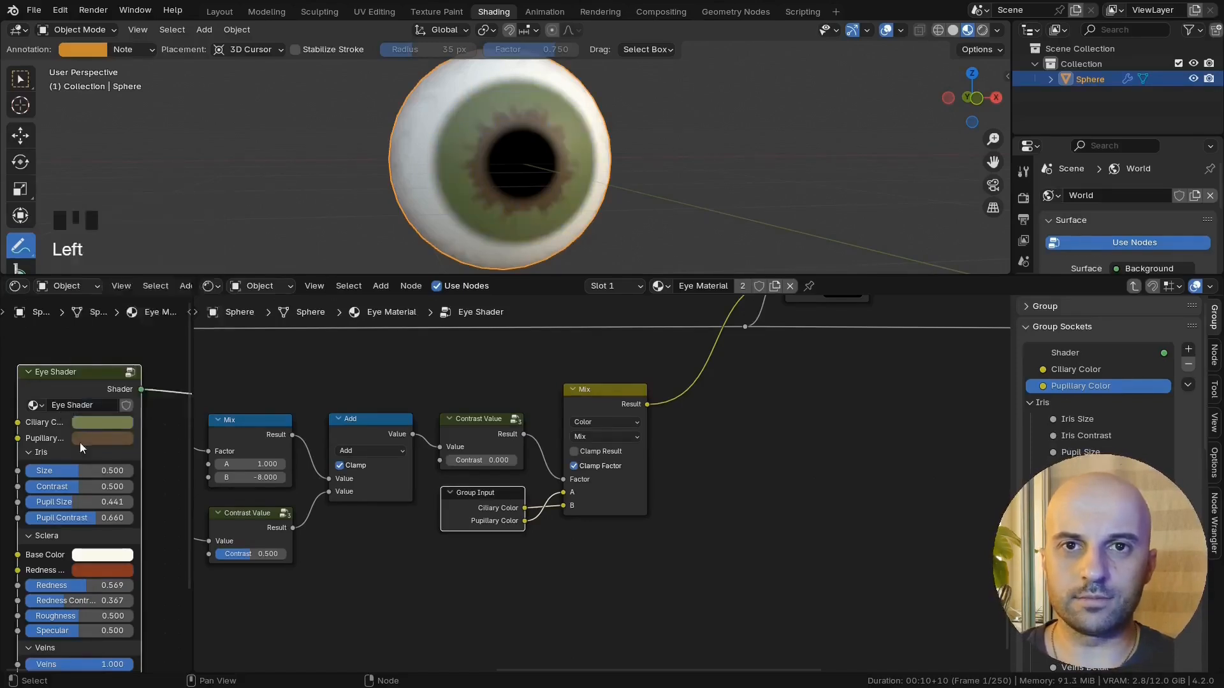
Step: Try a different Pupillary Color on the Eye Shader group node
left_click(96, 439)
left_click_drag(129, 290, 124, 251)
right_click(123, 251)
middle_click_drag(611, 220, 571, 222)
Step: Move the iris color Mix node away from the Contrast Value node and place its Group Input directly beneath it
scroll(676, 470, "down", 5)
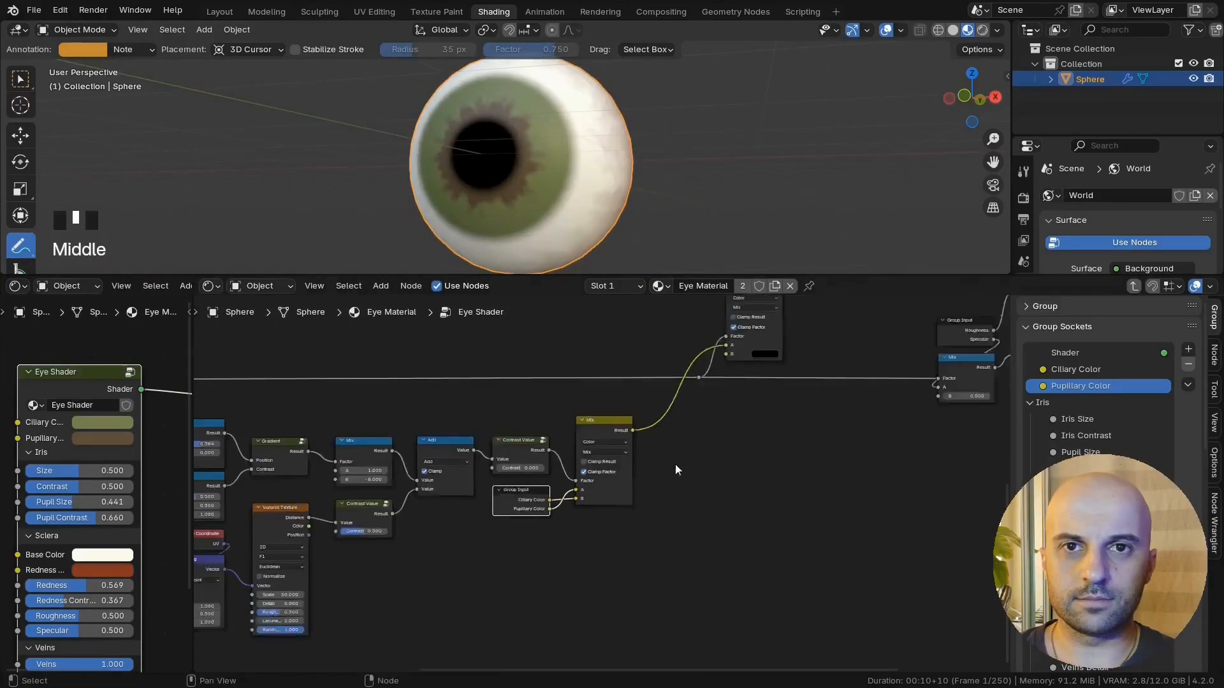
middle_click_drag(675, 465, 811, 462)
scroll(812, 462, "up", 4)
left_click_drag(787, 409, 781, 434)
scroll(781, 434, "down", 3)
left_click_drag(752, 439, 799, 419)
left_click_drag(662, 497, 797, 525)
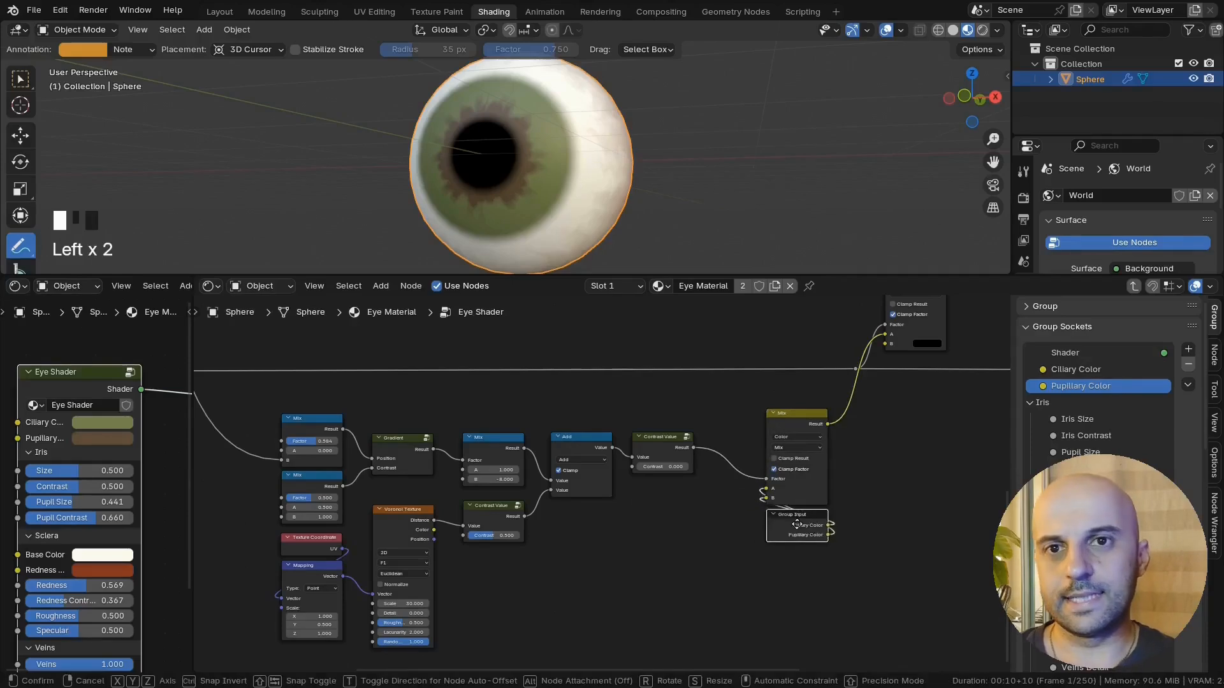
Step: Frame the nodes feeding the iris color Mix factor and label the frame Pupillary Zone Mask
scroll(748, 447, "down", 2)
left_click_drag(721, 600, 438, 420)
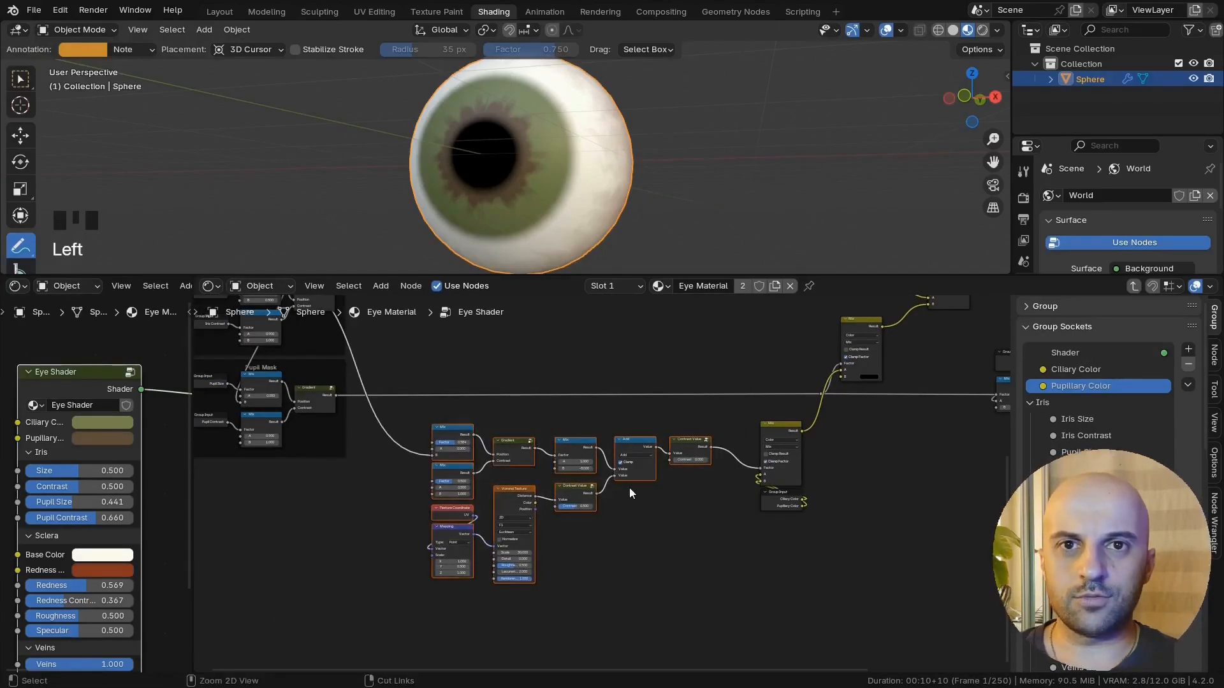
key("ctrl+j")
left_click(570, 421)
key("F2")
type("Pupilla")
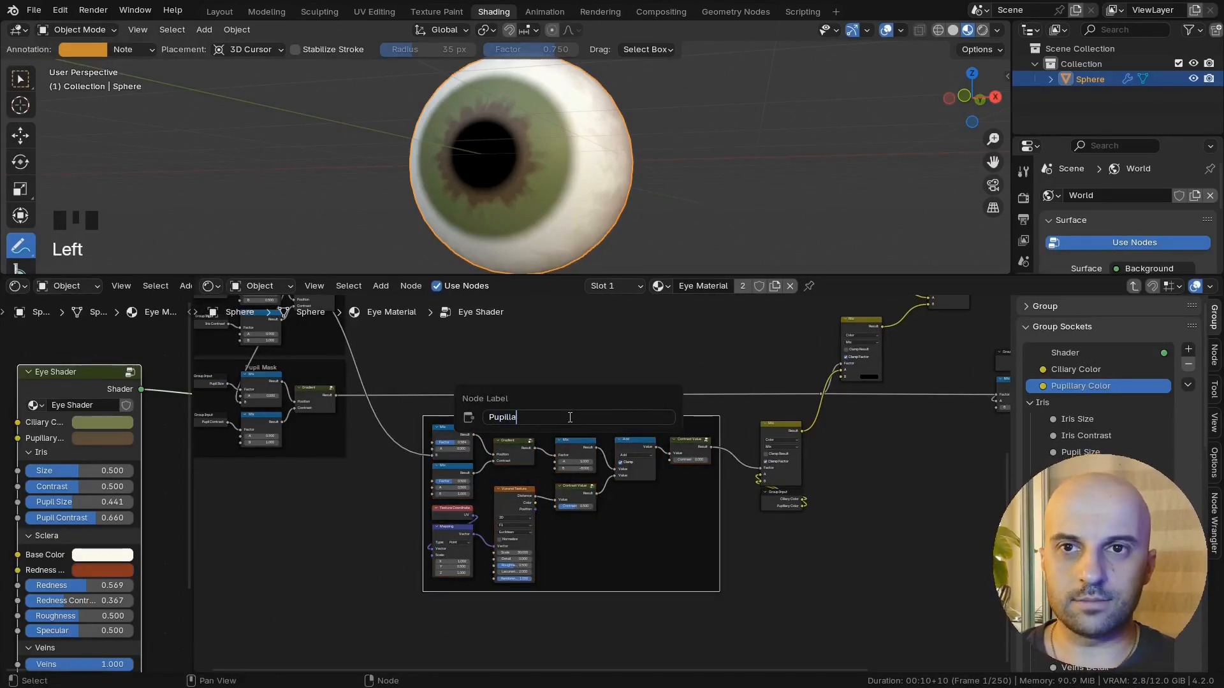
type("ry Zone Mask")
key("Return")
scroll(884, 602, "up", 1)
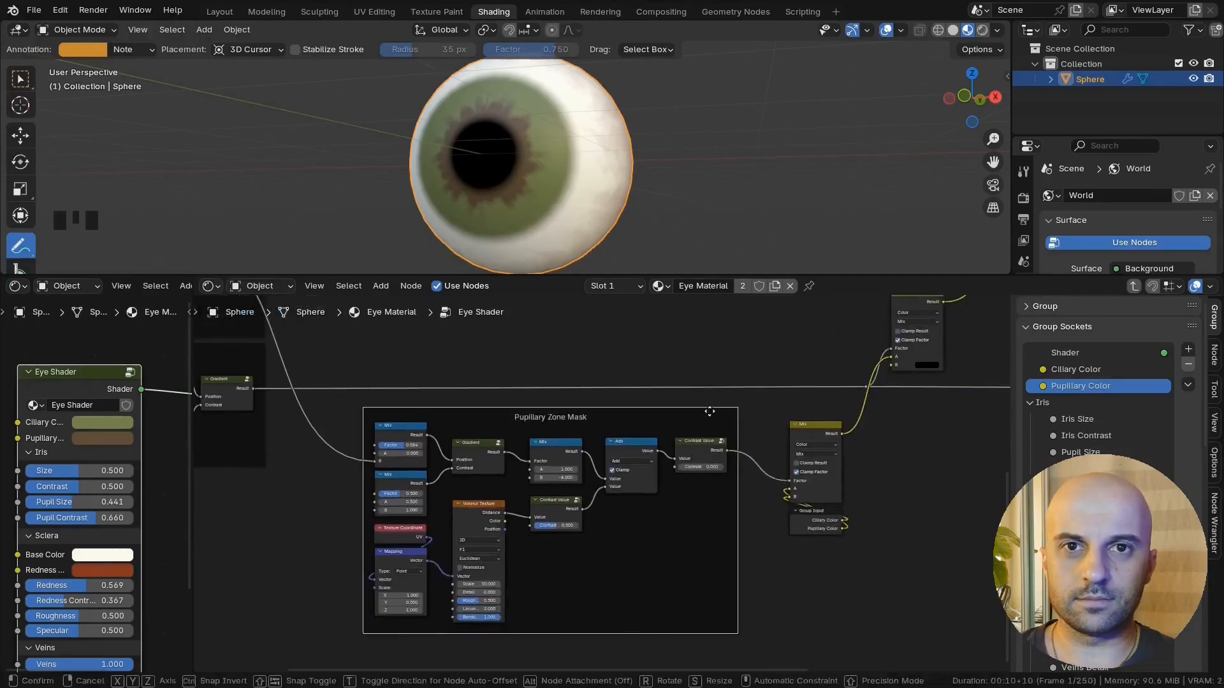
Step: Rearrange the node tree vertically so the Pupillary Zone Mask frame sits above the Iris Mask and Pupil Mask frames
scroll(885, 602, "down", 1)
scroll(885, 602, "down", 3)
middle_click_drag(775, 516, 763, 580)
scroll(763, 580, "down", 3)
left_click_drag(735, 615, 606, 518)
left_click(727, 467, "shift")
key("g")
key("y")
left_click(697, 454)
Step: Reposition the pupil mask reroute and move the black pupil Mix node down beside the iris color Mix node
left_click_drag(667, 470, 735, 518)
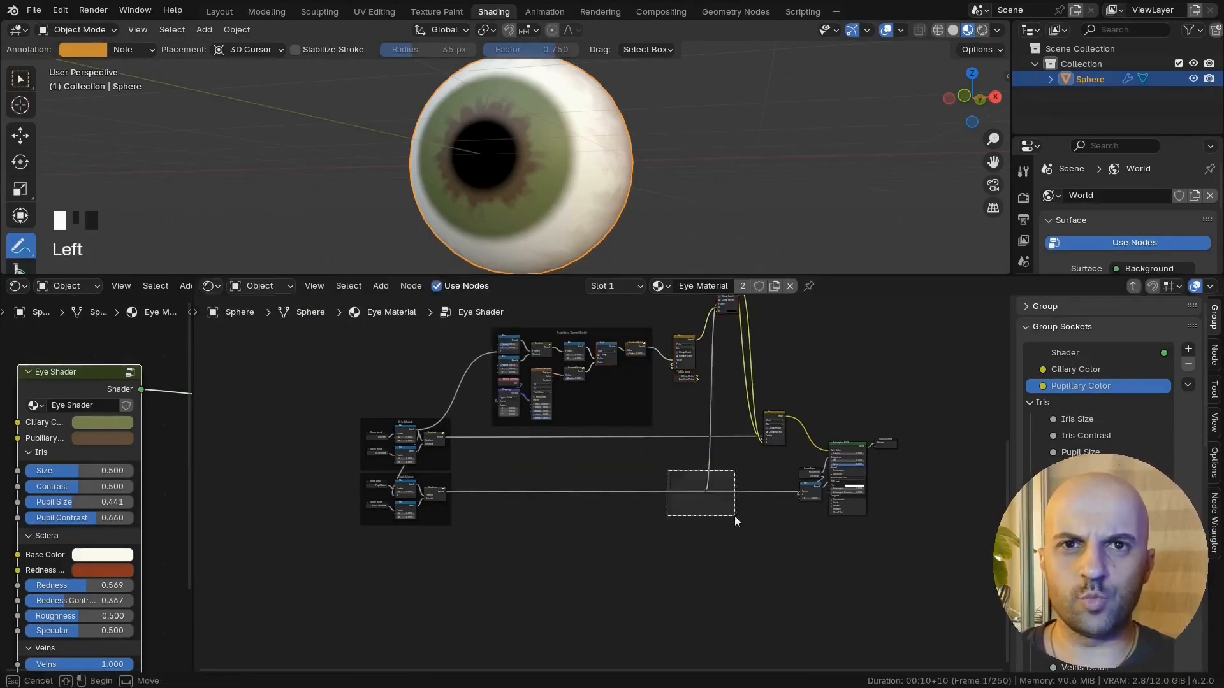
middle_click_drag(702, 478, 676, 557)
scroll(698, 367, "up", 3)
key("y")
left_click_drag(698, 367, 698, 450)
scroll(698, 450, "down", 2)
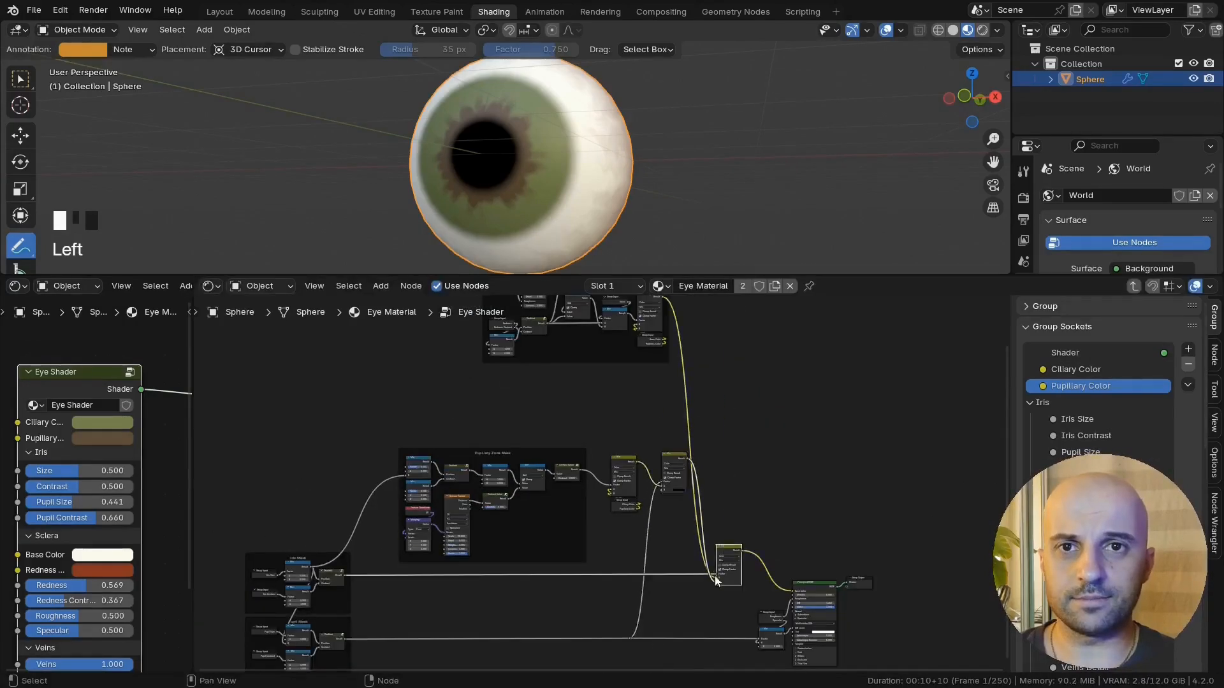
Step: Move the final Mix node farther along horizontally and bring the sclera frame down just above the Pupillary Zone Mask frame
scroll(716, 577, "up", 4)
key("x")
left_click_drag(768, 577, 810, 577)
middle_click_drag(686, 309, 694, 362)
left_click_drag(694, 362, 720, 478)
Step: Examine the Pupillary Zone Mask frame and its connections to the iris color Mix in an enlarged node editor
scroll(720, 478, "down", 3)
middle_click_drag(705, 637, 760, 575)
key("ctrl+space")
scroll(564, 398, "up", 5)
middle_click_drag(523, 380, 584, 451)
scroll(571, 421, "up", 3)
scroll(572, 426, "up", 1)
scroll(584, 451, "up", 1)
middle_click_drag(730, 472, 735, 499)
scroll(633, 441, "up", 3)
middle_click_drag(427, 427, 527, 375)
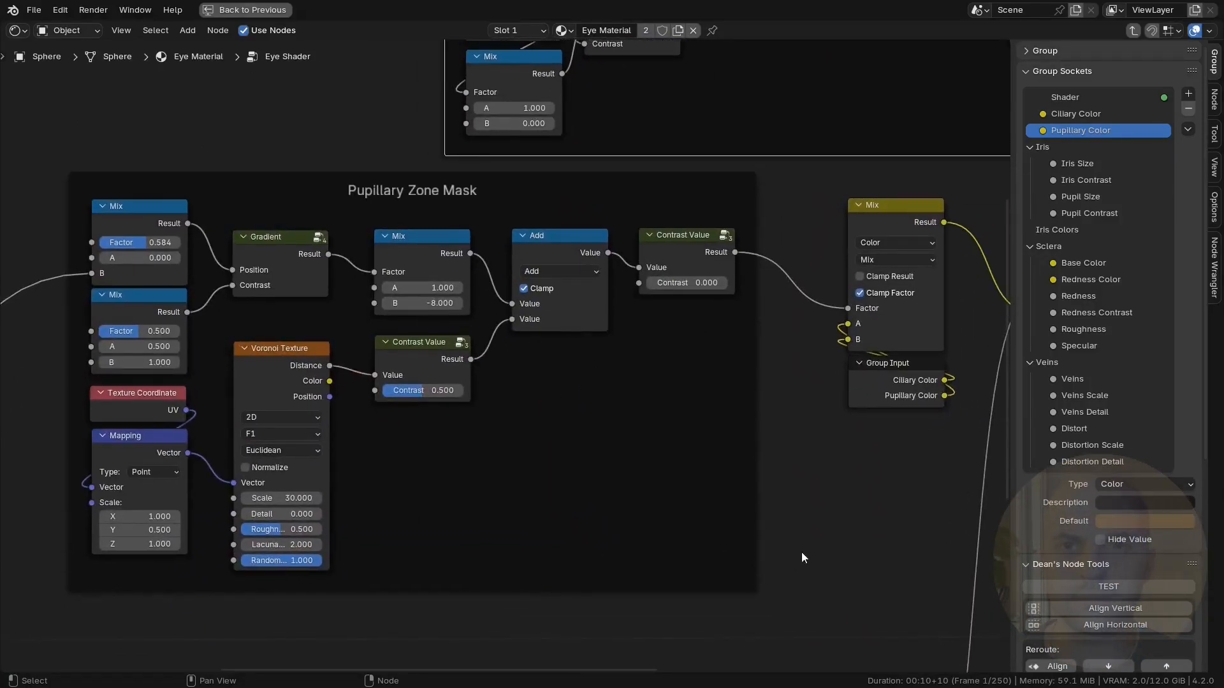
key("ctrl+space")
scroll(777, 533, "down", 5)
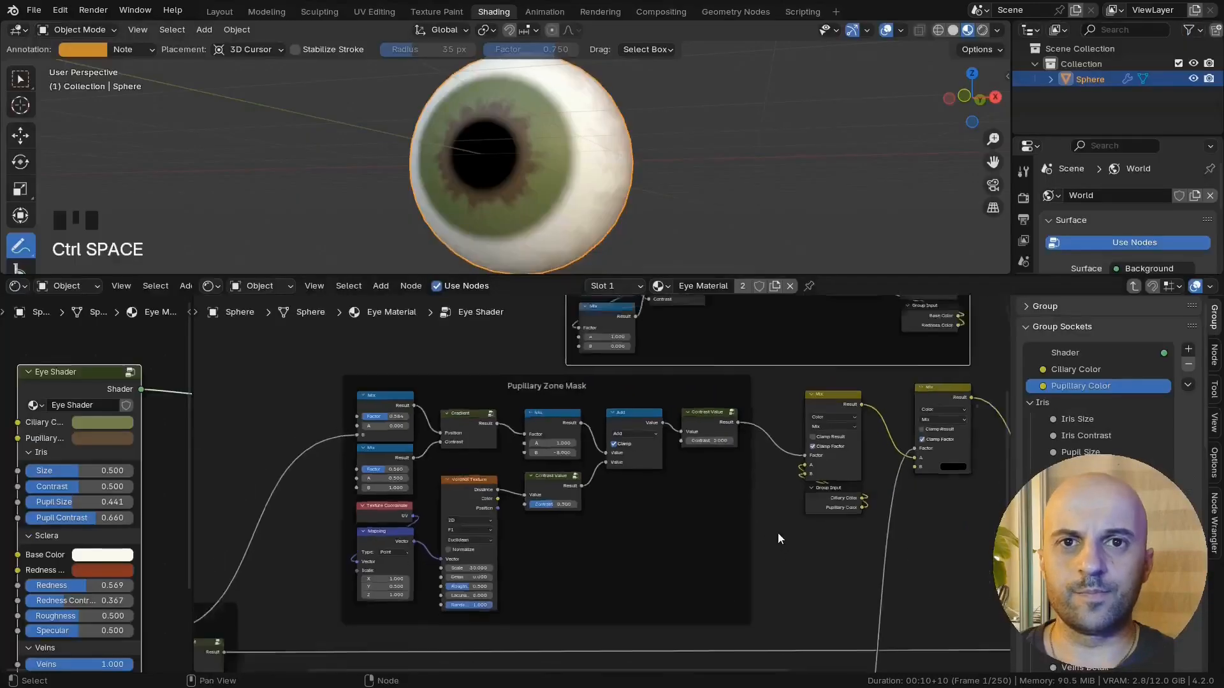
Step: Examine the iris on the eye model and the nodes around the iris color Mix
middle_click_drag(612, 153, 550, 194)
scroll(550, 193, "up", 3)
middle_click_drag(549, 185, 556, 206, "shift")
middle_click_drag(581, 167, 576, 160)
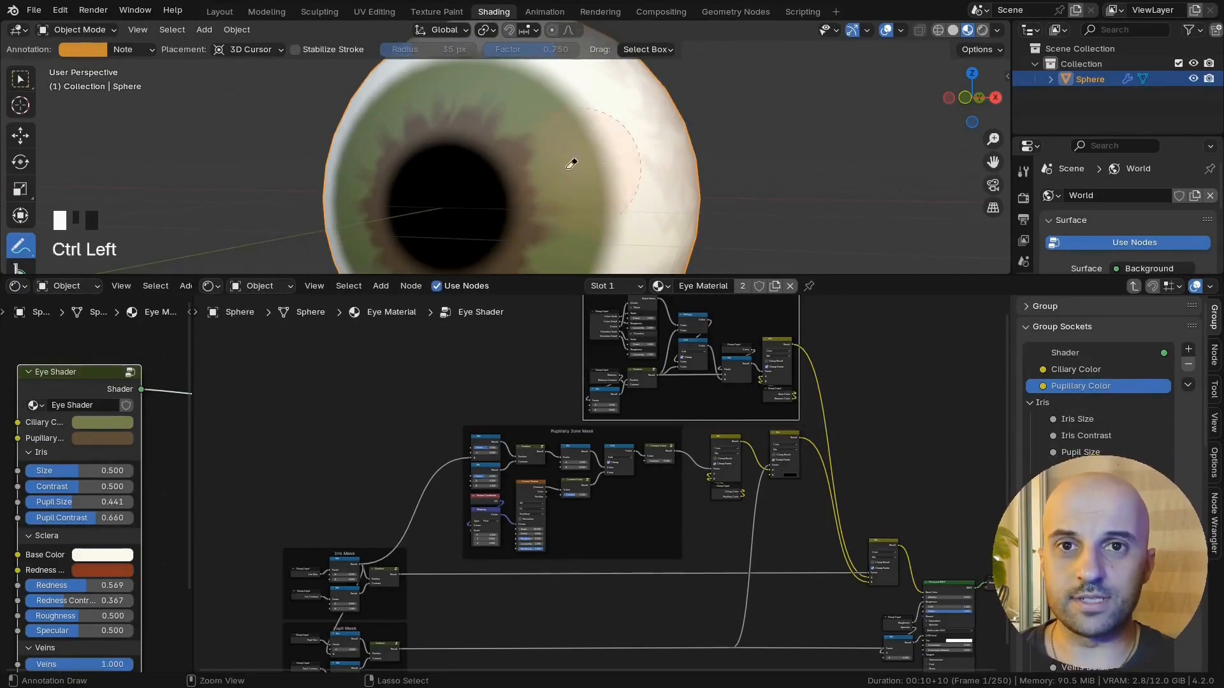
middle_click_drag(720, 584, 645, 577)
scroll(636, 518, "up", 8)
middle_click_drag(636, 517, 748, 577)
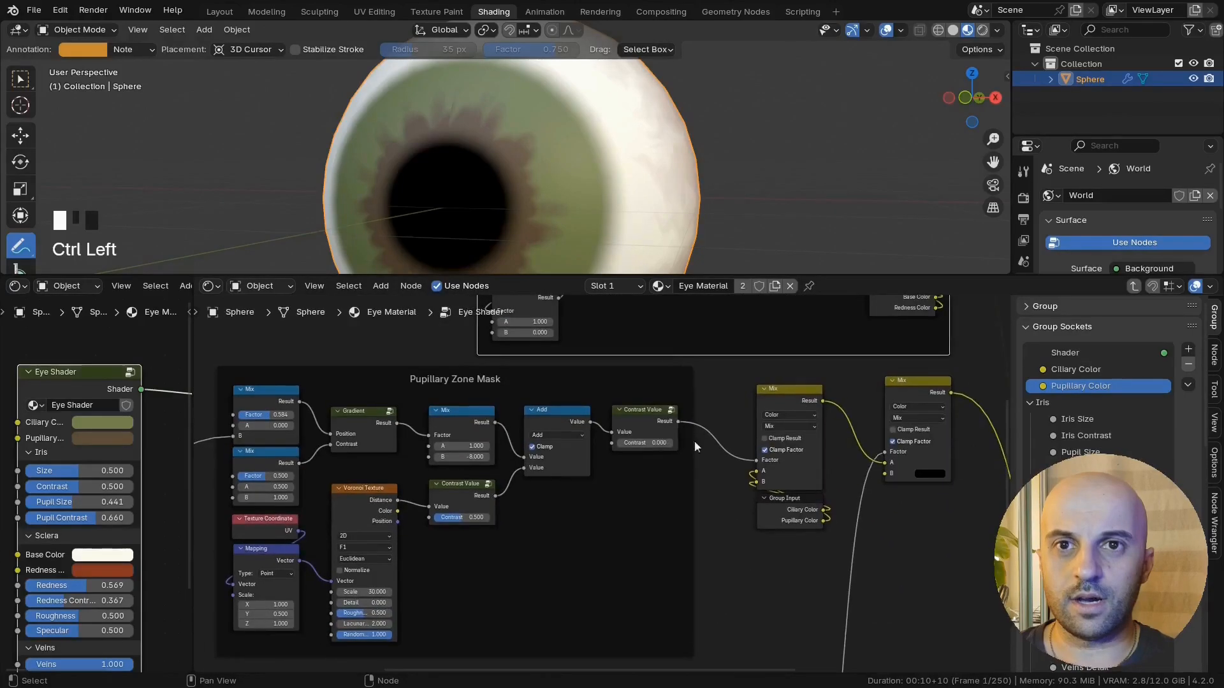
scroll(694, 441, "down", 3)
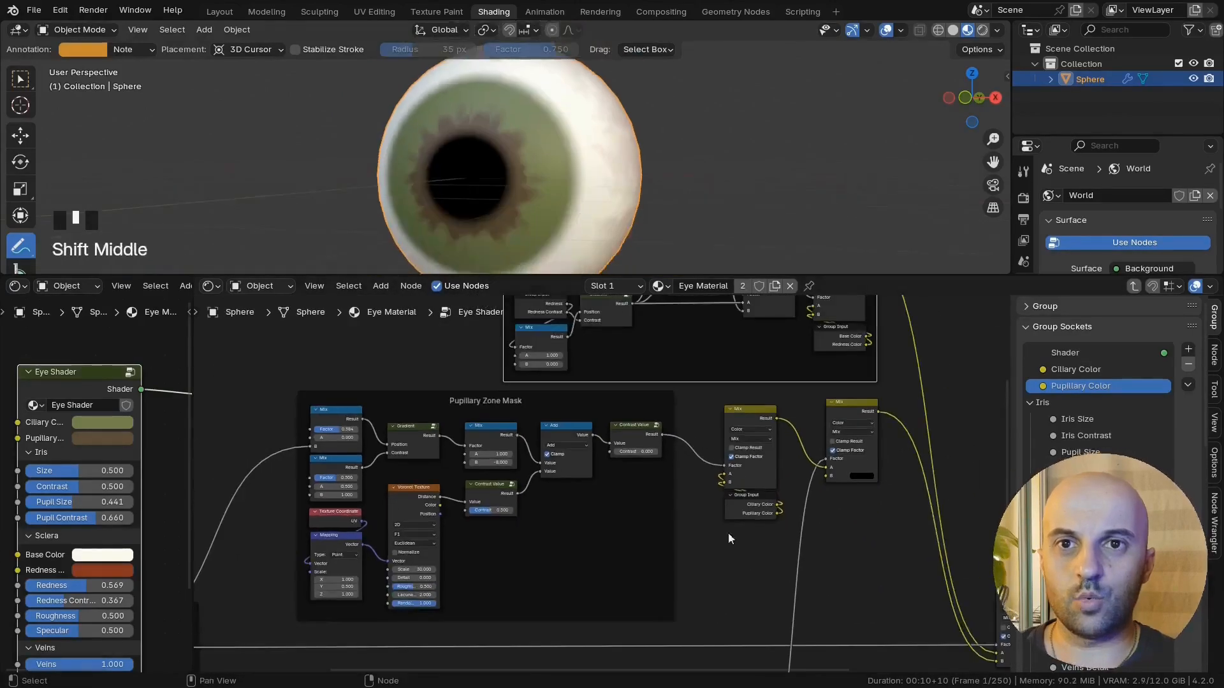
scroll(728, 533, "down", 3)
middle_click_drag(726, 556, 659, 532)
scroll(660, 533, "up", 2)
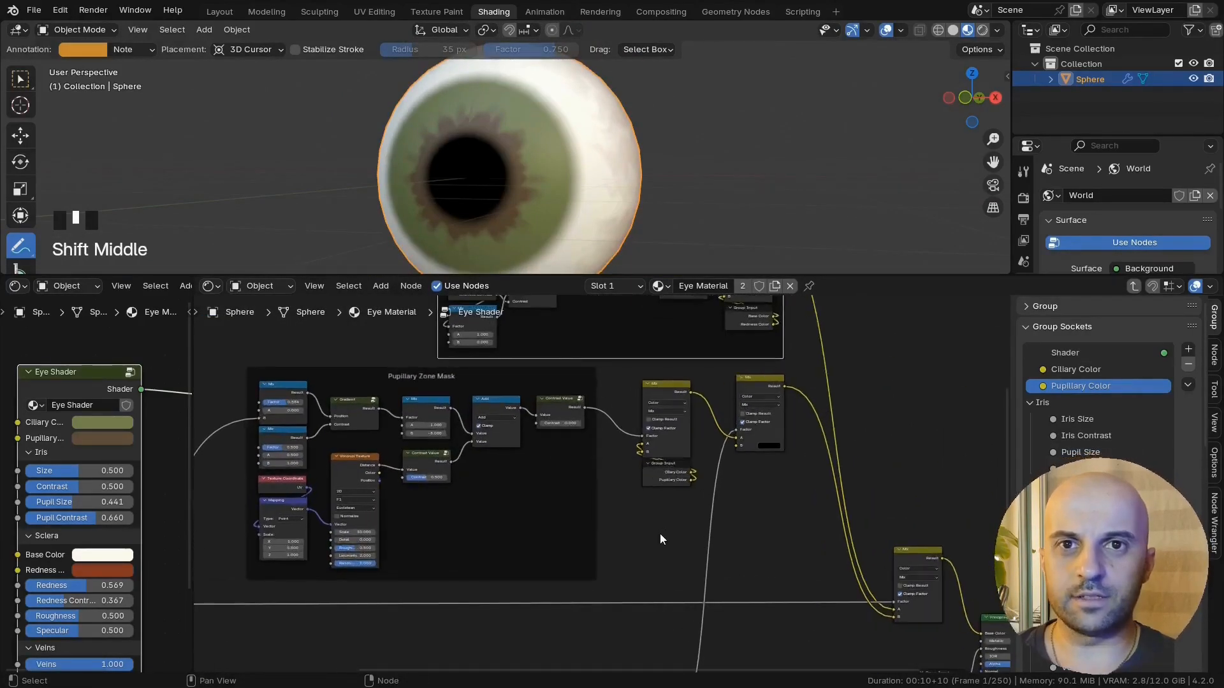
Step: Add a Radial Noise group node below the iris color Mix node
key("shift+a")
mouse_move(651, 539)
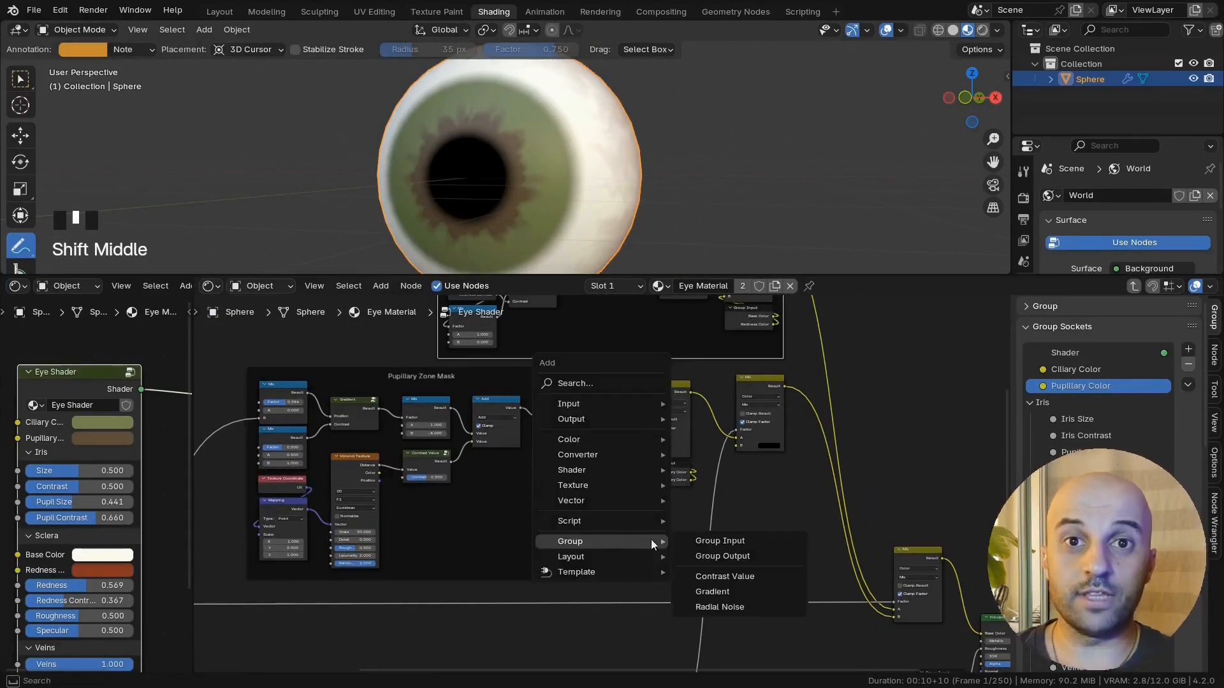
left_click(711, 606)
Step: Spread out the output nodes and the pupil Mix node to make room after the iris color Mix
scroll(713, 496, "down", 3)
left_click(713, 496)
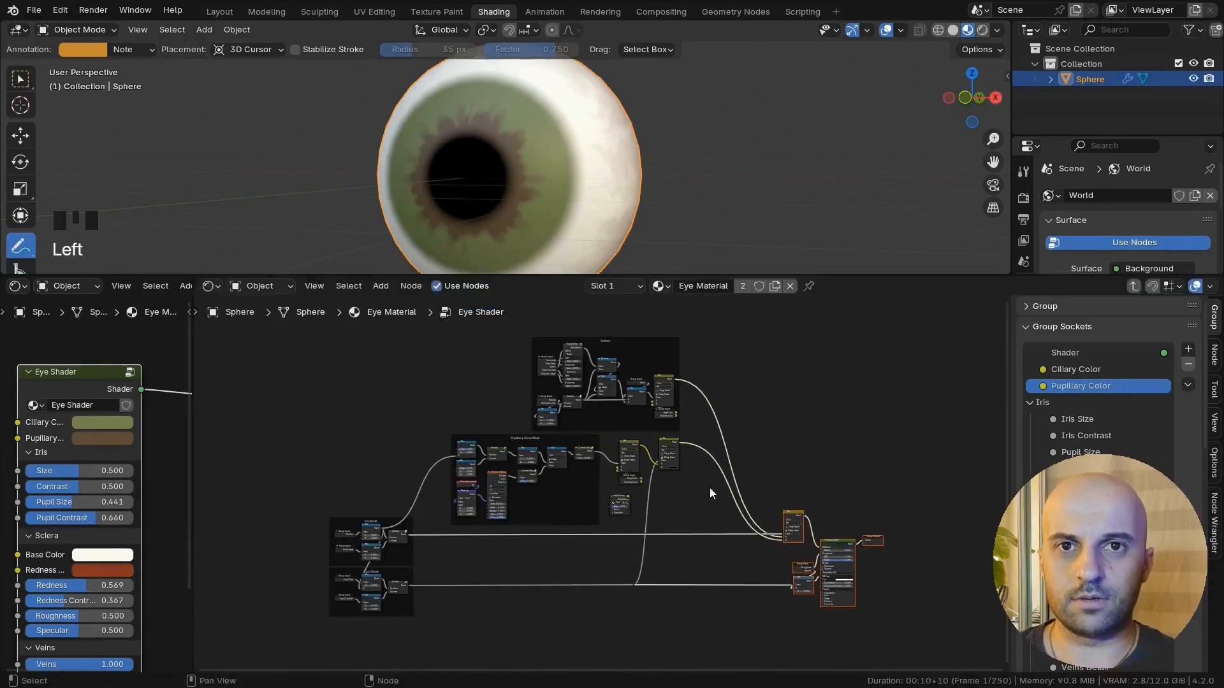
left_click_drag(669, 454, 706, 454)
key("x")
scroll(639, 491, "up", 10)
middle_click_drag(639, 491, 707, 499)
left_click_drag(707, 498, 675, 421)
left_click_drag(675, 410, 743, 410)
scroll(692, 437, "up", 4)
middle_click_drag(691, 437, 625, 432)
Step: Preview the Radial Noise output and shift the iris color Mix, Group Input and Radial Noise nodes back from the pupil Mix
left_click(687, 357, "ctrl+shift")
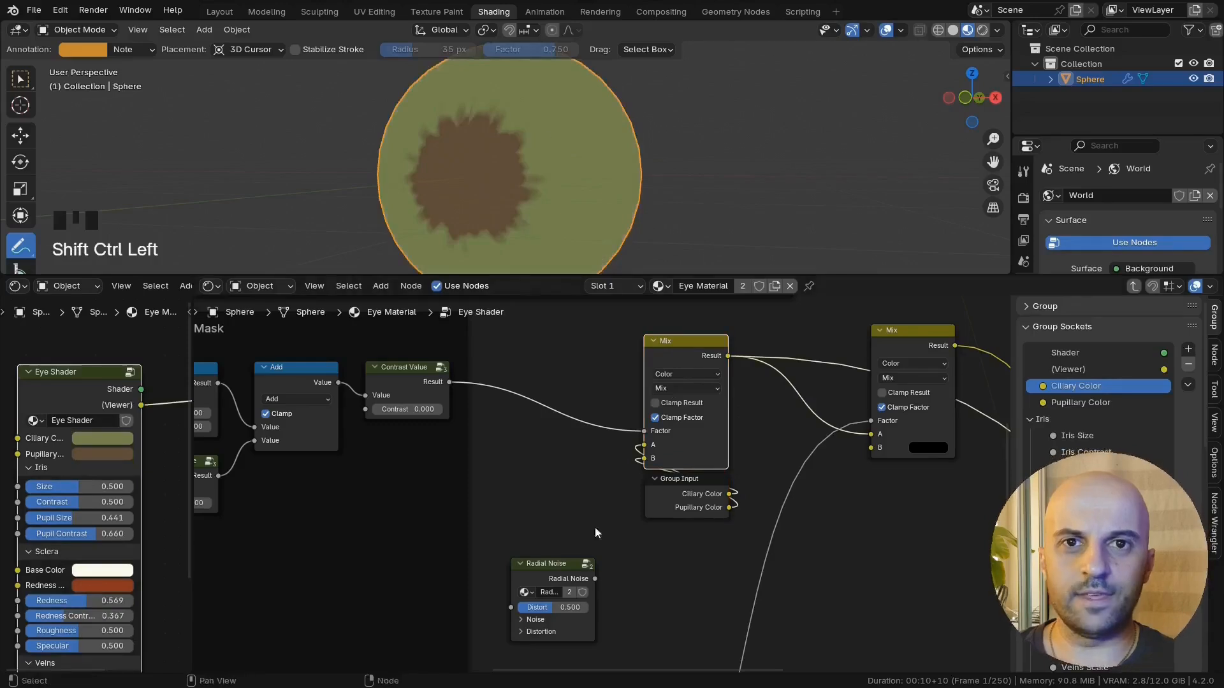
left_click(579, 573, "ctrl+shift")
left_click_drag(556, 572, 612, 578)
left_click_drag(615, 536, 701, 446)
key("x")
left_click_drag(702, 447, 601, 446)
left_click_drag(597, 573, 570, 572)
Step: Insert a duplicate of the iris color Mix node before the pupil Mix and connect Radial Noise to its B input
left_click(581, 363)
key("shift+d")
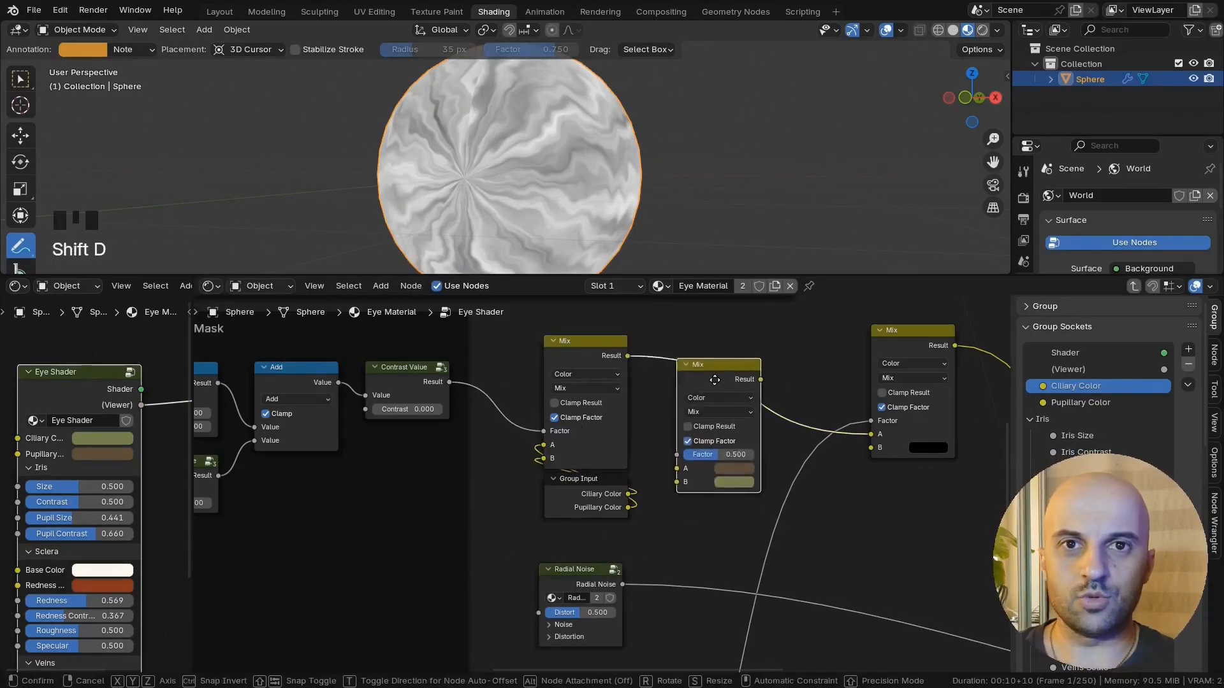
left_click(703, 401)
middle_click_drag(654, 567, 646, 498)
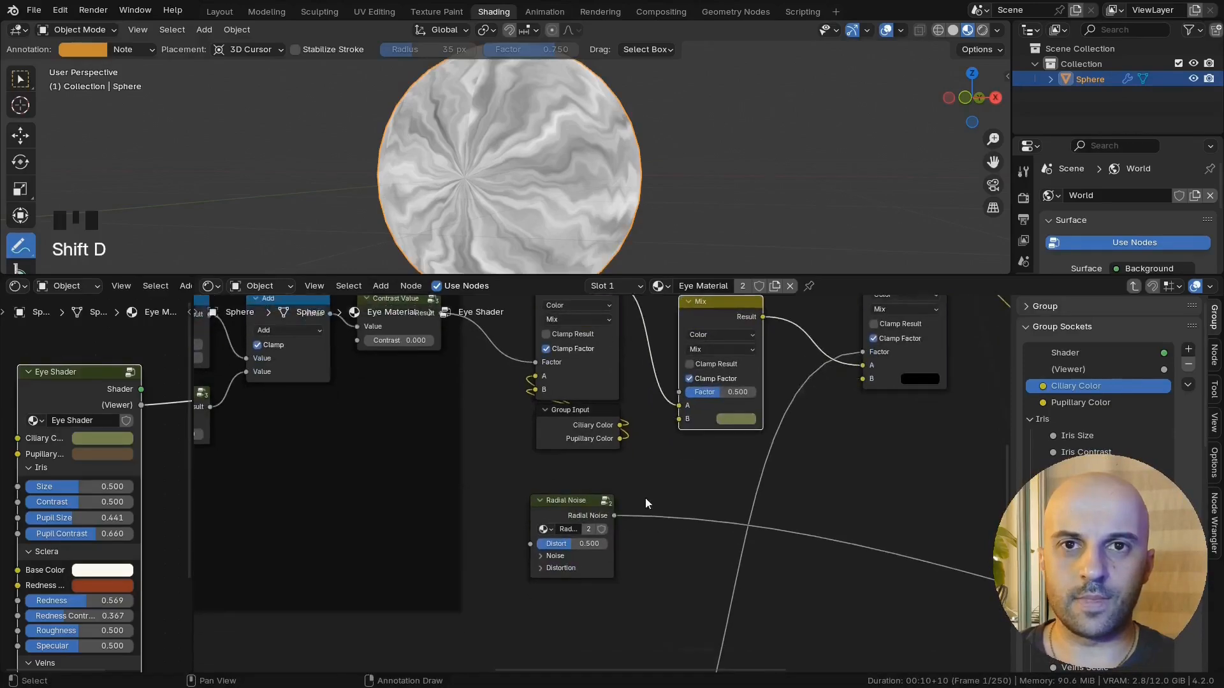
left_click_drag(614, 515, 652, 458)
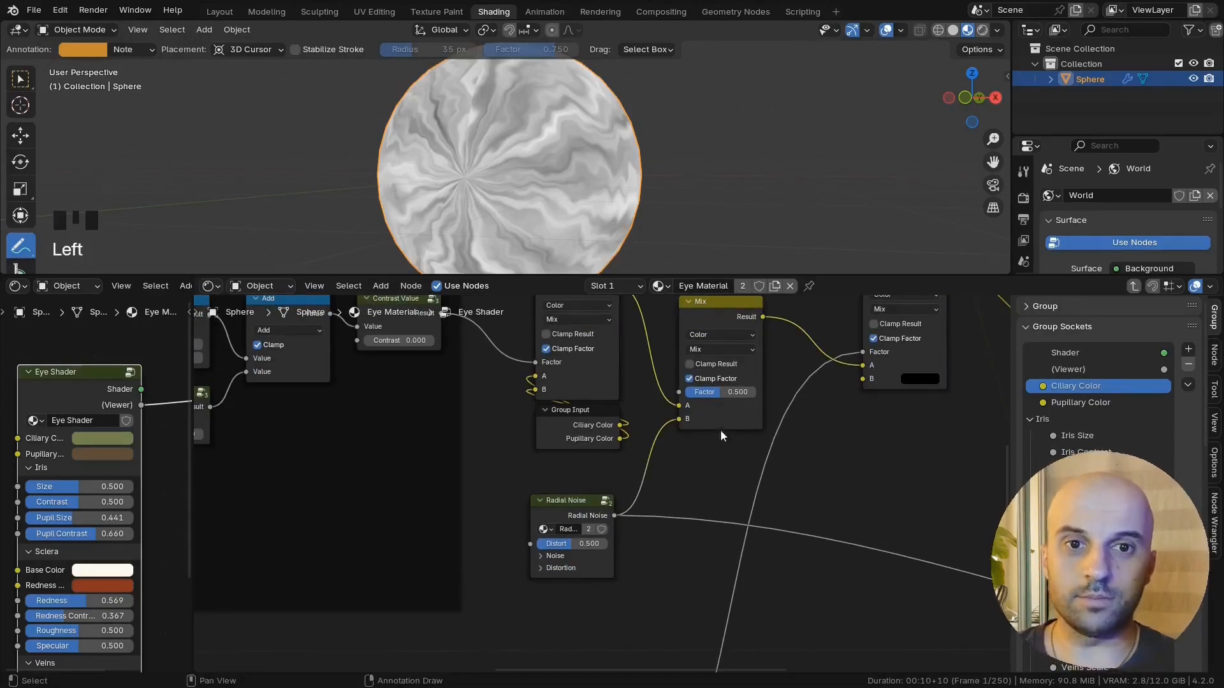
Step: Preview the duplicated Mix node, set its blending mode to Overlay and its Factor to 1.000
middle_click_drag(720, 430, 716, 482)
left_click(717, 366, "ctrl+shift")
middle_click_drag(811, 553, 763, 576)
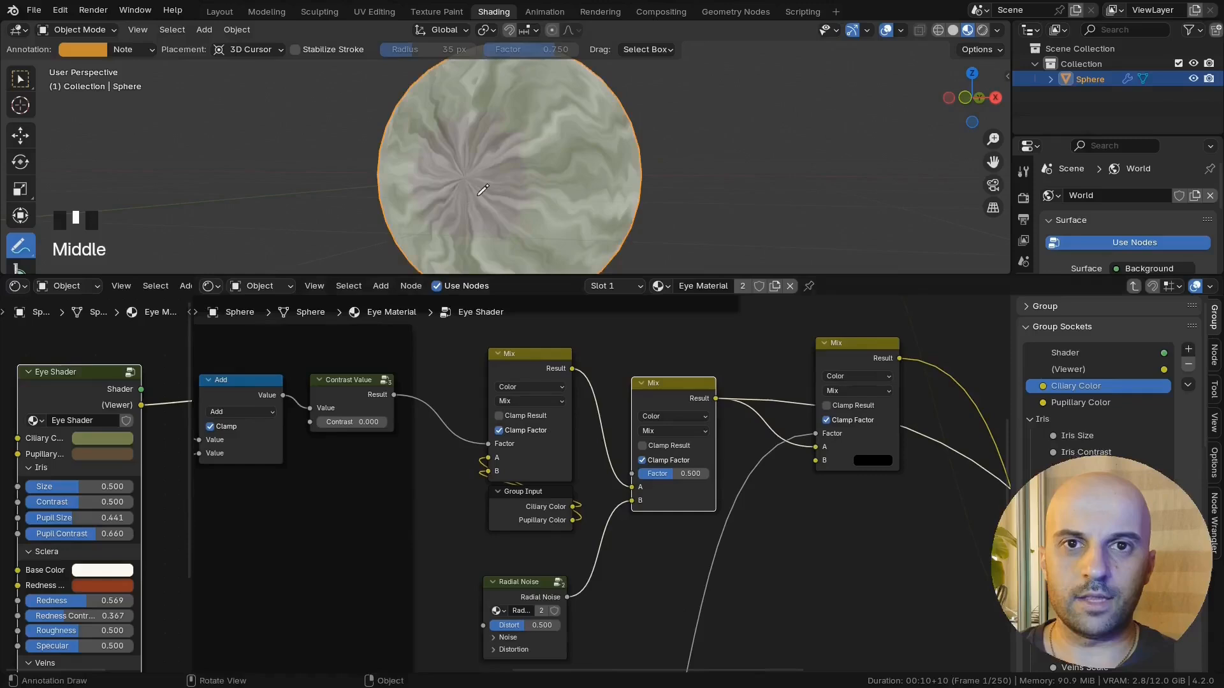
left_click(662, 431)
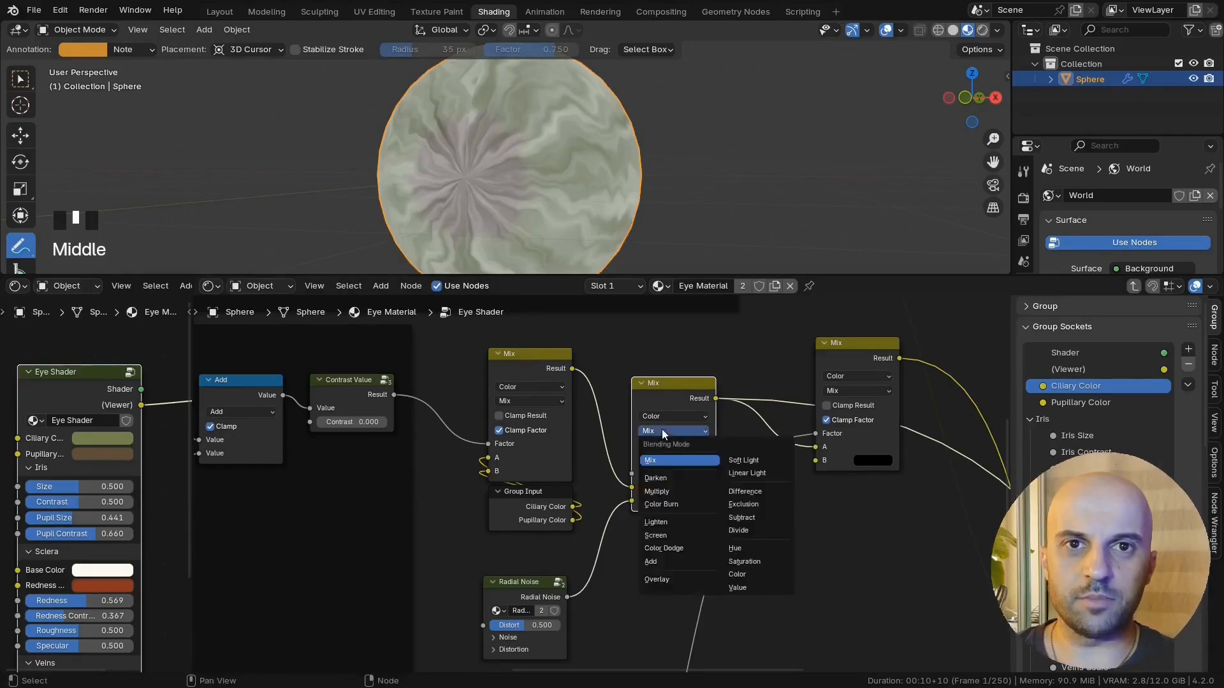
left_click(663, 580)
scroll(576, 153, "up", 3)
middle_click_drag(561, 147, 605, 172)
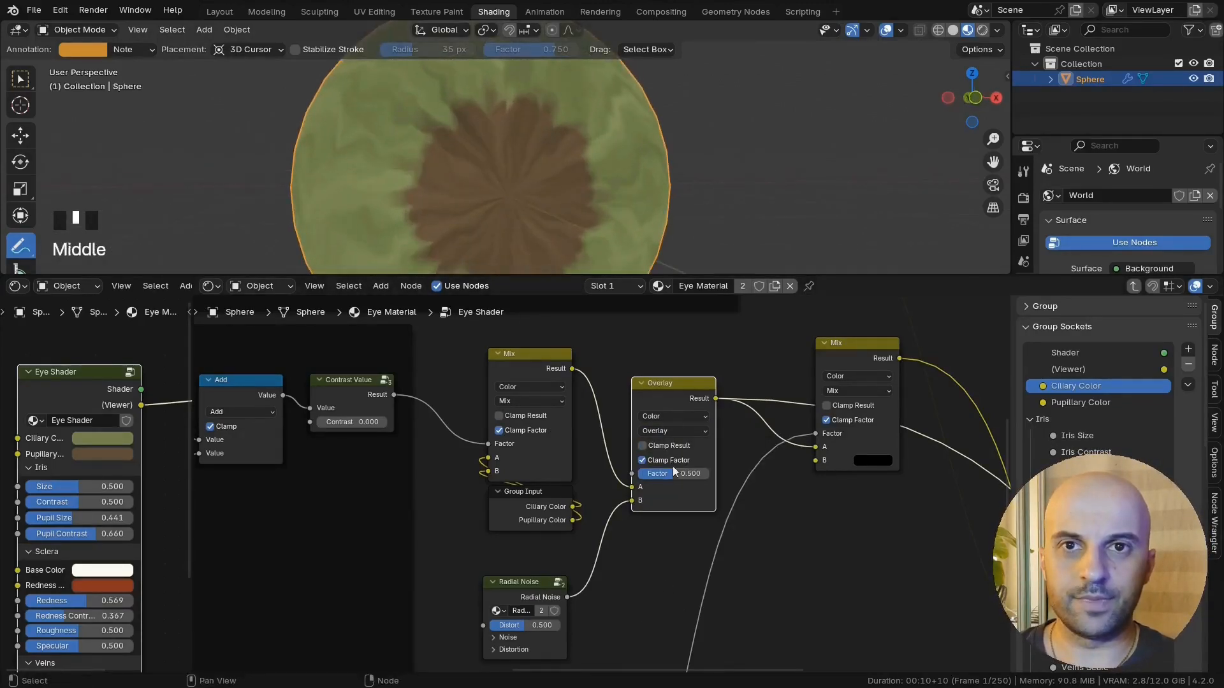
left_click_drag(673, 473, 709, 473)
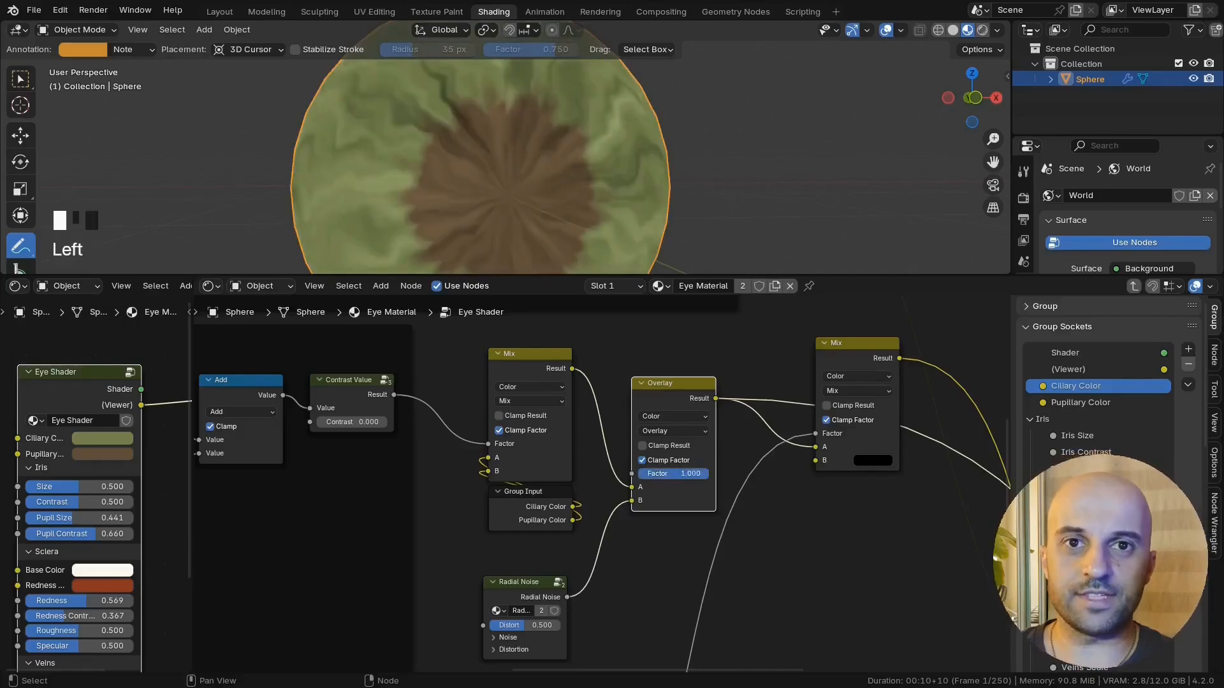
Step: Preview the complete eye shader again and set the Radial Noise Distort to 0.122
scroll(723, 565, "down", 4)
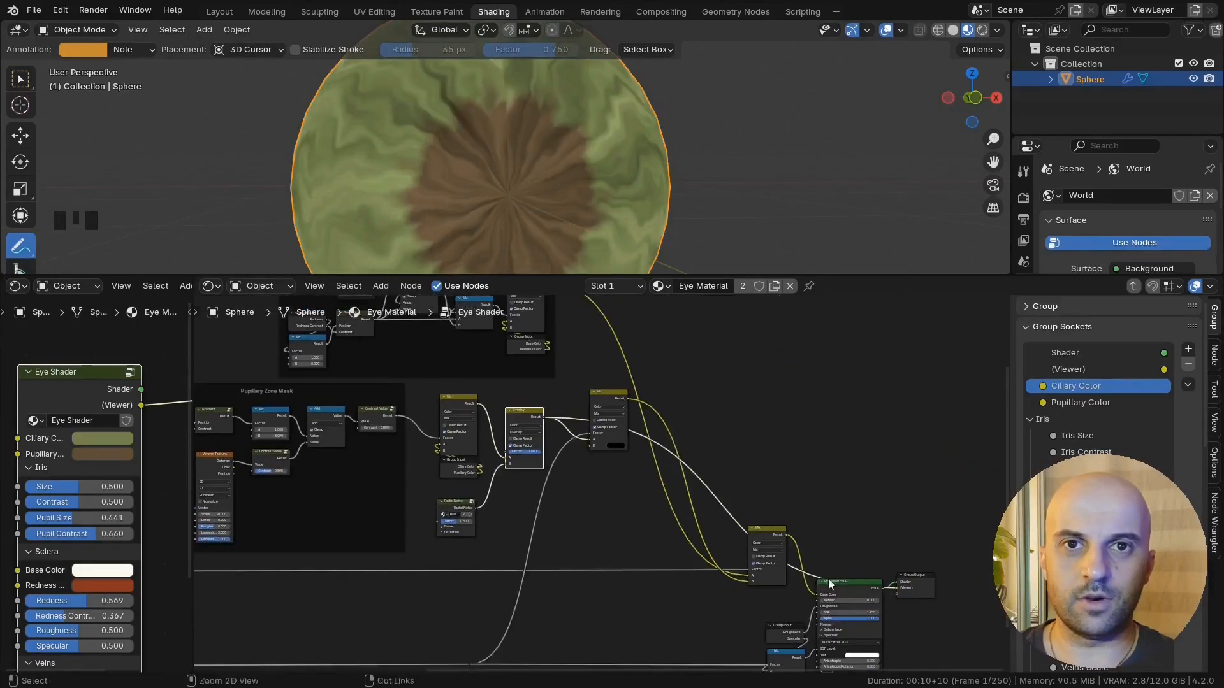
left_click(782, 475, "ctrl+shift")
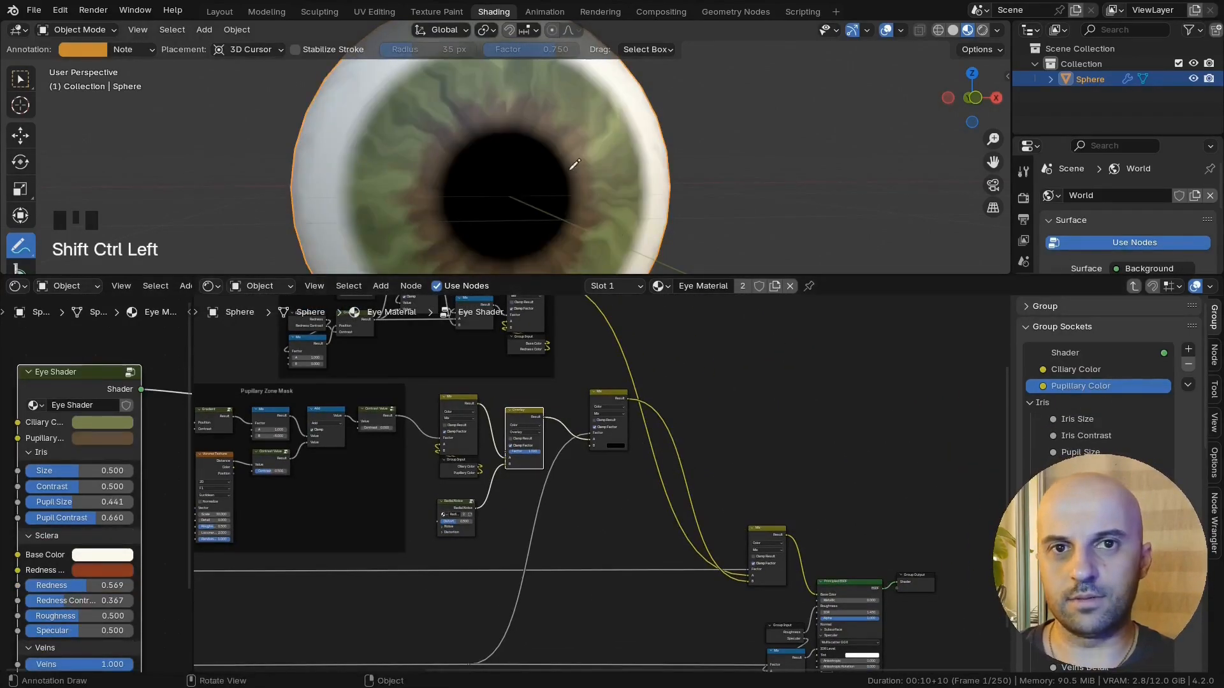
scroll(522, 455, "up", 5)
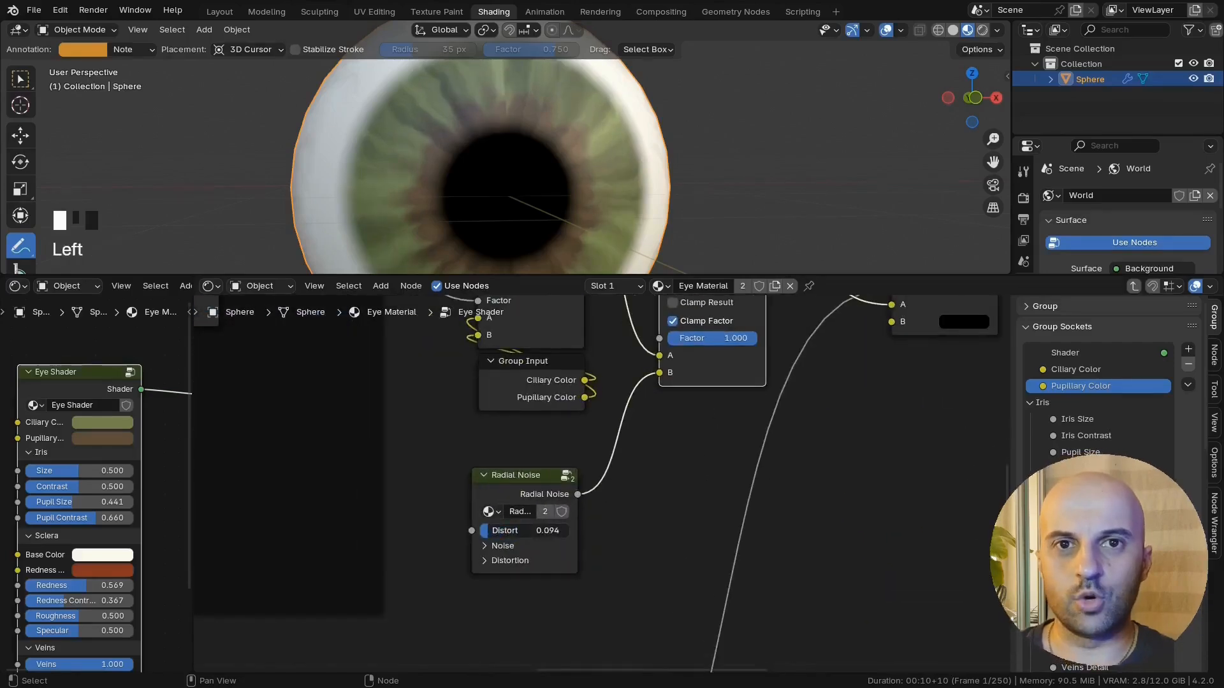
middle_click_drag(538, 186, 511, 164)
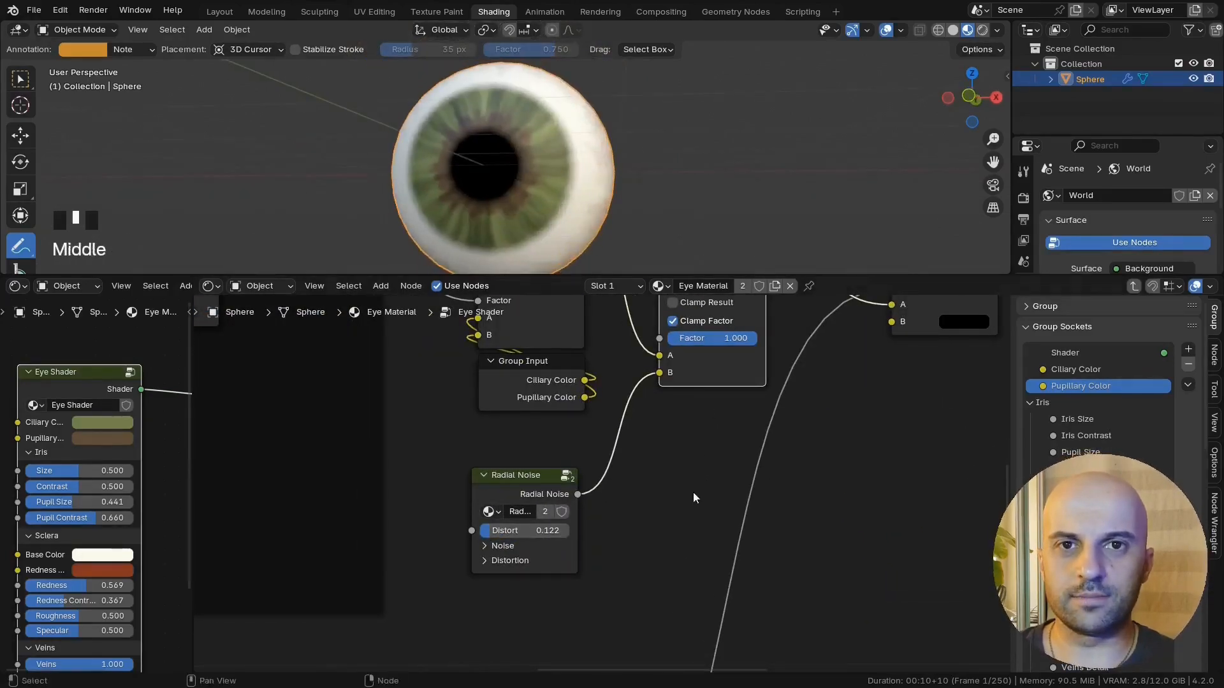
middle_click_drag(693, 480, 697, 517)
Step: Hide the Radial Noise node's options and align the node beneath the Group Input
left_click(527, 523)
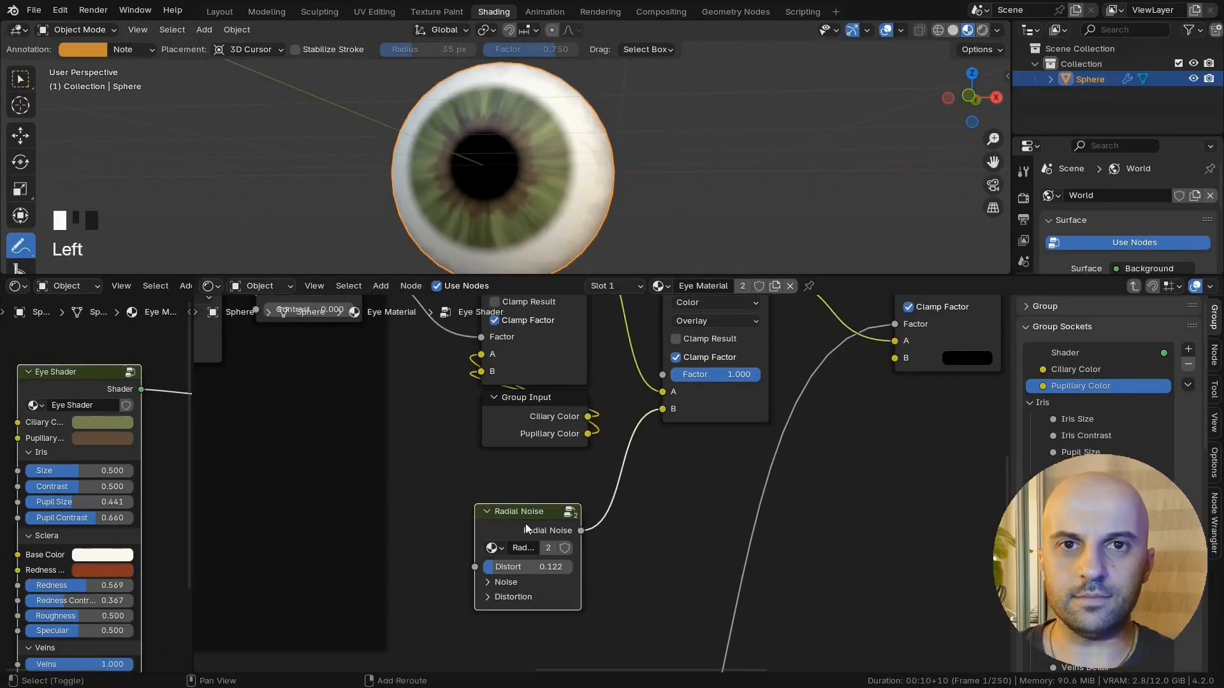
key("shift+h")
left_click_drag(526, 520, 533, 508)
Step: Turn off Clamp Factor on the Overlay node and set its Factor to 2.000
middle_click_drag(731, 357, 668, 508)
scroll(668, 509, "up", 2)
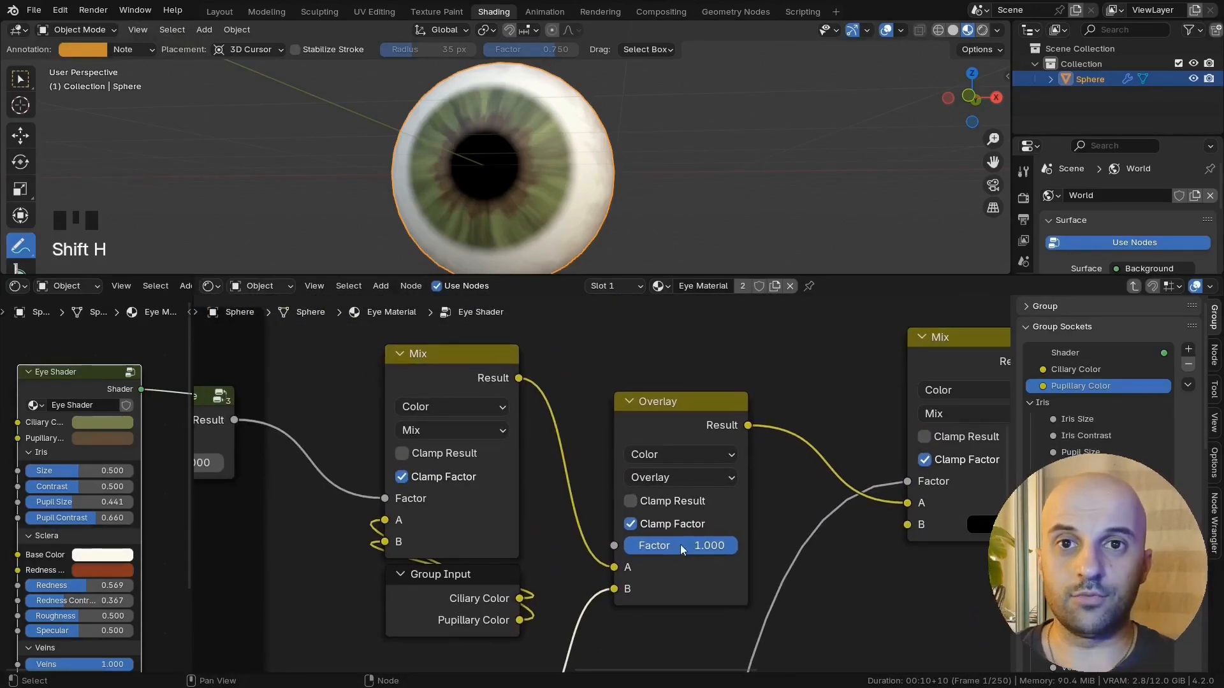
left_click(632, 526)
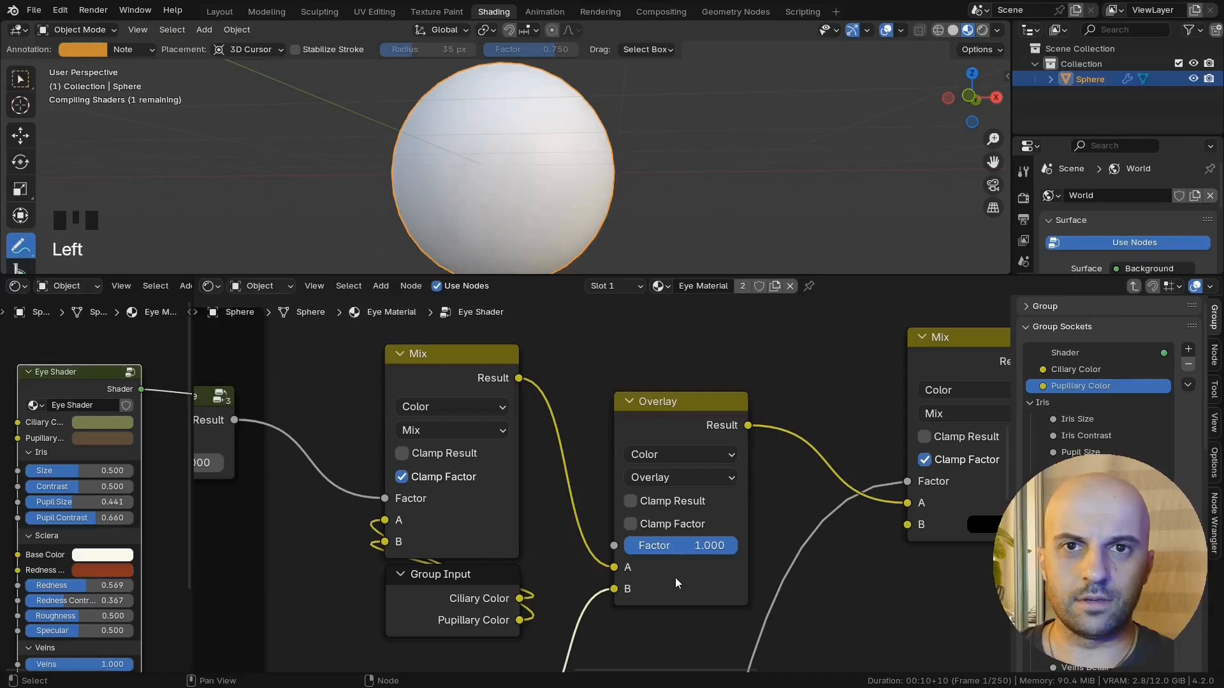
left_click(674, 550)
type("2")
left_click(686, 568)
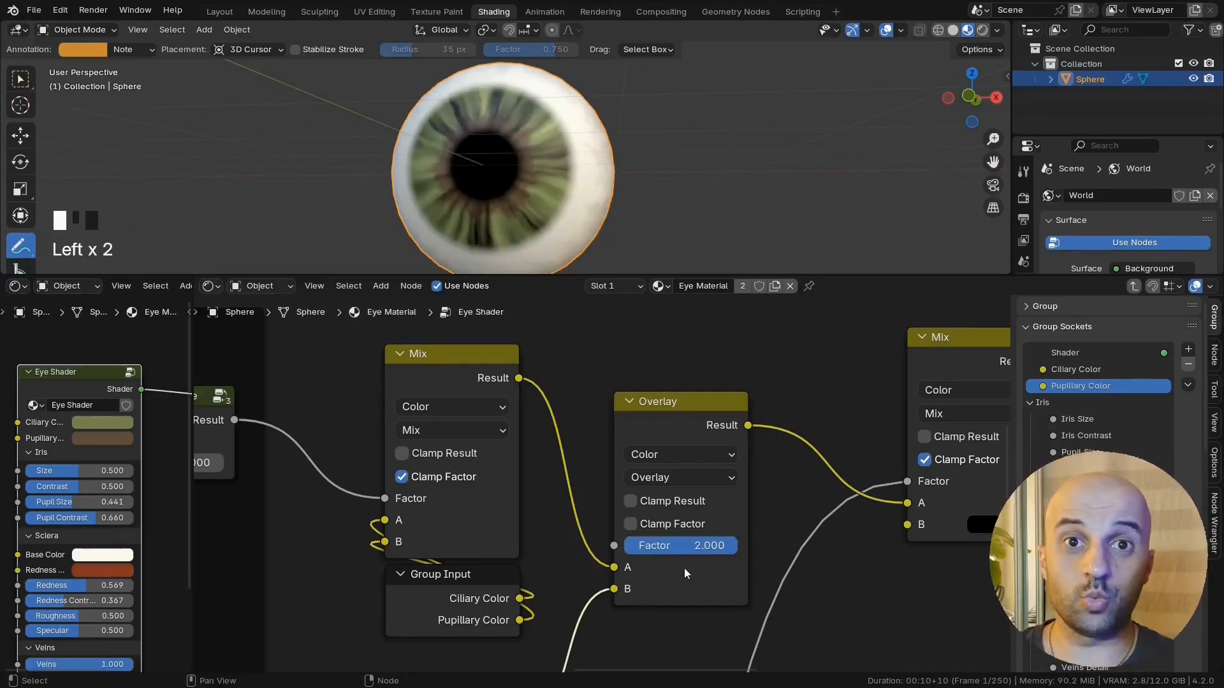
middle_click_drag(497, 153, 471, 137)
middle_click_drag(741, 536, 709, 501)
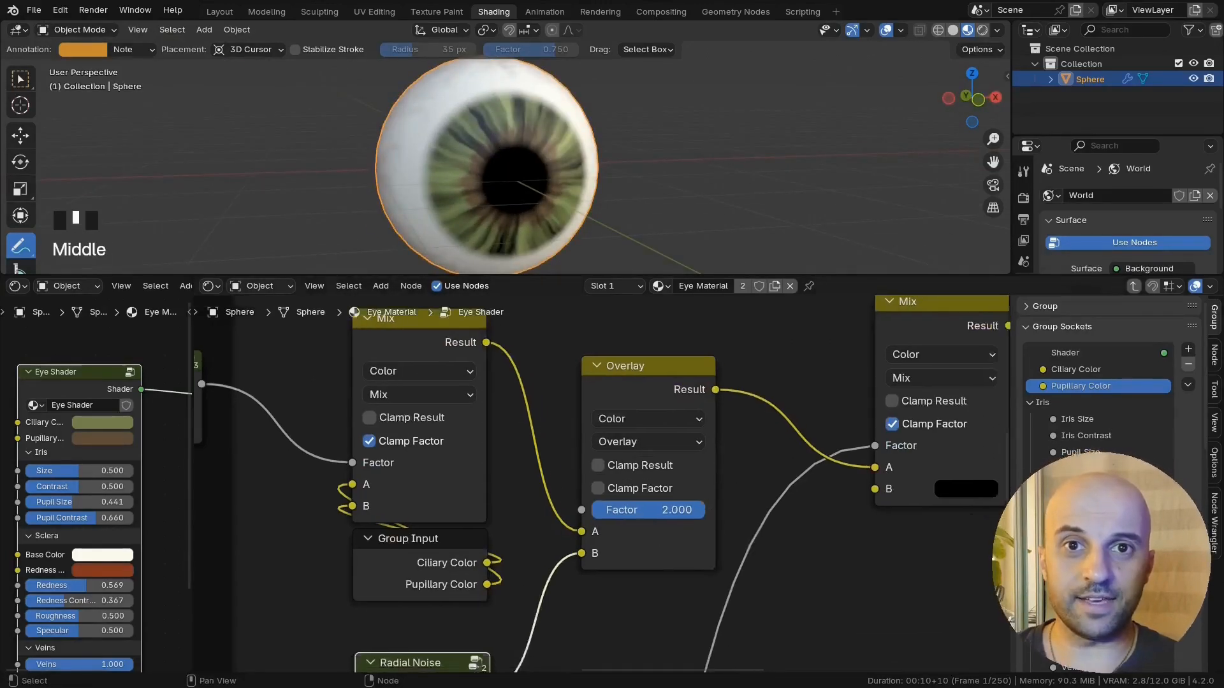
mouse_move(701, 509)
left_mouse_down()
mouse_move(591, 510)
mouse_move(698, 510)
left_mouse_up()
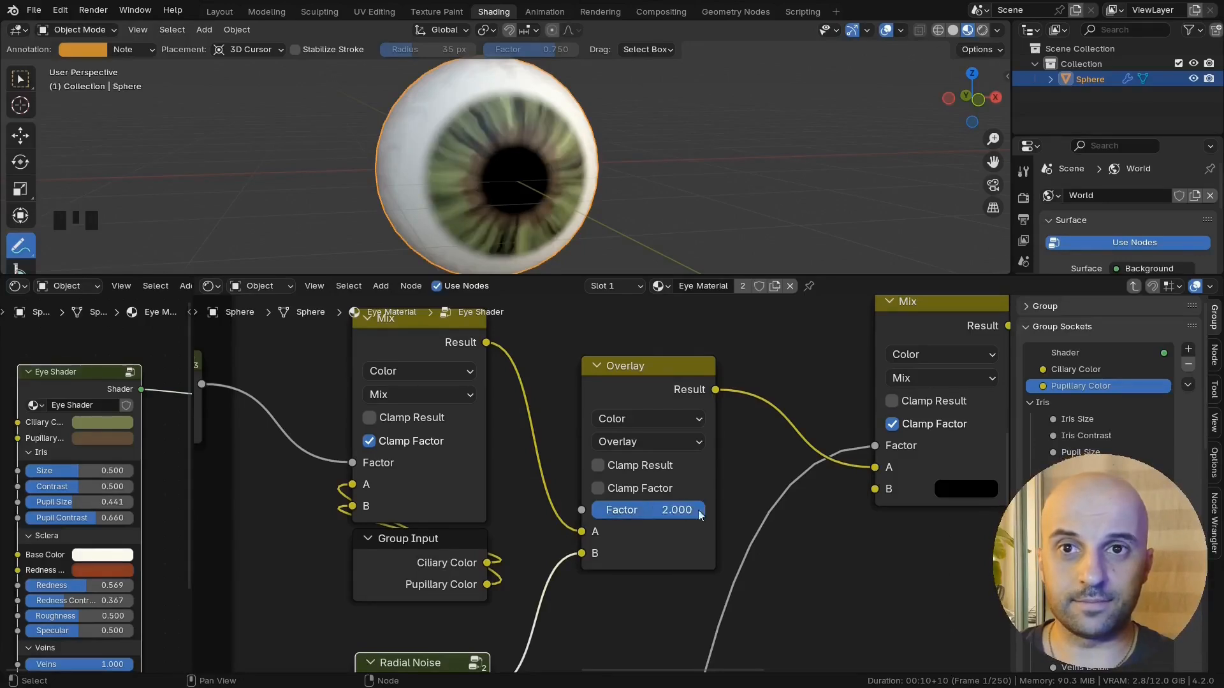
Step: Add a Float Mix node near the Overlay and Radial Noise nodes
scroll(698, 510, "down", 4)
key("q")
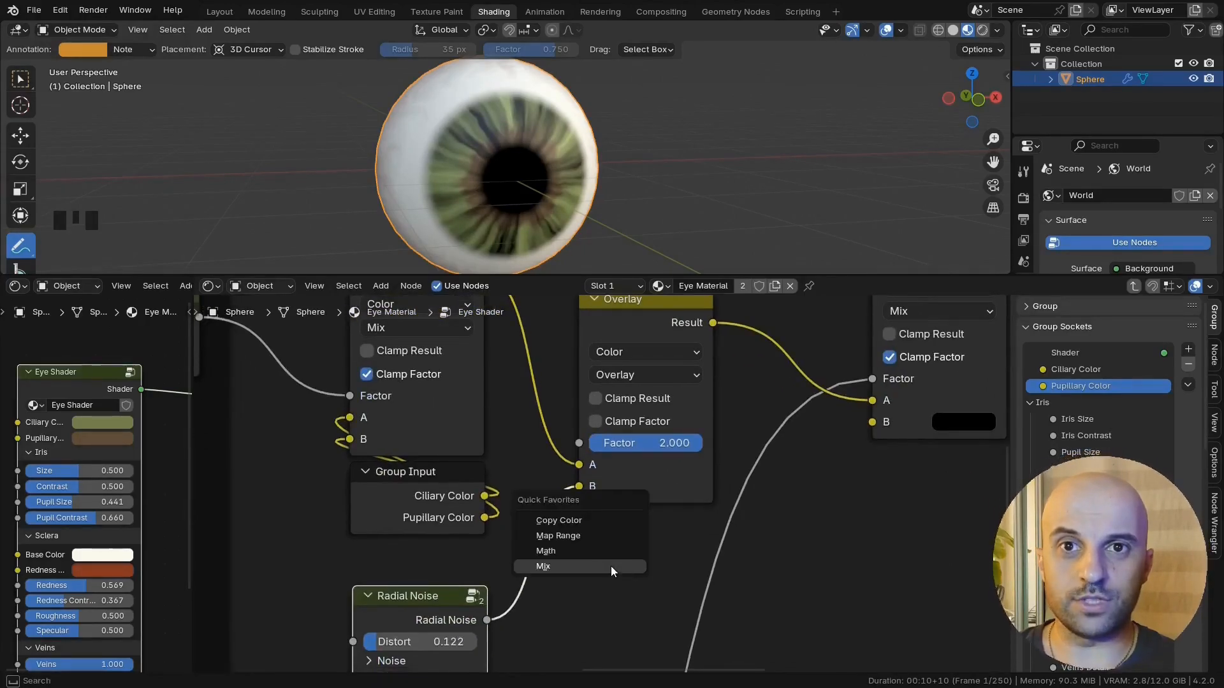
left_click(568, 563)
middle_click_drag(862, 578, 868, 523)
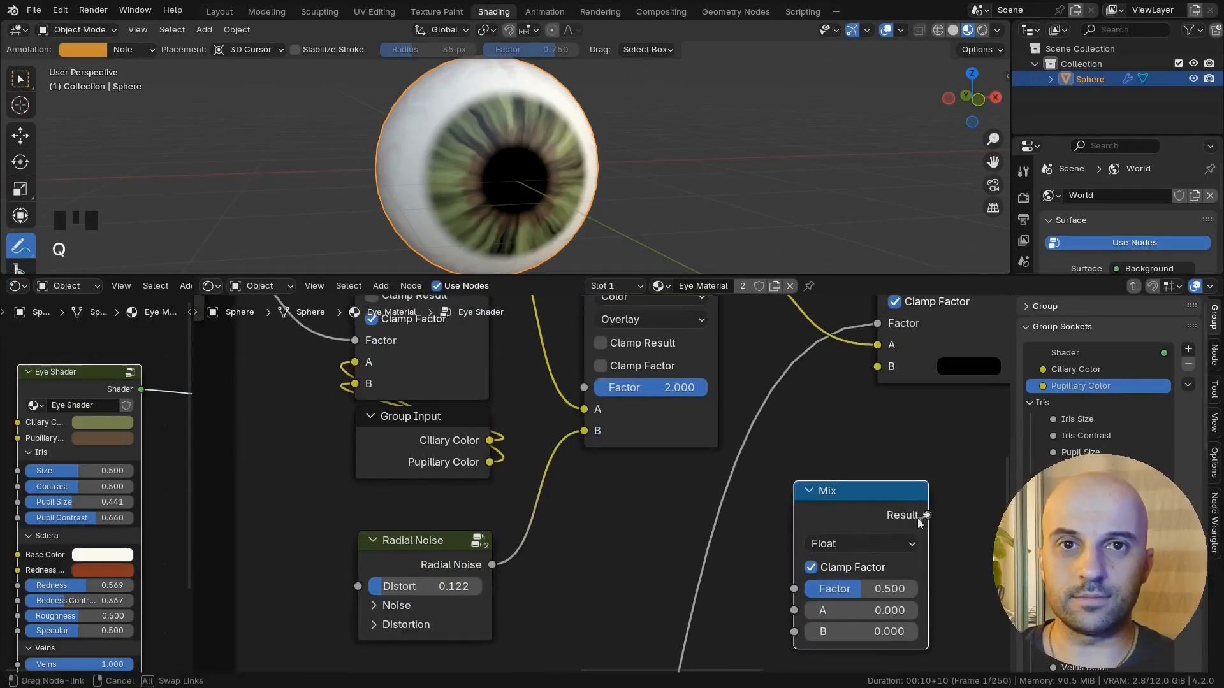
Step: Connect the Float Mix's Result to the Overlay Factor, place it beneath the Overlay node, and set its B to 1.500
left_click_drag(929, 515, 584, 387)
left_click_drag(814, 496, 602, 468)
middle_click_drag(666, 571, 664, 537)
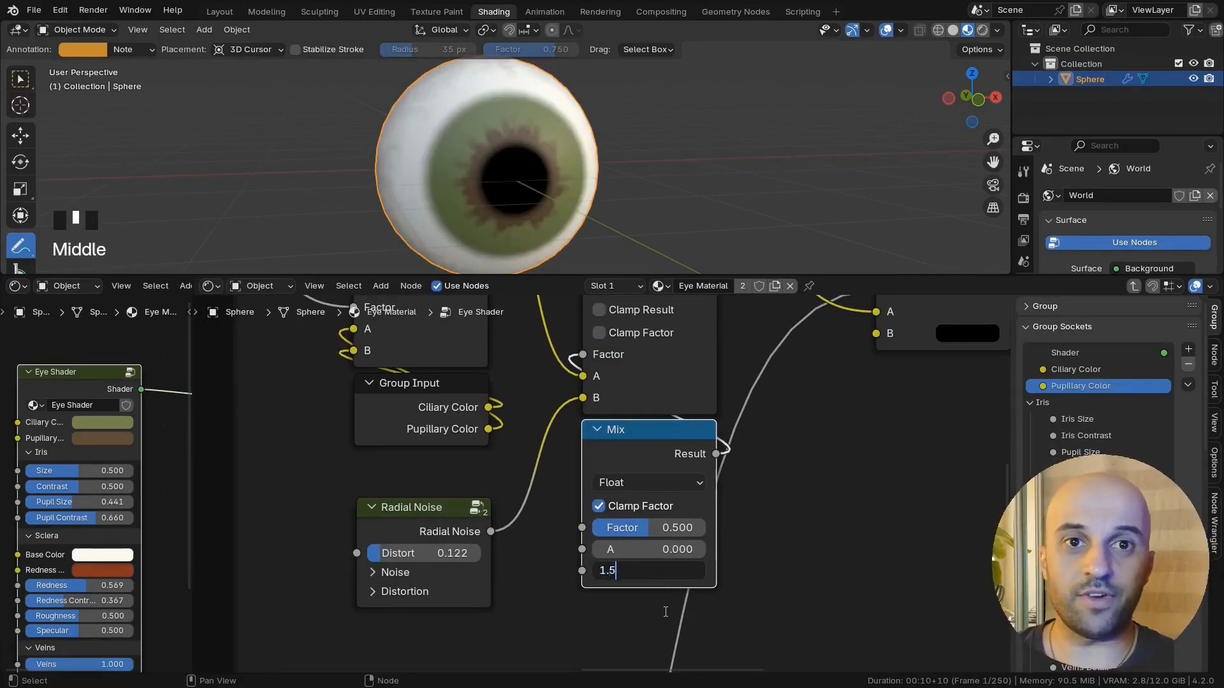
left_click(689, 529)
left_click(691, 531)
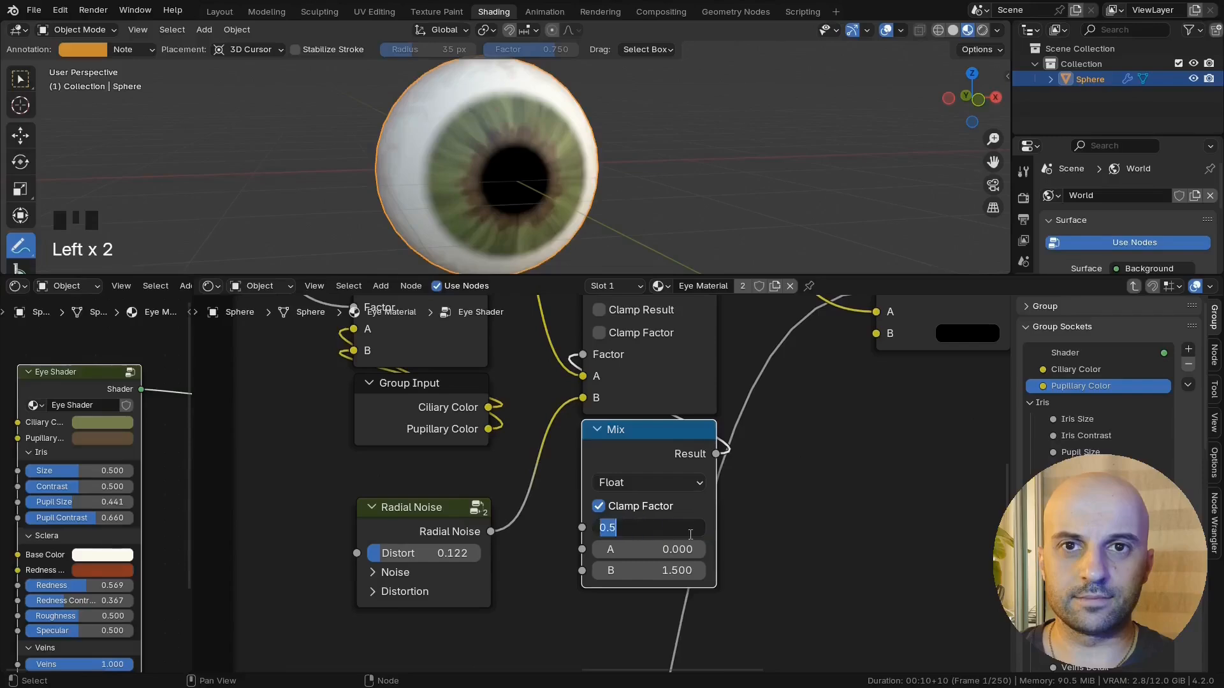
Step: Hide the Float Mix node's options and move the black color Mix node farther away from the Overlay
left_click(642, 458)
key("shift+h")
scroll(833, 560, "down", 3)
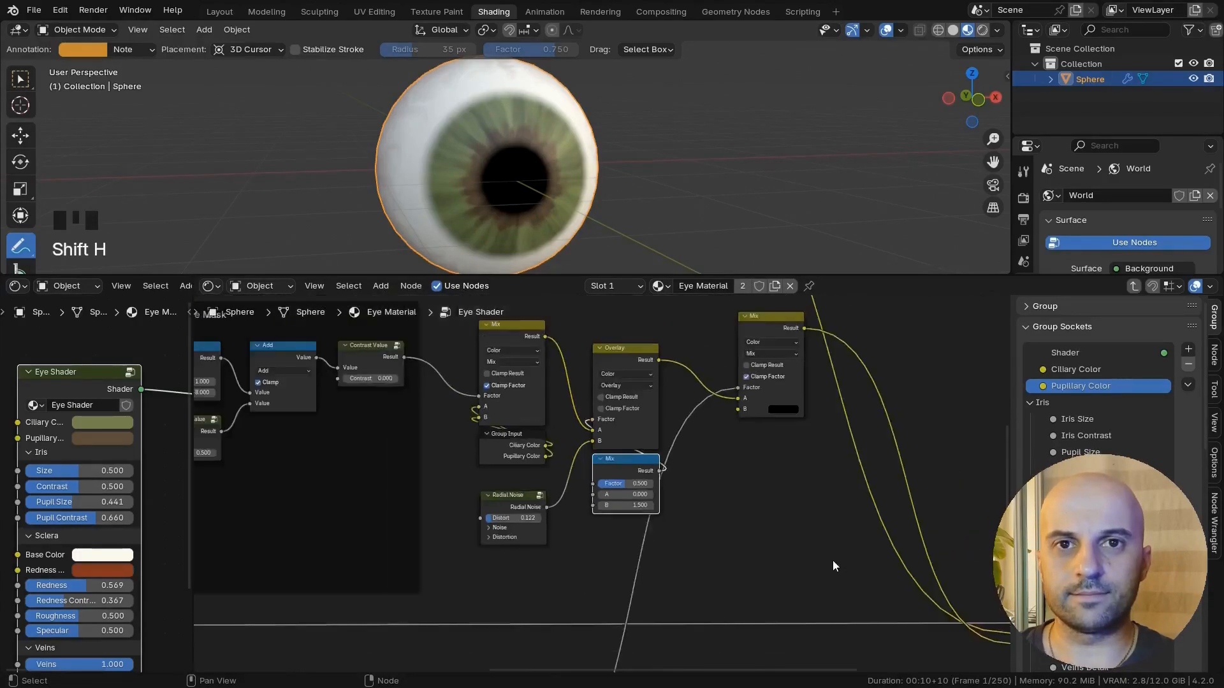
left_click_drag(768, 339, 803, 483)
middle_click_drag(724, 477, 776, 467)
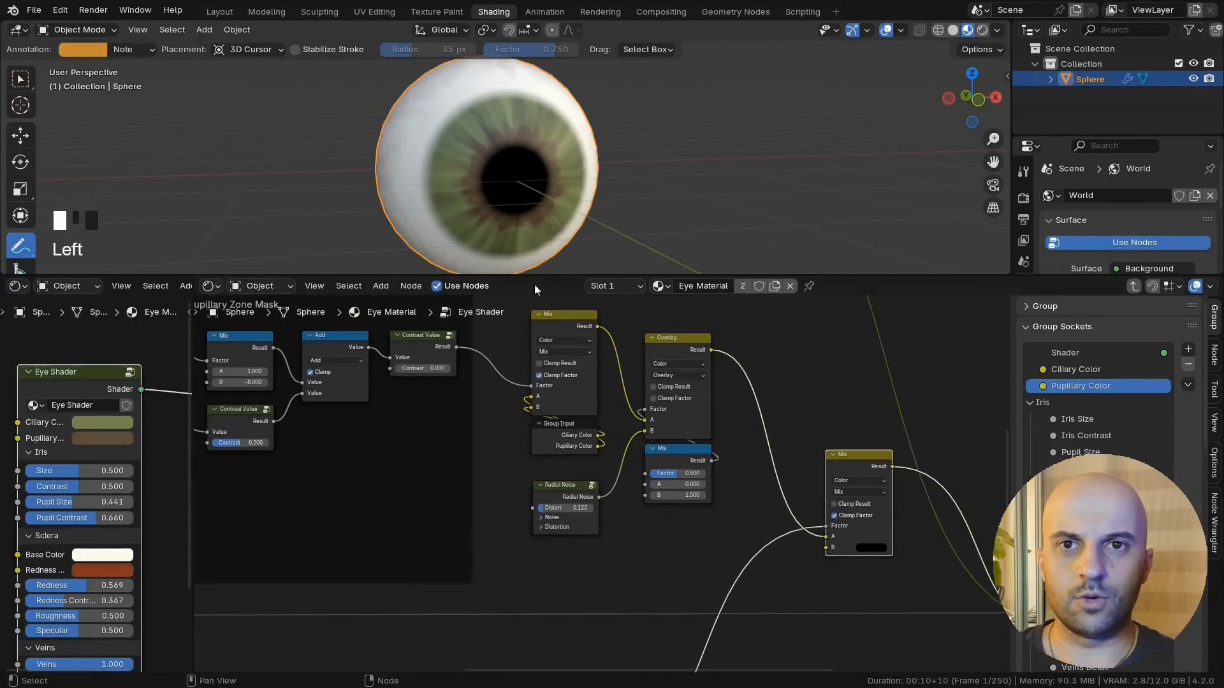
Step: Expand the Radial Noise node's Noise and Distortion sections and move the node up beneath the iris color Group Input
middle_click_drag(534, 255, 534, 239)
scroll(546, 513, "up", 5)
left_click(543, 533)
middle_click_drag(546, 617, 547, 568)
left_click(545, 569)
left_click_drag(548, 439, 550, 408)
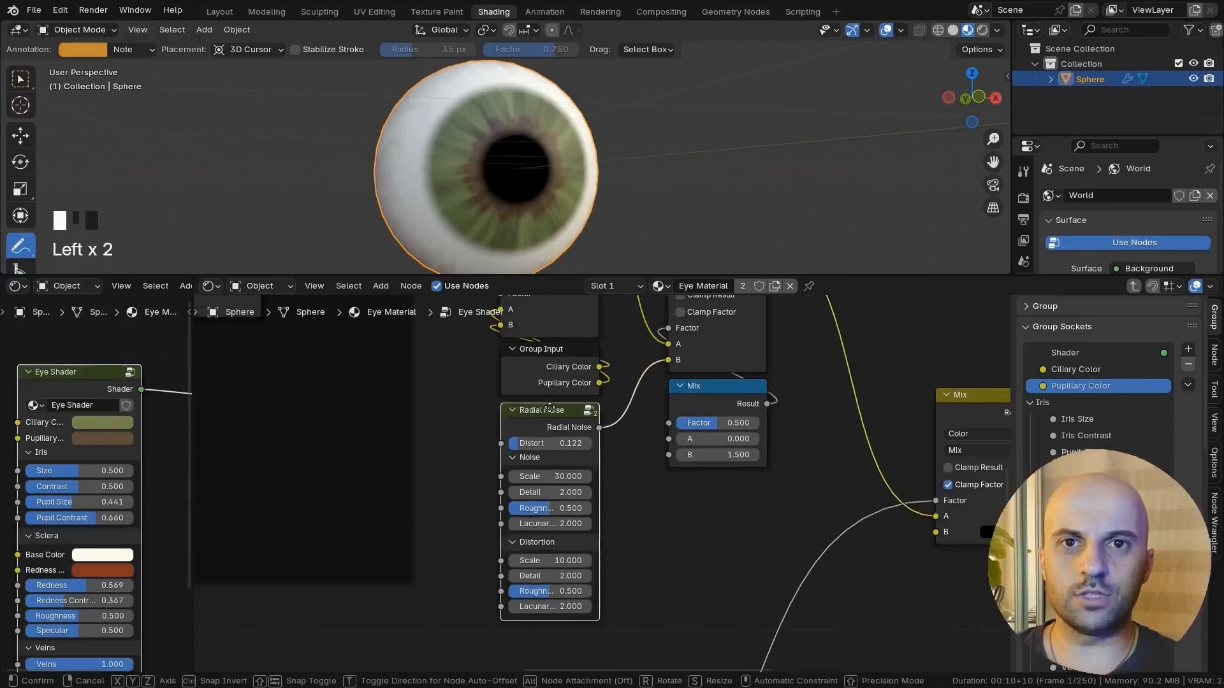
scroll(609, 435, "up", 4)
middle_click_drag(593, 519, 641, 498)
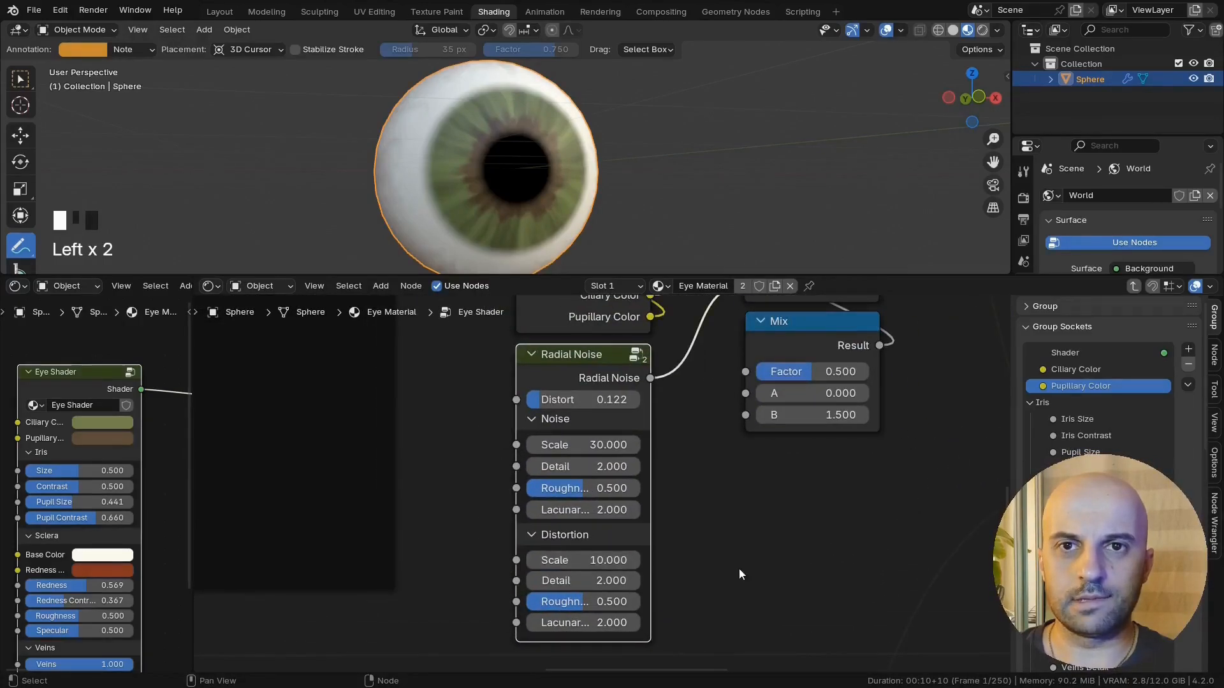
Step: Space out the iris color Mix with its Group Input, the Overlay with its Float Mix, and the Radial Noise node
scroll(739, 568, "down", 12)
middle_click_drag(736, 564, 791, 628)
left_click_drag(686, 481, 564, 424)
key("g")
left_click(521, 435)
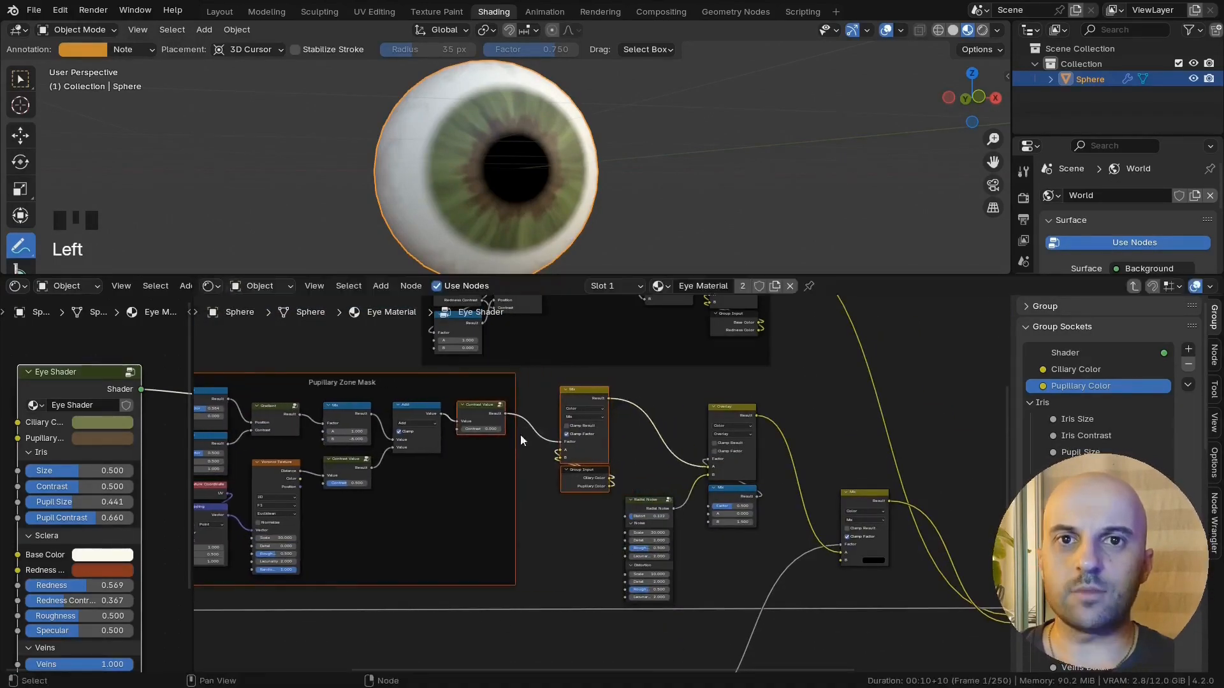
left_click_drag(692, 399, 749, 504)
left_click_drag(746, 489, 764, 464)
left_click_drag(659, 500, 694, 465)
Step: Set the Radial Noise node's Distort to 0.200
scroll(711, 511, "up", 9)
middle_click_drag(723, 577, 587, 515)
double_click(630, 417)
scroll(506, 174, "up", 2)
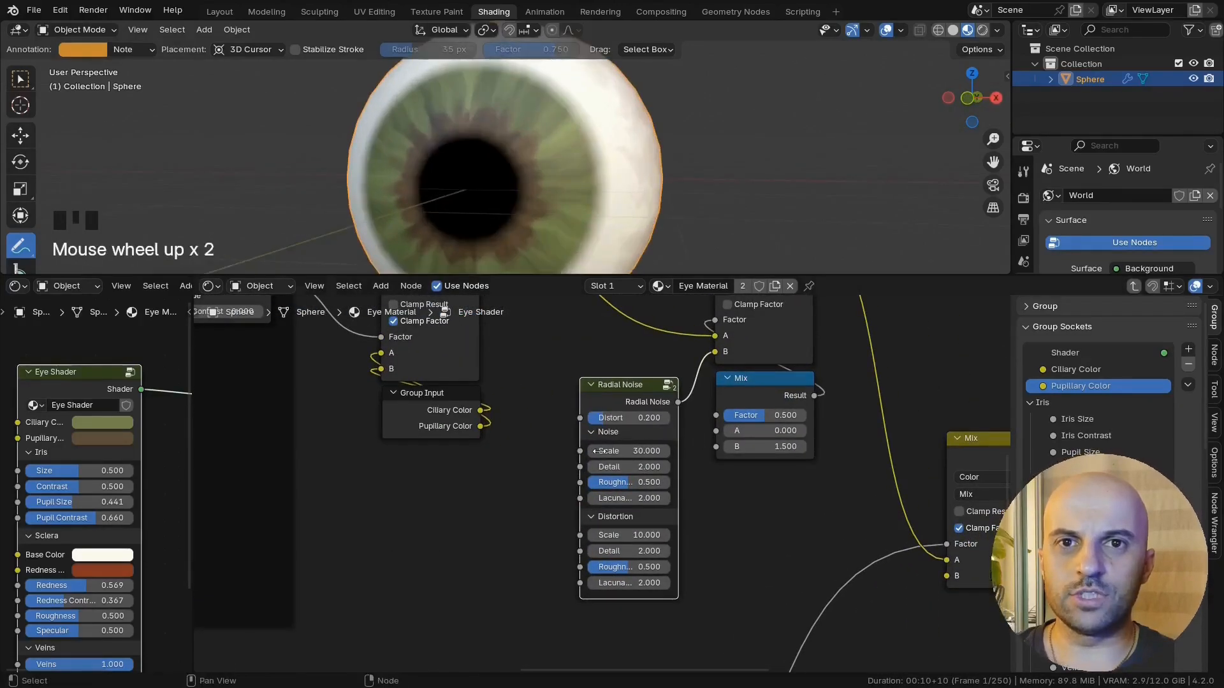
middle_click_drag(615, 452, 640, 400)
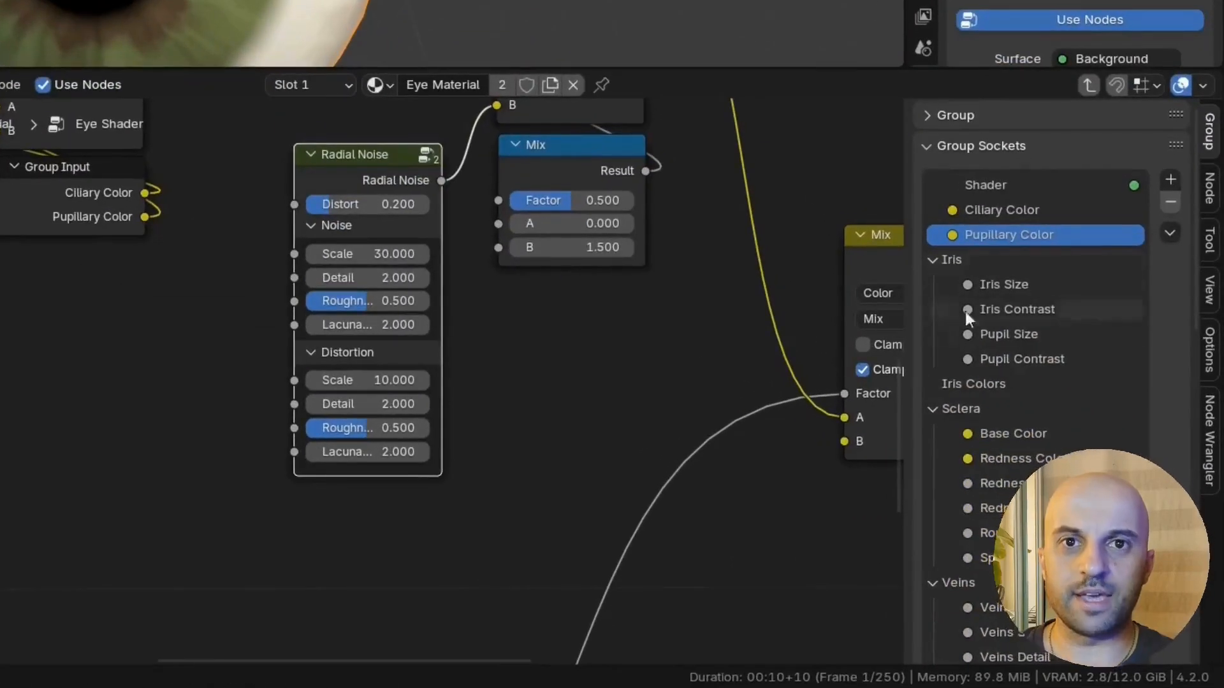
Step: Move the Ciliary Color and Pupillary Color sockets into the Iris Colors socket group
left_click(971, 387)
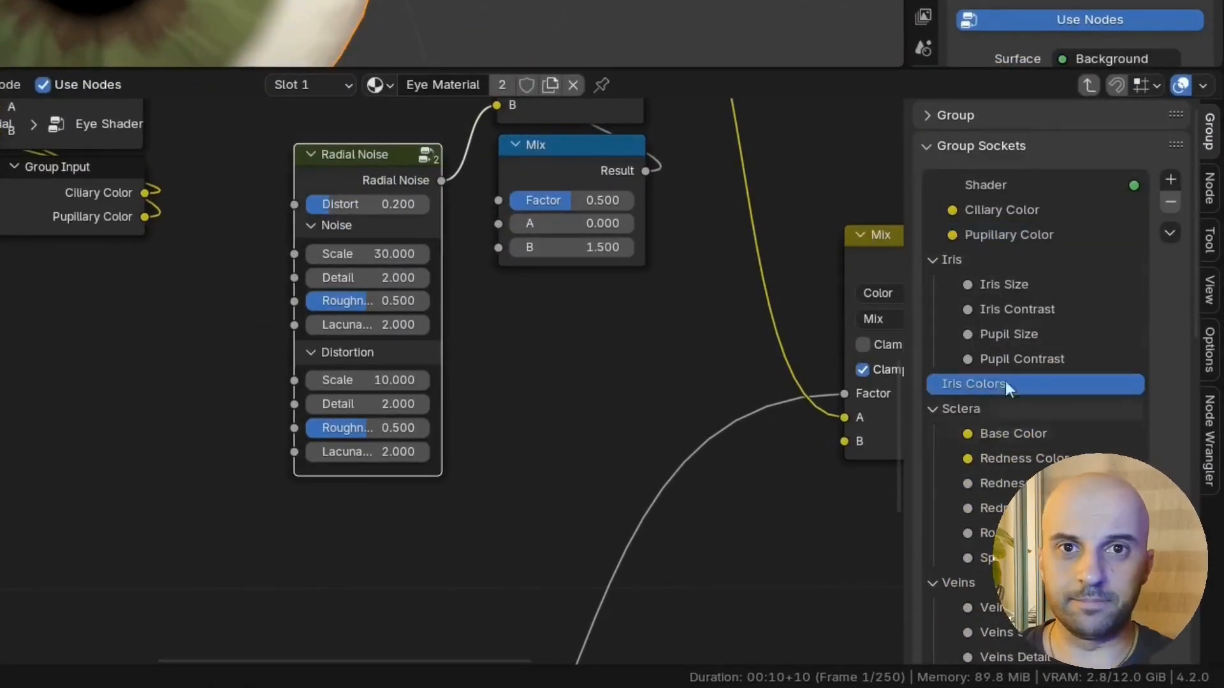
left_click_drag(993, 209, 1016, 383)
left_click(1020, 335)
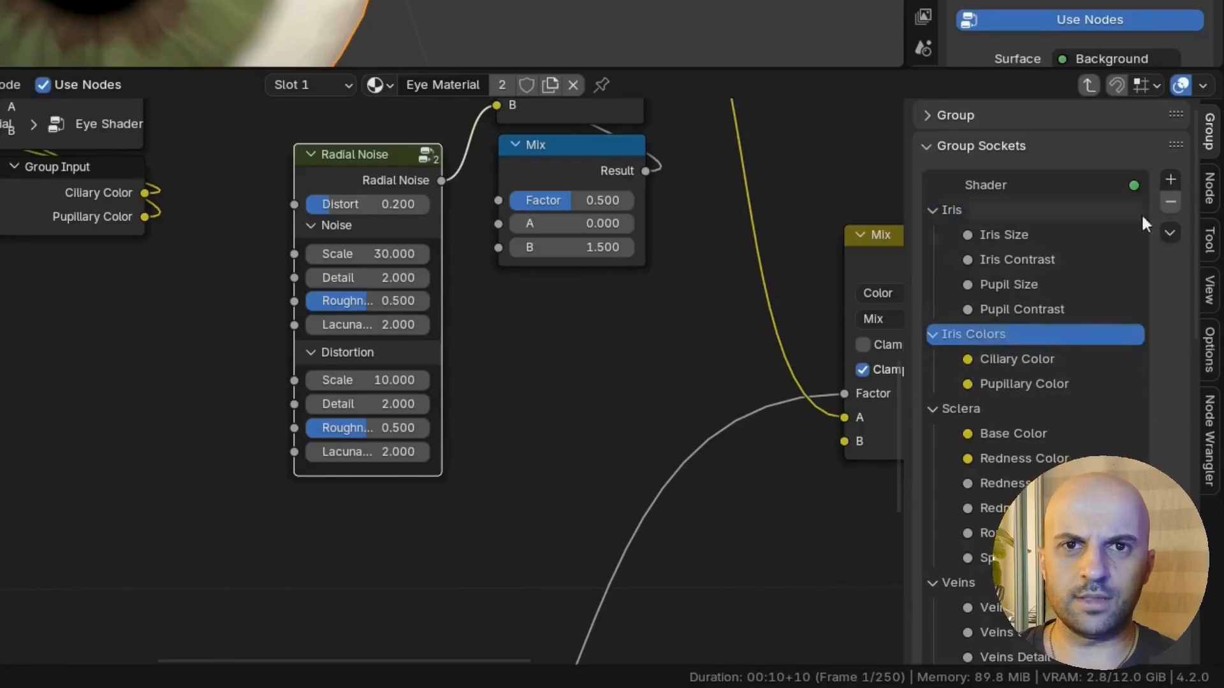
Step: Add a socket group named Iris Texture between Iris Colors and Sclera
left_click(1171, 180)
left_click(1047, 251)
double_click(968, 408)
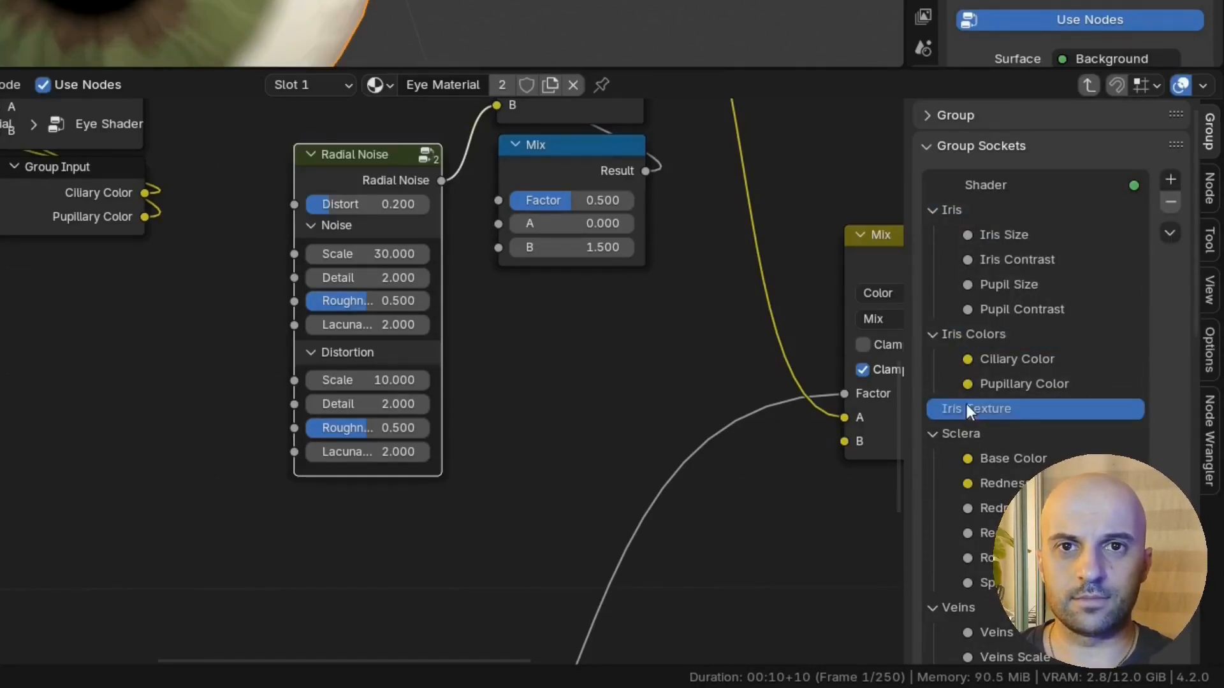
Step: Expose the Float Mix's Factor through a separate Group Input node placed directly beneath it
middle_click_drag(529, 441, 561, 448)
middle_click_drag(615, 359, 473, 458)
left_click_drag(478, 309, 523, 416)
key("Return")
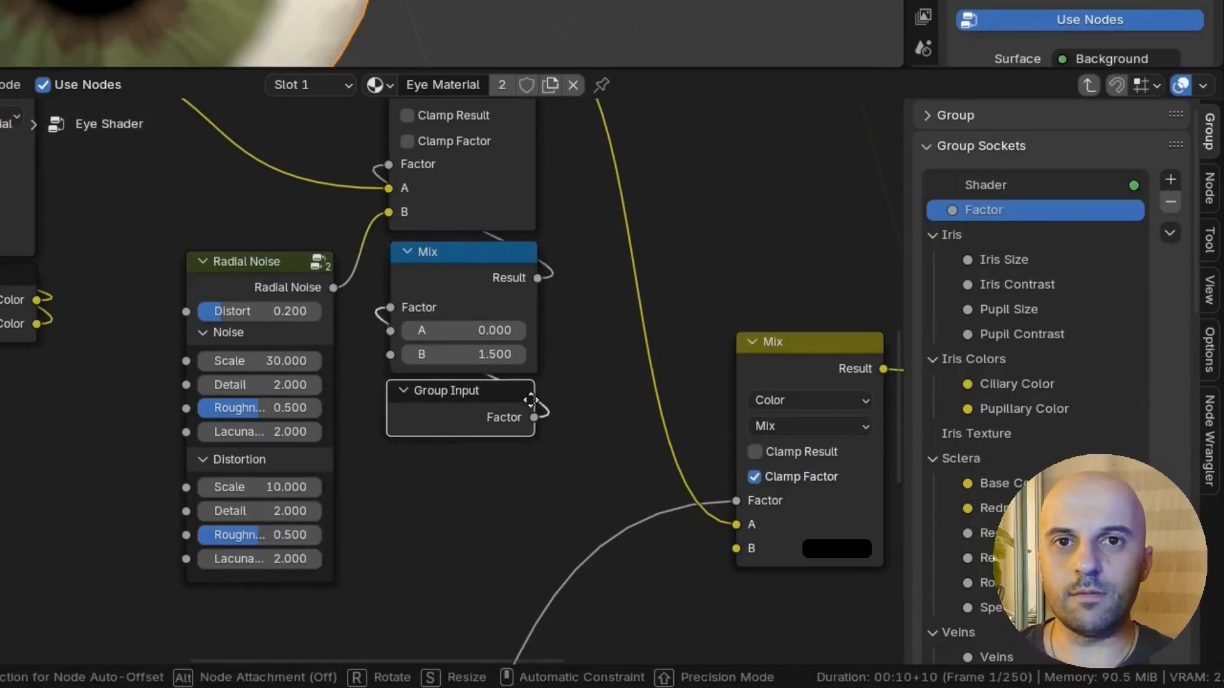
left_click(533, 405)
Step: Rename the exposed Factor socket as Strength and move it into the Iris Texture socket group
double_click(985, 209)
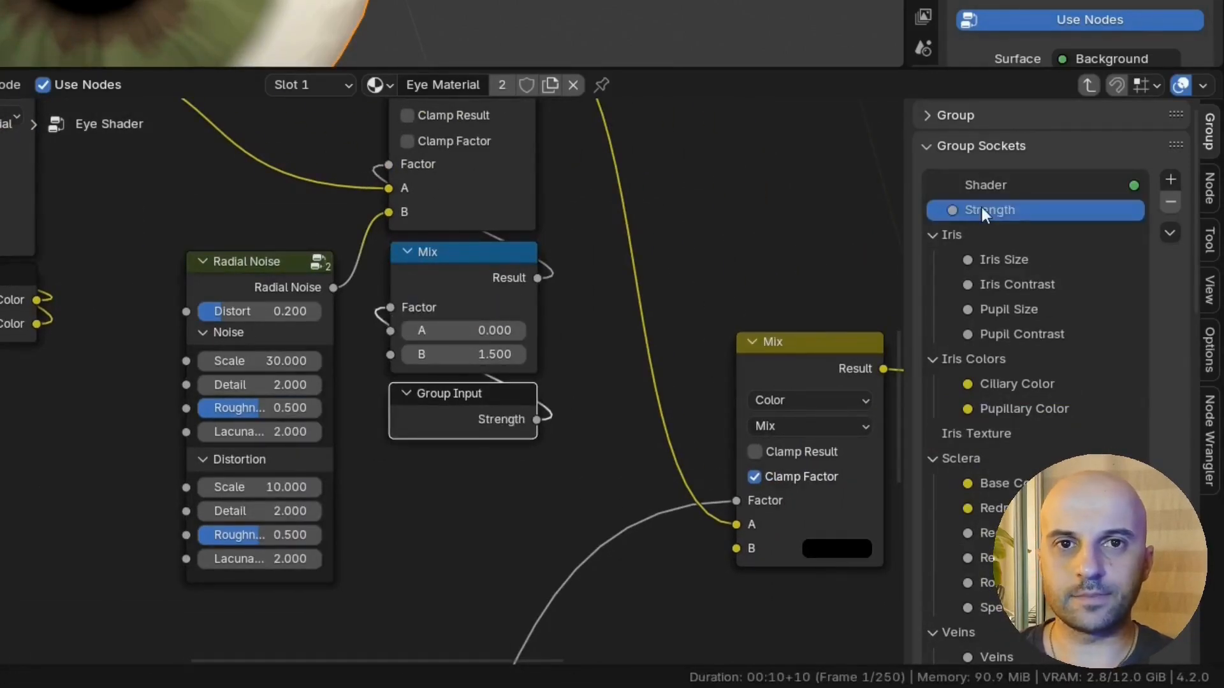
left_click_drag(982, 208, 1005, 433)
middle_click_drag(395, 466, 475, 453)
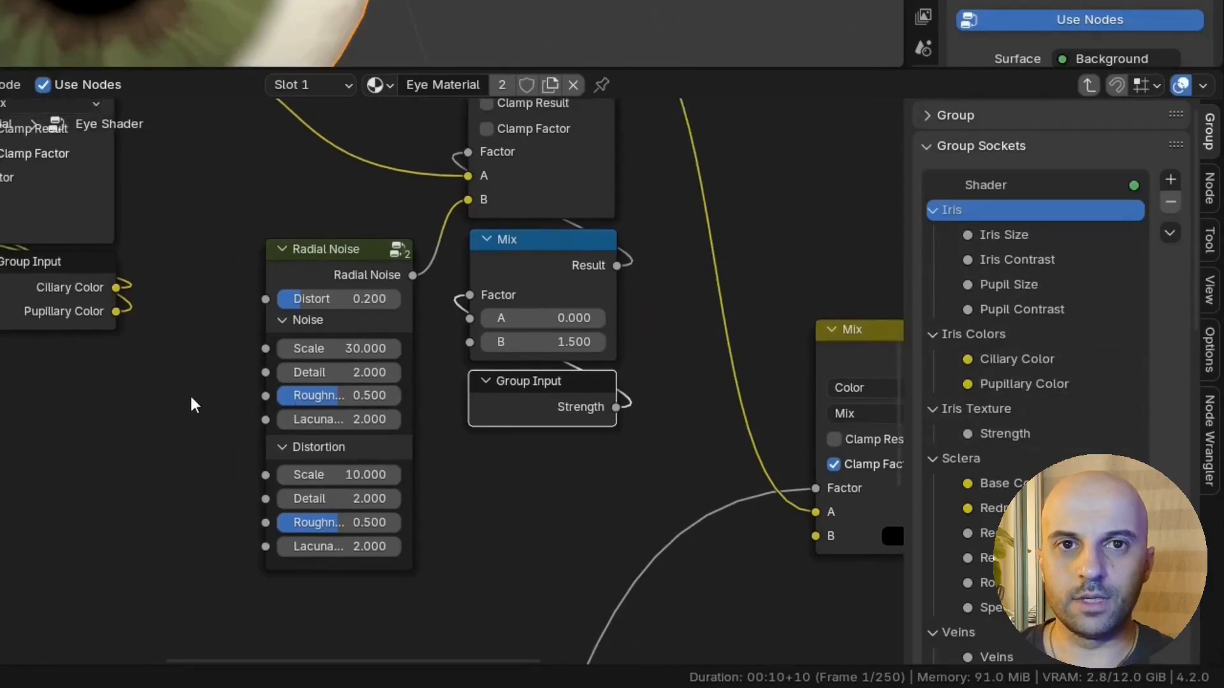
Step: Try other noise Scale and Roughness values on the Radial Noise node
left_click_drag(319, 348, 367, 349)
right_click(357, 348)
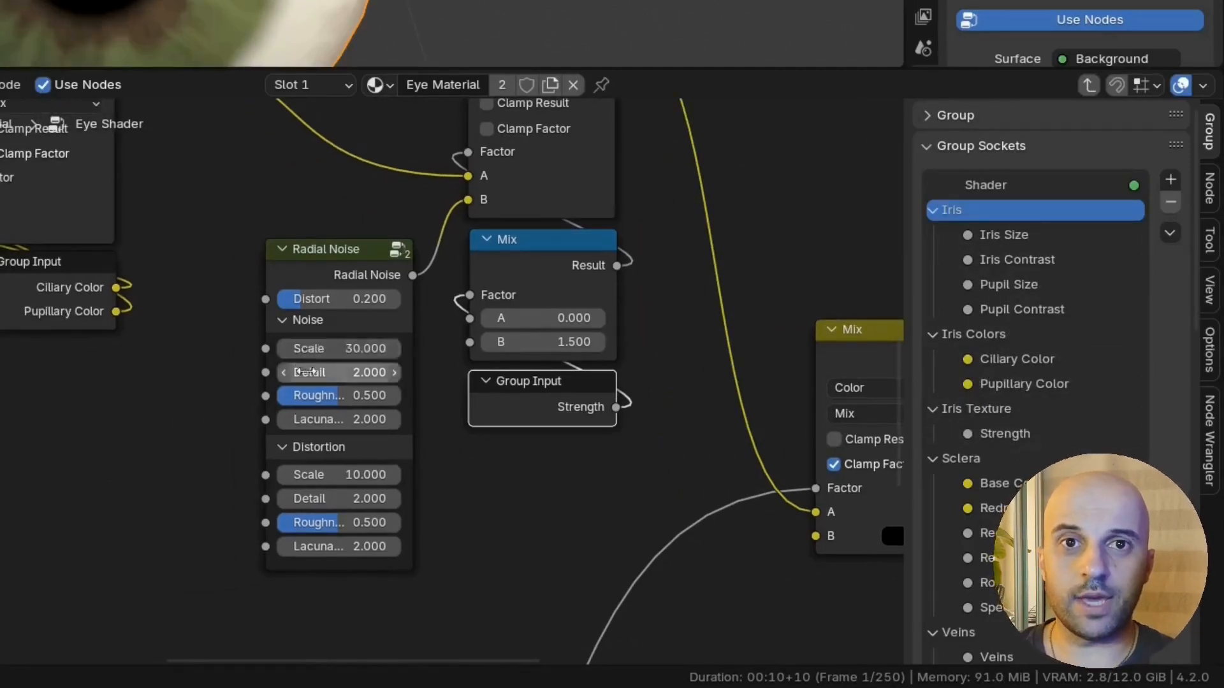
left_click_drag(359, 395, 371, 396)
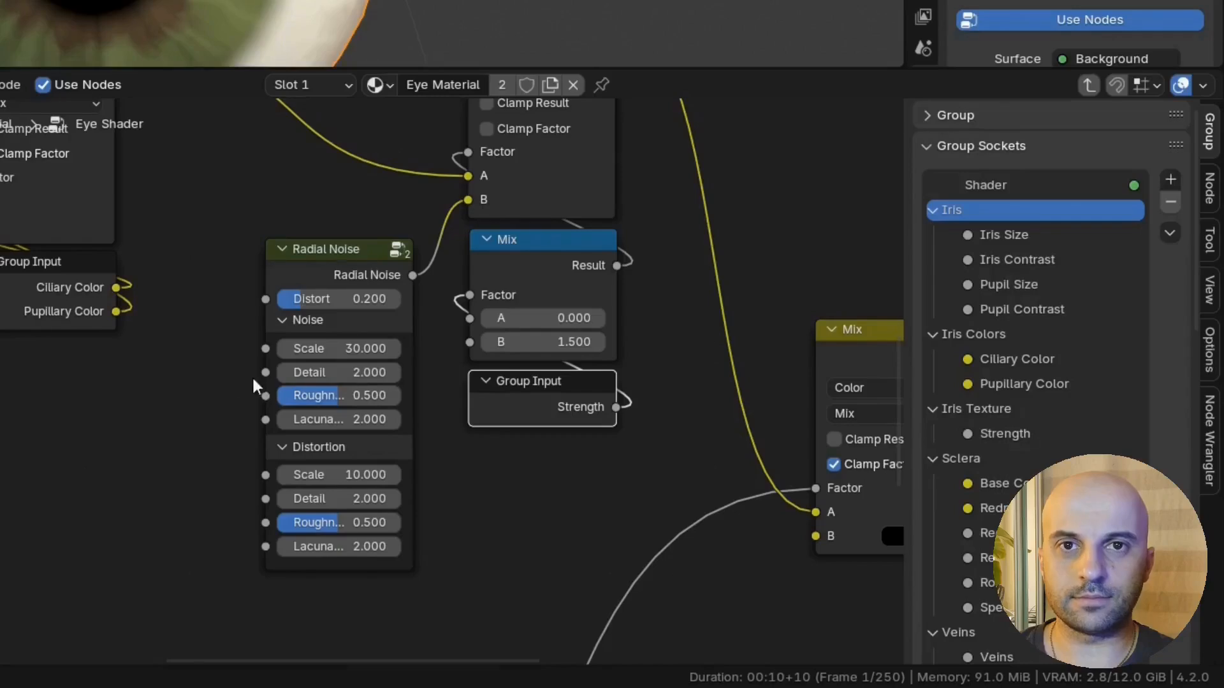
Step: Expose the Radial Noise node's noise Scale and Roughness as group inputs through a Group Input node beside it
left_click_drag(265, 349, 183, 396)
key("Return")
left_click(181, 404)
key("ctrl+h")
left_click_drag(126, 506, 94, 234)
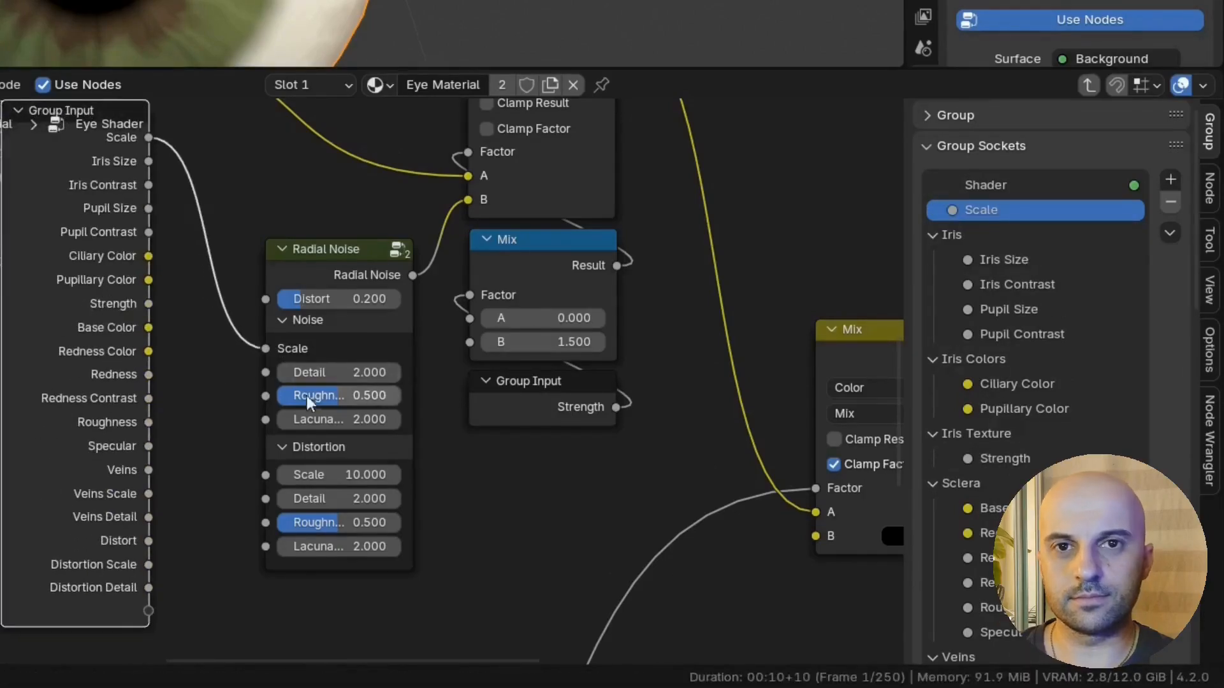
left_click_drag(265, 396, 148, 610)
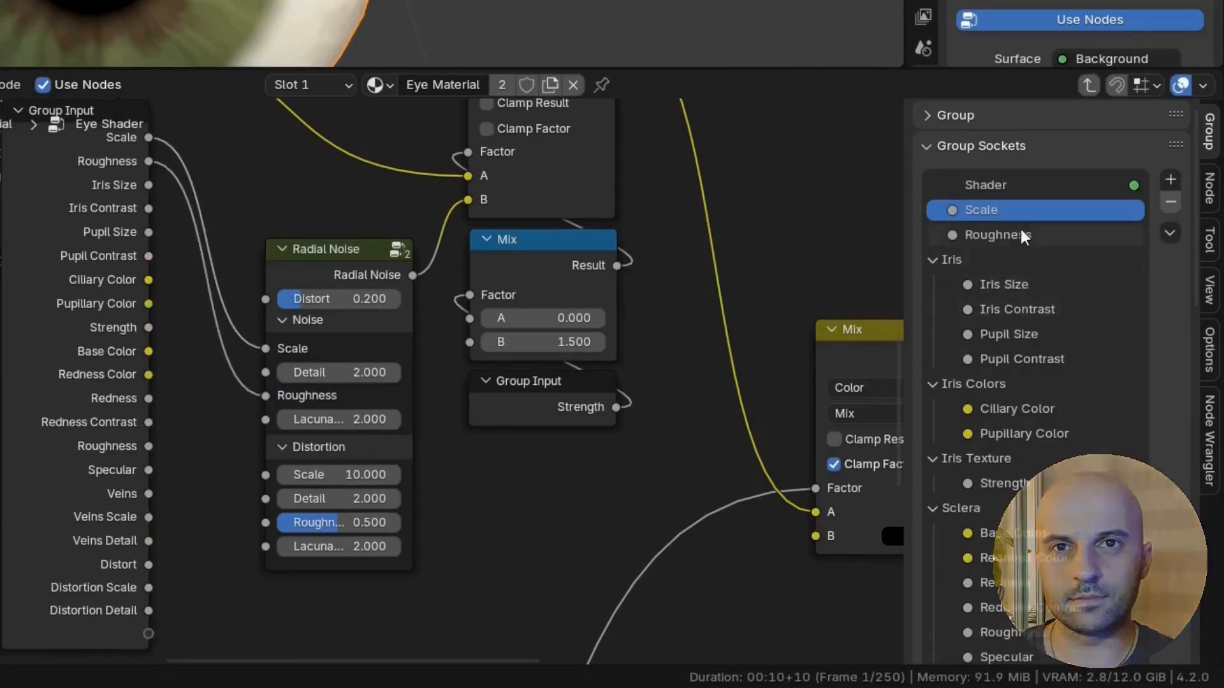
Step: Move the exposed Scale and Roughness sockets into Iris Texture below Strength, and rename Roughness as Detail
left_click_drag(1011, 486, 1012, 488)
left_click_drag(998, 214, 1012, 493)
double_click(1017, 485)
type("Deta")
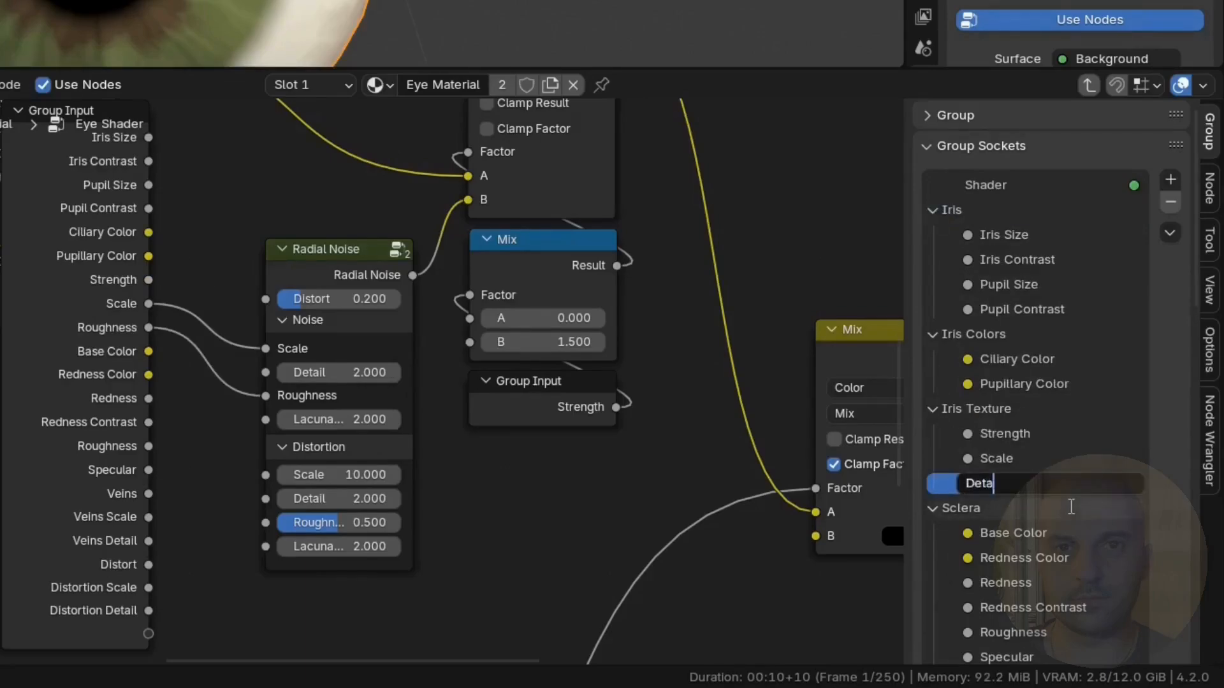
type("il")
key("Return")
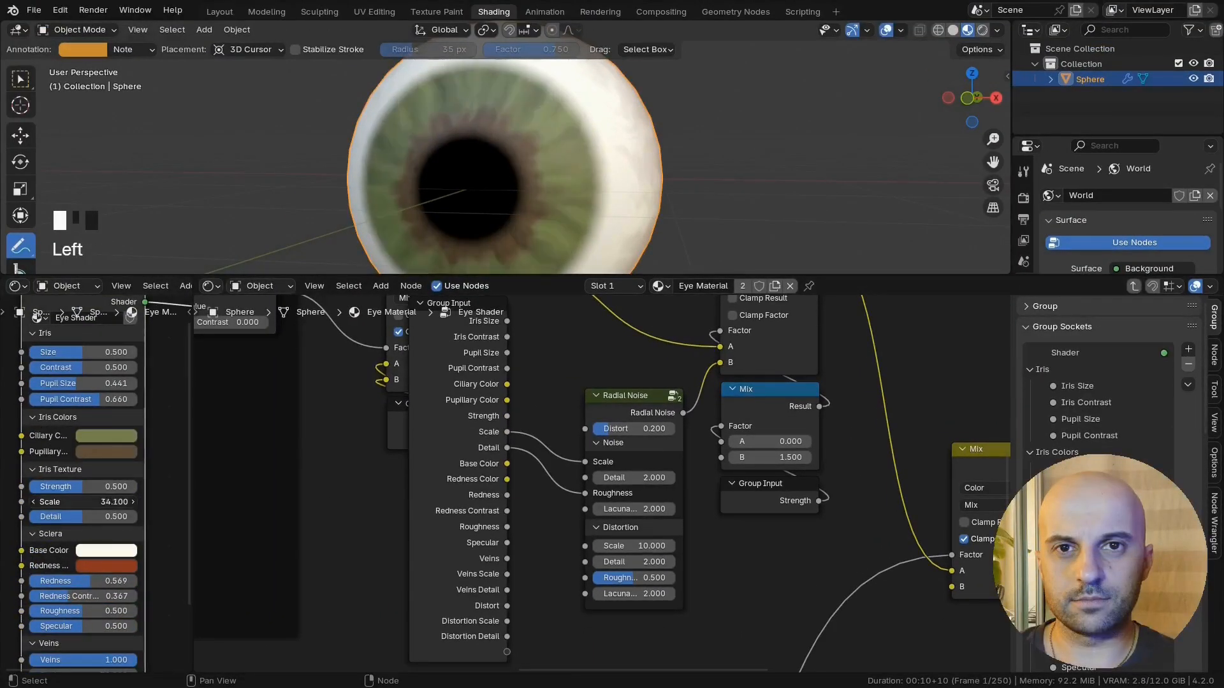
Step: Expose the Radial Noise node's Distort and its distortion Scale and Roughness as group inputs
left_click_drag(82, 502, 56, 523)
left_click_drag(454, 545, 448, 513)
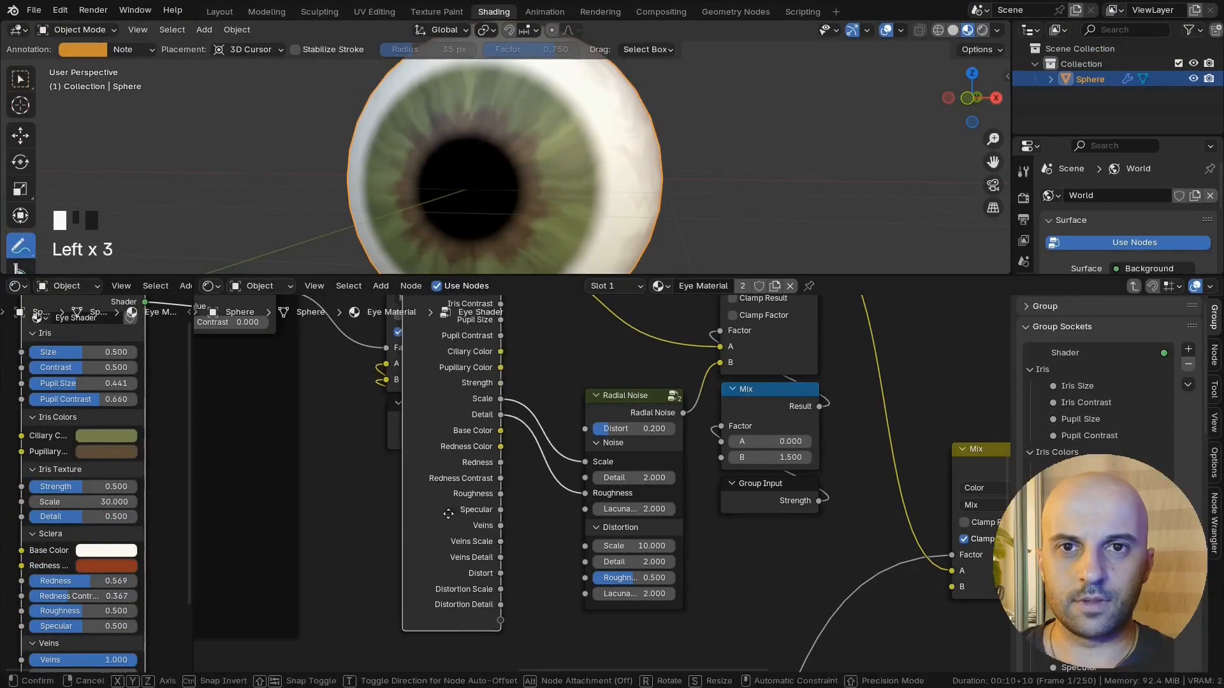
scroll(574, 479, "up", 2)
middle_click_drag(651, 435, 663, 383)
left_click_drag(593, 369, 494, 592)
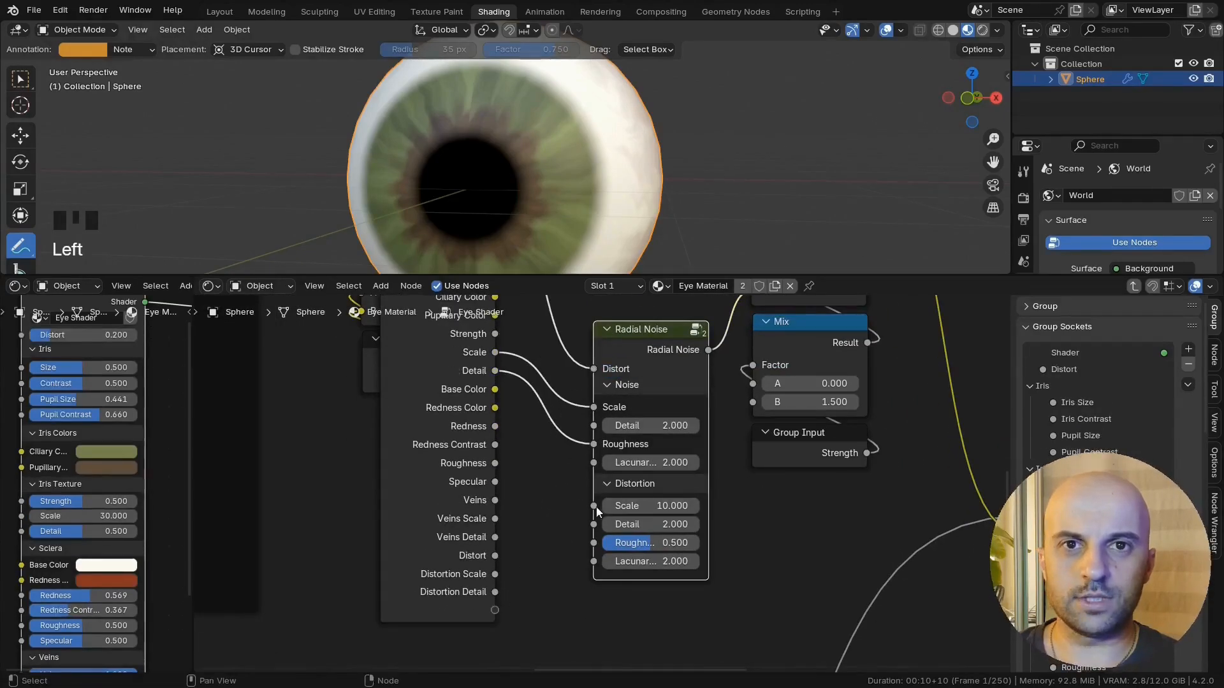
left_click_drag(595, 507, 494, 610)
left_click_drag(594, 544, 496, 628)
Step: Rename the newly exposed Scale and Roughness sockets as Distortion Scale and Distortion Detail
double_click(1066, 371)
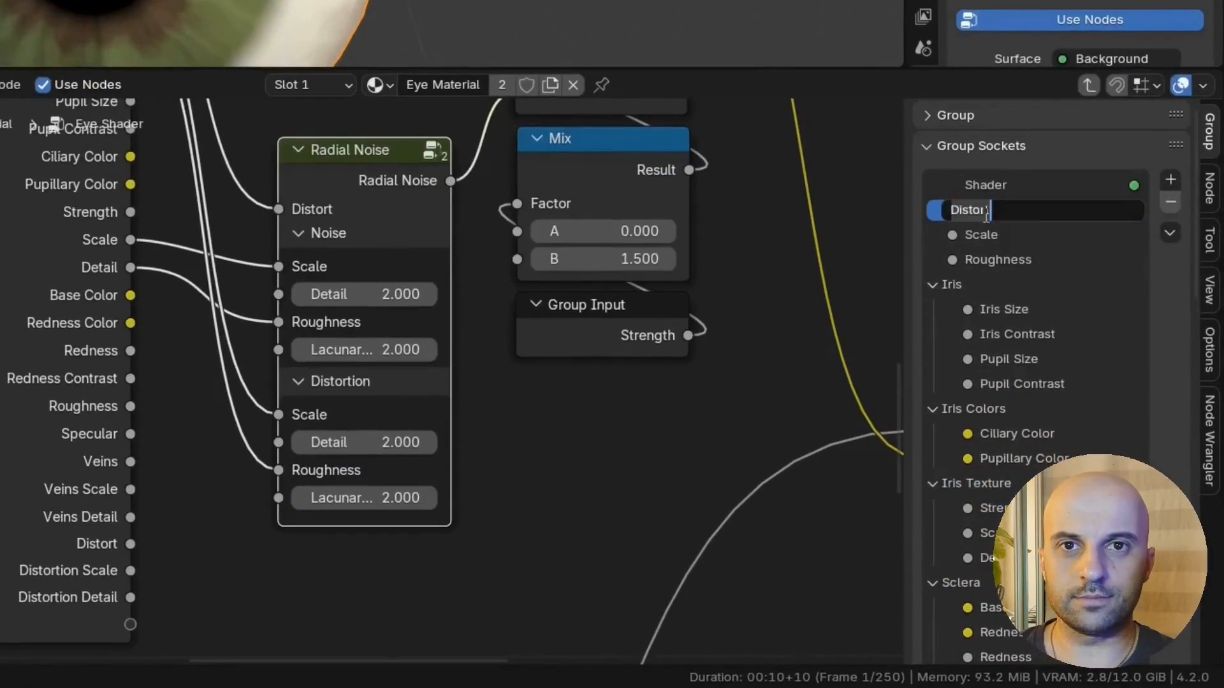
double_click(965, 234)
type("Distortion")
key("Return")
double_click(998, 259)
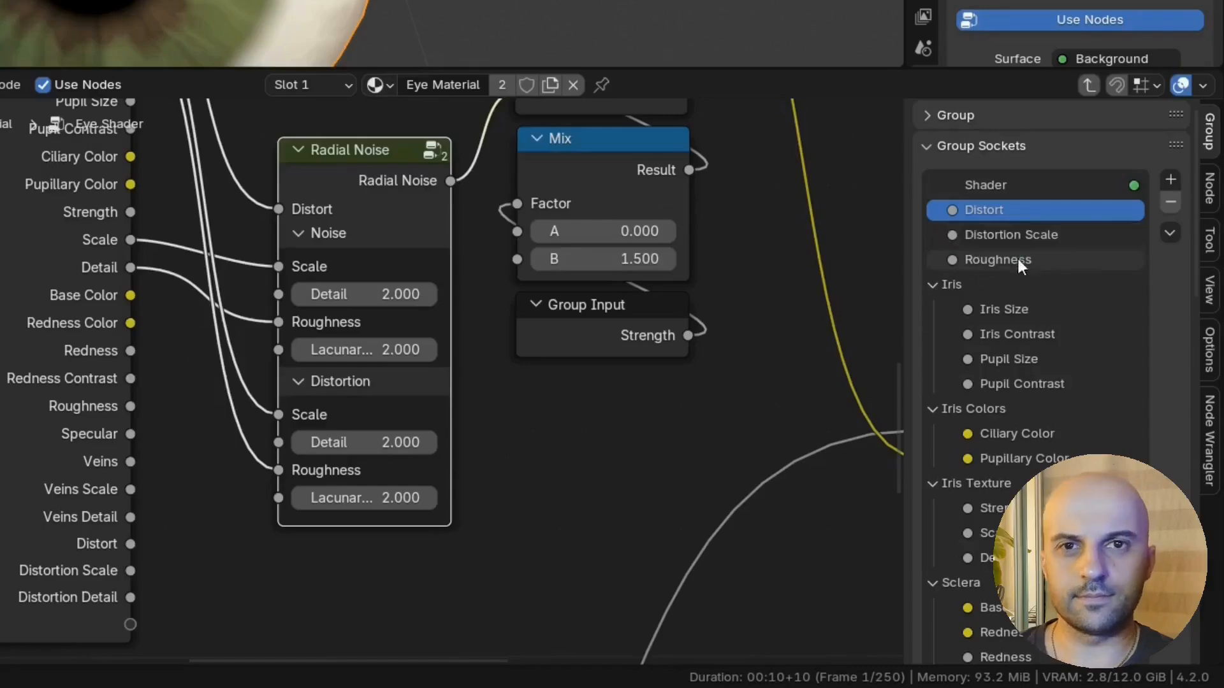
type("Distortion Detail")
key("Return")
Step: Move Distort, Distortion Scale and Distortion Detail into Iris Texture below Detail
left_click_drag(985, 216, 1002, 378)
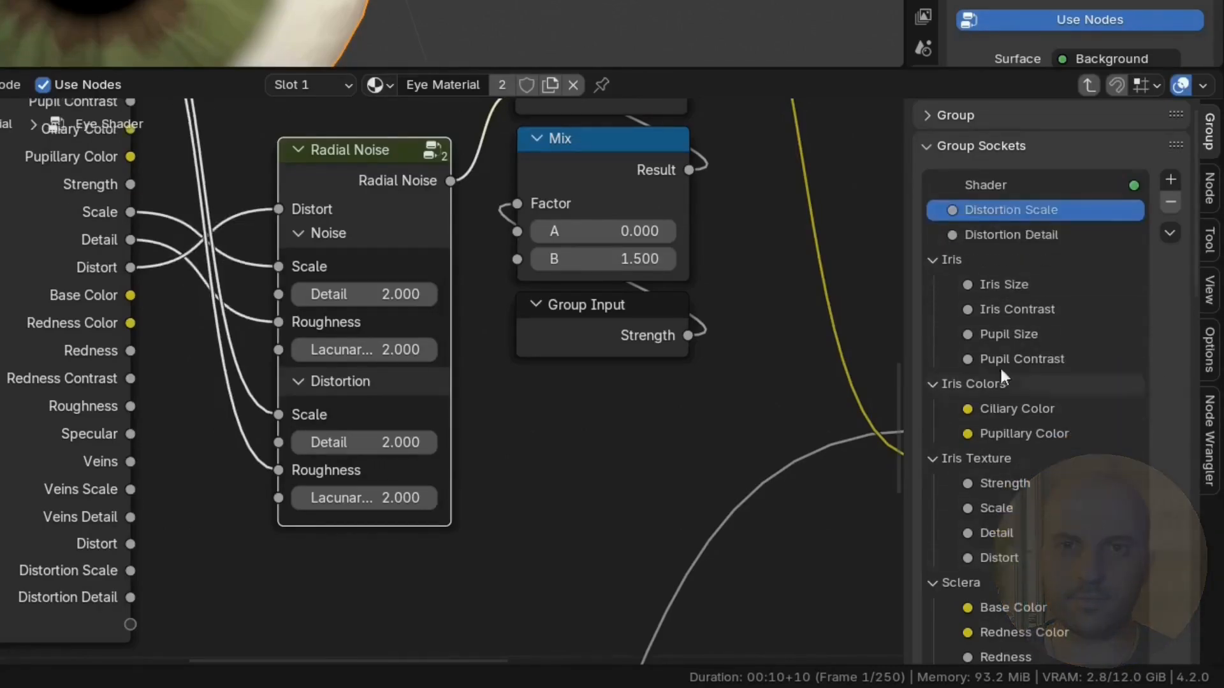
left_click_drag(998, 561, 1001, 561)
left_click_drag(1022, 216, 1008, 561)
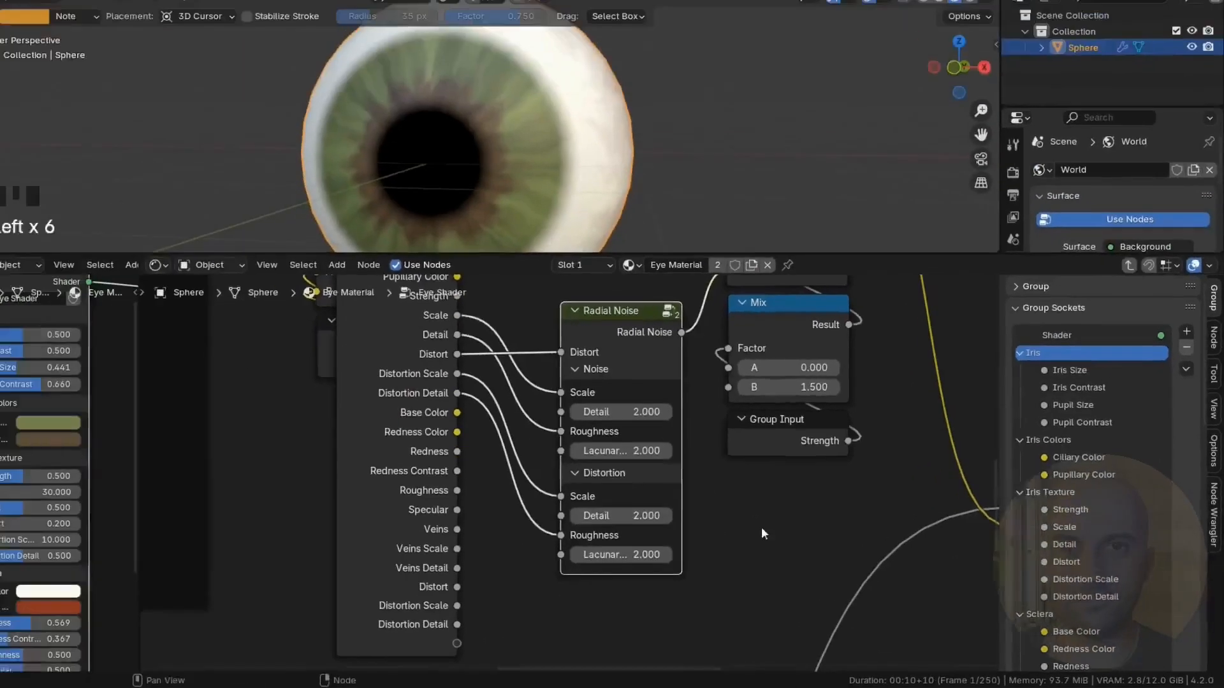
Step: Hide the unused sockets on the Radial Noise's Group Input and align it with the iris color nodes above it
scroll(545, 323, "down", 3)
left_click(495, 405)
key("ctrl+h")
scroll(496, 405, "down", 3)
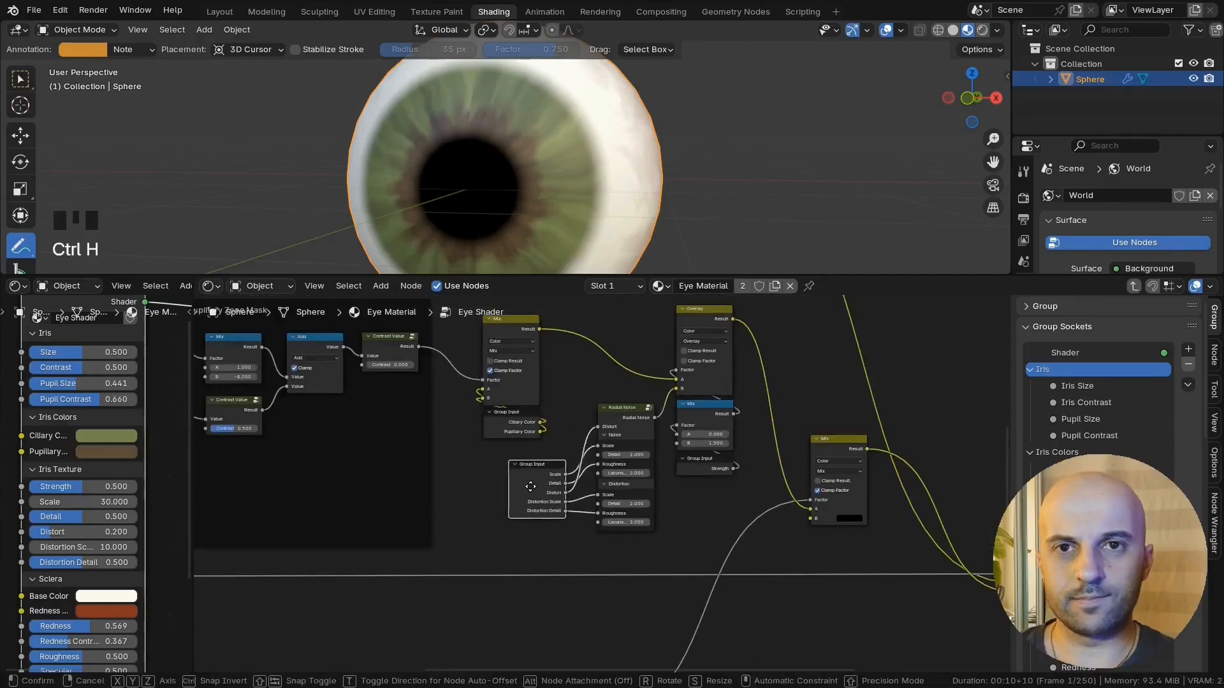
scroll(568, 507, "up", 2)
middle_click_drag(567, 507, 703, 550)
left_click_drag(611, 497, 575, 435)
left_click_drag(577, 431, 610, 429)
Step: Set the Factor of the upper Mix node in the Pupillary Zone Mask to 0.500
middle_click_drag(479, 543, 840, 510)
middle_click_drag(618, 436, 632, 446)
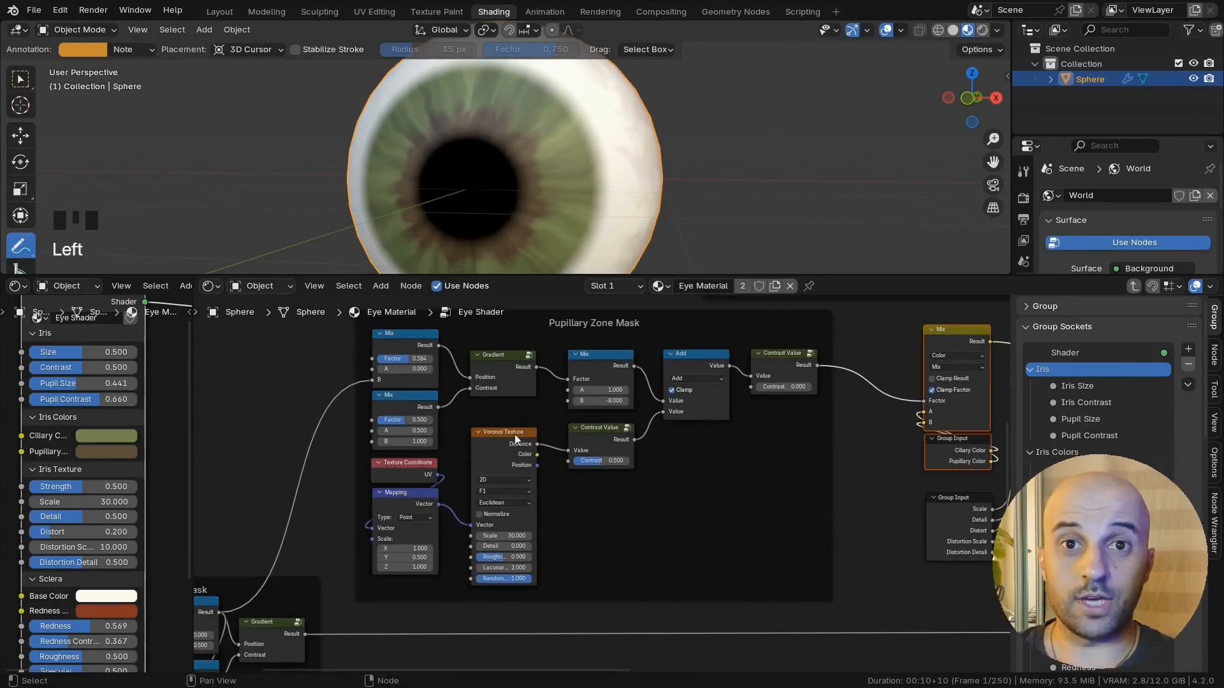
scroll(422, 367, "up", 6)
middle_click_drag(423, 366, 549, 411)
left_click_drag(549, 400, 542, 400)
left_click(541, 400)
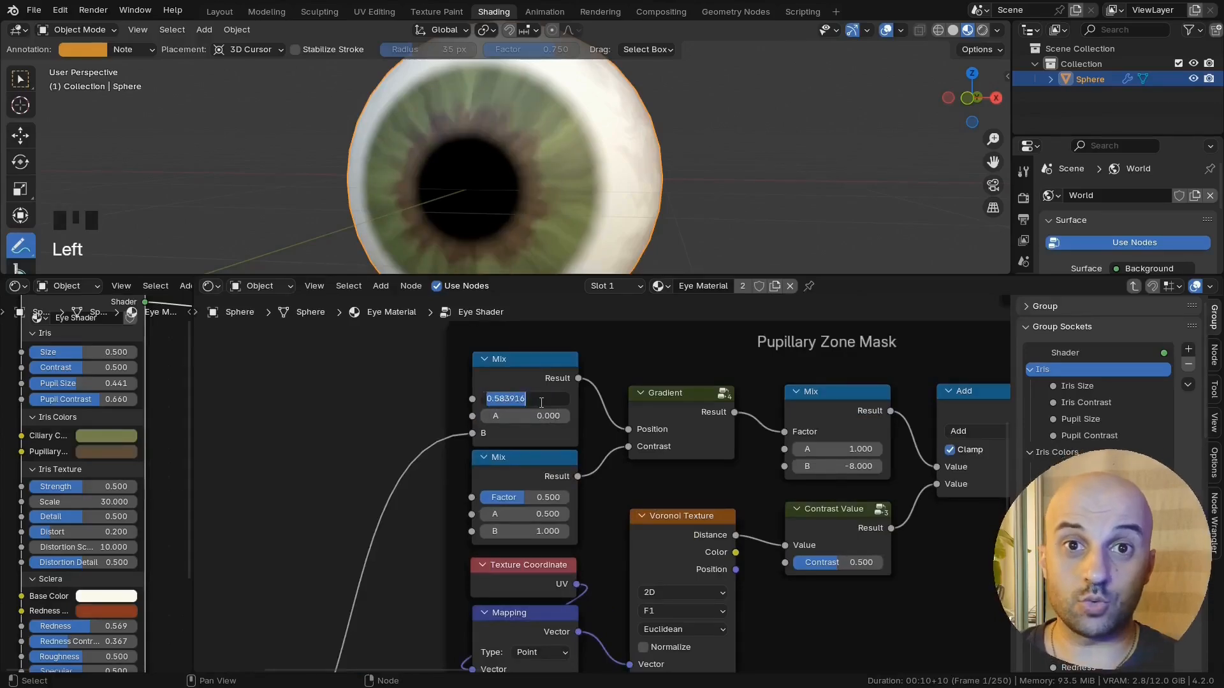
type(".5")
key("Return")
middle_click_drag(537, 429, 552, 432)
left_click_drag(540, 402, 540, 402)
Step: Expose the Factor of the Pupillary Zone Mask's upper Mix through a Group Input node outside the frame
middle_click_drag(502, 405, 558, 427)
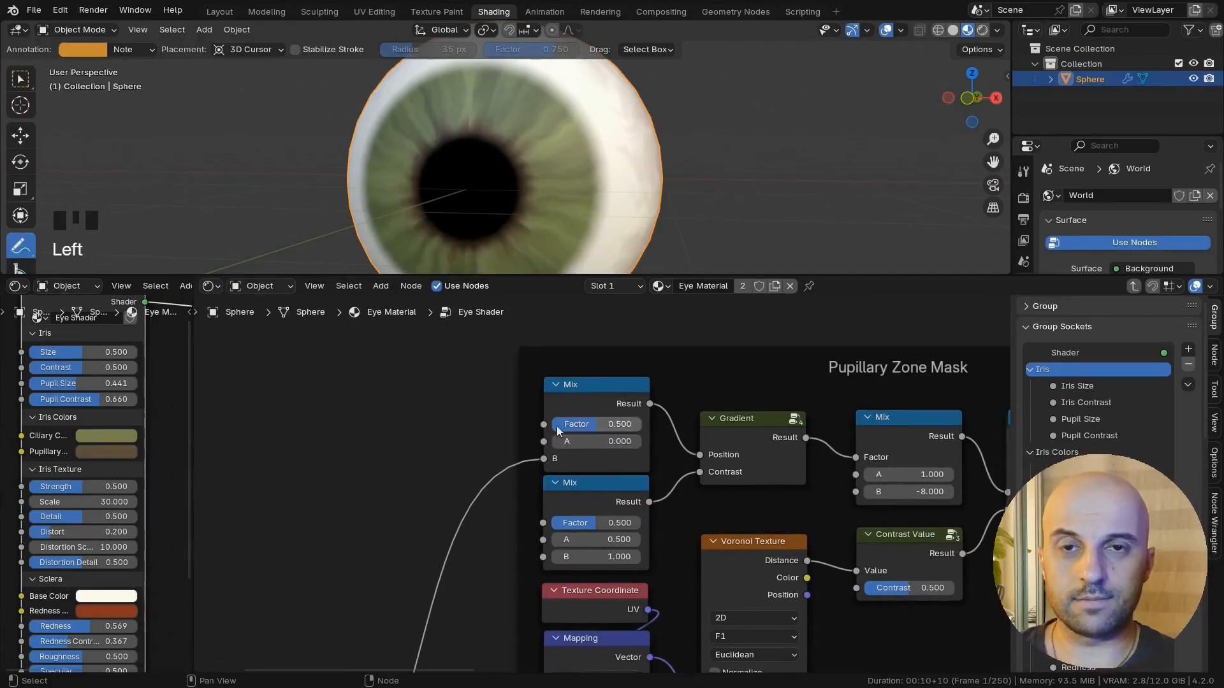
left_click_drag(543, 425, 470, 401)
key("Return")
Step: Rename the exposed Factor socket as Pupillary Zone and move it into Iris Texture below Distortion Detail
double_click(1063, 368)
type("P")
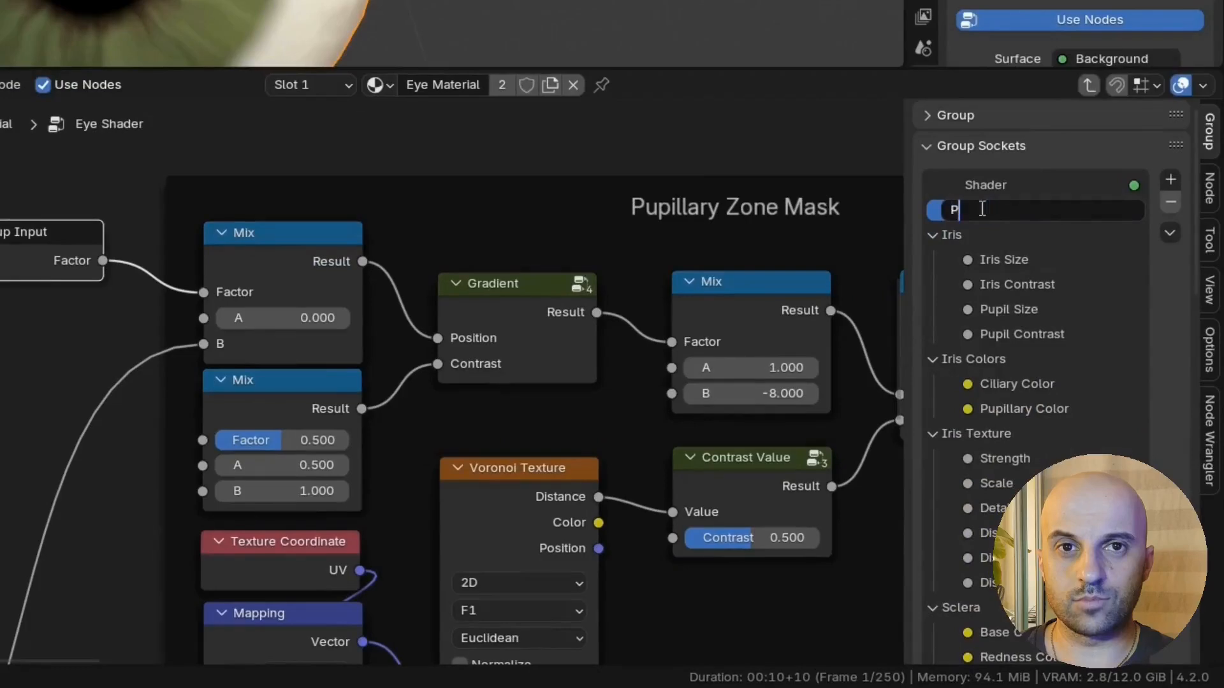
type("upillary Zone")
key("Return")
left_click_drag(980, 209, 984, 576)
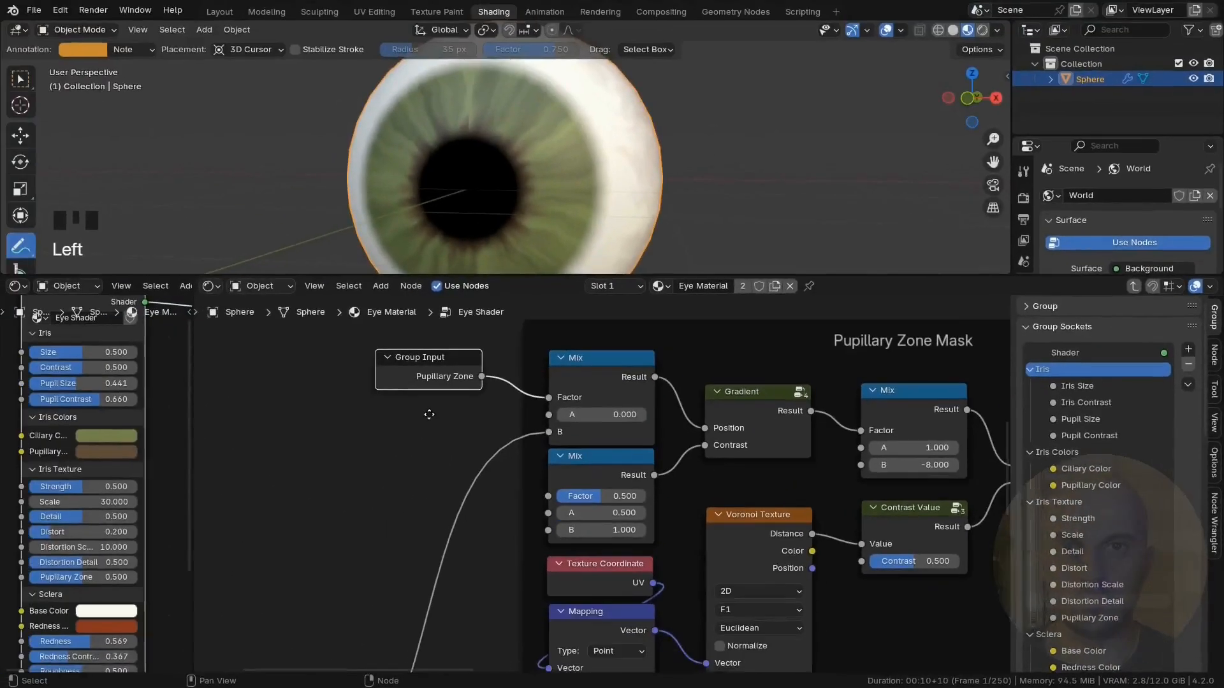
middle_click_drag(429, 414, 451, 396)
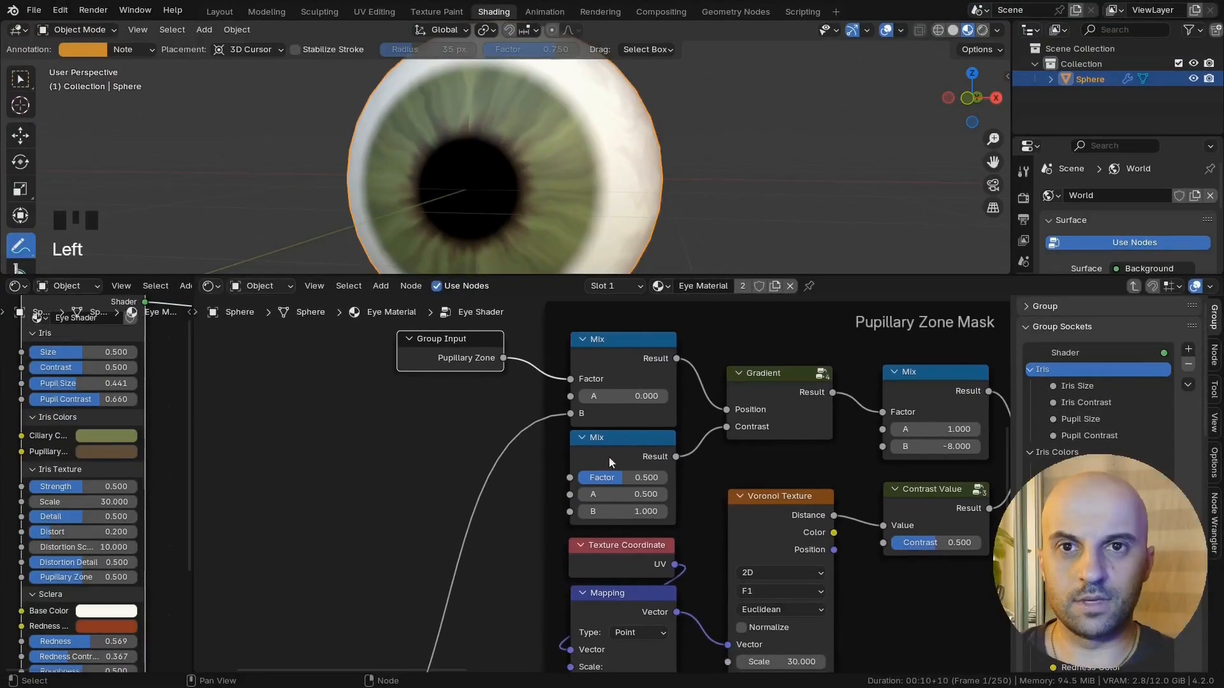
scroll(96, 510, "down", 3)
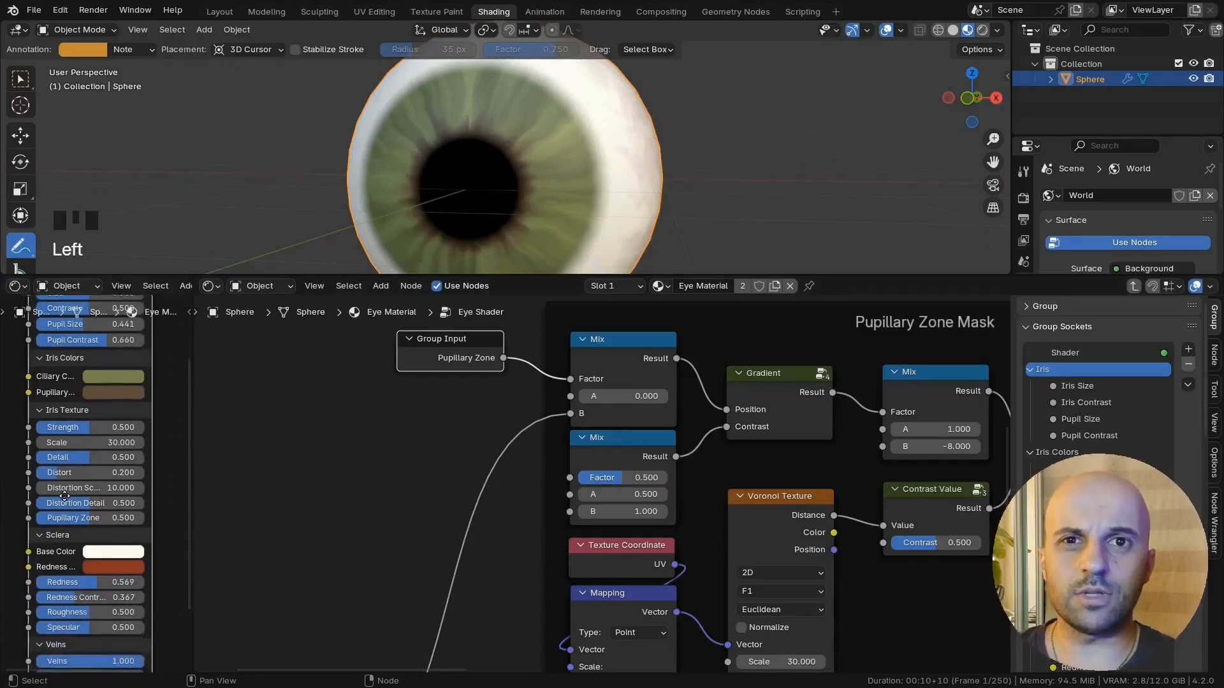
Step: Set Pupillary Zone to 0.628, then expose the lower Mix's Factor as PZ Detail in Iris Texture below Pupillary Zone
left_click_drag(118, 517, 132, 515)
left_click_drag(613, 480, 465, 437)
left_click(447, 460)
left_click(481, 419)
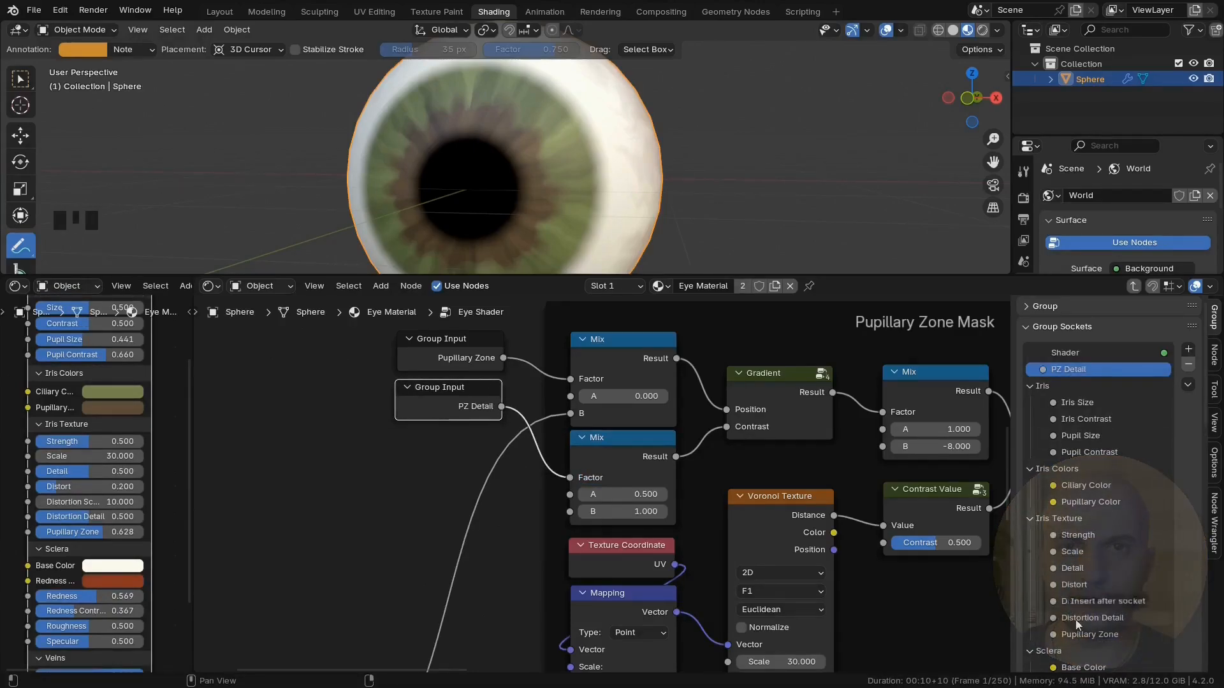
left_click_drag(1076, 621, 1075, 639)
Step: Expose the last Contrast Value node's Contrast as PZ Contrast and place it in Iris Texture below PZ Detail
middle_click_drag(971, 535, 583, 529)
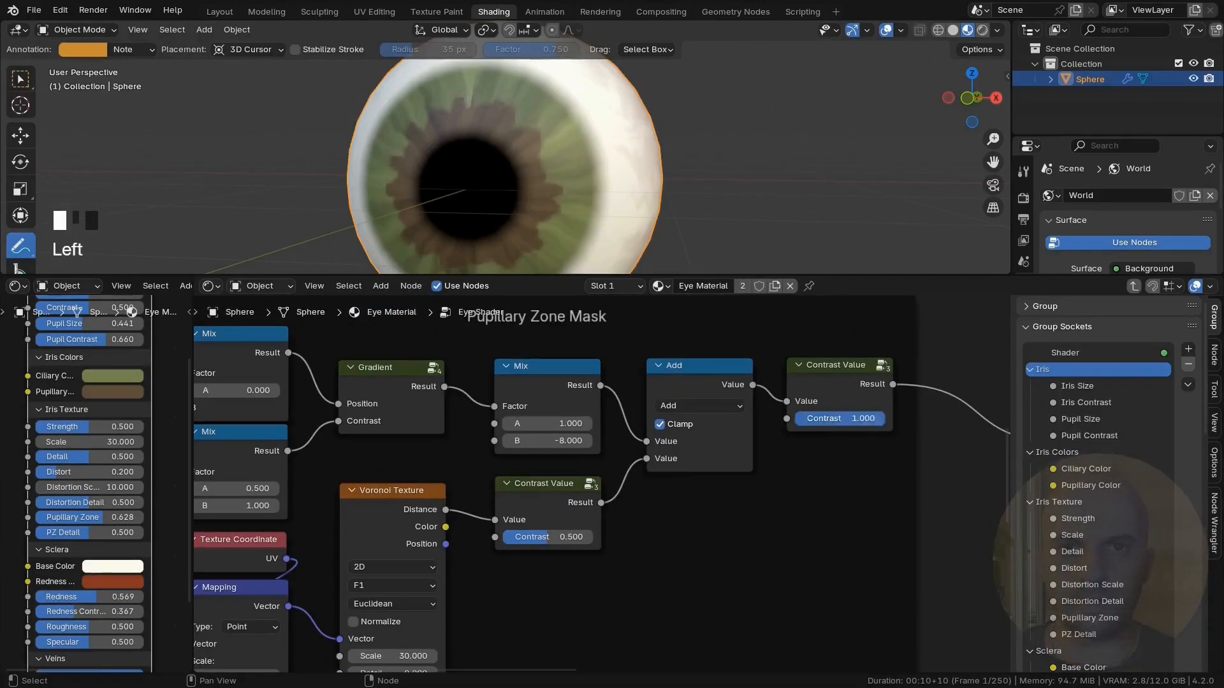
left_click_drag(863, 468, 864, 470)
left_click(822, 473)
left_click(835, 462)
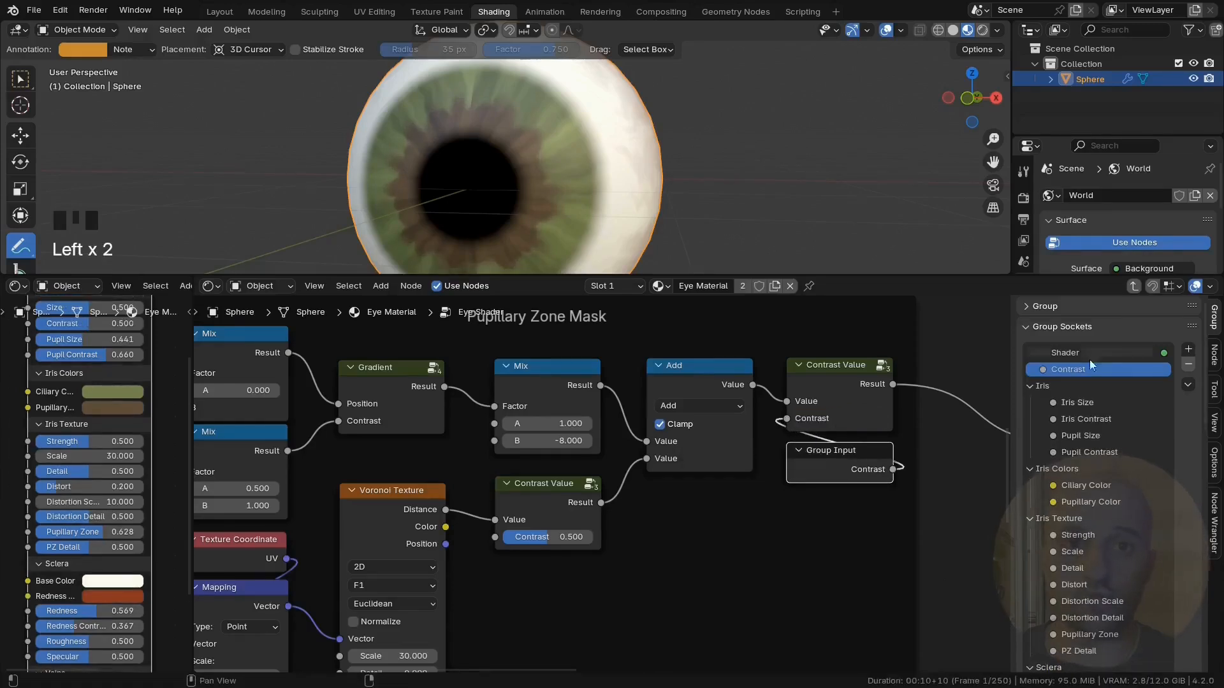
left_click_drag(1053, 374, 1084, 657)
Step: Expose the Scale of the Pupillary Zone Mask's Voronoi Texture through a Group Input node below it
scroll(574, 545, "down", 1)
scroll(573, 544, "down", 3)
middle_click_drag(486, 544, 580, 512)
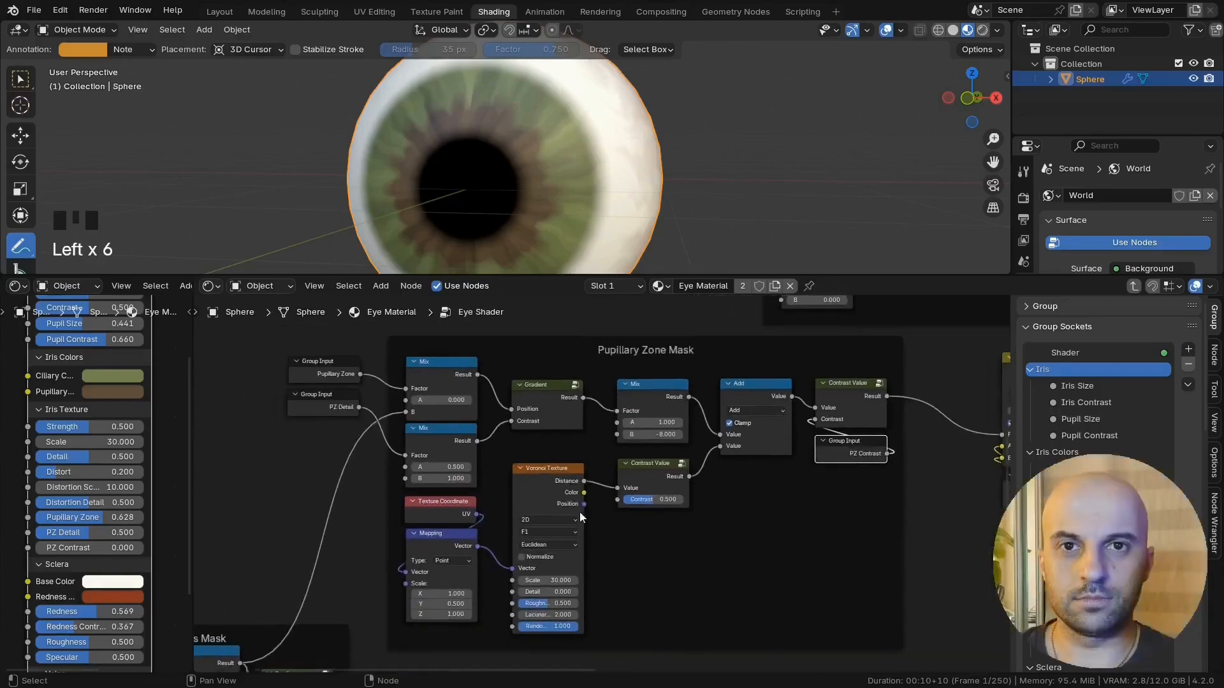
middle_click_drag(288, 509, 298, 497)
middle_click_drag(602, 544, 606, 504)
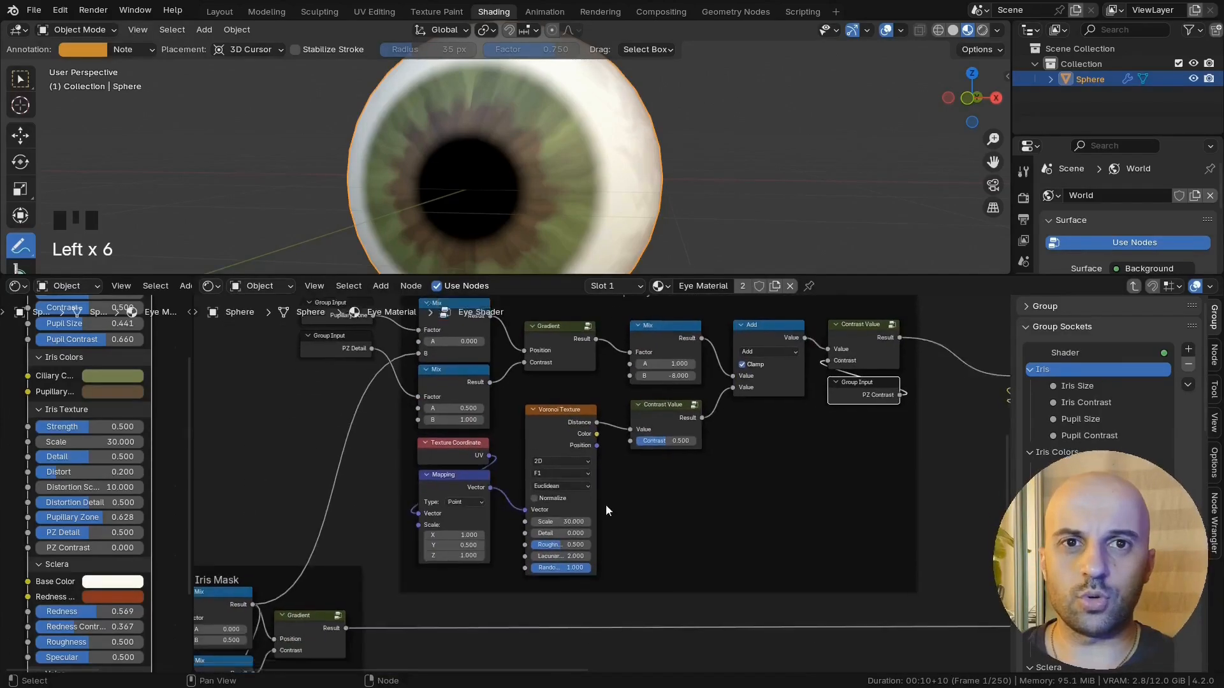
scroll(605, 504, "up", 4)
mouse_move(564, 529)
left_mouse_down()
mouse_move(672, 529)
mouse_move(564, 529)
left_mouse_up()
middle_click_drag(564, 529, 585, 401)
left_click_drag(518, 407, 464, 501)
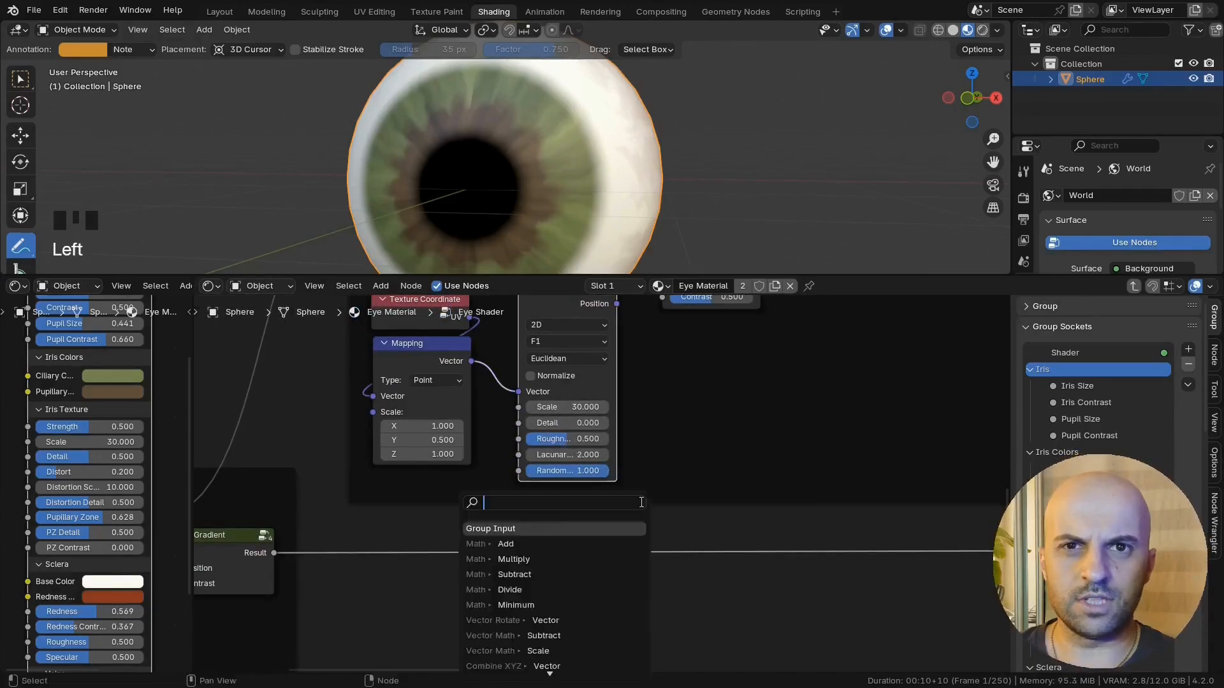
key("Return")
left_click(641, 503)
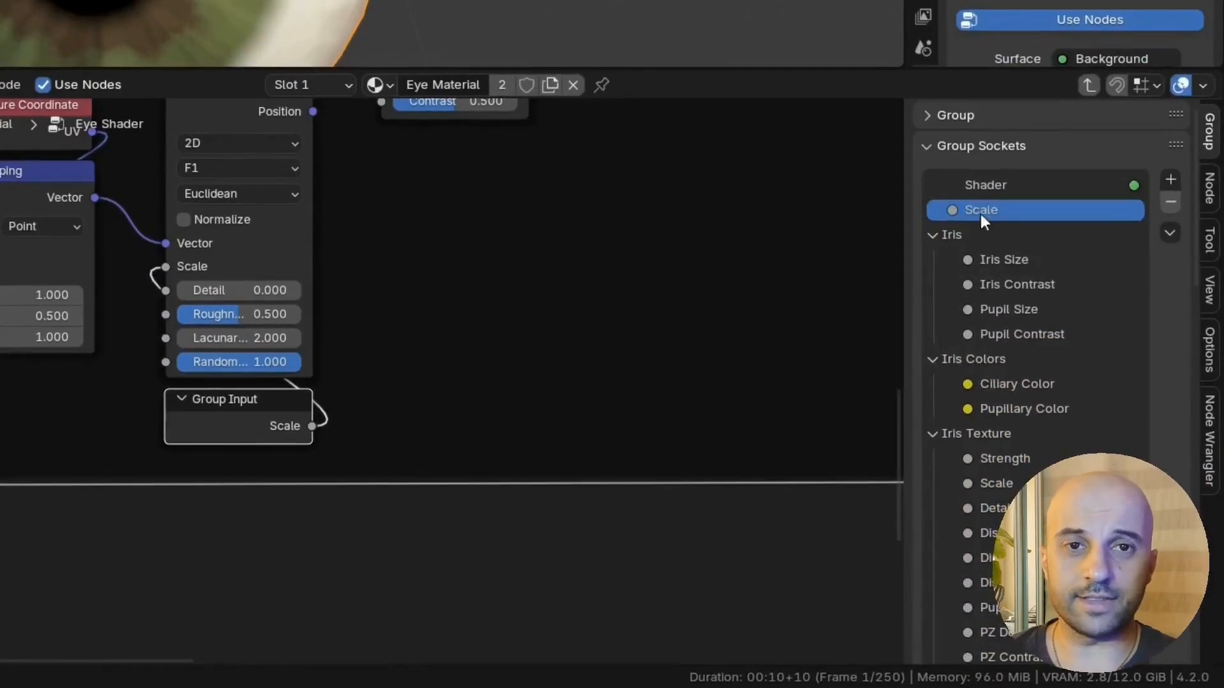
Step: Rename the exposed Scale socket as Collarette Scale and move it into Iris Texture below PZ Contrast
double_click(1063, 371)
type("Collarette Scale")
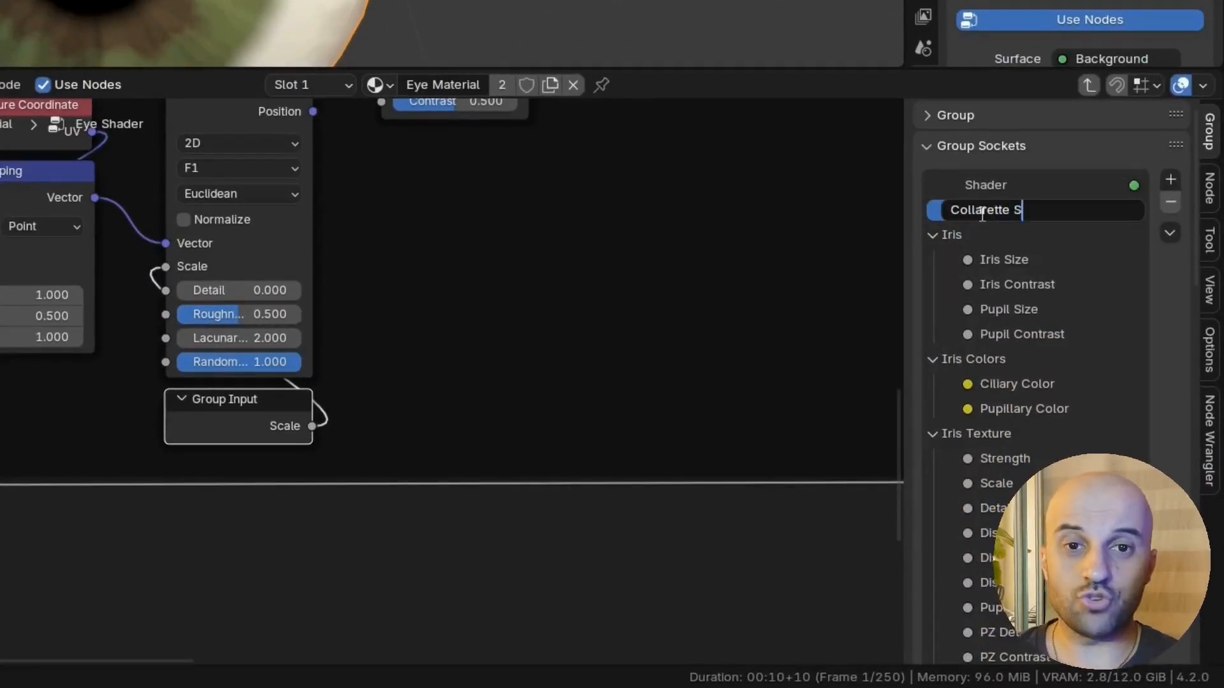
key("Return")
scroll(980, 213, "down", 15)
left_click(980, 216)
scroll(1013, 299, "up", 15)
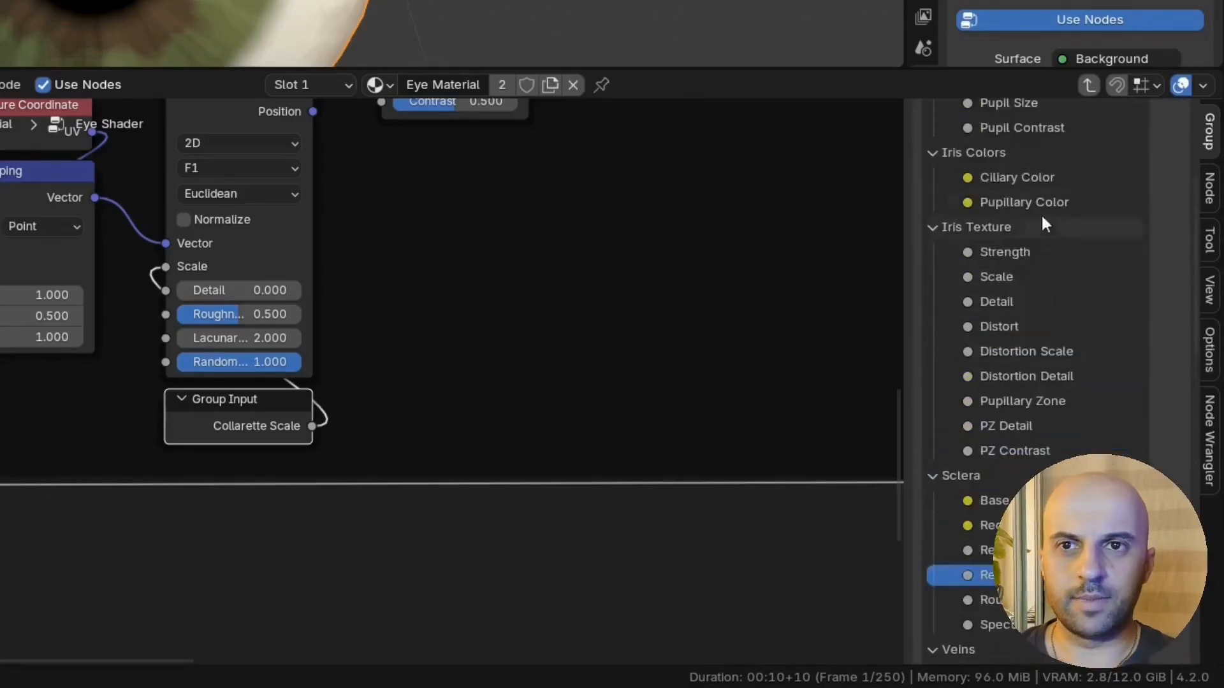
left_click_drag(1010, 214, 1050, 363)
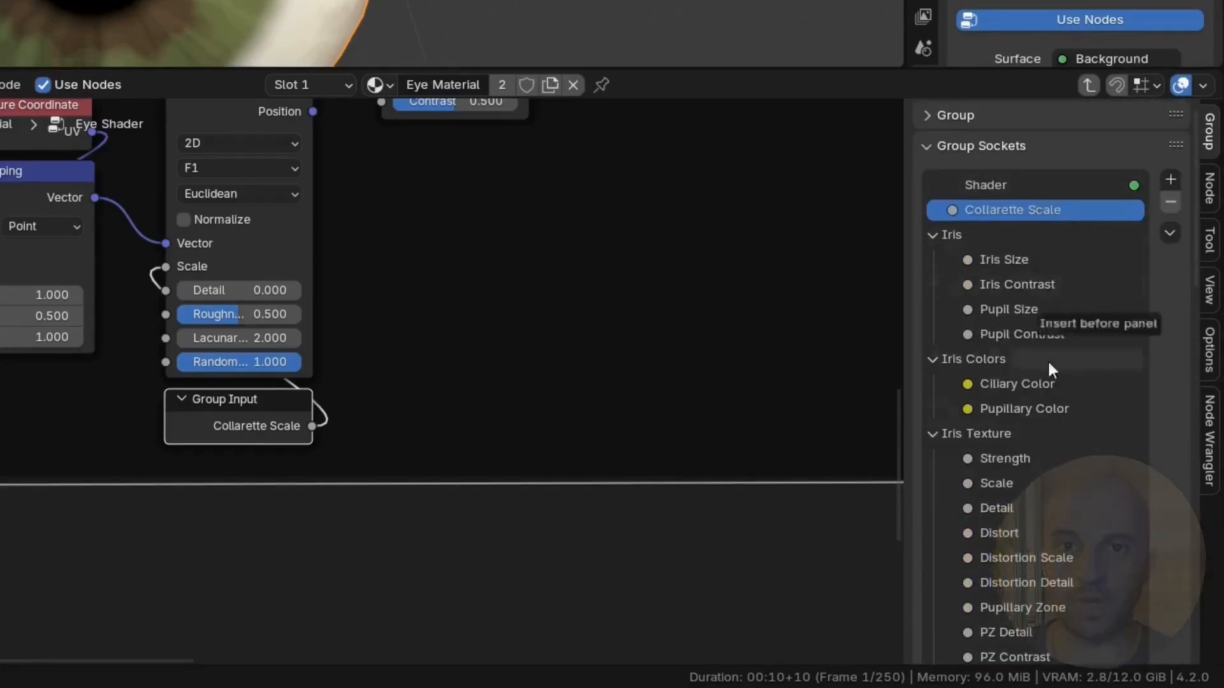
scroll(1078, 479, "down", 2)
left_click_drag(1079, 477, 1023, 575)
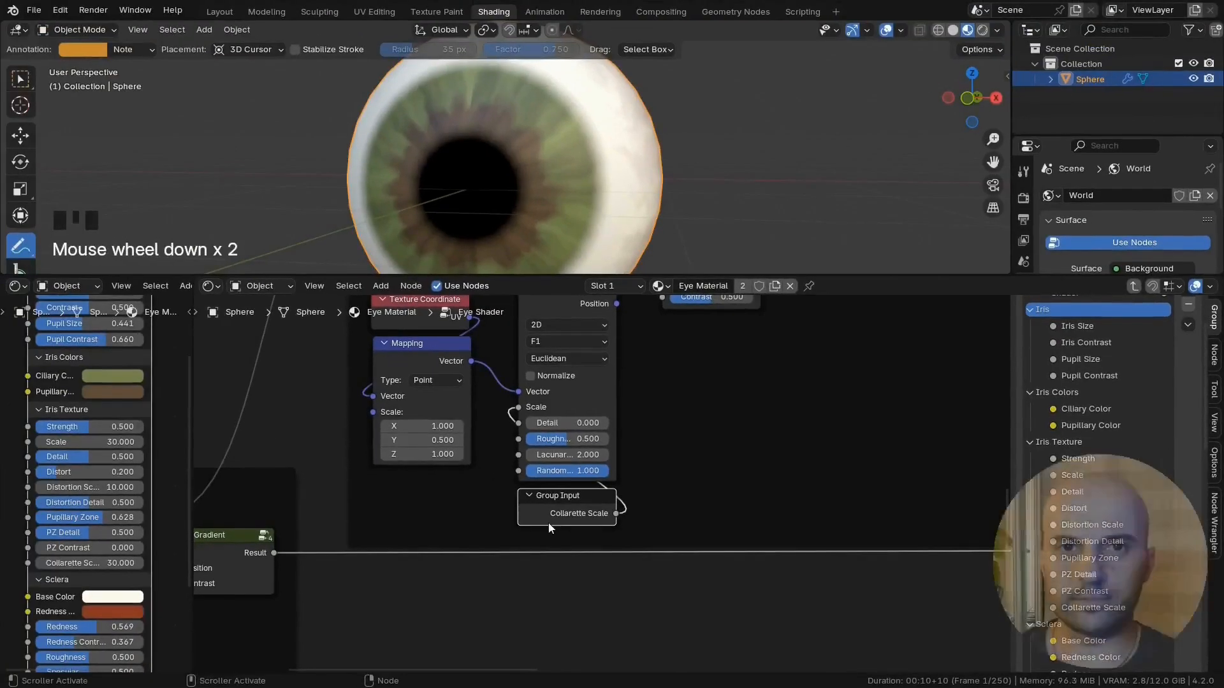
left_click_drag(89, 563, 95, 563)
right_click(90, 563)
Step: Move the Pupillary Zone and PZ Detail Group Input nodes into the Pupillary Zone Mask frame
scroll(720, 447, "down", 5)
middle_click_drag(721, 446, 720, 572)
left_click_drag(389, 339, 379, 354)
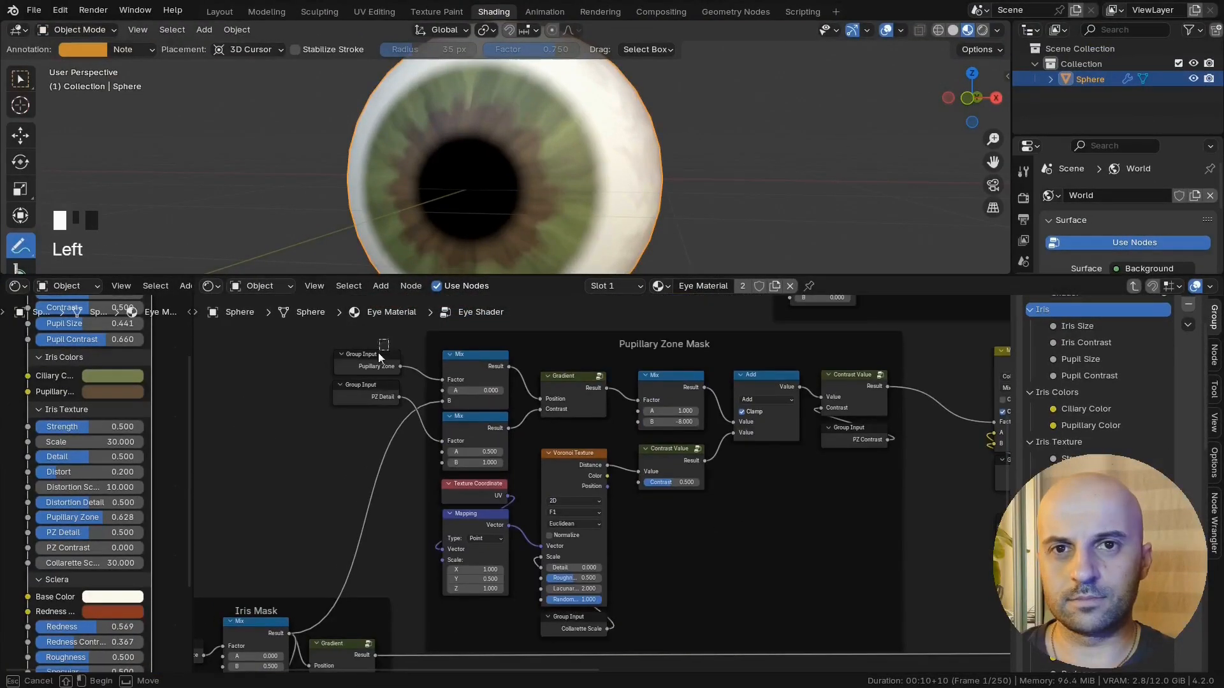
left_click(649, 495)
key("g")
left_click(649, 495)
Step: Move the Iris Mask and Pupil Mask frames along X, away from the Pupillary Zone Mask
scroll(649, 495, "down", 2)
middle_click_drag(386, 518, 475, 410)
left_click_drag(476, 410, 318, 656)
key("g")
key("x")
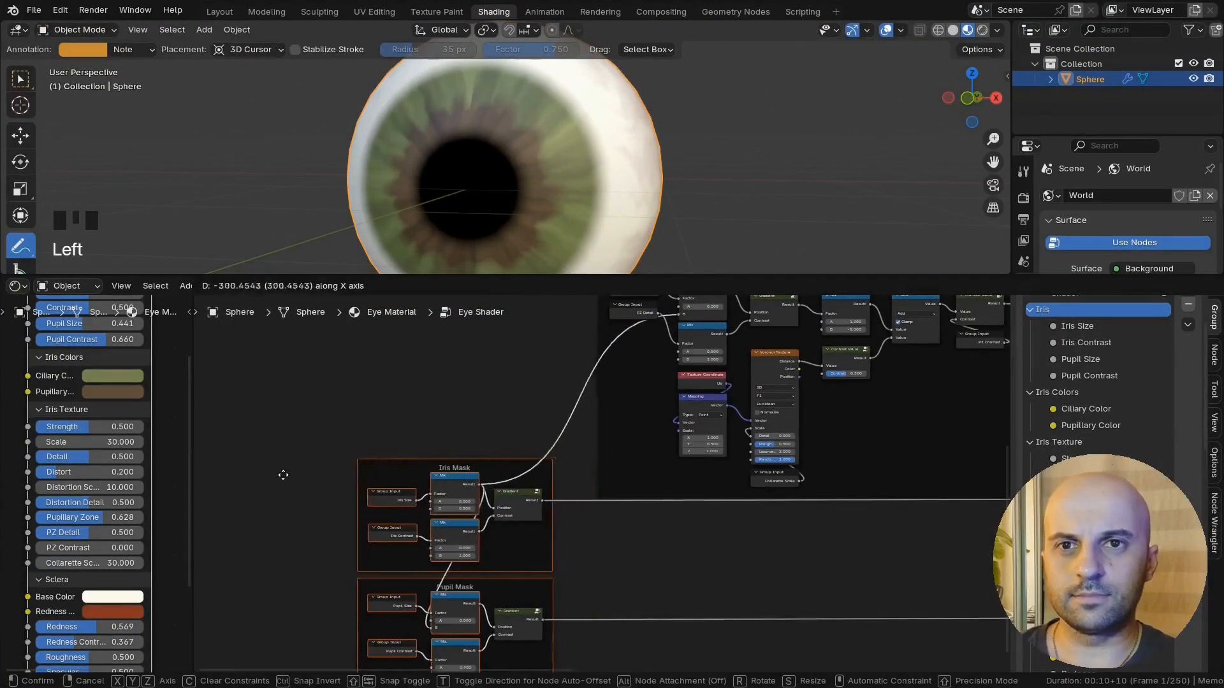
left_click(283, 475)
Step: Lower the PZ Detail Group Input so it sits beside the lower Mix of the Pupillary Zone Mask
middle_click_drag(632, 315, 623, 391)
left_click(622, 391)
key("g")
left_click(623, 443)
Step: Move the Pupillary Zone Mask frame and the iris color nodes together along Y to tidy the layout
middle_click_drag(770, 634, 602, 590)
scroll(601, 590, "down", 4)
left_click(568, 553)
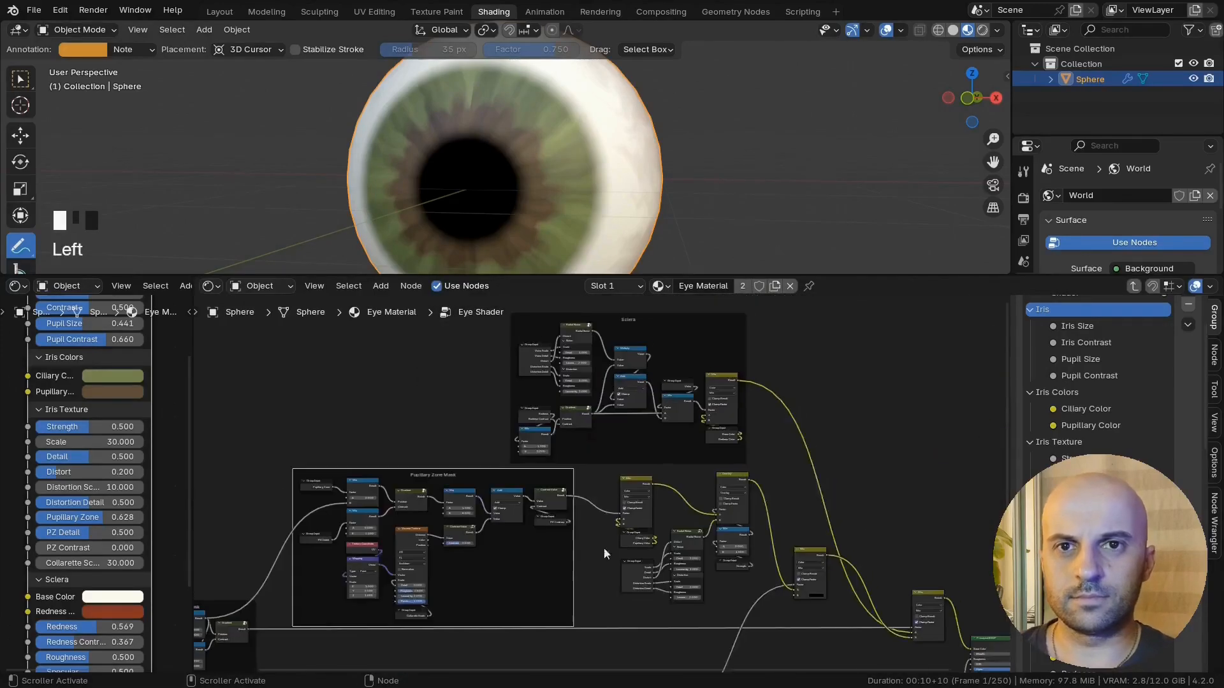
left_click_drag(854, 622, 580, 434, "shift")
scroll(605, 494, "up", 3)
key("g")
key("y")
left_click(891, 487)
scroll(829, 542, "down", 4)
middle_click_drag(758, 634, 667, 568)
left_click(710, 538)
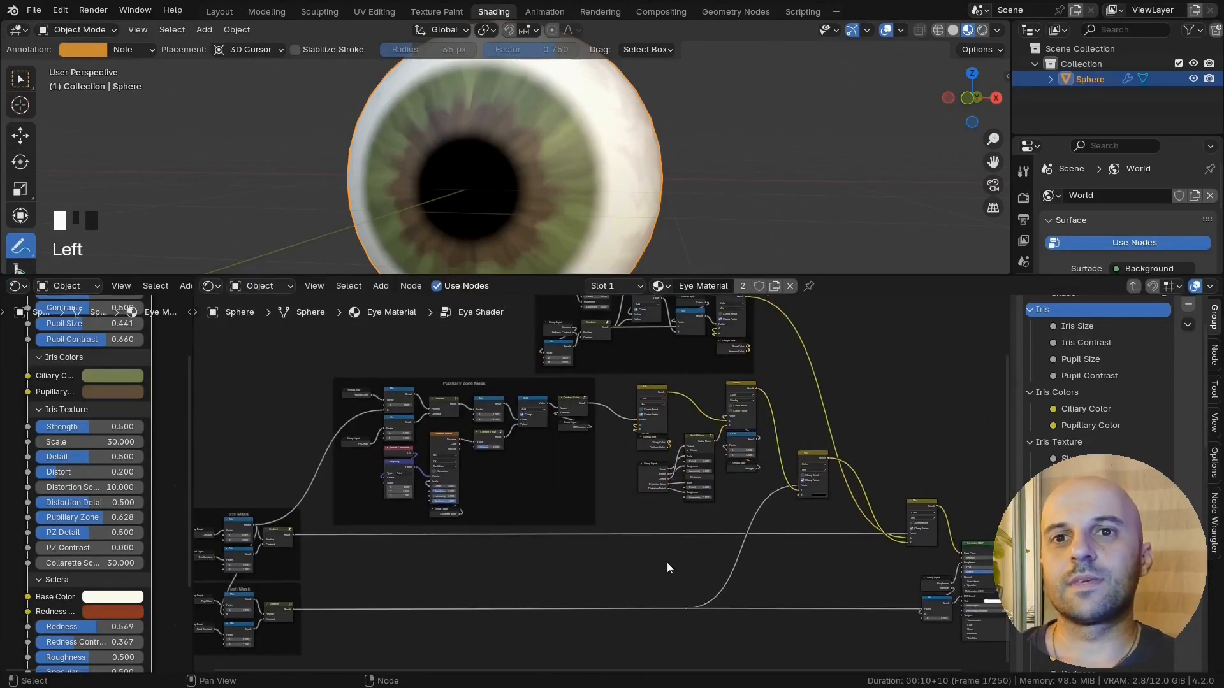
Step: Examine the edge between the iris and the sclera up close, marking it with an annotation and erasing the stroke
scroll(637, 192, "down", 3)
middle_click_drag(643, 197, 637, 192)
scroll(556, 161, "up", 3)
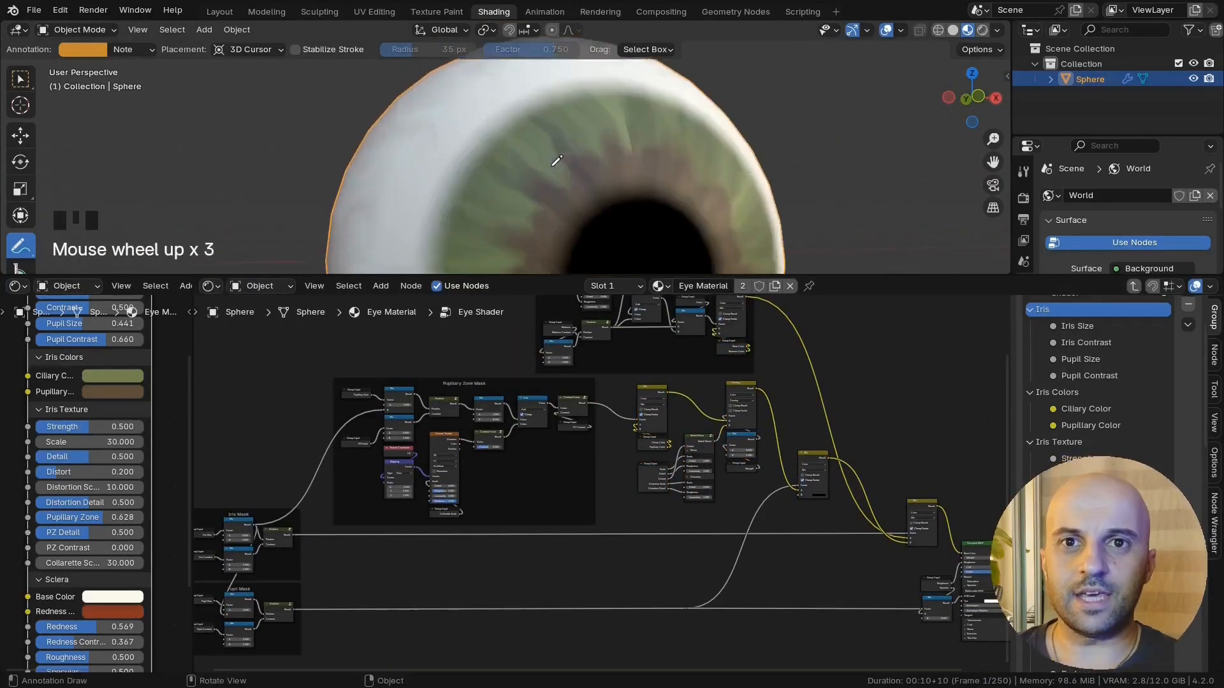
middle_click_drag(556, 161, 486, 165, "shift")
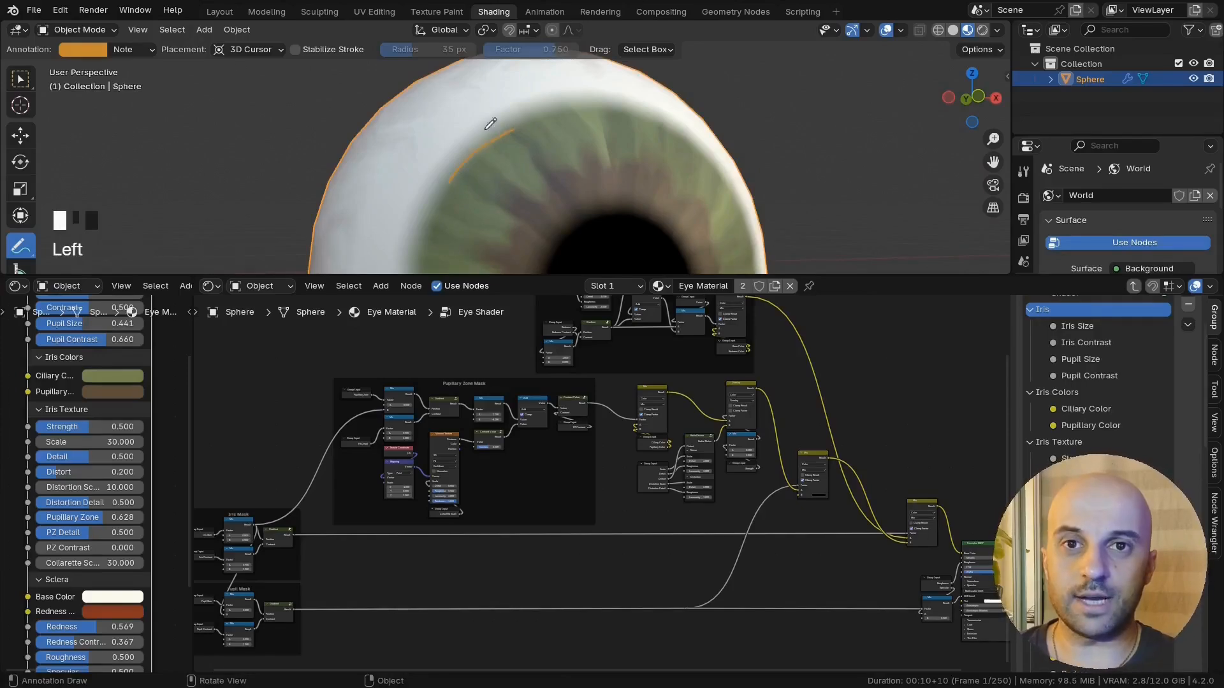
left_click_drag(489, 123, 539, 132, "ctrl")
middle_click_drag(632, 210, 548, 145)
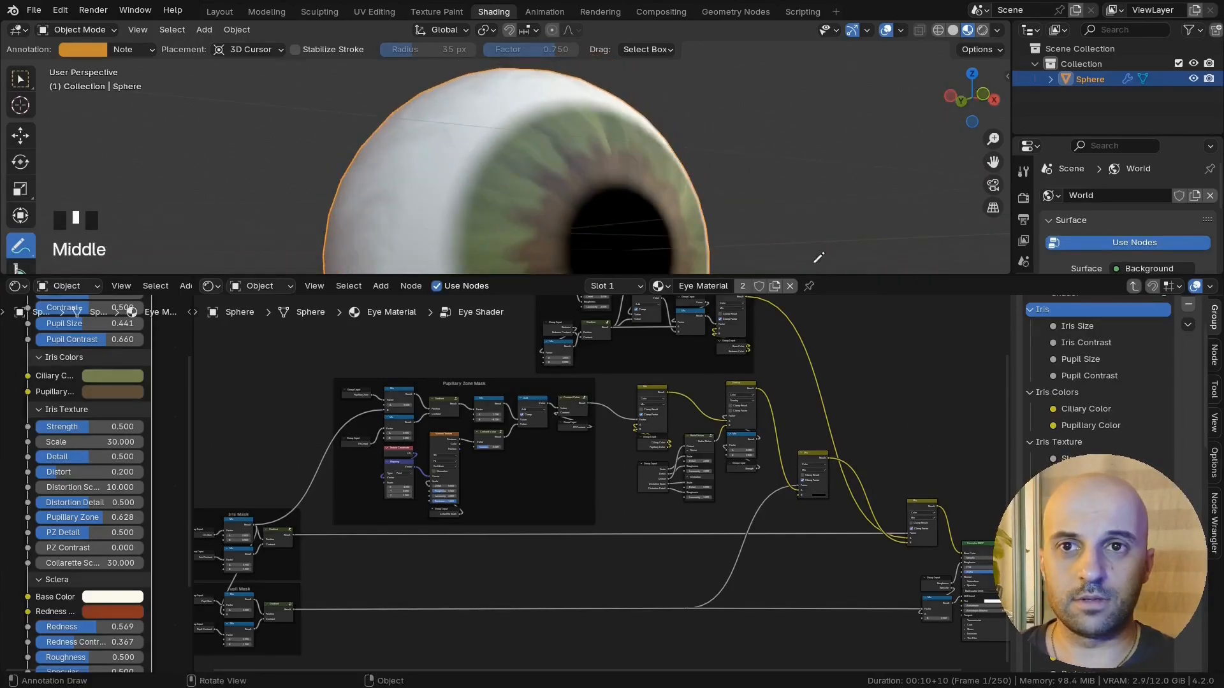
Step: Preview the output of the Iris Mask's Gradient node on the sphere
middle_click_drag(445, 490, 680, 446)
scroll(681, 446, "up", 11)
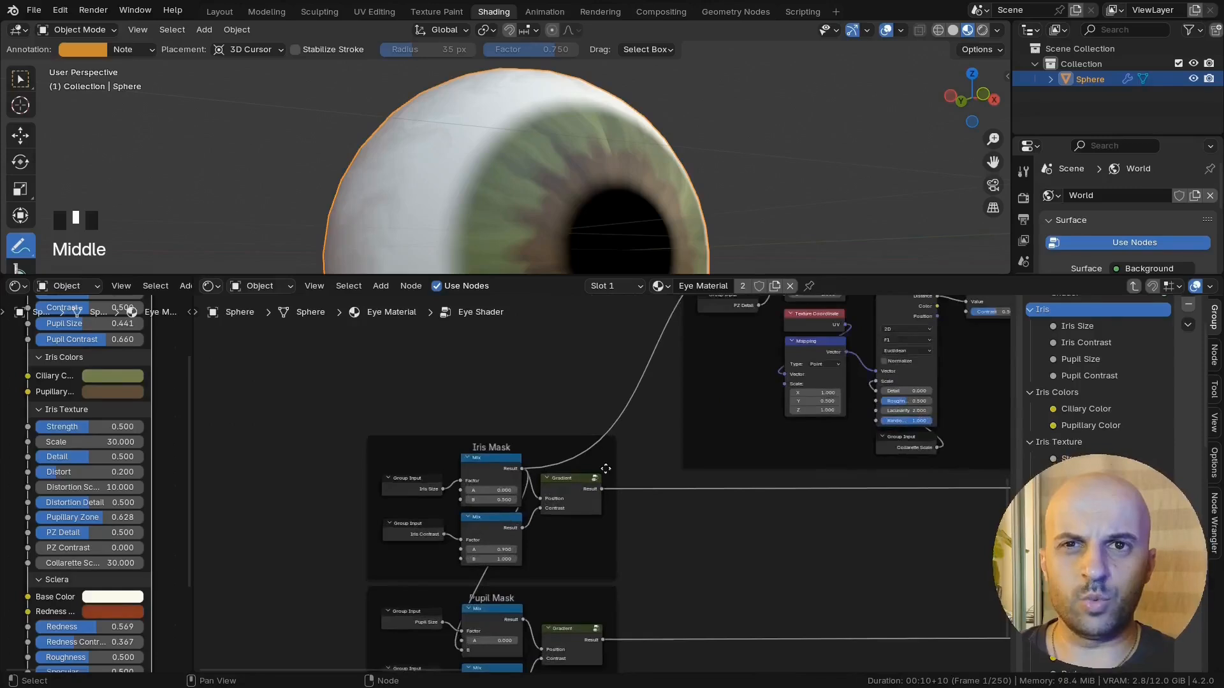
left_click(593, 488, "ctrl+shift")
middle_click_drag(561, 204, 552, 228)
scroll(552, 227, "down", 3)
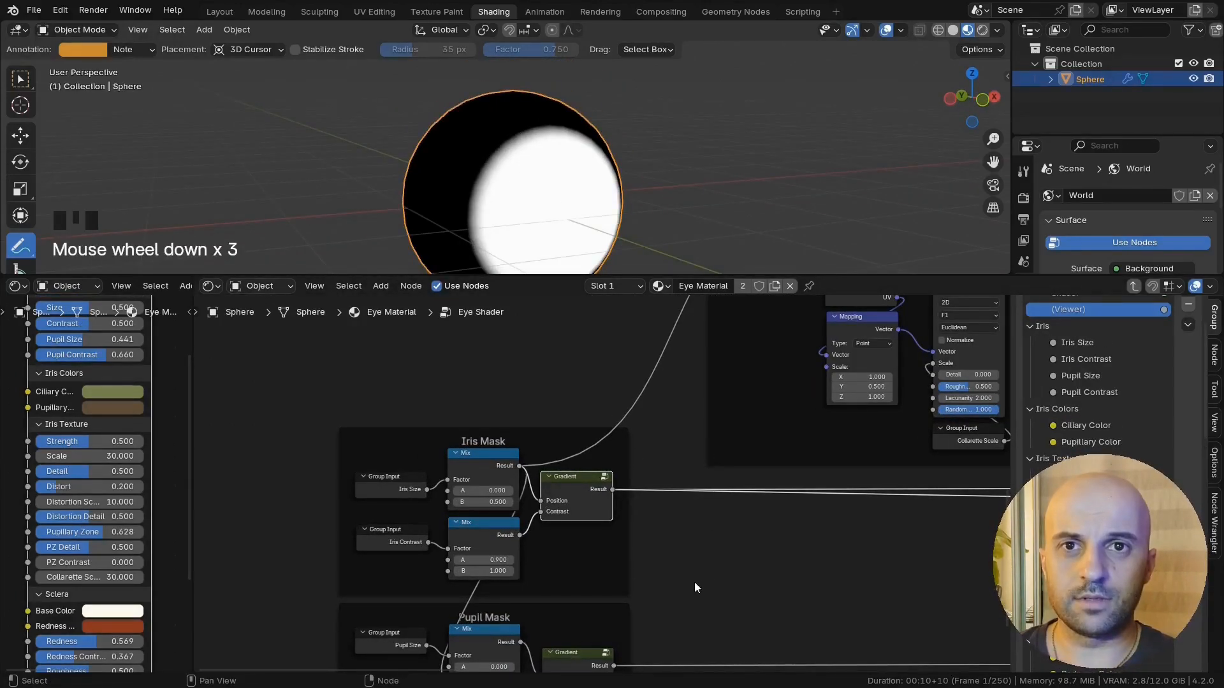
Step: Duplicate the Iris Mask frame with its two Mix nodes and Gradient, placing the copy above the Pupillary Zone Mask
left_click_drag(673, 581, 483, 392)
scroll(483, 392, "down", 5)
middle_click_drag(494, 392, 486, 552)
key("shift+d")
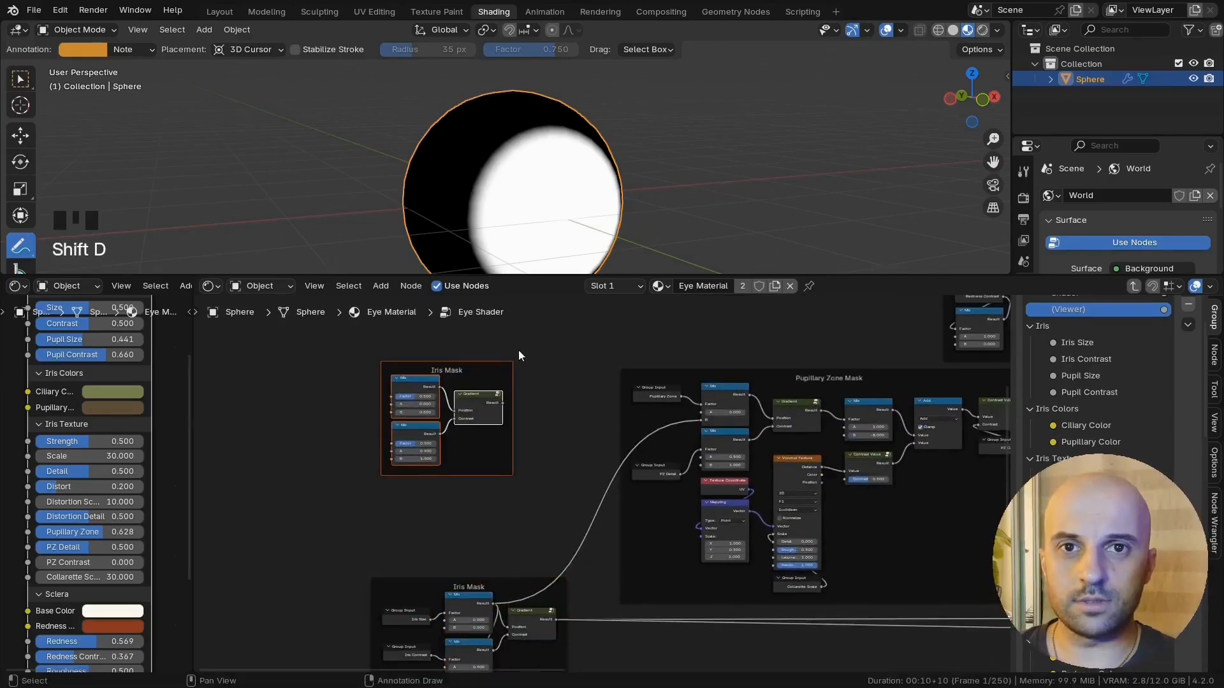
left_click(519, 355)
middle_click_drag(519, 355, 432, 473)
left_click_drag(413, 489, 648, 371)
Step: Preview the Gradient of the copied Iris Mask on the sphere
scroll(633, 429, "up", 7)
middle_click_drag(634, 429, 619, 525)
scroll(619, 524, "up", 5)
left_click(631, 485, "ctrl+shift")
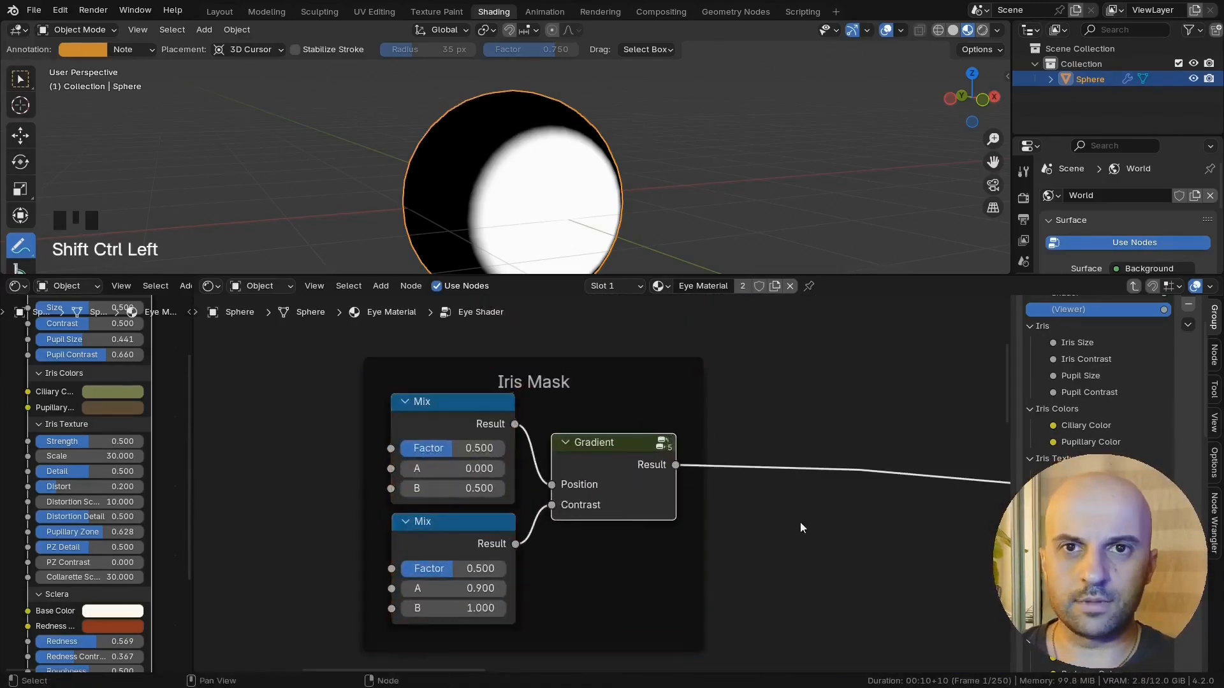
middle_click_drag(800, 528, 859, 499)
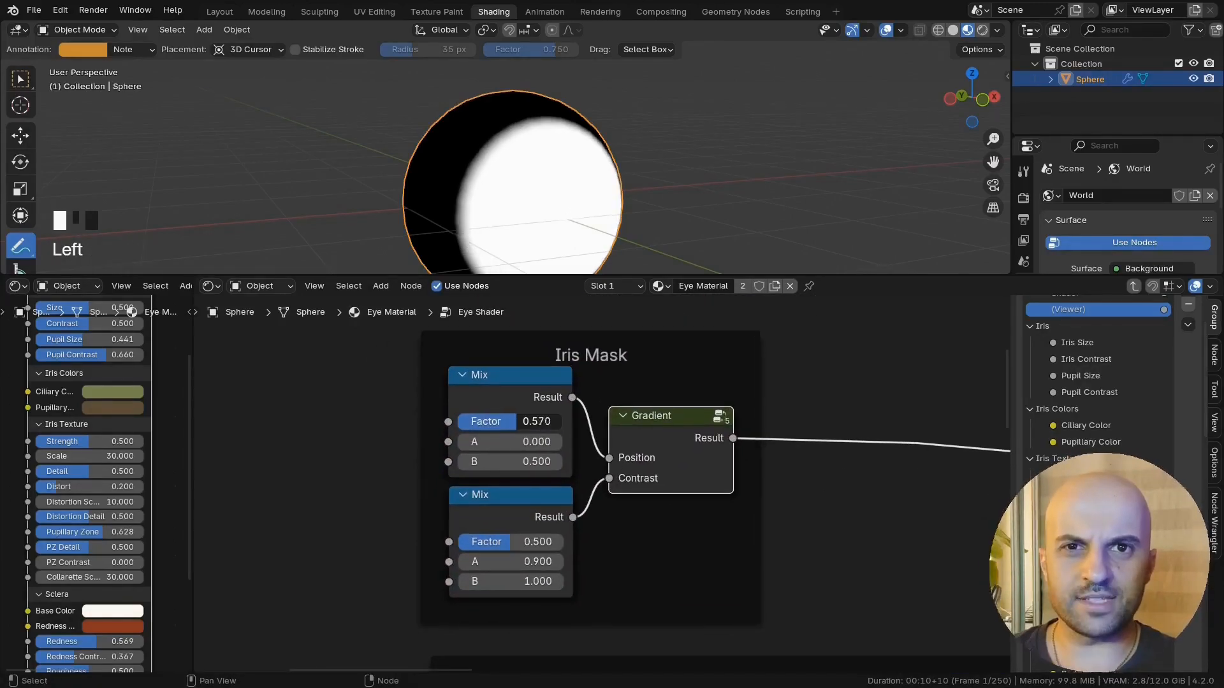
Step: Set the copied mask's upper Mix to Factor 0.829 and B 0, and adjust its A value
left_click_drag(516, 421, 523, 198)
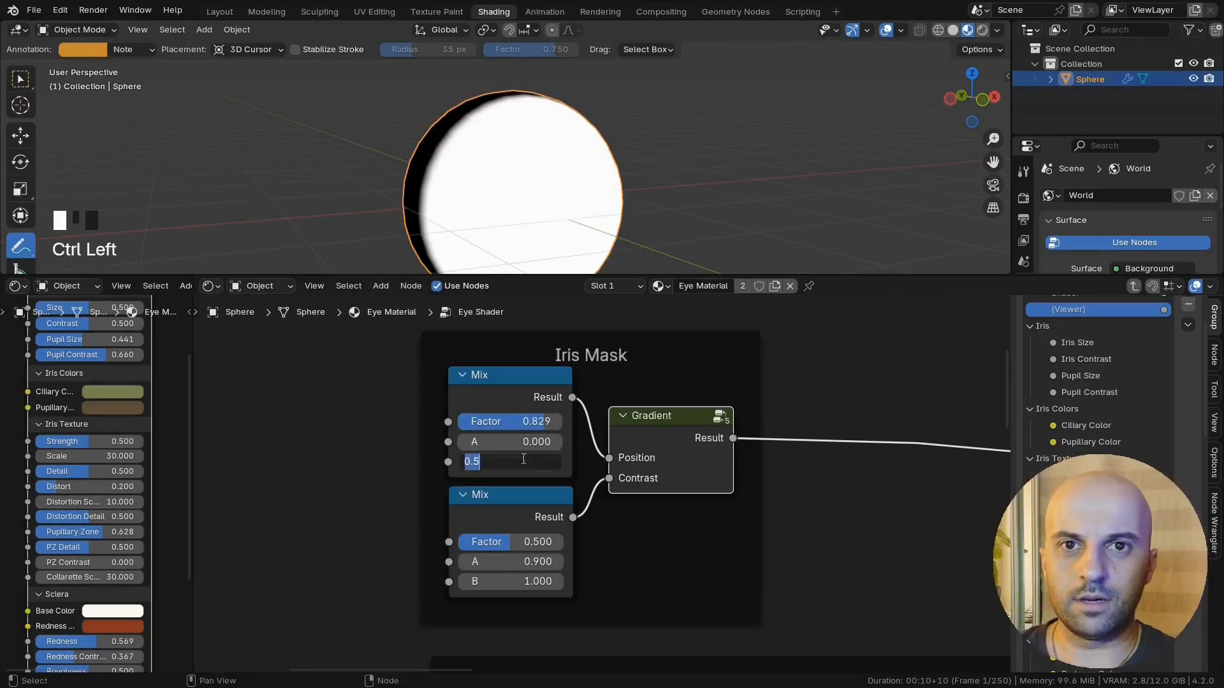
type("0")
left_click(568, 461)
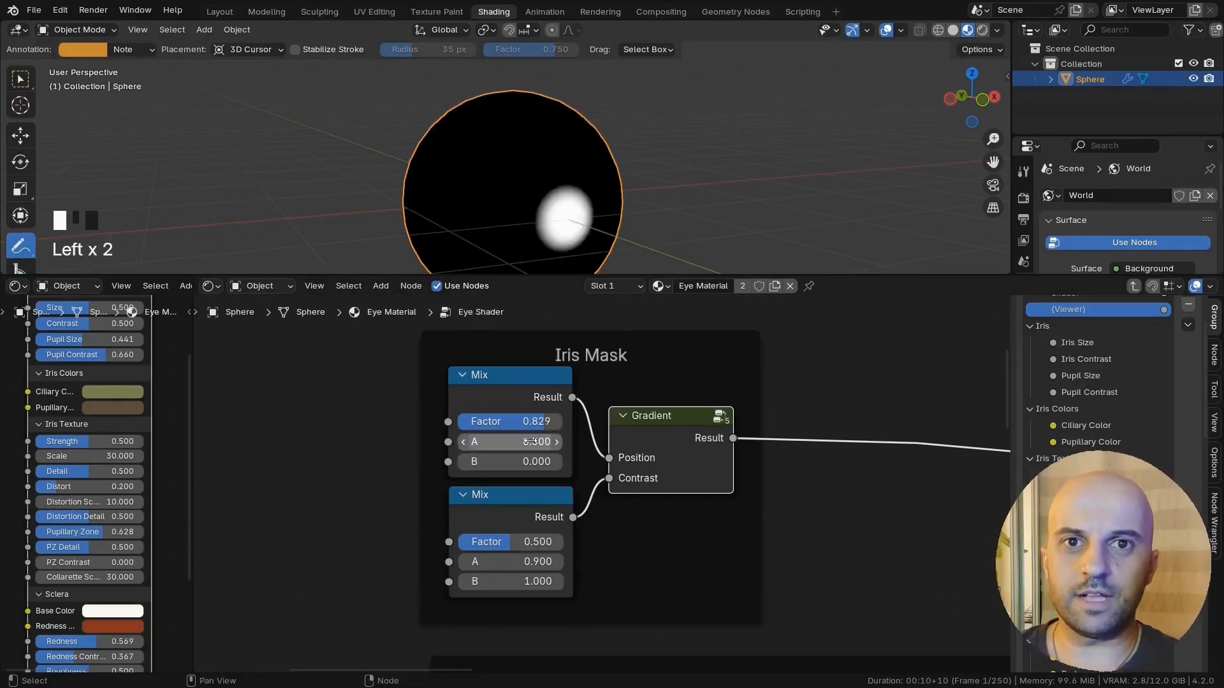
left_click_drag(522, 426, 538, 446)
Step: Link the original Iris Mask's upper Mix Result to A of the copied upper Mix and set its Factor to 0.119
scroll(410, 499, "down", 7)
middle_click_drag(310, 539, 461, 641)
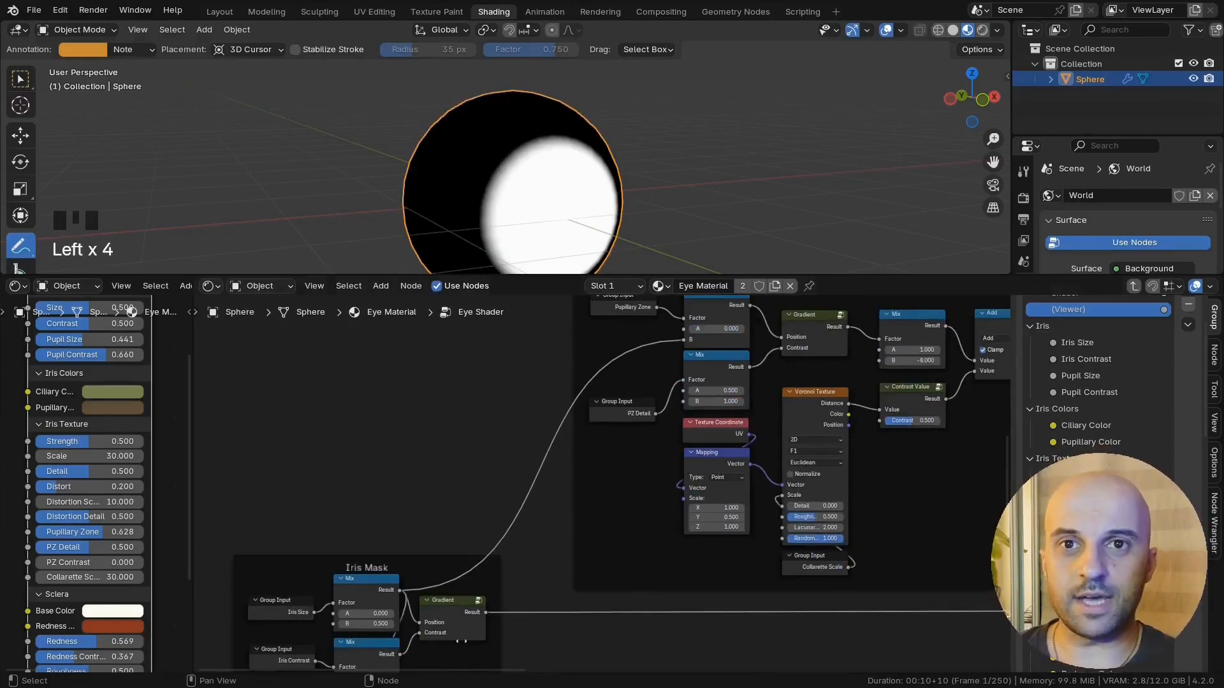
left_click_drag(478, 380, 583, 326)
middle_click_drag(607, 386, 525, 544)
scroll(525, 544, "up", 4)
left_click_drag(499, 464, 468, 472)
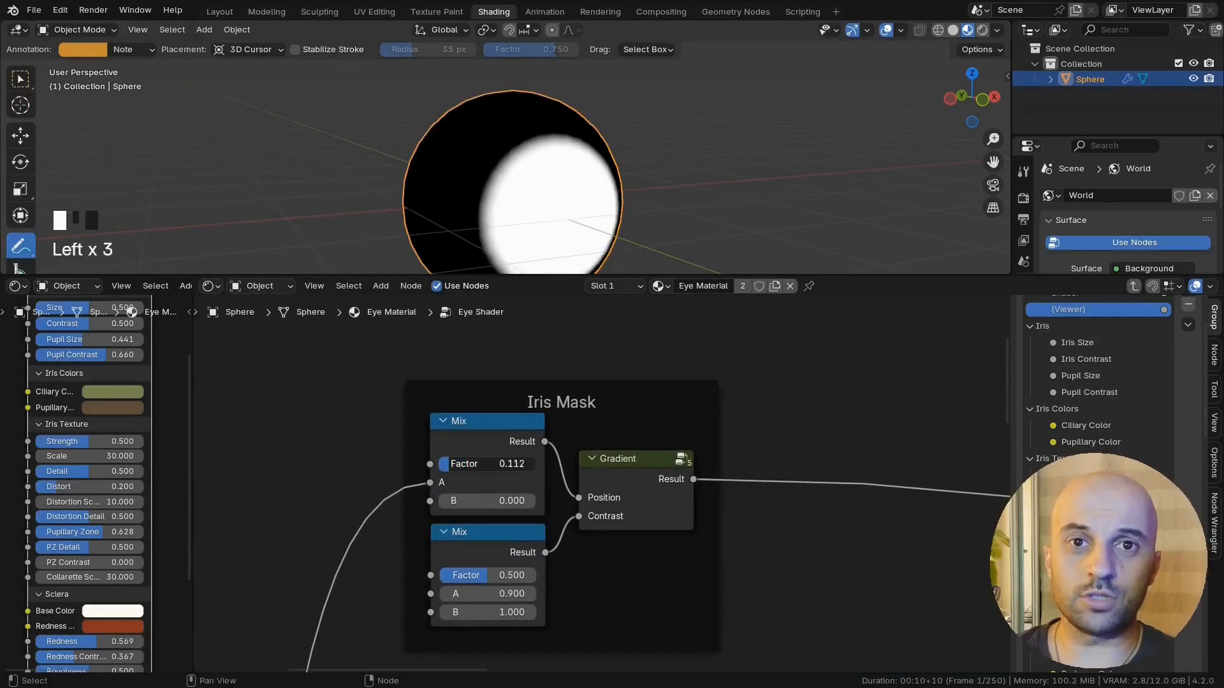
scroll(480, 530, "down", 1)
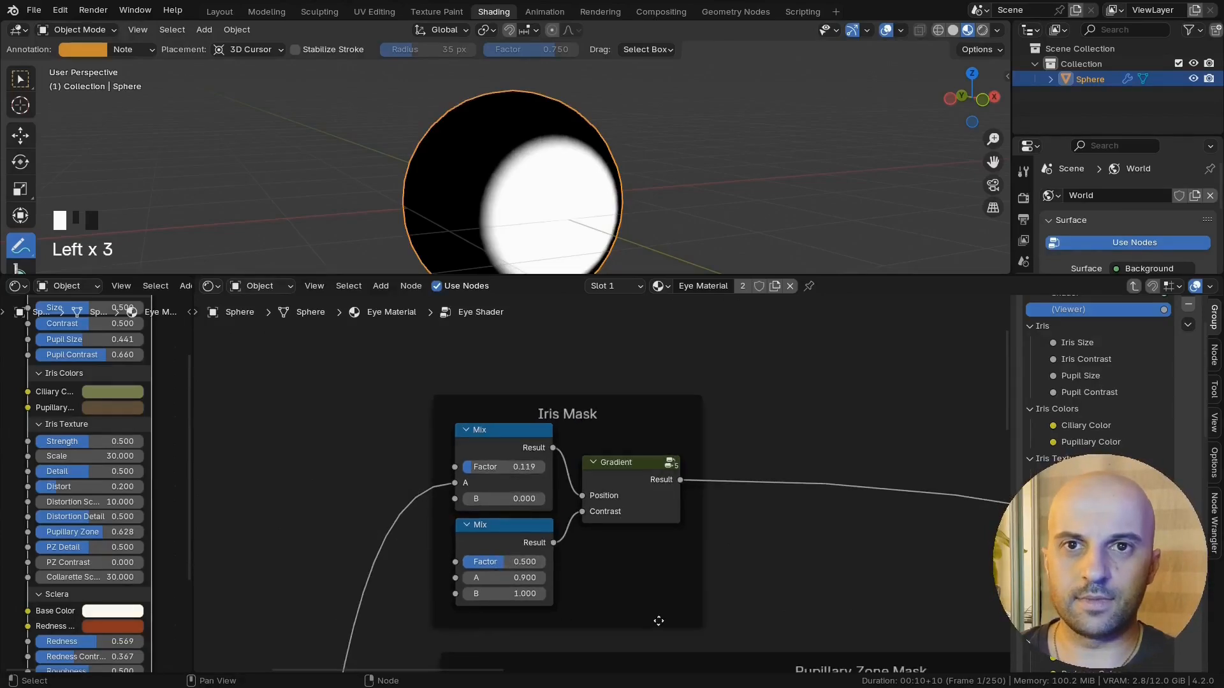
Step: Move the Sclera frame up to make room beside the copied Iris Mask
scroll(659, 621, "down", 7)
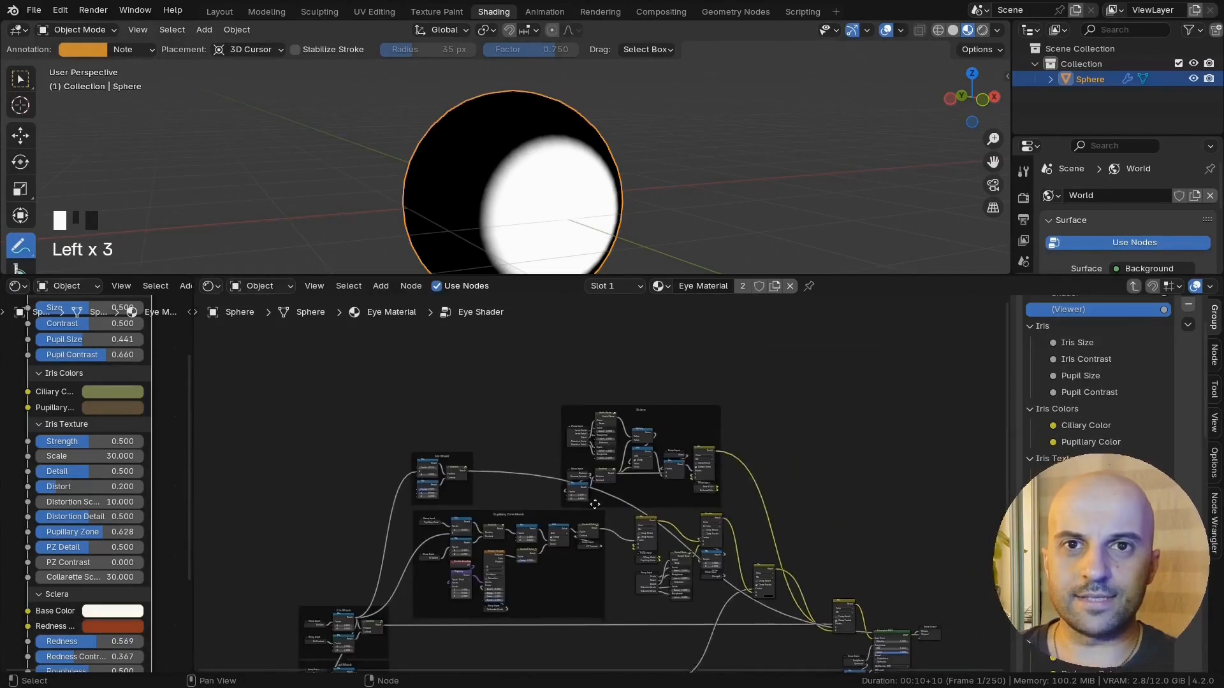
middle_click_drag(594, 504, 582, 506)
left_click_drag(704, 505, 698, 411)
Step: Preview the outputs of the iris color Mix and the Overlay node on the sphere
scroll(743, 497, "up", 8)
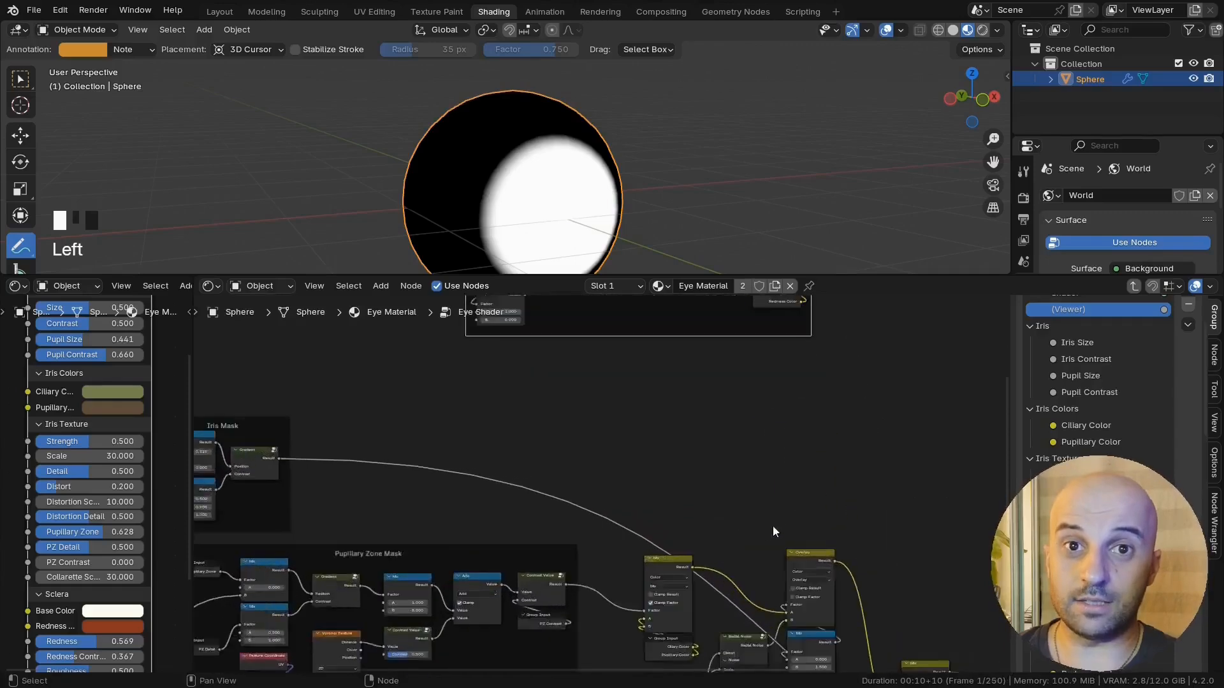
middle_click_drag(772, 532, 677, 428)
left_click(716, 465, "ctrl+shift")
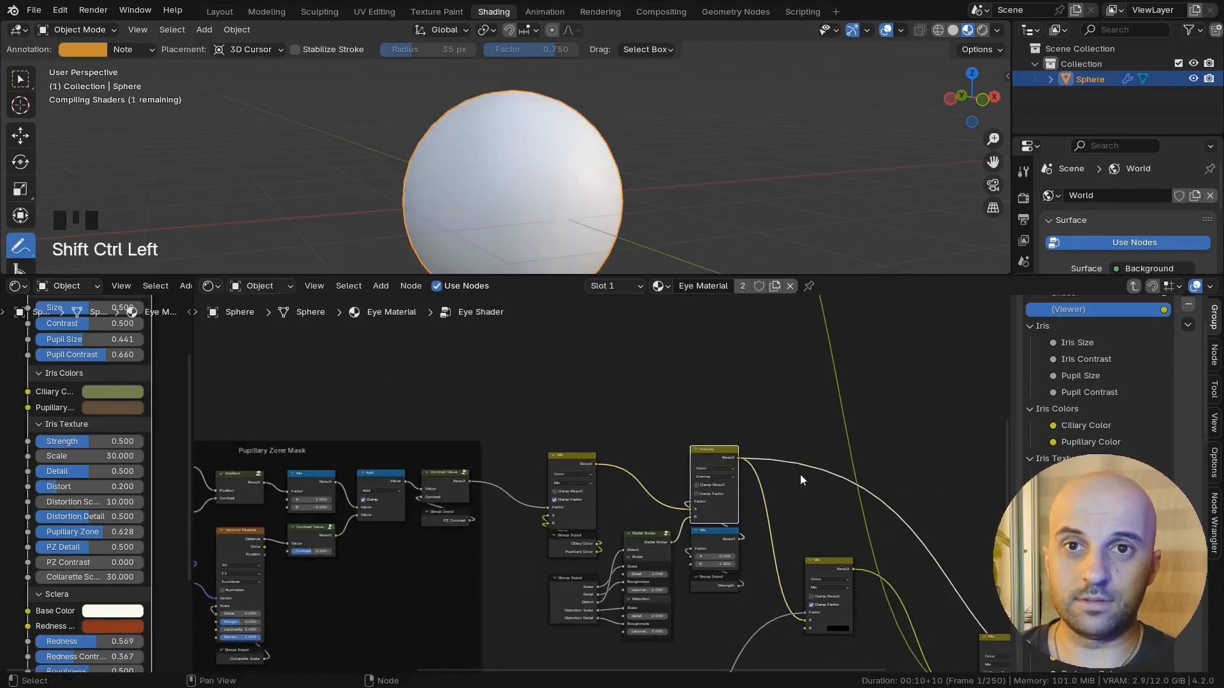
left_click(589, 465, "ctrl+shift")
scroll(601, 484, "up", 4)
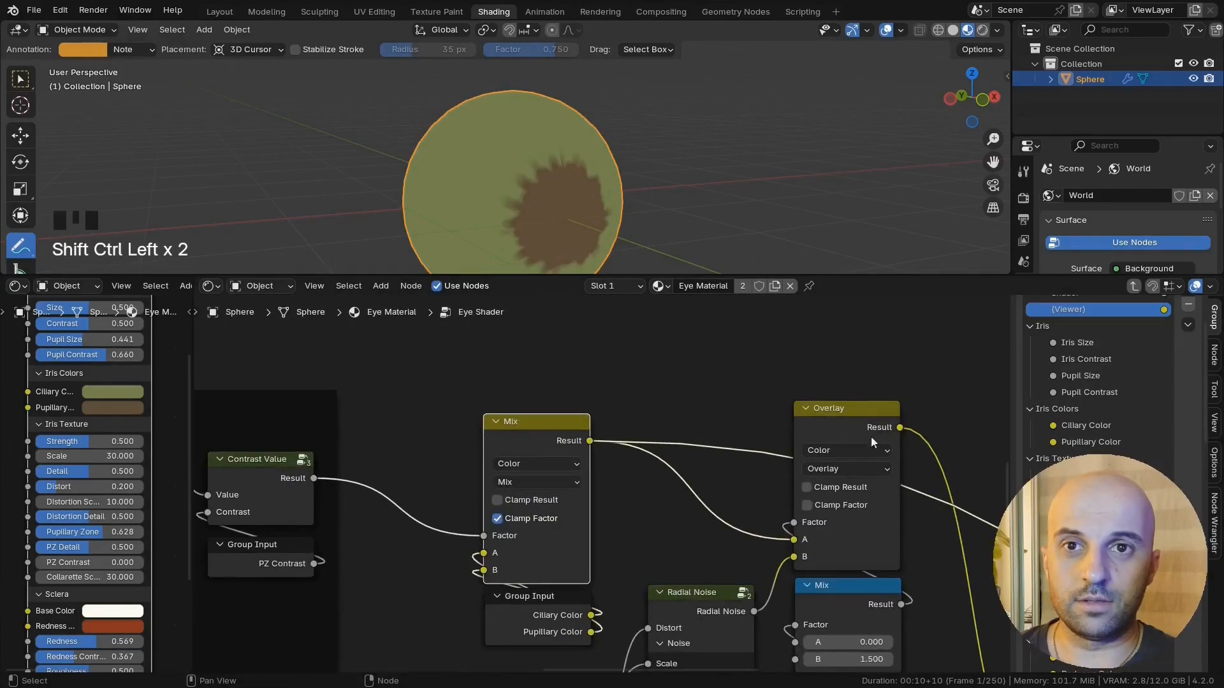
left_click(873, 442, "ctrl+shift")
Step: Insert a duplicate of the iris color Mix before the Overlay, then preview the copied mask's Gradient and link it to the new Mix
key("shift+d")
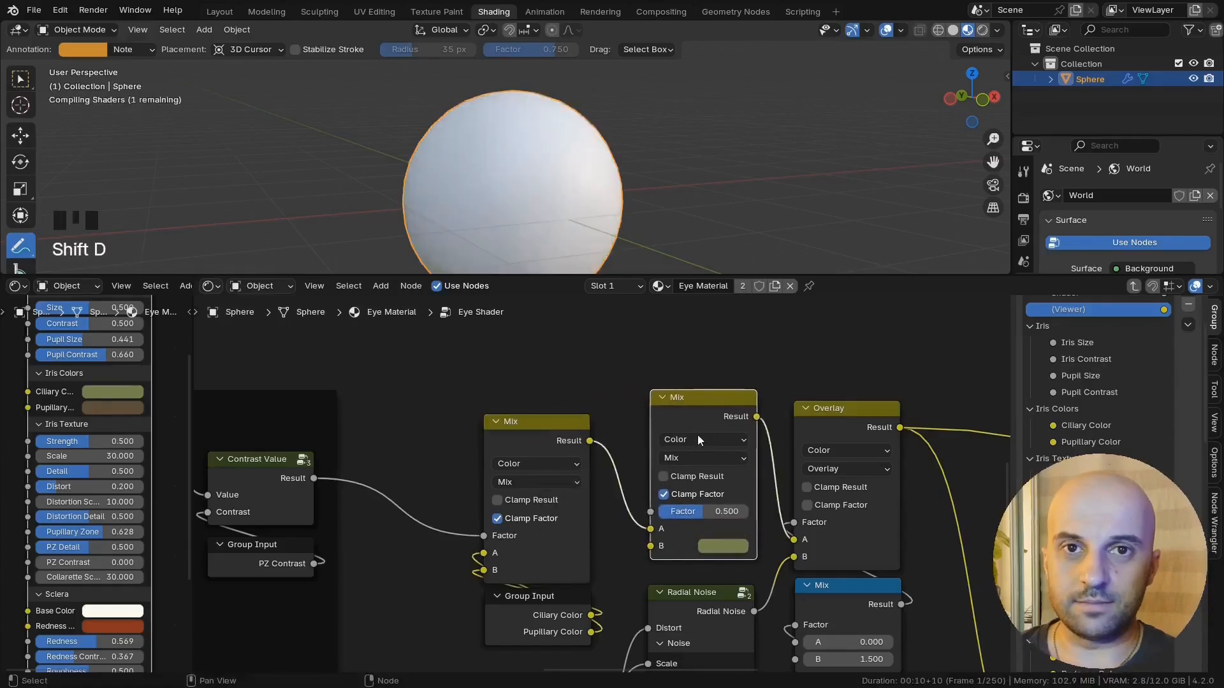
left_click(695, 395)
scroll(599, 484, "down", 5)
middle_click_drag(224, 389, 642, 494)
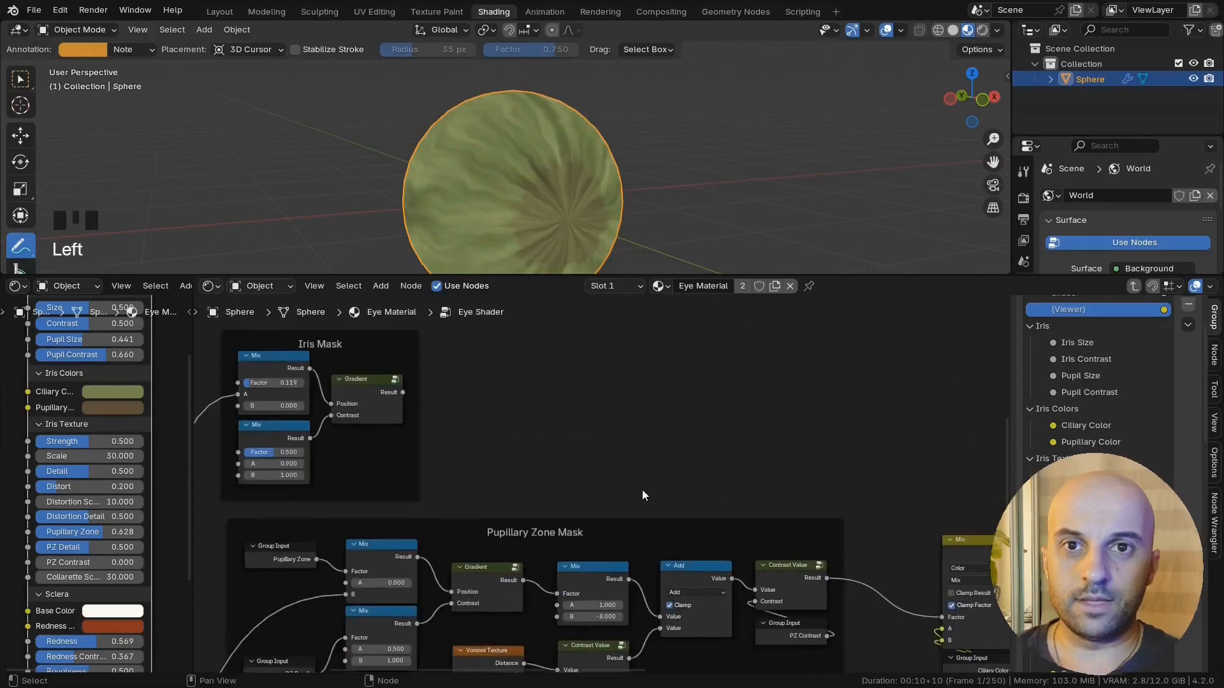
scroll(604, 471, "down", 2)
left_click(429, 408, "ctrl+shift")
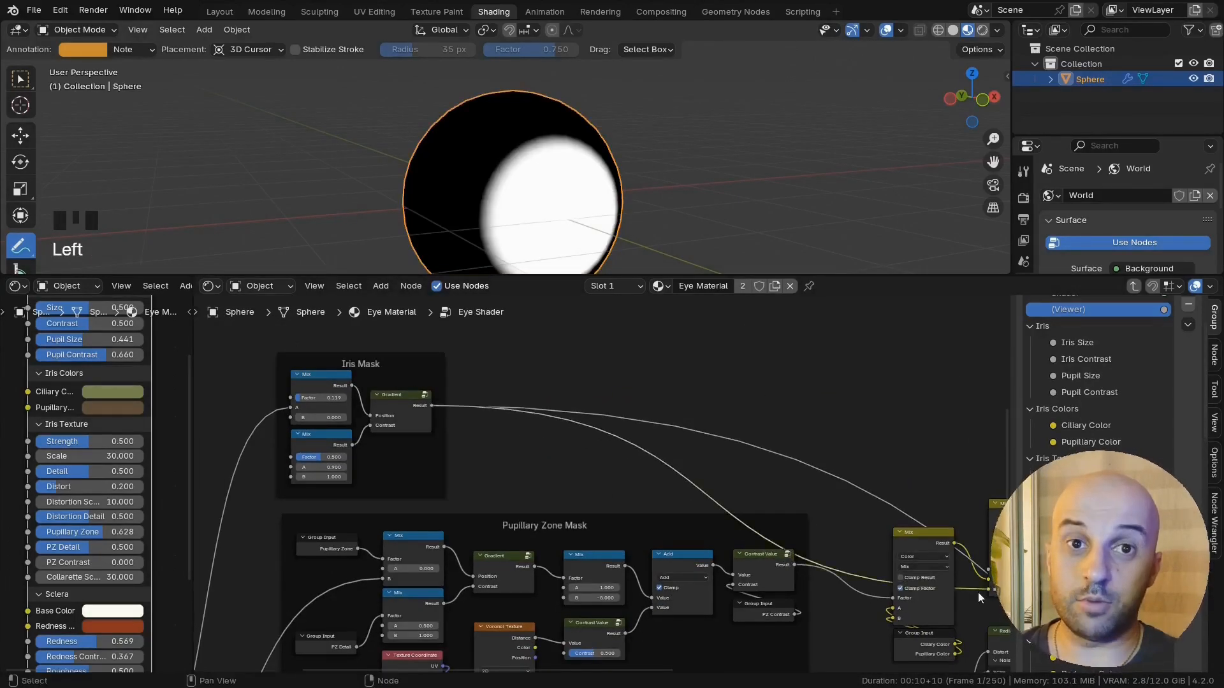
Step: Preview the new Mix inserted before the Overlay and set its blending mode to Multiply
middle_click_drag(978, 598, 552, 536)
scroll(565, 533, "up", 9)
scroll(615, 478, "down", 4)
left_click(625, 408, "ctrl+shift")
scroll(634, 459, "up", 1)
middle_click_drag(644, 480, 628, 543)
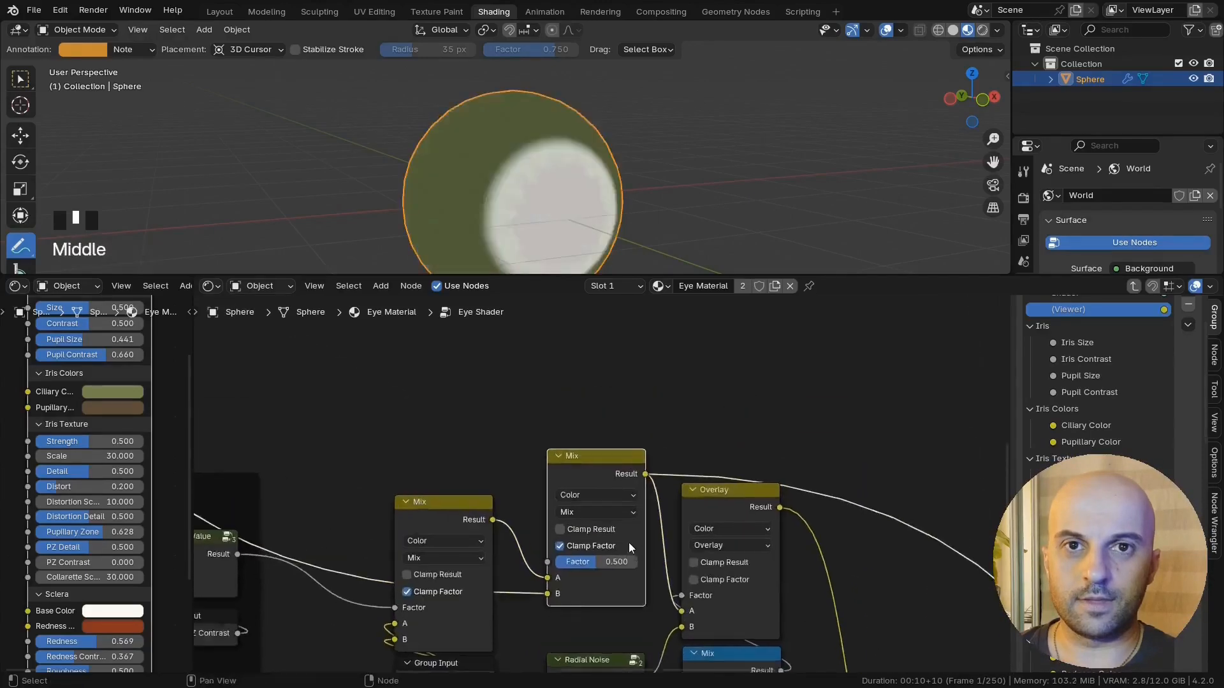
scroll(628, 542, "up", 2)
left_click(569, 478)
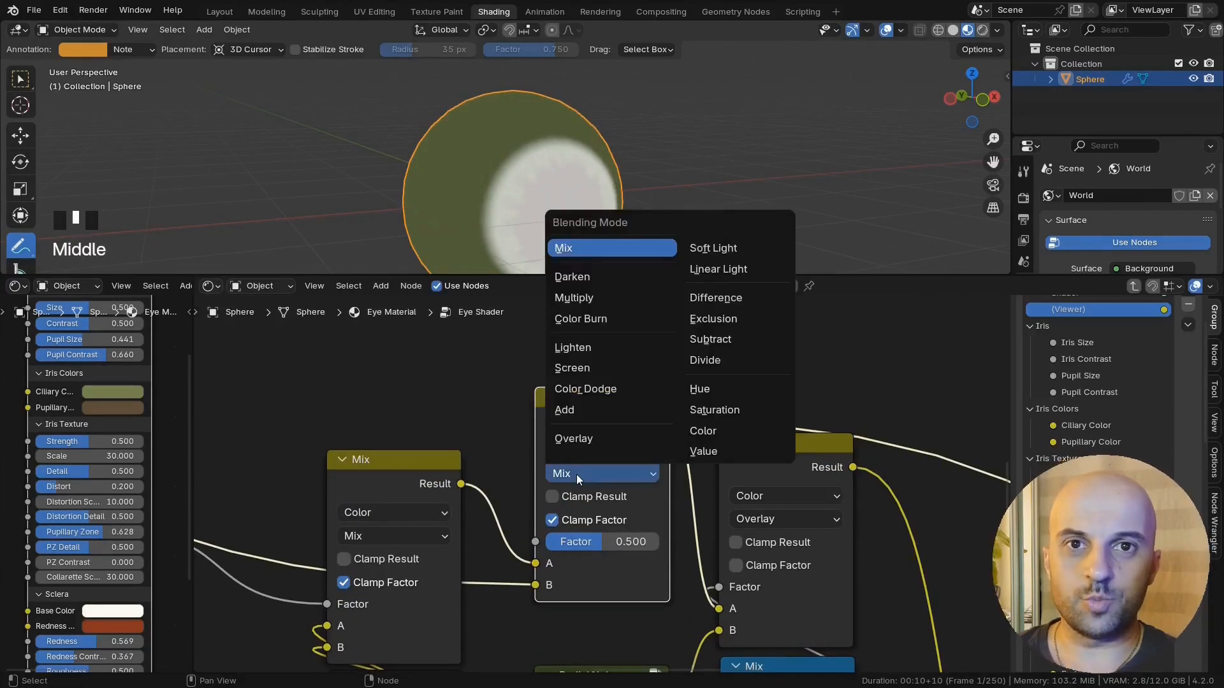
left_click(581, 299)
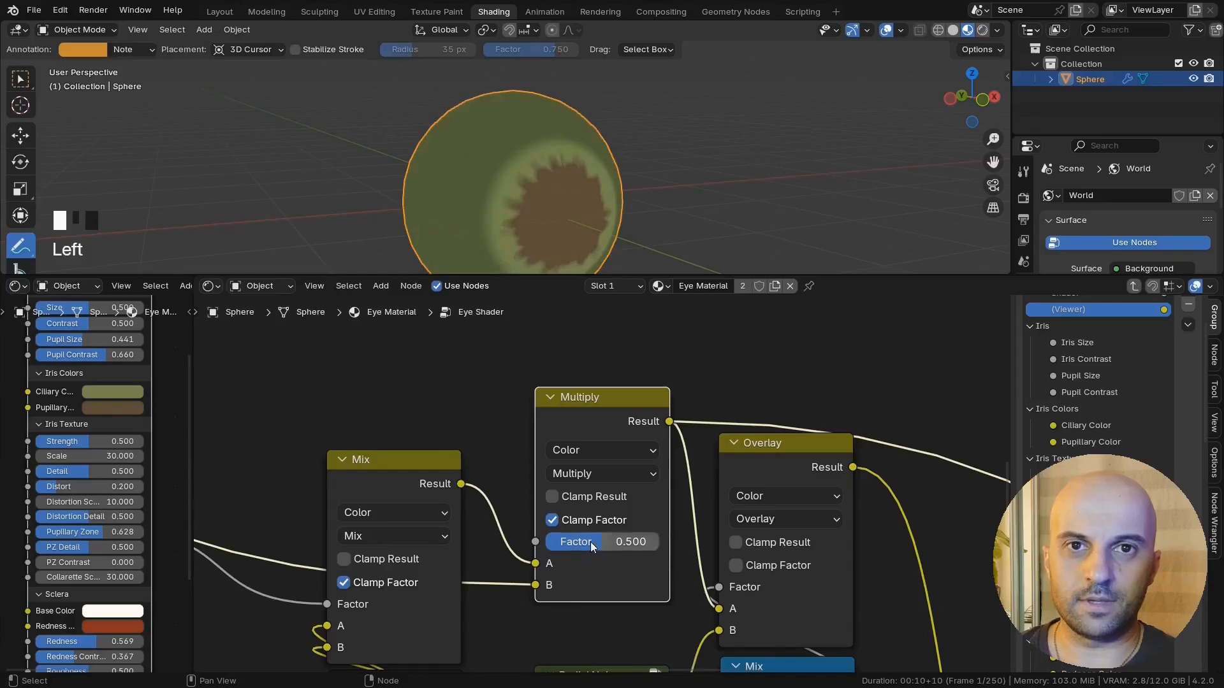
Step: Try a Factor of 0.752 on the Multiply node and set it back to 0.5
left_click_drag(592, 546, 568, 252)
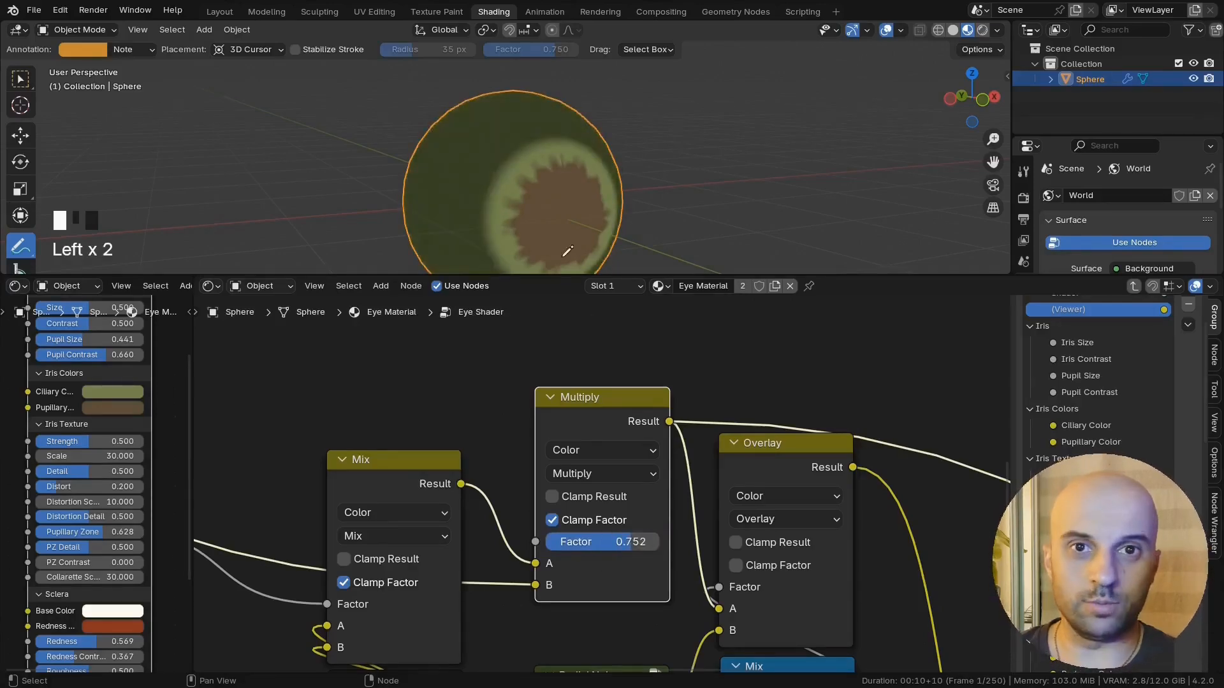
type(".5")
key("Return")
Step: Preview the Overlay node and the full Eye Shader group output on the sphere, and examine the iris edge up close
scroll(663, 534, "down", 5)
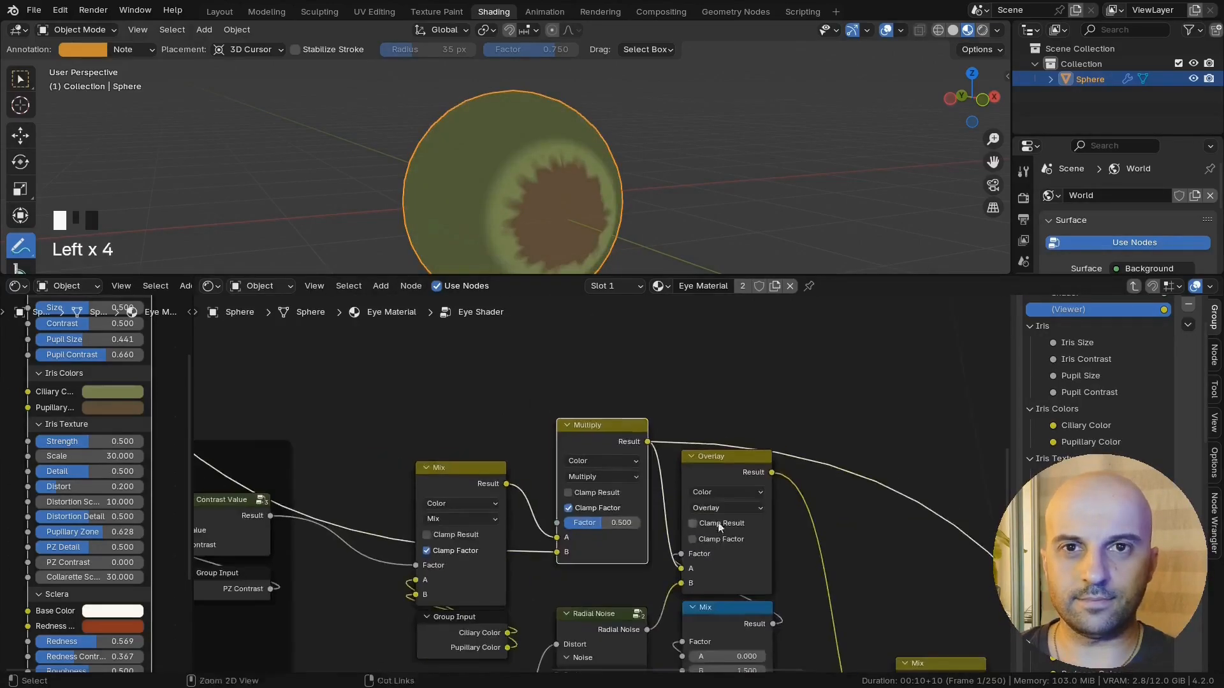
left_click(717, 478, "ctrl+shift")
middle_click_drag(108, 373, 89, 550)
left_click(76, 408, "ctrl+shift")
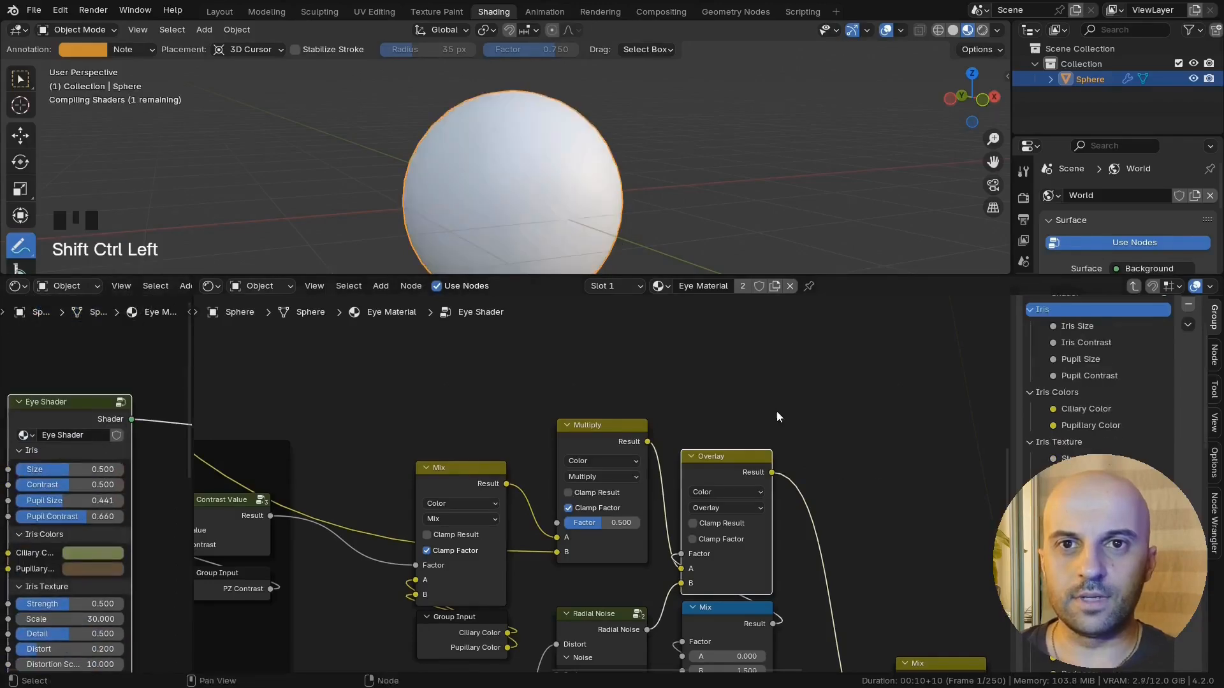
scroll(622, 192, "up", 4)
middle_click_drag(622, 191, 606, 194)
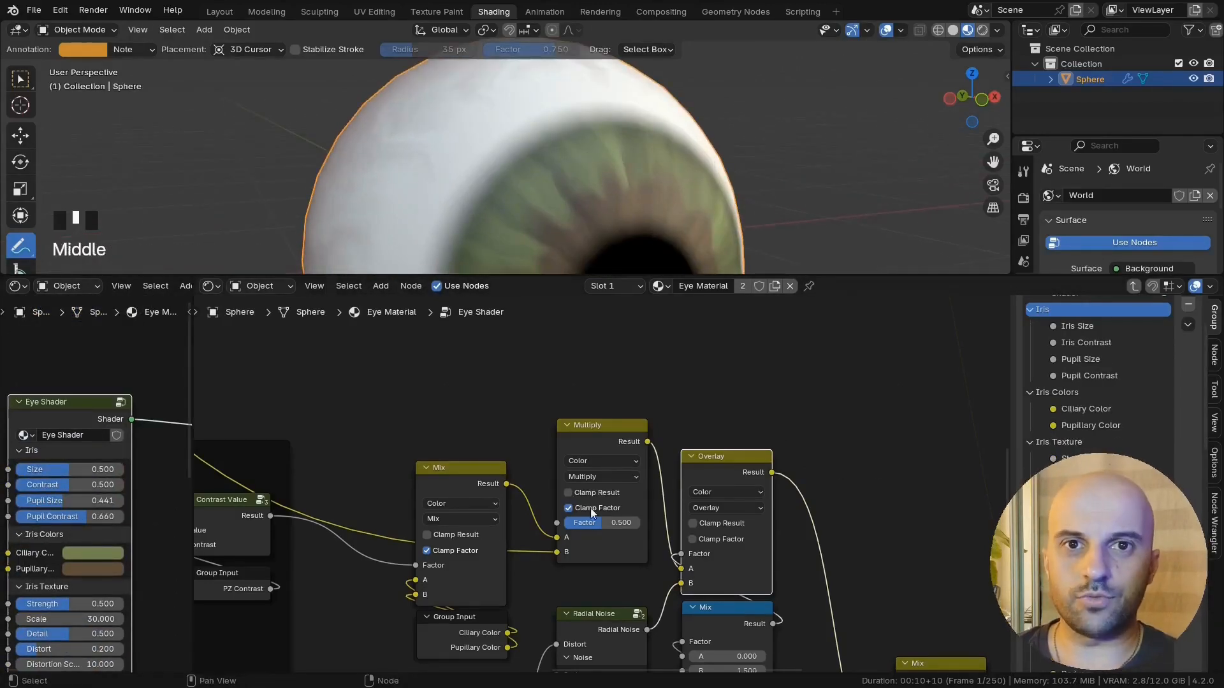
Step: Move the Multiply node down into line between the iris color Mix and the Overlay
mouse_move(598, 523)
left_mouse_down()
mouse_move(644, 522)
mouse_move(602, 522)
left_mouse_up()
scroll(615, 494, "down", 1)
left_click_drag(604, 450, 604, 470)
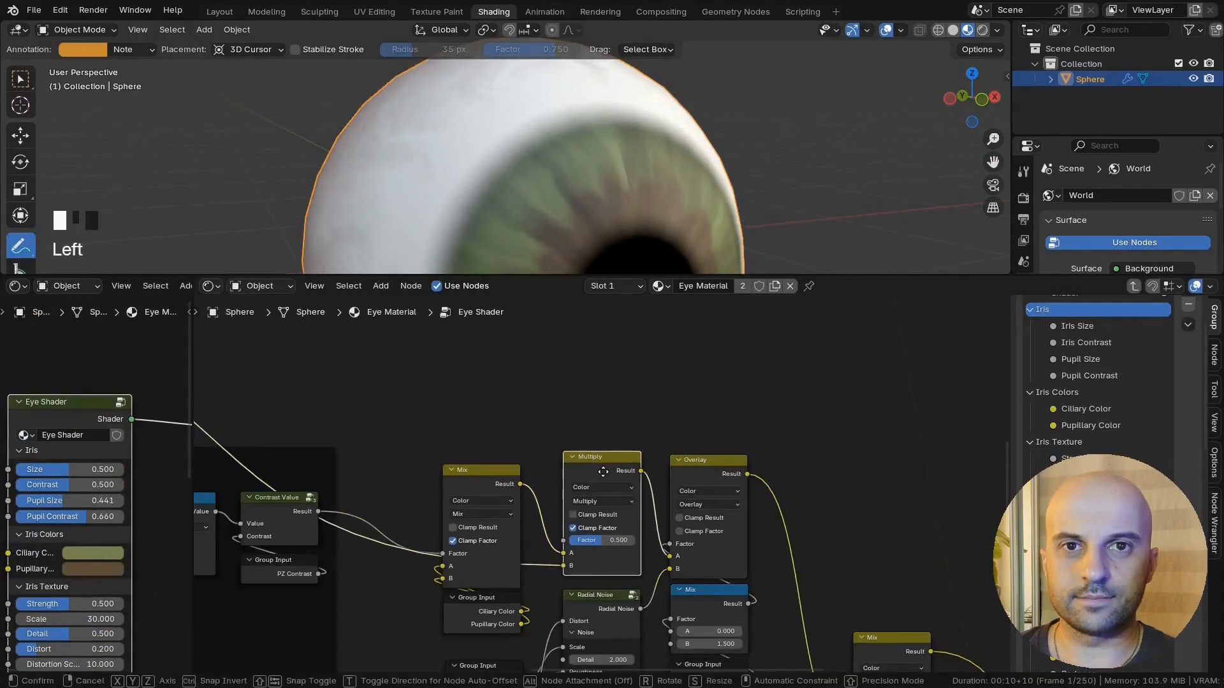
Step: Rearrange the nodes around the iris color Mix, Multiply and Overlay nodes to make room in the chain
scroll(604, 469, "down", 2)
middle_click_drag(313, 408, 513, 437)
right_click_drag(529, 426, 518, 454, "shift")
key("g")
left_click(765, 488)
left_click_drag(312, 431, 627, 417)
key("ctrl+z")
key("ctrl+z")
left_click_drag(793, 486, 793, 404)
middle_click_drag(840, 465, 713, 419)
left_click_drag(713, 425, 784, 606)
key("g")
key("x")
Step: Add a reroute point to the link feeding the Iris Mask frame and line it up with the frame
middle_click_drag(207, 408, 640, 432)
right_click_drag(641, 433, 680, 440, "shift")
key("g")
left_click(501, 336)
Step: Tune the iris edge shadow with Iris Mask Mix factors of 0.2 and 0.5 and a Multiply factor of 0.5, checking the eye
scroll(568, 473, "up", 5)
middle_click_drag(901, 456, 580, 602)
scroll(524, 409, "up", 1)
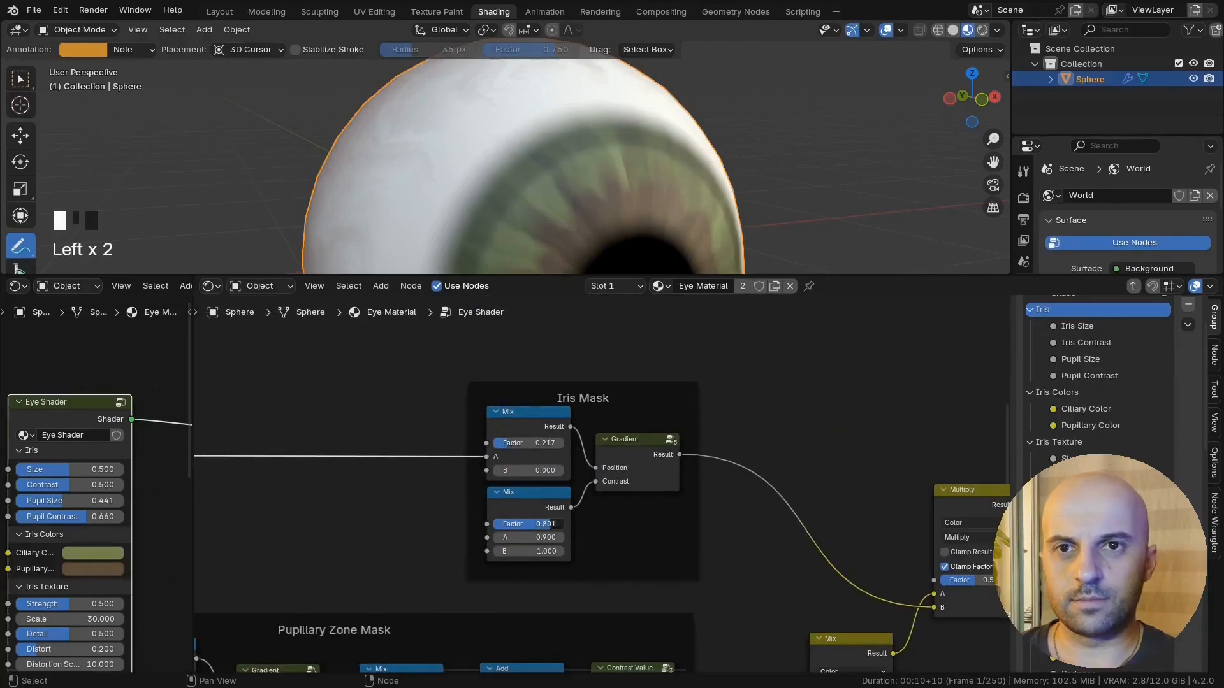
middle_click_drag(972, 580, 848, 564)
mouse_move(850, 564)
left_mouse_down()
mouse_move(879, 564)
mouse_move(865, 565)
left_mouse_up()
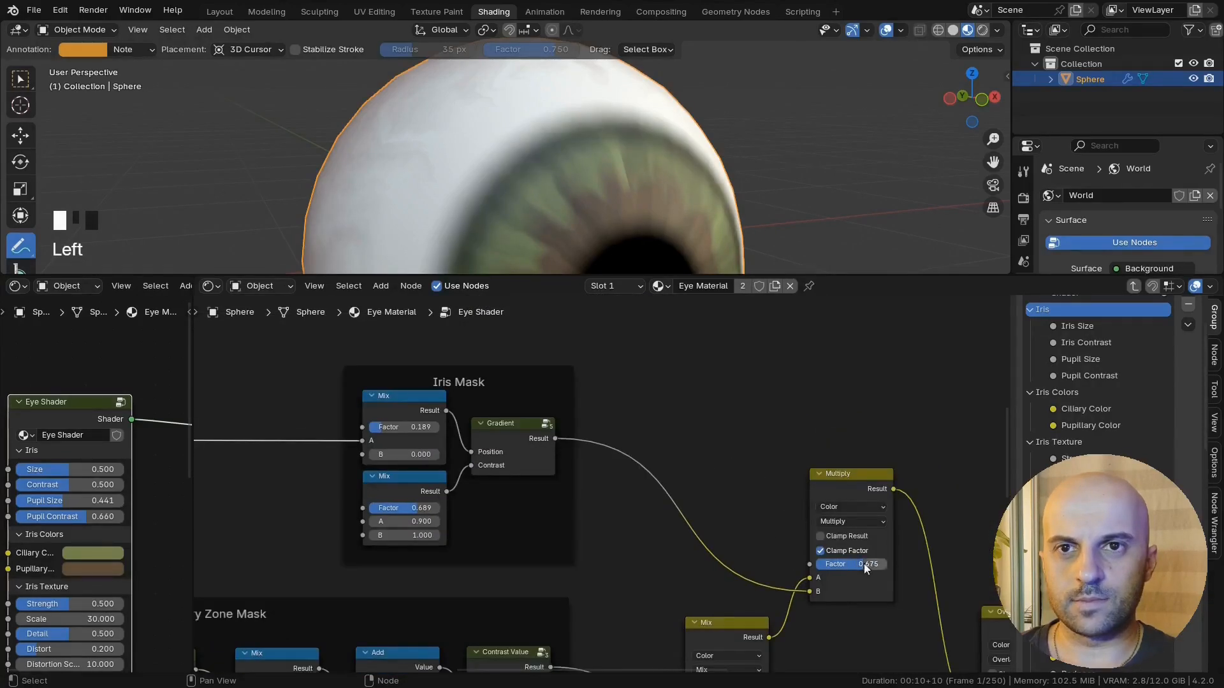
scroll(663, 192, "down", 4)
middle_click_drag(663, 191, 605, 167)
scroll(606, 167, "down", 1)
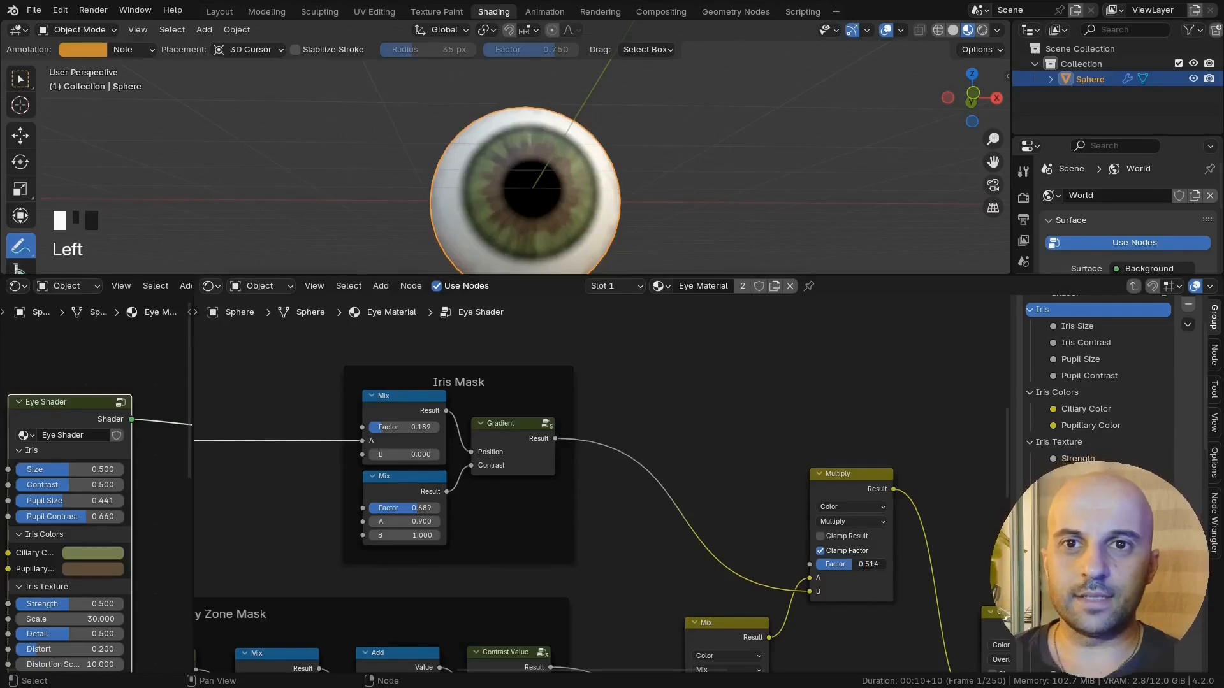
scroll(623, 193, "up", 2)
middle_click_drag(644, 211, 573, 176)
scroll(612, 191, "down", 1)
mouse_move(704, 413)
middle_mouse_down()
mouse_move(659, 443)
mouse_move(711, 420)
middle_mouse_up()
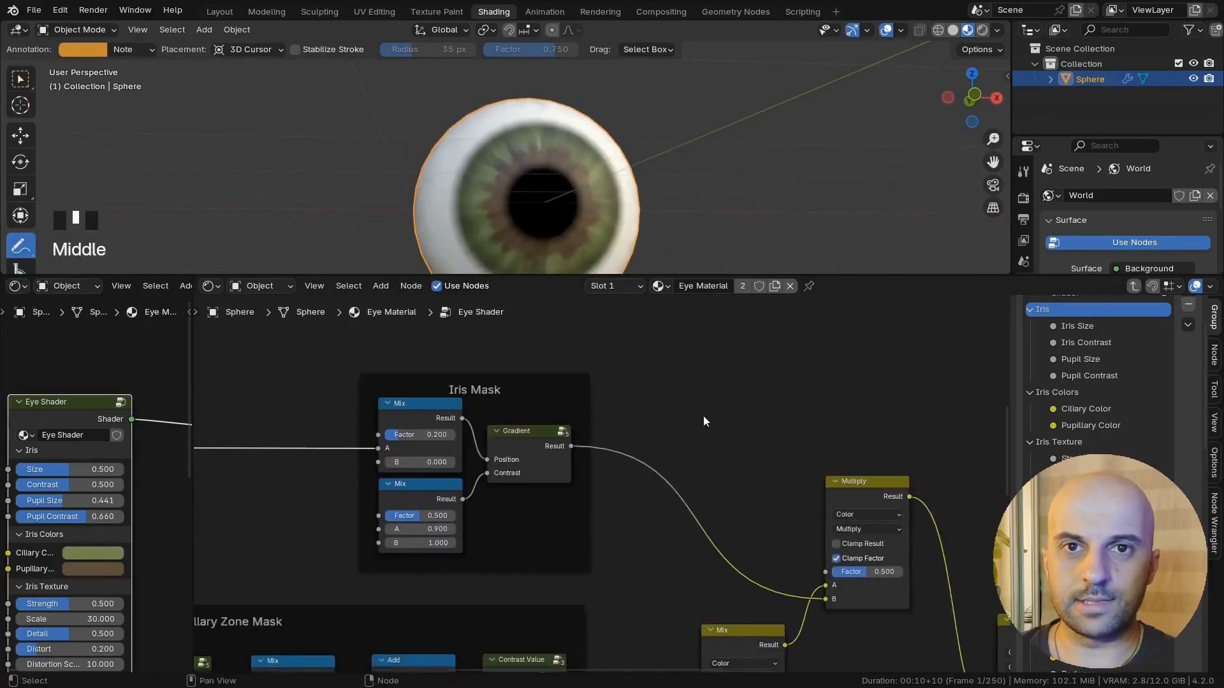
Step: Expose the upper Iris Mask Mix node's Factor as a group input named Ciliary Shadow
middle_click_drag(455, 445, 561, 486)
scroll(561, 486, "up", 4)
mouse_move(499, 469)
left_mouse_down()
mouse_move(517, 469)
mouse_move(499, 469)
left_mouse_up()
middle_click_drag(494, 469, 575, 505)
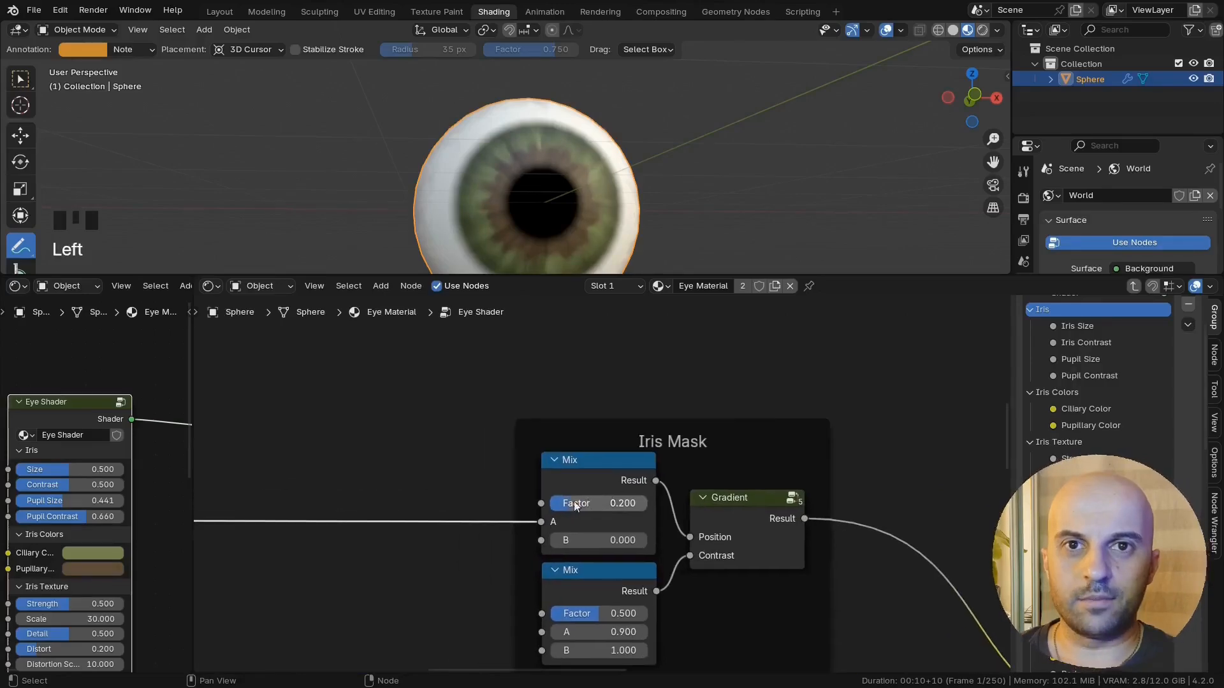
left_click_drag(541, 503, 482, 457)
key("Return")
scroll(1084, 344, "up", 2)
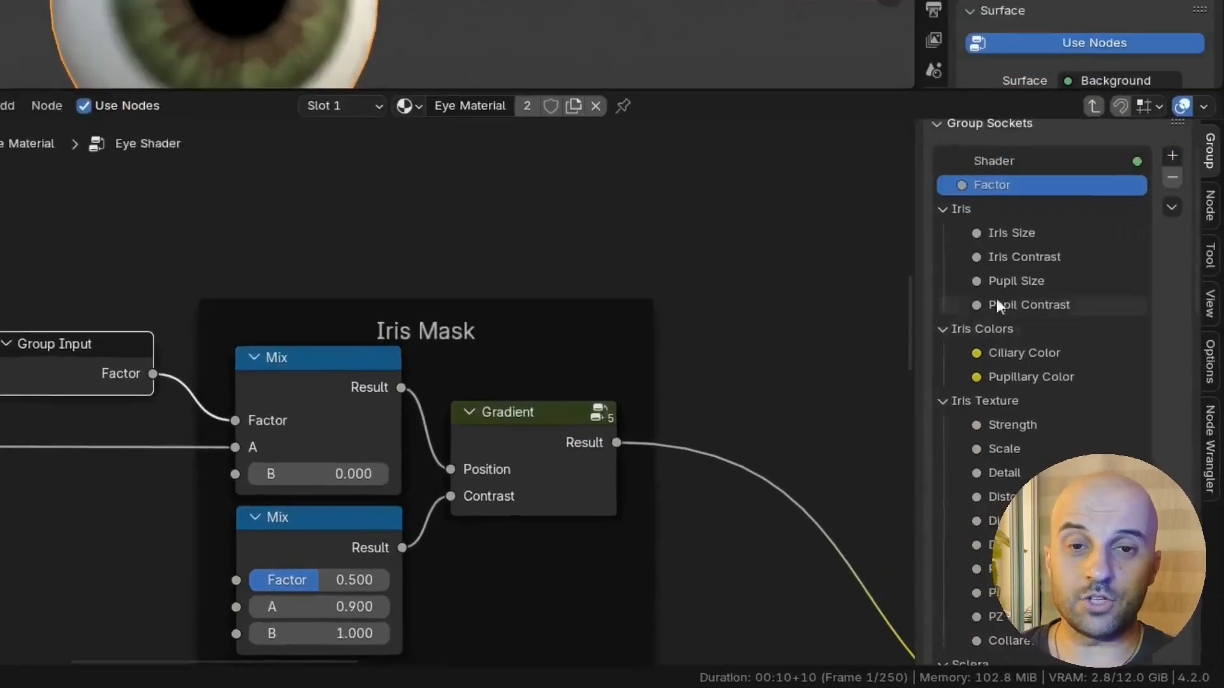
double_click(1076, 341)
type("Ciliary Shadow")
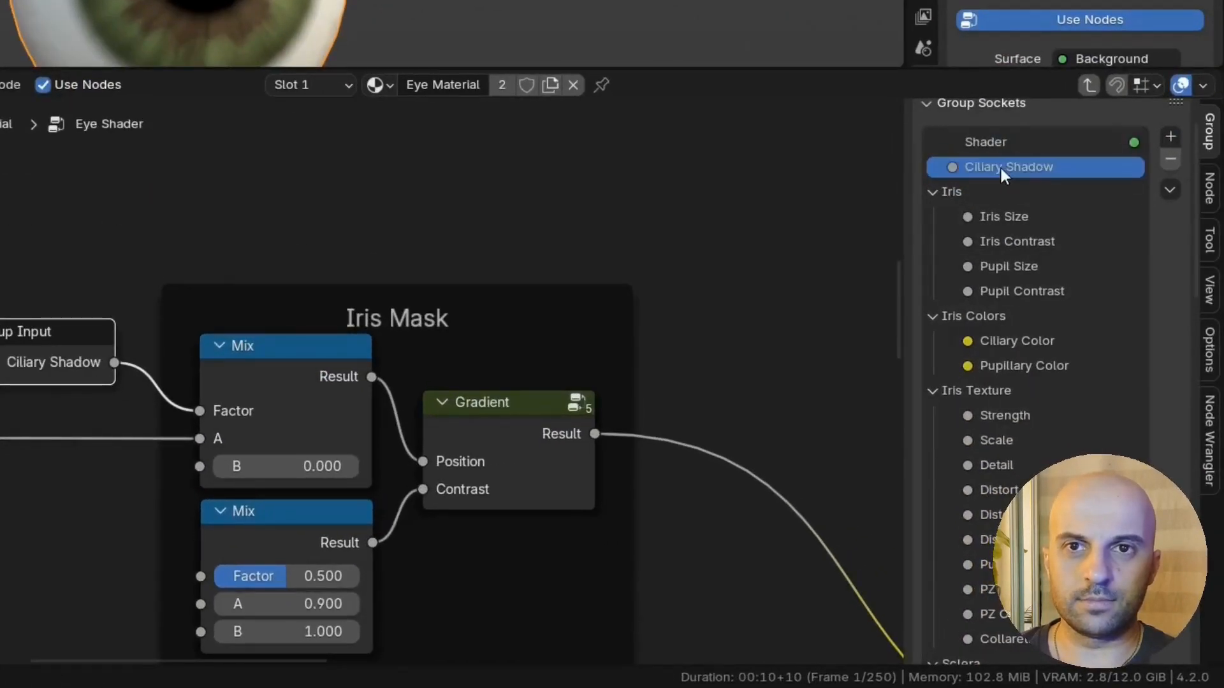
Step: Expose the lower Iris Mask Mix node's Factor as a group input named Shadow Contrast
middle_click_drag(382, 365, 438, 258)
left_click_drag(255, 469, 142, 423)
key("Return")
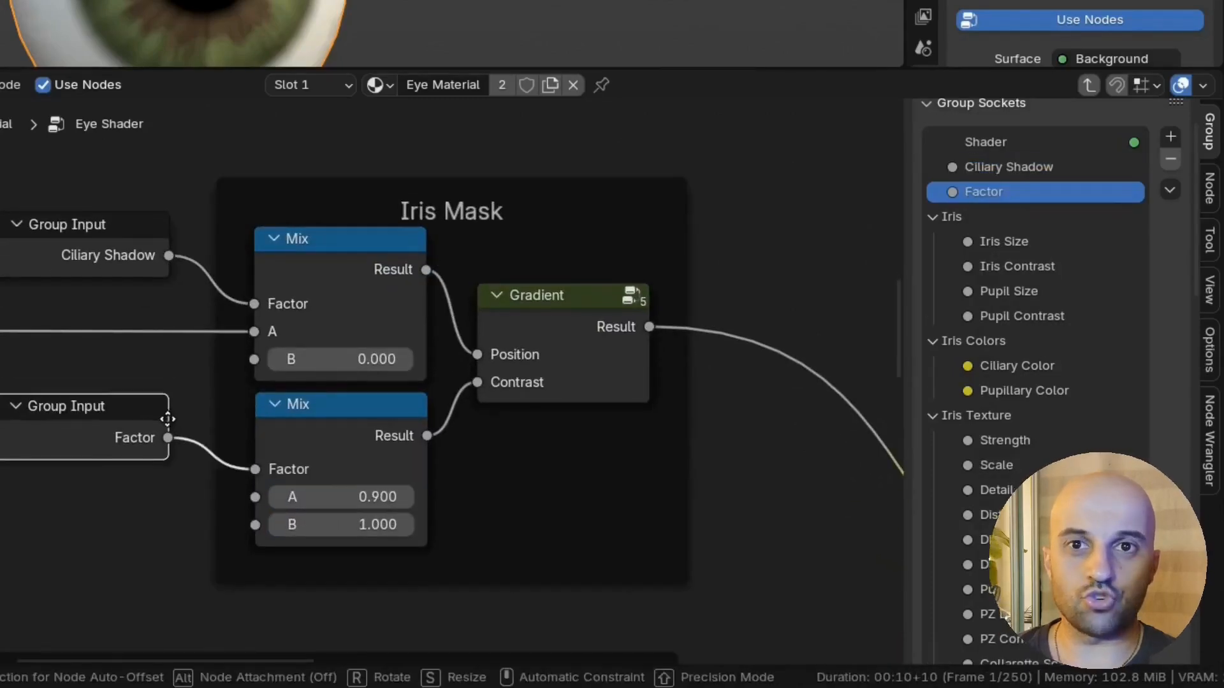
left_click(167, 419)
double_click(993, 192)
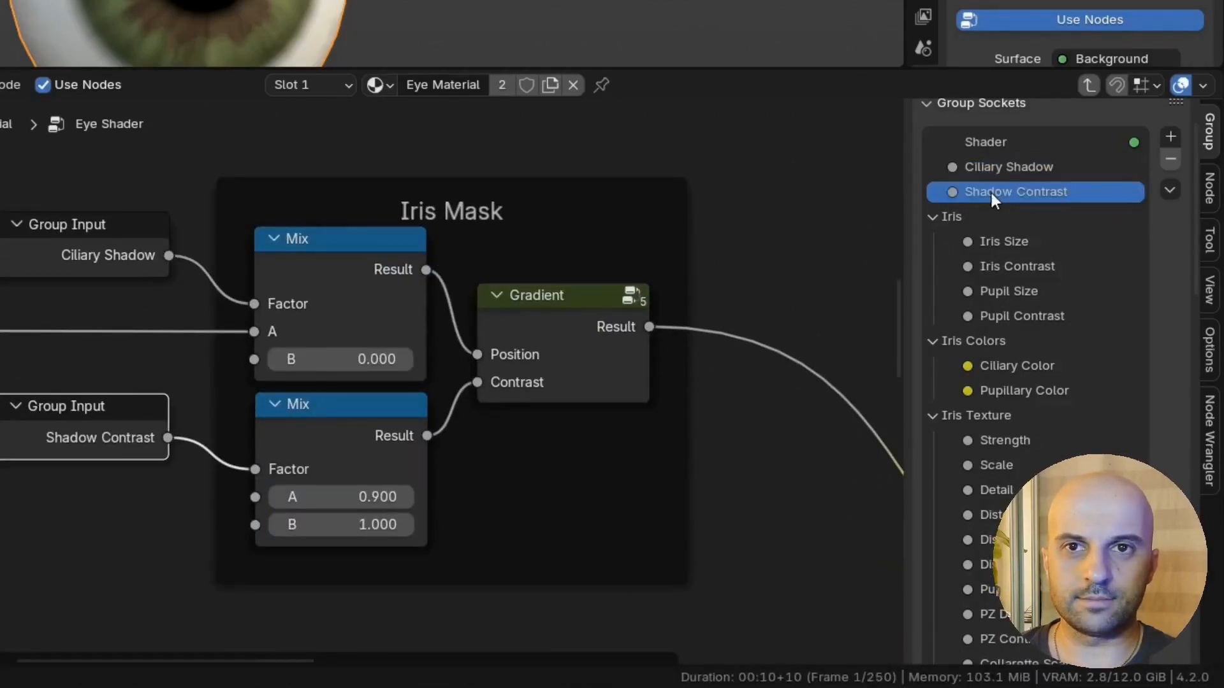
Step: Expose the Multiply node's Factor as a group input named Shadow Strength and place its Group Input below the node
middle_click_drag(634, 326, 0, 277)
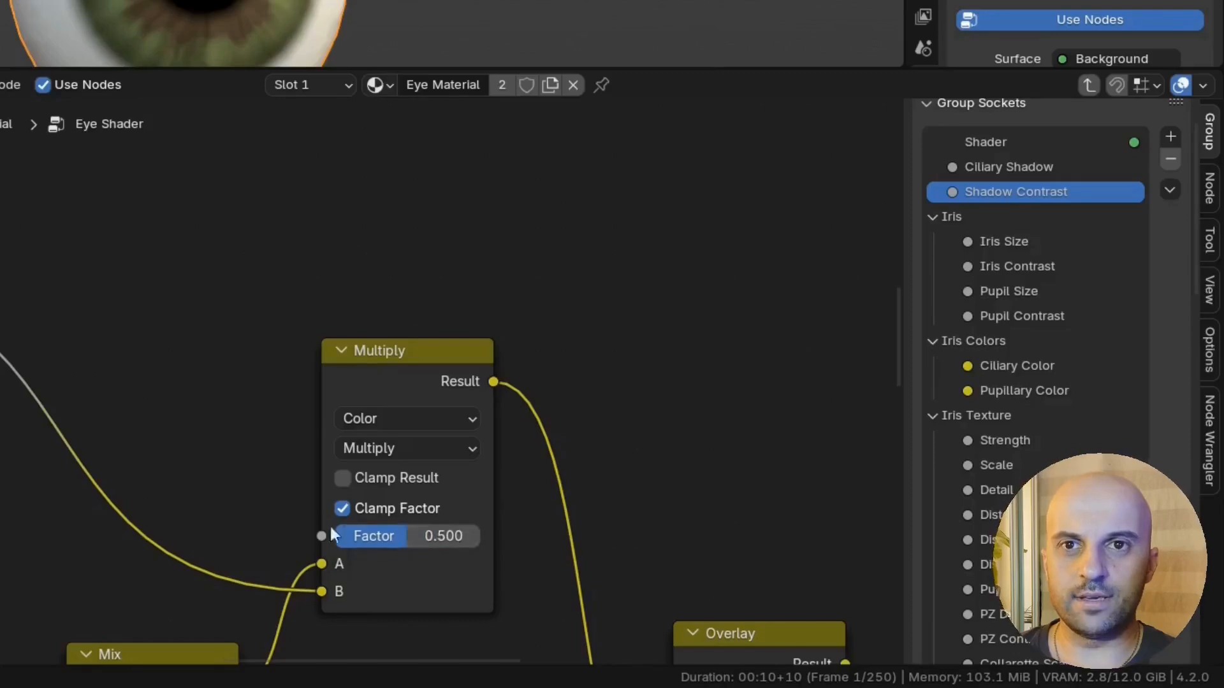
left_click_drag(330, 532, 249, 421)
key("Return")
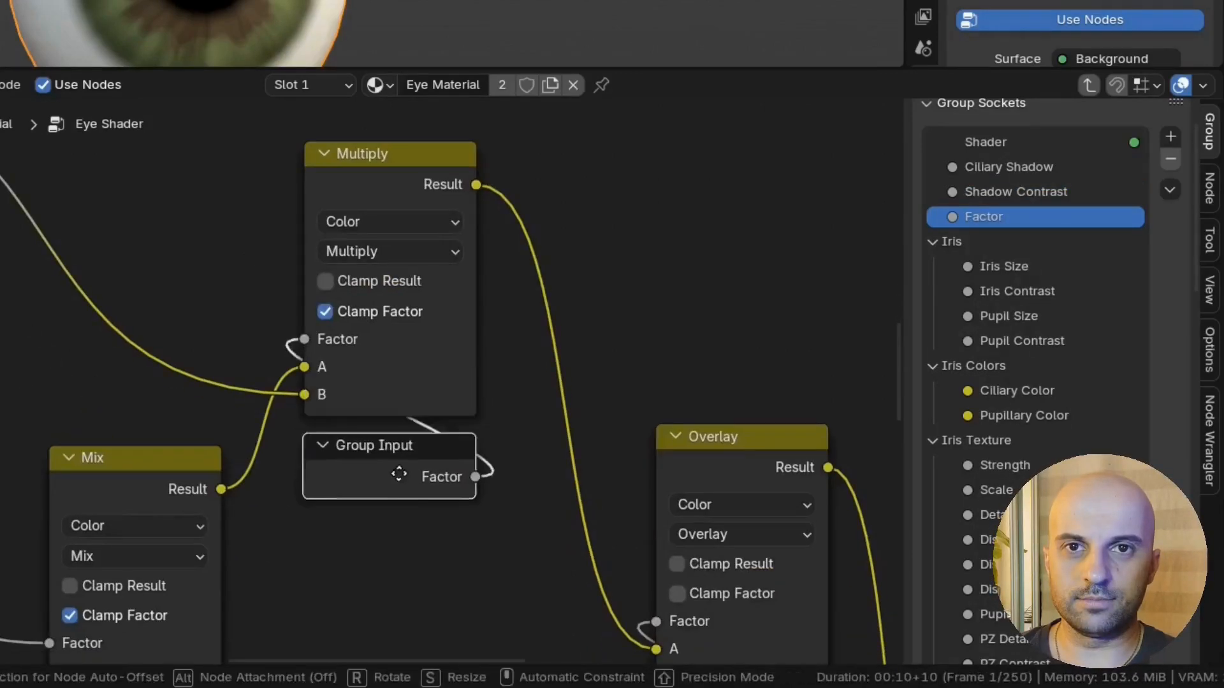
left_click(400, 467)
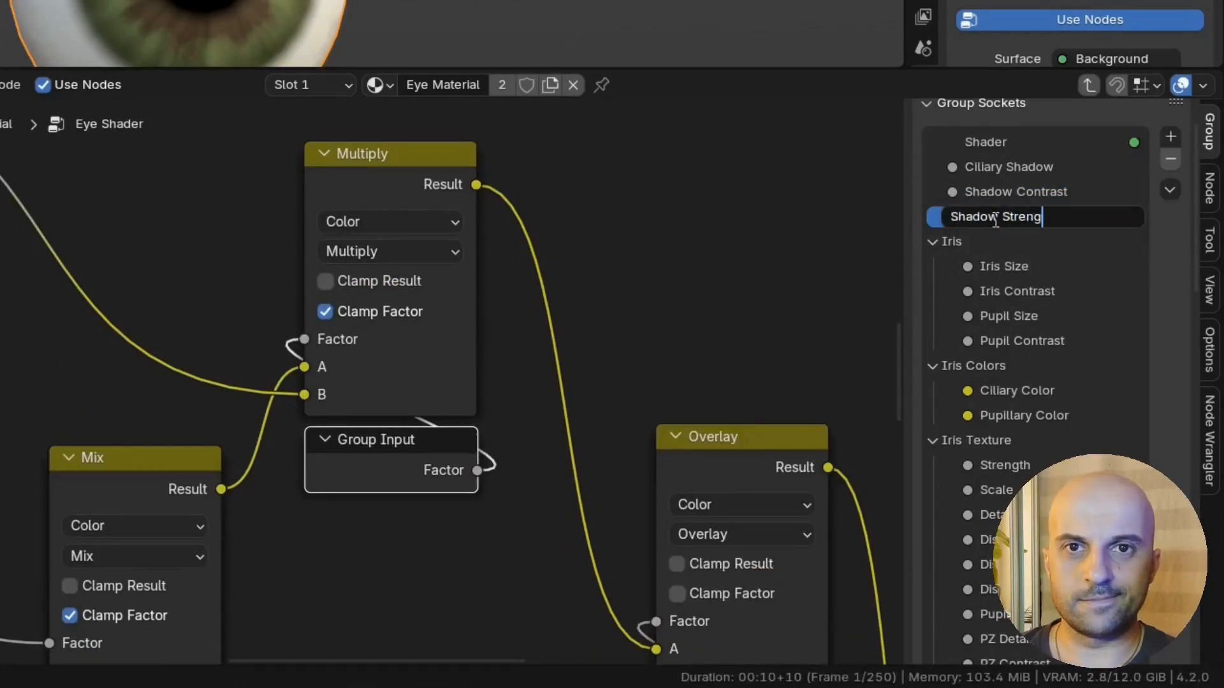
Step: Reorder the group sockets so Ciliary Shadow, Shadow Strength and Shadow Contrast sit in Iris Colors below Pupillary Color
middle_click_drag(1033, 267, 1038, 238)
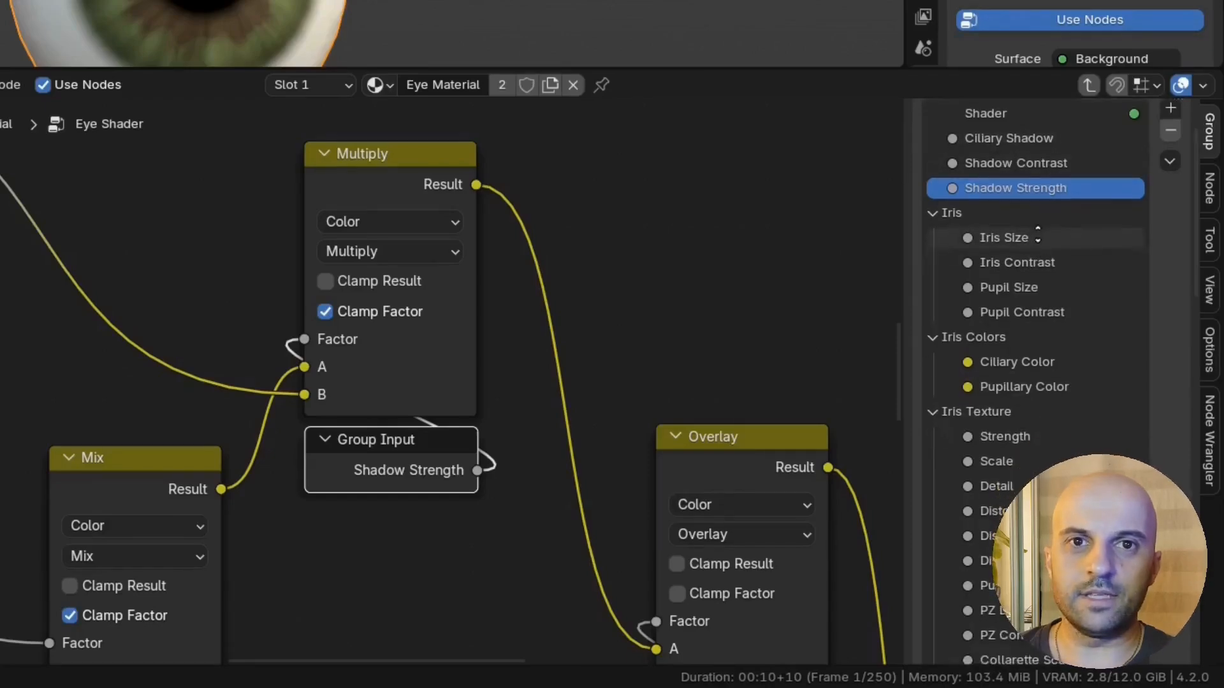
left_click_drag(1027, 147, 1020, 390)
left_click_drag(1030, 138, 1041, 396)
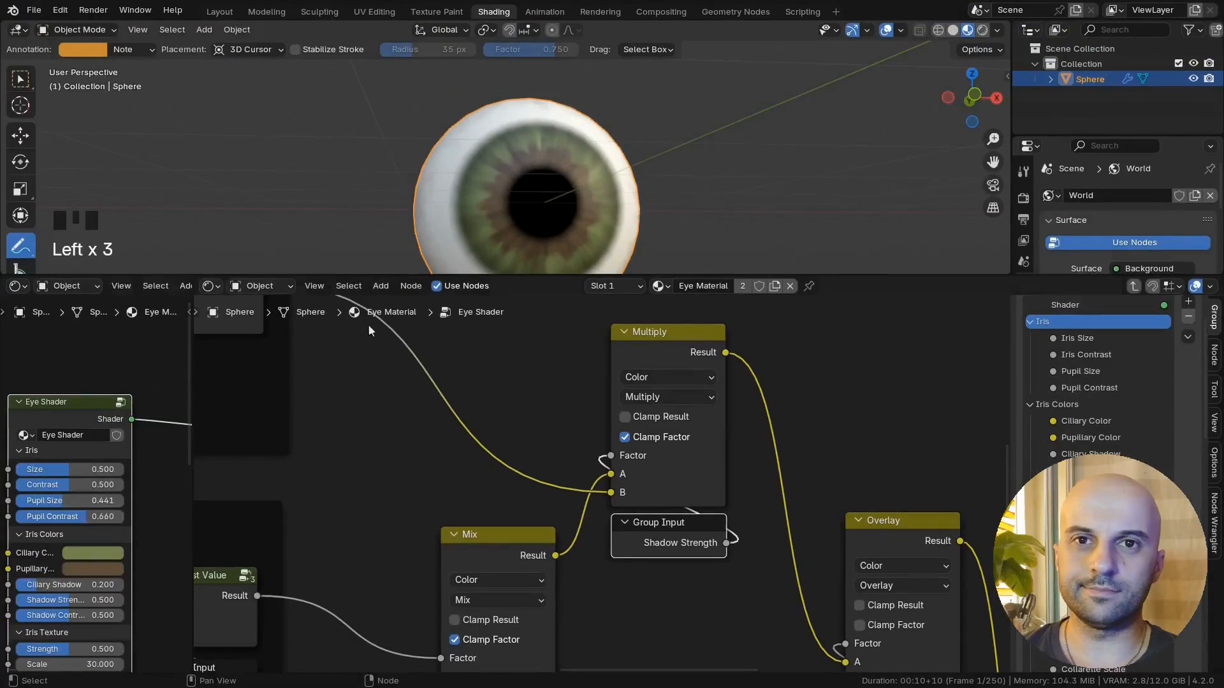
Step: Test the Ciliary Shadow value on the Eye Shader node and undo the change
middle_click_drag(55, 514, 57, 494)
mouse_move(53, 564)
left_mouse_down()
mouse_move(65, 565)
mouse_move(46, 565)
left_mouse_up()
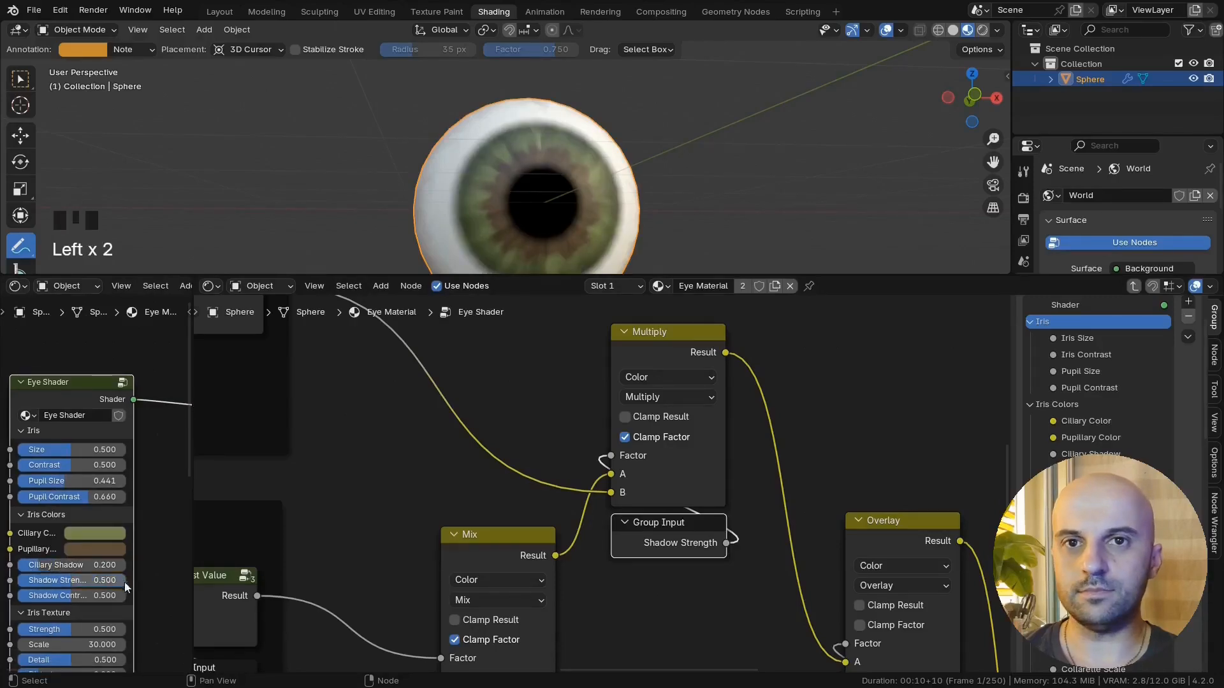
key("ctrl+z")
Step: Move the Ciliary Shadow and Shadow Contrast Group Input nodes into the Iris Mask frame
scroll(554, 199, "down", 2)
scroll(560, 544, "down", 5)
scroll(300, 368, "up", 2)
middle_click_drag(300, 368, 481, 357)
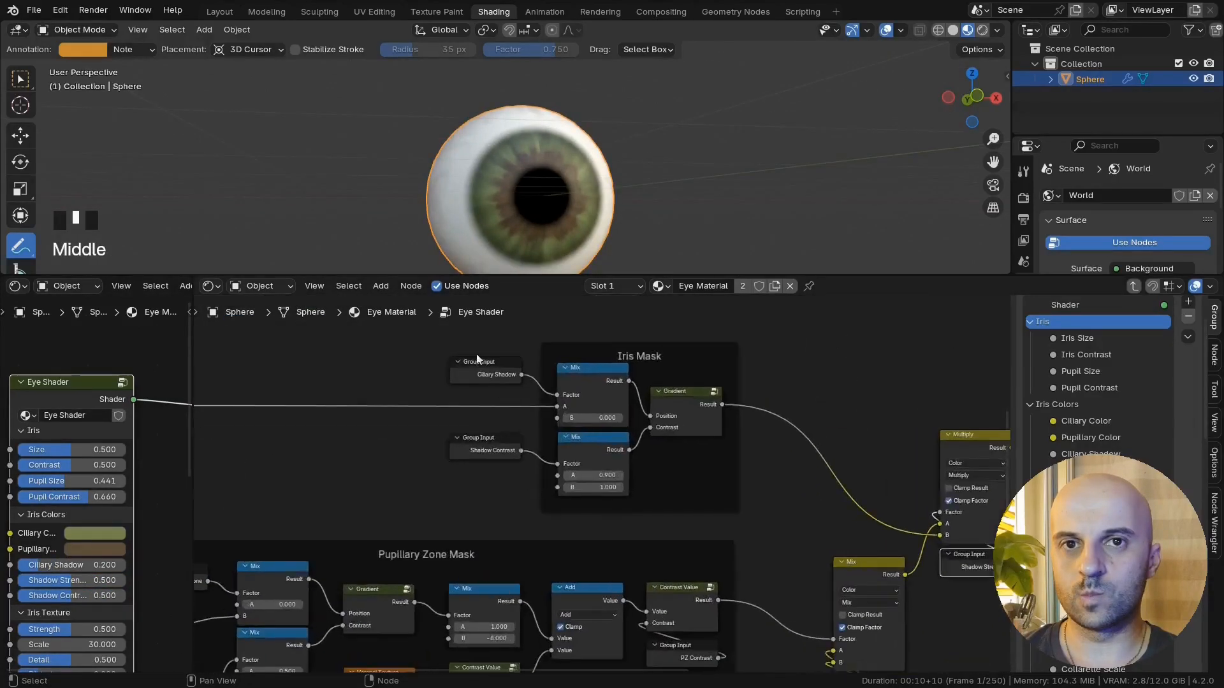
left_click_drag(446, 351, 529, 453)
key("g")
left_click(556, 415)
Step: Relabel the Iris Mask frame as Ciliary Shadow Mask
scroll(587, 340, "up", 6)
middle_click_drag(588, 340, 539, 418)
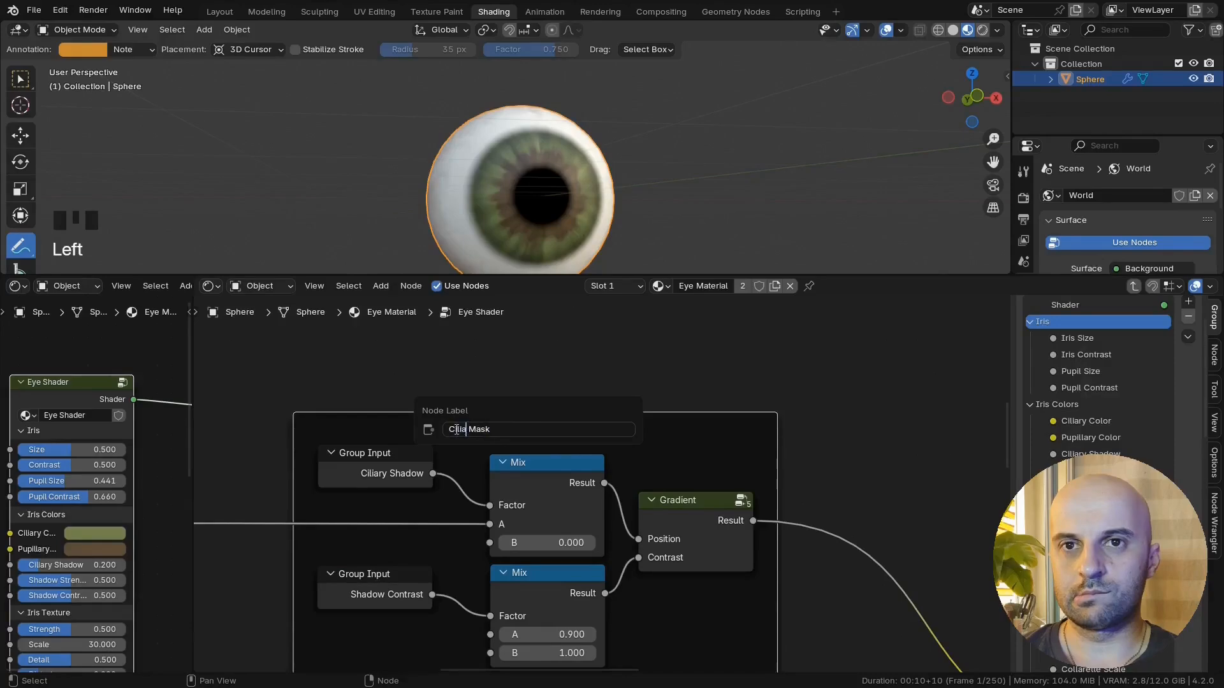
scroll(542, 376, "down", 4)
middle_click_drag(561, 319, 463, 277)
Step: Align the Ciliary Shadow Mask frame horizontally with the Pupillary Zone Mask frame, and shift it and its reroute vertically
left_click(568, 473)
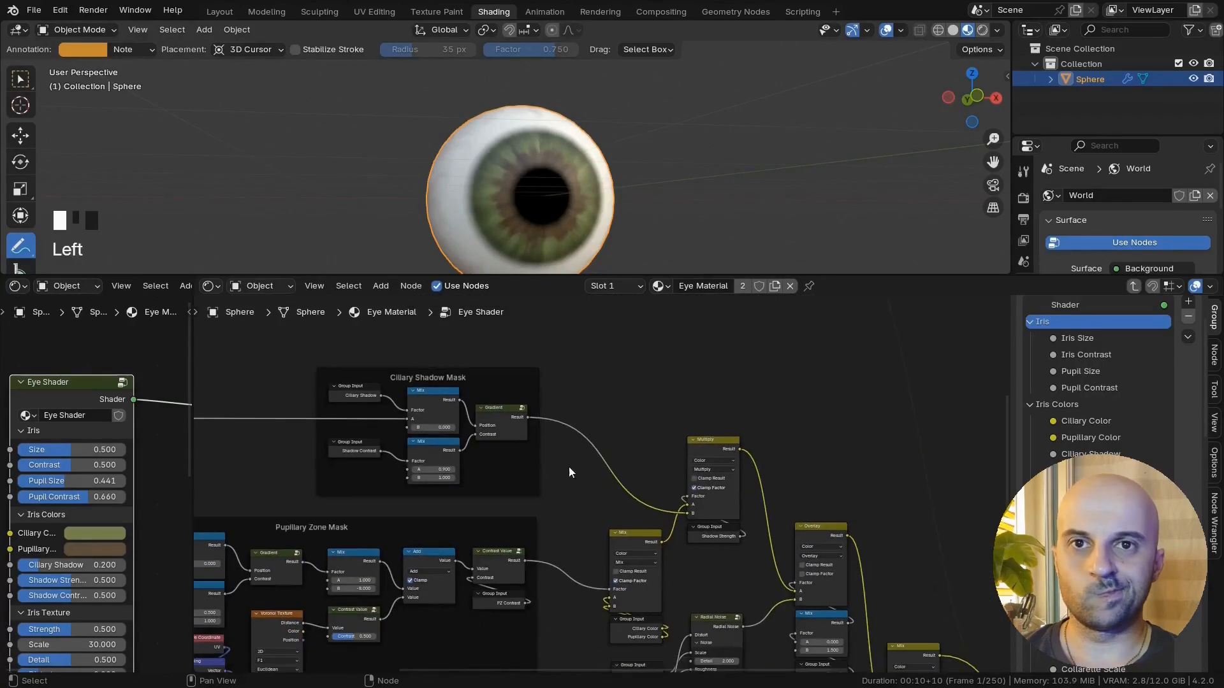
left_click_drag(535, 491, 567, 490)
key("x")
left_click(568, 490)
middle_click_drag(408, 433, 608, 445)
left_click(291, 429, "shift")
key("g")
key("y")
left_click(559, 453)
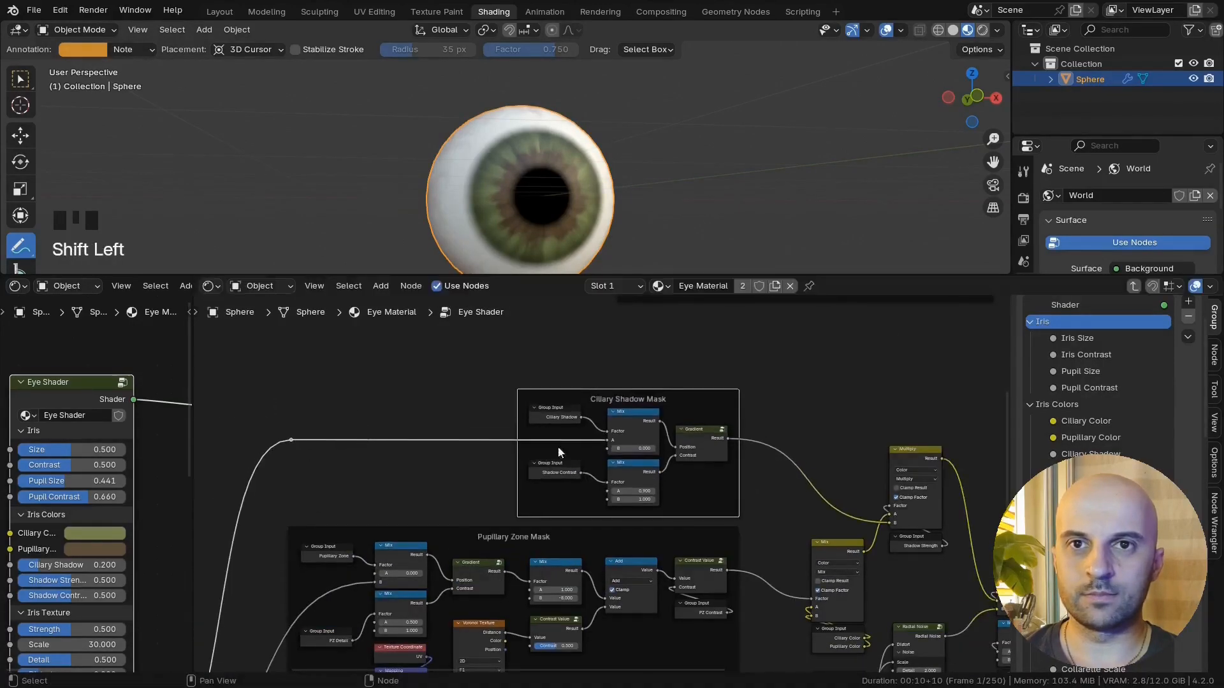
Step: Review the arranged iris node network and examine the eye's shaded iris up close
left_click(822, 460)
middle_click_drag(829, 463, 529, 393)
scroll(656, 415, "down", 3)
scroll(530, 393, "up", 2)
middle_click_drag(683, 397, 737, 489)
scroll(737, 489, "up", 4)
scroll(669, 414, "down", 5)
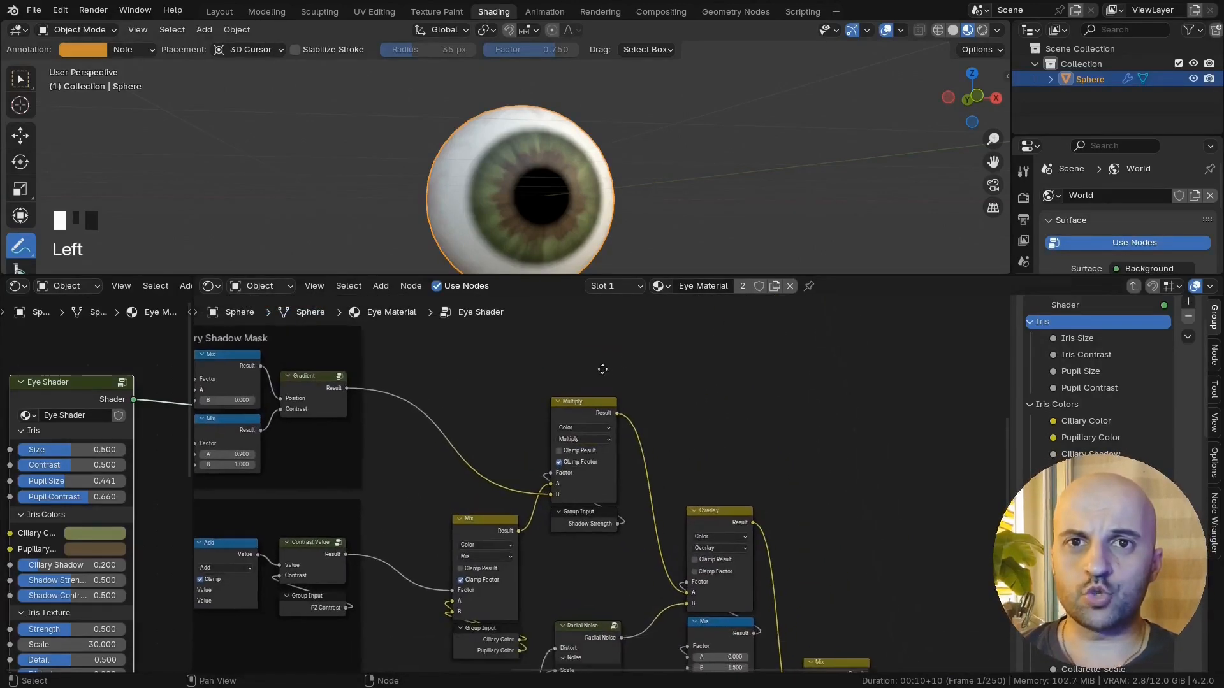
middle_click_drag(590, 191, 554, 146)
scroll(583, 183, "up", 5)
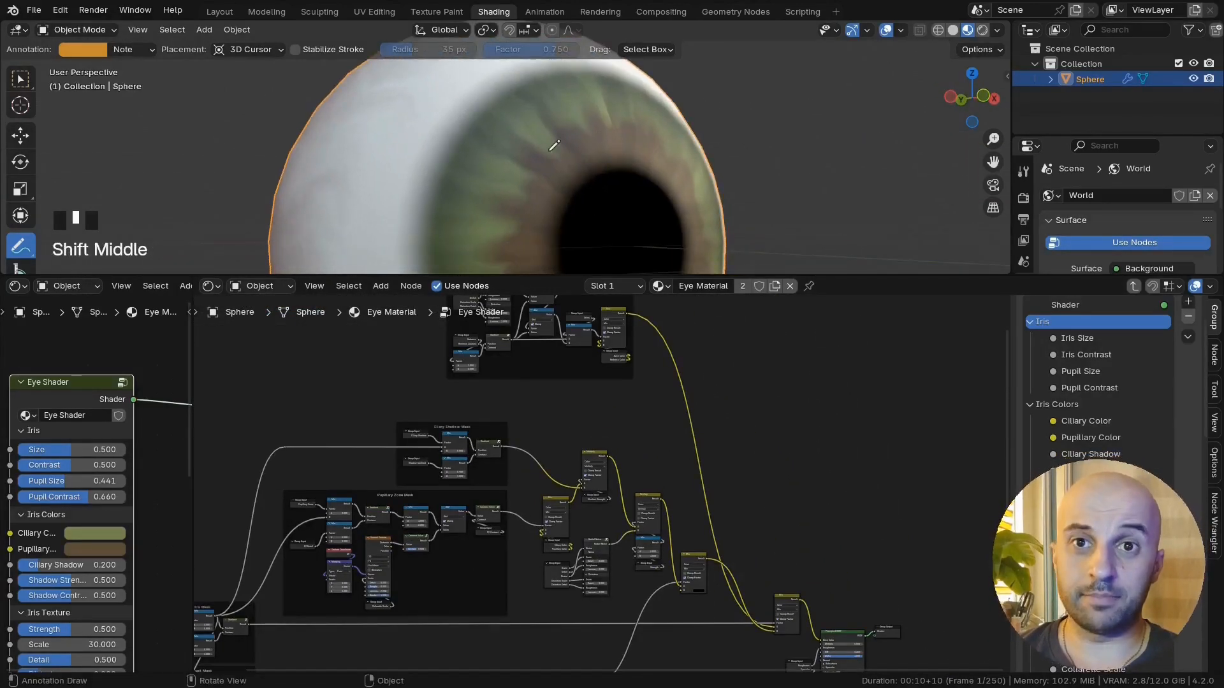
Step: Move the Principled BSDF and Group Output nodes horizontally to free space beside the Roughness and Specular inputs
middle_click_drag(735, 542, 601, 424)
scroll(601, 423, "down", 2)
scroll(601, 423, "up", 10)
left_click_drag(842, 588, 660, 426)
key("g")
key("x")
left_click(706, 422)
middle_click_drag(708, 431, 677, 344)
scroll(614, 514, "up", 3)
middle_click_drag(502, 402, 583, 461)
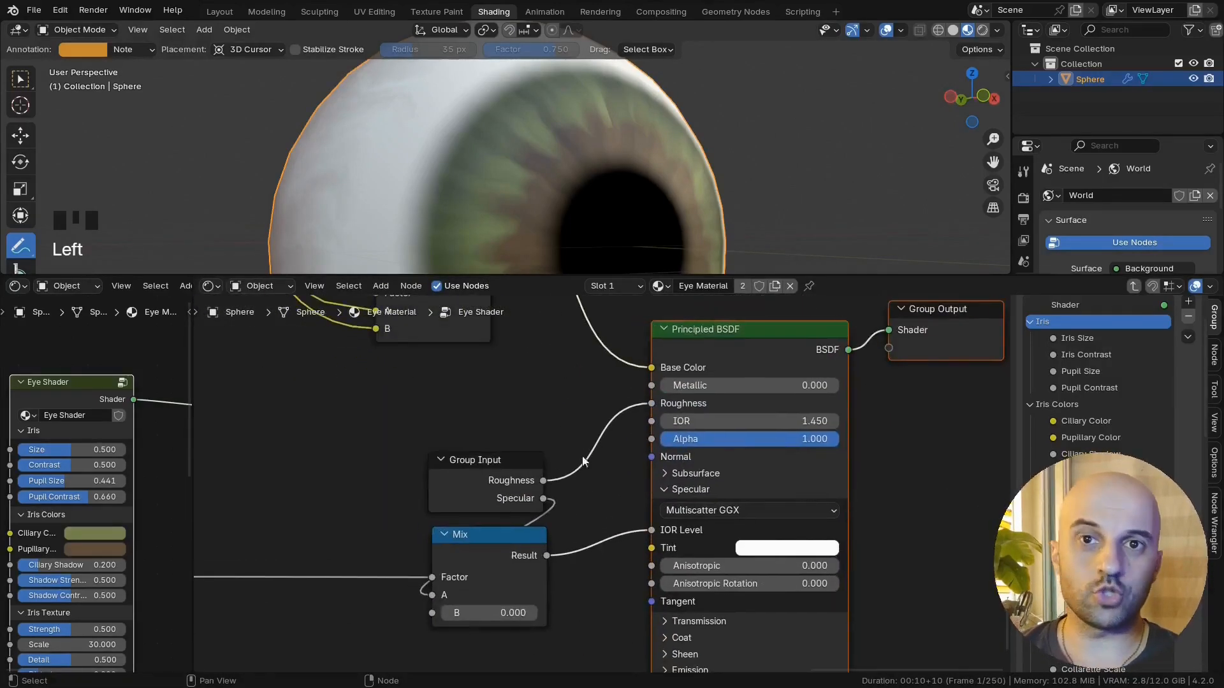
Step: Add a Bump node and place it directly below the specular Mix node
middle_click_drag(656, 470, 744, 374)
key("shift+a")
type("bump")
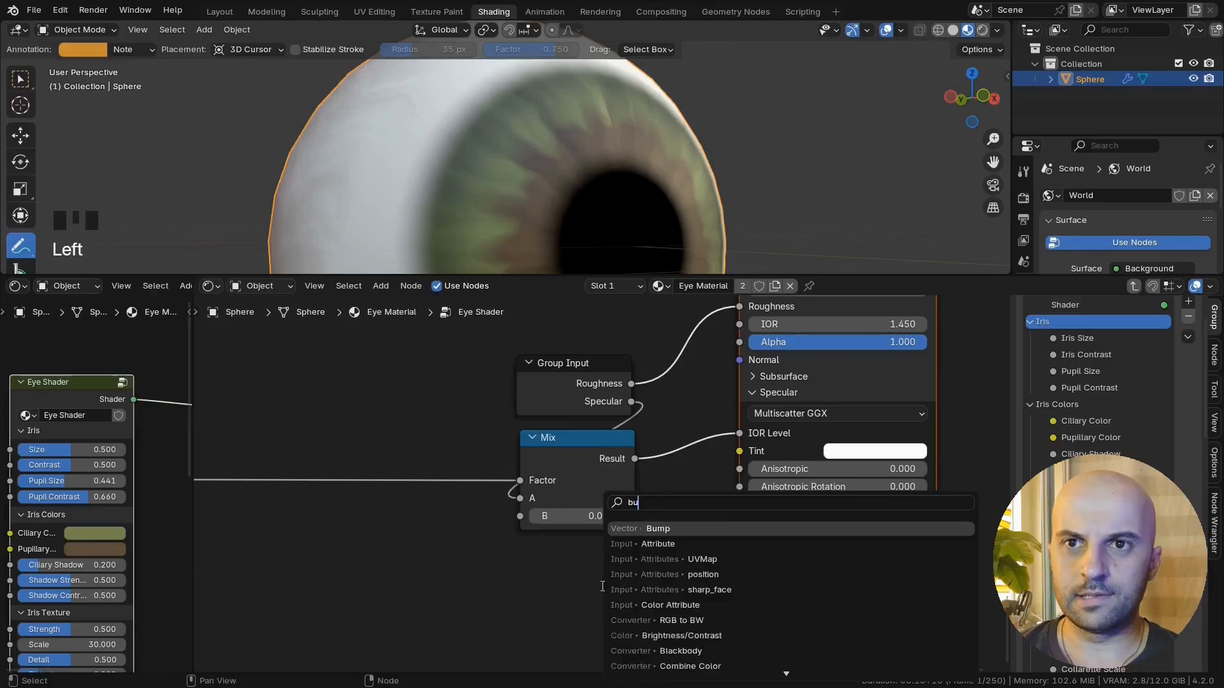
key("Return")
left_click(521, 541)
middle_click_drag(611, 362, 563, 319)
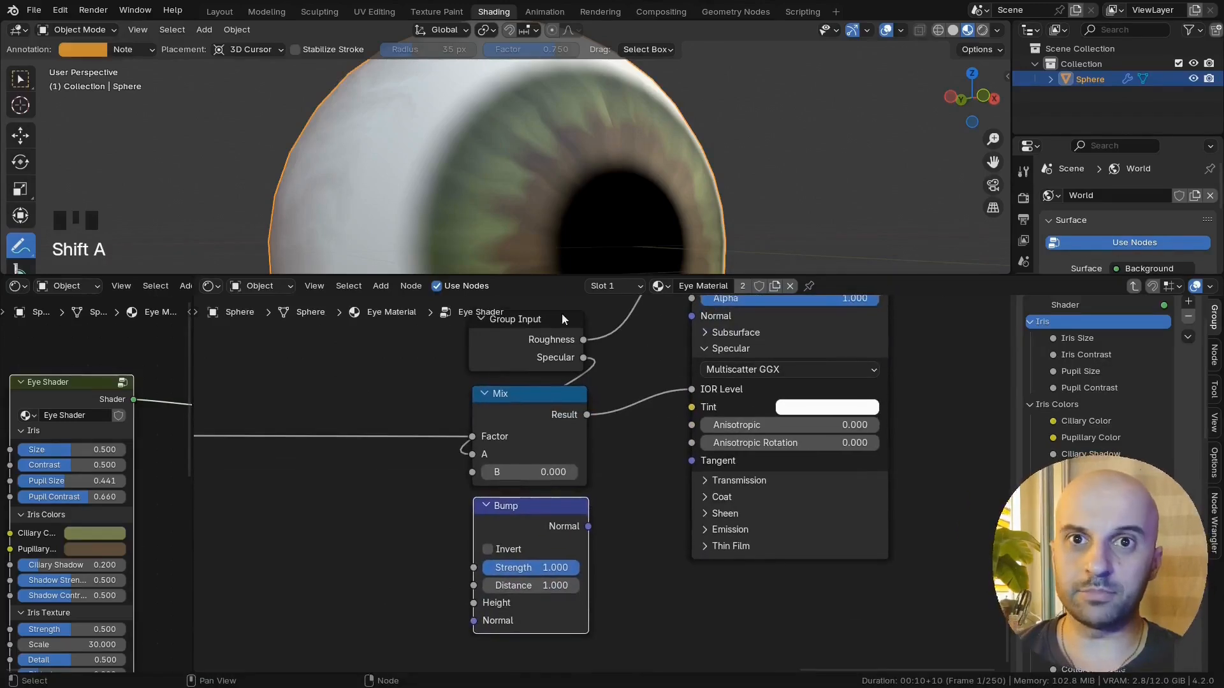
Step: Enlarge the node editor and connect the Bump node's Normal output to the Principled BSDF's Normal input
left_click_drag(572, 281, 572, 243)
left_click_drag(578, 554, 599, 514)
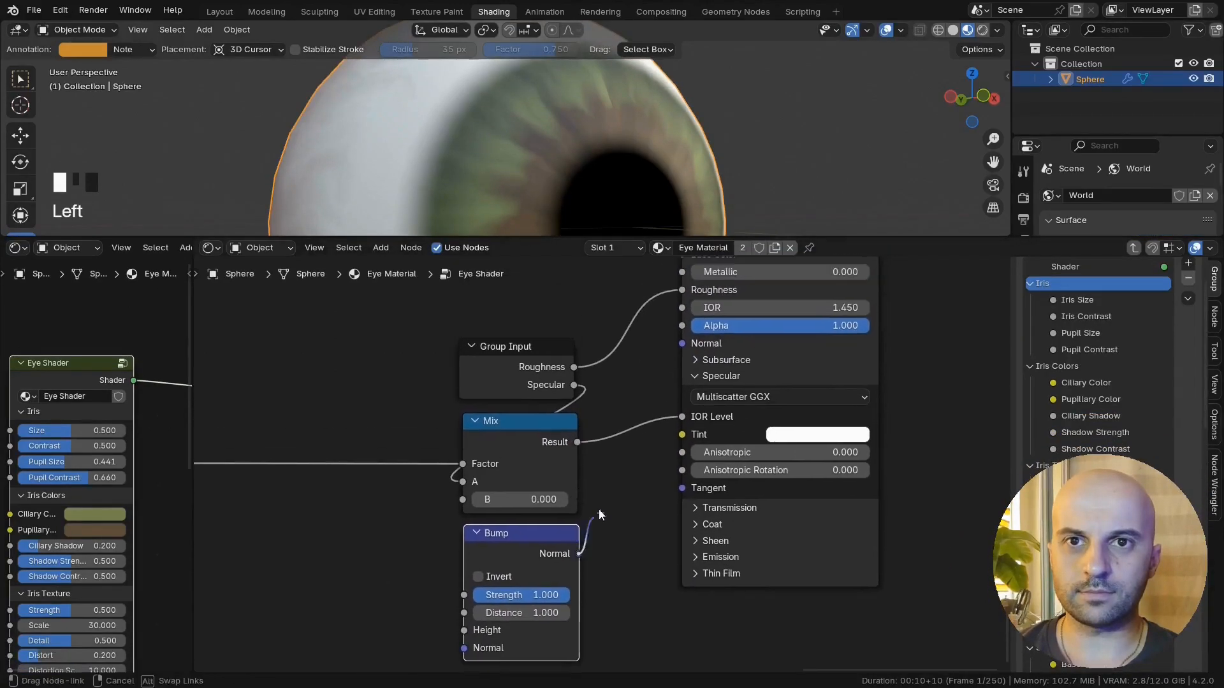
left_click_drag(664, 347, 682, 343)
middle_click_drag(682, 348, 669, 428)
middle_click_drag(649, 526, 717, 451)
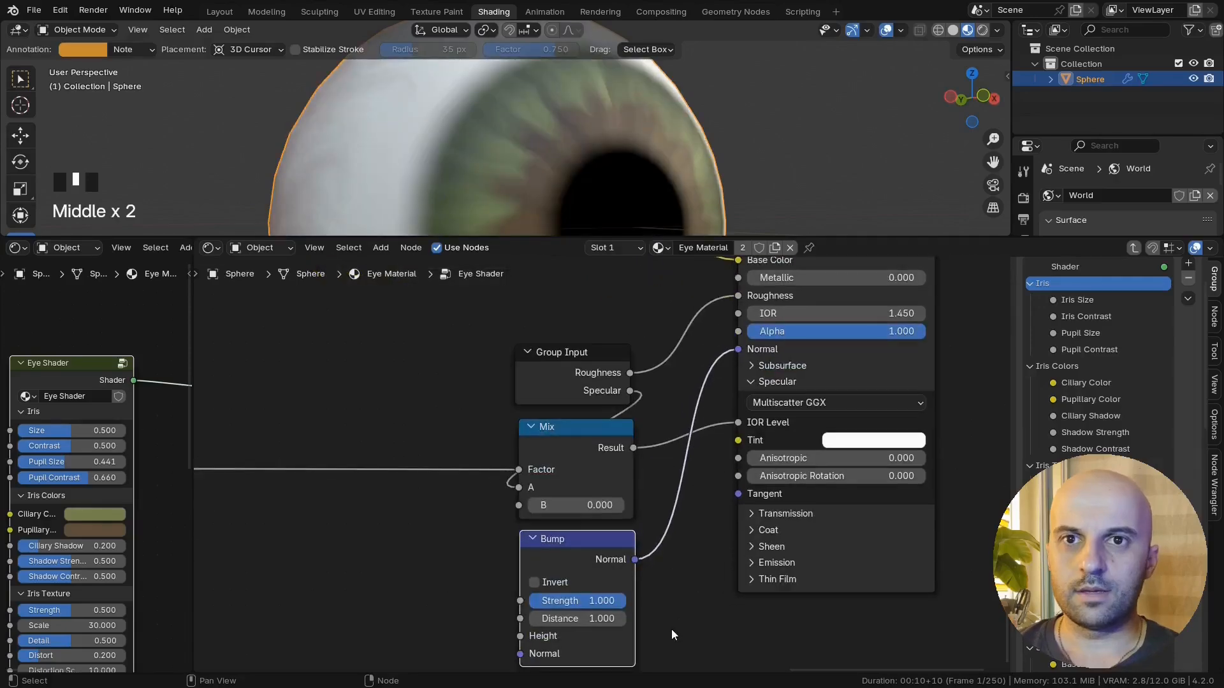
Step: Locate the iris Radial Noise node and preview its output on the sphere
scroll(454, 555, "down", 7)
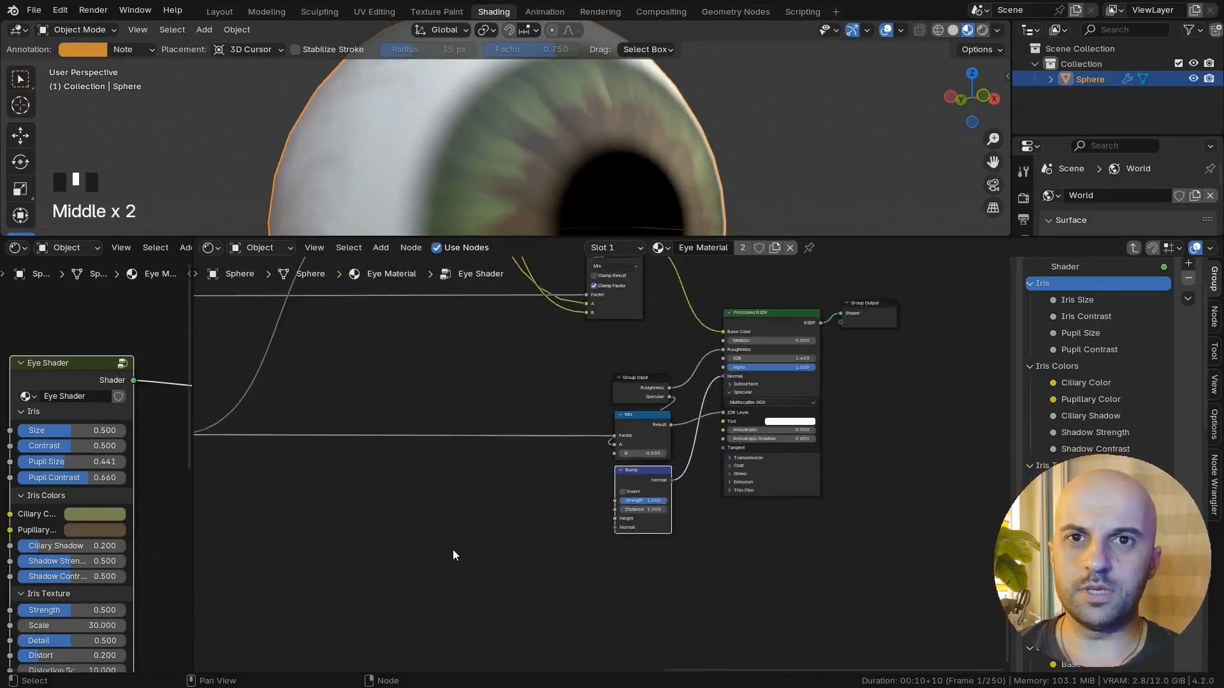
scroll(453, 543, "up", 8)
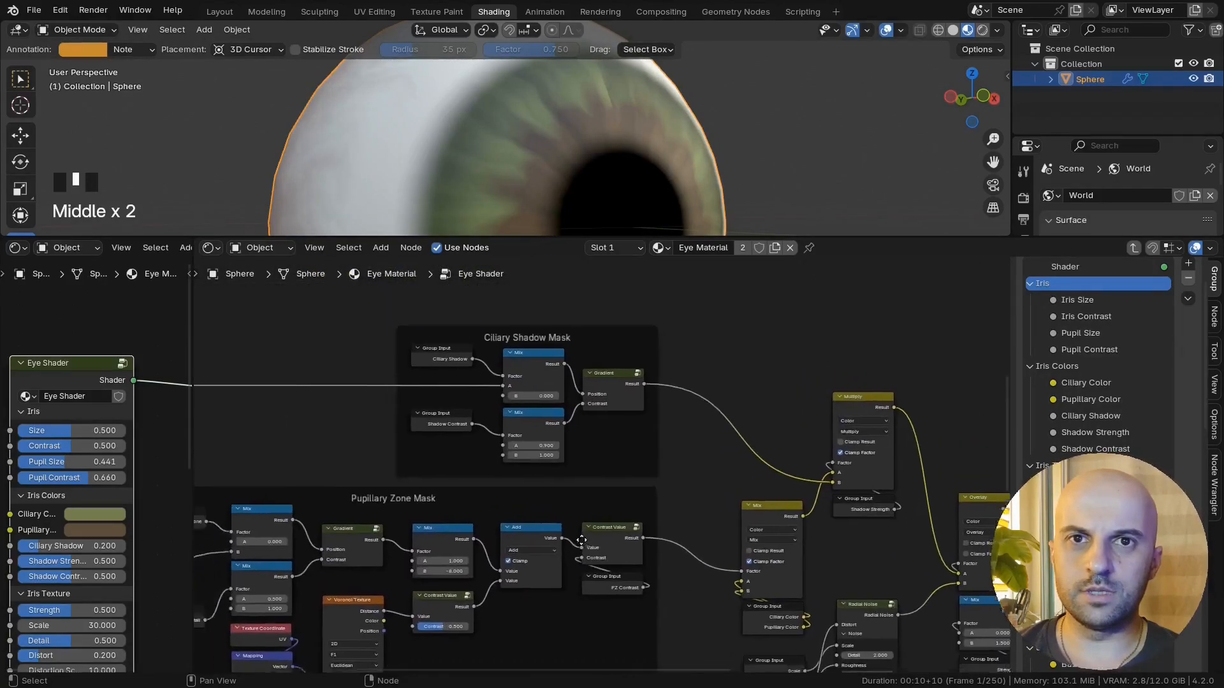
scroll(553, 508, "down", 3)
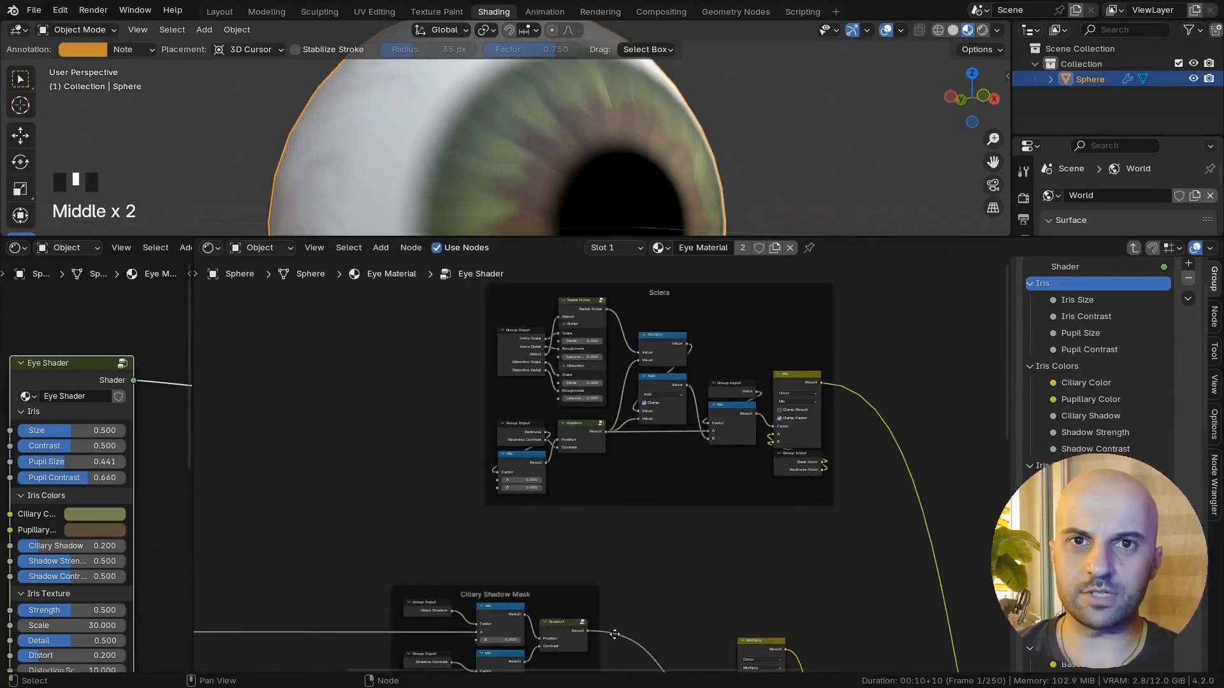
left_click_drag(710, 514, 636, 565)
scroll(582, 464, "up", 5)
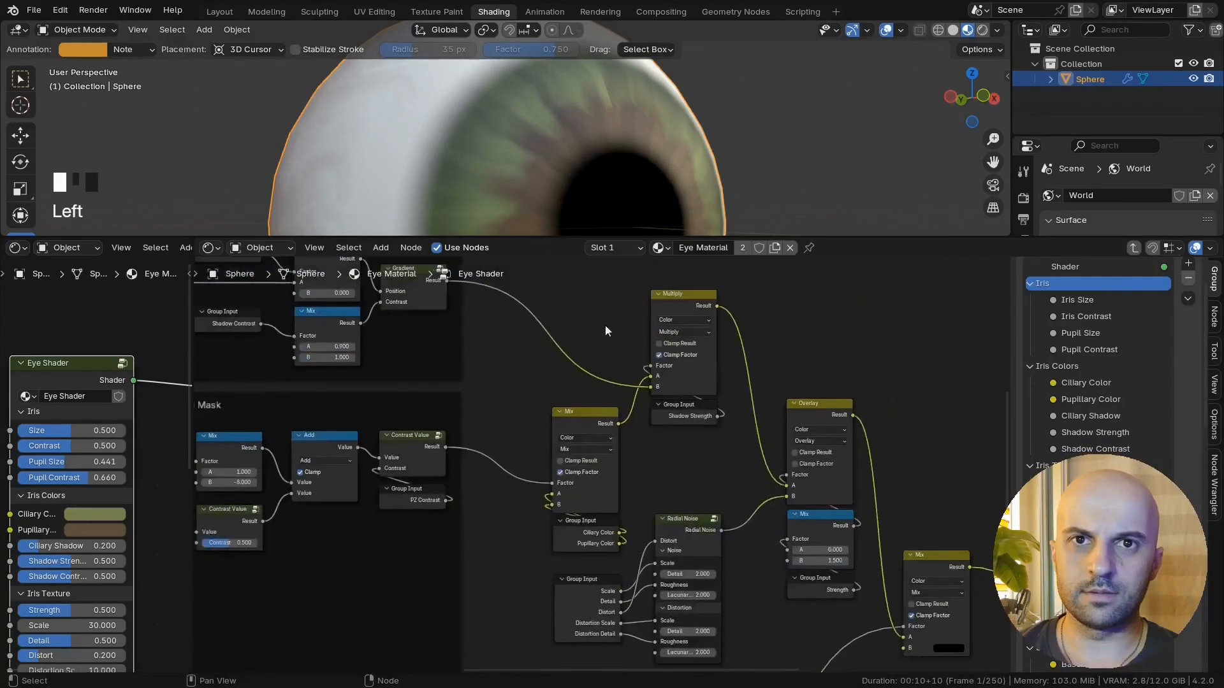
left_click(582, 463, "ctrl+shift")
Step: Connect the iris Radial Noise output to the Bump node's Height input
scroll(634, 492, "down", 5)
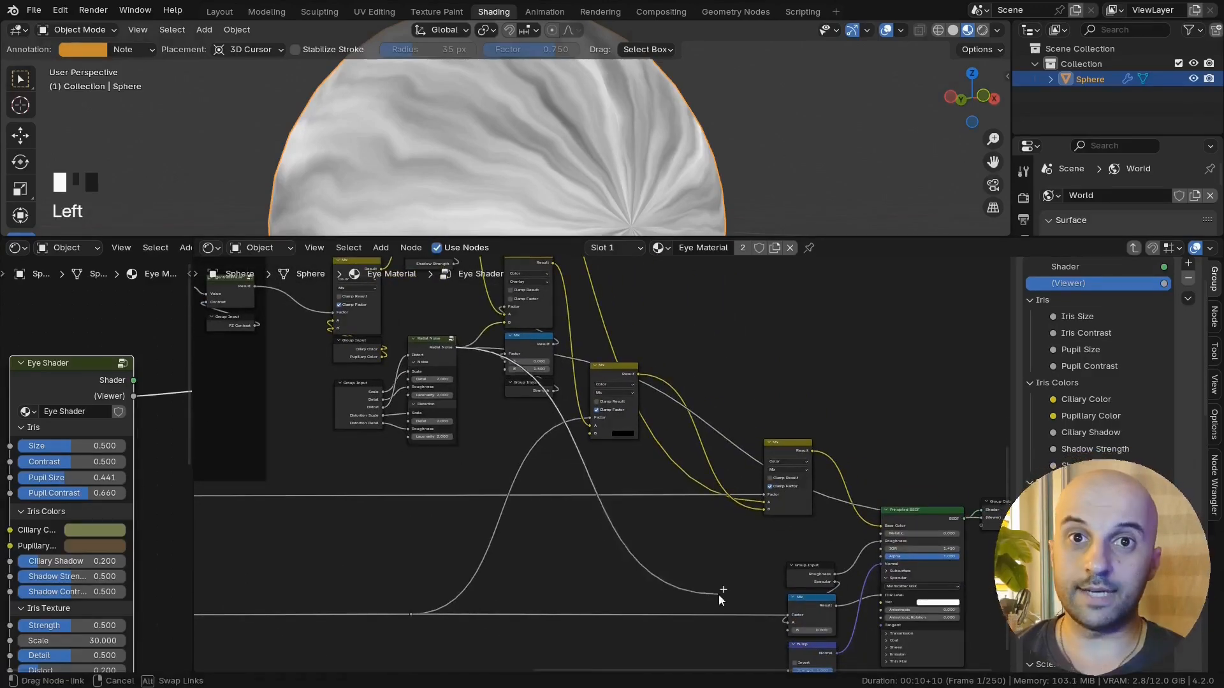
left_click_drag(719, 595, 789, 558)
scroll(610, 555, "up", 8)
middle_click_drag(789, 559, 621, 587)
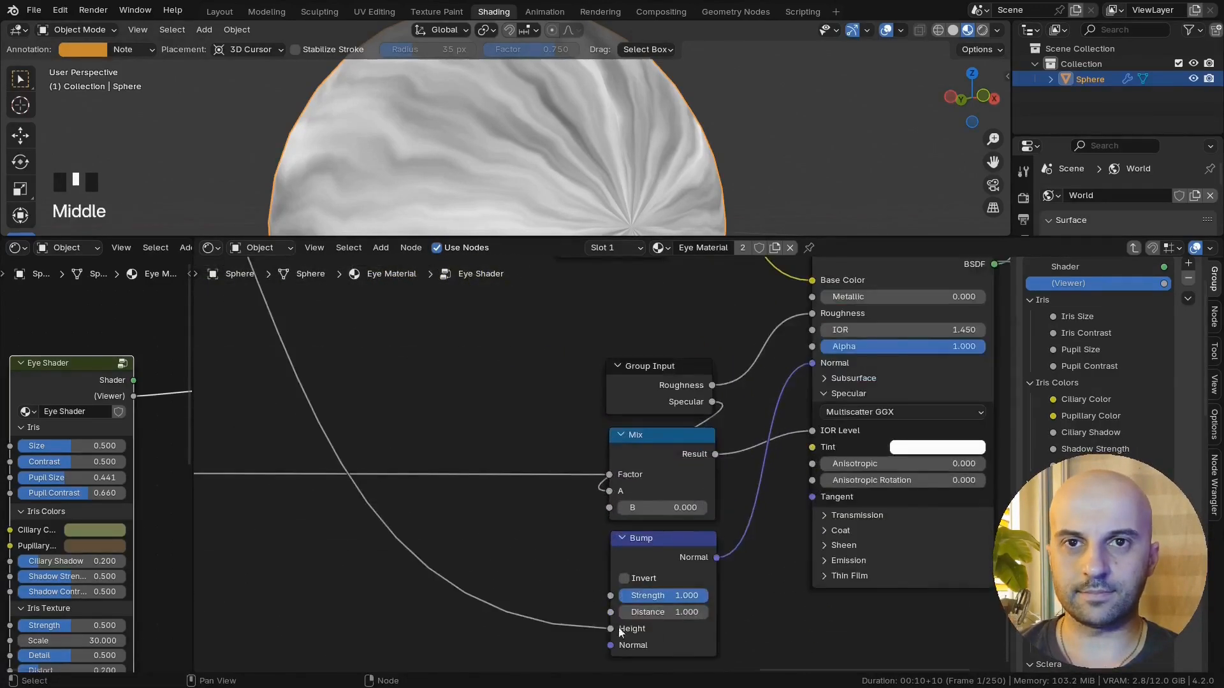
Step: Switch the preview to the Principled BSDF and inspect the bump effect on the eye
scroll(619, 630, "down", 4)
middle_click_drag(741, 544, 682, 592)
left_click(804, 365, "ctrl+shift")
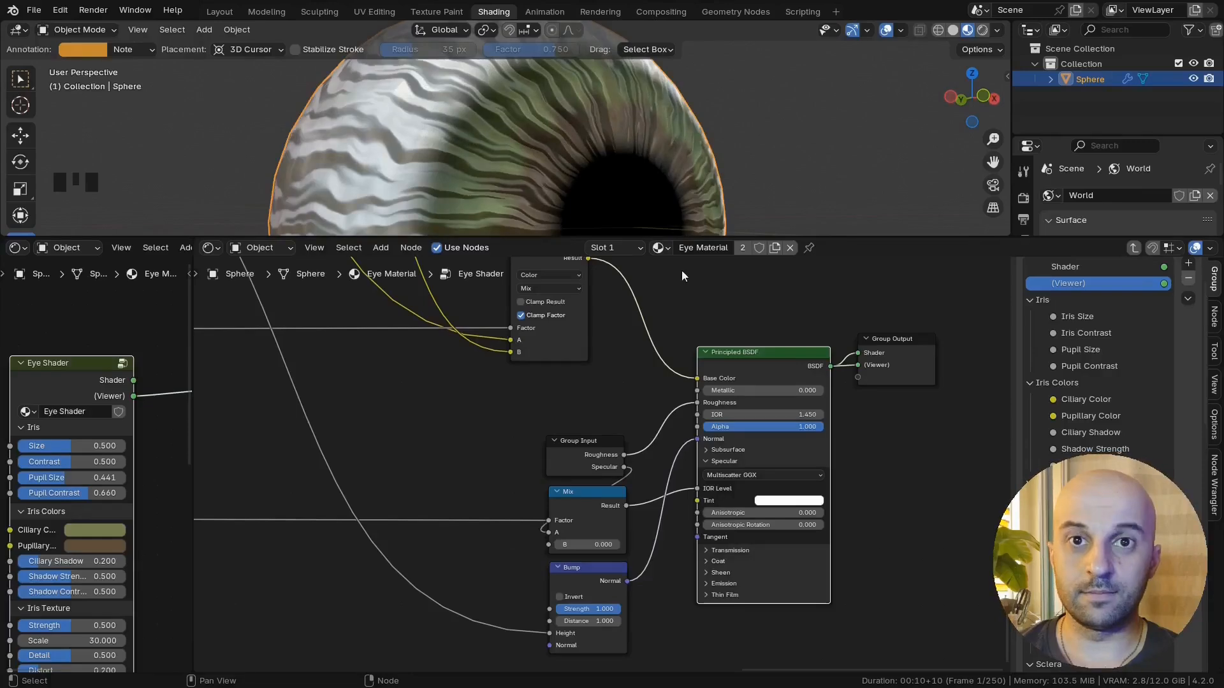
scroll(663, 185, "down", 2)
middle_click_drag(663, 185, 634, 185)
Step: Lower the Bump node's Strength to 0.224, inspect the eye surface, and try adjusting the bump Distance
middle_click_drag(609, 495, 607, 450)
scroll(604, 523, "up", 7)
middle_click_drag(617, 581, 630, 530)
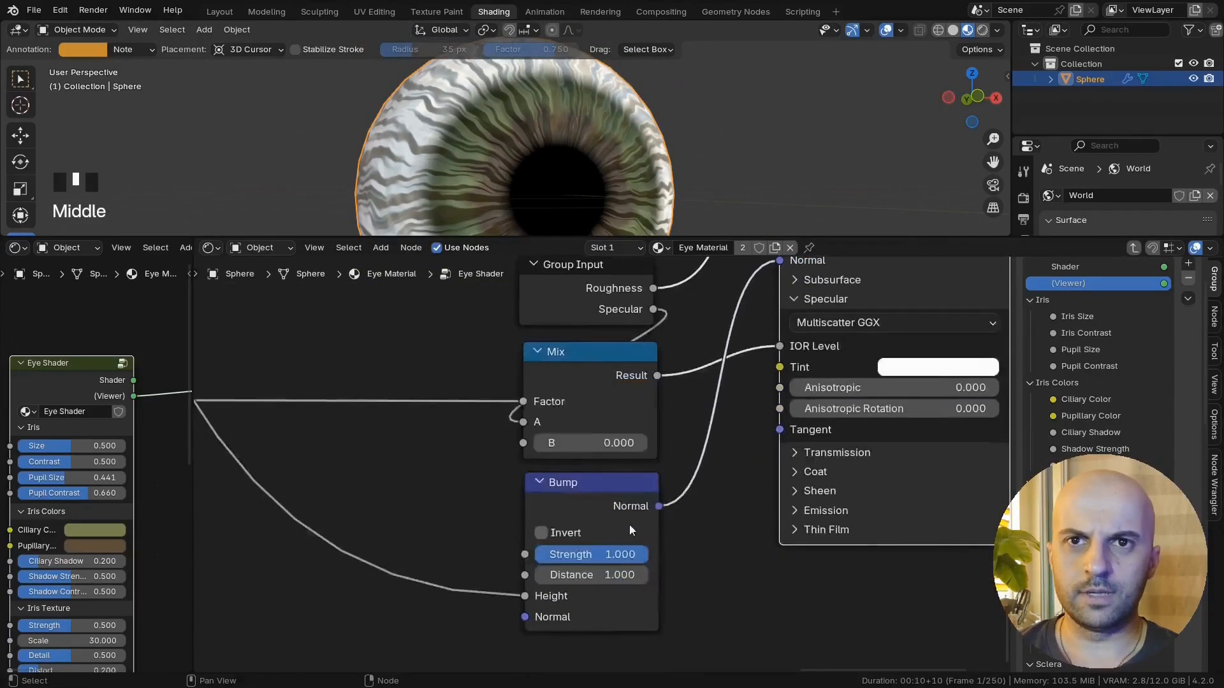
left_click_drag(610, 554, 566, 555)
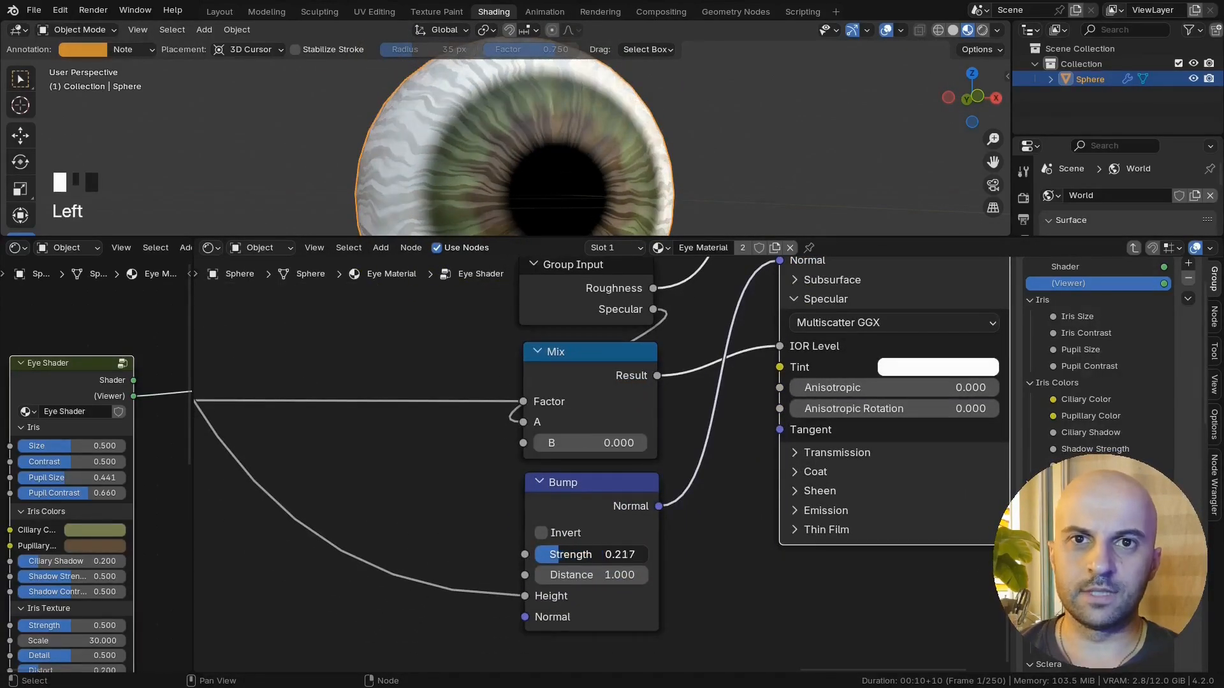
middle_click_drag(561, 185, 615, 188)
scroll(615, 188, "up", 1)
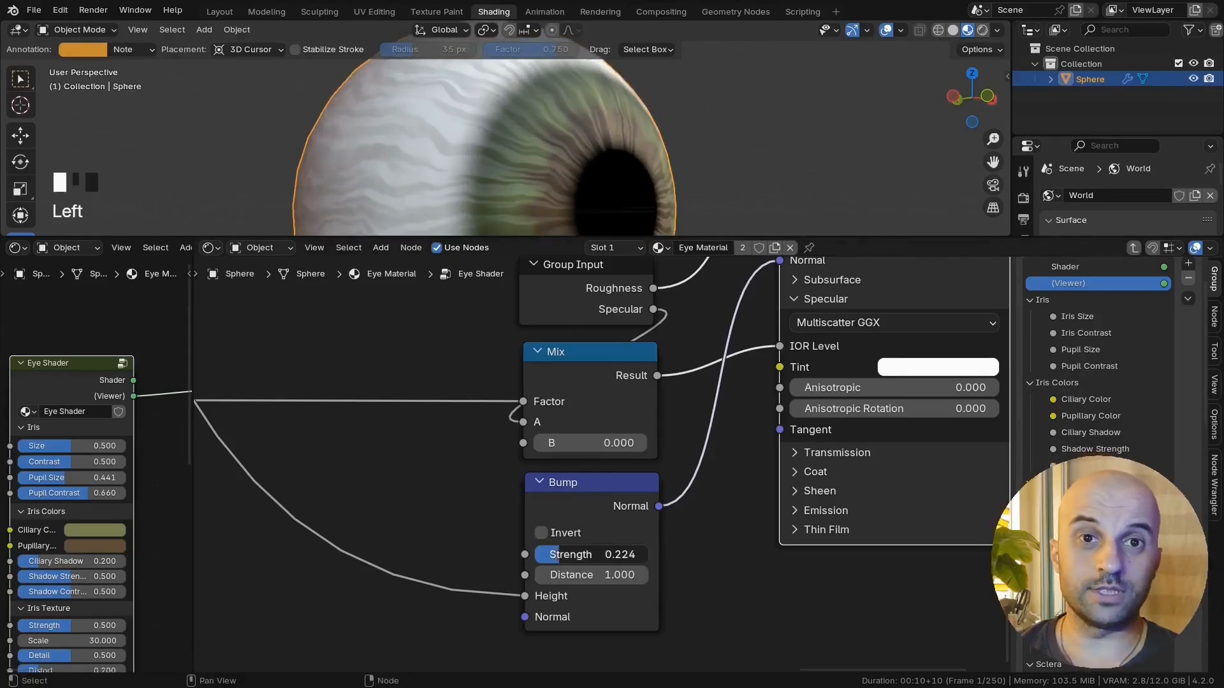
middle_click_drag(510, 191, 536, 181)
middle_click_drag(456, 515, 448, 502)
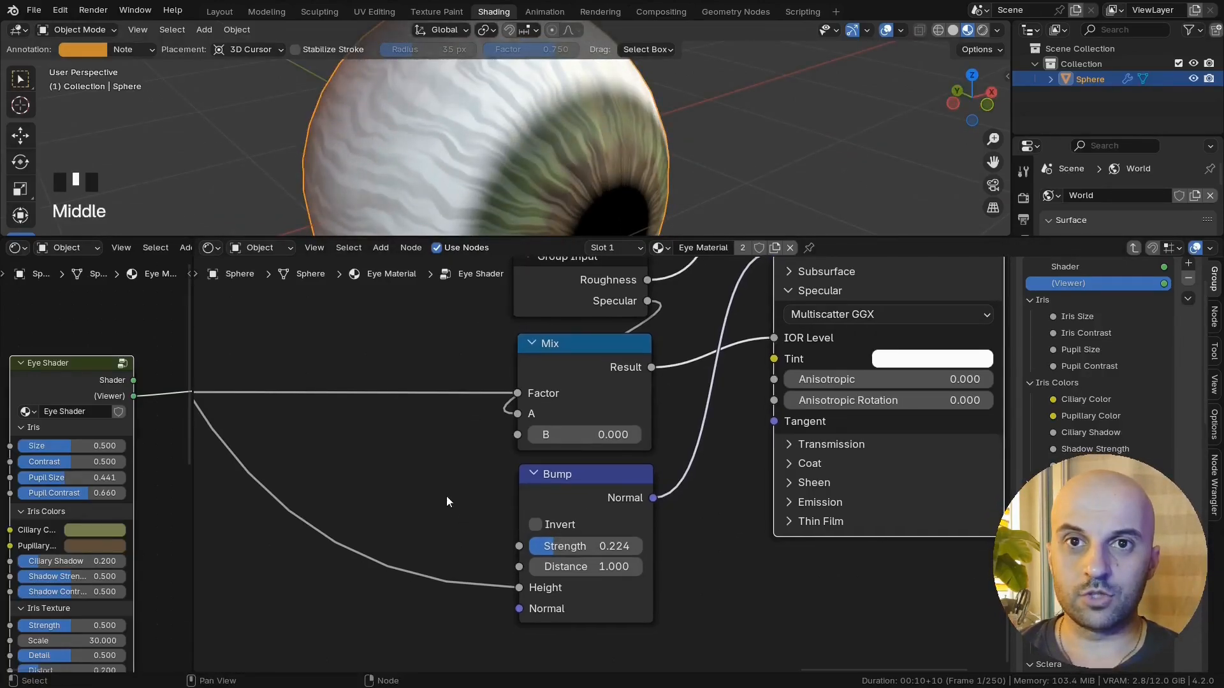
left_click_drag(586, 567, 616, 567)
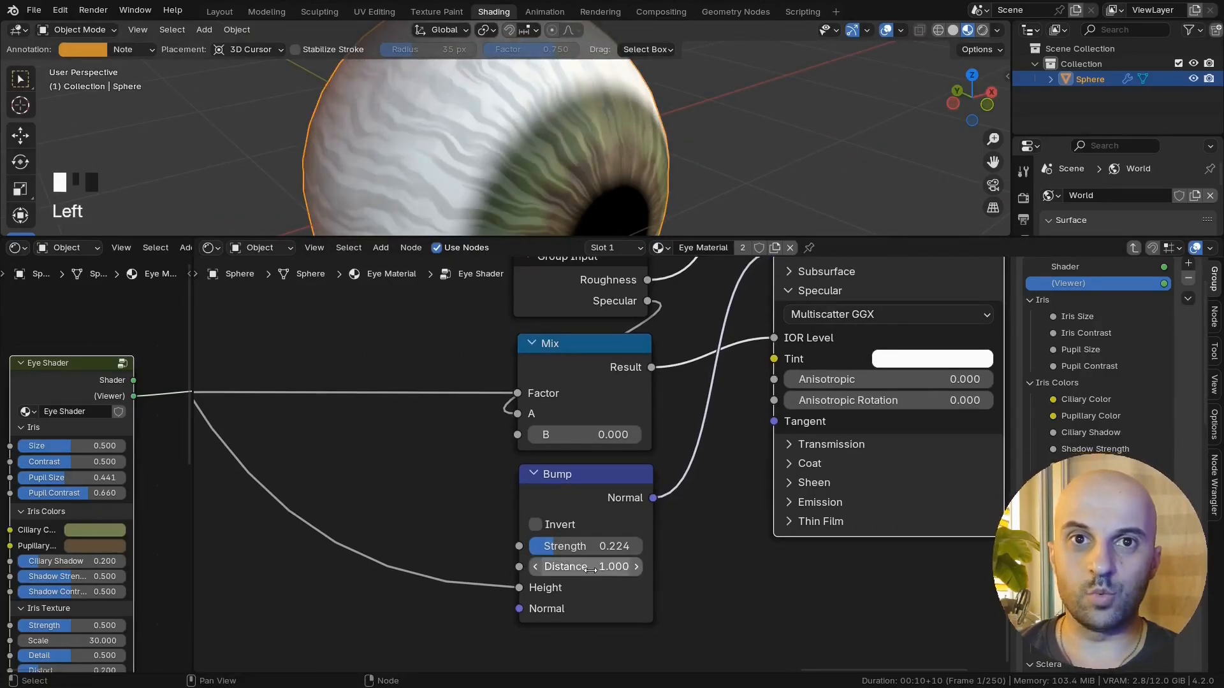
Step: Add a reroute point on the Iris Mask frame's output link and label it Iris Mask
scroll(601, 594, "down", 12)
middle_click_drag(386, 536, 715, 555)
middle_click_drag(502, 515, 728, 495)
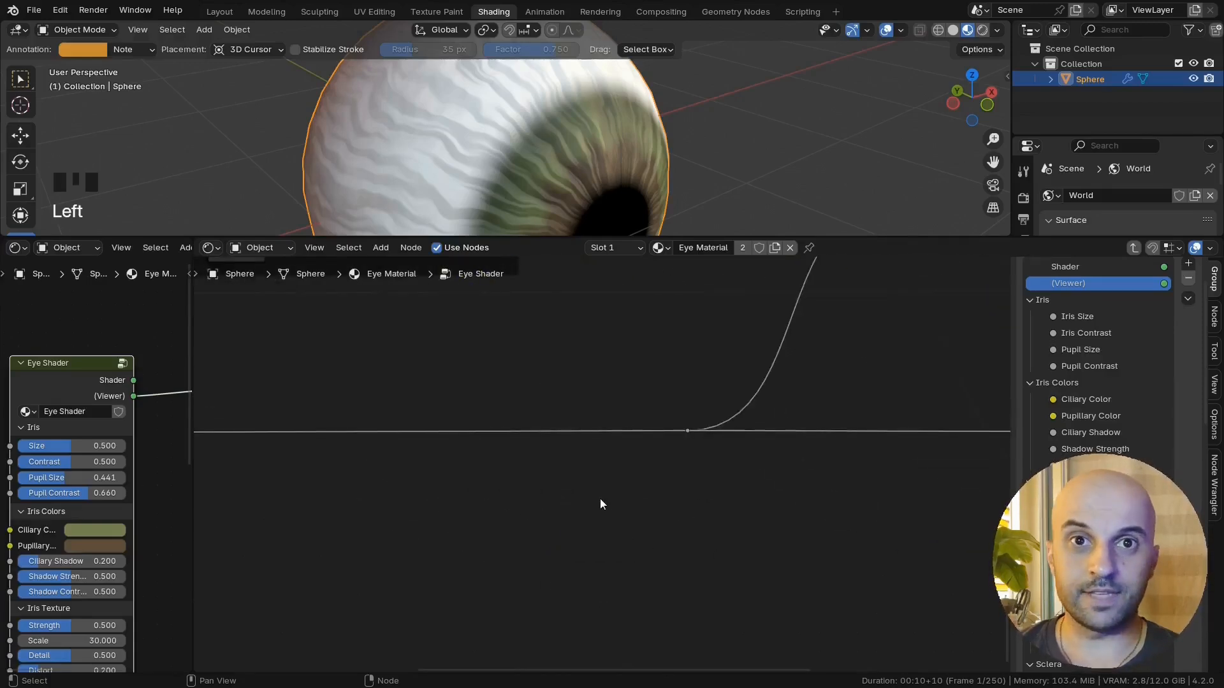
middle_click_drag(371, 492, 649, 503)
scroll(649, 503, "down", 7)
middle_click_drag(756, 466, 754, 511)
scroll(590, 472, "up", 5)
middle_click_drag(508, 462, 554, 476)
left_click_drag(527, 410, 612, 409)
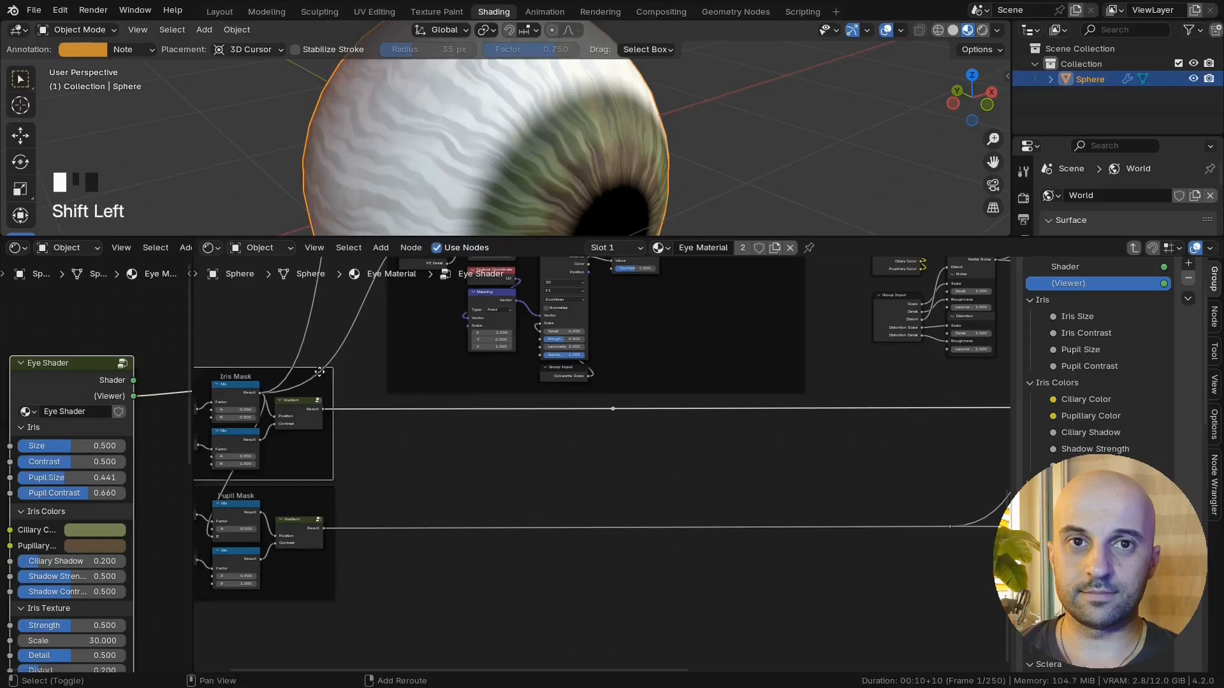
middle_click_drag(487, 454, 541, 457)
middle_click_drag(684, 439, 512, 433)
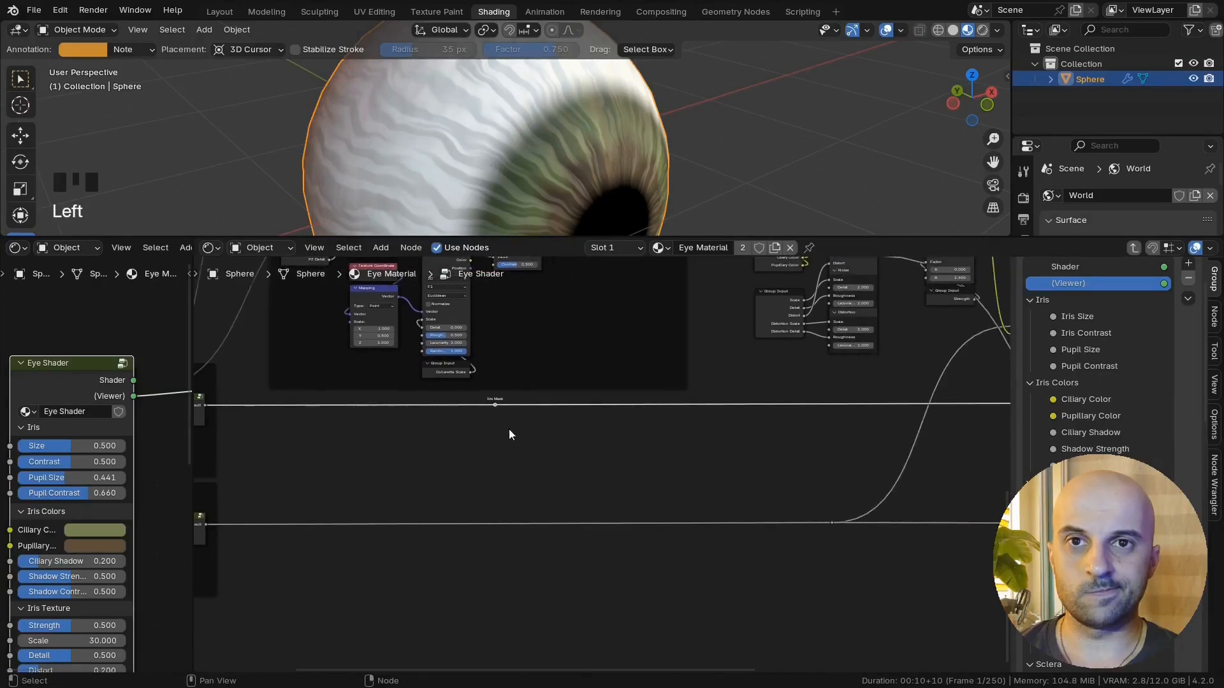
Step: Slide the Iris Mask reroute horizontally until it sits above the pupil mask's reroute, and preview its output
key("x")
left_click_drag(495, 405, 830, 415)
left_click(831, 407, "ctrl+shift")
middle_click_drag(829, 465, 765, 467)
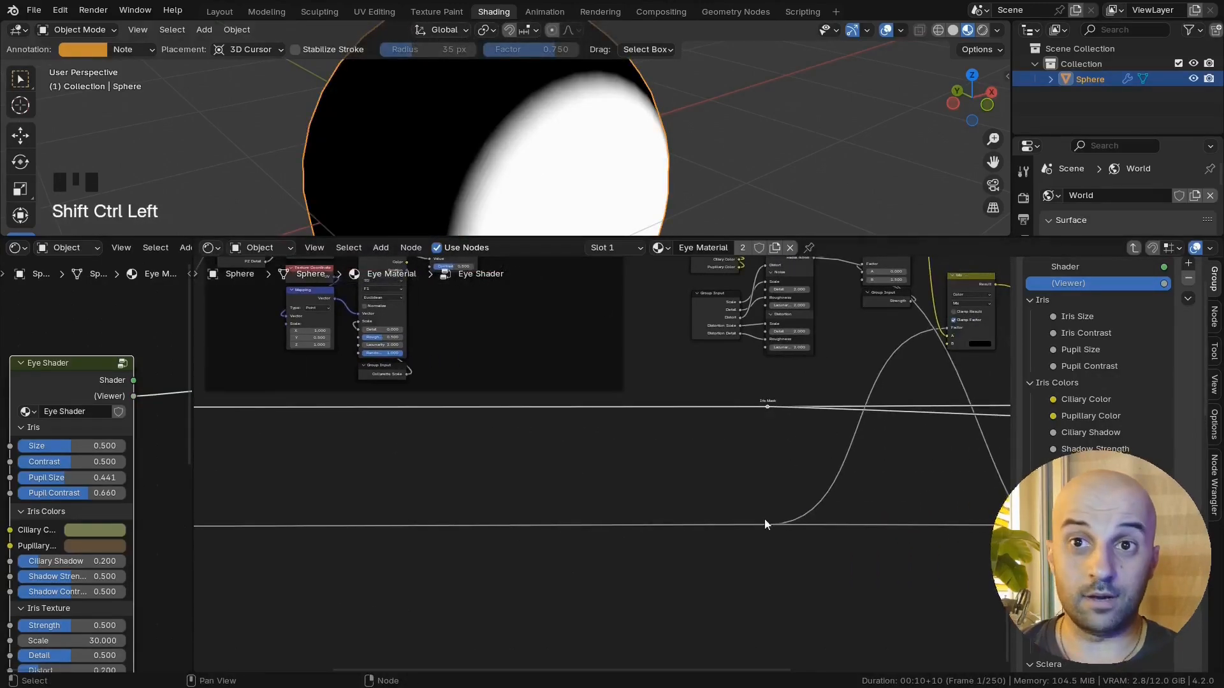
Step: Add a Mix node linked from the Iris Mask reroute, place it below the Bump node, and preview its result
middle_click_drag(765, 524, 253, 423)
scroll(478, 472, "down", 1)
scroll(478, 473, "up", 4)
middle_click_drag(479, 472, 644, 547)
left_click_drag(301, 343, 648, 644)
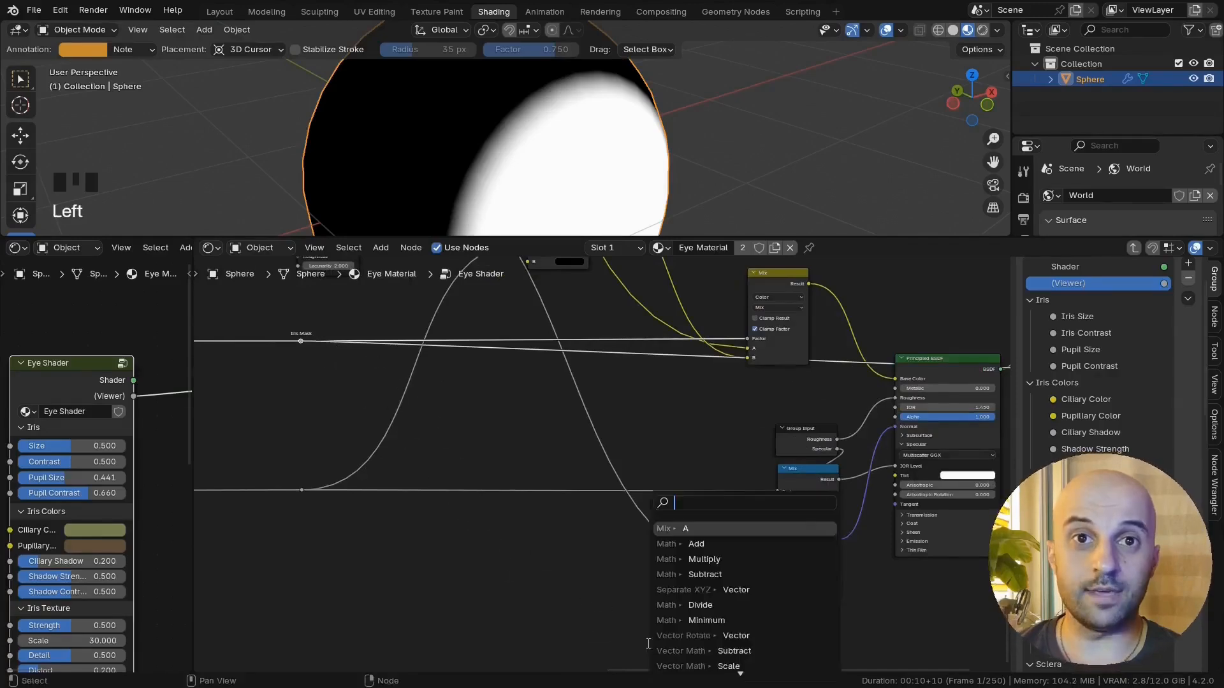
key("Return")
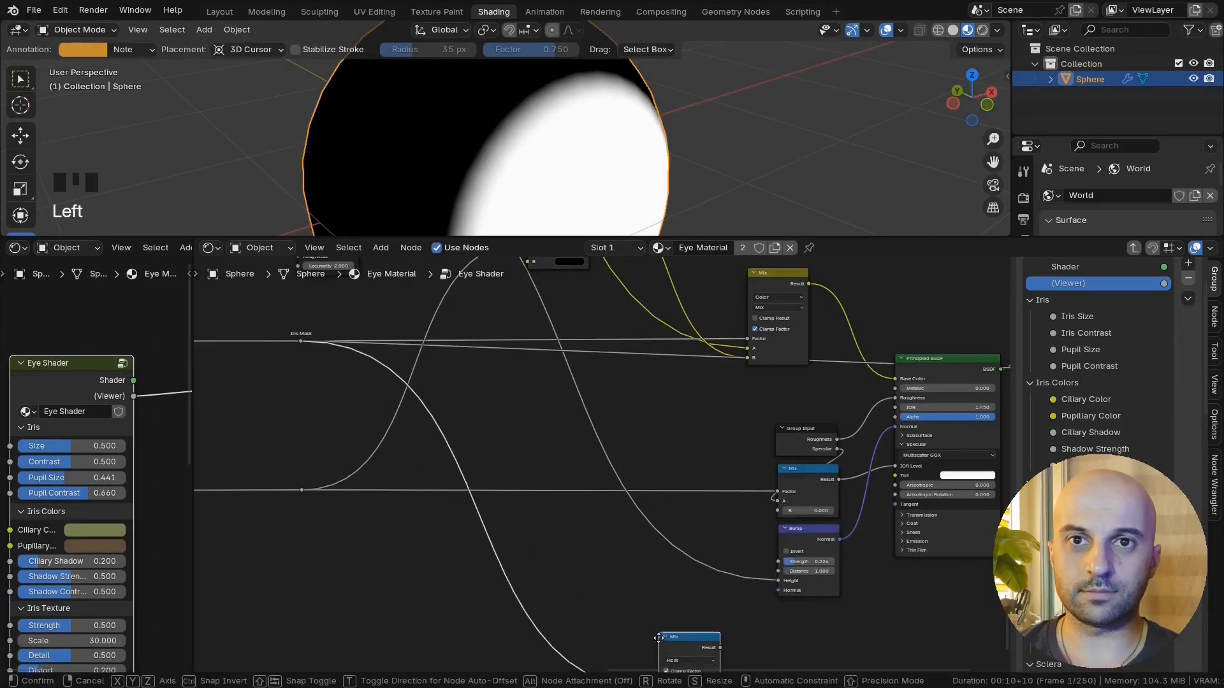
left_click(666, 619)
middle_click_drag(707, 630, 559, 497)
scroll(591, 458, "up", 6)
left_click_drag(533, 505, 710, 492)
left_click(710, 493, "ctrl+shift")
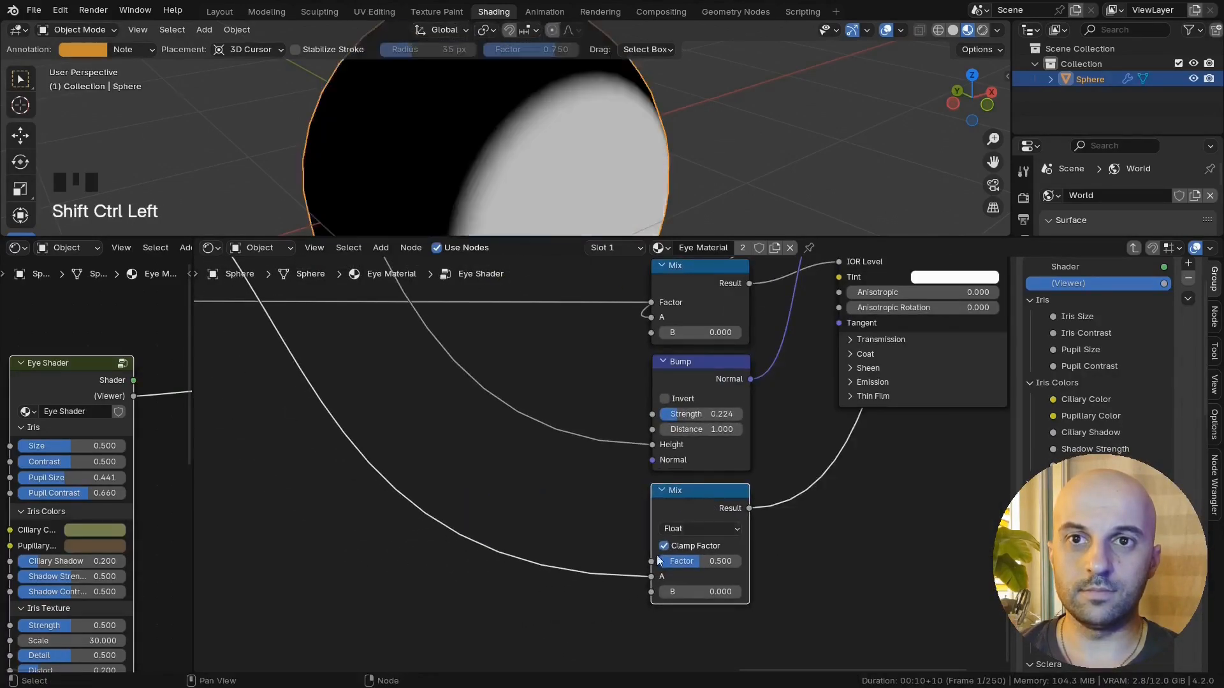
Step: Move the Iris Mask link to the Mix node's Factor, hide the node's options, and place it beside the Bump node
left_click_drag(648, 564, 650, 562)
scroll(751, 584, "up", 2)
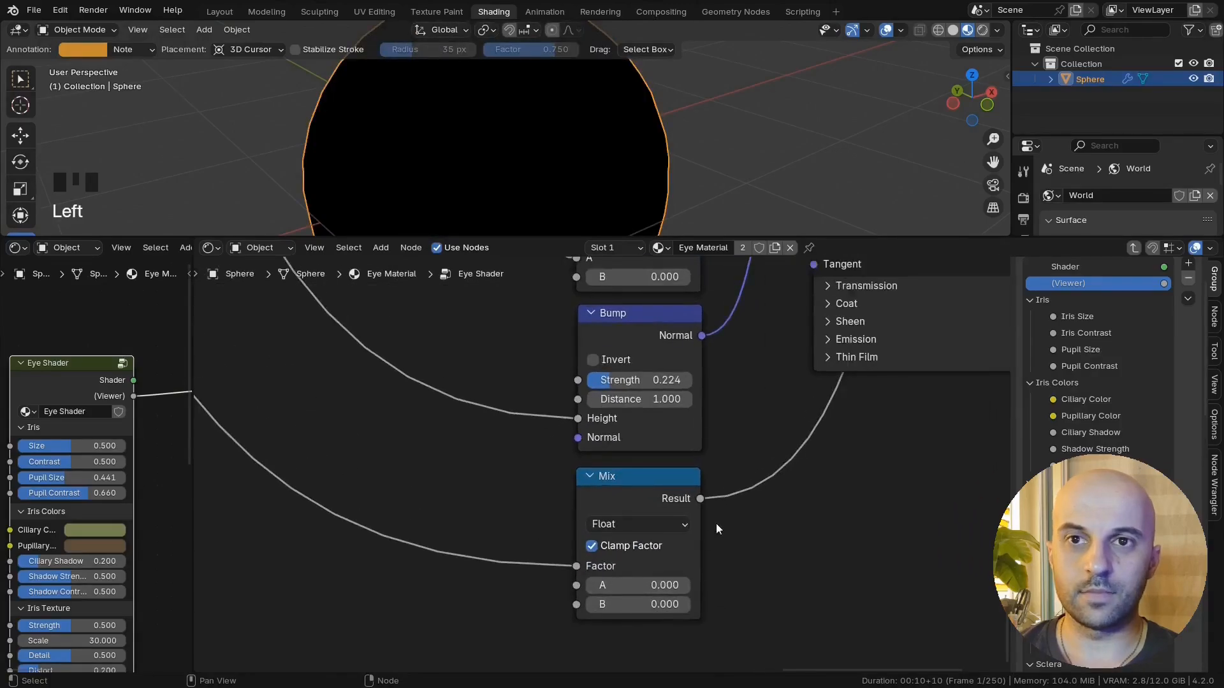
middle_click_drag(716, 529, 708, 557)
key("shift+h")
left_click_drag(687, 530, 485, 508)
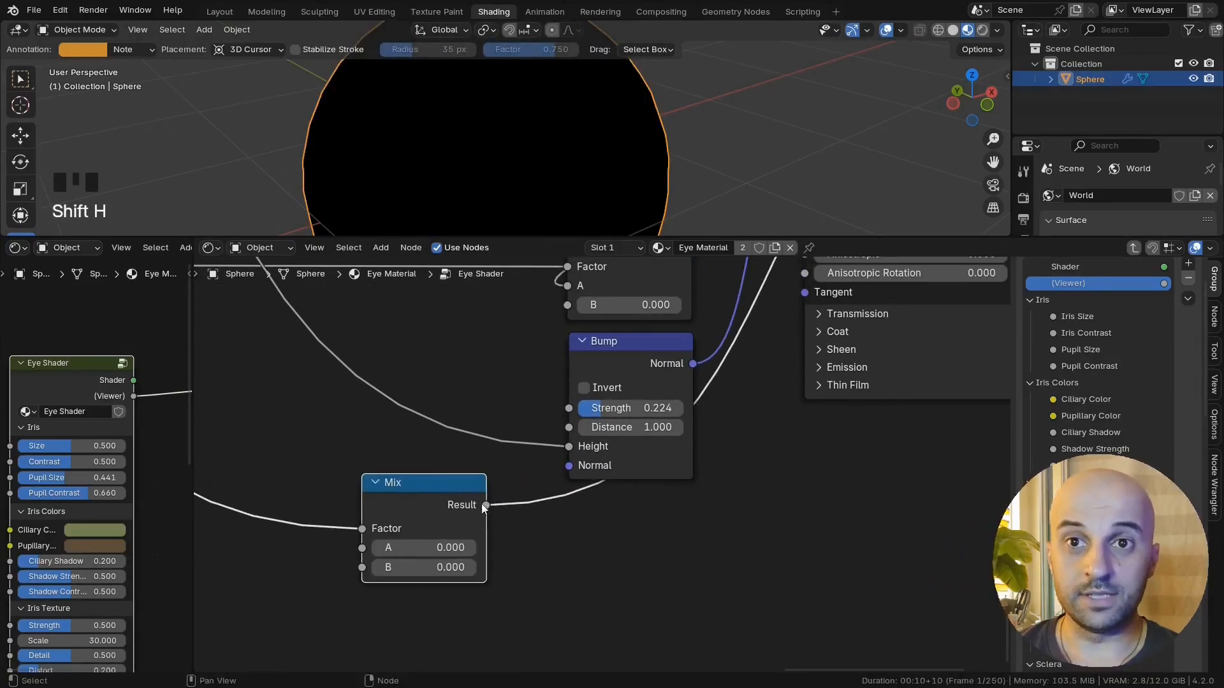
Step: Connect the Mix Result to the Bump node's Distance and preview the Principled BSDF
middle_click_drag(715, 469, 681, 568)
scroll(680, 568, "down", 5)
middle_click_drag(835, 314, 820, 434)
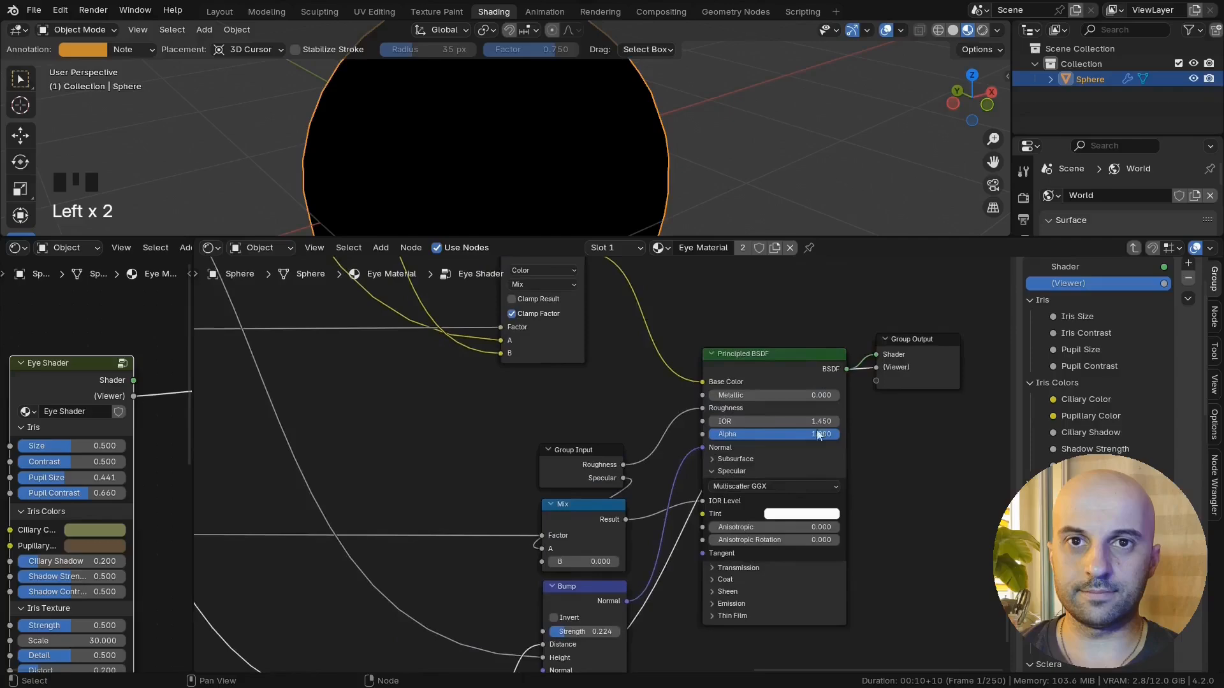
left_click(820, 434, "ctrl+shift")
middle_click_drag(625, 565, 689, 470)
middle_click_drag(632, 568, 696, 472)
scroll(553, 561, "up", 9)
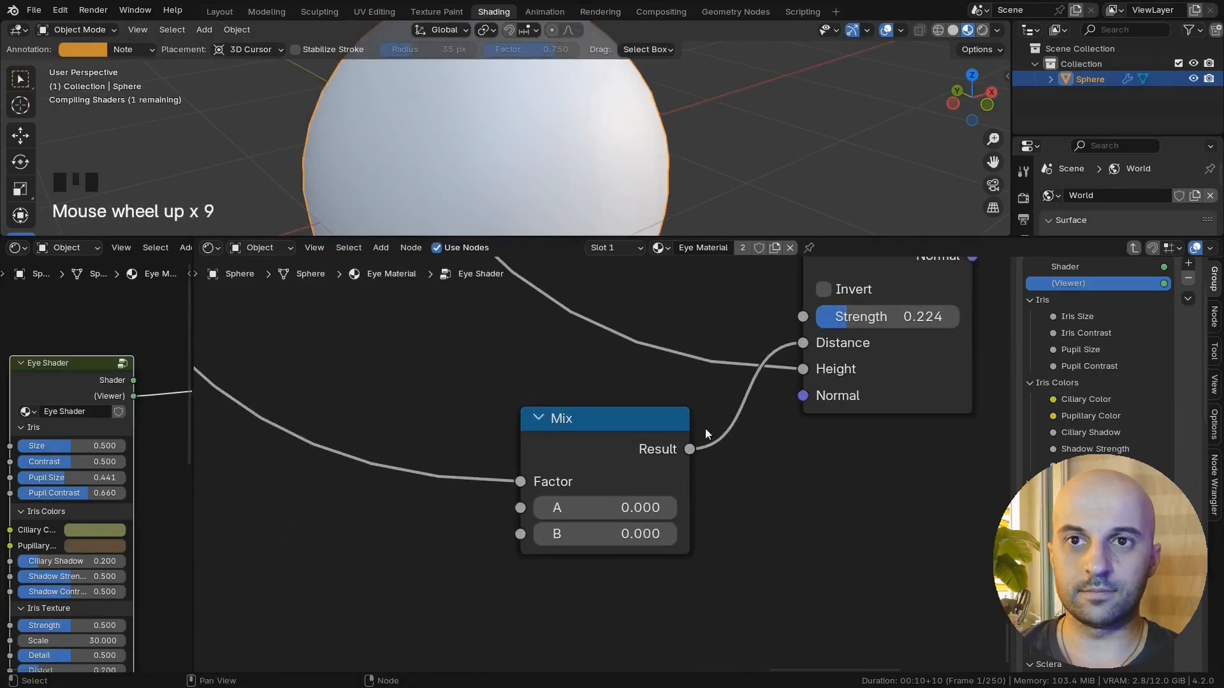
Step: Tune the new Mix node's B value while watching the iris relief, settling on 0.1
left_click_drag(605, 534, 548, 534)
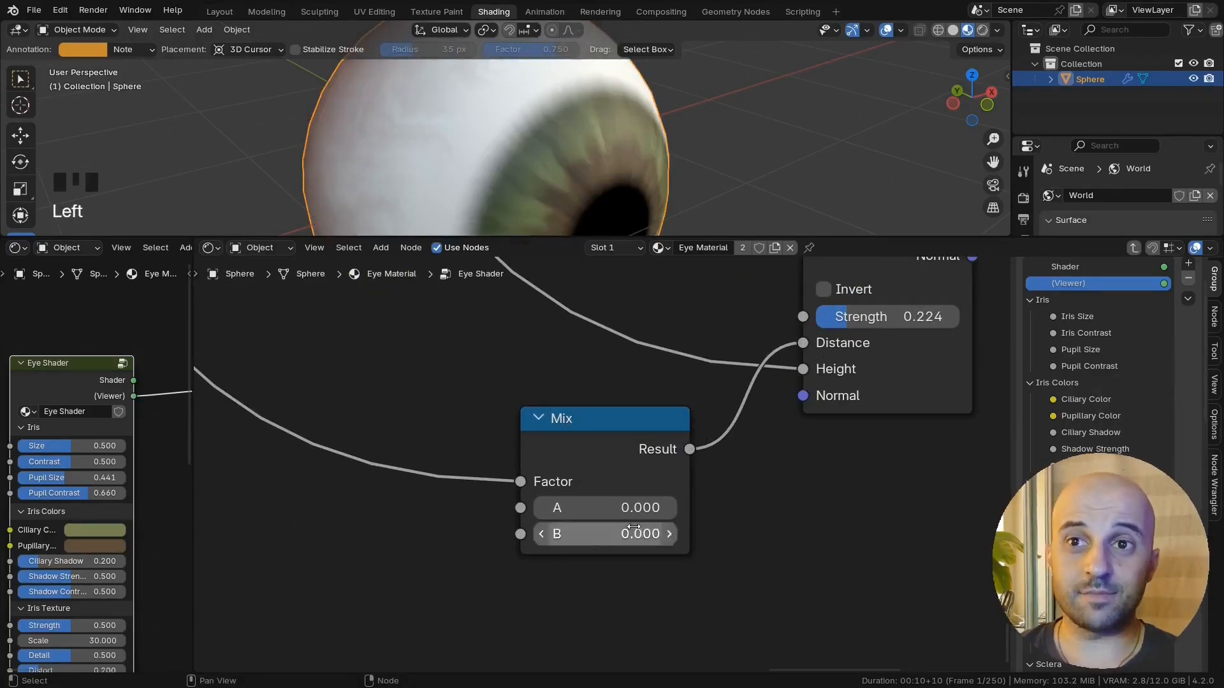
middle_click_drag(604, 227, 597, 203)
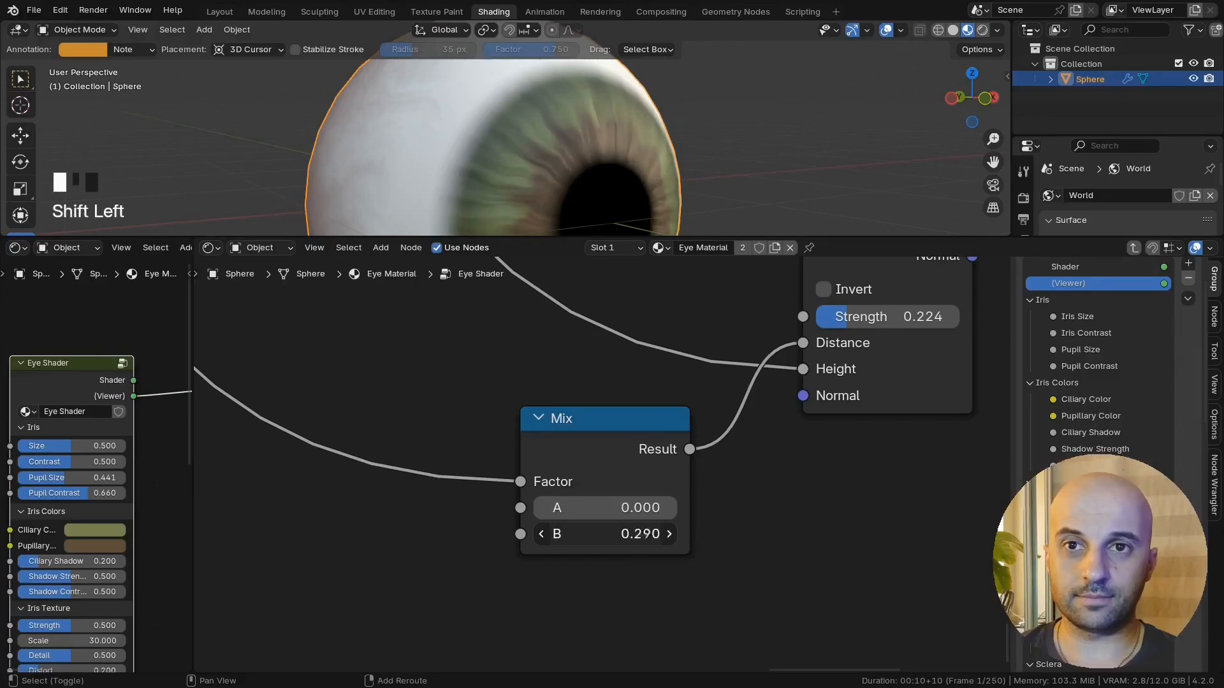
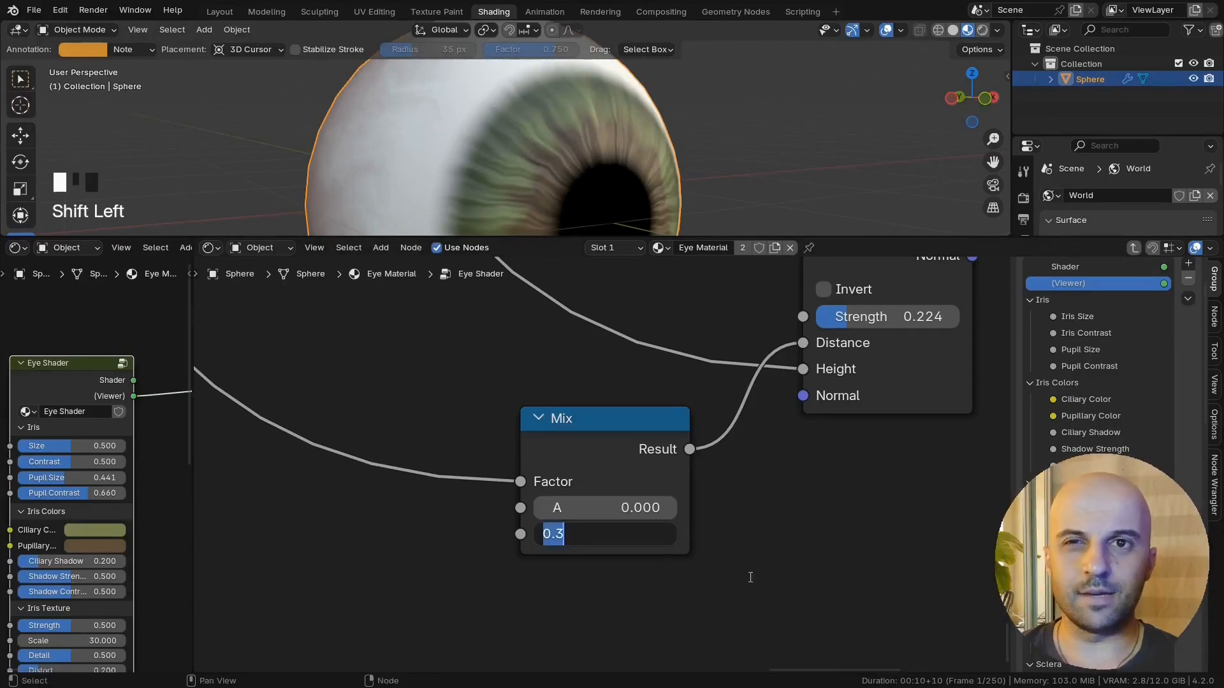
middle_click_drag(755, 453, 735, 495)
mouse_move(574, 191)
middle_mouse_down()
mouse_move(546, 191)
mouse_move(558, 189)
middle_mouse_up()
Step: Raise the Bump Strength to 0.86 and enlarge the 3D viewport to inspect the iris relief
left_click_drag(860, 358, 937, 358)
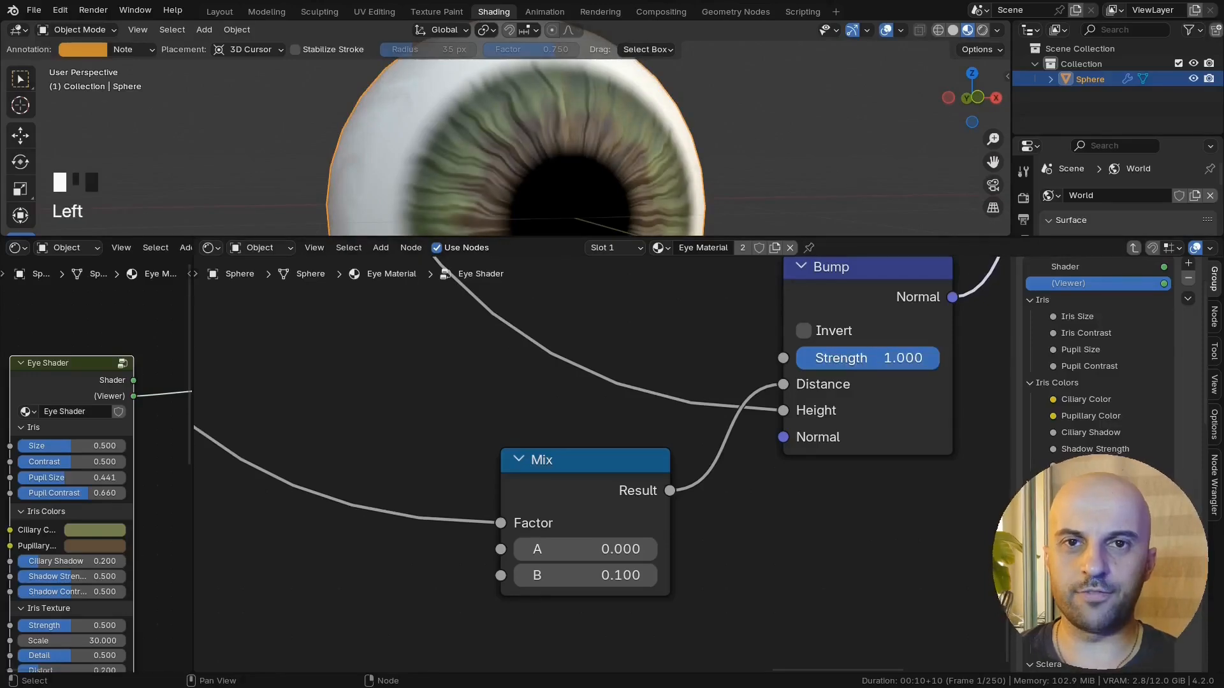
scroll(549, 153, "down", 2)
mouse_move(549, 153)
middle_mouse_down()
mouse_move(564, 137)
mouse_move(547, 116)
mouse_move(549, 160)
middle_mouse_up()
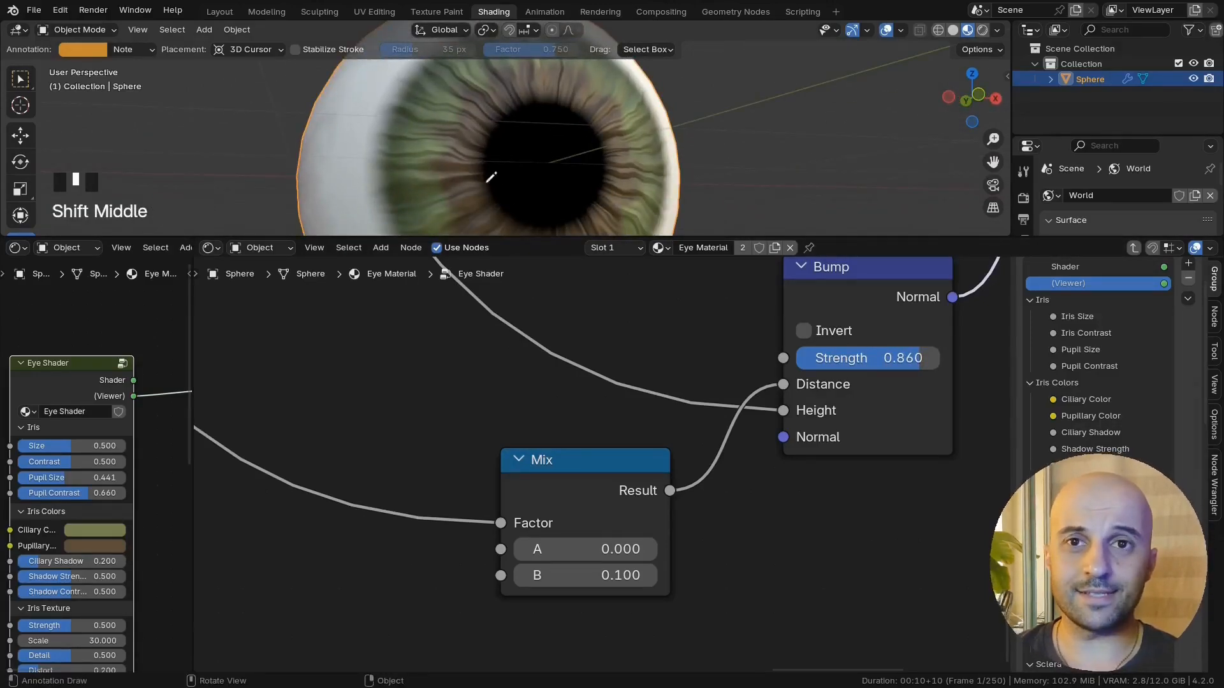
left_click_drag(528, 238, 533, 299)
Step: Locate the Pupillary Zone Mask frame and preview the output of its final Contrast Value node
scroll(659, 481, "down", 8)
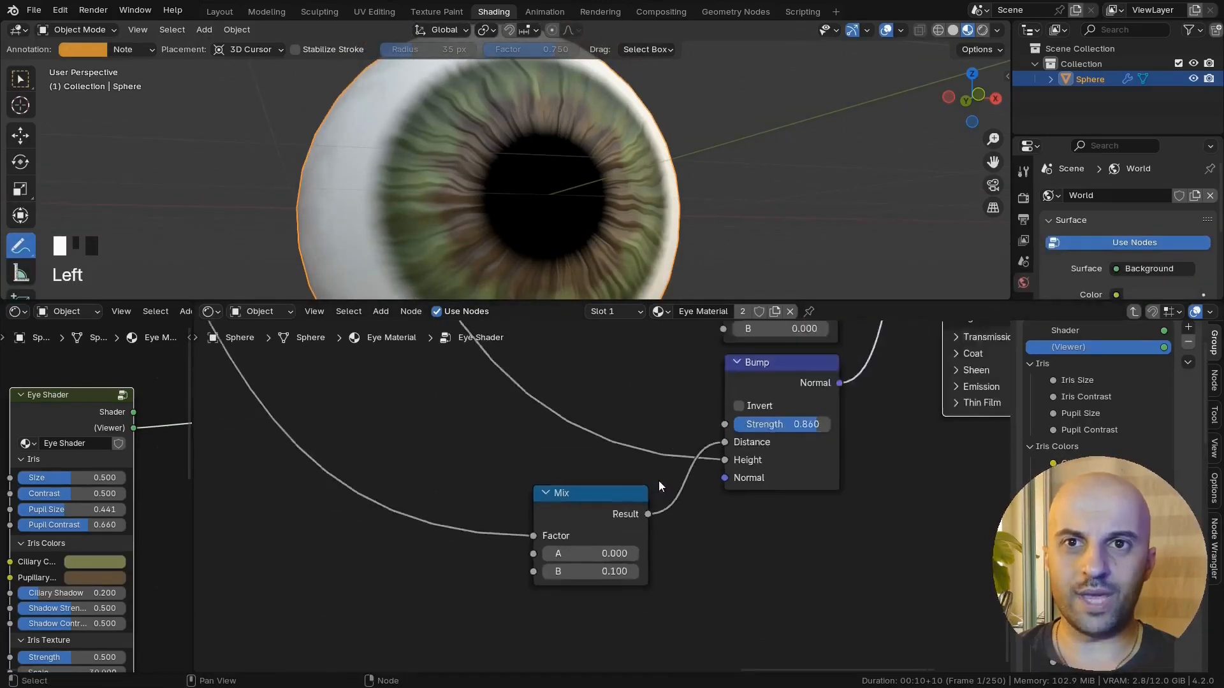
left_click_drag(600, 503, 596, 510)
scroll(583, 428, "down", 1)
middle_click_drag(581, 425, 673, 505)
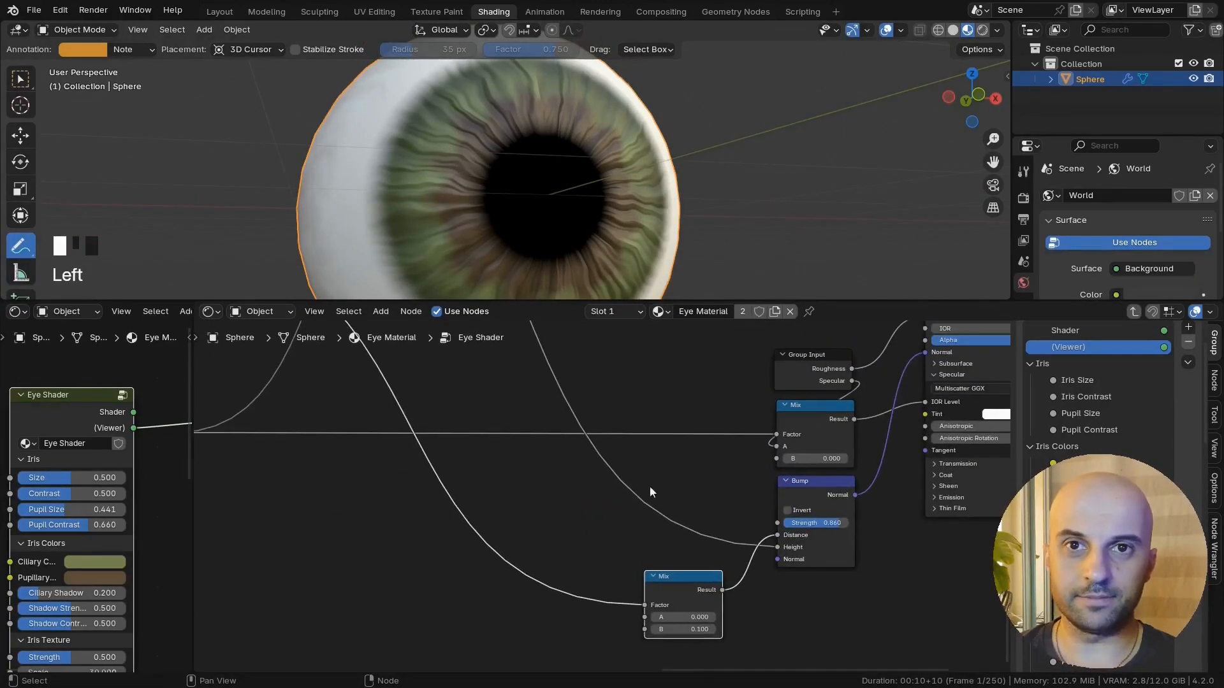
scroll(600, 486, "down", 2)
middle_click_drag(435, 369, 717, 539)
middle_click_drag(614, 335, 626, 426)
scroll(627, 427, "down", 6)
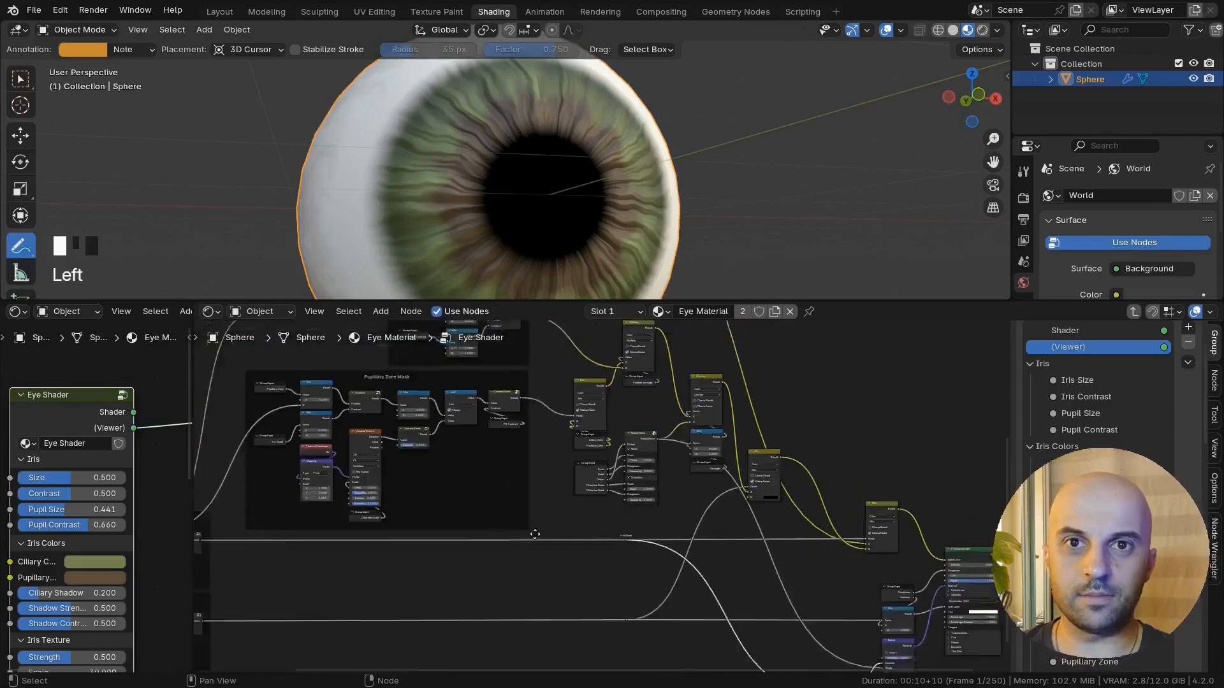
middle_click_drag(514, 541, 652, 623)
scroll(650, 621, "up", 4)
left_click(675, 470, "ctrl+shift")
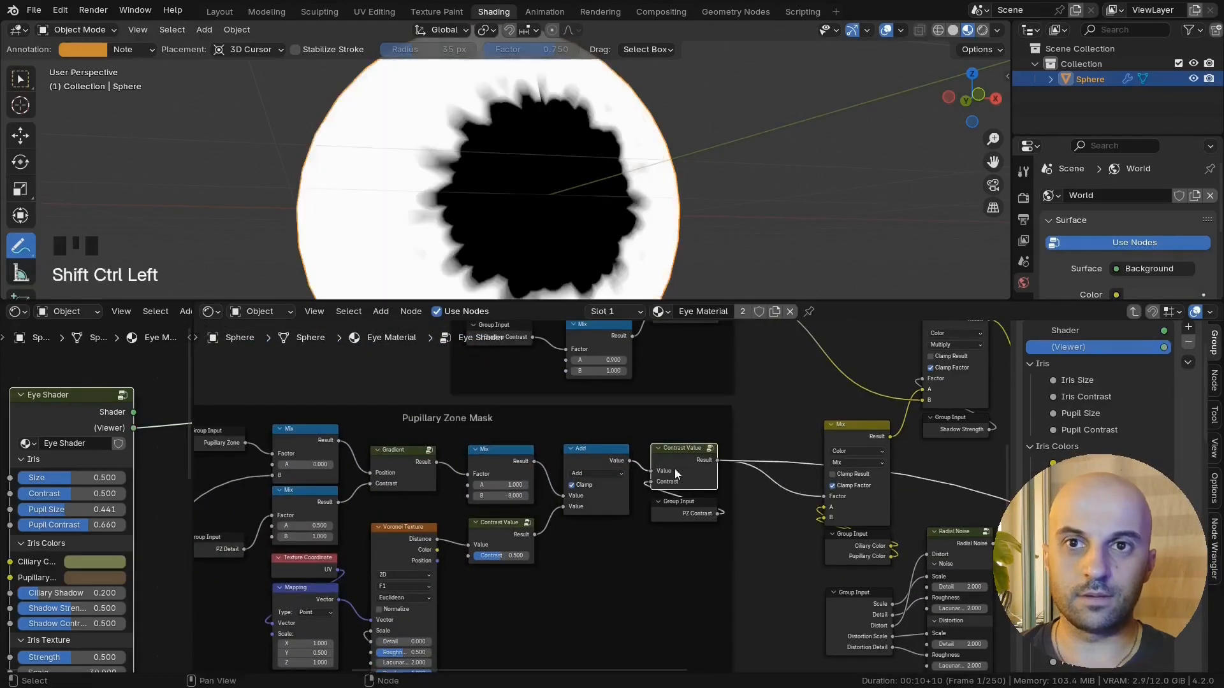
Step: Insert a Math Add node combining the pupillary zone's Contrast Value result with the iris Radial Noise output
scroll(804, 583, "down", 2)
middle_click_drag(805, 582, 511, 359)
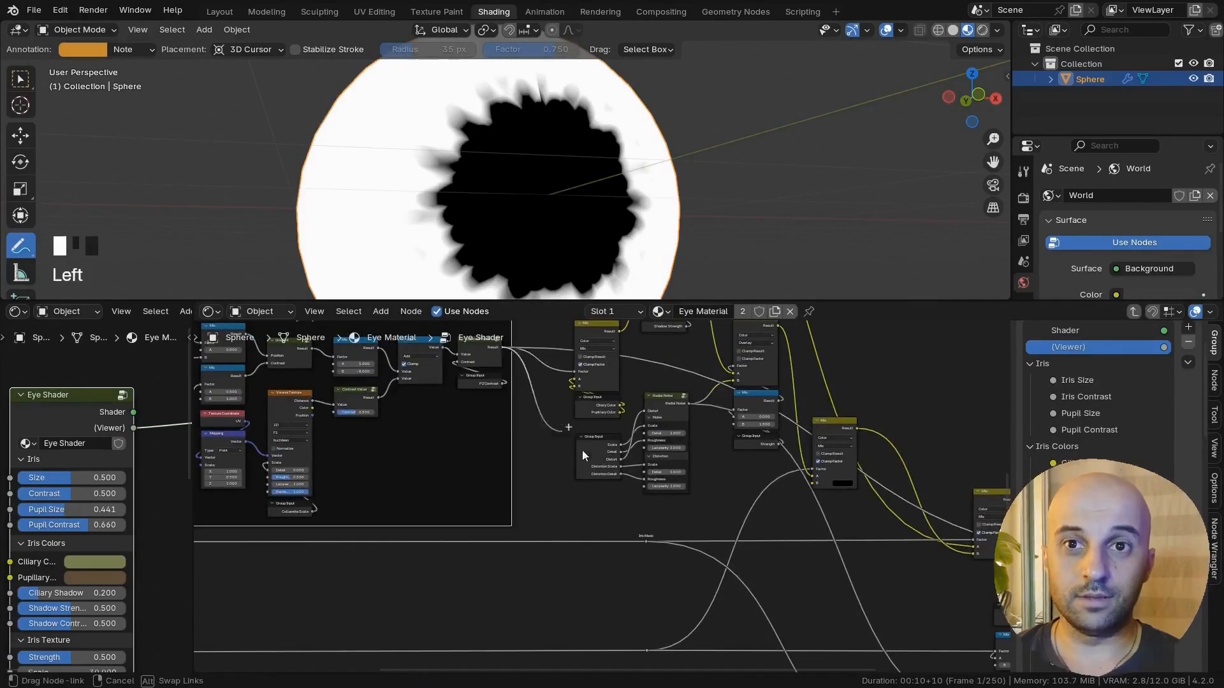
type("add")
left_click_drag(803, 611, 903, 635)
key("Return")
left_click(907, 595)
middle_click_drag(902, 636, 623, 497)
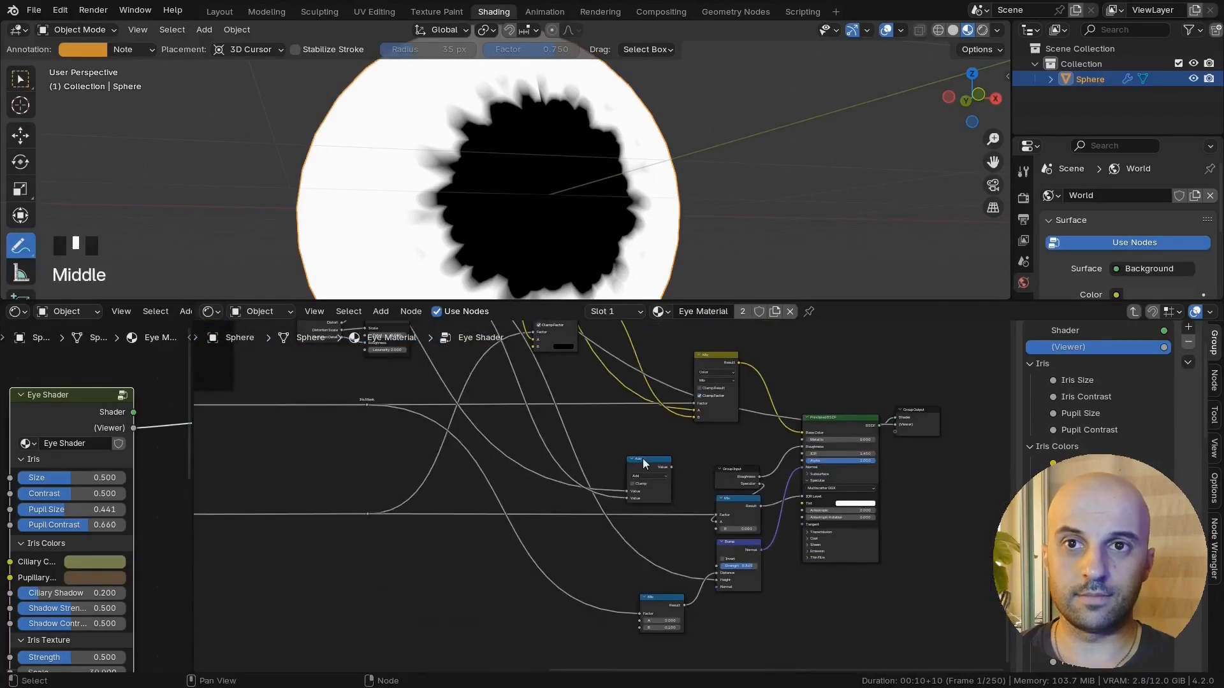
Step: Place the Add node beside the Bump node, connect its Value to the bump Height, and hide its options
left_click_drag(642, 458, 656, 534)
scroll(669, 556, "up", 5)
scroll(602, 497, "up", 2)
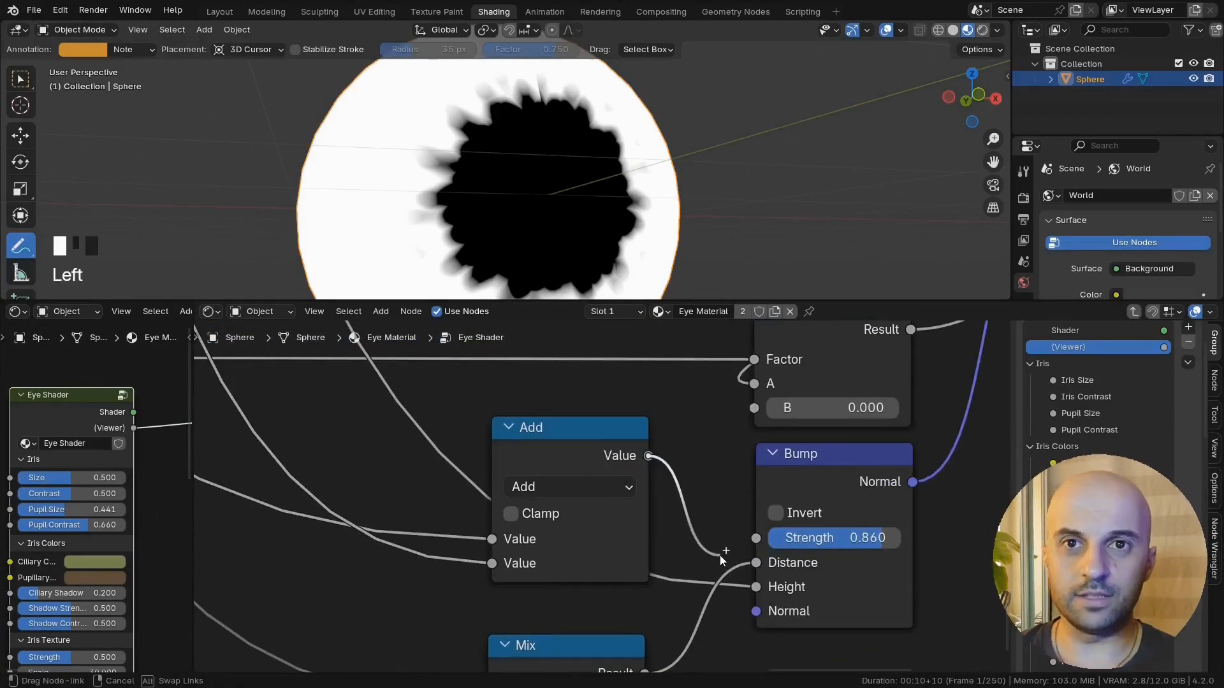
left_click_drag(589, 451, 582, 482)
key("shift+h")
middle_click_drag(582, 483, 712, 500)
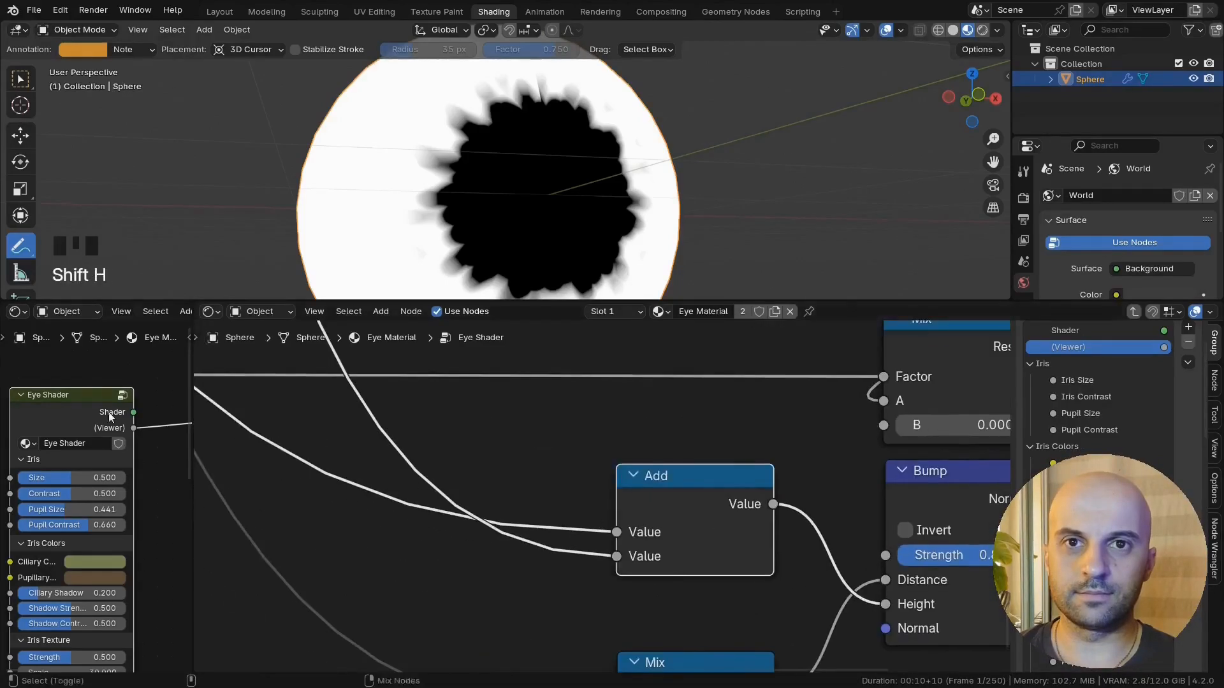
Step: Switch the preview to the Eye Shader group's Shader output and inspect the combined bump on the iris
left_click(109, 412, "ctrl+shift")
left_click_drag(682, 500, 684, 510)
middle_click_drag(591, 174, 568, 186)
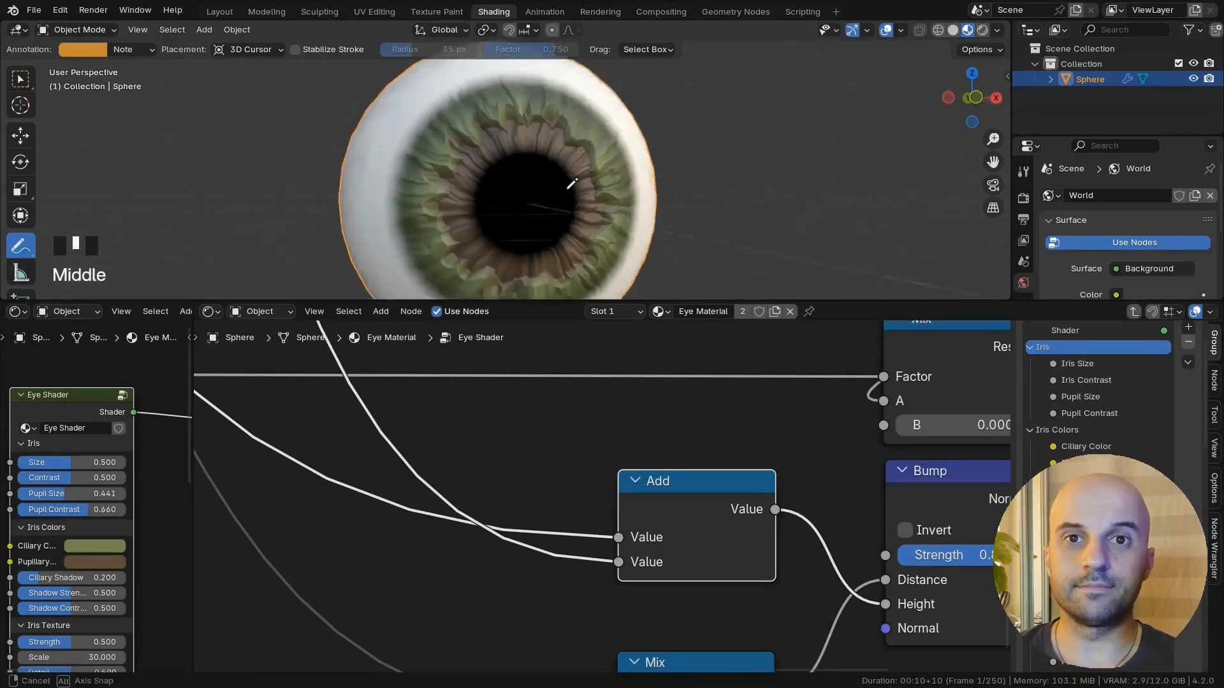
scroll(525, 179, "up", 3)
scroll(490, 128, "down", 7)
middle_click_drag(612, 235, 587, 219)
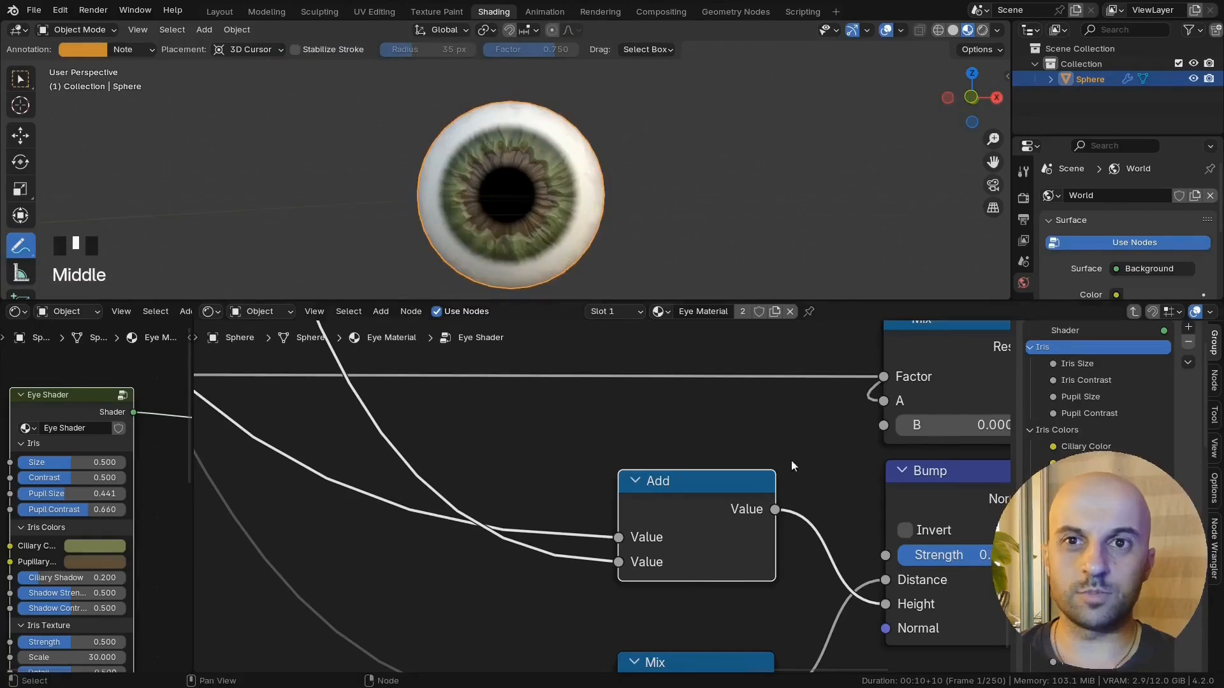
Step: Lower the Bump Strength to 0.091 and inspect the eye up close and from farther away
middle_click_drag(981, 554, 792, 503)
left_click_drag(496, 466, 495, 519)
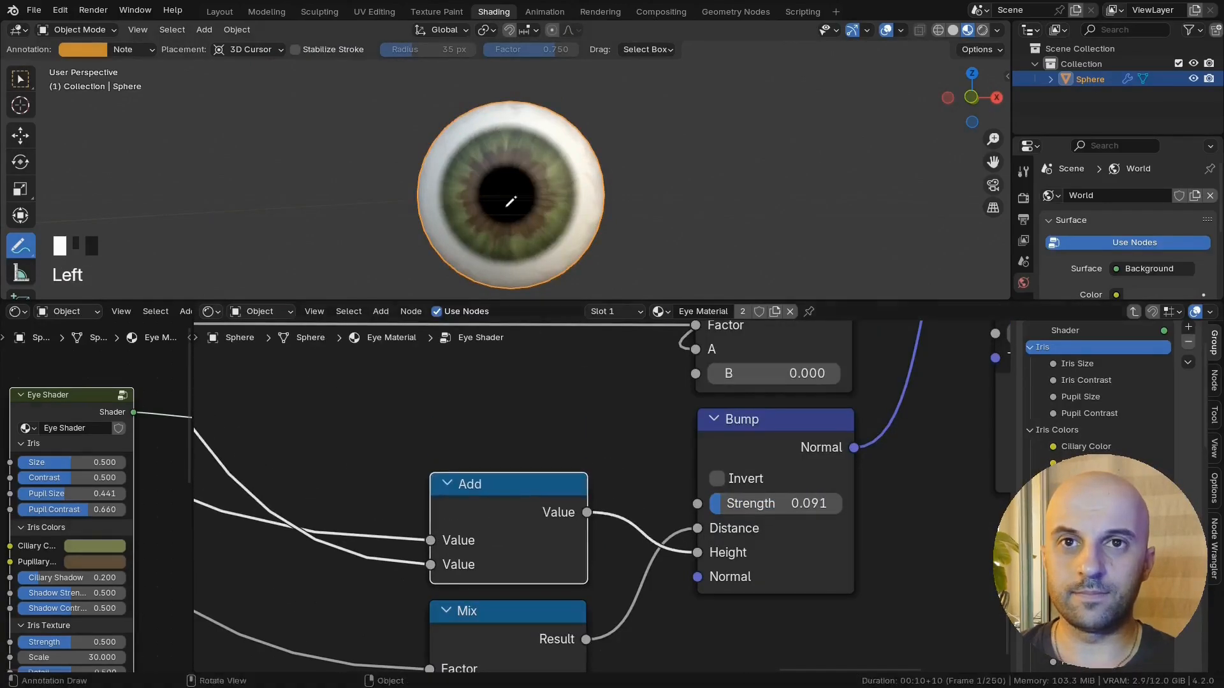
scroll(551, 208, "up", 3)
middle_click_drag(509, 204, 500, 270)
scroll(631, 223, "down", 3)
scroll(634, 222, "up", 6)
scroll(631, 226, "down", 1)
scroll(500, 263, "down", 10)
mouse_move(545, 230)
middle_mouse_down()
mouse_move(555, 227)
mouse_move(541, 226)
middle_mouse_up()
Step: Try a Bump Strength of 0.406 and inspect the eye from several angles
left_click_drag(530, 500, 530, 504)
middle_click_drag(527, 207, 561, 206)
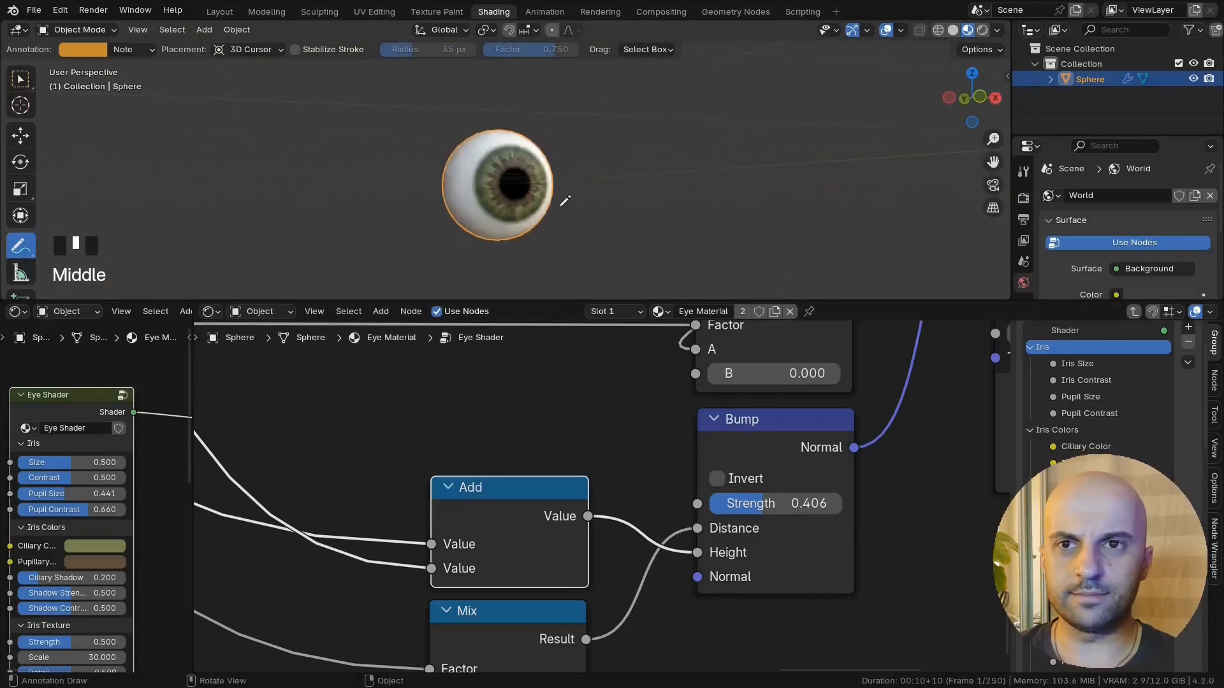
scroll(548, 149, "up", 4)
middle_click_drag(61, 608, 75, 489)
middle_click_drag(591, 235, 532, 214)
middle_click_drag(531, 214, 495, 197)
scroll(602, 495, "up", 4)
Step: Set the Bump Strength to 0.5, check the iris, and move the Bump node down beside the Add and Mix nodes
left_click_drag(790, 510, 873, 507)
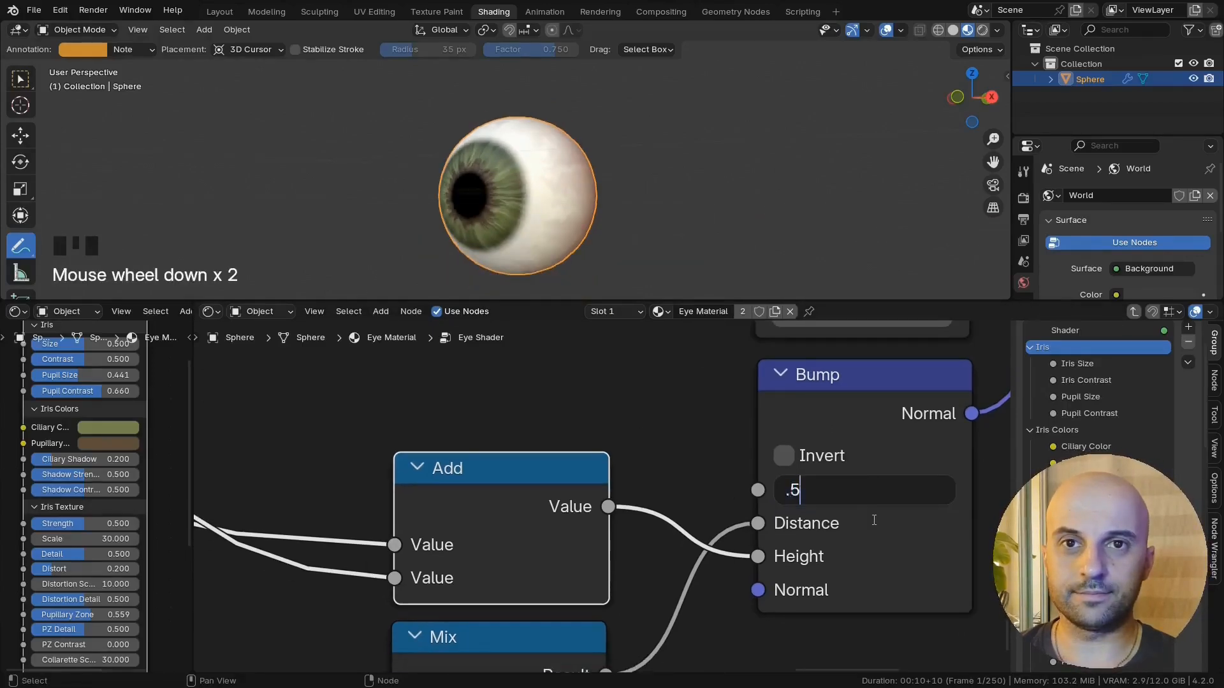
key("Return")
middle_click_drag(605, 258, 660, 250)
scroll(644, 248, "up", 2)
mouse_move(644, 249)
middle_mouse_down("shift")
mouse_move(640, 239)
mouse_move(657, 234)
middle_mouse_up("shift")
scroll(658, 495, "down", 10)
left_click_drag(696, 448, 696, 476)
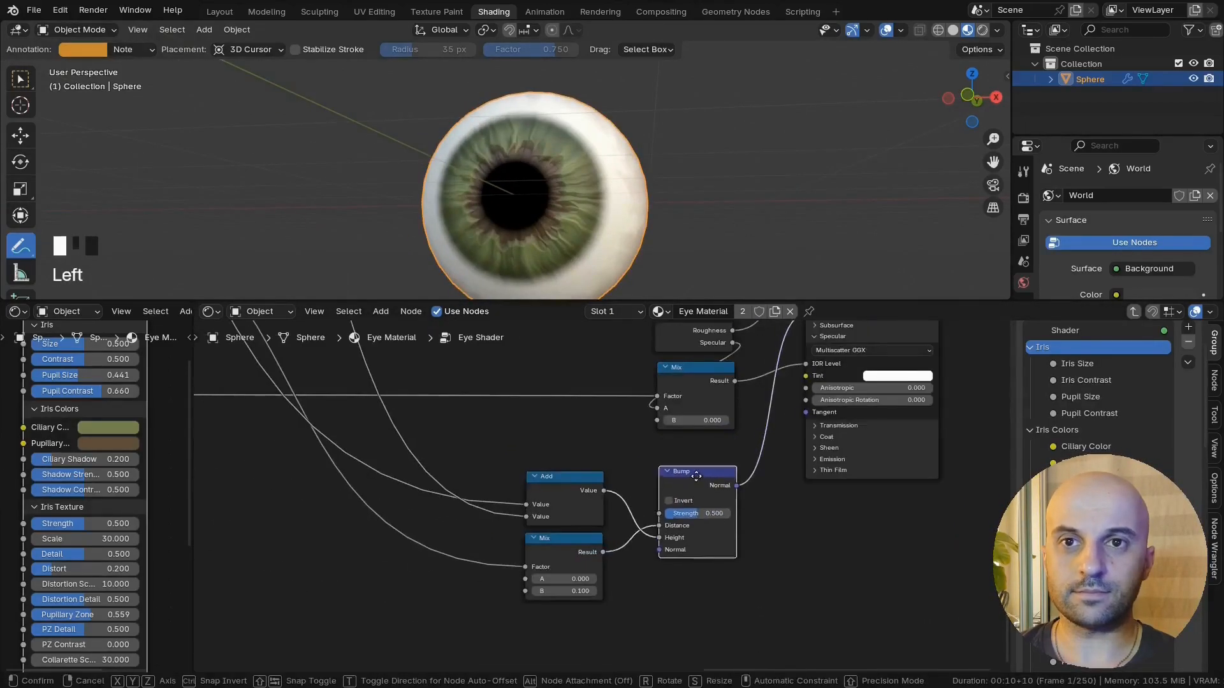
Step: Expose the Bump node's Strength as a group input and place its Group Input node above the Add node
scroll(688, 484, "down", 4)
scroll(667, 519, "up", 8)
left_click_drag(665, 551, 617, 456)
key("Return")
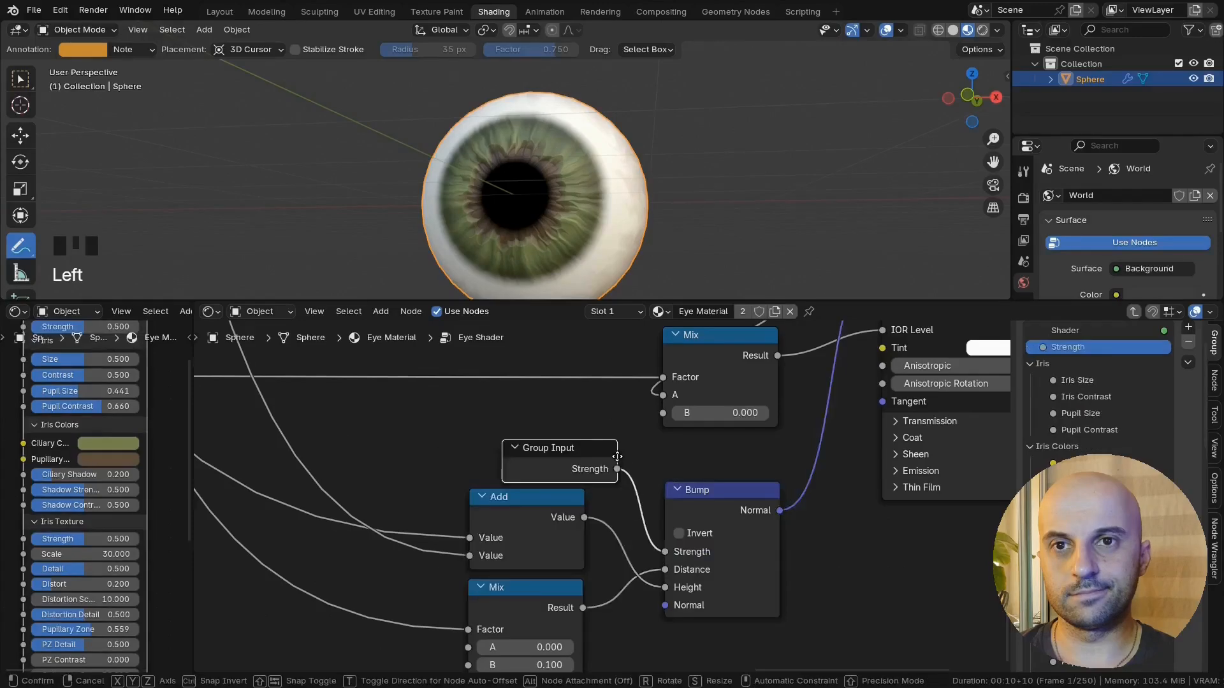
left_click(585, 447)
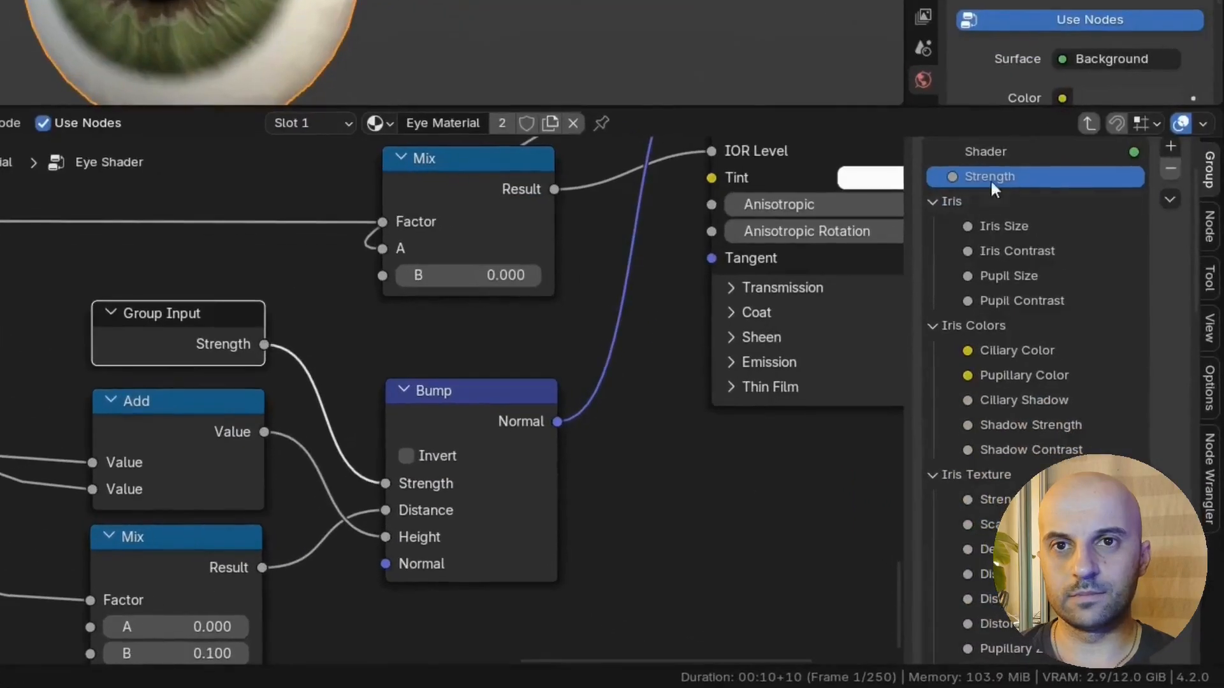
Step: Rename the new Strength group input to Iris Bump and place it at the end of the Iris Texture panel
left_click(993, 181)
type("Iris Bump")
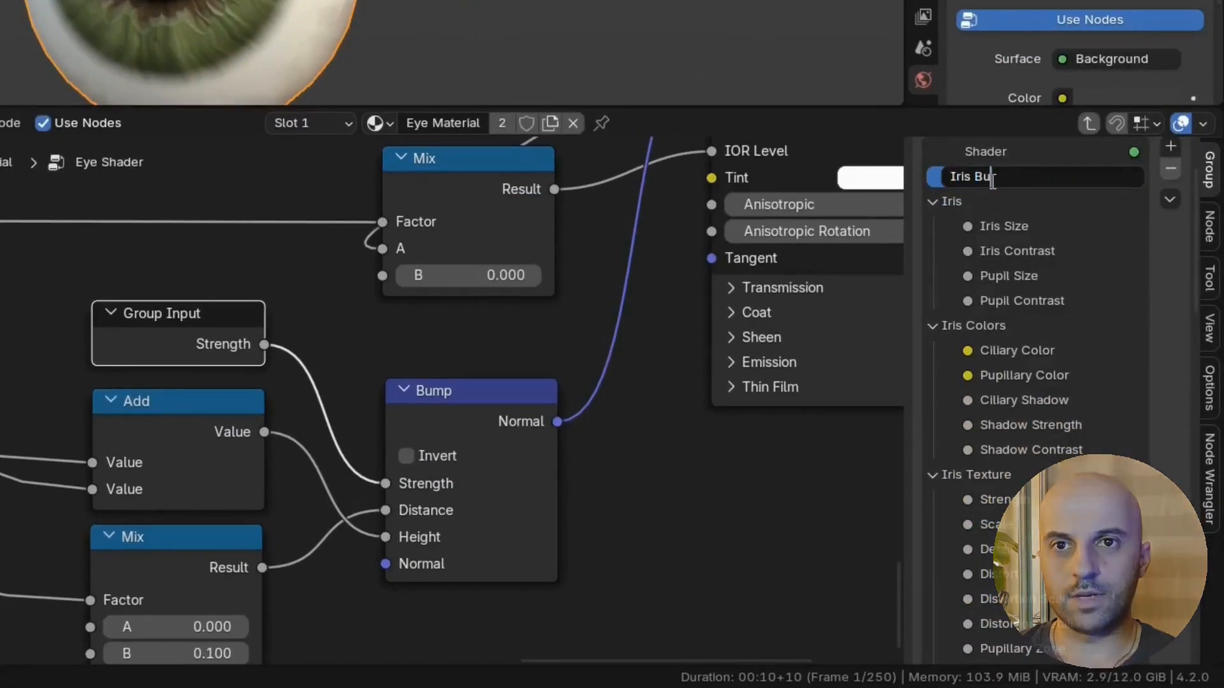
key("Return")
scroll(1034, 438, "down", 5)
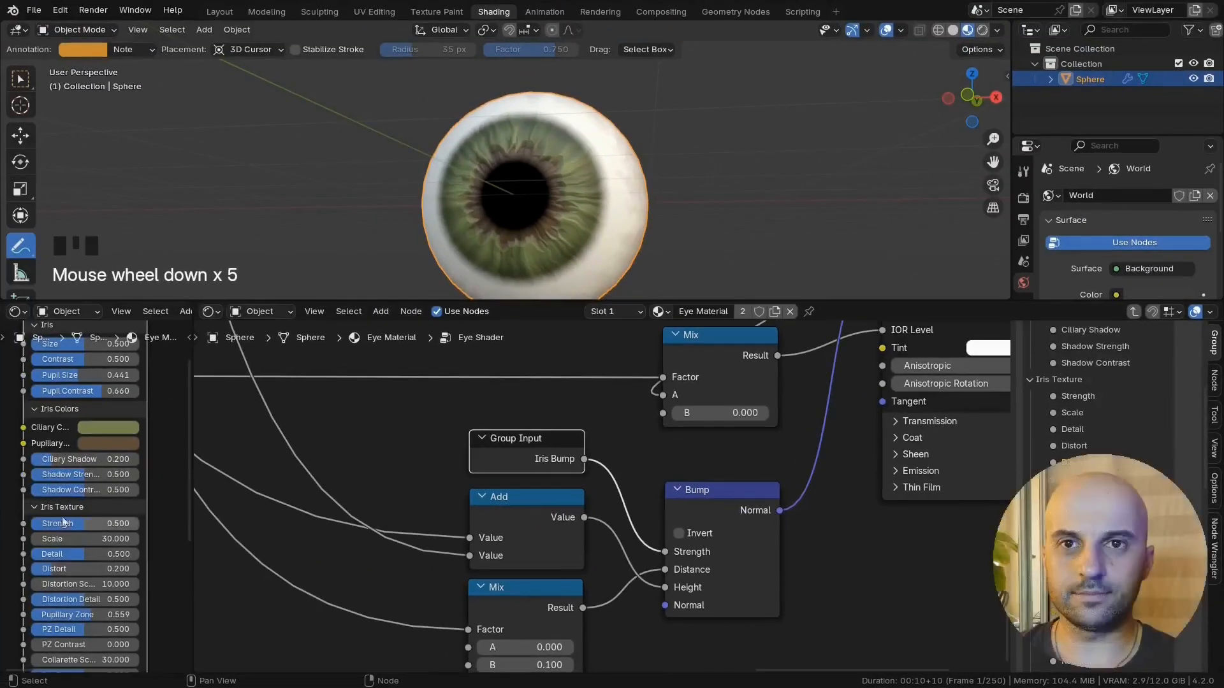
middle_click_drag(62, 522, 64, 429)
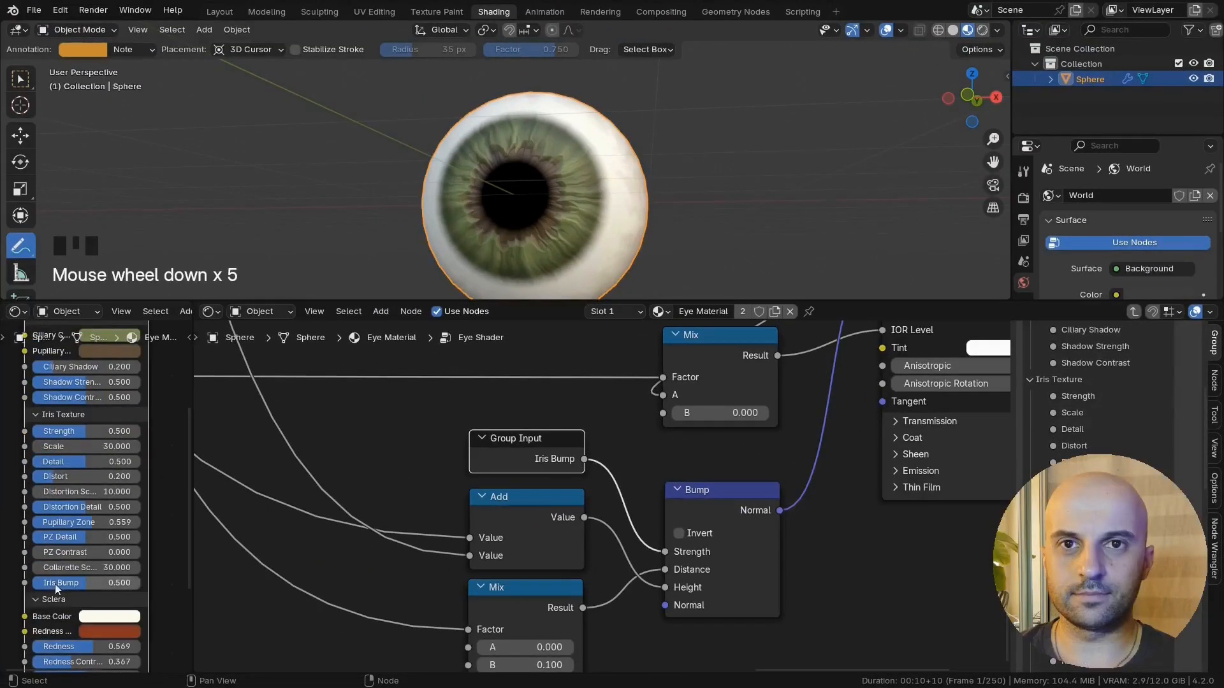
Step: Lower the Eye Shader group's Iris Bump to 0.309 and inspect the iris
scroll(618, 213, "up", 2)
middle_click_drag(501, 271, 608, 234)
middle_click_drag(578, 196, 549, 206)
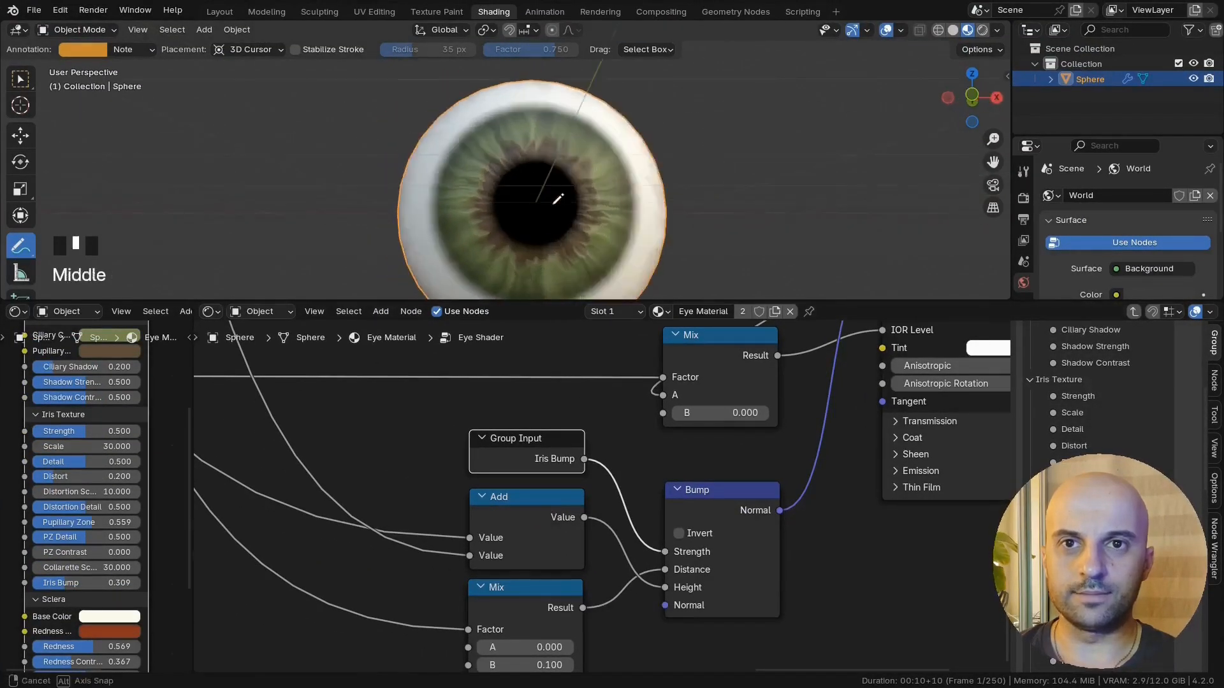
Step: Frame the Group Input, Add, Mix and Bump nodes together and label the frame Iris Bump
scroll(601, 497, "down", 6)
left_click_drag(694, 598, 553, 467)
key("ctrl+j")
left_click_drag(617, 442, 620, 466)
double_click(655, 476)
type("Iris Bump")
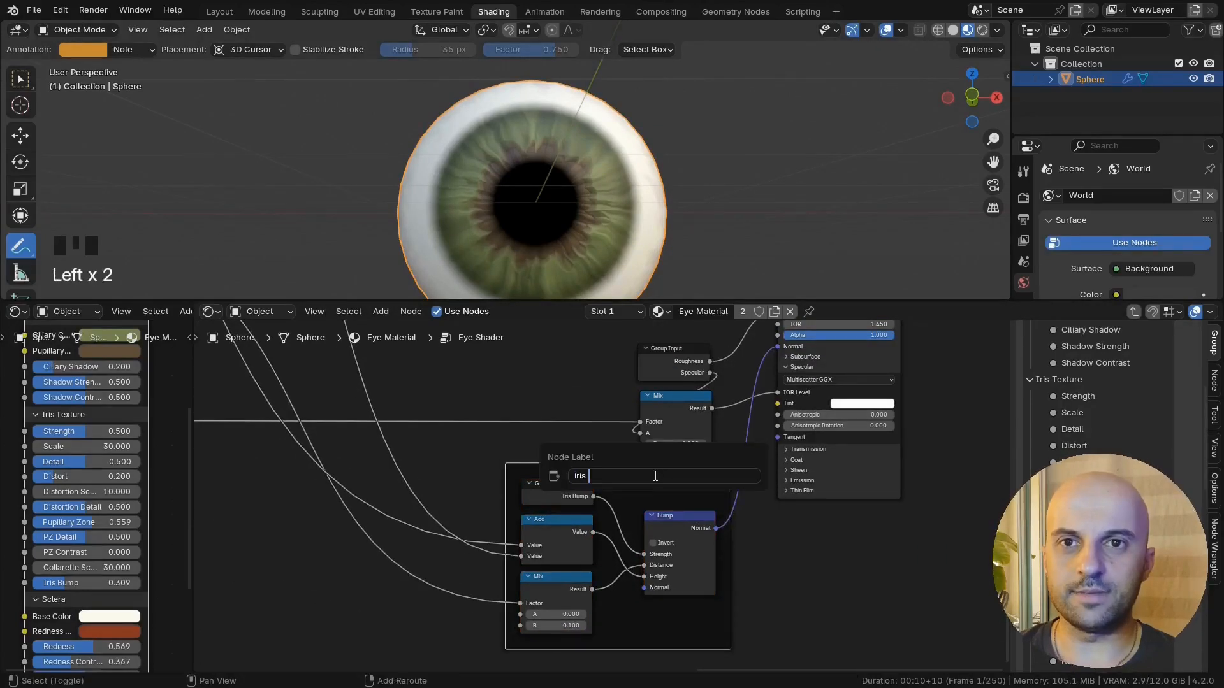
left_click_drag(654, 476, 646, 479)
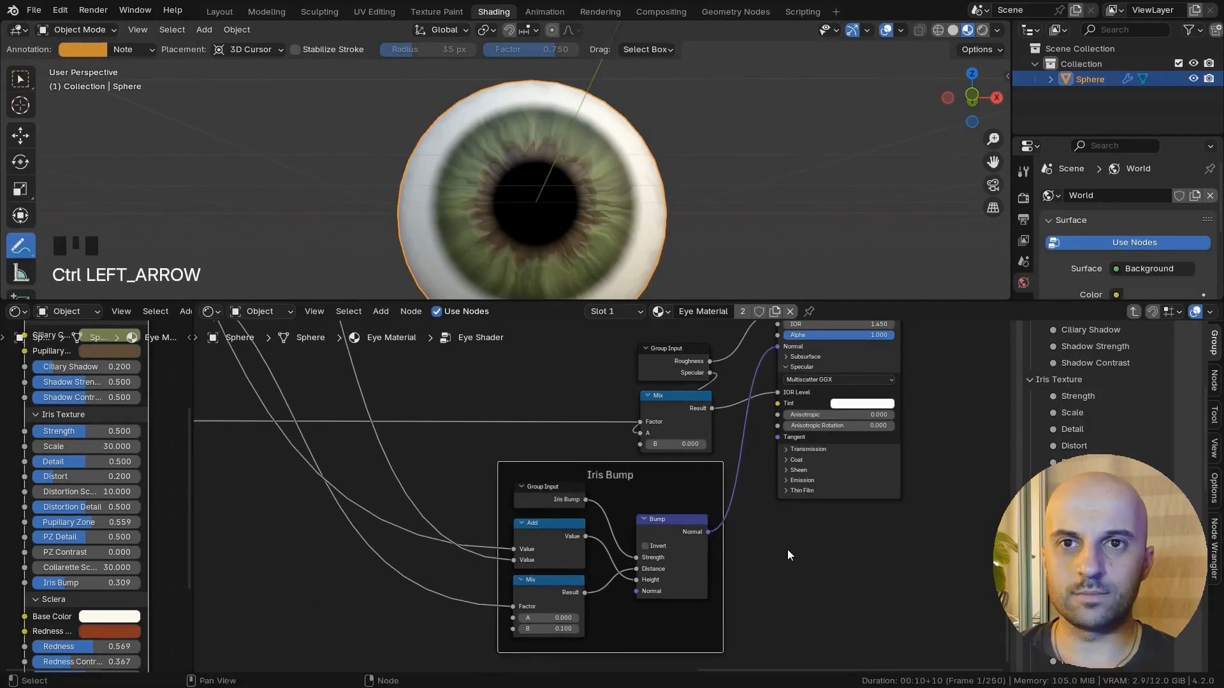
Step: Move the Iris Bump frame's input nodes closer to its Bump node and shift the Principled BSDF and Group Output further right
left_click_drag(610, 612, 541, 494)
left_click_drag(553, 525, 578, 528)
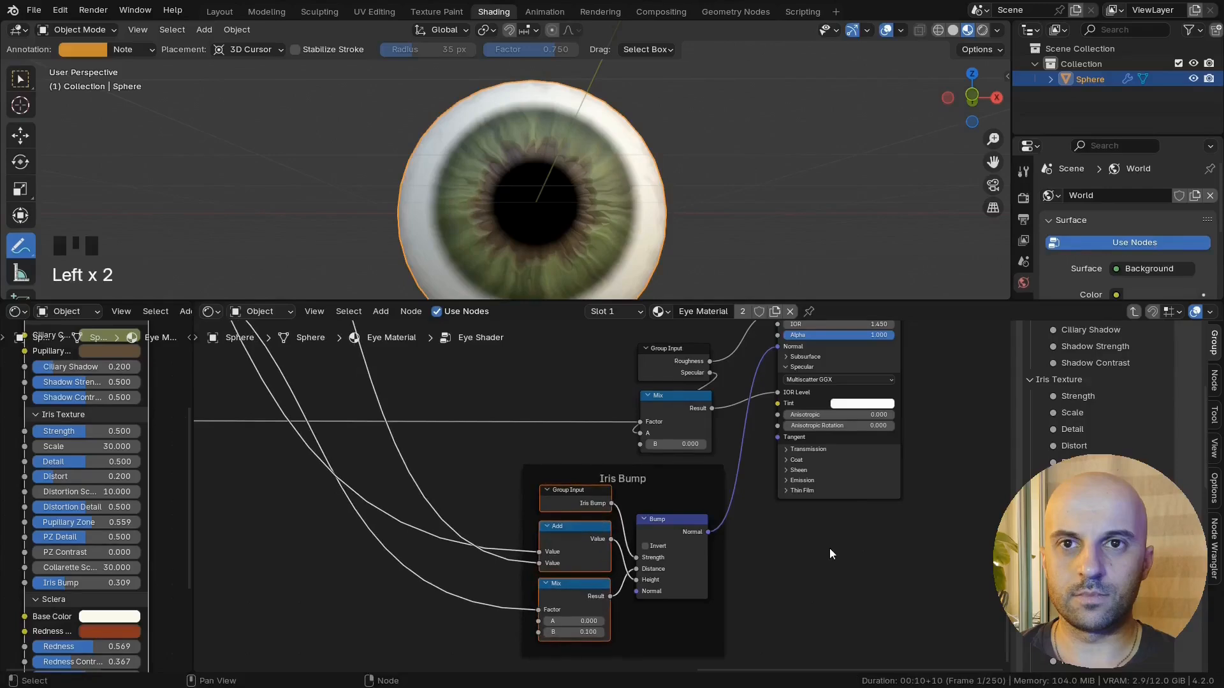
middle_click_drag(829, 548, 819, 584)
scroll(819, 585, "down", 2)
left_click_drag(869, 517, 791, 366)
key("g")
left_click(829, 384)
middle_click_drag(789, 637, 858, 580)
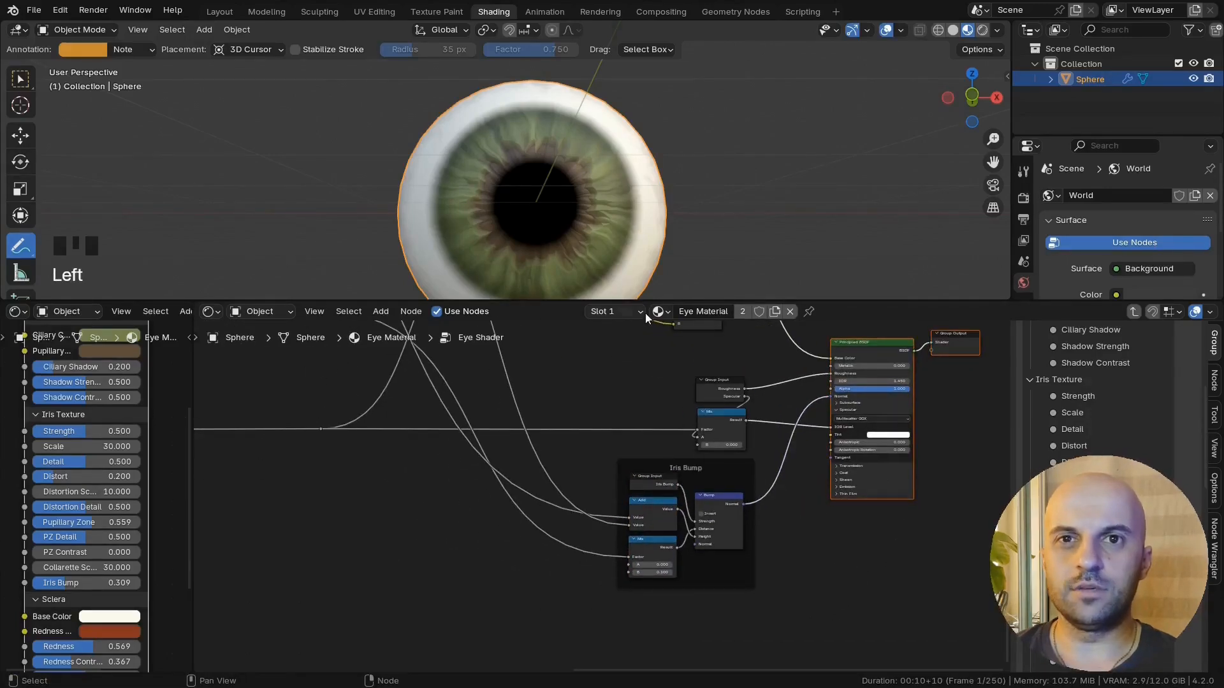
Step: Inspect the eye from the side and set the Principled BSDF's Coat Weight to 1.000
middle_click_drag(612, 191, 492, 172)
scroll(553, 193, "up", 3)
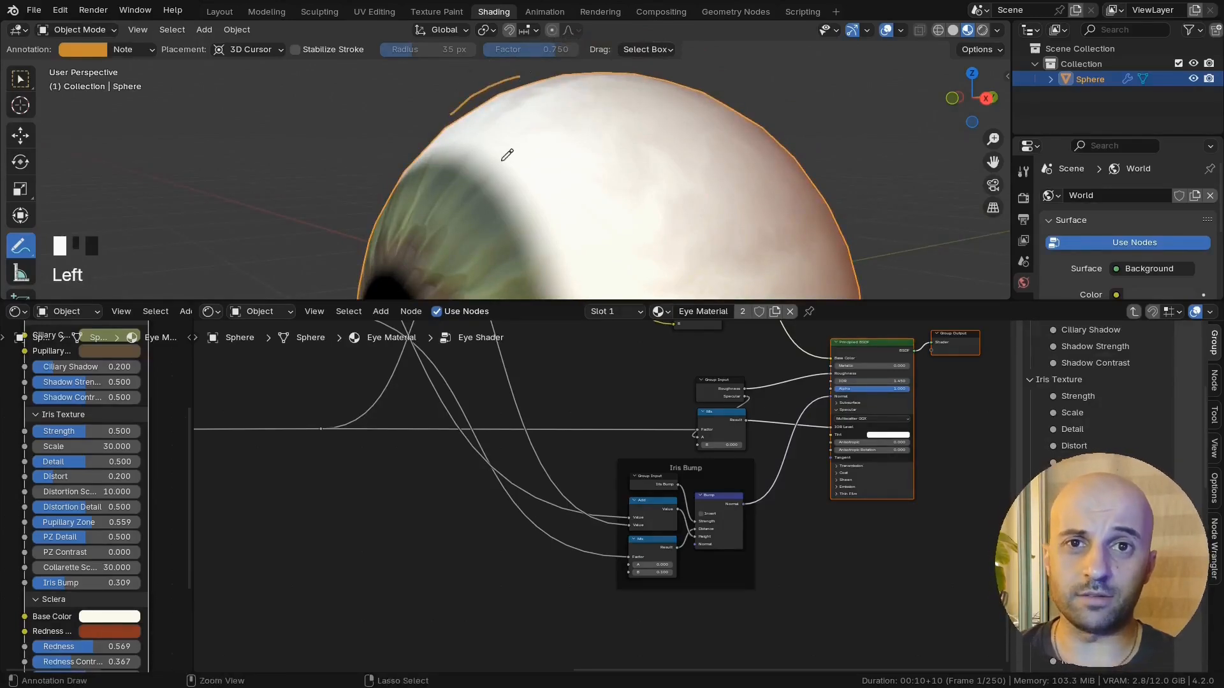
scroll(546, 237, "down", 2)
middle_click_drag(547, 237, 611, 165)
scroll(610, 165, "up", 1)
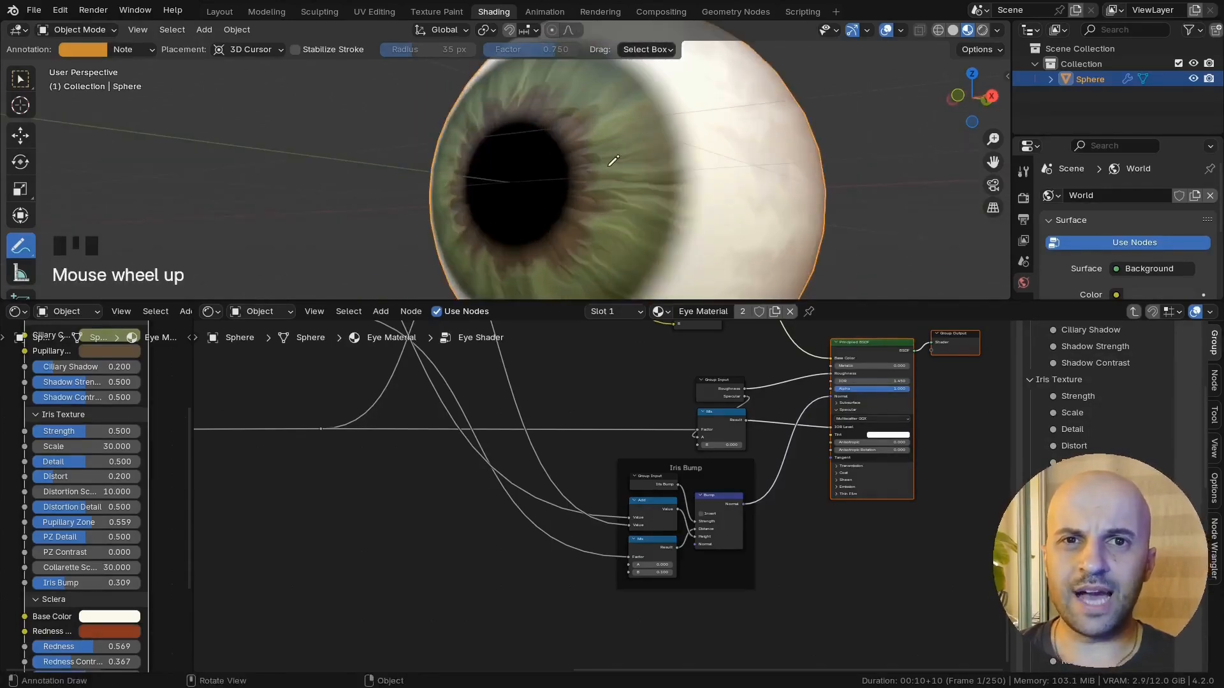
middle_click_drag(862, 418, 828, 425)
scroll(660, 450, "up", 6)
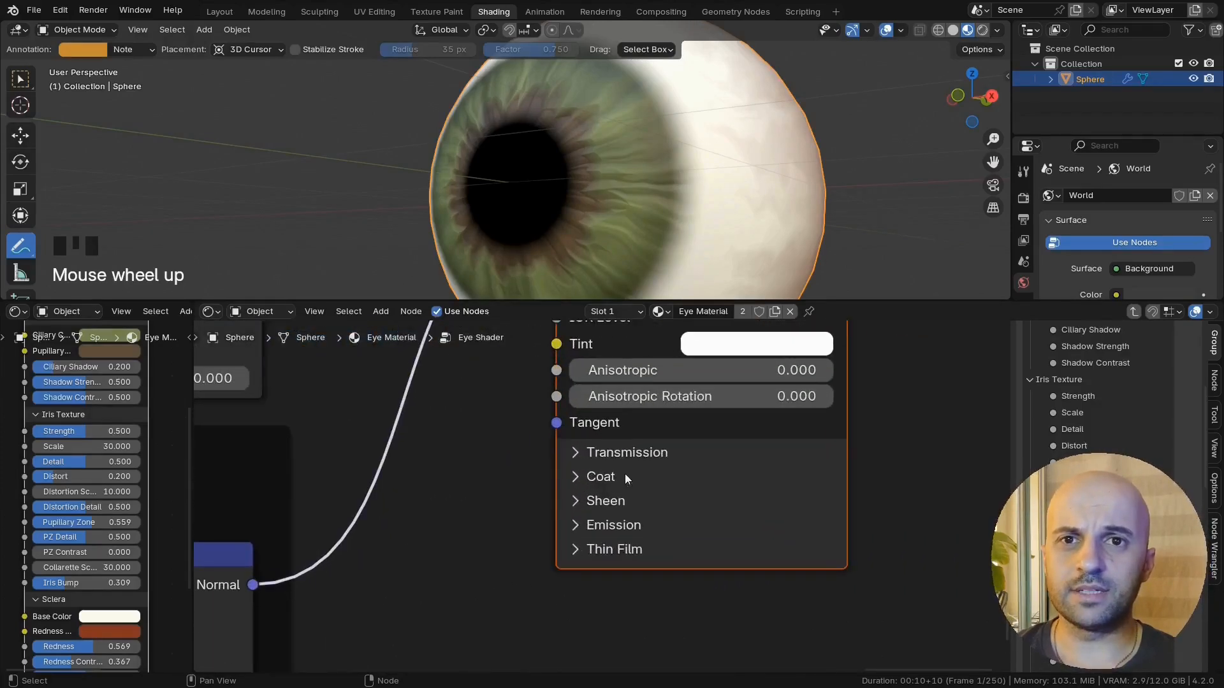
left_click(583, 476)
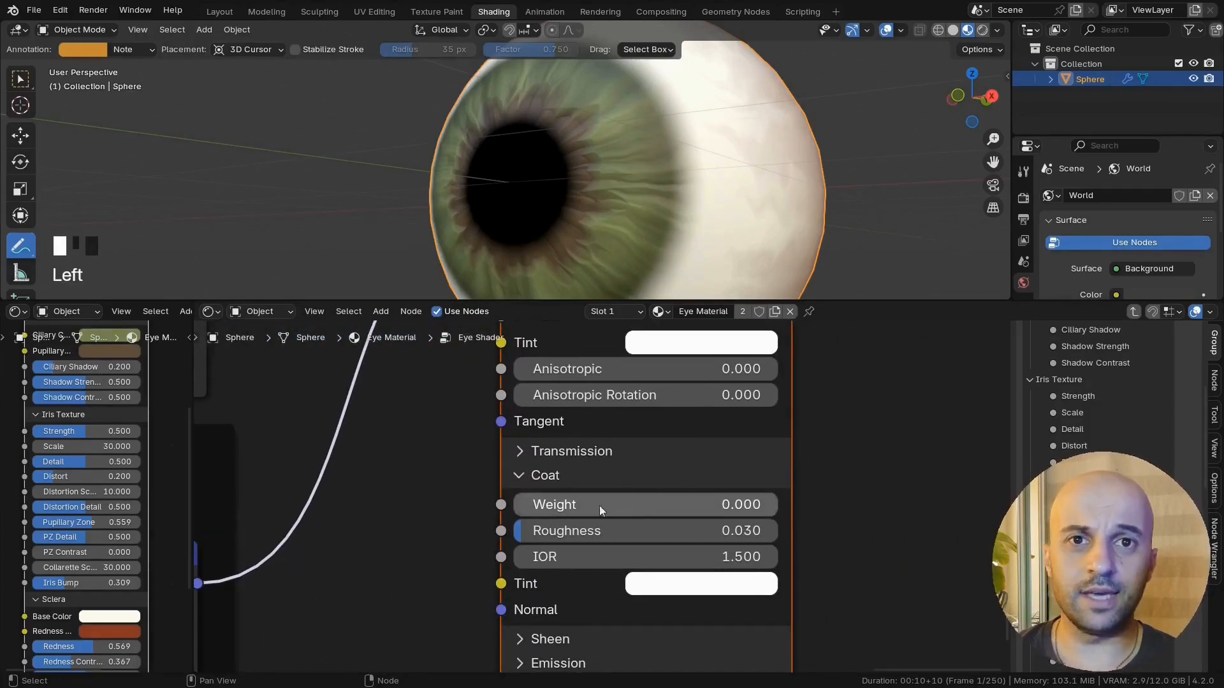
left_click_drag(599, 506, 853, 507)
Step: Set the Iris Bump to 0.378 and inspect the coat reflections on the eye from several angles
mouse_move(683, 188)
middle_mouse_down()
mouse_move(650, 115)
mouse_move(670, 172)
middle_mouse_up()
scroll(644, 193, "down", 4)
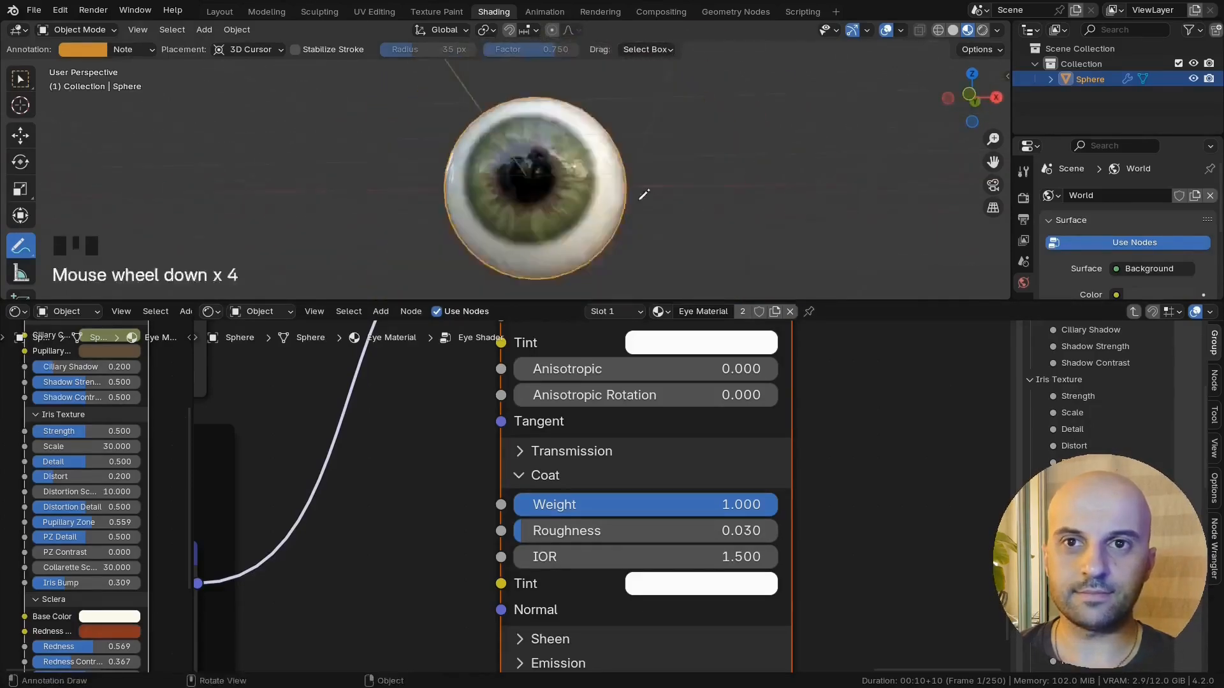
scroll(618, 203, "up", 7)
middle_click_drag(619, 202, 736, 171)
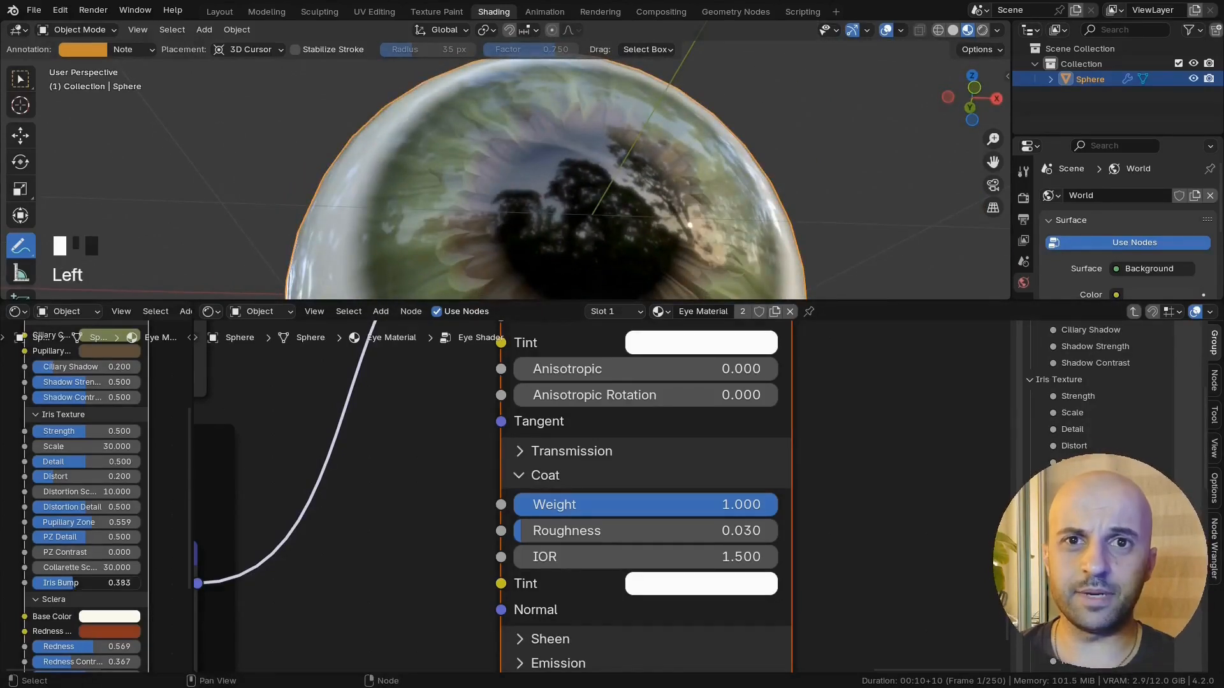
left_click_drag(95, 583, 89, 582)
scroll(693, 139, "down", 3)
middle_click_drag(694, 139, 685, 211)
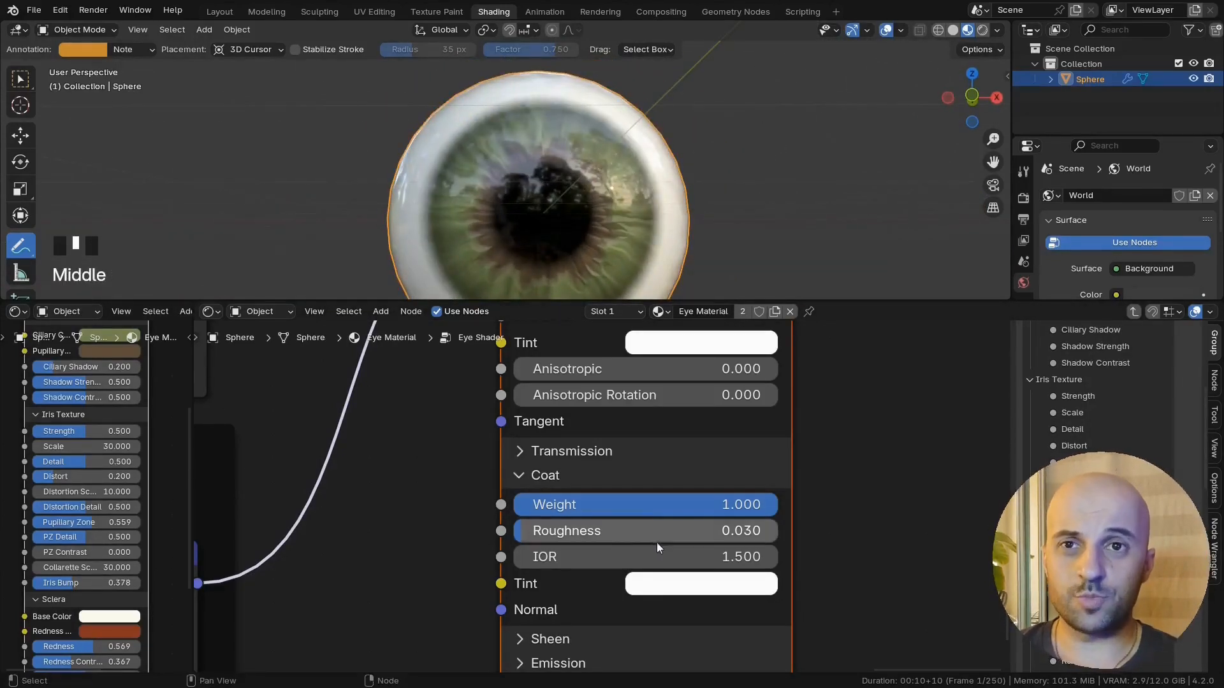
Step: Compare the sclera's reflections with a Coat Weight of 0.095 and restore the weight to 1.000
middle_click_drag(657, 542, 731, 484)
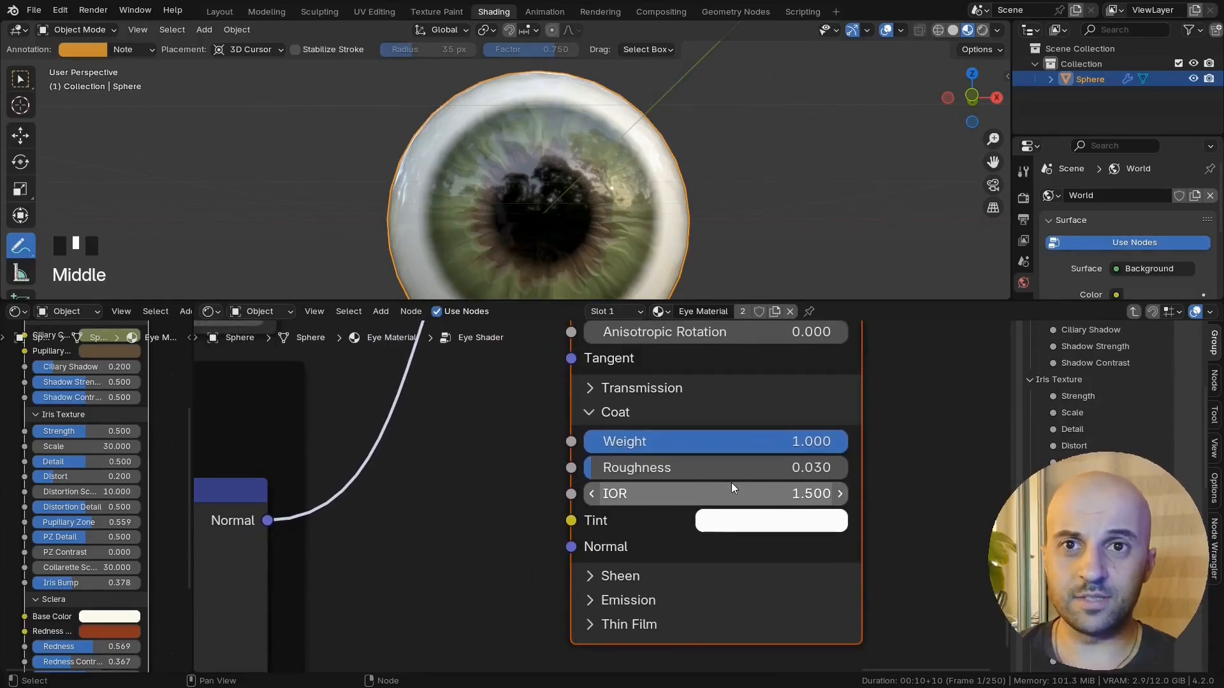
middle_click_drag(644, 531, 689, 503)
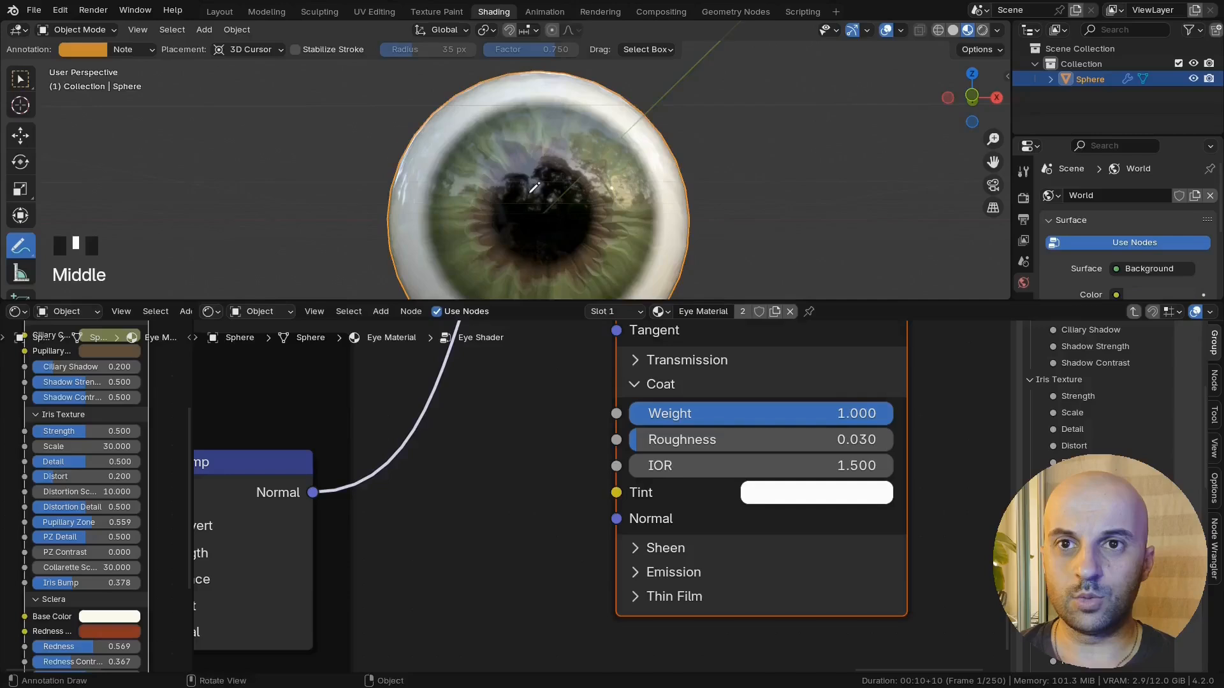
middle_click_drag(535, 187, 590, 202)
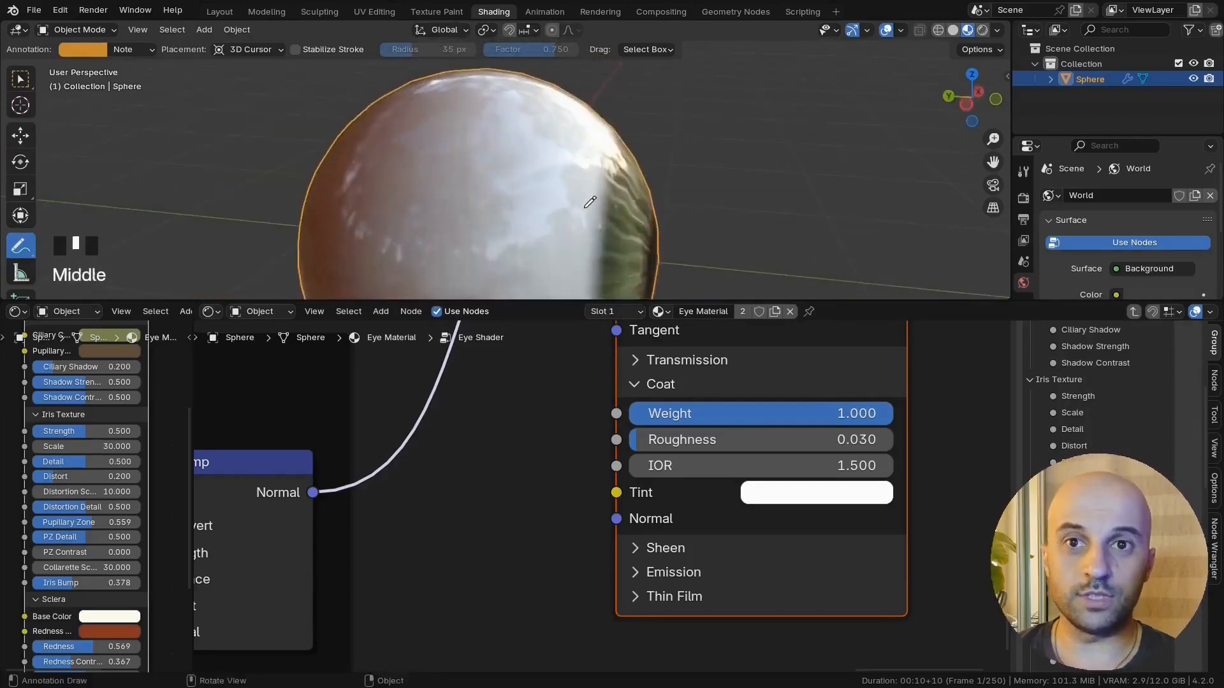
left_click_drag(689, 417, 449, 417)
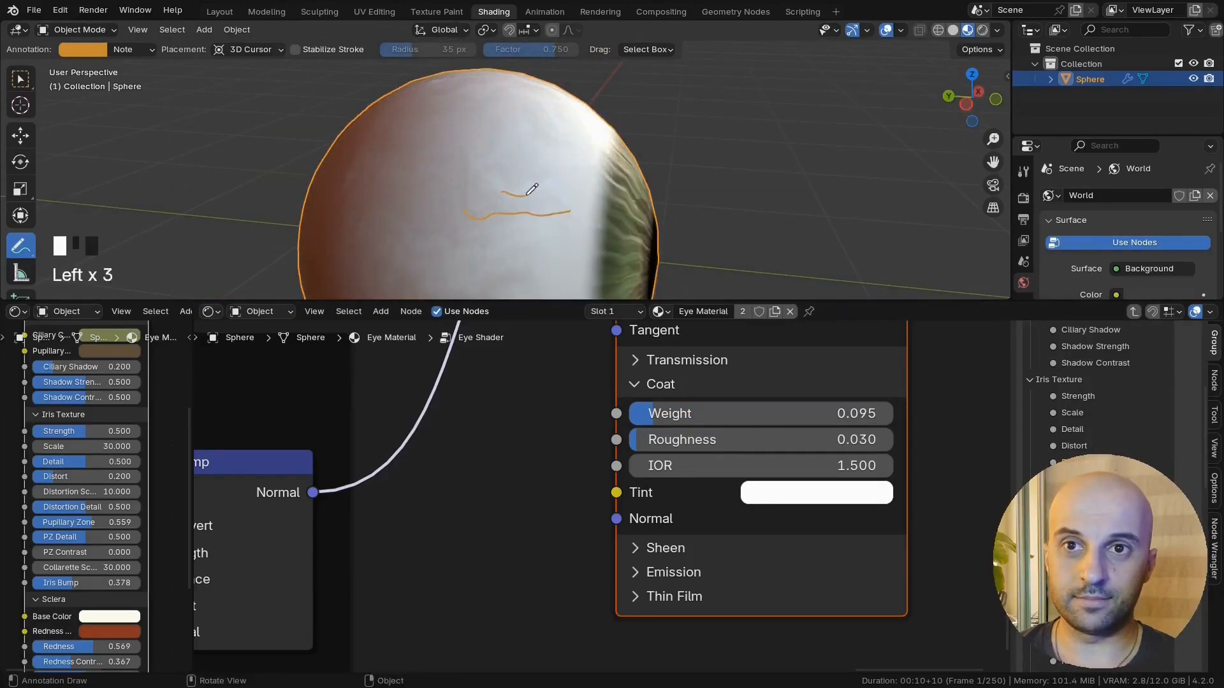
left_click_drag(638, 413, 893, 413)
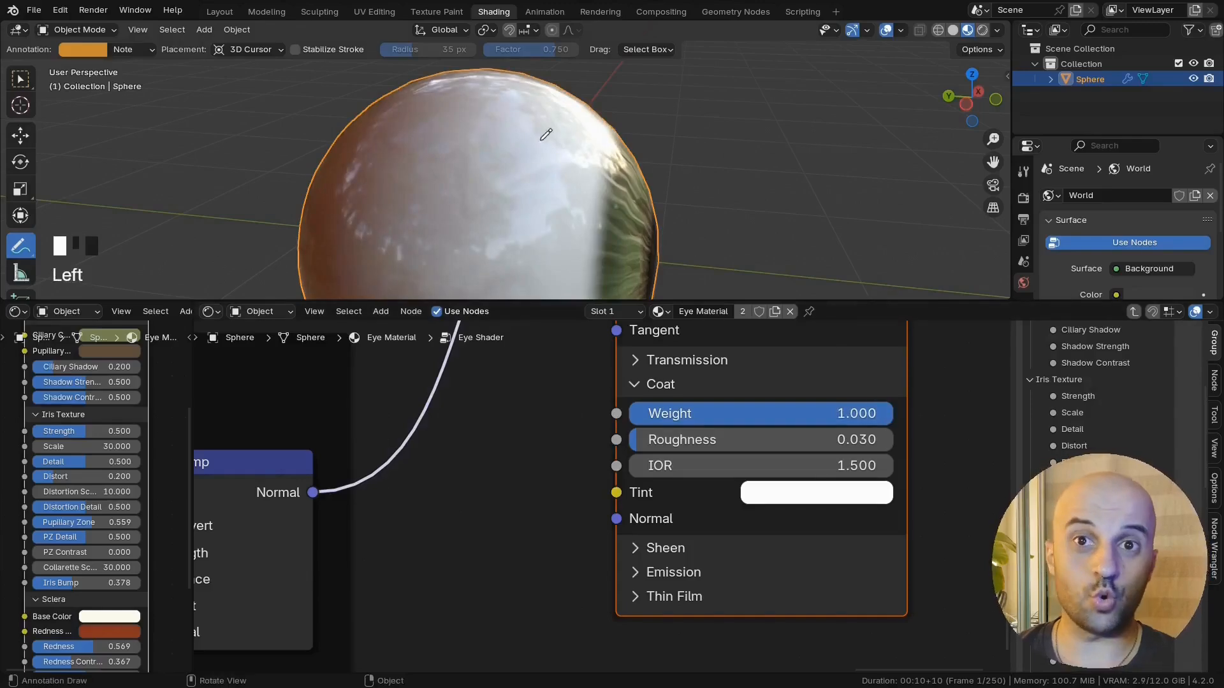
Step: Duplicate the Bump node below the Iris Bump frame and detach the copy from the frame
scroll(450, 535, "down", 14)
middle_click_drag(510, 509, 619, 465)
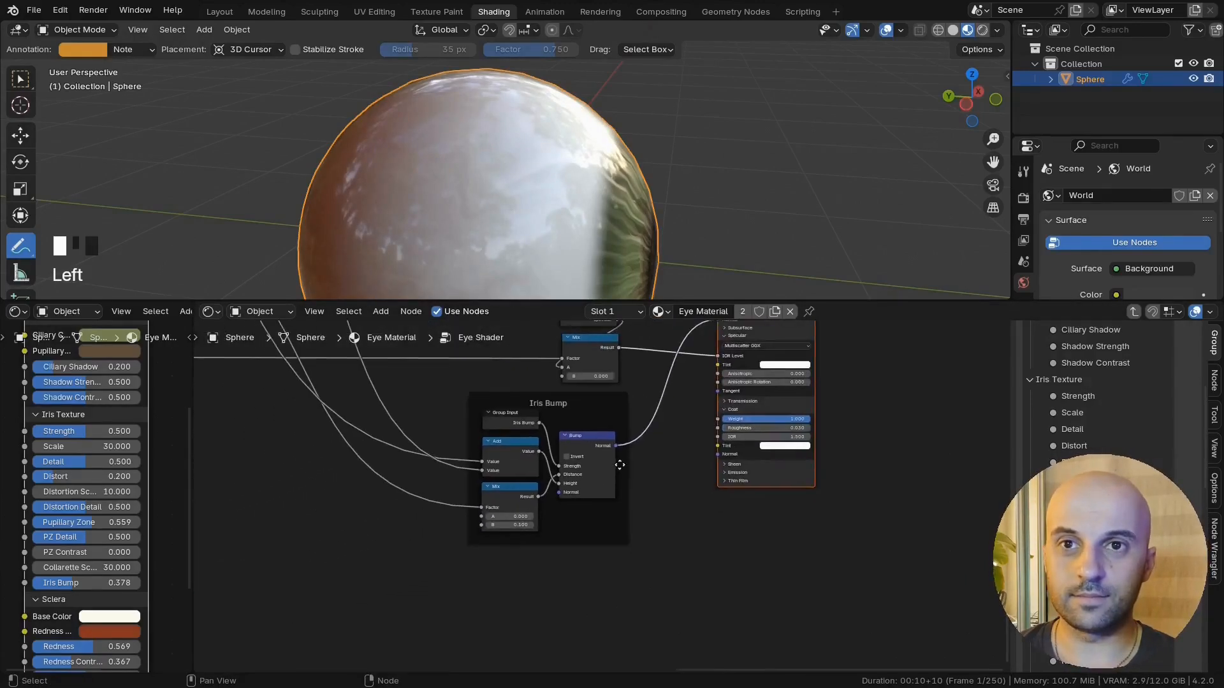
scroll(620, 465, "up", 4)
left_click(601, 442)
left_click(589, 416)
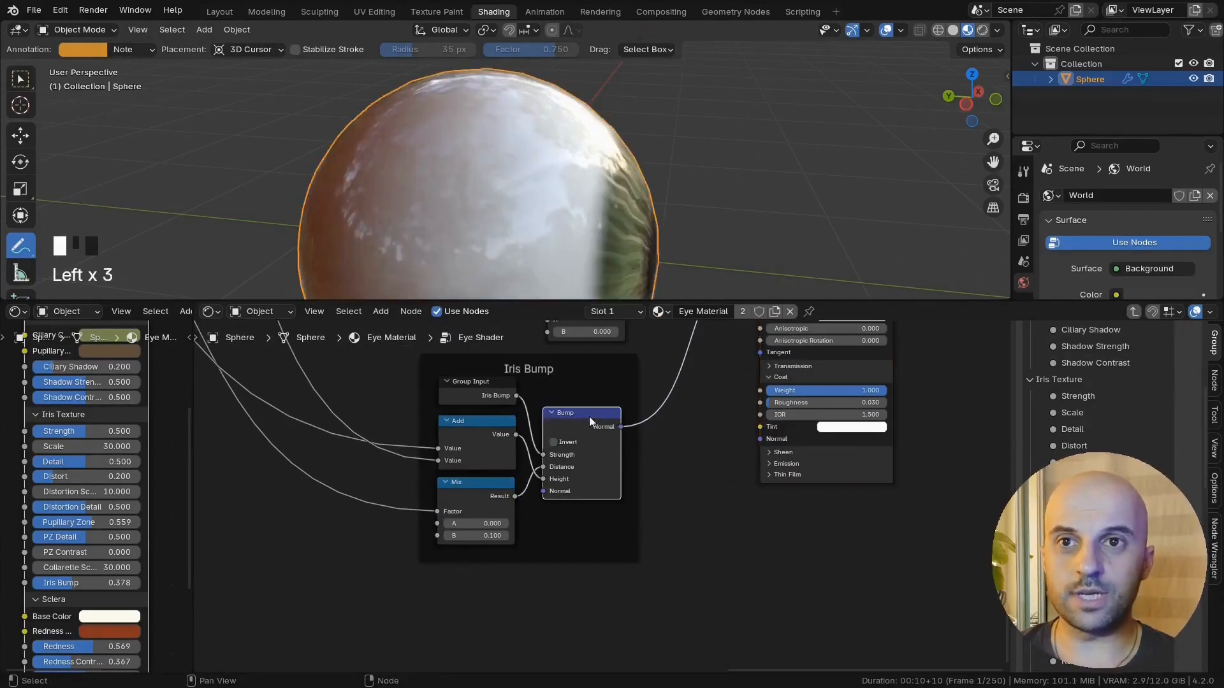
key("shift+d")
left_click(593, 567)
key("alt+p")
scroll(631, 484, "down", 4)
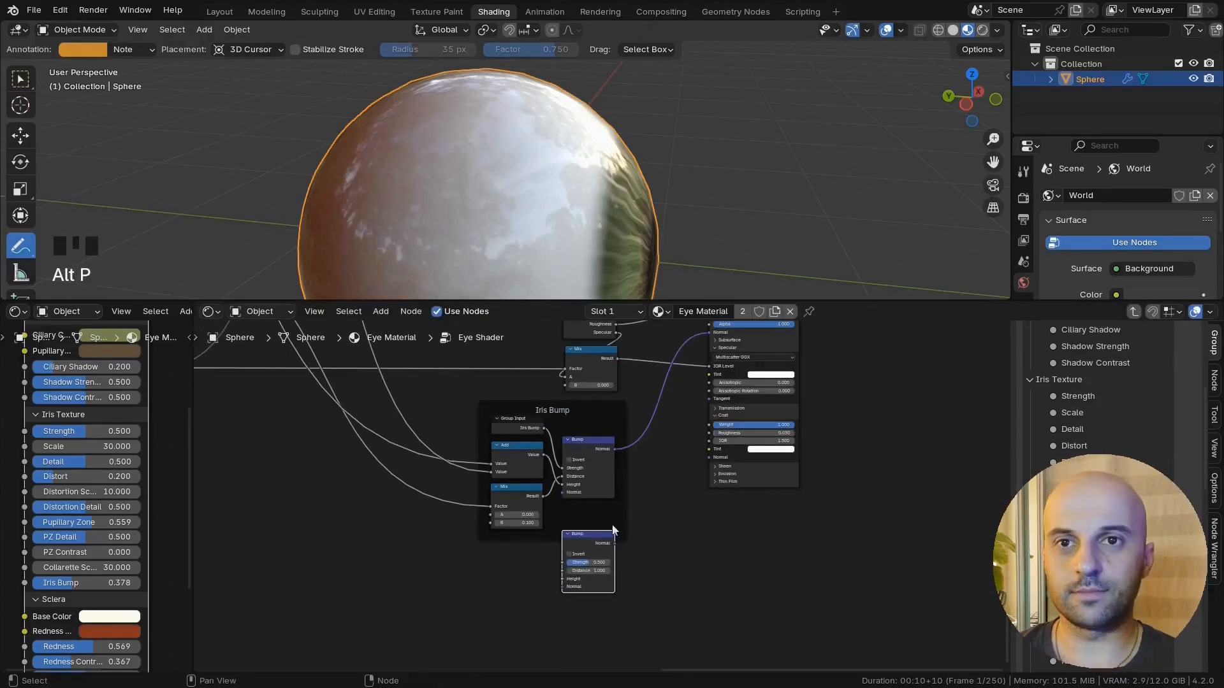
Step: Connect the duplicated Bump node's Normal to the Principled BSDF's Coat Normal and position the node below the Iris Bump frame
left_click(510, 447)
scroll(609, 559, "up", 5)
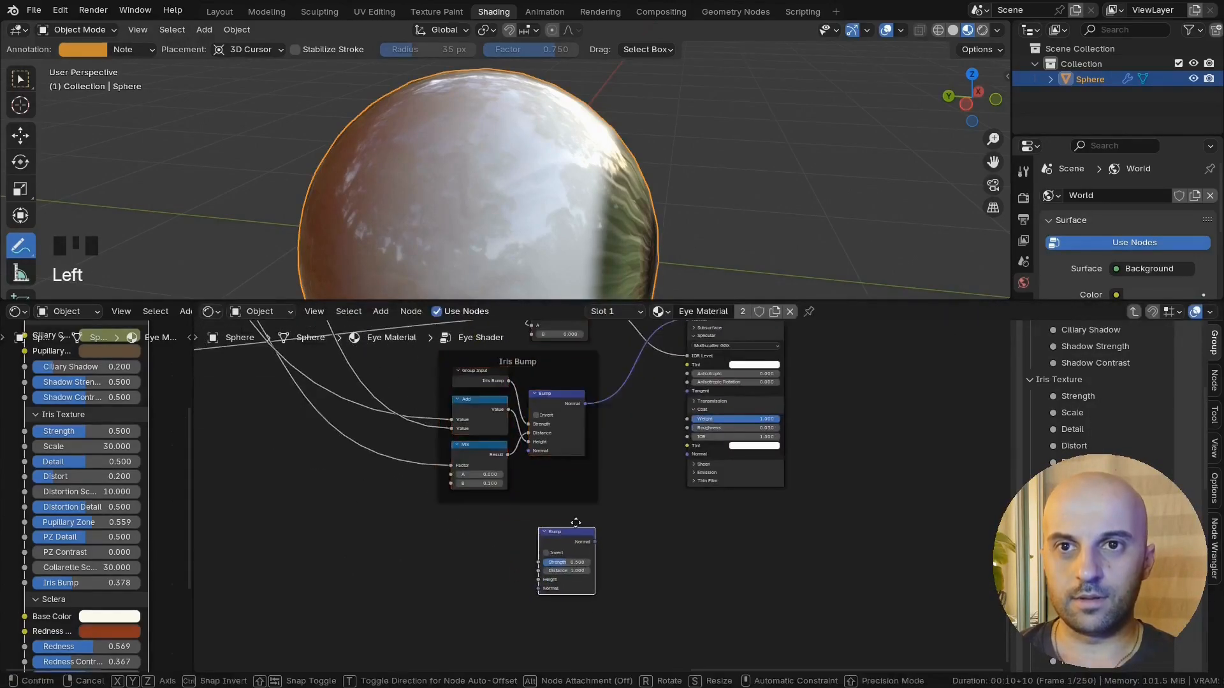
left_click_drag(712, 442, 734, 430)
middle_click_drag(737, 423, 712, 447)
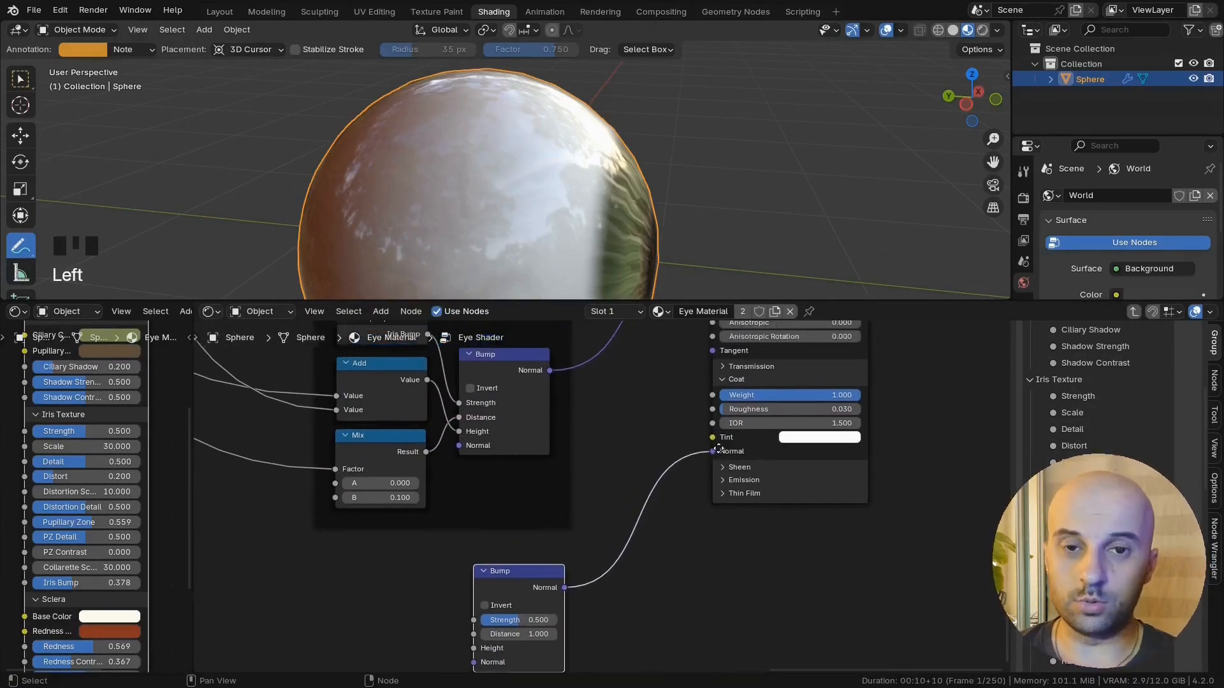
middle_click_drag(583, 578, 692, 503)
left_click_drag(633, 499, 630, 492)
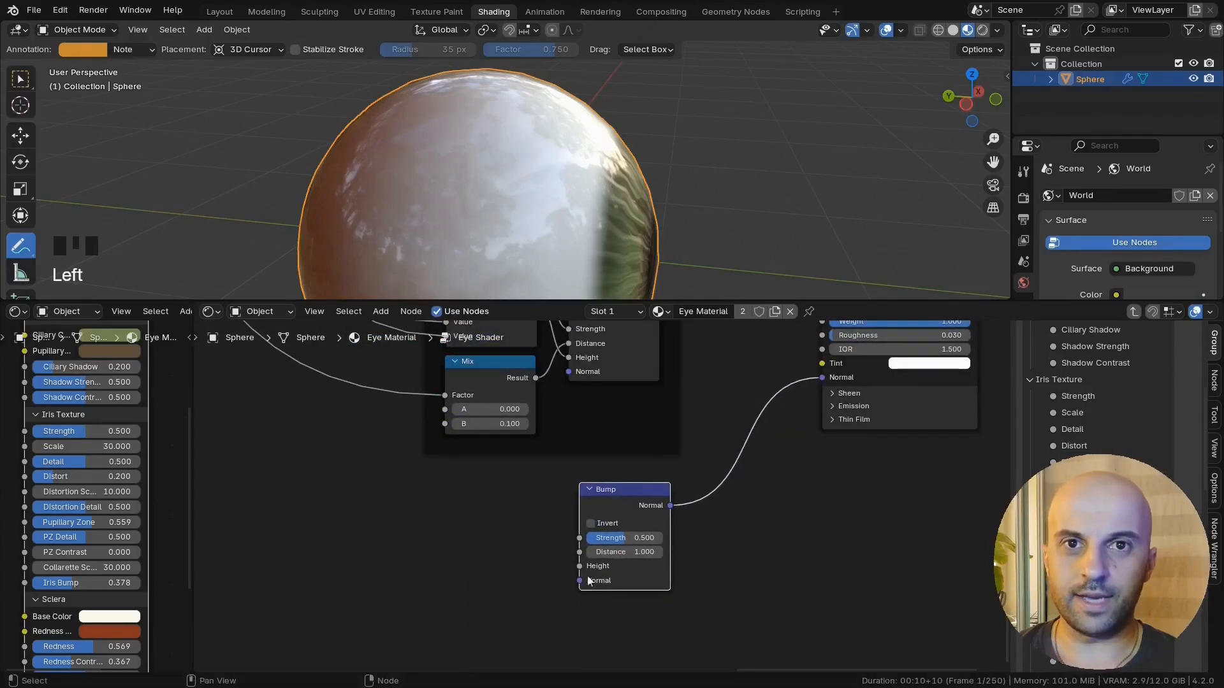
left_click_drag(518, 561, 515, 560)
Step: Preview the Sclera frame's Mix result and its clamped Add value on the back of the eye
scroll(552, 561, "down", 8)
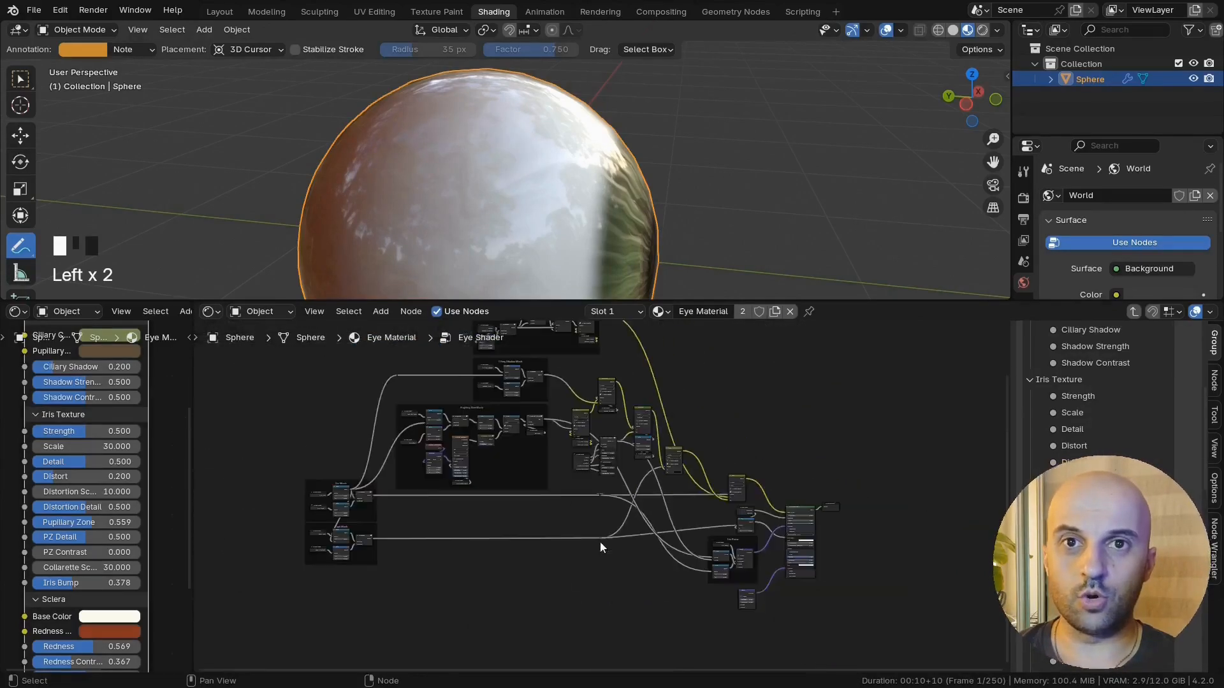
scroll(608, 509, "up", 8)
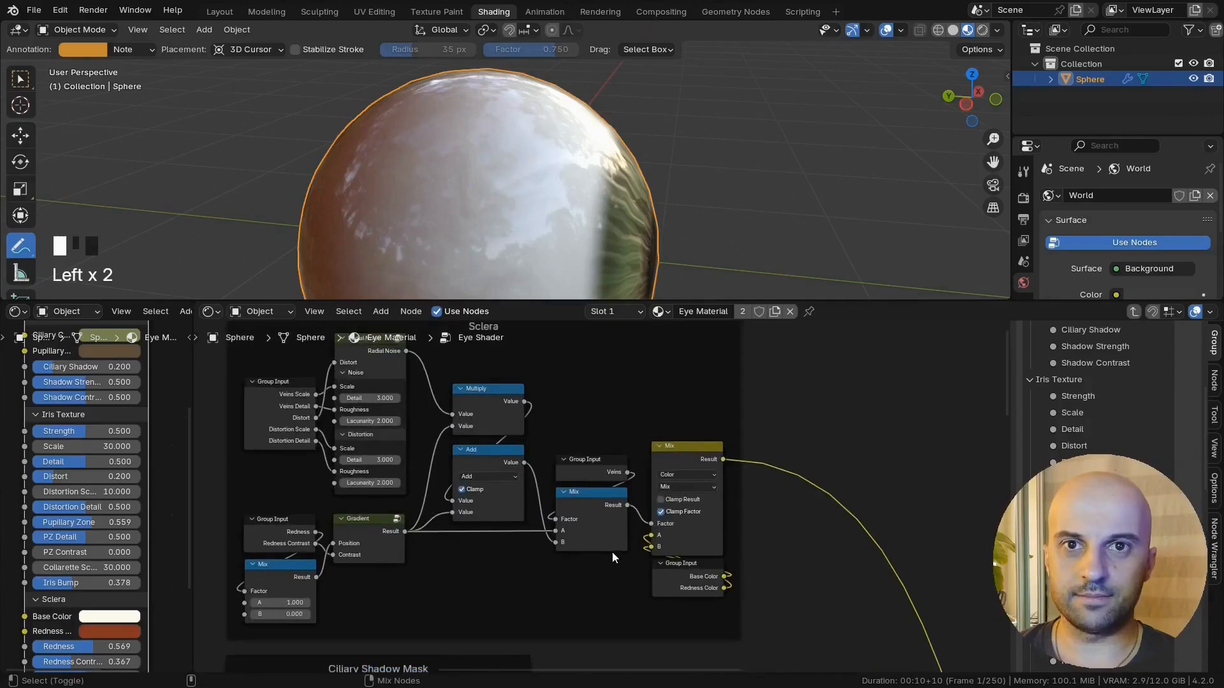
left_click(584, 504, "ctrl+shift")
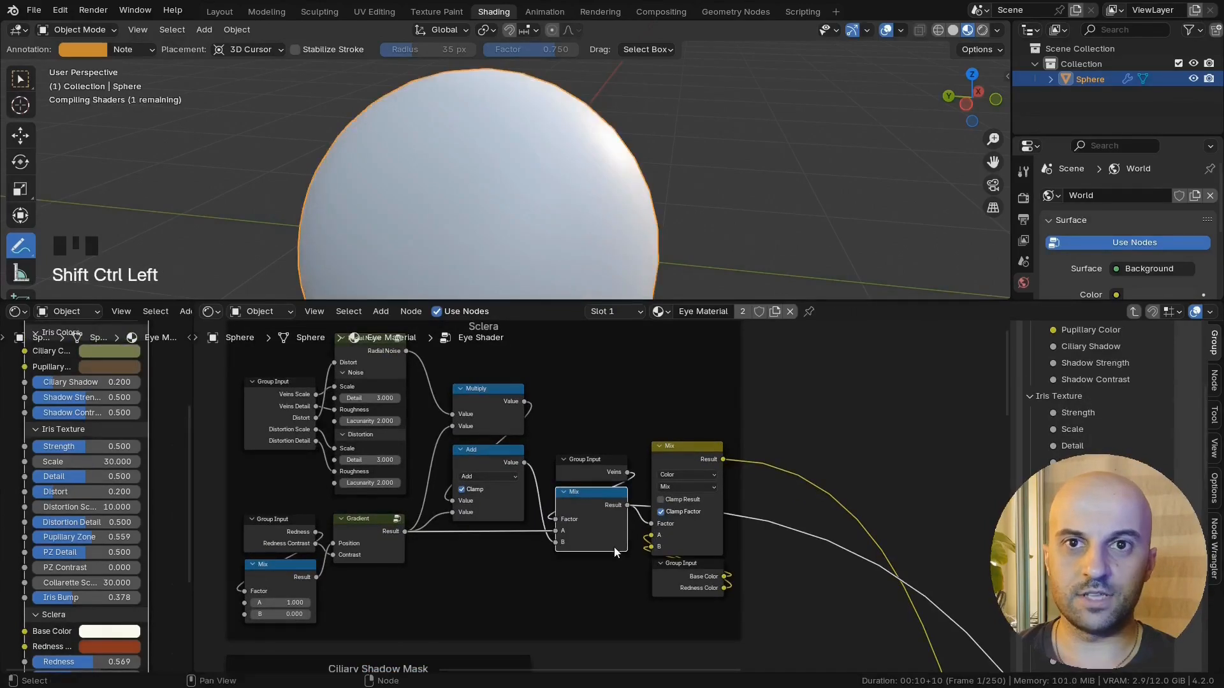
scroll(575, 208, "down", 2)
middle_click_drag(575, 208, 452, 260)
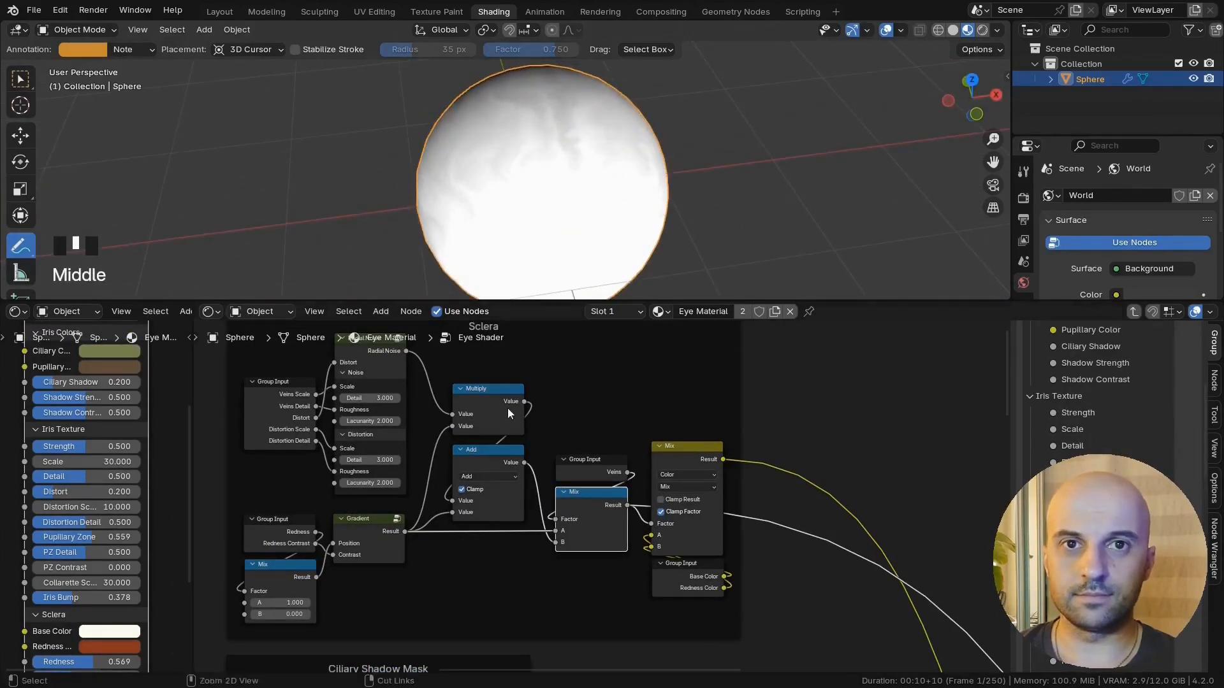
left_click(491, 469, "ctrl+shift")
Step: Connect the Sclera frame's clamped Add value to the Height of the second Bump node
middle_click_drag(612, 268, 623, 383)
scroll(638, 507, "down", 4)
middle_click_drag(638, 507, 545, 418)
left_click_drag(539, 415, 793, 586)
scroll(789, 587, "up", 5)
middle_click_drag(789, 586, 638, 618)
scroll(643, 612, "up", 2)
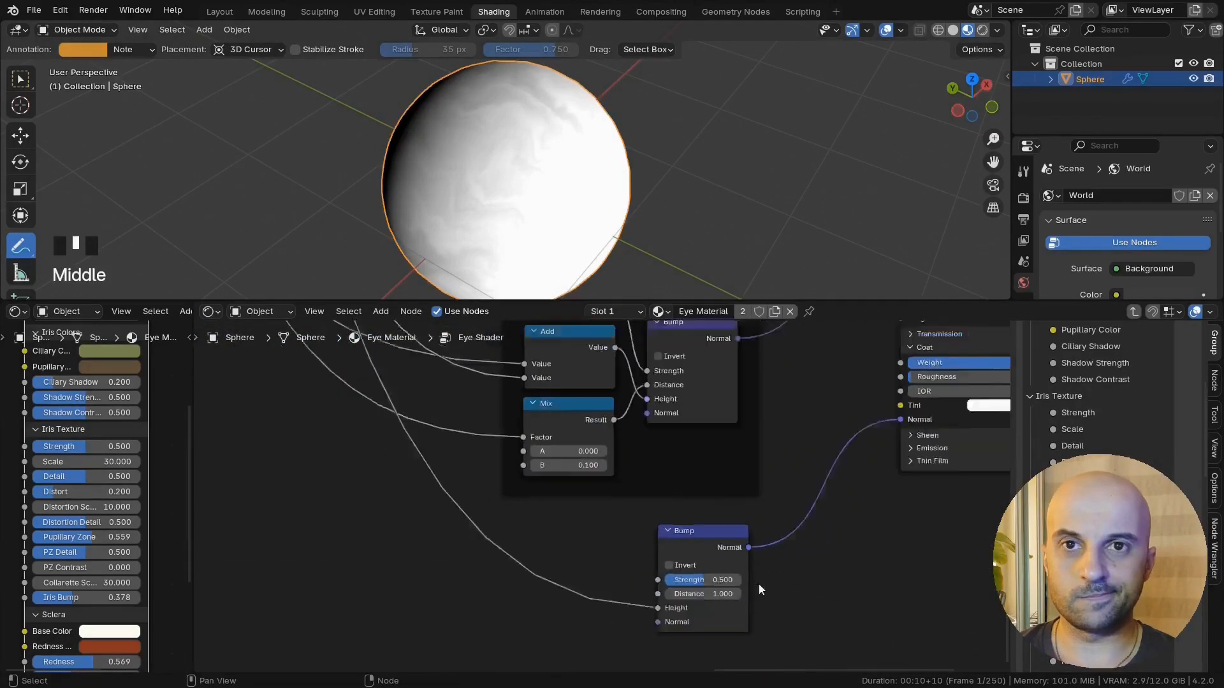
Step: Switch the preview back to the Eye Shader group's Shader output and inspect the coat bump on the sclera up close
scroll(893, 433, "down", 2)
middle_click_drag(893, 433, 668, 625)
middle_click_drag(124, 380, 106, 543)
left_click(974, 538, "ctrl+shift")
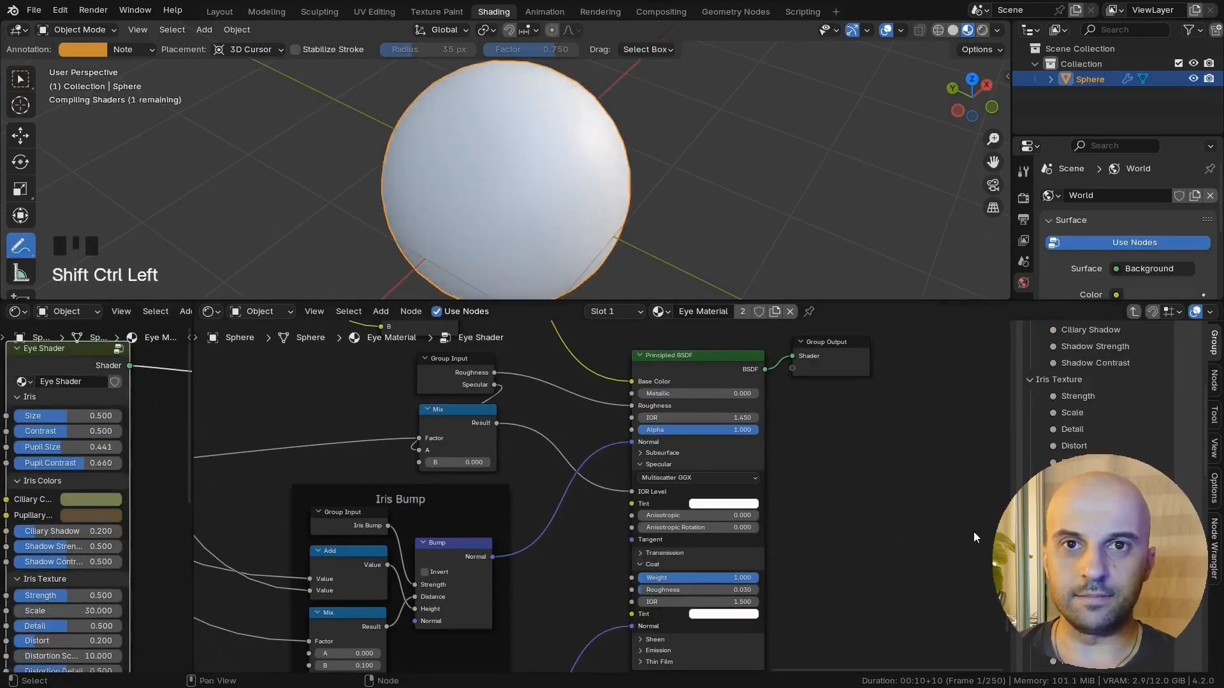
scroll(599, 172, "up", 3)
middle_click_drag(695, 210, 759, 192)
middle_click_drag(758, 191, 726, 179)
scroll(642, 175, "up", 2)
scroll(726, 178, "up", 2)
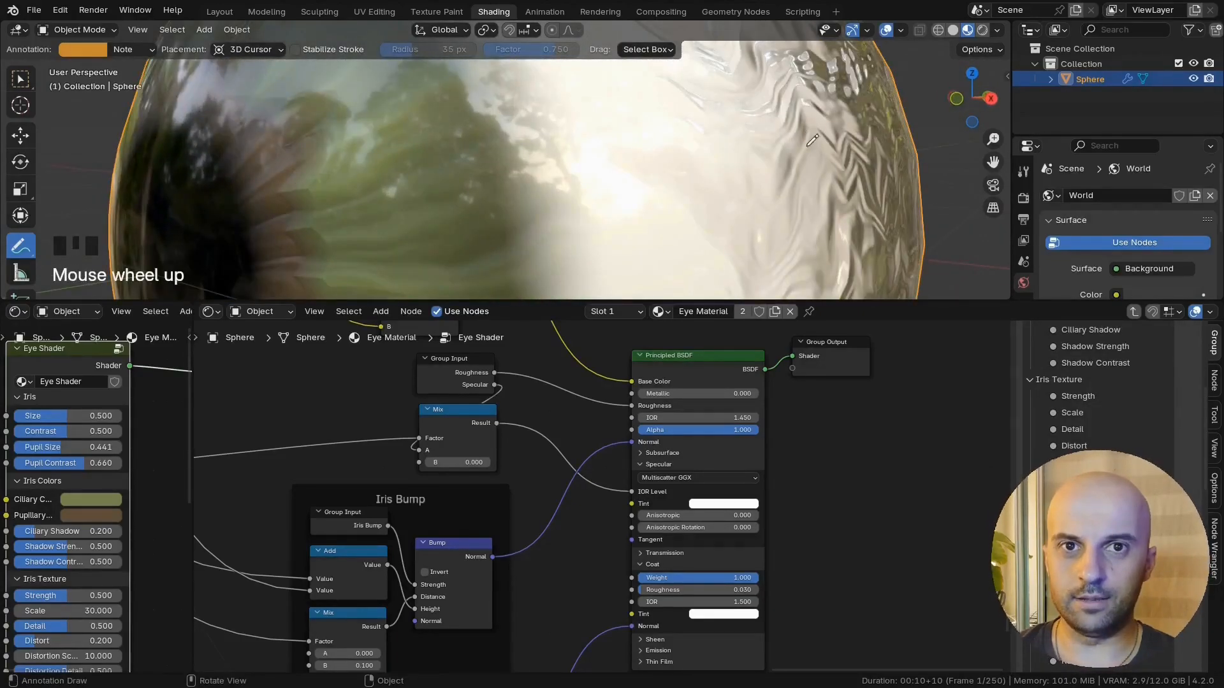
Step: Turn on Invert for the second Bump node and set its Distance to 0.1
scroll(808, 146, "down", 1)
scroll(560, 538, "down", 2)
scroll(568, 535, "up", 3)
middle_click_drag(507, 644, 601, 484)
scroll(602, 522, "up", 5)
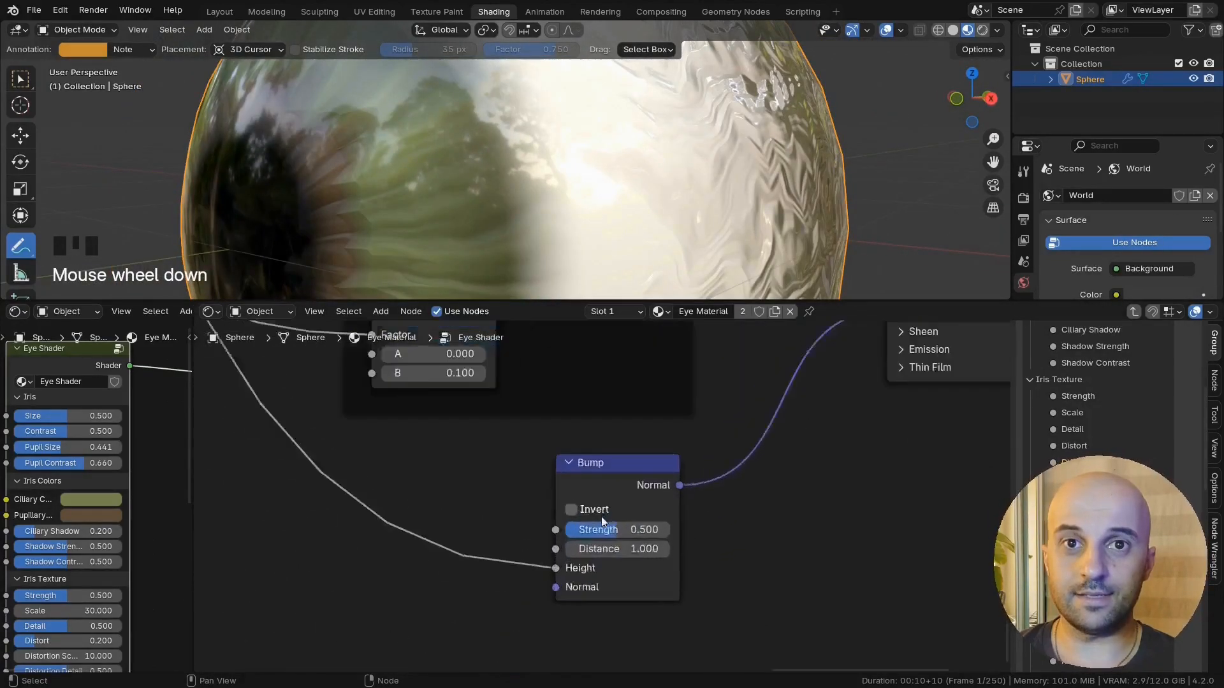
scroll(603, 522, "up", 2)
left_click(559, 515)
middle_click_drag(829, 233, 762, 191)
type("0.1")
left_click(823, 610)
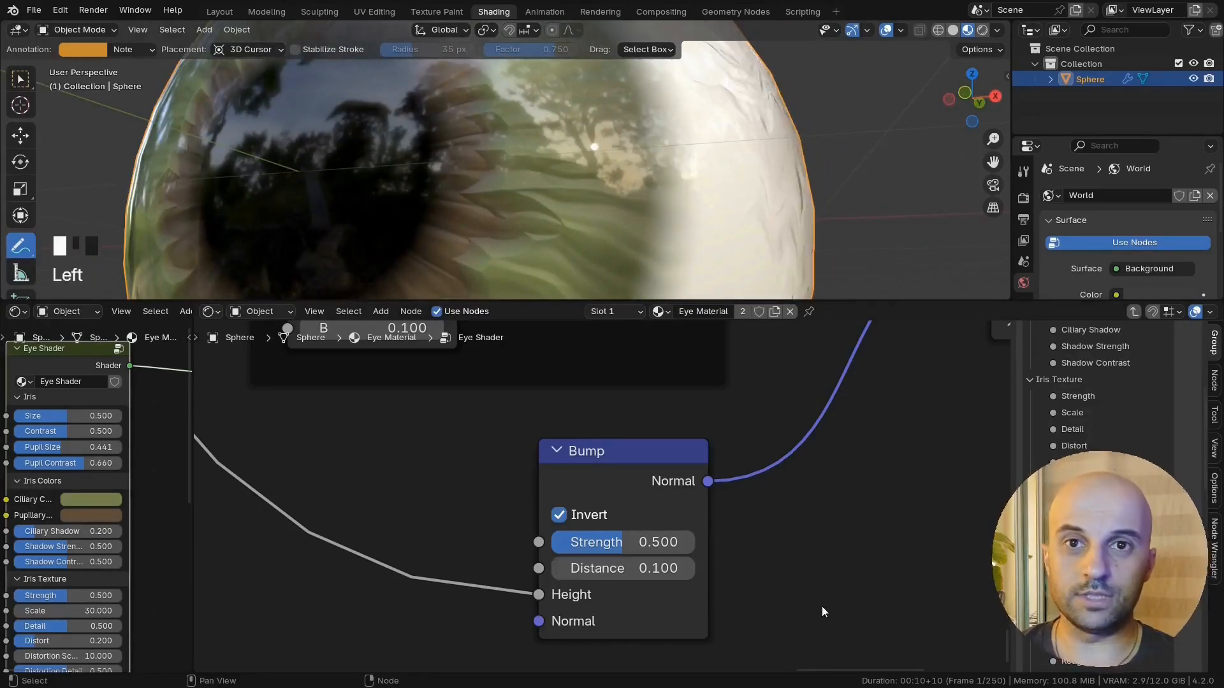
Step: Try a different Strength on the coat Bump node while inspecting the sclera
scroll(567, 216, "down", 5)
middle_click_drag(568, 216, 710, 216)
scroll(710, 216, "up", 5)
middle_click_drag(590, 130, 590, 213, "shift")
left_click_drag(663, 544, 634, 544)
right_click(633, 543)
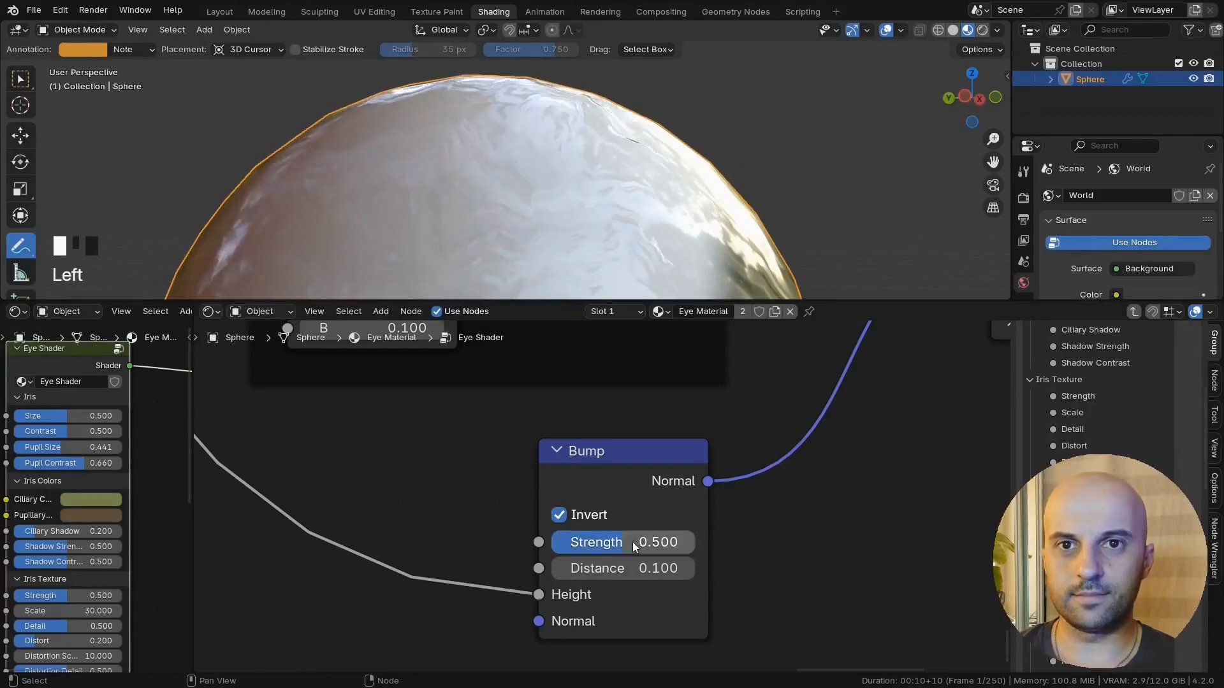
Step: Set the sclera Redness to 0.665 and inspect the coat bump over the sclera and iris
middle_click_drag(416, 198, 692, 178)
scroll(496, 568, "down", 12)
scroll(71, 511, "up", 3)
middle_click_drag(71, 511, 71, 333)
middle_click_drag(89, 574, 127, 435)
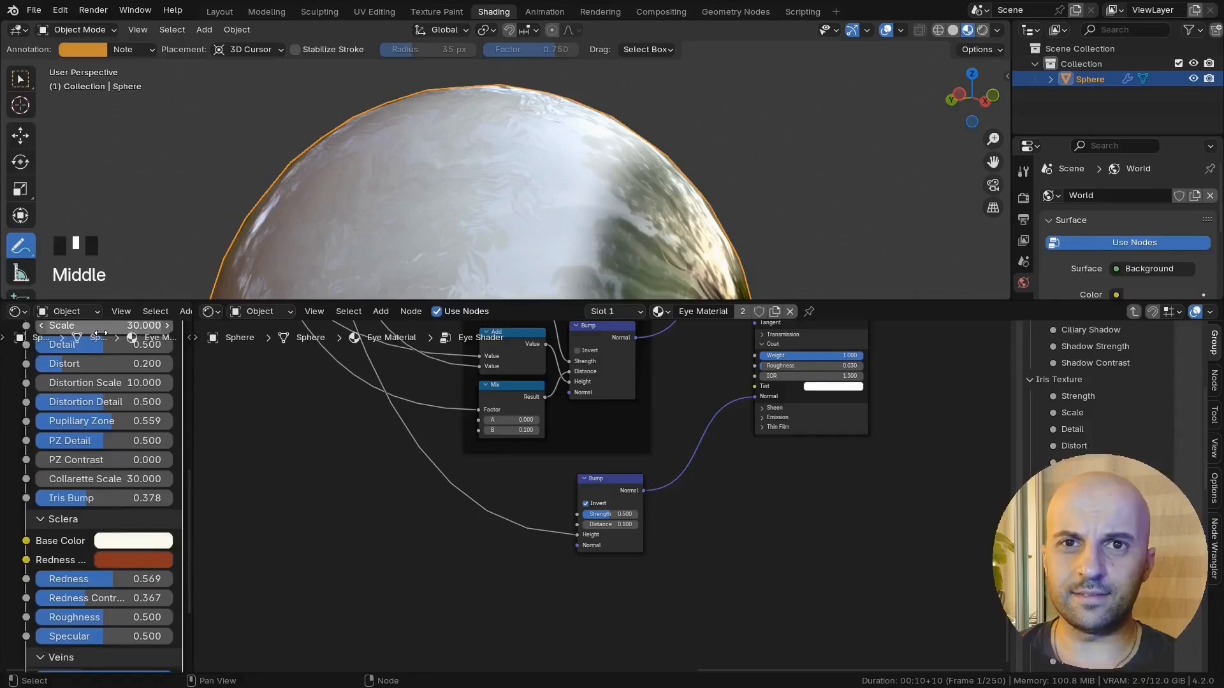
middle_click_drag(97, 663, 110, 532)
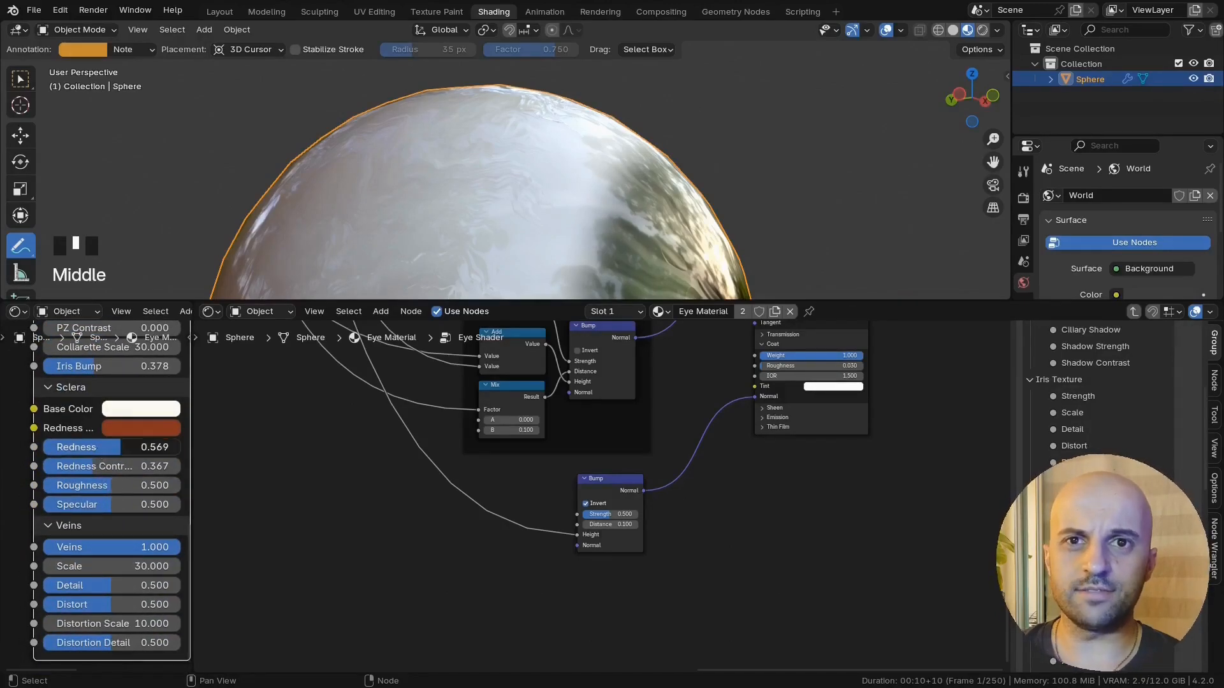
left_click_drag(121, 447, 134, 447)
scroll(774, 223, "down", 2)
middle_click_drag(773, 223, 669, 186)
middle_click_drag(670, 186, 670, 203, "shift")
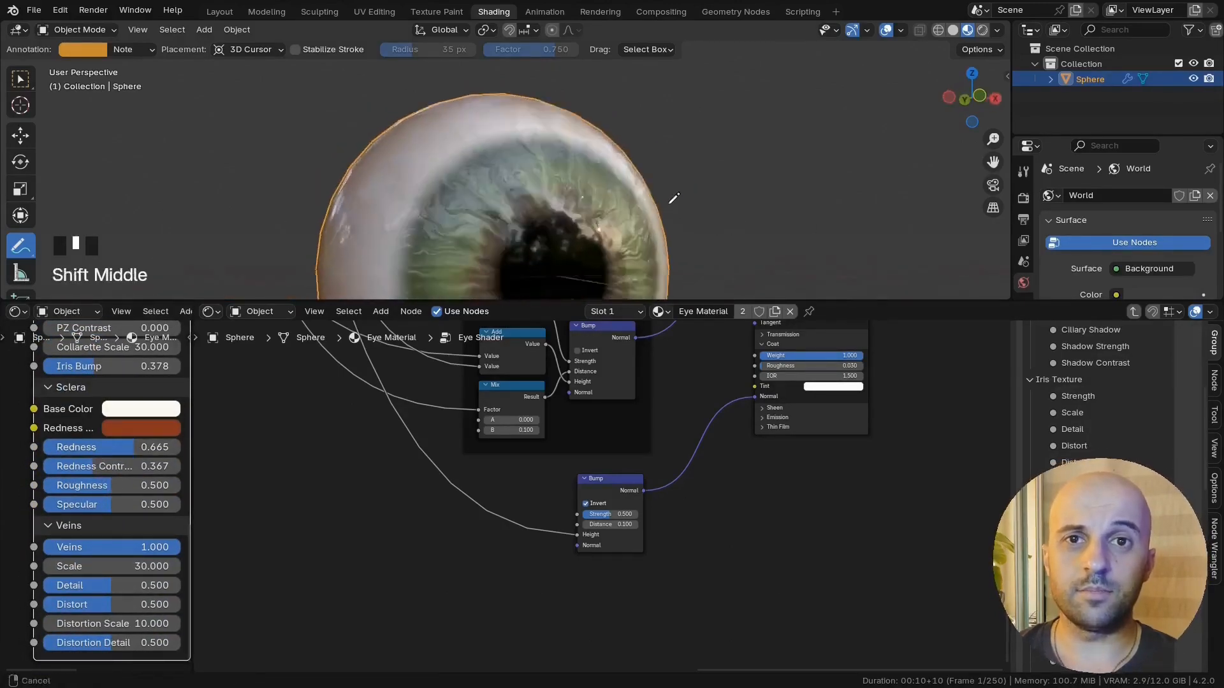
scroll(673, 199, "up", 4)
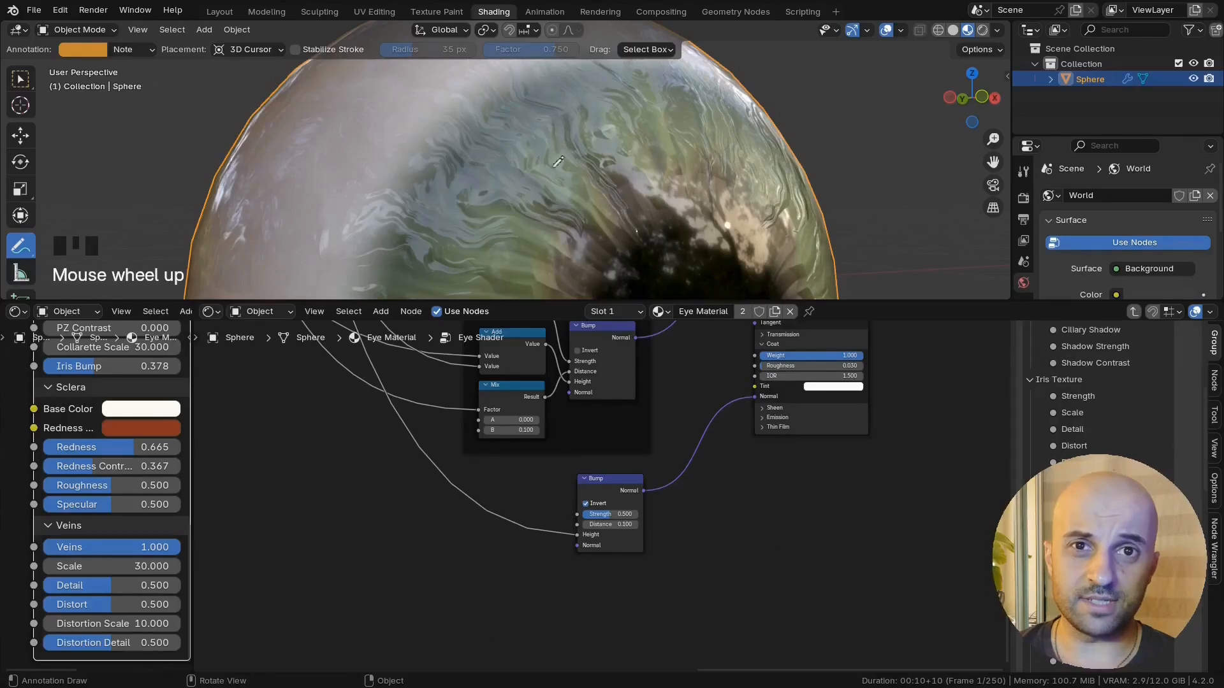
Step: Duplicate the Iris Bump frame's Mix node with its Iris Mask link, place it beside the second Bump node and remove it from the frame
scroll(515, 627, "down", 10)
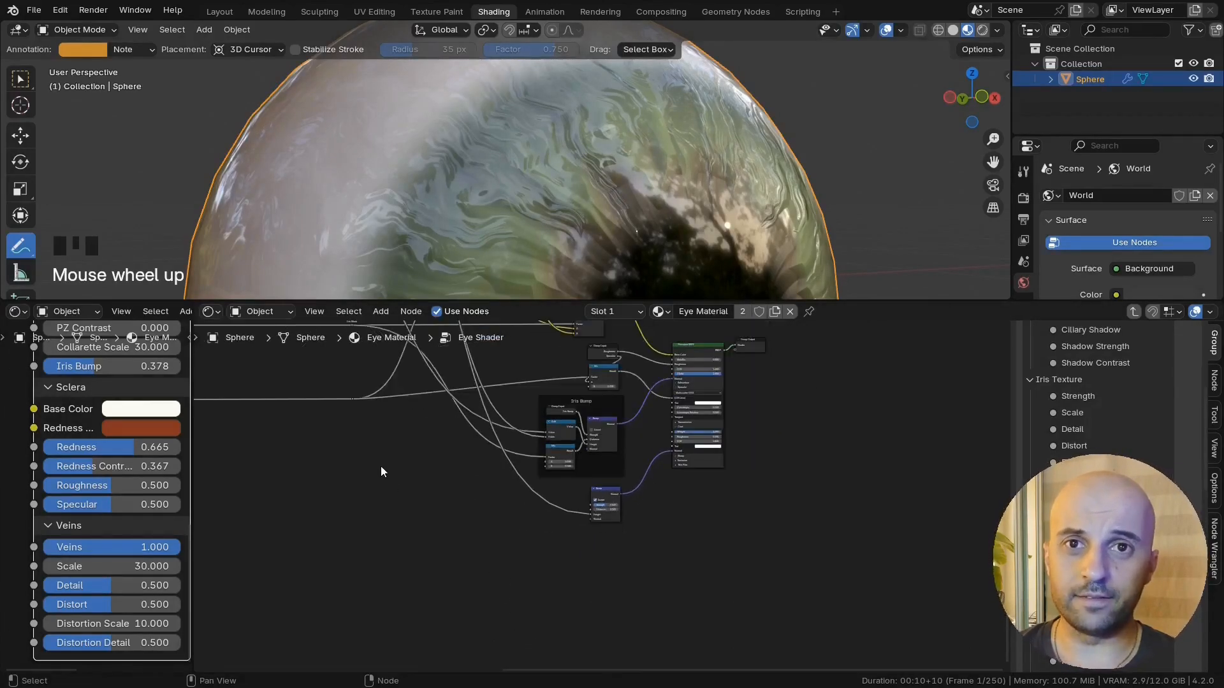
scroll(464, 500, "up", 4)
middle_click_drag(382, 470, 561, 612)
scroll(810, 472, "up", 3)
scroll(790, 509, "down", 3)
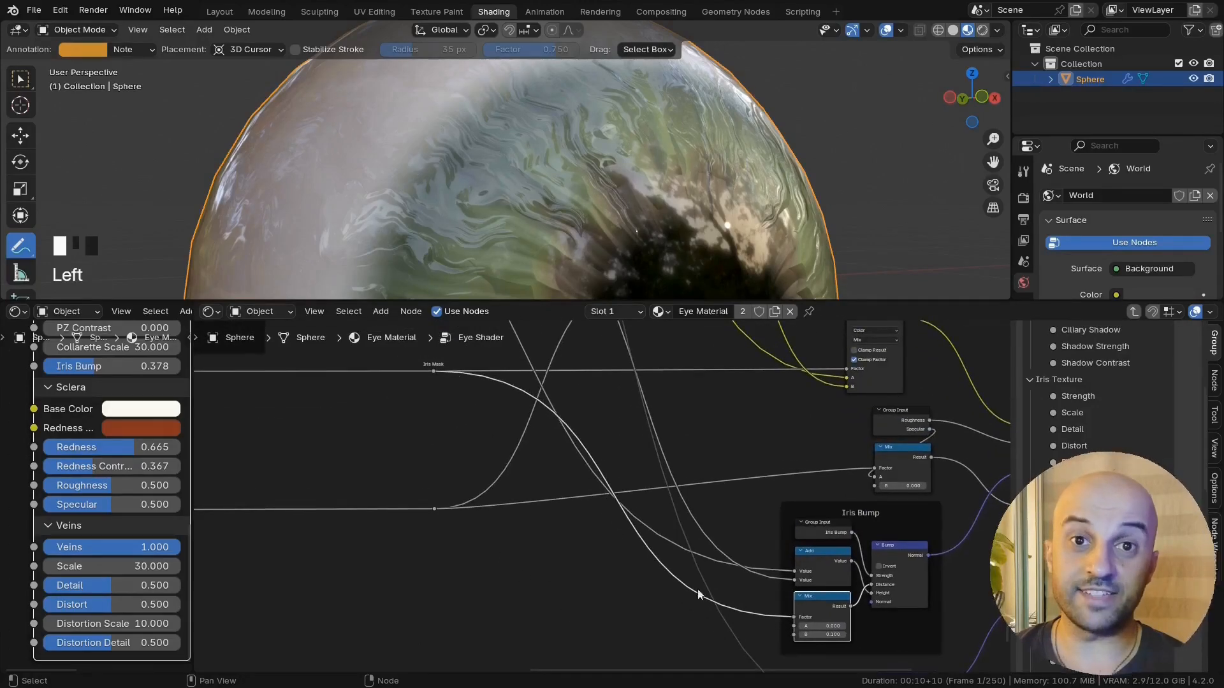
middle_click_drag(698, 595, 623, 475)
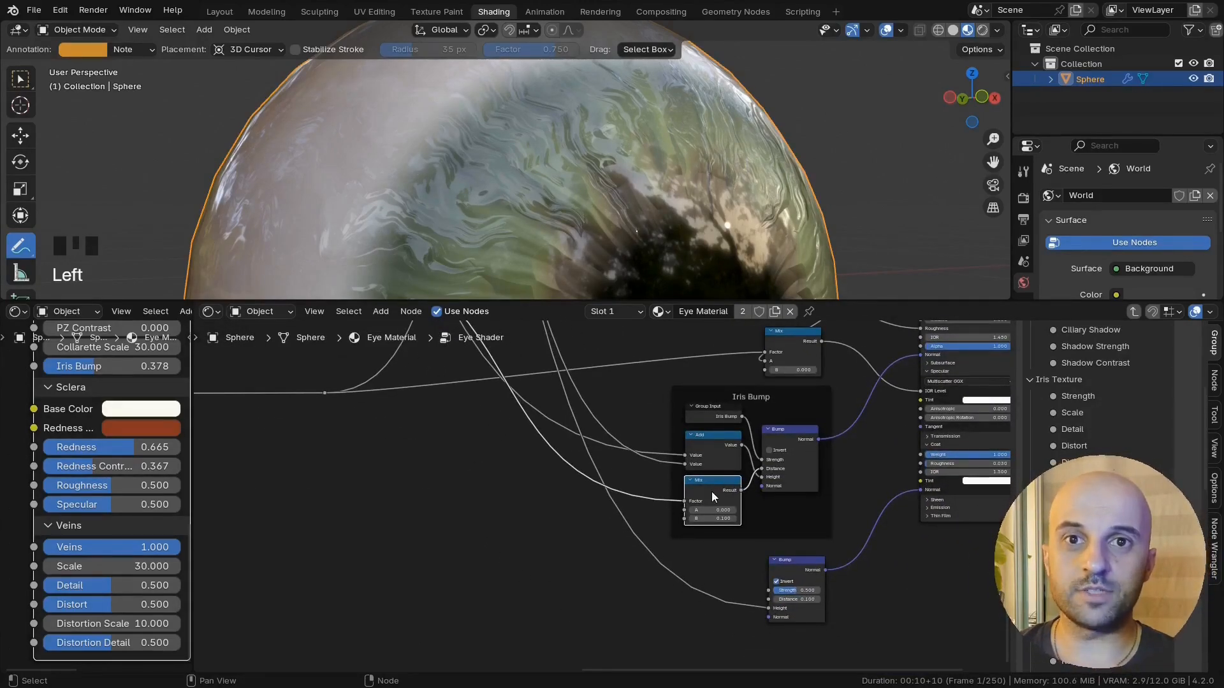
key("shift+ctrl+d")
left_click(721, 620)
key("alt+p")
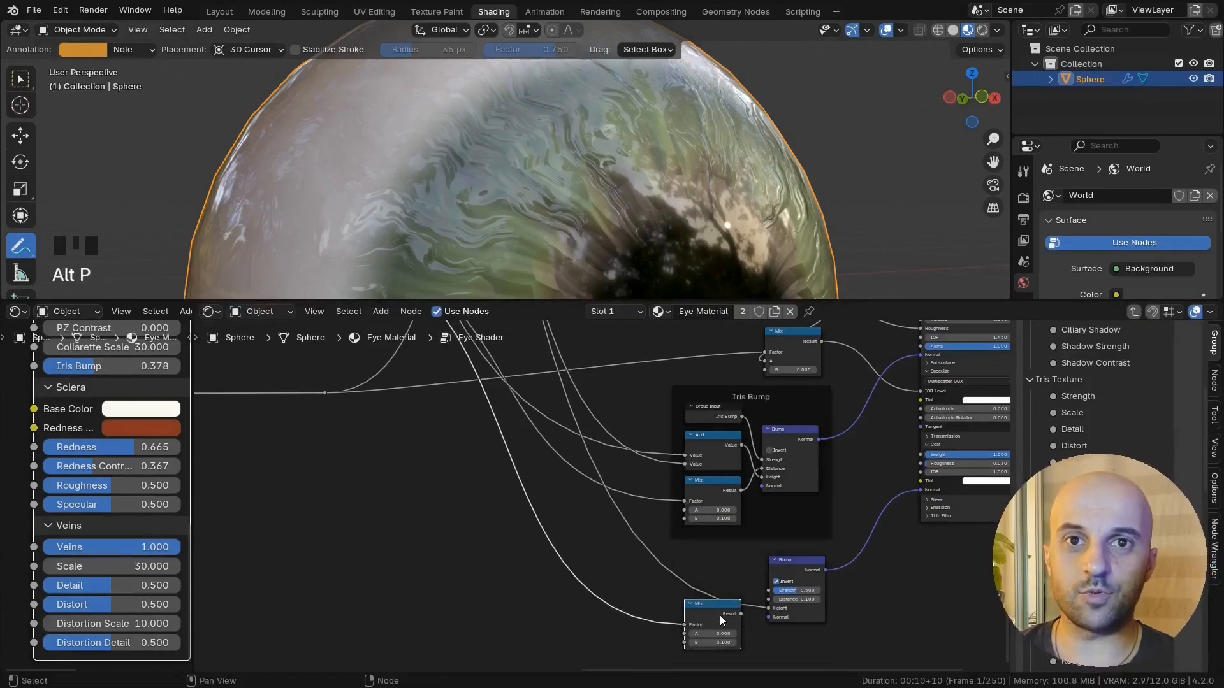
Step: Connect the duplicated Mix node's Result to the Distance of the second Bump node
scroll(721, 612, "up", 5)
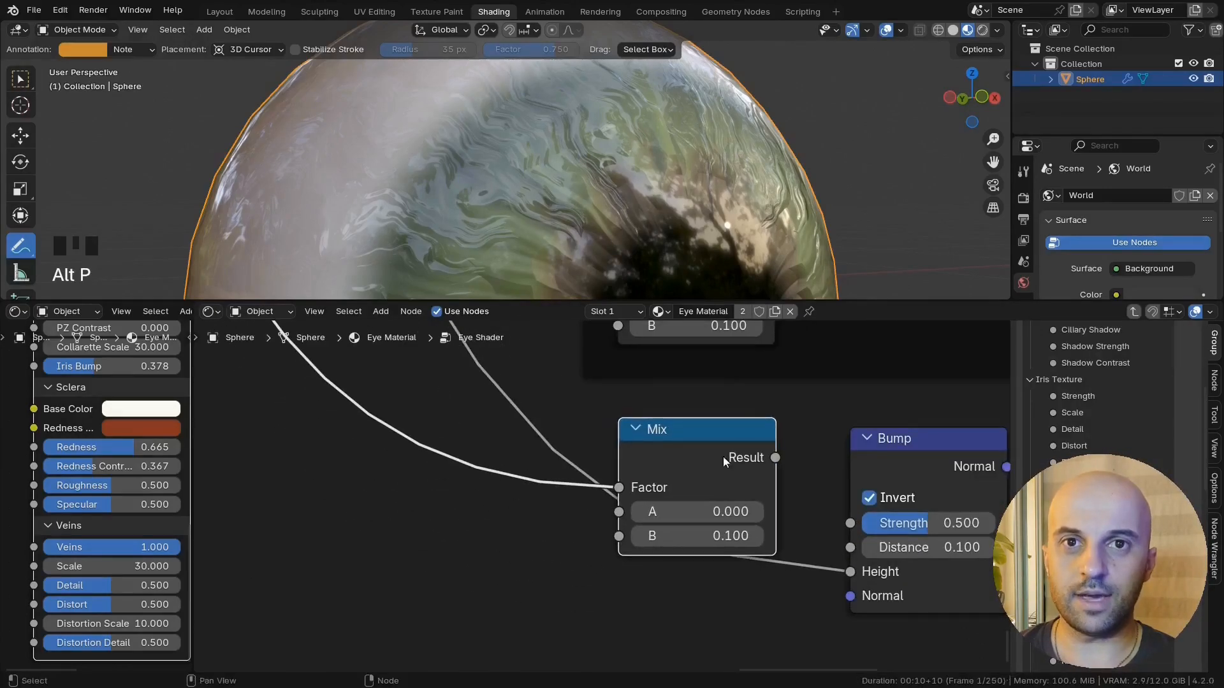
left_click_drag(855, 551, 851, 549)
middle_click_drag(875, 444, 771, 479)
middle_click_drag(711, 287, 702, 198)
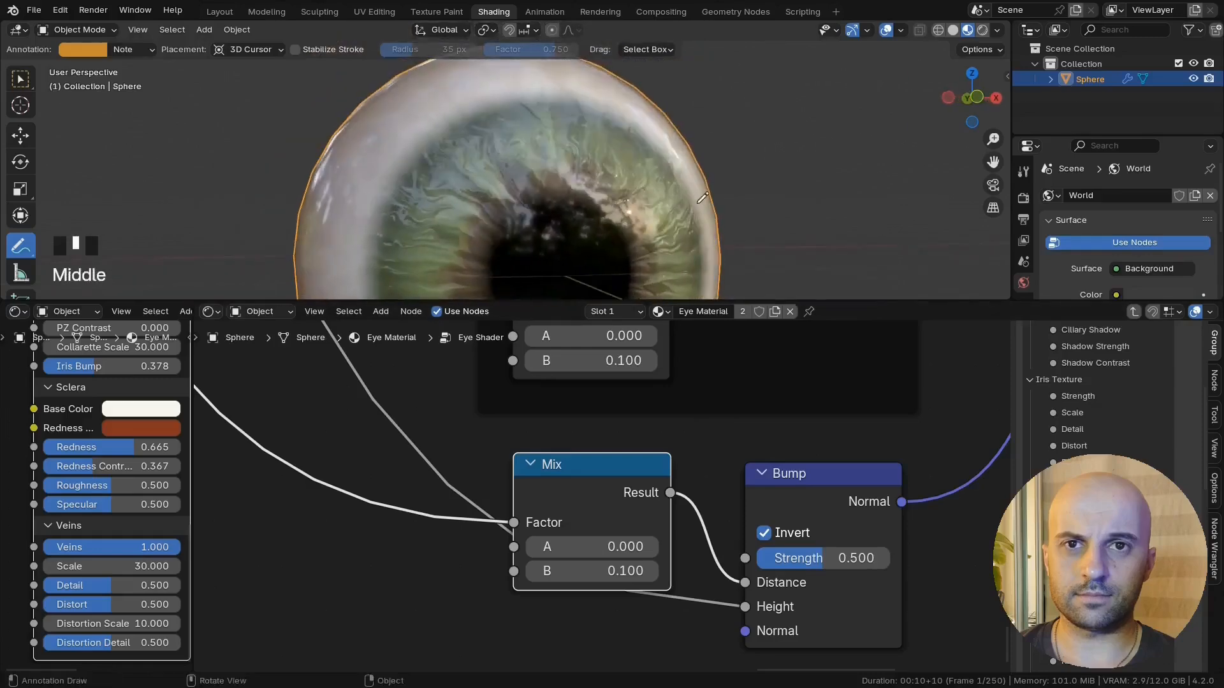
Step: Set the duplicated Mix node's B to 0 and A to 0.05 so the coat bump affects only the sclera
mouse_move(612, 547)
left_mouse_down()
mouse_move(688, 547)
mouse_move(612, 547)
left_mouse_up()
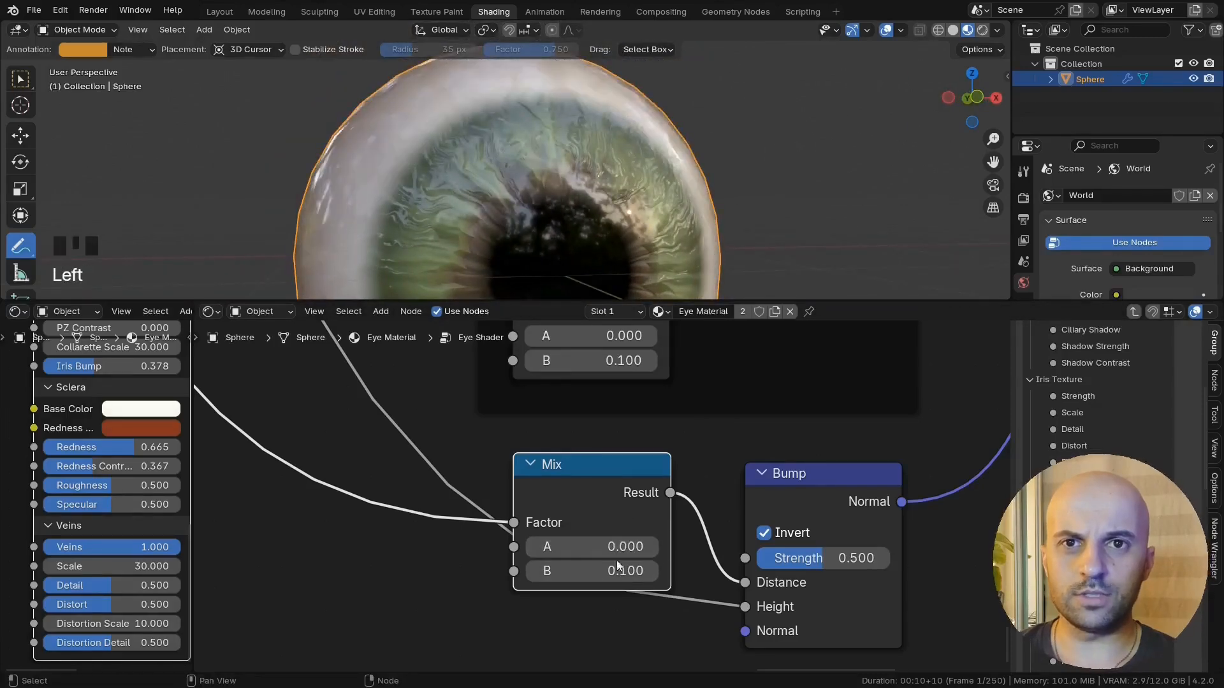
type("0")
left_click(683, 582)
middle_click_drag(434, 191, 486, 186)
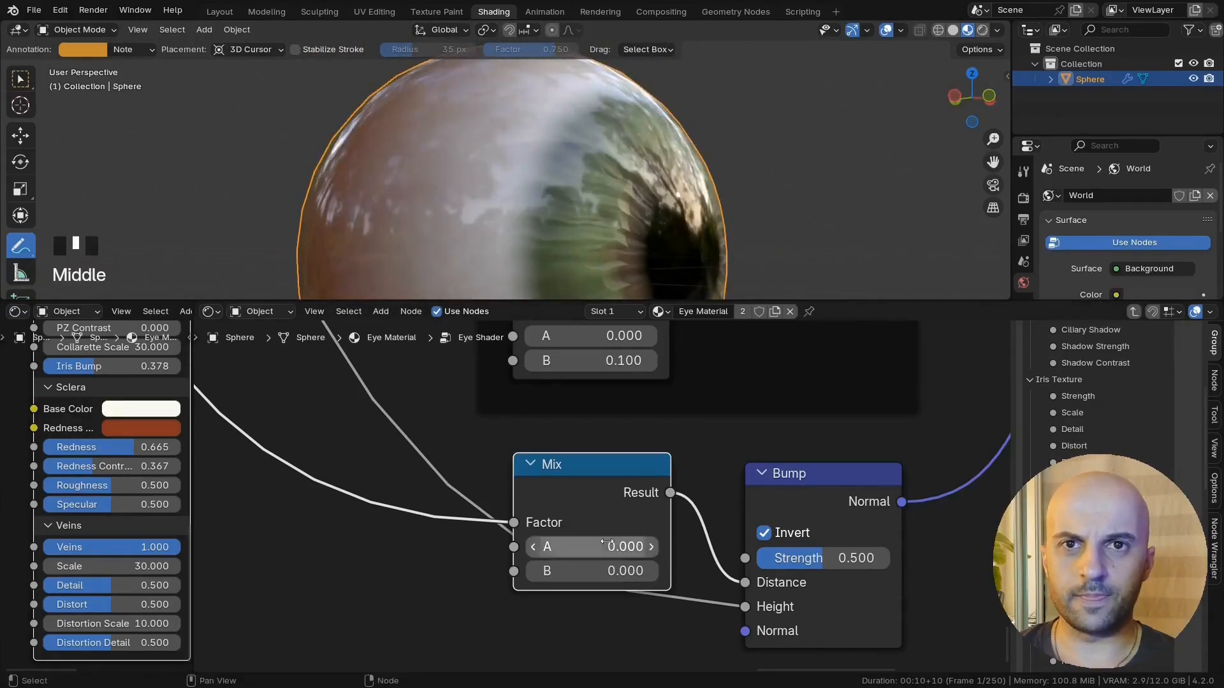
middle_click_drag(637, 230, 663, 172)
scroll(669, 223, "up", 2)
type(".0")
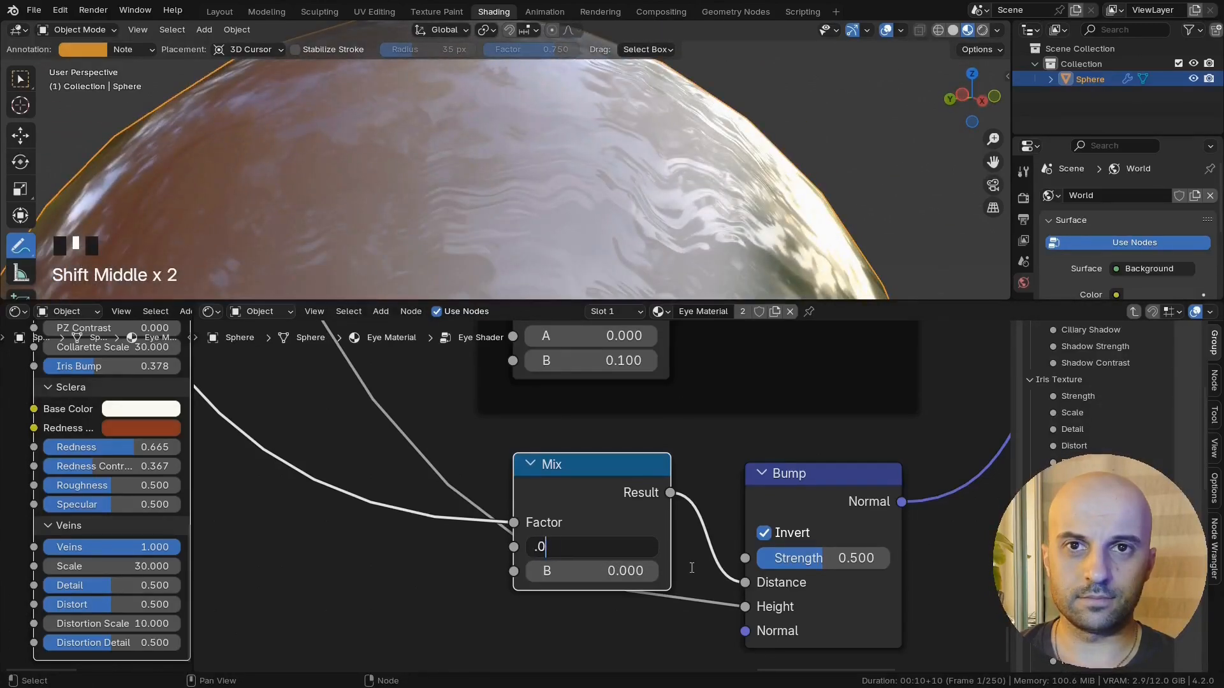
type("5")
left_click(692, 568)
Step: Try another Strength on the second Bump node and check the coat reflections from the side of the eye
scroll(617, 217, "down", 2)
left_click_drag(823, 558, 843, 559)
right_click(822, 559)
middle_click_drag(529, 223, 674, 194)
scroll(679, 189, "down", 2)
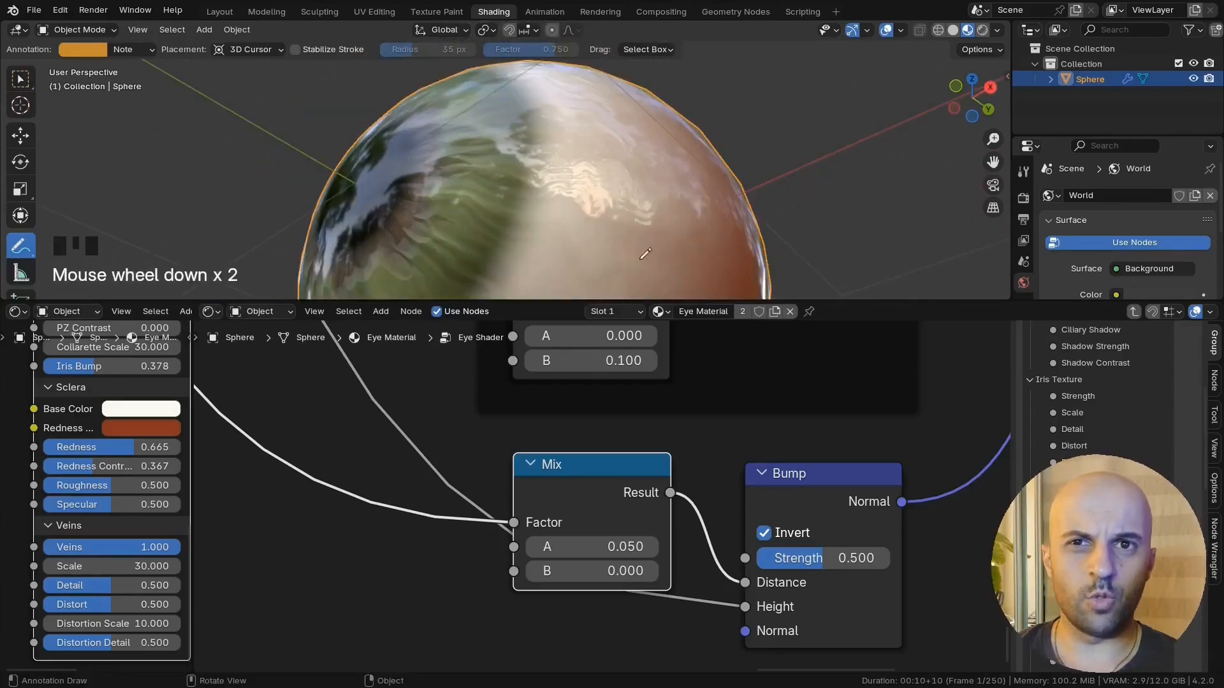
Step: Test a higher sclera Redness, then bring it back to 0.569 while viewing the sclera
left_click_drag(90, 447, 109, 447)
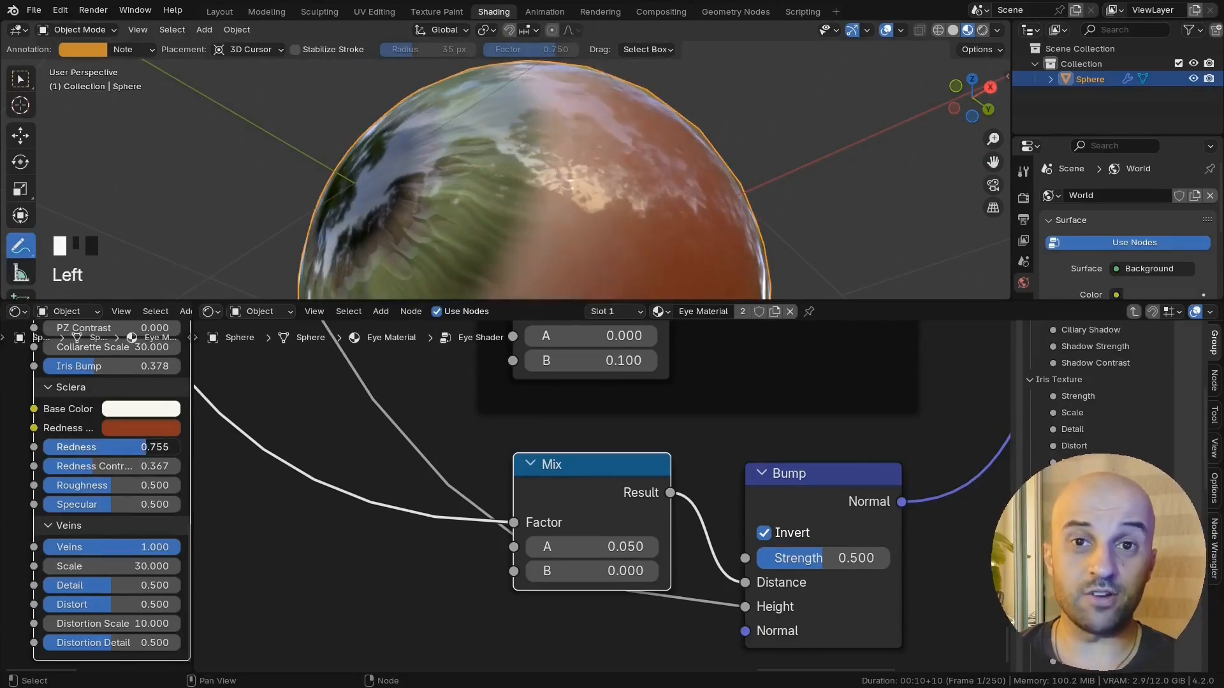
middle_click_drag(485, 191, 524, 178)
left_click_drag(153, 446, 130, 447)
middle_click_drag(408, 191, 483, 228)
Step: Move the duplicated Mix node lower, clear of the link running into the second Bump node's Height
scroll(489, 531, "down", 10)
middle_click_drag(639, 551, 593, 583)
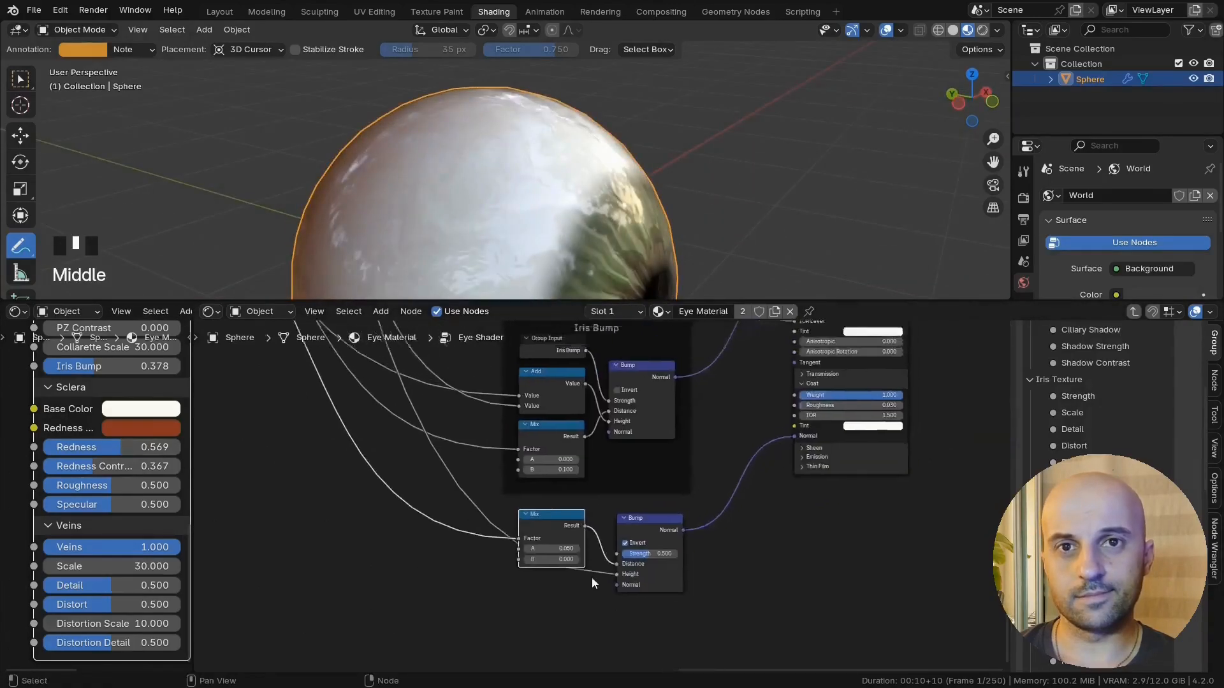
scroll(593, 582, "up", 4)
left_click_drag(545, 536, 548, 619)
left_click_drag(547, 614, 550, 628)
middle_click_drag(595, 604, 591, 568)
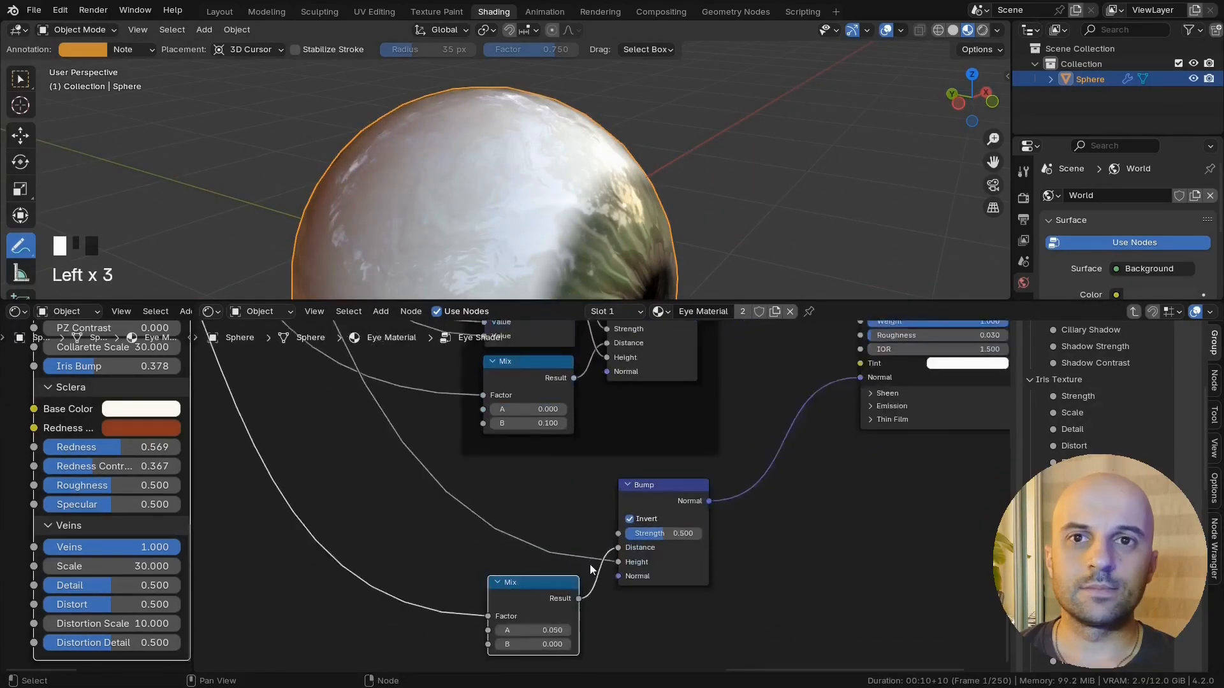
Step: Expose the second Bump node's Strength as a new group input through a Group Input node placed beside it
scroll(591, 568, "up", 7)
left_click_drag(686, 563, 371, 529)
right_click(658, 563)
type("i")
key("Return")
left_click(562, 489)
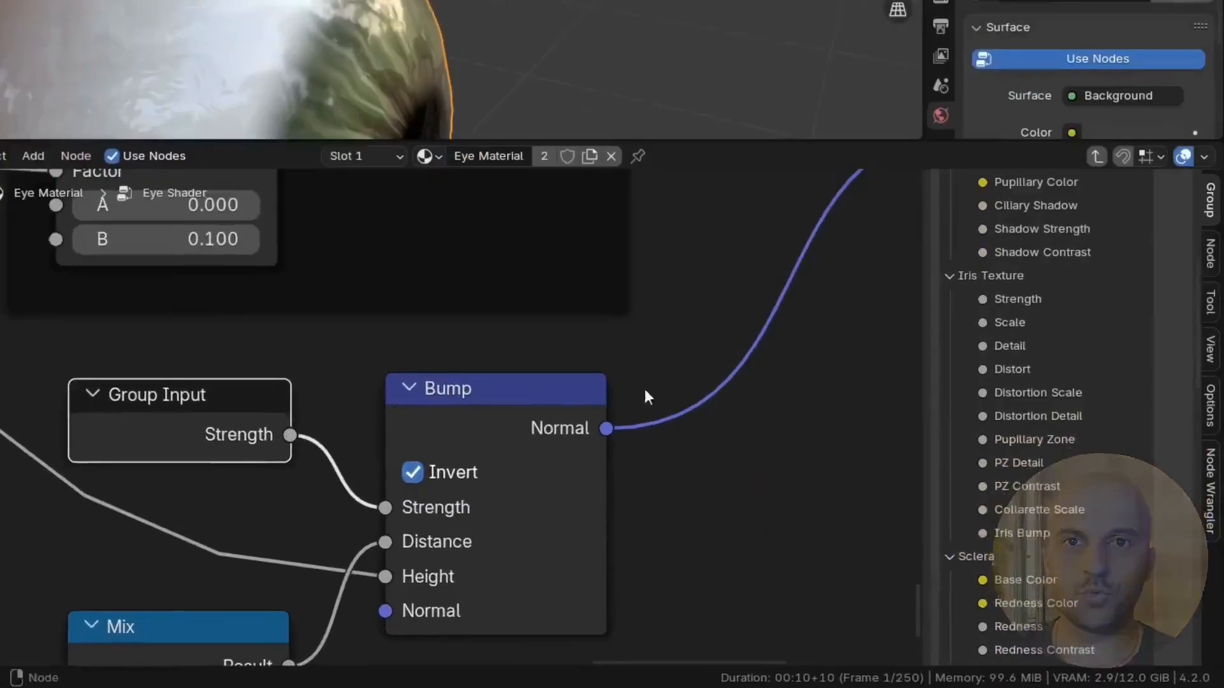
Step: Rename the new Strength group socket to "Veins Bump"
scroll(1096, 436, "up", 8)
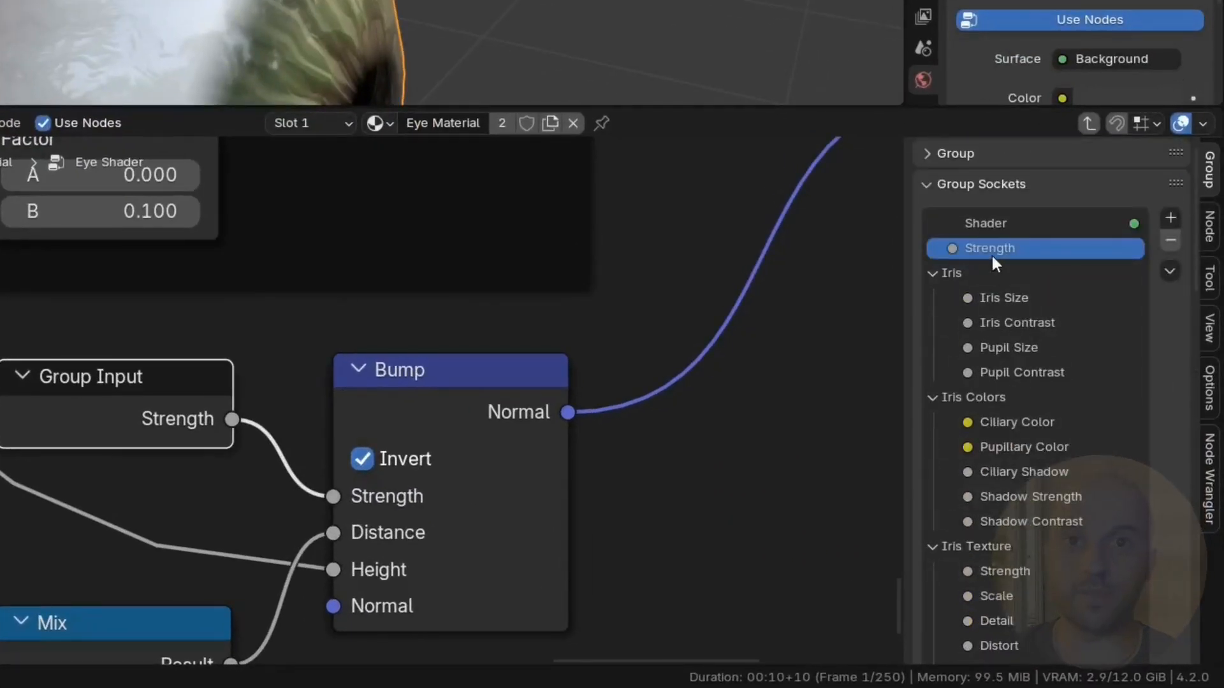
double_click(992, 255)
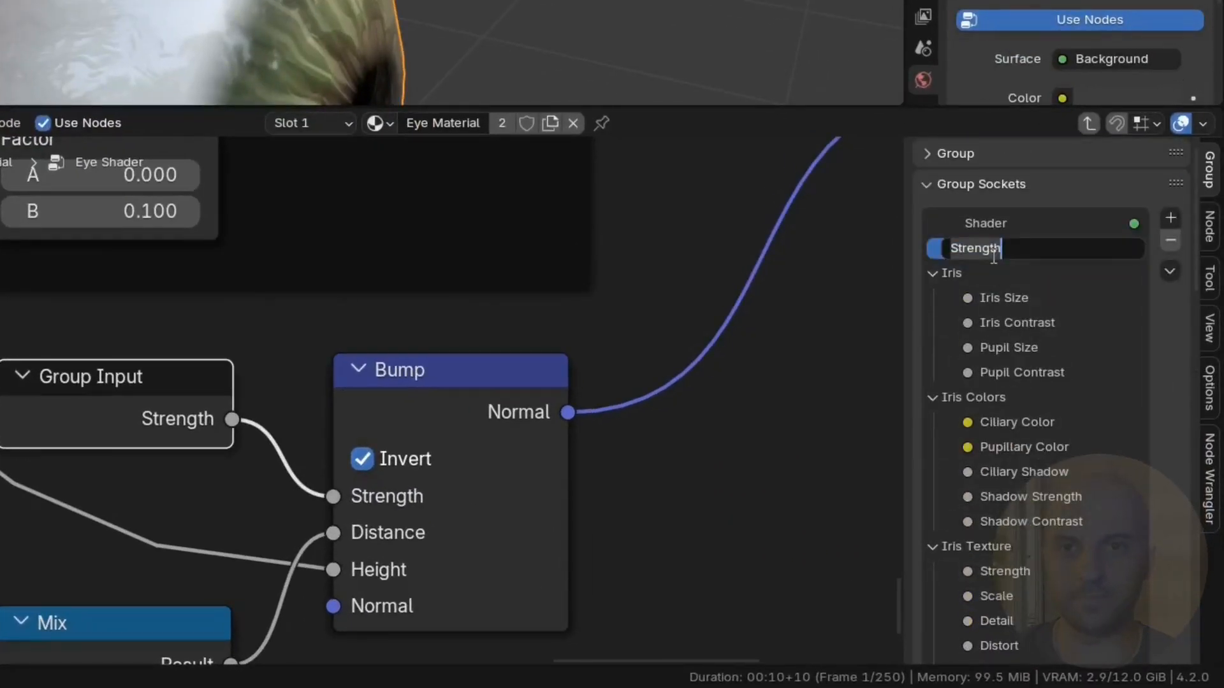
type("Veins Bump")
key("Return")
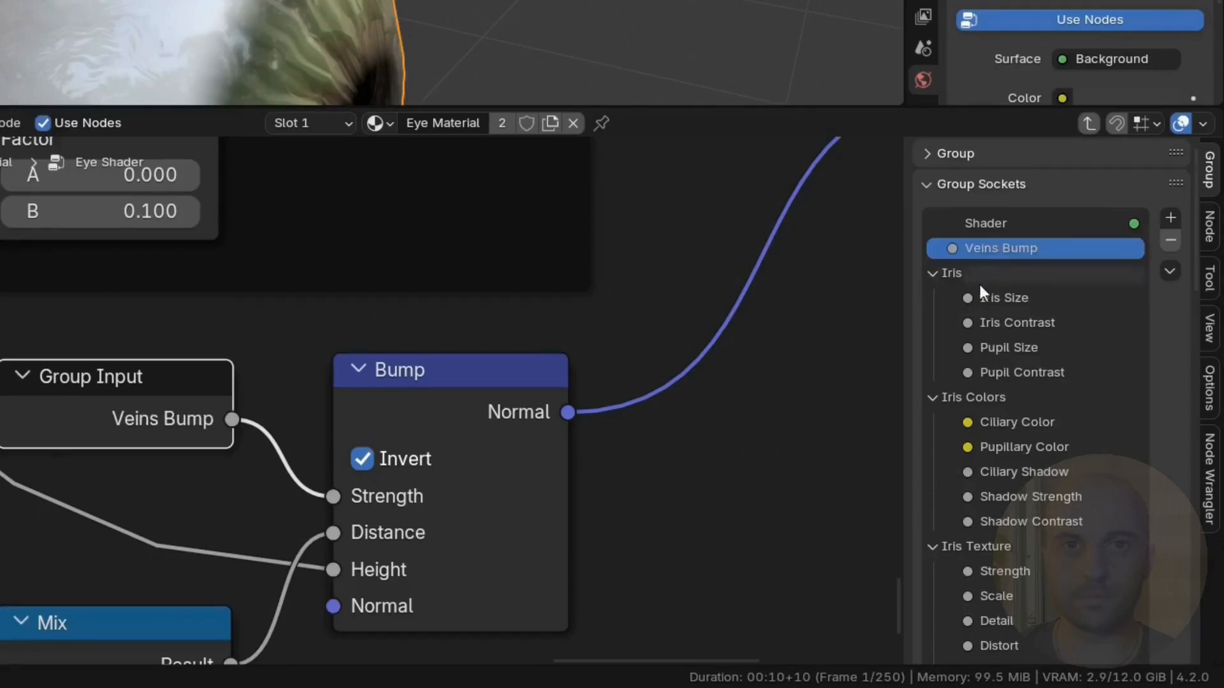
Step: Collapse the Iris, Iris Colors, Iris Texture and Sclera socket panels and move Veins Bump to the end of the Veins panel
left_click(933, 272)
left_click(934, 298)
left_click(933, 323)
left_click(932, 347)
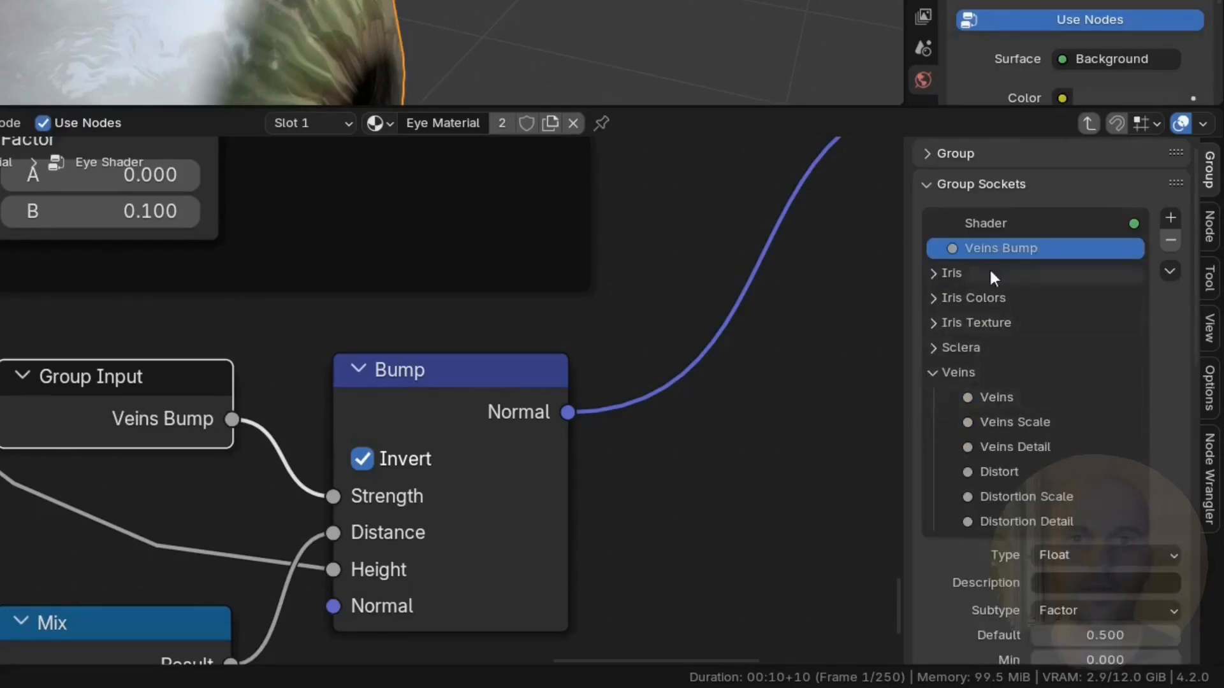
left_click_drag(1004, 527, 1004, 527)
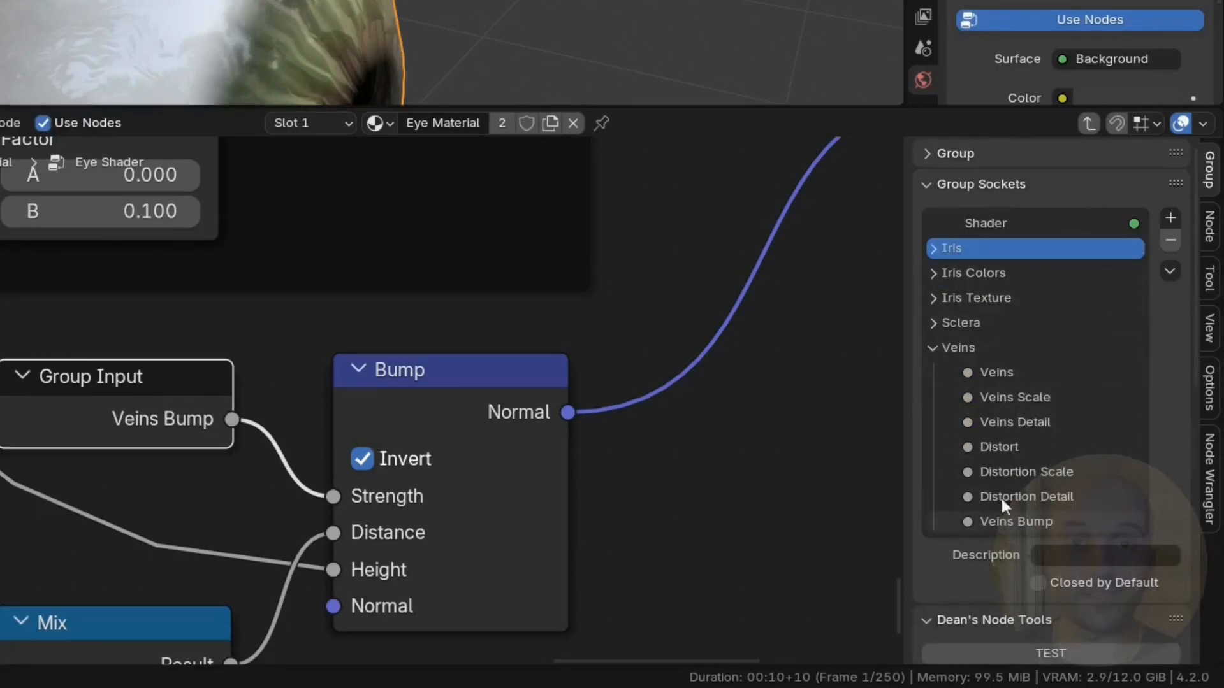
Step: Set the group's socket panels, including Iris and Iris Colors, to Closed by Default and collapse the Veins panel
left_click(958, 349)
left_click(963, 321)
left_click(969, 304)
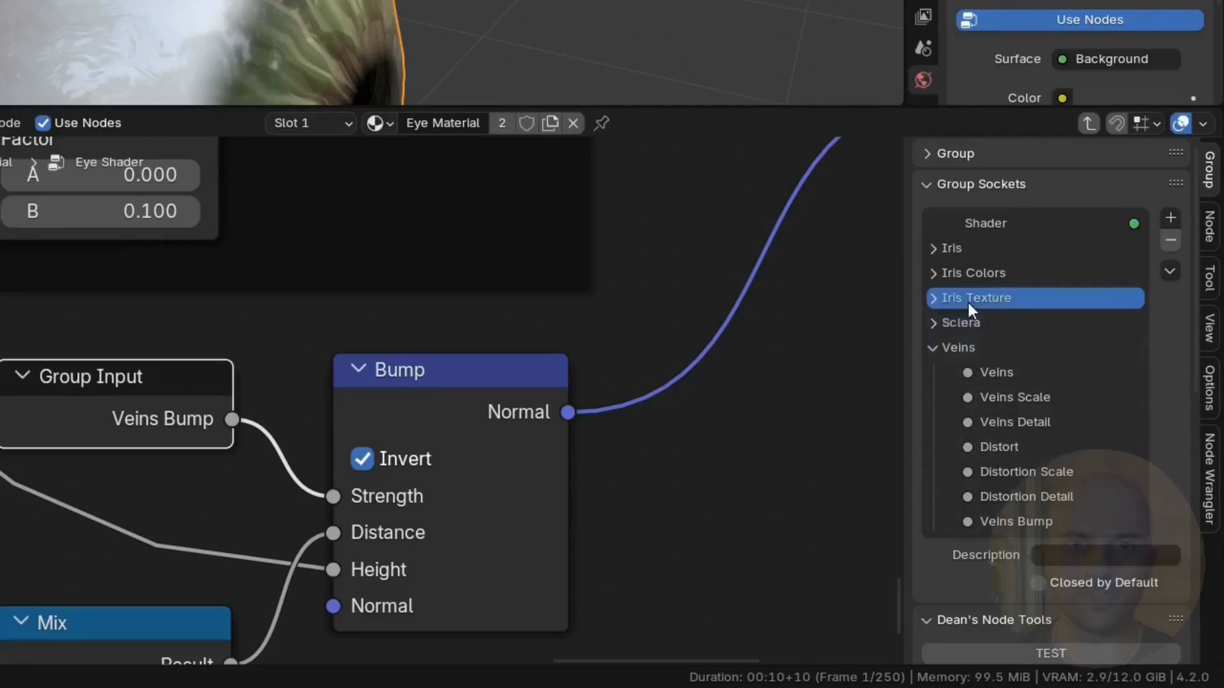
left_click(974, 273)
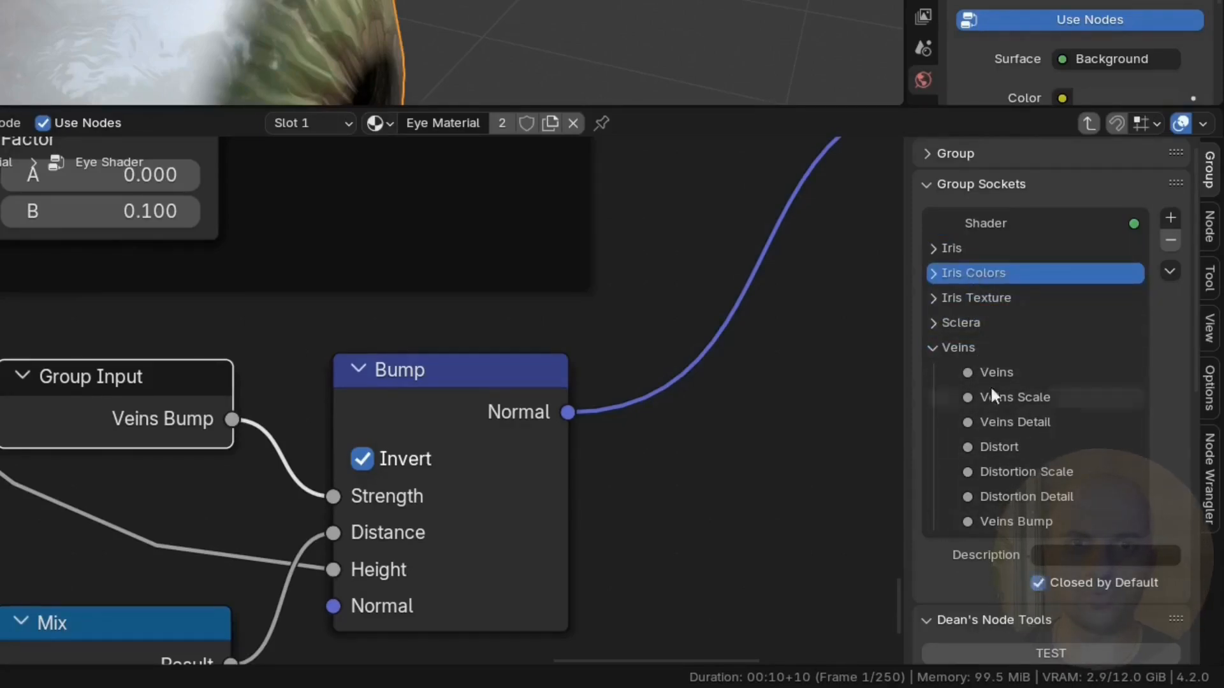
left_click(969, 248)
left_click(933, 348)
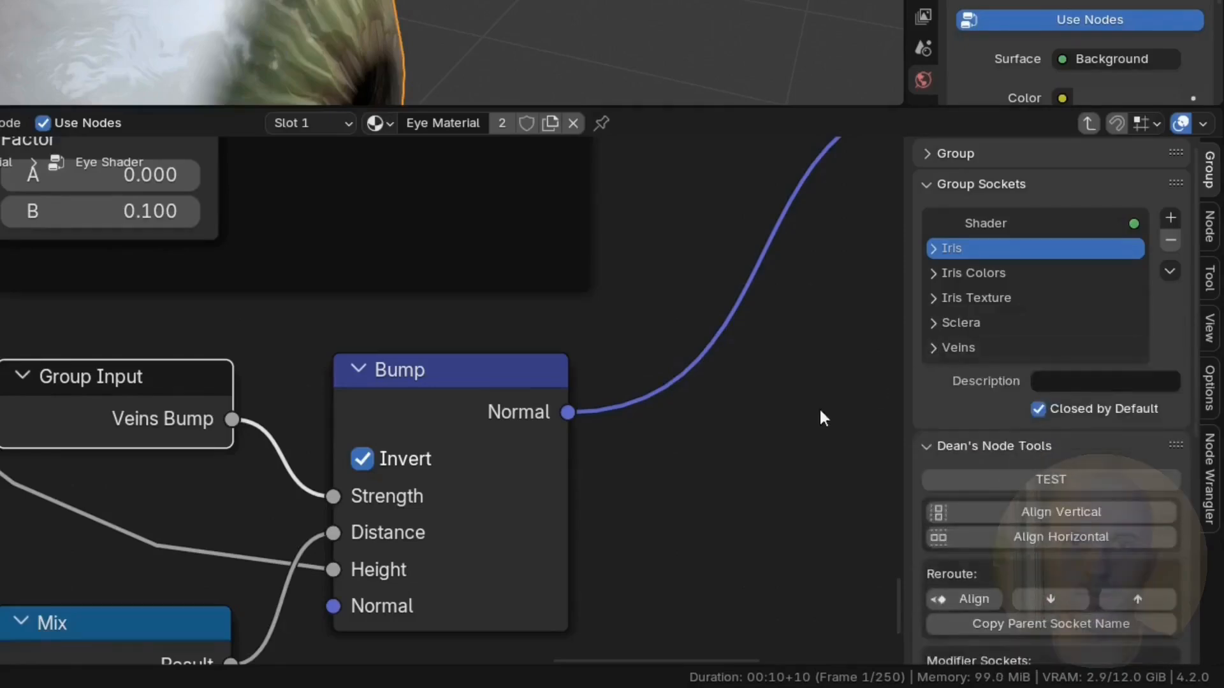
Step: Join the Veins Bump Group Input, its Mix node and the second Bump node into a frame labelled "Veins Bump"
scroll(792, 428, "down", 6)
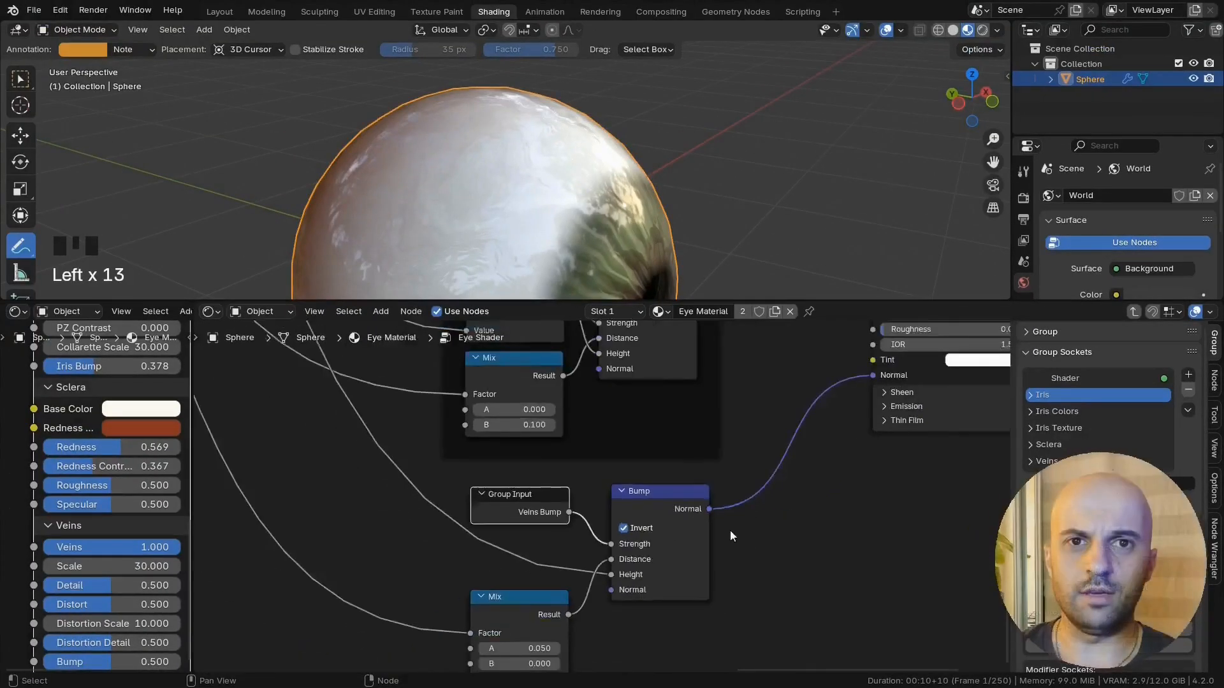
middle_click_drag(730, 537, 743, 490)
left_click_drag(753, 629, 514, 464)
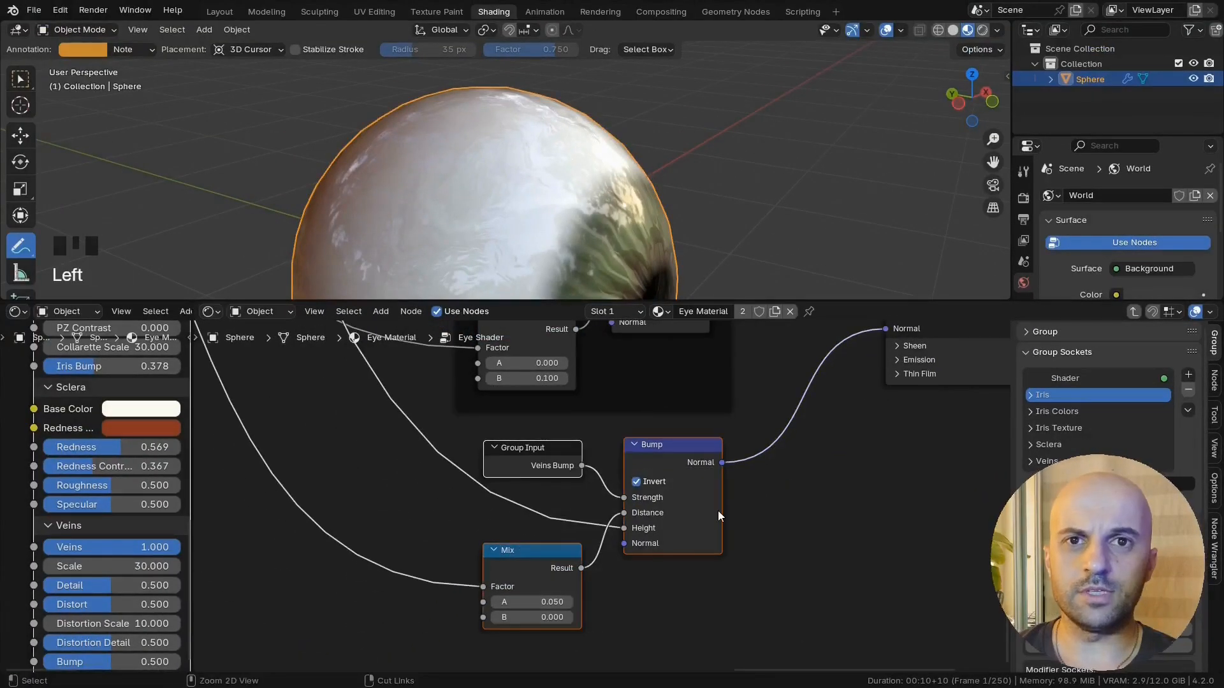
key("ctrl+j")
left_click_drag(670, 418, 664, 437)
left_click(664, 436)
key("F2")
type("Veins Bump")
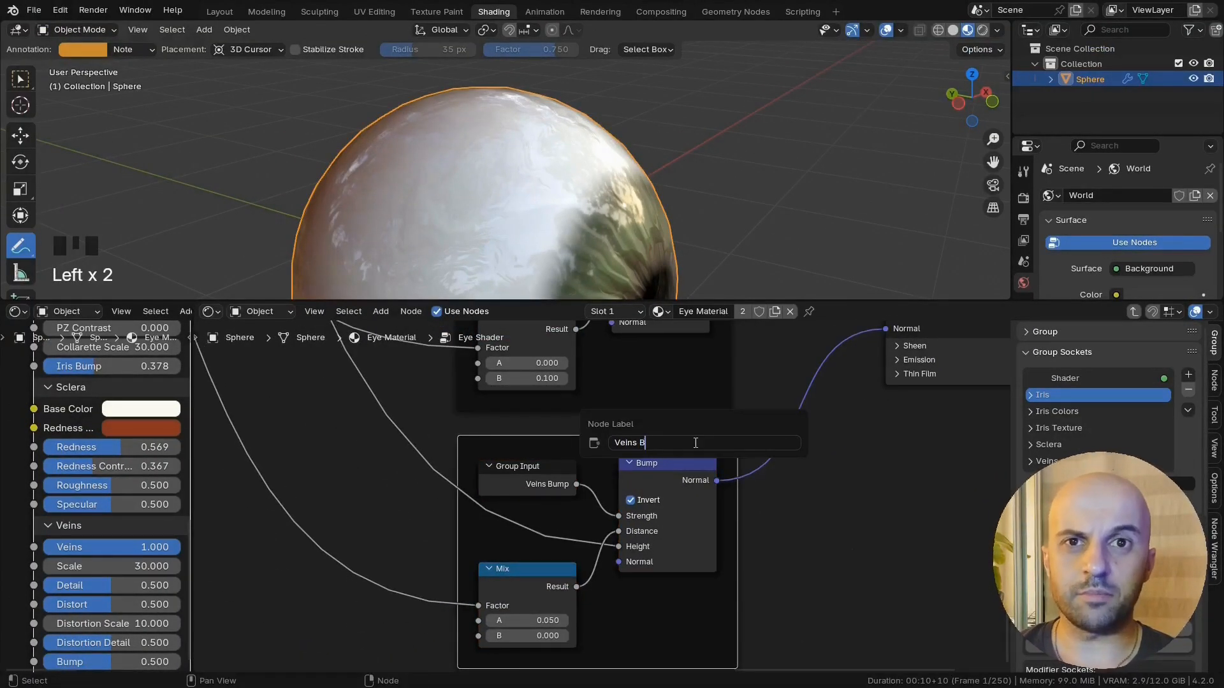
key("Return")
left_click(860, 534)
Step: Review the overall Eye Shader node layout and examine the finished eye from several angles in a maximized viewport
scroll(860, 534, "down", 8)
middle_click_drag(785, 503, 773, 593)
scroll(670, 236, "down", 3)
middle_click_drag(670, 236, 601, 183)
scroll(602, 183, "up", 3)
scroll(537, 180, "down", 3)
scroll(566, 470, "down", 6)
middle_click_drag(566, 470, 695, 518)
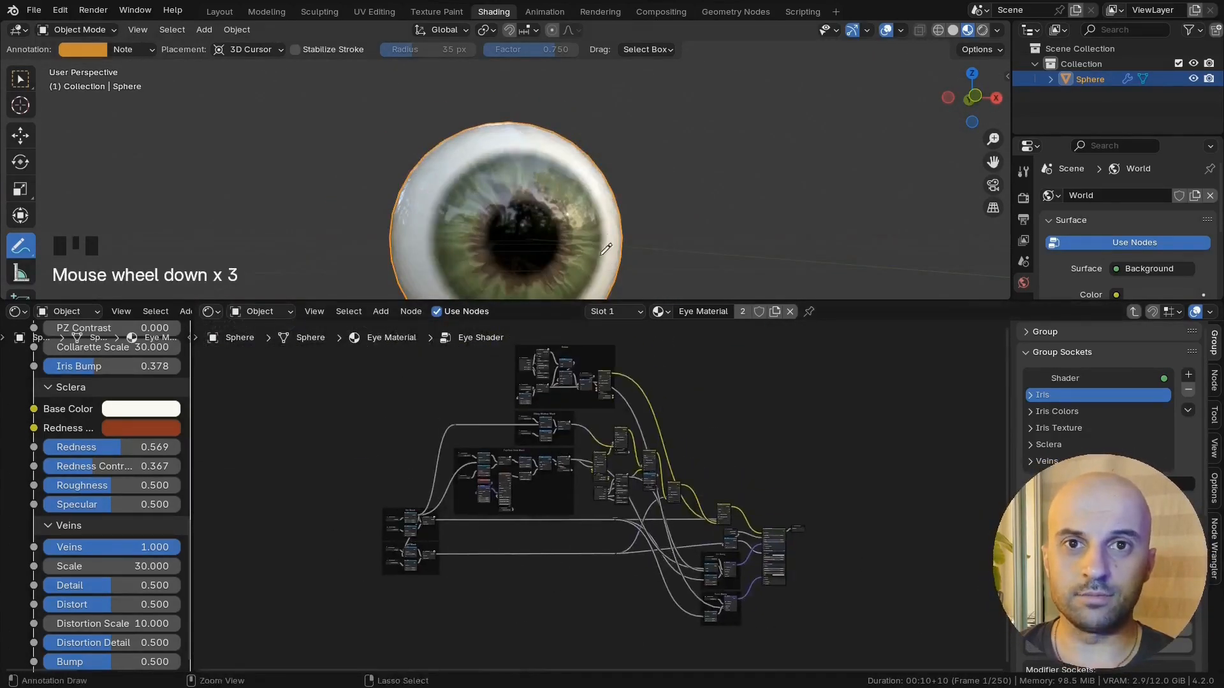
key("ctrl+space")
scroll(694, 389, "down", 2)
middle_click_drag(694, 388, 610, 396)
scroll(610, 396, "up", 3)
middle_click_drag(610, 446, 636, 349, "shift")
scroll(602, 347, "down", 3)
key("ctrl+space")
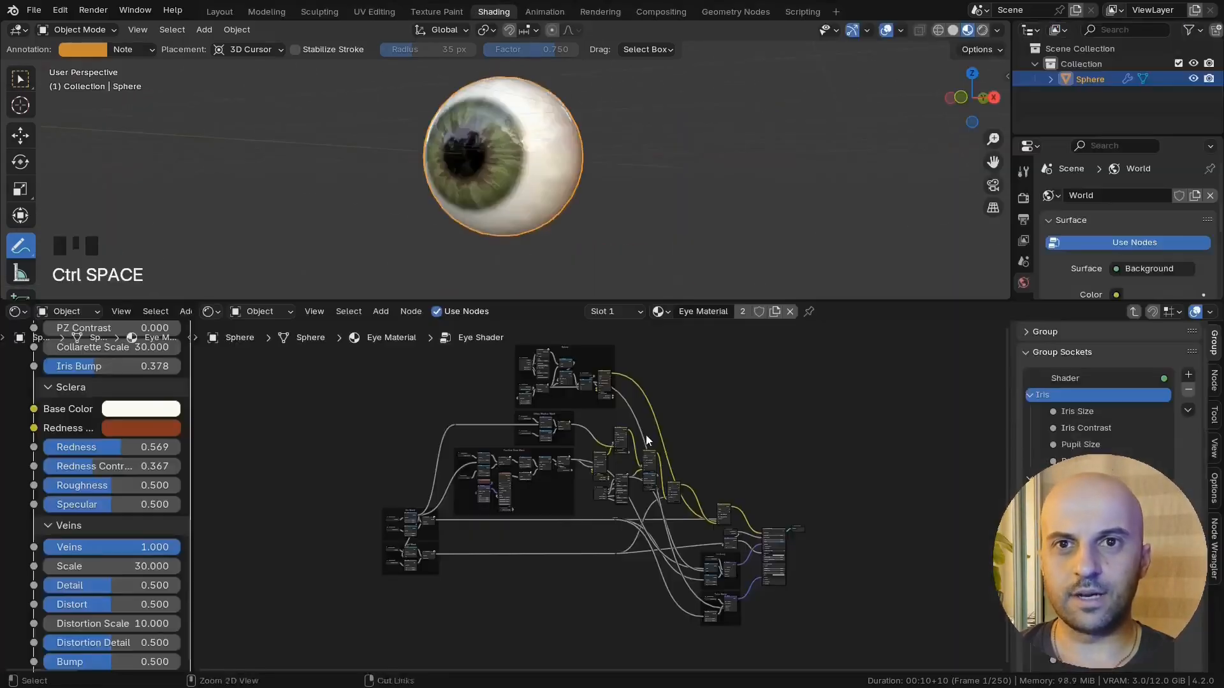
Step: Maximize the material-level node editor to view the Eye Shader group node with all its input panels
middle_click_drag(645, 440, 1011, 454)
scroll(73, 481, "down", 4)
middle_click_drag(78, 445, 87, 560)
scroll(87, 559, "down", 1)
key("ctrl+space")
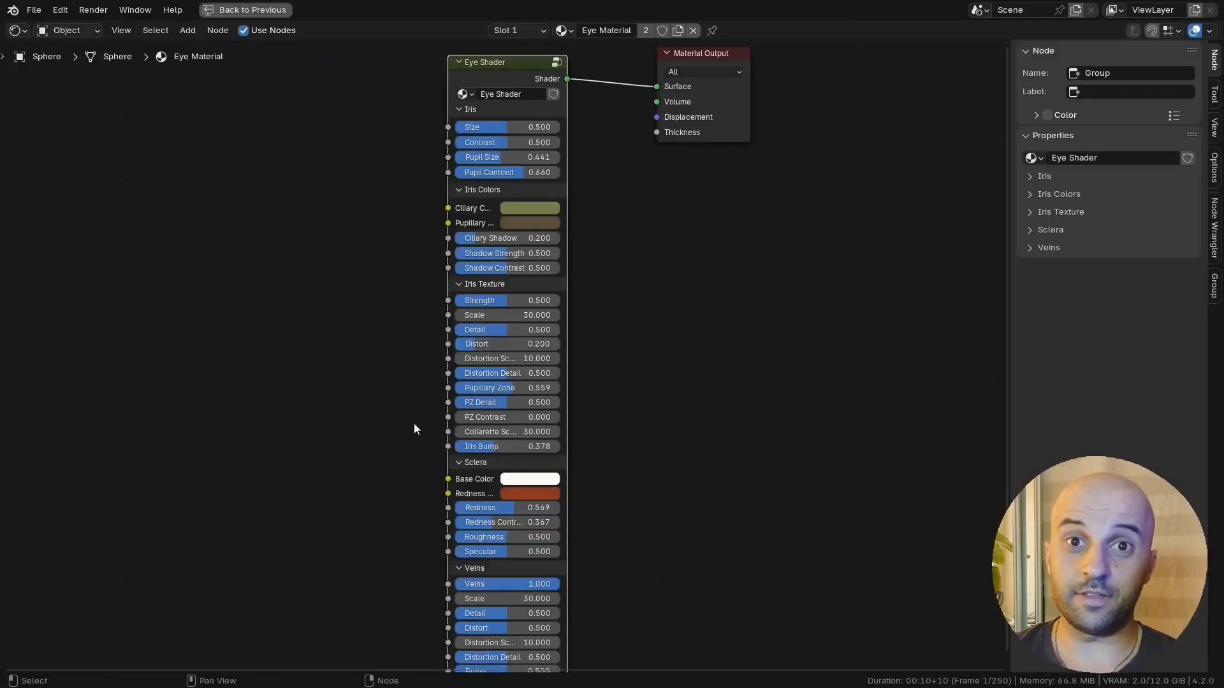
Step: Collapse the Iris, Iris Colors, Iris Texture, Sclera and Veins panels on the Eye Shader group node
left_click(460, 109)
left_click(461, 122)
left_click(461, 136)
left_click(459, 149)
left_click(459, 162)
scroll(503, 216, "up", 2)
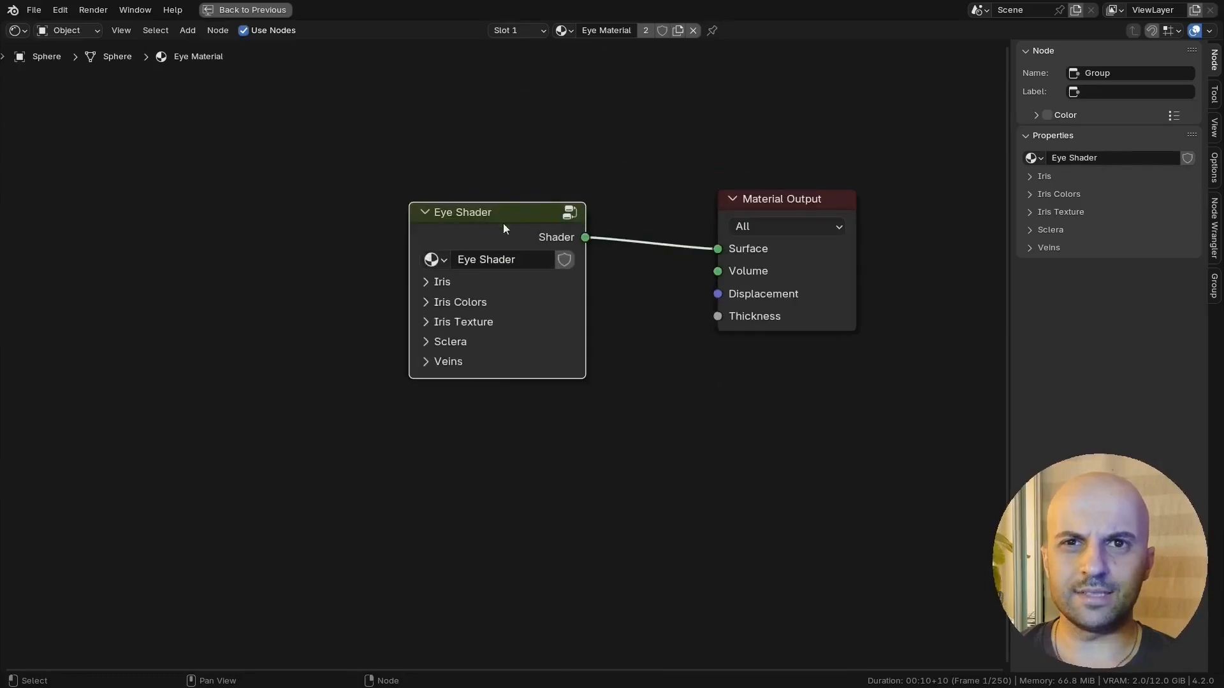
Step: Restore the split layout and leave only the Iris Colors panel expanded on the Eye Shader node
left_click(414, 244)
key("ctrl+space")
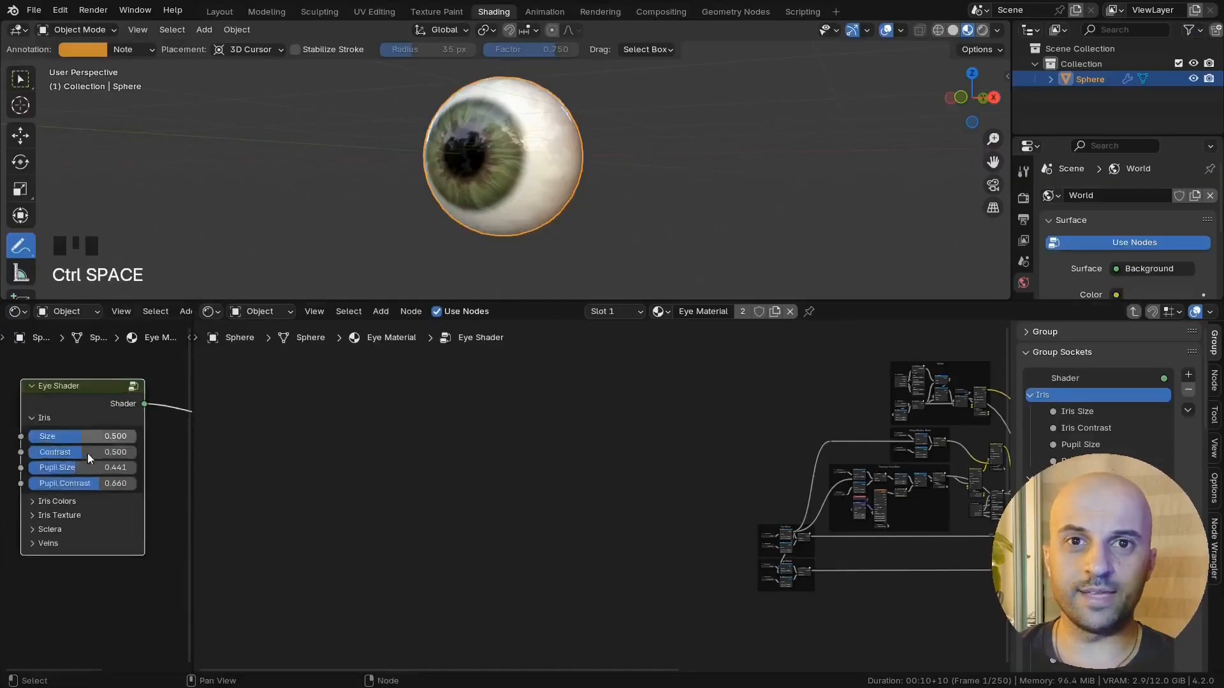
left_click(35, 411)
left_click(32, 427)
left_click(90, 450)
left_click_drag(132, 280, 132, 313)
Step: Examine the eye's iris, pupil and sclera from several angles and distances
scroll(565, 219, "up", 3)
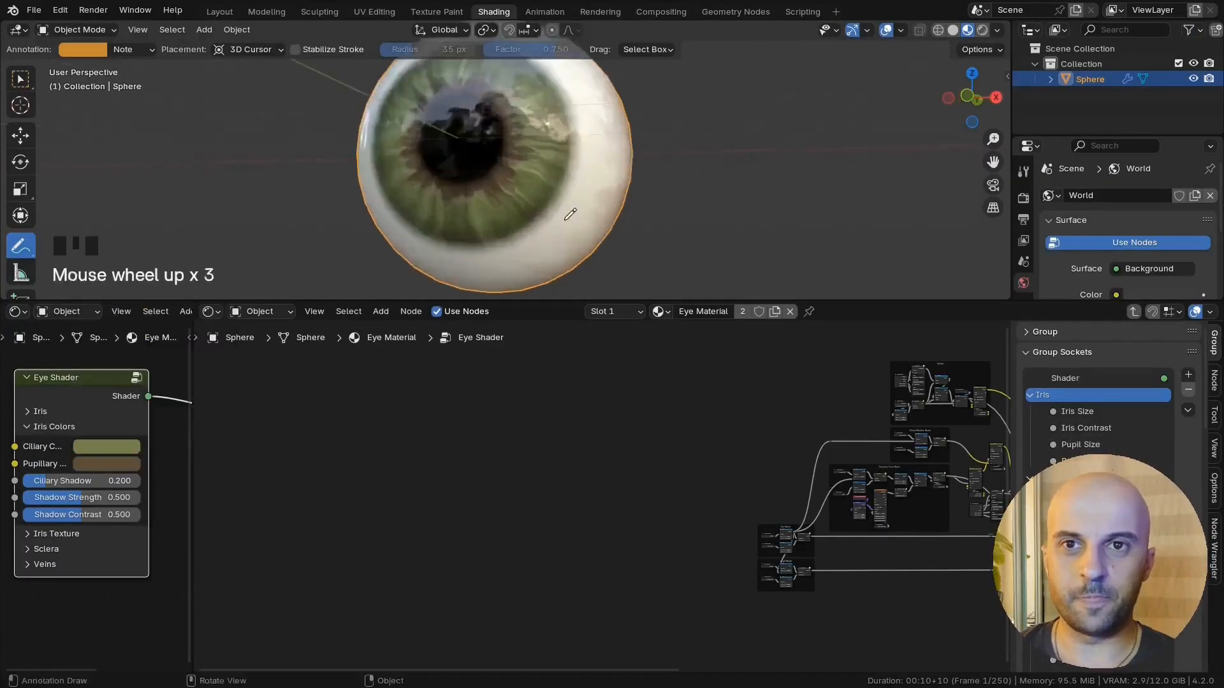
middle_click_drag(569, 214, 583, 237, "shift")
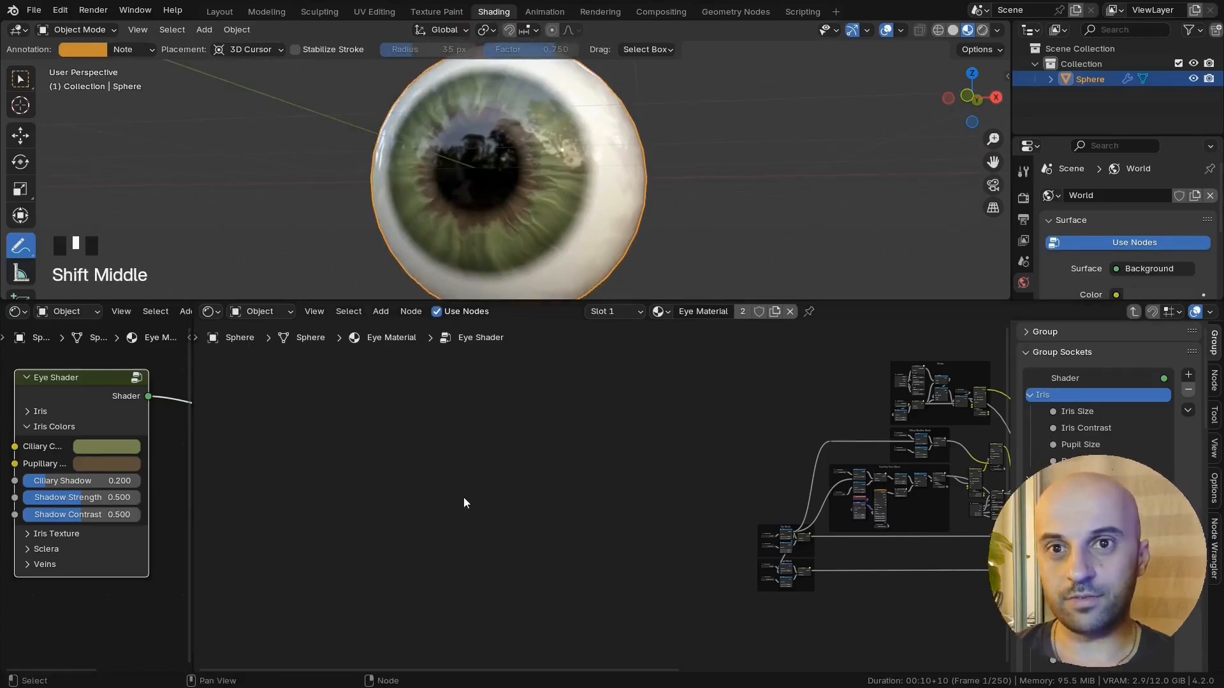
scroll(566, 180, "down", 2)
middle_click_drag(566, 180, 514, 151)
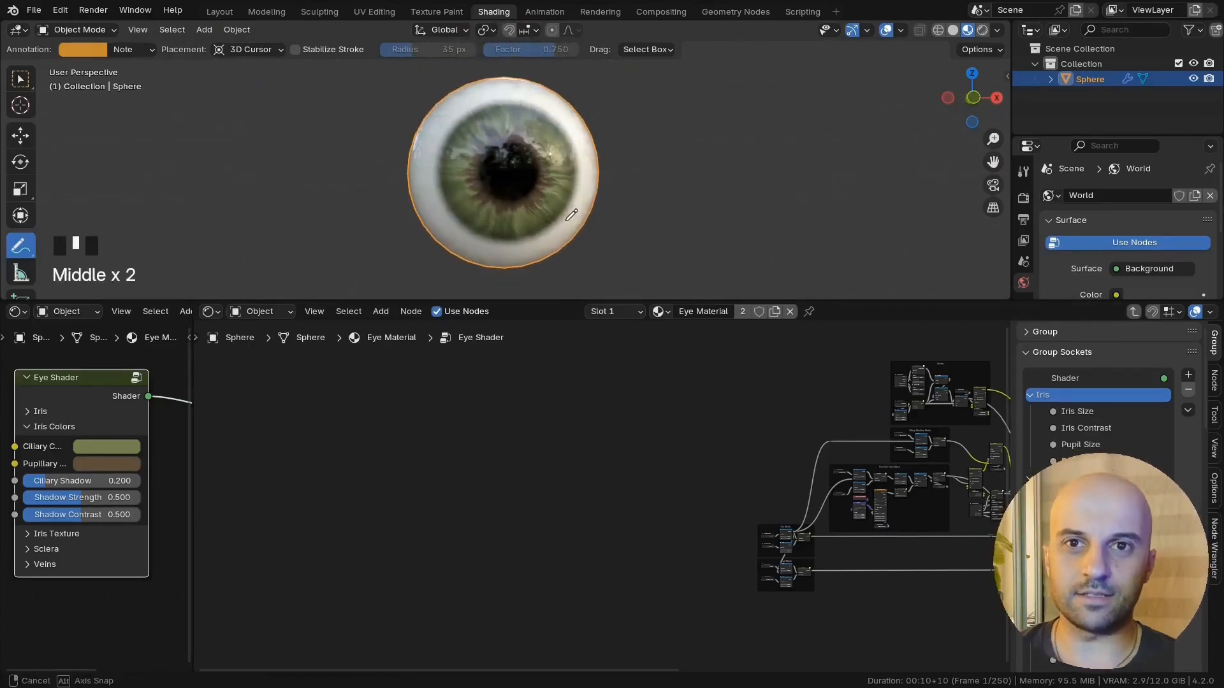
scroll(514, 150, "up", 2)
middle_click_drag(491, 199, 496, 132)
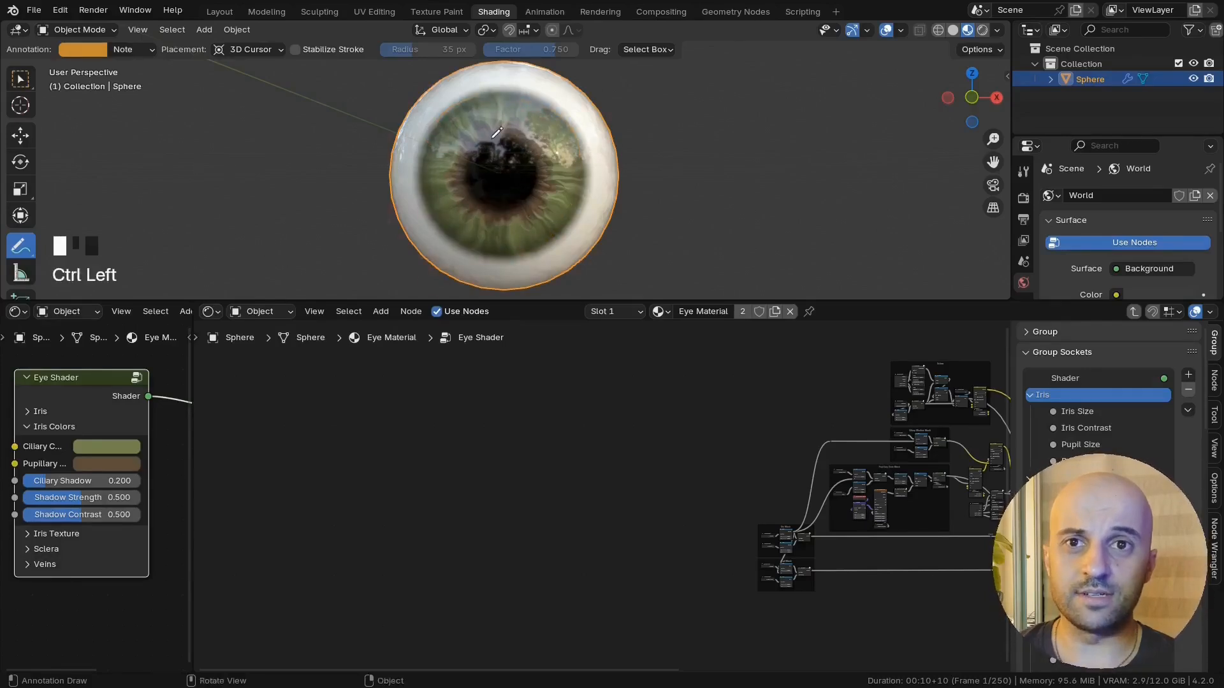
scroll(495, 81, "down", 2)
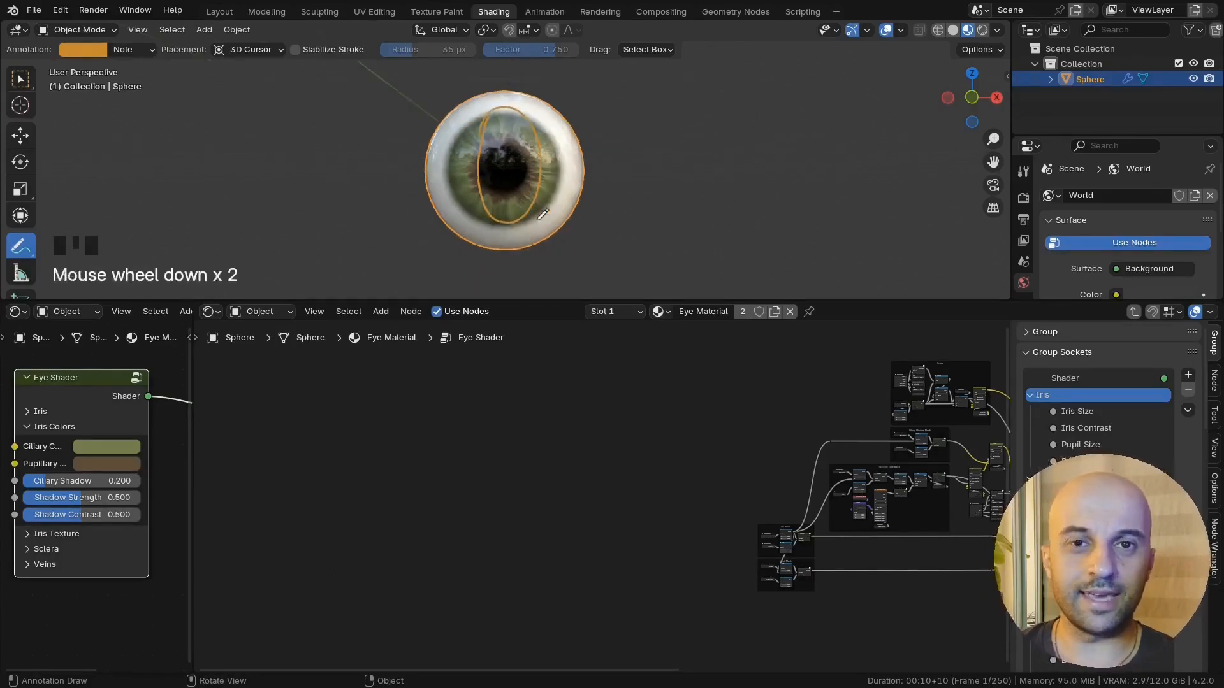
middle_click_drag(495, 81, 551, 210)
Step: Review the Eye Shader group's node network, from the bump frames and final shader back to the mask frames
middle_click_drag(794, 456, 590, 488)
middle_click_drag(901, 547, 839, 521)
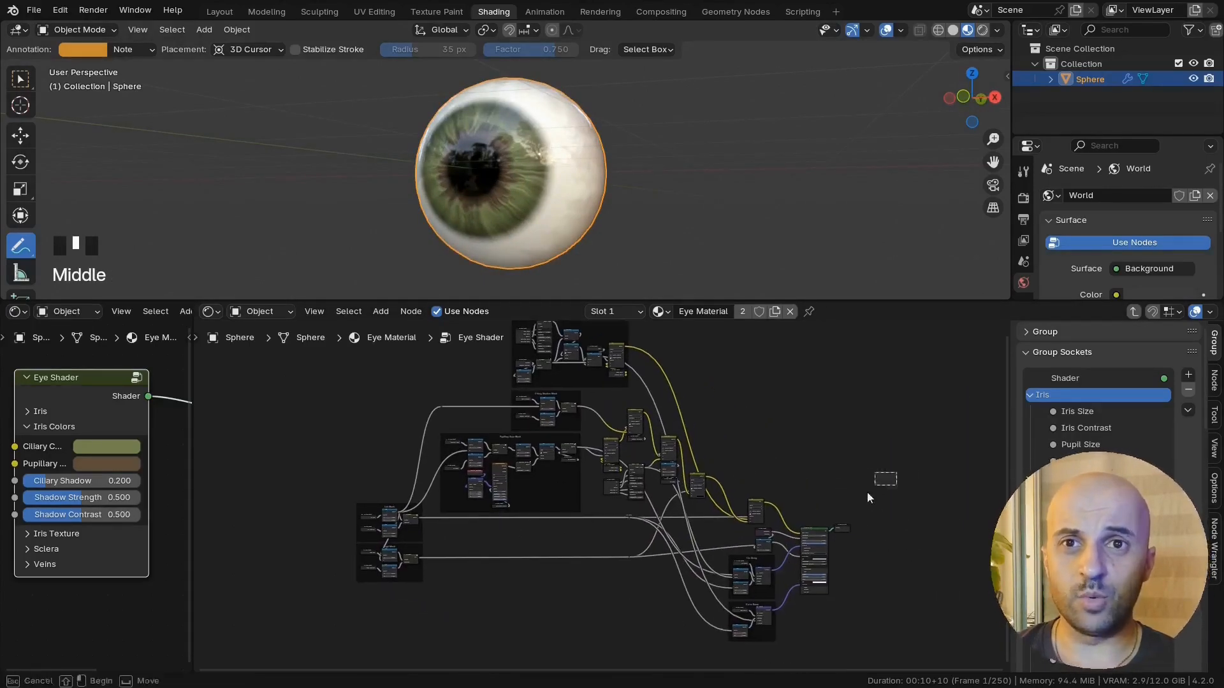
left_click_drag(857, 649, 724, 475)
middle_click_drag(788, 446, 829, 415)
scroll(670, 574, "up", 2)
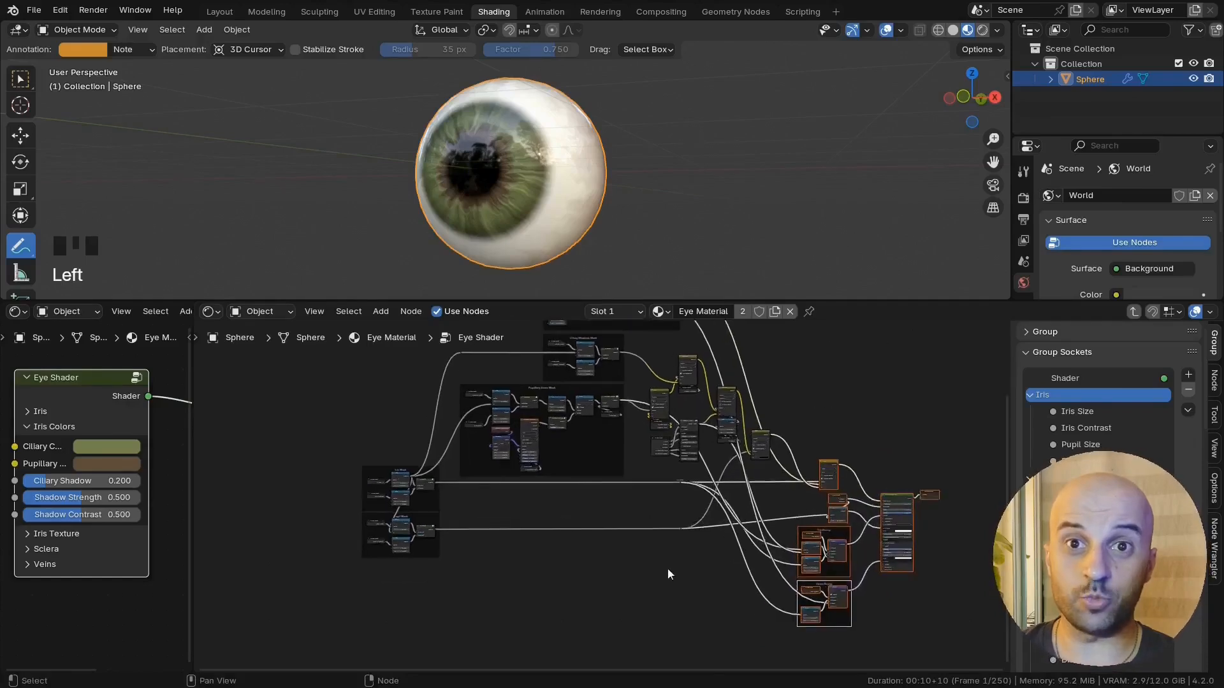
left_click(605, 579)
middle_click_drag(601, 580, 619, 641)
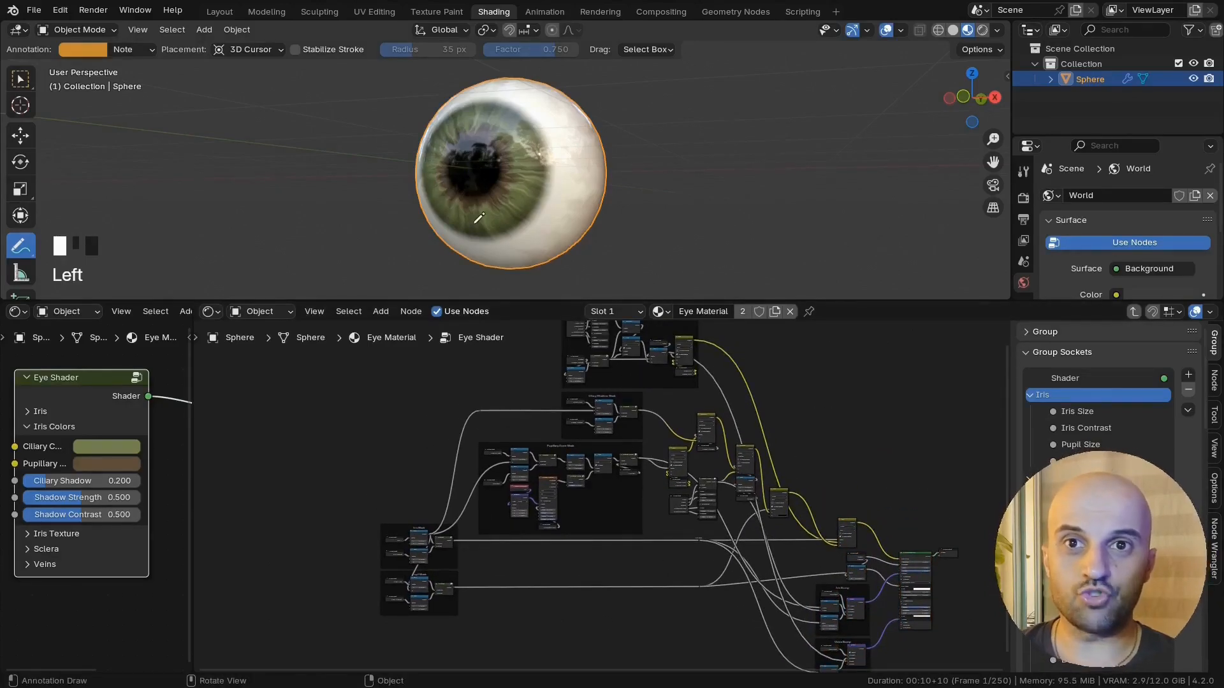
Step: Maximize the 3D viewport and display the wireframe over the eye to inspect the topology around the iris
middle_click_drag(427, 204, 447, 211)
scroll(446, 210, "up", 2)
key("ctrl+space")
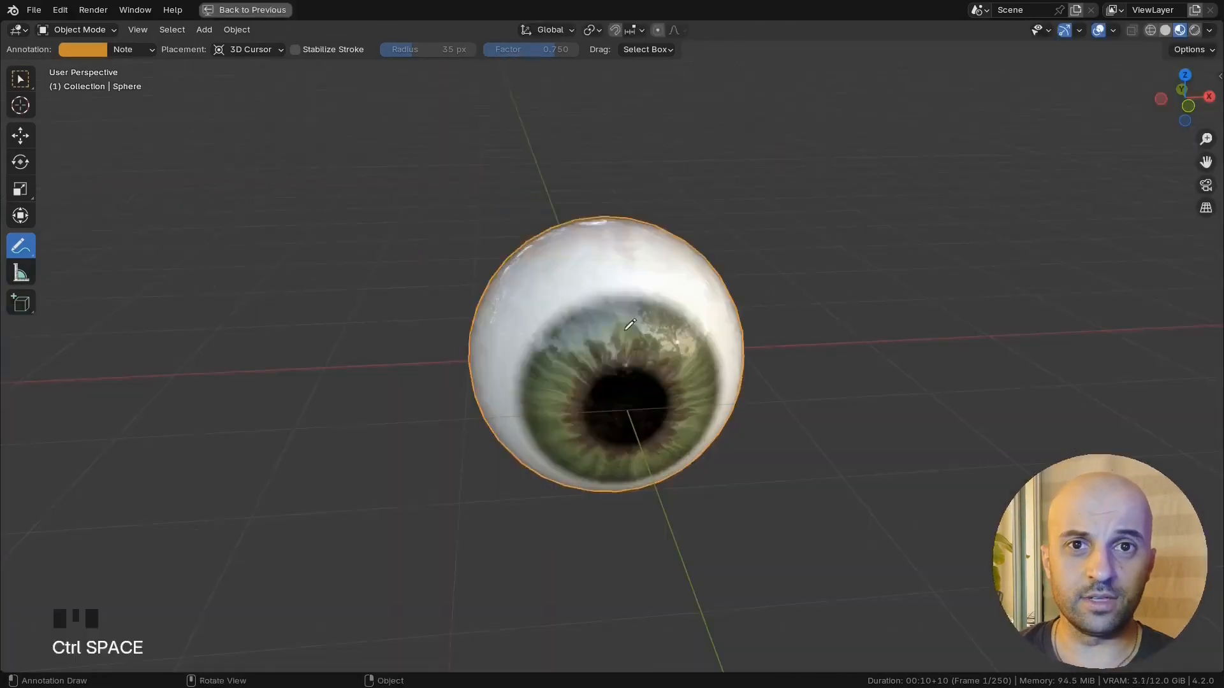
key("q")
middle_click_drag(529, 332, 497, 423)
left_click(544, 365)
scroll(496, 422, "up", 2)
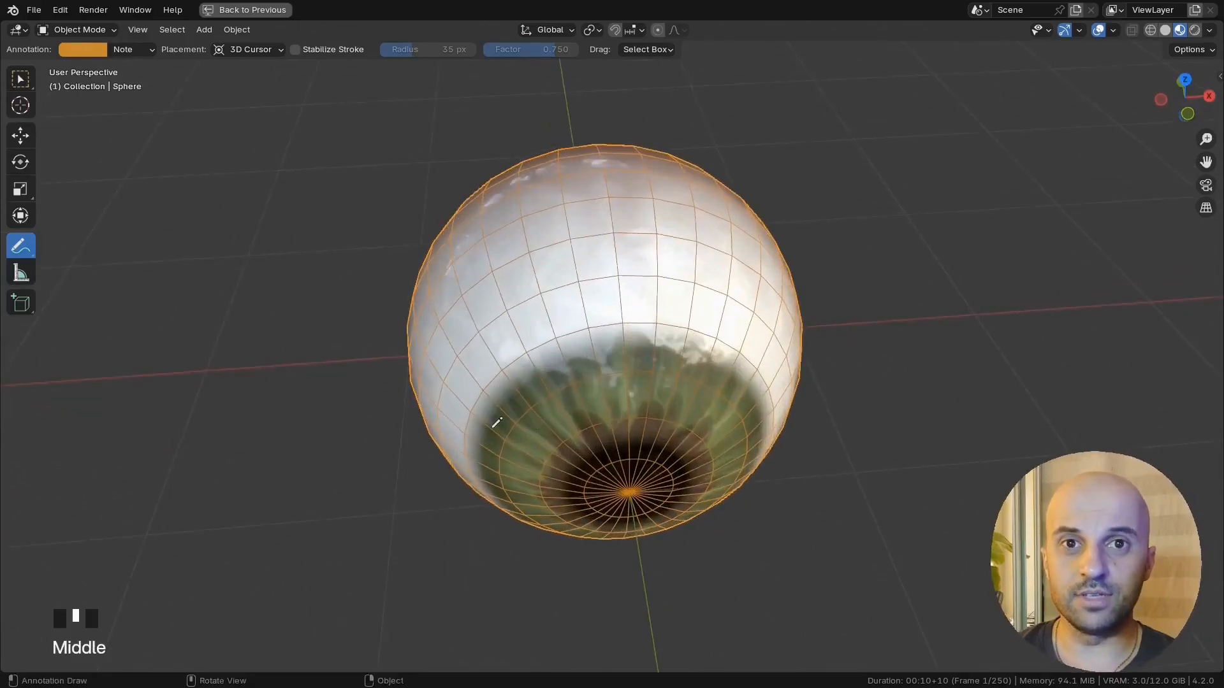
Step: Set the annotation colour to bright blue and sketch arrows curving along both sides of the eye toward the pupil
left_click(91, 51)
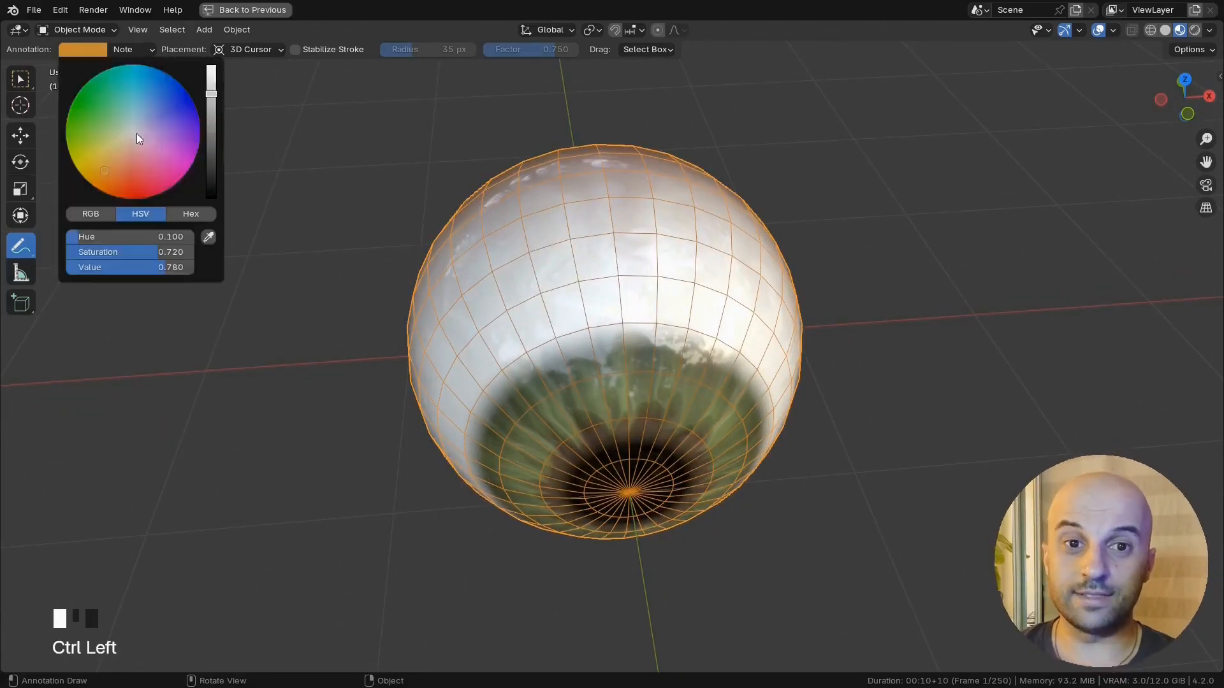
left_click(162, 87)
left_click_drag(210, 94, 211, 65)
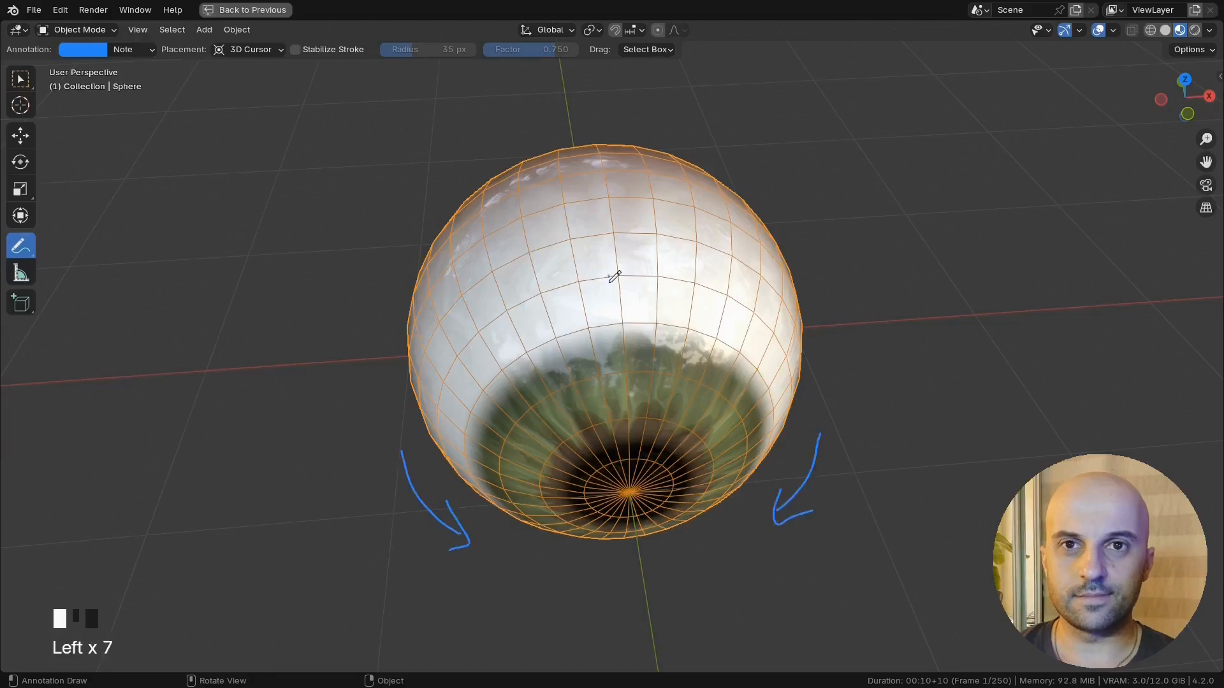
key("ctrl+space")
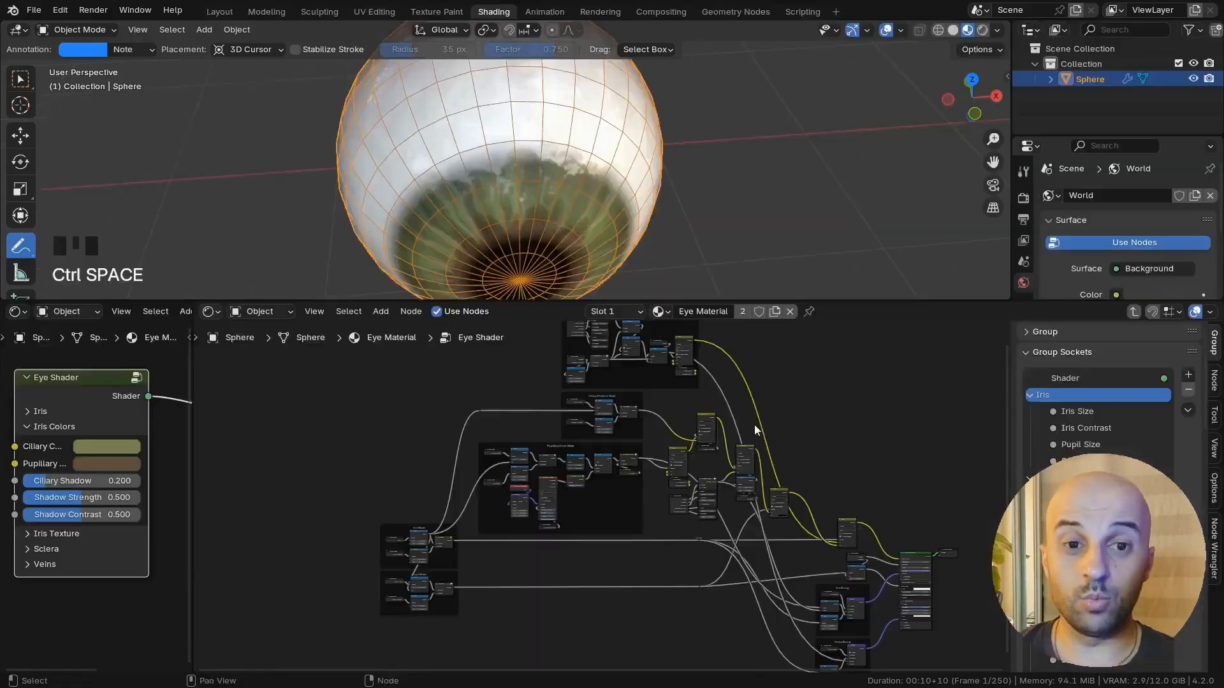
Step: Switch to the Geometry Nodes workspace with a close view of the wireframe around the iris edge
scroll(605, 290, "down", 3)
left_click_drag(608, 298, 606, 317)
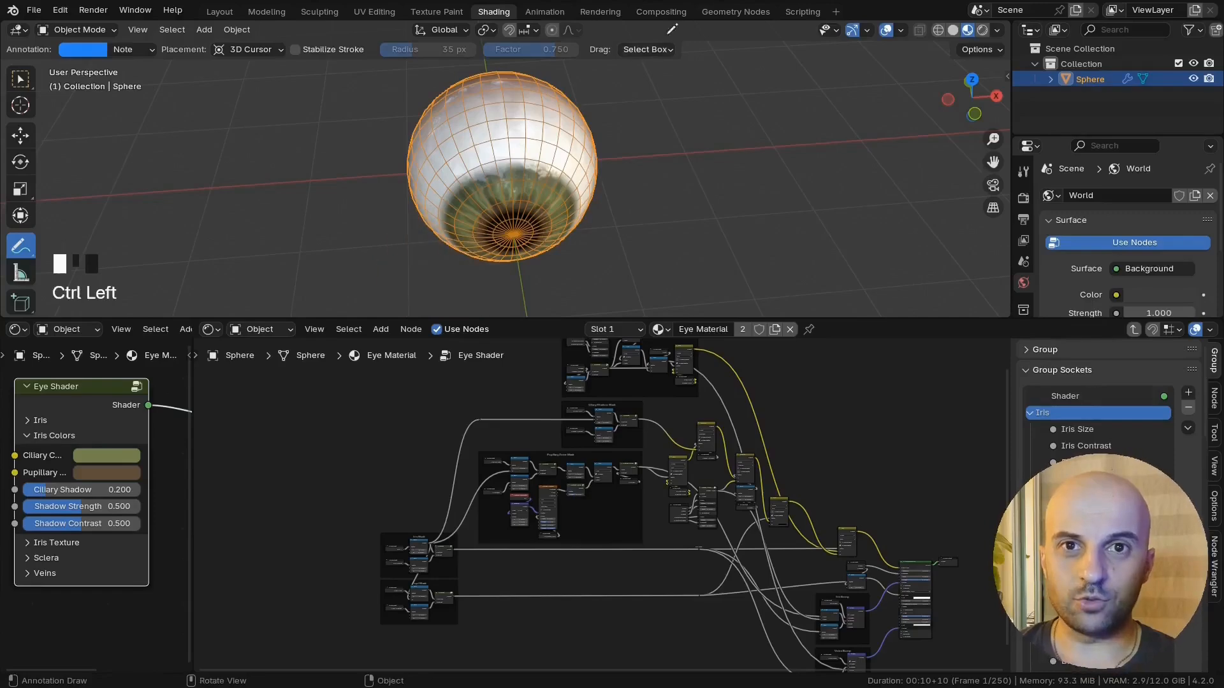
left_click(722, 14)
middle_click_drag(689, 237, 690, 198)
scroll(677, 223, "up", 2)
middle_click_drag(689, 198, 630, 217)
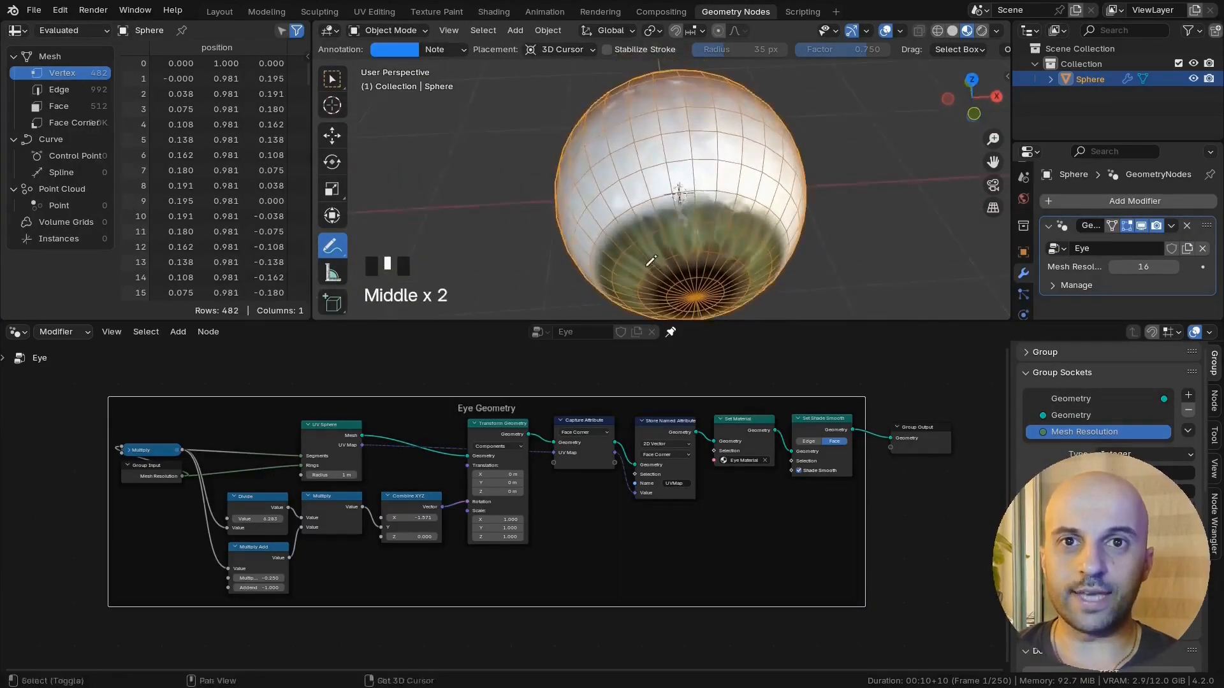
scroll(630, 217, "up", 3)
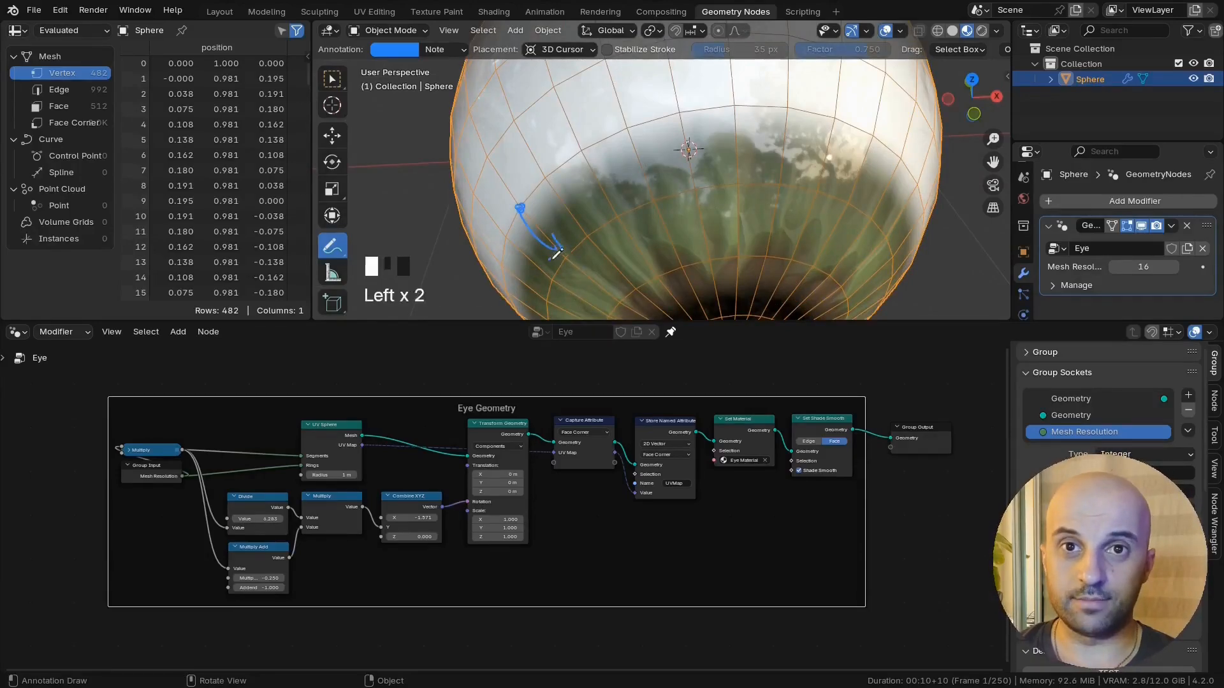
Step: In a maximized top view, annotate the side vertices with arrows curving around the sphere's centre toward the iris
key("KP_7")
scroll(828, 210, "down", 3)
key("ctrl+space")
scroll(402, 434, "up", 2)
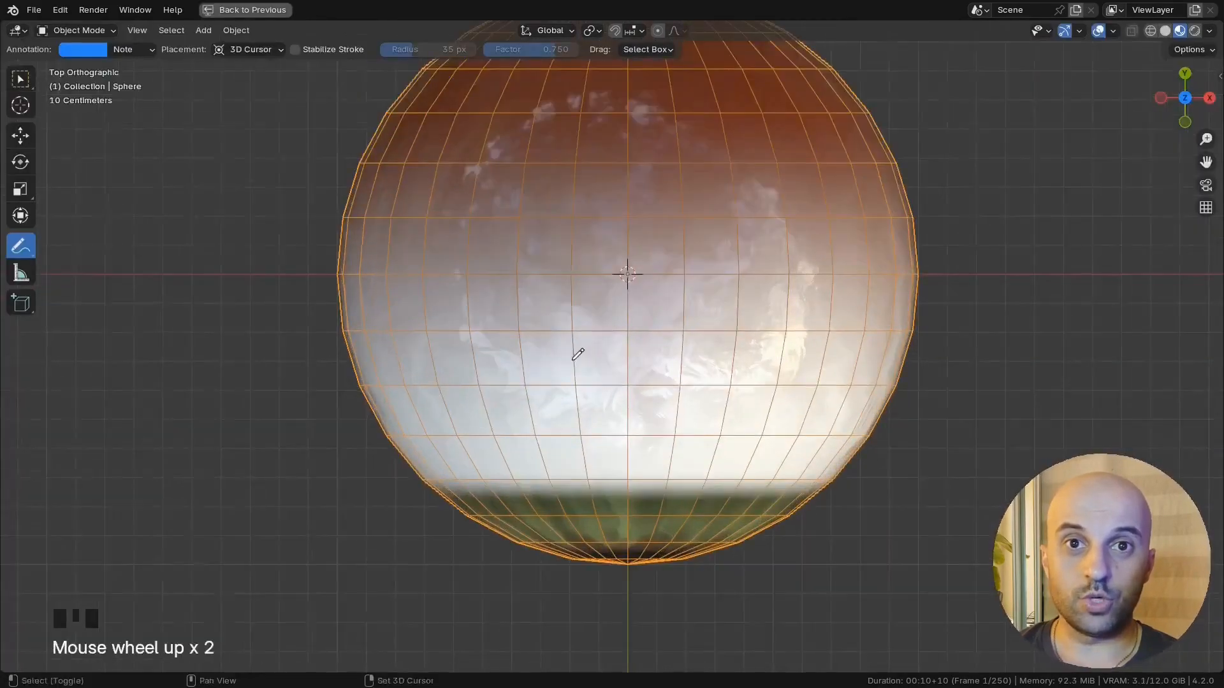
middle_click_drag(393, 447, 413, 415, "shift")
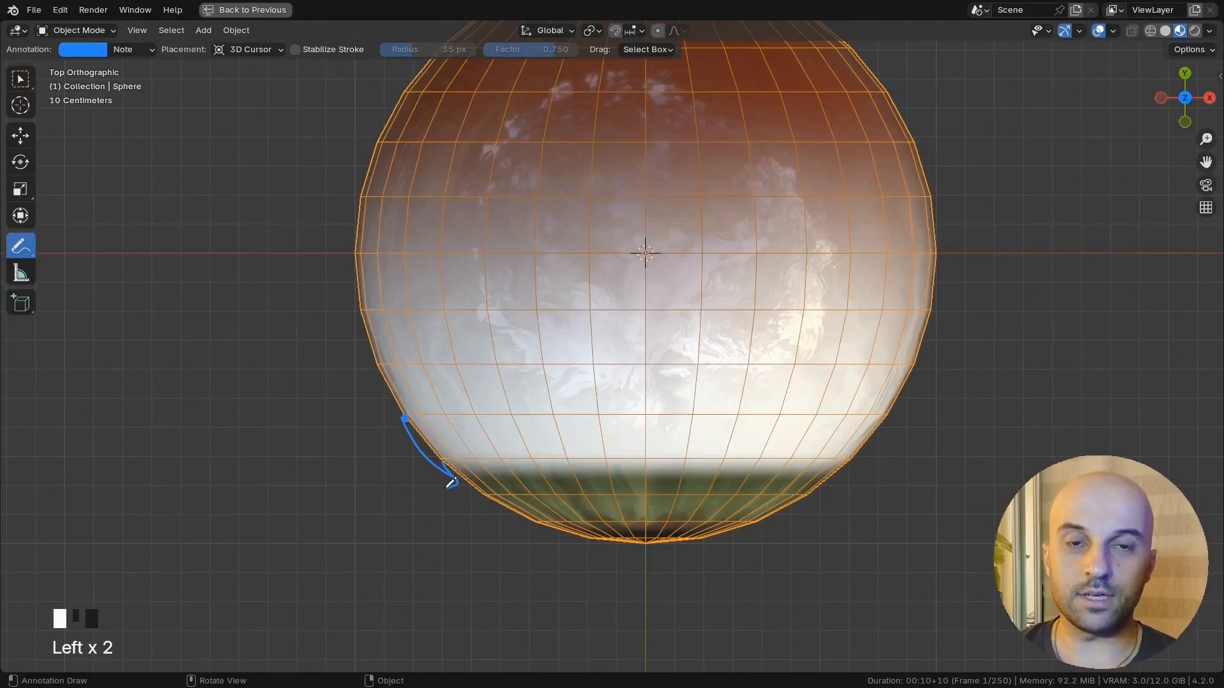
middle_click_drag(853, 420, 840, 423, "shift")
left_click(875, 416)
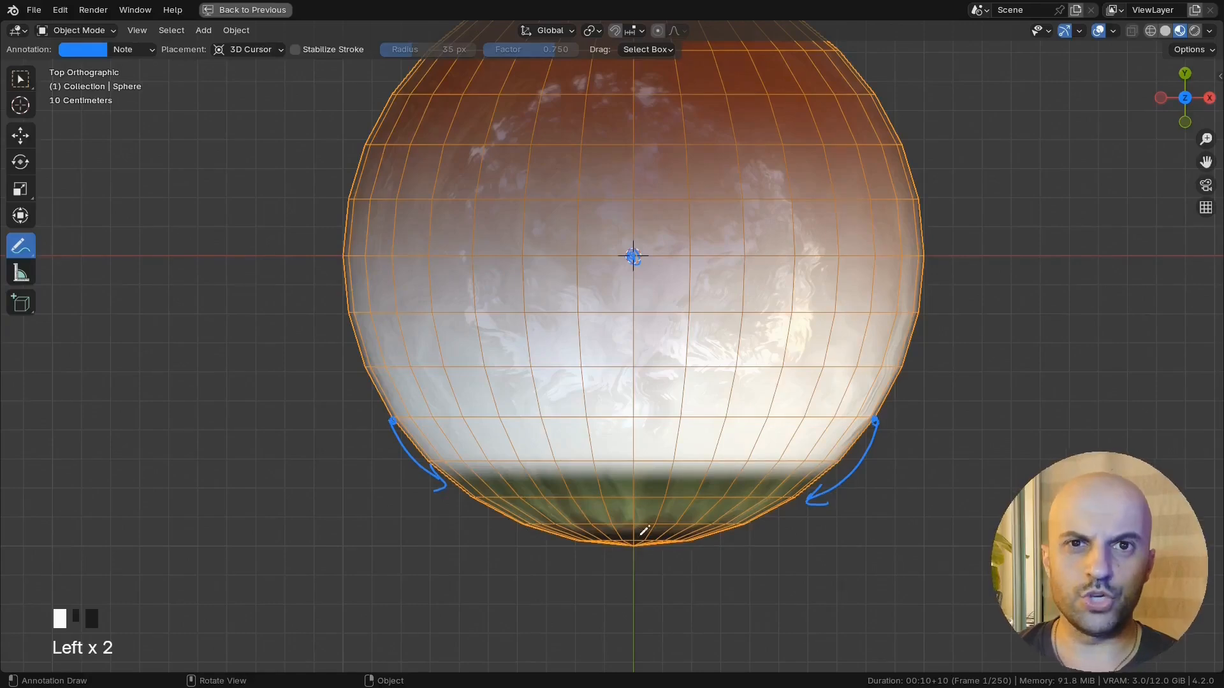
Step: Restore the split layout with the whole eye in perspective and switch from annotating to the selection tool
mouse_move(734, 329)
middle_mouse_down()
mouse_move(733, 274)
mouse_move(646, 211)
middle_mouse_up()
scroll(733, 274, "down", 3)
key("ctrl+space")
left_click(332, 79)
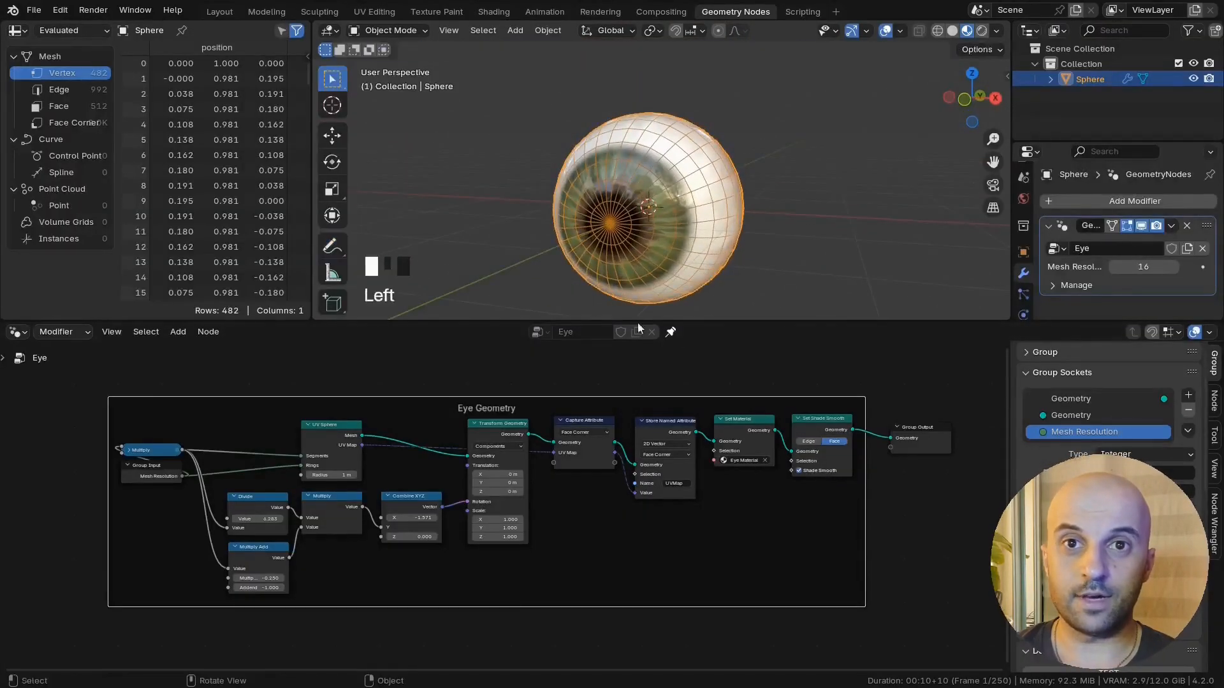
Step: Move the Group Output node well away from the Eye Geometry frame to make room for new nodes
middle_click_drag(985, 483, 792, 485)
left_click_drag(792, 485, 760, 444)
left_click(652, 407)
left_click_drag(653, 408, 248, 406)
Step: Insert a Set Position node between Set Shade Smooth and Group Output, and shift both end nodes further along
middle_click_drag(555, 450, 692, 481)
scroll(691, 481, "up", 3)
middle_click_drag(692, 482, 649, 503)
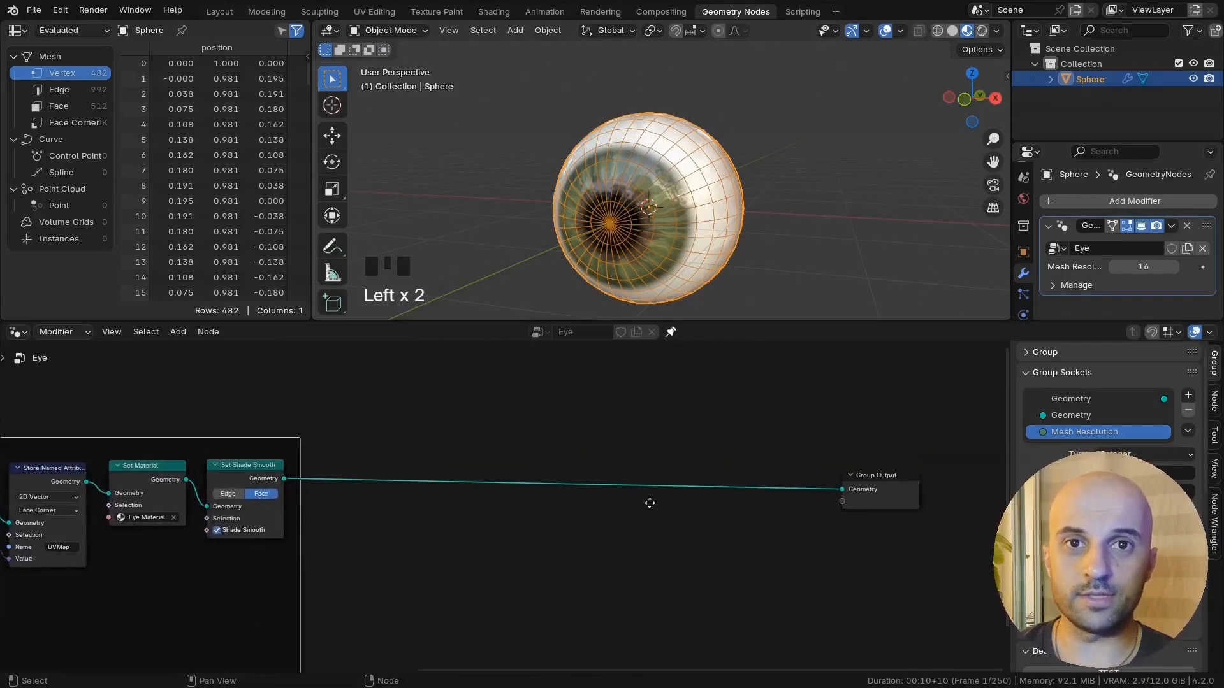
key("q")
left_click(640, 603)
left_click(712, 473)
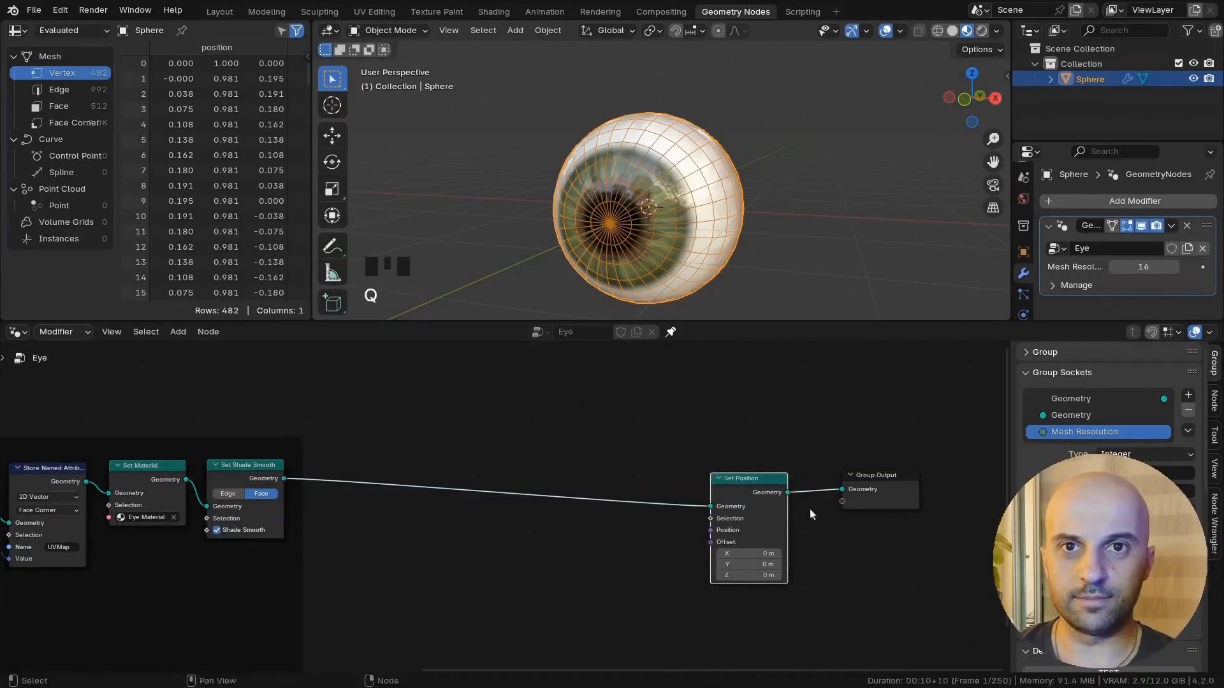
left_click_drag(937, 557, 760, 486)
left_click_drag(758, 485, 815, 463)
Step: Add a Position node connected to the Set Position node's Position input
middle_click_drag(800, 505, 716, 476)
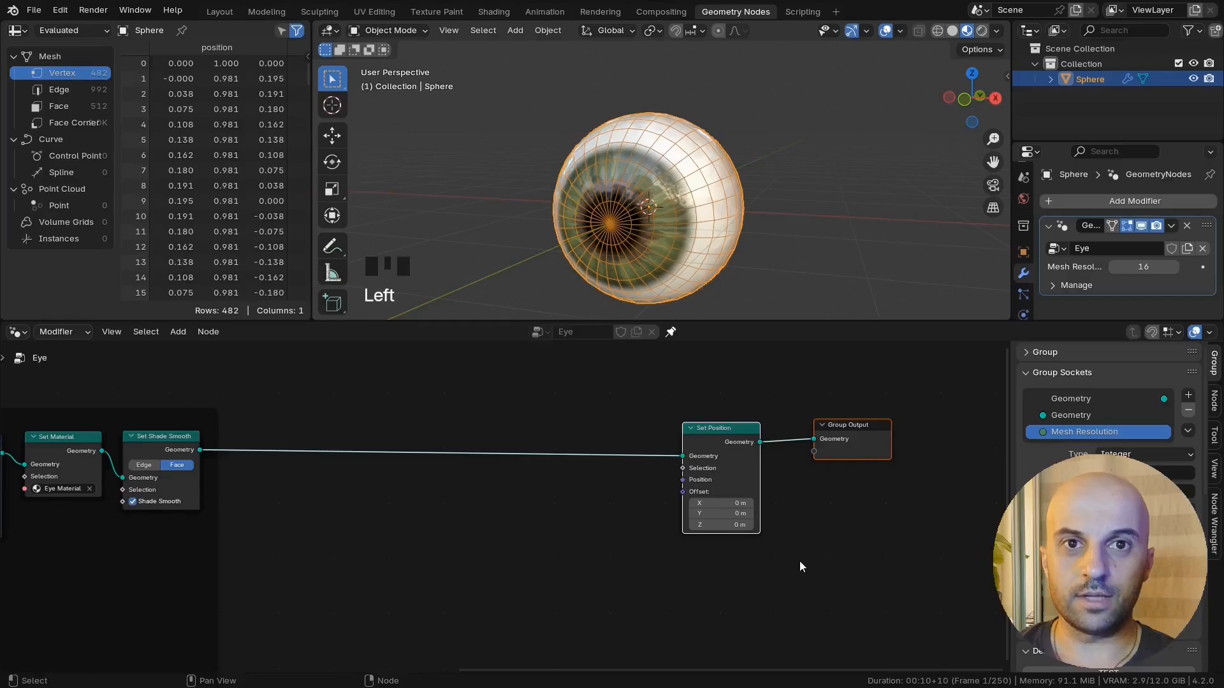
scroll(800, 561, "up", 2)
middle_click_drag(736, 564, 759, 577)
left_click_drag(736, 501, 602, 507)
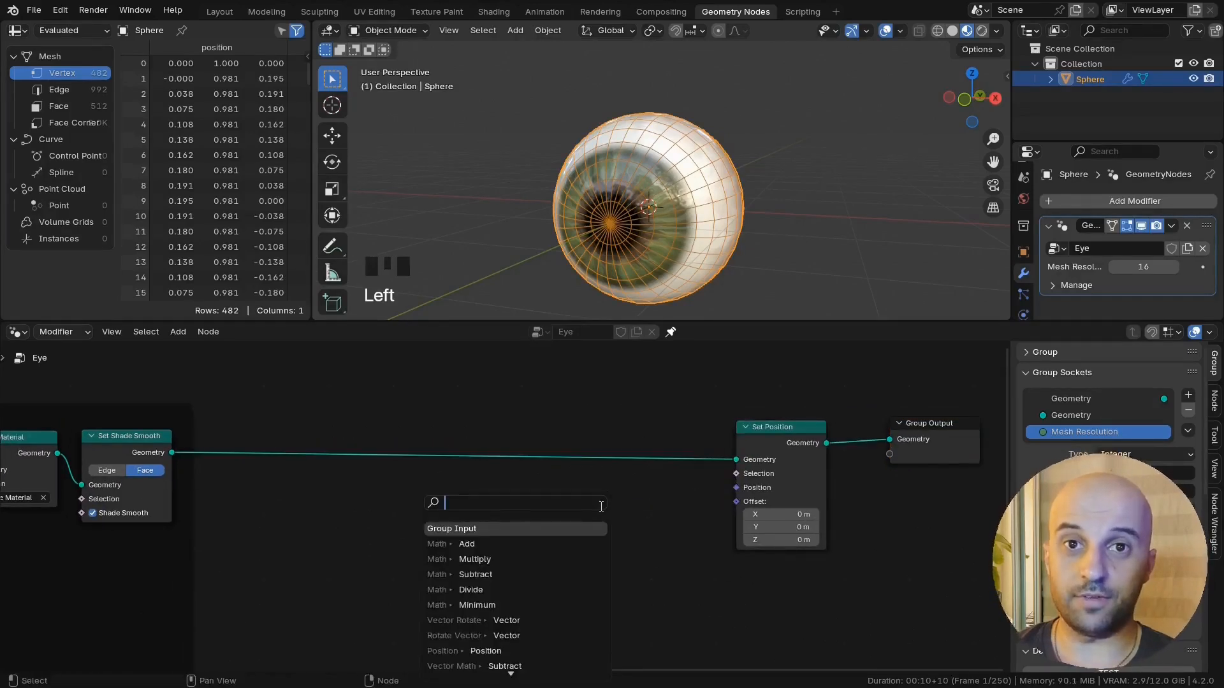
type("pos")
key("Return")
left_click(452, 490)
scroll(475, 499, "up", 2)
Step: Insert a Rotate Vector node between the Position and Set Position nodes and line the two up
middle_click_drag(651, 535, 614, 543)
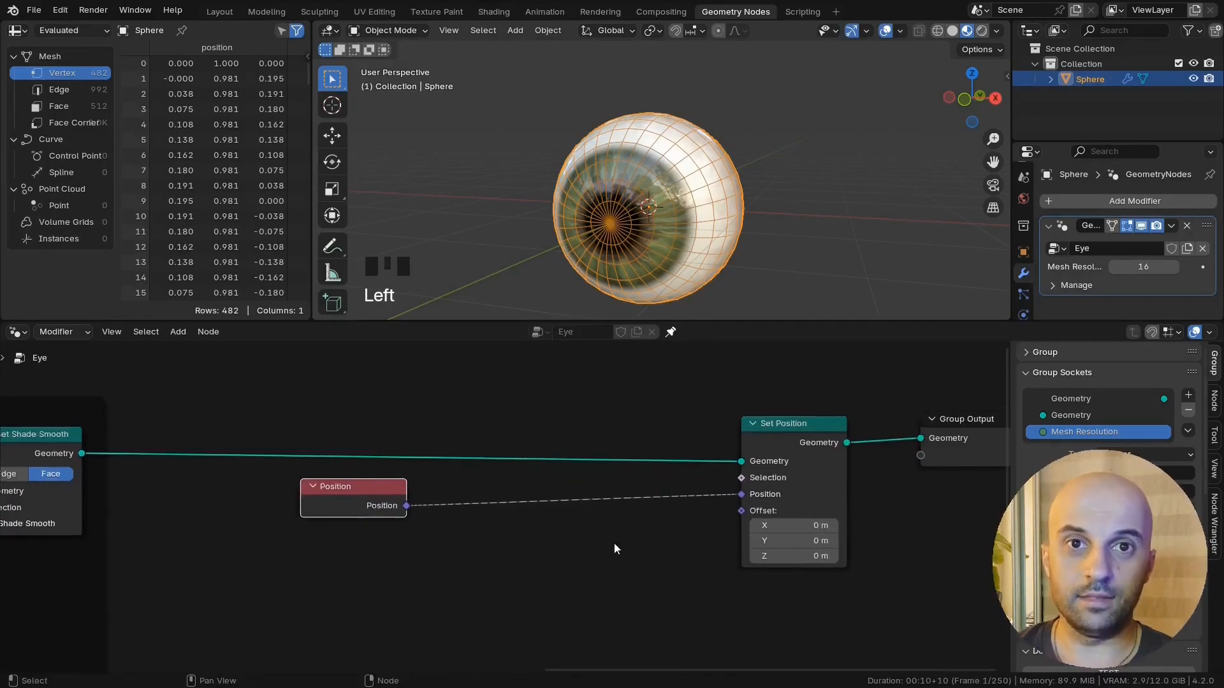
left_click_drag(406, 505, 494, 498)
type("rotate")
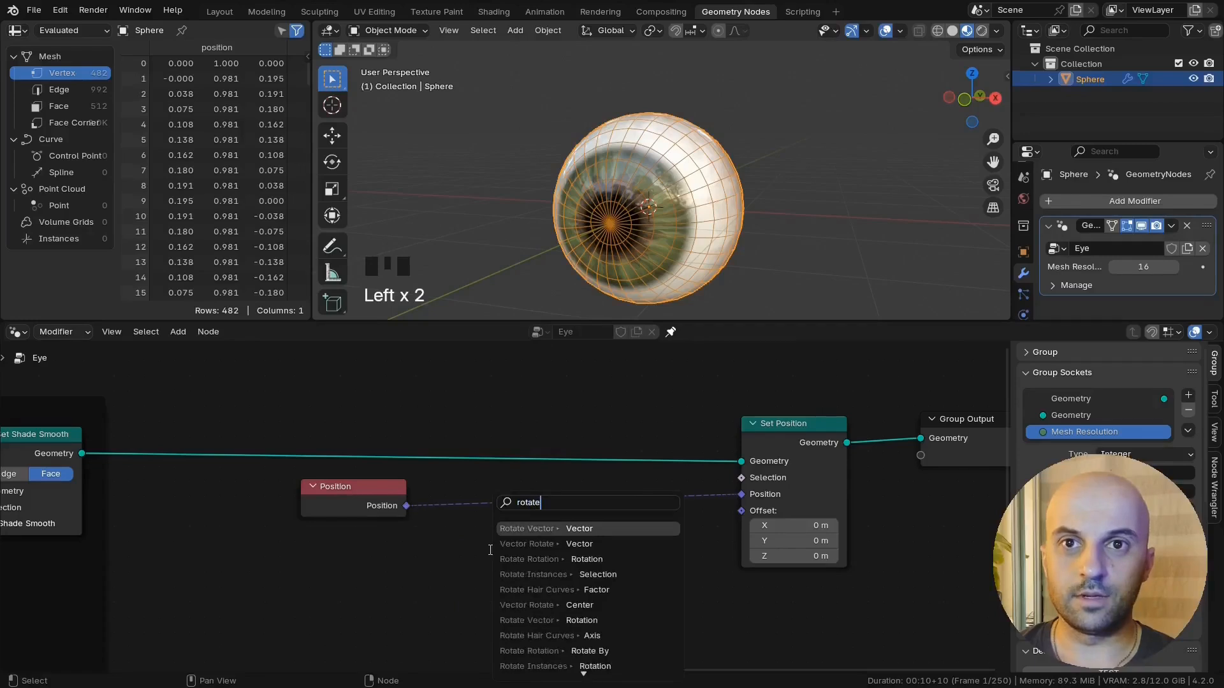
key("Return")
left_click(490, 550)
left_click_drag(540, 579, 576, 501, "alt")
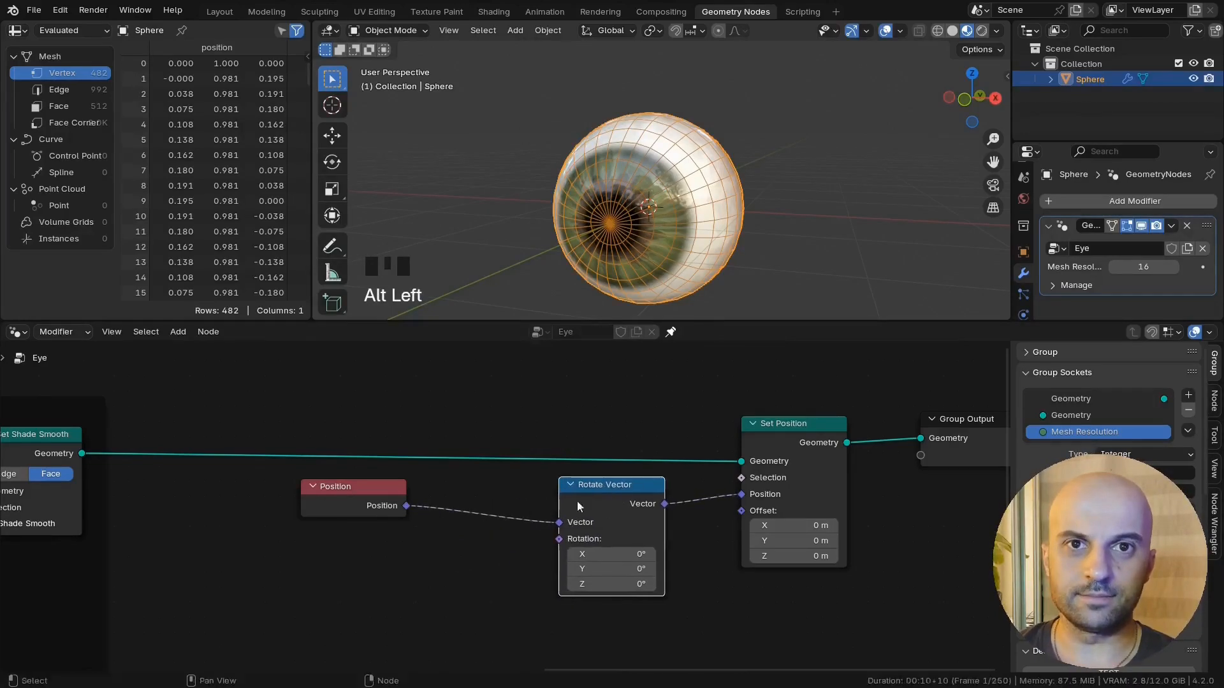
left_click_drag(369, 498, 446, 498)
Step: Try out the Rotate Vector's Z rotation and move the Position and Rotate Vector nodes apart
scroll(656, 533, "up", 1)
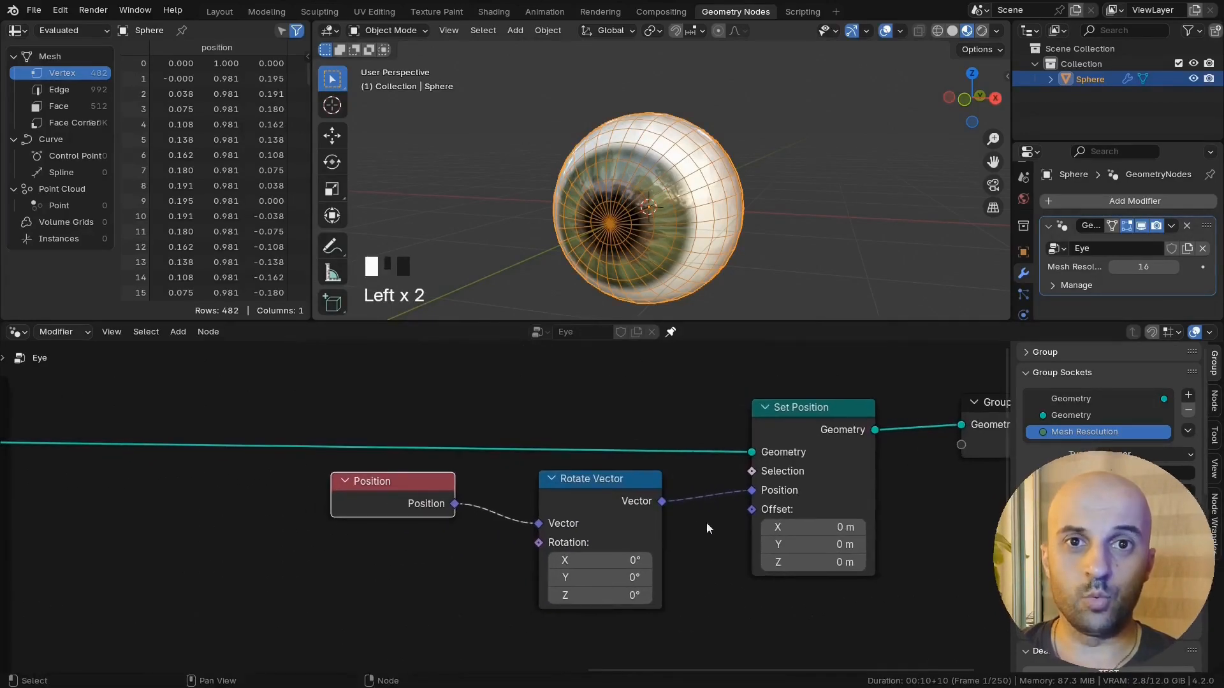
middle_click_drag(663, 229, 670, 270)
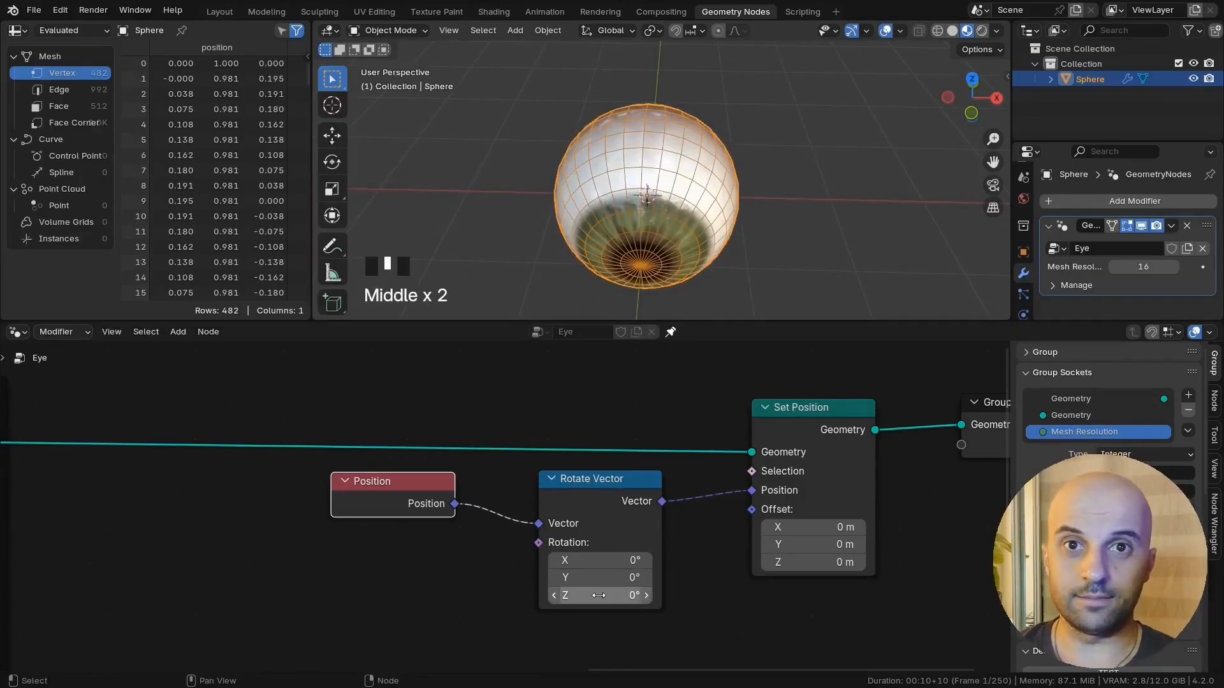
left_click_drag(599, 595, 524, 591)
middle_click_drag(431, 549, 590, 541)
left_click_drag(546, 489, 327, 489)
middle_click_drag(618, 510, 519, 492)
left_click_drag(649, 462, 666, 463)
middle_click_drag(656, 191, 653, 167)
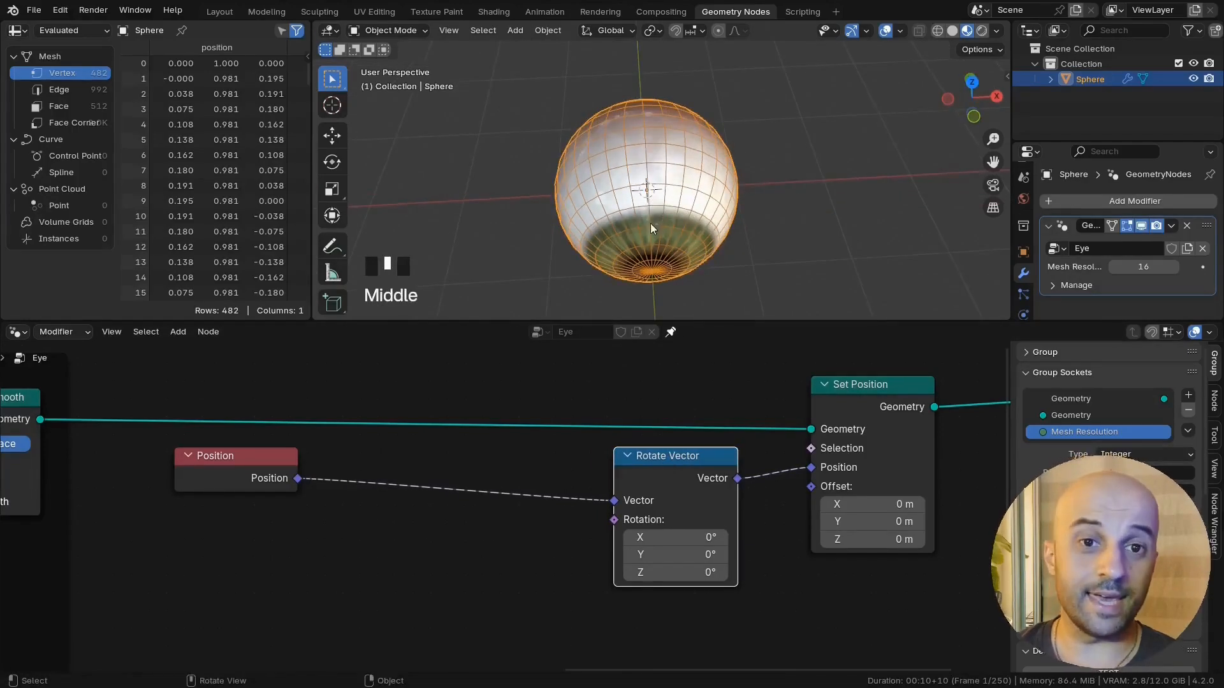
Step: Preview the Position values on the Set Shade Smooth geometry through a Viewer node
middle_click_drag(404, 531, 533, 516)
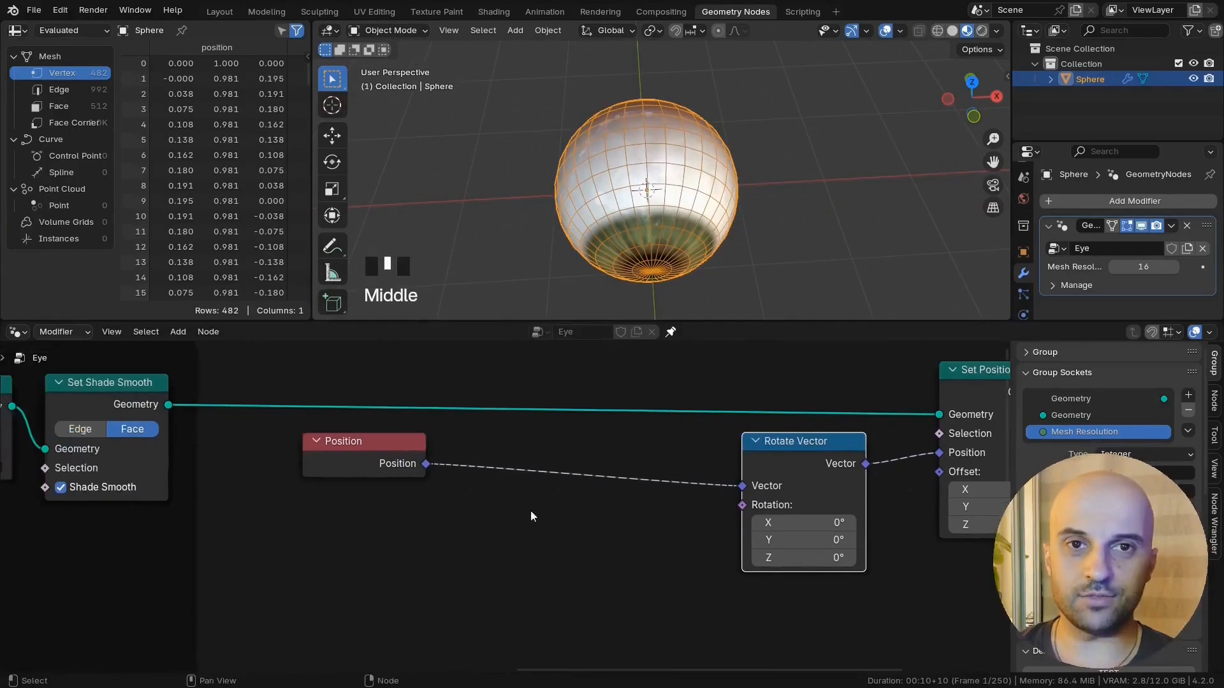
left_click(141, 396, "ctrl+shift")
left_click(349, 457, "ctrl+shift")
left_click_drag(579, 428, 610, 459)
Step: Add a Separate XYZ node fed by Position and preview its X output in the Viewer
left_click_drag(371, 455, 292, 543)
type("sep")
key("Return")
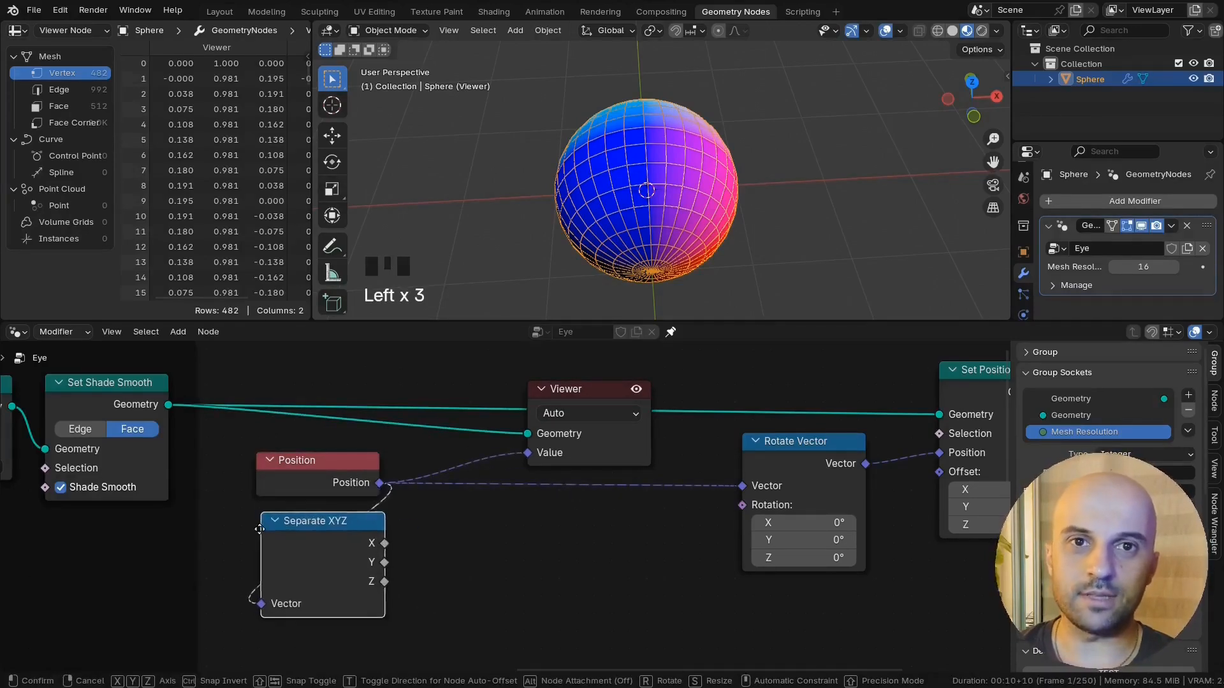
left_click(255, 525)
left_click(315, 543, "ctrl+shift")
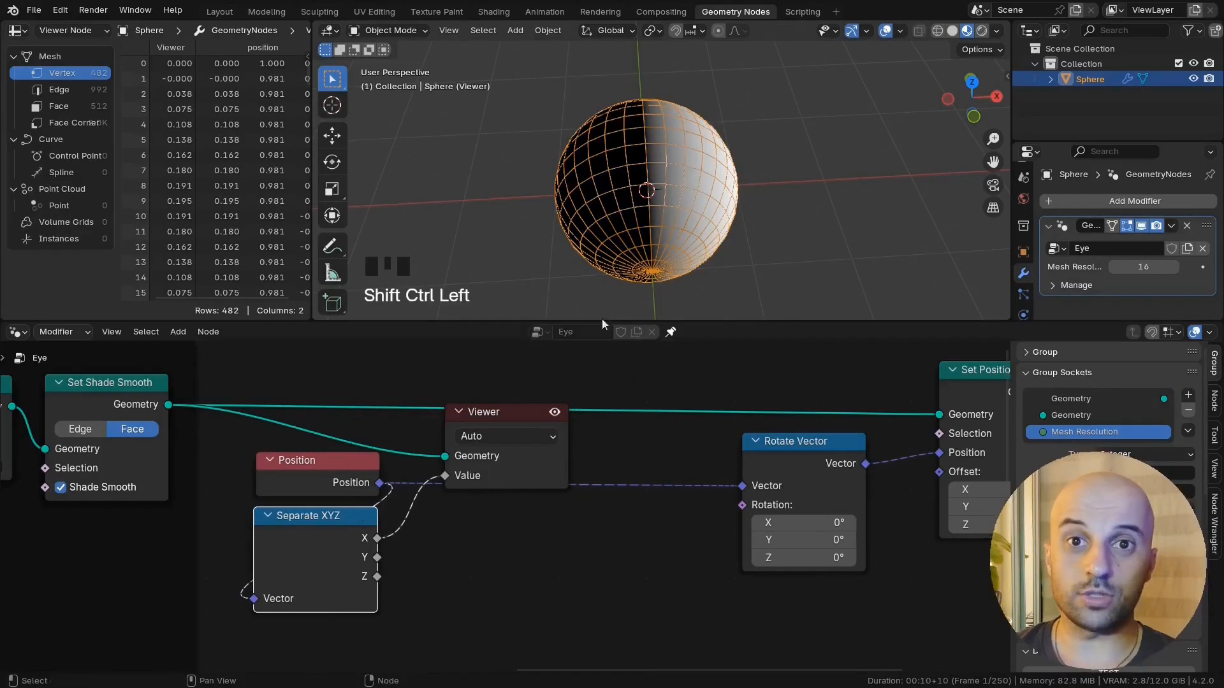
Step: Turn off the sphere's wire display and delete the Viewer node
middle_click_drag(631, 293, 649, 222)
key("q")
left_click(587, 218)
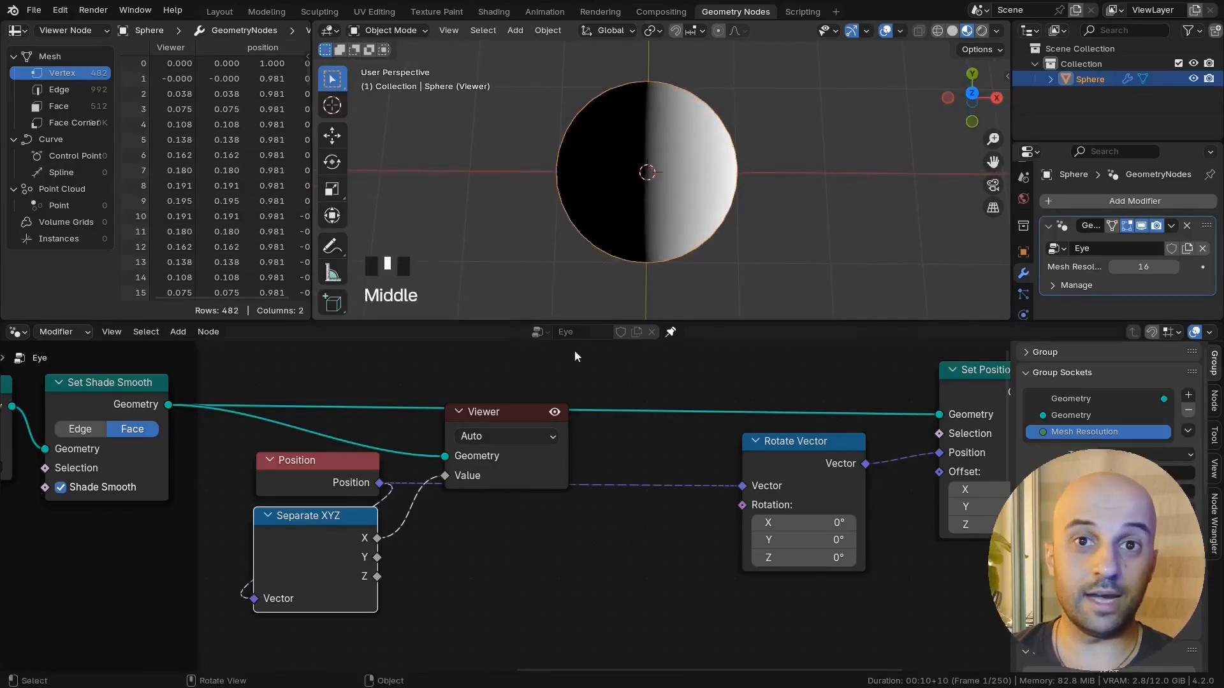
left_click(537, 474)
key("x")
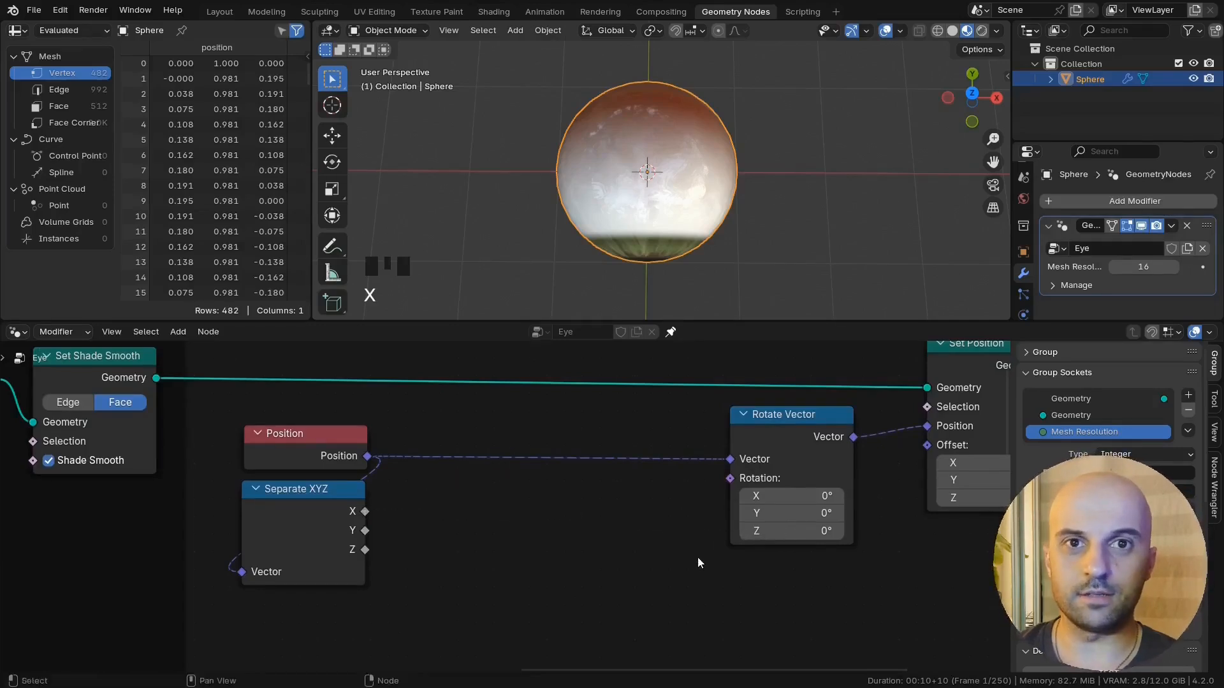
Step: Add a Combine XYZ node feeding Rotate Vector's Rotation and connect the Separate XYZ X output to its Z input
left_click_drag(720, 487, 675, 521)
type("com")
key("Return")
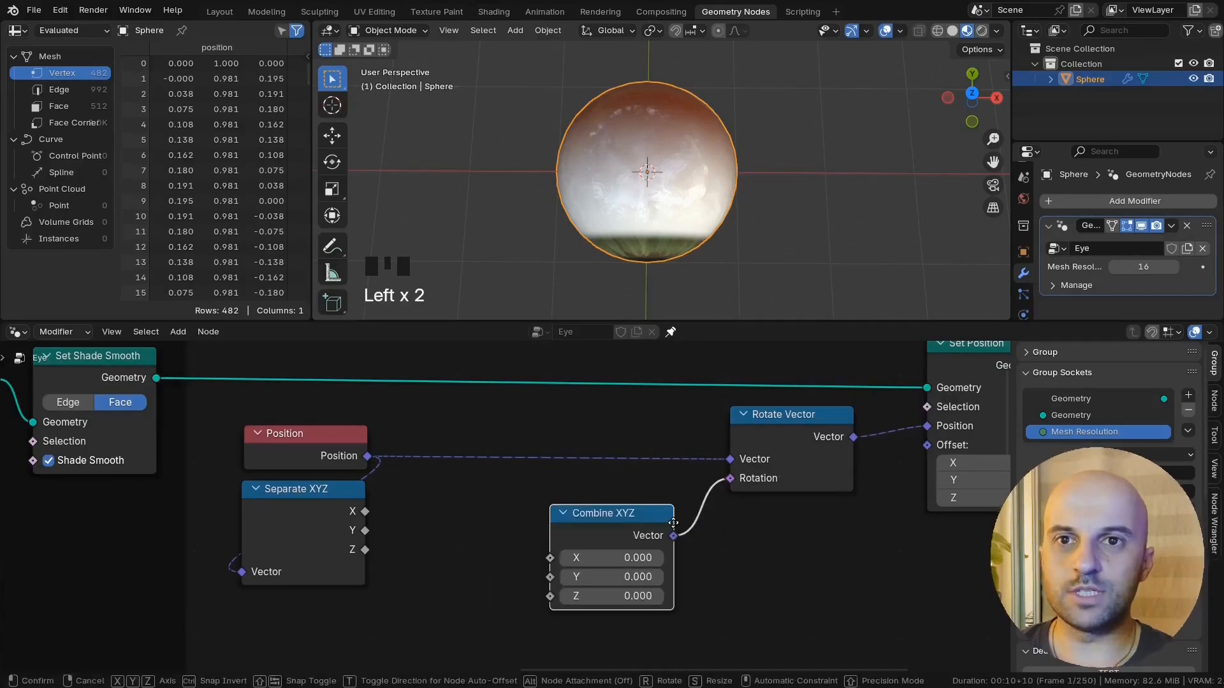
left_click(708, 499)
middle_click_drag(502, 567, 525, 552)
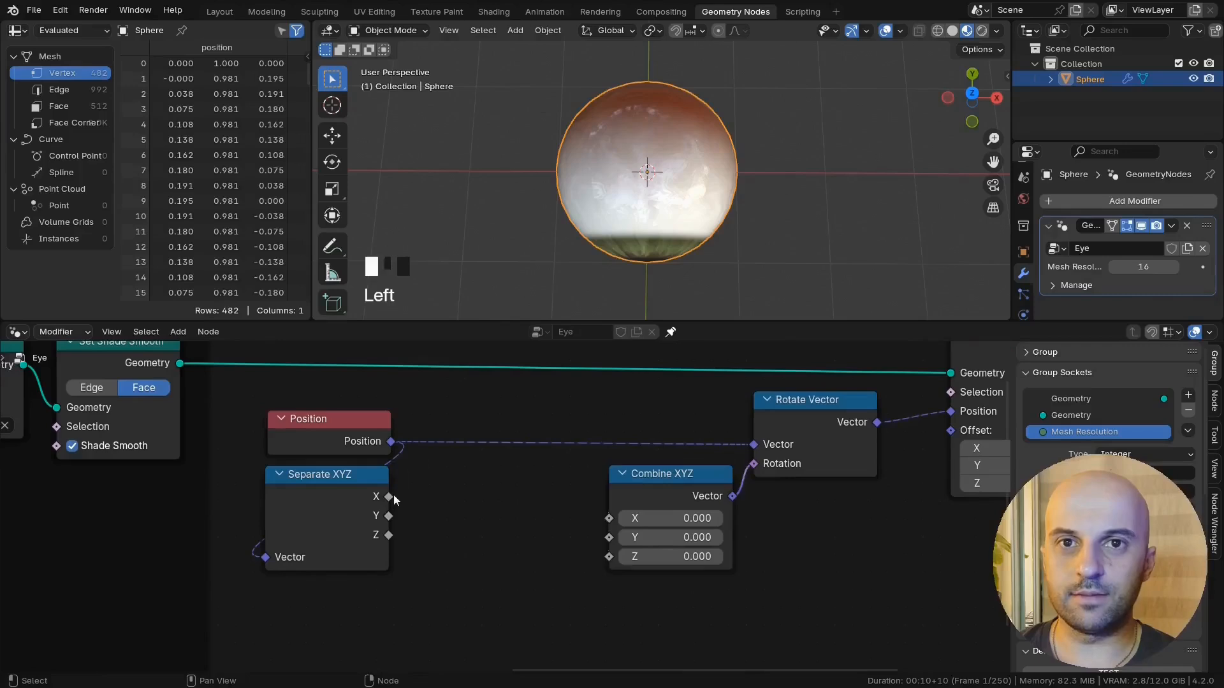
mouse_move(599, 558)
left_mouse_down()
mouse_move(550, 558)
mouse_move(610, 556)
left_mouse_up()
left_click(672, 552)
middle_click_drag(576, 242, 609, 144)
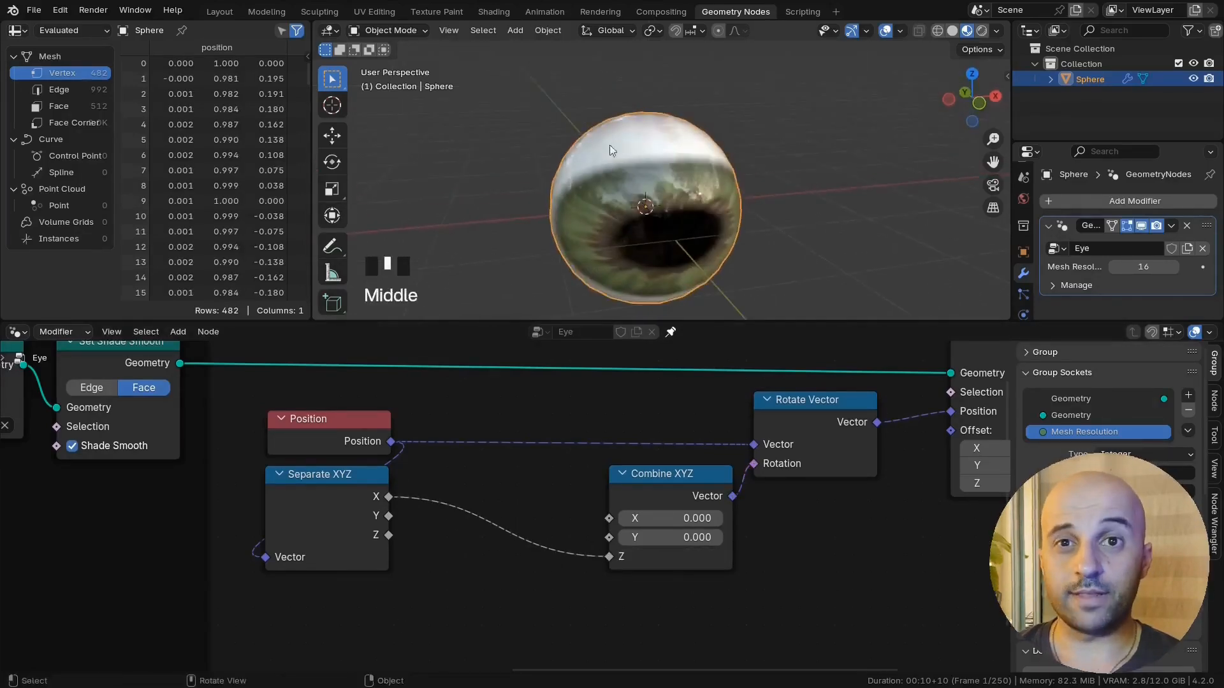
Step: Shift the Combine XYZ, Rotate Vector, Set Position and Group Output nodes away from Separate XYZ to make room
scroll(558, 540, "down", 8)
left_click(793, 464)
left_click(884, 419, "shift")
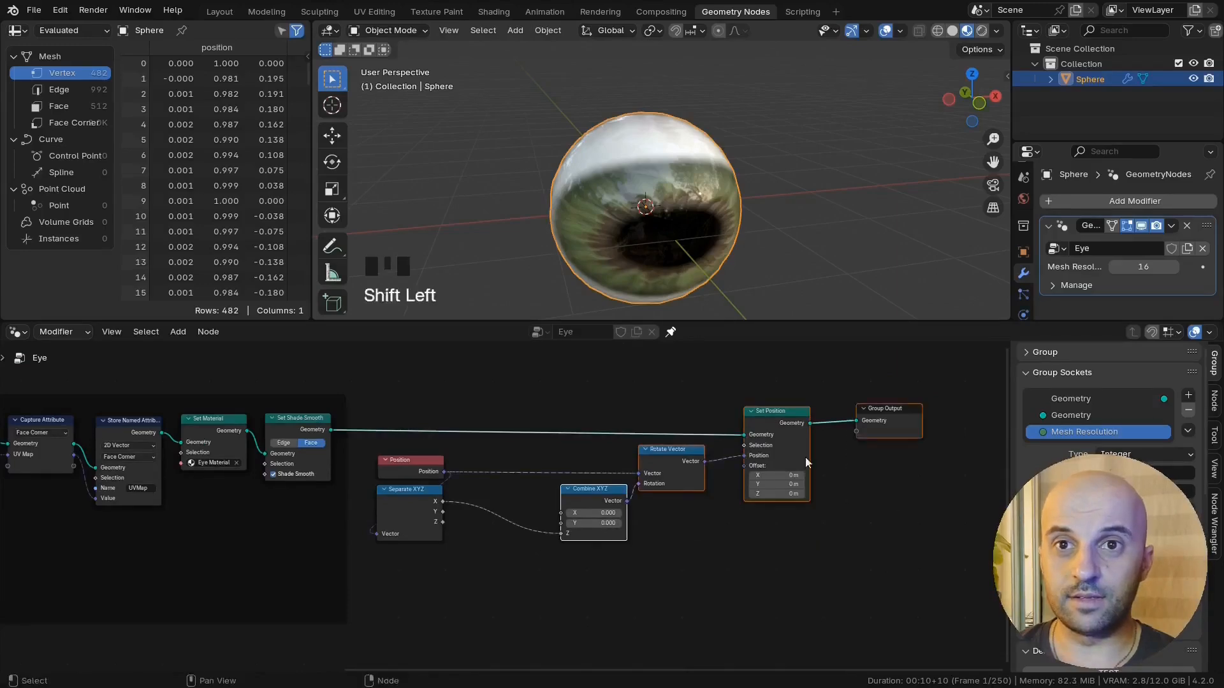
left_click(673, 446, "shift")
left_click_drag(596, 494, 634, 494, "shift")
Step: Insert a Multiply math node between the Separate XYZ X output and the Combine XYZ Z input, and hide its options
scroll(485, 542, "up", 7)
scroll(472, 558, "up", 2)
left_click_drag(385, 496, 513, 507)
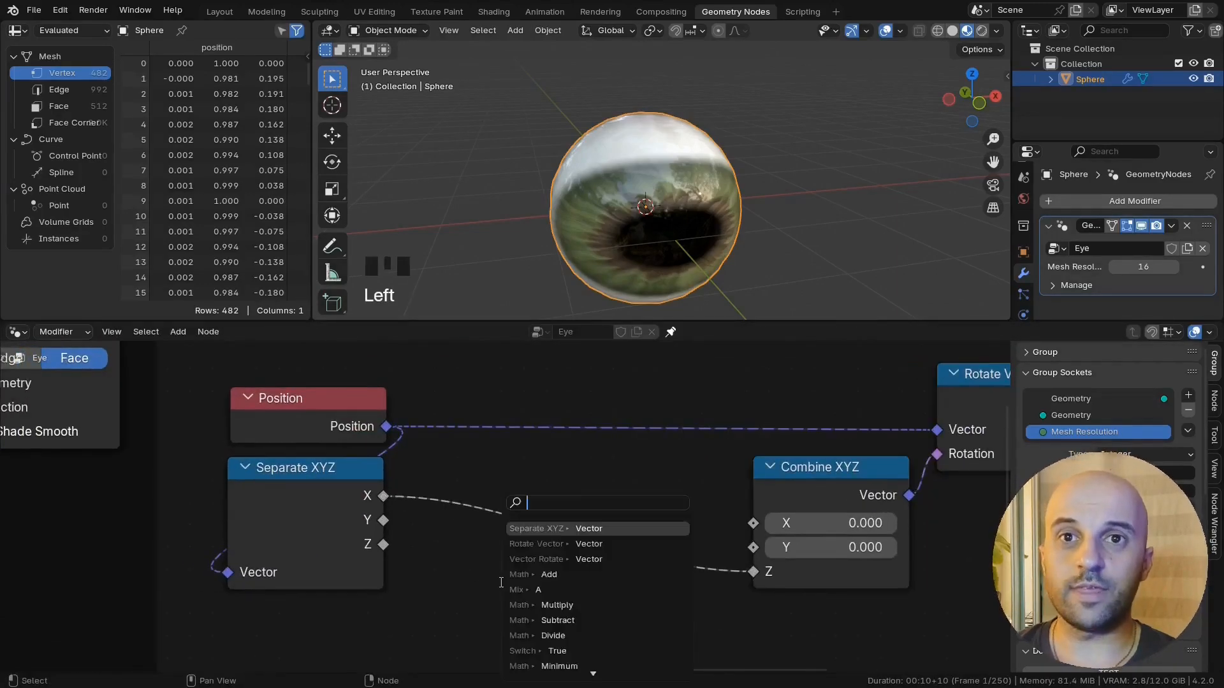
left_click(504, 580)
left_click(491, 472, "alt")
key("shift+h")
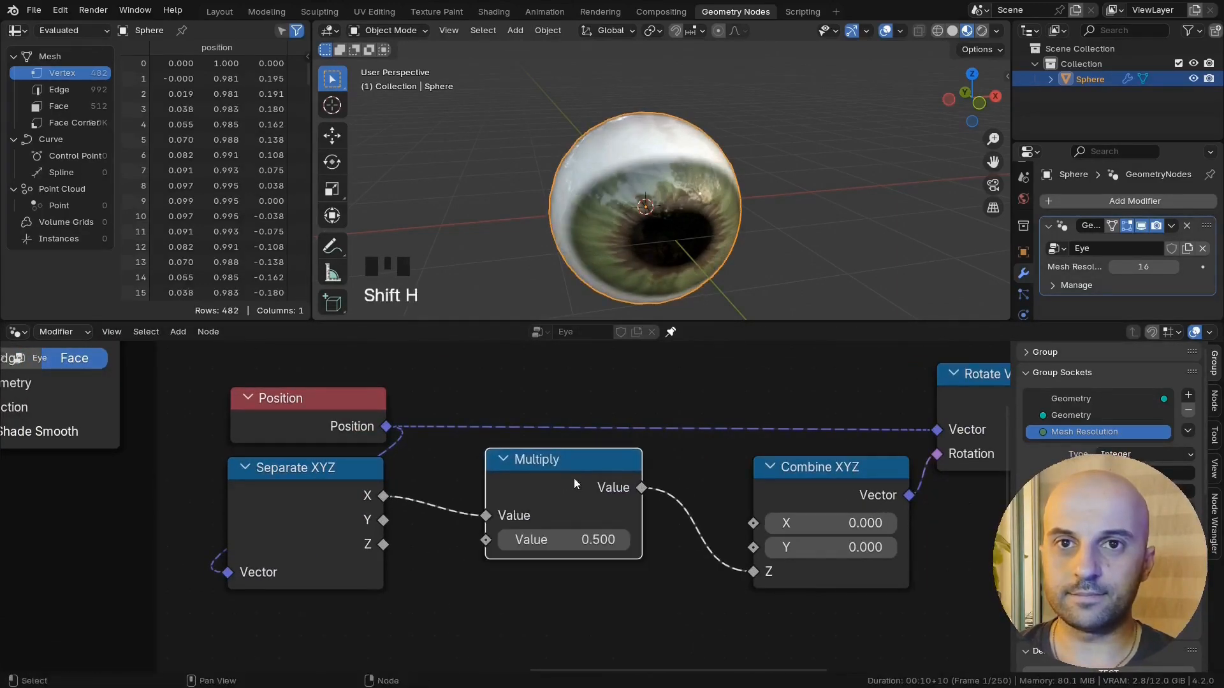
Step: Try out the Multiply value, starting from 0 and ending at -0.360, while checking the iris shape
middle_click_drag(633, 537, 651, 503)
left_click(602, 508)
type("0")
key("Return")
middle_click_drag(695, 241, 697, 267)
left_click_drag(592, 508, 550, 508, "shift")
middle_click_drag(631, 198, 650, 155)
mouse_move(599, 508)
left_mouse_down("shift")
mouse_move(632, 508)
mouse_move(622, 508)
left_mouse_up("shift")
mouse_move(710, 201)
middle_mouse_down()
mouse_move(770, 240)
mouse_move(708, 224)
middle_mouse_up()
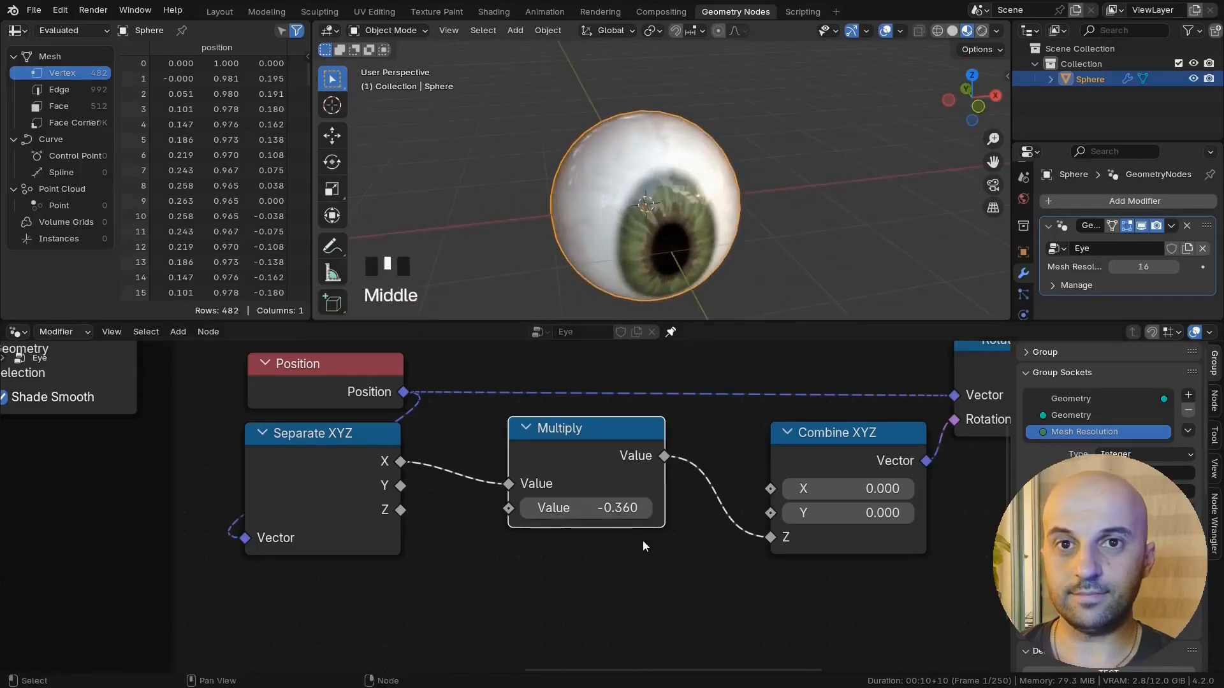
Step: Try a Multiply value of -0.460 with the sphere's wire display on, and turn the wires off again
key("q")
left_click(633, 204)
middle_click_drag(632, 209, 635, 288)
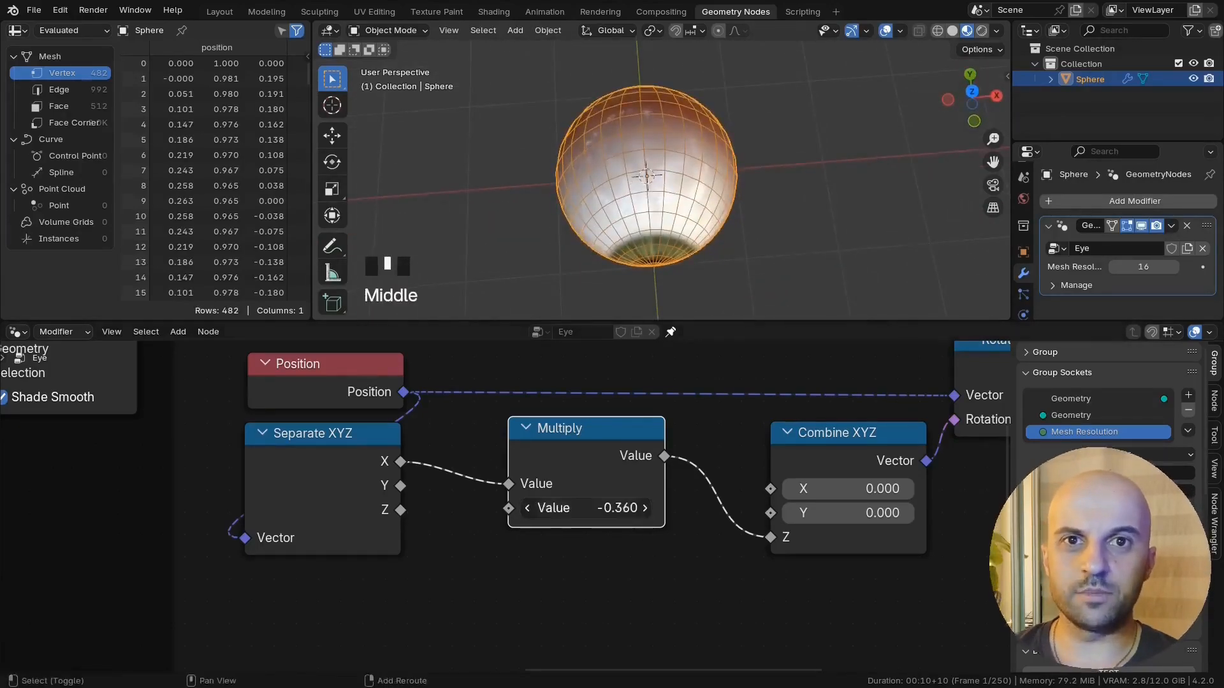
mouse_move(622, 508)
left_mouse_down("shift")
mouse_move(673, 508)
mouse_move(608, 508)
left_mouse_up("shift")
key("q")
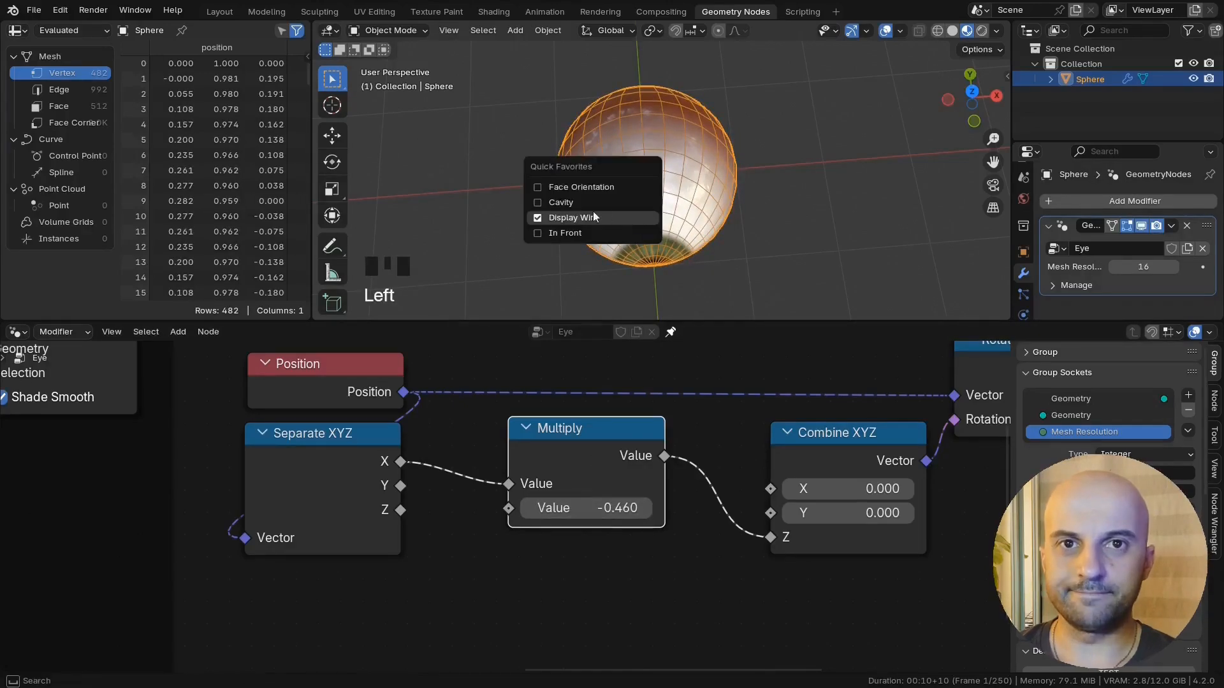
left_click(593, 213)
middle_click_drag(600, 197, 673, 121)
Step: Add a Mix node feeding the second Multiply value and hide its options
scroll(633, 530, "up", 2)
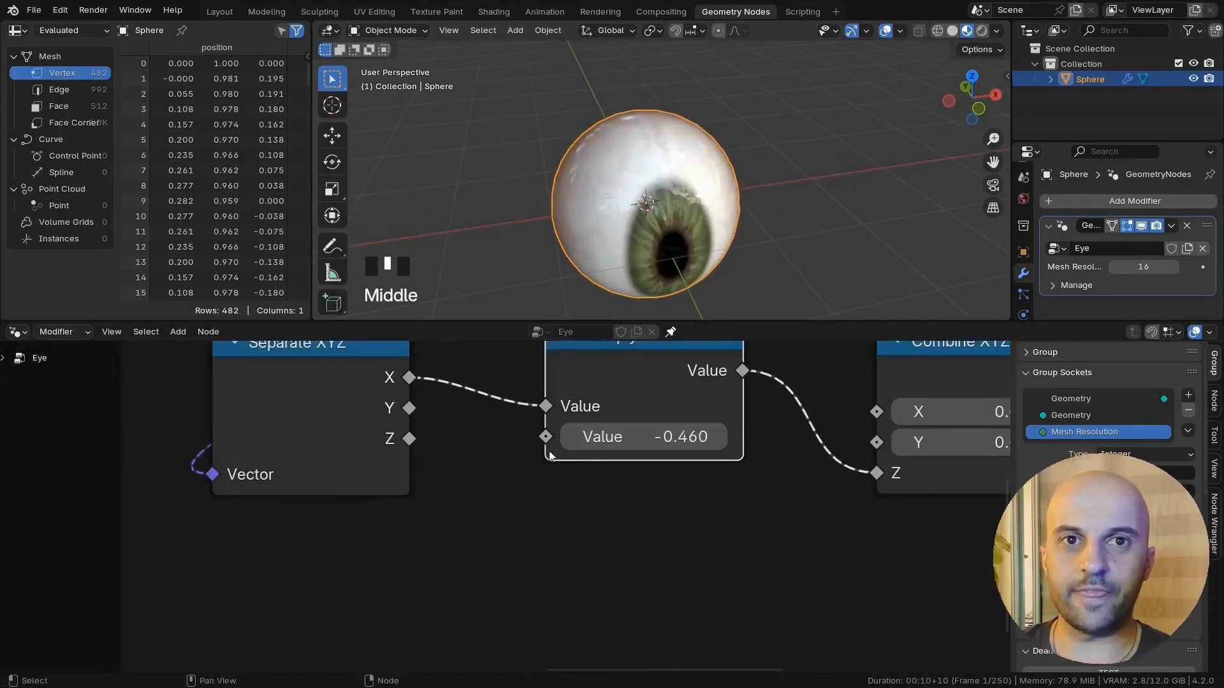
left_click_drag(546, 437, 484, 499)
type("mix")
key("Return")
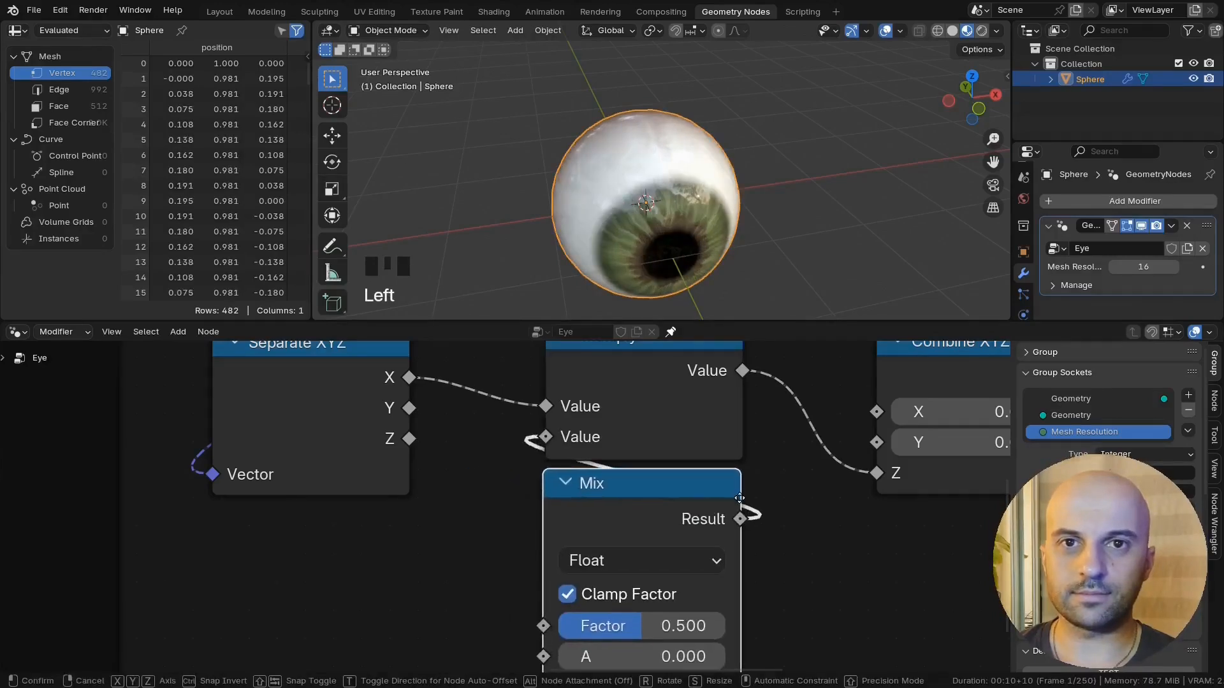
left_click(745, 498)
key("shift+h")
Step: Set the Mix node's B to -0.8 and run its Factor from 1 down to 0
left_click_drag(660, 573, 746, 573)
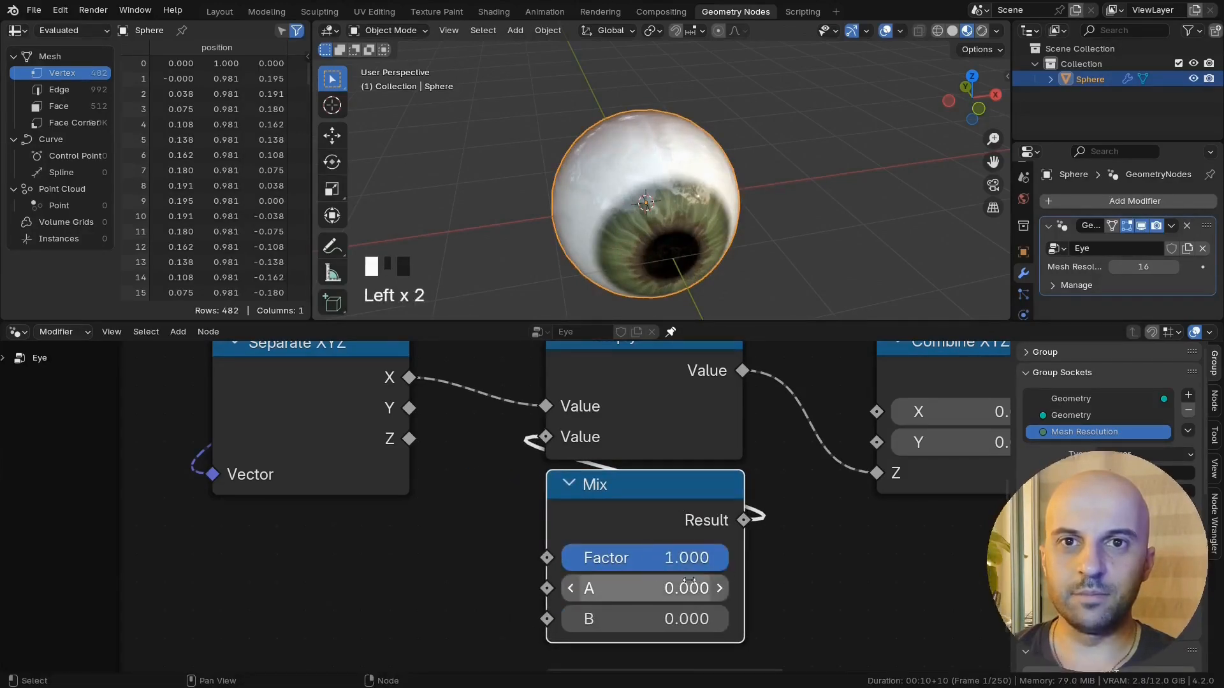
left_click(644, 619)
type("-")
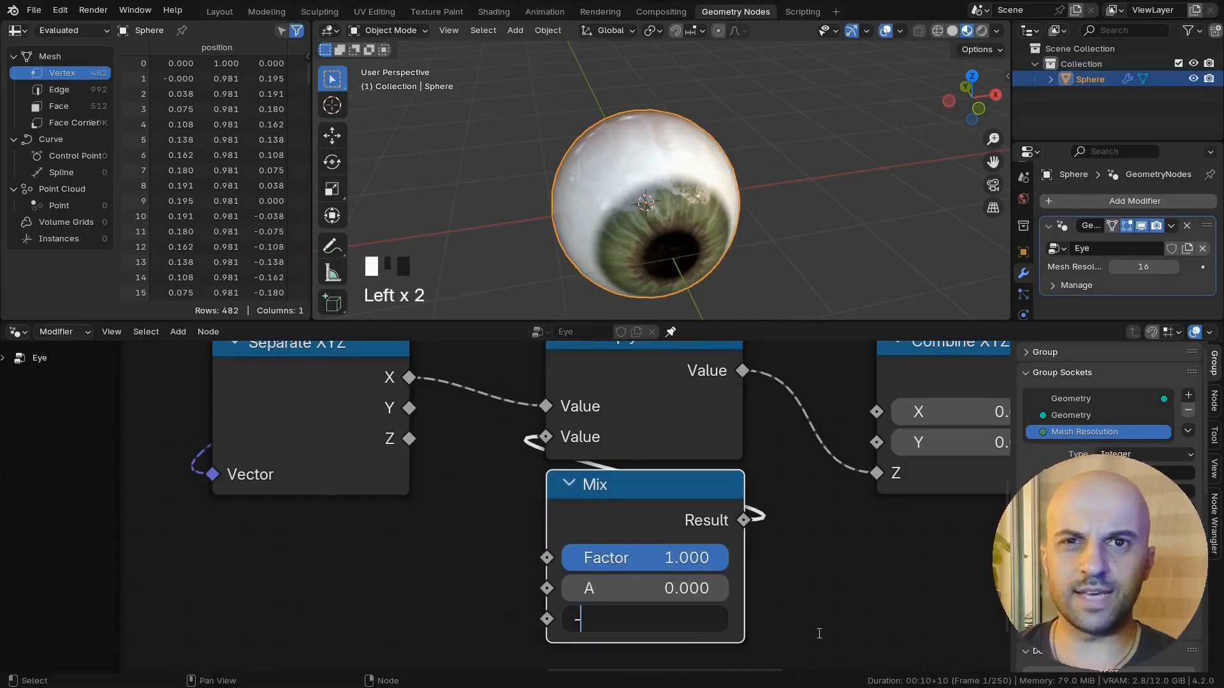
type("0.8")
key("Return")
middle_click_drag(670, 268, 679, 227)
left_click_drag(714, 558, 560, 563)
Step: Expose the Mix Factor as a group input named Iris Squish, and try its modifier value before returning it to 0
middle_click_drag(502, 584, 596, 569)
scroll(654, 463, "down", 3)
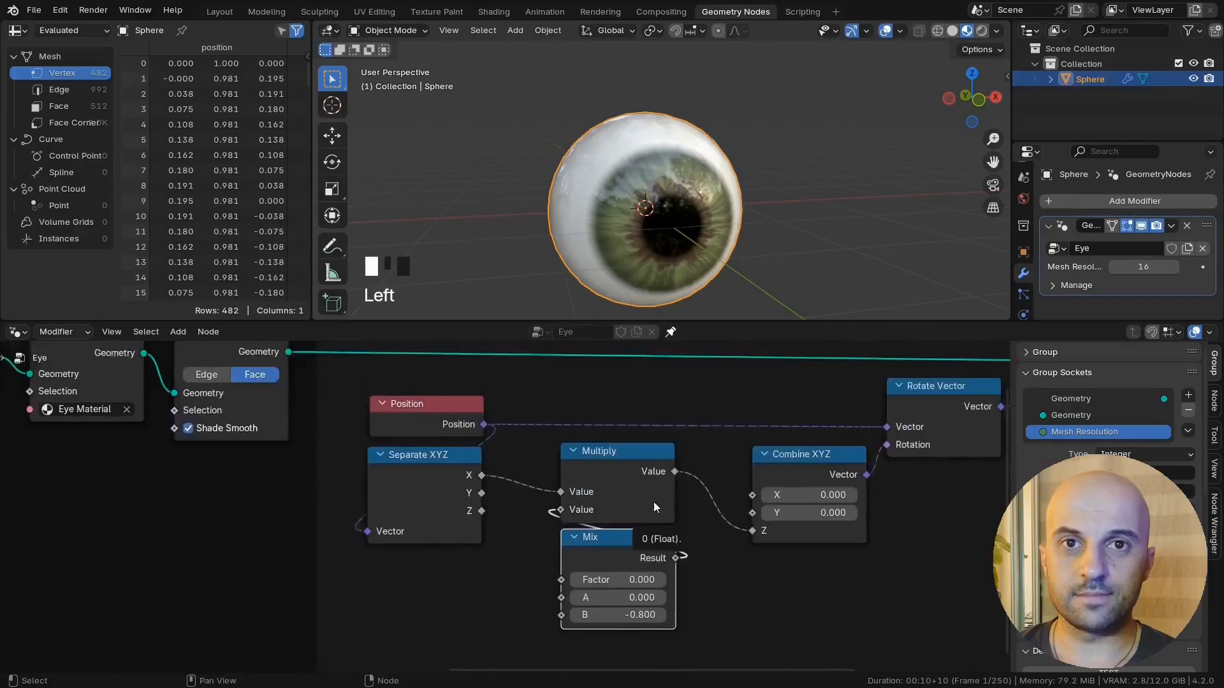
left_click_drag(561, 579, 508, 595)
left_click(359, 620)
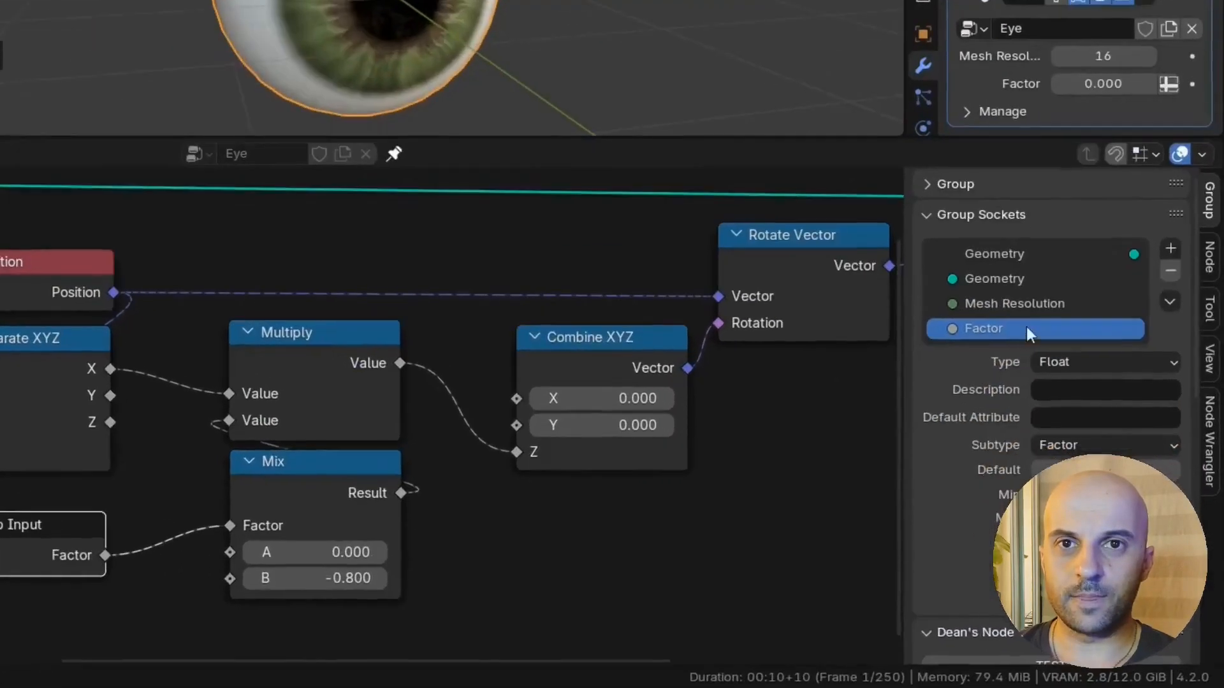
double_click(1081, 448)
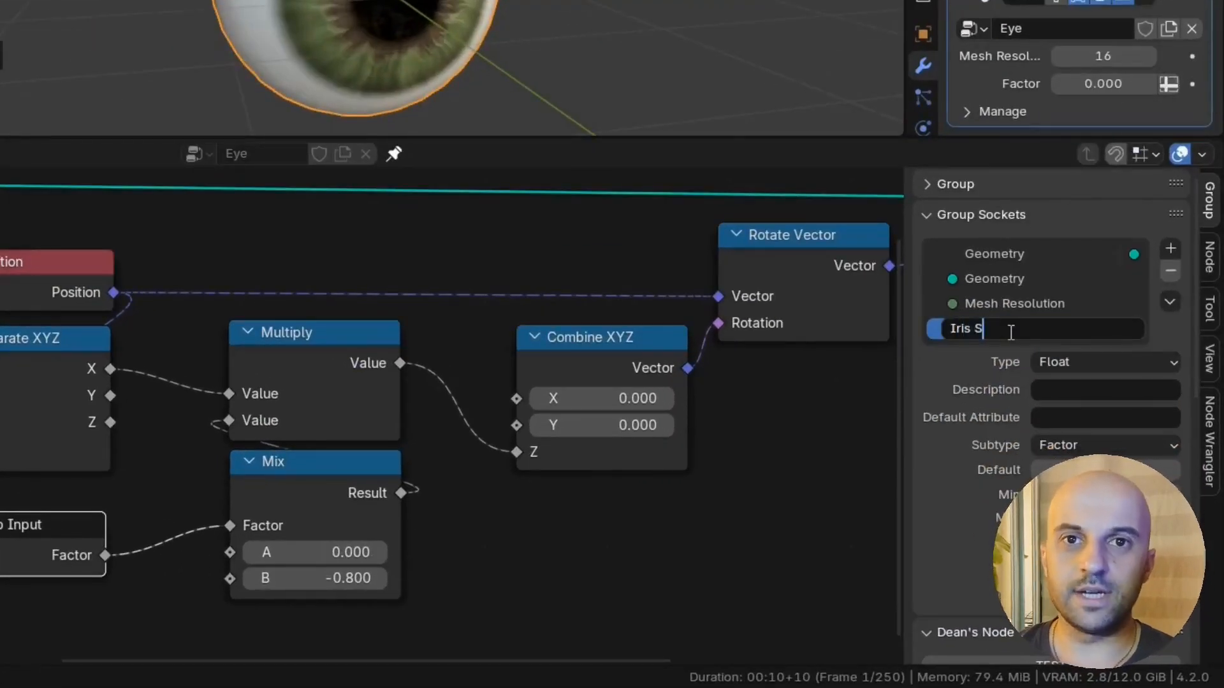
key("Return")
left_click_drag(1063, 84, 1113, 83)
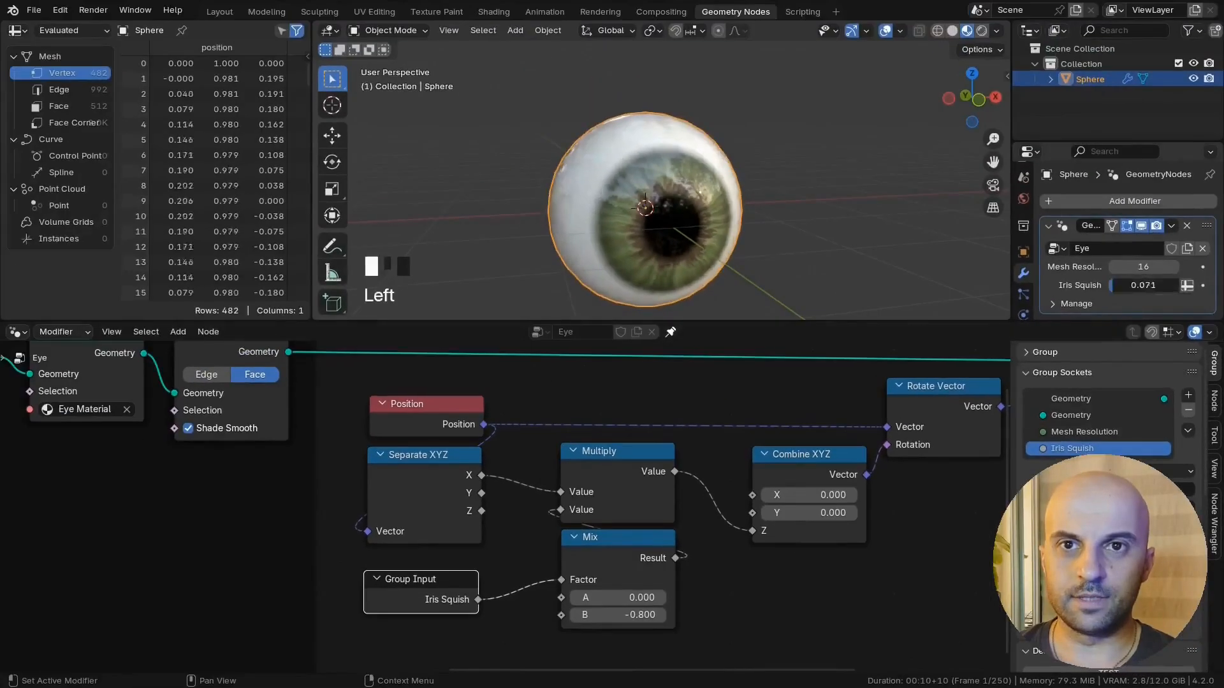
left_click_drag(1142, 285, 1108, 285)
Step: Tidy the squish nodes by moving Rotate Vector, Combine XYZ, Multiply, Mix and the input nodes closer to Set Position
scroll(747, 538, "down", 5)
middle_click_drag(747, 538, 691, 547)
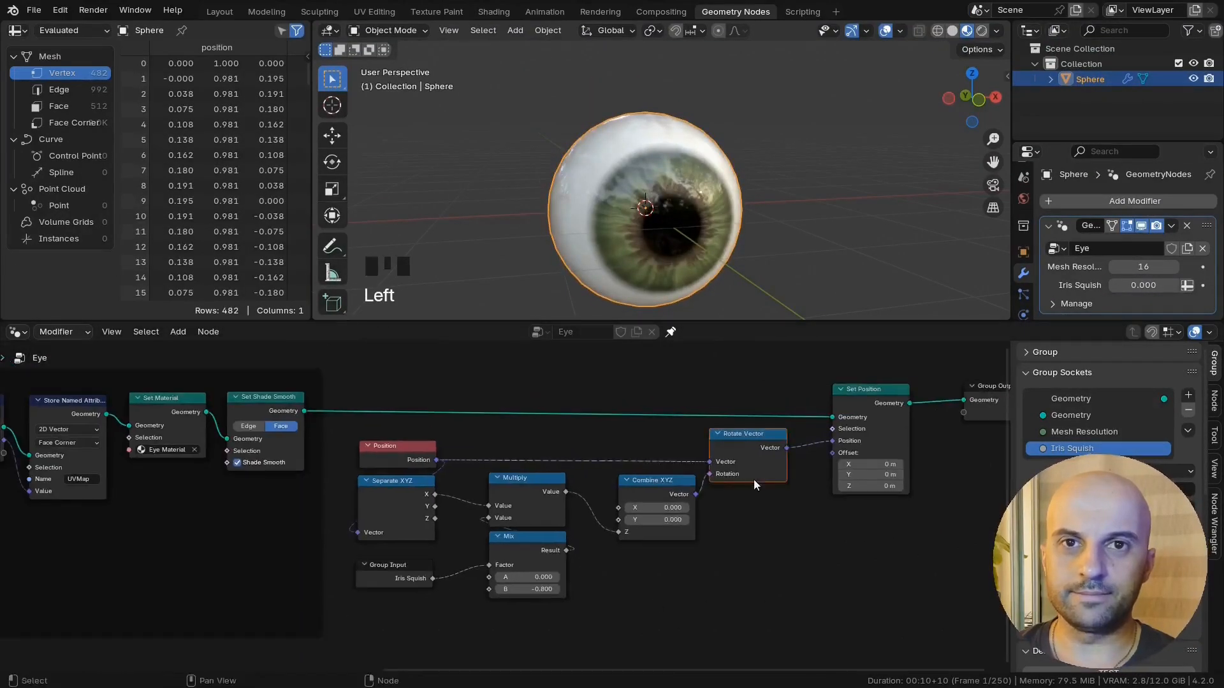
left_click_drag(754, 479, 781, 476)
left_click_drag(663, 498, 678, 497)
left_click_drag(600, 574, 525, 497)
left_click_drag(525, 497, 564, 497)
left_click_drag(458, 609, 478, 446)
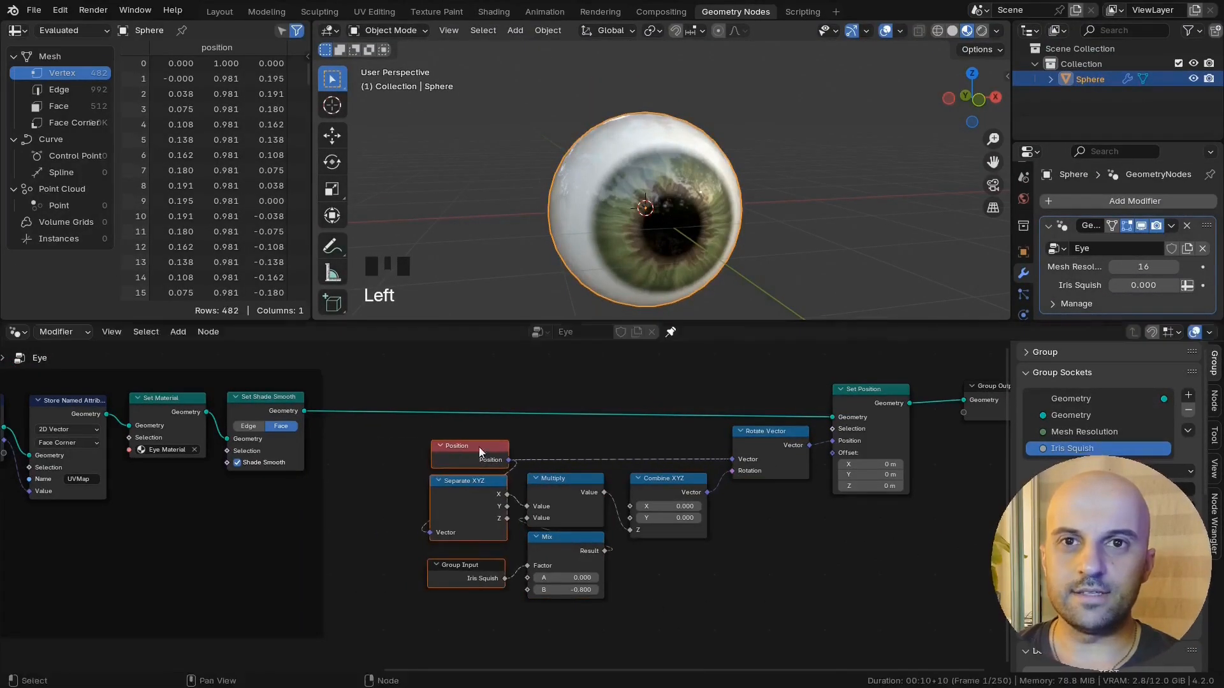
Step: Frame the position and rotation nodes together under the label Iris Squish and move the frame nearer the preceding one
scroll(479, 446, "down", 3)
left_click_drag(804, 594, 463, 378)
key("ctrl+j")
type("Iris S")
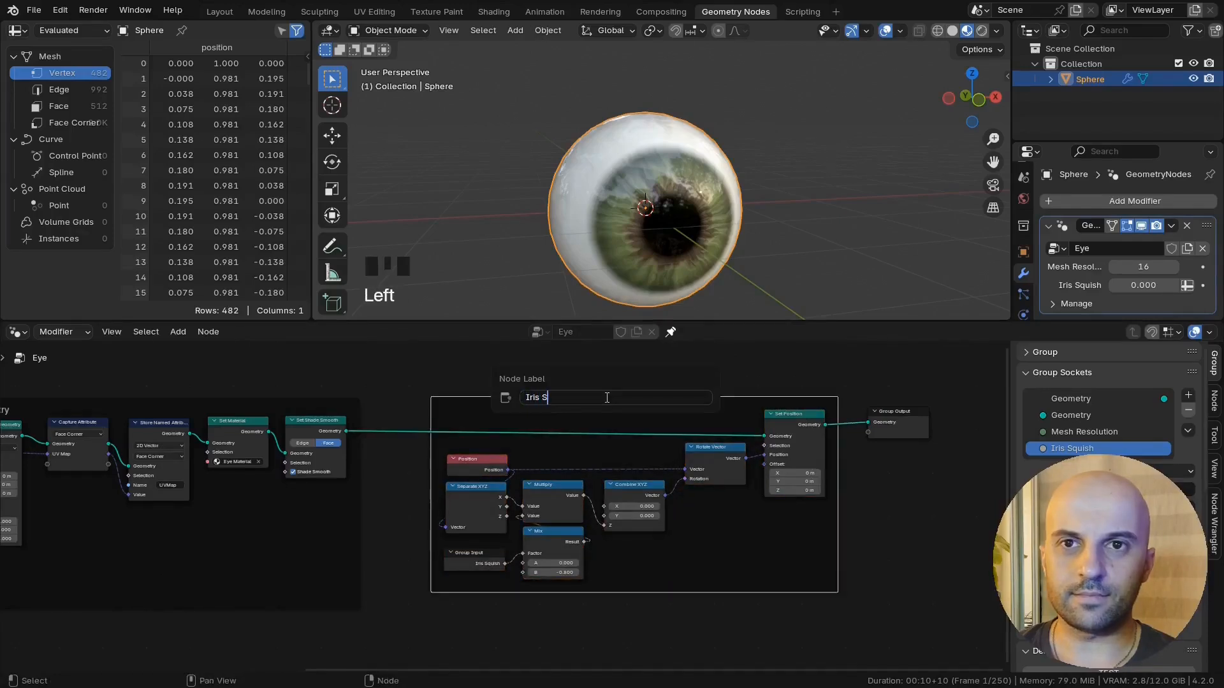
type("quish")
key("Return")
key("backslash")
left_click_drag(663, 399, 610, 406)
Step: Move the Group Output node farther from the Iris Squish frame
middle_click_drag(909, 427, 767, 437)
left_click(767, 437)
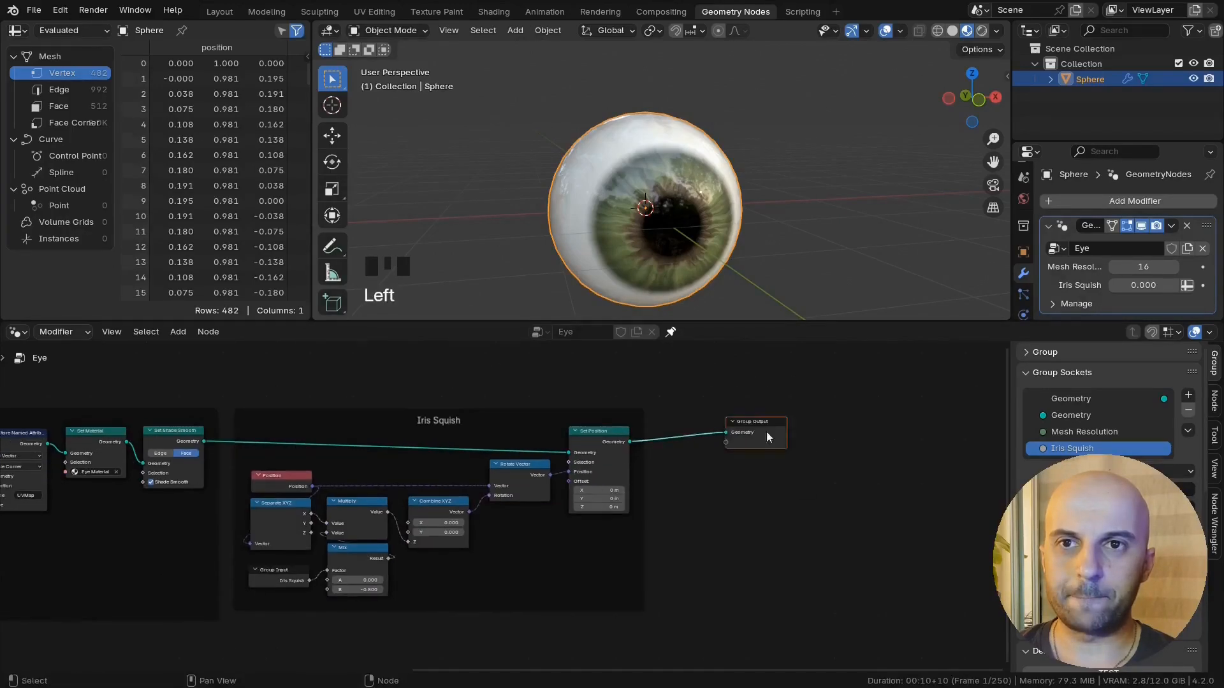
left_click_drag(766, 431, 845, 438)
Step: Sketch the cornea bulge over the iris with an annotation in the right orthographic view, and remove the stroke
middle_click_drag(733, 267, 775, 236)
scroll(716, 229, "down", 2)
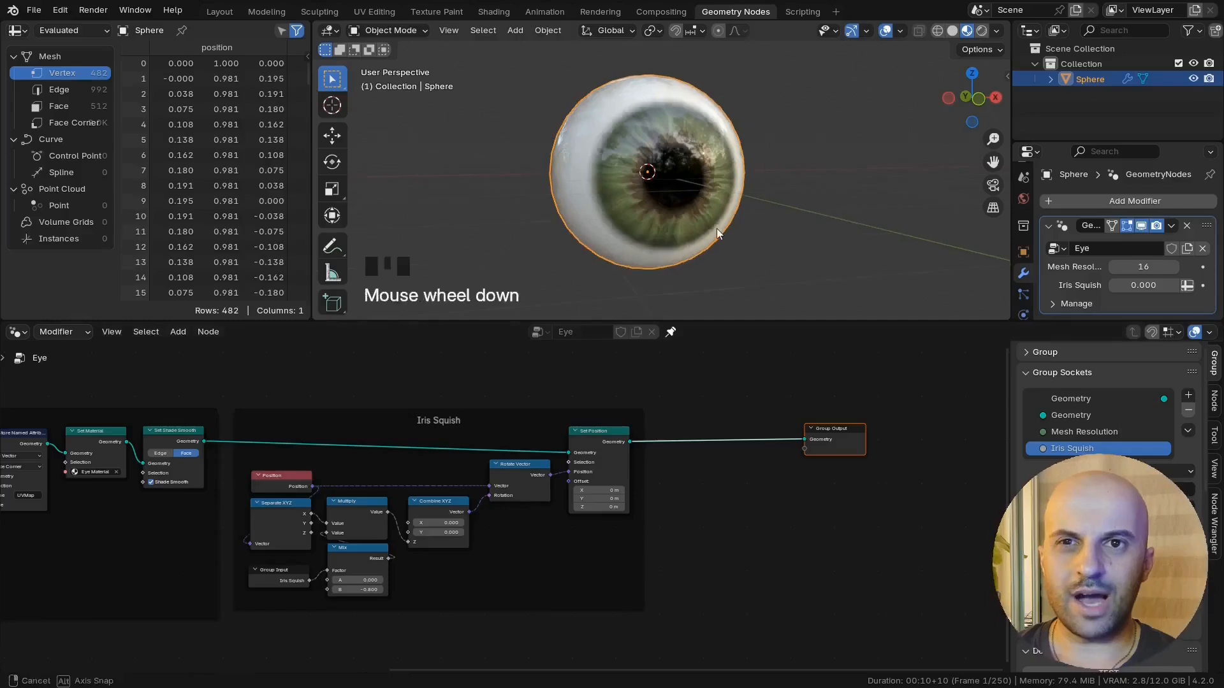
key("KP_3")
scroll(698, 231, "up", 2)
middle_click_drag(694, 232, 699, 248, "shift")
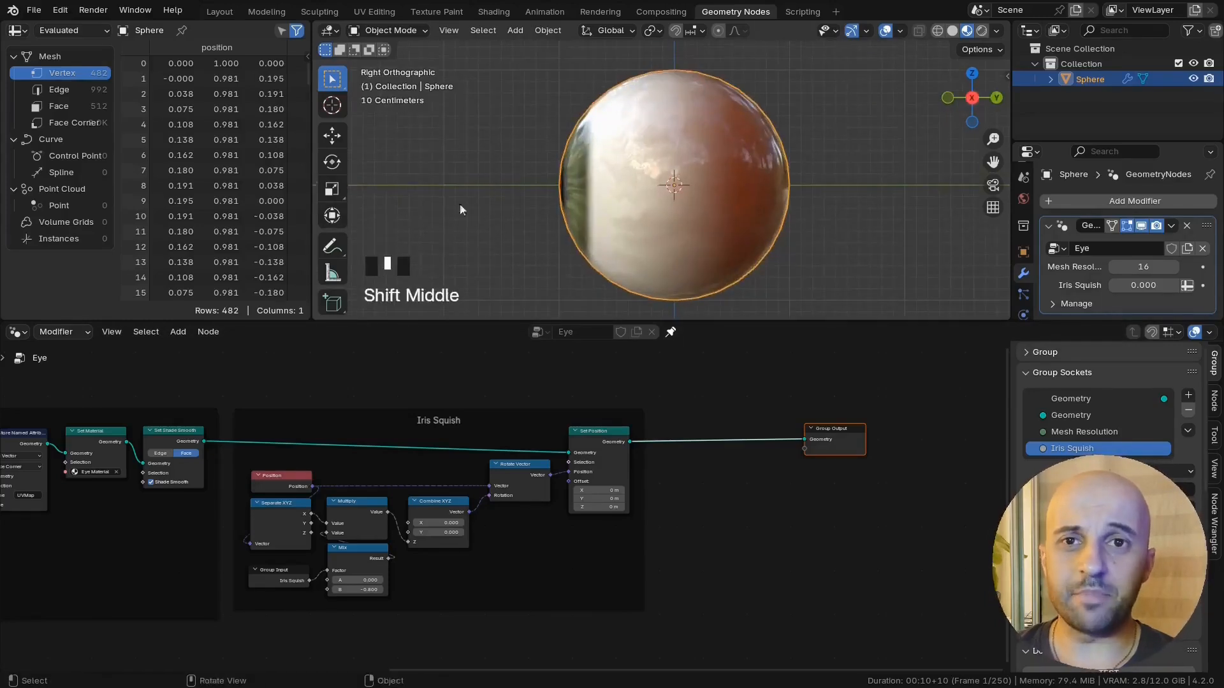
left_click(332, 246)
middle_click_drag(666, 69, 653, 79, "shift")
middle_click_drag(540, 165, 637, 118, "shift")
scroll(640, 117, "up", 2)
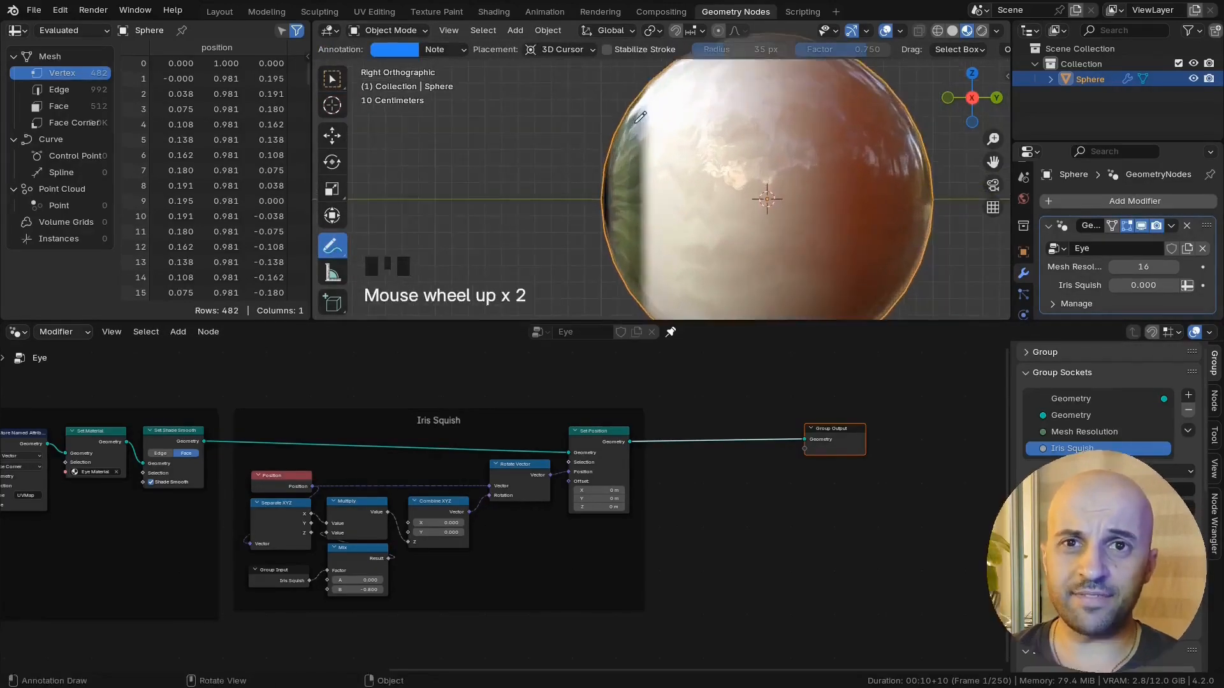
scroll(667, 220, "down", 2)
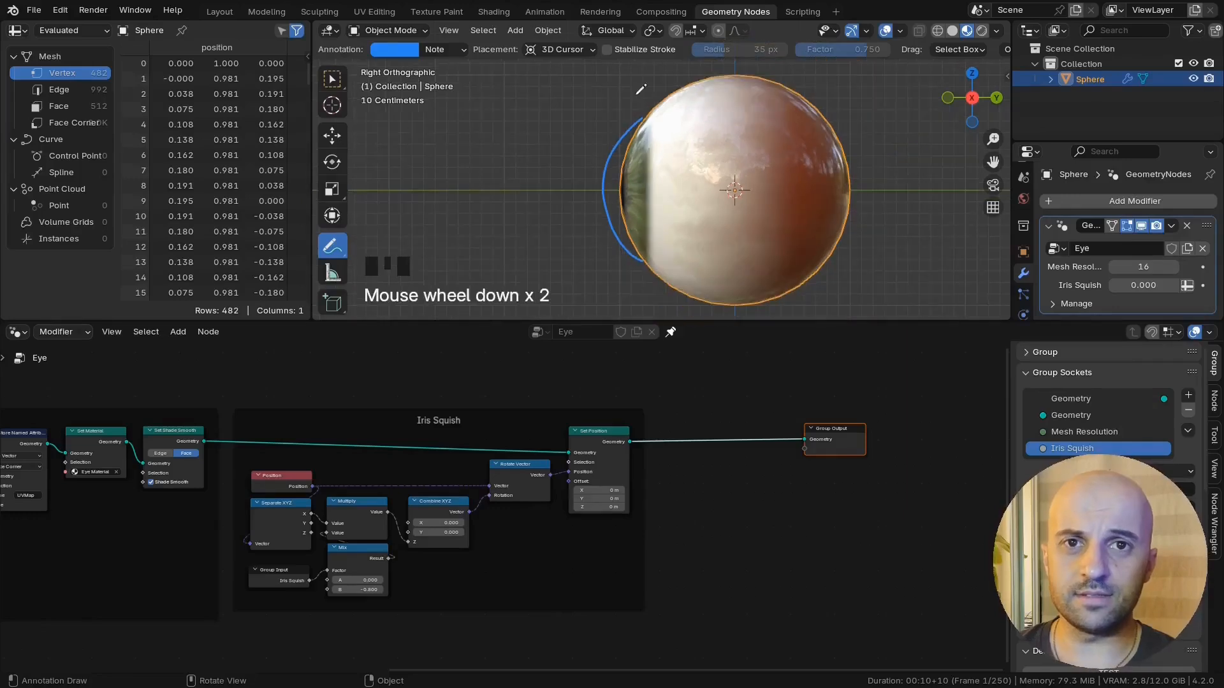
middle_click_drag(678, 138, 764, 233)
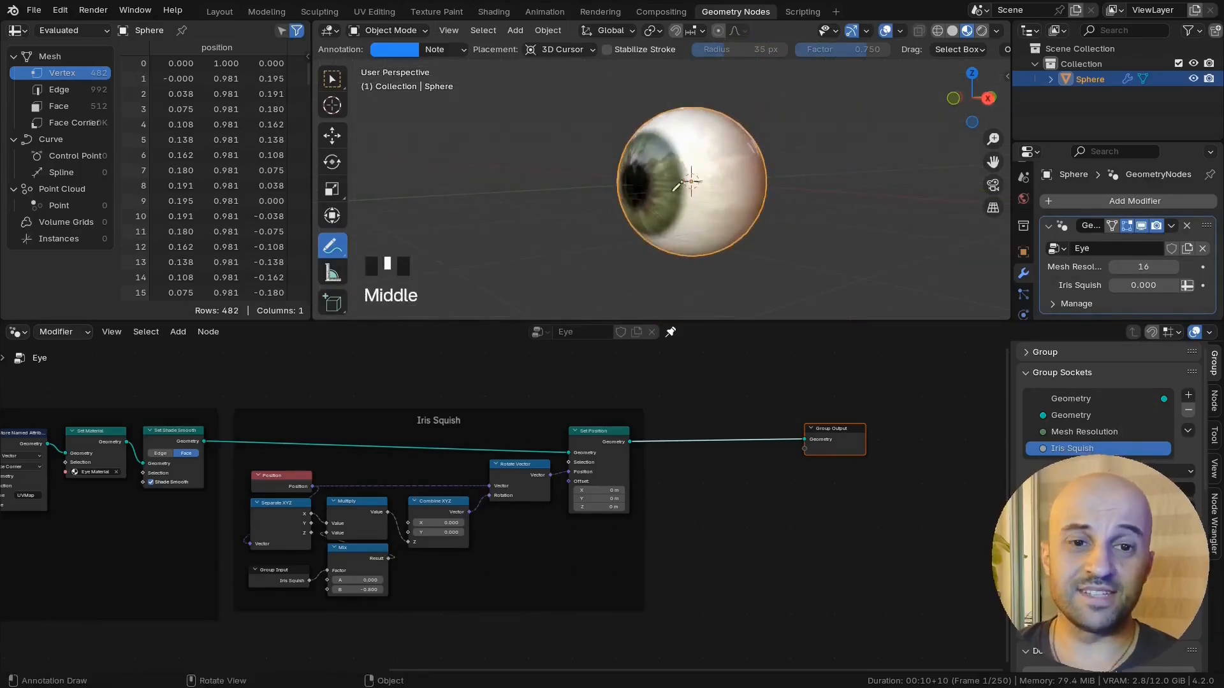
middle_click_drag(677, 187, 857, 376)
middle_click_drag(700, 183, 696, 180)
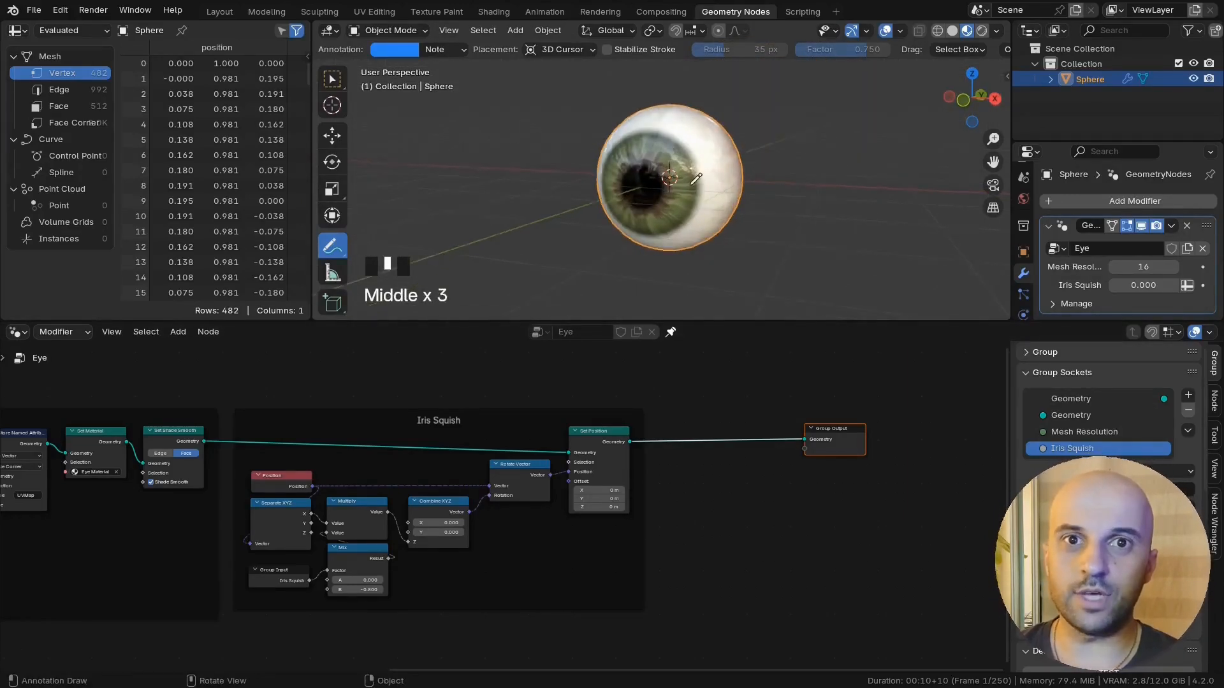
Step: Move the Group Output node farther along X and insert a second Set Position node just before it
middle_click_drag(895, 485, 790, 493)
left_click_drag(790, 492, 739, 458)
key("g")
key("x")
left_click(918, 467)
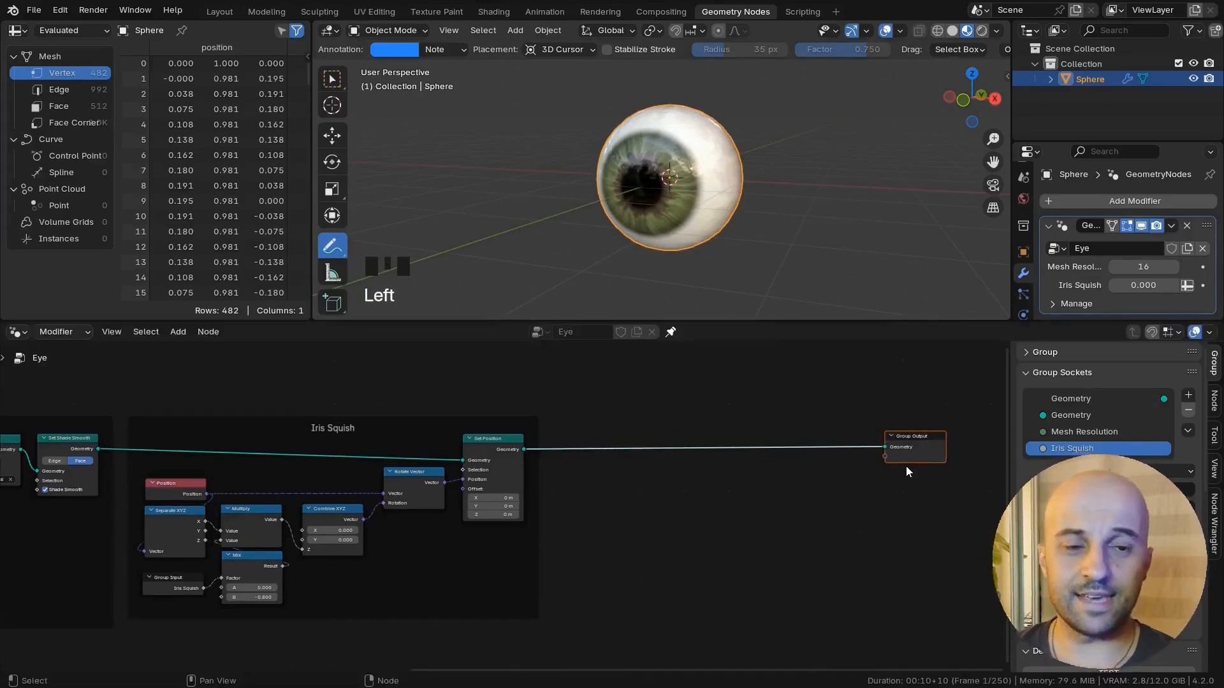
scroll(893, 485, "up", 1)
key("q")
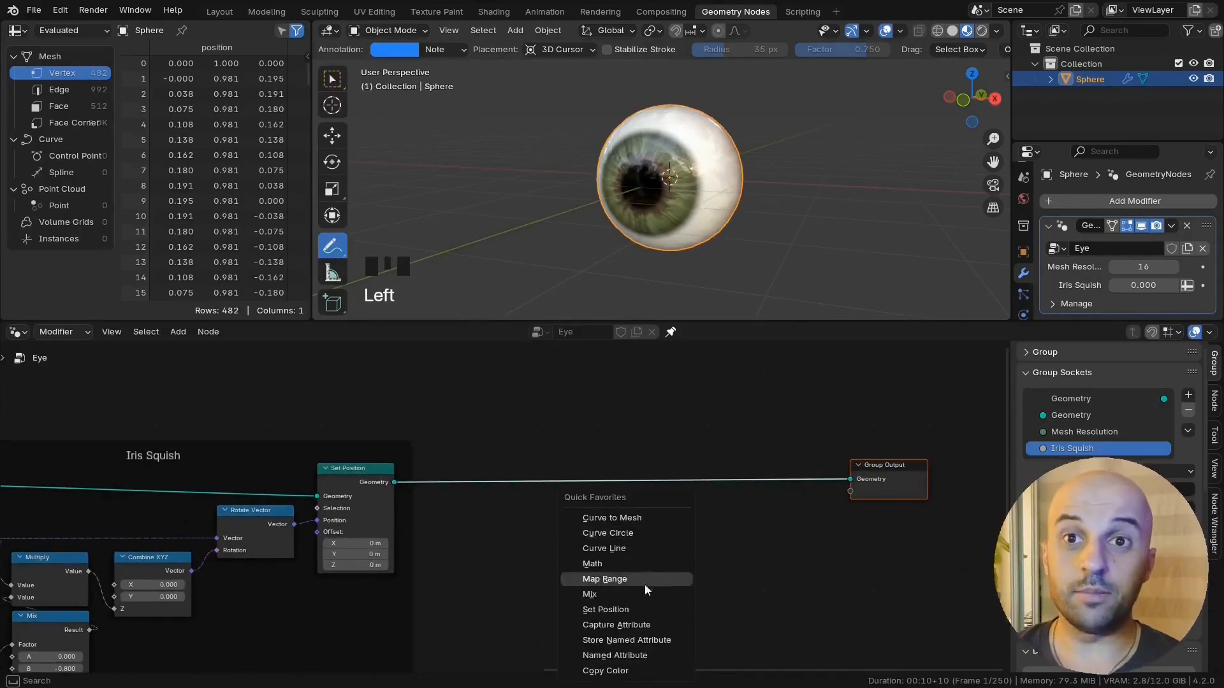
left_click(644, 610)
left_click(739, 464)
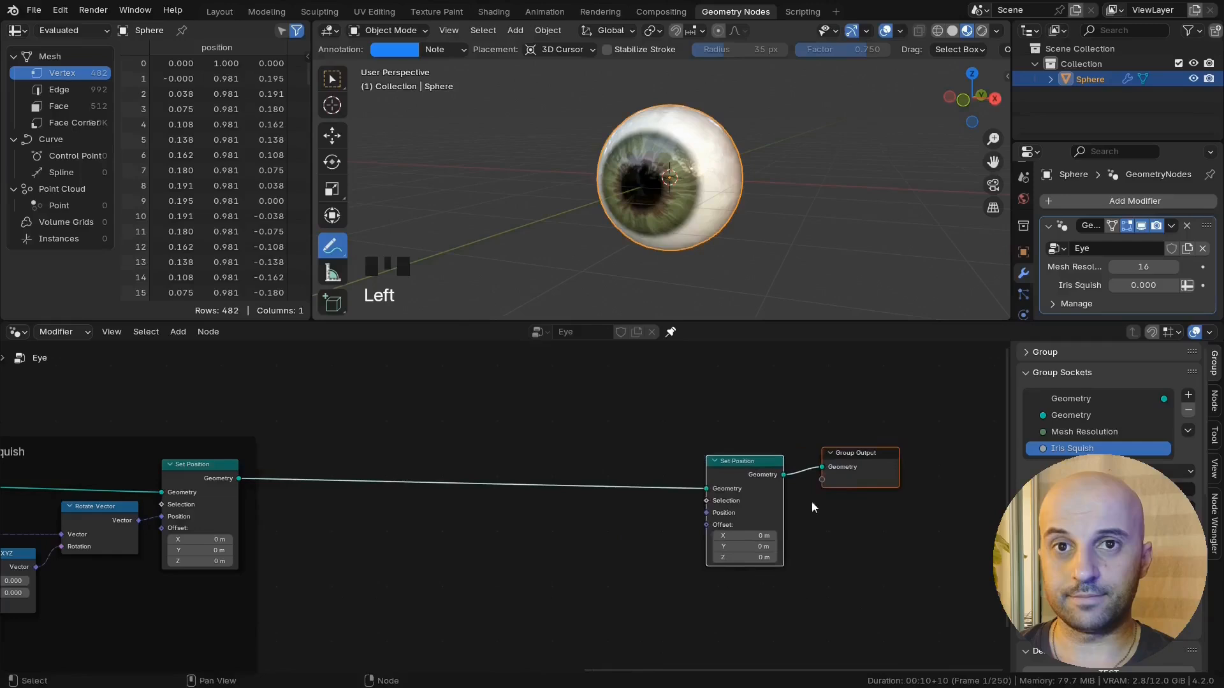
Step: Mark the Y direction in front of the iris with an annotation stroke and erase it
middle_click_drag(663, 299, 636, 241)
scroll(644, 262, "up", 2)
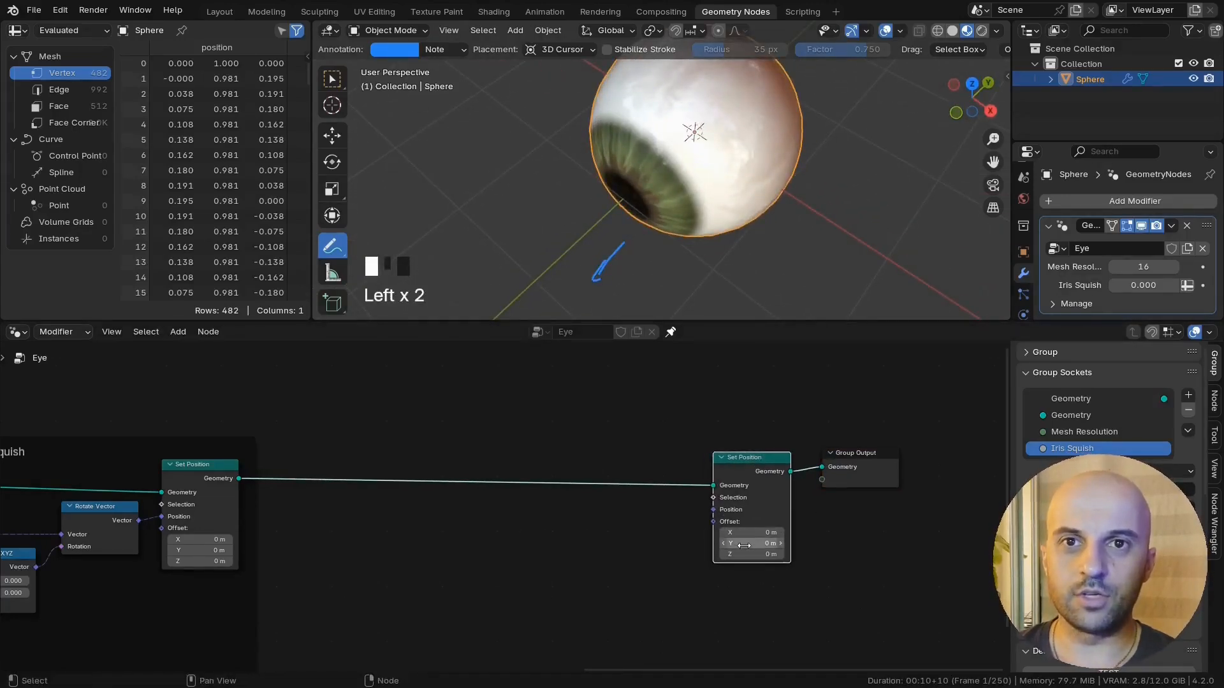
mouse_move(744, 545)
left_mouse_down("shift")
mouse_move(689, 545)
mouse_move(743, 546)
left_mouse_up("shift")
left_click_drag(628, 246, 594, 280, "ctrl")
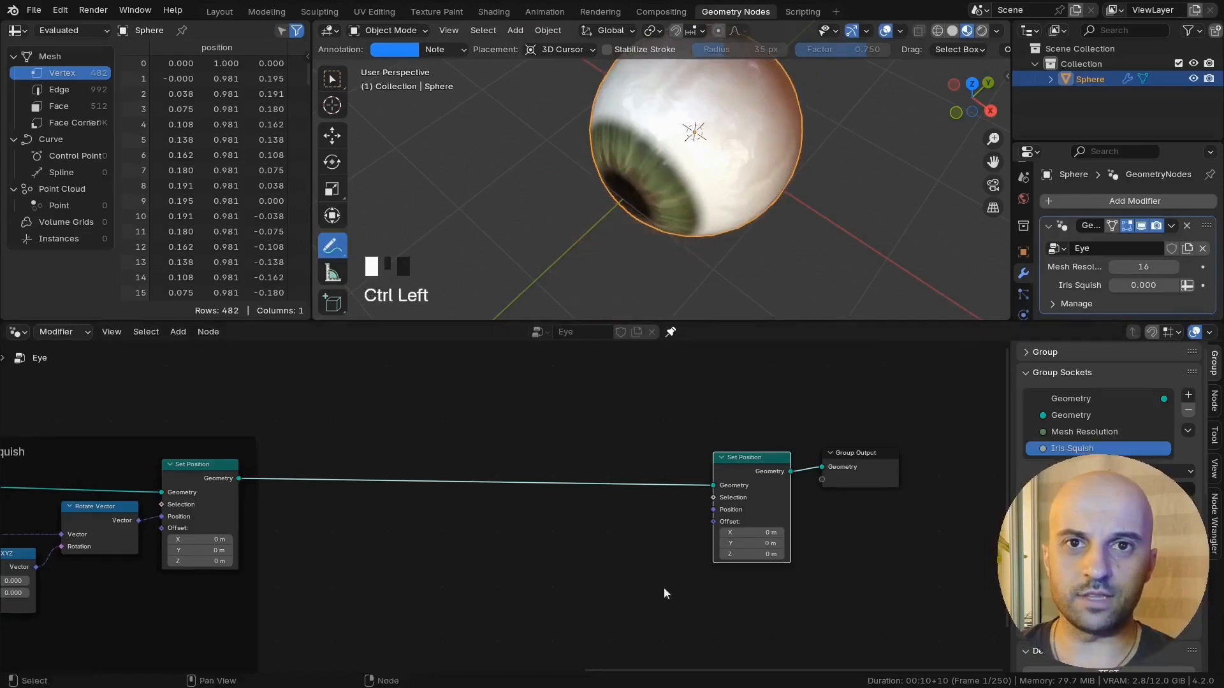
middle_click_drag(664, 587, 668, 531)
scroll(668, 531, "up", 4)
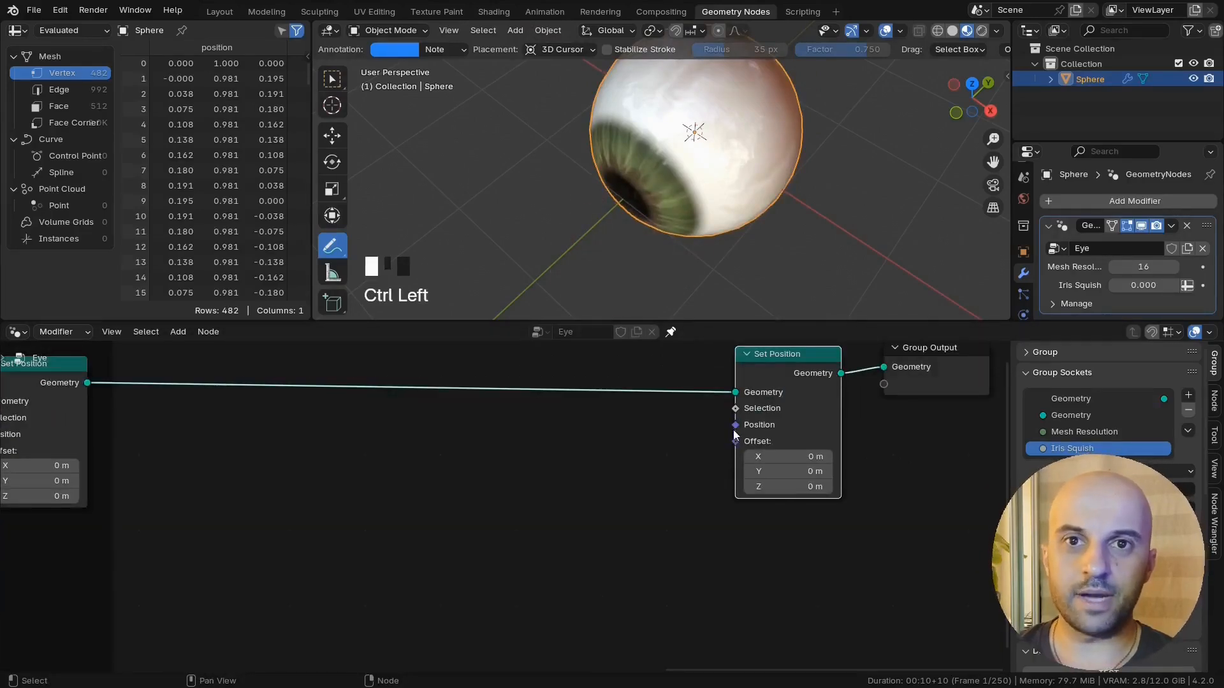
Step: Add a Combine XYZ node and feed its vector into the Offset of the last Set Position node
left_click_drag(735, 442, 657, 488)
type("com")
key("Return")
left_click(710, 446)
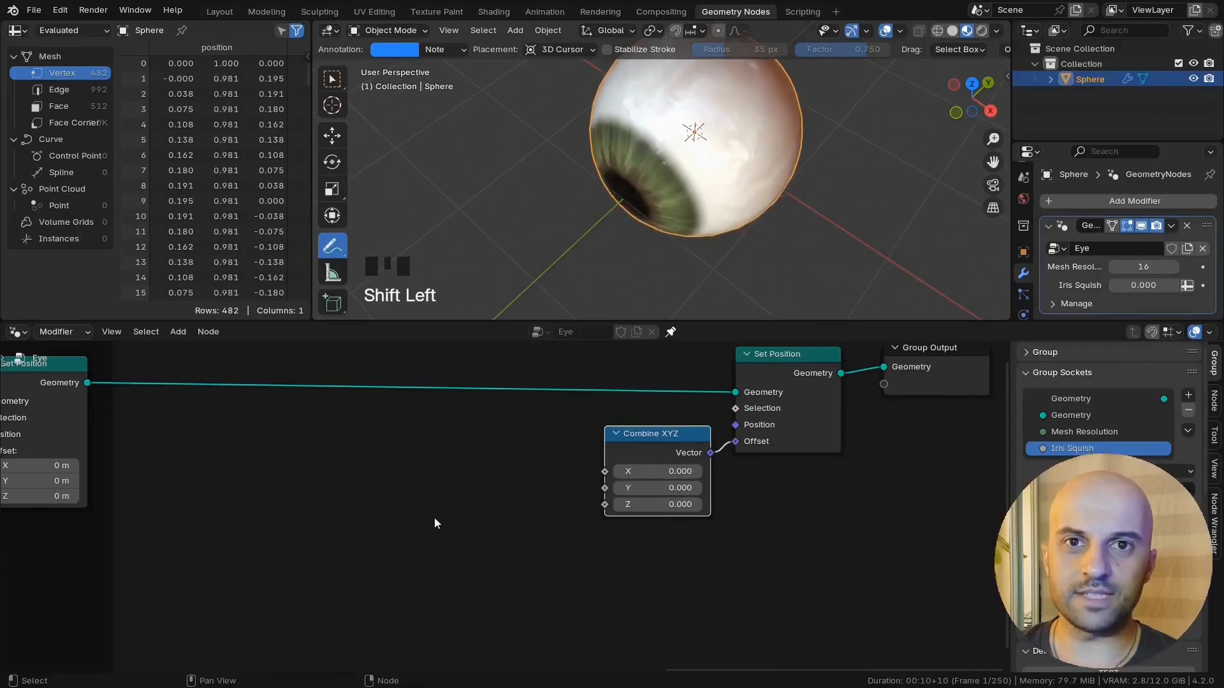
Step: Duplicate the Position and Separate XYZ nodes into the empty area after the Iris Squish frame and detach the copies from it
middle_click_drag(422, 514, 599, 533)
scroll(477, 520, "down", 4)
middle_click_drag(477, 521, 741, 523)
left_click_drag(164, 462, 145, 527)
key("shift+d")
left_click(704, 541)
key("alt+p")
scroll(703, 529, "up", 2)
middle_click_drag(703, 529, 548, 526)
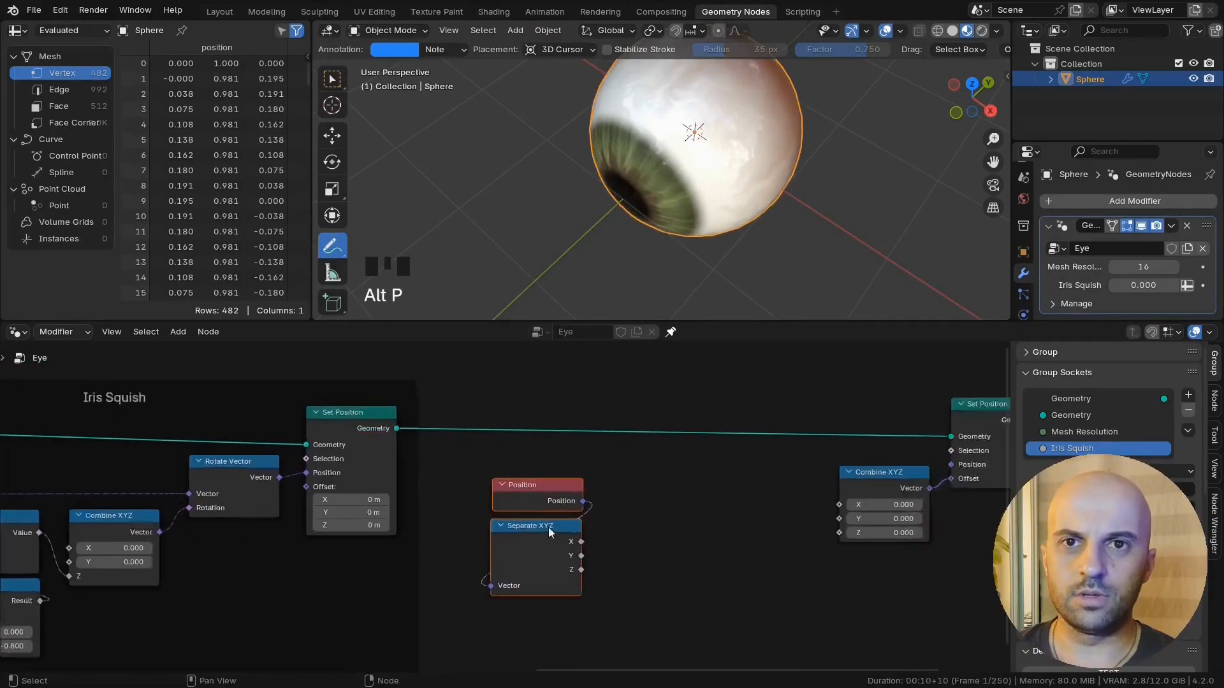
Step: Preview the copied Separate XYZ node's Y output on the sphere with a Viewer node, and delete the Viewer
left_click(373, 426, "ctrl+shift")
left_click(565, 548, "ctrl+shift")
left_click(576, 526, "ctrl+shift")
scroll(644, 239, "down", 2)
middle_click_drag(653, 240, 630, 242)
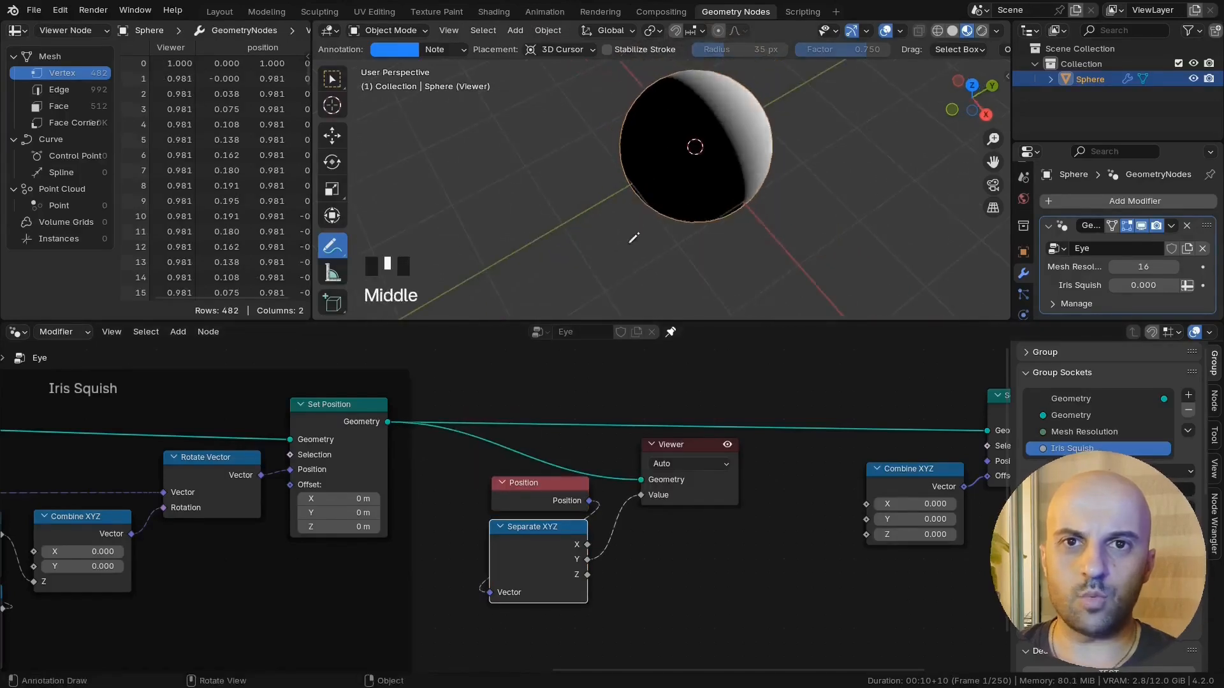
left_click(701, 491)
key("x")
Step: Link the Separate XYZ Y output to the Combine XYZ Y input and shift the Position and Separate XYZ nodes away from it
middle_click_drag(666, 558, 626, 564)
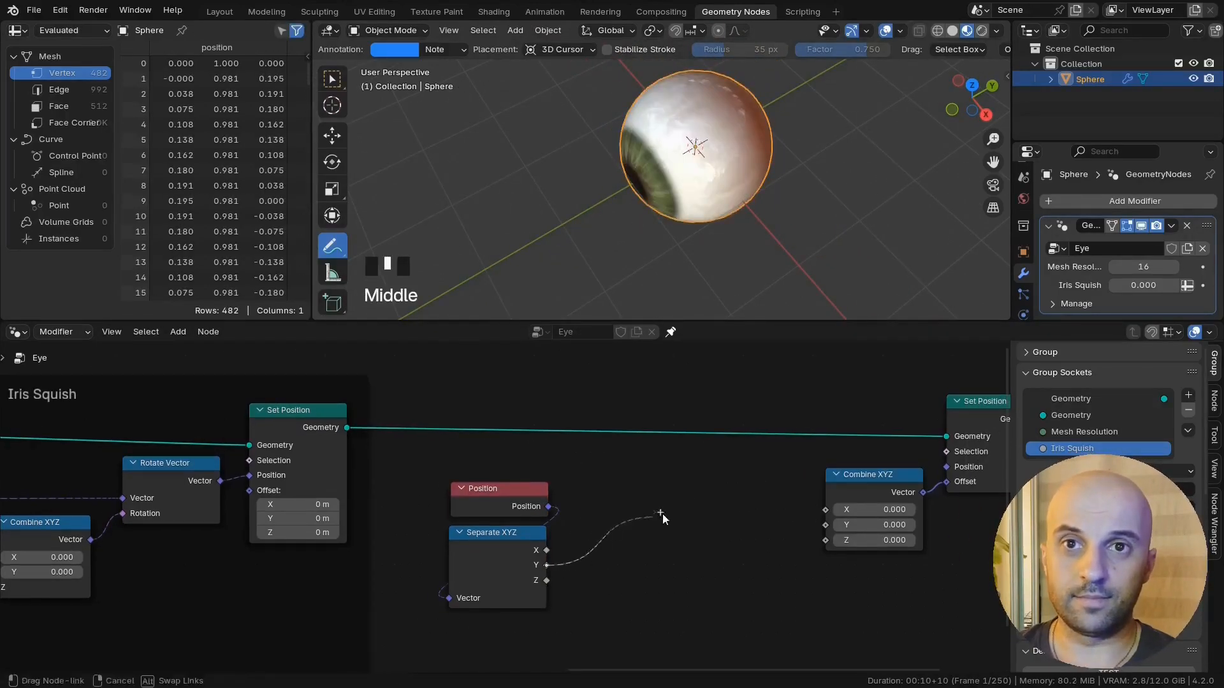
left_click_drag(774, 516, 824, 525)
left_click_drag(642, 592, 521, 485)
scroll(702, 204, "down", 2)
middle_click_drag(707, 204, 739, 202)
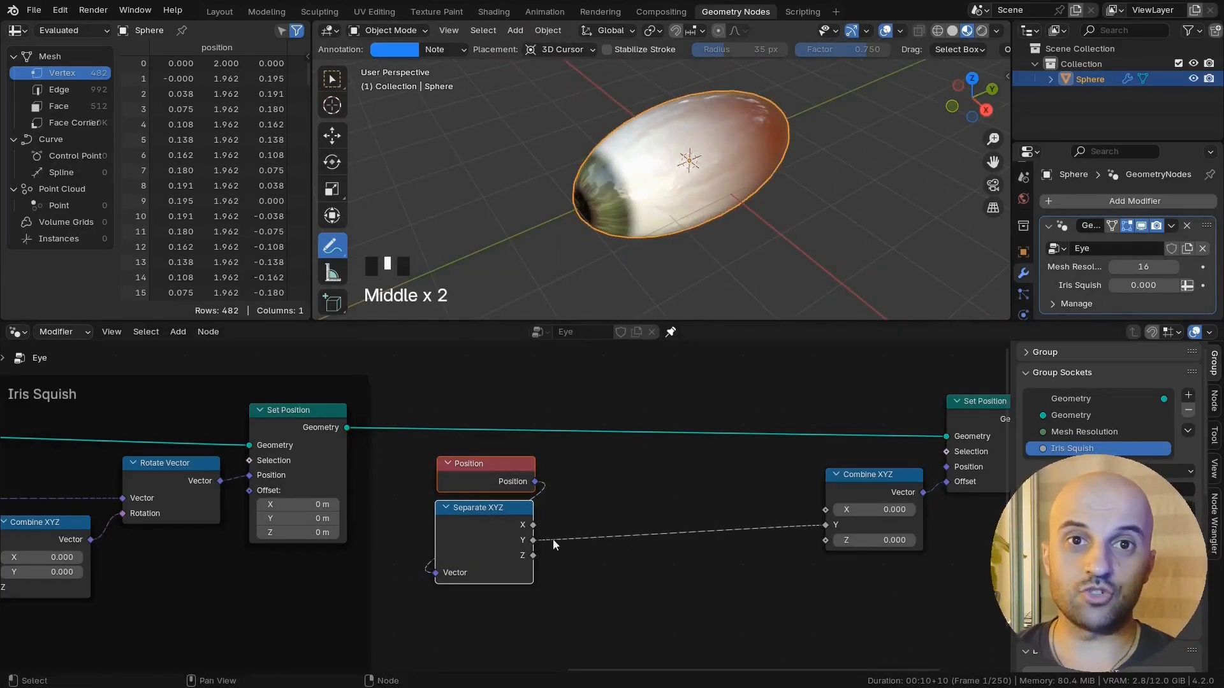
Step: Insert a Multiply math node between the Separate XYZ Y output and Combine XYZ, and hide its options
left_click_drag(534, 541, 645, 529)
left_click(699, 528)
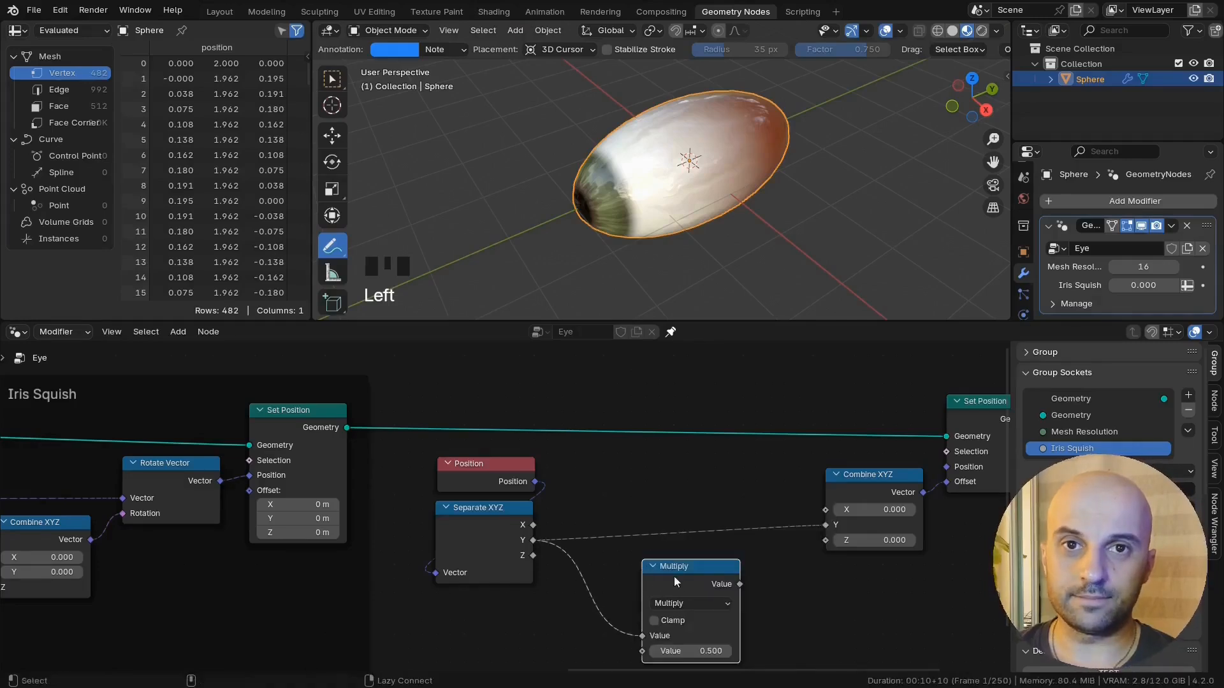
left_click(744, 491, "alt")
key("shift+h")
left_click_drag(761, 491, 765, 491)
scroll(808, 549, "up", 4)
mouse_move(836, 537)
left_mouse_down("shift")
mouse_move(927, 536)
mouse_move(836, 536)
left_mouse_up("shift")
middle_click_drag(852, 557, 847, 557)
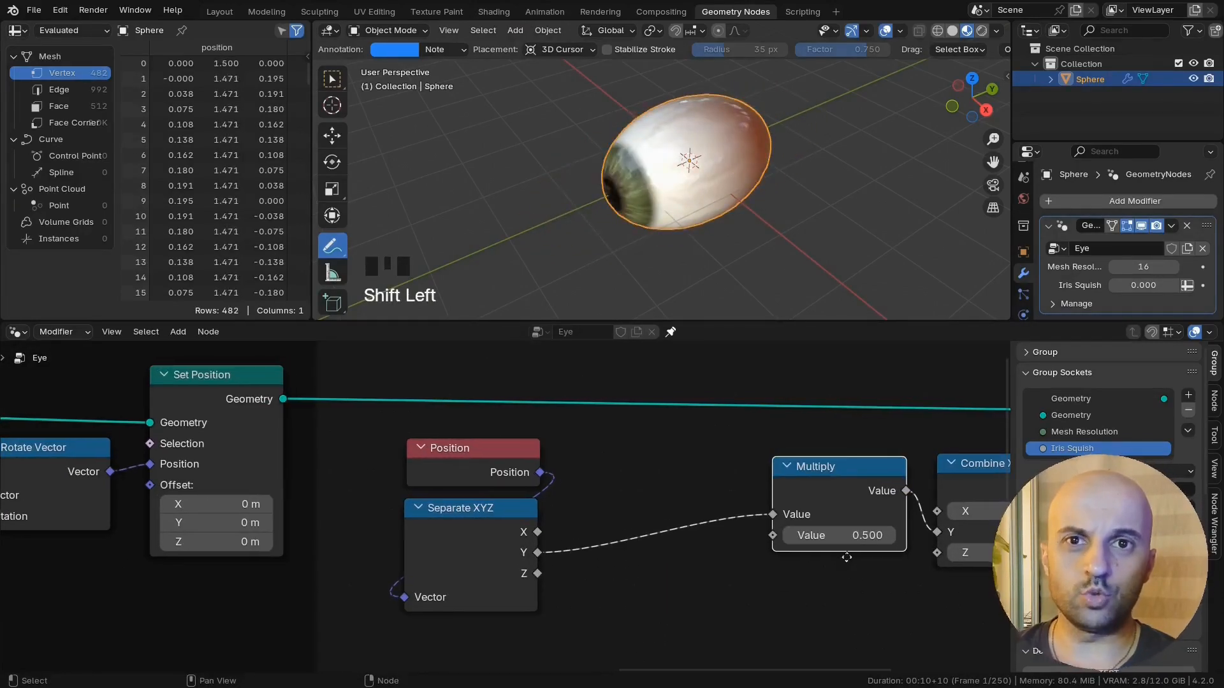
Step: In the right orthographic view, try a Multiply value of 1.120 to stretch the eye, and settle on 0.320
key("KP_3")
middle_click_drag(710, 220, 655, 261, "shift")
scroll(707, 268, "up", 1)
left_click_drag(847, 536, 574, 131, "shift")
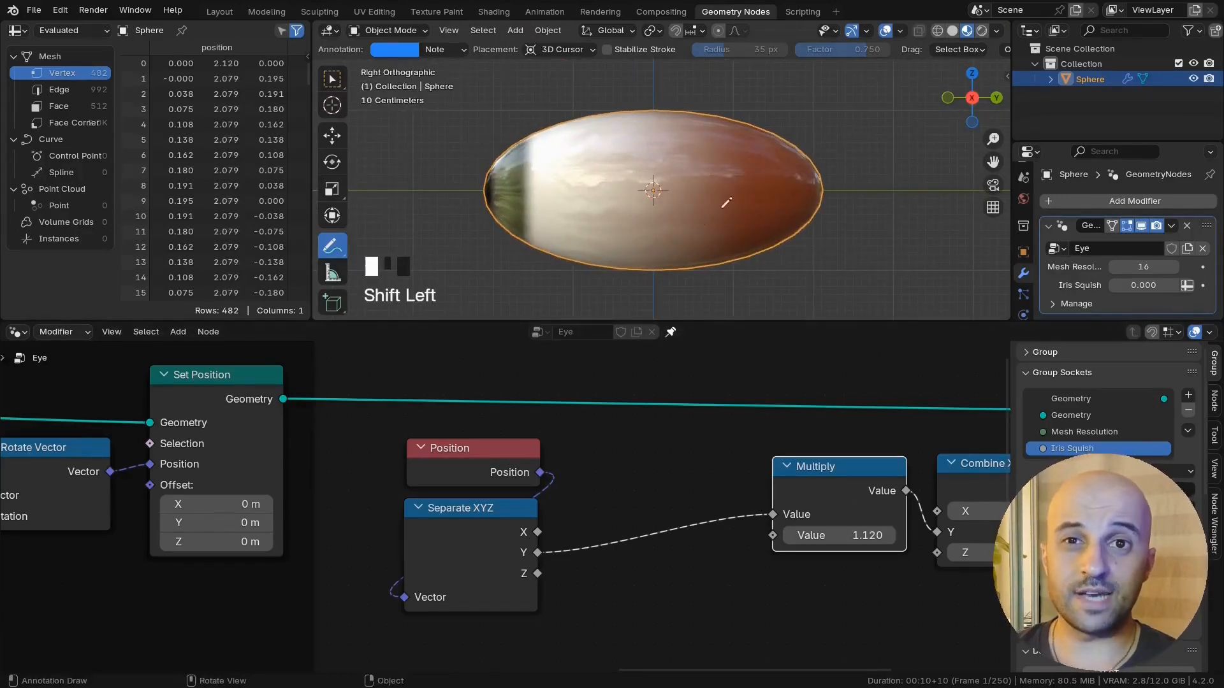
left_click_drag(848, 535, 797, 536, "shift")
middle_click_drag(482, 461, 579, 488)
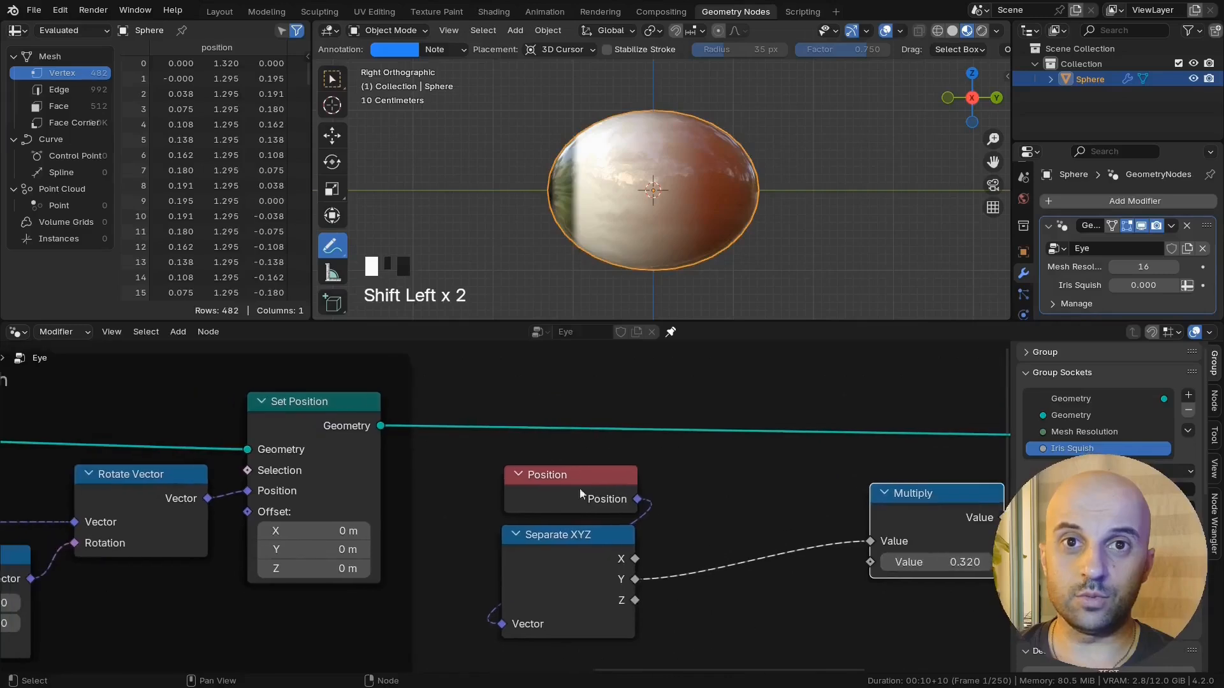
Step: Preview the Separate XYZ Y output with a Viewer node and annotate the sphere's halves with minus and plus signs
left_click(337, 422, "ctrl+shift")
left_click(581, 547, "ctrl+shift")
left_click(584, 545, "ctrl+shift")
left_click_drag(795, 458, 819, 464)
scroll(672, 233, "up", 1)
middle_click_drag(670, 234, 669, 227, "shift")
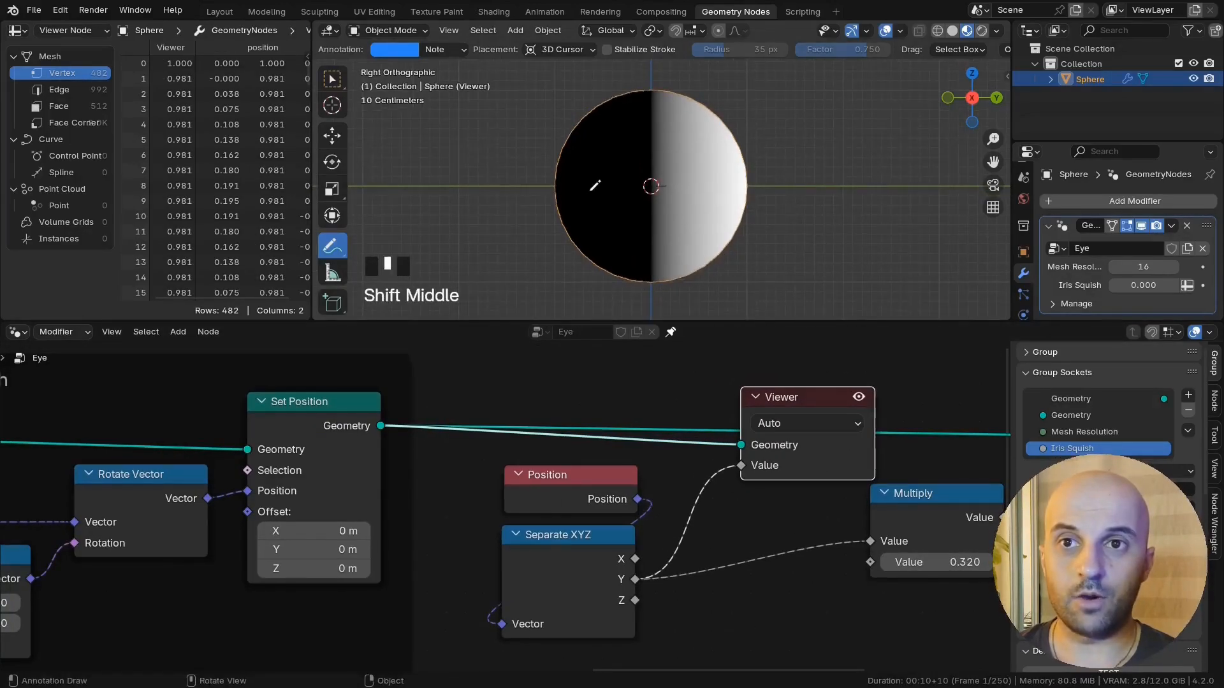
left_click_drag(569, 187, 591, 188)
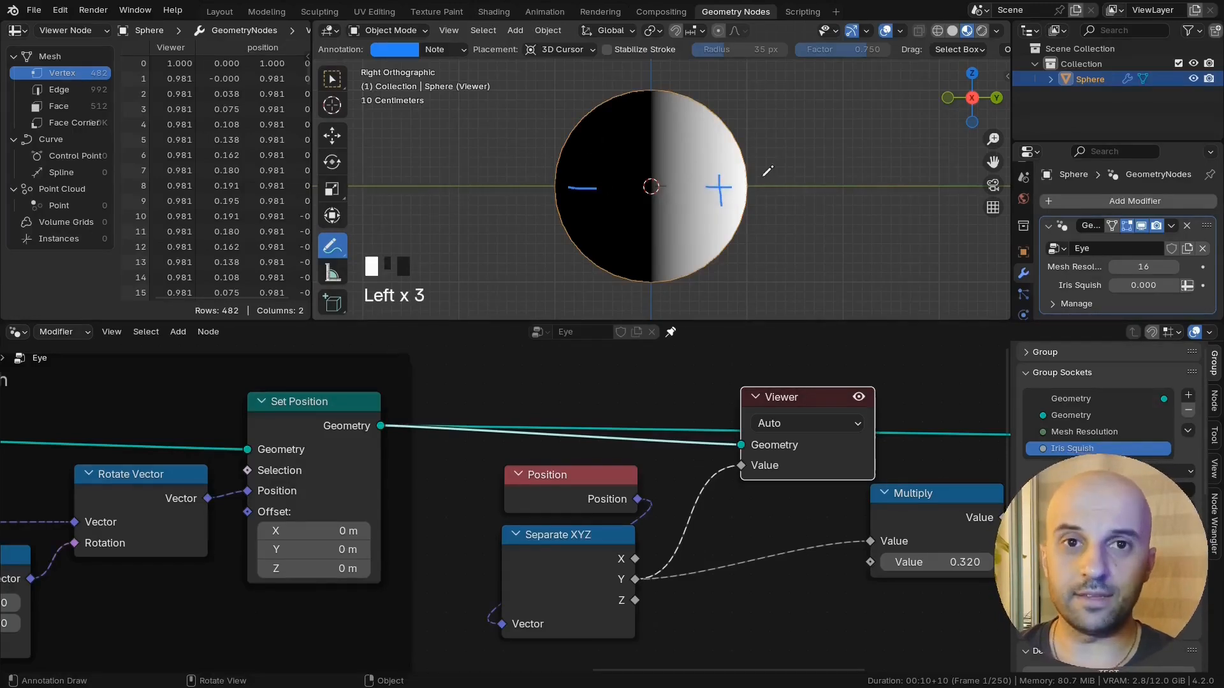
Step: Free up space after Separate XYZ by shifting the Multiply, Combine XYZ, Set Position and Group Output nodes farther along X
scroll(728, 478, "down", 5)
left_click_drag(729, 480, 799, 428)
left_click_drag(637, 561, 550, 501)
middle_click_drag(786, 557, 615, 544)
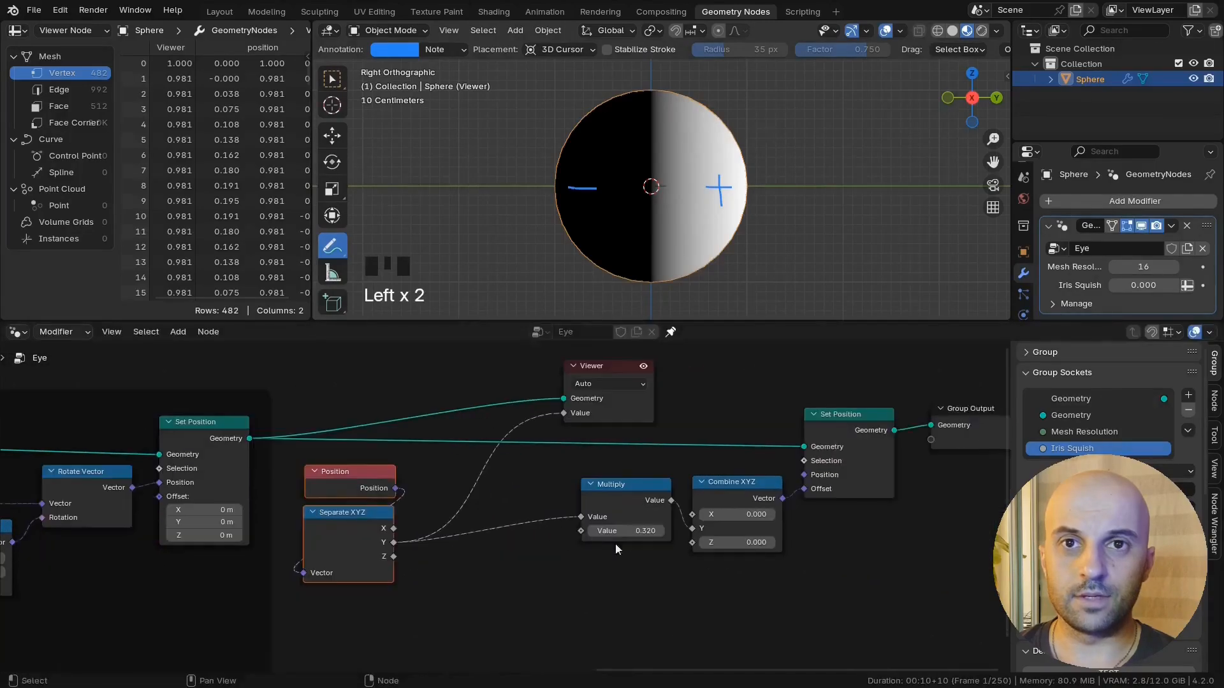
left_click_drag(893, 582, 647, 417)
left_click_drag(912, 389, 956, 446, "shift")
middle_click_drag(783, 486, 695, 473)
key("g")
key("x")
left_click(599, 484)
middle_click_drag(465, 564, 593, 535)
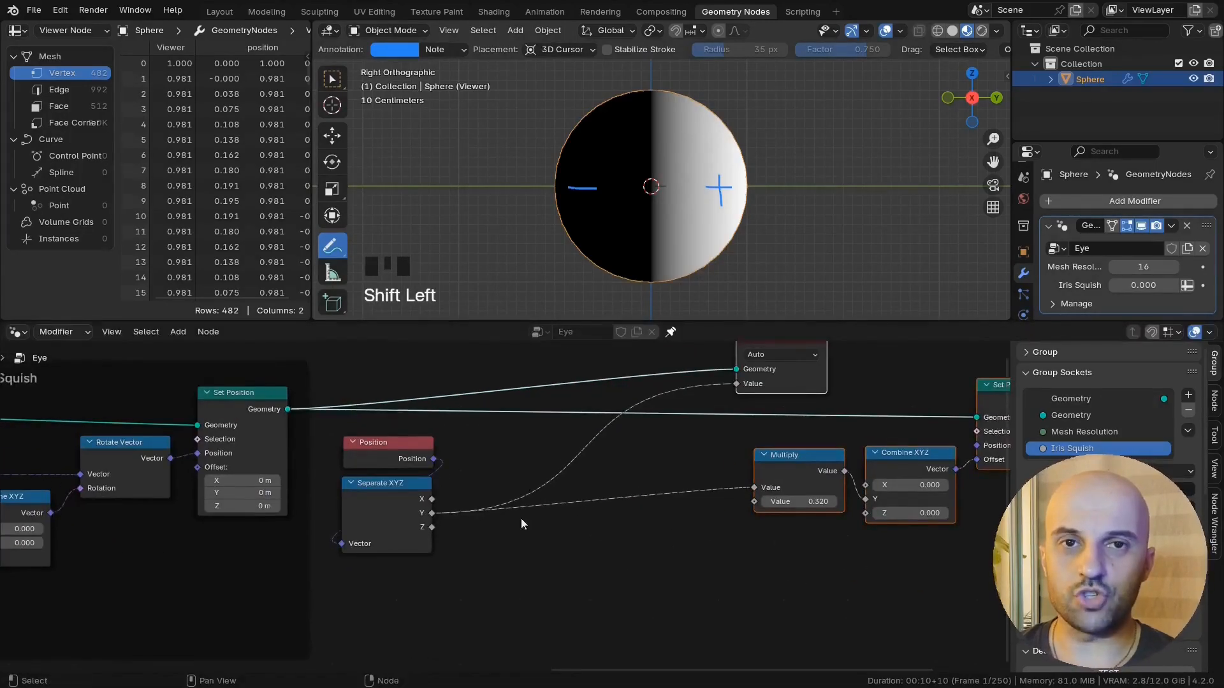
Step: Insert a Map Range node between the Separate XYZ Y output and Multiply, and preview its result through the Viewer
key("shift+a")
type("map")
key("Return")
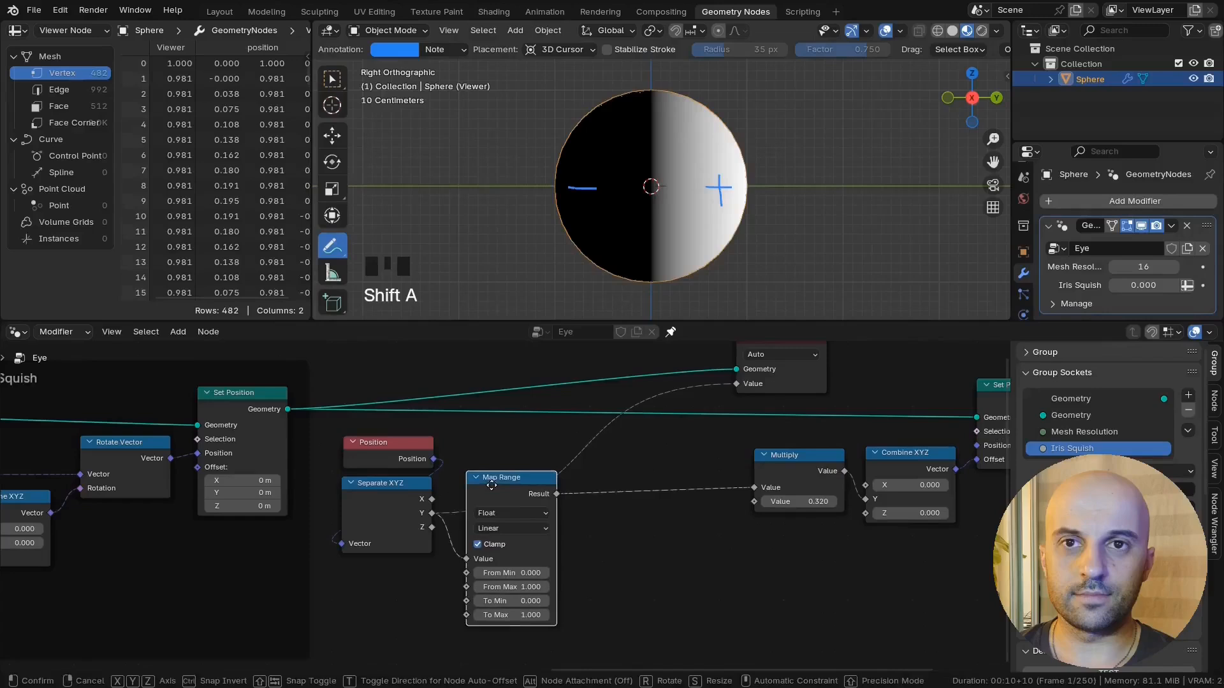
left_click(491, 486)
left_click(498, 485, "ctrl+shift")
middle_click_drag(622, 463, 633, 468)
left_click_drag(634, 468, 701, 447)
middle_click_drag(695, 447, 705, 438)
left_click_drag(705, 439, 690, 448)
scroll(617, 208, "up", 1)
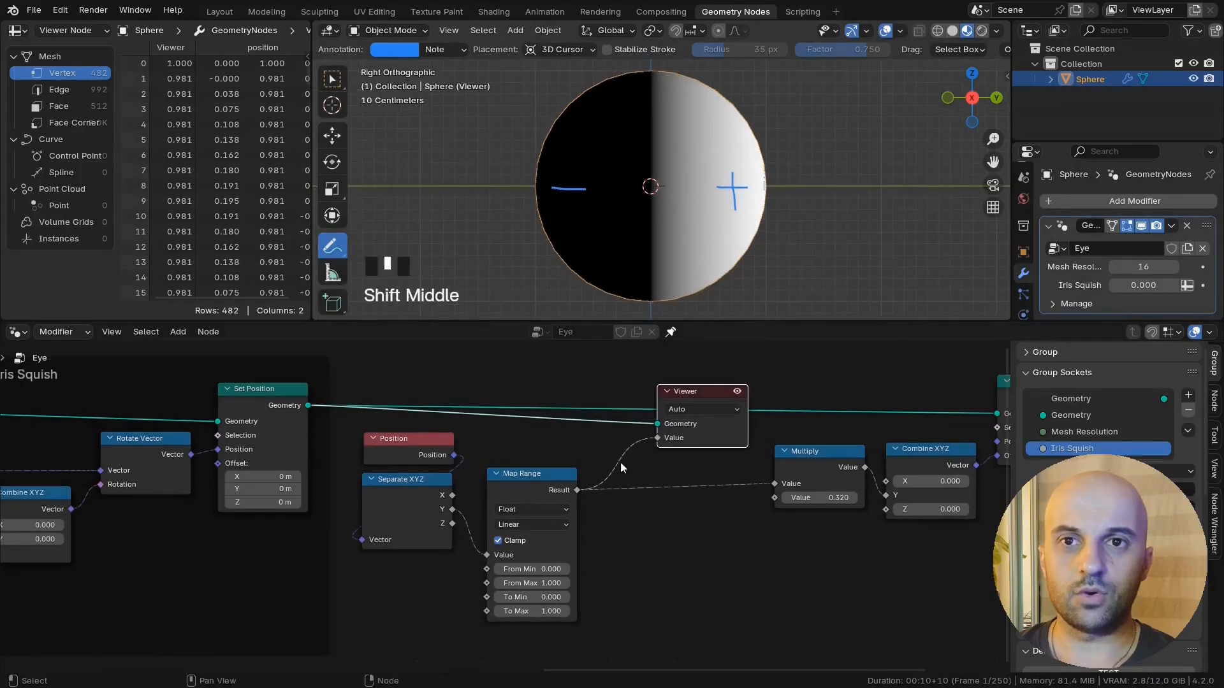
Step: Annotate the sphere's two ends with -1 and +1, and set the Map Range From Min to -1
middle_click_drag(622, 467, 631, 463, "shift")
left_click_drag(492, 186, 503, 185)
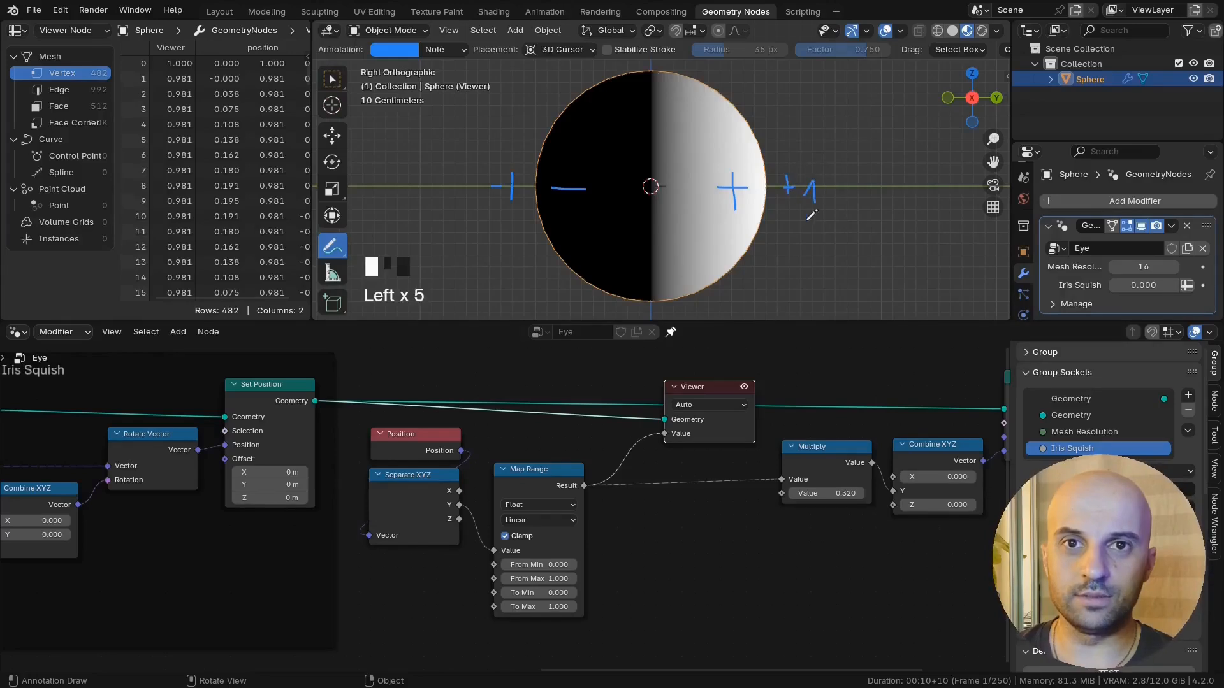
left_click(552, 565)
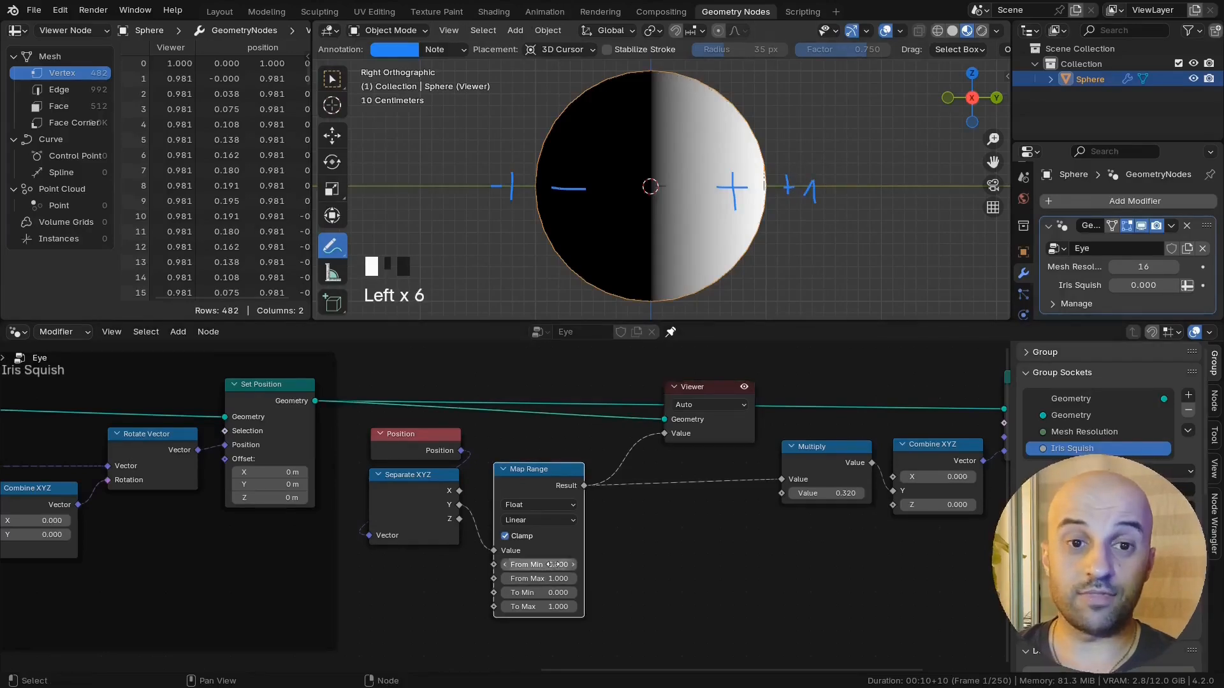
left_click(680, 565)
scroll(631, 549, "up", 2)
middle_click_drag(631, 547, 616, 515)
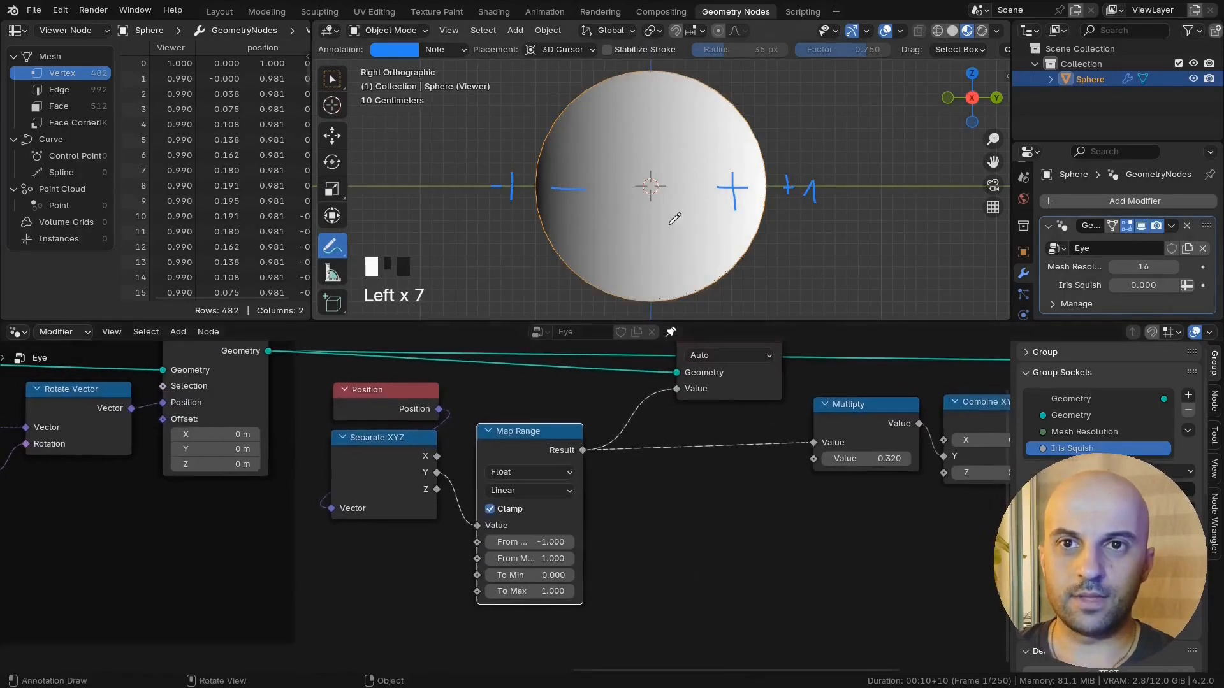
Step: Invert the Map Range gradient by setting To Min to 1 and To Max to 0
scroll(650, 223, "up", 1)
middle_click_drag(638, 224, 635, 213, "shift")
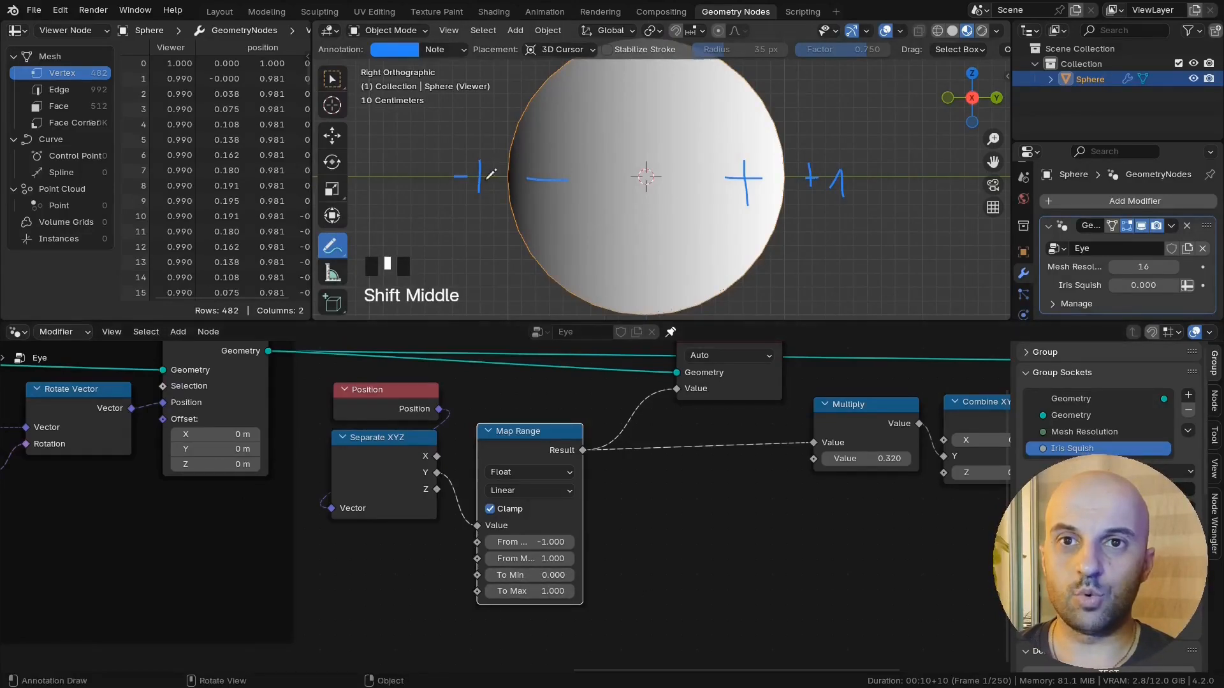
left_click(529, 575)
type("1")
left_click(718, 127)
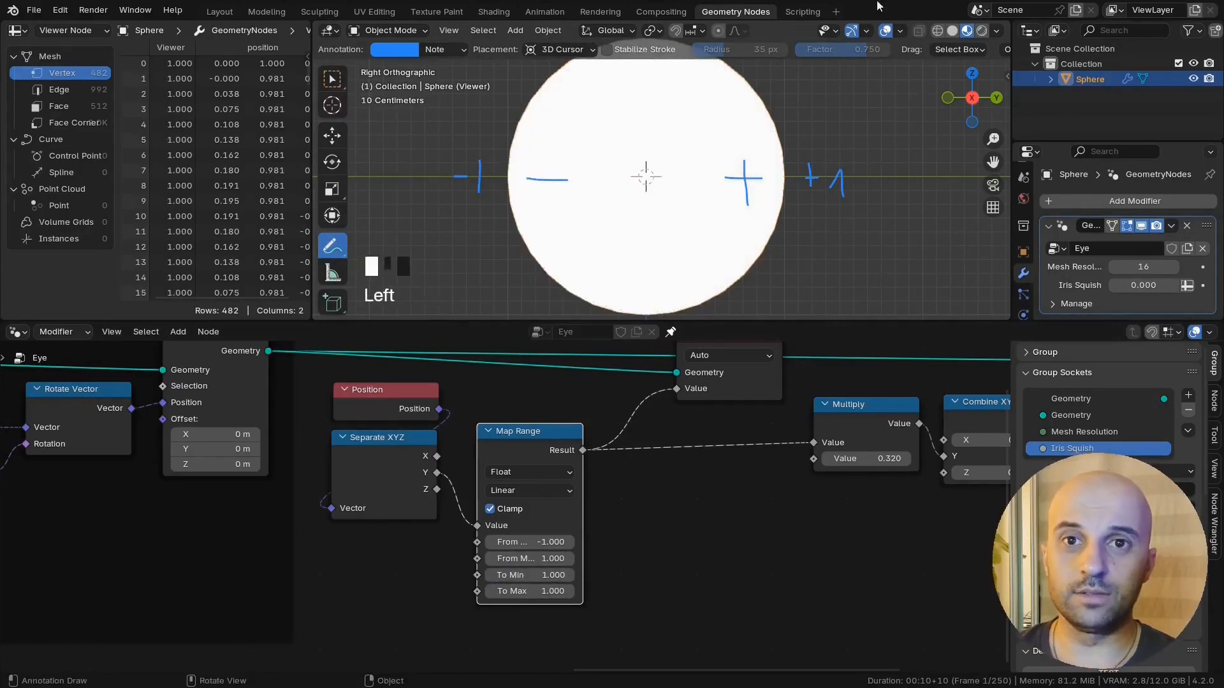
type("0")
left_click(755, 594)
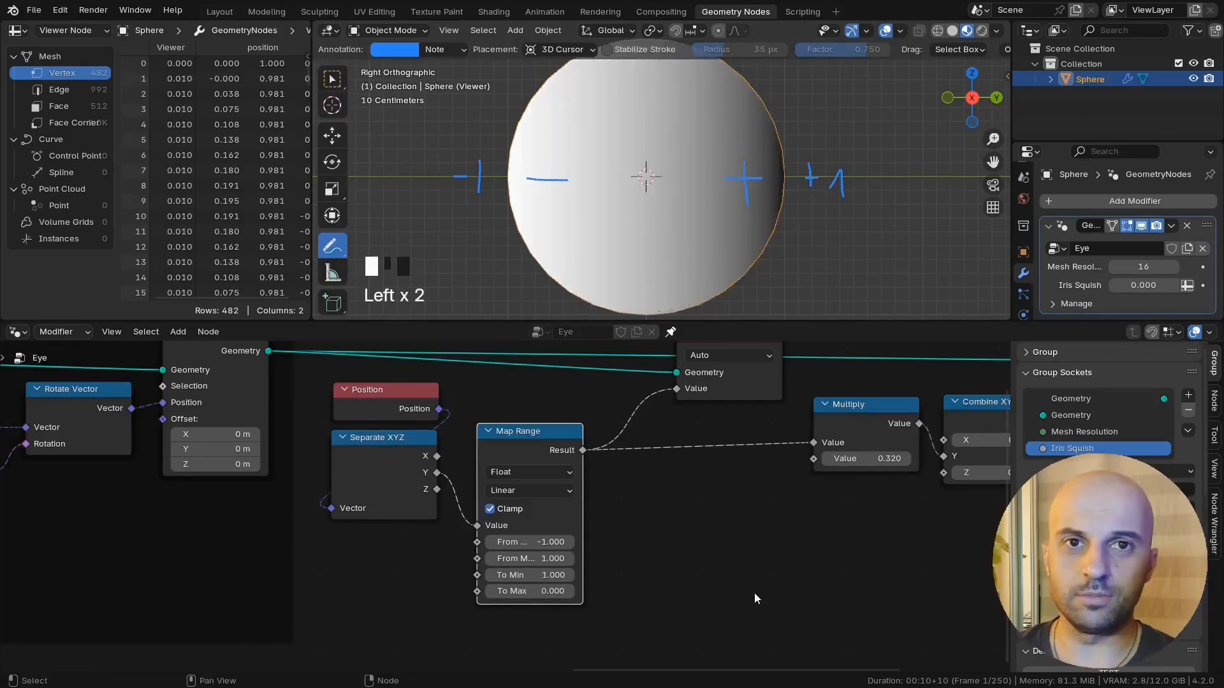
Step: Erase the sign and number annotations around the sphere
scroll(732, 222, "down", 1)
middle_click_drag(732, 212, 734, 223, "shift")
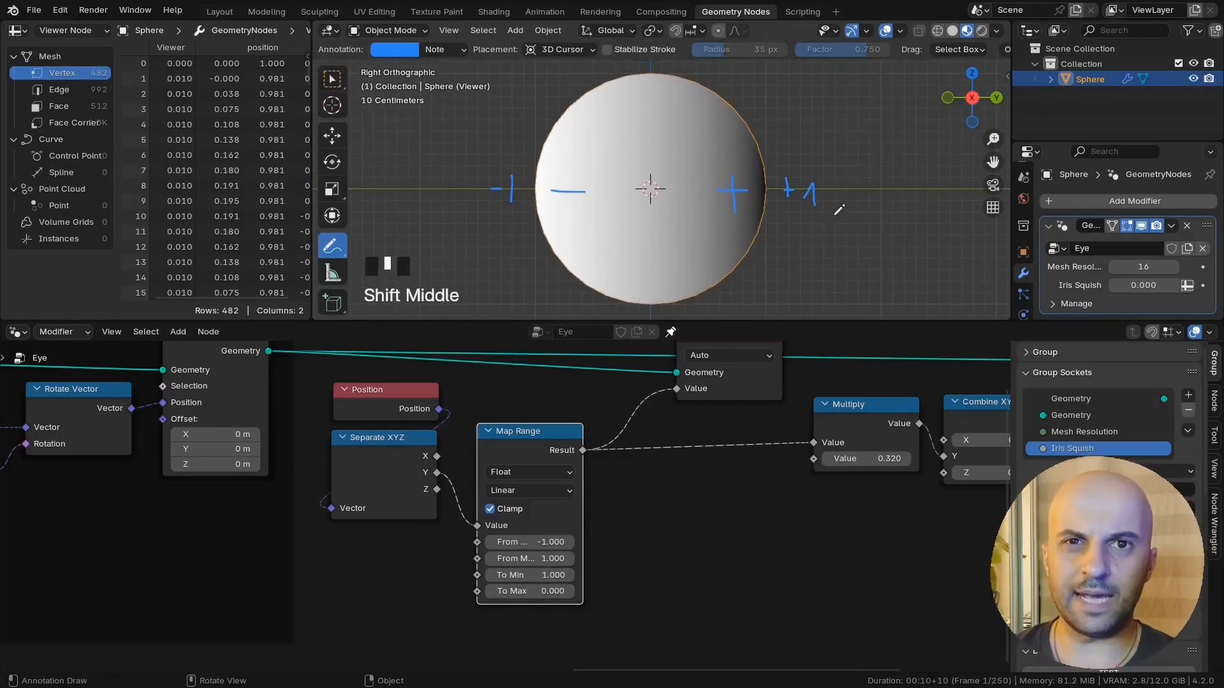
mouse_move(839, 210)
left_mouse_down("ctrl")
mouse_move(582, 186)
mouse_move(510, 195)
left_mouse_up("ctrl")
middle_click_drag(653, 285, 631, 285, "shift")
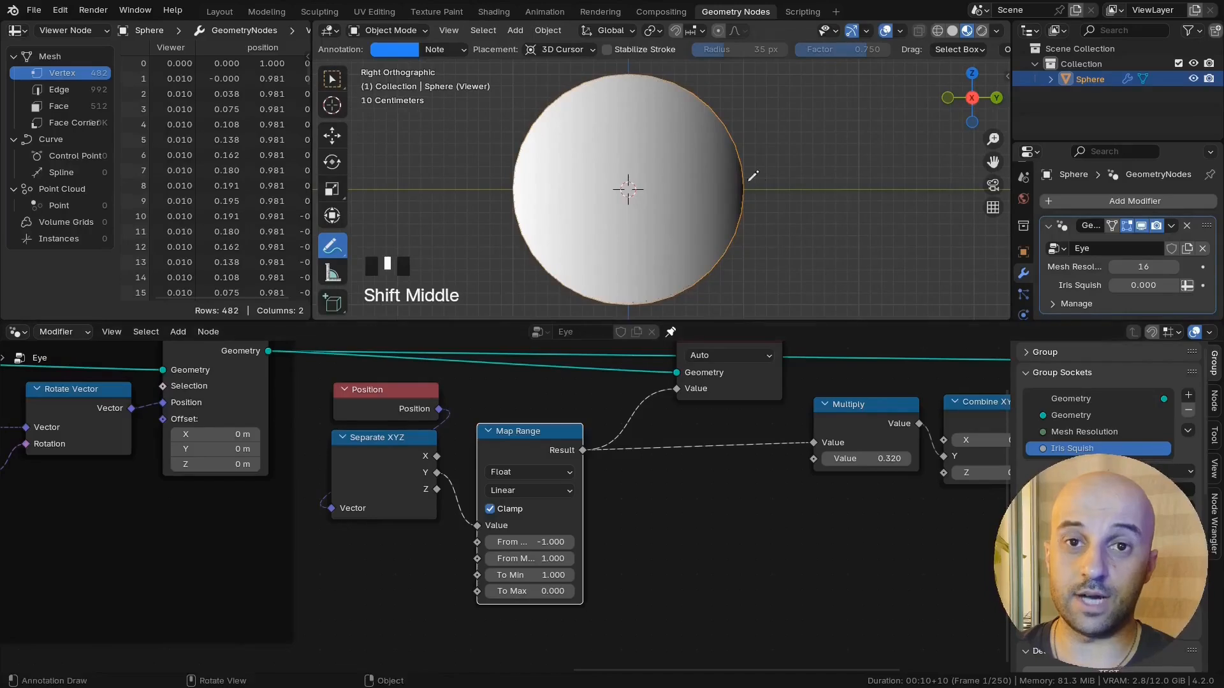
Step: Set the Map Range From Max to 0 to restrict the gradient to the front half of the sphere
left_click_drag(548, 558, 498, 558, "shift")
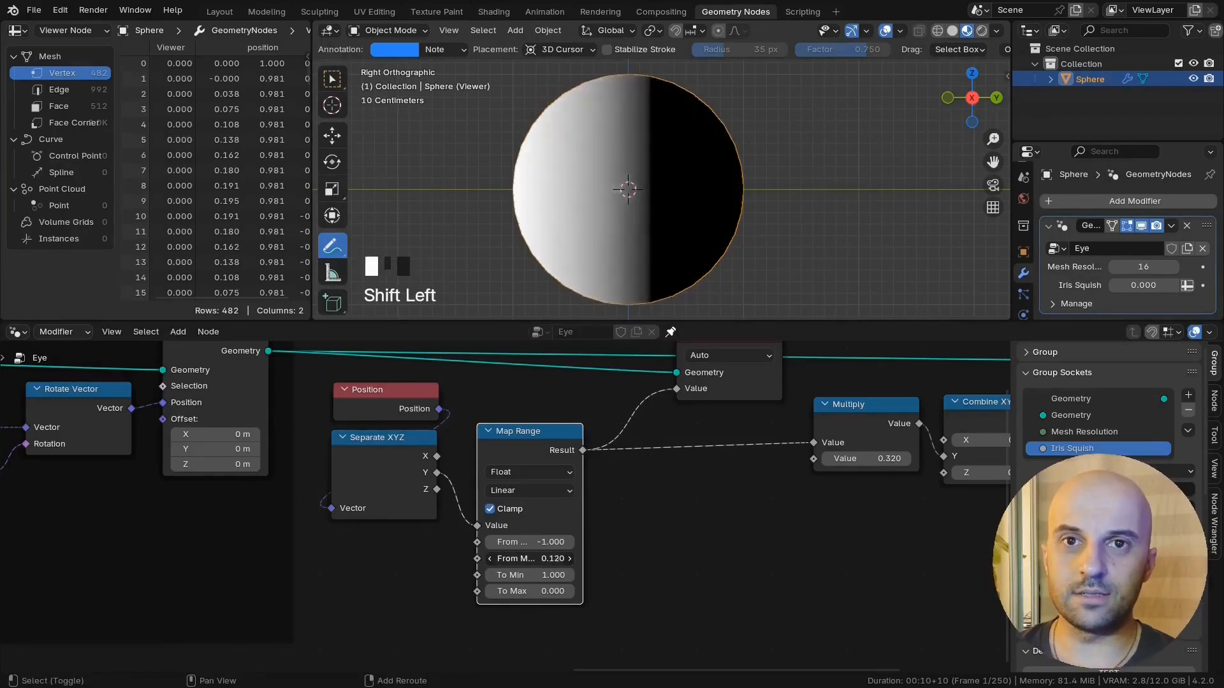
double_click(582, 558)
type("0")
key("Return")
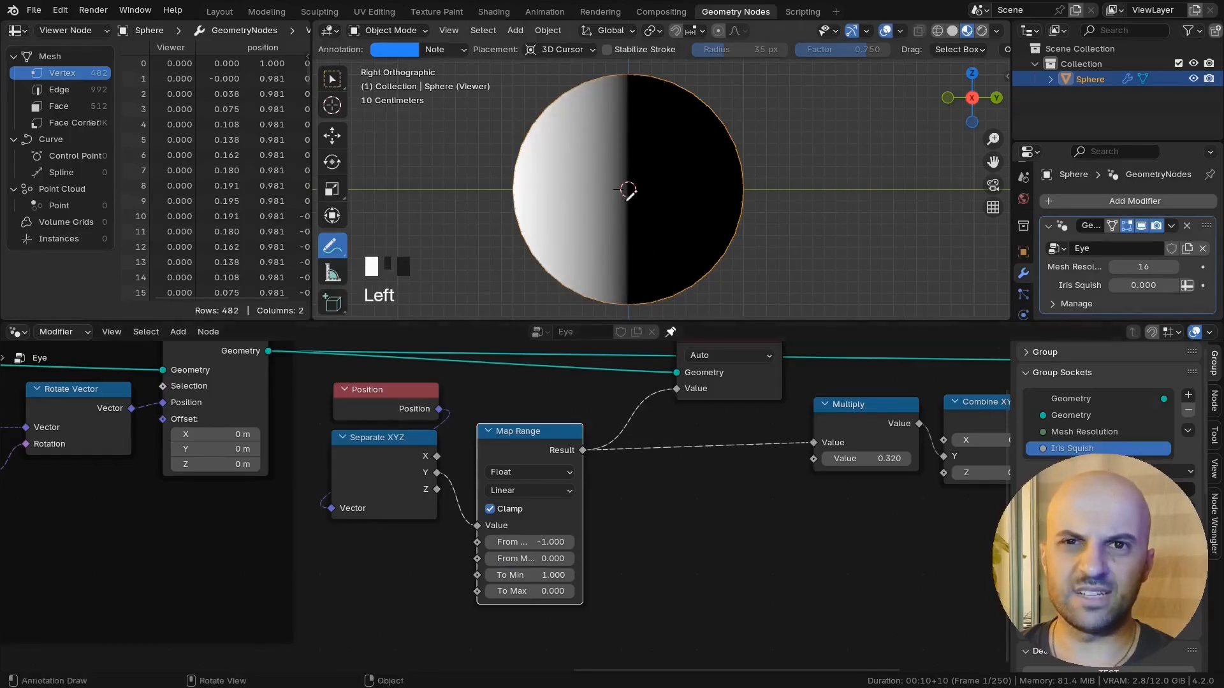
Step: Annotate the input and output values of the gradient and circle the sphere's back half, and erase all strokes
middle_click_drag(628, 190, 629, 202, "shift")
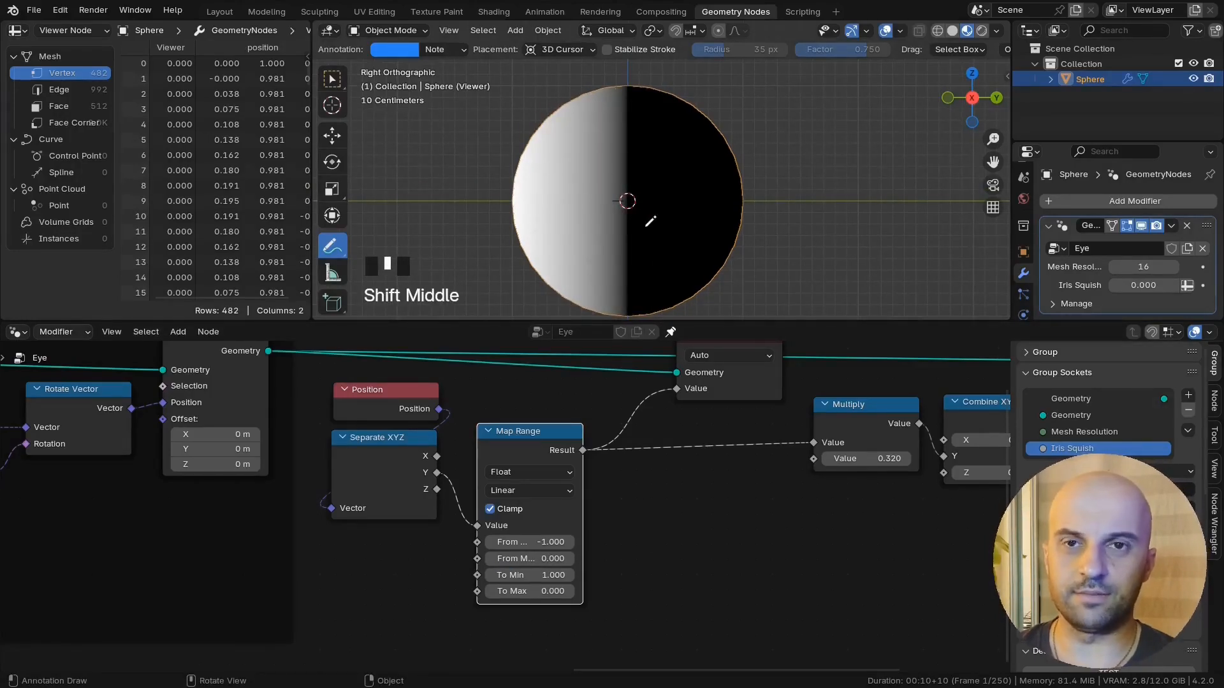
left_click_drag(477, 206, 487, 205)
left_click_drag(495, 194, 496, 211)
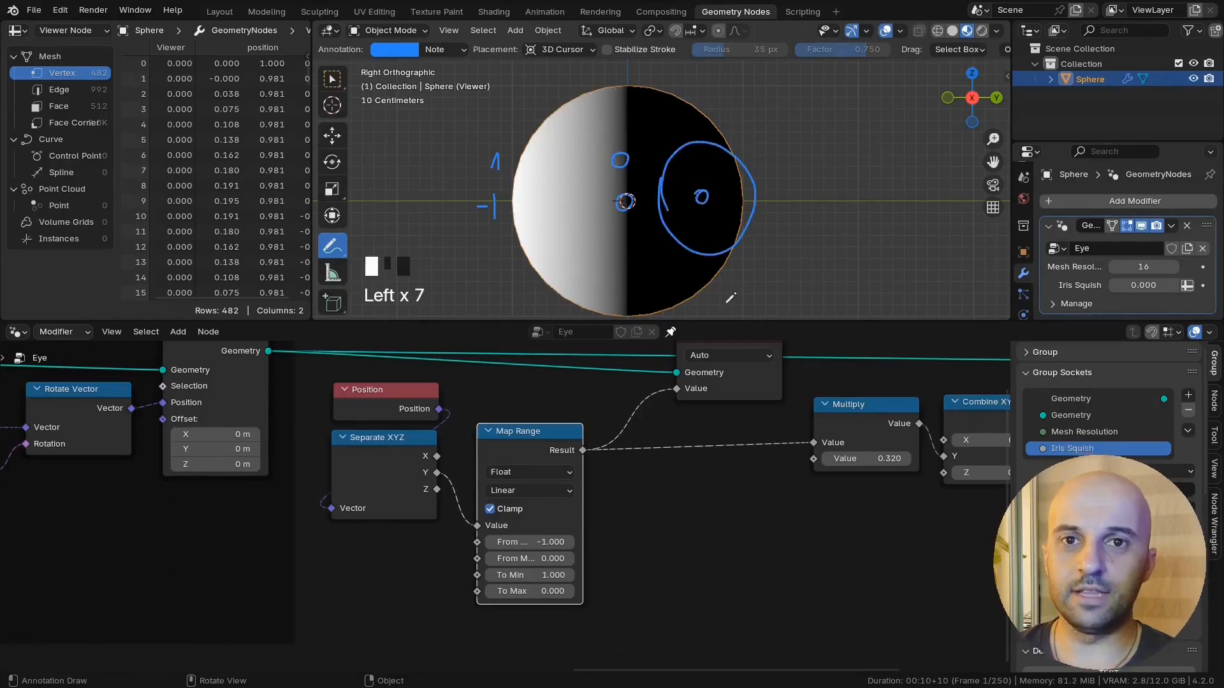
left_click_drag(788, 228, 750, 151, "ctrl")
scroll(667, 511, "down", 3)
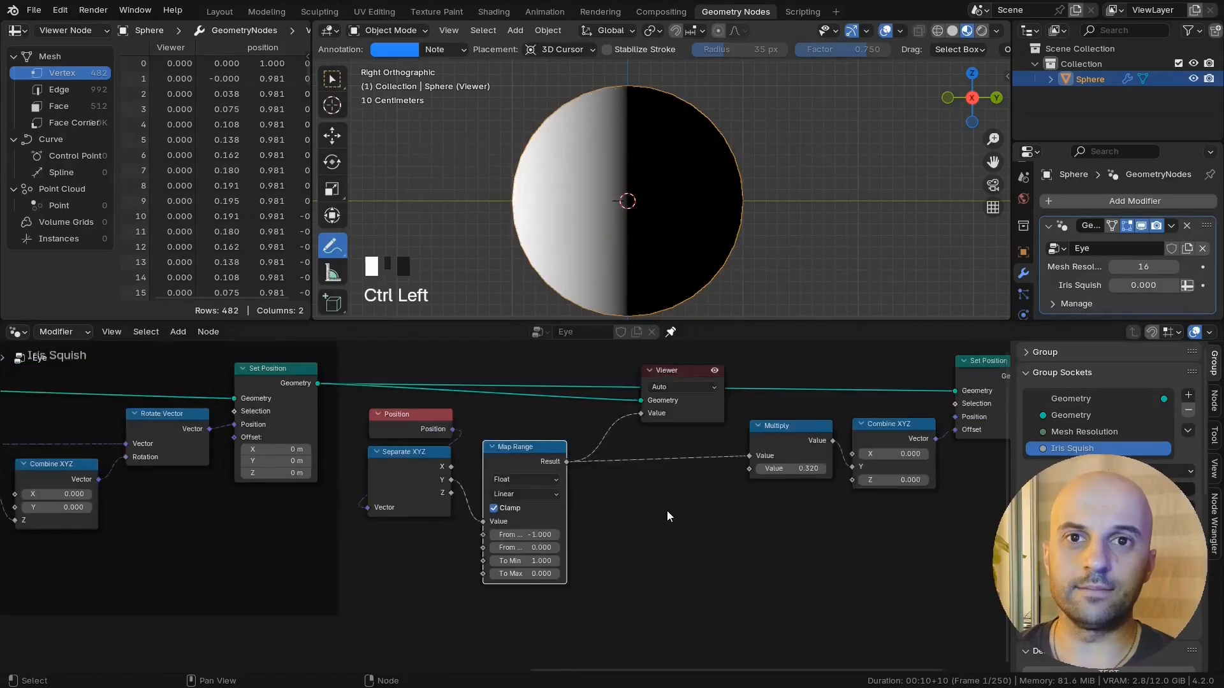
Step: Move the Map Range node up close to the Separate XYZ node and delete the Viewer node
middle_click_drag(667, 511, 656, 527)
left_click_drag(681, 435, 699, 389)
middle_click_drag(699, 388, 709, 392)
left_click_drag(515, 470, 511, 437)
middle_click_drag(662, 476, 609, 511)
left_click(656, 379)
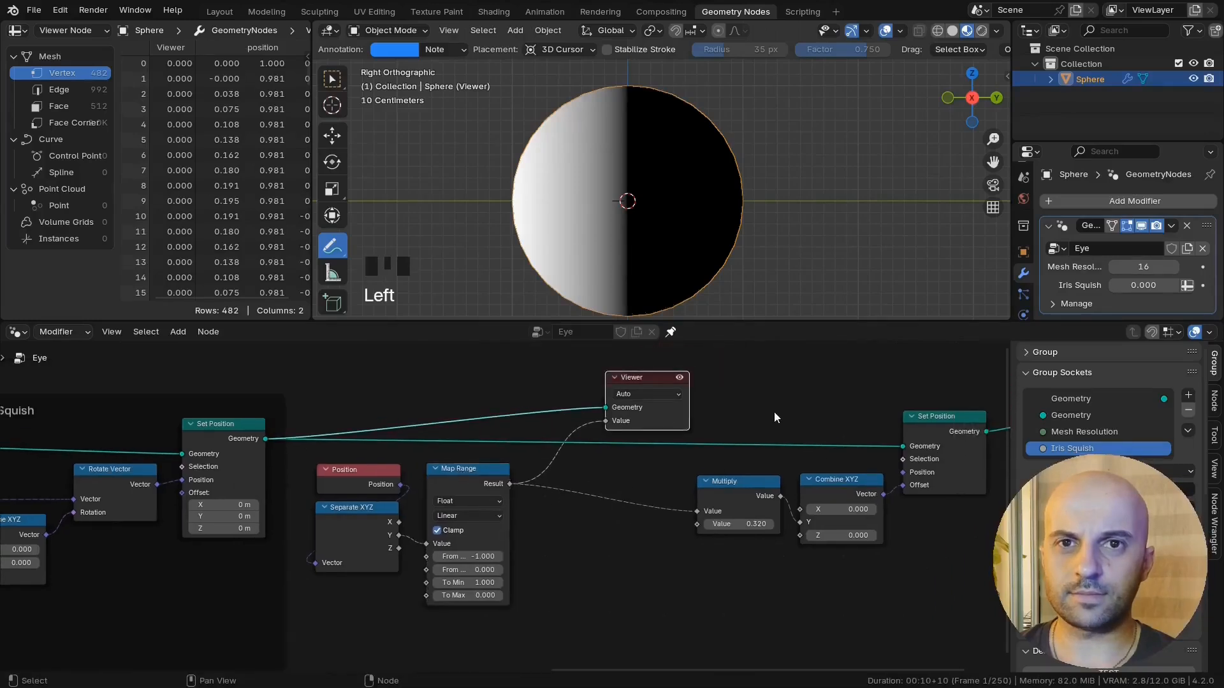
key("x")
Step: Set the Multiply value to -0.400 to push the front half of the eye outward
middle_click_drag(763, 416, 700, 418)
mouse_move(701, 524)
left_mouse_down("shift")
mouse_move(668, 524)
mouse_move(680, 532)
left_mouse_up("shift")
scroll(542, 192, "down", 2)
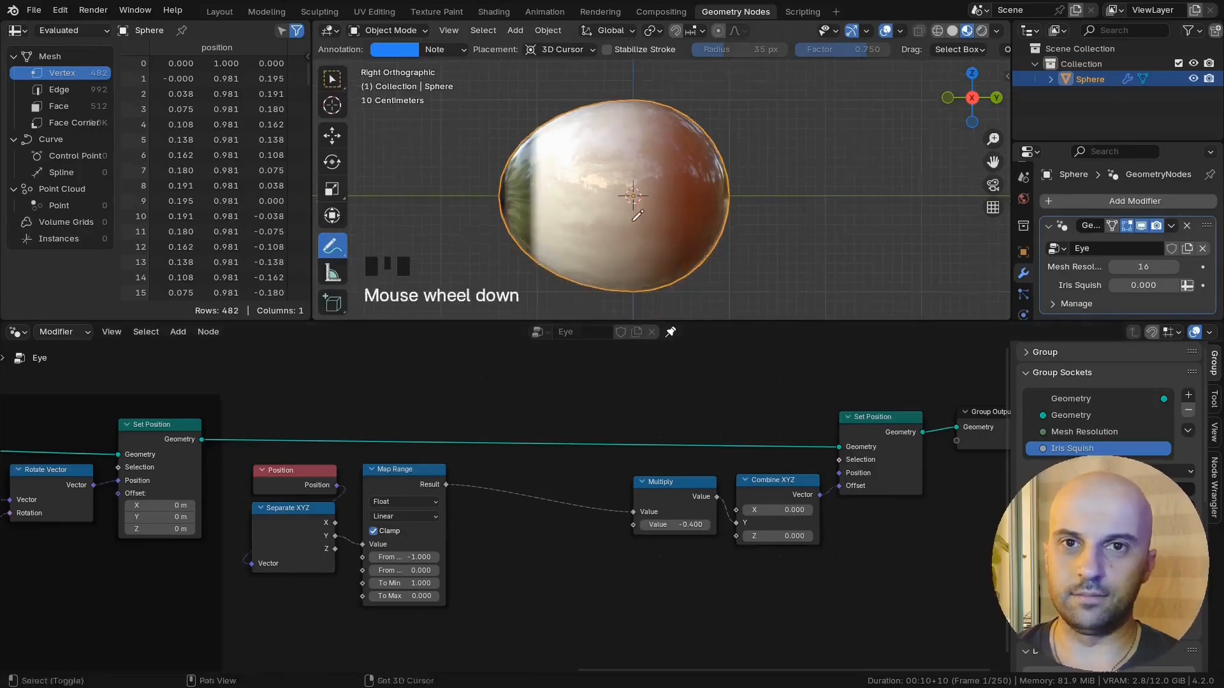
middle_click_drag(542, 191, 594, 186, "shift")
middle_click_drag(810, 264, 796, 259, "shift")
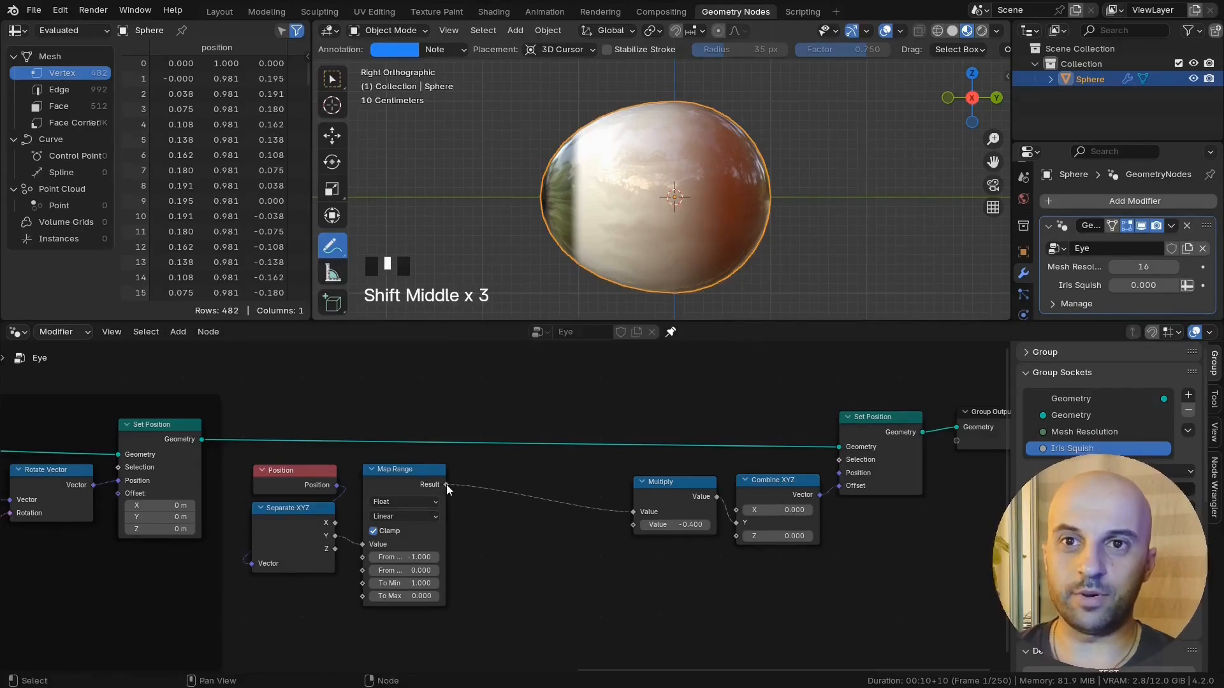
Step: Insert a Power math node with an exponent of 1 between Map Range and Multiply
left_click_drag(446, 484, 521, 482)
left_click(535, 652)
left_click(535, 652)
scroll(513, 517, "up", 4)
left_click(548, 549)
type("1")
left_click(669, 587)
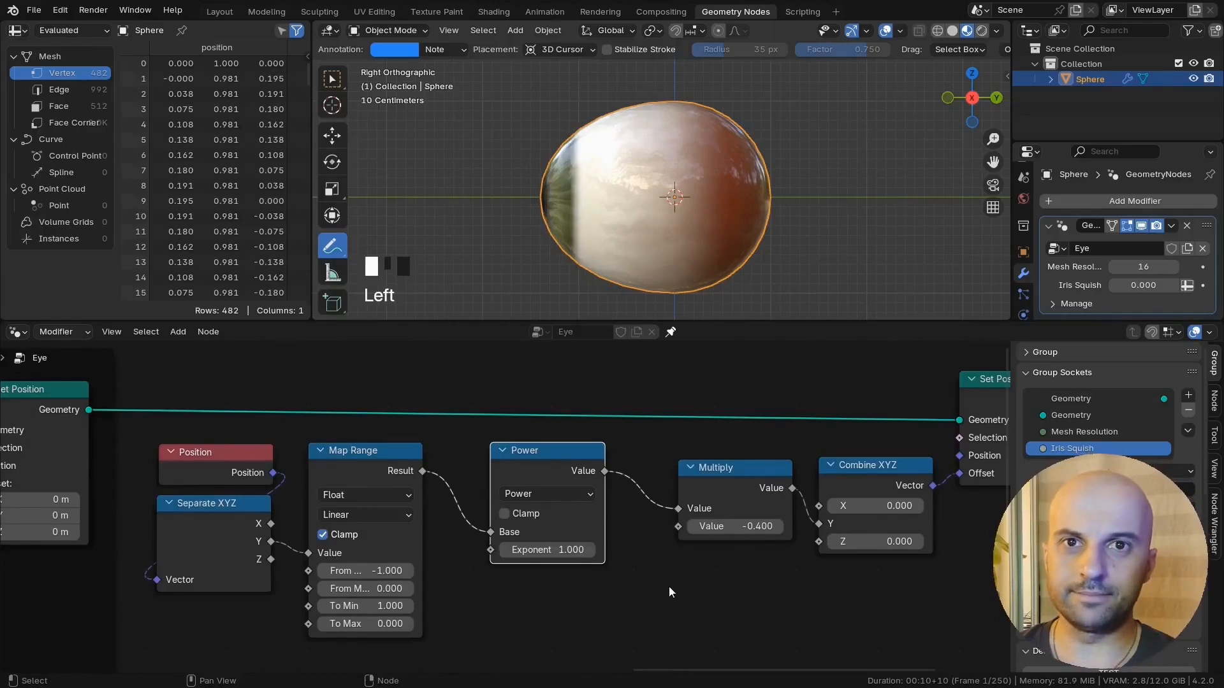
Step: Shape the bulge by setting the Power exponent to 7.810 and the Multiply value to -0.290
mouse_move(553, 550)
left_mouse_down("shift")
mouse_move(603, 549)
mouse_move(558, 550)
mouse_move(584, 549)
mouse_move(564, 568)
left_mouse_up("shift")
scroll(668, 557, "down", 1)
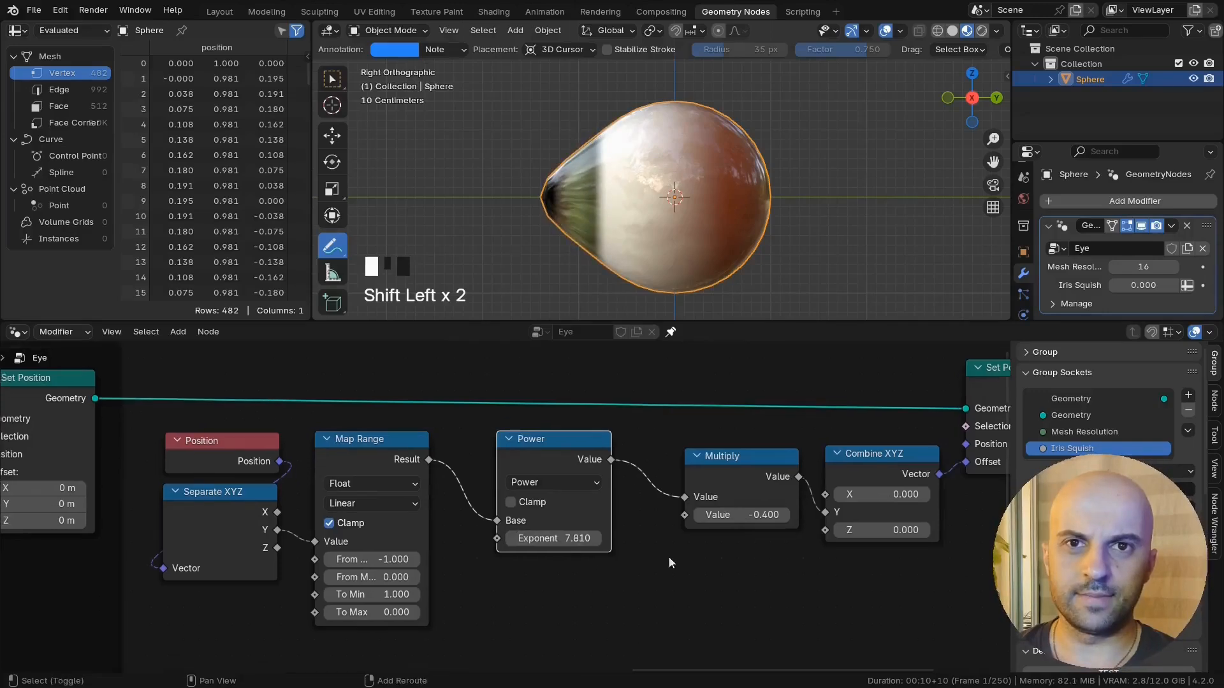
mouse_move(720, 514)
left_mouse_down("shift")
mouse_move(754, 514)
mouse_move(737, 515)
left_mouse_up("shift")
middle_click_drag(739, 591, 671, 549)
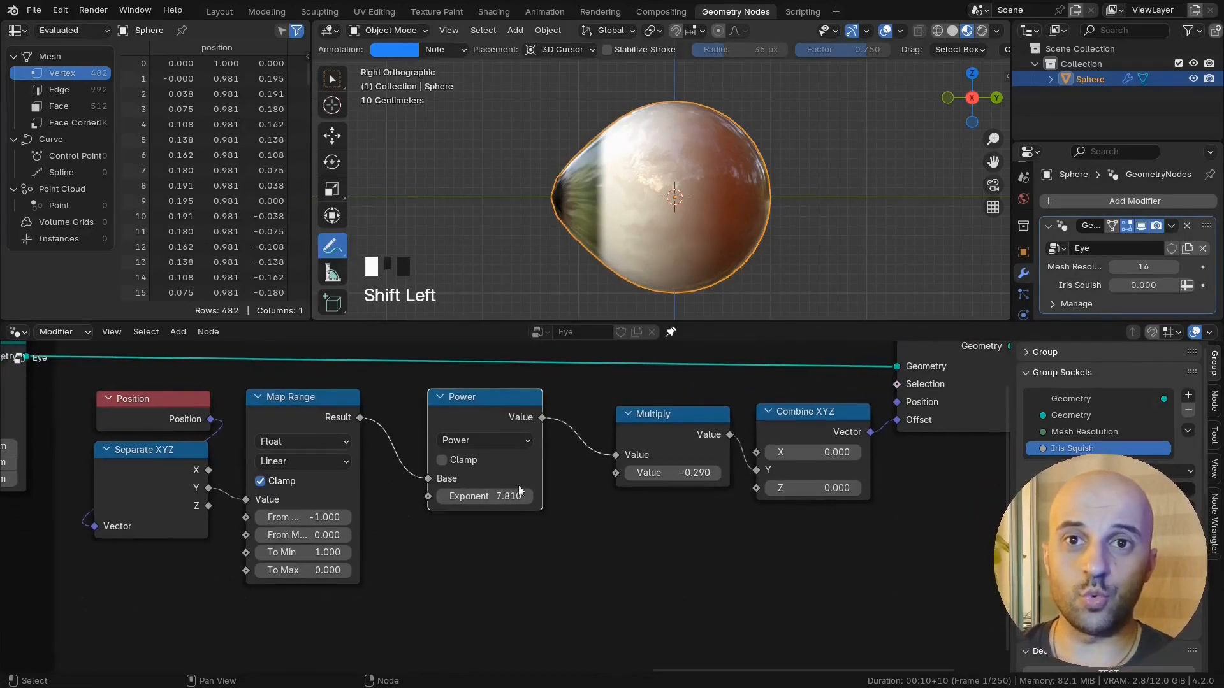
Step: Add a Mix node below the Multiply node
key("q")
left_click(661, 579)
left_click(620, 503)
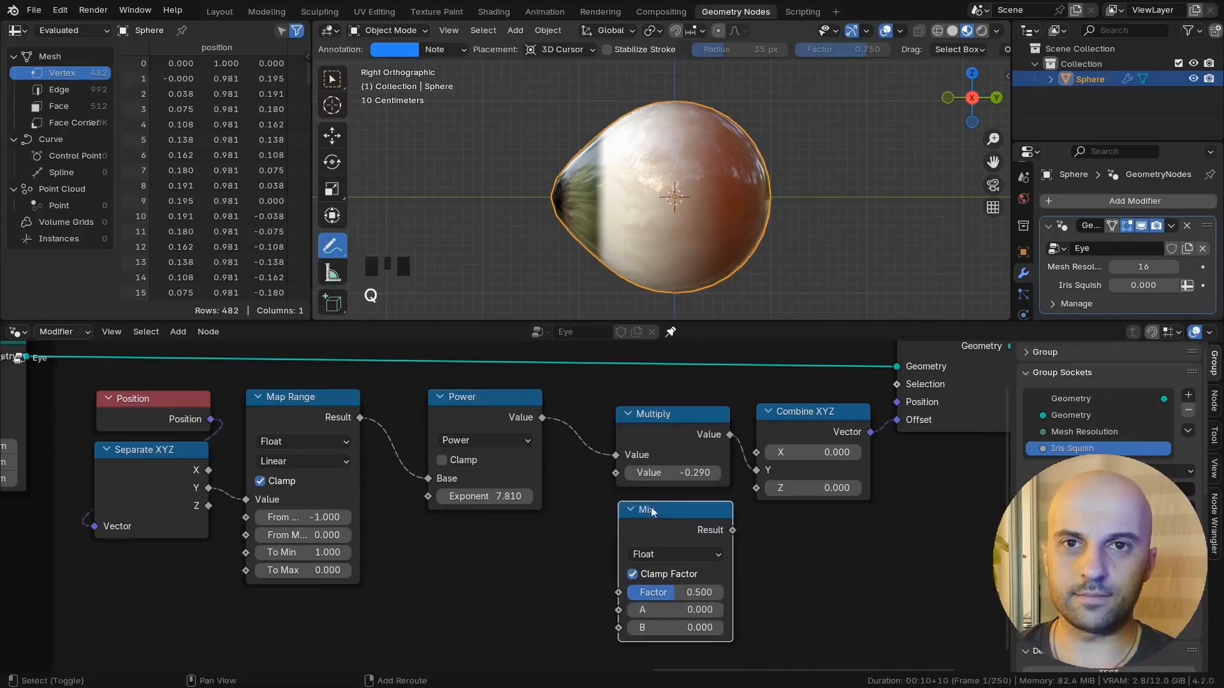
Step: Duplicate the Mix node and place the copy below the Power node
key("shift+d")
left_click(461, 532)
scroll(656, 454, "up", 1)
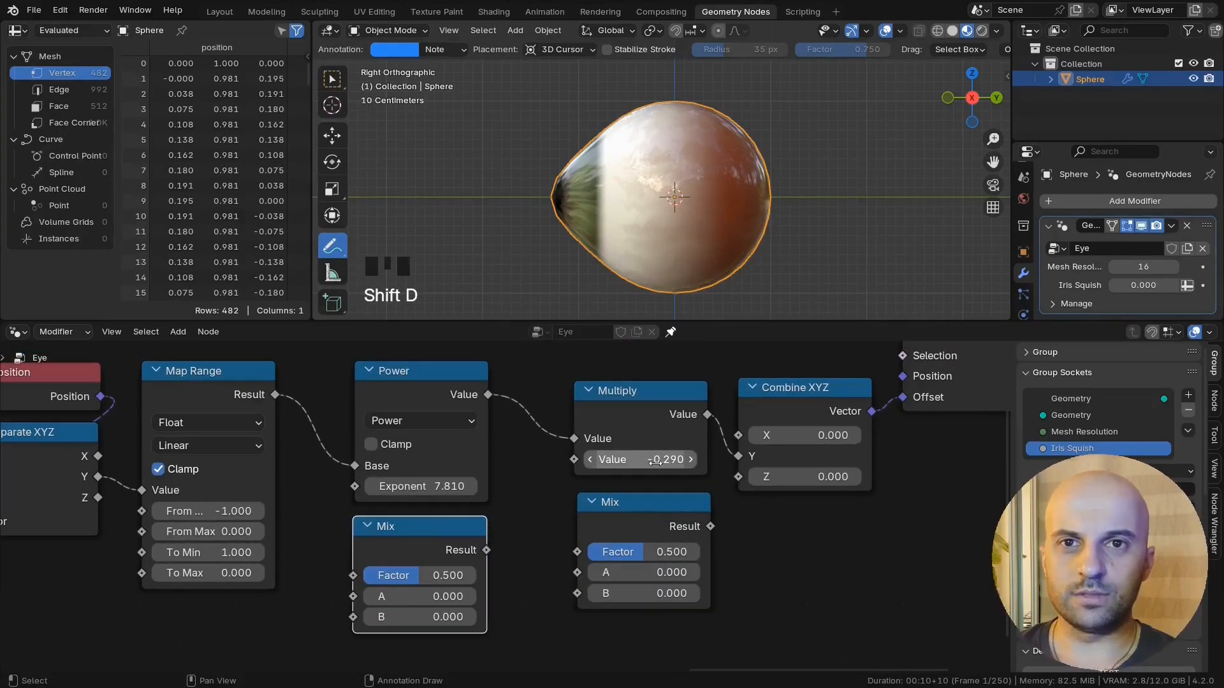
Step: Set B of the Mix node under Multiply to -0.5 and link its Result to the Multiply node's second Value
left_click_drag(655, 463, 604, 463, "shift")
right_click(655, 463)
left_click(645, 593)
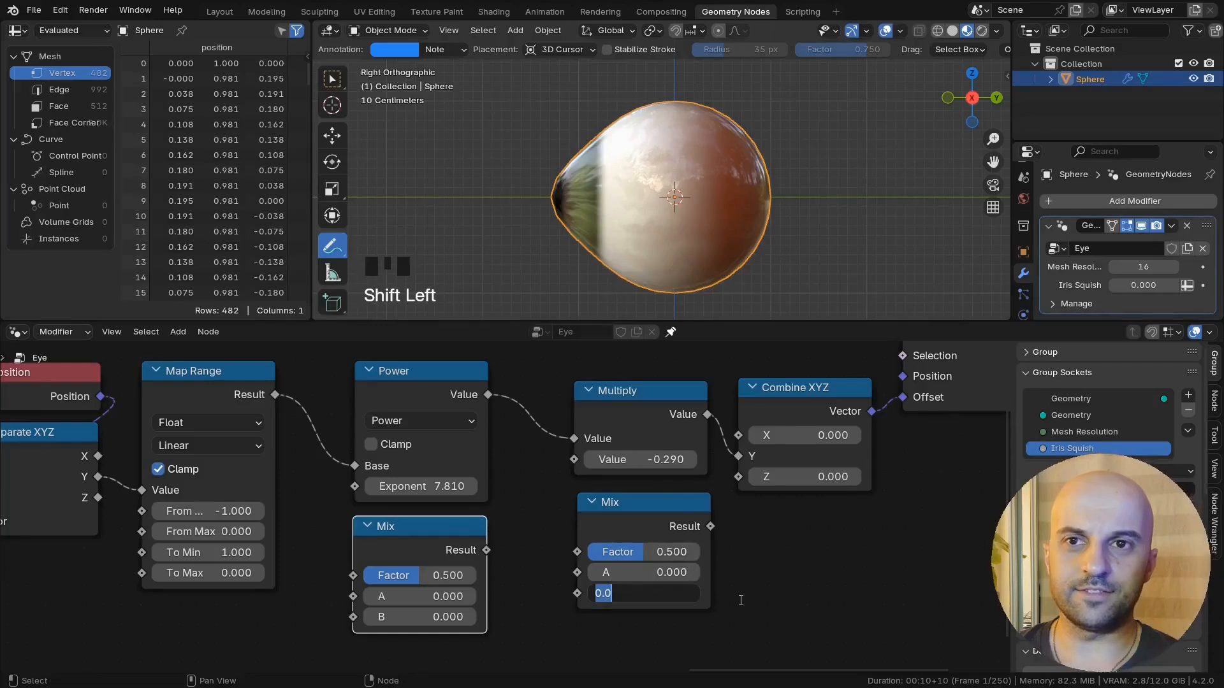
type("-.5")
left_click(741, 600)
left_click_drag(711, 527, 601, 483)
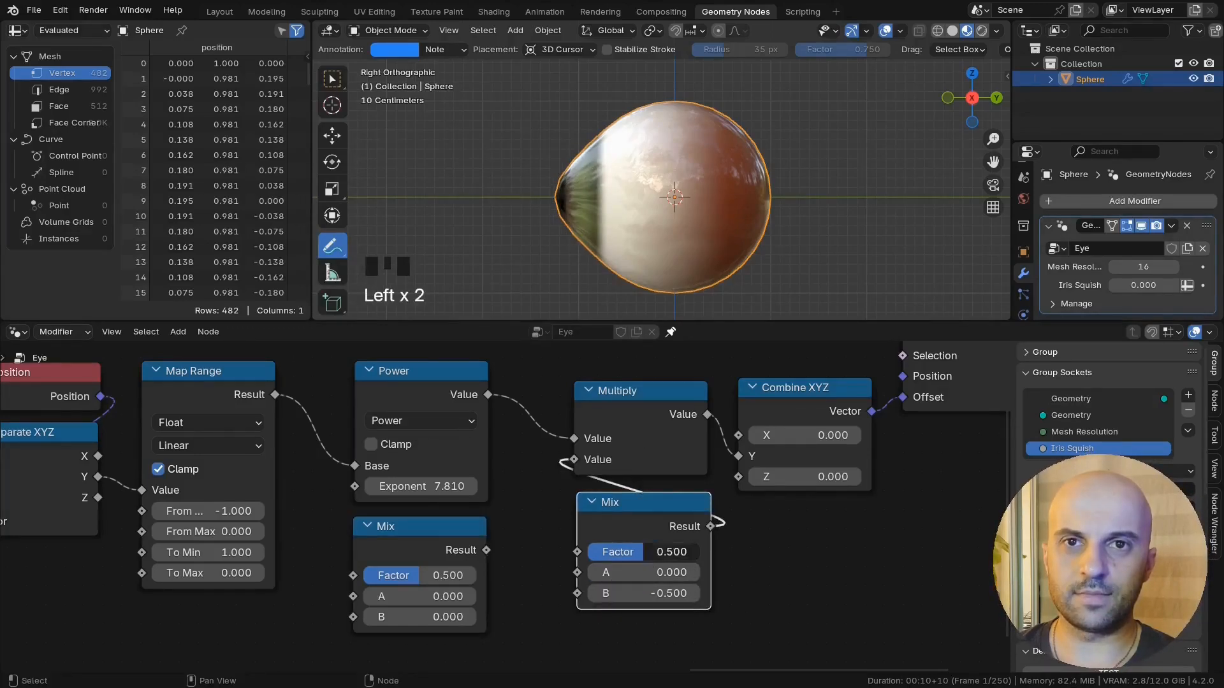
left_click_drag(643, 552, 613, 552)
right_click(614, 553)
middle_click_drag(579, 586, 780, 568)
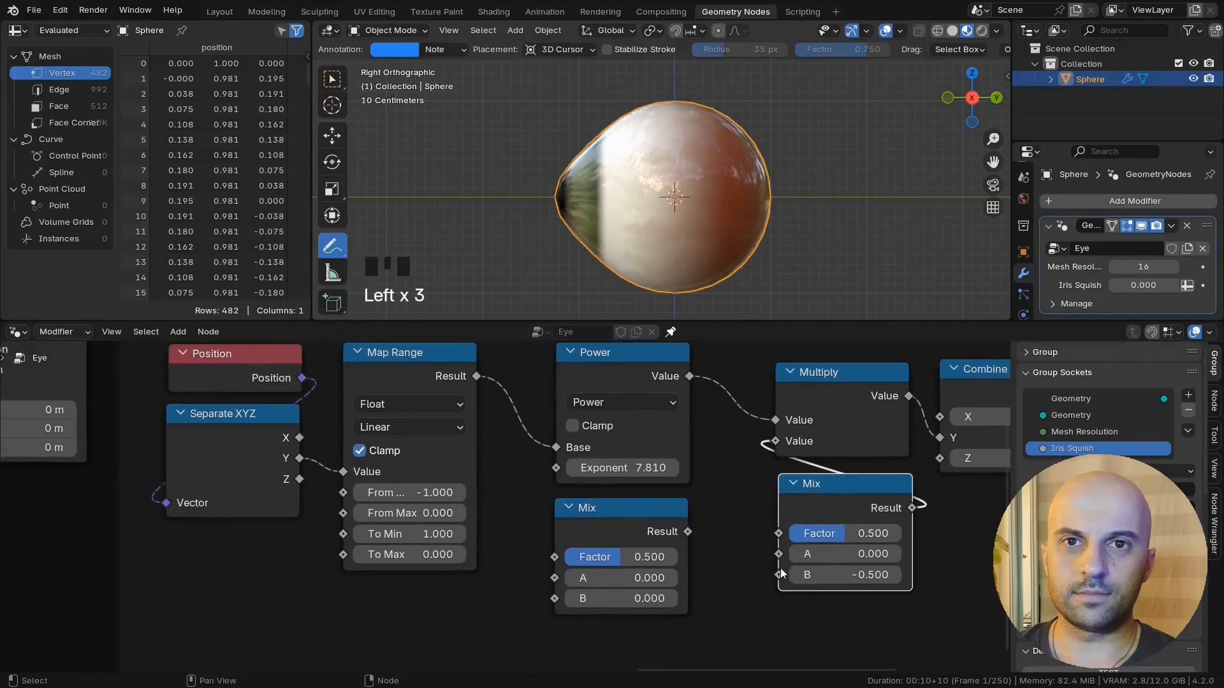
Step: Set B of the Mix node under Power to 10 and link its Result to the Power node's Exponent
mouse_move(650, 468)
left_mouse_down("shift")
mouse_move(597, 468)
mouse_move(639, 468)
left_mouse_up("shift")
right_click(651, 468)
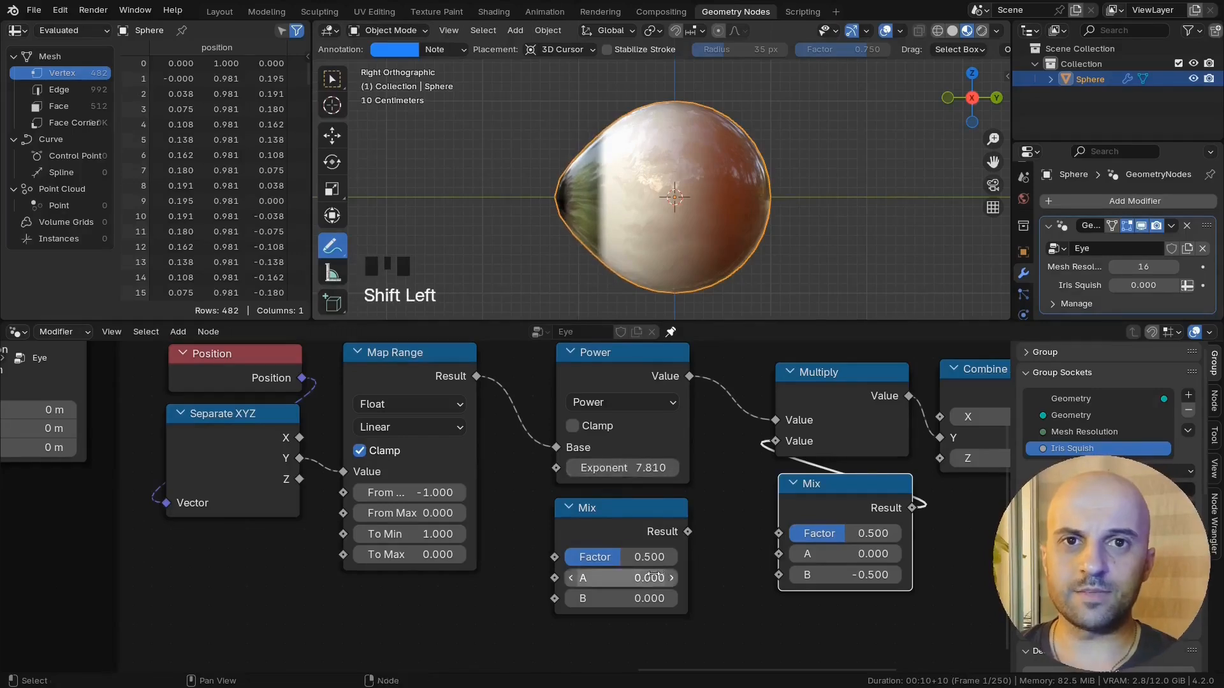
left_click(641, 598)
type("10")
left_click(732, 583)
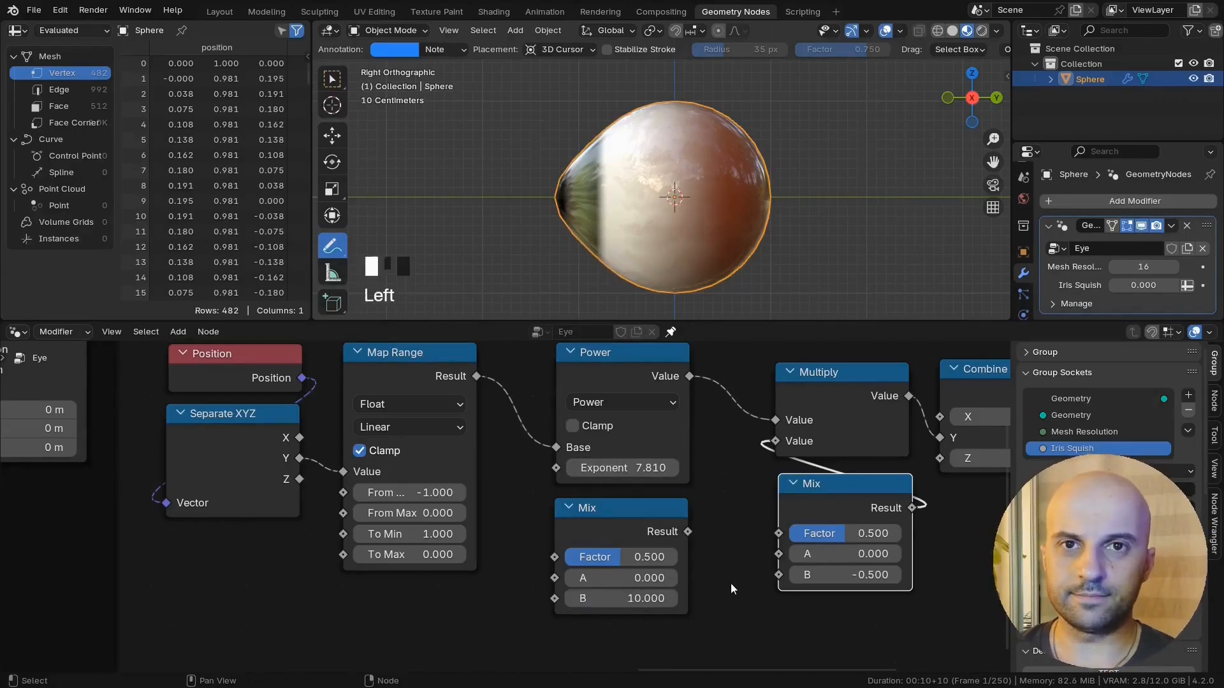
middle_click_drag(683, 551, 678, 550)
left_click_drag(684, 532, 552, 468)
middle_click_drag(720, 551, 674, 545)
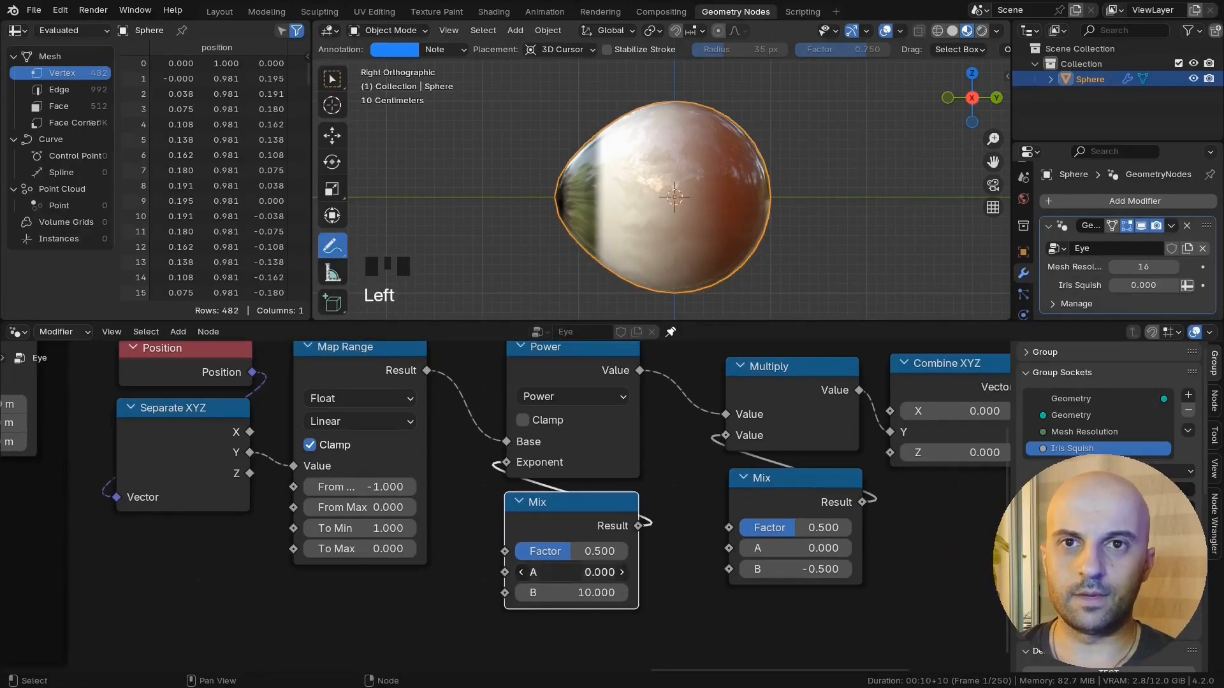
Step: Set A to 1 and Factor to 0.5 on the Mix node feeding the Power exponent
left_click(619, 572)
left_click(603, 572)
type("1")
key("Return")
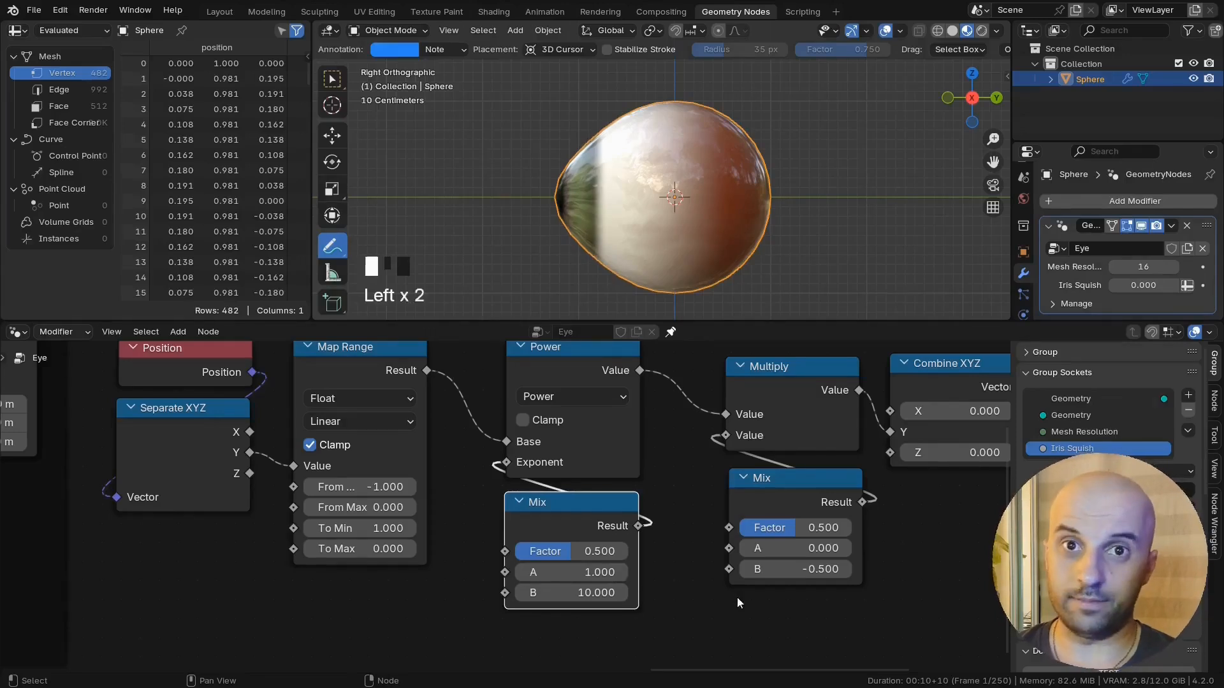
left_click_drag(601, 554, 585, 481)
type(".5")
left_click(661, 550)
Step: Hide the Power node's options and move it together with its Mix node closer to the Multiply node
scroll(661, 548, "down", 2)
left_click(568, 408)
key("shift+h")
middle_click_drag(652, 506, 612, 537)
left_click_drag(618, 404, 539, 522)
middle_click_drag(911, 598, 854, 590)
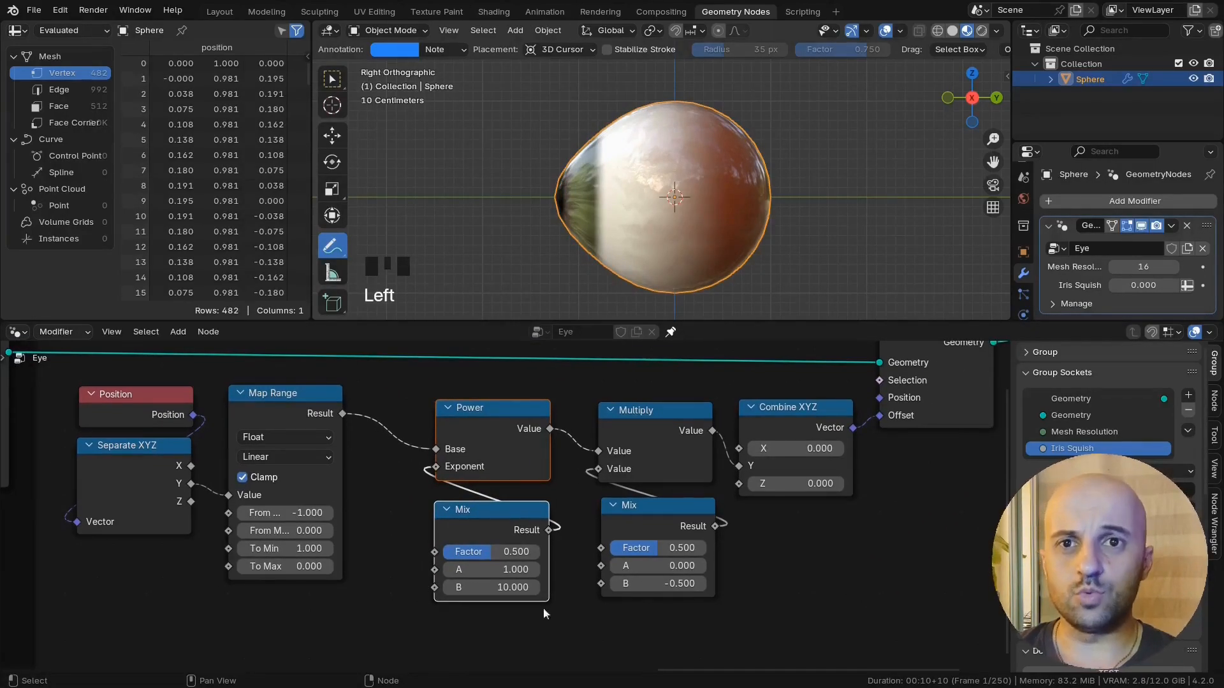
middle_click_drag(789, 620, 785, 529)
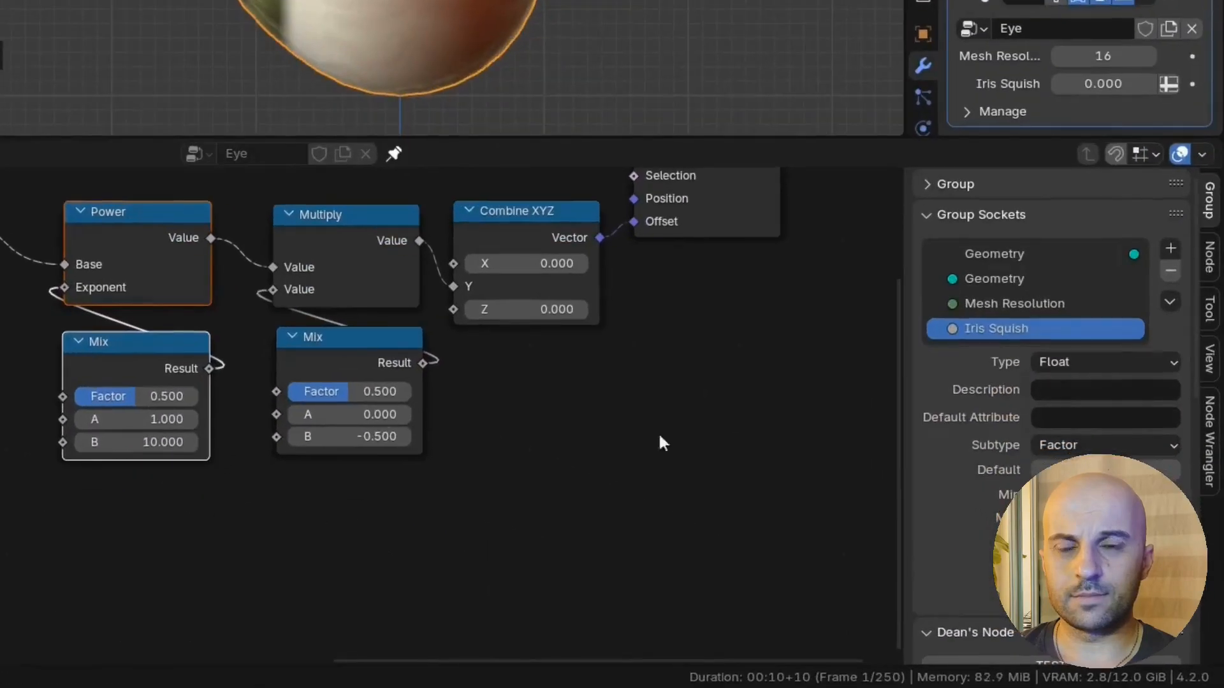
Step: Expose the Factor of the Mix node feeding Multiply as a group input named Bulge
left_click_drag(277, 391, 429, 518)
left_click(423, 516)
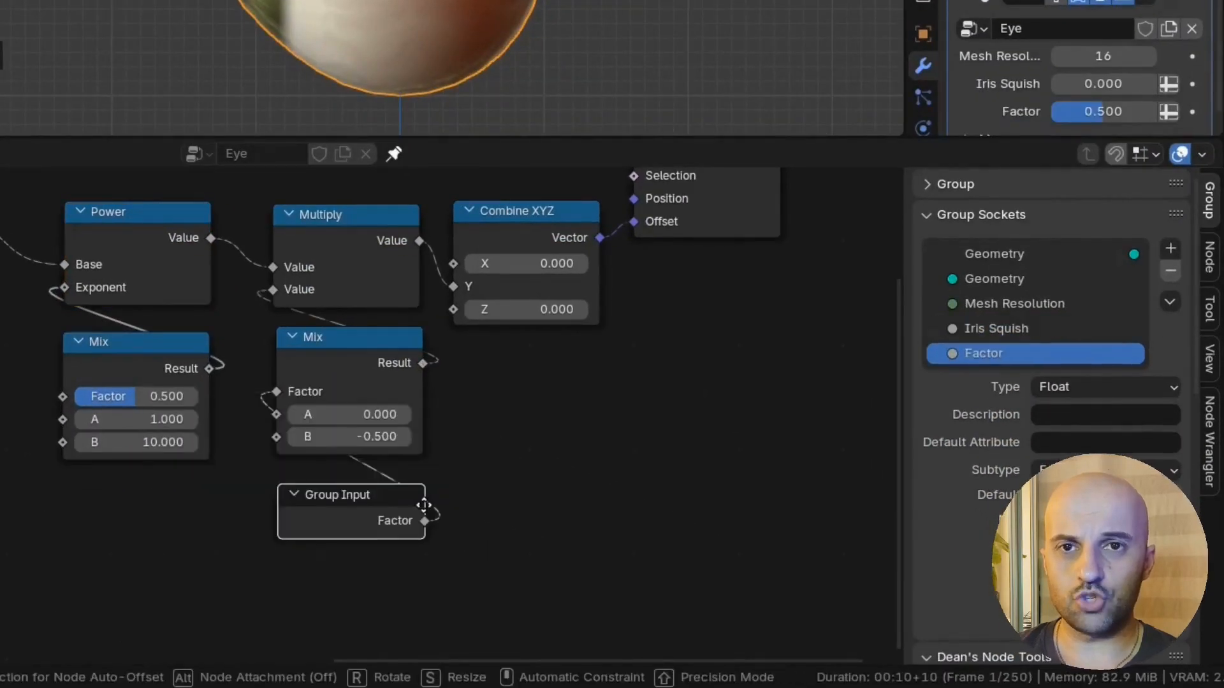
left_click(422, 495)
double_click(982, 354)
key("Return")
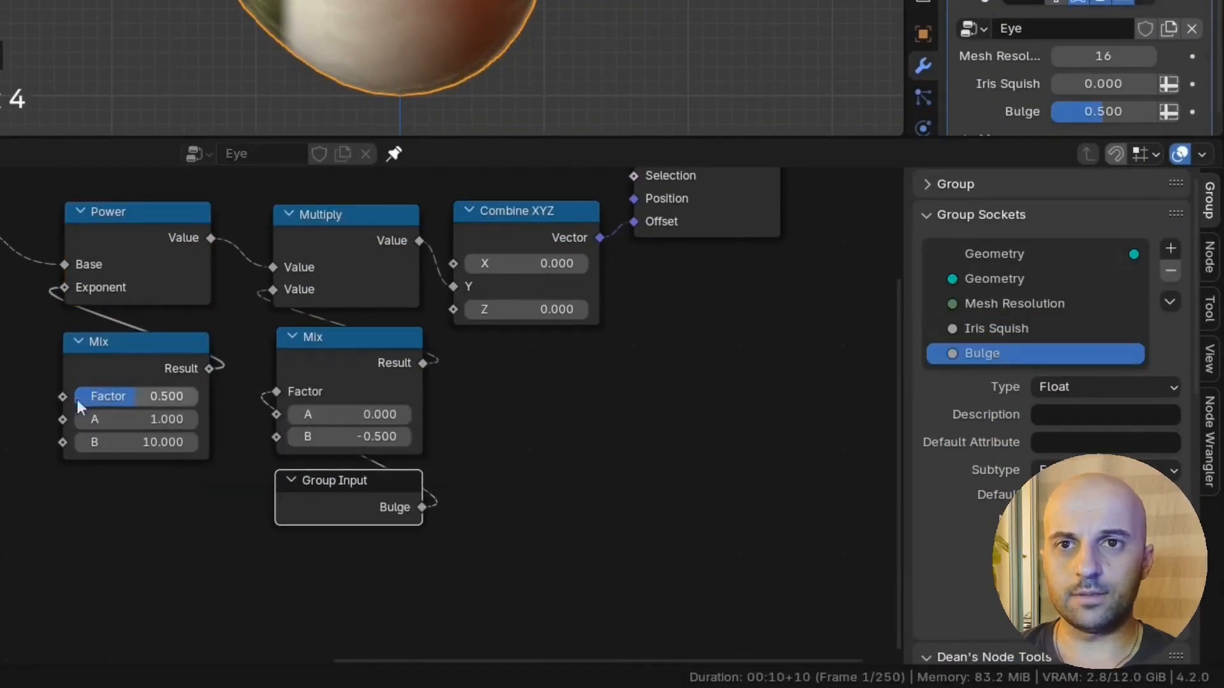
Step: Expose the Factor of the Mix node feeding the Power exponent as a group input named Bulge Shape
left_click_drag(62, 396, 121, 478)
left_click(136, 495)
left_click(146, 504)
double_click(992, 381)
type("Bul")
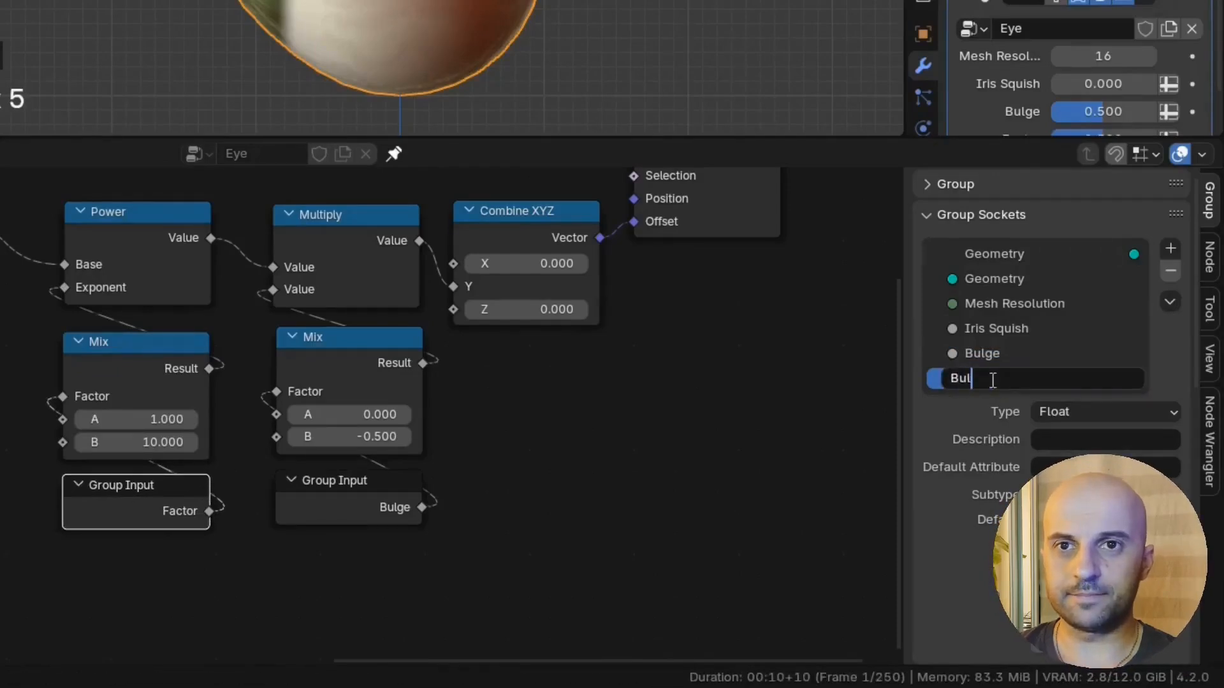
type("ge Shape")
key("Return")
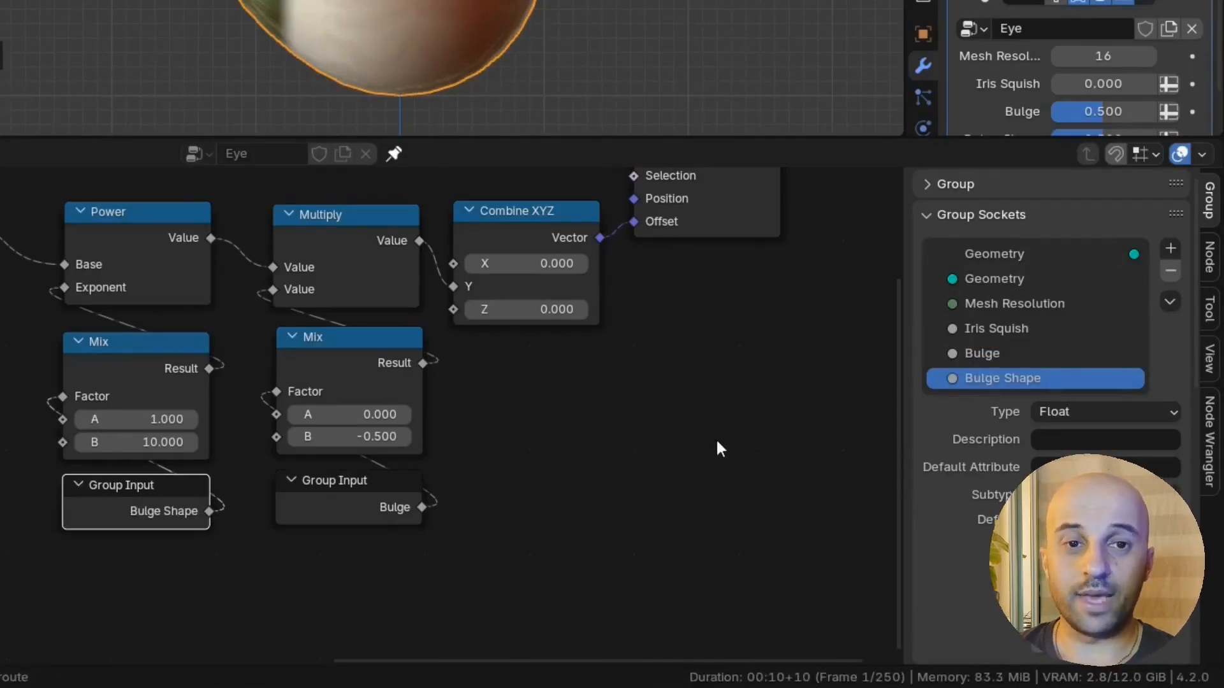
Step: Add a group socket panel named Cornea and move the Bulge and Bulge Shape inputs into it
middle_click_drag(716, 438, 699, 442)
left_click(1170, 248)
left_click(1029, 323)
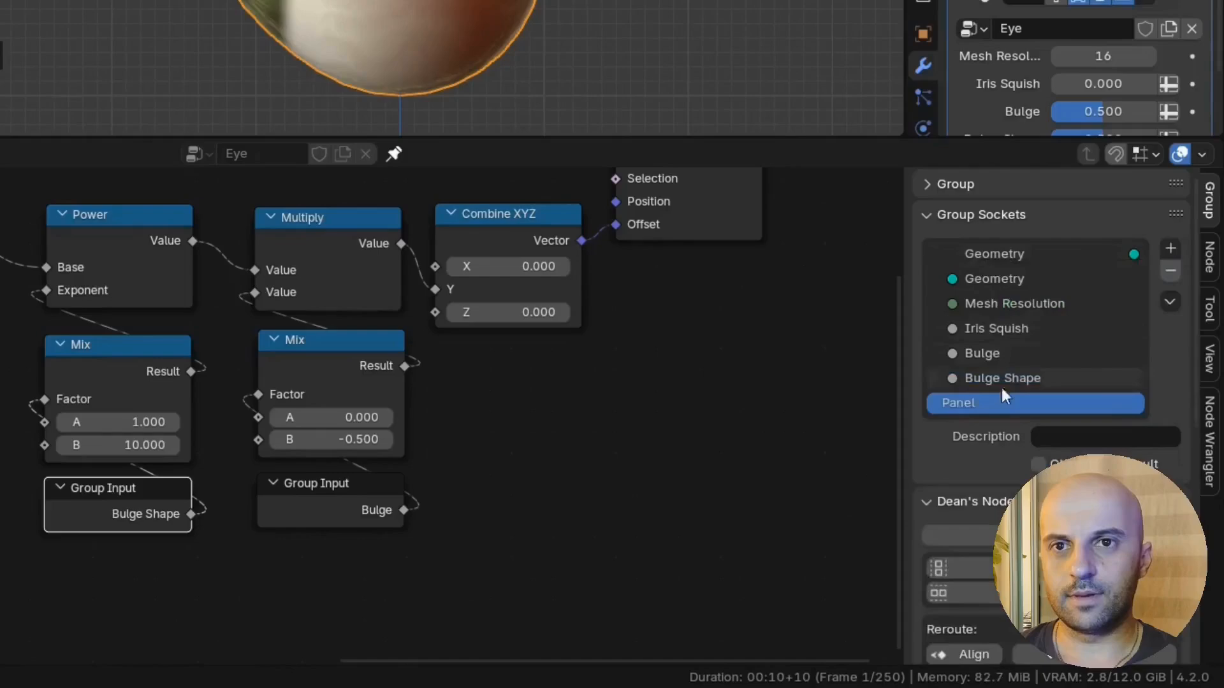
double_click(971, 403)
type("Cornea")
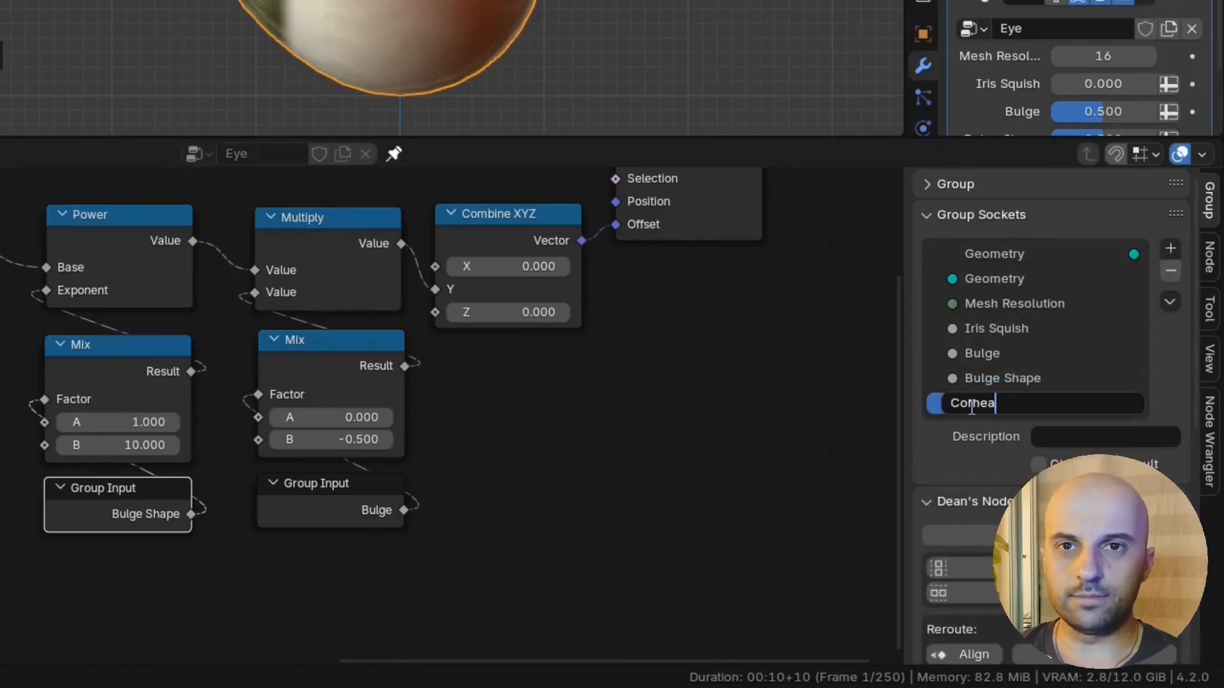
key("Return")
left_click_drag(997, 354, 998, 426)
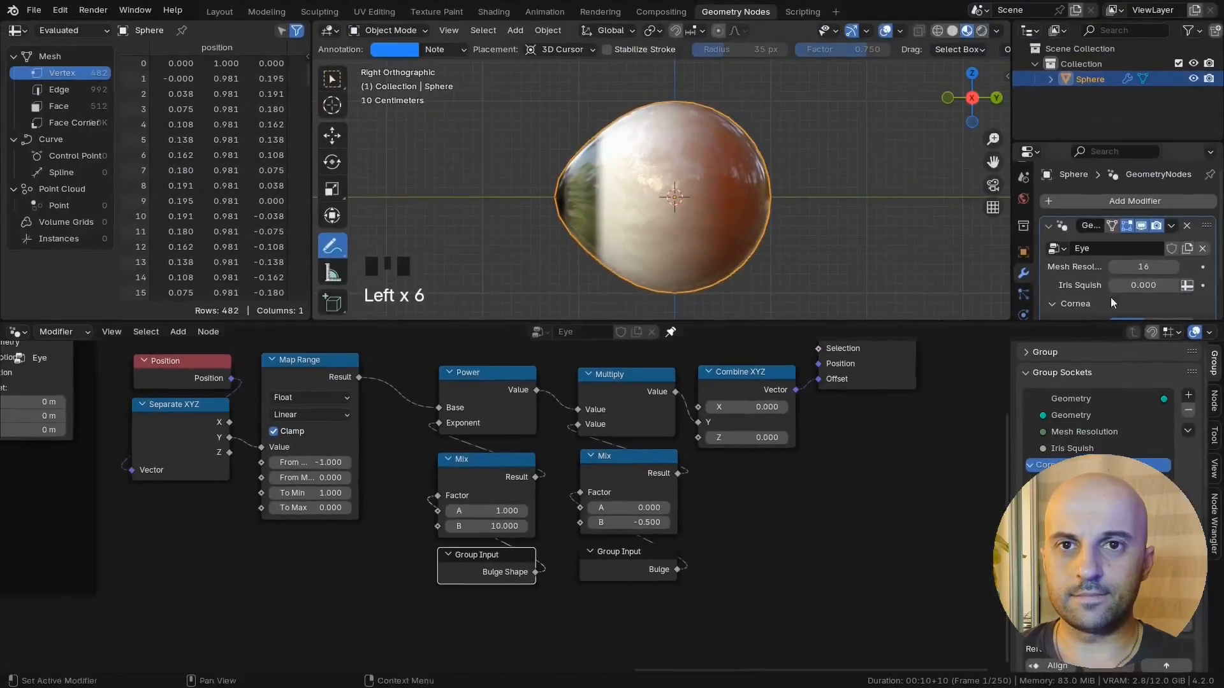
scroll(1056, 126, "down", 3)
left_click(992, 71)
left_click(994, 117)
Step: Set the modifier's Bulge to 0.1 and Bulge Shape to 0.615
scroll(994, 118, "down", 2)
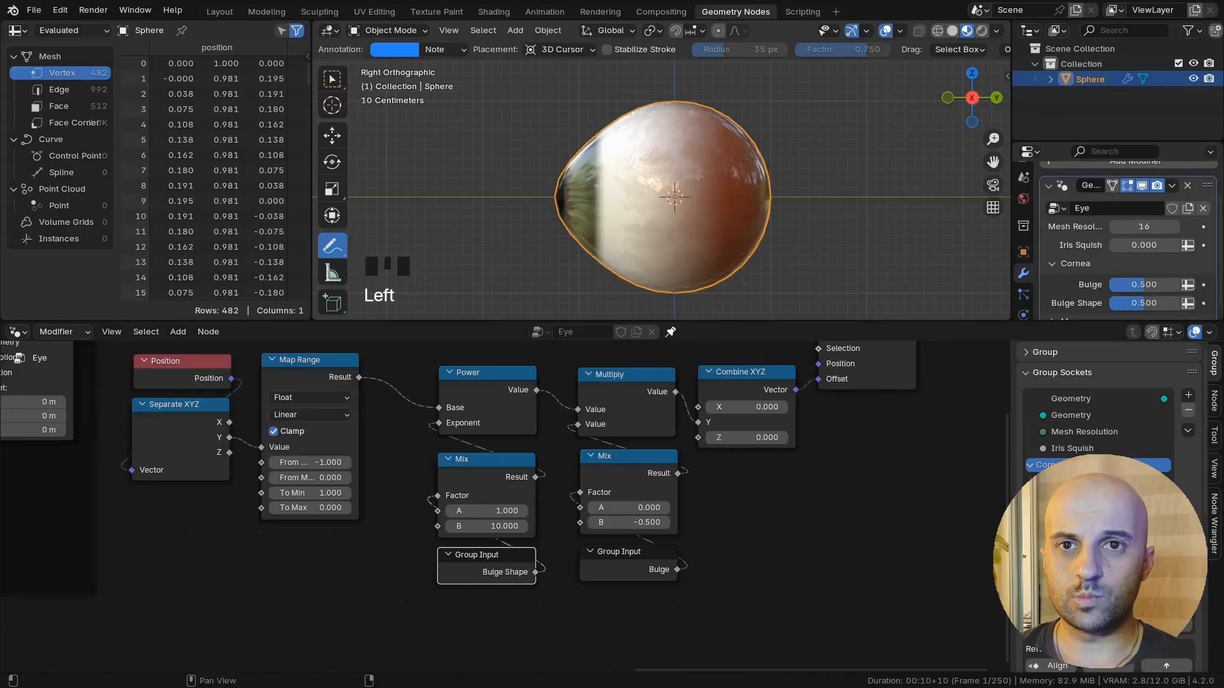
mouse_move(1144, 284)
left_mouse_down()
mouse_move(1167, 284)
mouse_move(1112, 285)
mouse_move(1152, 303)
left_mouse_up()
left_click(1148, 285)
type("0.1")
key("Return")
middle_click_drag(669, 191, 786, 210)
scroll(664, 186, "down", 3)
Step: Join all the bulge nodes, including their Set Position, into a frame labelled Cornea Bulge
scroll(655, 603, "down", 4)
left_click_drag(819, 599, 306, 401)
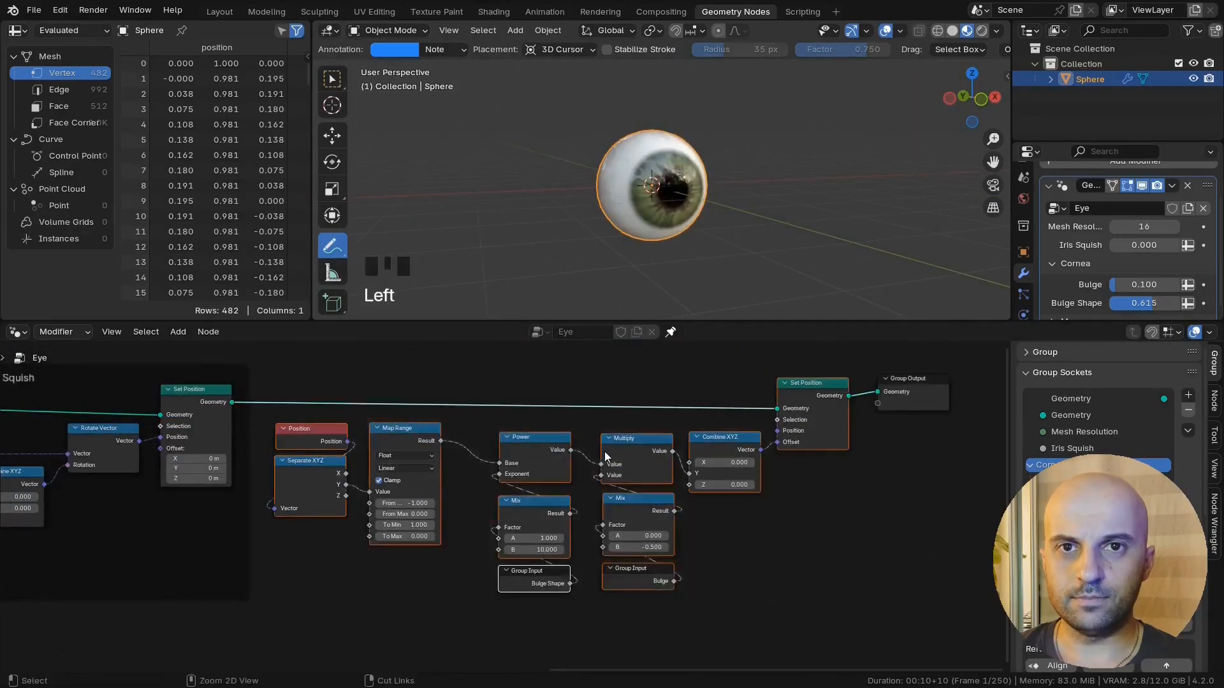
key("ctrl+j")
left_click(543, 366)
key("F2")
type("Cornea Bulge")
key("Return")
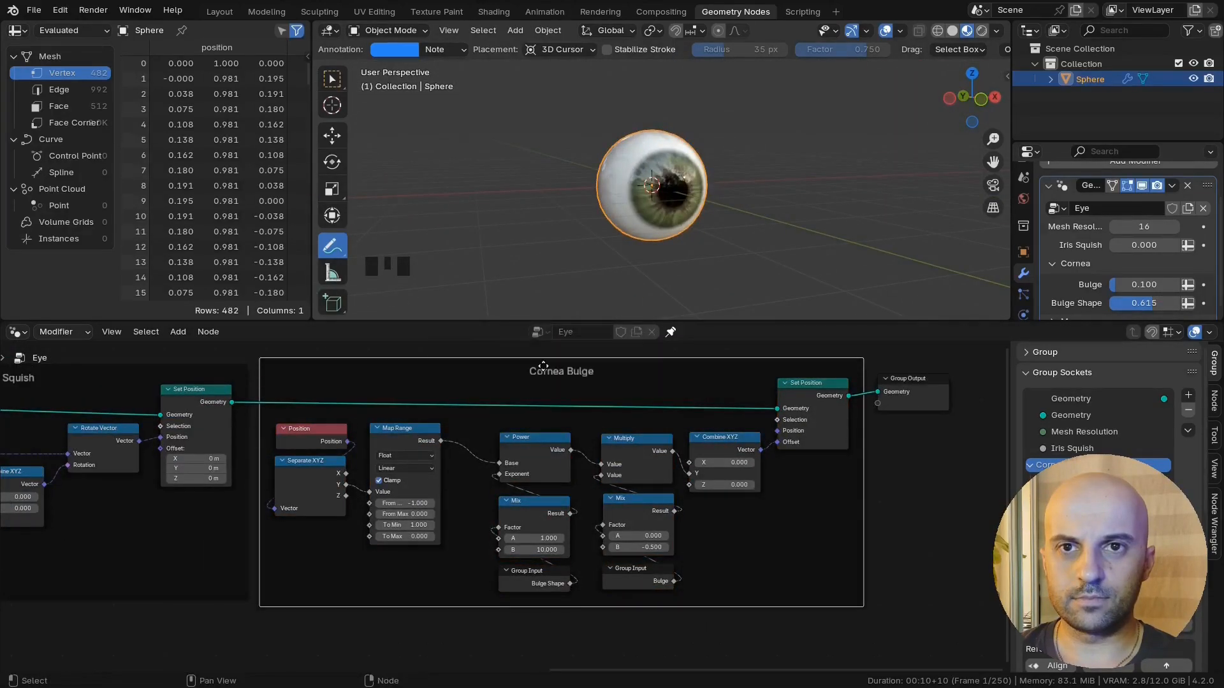
Step: Move the Group Output node away from the Cornea Bulge frame
scroll(516, 532, "down", 3)
left_click_drag(829, 411, 878, 411)
scroll(702, 511, "up", 2)
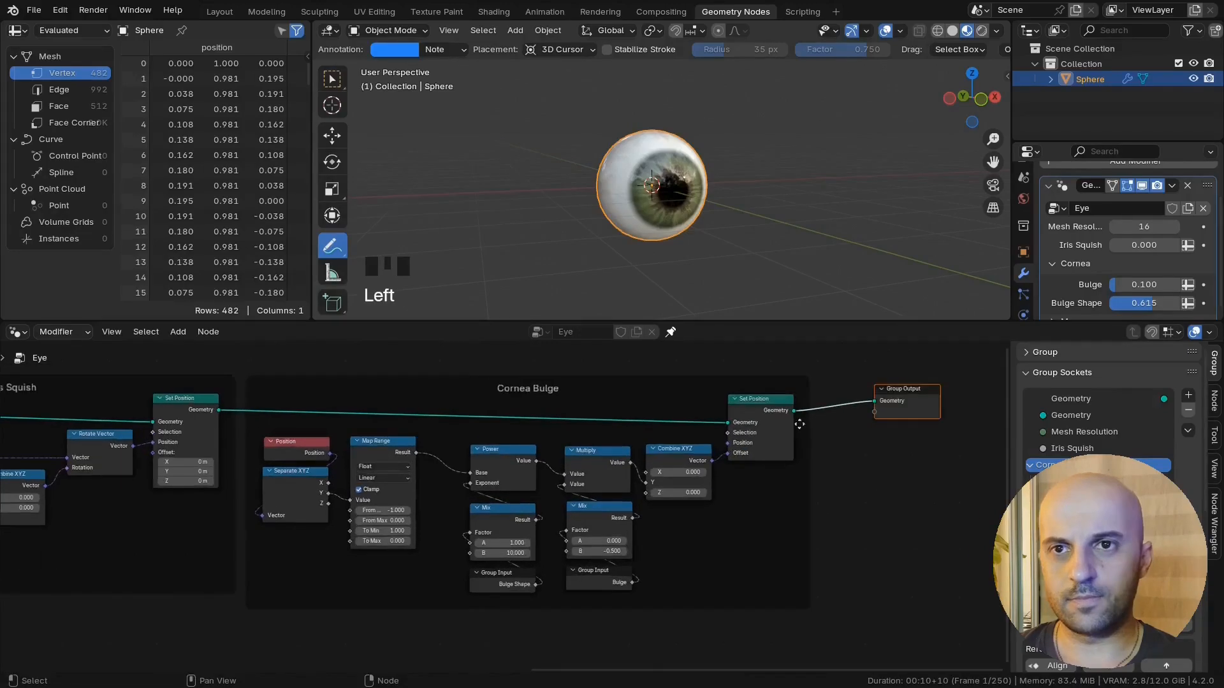
scroll(672, 249, "down", 2)
Step: Activate the Select Box tool in the viewport and hide the 3D cursor overlay
middle_click_drag(672, 248, 631, 250)
scroll(651, 111, "up", 2)
left_click(332, 79)
mouse_move(690, 201)
middle_mouse_down("shift")
mouse_move(650, 204)
mouse_move(625, 230)
mouse_move(659, 229)
middle_mouse_up("shift")
scroll(650, 204, "up", 2)
left_click(899, 30)
left_click(905, 139)
Step: Duplicate the eye object along the X axis and delete the copy
key("shift+d")
key("x")
left_click(822, 242)
scroll(740, 235, "down", 4)
middle_click_drag(741, 235, 722, 219)
scroll(722, 220, "up", 2)
left_click_drag(836, 262, 739, 175)
key("x")
left_click(701, 159)
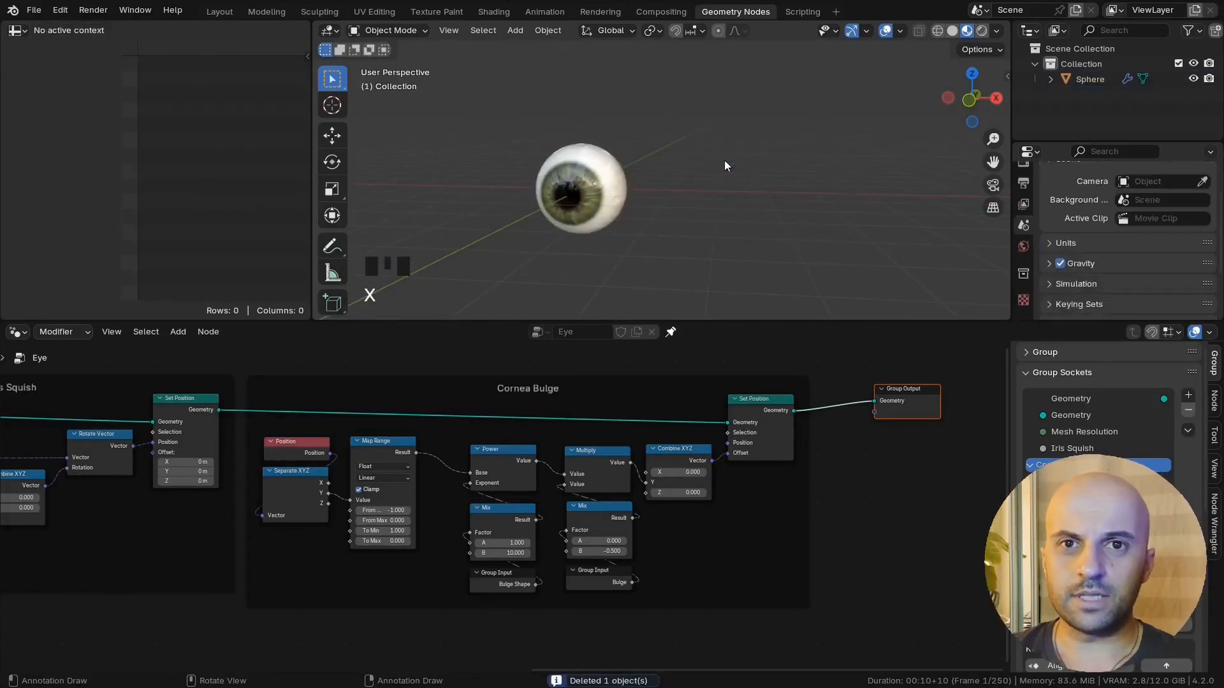
Step: Reselect the eye and shift the Group Output node farther out to make room for more nodes
left_click(630, 181)
scroll(630, 181, "down", 3)
middle_click_drag(959, 452, 842, 476, "shift")
left_click_drag(779, 430, 924, 431)
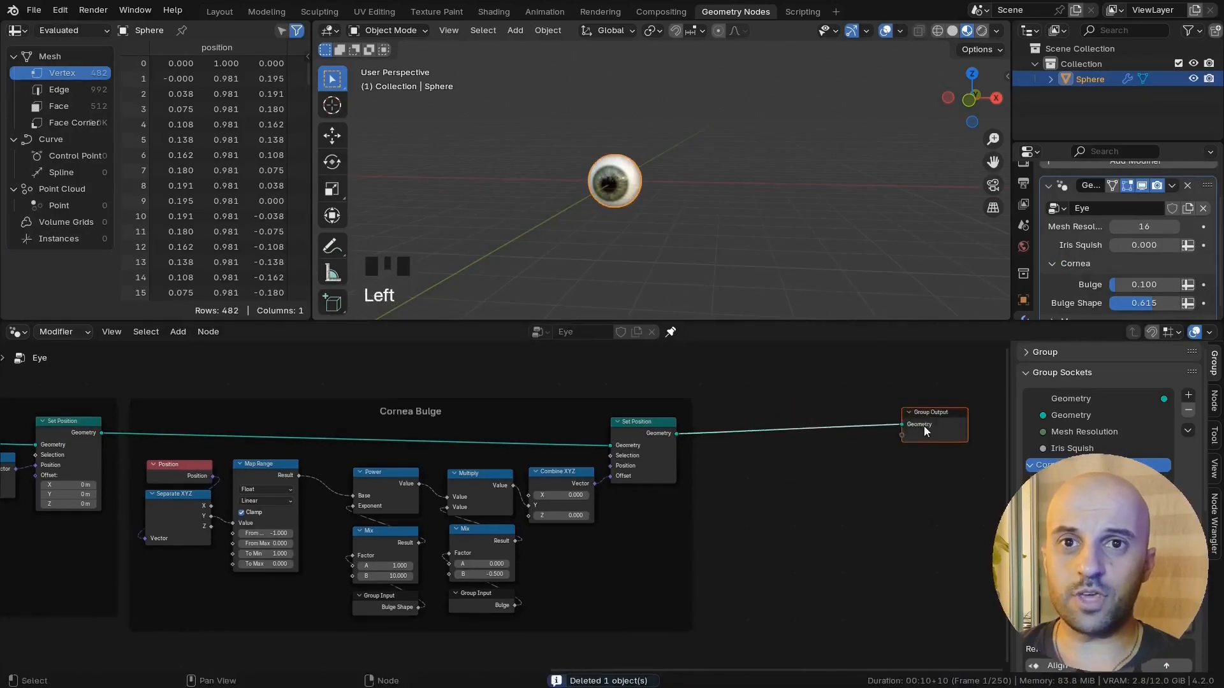
middle_click_drag(840, 513, 823, 512, "shift")
middle_click_drag(703, 264, 680, 241, "shift")
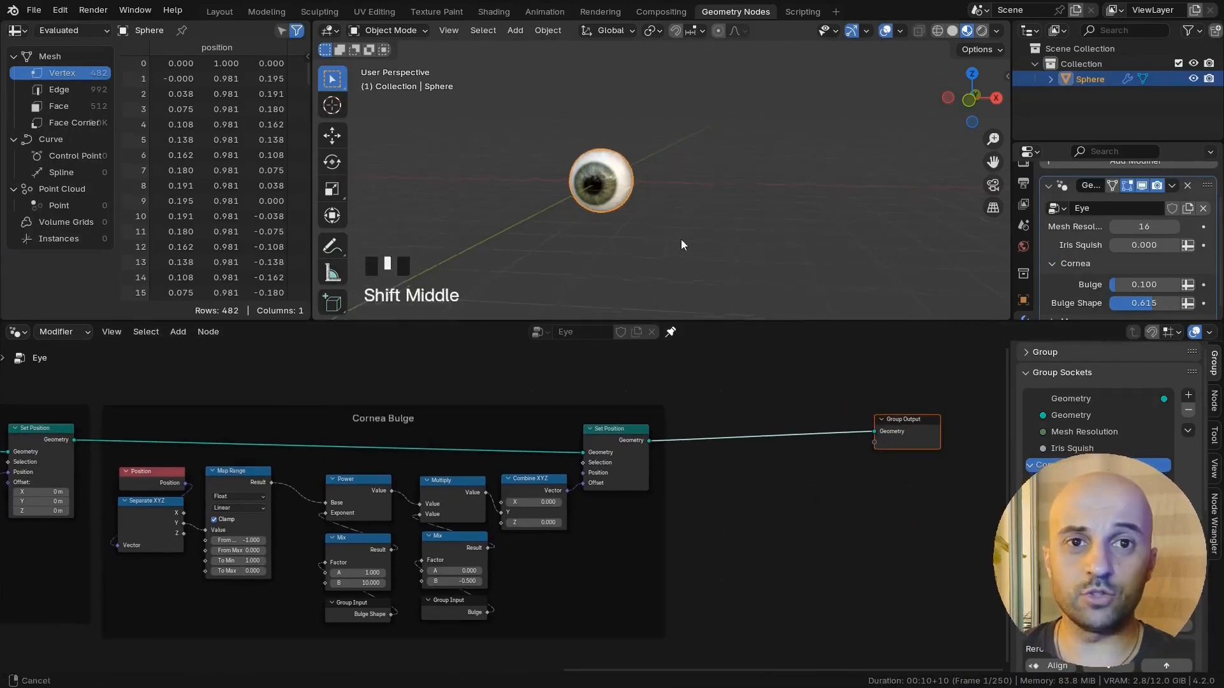
middle_click_drag(771, 288, 638, 152)
middle_click_drag(794, 458, 656, 468, "shift")
left_click_drag(765, 437, 898, 448)
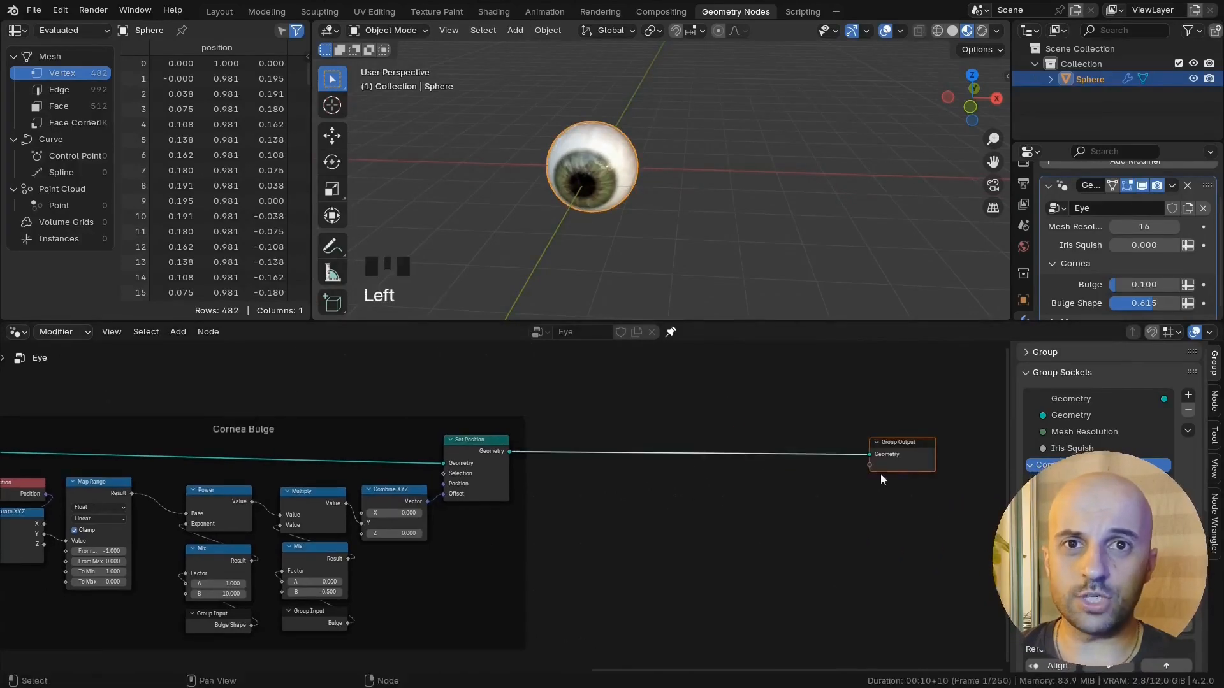
Step: Insert a Geometry to Instance node after the Cornea Bulge Set Position and display the Instances in the spreadsheet
scroll(568, 442, "up", 4)
left_click_drag(512, 434, 576, 429)
type("geom")
key("Return")
left_click(59, 238)
middle_click_drag(637, 185, 625, 172)
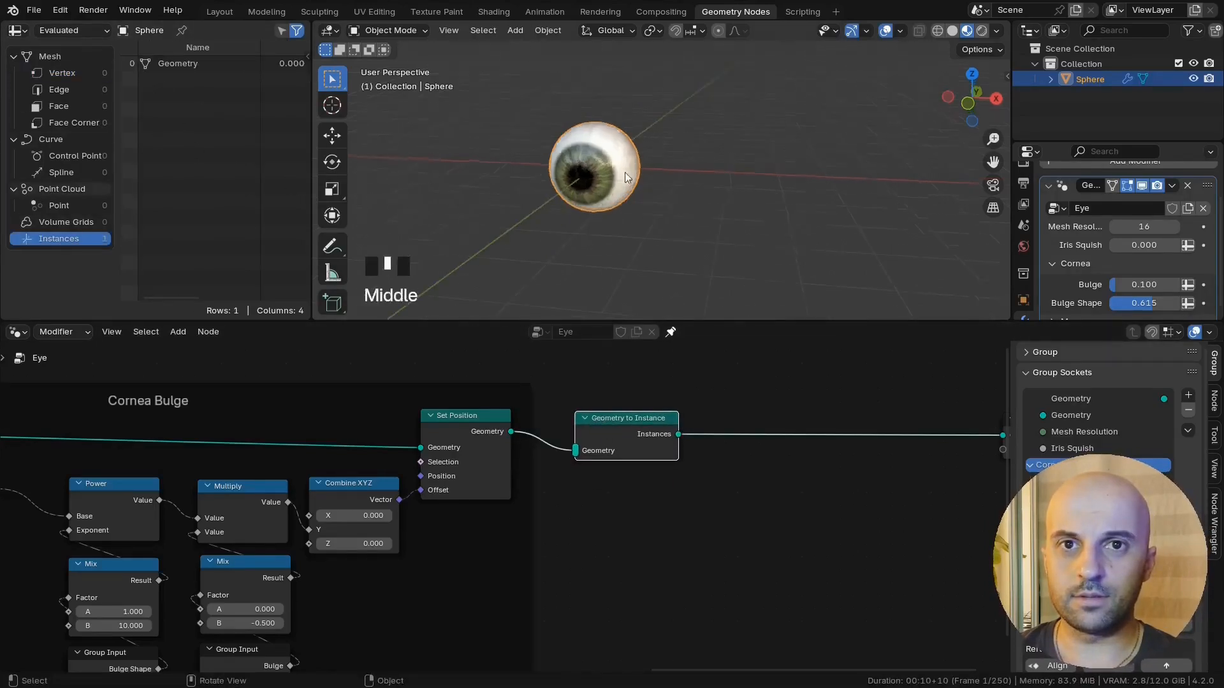
Step: Widen the gap between the Geometry to Instance and Group Output nodes
middle_click_drag(631, 429, 523, 438)
left_click_drag(523, 437, 514, 433)
middle_click_drag(728, 493, 539, 492)
left_click_drag(739, 429, 880, 428)
middle_click_drag(785, 492, 676, 492)
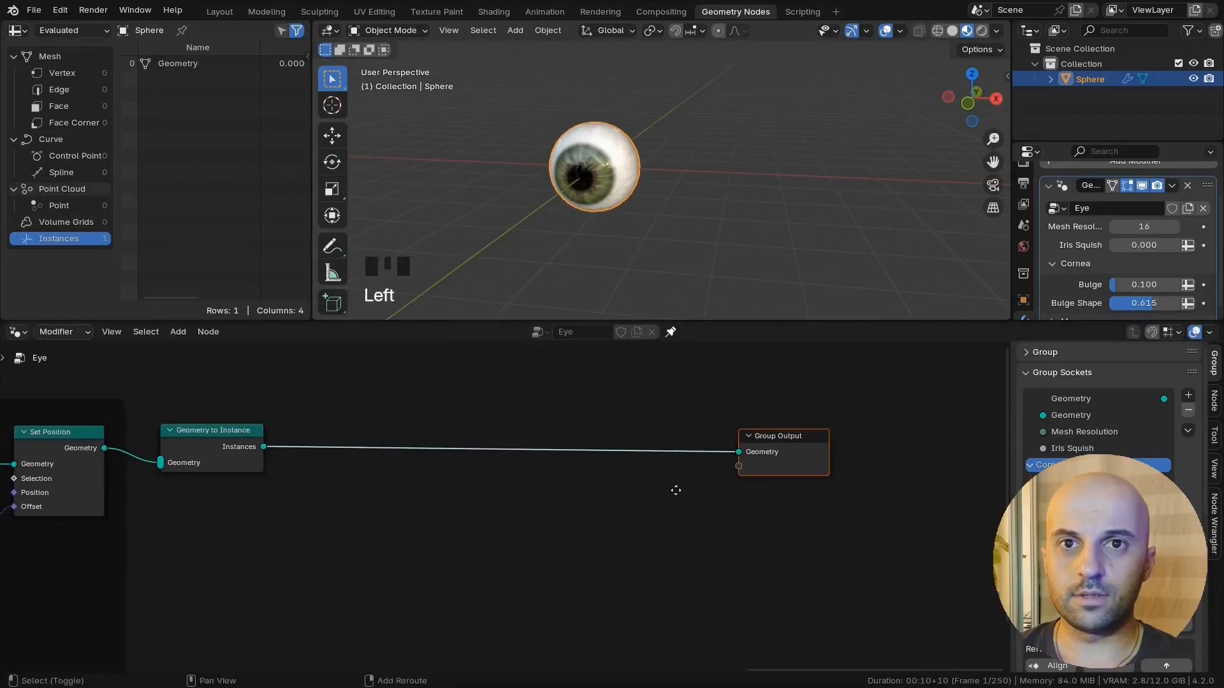
middle_click_drag(505, 484, 614, 481)
Step: Insert a Duplicate Elements node after Geometry to Instance and set its domain to Instance
scroll(446, 486, "up", 4)
key("shift+a")
type("dupli")
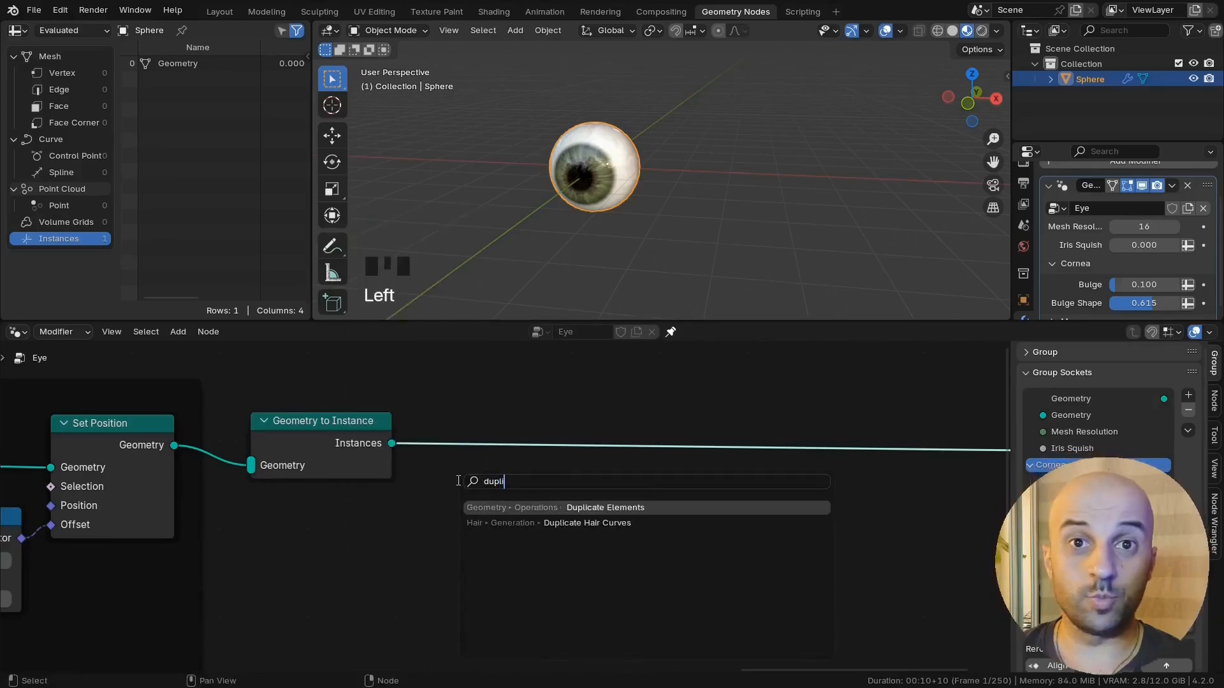
left_click(602, 506)
left_click(483, 425)
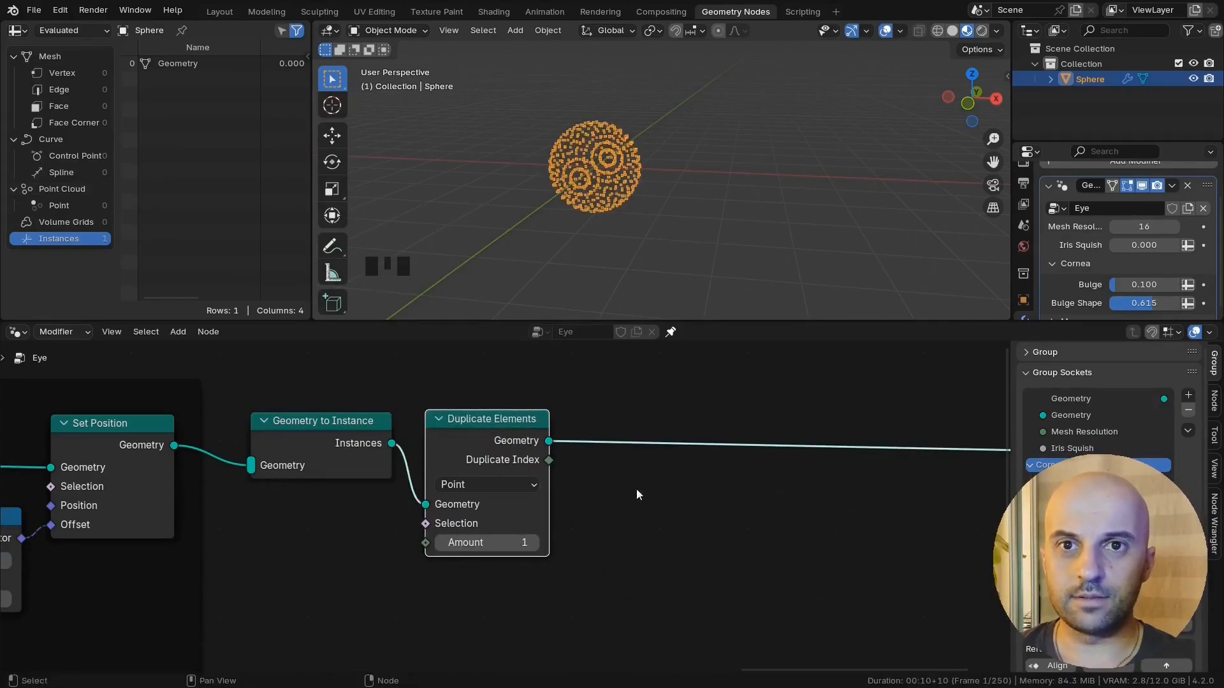
scroll(629, 239, "up", 2)
left_click(439, 483)
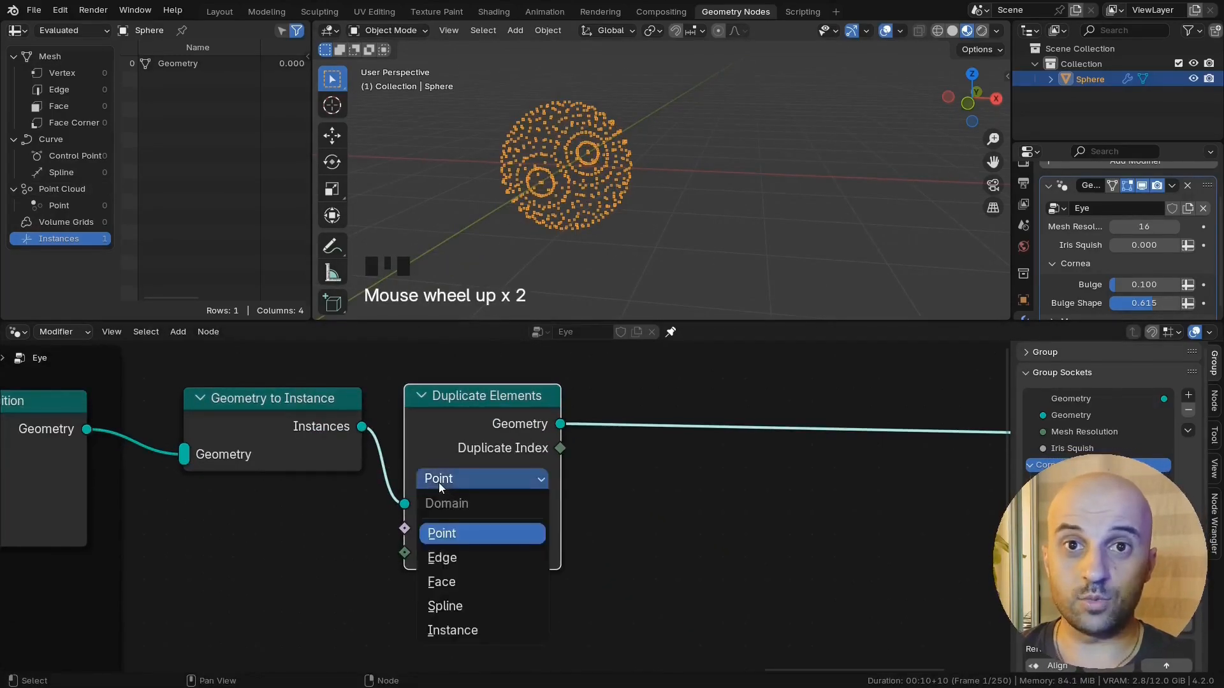
left_click(447, 633)
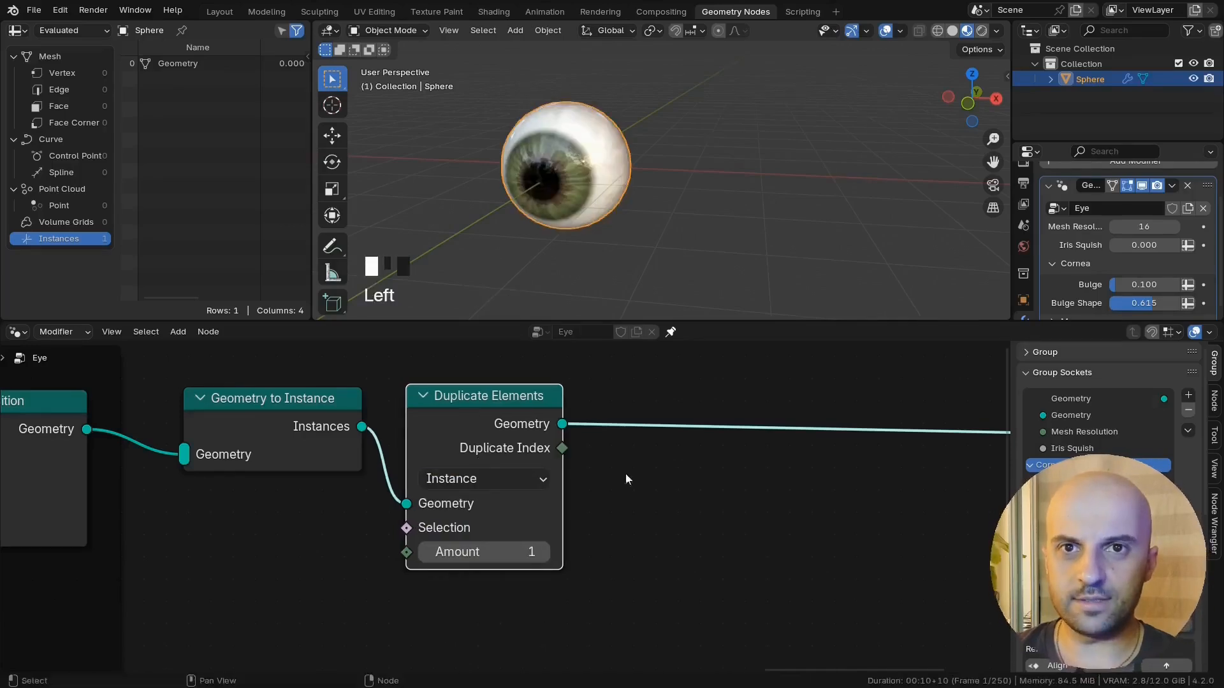
Step: Set the Duplicate Elements Amount to 2
scroll(626, 473, "down", 2)
middle_click_drag(649, 538, 643, 548)
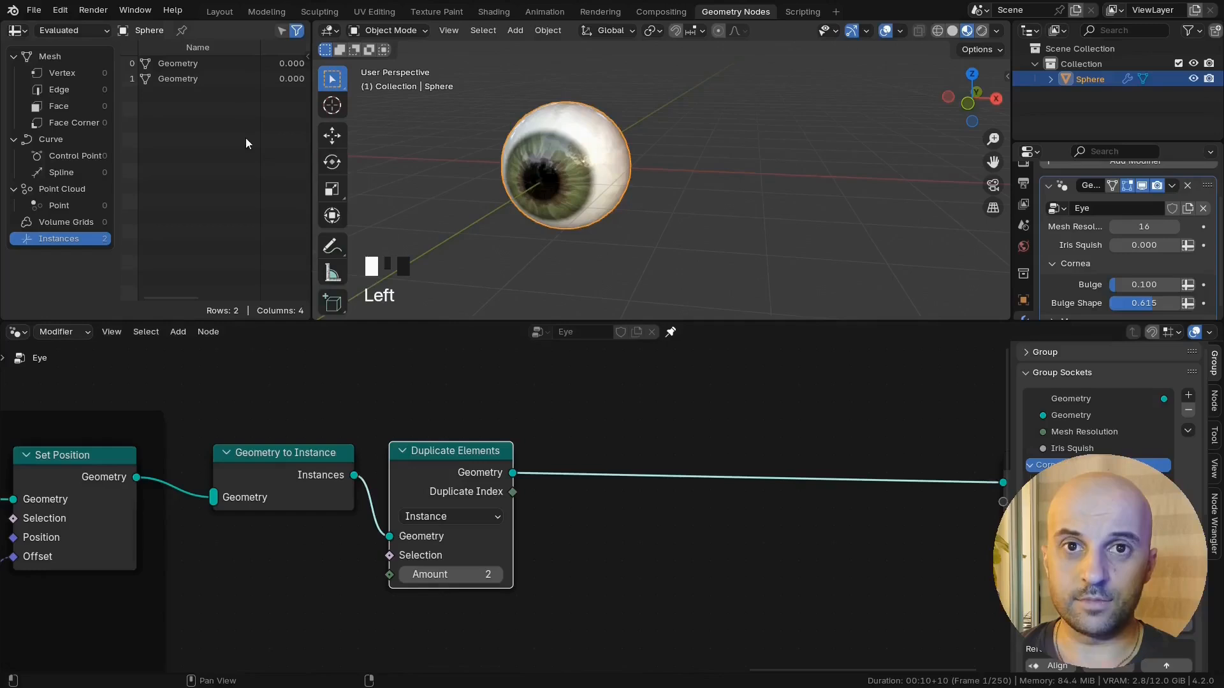
middle_click_drag(626, 582, 611, 583)
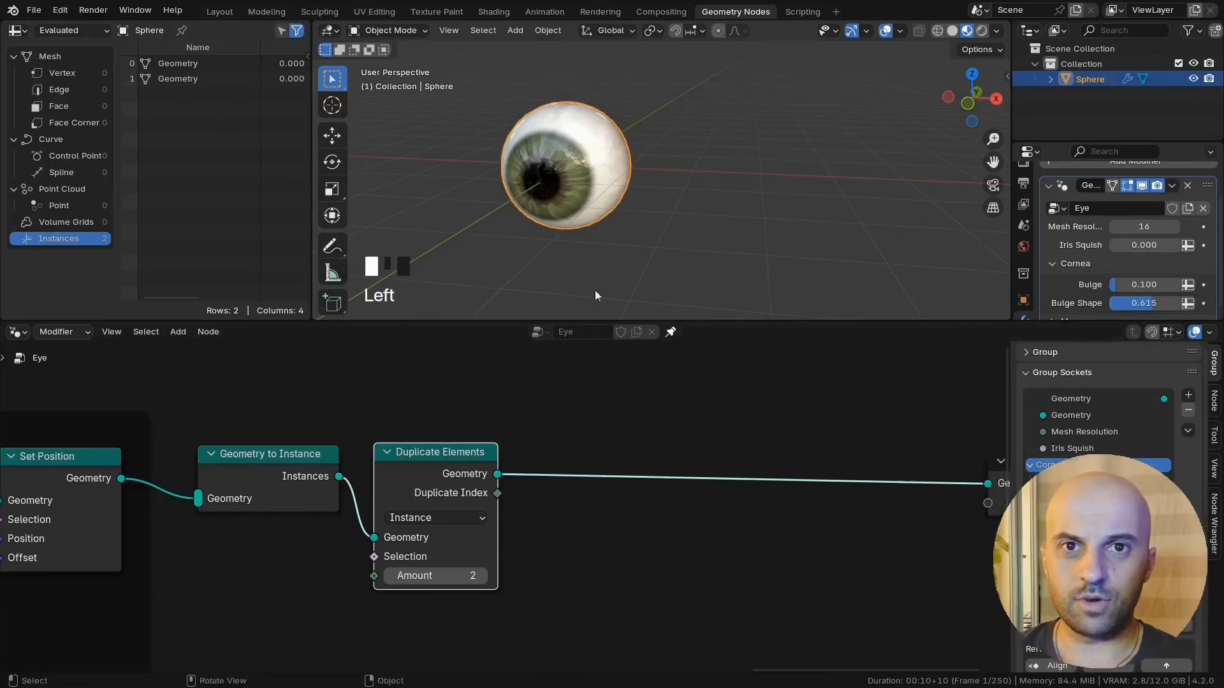
scroll(583, 198, "down", 2)
middle_click_drag(582, 192, 584, 201, "shift")
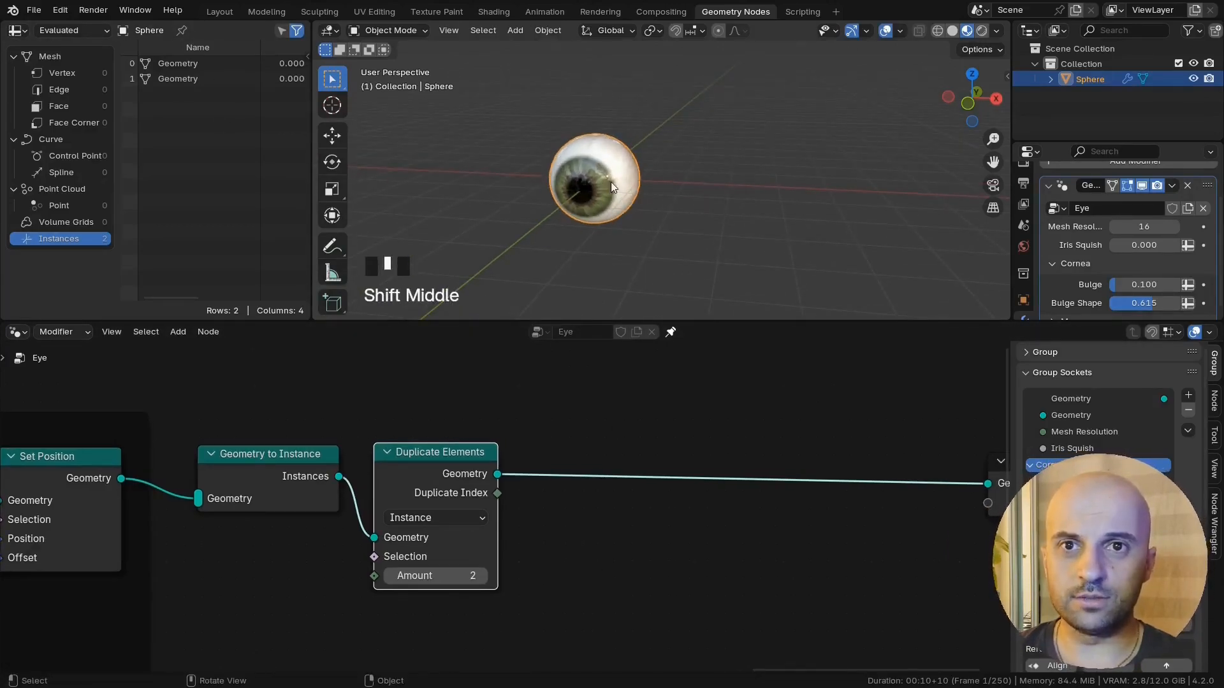
Step: Insert a Translate Instances node between the Duplicate Elements and Group Output nodes
scroll(494, 506, "up", 1)
scroll(484, 503, "right", 3, "ctrl")
key("shift+a")
type("t")
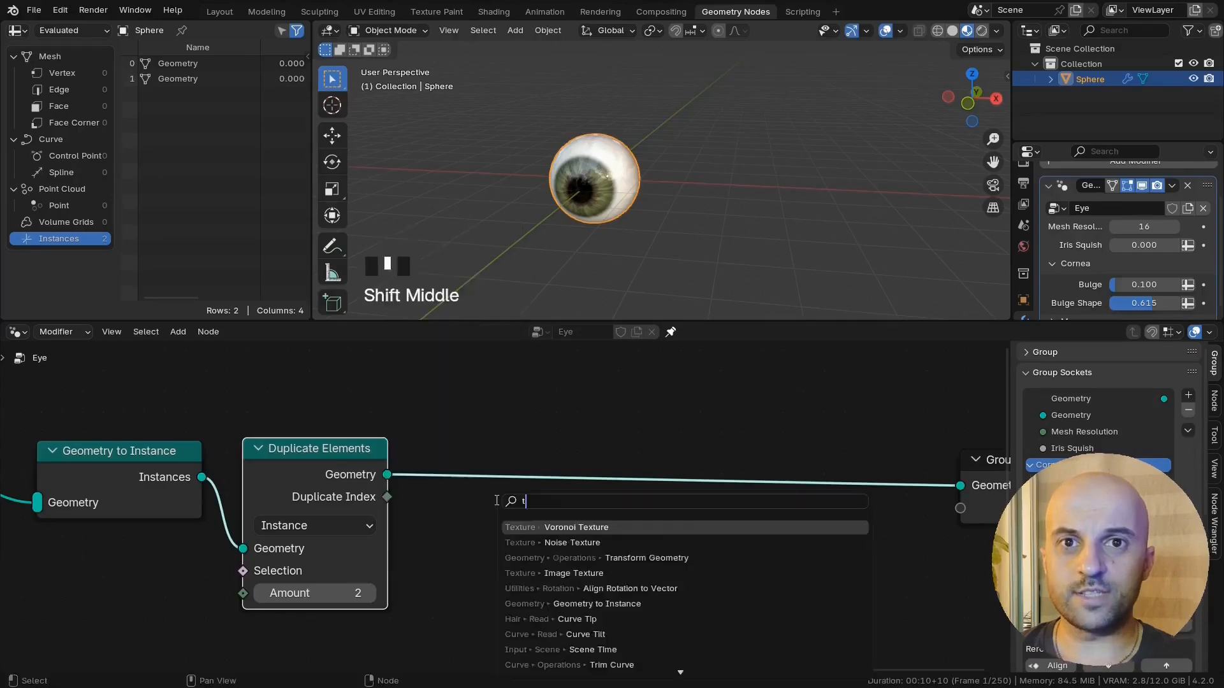
type("ransl")
key("Return")
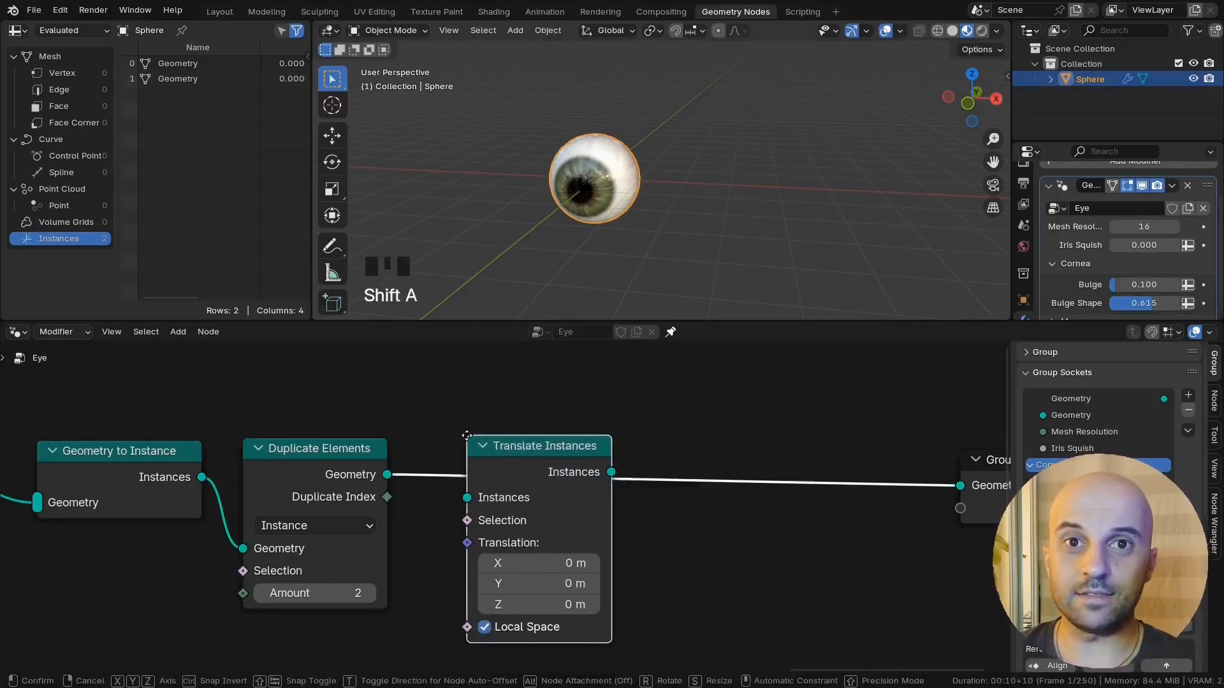
left_click(587, 508)
Step: Try an X translation on the instances, cancel it, and widen the gap between Duplicate Elements and Translate Instances
middle_click_drag(669, 213, 683, 224)
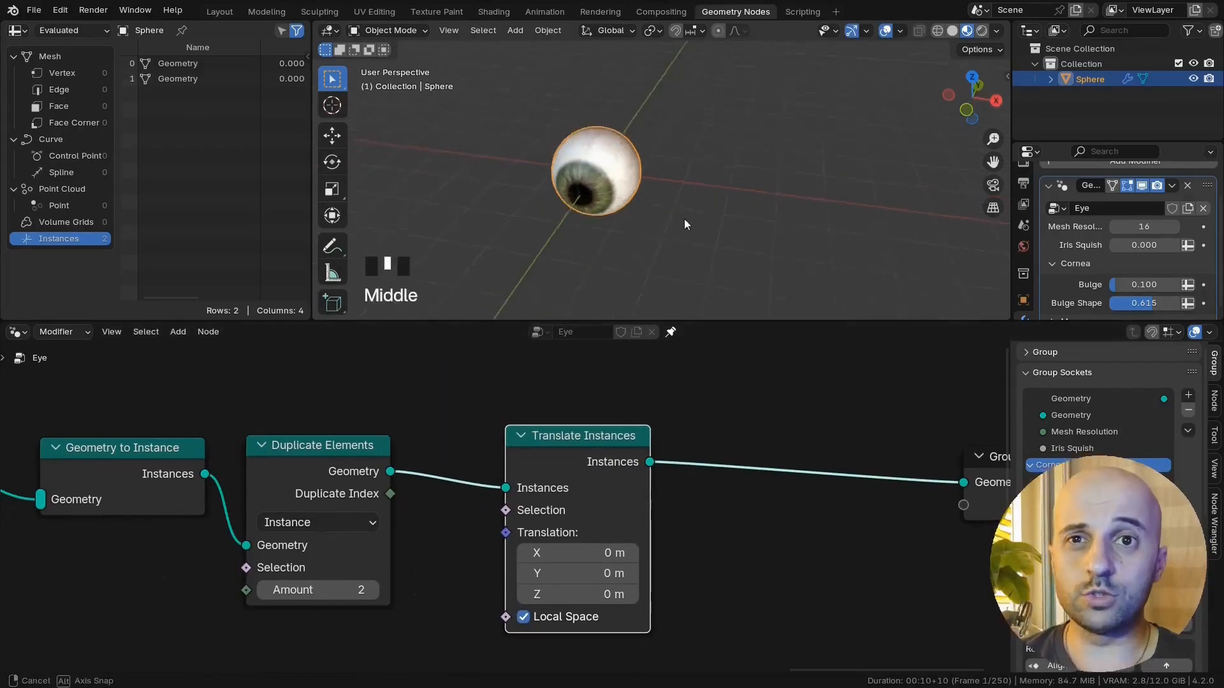
left_click_drag(600, 553, 546, 553, "shift")
right_click(599, 553)
middle_click_drag(738, 577, 753, 565)
left_click_drag(606, 444, 693, 443)
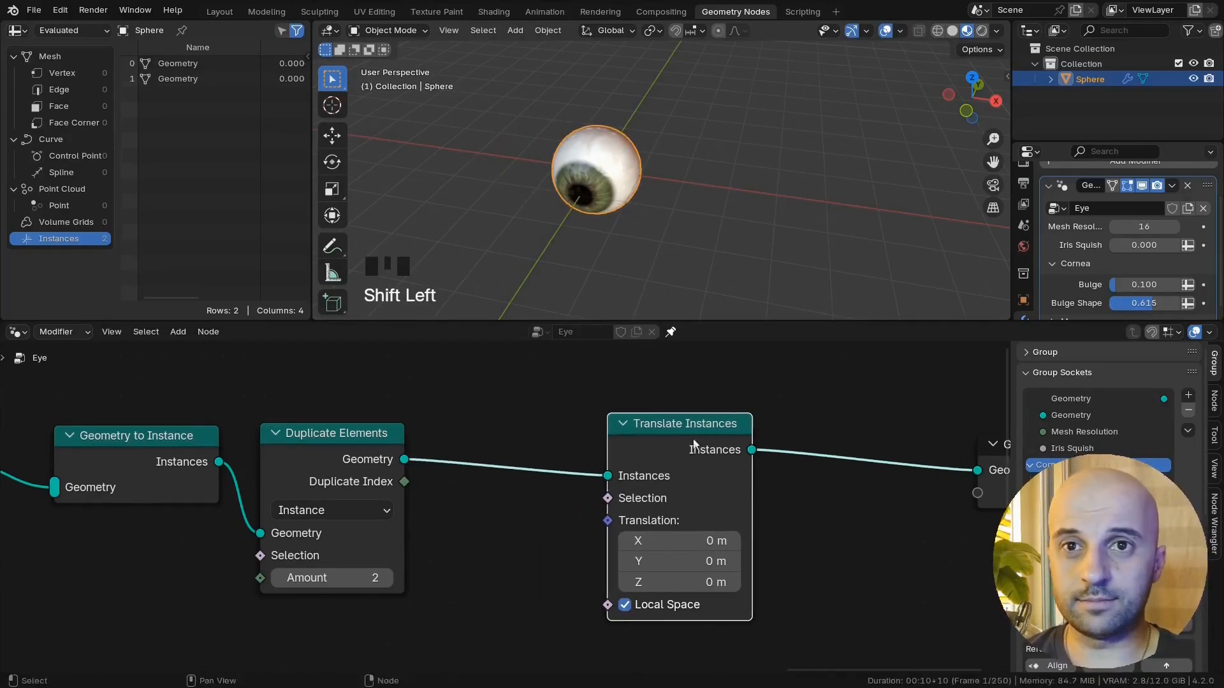
Step: Try shifting both eye instances along X with the Translate Instances node, then cancel the change
mouse_move(680, 541)
left_mouse_down()
mouse_move(653, 541)
mouse_move(693, 540)
left_mouse_up()
right_click(680, 540)
scroll(614, 198, "up", 2)
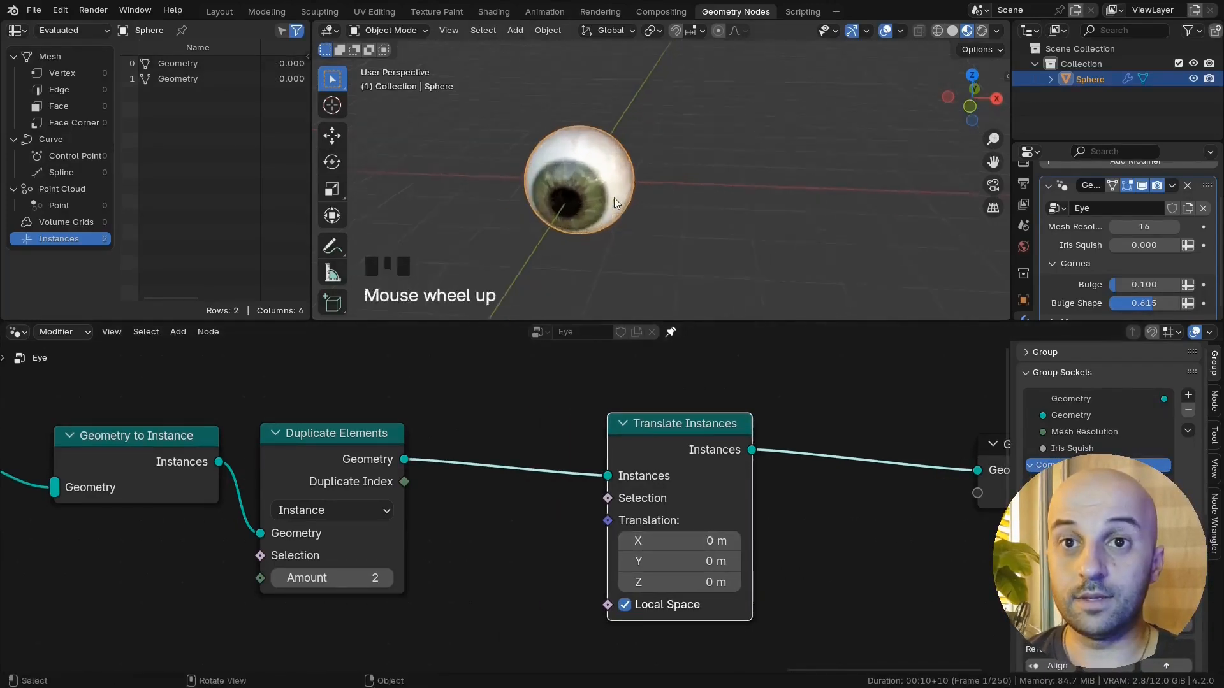
scroll(409, 507, "up", 2)
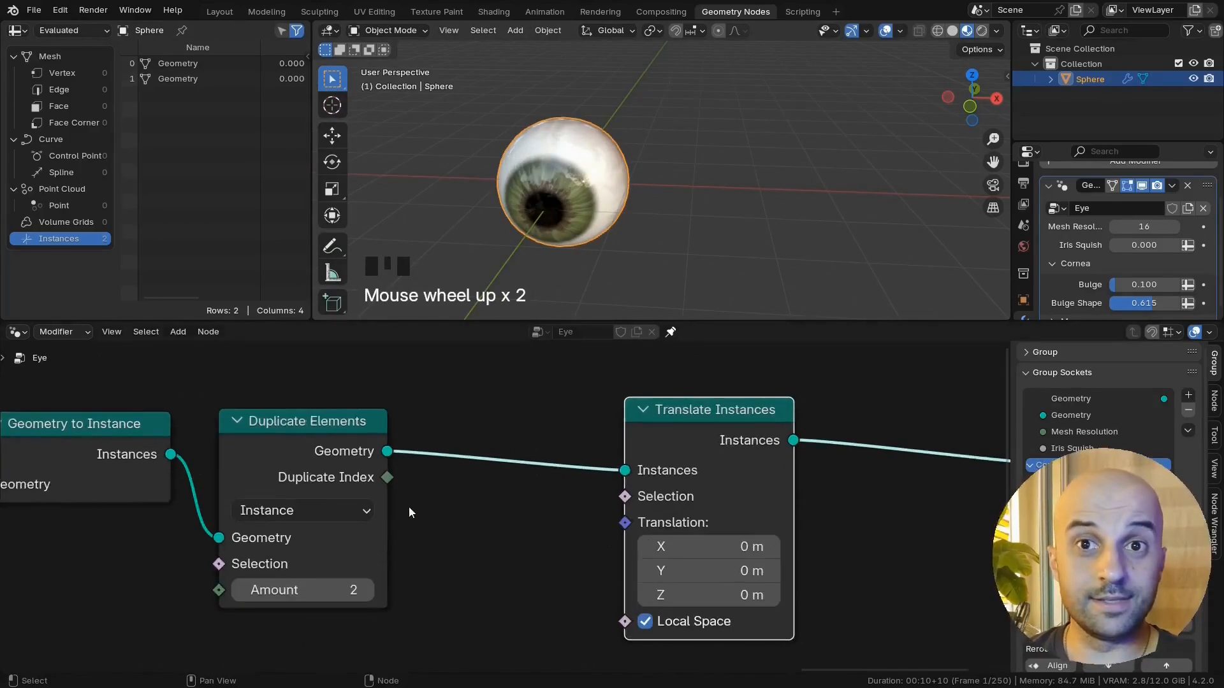
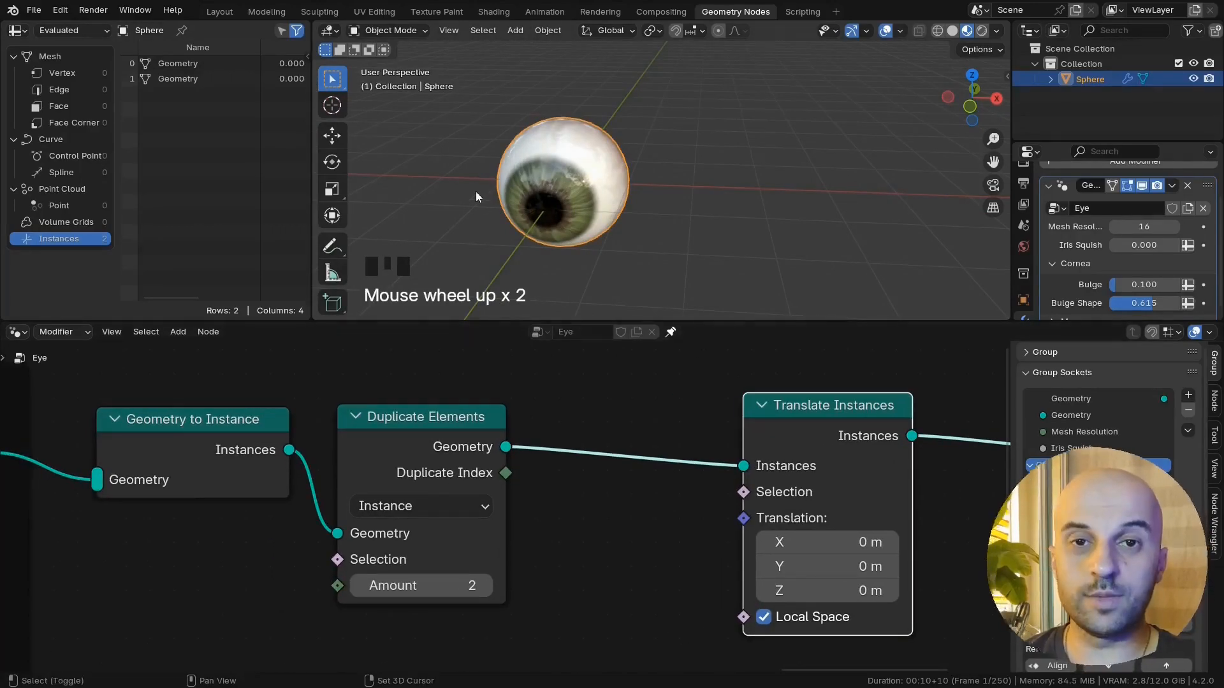
middle_click_drag(475, 191, 483, 191, "shift")
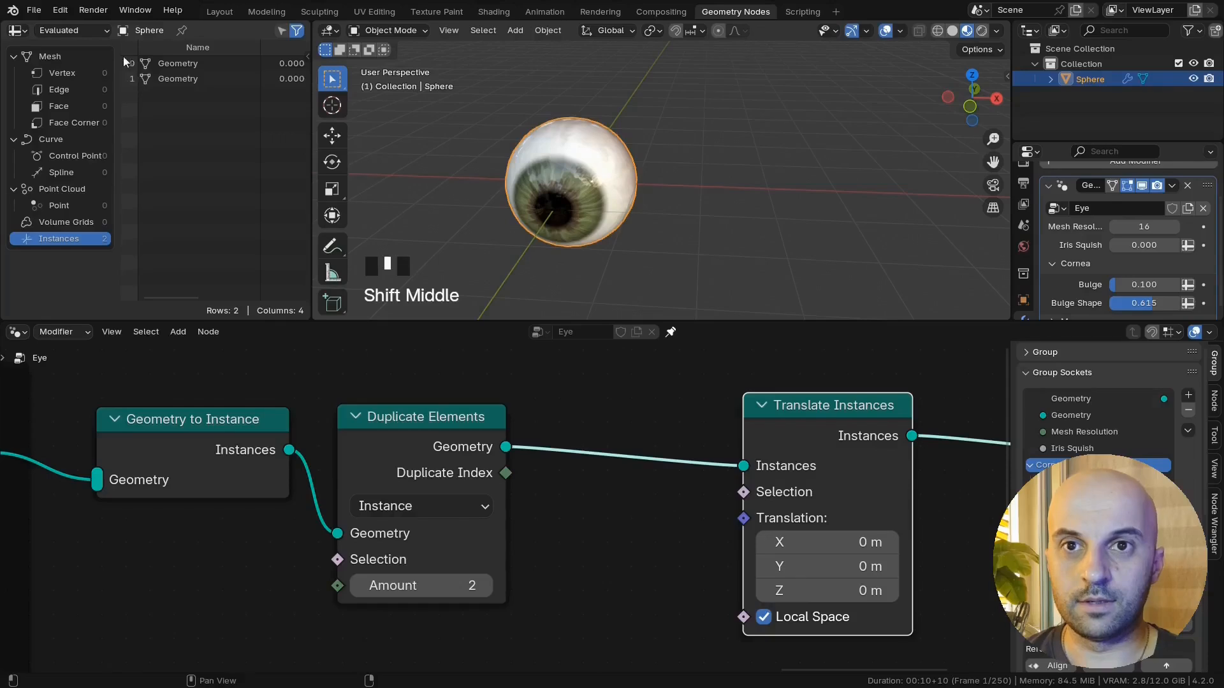
middle_click_drag(547, 518, 560, 487)
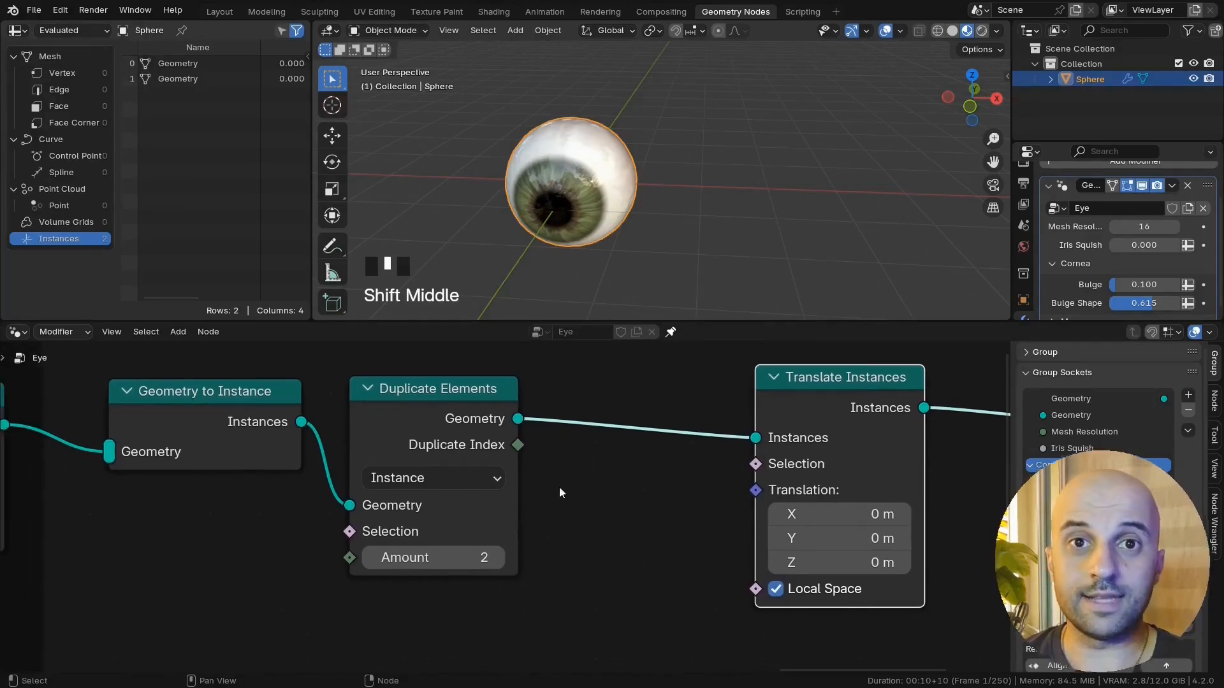
Step: Add a Combine XYZ node connected to the Translation input of Translate Instances
middle_click_drag(786, 527, 587, 513)
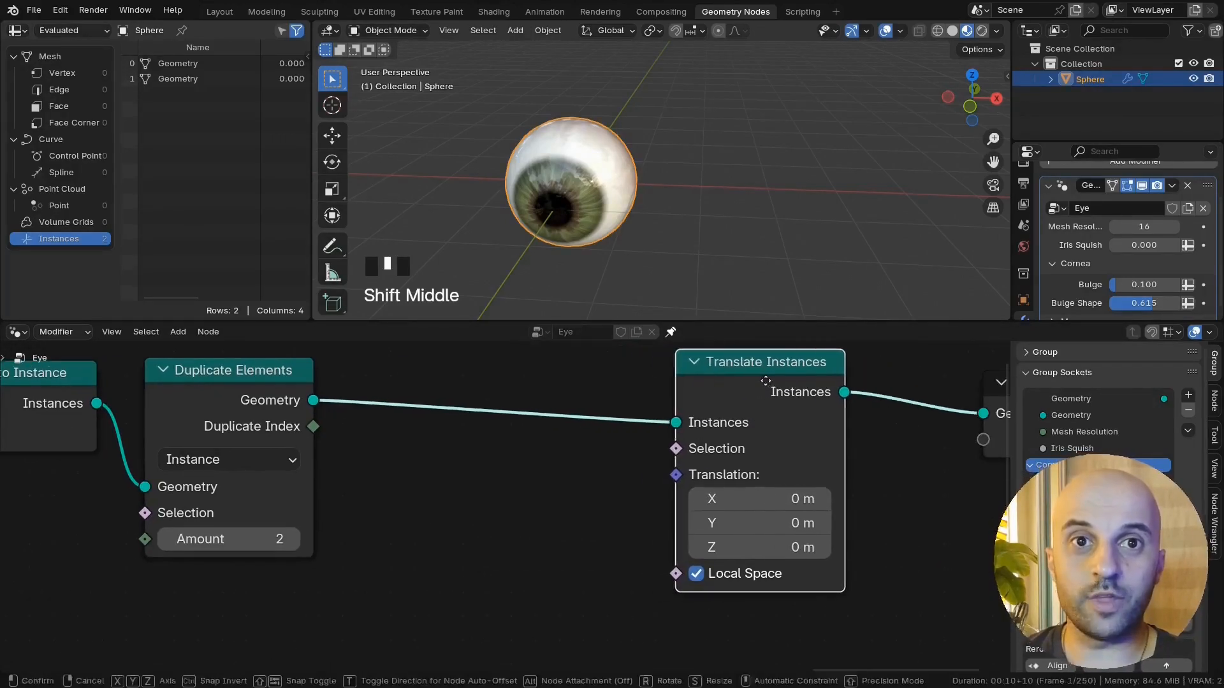
double_click(627, 510)
type("b")
key("Return")
left_click(641, 467)
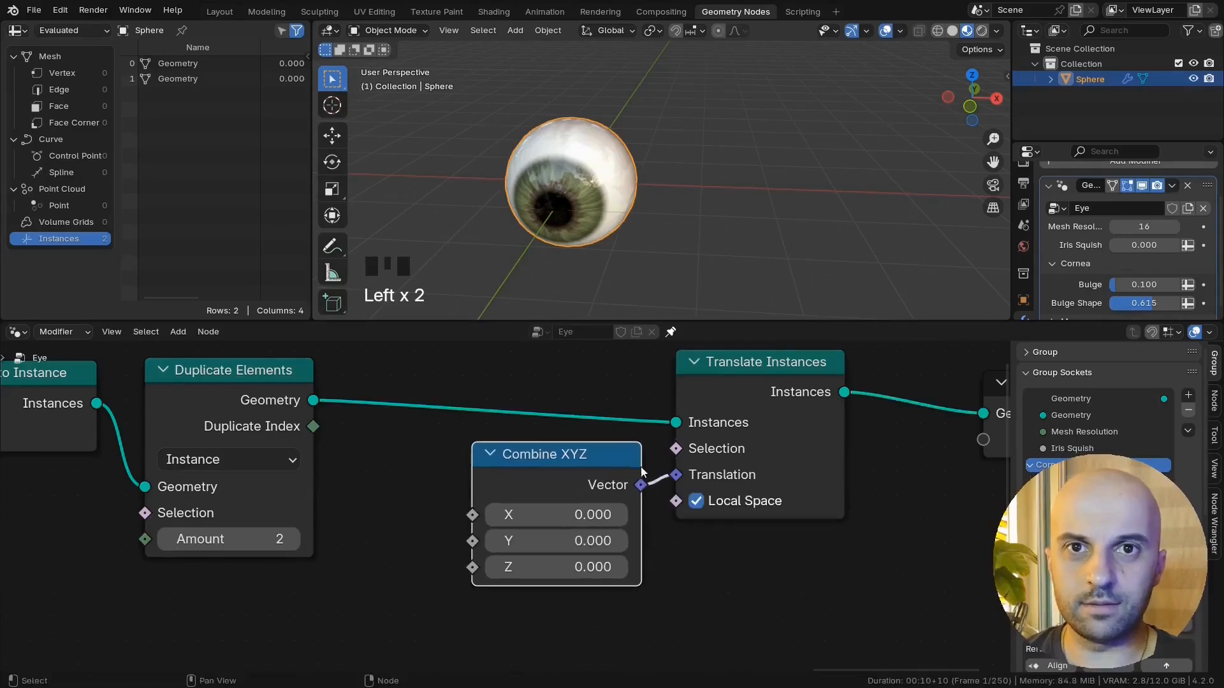
Step: Connect the Duplicate Index output of Duplicate Elements to the X input of Combine XYZ
mouse_move(557, 515)
left_mouse_down("shift")
mouse_move(535, 515)
mouse_move(557, 514)
left_mouse_up("shift")
left_click_drag(313, 426, 349, 446)
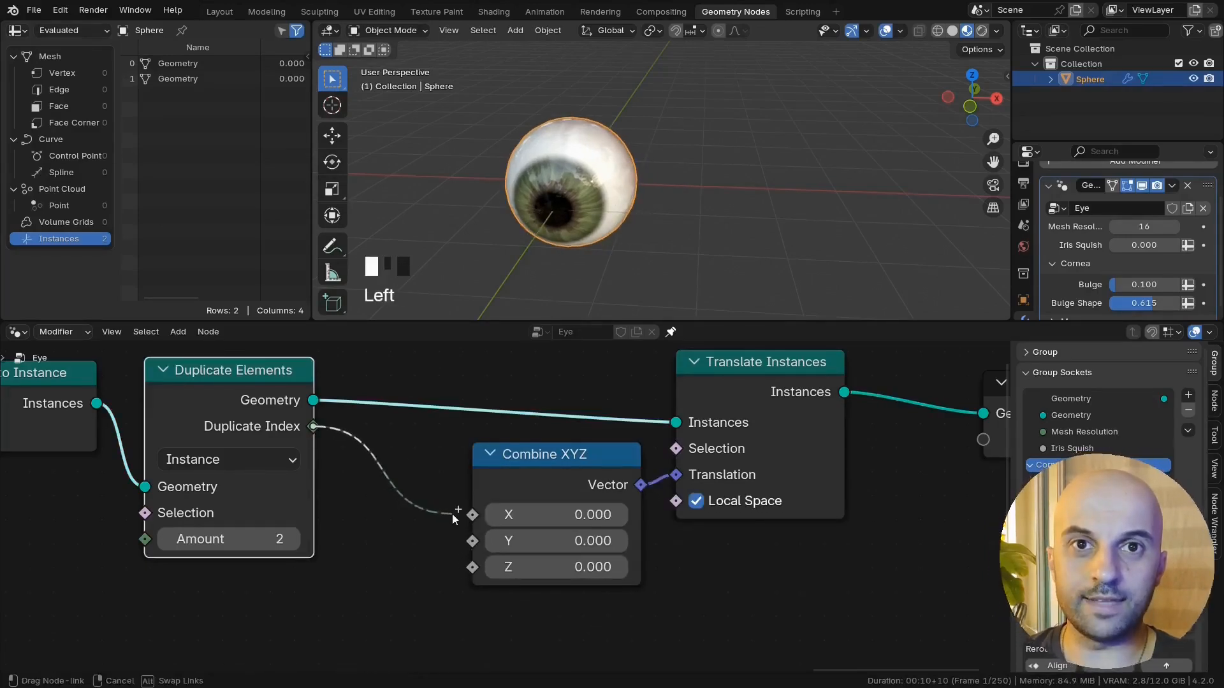
left_click_drag(453, 514, 459, 515)
middle_click_drag(558, 210, 604, 174, "shift")
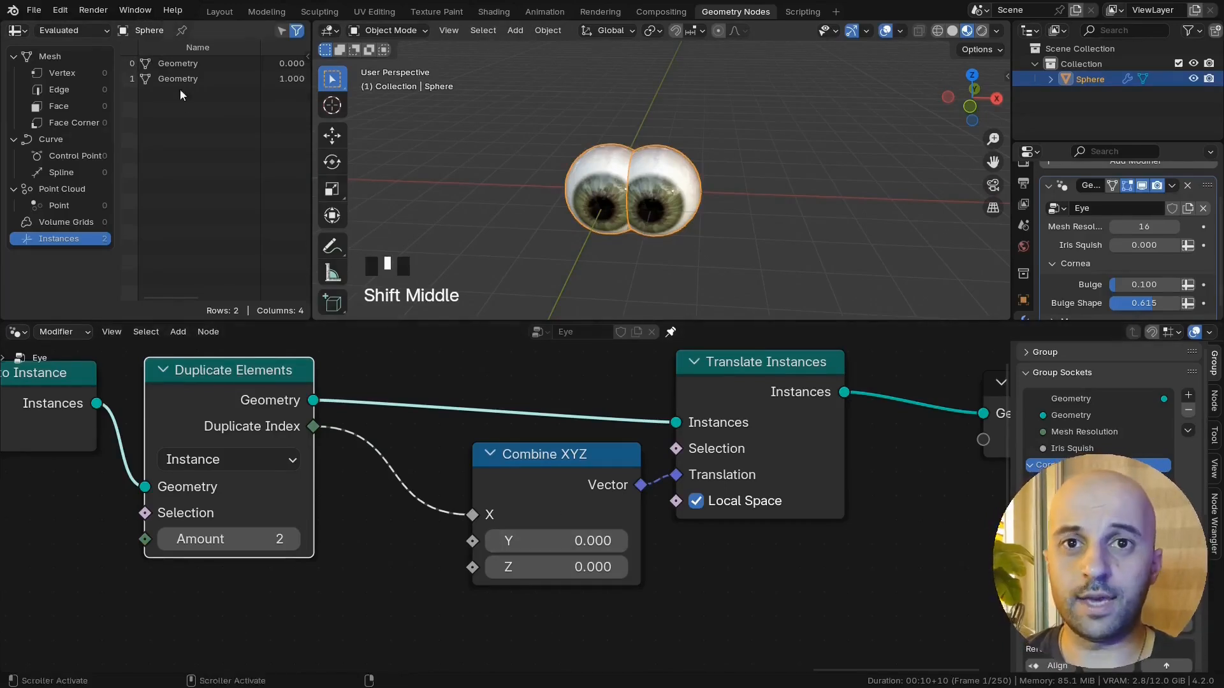
Step: Add a Mix node fed by Duplicate Index, place it below Duplicate Elements and hide its option fields
middle_click_drag(561, 513, 664, 475, "shift")
left_click_drag(313, 504, 308, 558)
type("m")
left_click(445, 573)
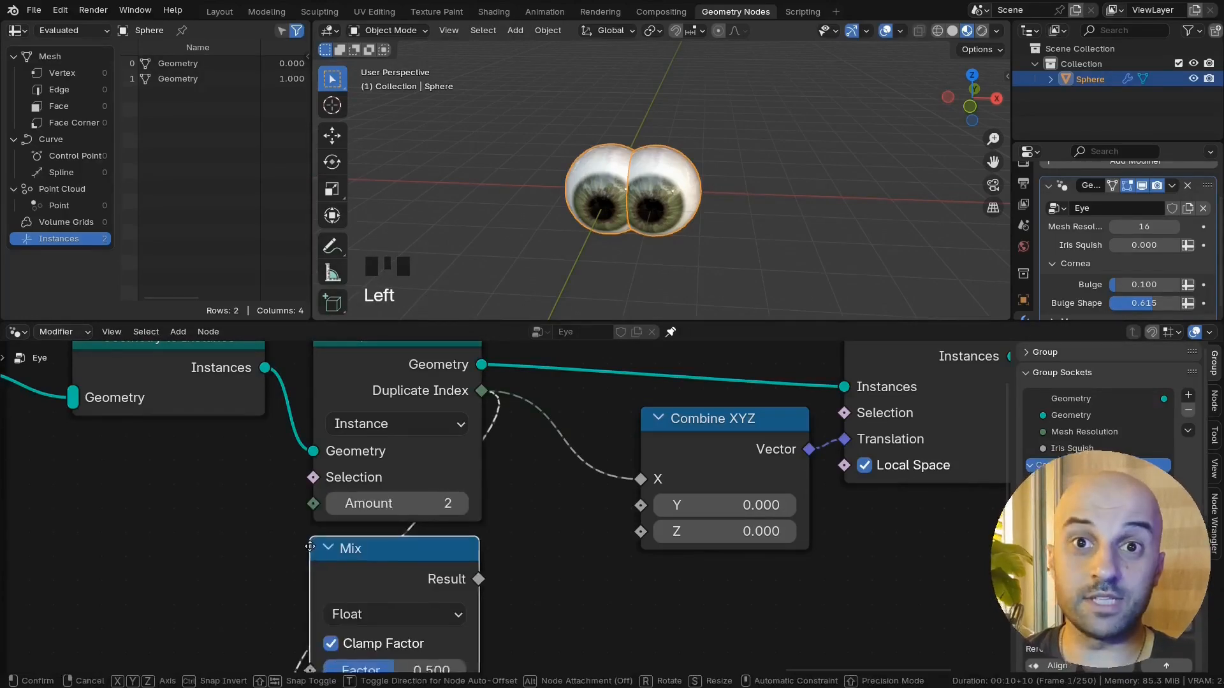
left_click(450, 559)
middle_click_drag(451, 559, 497, 480)
scroll(482, 487, "down", 3)
key("shift+h")
scroll(547, 410, "down", 1)
middle_click_drag(547, 410, 546, 533)
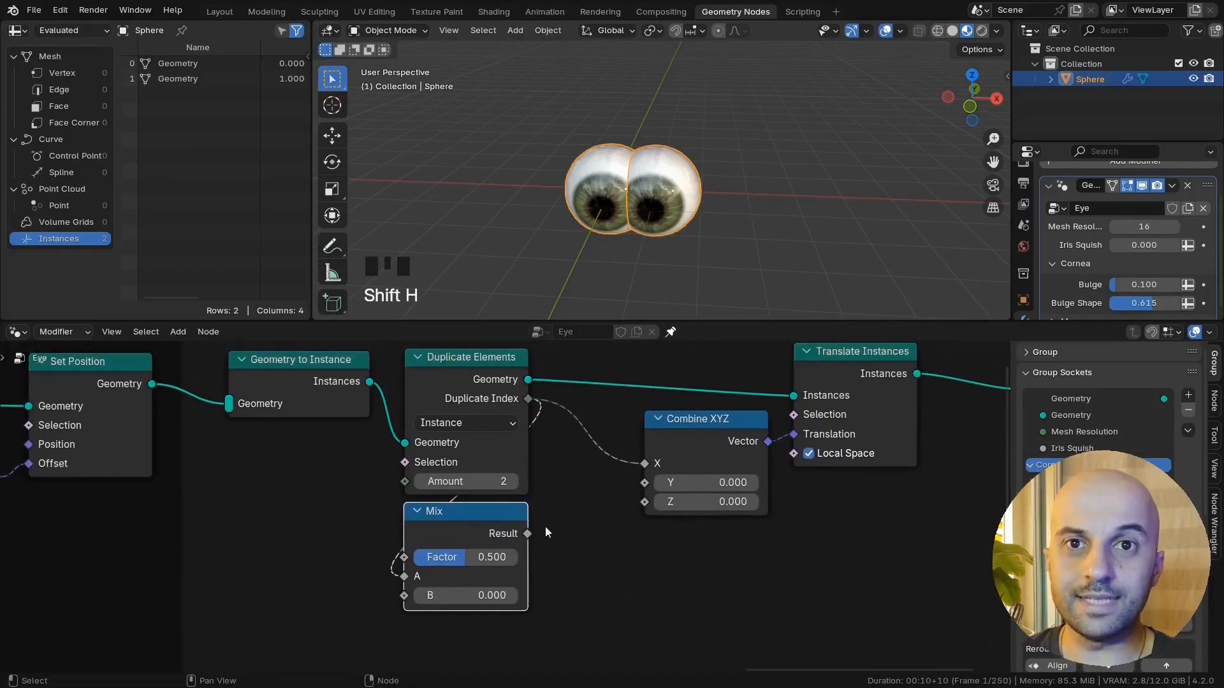
Step: Feed the Duplicate Index into the Mix node's Factor and connect its Result to the X input of Combine XYZ
left_click_drag(459, 578, 360, 558)
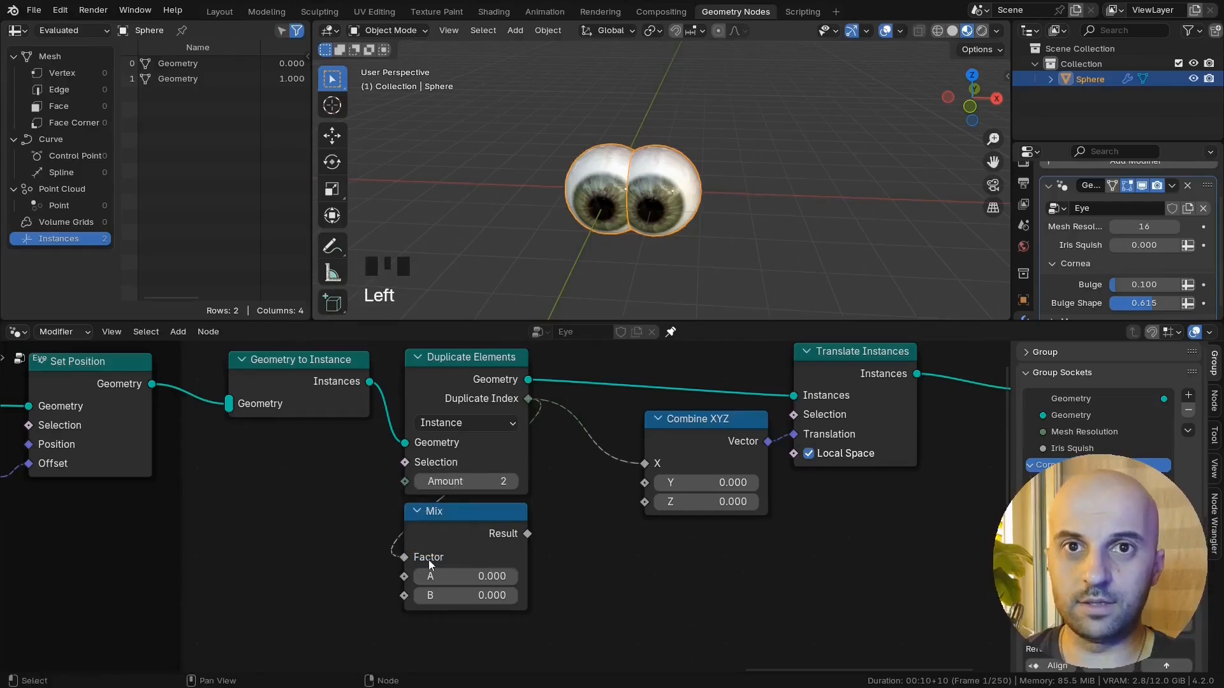
middle_click_drag(547, 563, 524, 552)
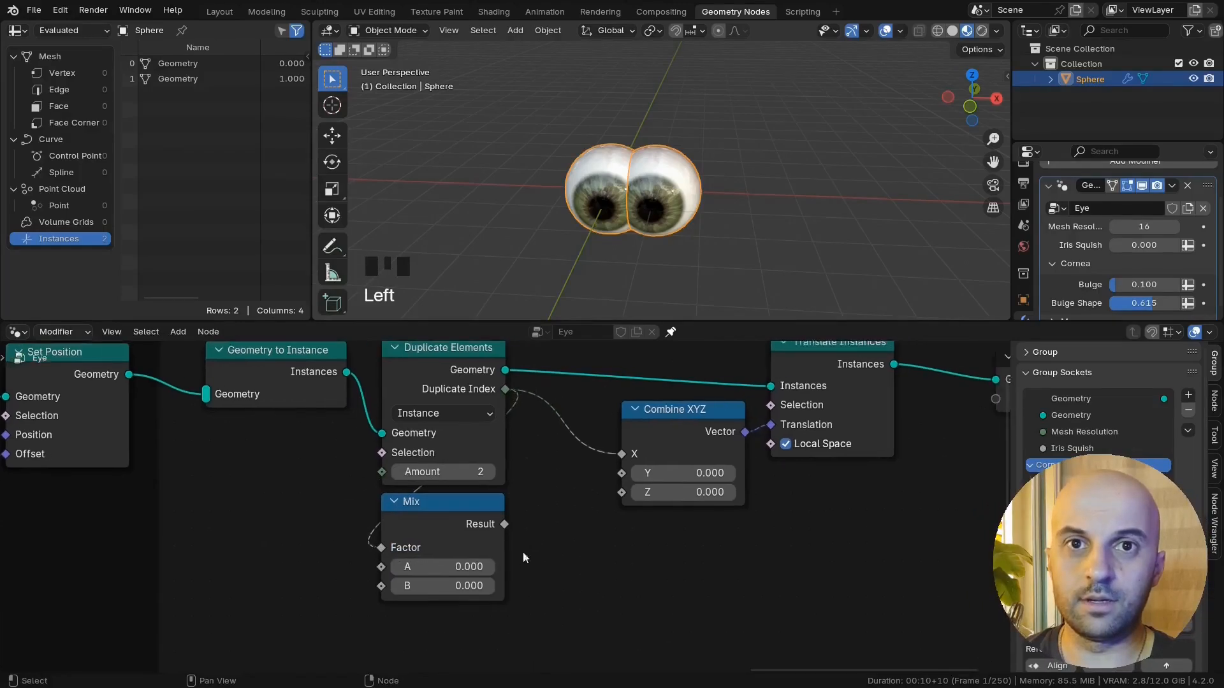
left_click_drag(534, 512, 533, 515)
Step: Set the Mix node's A value to -1 and its B value to 1
left_click_drag(472, 567, 578, 586, "shift")
middle_click_drag(580, 564, 662, 508)
left_click(525, 513)
type("-1")
key("Tab")
type("1")
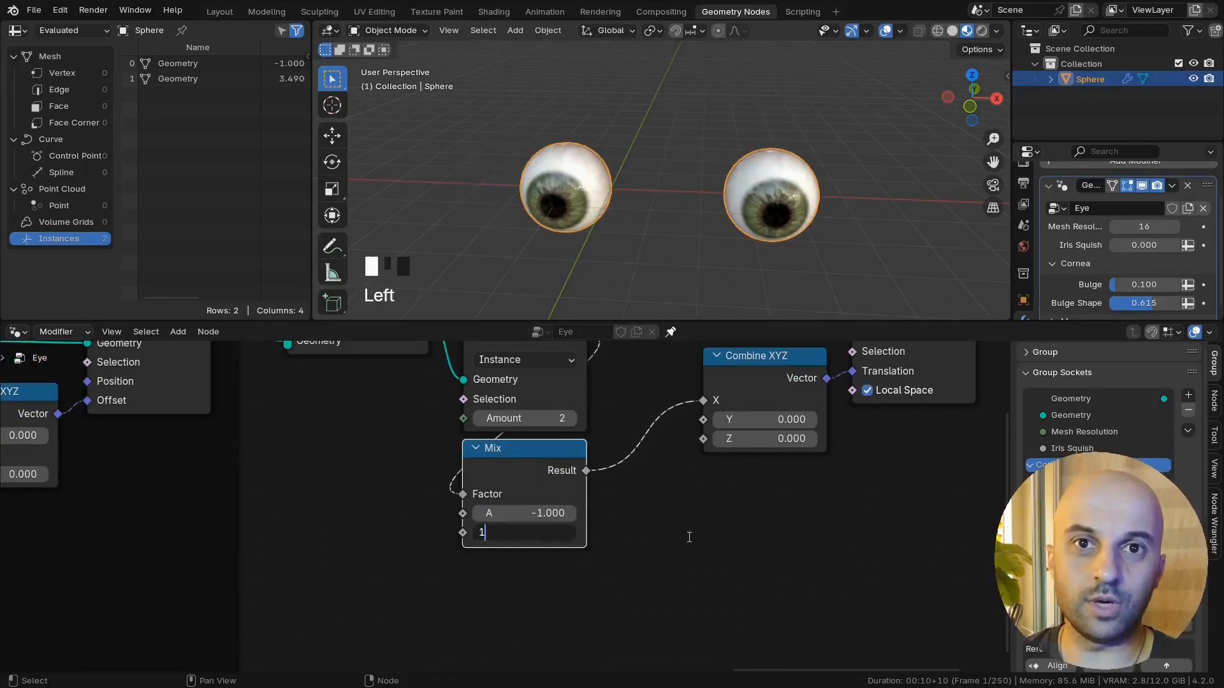
key("Return")
mouse_move(595, 166)
middle_mouse_down()
mouse_move(642, 132)
mouse_move(581, 172)
middle_mouse_up()
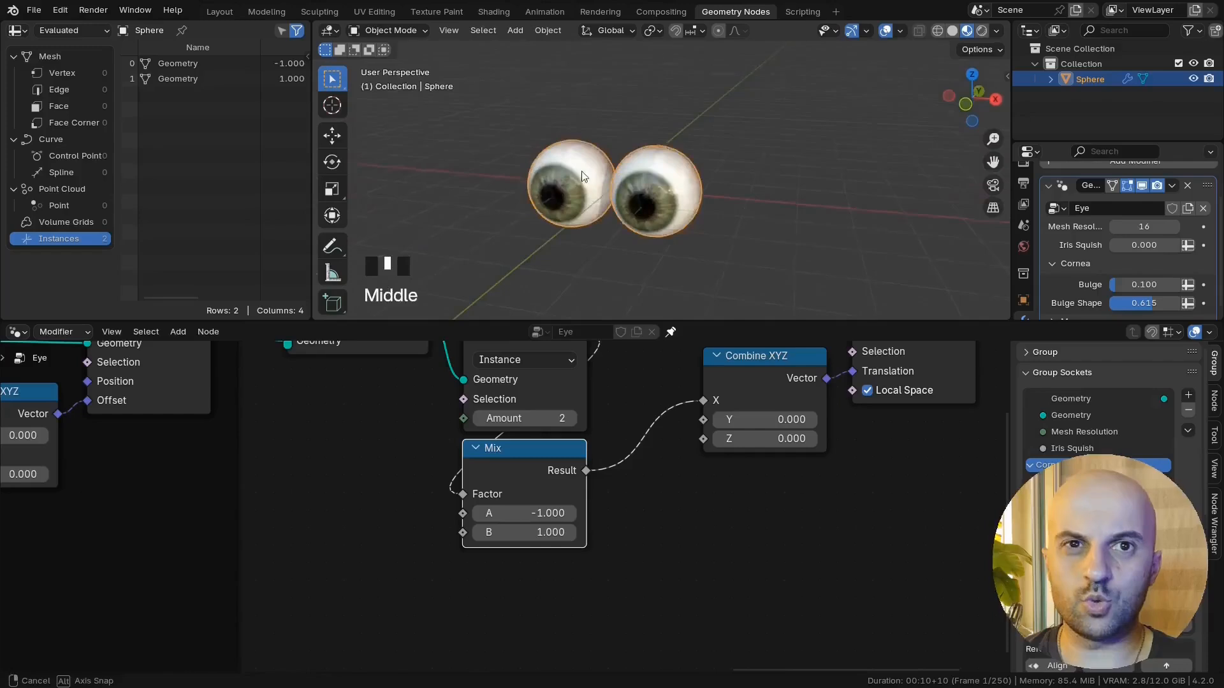
Step: Move the Combine XYZ, Translate Instances and Group Output nodes away from the Mix node to make room
middle_click_drag(760, 510, 596, 576)
scroll(787, 554, "down", 3)
left_click_drag(861, 537, 517, 413)
key("g")
left_click(574, 426)
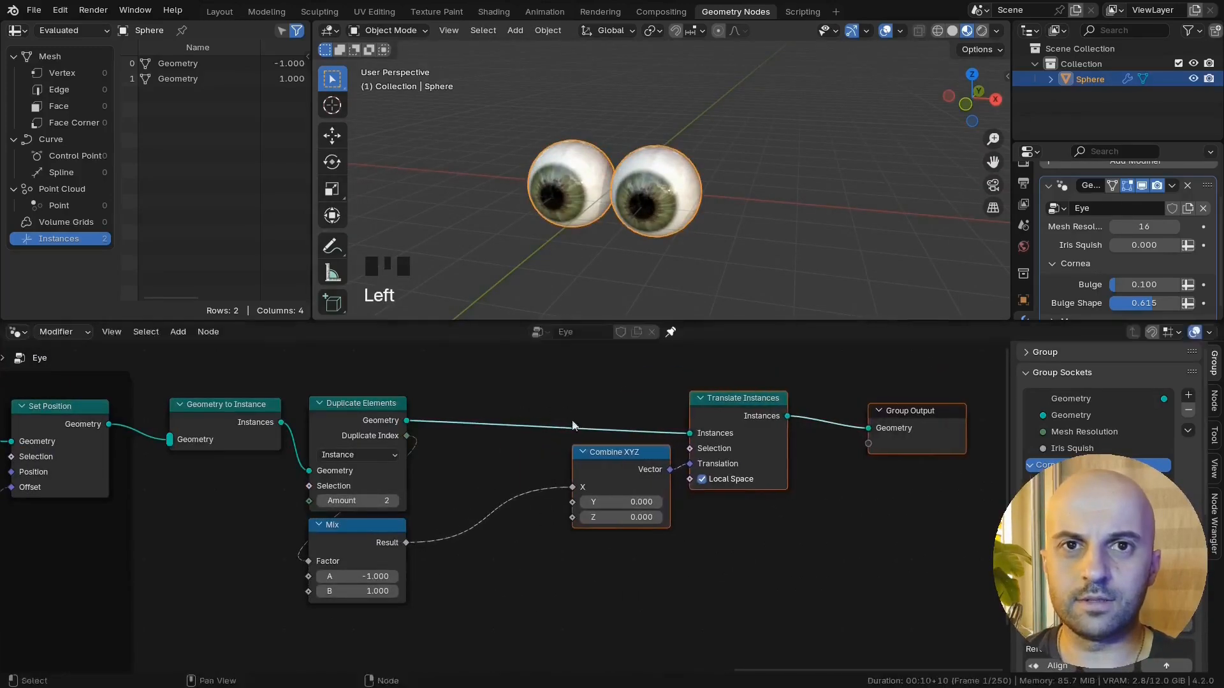
Step: Insert a Multiply math node between the Mix Result and the X input of Combine XYZ
scroll(415, 586, "up", 5)
middle_click_drag(414, 586, 535, 498)
left_click_drag(558, 513, 560, 506)
left_click(617, 558)
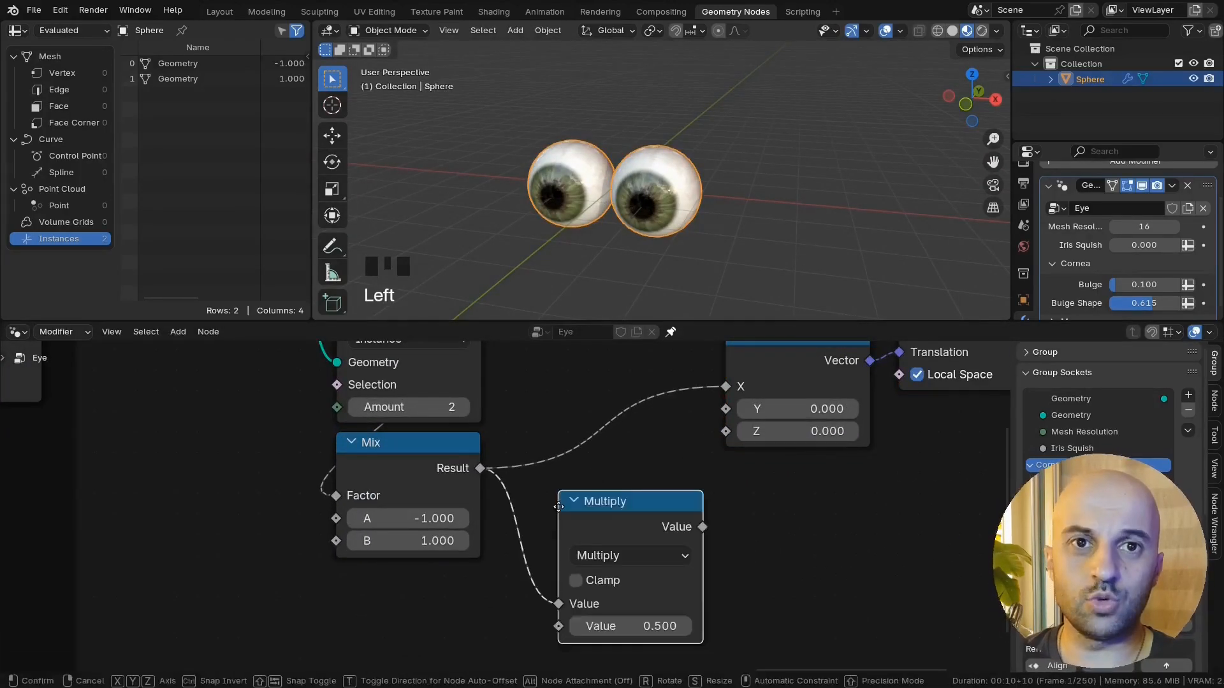
left_click(617, 547)
left_click_drag(617, 547, 588, 473, "alt")
Step: Set the Multiply node's second value to 2 to space the two eyes apart
left_click_drag(595, 556, 631, 556, "shift")
mouse_move(649, 225)
middle_mouse_down()
mouse_move(633, 205)
mouse_move(628, 217)
middle_mouse_up()
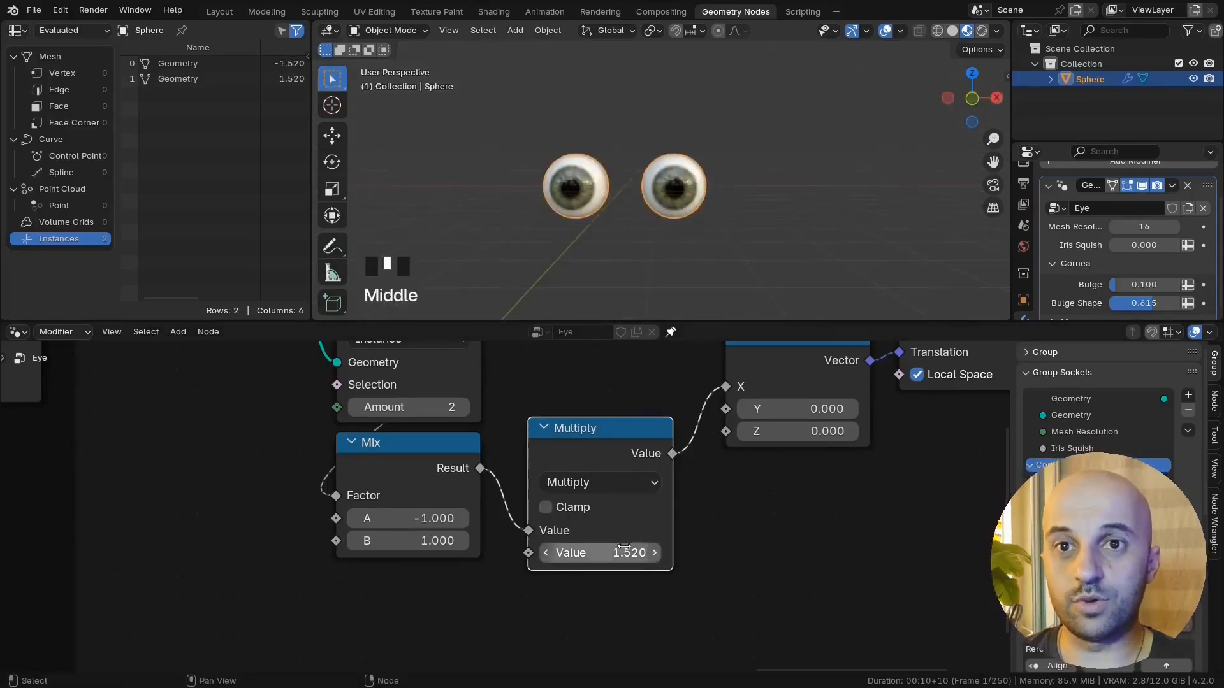
type("2")
left_click(718, 548)
middle_click_drag(714, 268, 617, 366)
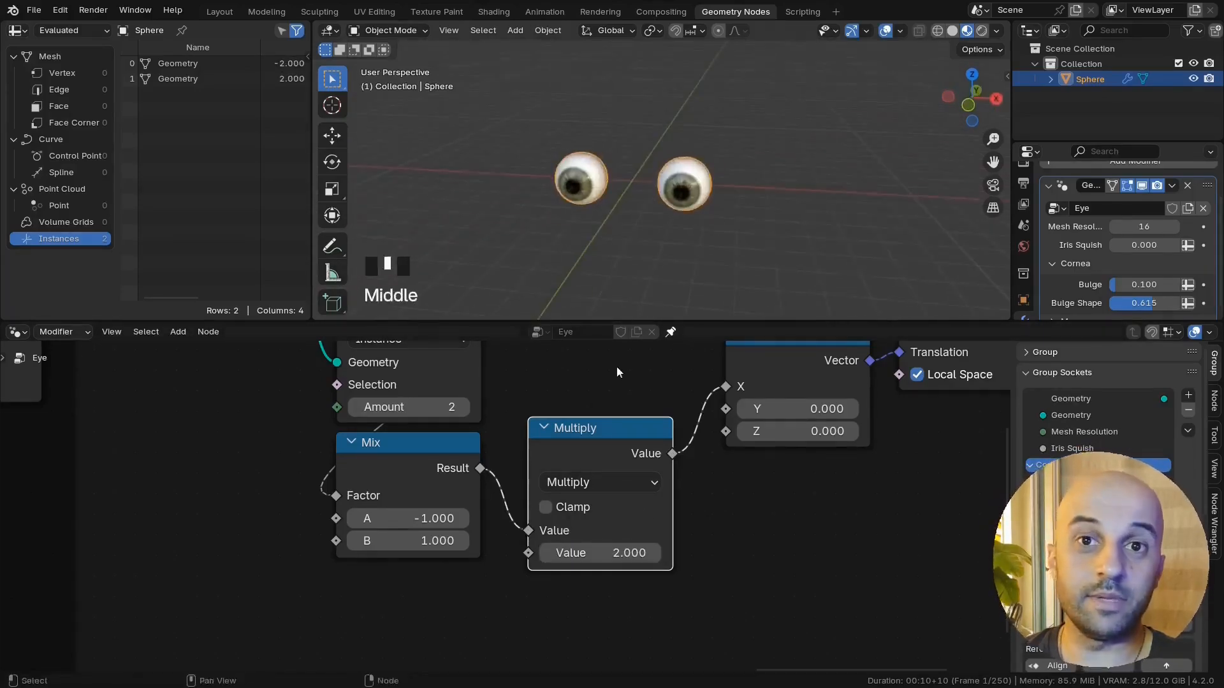
Step: Hide the Multiply node's option fields and arrange it compactly with the Combine XYZ and Translate Instances nodes
key("shift+h")
mouse_move(597, 442)
left_mouse_down()
mouse_move(607, 410)
mouse_move(608, 426)
left_mouse_up()
scroll(607, 426, "down", 2)
middle_click_drag(666, 456, 547, 460)
left_click_drag(857, 528, 500, 399)
key("g")
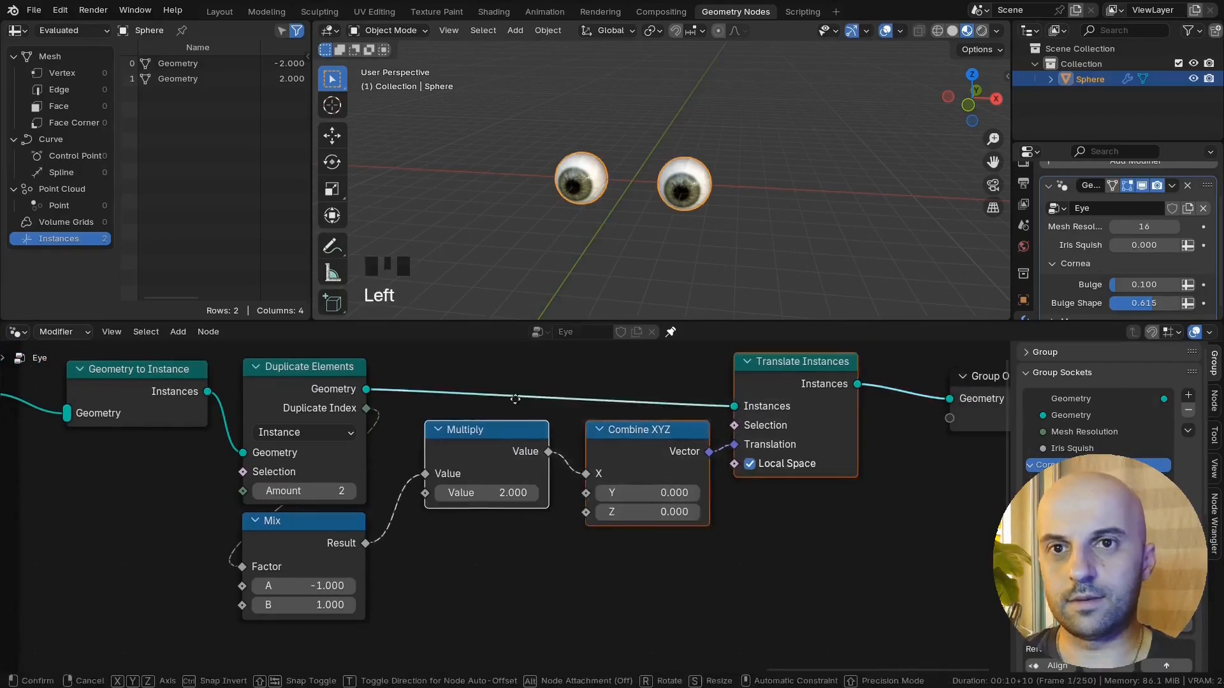
left_click(518, 400)
Step: Move the Group Output node farther away from Translate Instances
scroll(642, 451, "down", 4)
middle_click_drag(642, 451, 569, 477)
left_click_drag(795, 448, 872, 443)
middle_click_drag(617, 132, 608, 124)
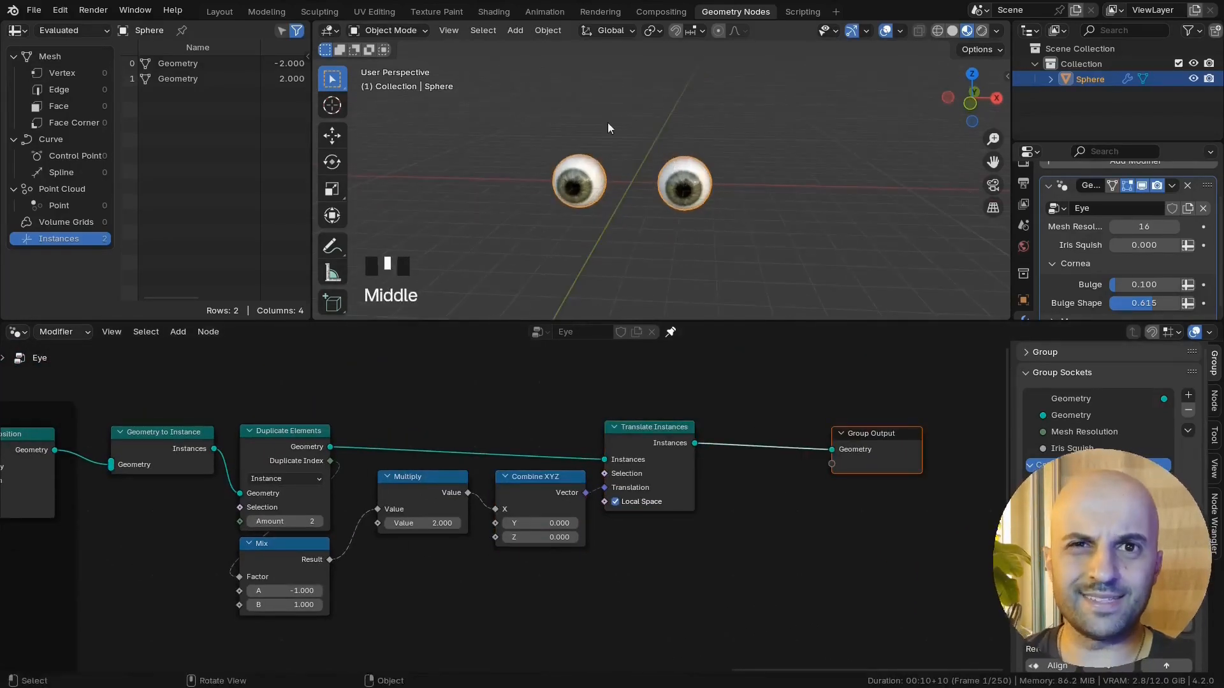
Step: Move the Duplicate Elements, Mix, Multiply, Combine XYZ and Translate Instances nodes together below the main node row
scroll(663, 504, "down", 4)
middle_click_drag(663, 503, 678, 488)
left_click_drag(708, 572, 418, 415)
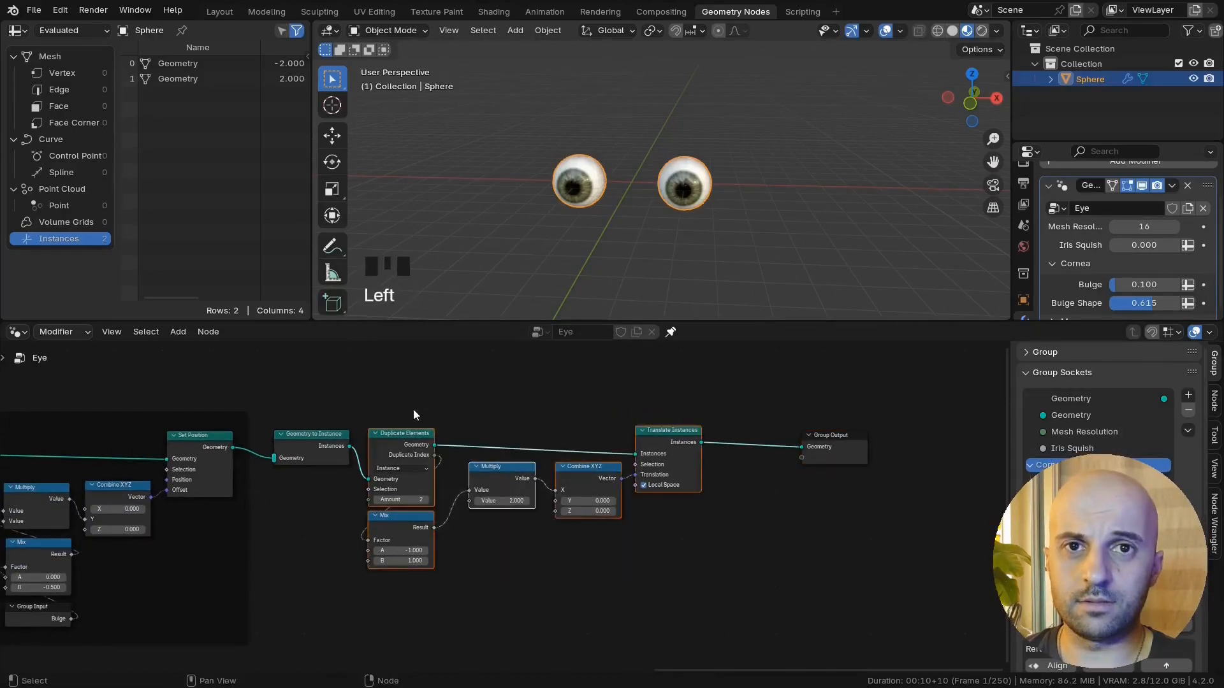
key("g")
left_click(441, 473)
Step: Shift the Group Output node farther from the duplication nodes and adjust the position of Translate Instances
middle_click_drag(617, 490, 505, 484)
left_click_drag(736, 449, 779, 440)
scroll(643, 496, "up", 6)
left_click_drag(643, 496, 648, 483)
Step: Insert a Geometry-type Switch node between Translate Instances and Group Output
middle_click_drag(702, 485, 594, 511)
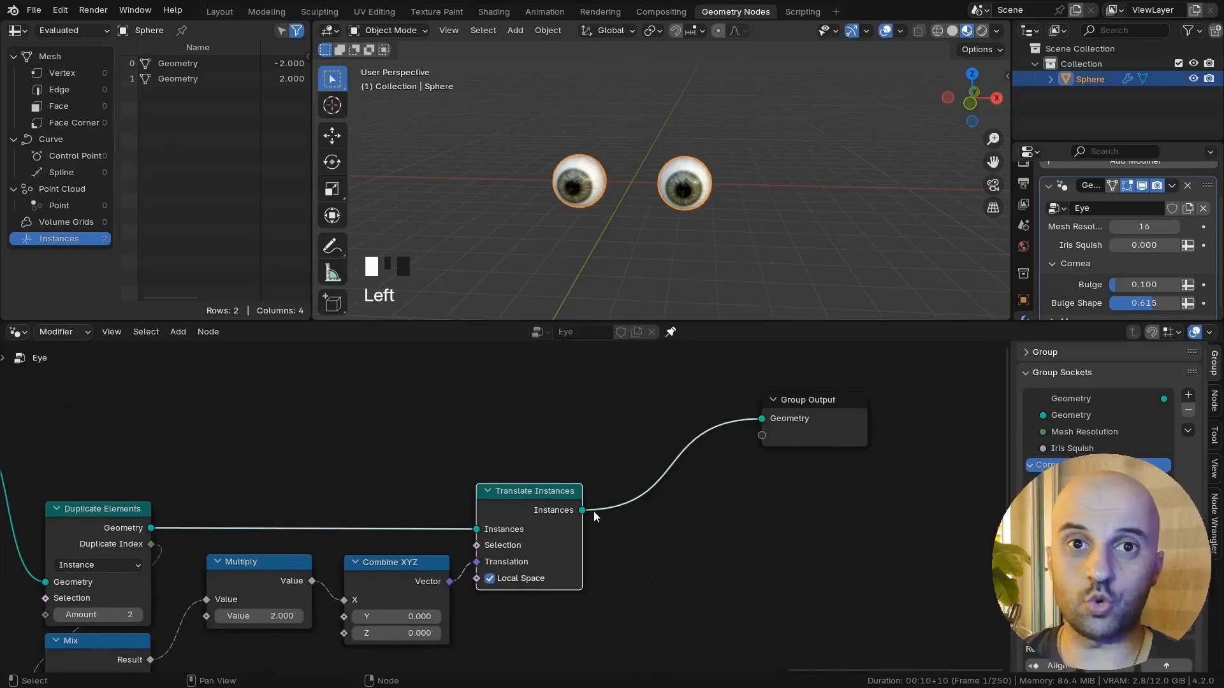
key("shift+a")
left_click(558, 411)
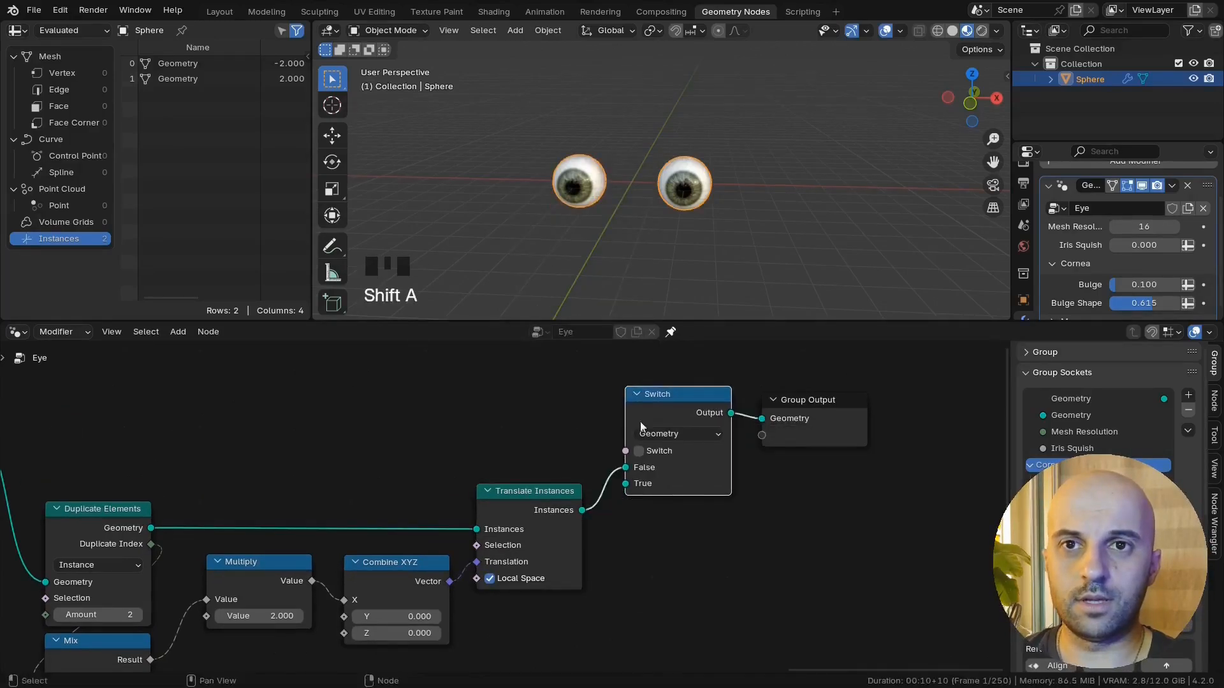
left_click(670, 418)
Step: Route Translate Instances into the Switch node's True input and Geometry to Instance into its False input
middle_click_drag(549, 490, 628, 464)
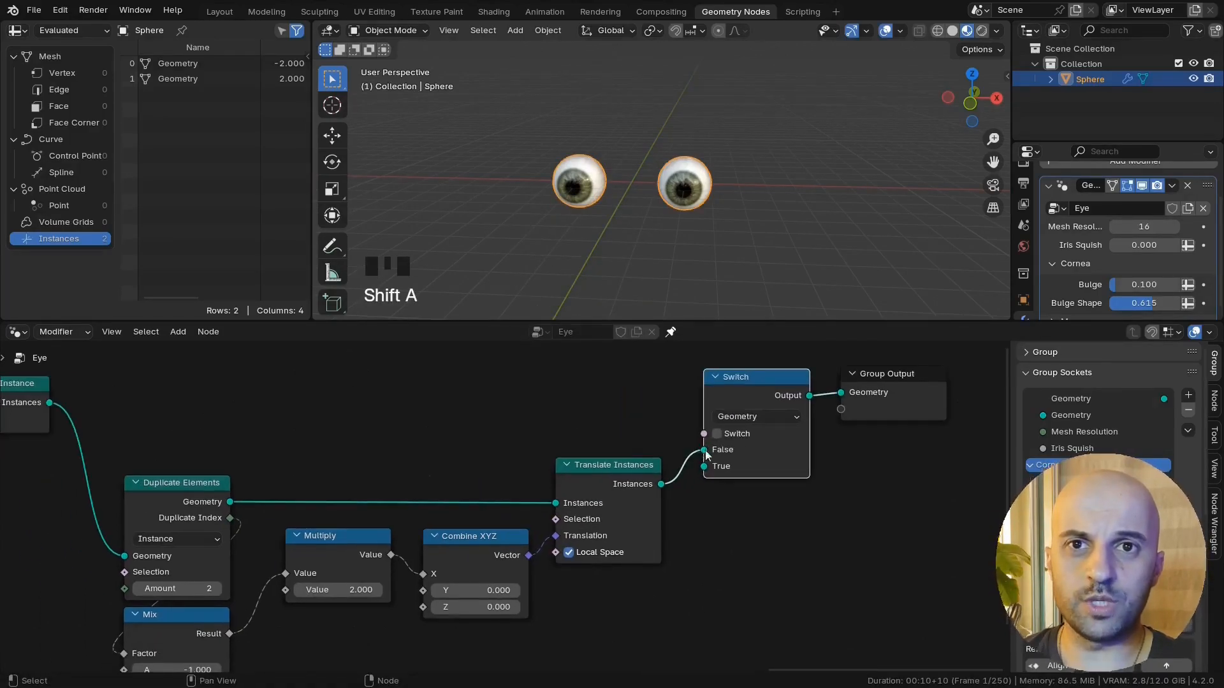
left_click_drag(704, 450, 704, 466)
middle_click_drag(216, 419, 320, 434)
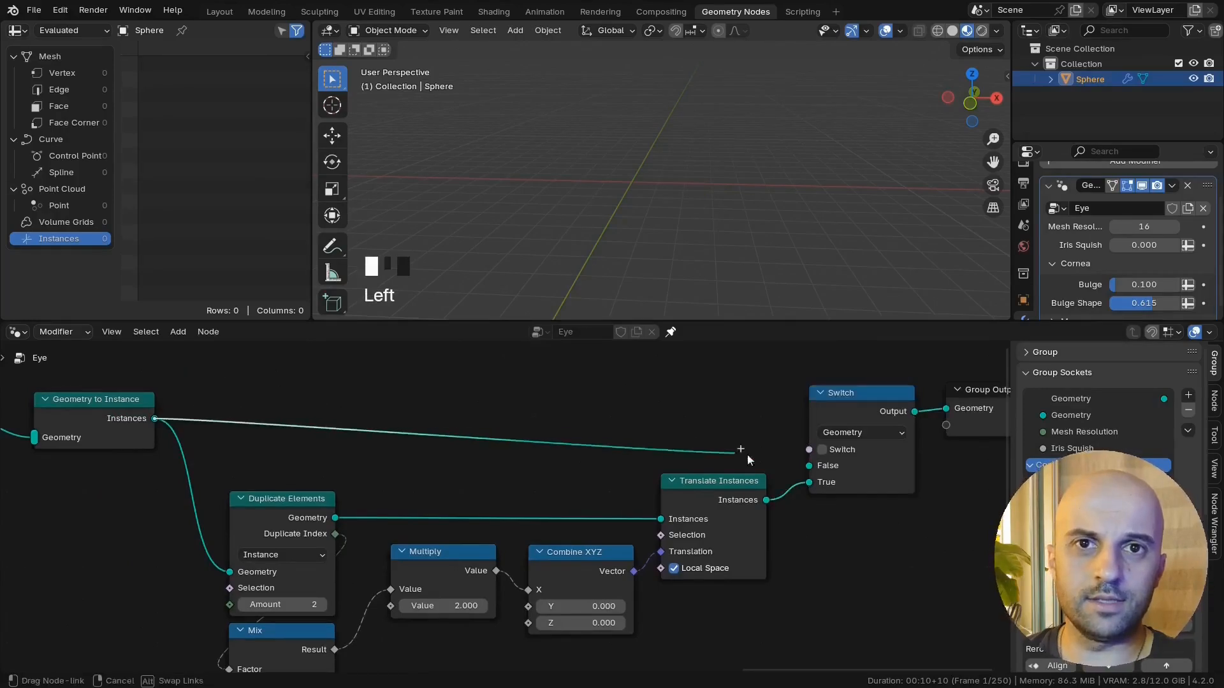
left_click_drag(810, 465, 812, 466)
Step: Move the Switch and Group Output nodes up and away from Translate Instances, then select the duplication nodes
scroll(882, 505, "down", 2)
left_click_drag(932, 511, 788, 426)
left_click_drag(788, 426, 828, 396)
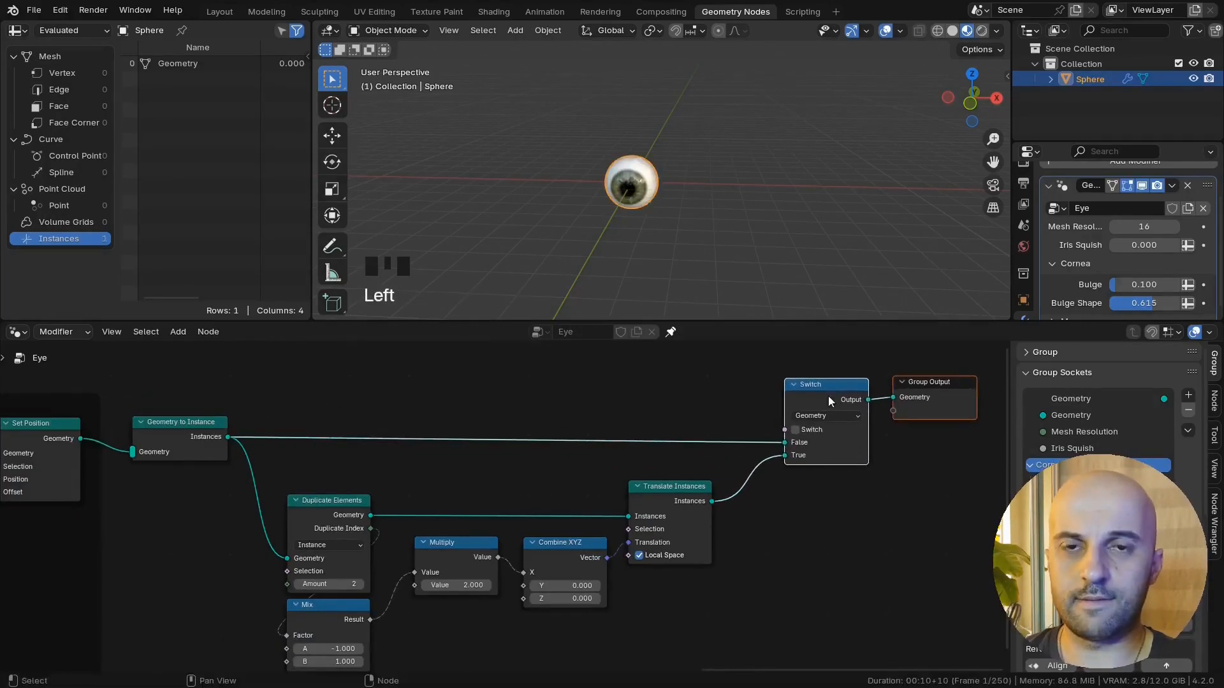
middle_click_drag(669, 565, 602, 579)
left_click_drag(645, 627, 265, 516)
middle_click_drag(681, 472, 551, 498)
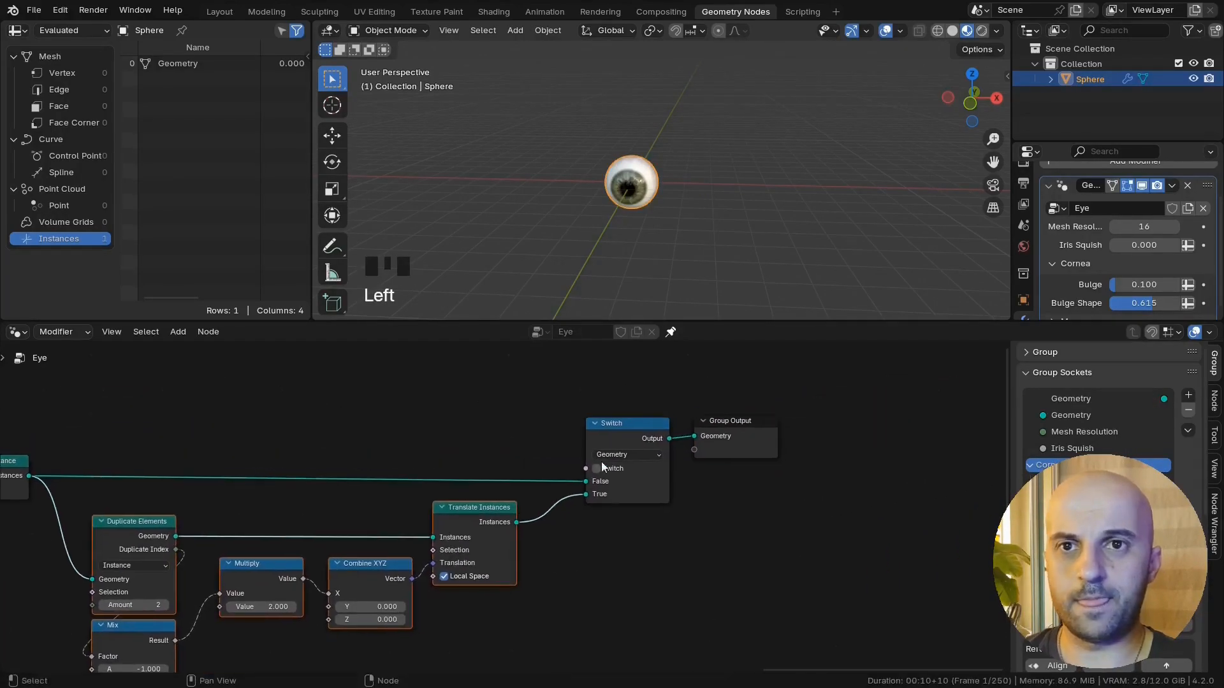
Step: Toggle the Switch node's condition repeatedly to compare the single eye with the pair
left_click(598, 471)
left_click(598, 472)
left_click(598, 471)
left_click(598, 471)
left_click(598, 472)
left_click(598, 472)
left_click(598, 471)
left_click(598, 472)
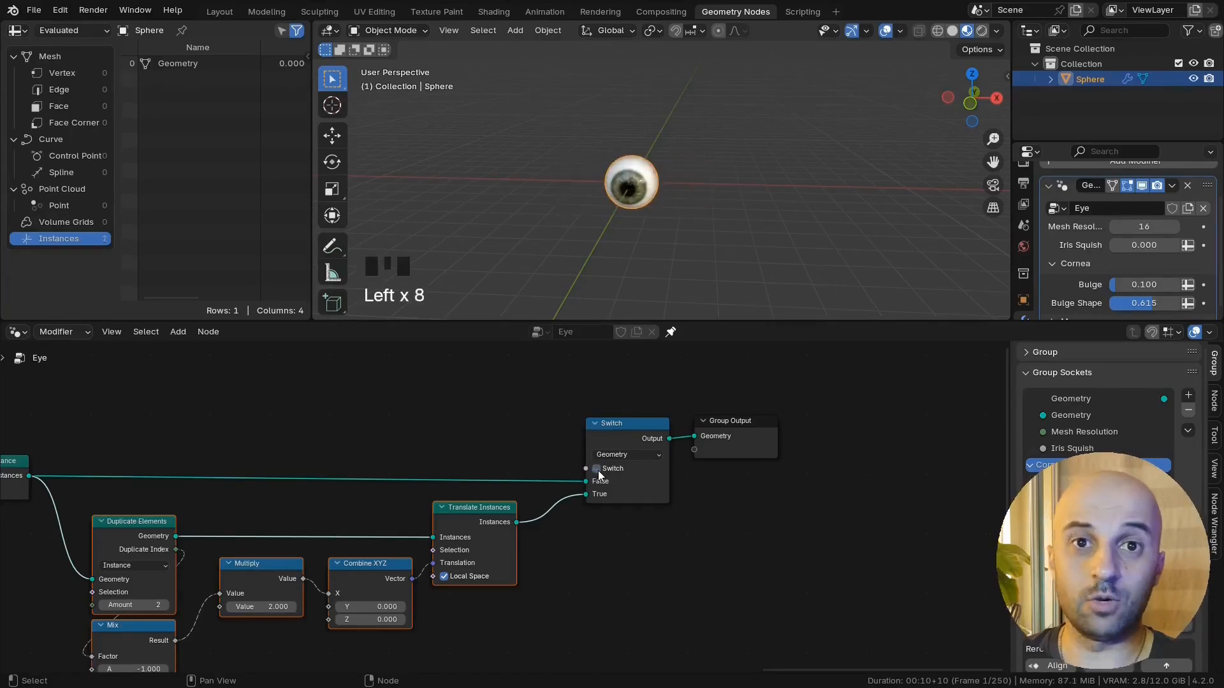
Step: Hide the Switch node's type field and expose its Switch condition through a Group Input node placed above it
scroll(713, 464, "up", 2)
middle_click_drag(712, 464, 642, 534)
left_click_drag(607, 477, 569, 510)
key("shift+h")
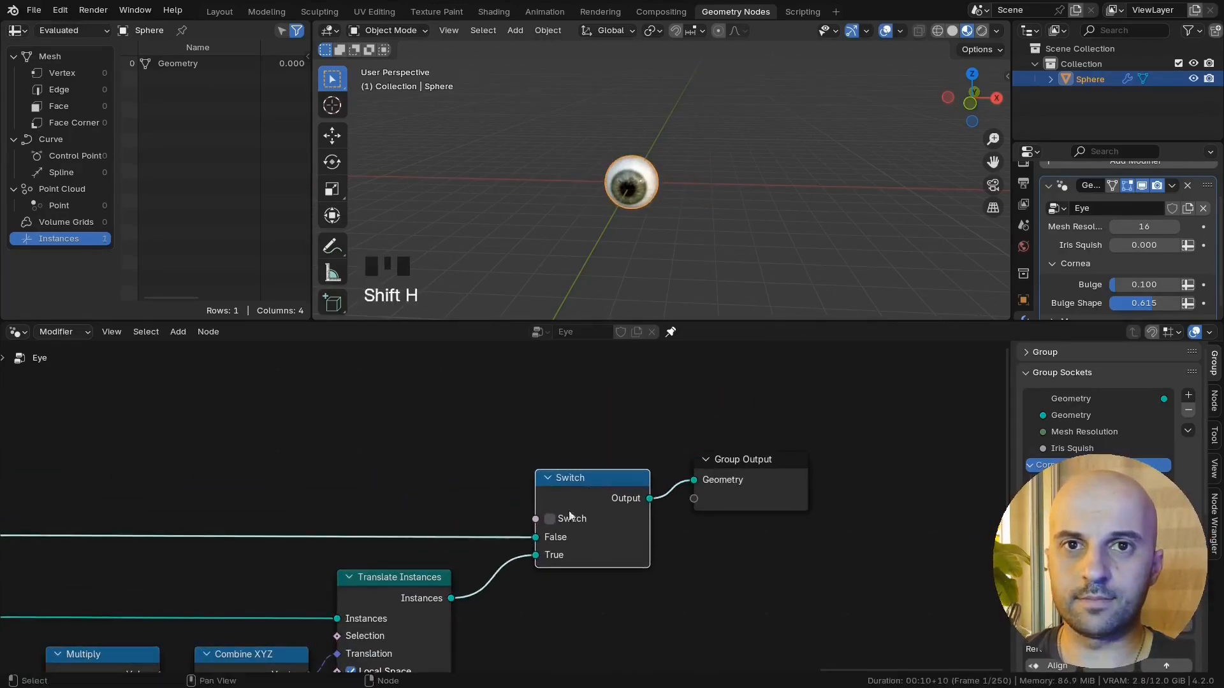
left_click_drag(617, 452, 622, 454)
left_click(619, 472)
left_click(649, 450)
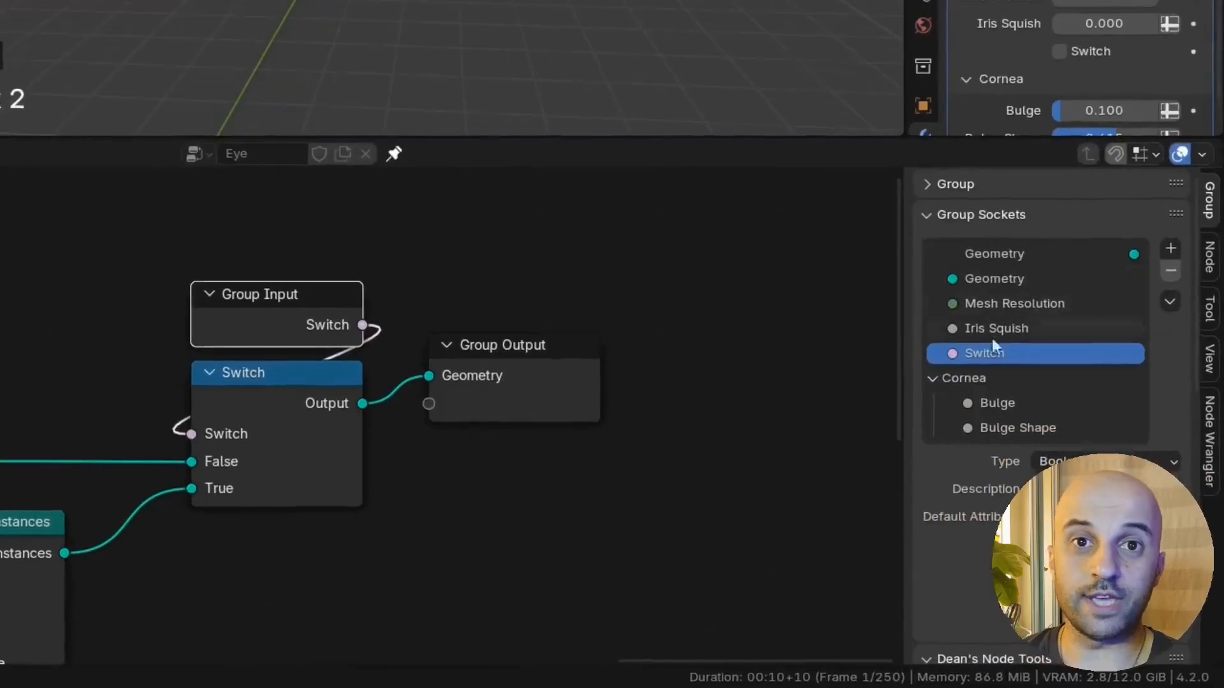
Step: Rename the group's Switch input to Create 2 Eyes and enable it in the modifier
double_click(1069, 465)
type("Create 2 Eyes")
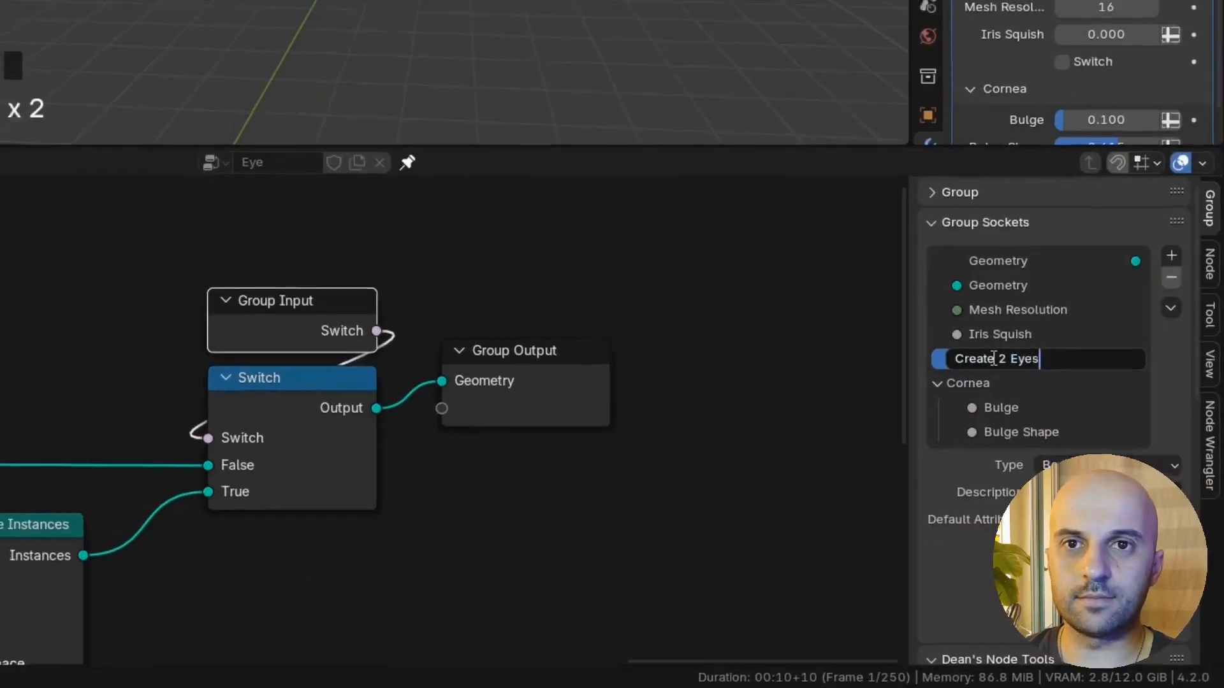
key("Return")
middle_click_drag(449, 391, 561, 438)
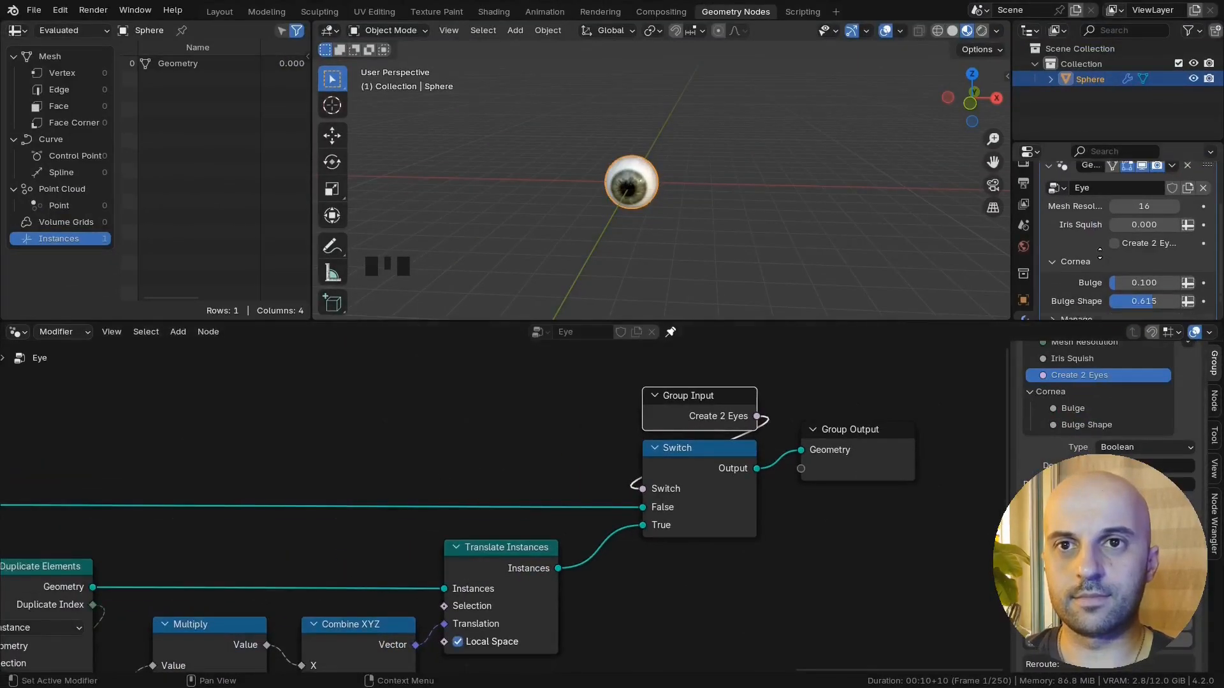
middle_click_drag(1100, 254, 1101, 245)
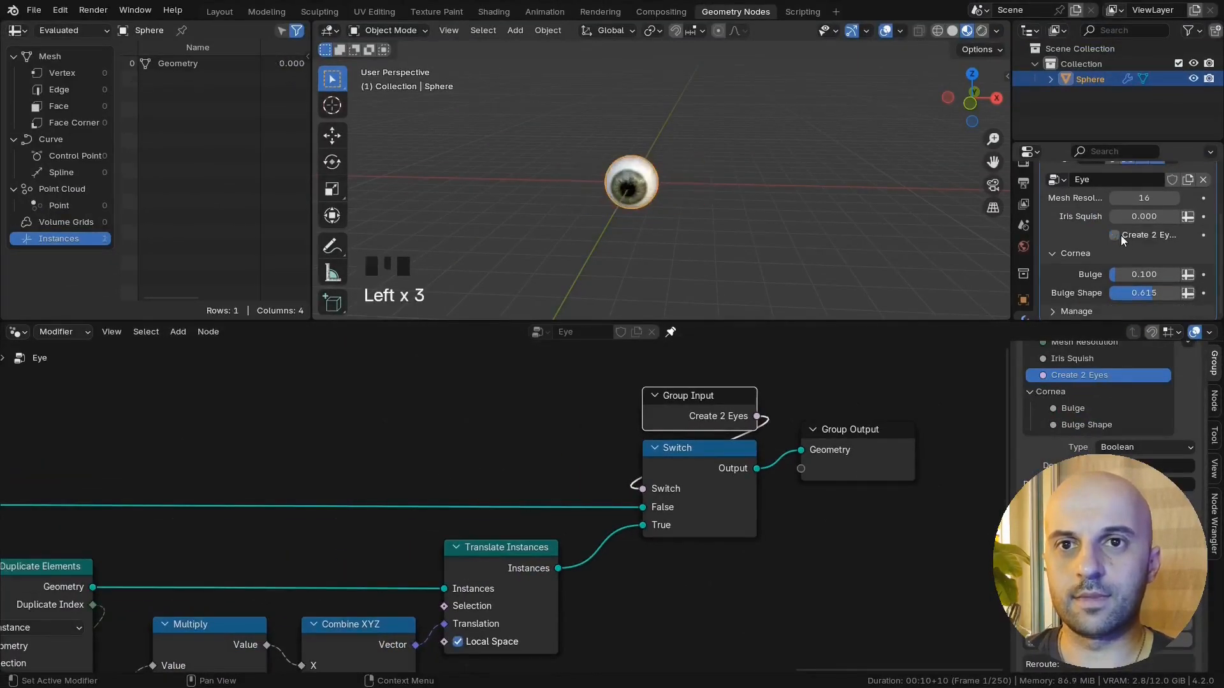
left_click(1119, 237)
Step: Expose the Multiply node's second value through a Group Input placed below it and name the socket Distance Between Eyes
middle_click_drag(197, 665, 467, 449)
middle_click_drag(373, 483, 489, 534)
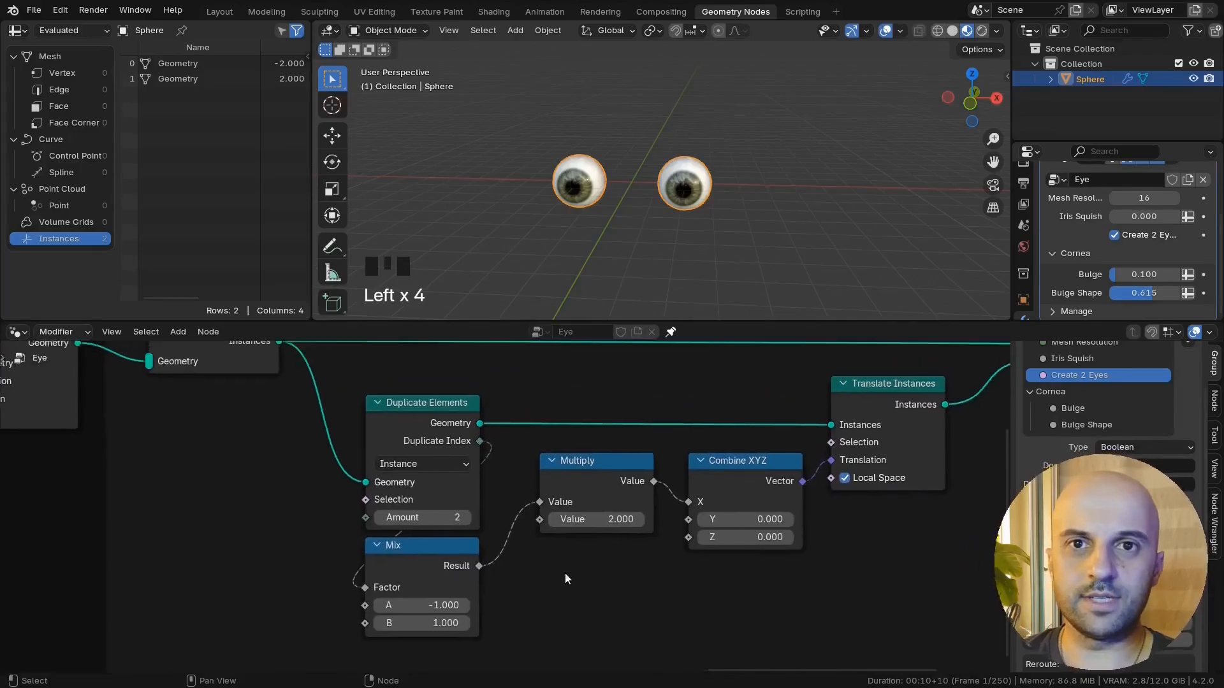
left_click_drag(605, 522, 622, 556, "shift")
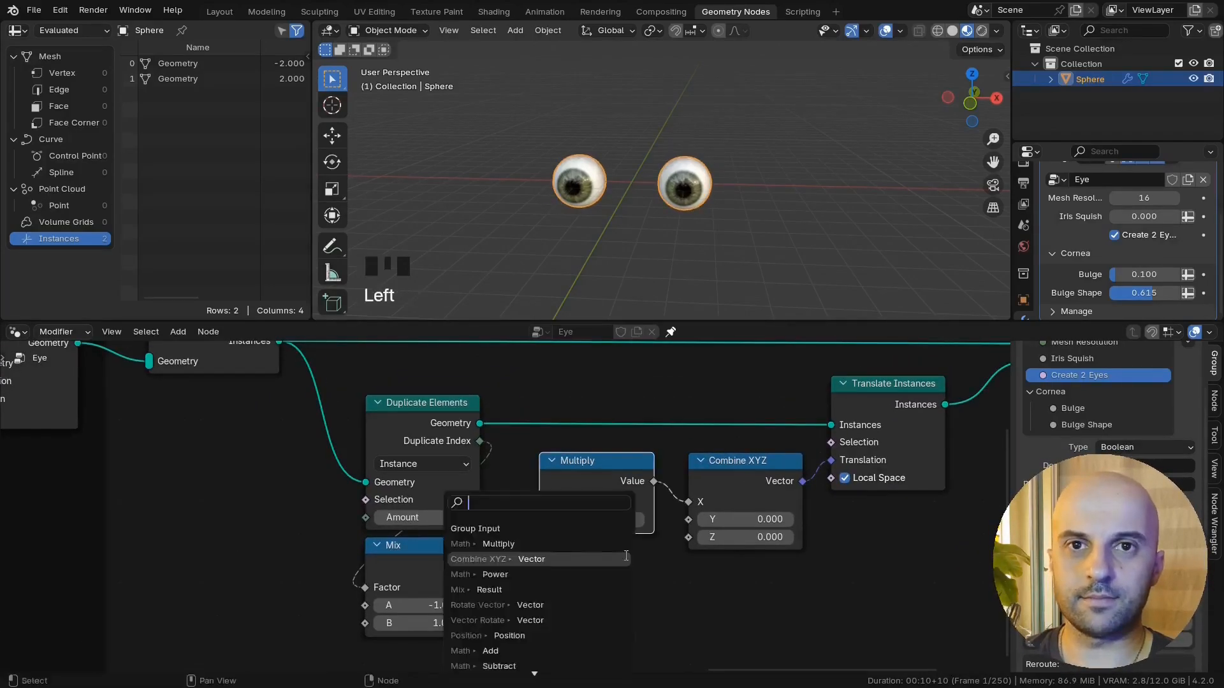
left_click(594, 519)
left_click(654, 559)
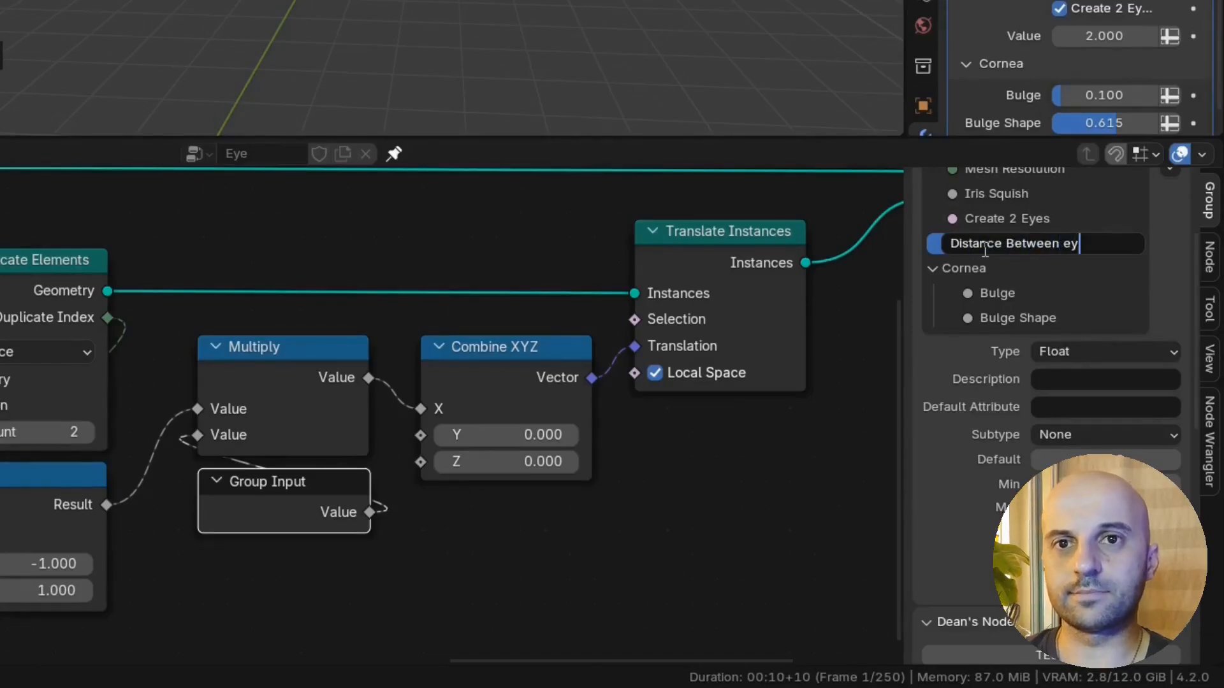
key("BackSpace")
key("BackSpace")
type("Eyes")
key("Return")
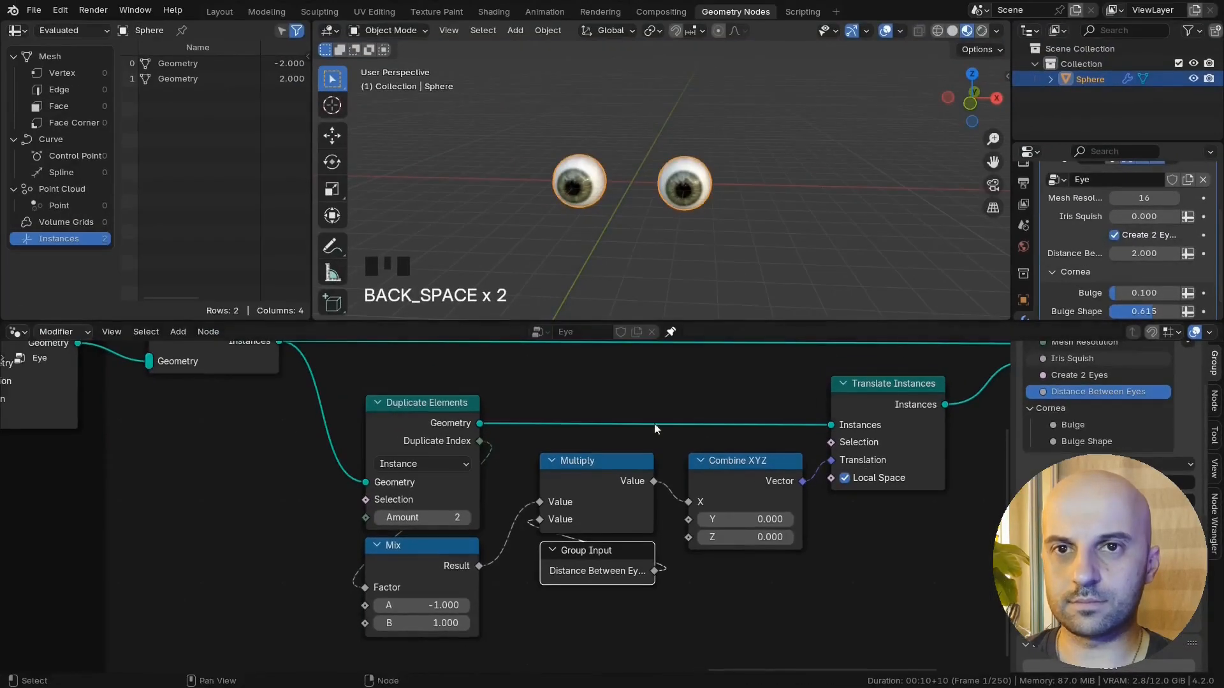
mouse_move(1149, 254)
left_mouse_down()
mouse_move(1124, 253)
mouse_move(1149, 254)
left_mouse_up()
Step: Move Group Output aside, then join the duplication, translation and switch nodes in a frame labelled Crete 2 Eyes
scroll(827, 408, "down", 8)
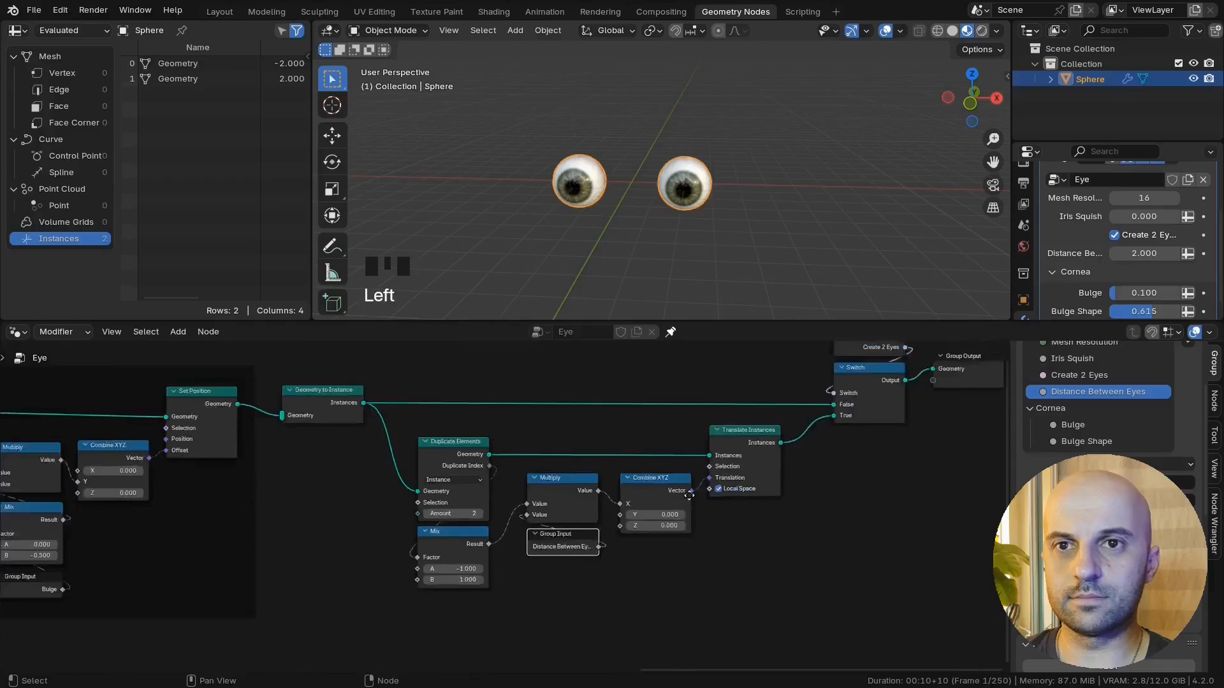
middle_click_drag(827, 391, 751, 435)
left_click_drag(790, 426, 837, 427)
left_click_drag(755, 608, 378, 384)
key("ctrl+j")
key("F2")
type("Crete 2 Eyes")
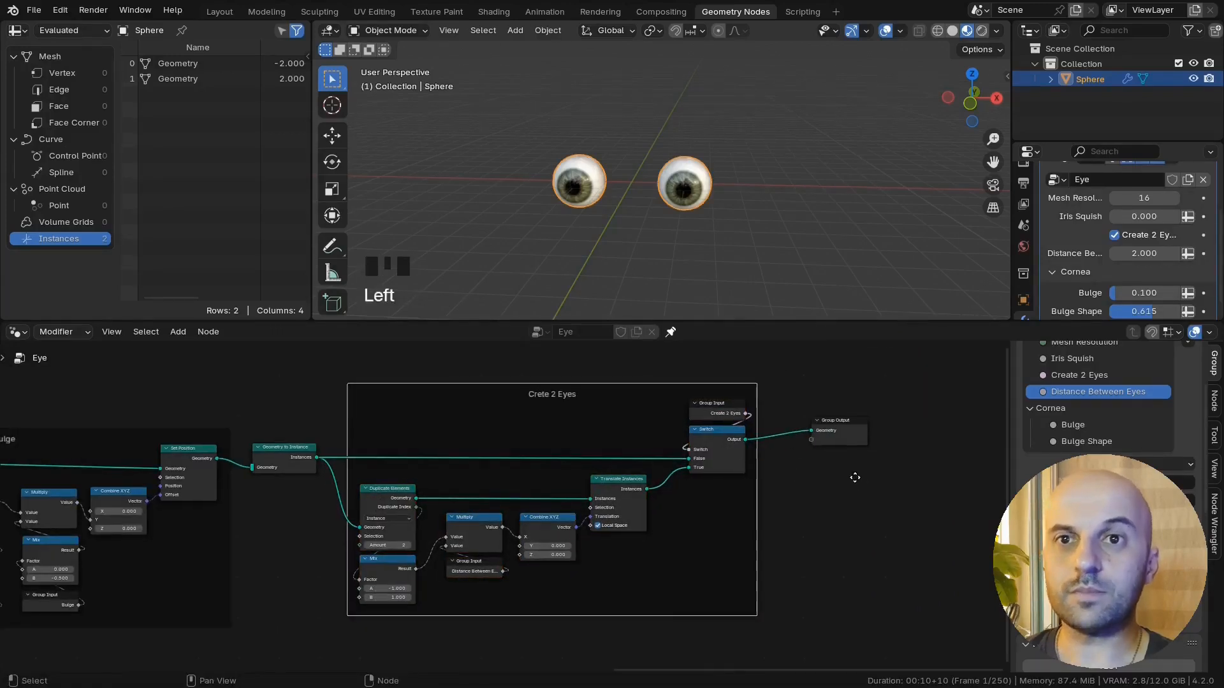
Step: Move the Group Output node well away from the Crete 2 Eyes frame to free space for another node
left_click_drag(855, 478, 820, 414)
left_click_drag(840, 422, 888, 423)
scroll(748, 495, "up", 3)
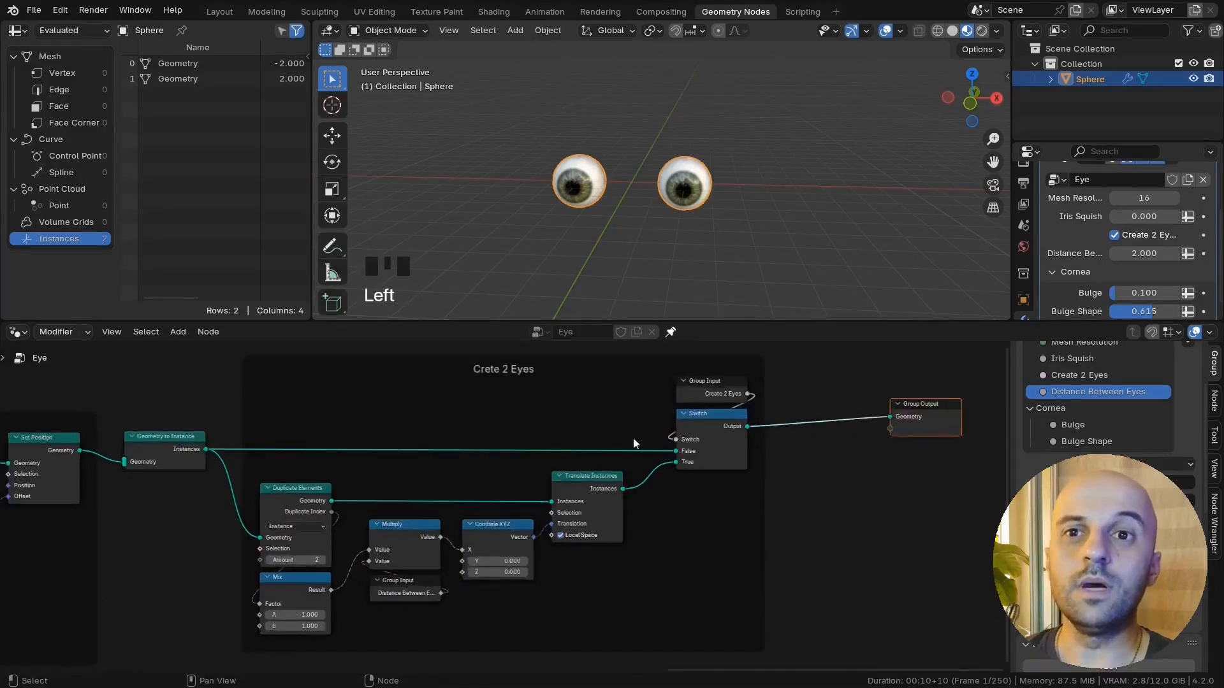
middle_click_drag(633, 439, 667, 438)
middle_click_drag(763, 276, 691, 193)
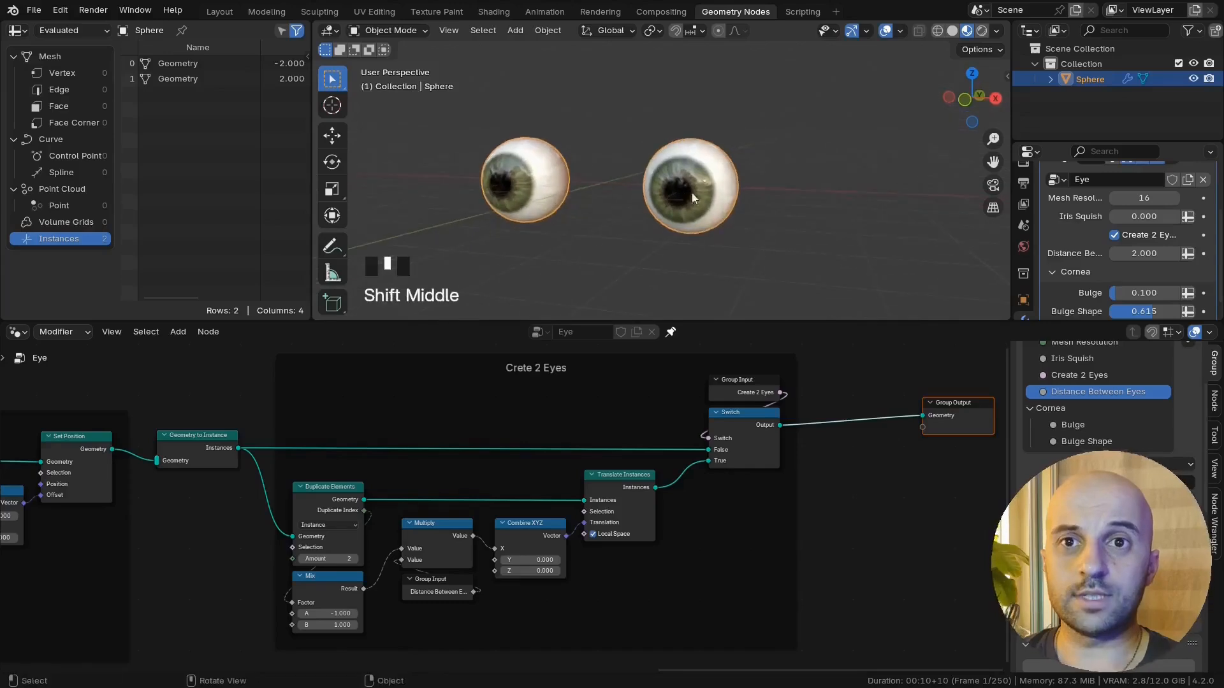
middle_click_drag(947, 422, 774, 428)
left_click_drag(792, 429, 913, 436)
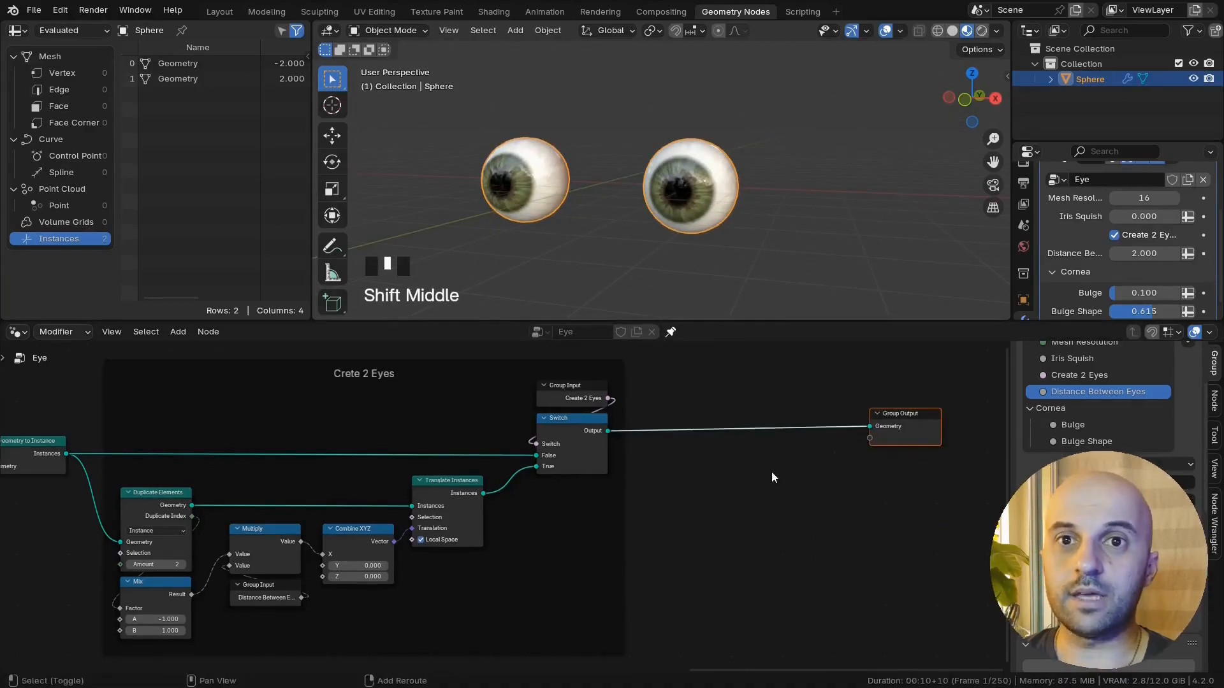
Step: Insert a Scale Instances node on the link between the Switch and Group Output nodes
key("shift+a")
mouse_move(771, 473)
type("scale i")
key("Return")
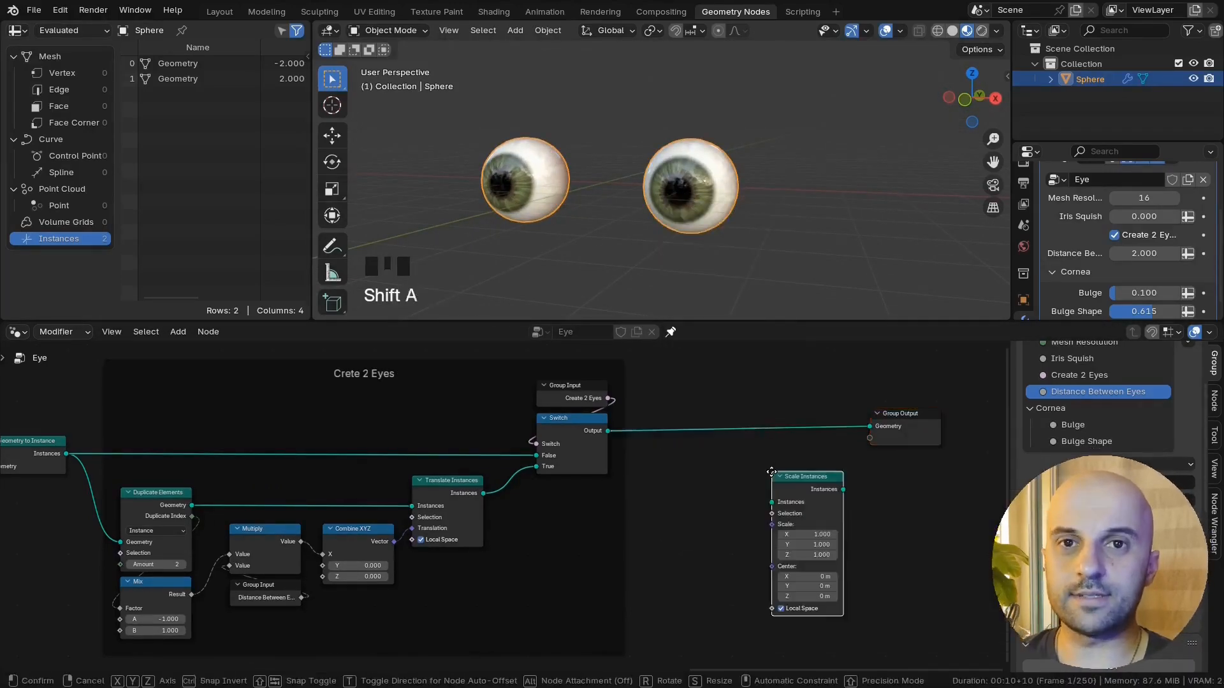
left_click(683, 412)
scroll(789, 450, "up", 2)
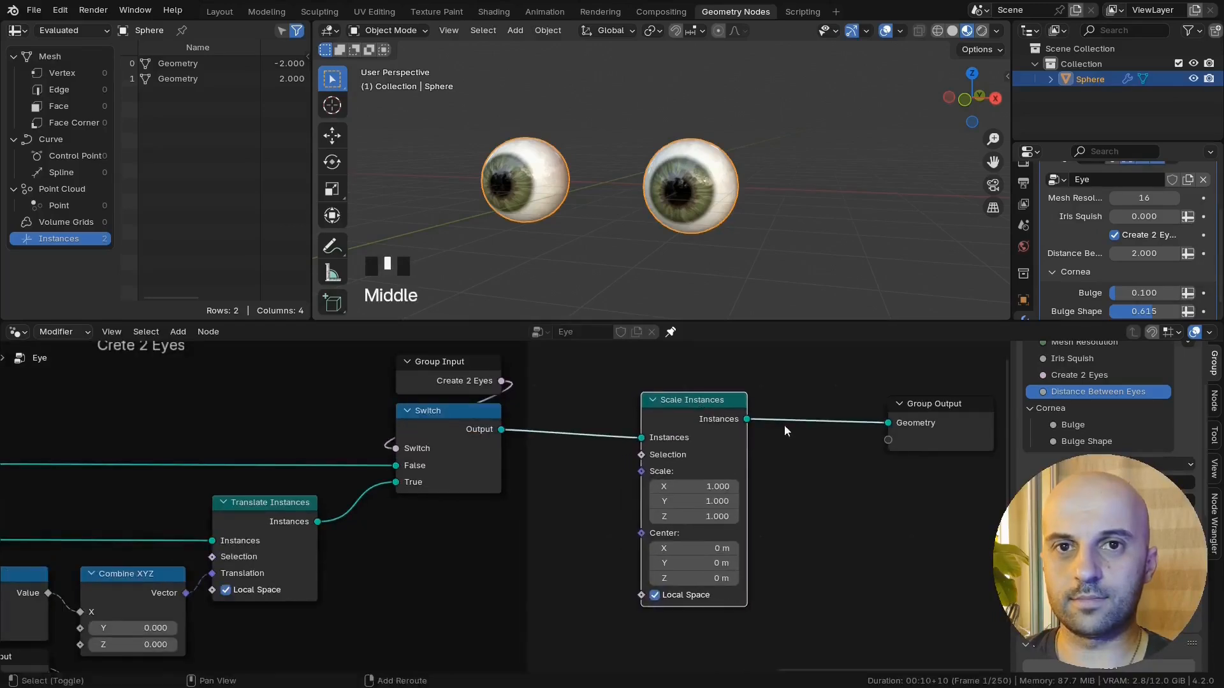
middle_click_drag(784, 425, 725, 432)
Step: Try scaling both eyes uniformly to about 2.17 in the Scale Instances node
left_click_drag(629, 495, 711, 524)
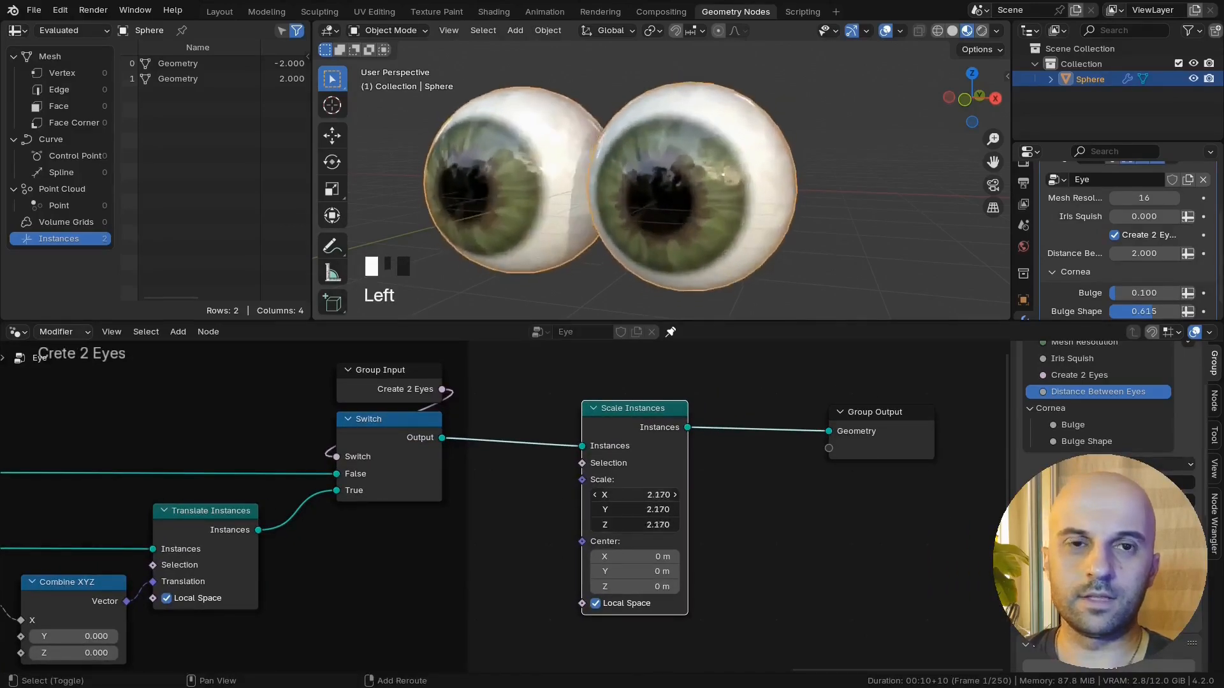
right_click(710, 525)
scroll(707, 506, "down", 2)
scroll(708, 500, "down", 1)
middle_click_drag(602, 167, 452, 201)
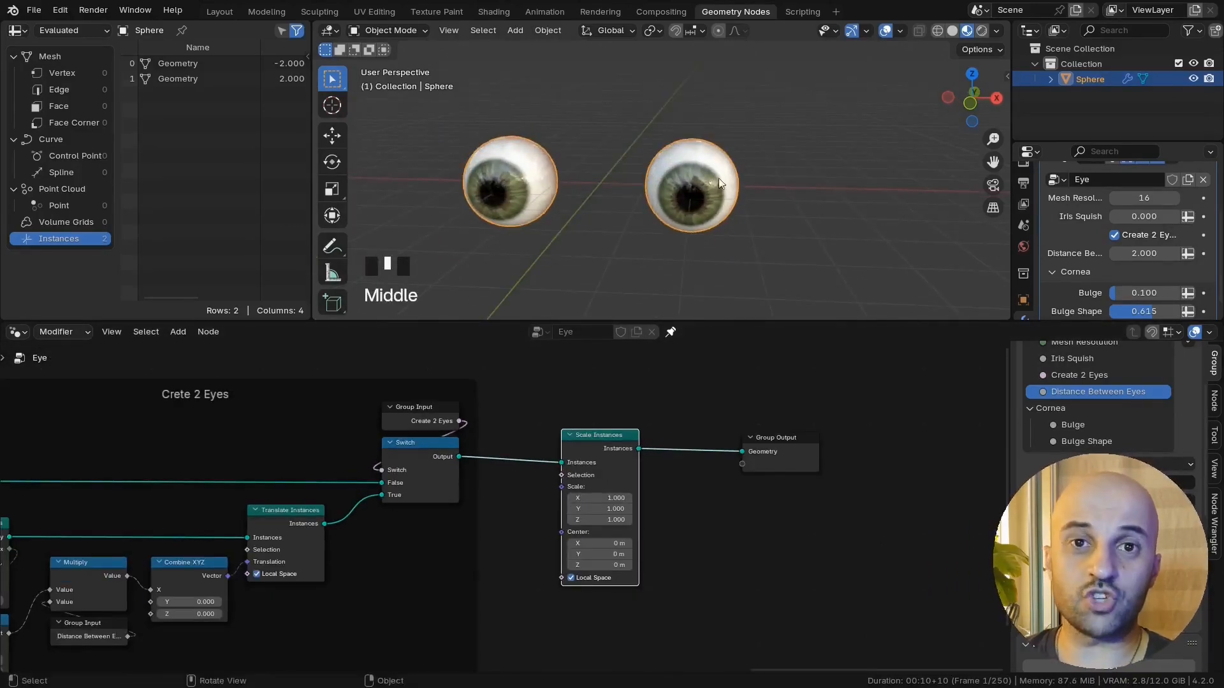
Step: Move Scale Instances and Group Output farther away and duplicate the Mix node with its input link beside them
left_click_drag(851, 521, 617, 433)
left_click_drag(616, 430, 808, 414)
scroll(625, 464, "down", 2)
middle_click_drag(492, 497, 752, 424)
scroll(316, 530, "up", 3)
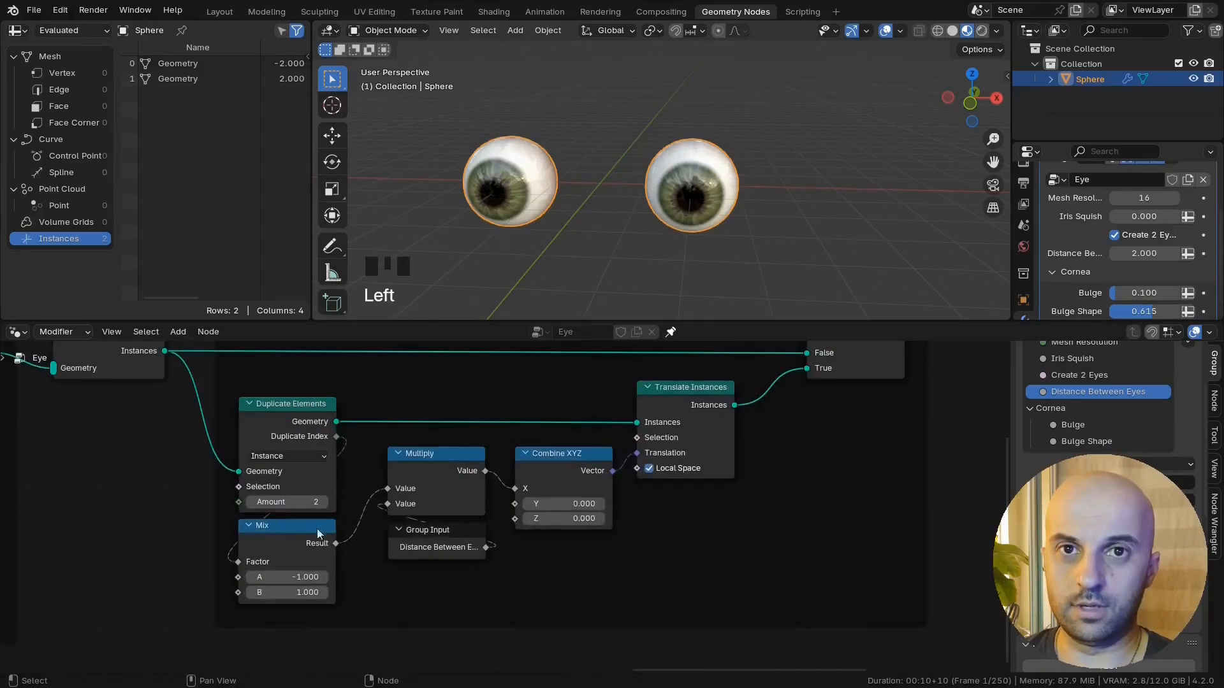
scroll(285, 537, "down", 3)
key("ctrl+shift+d")
left_click(713, 460)
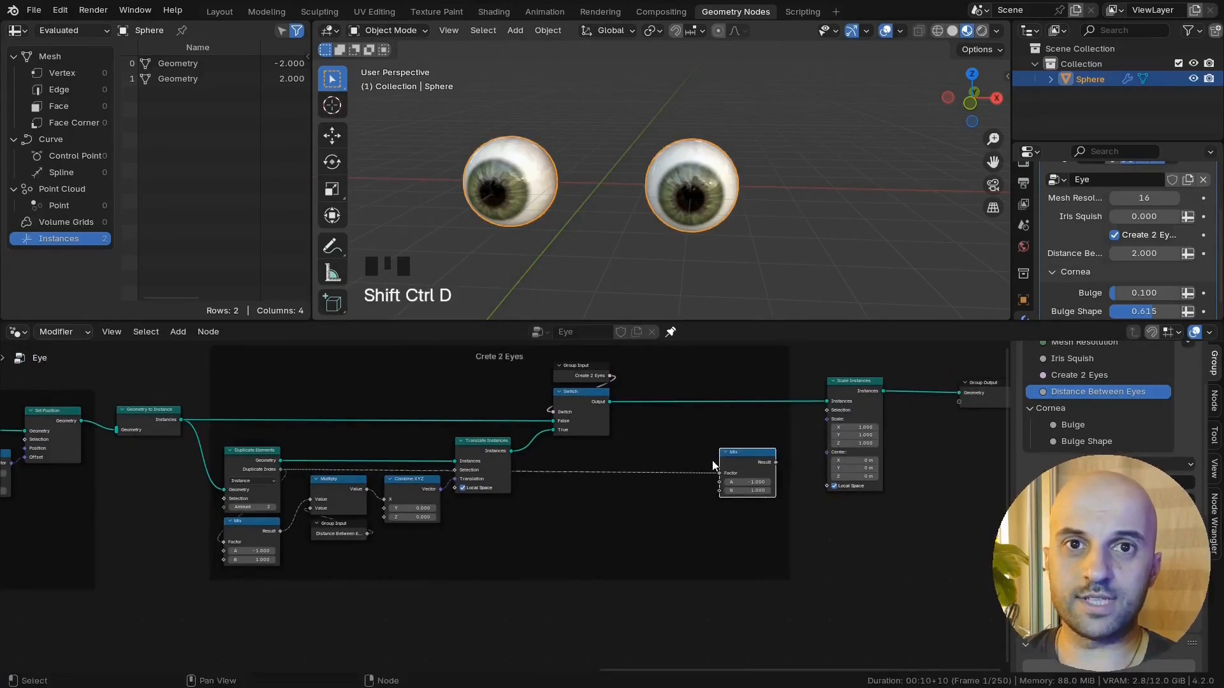
Step: Detach the duplicated Mix node from its frame, set A to 1, and feed its result into Scale Instances' Scale
key("alt+p")
scroll(506, 504, "up", 5)
middle_click_drag(771, 480, 485, 524)
scroll(485, 524, "up", 1)
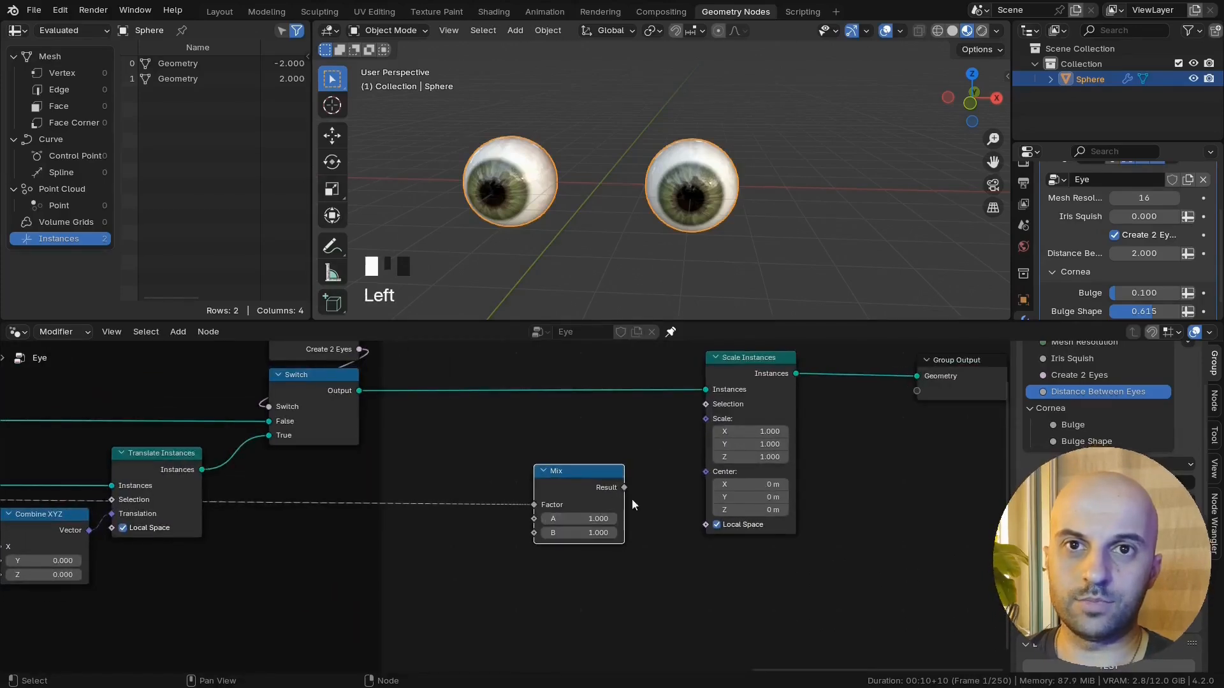
left_click_drag(675, 419, 705, 419)
mouse_move(564, 533)
left_mouse_down()
mouse_move(644, 533)
mouse_move(560, 518)
left_mouse_up()
right_click(564, 533)
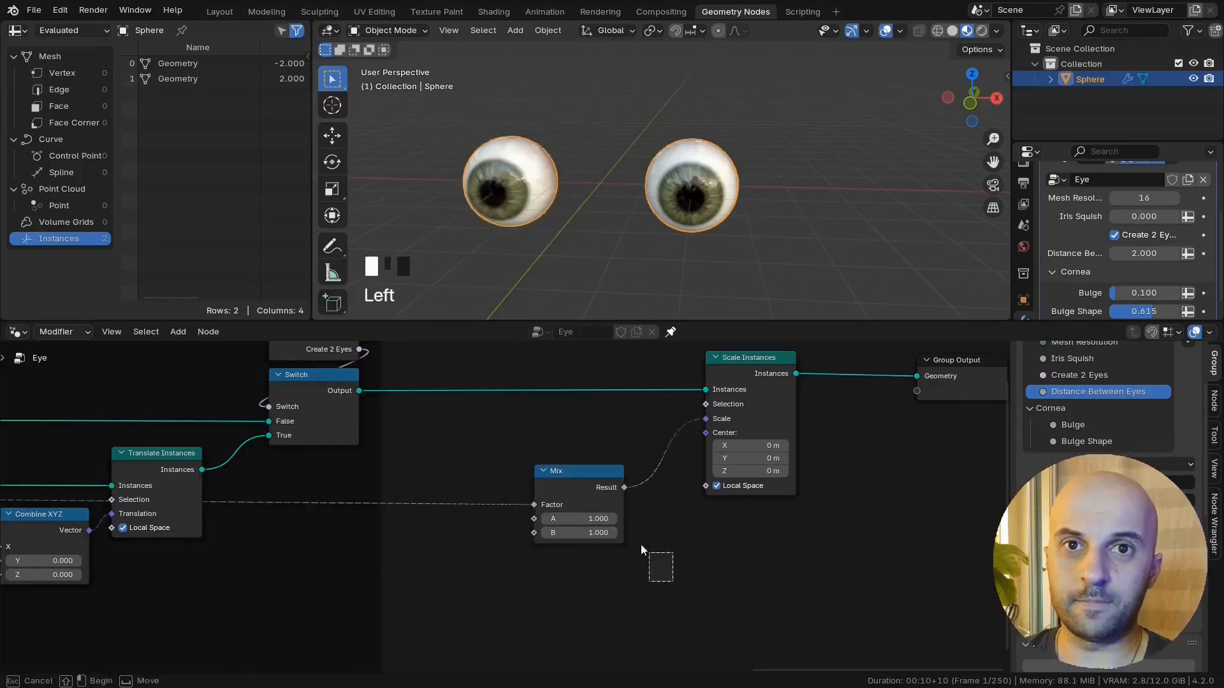
Step: Delete the duplicated Mix node and move Scale Instances back toward the Switch node
left_click_drag(641, 545, 600, 498)
key("x")
middle_click_drag(598, 471, 582, 497)
left_click_drag(728, 435, 568, 436)
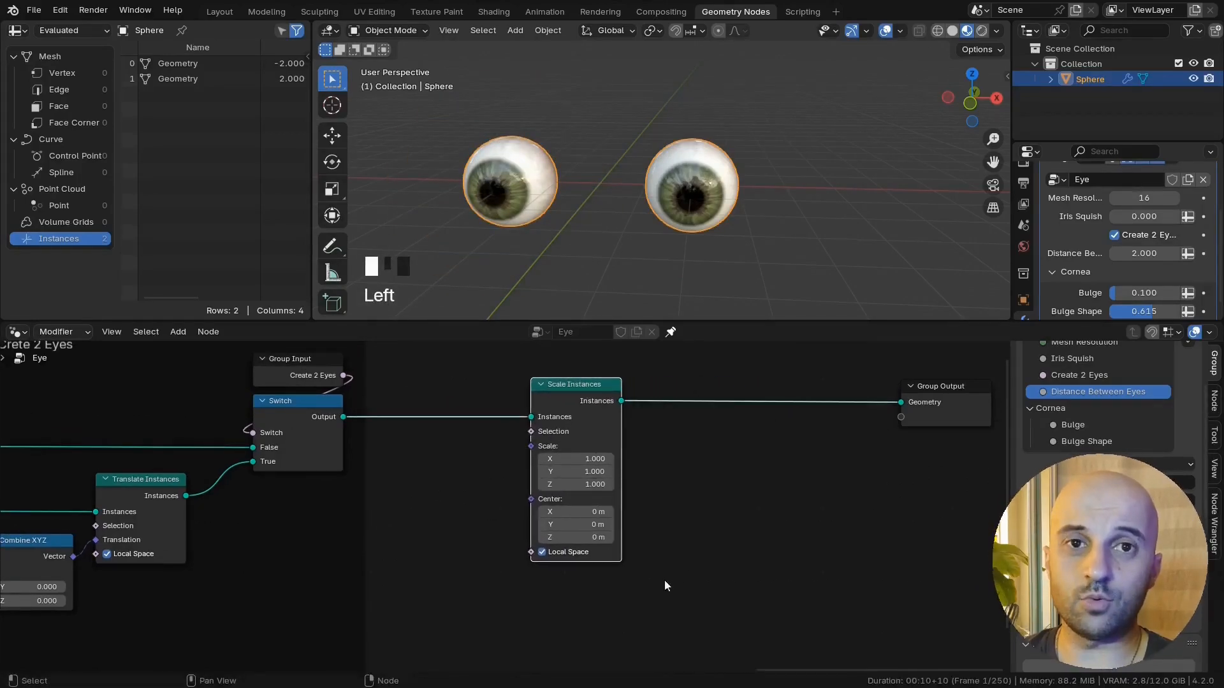
Step: Create a Group Input from the Mix node's B value, place it beside Scale Instances, and connect it to Scale
middle_click_drag(664, 580, 795, 553)
middle_click_drag(344, 529, 511, 466)
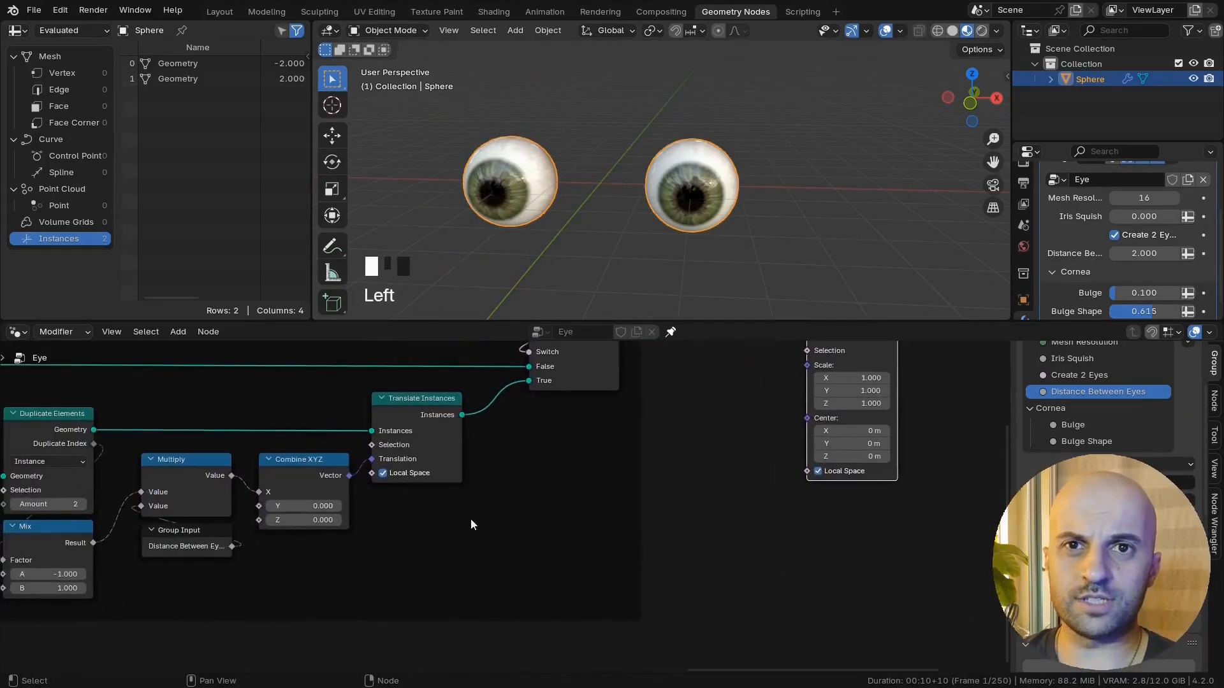
middle_click_drag(35, 616, 199, 554)
left_click_drag(227, 568, 889, 415)
type("i")
key("Return")
left_click(257, 601)
middle_click_drag(863, 427, 584, 615)
scroll(584, 615, "up", 4)
left_click_drag(598, 600, 582, 459)
left_click_drag(663, 459, 736, 445)
middle_click_drag(787, 510, 681, 530)
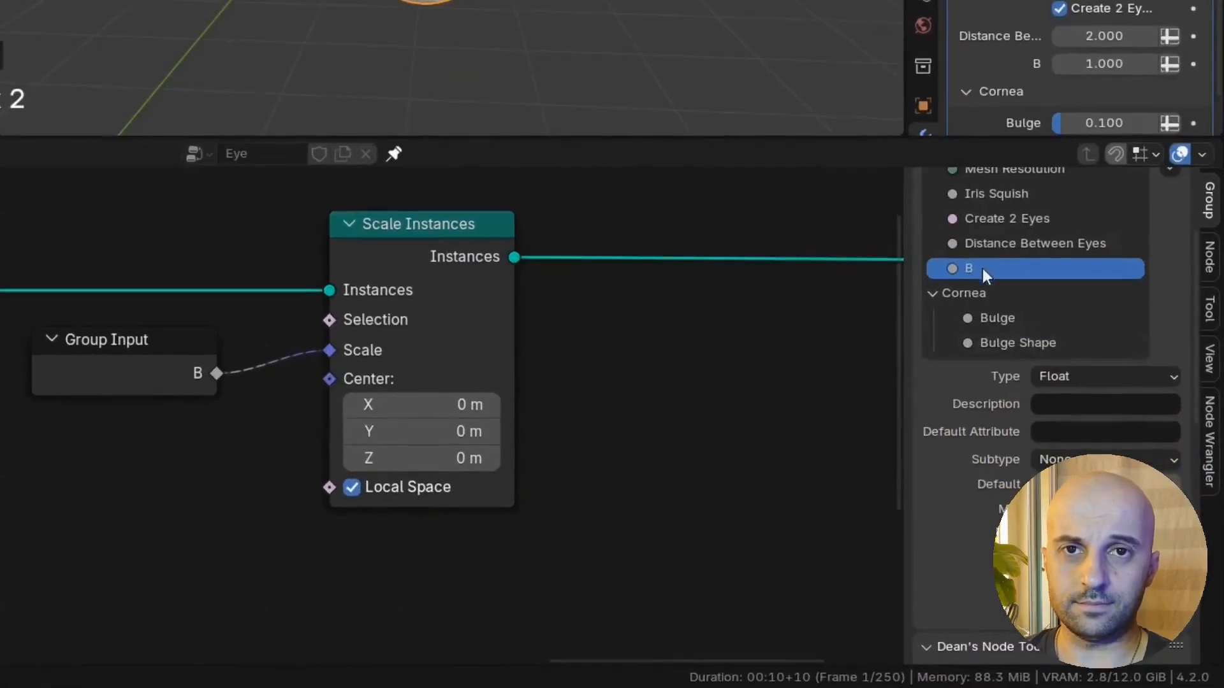
Step: Rename the group's B input to Eye Size and try out its value in the modifier
double_click(985, 270)
type("Eye Siz")
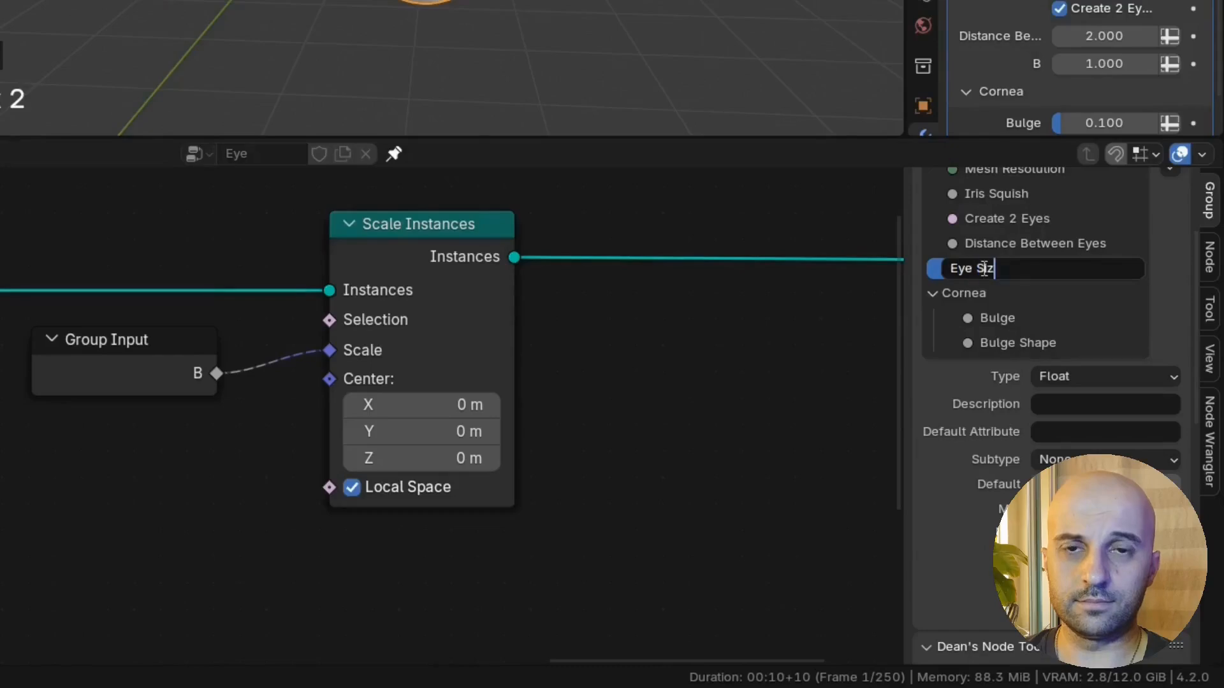
type("e")
key("Return")
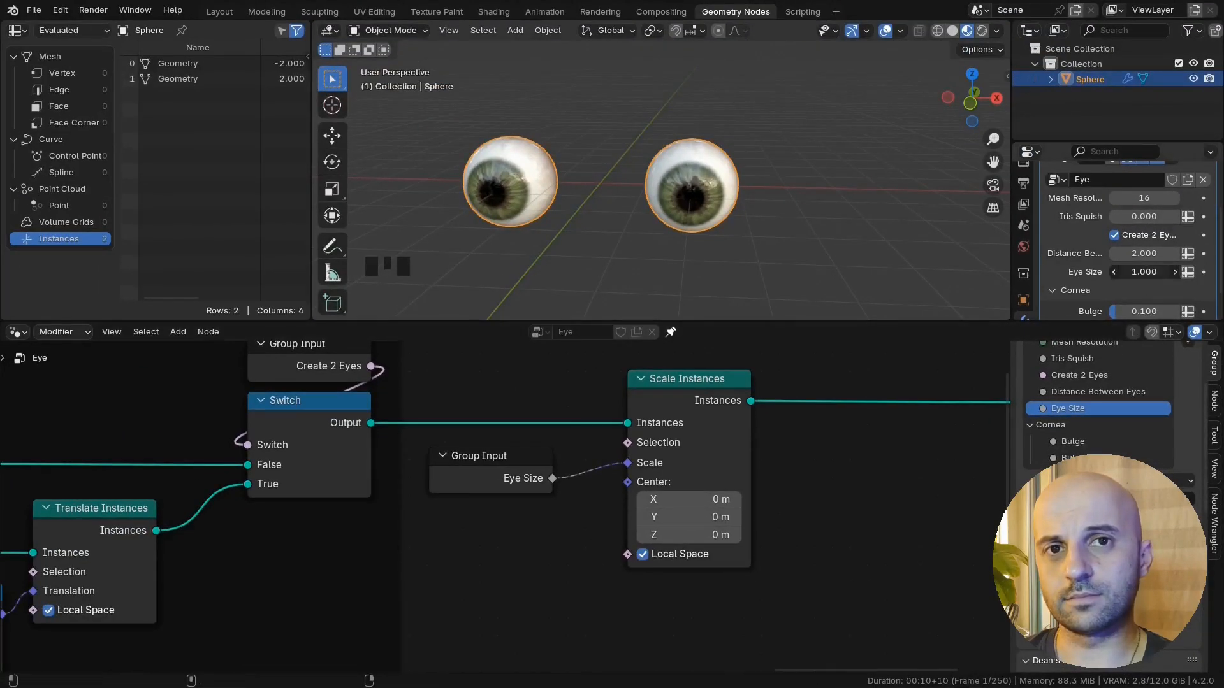
key("shift+Left")
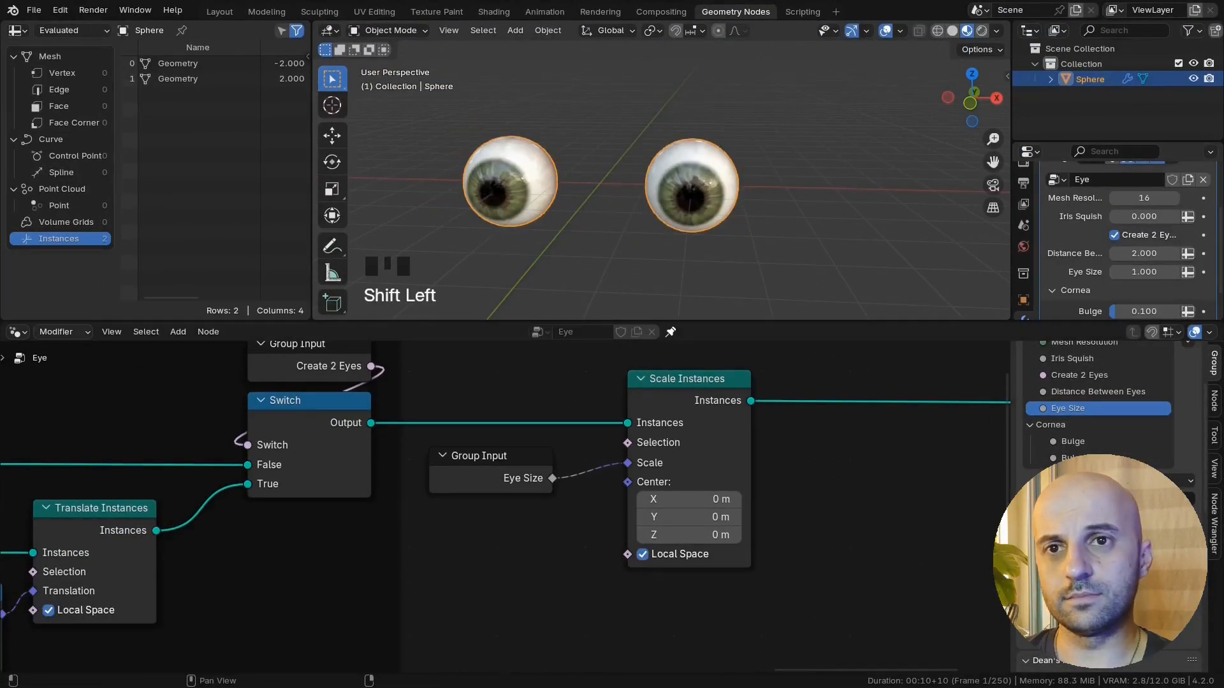
left_click_drag(1145, 272, 1185, 271)
right_click(1144, 272)
Step: Place the Eye Size Group Input above Scale Instances and join both nodes in a frame labelled Eye Size
middle_click_drag(552, 465, 559, 526)
left_click_drag(507, 520, 705, 385)
left_click(702, 433)
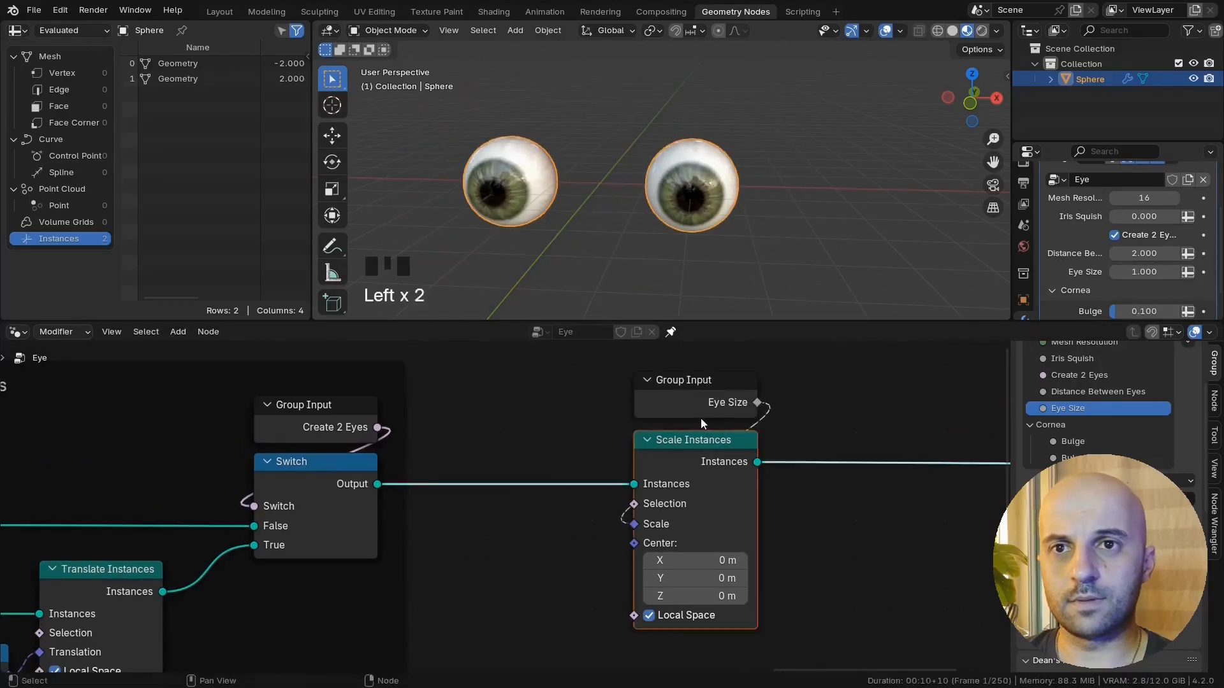
key("ctrl+j")
key("F2")
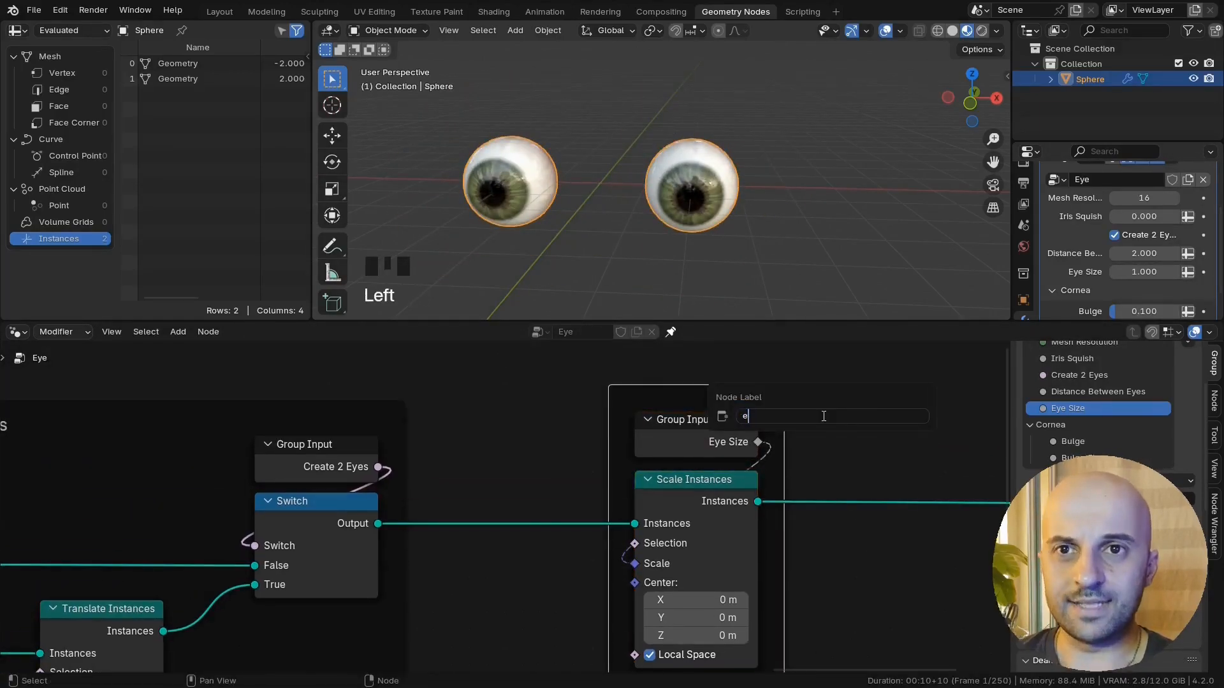
type("Eye Size")
key("Return")
Step: Move the Eye Size frame next to the Crete 2 Eyes frame
left_click_drag(710, 385, 524, 414)
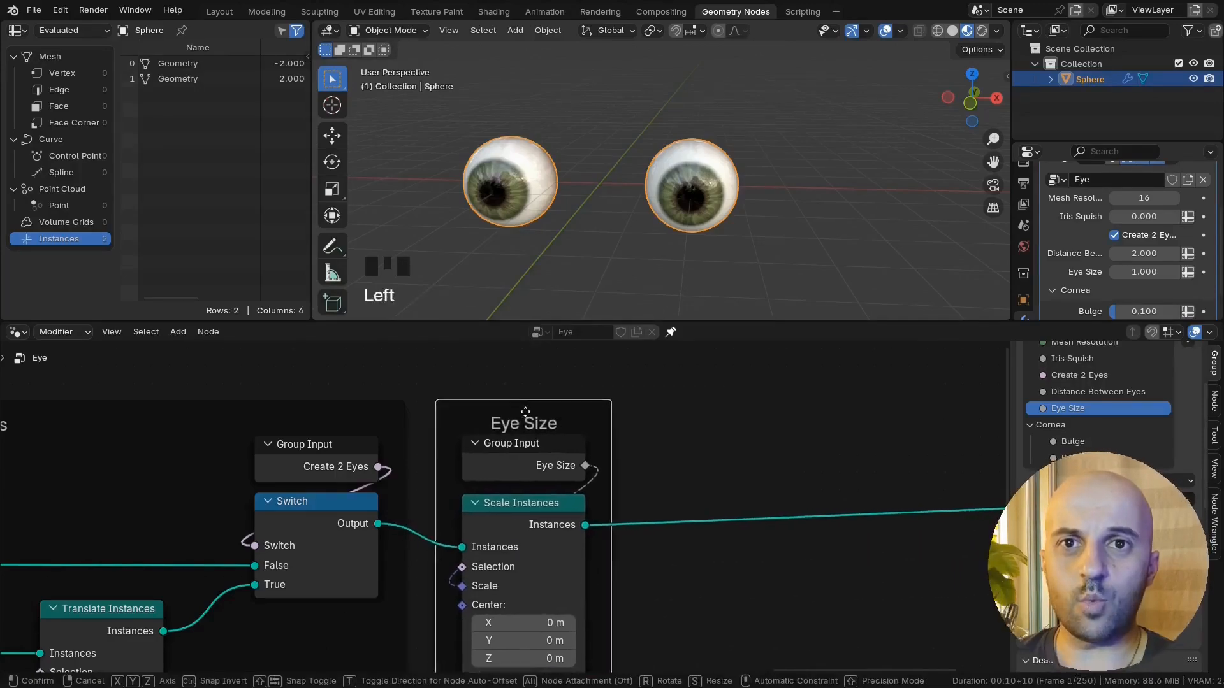
scroll(721, 446, "down", 12)
middle_click_drag(721, 445, 677, 443)
middle_click_drag(606, 261, 589, 248)
scroll(564, 446, "up", 10)
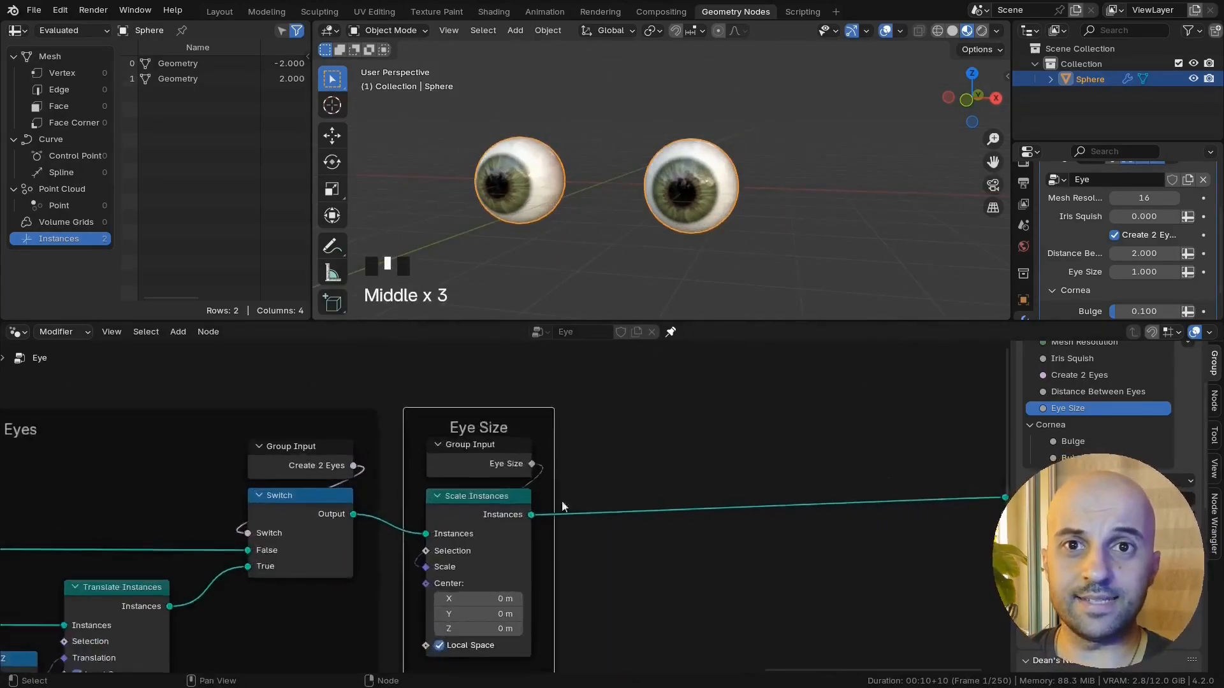
middle_click_drag(563, 506, 603, 486)
scroll(571, 495, "down", 1)
scroll(588, 244, "down", 2)
Step: Try rotating the whole eye object freely with trackball rotation in the viewport
middle_click_drag(588, 239, 759, 147)
scroll(645, 190, "up", 5)
middle_click_drag(739, 103, 748, 197)
left_click(747, 197)
key("r")
key("r")
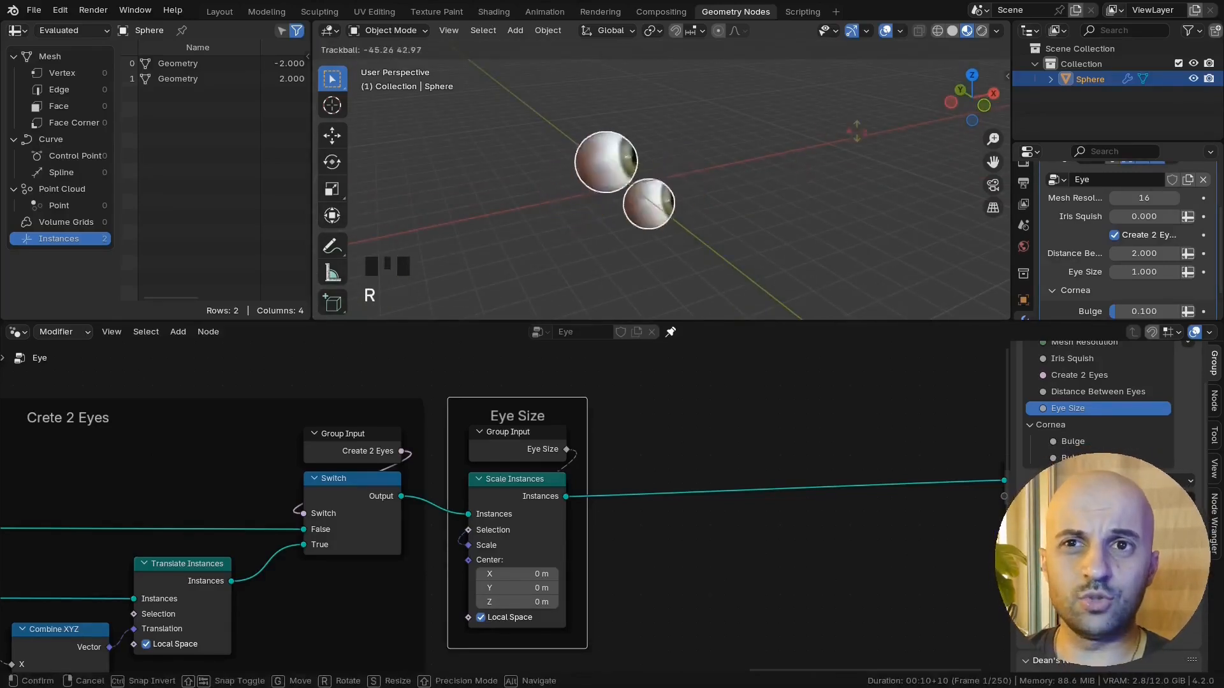
right_click(808, 156)
middle_click_drag(732, 182, 691, 208, "shift")
middle_click_drag(692, 208, 726, 186)
scroll(738, 453, "down", 1)
Step: Move the Group Output node farther away from the Eye Size frame
middle_click_drag(738, 454, 597, 477)
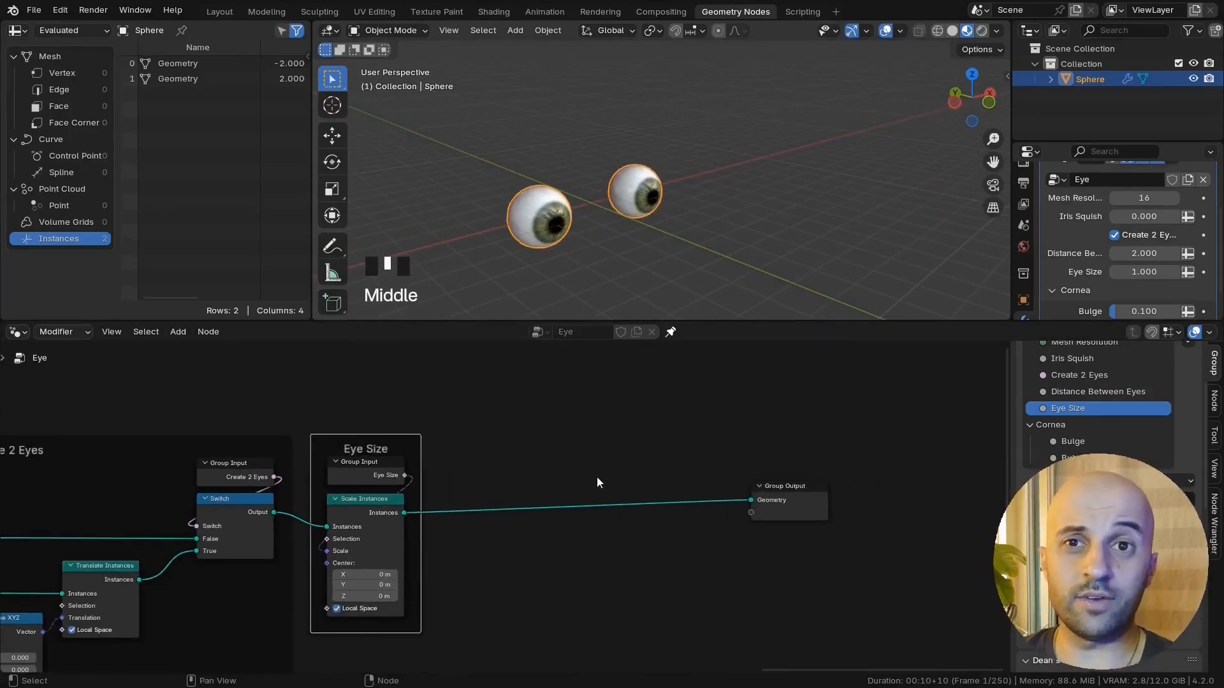
left_click(768, 504)
middle_click_drag(773, 536, 664, 530)
left_click_drag(669, 497, 800, 496)
scroll(606, 551, "up", 3)
middle_click_drag(606, 550, 622, 541)
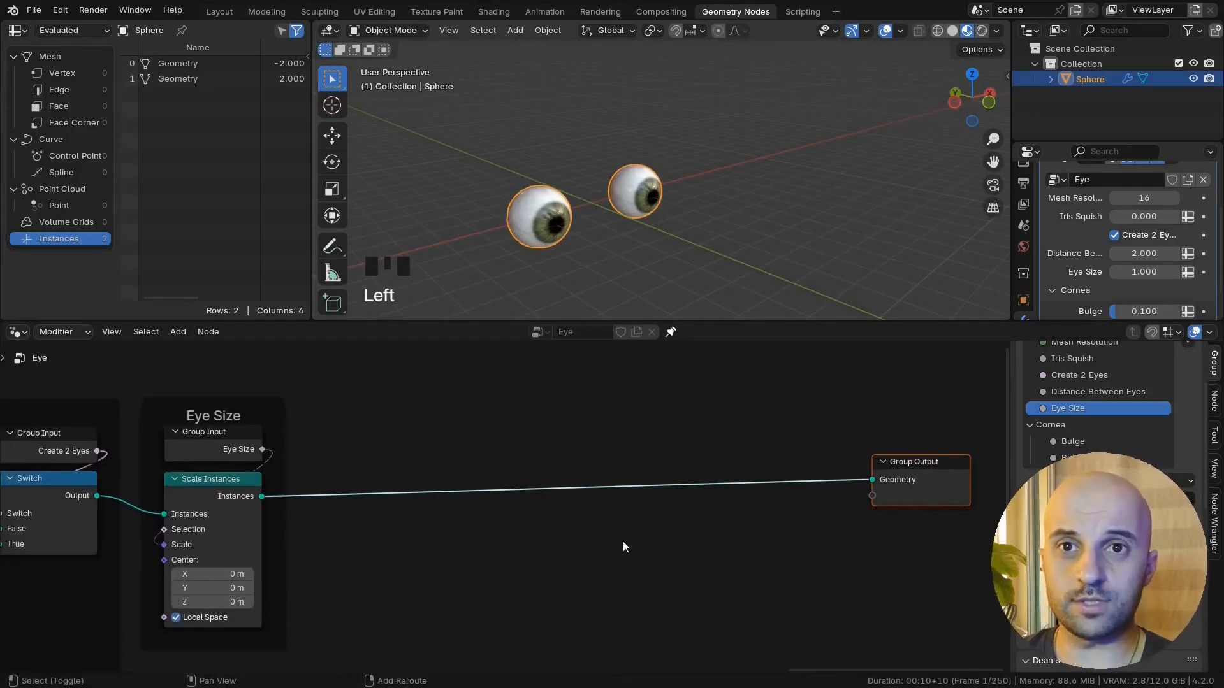
Step: Insert a Rotate Instances node before Group Output and shift both nodes farther from the Eye Size frame
key("shift+a")
type("rotate")
key("Return")
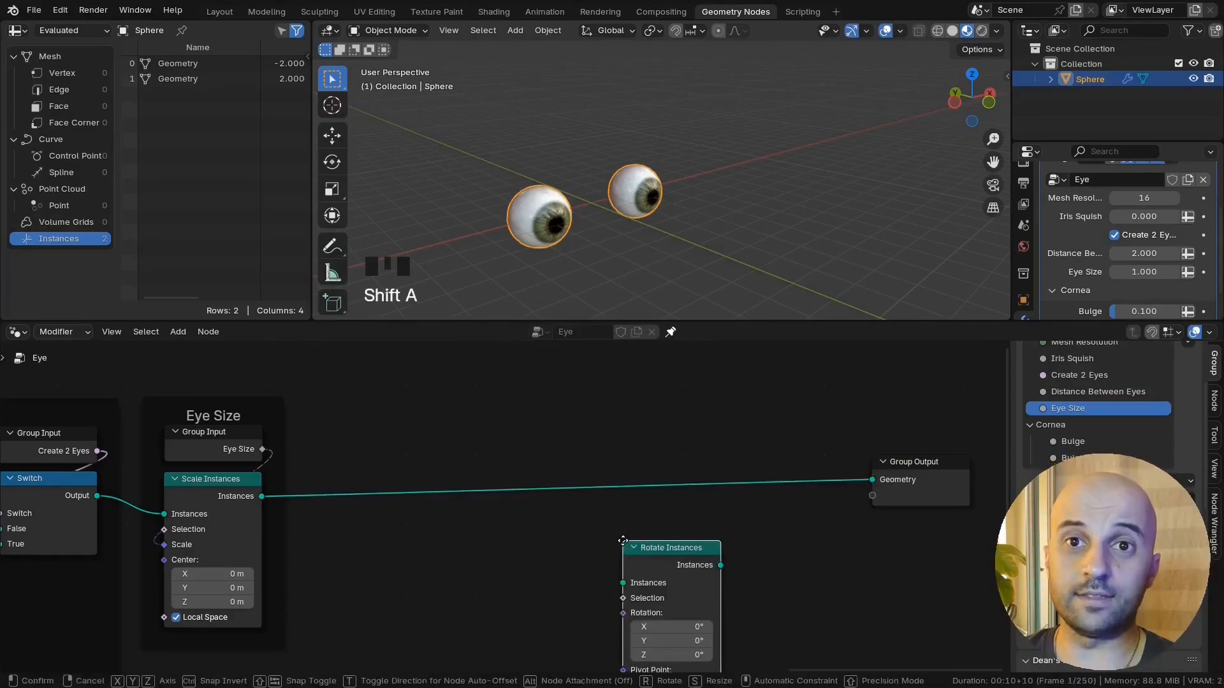
left_click(729, 451)
left_click_drag(908, 536, 810, 484)
left_click_drag(810, 485, 854, 484)
Step: Try rotating both eyes about Z in the Rotate Instances node
middle_click_drag(854, 522, 701, 483)
left_click_drag(670, 530, 688, 529)
left_click_drag(669, 530, 705, 530)
right_click(669, 529)
middle_click_drag(482, 543, 609, 531)
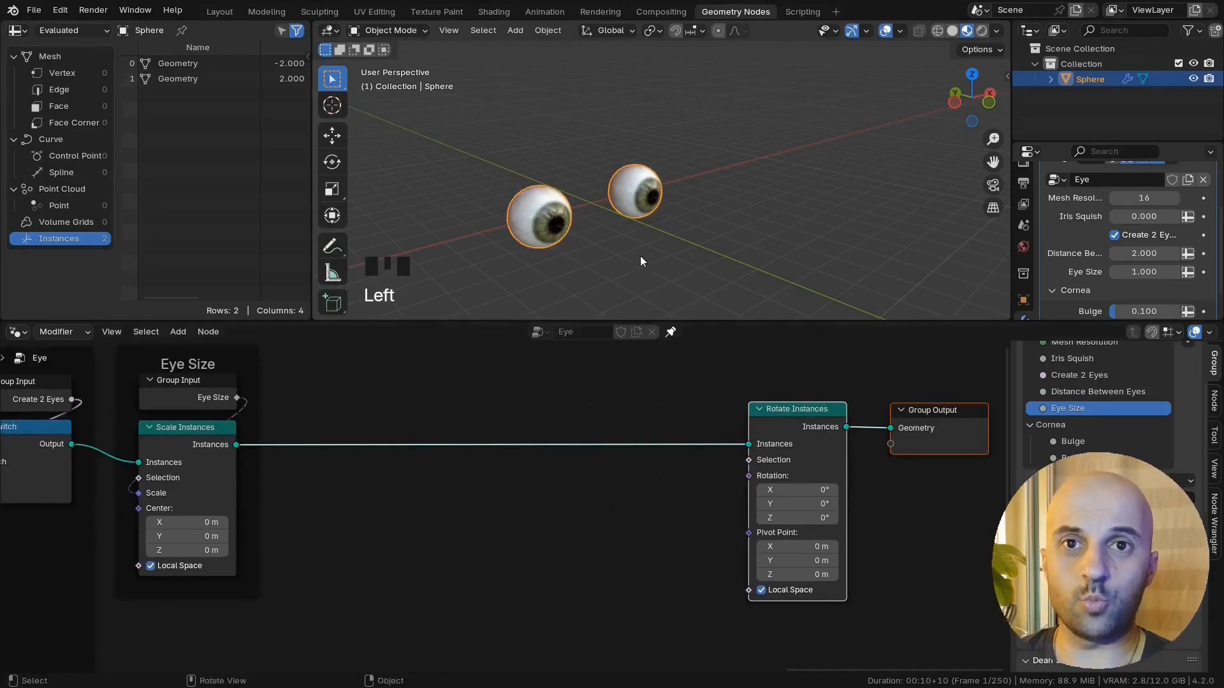
Step: Add a plain axes empty and move it along Y to about -5.77 m, in front of the two eyes
middle_click_drag(640, 262, 626, 213)
key("shift+a")
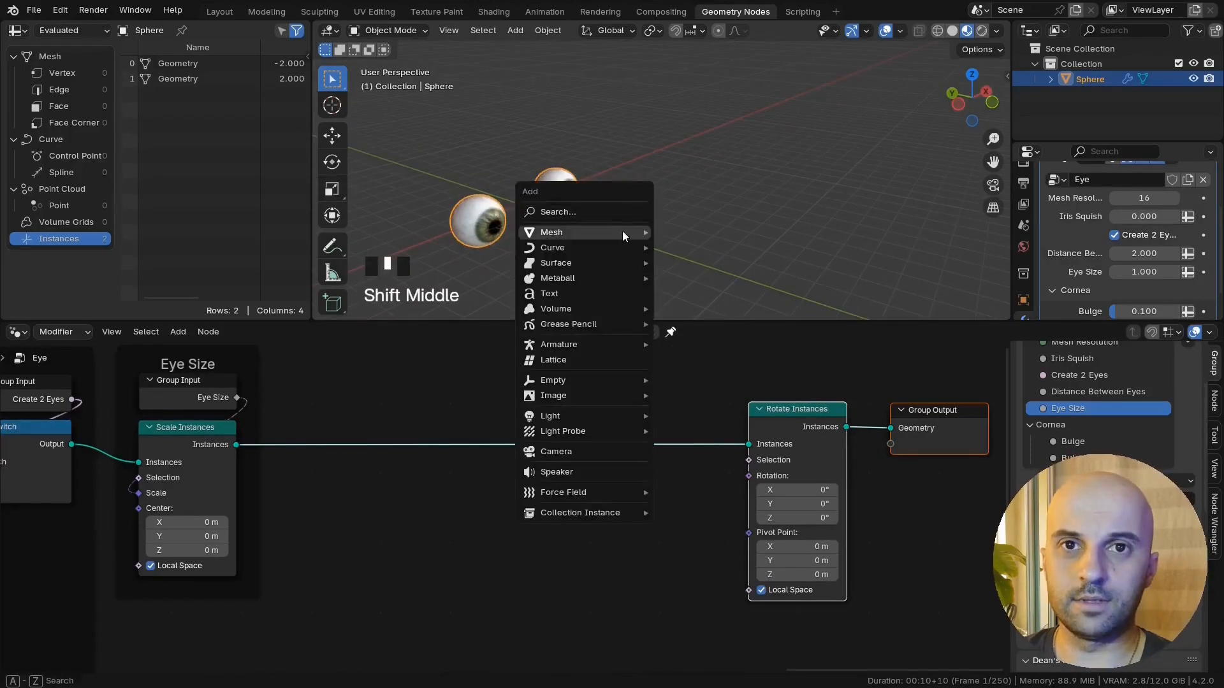
mouse_move(610, 380)
left_click(687, 380)
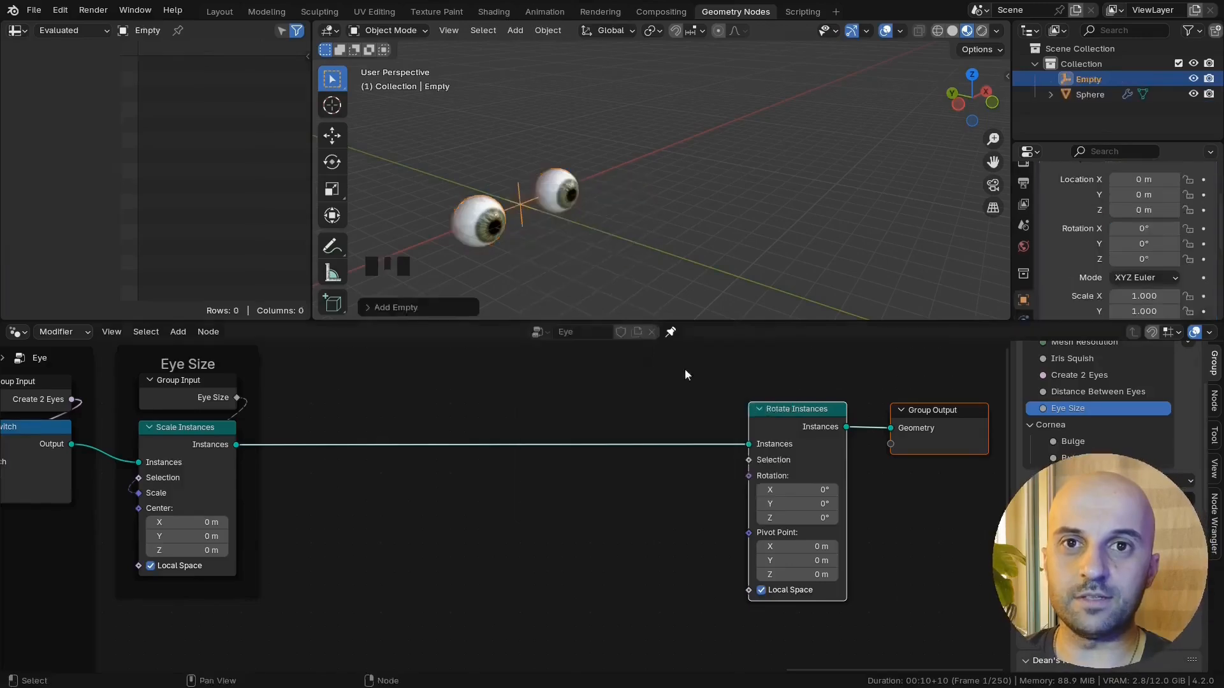
key("g")
key("y")
left_click(651, 268)
middle_click_drag(651, 267, 652, 236)
scroll(663, 255, "up", 1)
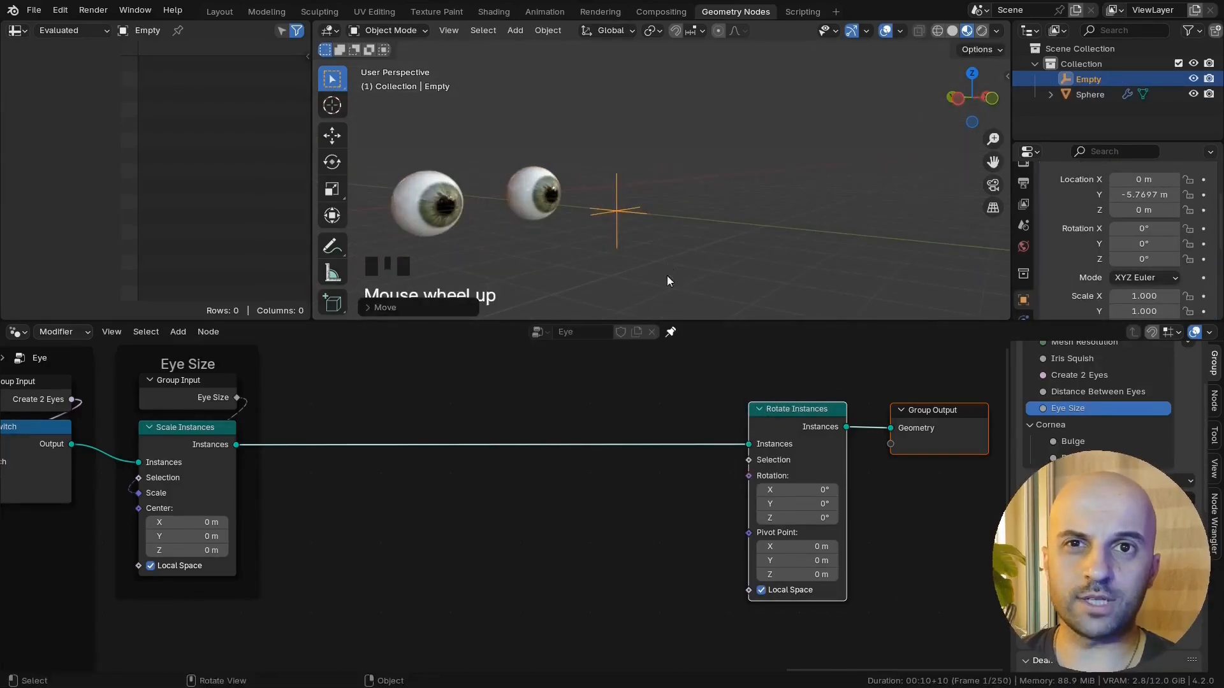
Step: Bring the Empty into the node tree as an Object Info node and shift Rotate Instances and Group Output farther from the Eye Size frame
left_click_drag(1083, 77, 571, 505)
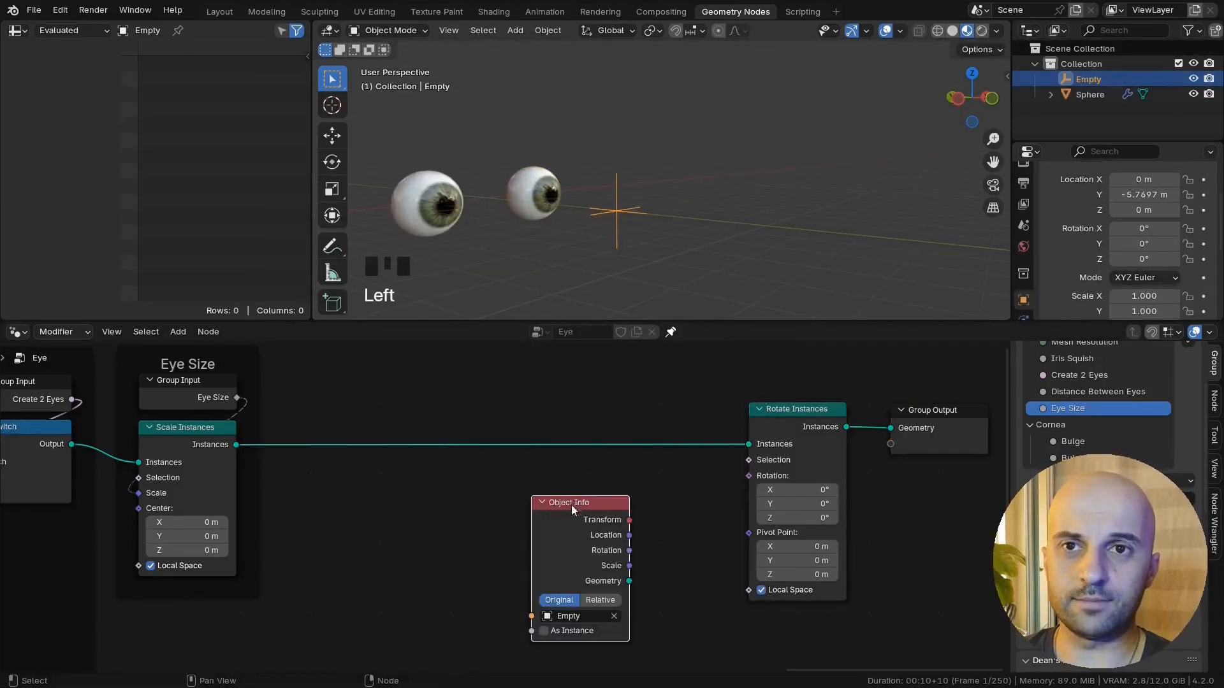
scroll(516, 511, "down", 1)
middle_click_drag(517, 510, 484, 535)
left_click_drag(848, 510, 749, 458)
middle_click_drag(601, 525, 549, 500)
scroll(552, 516, "up", 4)
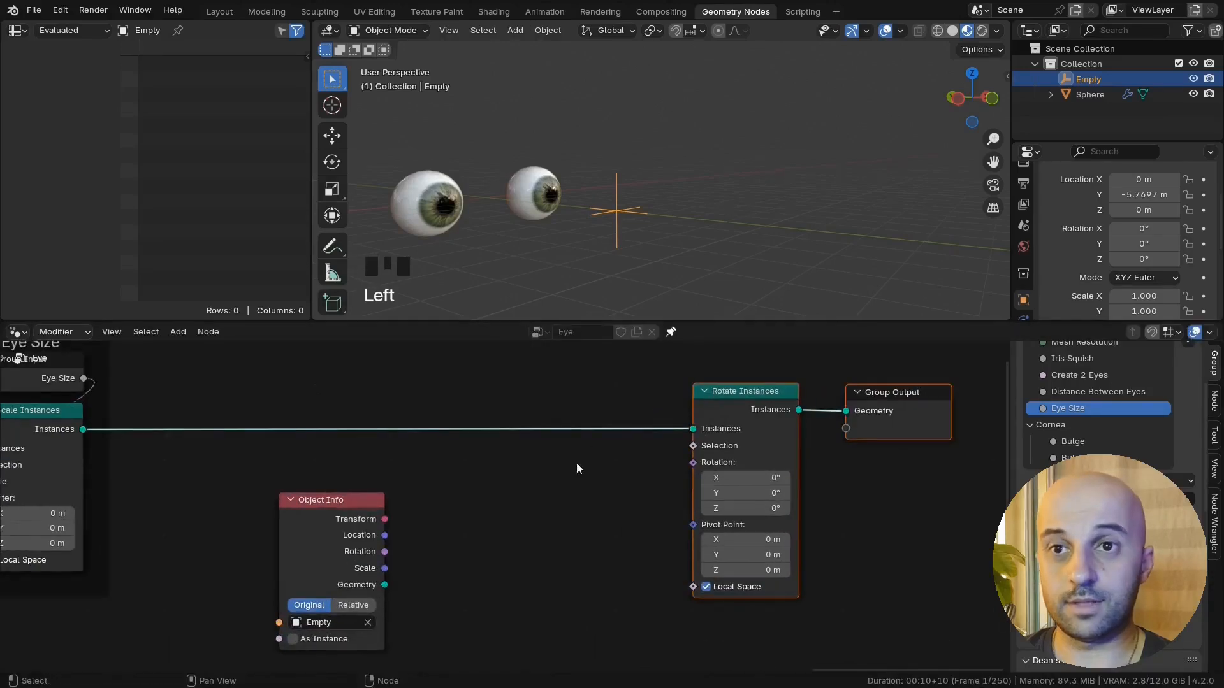
middle_click_drag(622, 207, 573, 227)
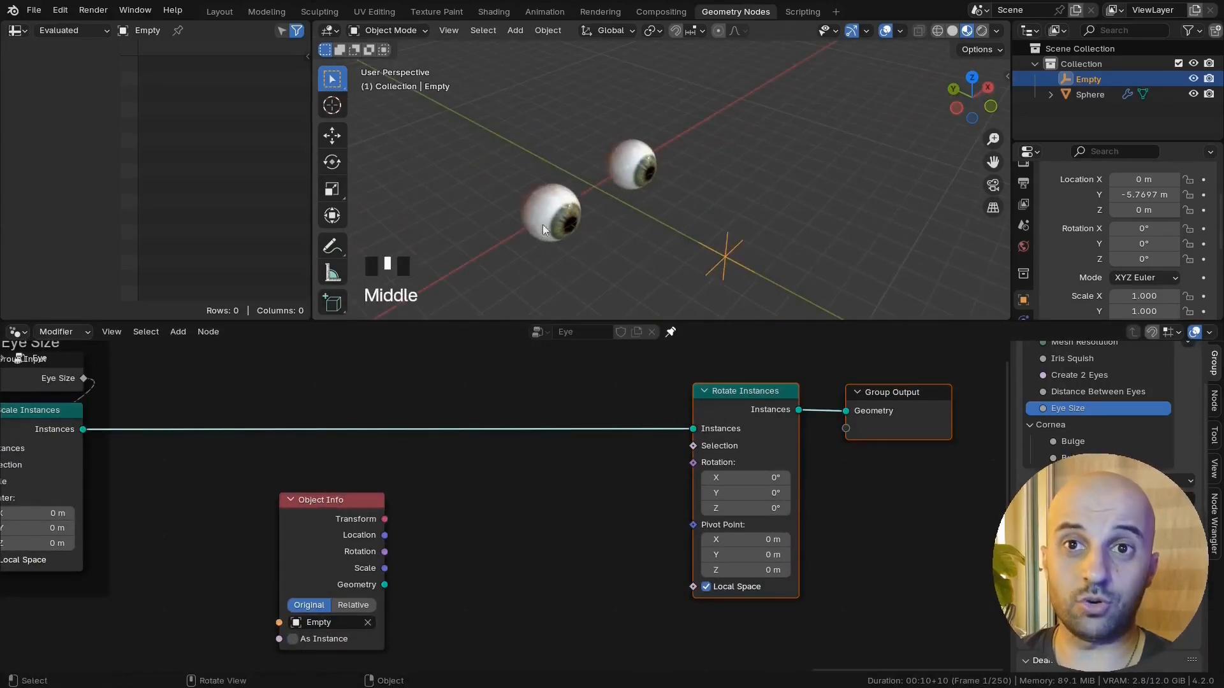
left_click(661, 464)
middle_click_drag(496, 543, 549, 515)
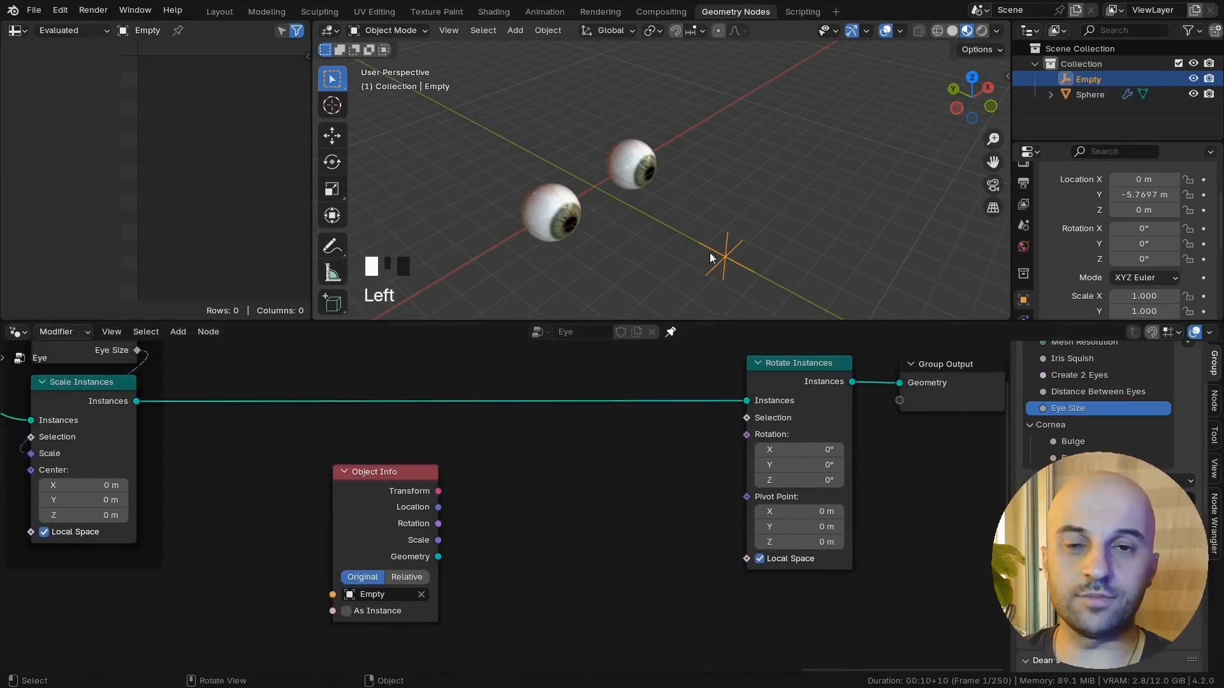
scroll(568, 535, "up", 3)
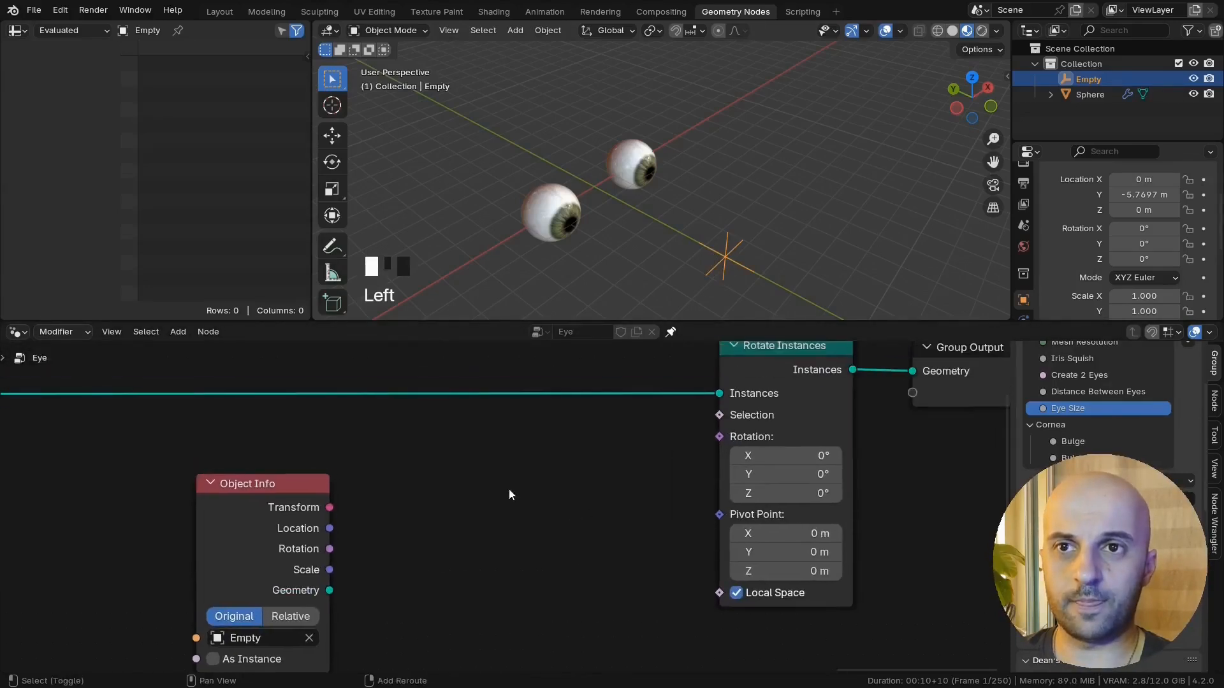
Step: Add an Align Rotation to Vector node between the Object Info and Rotate Instances nodes
key("shift+a")
type("ali")
key("Return")
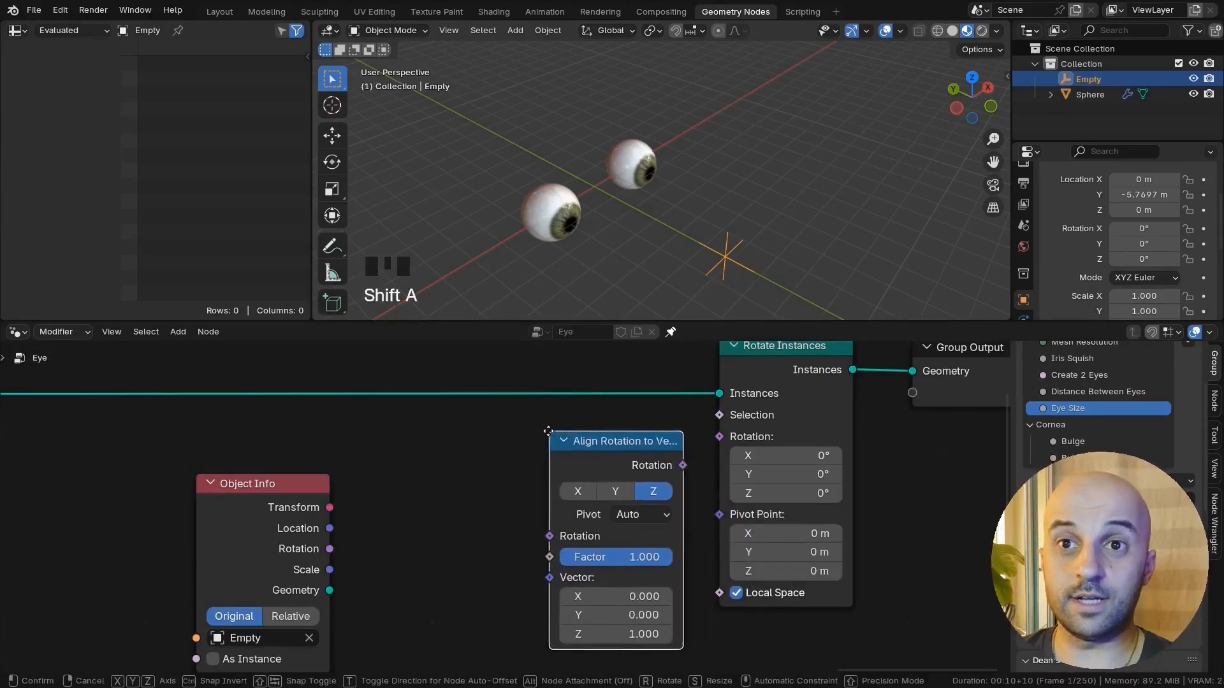
mouse_move(602, 479)
left_mouse_down()
mouse_move(651, 473)
mouse_move(605, 481)
left_mouse_up()
middle_click_drag(609, 482, 513, 598)
middle_click_drag(513, 597, 538, 552)
Step: Add the deprecated Align Euler to Vector node for comparison and delete it again
key("shift+a")
type("align")
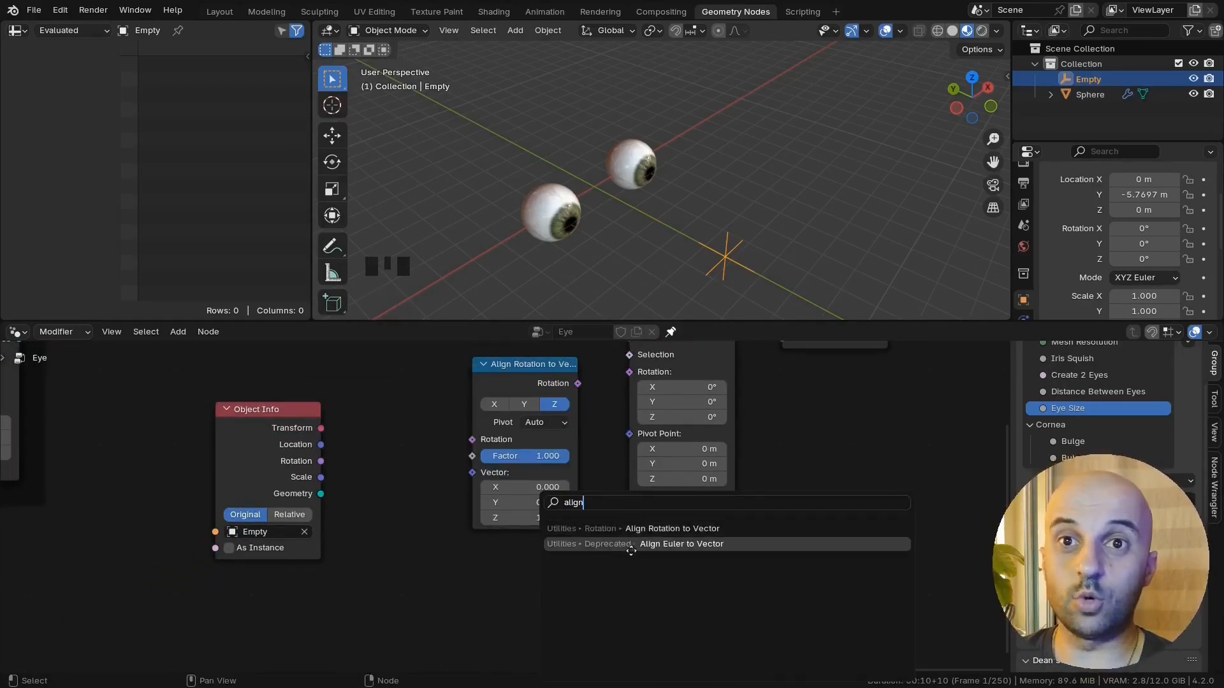
left_click(631, 546)
left_click(350, 384)
scroll(382, 396, "up", 5)
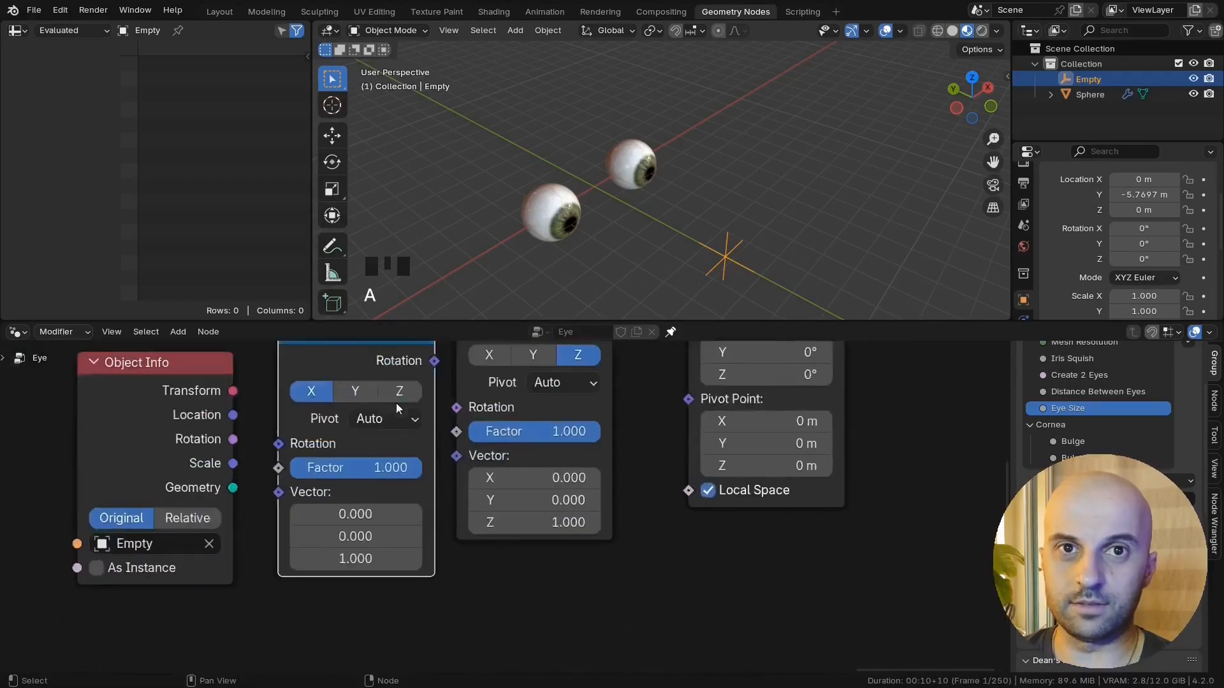
middle_click_drag(396, 403, 494, 505)
middle_click_drag(616, 497, 633, 485)
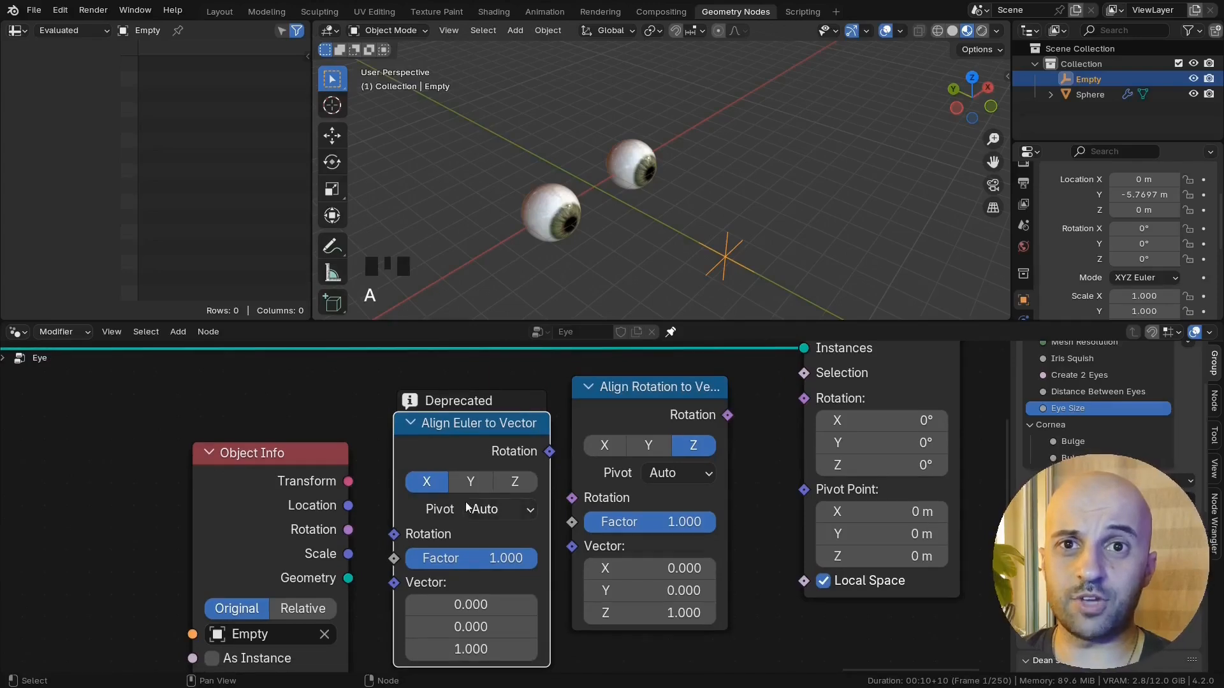
key("x")
Step: Connect Align Rotation to Vector into Rotate Instances' Rotation, and feed Object Info's Location into its Vector input
left_click_drag(621, 407, 626, 404)
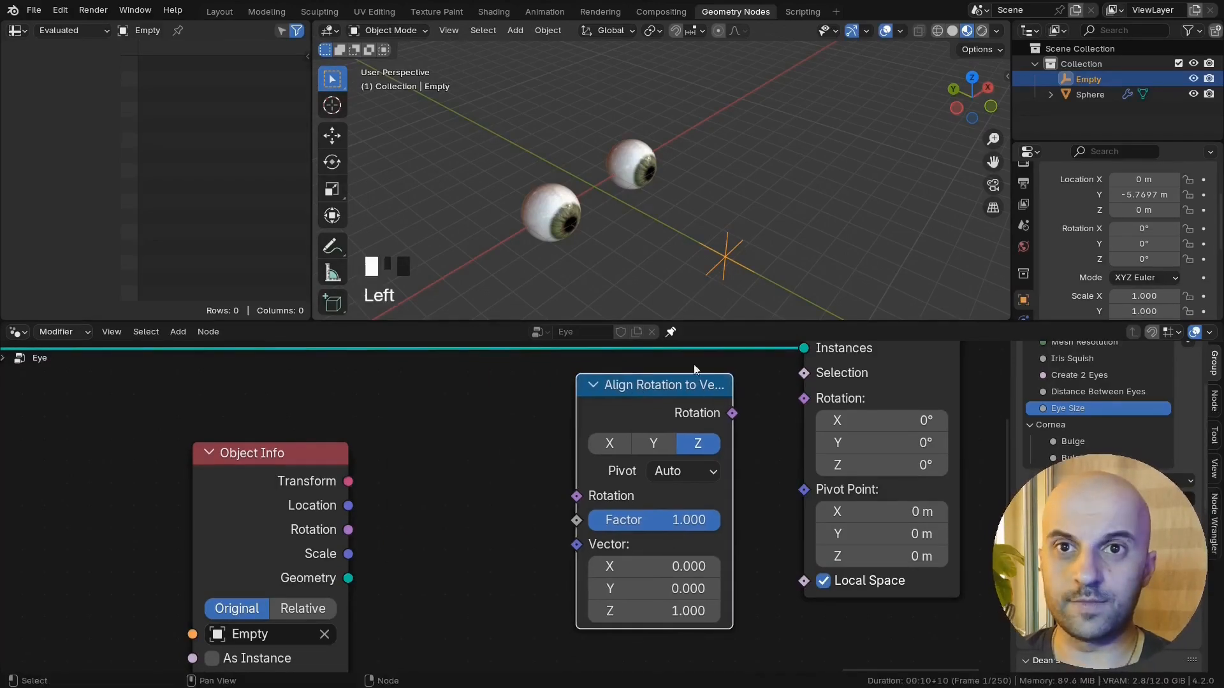
left_click_drag(733, 413, 813, 407)
scroll(821, 417, "down", 1)
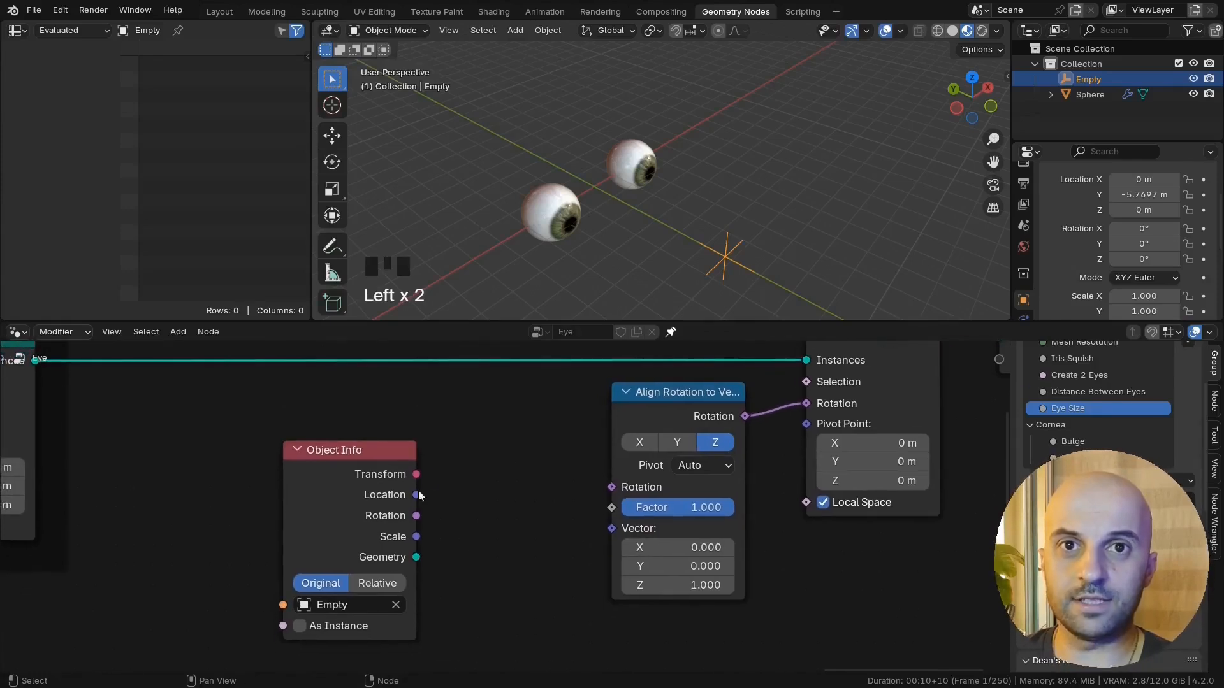
left_click_drag(416, 495, 611, 529)
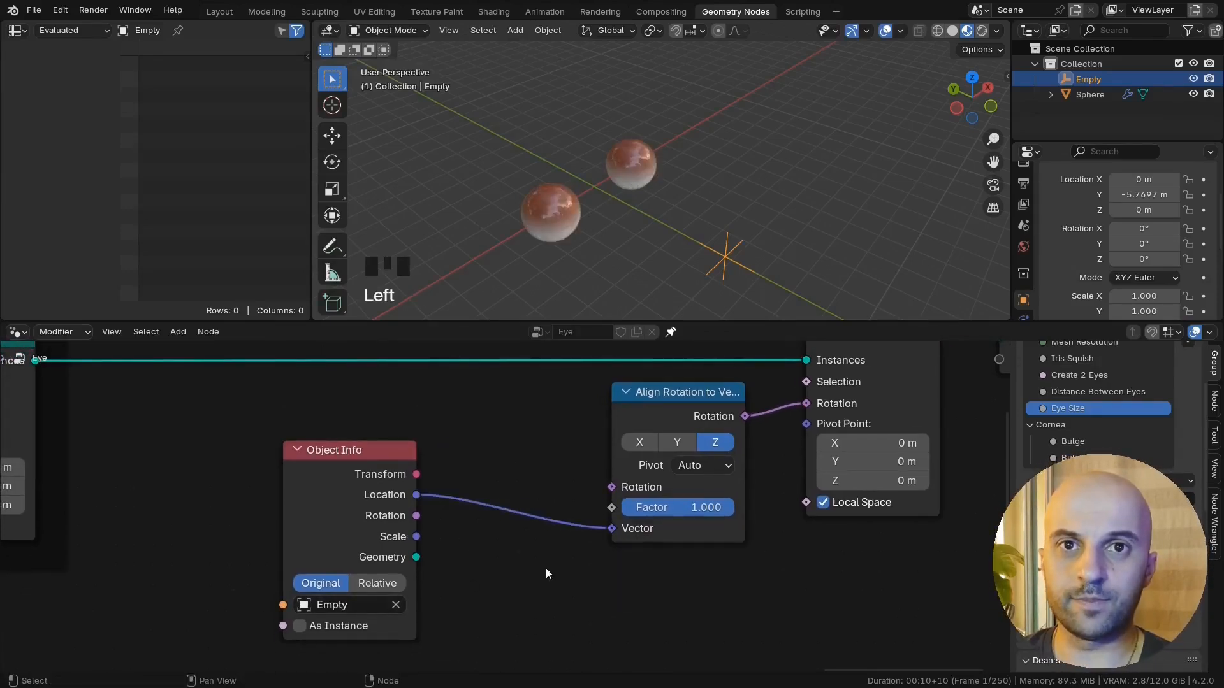
Step: Set the Align Rotation to Vector node's alignment axis to Y and check the eyes' orientation
scroll(616, 190, "up", 2)
middle_click_drag(598, 266, 614, 199)
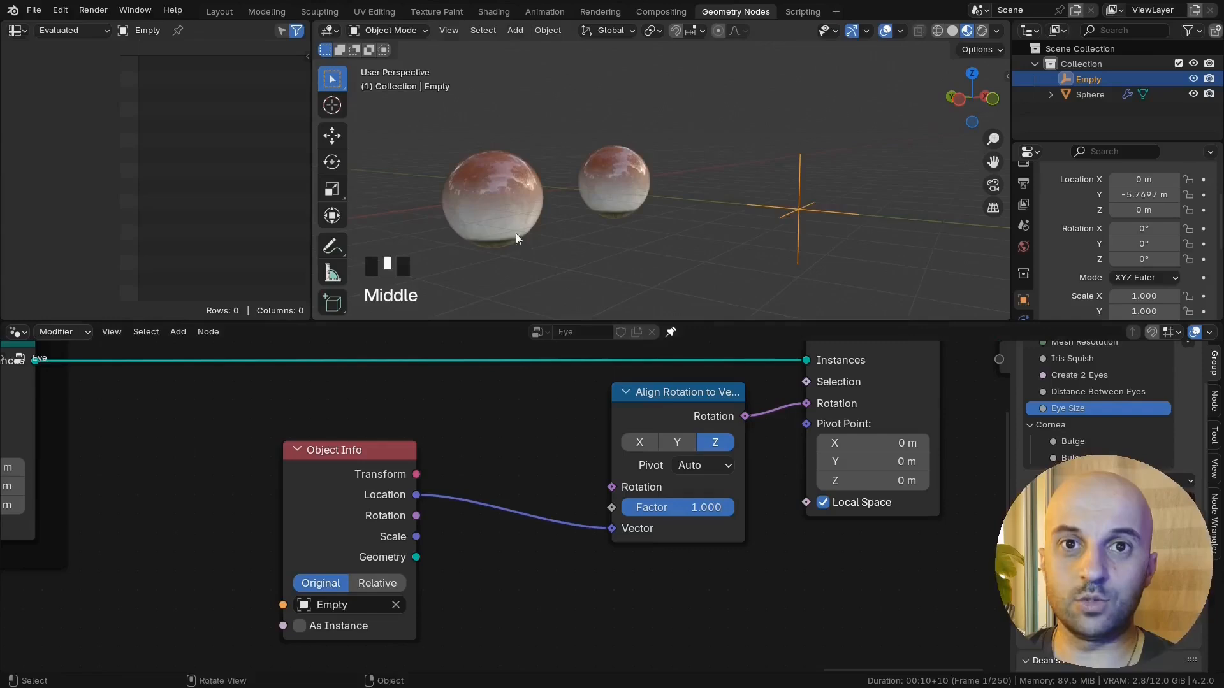
middle_click_drag(517, 234, 682, 356)
left_click(677, 442)
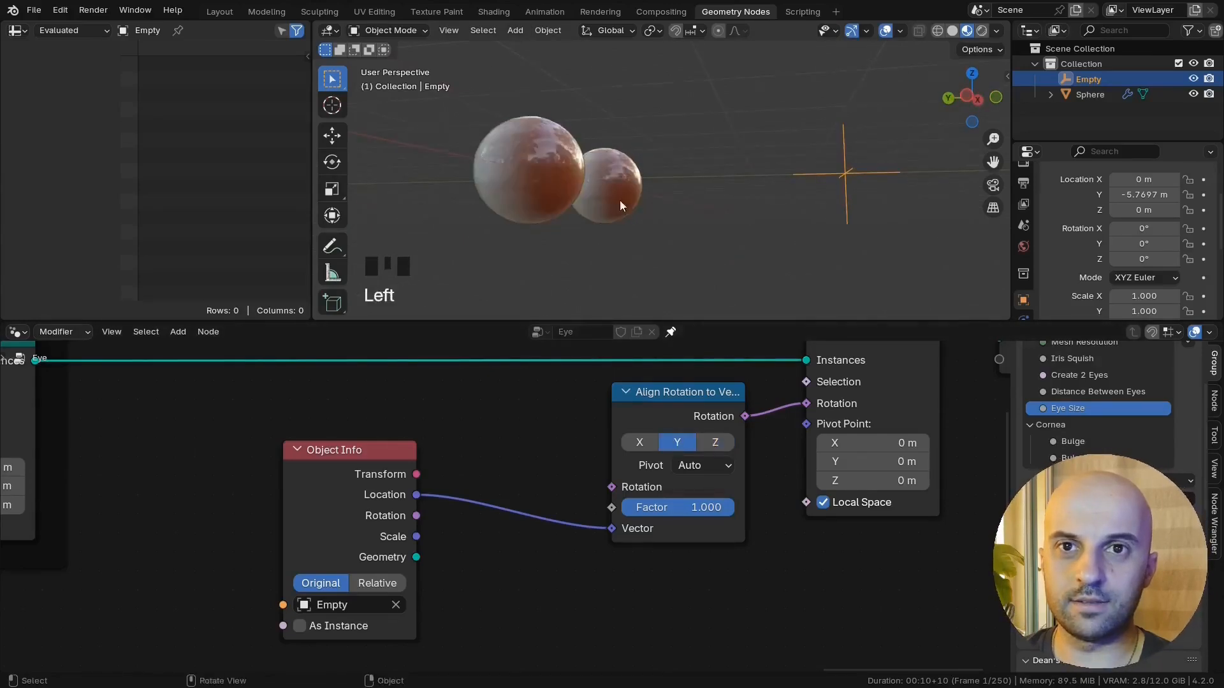
scroll(592, 253, "down", 2)
middle_click_drag(591, 253, 777, 185)
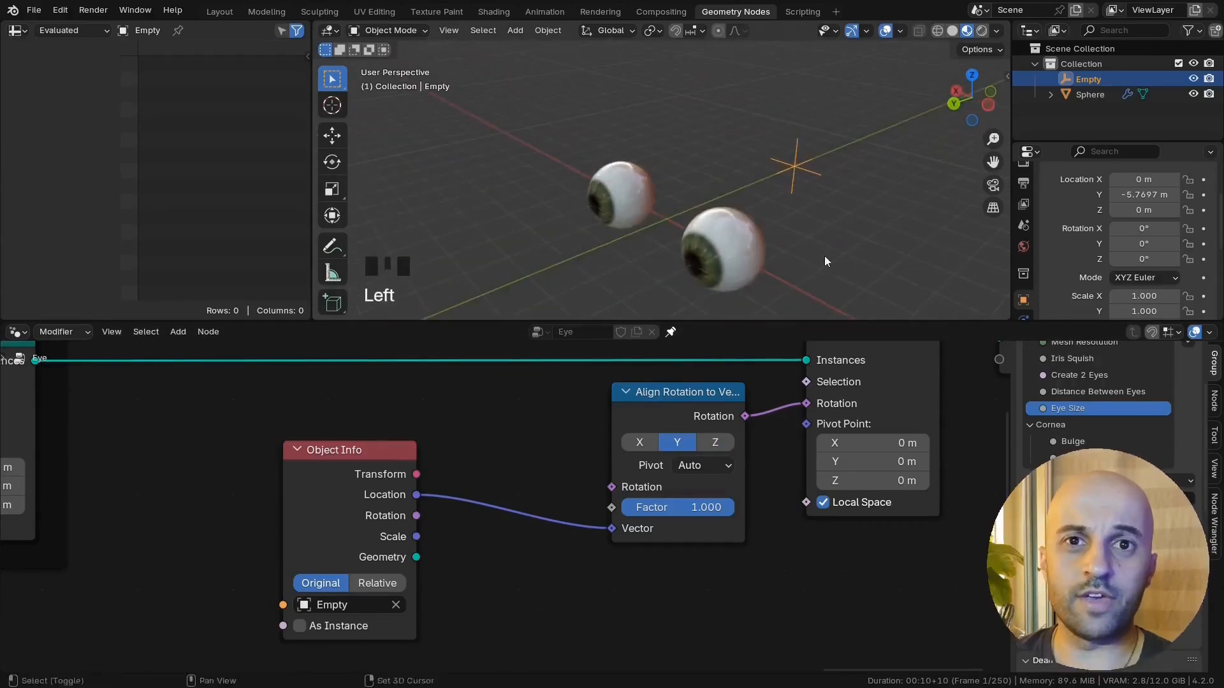
middle_click_drag(825, 256, 791, 262, "shift")
key("g")
right_click(751, 179)
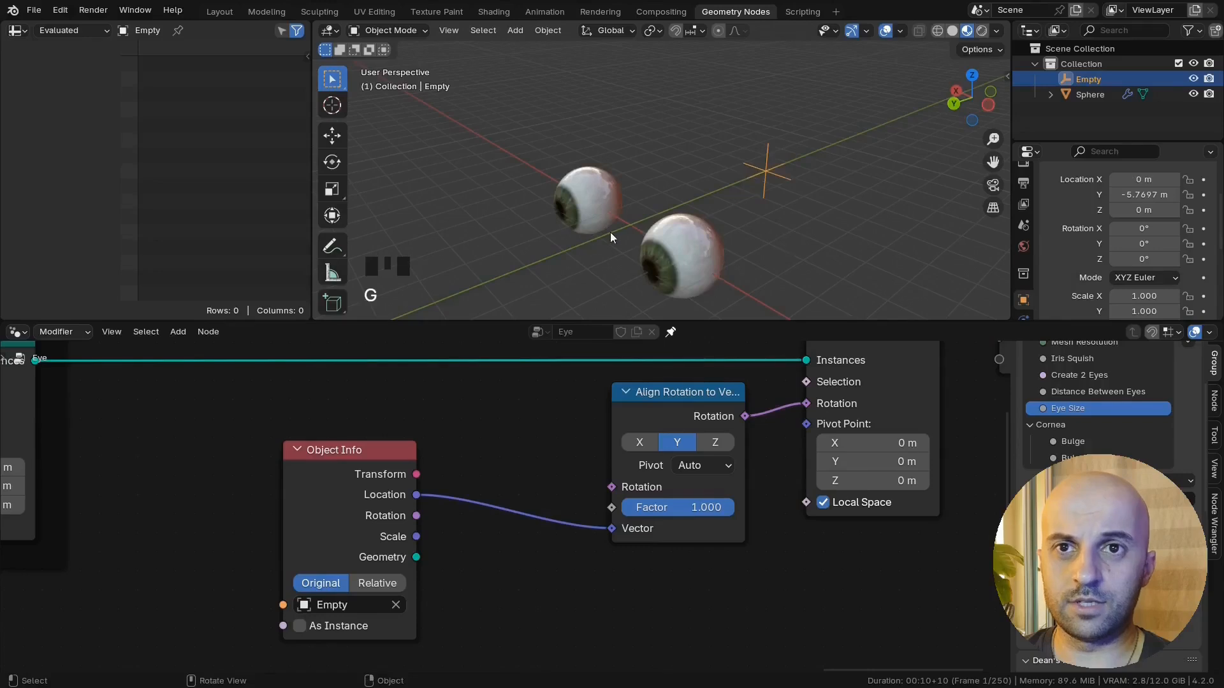
Step: Insert a Vector Math Scale node between Object Info's Location and the Align Rotation to Vector node's Vector input
middle_click_drag(553, 493, 676, 475)
left_click_drag(464, 479, 343, 469)
left_click_drag(420, 469, 627, 481)
type("scal")
key("Return")
left_click(533, 524)
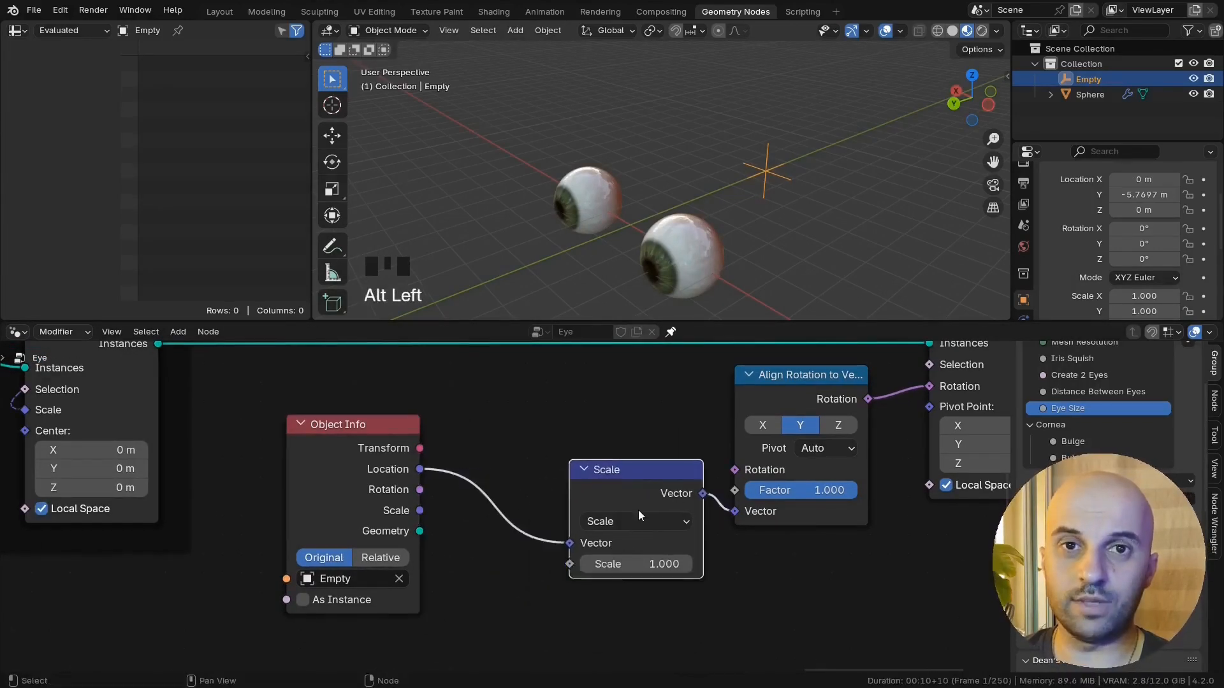
Step: Set the Scale node's factor to -1 and hide its operation selector
type("-1")
left_click(768, 581)
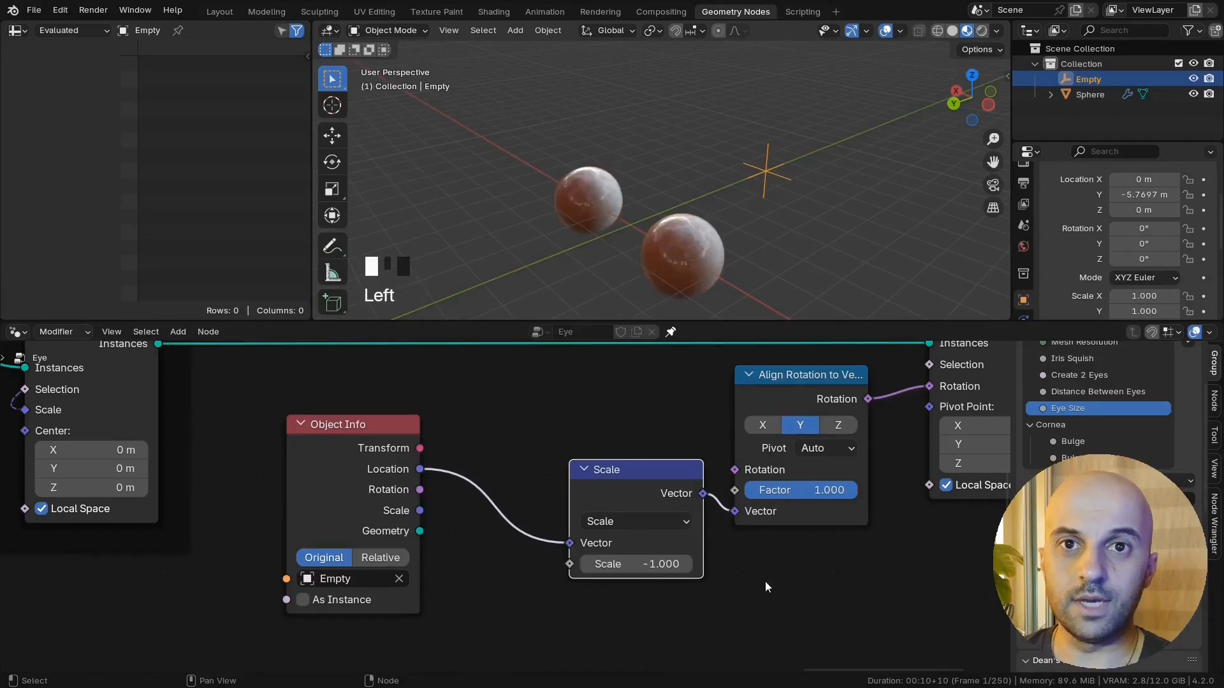
left_click(640, 489)
key("shift+h")
Step: Move the Empty to about X 1.01 m, Y -6.15 m to test the tracking, and nudge the Object Info node
middle_click_drag(759, 267, 695, 266)
key("g")
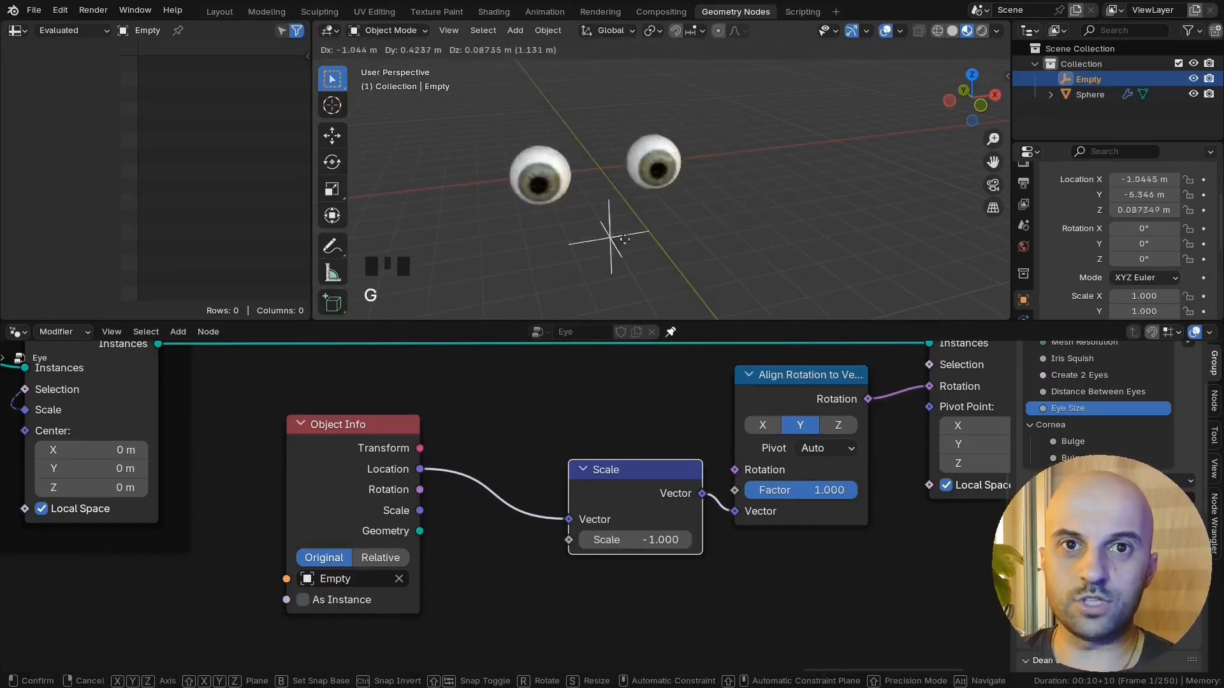
left_click(715, 241)
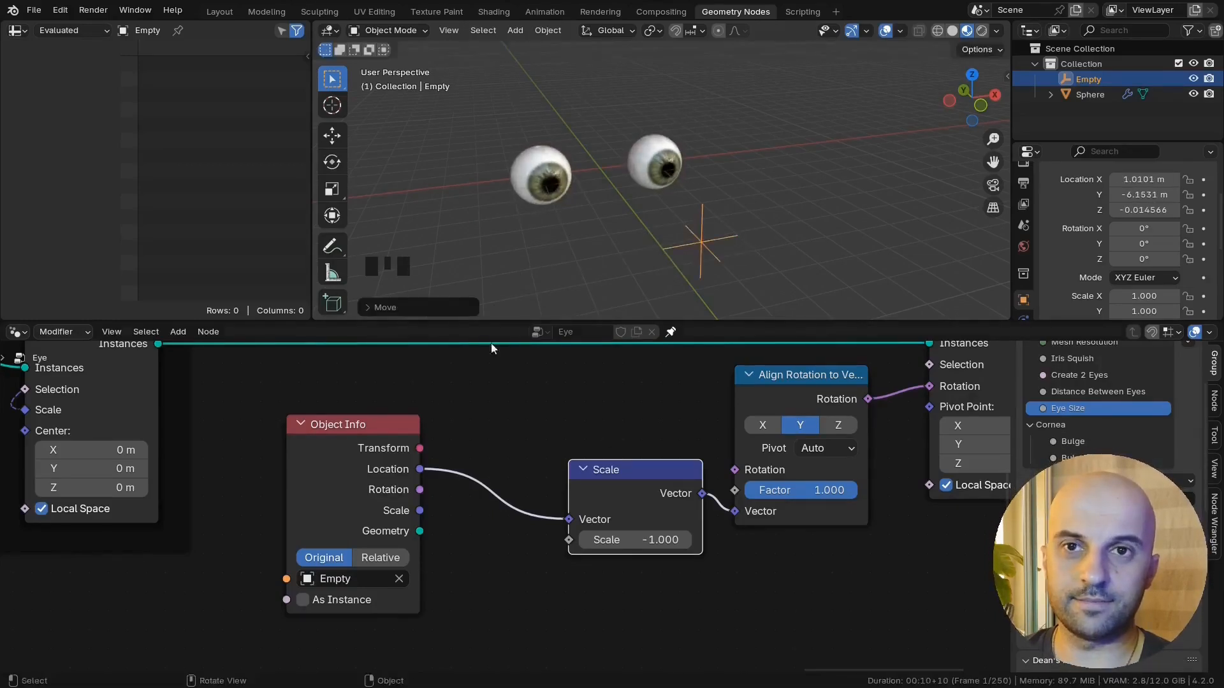
left_click_drag(350, 426, 373, 442)
middle_click_drag(602, 540, 499, 513)
Step: Move the eyes object around the scene to test whether the gaze follows the Empty
scroll(631, 250, "down", 3)
middle_click_drag(632, 250, 631, 250)
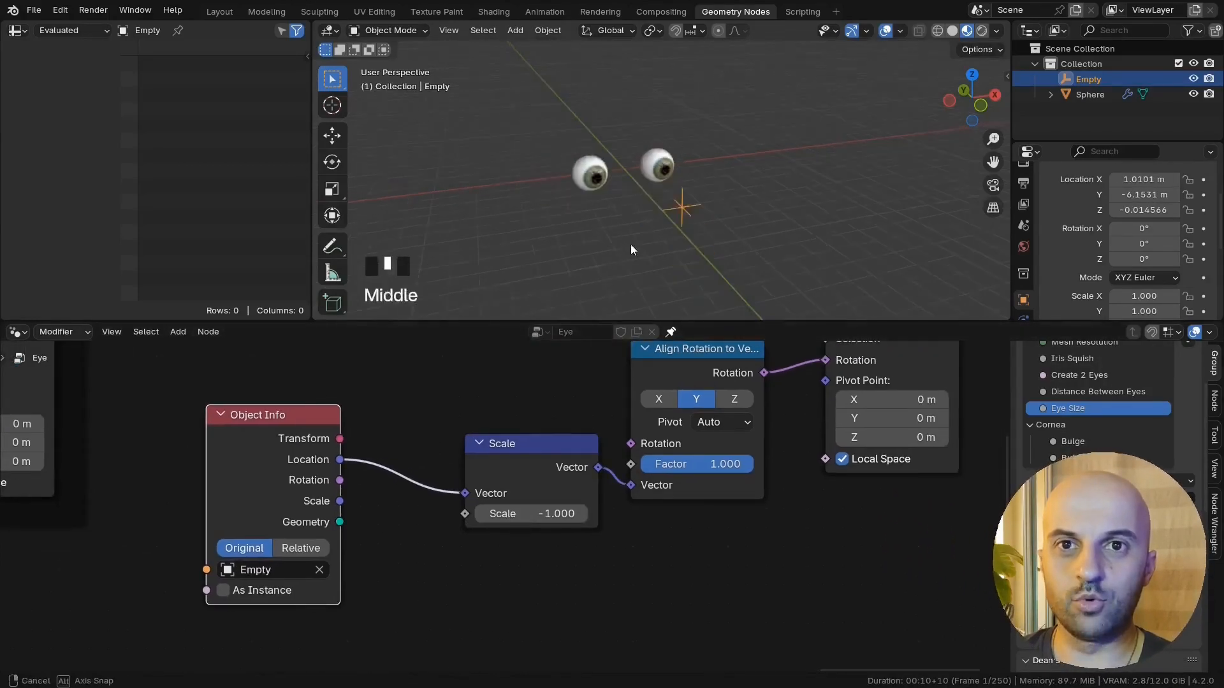
scroll(640, 217, "up", 2)
middle_click_drag(645, 206, 687, 167)
left_click(690, 170)
key("g")
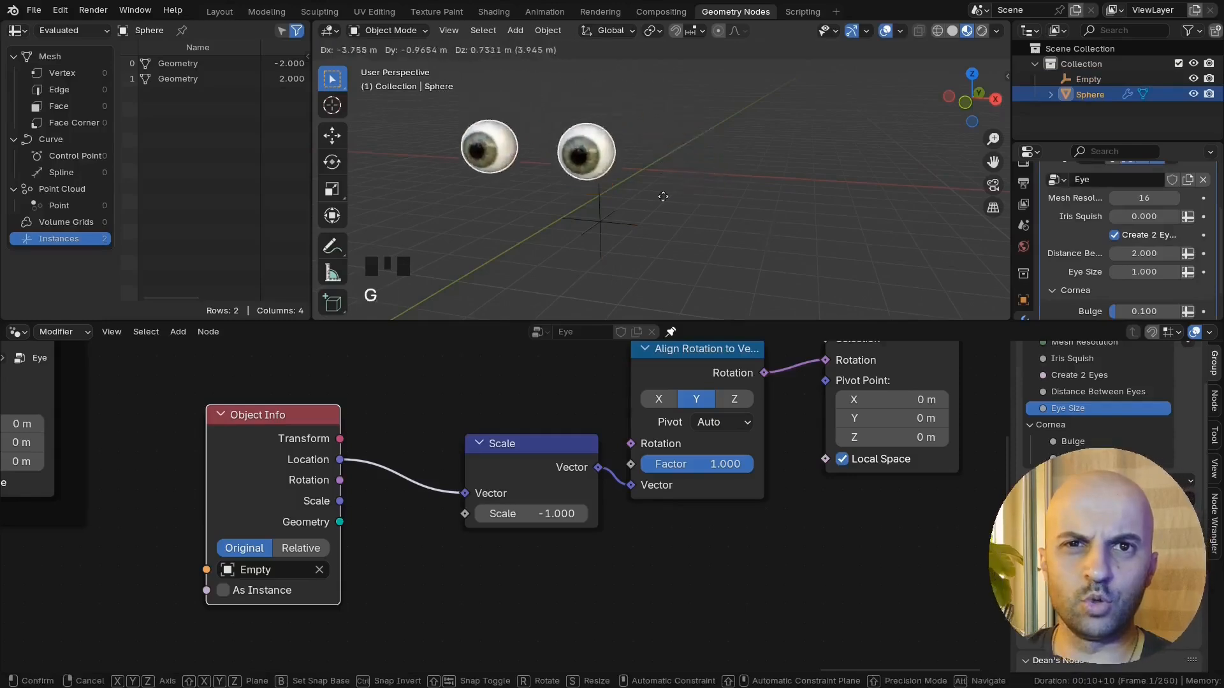
left_click(889, 258)
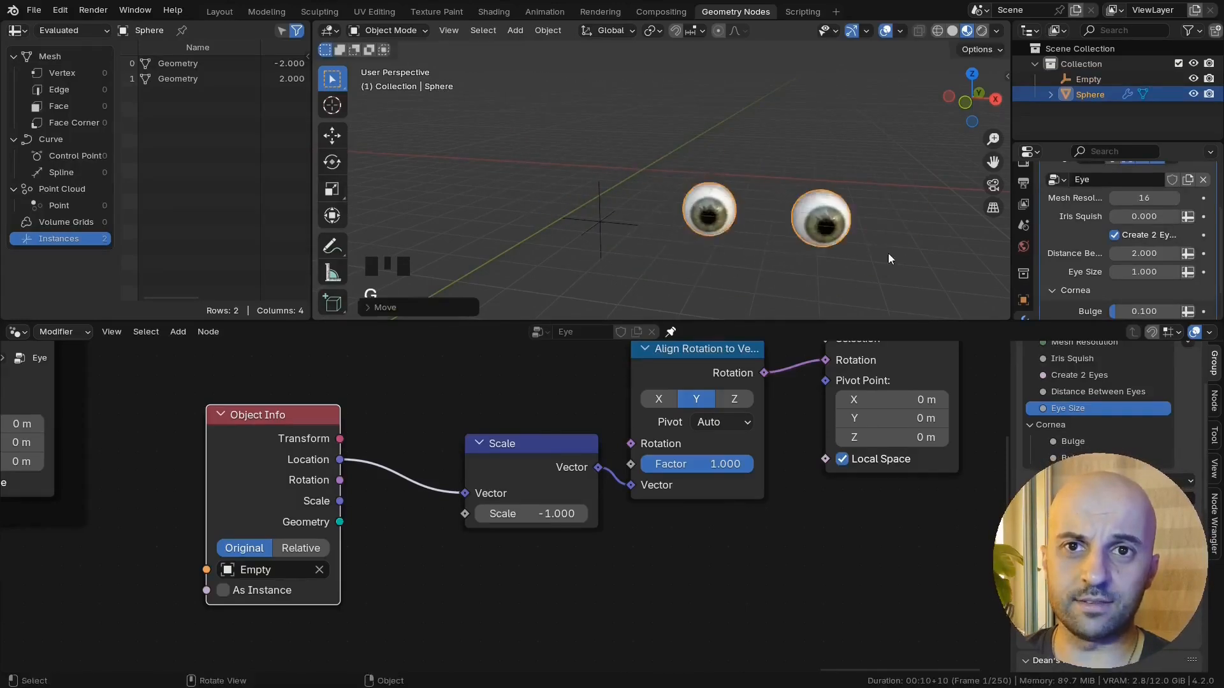
key("g")
left_click(719, 234)
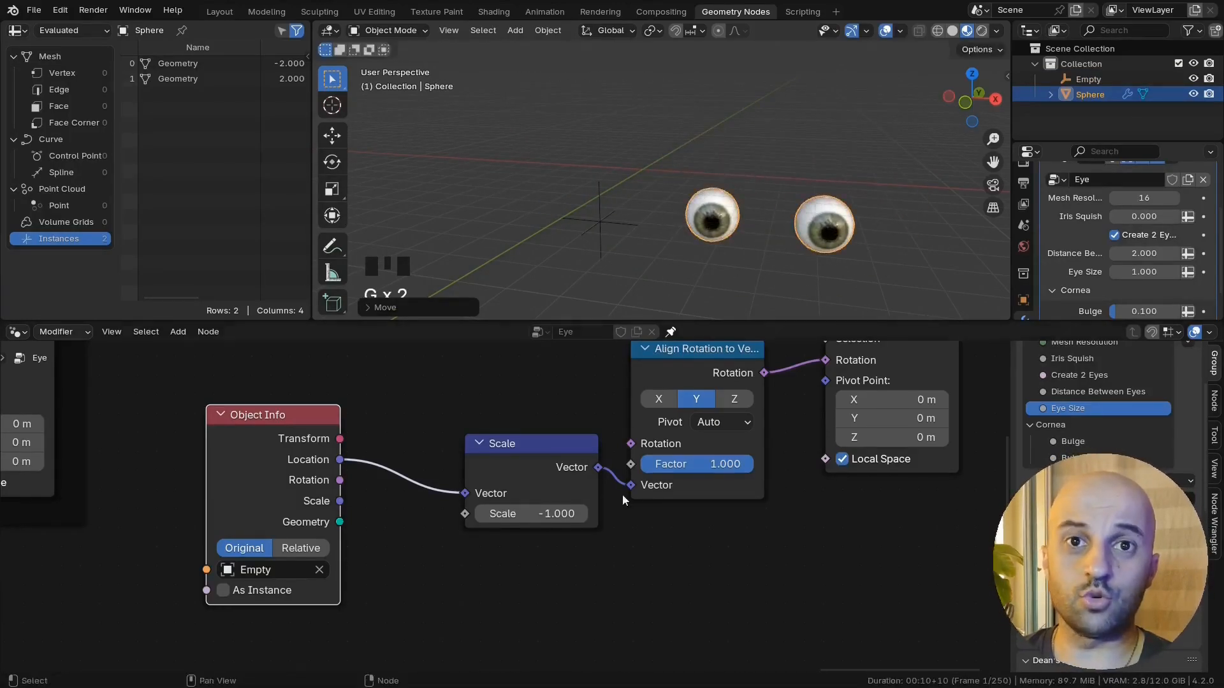
Step: Switch the Object Info node's transform space from Original to Relative
middle_click_drag(622, 495, 752, 470)
scroll(607, 510, "down", 2)
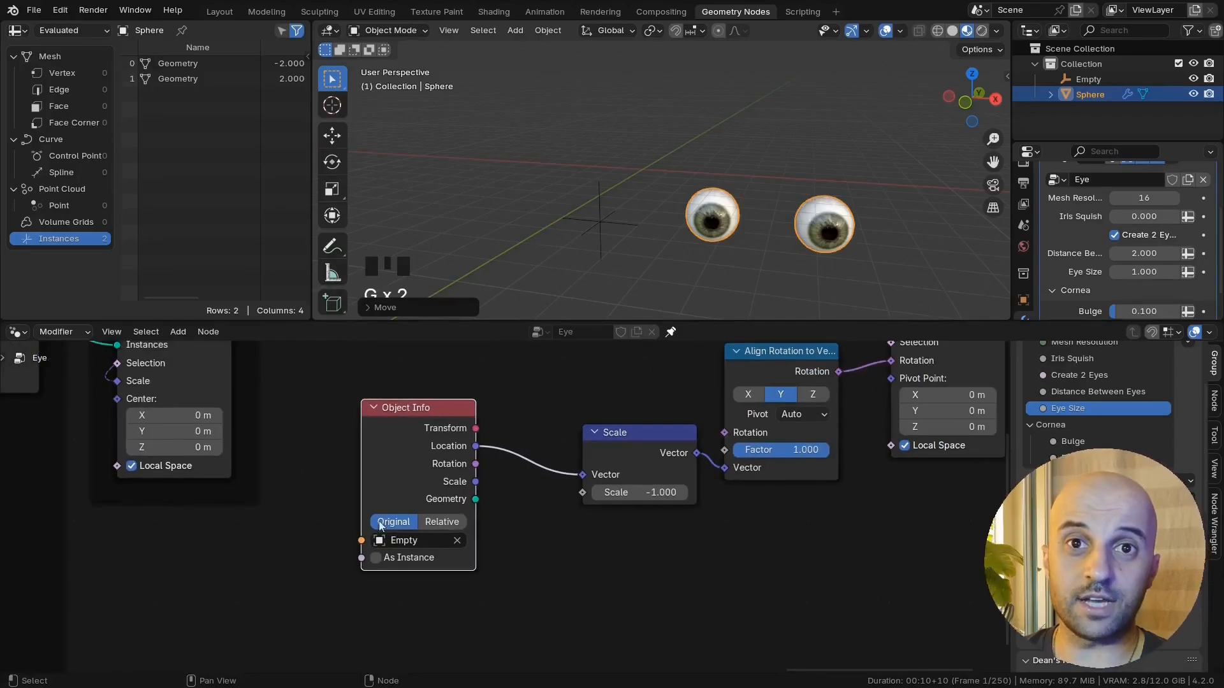
scroll(512, 500, "up", 2)
left_click(404, 533)
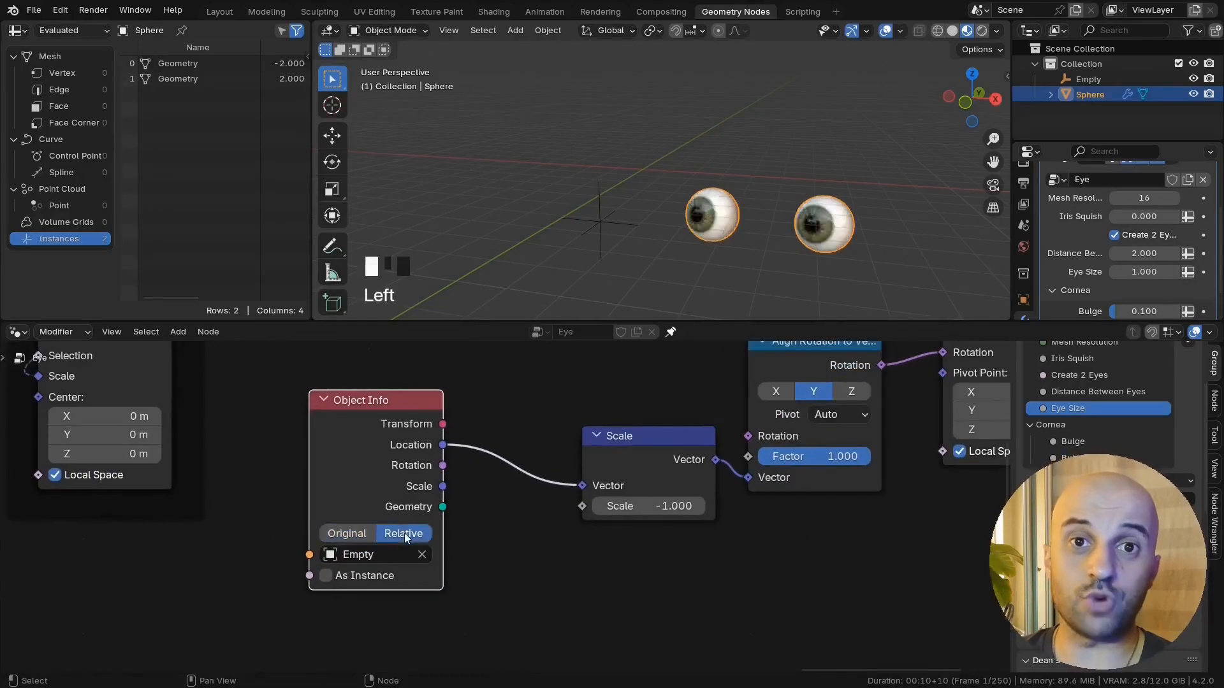
Step: Move the eyes object behind the Empty to test the relative tracking, and clear its location
key("g")
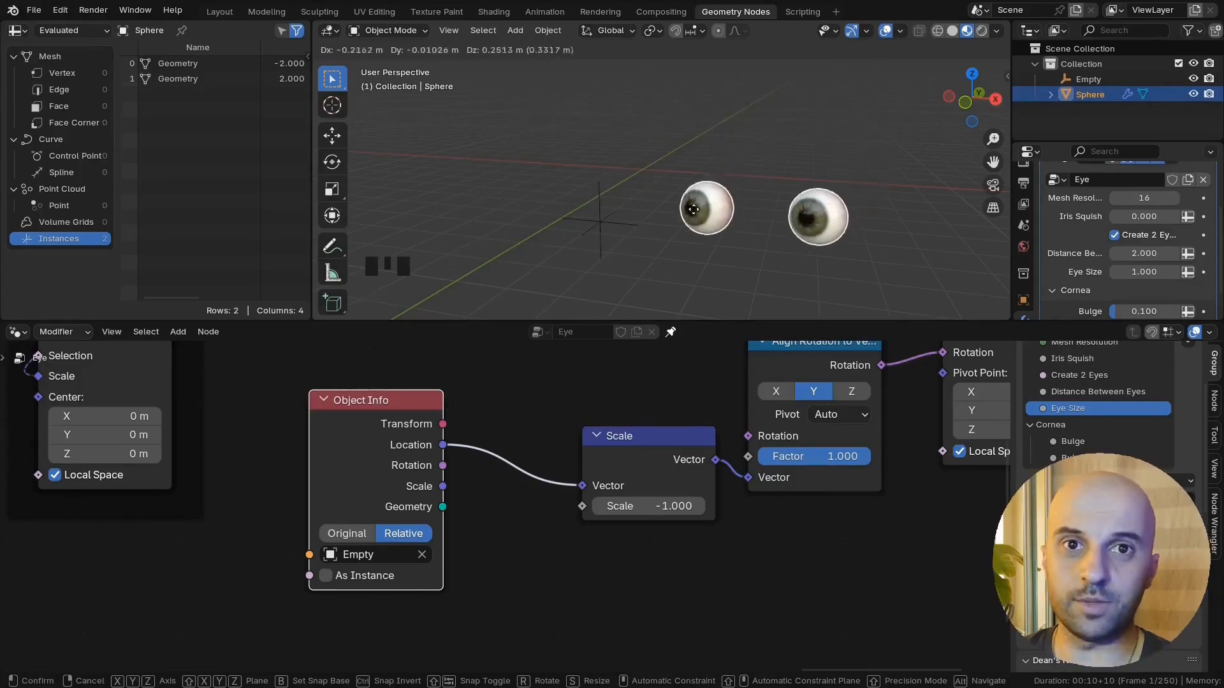
left_click(503, 250)
left_click(636, 258)
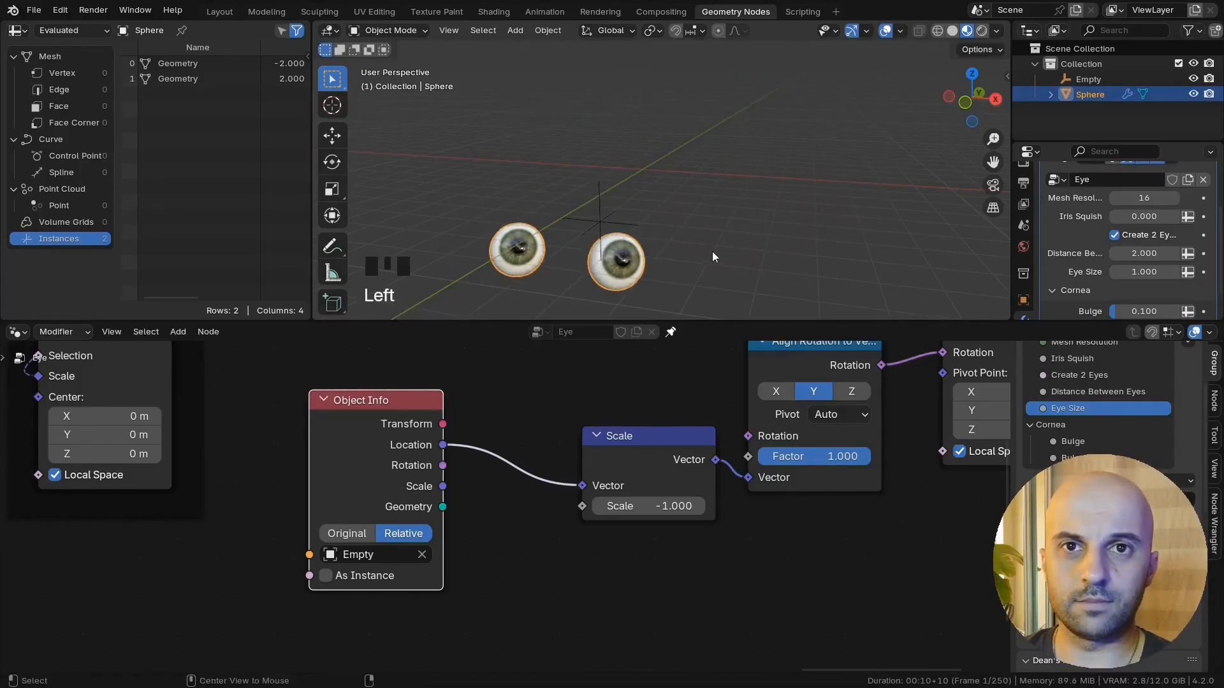
key("alt+g")
Step: Move the Empty to about X -0.22 m, Y -5.67 m, Z -0.45 m in front of the eyes
middle_click_drag(697, 251, 781, 260)
left_click(723, 254)
key("g")
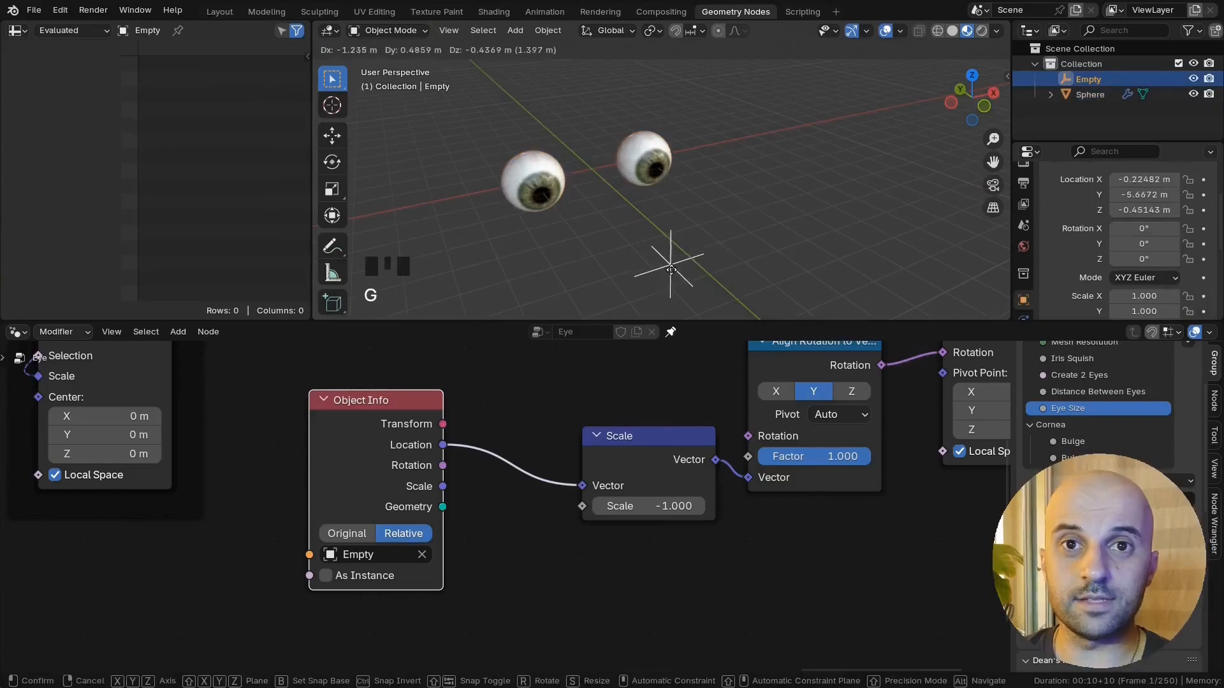
left_click(668, 272)
middle_click_drag(503, 545, 549, 538)
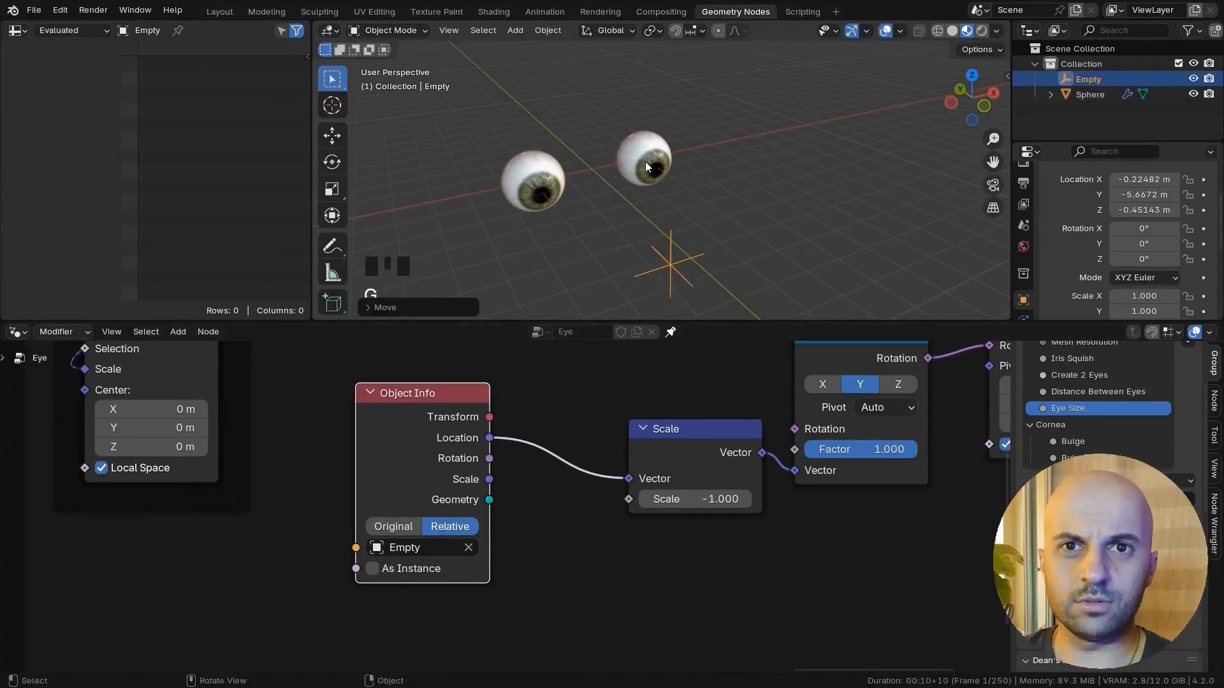
Step: Move the Empty close to the eyes, to about X -0.03 m, Y -1.96 m, Z -0.07 m
middle_click_drag(702, 268, 743, 246)
key("g")
middle_click_drag(639, 220, 634, 205)
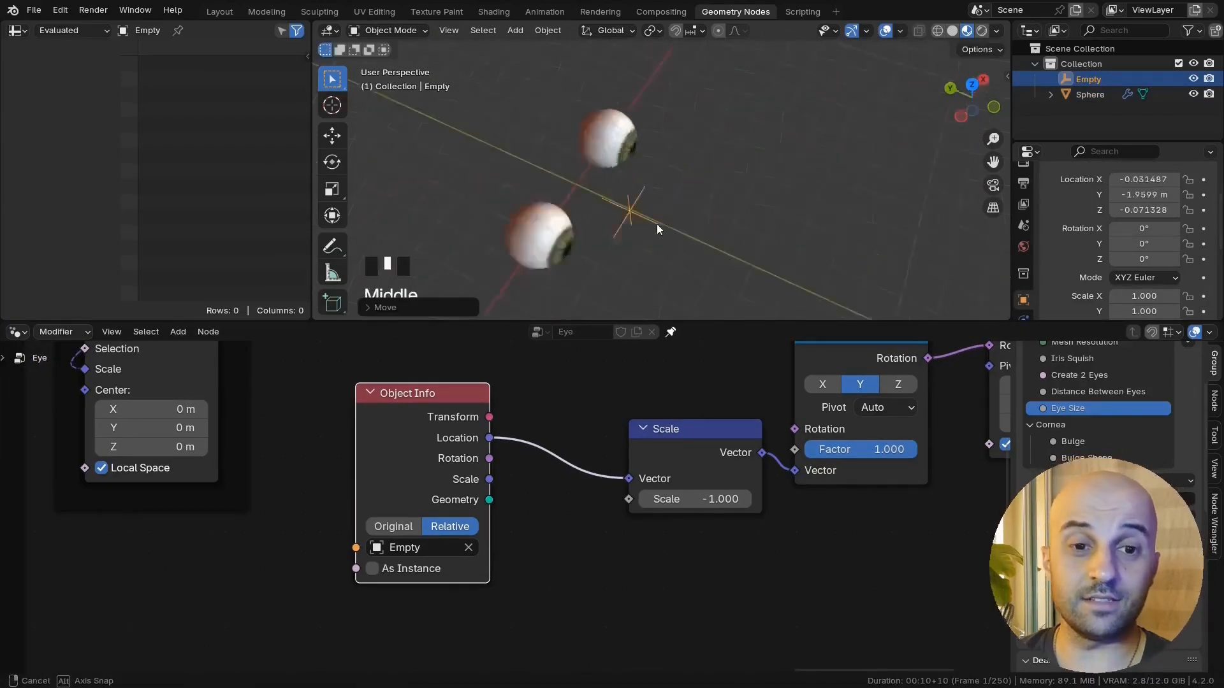
Step: Move the Empty along the Y axis to about -3.05 m
scroll(560, 164, "up", 3)
middle_click_drag(561, 164, 646, 246)
left_click(551, 146)
left_click(587, 198)
key("g")
key("y")
left_click(653, 258)
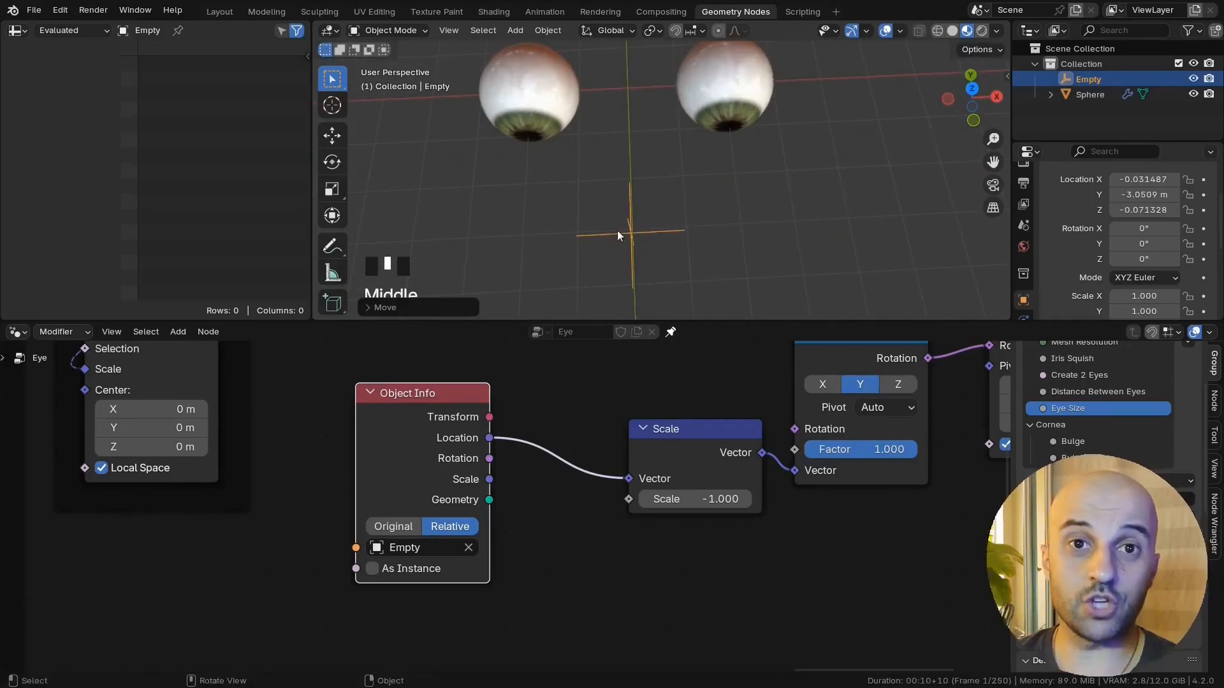
Step: Annotate the gaze directions from the origin to the Empty and from one eye forward, and erase the annotations
left_click(332, 245)
mouse_move(642, 197)
middle_mouse_down("shift")
mouse_move(661, 214)
mouse_move(627, 229)
middle_mouse_up("shift")
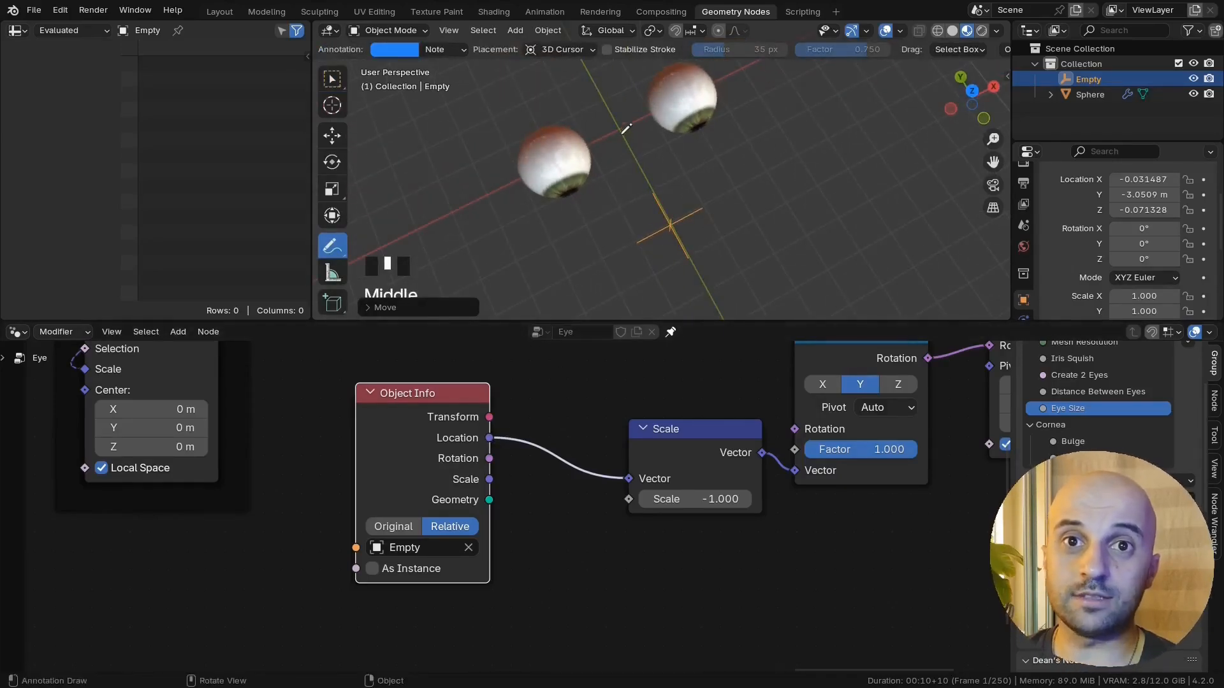
left_click_drag(663, 209, 677, 202)
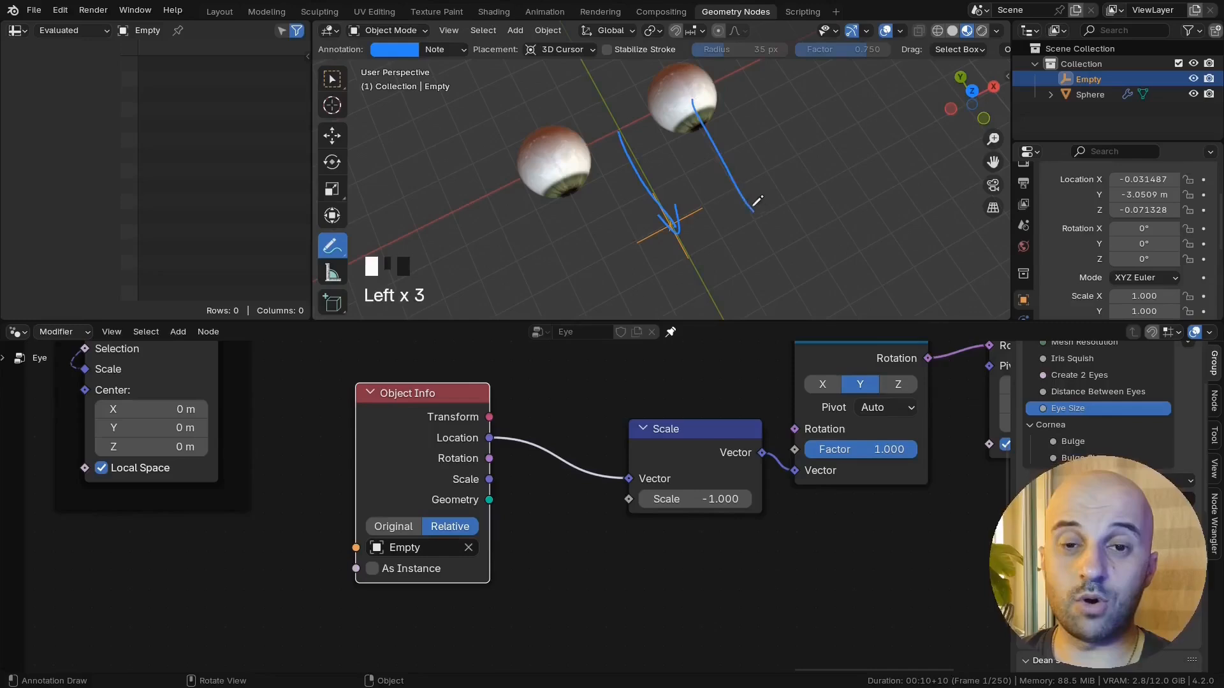
left_click_drag(639, 269, 714, 160, "ctrl")
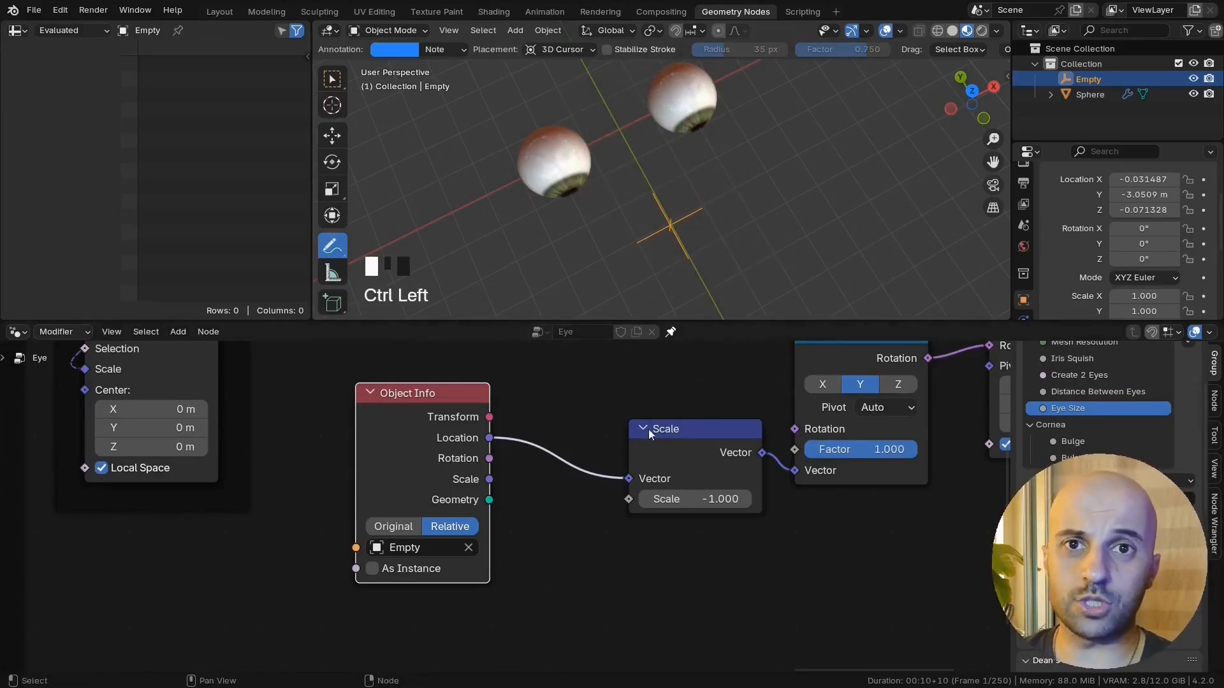
Step: Add a Vector Math Subtract node below the Scale node, fed by Object Info's Location
middle_click_drag(631, 258, 692, 163)
scroll(541, 462, "down", 1)
middle_click_drag(557, 500, 659, 446)
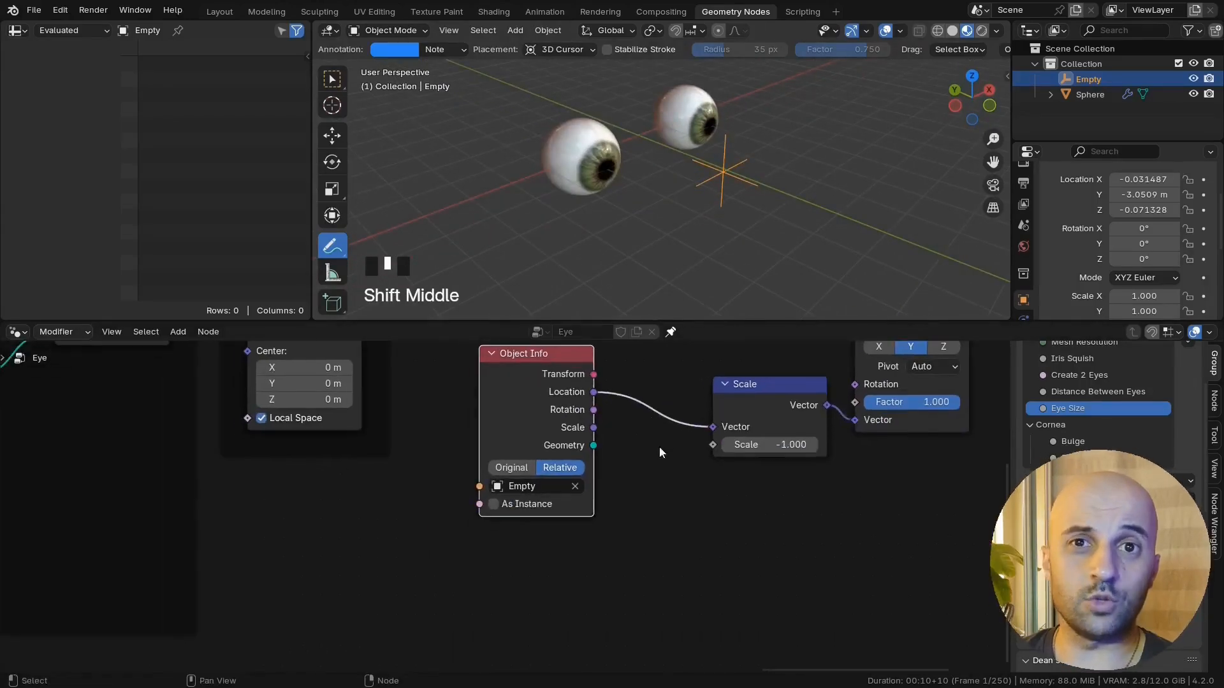
left_click_drag(592, 393, 519, 529)
type("subt")
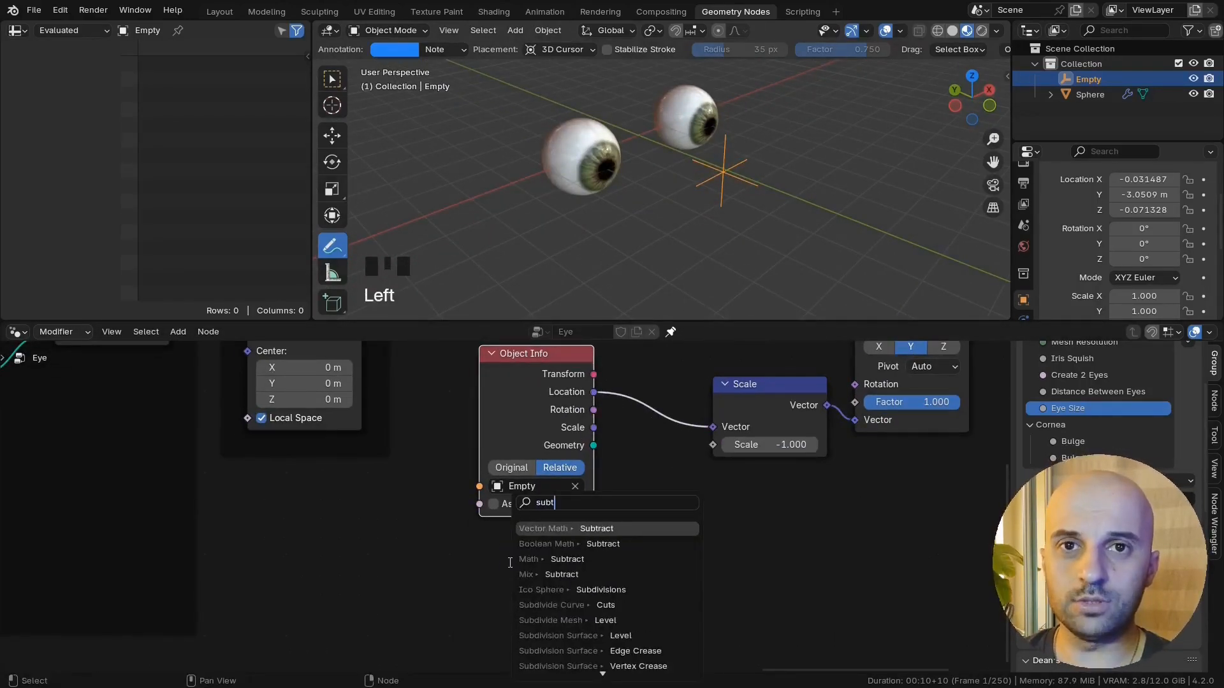
key("Return")
scroll(702, 514, "up", 3)
scroll(713, 503, "down", 2)
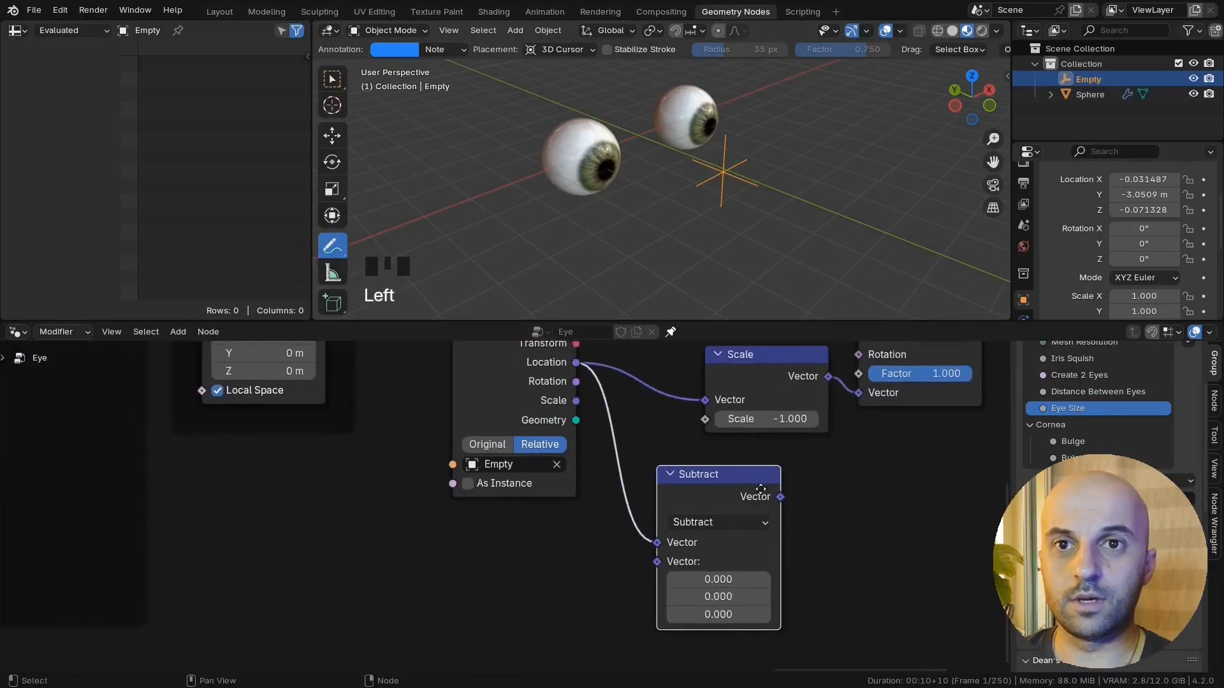
Step: Detach the Subtract node from Object Info's Location and place it in free space below
left_click(713, 484)
middle_click_drag(829, 524, 804, 525)
left_click_drag(690, 491, 732, 502, "alt")
middle_click_drag(763, 502, 692, 421)
Step: Annotate the Subtract node's two Vector inputs with circles and an upward arrow, and mark an arrow from the nearer eye to the Empty
left_click(7, 360)
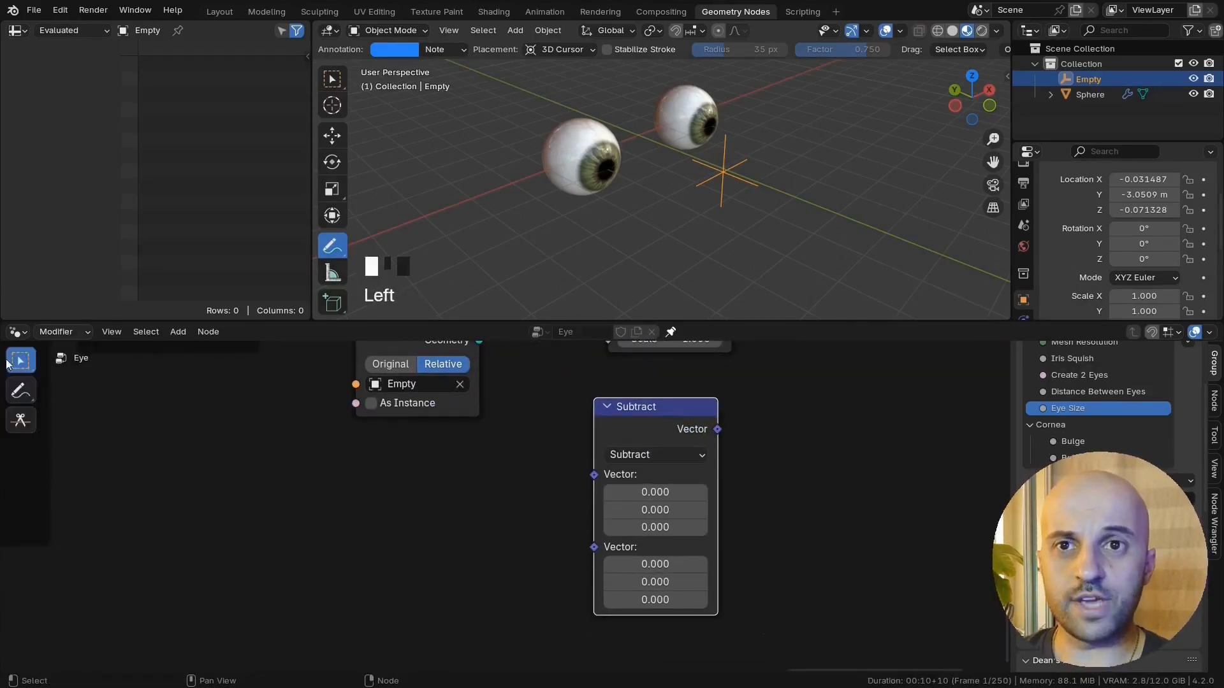
left_click(13, 381)
scroll(535, 526, "up", 1)
middle_click_drag(540, 534, 523, 506)
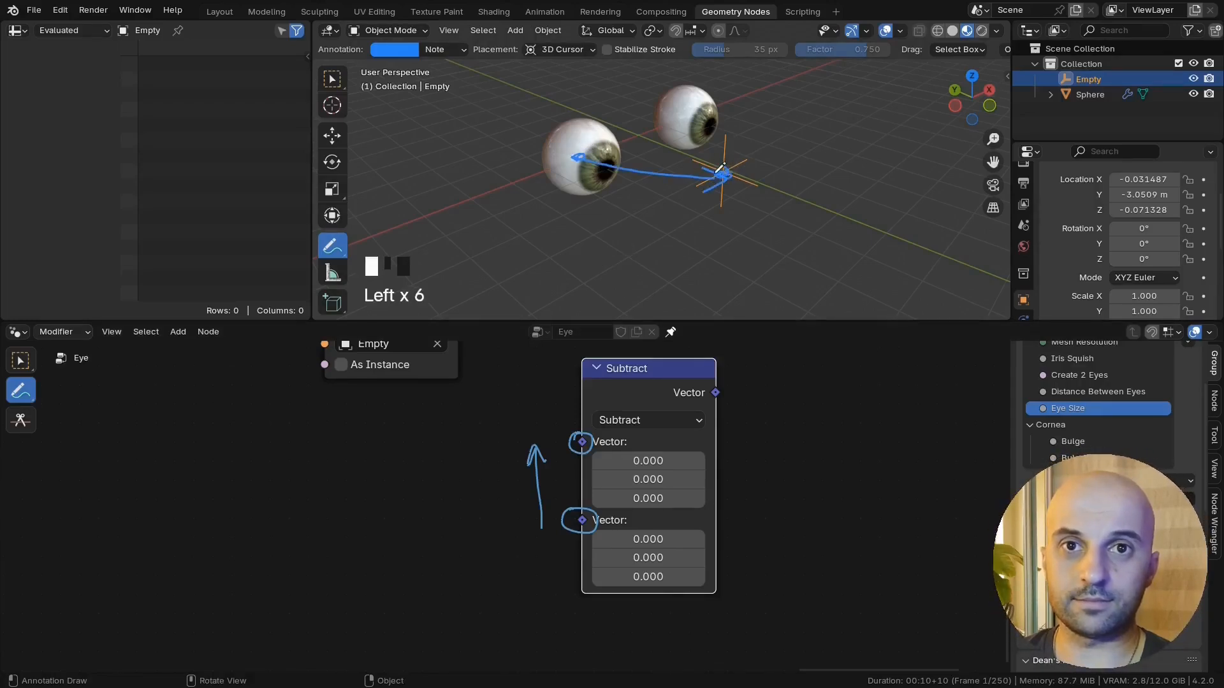
Step: Erase the annotations over the eyes and around the Subtract node, and return the node editor to the selection tool
left_click(802, 224, "ctrl")
left_click(554, 531, "ctrl")
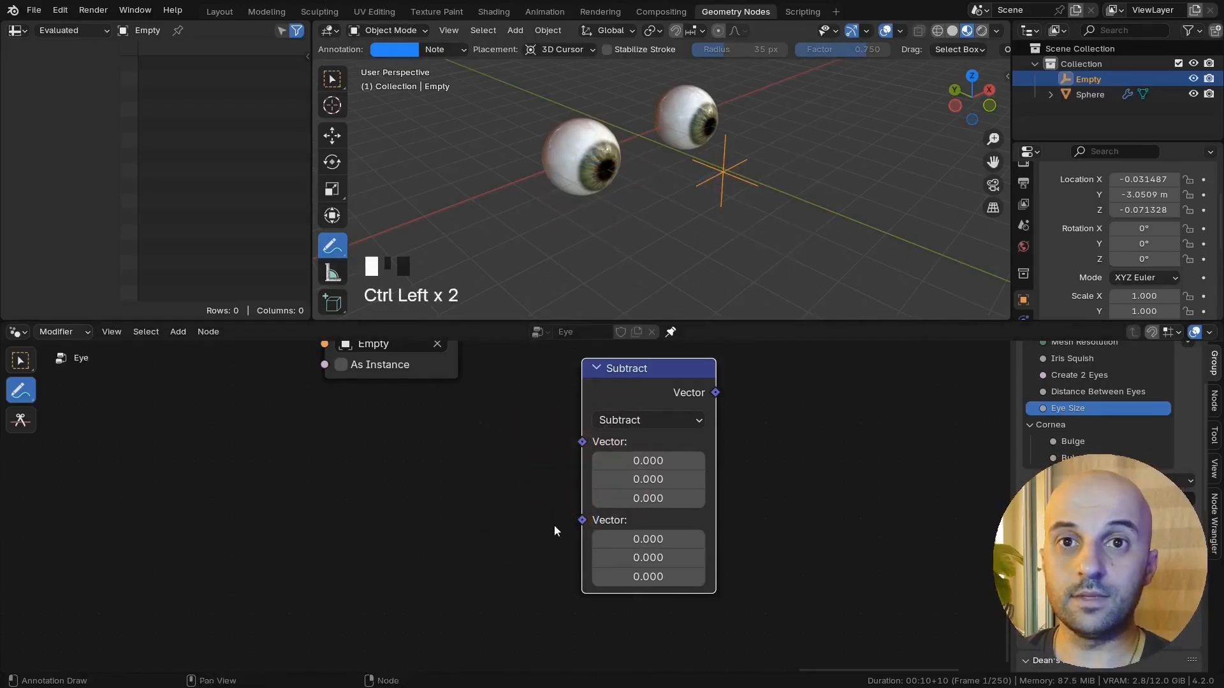
key("ctrl+z")
left_click(28, 365)
Step: Feed a new Position node into the Subtract node's second Vector input and place it beside the node
left_click_drag(581, 519, 508, 552)
type("po")
left_click(504, 547)
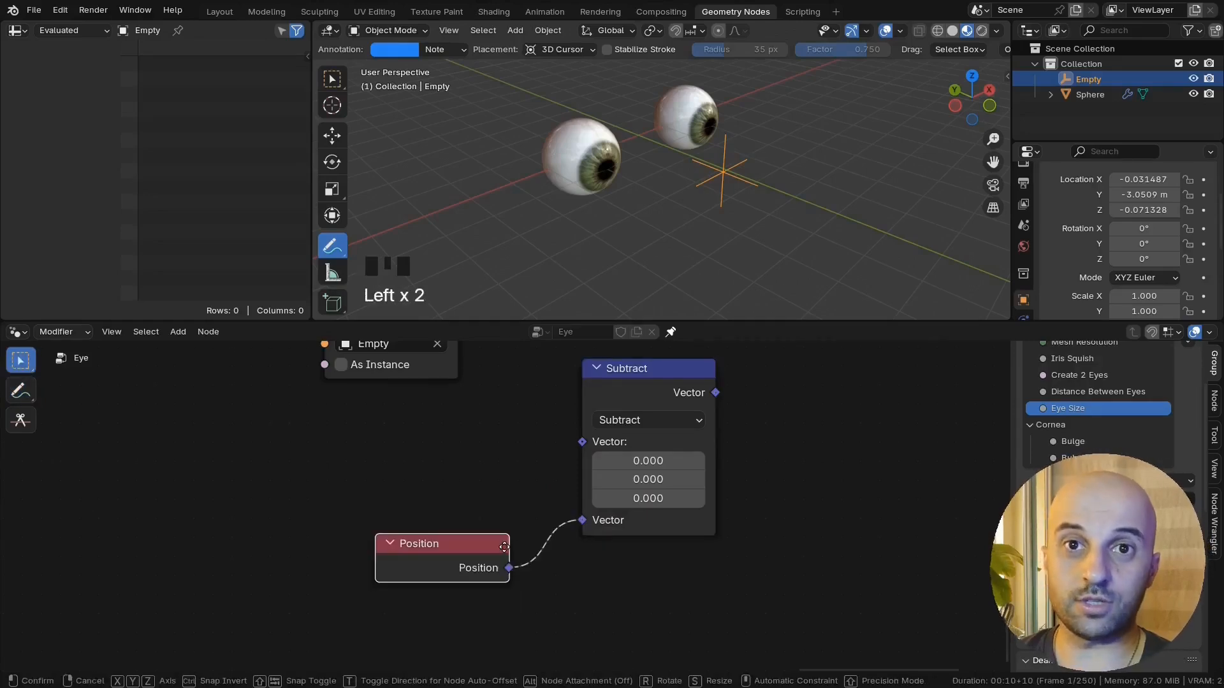
left_click(524, 531)
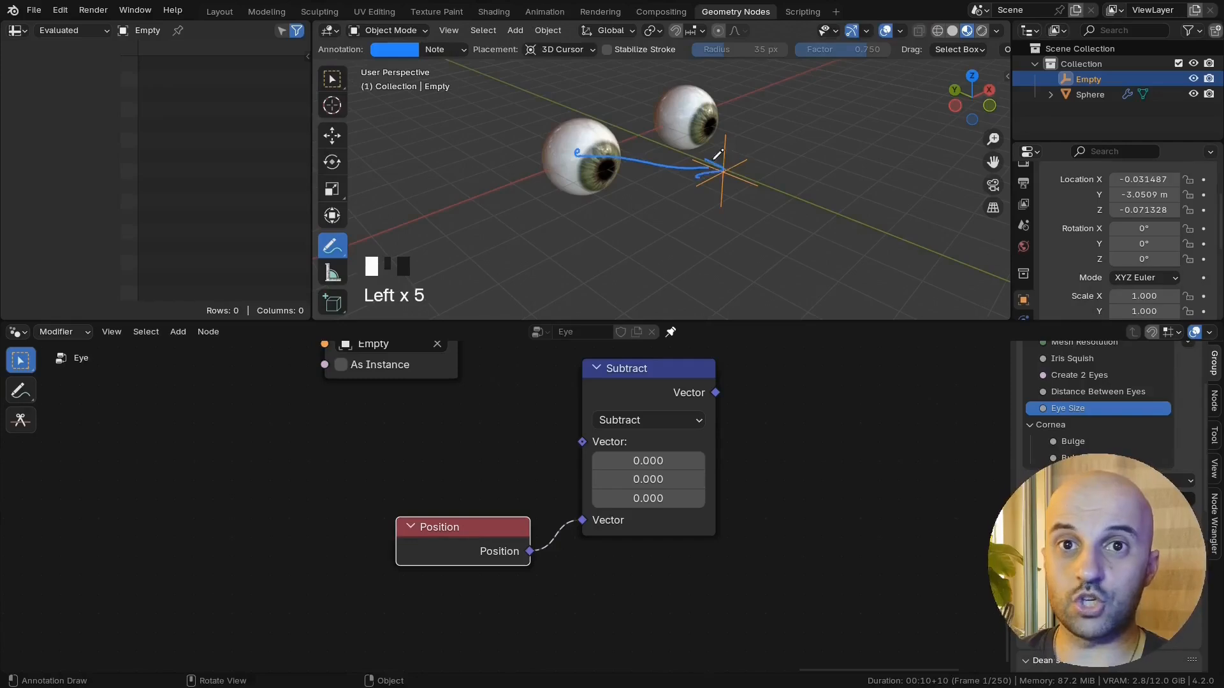
Step: Connect Object Info's Location to the Subtract node's first Vector input and tuck the Subtract and Position nodes beneath Object Info
scroll(528, 418, "down", 3)
middle_click_drag(528, 419, 551, 483)
left_click_drag(491, 353, 588, 518)
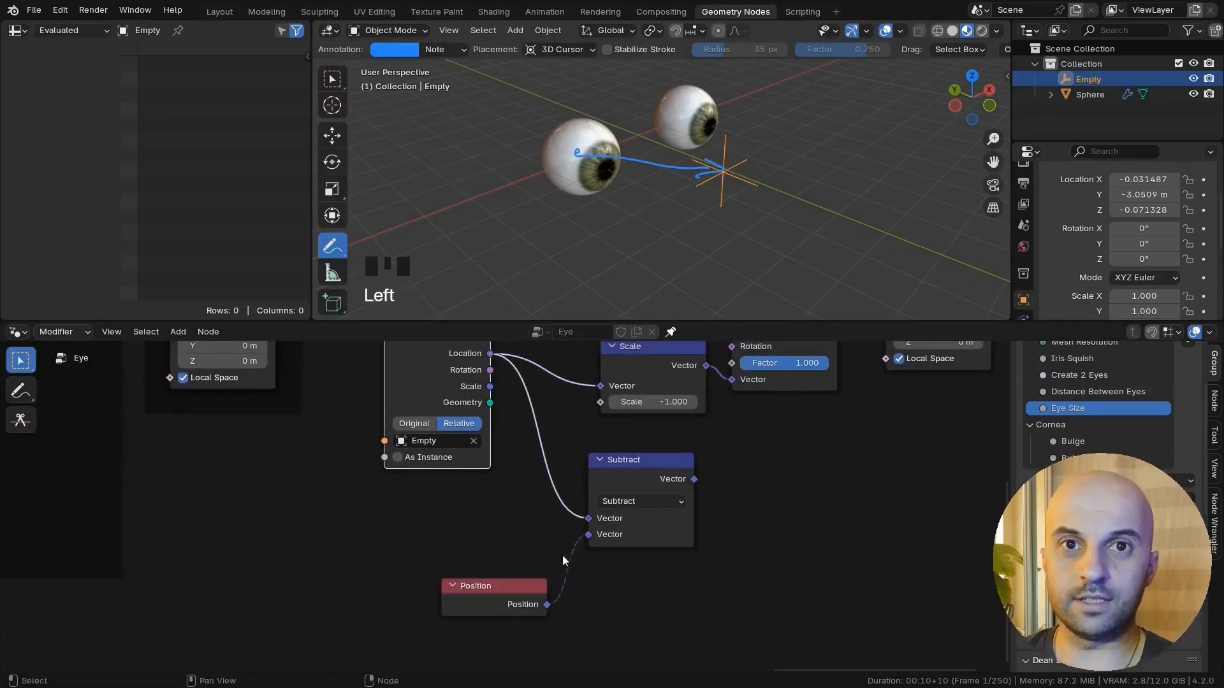
left_click_drag(526, 587, 482, 587)
left_click_drag(637, 460, 435, 484)
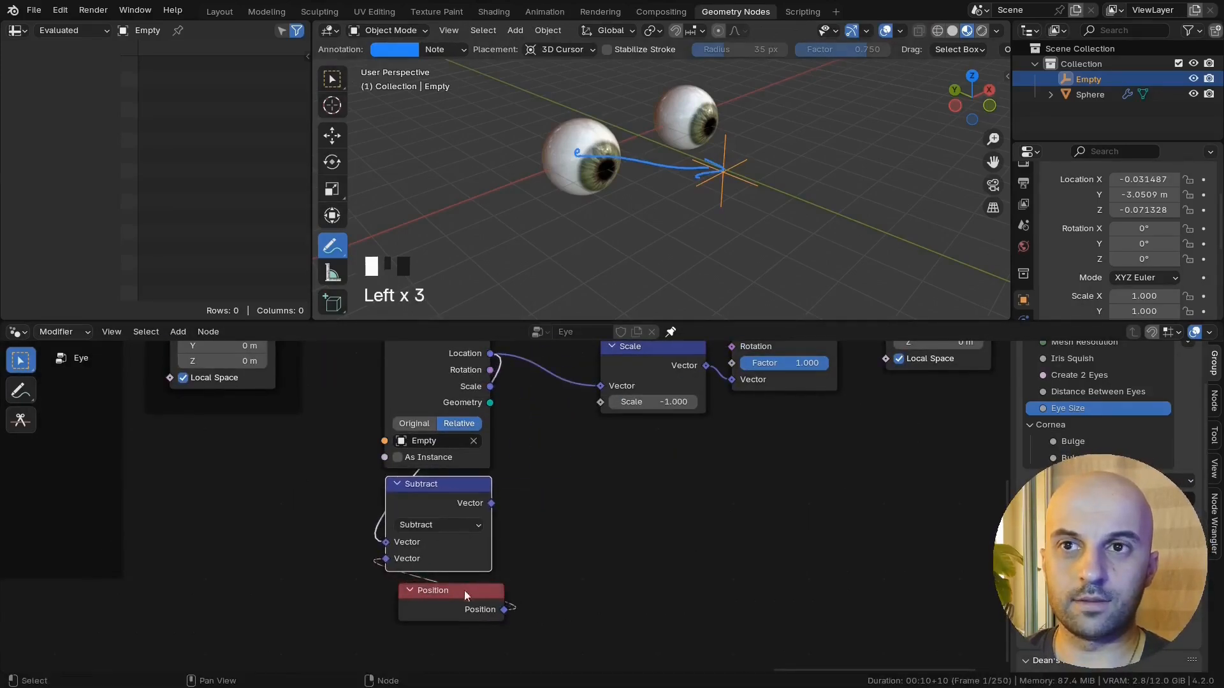
left_click_drag(457, 606, 294, 576)
middle_click_drag(504, 474, 498, 539)
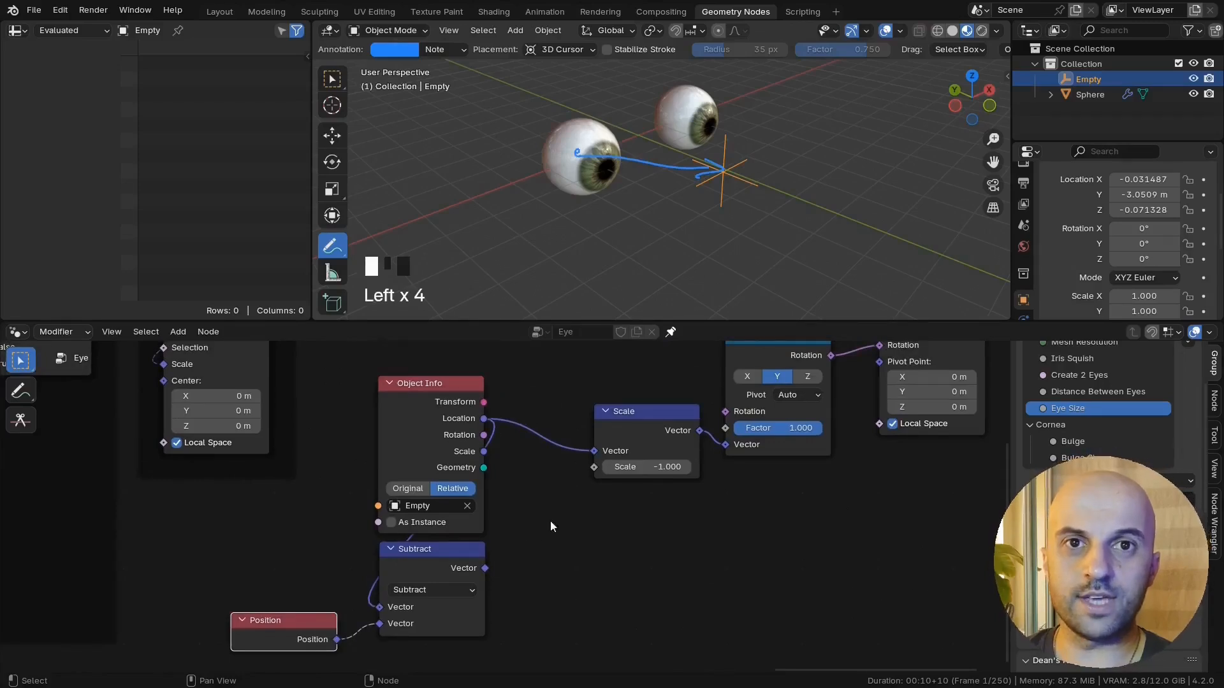
Step: Feed the Subtract result into the Scale node's Vector input and return the viewport to the selection tool
left_click_drag(486, 568, 536, 482)
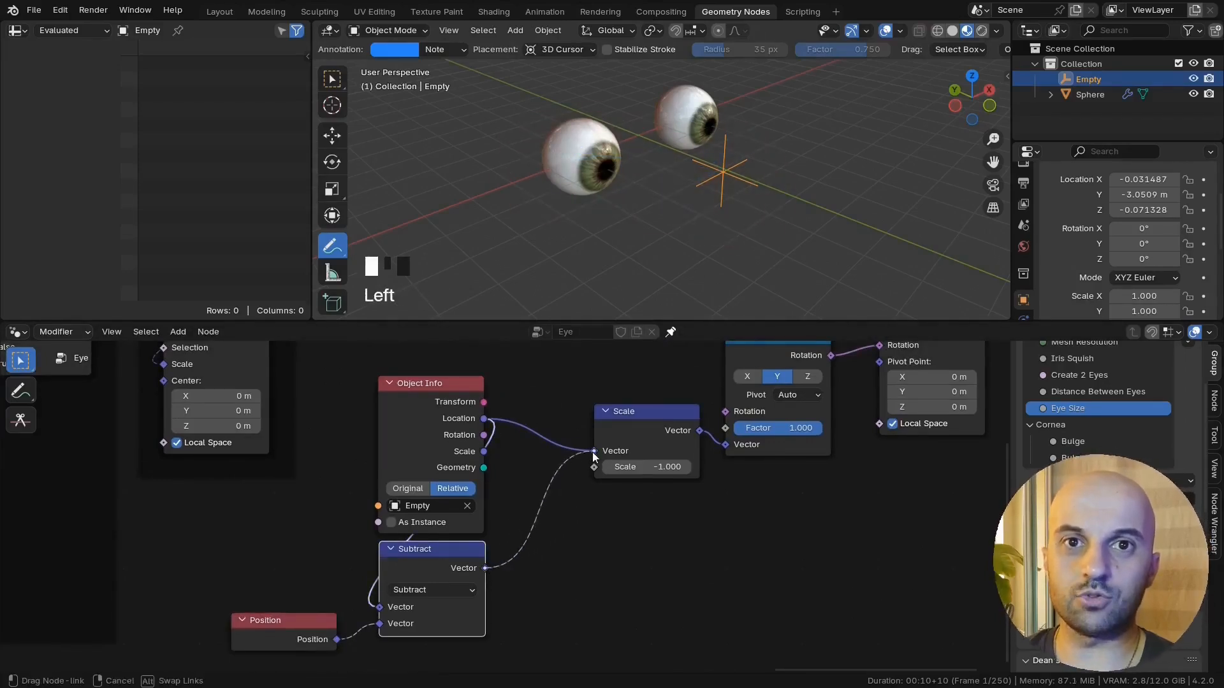
left_click_drag(593, 452, 594, 451)
middle_click_drag(523, 89, 453, 145)
left_click(331, 79)
Step: Move the Empty around in front of the eyes to test the gaze, ending near X 0.21 m, Y -3.12 m, Z 0 m
scroll(767, 260, "up", 3)
mouse_move(781, 245)
middle_mouse_down()
mouse_move(685, 251)
mouse_move(690, 133)
middle_mouse_up()
scroll(769, 259, "down", 2)
key("g")
scroll(686, 273, "down", 2)
left_click(712, 206)
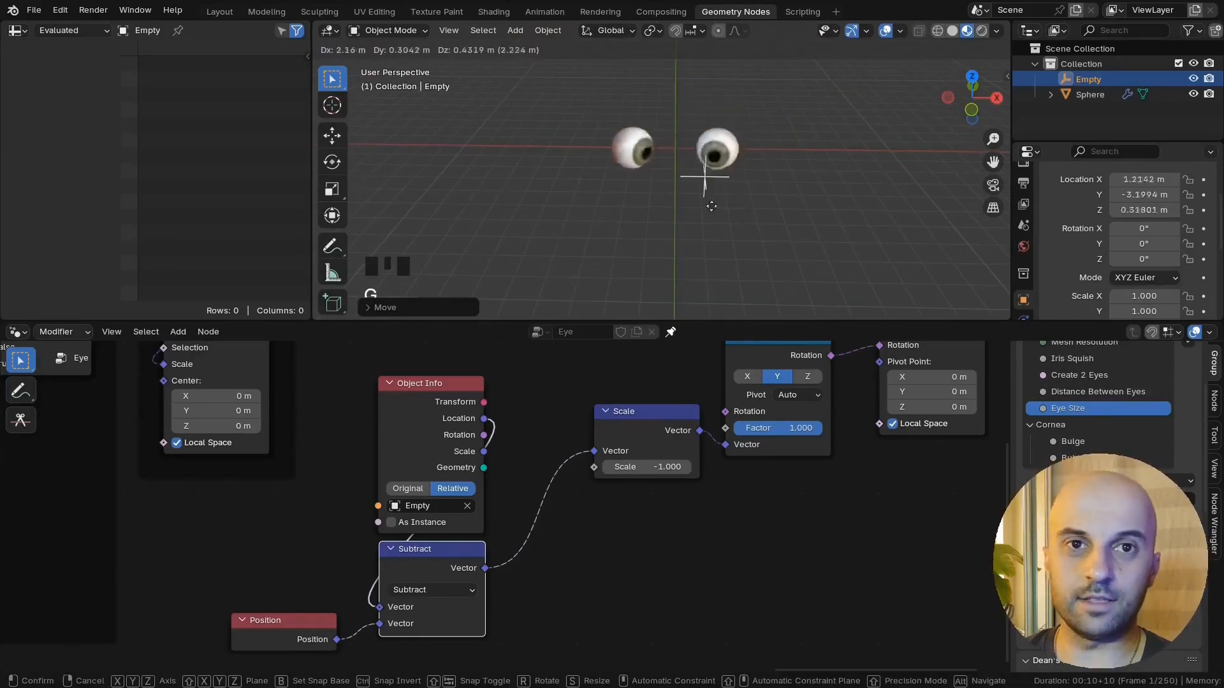
left_click(699, 230)
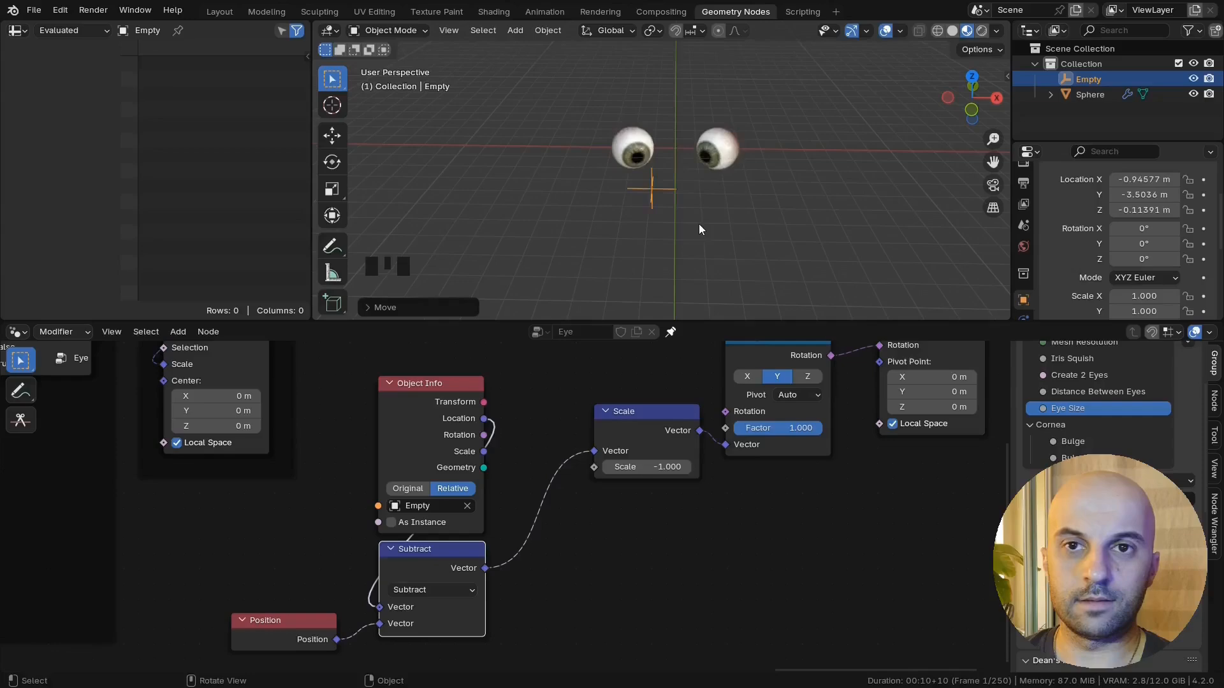
middle_click_drag(672, 233, 671, 302)
key("g")
left_click(705, 274)
Step: Shift the Scale, Align Rotation to Vector, Rotate Instances and Group Output nodes farther from Object Info to make room for another node
scroll(579, 546, "down", 3)
middle_click_drag(580, 546, 499, 589)
scroll(642, 546, "down", 3)
left_click_drag(857, 540, 529, 398)
key("g")
left_click(585, 395)
scroll(526, 573, "up", 4)
middle_click_drag(526, 572, 566, 533)
middle_click_drag(599, 249, 632, 184)
scroll(632, 185, "up", 4)
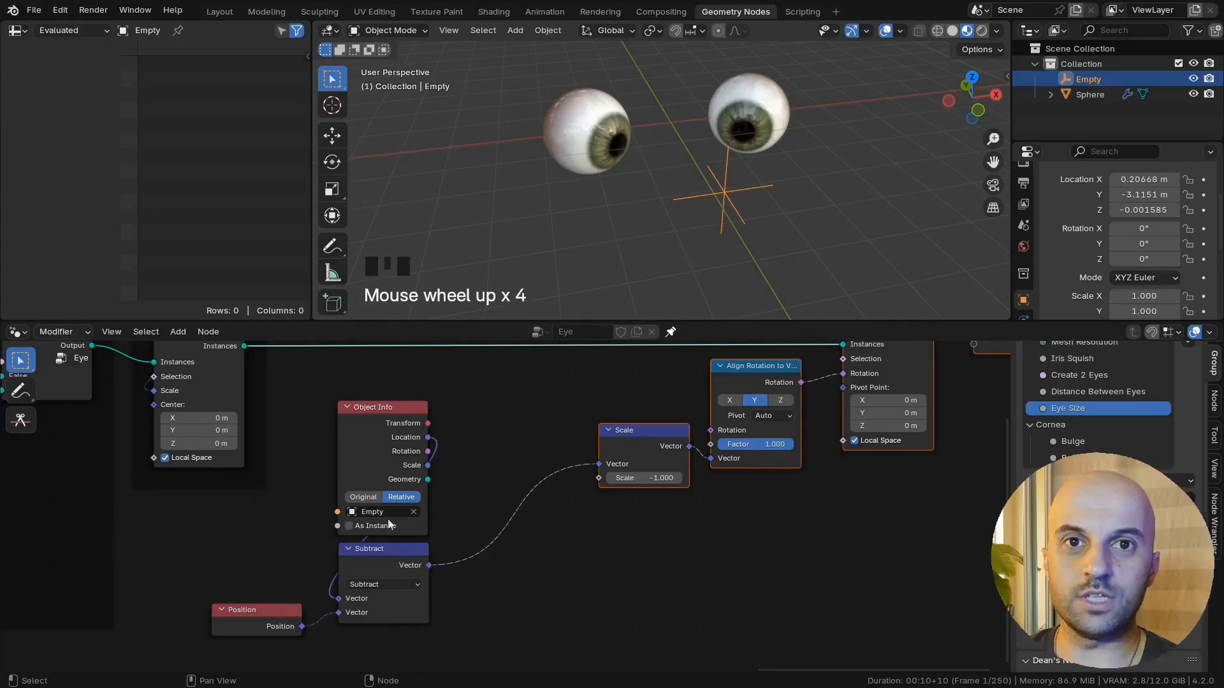
Step: Add a Mix node in the free space below the Scale node and set its data type to Vector
scroll(388, 519, "up", 2)
key("shift+a")
type("mix")
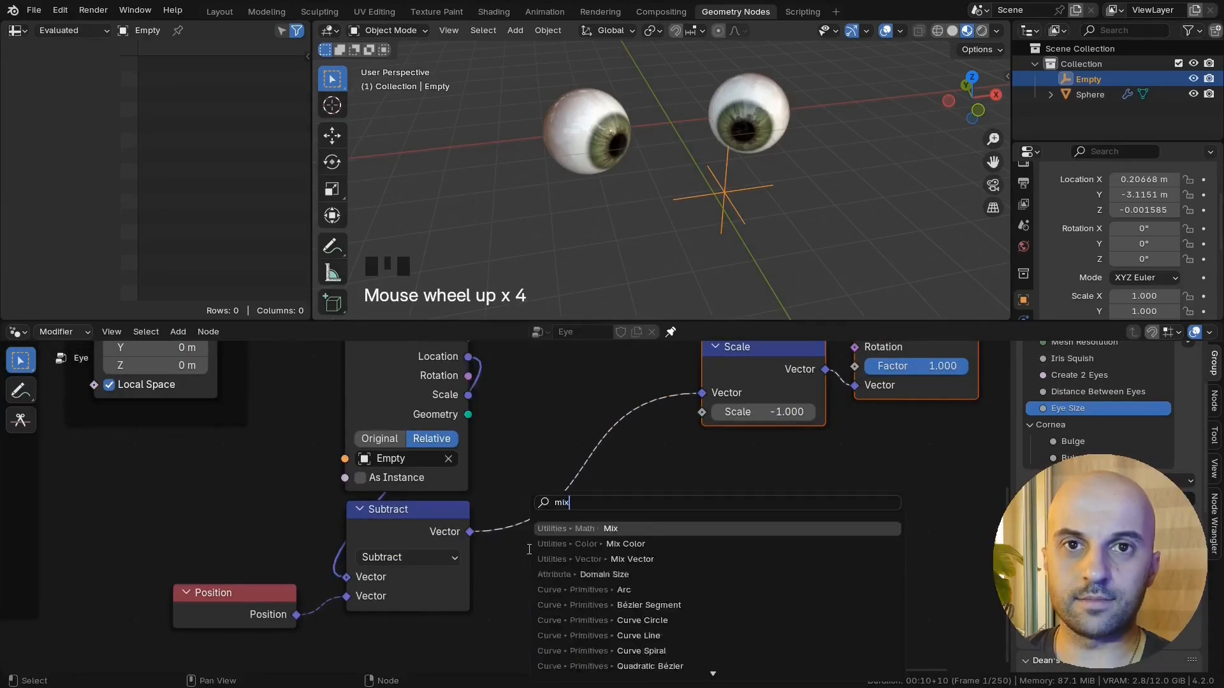
key("Return")
left_click(637, 457)
middle_click_drag(636, 456, 679, 450)
left_click(735, 500)
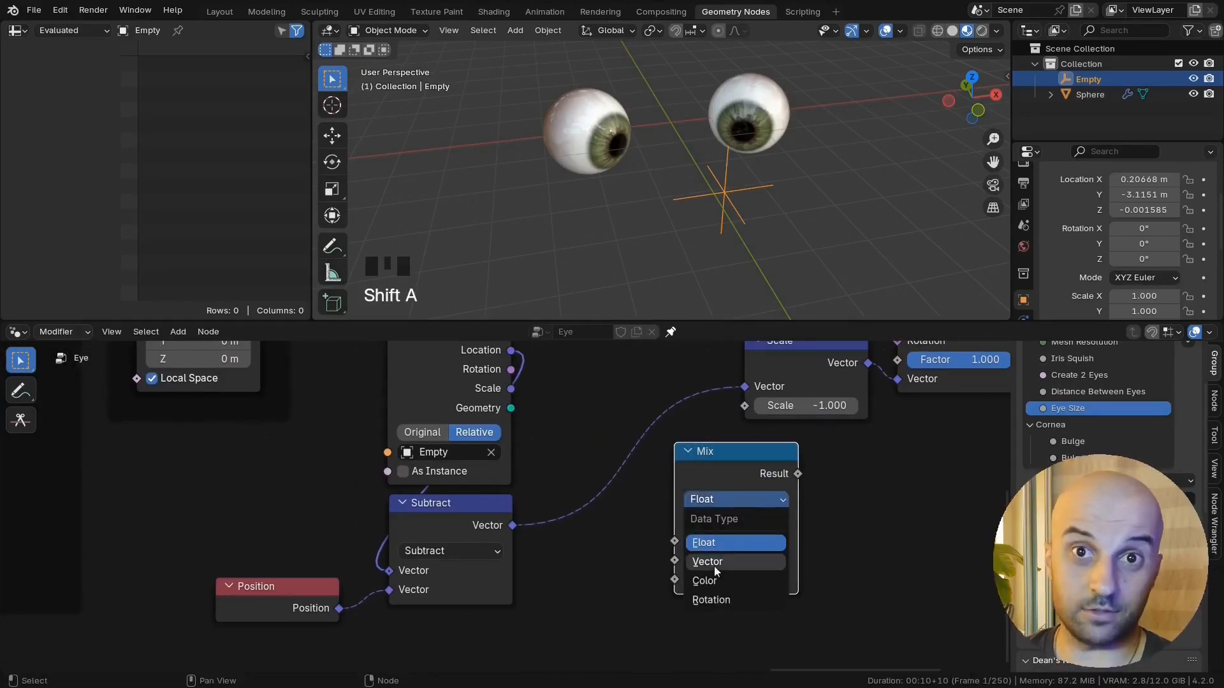
left_click(698, 564)
Step: Connect Object Info's Location to Mix A and the Subtract result to B, and insert the Mix node before Scale
scroll(545, 534, "down", 1)
left_click_drag(511, 520, 639, 581)
left_click_drag(510, 383, 640, 565)
left_click_drag(679, 465, 591, 396)
key("shift+h")
scroll(638, 433, "up", 2)
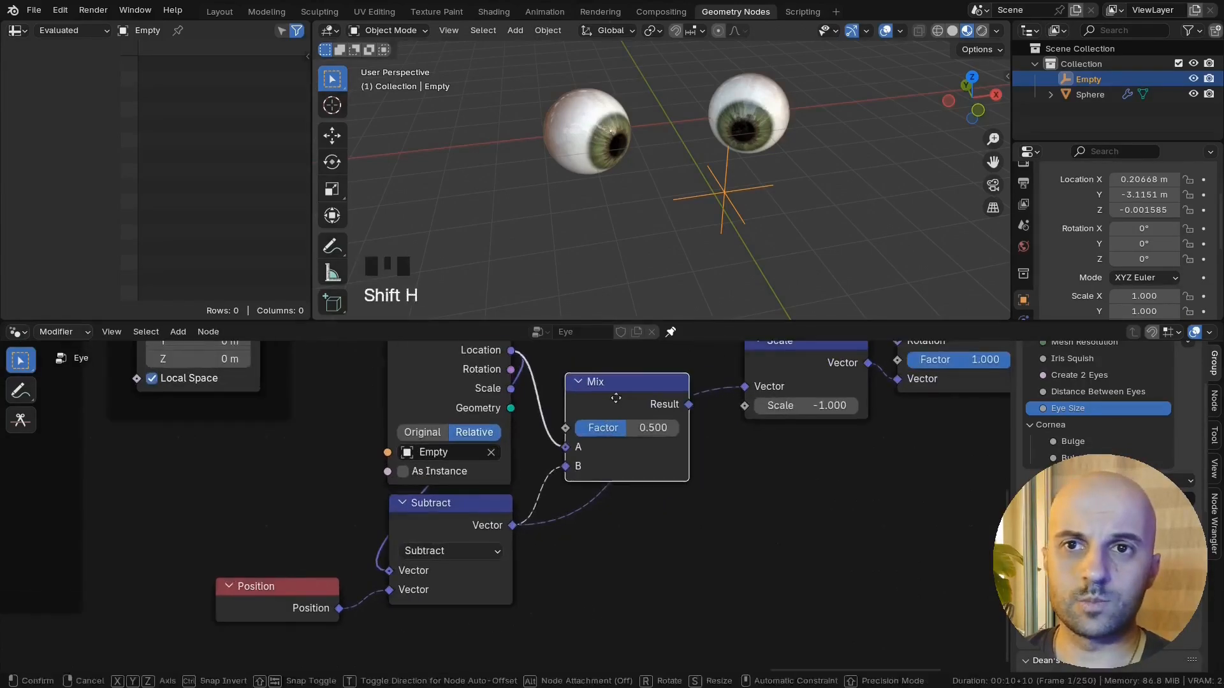
Step: Move the Empty to about X 0.16 m, Y -3.30 m, Z -0.20 m and vary the Mix Factor, leaving it at 0
middle_click_drag(669, 187, 655, 195)
left_click_drag(620, 485, 577, 454)
scroll(601, 484, "down", 1)
left_click(724, 204)
key("g")
left_click(719, 225)
key("g")
left_click(698, 239)
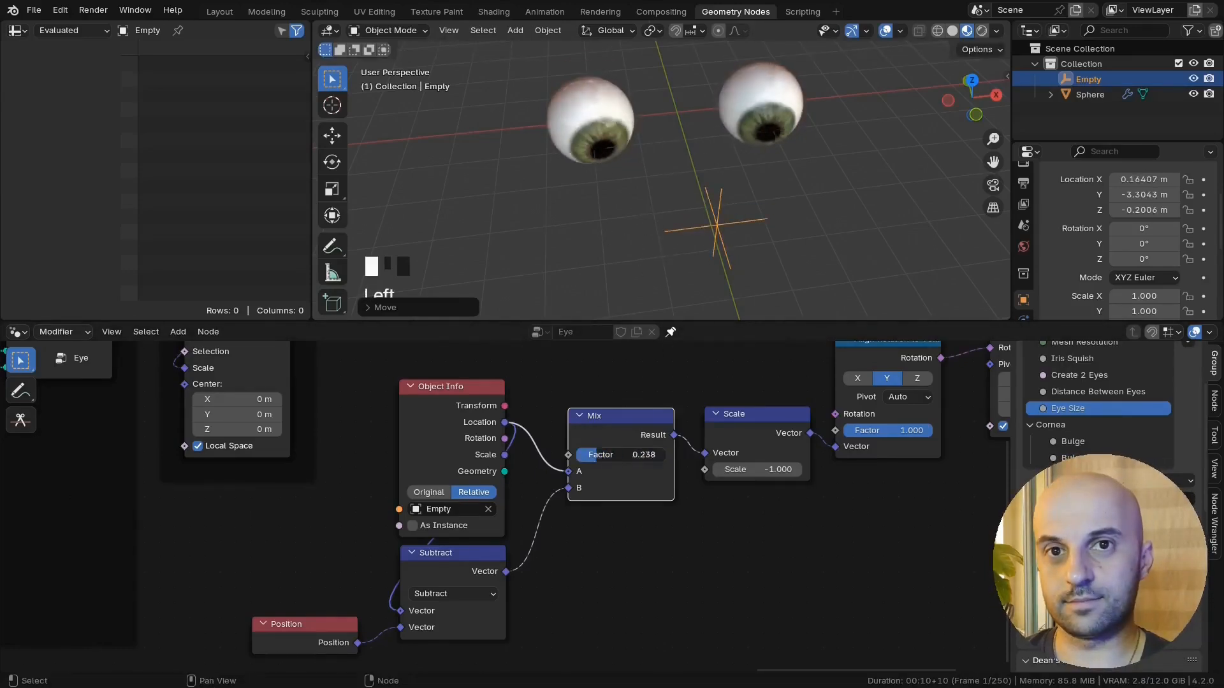
scroll(637, 573, "down", 3)
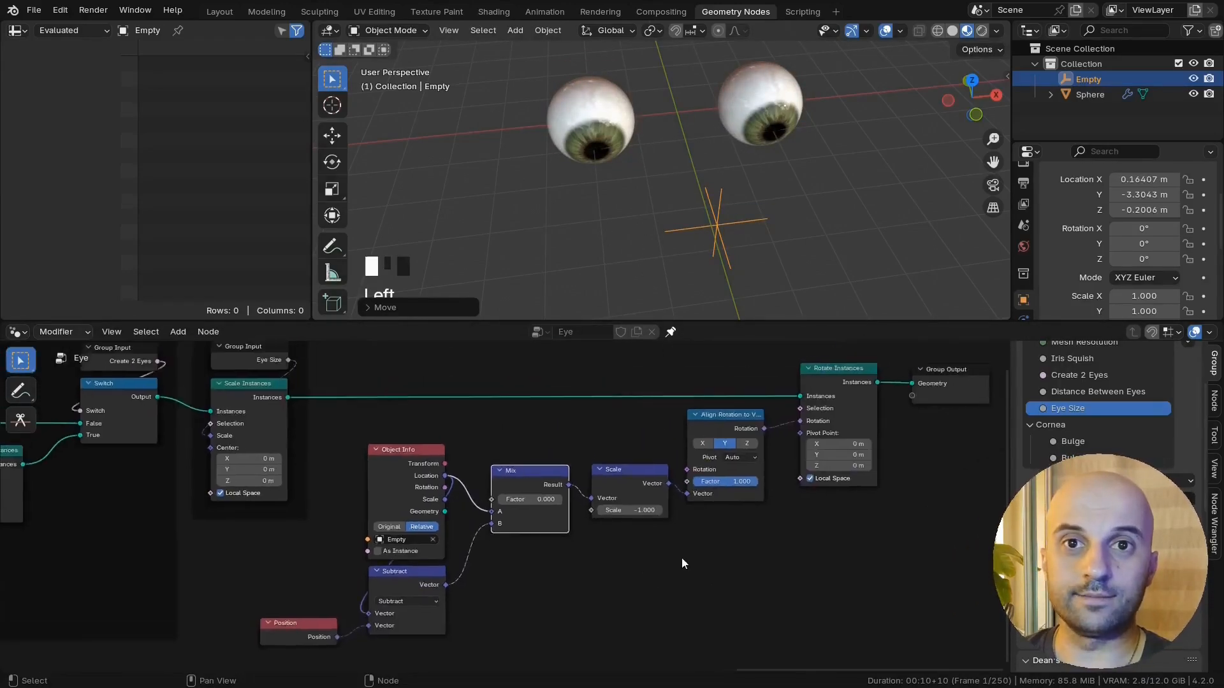
Step: Add a new panel named Eye Movement to the node group's sockets
left_click_drag(895, 423, 502, 563, "shift")
middle_click_drag(788, 533, 752, 537)
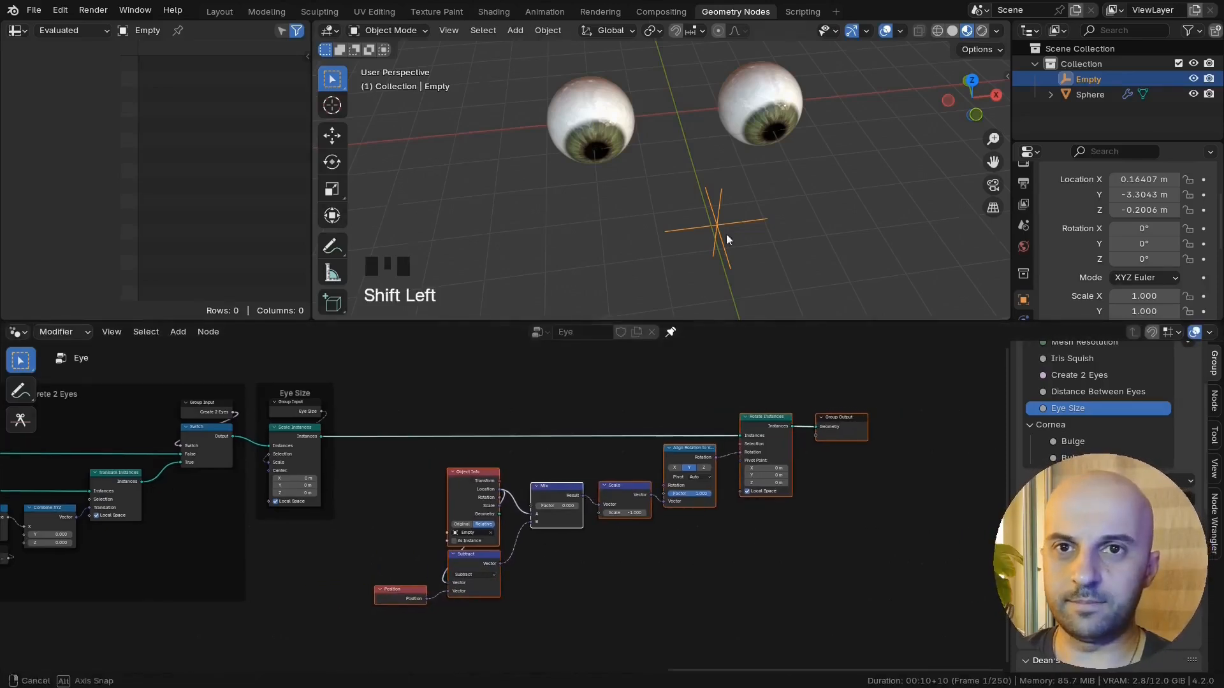
middle_click_drag(726, 234, 739, 221)
middle_click_drag(1127, 412, 1126, 450)
scroll(1126, 450, "up", 3)
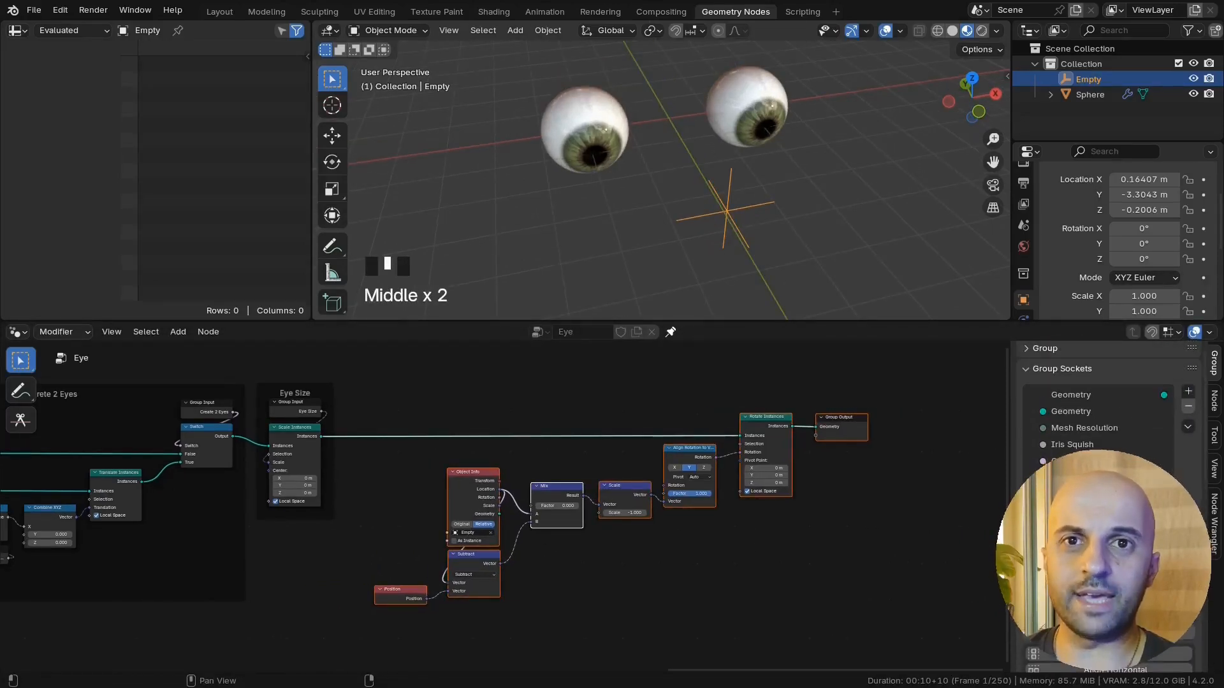
left_click(1188, 391)
left_click(1095, 441)
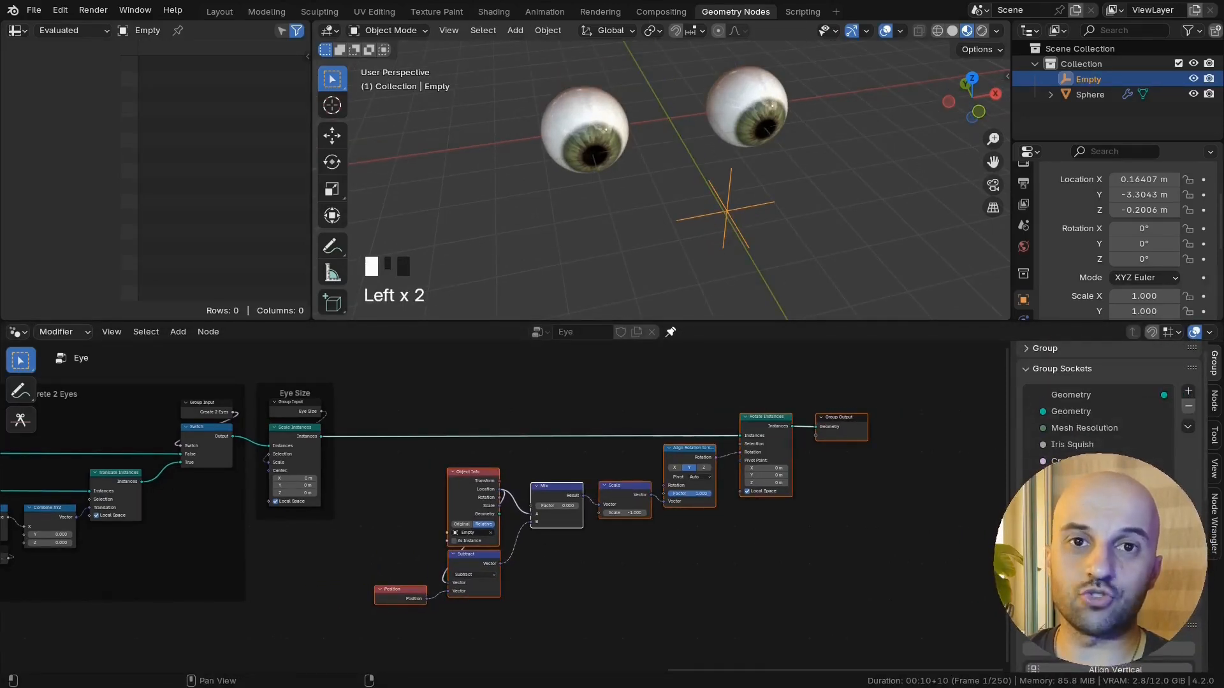
Step: Clear the Empty from the Object Info node and expose its Object input through a new Group Input node
middle_click_drag(790, 396, 813, 382)
middle_click_drag(703, 175, 723, 145)
scroll(723, 144, "up", 1)
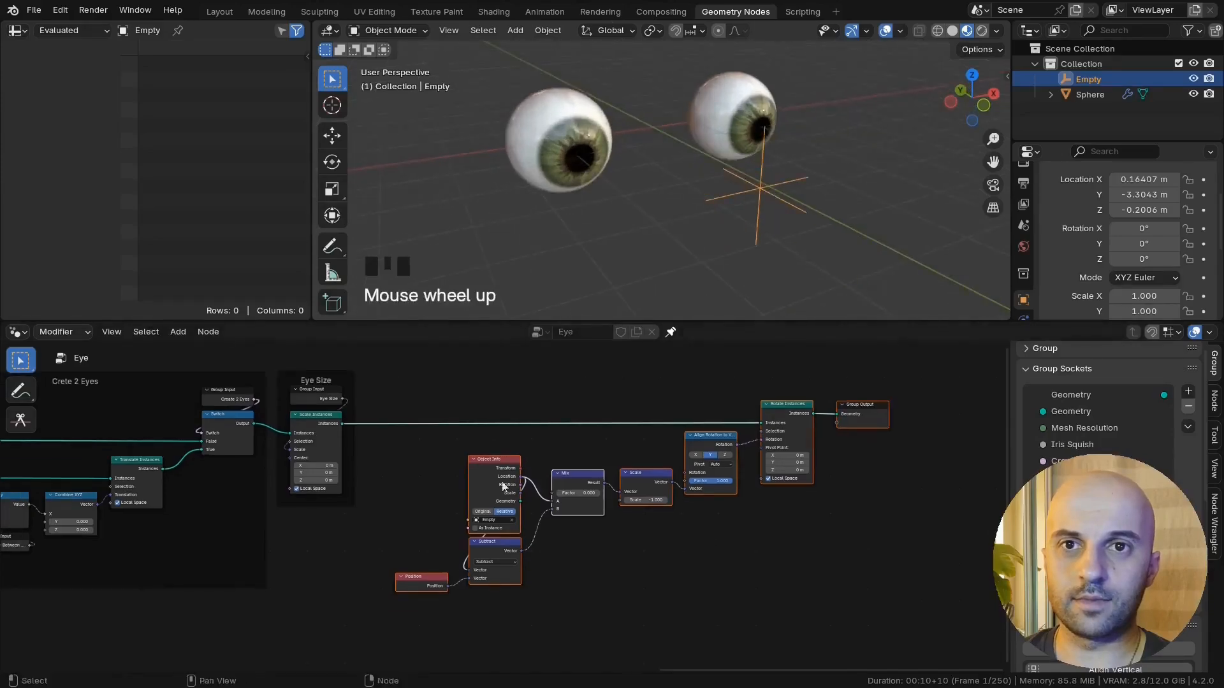
scroll(505, 510, "up", 5)
left_click(522, 538)
left_click_drag(418, 538, 370, 526)
left_click(370, 528)
left_click(372, 507)
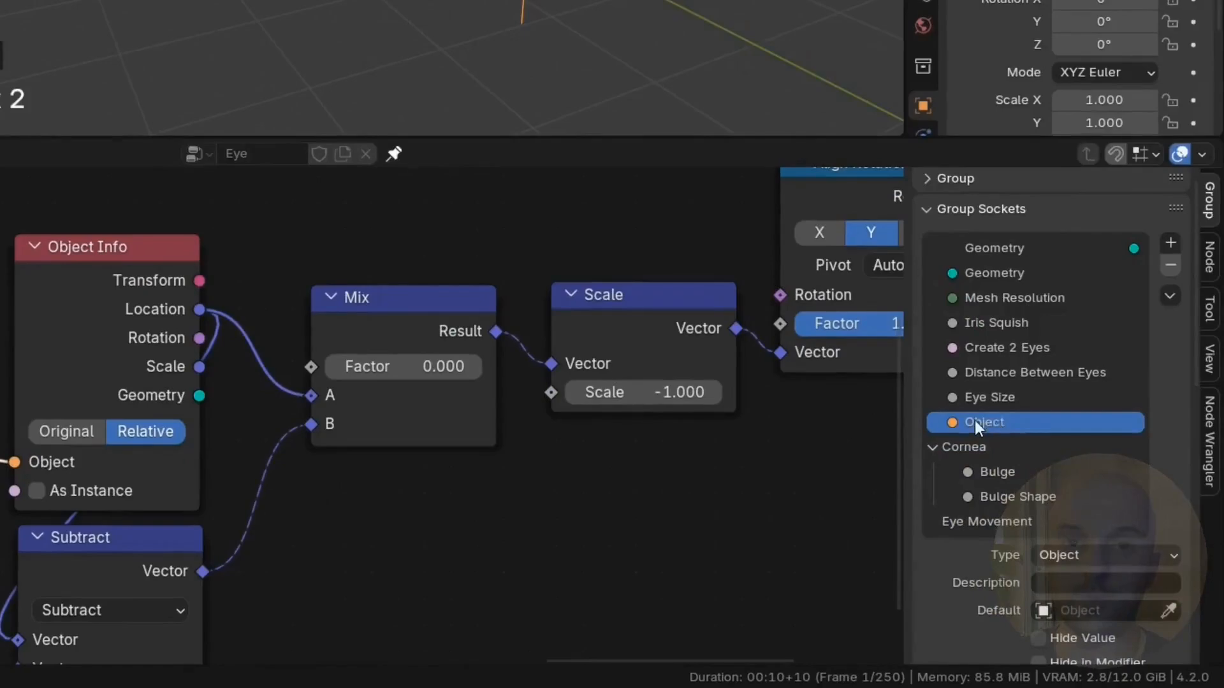
Step: Rename the new Object group socket to Target Object and put it in the Eye Movement panel
double_click(1078, 510)
type("Target")
key("Return")
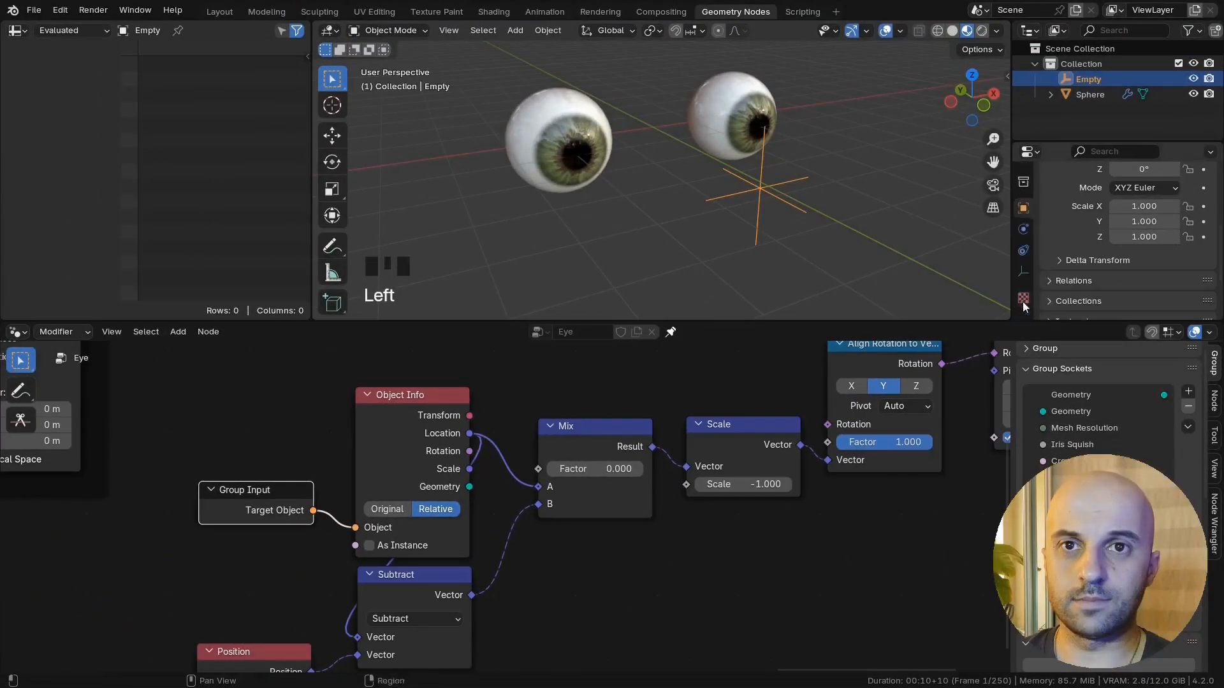
Step: Set the Sphere modifier's Target Object to Empty, and select the Empty to test the link by moving it
left_click(733, 121)
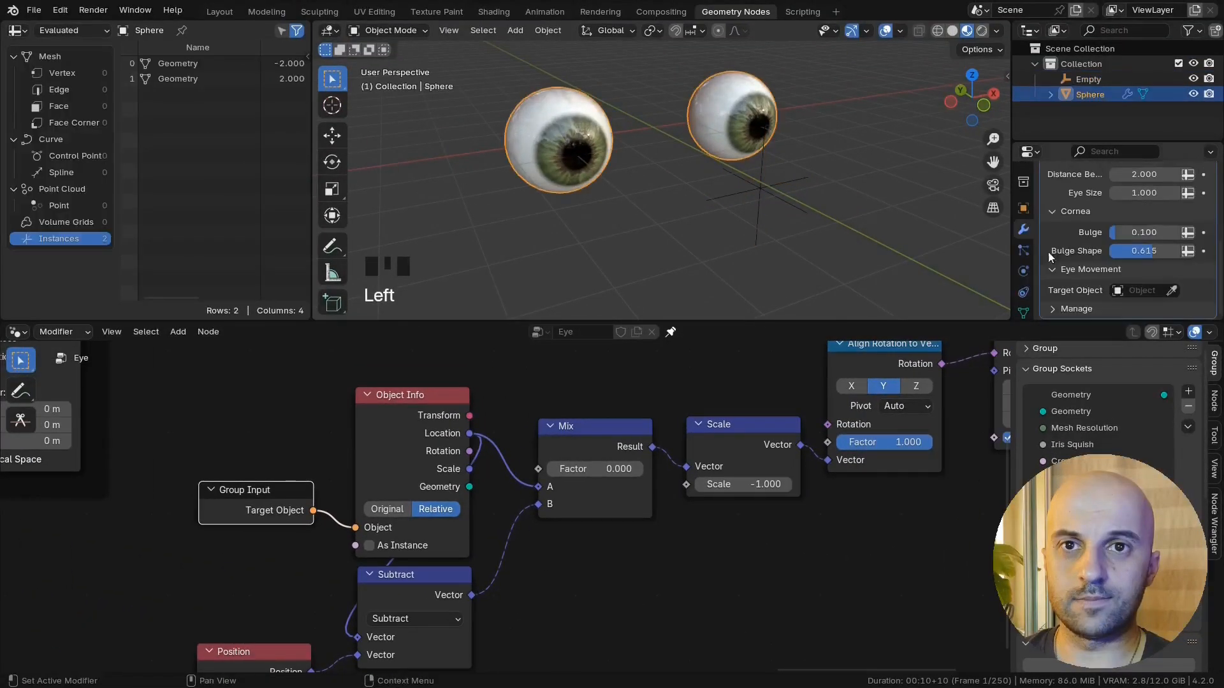
scroll(1203, 185, "up", 5)
scroll(1024, 236, "down", 1)
scroll(1151, 252, "down", 5)
left_click(1127, 290)
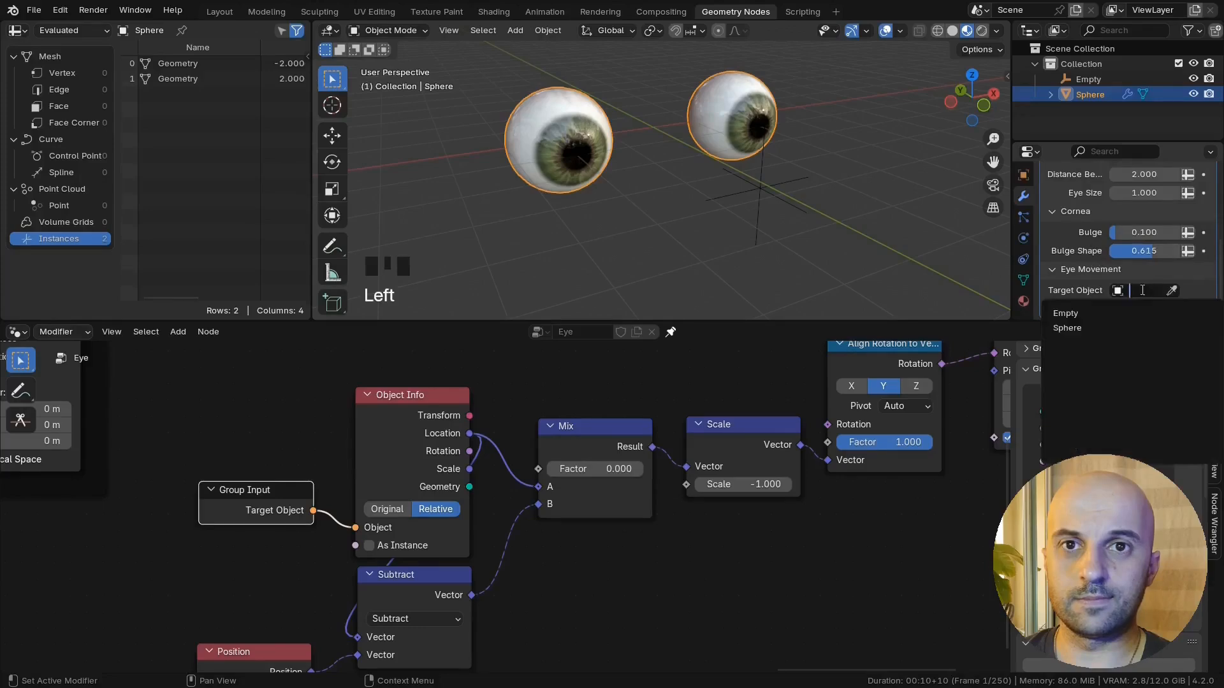
left_click(1071, 310)
scroll(743, 190, "down", 1)
left_click(741, 185)
key("g")
Step: Expose the Mix node's Factor through a Group Input node placed below it, and rename the socket Direction / Target
middle_click_drag(560, 511, 614, 498)
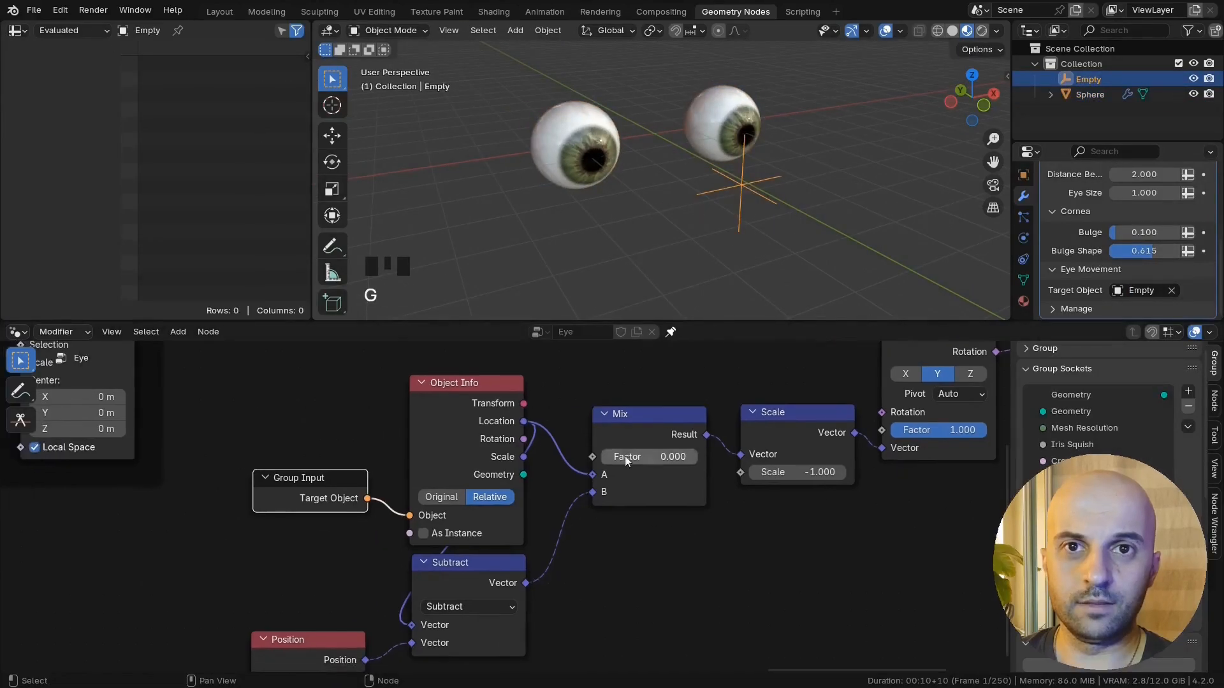
left_click(668, 456)
left_click_drag(592, 457, 737, 566)
left_click(591, 529)
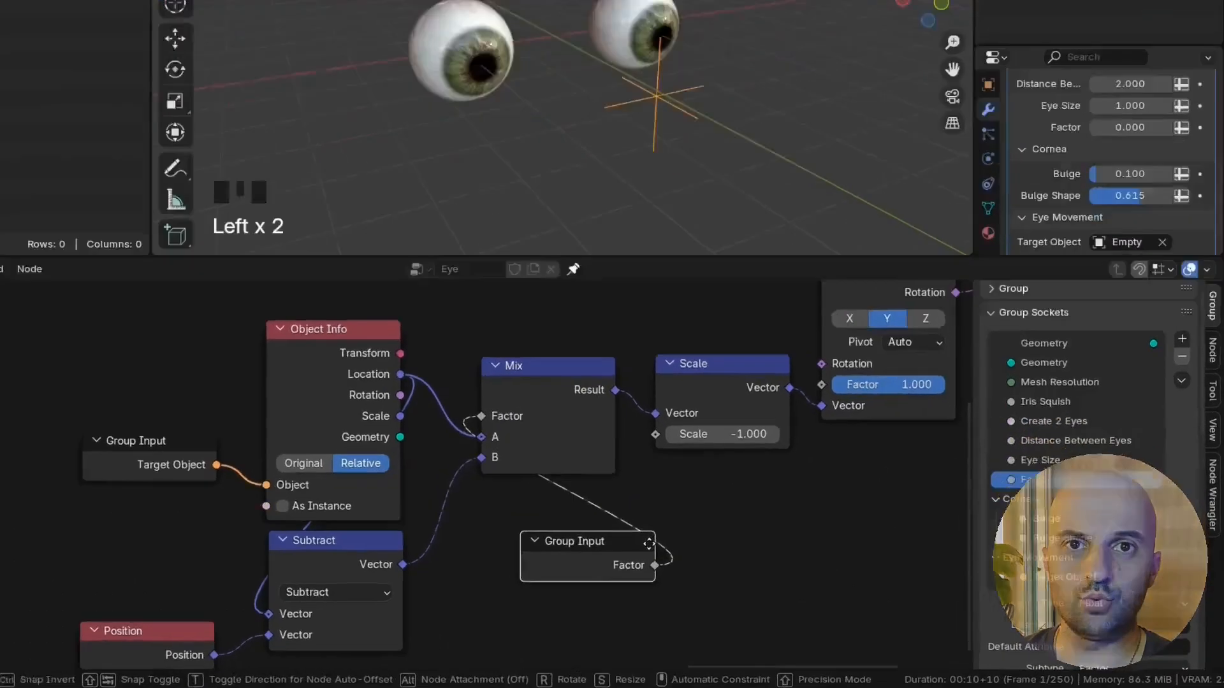
double_click(1074, 512)
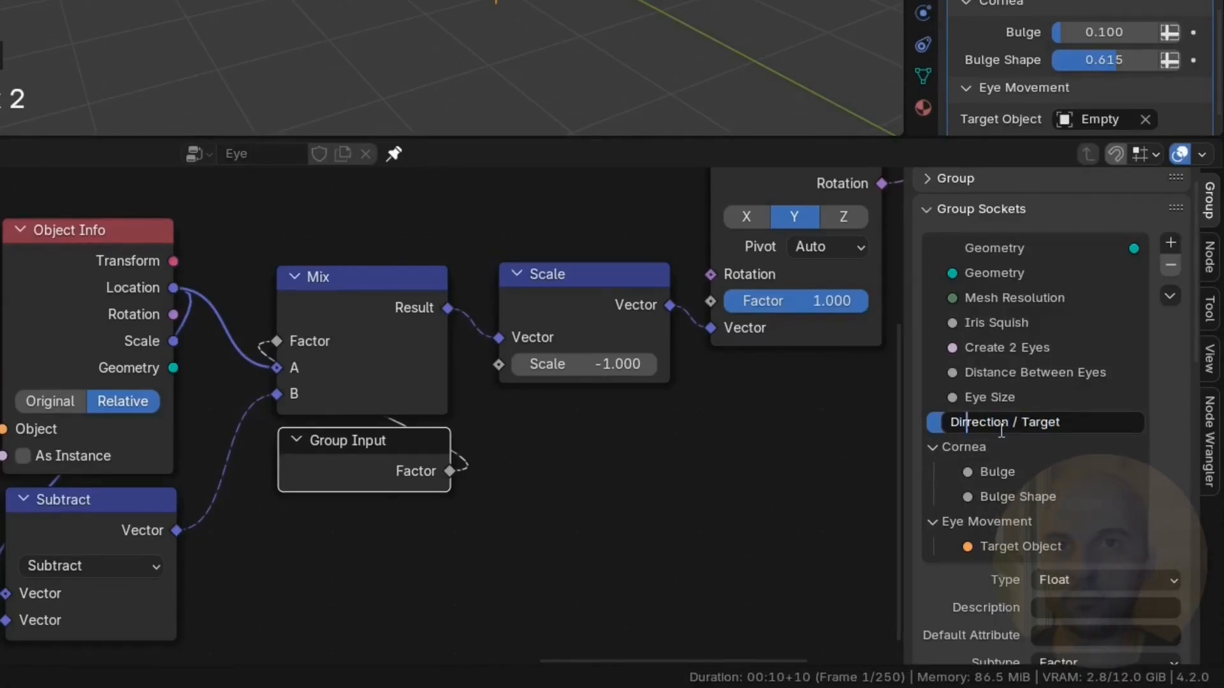
key("Delete")
key("Return")
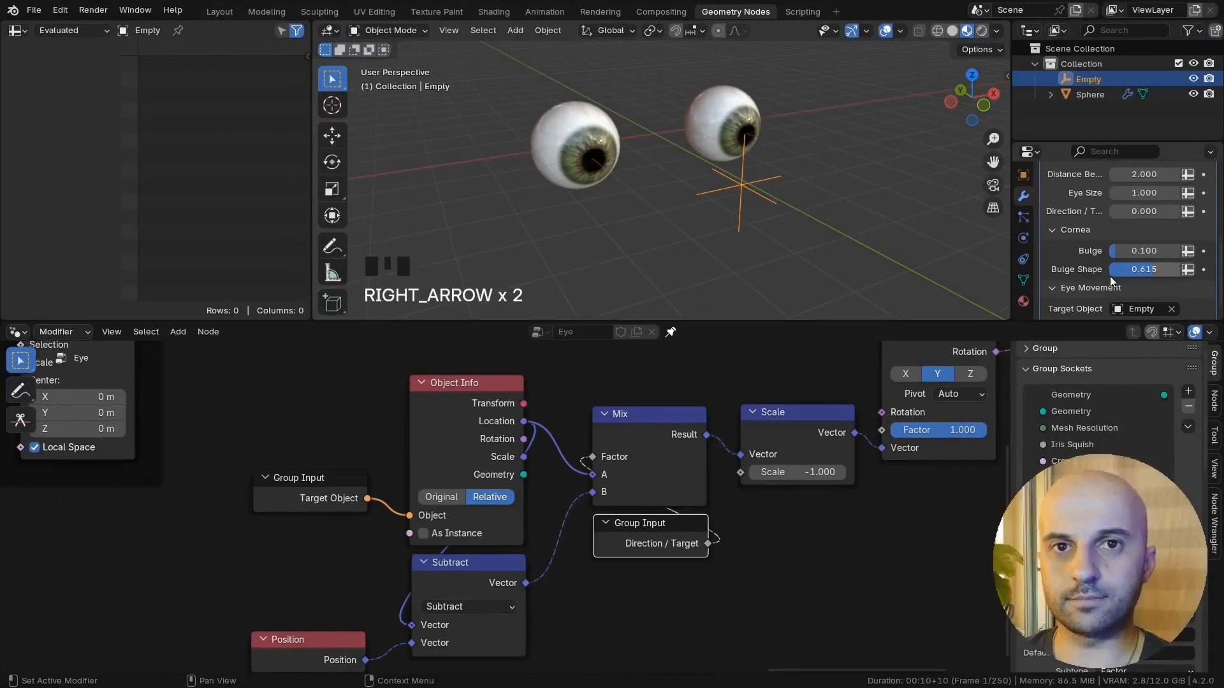
Step: Move the Direction / Target socket into the Eye Movement panel, below Target Object
scroll(1111, 274, "up", 1)
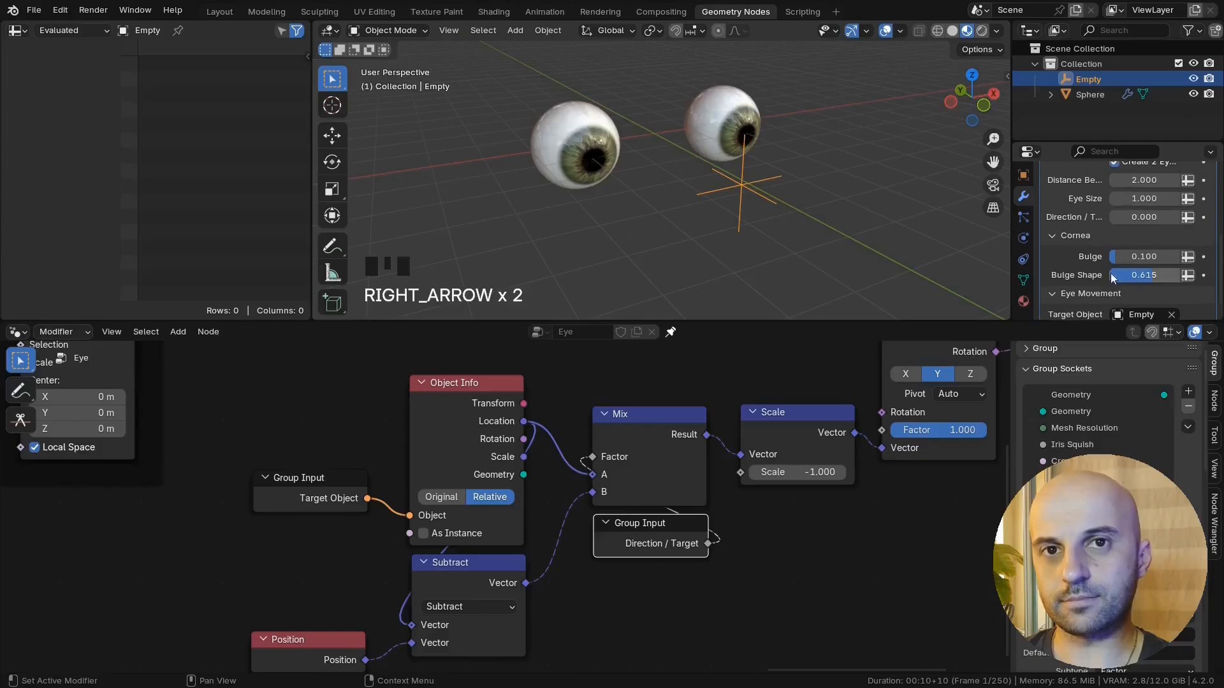
key("Left")
scroll(765, 224, "down", 2)
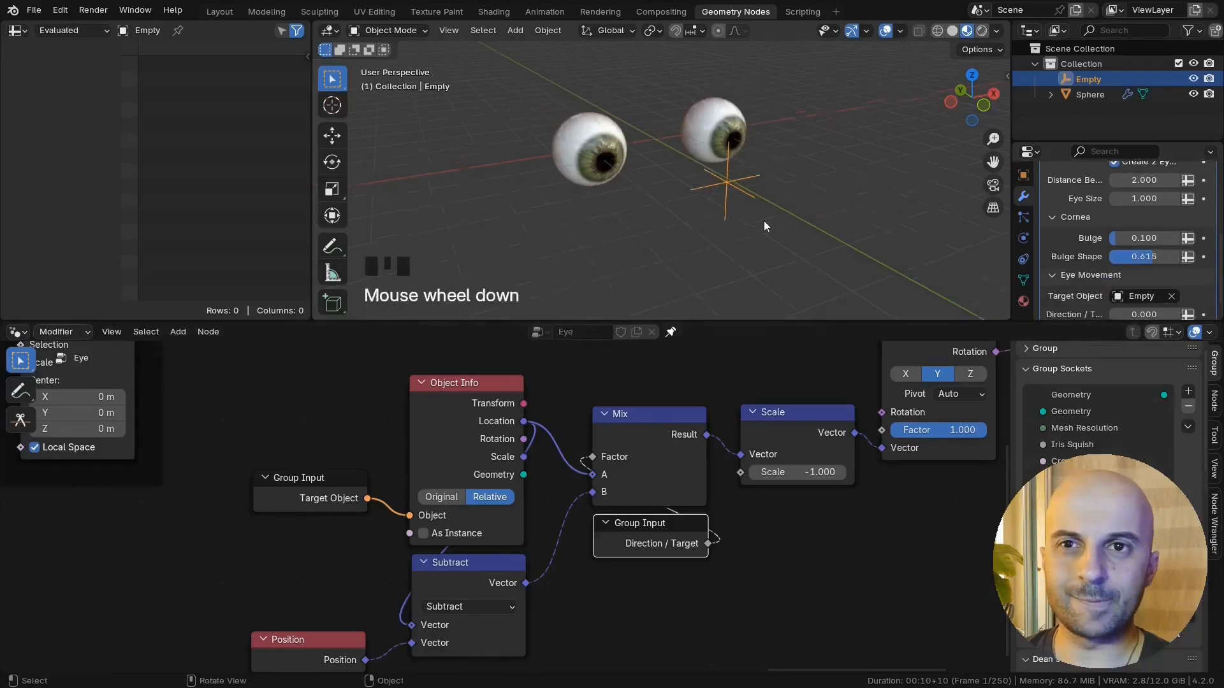
middle_click_drag(731, 205, 692, 218)
Step: Join all the rotation nodes, from the Target Object input to Rotate Instances, in a frame labelled Eye Movement
scroll(673, 519, "down", 8)
middle_click_drag(673, 519, 628, 531)
left_click_drag(363, 613, 733, 398)
key("ctrl+j")
left_click(608, 404)
key("F2")
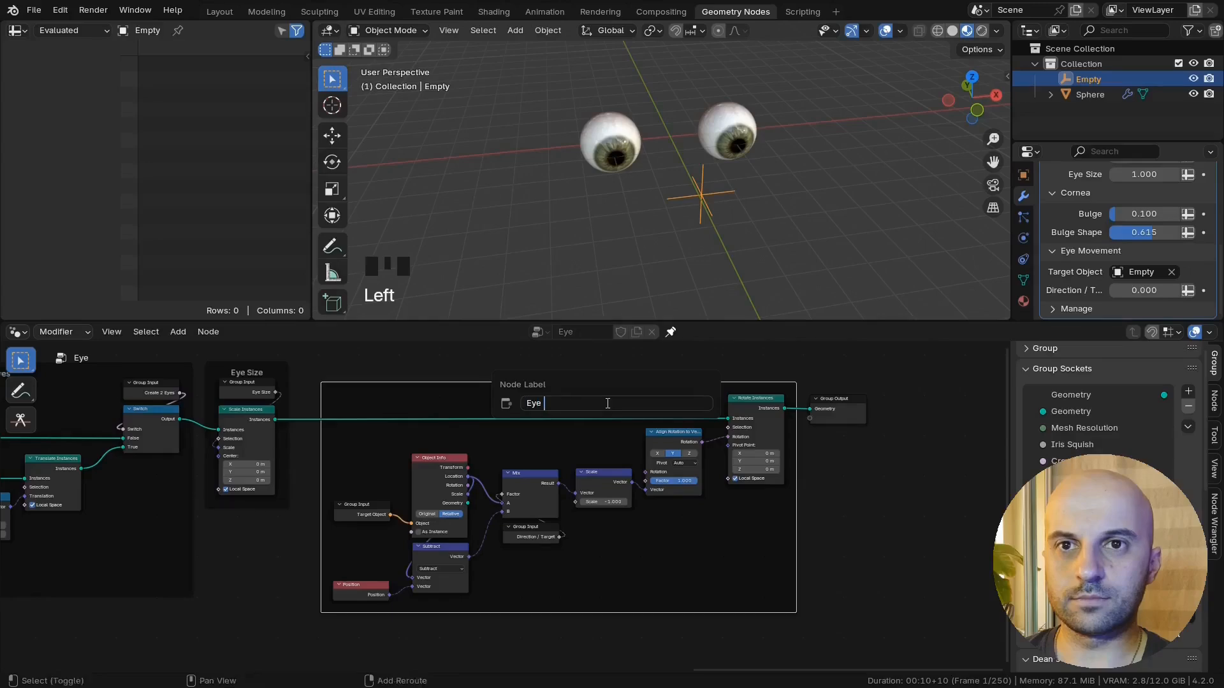
key("Return")
Step: Move the Eye Movement frame closer to the Eye Size frame and place Group Output clear of its far end
middle_click_drag(460, 383, 548, 442)
left_click_drag(539, 440, 515, 422)
middle_click_drag(935, 467, 820, 464)
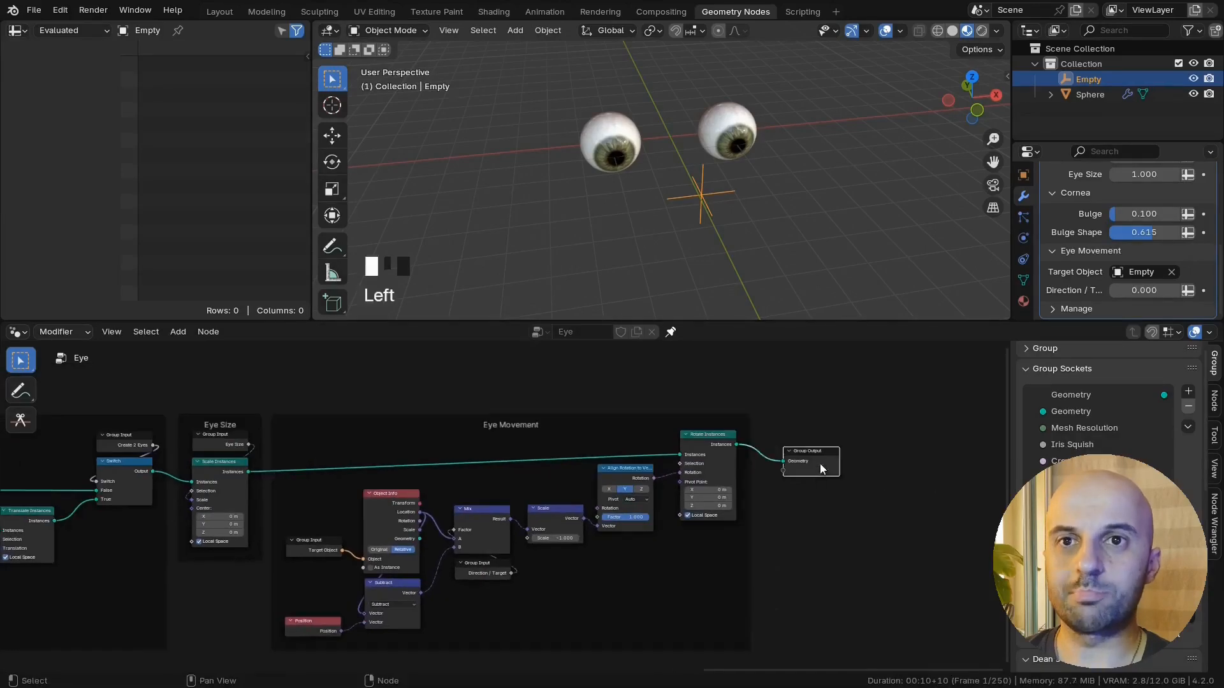
left_click_drag(820, 464, 881, 472)
middle_click_drag(867, 509, 837, 497)
Step: Hide Object Info's unused sockets and pack the Object Info, Subtract and Position nodes closer together inside the frame
scroll(376, 515, "up", 6)
middle_click_drag(375, 515, 577, 427)
left_click(578, 427)
key("ctrl+h")
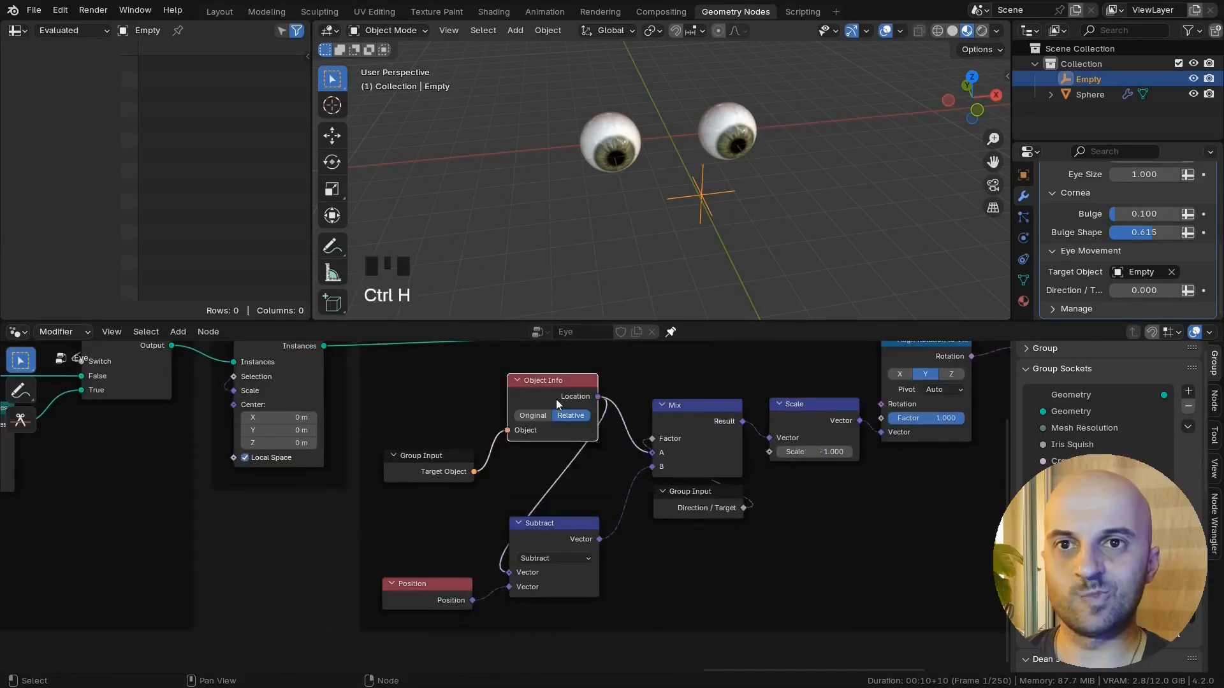
left_click_drag(556, 399, 559, 429)
left_click_drag(547, 526, 550, 495)
key("ctrl+h")
left_click_drag(441, 585, 443, 505)
scroll(711, 522, "down", 6)
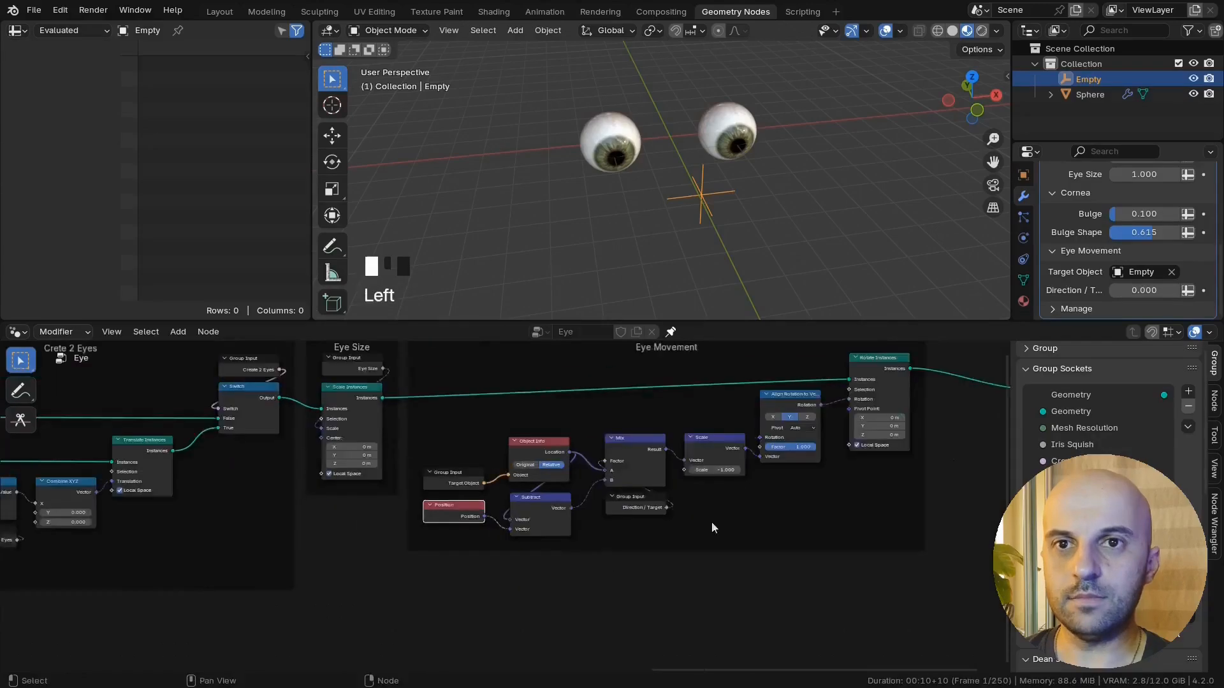
Step: Examine the Eye Movement node setup in a maximized node editor and restore the normal layout
scroll(712, 522, "up", 4)
middle_click_drag(711, 522, 562, 570)
left_click_drag(465, 571, 313, 487)
key("ctrl+space")
scroll(579, 477, "up", 4)
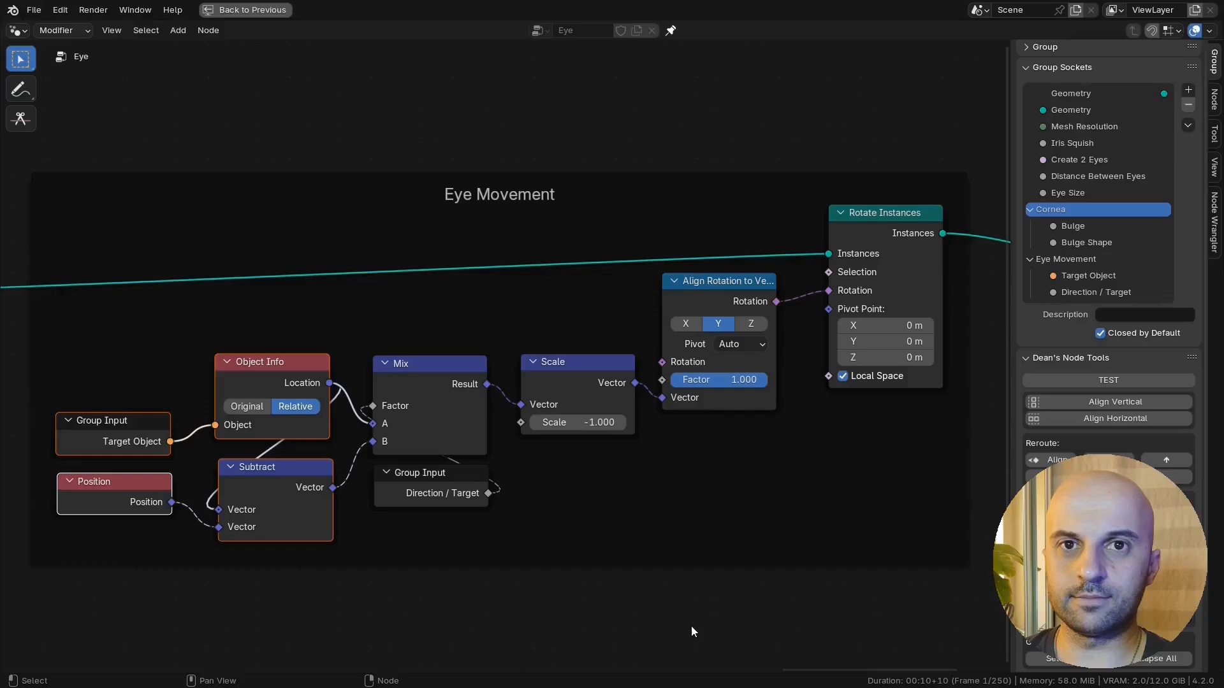
key("ctrl+space")
scroll(691, 625, "down", 4)
scroll(633, 526, "down", 1)
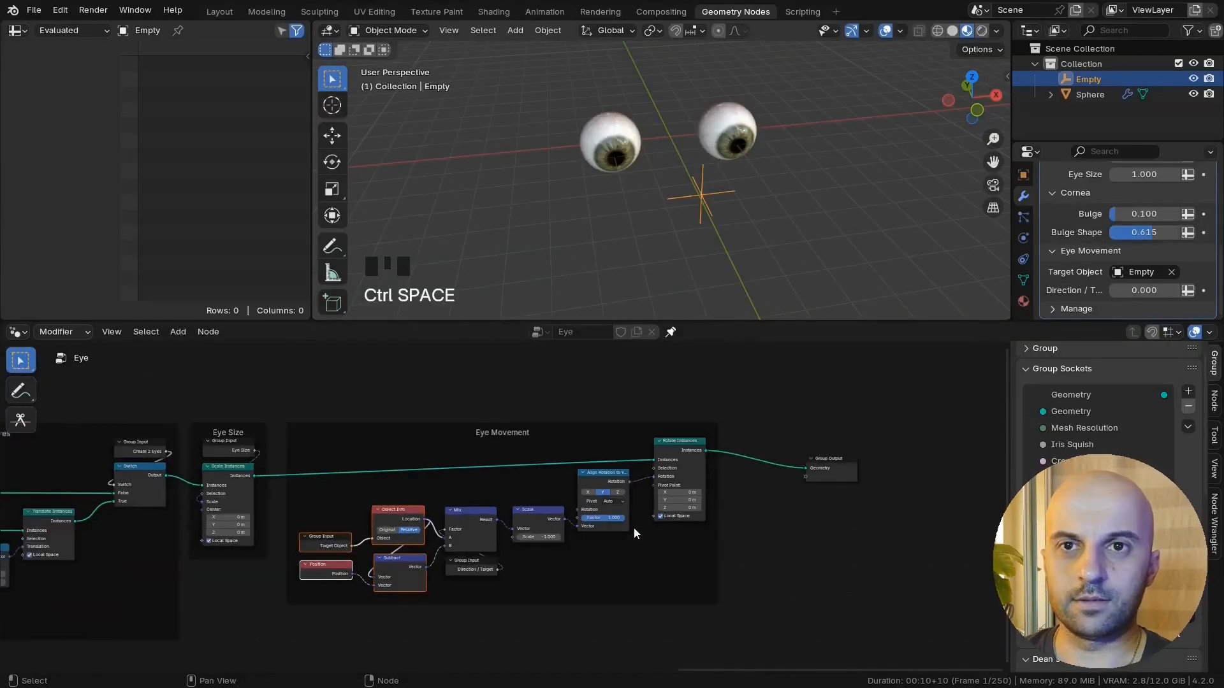
Step: Nudge the Eye Movement frame into line and move Group Output farther away from it to make room for more nodes
middle_click_drag(439, 409, 431, 423)
left_click_drag(425, 429, 418, 445)
middle_click_drag(837, 485, 806, 489)
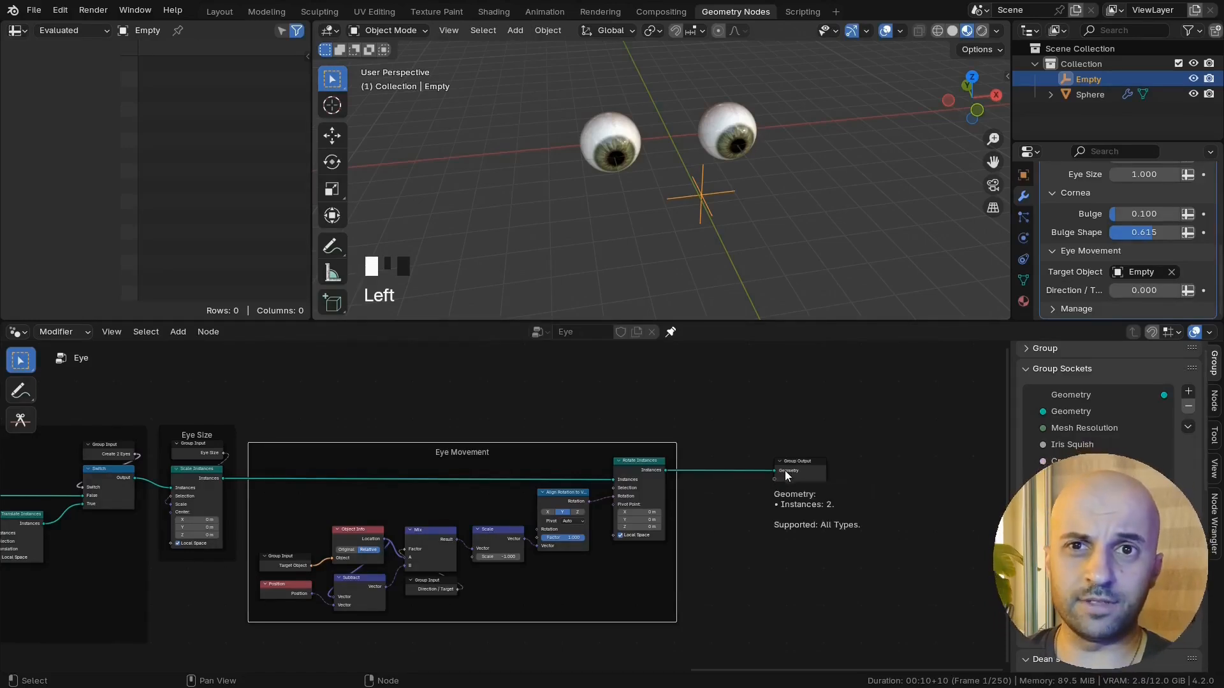
left_click_drag(775, 471, 950, 473)
key("ctrl+z")
scroll(985, 492, "down", 4)
middle_click_drag(985, 492, 658, 498)
Step: Flatten the Sphere object holding the eyes along the global Y axis in the right orthographic view
scroll(725, 195, "up", 4)
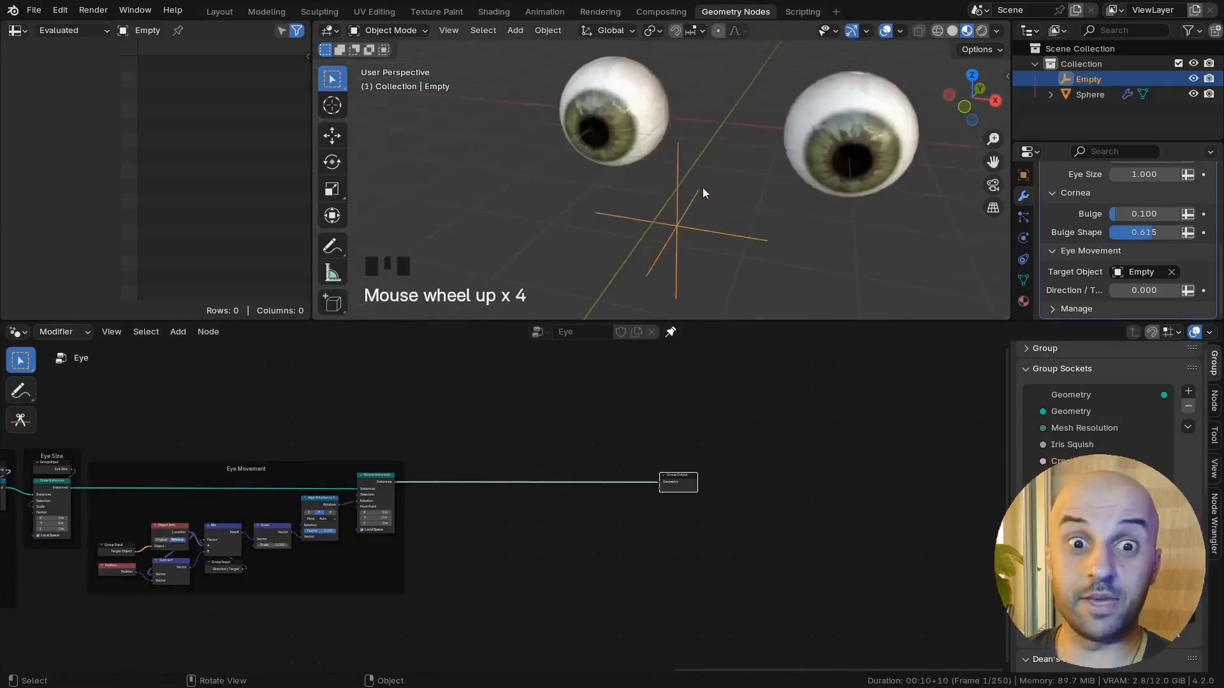
mouse_move(703, 187)
middle_mouse_down("shift")
mouse_move(557, 194)
mouse_move(602, 220)
middle_mouse_up("shift")
key("KP_3")
left_click(332, 245)
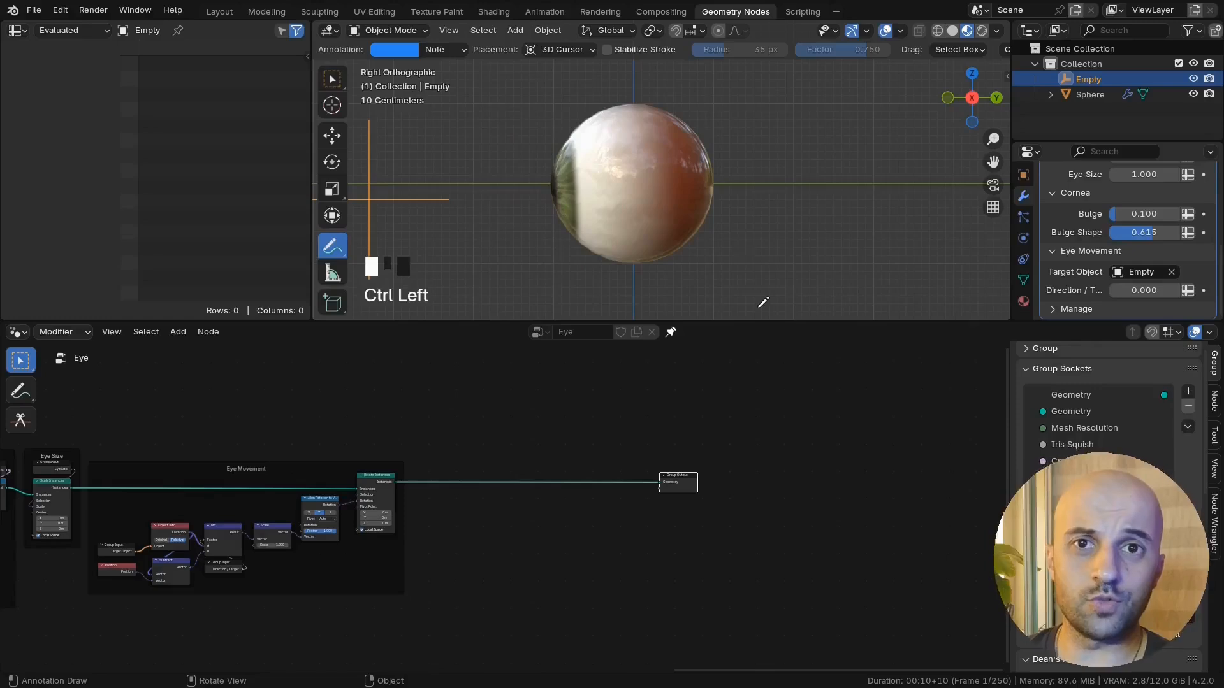
left_click(332, 78)
left_click(676, 204)
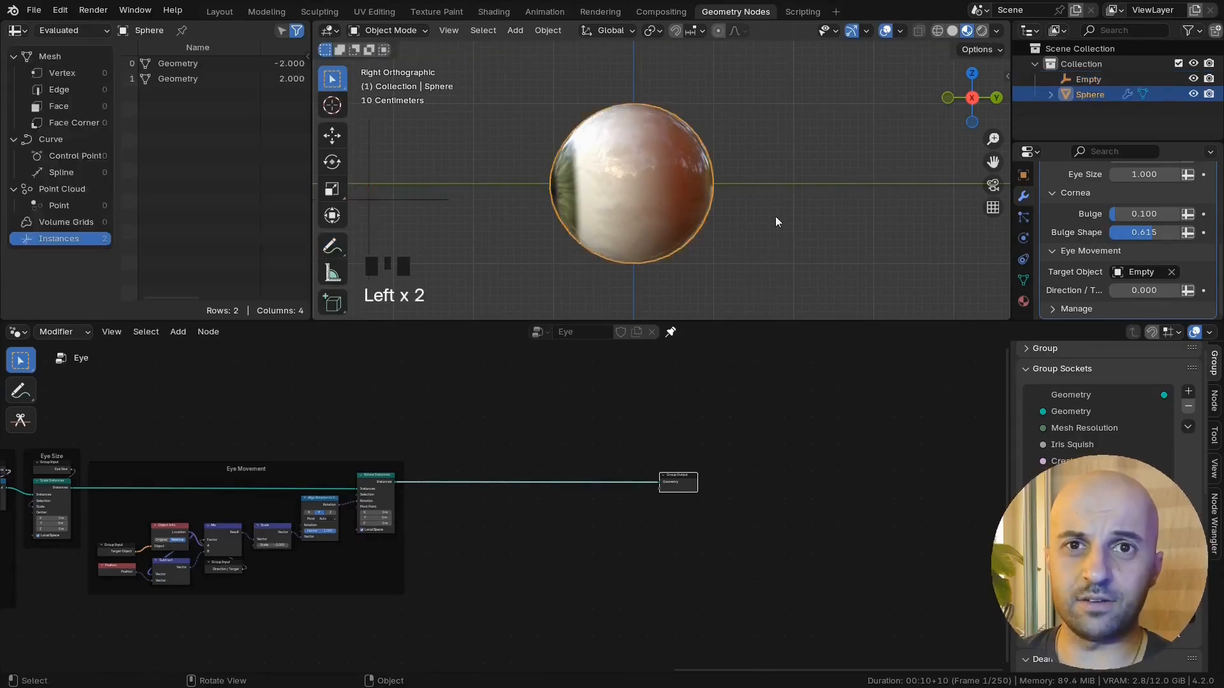
key("s")
key("y")
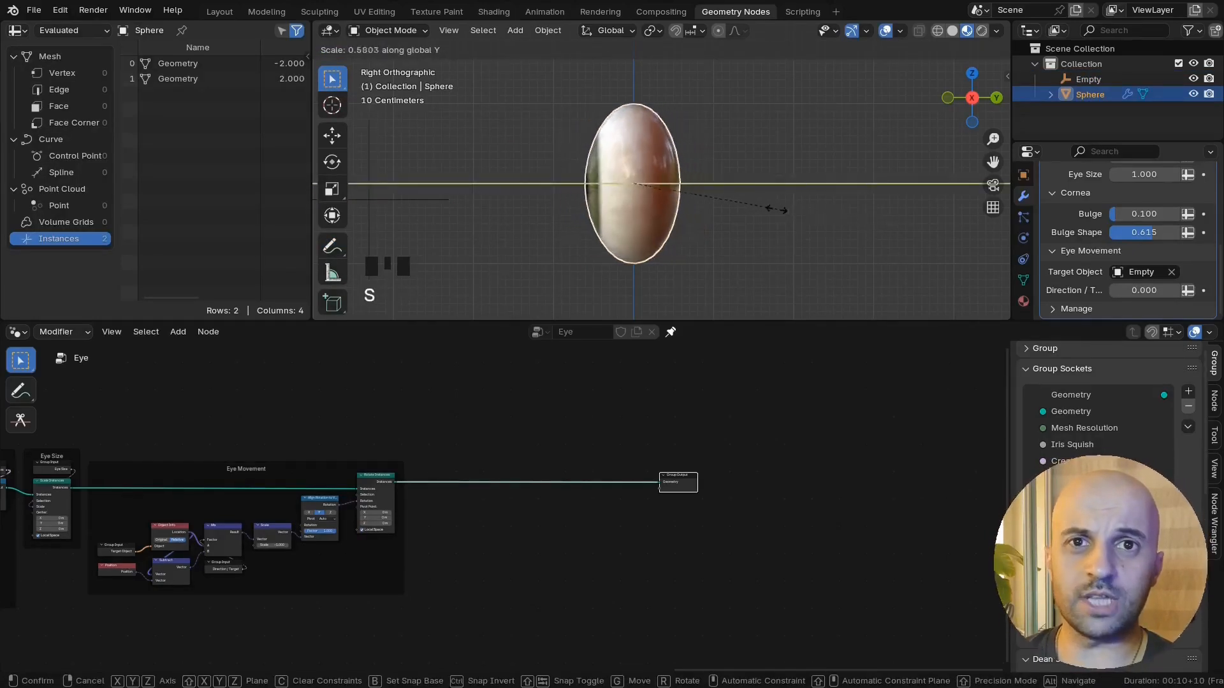
left_click(740, 204)
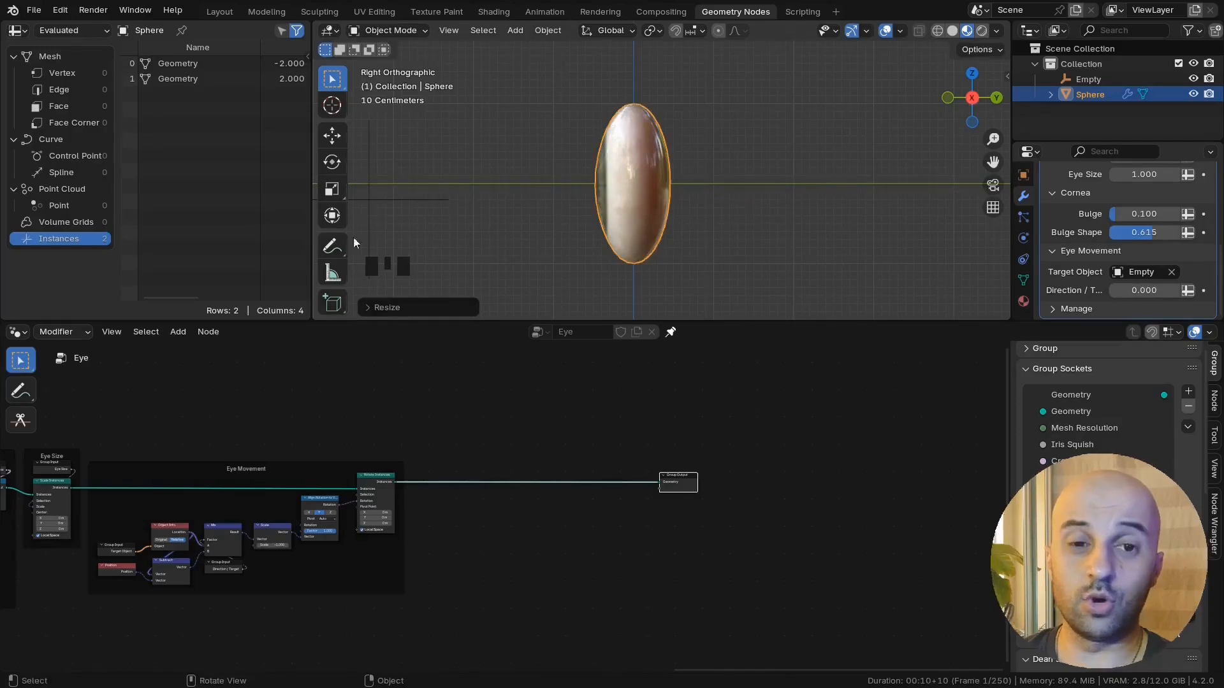
Step: Move the Empty to several positions around the flattened eyes to test how their gaze follows it
left_click(332, 245)
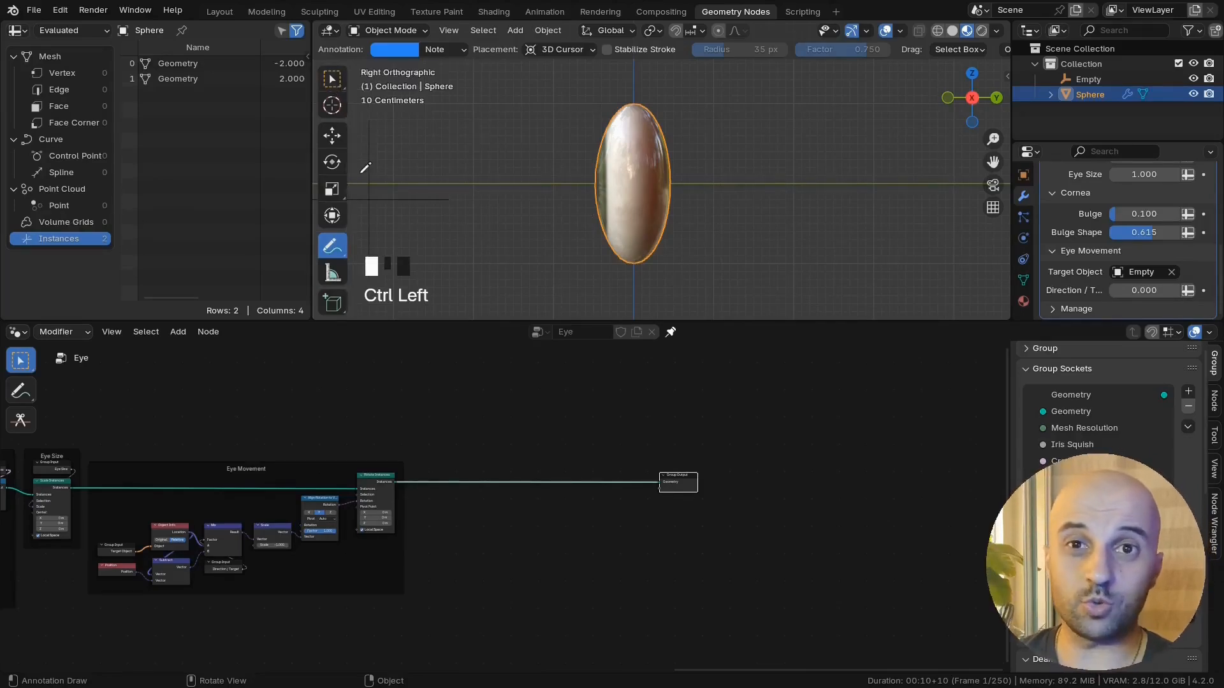
left_click(333, 82)
left_click(380, 189)
scroll(404, 210, "down", 2)
mouse_move(404, 210)
middle_mouse_down()
mouse_move(734, 282)
mouse_move(701, 58)
middle_mouse_up()
key("g")
left_click(745, 183)
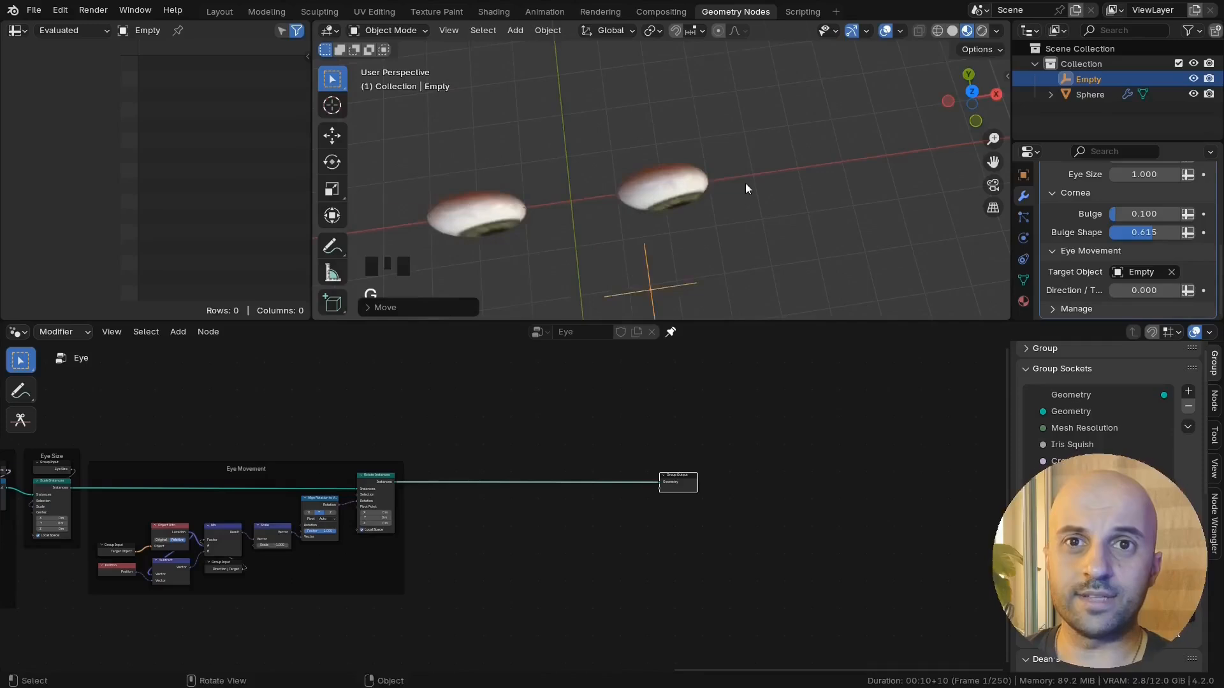
middle_click_drag(745, 182, 588, 128)
key("g")
left_click(564, 128)
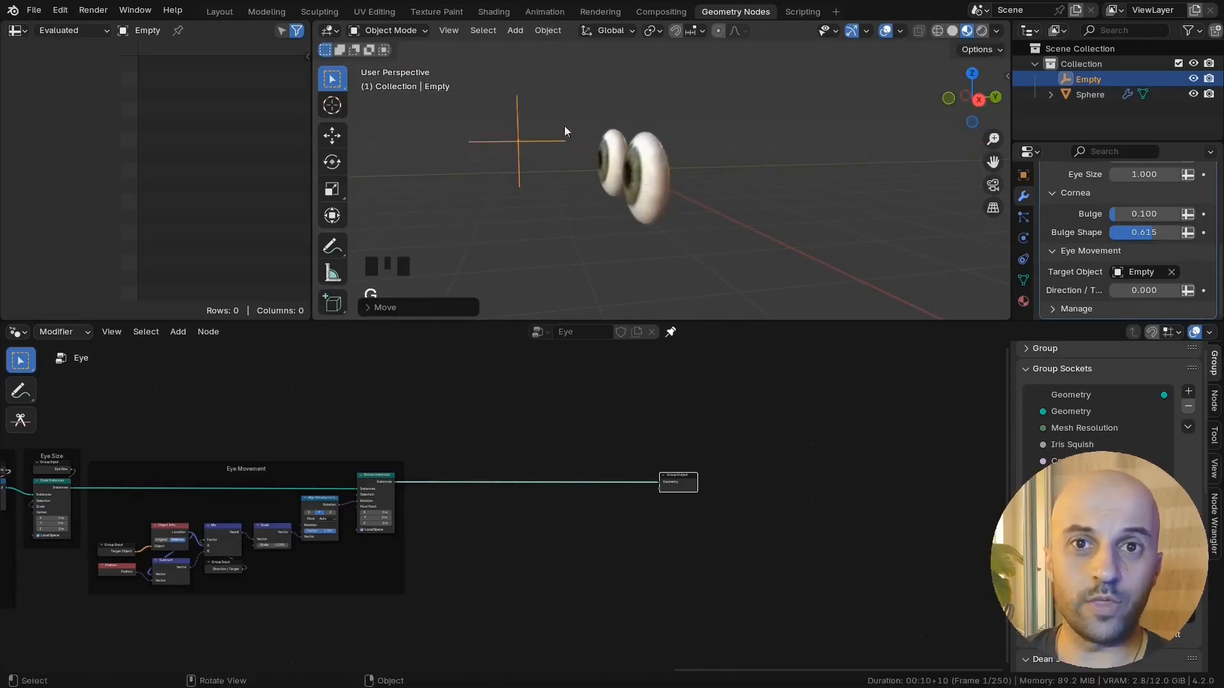
key("g")
mouse_move(660, 198)
middle_mouse_down()
mouse_move(765, 191)
mouse_move(583, 246)
mouse_move(640, 242)
mouse_move(648, 203)
middle_mouse_up()
left_click(730, 185)
Step: Clear the Sphere object's scale to restore the round eyeballs
left_click(743, 218)
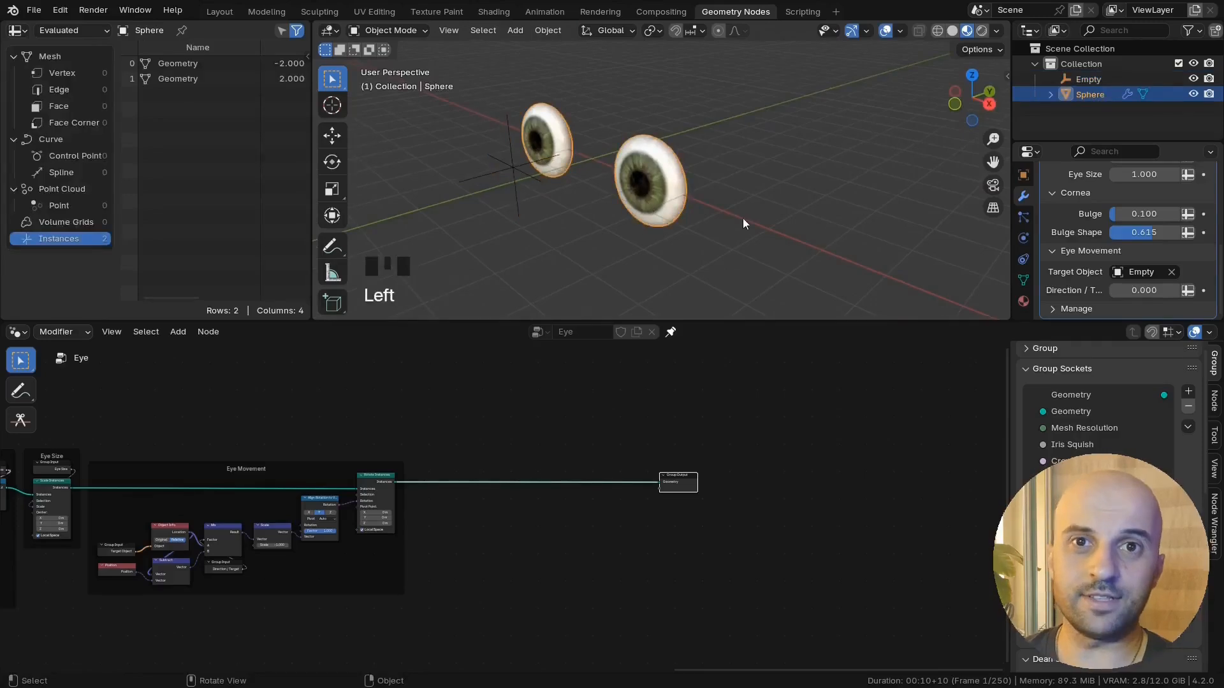
key("KP_3")
scroll(707, 205, "up", 3)
key("alt+s")
scroll(596, 163, "down", 1)
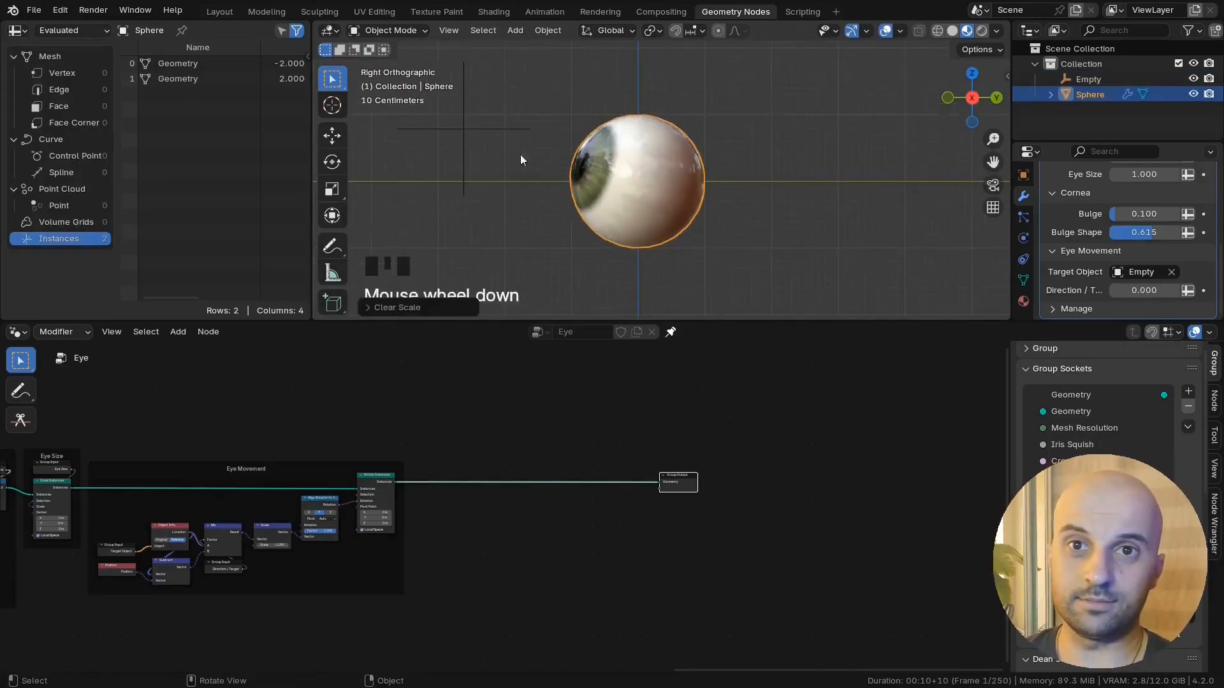
Step: Move the Empty to a new position in front of the eyes
left_click(471, 130)
key("g")
left_click(663, 201)
middle_click_drag(663, 202, 703, 224)
left_click(669, 158)
key("s")
key("y")
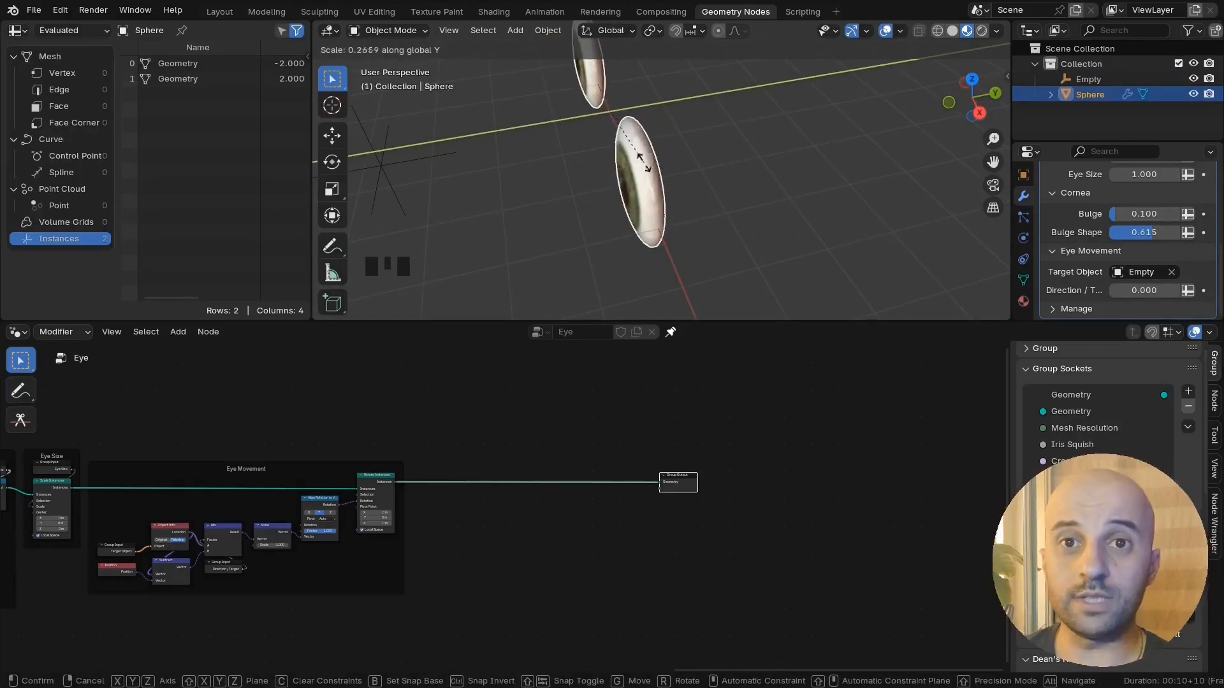
right_click(673, 160)
Step: Examine the round eyeballs from several angles
middle_click_drag(673, 159, 770, 163)
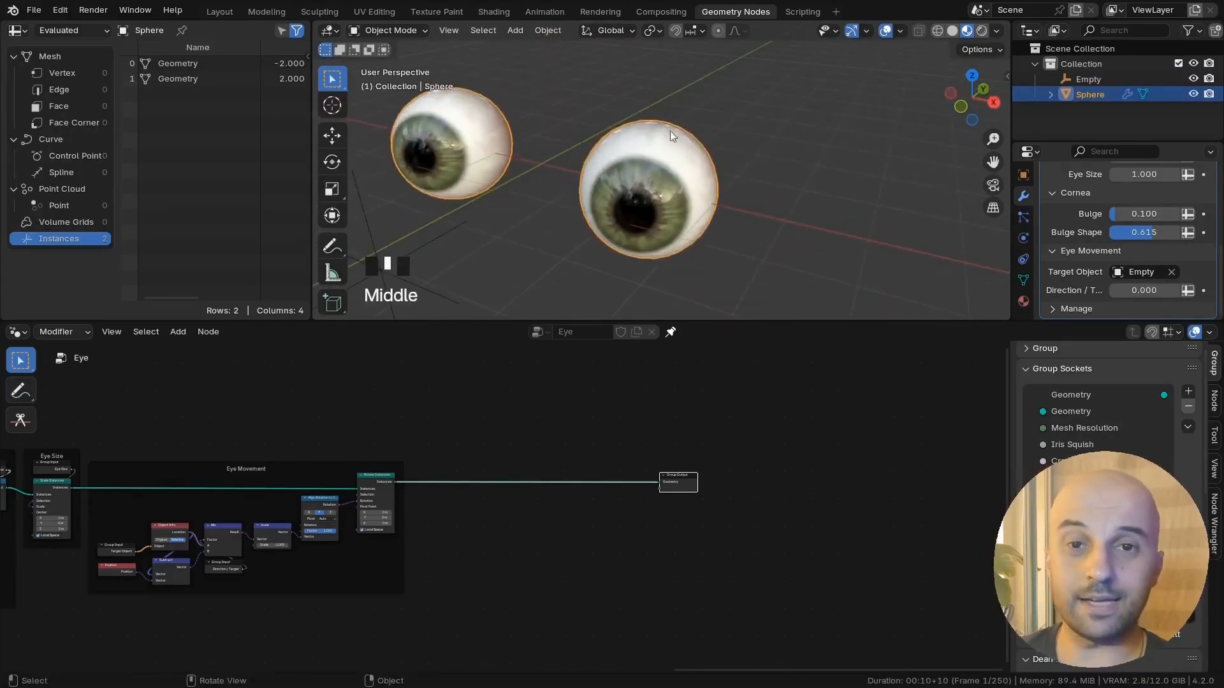
middle_click_drag(670, 131, 616, 190)
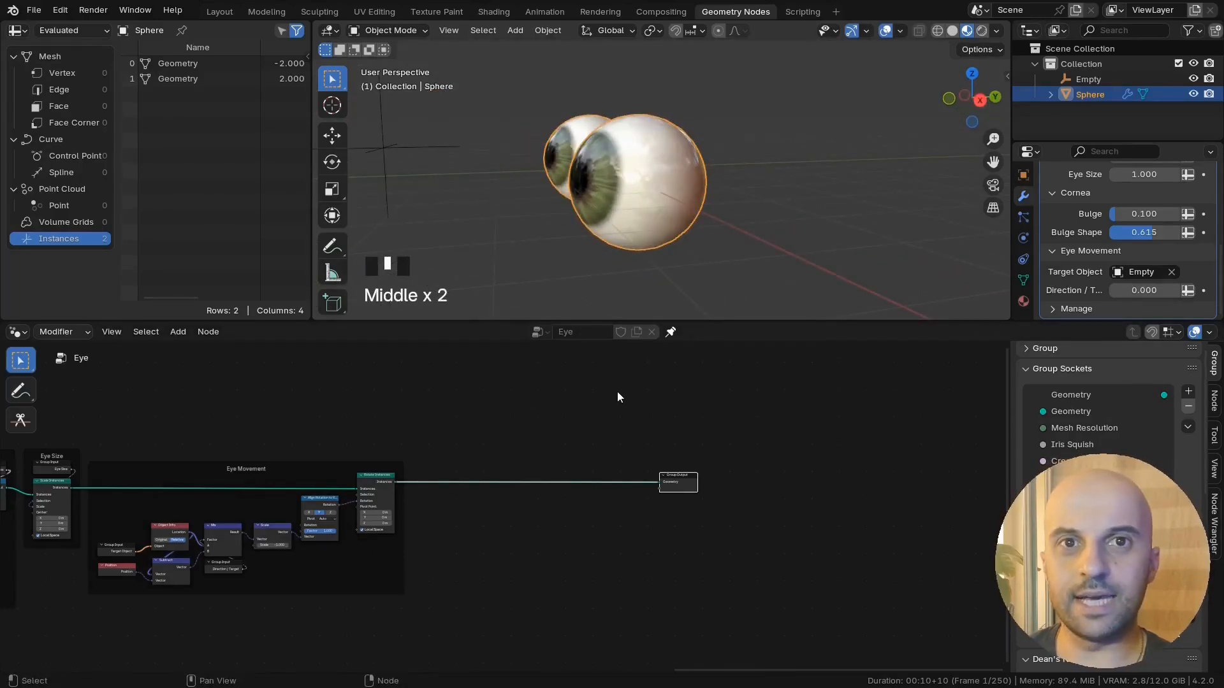
middle_click_drag(651, 249, 694, 213)
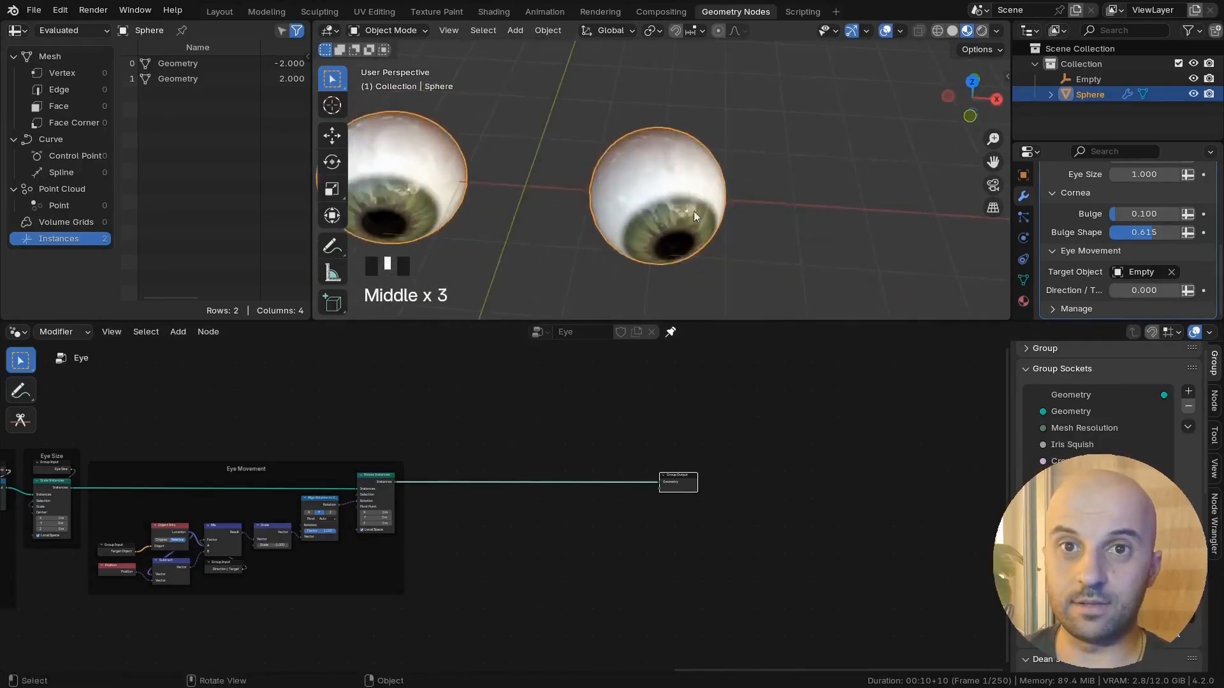
middle_click_drag(790, 226, 705, 206)
scroll(582, 462, "up", 2)
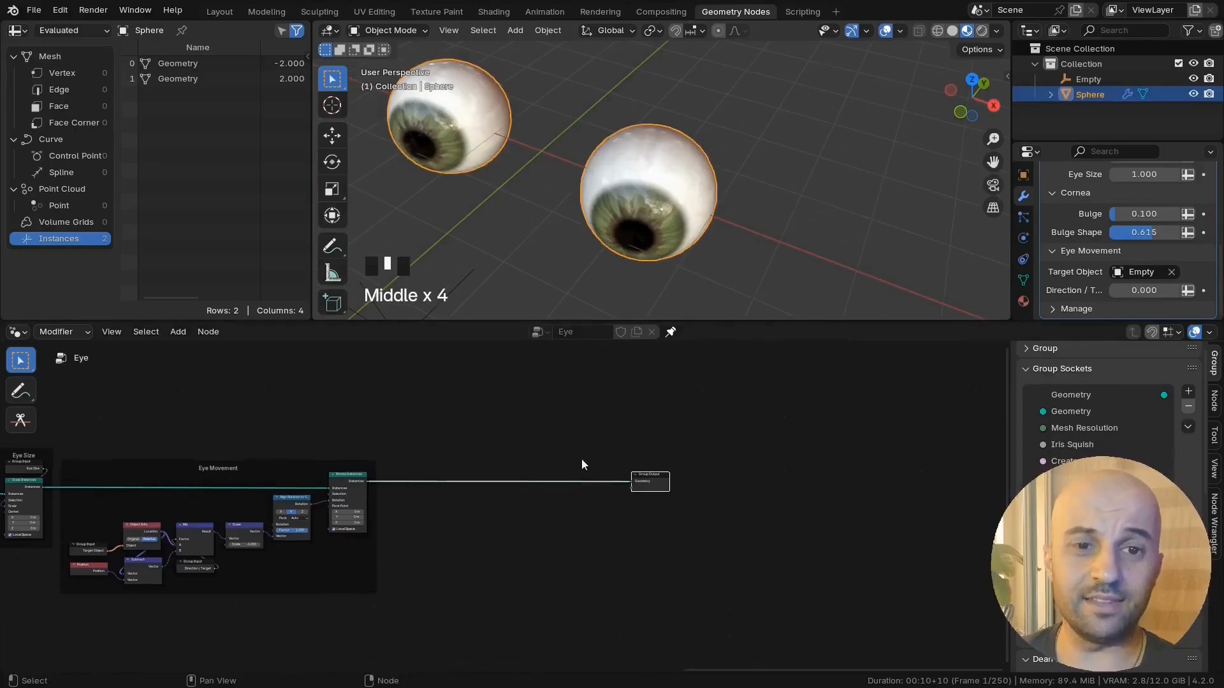
left_click(752, 496)
scroll(752, 495, "up", 2)
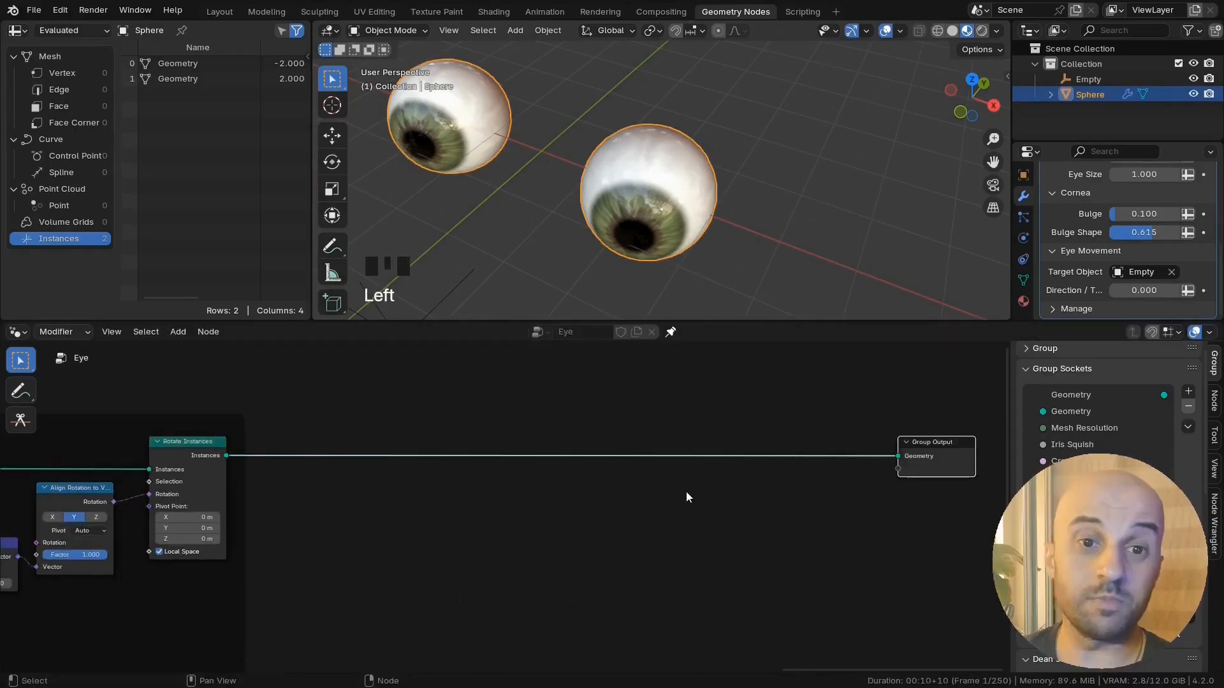
middle_click_drag(644, 242, 780, 166)
scroll(605, 151, "up", 2)
Step: Add a Realize Instances node after Rotate Instances and show the vertex data in the spreadsheet
middle_click_drag(378, 458, 655, 446)
scroll(514, 441, "up", 4)
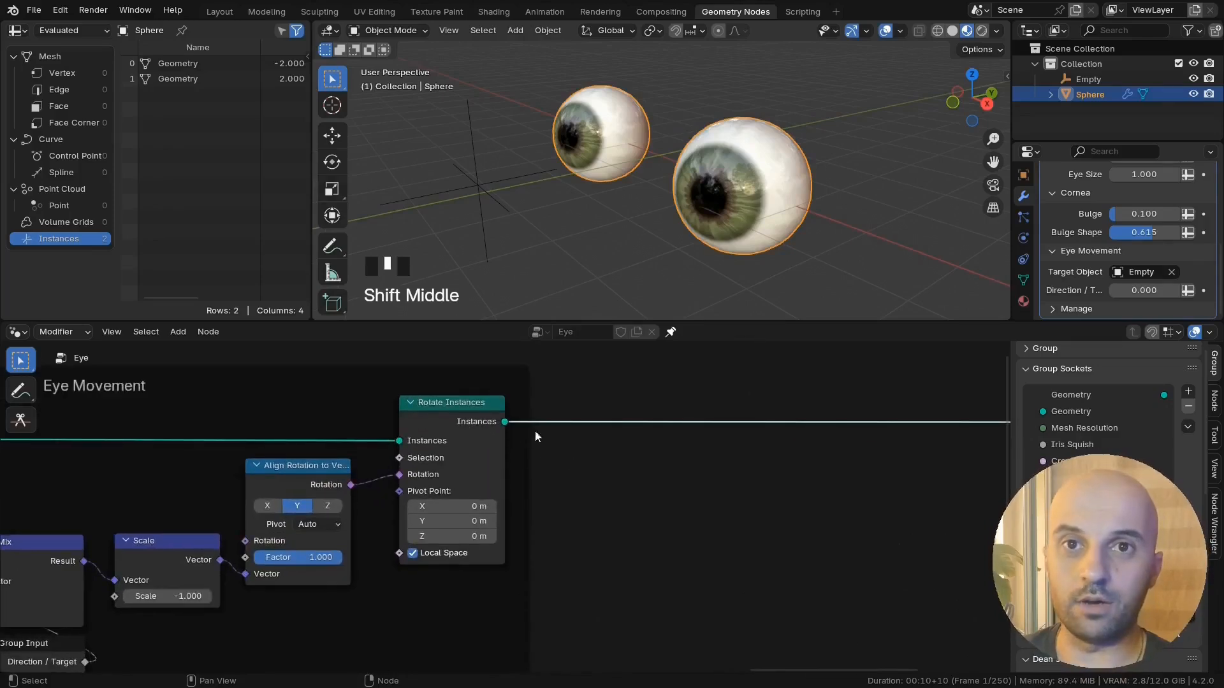
key("shift+a")
type("re")
key("Return")
left_click(575, 396)
middle_click_drag(686, 442, 645, 449)
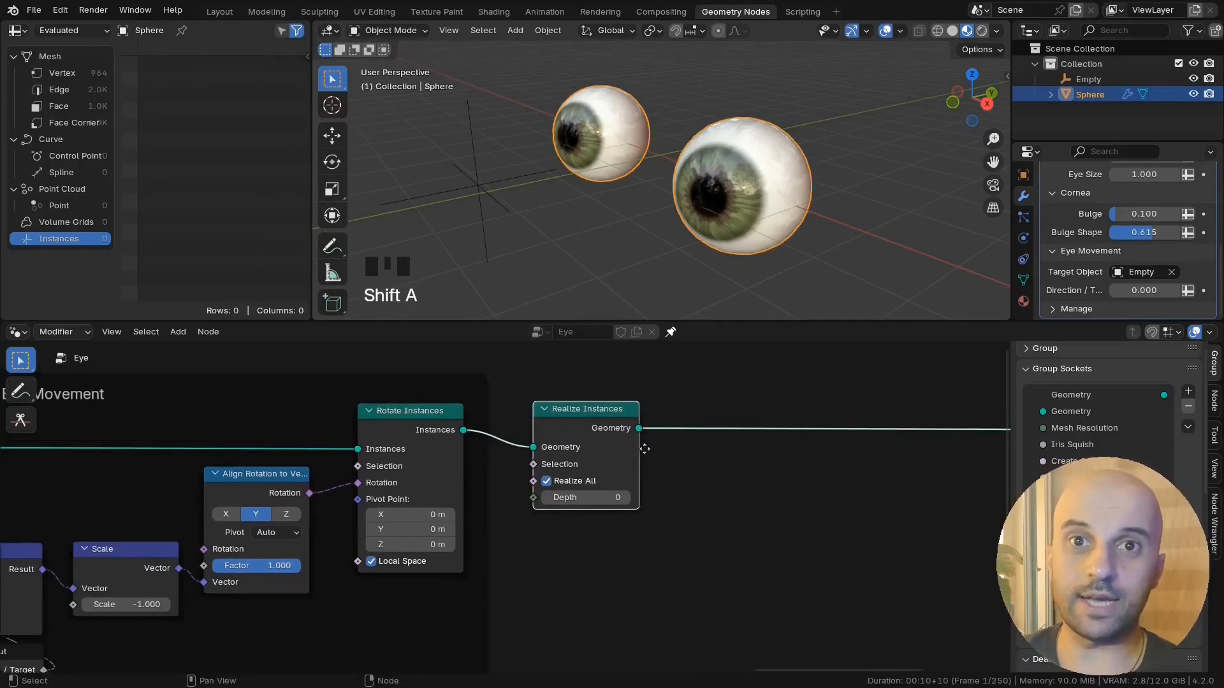
left_click(92, 77)
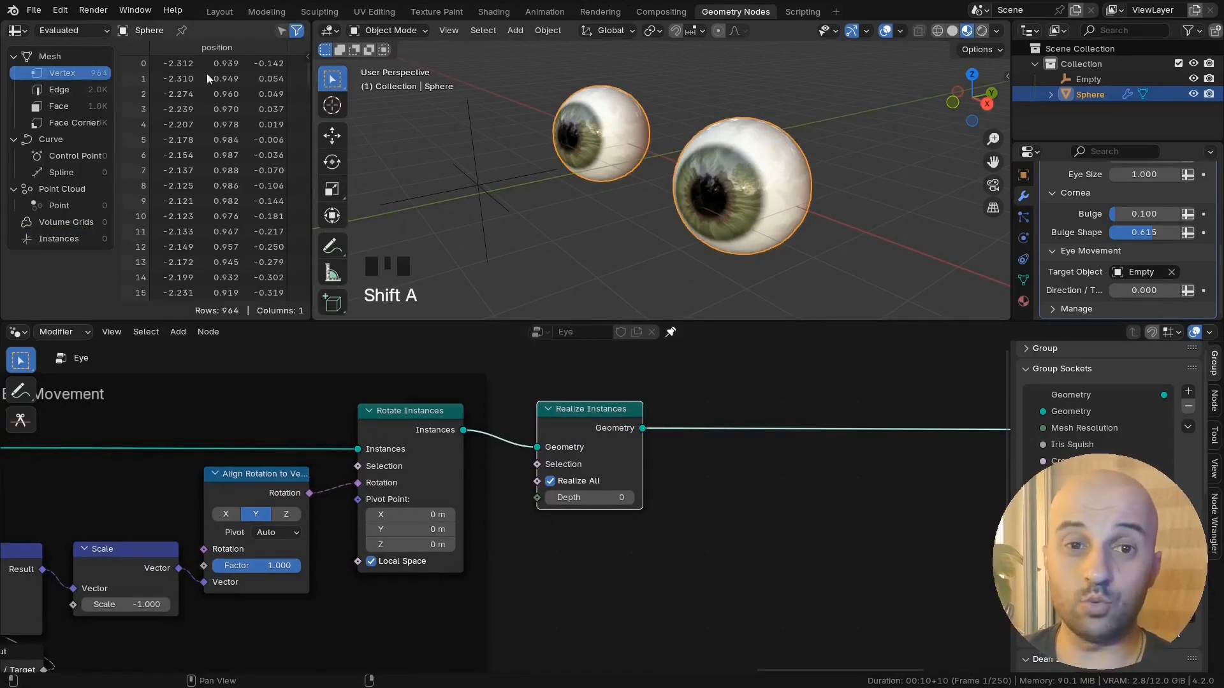
Step: Insert a Set Position node before Group Output and move both nodes farther from Realize Instances
scroll(577, 534, "down", 6, "ctrl")
scroll(584, 533, "down", 3)
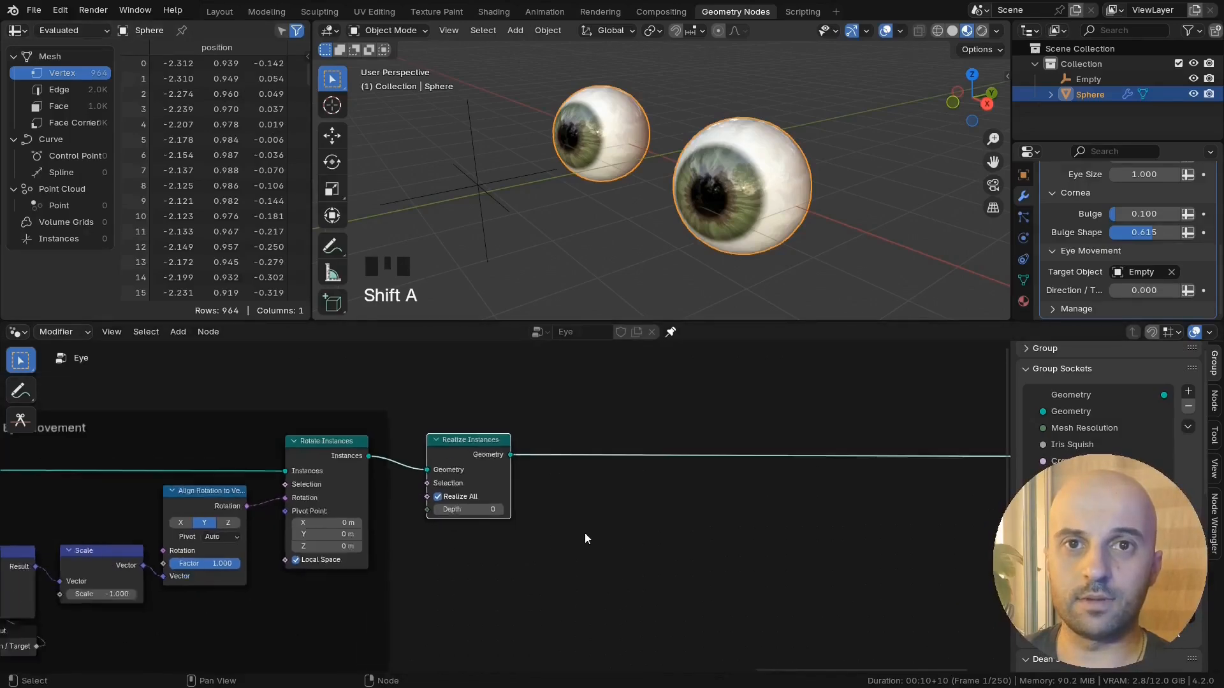
key("shift+a")
left_click(433, 515)
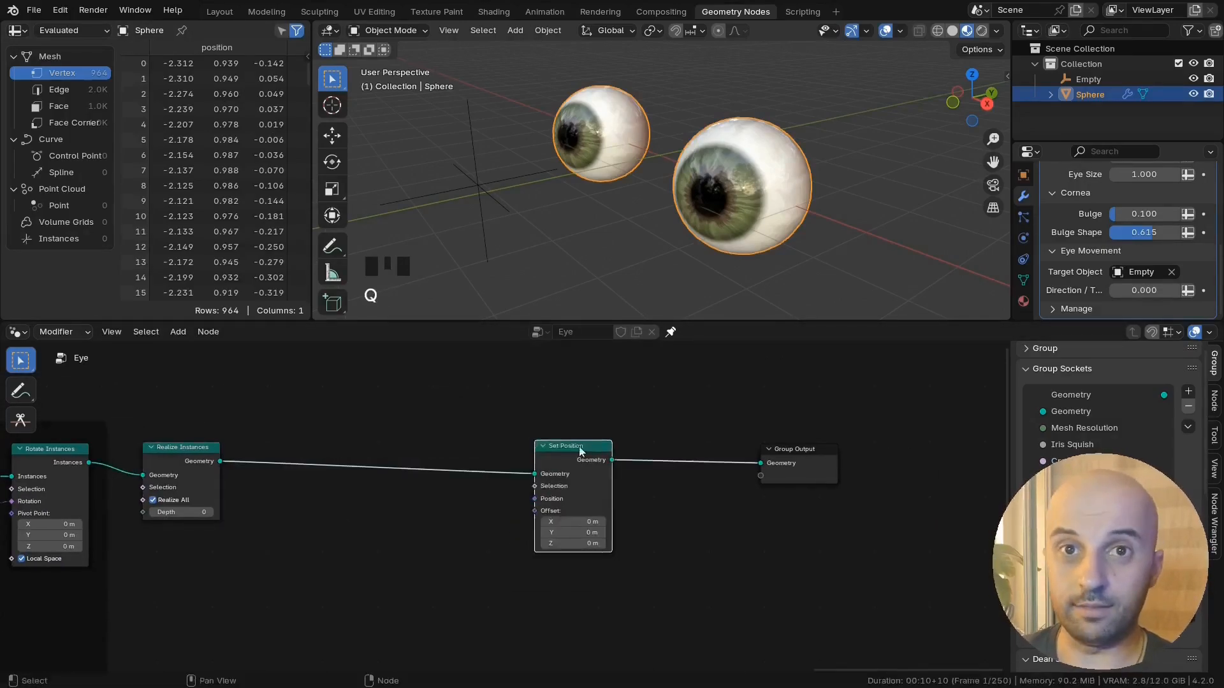
left_click(692, 444)
left_click_drag(866, 522, 673, 438)
left_click_drag(670, 444, 779, 444)
middle_click_drag(703, 497, 637, 494)
scroll(637, 497, "up", 2)
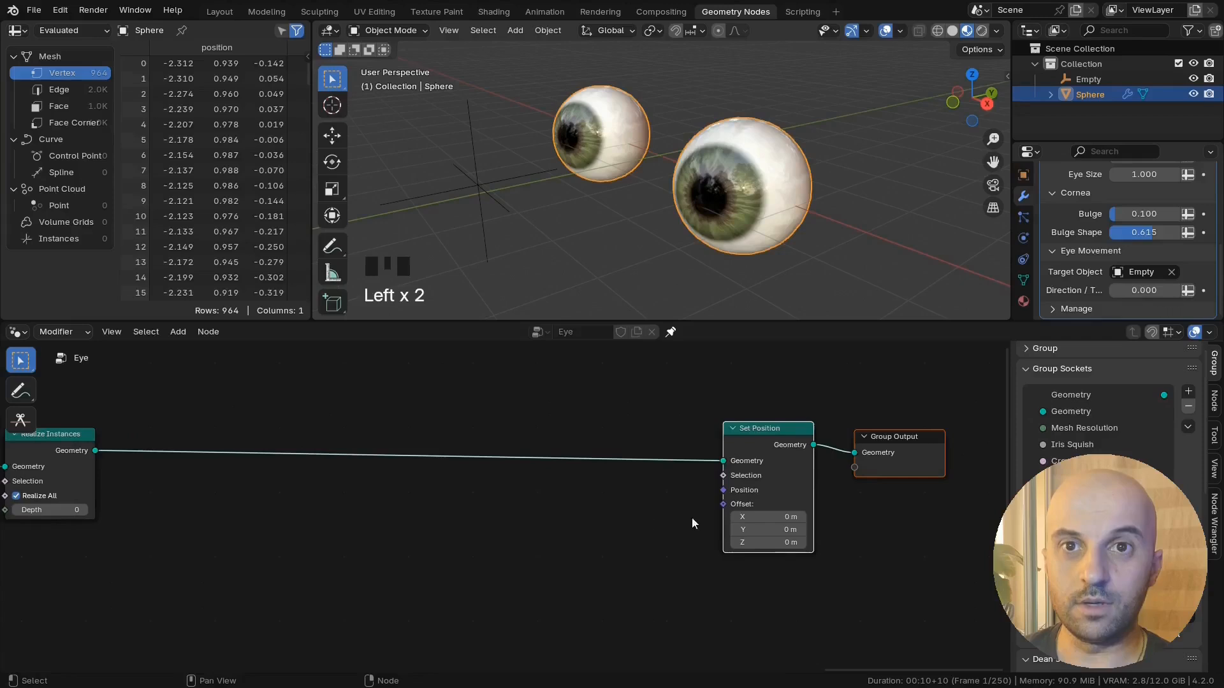
Step: Try offsetting the eyes along Y with the Set Position node
middle_click_drag(691, 251, 646, 285)
left_click_drag(767, 529, 804, 529, "shift")
right_click(767, 529)
Step: Add a Position node and connect it to a new Separate XYZ node placed beneath it
middle_click_drag(486, 555, 598, 544)
key("shift+a")
type("pos")
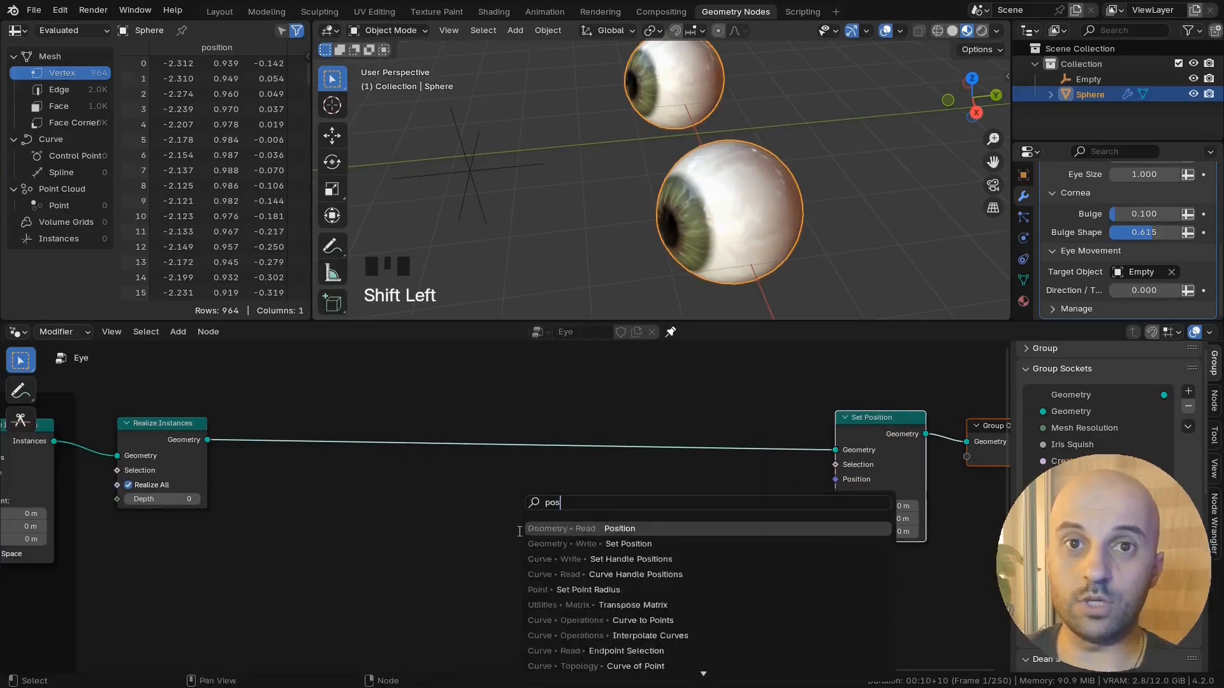
key("Return")
left_click(463, 492)
left_click_drag(474, 485, 421, 496)
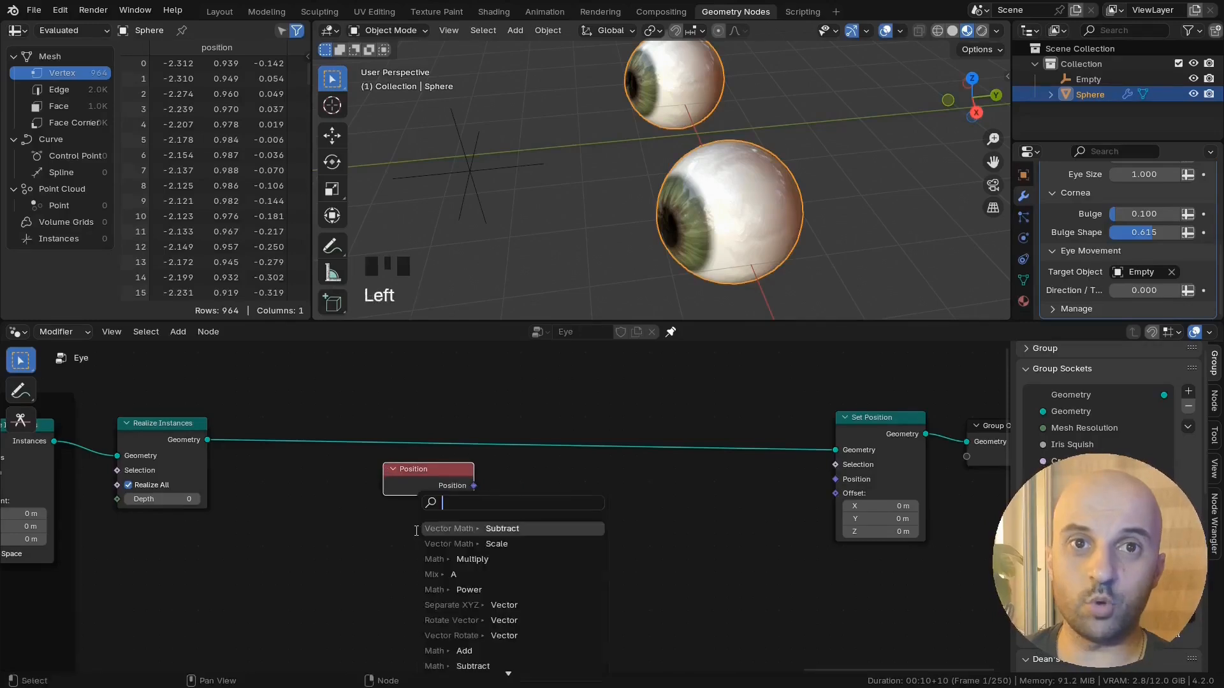
left_click(440, 528)
left_click(389, 518)
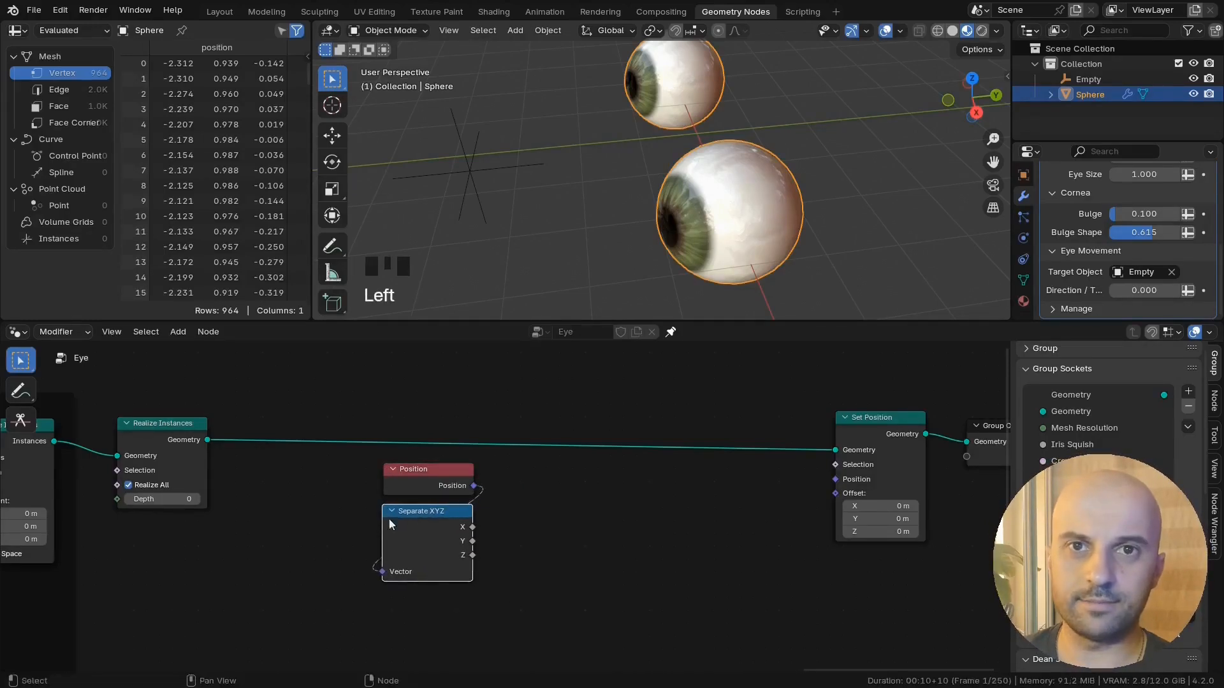
Step: Preview the Separate XYZ node's Y output on the realized geometry with a Viewer node and remove the Viewer
middle_click_drag(232, 452, 270, 456)
left_click(239, 443, "ctrl+shift")
left_click(457, 527, "ctrl+shift")
left_click(457, 527, "ctrl+shift")
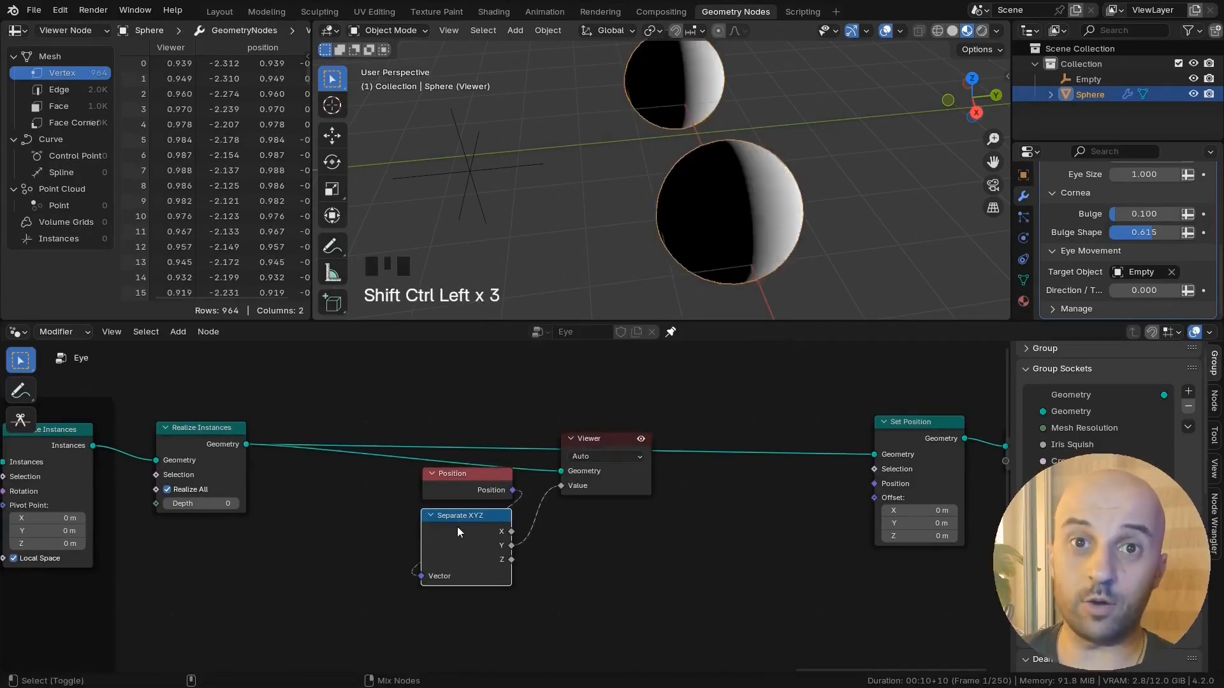
scroll(712, 122, "down", 2)
left_click(631, 484)
key("x")
Step: Feed Set Position's Offset from a new Combine XYZ node and connect Separate XYZ's Y output to its Y input
middle_click_drag(892, 562, 773, 550)
scroll(773, 549, "up", 3)
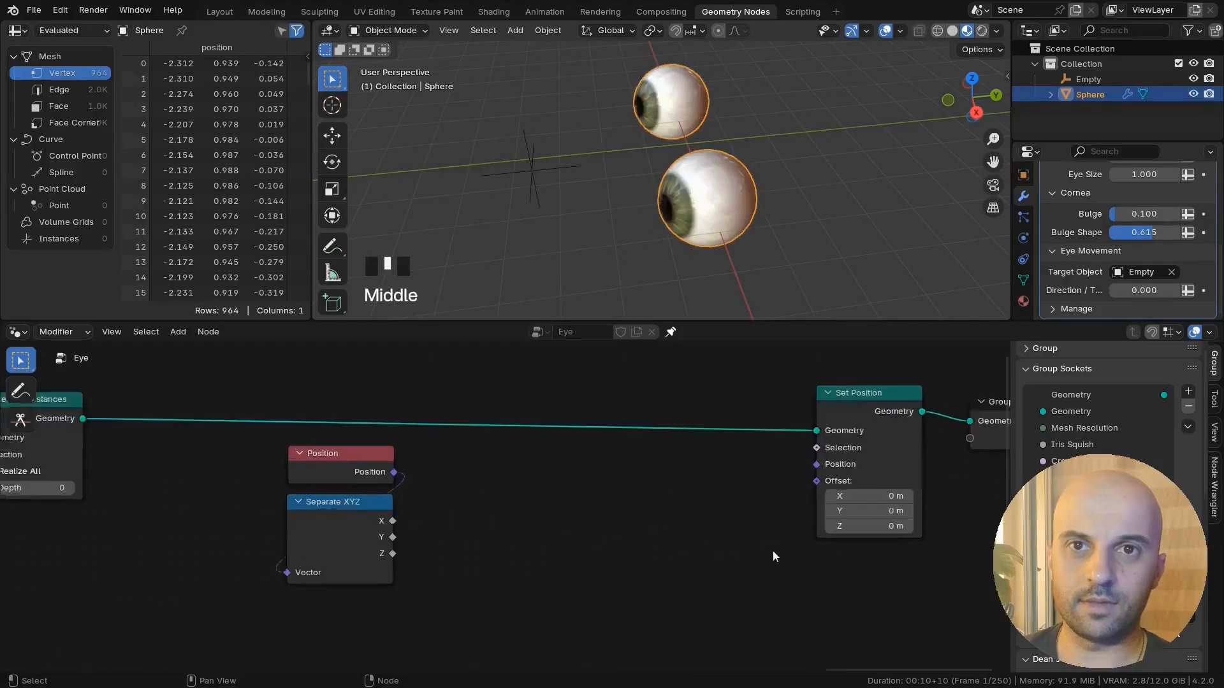
left_click_drag(841, 479, 611, 519)
type("com")
key("Return")
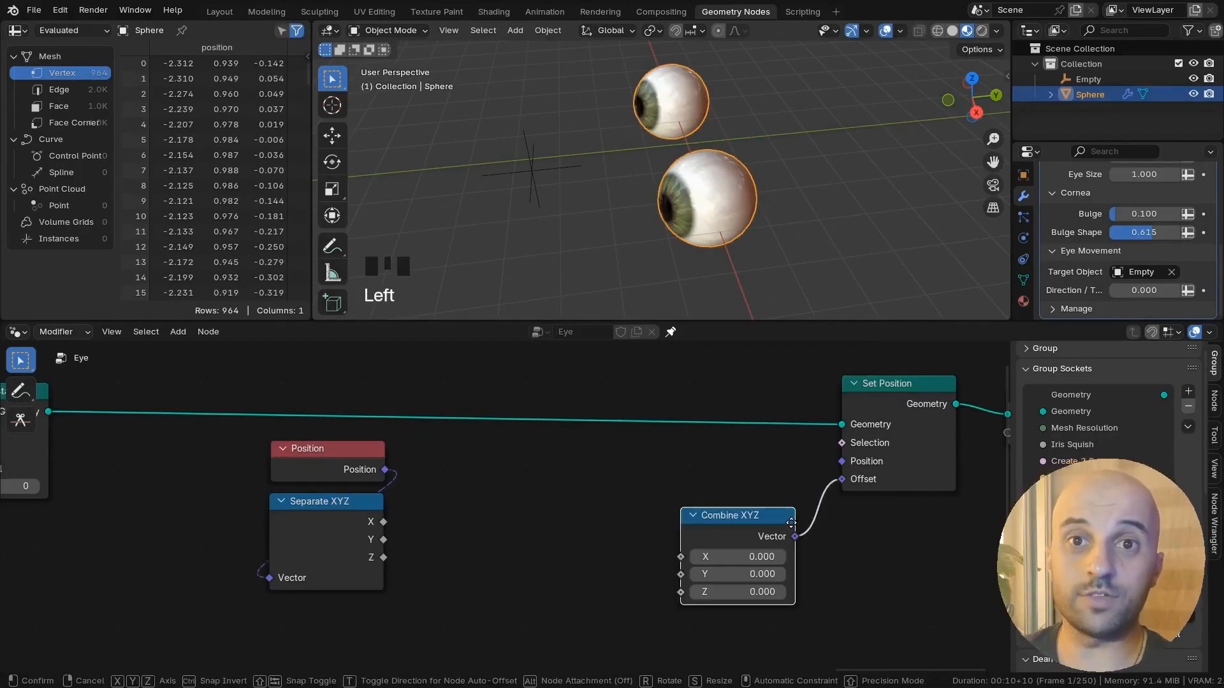
left_click(711, 506)
left_click(468, 533)
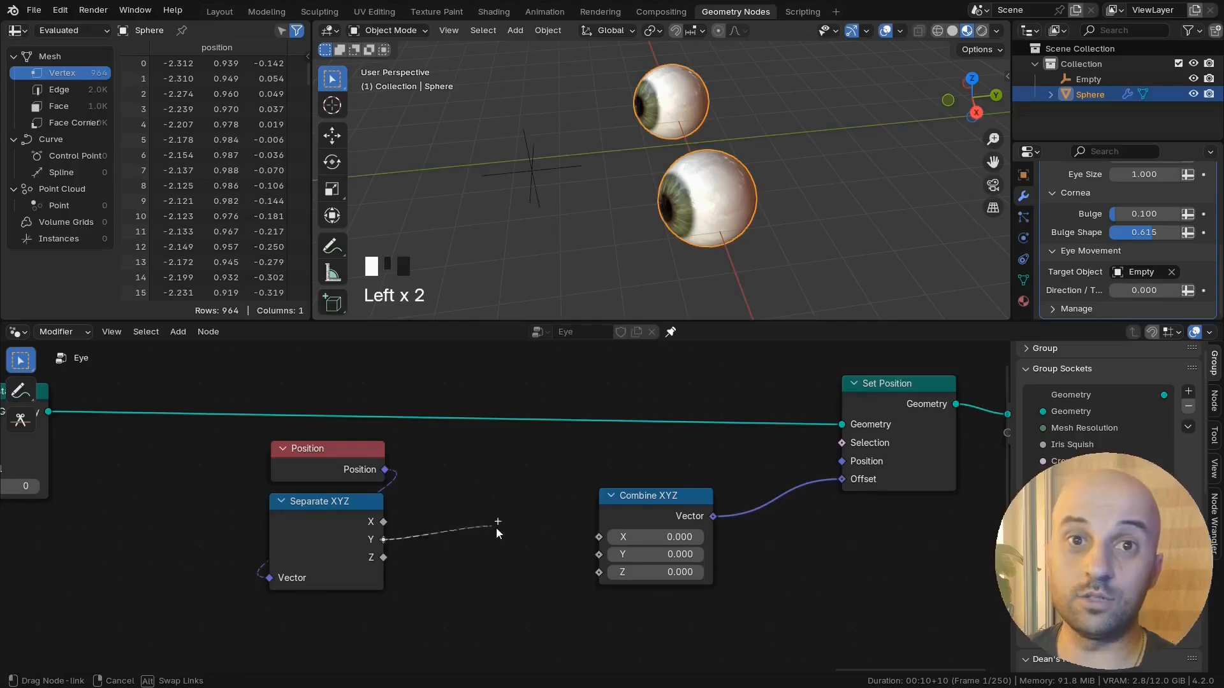
left_click_drag(586, 561, 598, 555)
Step: Insert a Multiply math node before Combine XYZ's Y input, set its value to -0.580 and hide the node's options
left_click_drag(659, 498, 744, 491)
middle_click_drag(569, 515, 661, 498)
left_click_drag(475, 522, 677, 489)
left_click(619, 575)
left_click(620, 565)
left_click_drag(701, 569, 669, 570, "shift")
middle_click_drag(733, 166, 771, 132)
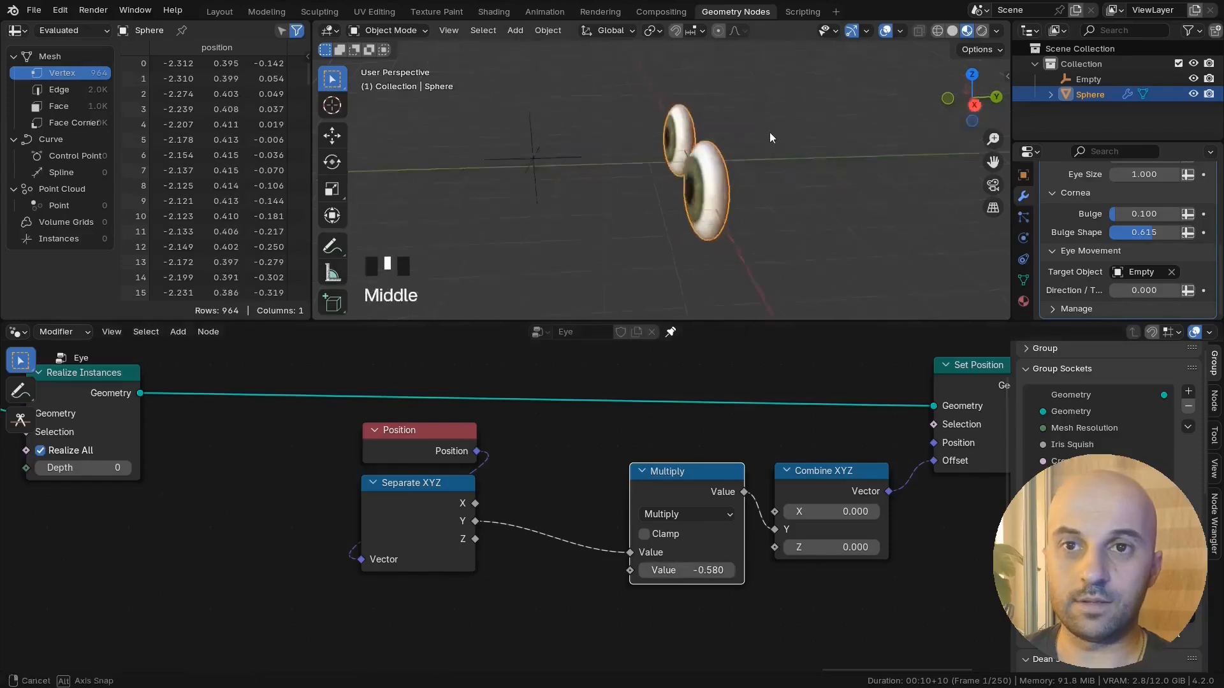
key("shift+h")
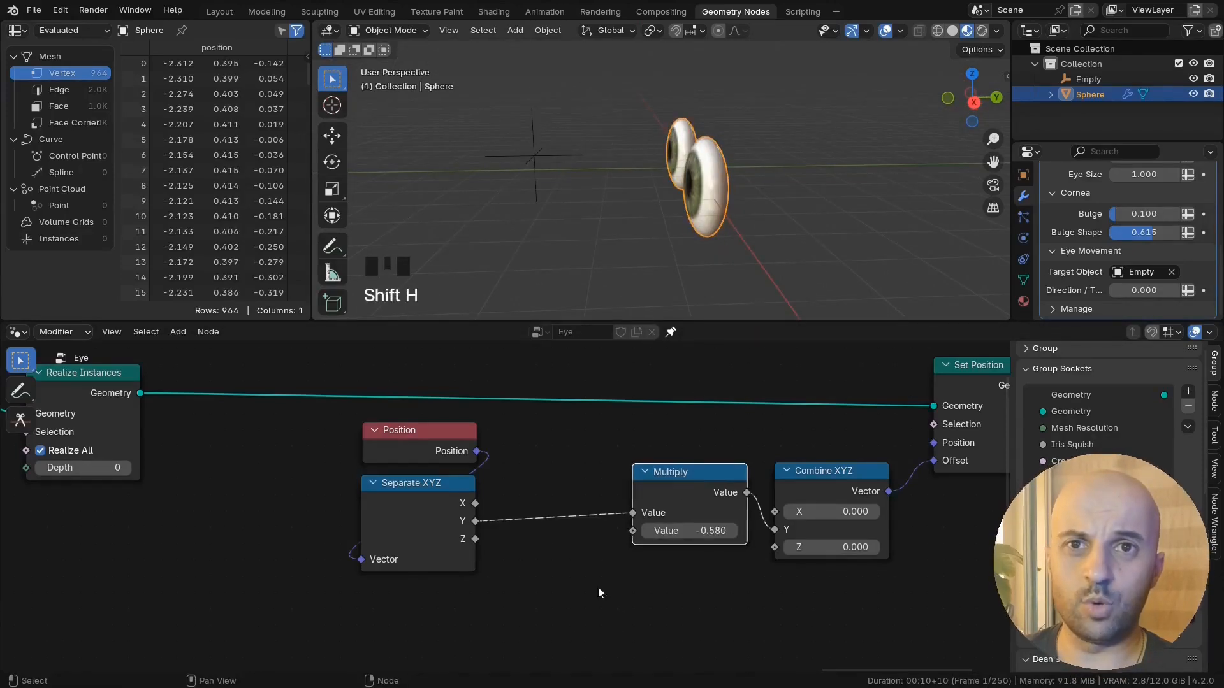
Step: Set the Multiply node's value to -1 and view the flattened eyes up close
scroll(598, 587, "up", 1)
scroll(755, 266, "up", 2)
middle_click_drag(755, 266, 657, 241, "shift")
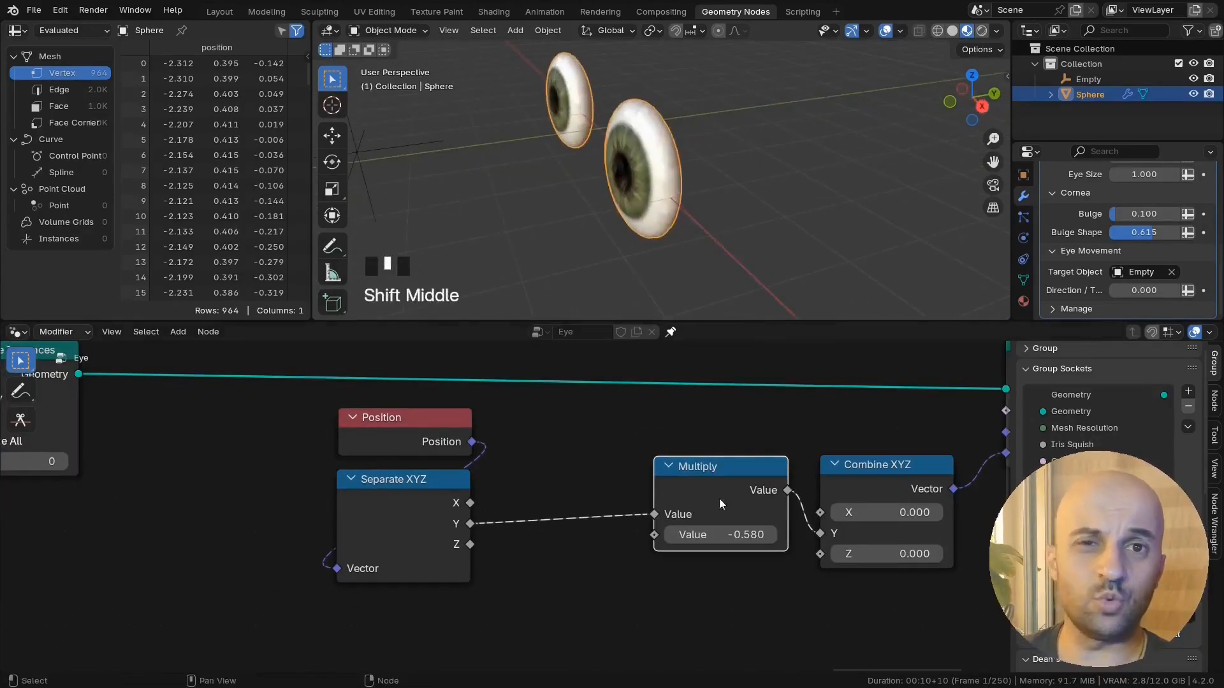
left_click(730, 535)
type("-1")
left_click(748, 602)
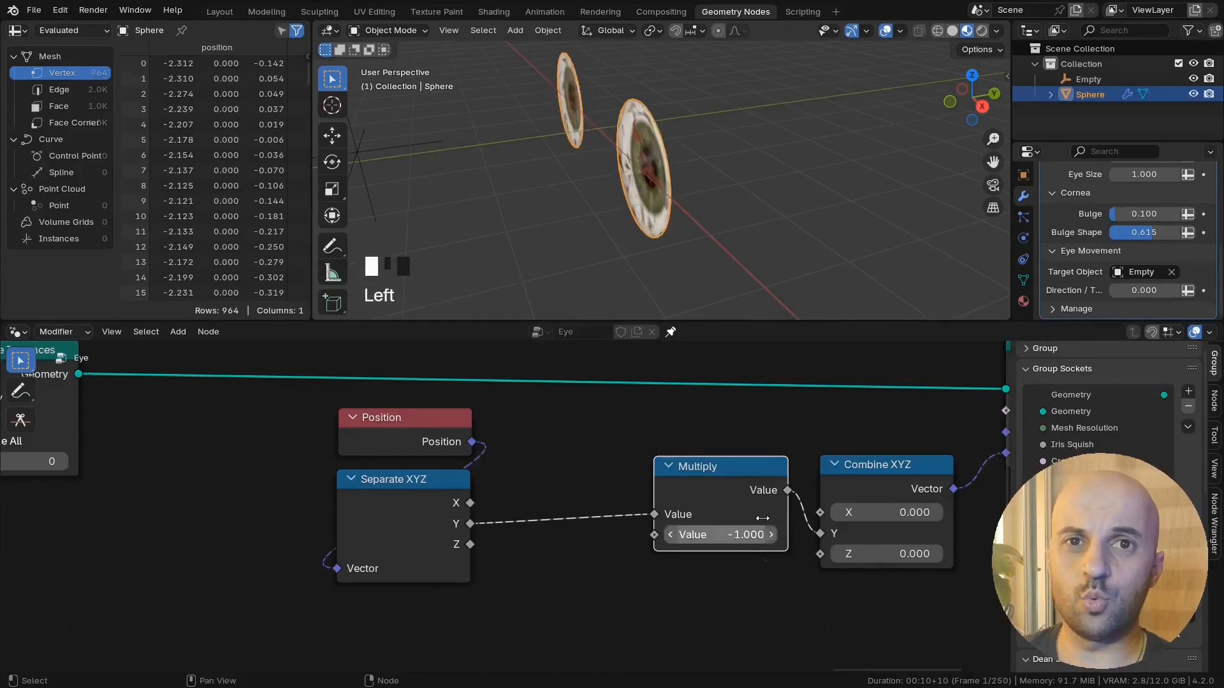
middle_click_drag(676, 255, 708, 191)
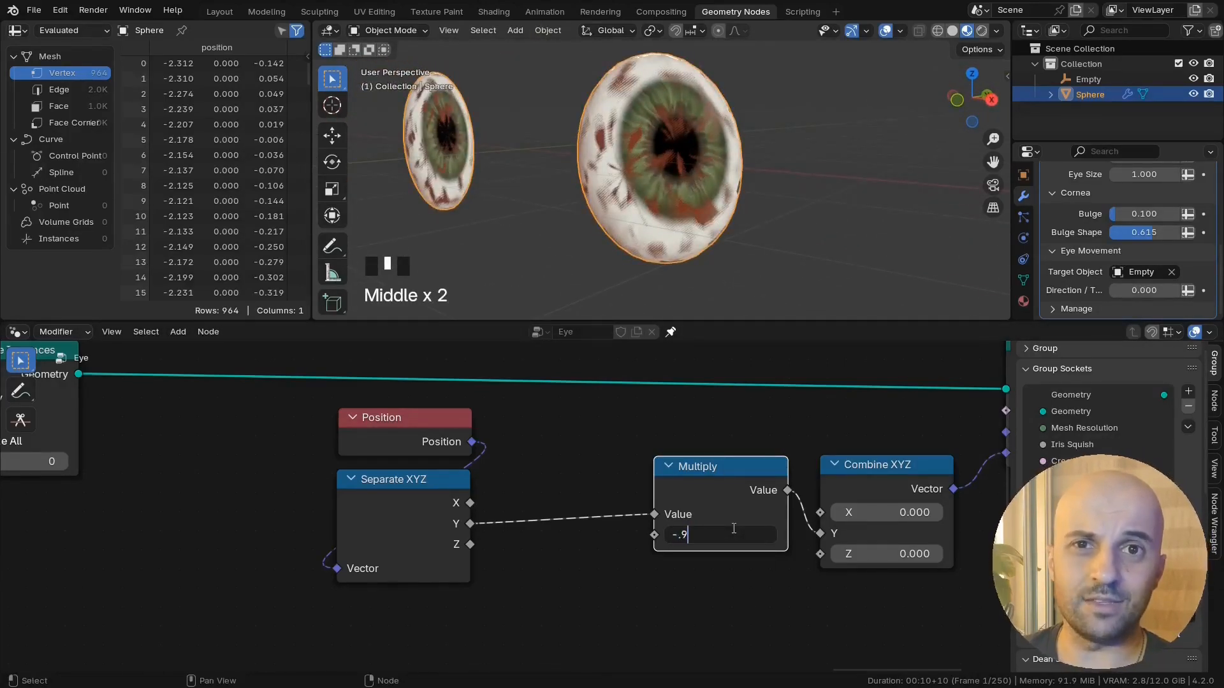
Step: Set the Multiply node's value to -0.999
key("Return")
middle_click_drag(720, 236, 714, 274)
middle_click_drag(718, 553, 637, 552)
scroll(721, 535, "up", 1)
Step: Add a Mix node below the Multiply node, hide its options and copy the -0.999 value into its B input
key("q")
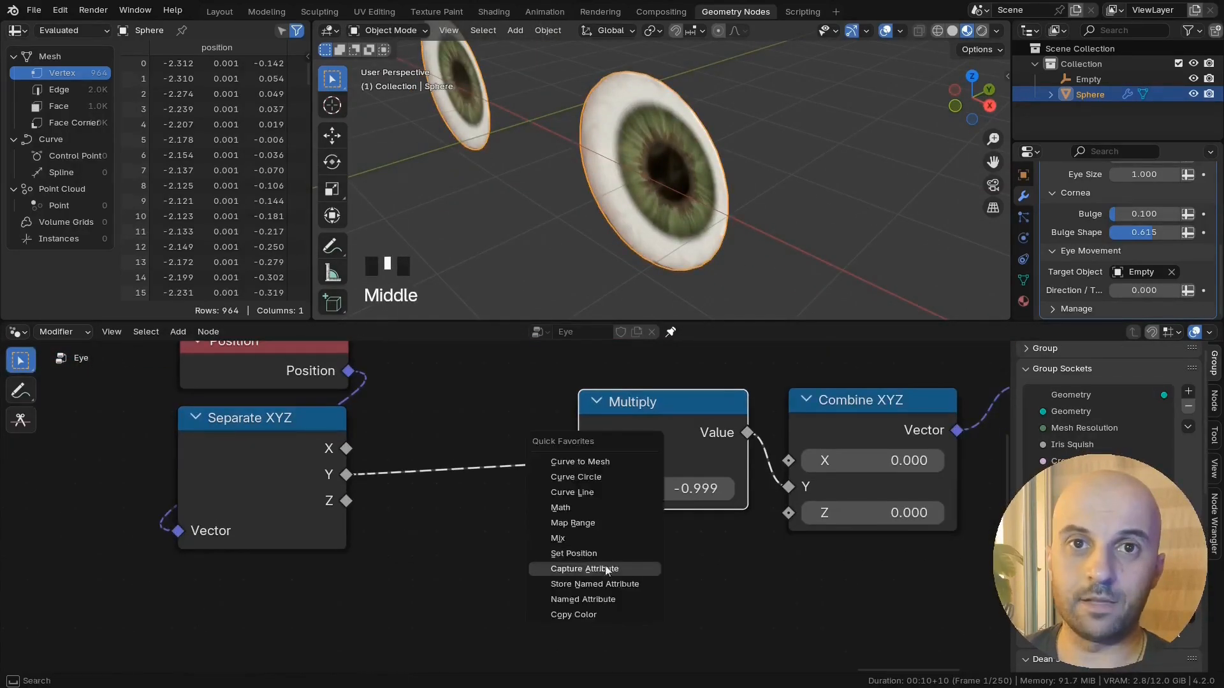
left_click(575, 541)
left_click(656, 542)
key("shift+h")
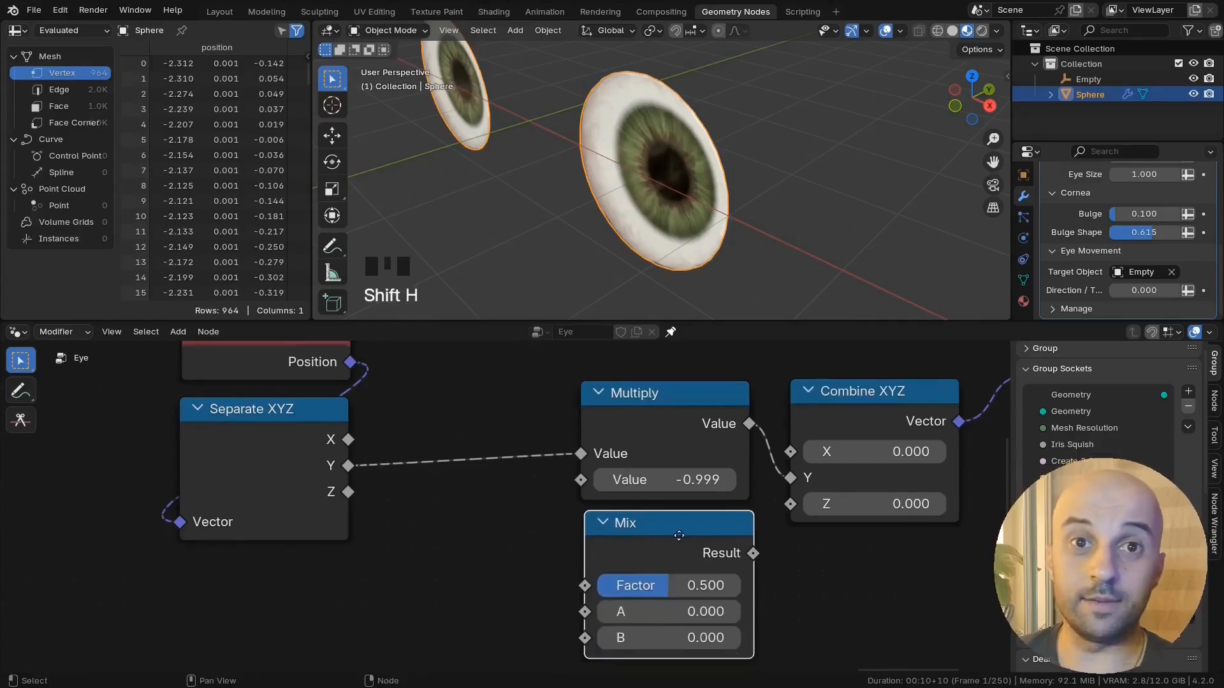
scroll(700, 521, "down", 1)
key("ctrl+v")
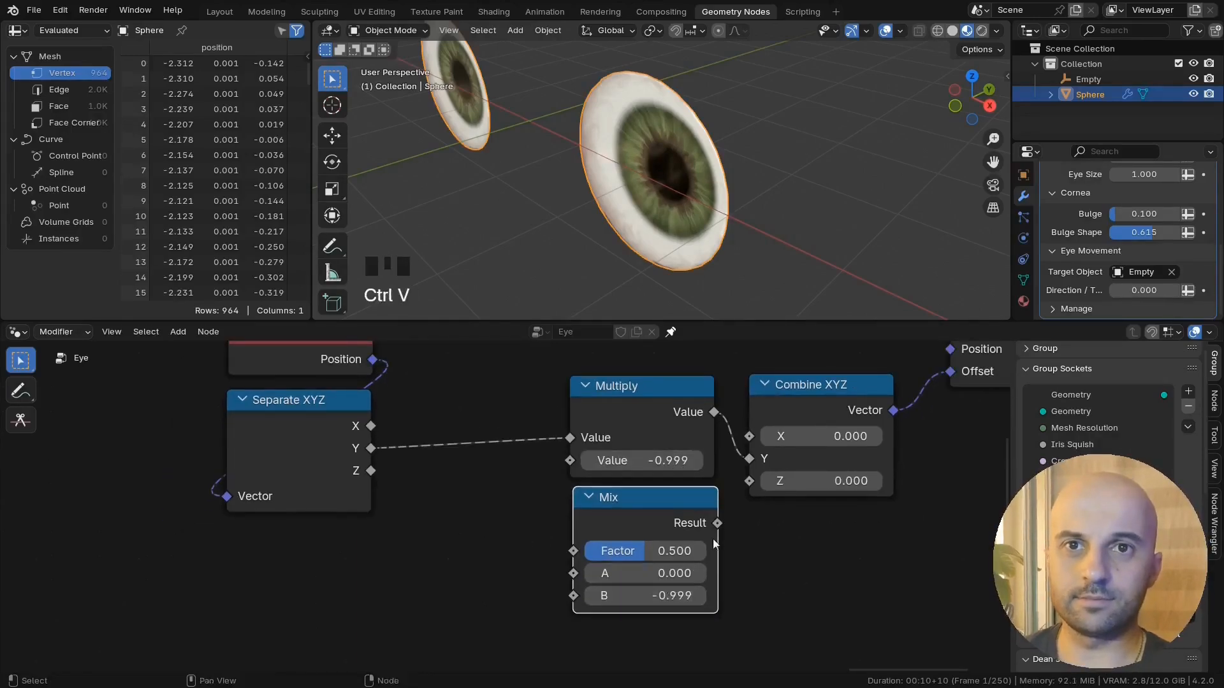
Step: Connect Mix's Result to Multiply's second Value input and set the Mix Factor to 0.465
left_click_drag(717, 522, 577, 464)
mouse_move(628, 549)
left_mouse_down()
mouse_move(567, 549)
mouse_move(621, 549)
left_mouse_up()
middle_click_drag(635, 284, 596, 252)
left_click_drag(641, 550, 681, 551)
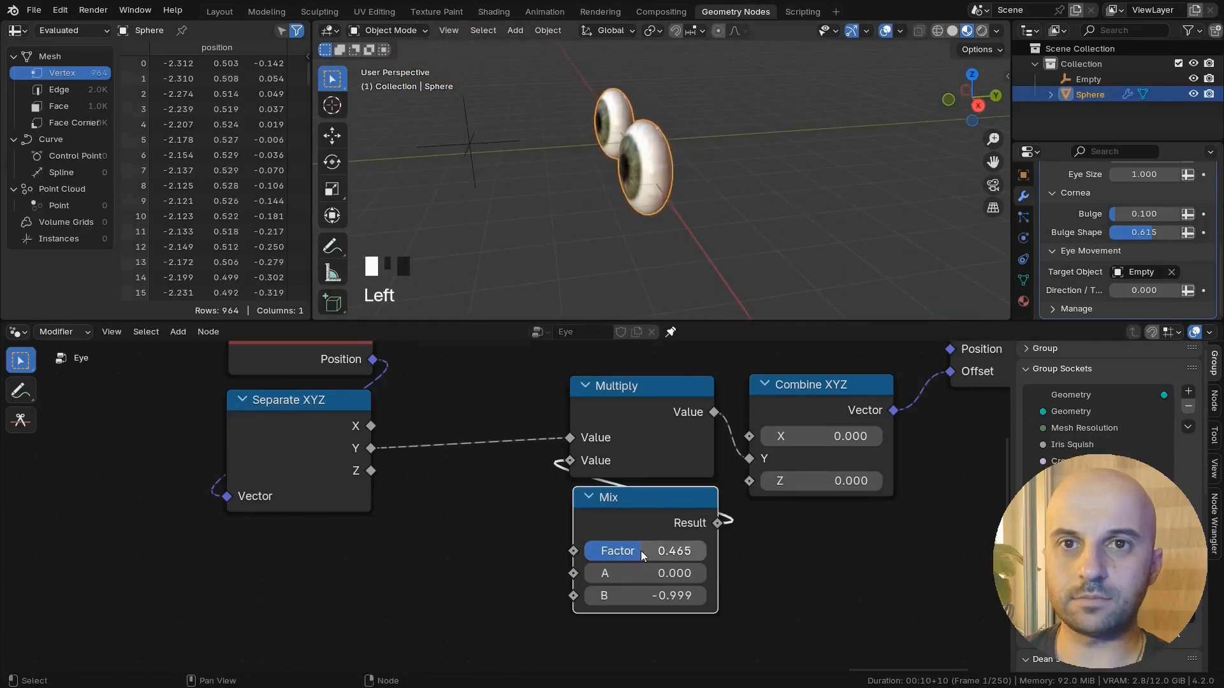
Step: Move the Empty sideways so it lies centred between the two eyes
scroll(617, 192, "down", 2)
middle_click_drag(617, 193, 679, 218)
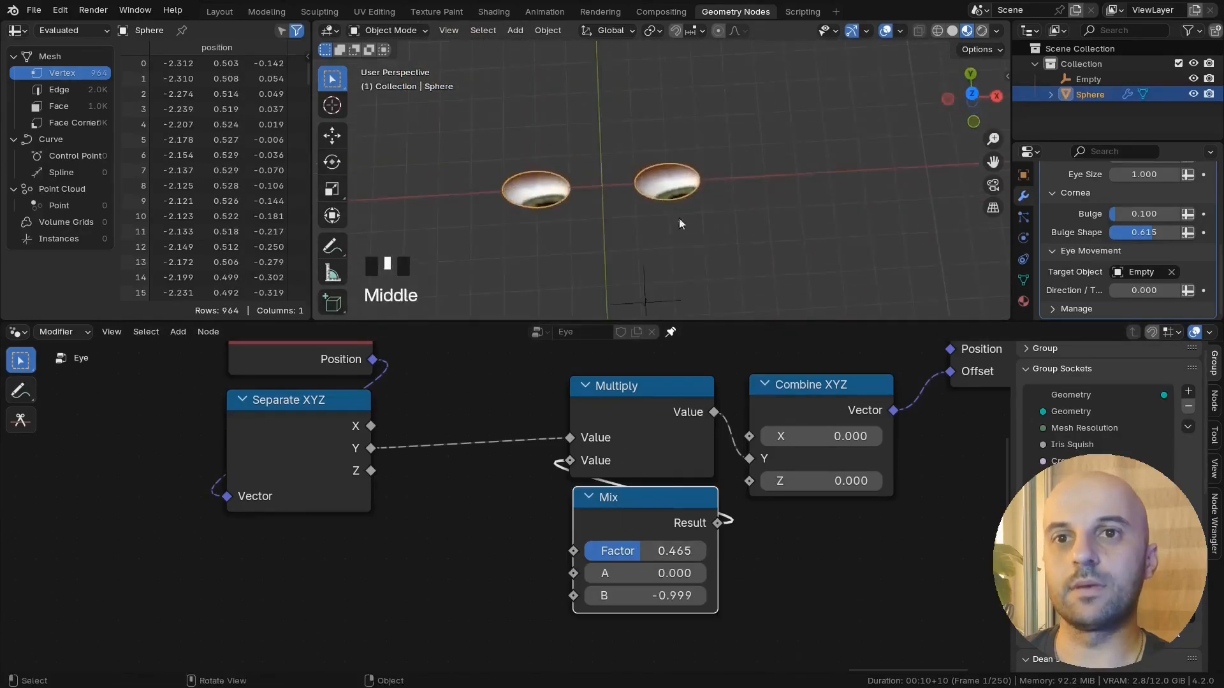
left_click(644, 306)
key("g")
left_click(606, 309)
Step: Preview Separate XYZ's Y output on the Realize Instances geometry with a Viewer node placed above the Multiply node
scroll(568, 446, "down", 3)
middle_click_drag(568, 446, 657, 526)
left_click(147, 440, "ctrl+shift")
left_click(447, 517, "ctrl+shift")
left_click(446, 517, "ctrl+shift")
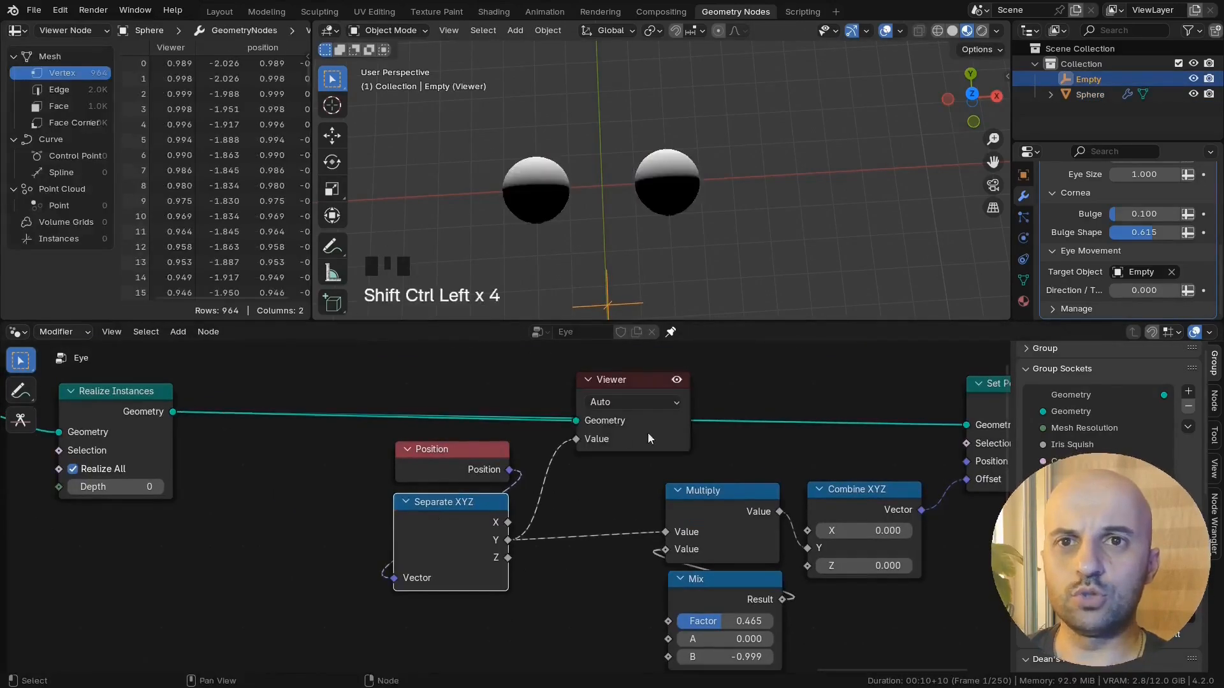
left_click_drag(648, 435, 709, 409)
Step: Set the 3D viewport to top orthographic view centred on the eyes and activate the Annotate tool
scroll(683, 240, "up", 2)
key("KP_7")
middle_click_drag(644, 236, 665, 226, "shift")
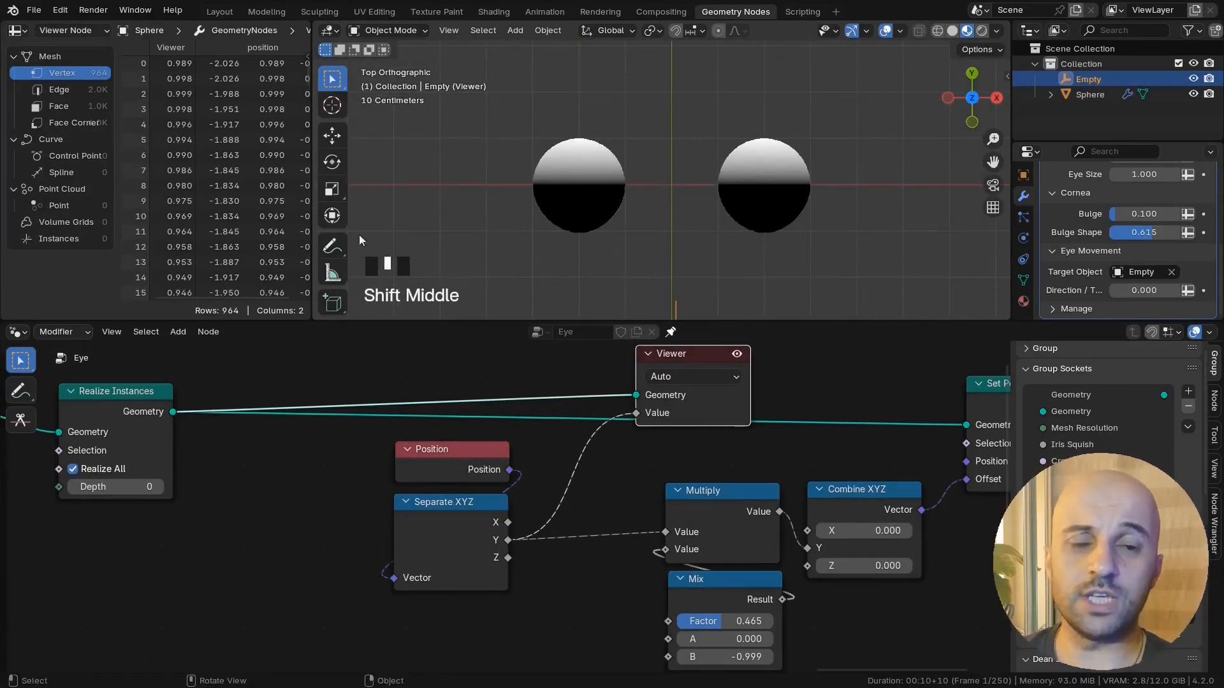
left_click(332, 245)
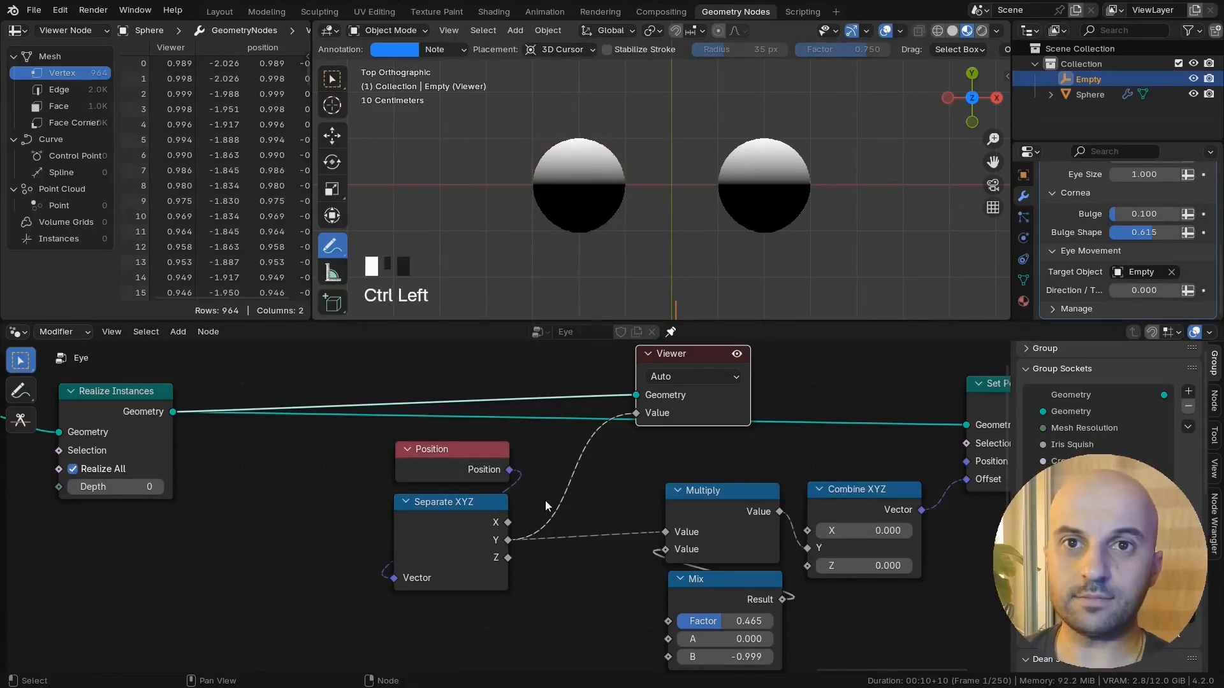
Step: Spread the Position and Separate XYZ nodes apart to make room for a node between them
scroll(510, 510, "down", 1)
left_click_drag(468, 521, 511, 522)
left_click_drag(451, 479, 254, 560)
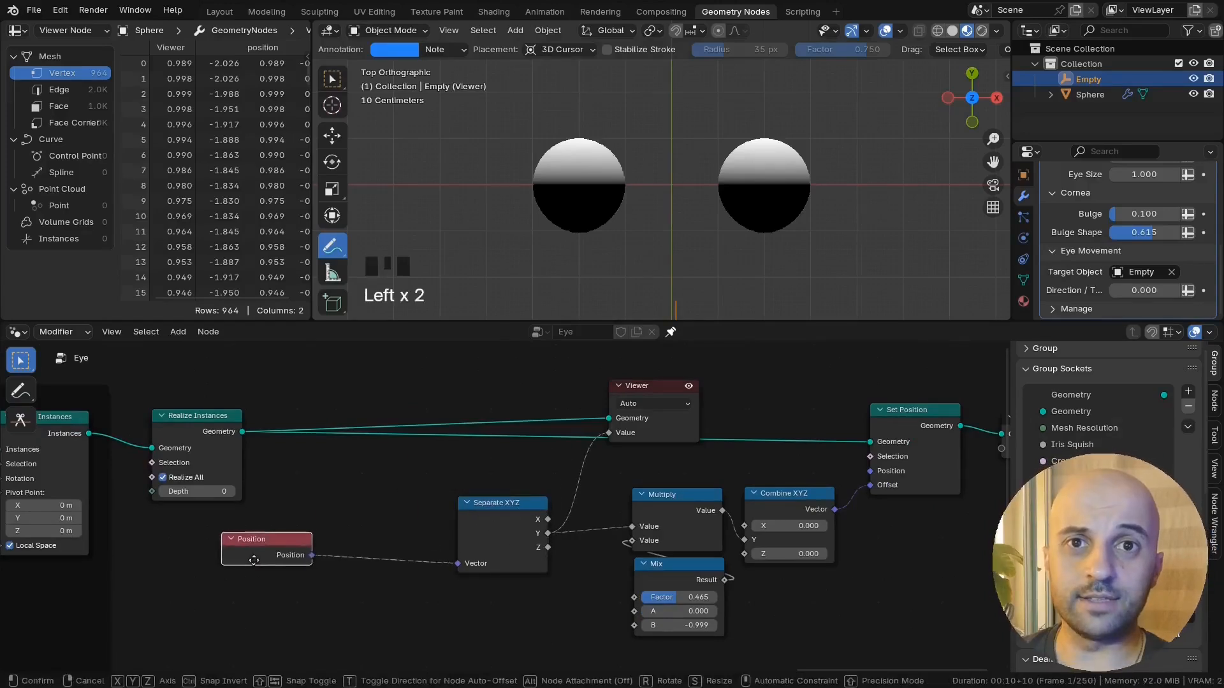
left_click(260, 563)
Step: Try rotating the preview about Z with a Rotate Vector node between Position and Separate XYZ, and remove that node again
middle_click_drag(332, 574, 541, 560)
type("rotate")
mouse_move(565, 578)
left_mouse_down()
mouse_move(598, 548)
mouse_move(577, 569)
mouse_move(553, 569)
mouse_move(612, 570)
mouse_move(591, 571)
left_mouse_up()
key("Return")
left_click(591, 588)
scroll(598, 548, "up", 2)
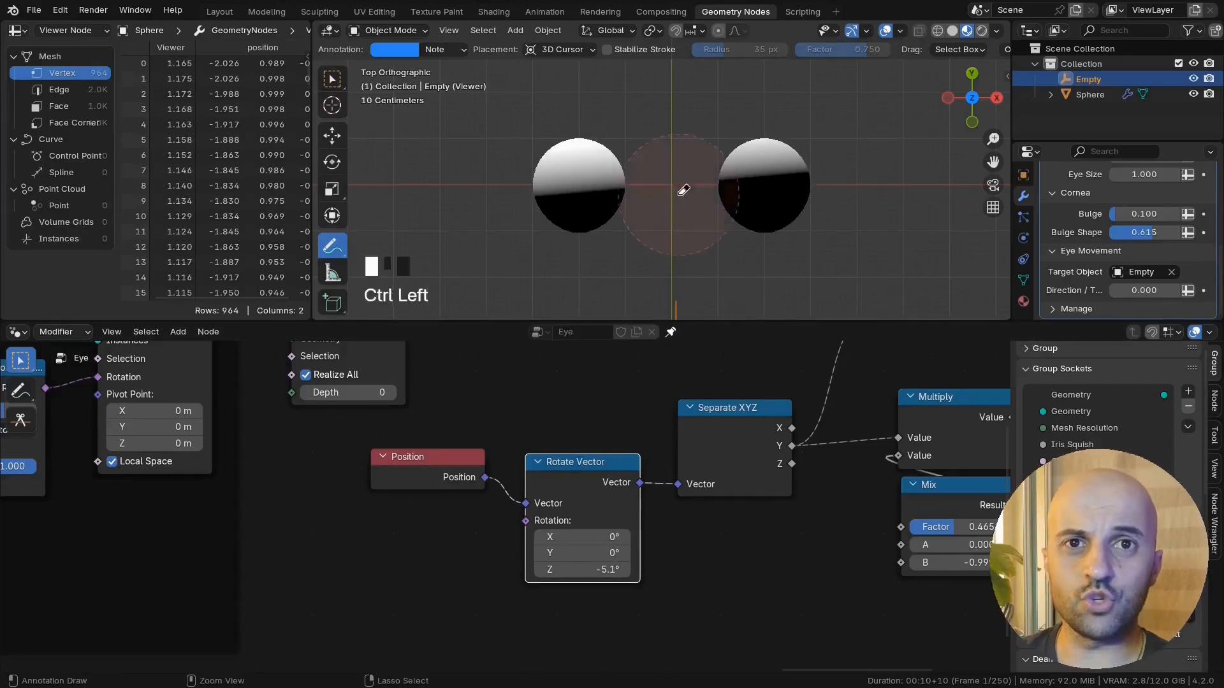
key("BackSpace")
left_click(675, 585)
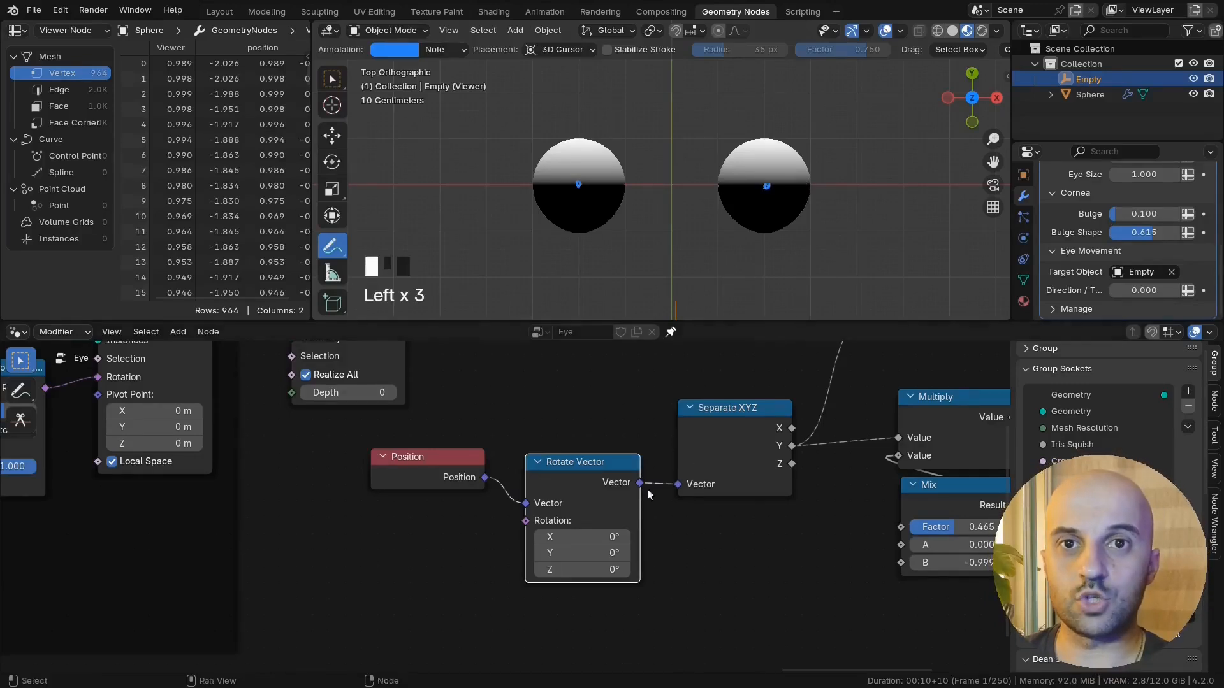
middle_click_drag(612, 494, 657, 475)
left_click(615, 471)
key("ctrl+x")
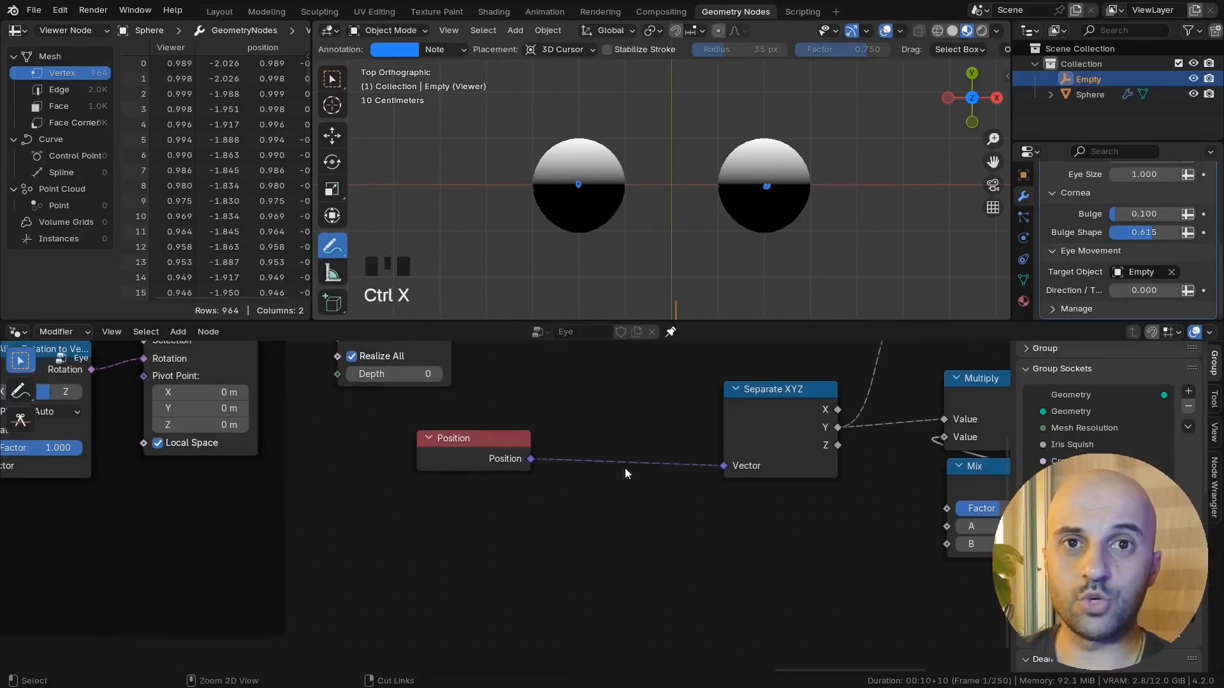
Step: Insert a Vector Rotate node between Position and Separate XYZ and set its type to Euler
left_click_drag(531, 460, 606, 435)
type("vec rot")
key("Return")
left_click(596, 514)
middle_click_drag(618, 468, 643, 425)
middle_click_drag(753, 498, 766, 503)
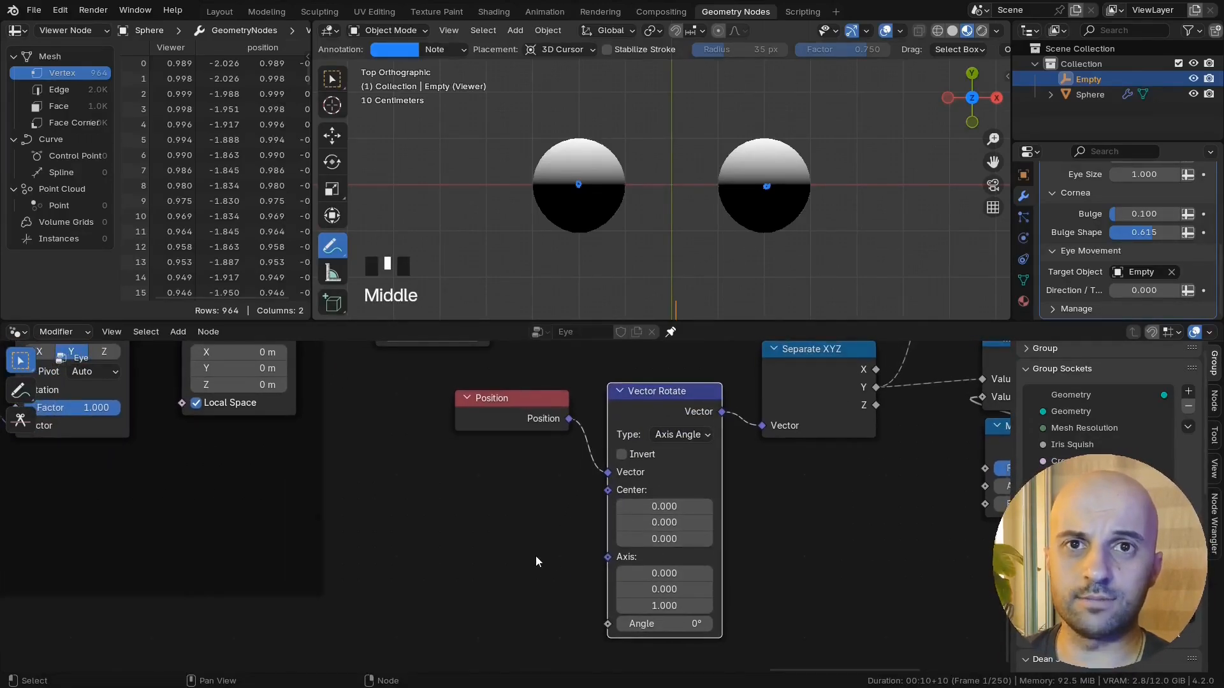
left_click(682, 436)
left_click(674, 524)
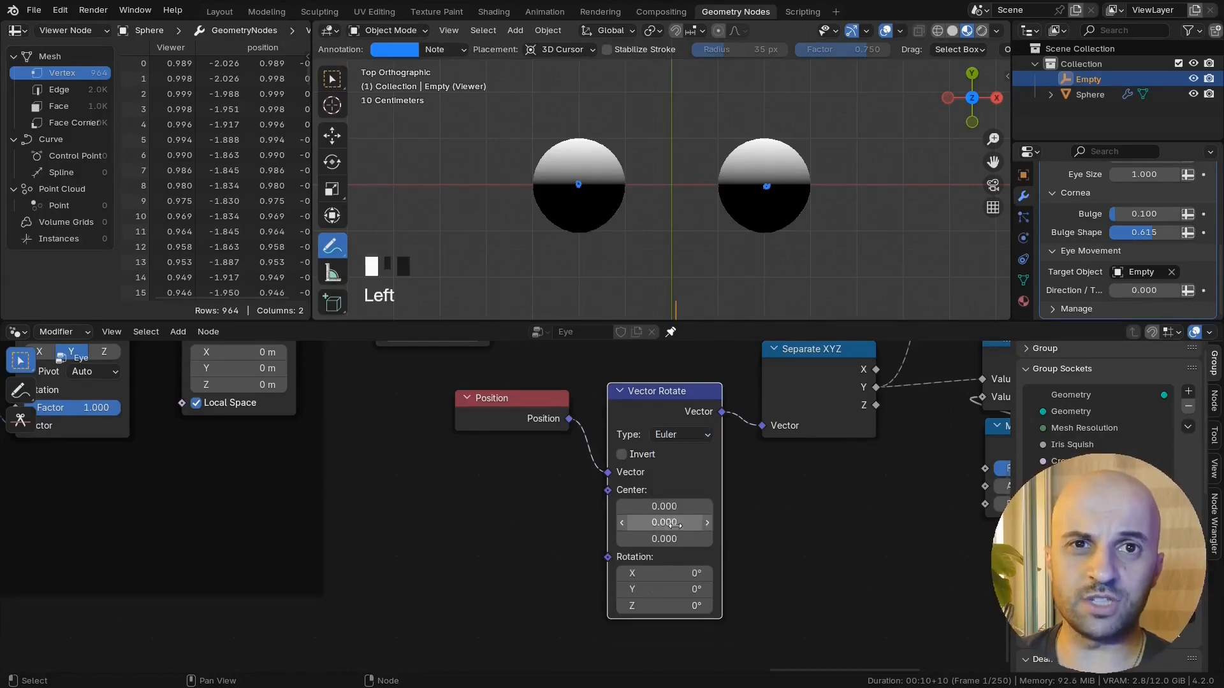
Step: Try a Z rotation on the Vector Rotate node and cancel it
left_click_drag(656, 606, 773, 605)
right_click(773, 606)
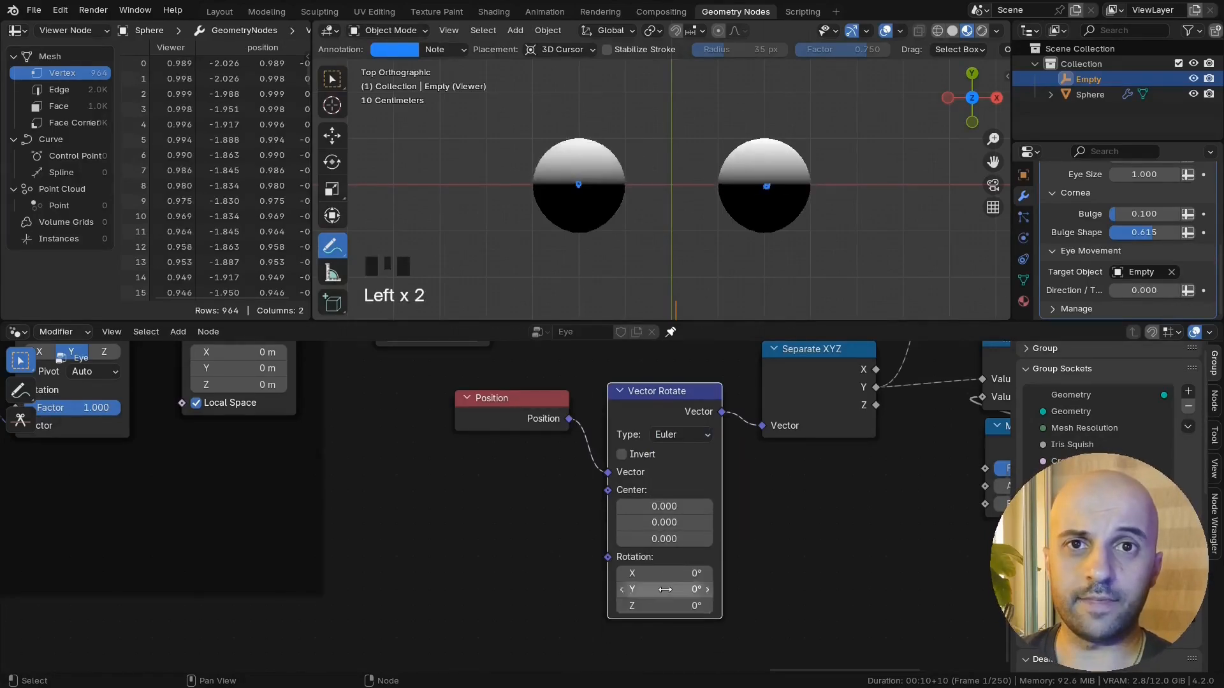
scroll(546, 498, "down", 4)
middle_click_drag(546, 499, 615, 586)
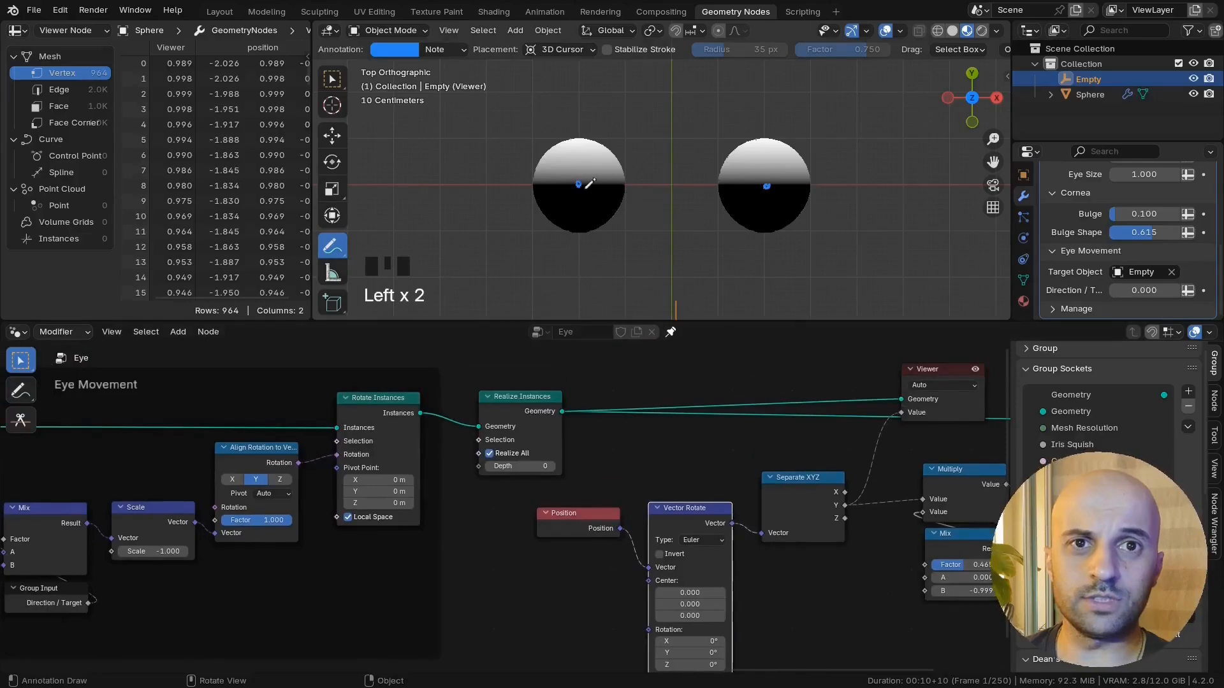
middle_click_drag(725, 461, 677, 470)
scroll(607, 371, "up", 2)
Step: Try feeding the Position output into Vector Rotate's Center with a Z rotation, and disconnect Center again
left_click_drag(656, 416, 579, 432)
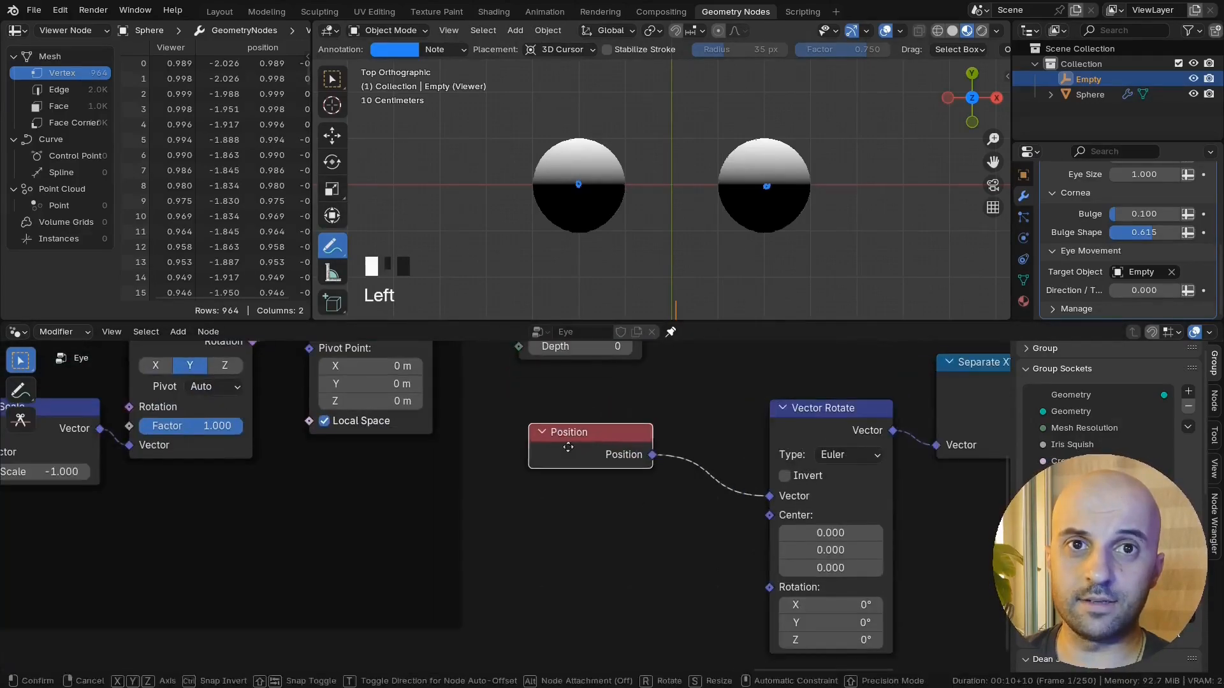
left_click_drag(651, 456, 761, 527)
middle_click_drag(729, 545, 607, 547)
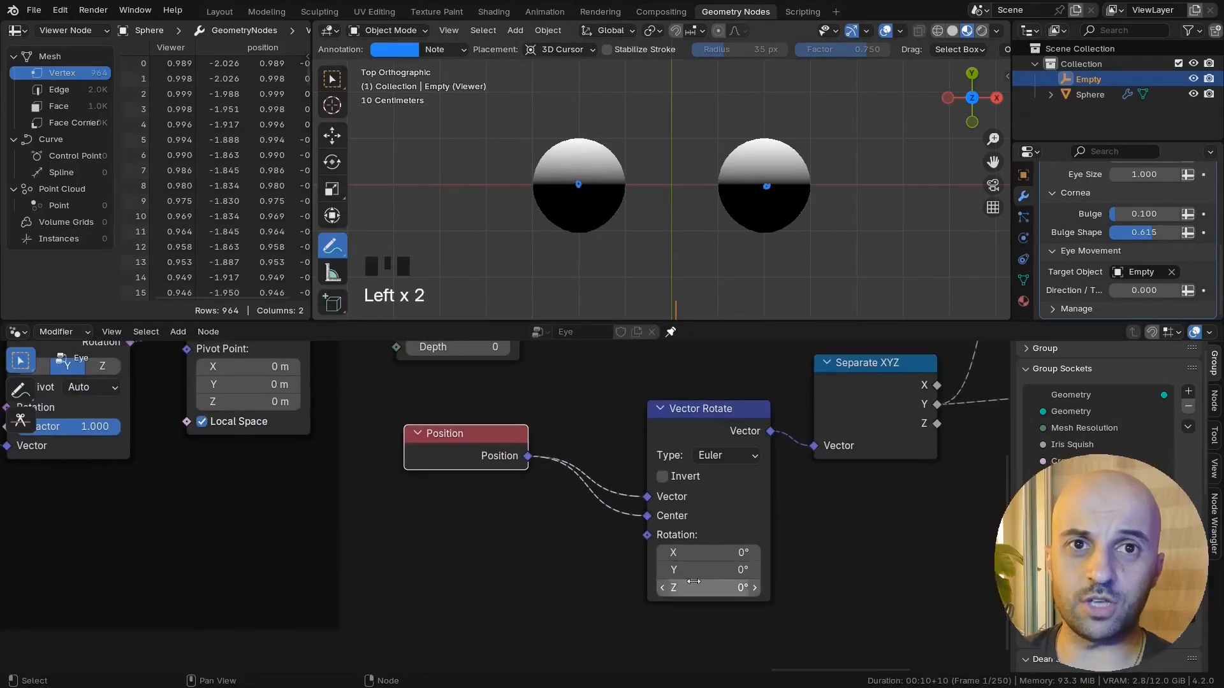
left_click_drag(709, 588, 725, 588)
mouse_move(489, 458)
left_mouse_down()
mouse_move(480, 465)
mouse_move(500, 459)
left_mouse_up()
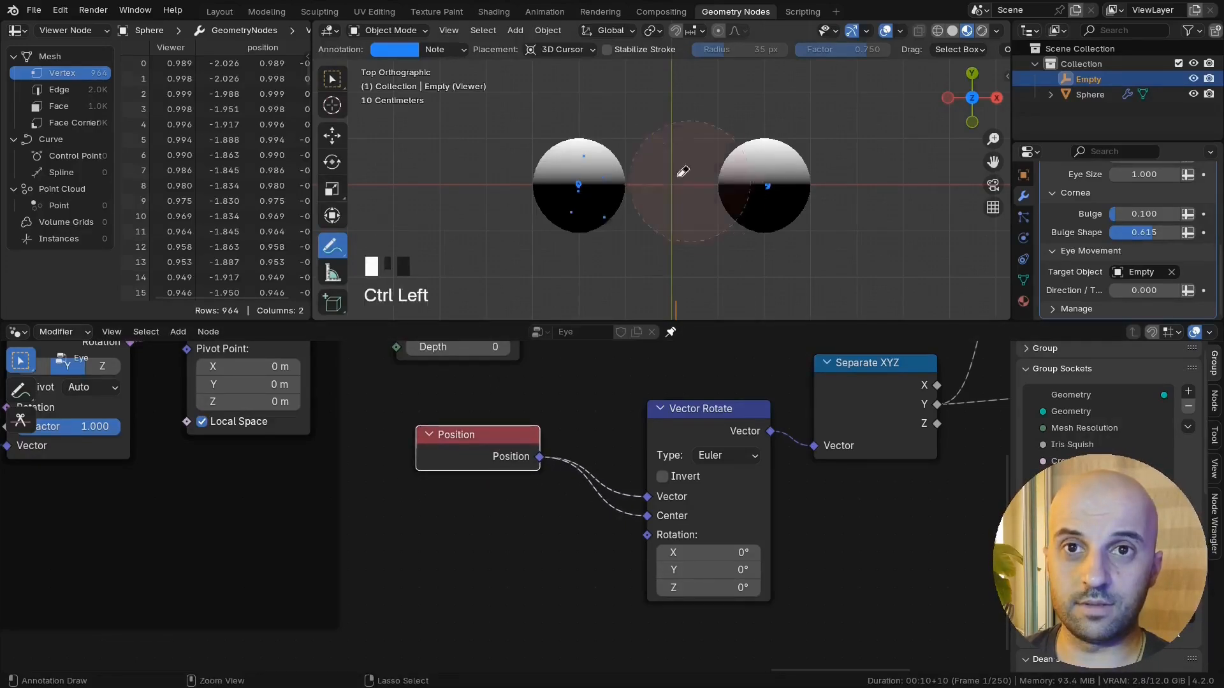
left_click_drag(647, 516, 606, 534)
Step: Duplicate the Position node and place the copy just below Realize Instances
scroll(603, 529, "down", 3)
middle_click_drag(599, 526, 580, 556)
left_click_drag(512, 499, 556, 503)
key("shift+d")
left_click(475, 477)
scroll(519, 436, "up", 2)
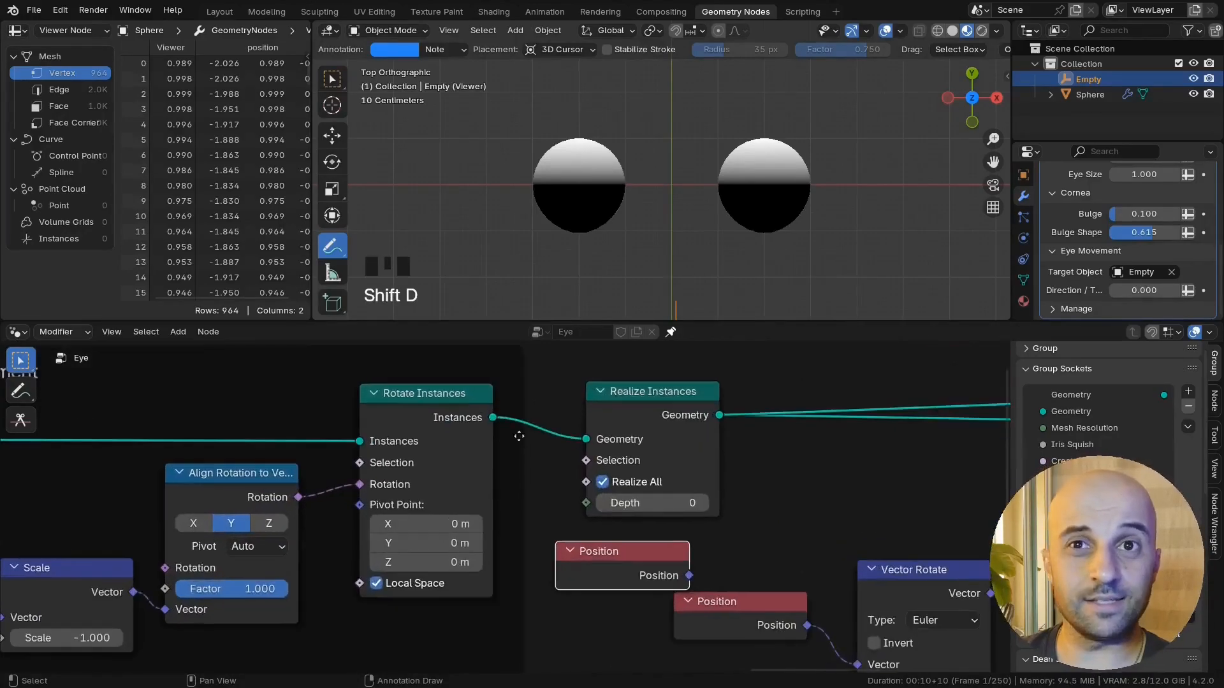
Step: Shift the nodes from Realize Instances onward along X to open a gap after Rotate Instances
scroll(507, 509, "down", 10)
middle_click_drag(789, 563, 576, 550)
left_click_drag(929, 590, 514, 441)
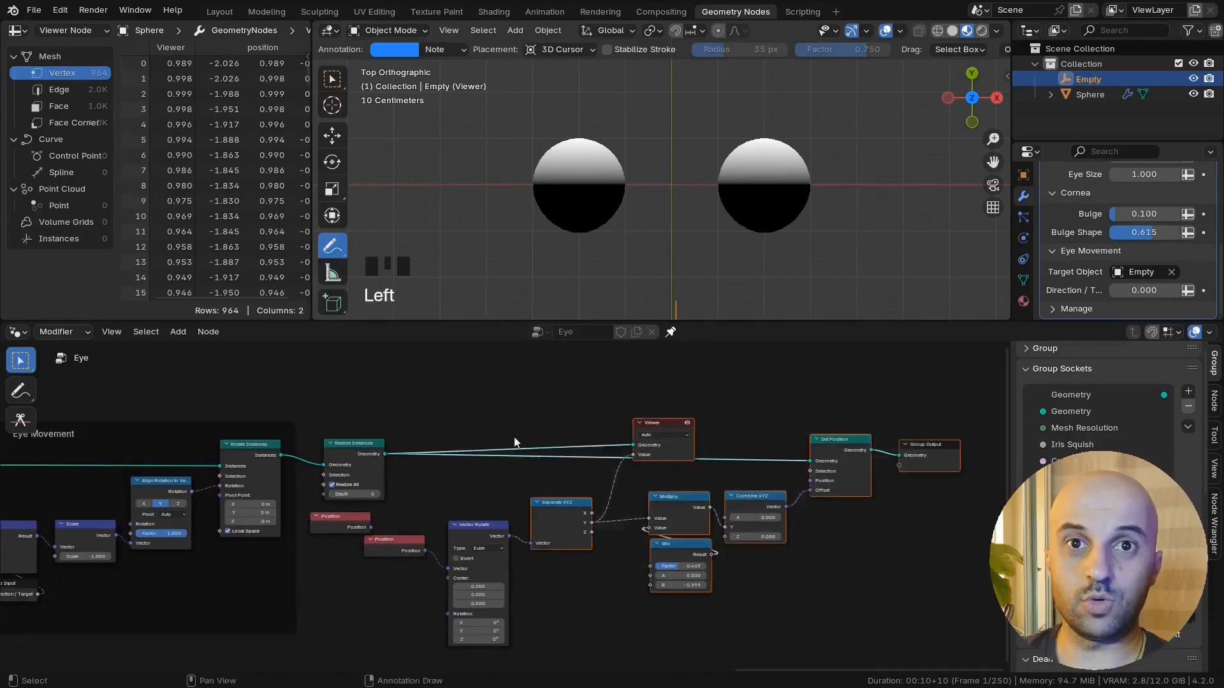
left_click_drag(455, 396, 376, 591)
key("g")
key("x")
scroll(663, 581, "up", 10)
mouse_move(561, 584)
middle_mouse_down()
mouse_move(679, 597)
mouse_move(543, 582)
middle_mouse_up()
Step: Insert a Capture Attribute node between Rotate Instances and Realize Instances and set its domain to Instance
left_click_drag(425, 450, 456, 451)
left_click_drag(809, 453, 618, 487)
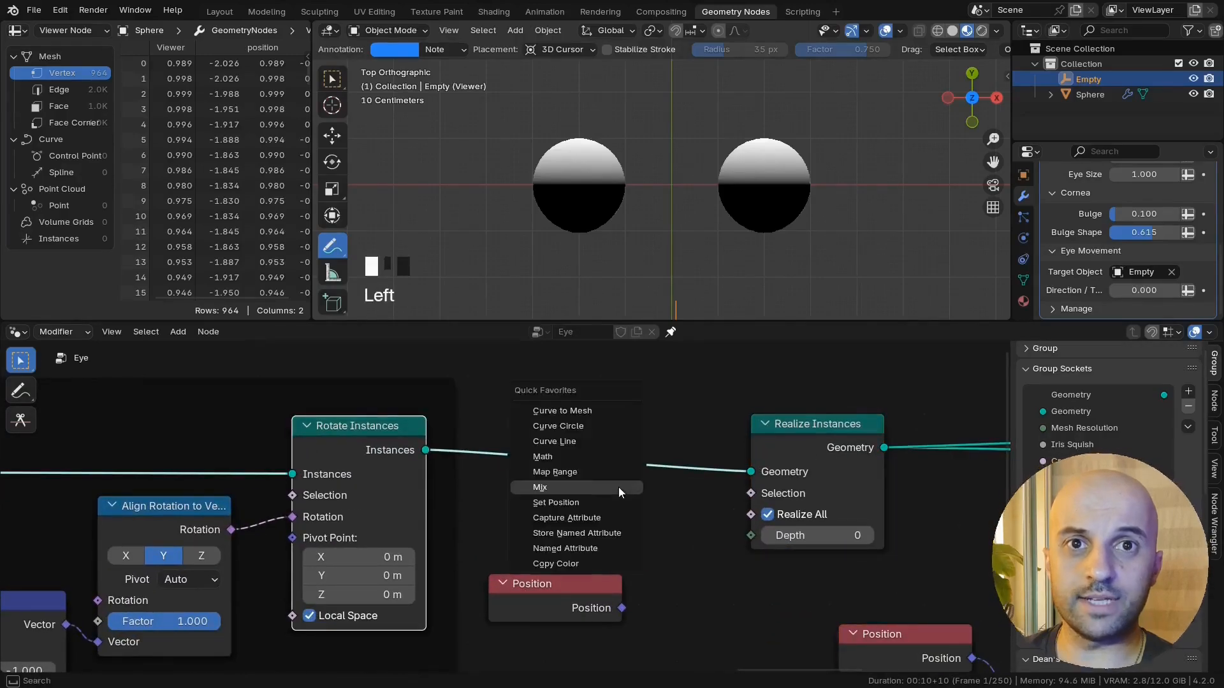
left_click(597, 507)
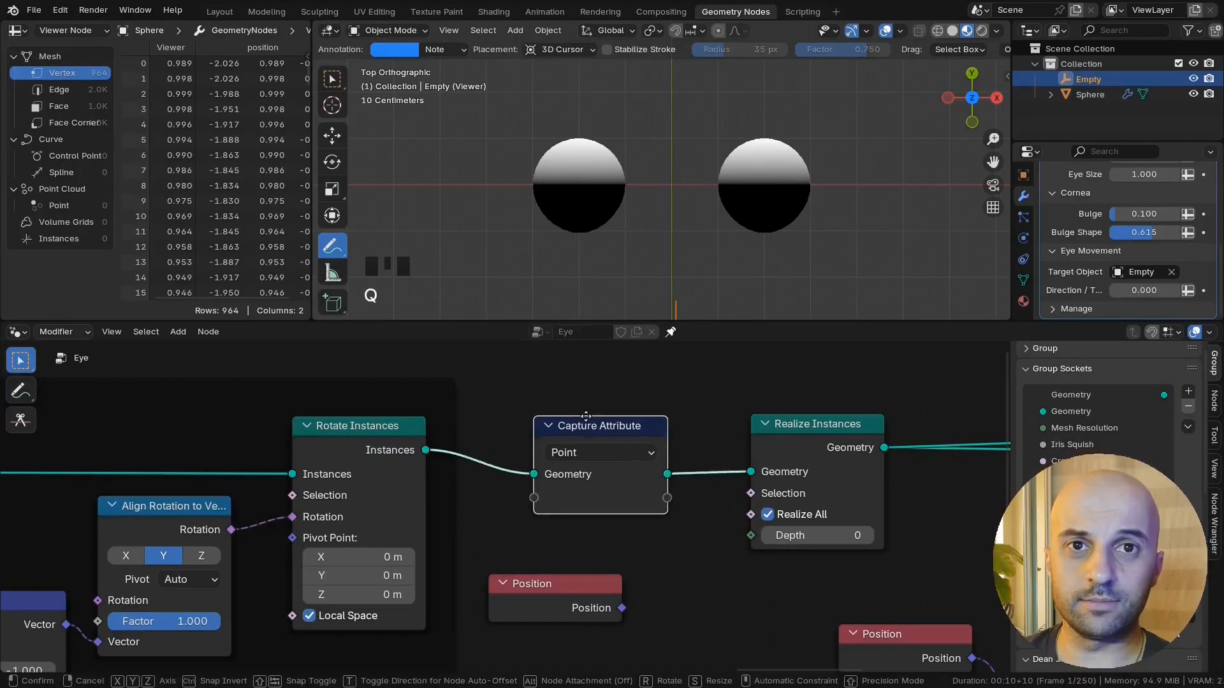
scroll(603, 456, "up", 2)
left_click(543, 416)
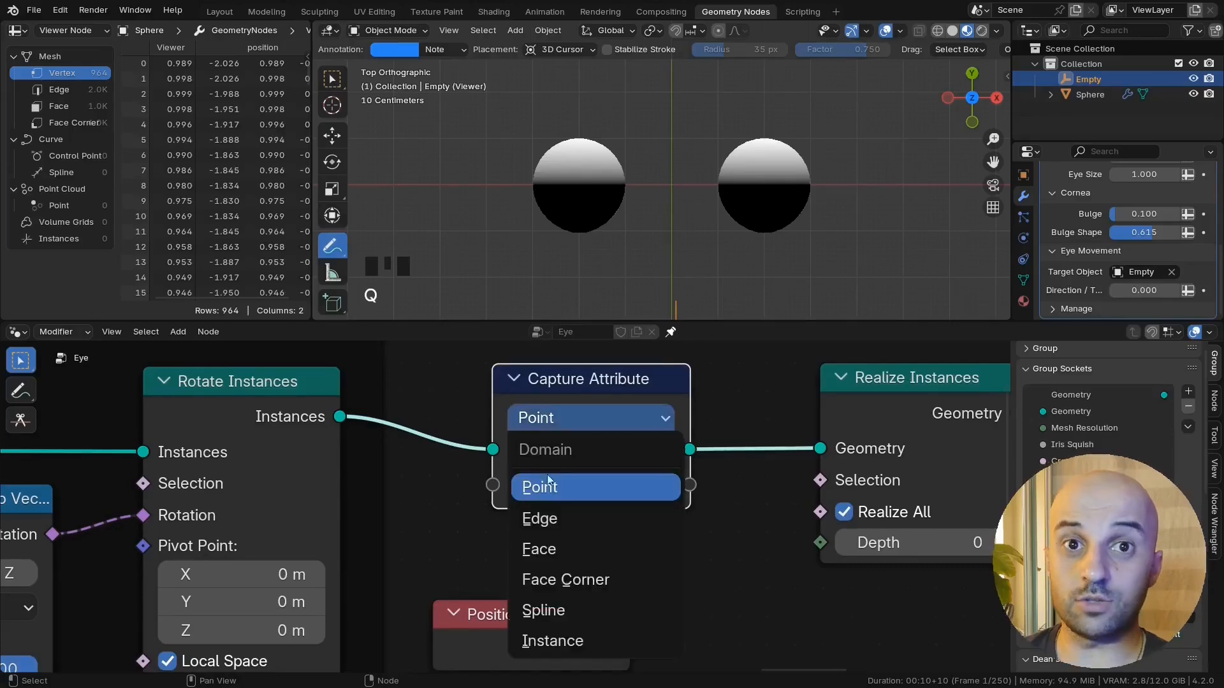
left_click(539, 640)
middle_click_drag(625, 614, 649, 583)
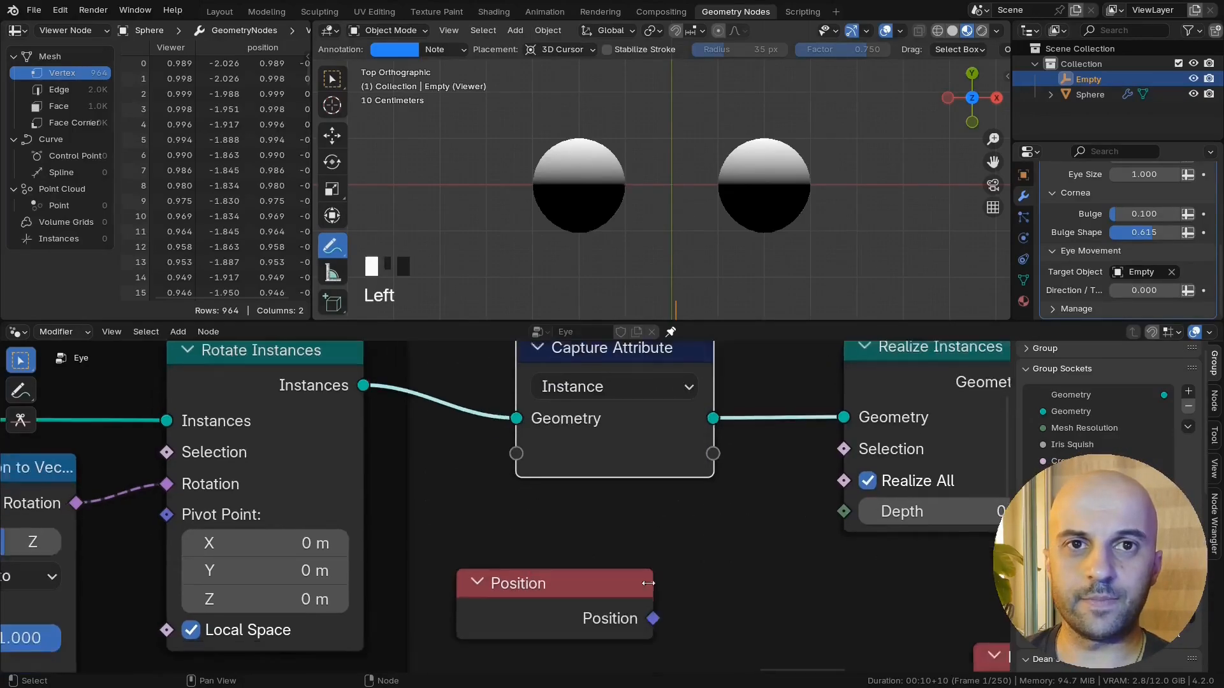
Step: Capture the duplicated Position node's output and connect the captured Position to Vector Rotate's Center
left_click_drag(653, 619, 516, 454)
left_click_drag(560, 582, 623, 540)
scroll(747, 597, "down", 2)
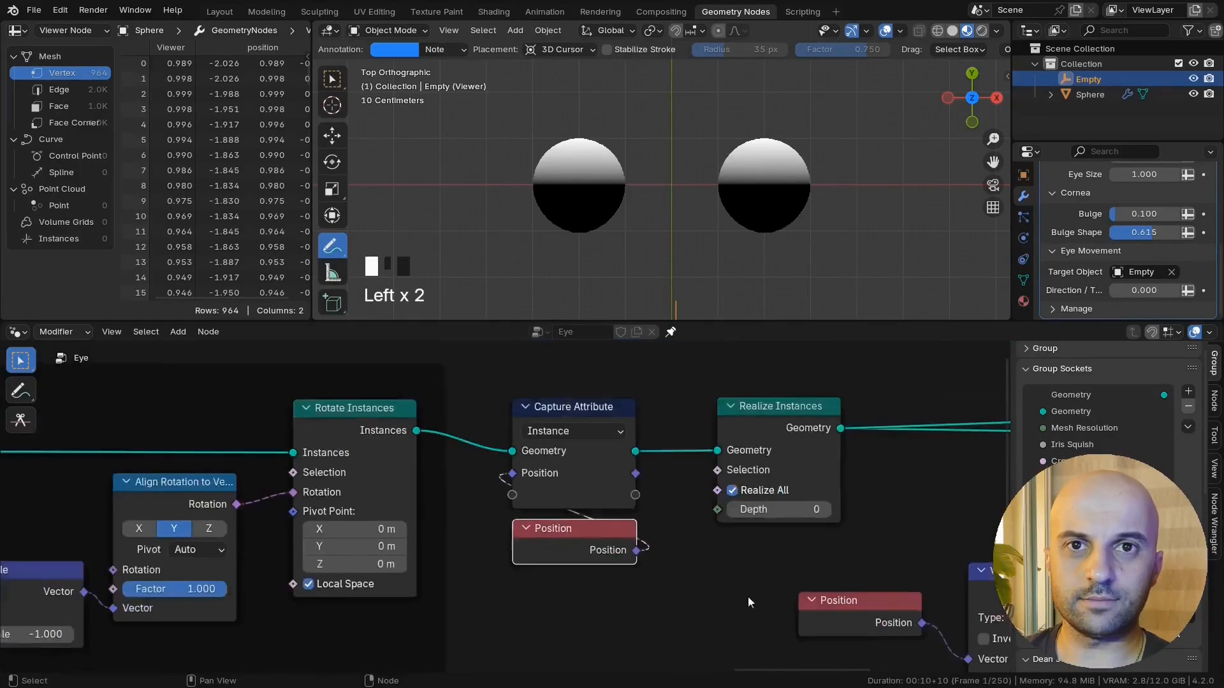
middle_click_drag(747, 596, 589, 525)
left_click_drag(546, 533, 800, 554)
middle_click_drag(814, 583, 617, 570)
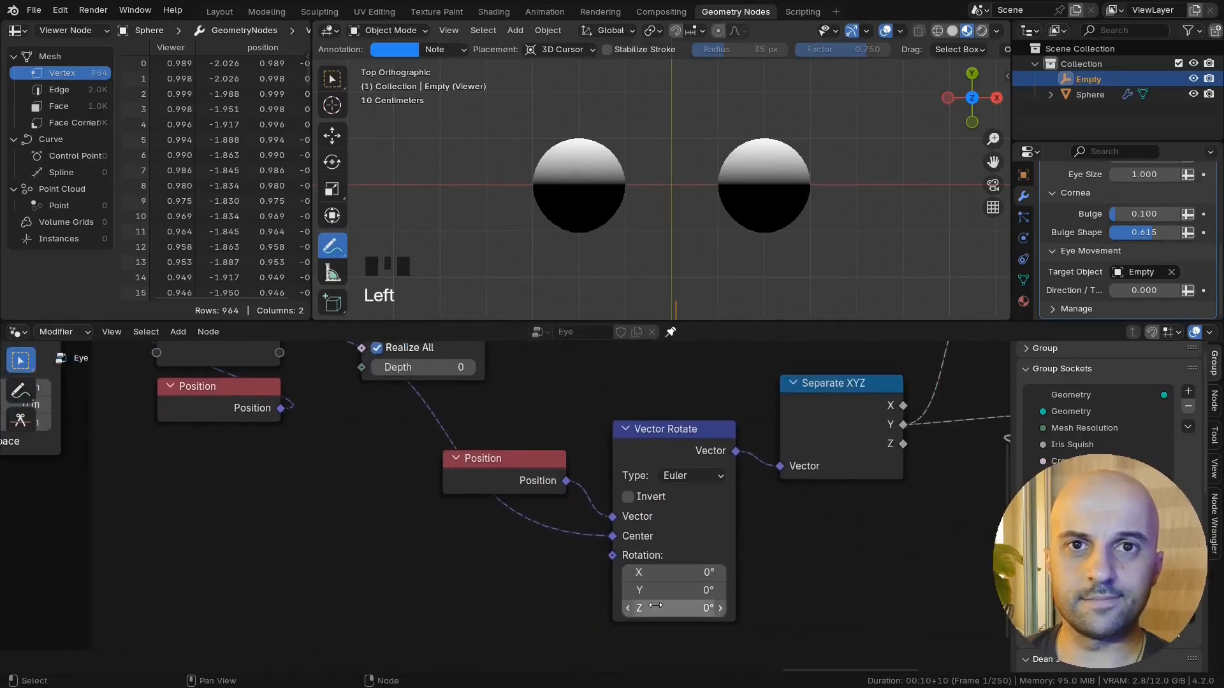
Step: Try Z and X rotations on the Vector Rotate node while viewing the shaded eyes at an angle
mouse_move(701, 608)
left_mouse_down()
mouse_move(727, 608)
mouse_move(684, 608)
mouse_move(712, 608)
left_mouse_up()
right_click(701, 609)
middle_click_drag(787, 297, 628, 165)
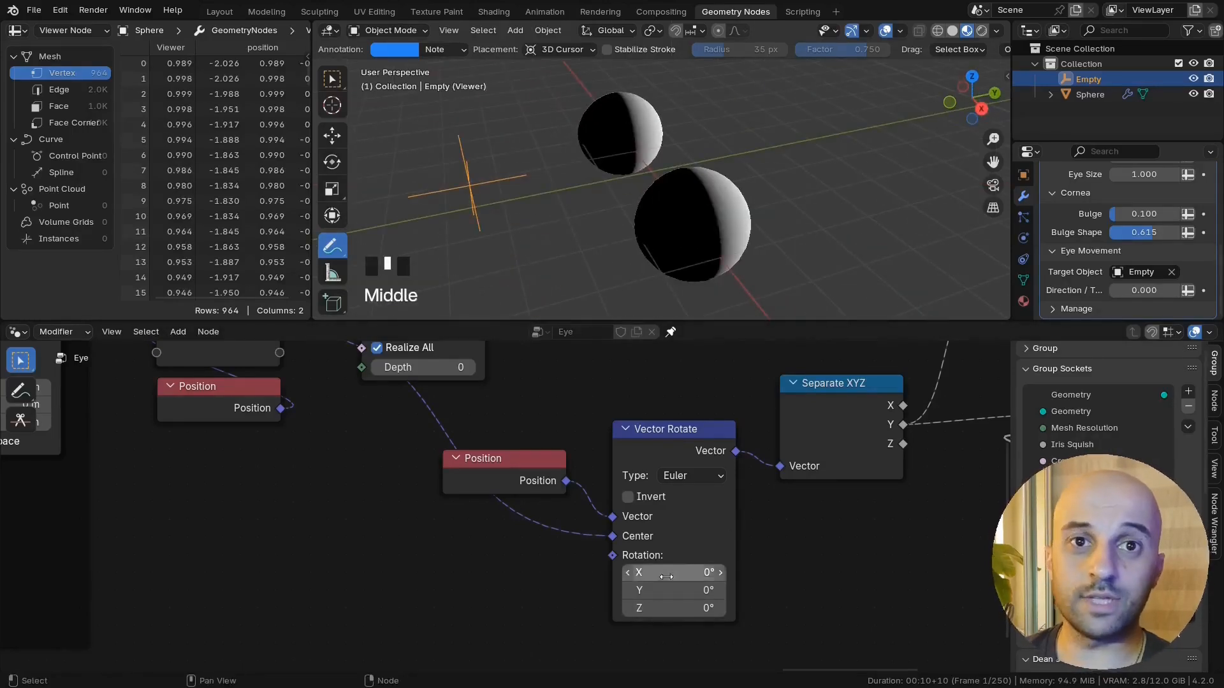
mouse_move(666, 577)
left_mouse_down()
mouse_move(694, 577)
mouse_move(667, 577)
left_mouse_up()
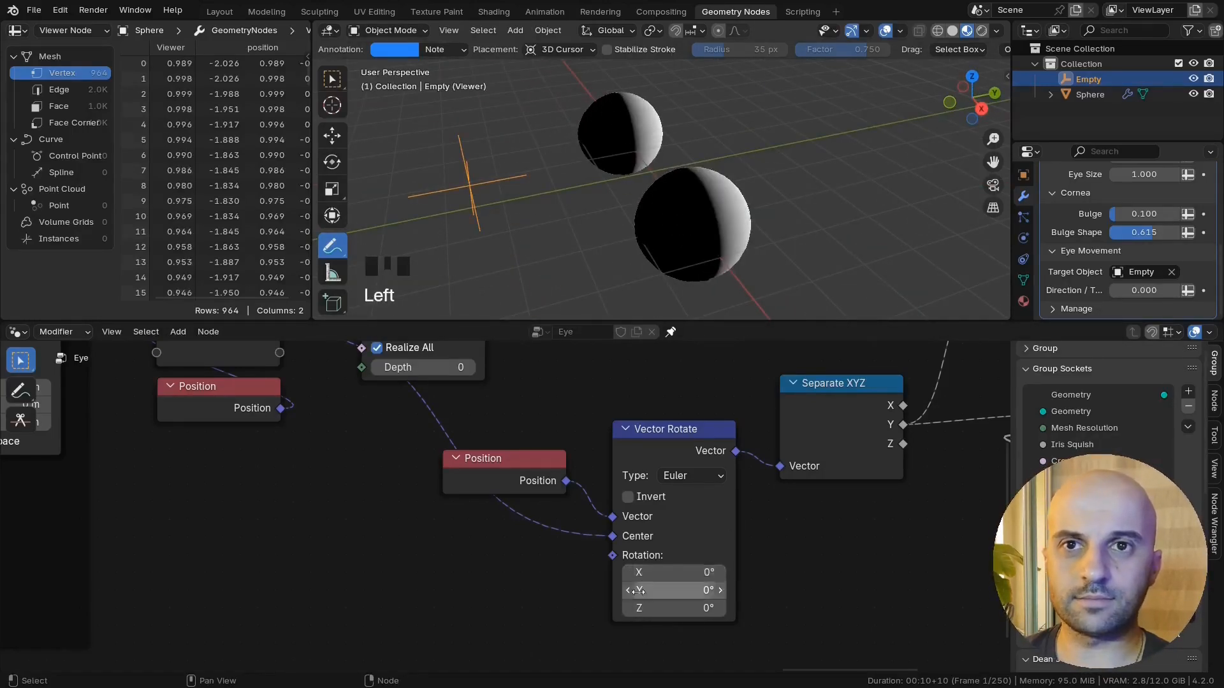
Step: Stack the Position node above Vector Rotate, close beside Separate XYZ
left_click_drag(685, 453, 698, 407)
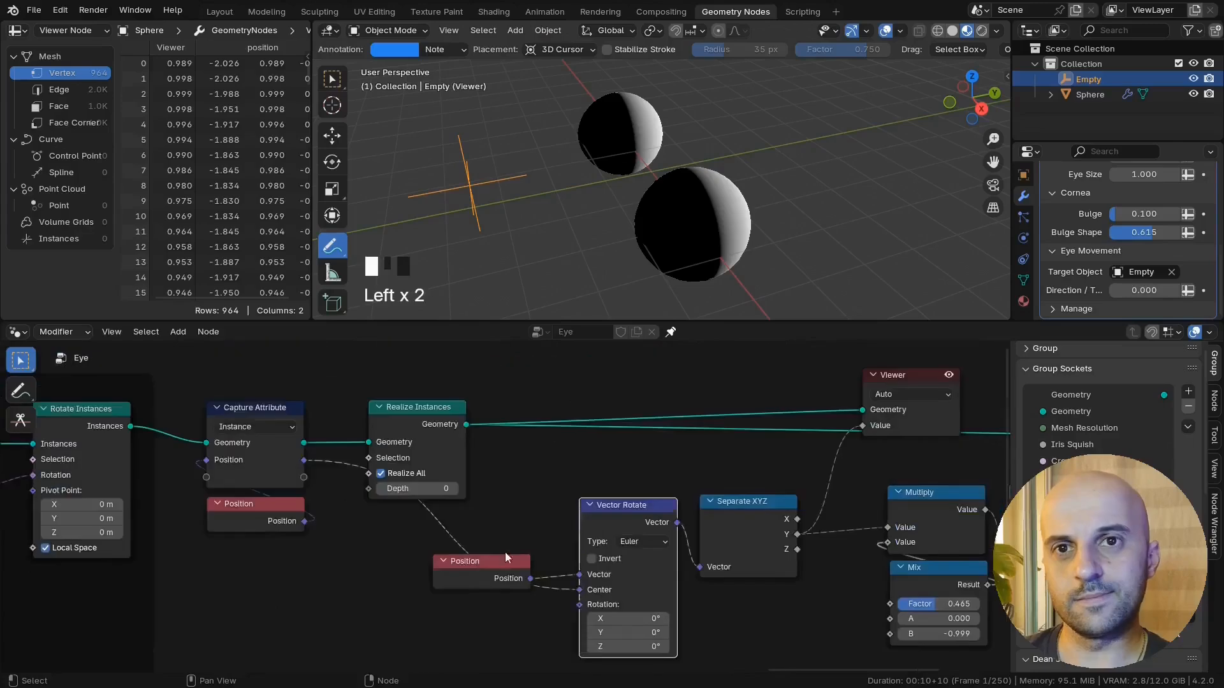
mouse_move(505, 556)
left_mouse_down()
mouse_move(652, 458)
mouse_move(637, 499)
mouse_move(605, 515)
left_mouse_up()
left_click_drag(585, 500, 581, 538)
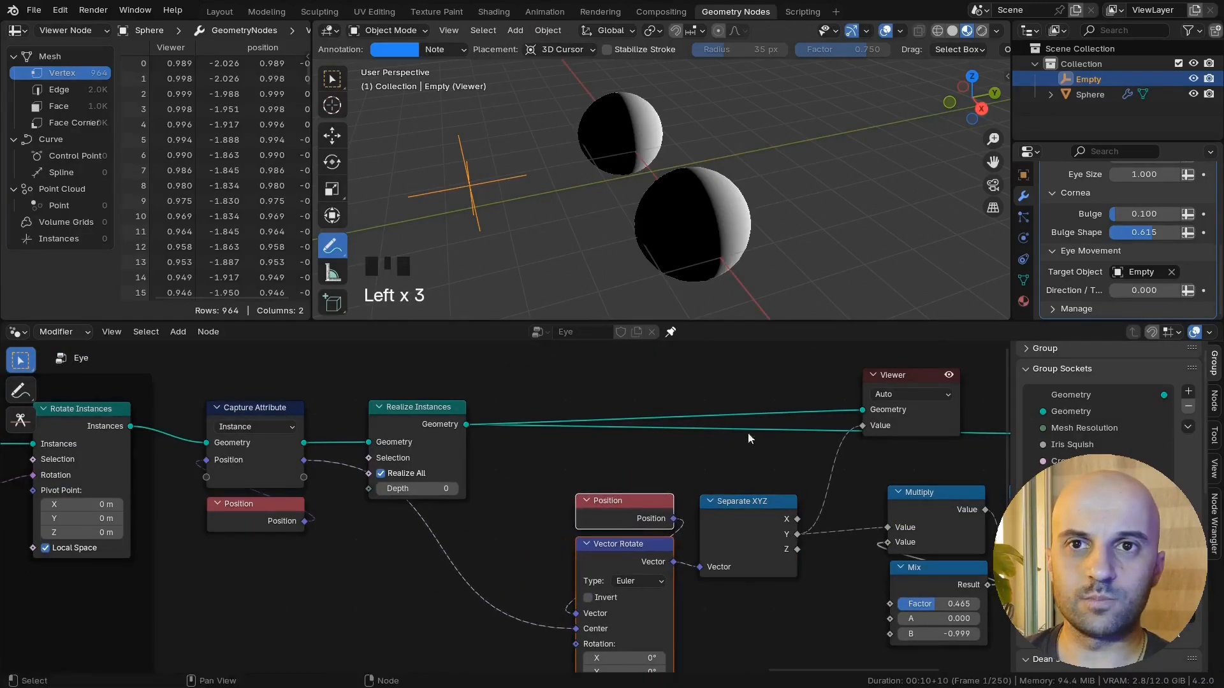
Step: Delete the Viewer node and set Vector Rotate's Z rotation to about 48.7°
left_click(889, 381)
key("x")
scroll(698, 229, "down", 3)
middle_click_drag(698, 229, 789, 306)
middle_click_drag(694, 520, 702, 439)
left_click_drag(631, 606, 663, 605)
Step: Preview Separate XYZ's Y output on the Set Position geometry with a new Viewer node in top view
key("KP_7")
scroll(653, 227, "up", 5)
scroll(765, 564, "down", 3)
middle_click_drag(765, 564, 540, 592)
left_click(860, 420, "ctrl+shift")
left_click(524, 493, "ctrl+shift")
left_click(515, 502, "ctrl+shift")
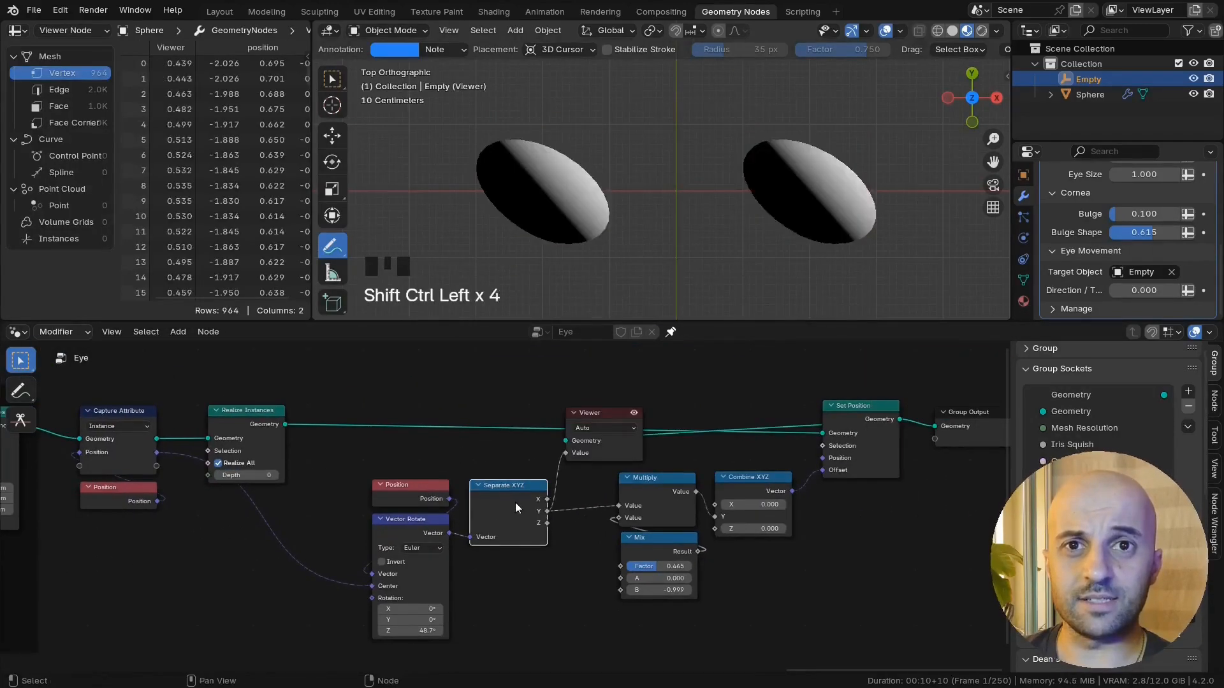
Step: Set Vector Rotate's Z rotation to 90.6°
middle_click_drag(515, 503, 725, 457)
scroll(724, 457, "up", 4)
left_click_drag(580, 632, 605, 632)
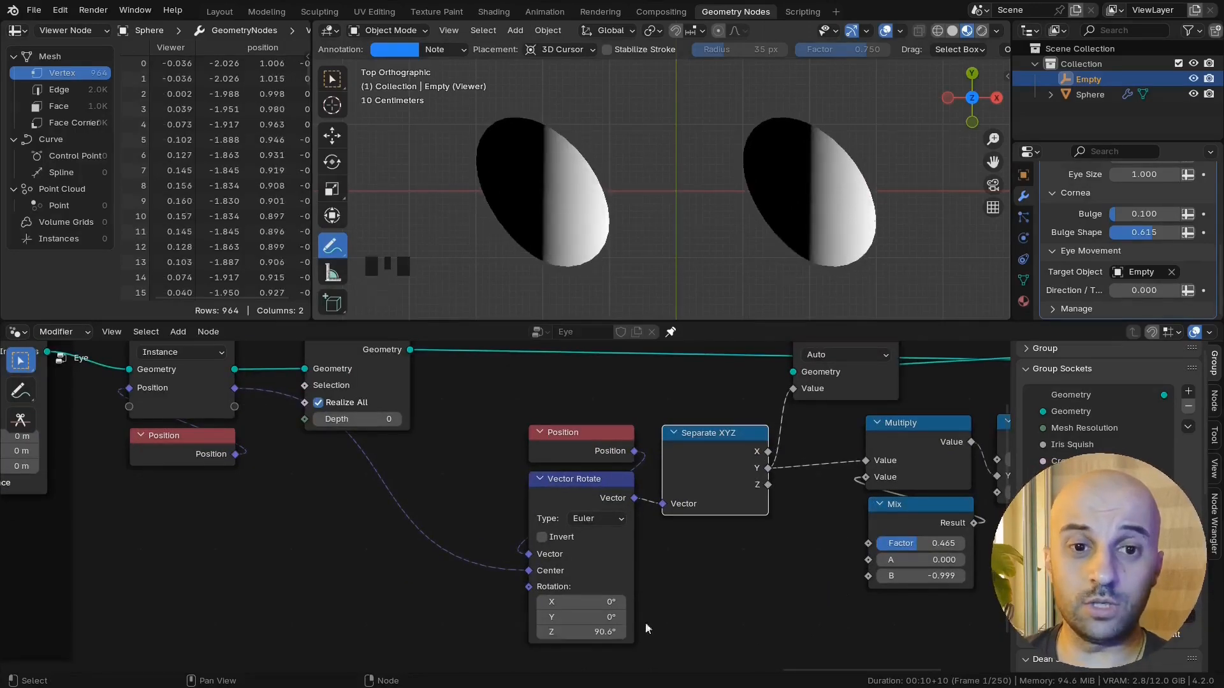
scroll(645, 622, "down", 3)
middle_click_drag(924, 542, 573, 546)
scroll(693, 517, "up", 4)
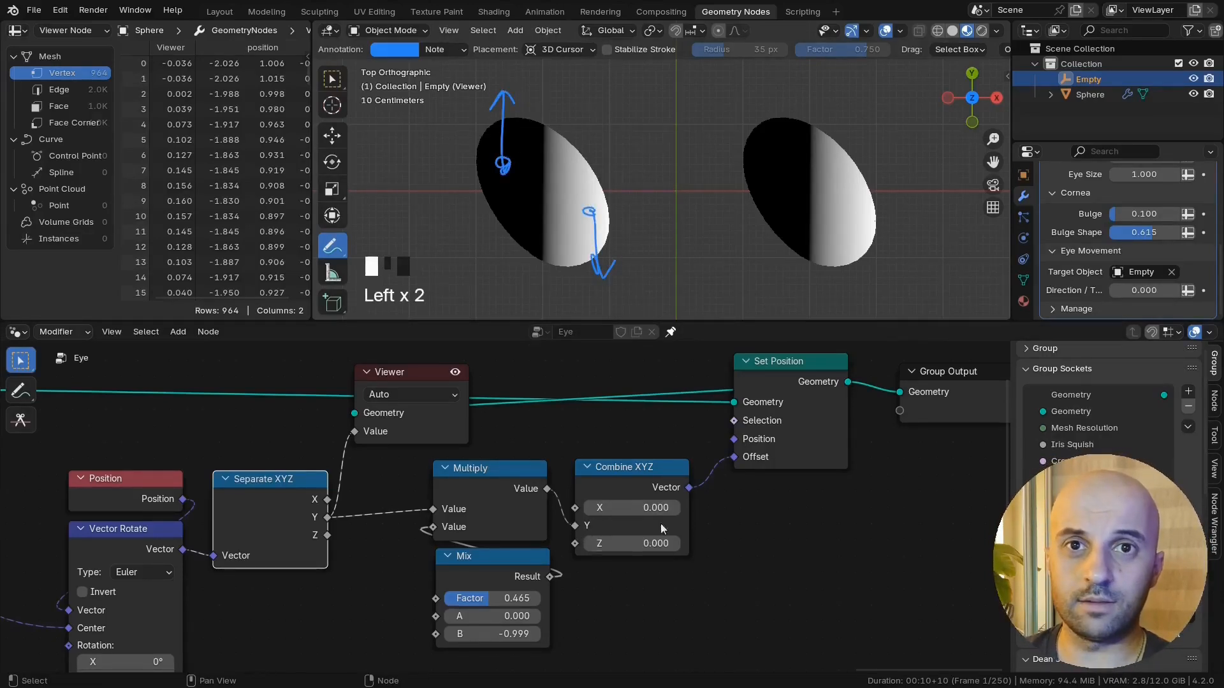
scroll(638, 350, "down", 1)
middle_click_drag(606, 263, 629, 259, "shift")
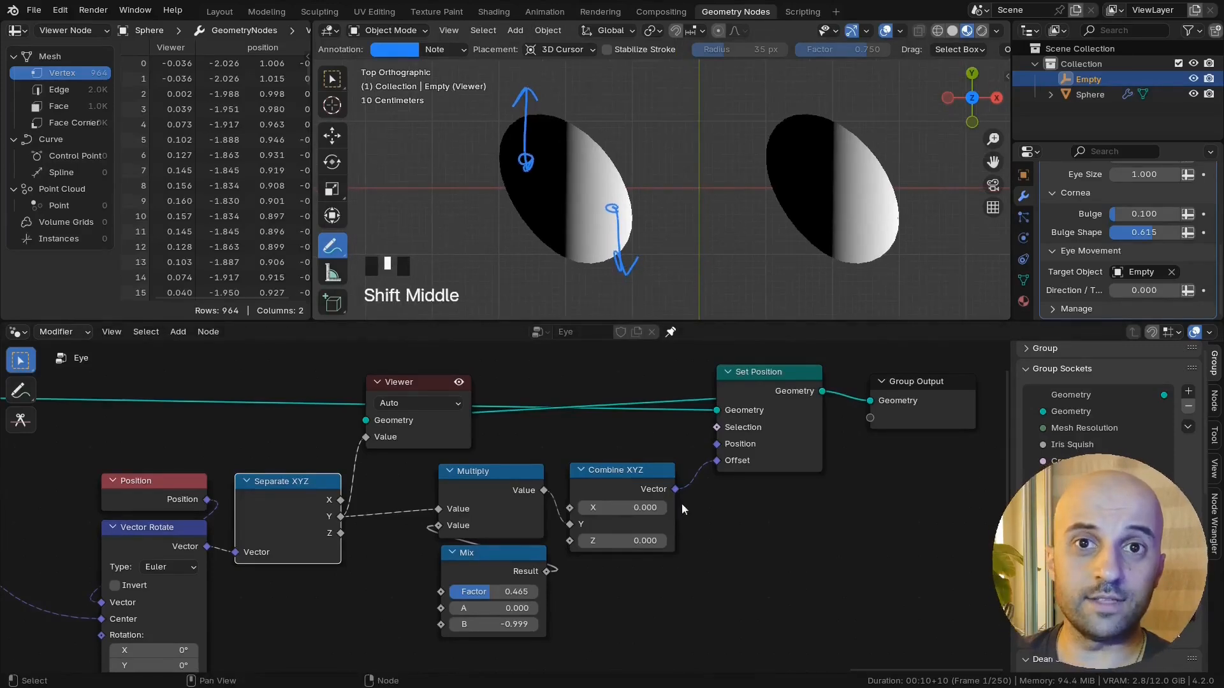
Step: Delete the Viewer node and shift Set Position and Group Output away from Combine XYZ to make room for another node
left_click_drag(675, 489, 732, 569)
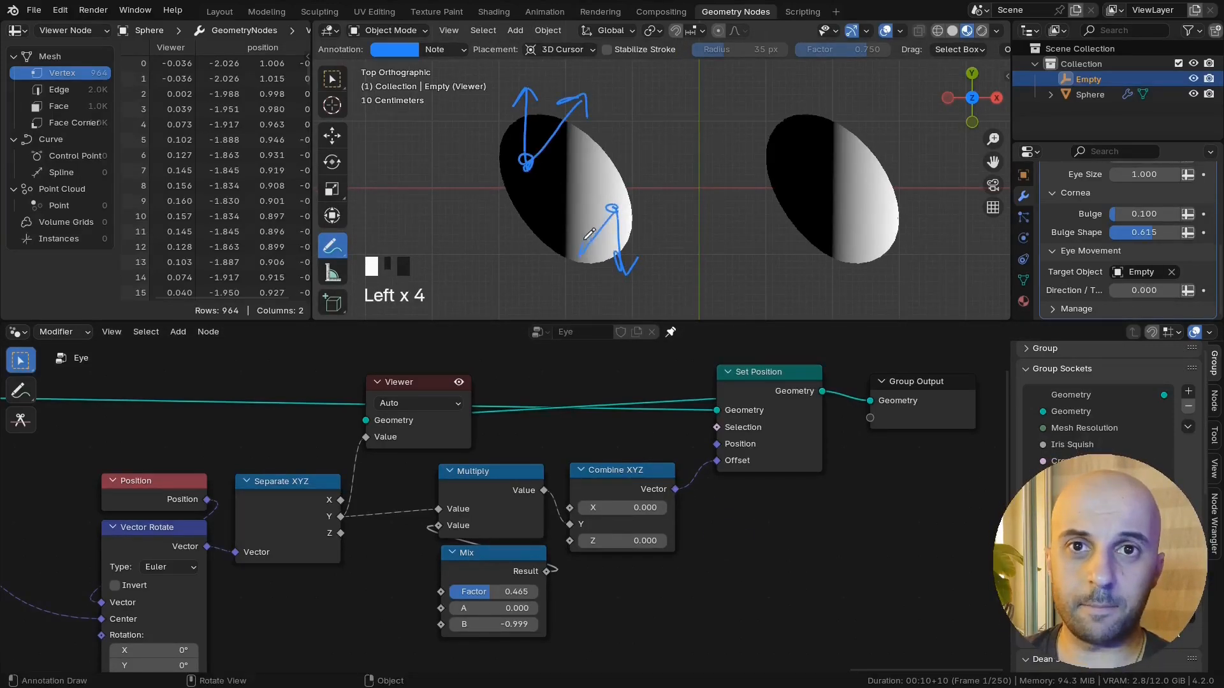
left_click(426, 384)
key("x")
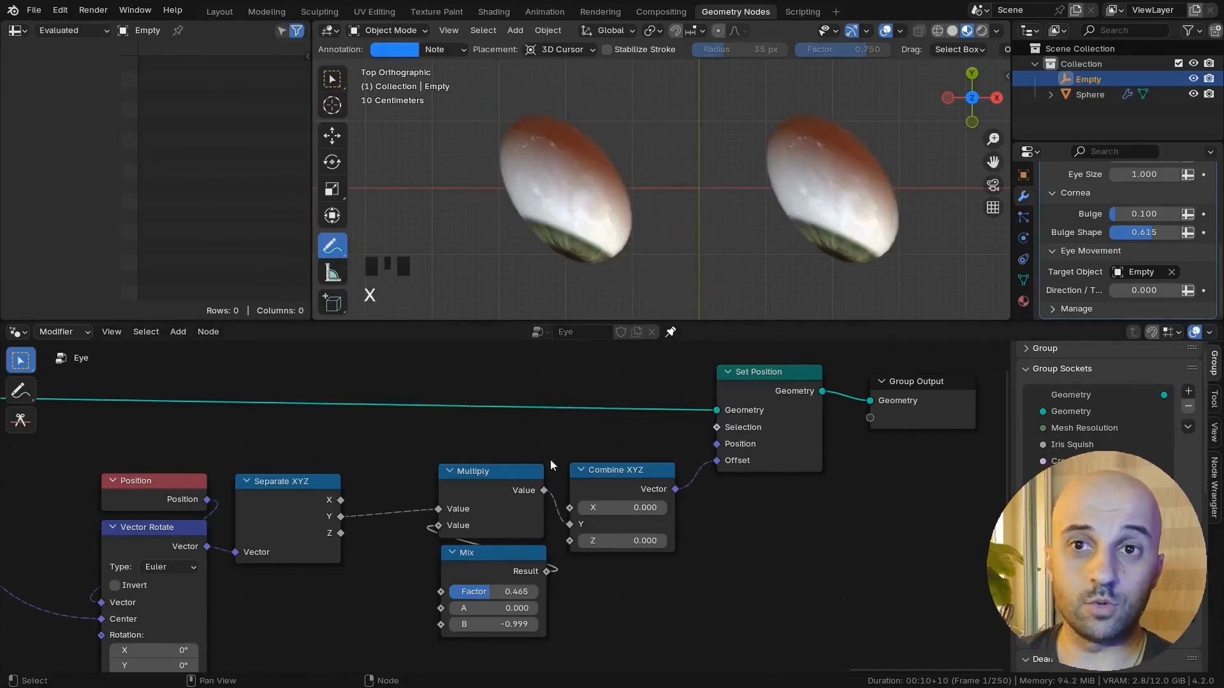
scroll(550, 460, "down", 3)
left_click_drag(577, 577, 435, 492)
middle_click_drag(839, 527, 774, 527)
left_click_drag(774, 527, 650, 398)
left_click_drag(650, 402, 750, 409)
middle_click_drag(585, 501, 648, 453)
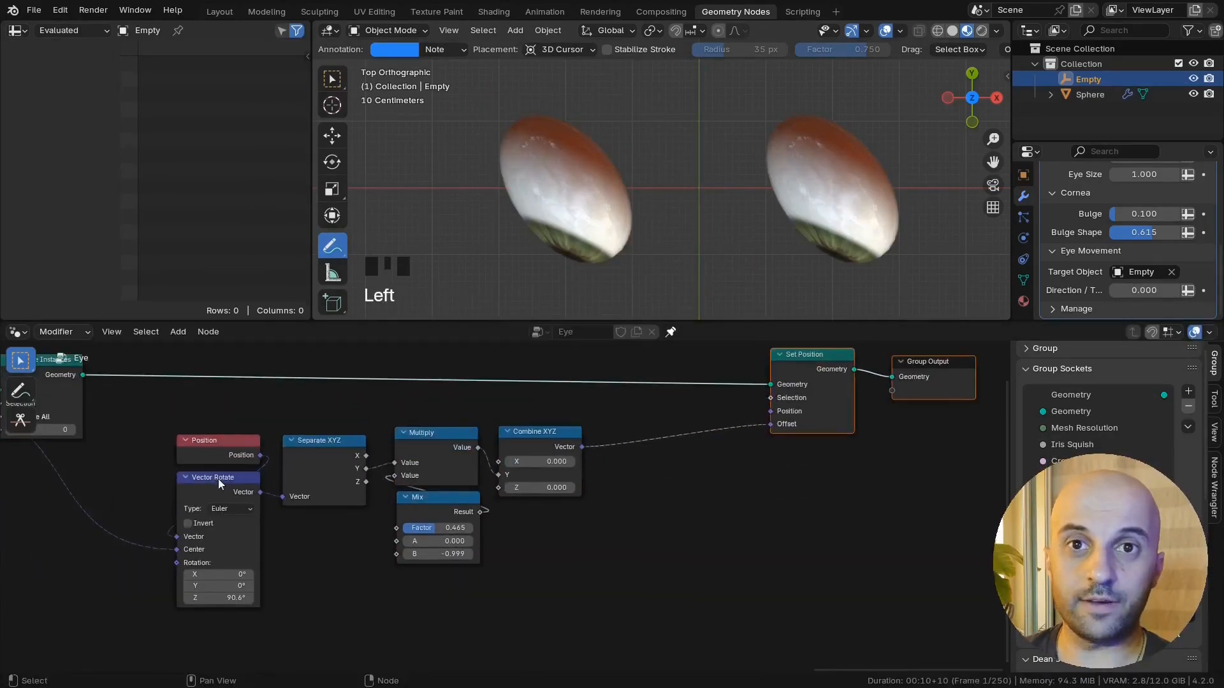
Step: Duplicate the Vector Rotate node and insert the copy between Combine XYZ and Set Position's Offset
left_click(218, 479)
key("shift+d")
left_click(668, 434)
scroll(723, 518, "up", 3)
middle_click_drag(725, 519, 716, 493)
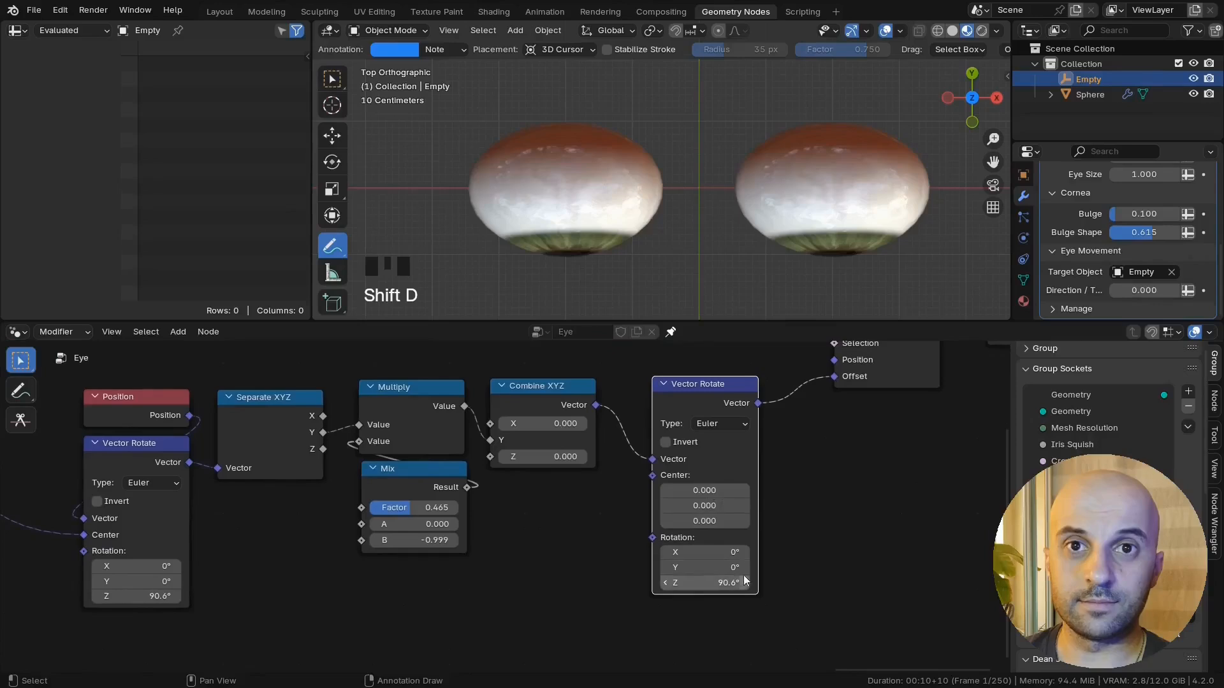
Step: Add a Combine XYZ node below the first Vector Rotate and link its Vector to that node's Rotation
middle_click_drag(480, 608, 581, 588)
scroll(571, 595, "down", 2)
middle_click_drag(439, 594, 540, 568)
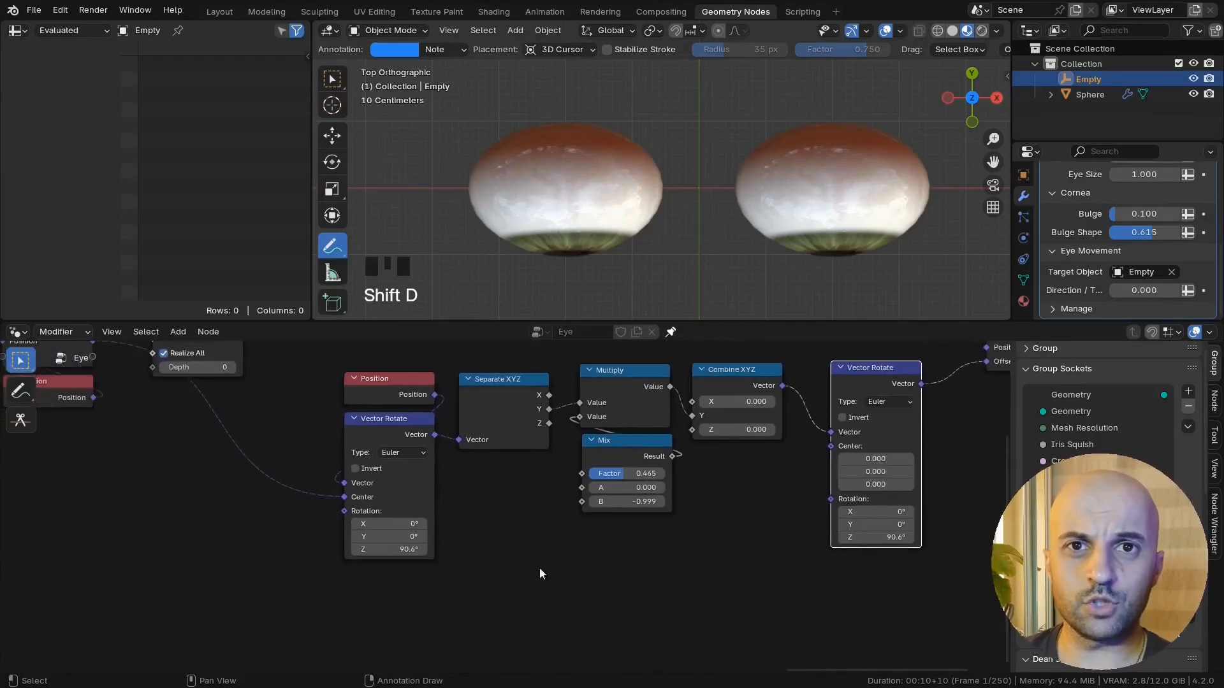
middle_click_drag(741, 514, 892, 466)
key("shift+a")
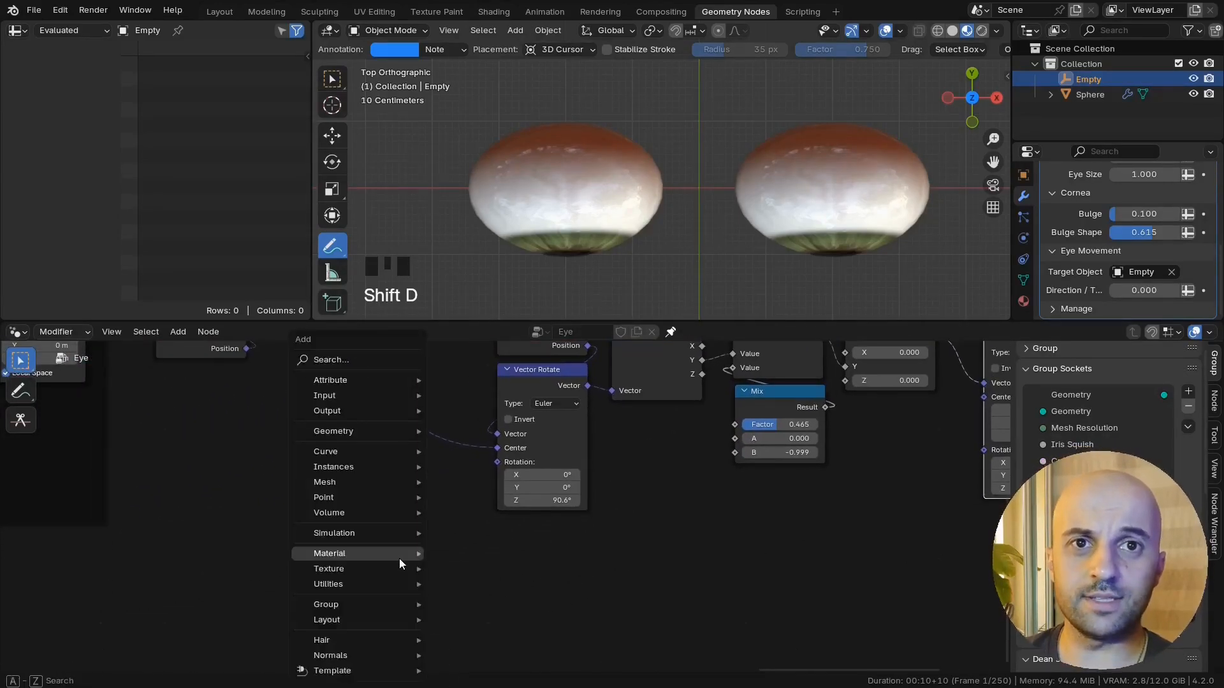
mouse_move(399, 559)
type("comb")
key("Return")
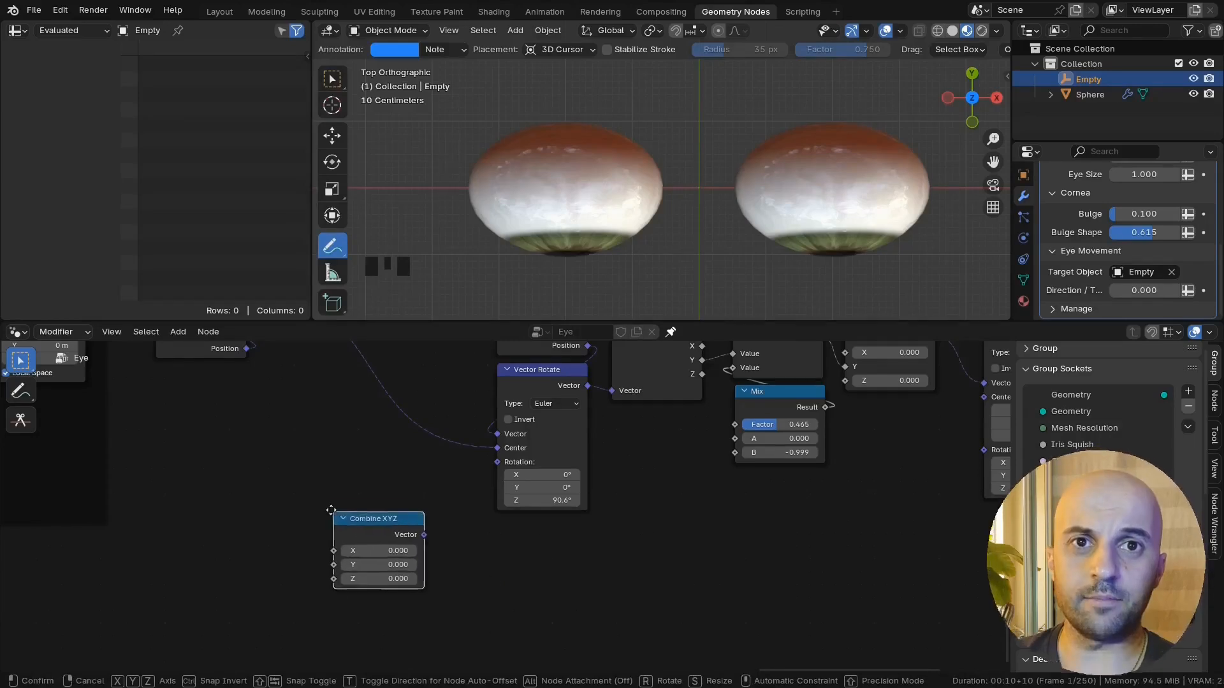
left_click(411, 529)
left_click_drag(415, 529, 497, 462)
Step: Link the new Combine XYZ's Vector to the second Vector Rotate's Rotation as well and tidy the node's placement
middle_click_drag(467, 540, 295, 566)
left_click_drag(245, 555, 812, 476)
left_click_drag(220, 539, 244, 529)
mouse_move(238, 585)
left_mouse_down()
mouse_move(301, 586)
mouse_move(238, 586)
left_mouse_up()
middle_click_drag(684, 599, 659, 663)
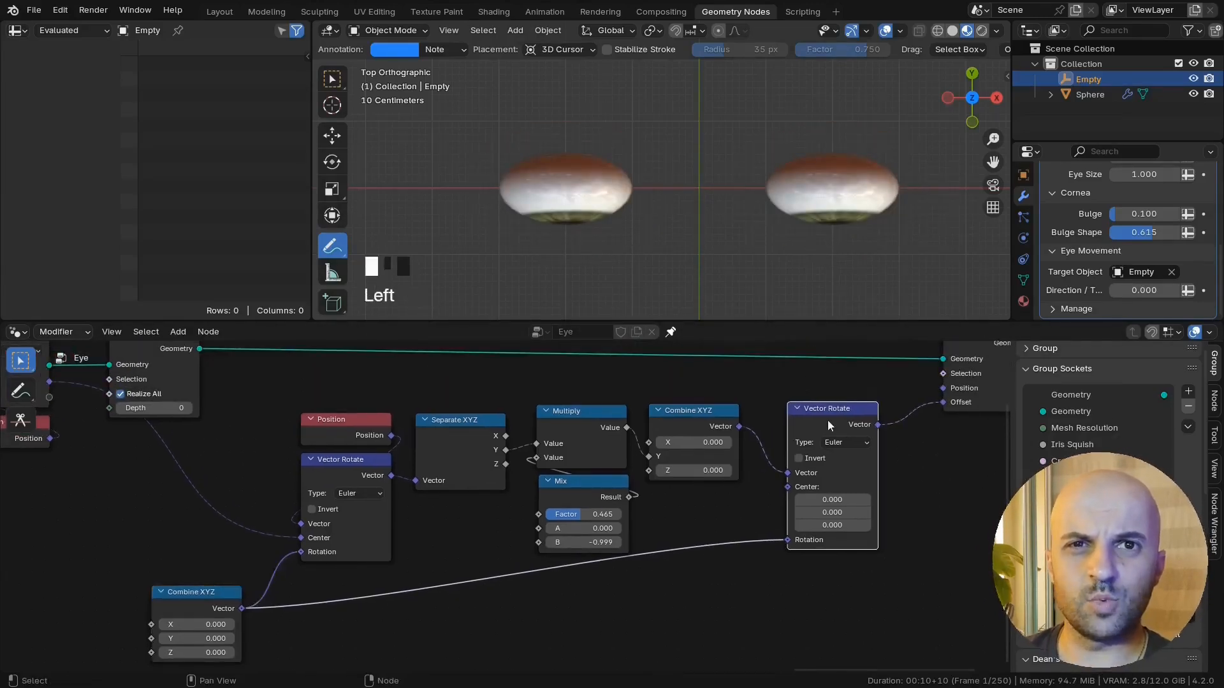
Step: Align the second Vector Rotate with its neighbouring nodes and enable its Invert option
left_click_drag(828, 421, 830, 427)
middle_click_drag(494, 561, 573, 560)
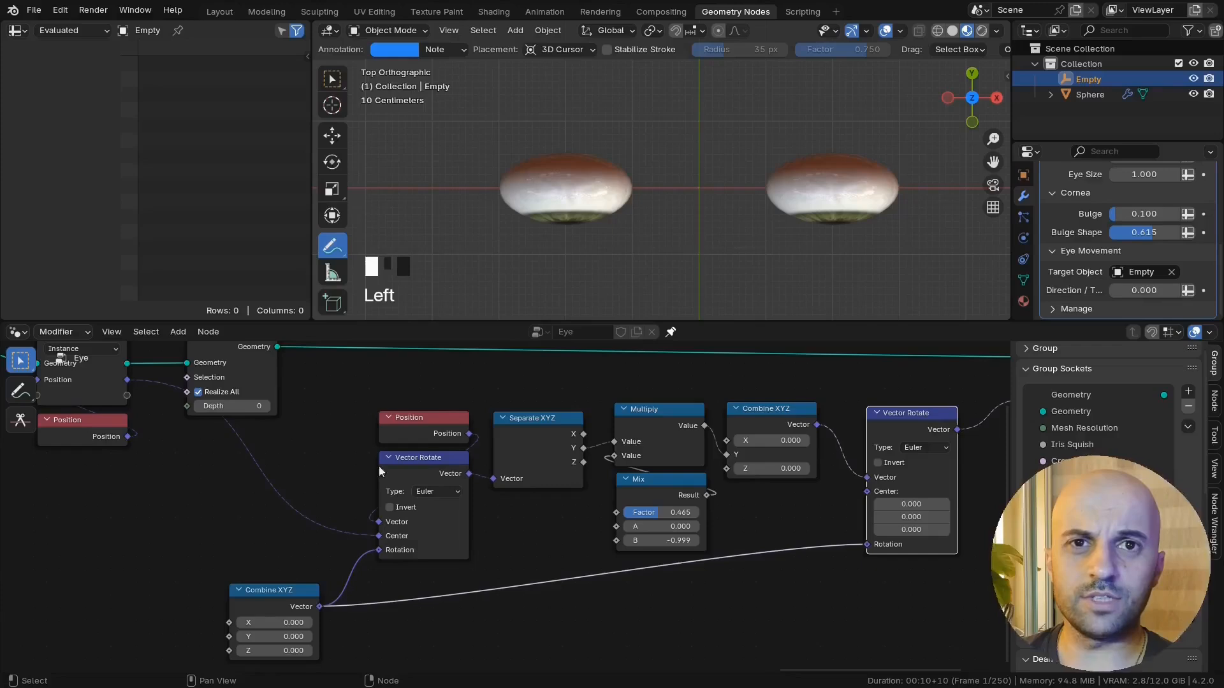
middle_click_drag(875, 471, 846, 485)
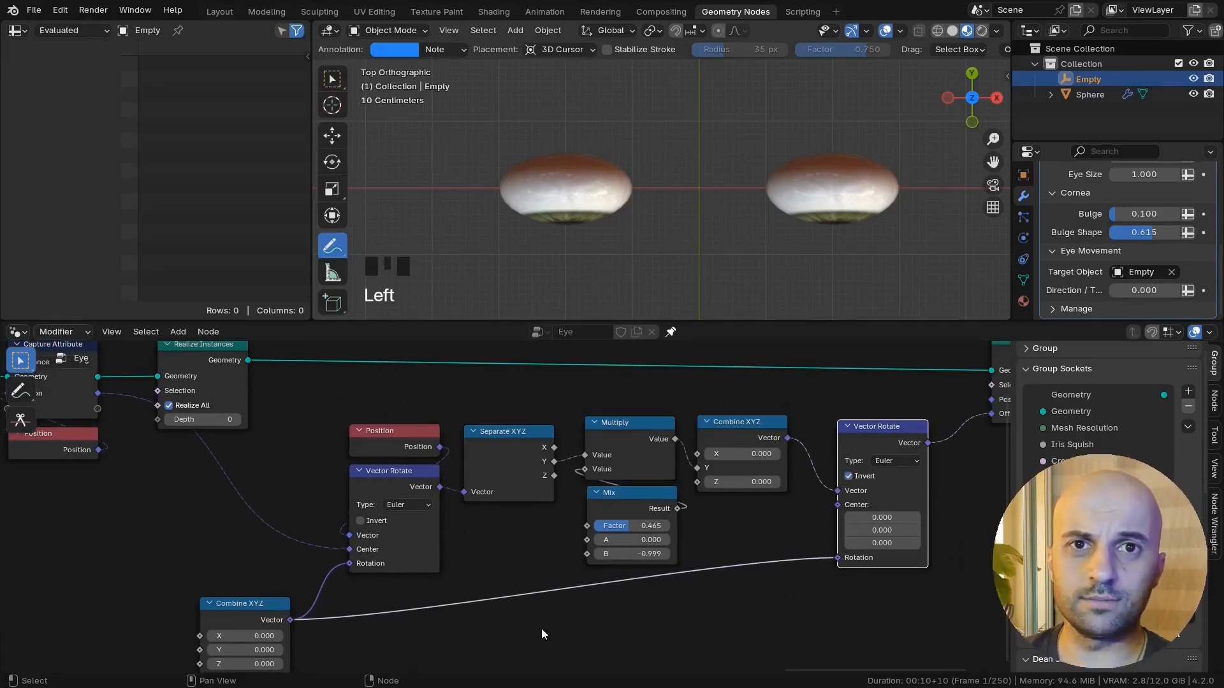
Step: Try out Z and X values on the rotation Combine XYZ node while checking the flattened eyes in perspective
middle_click_drag(541, 630, 637, 589)
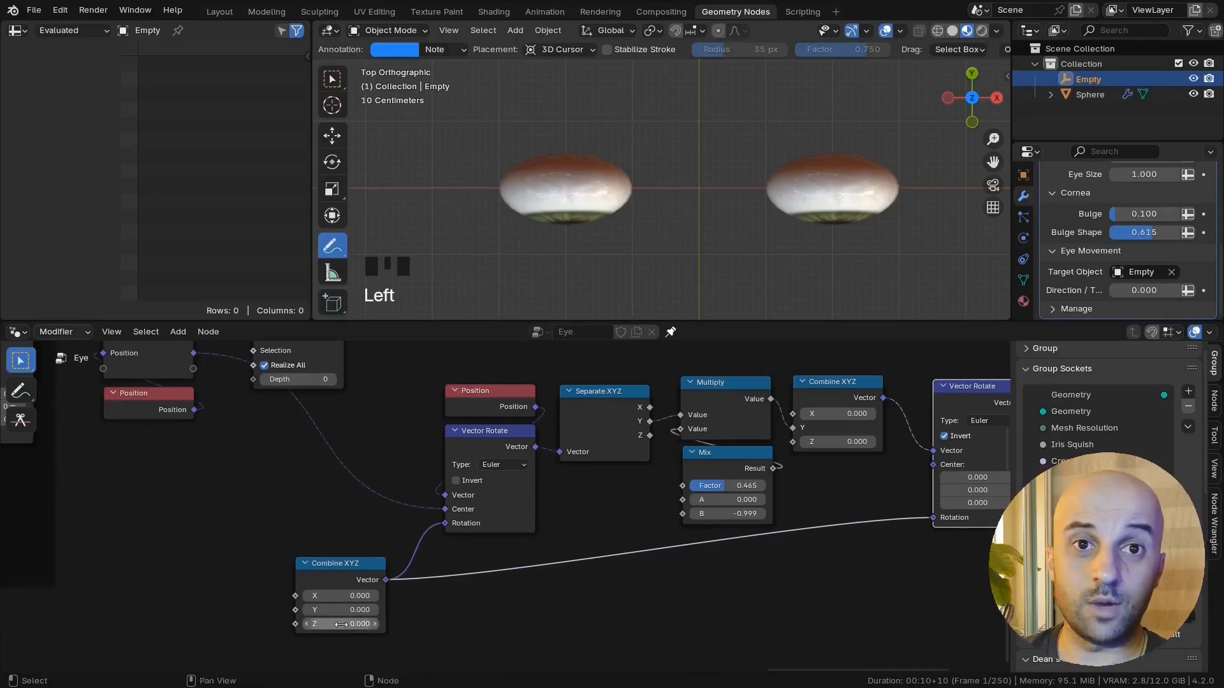
mouse_move(341, 624)
left_mouse_down()
mouse_move(402, 624)
mouse_move(342, 624)
left_mouse_up()
middle_click_drag(829, 237, 686, 147)
mouse_move(341, 595)
left_mouse_down("shift")
mouse_move(385, 596)
mouse_move(341, 596)
left_mouse_up("shift")
scroll(447, 484, "down", 1)
scroll(637, 255, "down", 1)
scroll(713, 202, "up", 2)
middle_click_drag(663, 223, 633, 239)
Step: Switch to the selection tool, select the eye mesh in the viewport and turn on Display Wire
key("q")
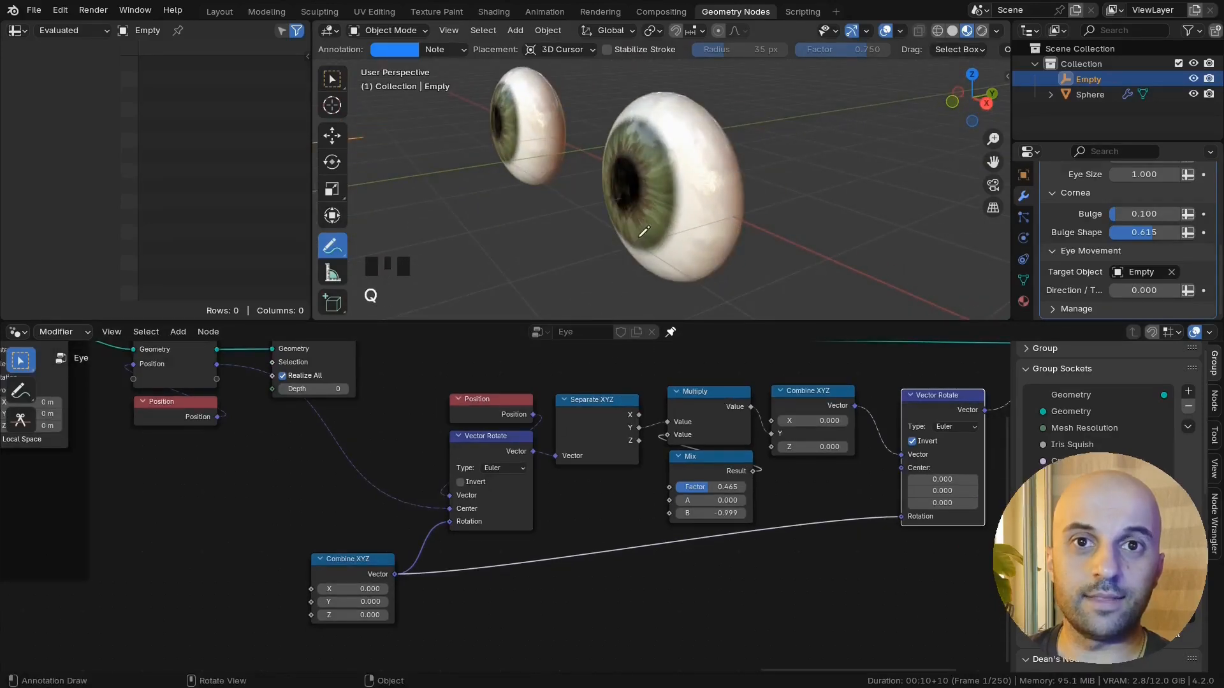
left_click(332, 79)
left_click(529, 144)
key("q")
left_click(522, 194)
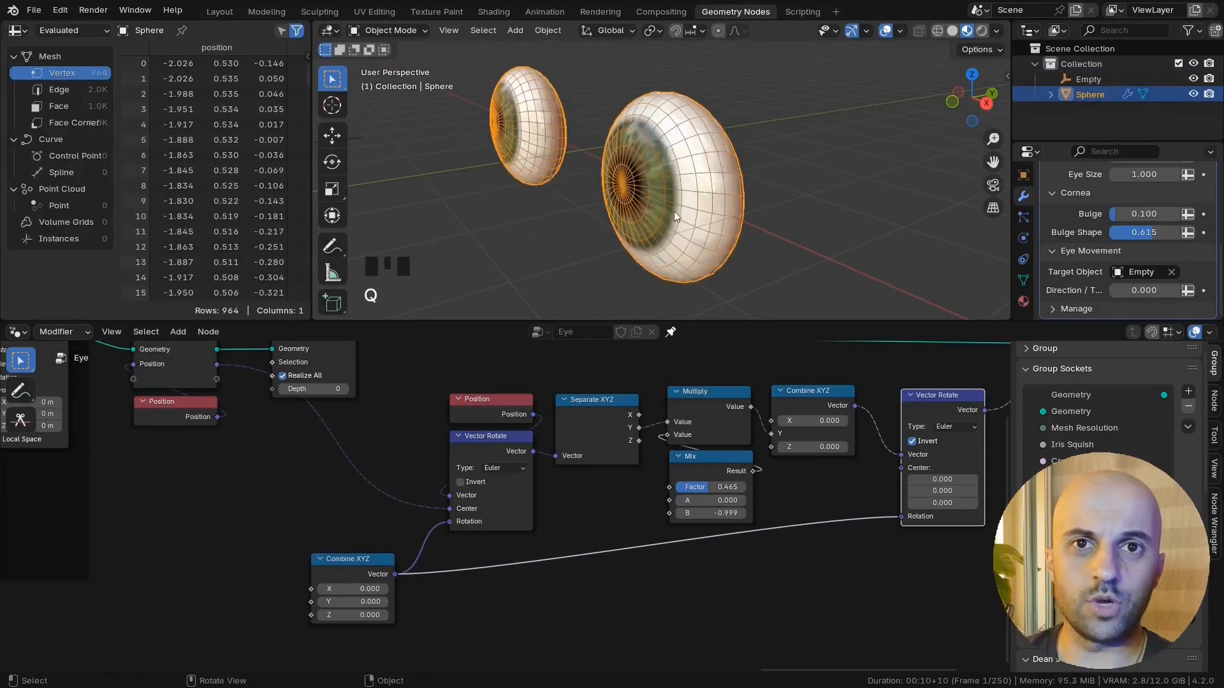
Step: Try X, Y and Z rotation values on Combine XYZ, checking the wireframe in right view with solid shading
right_click(352, 602)
left_click_drag(352, 615, 352, 589, "shift")
right_click(383, 615)
right_click(352, 589)
key("KP_3")
key("q")
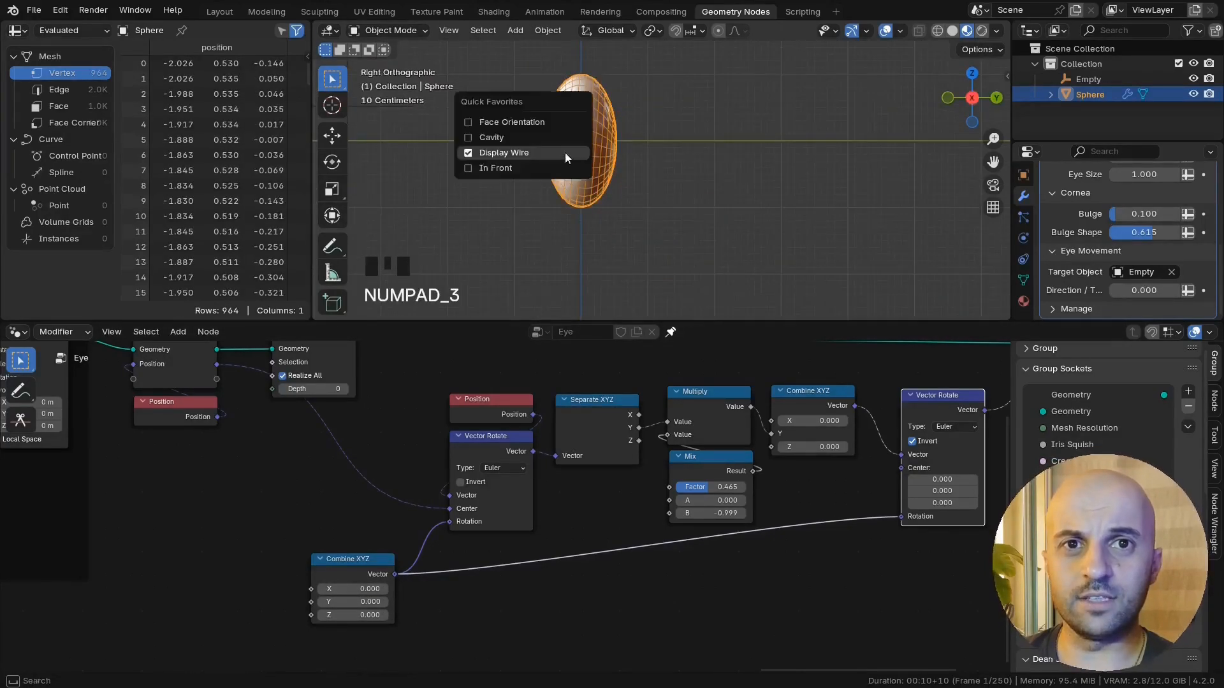
key("z")
left_click(740, 176)
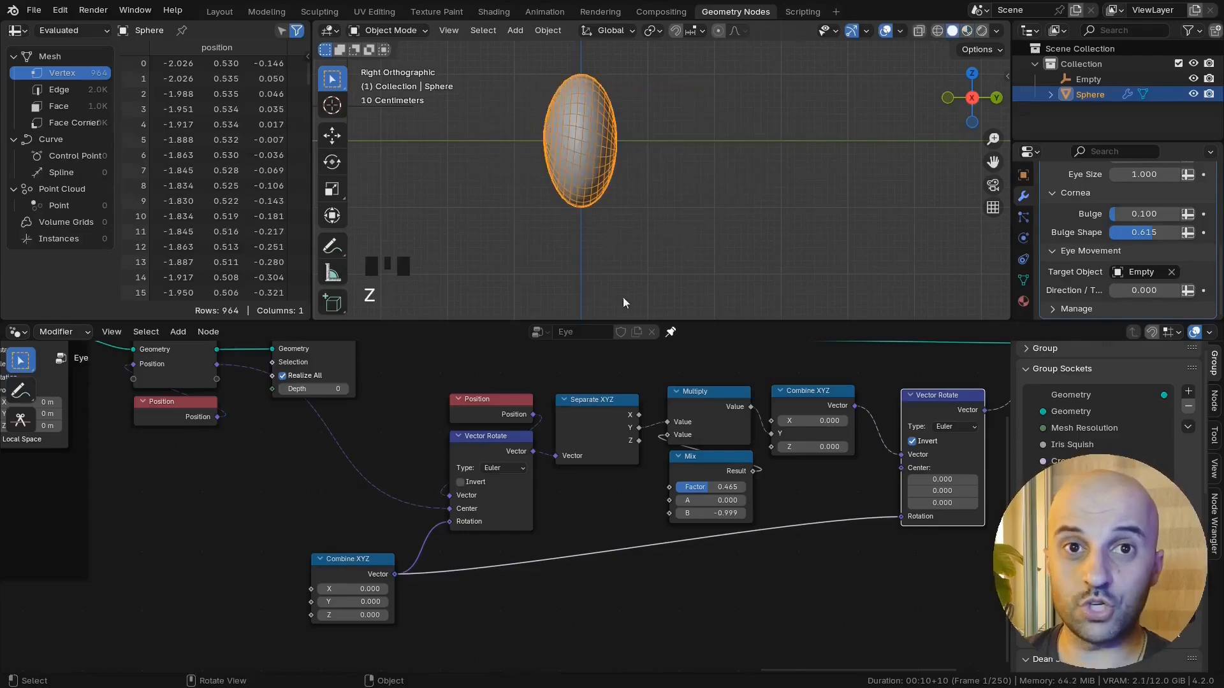
mouse_move(357, 590)
left_mouse_down("shift")
mouse_move(395, 589)
mouse_move(338, 589)
mouse_move(352, 589)
left_mouse_up("shift")
right_click(352, 589)
Step: Turn off Display Wire for the eyes and return the viewport to material preview shading
middle_click_drag(574, 191, 730, 235)
key("q")
left_click(793, 171)
key("z")
left_click(698, 254)
scroll(698, 254, "down", 2)
scroll(472, 577, "down", 3)
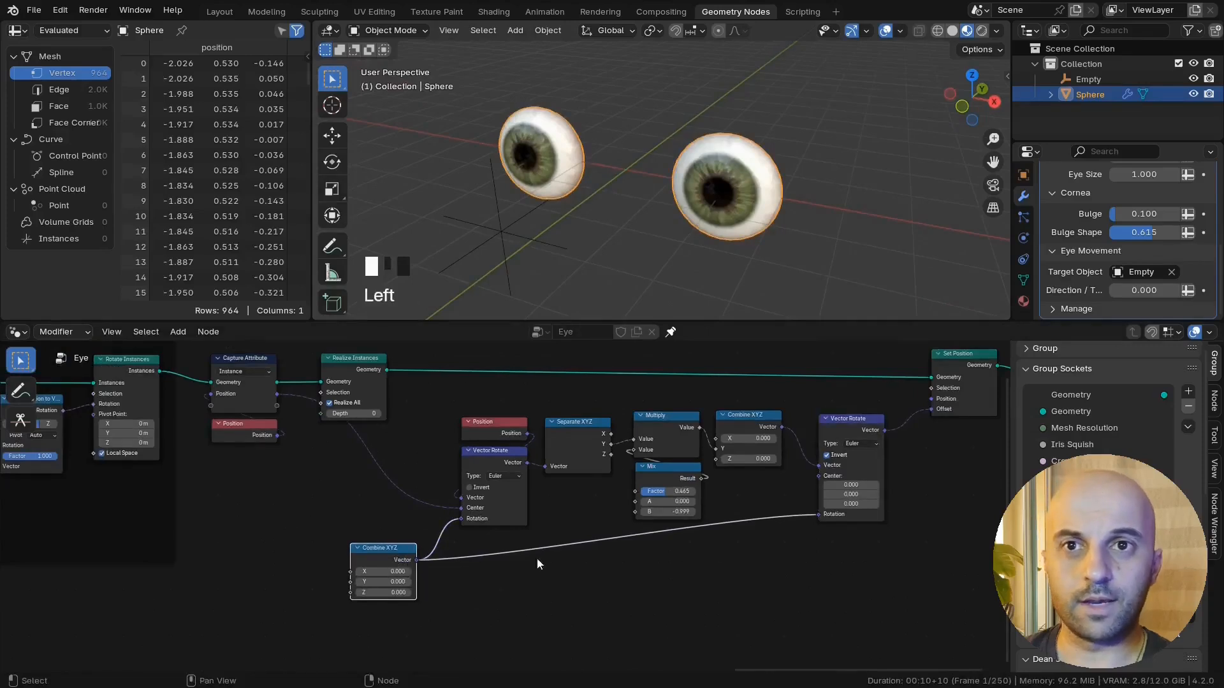
Step: View the eyes from the top and set the rotation Combine XYZ's Z to 0.200
middle_click_drag(628, 57, 717, 89)
key("KP_7")
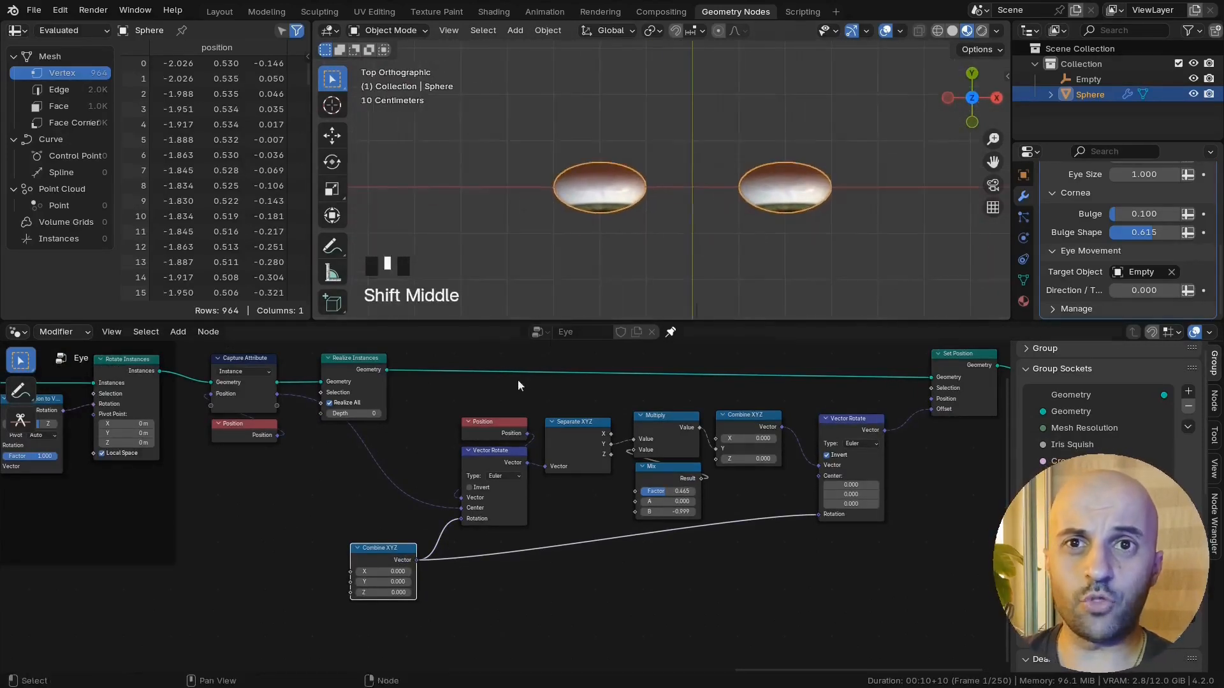
middle_click_drag(650, 262, 647, 261, "shift")
left_click_drag(383, 592, 406, 592, "shift")
scroll(663, 191, "up", 2)
middle_click_drag(637, 192, 584, 192, "shift")
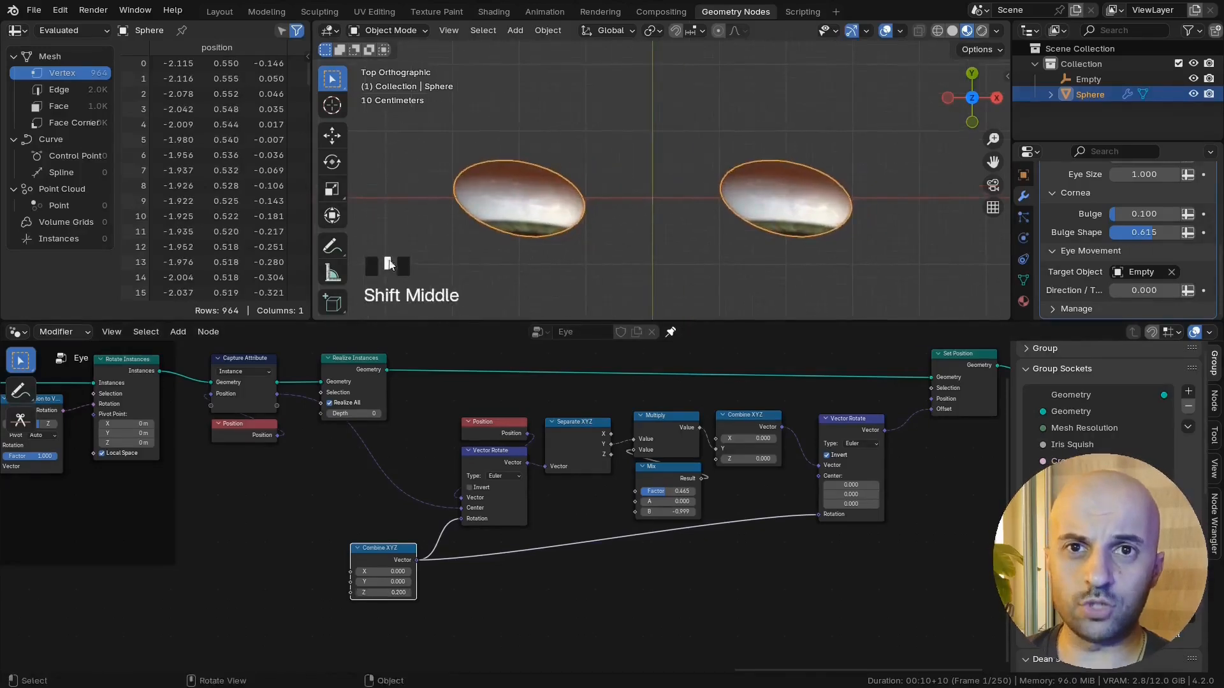
Step: Sketch a face curve with direction arrows over the eyes using Annotate, and set Combine XYZ's Z to 0.340
left_click(332, 245)
scroll(475, 149, "down", 1)
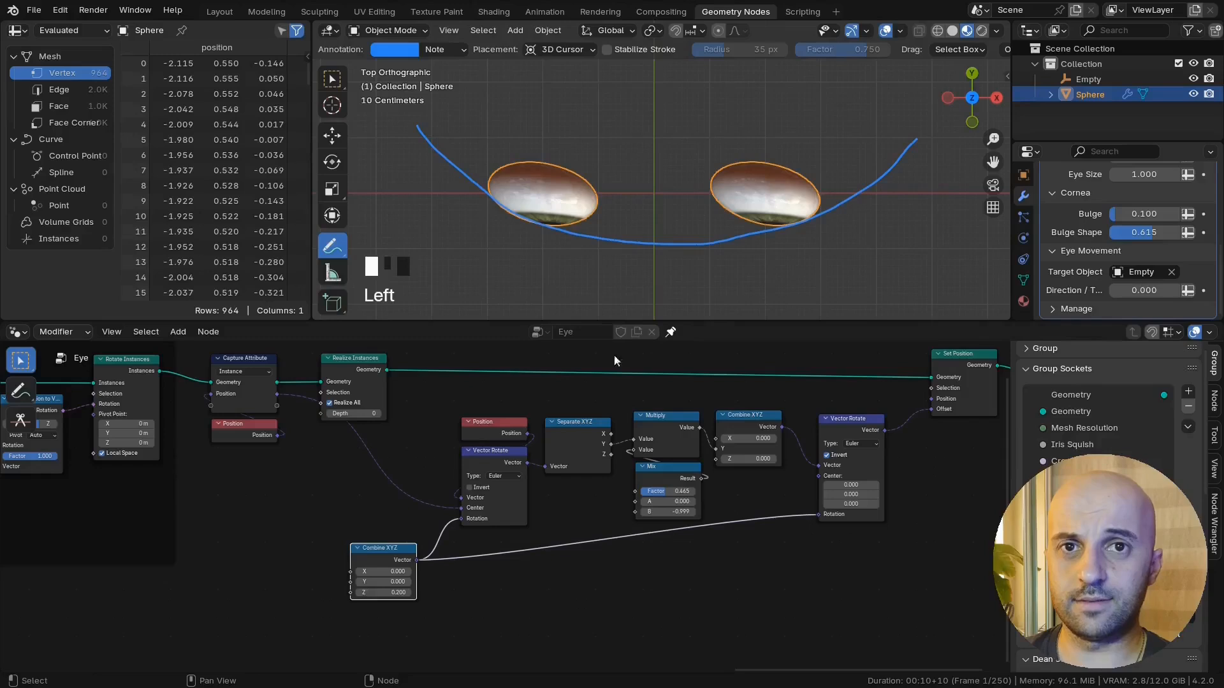
left_click_drag(383, 589, 398, 589, "shift")
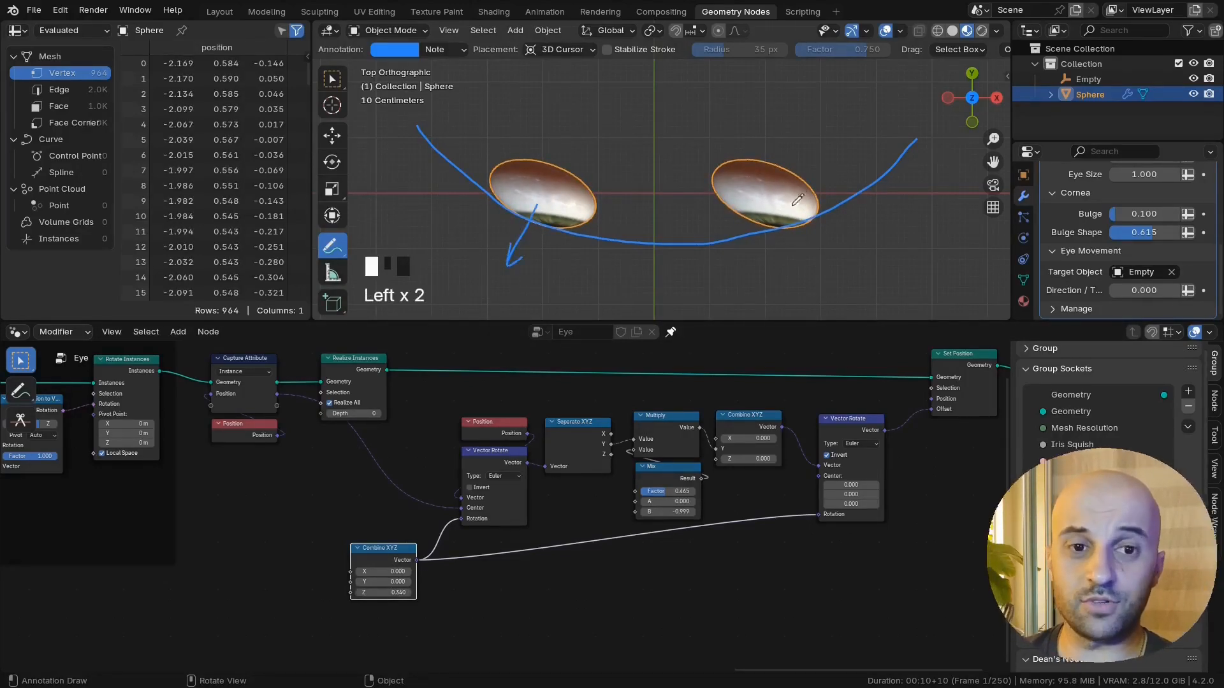
left_click(771, 191)
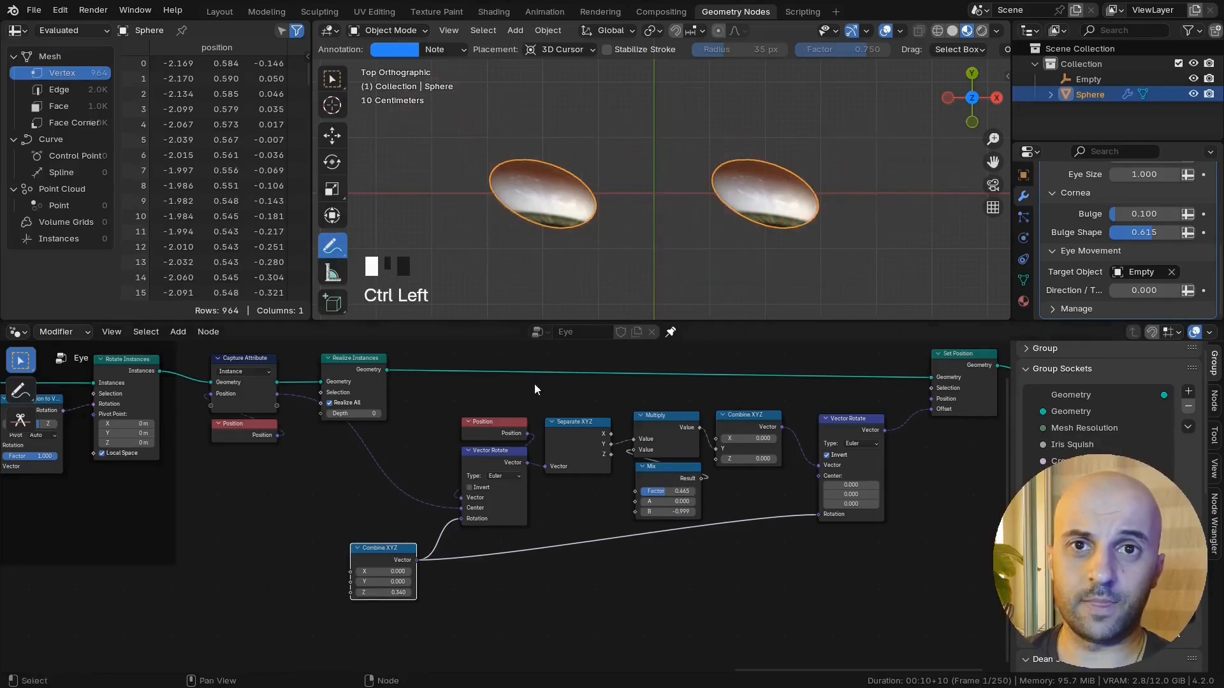
Step: Branch a reroute off the Result of the Mix node beside Duplicate Elements and place it below the frame
middle_click_drag(431, 544, 614, 536)
middle_click_drag(681, 258, 658, 175)
middle_click_drag(549, 485, 650, 528)
scroll(650, 528, "up", 6)
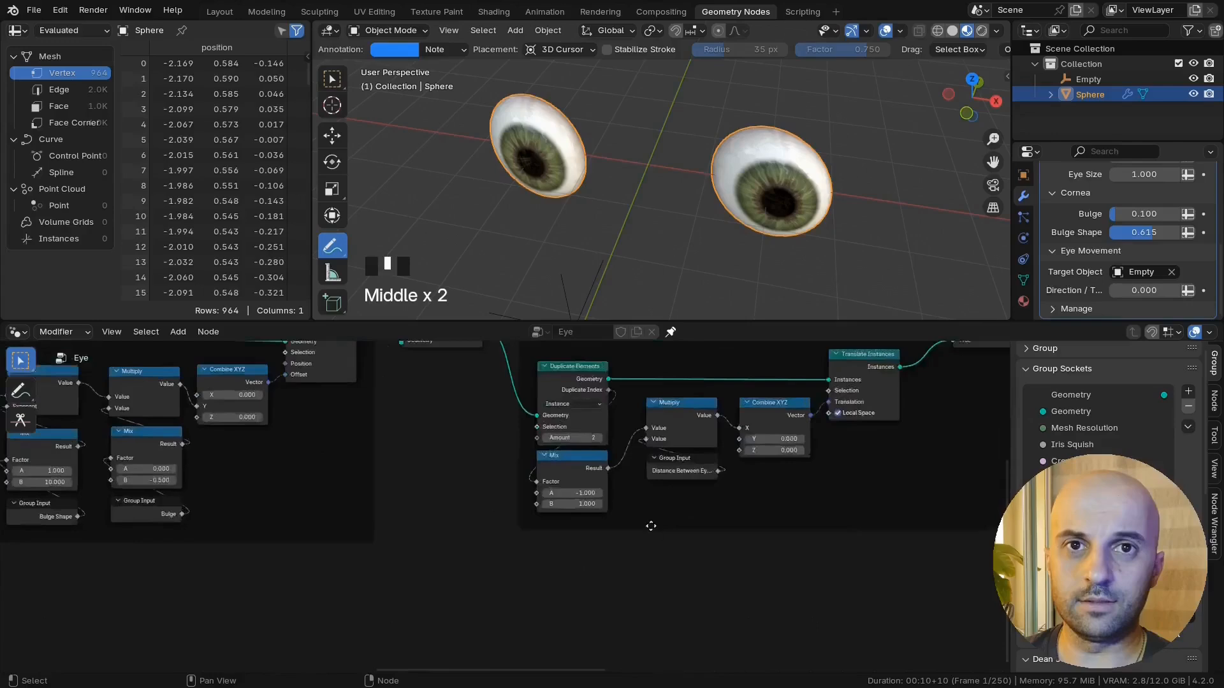
scroll(561, 450, "up", 5)
middle_click_drag(561, 450, 471, 533)
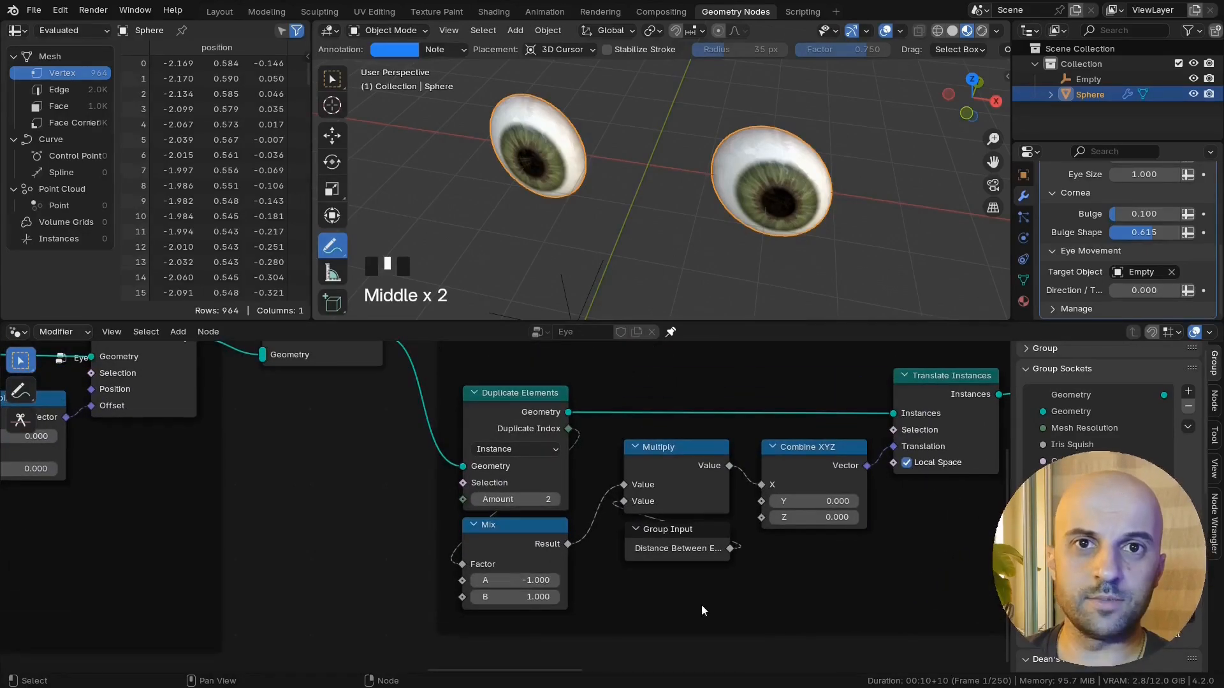
middle_click_drag(703, 611, 572, 574)
left_click_drag(438, 508, 438, 510)
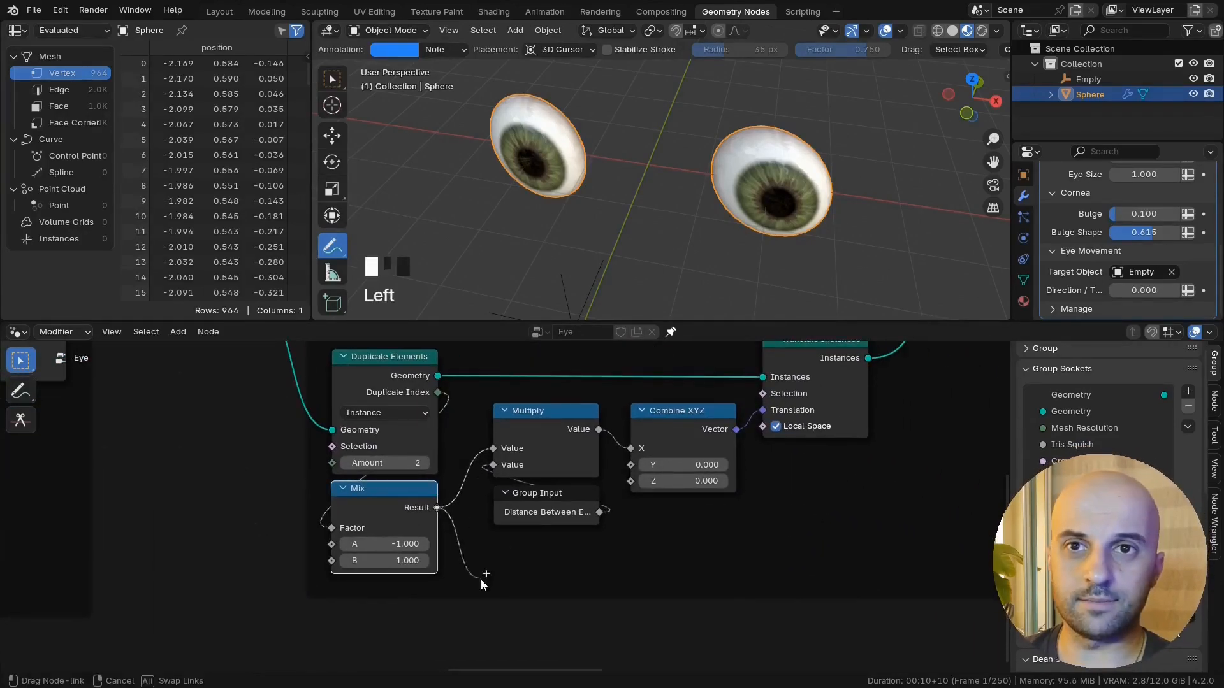
left_click_drag(481, 579, 482, 577)
type("re")
key("Return")
left_click(511, 640)
Step: Extend the rerouted Mix result past the Eye Movement frame and link it to the rotation Combine XYZ's Z
scroll(511, 631, "down", 12)
middle_click_drag(618, 569, 448, 546)
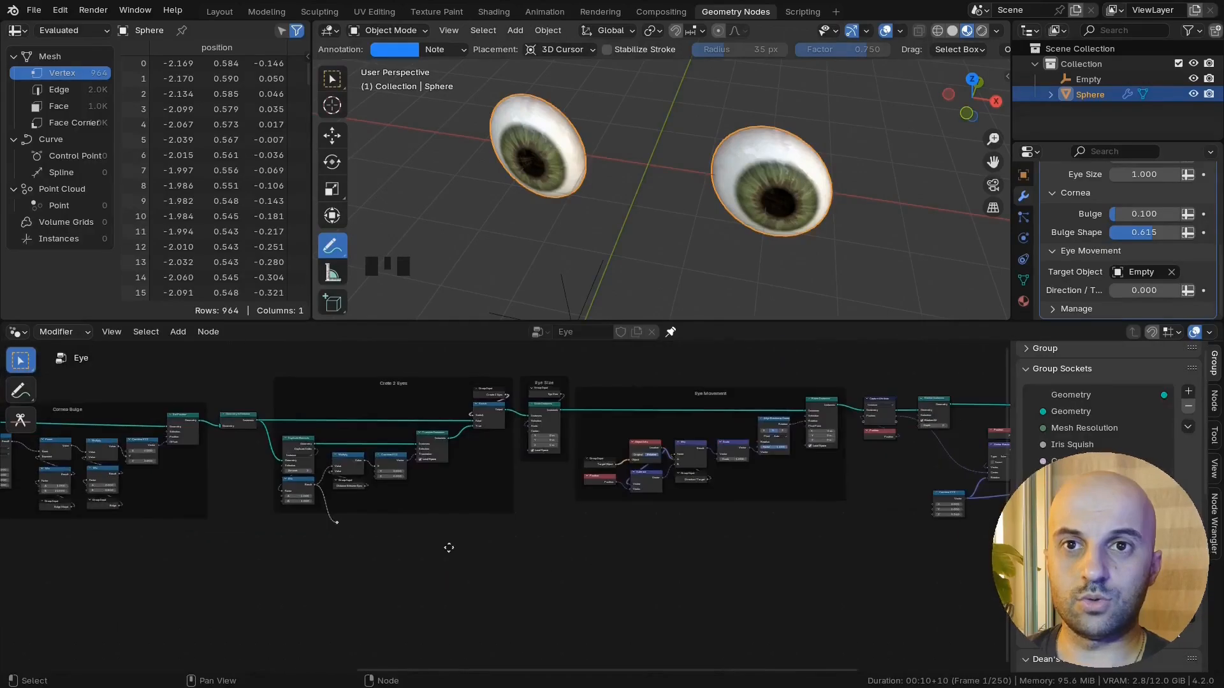
key("KP_Divide")
left_click(449, 548)
key("g")
left_click(893, 532)
scroll(886, 526, "up", 14)
middle_click_drag(879, 524, 475, 542)
left_click_drag(371, 527, 653, 517)
Step: Insert a Multiply math node between the reroute and Combine XYZ's Z, with its value set to -0.480
middle_click_drag(707, 274, 728, 150)
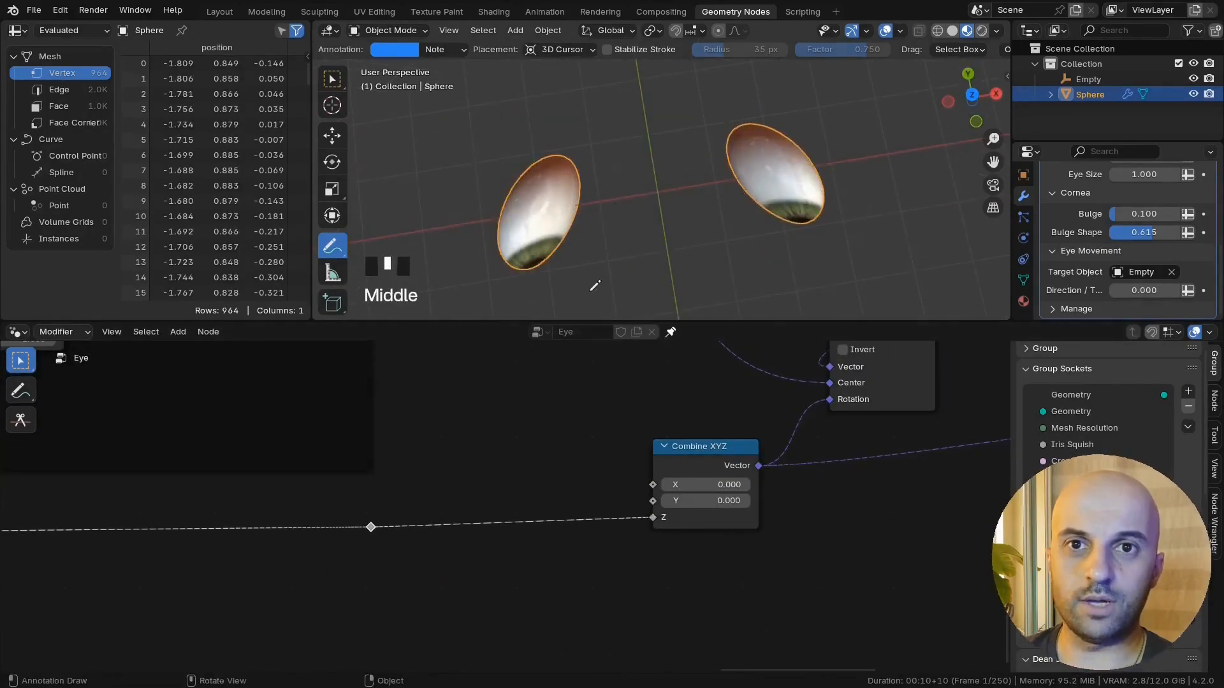
middle_click_drag(372, 530, 337, 536)
type("m")
left_click_drag(337, 533, 480, 516)
key("Return")
left_click(413, 577)
left_click_drag(500, 606, 459, 613, "shift")
key("KP_7")
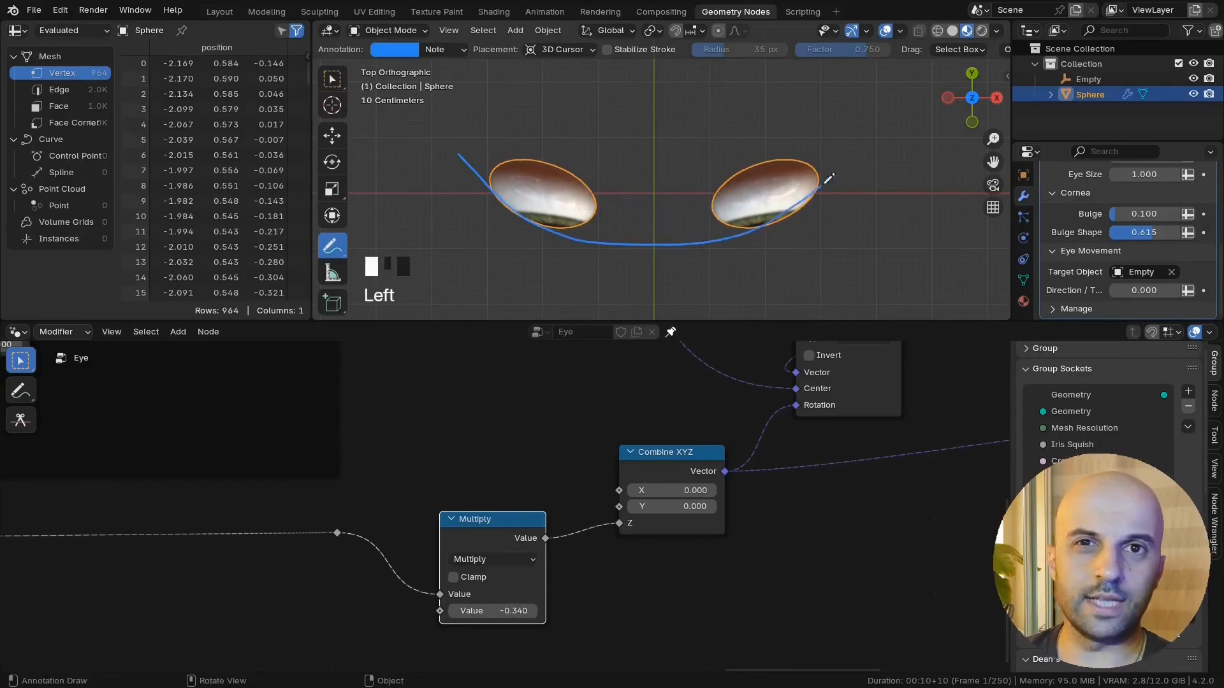
left_click_drag(510, 604, 500, 605, "shift")
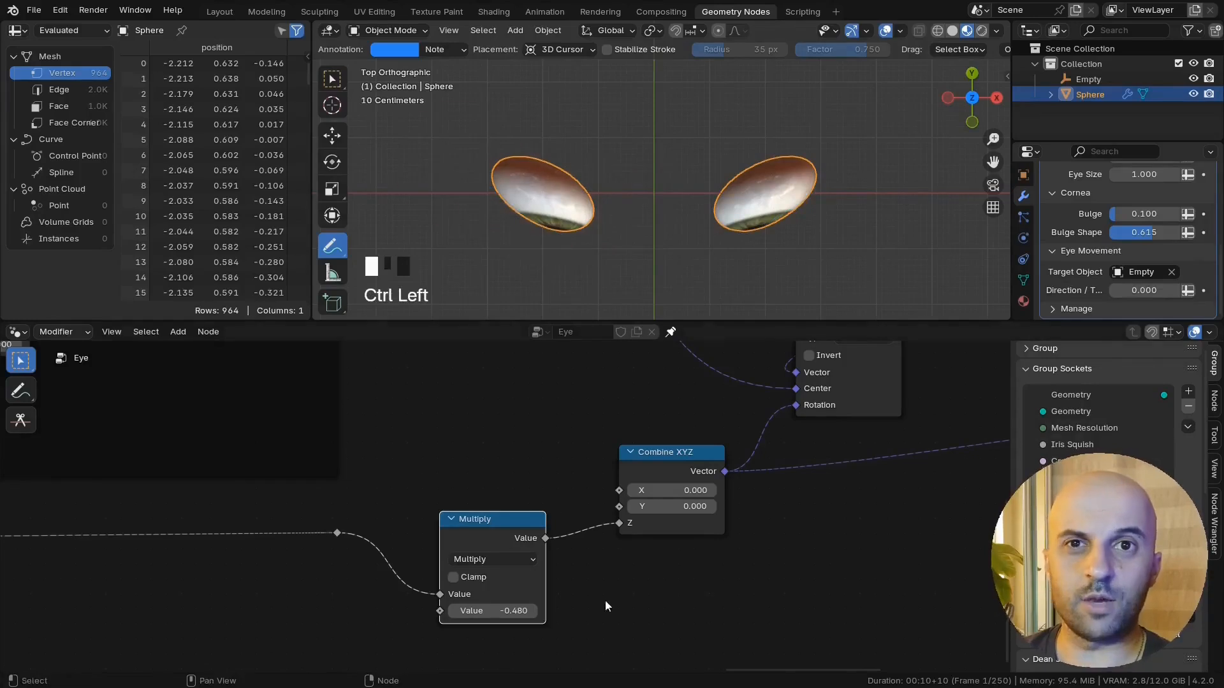
Step: Hide the Multiply node's options, move it lower and reset its value to 0
middle_click_drag(605, 601, 670, 572)
left_click(567, 511)
key("shift+h")
left_click_drag(567, 511, 537, 561)
left_click(676, 582)
Step: Duplicate the Multiply node twice with its input link kept, stacking the copies vertically above the original
key("ctrl+shift+d")
key("y")
left_click(527, 482)
key("ctrl+shift+d")
key("y")
left_click(523, 388)
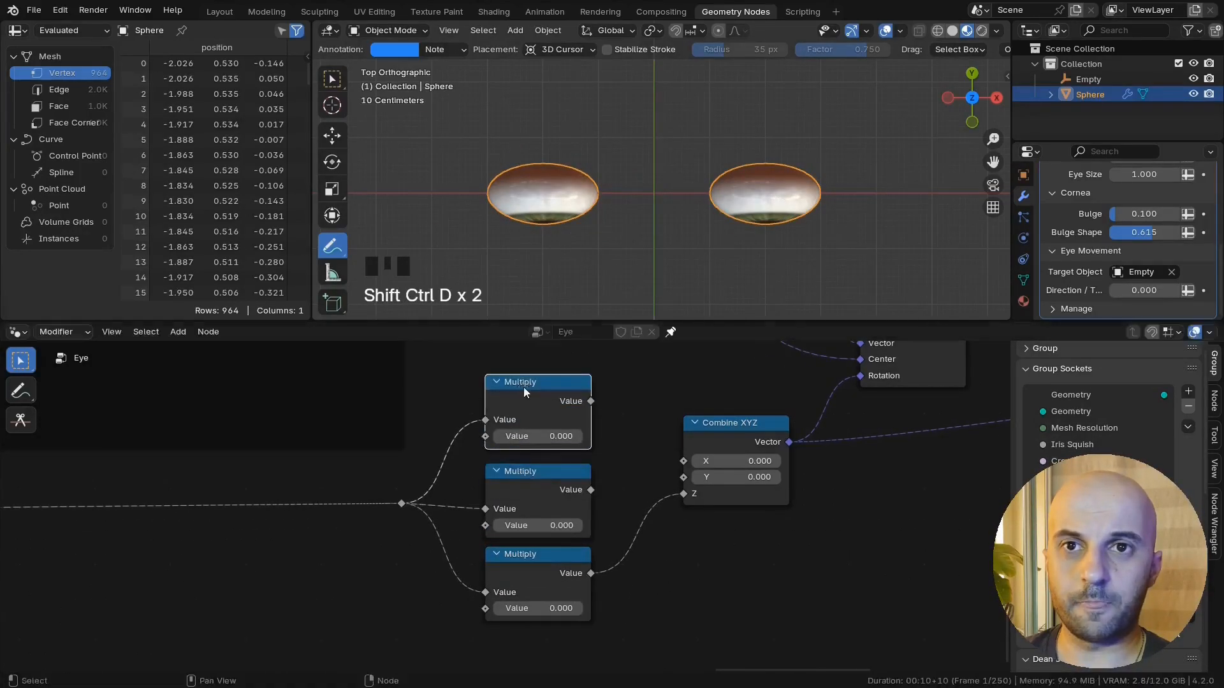
Step: Connect the upper Multiply to Combine XYZ's X and the middle one to Y, and align the three Multiply nodes
left_click_drag(591, 401, 683, 461)
left_click_drag(591, 489, 683, 477)
scroll(682, 564, "down", 2)
middle_click_drag(681, 564, 637, 566)
left_click_drag(519, 560, 520, 564)
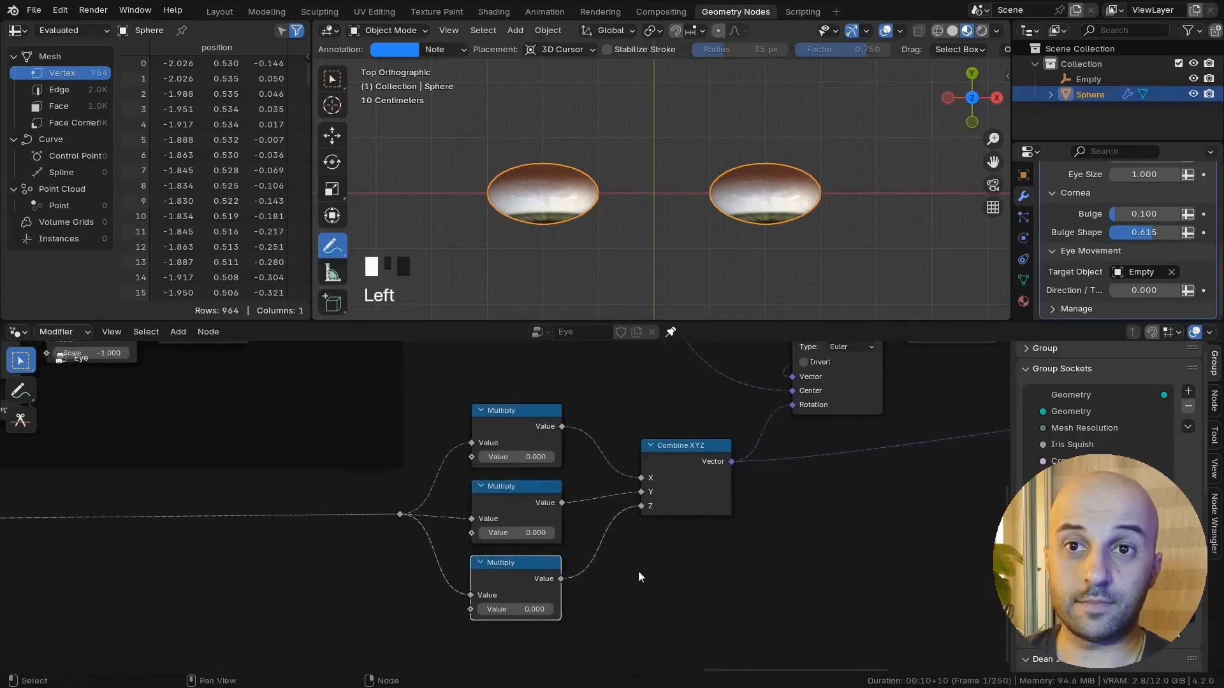
scroll(637, 571, "down", 2)
mouse_move(514, 466)
left_mouse_down()
mouse_move(542, 466)
mouse_move(514, 466)
left_mouse_up()
Step: Expose the X Multiply's second value as a group input, with its Group Input node placed above the Multiply
middle_click_drag(734, 248, 639, 164)
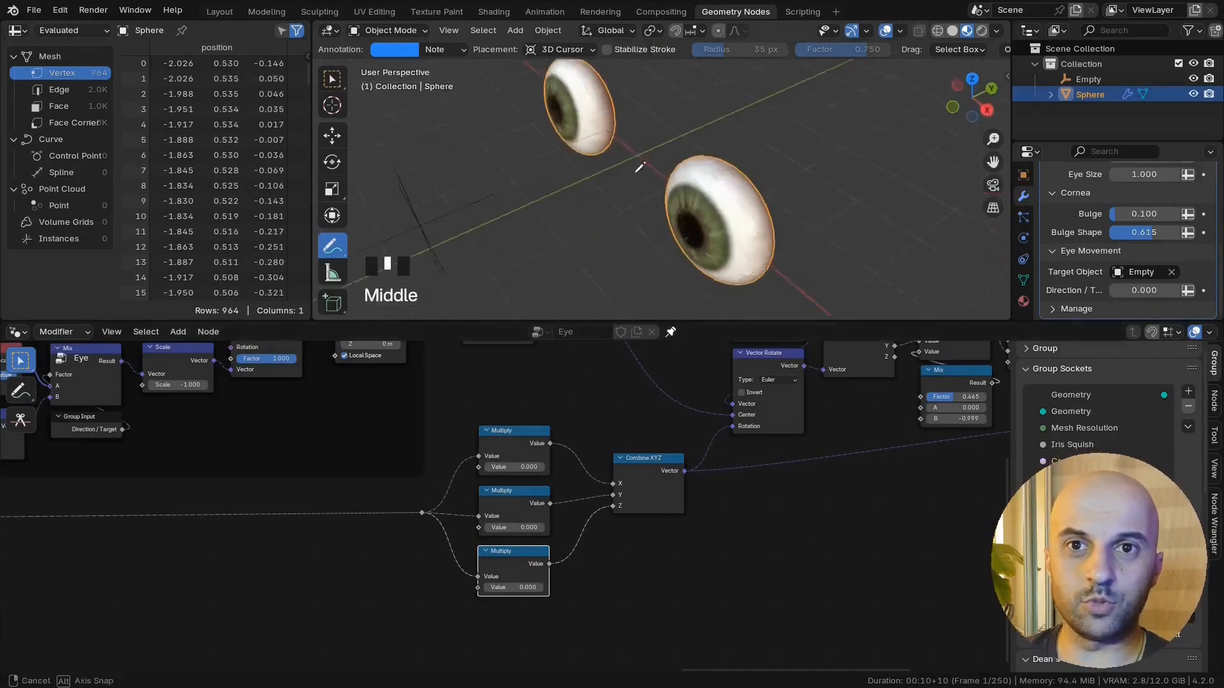
mouse_move(523, 467)
left_mouse_down("shift")
mouse_move(542, 467)
mouse_move(504, 467)
mouse_move(523, 467)
left_mouse_up("shift")
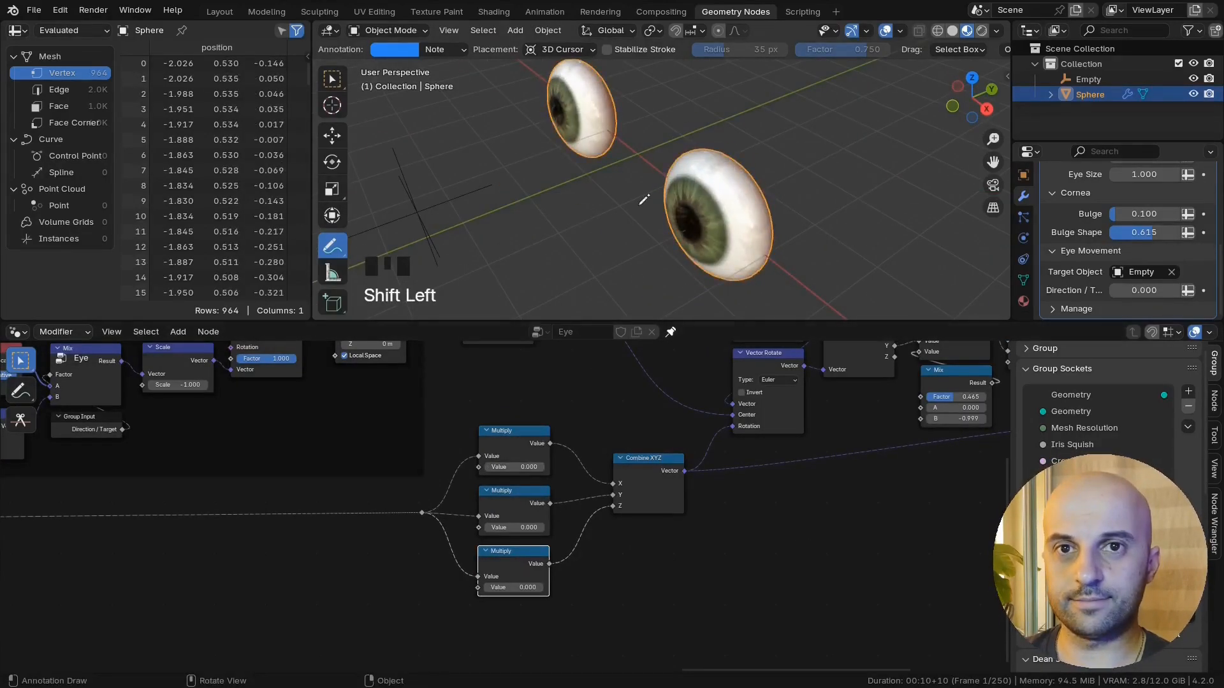
middle_click_drag(529, 504, 555, 609)
scroll(554, 609, "up", 5)
left_click_drag(492, 595, 613, 477)
left_click(486, 582)
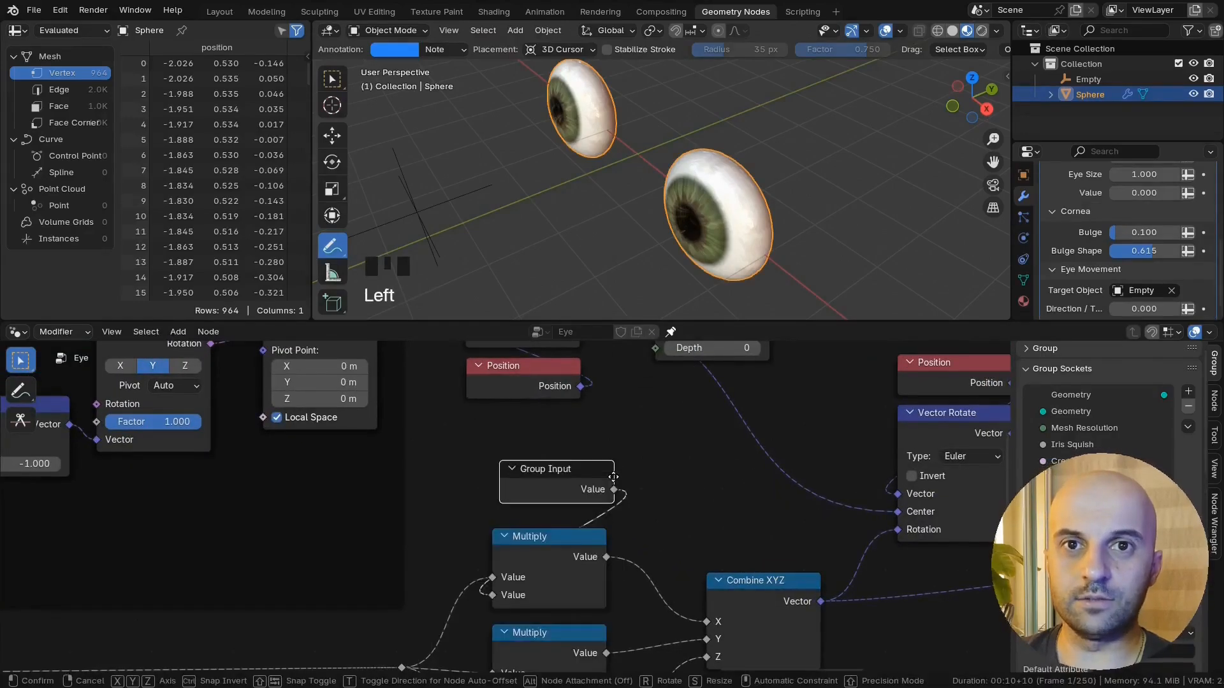
left_click(604, 496)
Step: Rename the new Value input socket to "Rotate X"
left_click(1059, 511)
double_click(1058, 511)
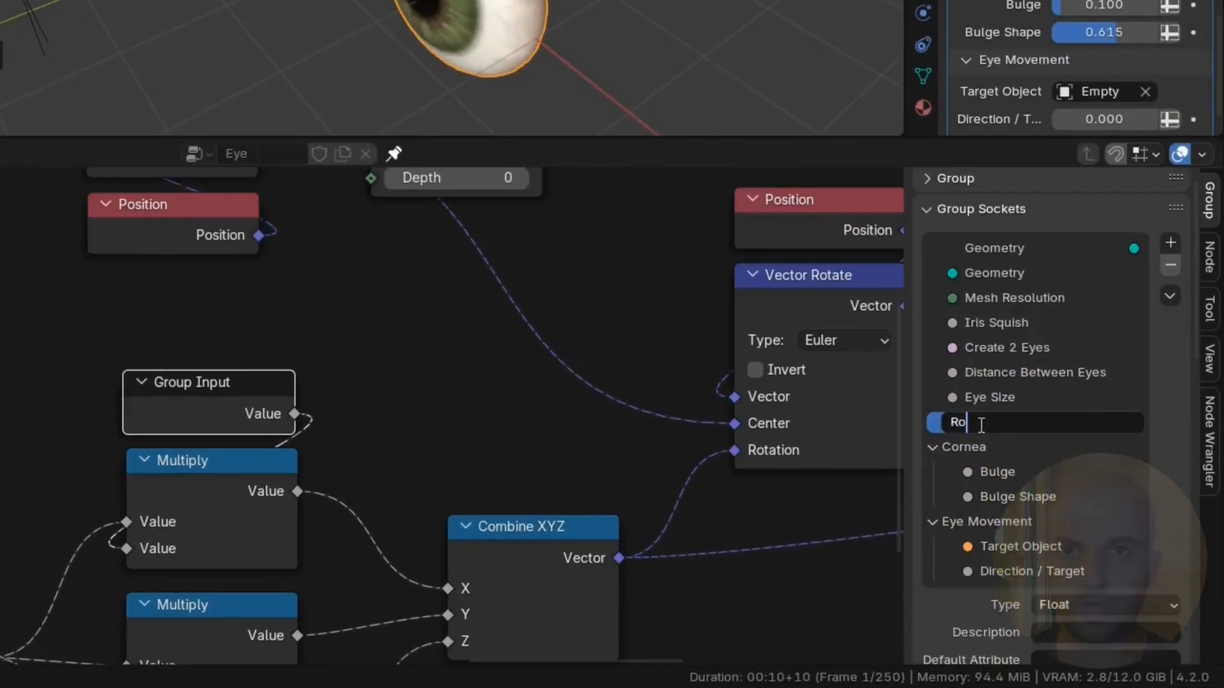
type("Rotate X")
key("Return")
Step: Add an "Eye Geometry" panel to the group sockets, order it below Eye Movement, and put Rotate X inside it
left_click(1171, 243)
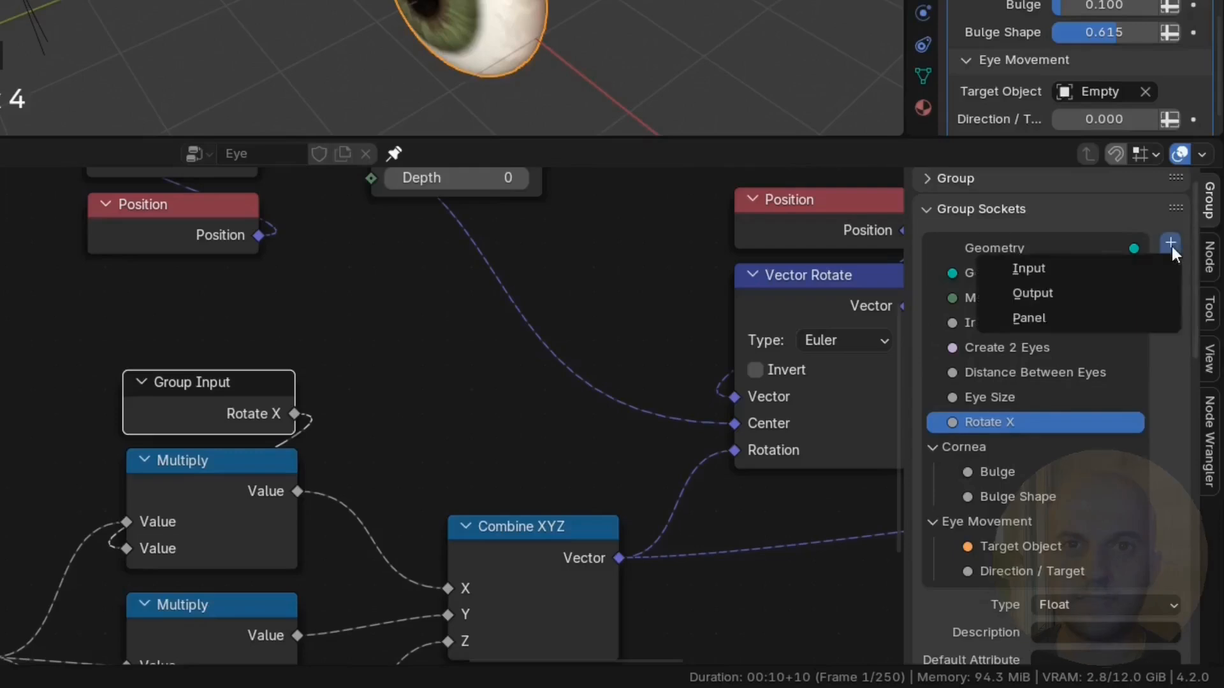
left_click(1030, 317)
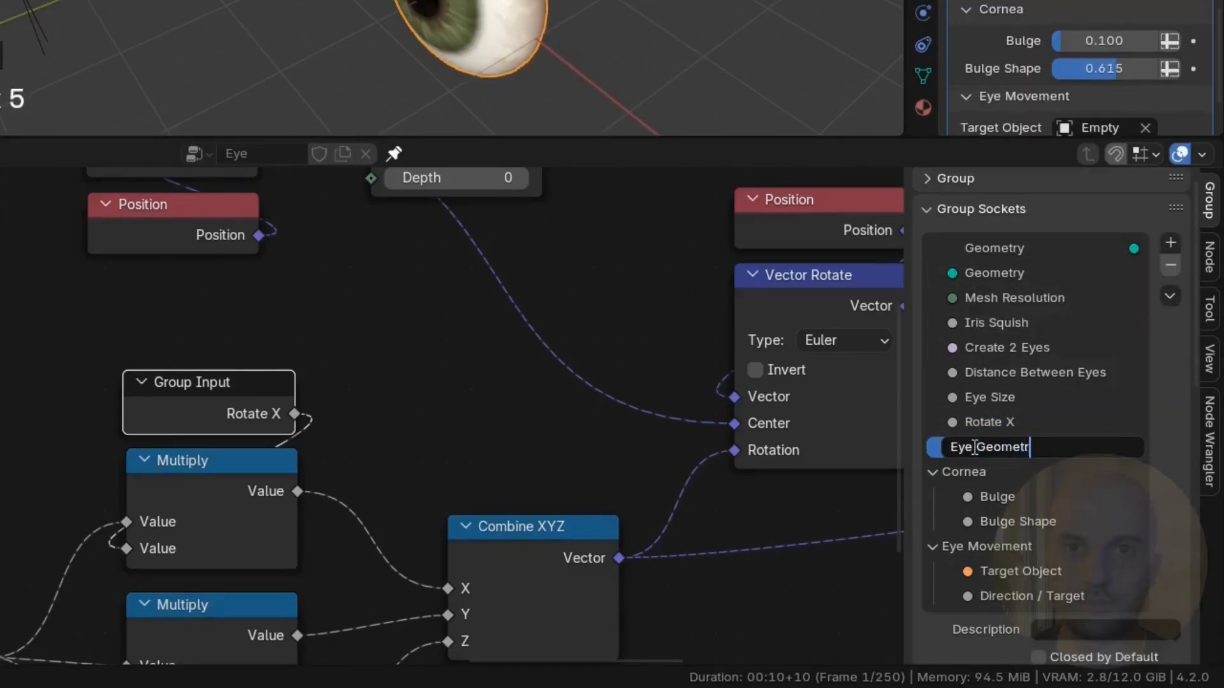
mouse_move(988, 422)
left_mouse_down()
mouse_move(999, 450)
mouse_move(968, 460)
mouse_move(975, 416)
left_mouse_up()
left_click_drag(979, 545, 975, 486)
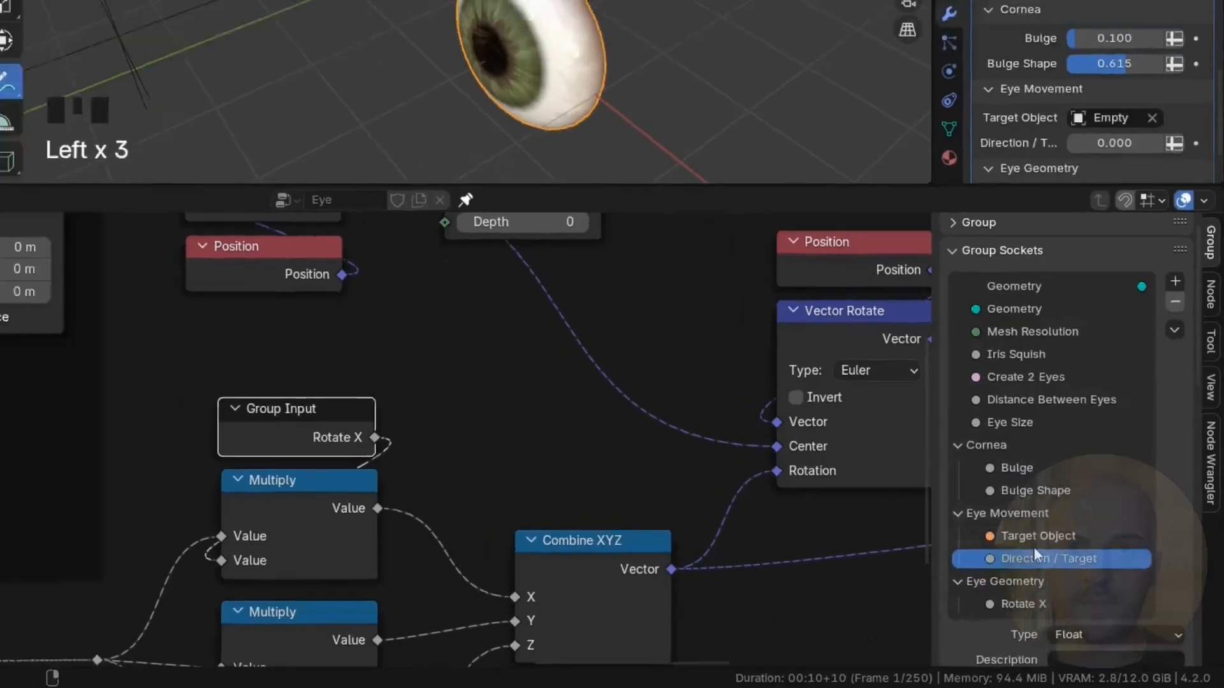
Step: Try a Rotate X value of about -0.59 on the modifier and cancel the change
scroll(1104, 135, "down", 2)
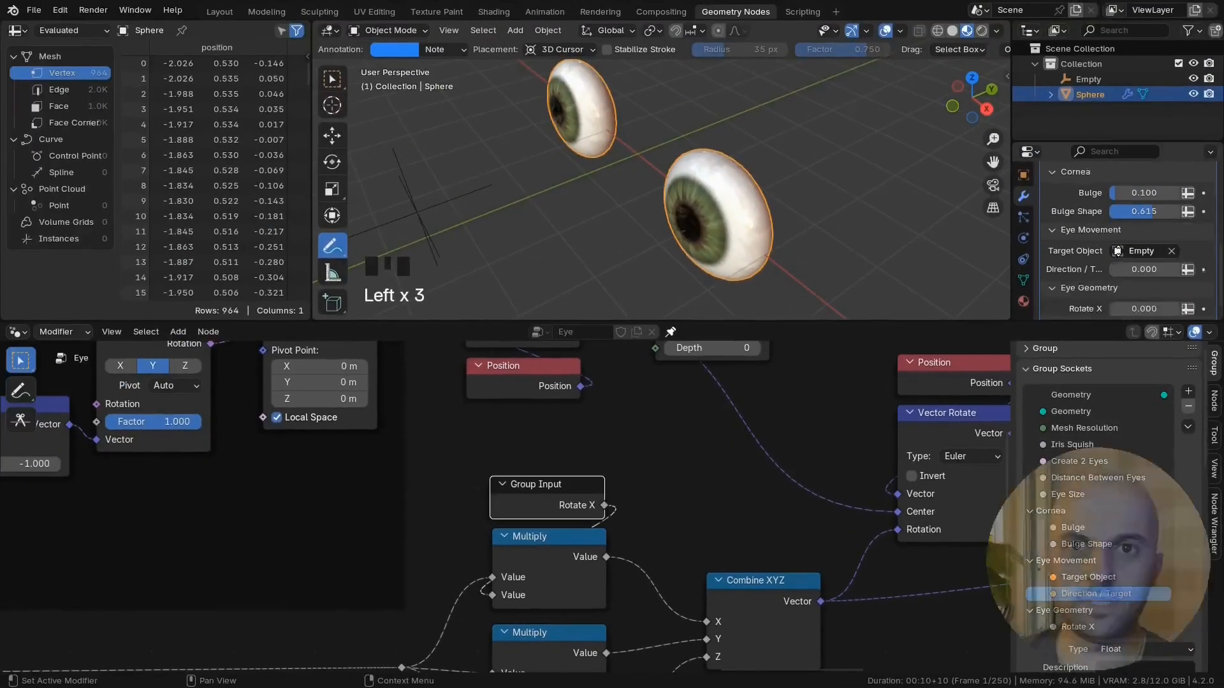
left_click_drag(1114, 144, 1063, 144)
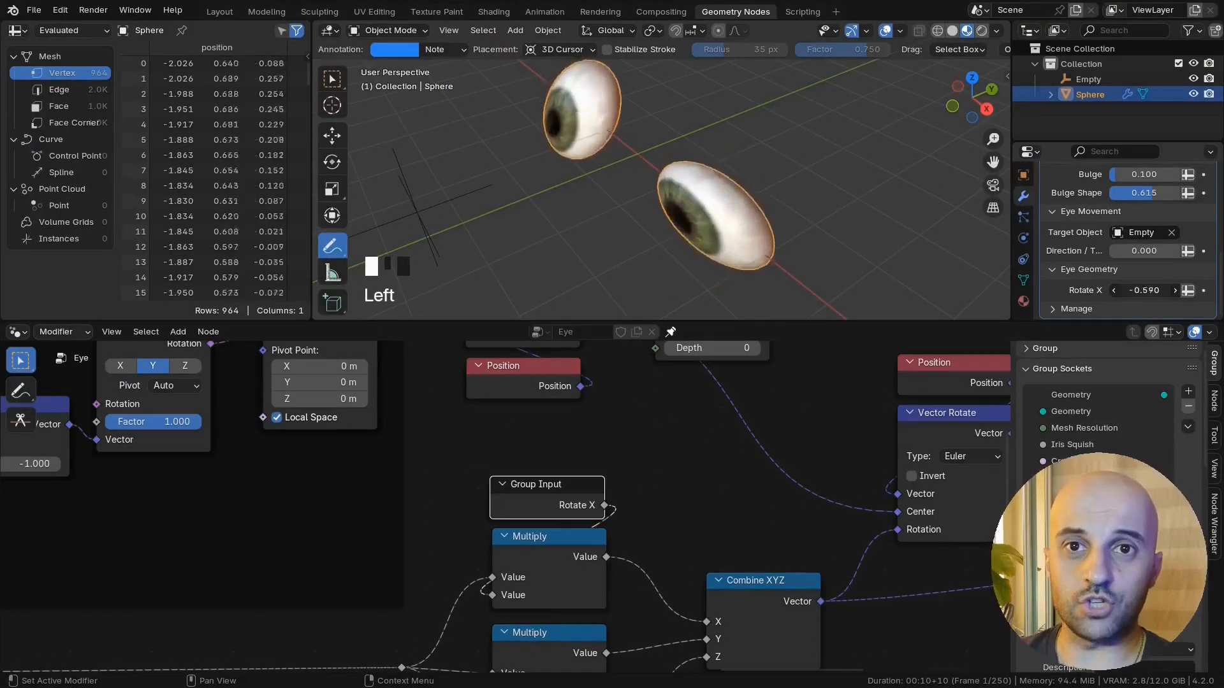
right_click(1144, 290)
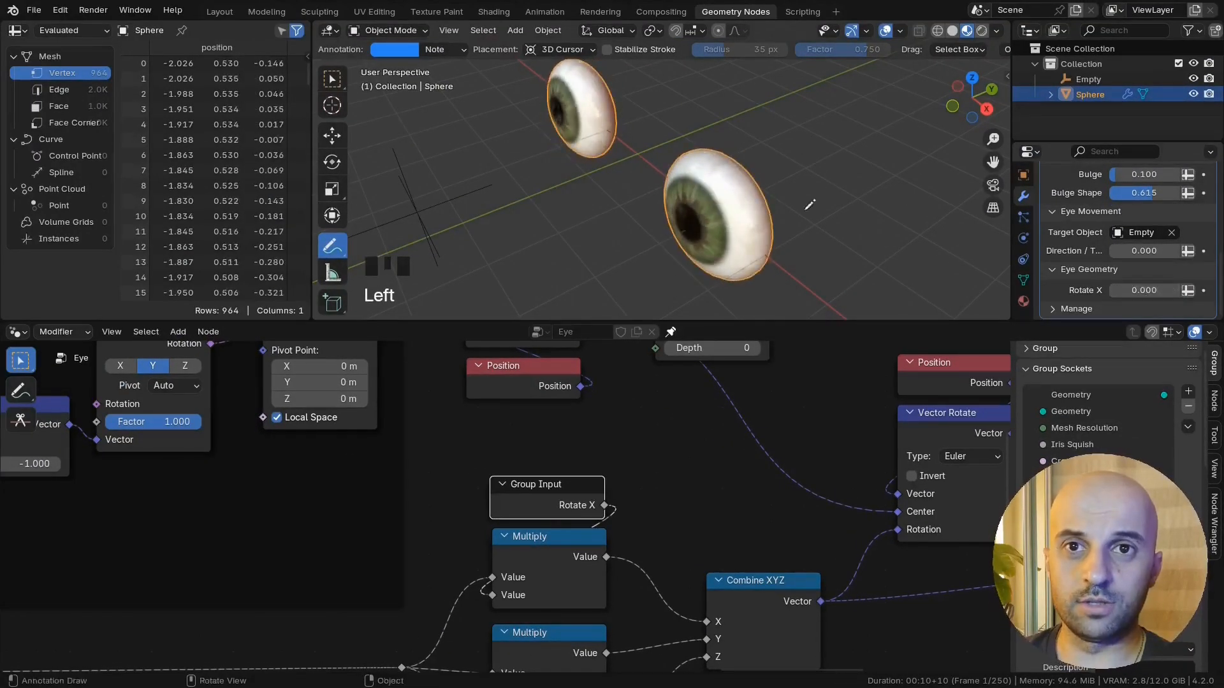
Step: Try feeding Rotate X directly into Combine XYZ's X, bypassing the Multiply, and test the value on the modifier
middle_click_drag(678, 483, 662, 422)
left_click_drag(587, 444, 688, 561)
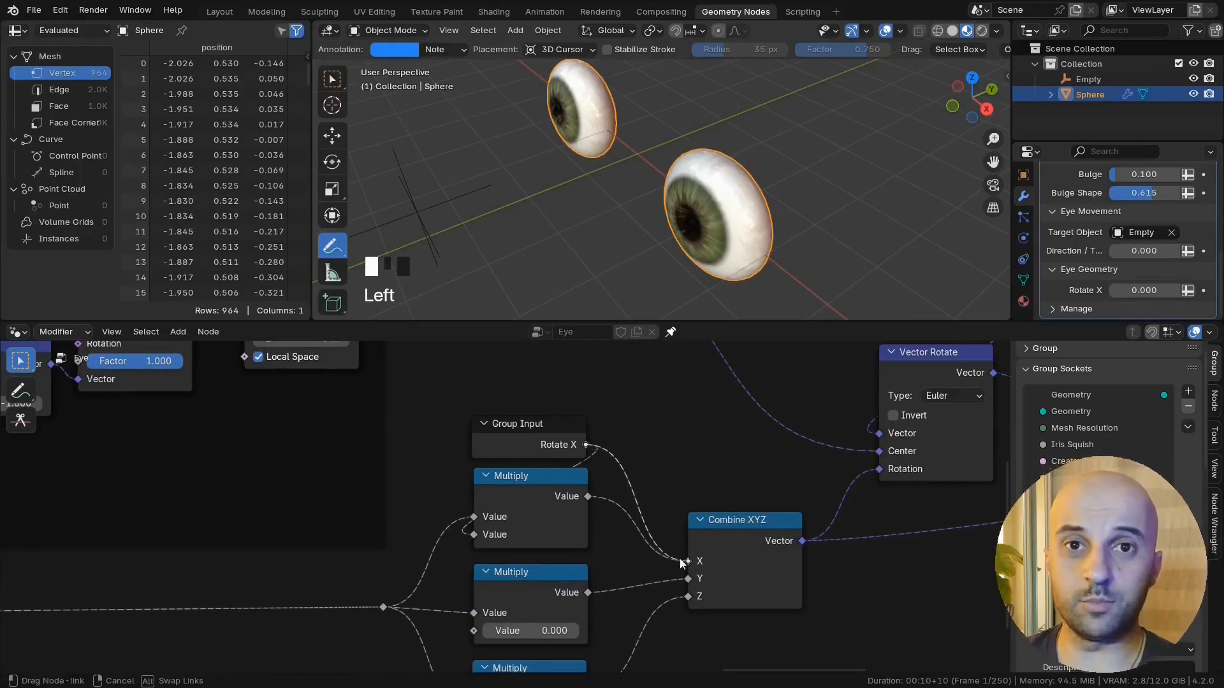
left_click_drag(1144, 290, 1173, 290)
right_click(1144, 290)
Step: Shift Combine XYZ and all the nodes after it away from the Multiply nodes to make room
middle_click_drag(583, 454, 526, 451)
scroll(904, 595, "down", 8)
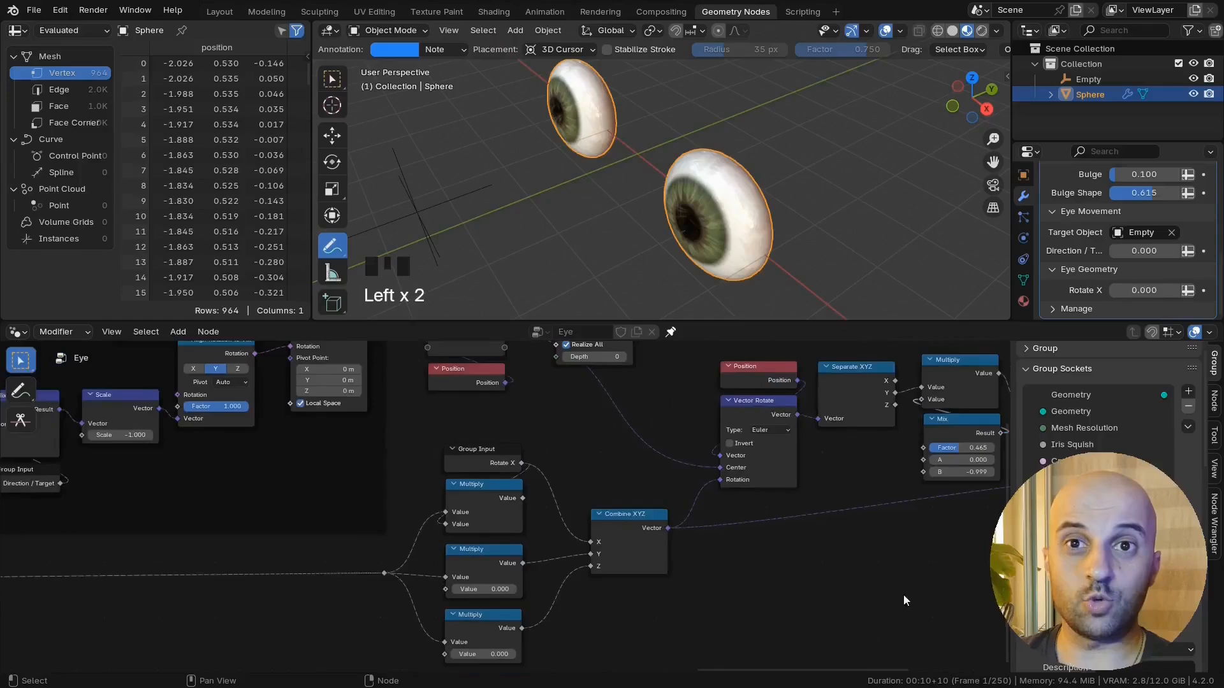
middle_click_drag(904, 594, 713, 595)
scroll(713, 595, "down", 6)
left_click_drag(924, 585, 459, 379)
key("g")
left_click(509, 385)
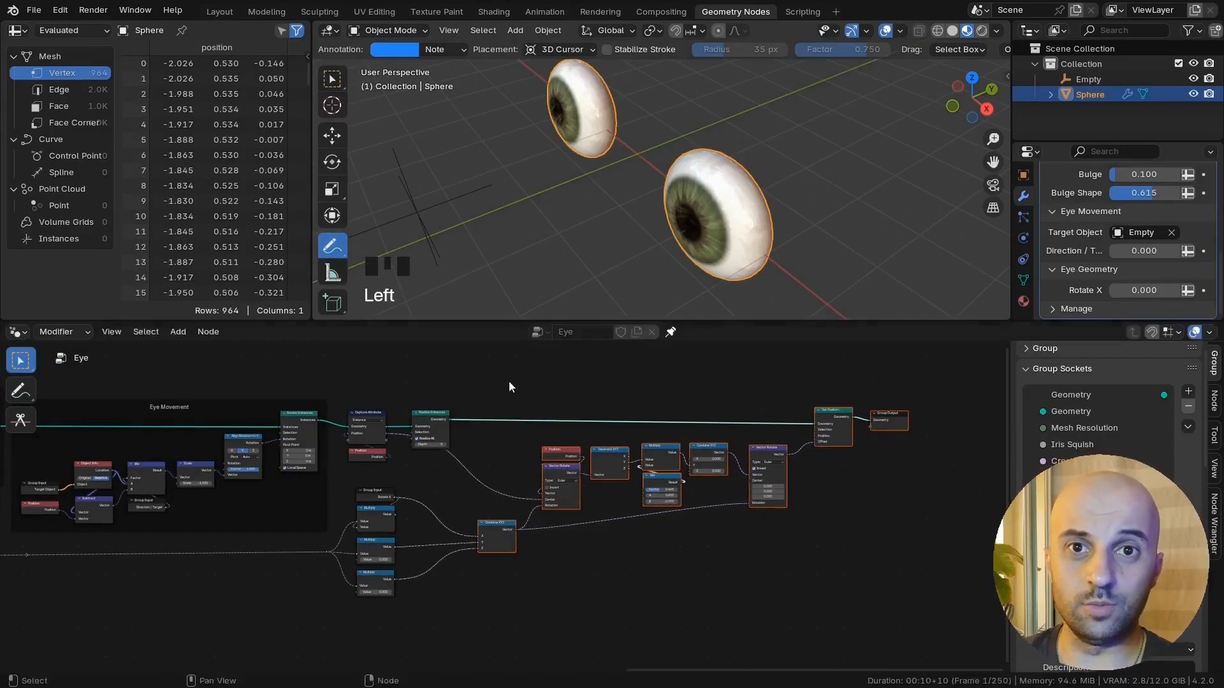
Step: Add a Float Switch with the X Multiply as True and Rotate X as False, and connect its output to Combine XYZ's X
middle_click_drag(526, 537, 661, 523)
scroll(661, 523, "up", 12)
left_click_drag(588, 484, 652, 517)
type("switch")
key("Return")
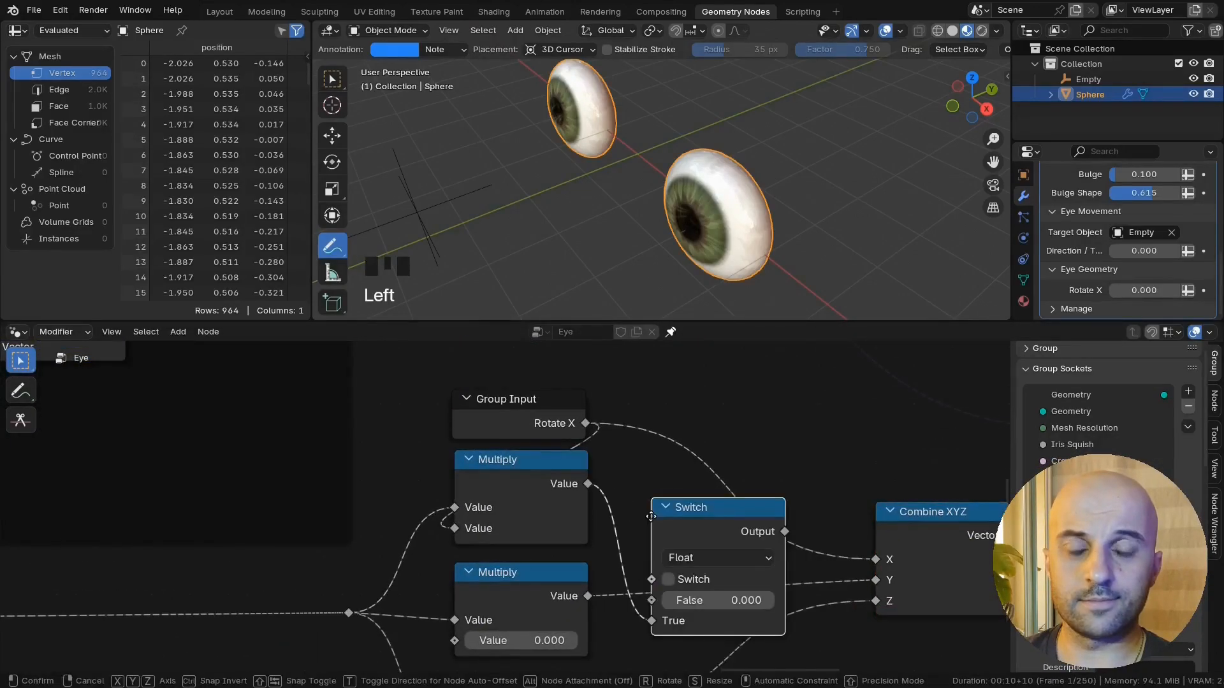
left_click(670, 413)
left_click_drag(585, 424, 672, 495)
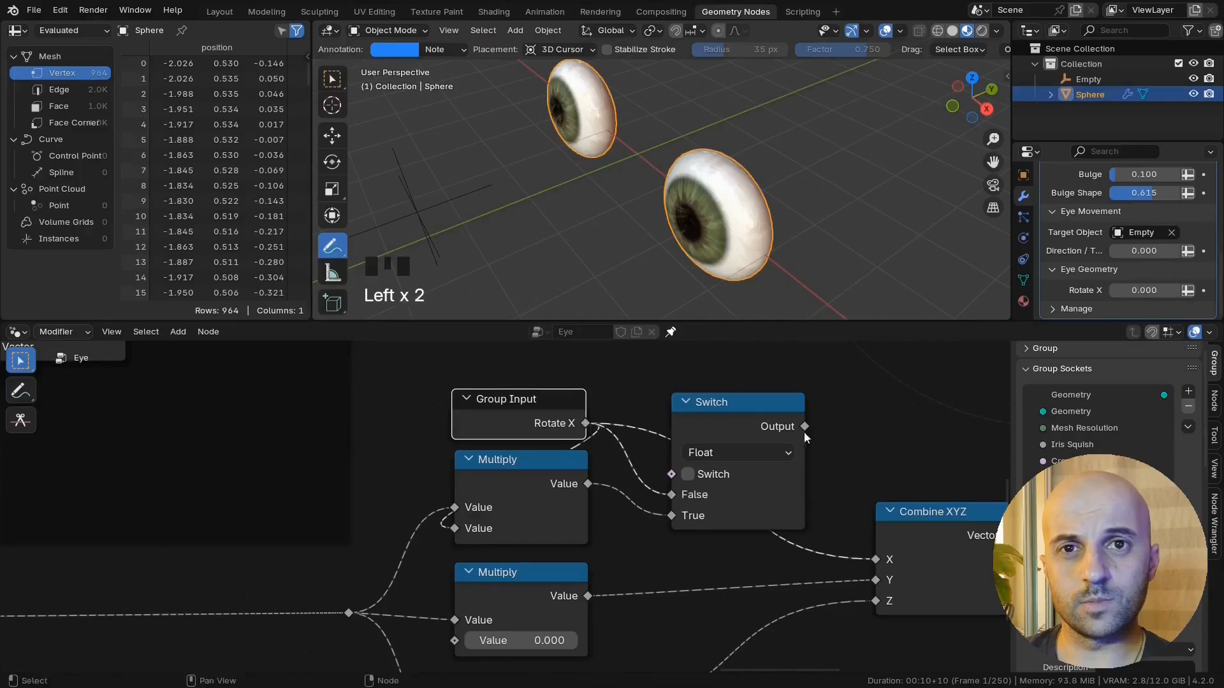
left_click_drag(805, 426, 875, 560)
left_click_drag(738, 419, 718, 419)
Step: Try out Rotate X on the modifier with the Switch node turned on and off
mouse_move(1153, 290)
left_mouse_down()
mouse_move(1186, 290)
mouse_move(1109, 290)
mouse_move(1148, 290)
left_mouse_up()
left_click(668, 475)
left_click(668, 475)
Step: Expose the Switch node's Switch socket as a group input, with its Group Input node placed directly above it
middle_click_drag(730, 454, 716, 524)
left_click_drag(638, 545, 754, 427)
left_click(750, 455)
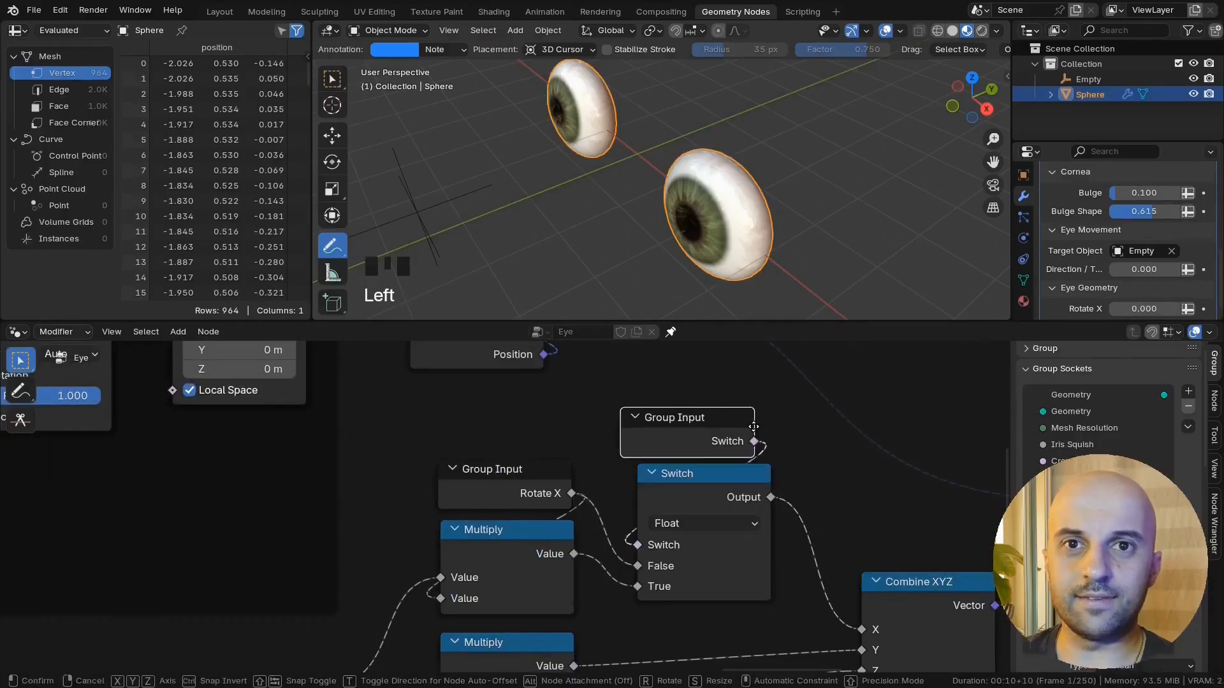
left_click(767, 454)
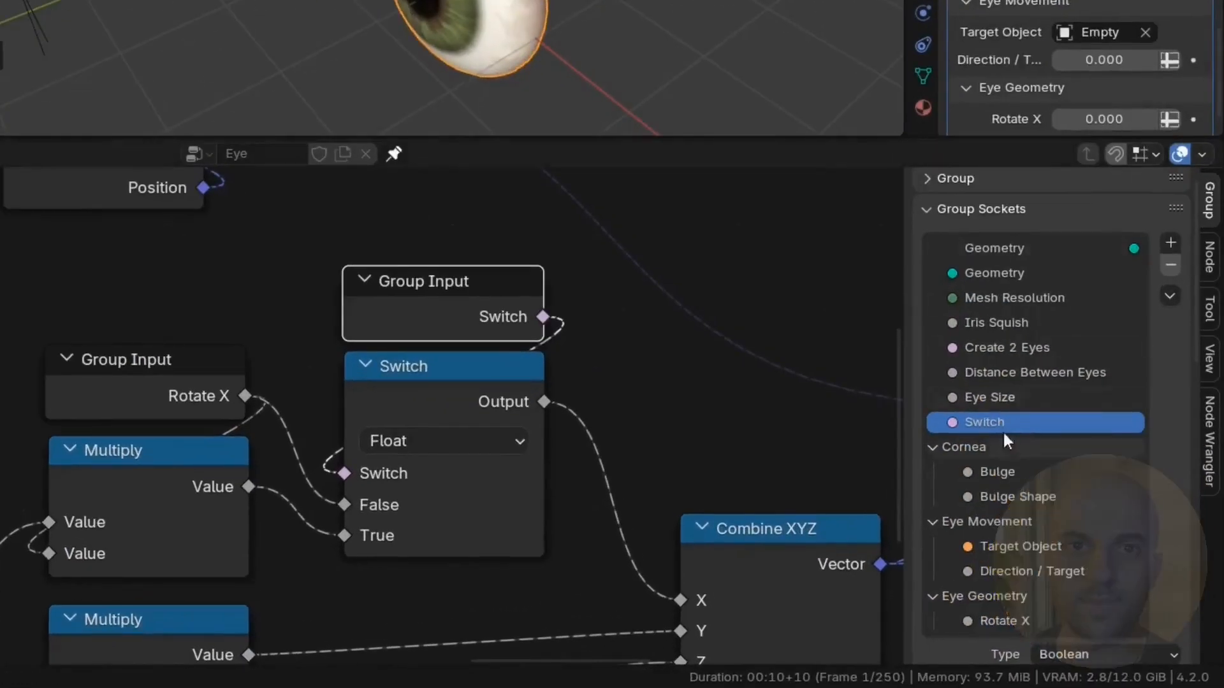
Step: Rename the Switch group socket to "Counter-Rotate X" and move it into the Eye Geometry panel below Rotate X
double_click(996, 423)
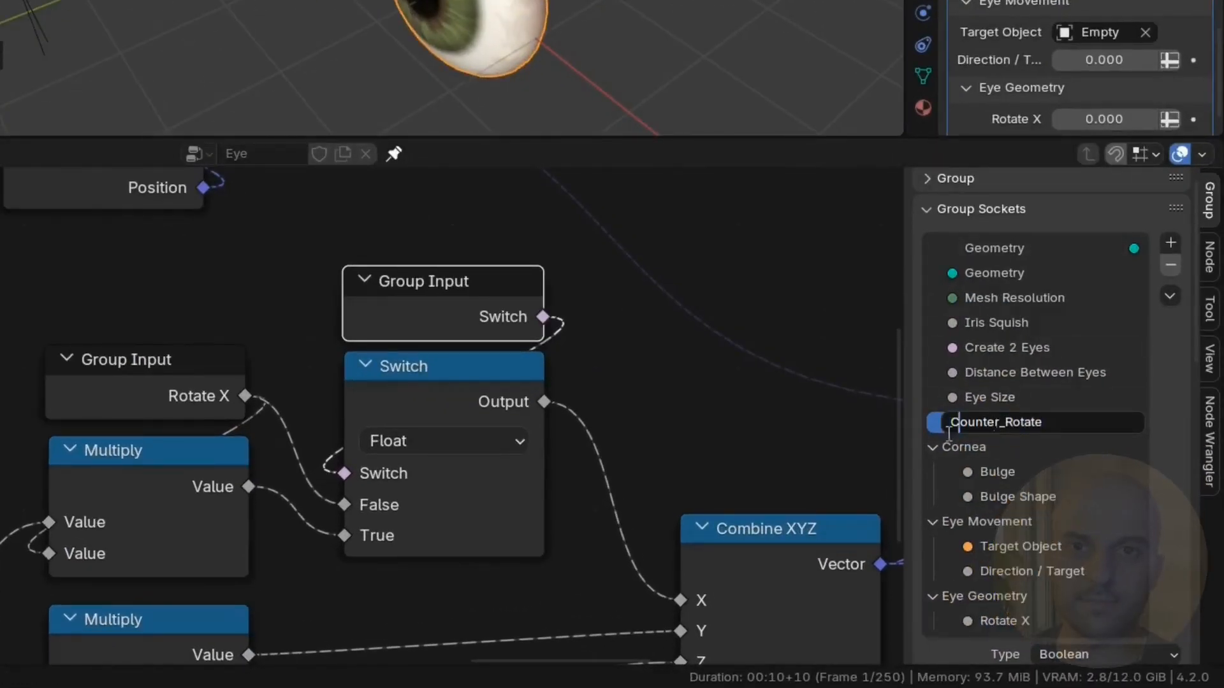
type("Counter-Rotate X")
key("Return")
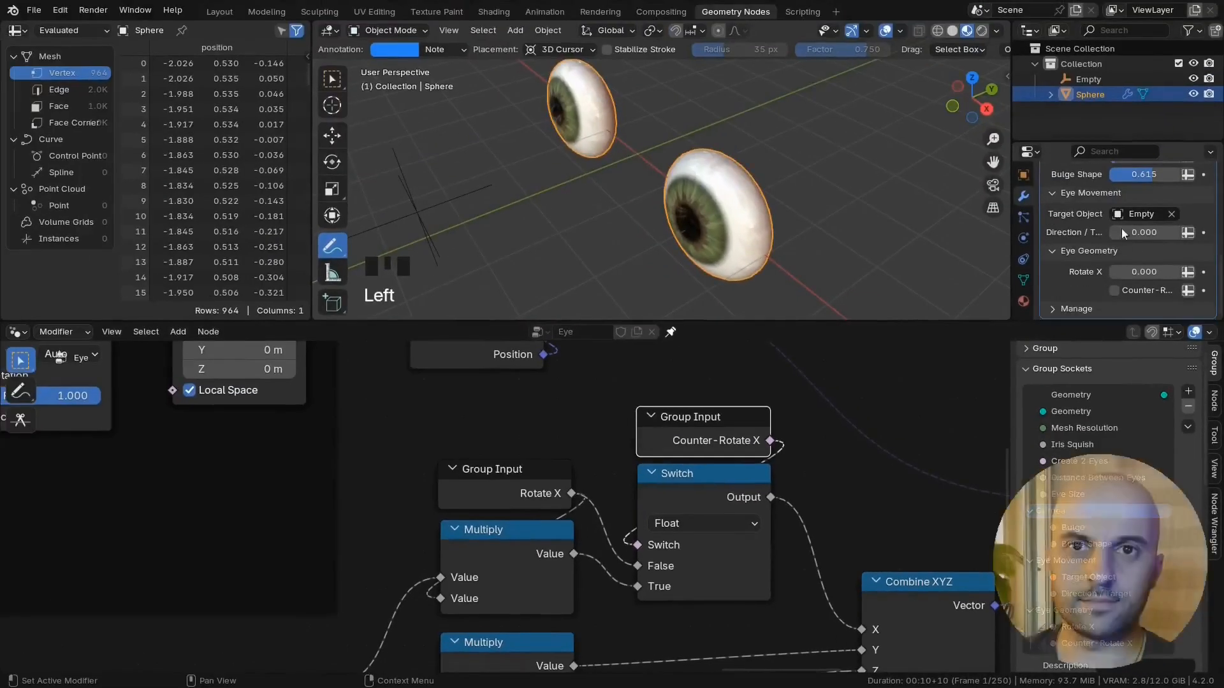
Step: Try out Rotate X on the modifier with Counter-Rotate X enabled and disabled
mouse_move(1137, 271)
left_mouse_down()
mouse_move(1165, 272)
mouse_move(1117, 272)
left_mouse_up()
left_click(1120, 290)
left_click(1115, 290)
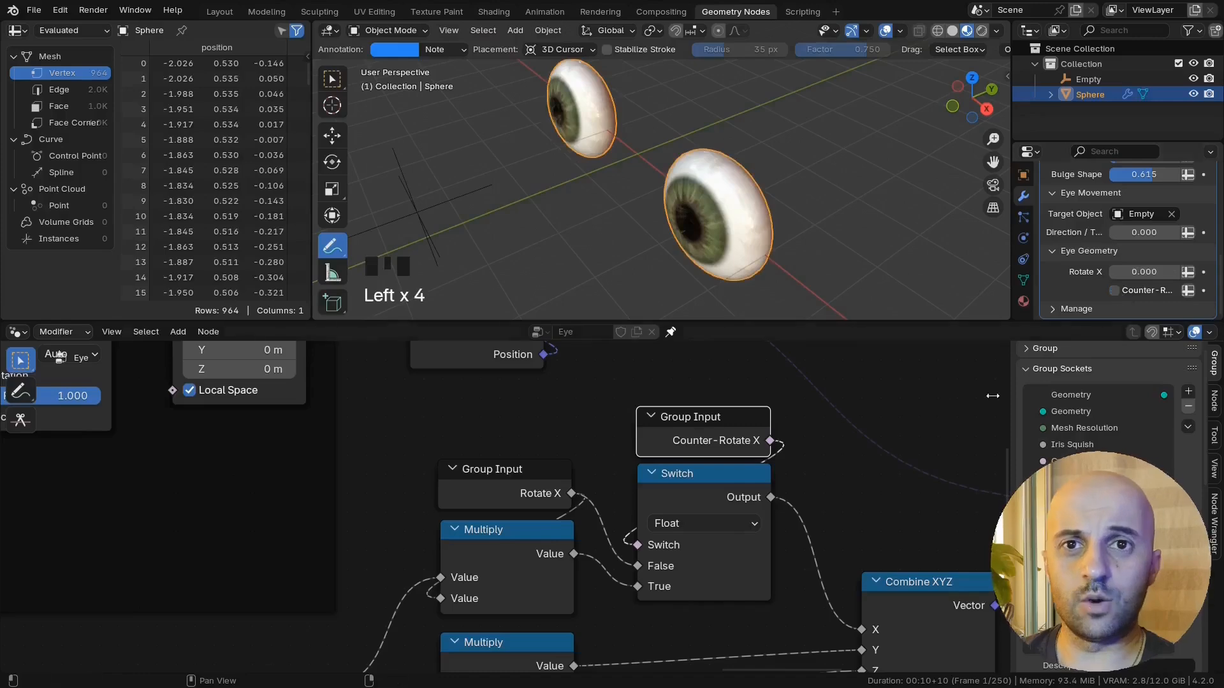
Step: Hide the Switch node's type option and move it with its Group Input close beside the X Multiply
scroll(713, 499, "down", 2)
left_click(663, 471)
key("shift+h")
left_click(669, 446, "shift")
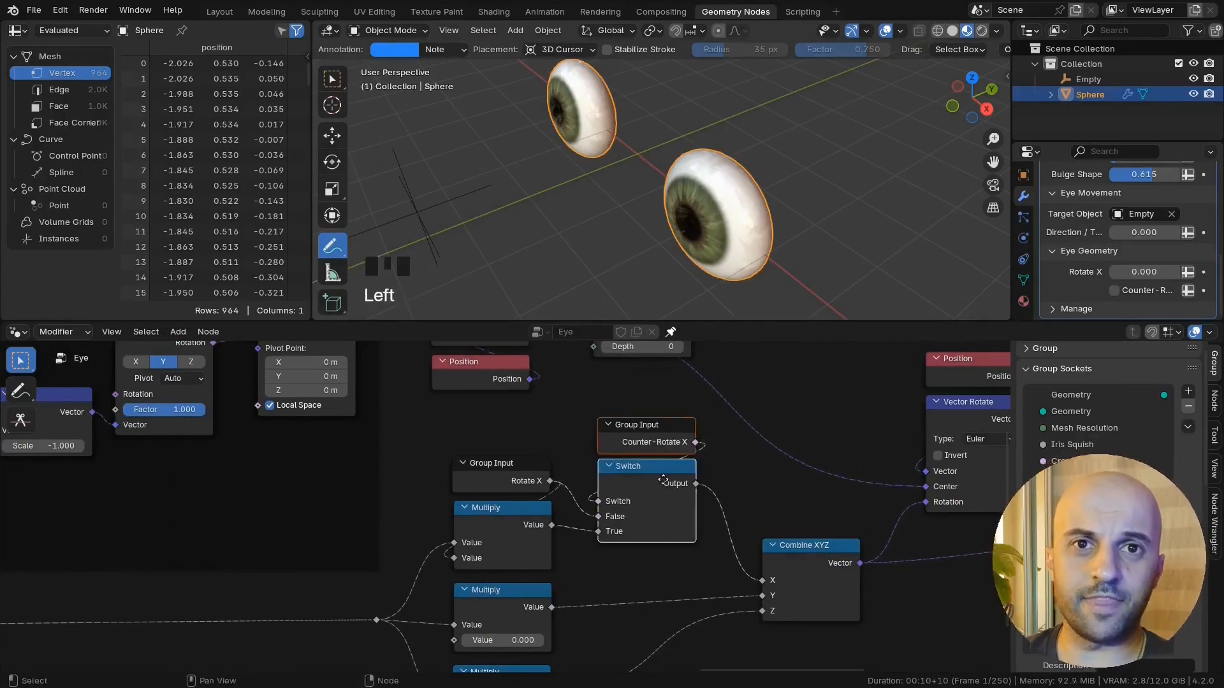
left_click_drag(664, 481, 644, 517)
Step: Space the Y and Z Multiply nodes further down to leave room for Group Input nodes above them
middle_click_drag(614, 663, 661, 561)
scroll(664, 584, "down", 4)
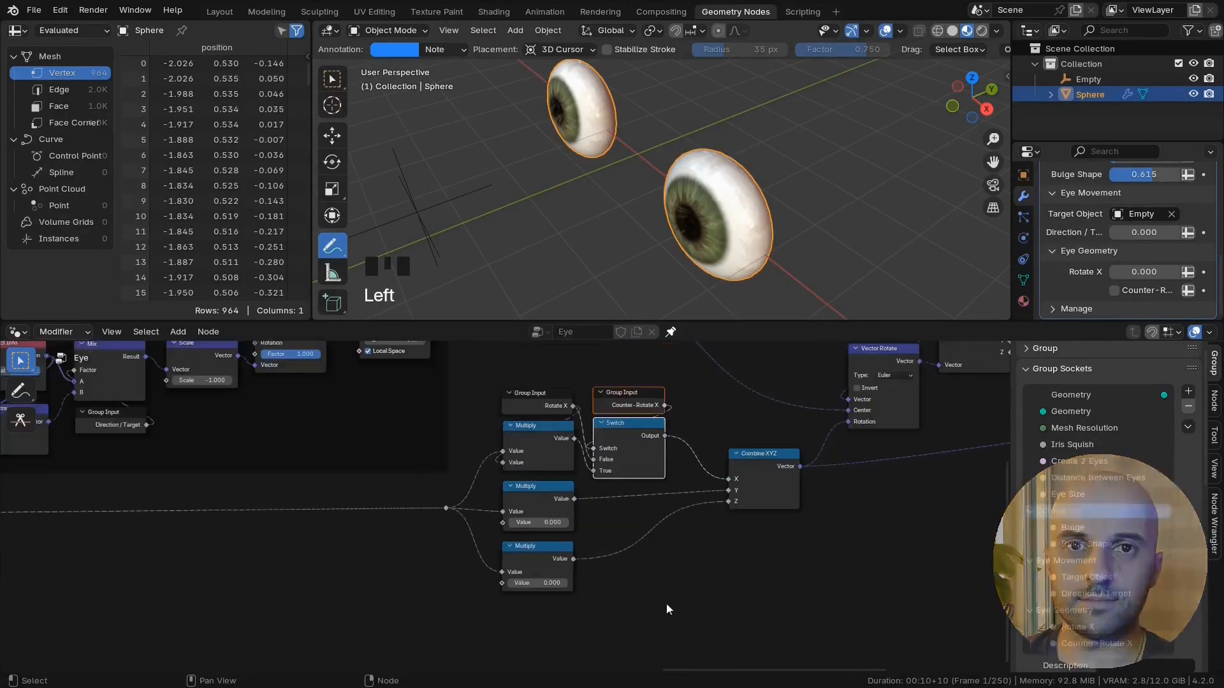
left_click_drag(667, 603, 545, 545)
middle_click_drag(555, 588, 567, 536)
left_click(567, 536)
left_click_drag(567, 536, 567, 582)
Step: Expose the Y Multiply's second value as a group input named "Rotate Y", with its node above the Multiply
left_click_drag(515, 508, 383, 447)
left_click(393, 460)
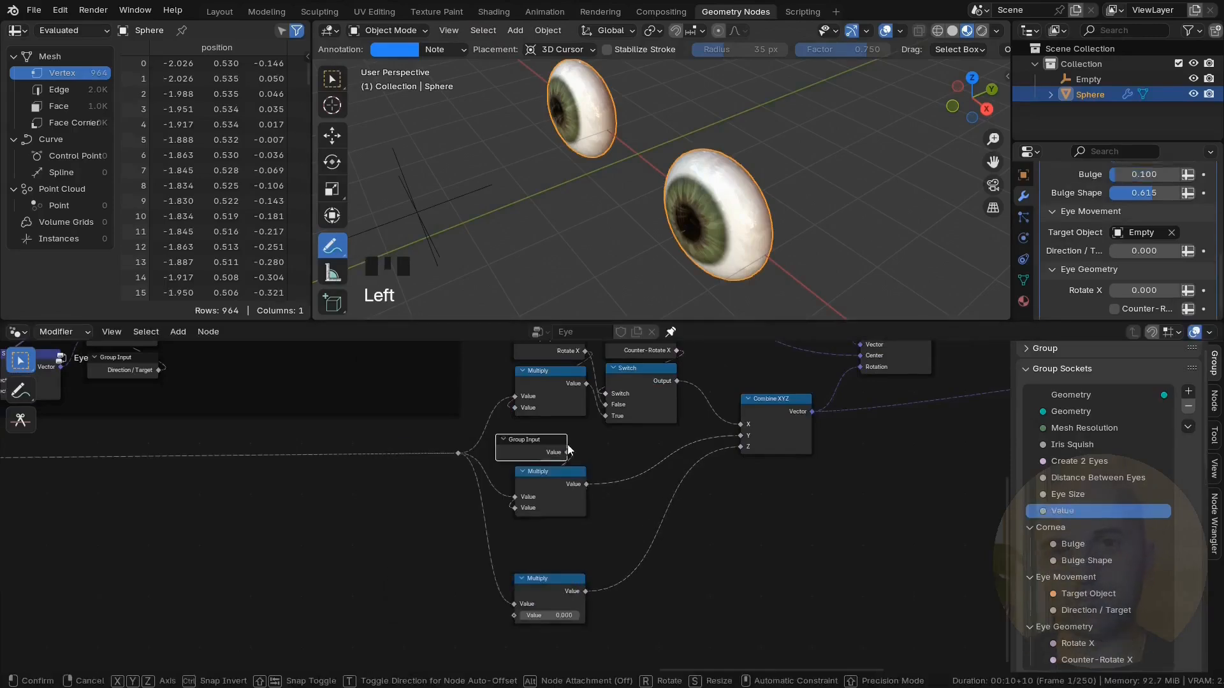
left_click(587, 450)
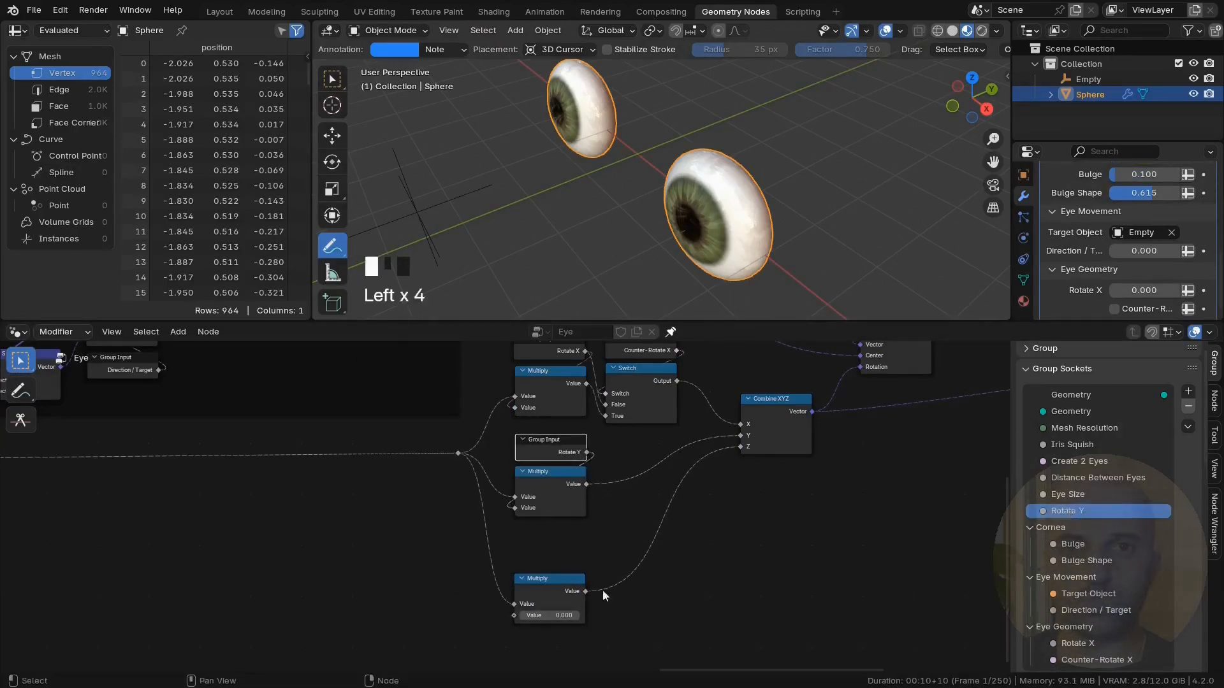
Step: Expose the Z Multiply's second value as a group input named "Rotate Z", with its node above the Multiply
left_click_drag(514, 616, 390, 504)
left_click(403, 530)
left_click(583, 554)
double_click(1066, 529)
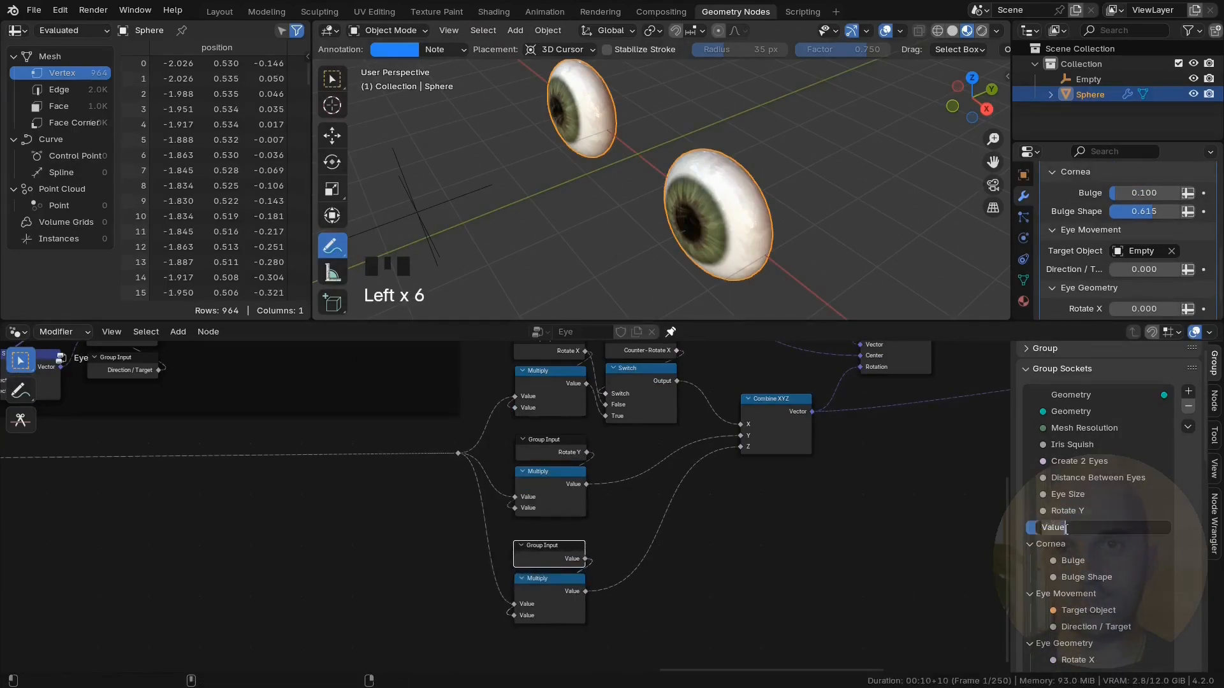
Step: Duplicate the Switch node twice, placing one copy beside the Y Multiply and one beside the Z Multiply
middle_click_drag(691, 531, 627, 545)
scroll(576, 454, "up", 1)
left_click(593, 401)
key("shift+d")
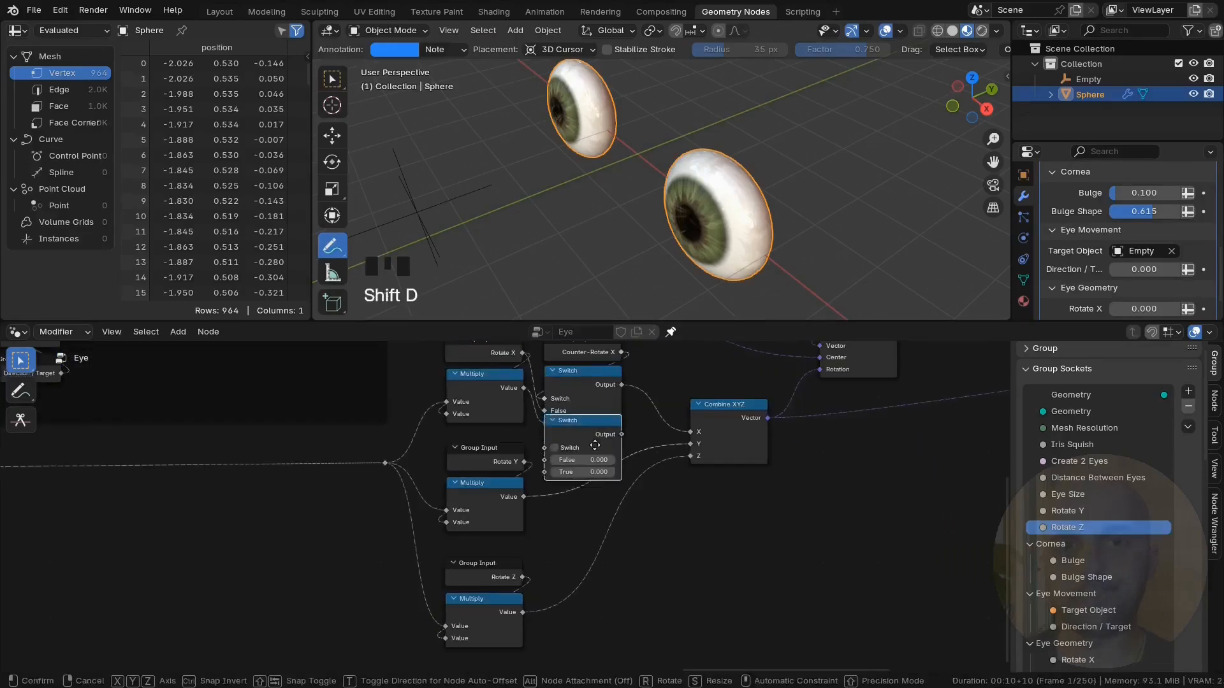
left_click(598, 461)
key("shift+d")
left_click(609, 606)
Step: Wire both Switch copies with their Rotate input as False, their Multiply as True, and outputs into Combine XYZ's Y and Z; align them
left_click_drag(591, 446, 578, 537)
scroll(574, 510, "up", 3)
middle_click_drag(583, 574, 583, 540)
left_click_drag(578, 621, 577, 637)
left_click_drag(602, 596, 596, 596)
left_click_drag(523, 562, 567, 622)
left_click_drag(571, 504, 579, 489)
left_click_drag(612, 447, 586, 445)
Step: Expose the Z Switch's Switch socket as a group input, with its Group Input node placed above it
left_click_drag(615, 594, 434, 523)
left_click(447, 501)
left_click(652, 550)
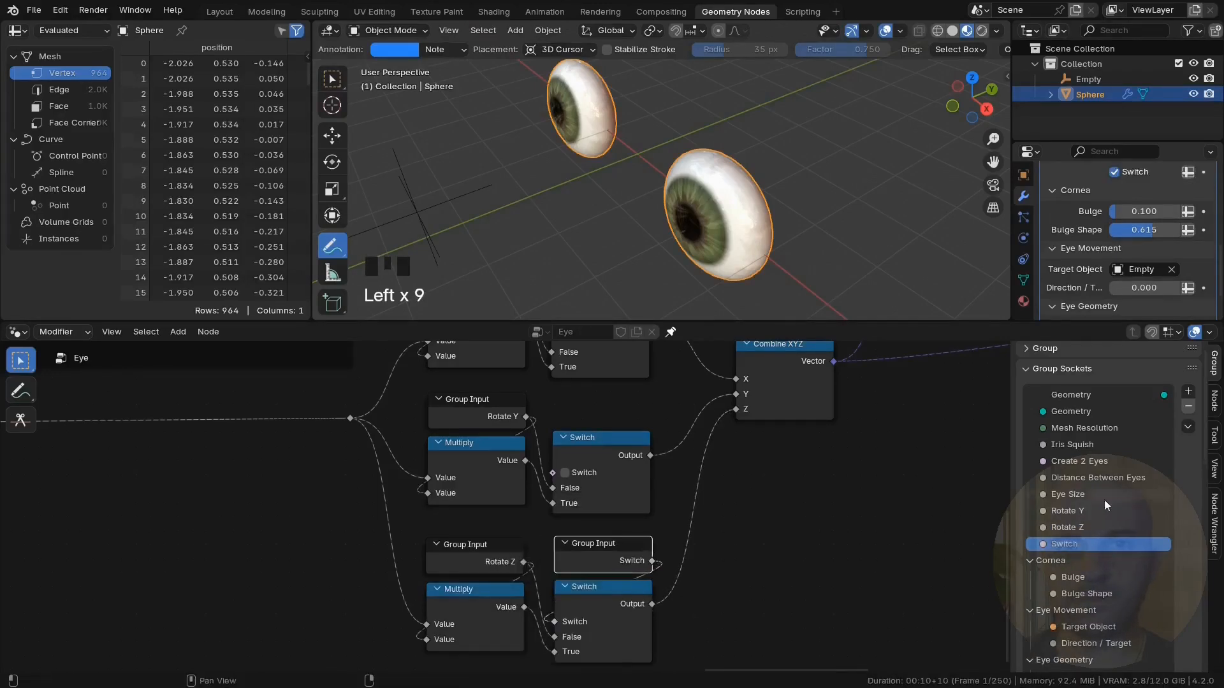
Step: Collapse the Cornea and Eye Movement panels in the socket list and rename the Switch socket to "Counter-Rotate Z"
scroll(1092, 637, "down", 4)
left_click(1031, 470)
left_click(1031, 487)
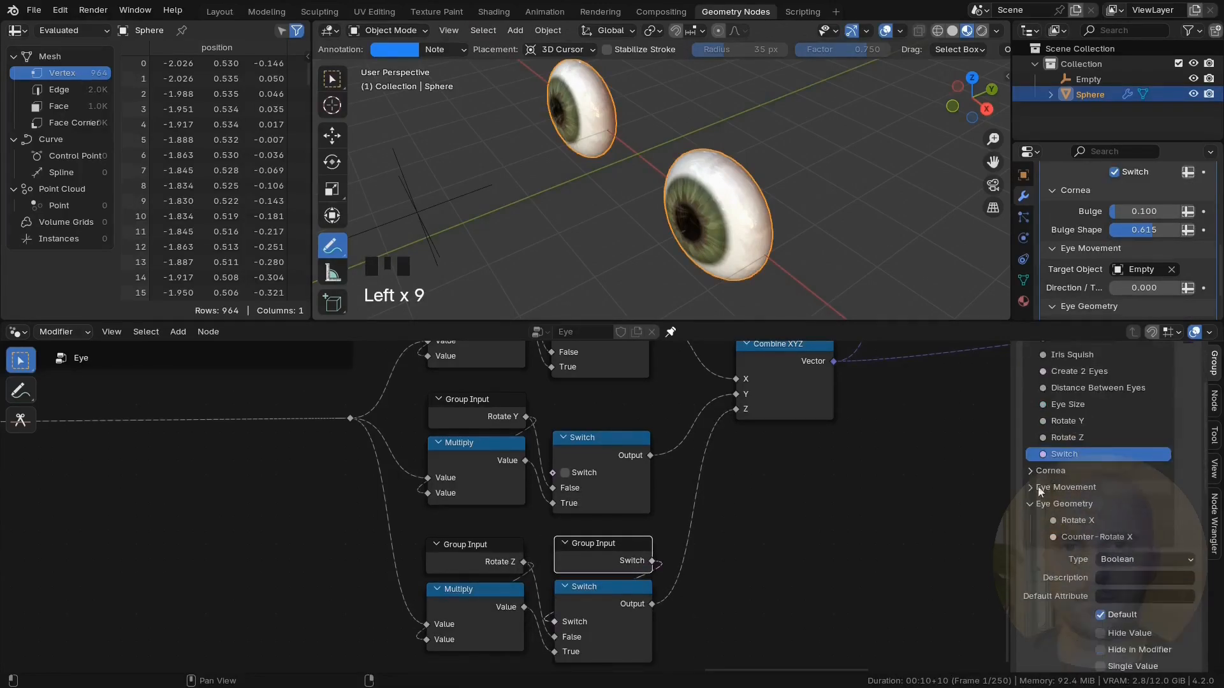
Step: Expose the Y Switch's Switch socket as a group input named "Counter-Rotate Y", with its node above the Switch
middle_click_drag(701, 465, 702, 547)
left_click_drag(553, 553, 433, 516)
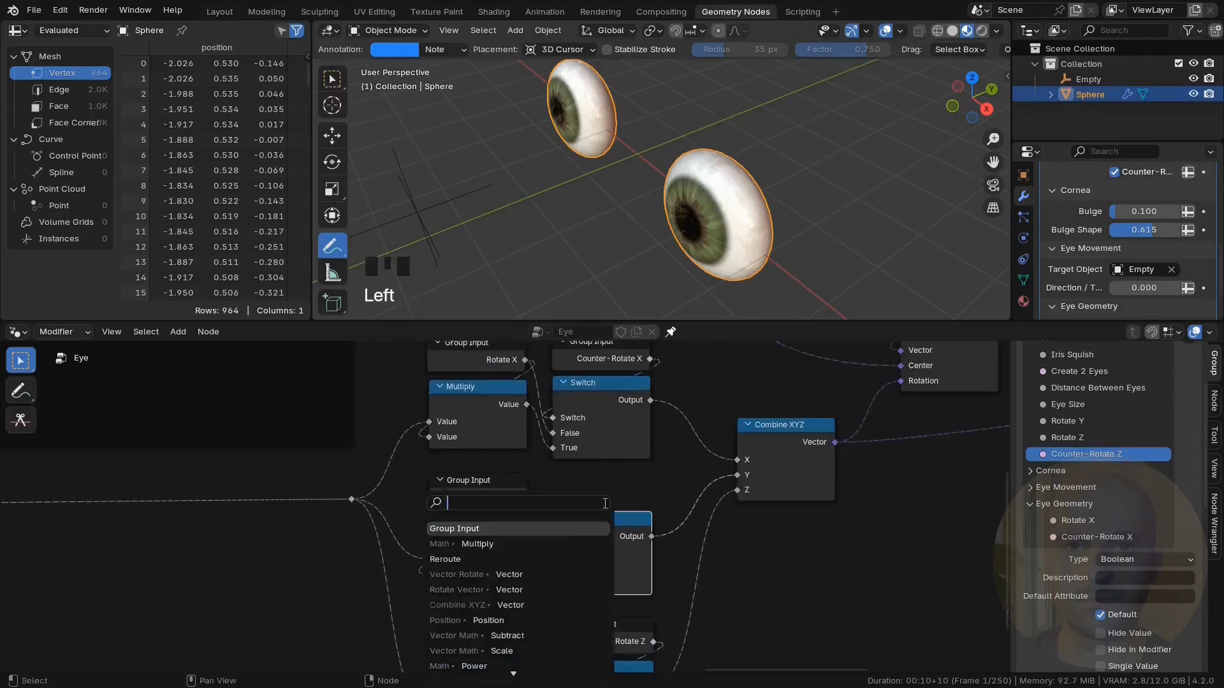
left_click(456, 530)
left_click(651, 488)
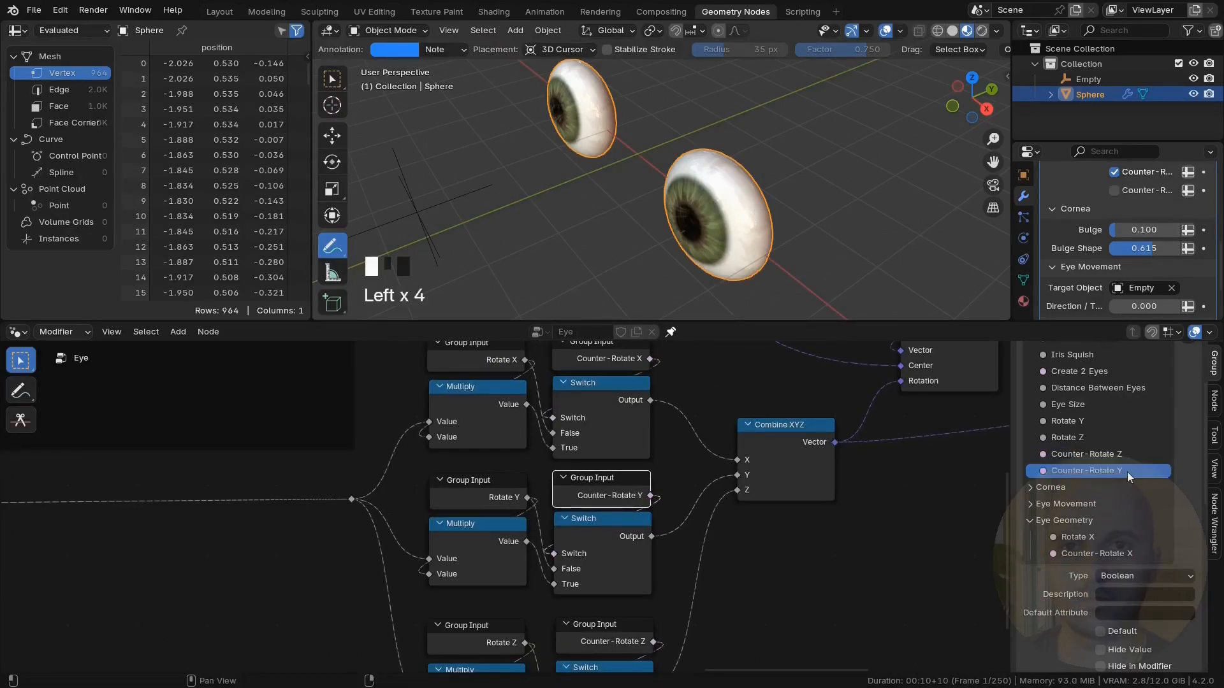
Step: Move the Rotate Y, Rotate Z, Counter-Rotate Y and Counter-Rotate Z sockets into the Eye Geometry panel, grouped by type in X, Y, Z order
left_click_drag(1109, 422, 1092, 540)
left_click_drag(1109, 422, 1127, 554)
scroll(1120, 194, "down", 3)
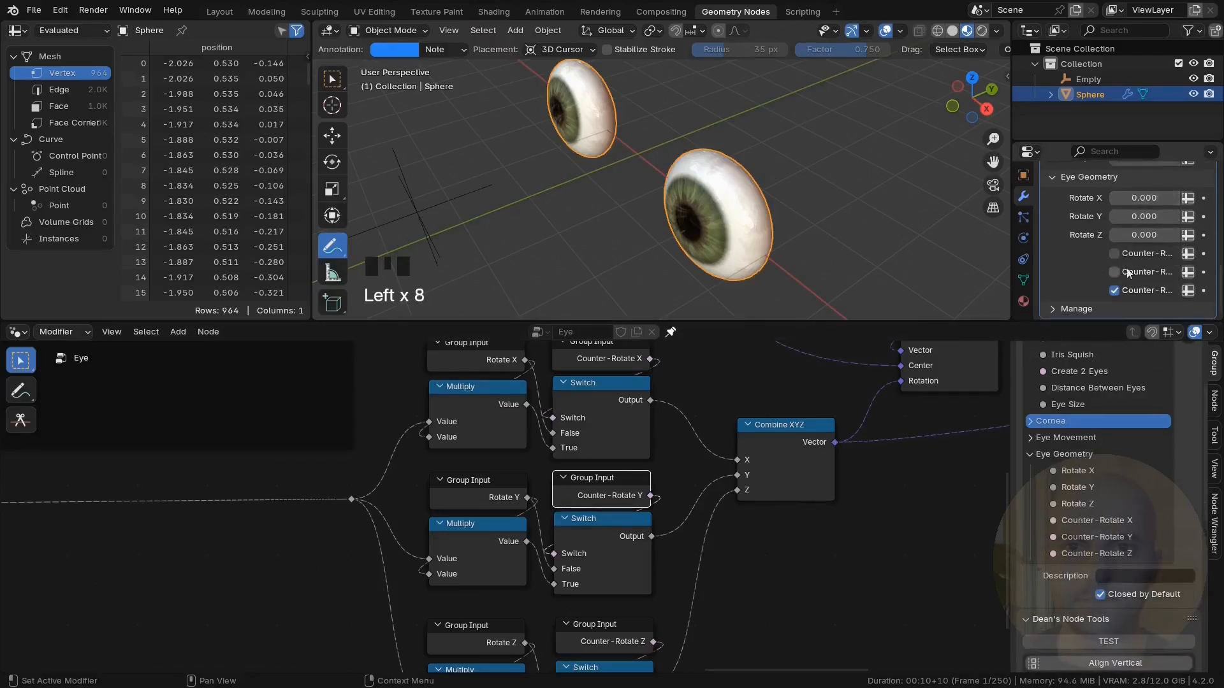
Step: Try out the Rotate Z value on the modifier while viewing both eyes
scroll(756, 216, "down", 2)
middle_click_drag(756, 216, 778, 222)
mouse_move(1144, 235)
left_mouse_down()
mouse_move(1172, 234)
mouse_move(1144, 234)
left_mouse_up()
Step: Select the three rows of rotation nodes with their Combine XYZ and shift them slightly down
scroll(747, 524, "down", 8)
left_click_drag(617, 553, 458, 606)
left_click_drag(641, 630, 479, 436)
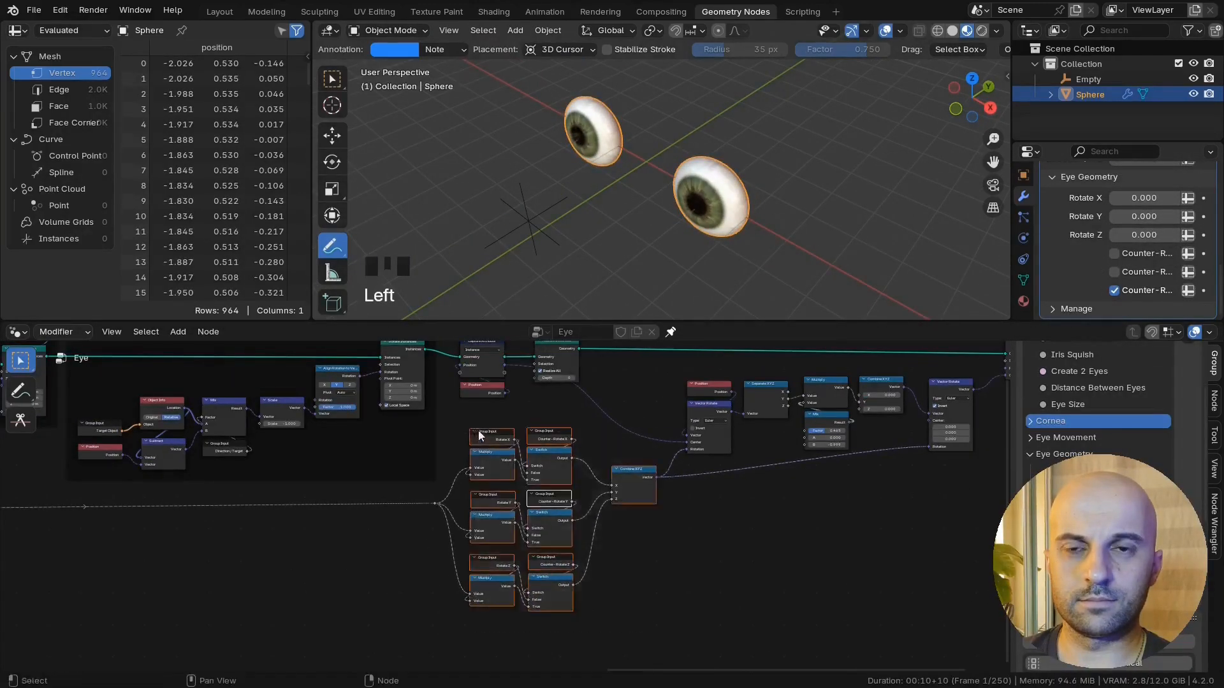
scroll(697, 547, "down", 2)
Step: Expose the Mix node's Factor as a group input, with its Group Input node placed beside the Mix
scroll(757, 216, "up", 4)
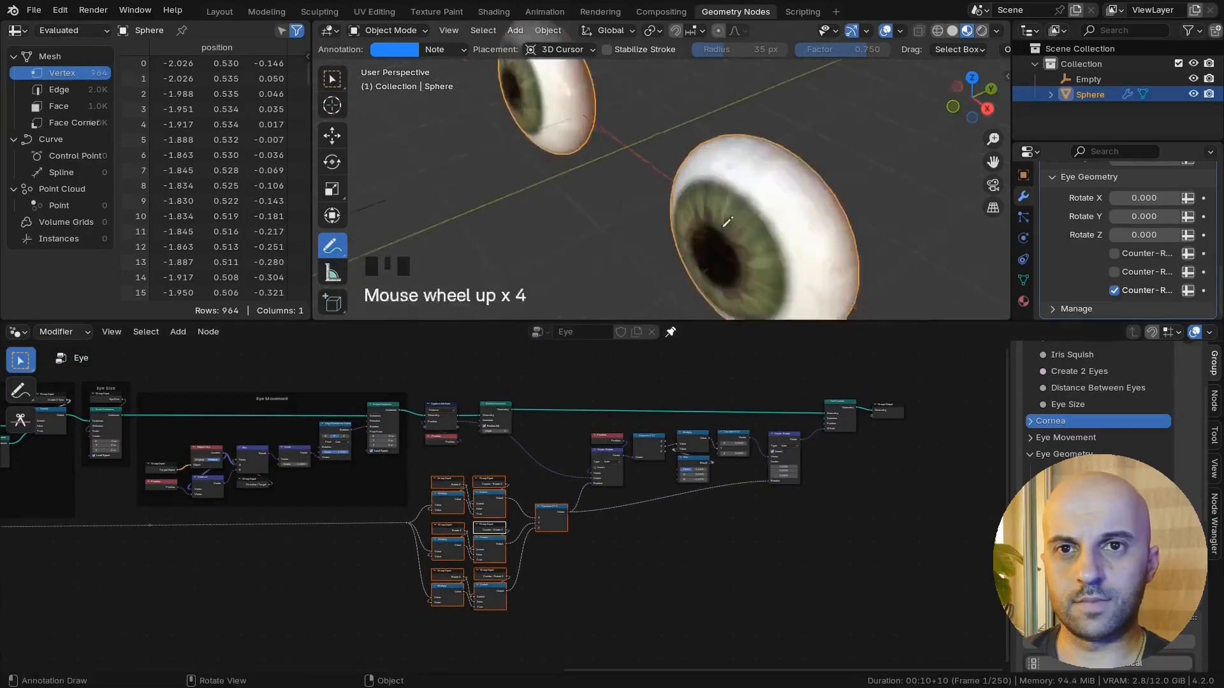
middle_click_drag(757, 216, 727, 195)
scroll(654, 486, "up", 8)
middle_click_drag(654, 485, 560, 500)
scroll(560, 500, "up", 6)
left_click_drag(697, 470, 652, 467)
left_click_drag(643, 468, 423, 514)
left_click(427, 516)
left_click(310, 394)
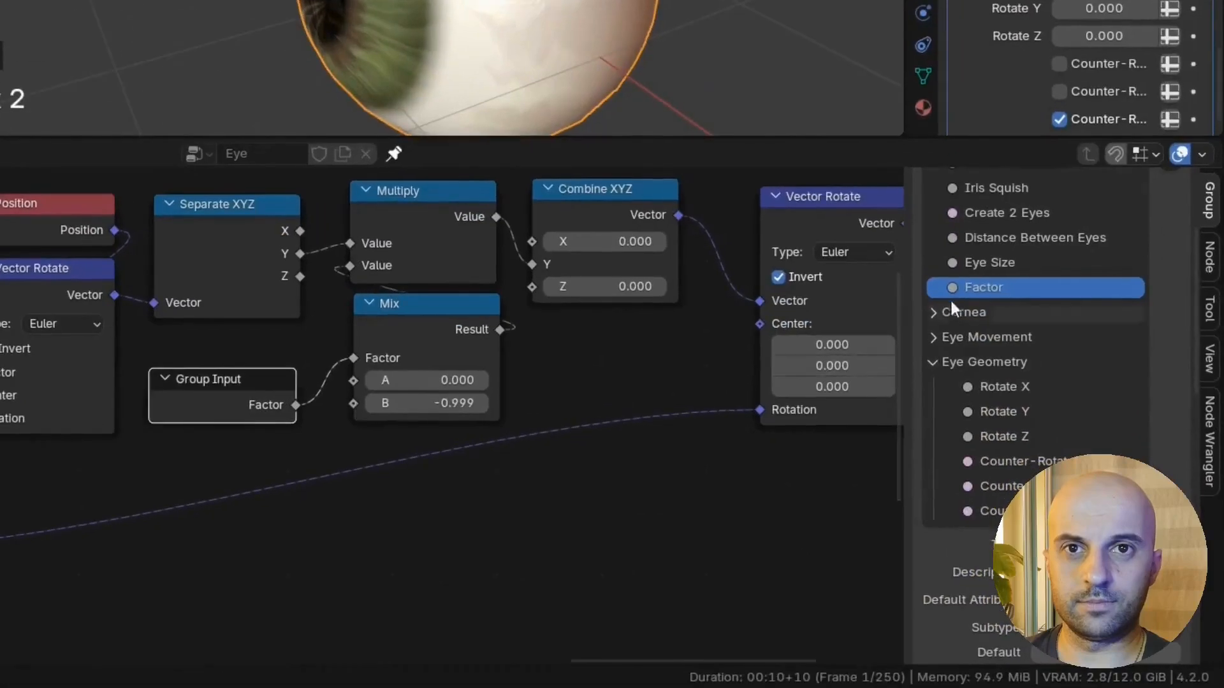
Step: Rename the Factor group socket to "Eye Squish" and move it to the start of the Eye Geometry panel
double_click(980, 293)
type("eye Sq")
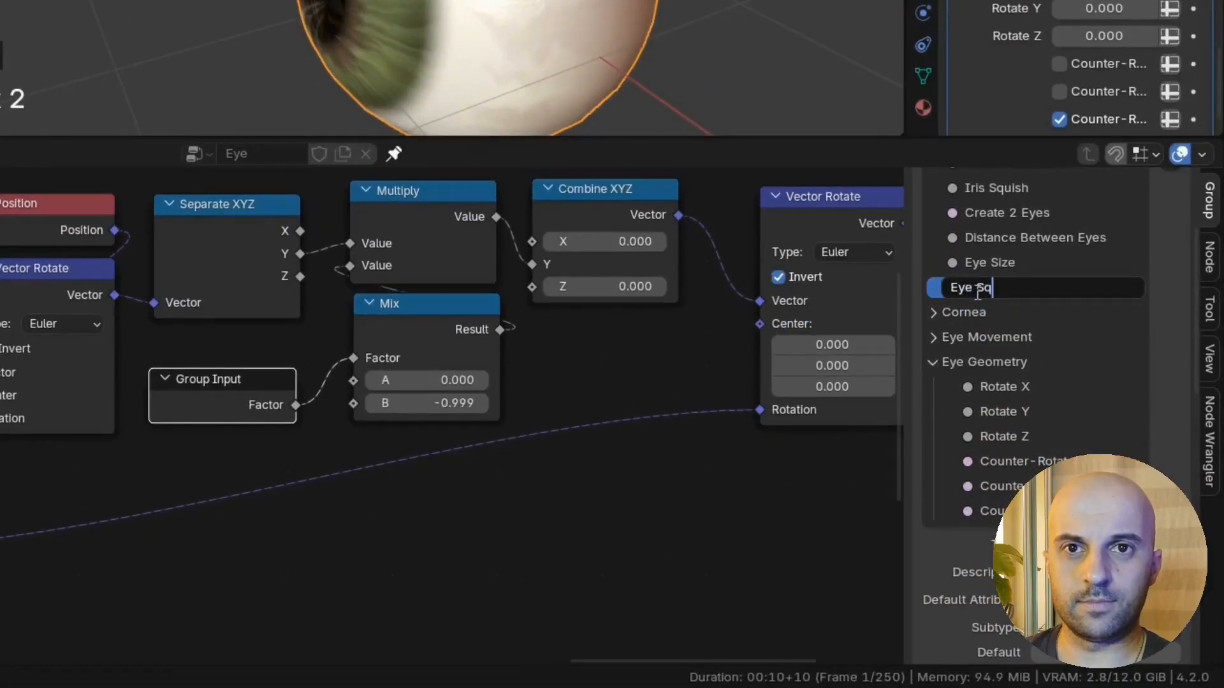
type("uish")
key("Return")
left_click_drag(998, 338, 1010, 365)
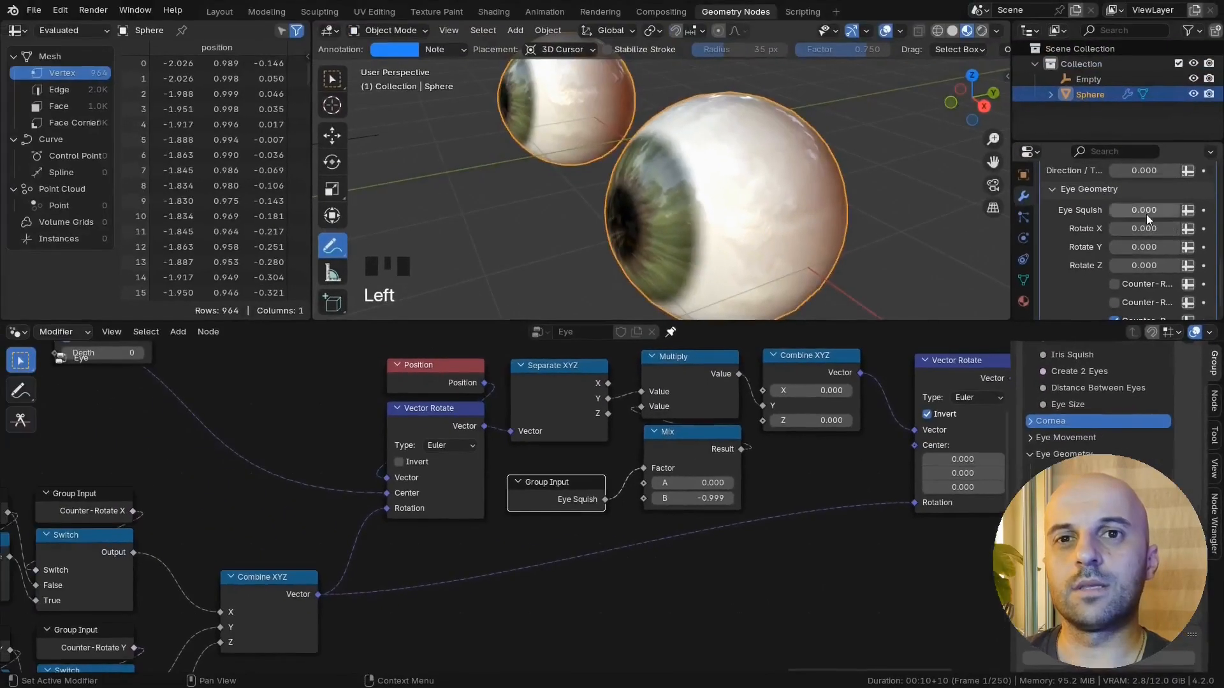
Step: Set Eye Squish to 0.646 on the modifier and view both eyes from directly above
mouse_move(1146, 213)
left_mouse_down()
mouse_move(1216, 212)
mouse_move(1138, 210)
mouse_move(1154, 210)
left_mouse_up()
middle_click_drag(848, 223, 791, 217)
scroll(705, 213, "down", 2)
key("KP_7")
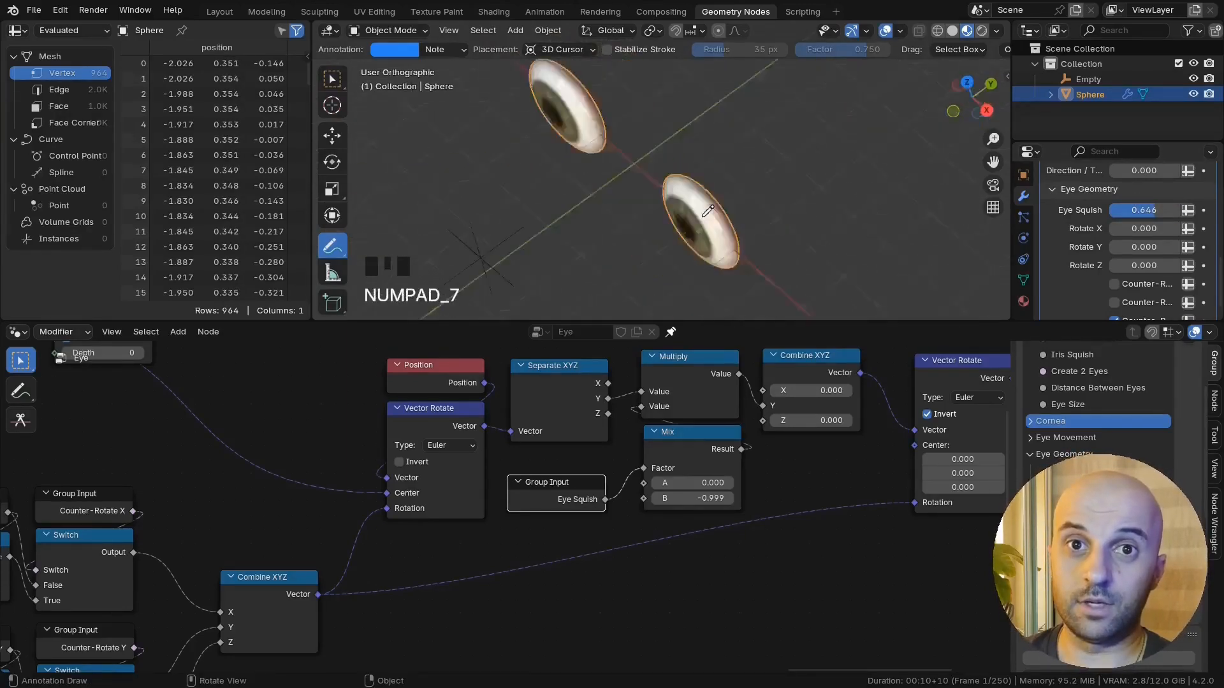
scroll(705, 213, "up", 2)
left_click_drag(713, 204, 765, 197)
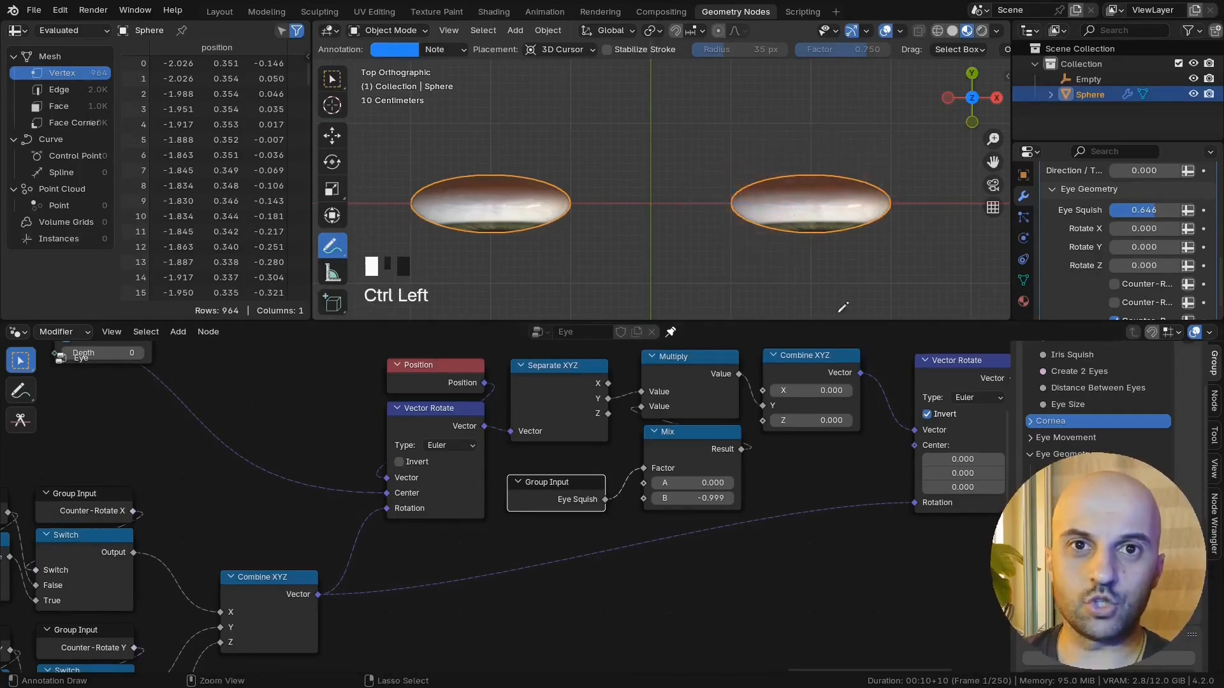
Step: Preview the geometry coming out of Realize Instances with a Viewer node
scroll(577, 526, "down", 3)
left_click(433, 427, "ctrl+shift")
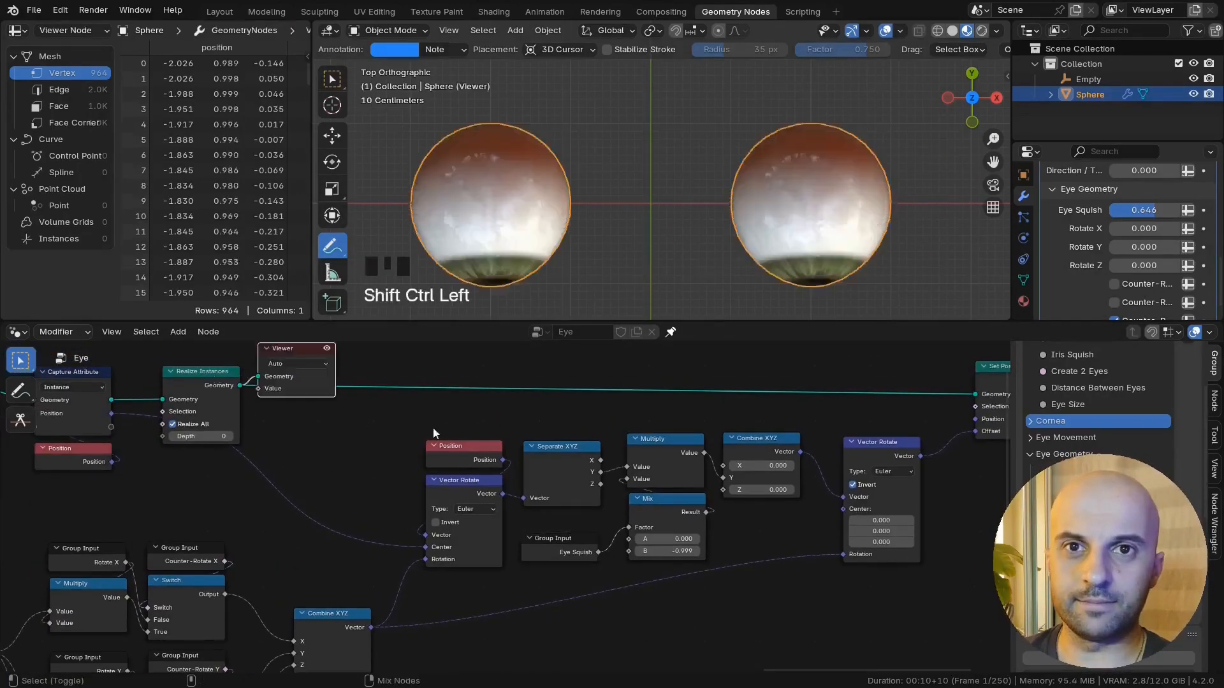
Step: Preview the Separate XYZ node's Y output on the eyes with the Viewer, moving the Viewer node clear of the other nodes
left_click(561, 462, "ctrl+shift")
left_click(590, 464, "ctrl+shift")
left_click_drag(668, 410, 745, 329)
middle_click_drag(754, 346, 733, 442)
left_click_drag(733, 418, 731, 443)
scroll(835, 232, "up", 1)
middle_click_drag(836, 232, 712, 220, "shift")
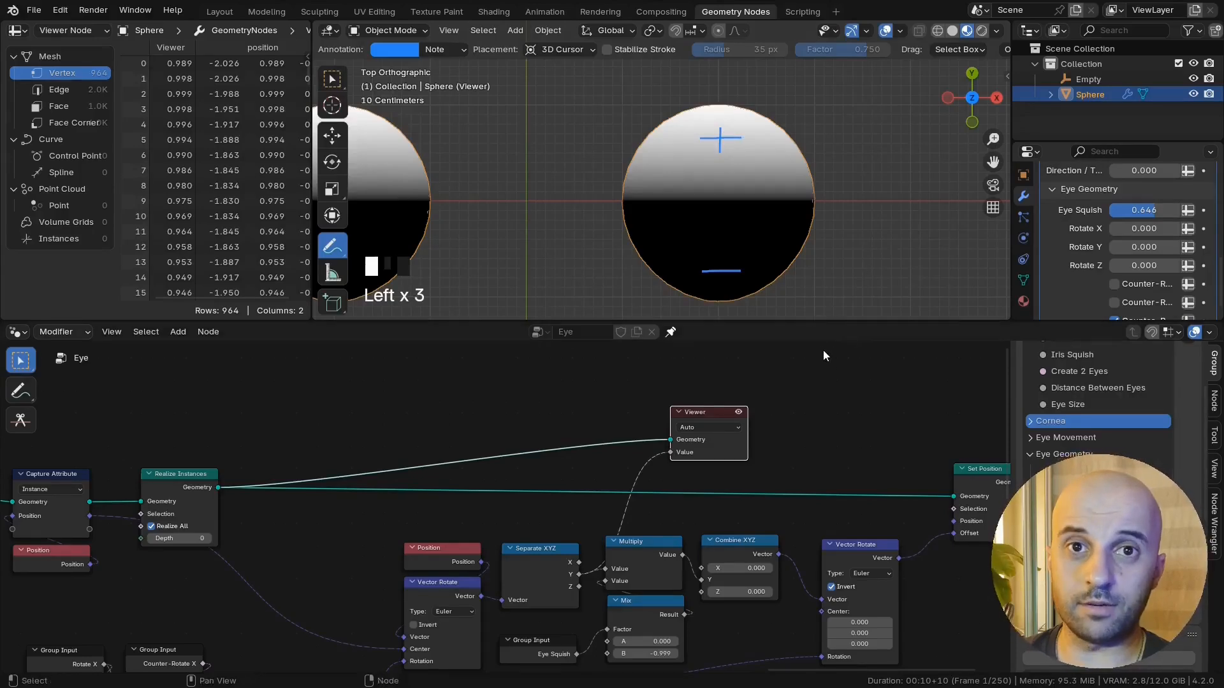
Step: Add a Minimum math node fed by the Separate XYZ node's Y output, with its second value set to 0.000
scroll(710, 467, "up", 1)
left_click(538, 570)
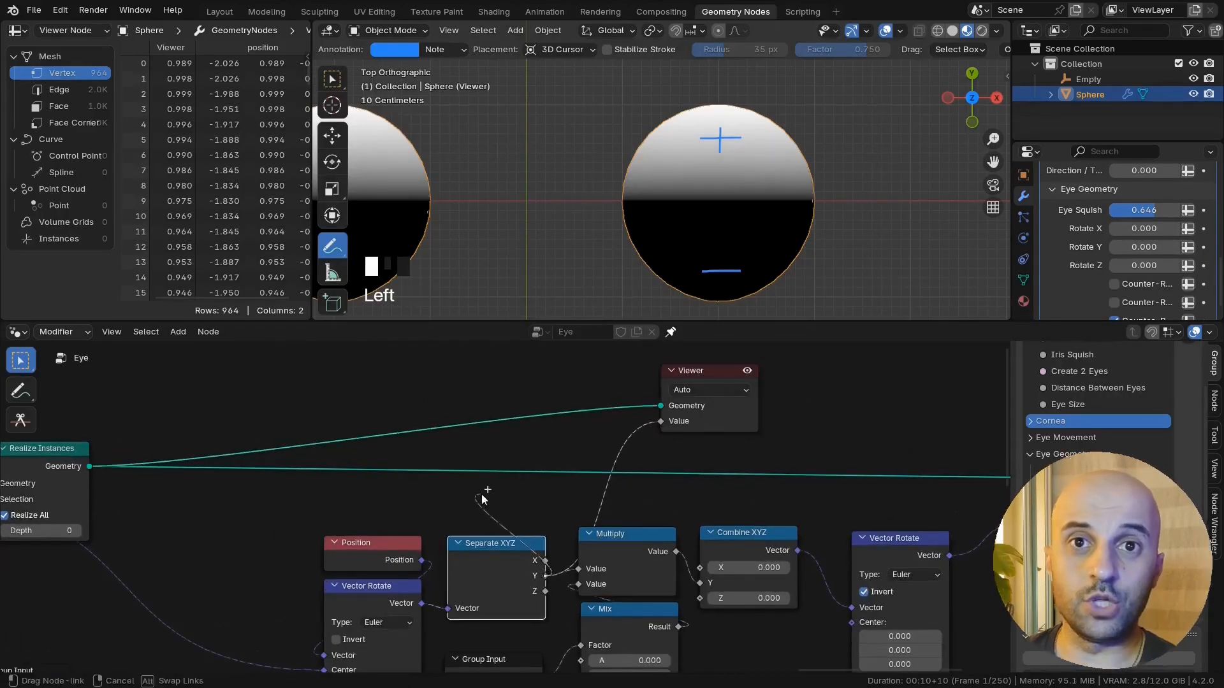
key("shift+a")
type("min")
key("Return")
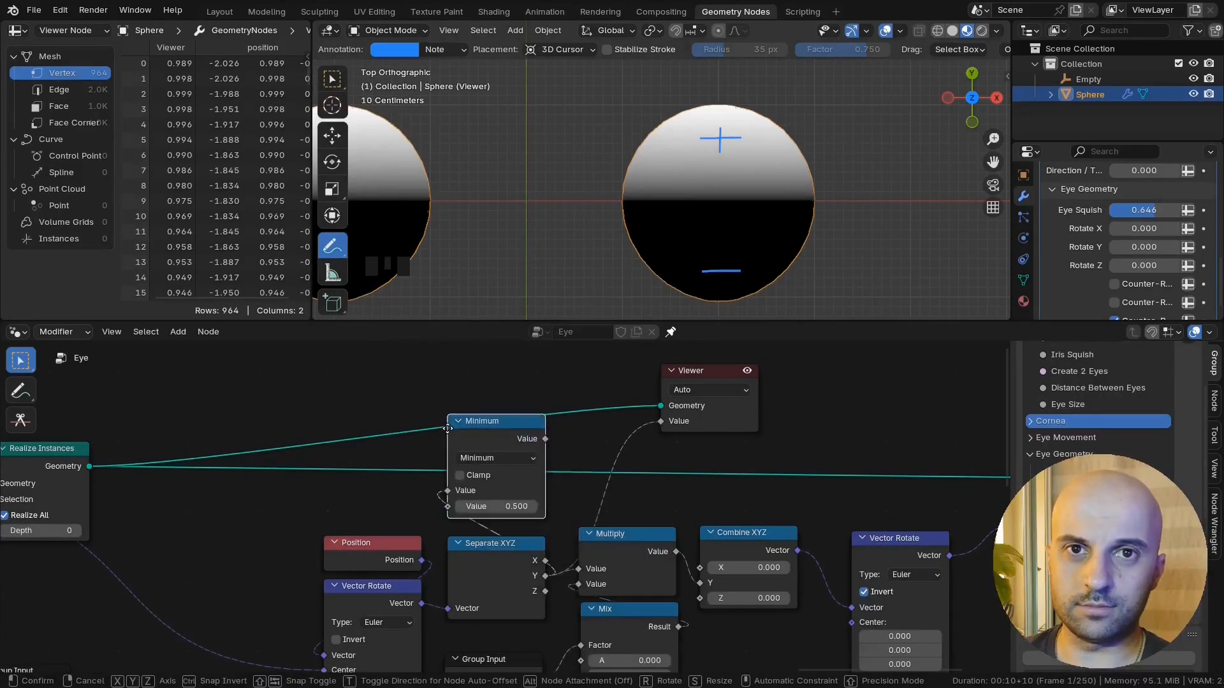
left_click(446, 429)
scroll(501, 510, "up", 2)
middle_click_drag(583, 464, 581, 490)
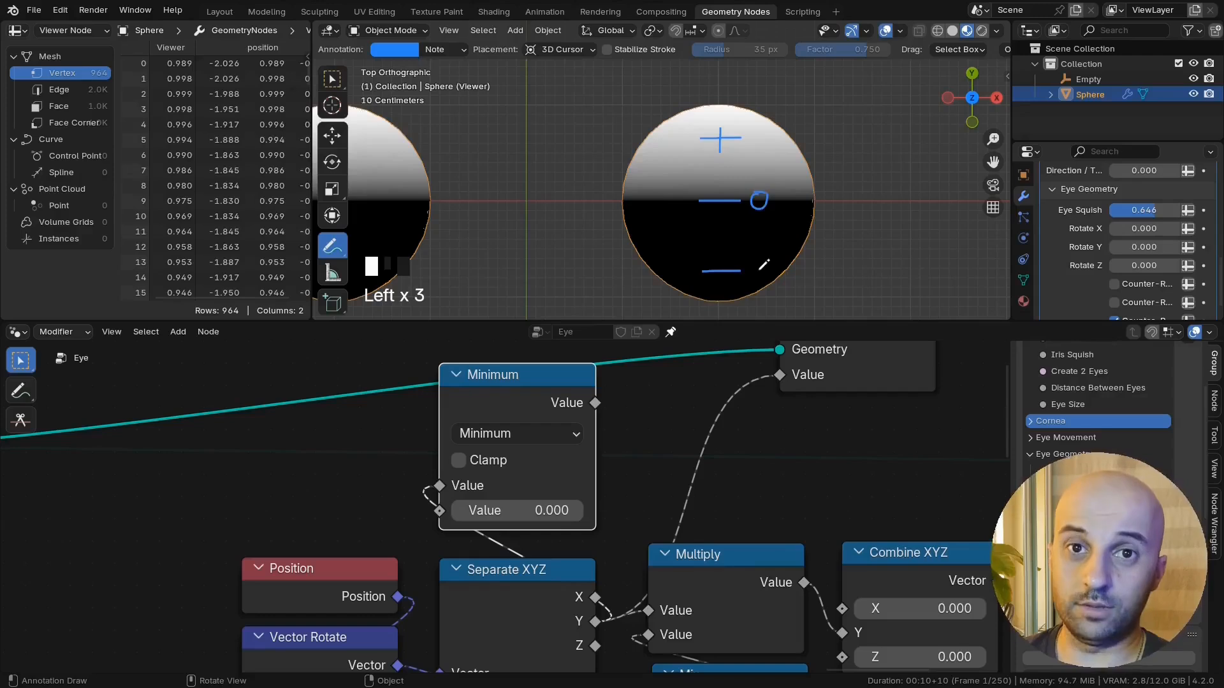
middle_click_drag(596, 418, 583, 453)
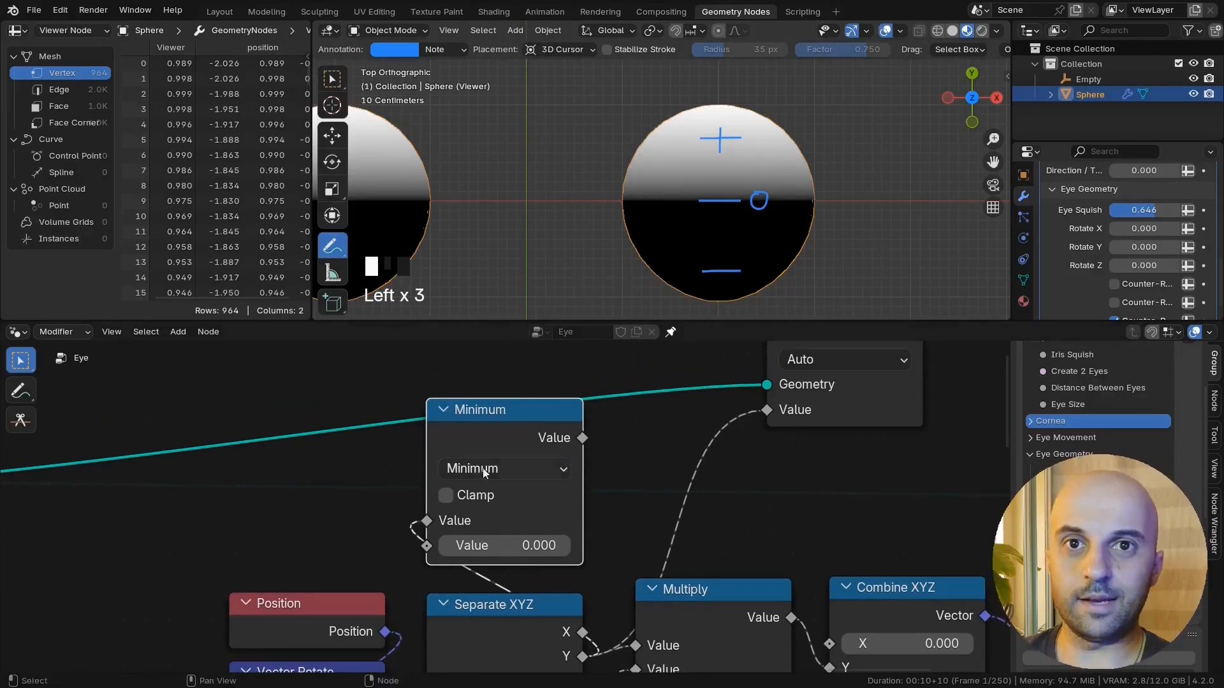
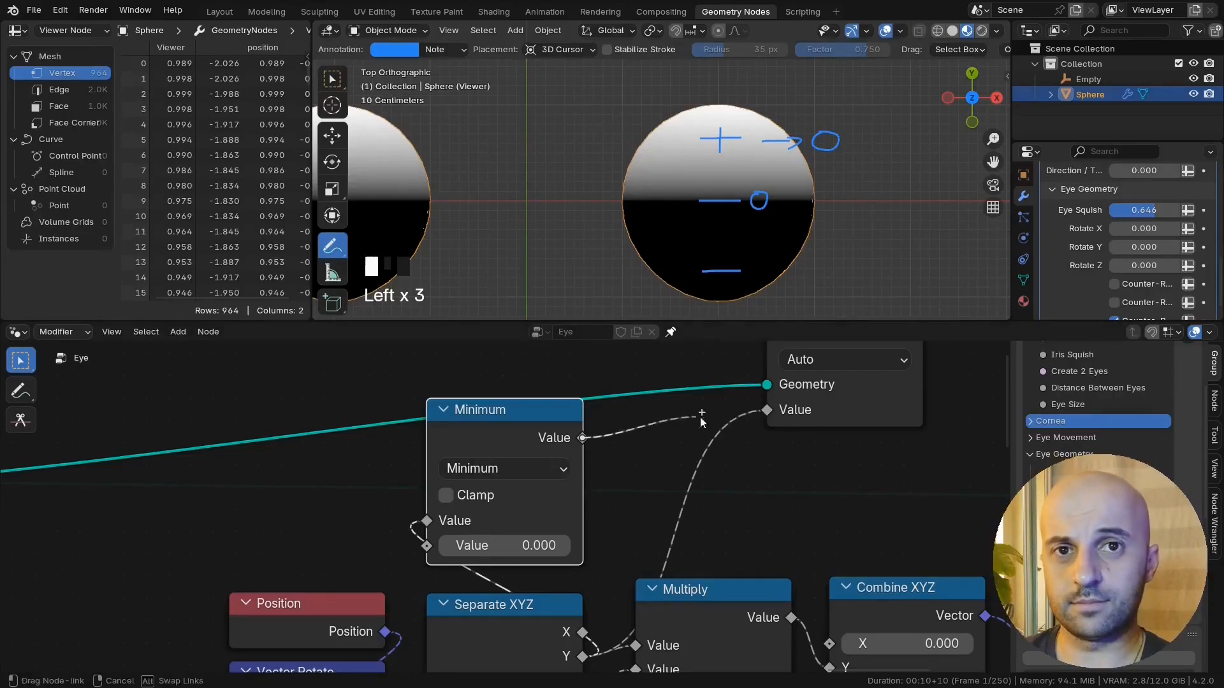
Step: Preview the Minimum result in the Viewer, feed it into the Multiply node's first value instead of Y, and delete the Viewer
left_click_drag(702, 420, 767, 410)
scroll(511, 401, "down", 2)
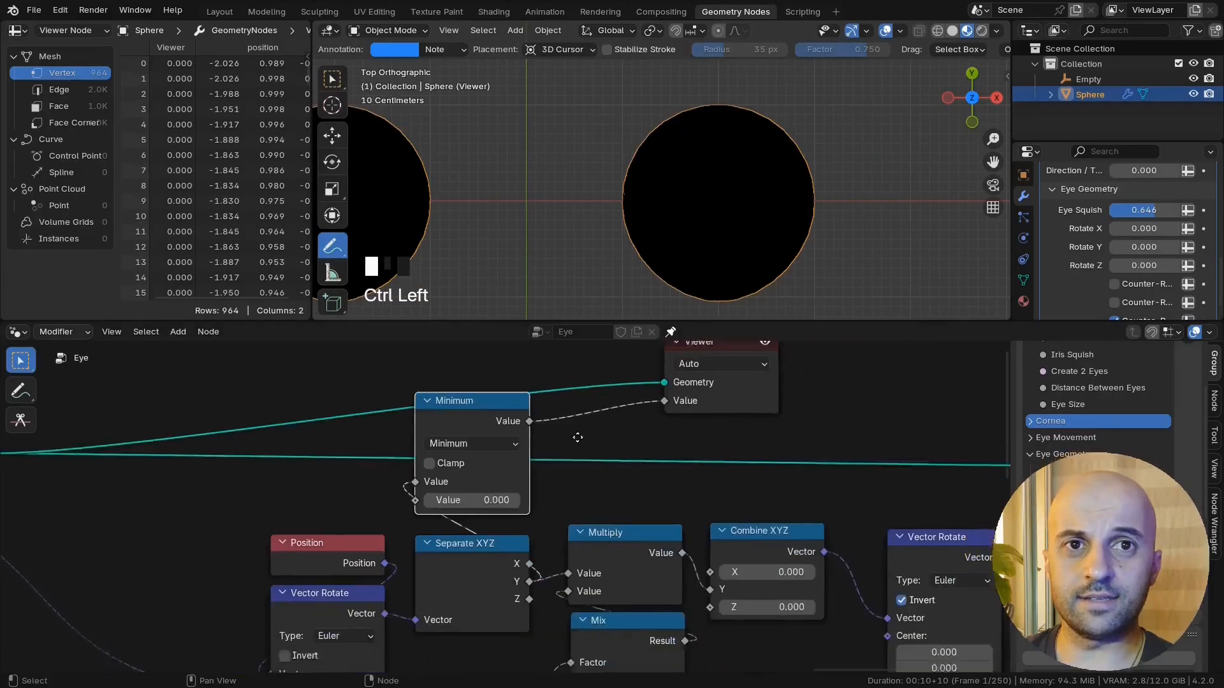
left_click_drag(543, 548, 545, 549)
middle_click_drag(825, 388, 813, 417)
left_click(735, 395)
key("x")
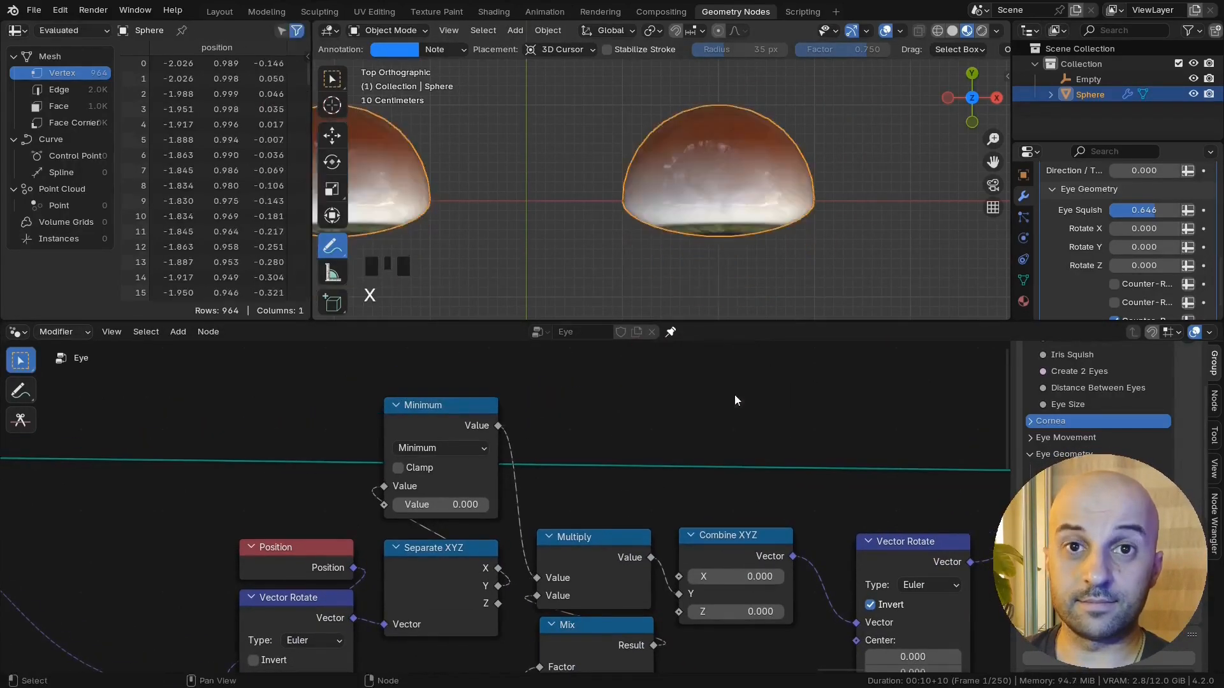
Step: Inspect an eye in perspective from the side and set Eye Squish to 0.460 on the modifier
scroll(735, 396, "down", 2)
middle_click_drag(758, 255, 731, 151)
scroll(660, 170, "down", 2)
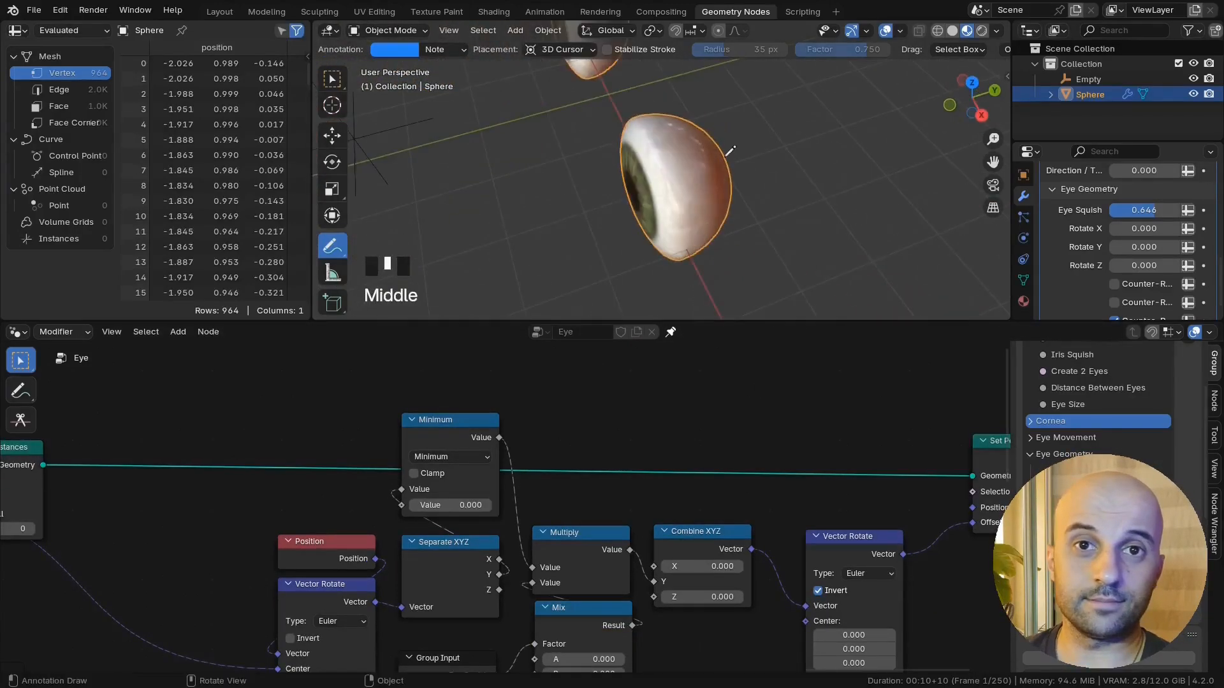
mouse_move(1154, 210)
left_mouse_down()
mouse_move(1171, 210)
mouse_move(1131, 210)
mouse_move(1142, 210)
left_mouse_up()
Step: Compact the Minimum node under Separate XYZ and move the Multiply, Mix, Eye Squish input, Combine XYZ and final Vector Rotate nodes away to make room
middle_click_drag(618, 499, 625, 490)
left_click(456, 425)
key("shift+h")
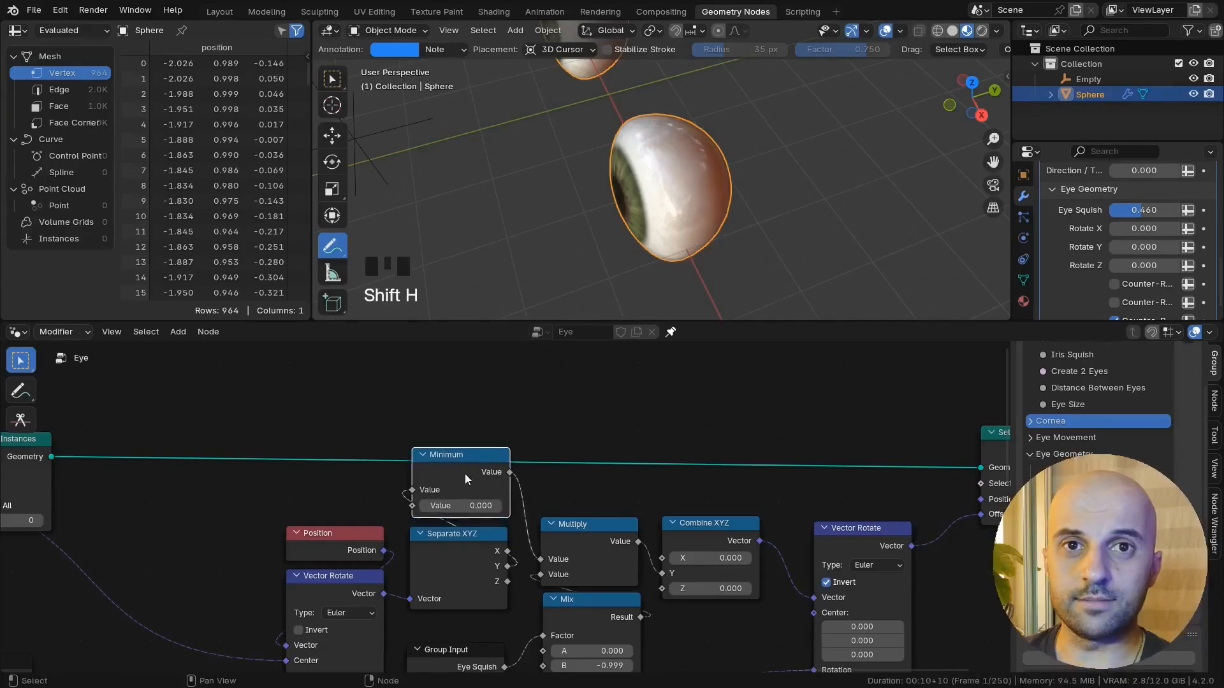
scroll(475, 497, "down", 3)
left_click_drag(485, 506, 576, 538)
left_click_drag(581, 571, 848, 397)
key("g")
left_click(761, 488)
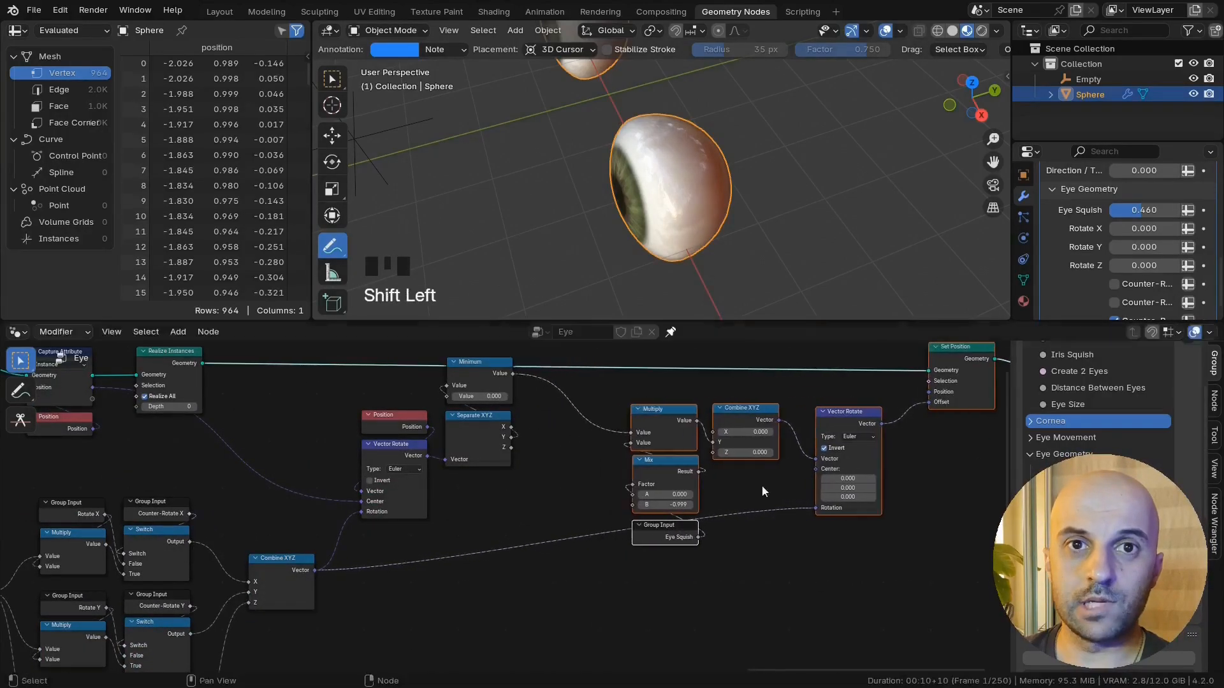
left_click_drag(492, 376, 489, 492)
scroll(507, 501, "up", 3)
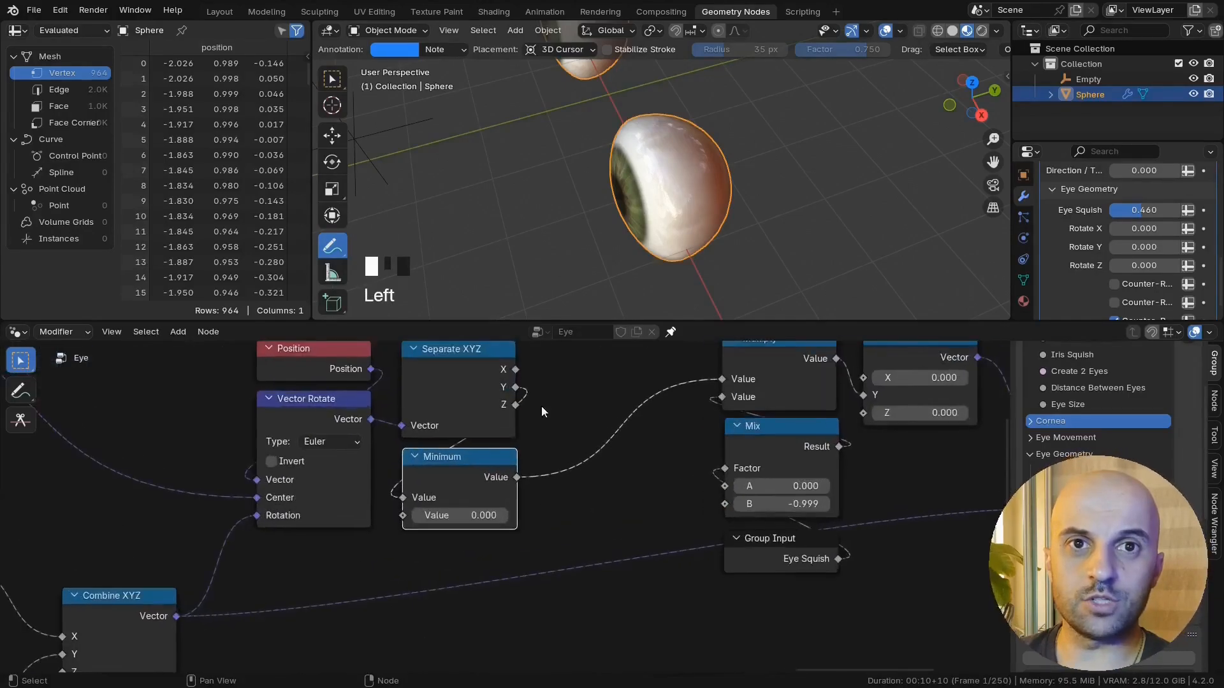
Step: Add a Float Switch before the Multiply node, with Separate XYZ's Y as False and the Minimum result as True
middle_click_drag(541, 411, 510, 433)
left_click_drag(486, 499, 566, 524)
type("s")
key("Return")
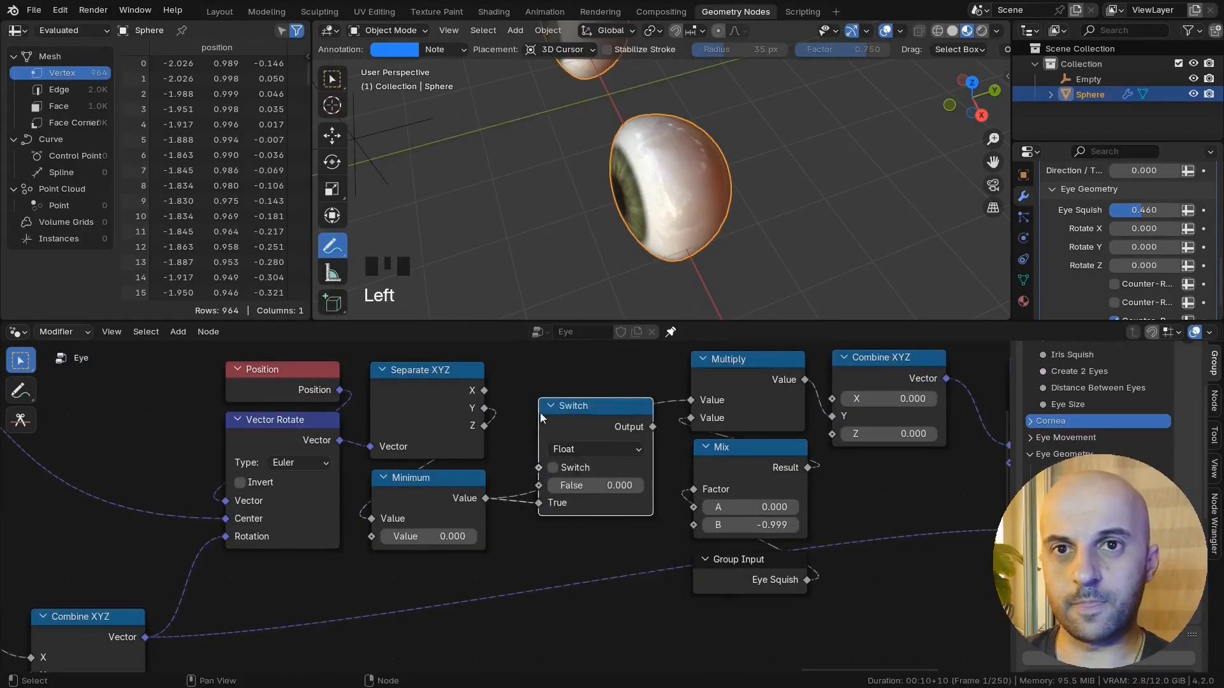
left_click(540, 412)
left_click_drag(485, 390, 491, 408)
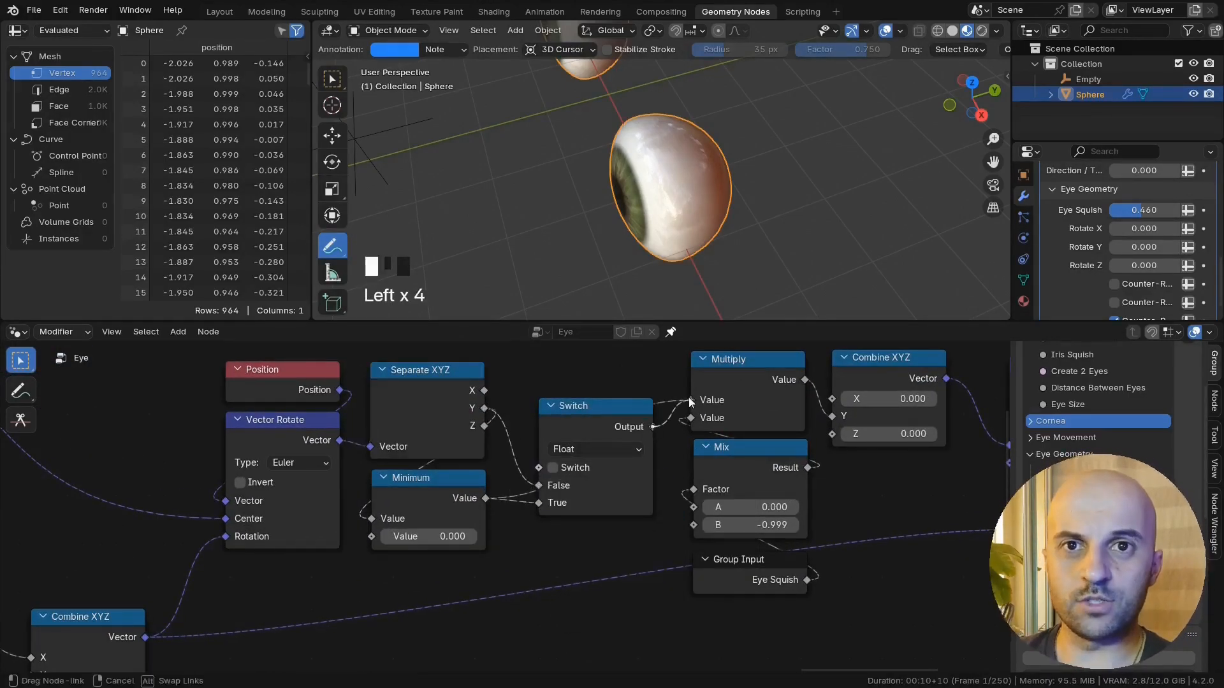
left_click_drag(690, 399, 691, 400)
Step: Toggle the Switch node on and off to compare the eye squish with and without the back masked
left_click_drag(617, 411, 592, 391)
left_click(528, 447)
left_click(528, 447)
left_click(528, 447)
left_click(528, 448)
middle_click_drag(590, 437, 621, 501)
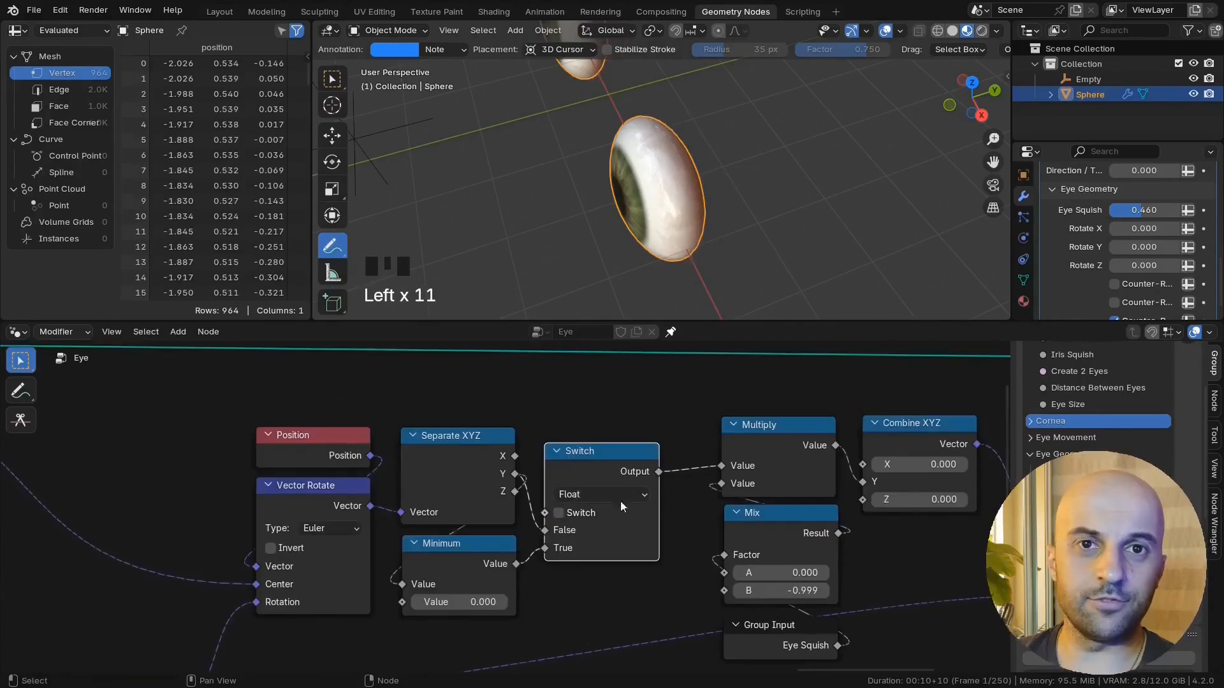
Step: Compact the Switch node and expose its Switch socket as a group input, with the Group Input node placed below it
key("shift+h")
left_click_drag(602, 454, 617, 433)
left_click_drag(559, 469, 627, 546)
left_click(627, 545)
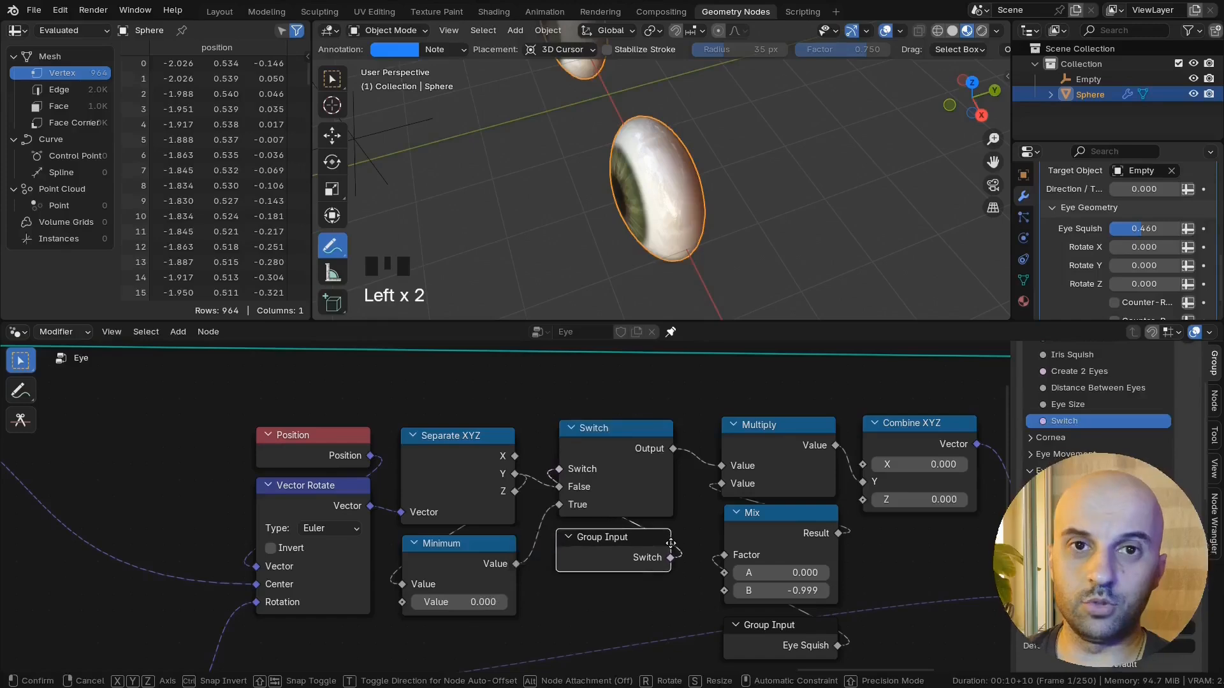
left_click(671, 543)
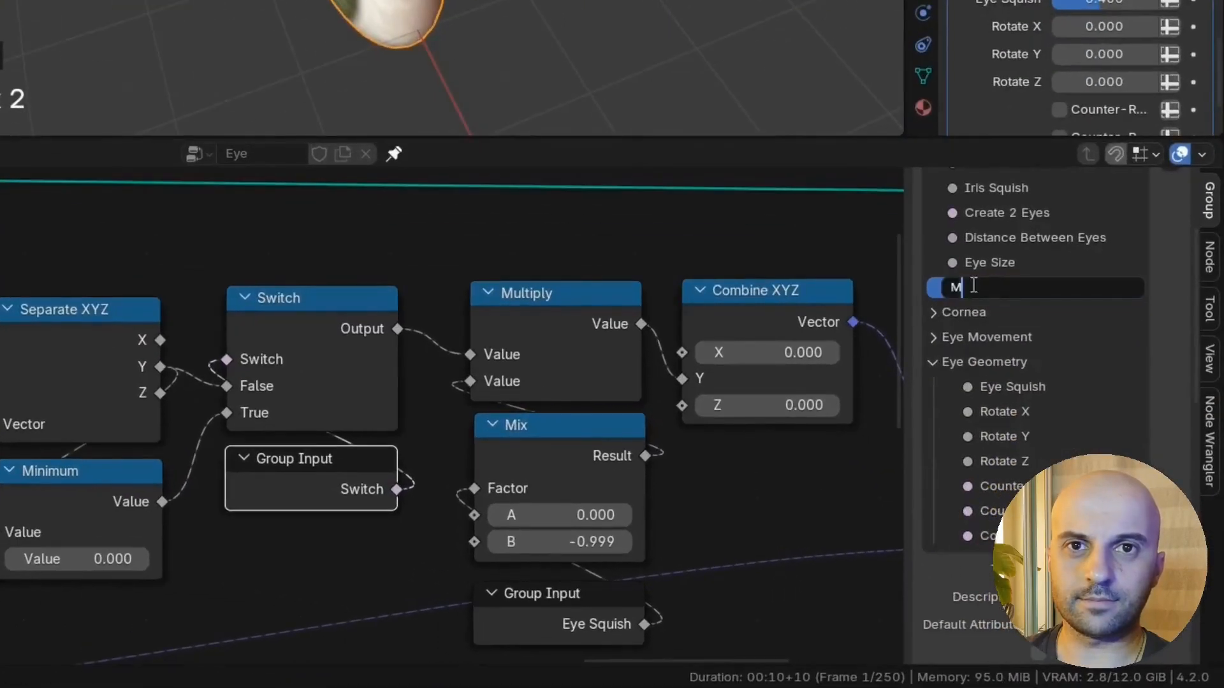
Step: Rename the Switch group socket to "Mask Back" and move it below Eye Squish in the Eye Geometry panel
left_click(974, 285)
type("Mask ")
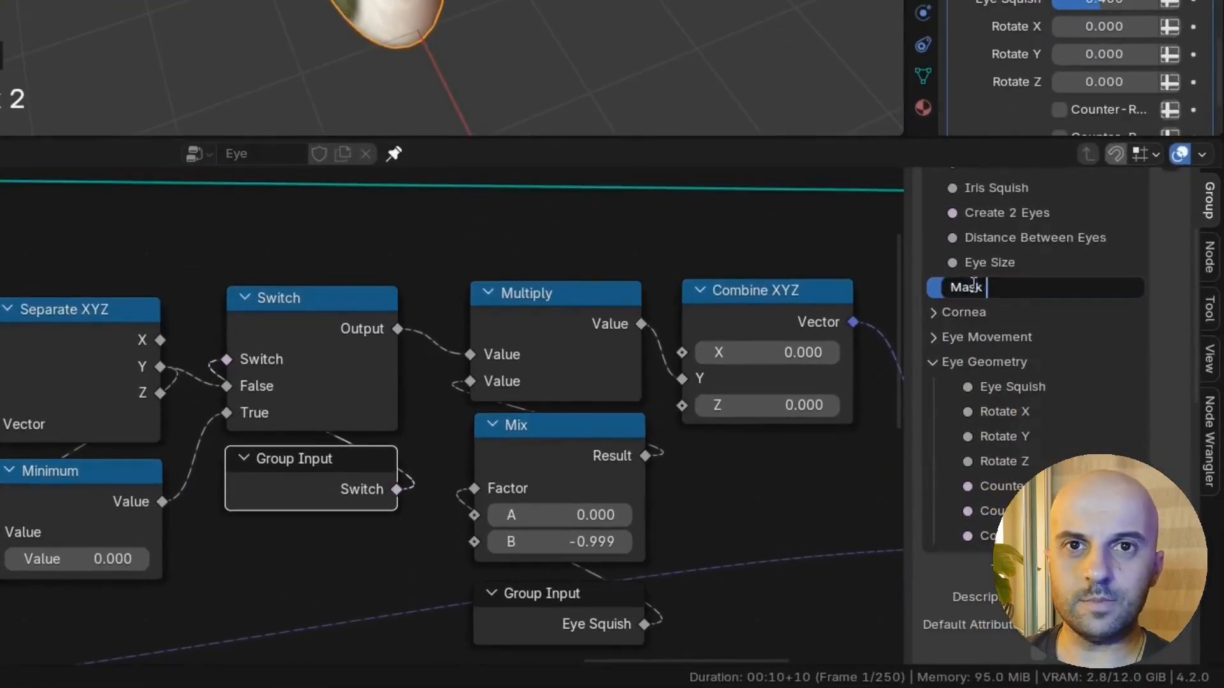
type("Back")
key("Return")
left_click_drag(973, 286, 1001, 397)
Step: Tidy the squish nodes into a tighter layout, placing the Eye Squish input under the Mask Back input
scroll(292, 459, "down", 4)
left_click_drag(287, 521, 3, 362)
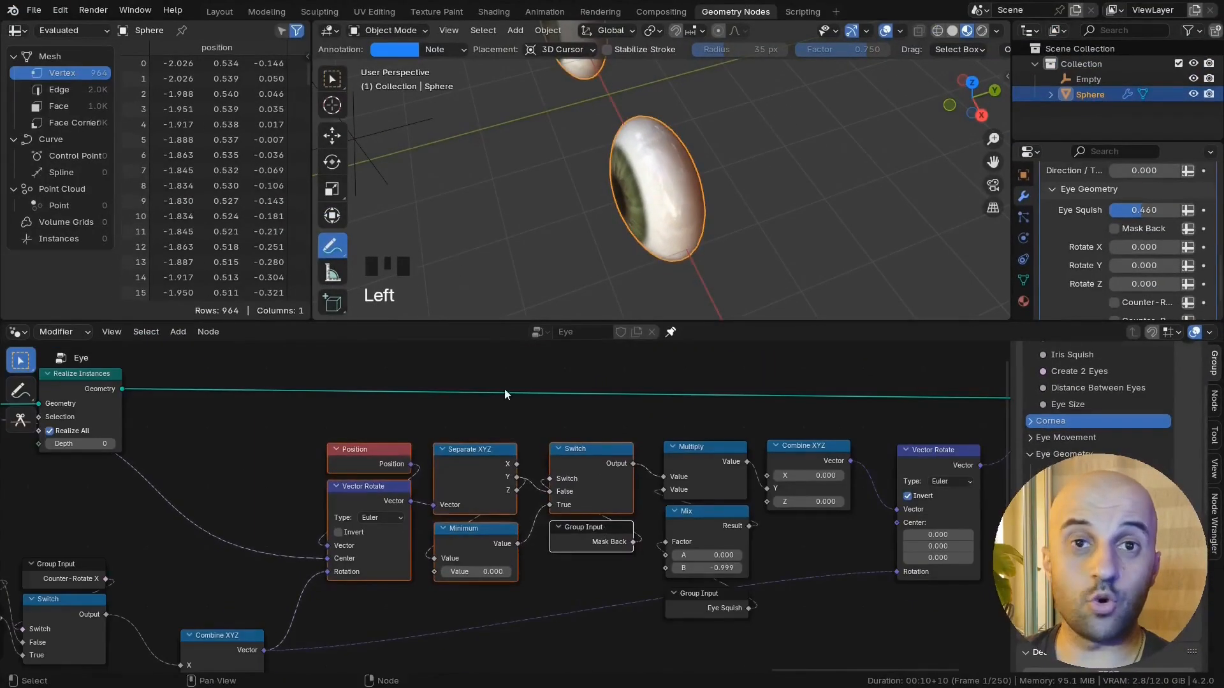
middle_click_drag(806, 599, 661, 577)
left_click_drag(557, 574, 439, 545)
left_click_drag(785, 441, 790, 475)
middle_click_drag(191, 574, 551, 514)
left_click_drag(426, 565, 429, 515)
scroll(350, 530, "down", 5)
left_click(889, 447)
Step: Join the squish and rotation nodes, from Capture Attribute to Set Position, into one frame
scroll(698, 408, "down", 4)
middle_click_drag(640, 478, 710, 453)
left_click_drag(577, 612, 376, 434)
middle_click_drag(365, 492, 299, 543)
left_click_drag(885, 540, 332, 354, "shift")
key("ctrl+j")
Step: Label the new frame "Eye Geometry" and clear the selection
middle_click_drag(394, 394, 480, 418)
middle_click_drag(956, 484, 721, 486)
left_click_drag(742, 500, 763, 499)
scroll(505, 460, "up", 4)
middle_click_drag(506, 460, 607, 496)
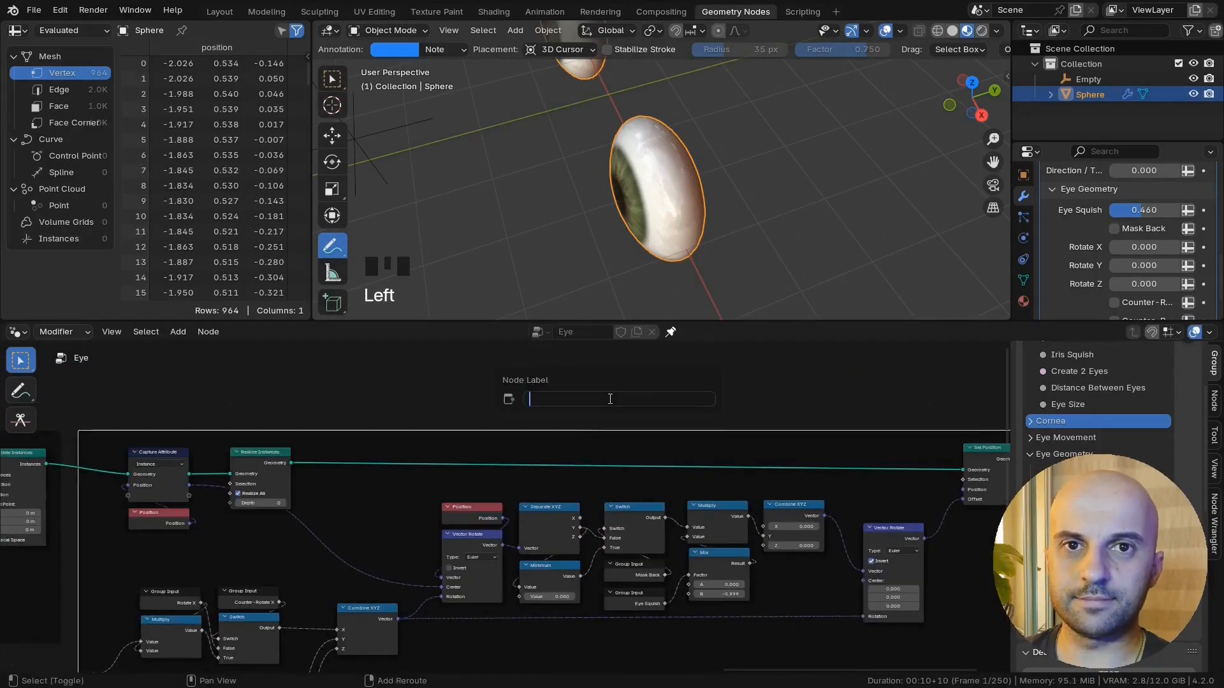
type("Eye Geometry")
key("Return")
left_click_drag(358, 426, 357, 429)
left_click(396, 399)
Step: Enable Mask Back and set Eye Squish to 0.000 on the modifier, with the Cornea and Eye Movement socket panels expanded
scroll(637, 210, "down", 2)
middle_click_drag(637, 210, 653, 210)
middle_click_drag(1181, 295, 1181, 289)
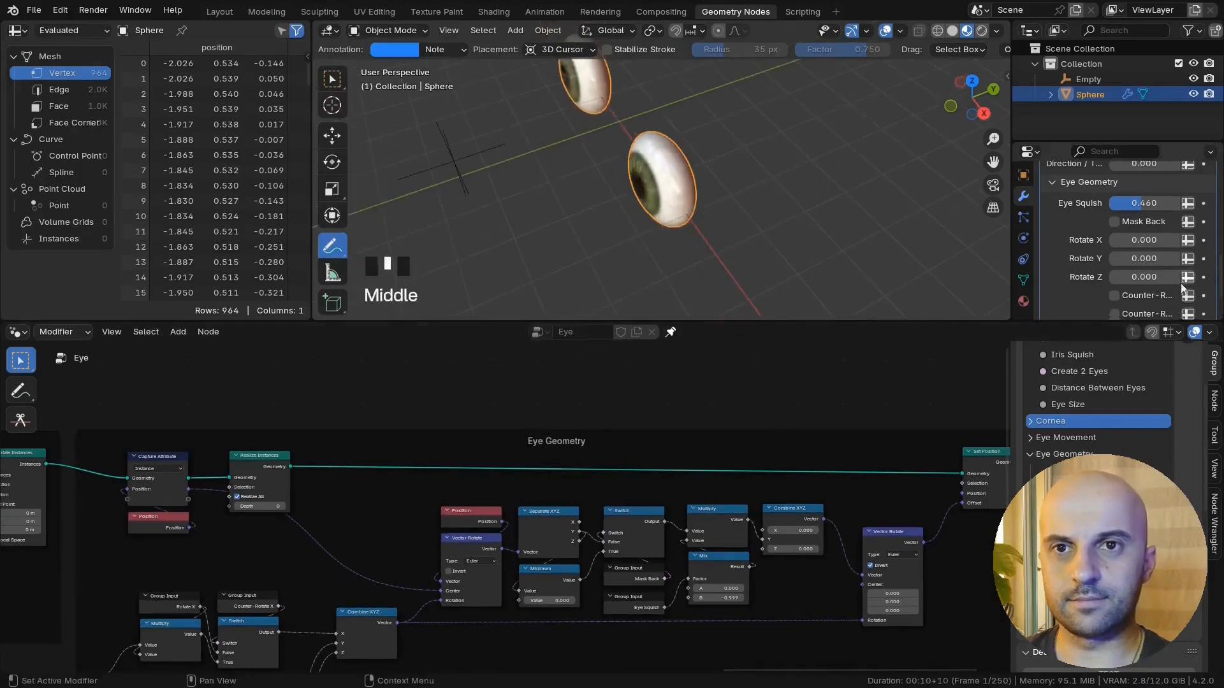
middle_click_drag(1083, 487, 1083, 435)
left_click(1082, 436)
left_click(1114, 222)
middle_click_drag(746, 201, 702, 166)
mouse_move(1144, 194)
left_mouse_down()
mouse_move(1183, 195)
mouse_move(1140, 194)
left_mouse_up()
middle_click_drag(885, 241, 702, 195)
Step: Move the target Empty to a new spot in front of the eyes in a maximized 3D view, and restore the window layout
key("ctrl+space")
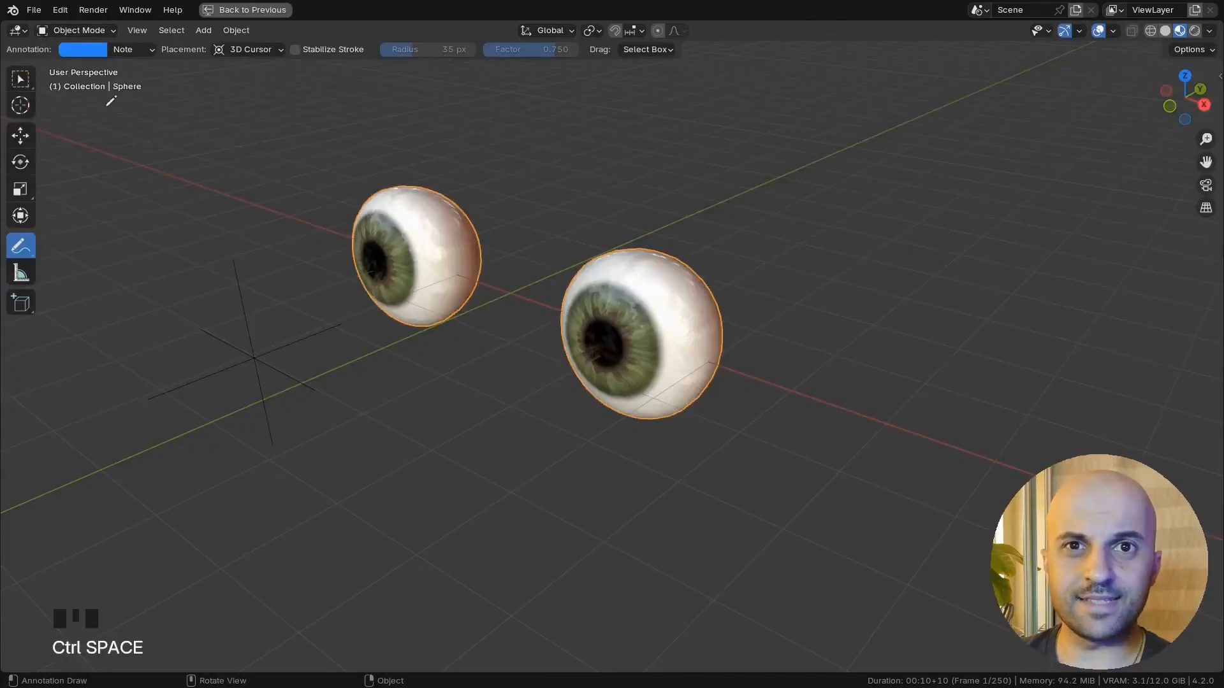
left_click(23, 81)
scroll(219, 251, "down", 4)
middle_click_drag(338, 267, 401, 284)
left_click(560, 361)
key("g")
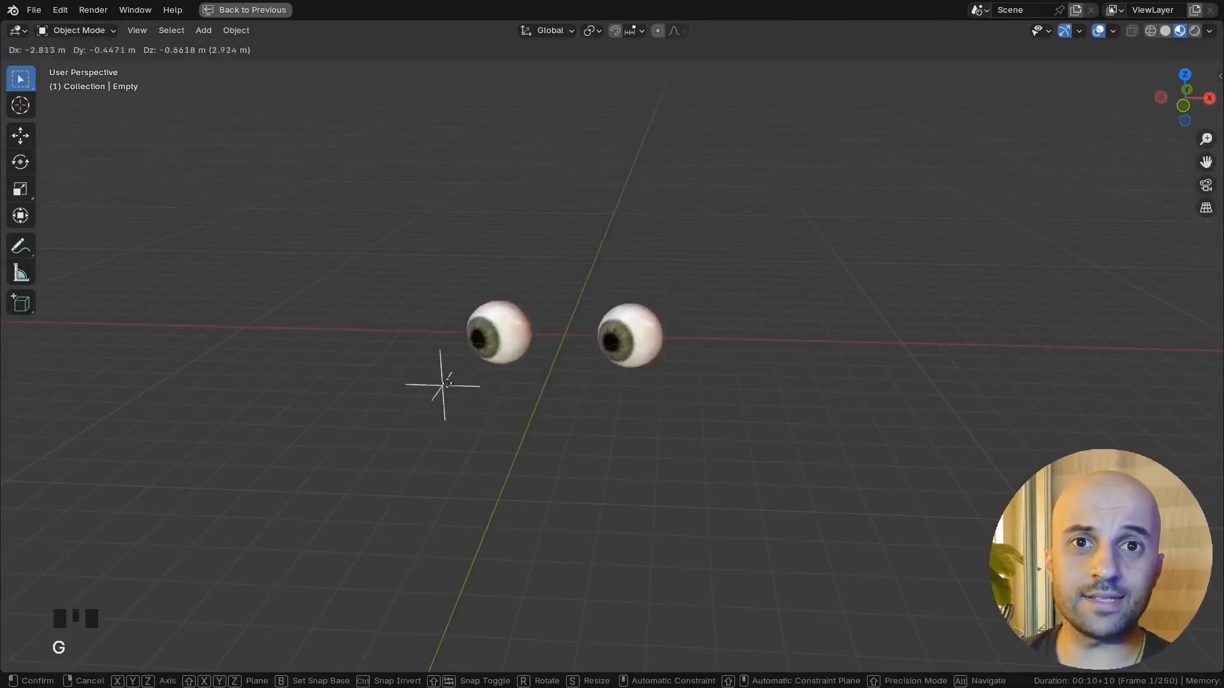
left_click(565, 420)
middle_click_drag(565, 419, 681, 390)
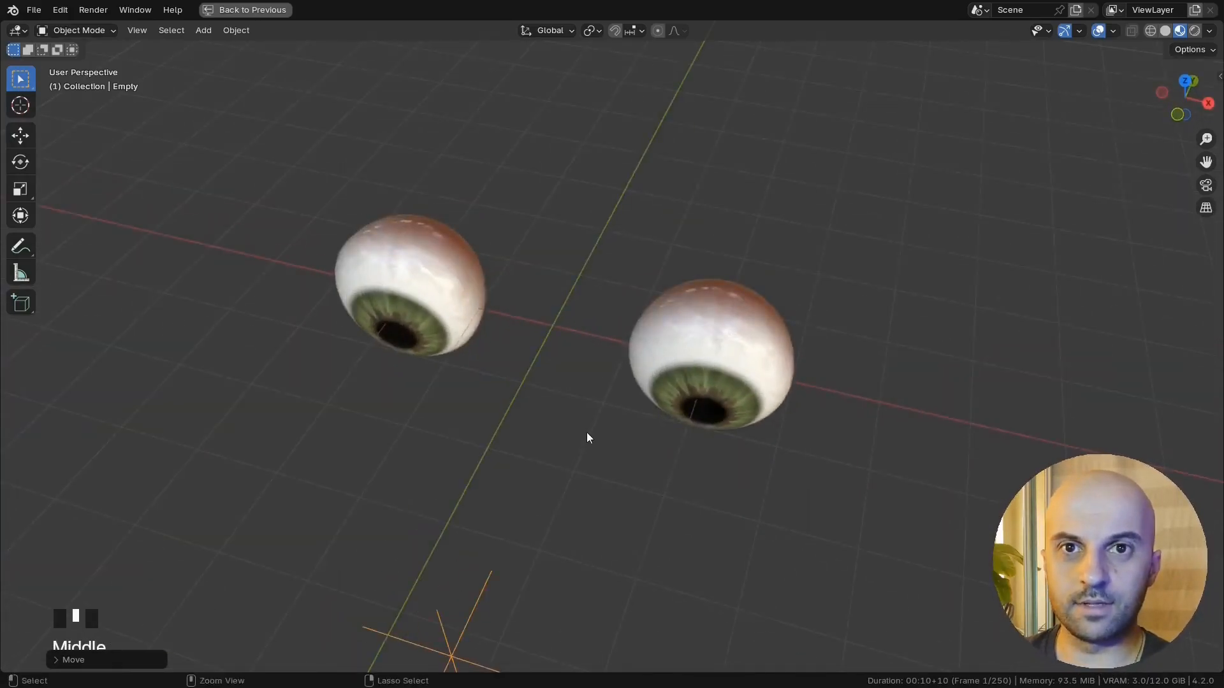
key("ctrl+space")
left_click(990, 234)
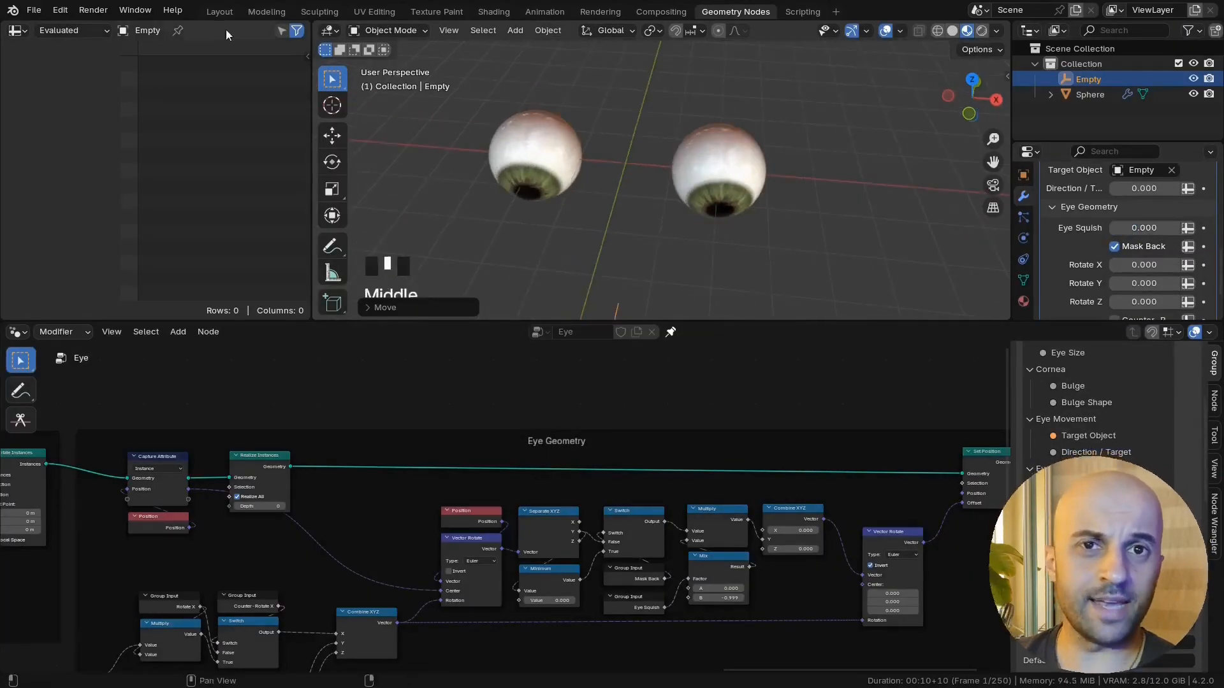
Step: Switch to the Layout workspace and add a Monkey mesh between the two eyes
left_click(219, 12)
middle_click_drag(561, 299, 599, 315)
key("z")
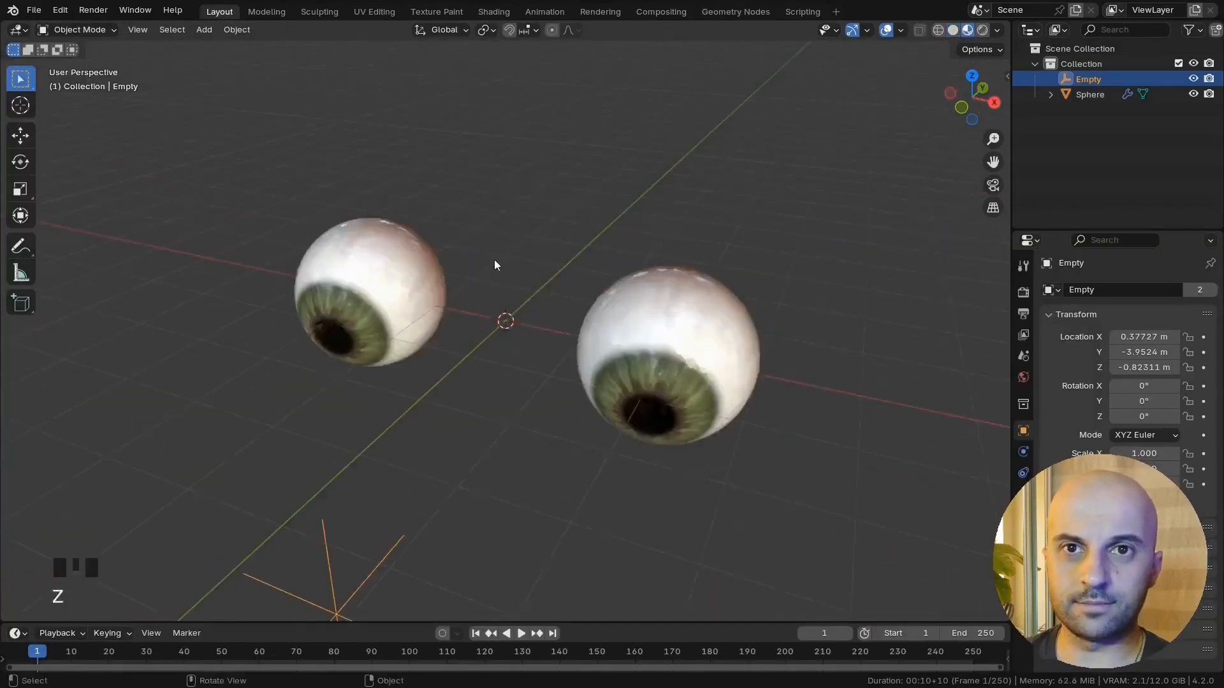
middle_click_drag(495, 265, 537, 296)
scroll(537, 296, "down", 4)
middle_click_drag(541, 434, 555, 437)
key("shift+a")
mouse_move(500, 352)
mouse_move(465, 203)
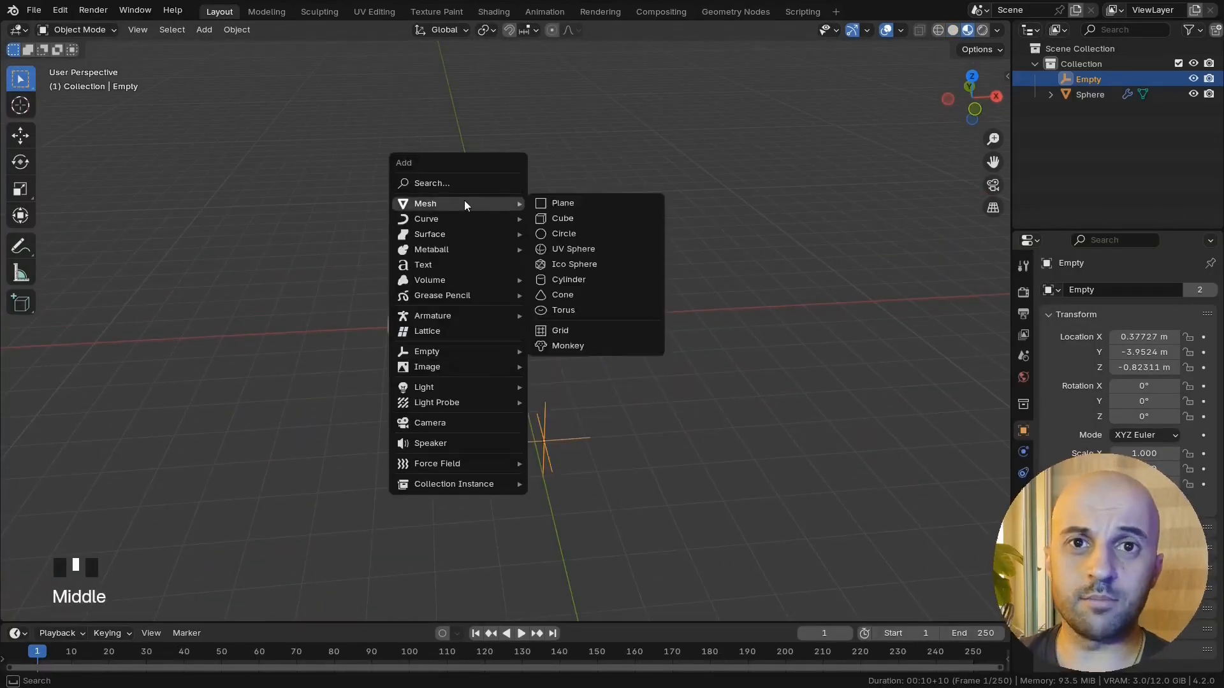
left_click(584, 345)
Step: Add a level 2 Subdivision modifier to the monkey head and apply it
middle_click_drag(689, 387, 627, 355)
scroll(628, 354, "up", 5)
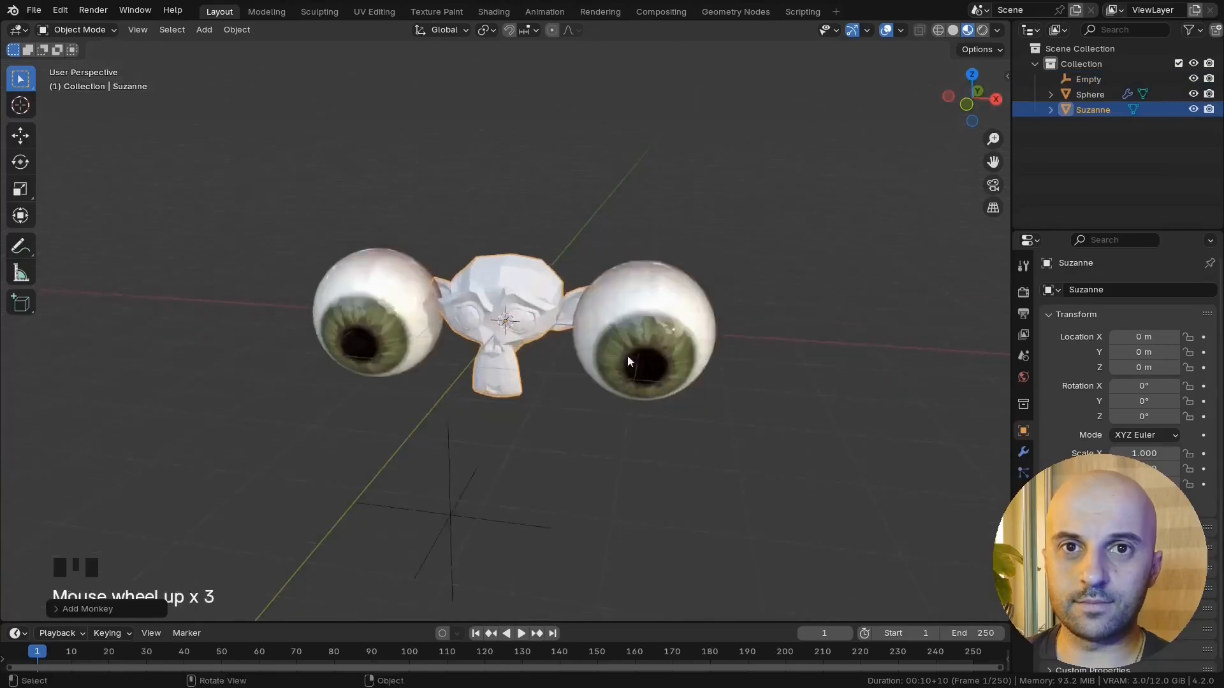
scroll(548, 360, "up", 2)
middle_click_drag(553, 357, 648, 416, "shift")
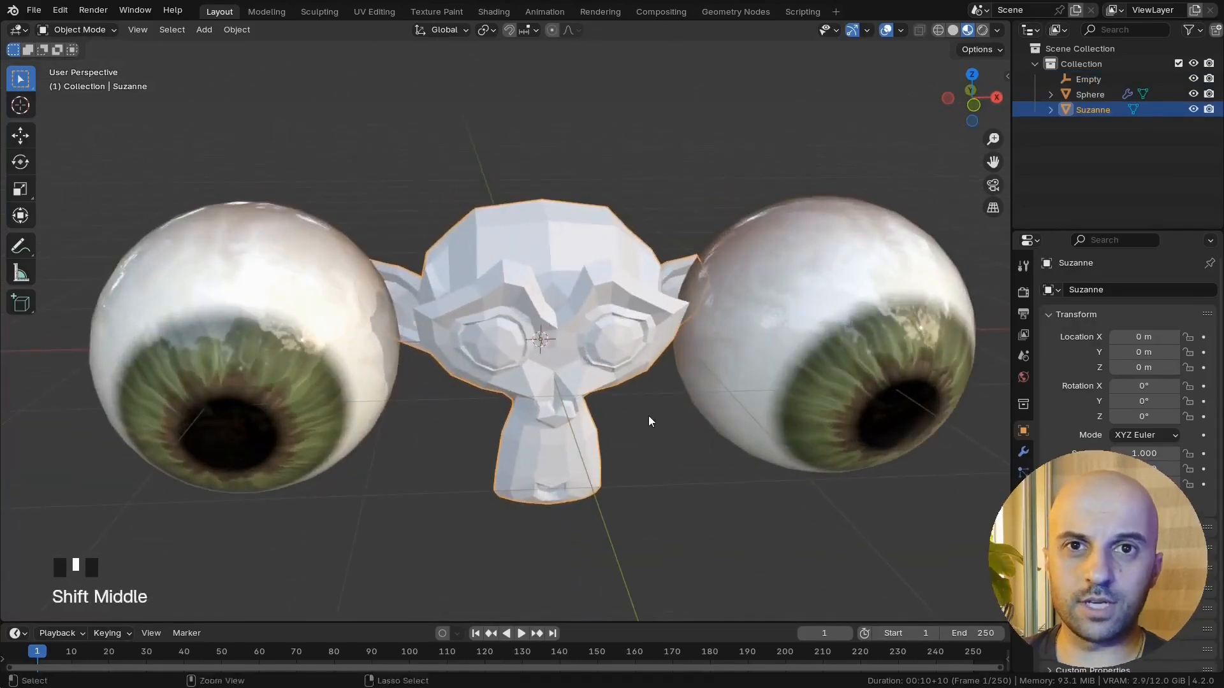
key("ctrl+2")
left_click(1024, 452)
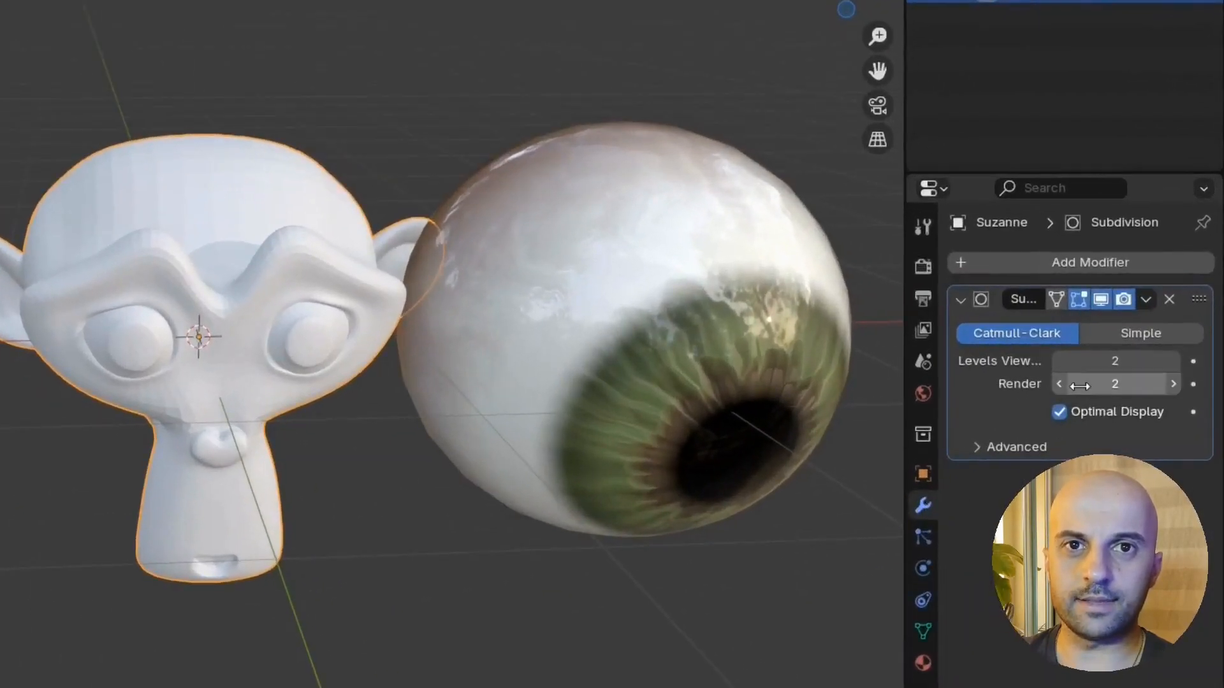
left_click(1172, 313)
left_click(1045, 325)
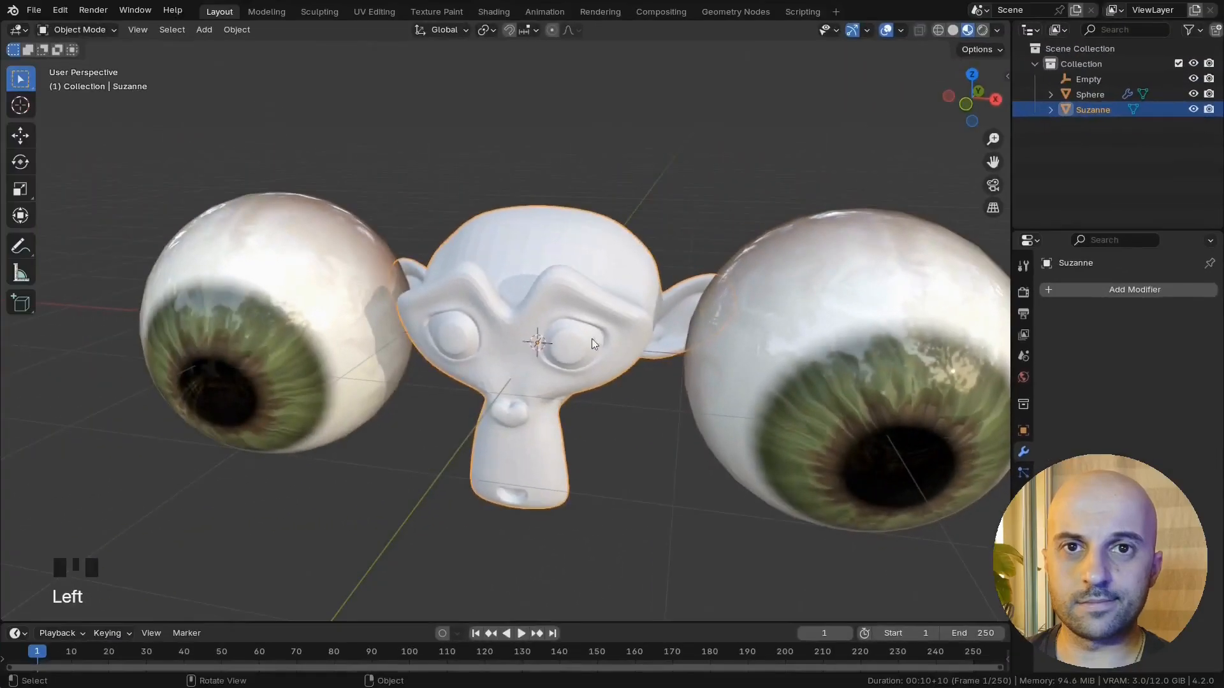
Step: Shade the monkey head smooth
right_click(568, 297)
left_click(494, 298)
scroll(600, 361, "up", 4)
middle_click_drag(609, 361, 529, 338)
Step: Select both of the monkey's eyeballs in face mode as linked geometry and turn off proportional editing
key("Tab")
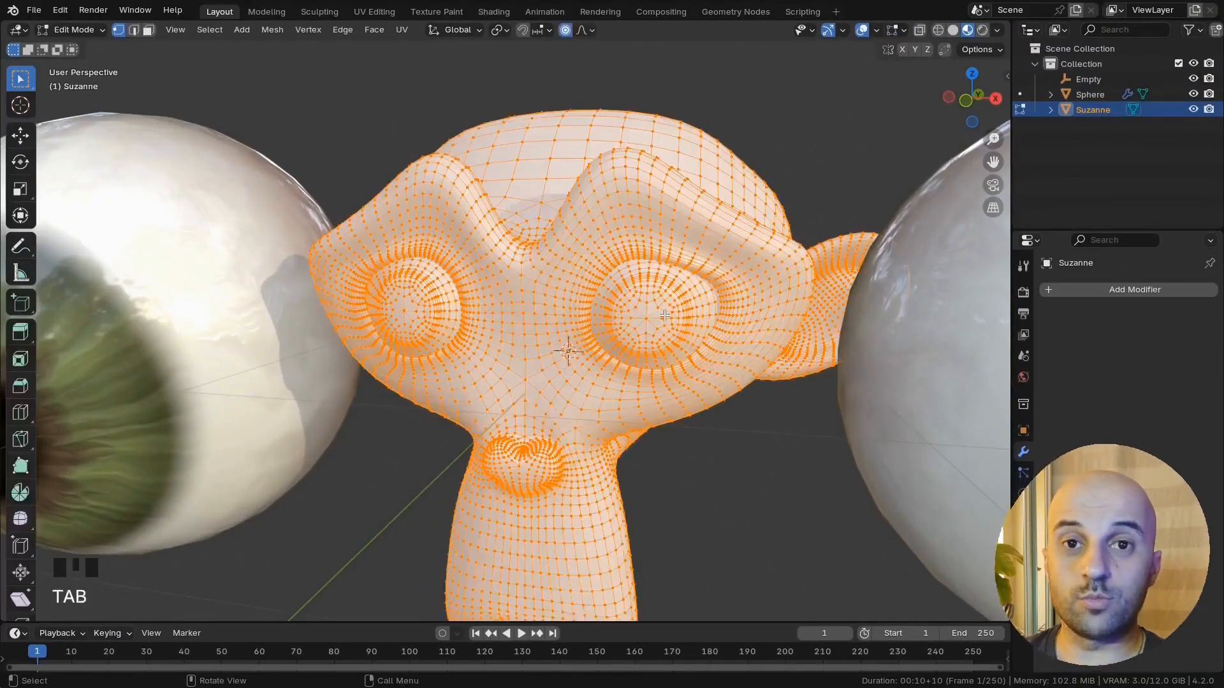
scroll(530, 339, "down", 1)
left_click(599, 322)
key("3")
key("l")
key("l")
middle_click_drag(600, 352, 484, 373)
key("g")
key("y")
right_click(380, 391)
left_click(564, 30)
Step: Pull the selected eyeballs out of the monkey's sockets along Y and delete them, finishing in Object Mode
key("g")
key("y")
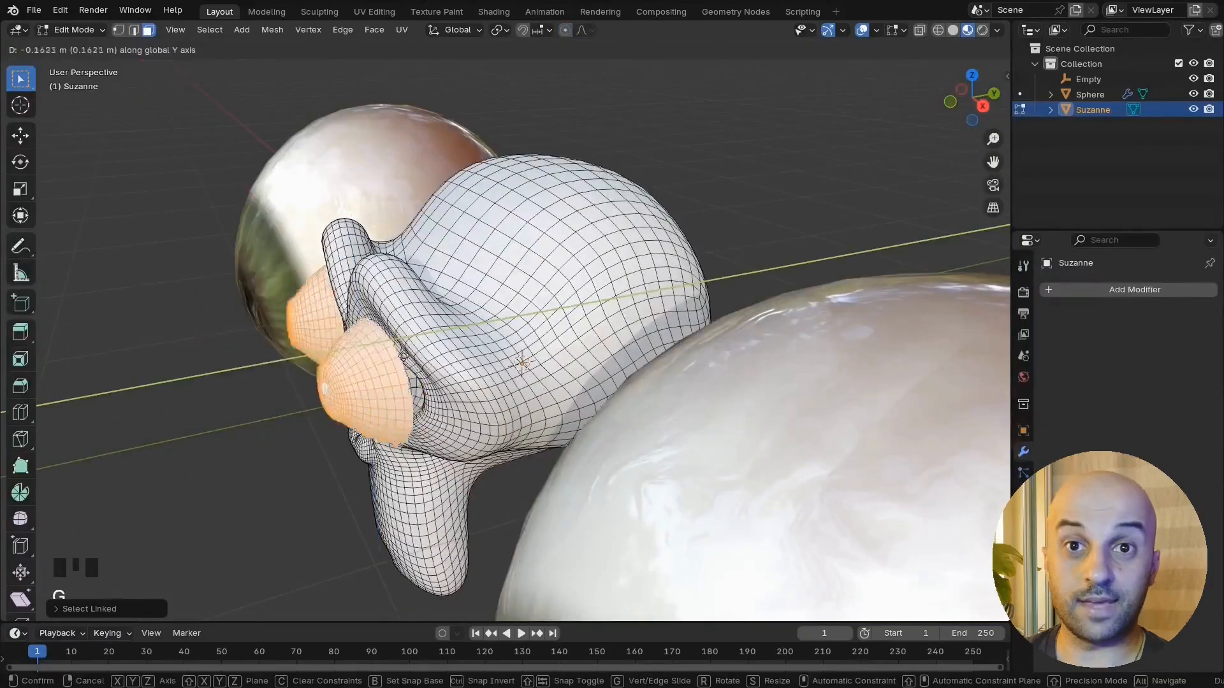
left_click(262, 372)
middle_click_drag(262, 371, 472, 319, "shift")
middle_click_drag(472, 319, 507, 408)
key("x")
left_click(500, 402)
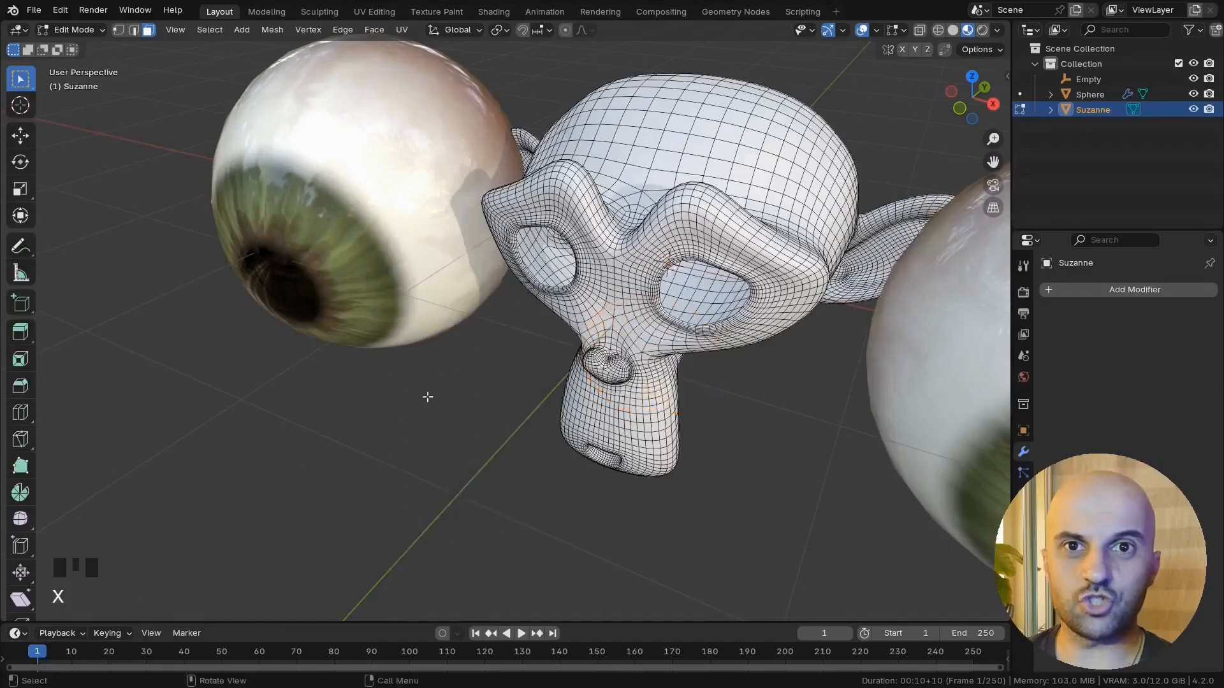
middle_click_drag(426, 399, 718, 302)
key("Tab")
scroll(683, 343, "down", 3)
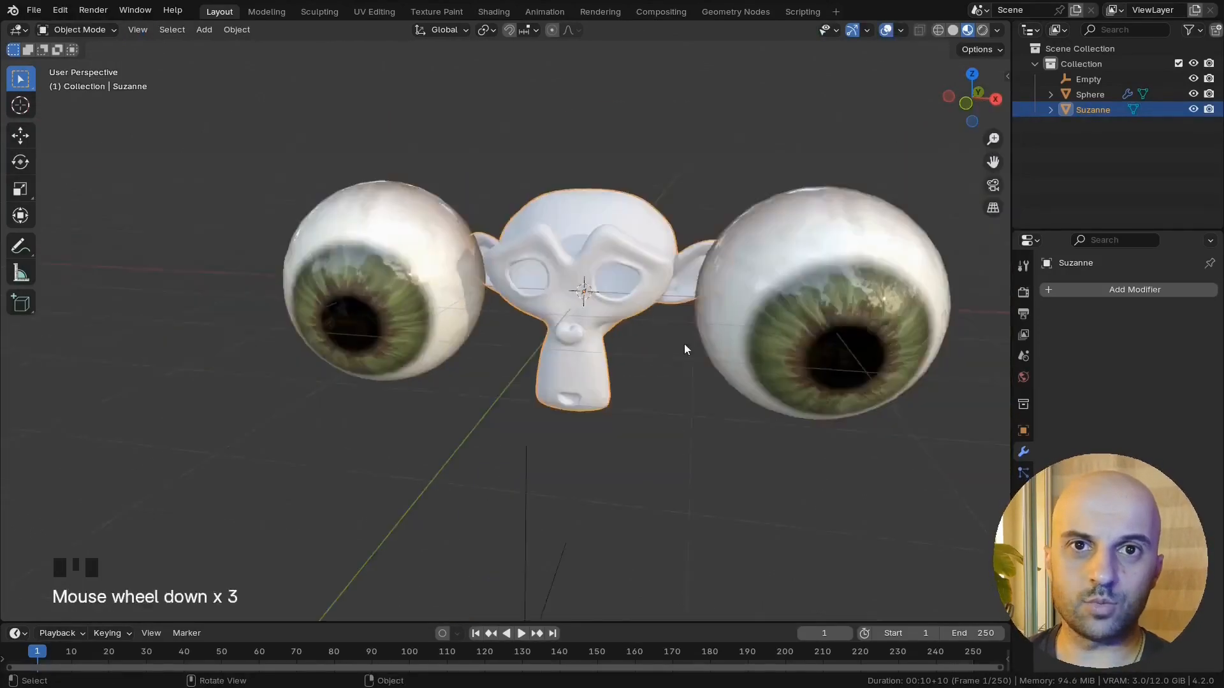
Step: Reset the Empty's location so it is centred on the monkey head in front view
middle_click_drag(683, 343, 699, 333)
left_click(698, 332)
key("KP_1")
middle_click_drag(775, 445, 705, 421, "shift")
left_click(705, 424)
scroll(568, 404, "down", 4)
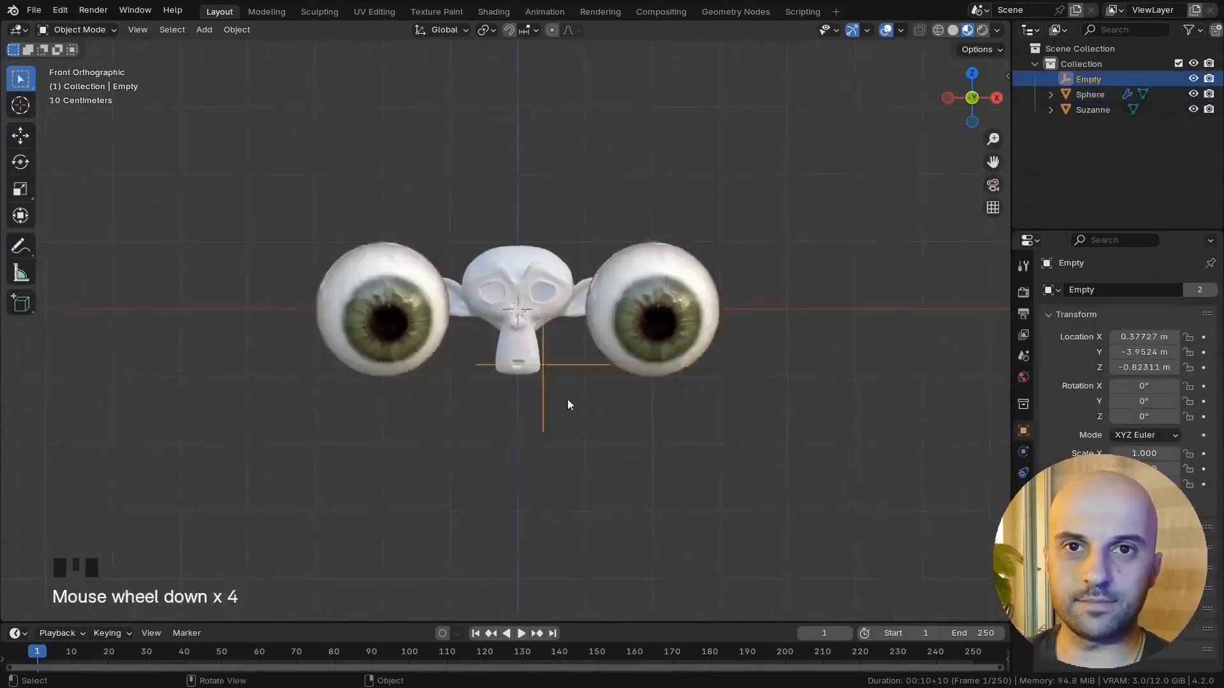
key("alt+g")
Step: Set the eyes' distance to 0.370 and Eye Size to 0.232 to suit the monkey's sockets
middle_click_drag(568, 405, 623, 323)
left_click(562, 249)
key("KP_1")
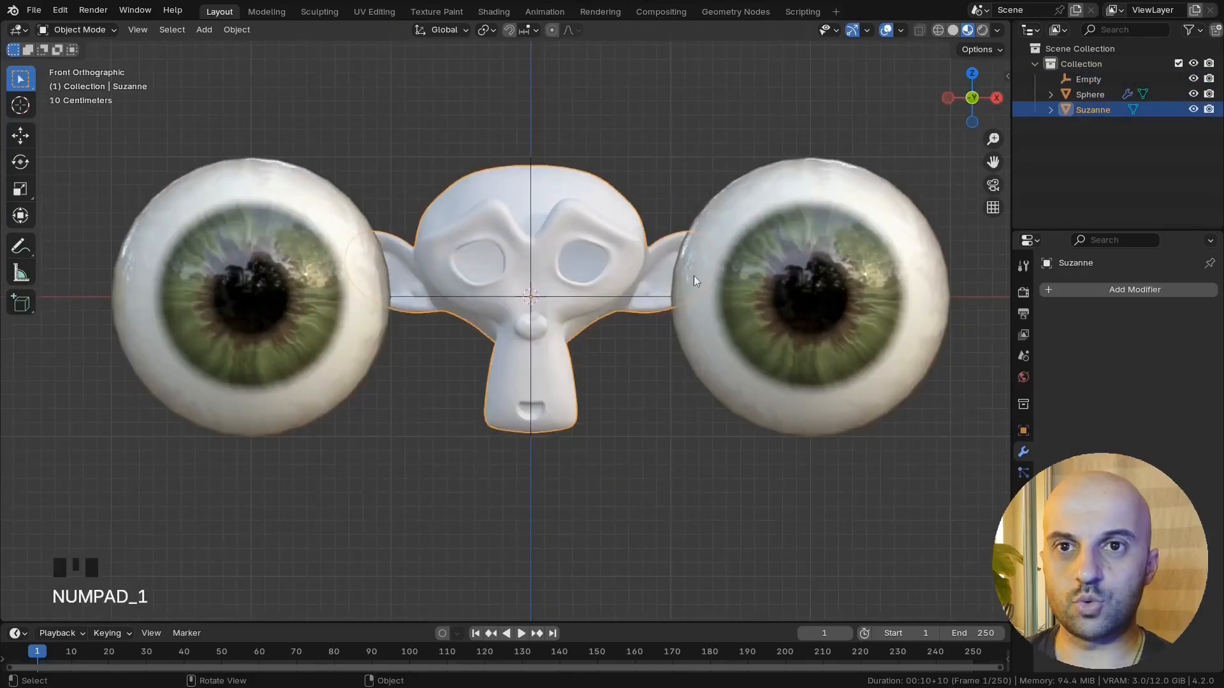
left_click(790, 274)
middle_click_drag(790, 274, 837, 329, "shift")
left_click_drag(1052, 448, 1050, 517)
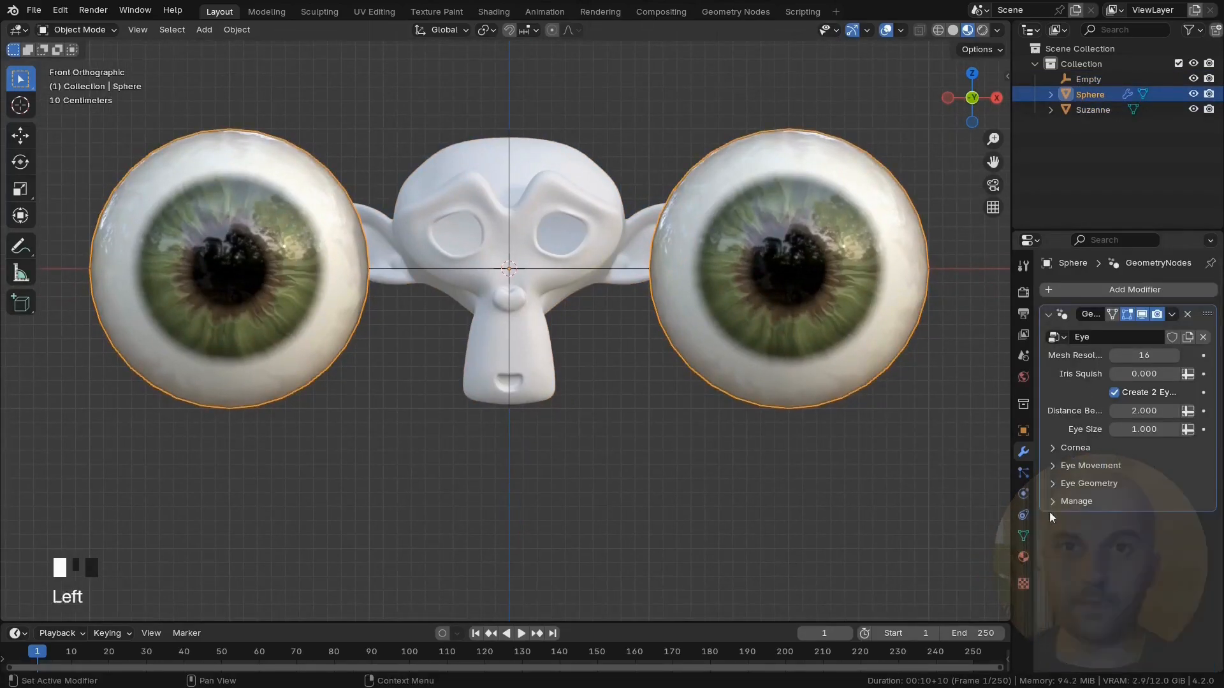
left_click_drag(1148, 410, 1122, 411, "shift")
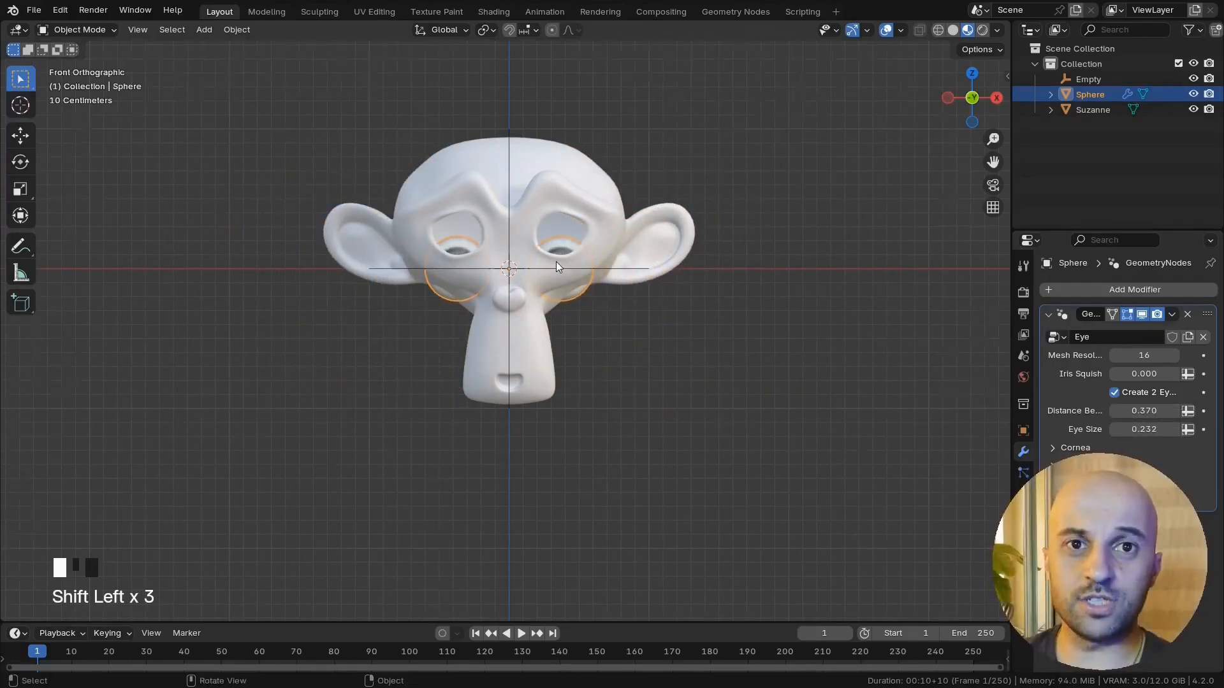
Step: Raise the eyes along Z until the irises sit inside the monkey's sockets
scroll(557, 265, "up", 5)
middle_click_drag(573, 264, 544, 410, "shift")
key("g")
key("z")
left_click(546, 307)
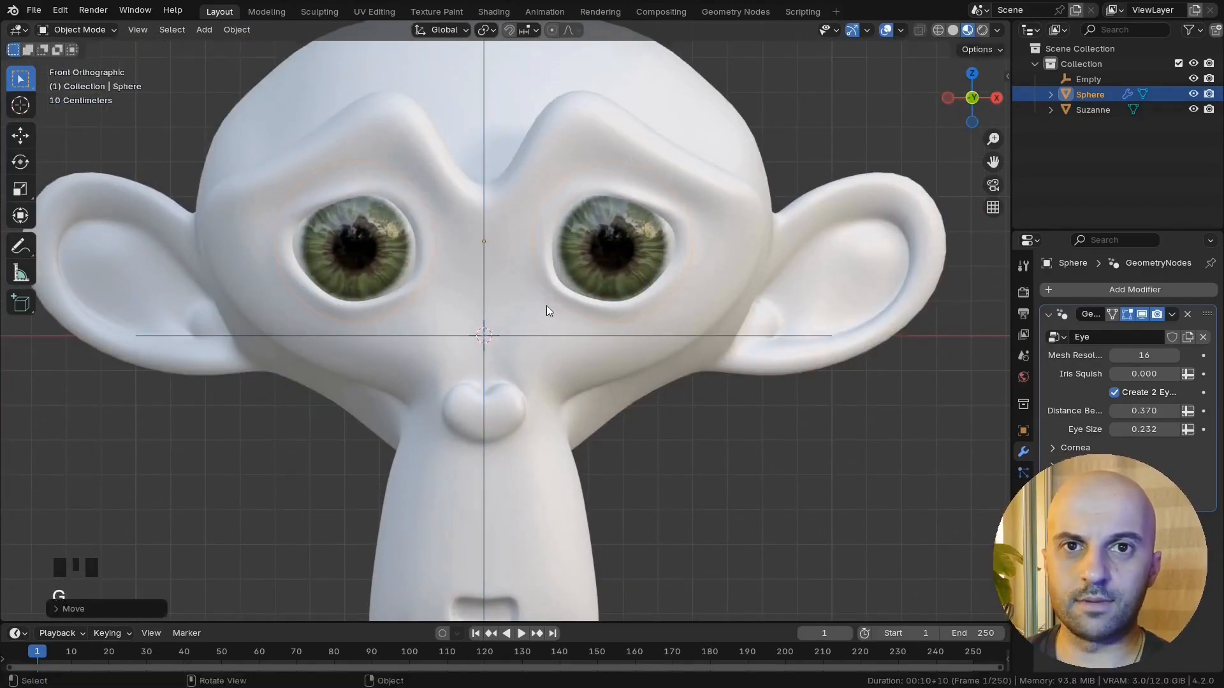
Step: Adjust the eyes' depth in the sockets from the side and set the distance between them to 0.349
key("KP_3")
left_click(450, 263)
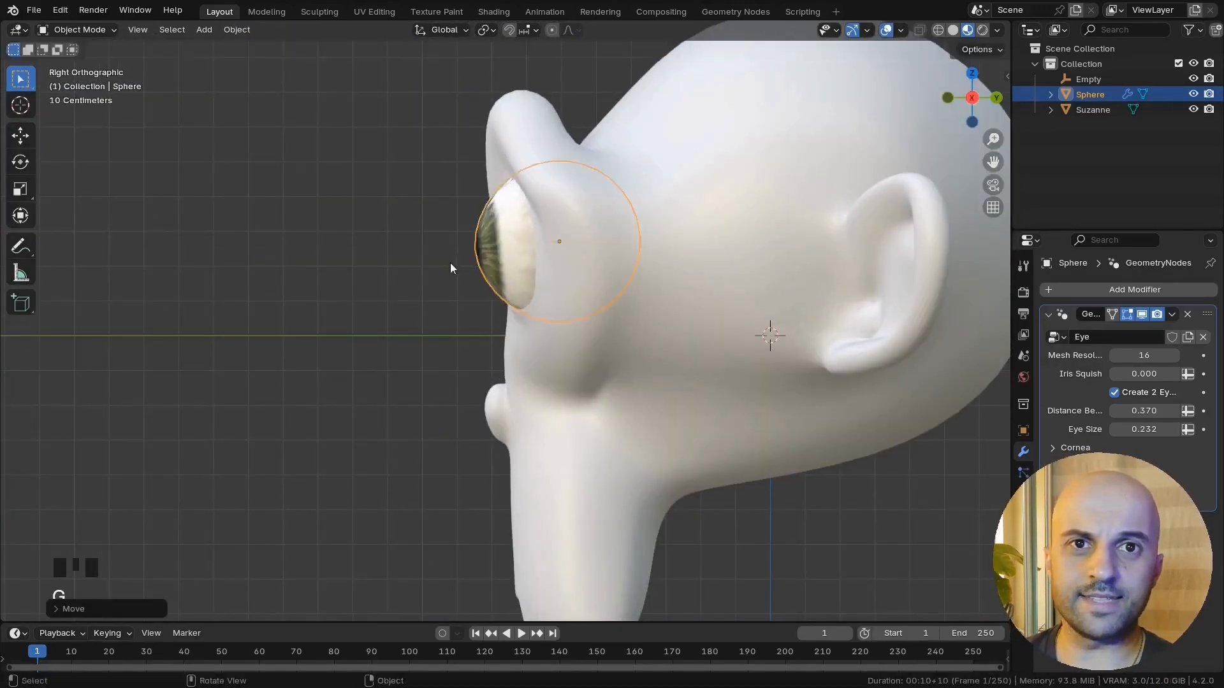
middle_click_drag(450, 262, 683, 246)
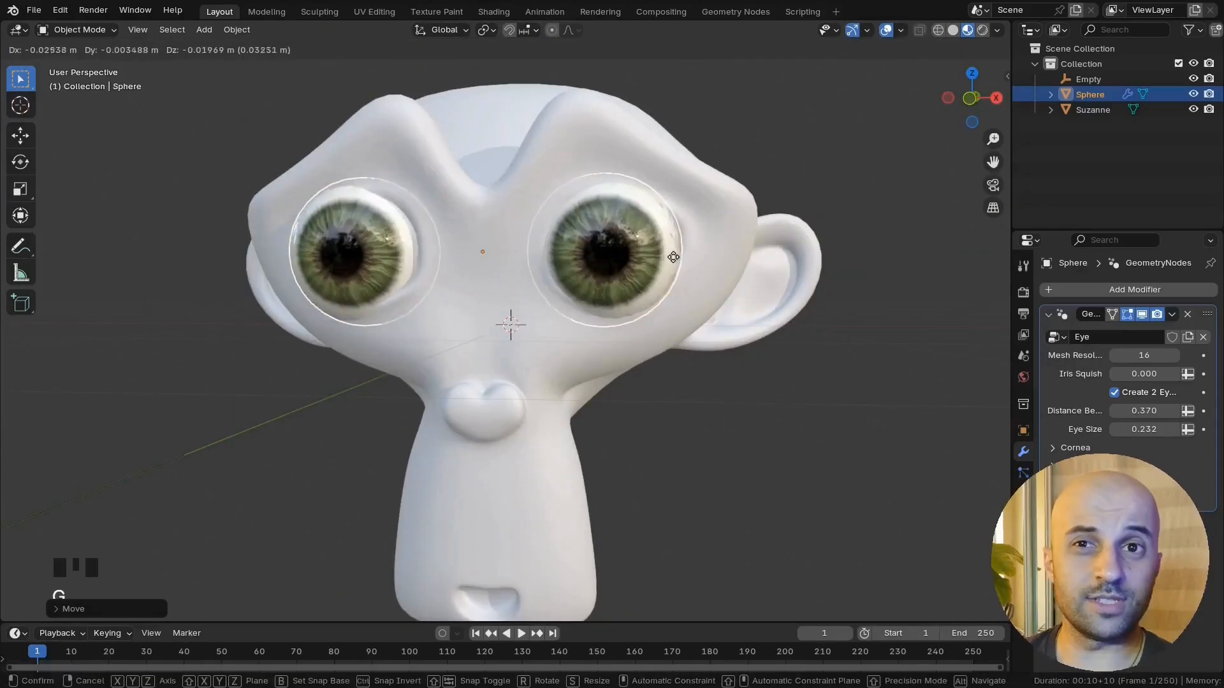
left_click_drag(1156, 410, 1141, 411, "shift")
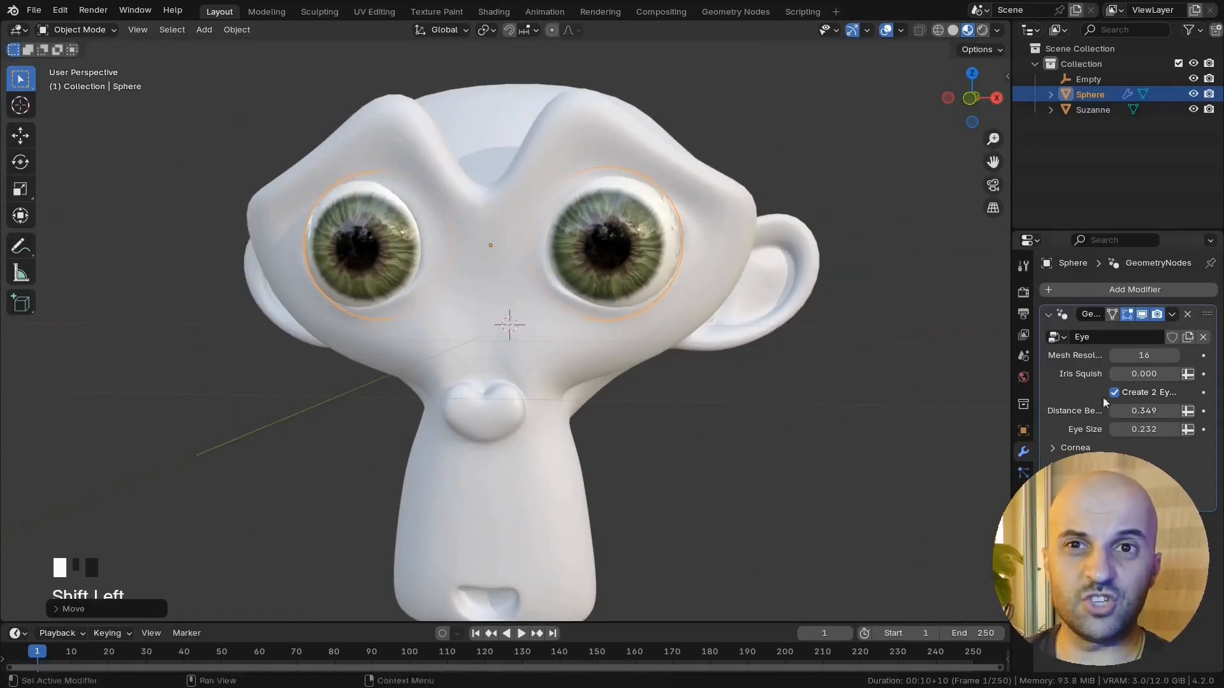
Step: Set Eye Squish in the Eye Geometry settings to 0.487
middle_click_drag(701, 357, 606, 285)
middle_click_drag(652, 252, 572, 196)
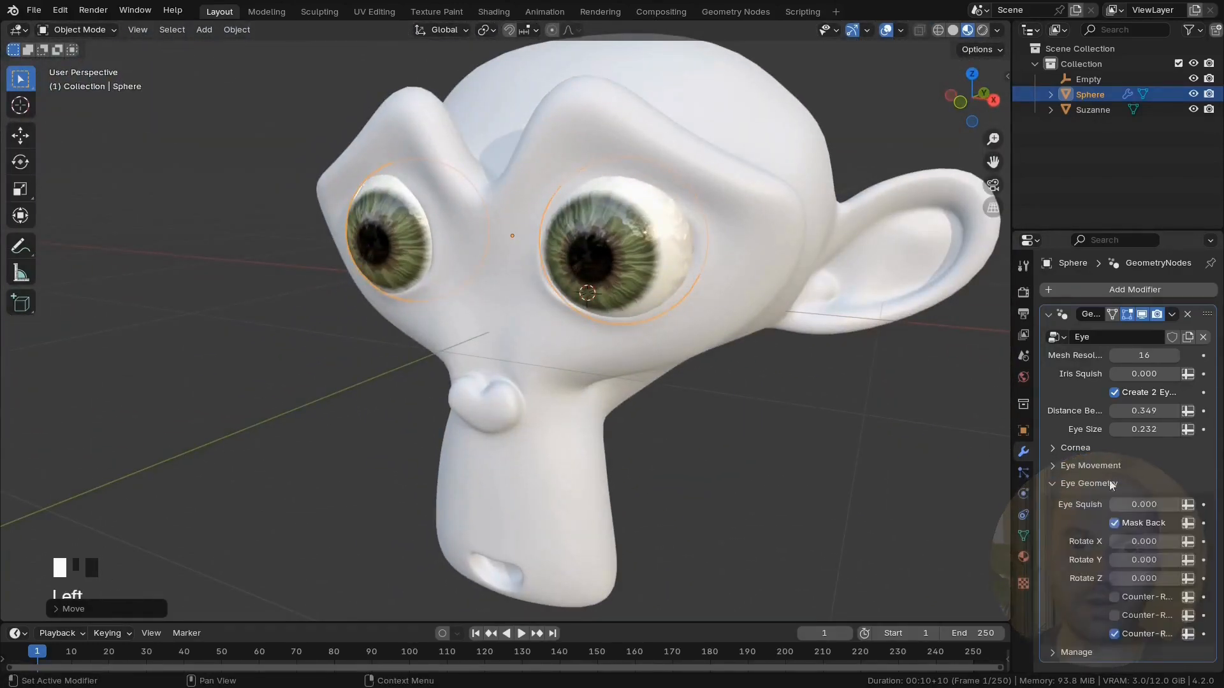
left_click_drag(1144, 504, 1152, 504)
key("KP_3")
scroll(718, 356, "up", 3)
middle_click_drag(503, 262, 514, 305, "shift")
left_click_drag(1144, 504, 1176, 504)
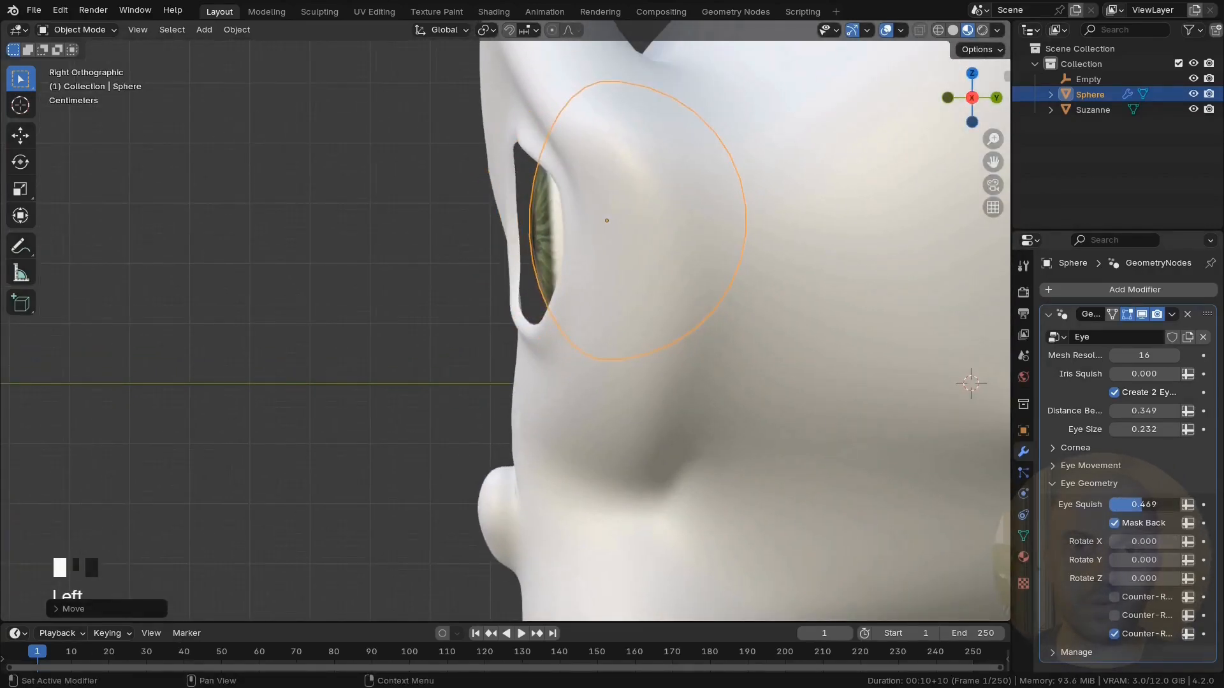
Step: Move the squished eyes about 0.056 m forward along Y and set Eye Size to 0.205
key("g")
key("y")
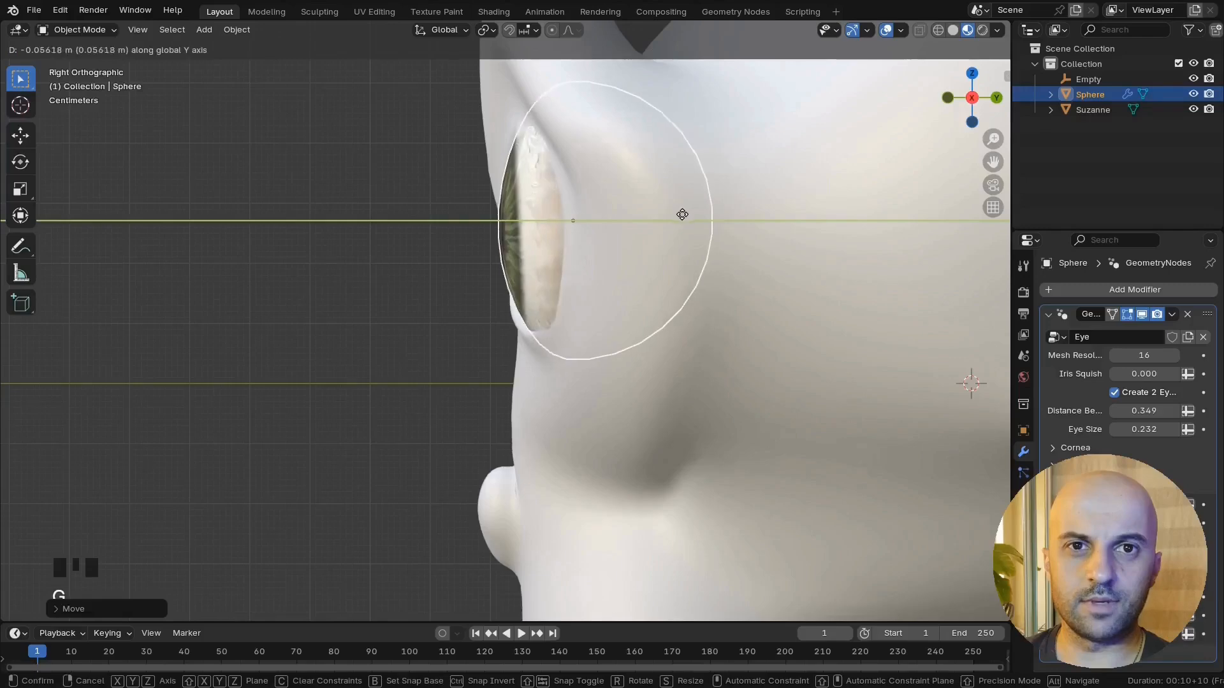
left_click(681, 215)
middle_click_drag(523, 238, 693, 247)
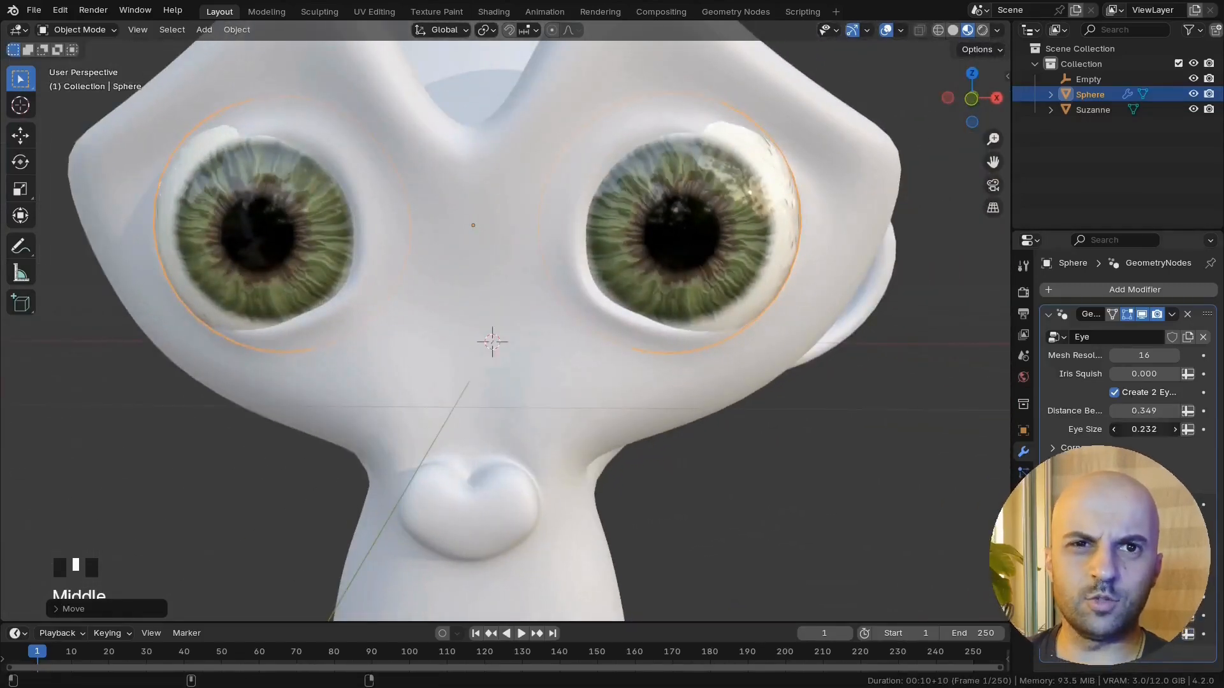
left_click_drag(1144, 429, 1119, 429, "shift")
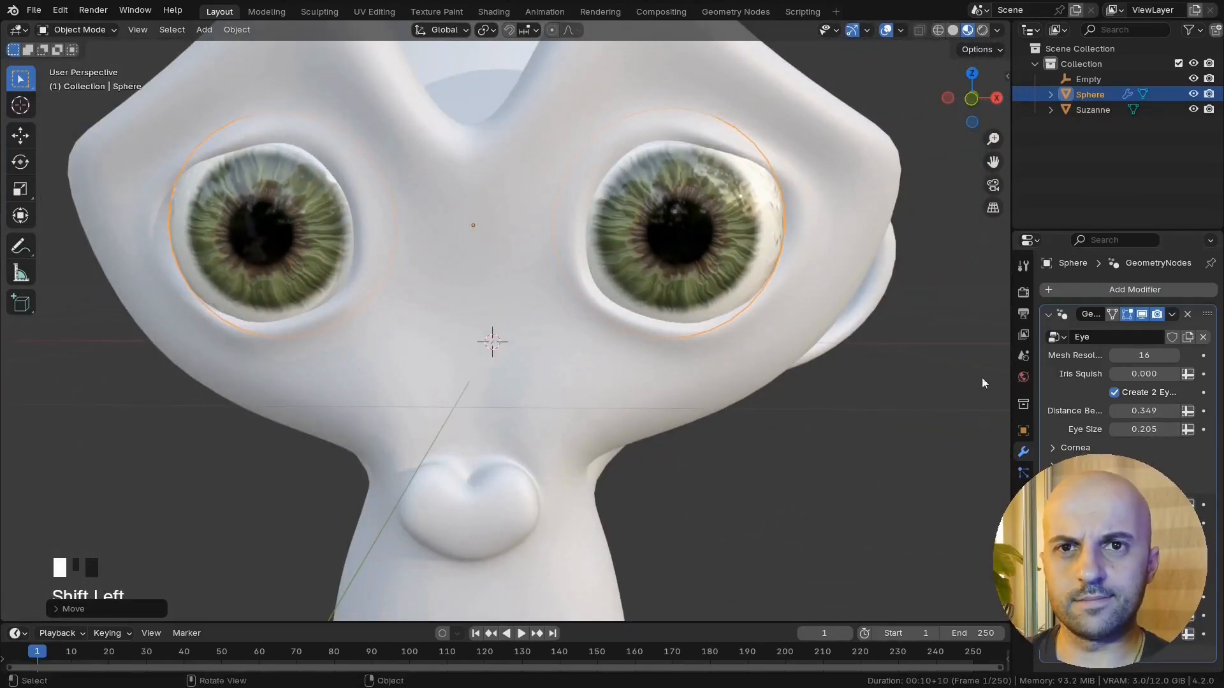
Step: Set the Eye Material's Iris Bump to 0.218 in the Iris Texture settings
middle_click_drag(982, 383, 595, 328)
scroll(606, 326, "down", 2)
middle_click_drag(611, 283, 586, 186)
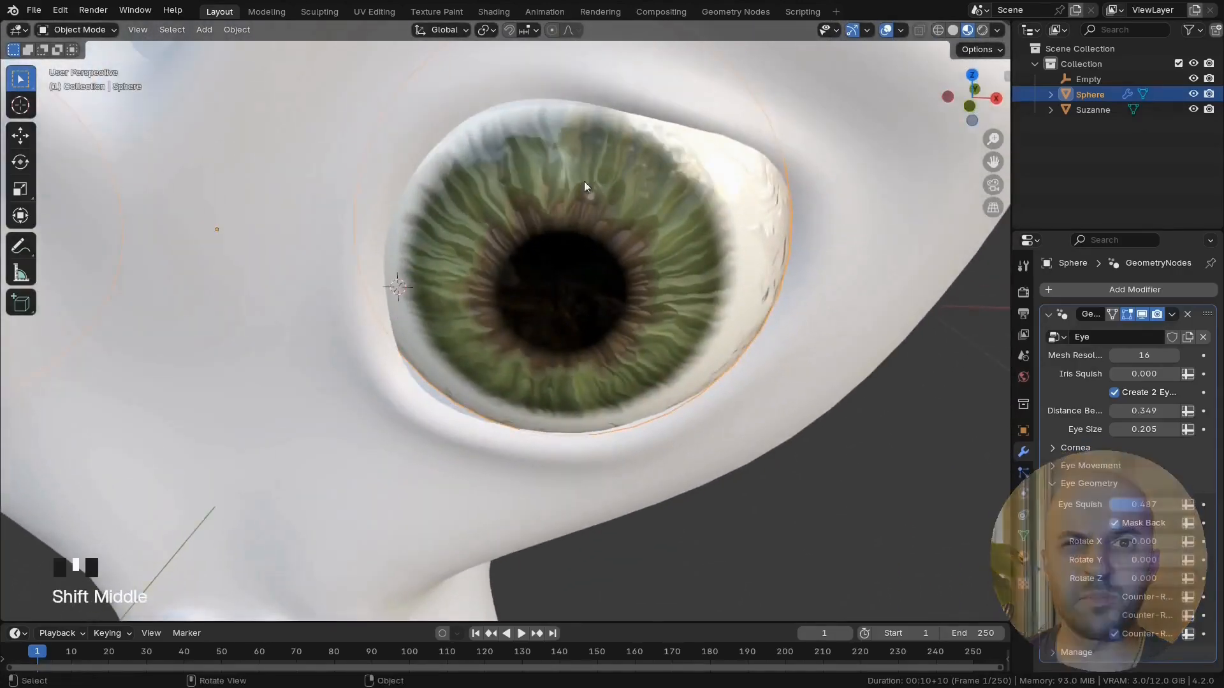
left_click(1024, 558)
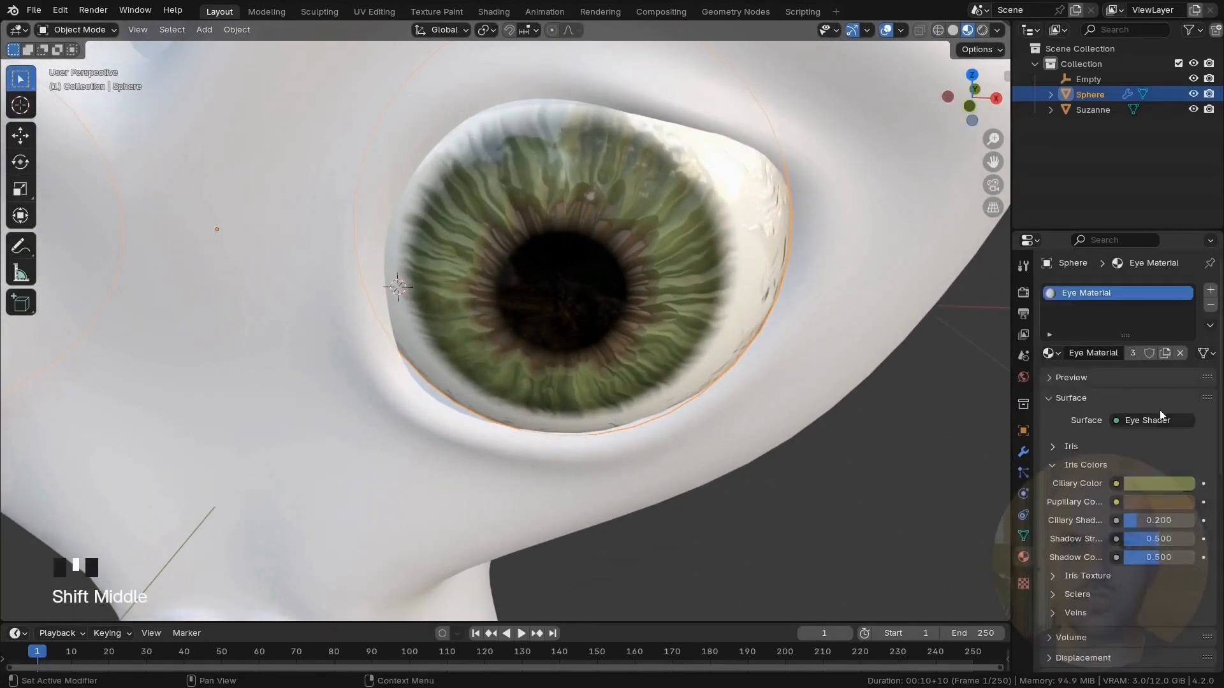
left_click(1210, 264)
left_click(1210, 265)
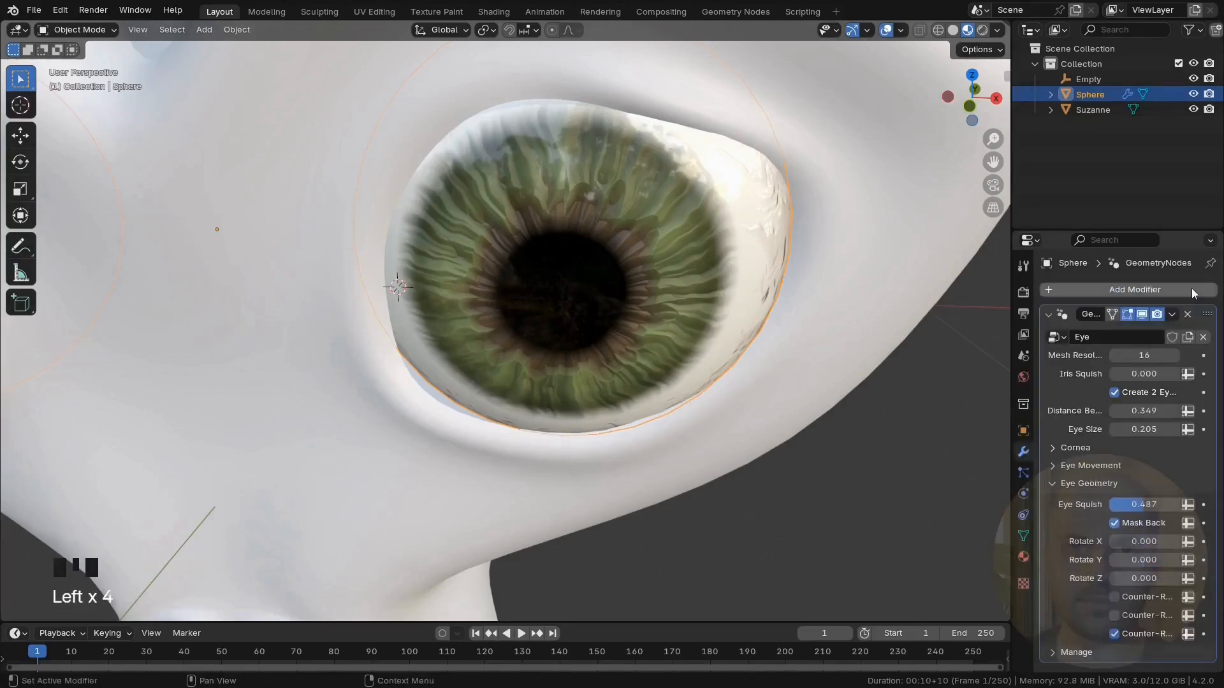
left_click(1024, 419)
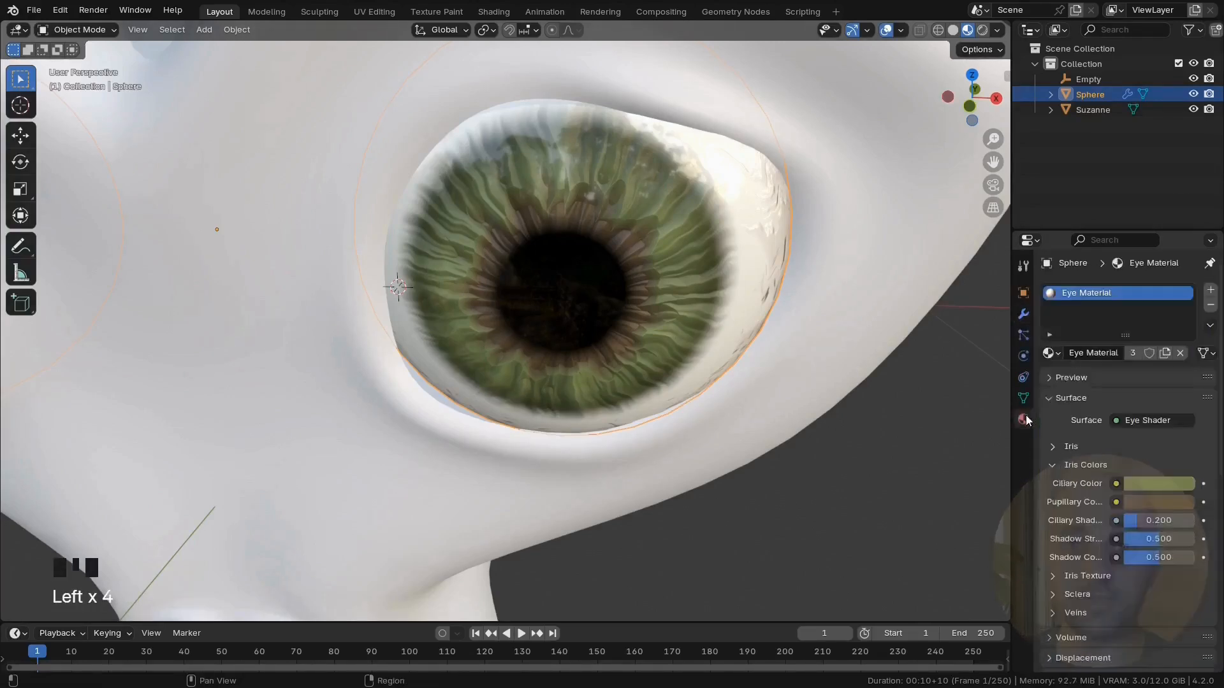
left_click(1060, 576)
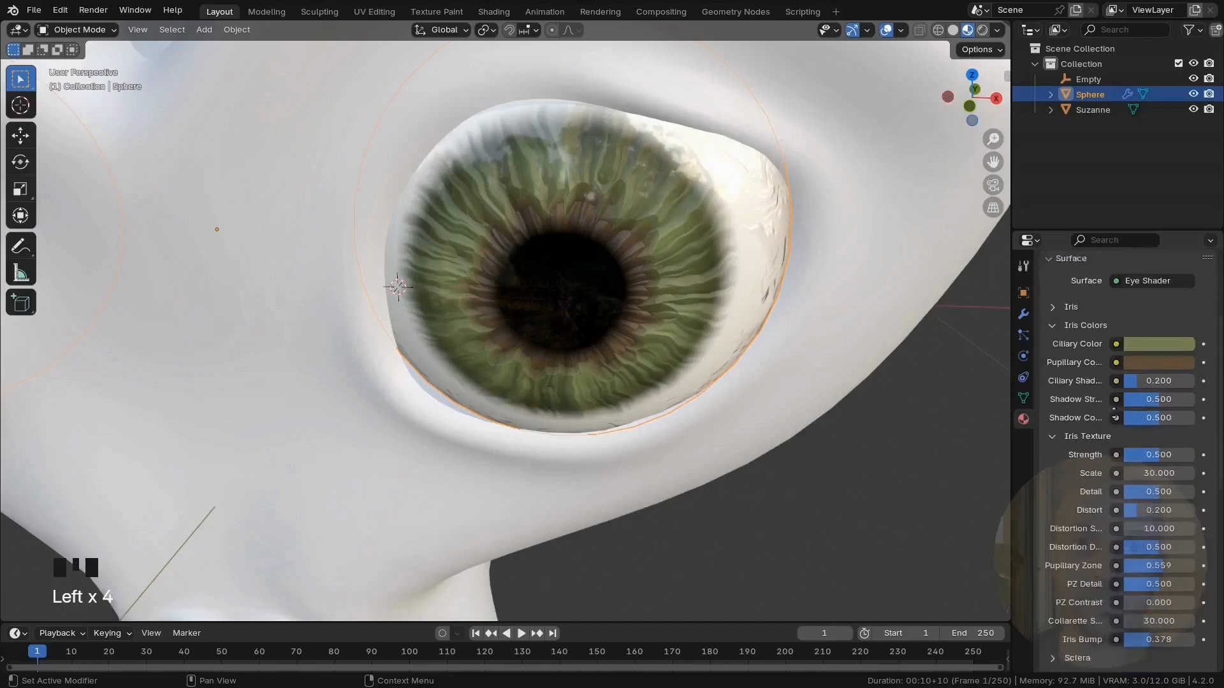
scroll(1120, 616, "down", 5)
left_click_drag(1159, 632, 1146, 632)
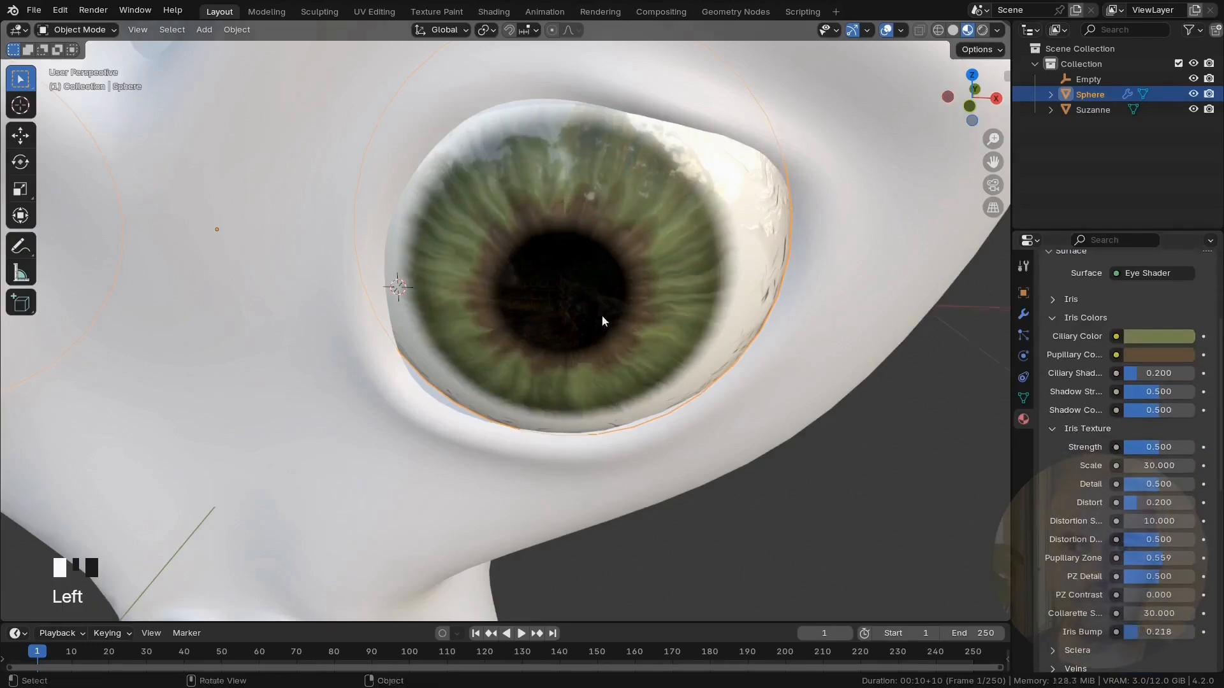
middle_click_drag(602, 315, 528, 280)
Step: Set the eyes' geometry Rotate Z to -0.300, checking the fit in a top wireframe view
left_click(1024, 313)
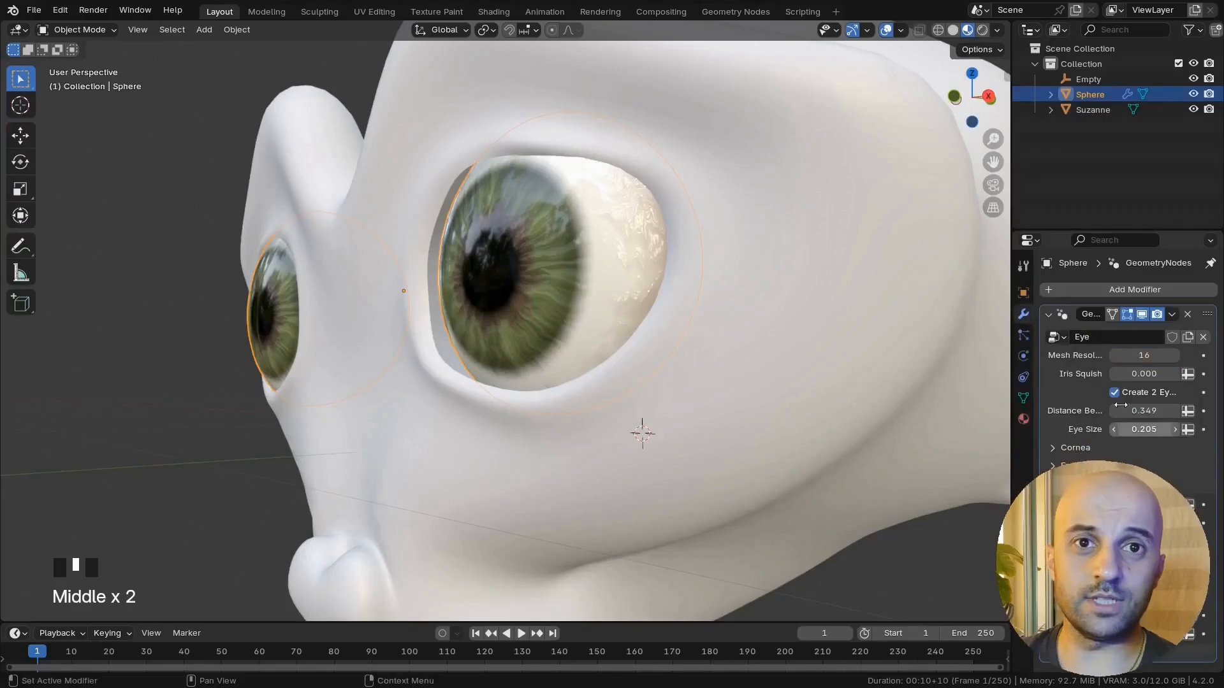
middle_click_drag(577, 246, 659, 344)
key("KP_7")
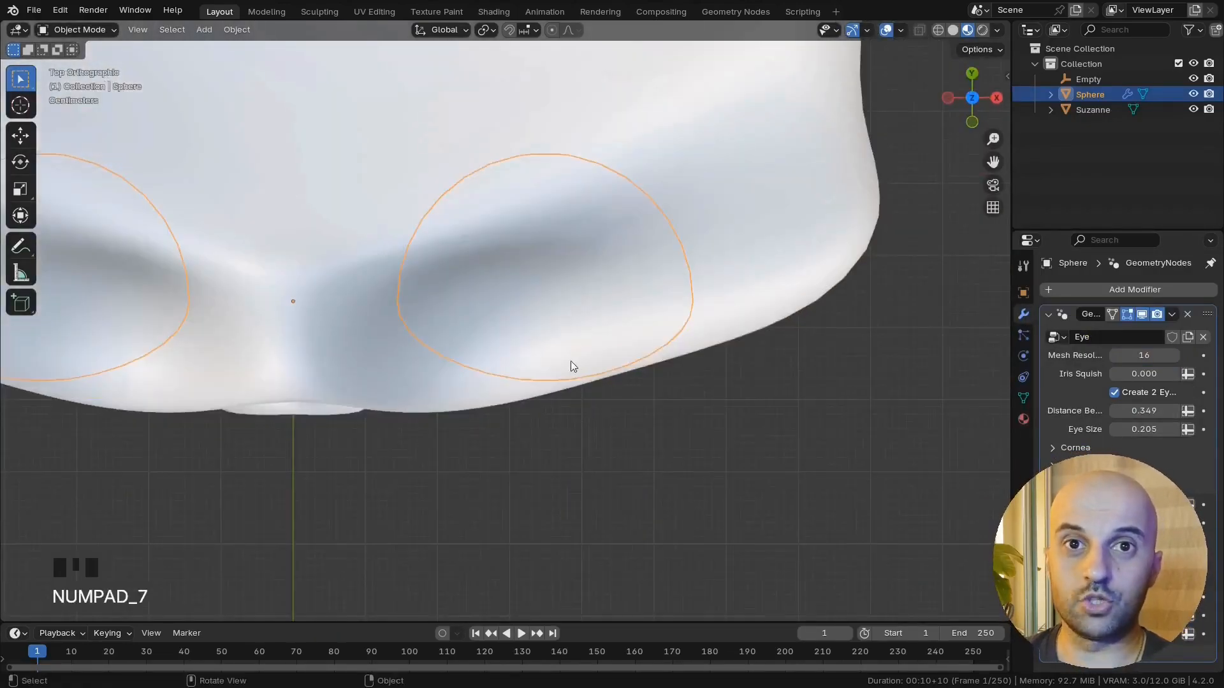
key("shift+z")
scroll(571, 361, "down", 2)
middle_click_drag(571, 361, 645, 380, "shift")
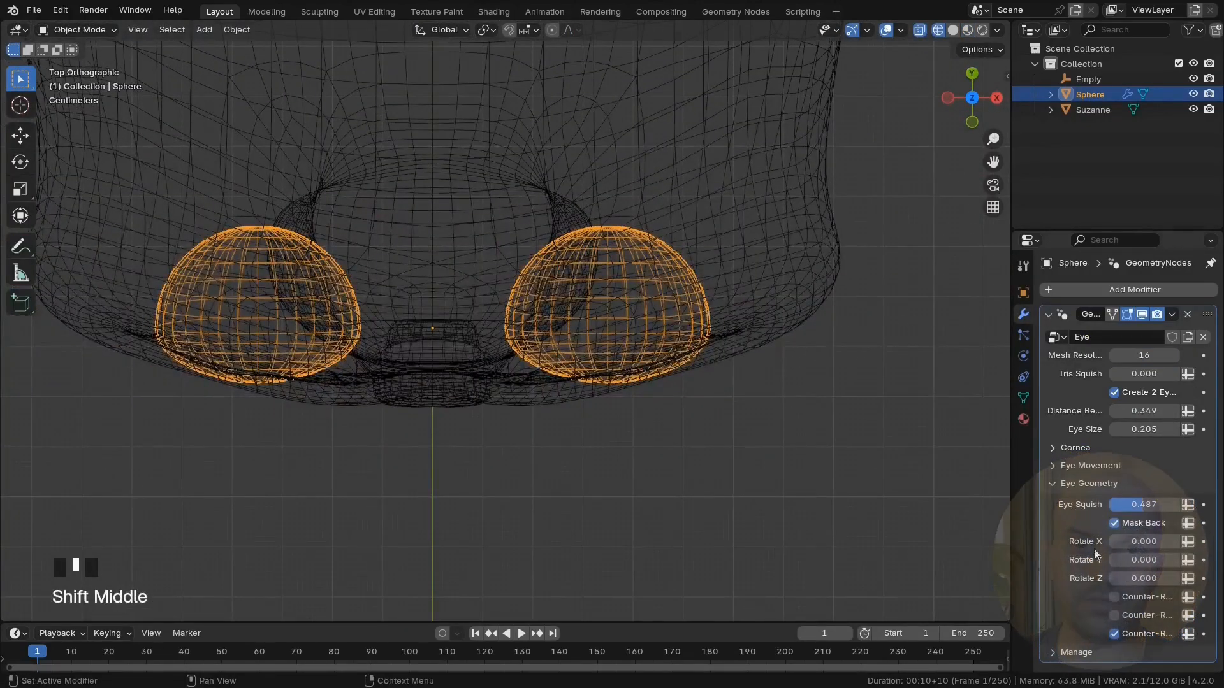
left_click_drag(1134, 578, 1106, 578)
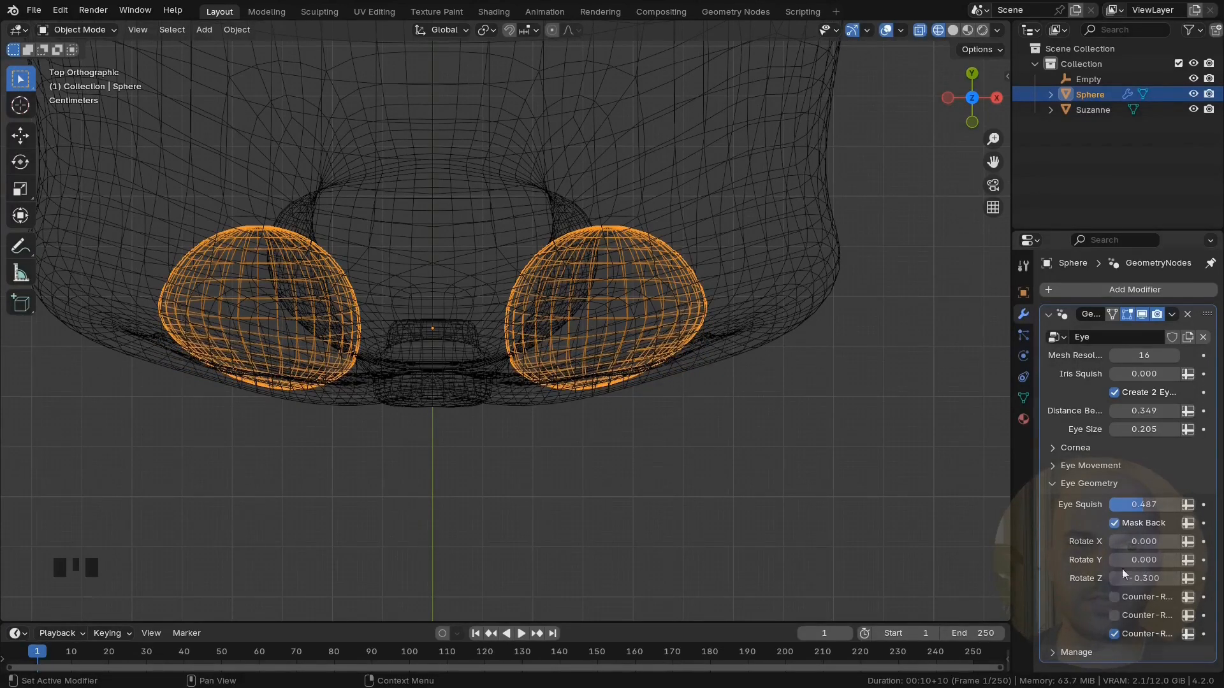
Step: Return to material preview shading and set the distance between the eyes to 0.368
middle_click_drag(759, 471, 604, 339)
key("shift+z")
scroll(697, 182, "up", 2)
left_click_drag(1138, 413, 1171, 413, "shift")
mouse_move(717, 322)
middle_mouse_down()
mouse_move(656, 317)
mouse_move(707, 319)
middle_mouse_up()
middle_click_drag(842, 357, 905, 370)
left_click_drag(1145, 411, 1154, 411, "shift")
middle_click_drag(574, 357, 529, 441)
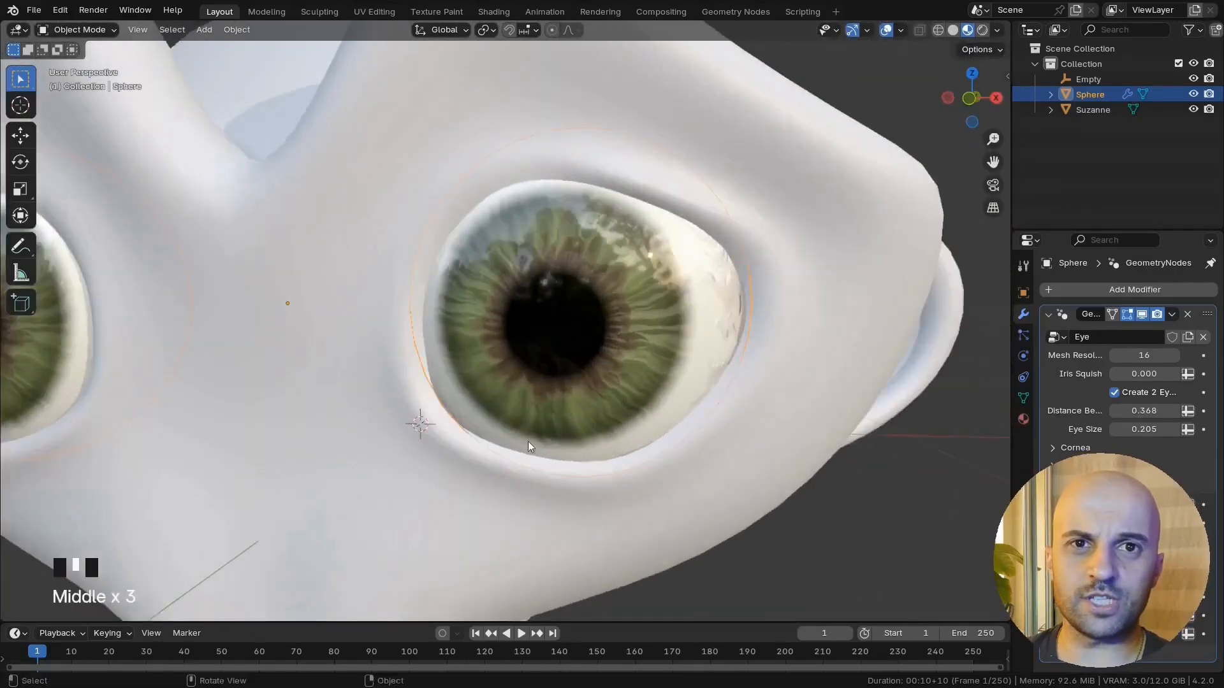
Step: Select the monkey head, put it into Sculpt Mode and enable X mirror symmetry
left_click(437, 372)
middle_click_drag(437, 372, 400, 303)
key("ctrl+Tab")
left_click(396, 404)
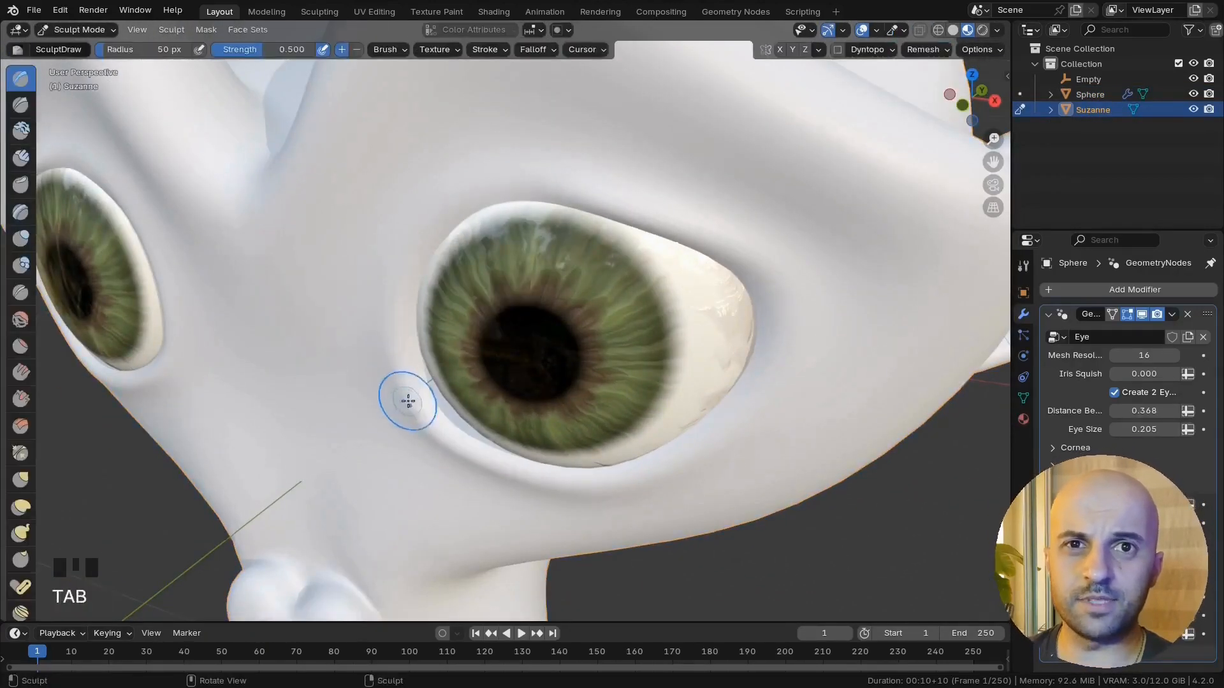
middle_click_drag(404, 401, 810, 99)
Step: Choose the Grab brush with a 336 px radius and switch to solid shading
mouse_move(486, 478)
middle_mouse_down()
mouse_move(470, 440)
mouse_move(495, 360)
middle_mouse_up()
key("g")
key("f")
left_click(448, 439)
scroll(448, 440, "up", 4)
key("f")
left_click(440, 449)
key("z")
left_click(561, 361)
Step: Pull the inner lower corner of the socket rim towards the eyeball and turn on the head's wireframe display
middle_click_drag(522, 401, 450, 432)
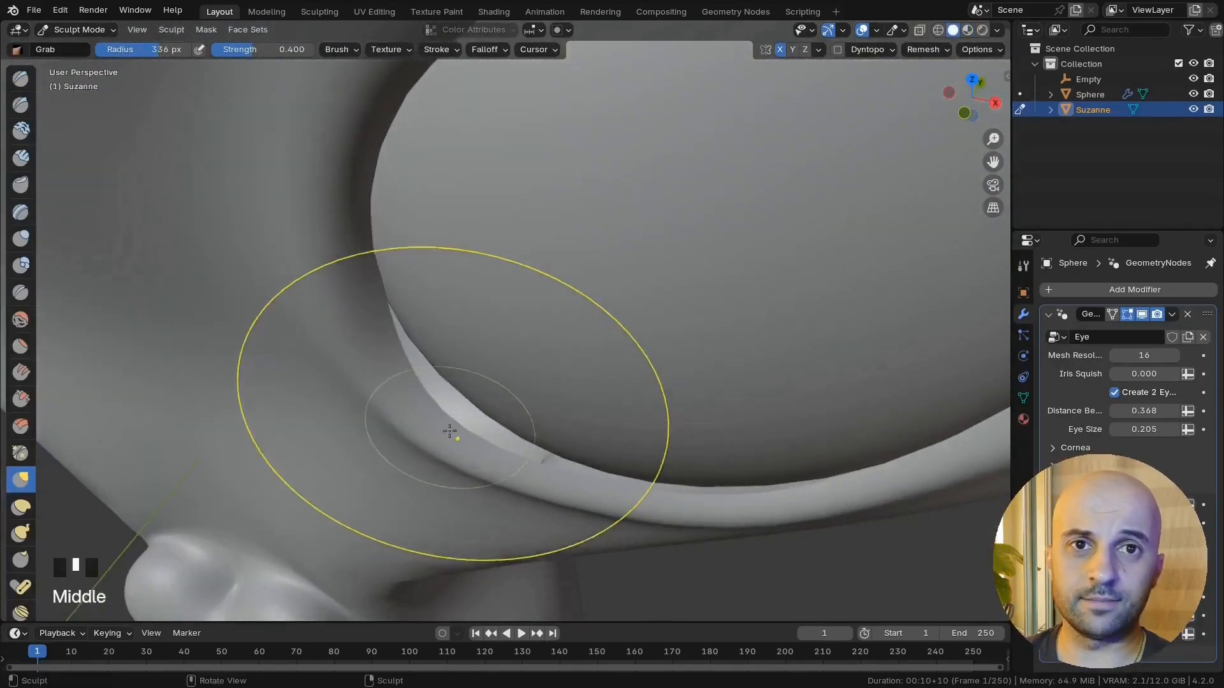
left_click_drag(451, 431, 486, 383)
middle_click_drag(486, 383, 542, 446)
mouse_move(542, 446)
middle_mouse_down()
mouse_move(603, 517)
mouse_move(529, 462)
mouse_move(539, 470)
middle_mouse_up()
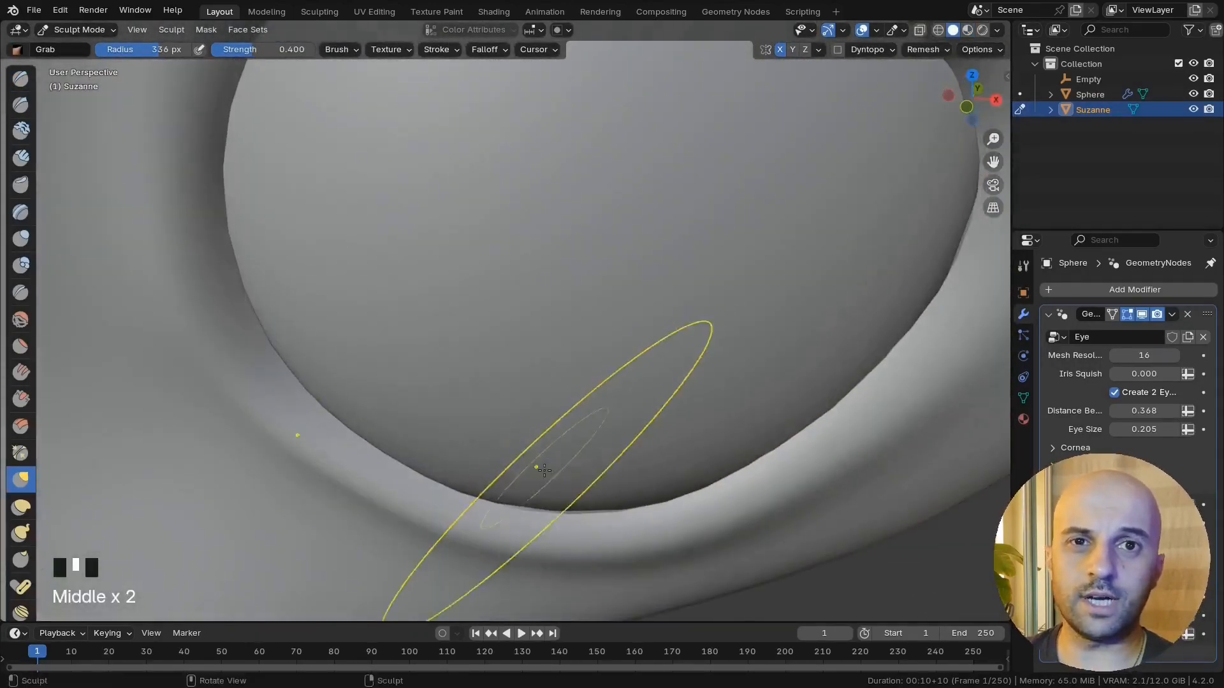
key("q")
key("Tab")
key("q")
left_click(365, 395)
key("Tab")
Step: Grab the lower and outer parts of the socket rim towards the eyeball to close the gaps
middle_click_drag(396, 513, 528, 510)
left_click_drag(527, 510, 561, 479)
mouse_move(561, 480)
middle_mouse_down()
mouse_move(691, 388)
mouse_move(735, 324)
middle_mouse_up()
left_click_drag(734, 324, 754, 302)
Step: Pull the upper socket rim down to the eyeball with several Grab strokes
middle_click_drag(754, 302, 648, 218)
scroll(528, 309, "up", 3)
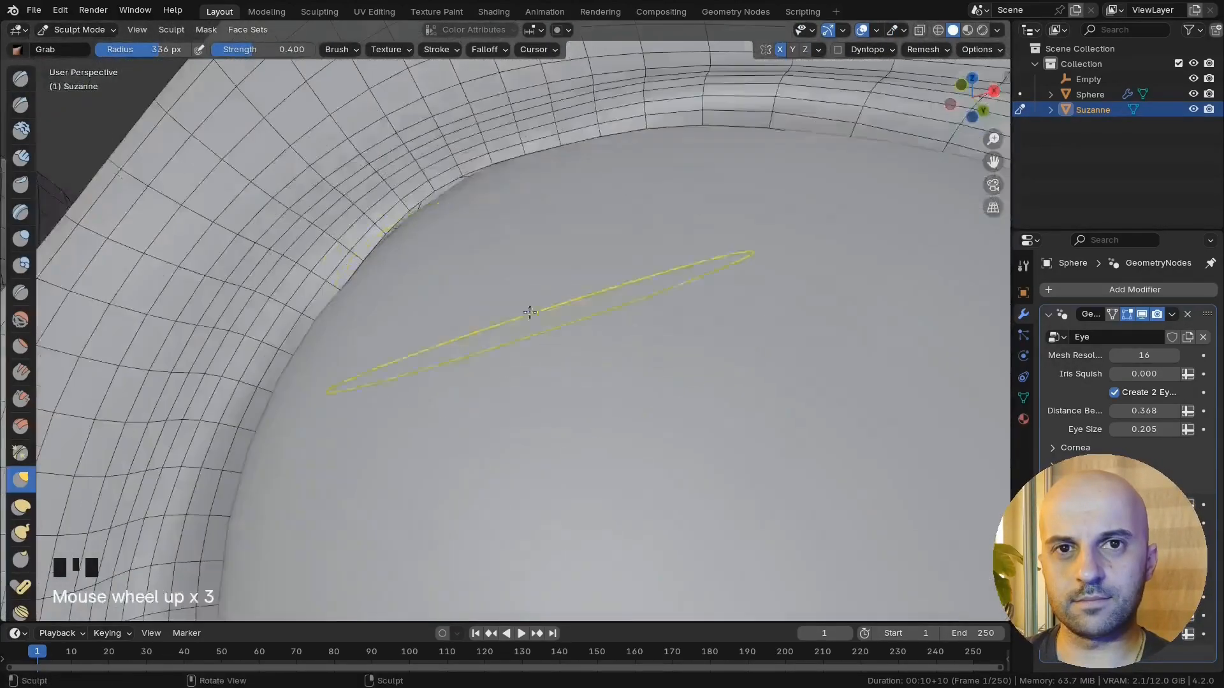
middle_click_drag(528, 309, 437, 246)
left_click_drag(437, 246, 448, 272)
left_click_drag(663, 225, 664, 232)
scroll(657, 255, "down", 5)
middle_click_drag(657, 255, 641, 291)
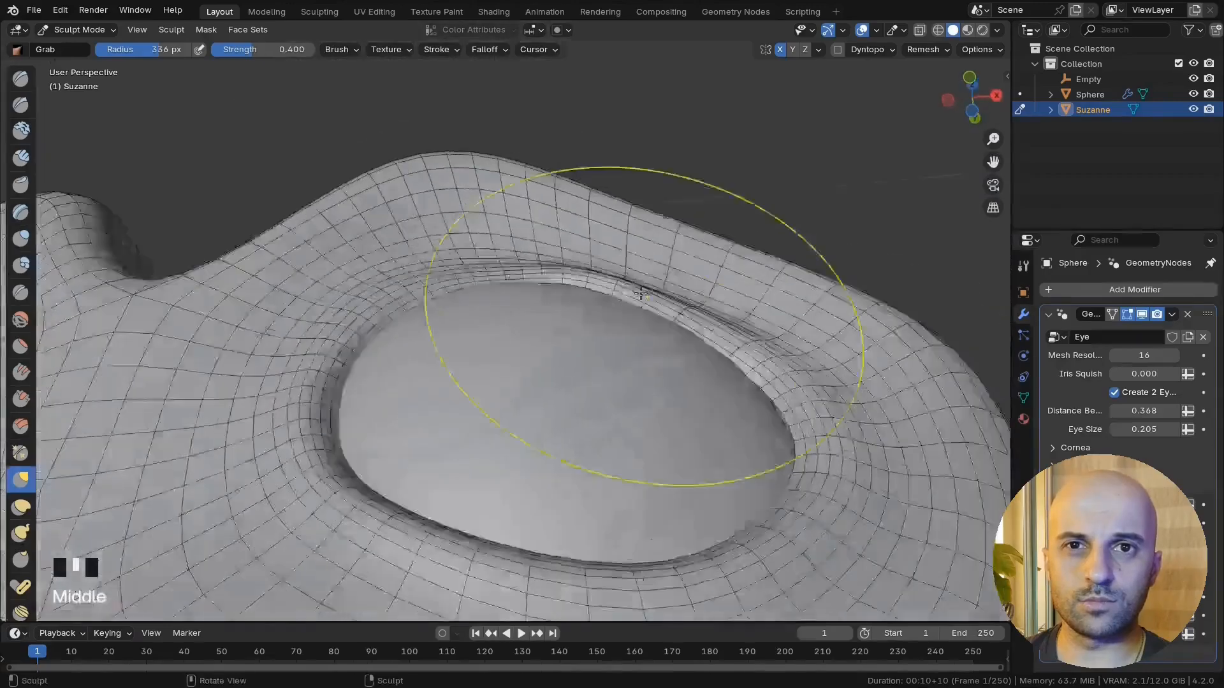
scroll(636, 262, "up", 4)
left_click_drag(633, 256, 628, 274)
Step: Return to Object Mode, turn off the head's wireframe display and switch to material preview shading
key("Tab")
scroll(434, 402, "down", 5)
middle_click_drag(434, 401, 532, 443)
key("q")
left_click(533, 418)
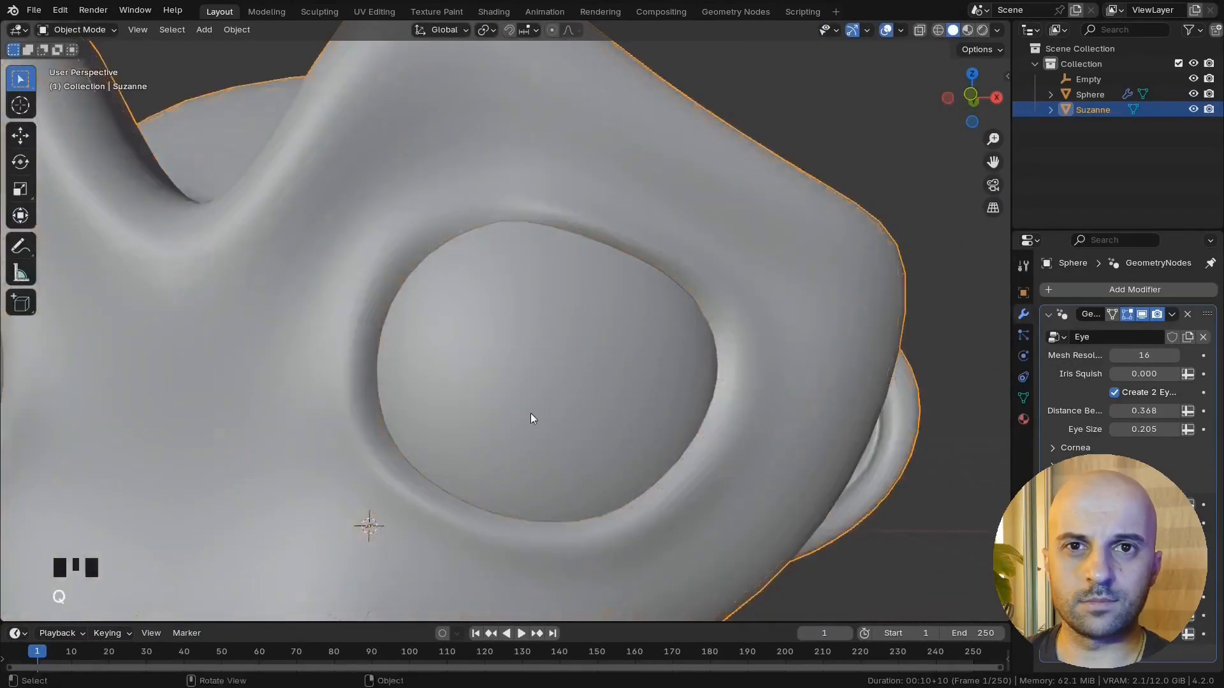
key("z")
left_click(456, 339)
Step: Select the Empty and move it along Y closer to the monkey's face
scroll(456, 339, "down", 5)
middle_click_drag(456, 338, 261, 427)
scroll(644, 464, "down", 6)
scroll(300, 368, "down", 5)
left_click(302, 378)
scroll(303, 378, "up", 3)
key("g")
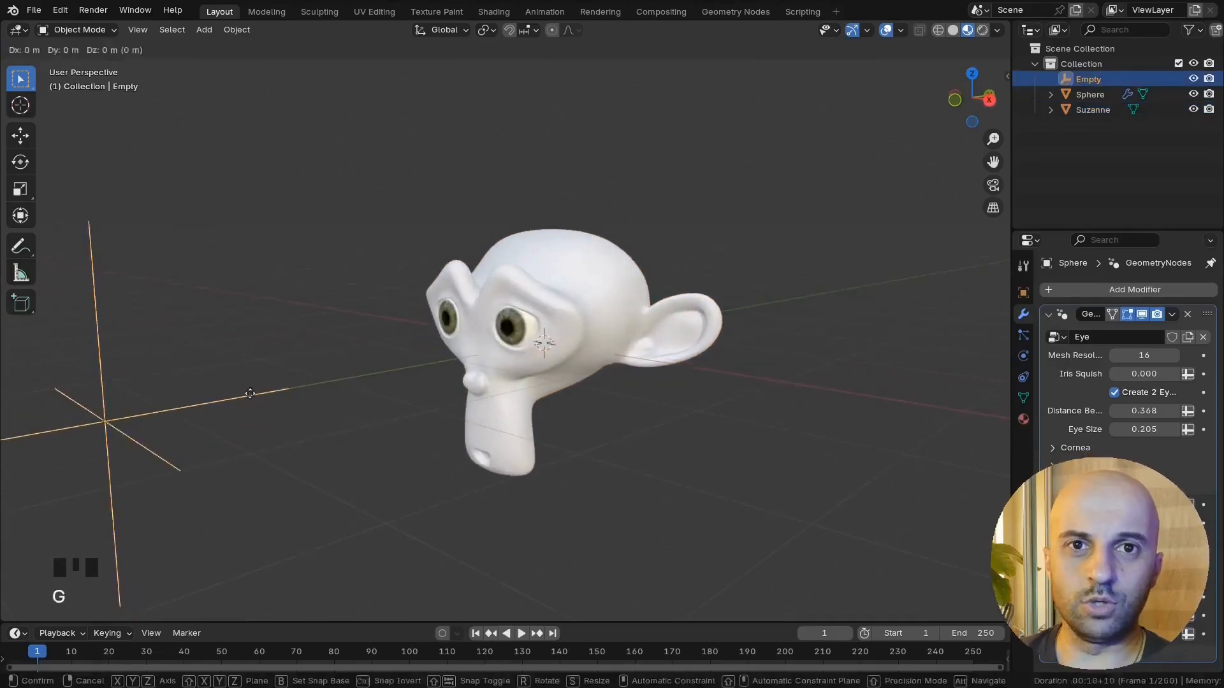
key("y")
left_click(478, 349)
Step: Move the Empty freely in front of the face to test how the eyes follow it
middle_click_drag(478, 350, 429, 377)
key("g")
left_click(515, 369)
scroll(429, 377, "up", 4)
key("g")
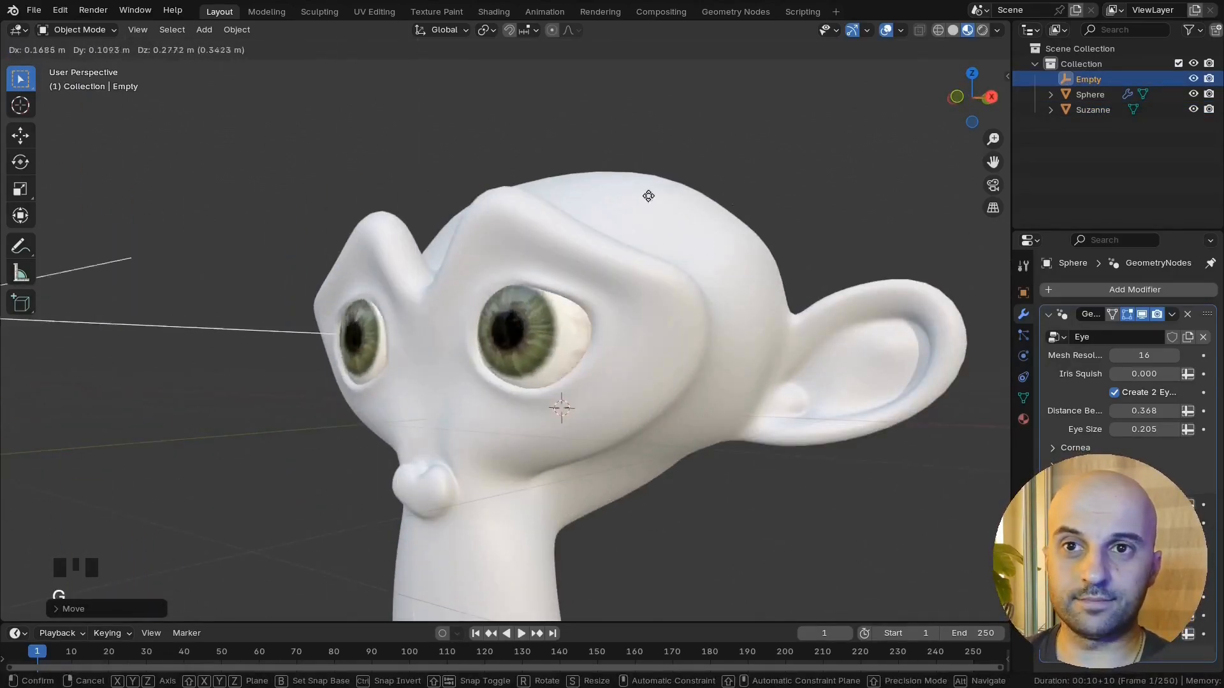
left_click(770, 244)
Step: Switch to solid shading and reposition the Empty in front of the face
scroll(767, 246, "down", 2)
middle_click_drag(554, 317, 526, 328)
key("z")
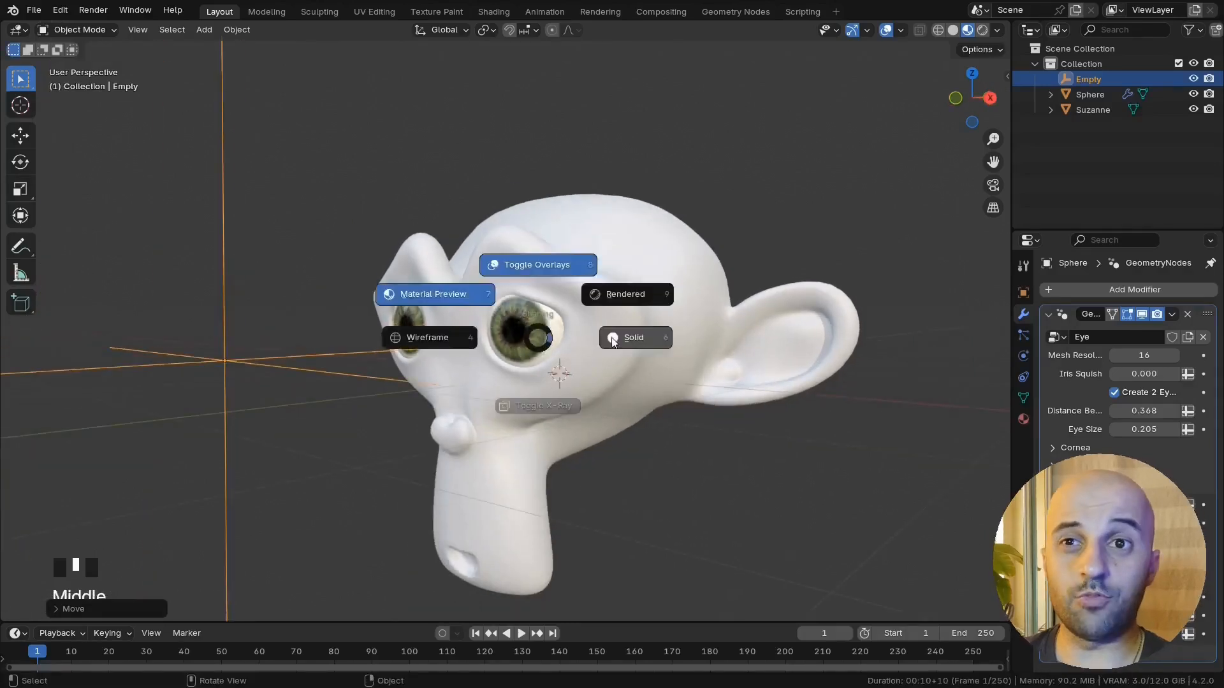
left_click(612, 340)
middle_click_drag(245, 346, 489, 487)
left_click(232, 355)
key("g")
left_click(300, 345)
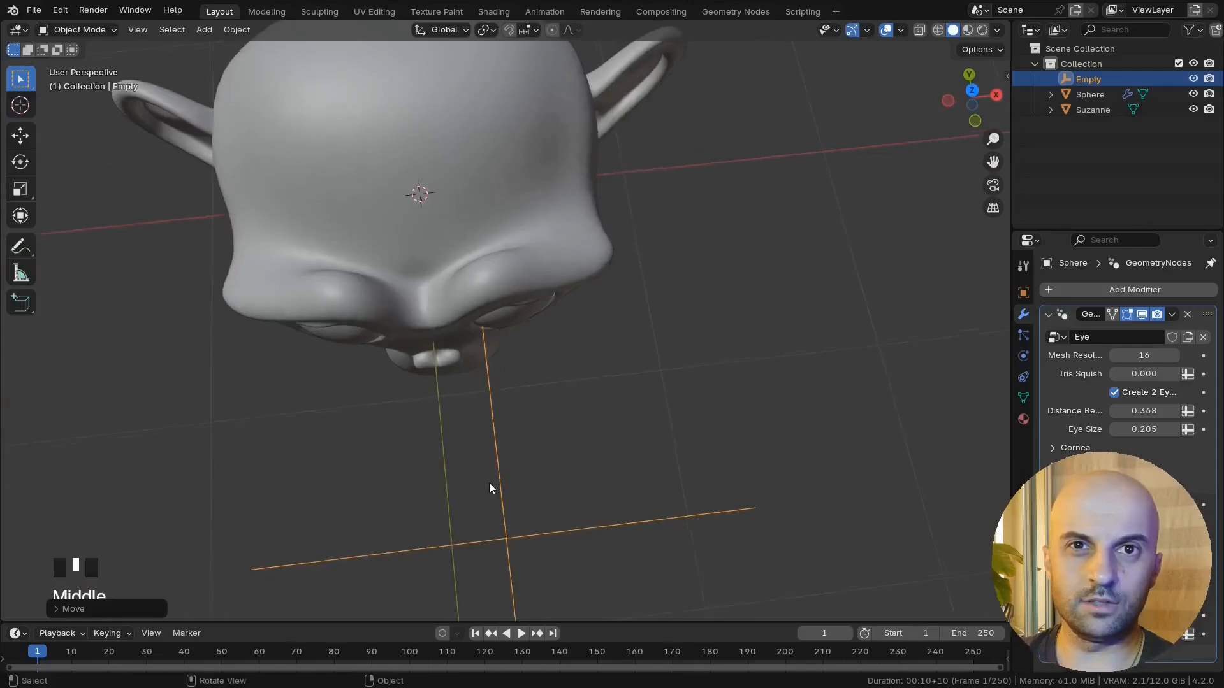
key("g")
right_click(614, 408)
Step: Turn on the wireframe display for the eyes and reposition the Empty in front of the face
middle_click_drag(511, 414, 506, 317)
left_click(504, 320)
key("q")
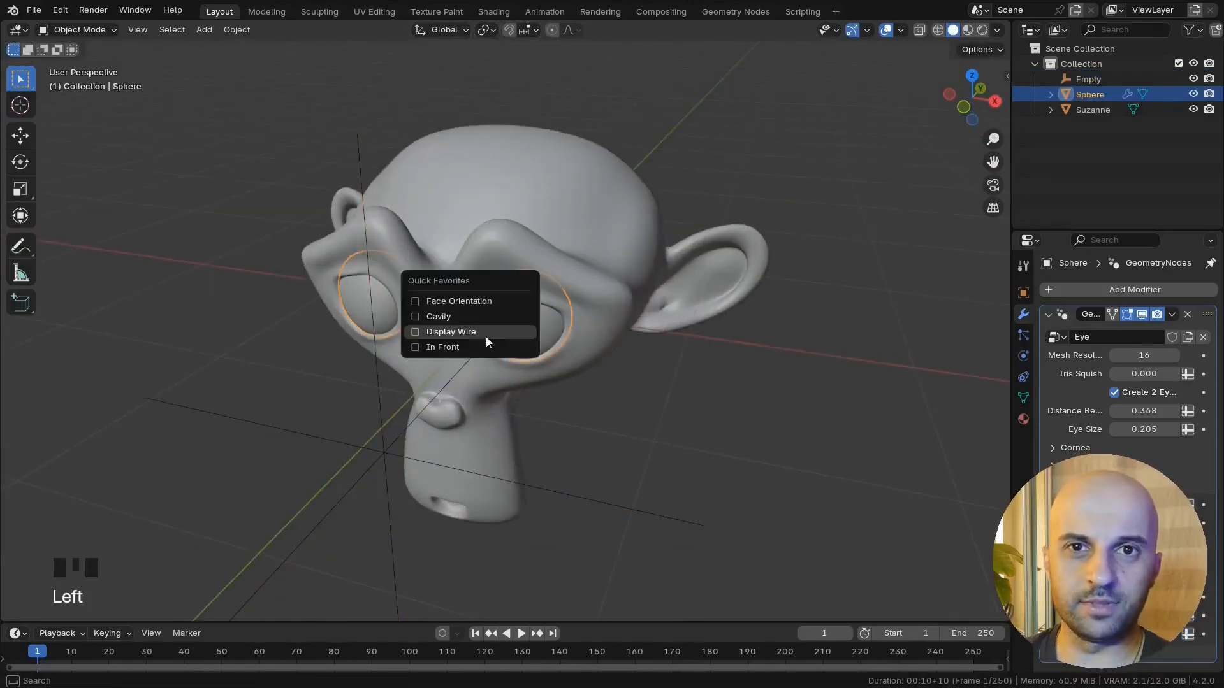
left_click(486, 337)
left_click(383, 438)
key("g")
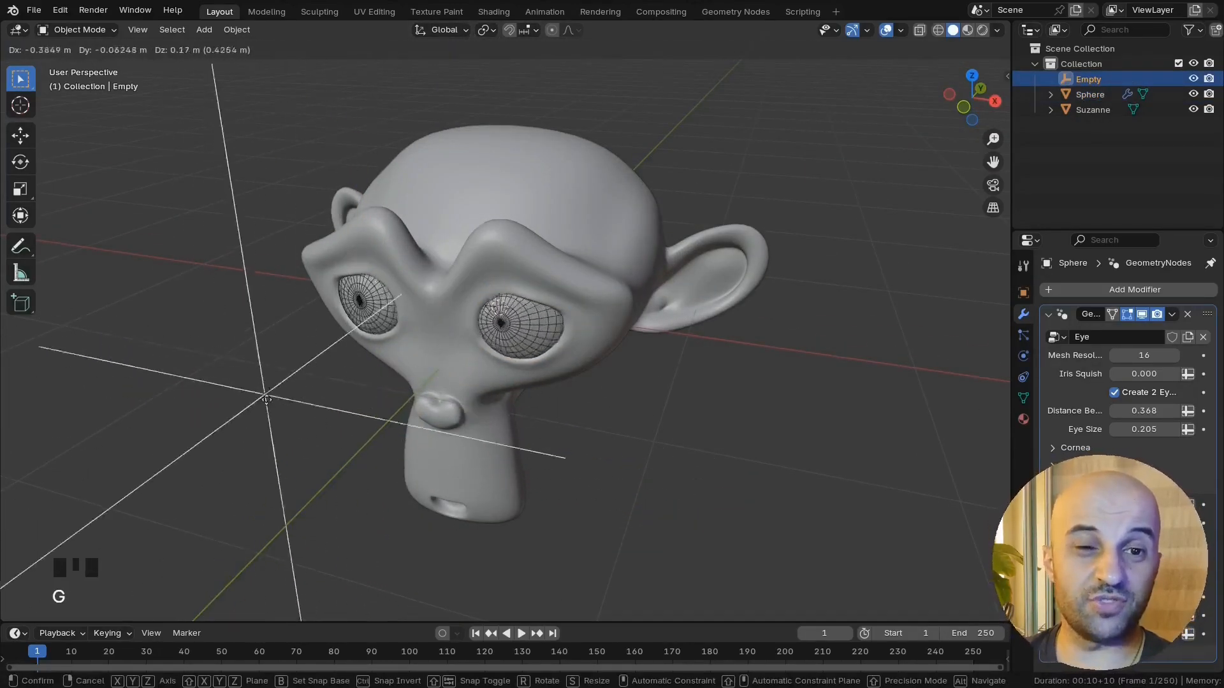
left_click(319, 405)
Step: Switch to material preview shading, move the Empty again and turn off the eyes' wireframe display
key("z")
left_click(388, 277)
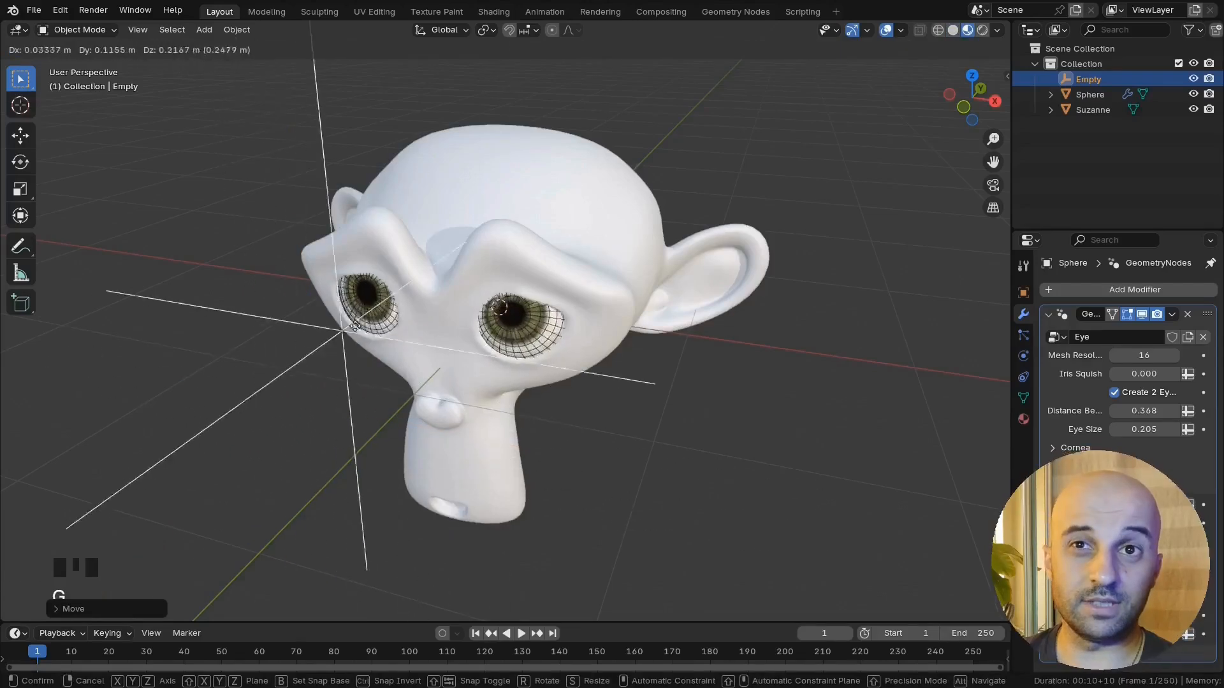
middle_click_drag(484, 332, 499, 343)
left_click(499, 343)
key("q")
scroll(499, 344, "up", 3)
Step: Move the Empty to several positions around the face to test how the shaded eyes follow it
left_click(198, 320)
key("g")
left_click(251, 404)
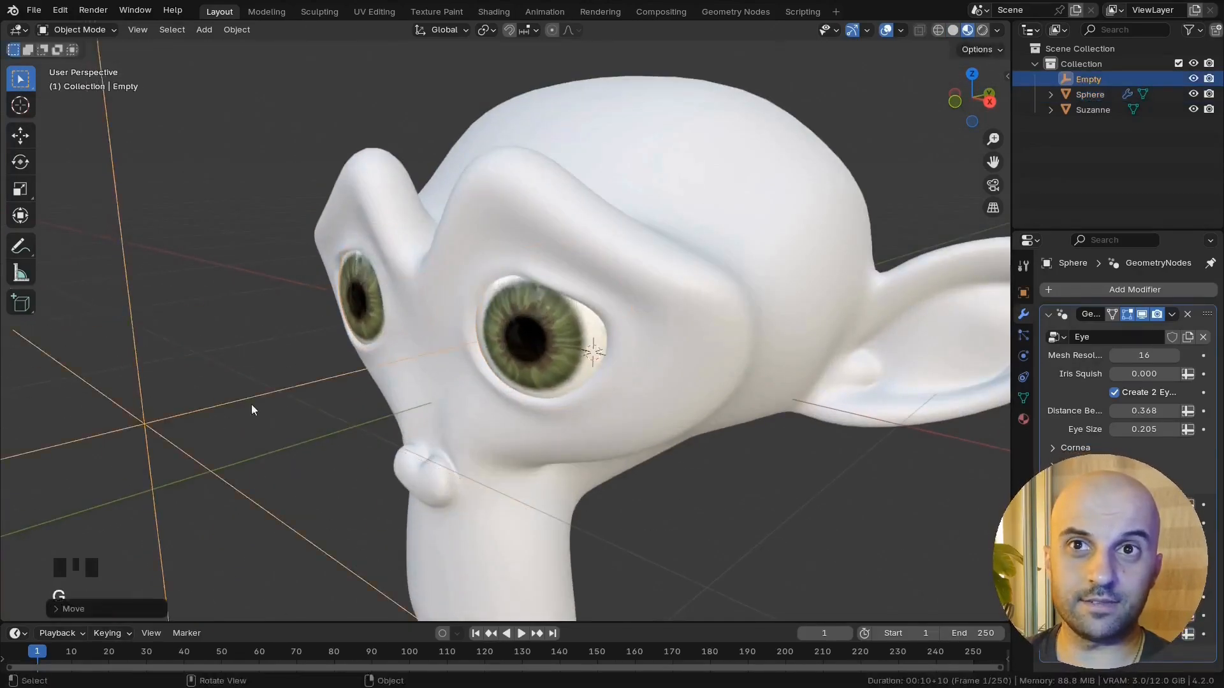
middle_click_drag(252, 404, 414, 366)
scroll(414, 395, "down", 5)
key("g")
left_click(344, 278)
scroll(344, 278, "up", 3)
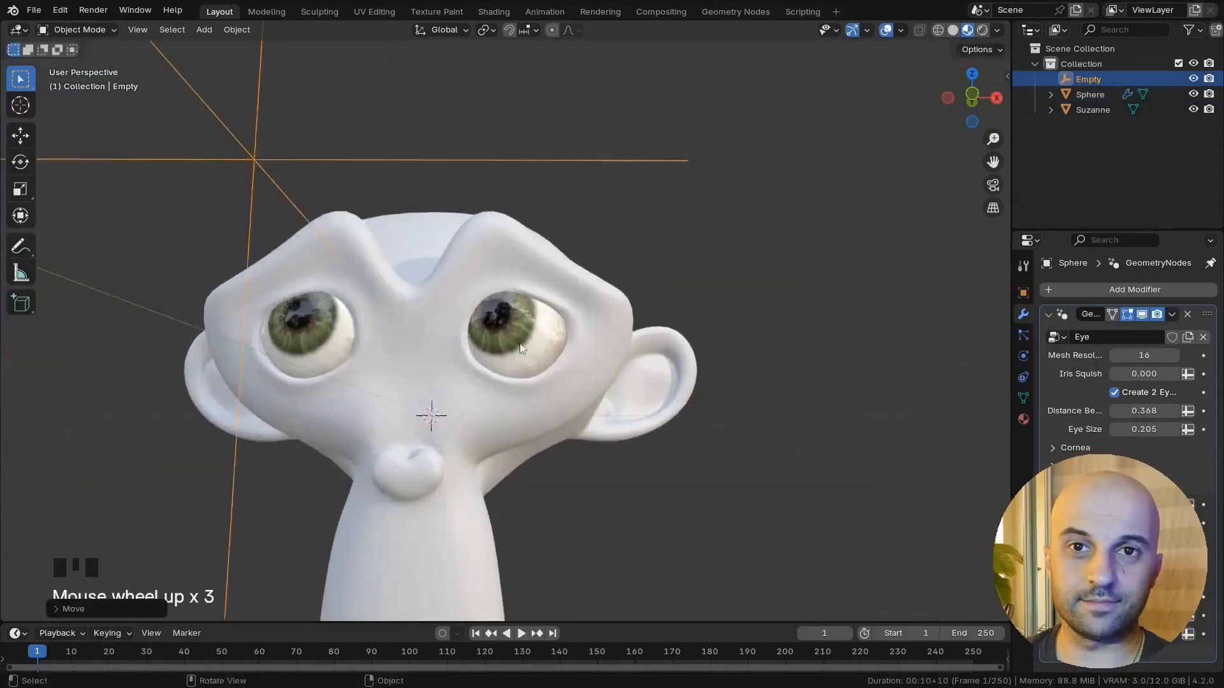
key("g")
left_click(511, 415)
left_click(720, 446)
middle_click_drag(739, 447, 724, 473)
scroll(606, 422, "down", 2)
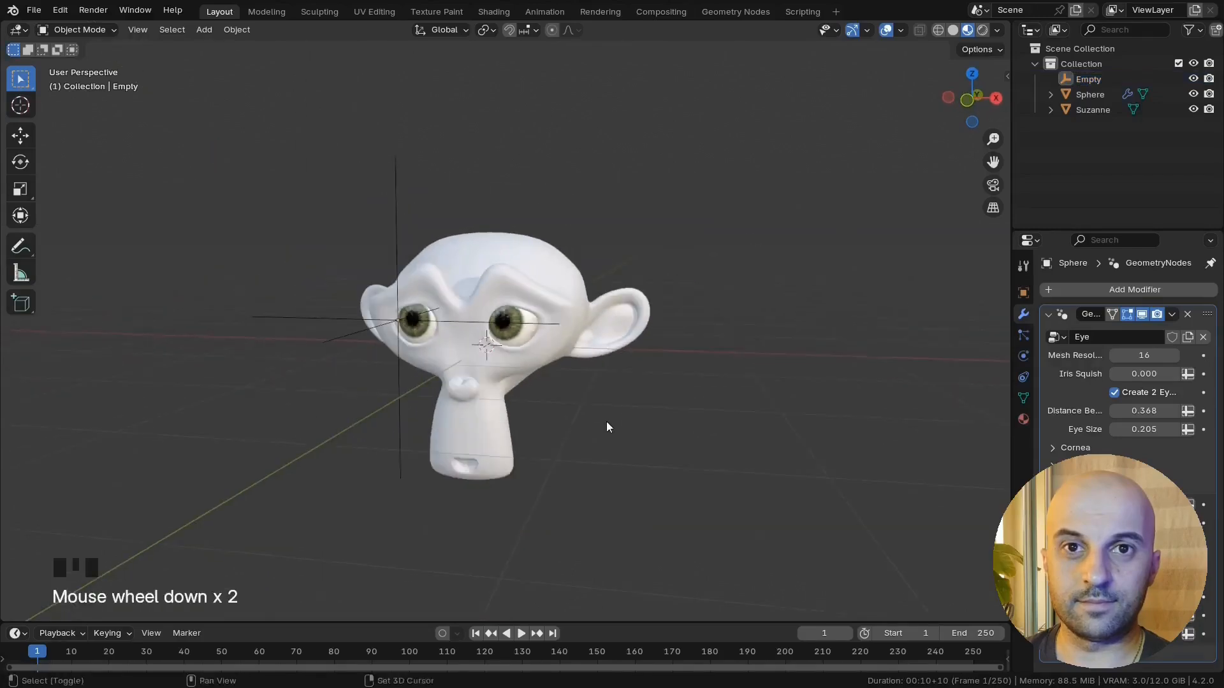
Step: Select the eyes and set the Veins Bump of the Eye Material to 0.111
scroll(568, 381, "up", 5)
left_click(598, 349)
scroll(637, 351, "up", 4)
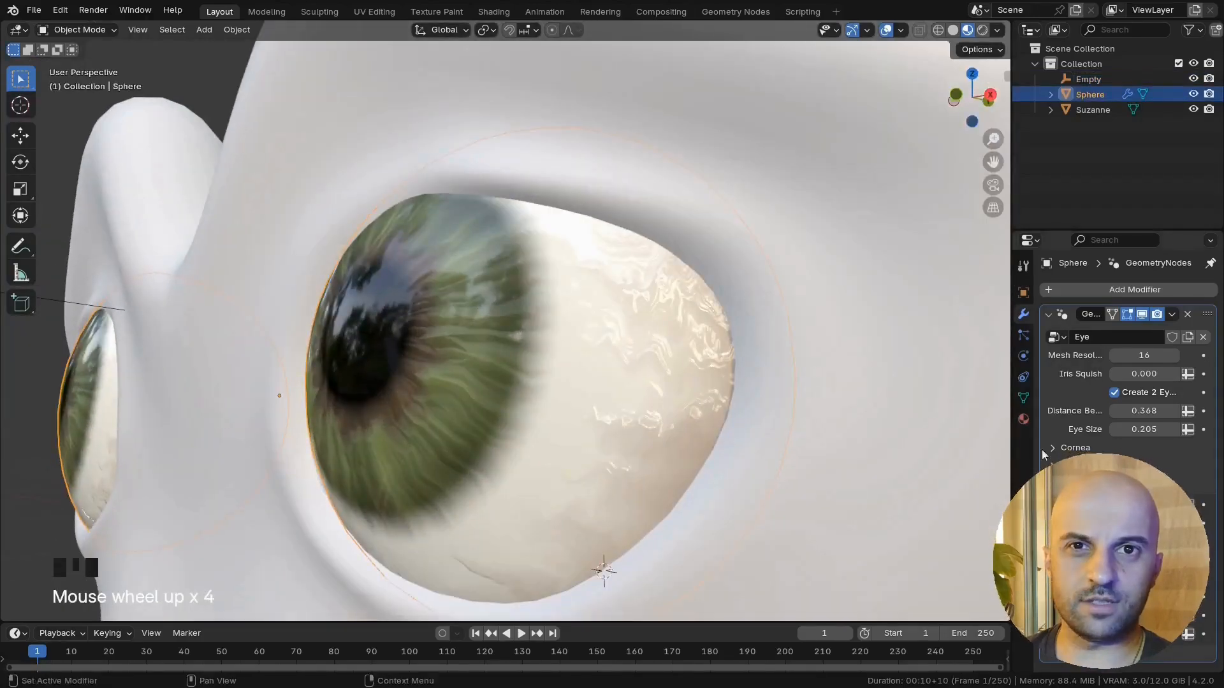
scroll(1052, 395, "down", 10)
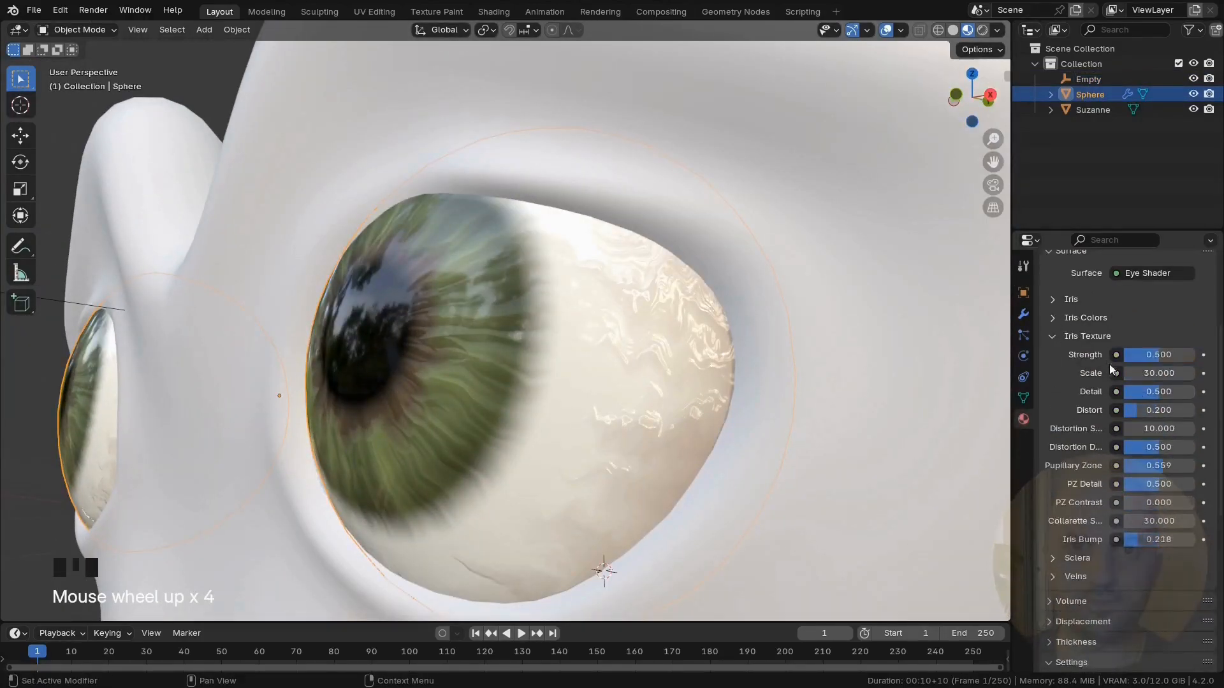
middle_click_drag(644, 446, 628, 437)
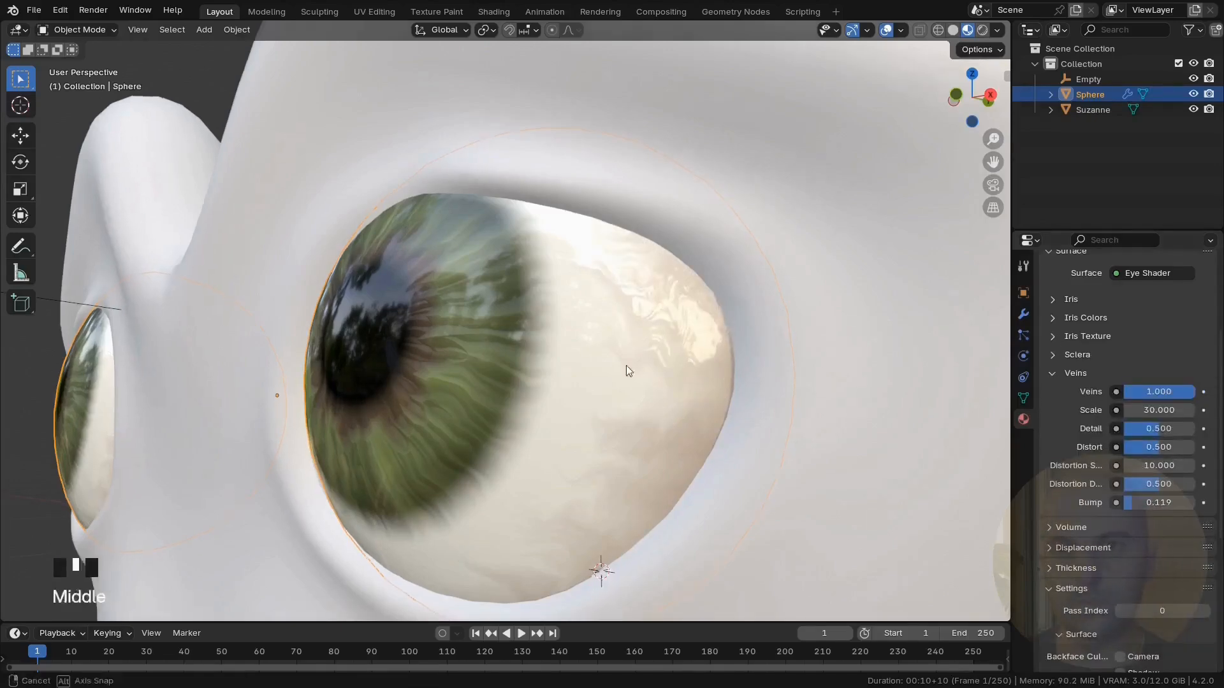
scroll(710, 385, "up", 3)
scroll(638, 345, "down", 7)
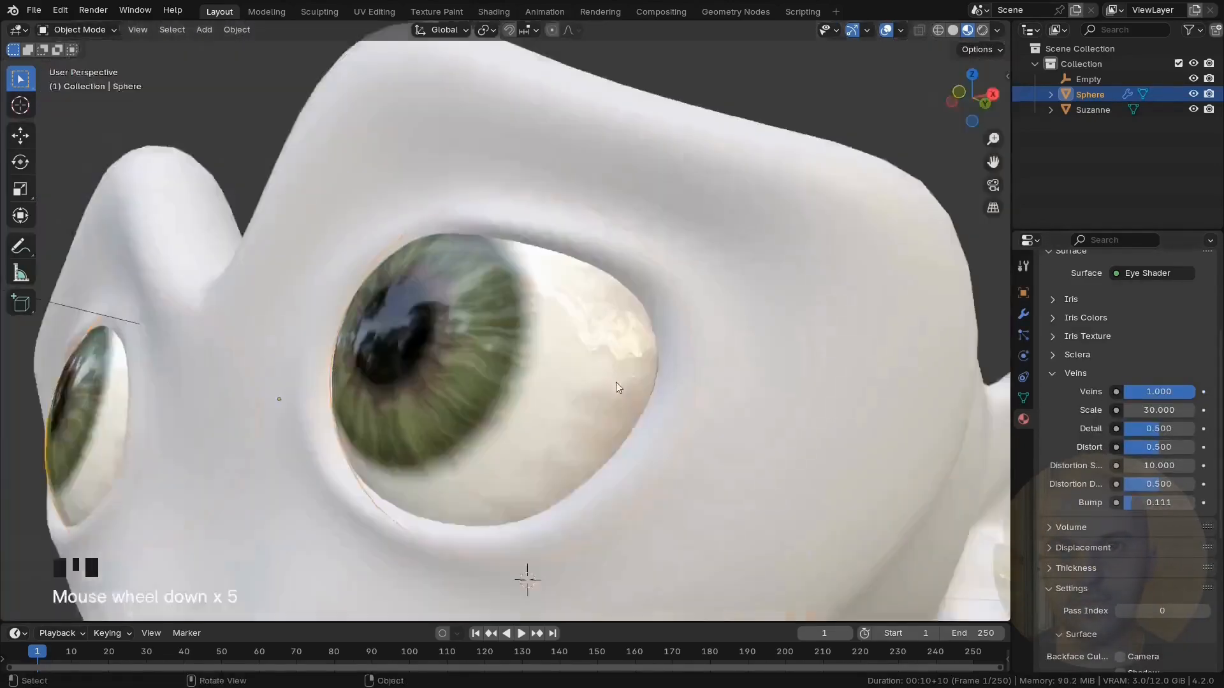
Step: Move the Empty sideways to expose the sclera, and set its Redness to 0.507 and redness contrast to 0
left_click(308, 287)
key("g")
left_click(315, 244)
scroll(596, 352, "up", 9)
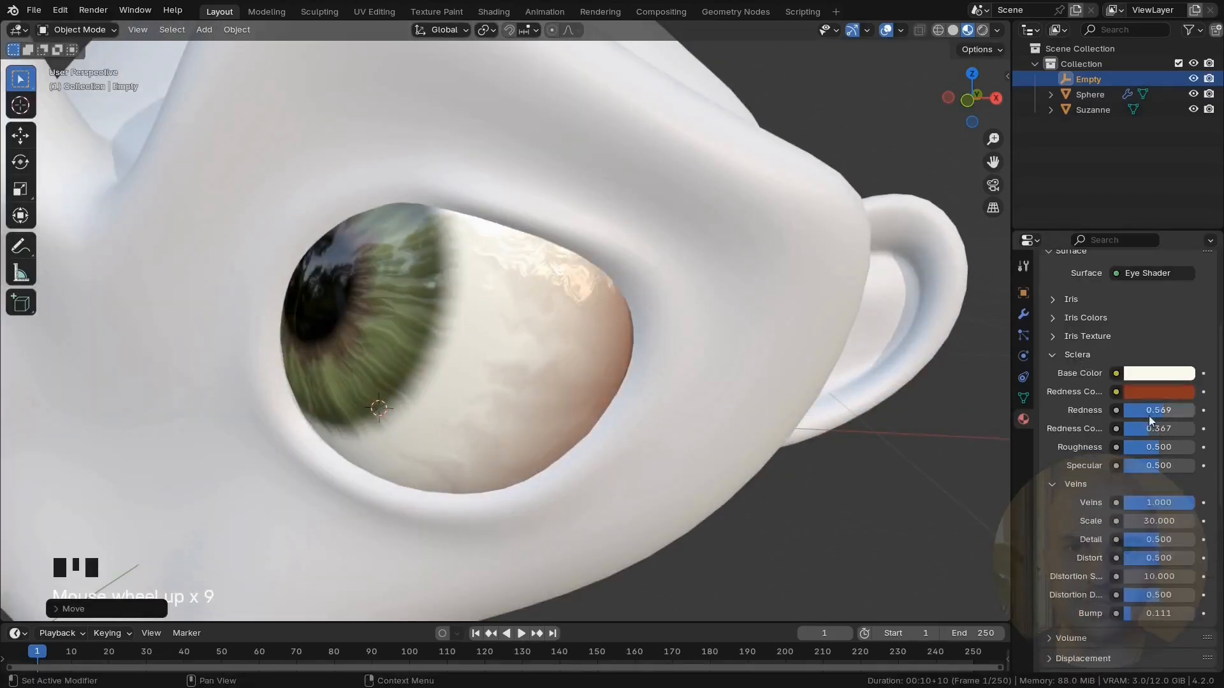
mouse_move(1152, 421)
left_mouse_down()
mouse_move(1115, 420)
mouse_move(1166, 410)
left_mouse_up()
scroll(554, 287, "down", 9)
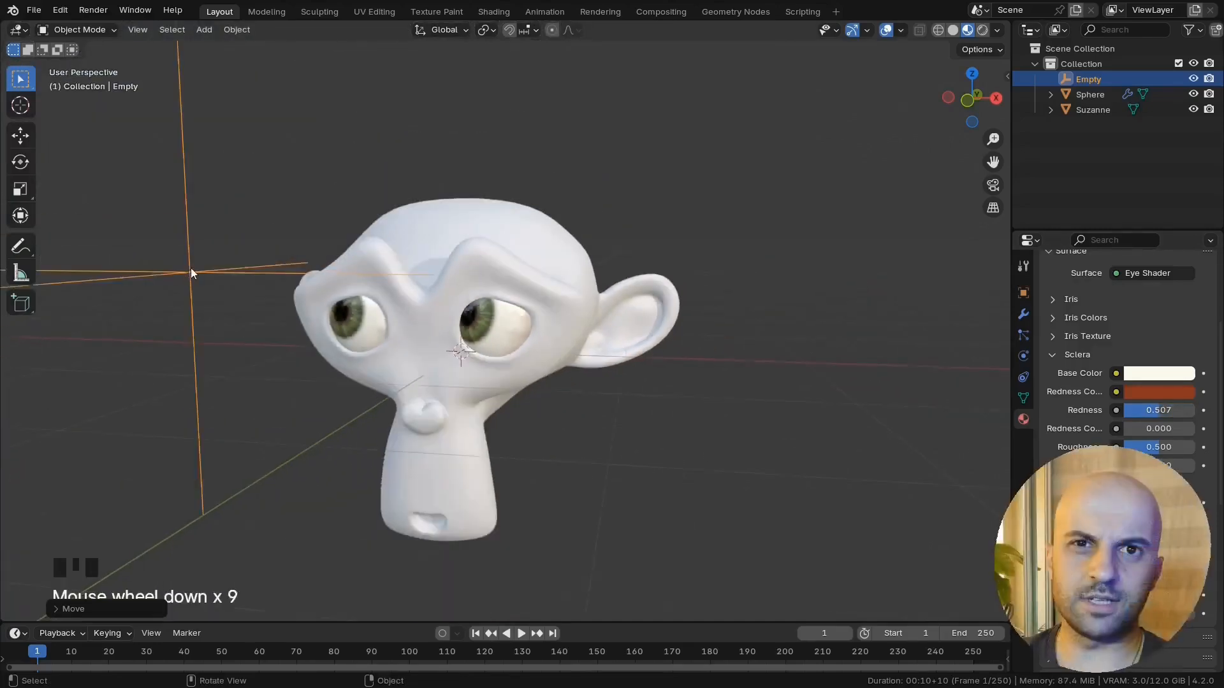
Step: Move the Empty back to the middle of the face
key("g")
left_click(380, 305)
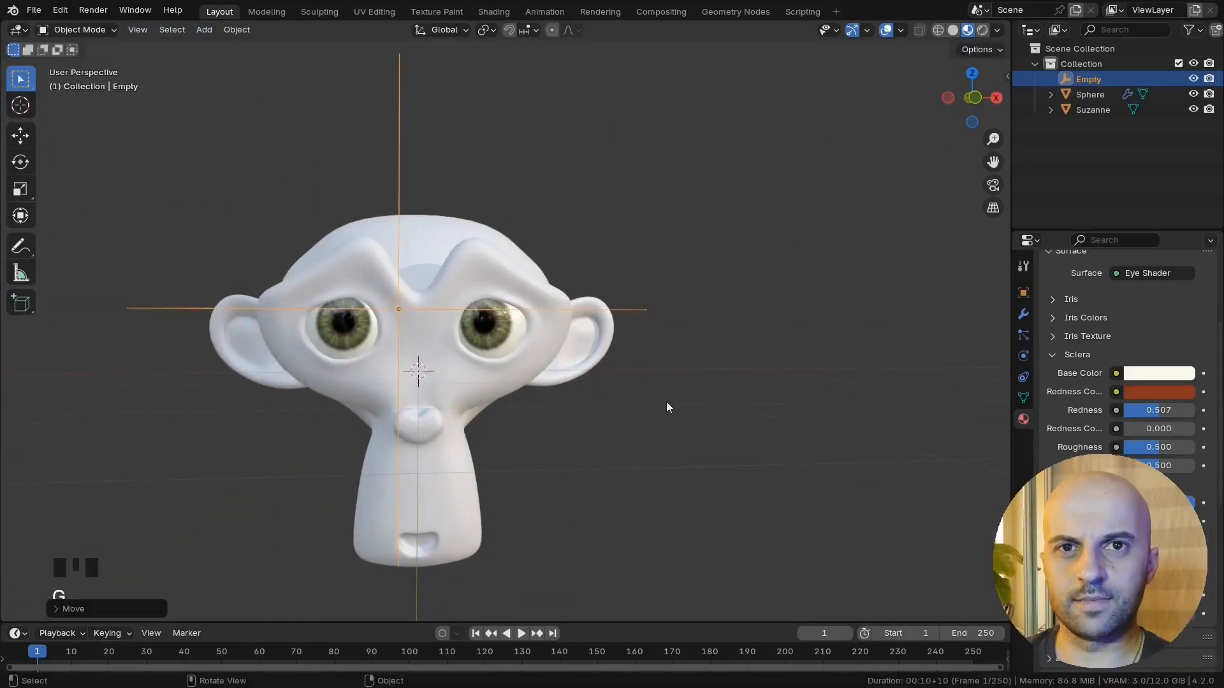
middle_click_drag(655, 415, 587, 465)
Step: Set the eyes' Iris Squish to 0.257 and shift the Empty to check the iris shape
scroll(506, 246, "up", 6)
left_click(519, 343)
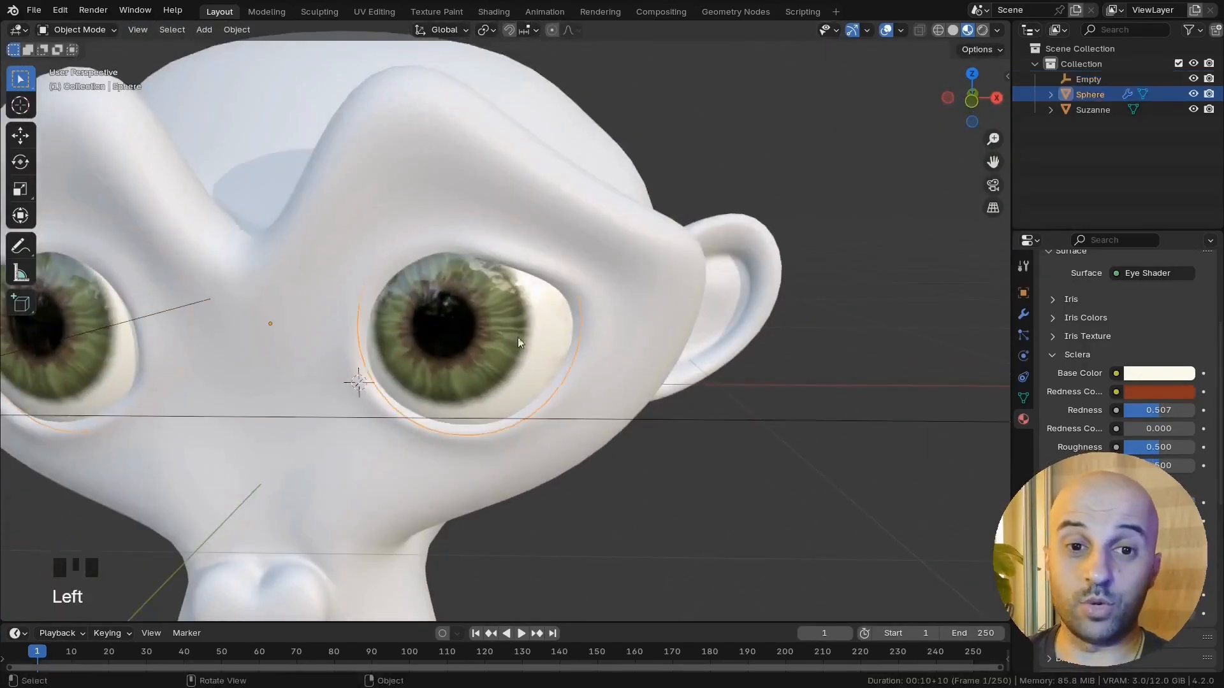
left_click(1024, 314)
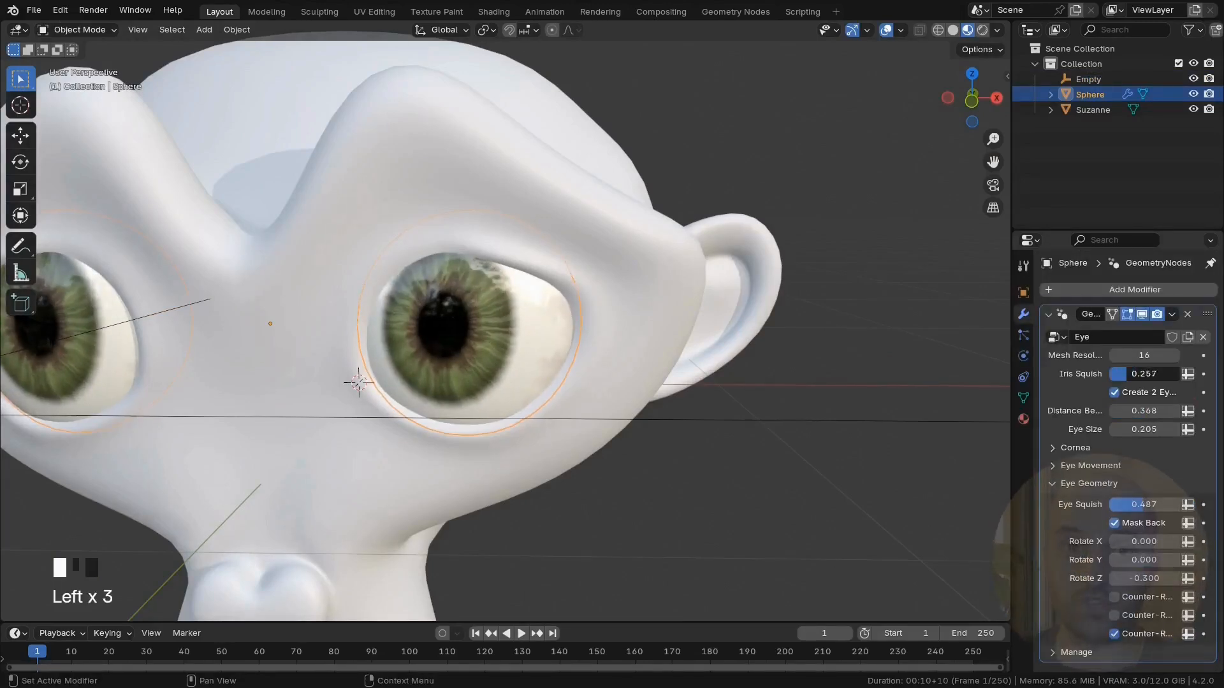
scroll(338, 342, "down", 5)
left_click(337, 342)
scroll(338, 343, "up", 5)
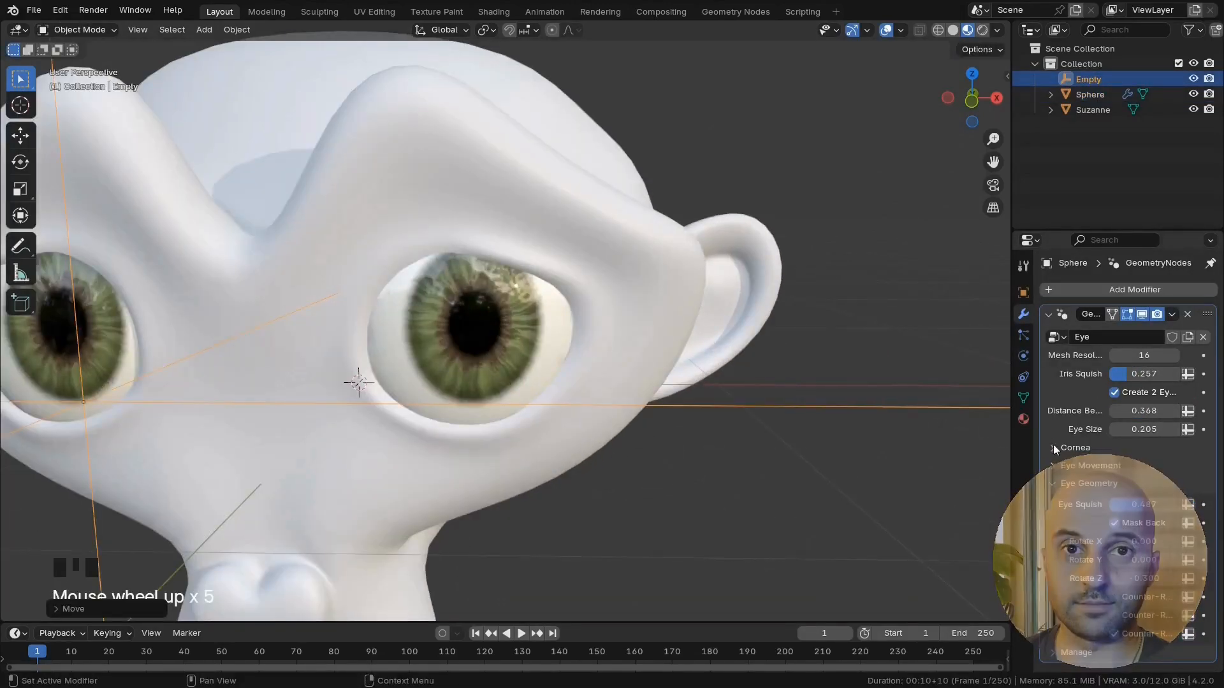
Step: Set the Iris Size to 0.571 and the Iris Contrast to 0.668 in the Eye Material
left_click(531, 344)
left_click(1024, 419)
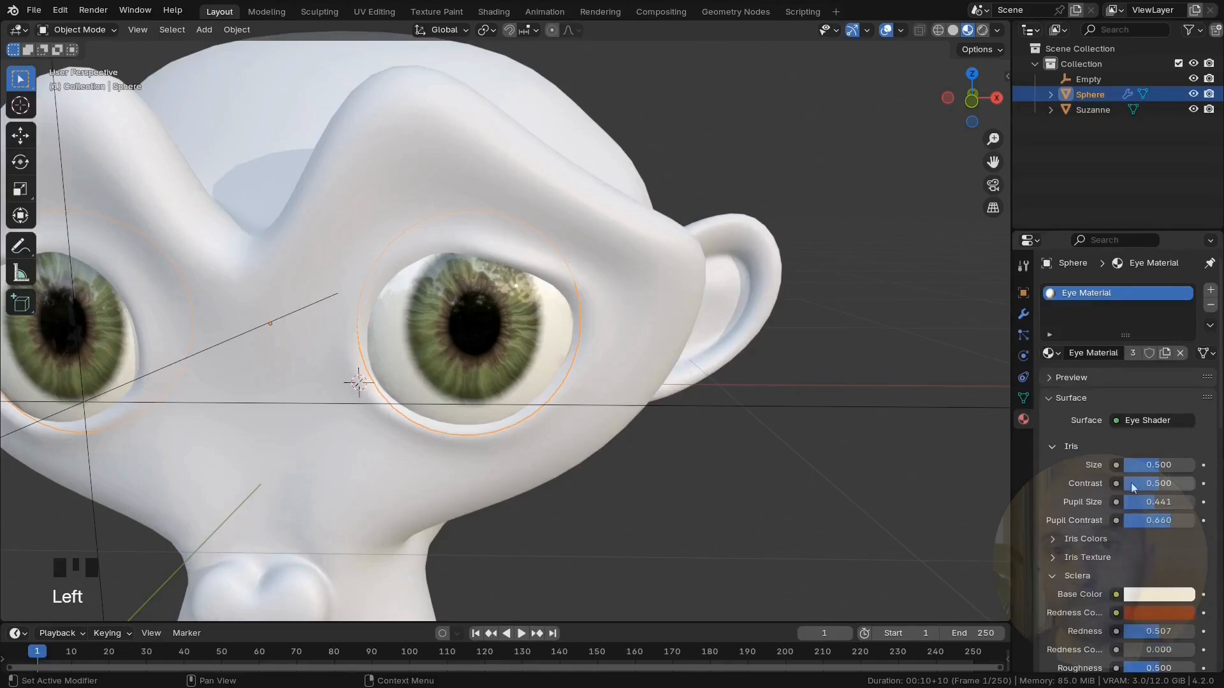
scroll(460, 345, "down", 6)
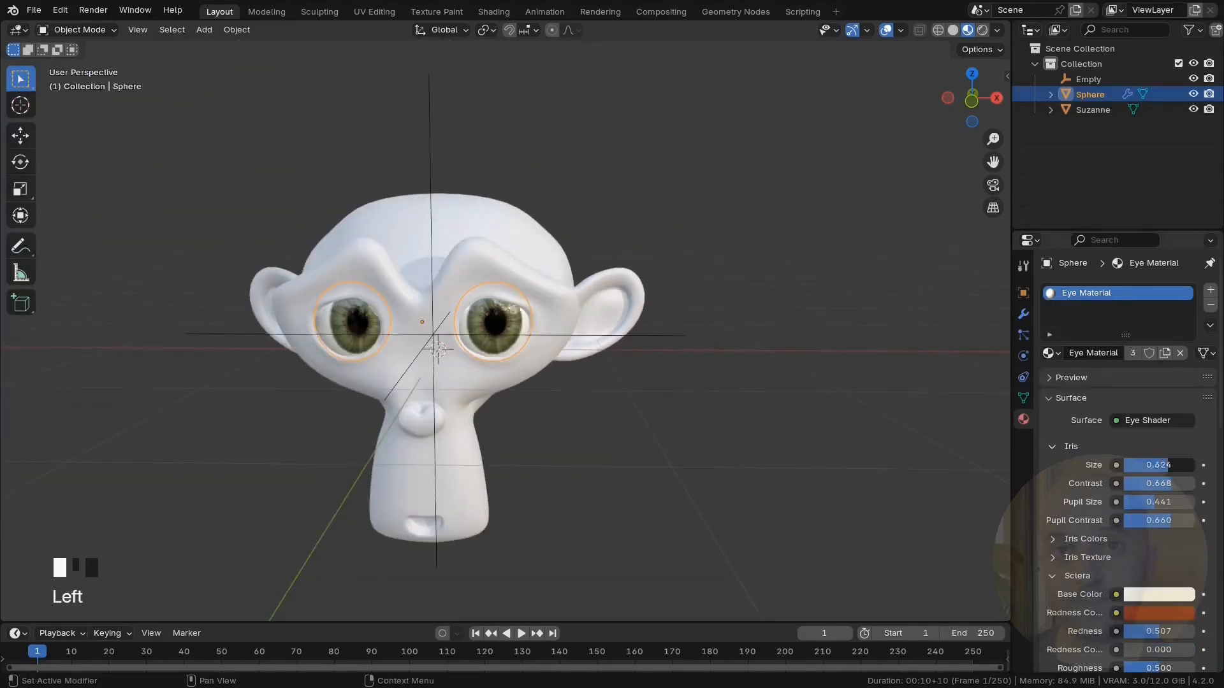
Step: Move the Empty around in front of the face to test the adjusted irises
left_click(439, 342)
key("g")
left_click(358, 352)
middle_click_drag(358, 352, 387, 320)
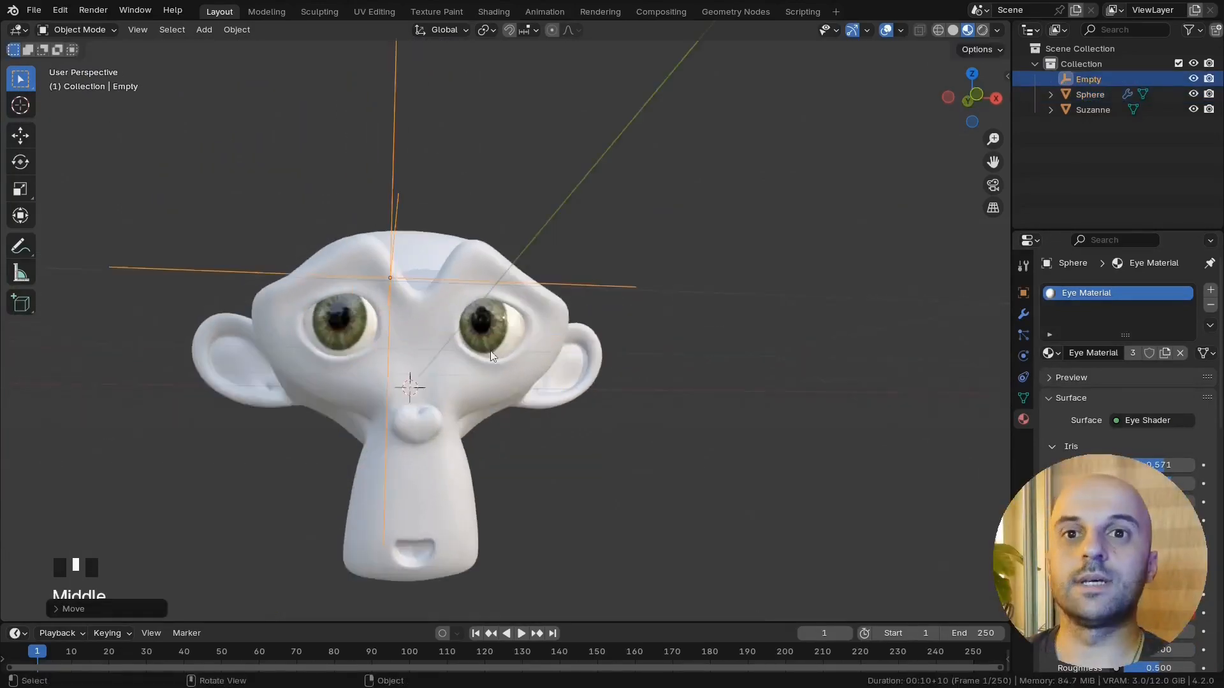
key("g")
left_click(782, 431)
middle_click_drag(781, 432, 754, 461)
scroll(561, 414, "up", 4)
middle_click_drag(591, 407, 558, 376, "shift")
Step: Select the eyes and try switching them to Texture Paint mode
left_click(546, 355)
scroll(441, 283, "down", 3)
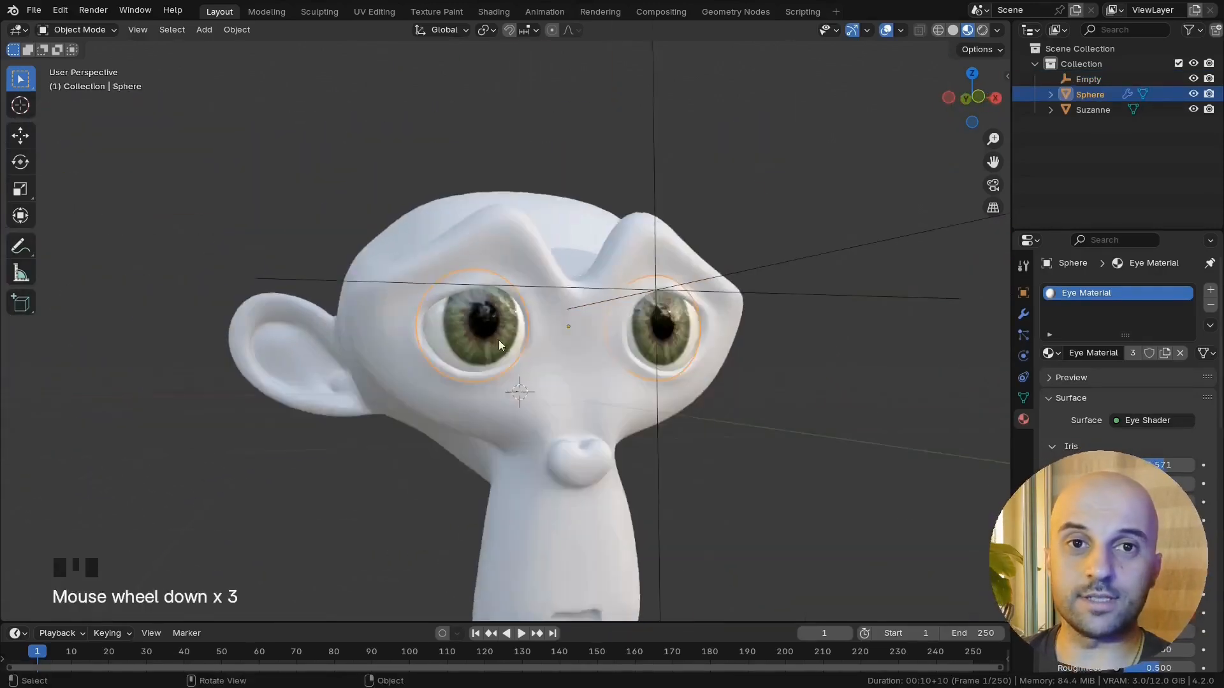
middle_click_drag(498, 339, 511, 353)
mouse_move(388, 347)
middle_mouse_down()
mouse_move(382, 330)
mouse_move(440, 339)
middle_mouse_up()
key("ctrl+Tab")
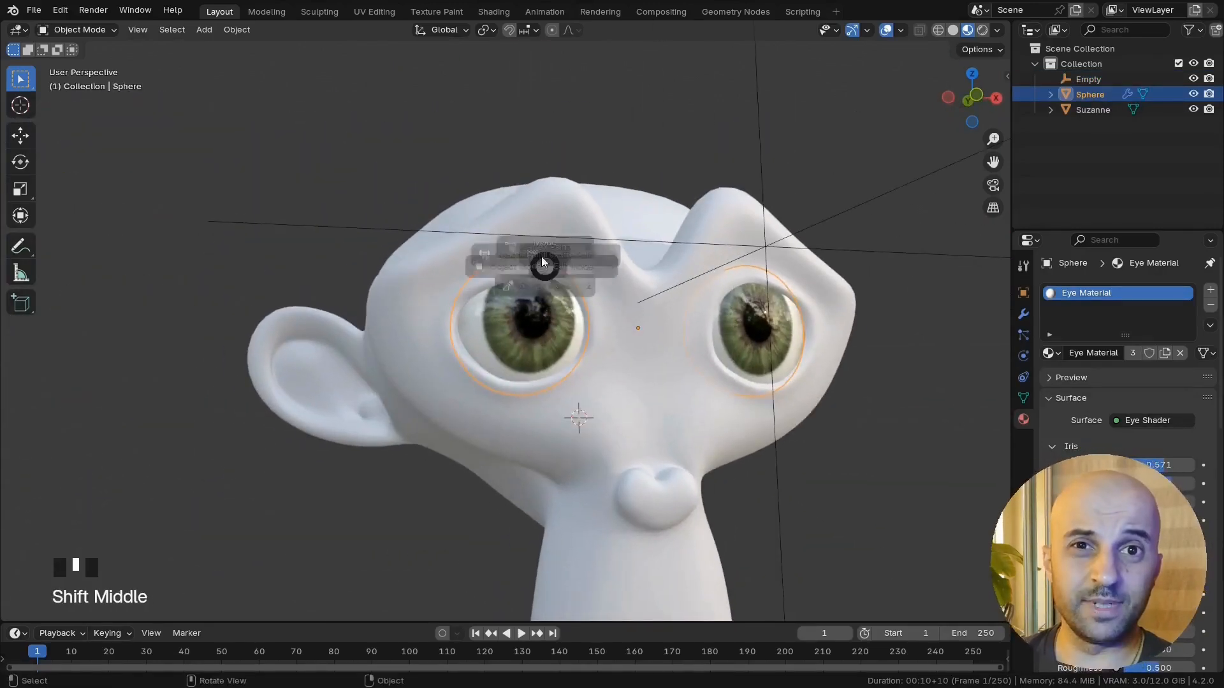
left_click(607, 220)
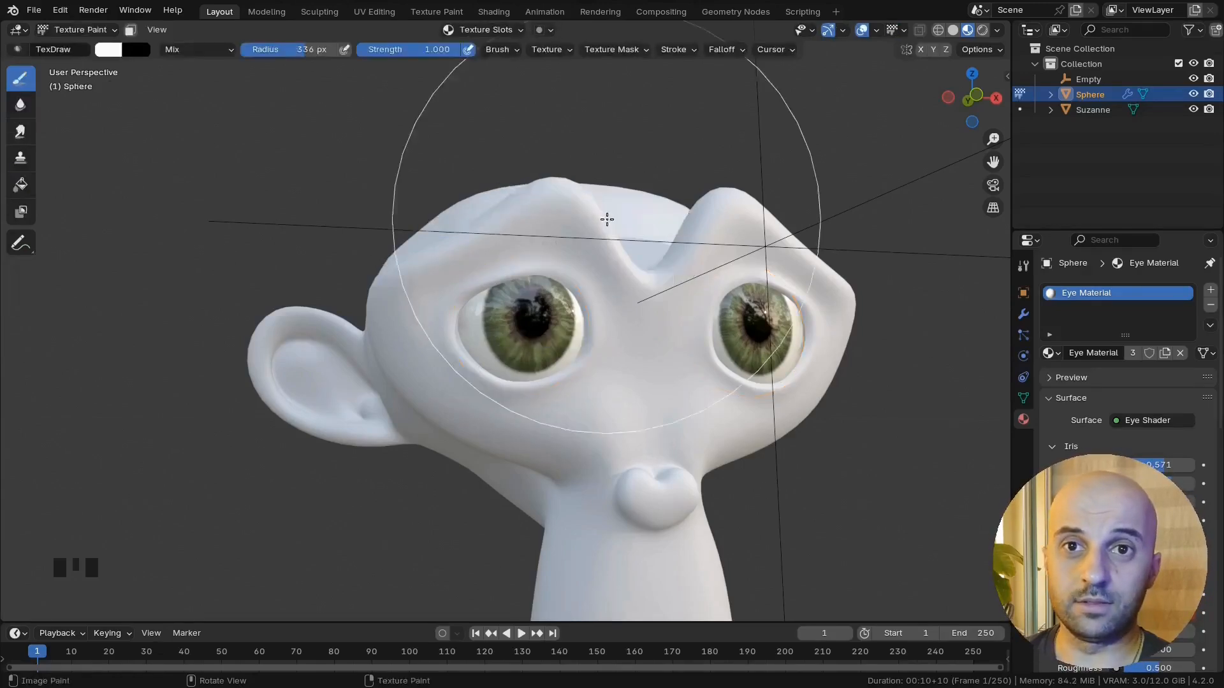
middle_click_drag(607, 219, 623, 295)
Step: Inspect the eyes' underlying sphere mesh in Edit Mode and return to Object Mode
key("ctrl+Tab")
left_click(714, 333)
scroll(698, 356, "down", 4)
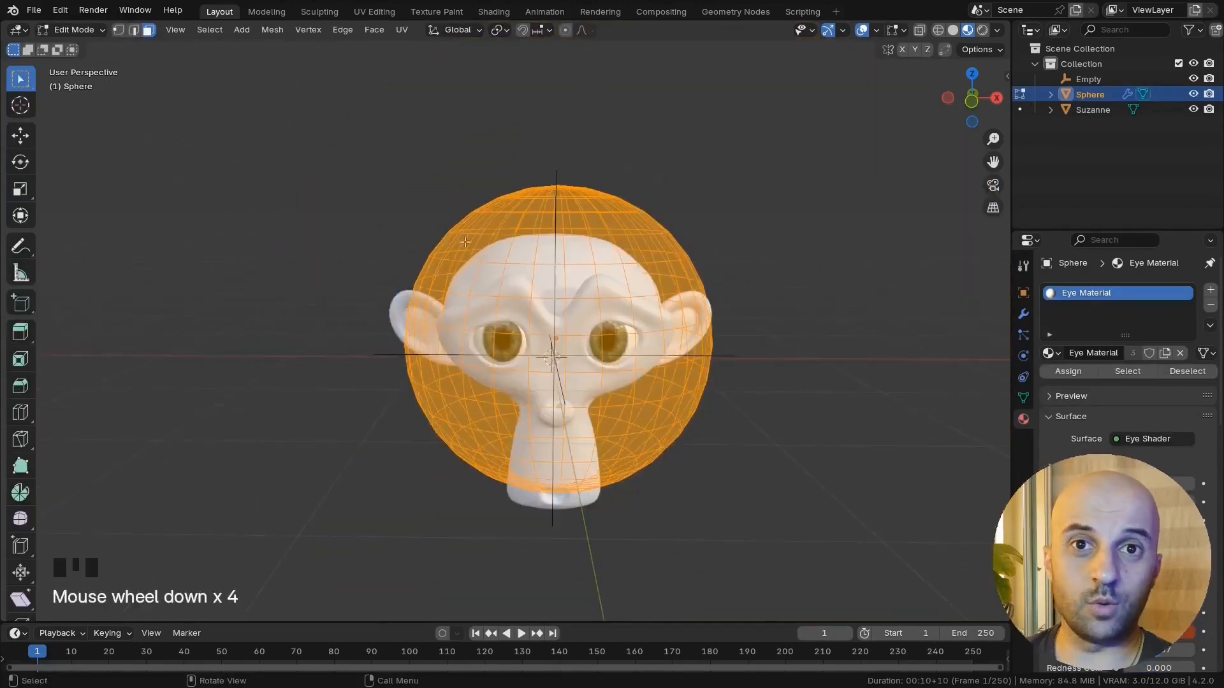
middle_click_drag(434, 354, 446, 381)
key("Tab")
scroll(446, 381, "up", 2)
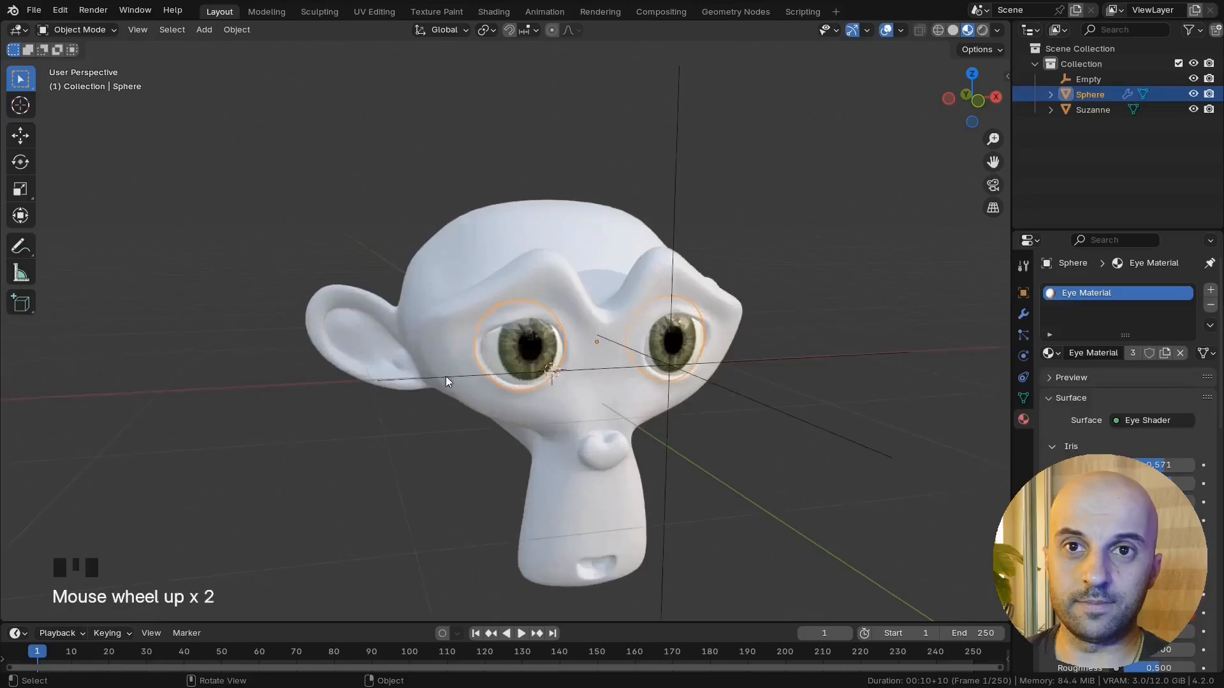
Step: Duplicate the eyes and move the copy along X to beside the monkey's head
middle_click_drag(508, 437, 504, 434)
key("shift+d")
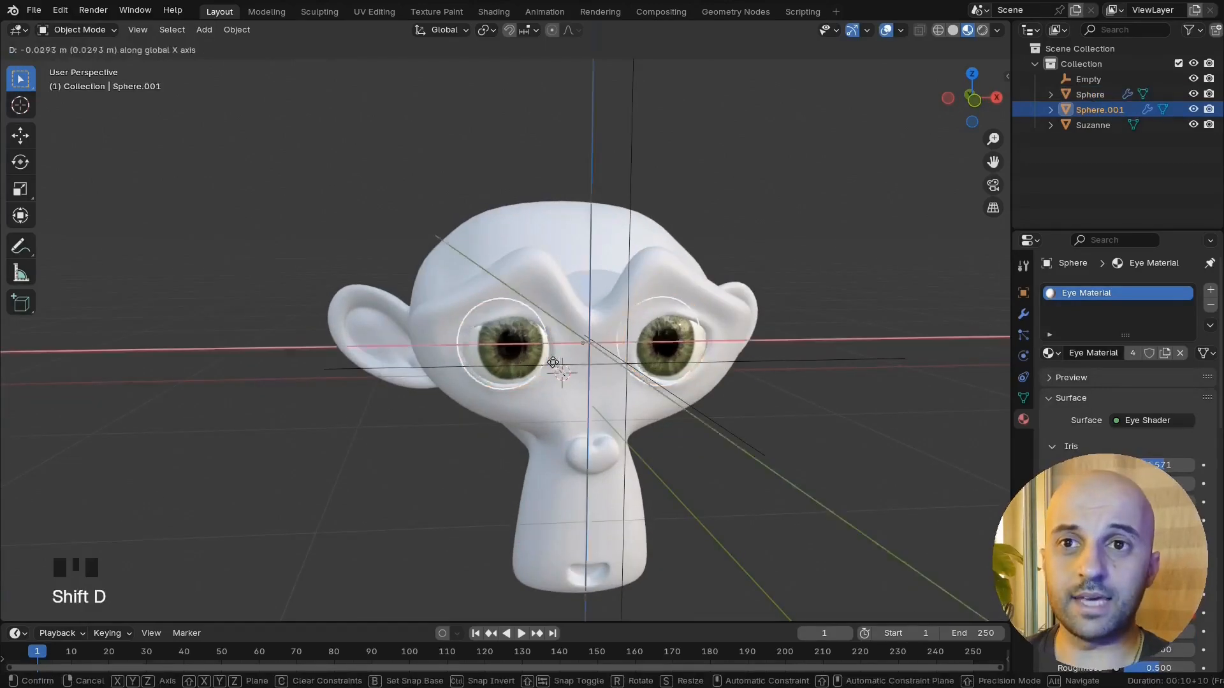
left_click(226, 382)
middle_click_drag(226, 383, 459, 402)
scroll(459, 402, "down", 2)
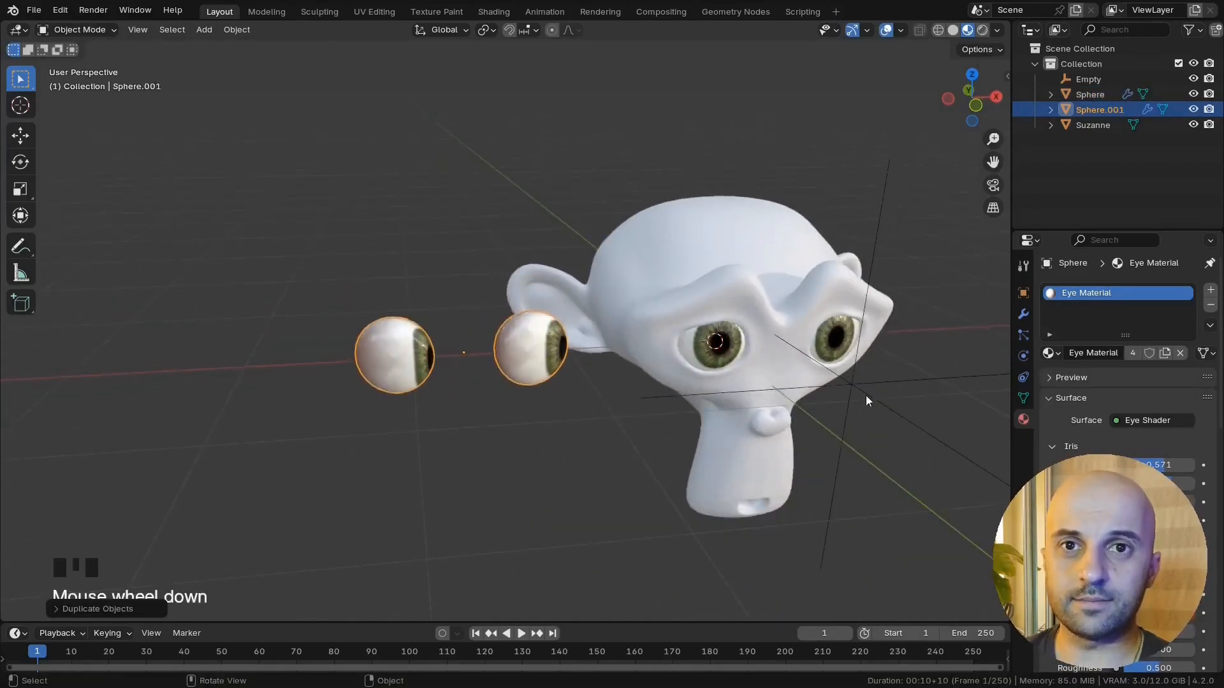
Step: Clear the duplicate eyes' Target Object and set their direction/target factor to 0
left_click(834, 349)
left_click(1024, 315)
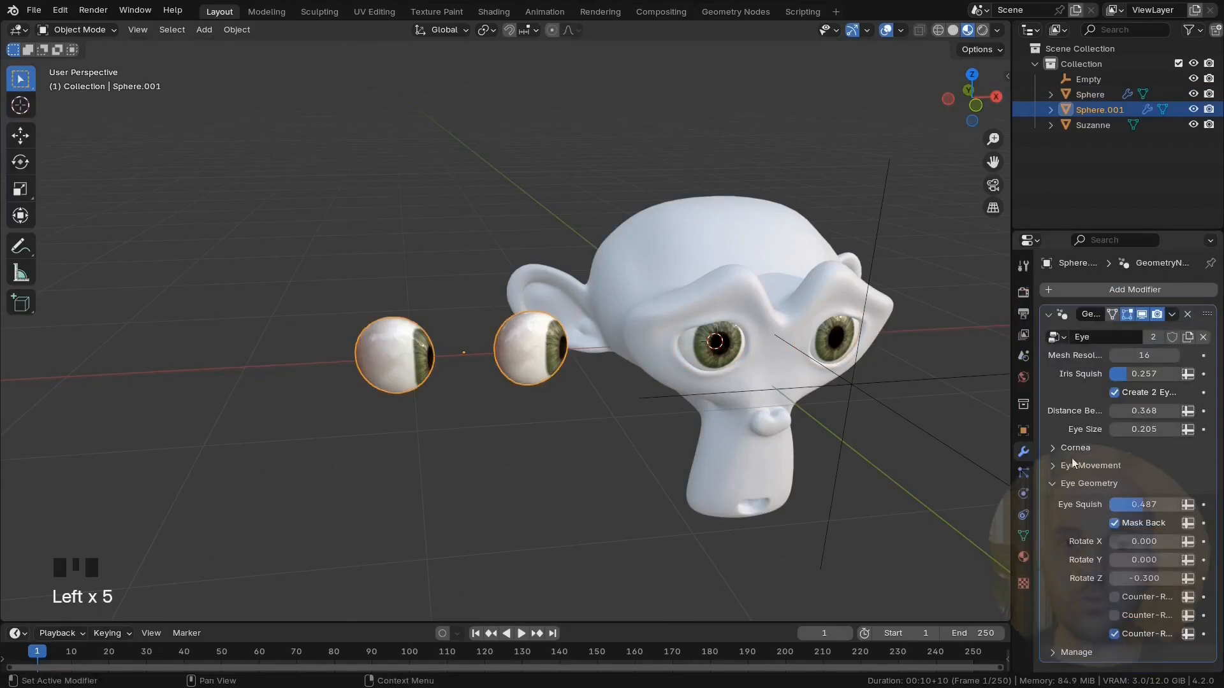
scroll(440, 423, "up", 3)
middle_click_drag(439, 423, 612, 445)
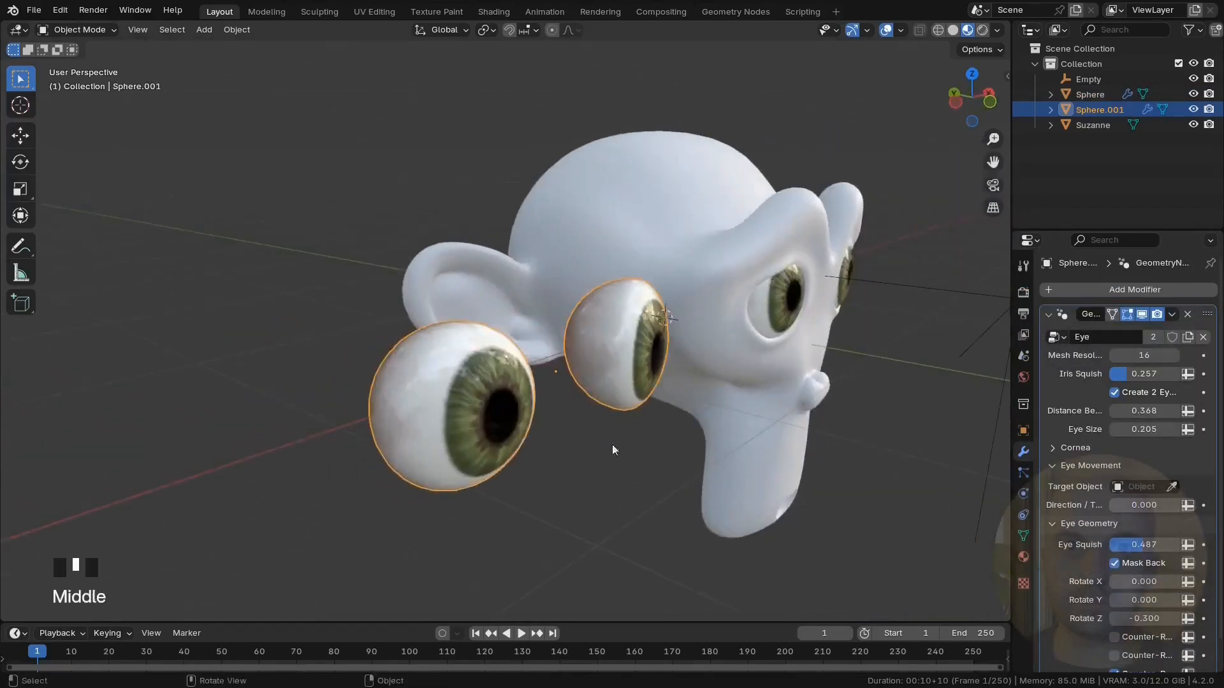
Step: Remove the duplicate eyes' Eye Squish and set their Iris Squish to 0
middle_click_drag(1119, 528, 1119, 497)
left_click_drag(1153, 519, 1110, 520)
middle_click_drag(601, 458, 484, 519)
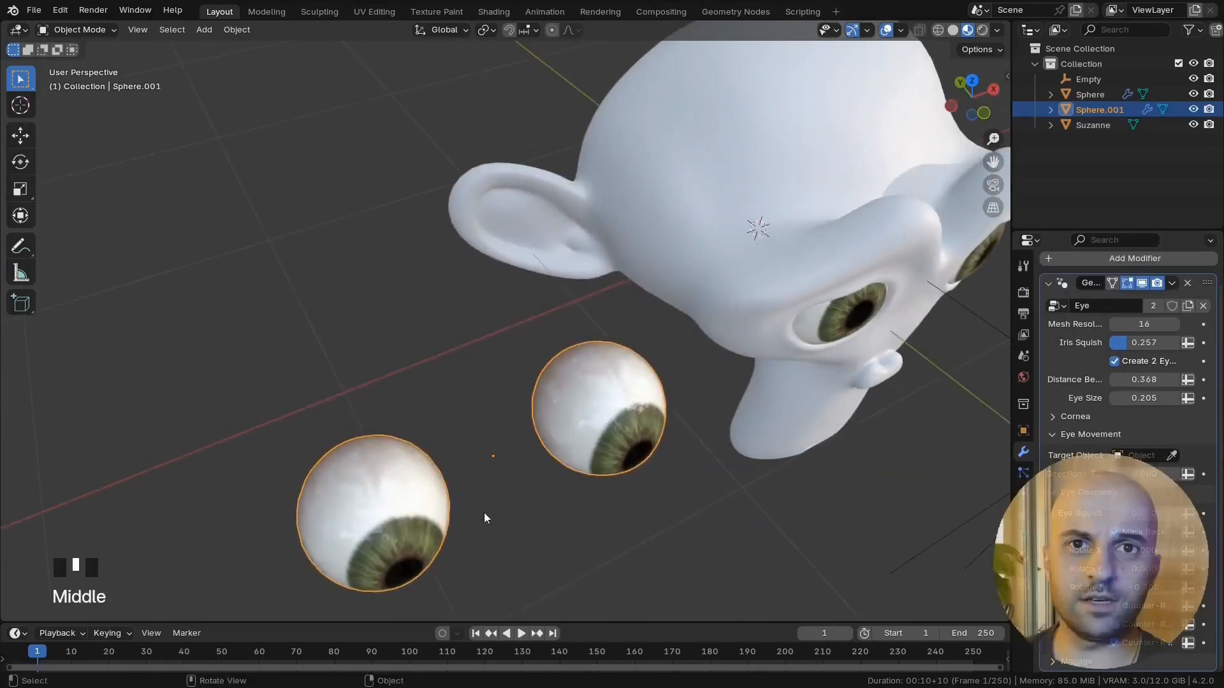
left_click_drag(1148, 345, 1111, 344)
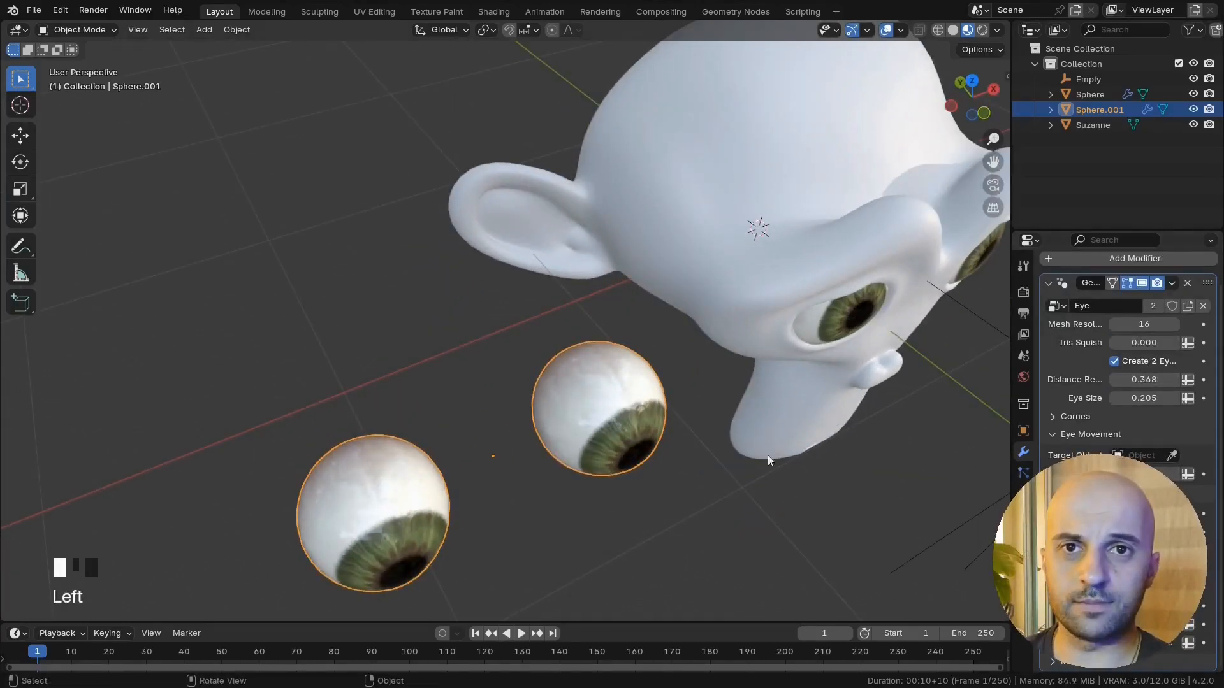
Step: Turn off the two-eye option for the duplicate and briefly check its wireframe display
left_click(1114, 361)
middle_click_drag(592, 440, 433, 356)
key("q")
left_click(329, 402)
scroll(391, 415, "up", 3)
key("q")
left_click(404, 383)
scroll(454, 408, "down", 2)
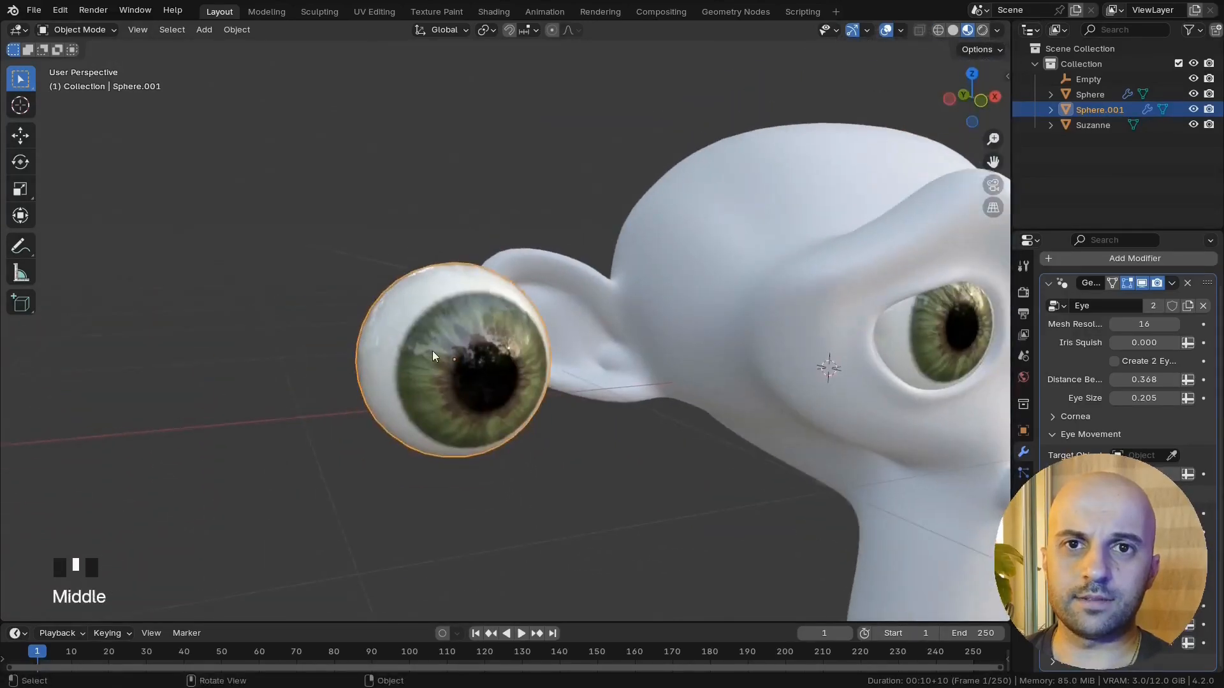
Step: Convert the duplicate eye to a mesh
right_click(422, 315)
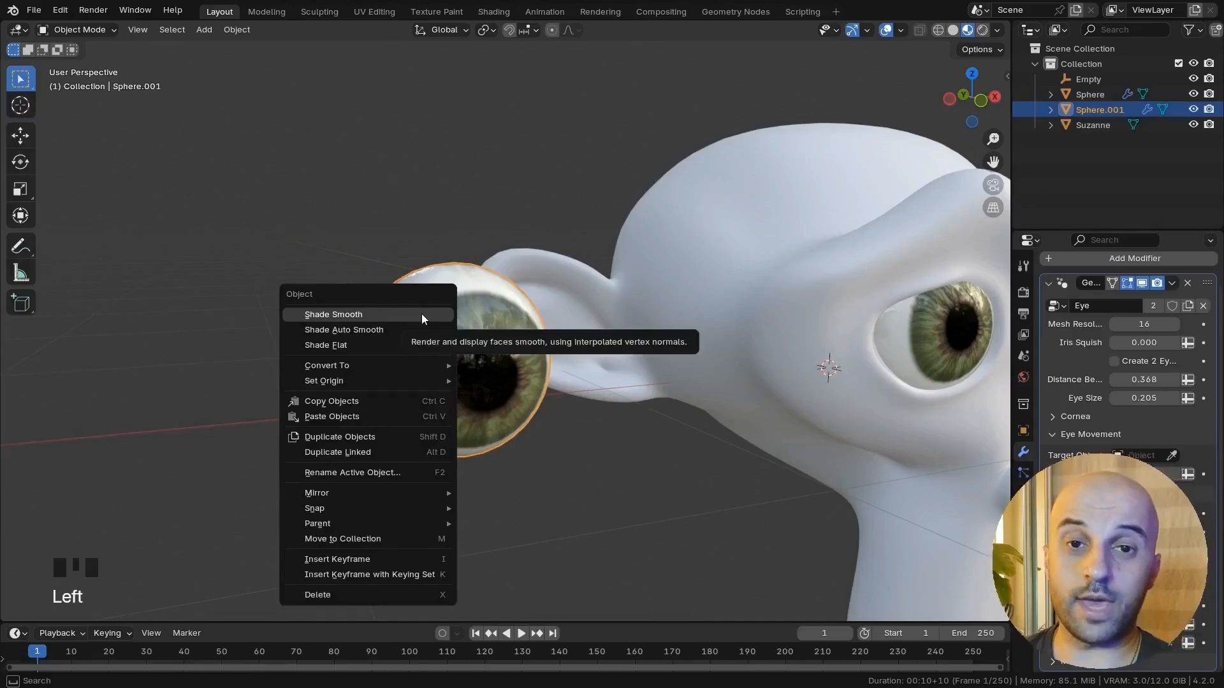
mouse_move(382, 365)
left_click(490, 364)
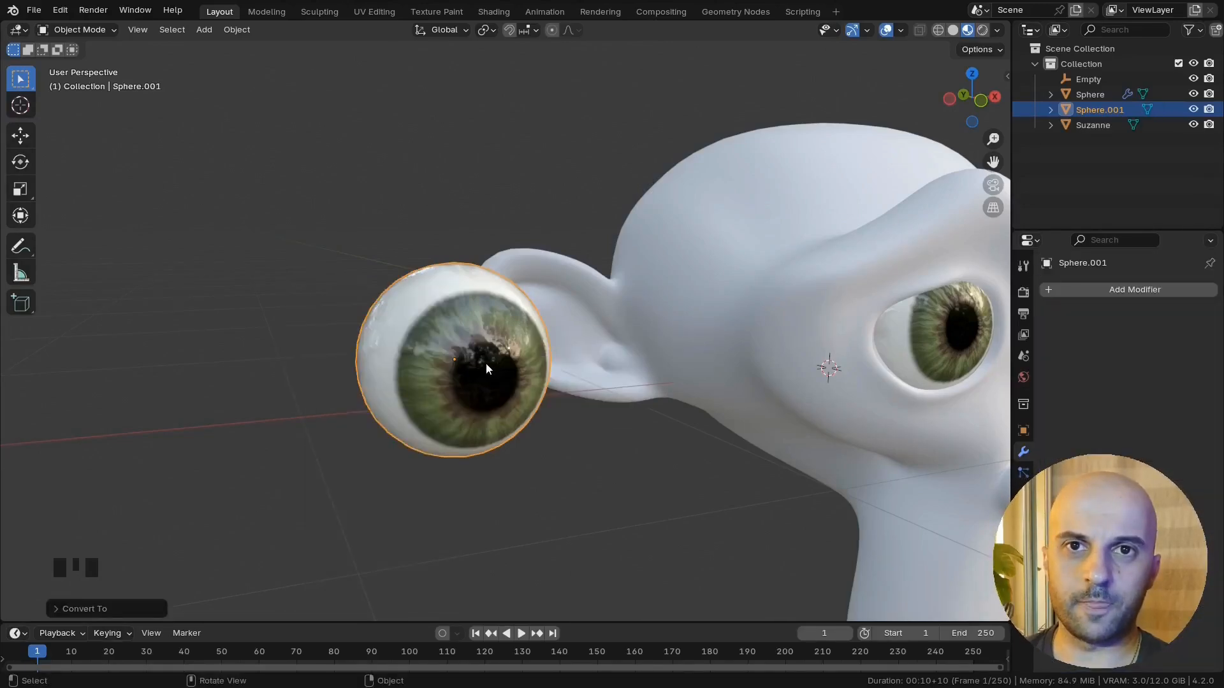
Step: Enter Edit Mode on the converted eye with vertex selection and check that its geometry is selectable
key("Tab")
middle_click_drag(577, 358, 599, 378)
key("1")
left_click_drag(346, 288, 652, 528)
left_click(585, 468)
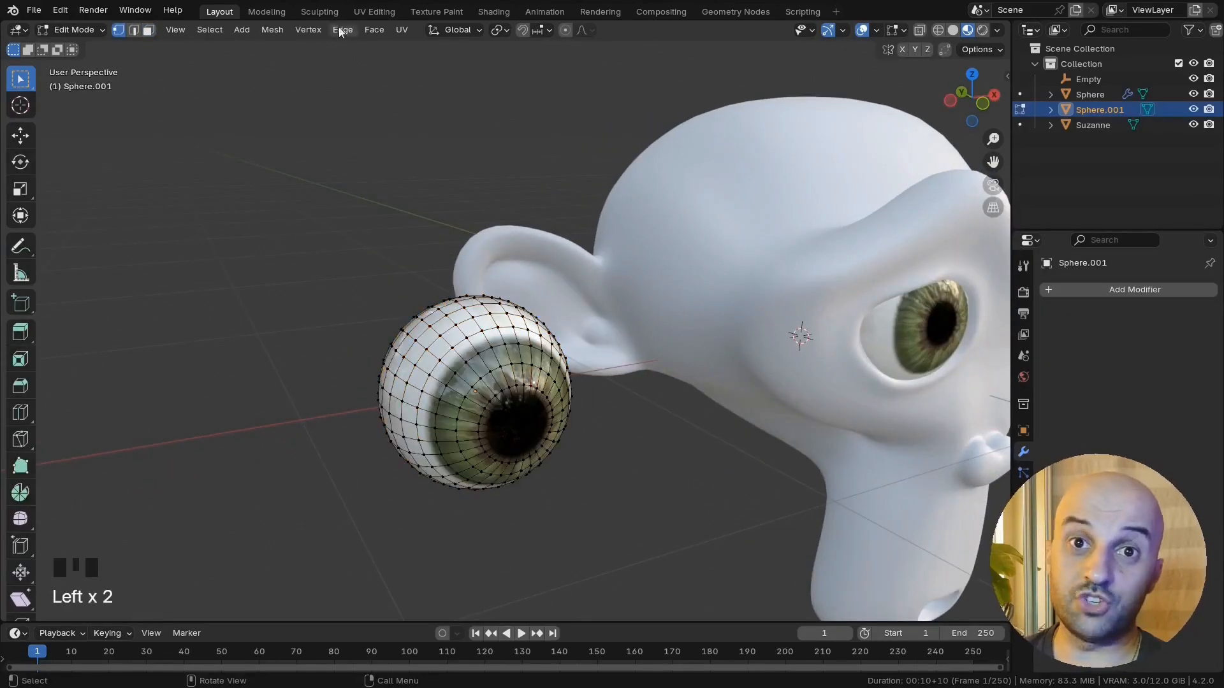
Step: Switch to the UV Editing workspace and select the whole eye mesh to display its UV layout
left_click(364, 13)
key("a")
scroll(750, 375, "up", 3)
middle_click_drag(286, 354, 297, 355)
scroll(296, 355, "up", 7)
middle_click_drag(38, 312, 173, 332, "shift")
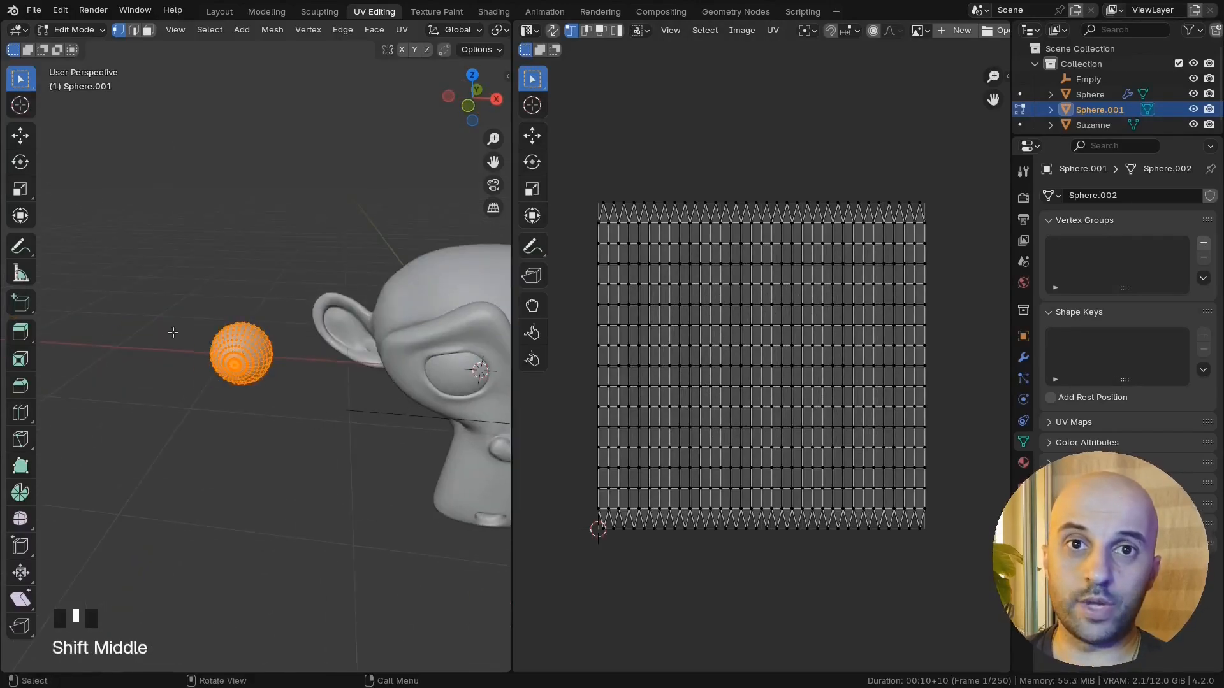
Step: Leave Edit Mode on the converted eye and return to the Layout workspace
key("Tab")
left_click(219, 11)
scroll(441, 354, "down", 2)
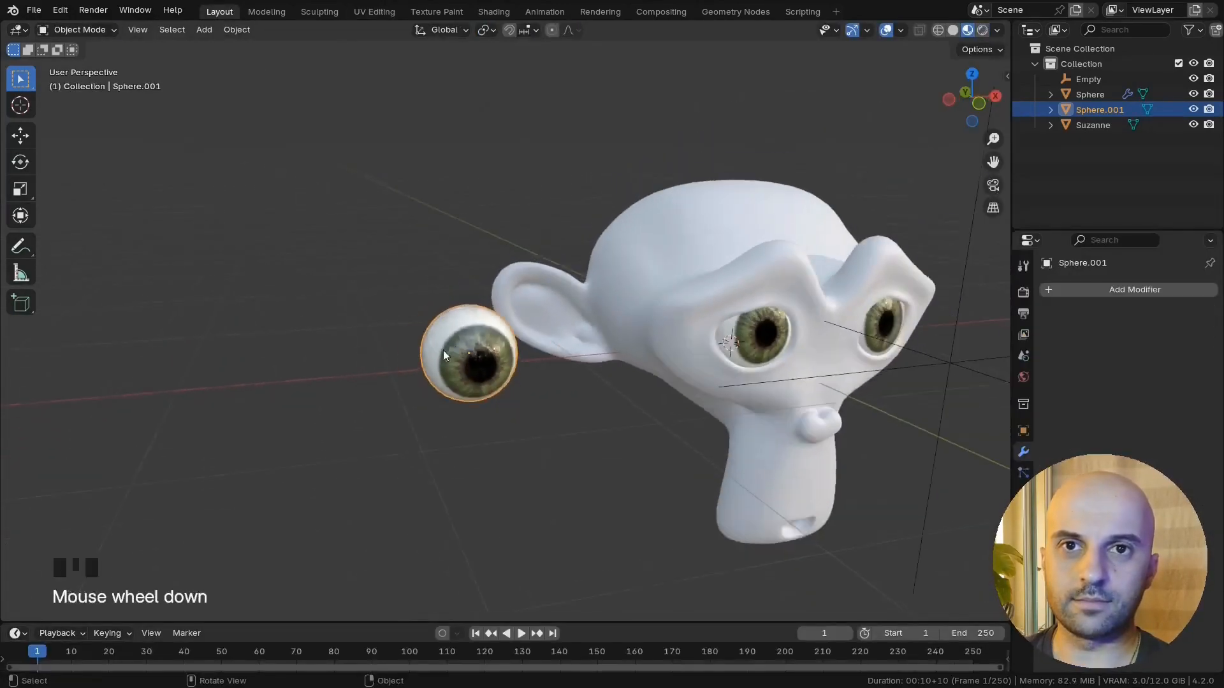
middle_click_drag(443, 350, 442, 335, "shift")
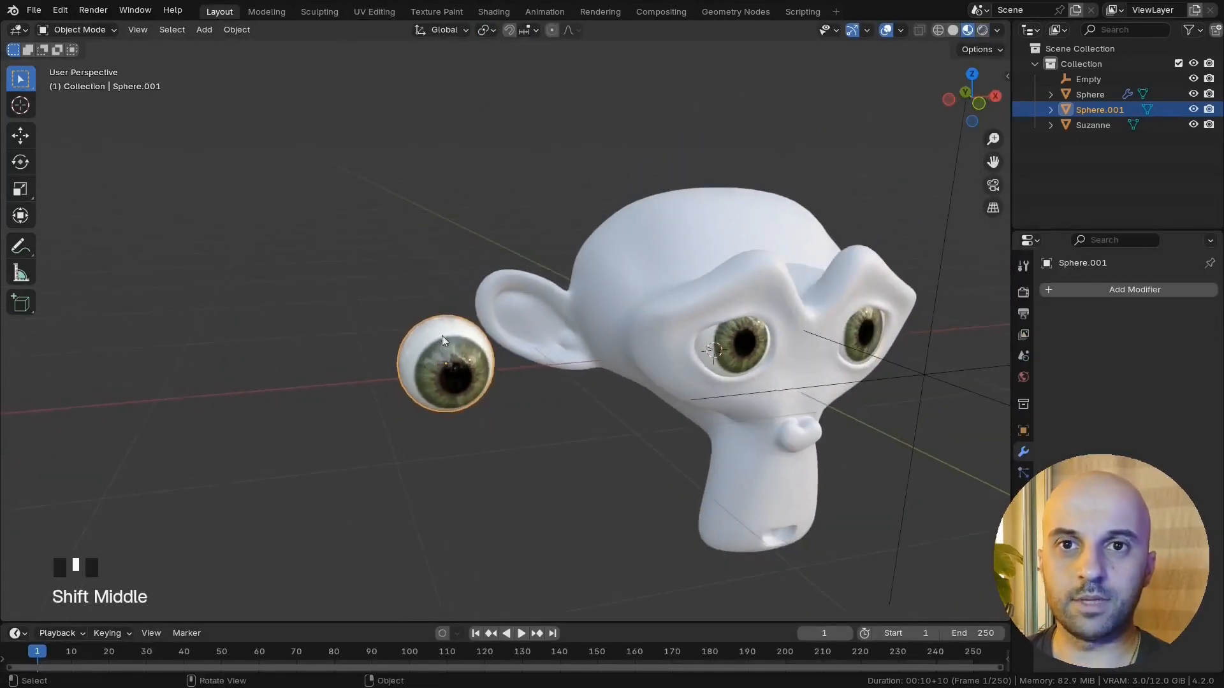
Step: Switch to the Shading workspace and assign Eye Material to the converted eye
left_click(736, 12)
left_click(600, 12)
left_click(545, 11)
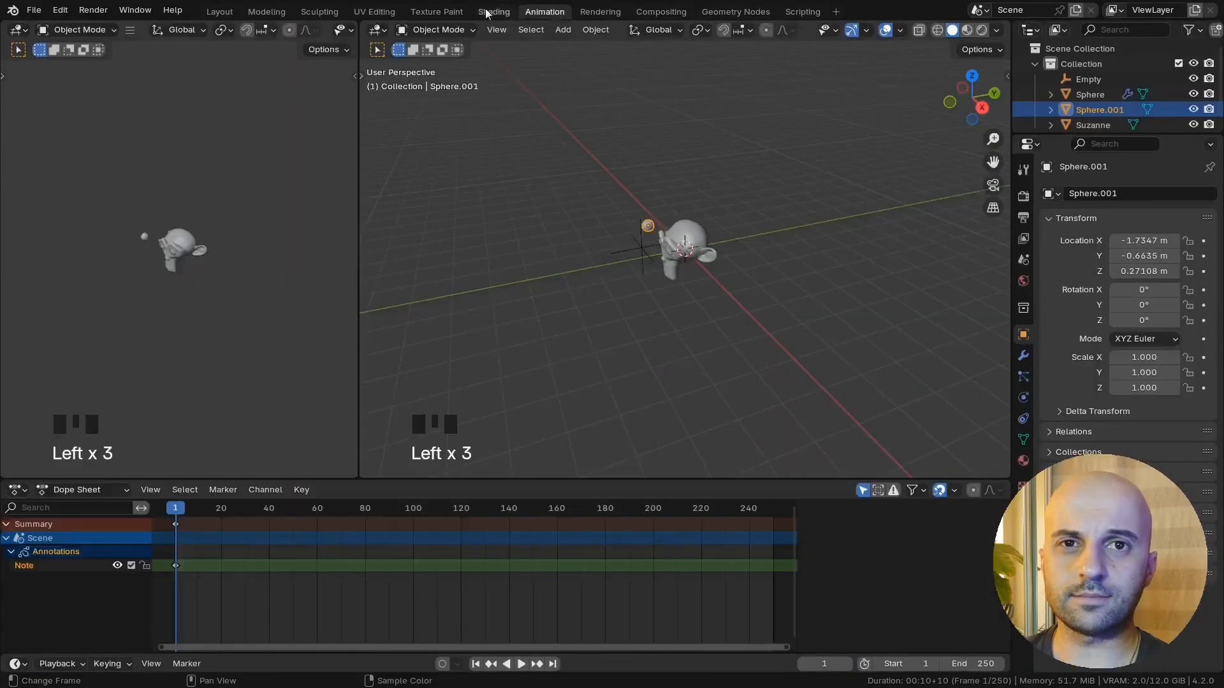
left_click(492, 11)
left_click(675, 330)
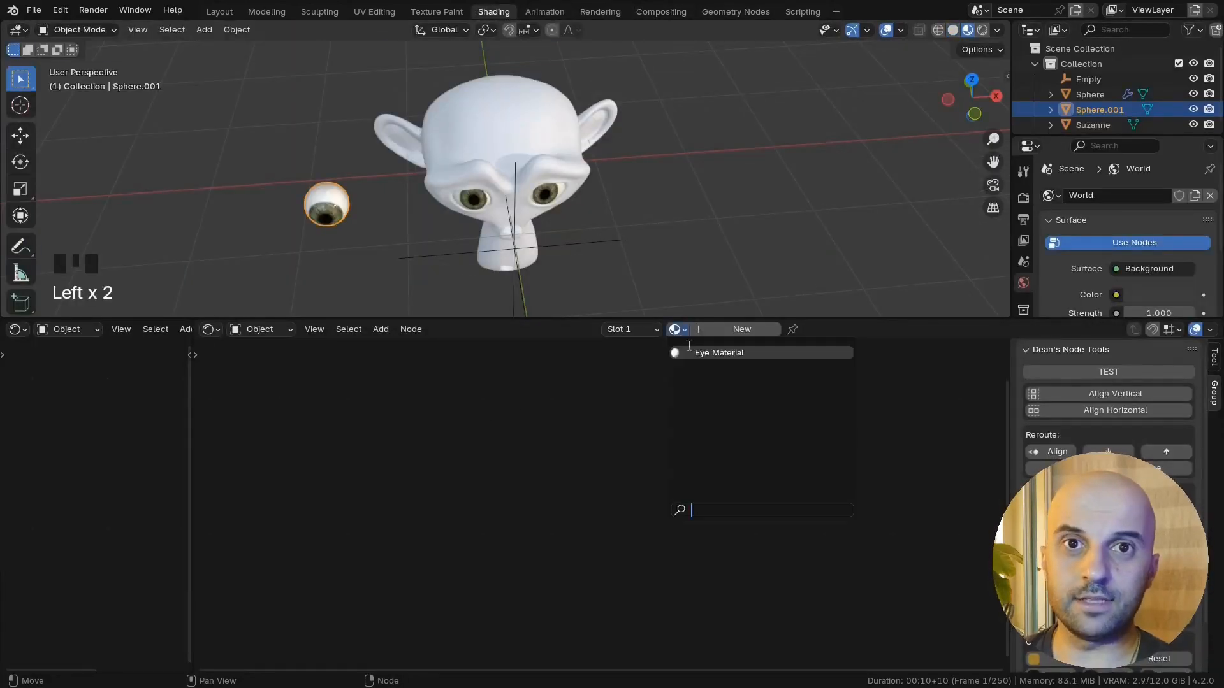
left_click(707, 352)
middle_click_drag(367, 268, 424, 248)
middle_click_drag(383, 255, 494, 192)
scroll(421, 227, "up", 4)
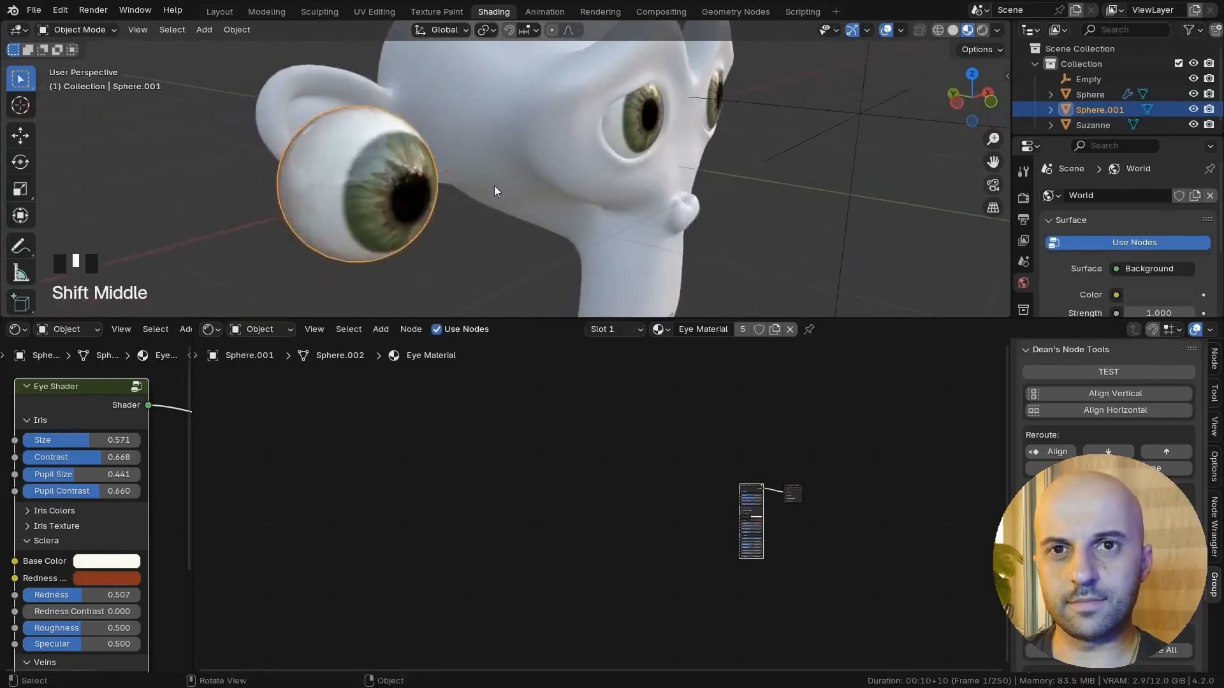
middle_click_drag(392, 210, 950, 278)
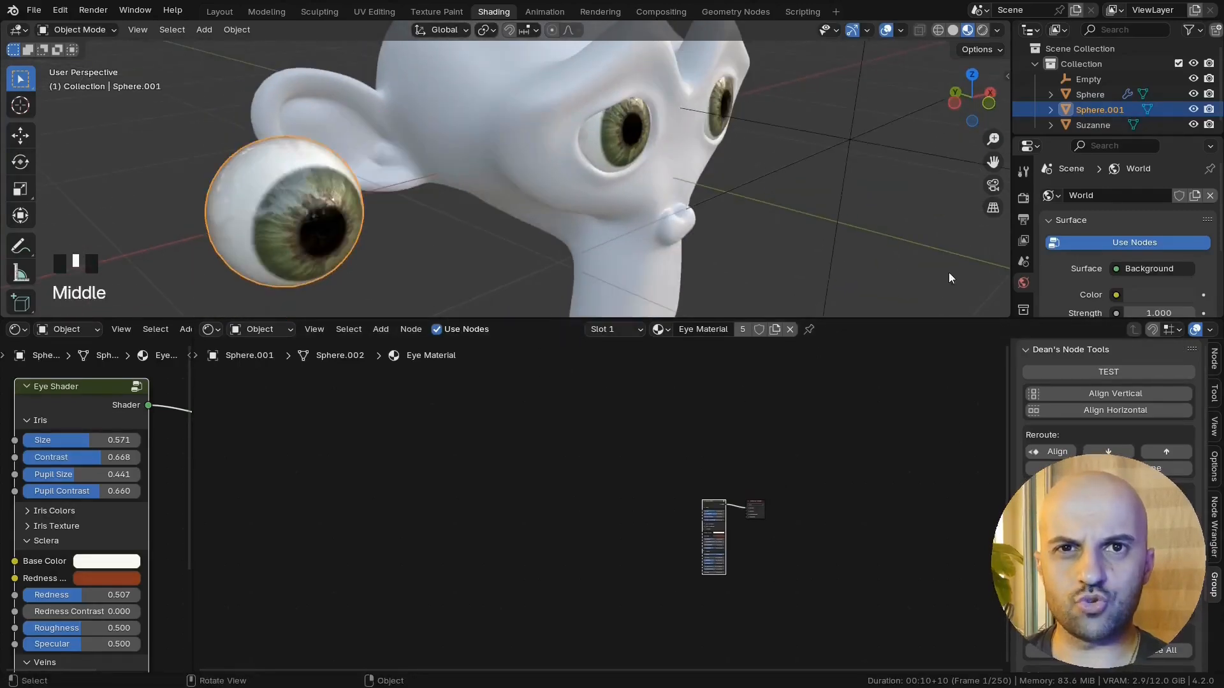
Step: Move the Eye Shader node down, add an Image Texture node above it and connect its Color to the Material Output's Surface
middle_click_drag(666, 503, 476, 472)
scroll(477, 473, "up", 15)
mouse_move(650, 402)
right_mouse_down("ctrl+alt")
mouse_move(644, 448)
mouse_move(641, 402)
right_mouse_up("ctrl+alt")
middle_click_drag(479, 371, 568, 472)
scroll(569, 472, "up", 2)
left_click_drag(624, 501, 583, 619)
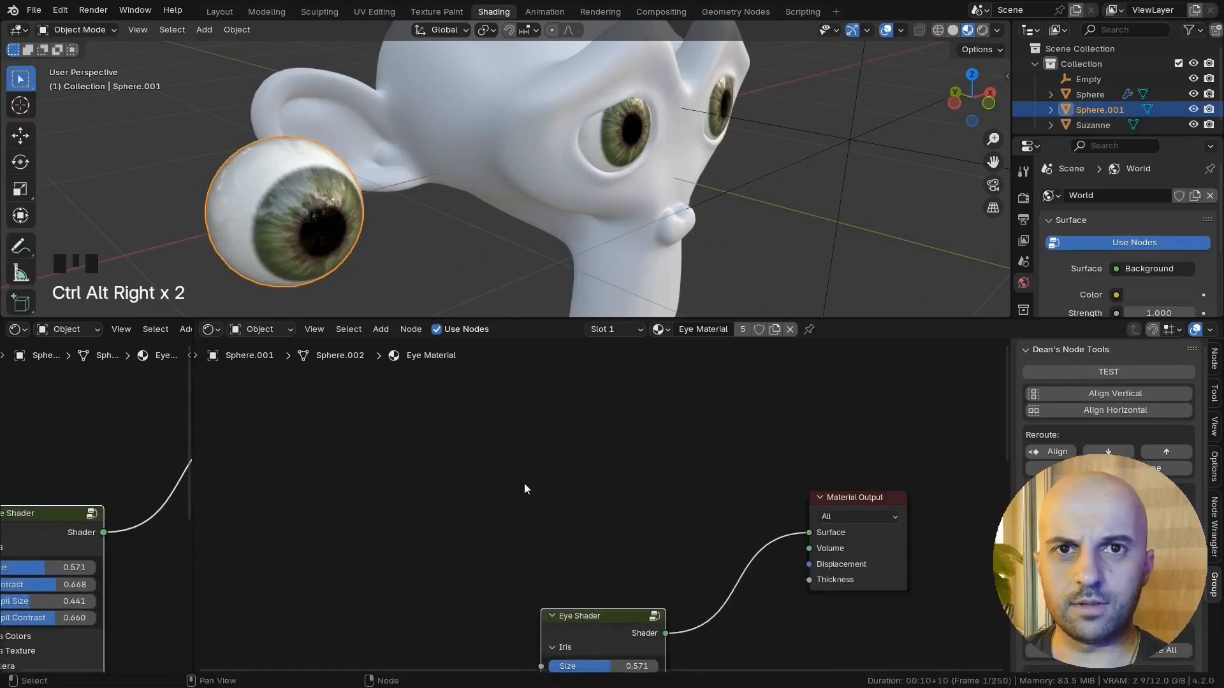
type("imagh t")
key("Return")
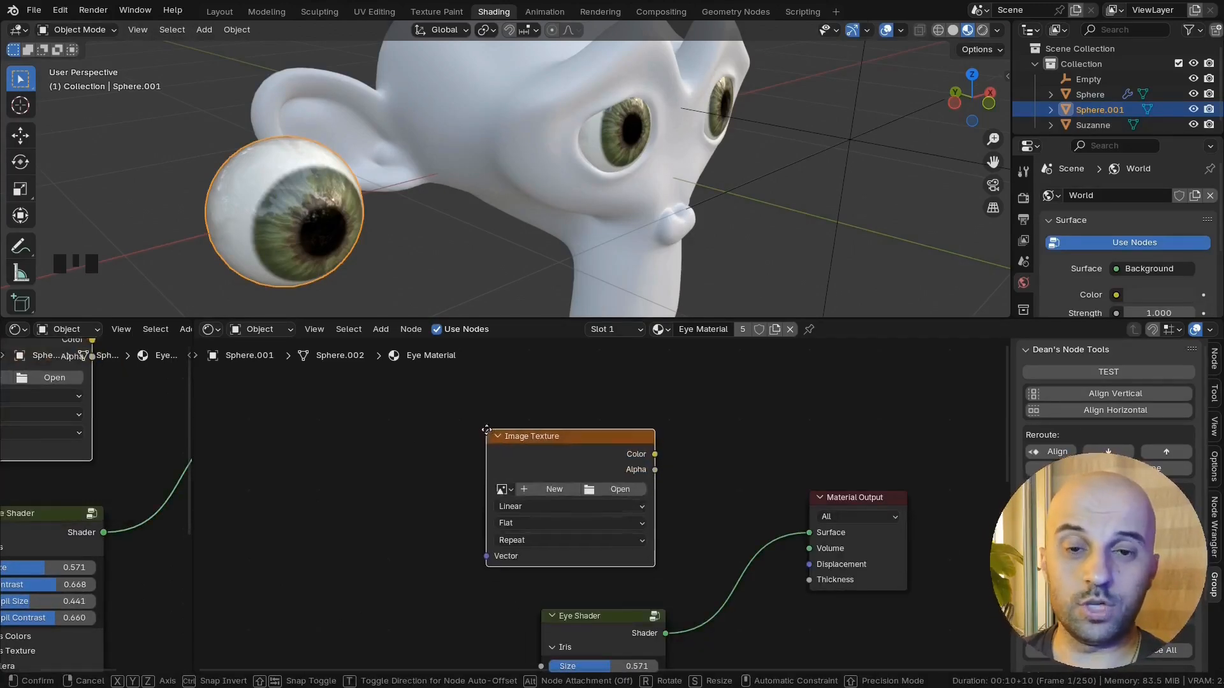
left_click_drag(689, 470, 809, 532)
Step: Create a new blank image named "eye paint" in the Image Texture node
left_click(554, 489)
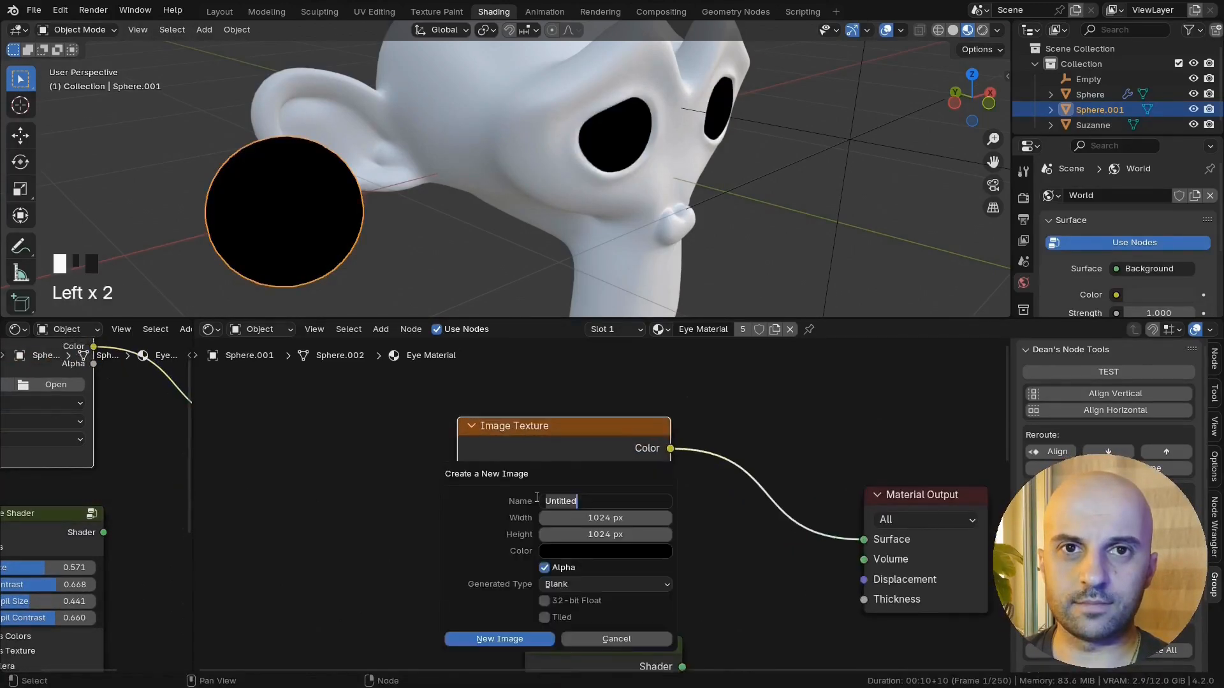
left_click(535, 638)
scroll(447, 268, "down", 2)
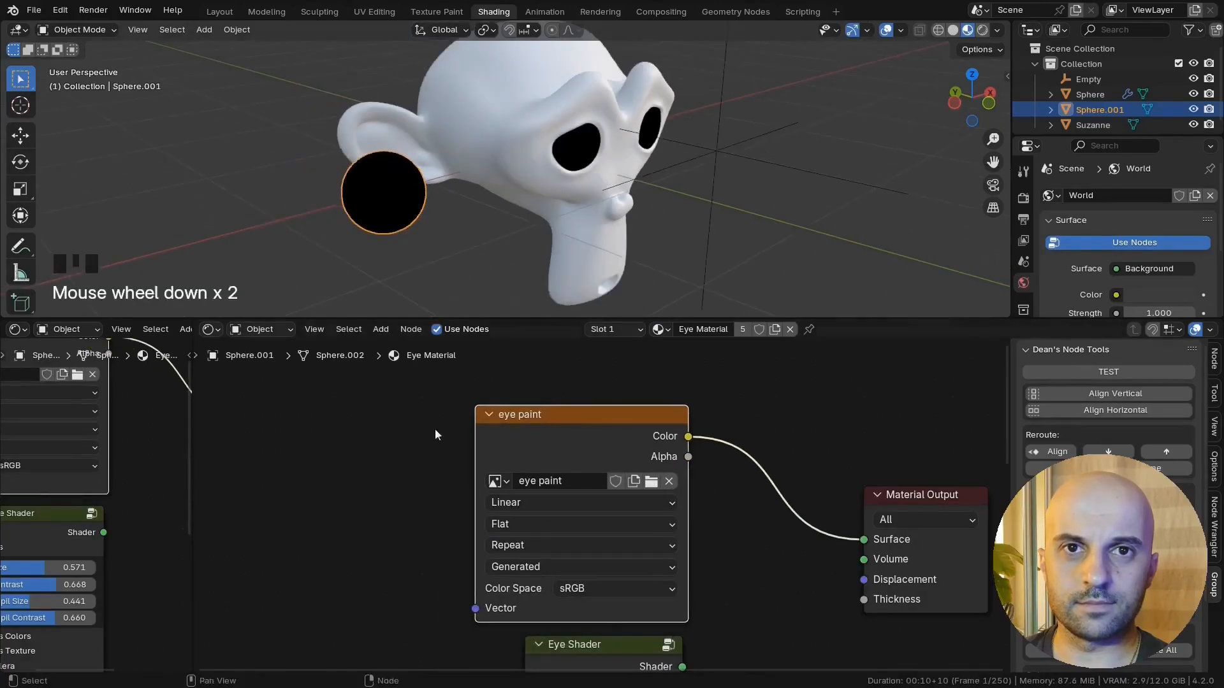
Step: Switch to the Texture Paint workspace, maximise the 3D view and paint a white spot on the front of the duplicate eye
left_click(429, 14)
left_click_drag(493, 352, 593, 349)
scroll(320, 388, "up", 5)
key("z")
mouse_move(320, 388)
middle_mouse_down("shift")
mouse_move(422, 406)
mouse_move(629, 412)
middle_mouse_up("shift")
left_click(254, 284)
scroll(399, 404, "up", 5)
key("ctrl+space")
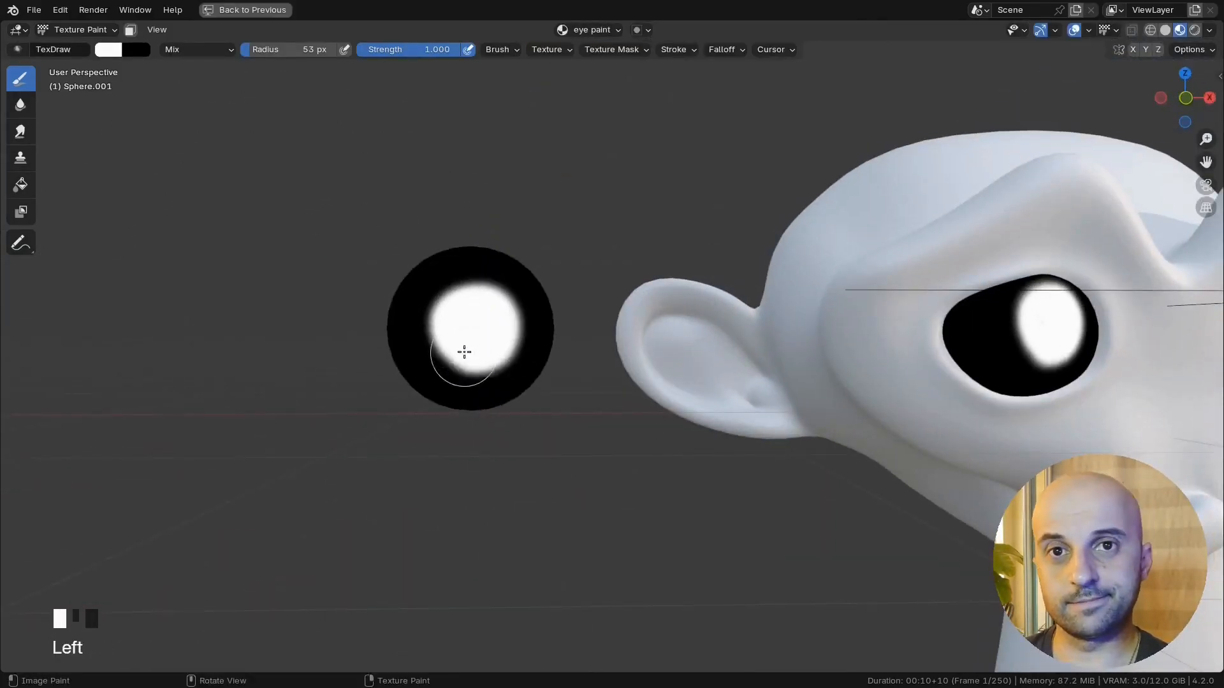
scroll(772, 383, "down", 3)
middle_click_drag(891, 296, 744, 296, "shift")
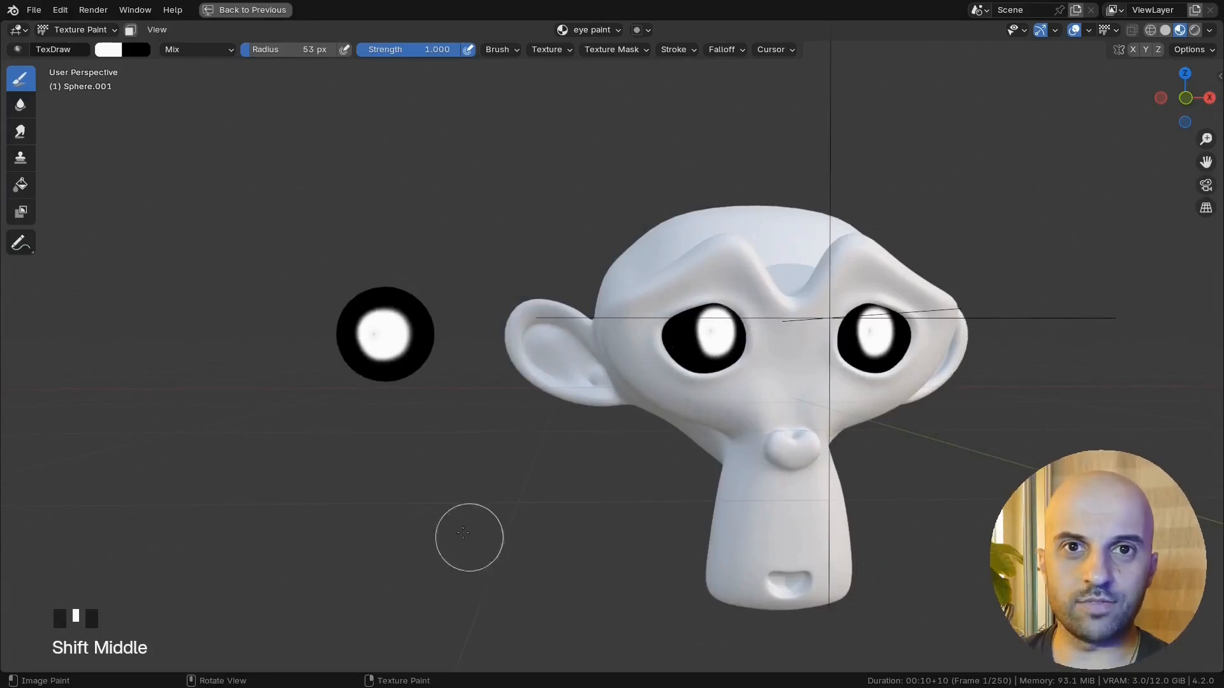
Step: Enter Edit Mode on the duplicate eye, select its front pole vertex and grow the selection five times
scroll(469, 438, "up", 3)
middle_click_drag(372, 314, 369, 342, "shift")
key("ctrl+Tab")
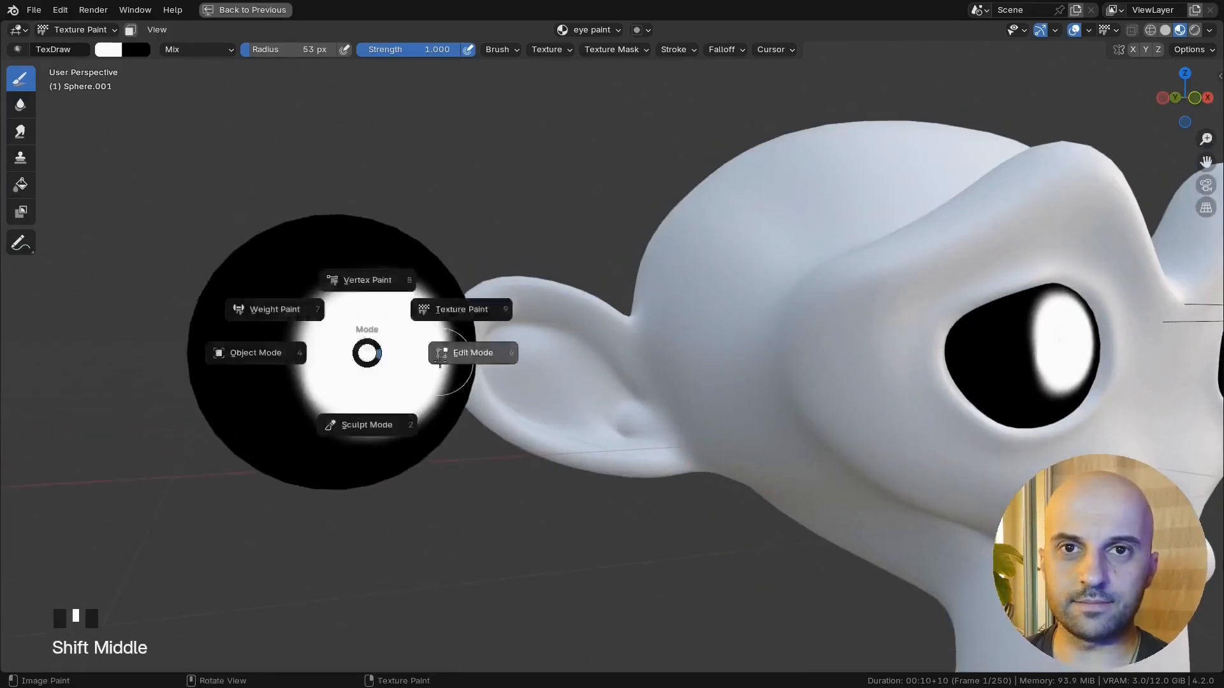
key("Tab")
left_click(373, 360)
key("ctrl+KP_Add")
key("ctrl+KP_Add")
key("ctrl+KP_Add")
key("ctrl+KP_Add")
key("ctrl+KP_Add")
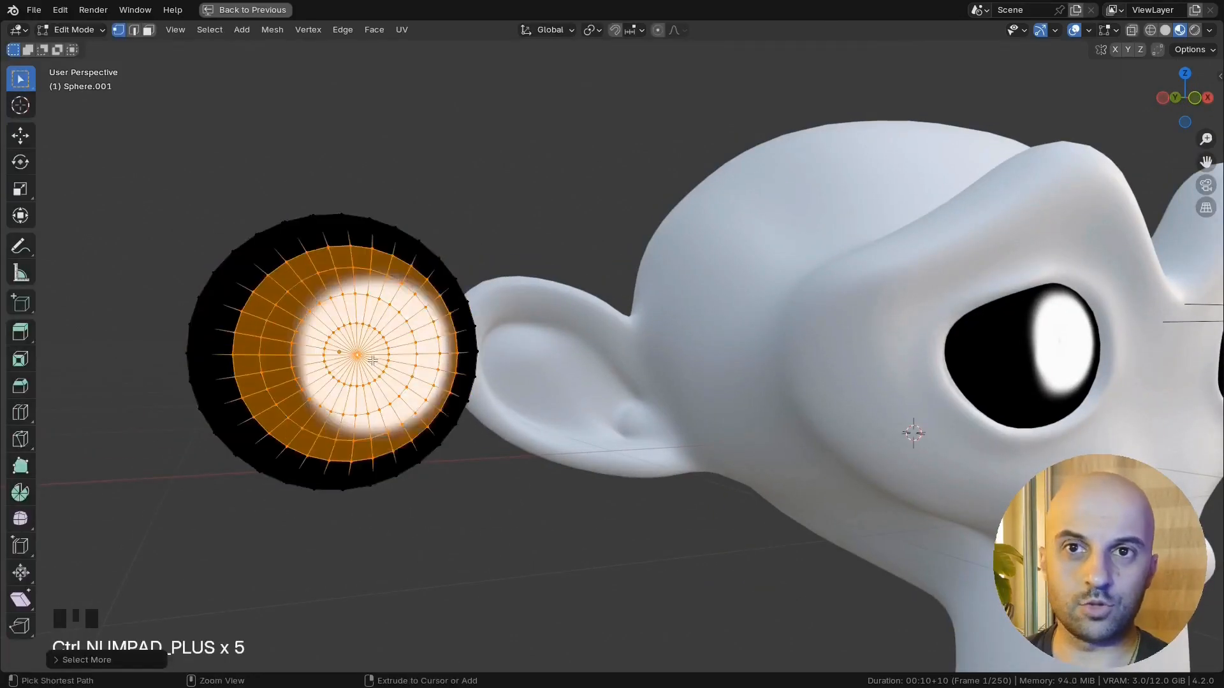
Step: Return to Texture Paint mode and fill the selected front faces with white, using the face selection mask during painting
key("Tab")
left_click(476, 282)
middle_click_drag(475, 282, 466, 283)
key("m")
middle_click_drag(349, 322, 535, 458)
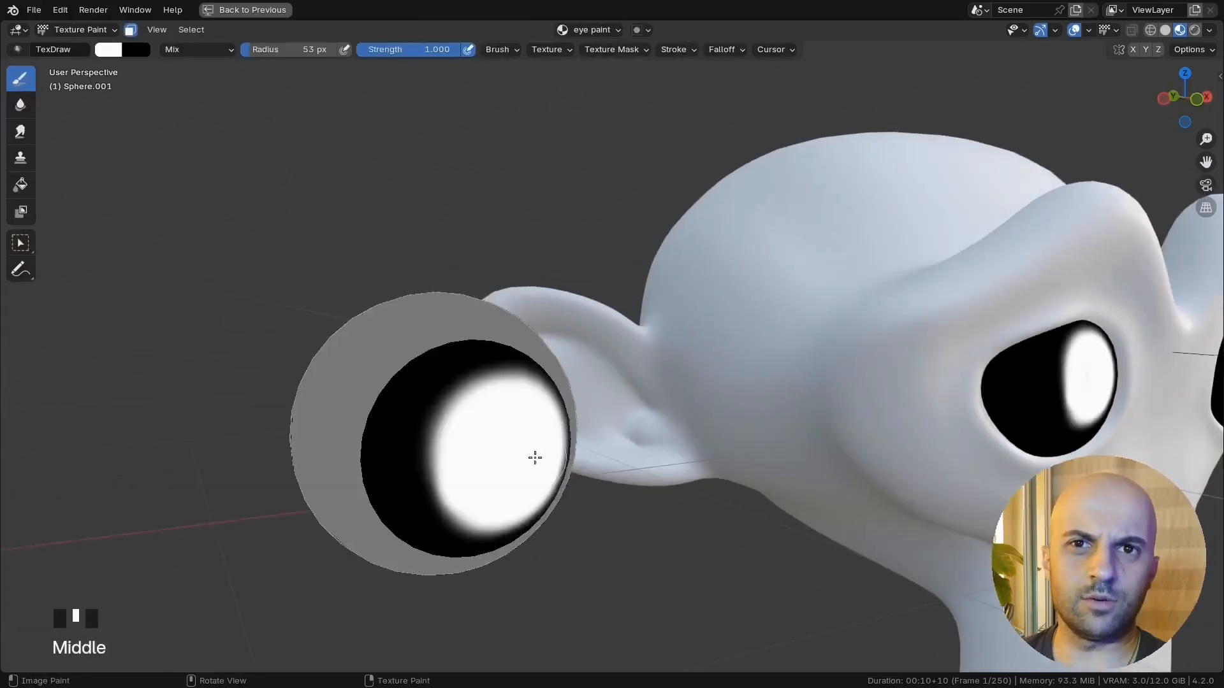
left_click_drag(381, 480, 493, 526)
middle_click_drag(525, 423, 380, 415)
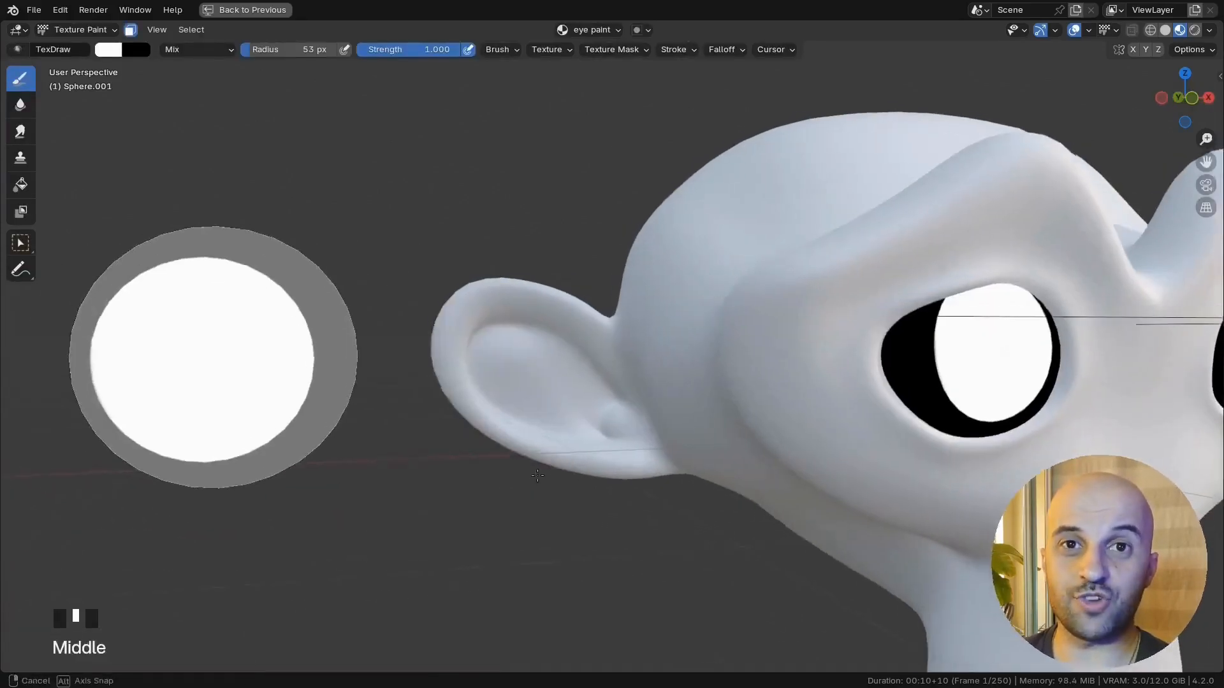
key("m")
Step: Swap the brush colour to black and paint a round pupil at the centre of the white area in front view
middle_click_drag(167, 292, 331, 376, "shift")
key("x")
key("KP_1")
scroll(382, 373, "up", 5)
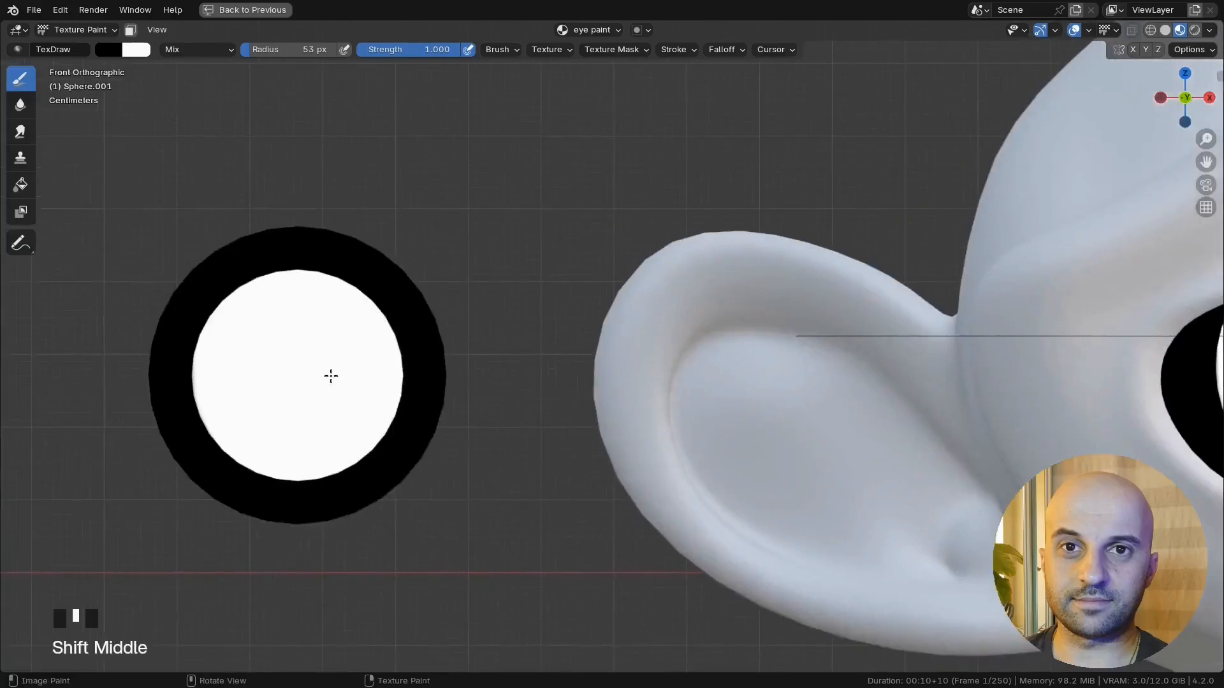
left_click_drag(290, 347, 314, 369)
scroll(314, 368, "down", 2)
middle_click_drag(408, 376, 313, 367, "shift")
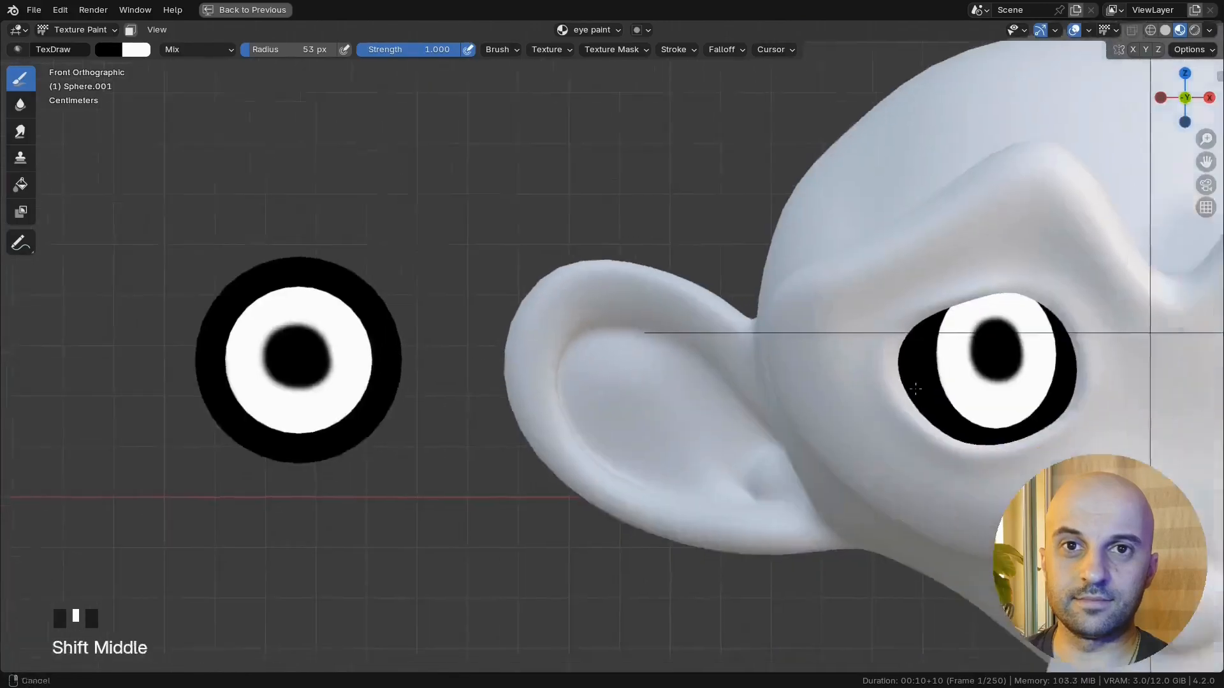
Step: Return to Object Mode and move the Empty to test how the painted eyes follow it
scroll(962, 464, "down", 4)
left_click(382, 306)
scroll(812, 295, "down", 2)
left_click(811, 295)
middle_click_drag(843, 389, 882, 405)
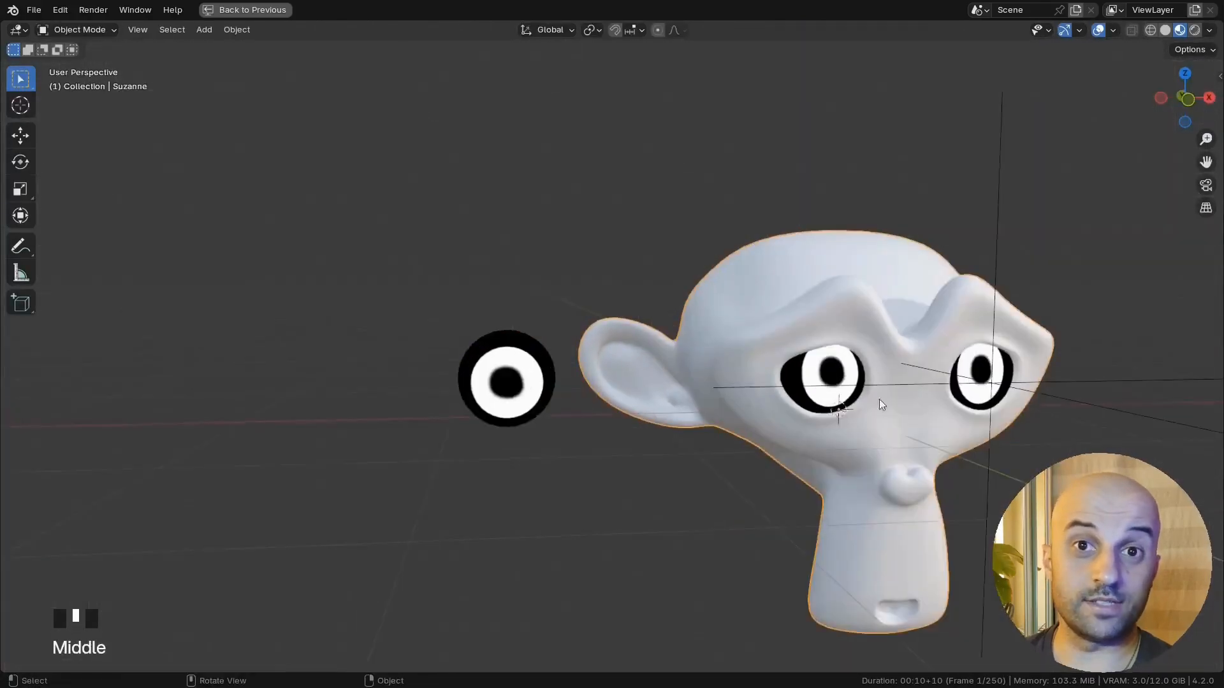
key("g")
left_click(842, 469)
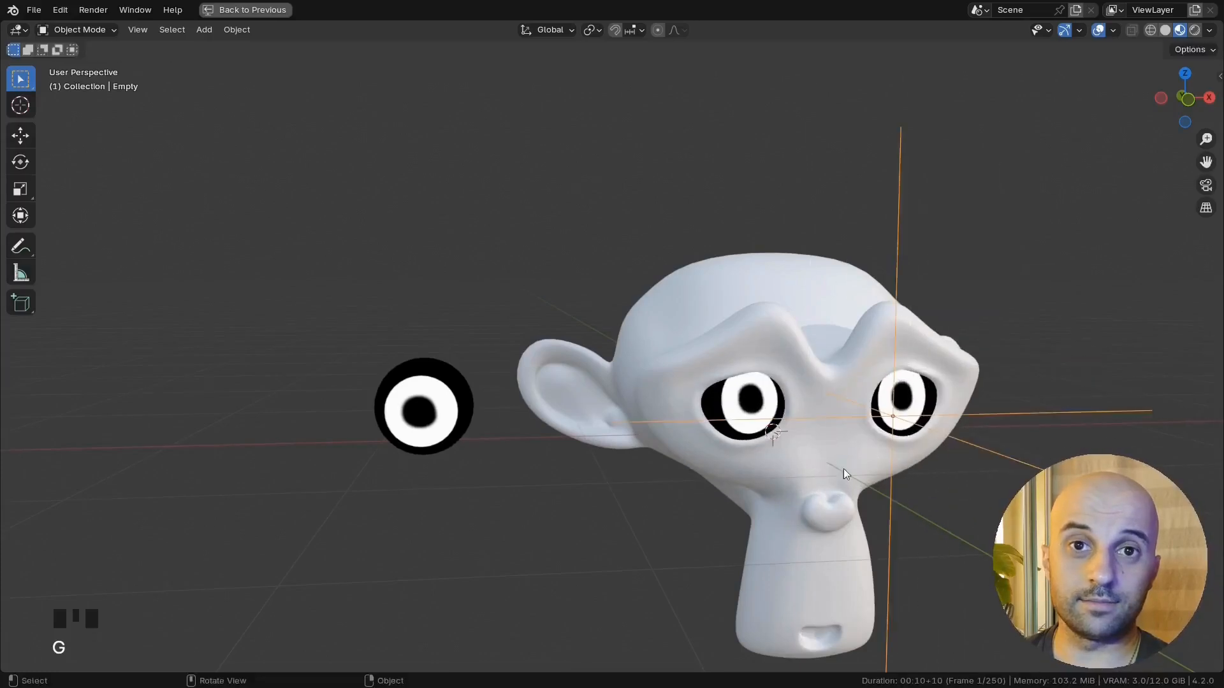
scroll(271, 438, "up", 2)
scroll(379, 224, "down", 3)
Step: In the Shading workspace, move the duplicate eye's eye paint node aside and reconnect the Eye Shader to the Material Output's Surface
left_click(246, 10)
left_click(494, 12)
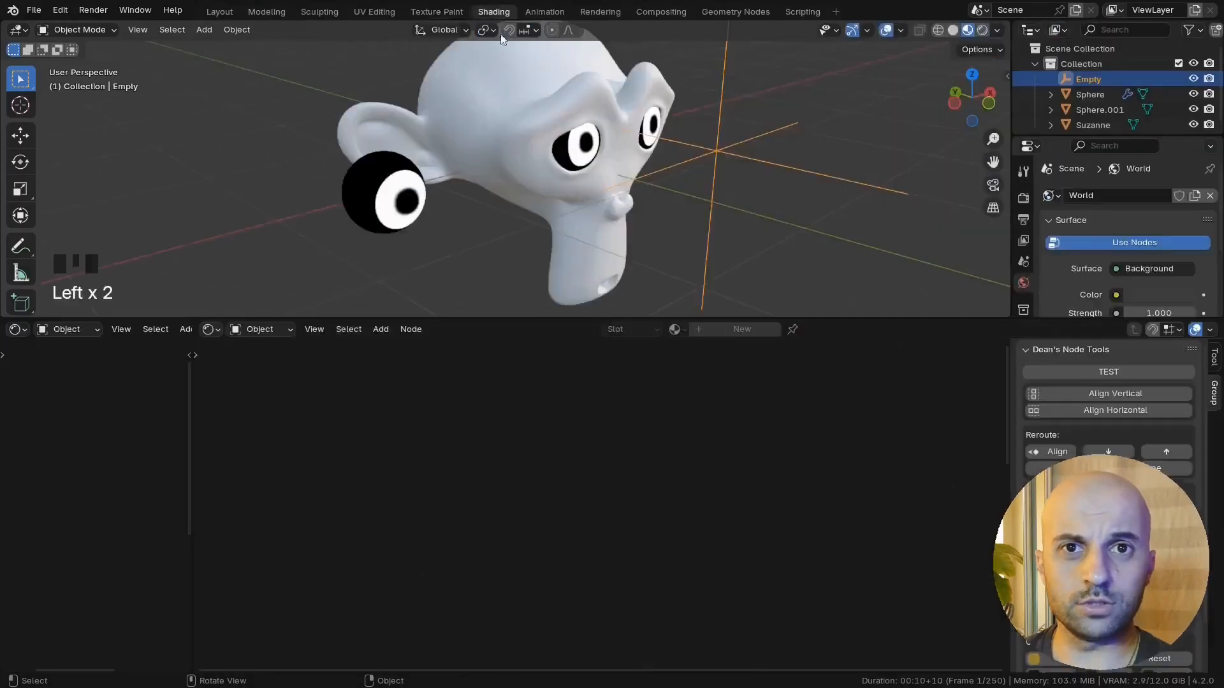
left_click(382, 191)
middle_click_drag(624, 504, 633, 482)
left_click_drag(586, 416, 396, 411)
scroll(644, 587, "down", 3)
middle_click_drag(644, 587, 658, 521)
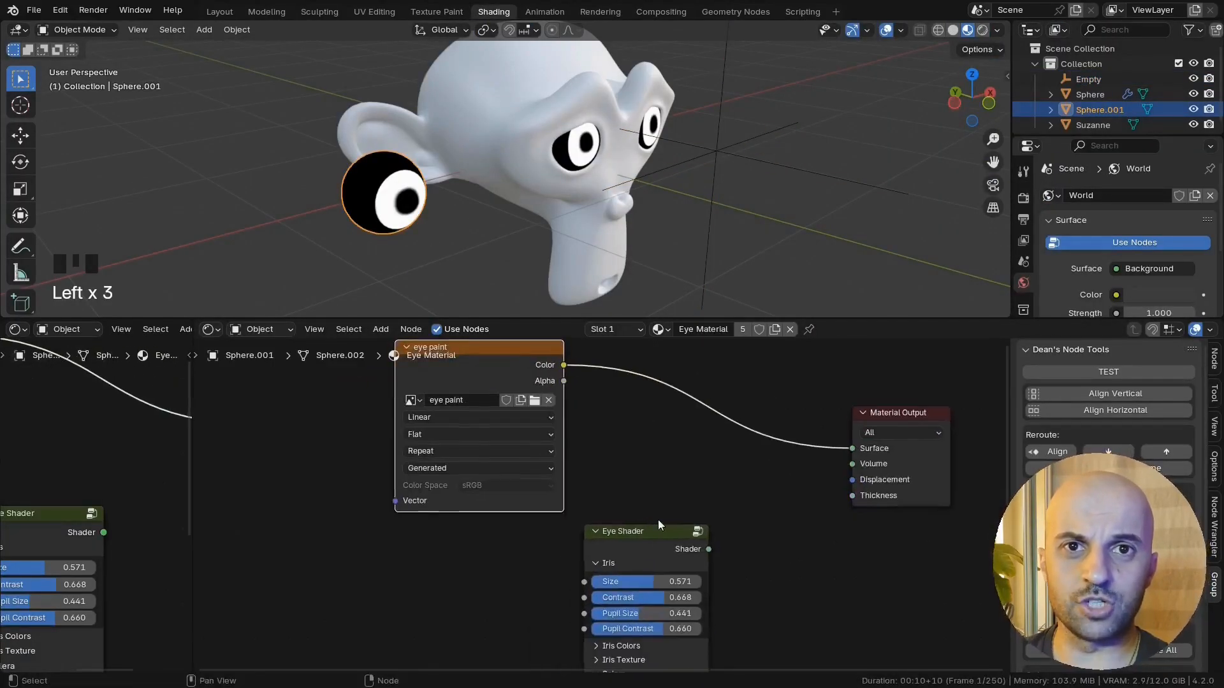
left_click_drag(477, 369, 446, 426)
key("Tab")
left_click(675, 549, "ctrl+shift")
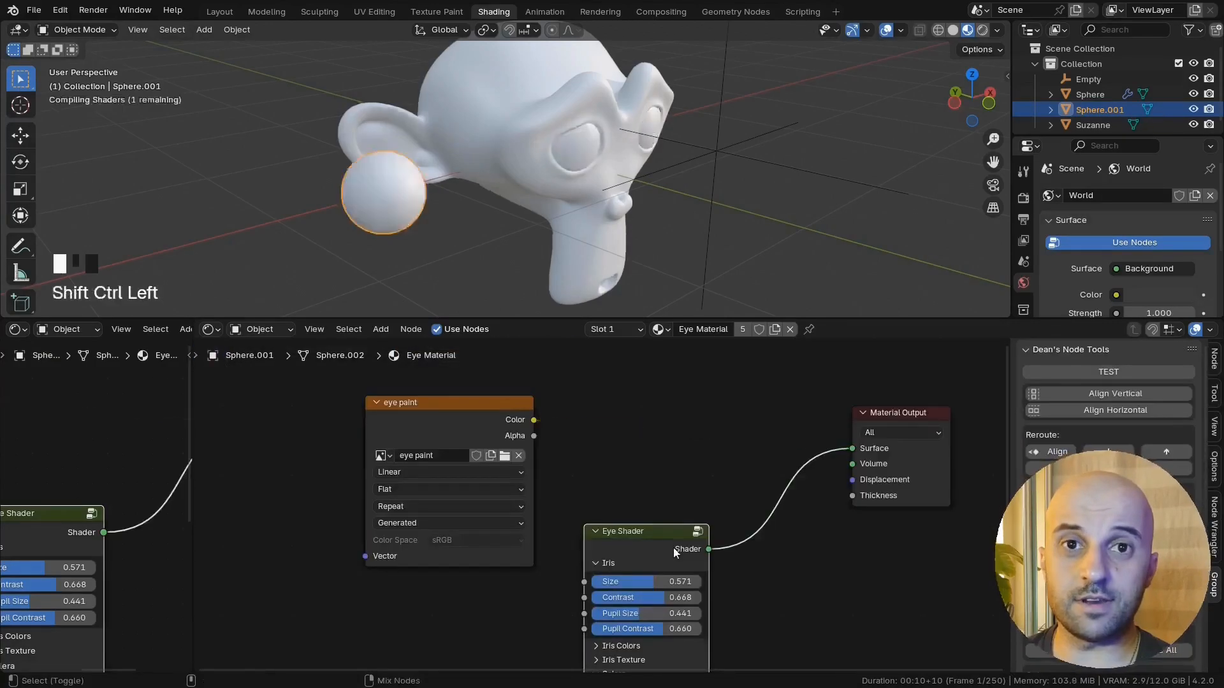
Step: Open the Eye Shader node group and preview the Multiply node that feeds the Overlay node
left_click(697, 530)
scroll(619, 538, "down", 13)
middle_click_drag(620, 538, 541, 617)
scroll(470, 520, "up", 10)
left_click(625, 462, "ctrl+shift")
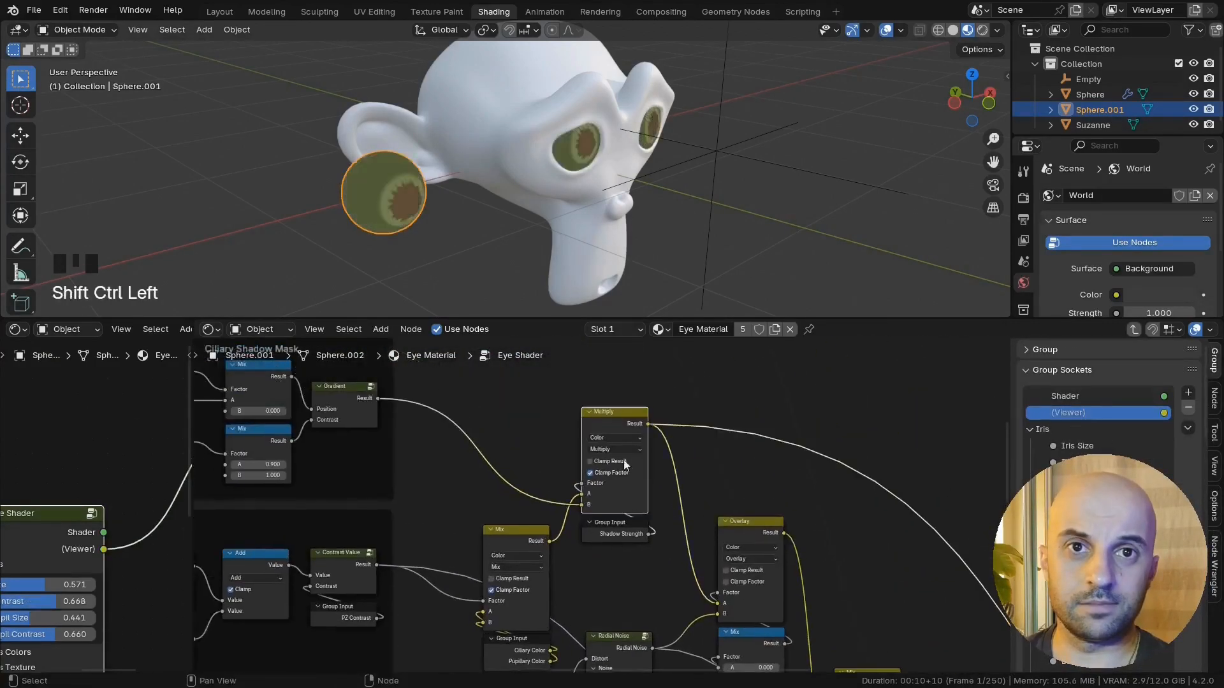
middle_click_drag(742, 524, 709, 499)
middle_click_drag(653, 583, 625, 537)
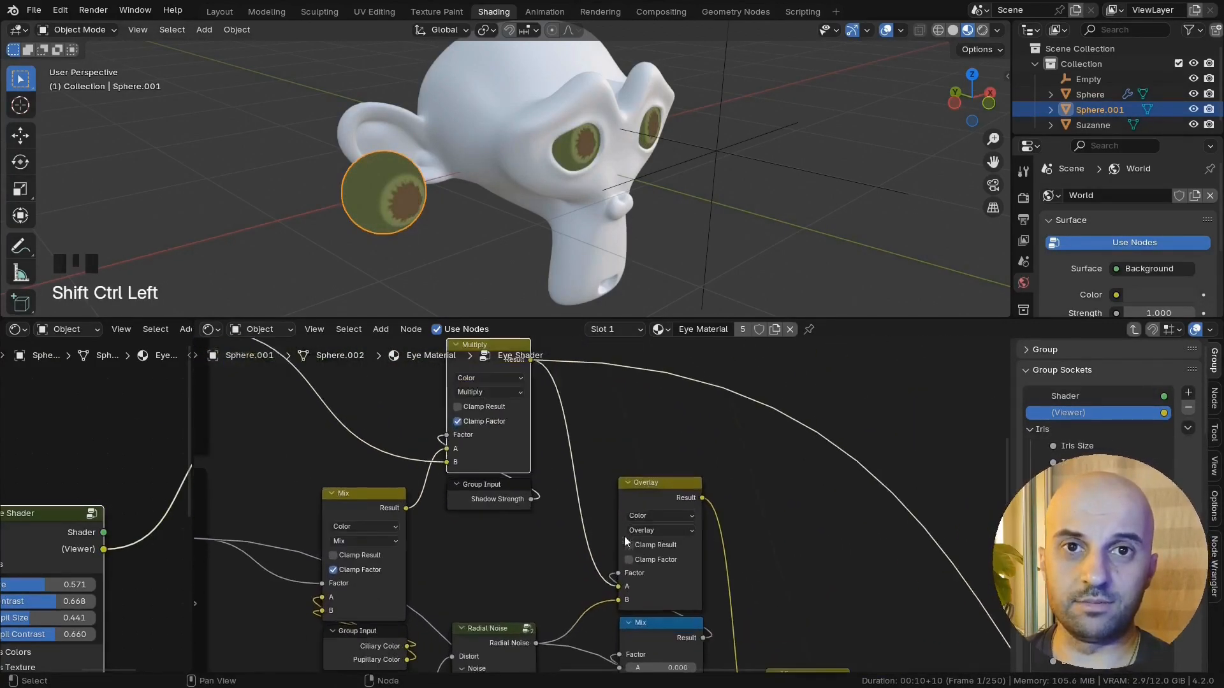
Step: Add an Image Texture node inside the Eye Shader group and assign the eye paint image to it
scroll(592, 536, "up", 2)
scroll(581, 538, "up", 2)
key("shift+a")
type("imag")
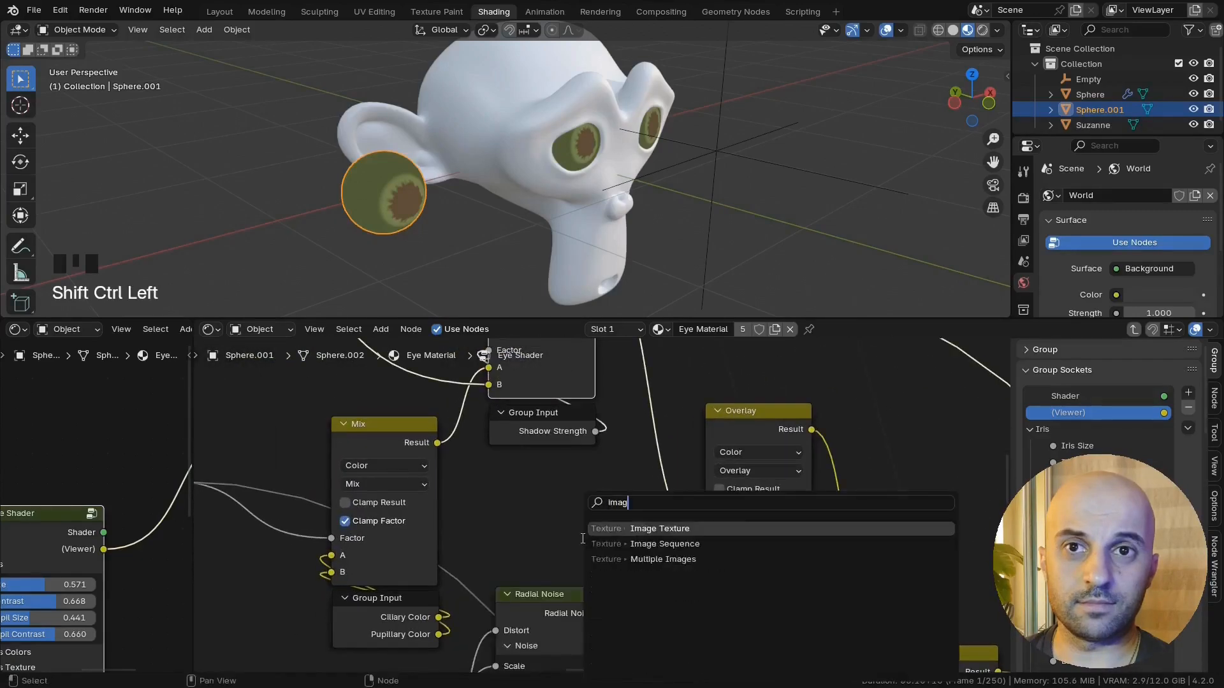
key("Return")
left_click(925, 414)
middle_click_drag(926, 414, 799, 411)
left_click(797, 466)
left_click(831, 489)
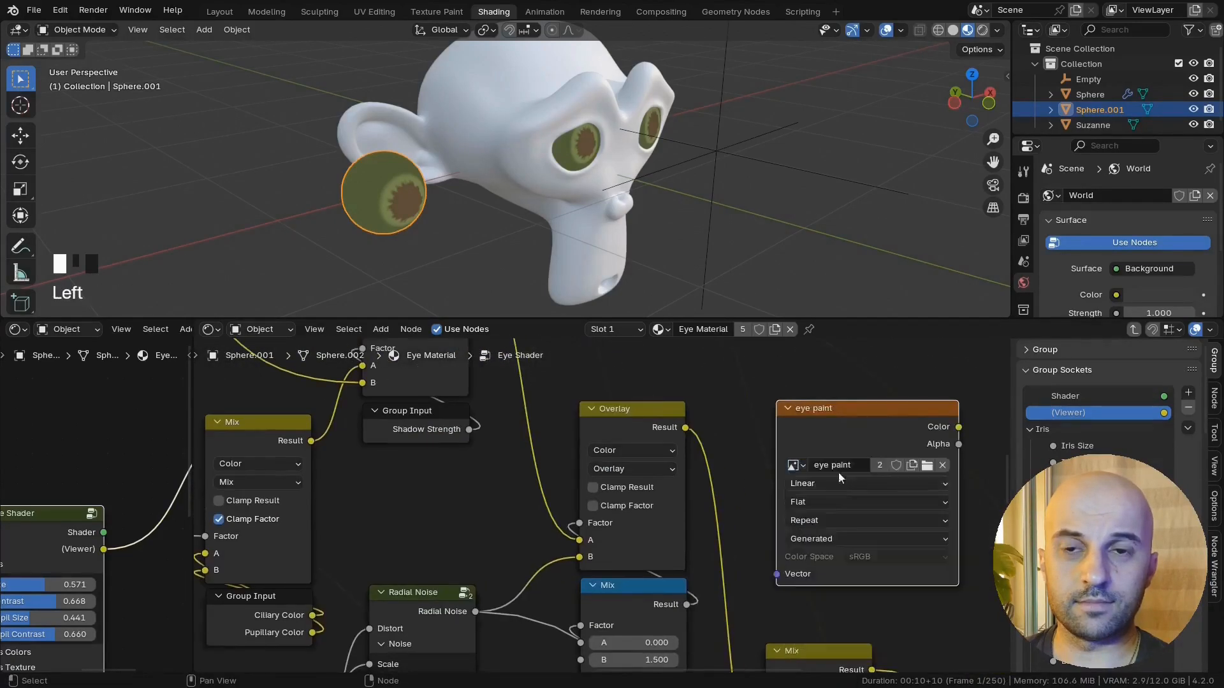
Step: Connect the eye paint node's Color to the Overlay's A input and place the node in front of the Overlay
left_click_drag(864, 429, 856, 484)
mouse_move(951, 483)
left_mouse_down()
mouse_move(618, 552)
mouse_move(579, 540)
left_mouse_up()
left_click_drag(834, 489, 408, 499)
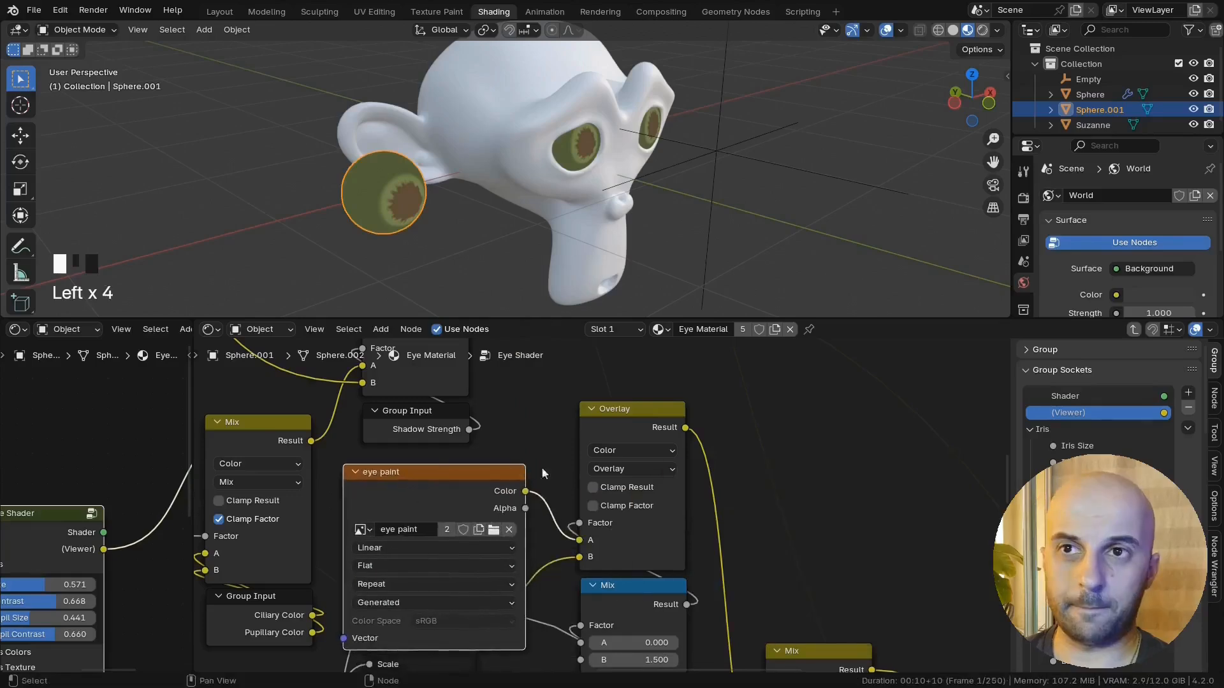
Step: Switch the preview back to the Eye Shader's Shader output and examine the painted iris and its texture detail up close
scroll(411, 502, "down", 8)
left_click(70, 523, "ctrl+shift")
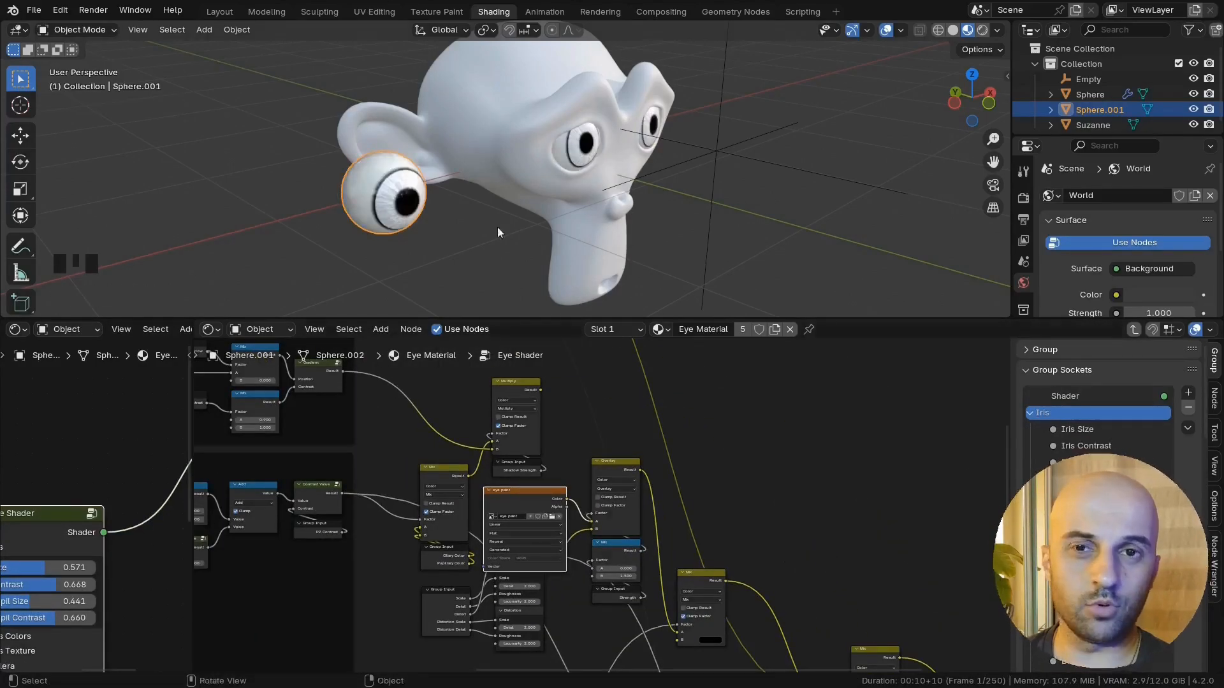
scroll(498, 228, "up", 4)
middle_click_drag(319, 239, 485, 171, "shift")
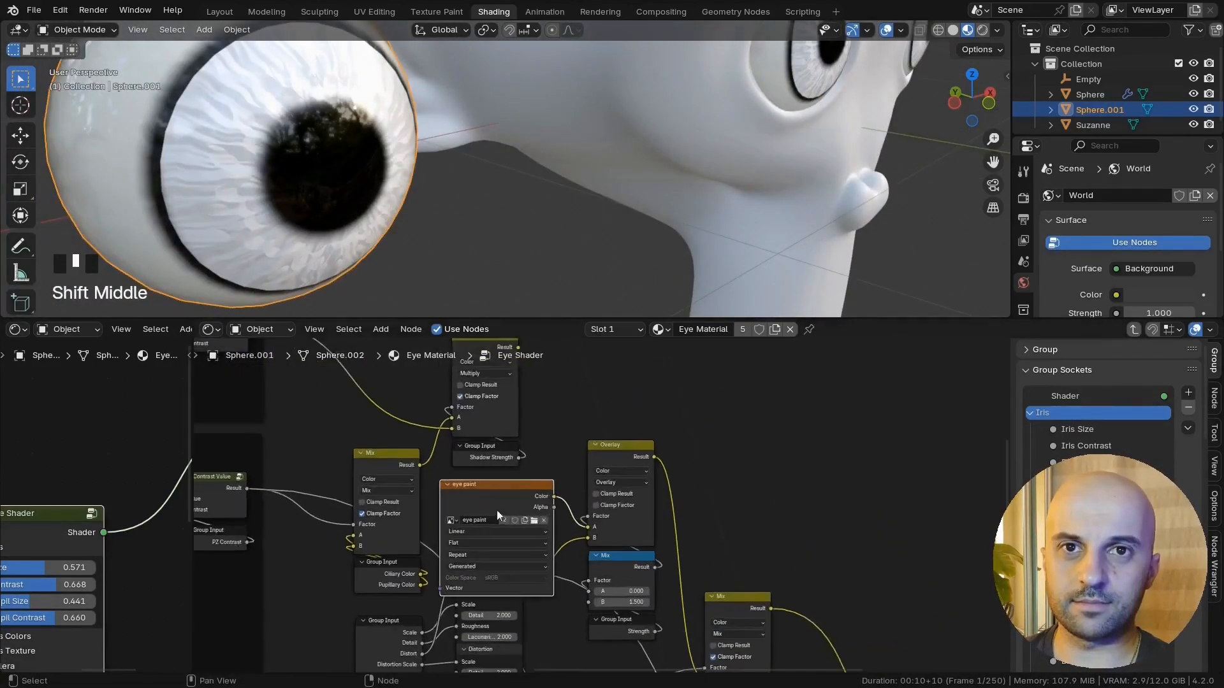
scroll(496, 510, "up", 2)
scroll(697, 496, "up", 1)
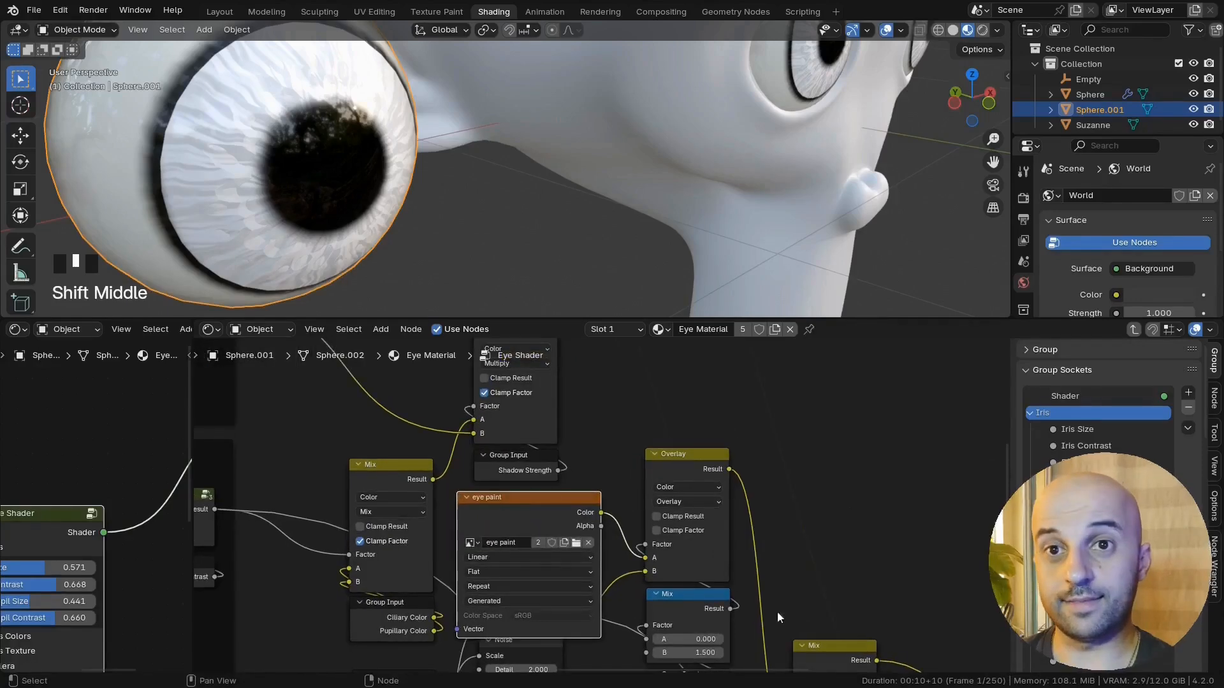
Step: Detach the eye paint node from the Overlay, move it near the Principled BSDF and connect its Color to Base Color
scroll(753, 593, "down", 4)
middle_click_drag(767, 573, 635, 516, "shift")
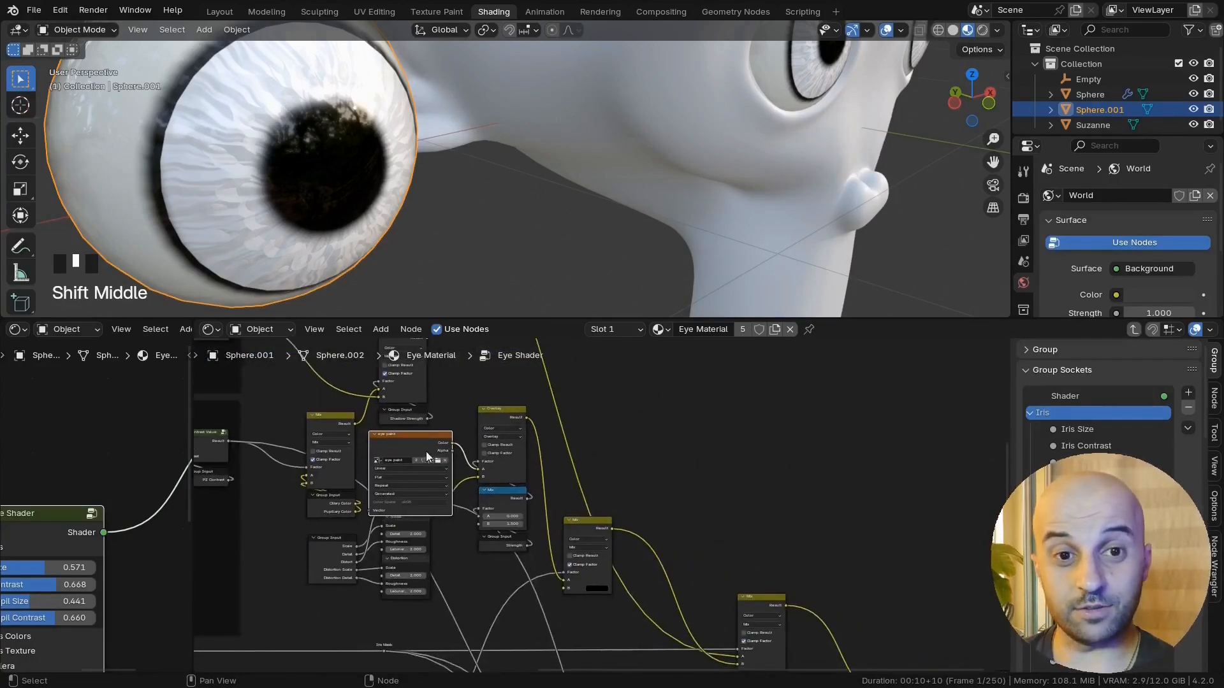
left_click_drag(426, 442, 760, 496, "alt")
middle_click_drag(760, 497, 645, 485)
scroll(605, 424, "up", 3)
mouse_move(605, 428)
left_mouse_down()
mouse_move(728, 647)
mouse_move(725, 608)
left_mouse_up()
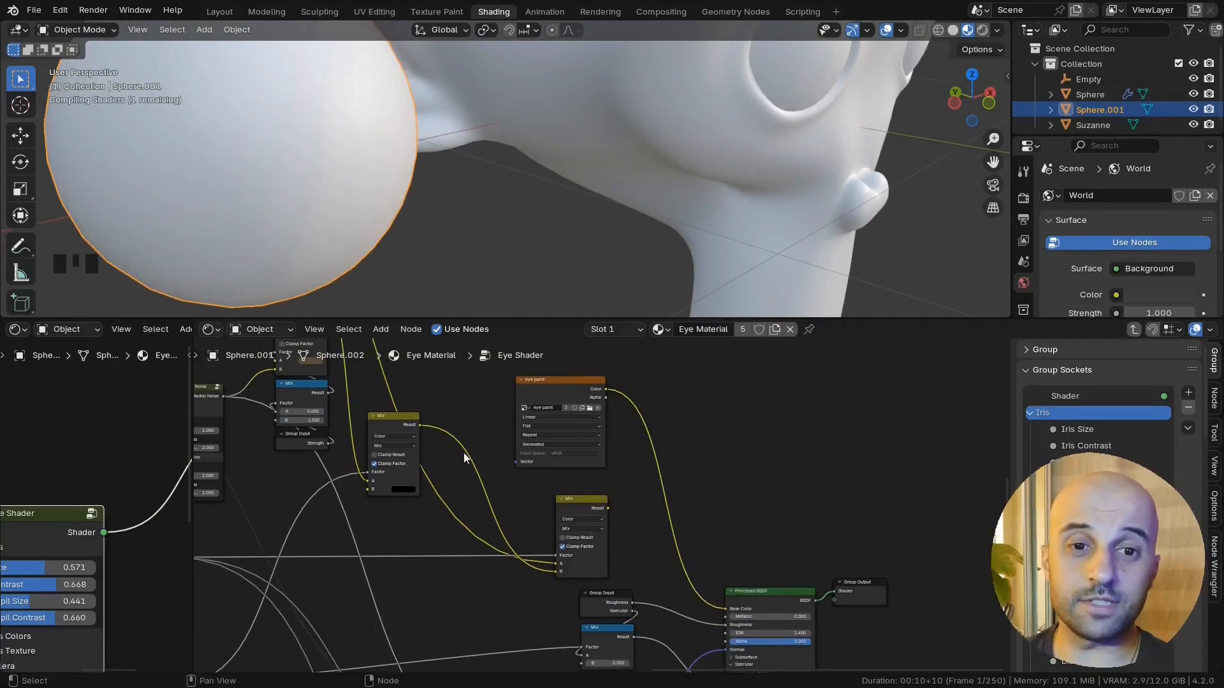
Step: Reconnect the Multiply node's Result to the Overlay's A input
middle_click_drag(464, 453, 628, 581)
middle_click_drag(386, 354, 440, 396)
left_click_drag(441, 396, 496, 539)
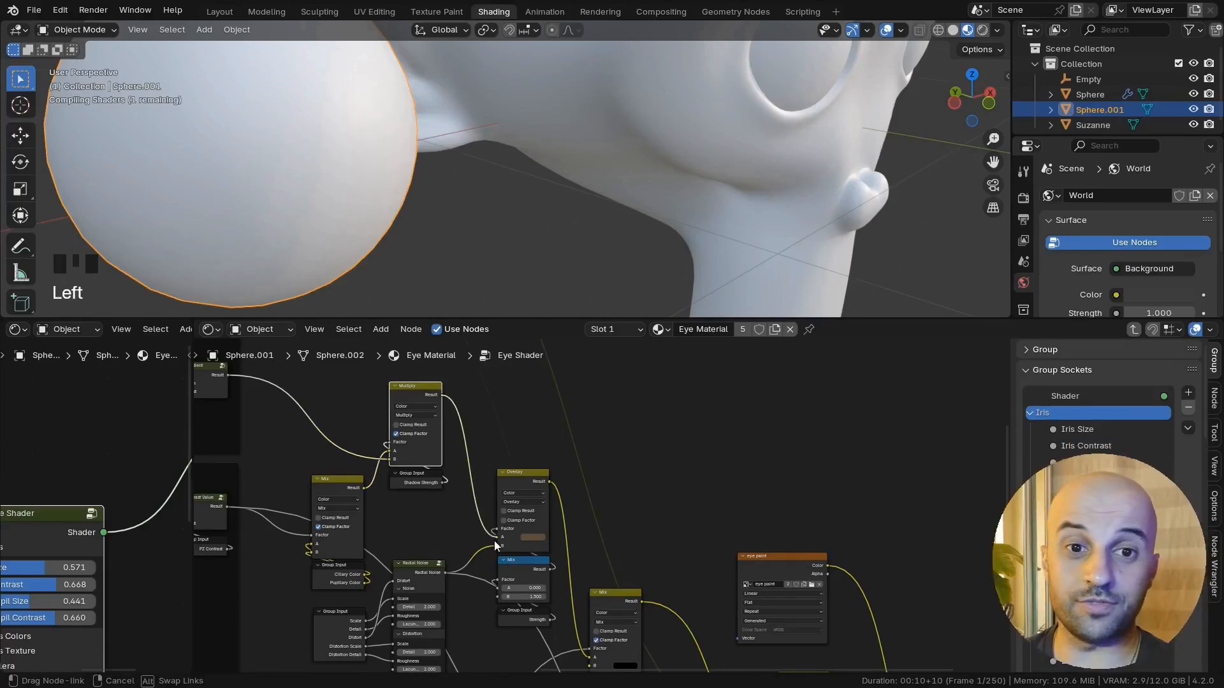
middle_click_drag(886, 588, 716, 527)
scroll(350, 223, "down", 2)
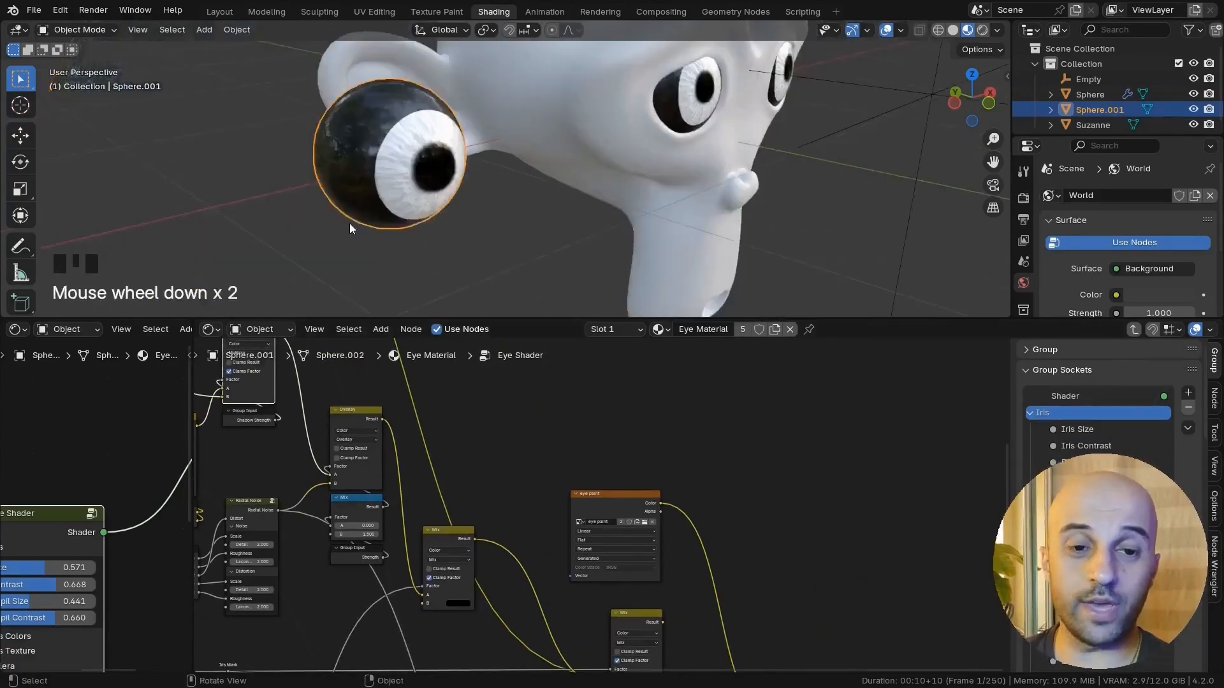
Step: Inspect the painted eyeball's surface up close and move the Empty target in front of the head by about 0.14 m, mostly downward
scroll(423, 206, "up", 1)
middle_click_drag(423, 205, 449, 224, "shift")
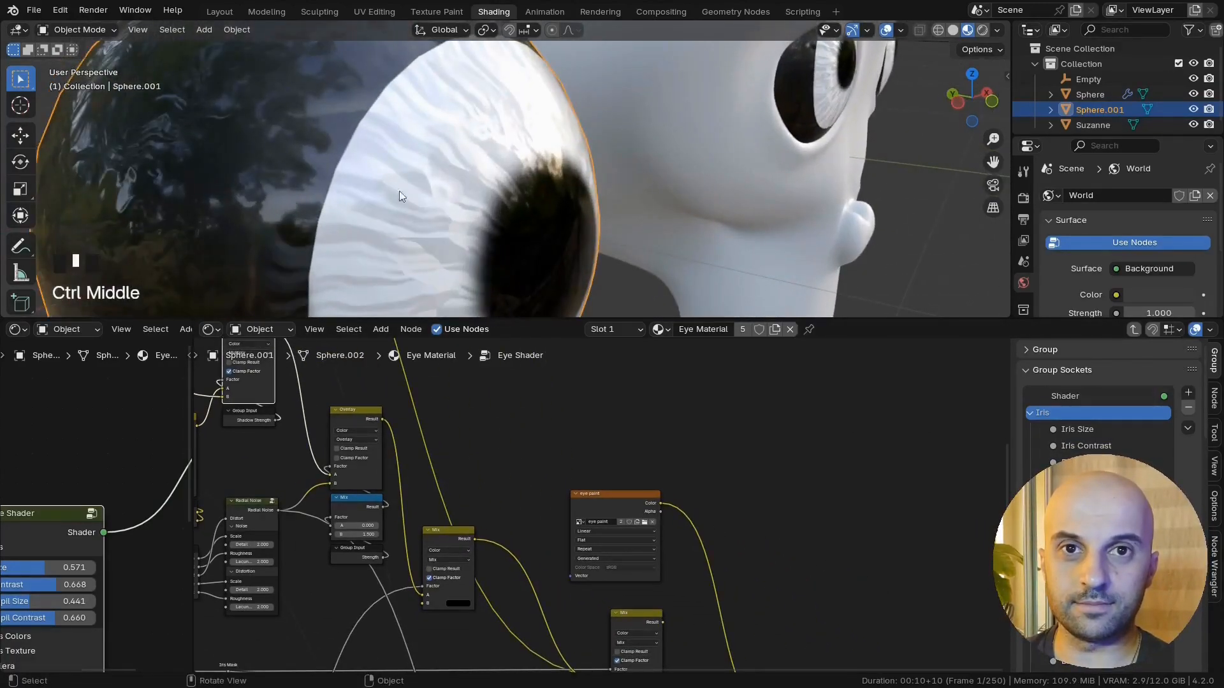
middle_click_drag(399, 190, 198, 113)
middle_click_drag(186, 181, 338, 167)
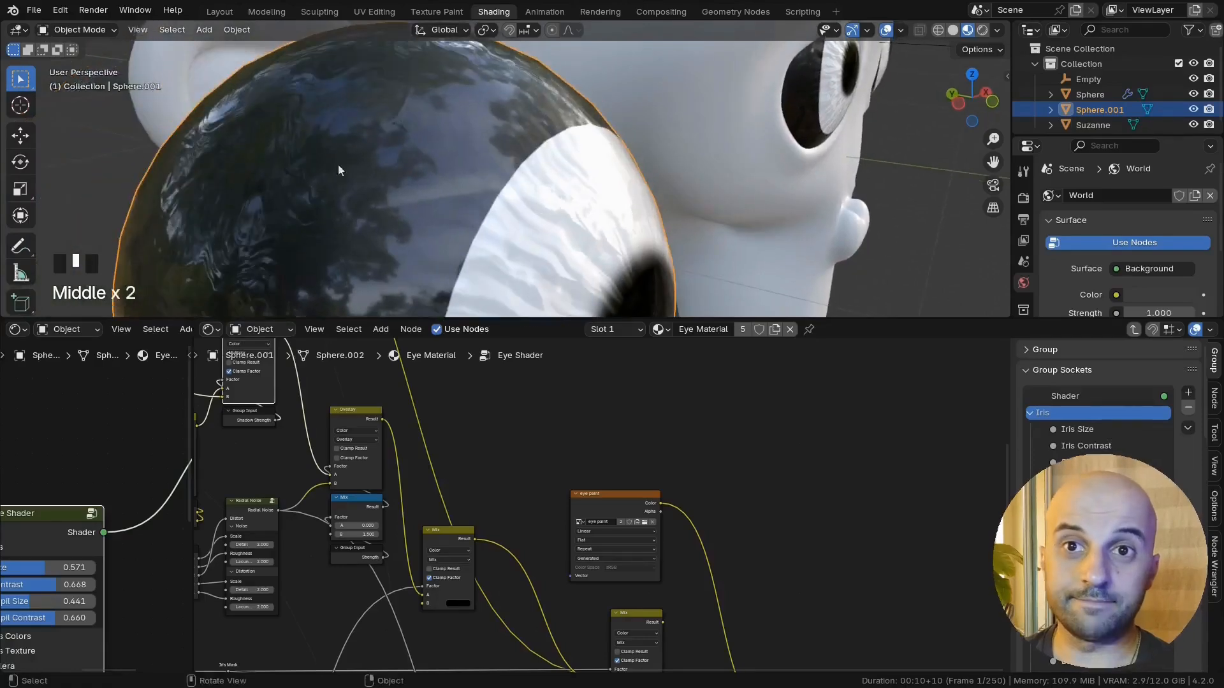
scroll(617, 177, "down", 4)
middle_click_drag(617, 177, 765, 106)
left_click(768, 110)
key("g")
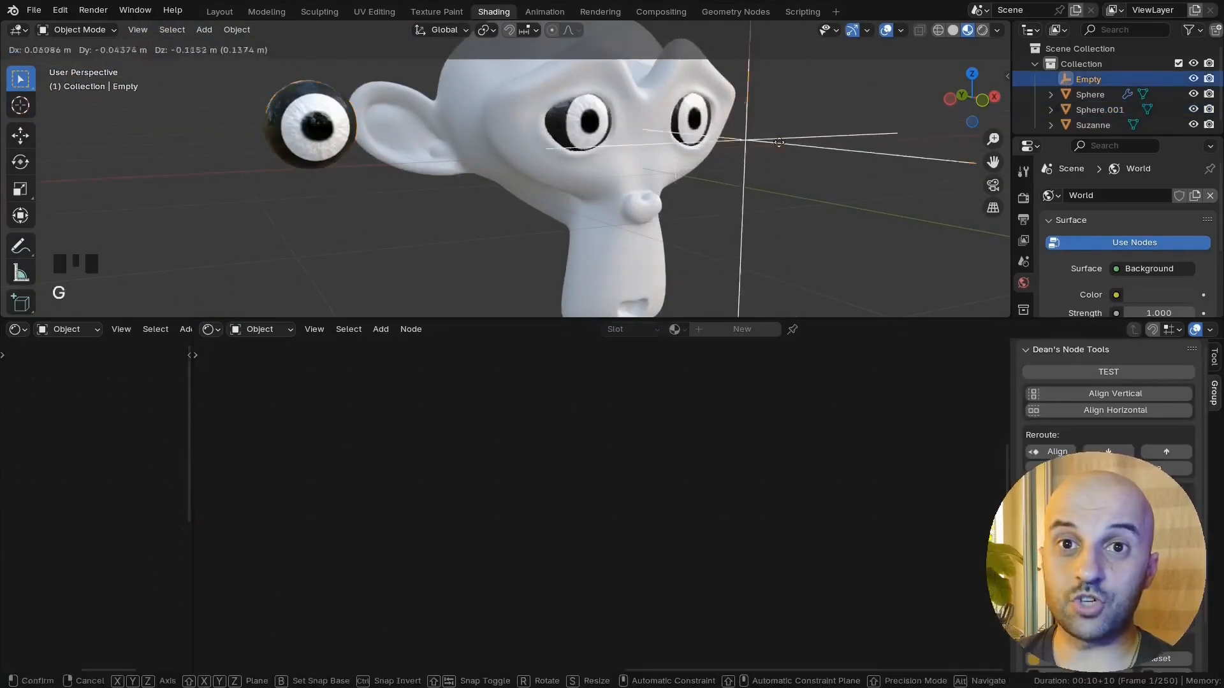
left_click(782, 141)
Step: Select the duplicate eyeball and reconnect the final Mix node's Result to the Principled BSDF's Base Color in the Eye Shader group
left_click(314, 128)
scroll(580, 481, "down", 3)
middle_click_drag(451, 556, 541, 497)
left_click(539, 514)
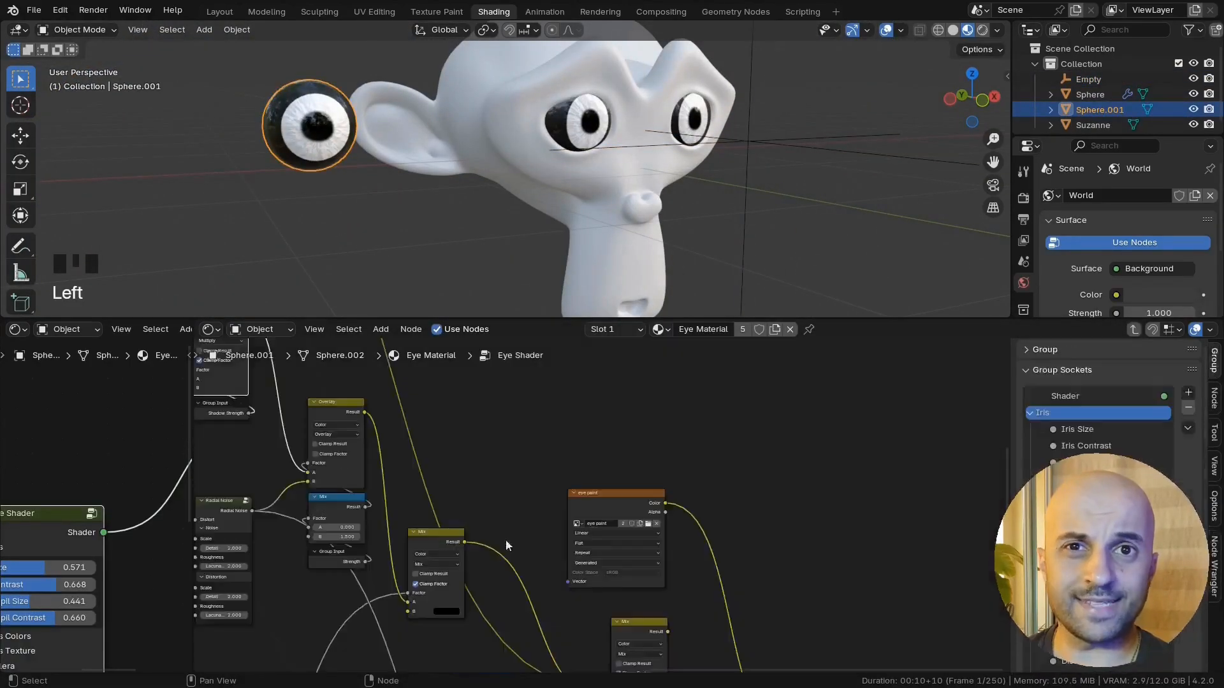
middle_click_drag(706, 575, 525, 388)
left_click_drag(491, 445, 617, 554)
Step: Delete the eye paint image texture node from the Eye Shader group
middle_click_drag(554, 384, 647, 519)
scroll(568, 480, "up", 2)
left_click_drag(616, 427, 512, 458)
key("x")
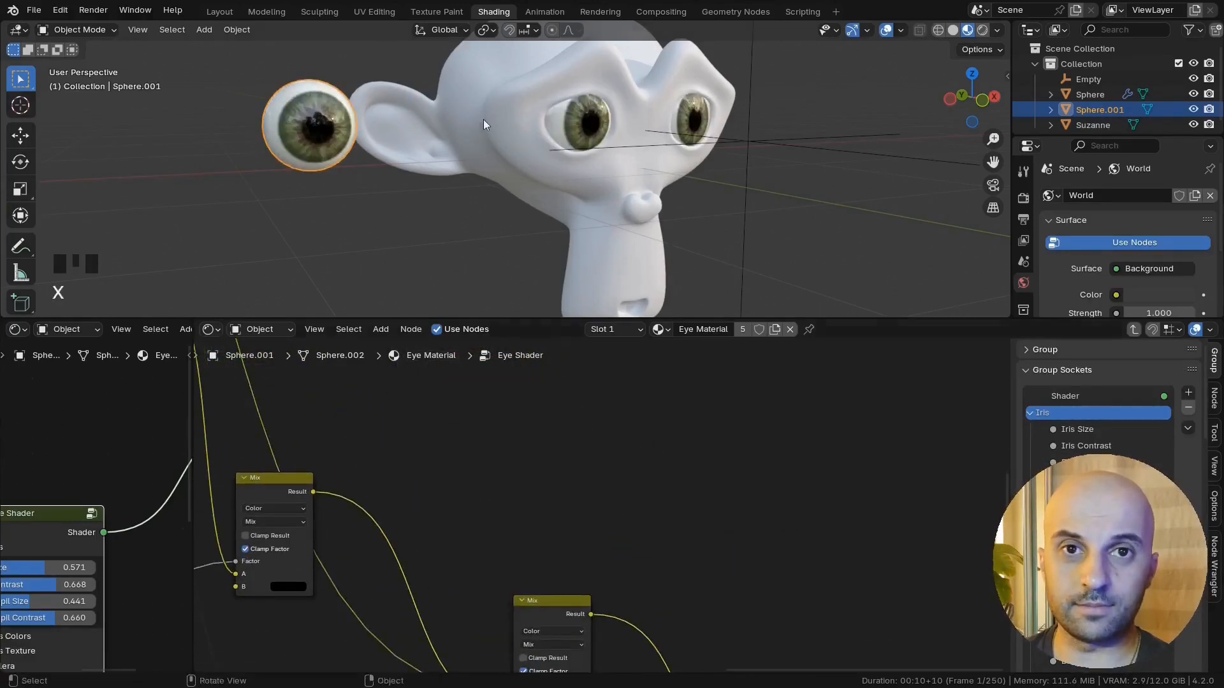
Step: Delete the duplicate eyeball beside Suzanne's head and select the Empty target
scroll(510, 188, "down", 3)
middle_click_drag(599, 181, 562, 179)
left_click(383, 148)
key("x")
left_click(324, 127)
left_click(587, 74)
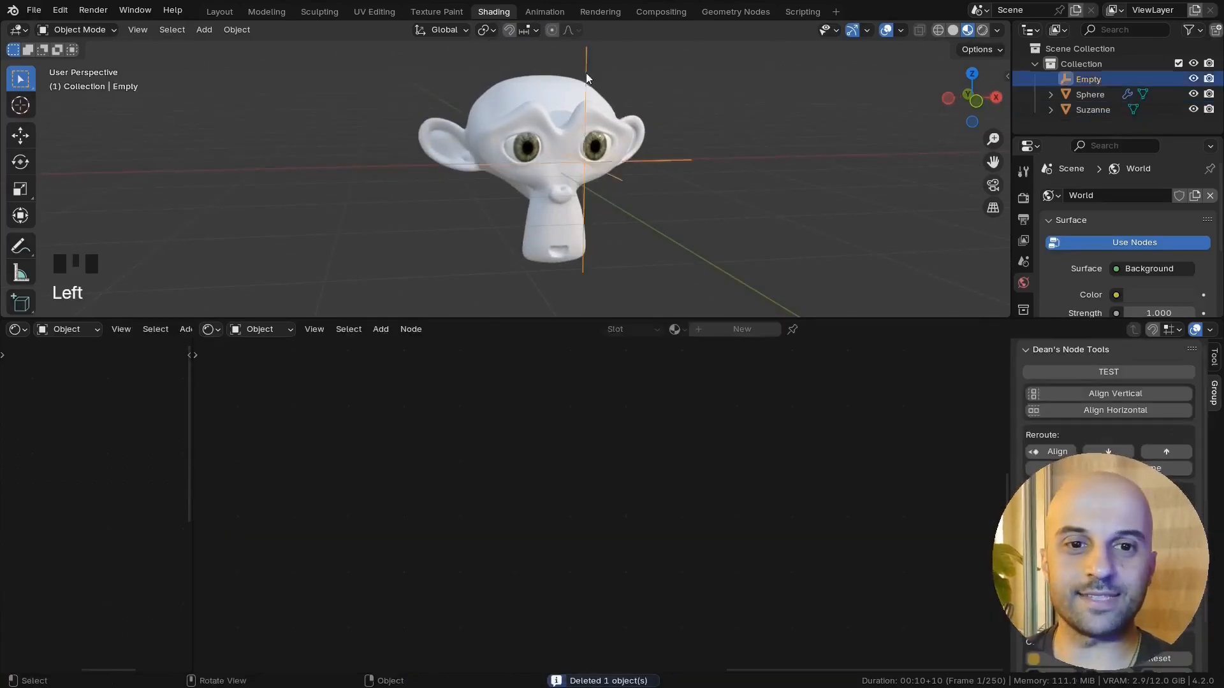